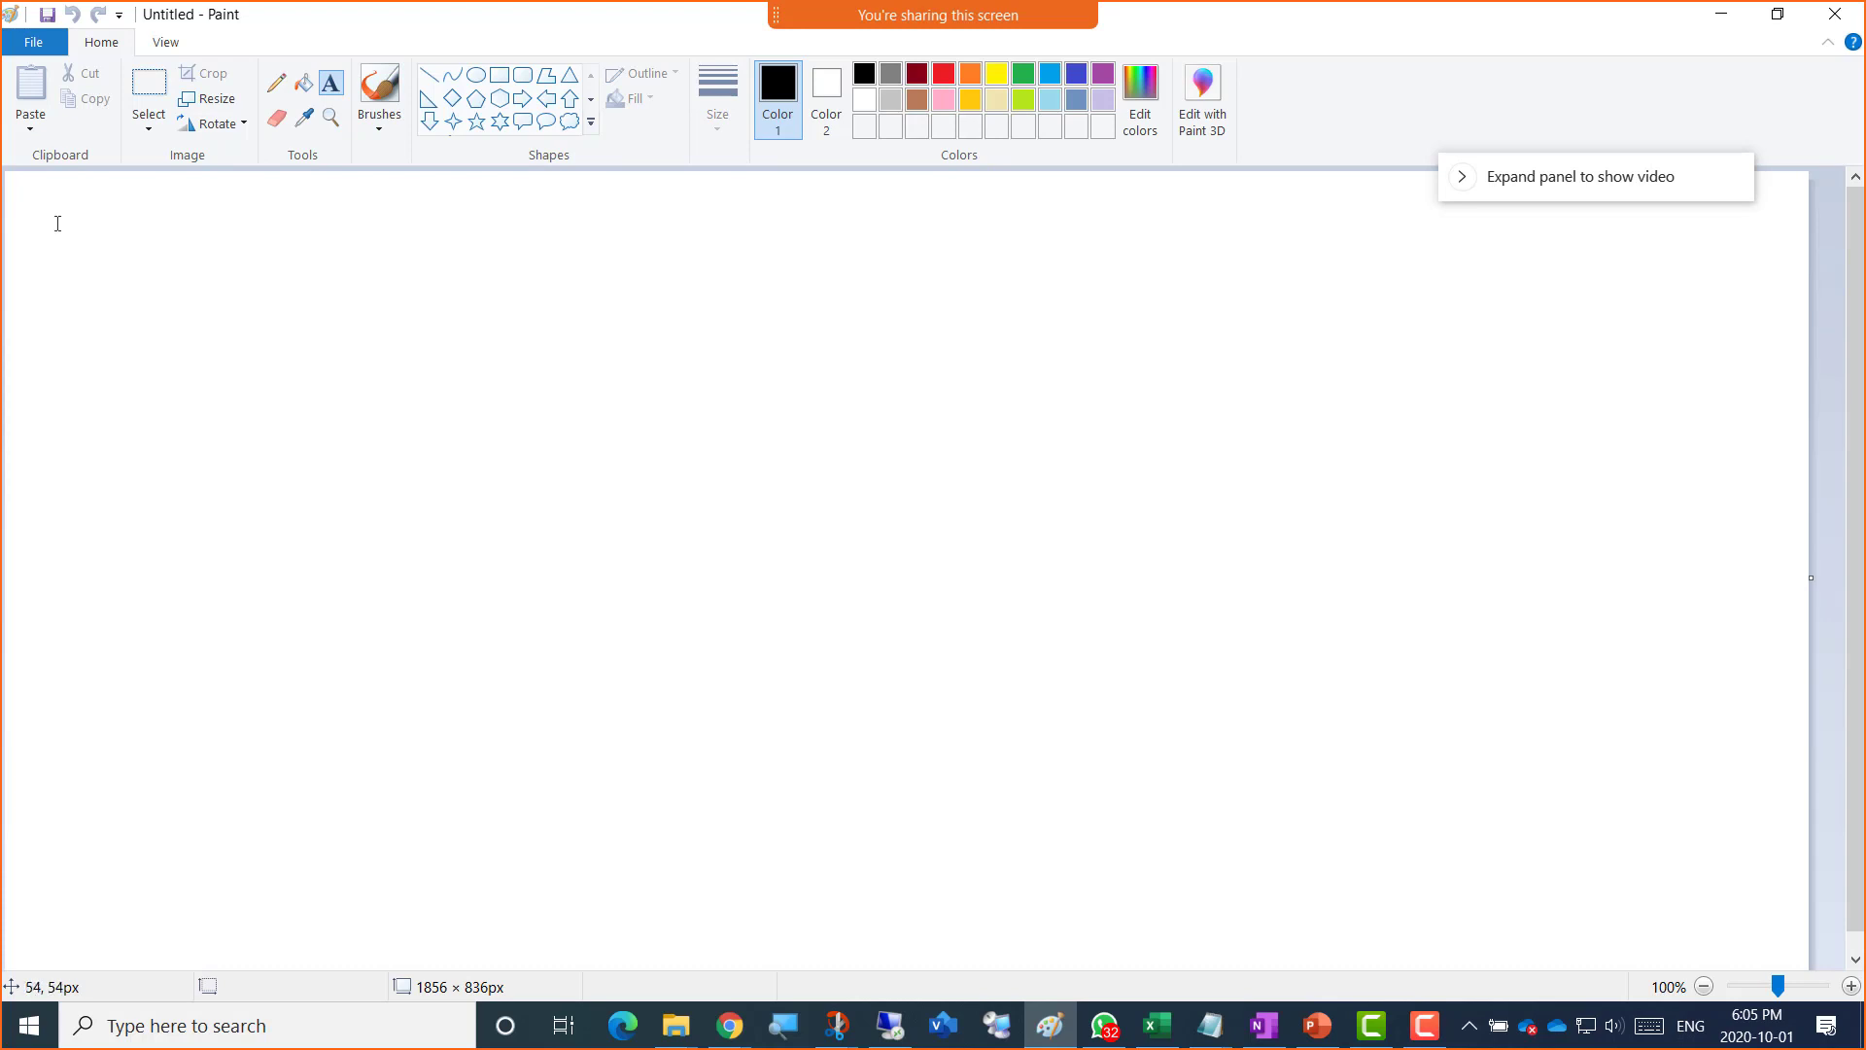
# Step: Add the title 'Azure Cloud' at the top-left of the Paint canvas
pyautogui.click(55, 222)
pyautogui.write('Azure')
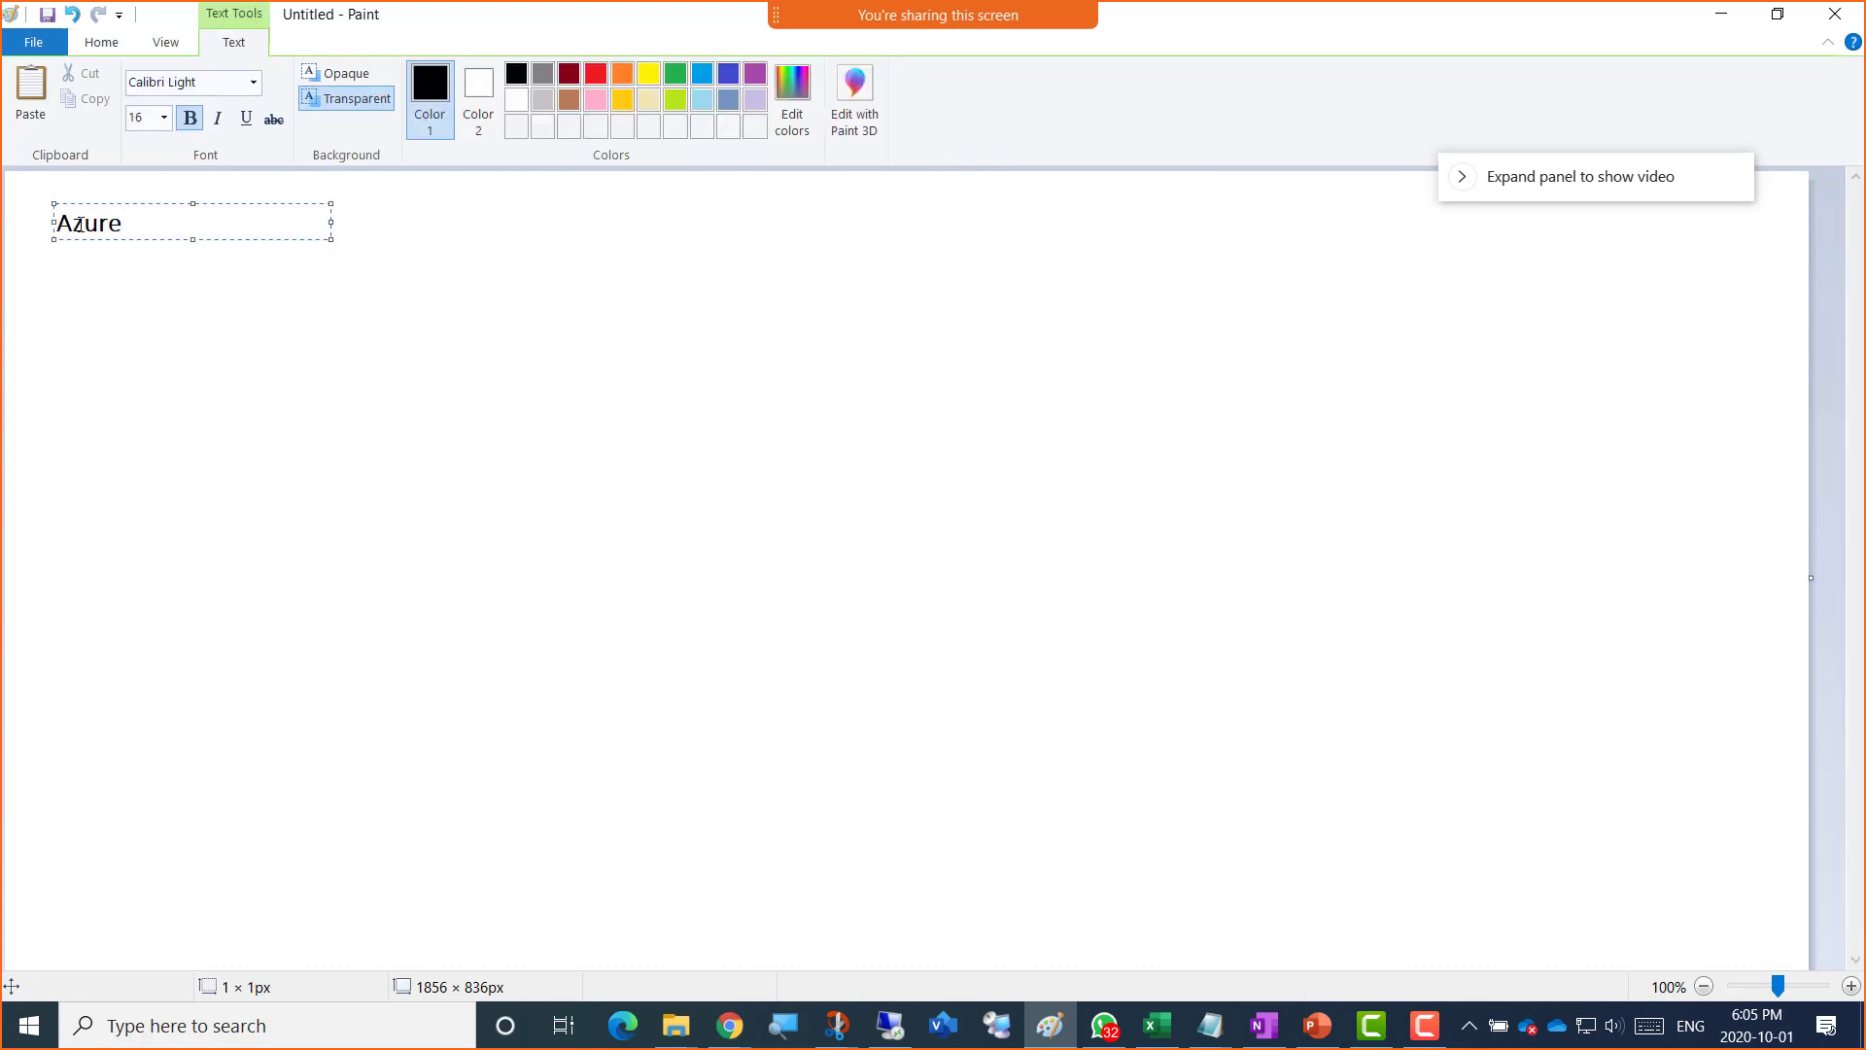
pyautogui.write(' Cloud')
pyautogui.click(417, 242)
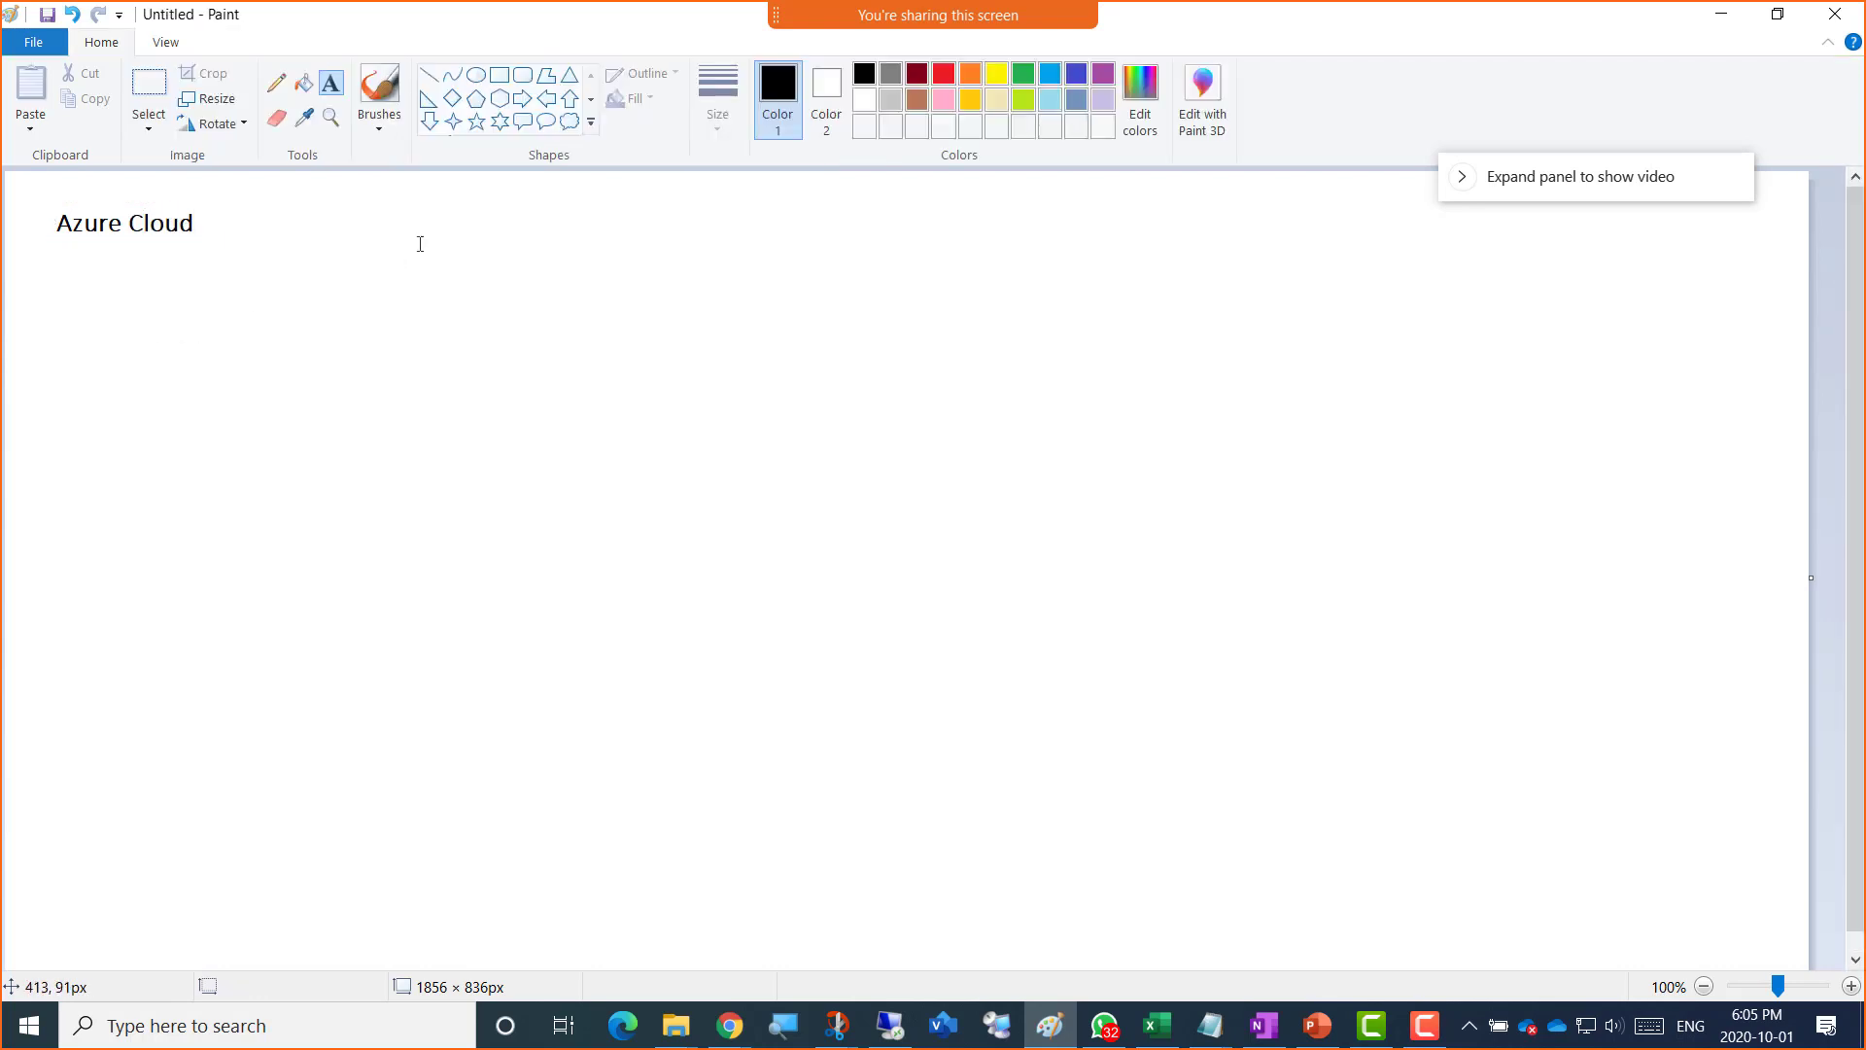
# Step: Draw two tall rectangles side by side below the title, with a text box started in the first
pyautogui.click(504, 78)
pyautogui.moveTo(291, 288); pyautogui.dragTo(701, 837)
pyautogui.moveTo(769, 285)
pyautogui.mouseDown()
pyautogui.moveTo(1138, 729)
pyautogui.moveTo(1188, 829)
pyautogui.mouseUp()
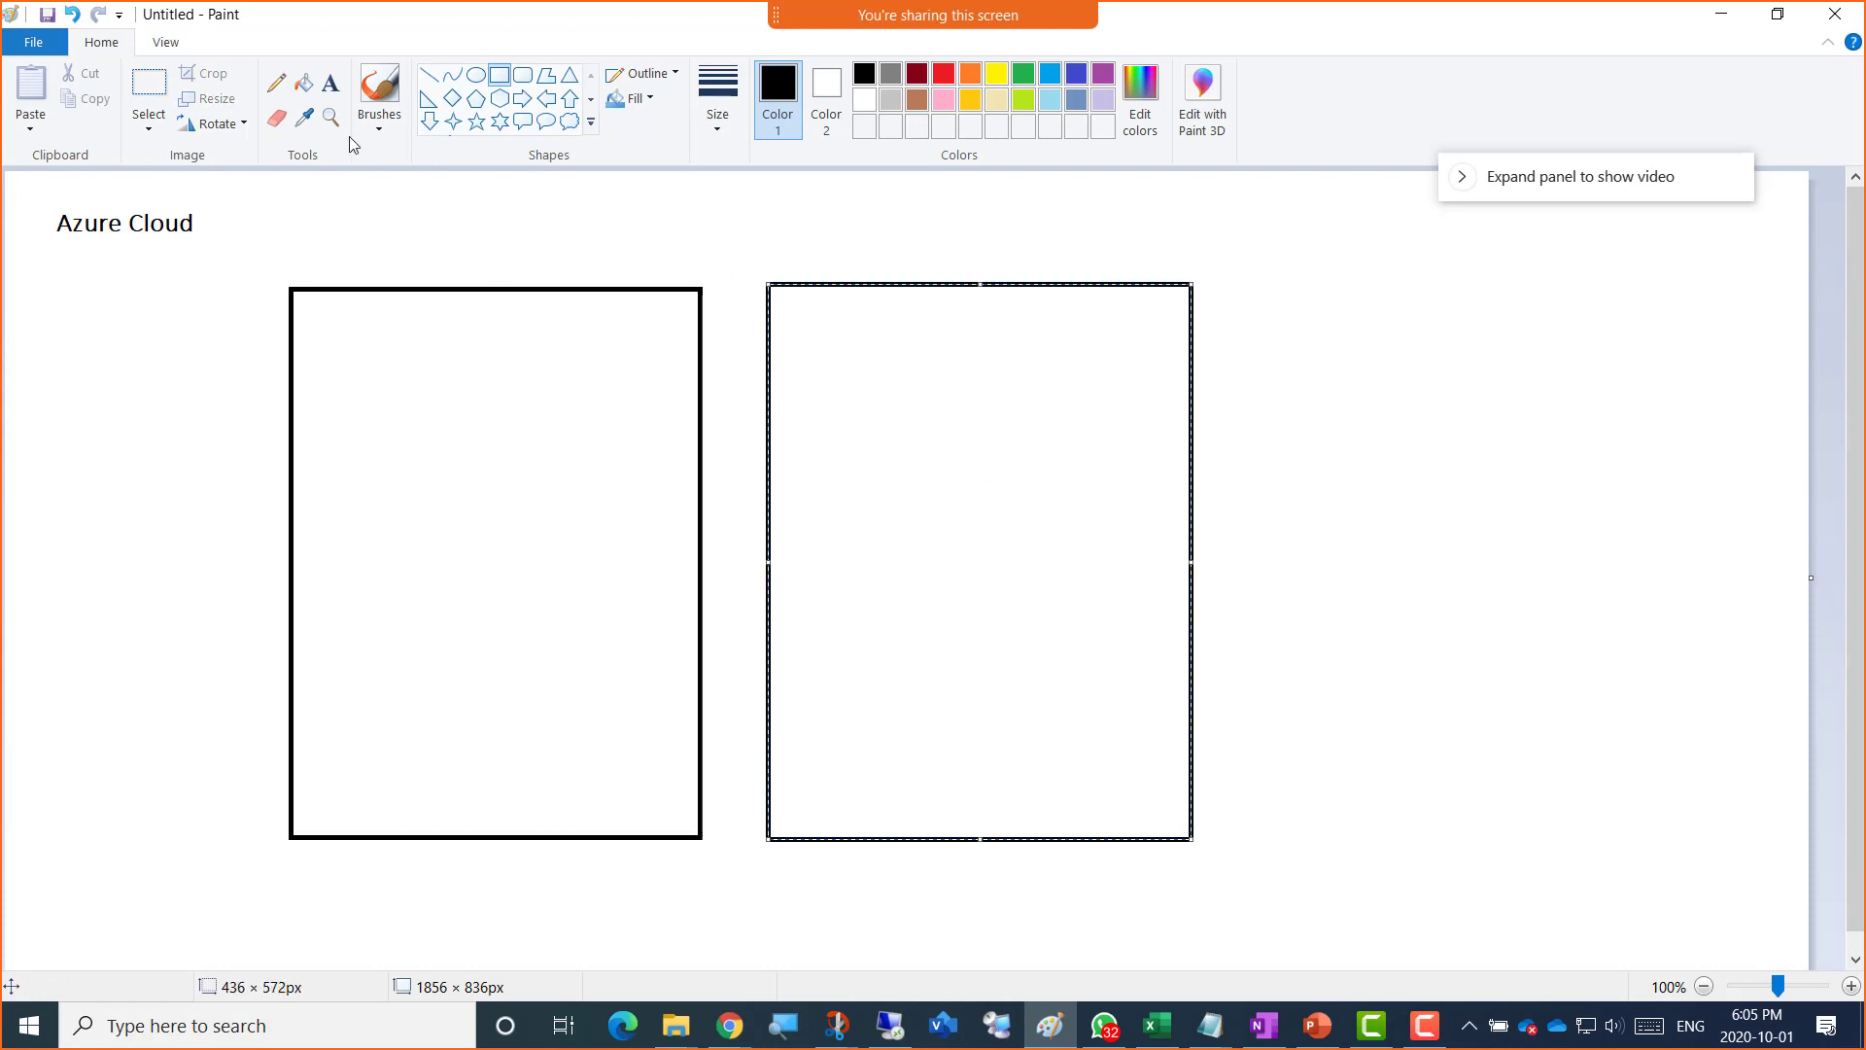
pyautogui.click(331, 83)
pyautogui.click(361, 316)
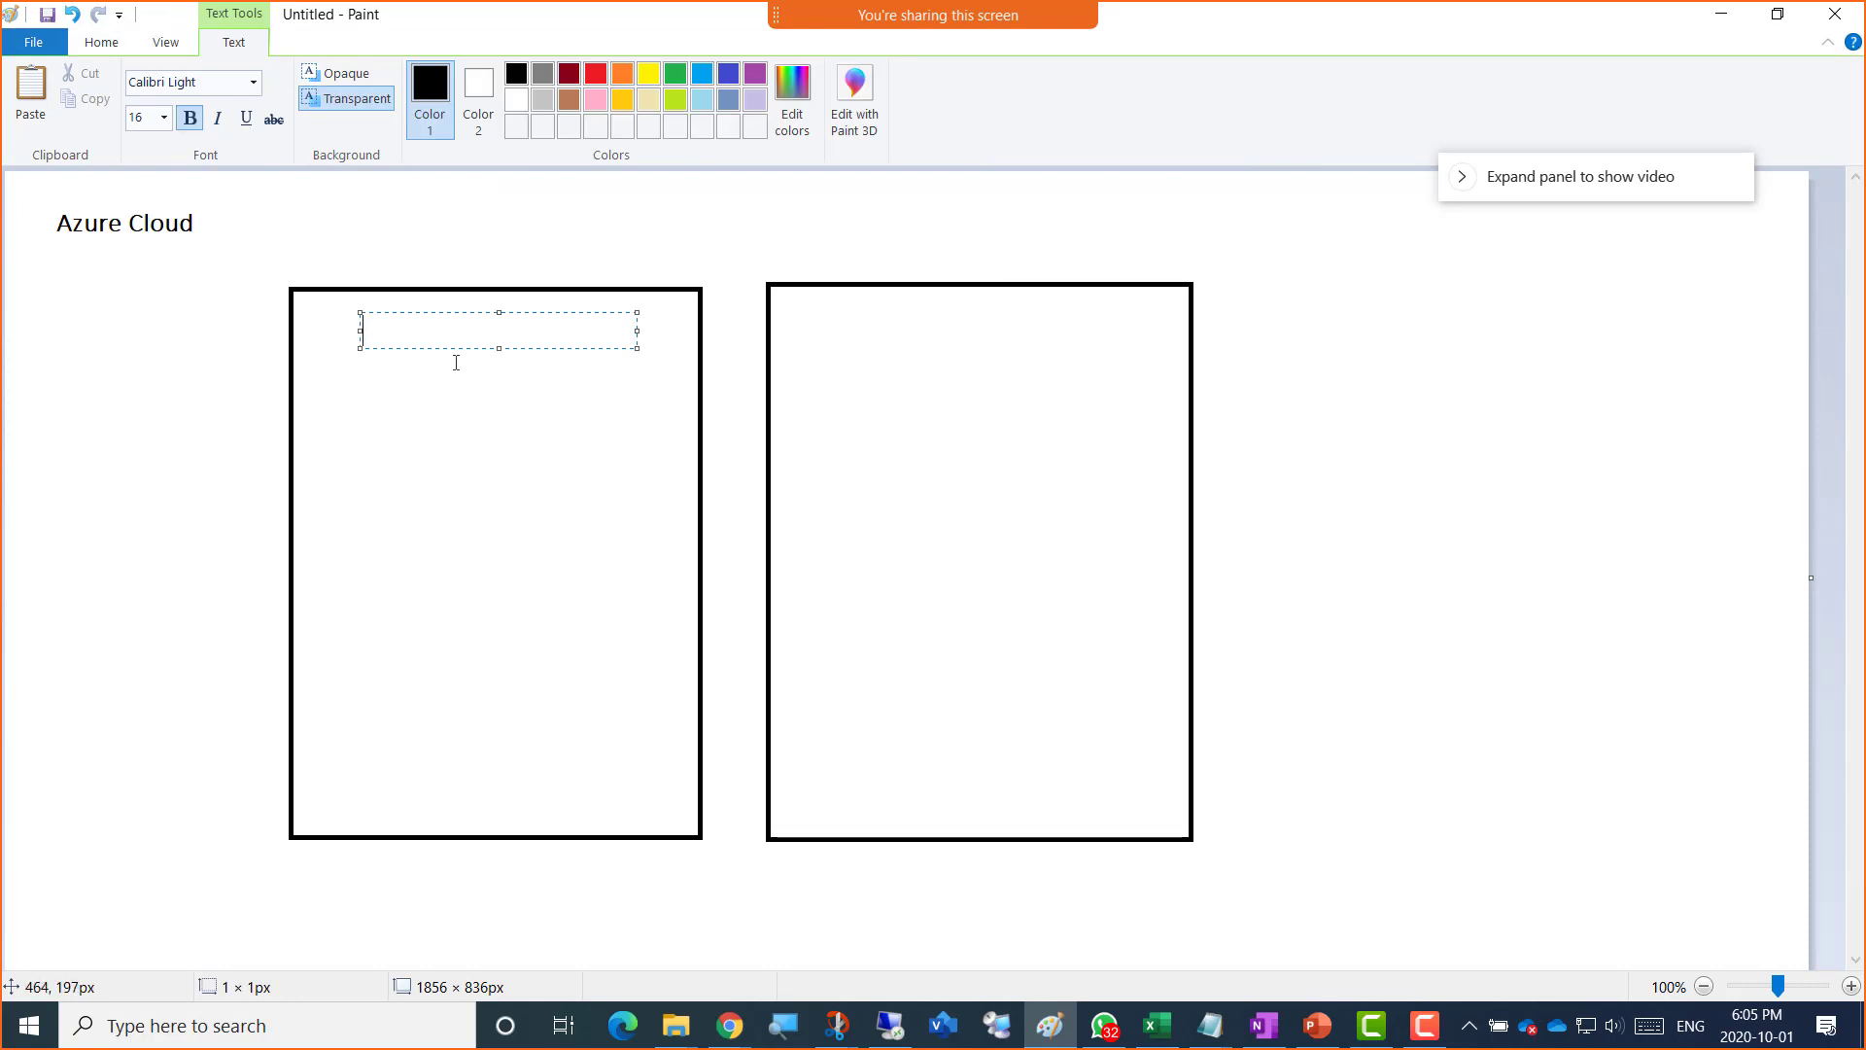
# Step: Label the first box AmerVM1SQL and the second box AmerVM2SQL
pyautogui.write('AmerVM')
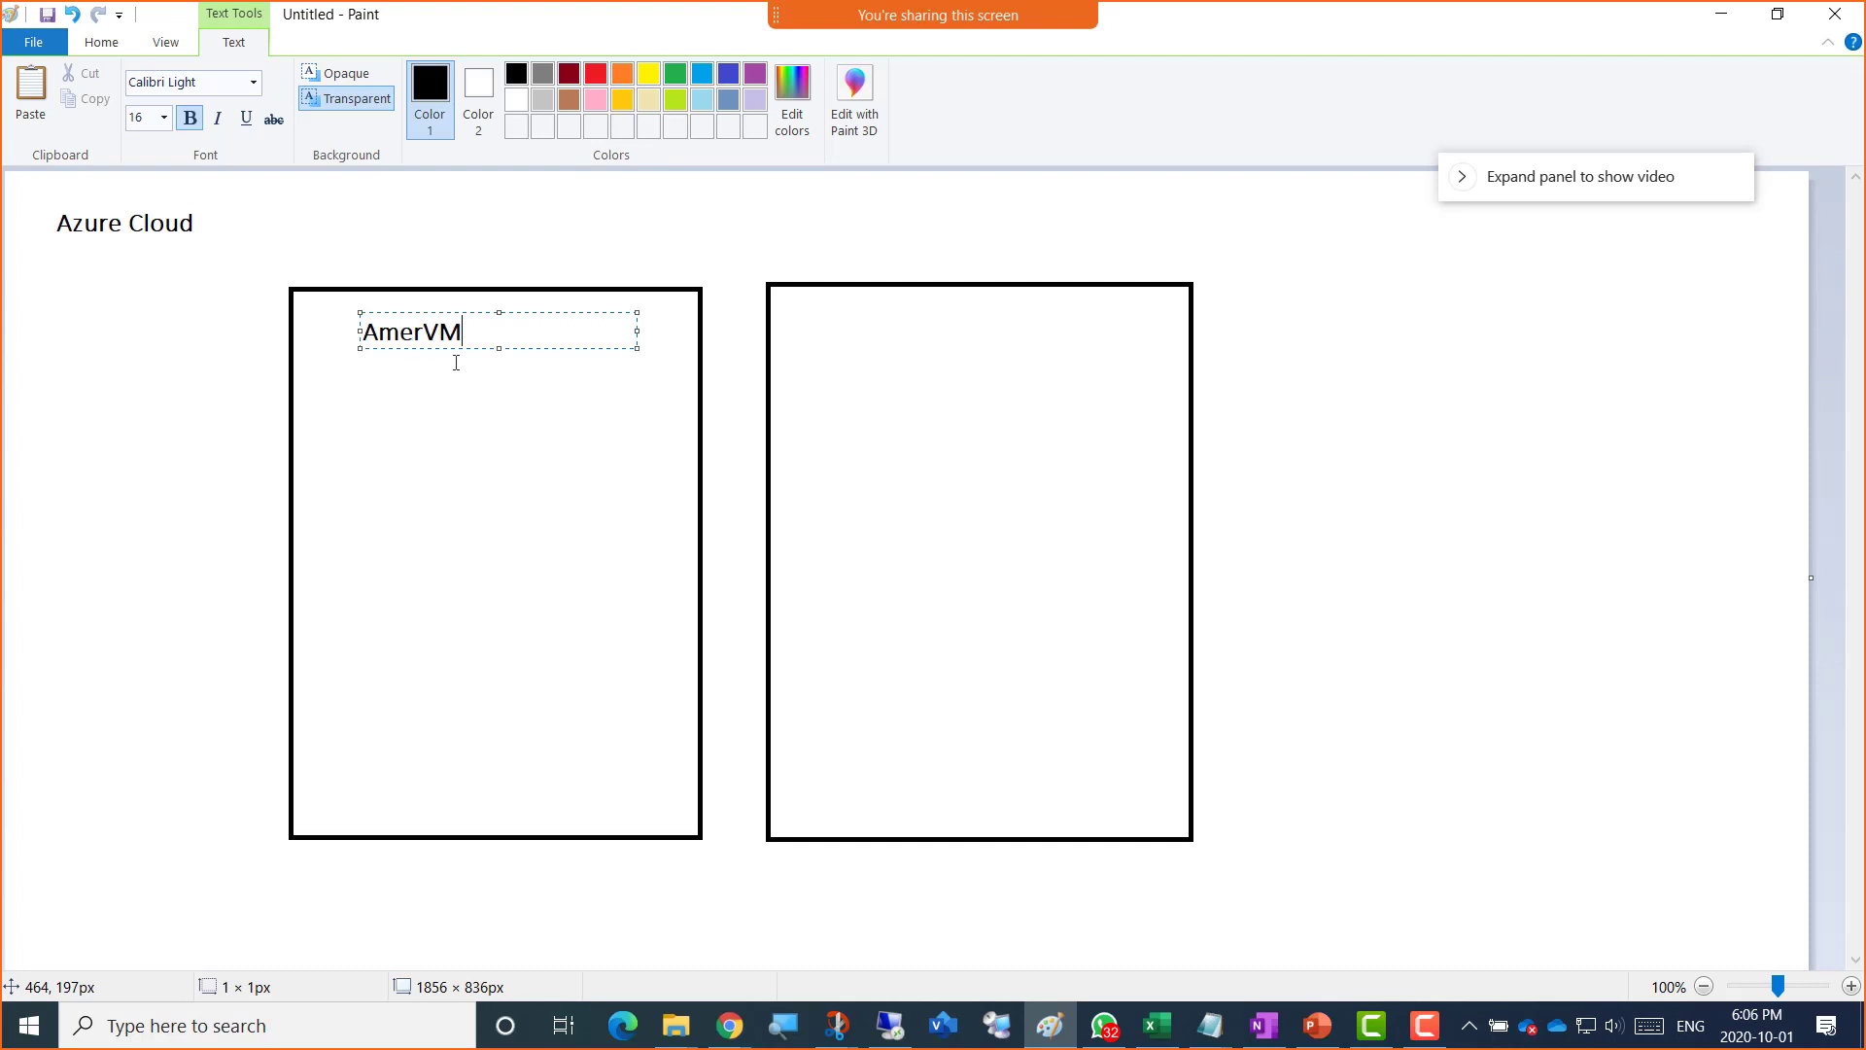
pyautogui.write('1SQL')
pyautogui.hotkey('ctrl', 'a')
pyautogui.hotkey('ctrl', 'c')
pyautogui.click(816, 326)
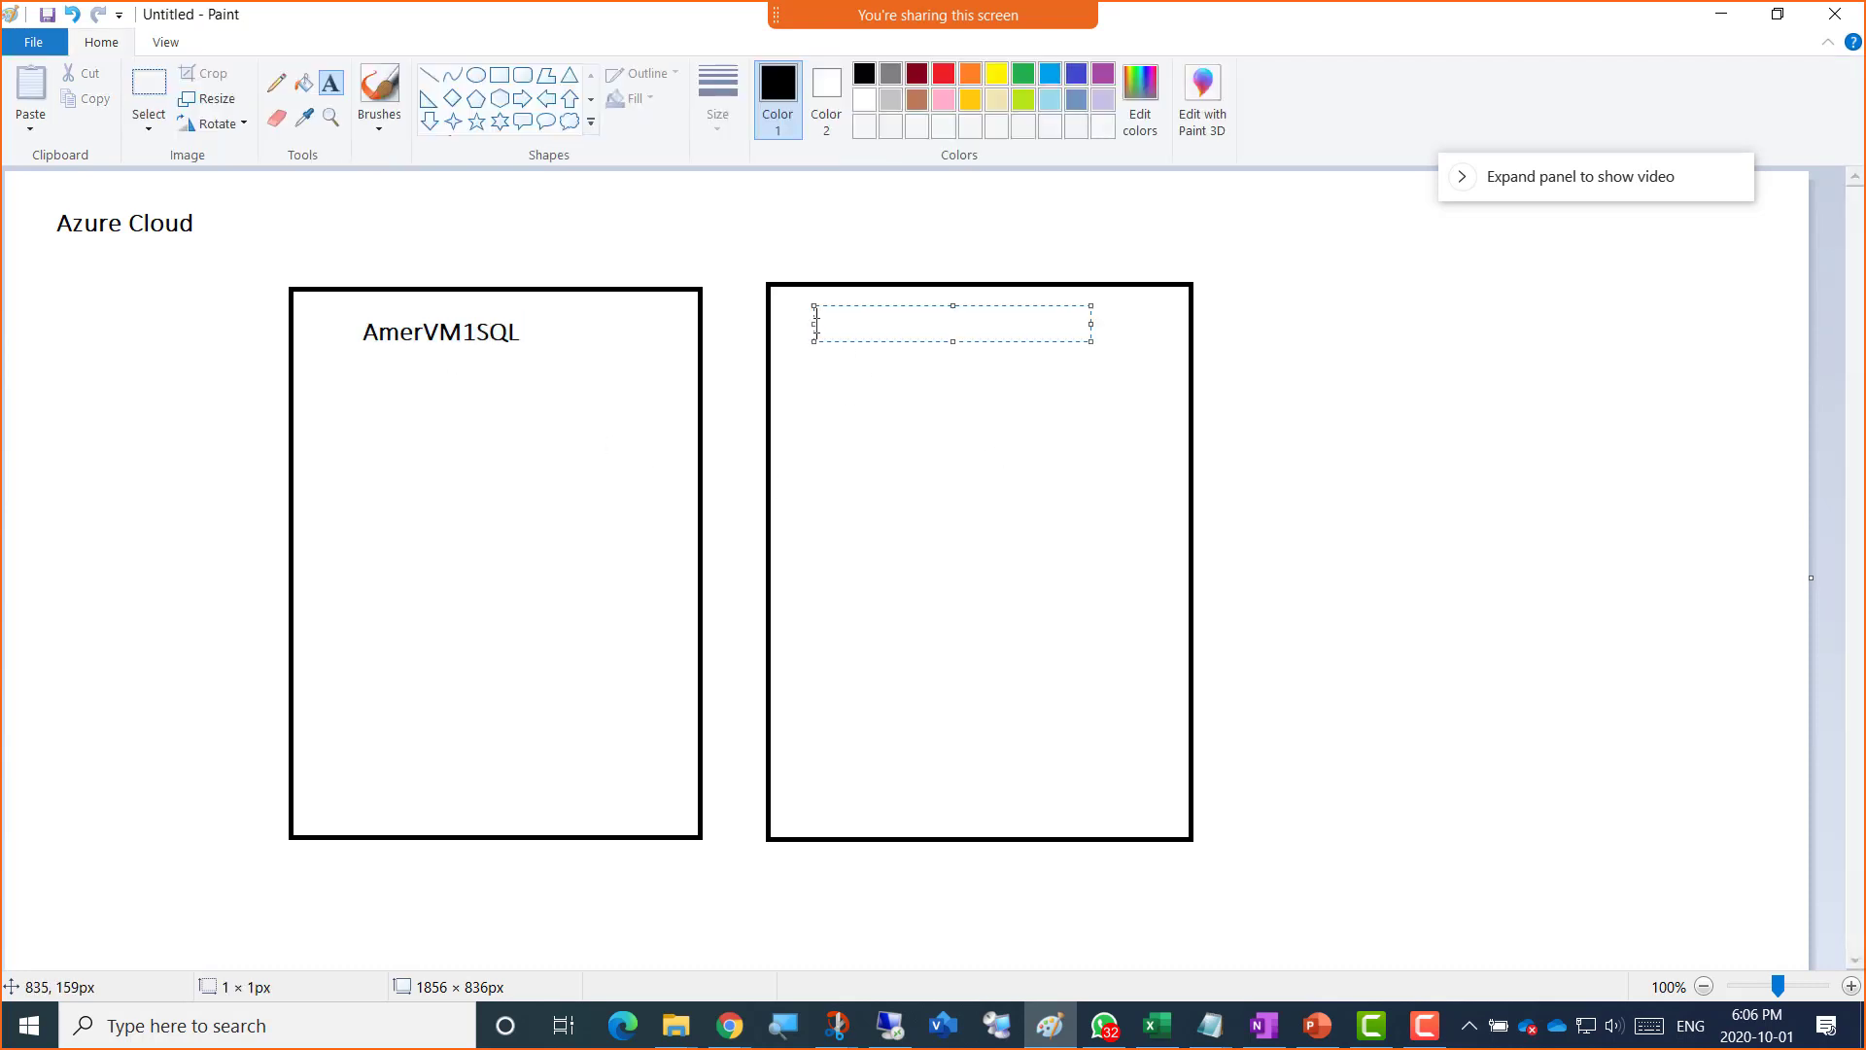
pyautogui.hotkey('ctrl', 'v')
pyautogui.moveTo(926, 325); pyautogui.dragTo(917, 325)
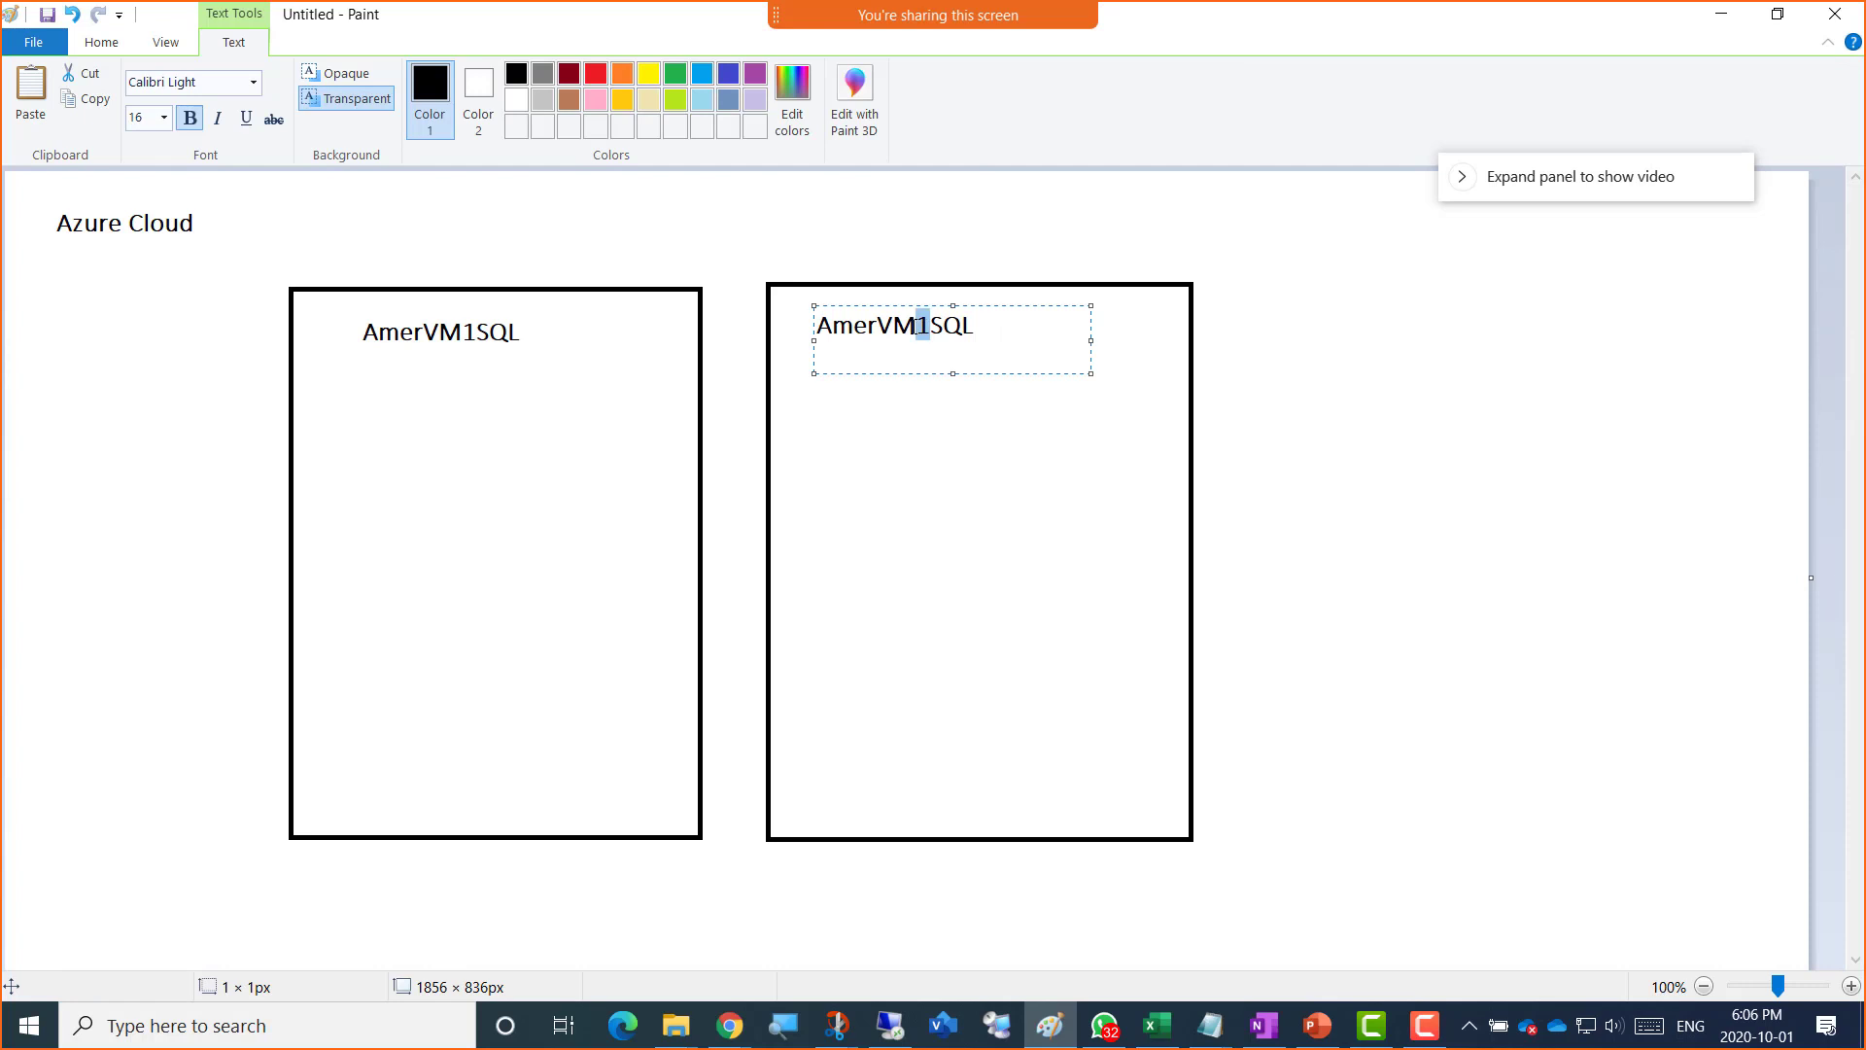
pyautogui.write('2')
pyautogui.click(366, 404)
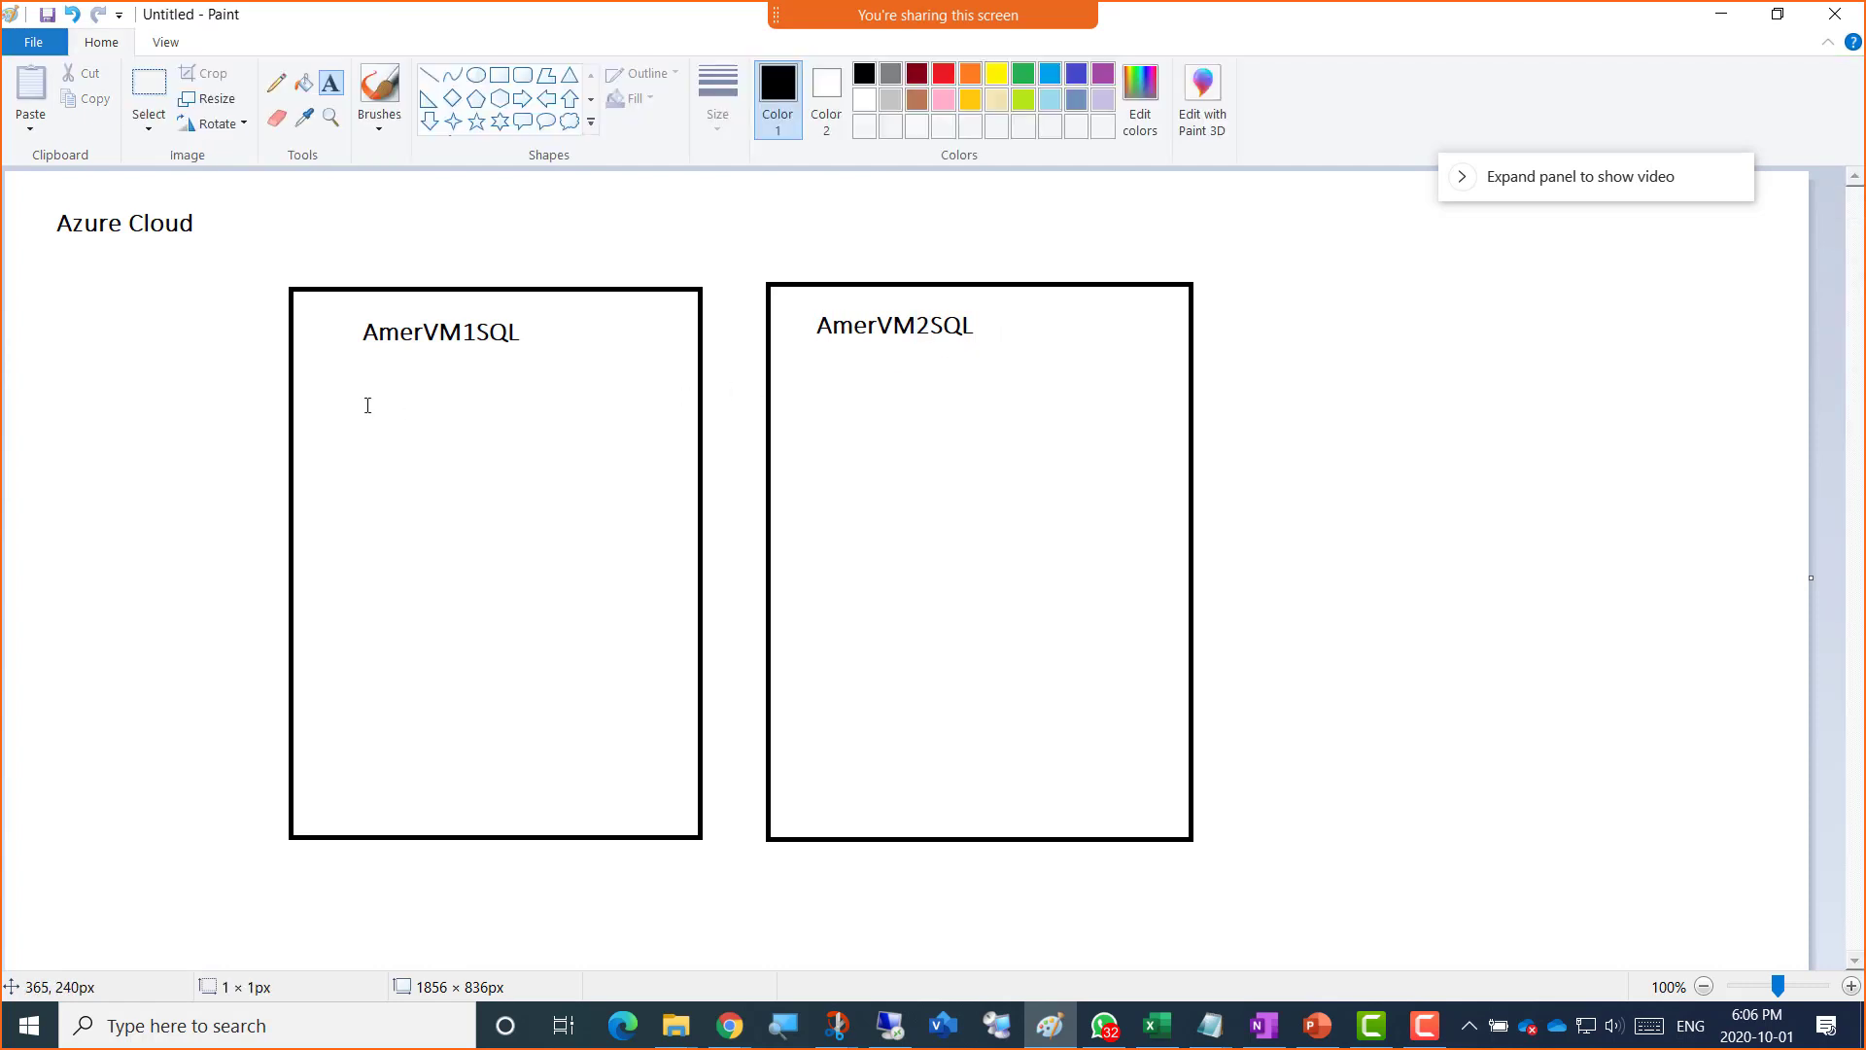
# Step: List ActiveDirectory, DNS and DHCP on separate lines under AmerVM1SQL
pyautogui.click(360, 387)
pyautogui.write('Acti')
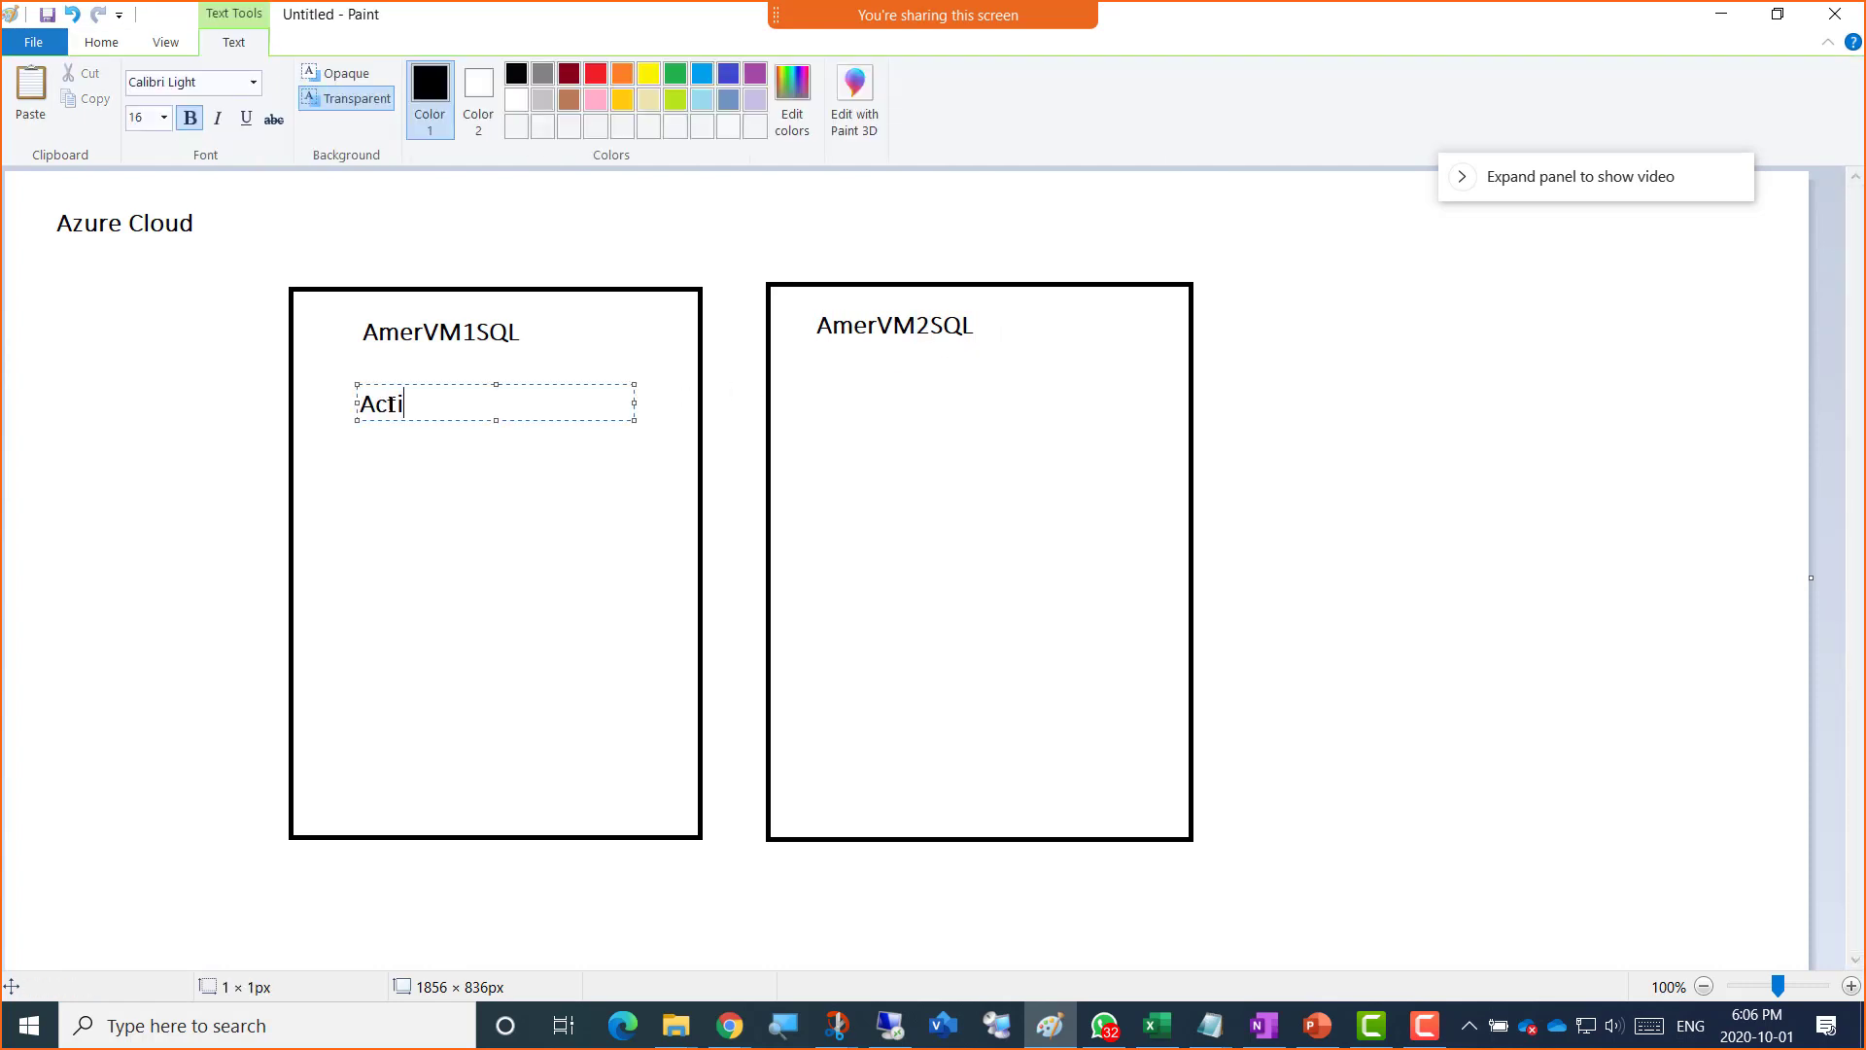
pyautogui.write('veDirectory')
pyautogui.press('Return')
pyautogui.write('DNS')
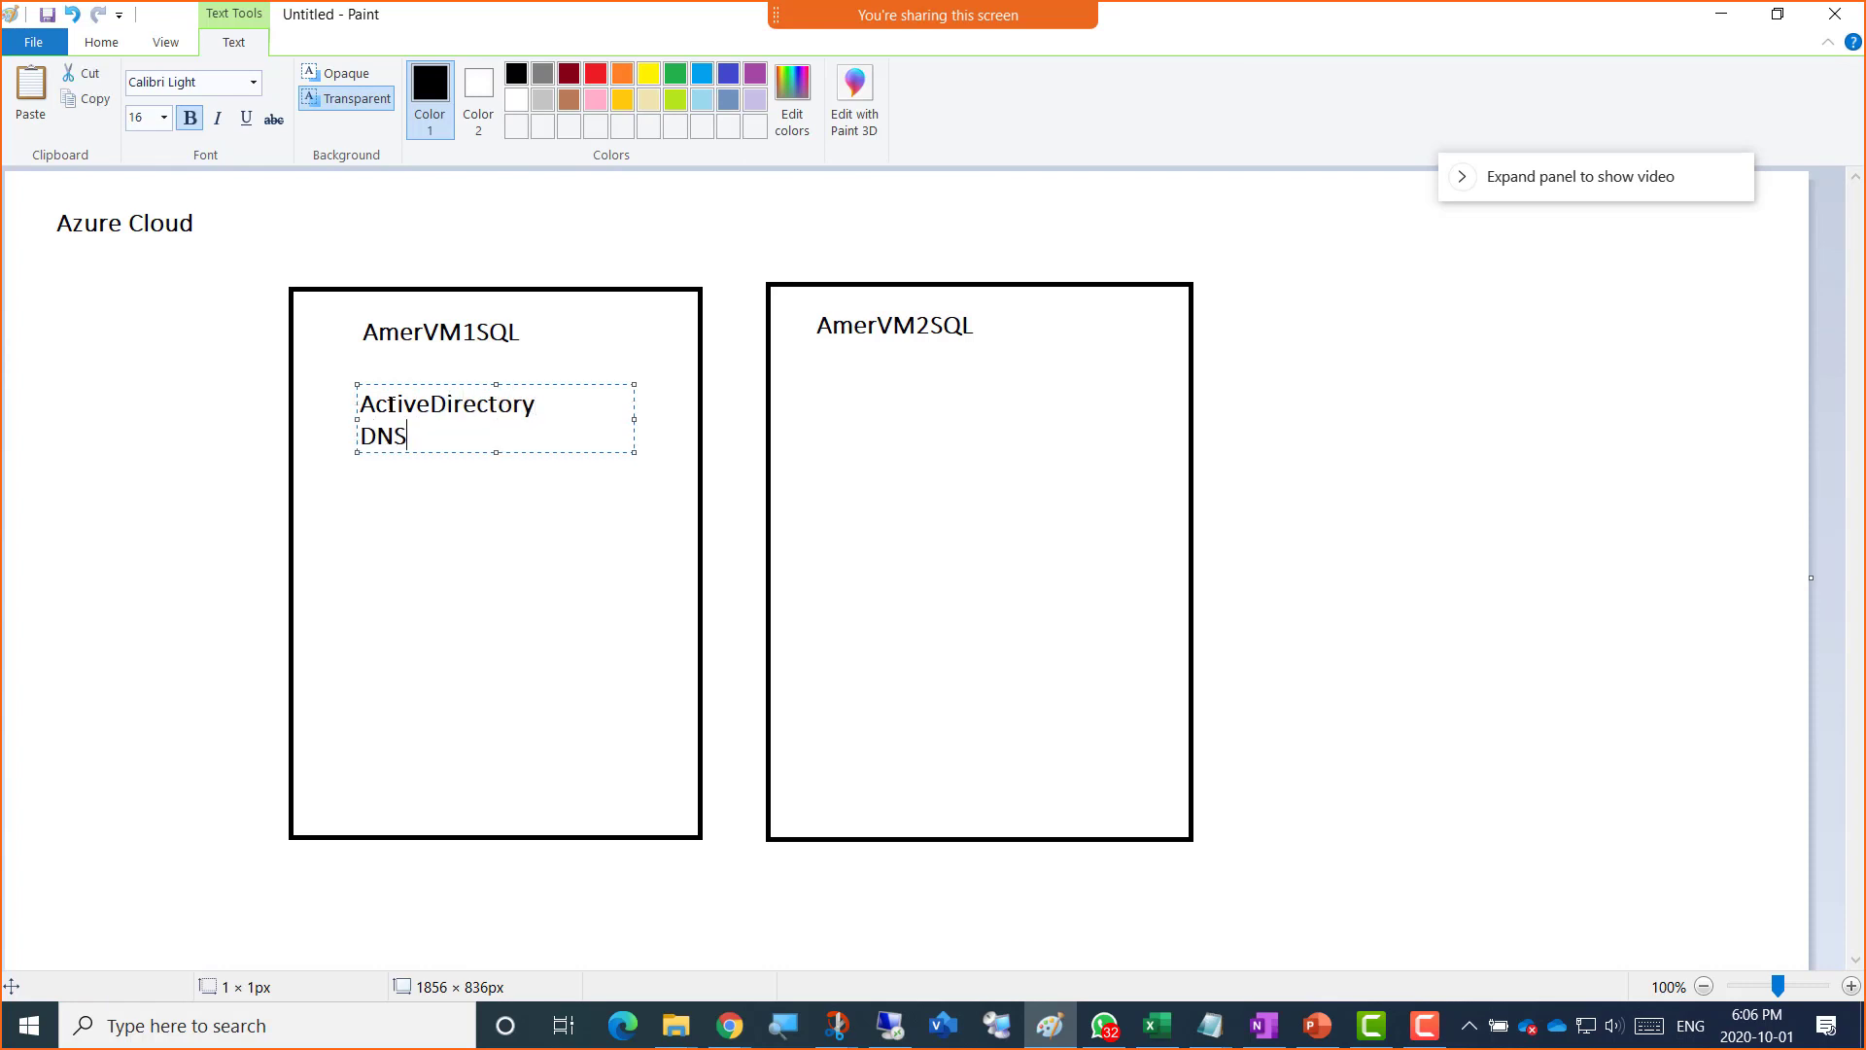
pyautogui.press('Return')
pyautogui.write('DHCP')
pyautogui.press('Return')
pyautogui.press('Return')
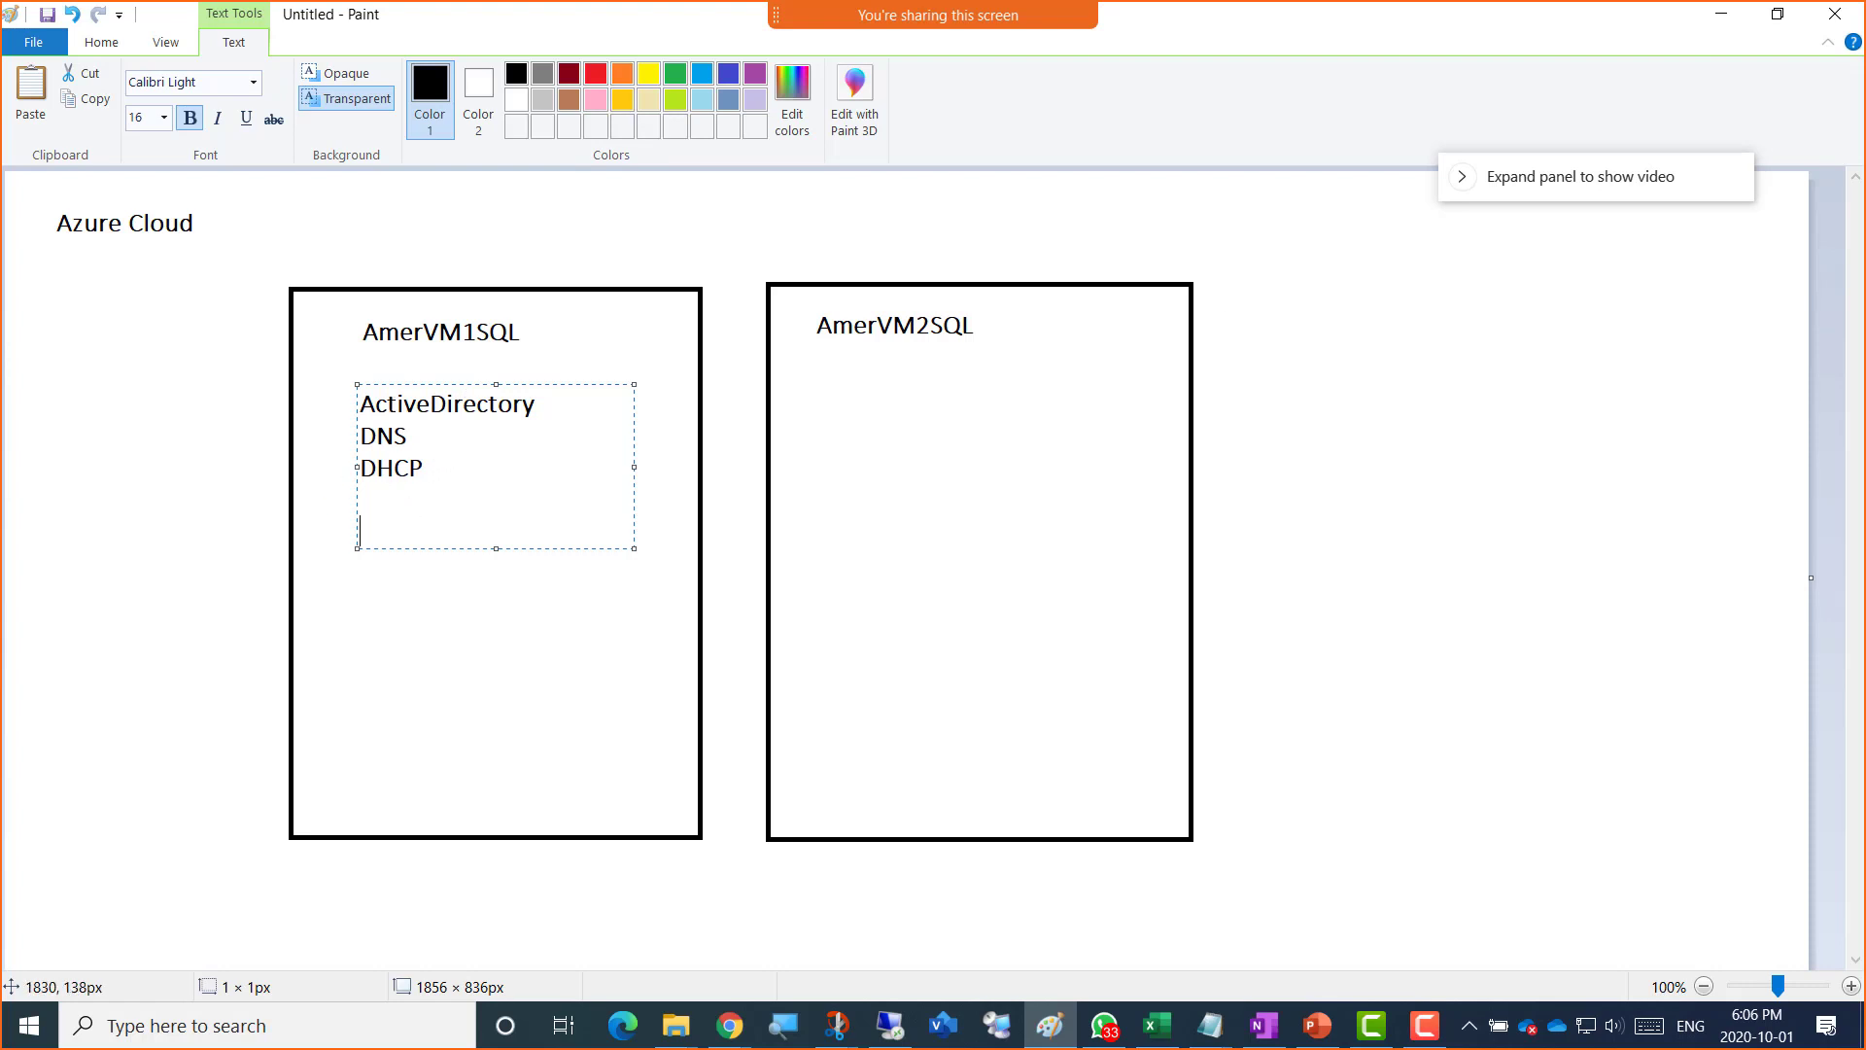
pyautogui.hotkey('alt', 'Tab')
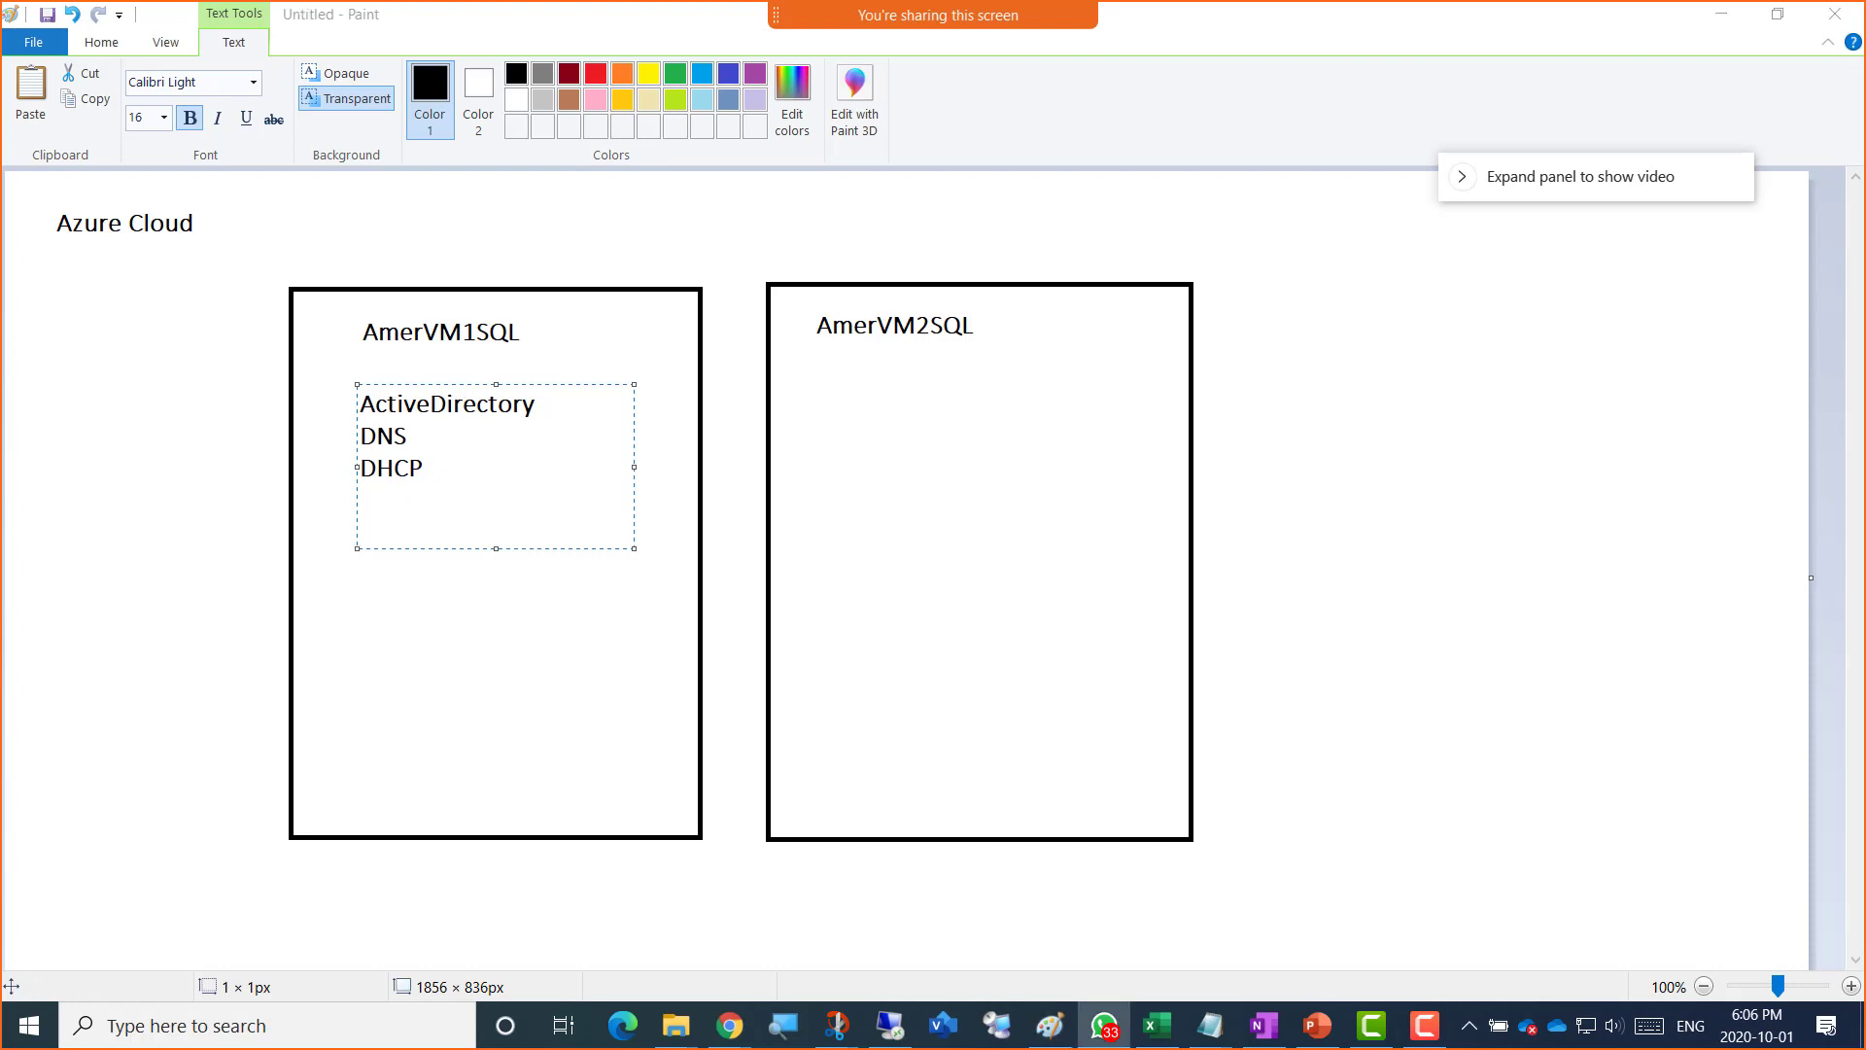
# Step: Bring the WhatsApp chat over the drawing to view the VM start error, then move it off screen
pyautogui.moveTo(1865, 48)
pyautogui.mouseDown()
pyautogui.moveTo(772, 97)
pyautogui.moveTo(851, 104)
pyautogui.mouseUp()
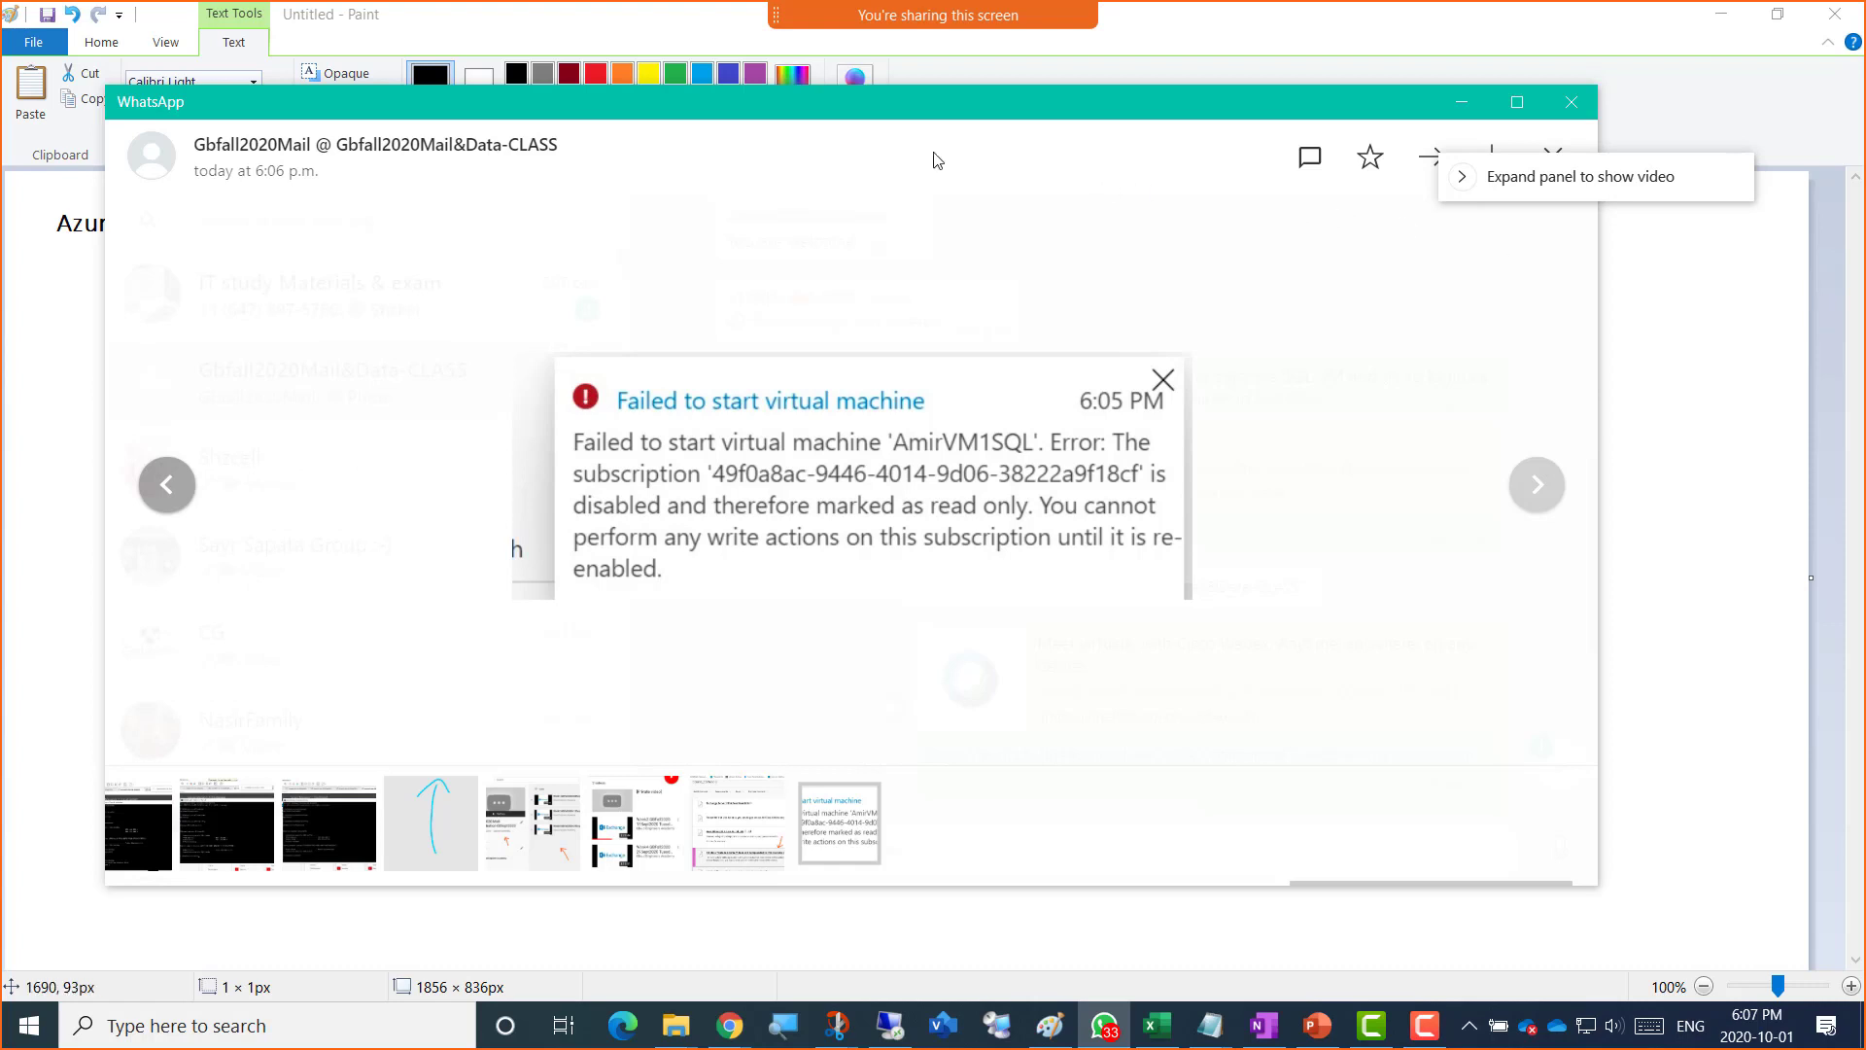
pyautogui.moveTo(826, 108); pyautogui.dragTo(1865, 121)
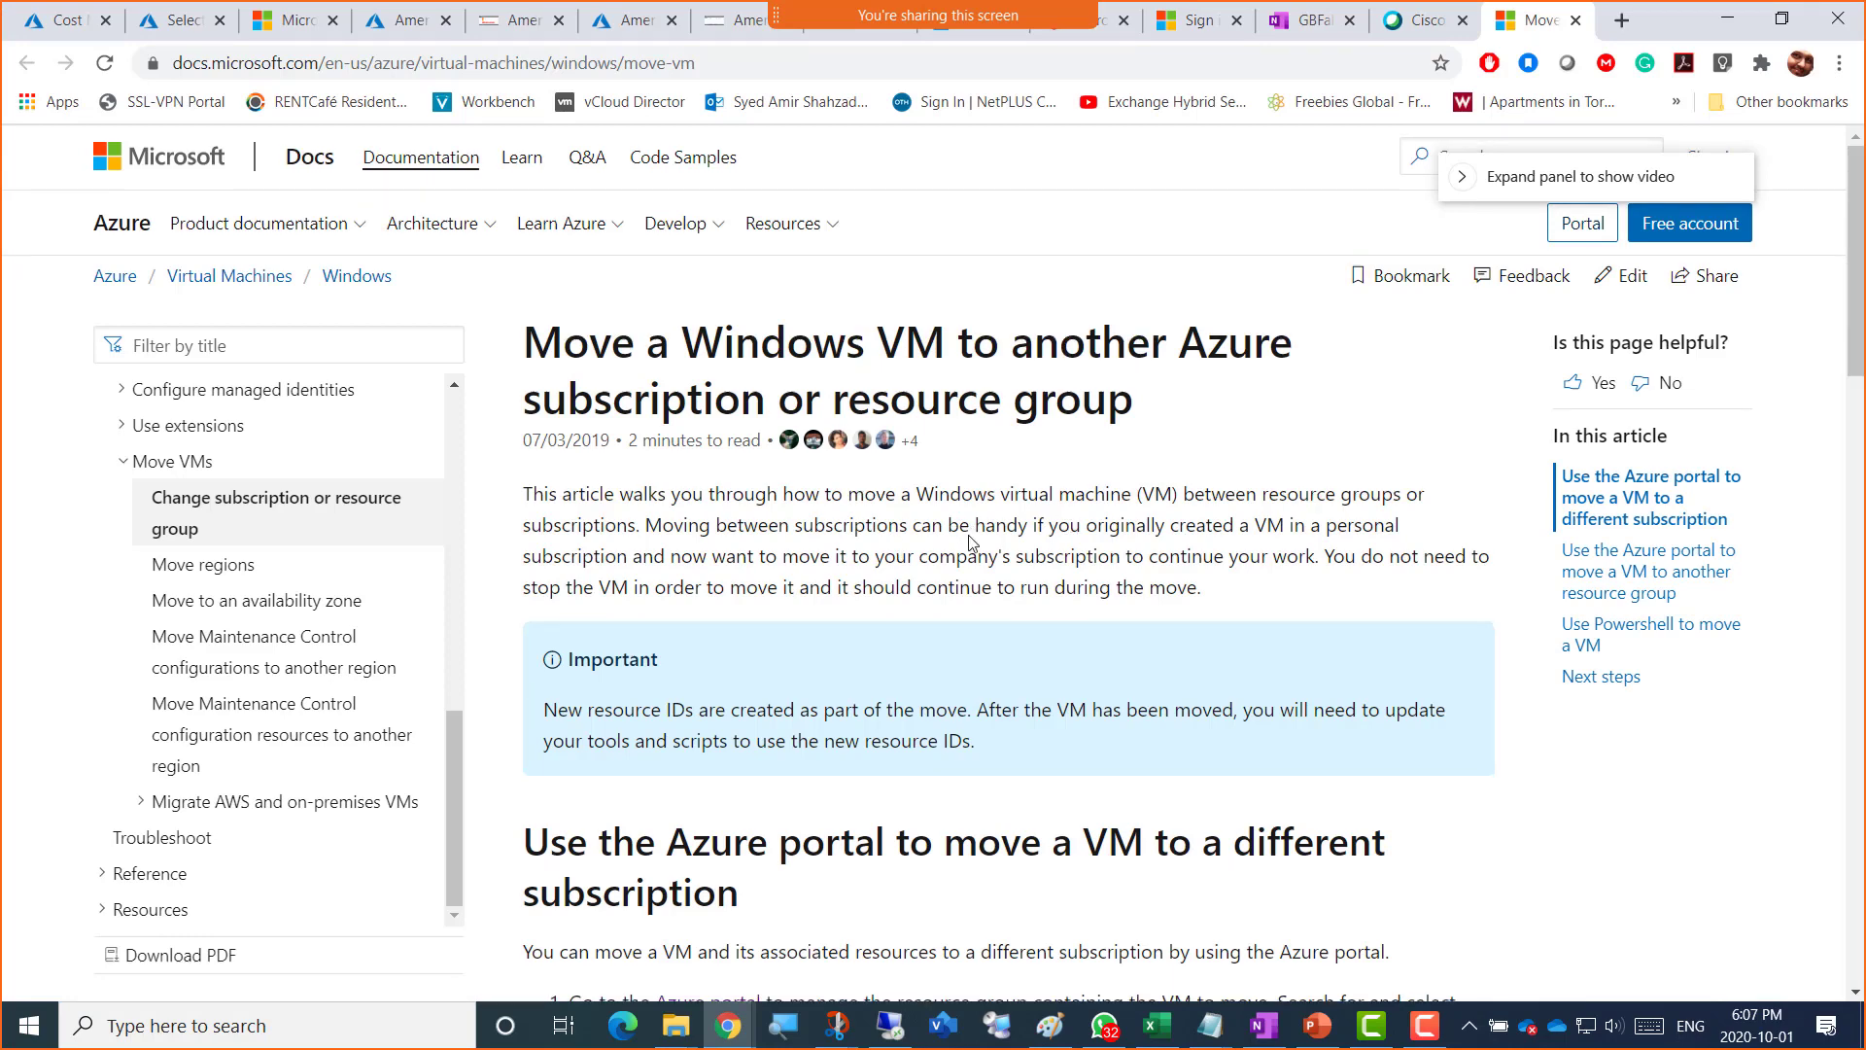
pyautogui.scroll(-2, 1030, 698)
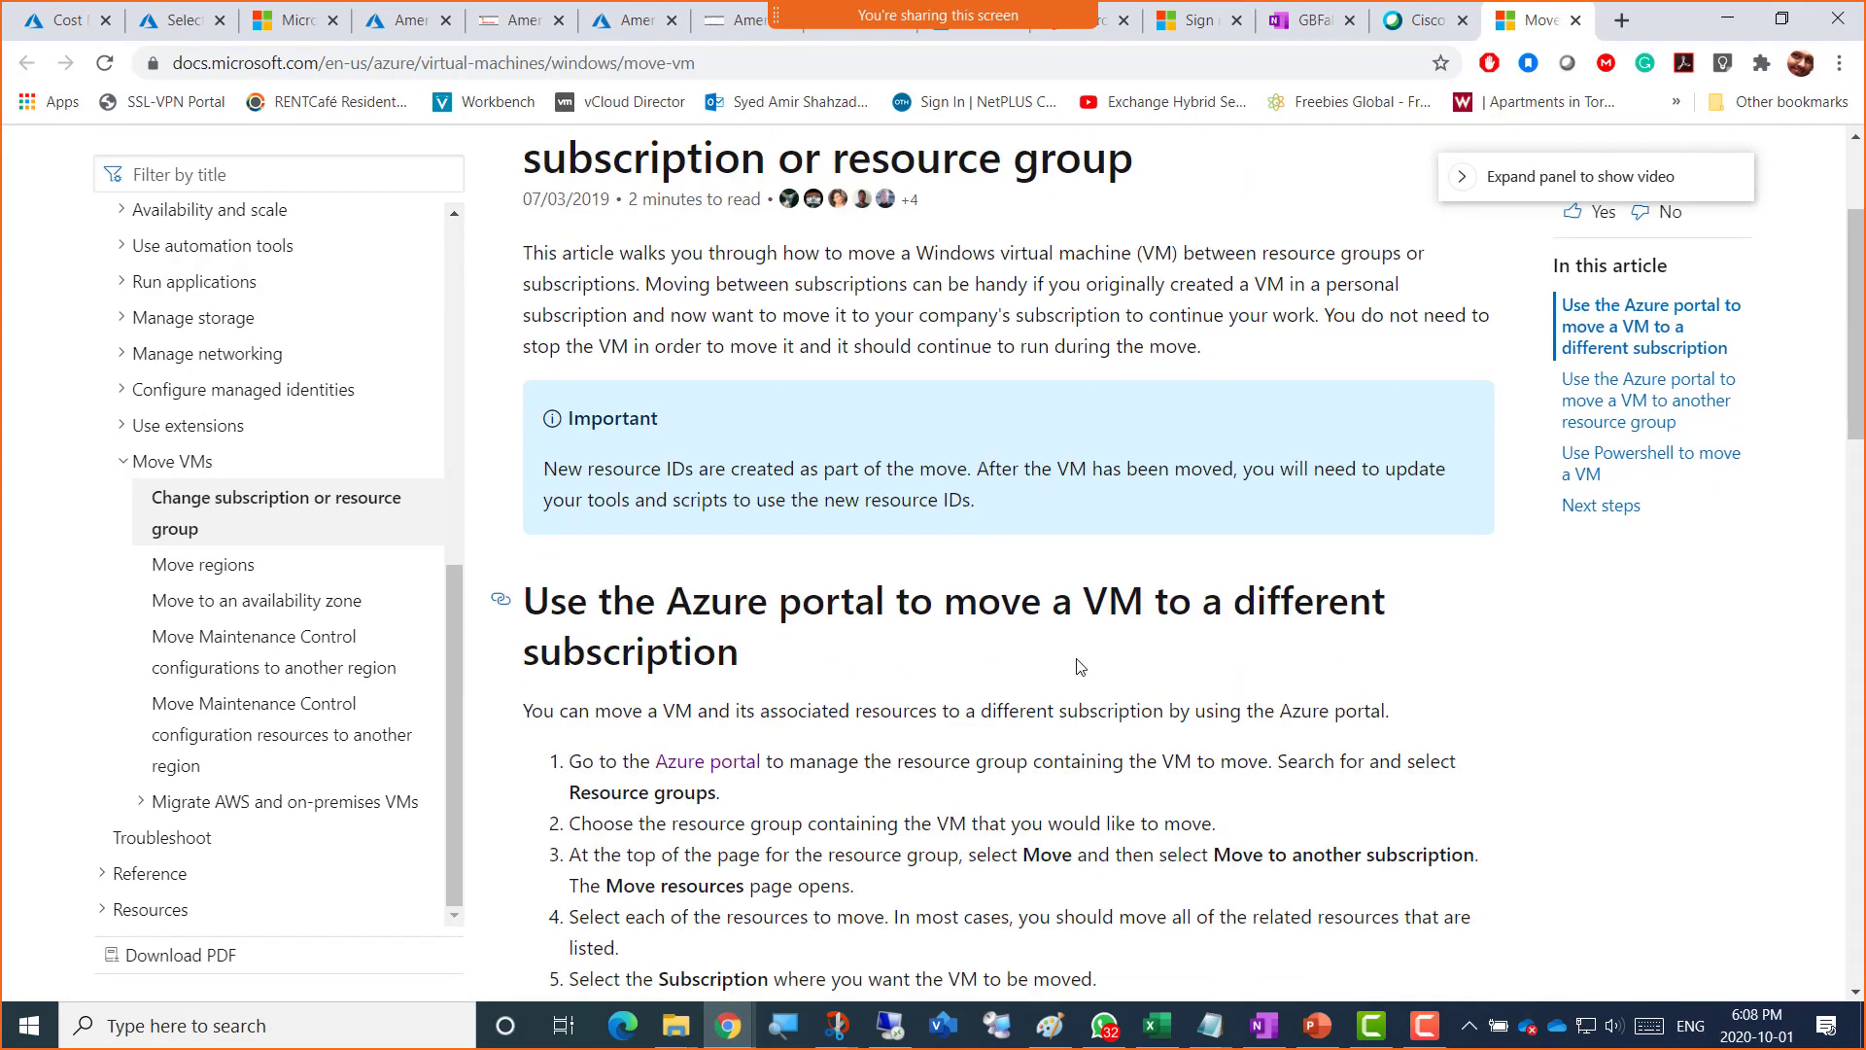
pyautogui.scroll(-2, 1076, 667)
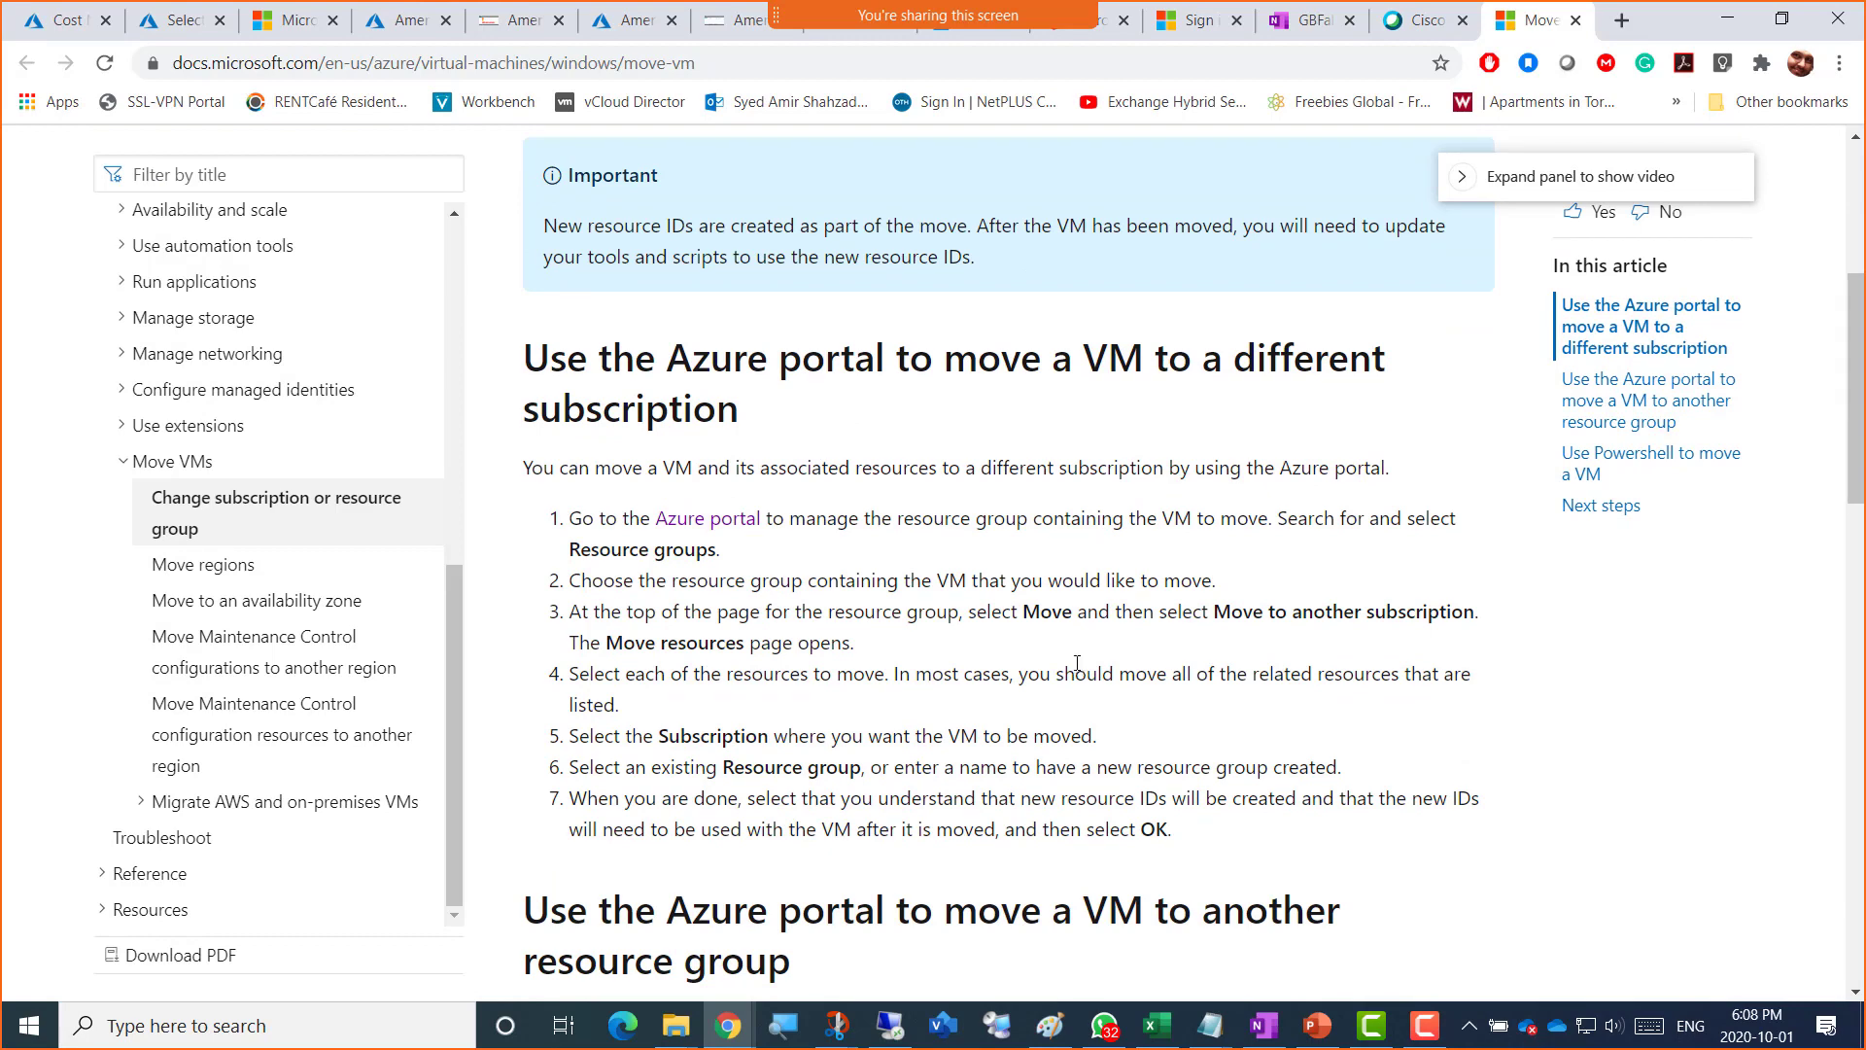
pyautogui.scroll(-2, 1075, 666)
pyautogui.scroll(-2, 1075, 666)
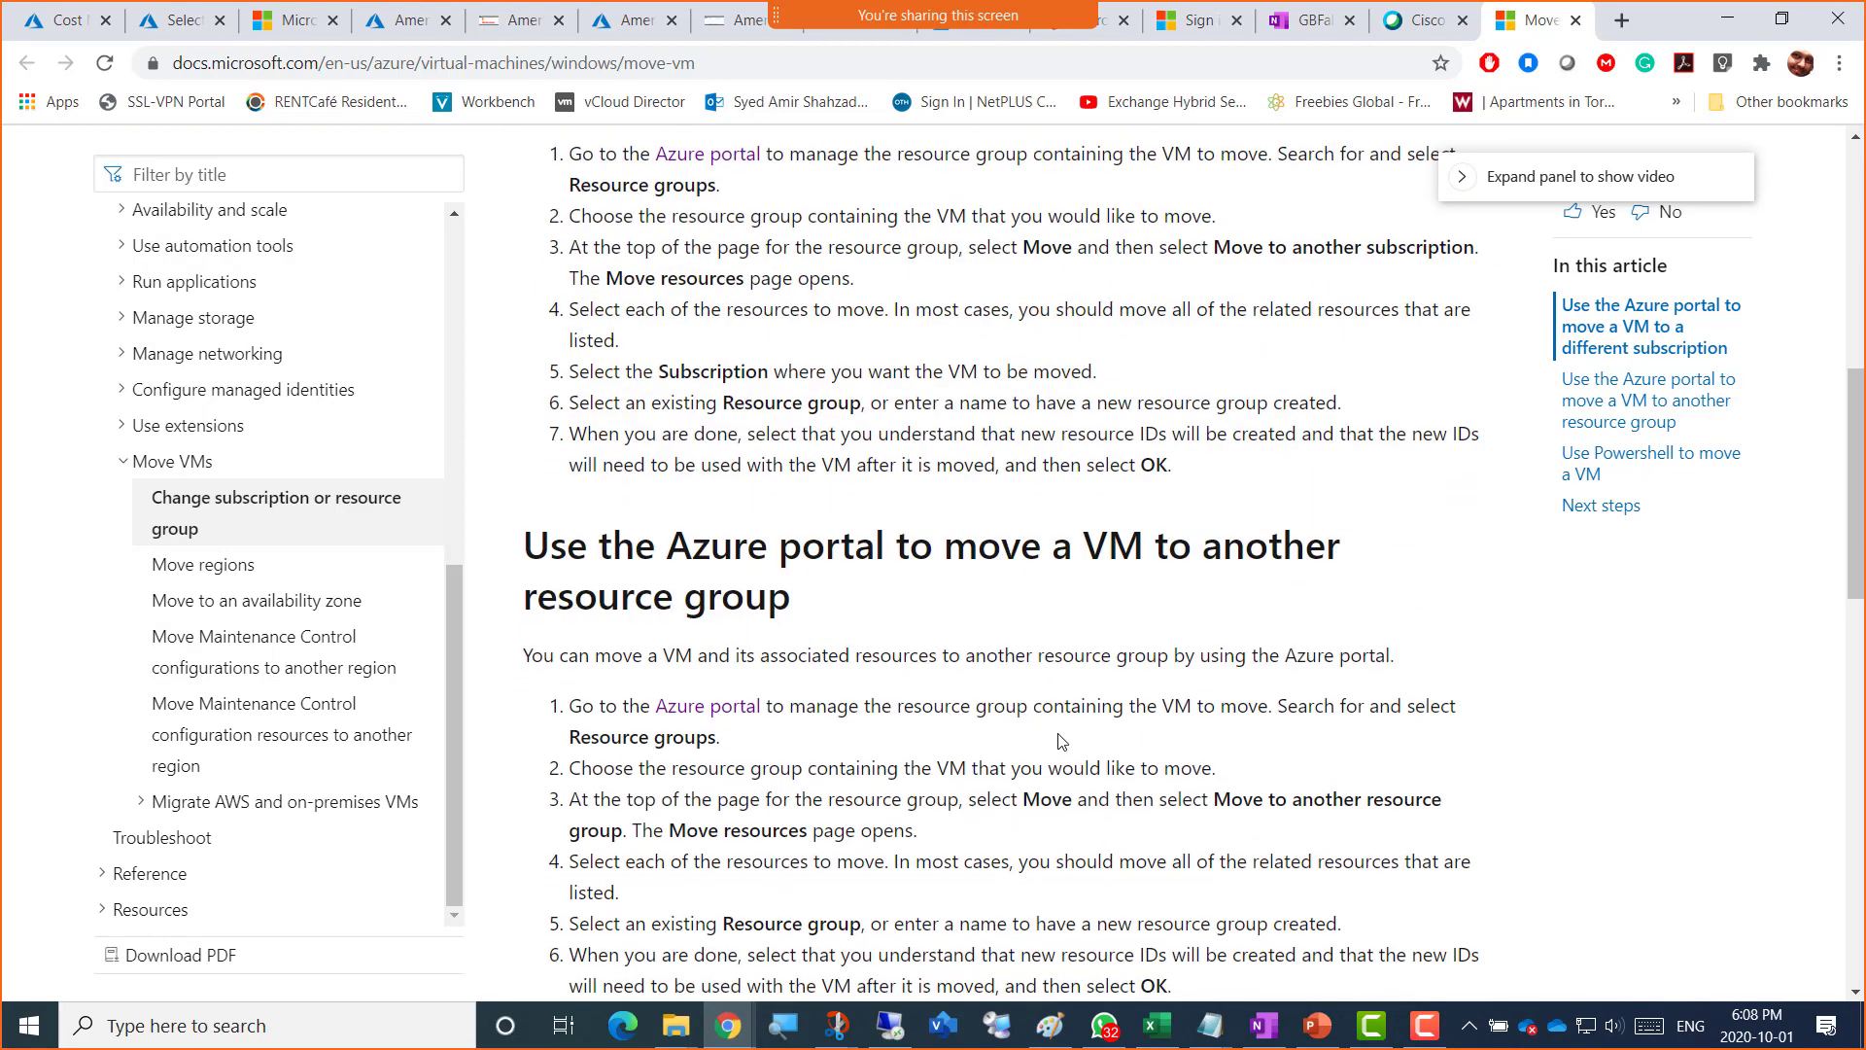
pyautogui.scroll(-2, 1059, 741)
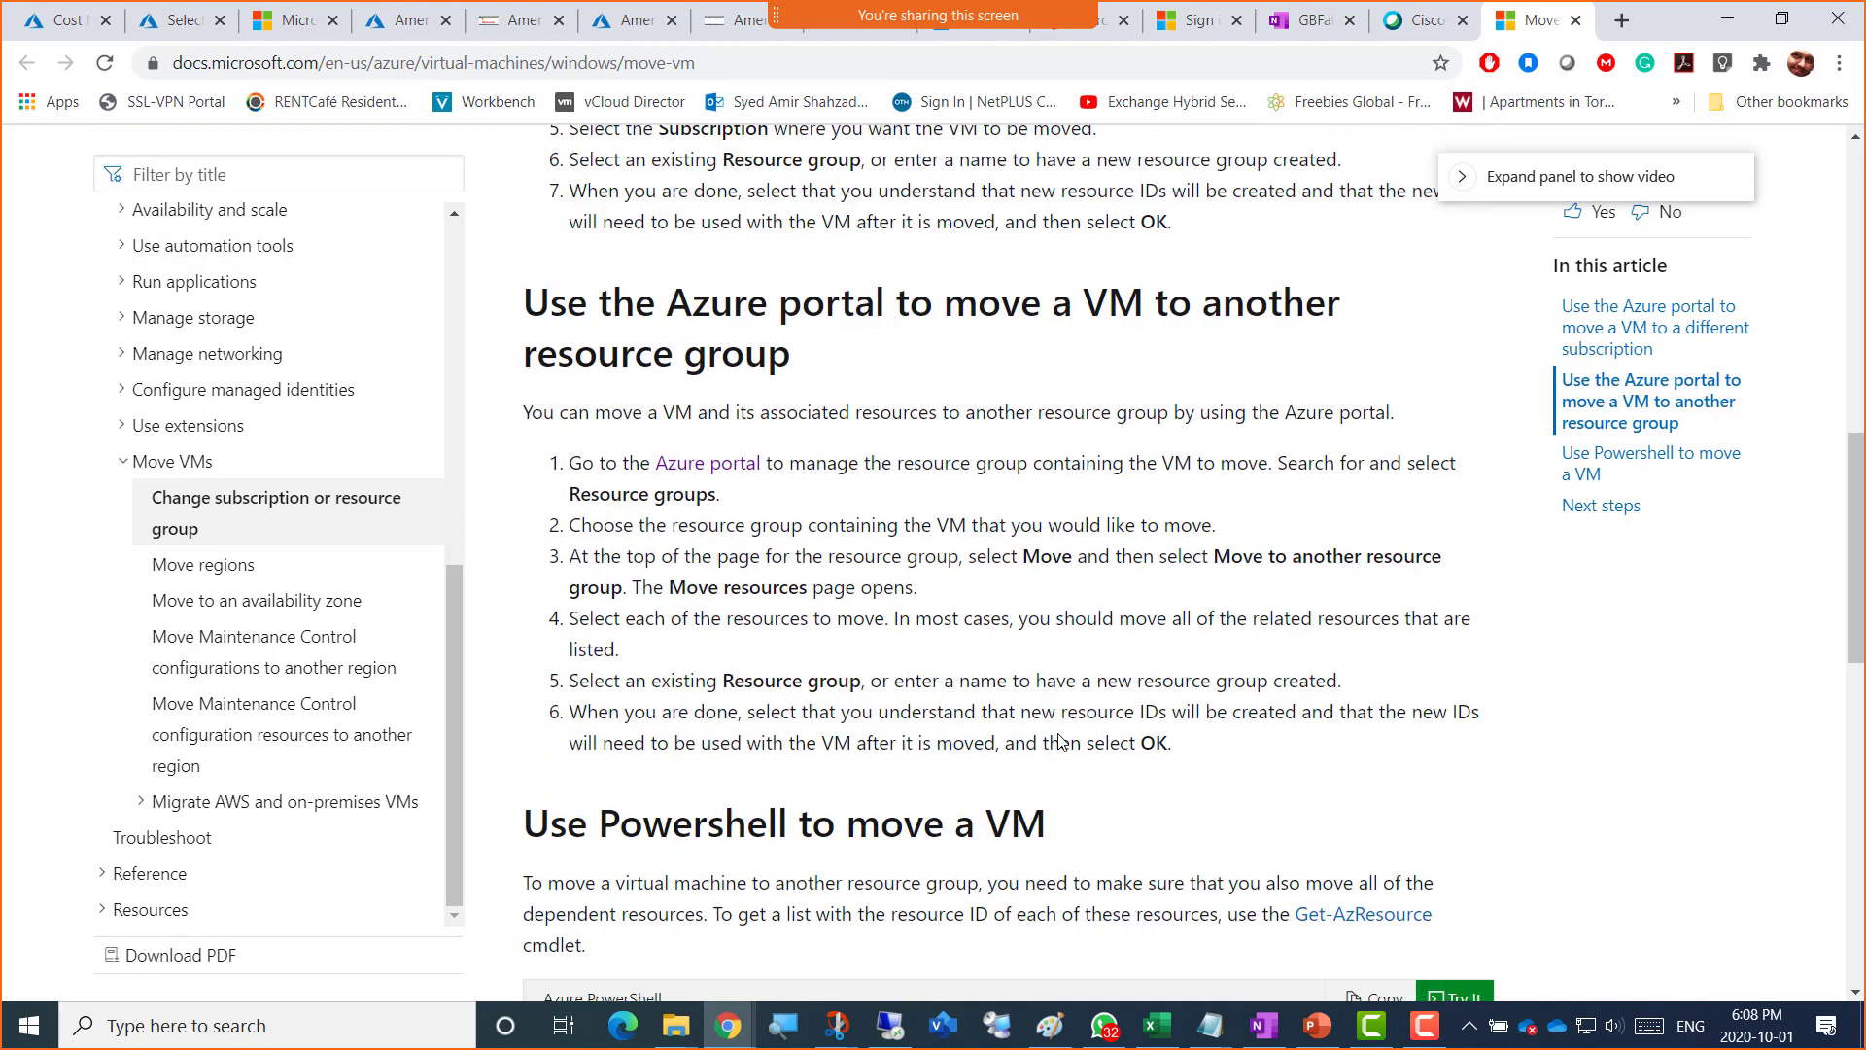
pyautogui.scroll(-3, 1060, 739)
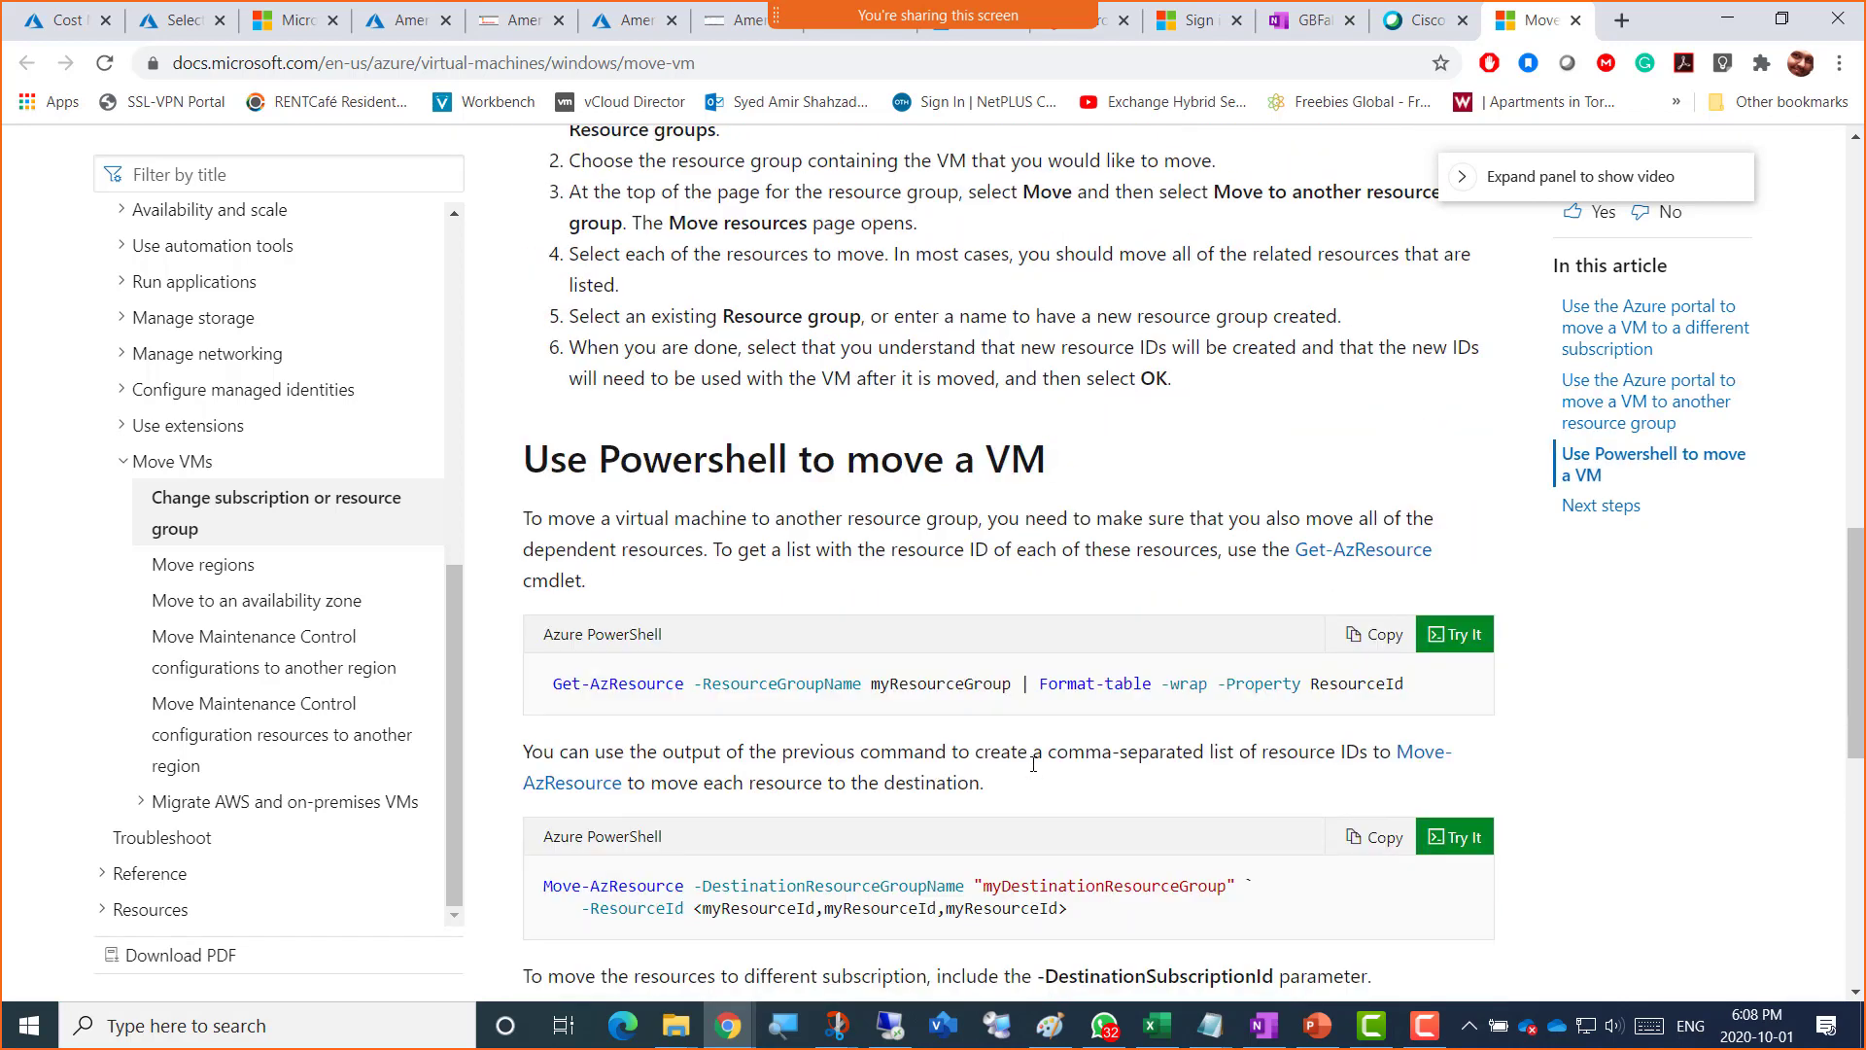
pyautogui.scroll(-3, 1033, 764)
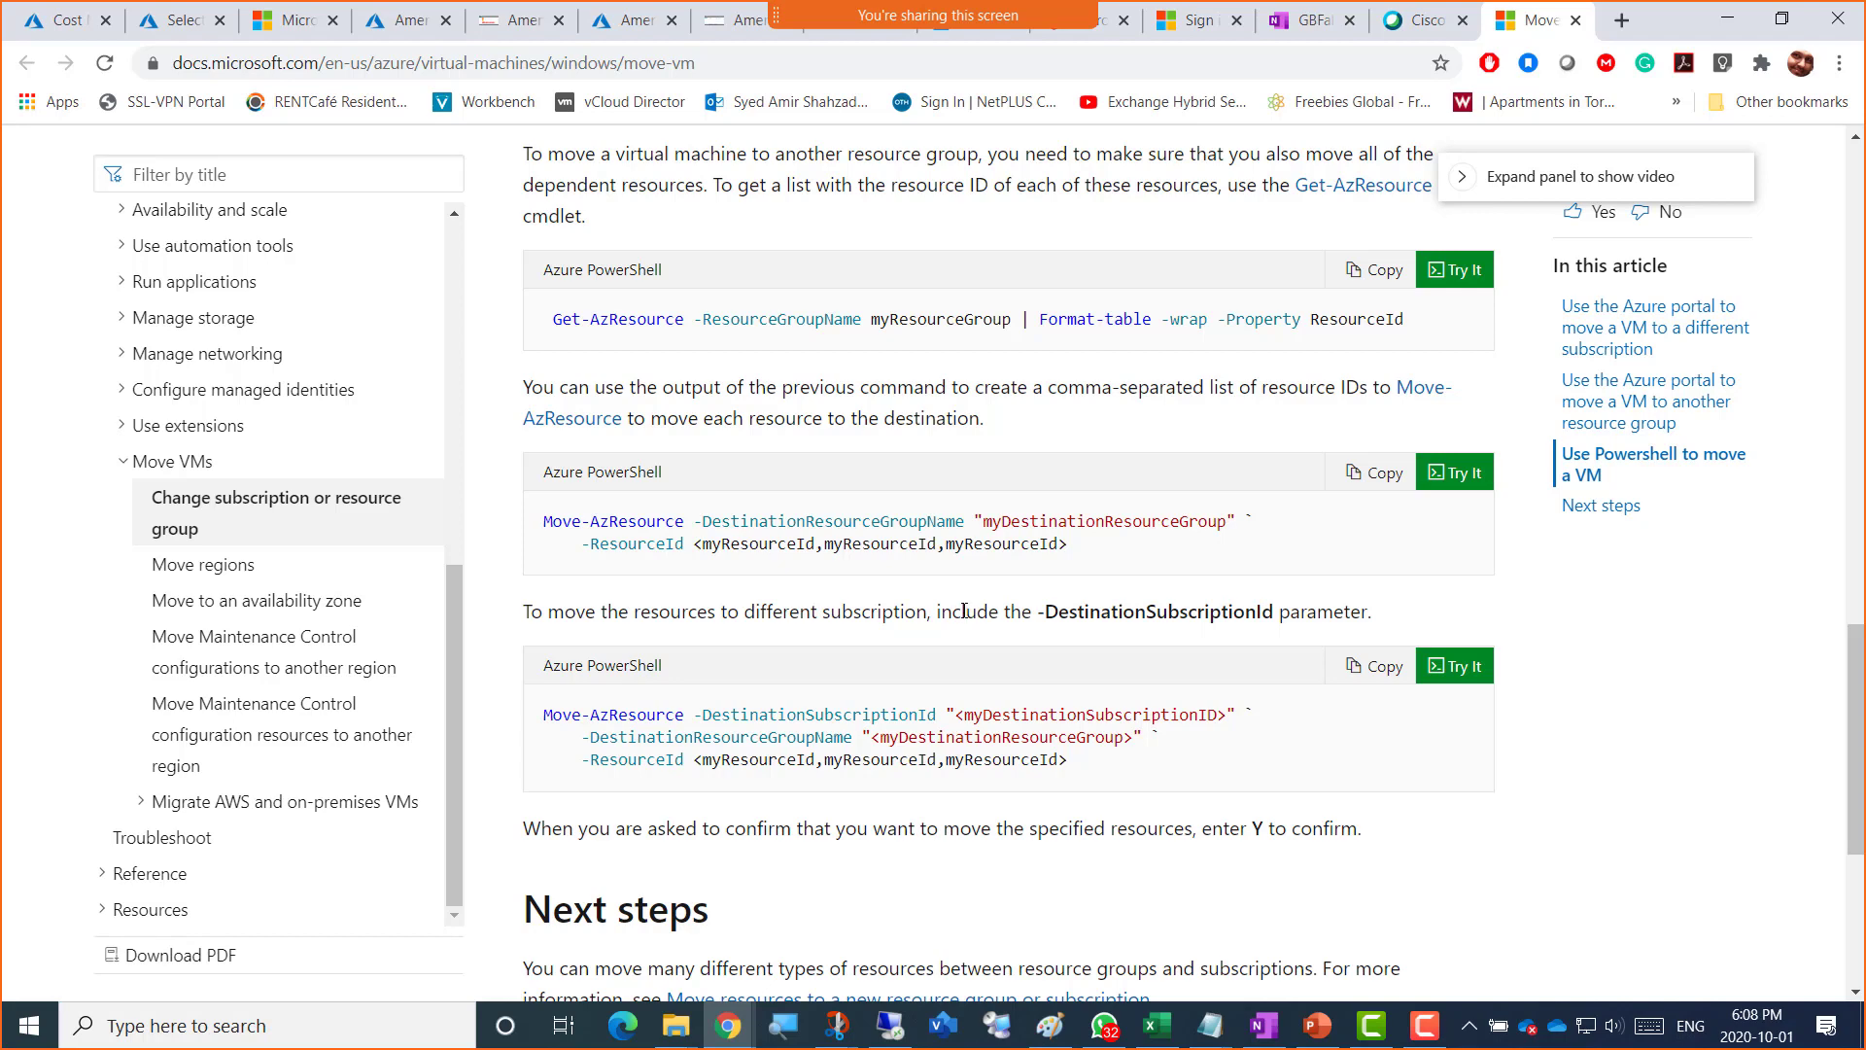
pyautogui.scroll(-1, 964, 610)
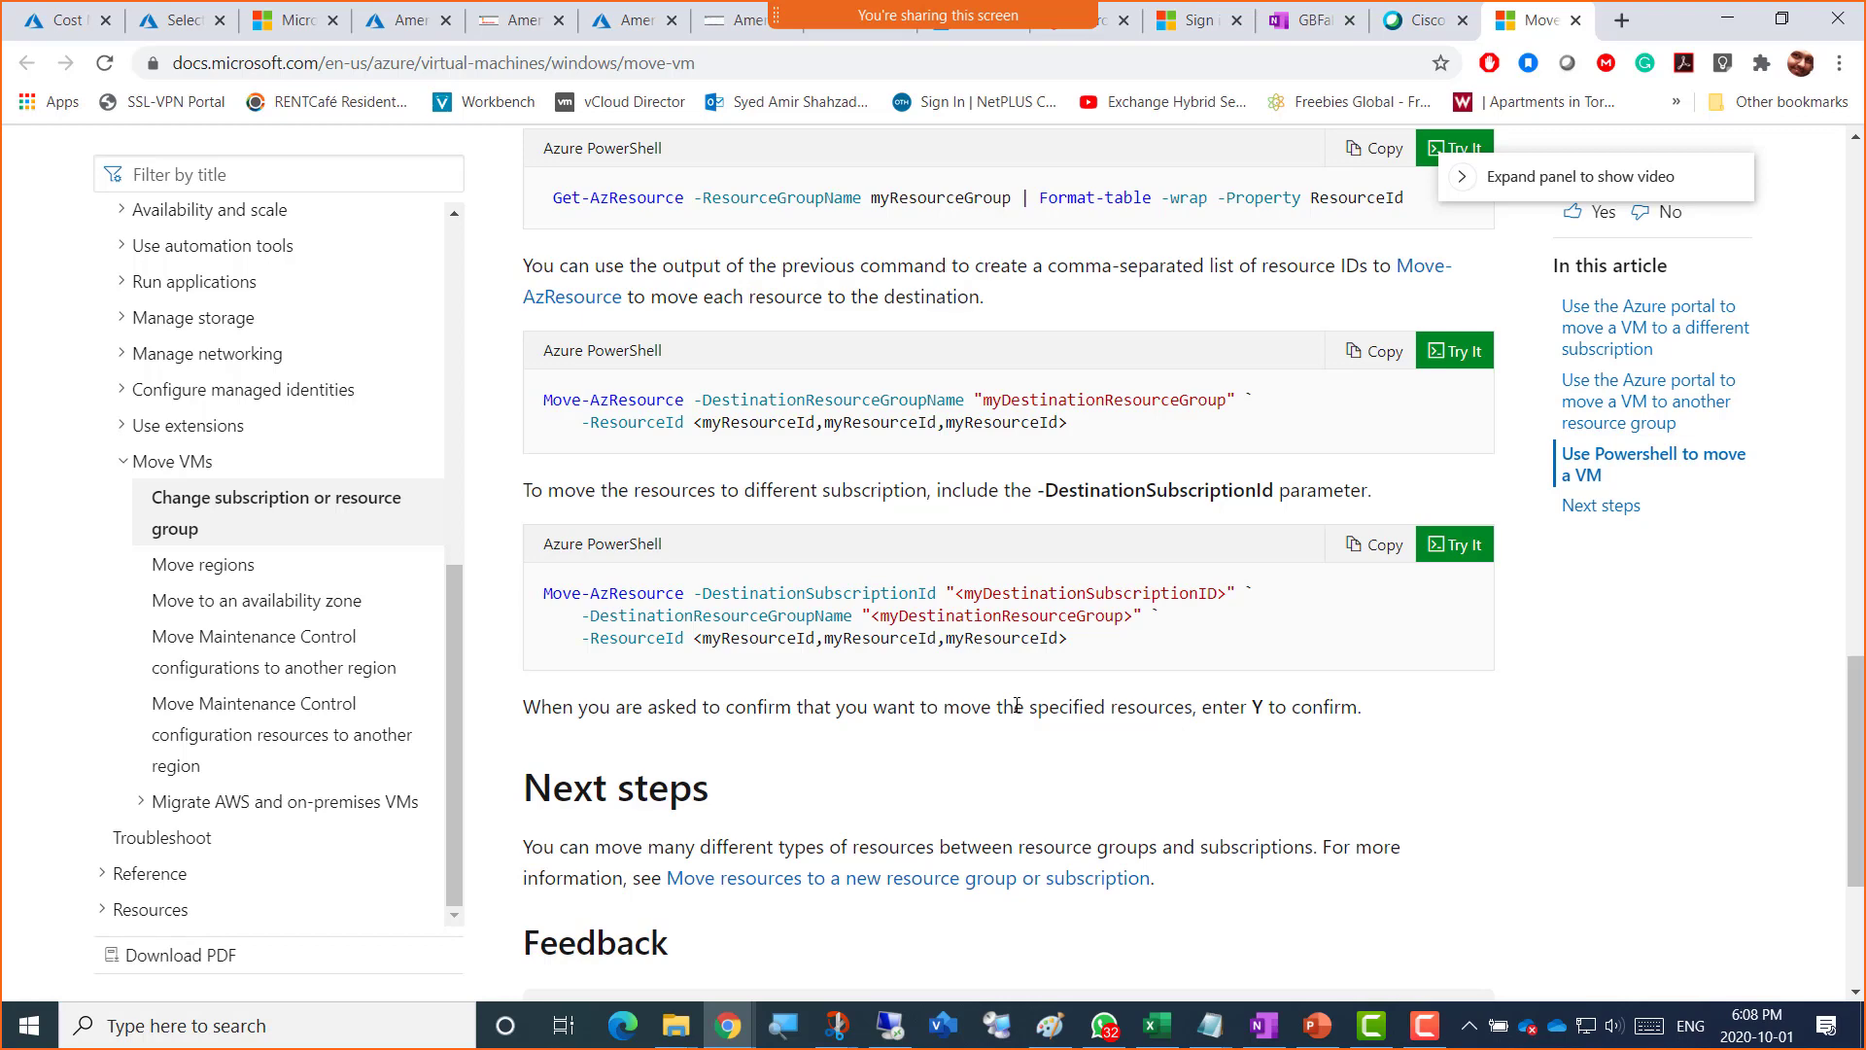
pyautogui.scroll(-2, 1016, 705)
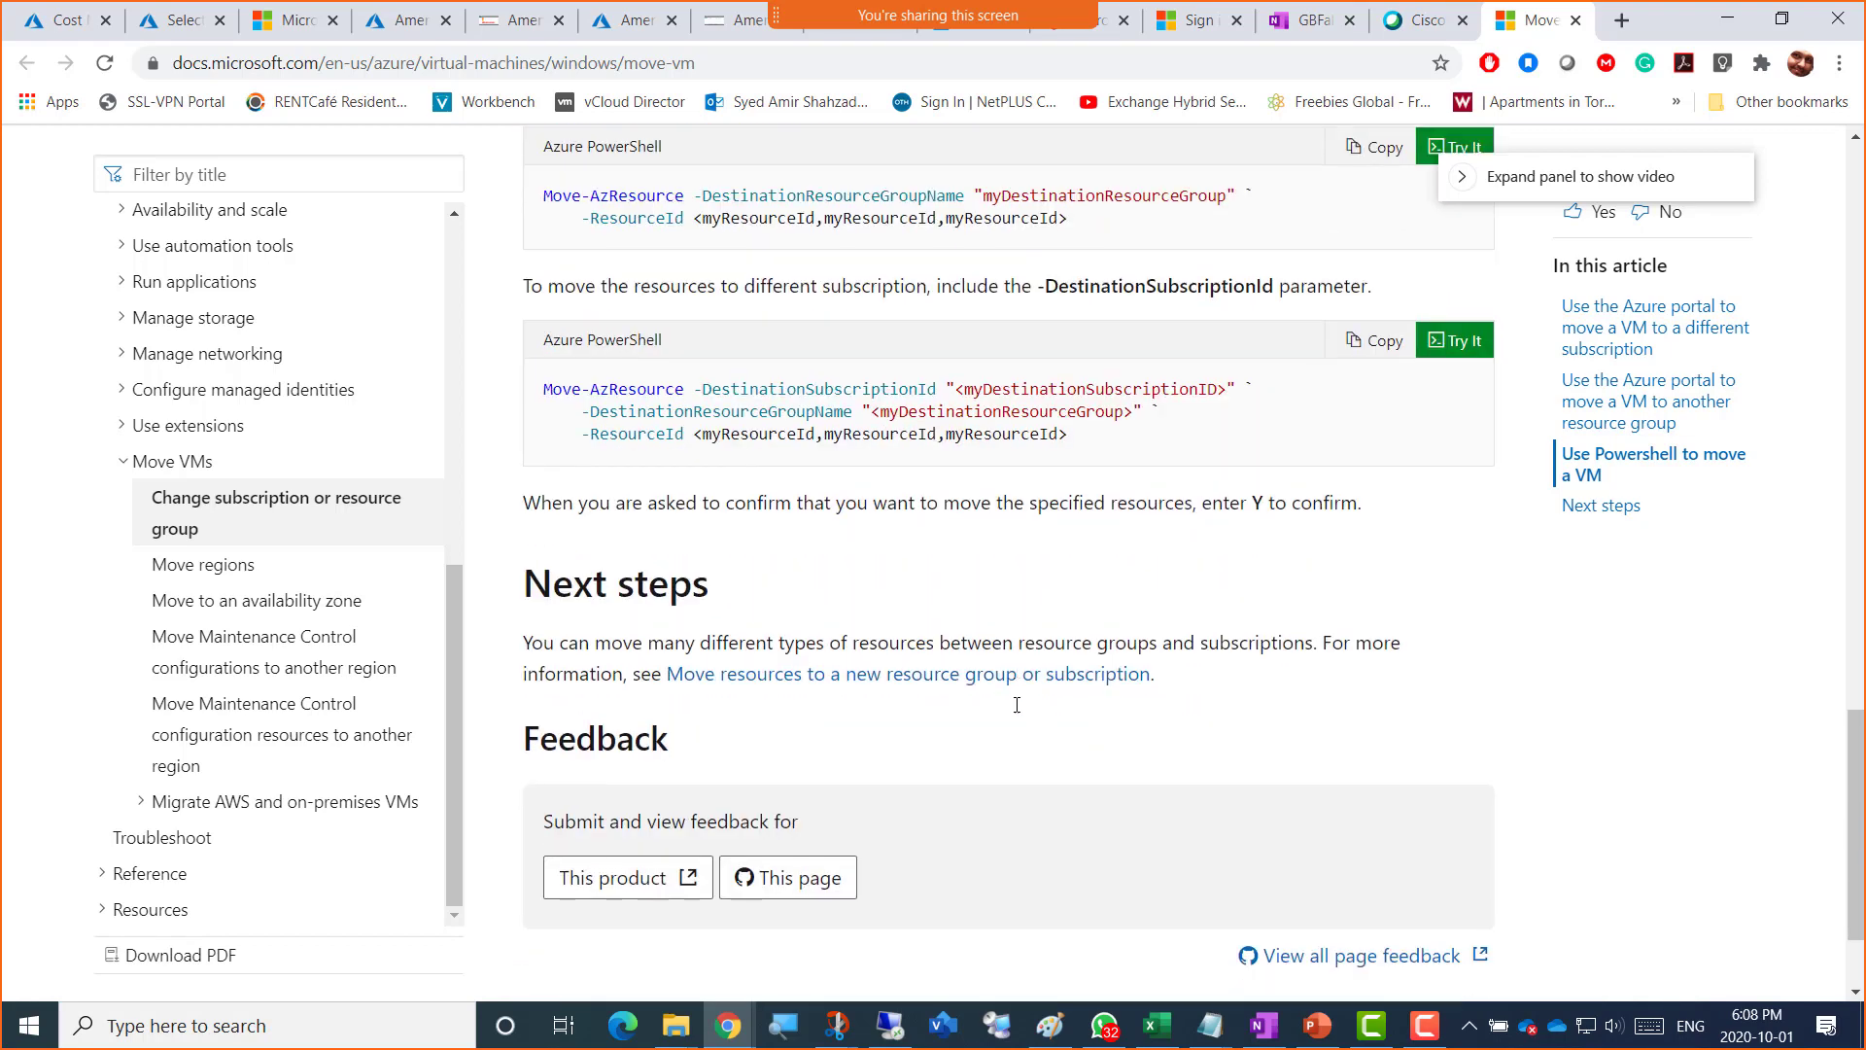
pyautogui.scroll(7, 1017, 705)
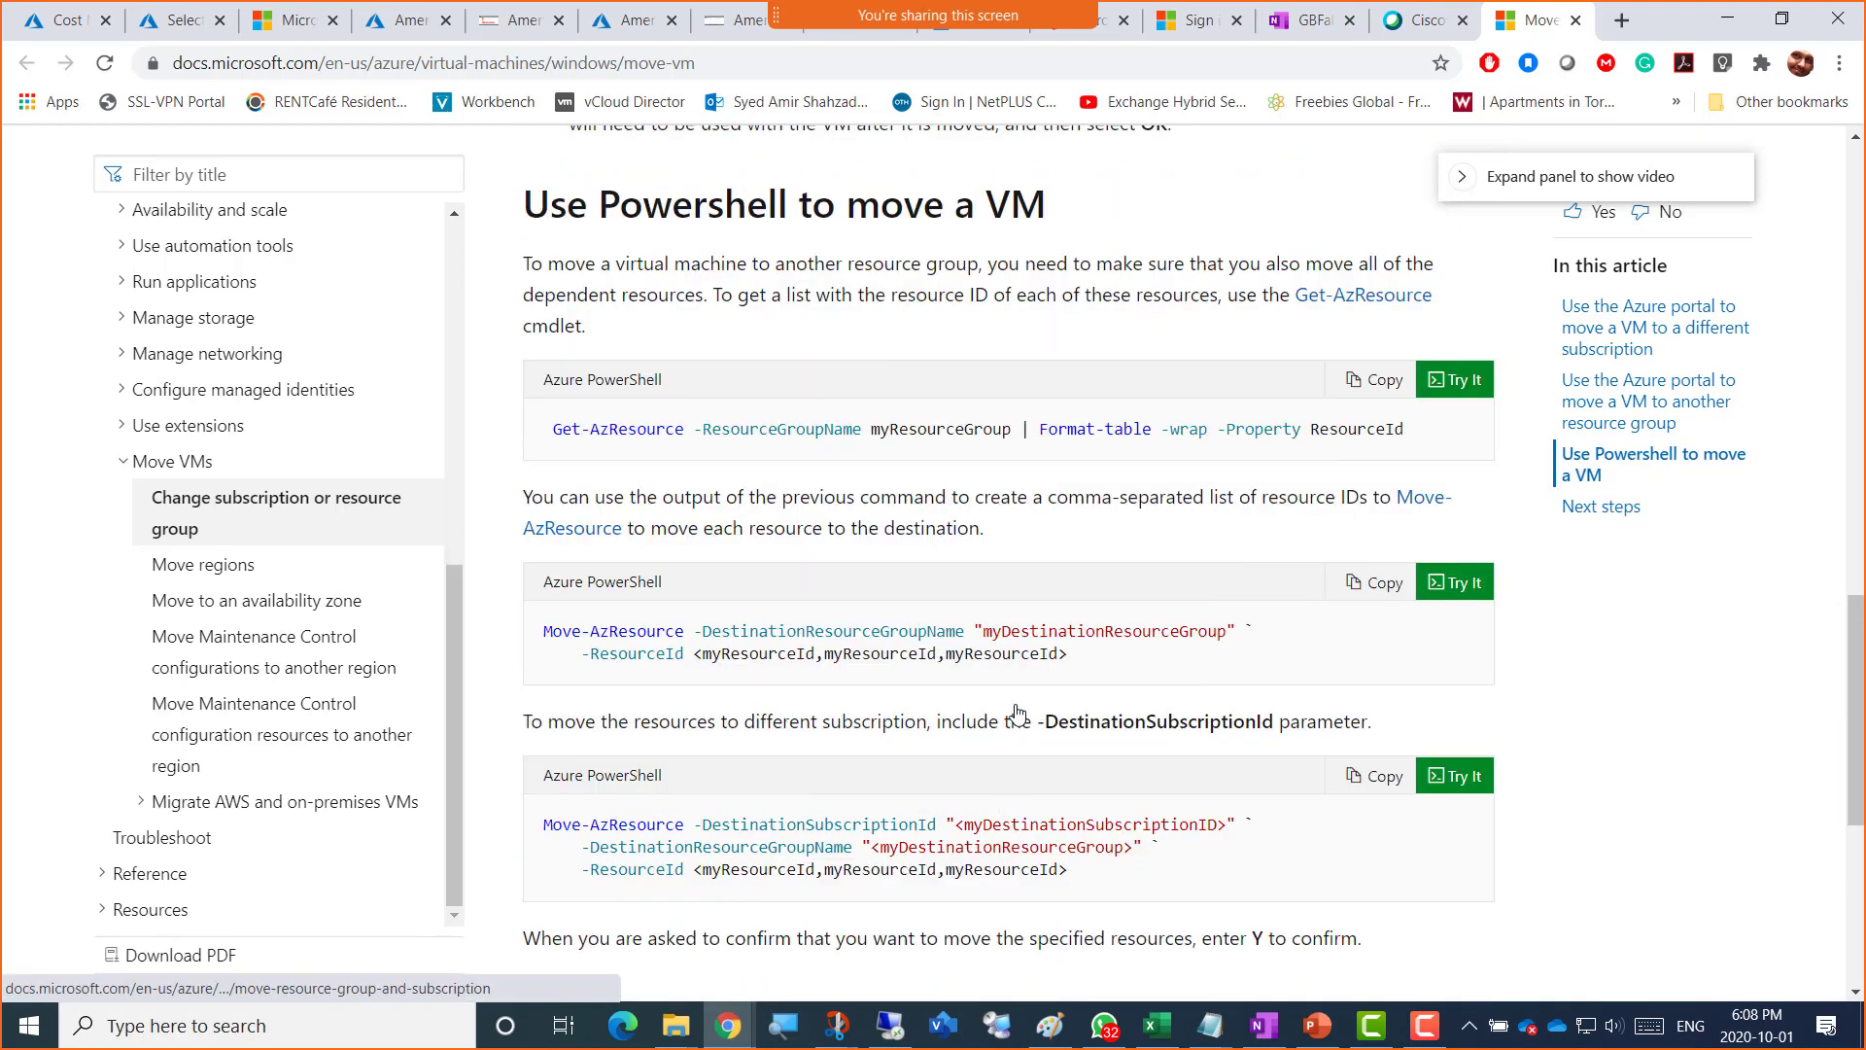
pyautogui.scroll(7, 1016, 712)
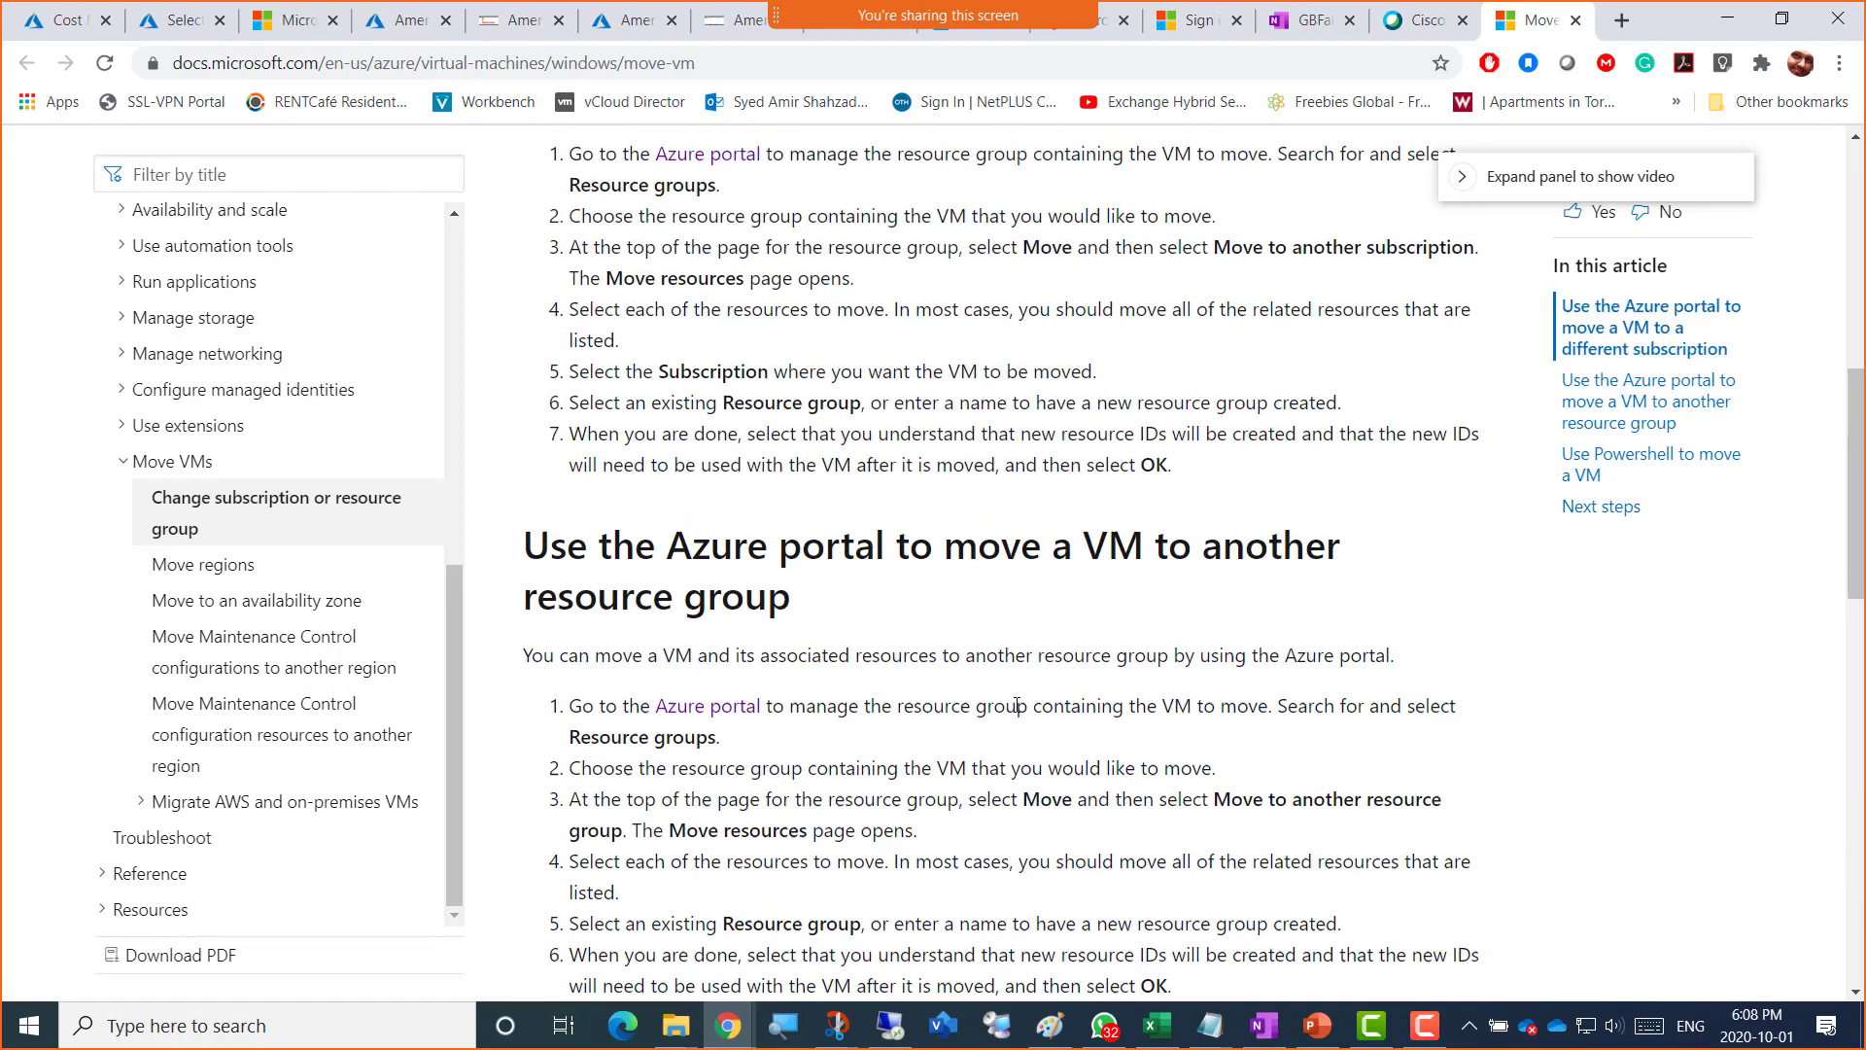
pyautogui.scroll(4, 1017, 704)
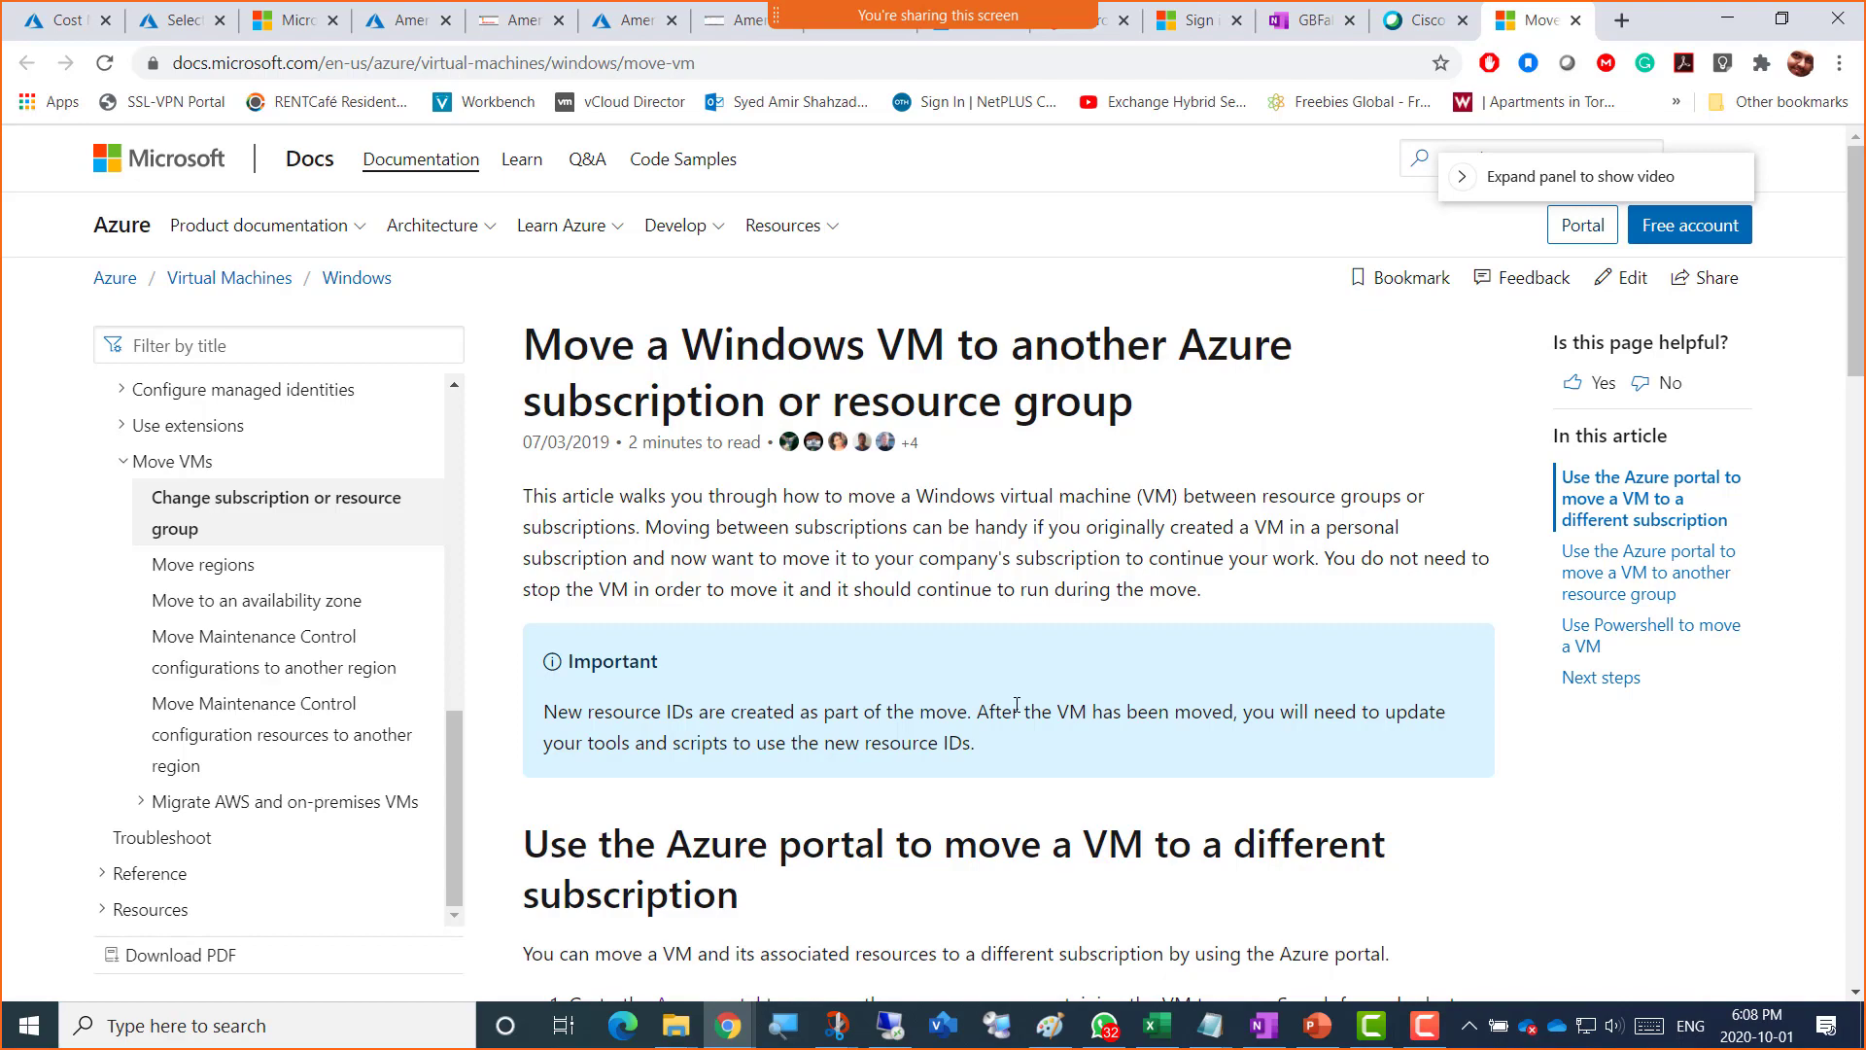
pyautogui.scroll(-5, 1016, 620)
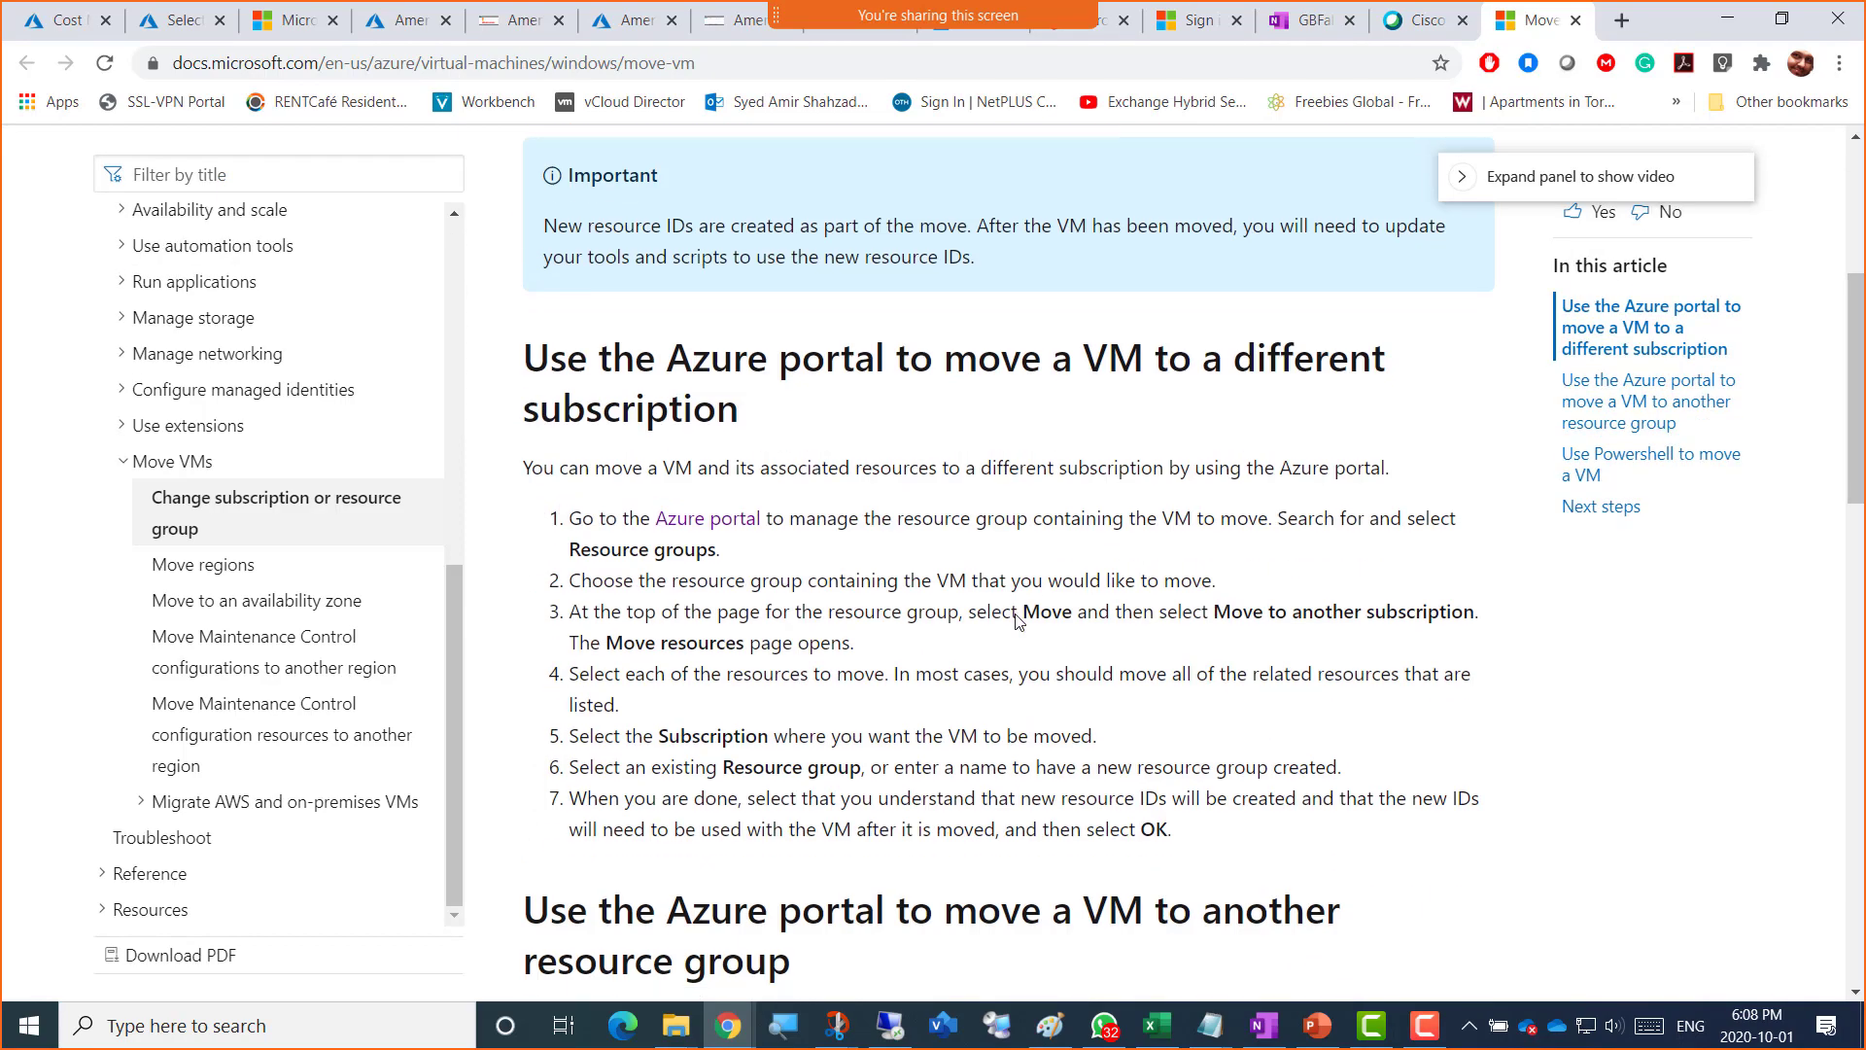
pyautogui.scroll(-6, 1017, 621)
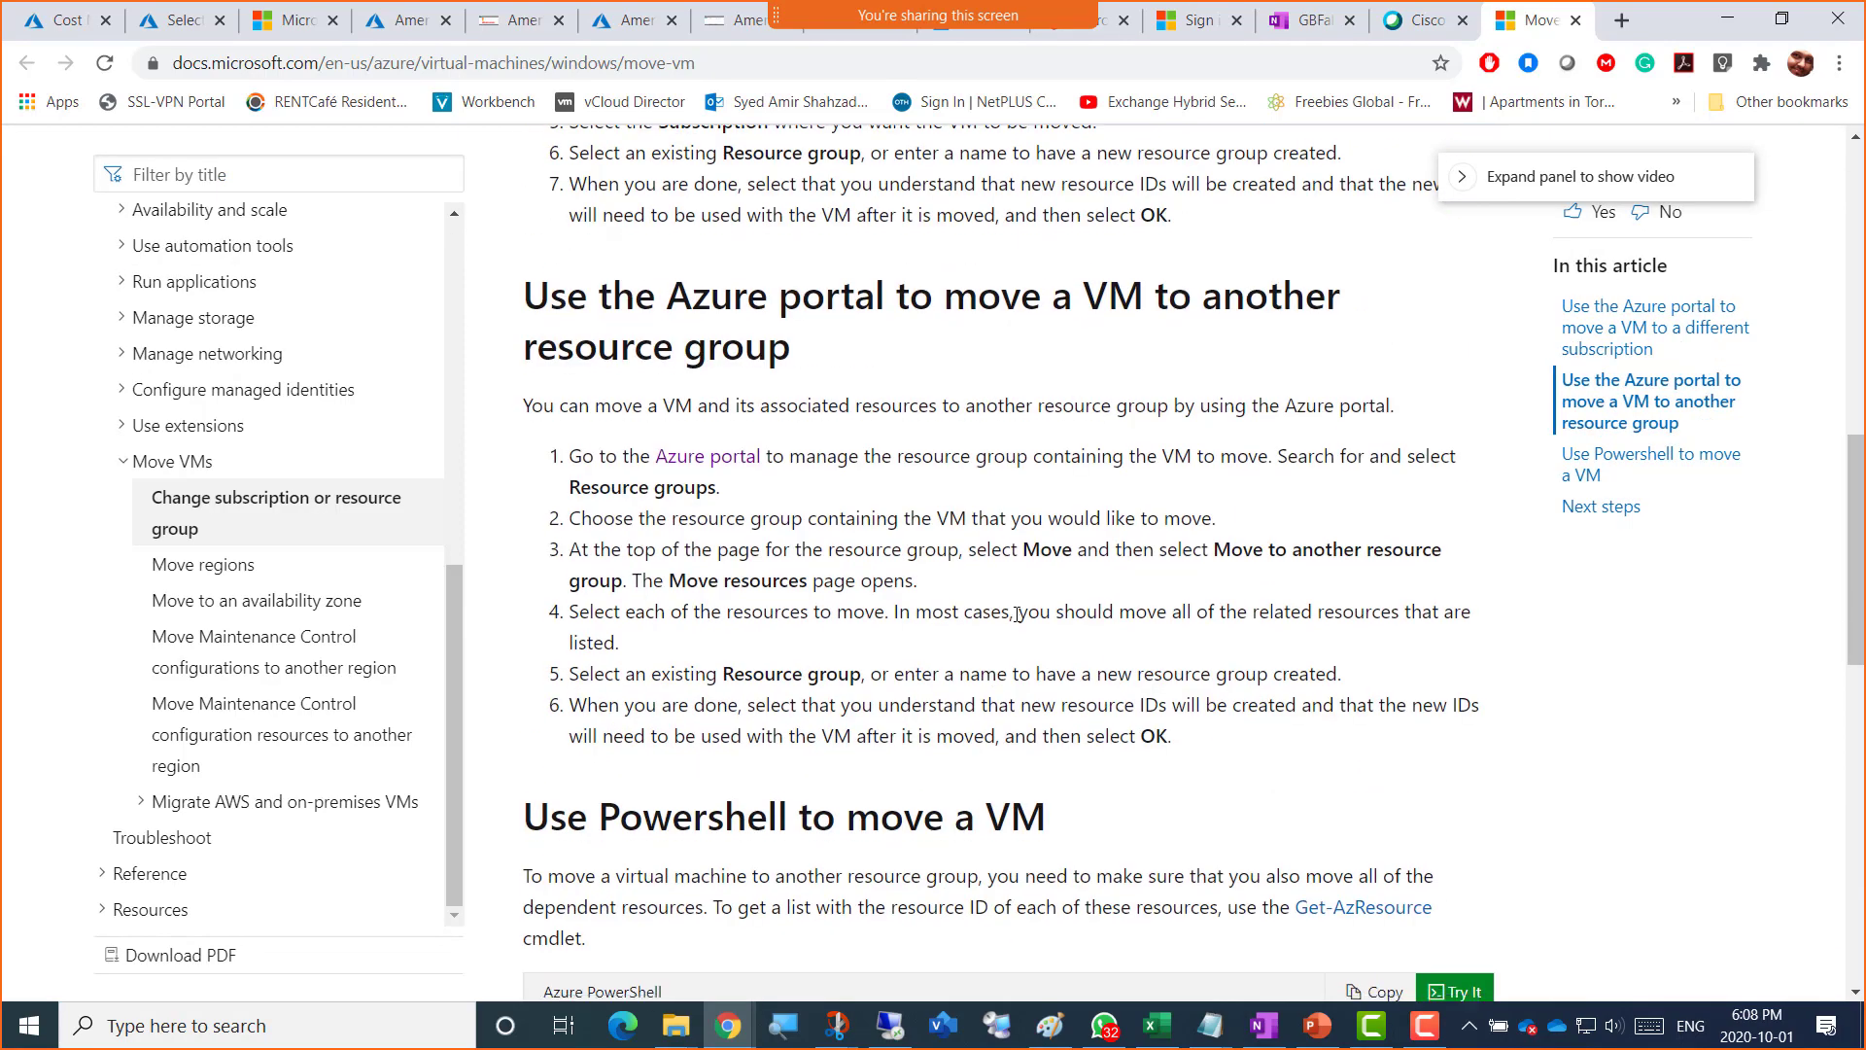
pyautogui.scroll(-4, 1016, 614)
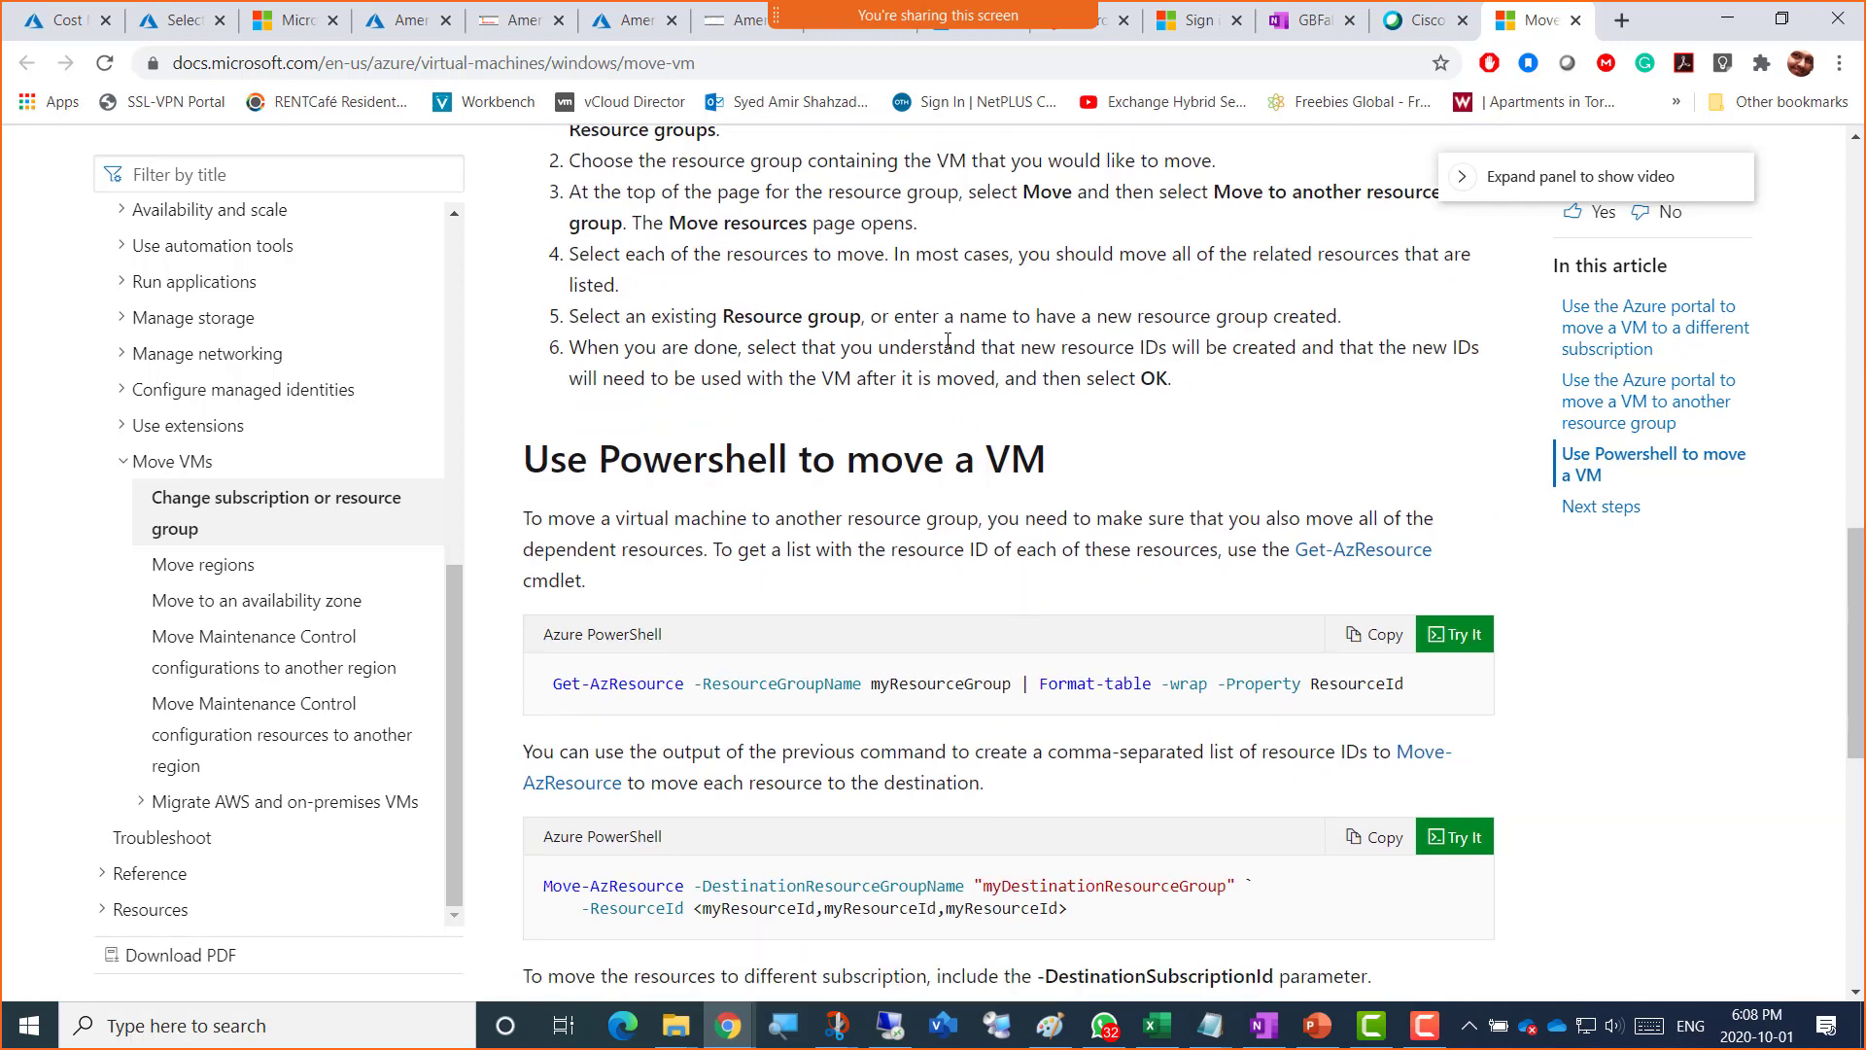
# Step: Go to the Azure billing subscriptions tab and browse the portal navigation menu
pyautogui.click(50, 29)
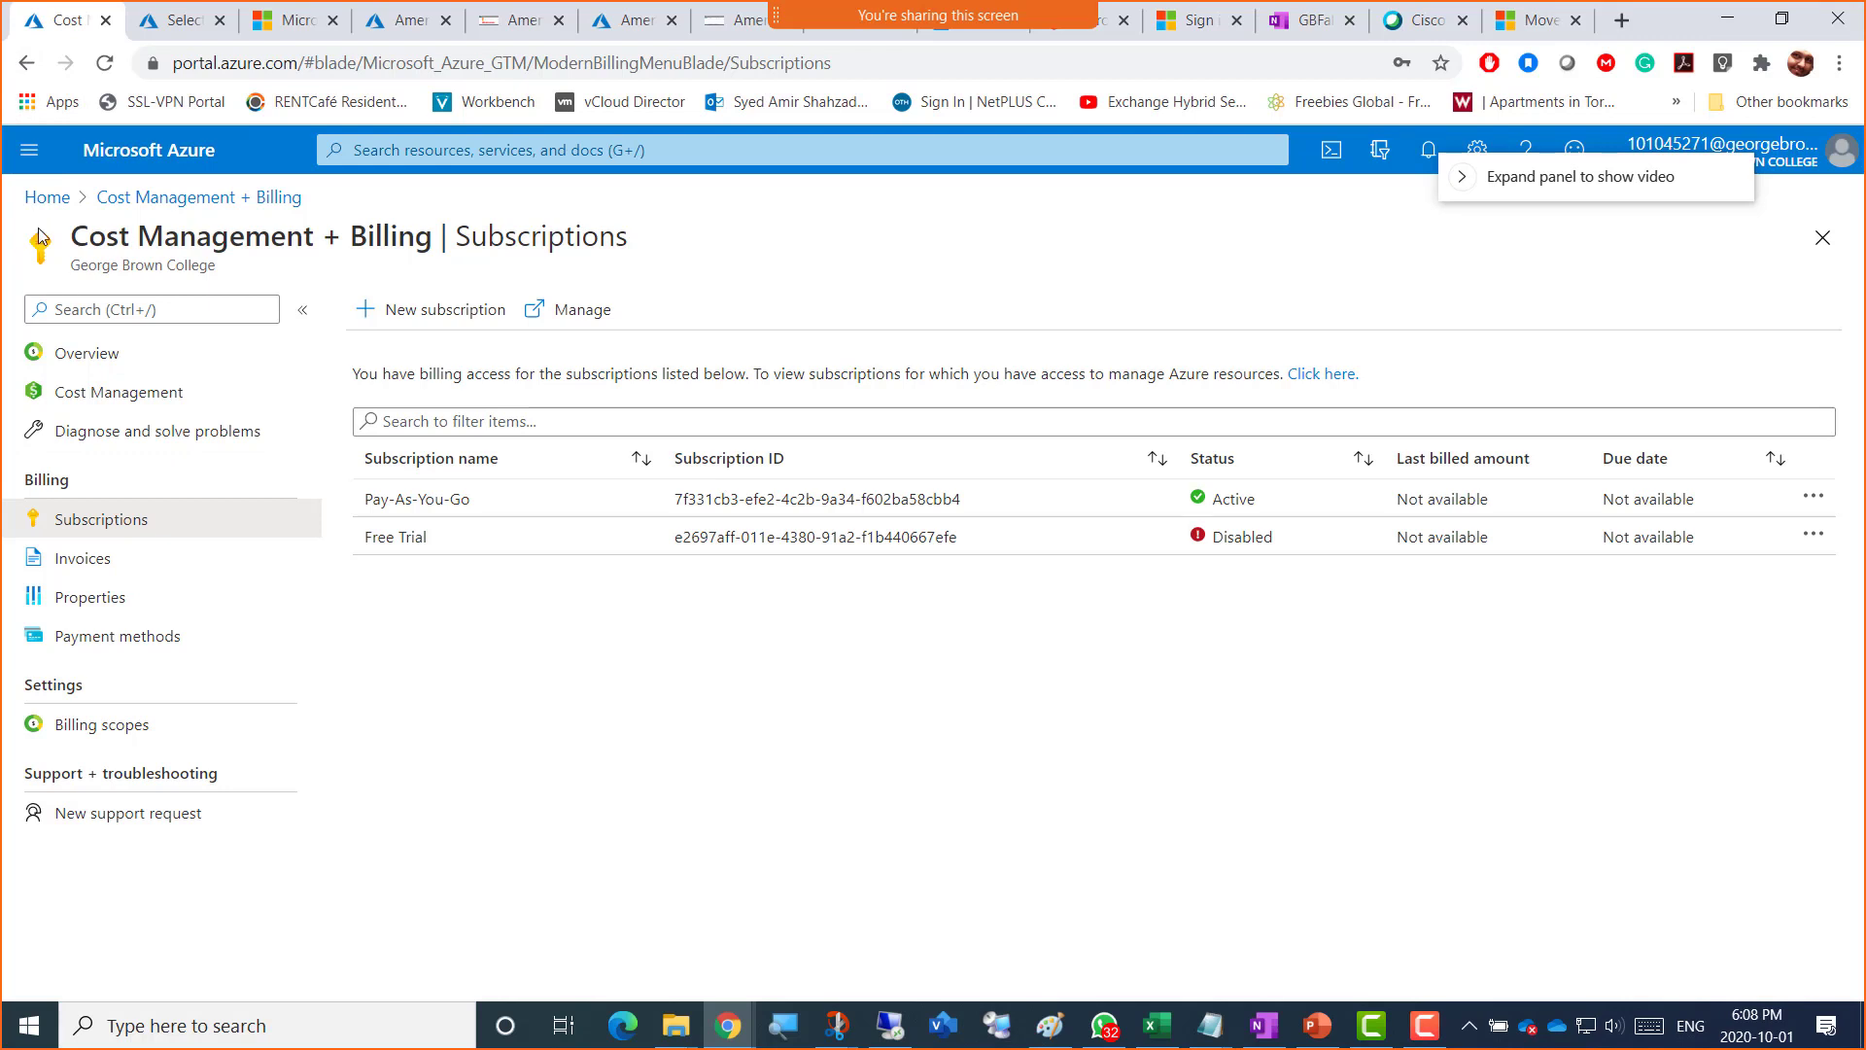
pyautogui.click(29, 151)
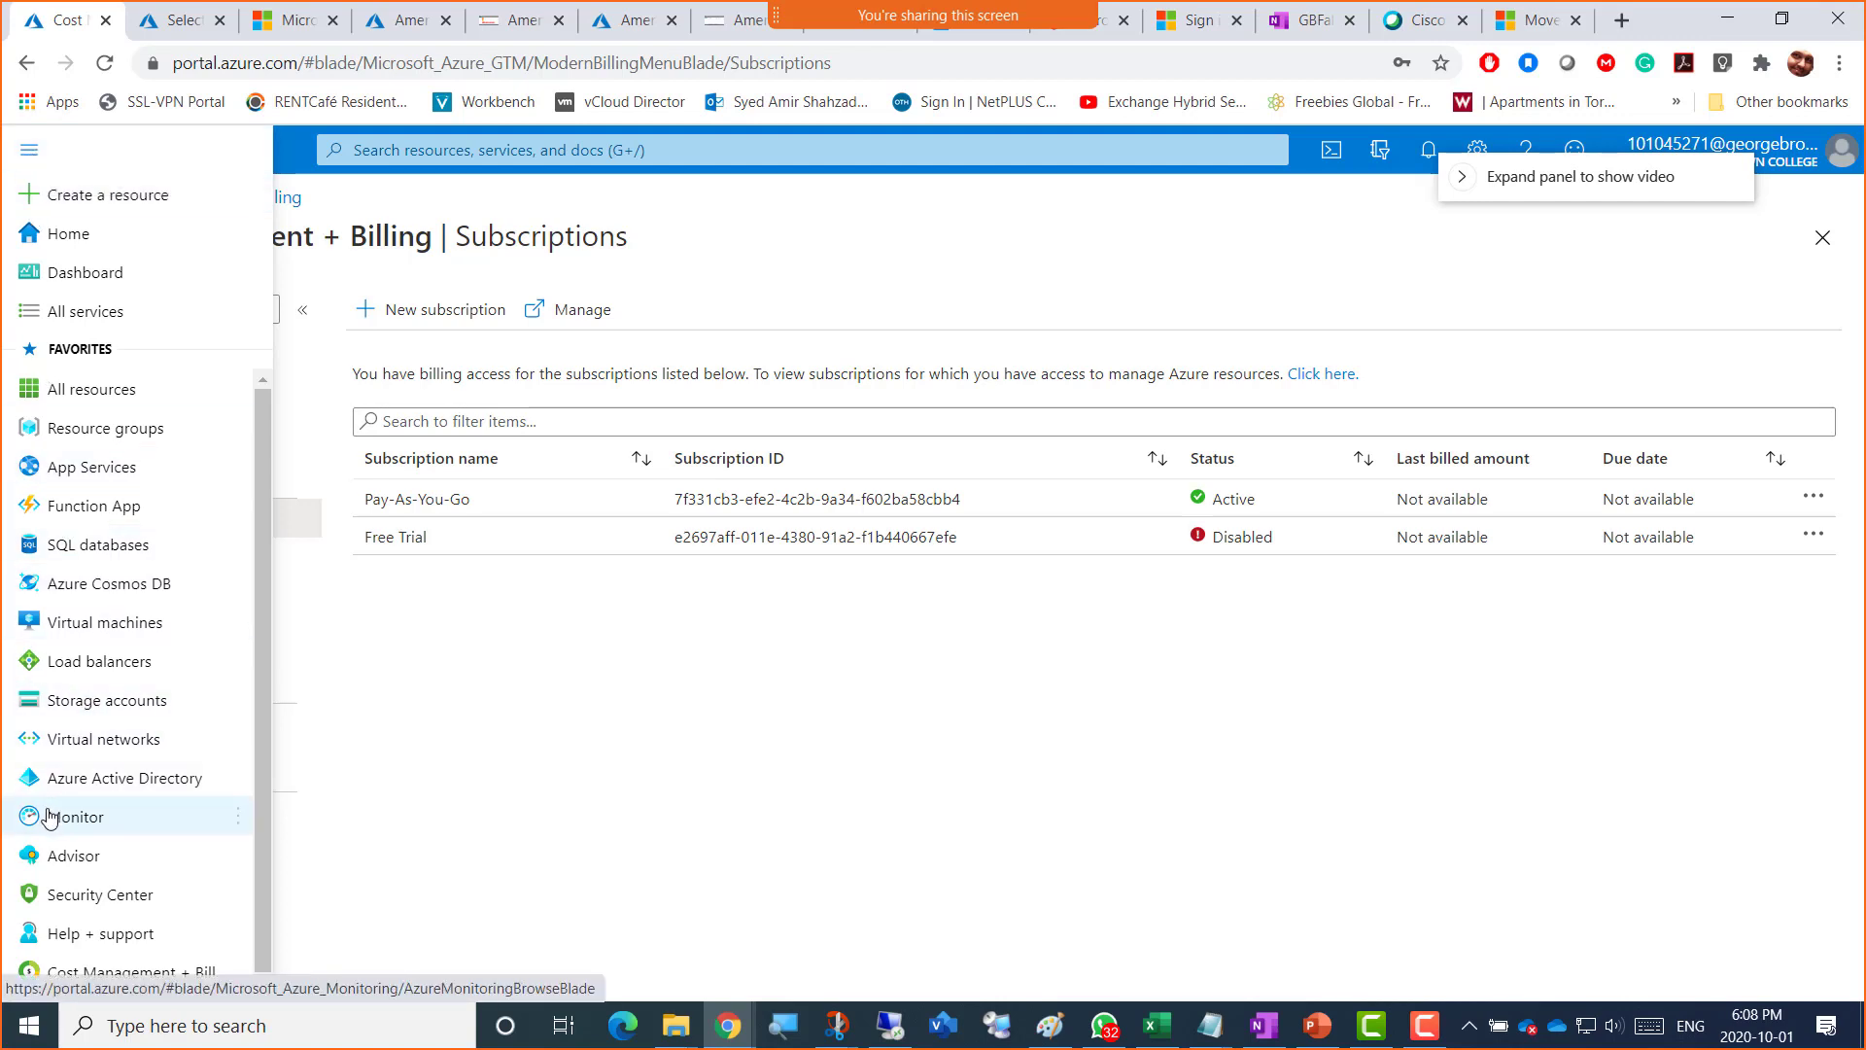
pyautogui.scroll(-1, 116, 949)
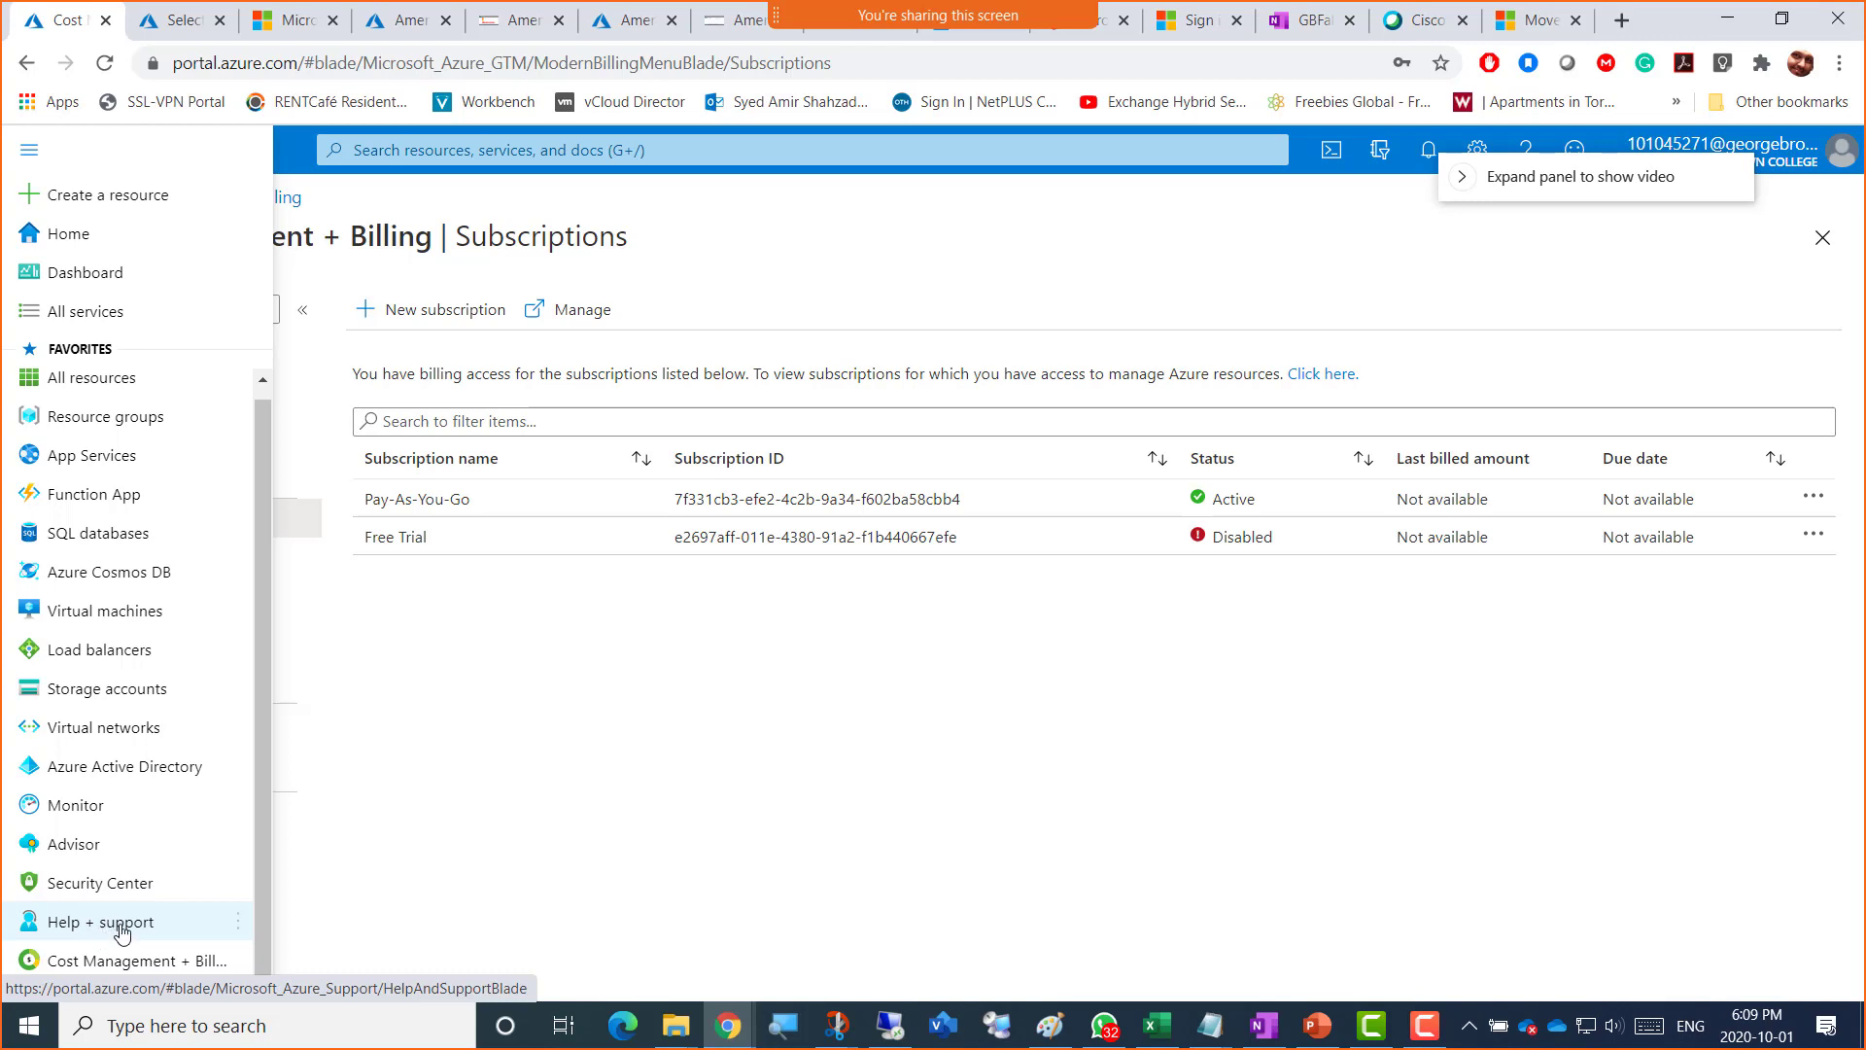
pyautogui.click(1392, 836)
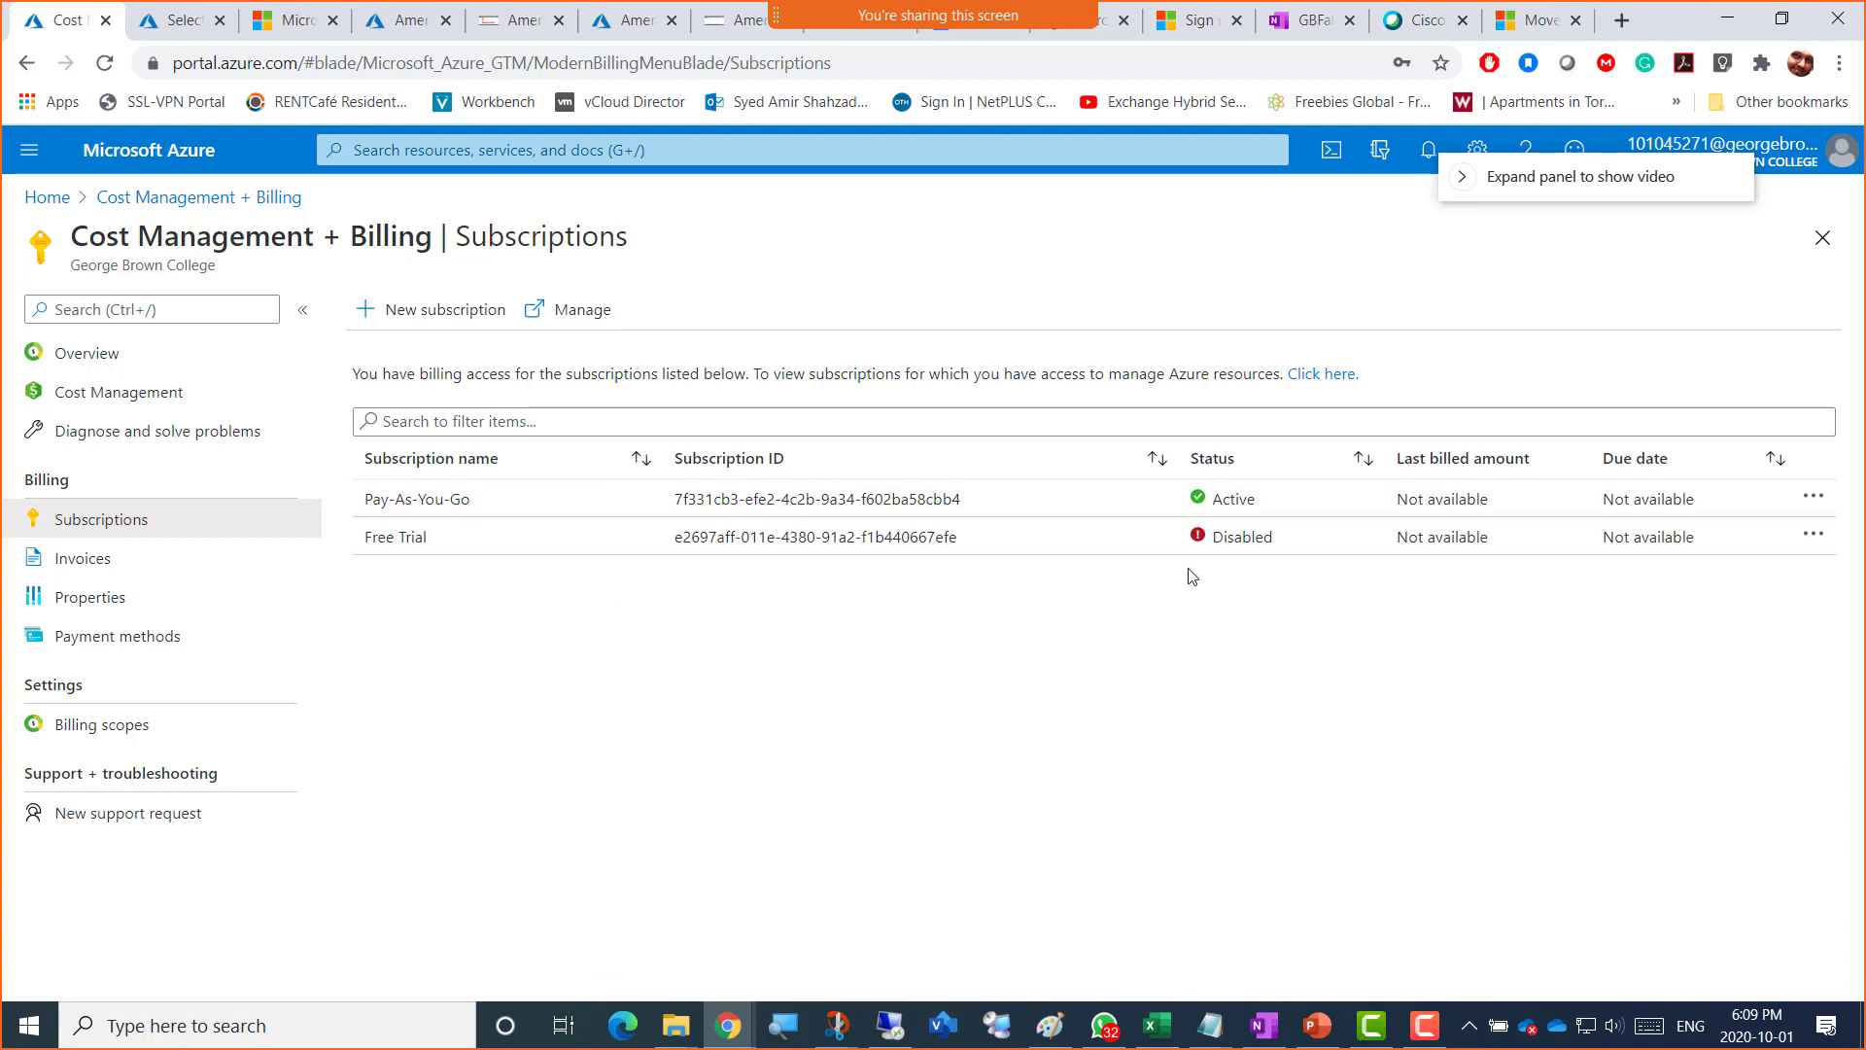
# Step: Open Cost Management + Billing, showing Pay-As-You-Go at $304.25 and Free Trial disabled
pyautogui.click(24, 159)
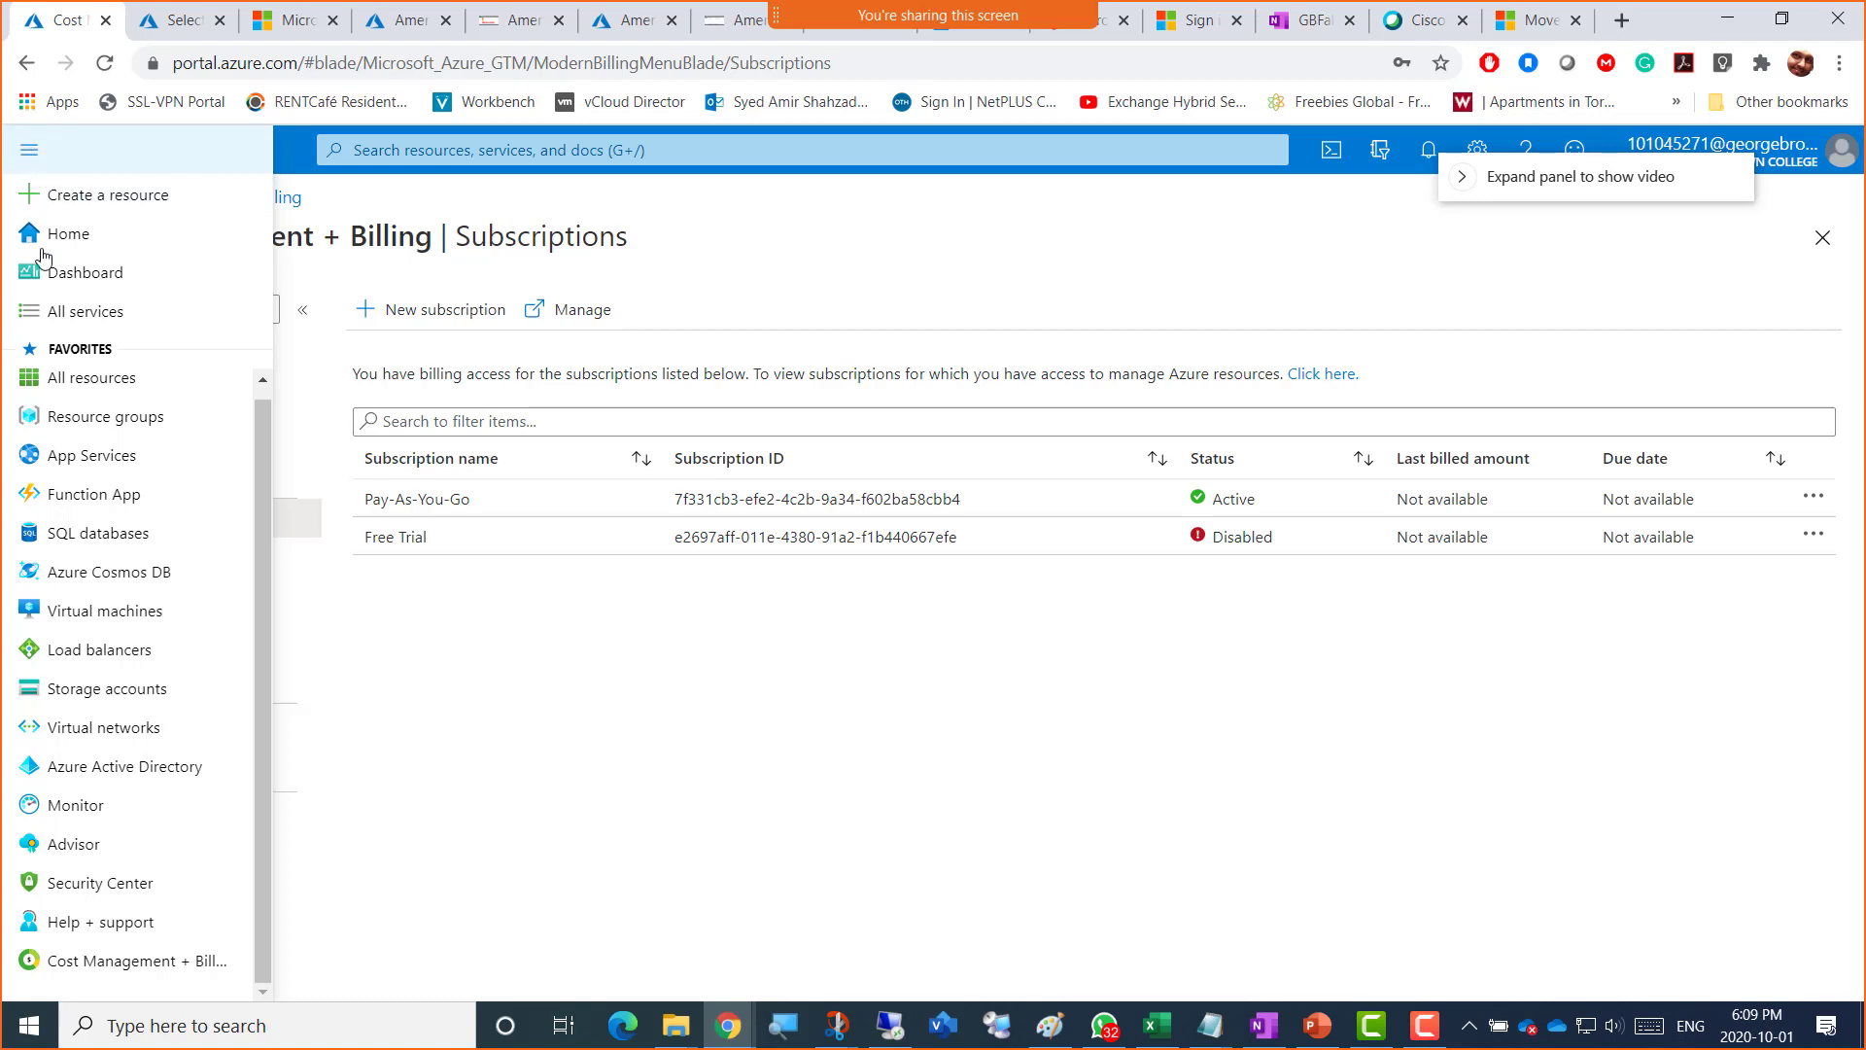
pyautogui.click(139, 967)
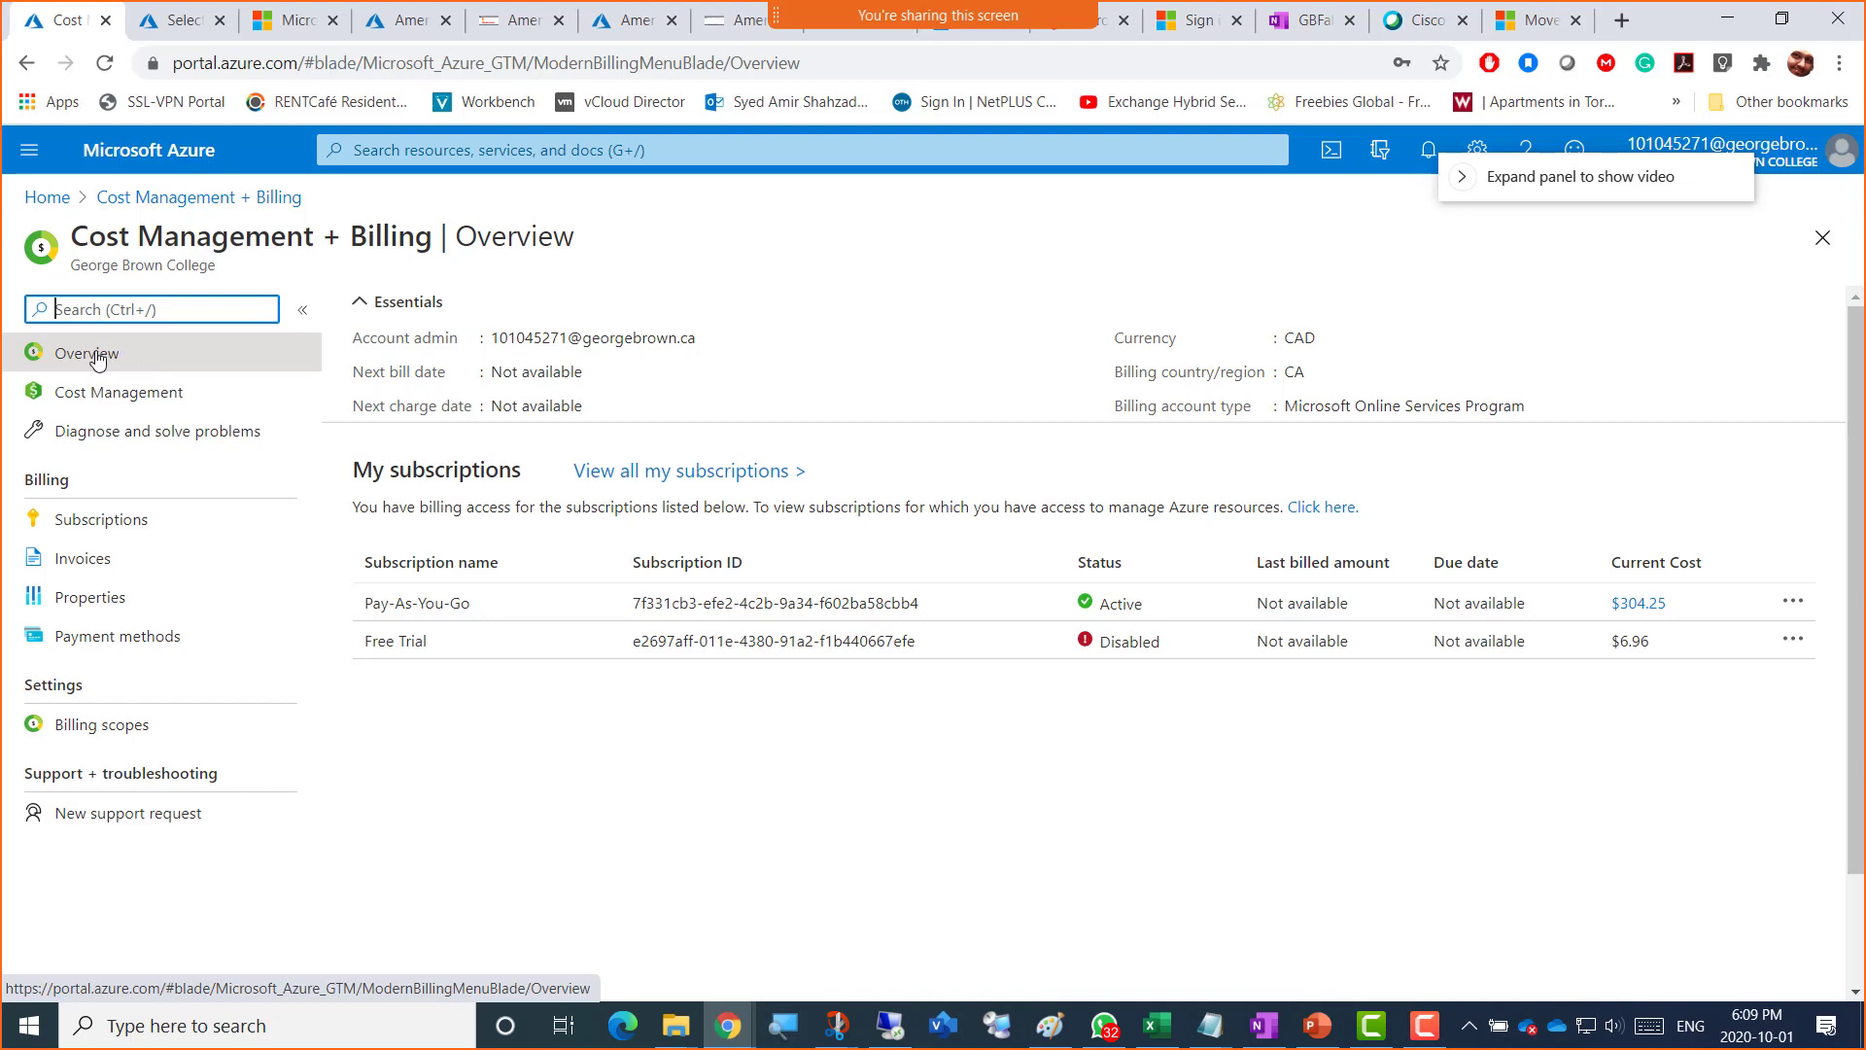
pyautogui.click(30, 155)
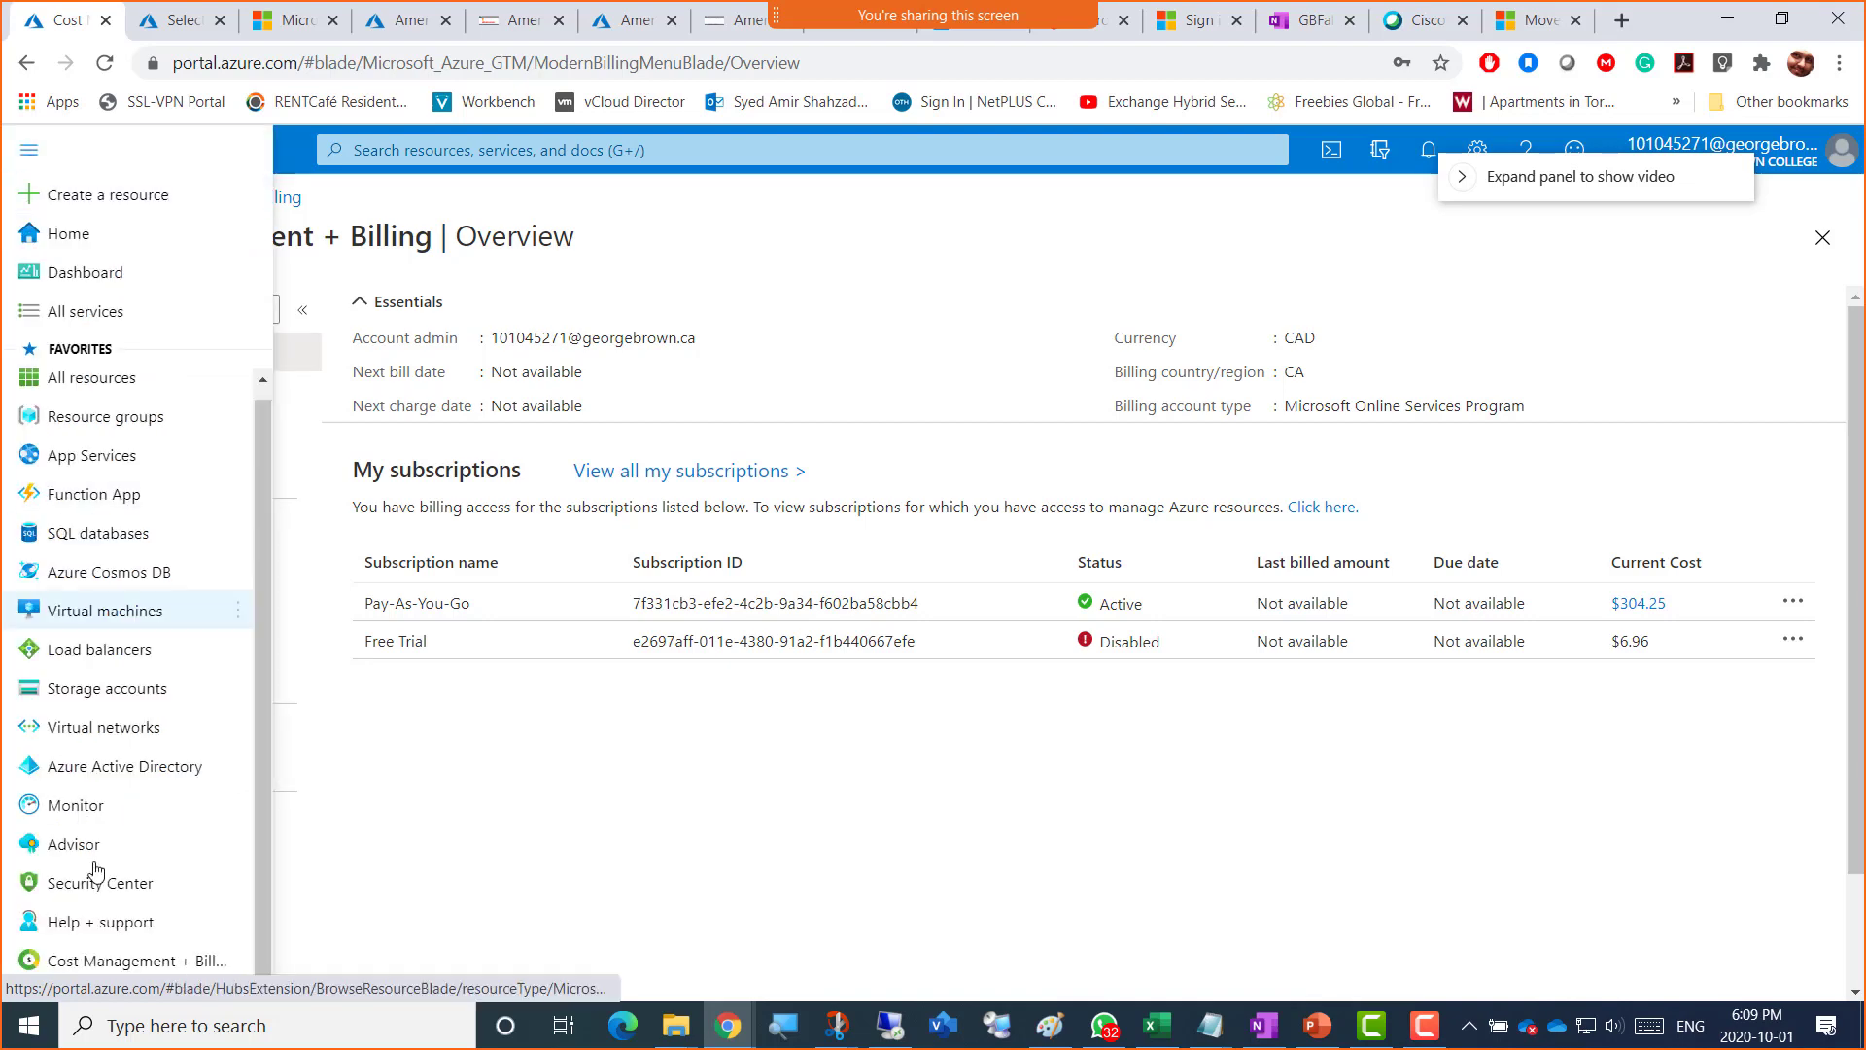
pyautogui.click(123, 962)
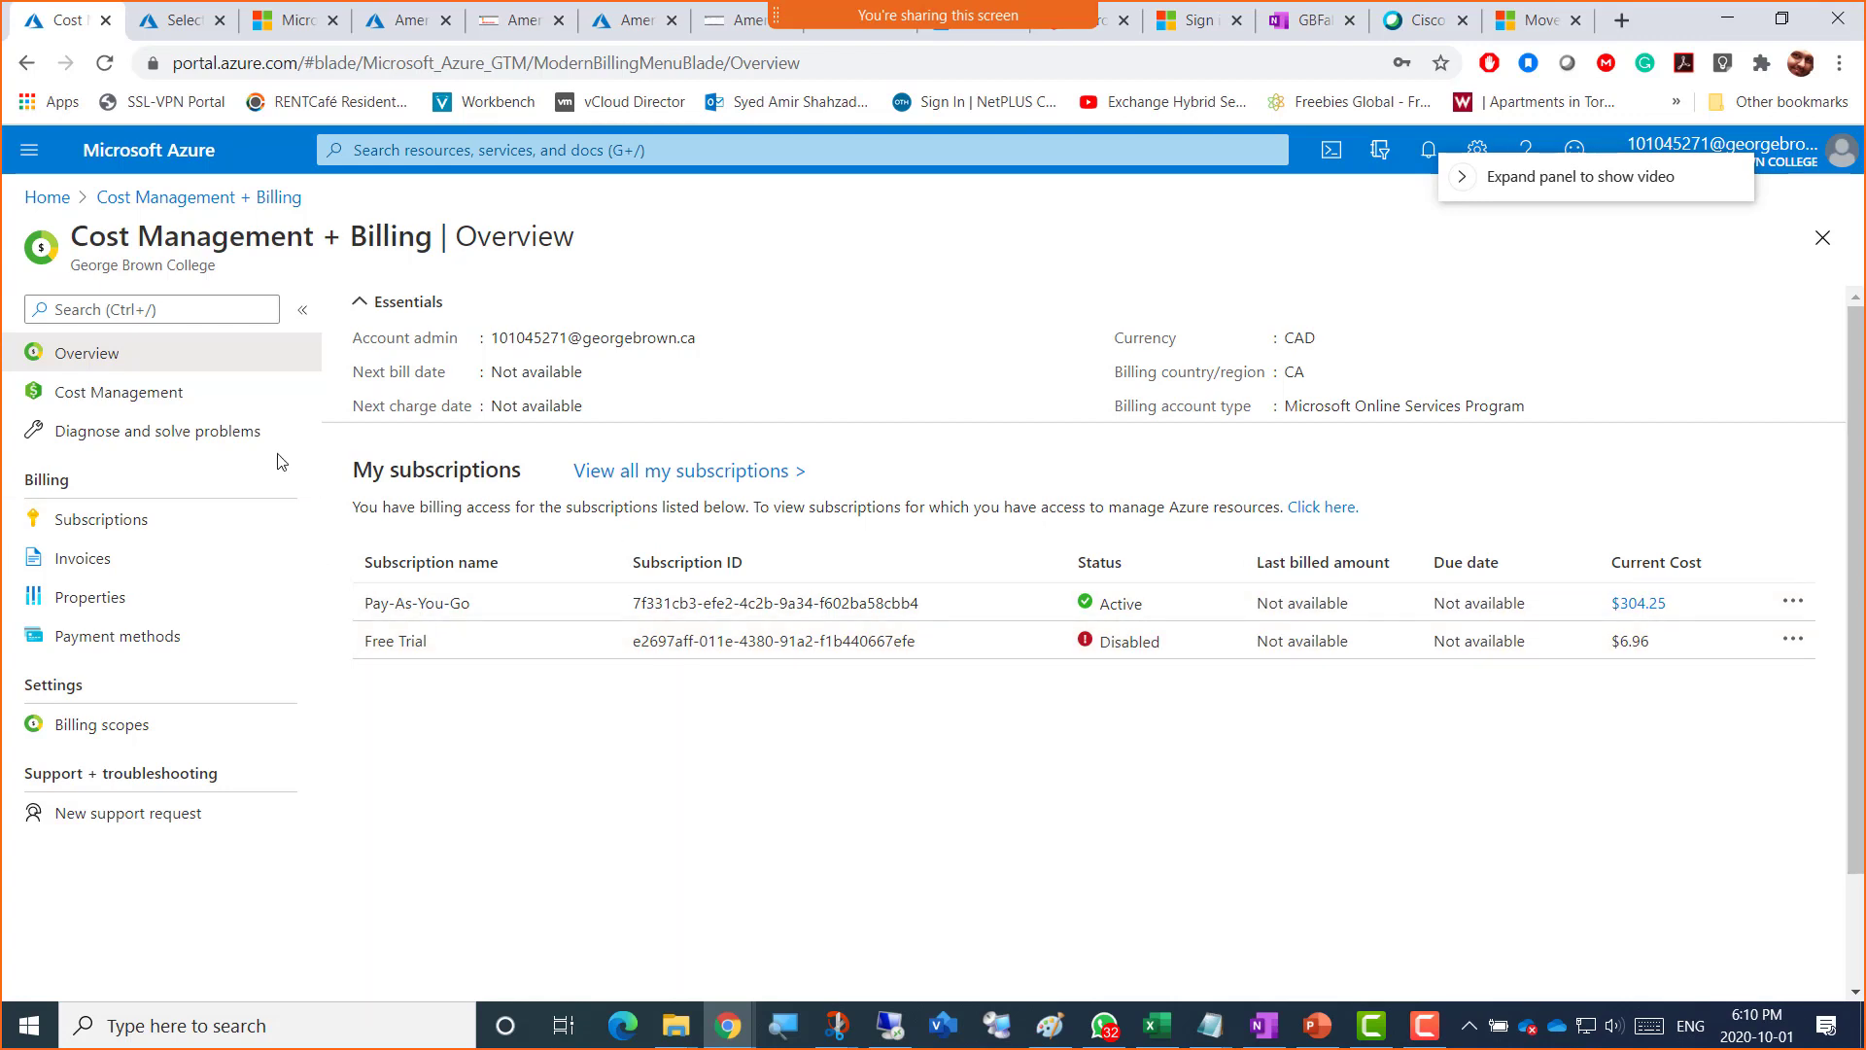
# Step: From Subscriptions, start a new subscription to see the Free Trial, Pay-As-You-Go and Azure for Students offers
pyautogui.click(138, 530)
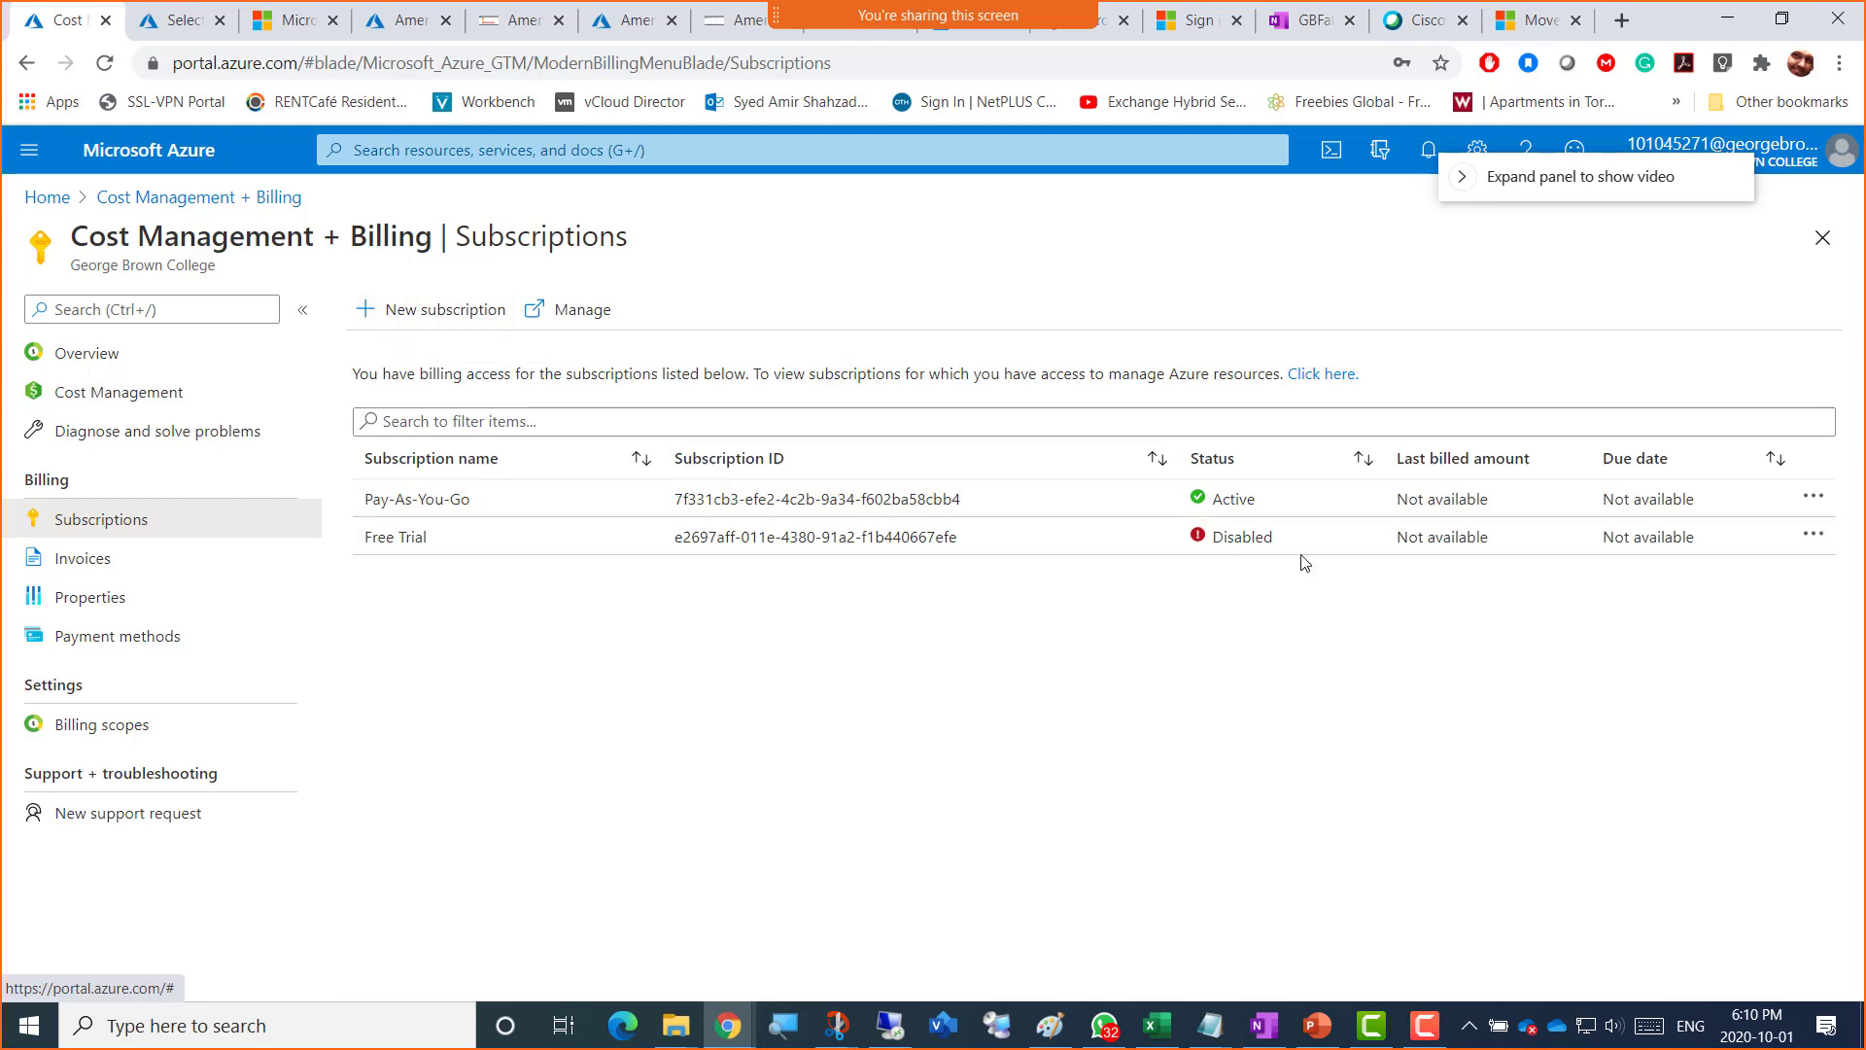
pyautogui.click(404, 313)
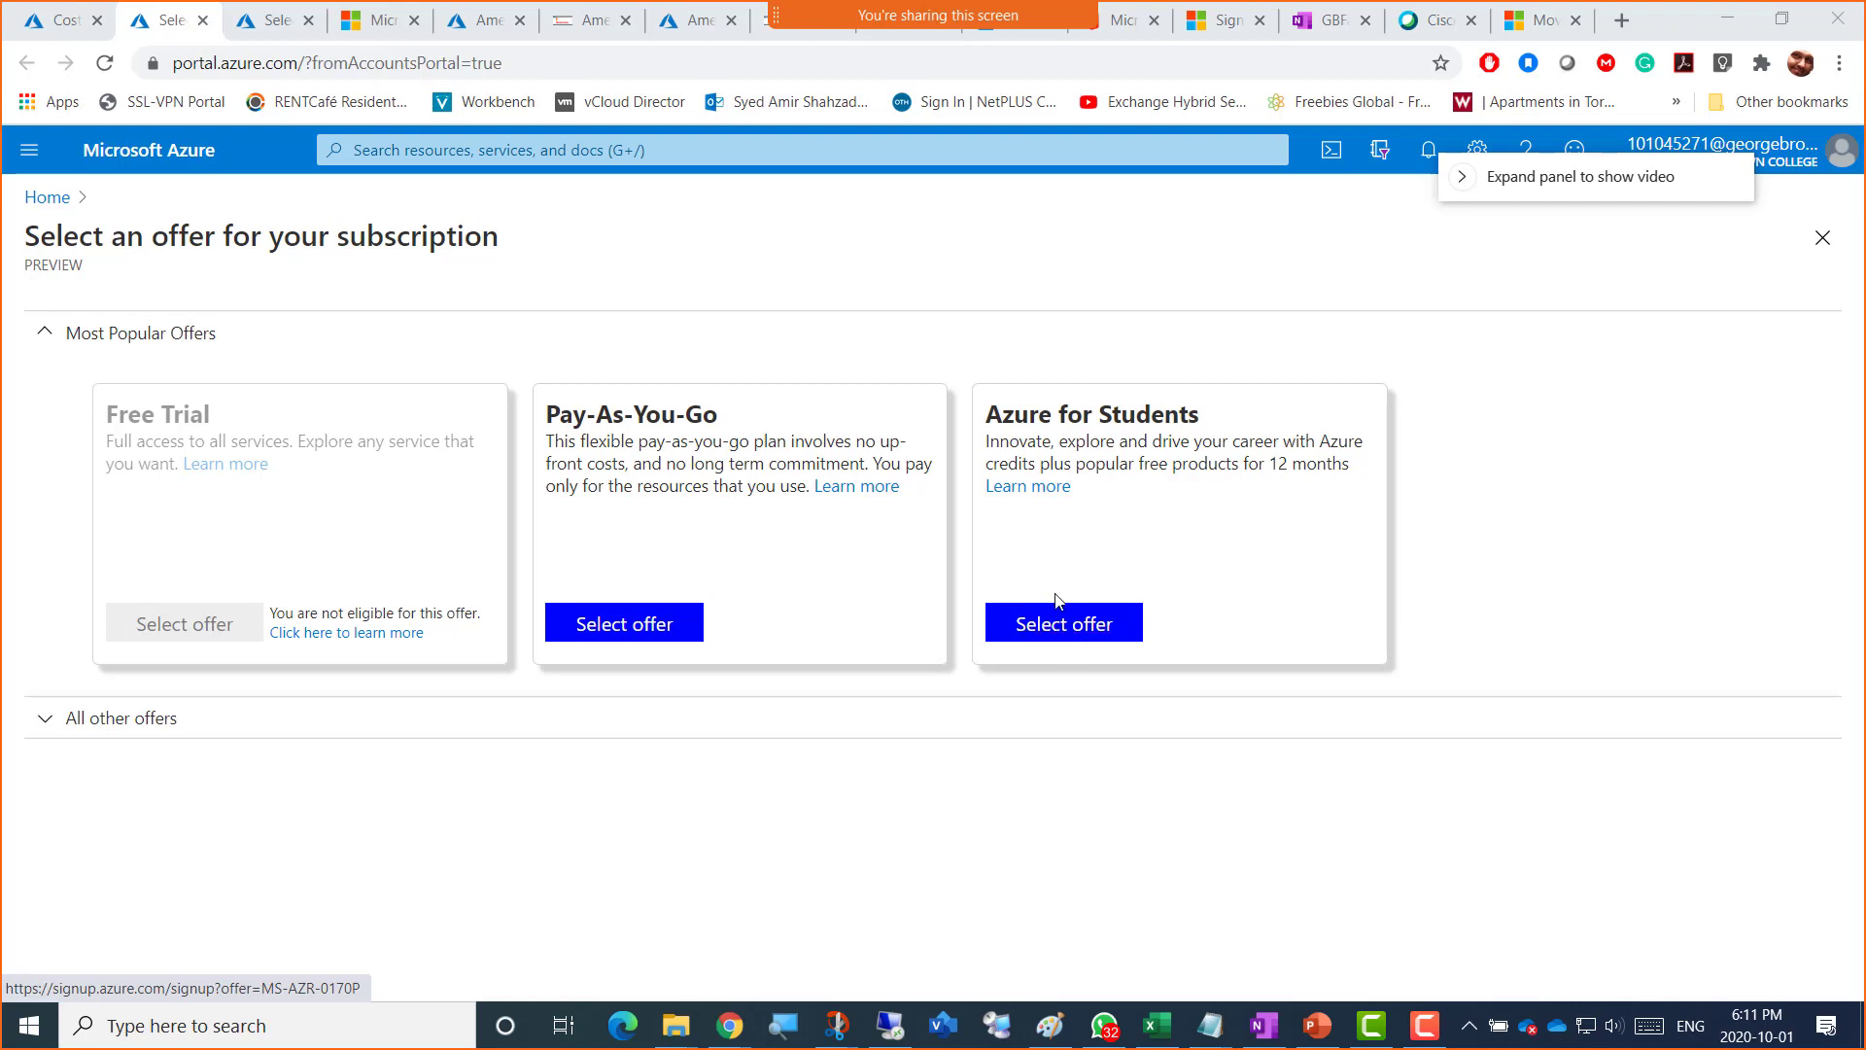
# Step: Return to the Cost Management + Billing overview, now listing Azure for Students as active
pyautogui.moveTo(1650, 182); pyautogui.dragTo(1720, 265)
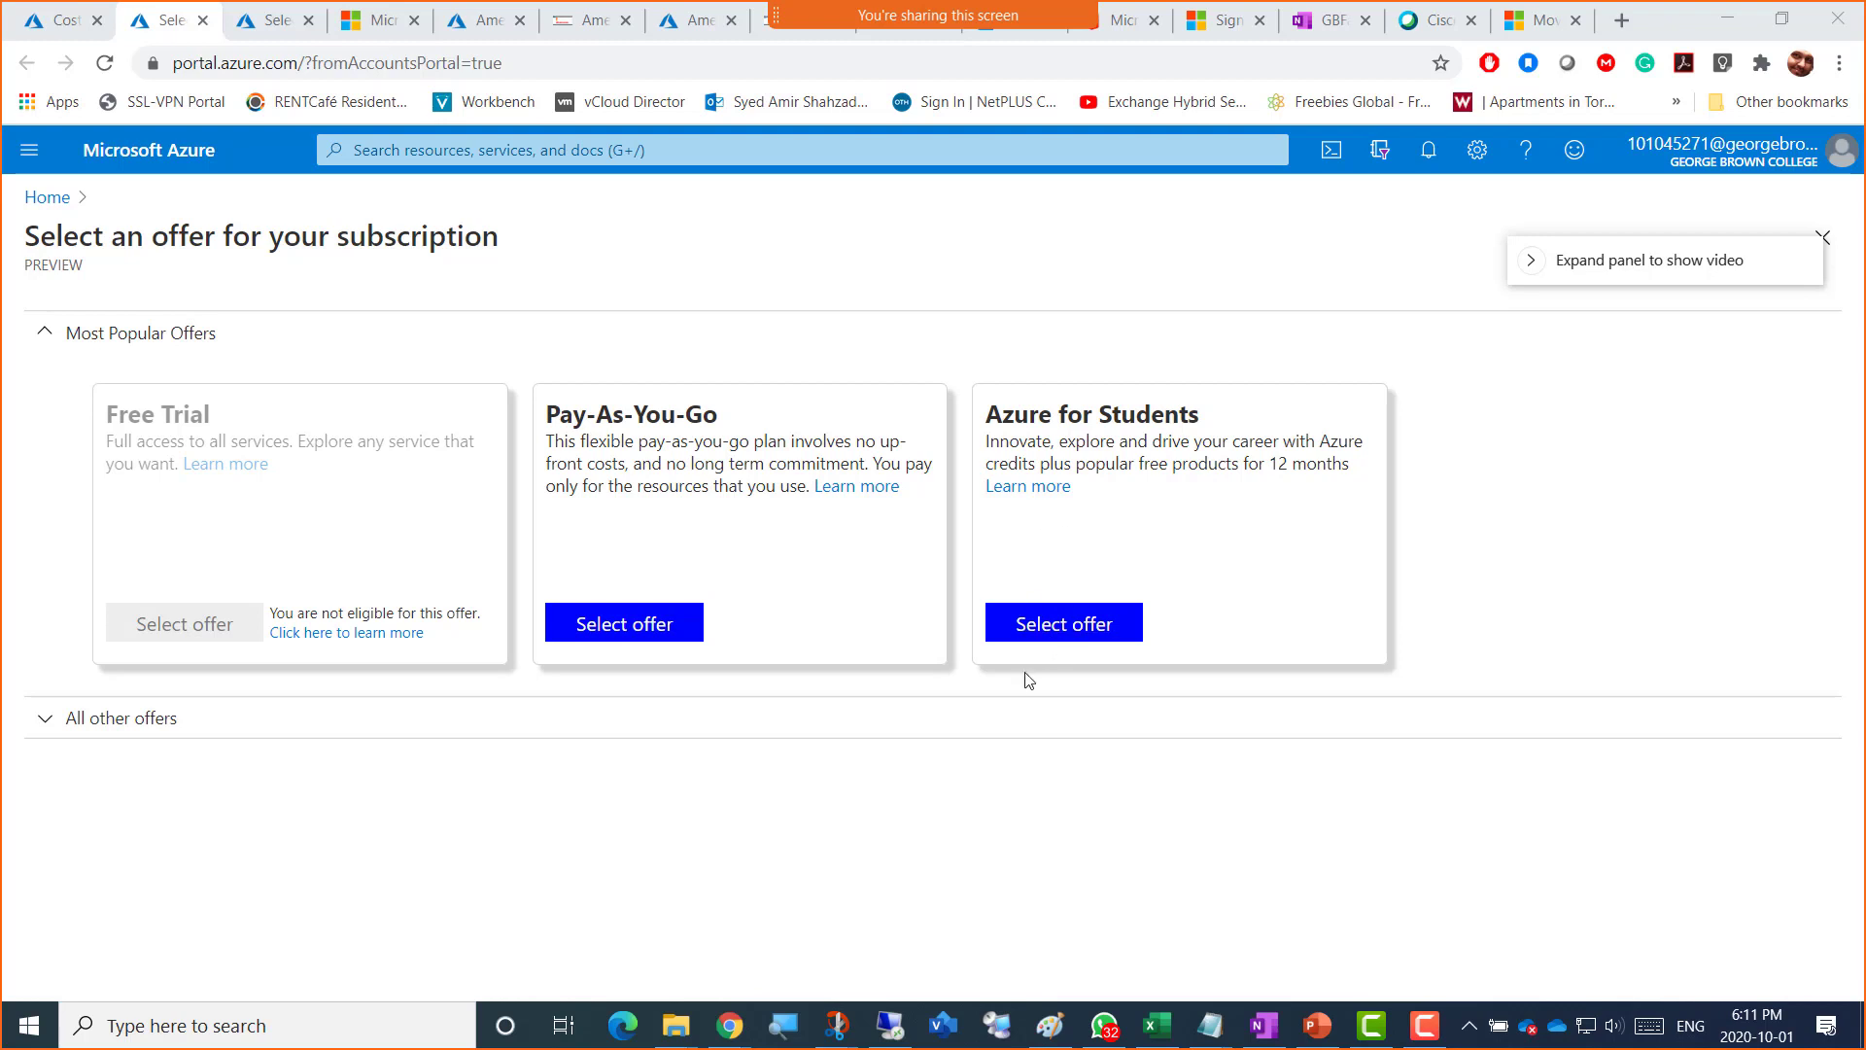
pyautogui.click(27, 148)
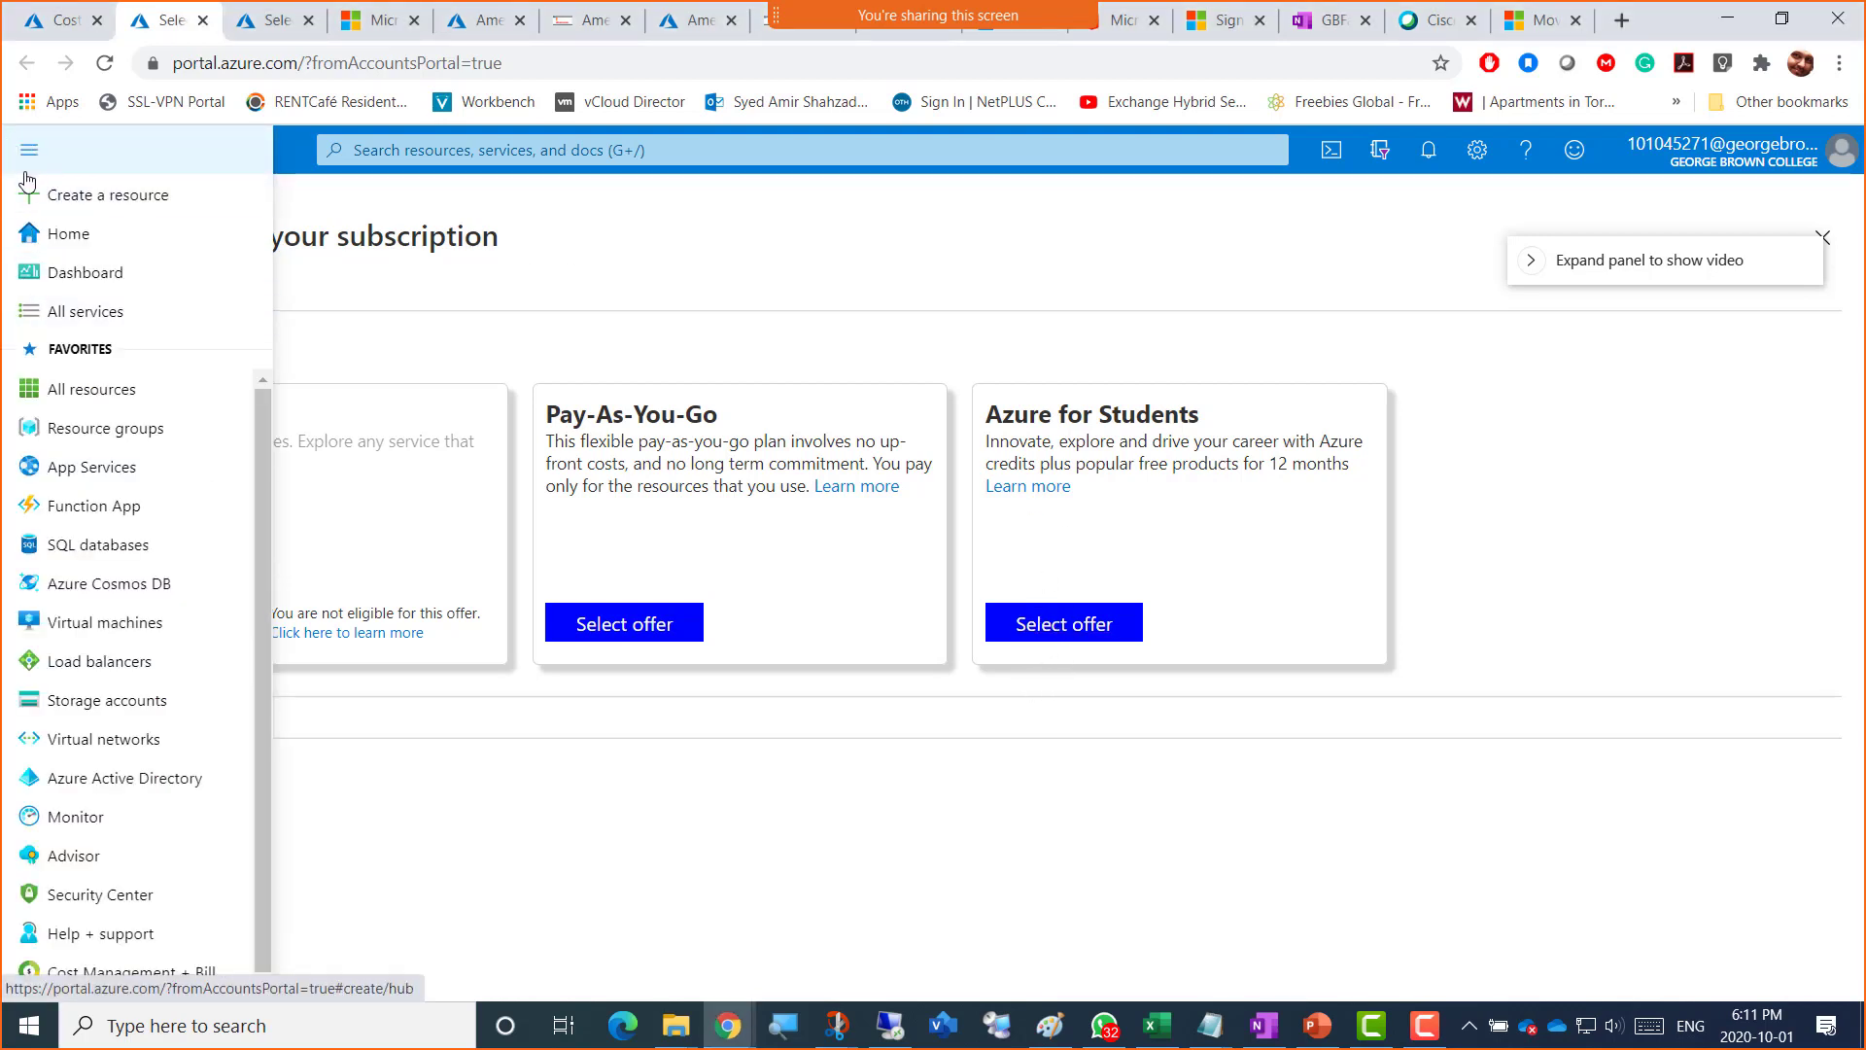
pyautogui.click(104, 976)
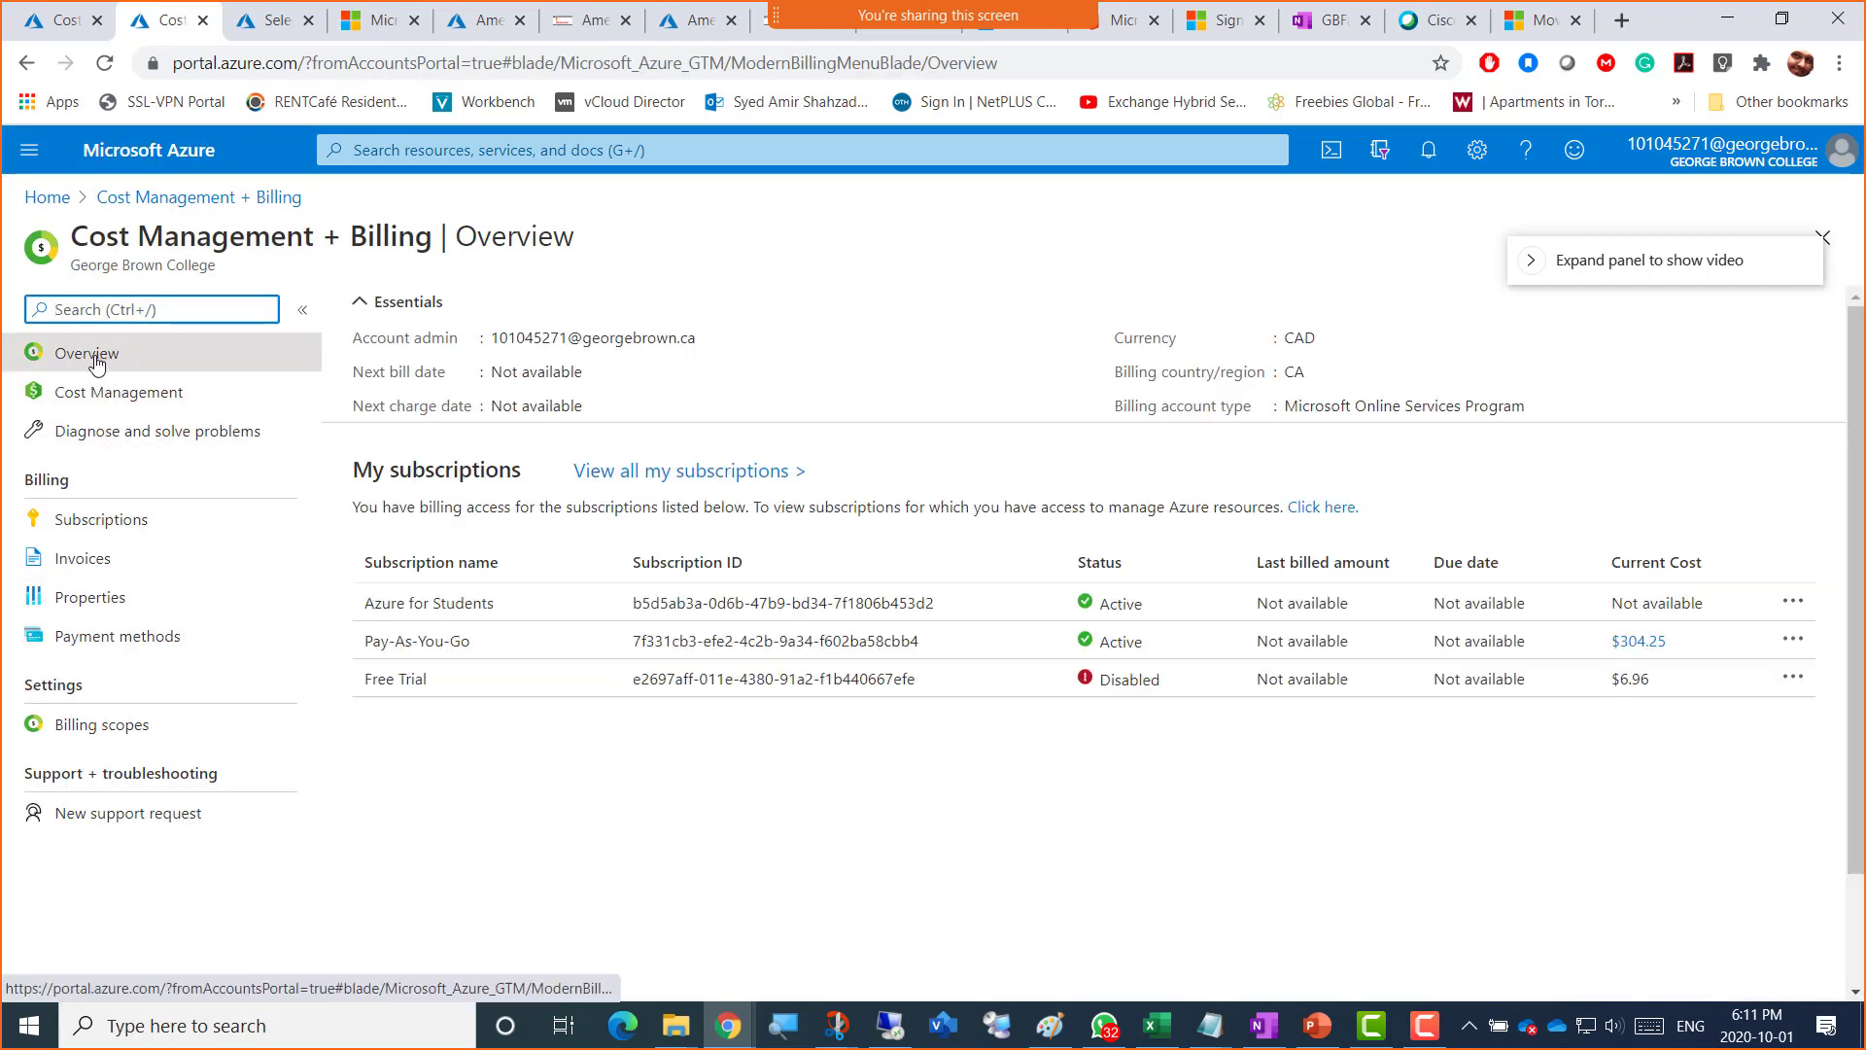
# Step: Check Subscriptions for the active Azure for Students entry, then begin another new subscription
pyautogui.click(121, 528)
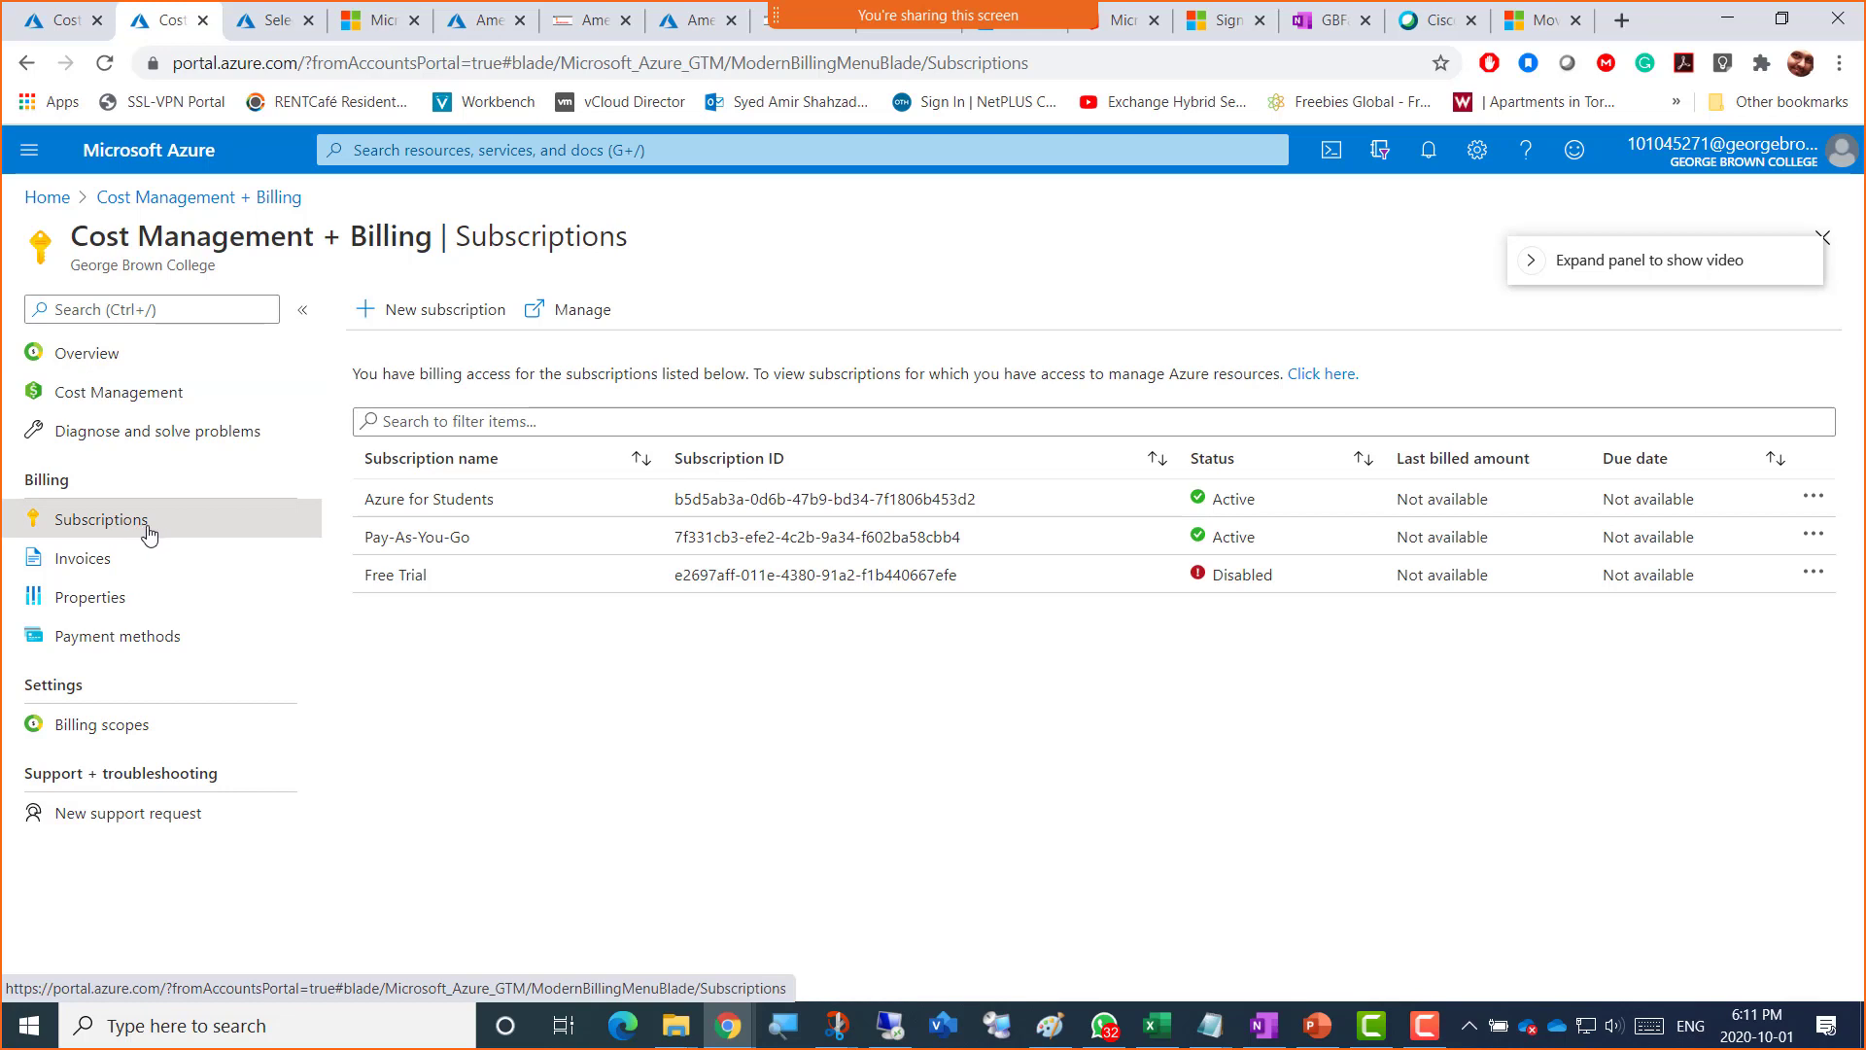
pyautogui.click(404, 316)
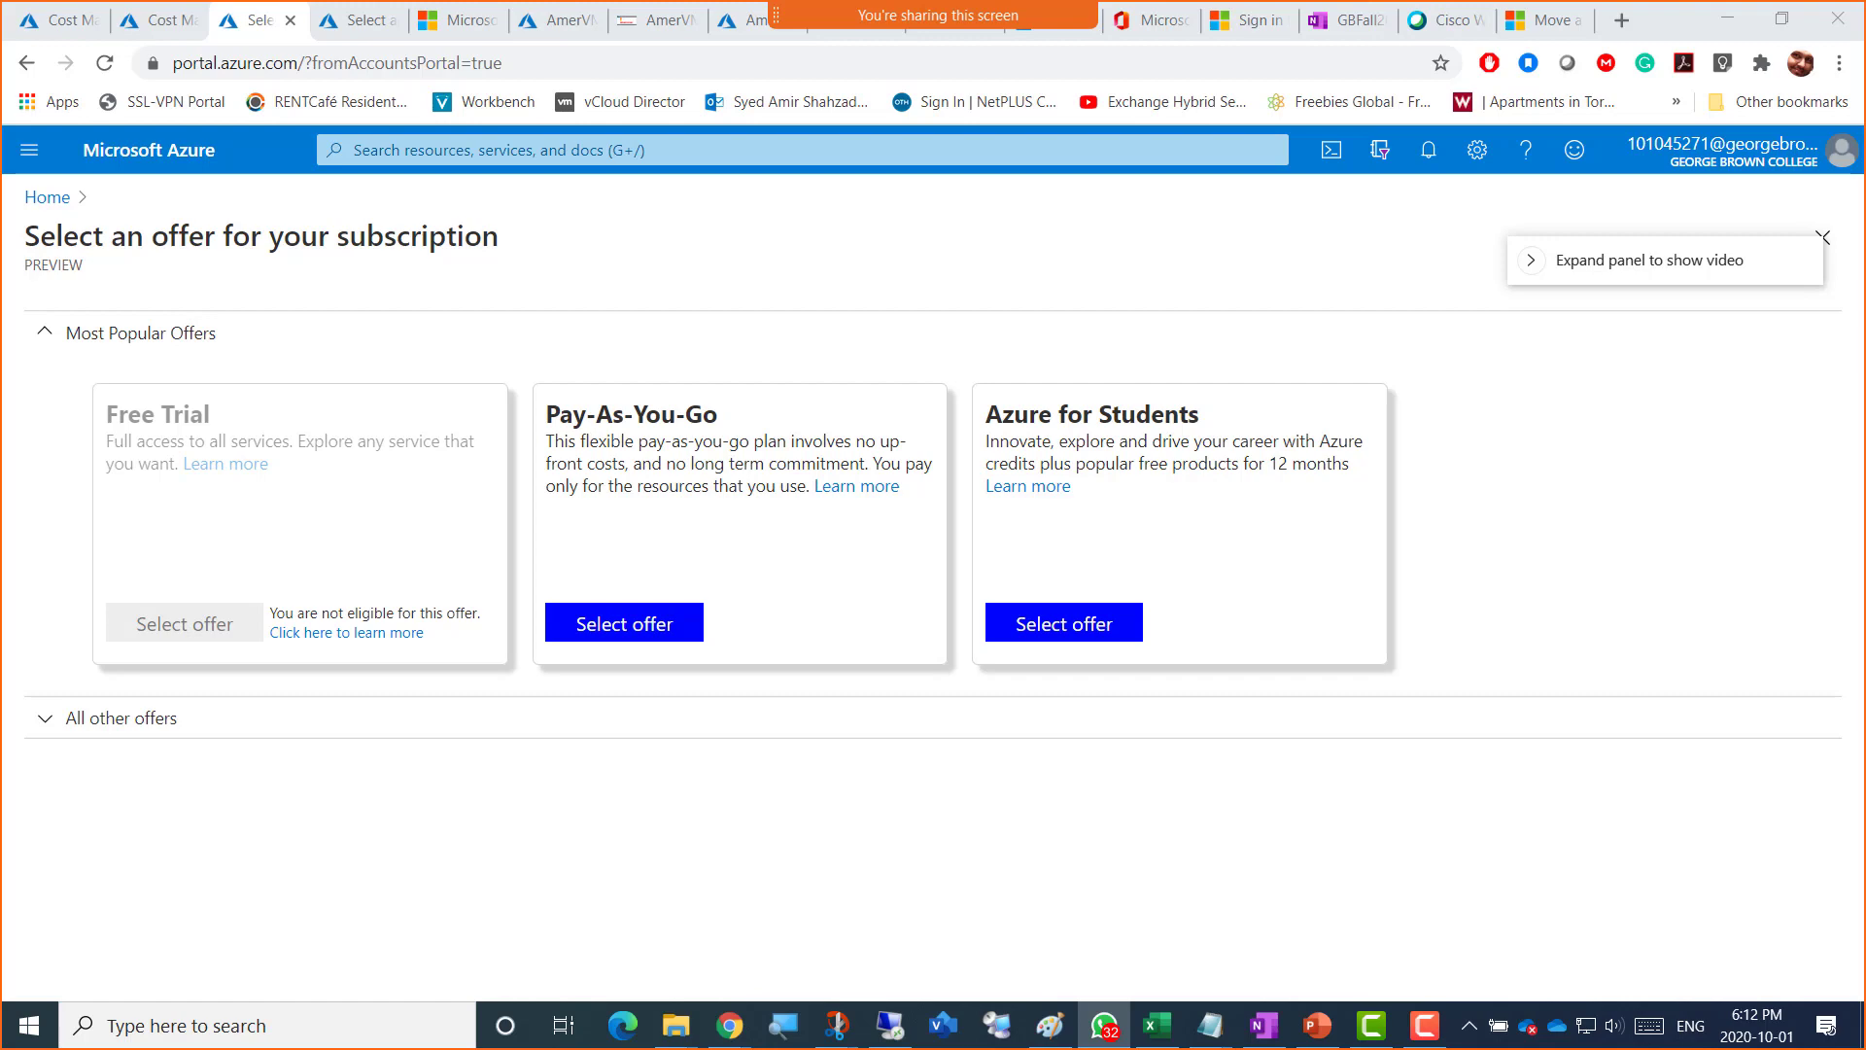
# Step: Bring up the WhatsApp billing-scopes photo full screen, zoom in and out, then move it off screen
pyautogui.moveTo(1865, 12); pyautogui.dragTo(895, 143)
pyautogui.doubleClick(895, 142)
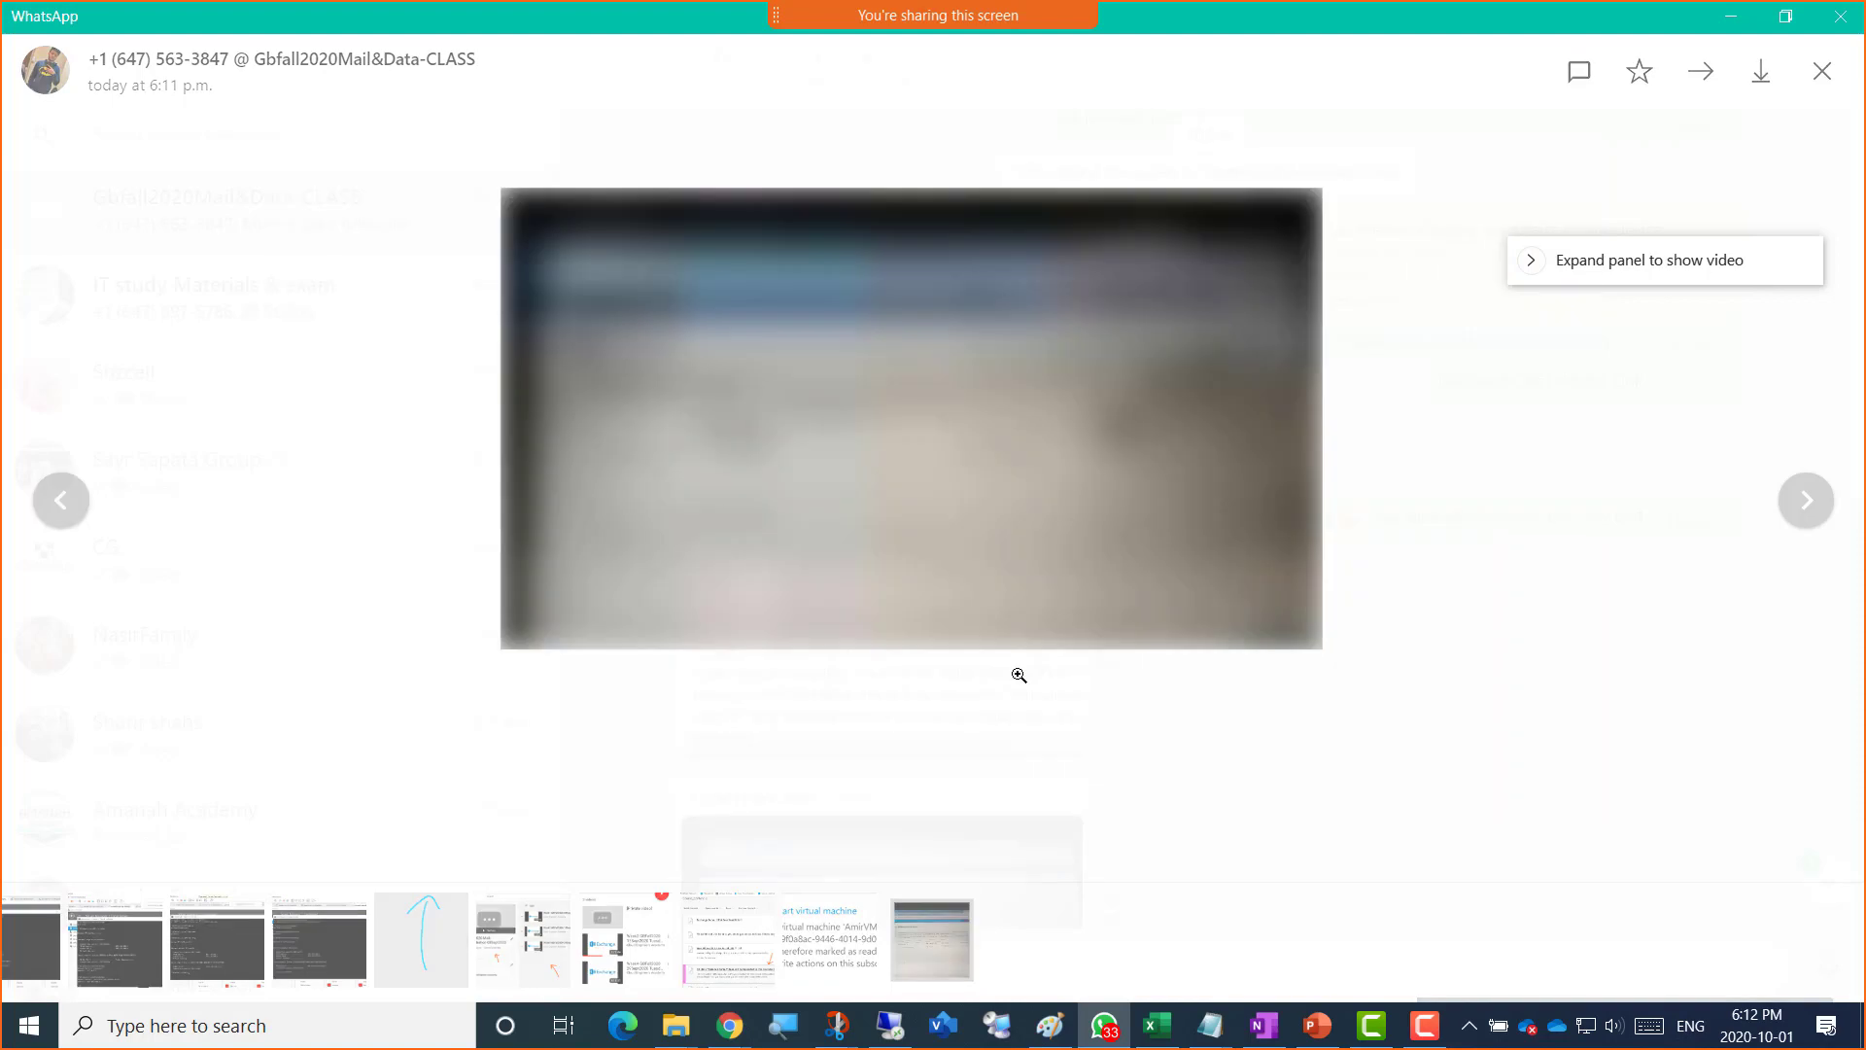
pyautogui.click(1019, 674)
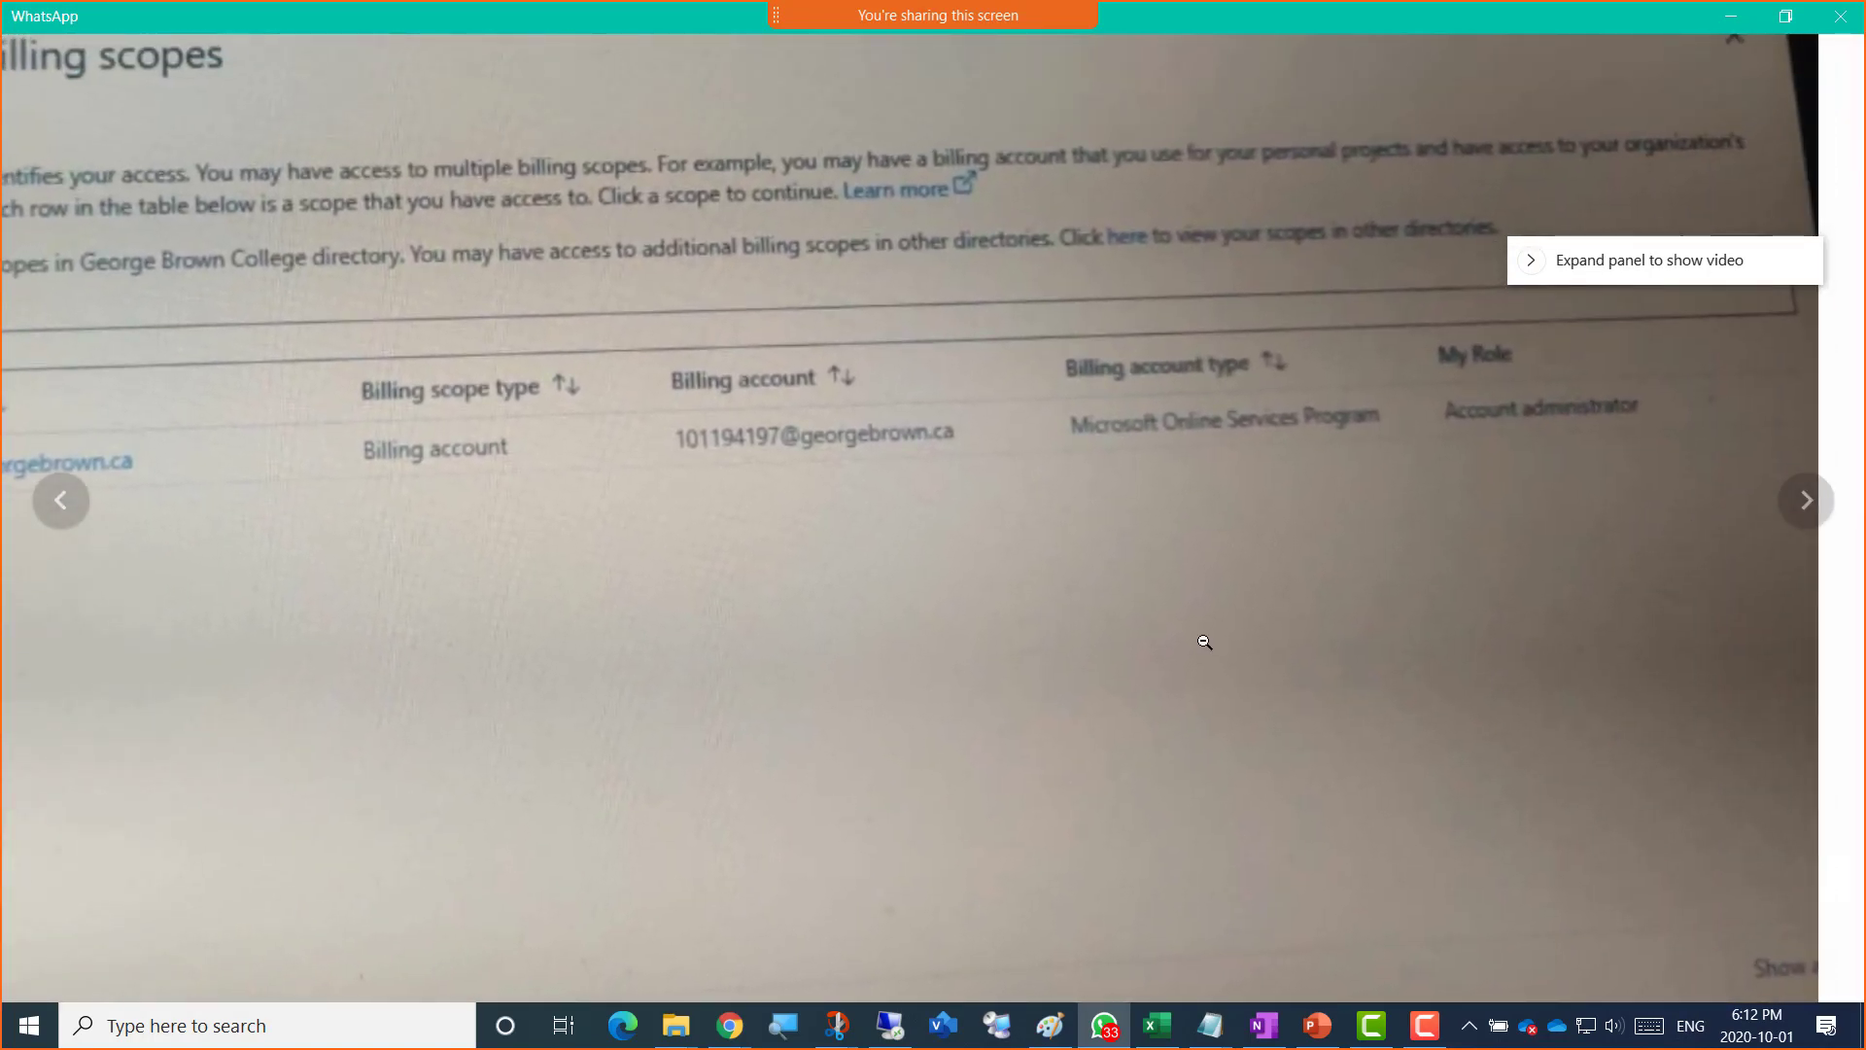
pyautogui.click(1204, 641)
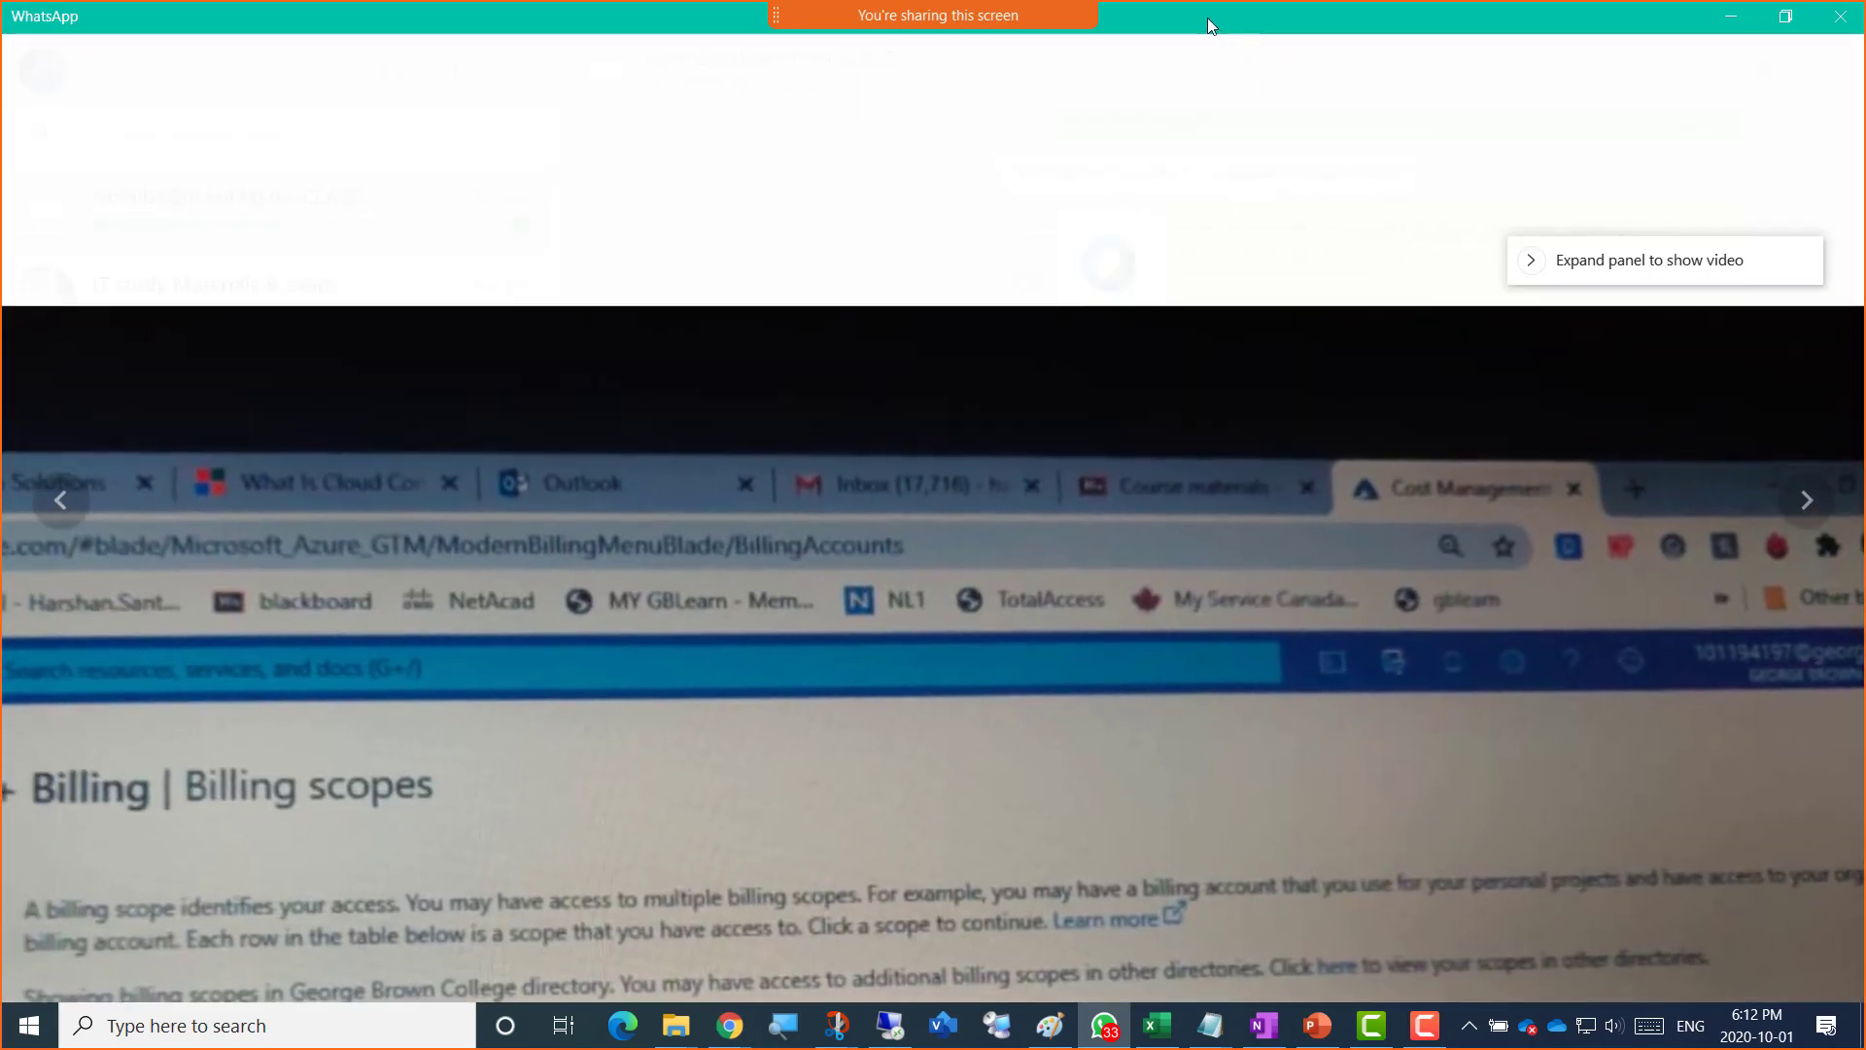
pyautogui.moveTo(1207, 18); pyautogui.dragTo(1865, 49)
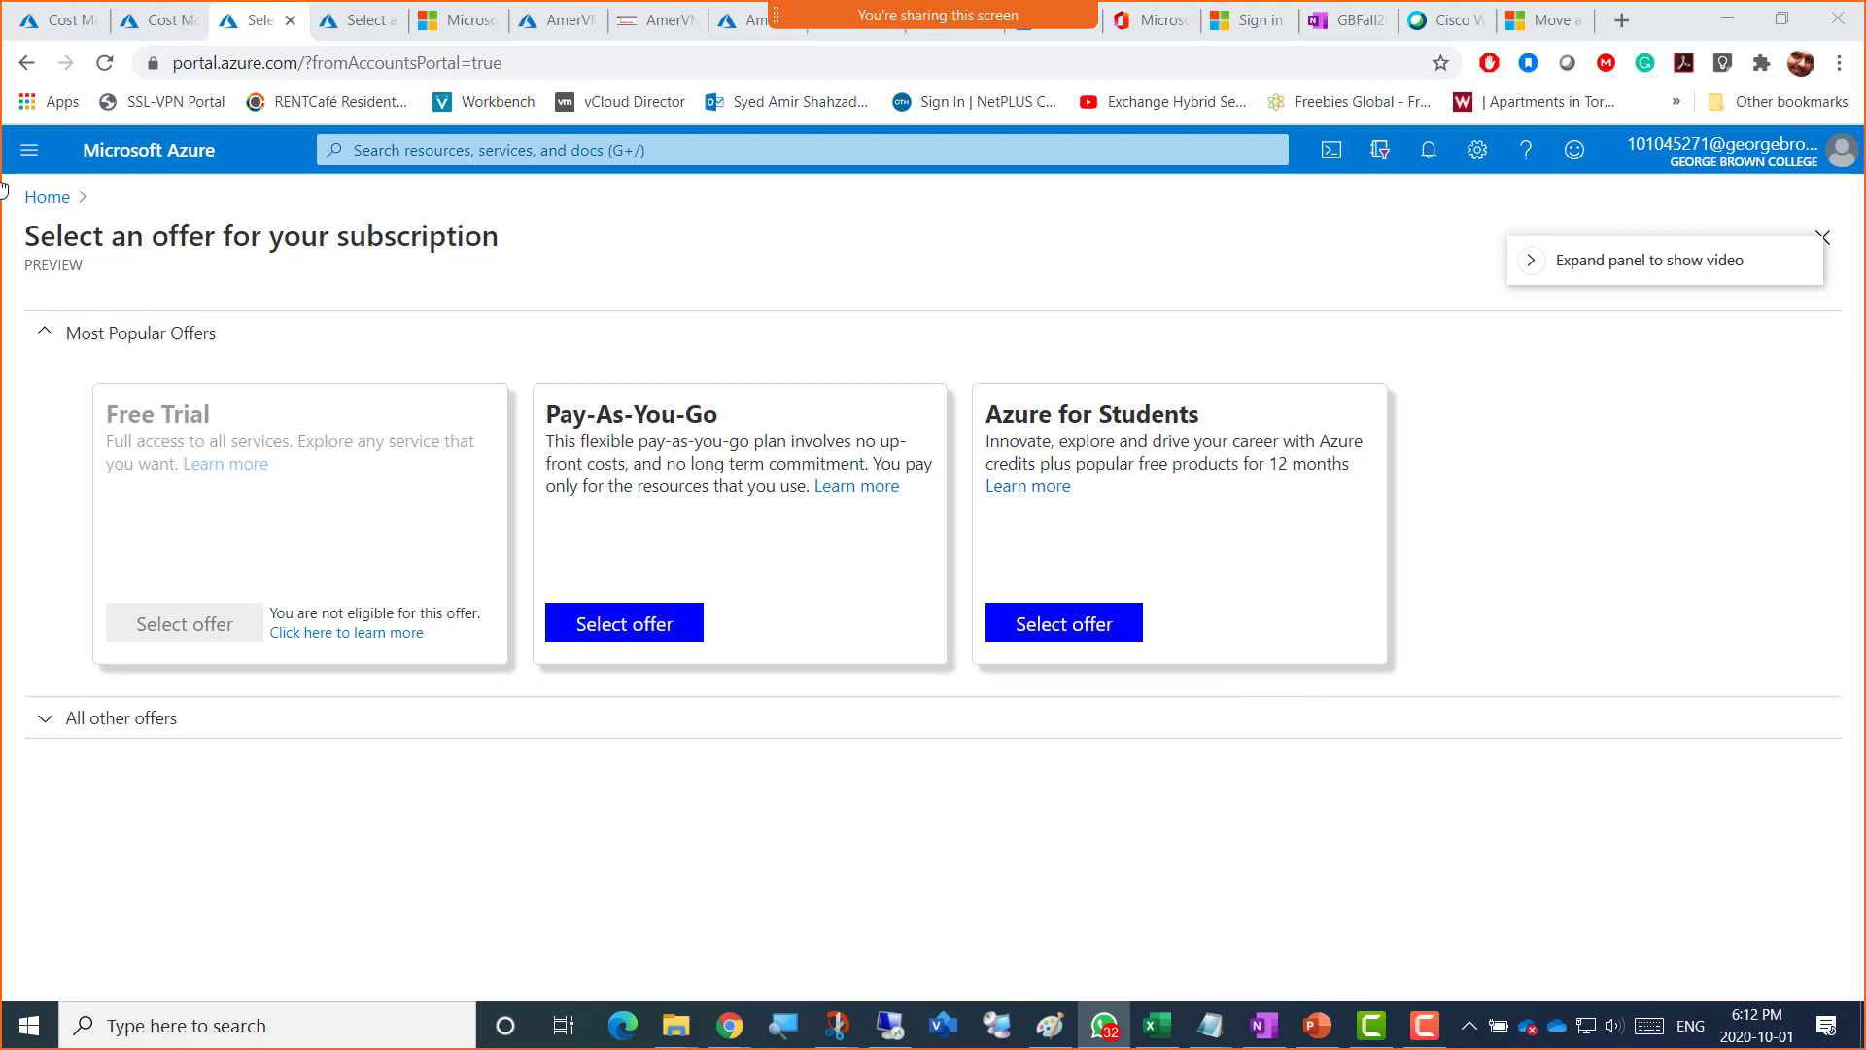
# Step: Browse the portal navigation menu, then drag the WhatsApp photo viewer back over the page
pyautogui.click(27, 156)
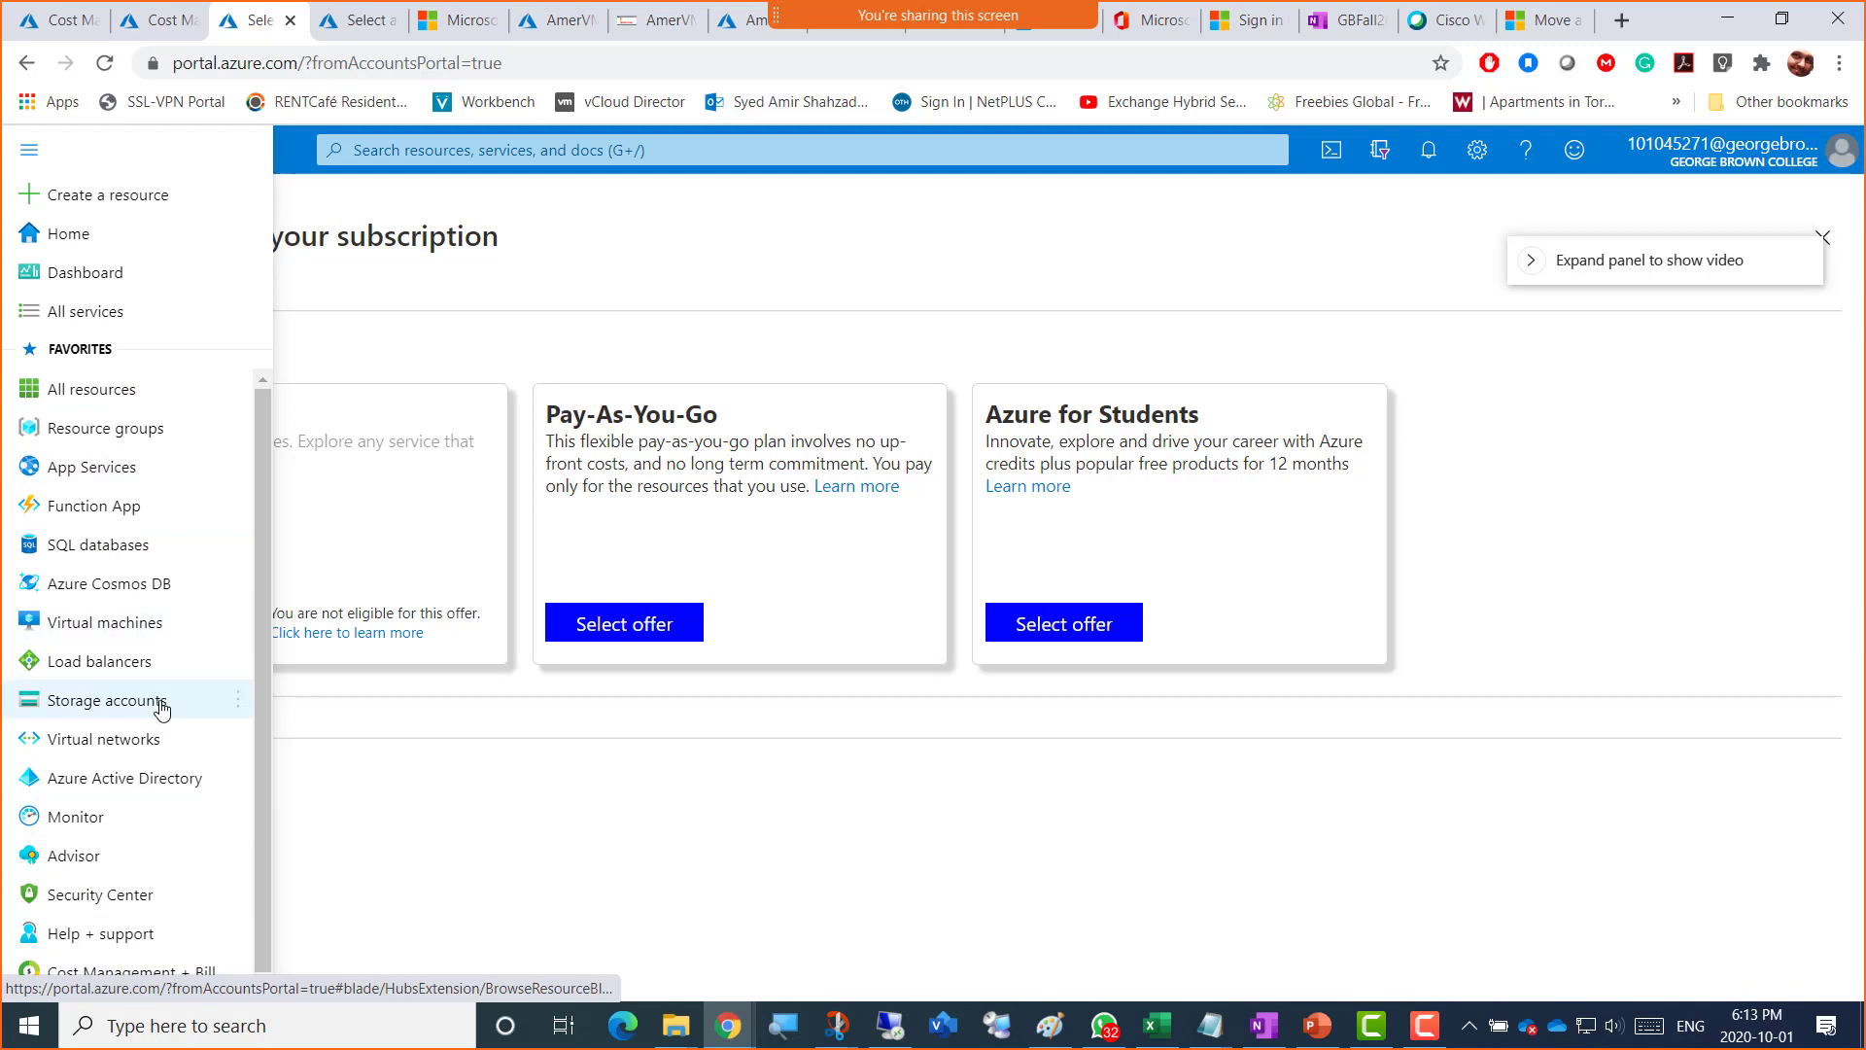
pyautogui.moveTo(102, 738)
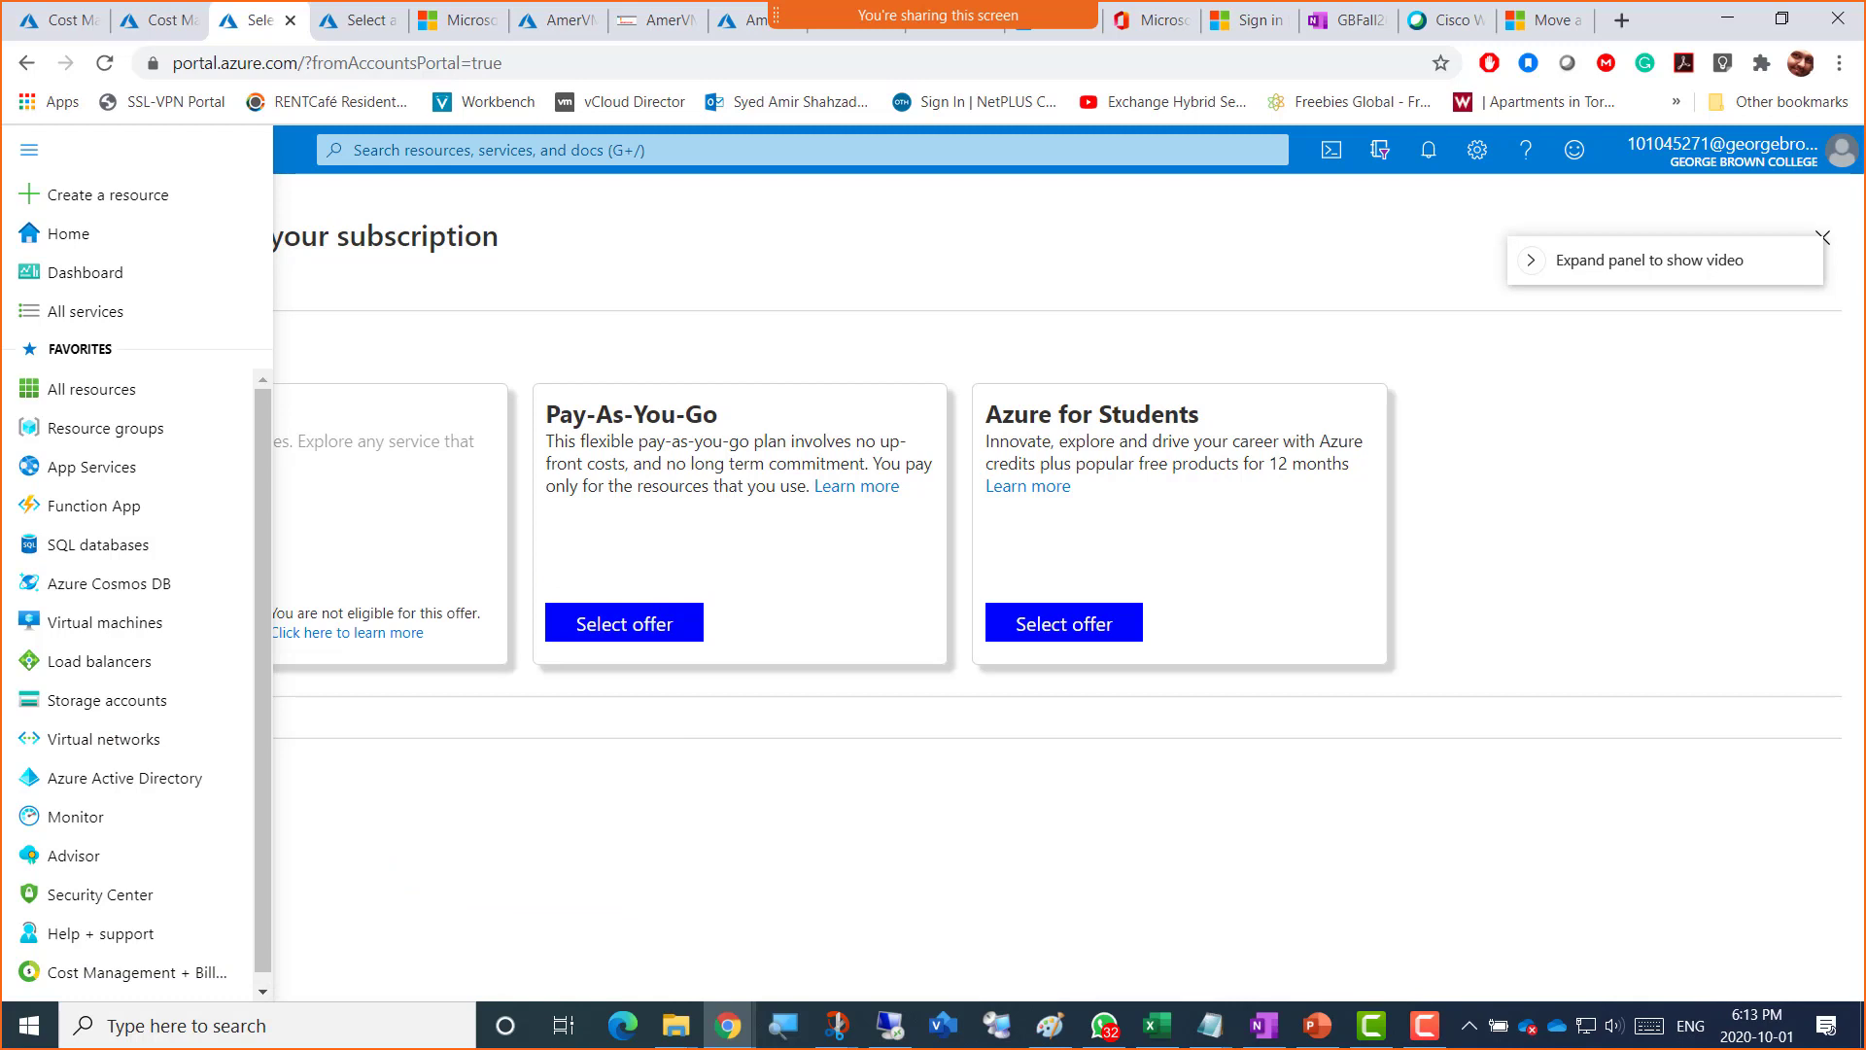
pyautogui.click(836, 754)
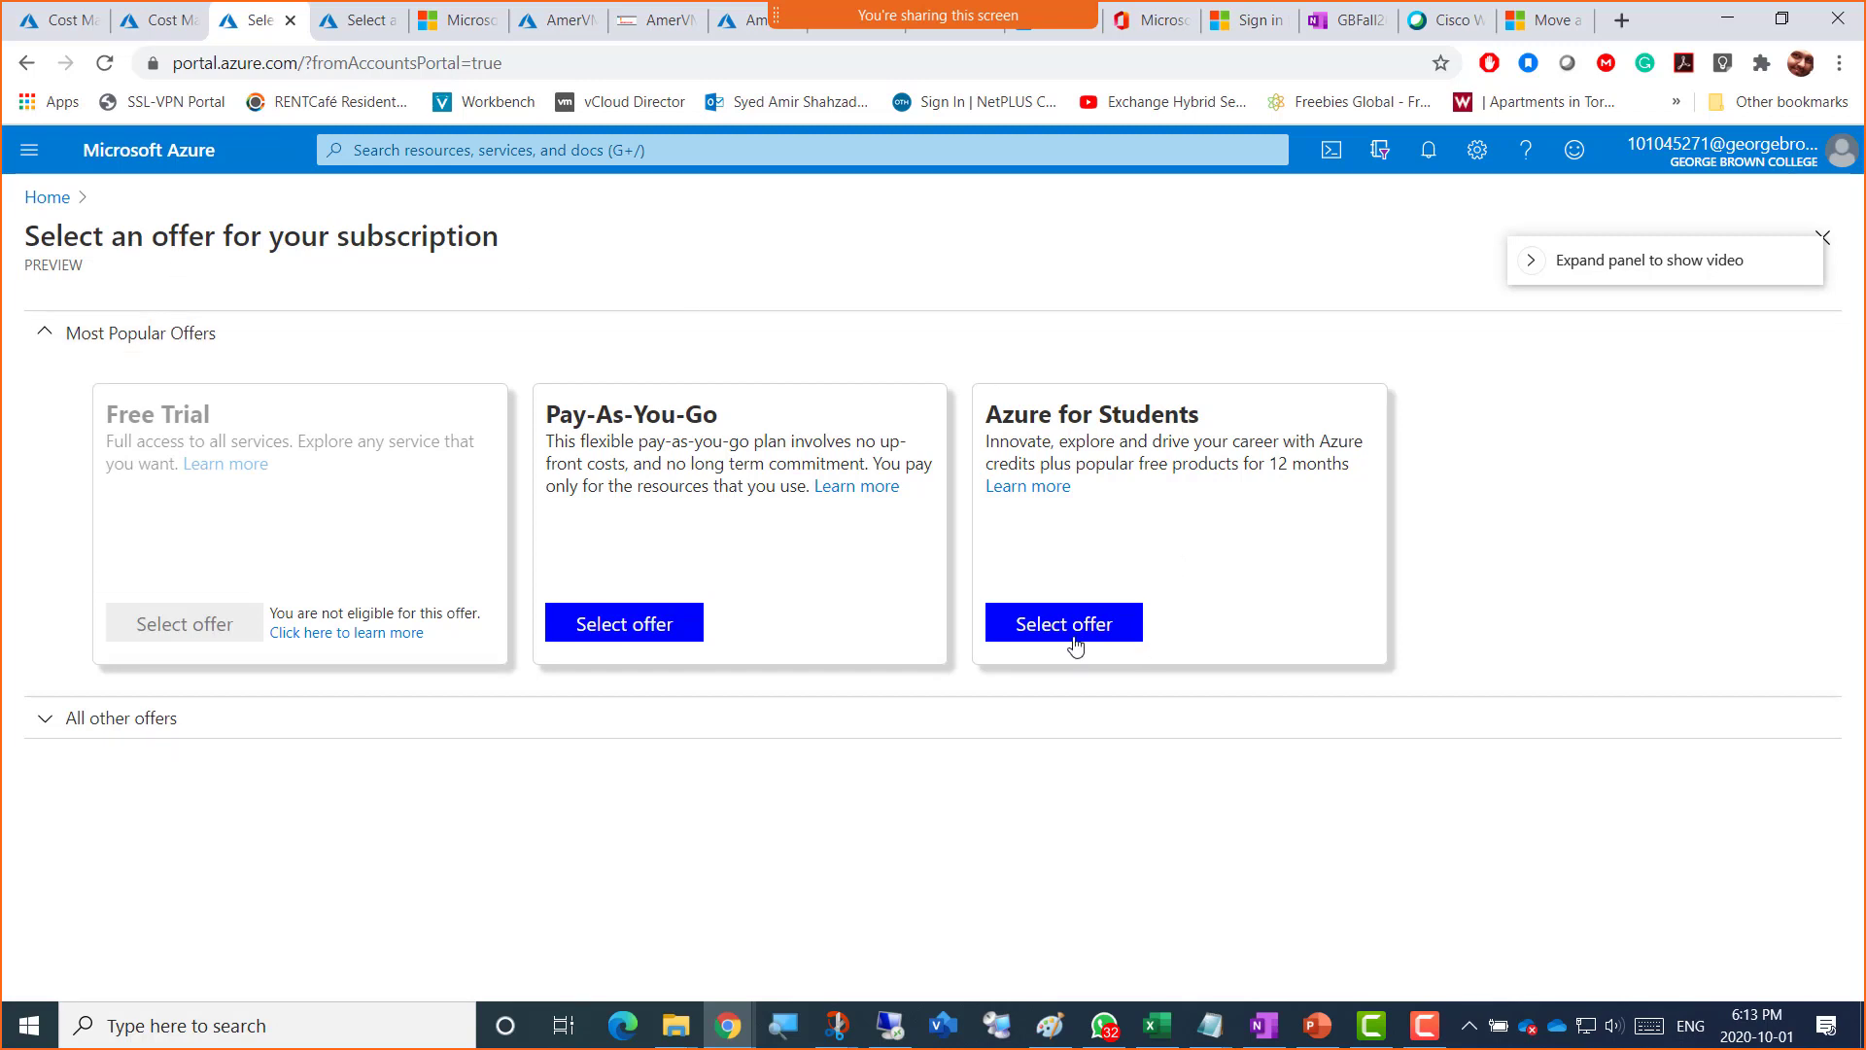
pyautogui.click(30, 152)
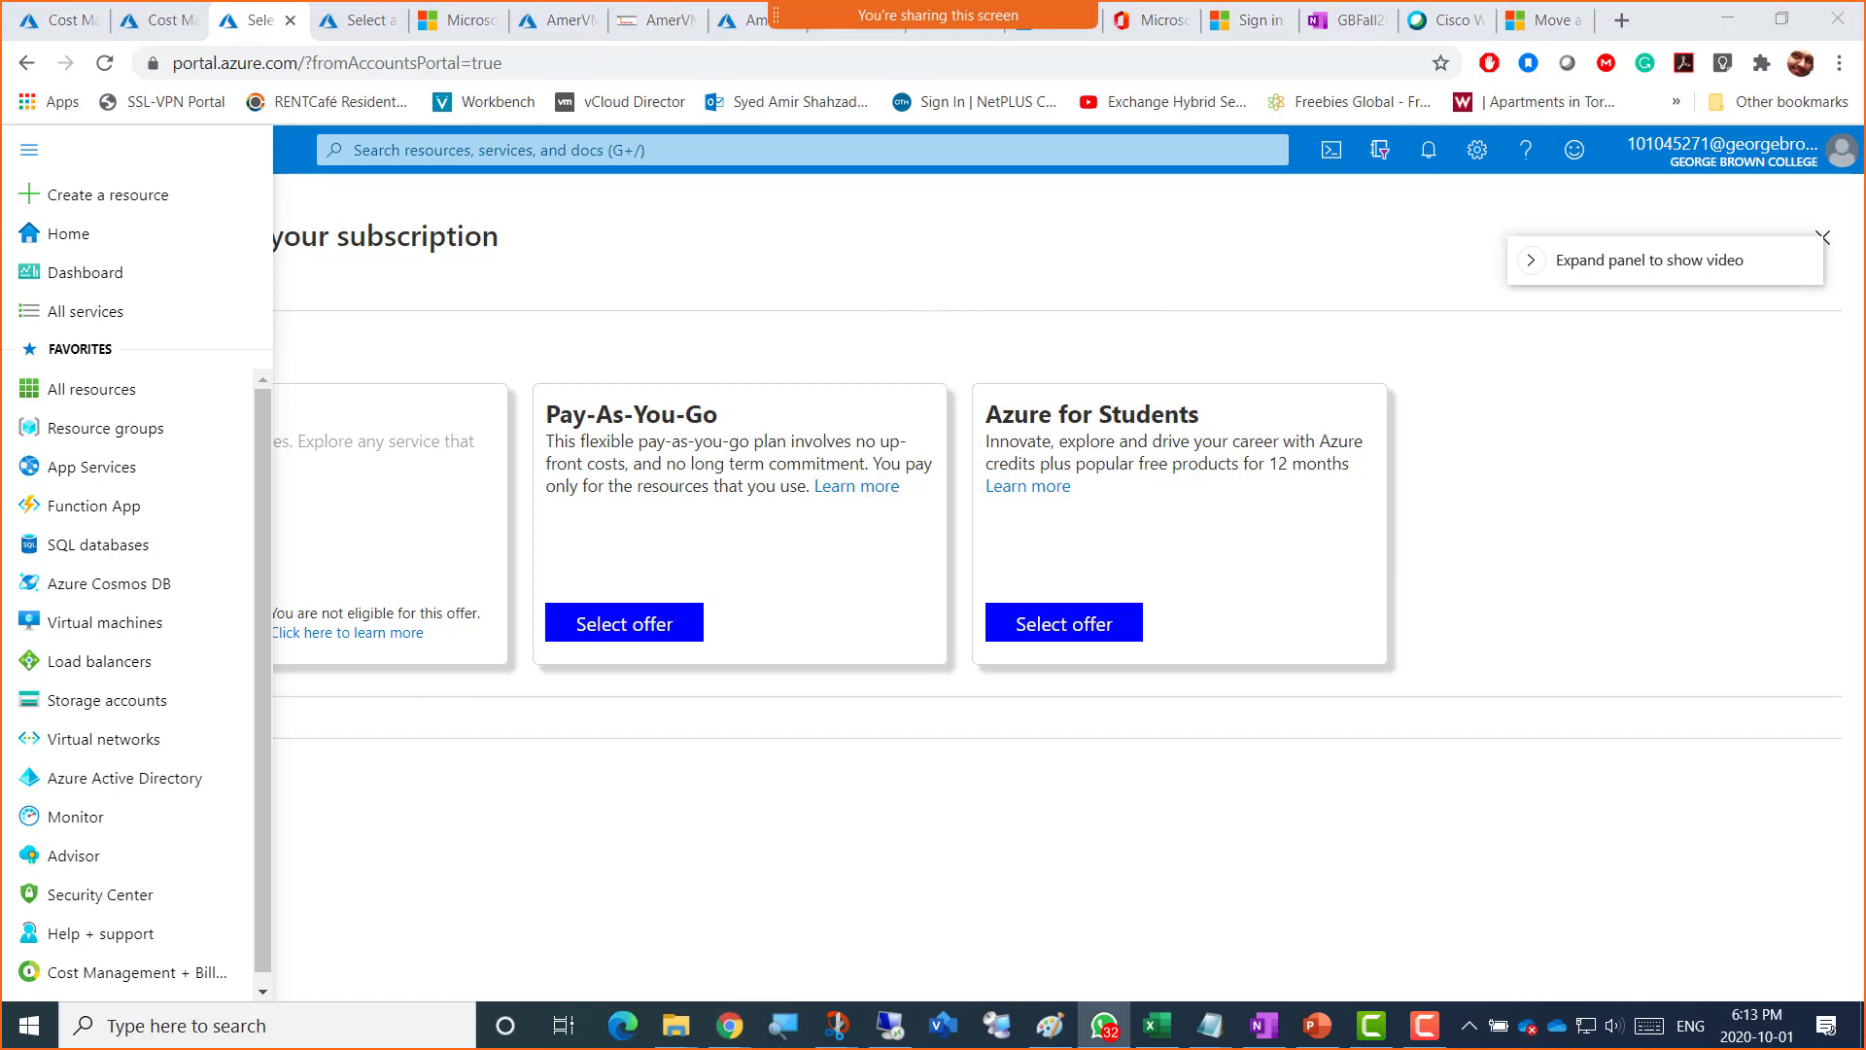
pyautogui.moveTo(1865, 38); pyautogui.dragTo(622, 117)
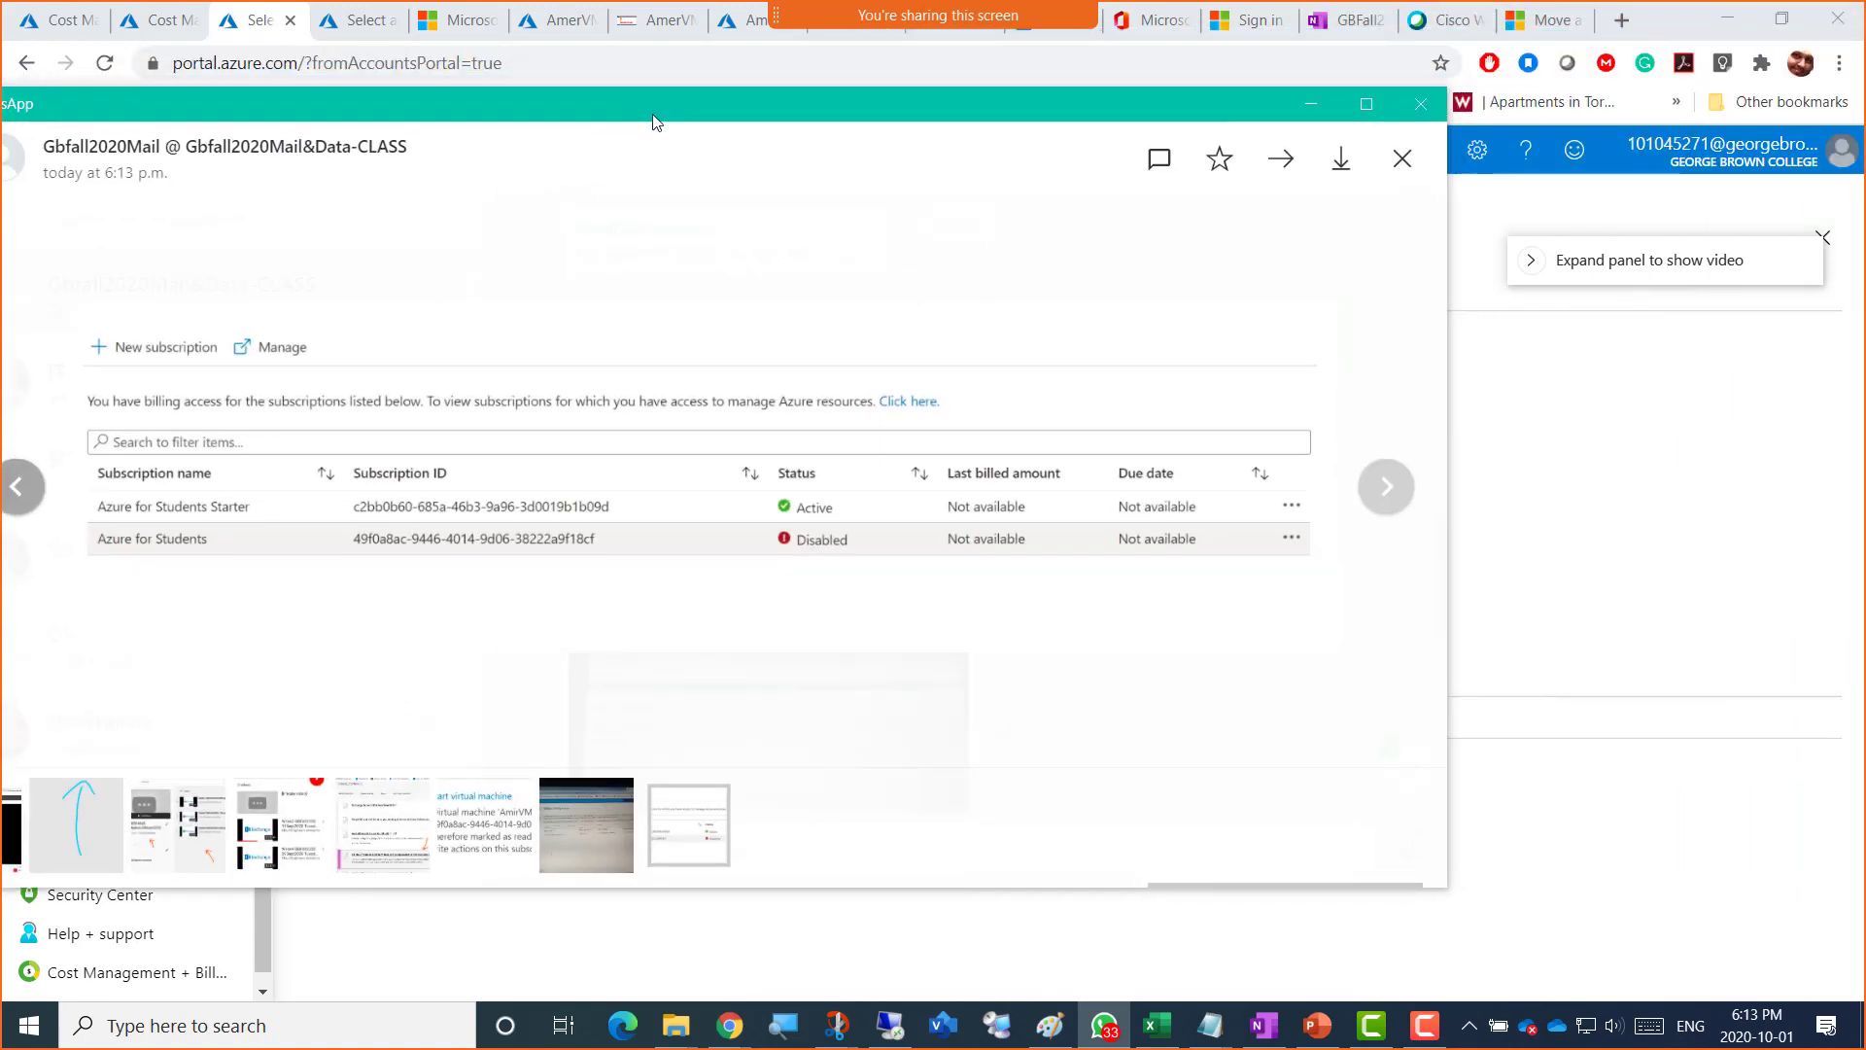
# Step: Maximize the viewer and zoom into the subscription-list screenshot, then move it aside to show the portal
pyautogui.doubleClick(654, 117)
pyautogui.click(250, 473)
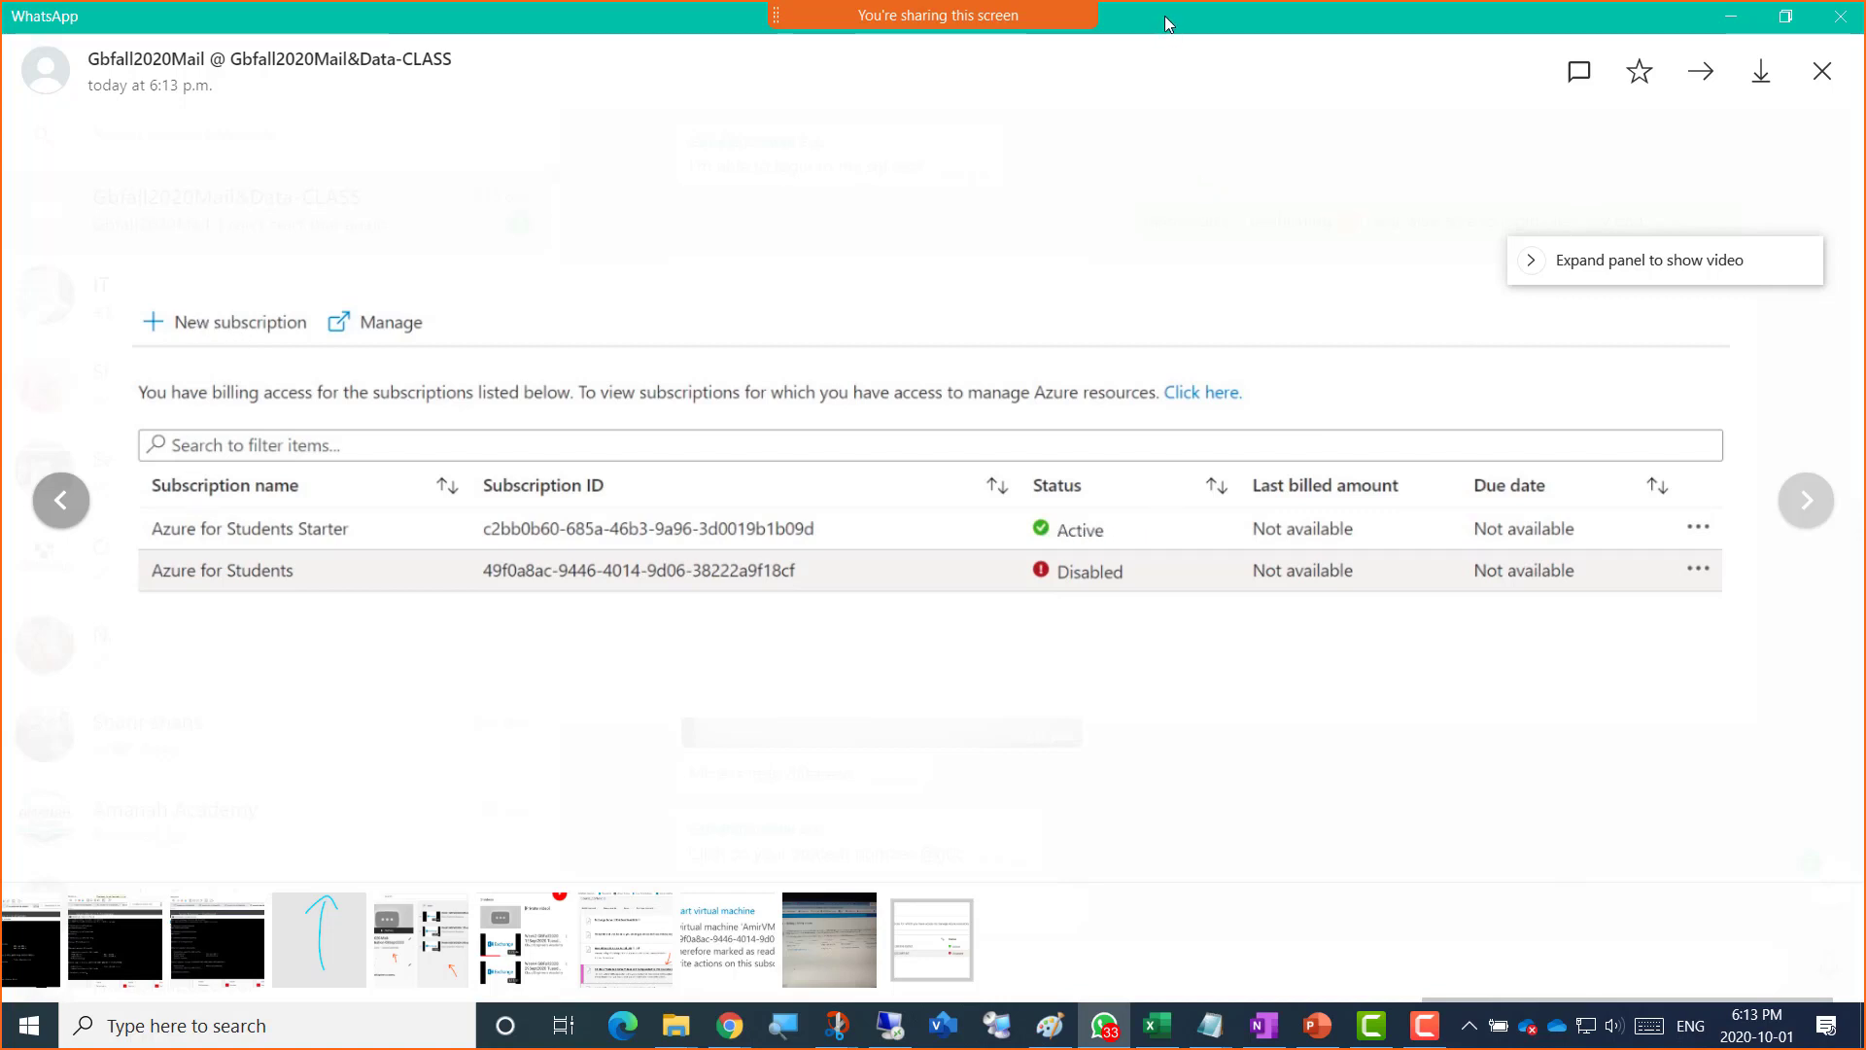
pyautogui.moveTo(1180, 16); pyautogui.dragTo(1865, 89)
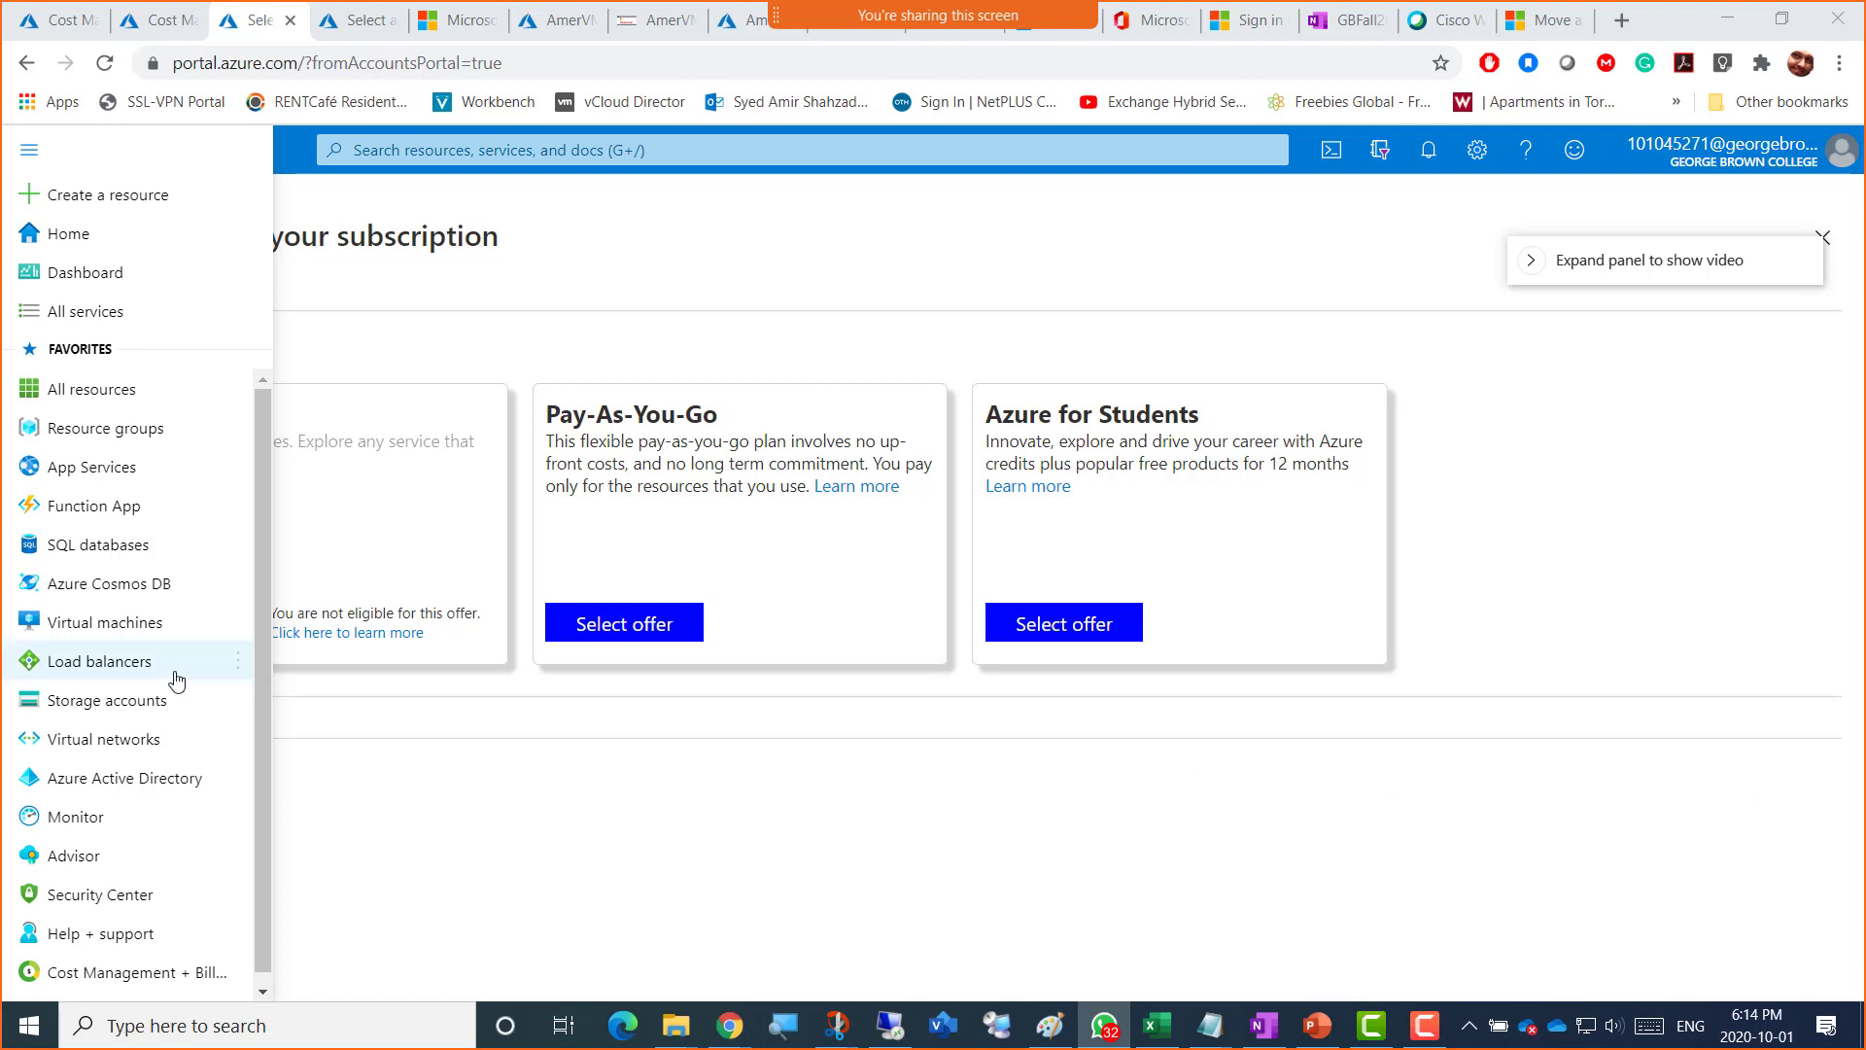
# Step: Close the Azure portal navigation flyout
pyautogui.click(745, 249)
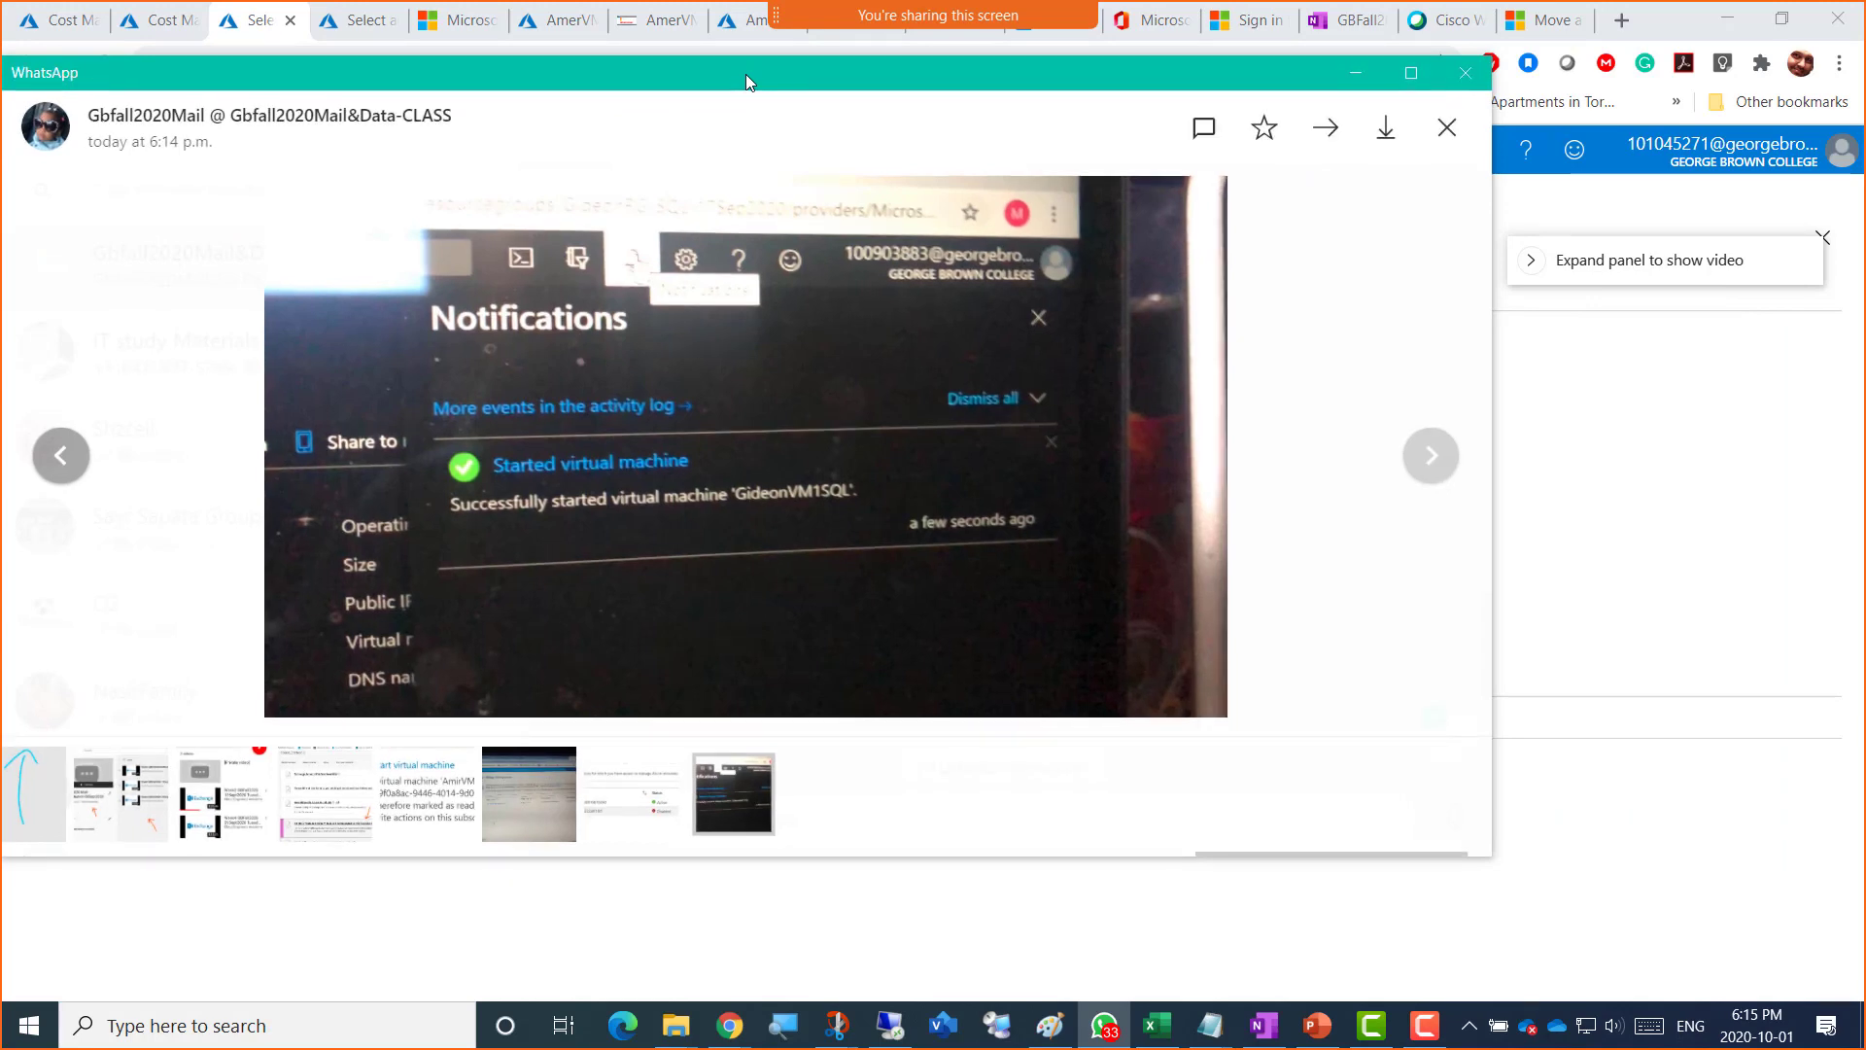
# Step: Move the WhatsApp photo viewer off the browser to reveal the Azure subscription offer page
pyautogui.moveTo(745, 74); pyautogui.dragTo(1865, 161)
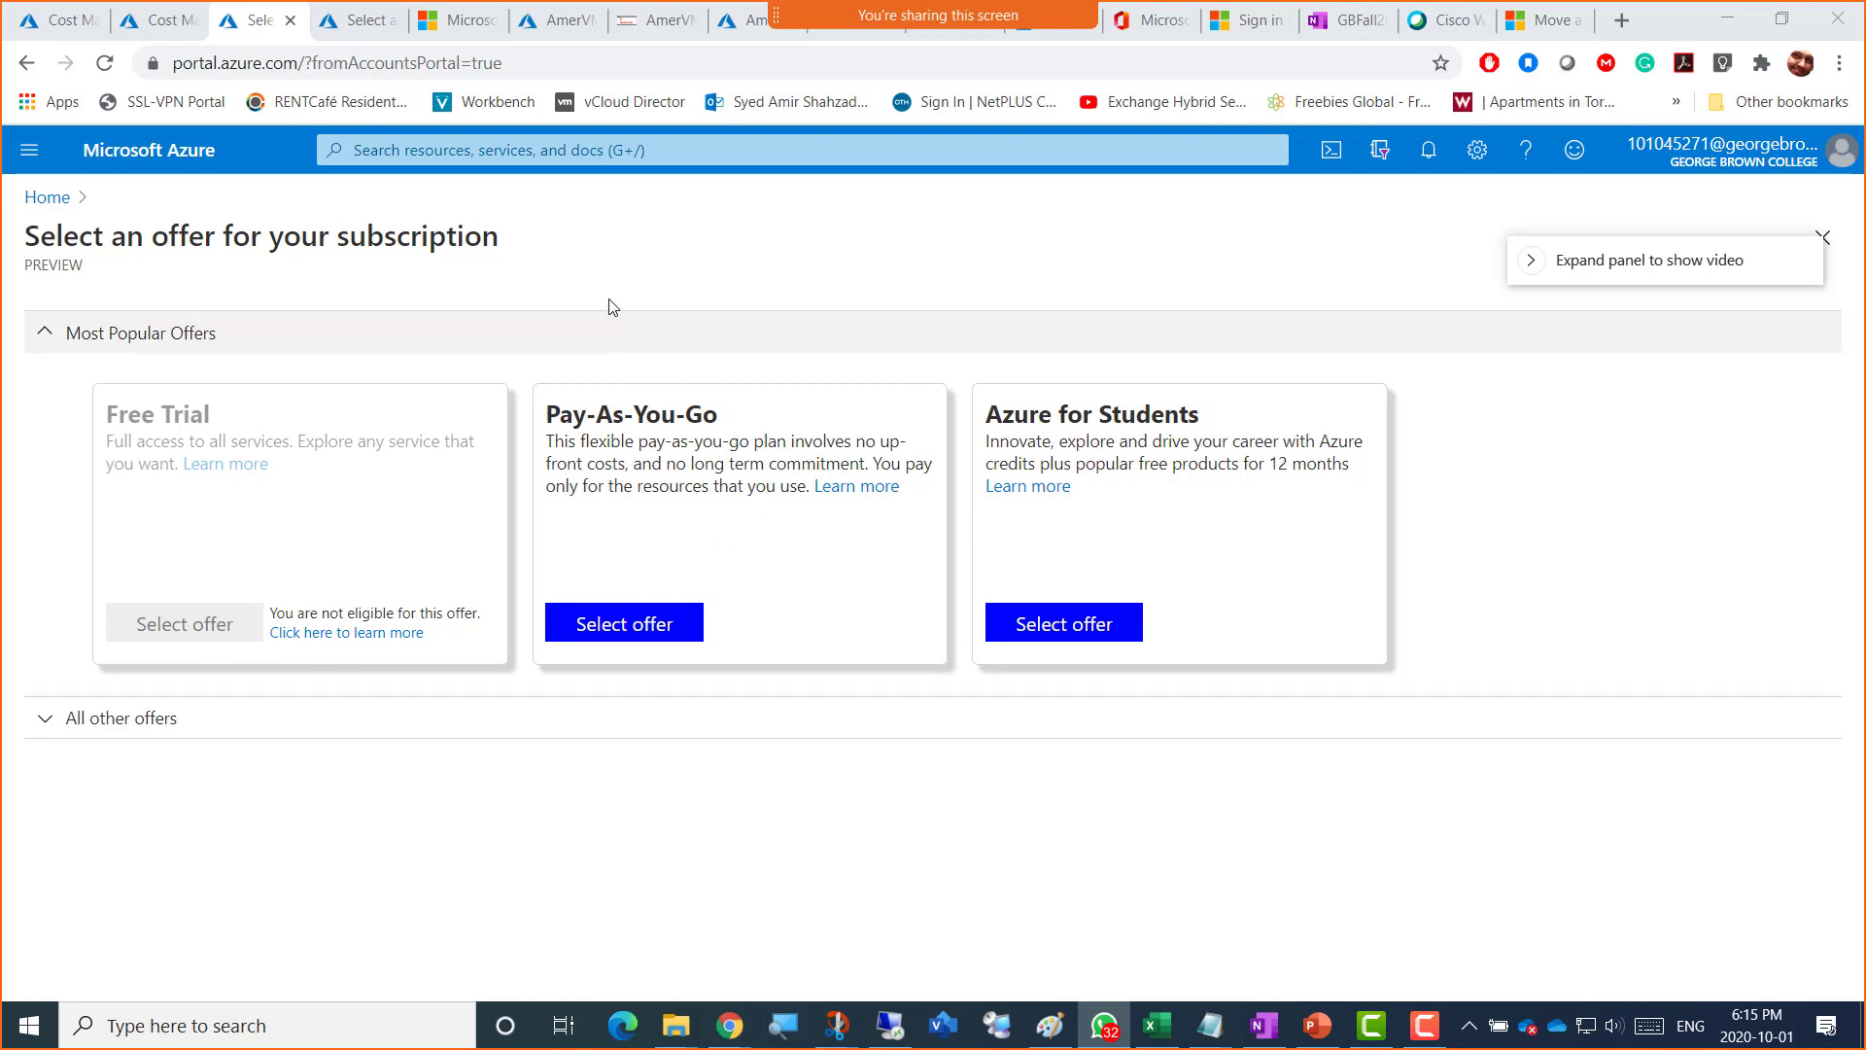
# Step: View the Cost Management + Billing overview from the portal menu, then return to Paint
pyautogui.click(29, 149)
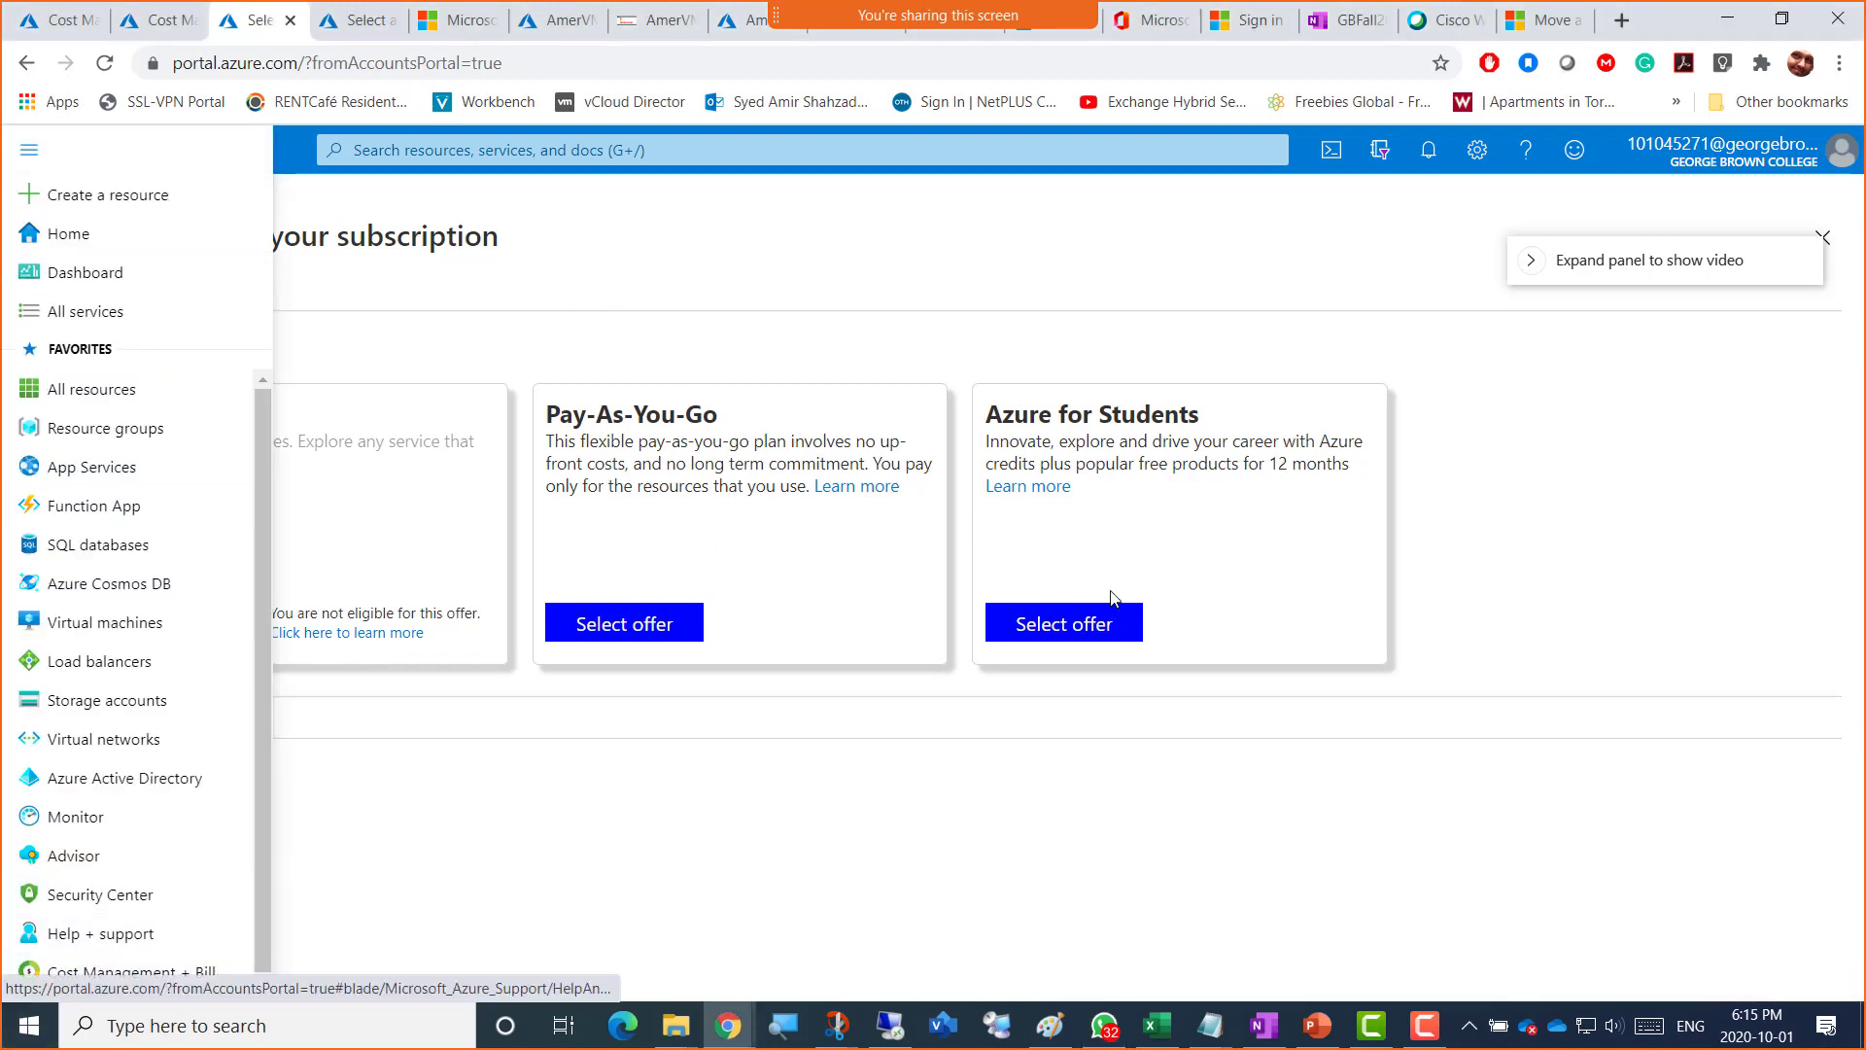
pyautogui.click(58, 972)
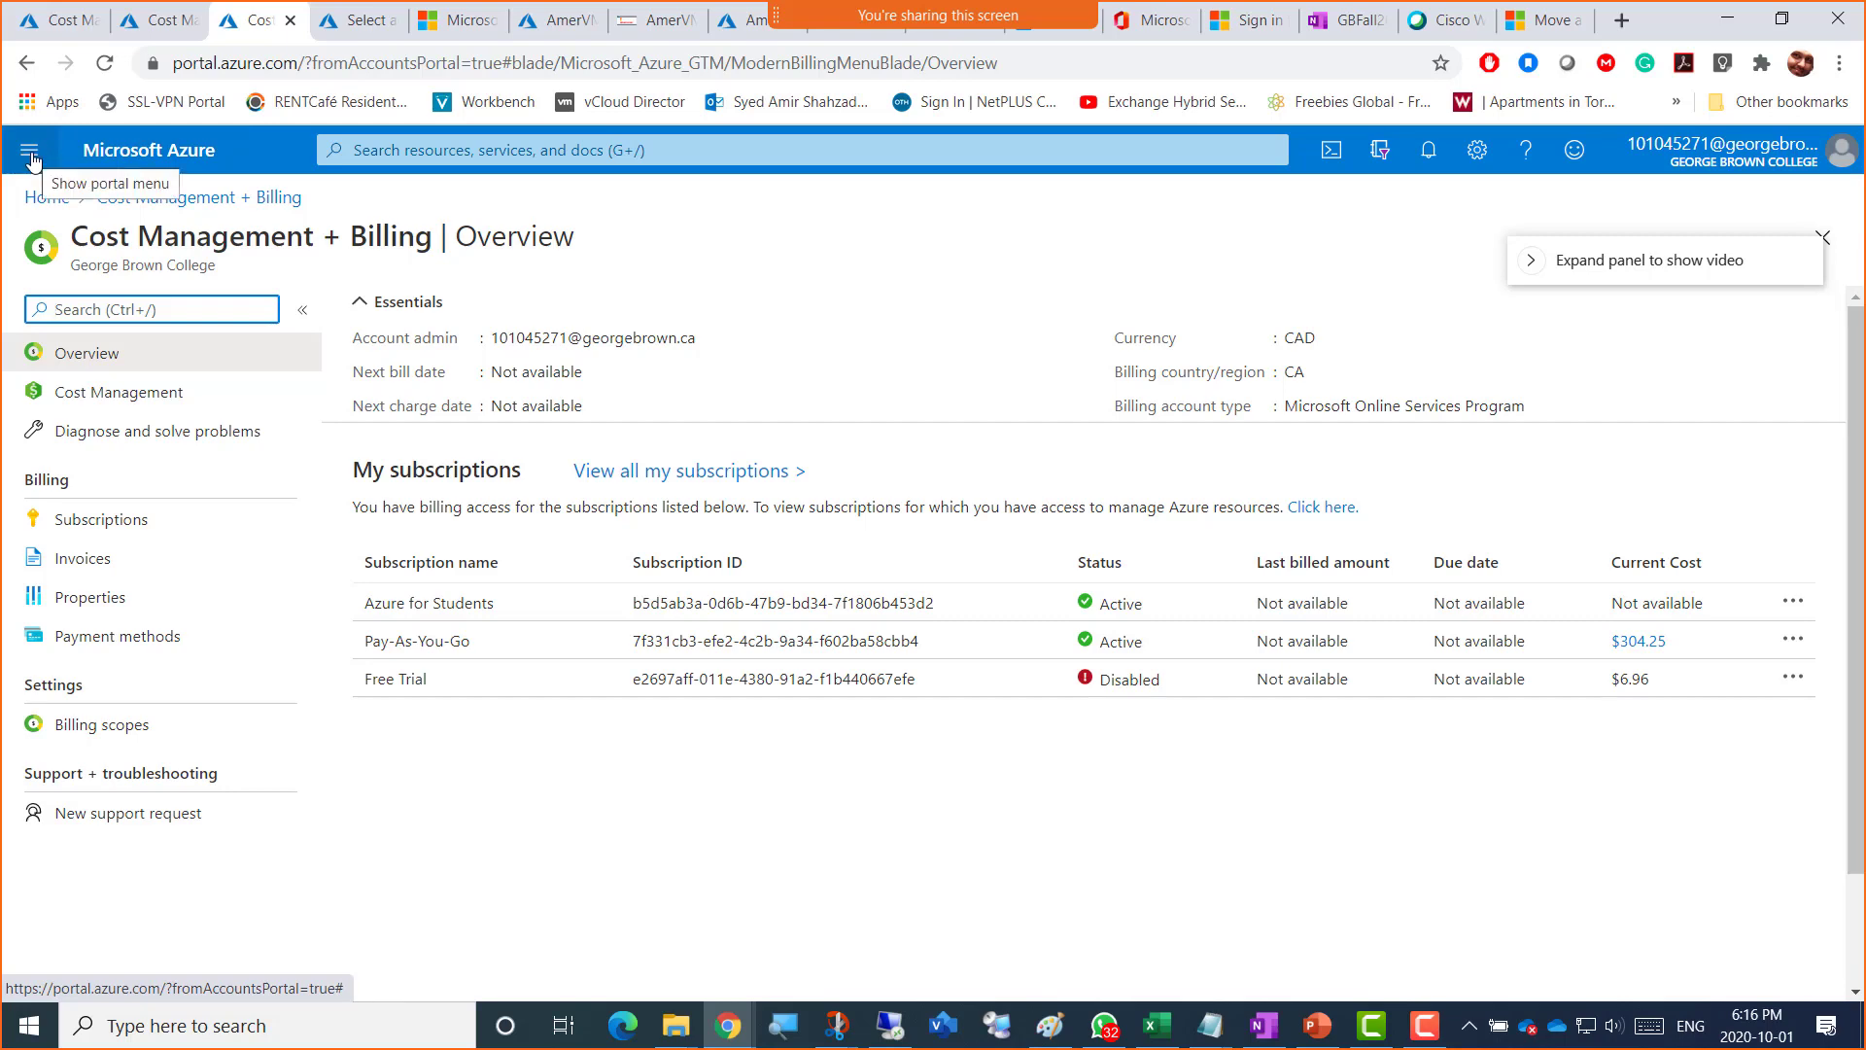
pyautogui.click(1056, 1037)
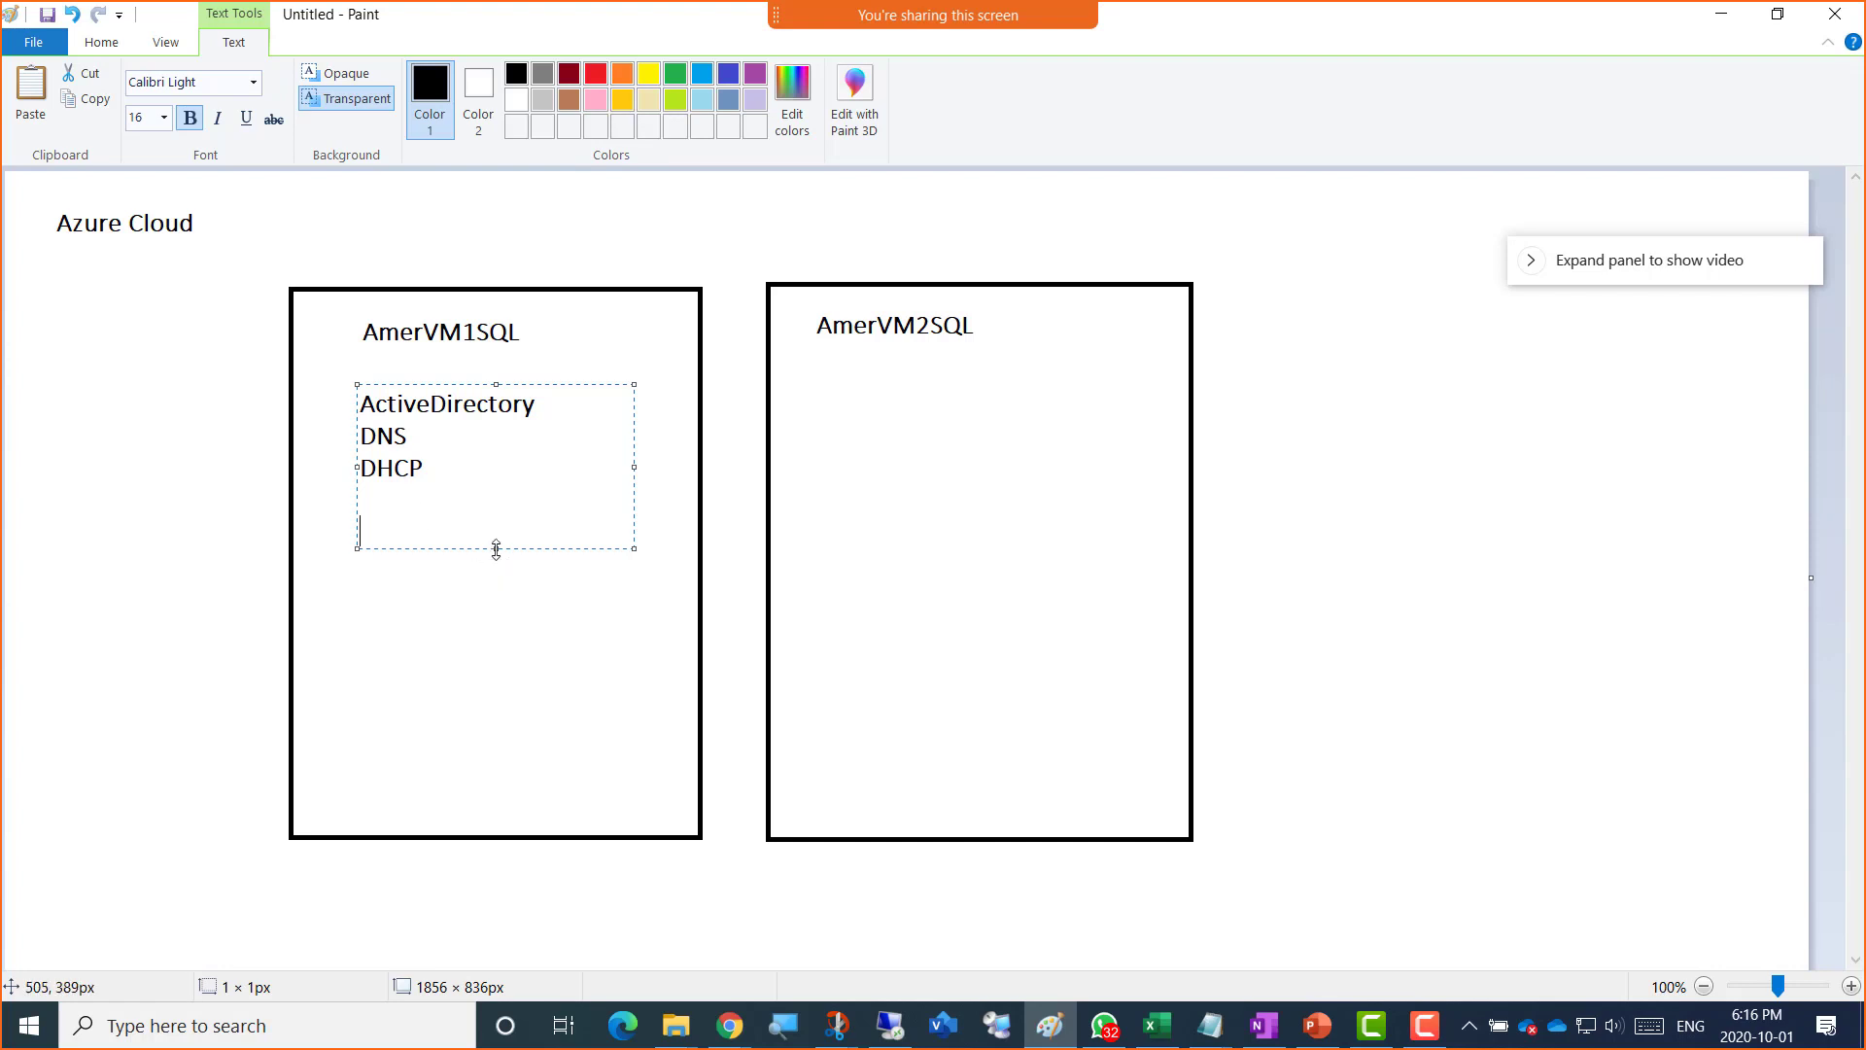
# Step: Enlarge the AmerVM1SQL text box and add '390 users with powershell' below DHCP
pyautogui.moveTo(496, 550); pyautogui.dragTo(499, 597)
pyautogui.write('390 us')
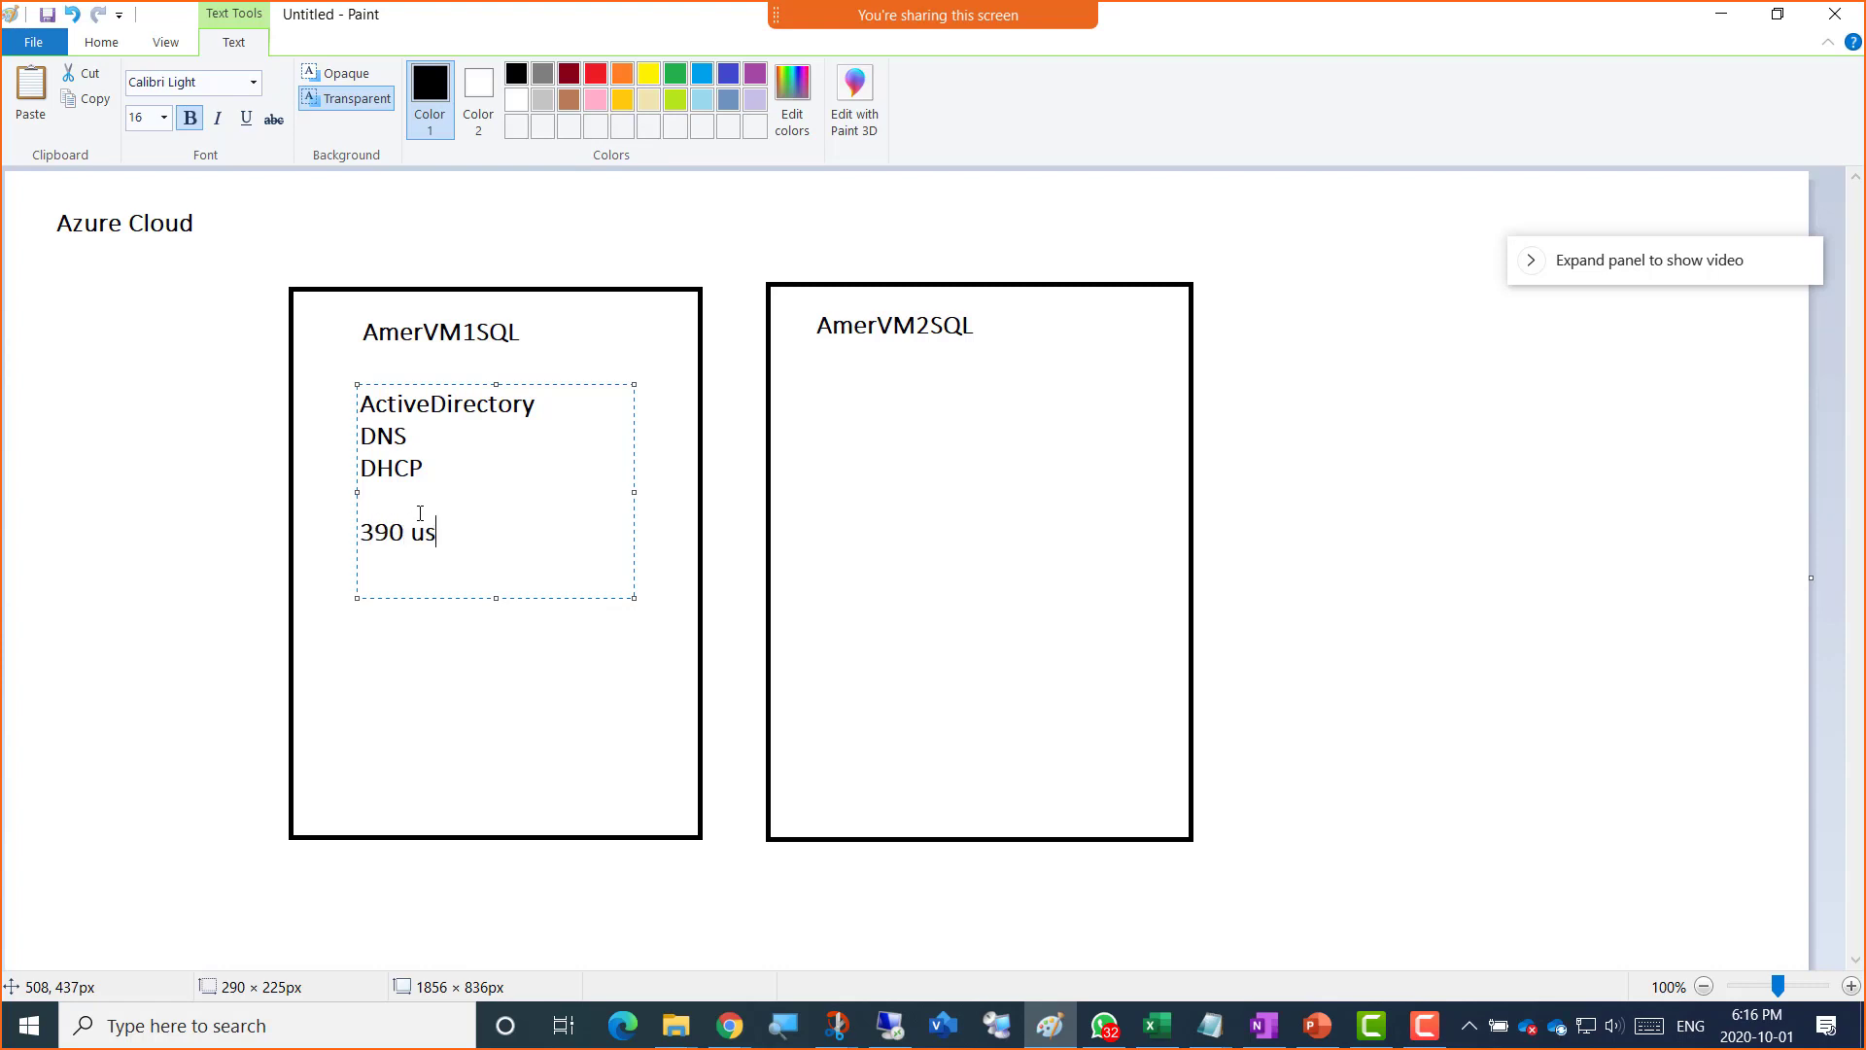
pyautogui.write('ers with power')
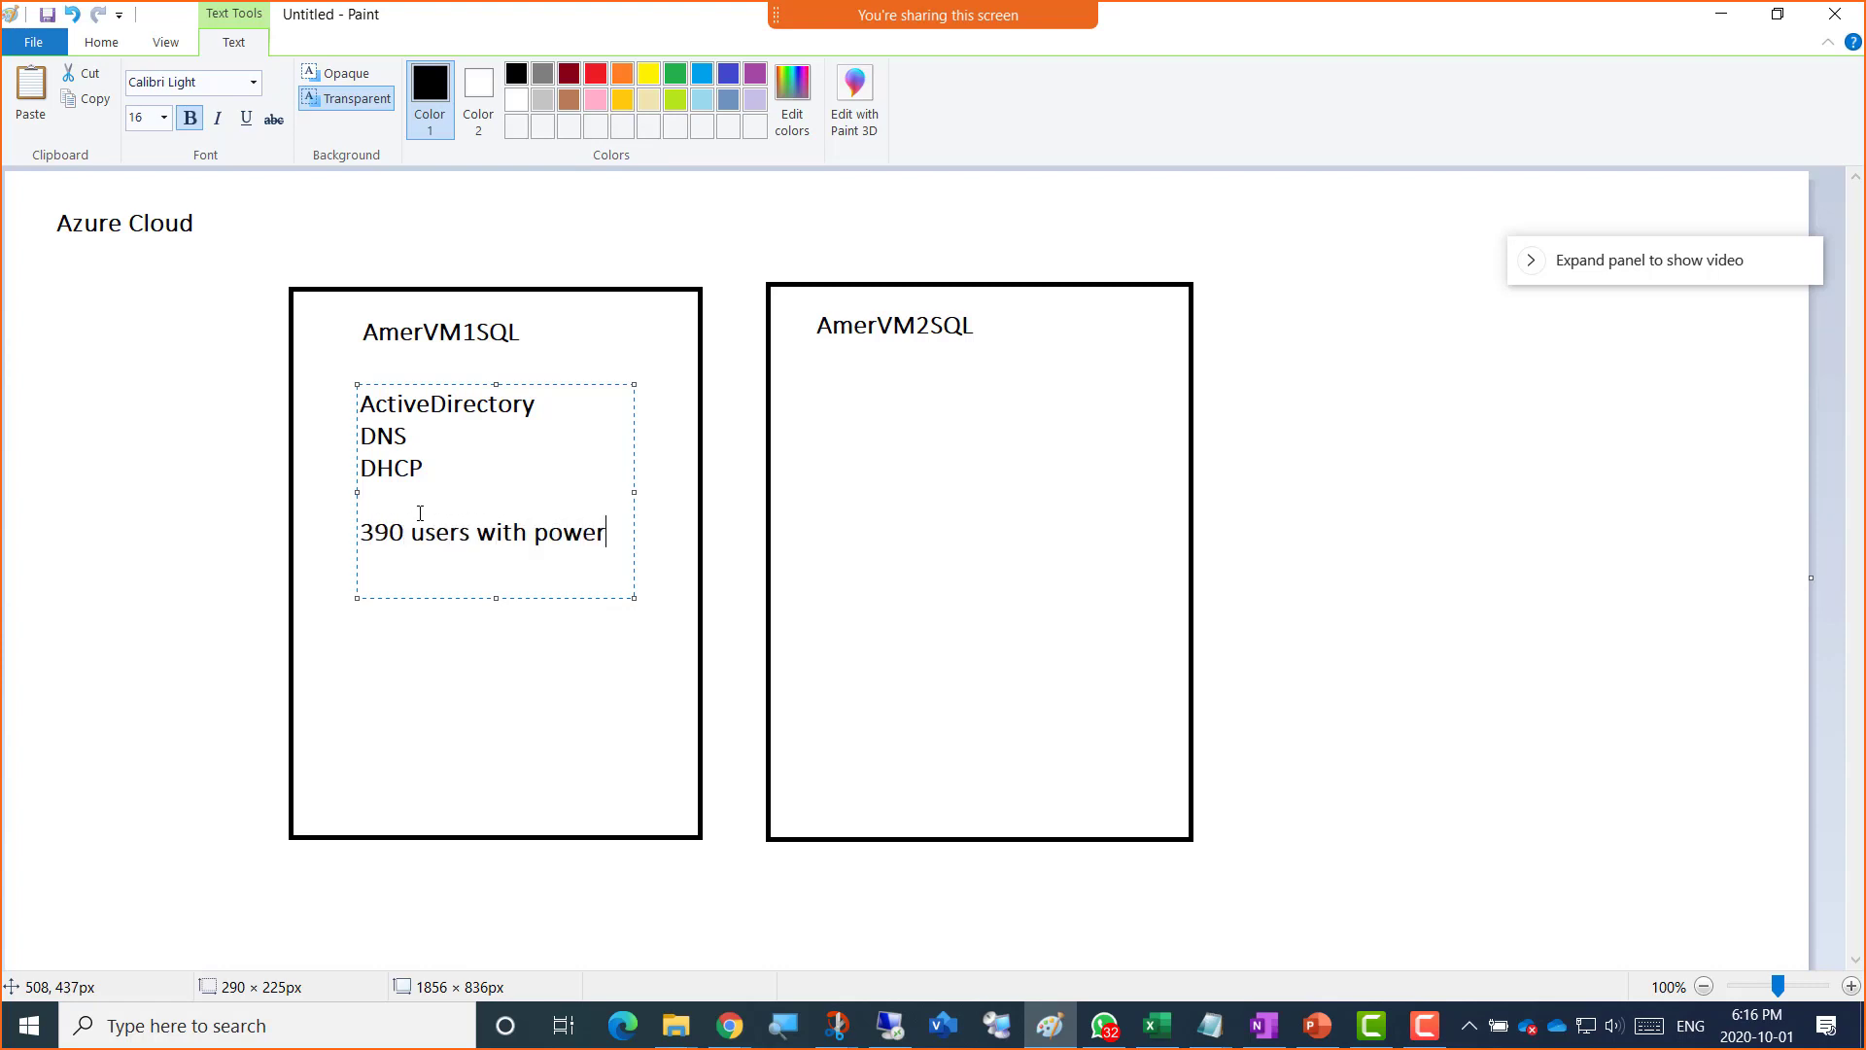
pyautogui.write('shell')
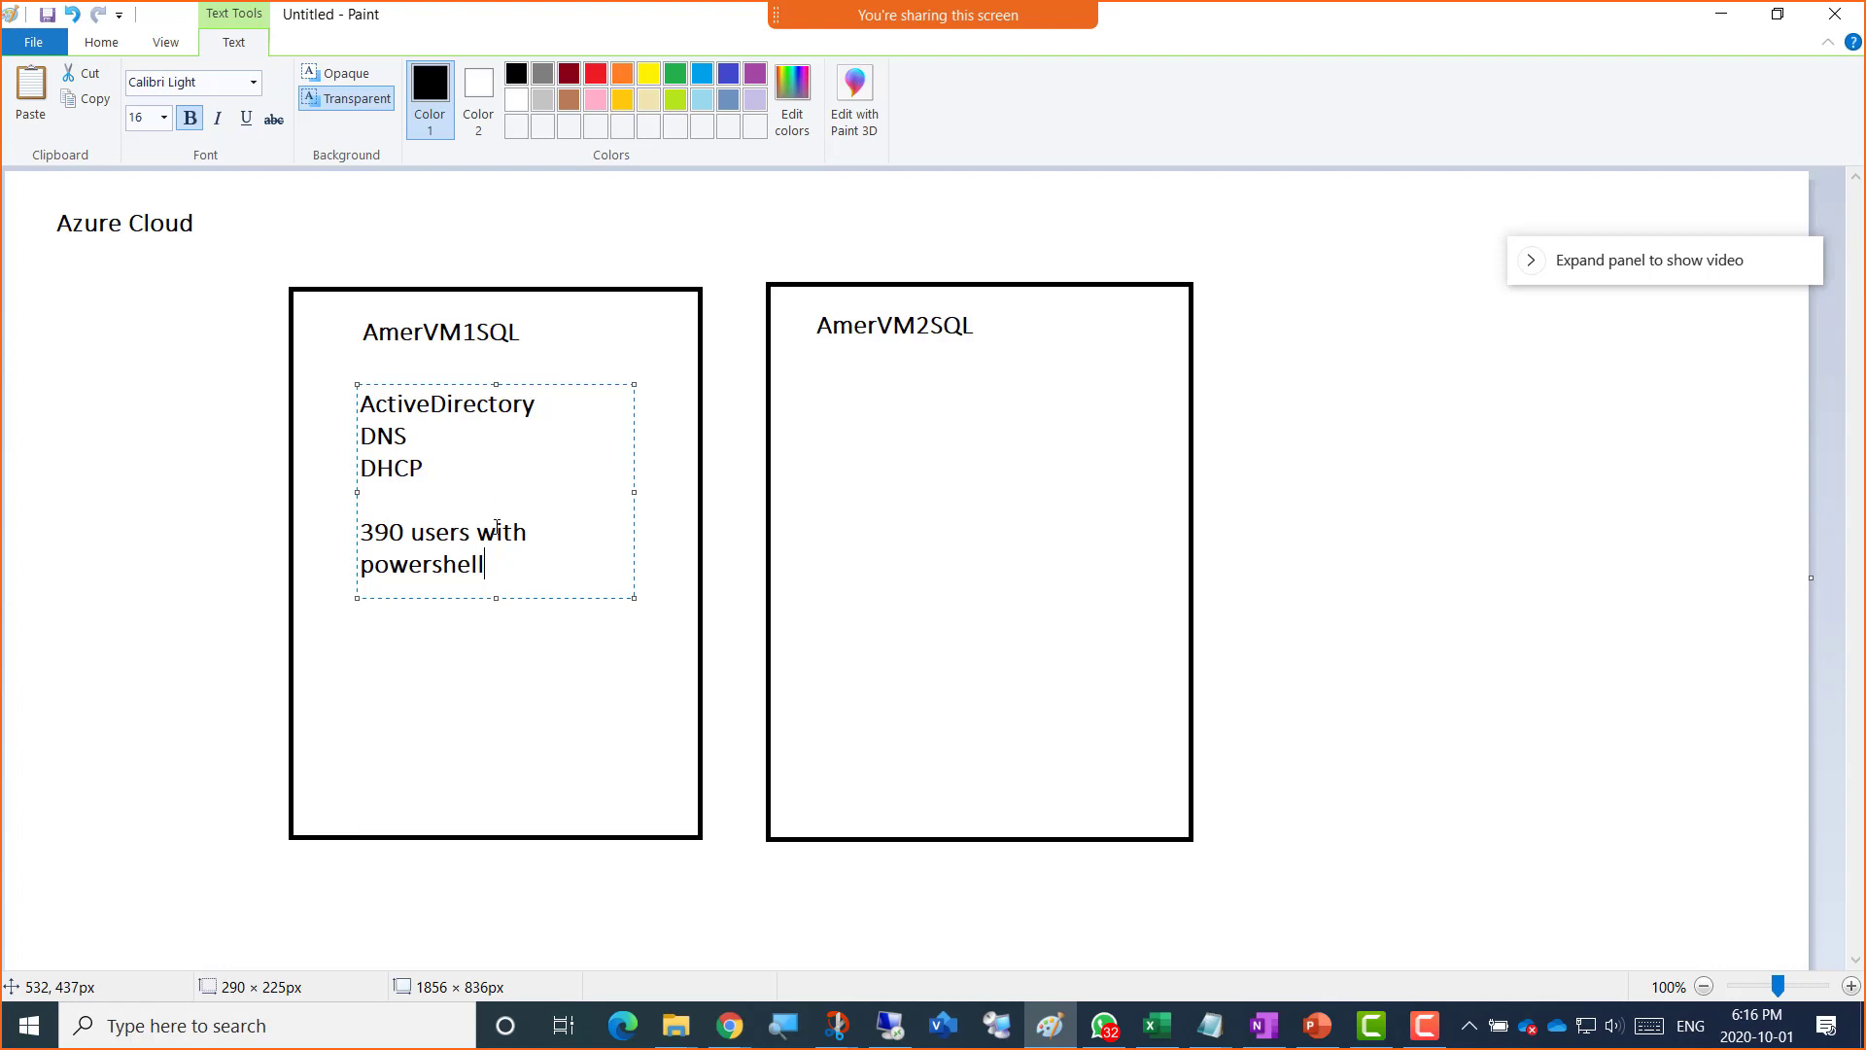
# Step: Label the AmerVM2SQL box 'member Server' and 'Joined to domain', then begin the domain admin account name
pyautogui.click(858, 383)
pyautogui.click(860, 381)
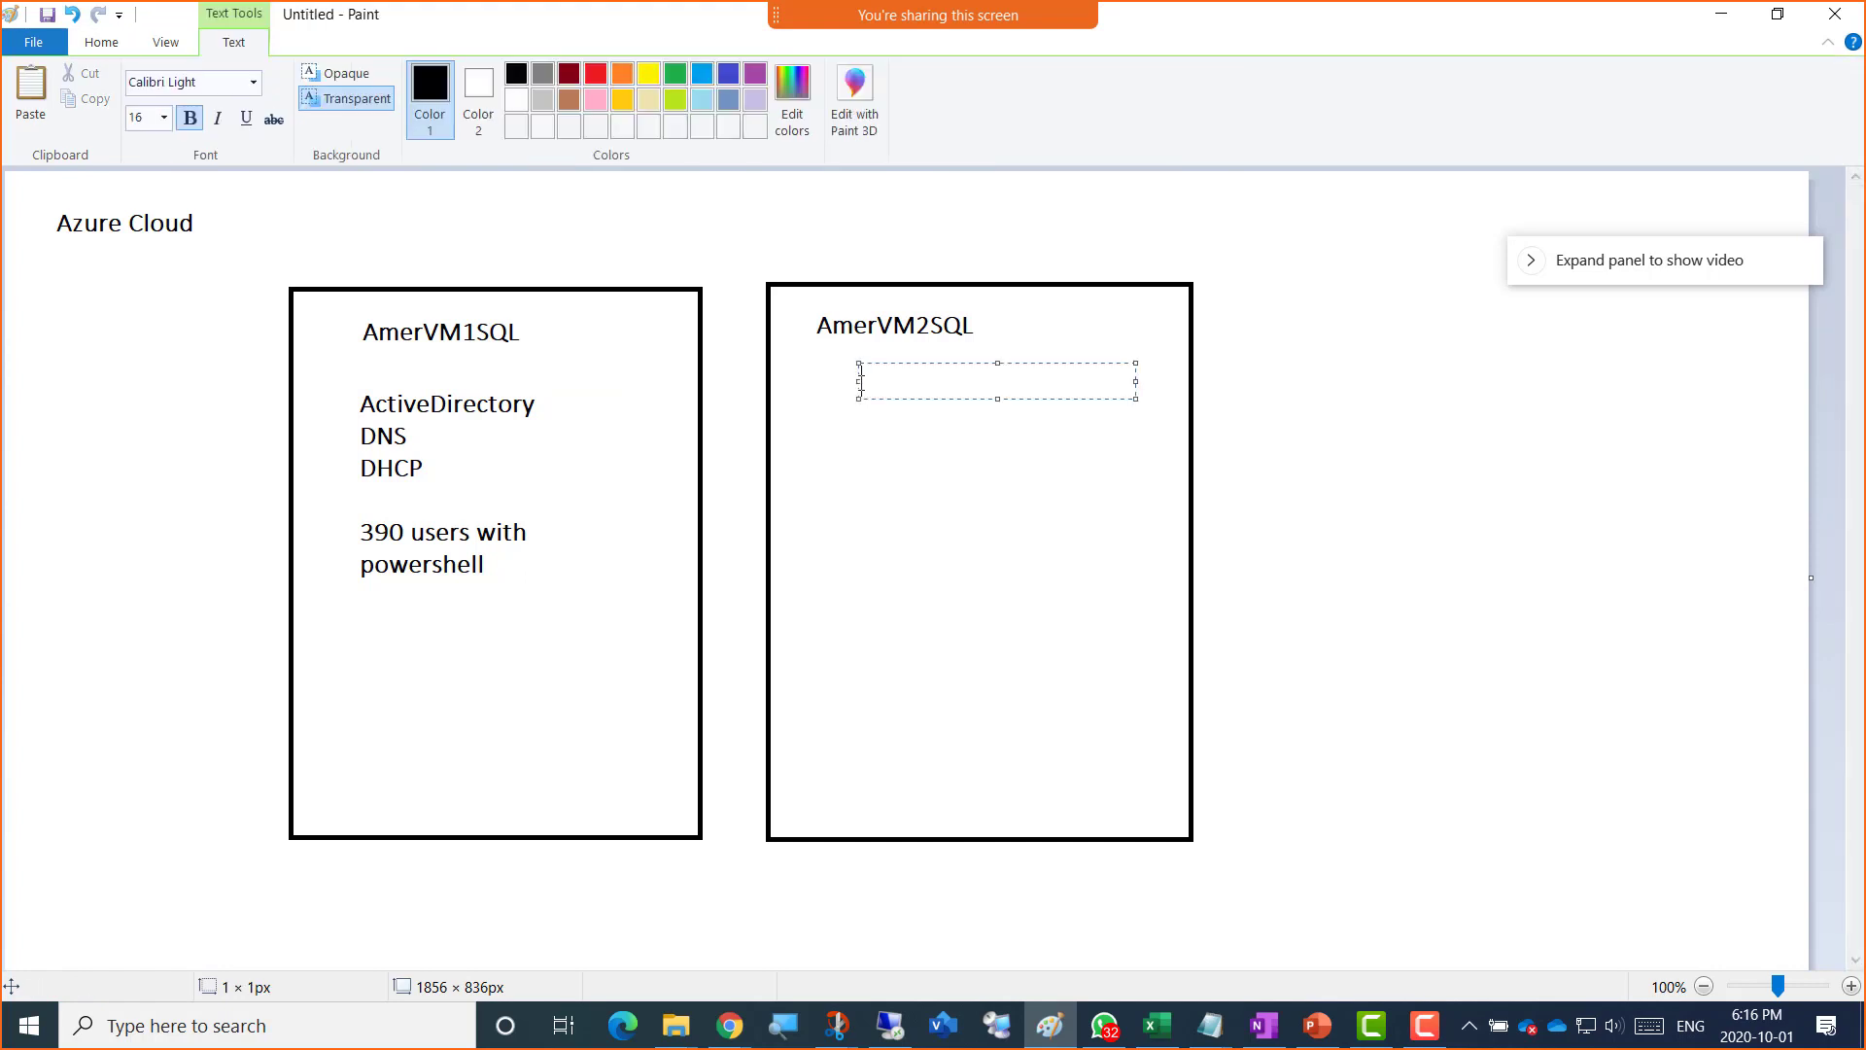
pyautogui.write('member Server')
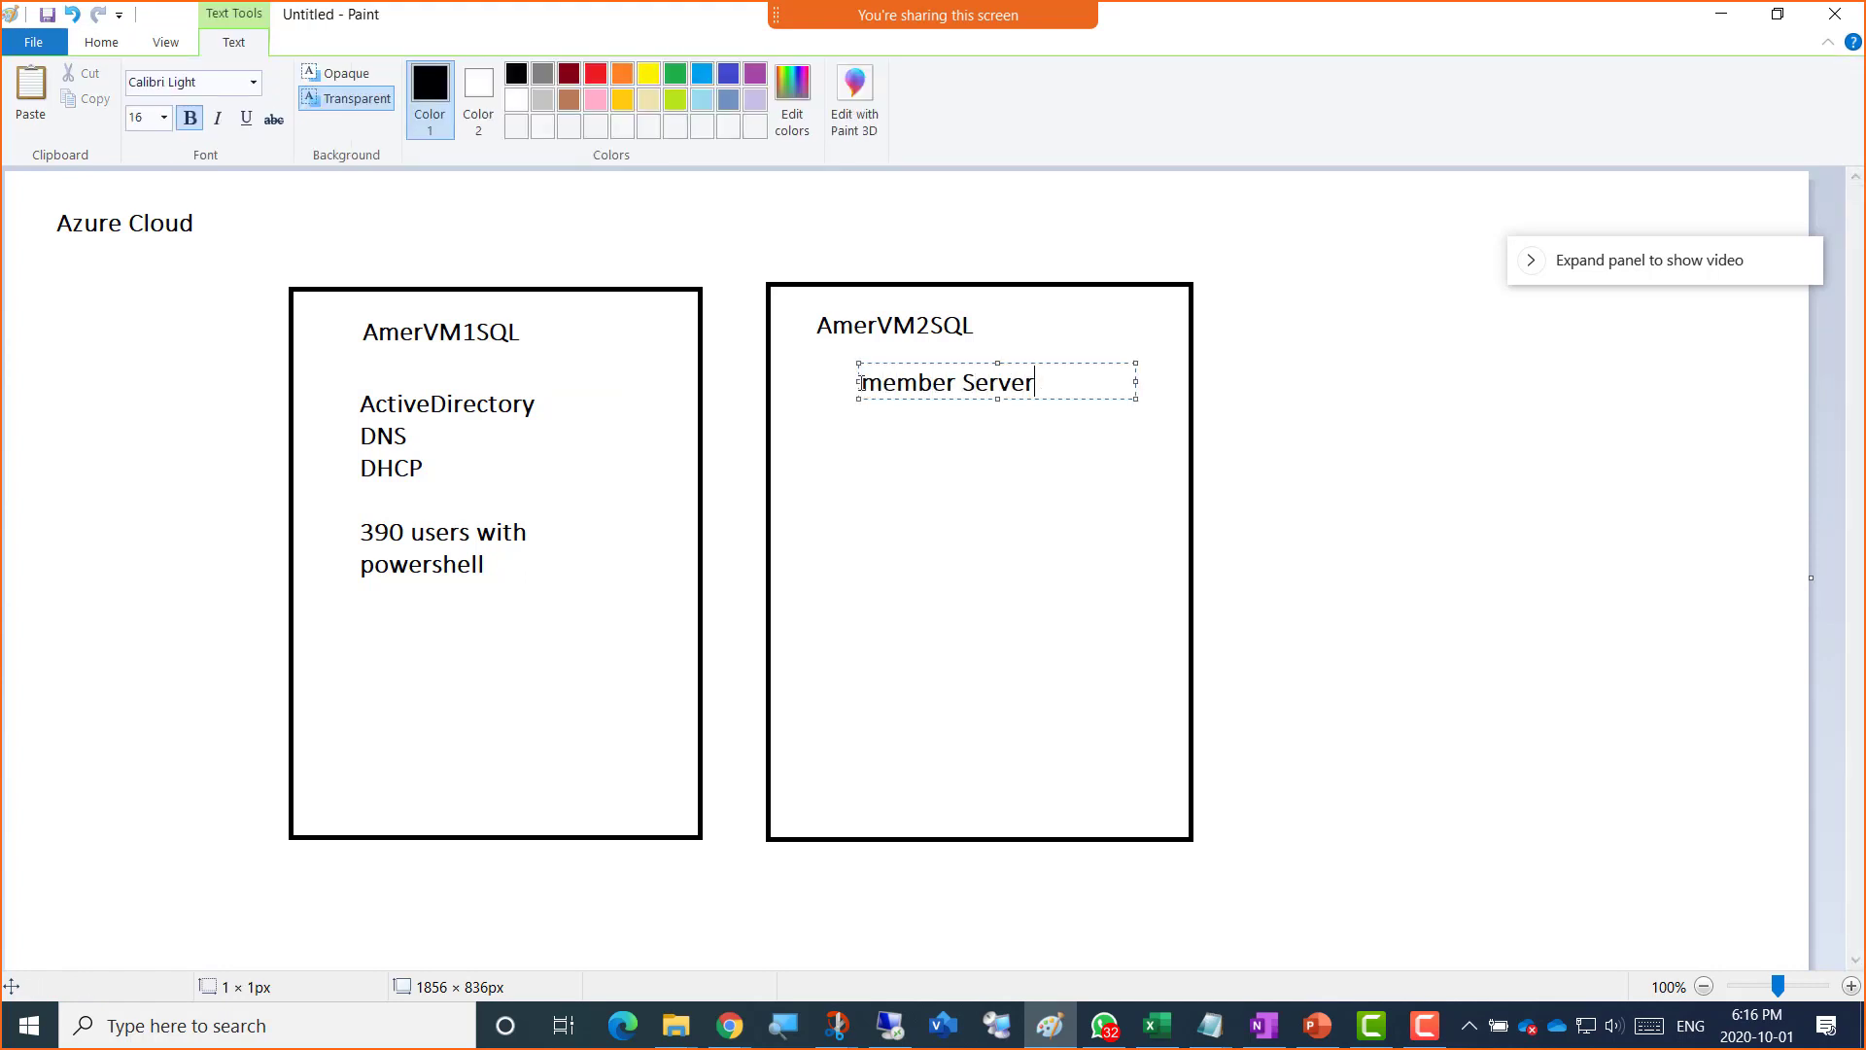
pyautogui.press('Return')
pyautogui.press('Return')
pyautogui.write('Joined to domain')
pyautogui.press('Return')
pyautogui.press('Return')
pyautogui.press('Return')
pyautogui.press('Return')
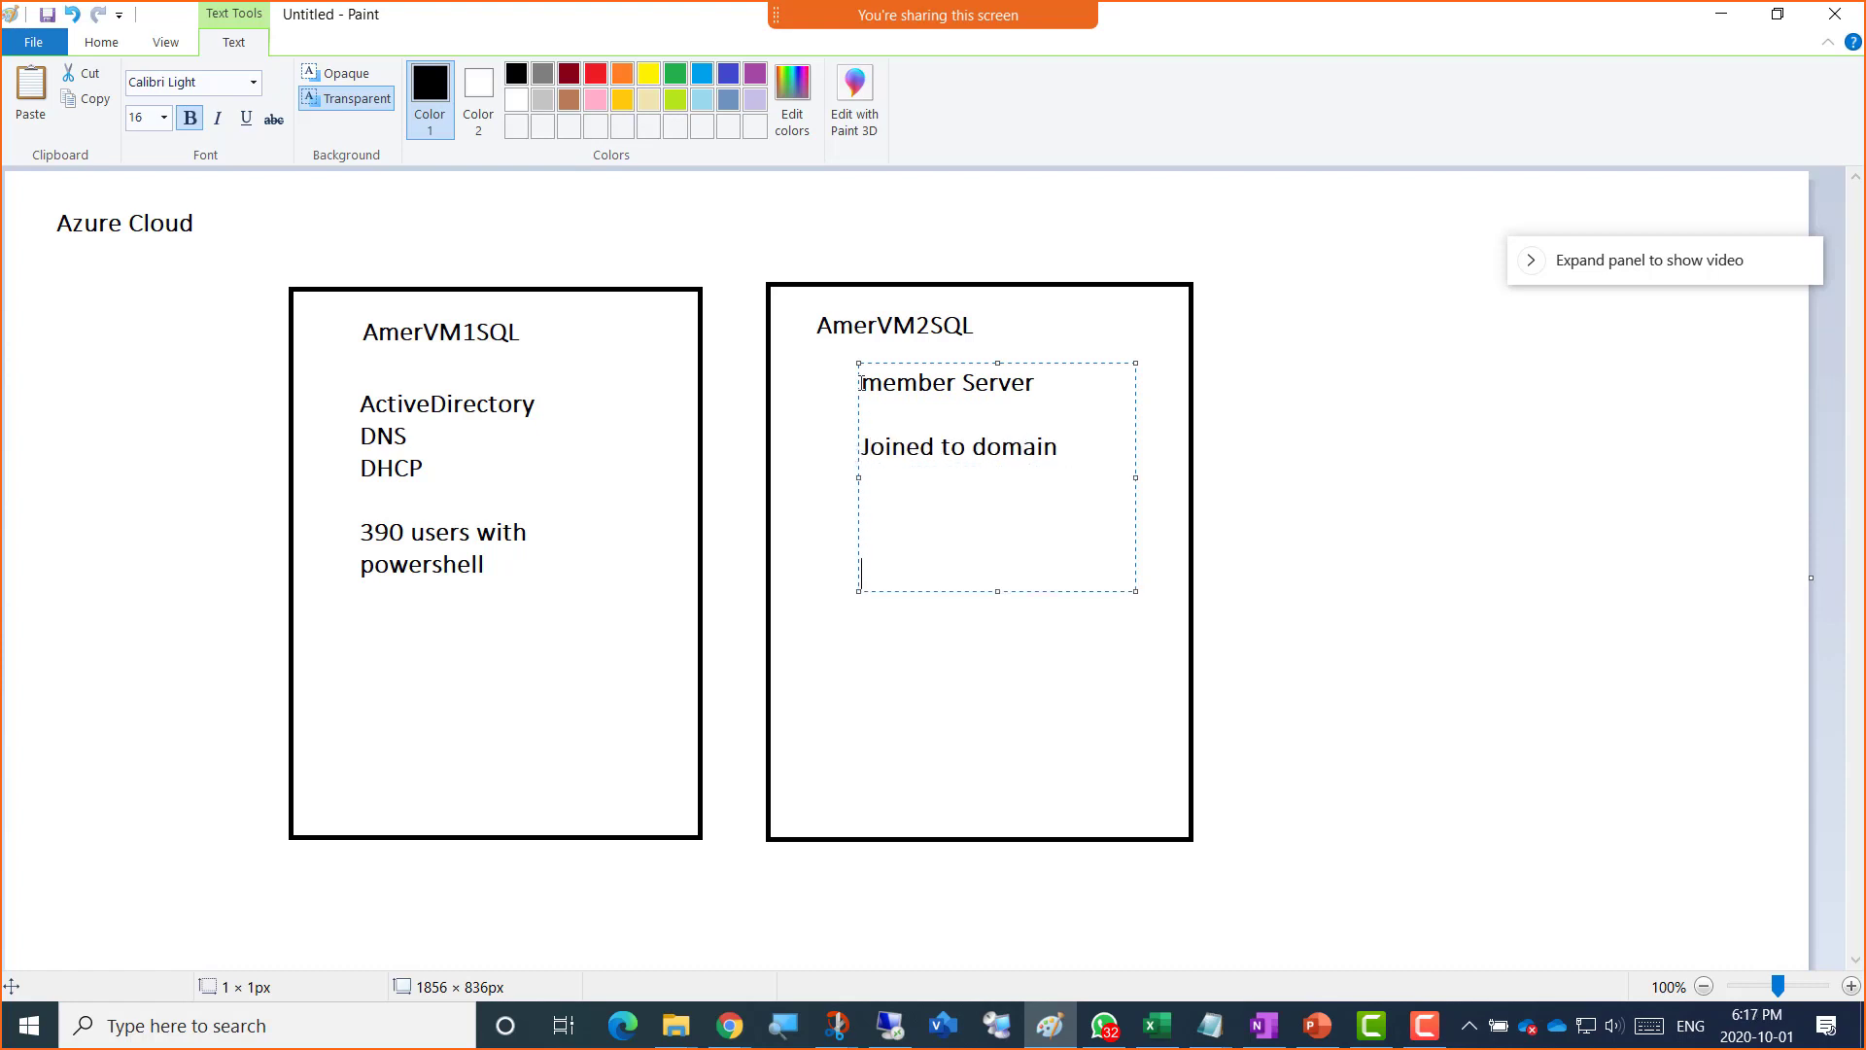
pyautogui.write('AmerAdminSQL')
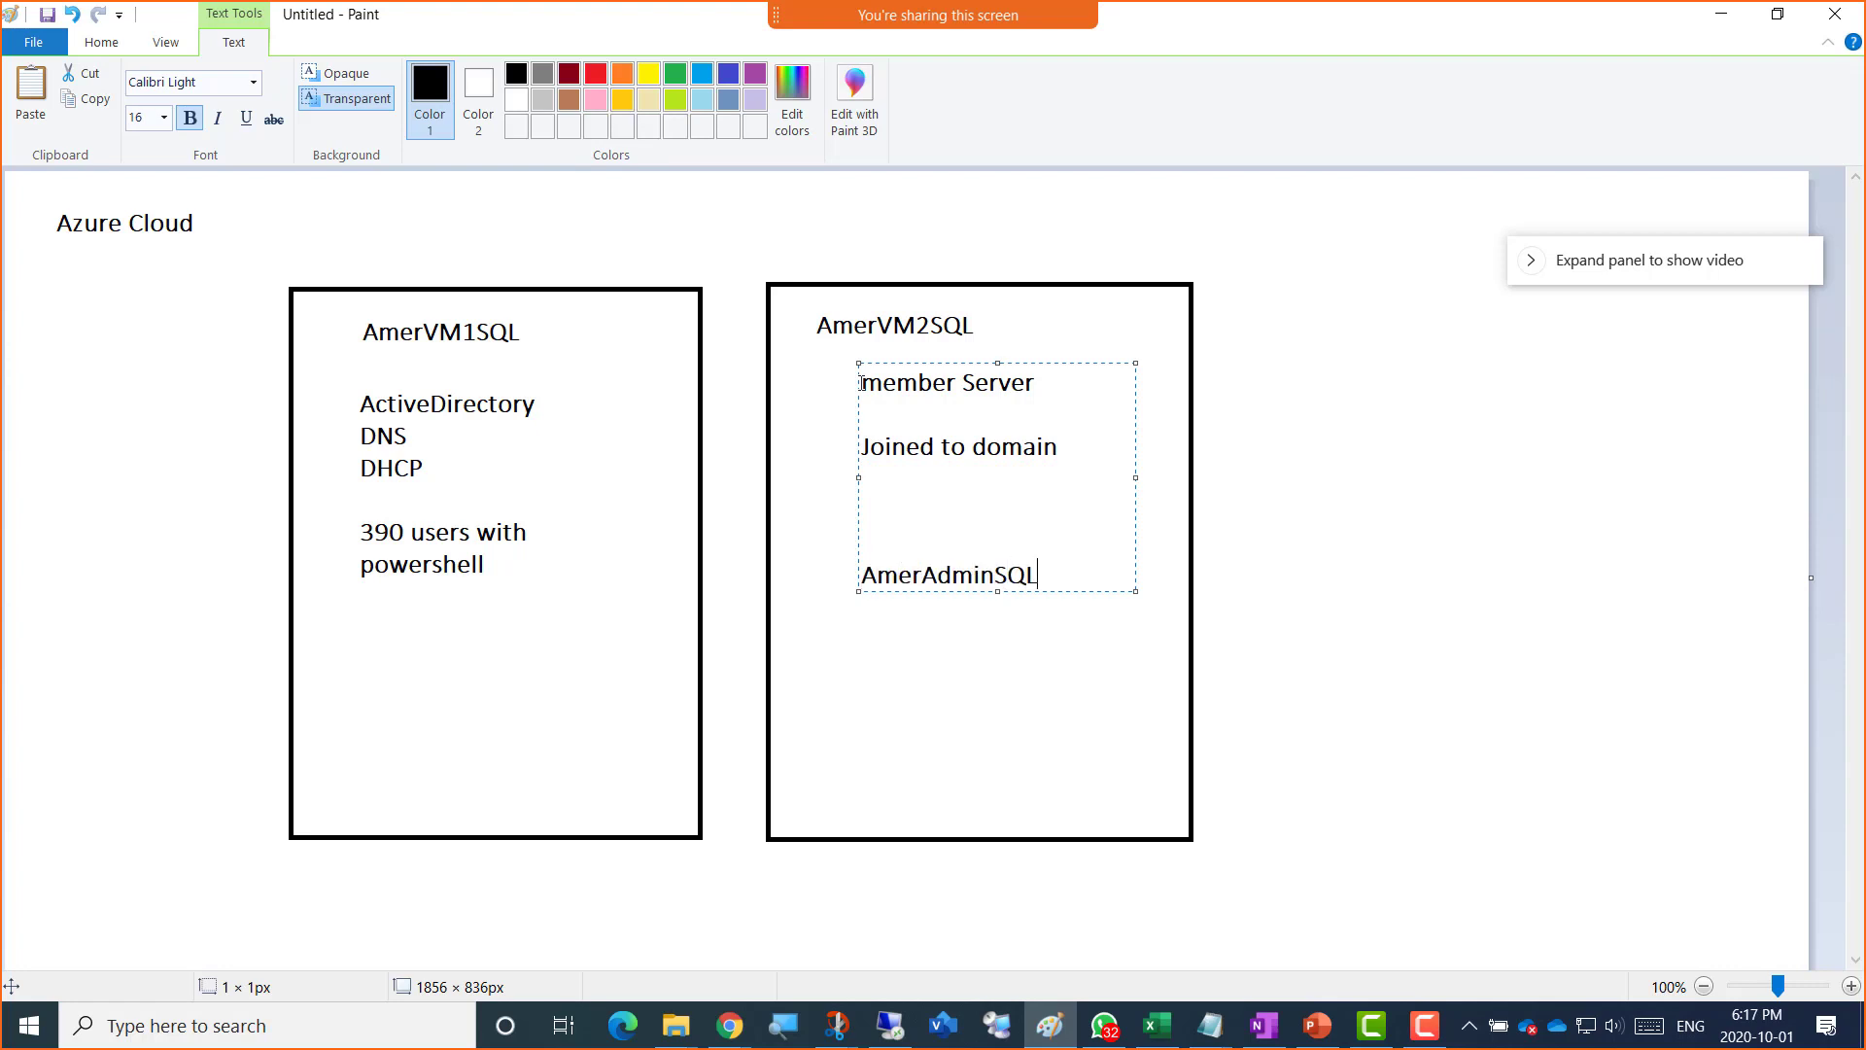
pyautogui.write(' (Domain Adminis')
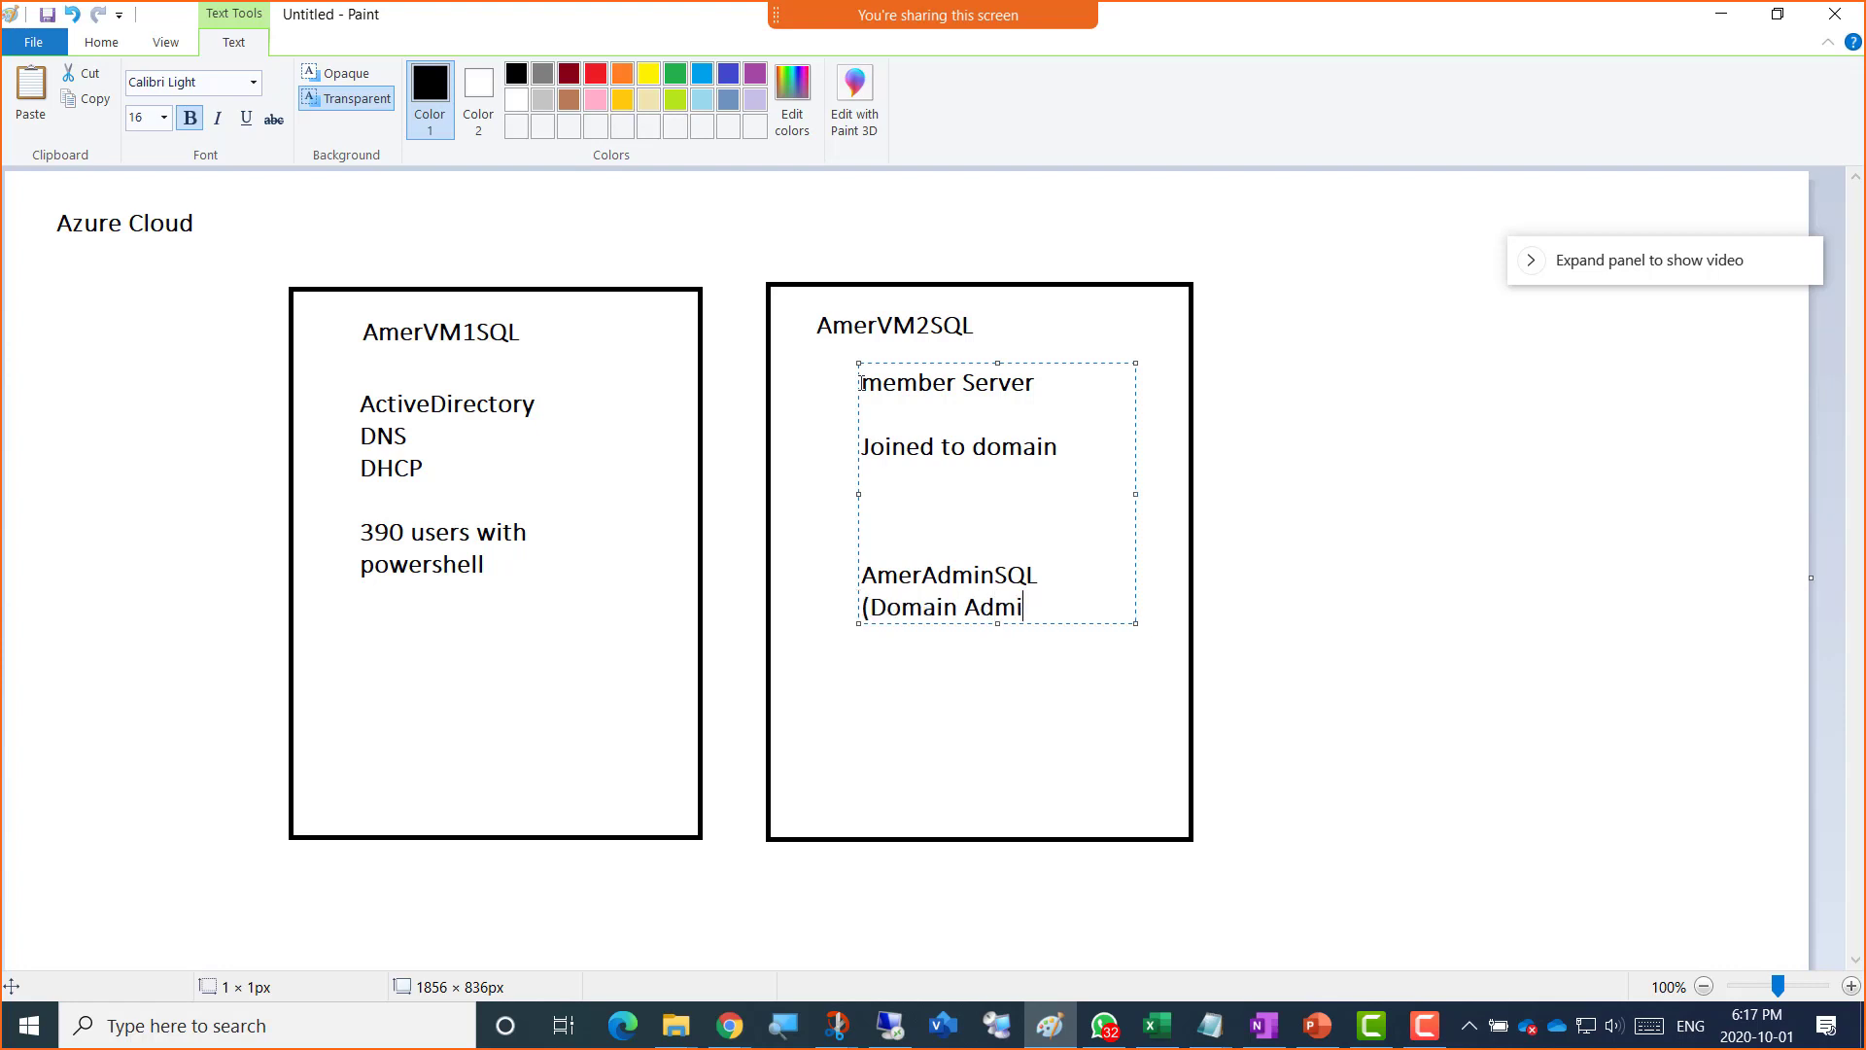
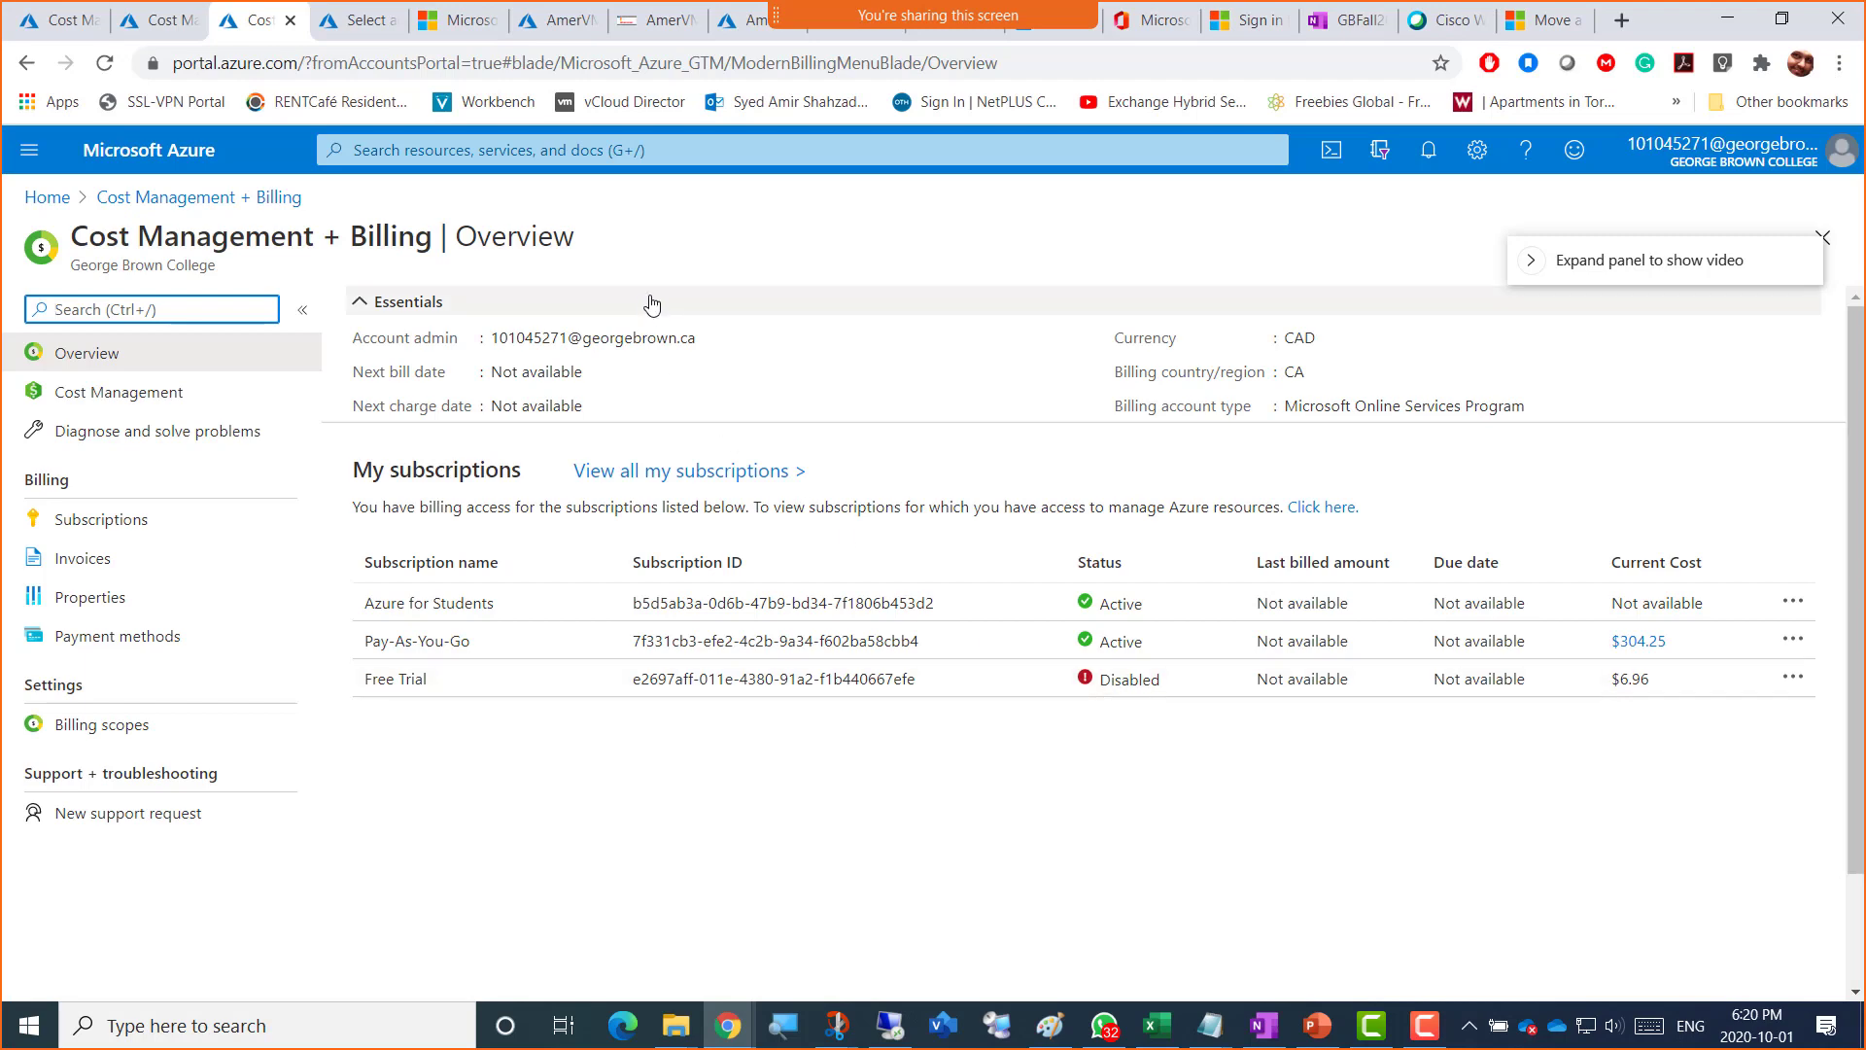
# Step: Go to the Virtual machines list to see AmerVM01 stopped and AmerVM1SQL and AmerVM2SQL running
pyautogui.click(539, 24)
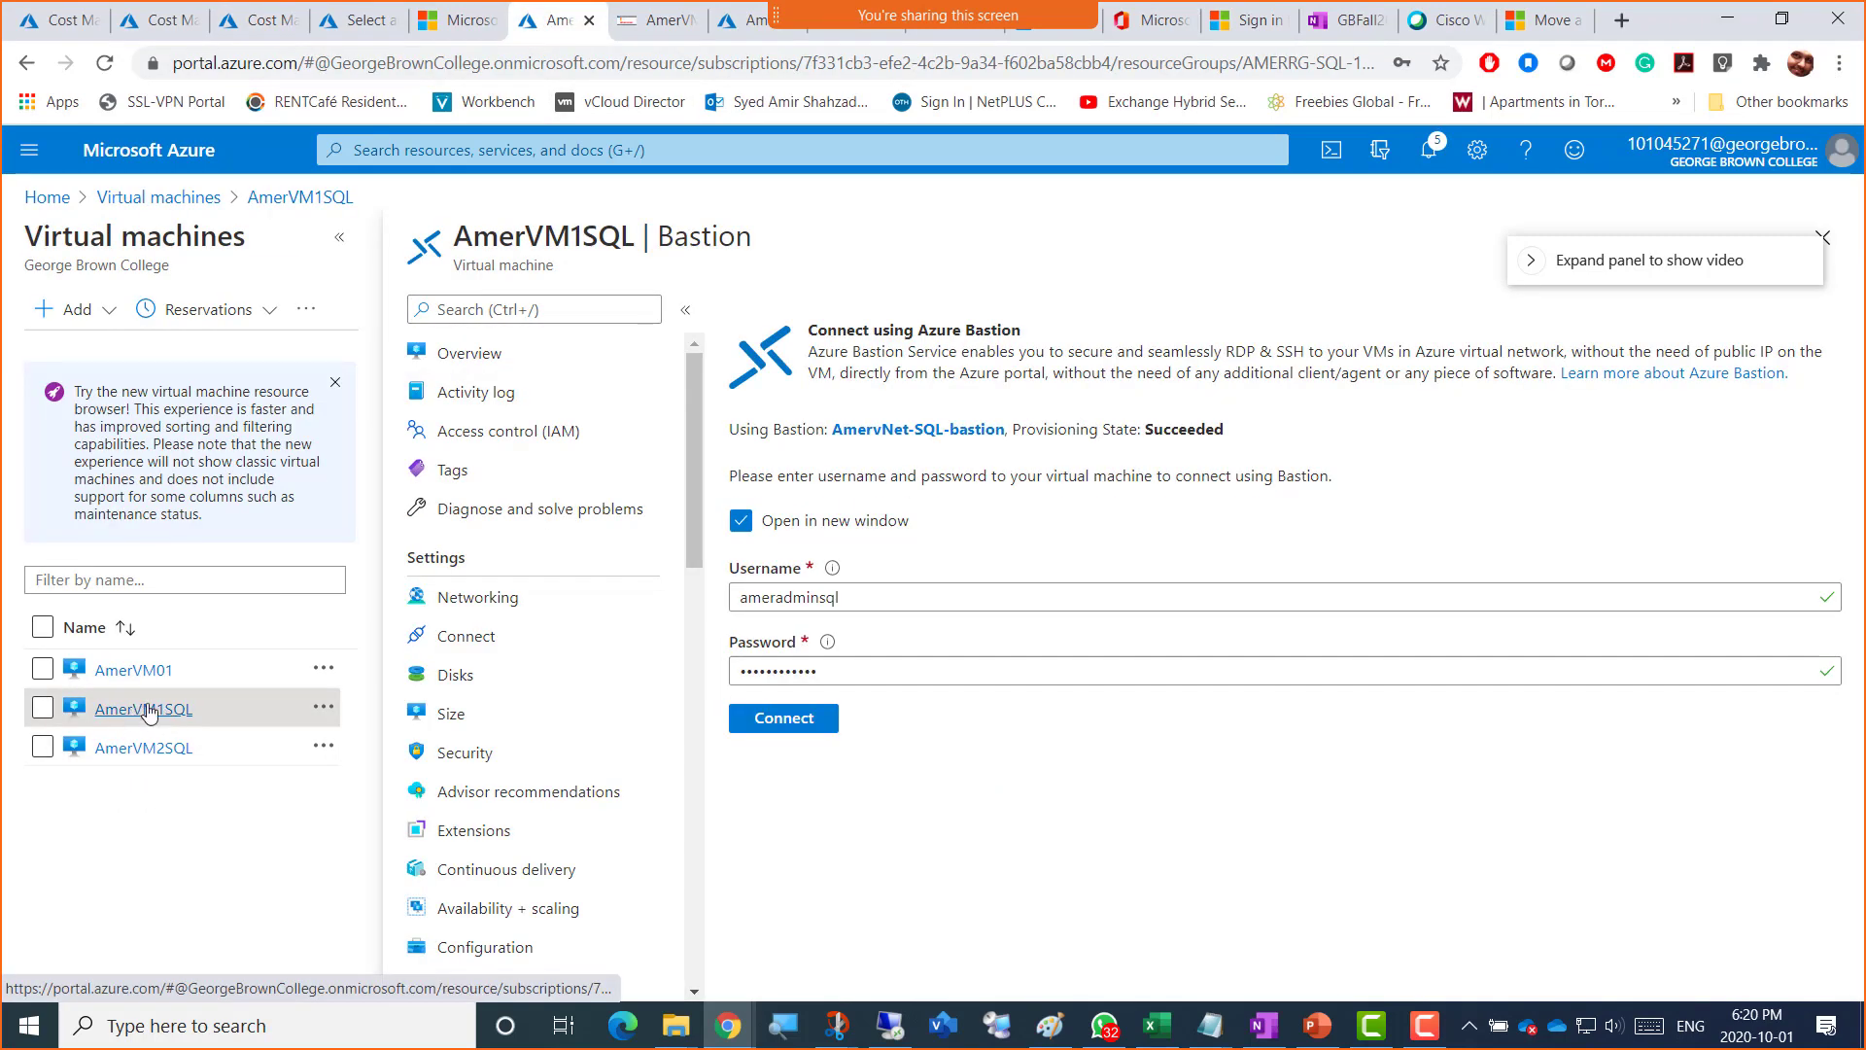
pyautogui.click(28, 151)
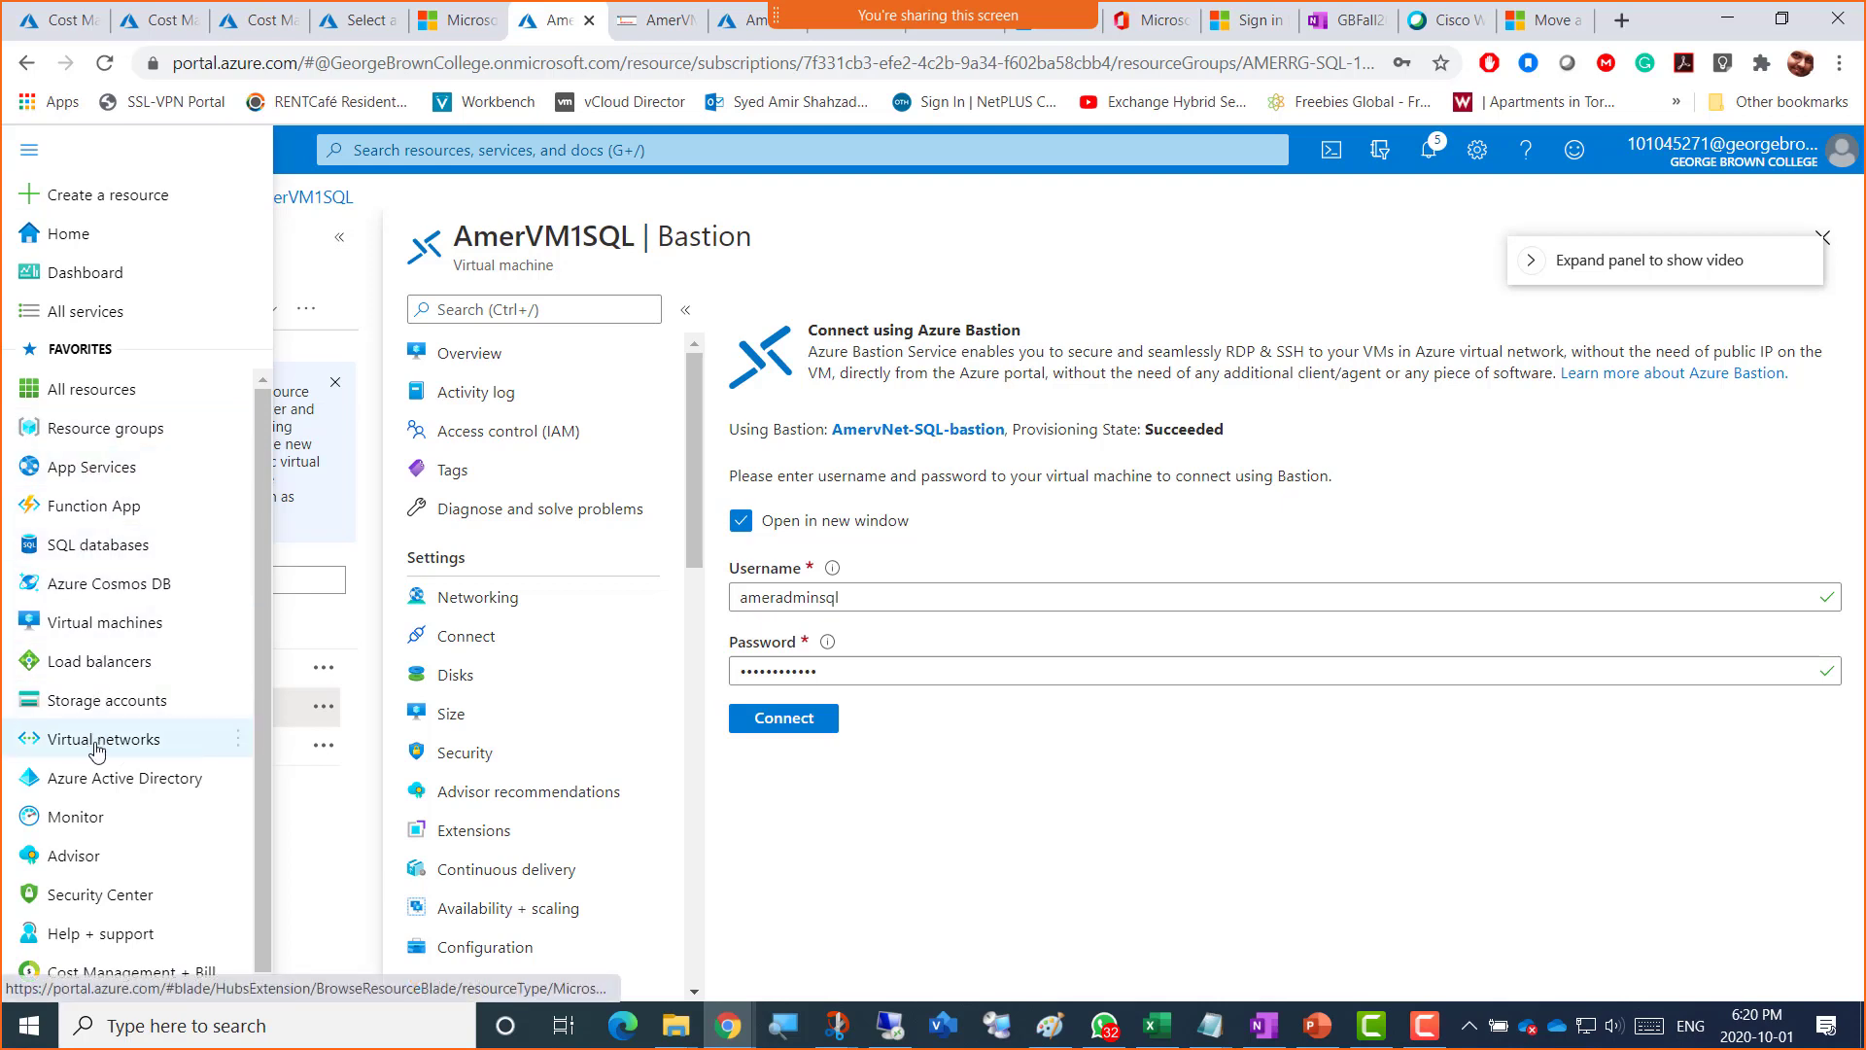
pyautogui.click(90, 623)
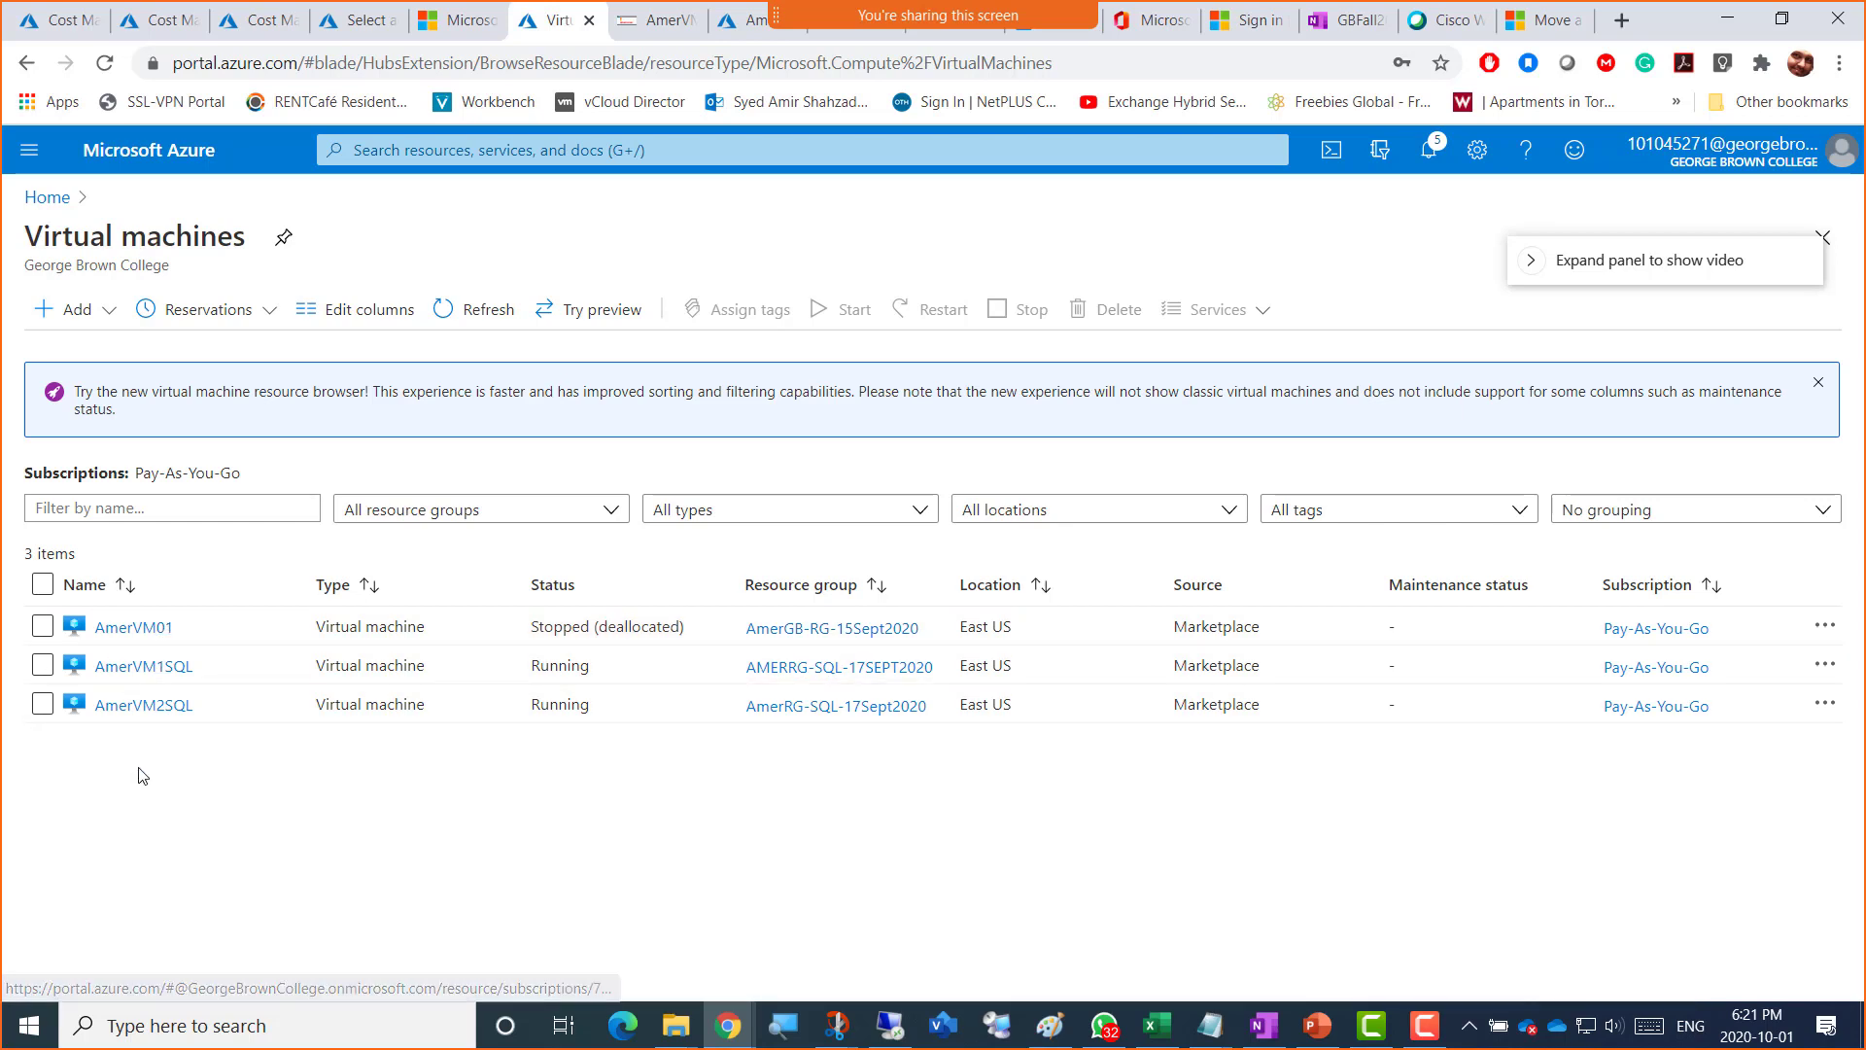
# Step: Open AmerVM1SQL's Bastion connection form using AmervNet-SQL-bastion
pyautogui.click(135, 668)
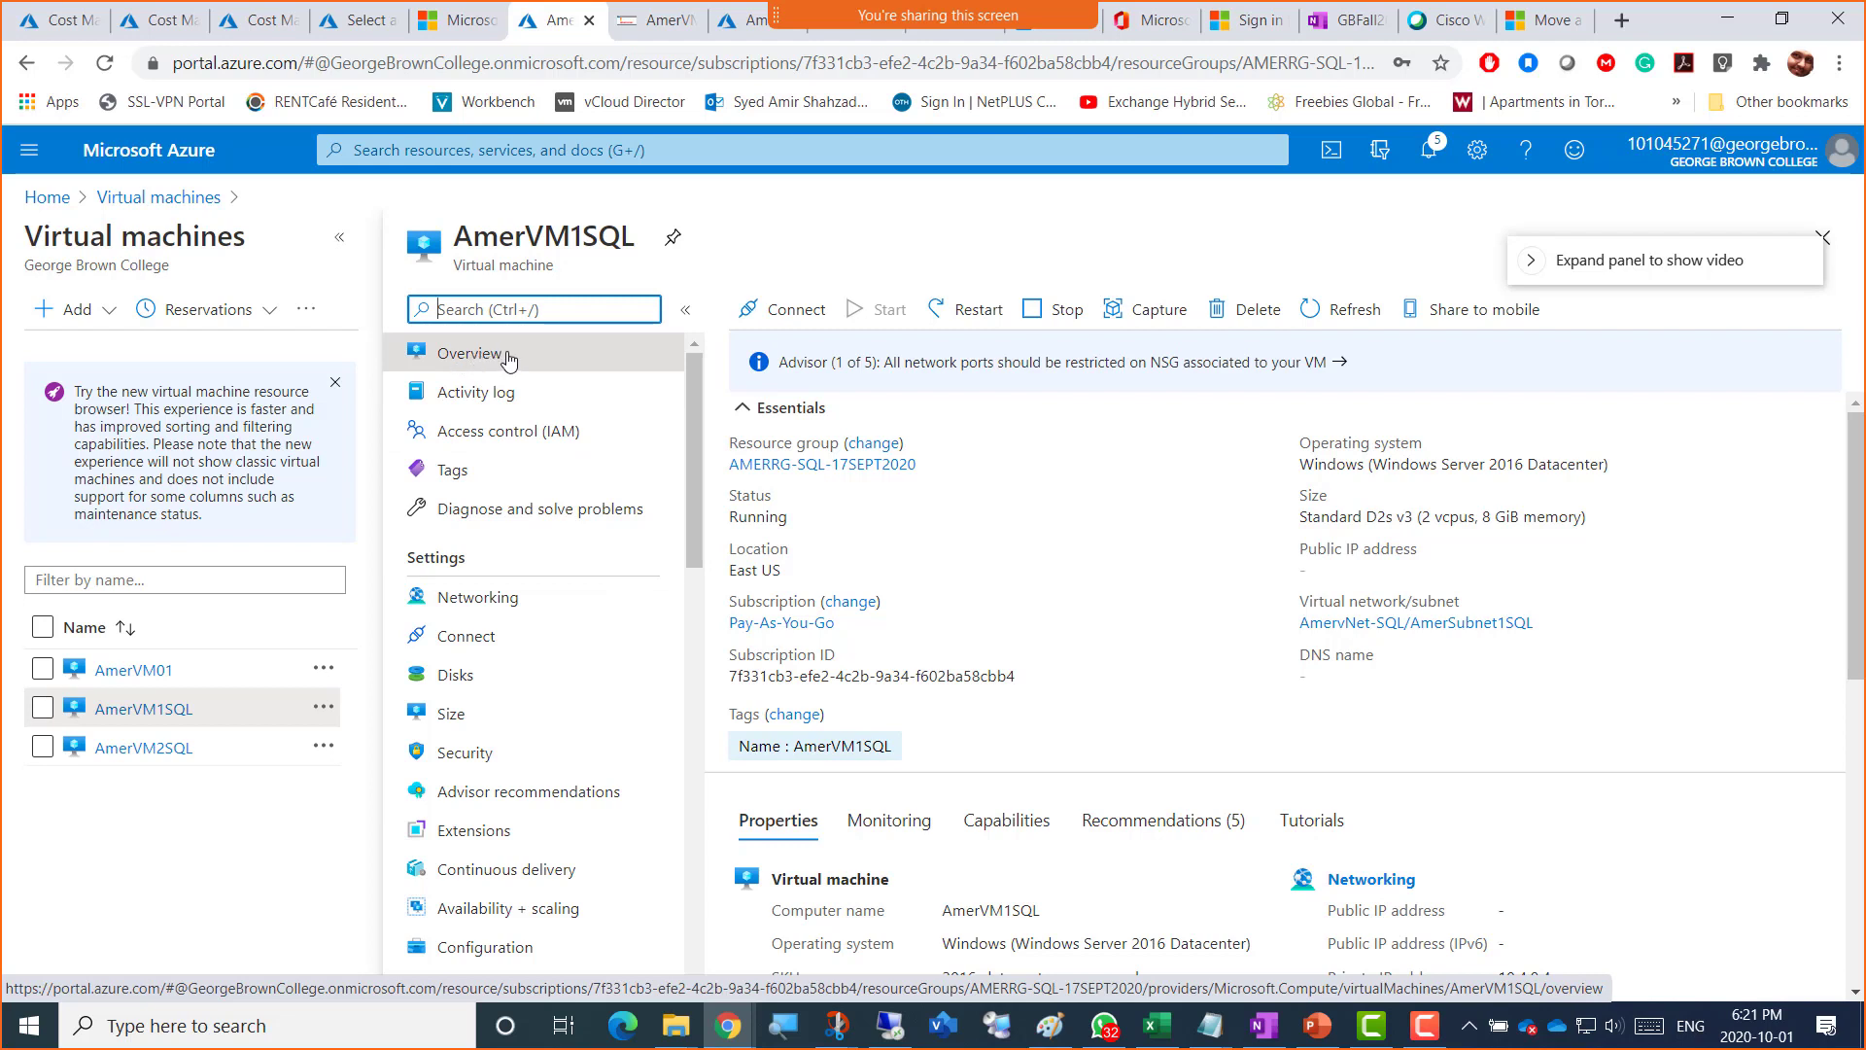
pyautogui.click(778, 311)
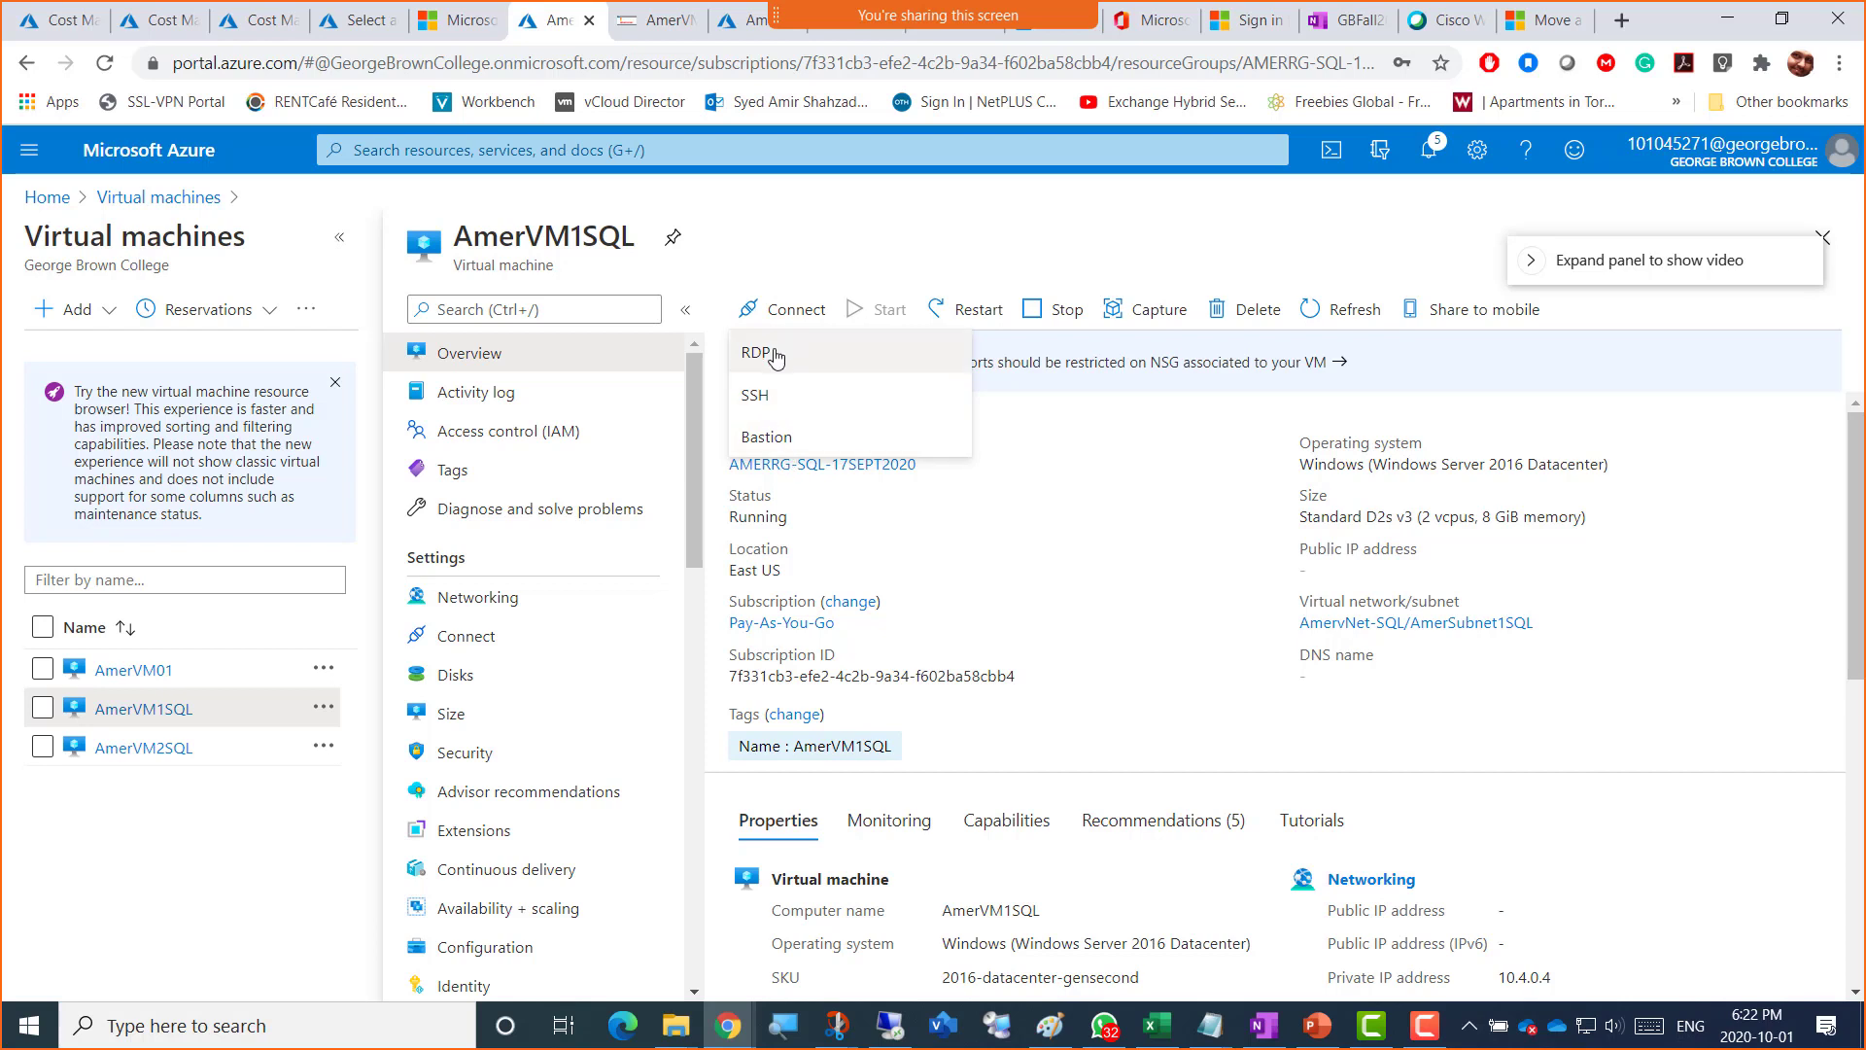
pyautogui.click(775, 438)
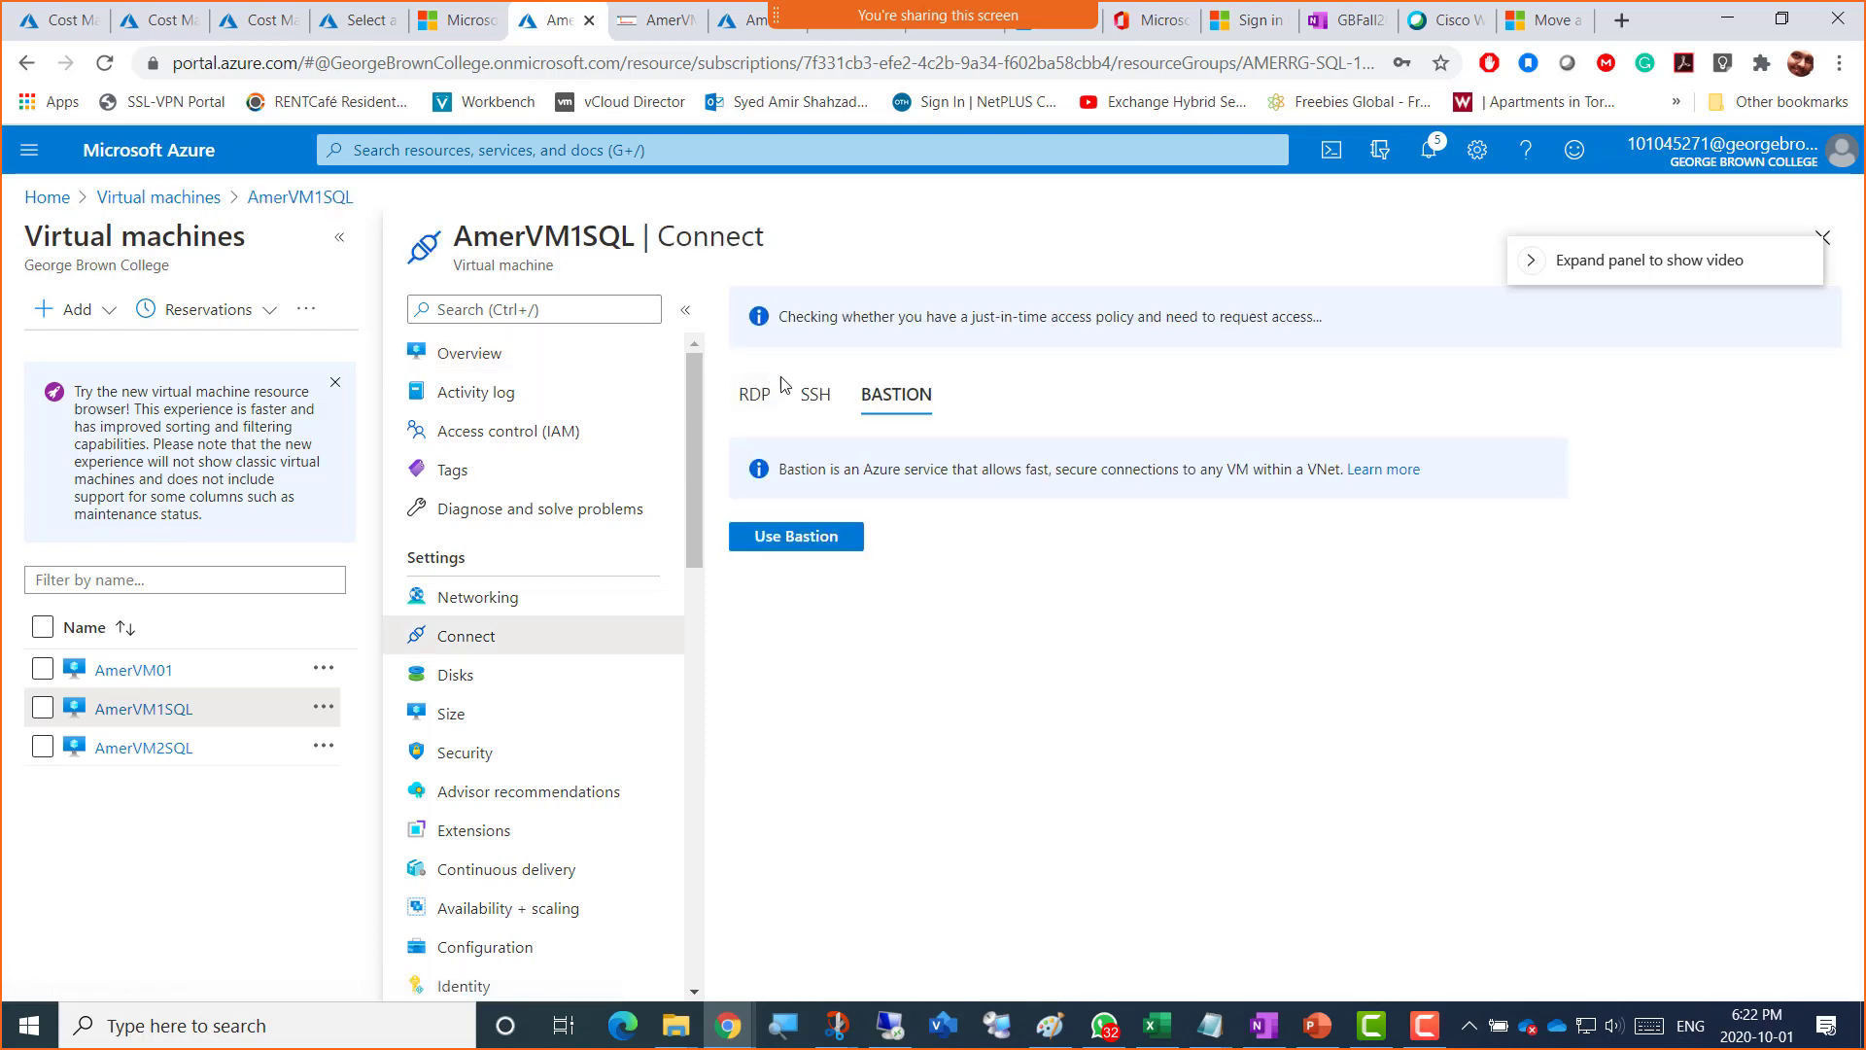
pyautogui.click(781, 541)
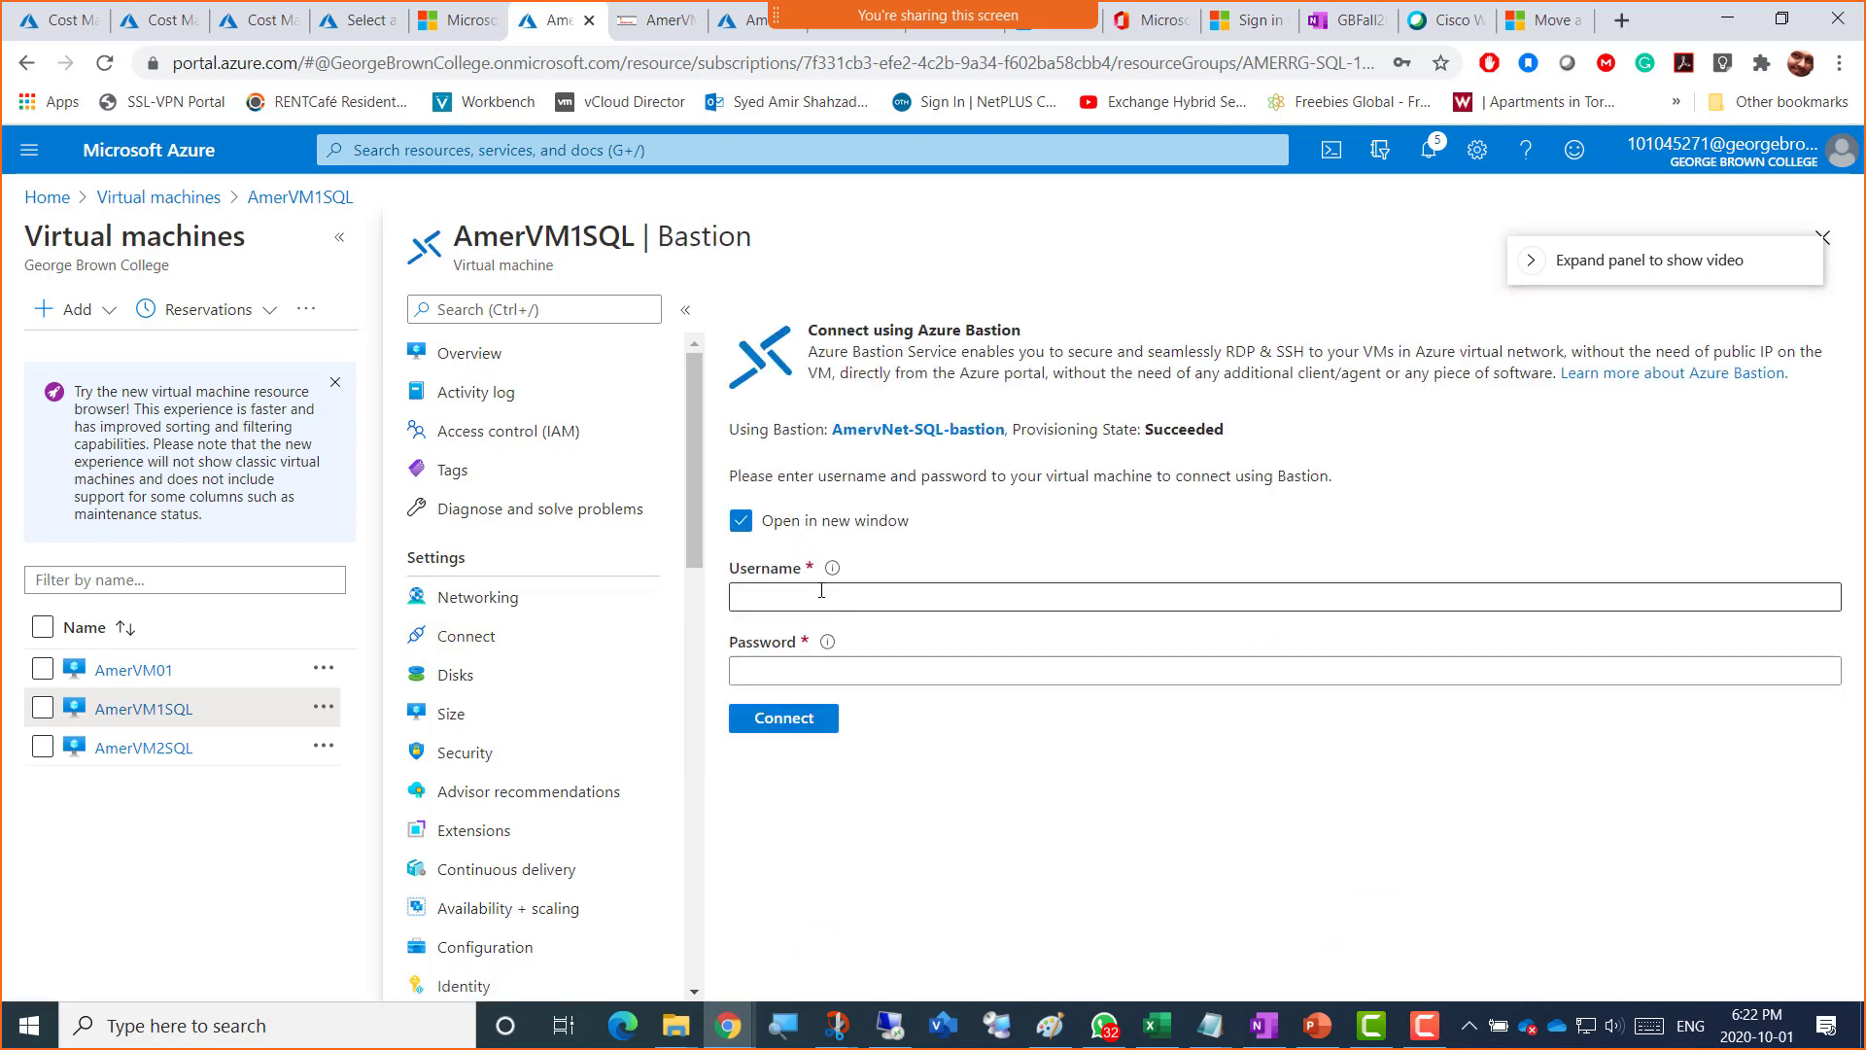
# Step: Connect to AmerVM1SQL through Bastion with the admin username and password
pyautogui.click(821, 590)
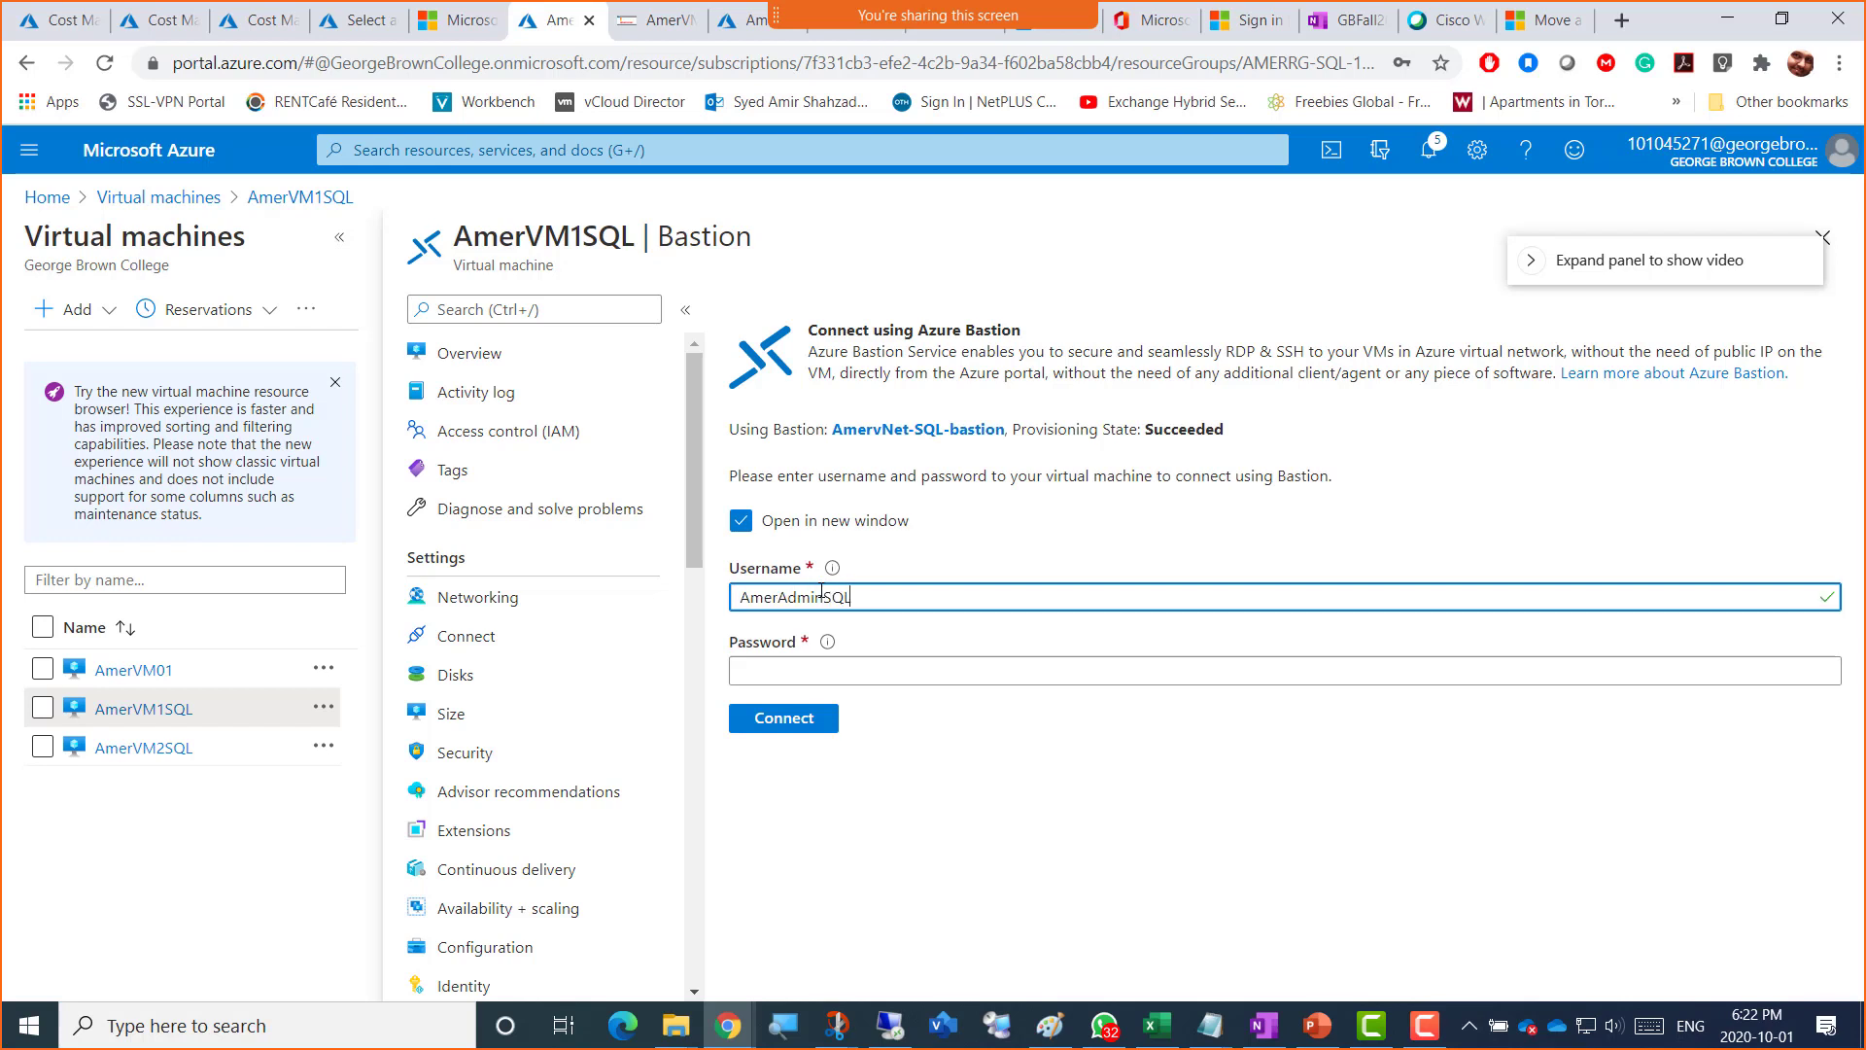
pyautogui.press('Tab')
pyautogui.write('•••')
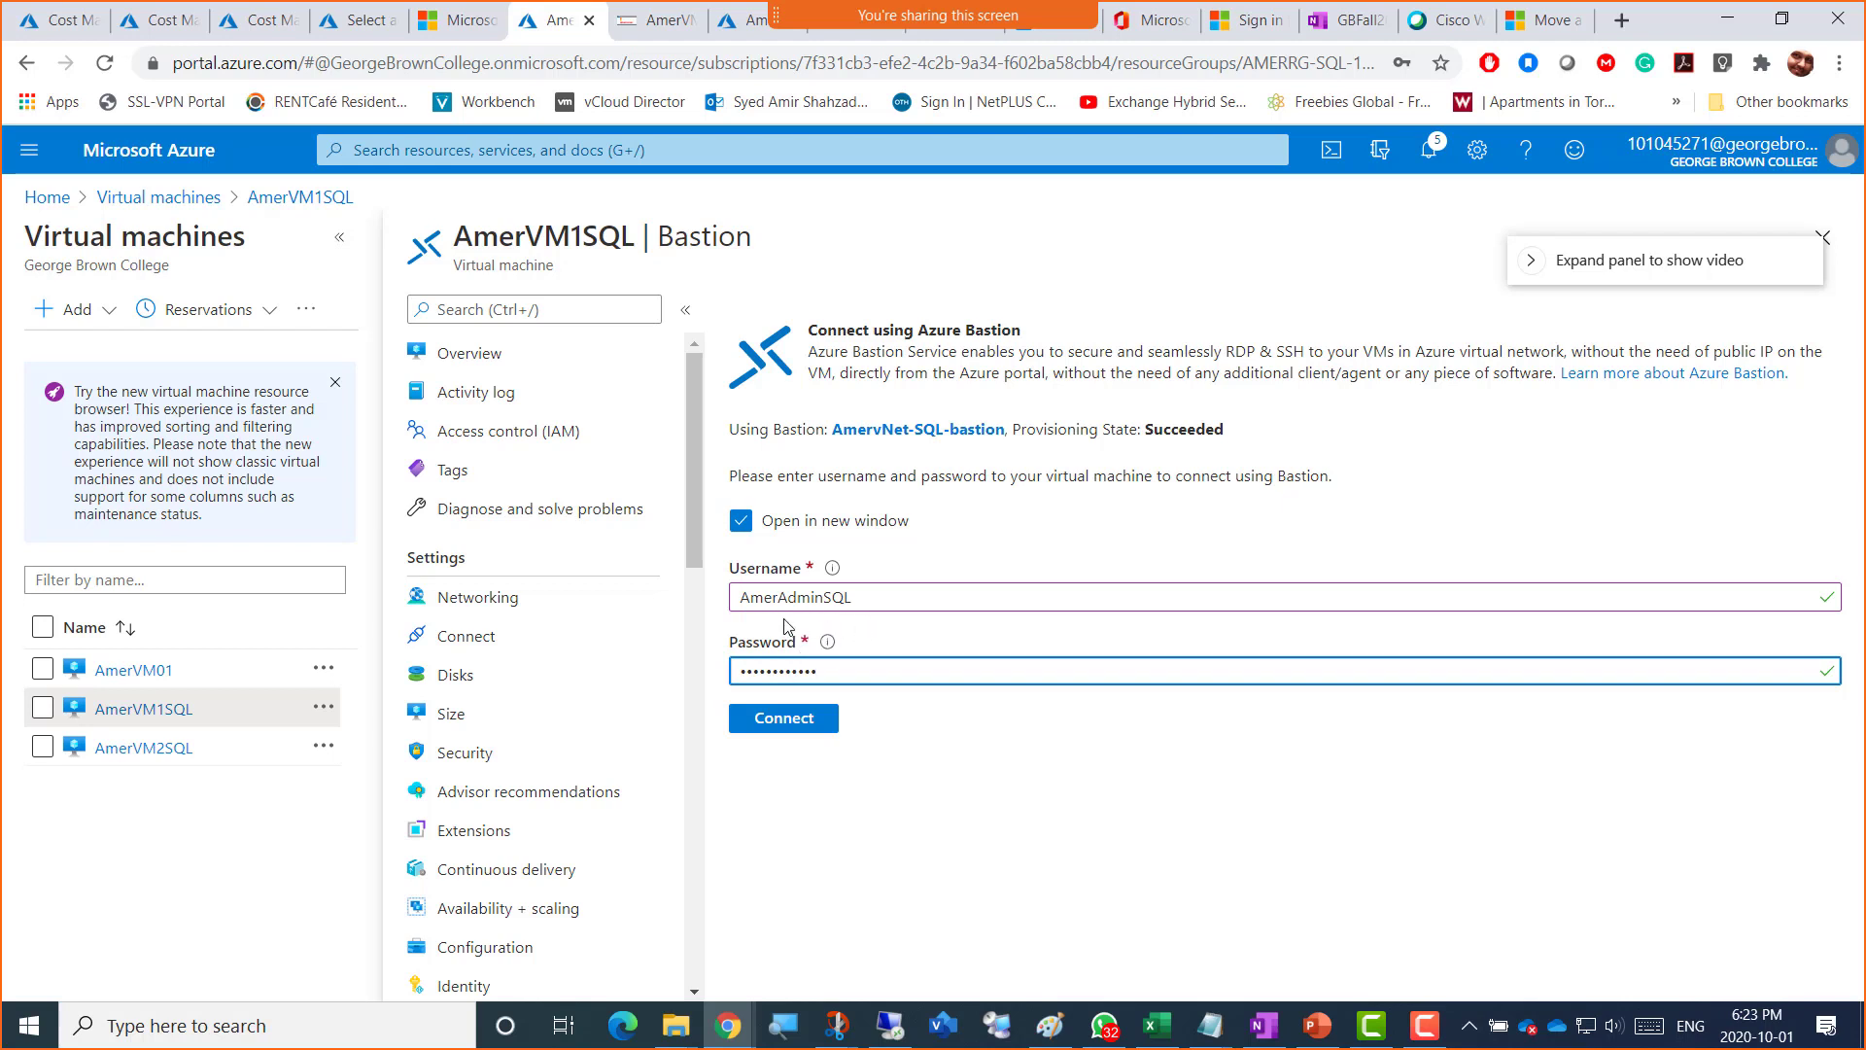
pyautogui.click(787, 719)
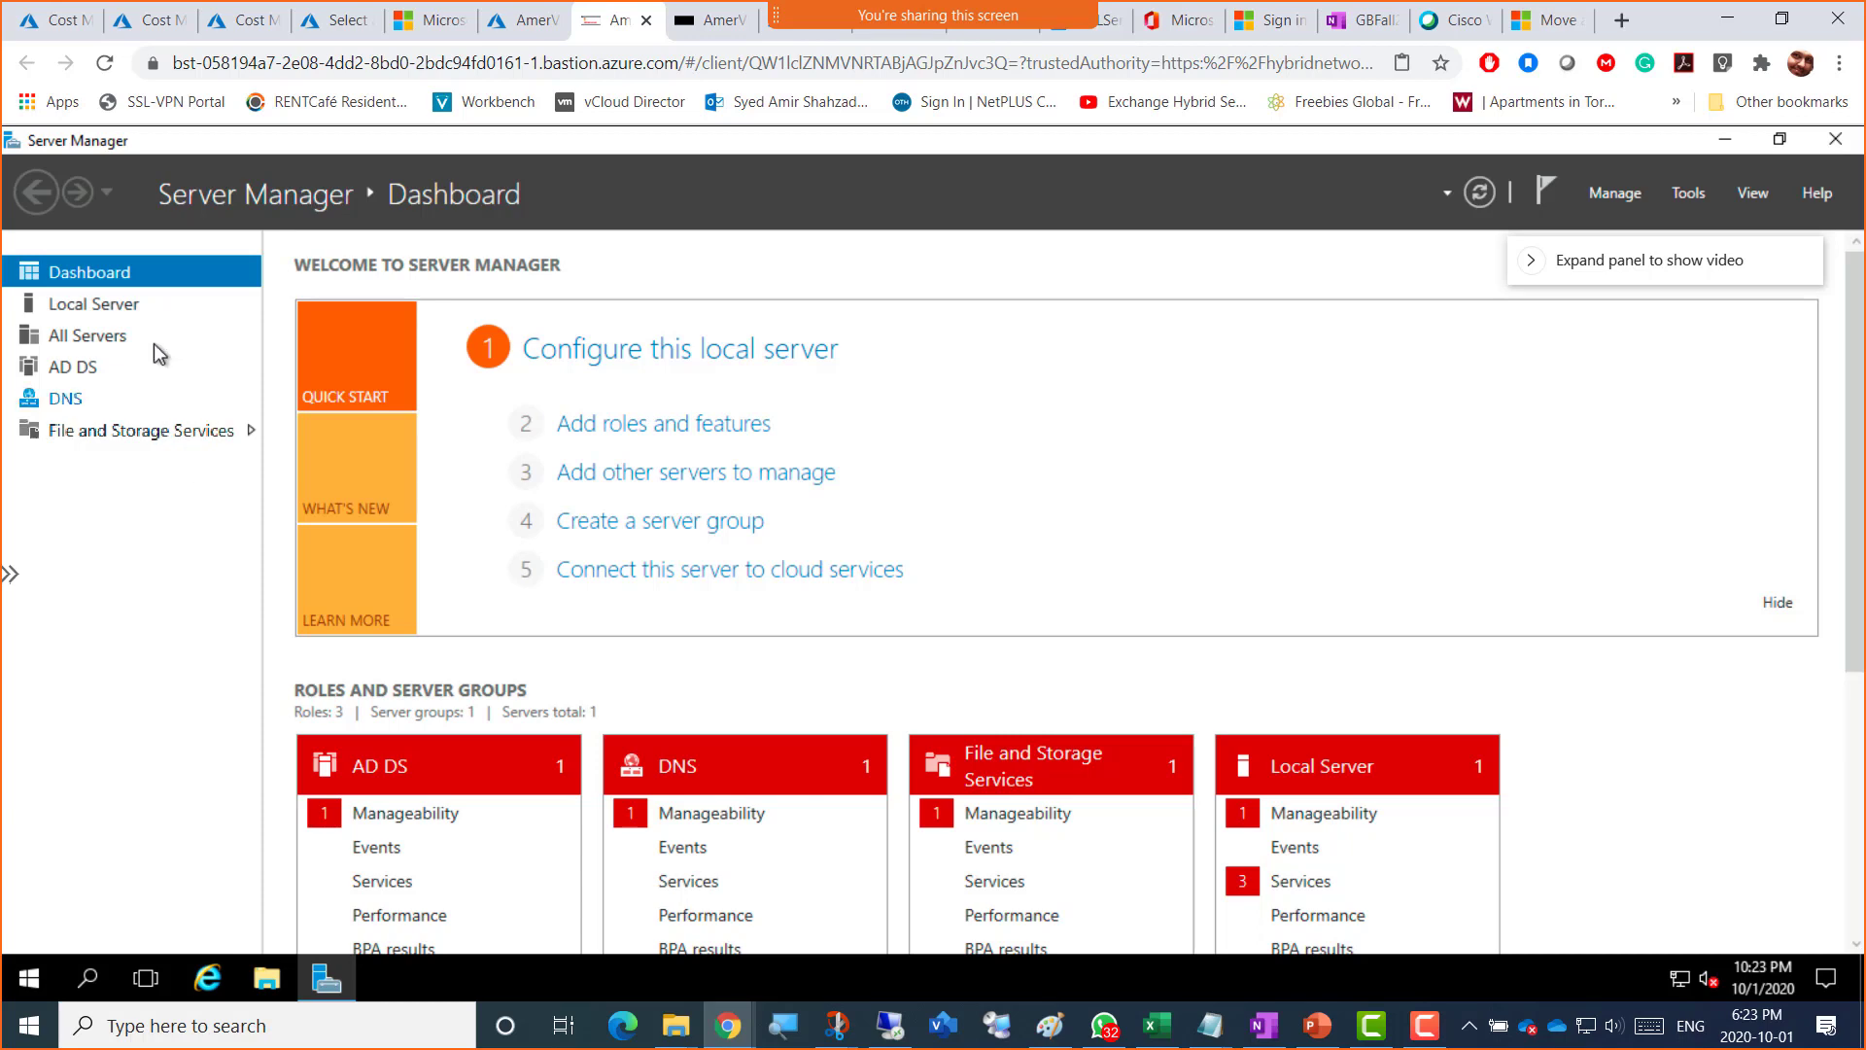
# Step: View AmerVM1SQL's Local Server properties, then reopen AmerVM2SQL from the portal's machine list
pyautogui.click(131, 307)
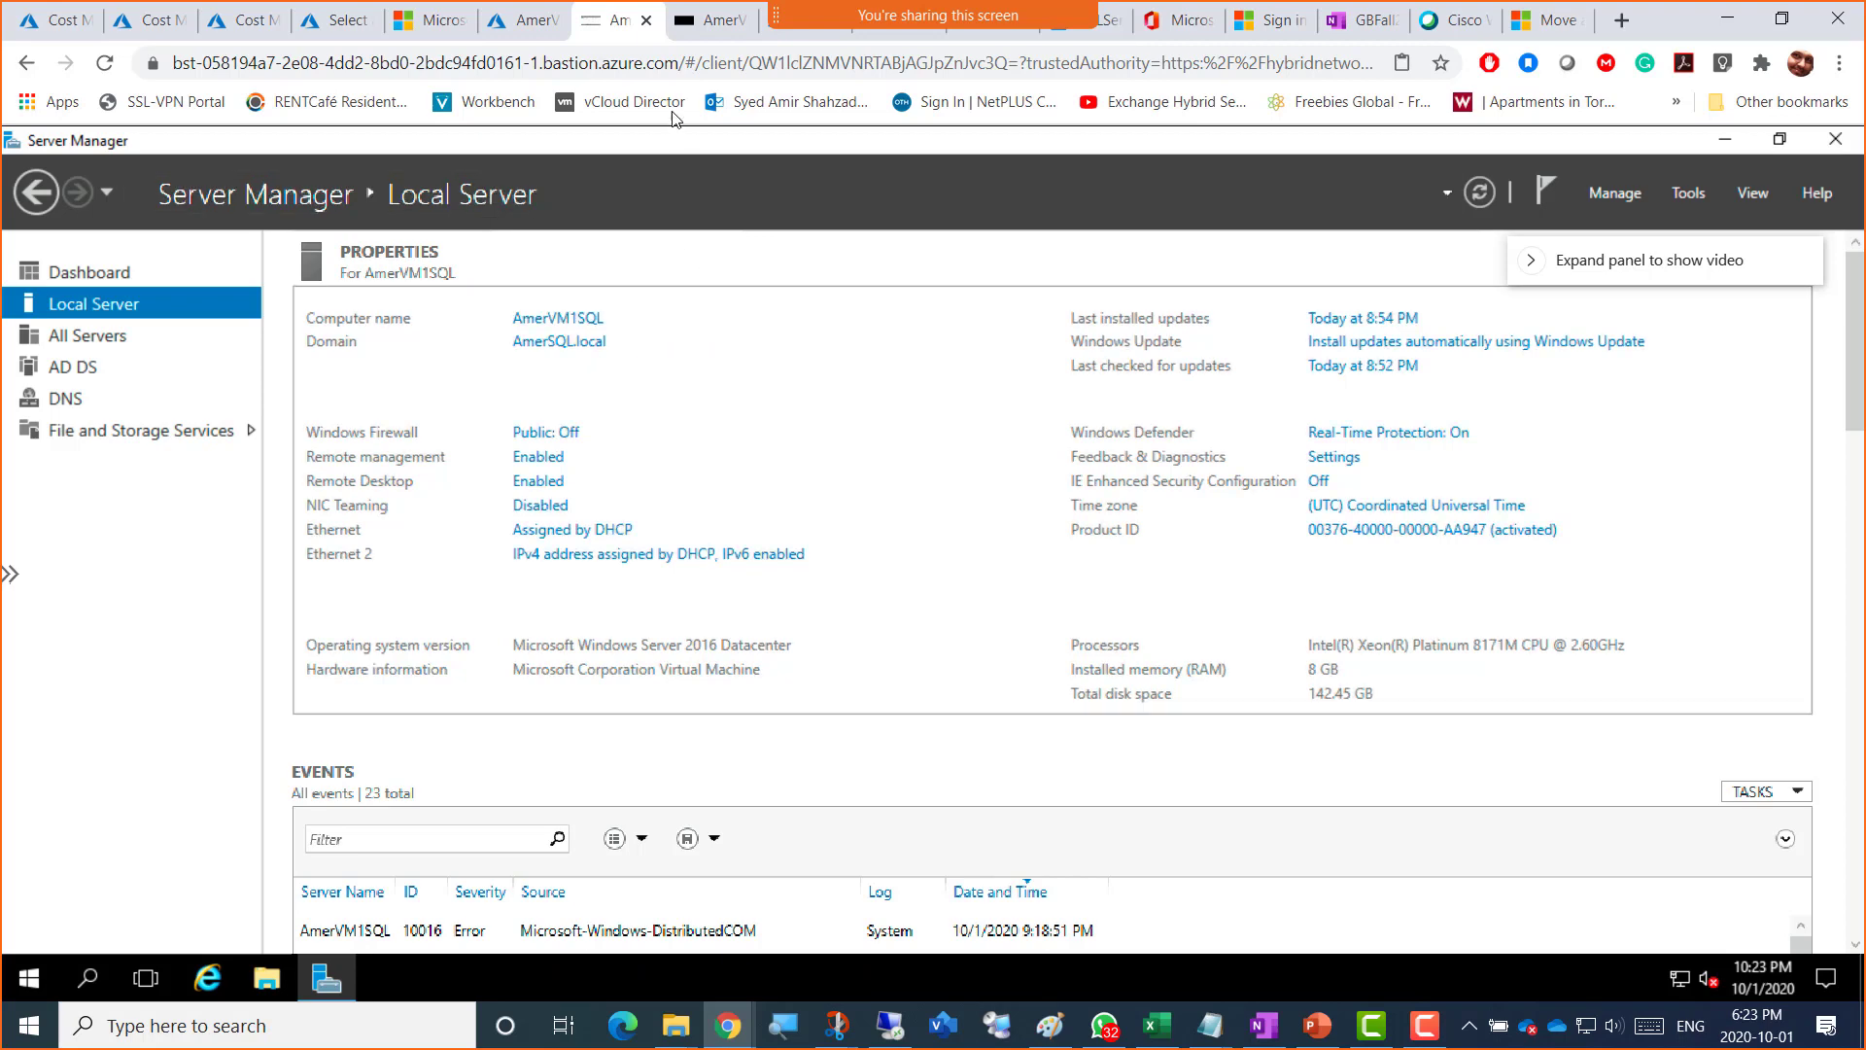
pyautogui.click(695, 33)
pyautogui.click(741, 20)
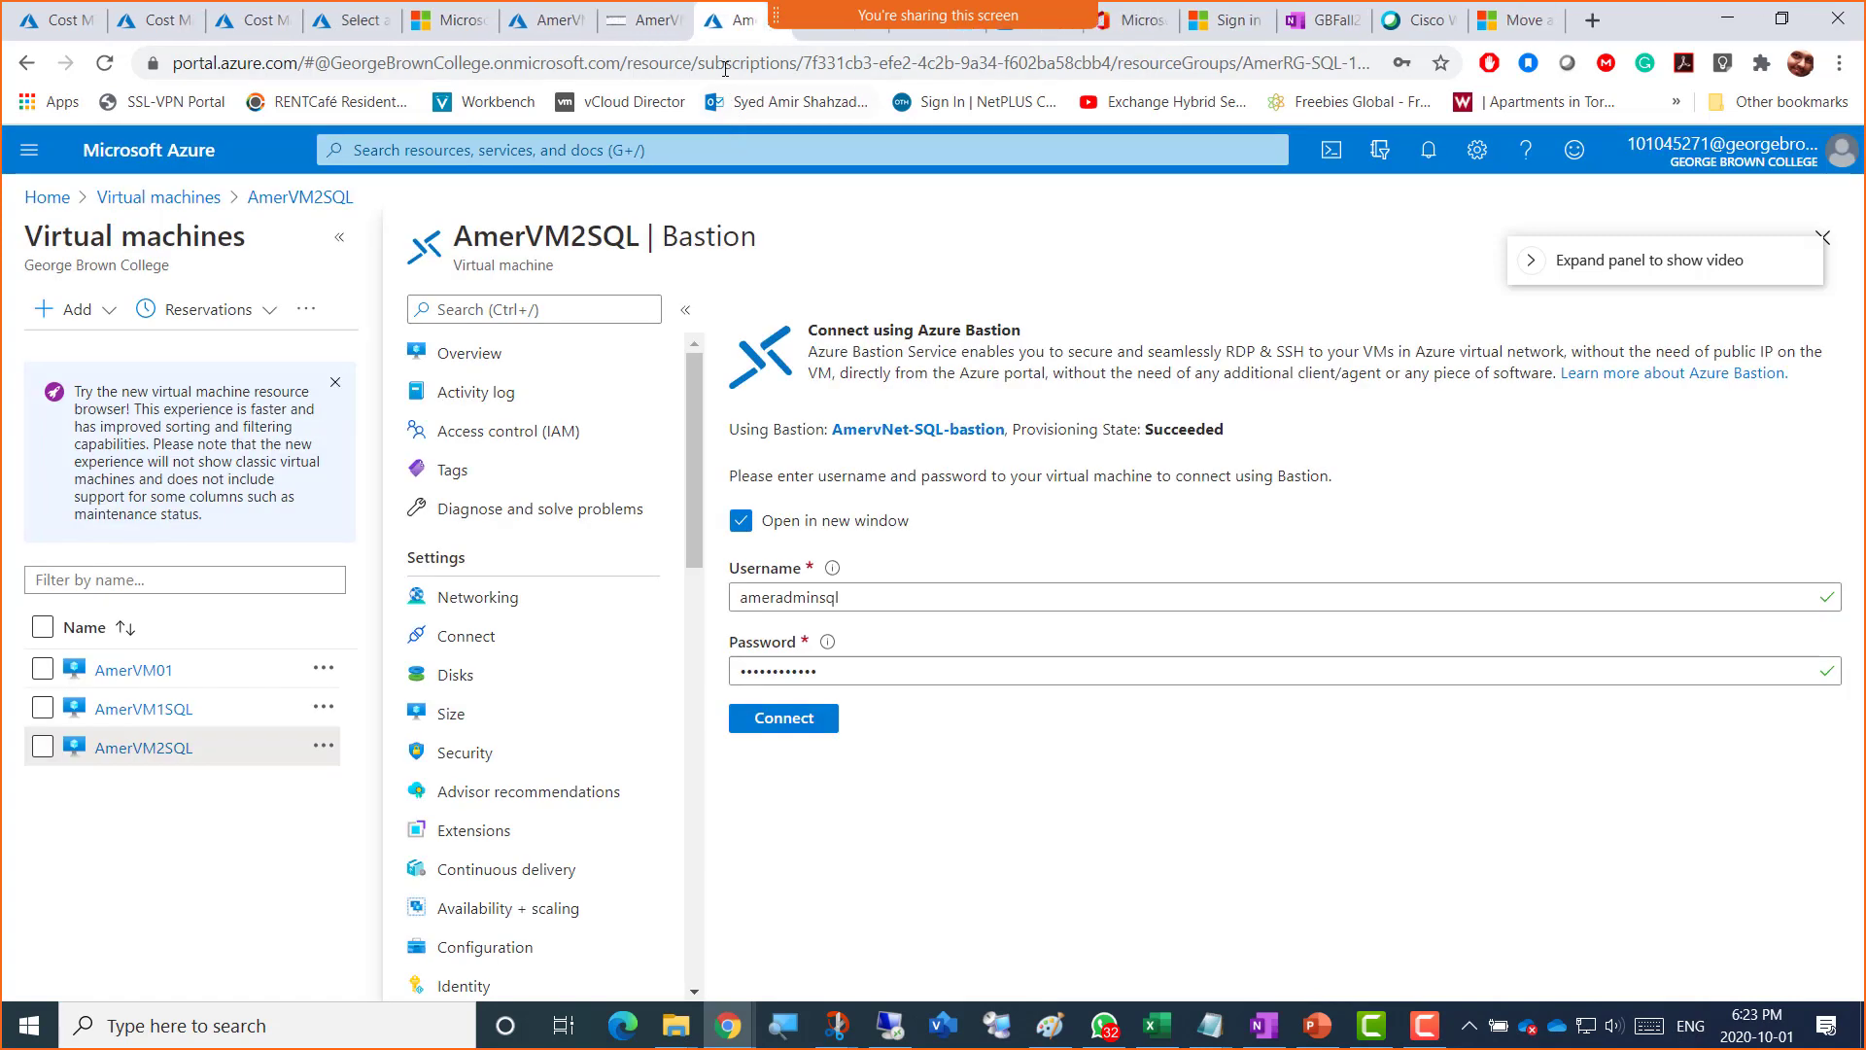
pyautogui.click(200, 741)
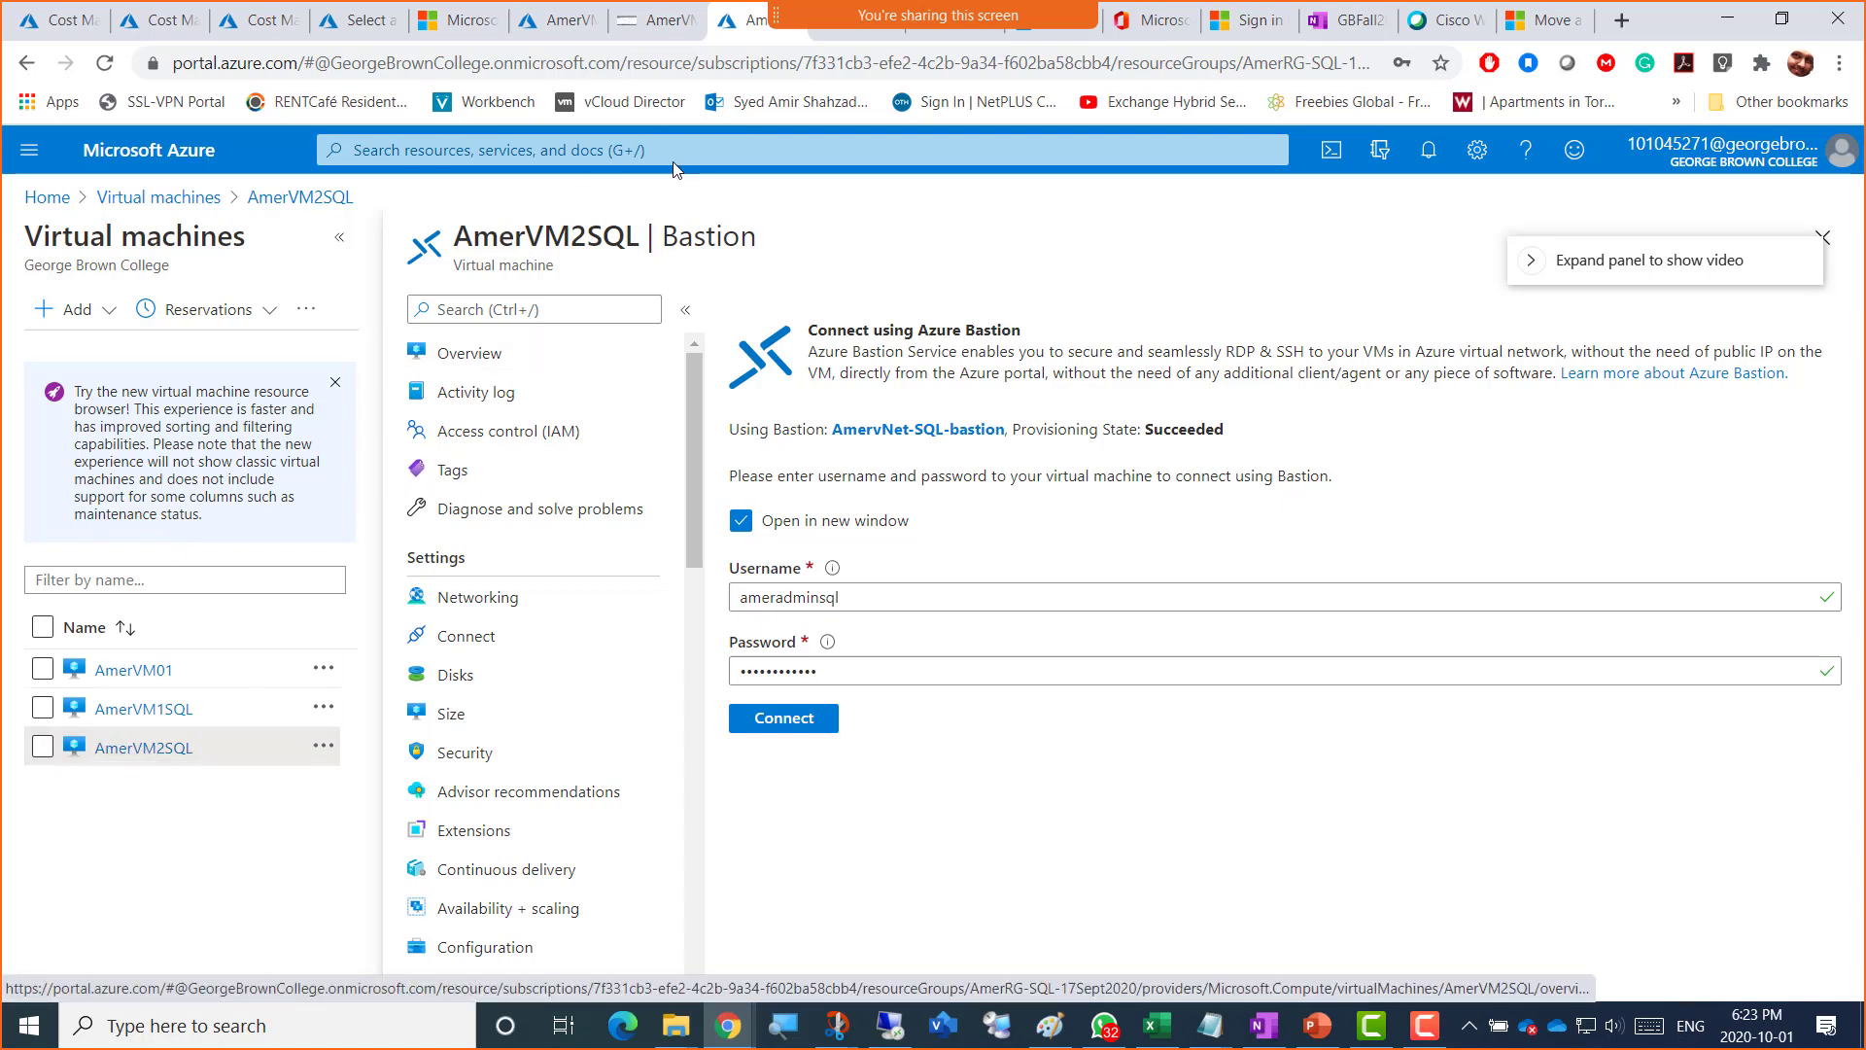
# Step: Discard the filled-in credentials and open a blank Bastion sign-in form for AmerVM2SQL
pyautogui.click(547, 27)
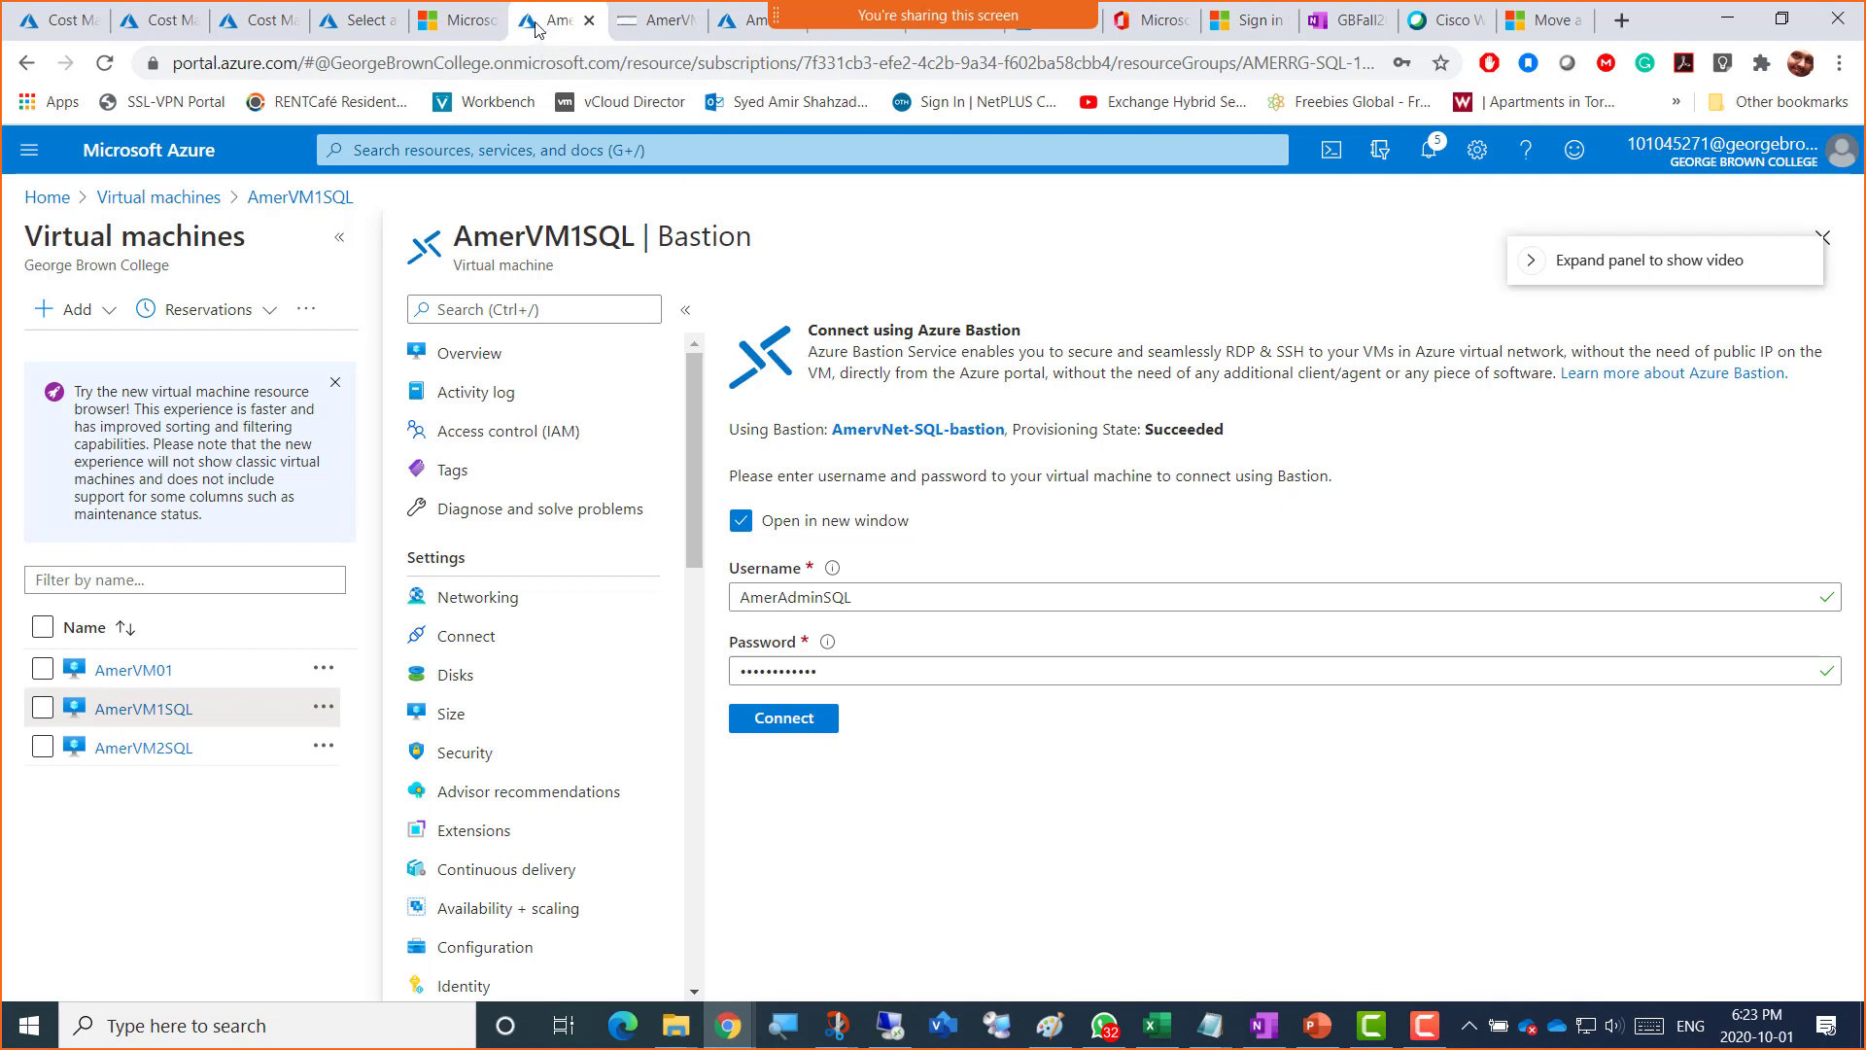
pyautogui.click(118, 751)
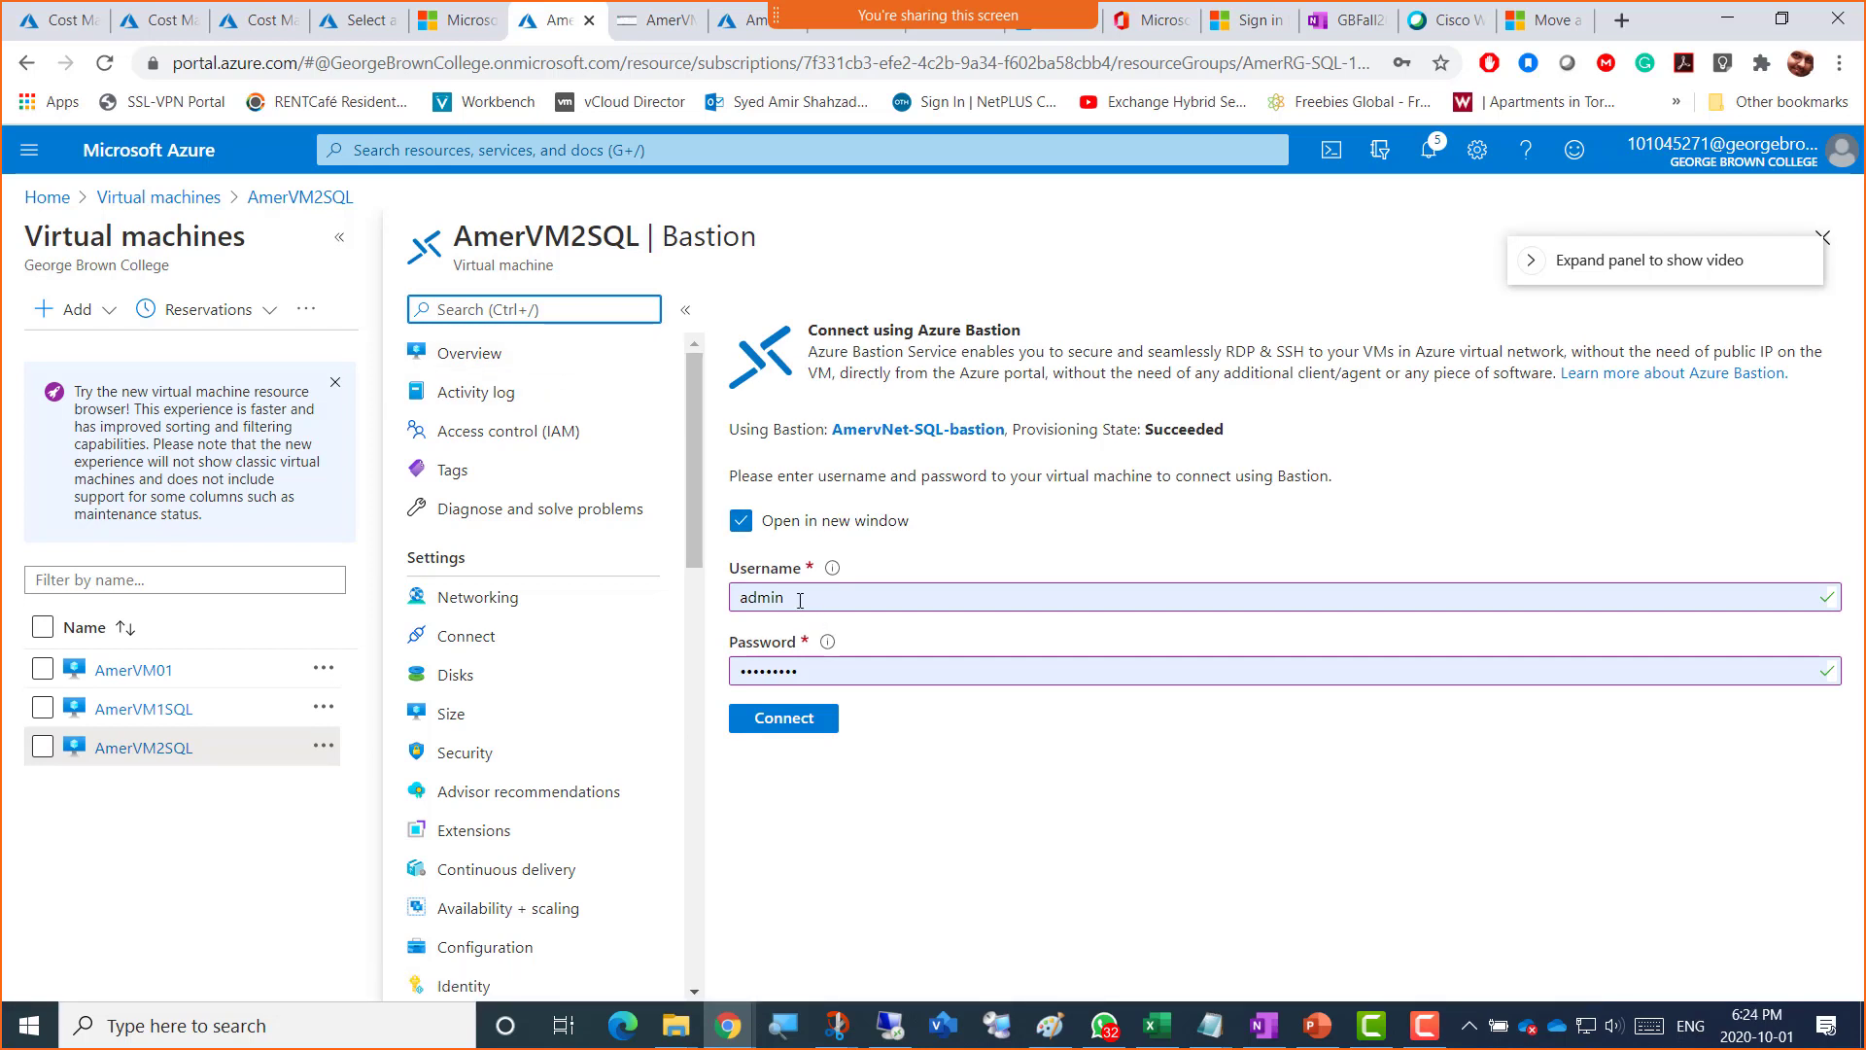
pyautogui.click(498, 359)
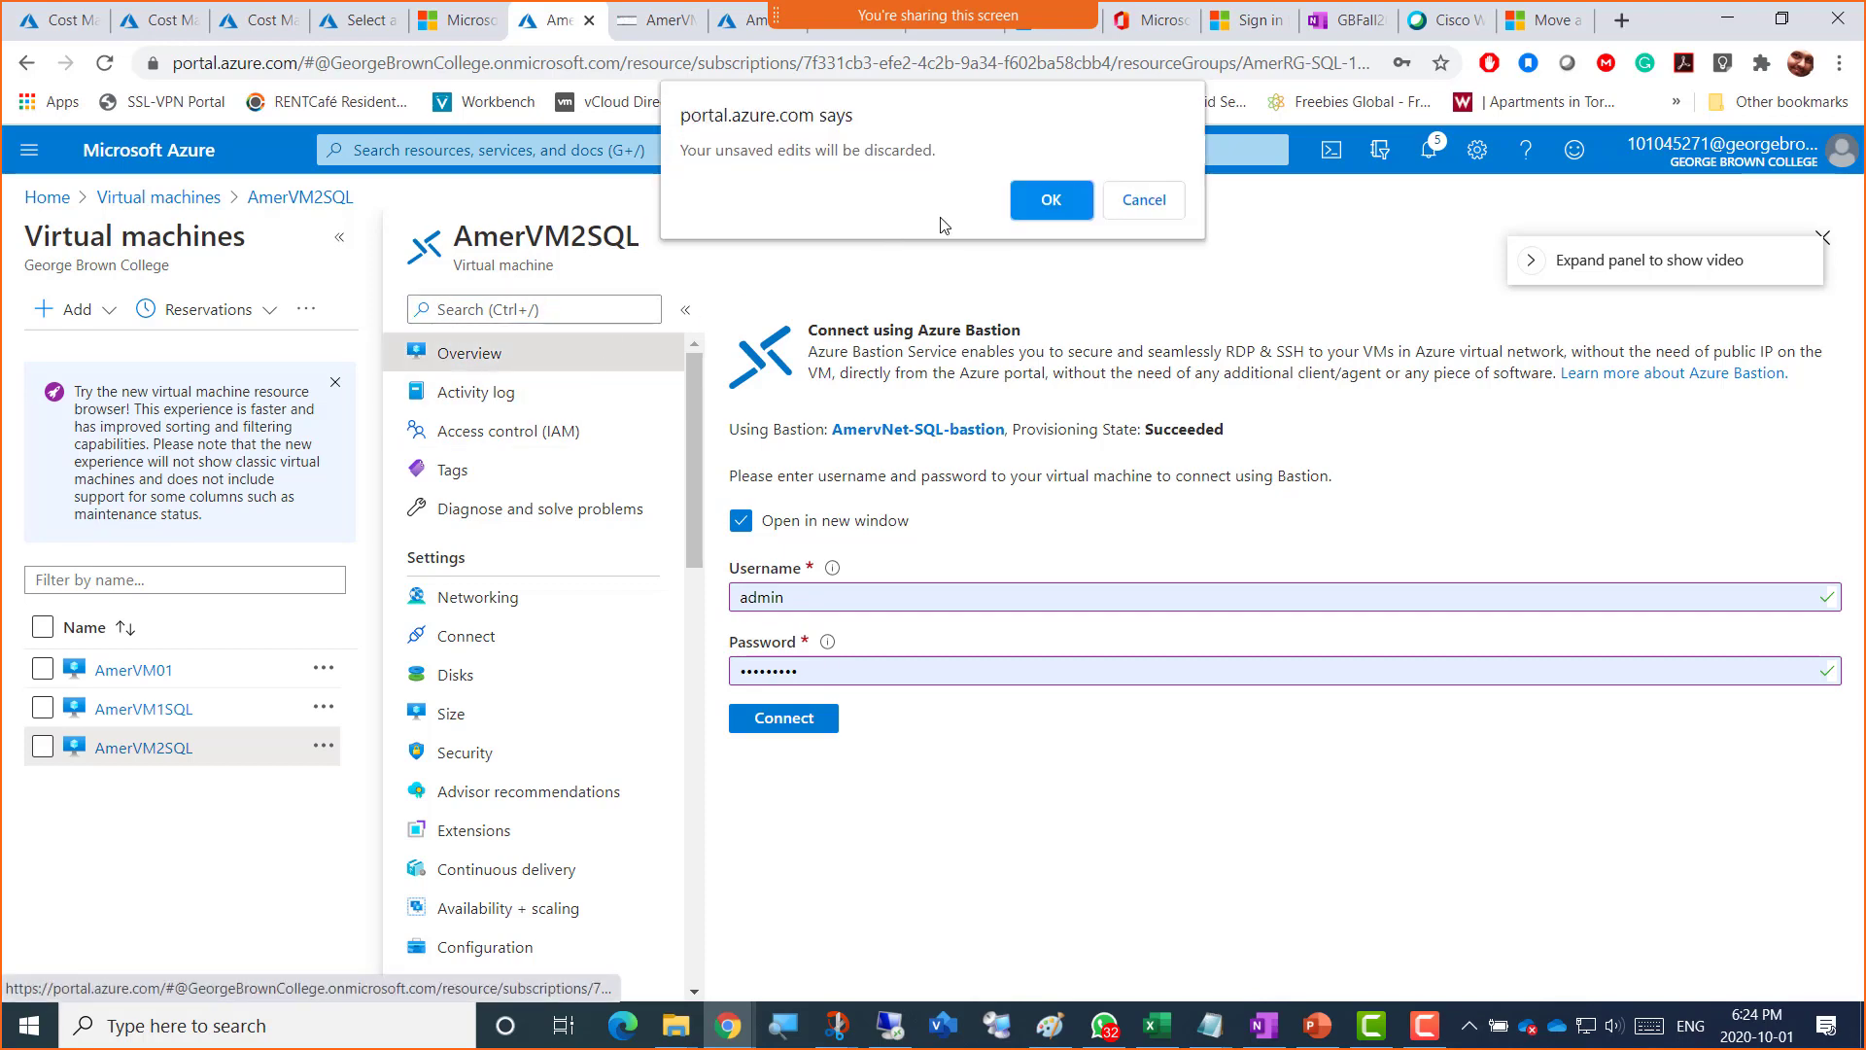
pyautogui.click(1053, 194)
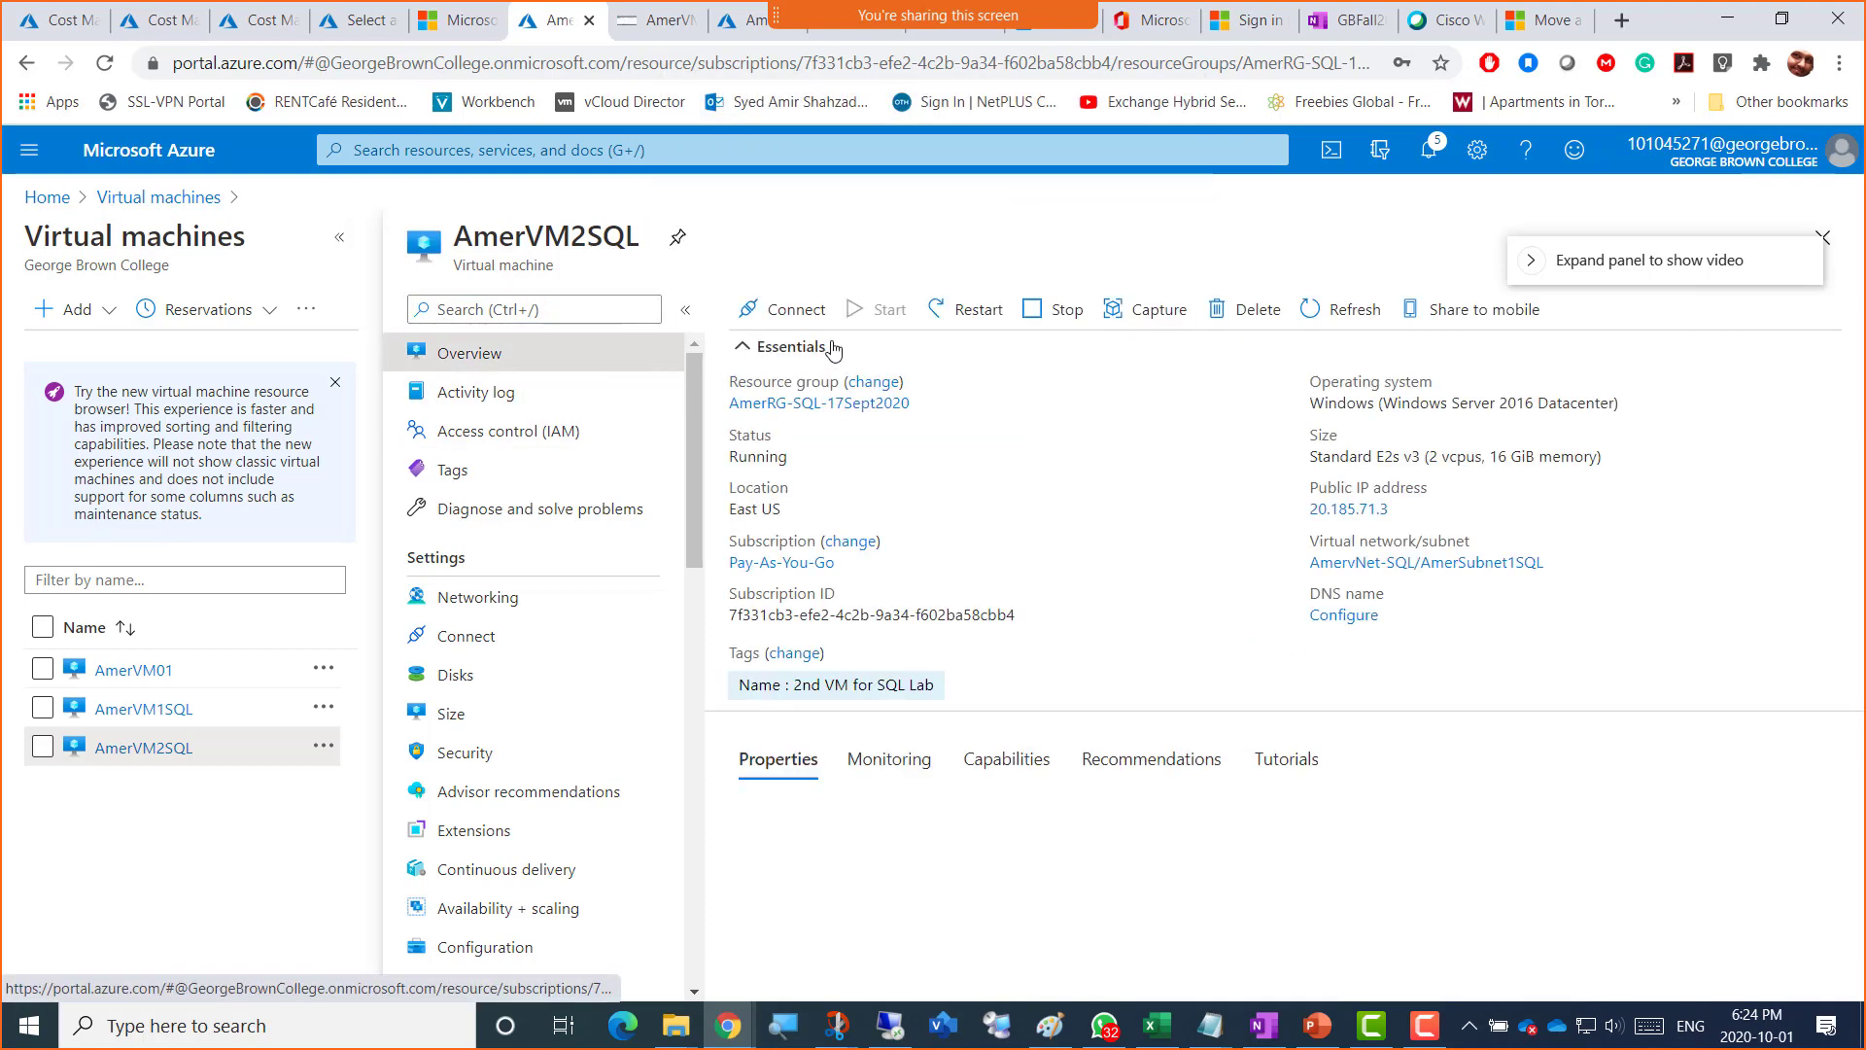
pyautogui.click(791, 311)
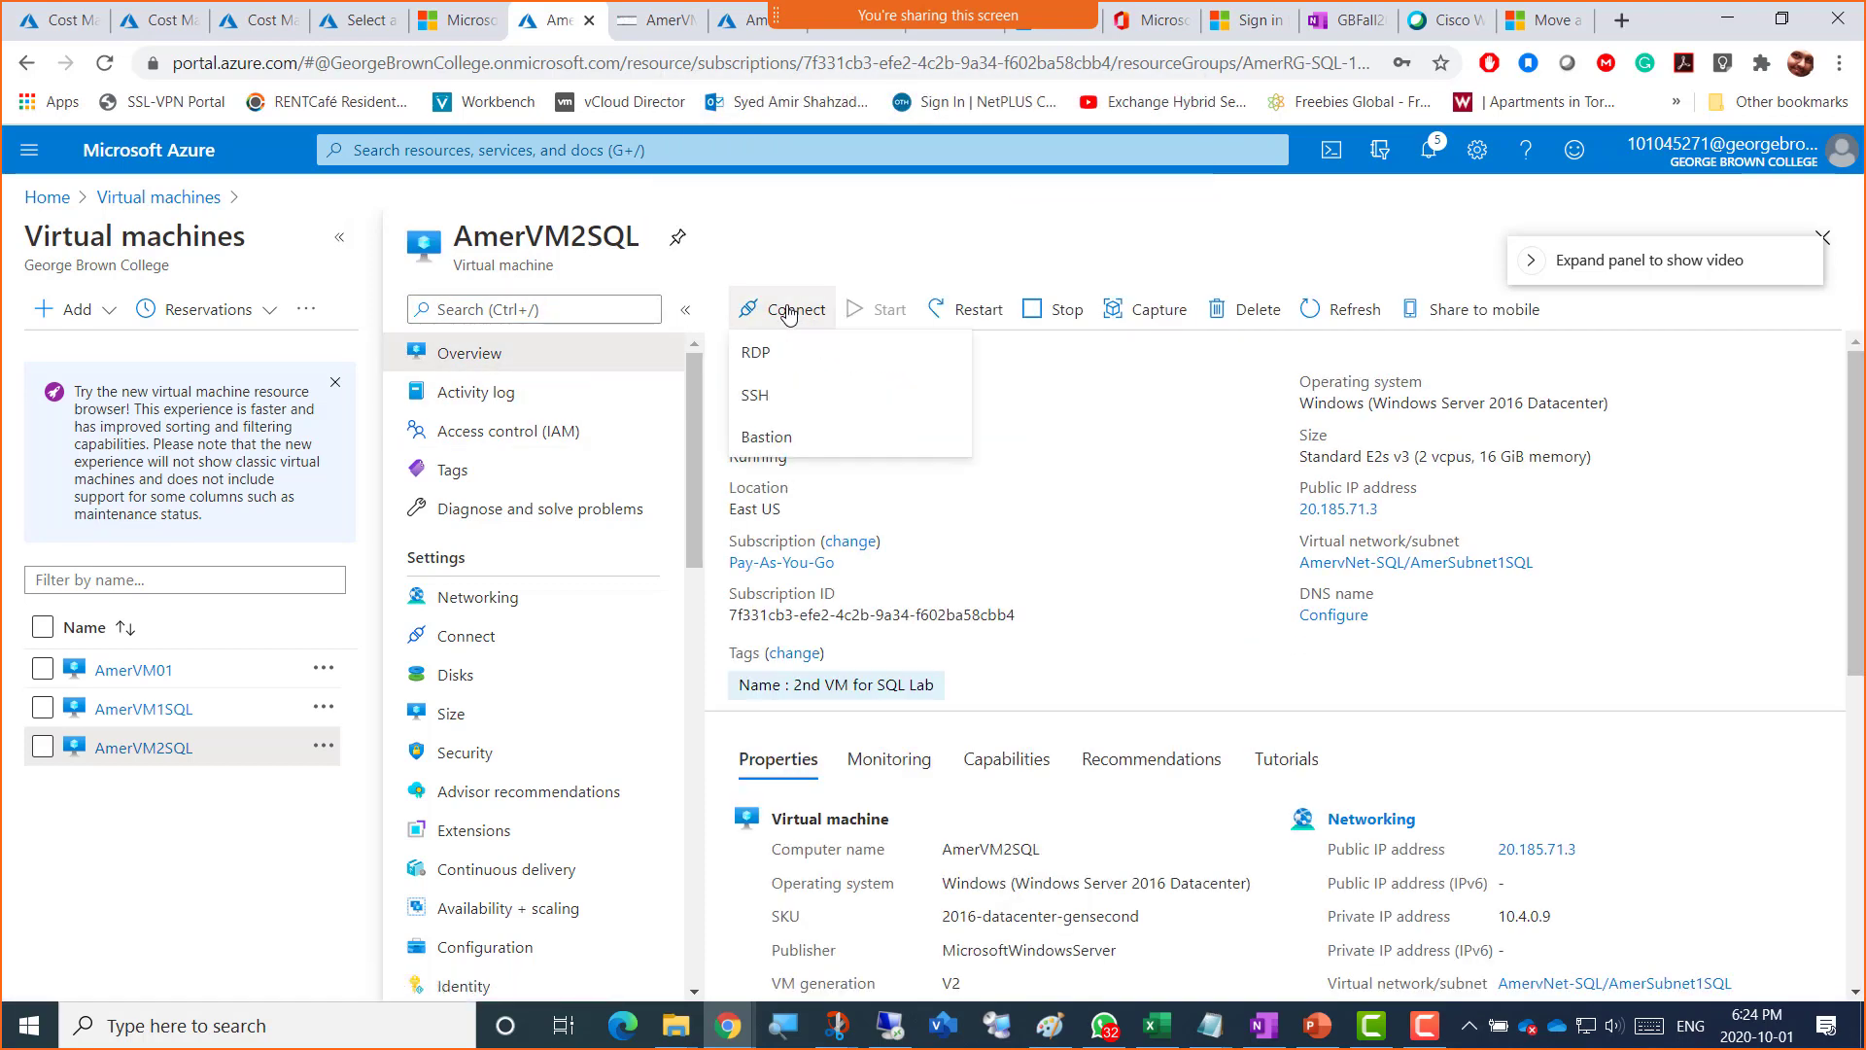
pyautogui.click(780, 447)
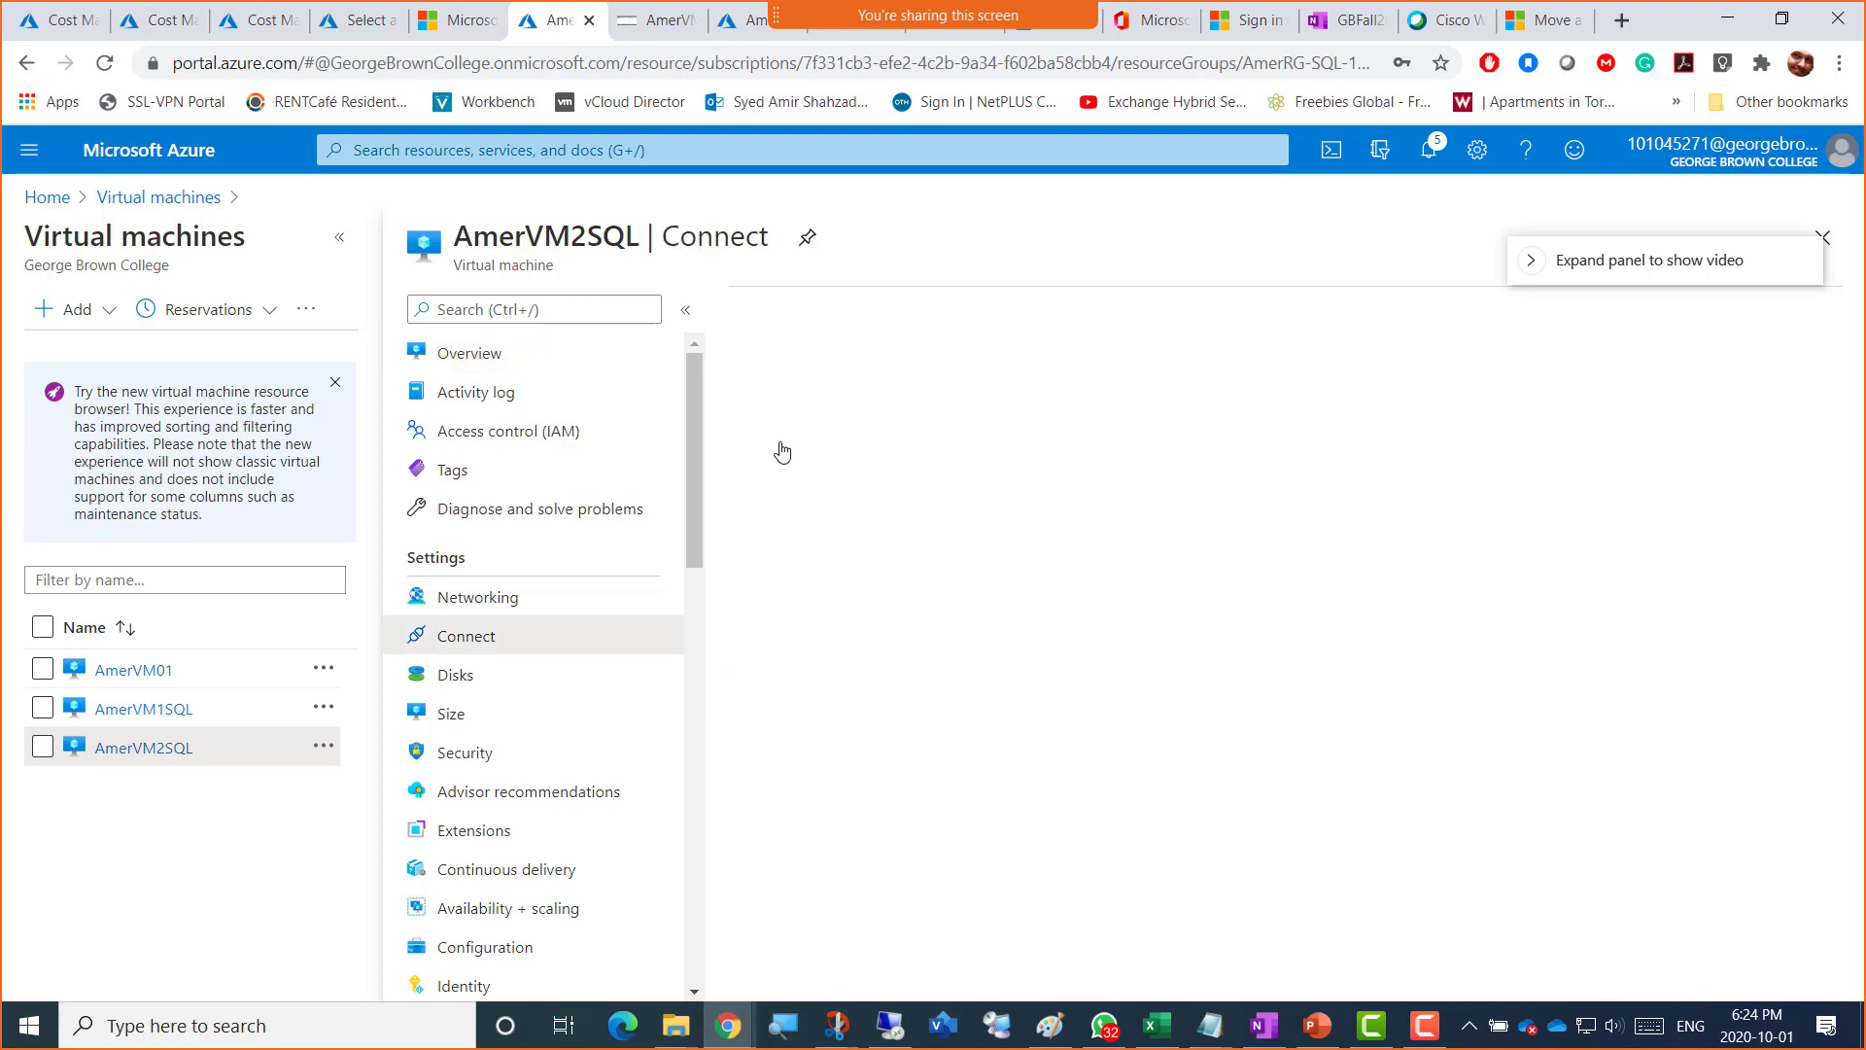
pyautogui.click(777, 540)
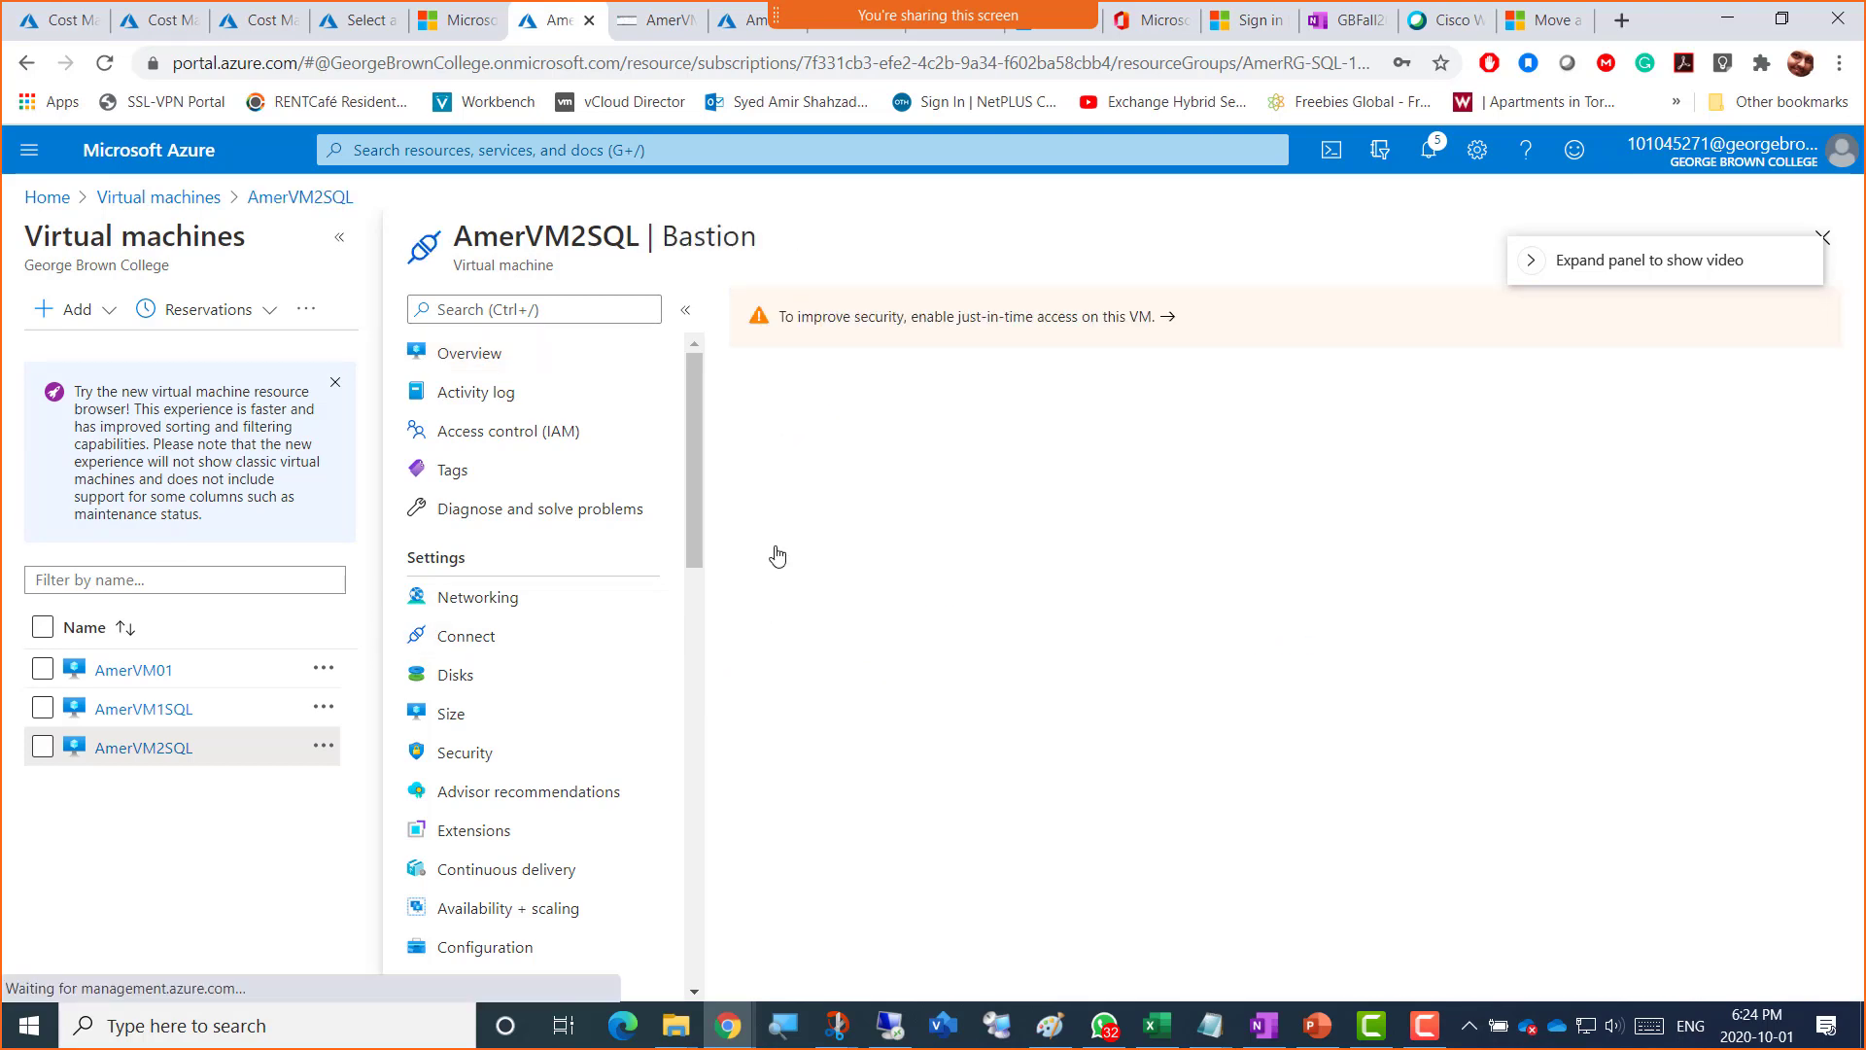
pyautogui.click(790, 596)
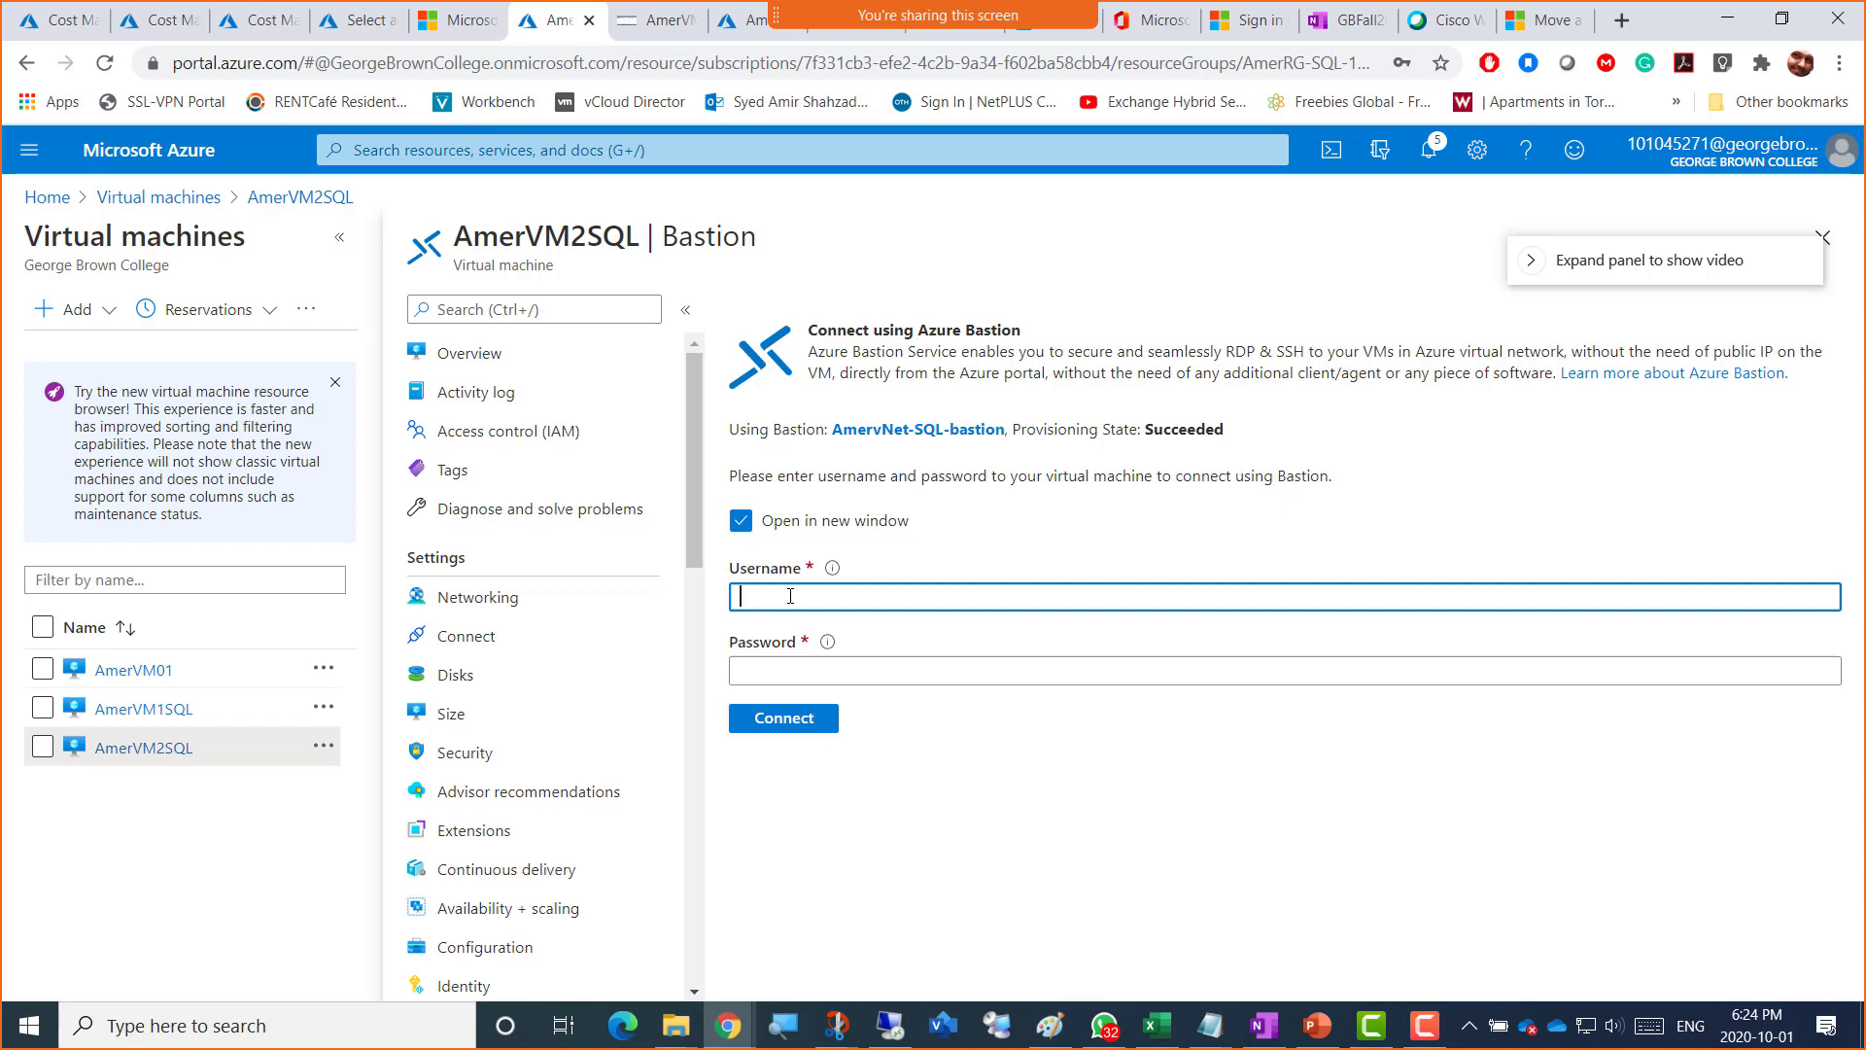
# Step: Connect to AmerVM2SQL through Bastion with the admin username and password
pyautogui.write('AmerAdminSQL')
pyautogui.press('Tab')
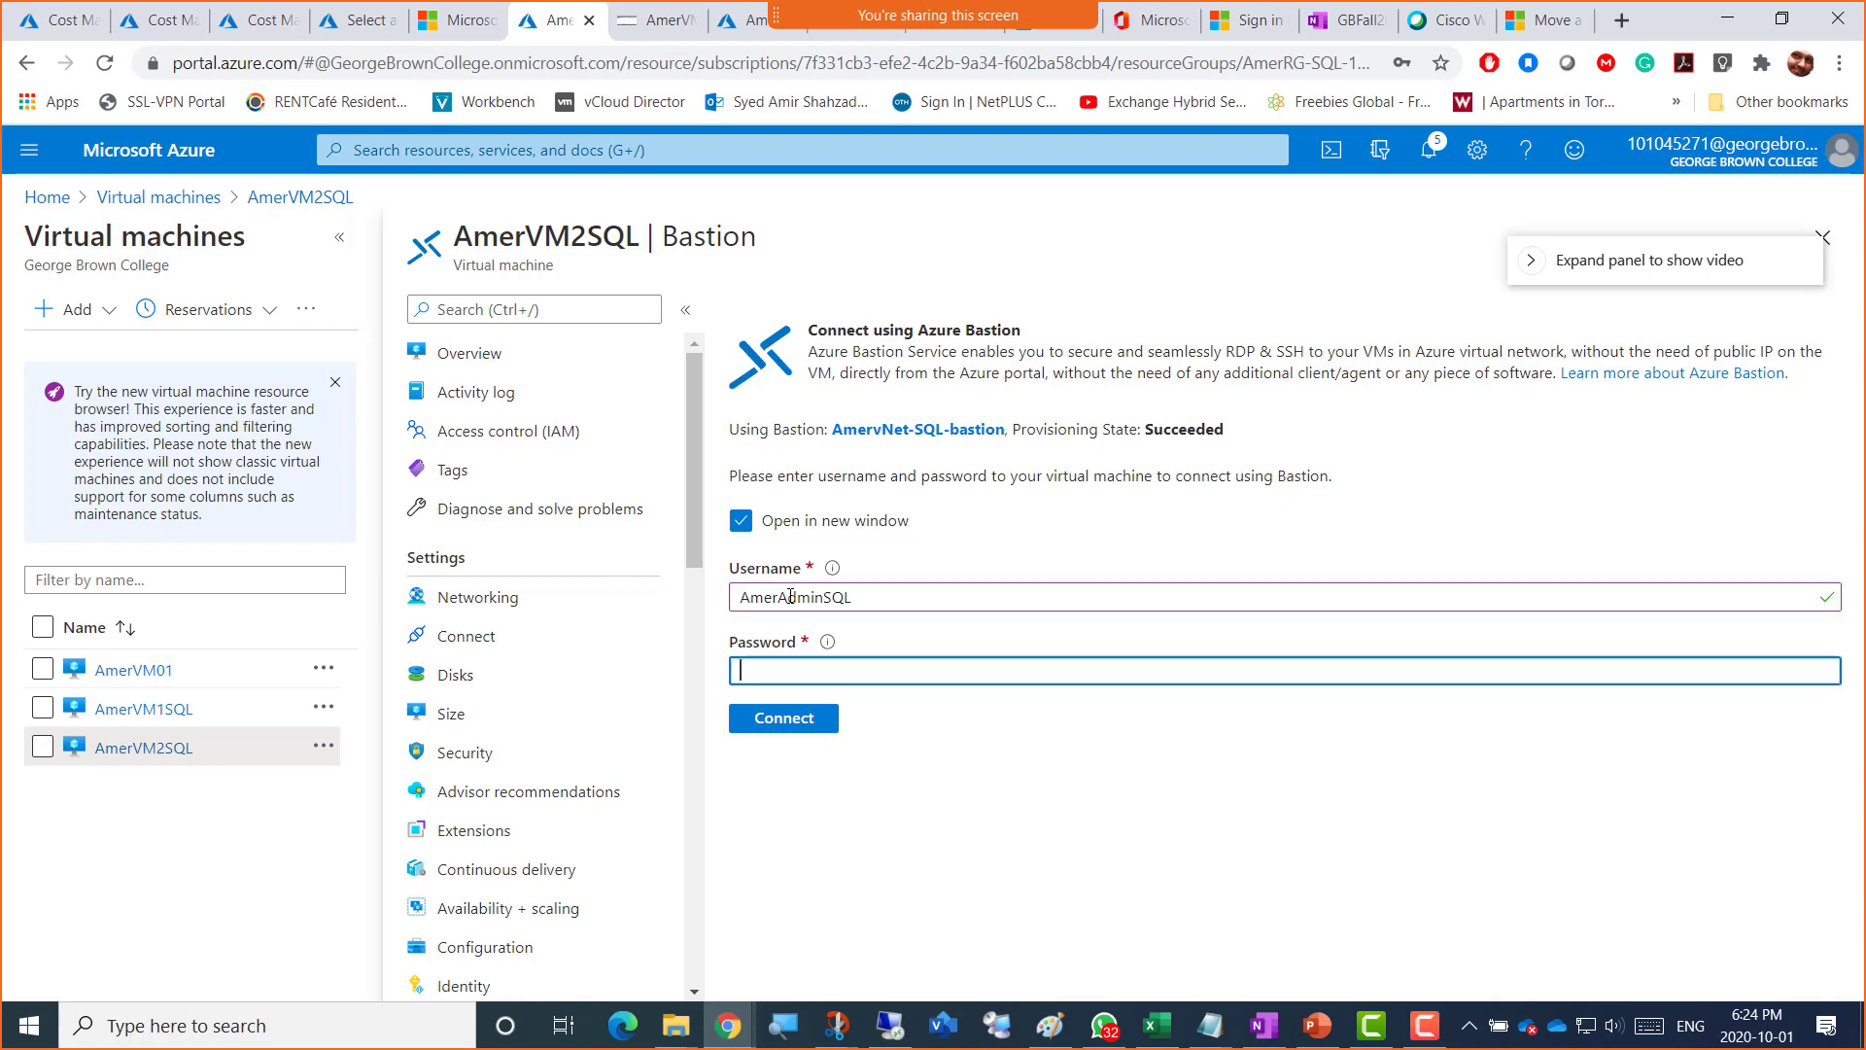
pyautogui.write('****')
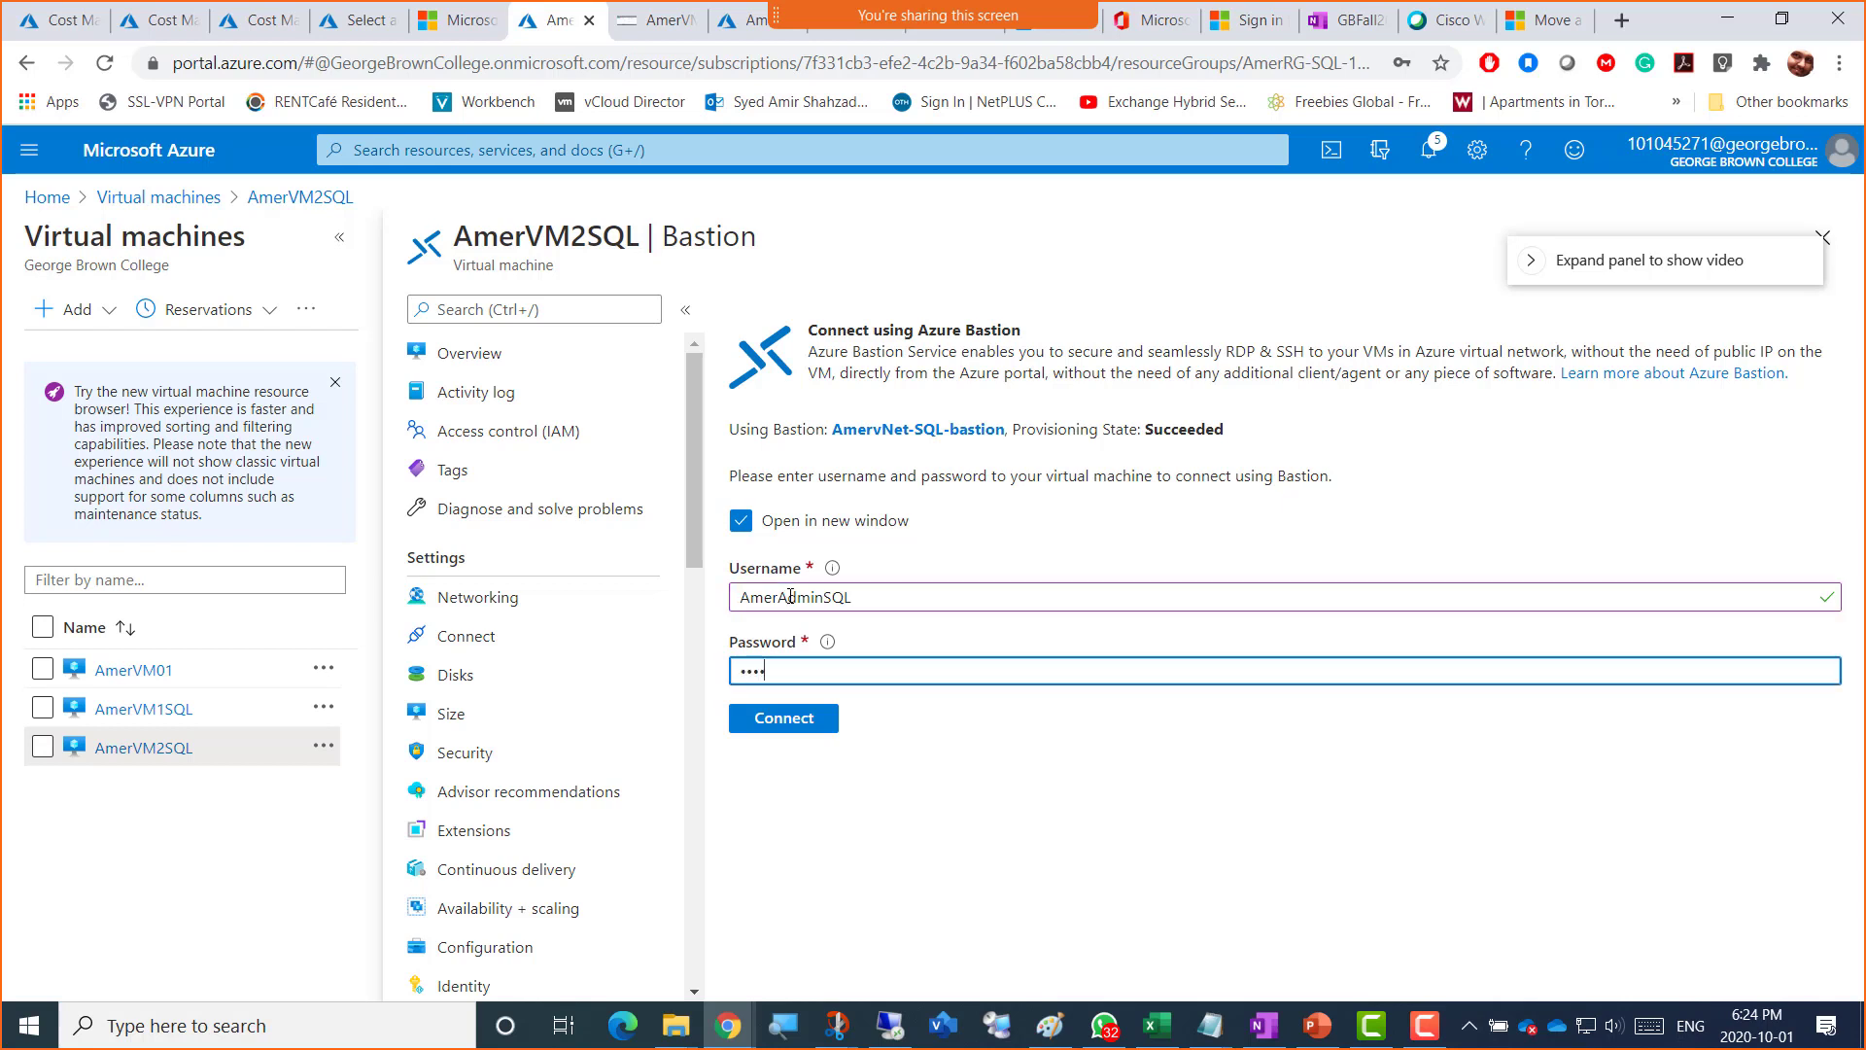
pyautogui.write('********')
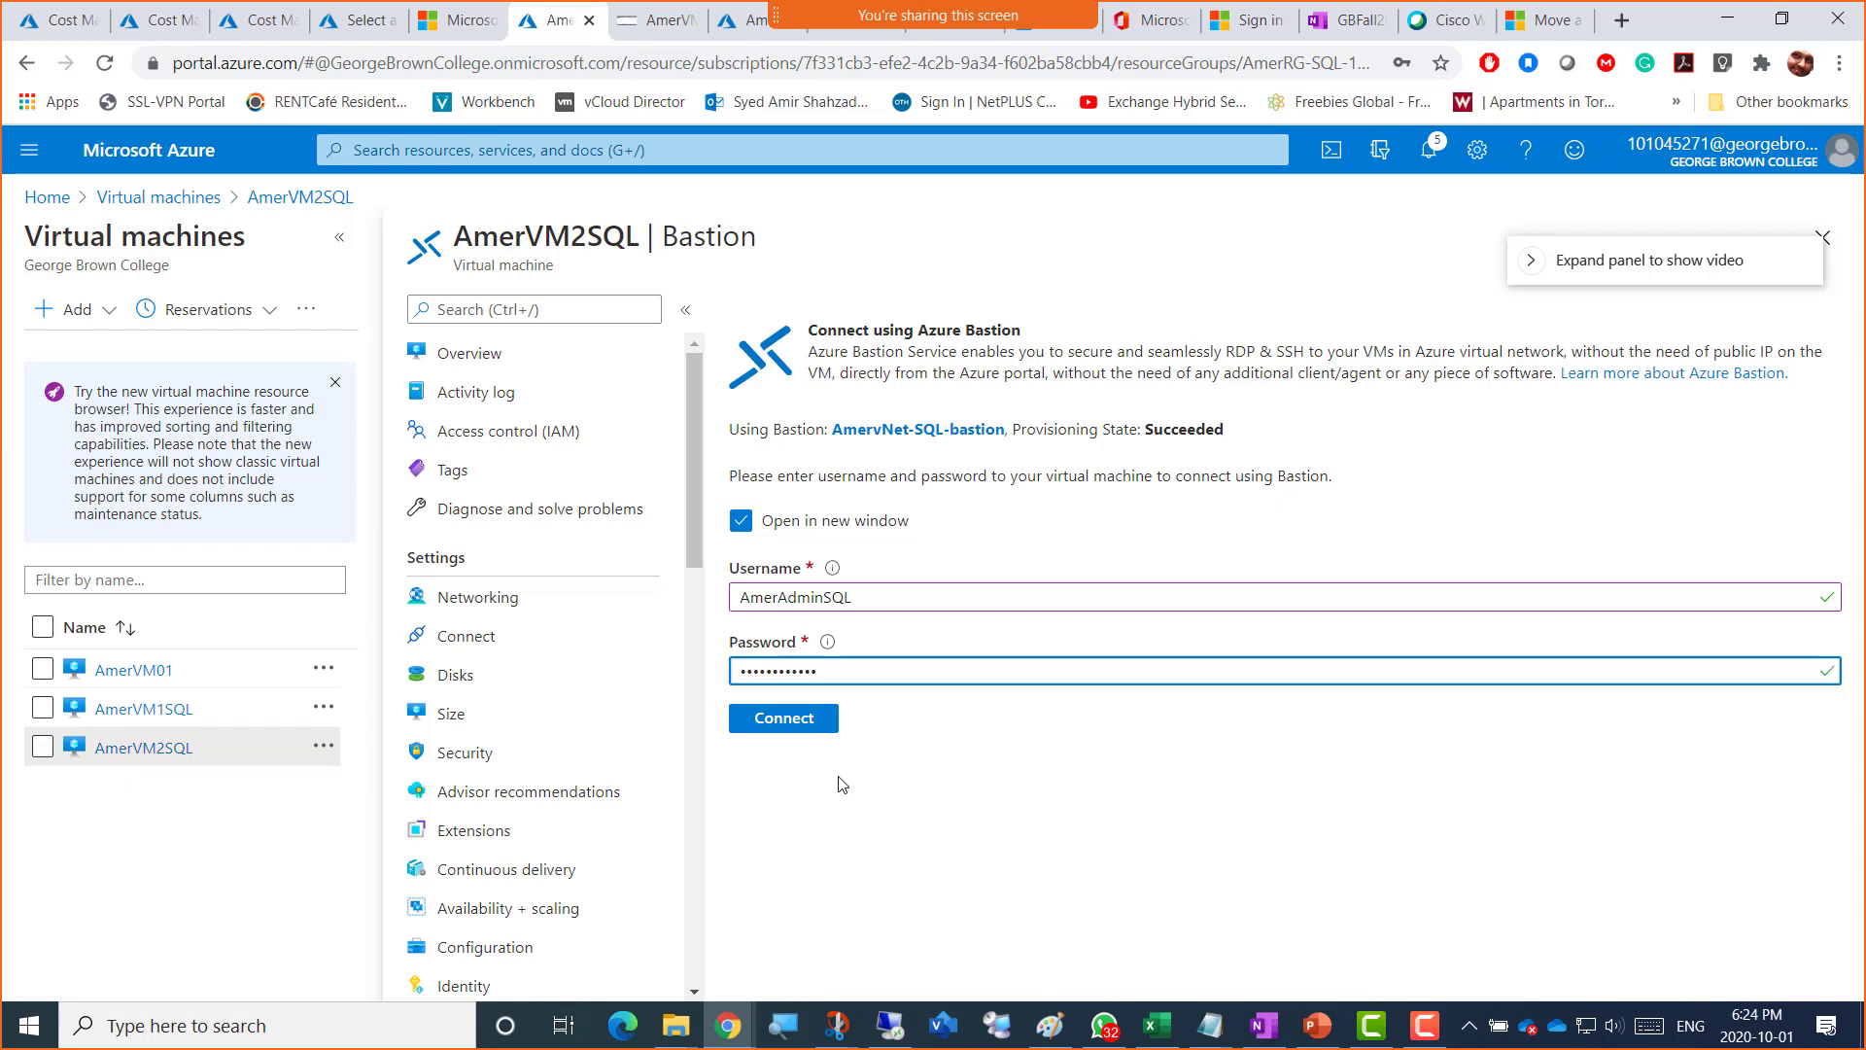
pyautogui.click(777, 724)
pyautogui.click(784, 727)
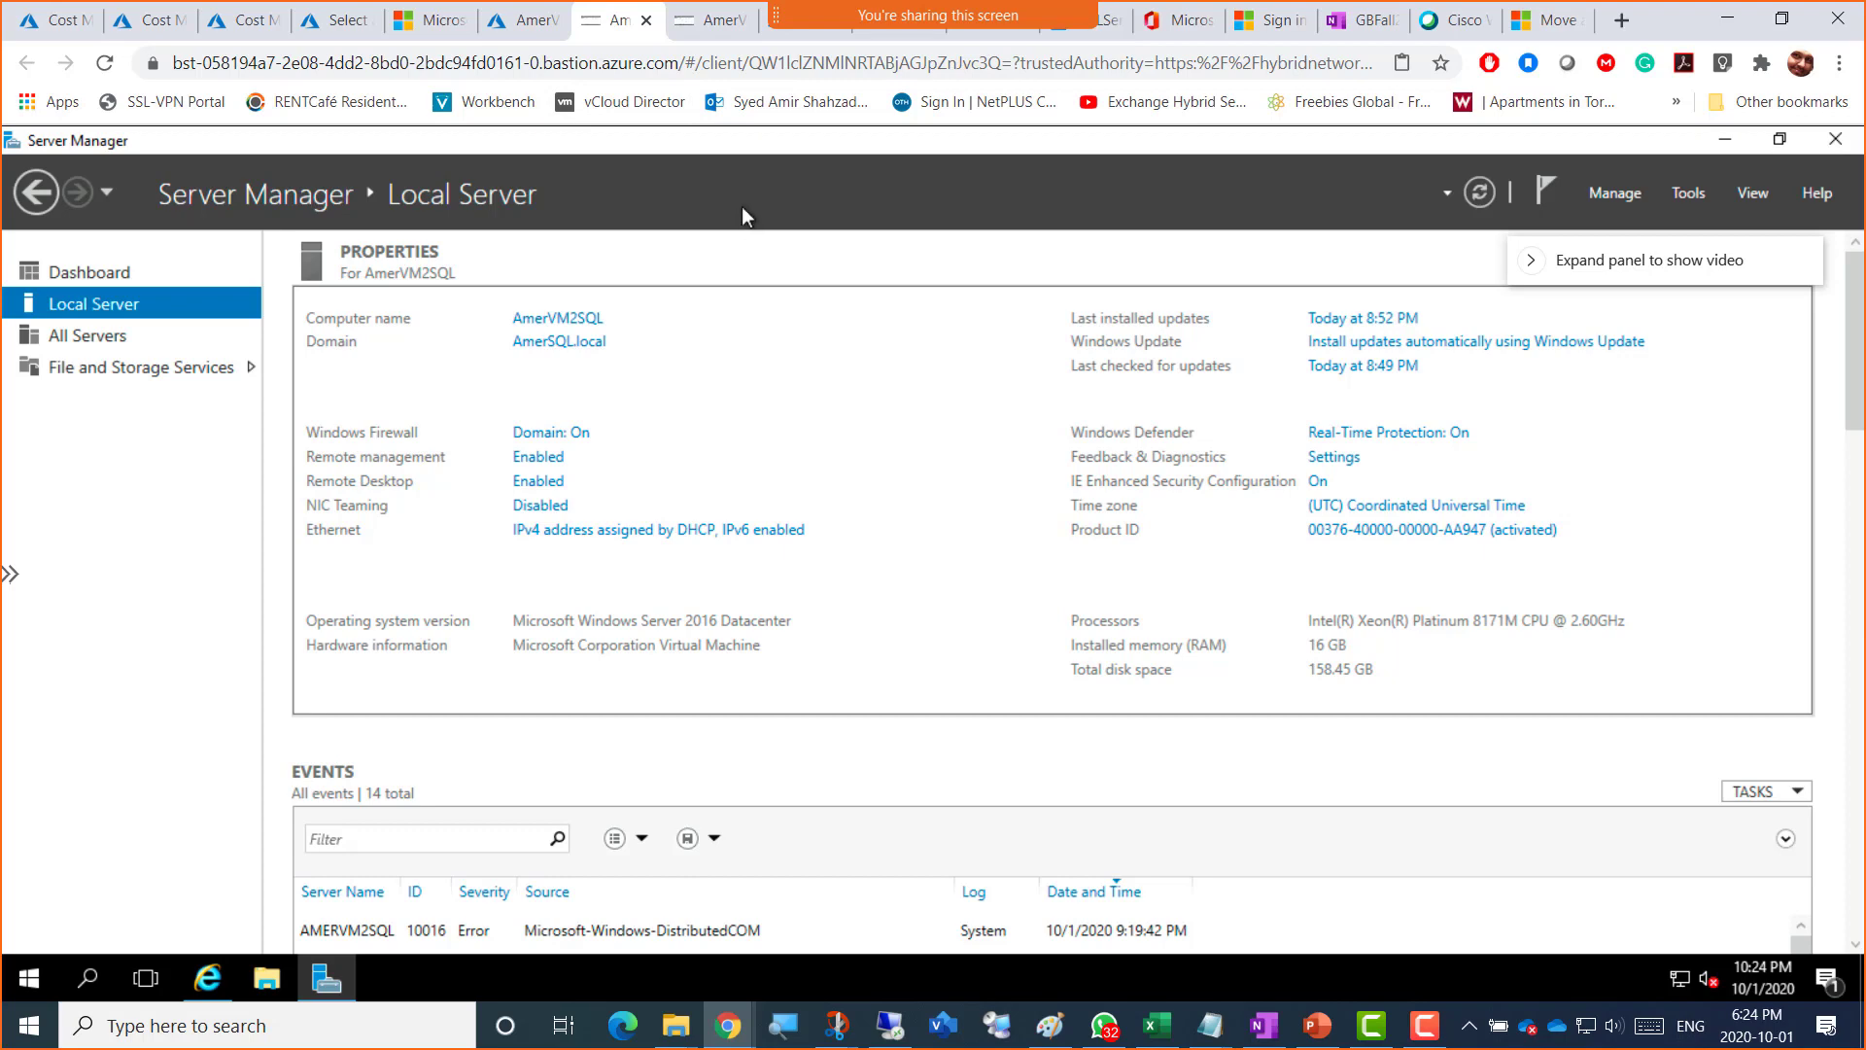
# Step: Close the extra portal tab and the disconnected duplicate Bastion session
pyautogui.click(802, 37)
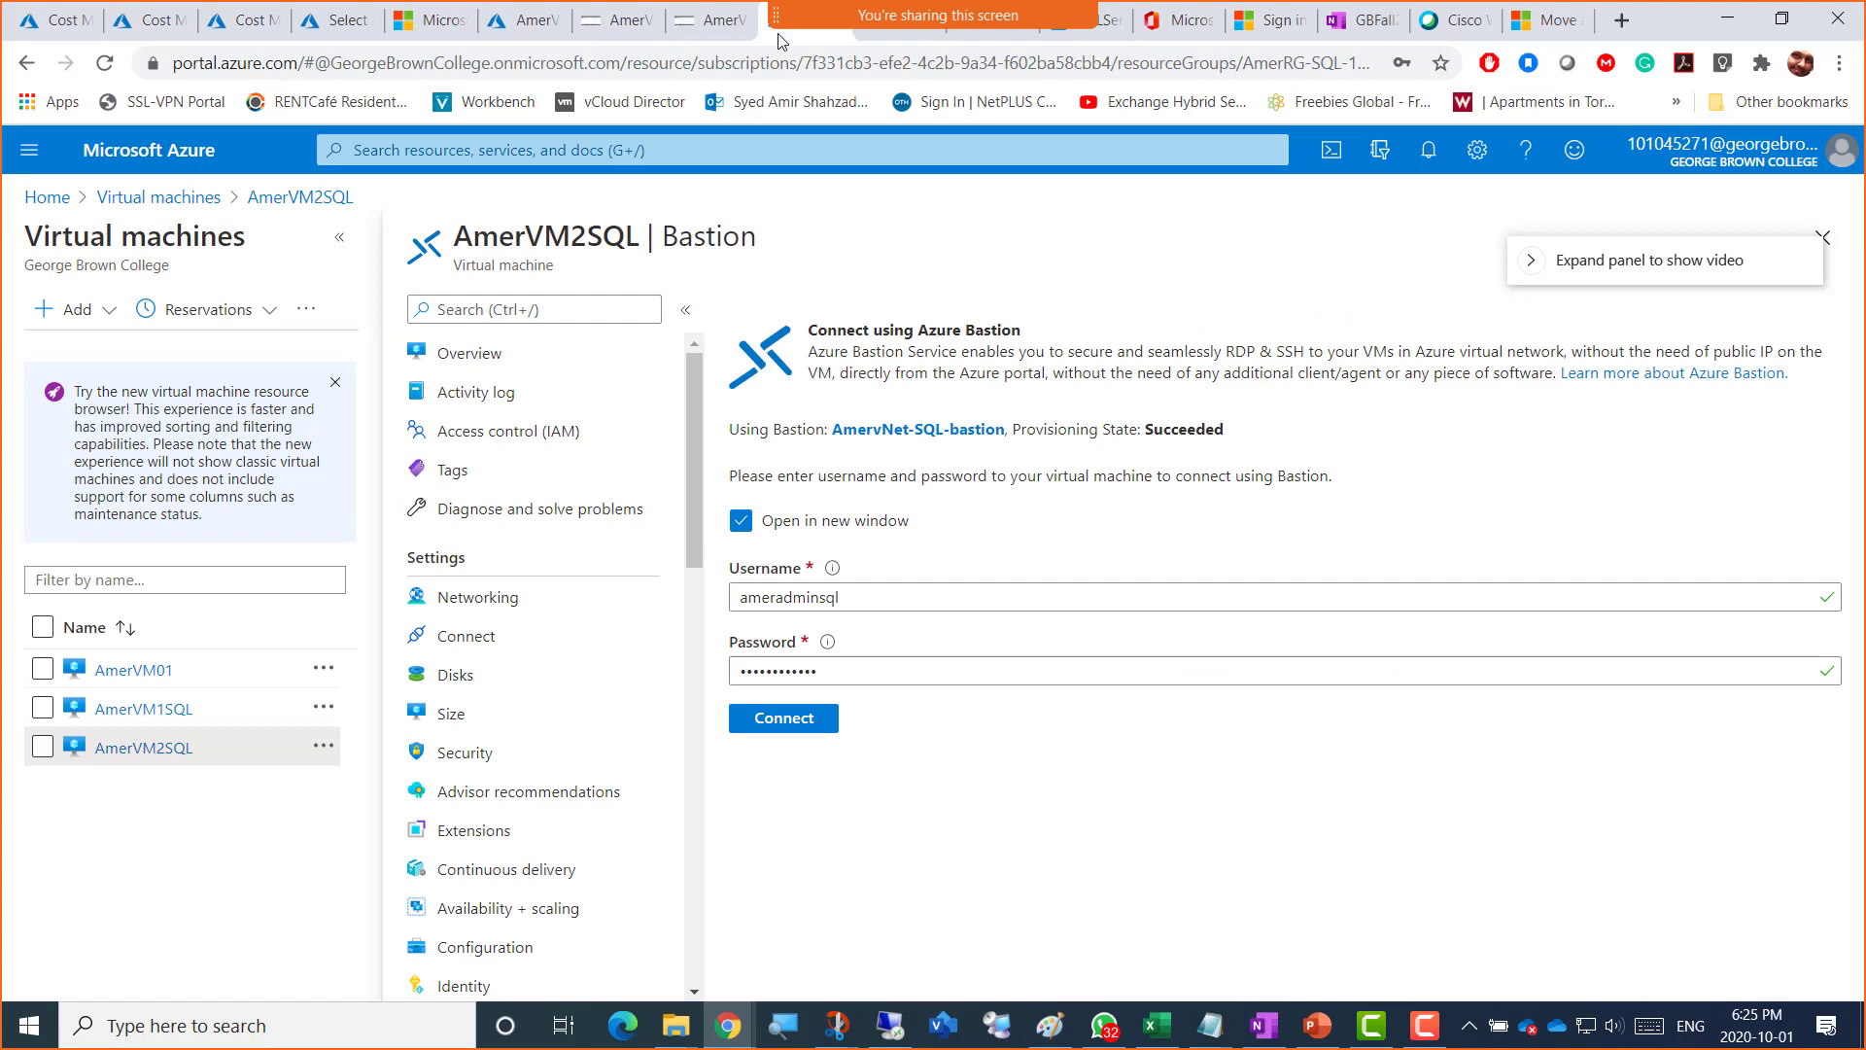
pyautogui.click(709, 36)
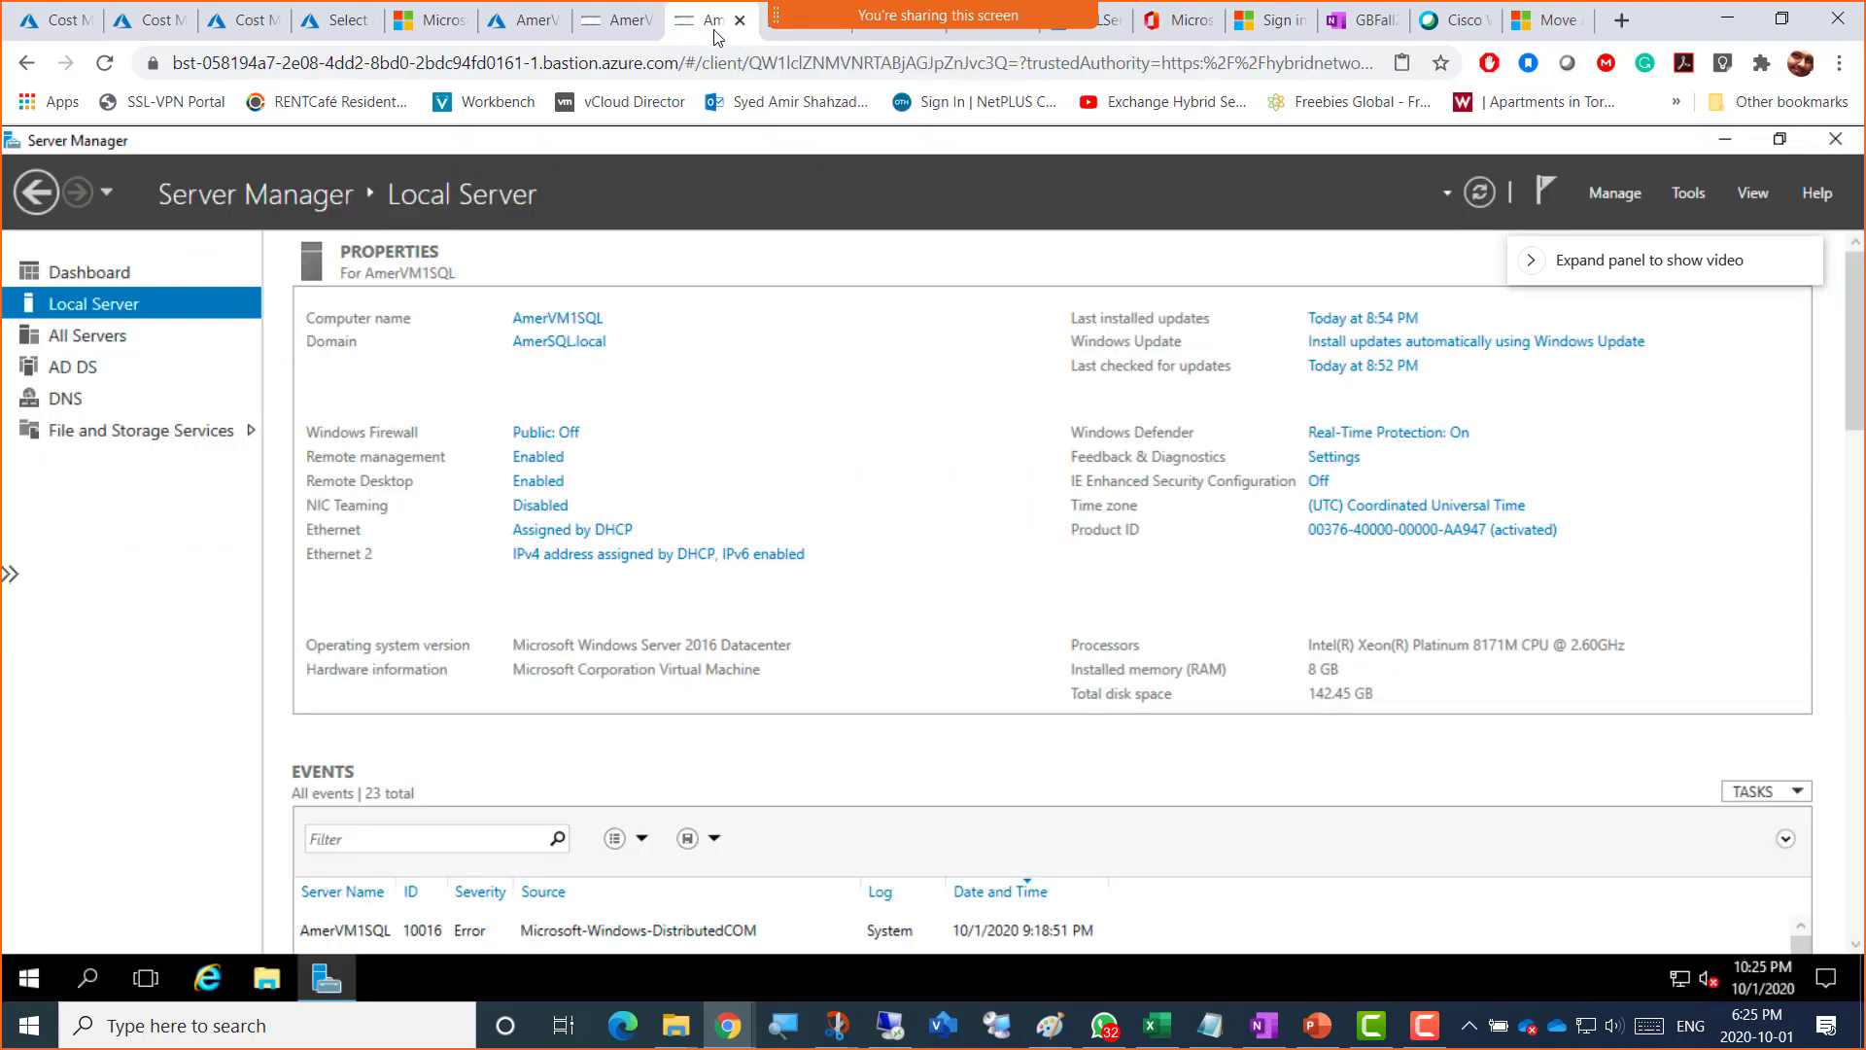
pyautogui.click(790, 39)
pyautogui.rightClick(800, 38)
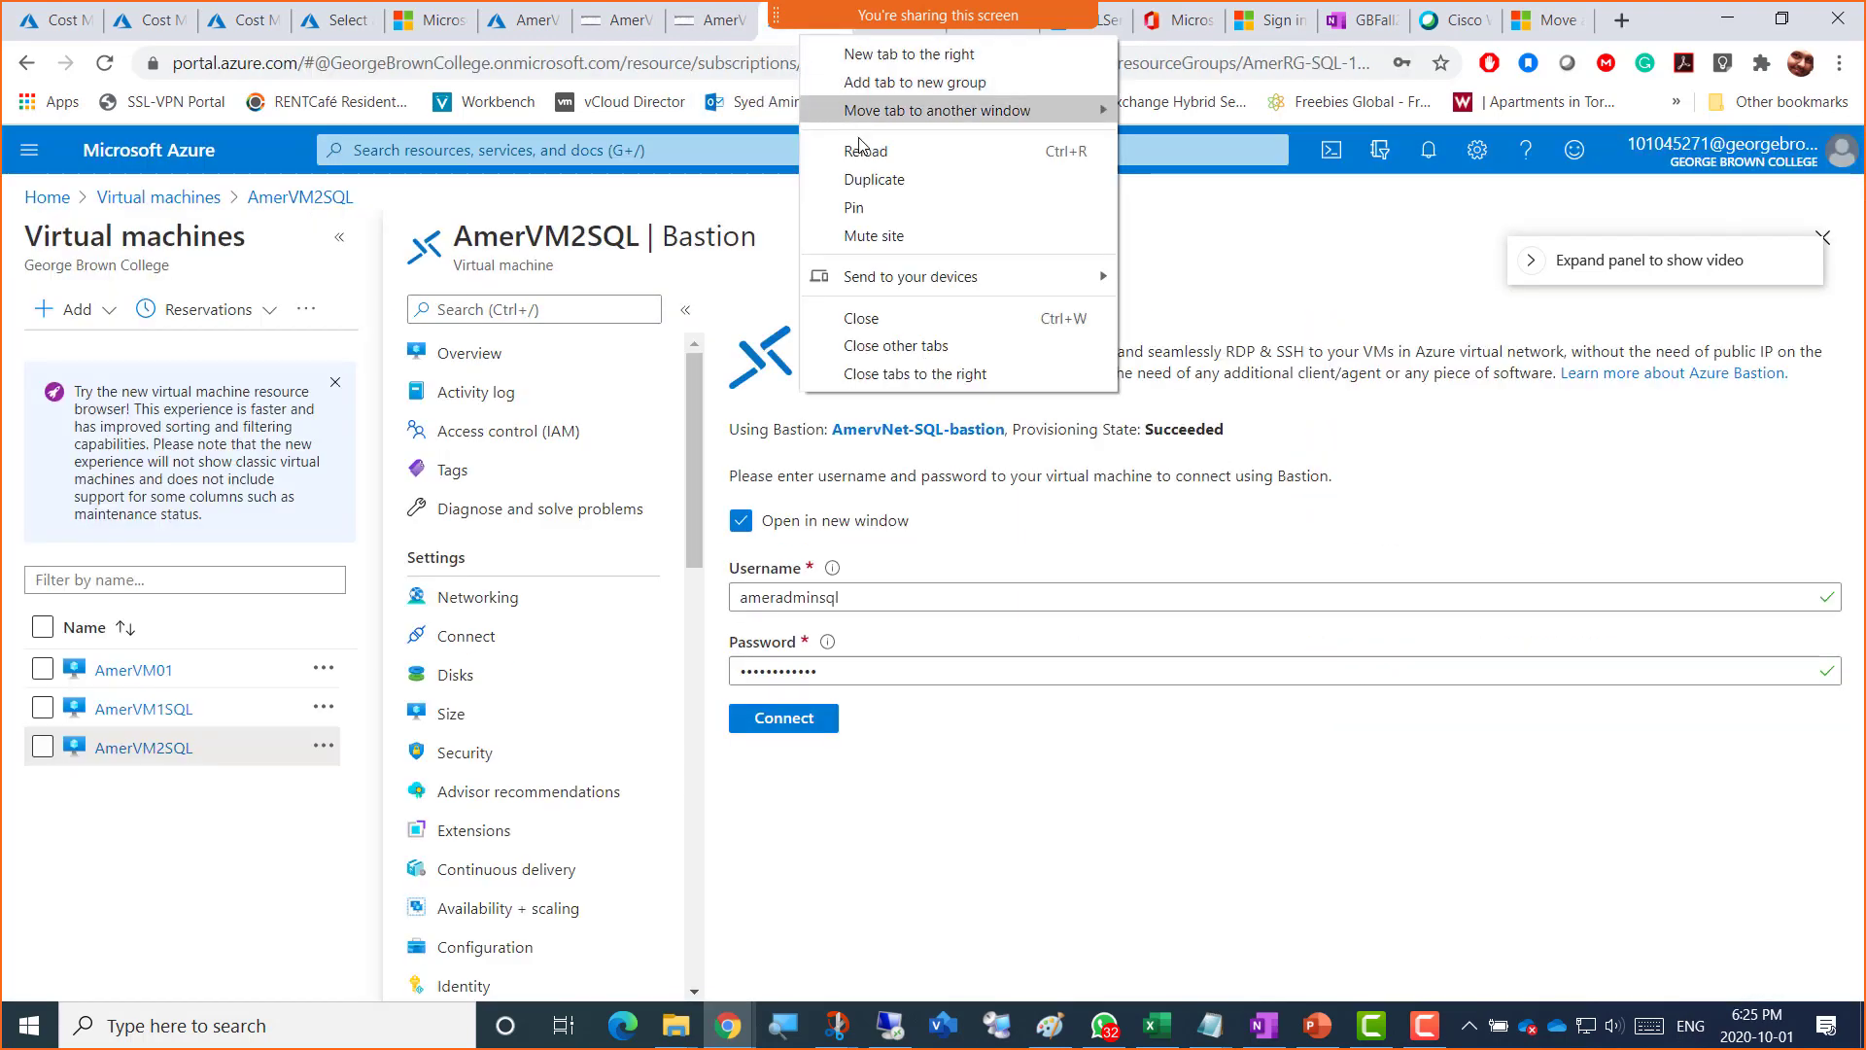
pyautogui.click(863, 318)
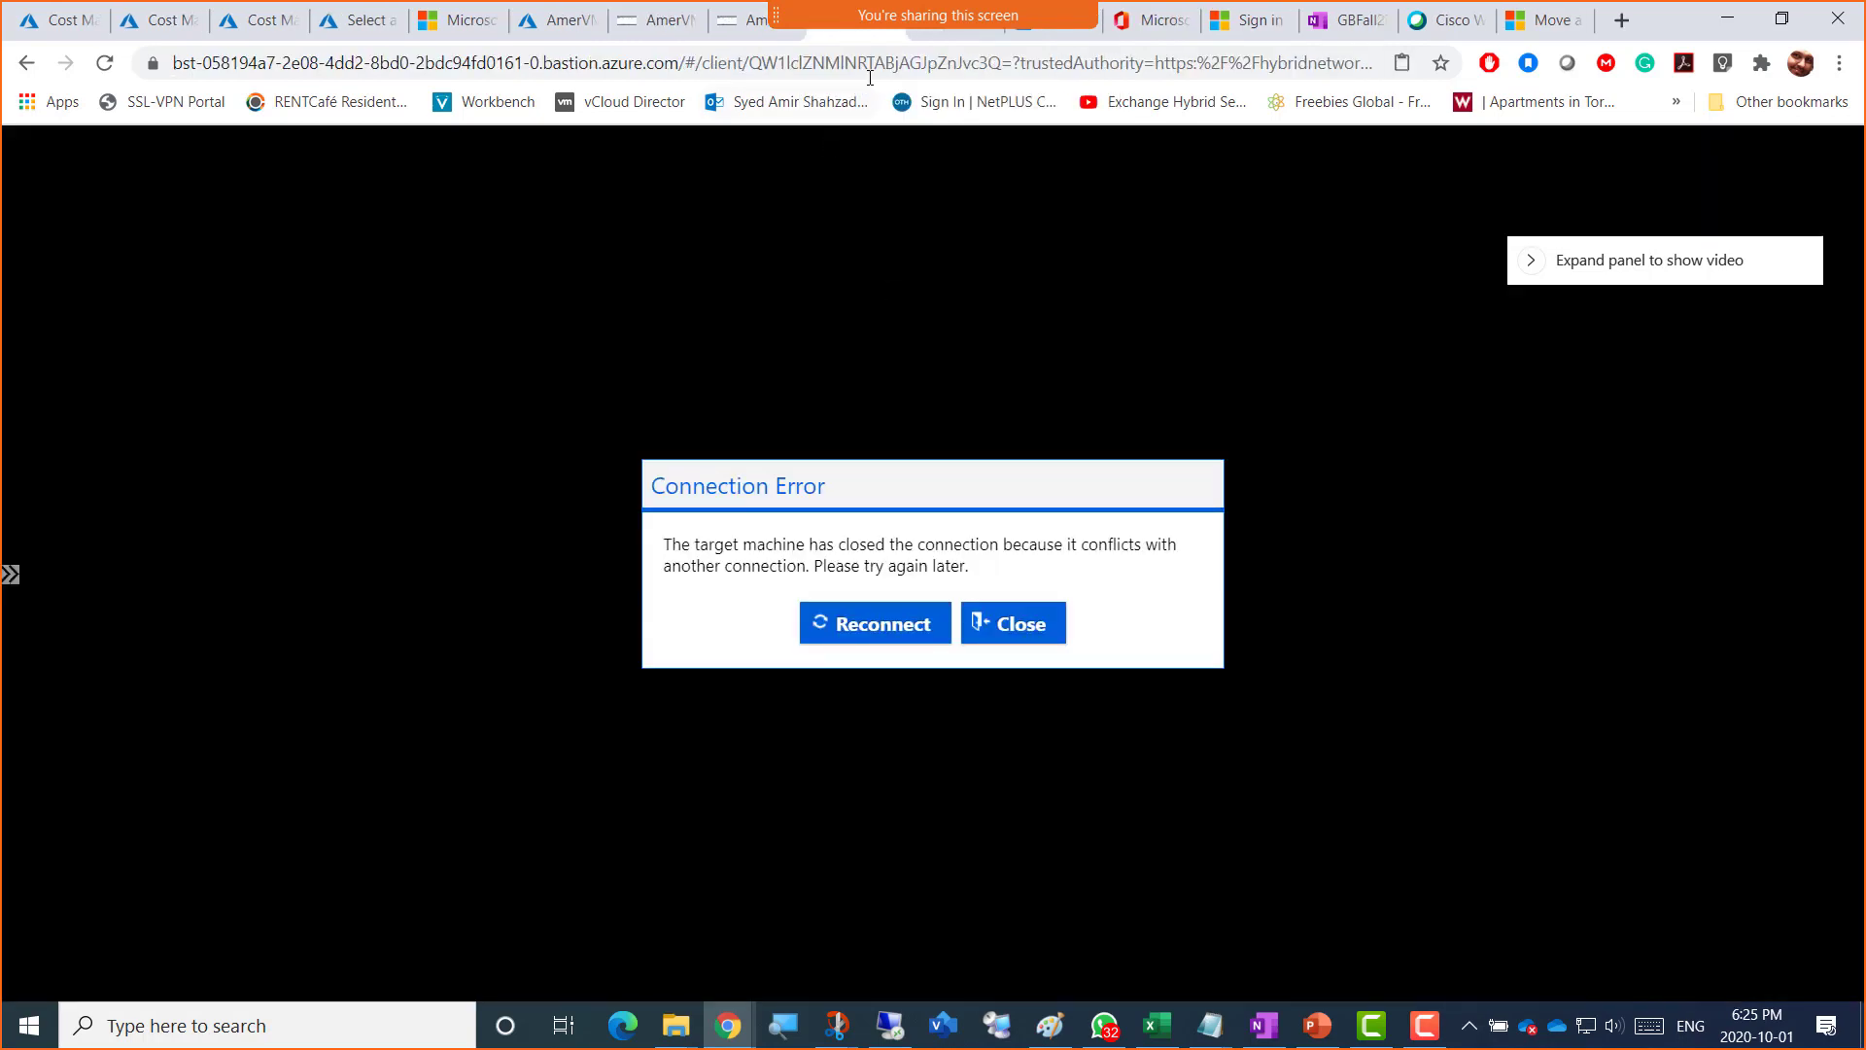
pyautogui.click(1007, 622)
pyautogui.hotkey('ctrl', 'w')
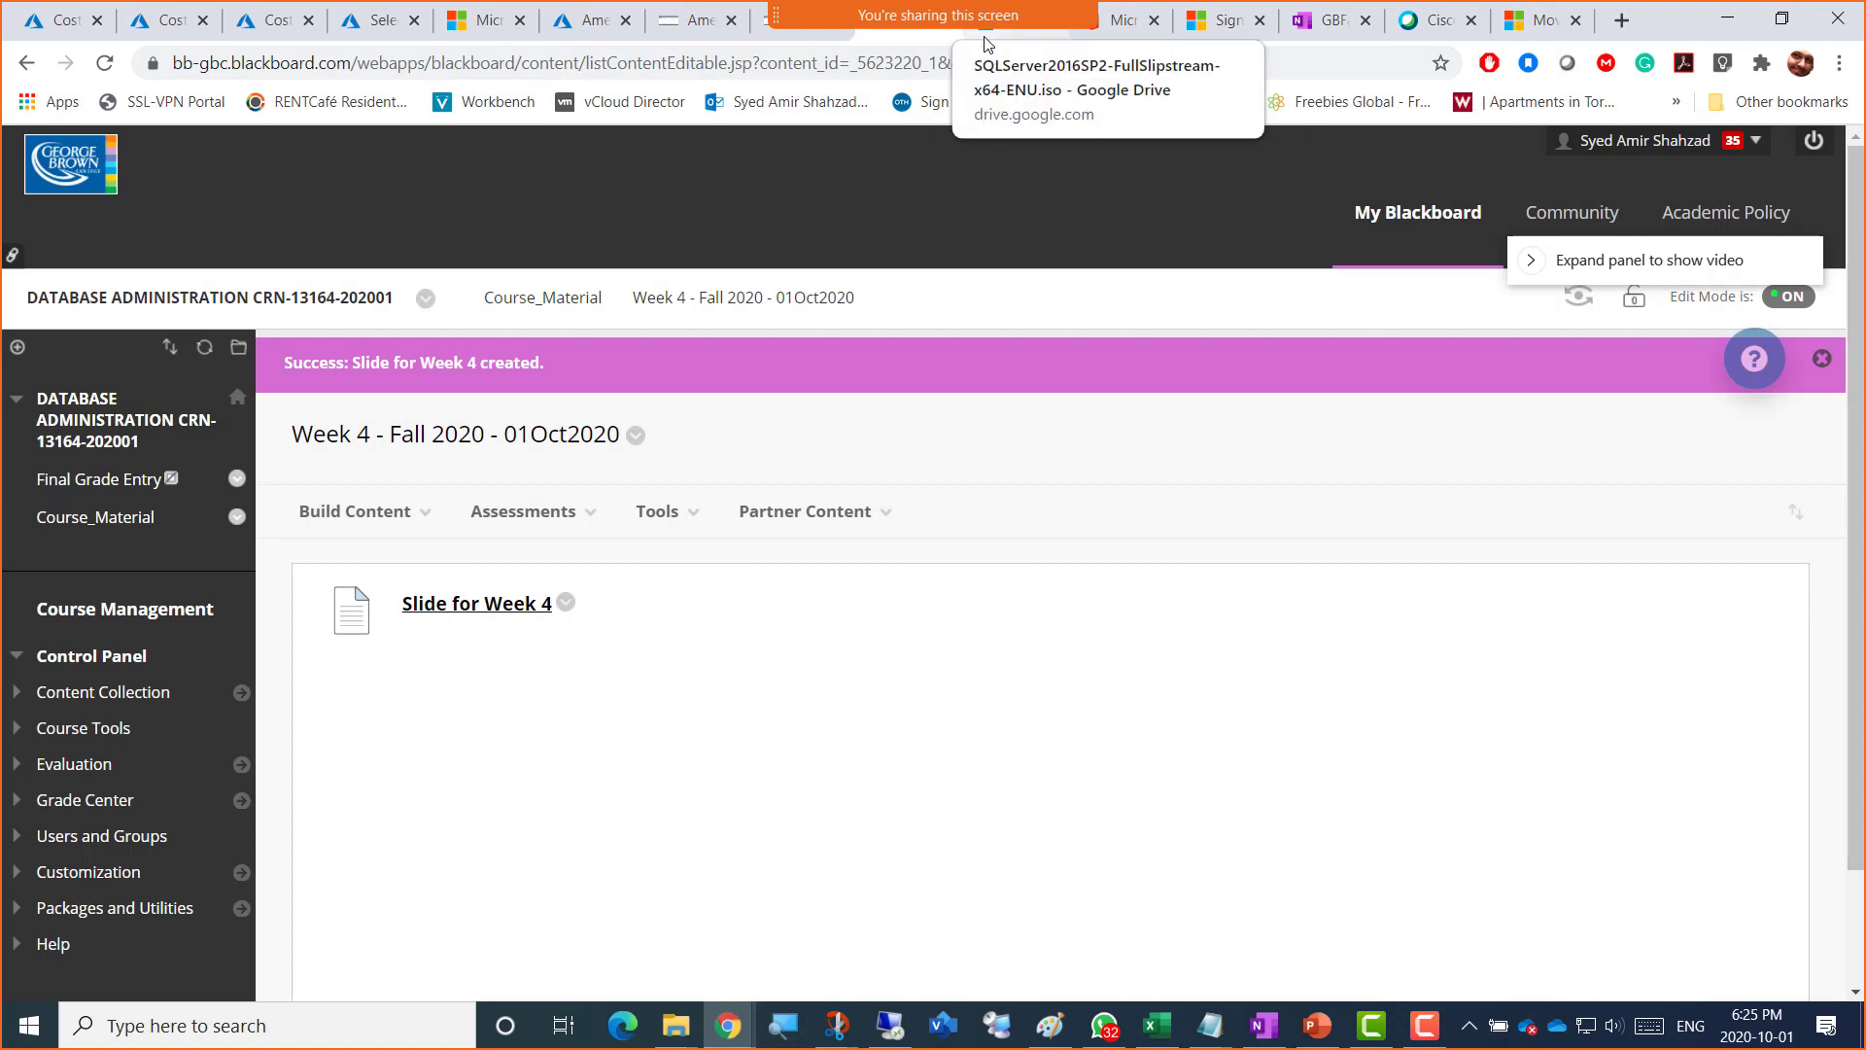
# Step: Return to AmerVM1SQL's Server Manager session and focus its remote desktop
pyautogui.click(778, 39)
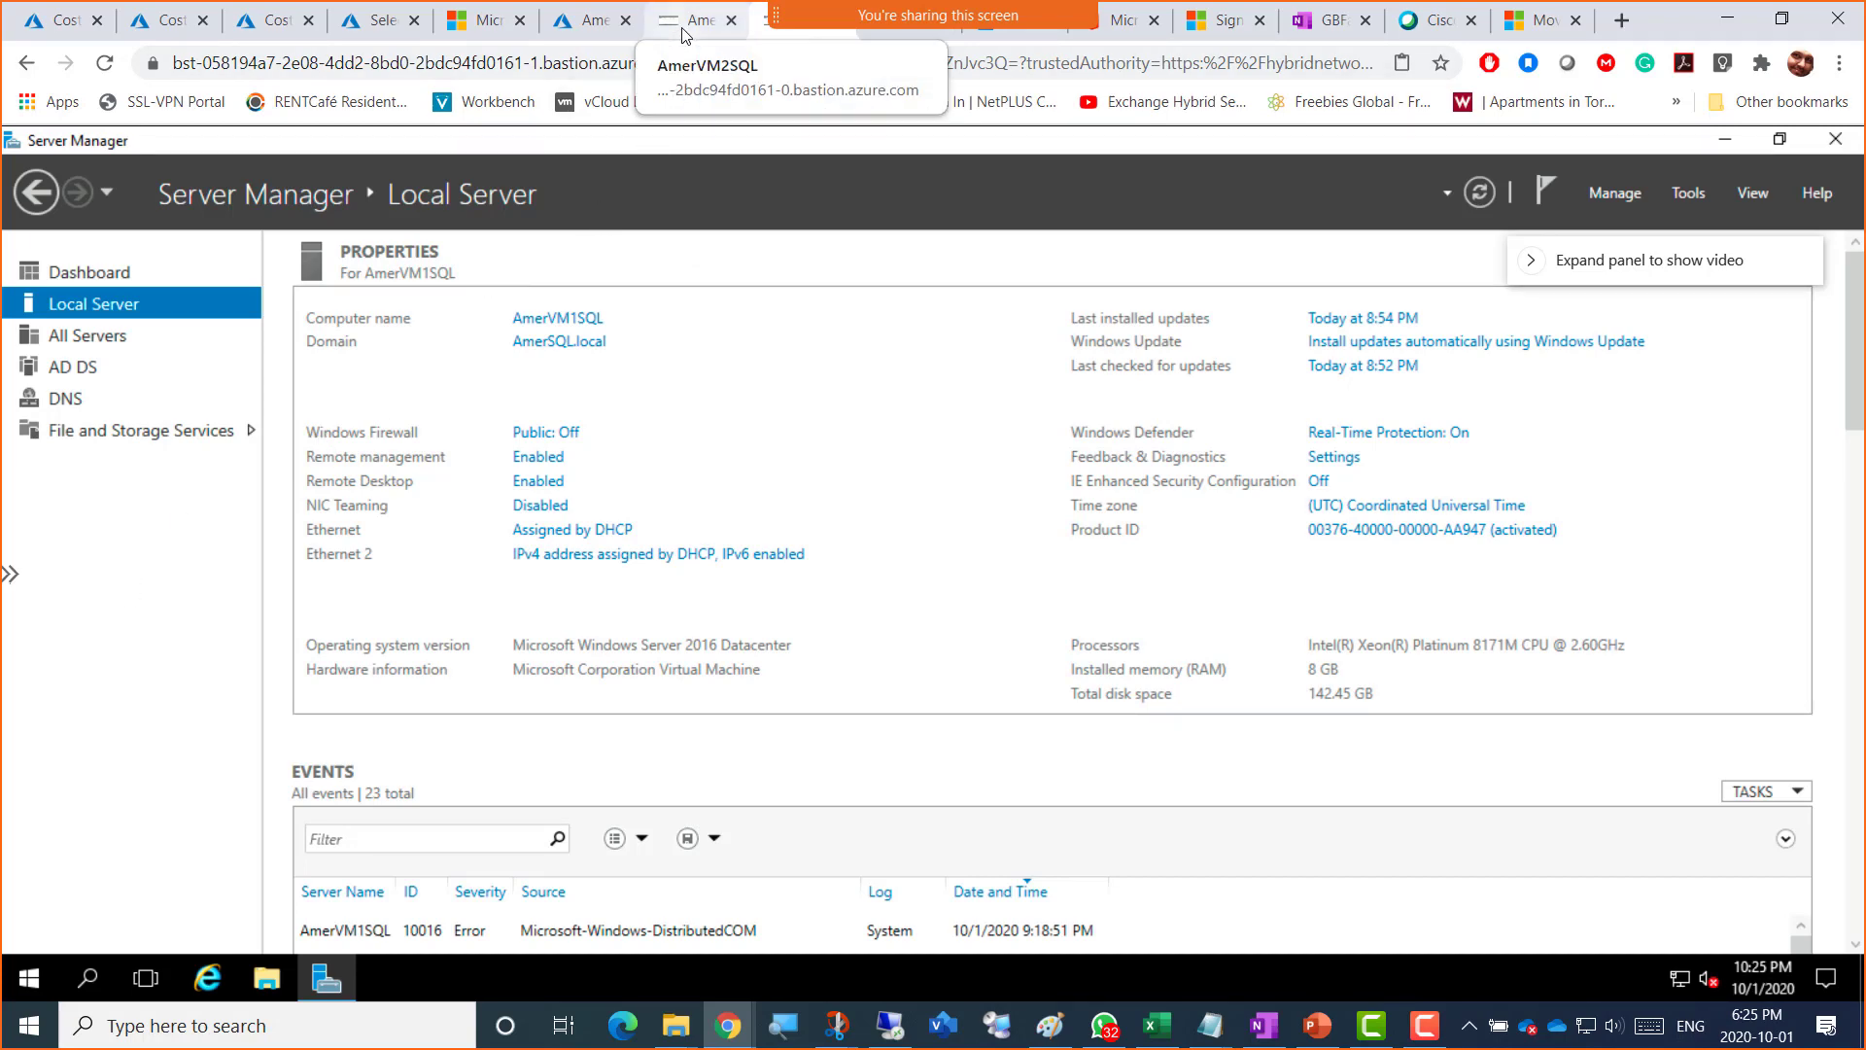
pyautogui.click(789, 34)
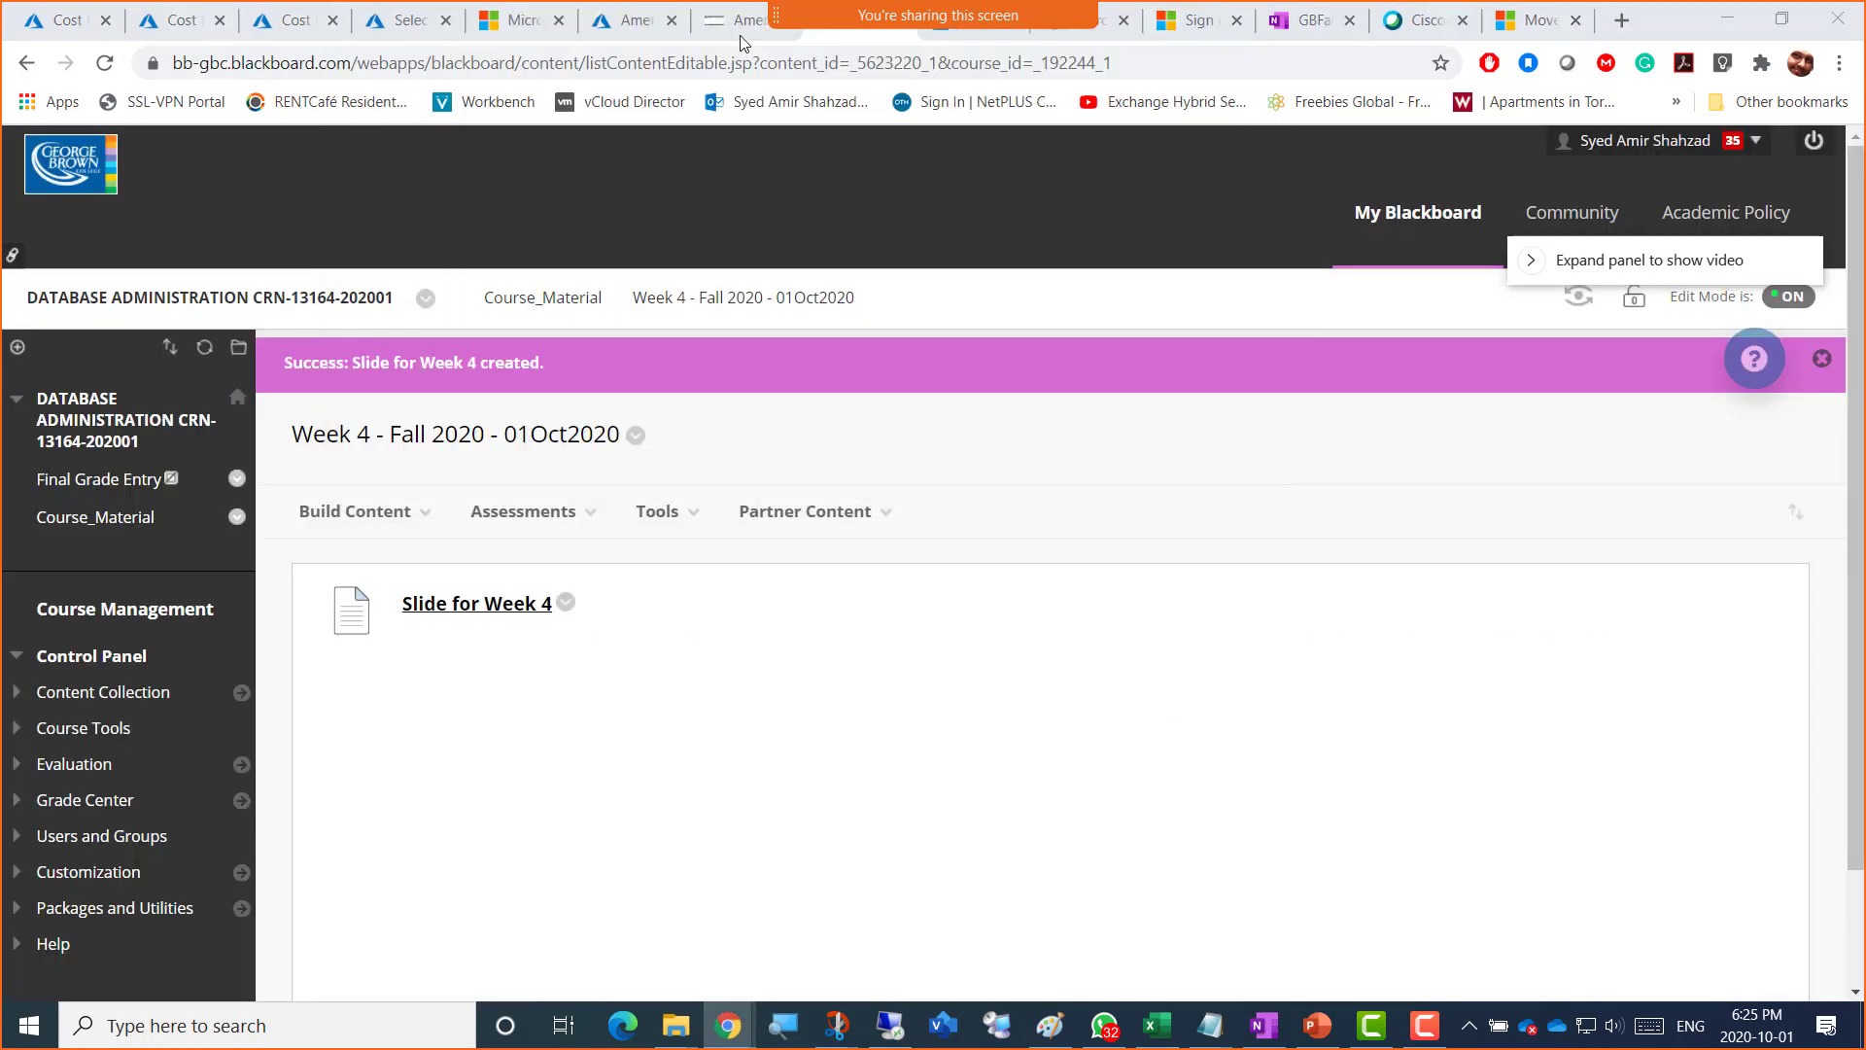
pyautogui.click(740, 37)
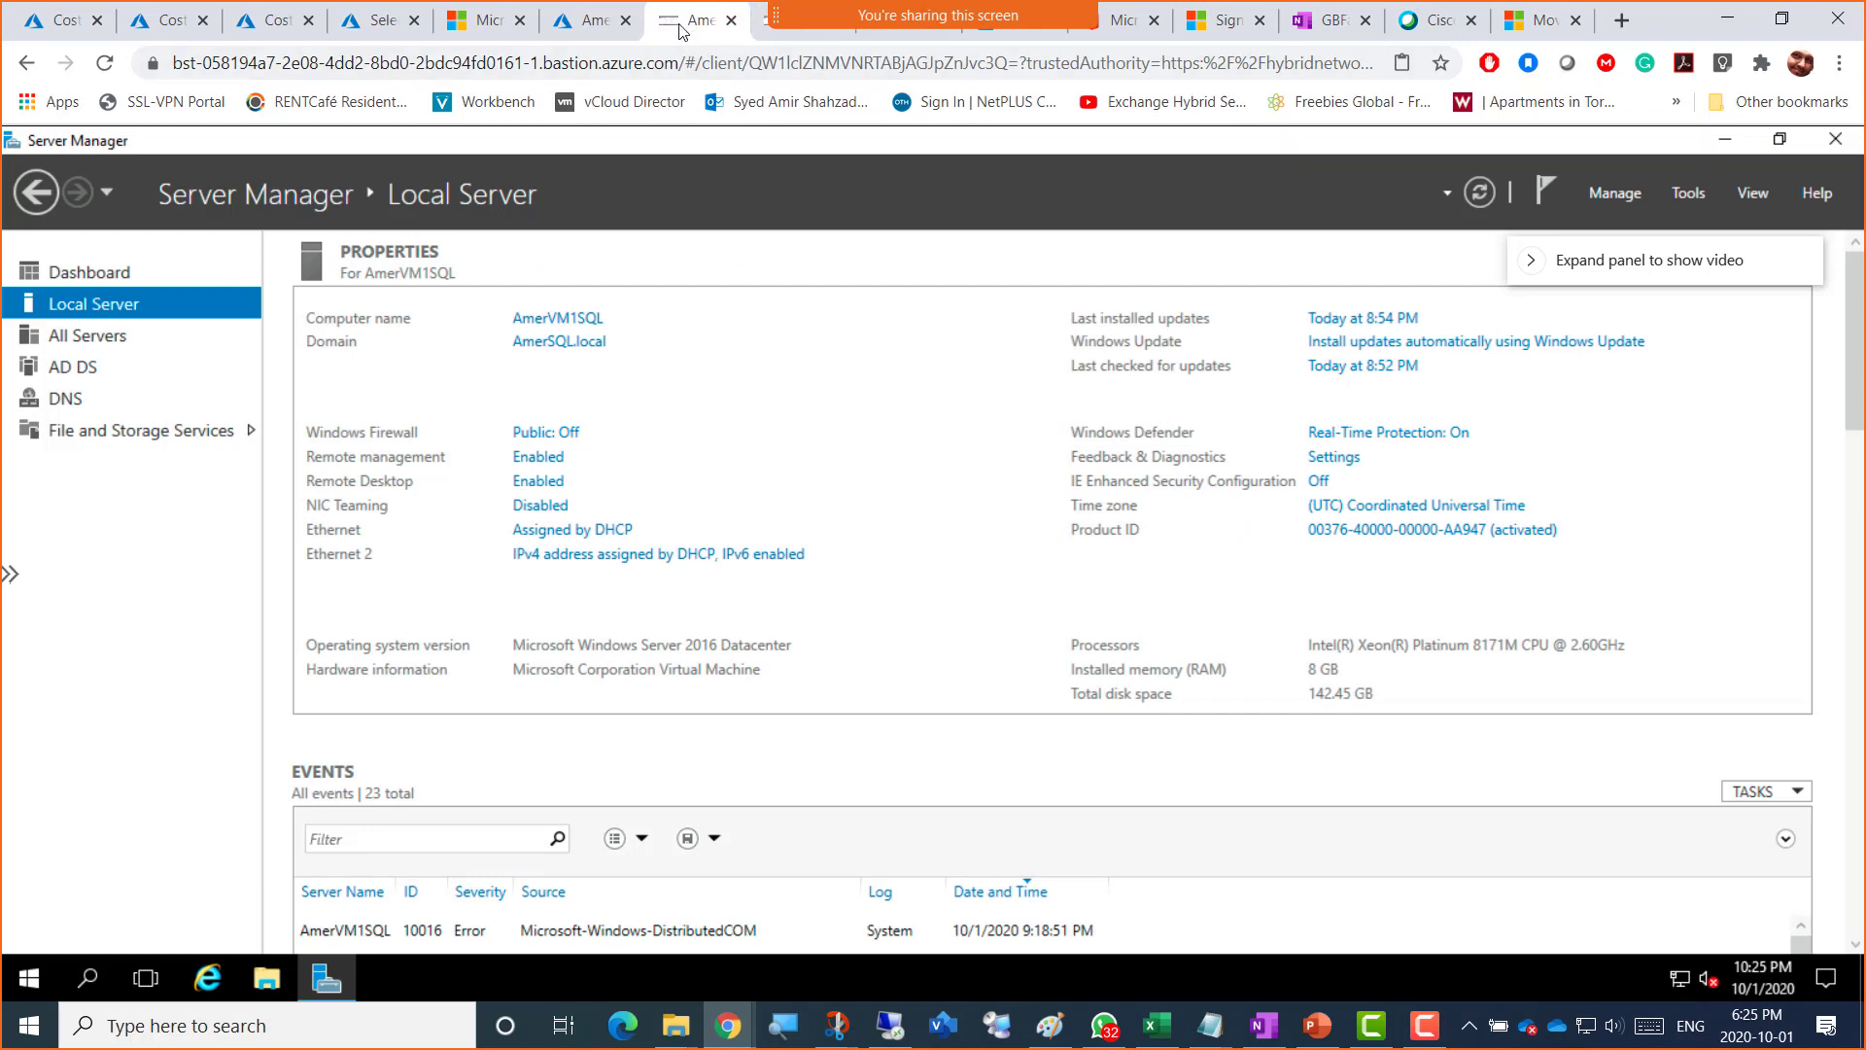
pyautogui.click(780, 38)
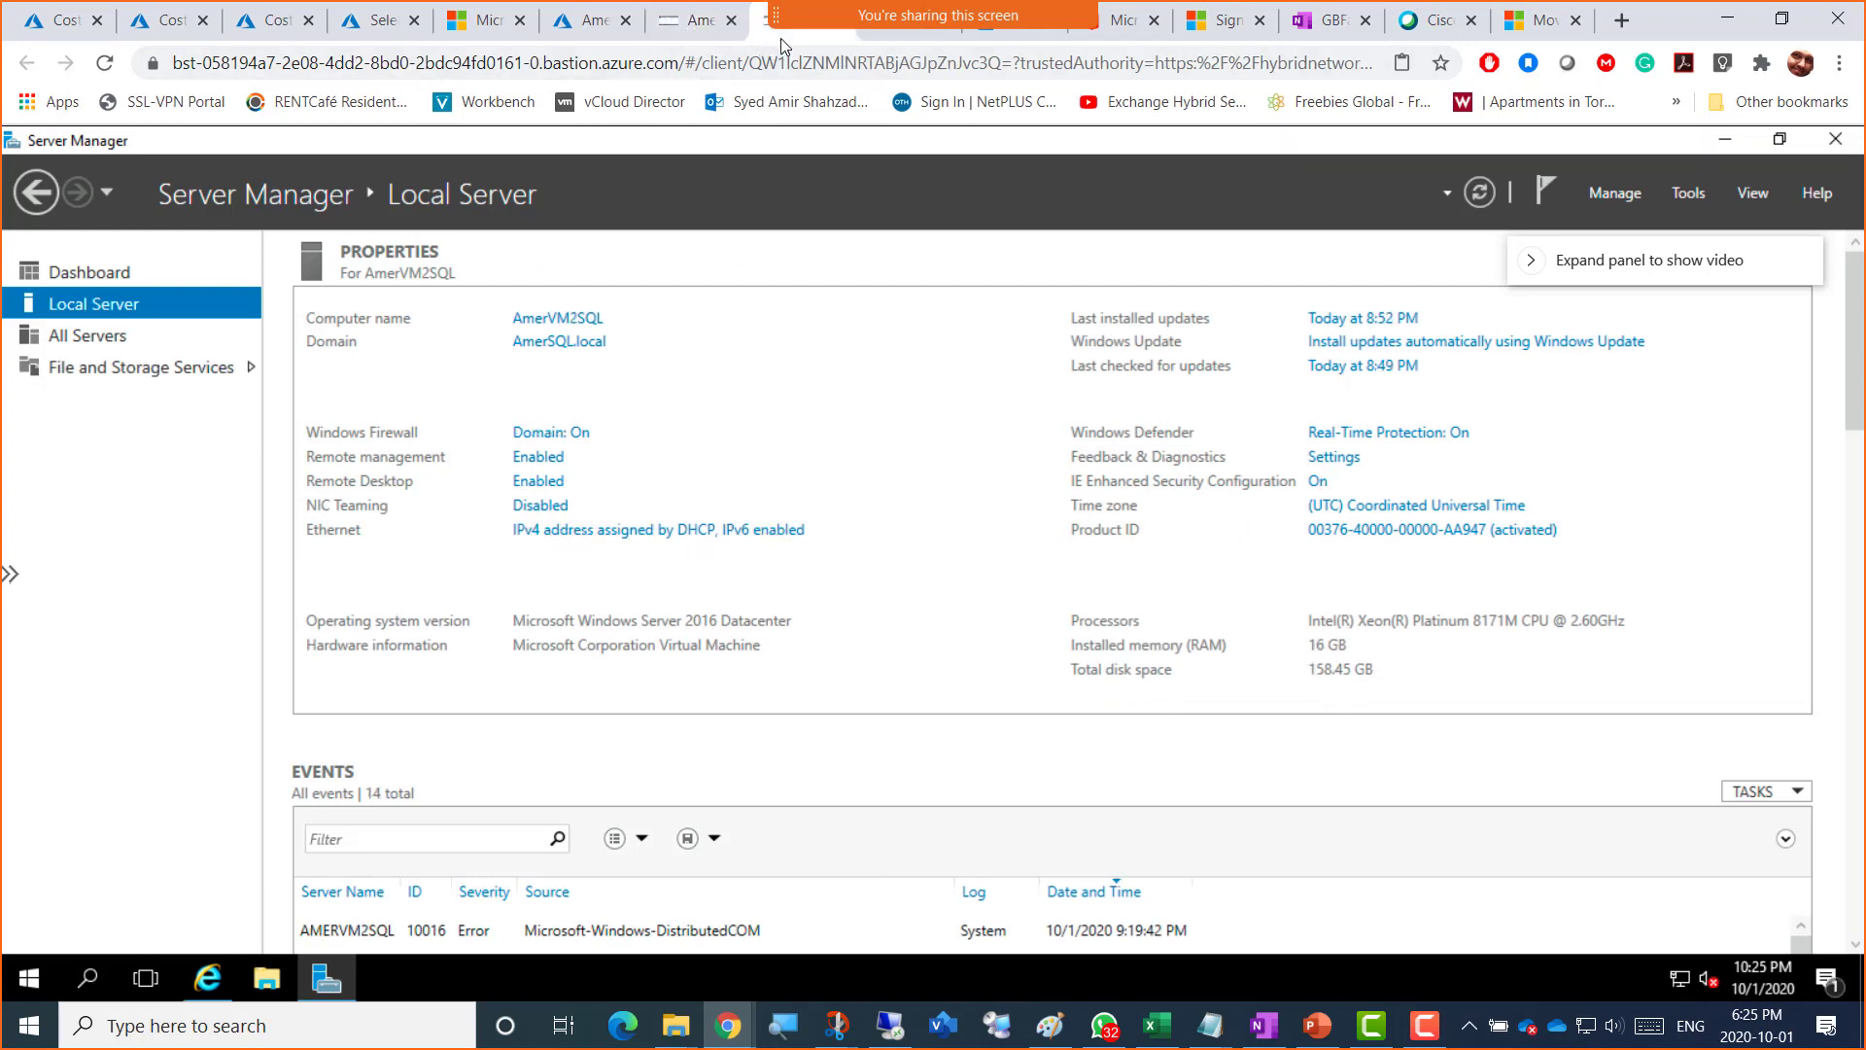
pyautogui.click(685, 38)
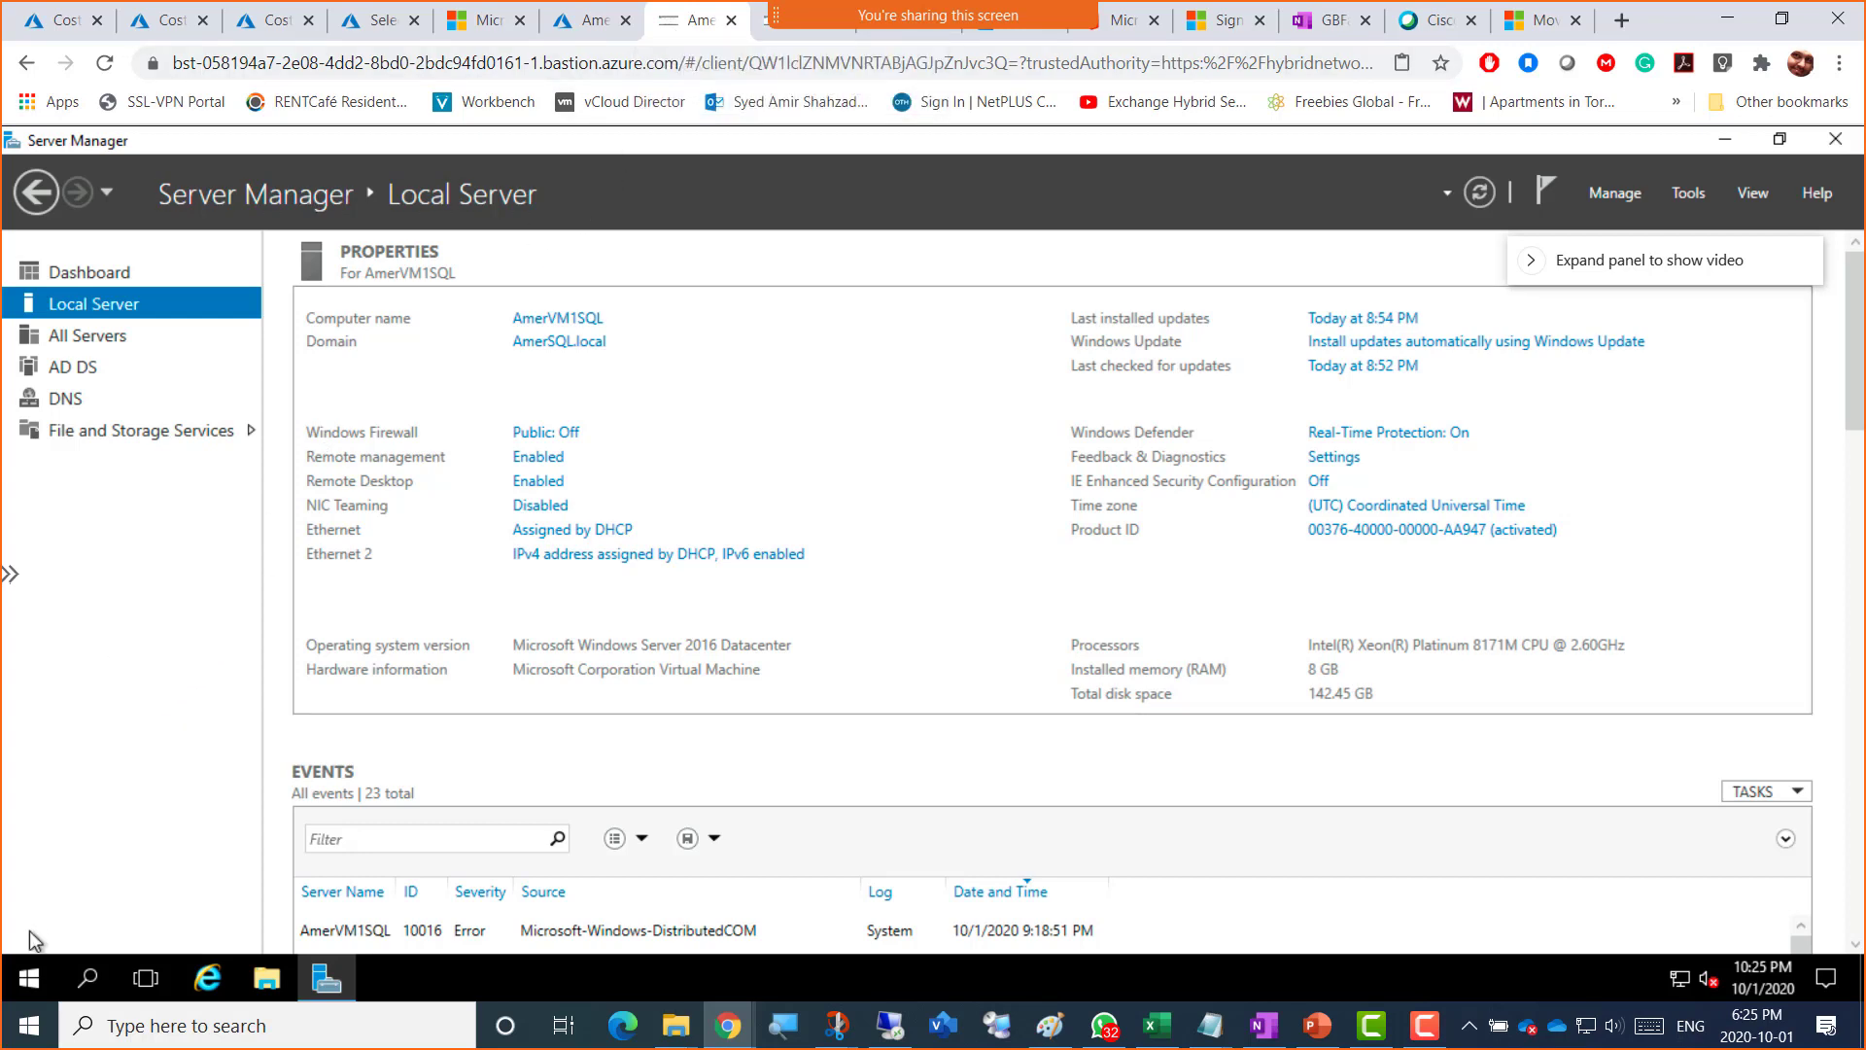
pyautogui.click(27, 984)
# Step: Run whoami, hostname and ipconfig in an admin Command Prompt on AmerVM1SQL
pyautogui.rightClick(28, 983)
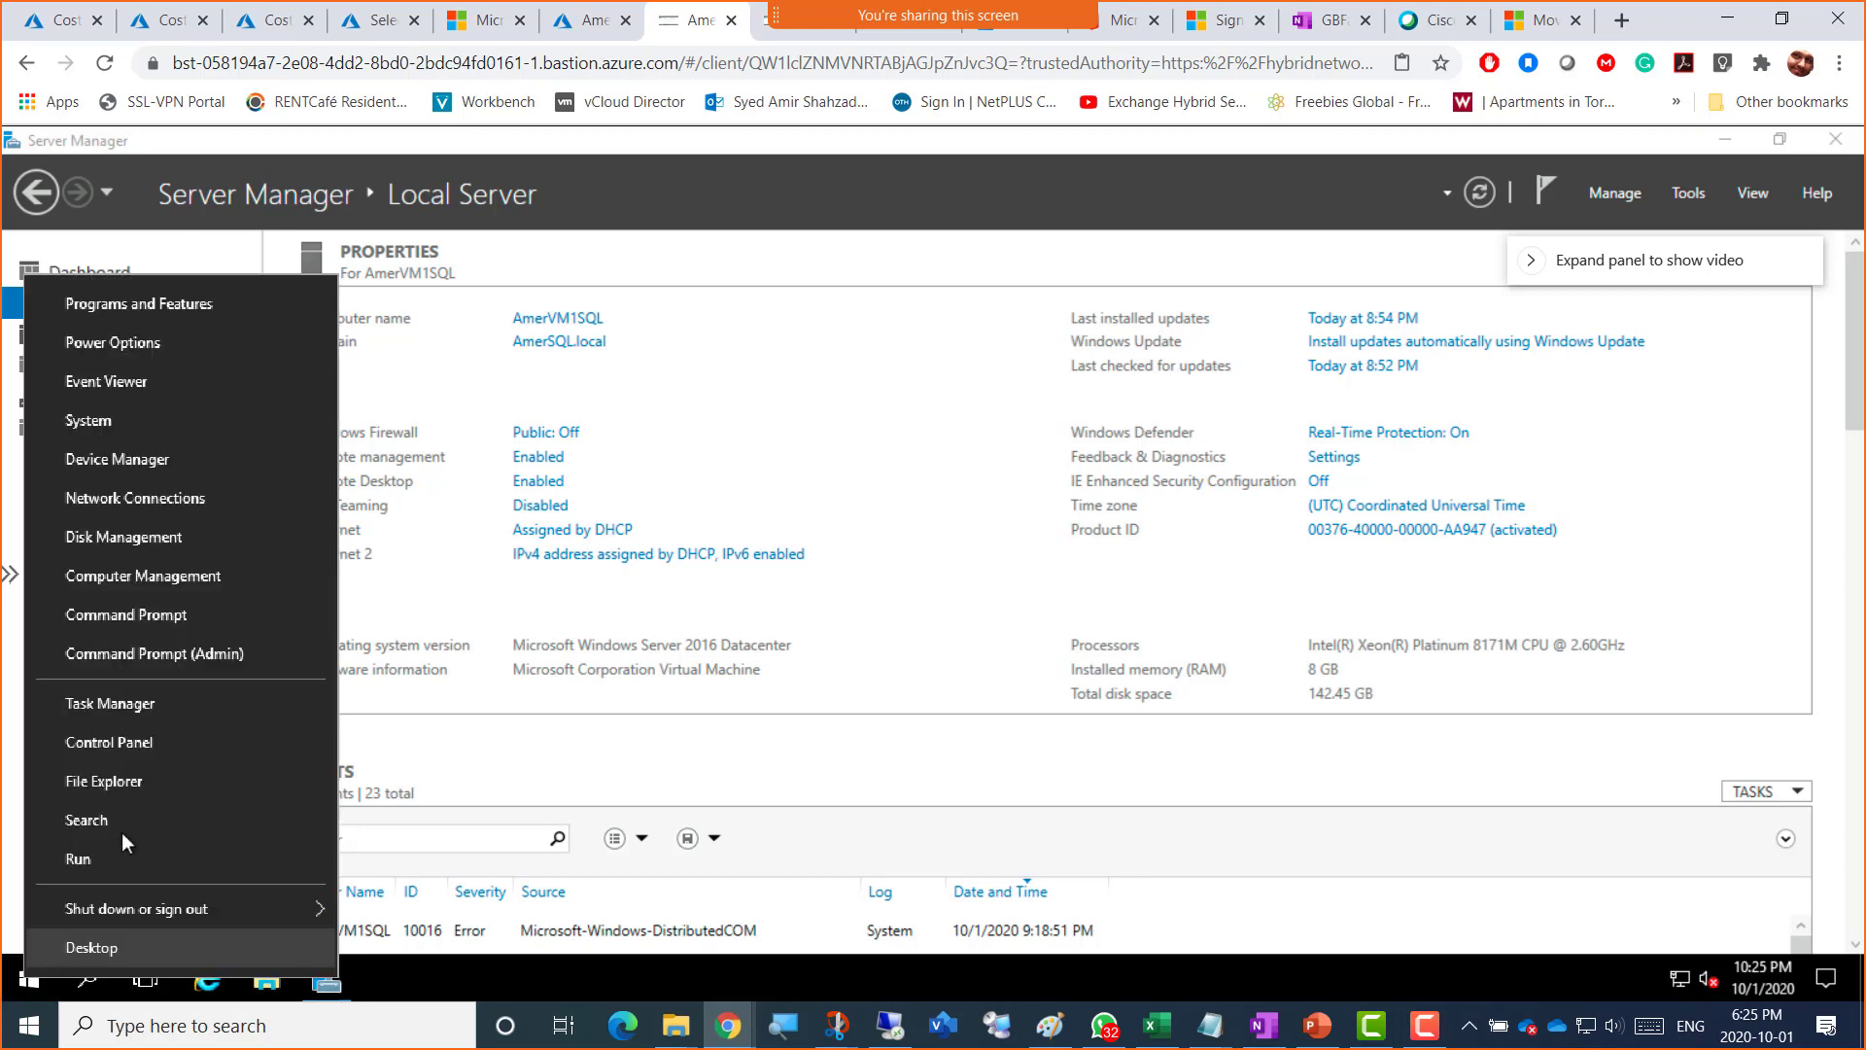
pyautogui.click(207, 652)
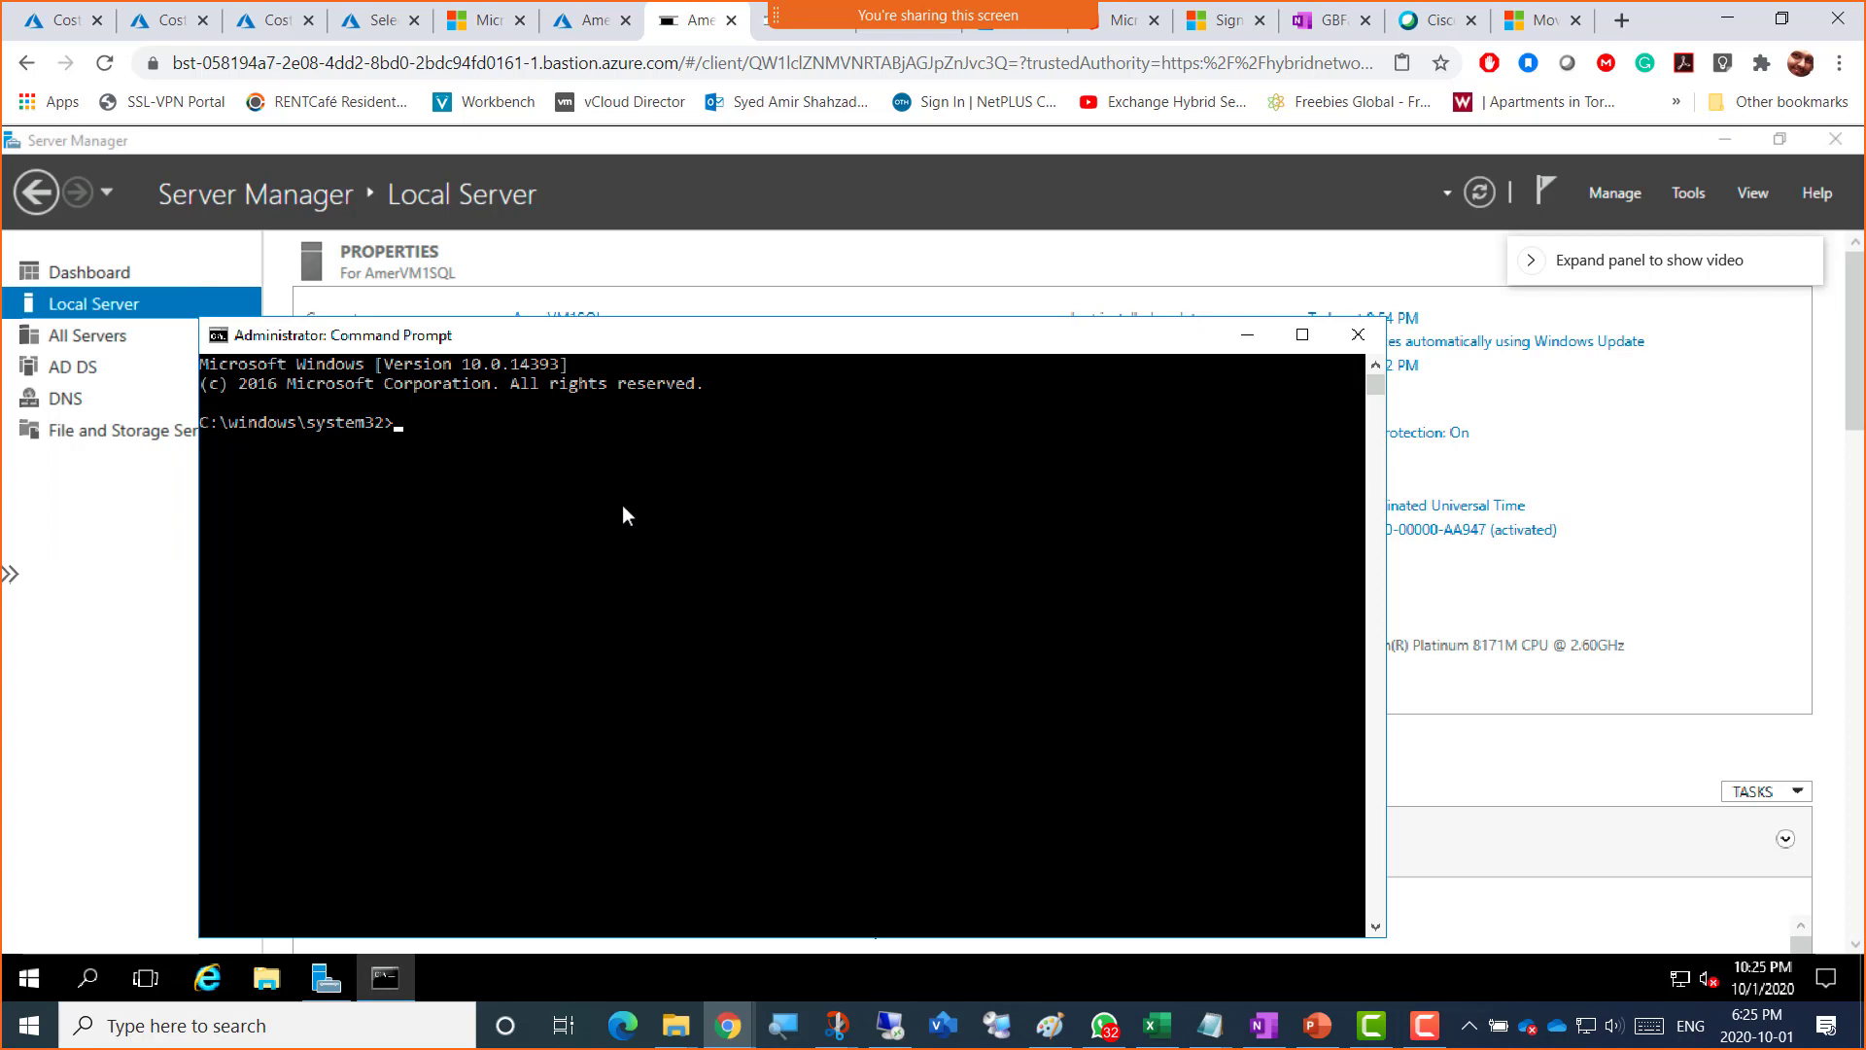
pyautogui.write('whoami')
pyautogui.press('Return')
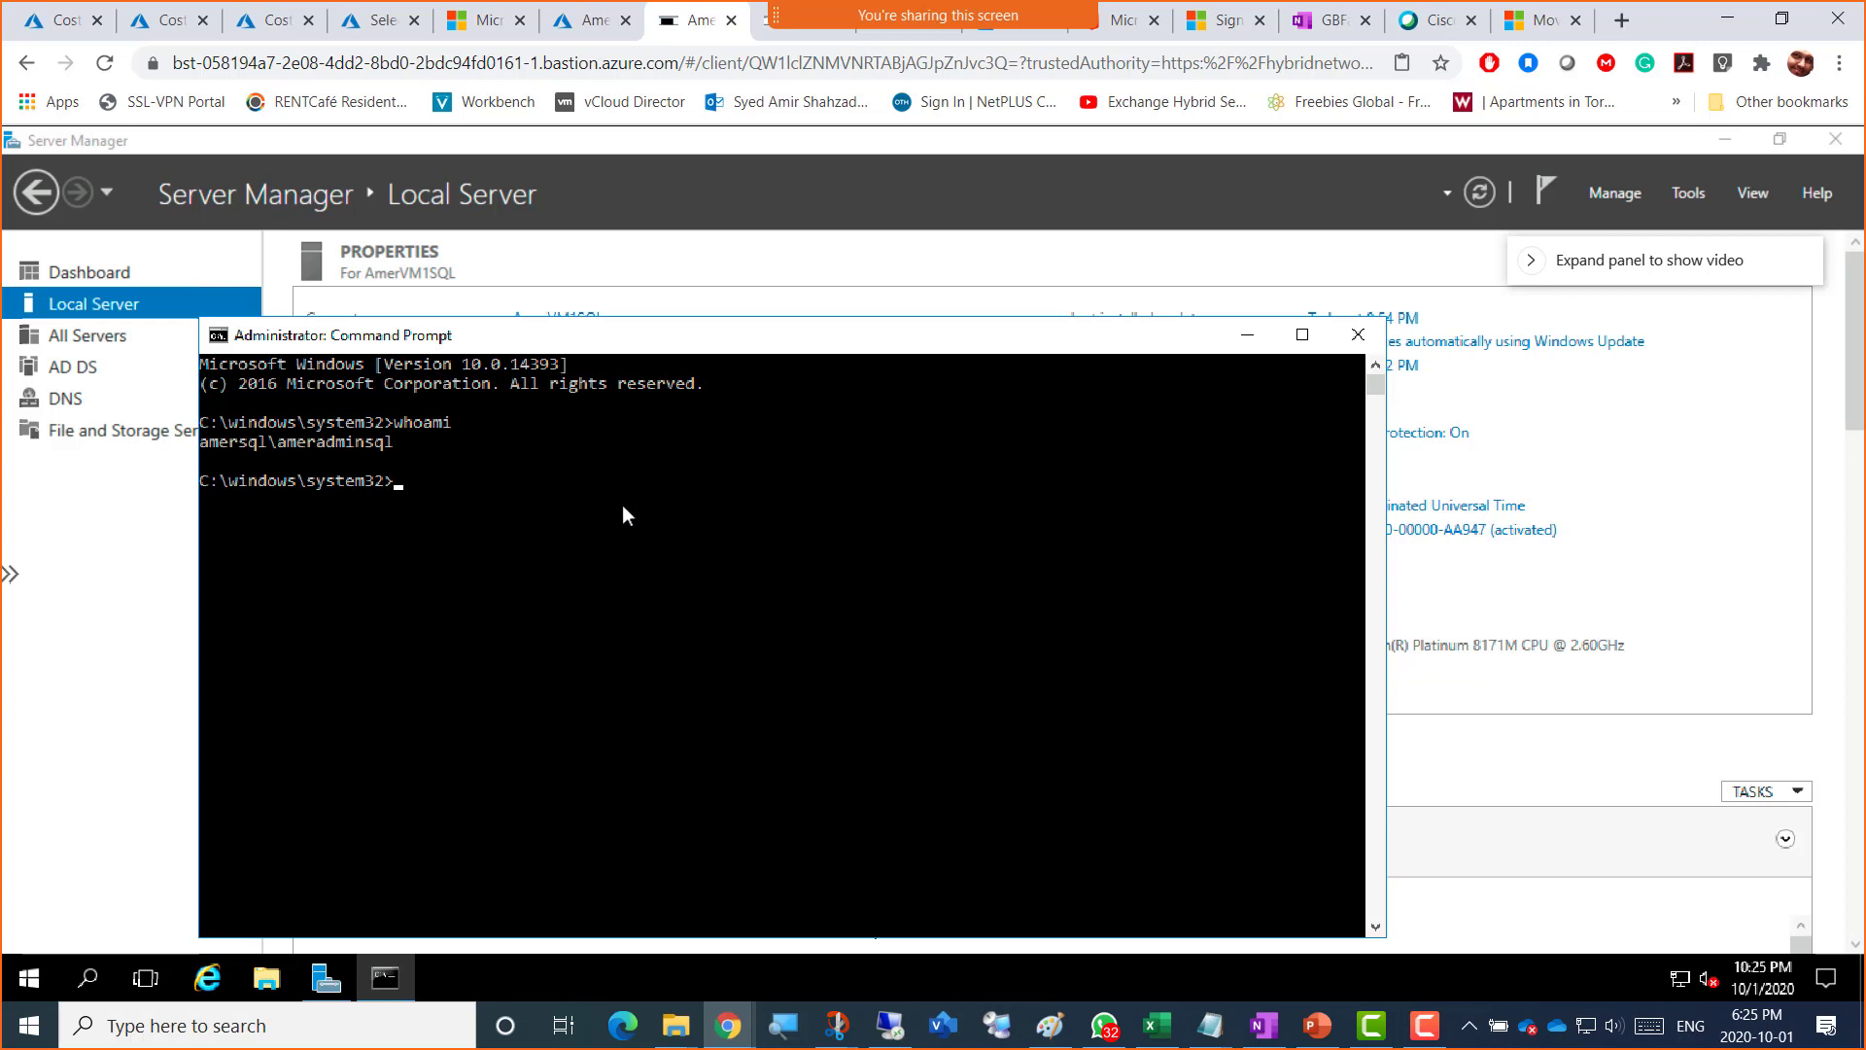
pyautogui.write('hostname')
pyautogui.press('Return')
pyautogui.write('ipco')
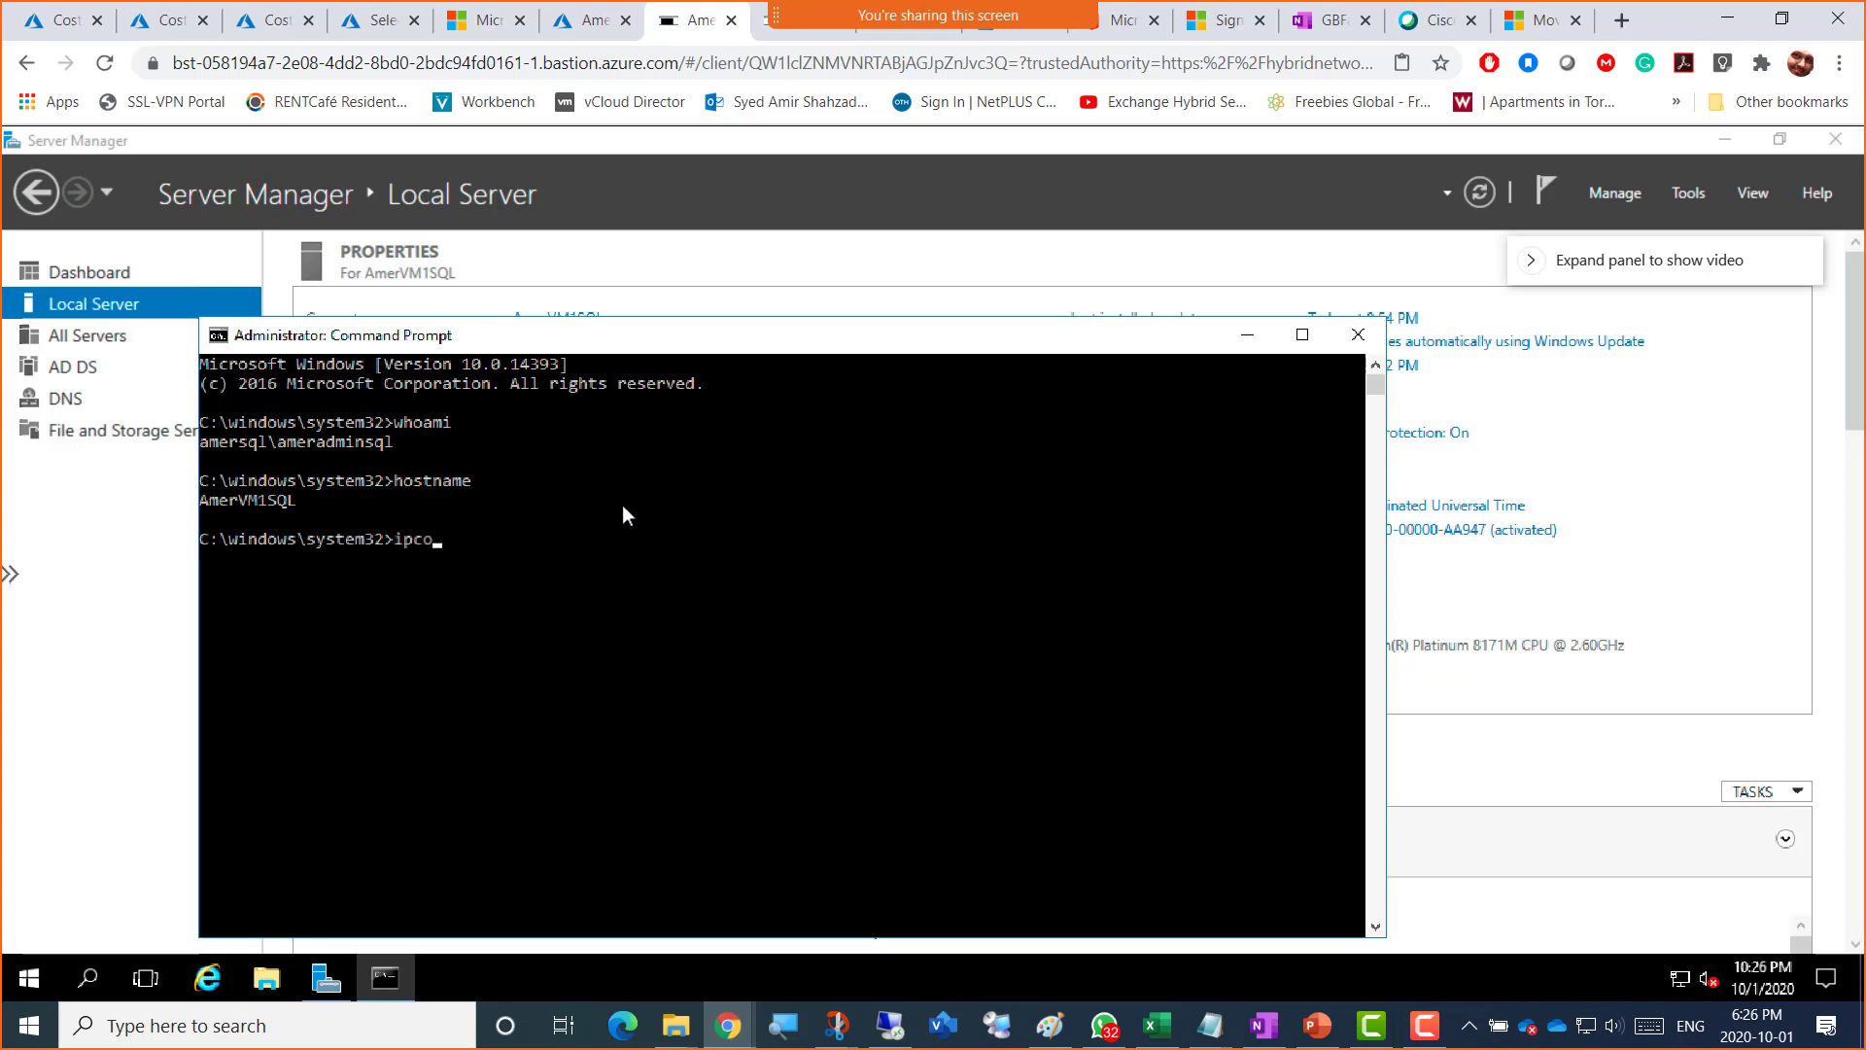
pyautogui.write('nfig')
pyautogui.press('Return')
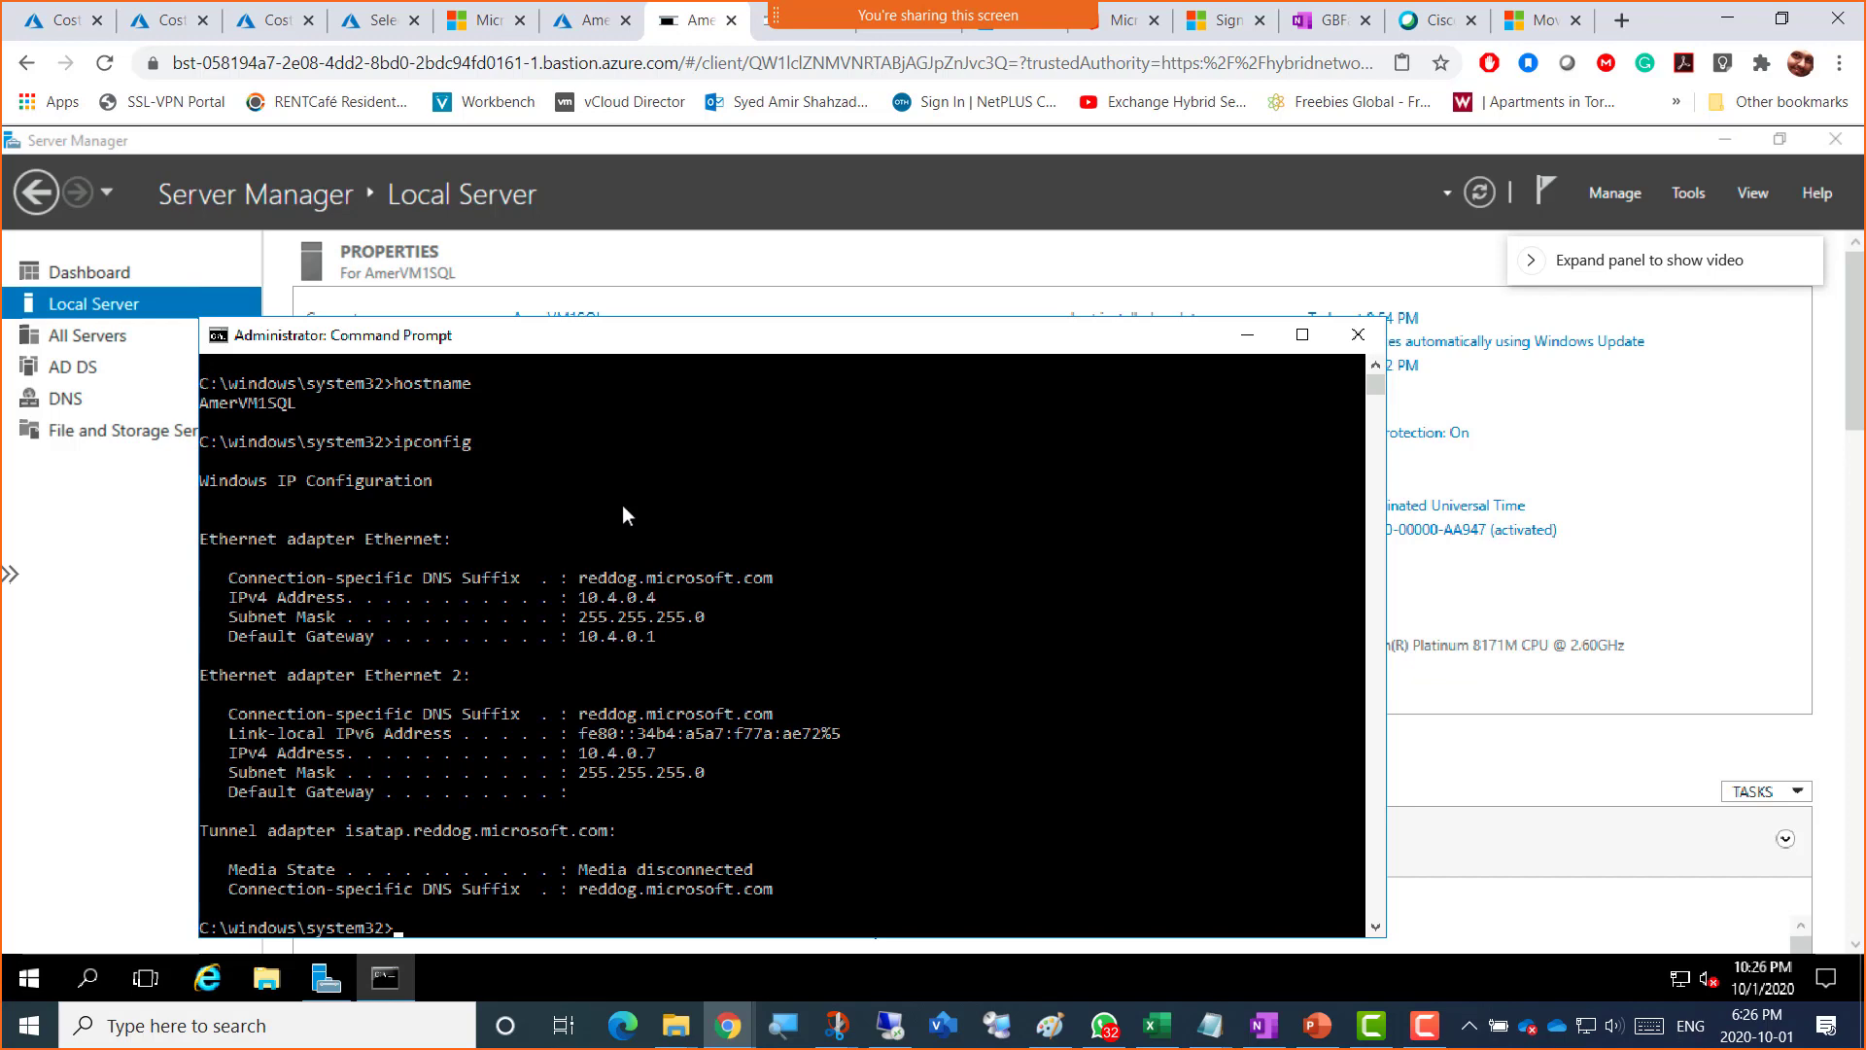
# Step: Move the command window up and scroll back so the whoami output is visible
pyautogui.moveTo(772, 336); pyautogui.dragTo(776, 249)
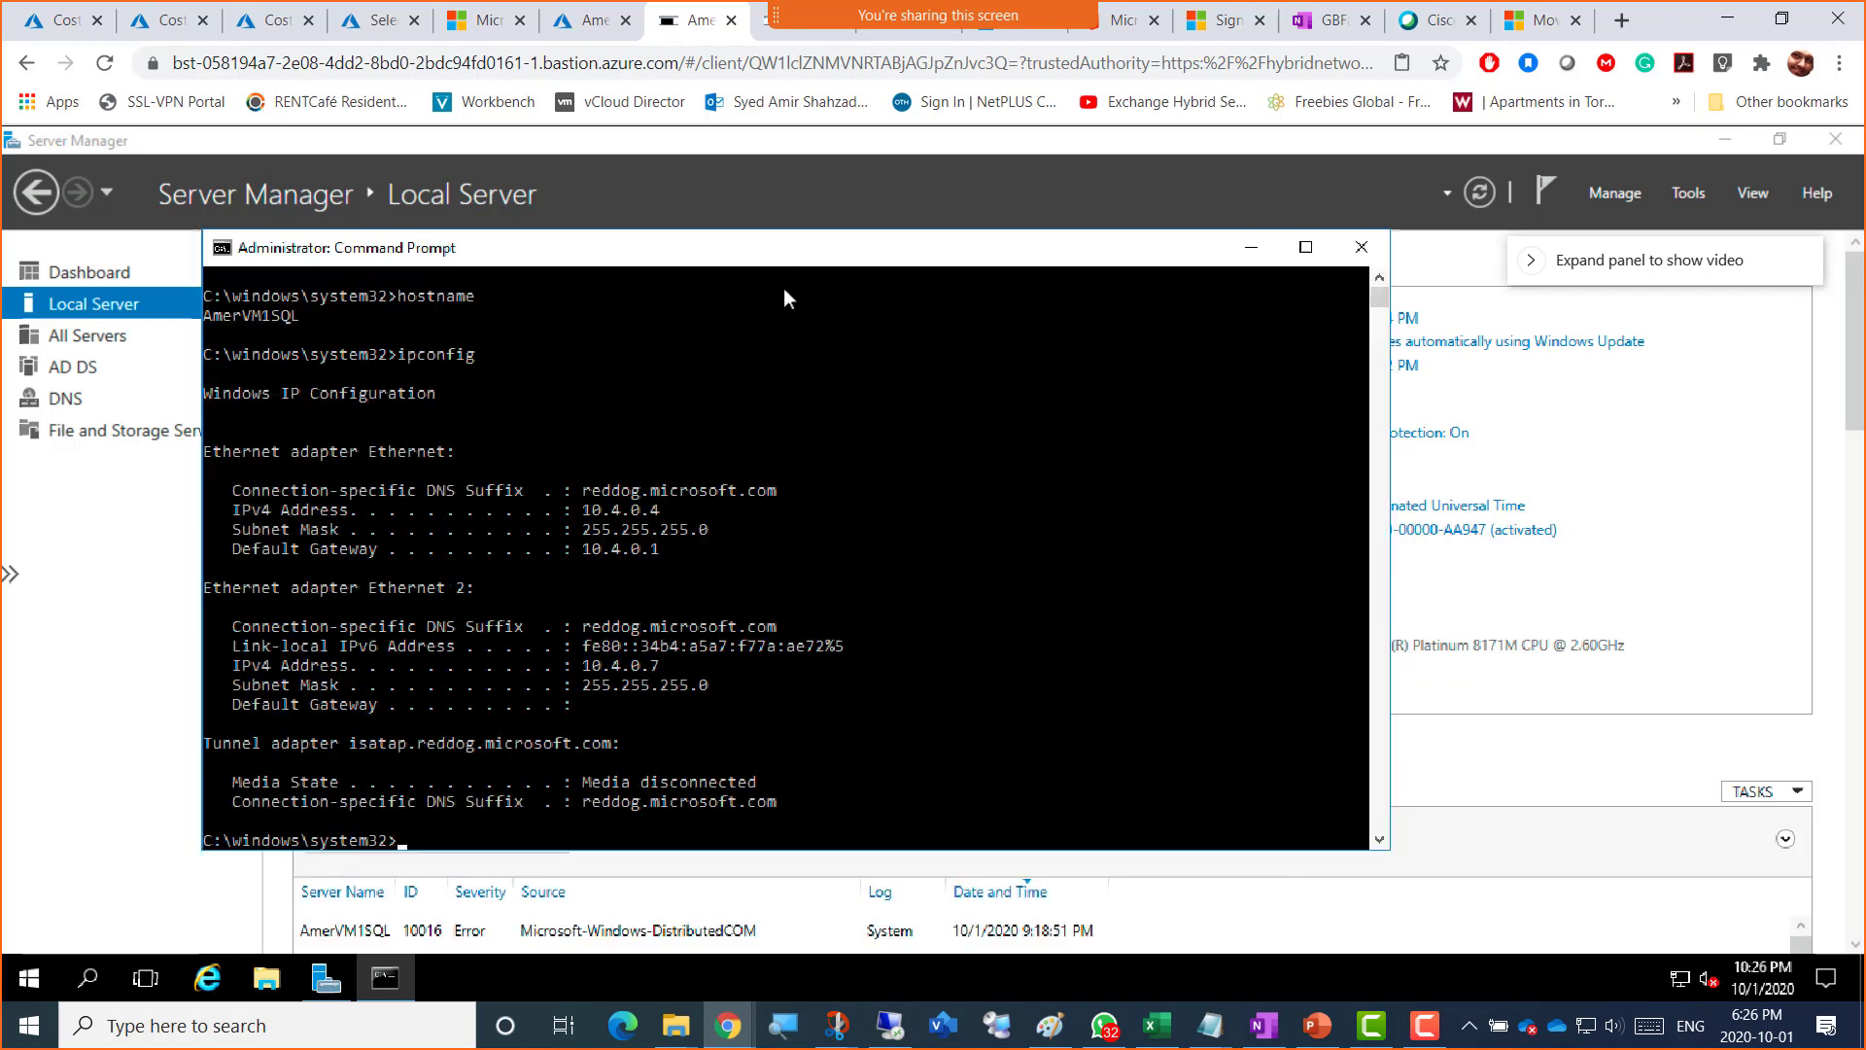
pyautogui.click(1378, 279)
pyautogui.click(1378, 279)
pyautogui.click(1378, 279)
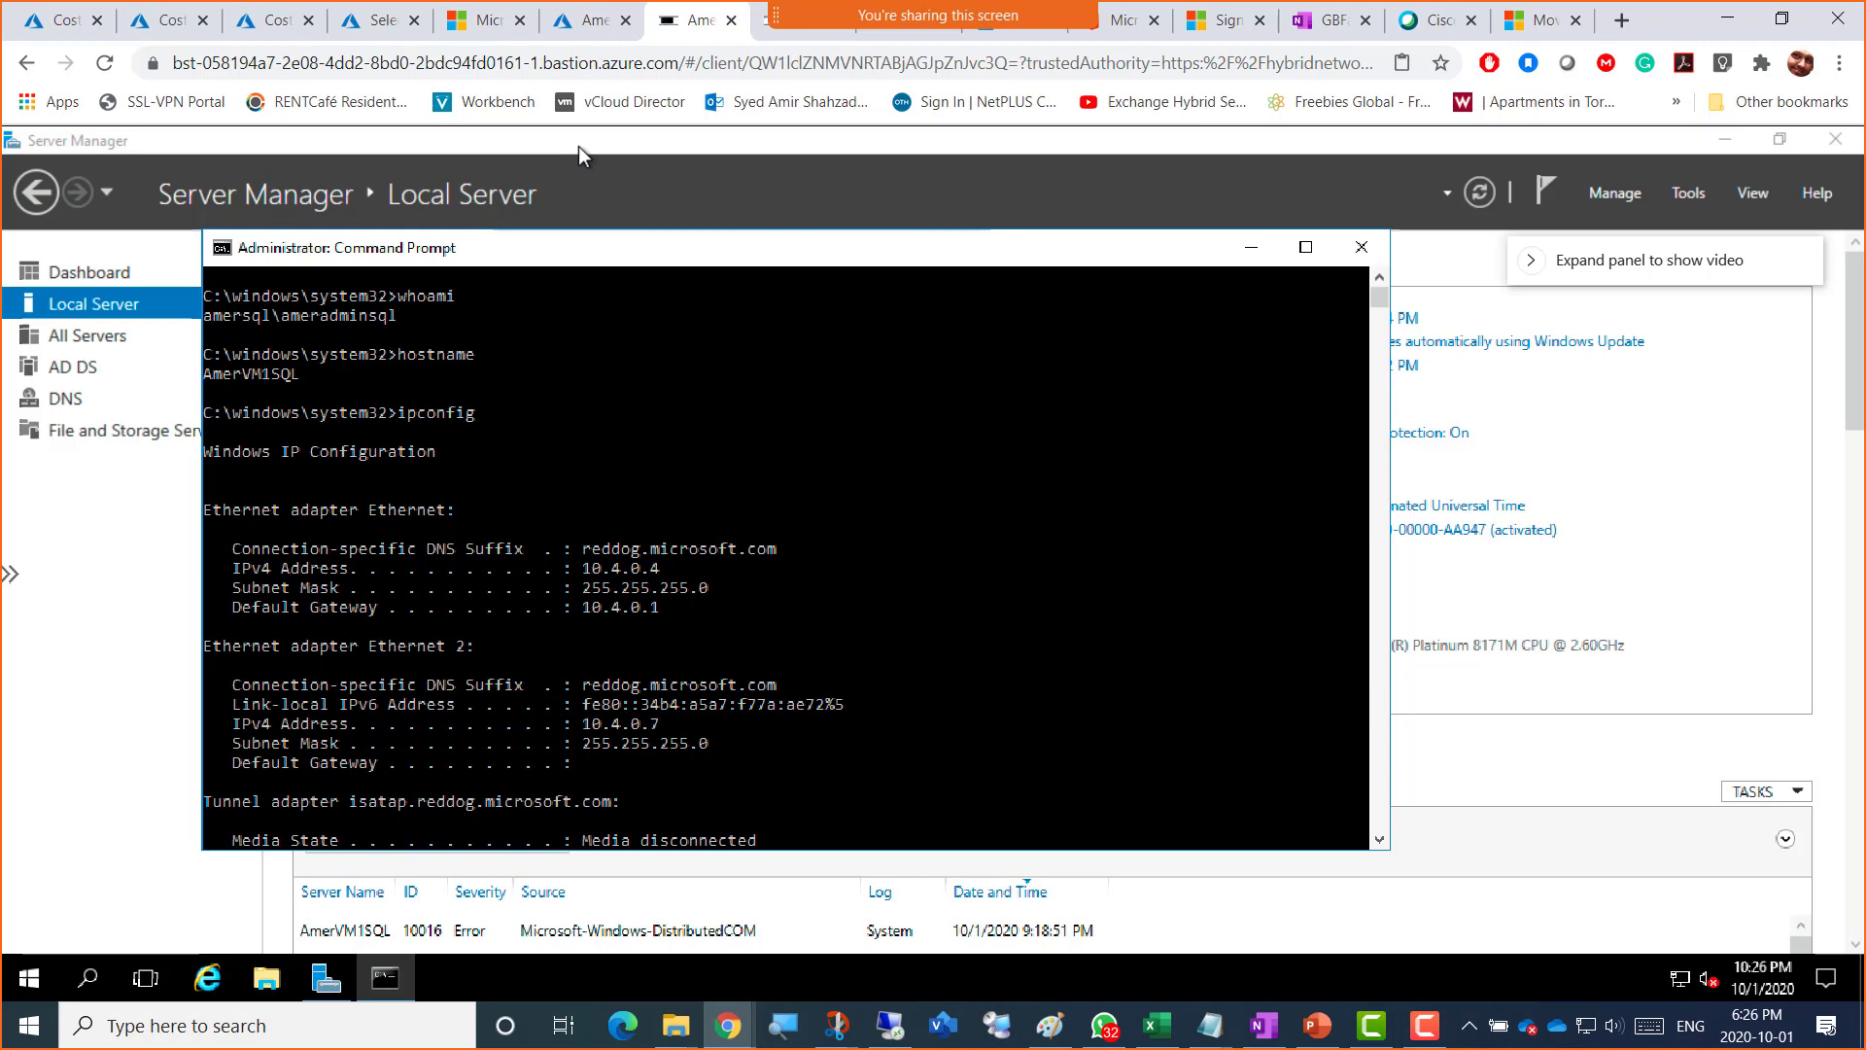
pyautogui.press('super+shift+s')
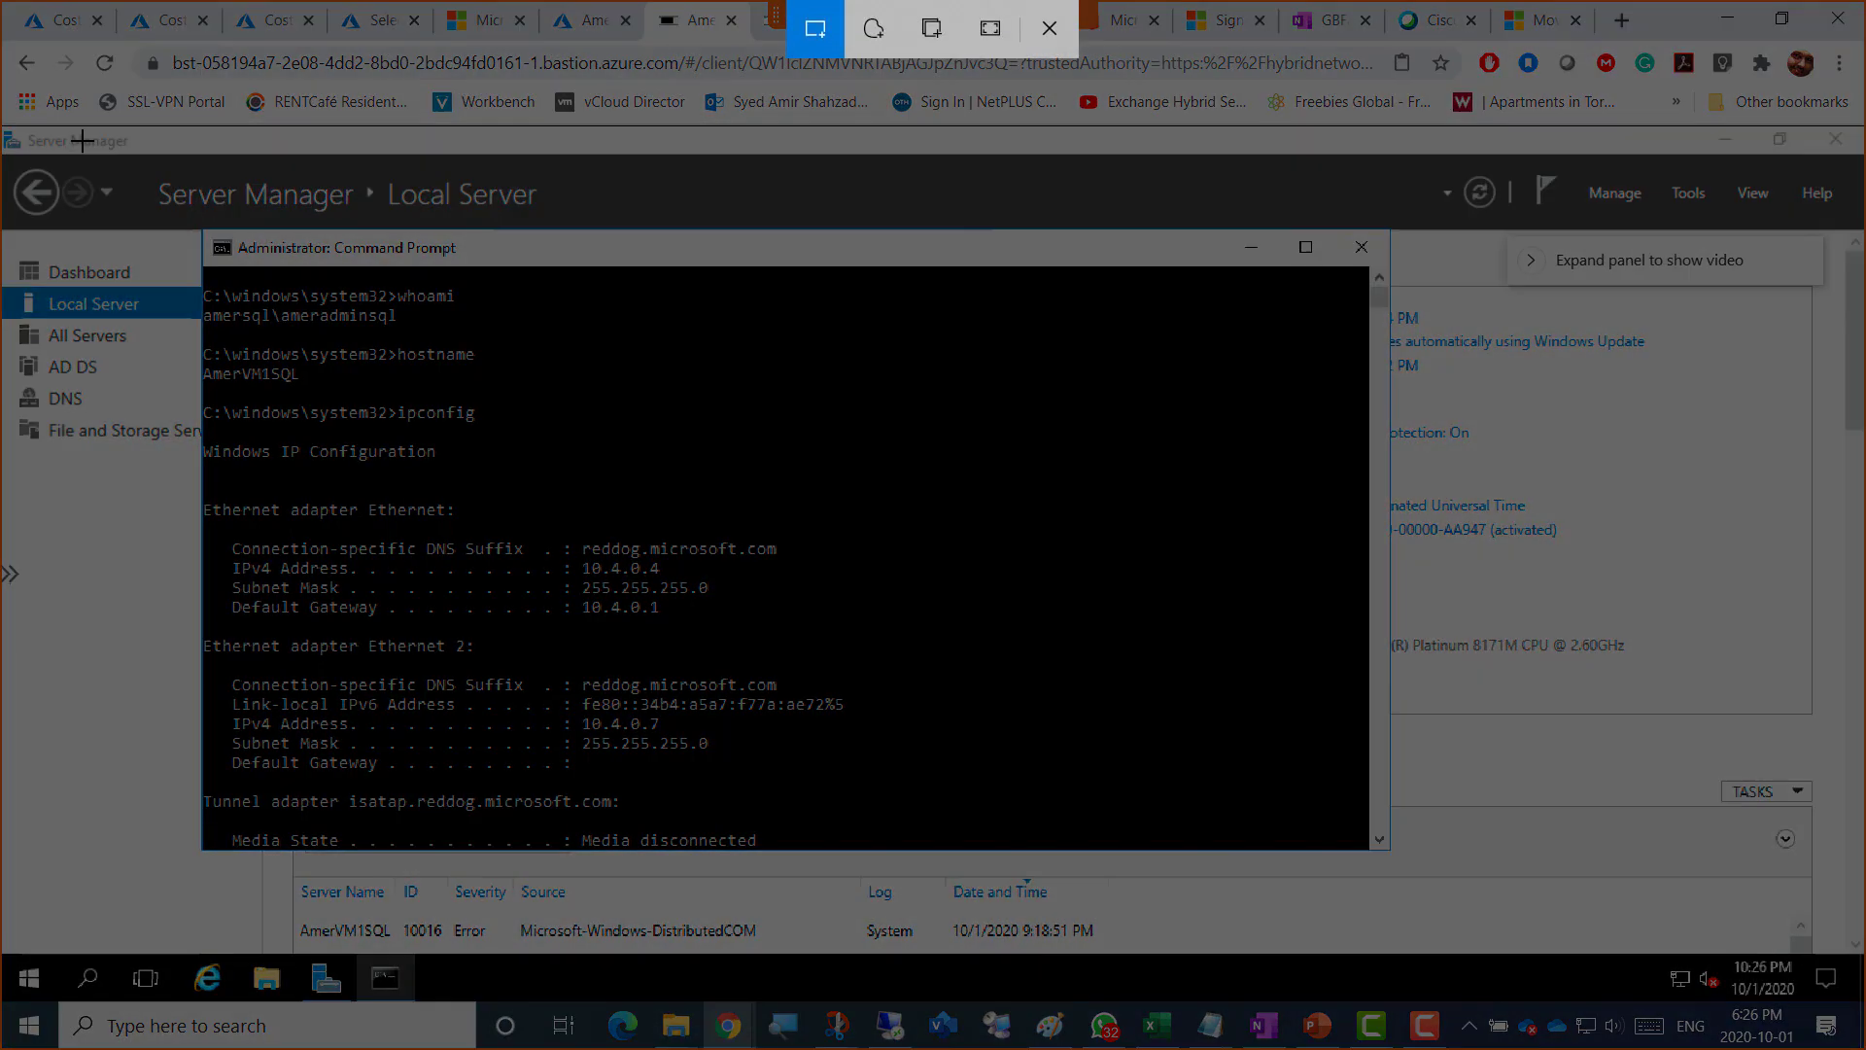
# Step: Capture two screen snips of AmerVM1SQL's command output
pyautogui.moveTo(23, 126)
pyautogui.mouseDown()
pyautogui.moveTo(987, 535)
pyautogui.moveTo(1208, 921)
pyautogui.mouseUp()
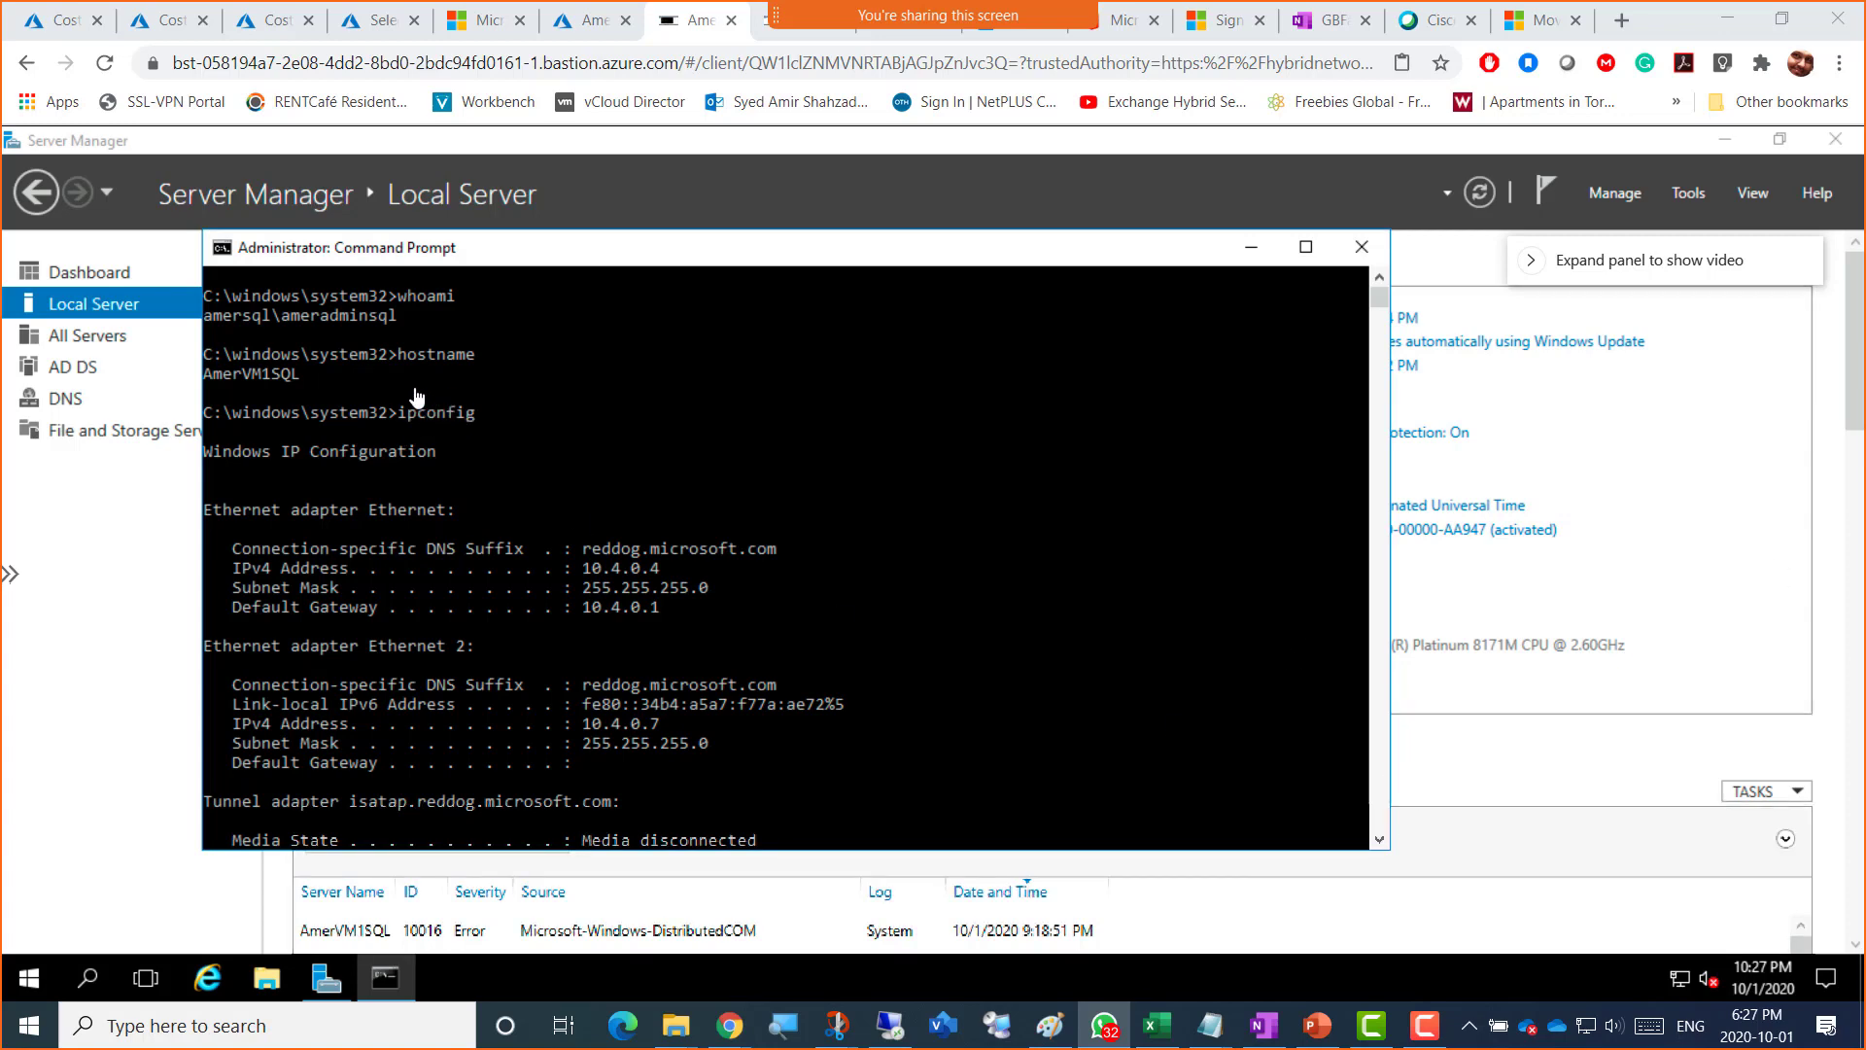
pyautogui.press('super+shift+s')
pyautogui.moveTo(3, 136); pyautogui.dragTo(1275, 941)
# Step: Run whoami, hostname and ipconfig (IPv4 10.4.0.9) in an admin Command Prompt on AmerVM2SQL
pyautogui.click(774, 24)
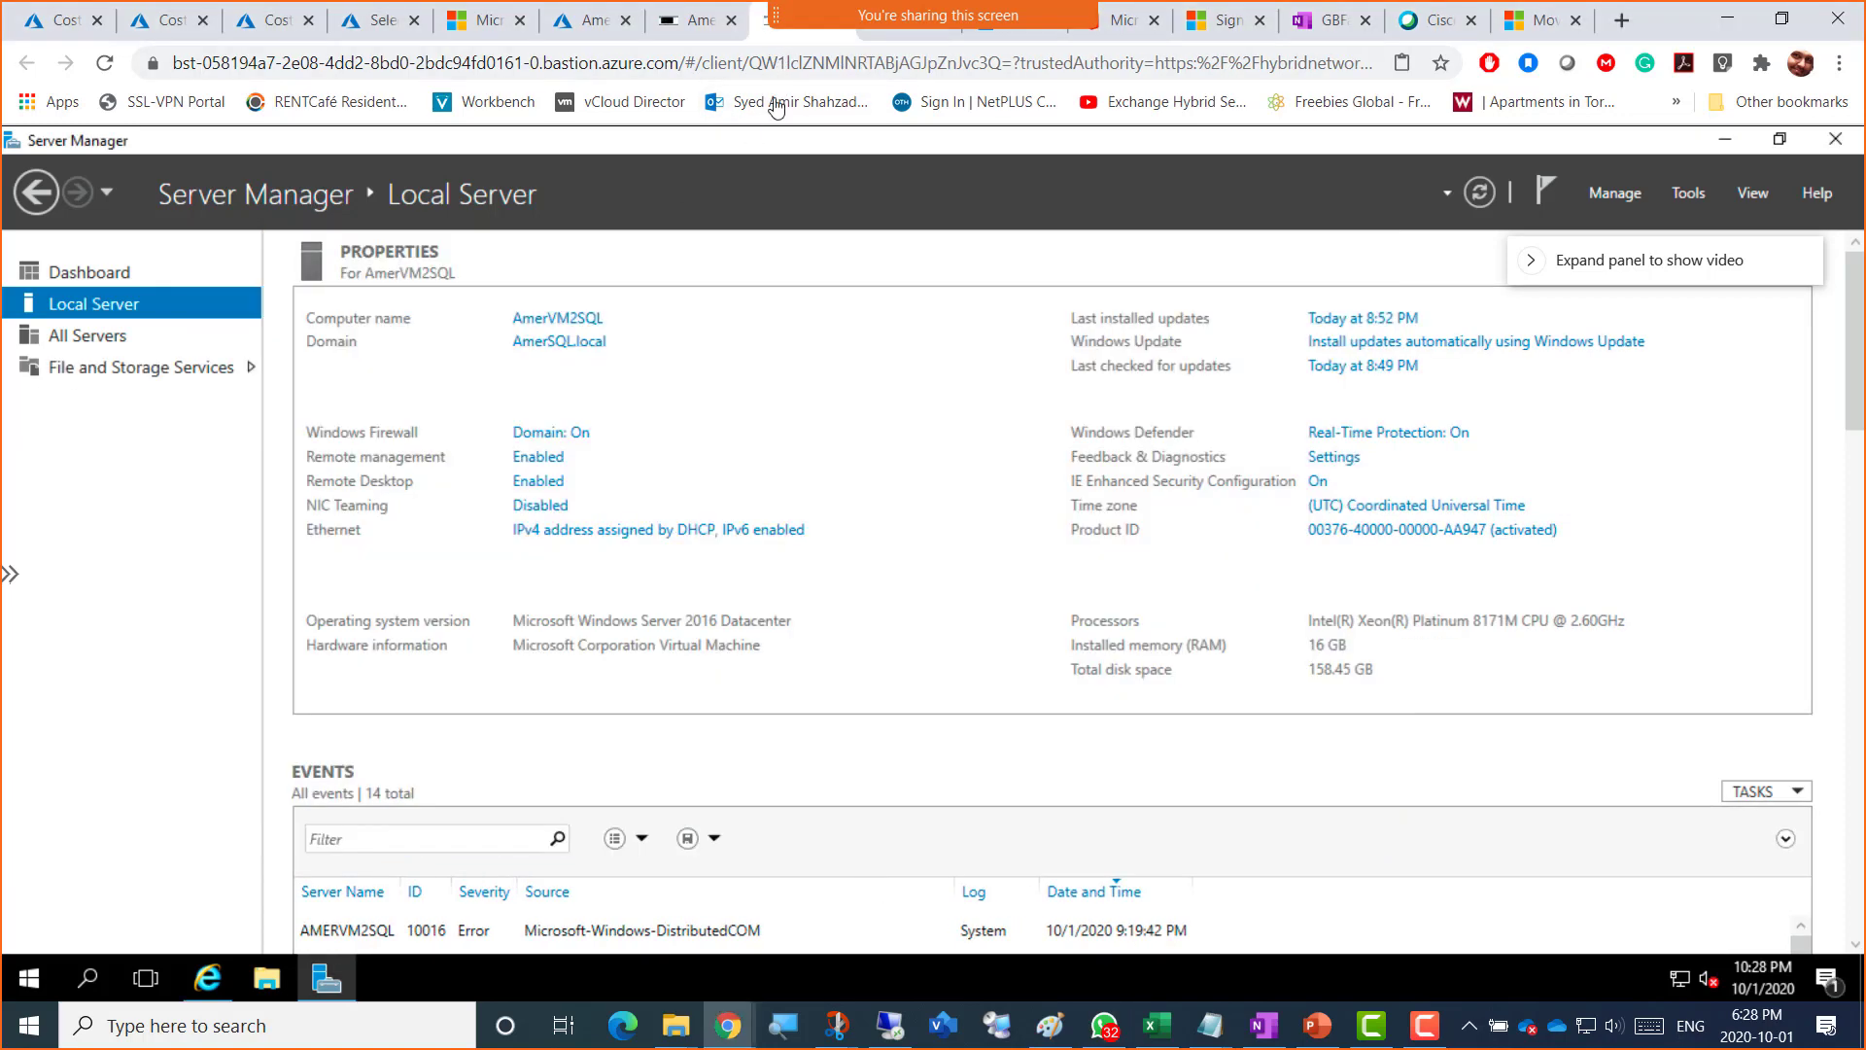
pyautogui.rightClick(29, 977)
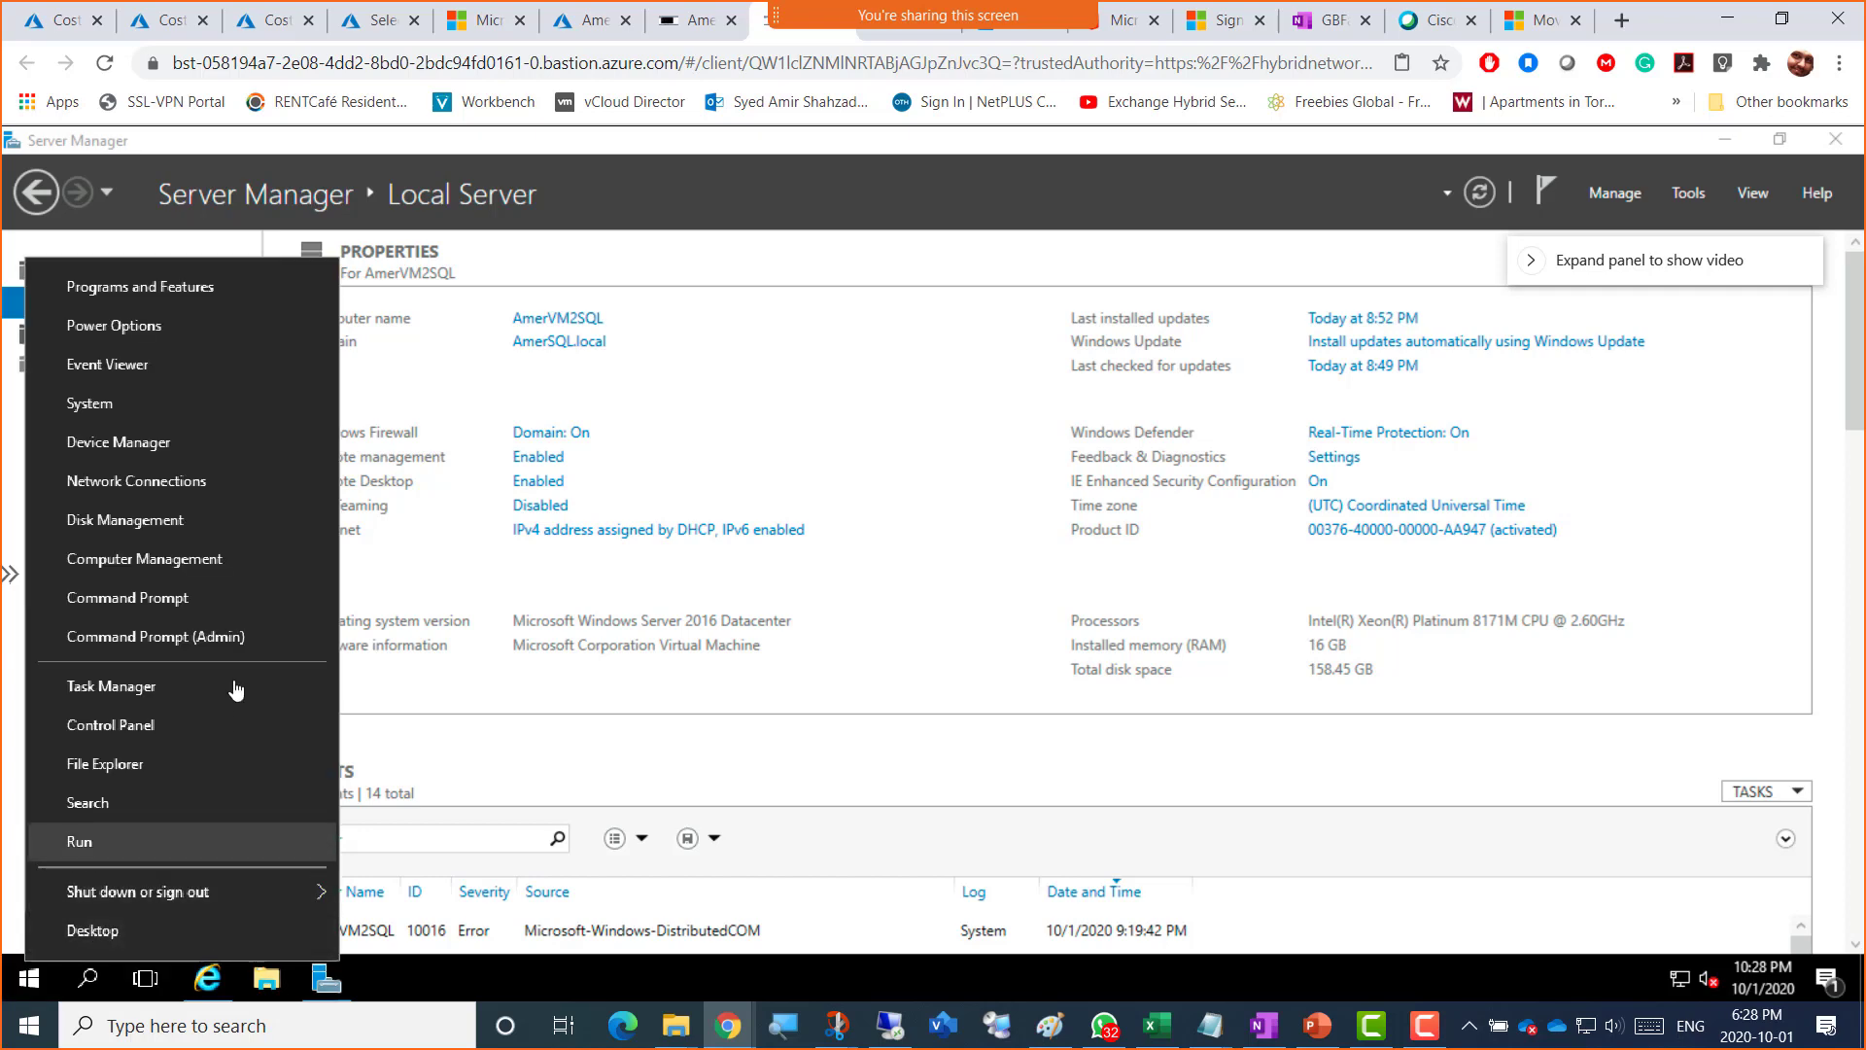
pyautogui.click(248, 639)
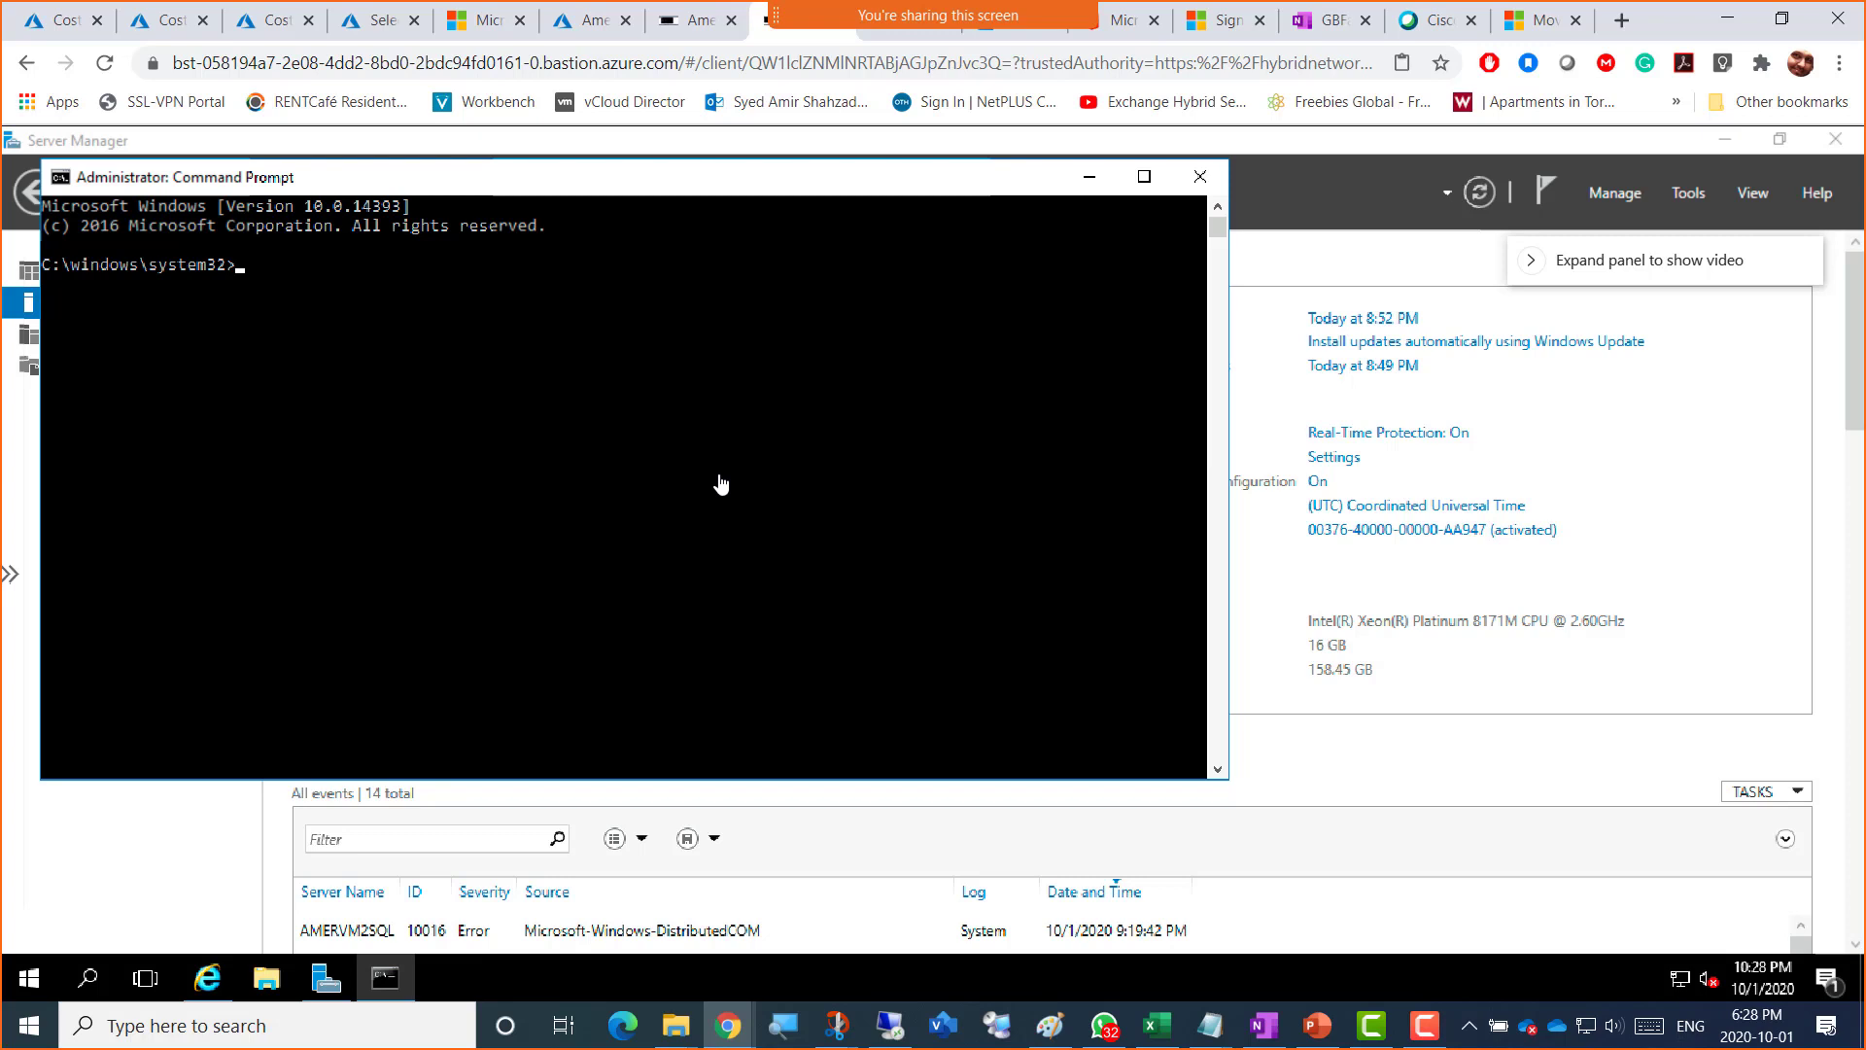
pyautogui.write('whoami')
pyautogui.press('Return')
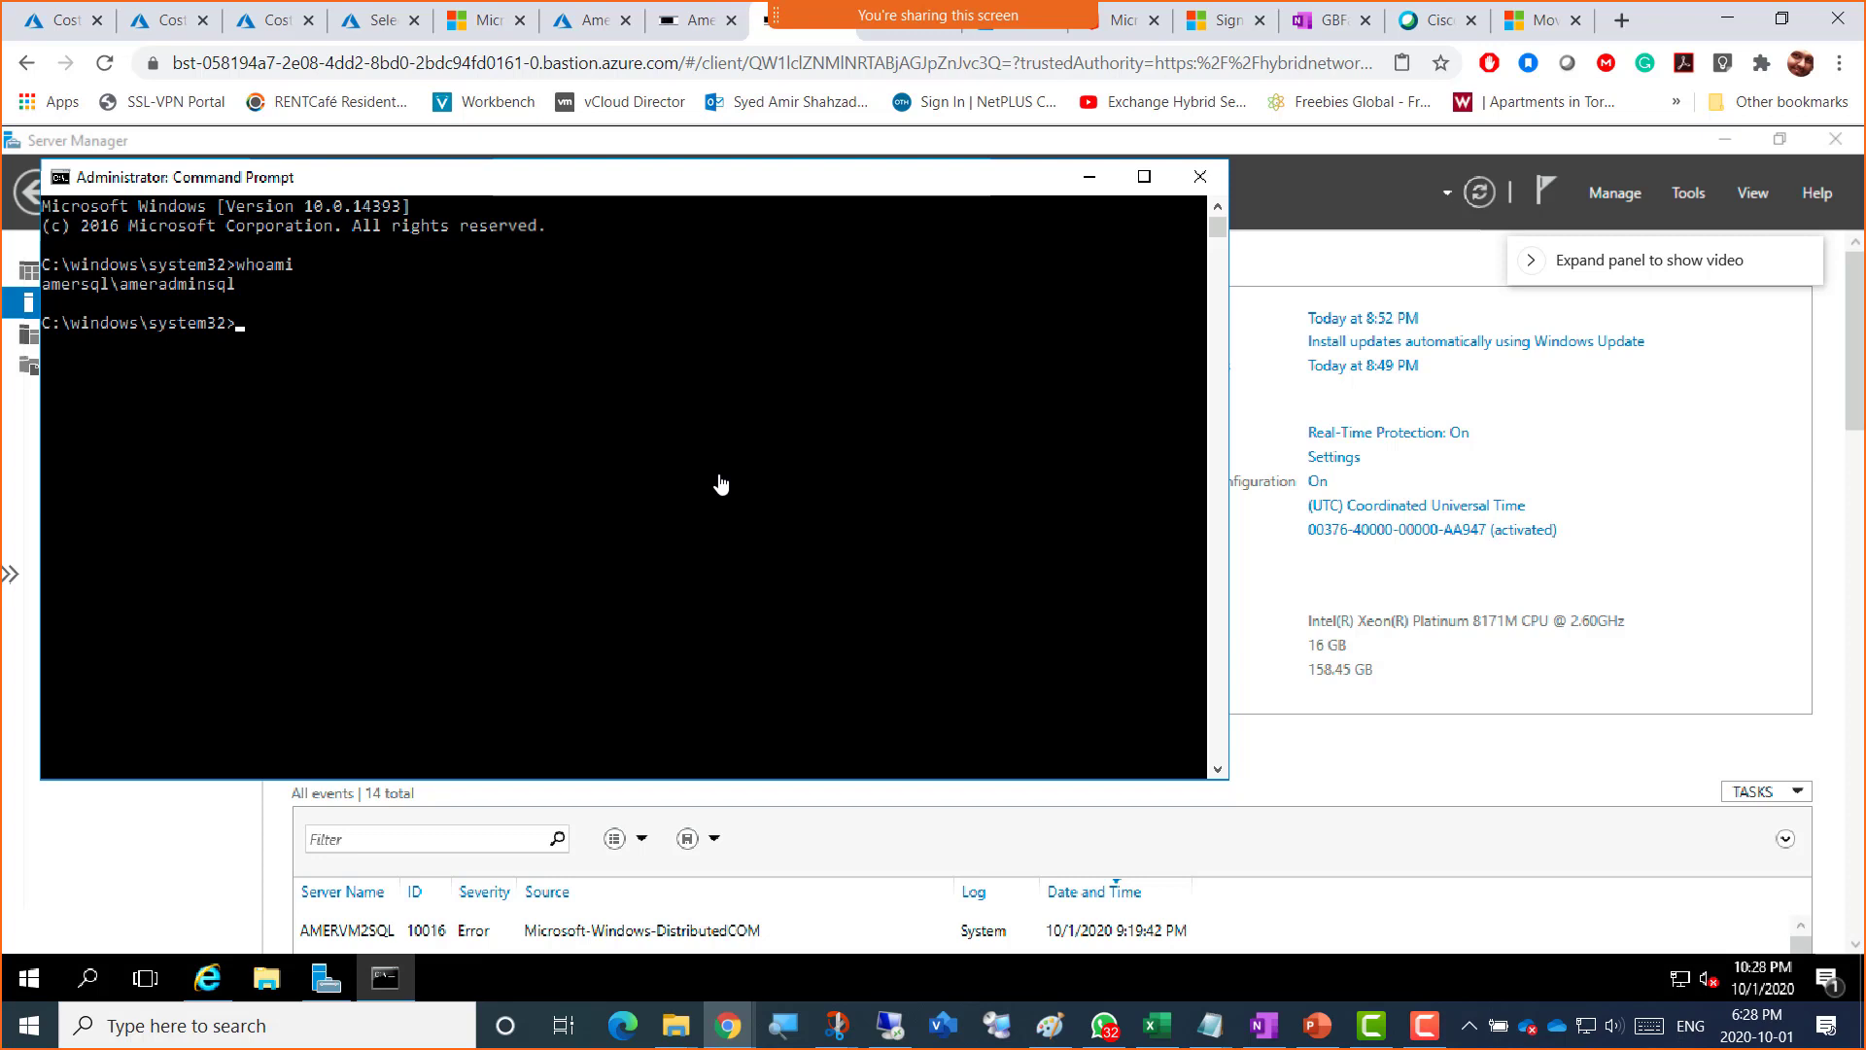
pyautogui.write('hostname')
pyautogui.press('Return')
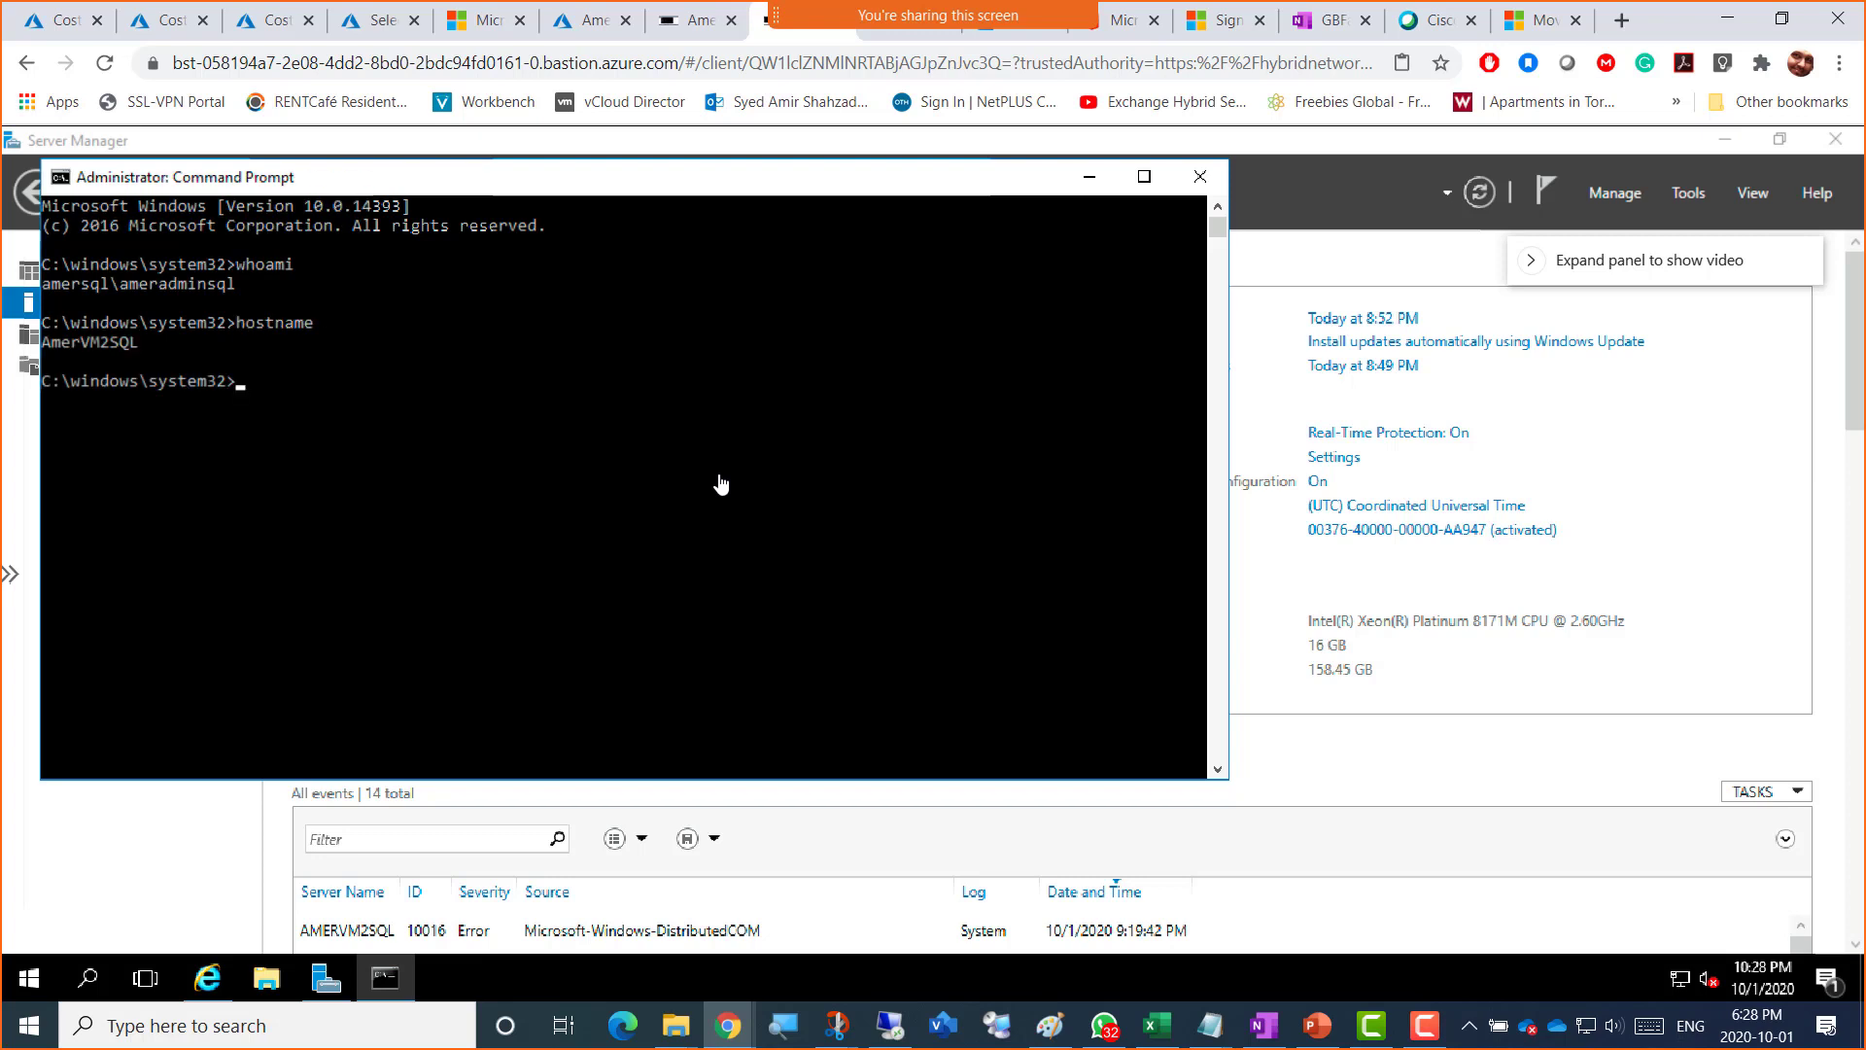
pyautogui.write('ipconfig')
pyautogui.press('Return')
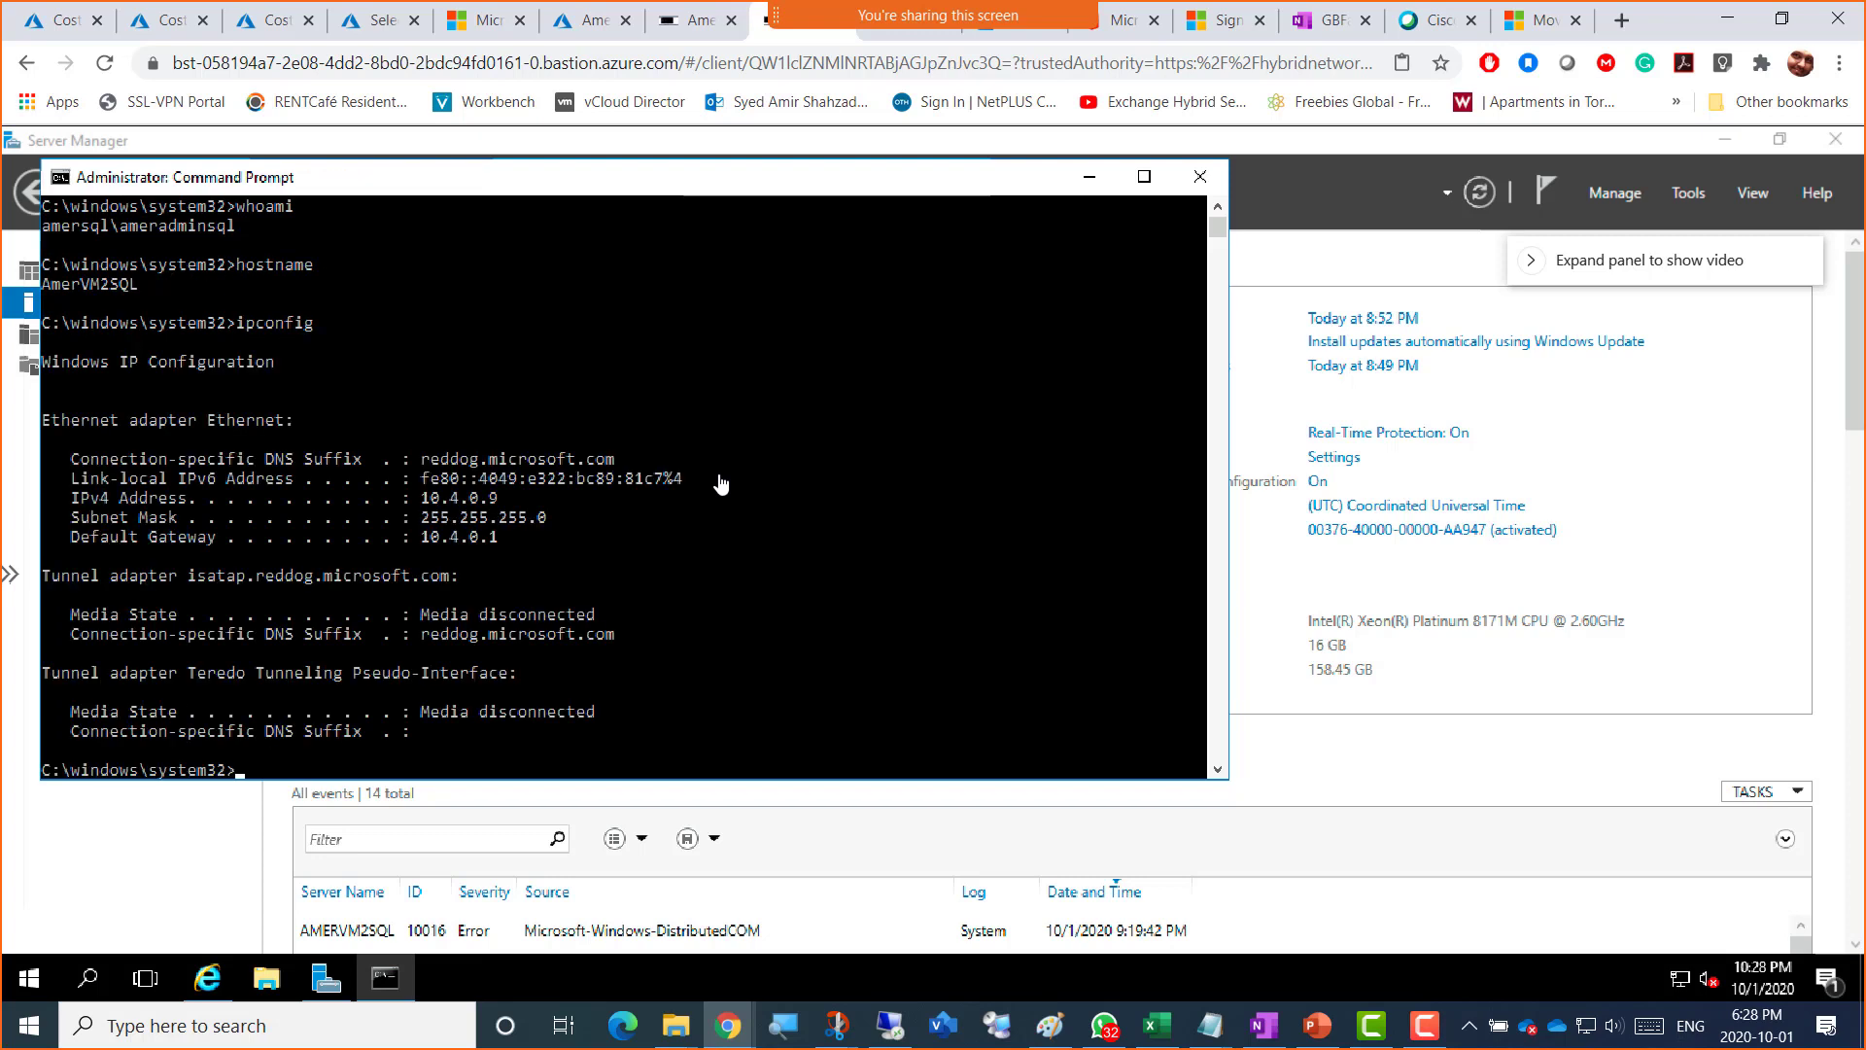
pyautogui.click(1218, 207)
pyautogui.click(1218, 207)
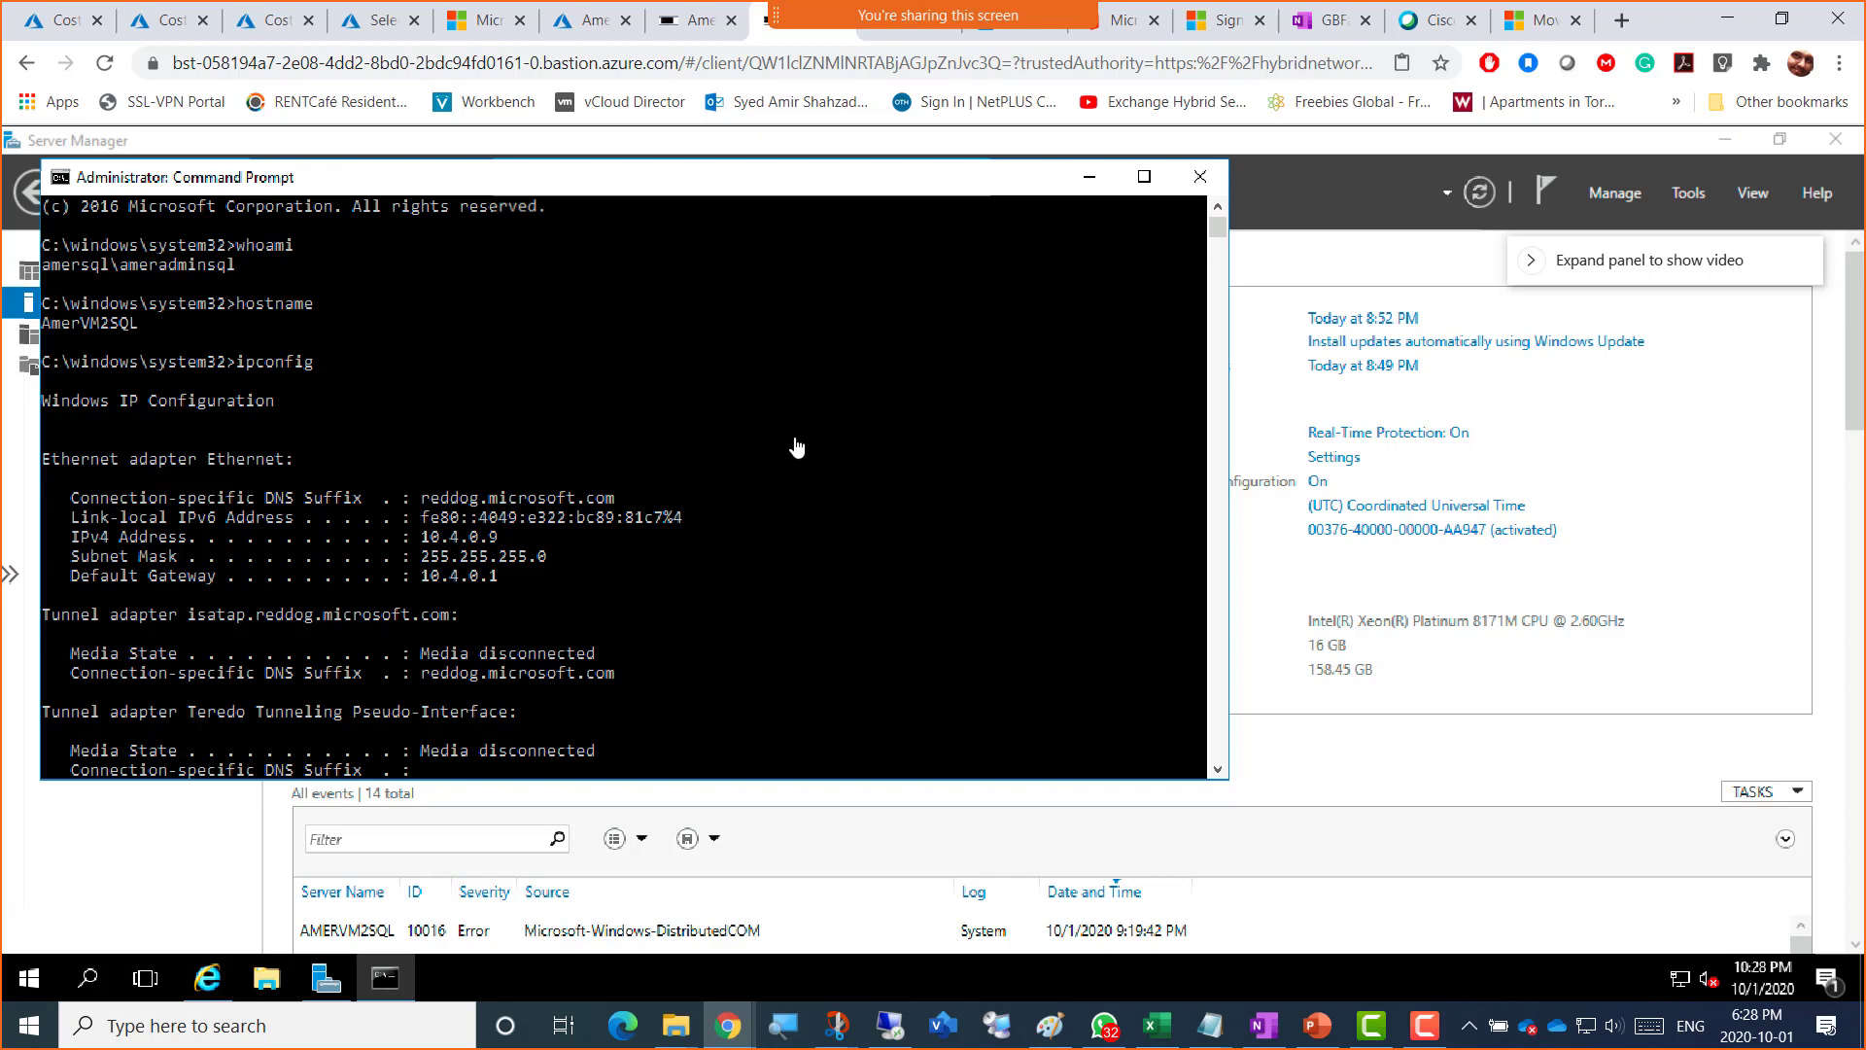
pyautogui.press('super+shift+s')
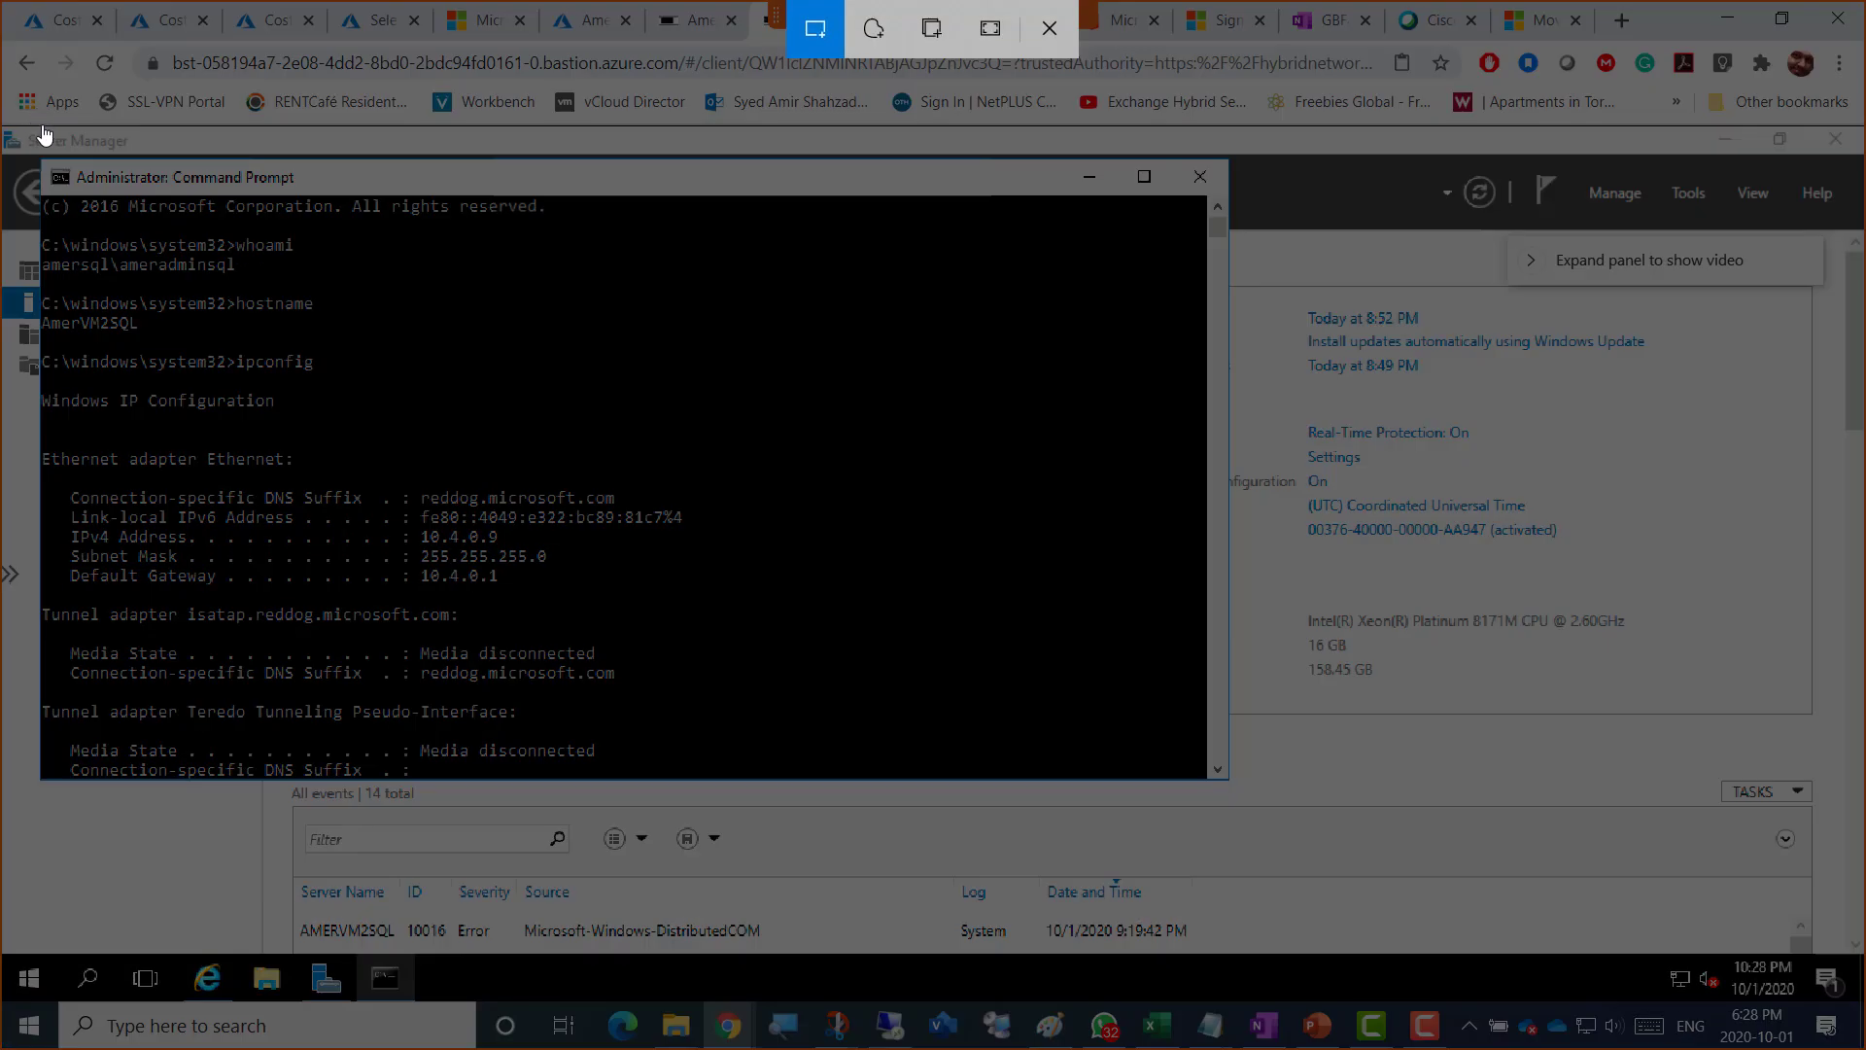
# Step: Snip the AmerVM2SQL Command Prompt output showing IPv4 10.4.0.9 and gateway 10.4.0.1, twice
pyautogui.moveTo(41, 125); pyautogui.dragTo(1009, 898)
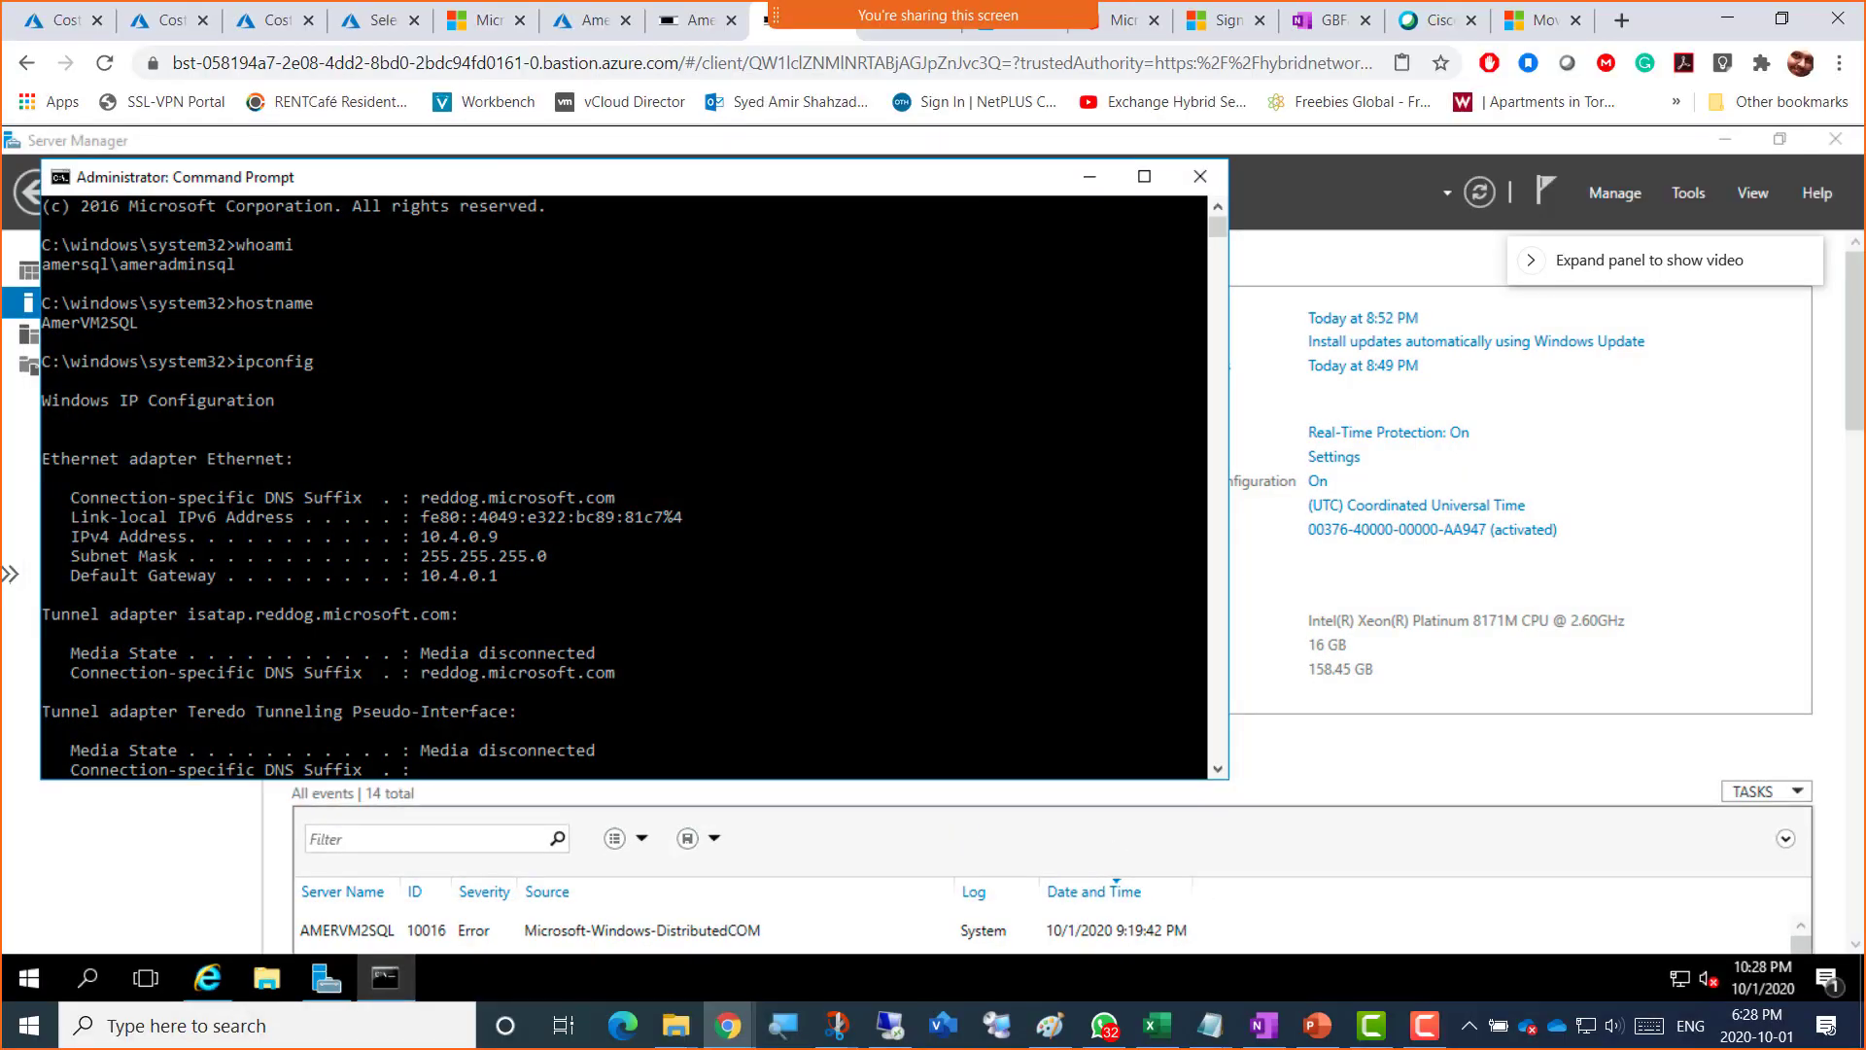
pyautogui.hotkey('alt', 'Tab')
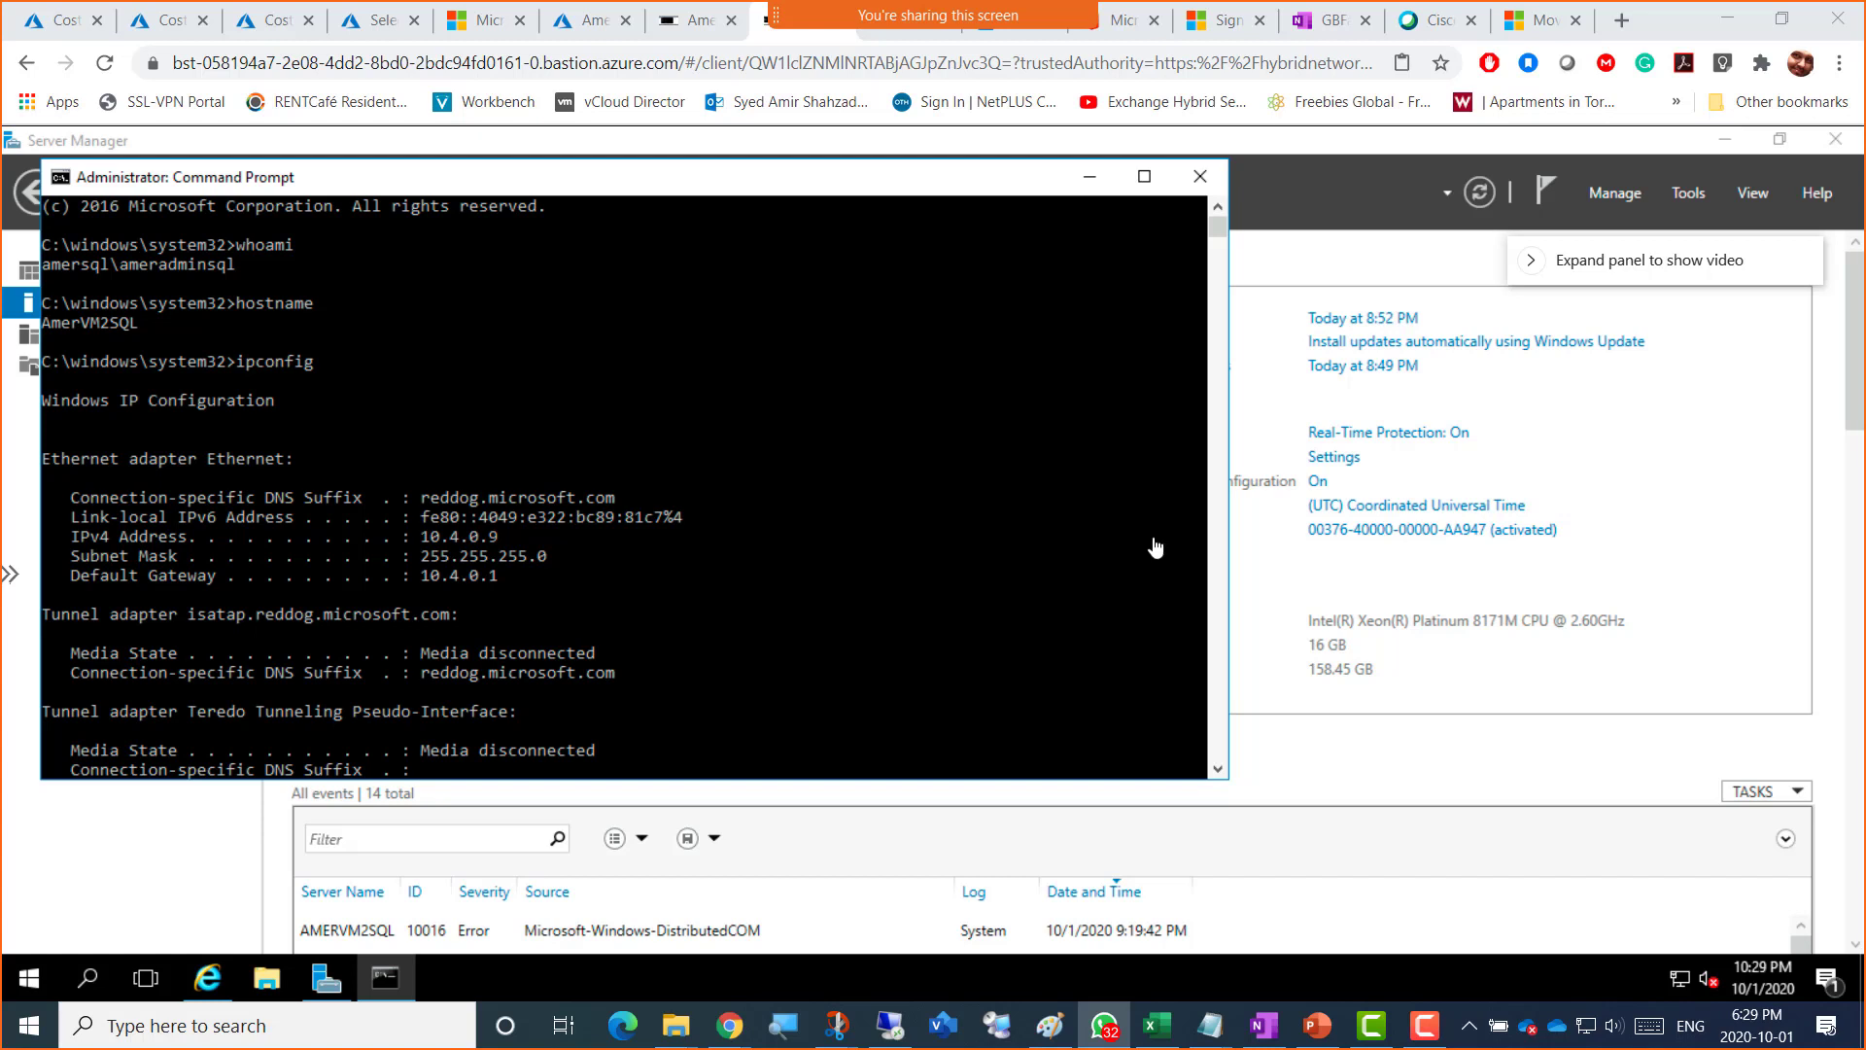
pyautogui.press('super+shift+s')
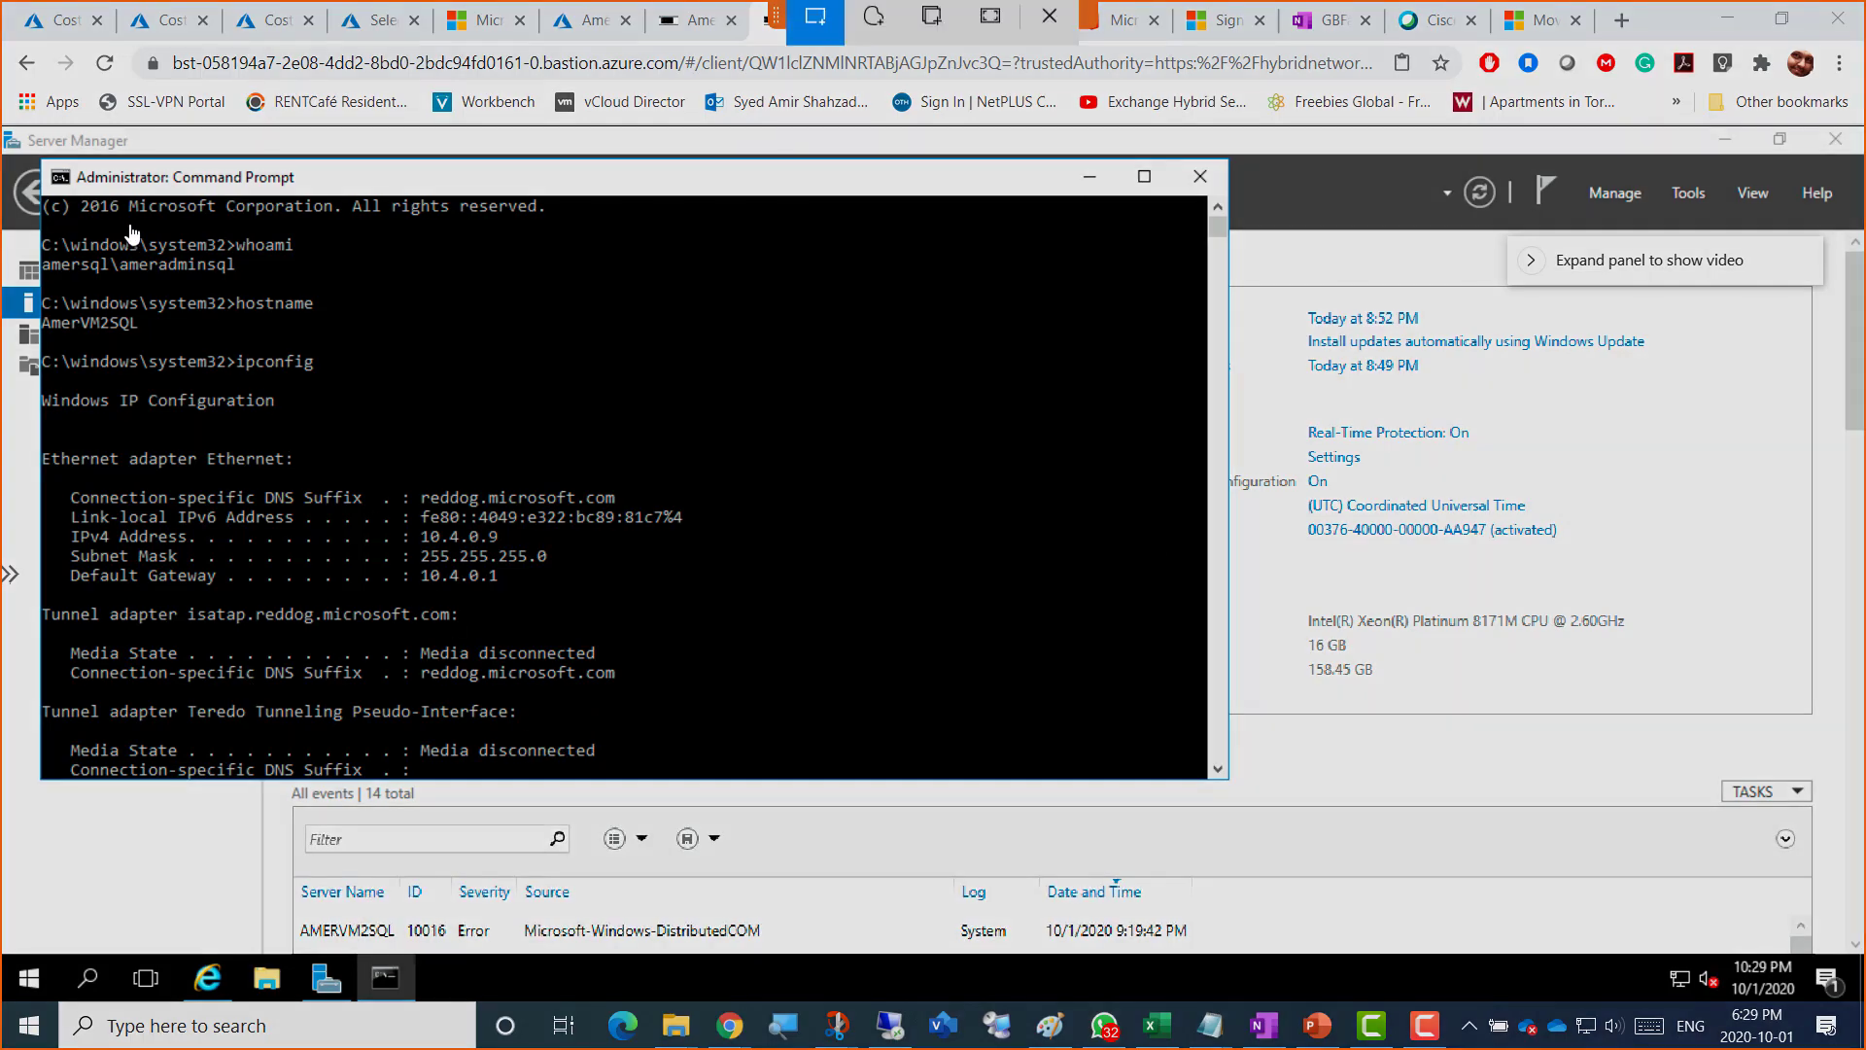
pyautogui.moveTo(21, 122); pyautogui.dragTo(1056, 1024)
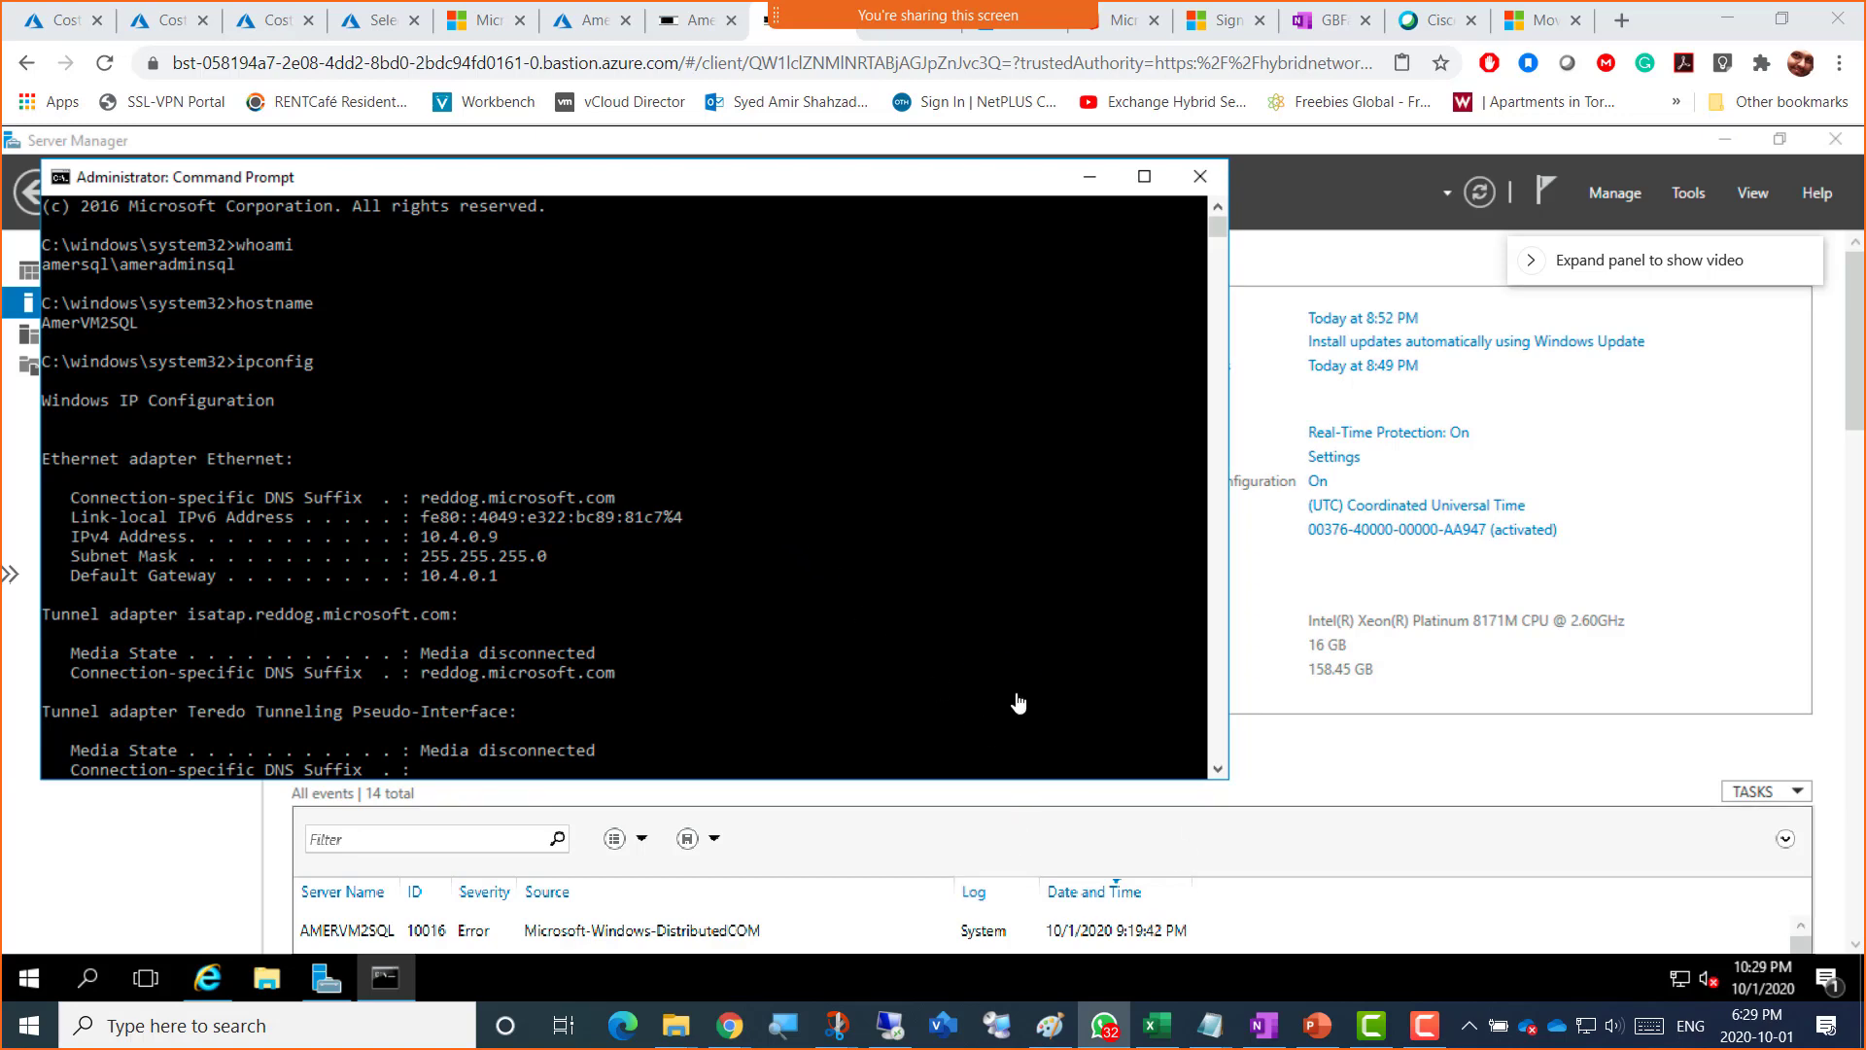
# Step: Return to the Paint diagram and commit the local admin account note
pyautogui.click(1049, 1025)
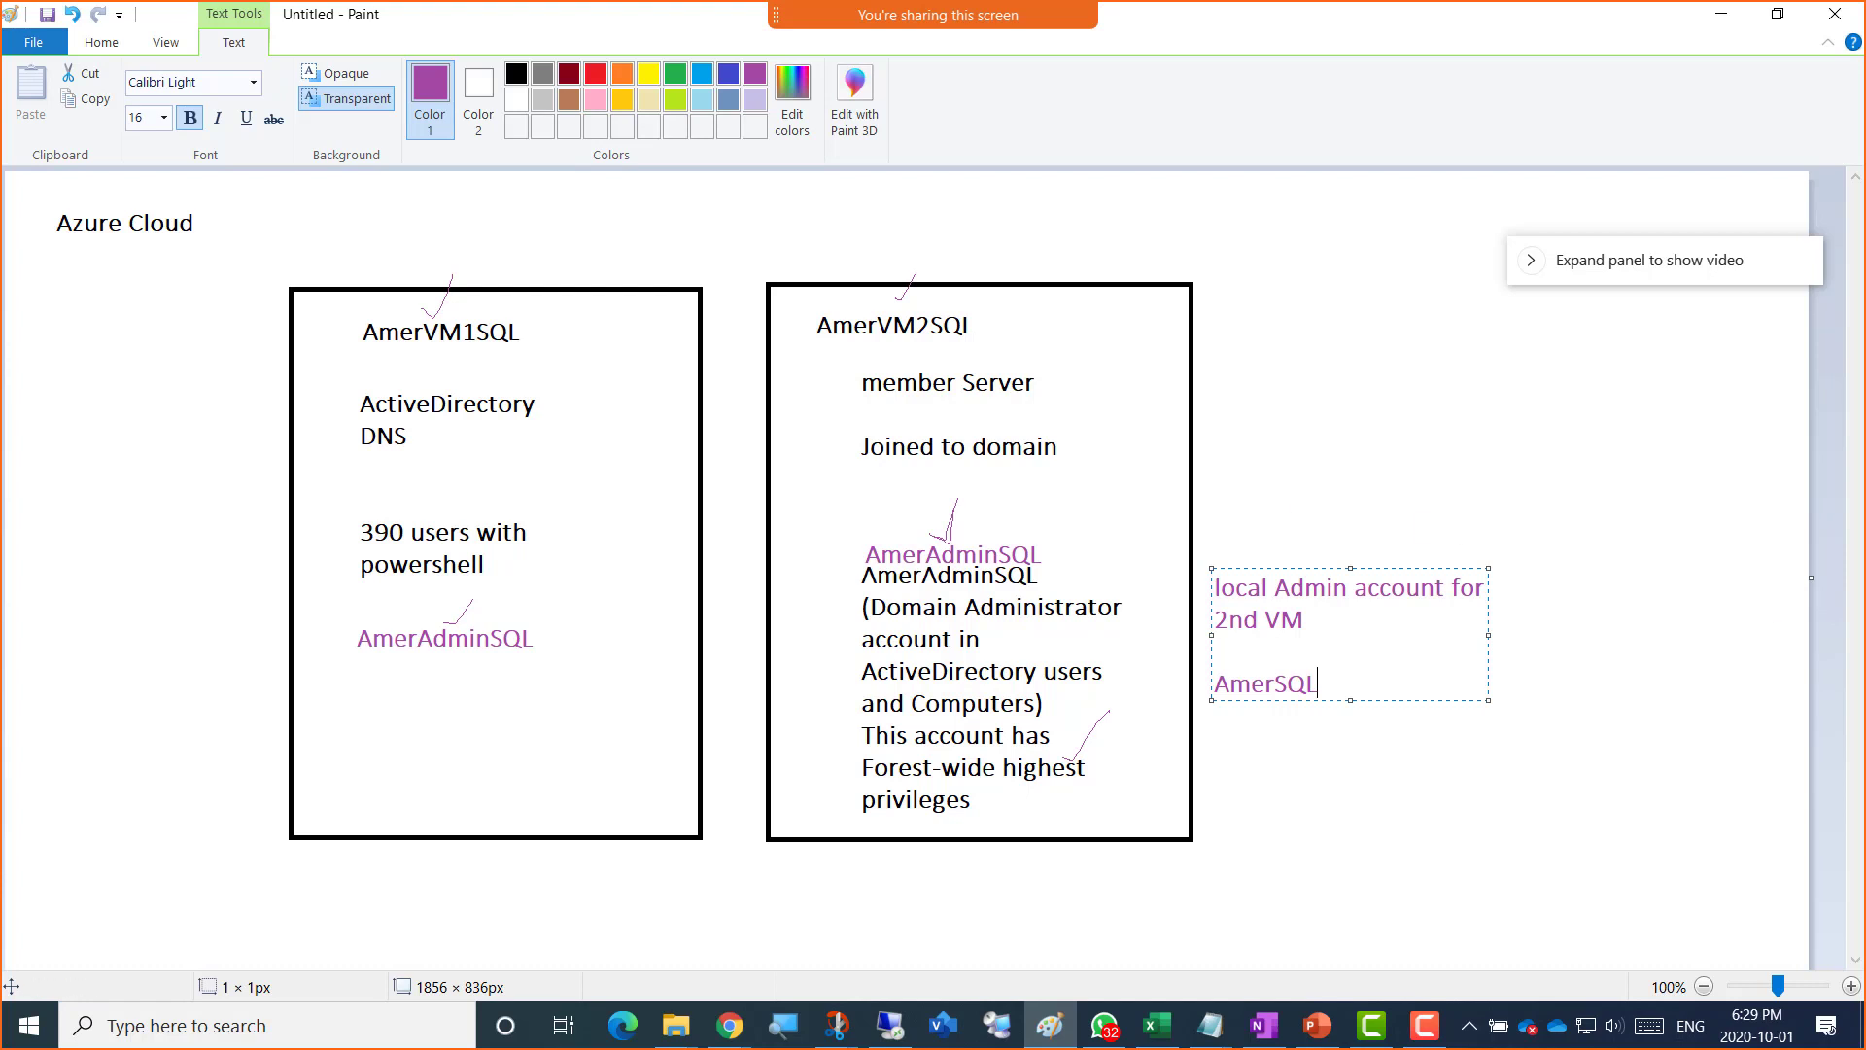
pyautogui.hotkey('alt', 'Tab')
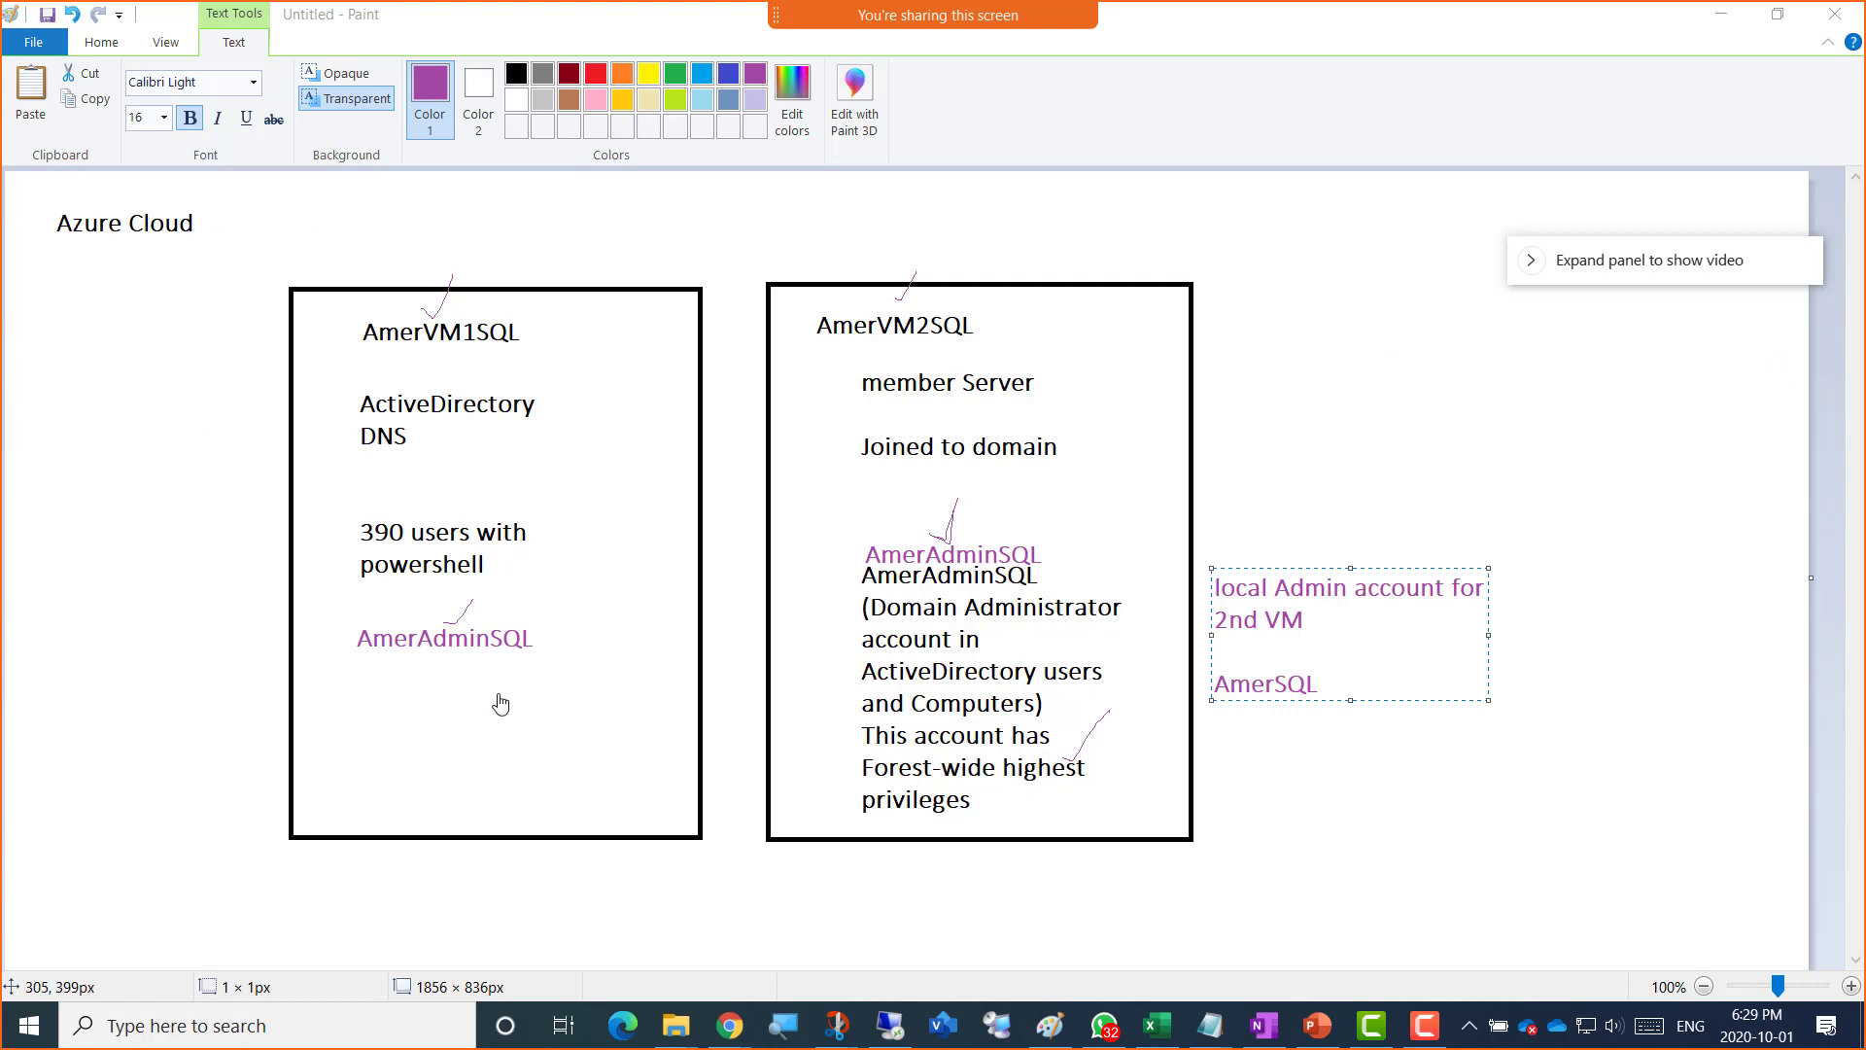
pyautogui.click(1316, 482)
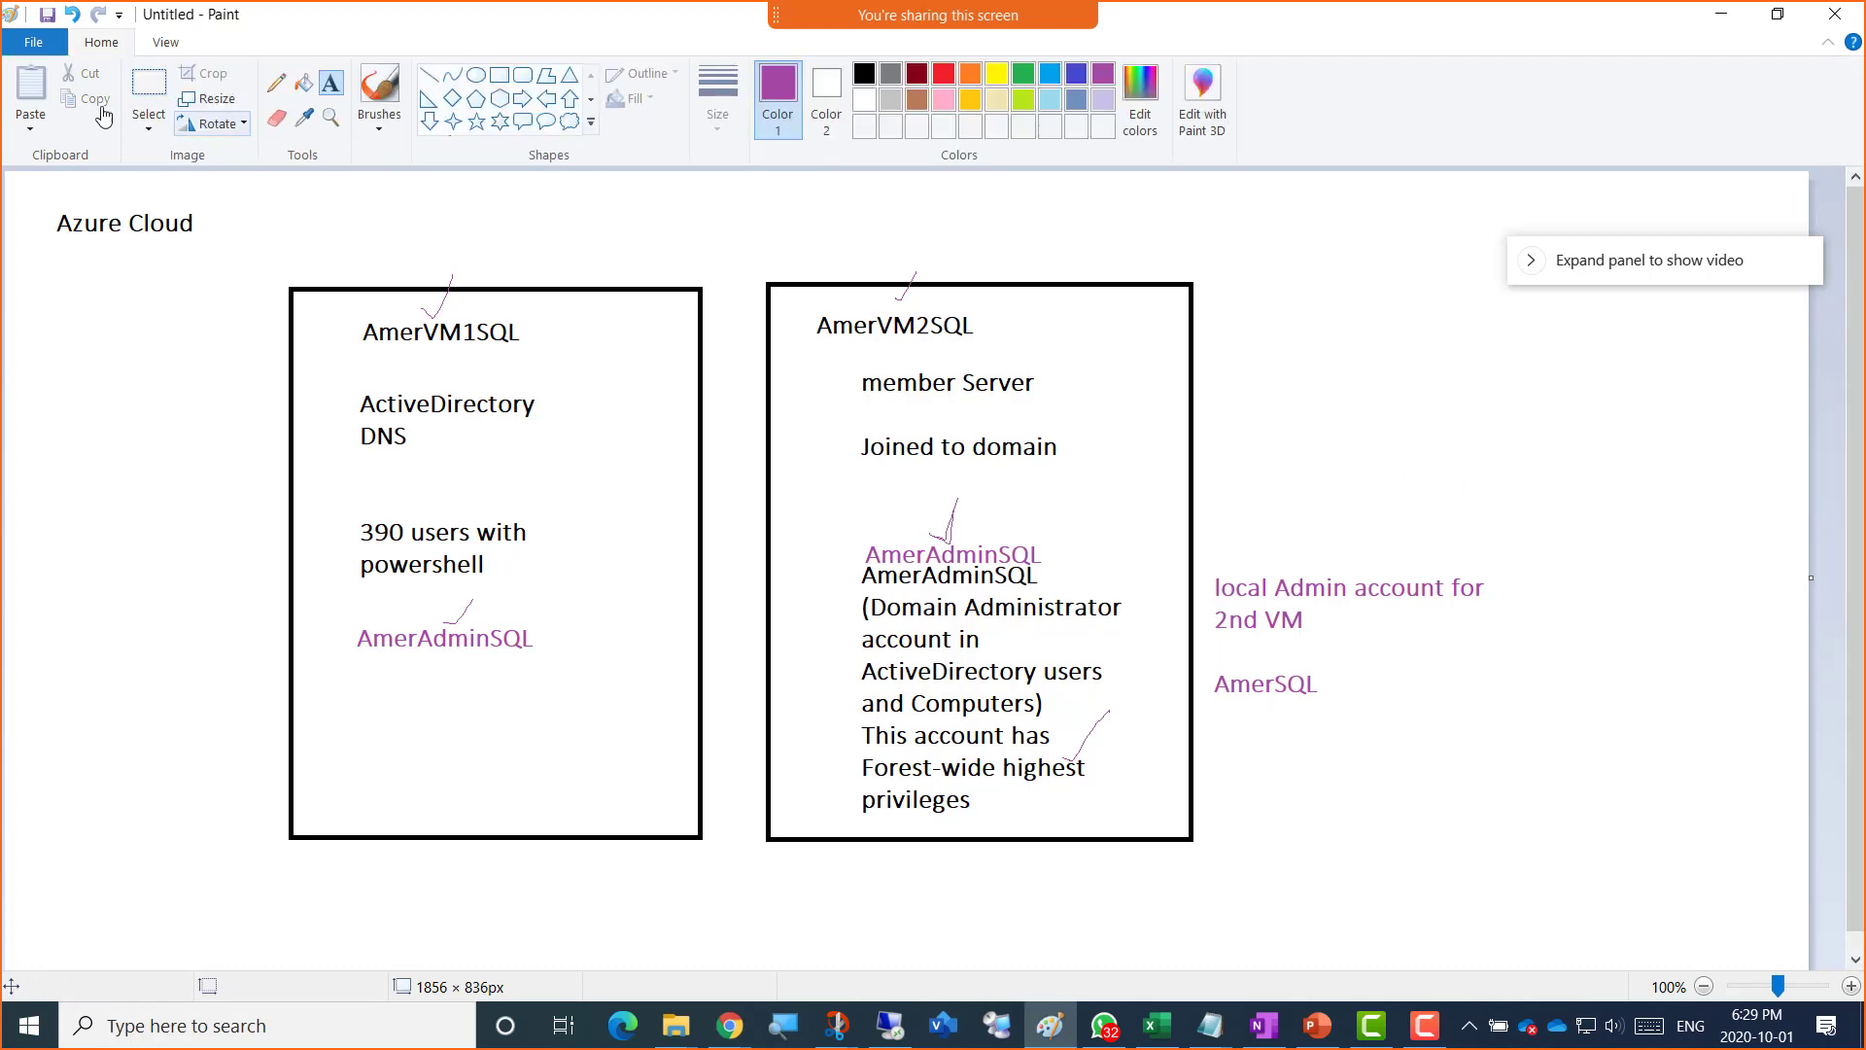
# Step: Add a text note reading 'Edge browser or Chrome' beside the AmerVM2SQL box
pyautogui.click(274, 89)
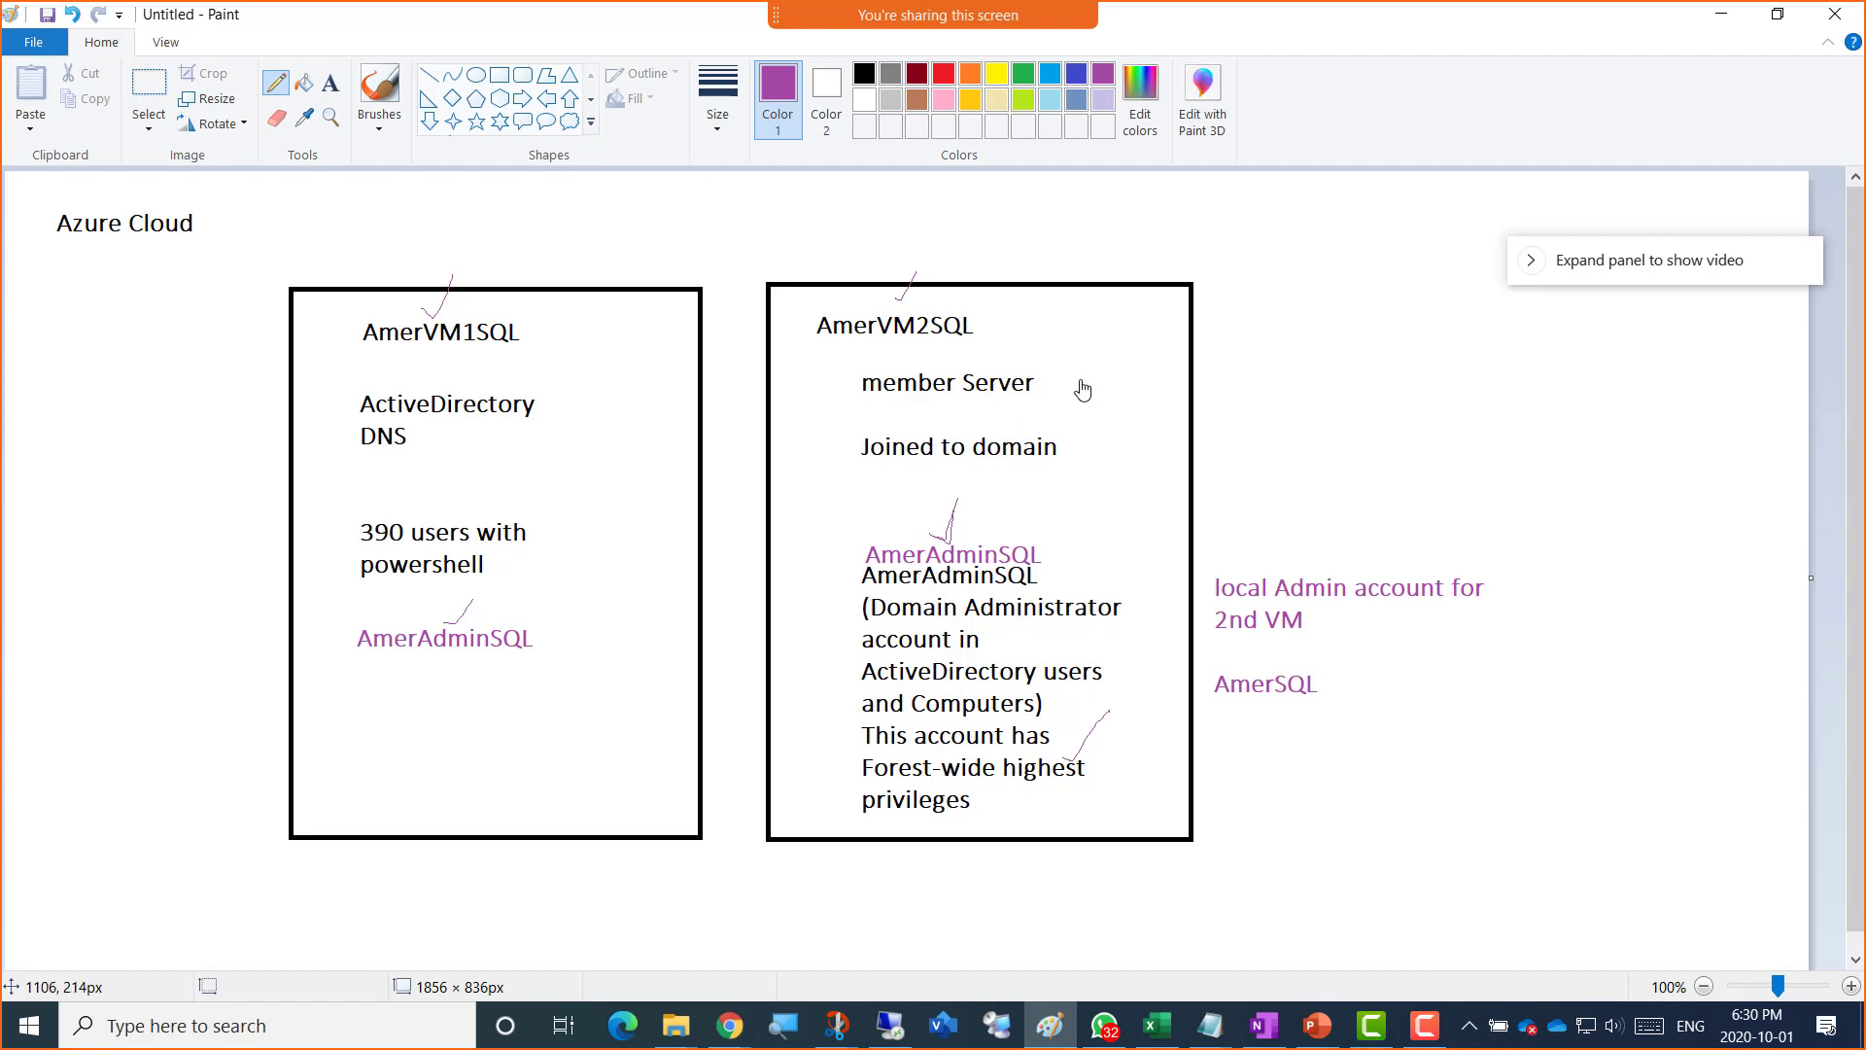
pyautogui.click(330, 83)
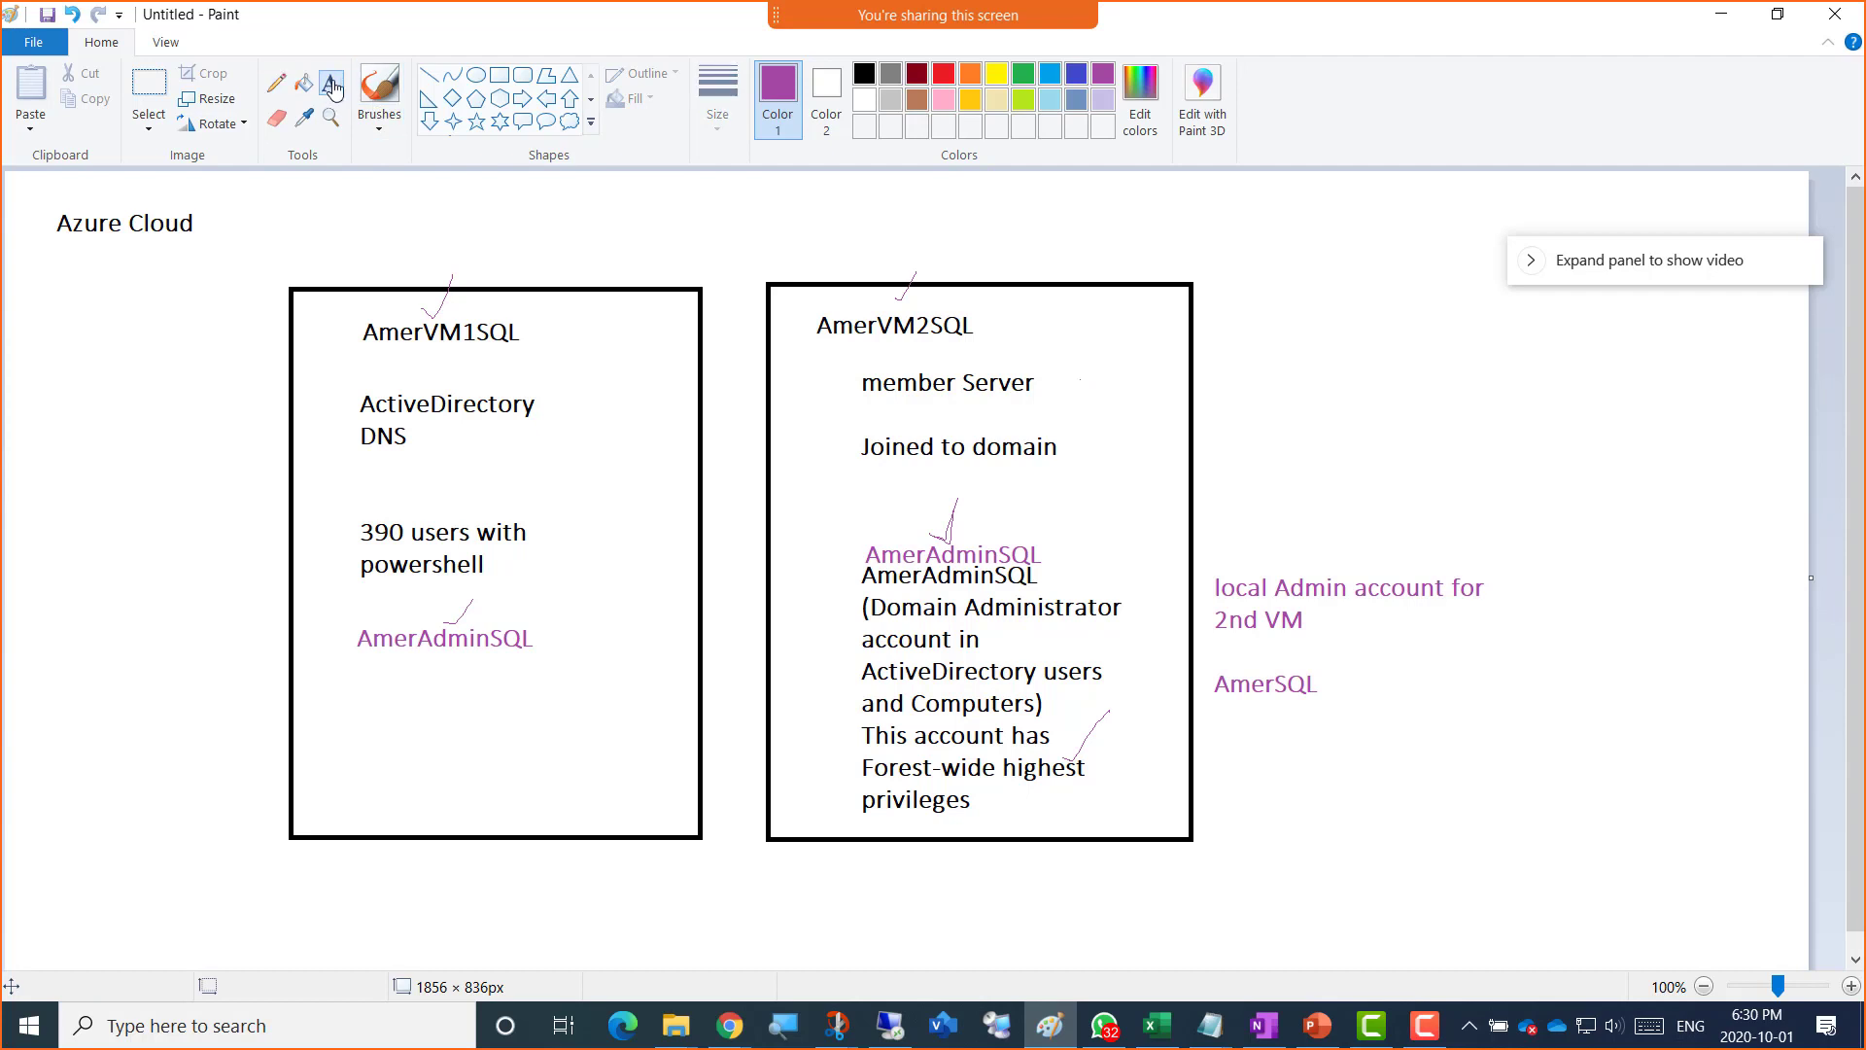
pyautogui.click(1212, 367)
pyautogui.write('E')
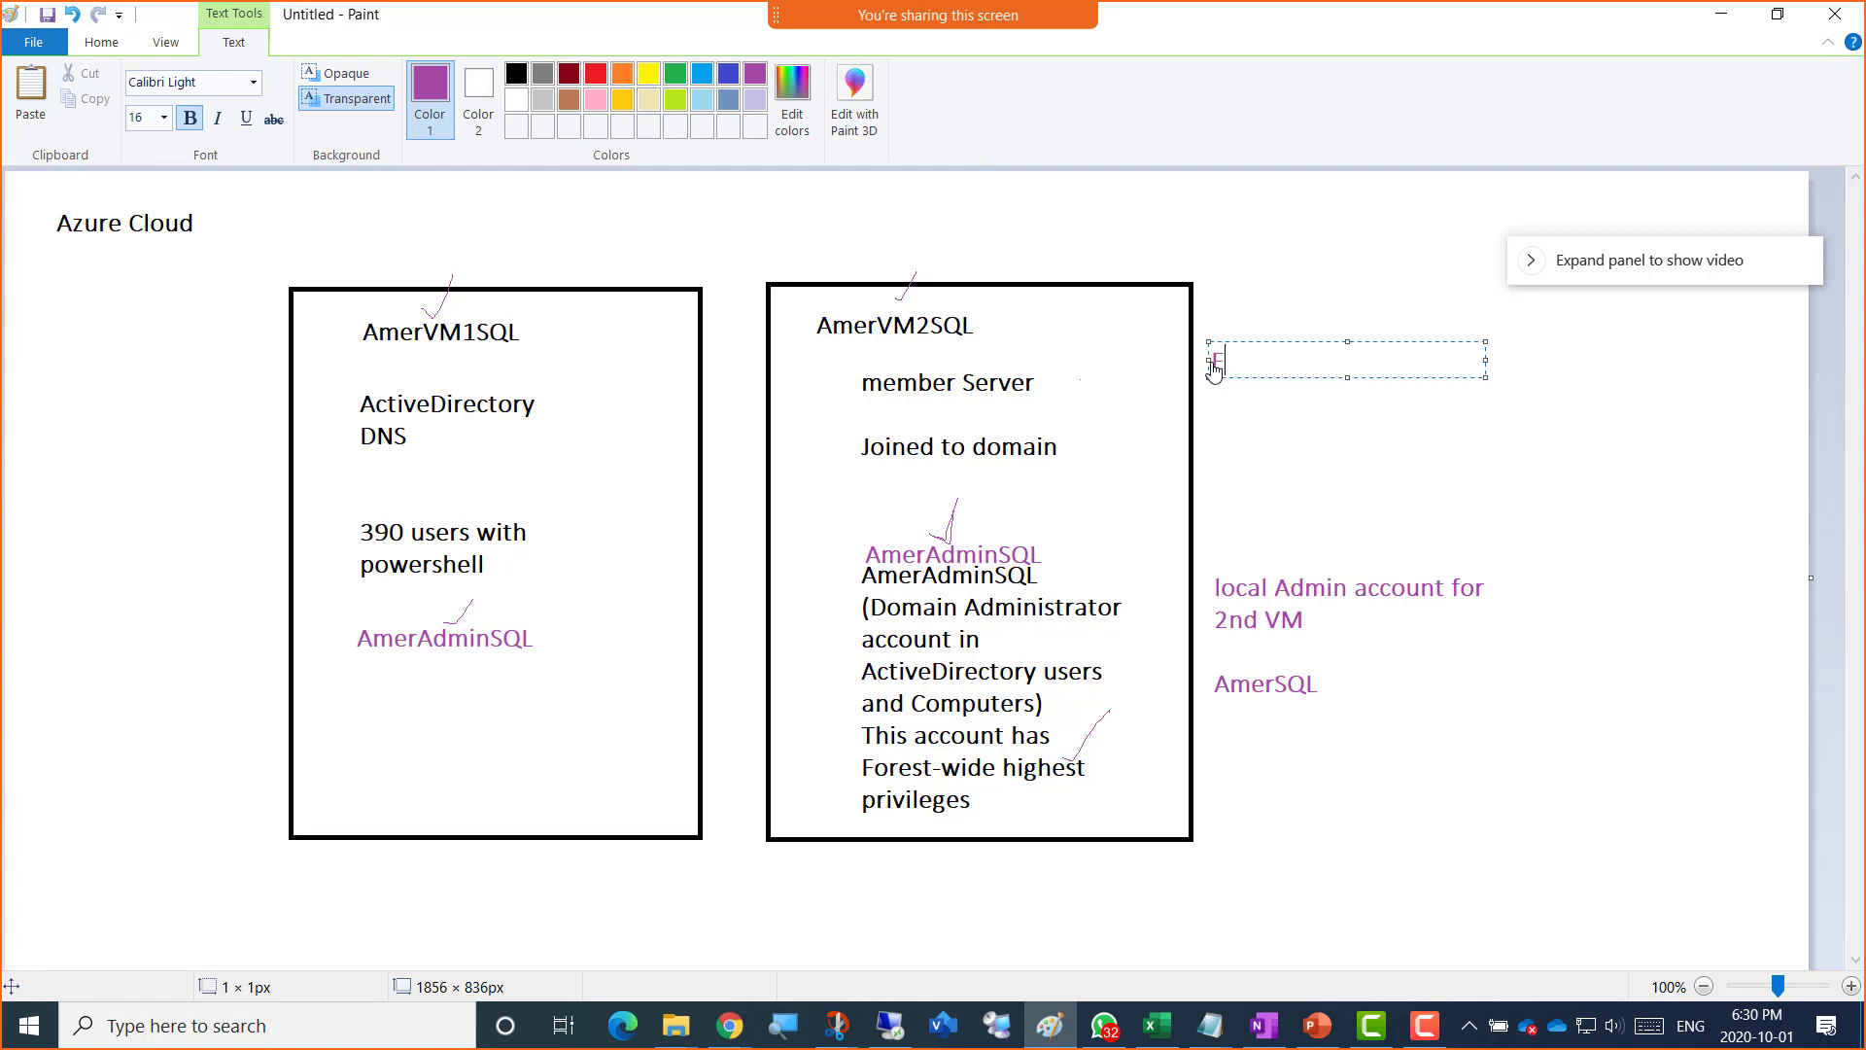
pyautogui.write('dge browser or Chrome')
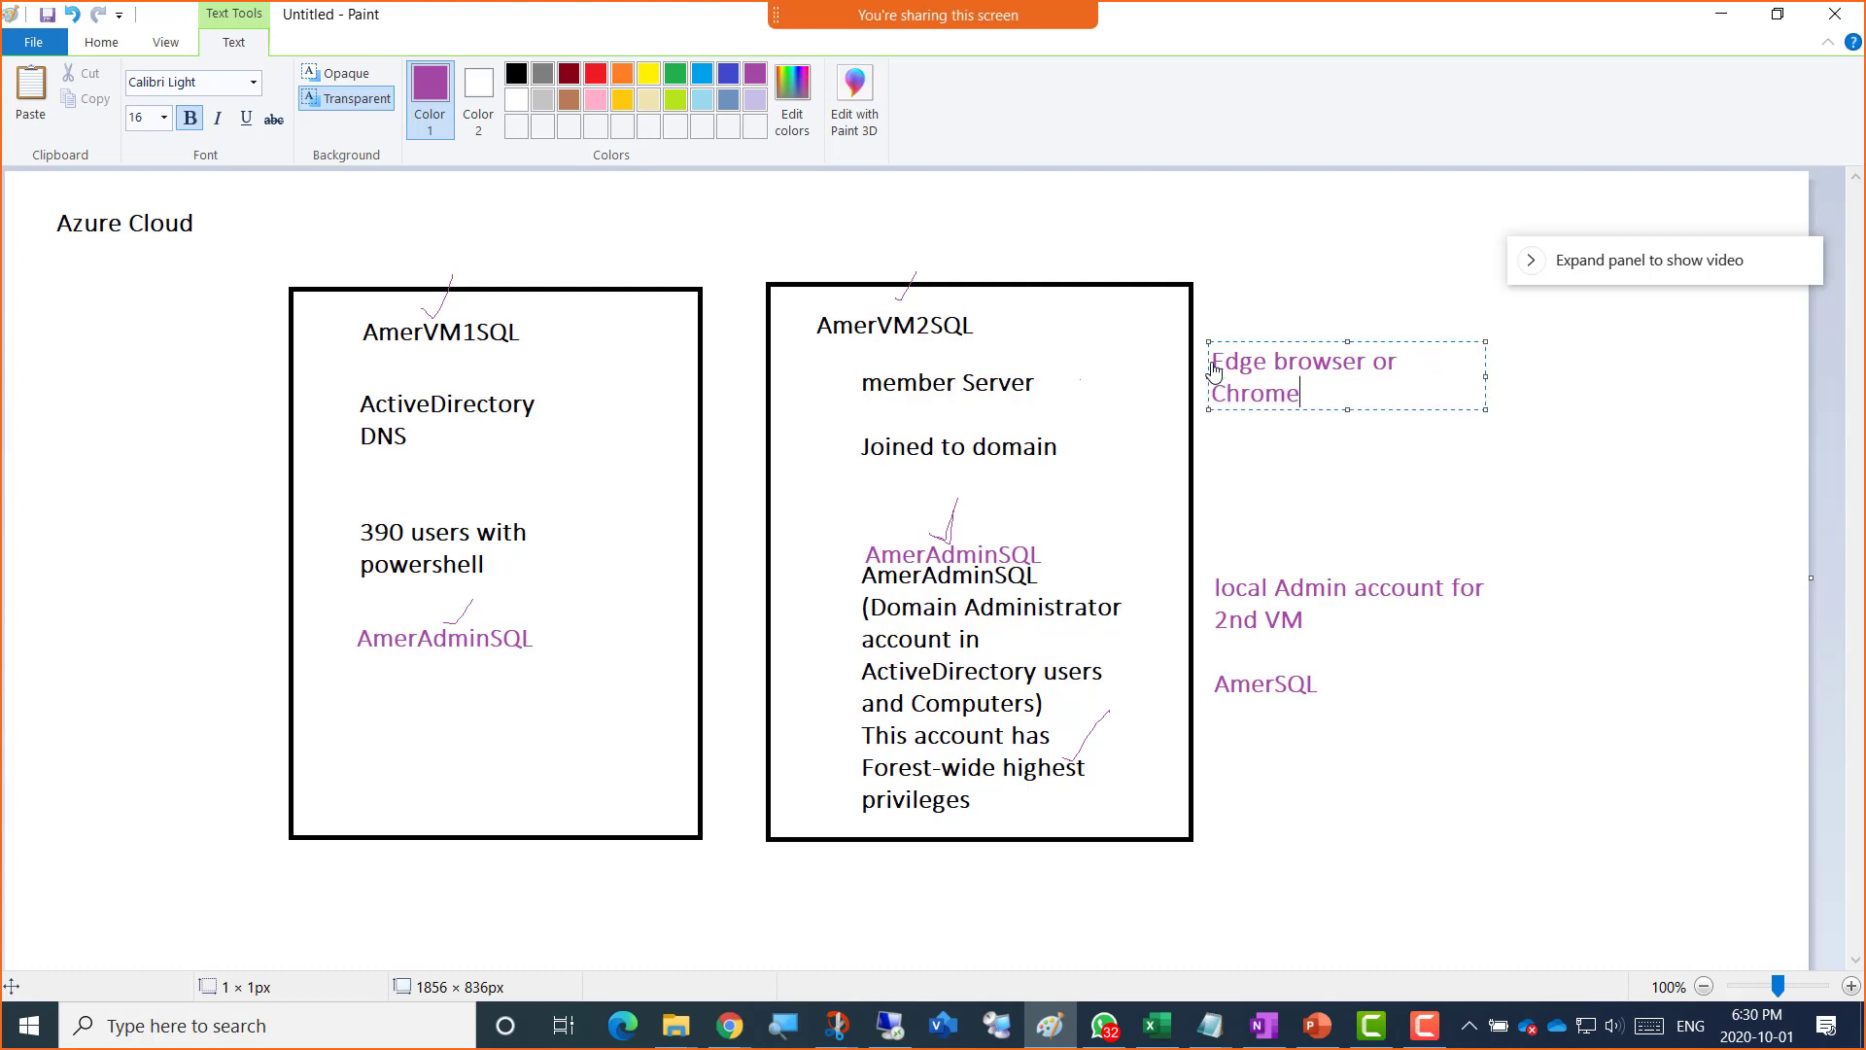
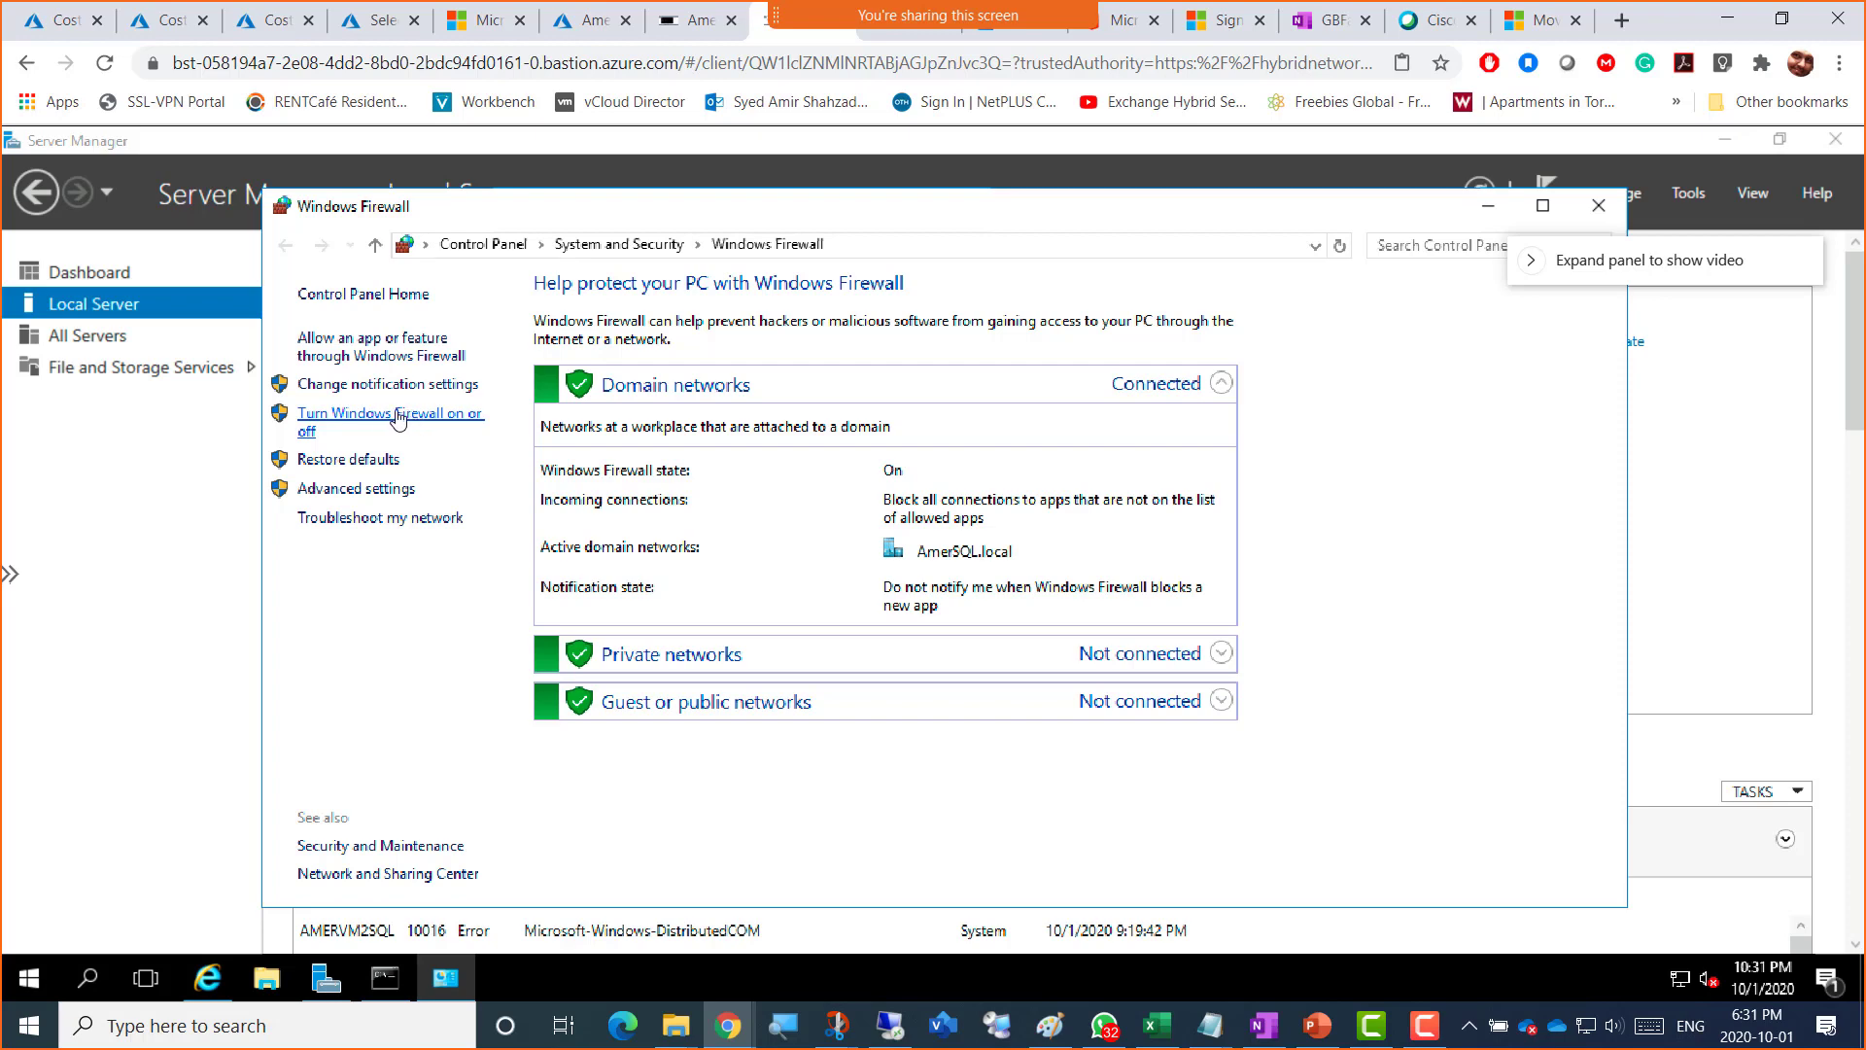
# Step: Turn Windows Firewall off for domain, private and public networks, apply, and close the window
pyautogui.click(397, 418)
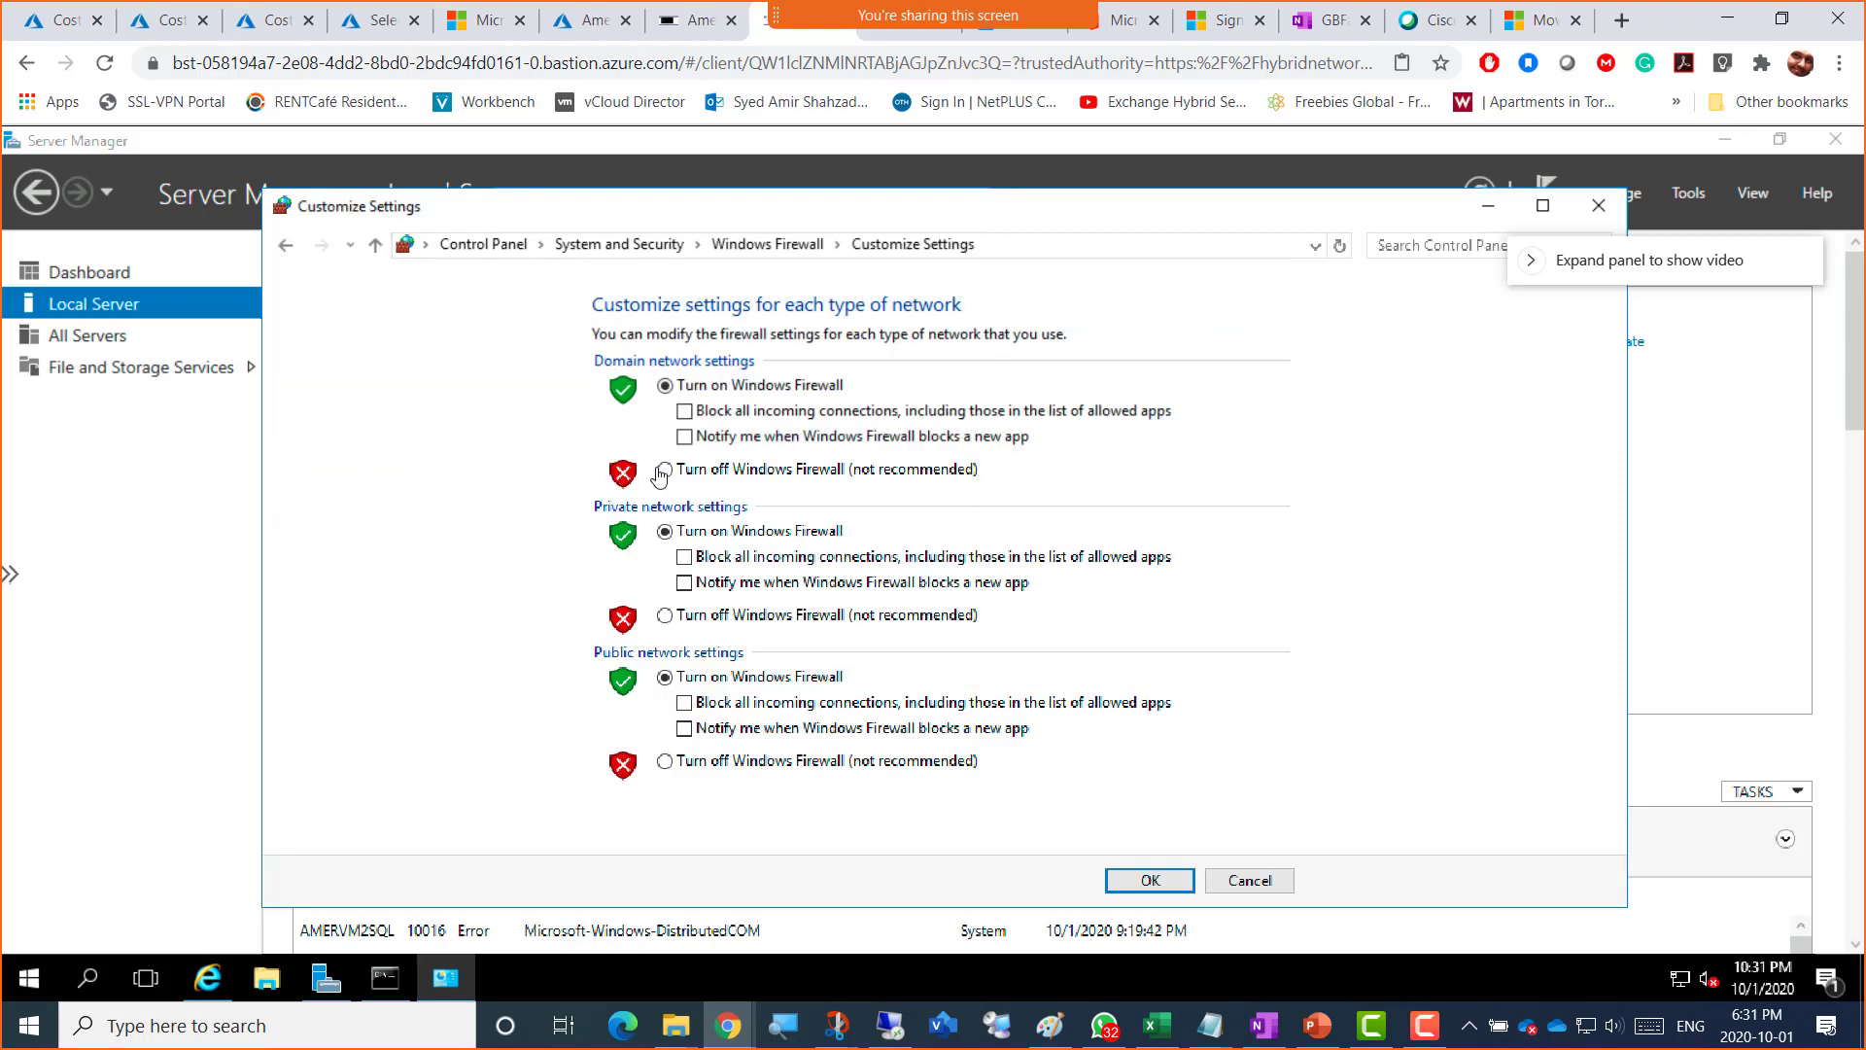
pyautogui.click(689, 471)
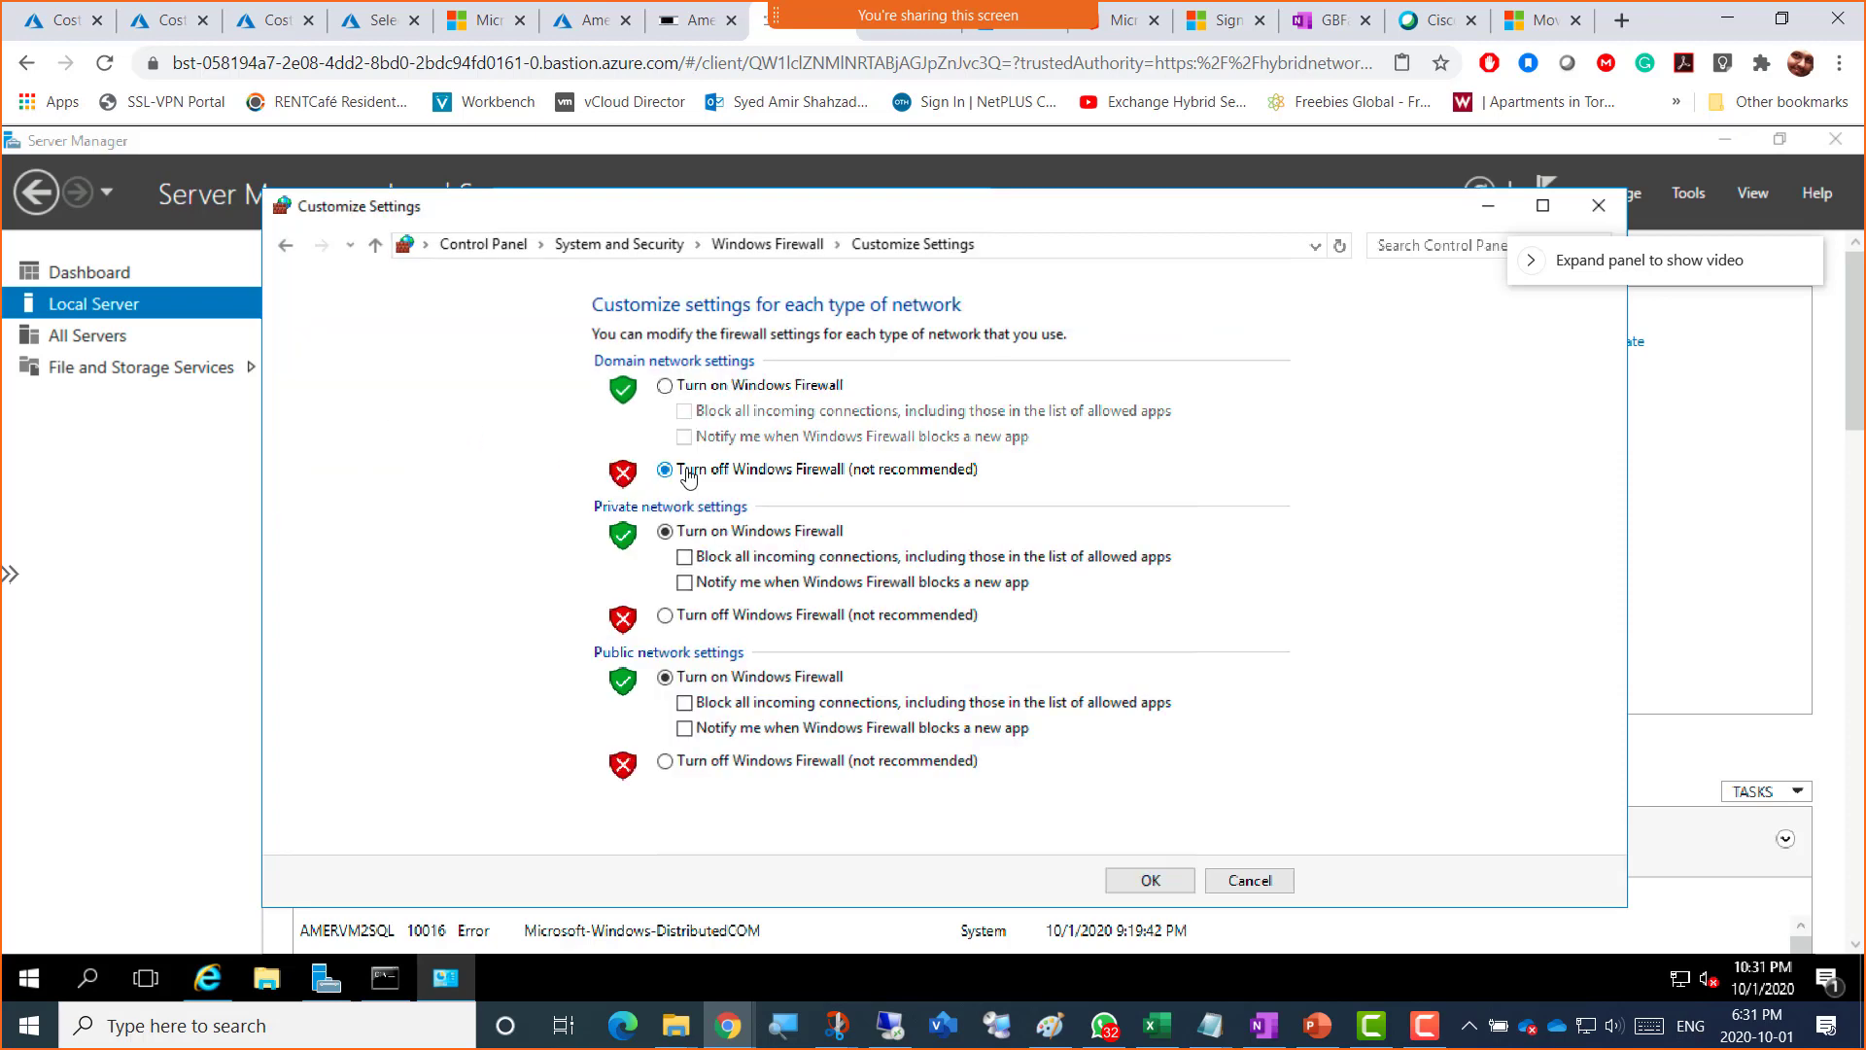
pyautogui.click(730, 618)
pyautogui.click(731, 762)
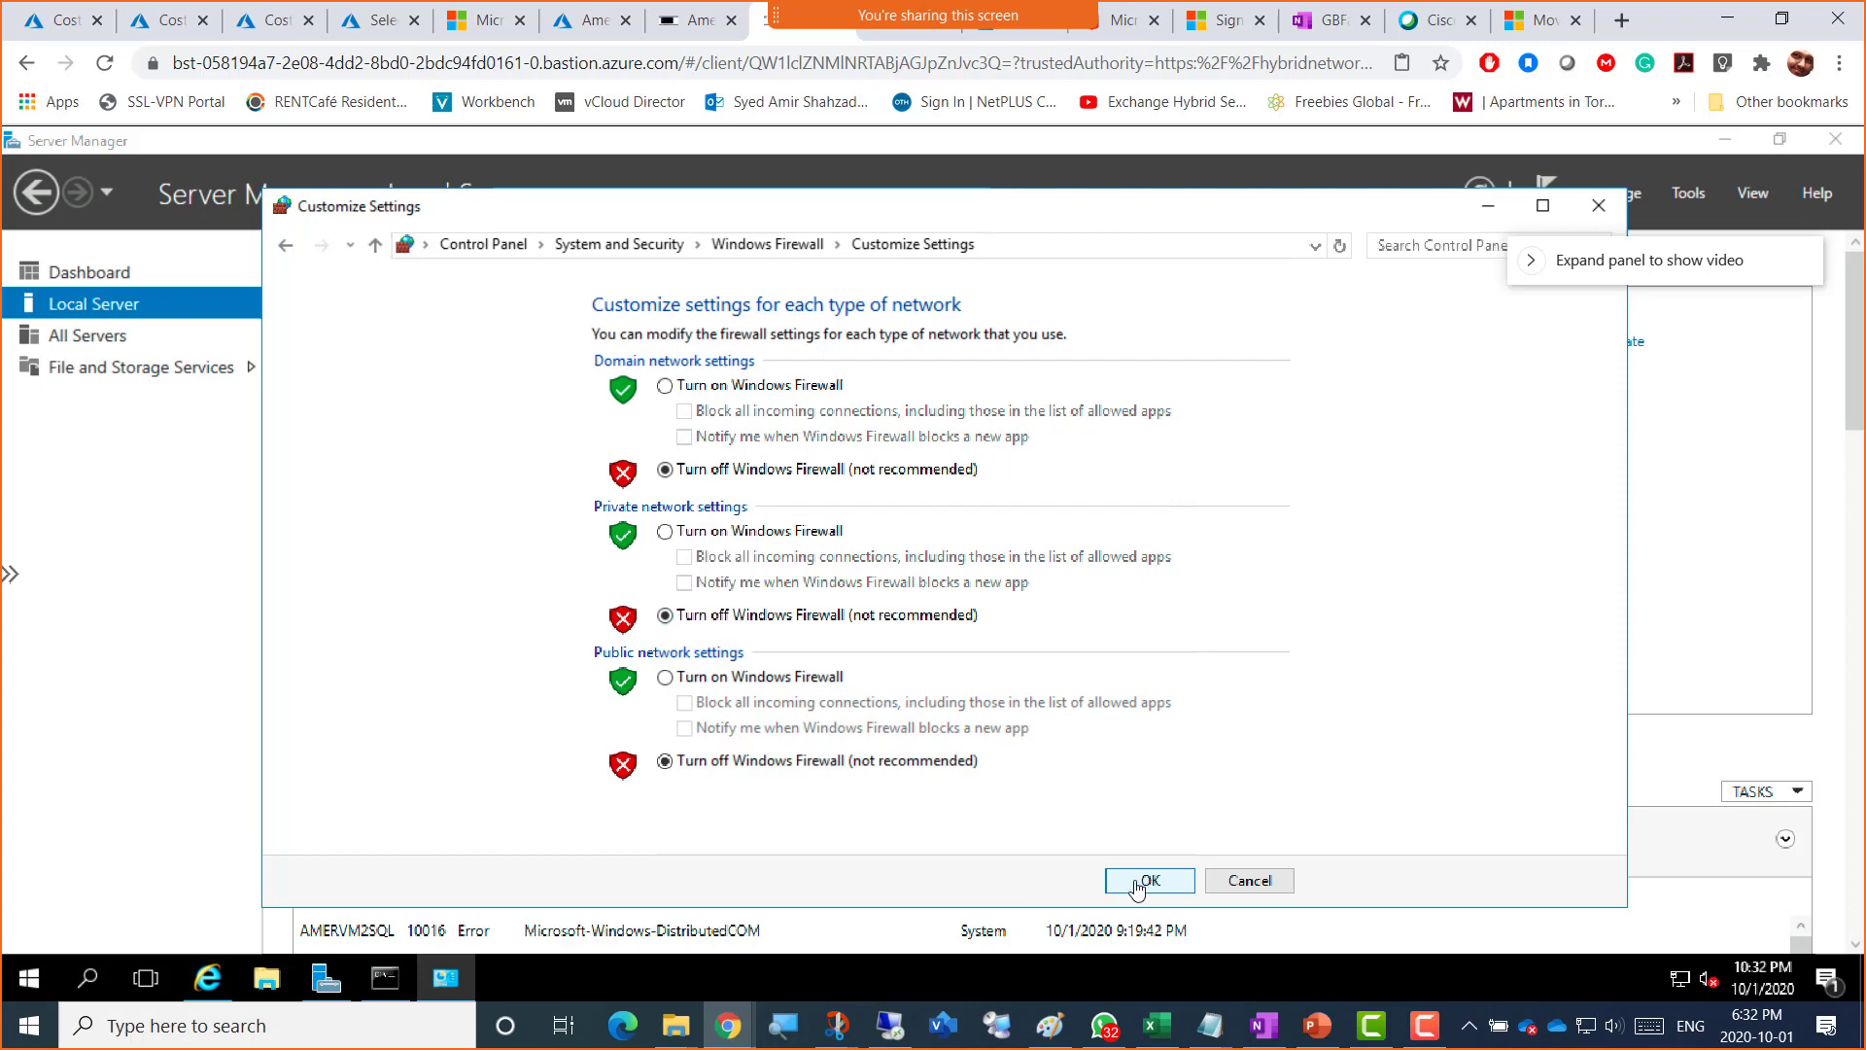
pyautogui.click(1143, 883)
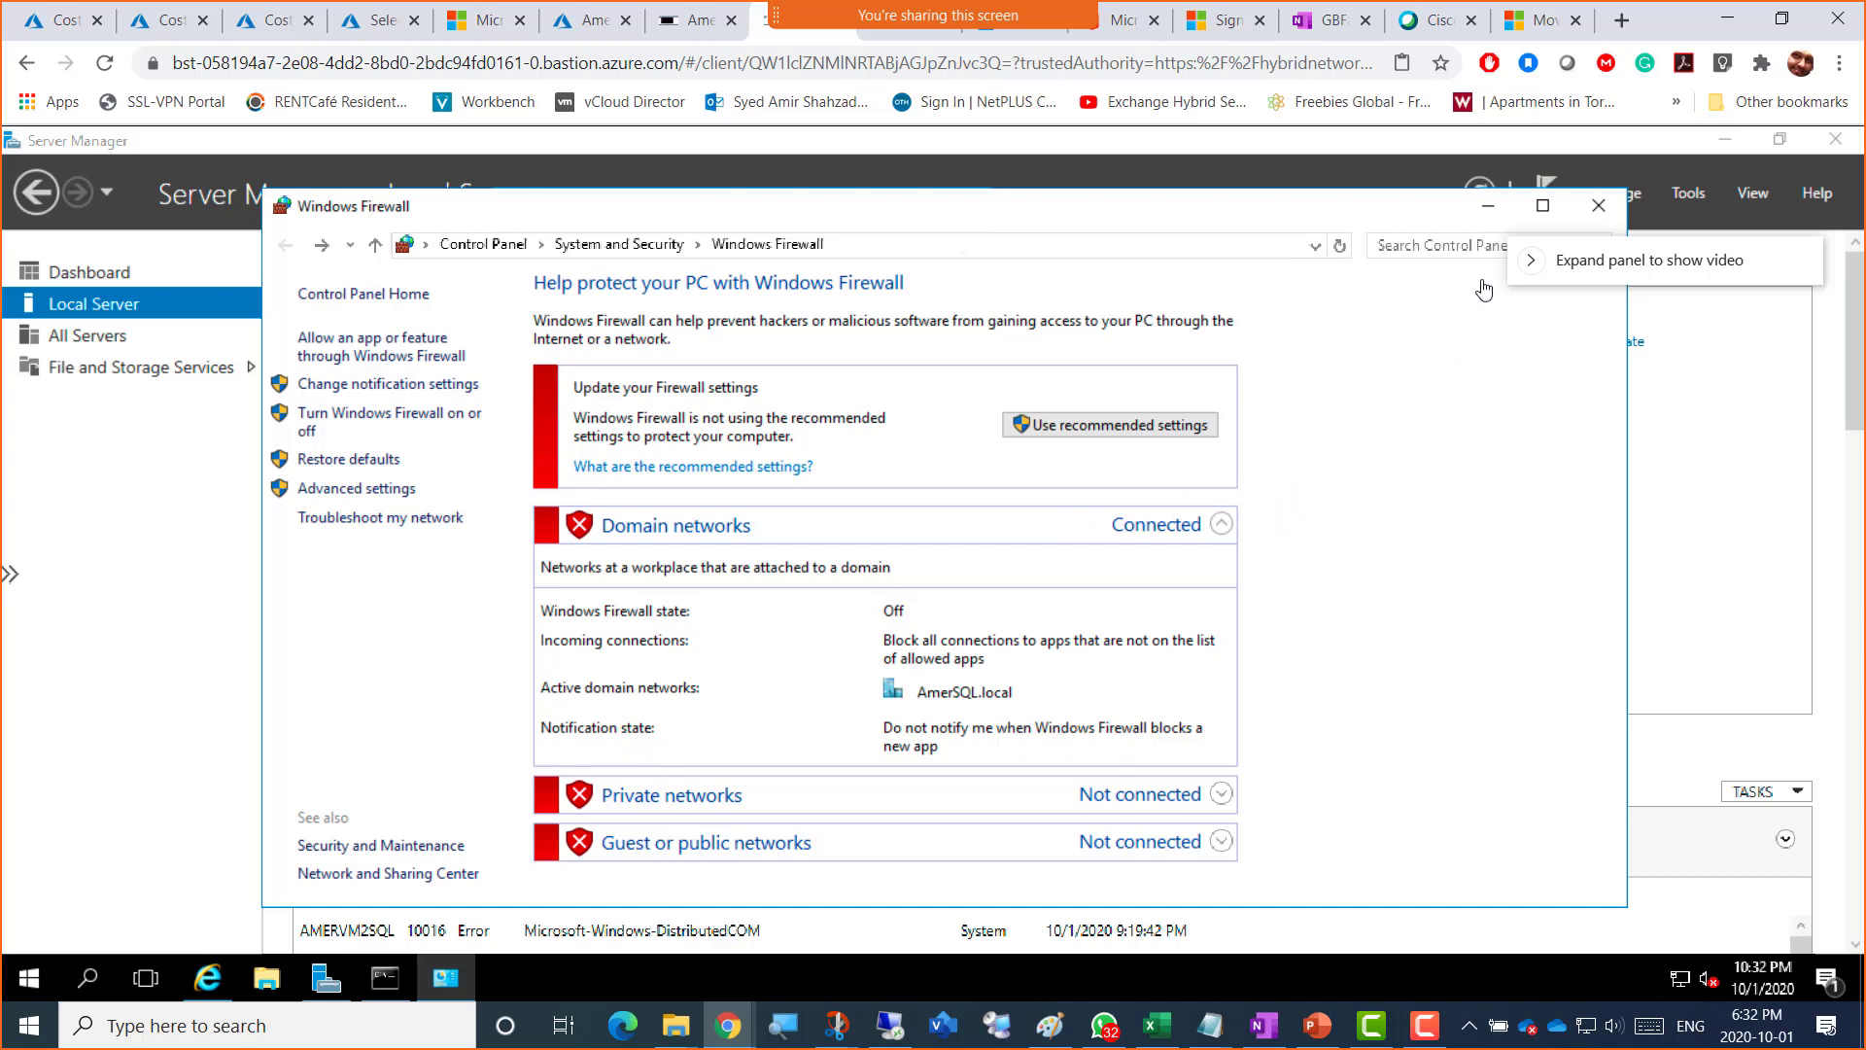
pyautogui.click(1598, 205)
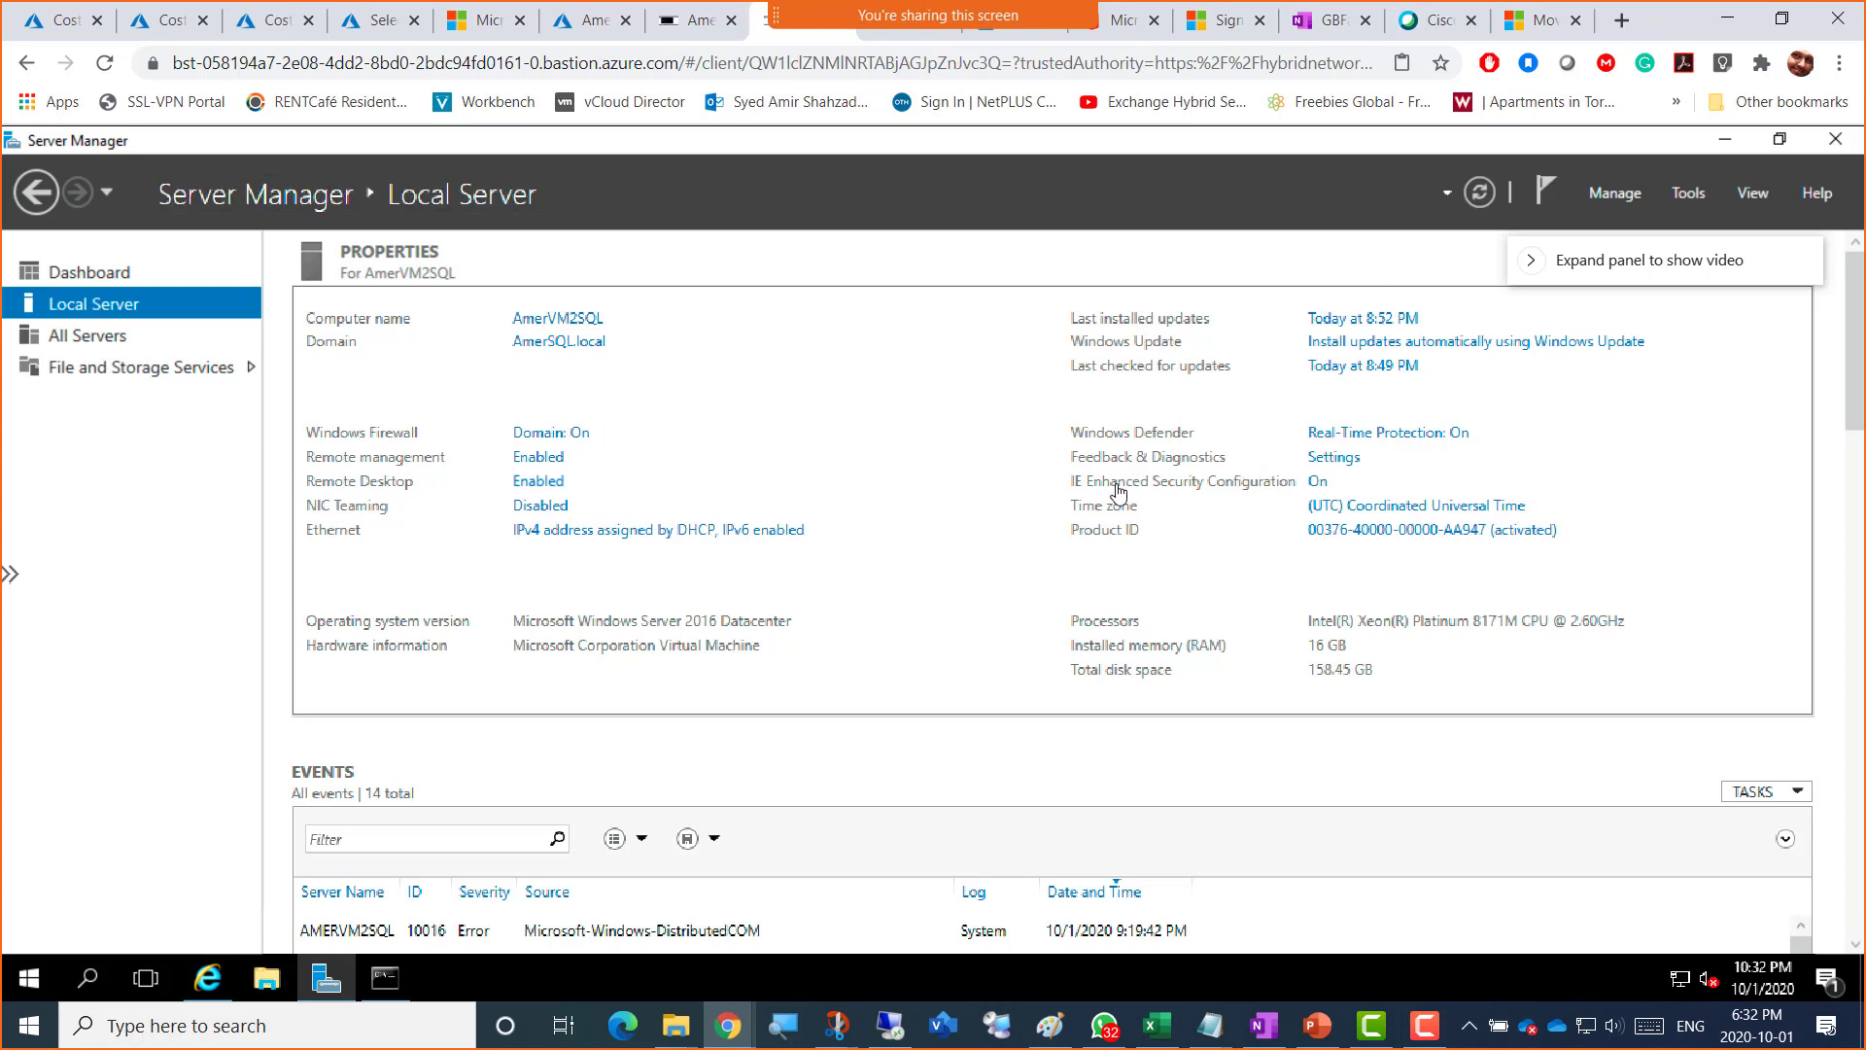
# Step: Set IE Enhanced Security Configuration to Off for Administrators and Users, then refresh Local Server
pyautogui.click(1318, 483)
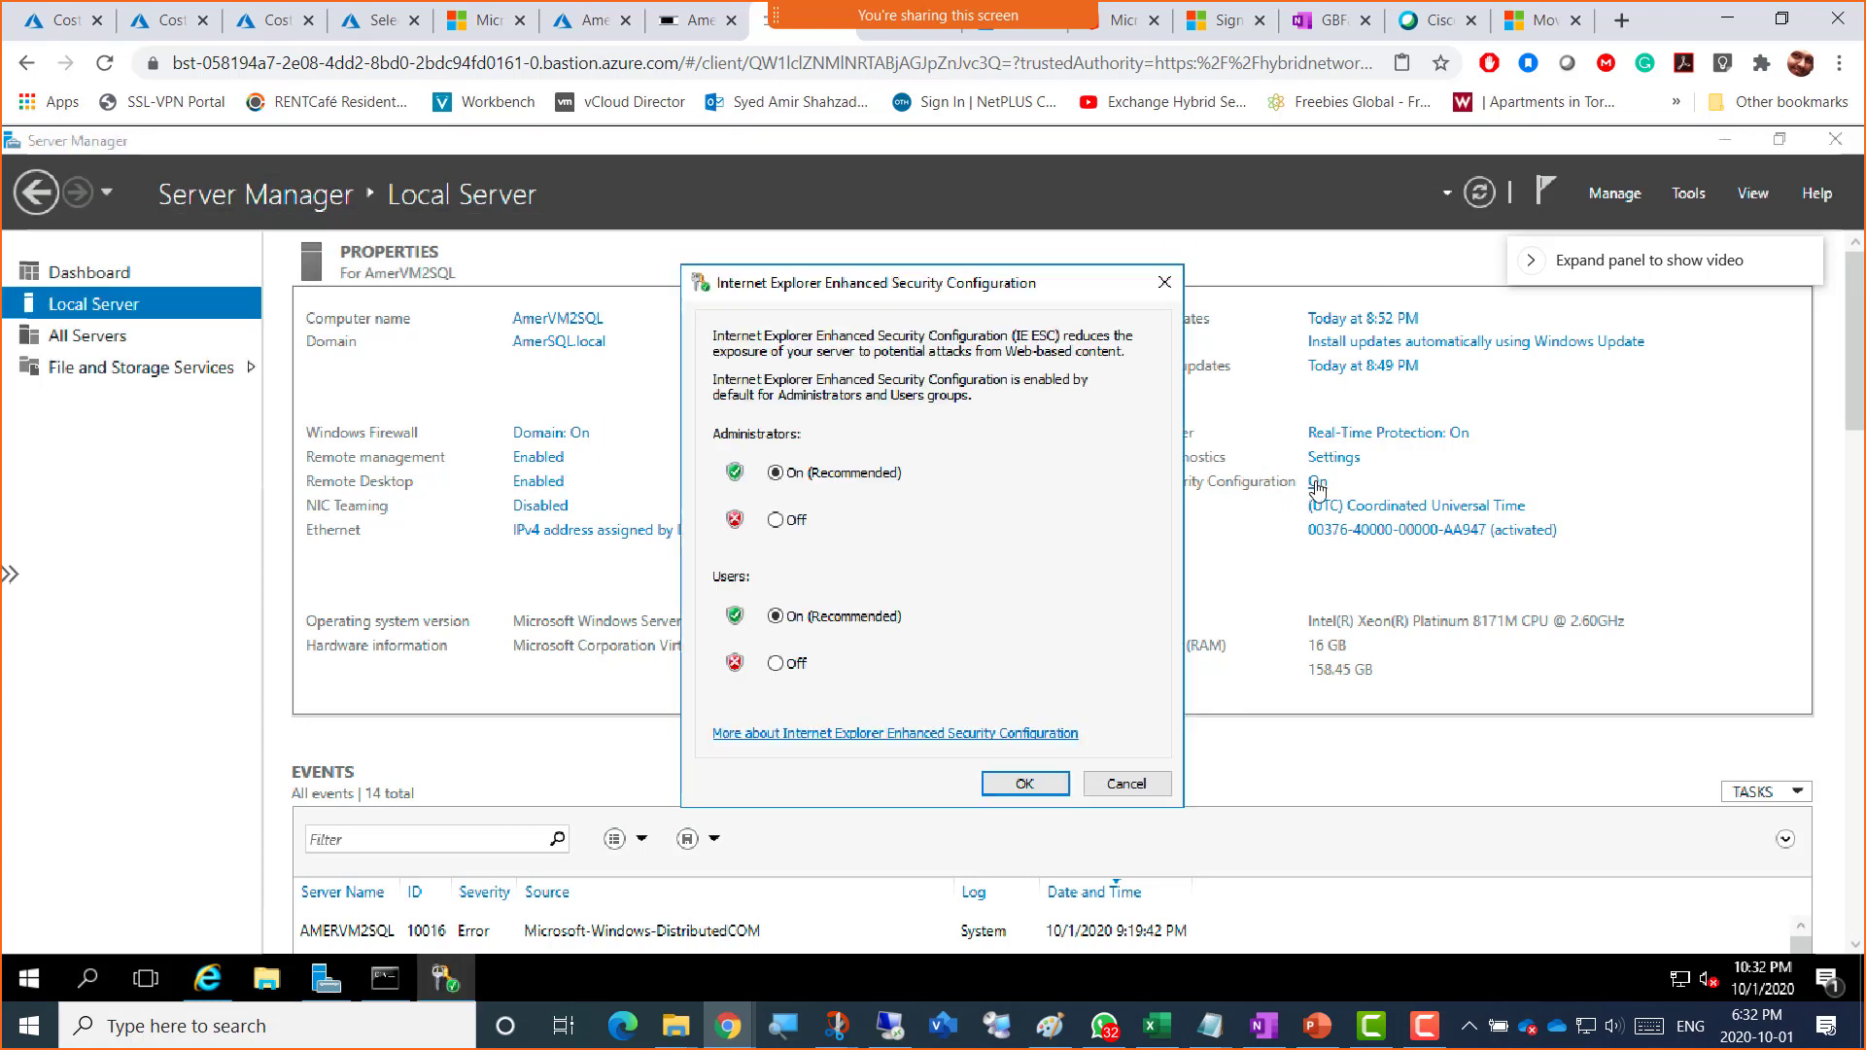
pyautogui.click(776, 520)
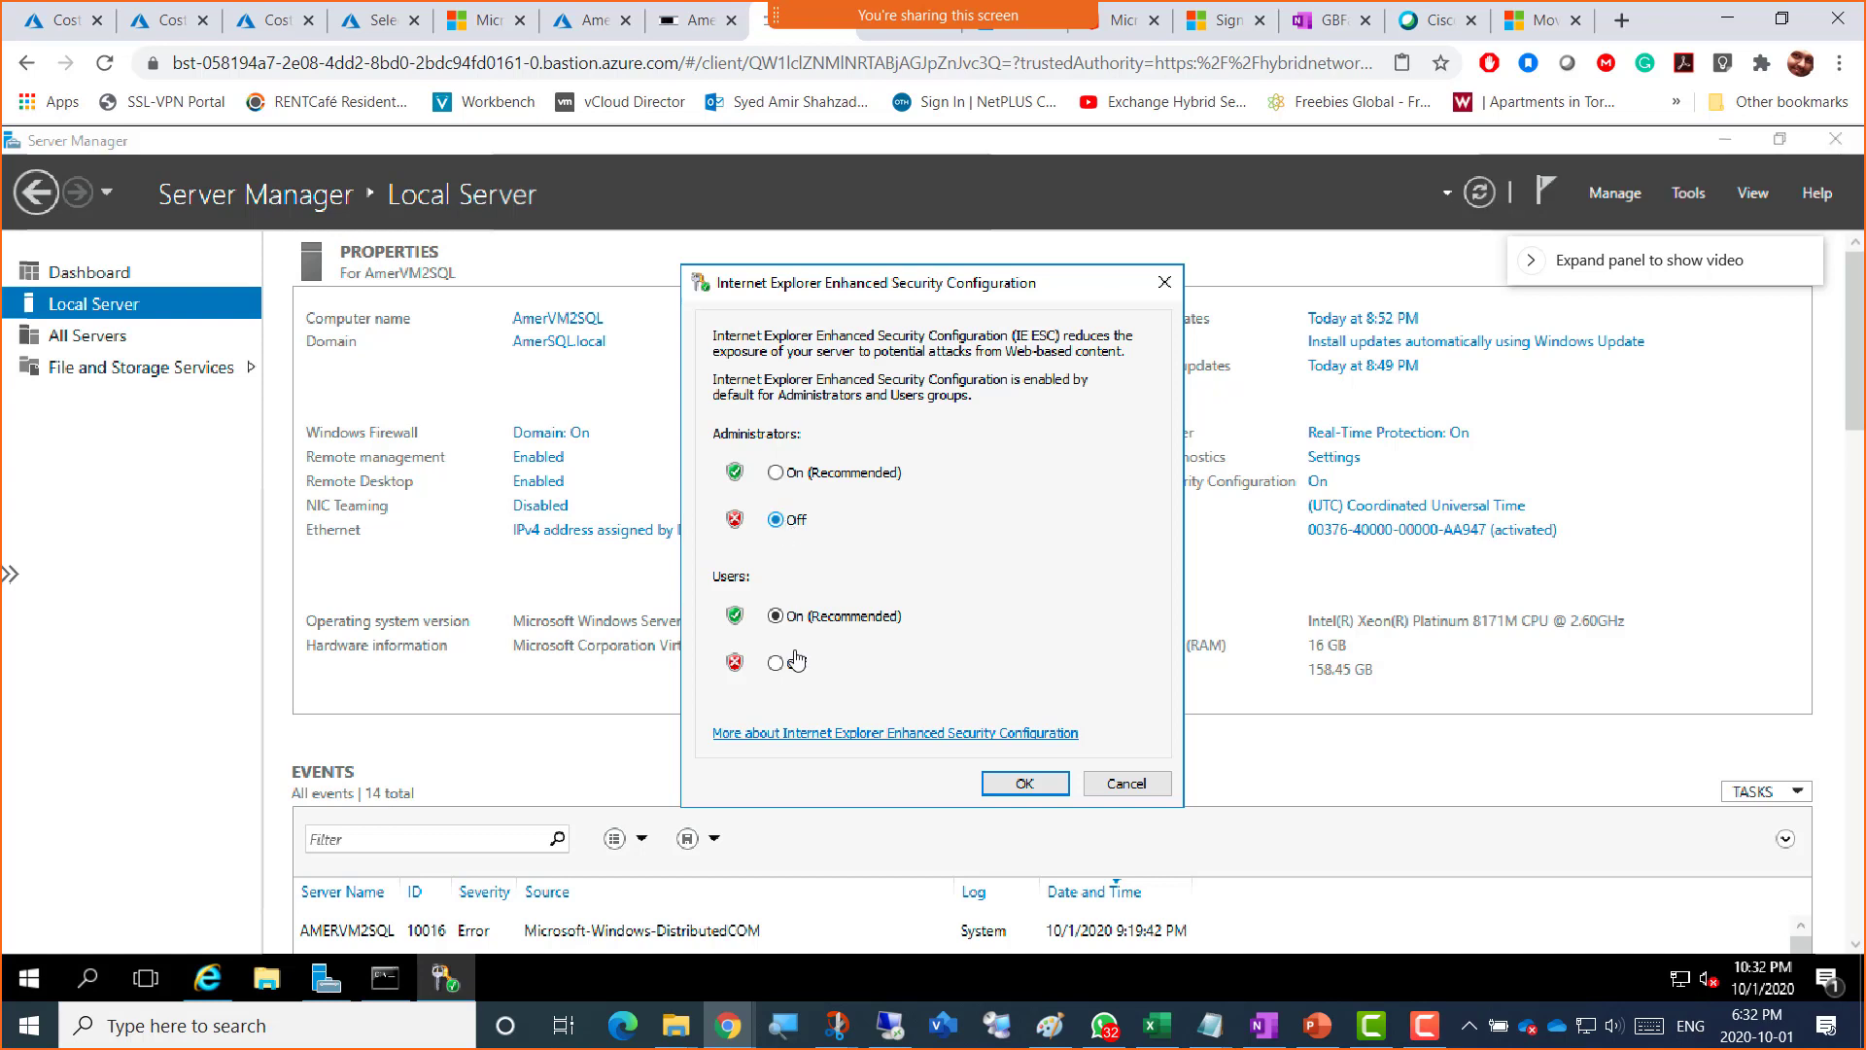
pyautogui.click(795, 669)
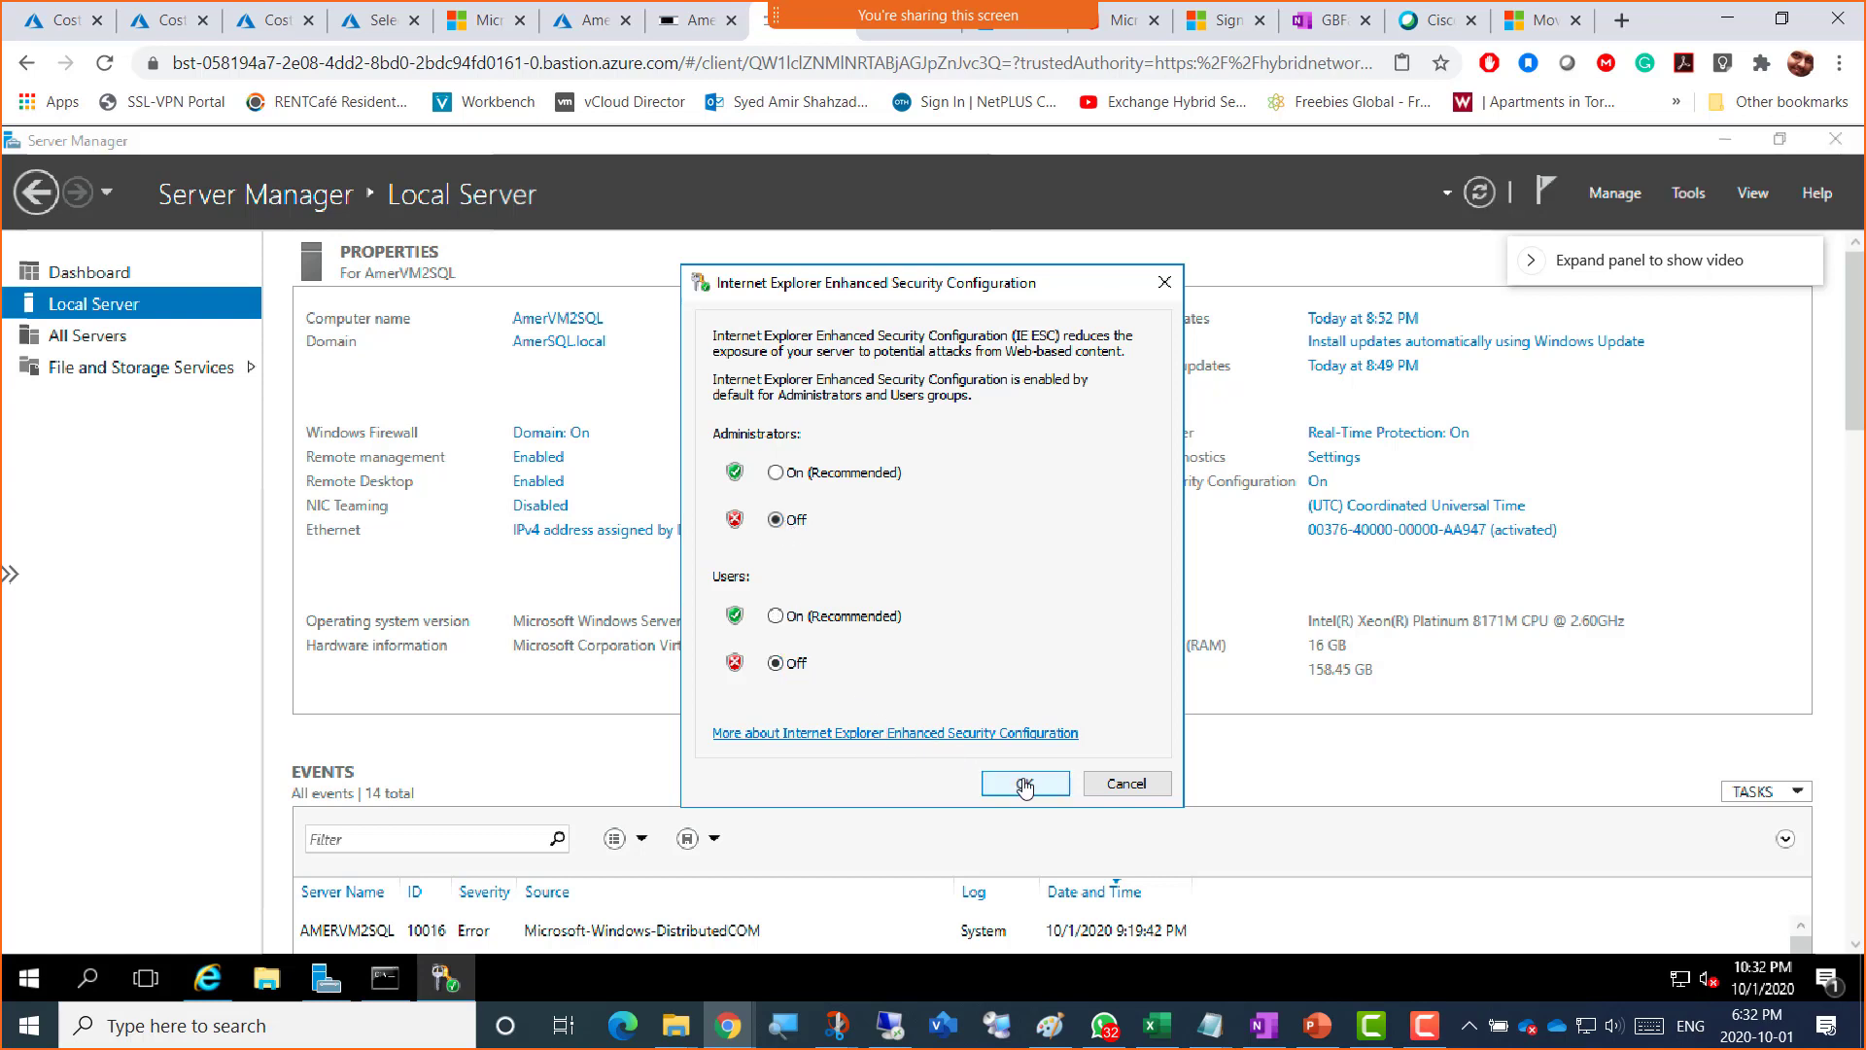
pyautogui.press('Return')
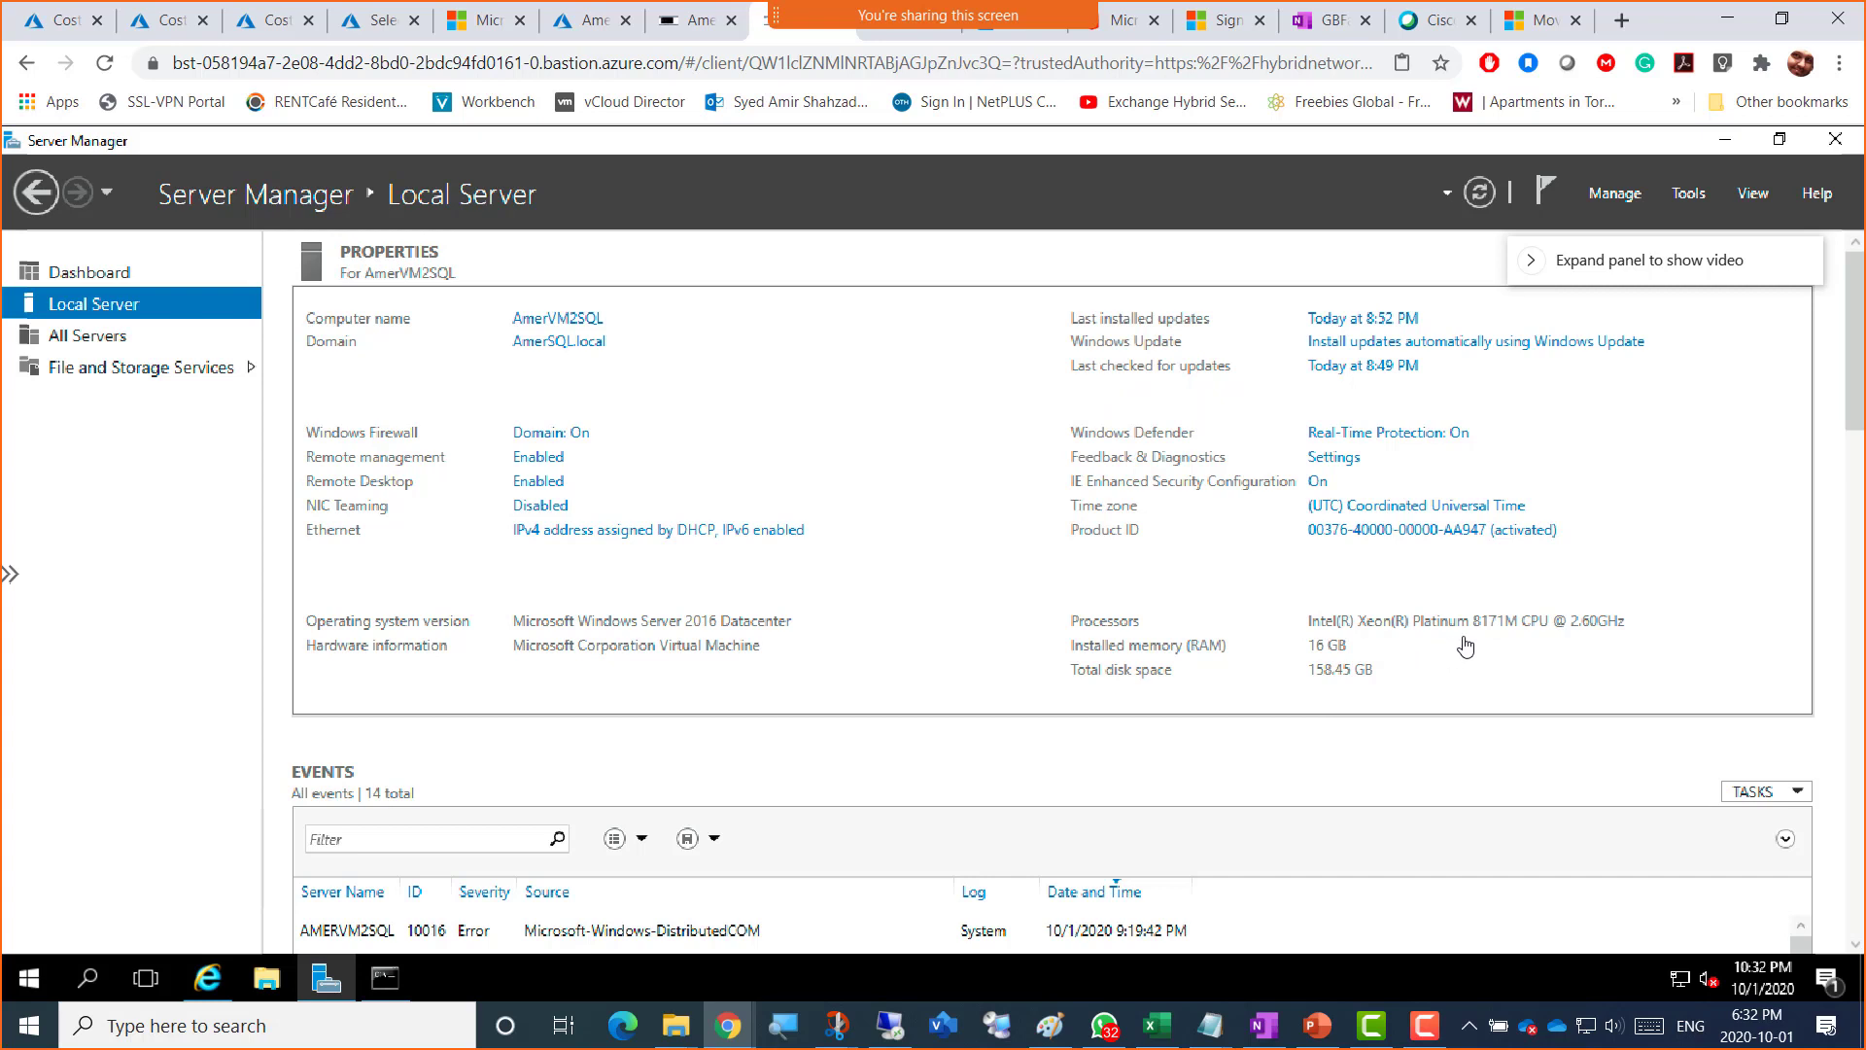
pyautogui.click(1481, 204)
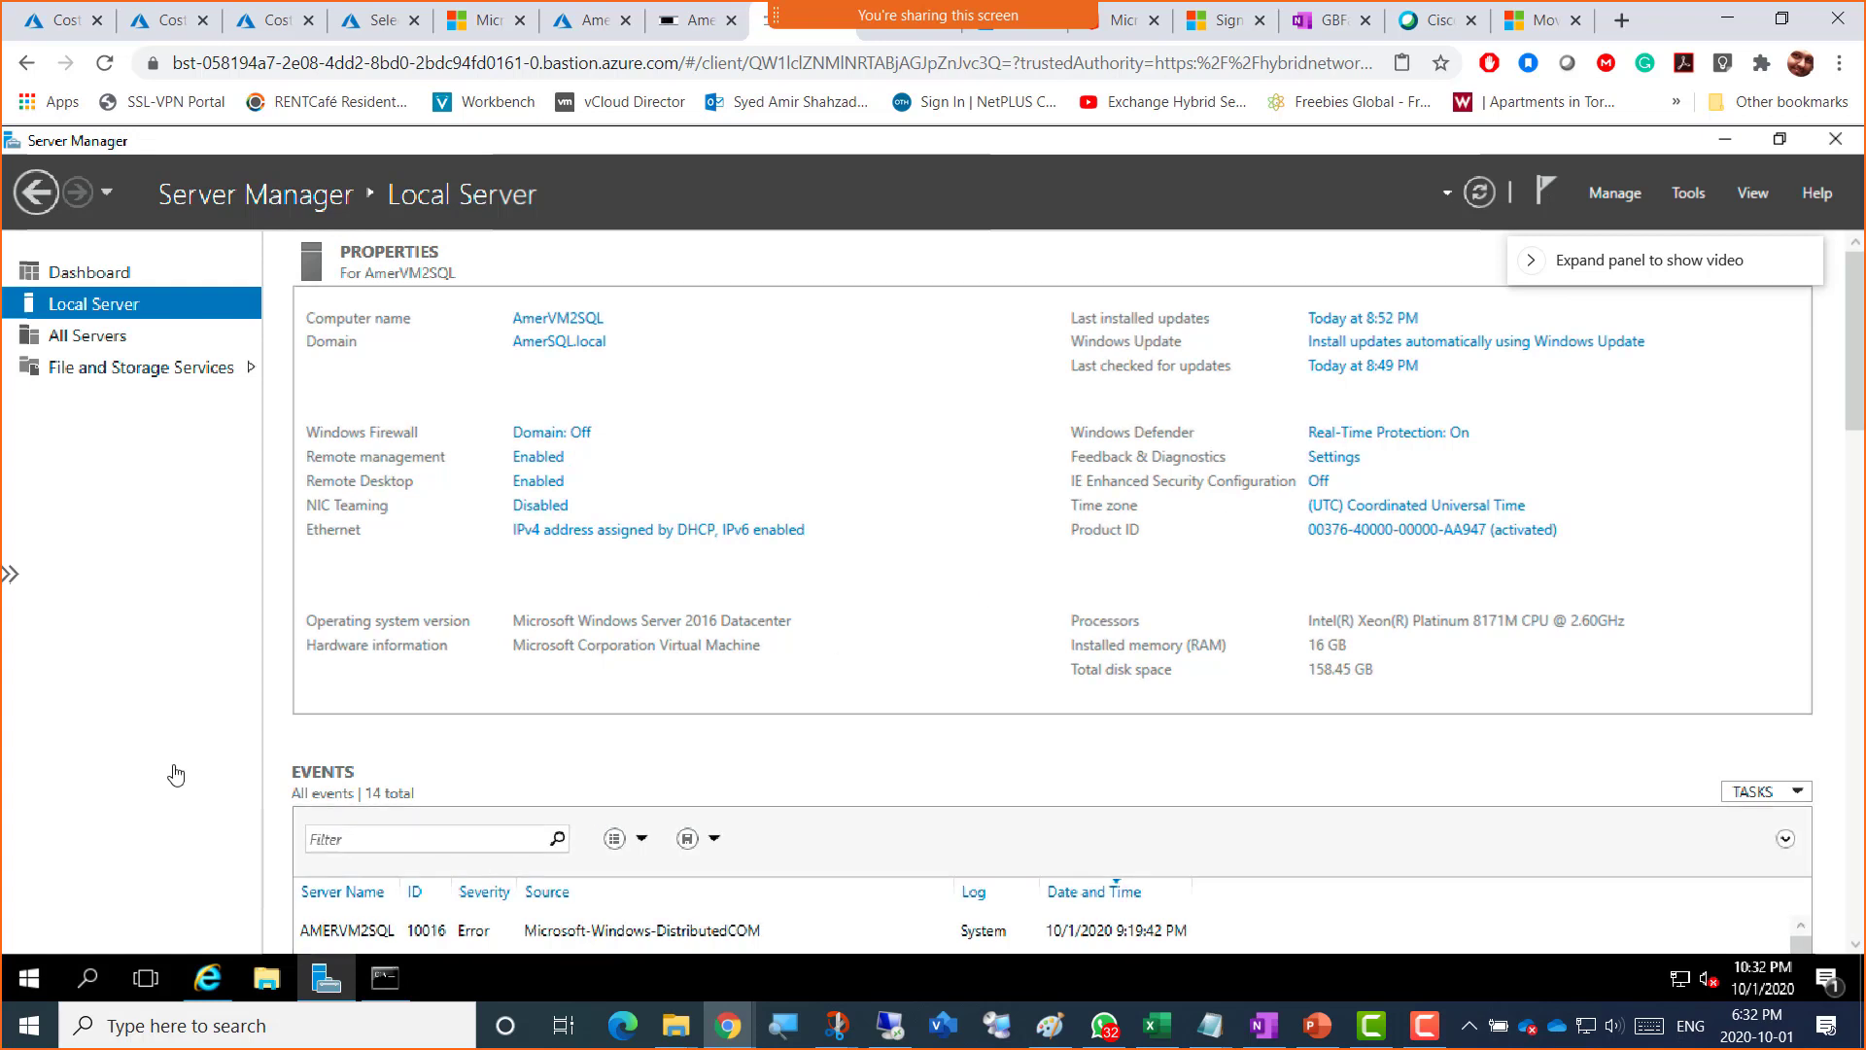
# Step: Launch Internet Explorer, stop the content-blocked prompts, and maximize the window
pyautogui.click(208, 980)
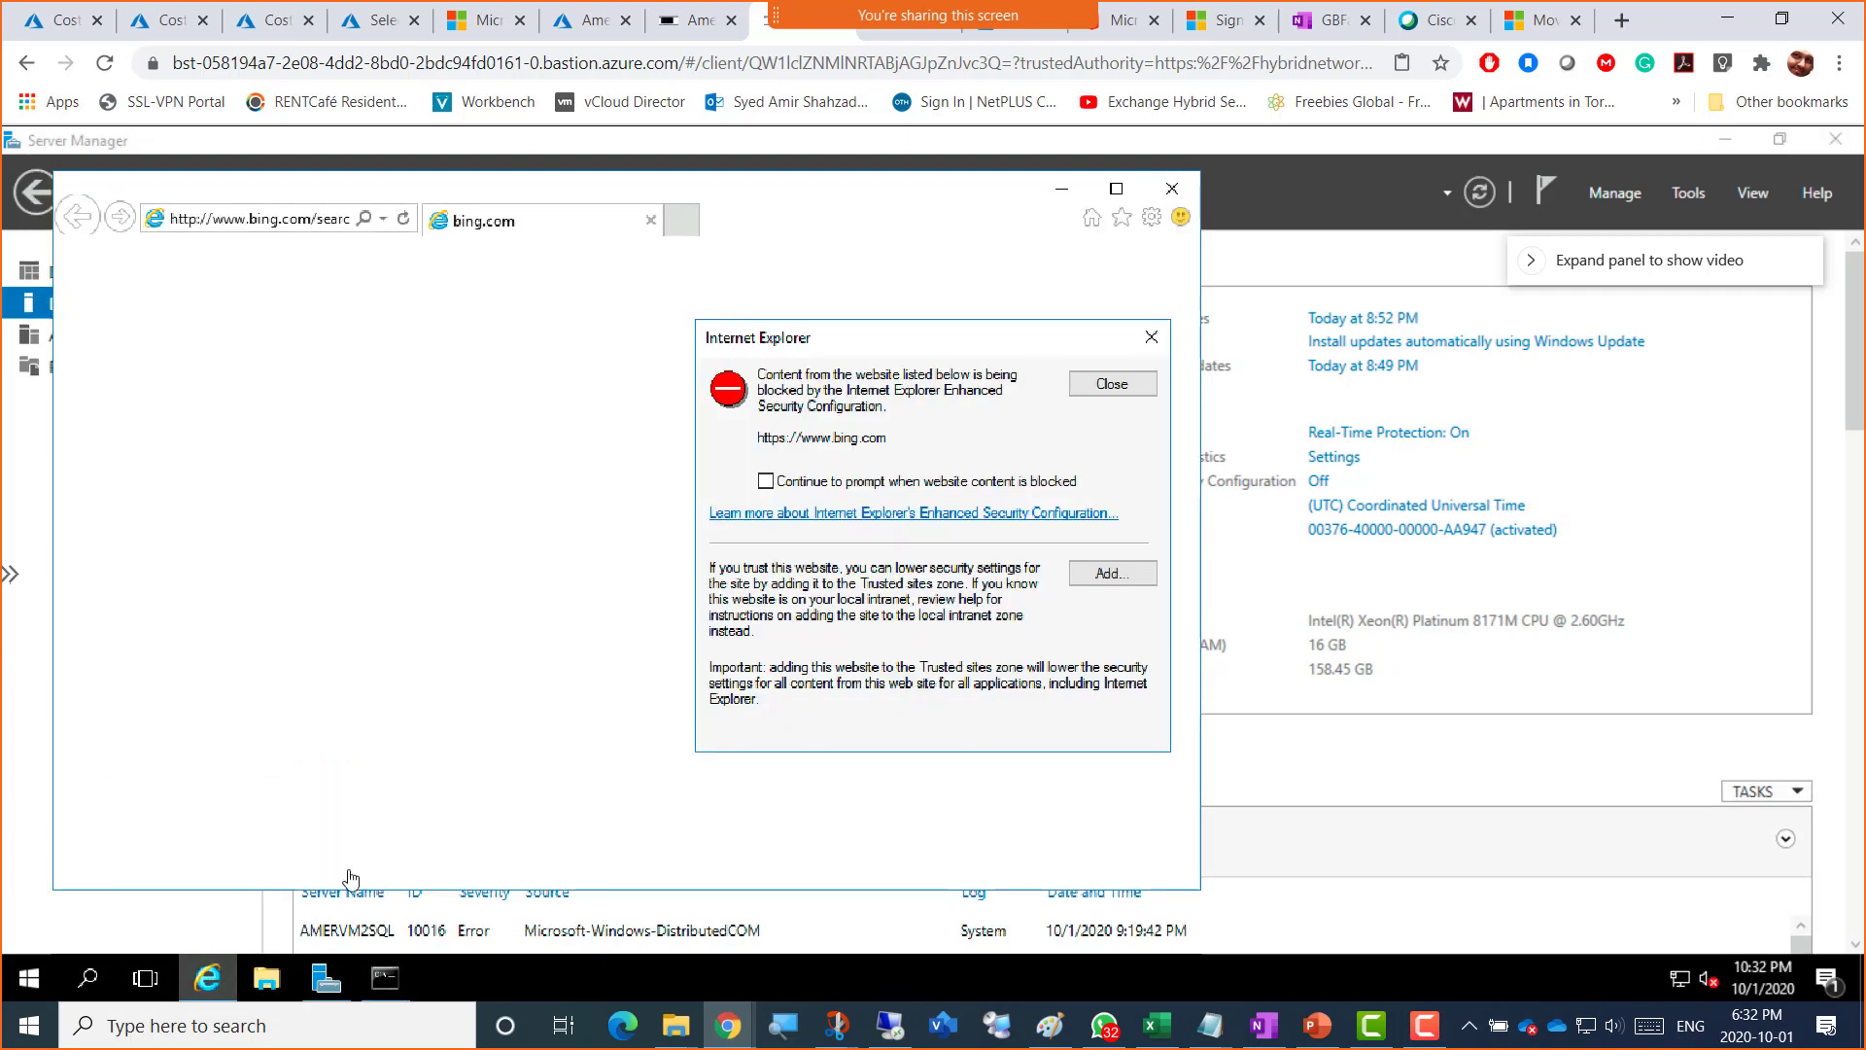
pyautogui.click(886, 486)
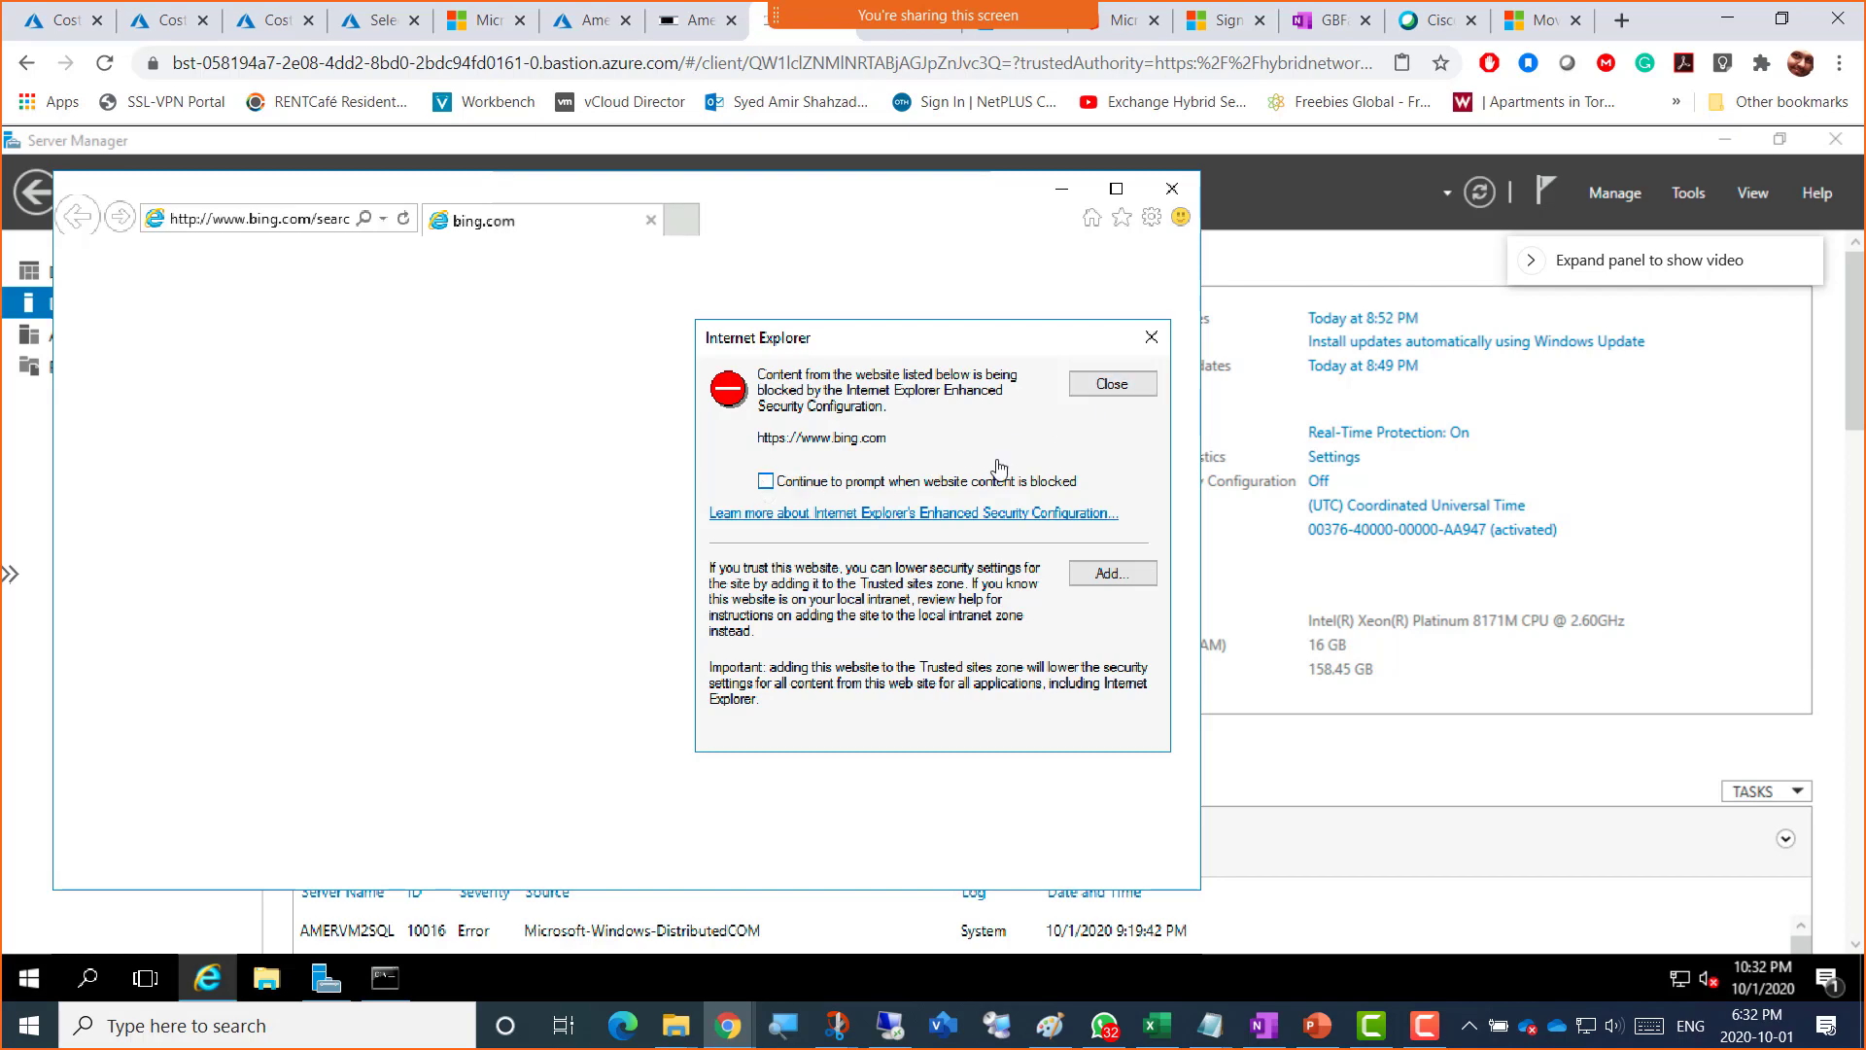
pyautogui.click(1118, 391)
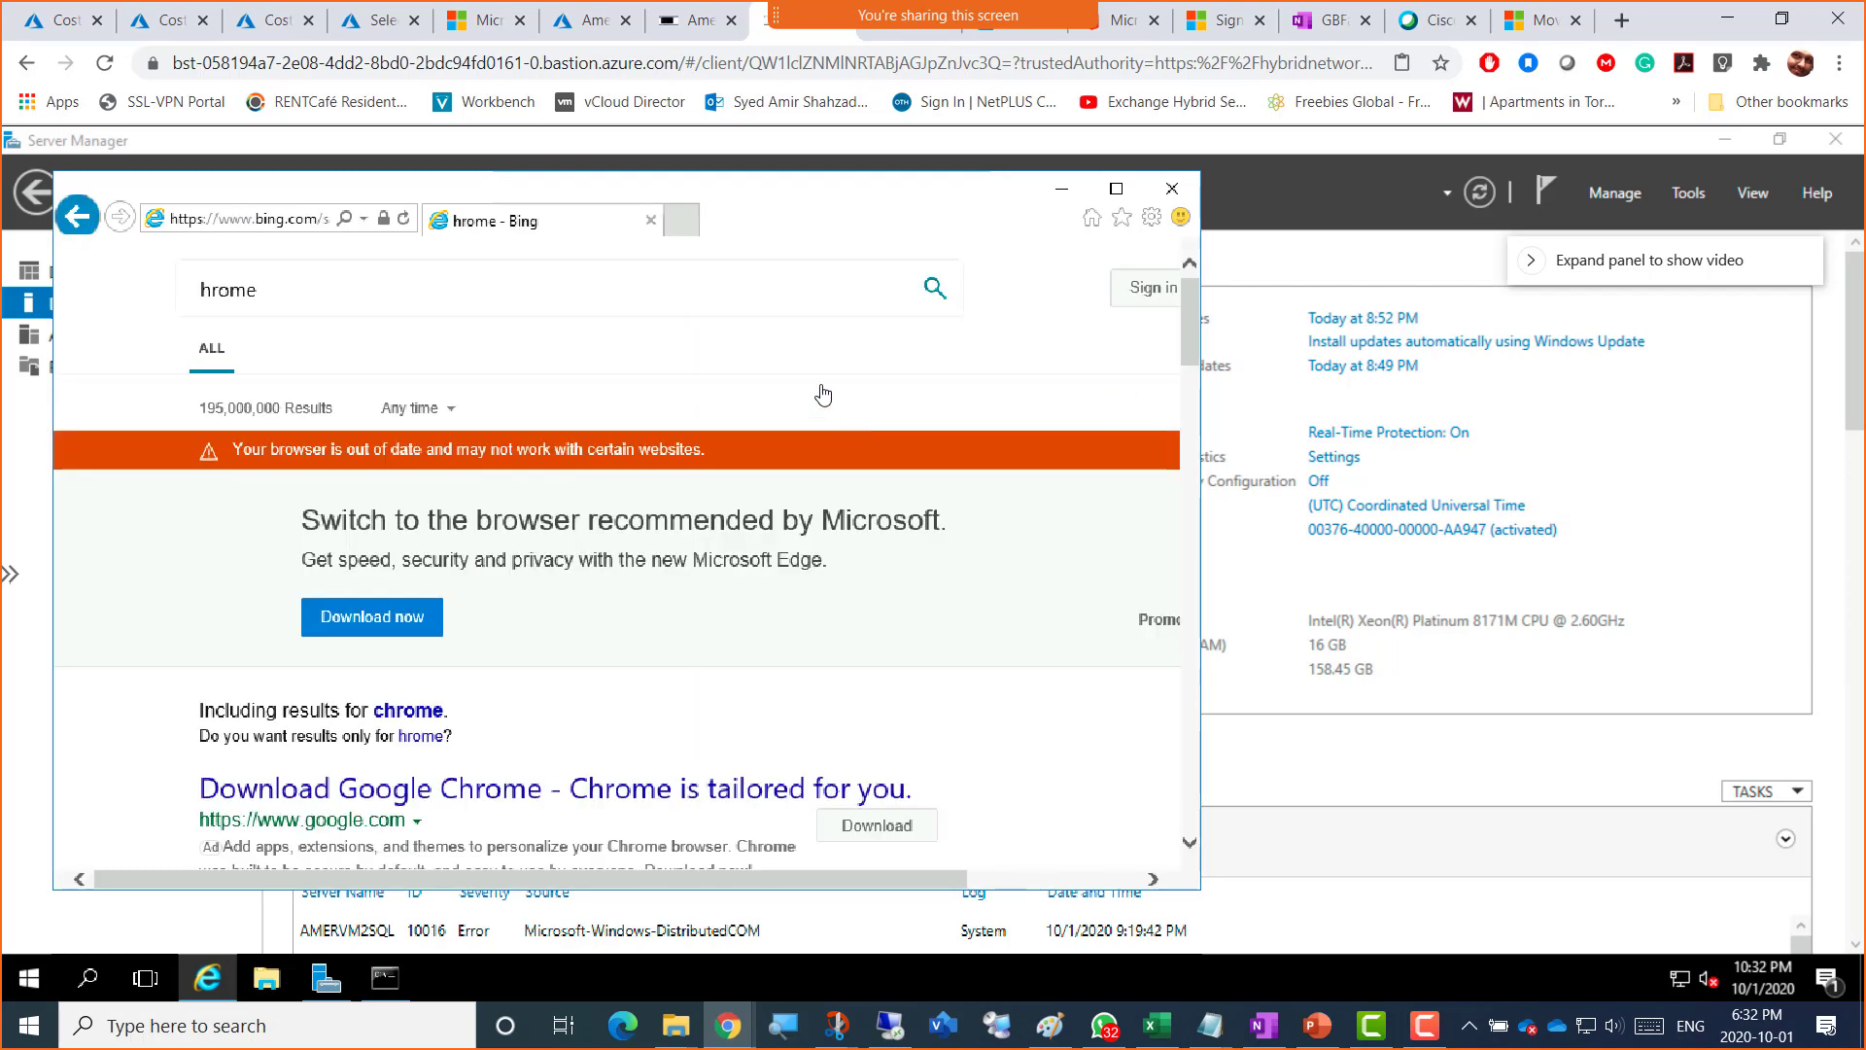
pyautogui.click(1116, 189)
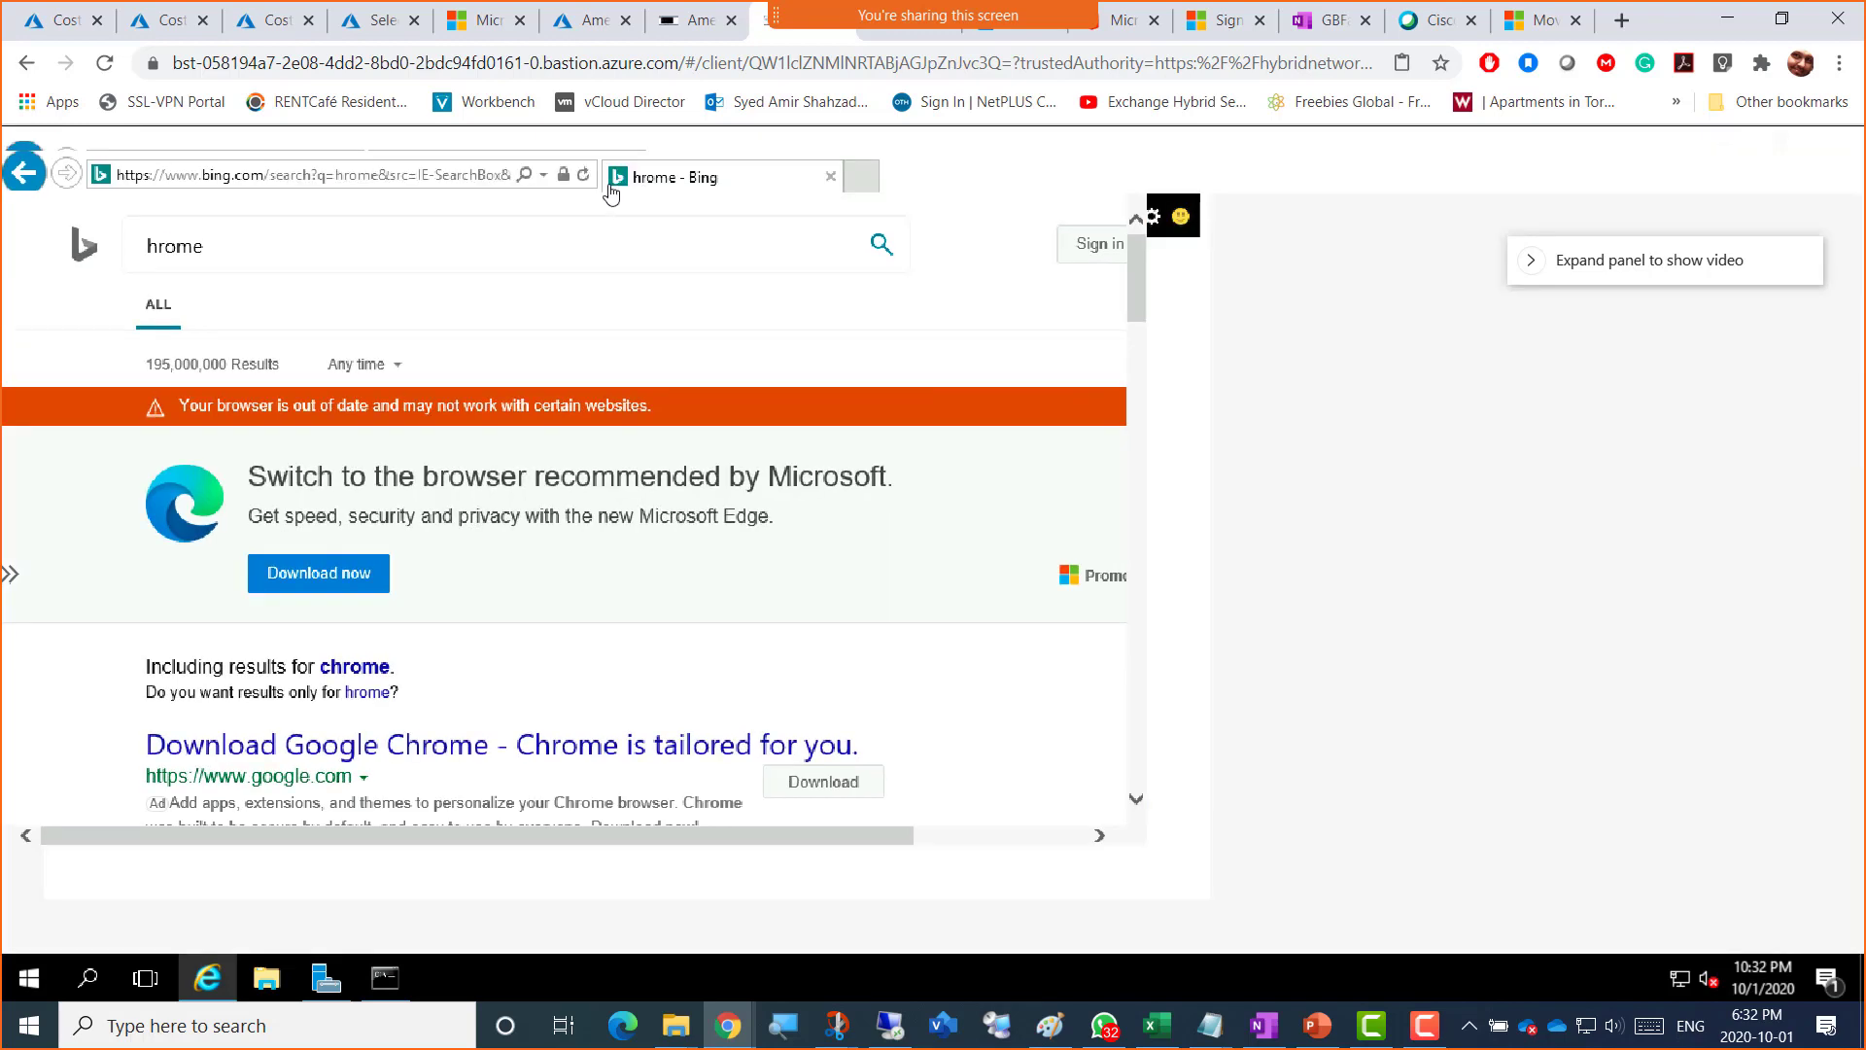
# Step: Search Bing for 'download chrome' and open the Chrome download result
pyautogui.click(397, 180)
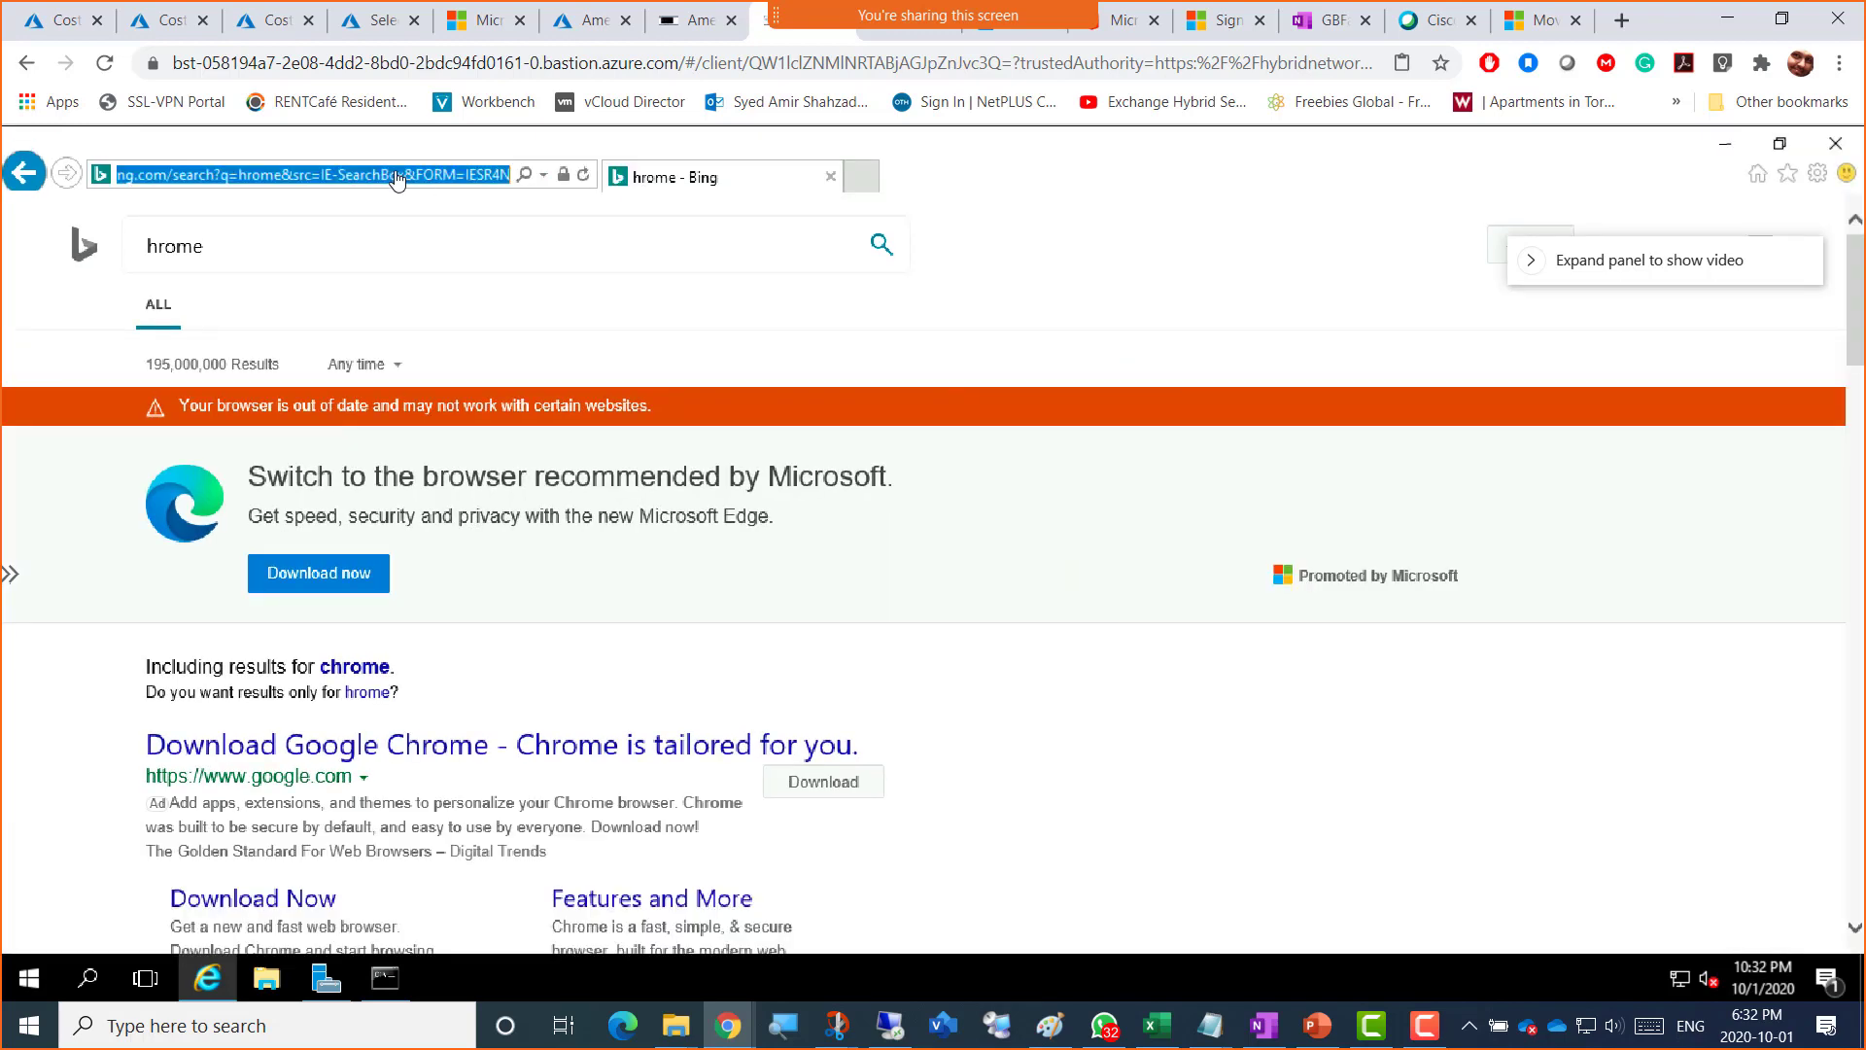
pyautogui.write('downloa')
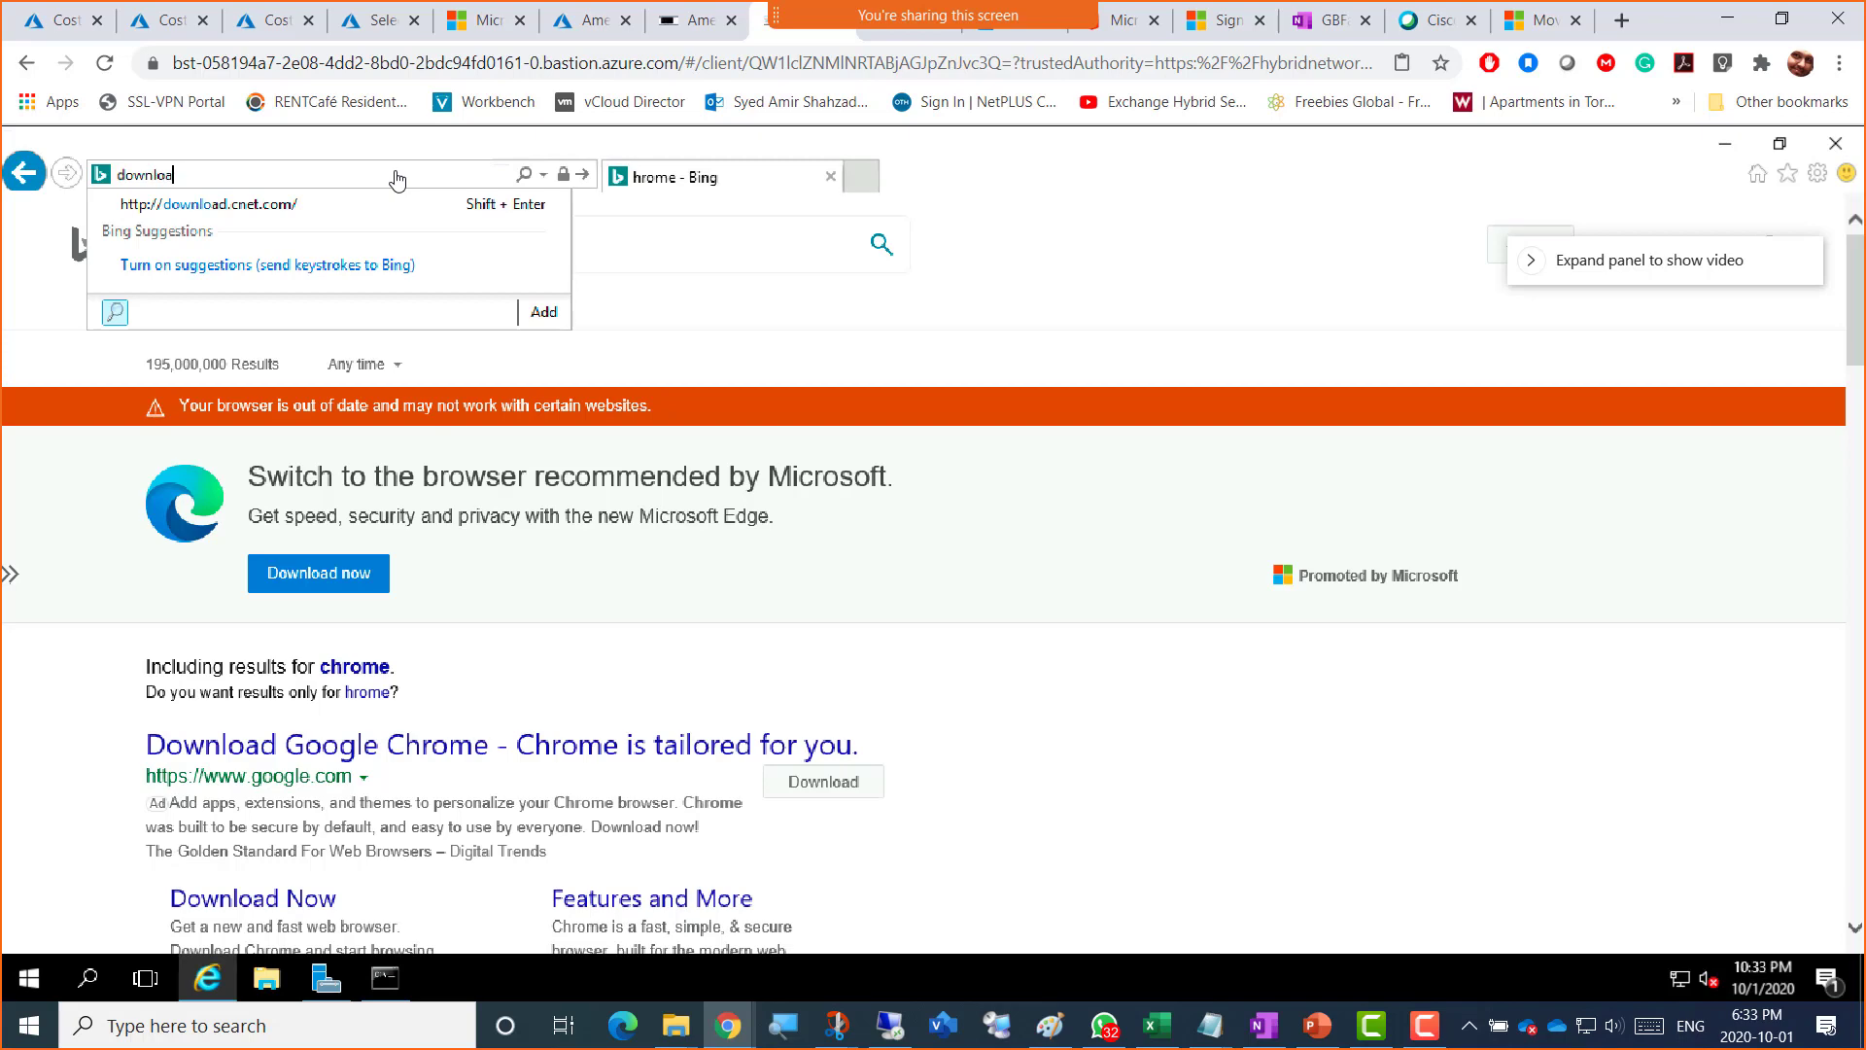
pyautogui.write('d chrome')
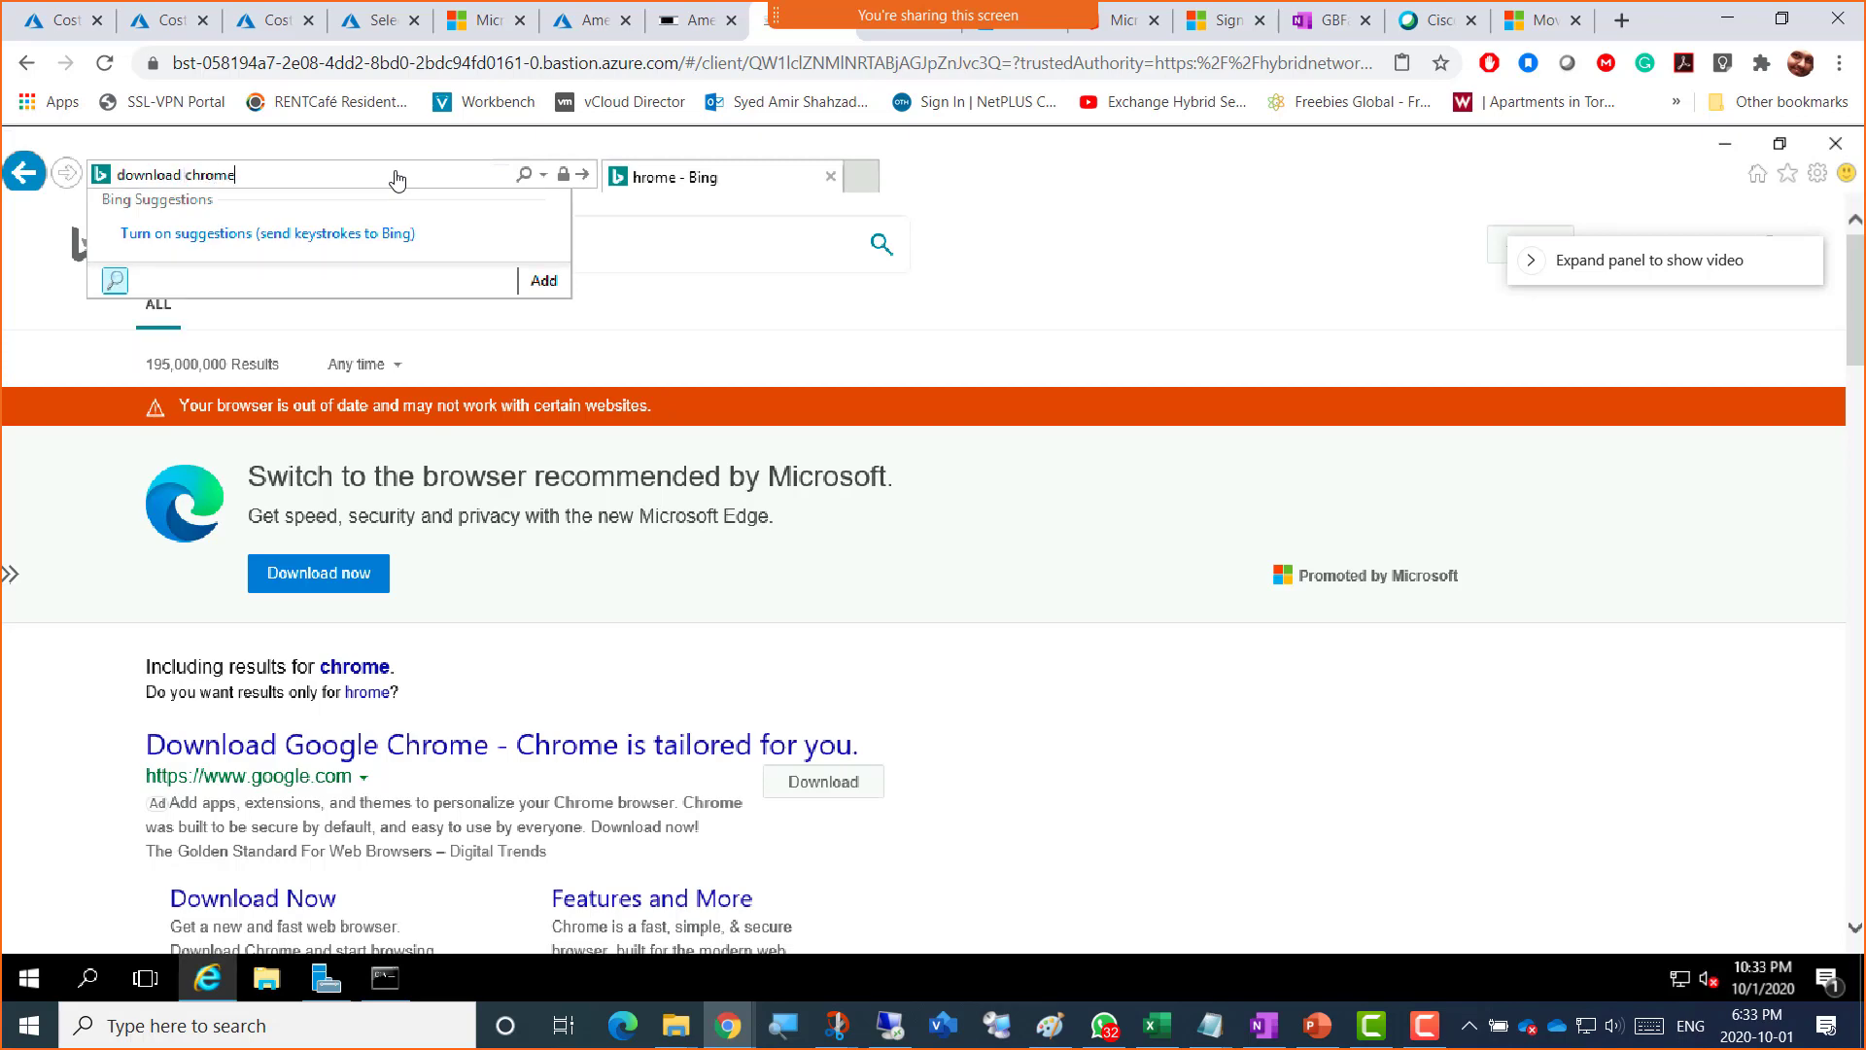
pyautogui.press('Return')
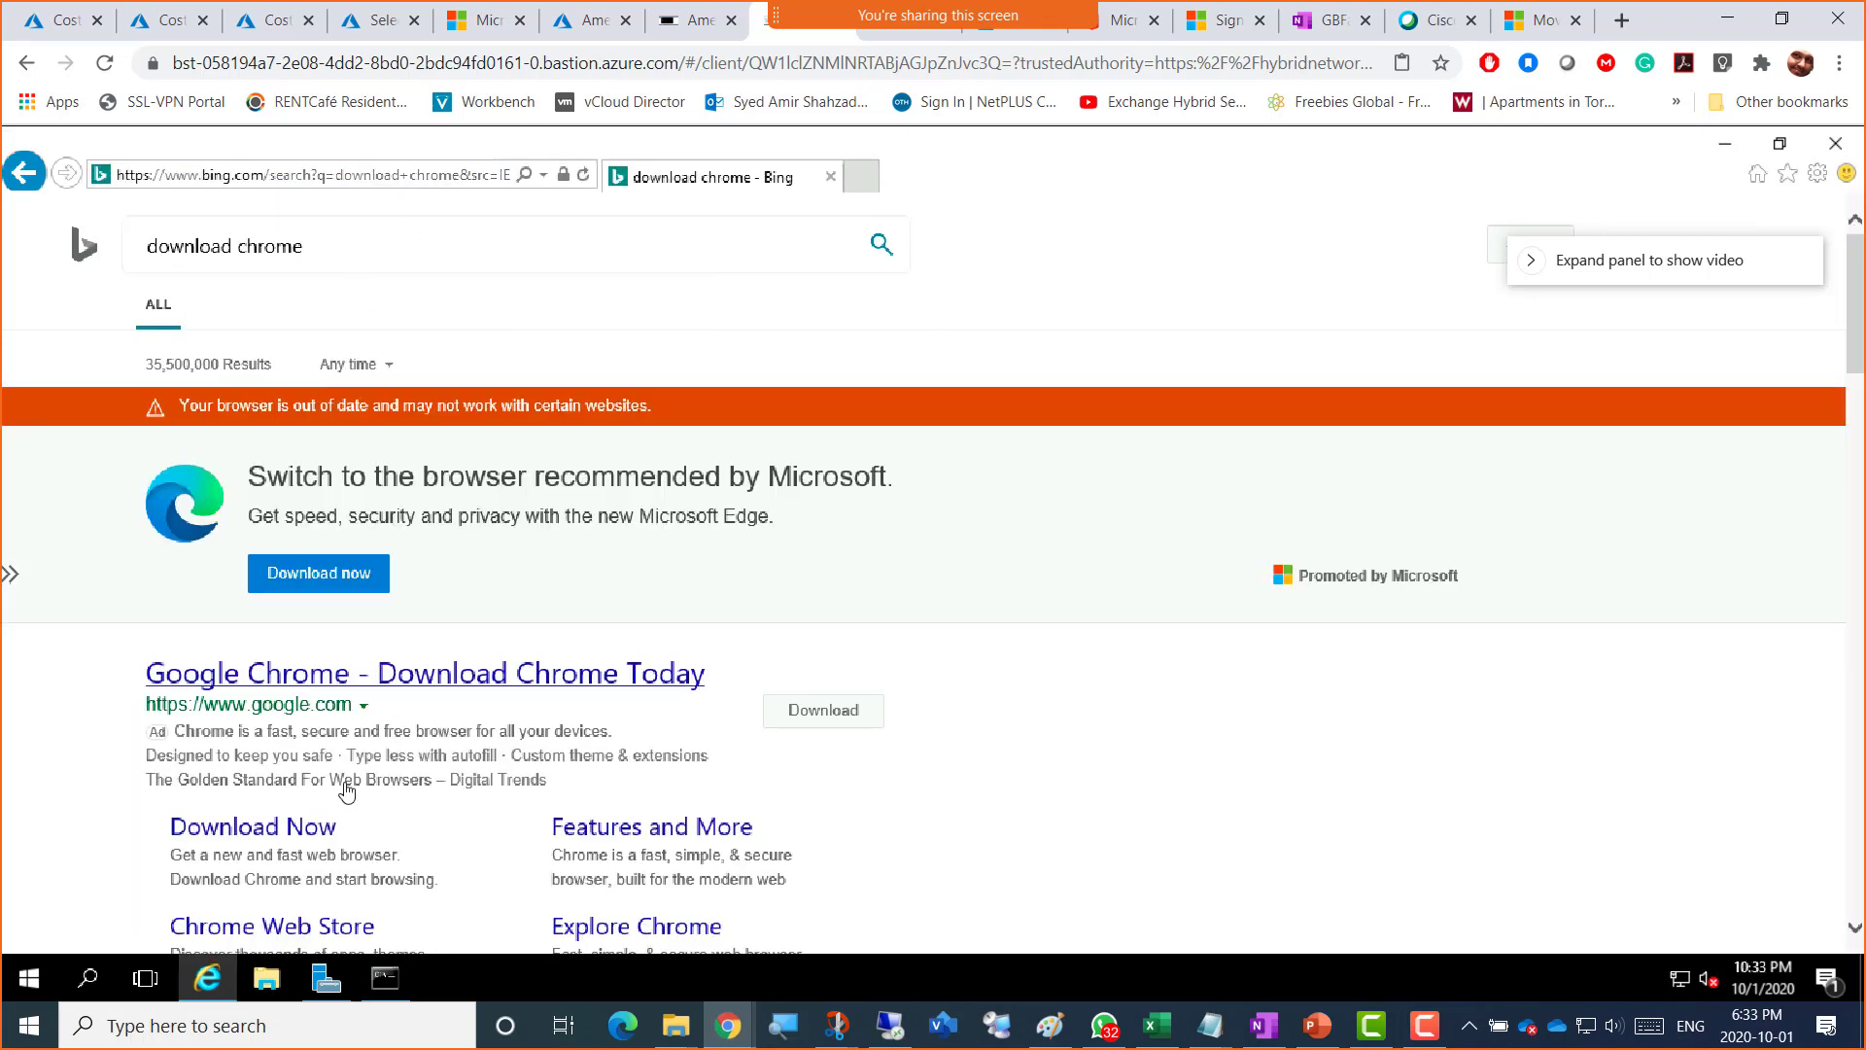
pyautogui.click(300, 832)
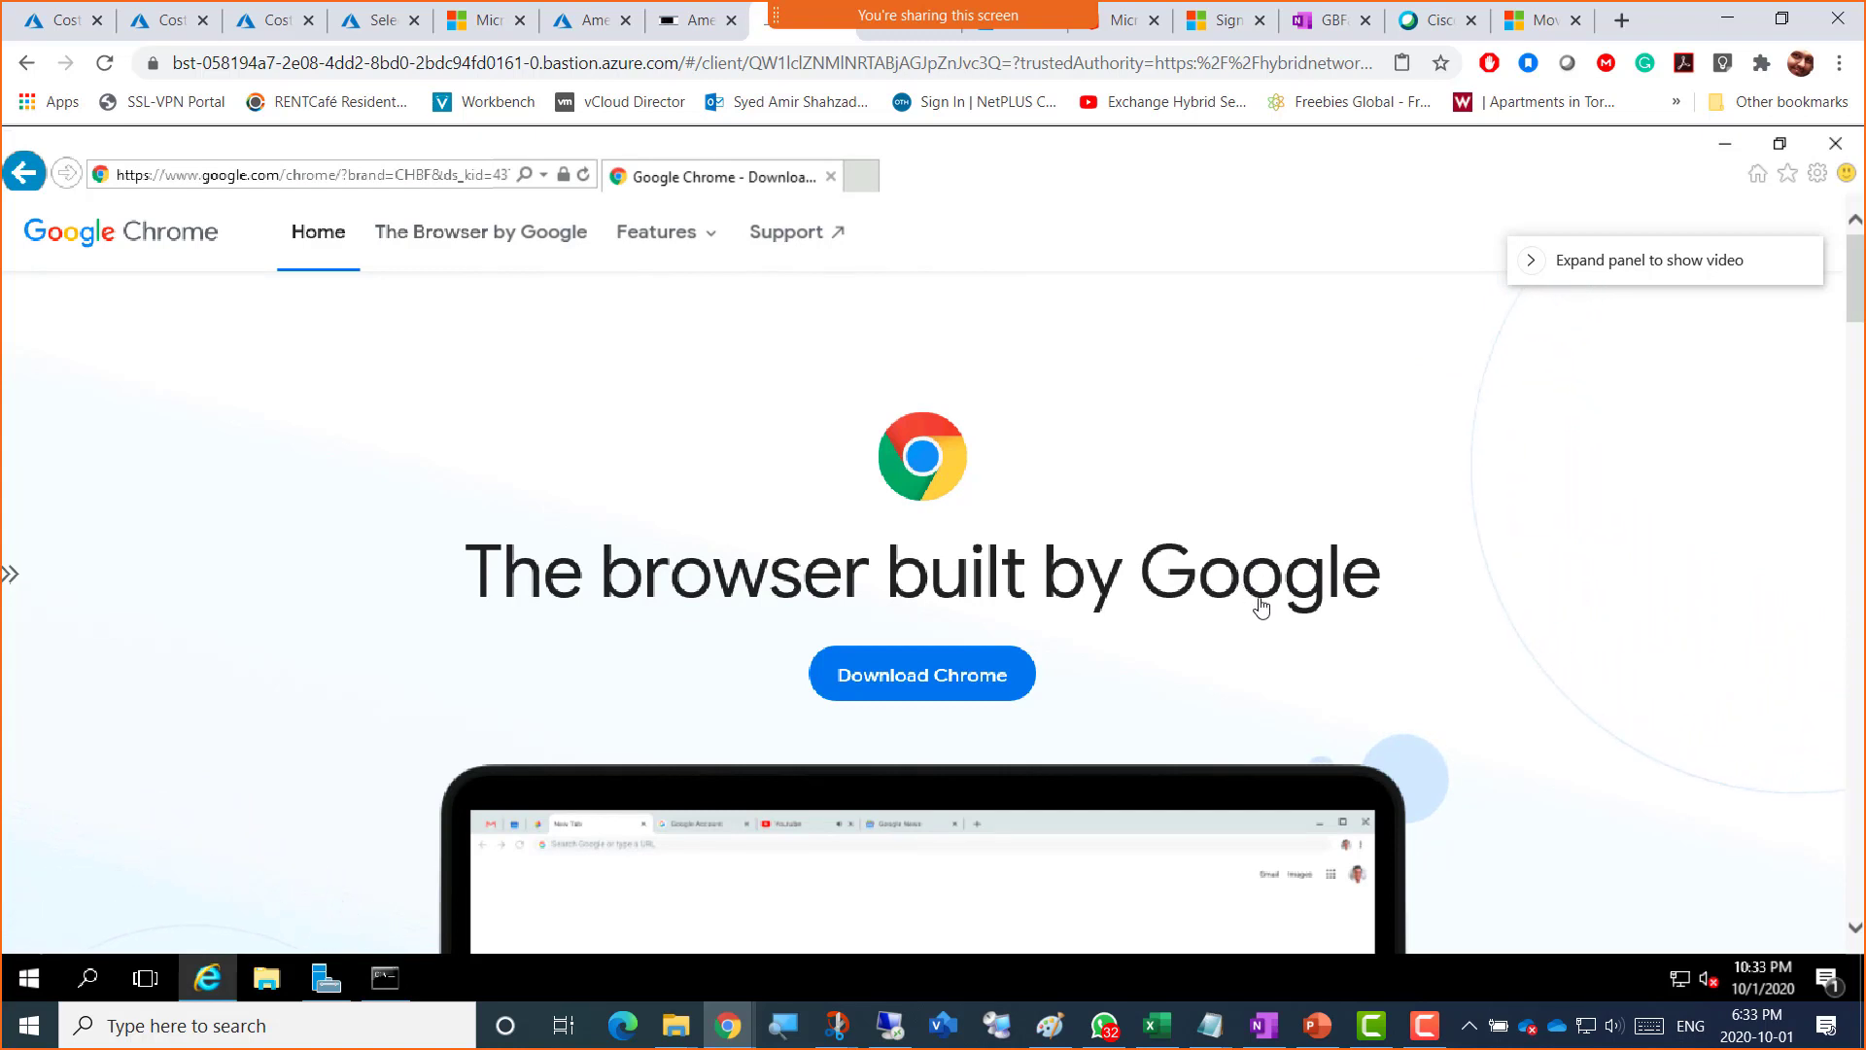
# Step: Scroll through the Chrome page and try the Download Chrome button
pyautogui.scroll(-4, 1259, 607)
pyautogui.scroll(-2, 1262, 609)
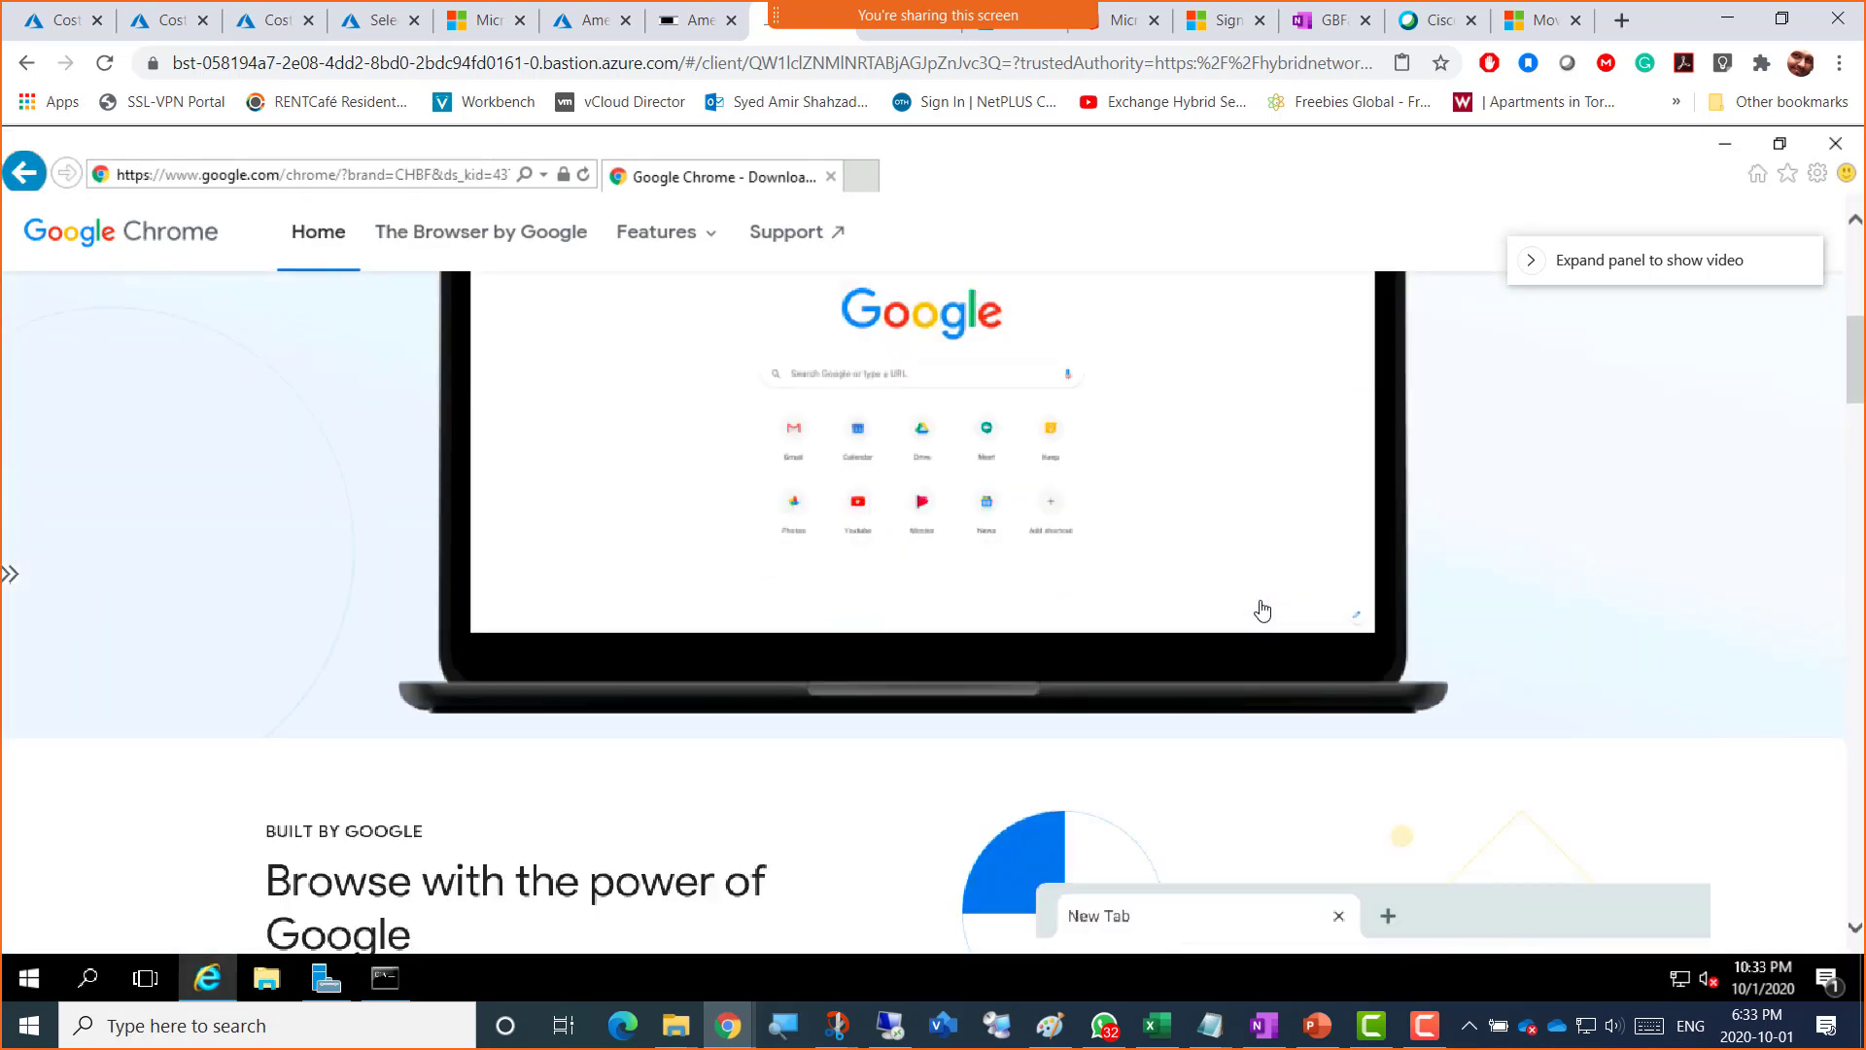
pyautogui.scroll(5, 1496, 650)
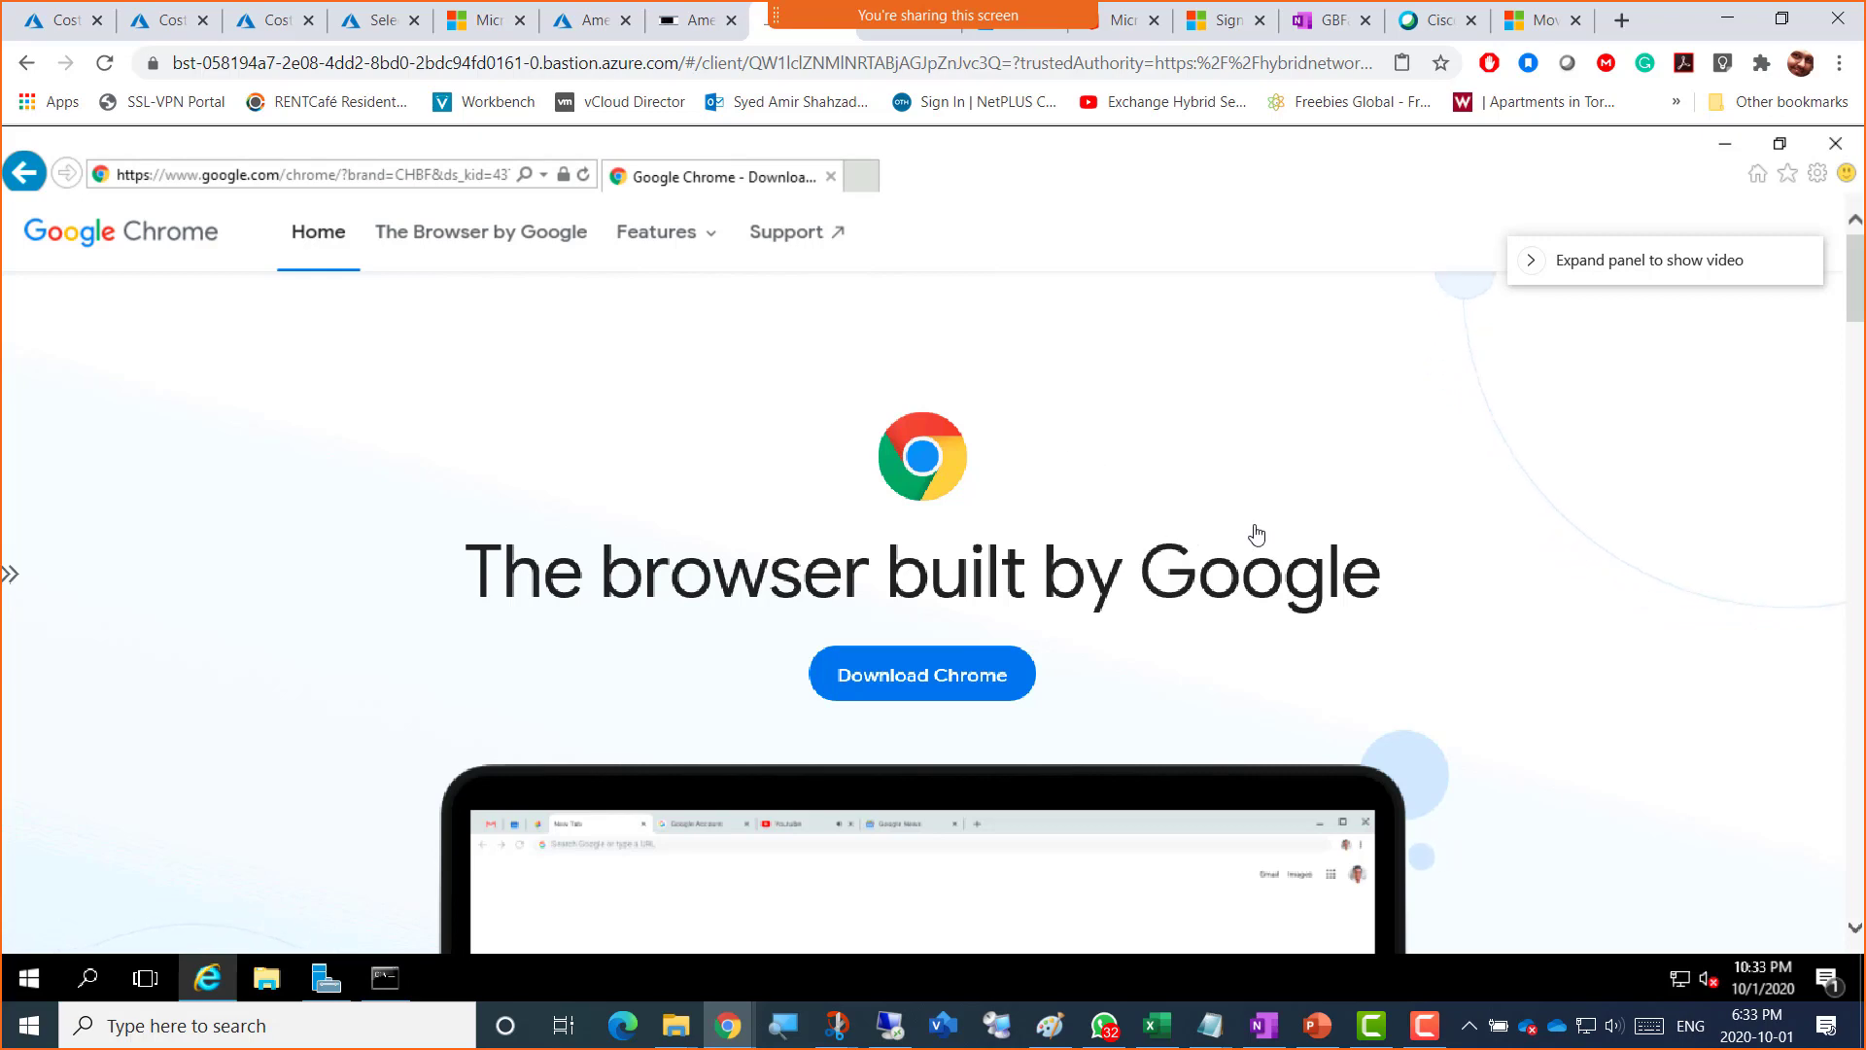
pyautogui.scroll(-10, 1054, 597)
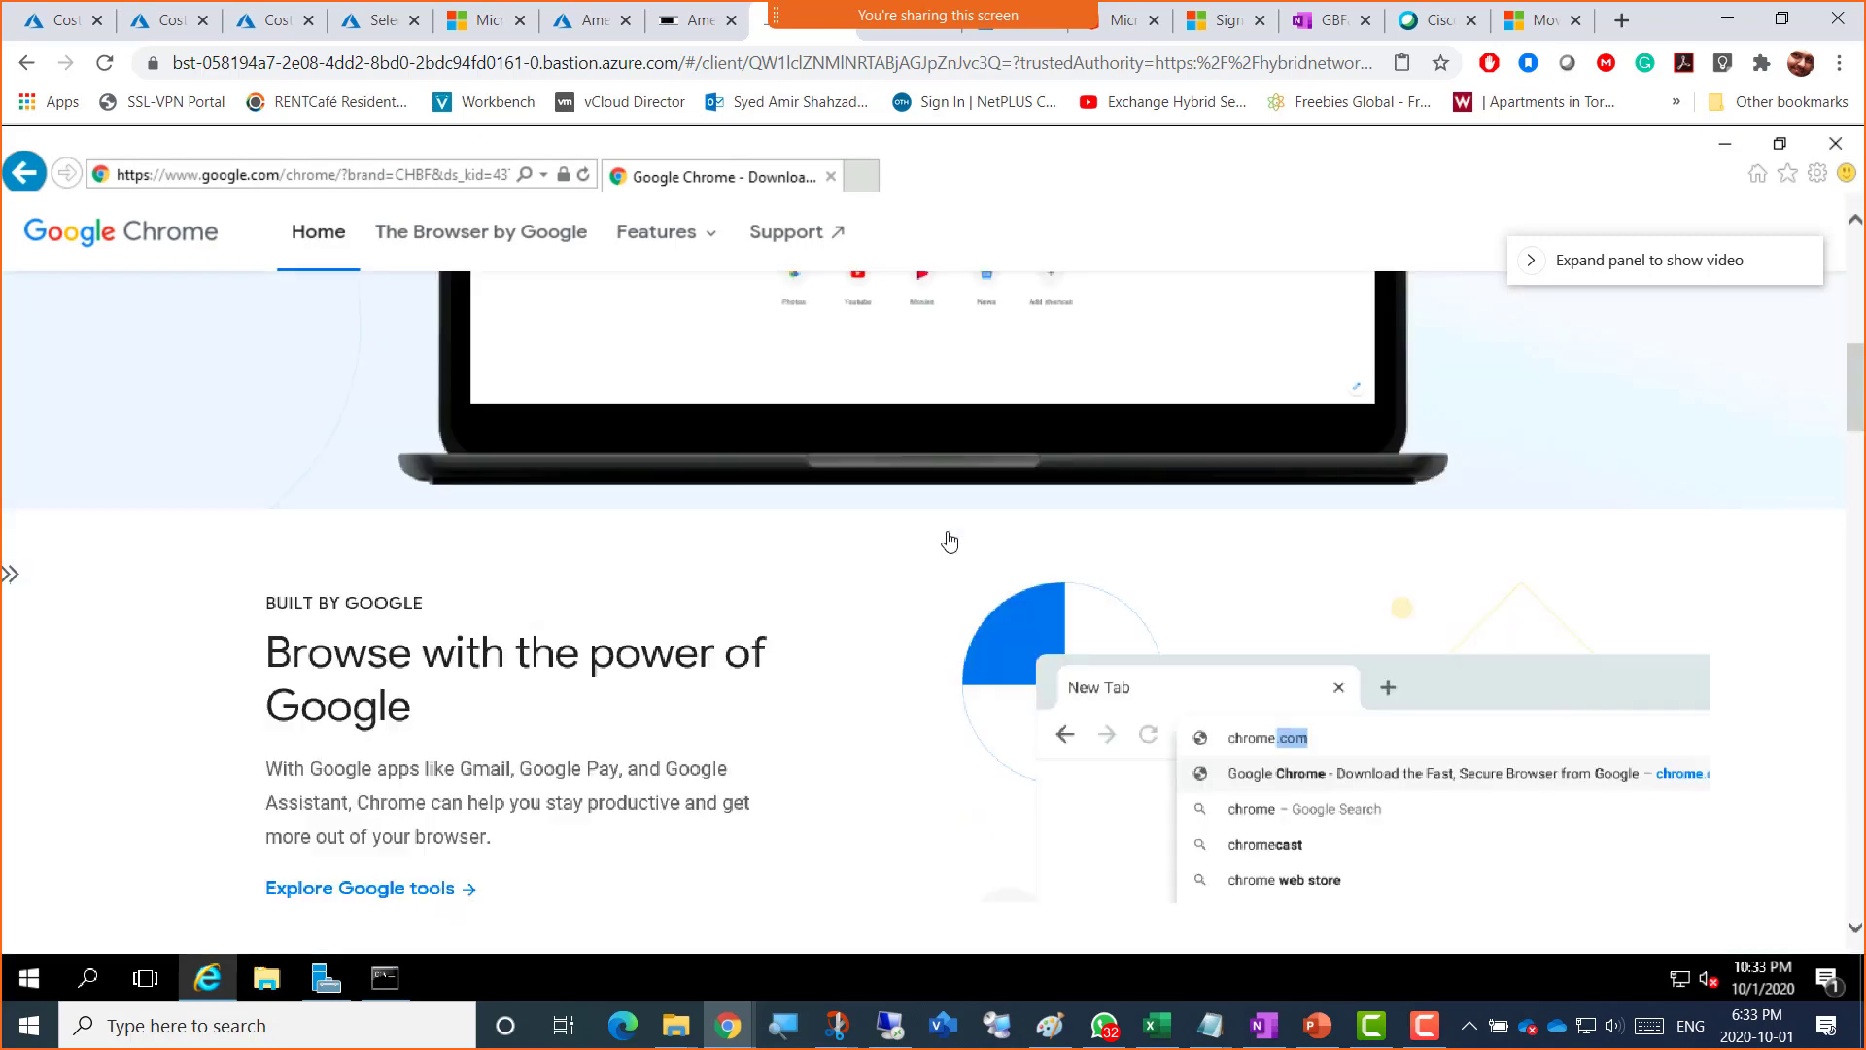
pyautogui.scroll(10, 856, 604)
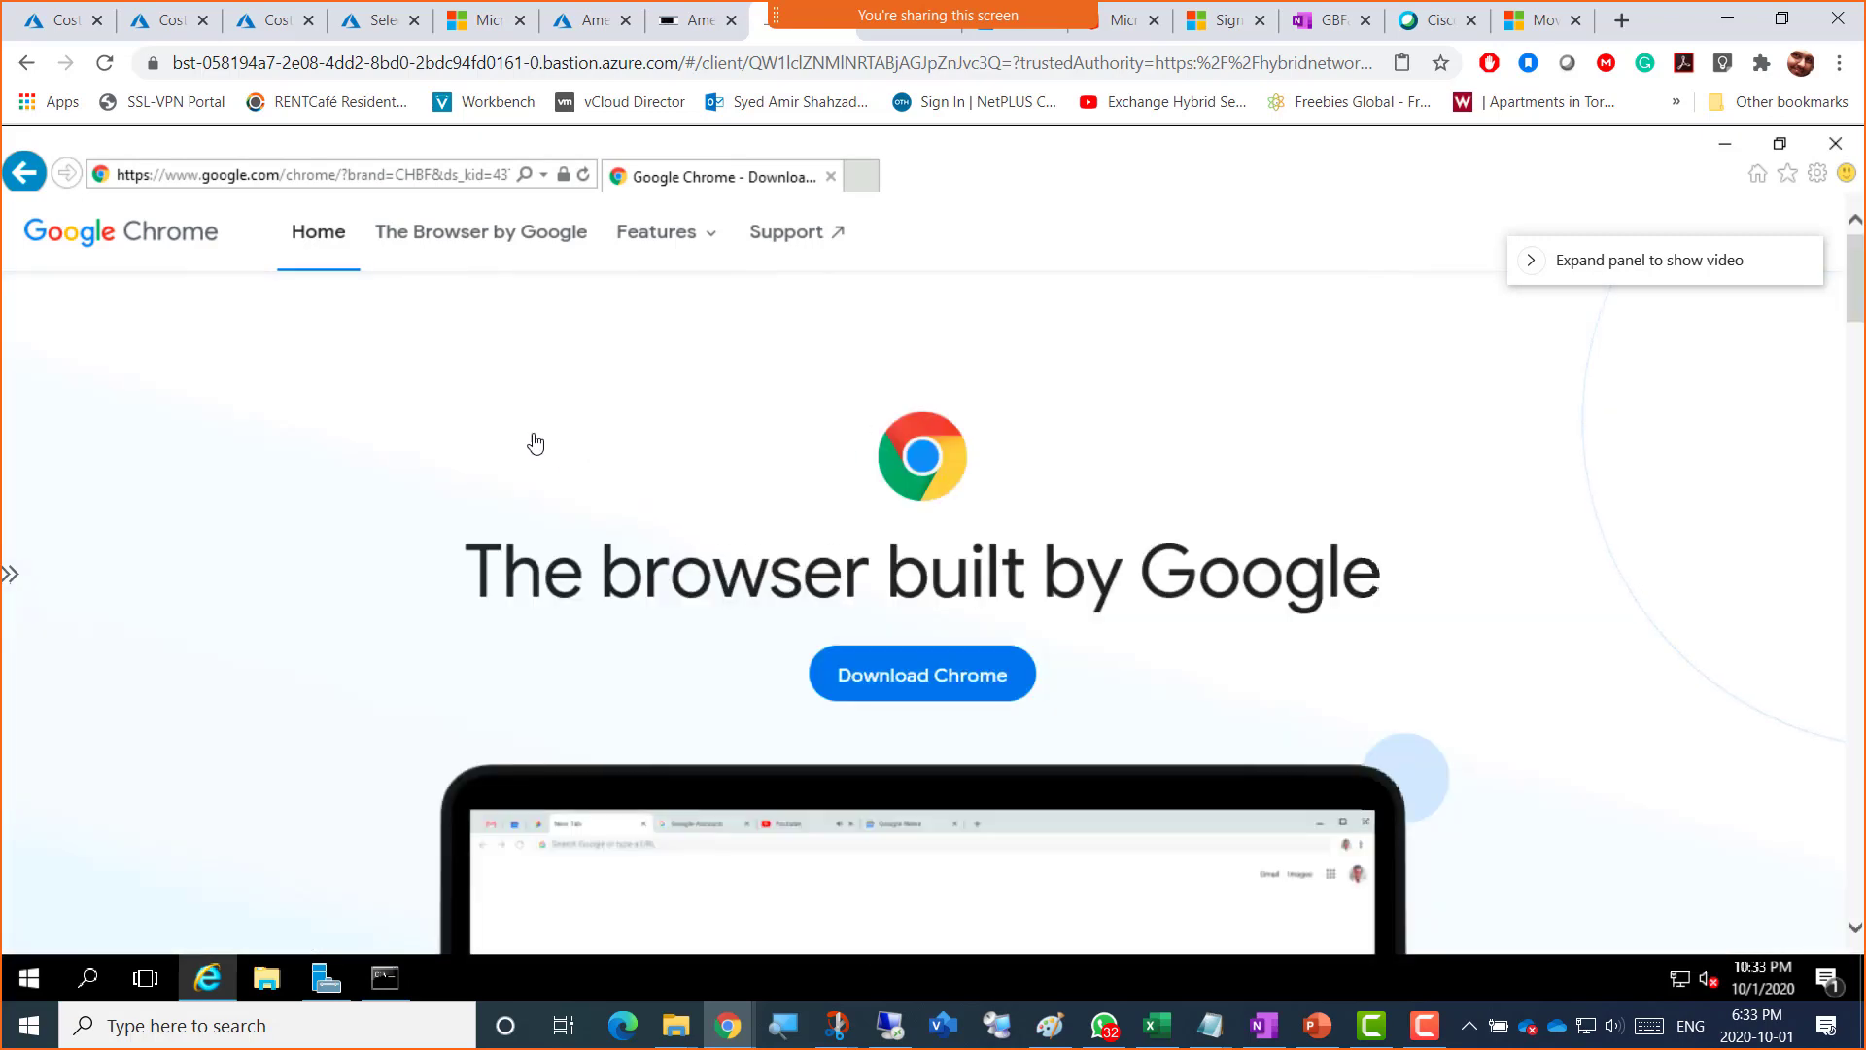
pyautogui.scroll(-14, 587, 478)
pyautogui.scroll(-5, 587, 479)
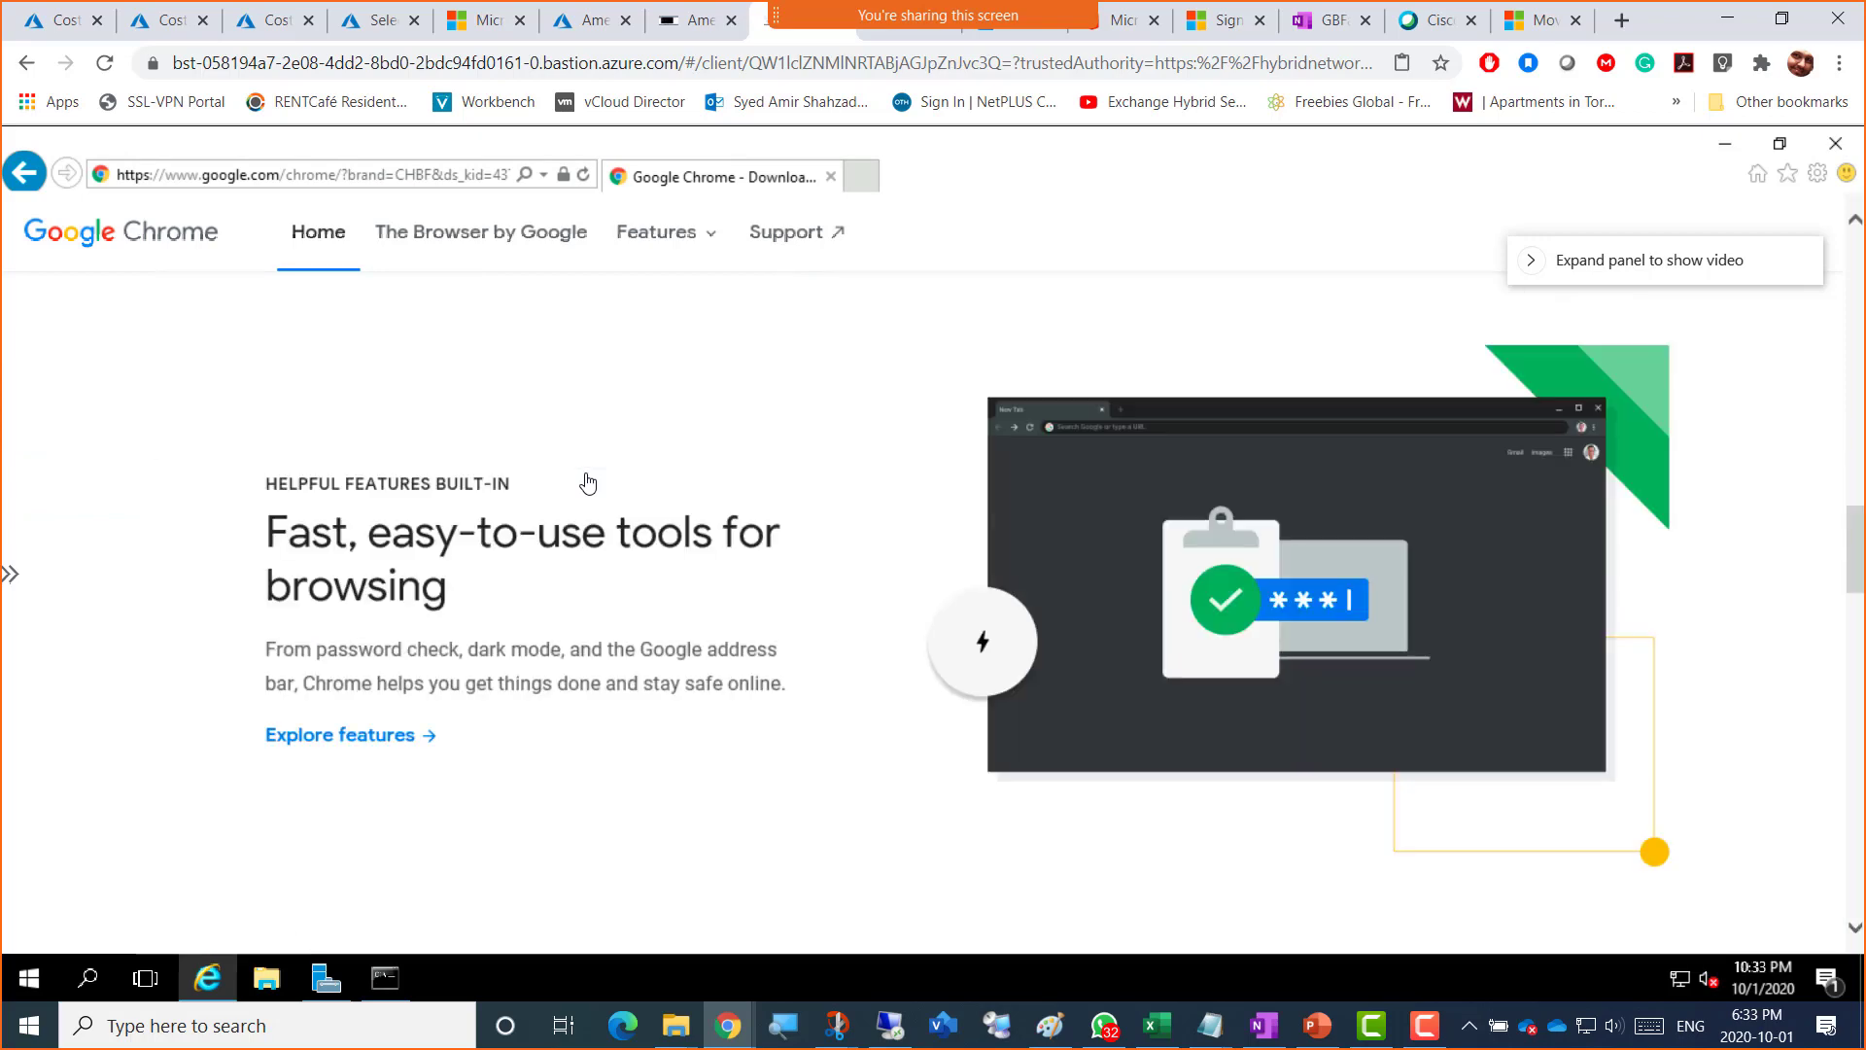
pyautogui.scroll(-5, 587, 481)
pyautogui.scroll(20, 587, 483)
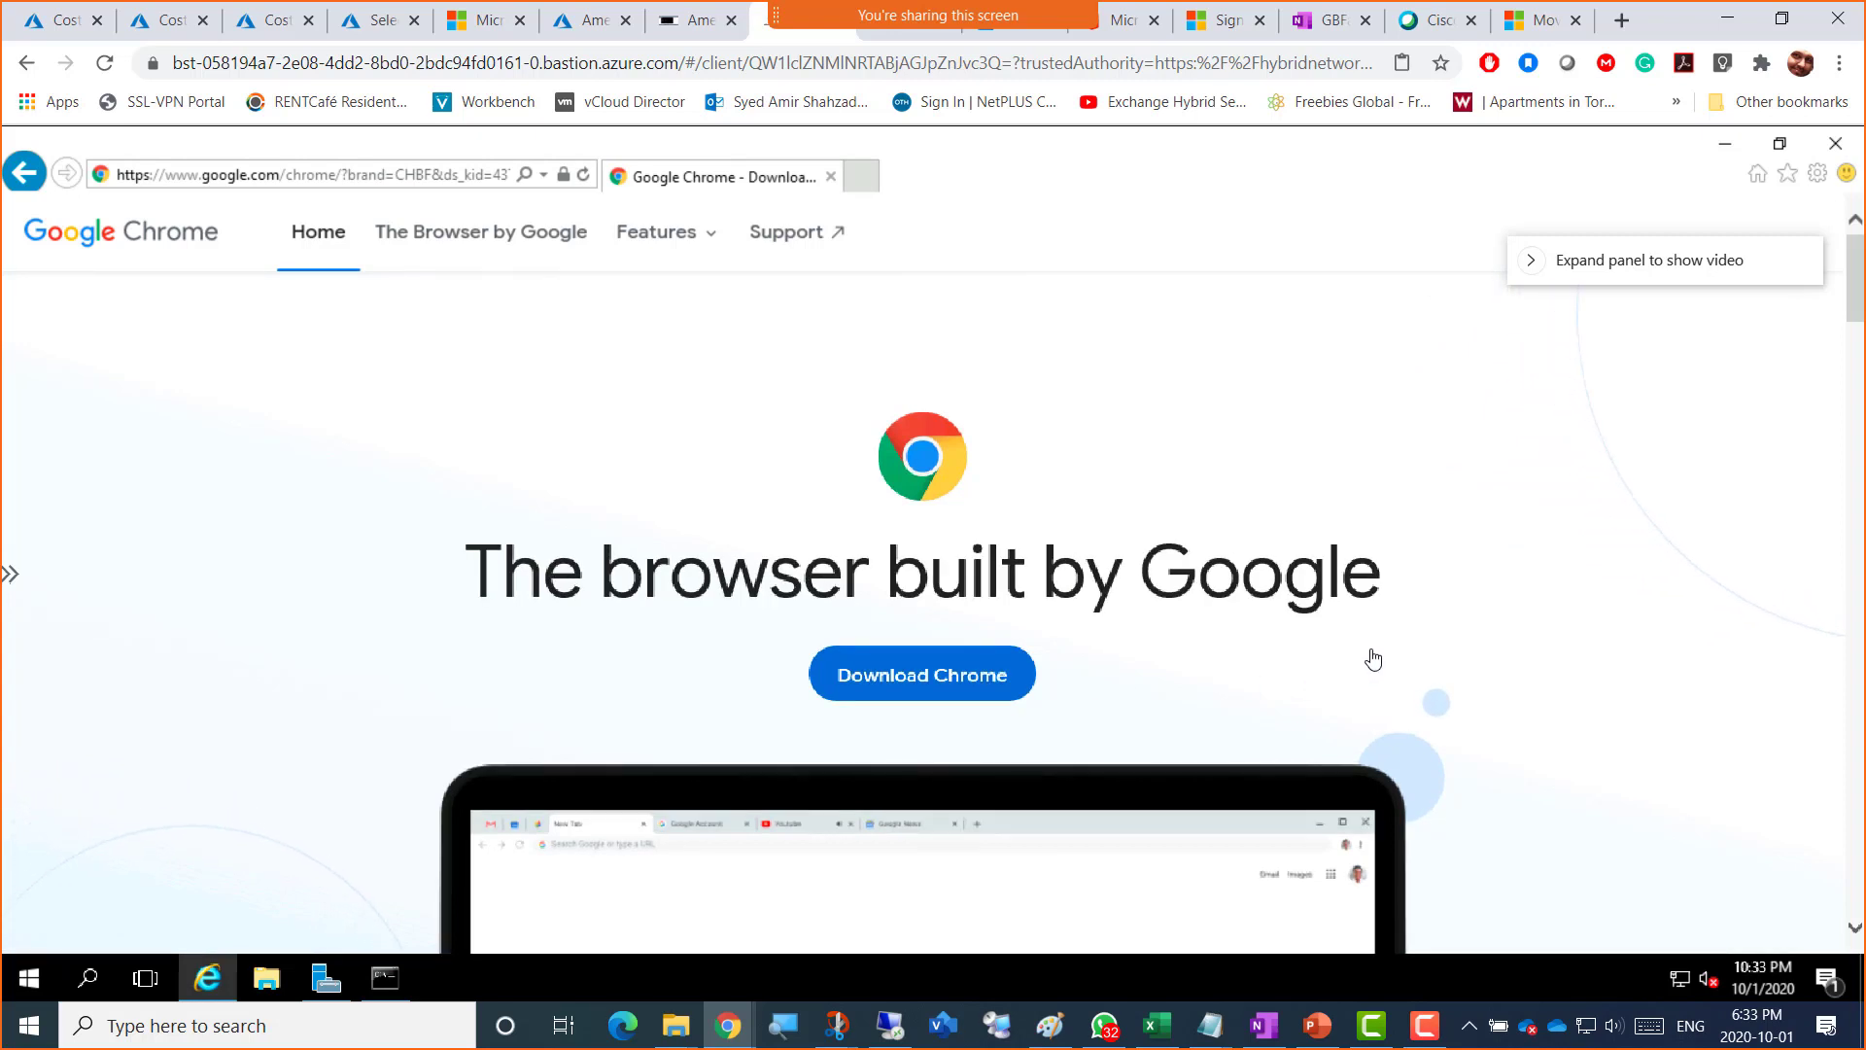
pyautogui.click(910, 678)
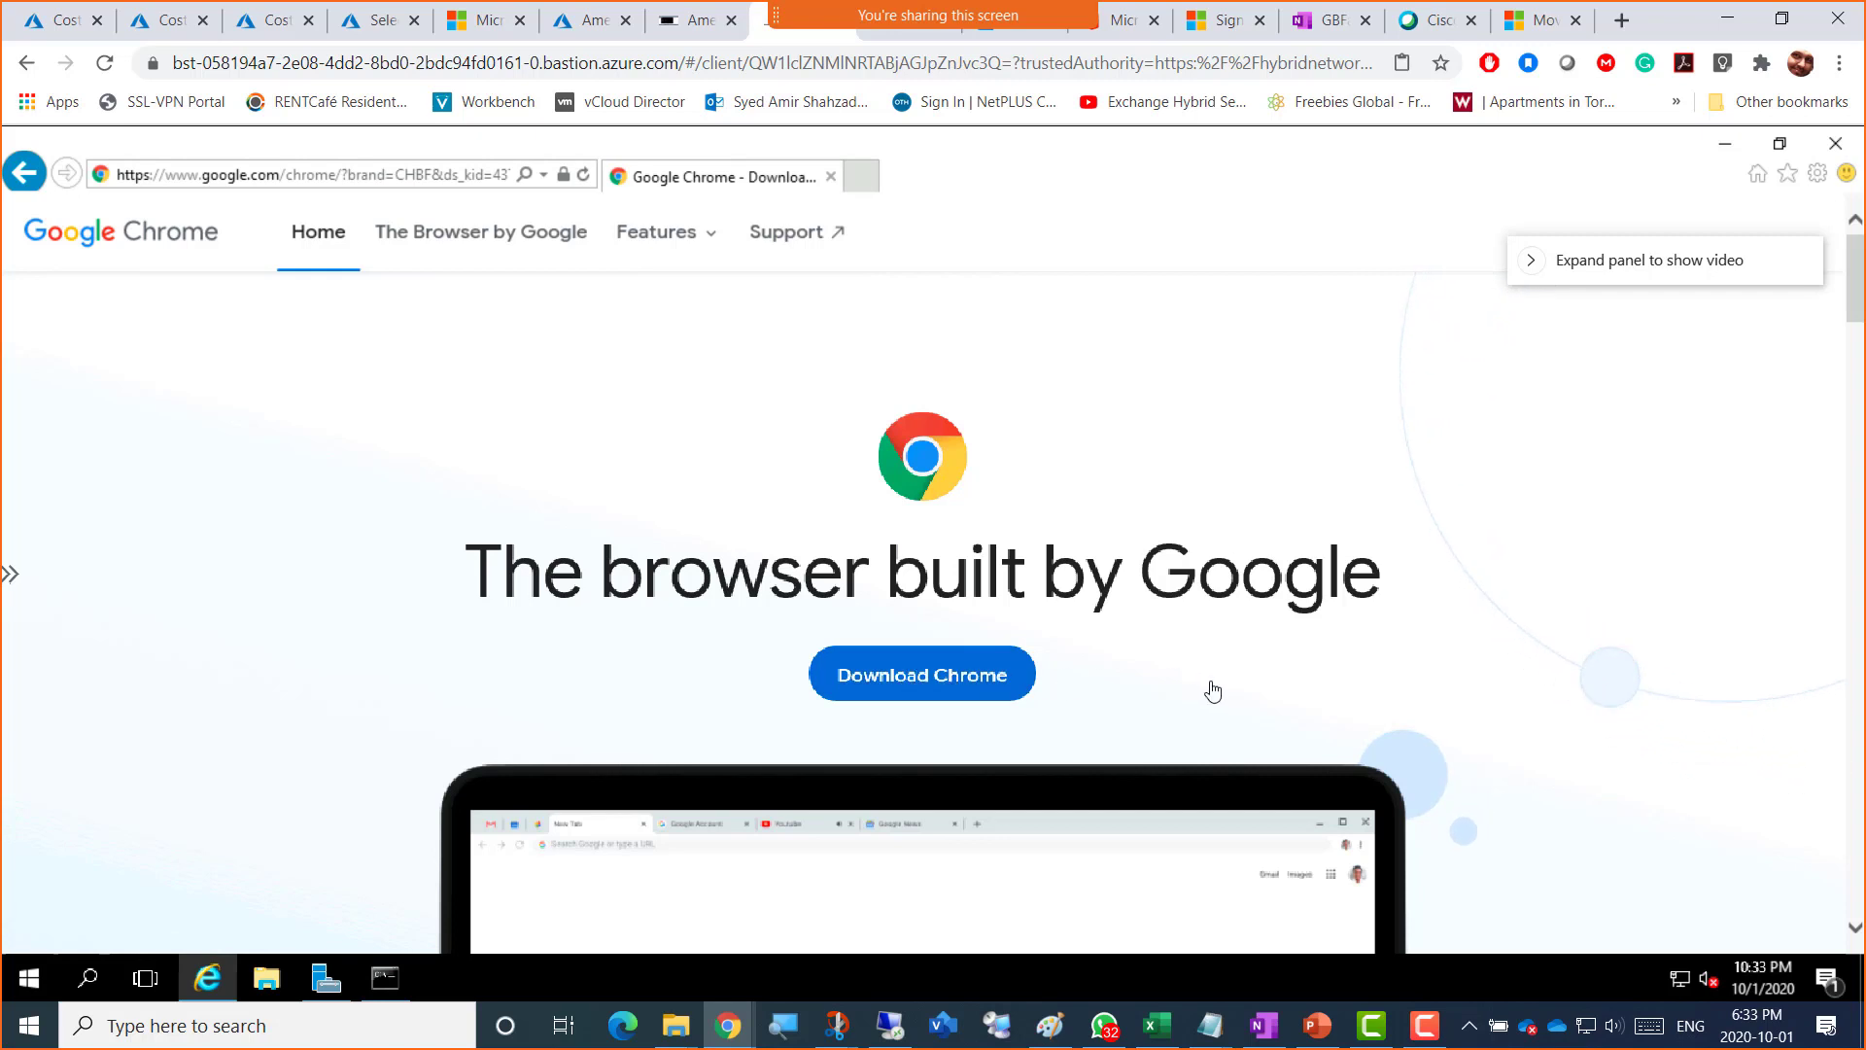
pyautogui.click(1817, 175)
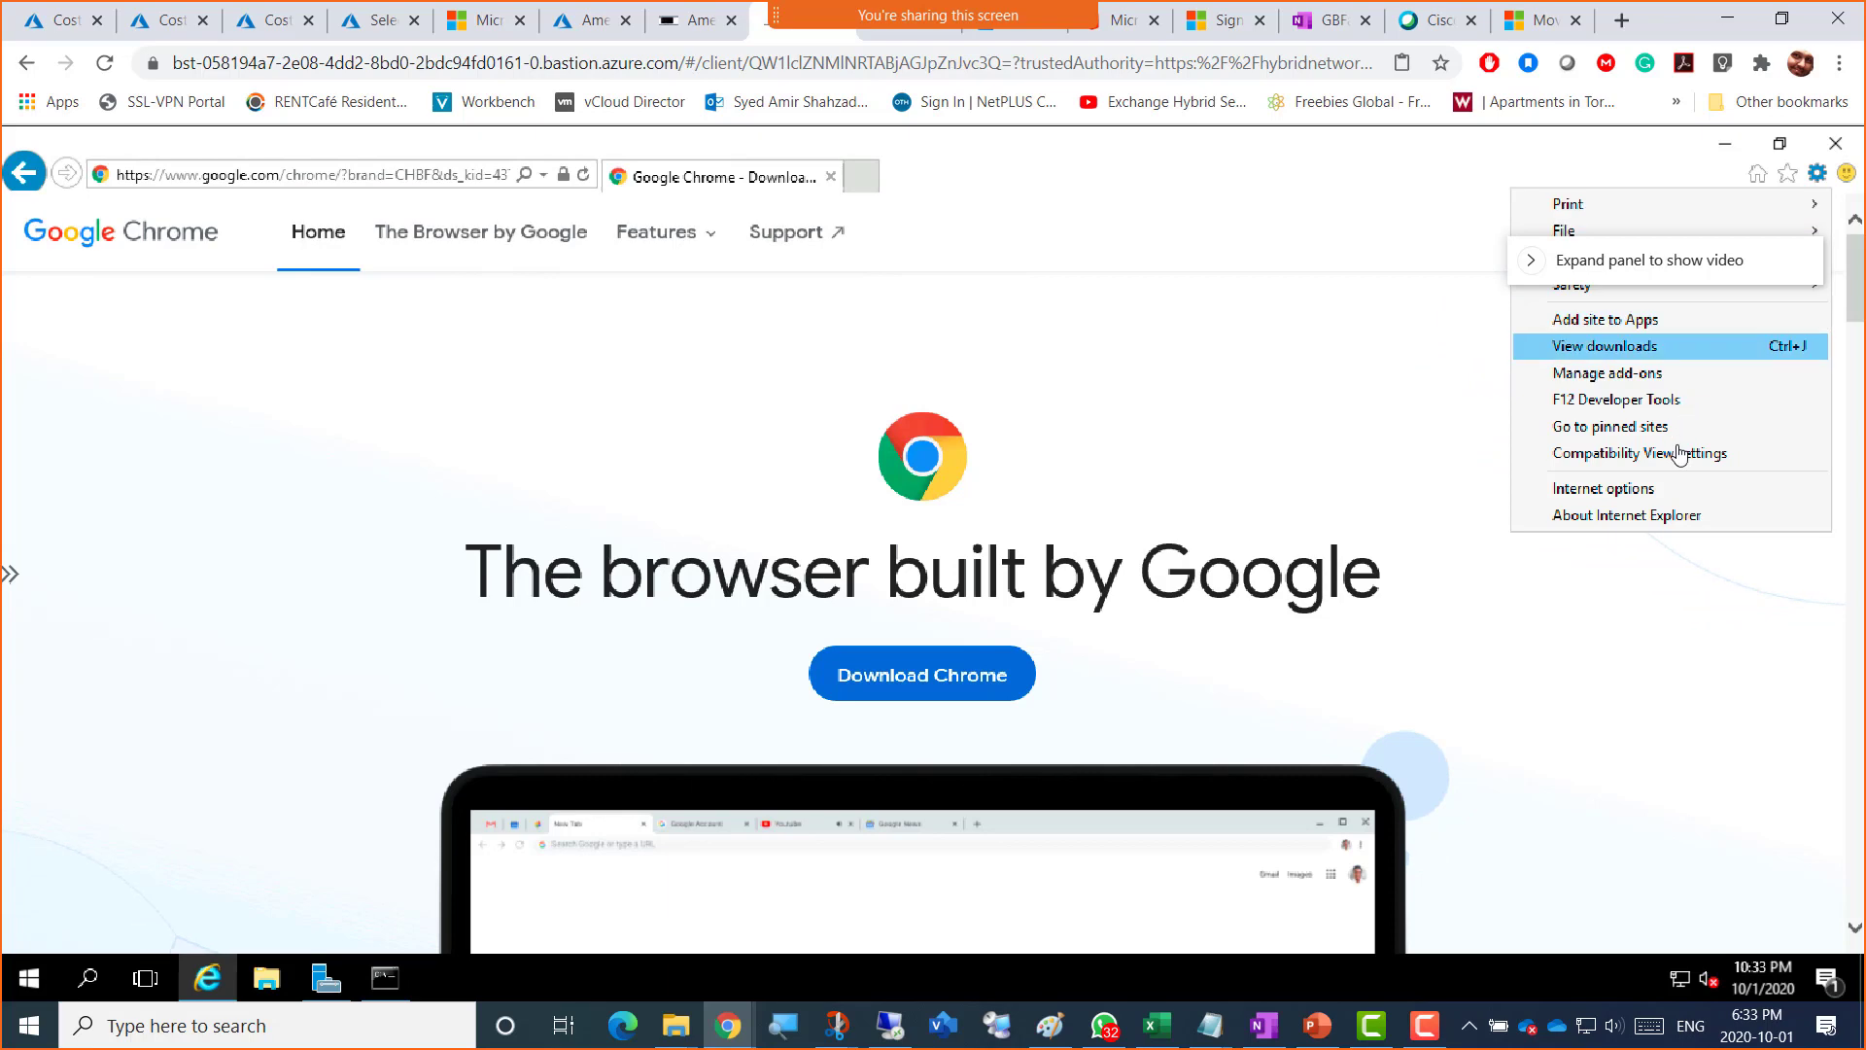
pyautogui.click(1642, 489)
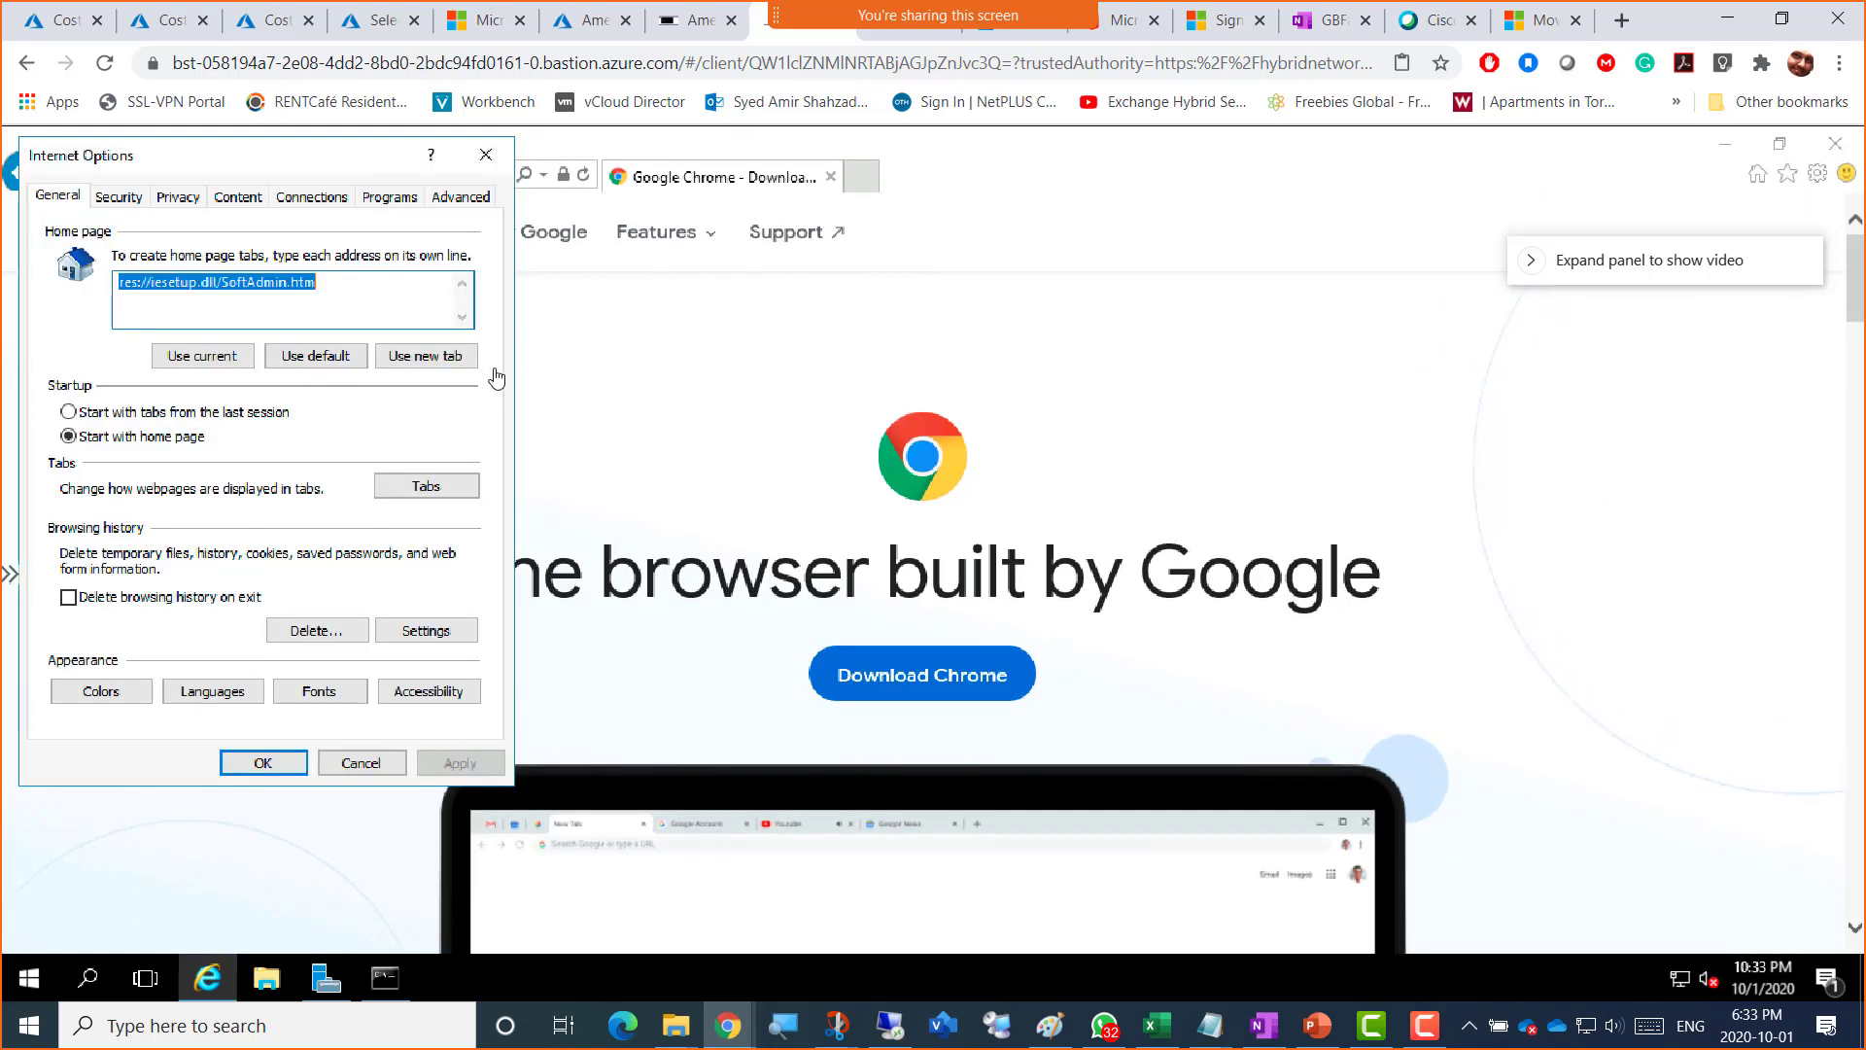
pyautogui.click(119, 197)
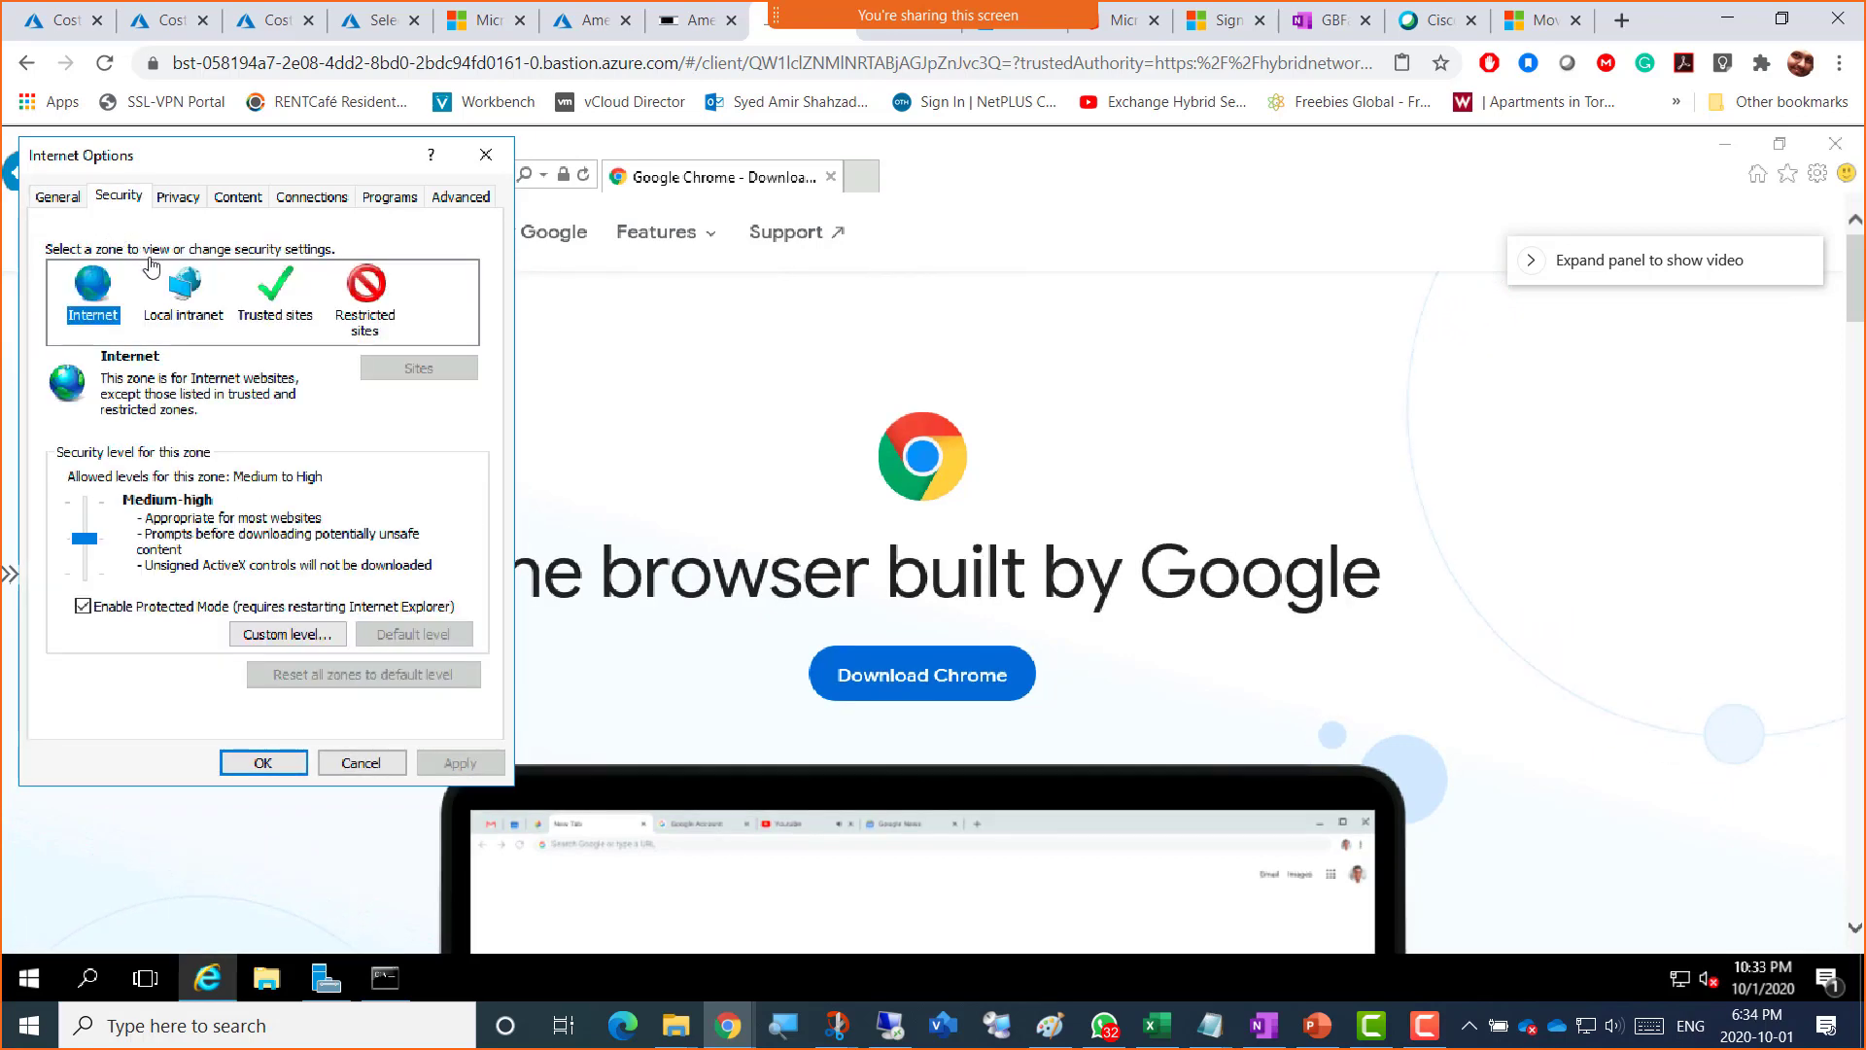
pyautogui.click(273, 311)
pyautogui.click(391, 371)
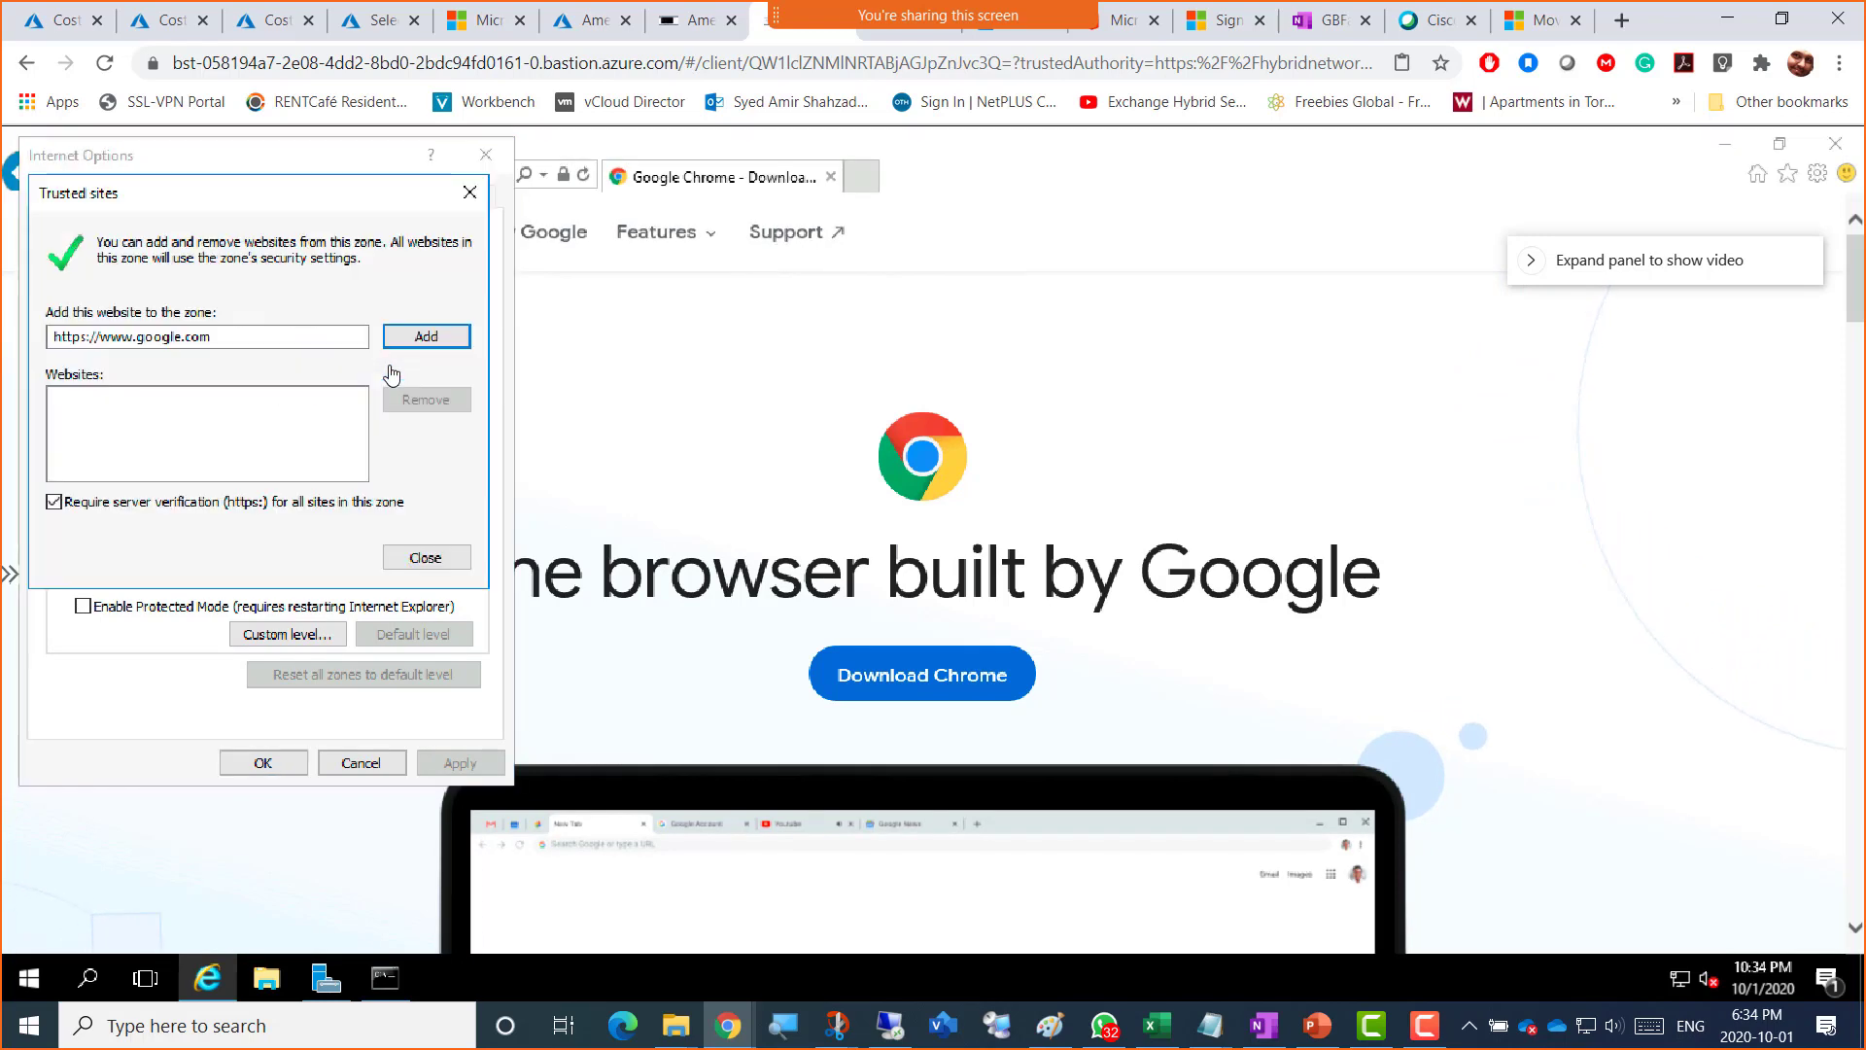
pyautogui.click(406, 340)
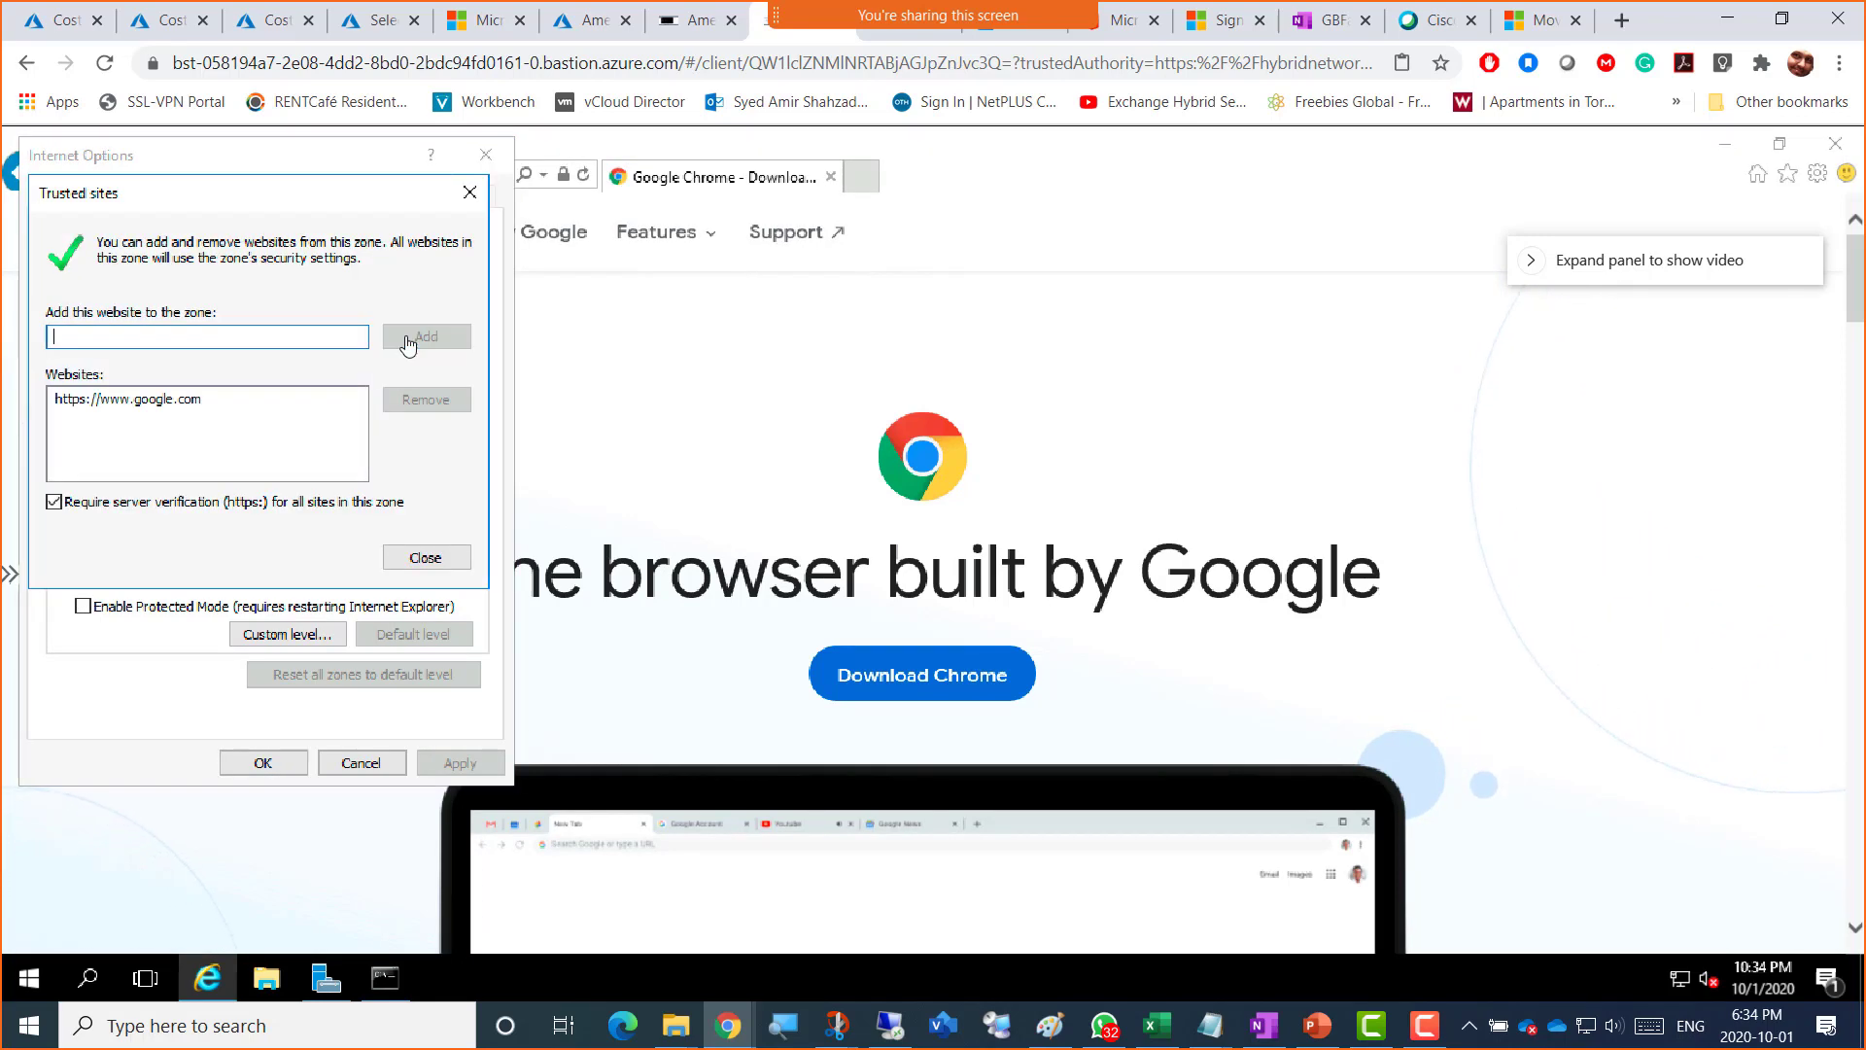
pyautogui.click(426, 559)
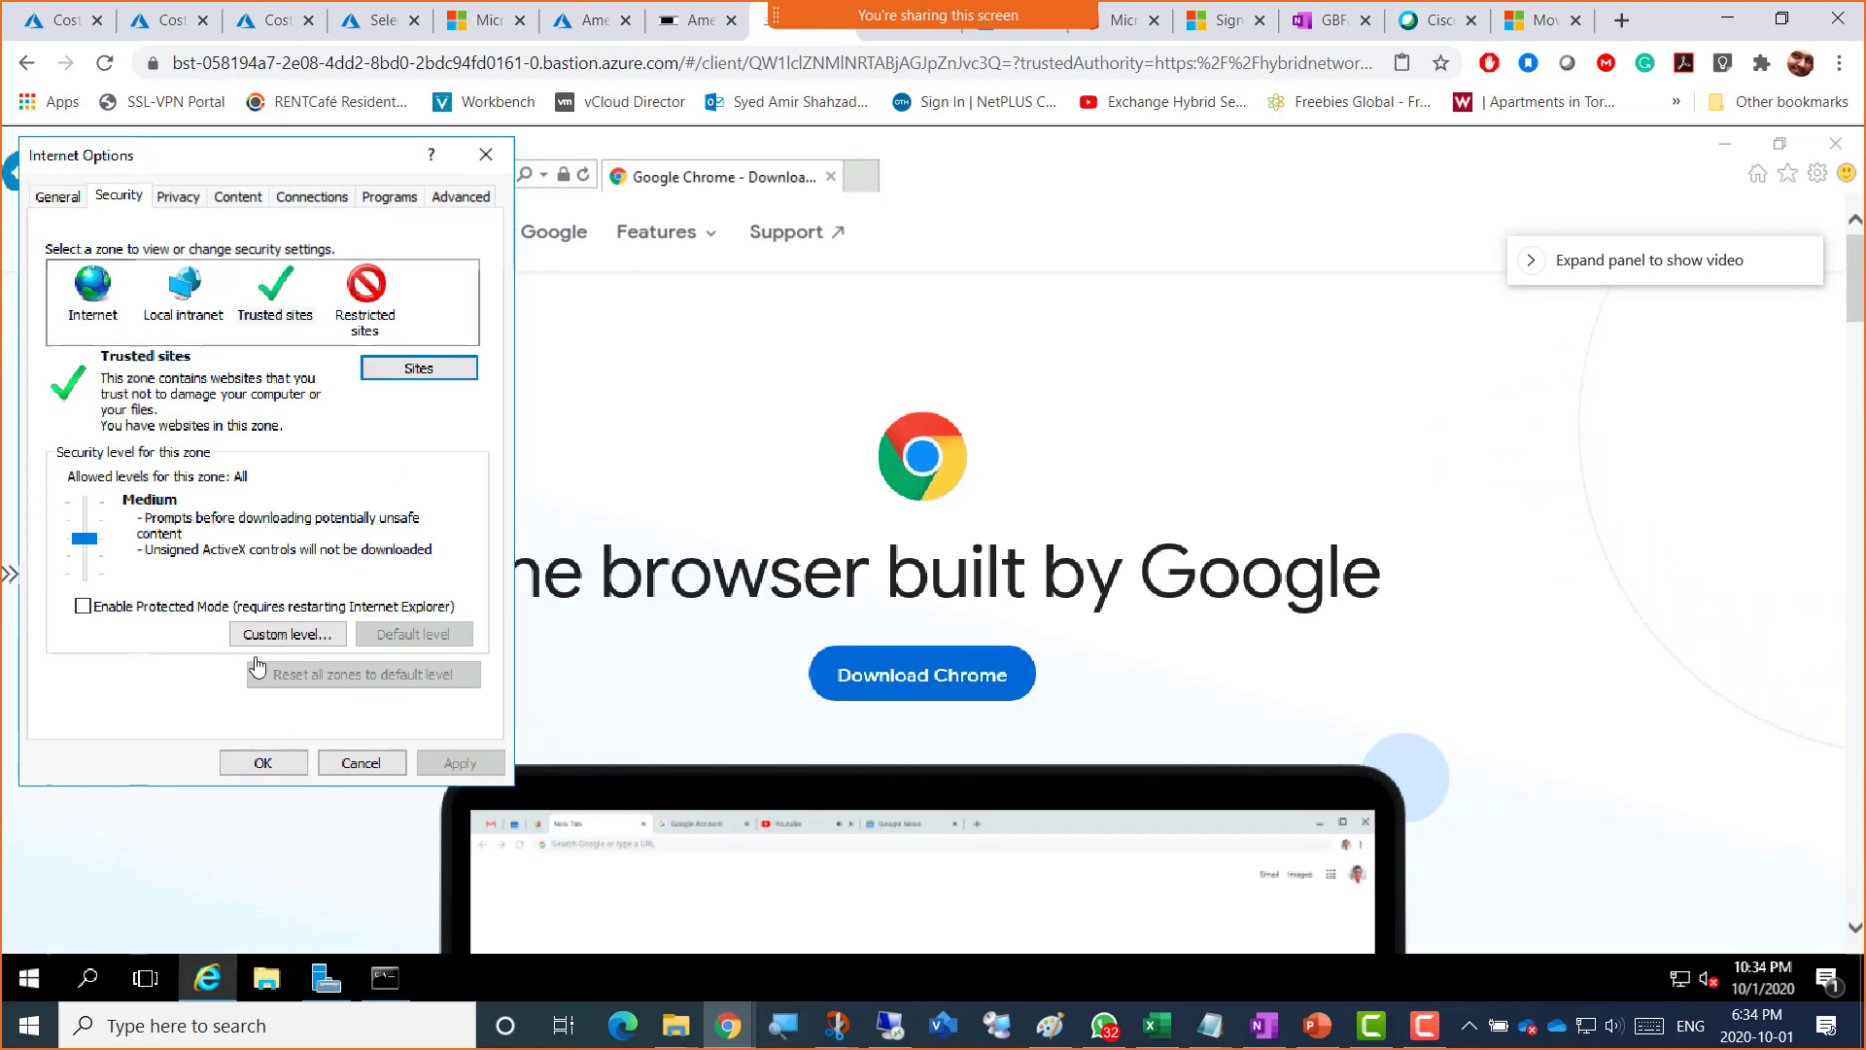
pyautogui.click(264, 763)
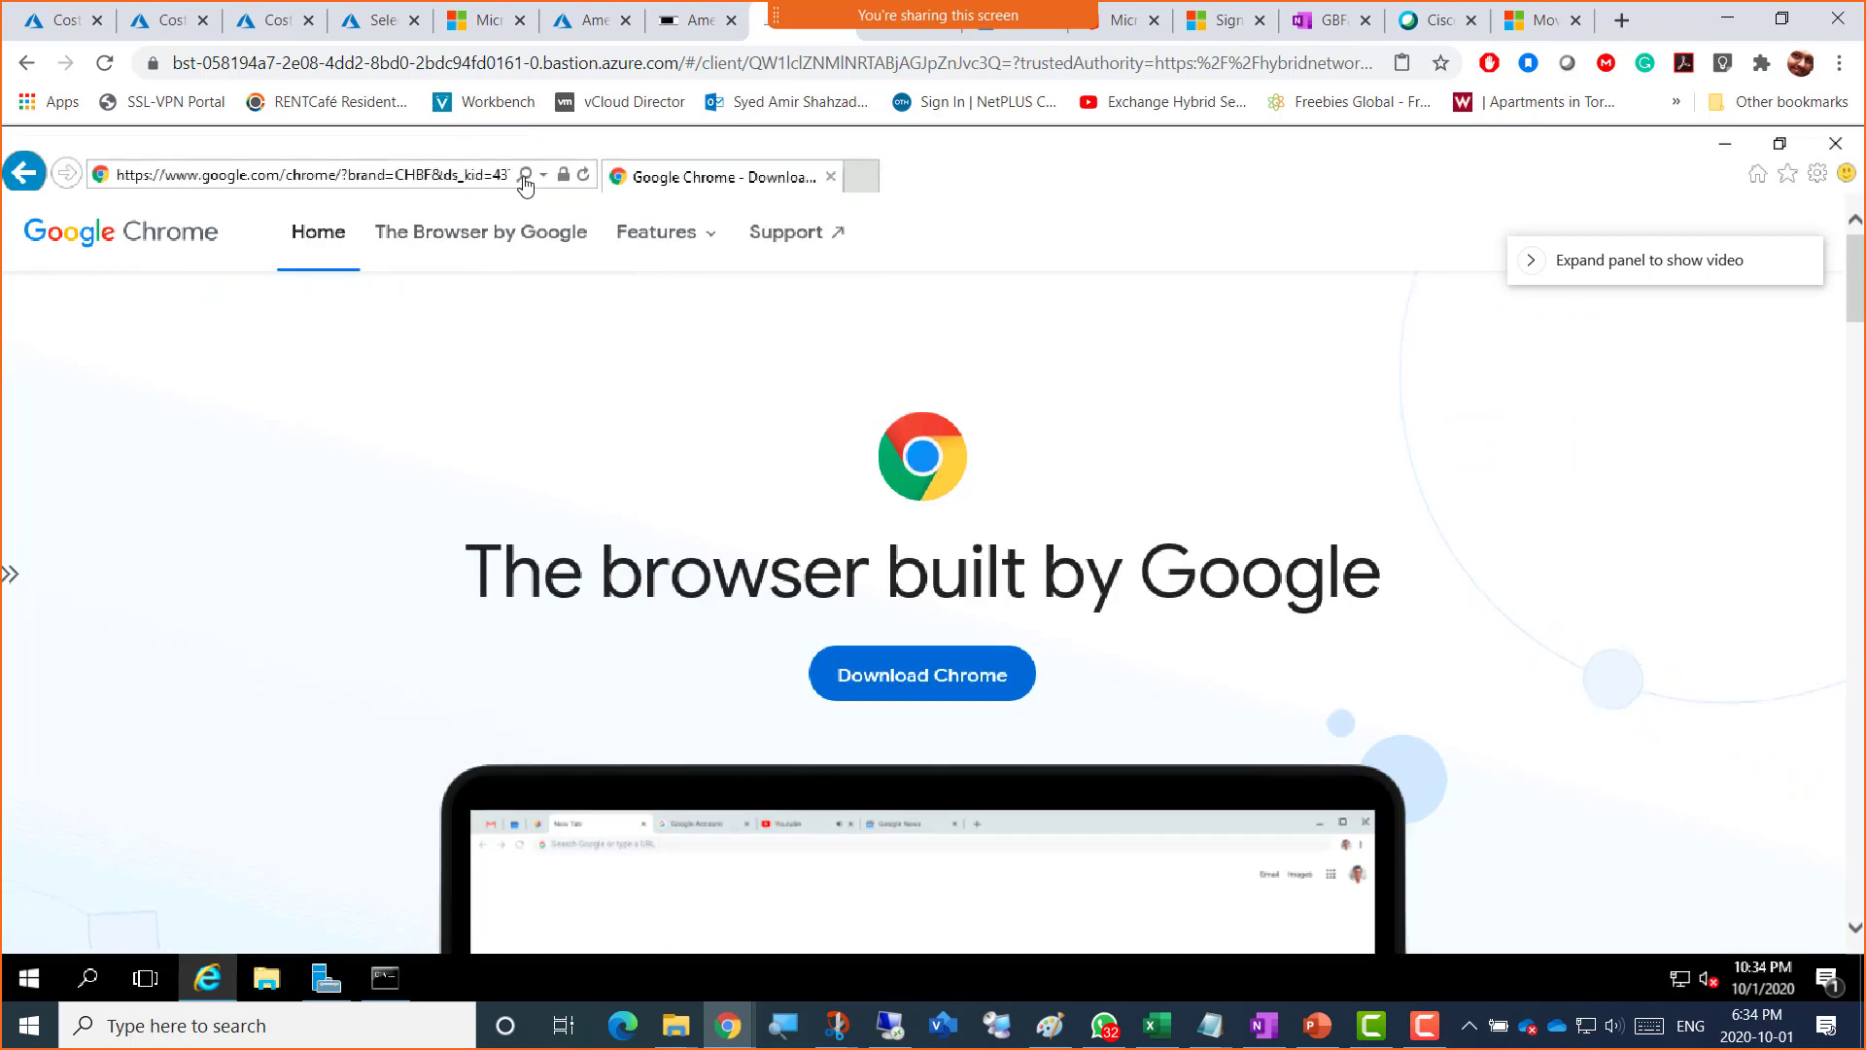
pyautogui.click(584, 176)
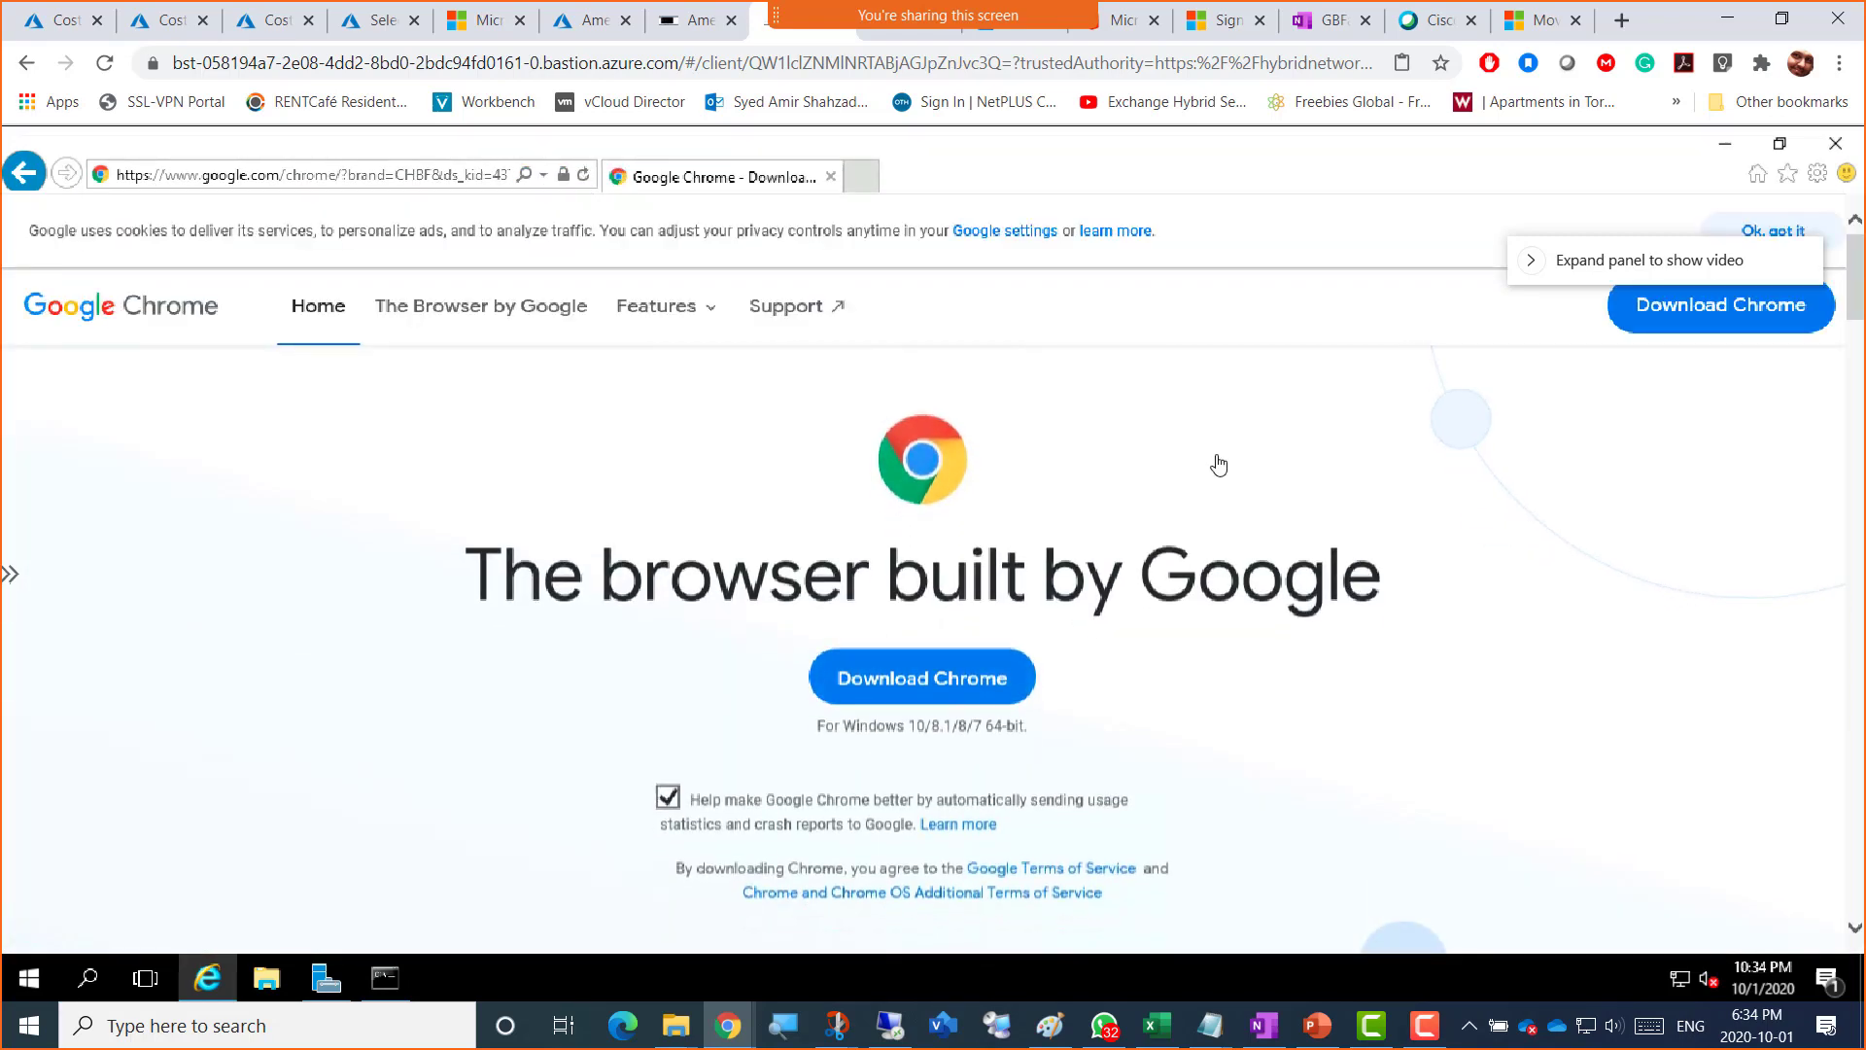
# Step: Download ChromeSetup.exe (1.23 MB) and save it to the VM
pyautogui.press('XF86AudioRaiseVolume')
pyautogui.press('XF86AudioRaiseVolume')
pyautogui.press('XF86AudioRaiseVolume')
pyautogui.press('XF86AudioRaiseVolume')
pyautogui.press('XF86AudioRaiseVolume')
pyautogui.press('XF86AudioRaiseVolume')
pyautogui.press('XF86AudioRaiseVolume')
pyautogui.press('XF86AudioRaiseVolume')
pyautogui.press('XF86AudioRaiseVolume')
pyautogui.press('XF86AudioRaiseVolume')
pyautogui.press('XF86AudioRaiseVolume')
pyautogui.press('XF86AudioRaiseVolume')
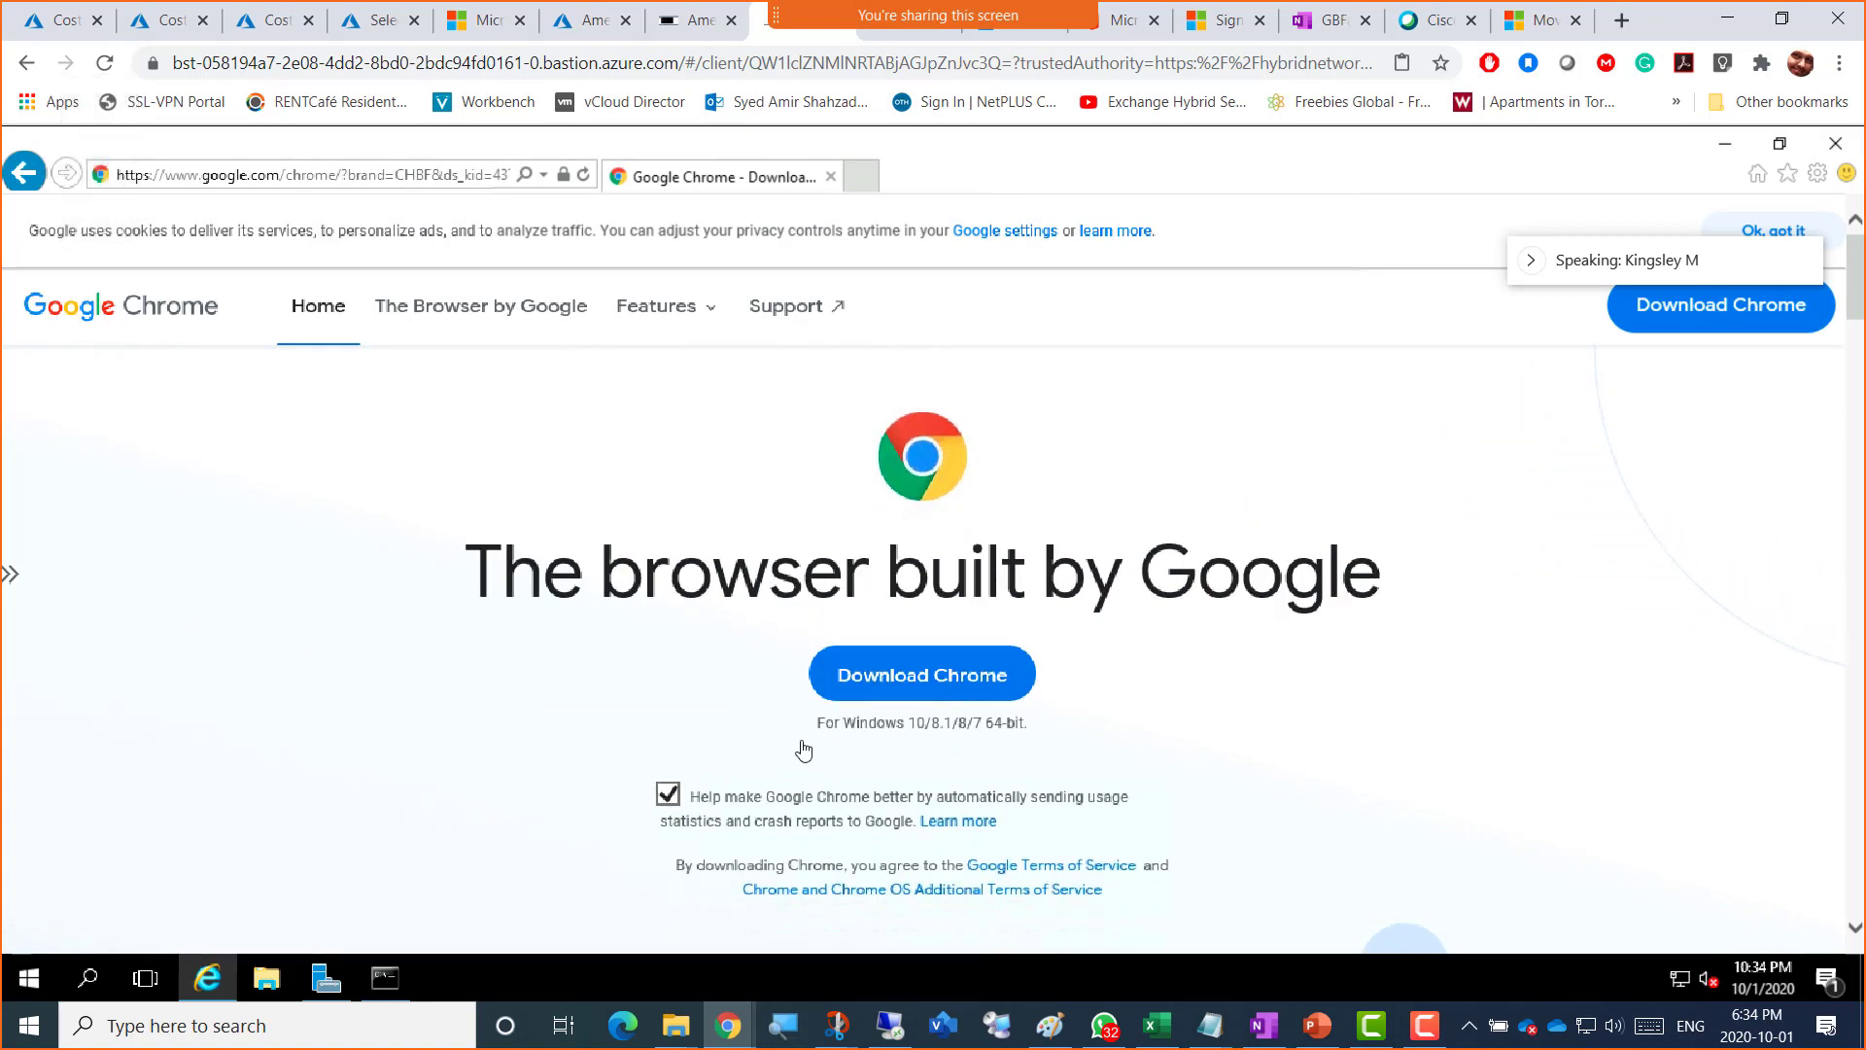
pyautogui.click(904, 685)
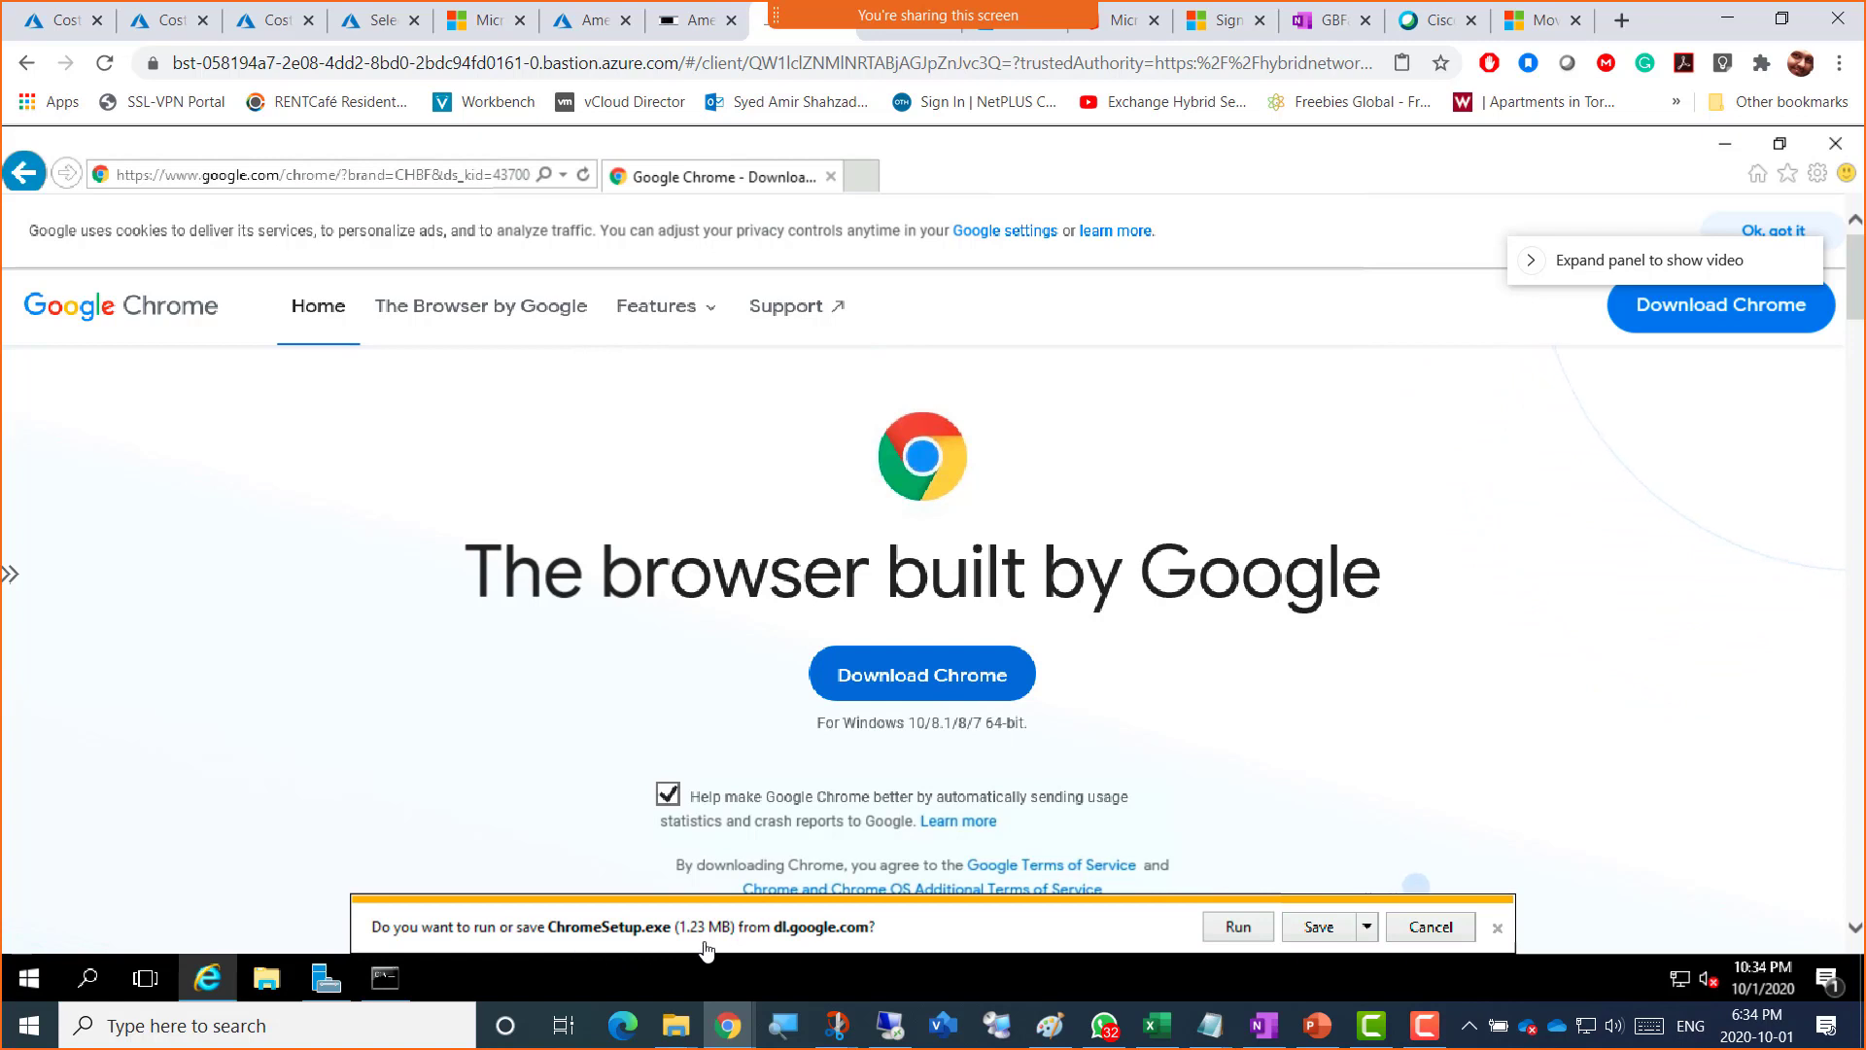
pyautogui.click(1321, 935)
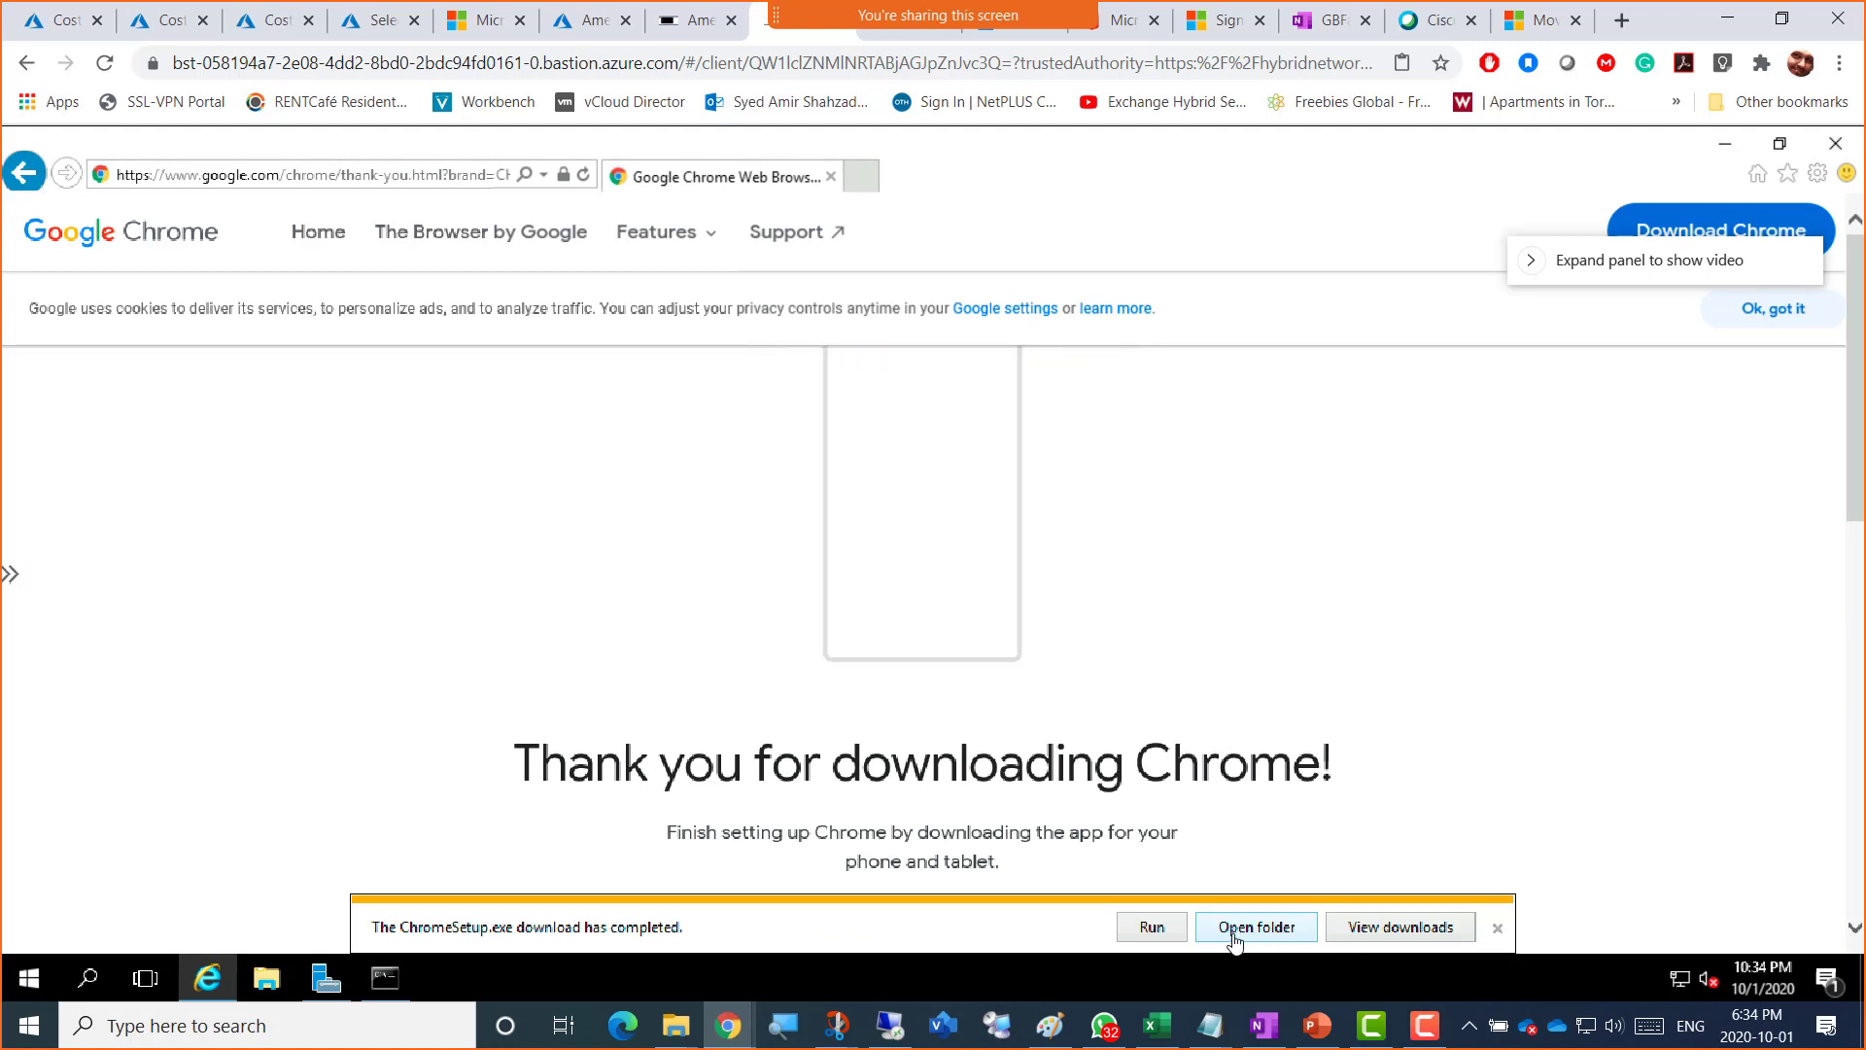
# Step: Run the Chrome installer on the VM, then choose the college account on the host's Microsoft sign-in page
pyautogui.click(1151, 928)
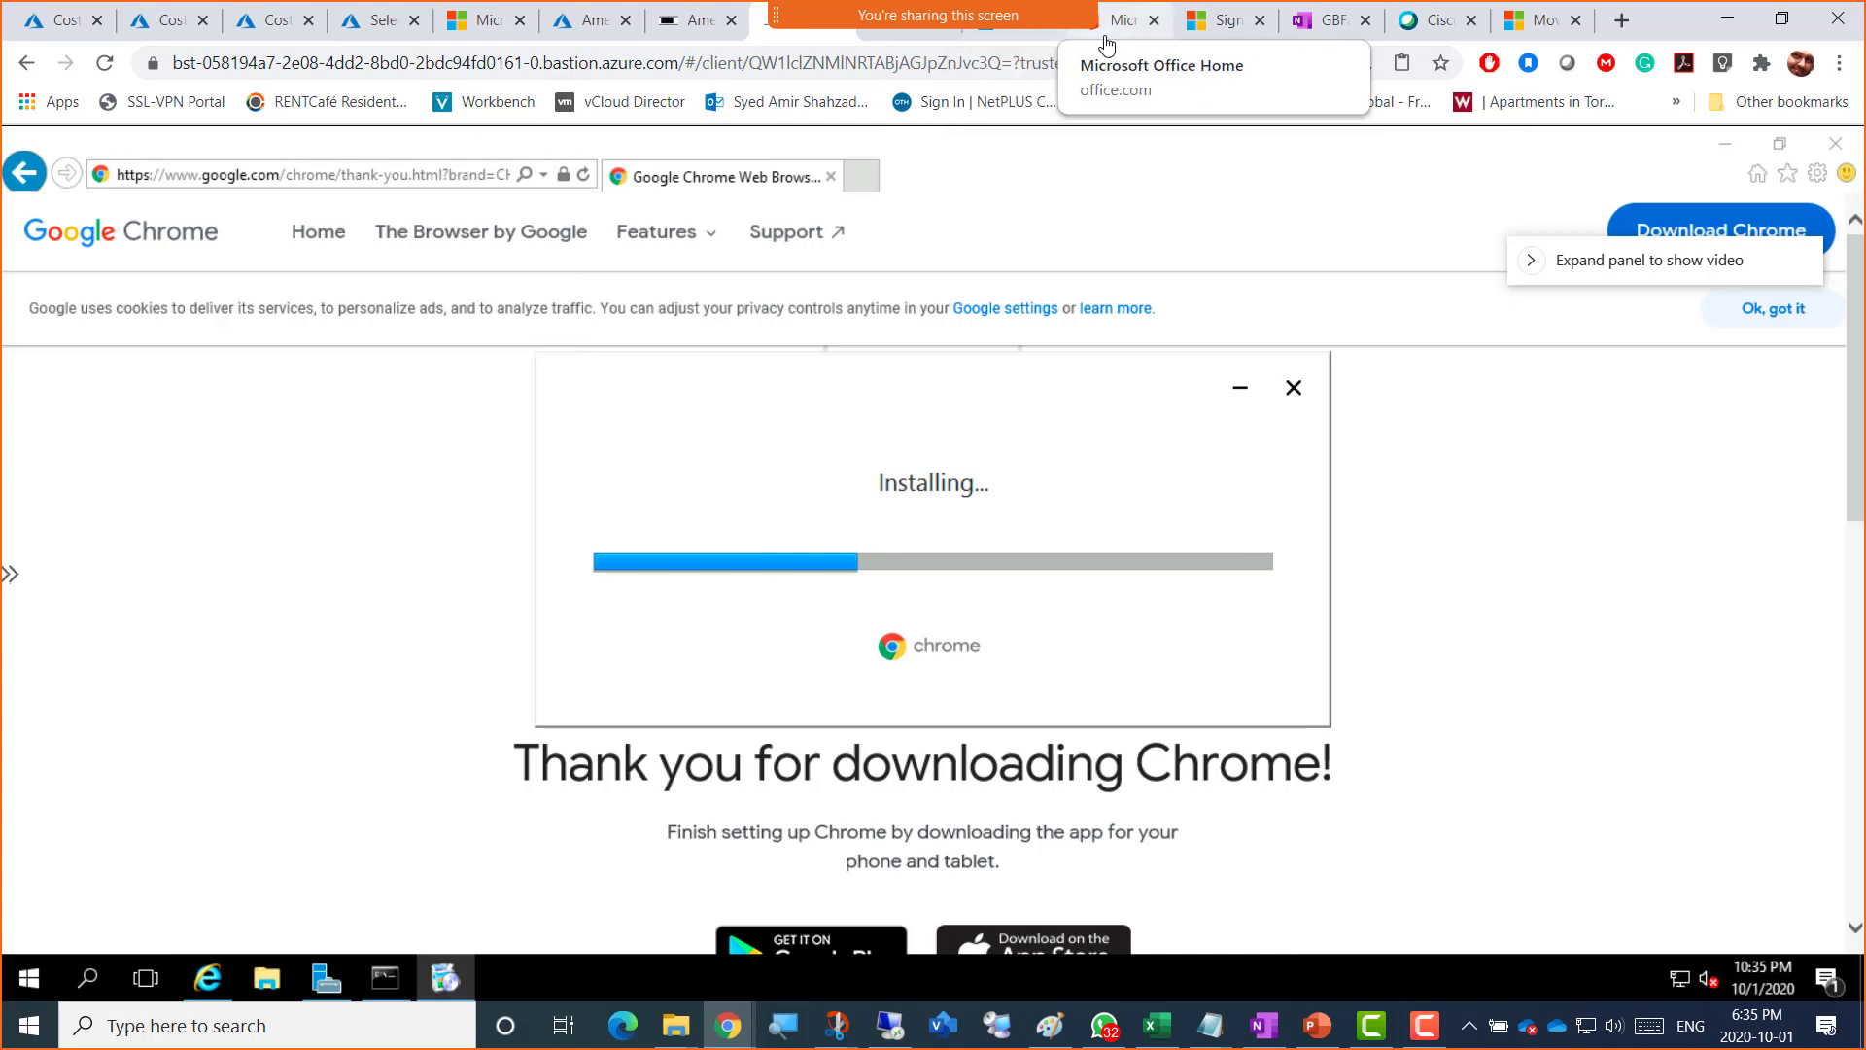
pyautogui.click(1219, 39)
pyautogui.click(966, 365)
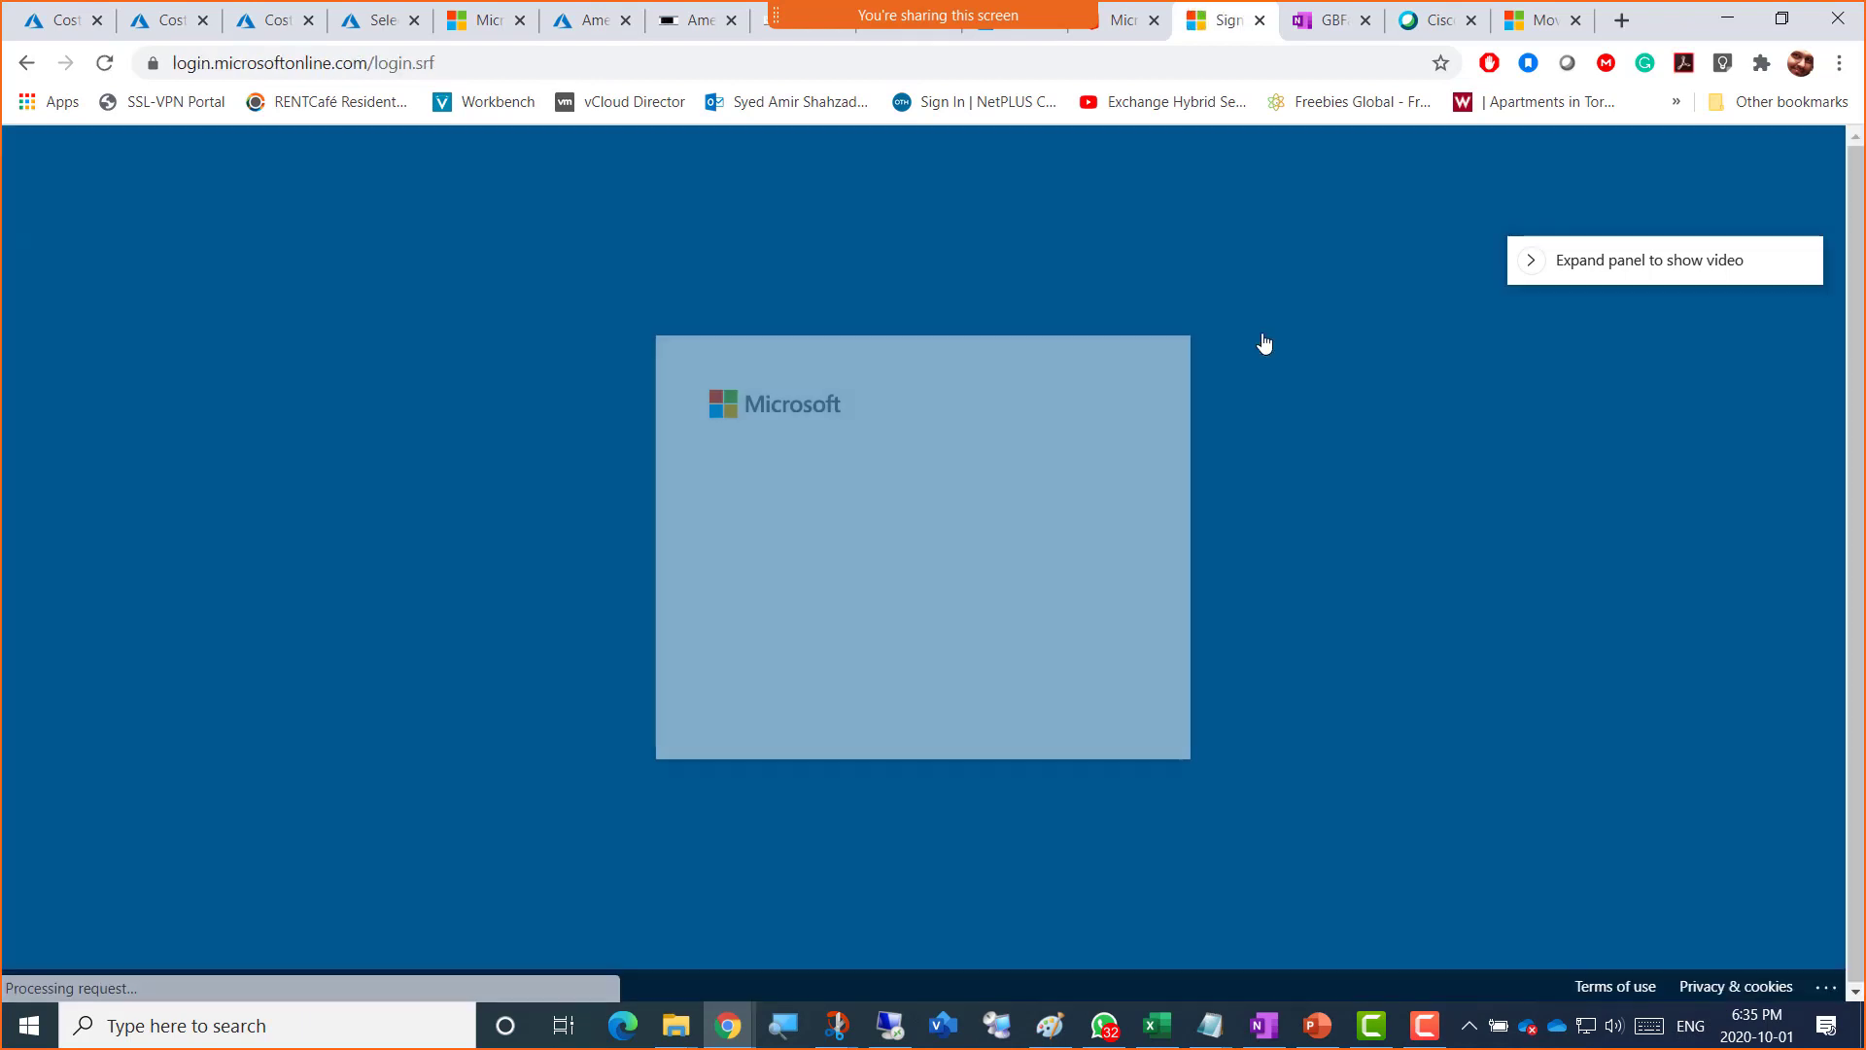
# Step: Stay signed in, then go to the Blackboard home page via the 'bb' address suggestion
pyautogui.click(1030, 692)
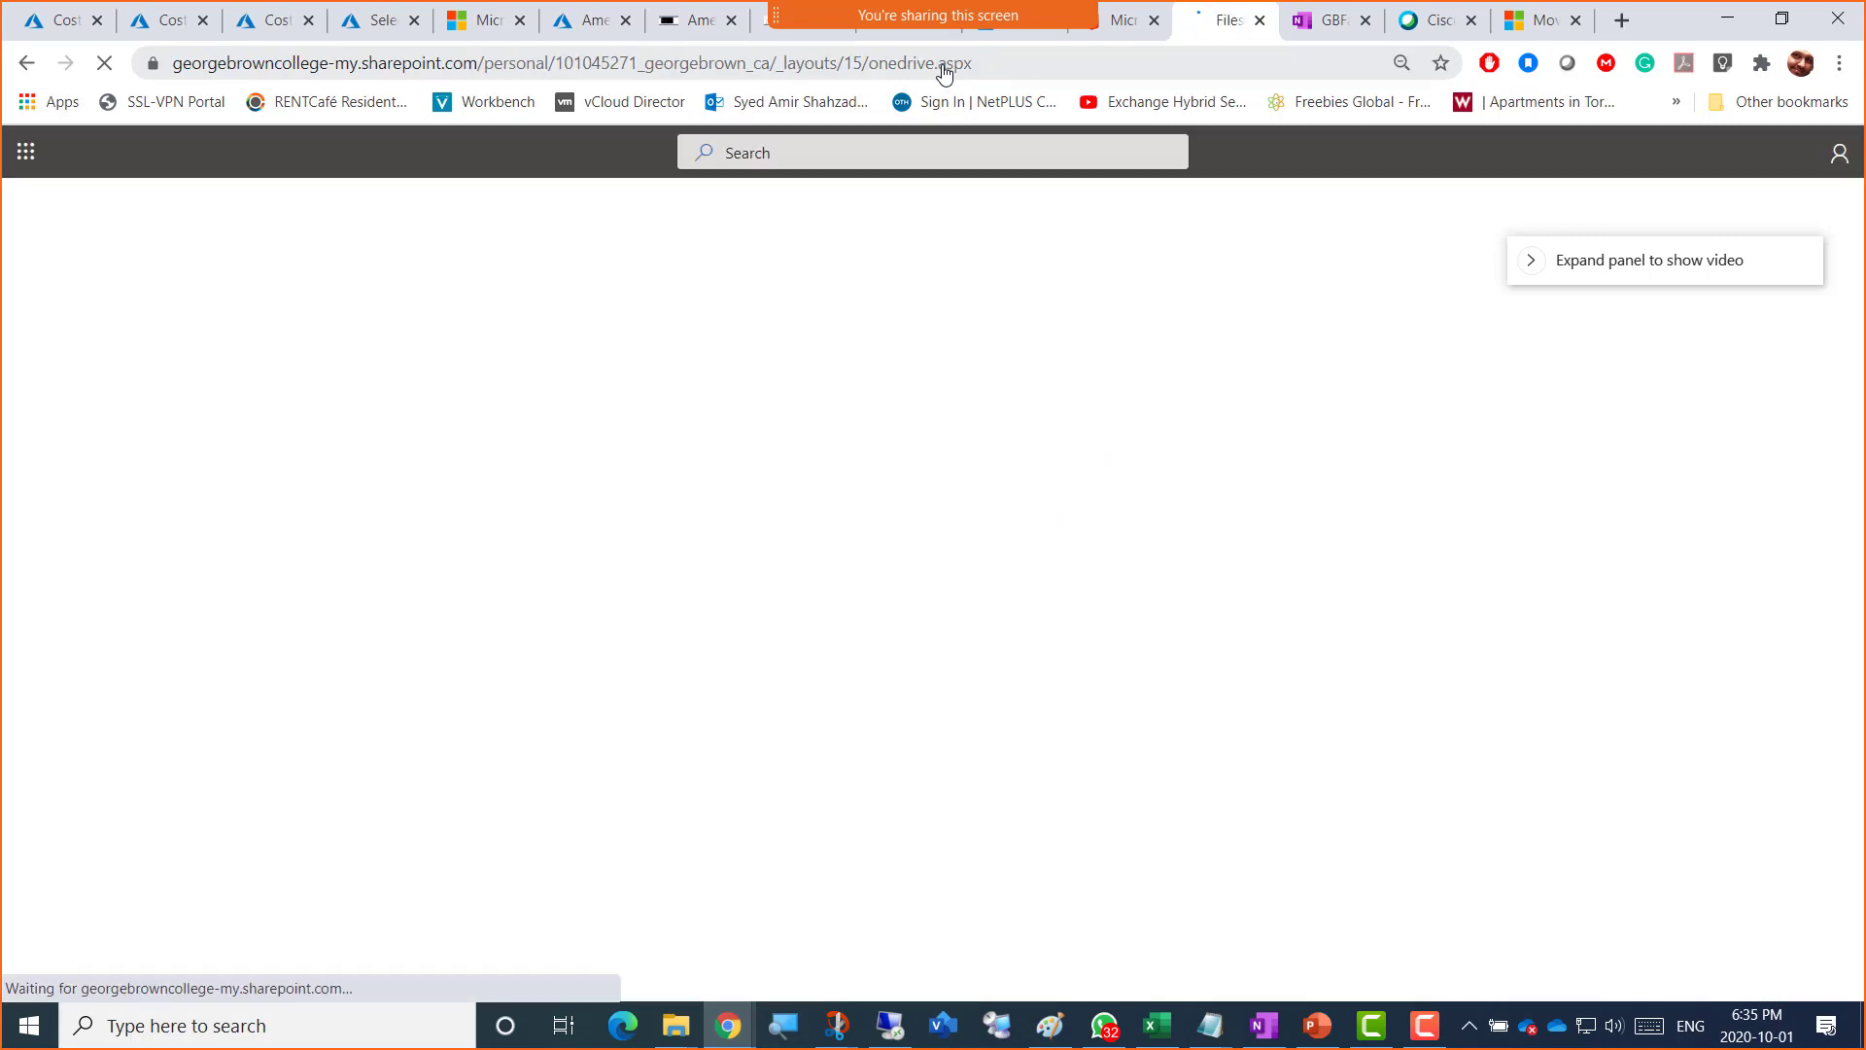
pyautogui.click(942, 66)
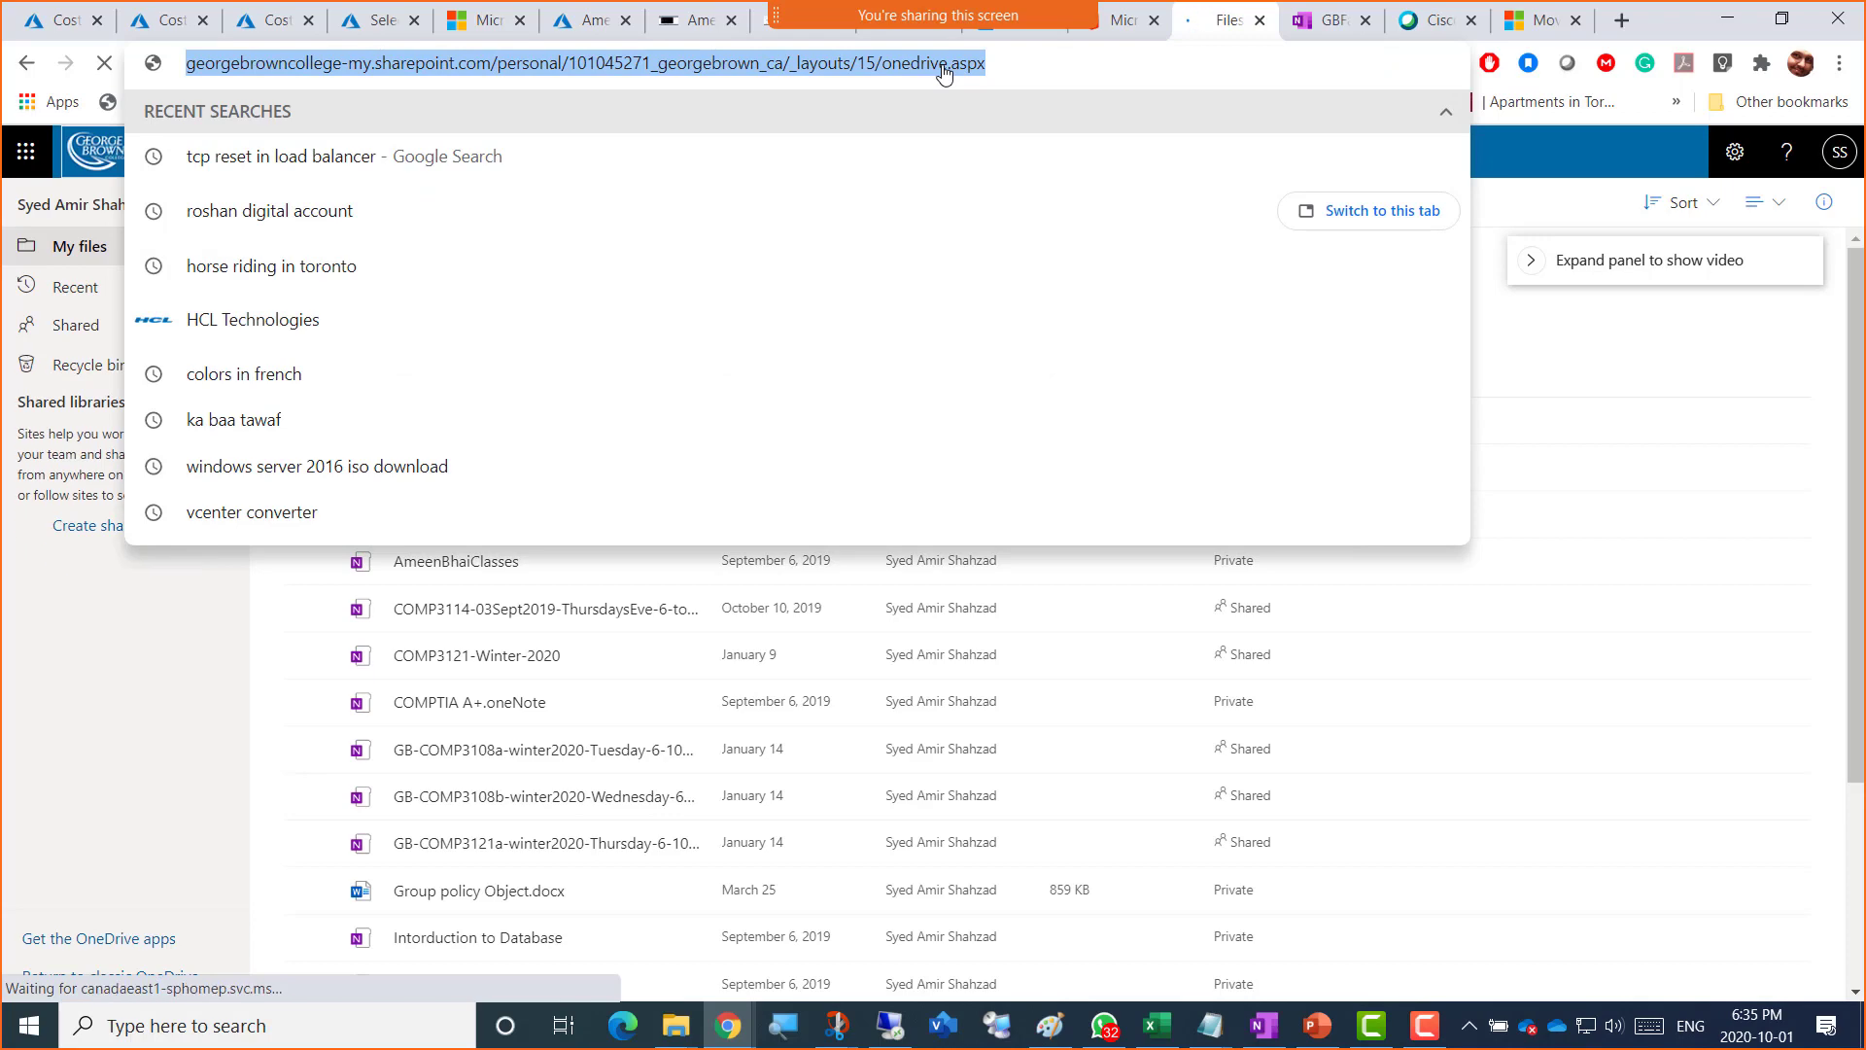
pyautogui.write('bb')
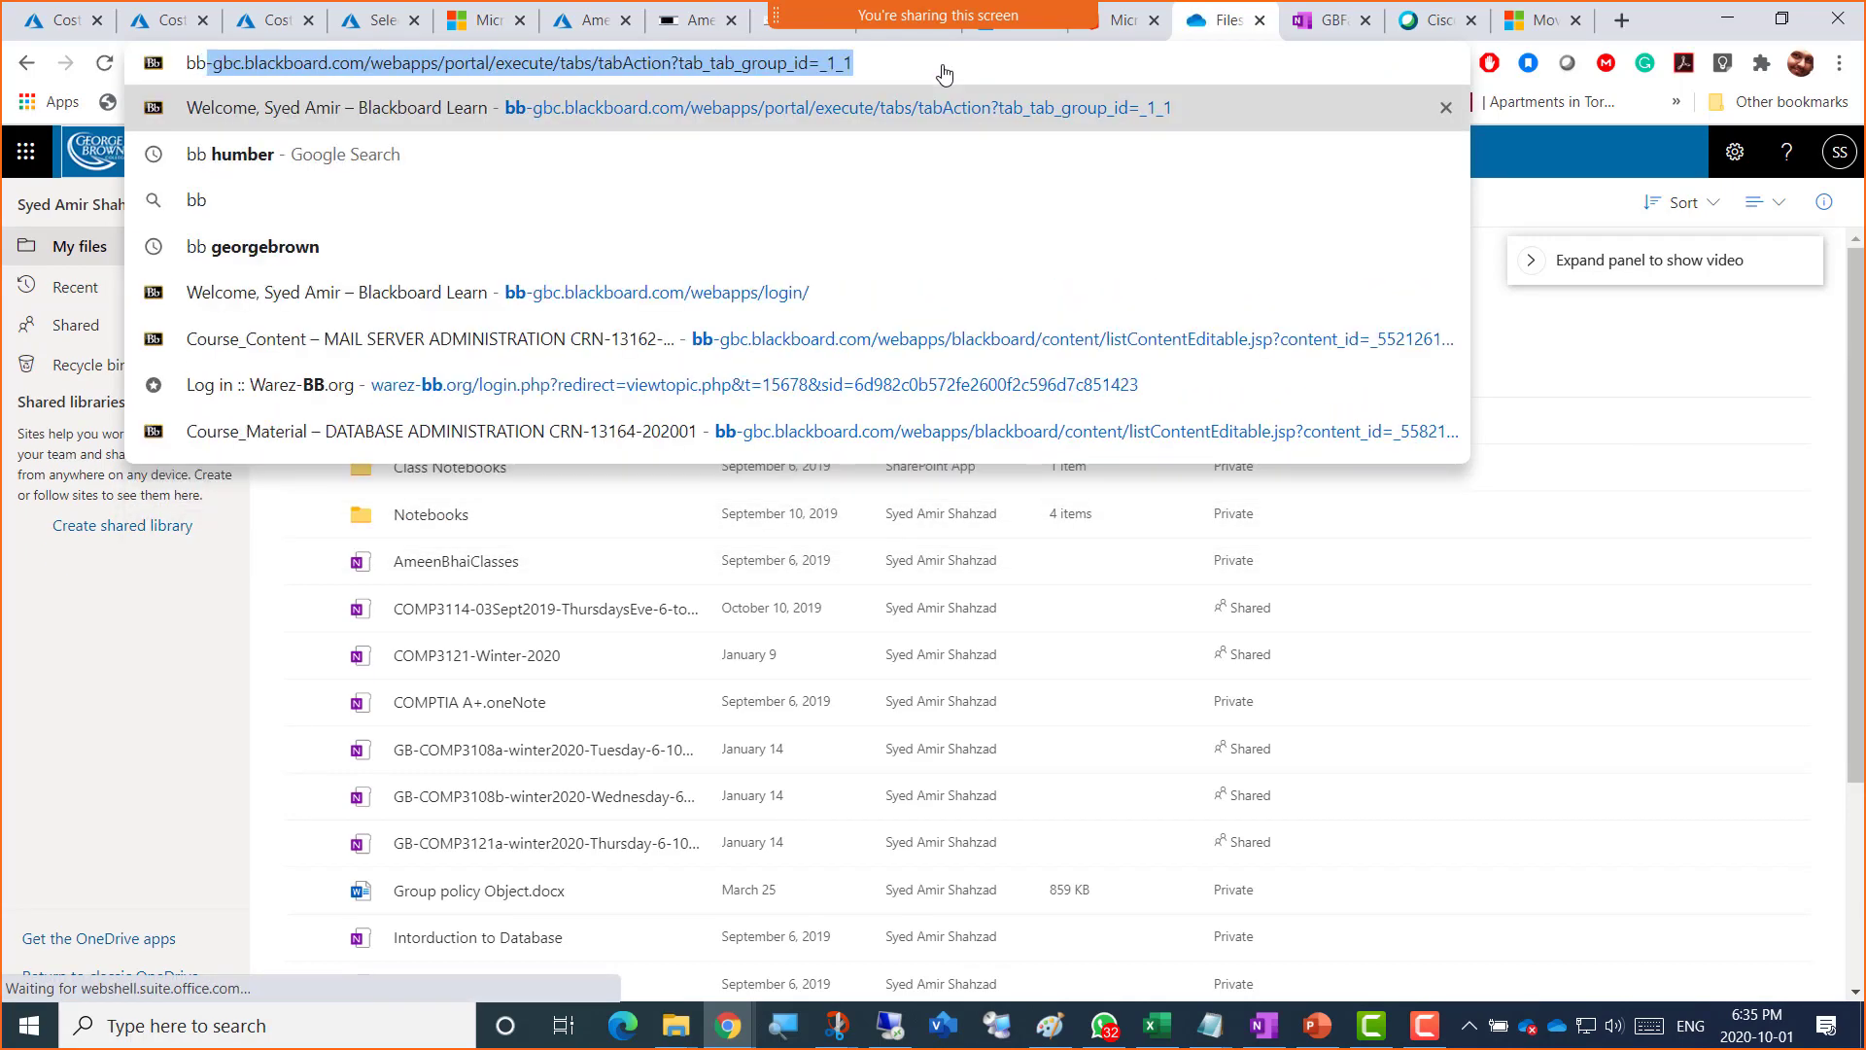
pyautogui.press('Return')
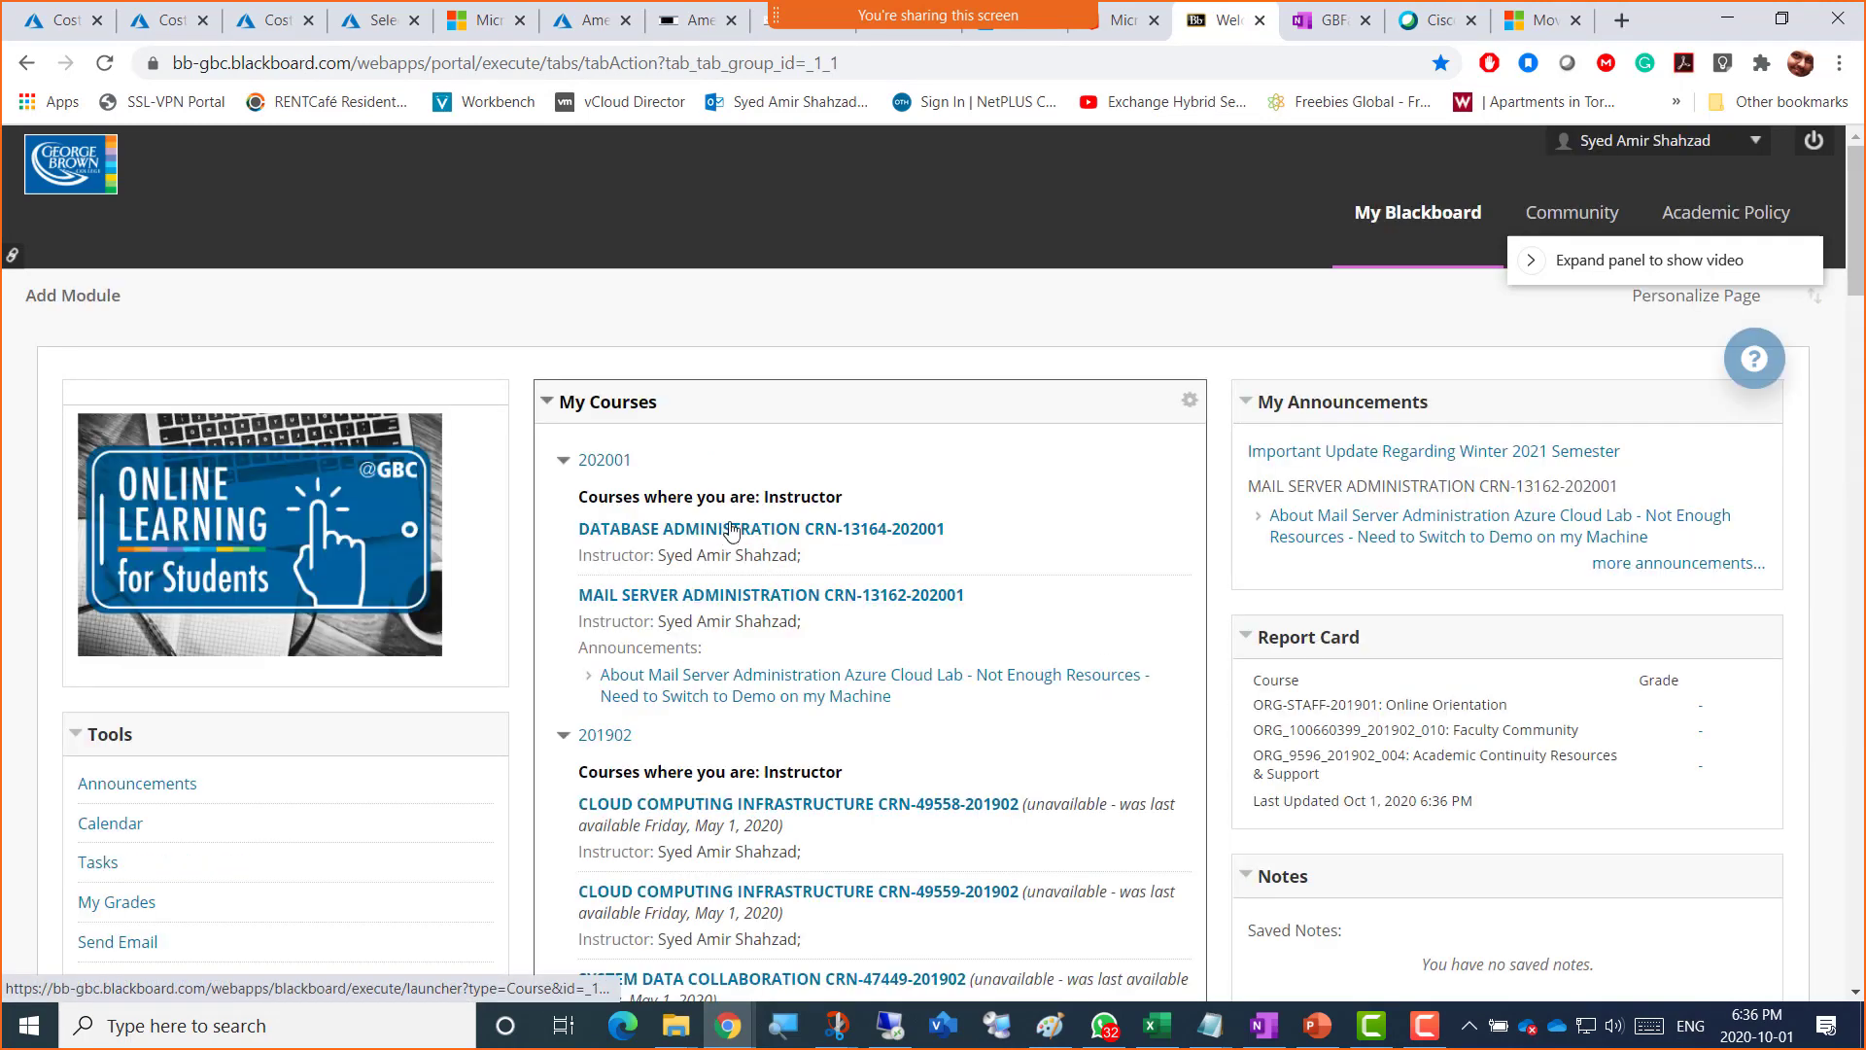
# Step: Open the DATABASE ADMINISTRATION course and its Week 3 - Fall 2020 folder
pyautogui.click(941, 529)
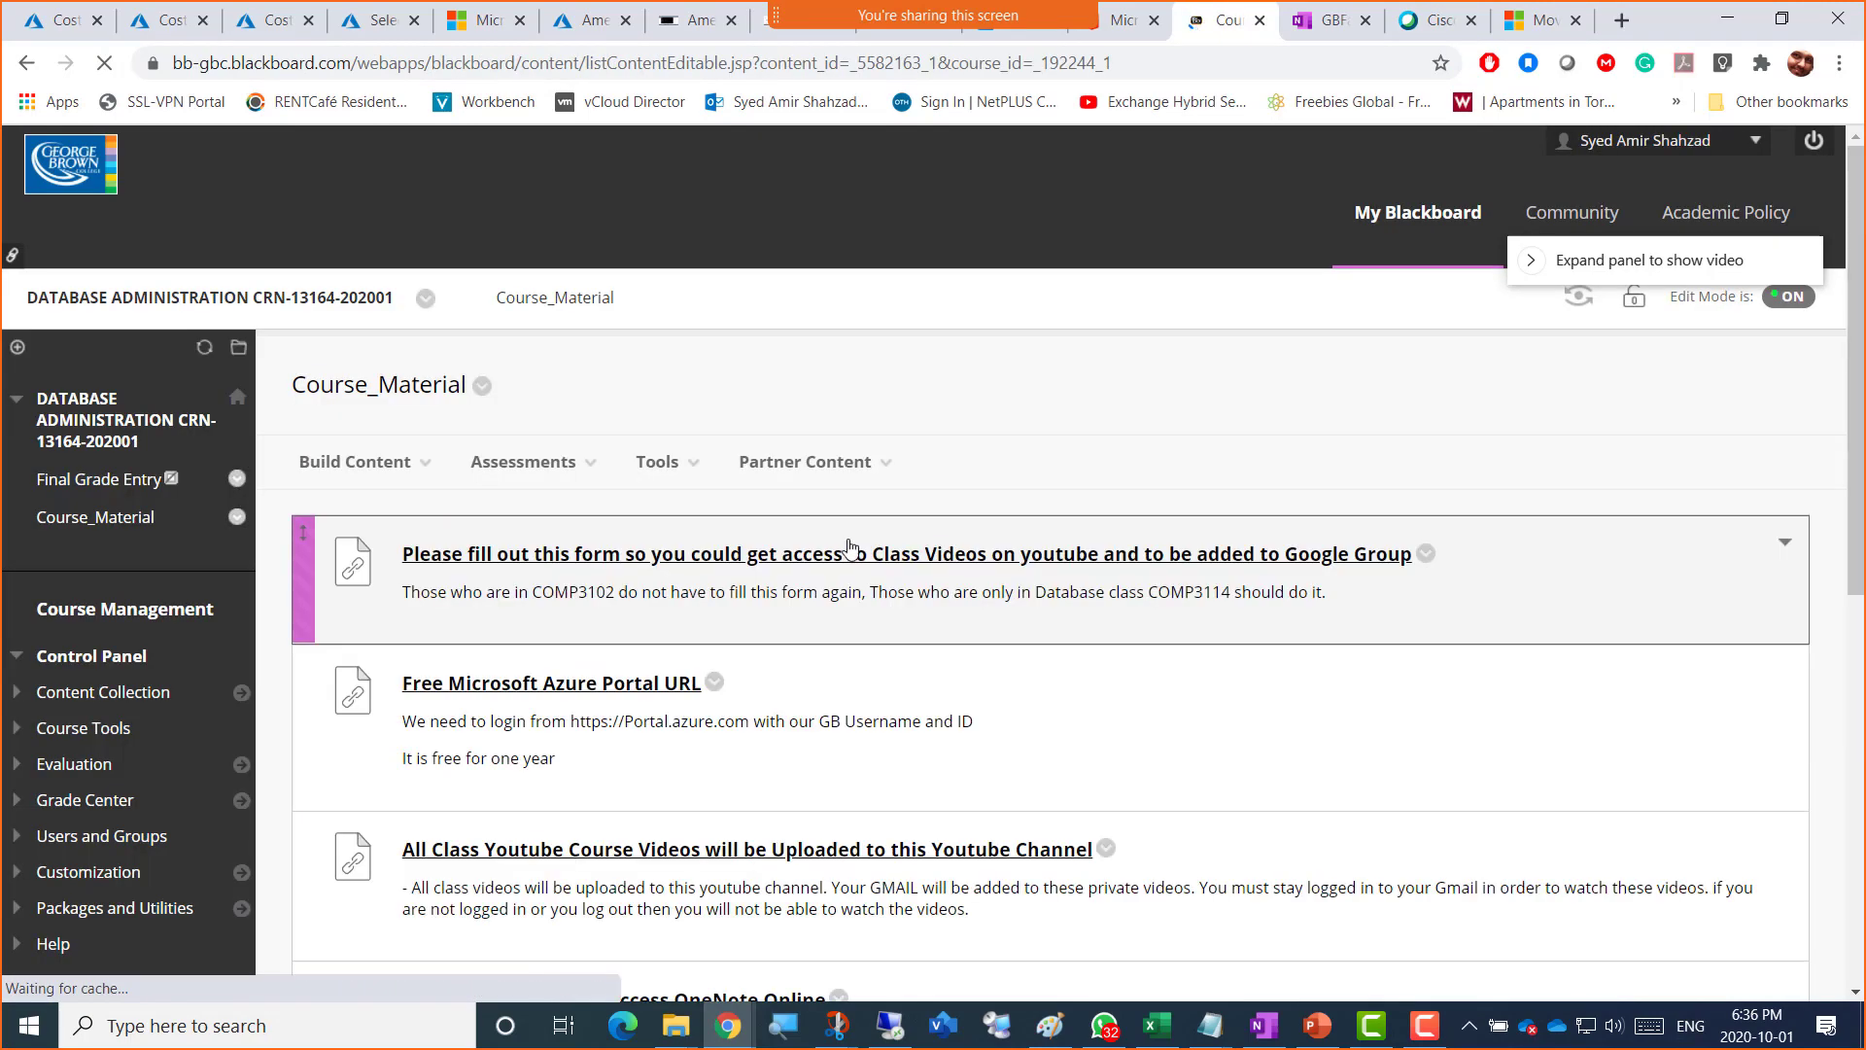
pyautogui.scroll(-3, 544, 506)
pyautogui.scroll(-1, 547, 505)
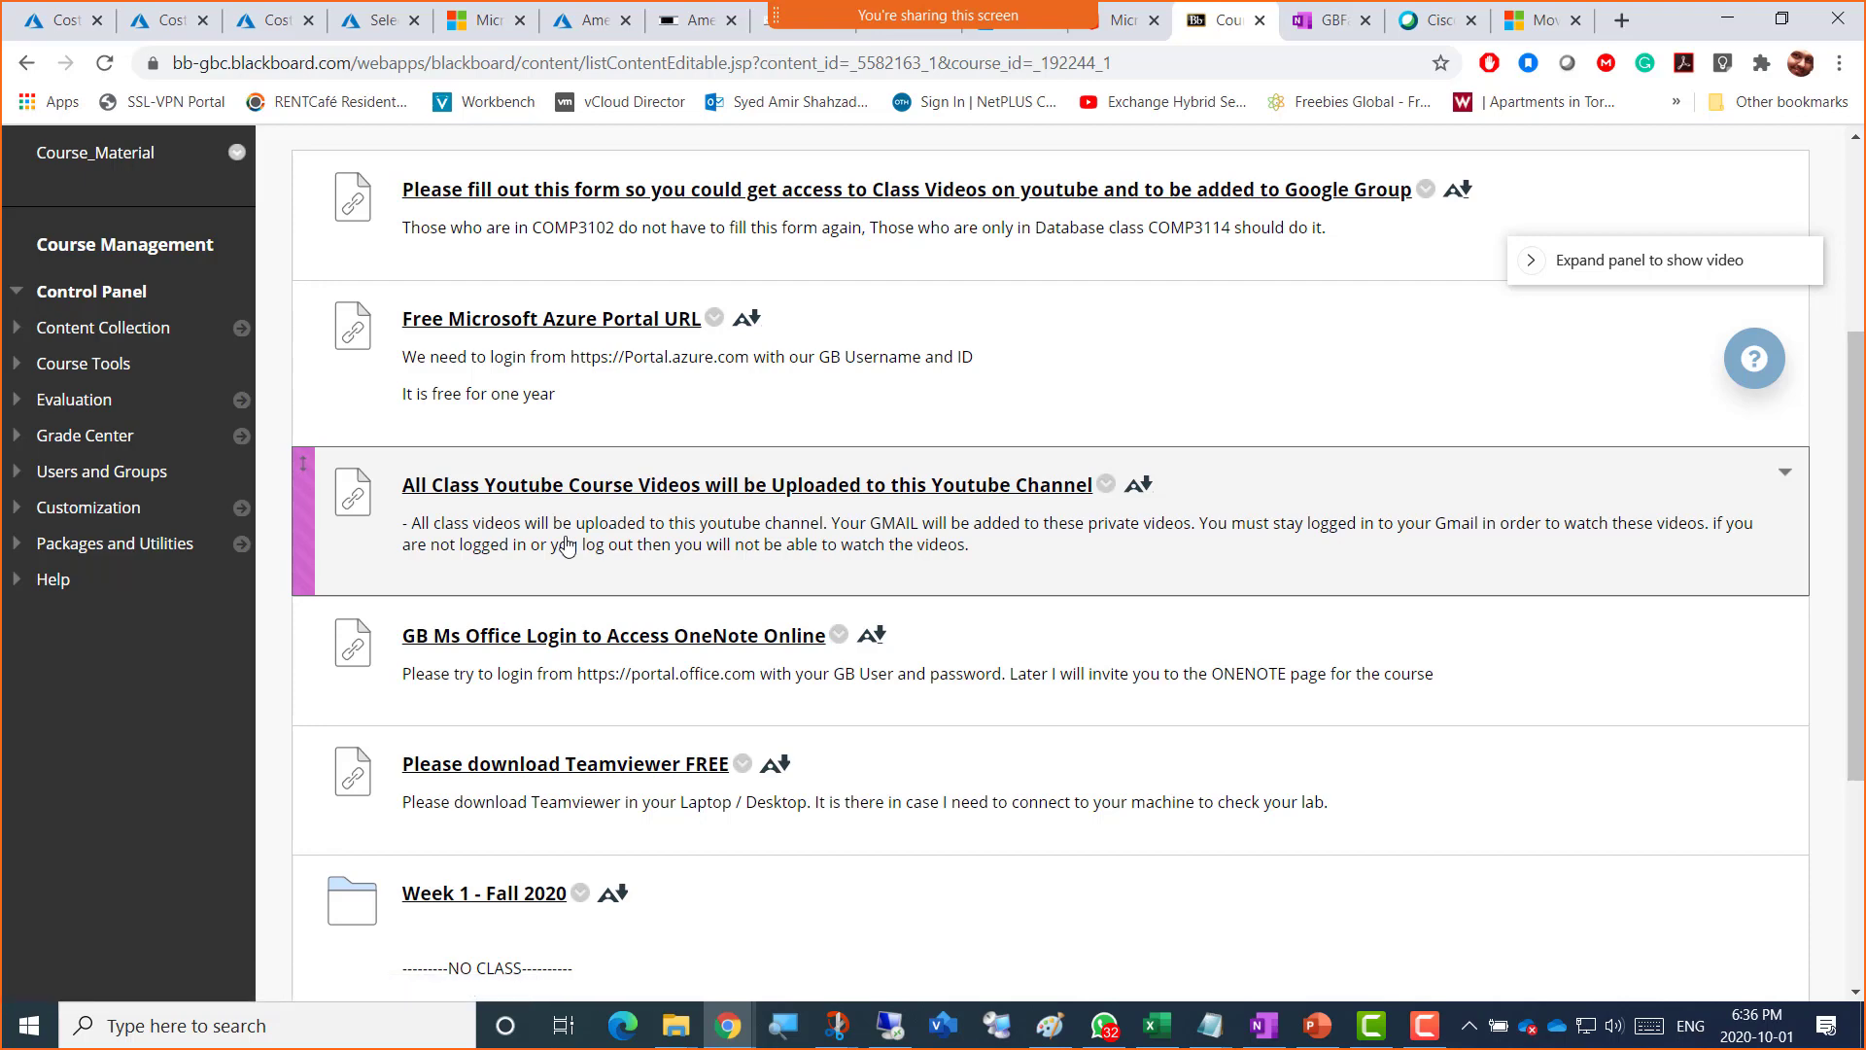
pyautogui.scroll(-1, 605, 588)
pyautogui.scroll(-2, 605, 588)
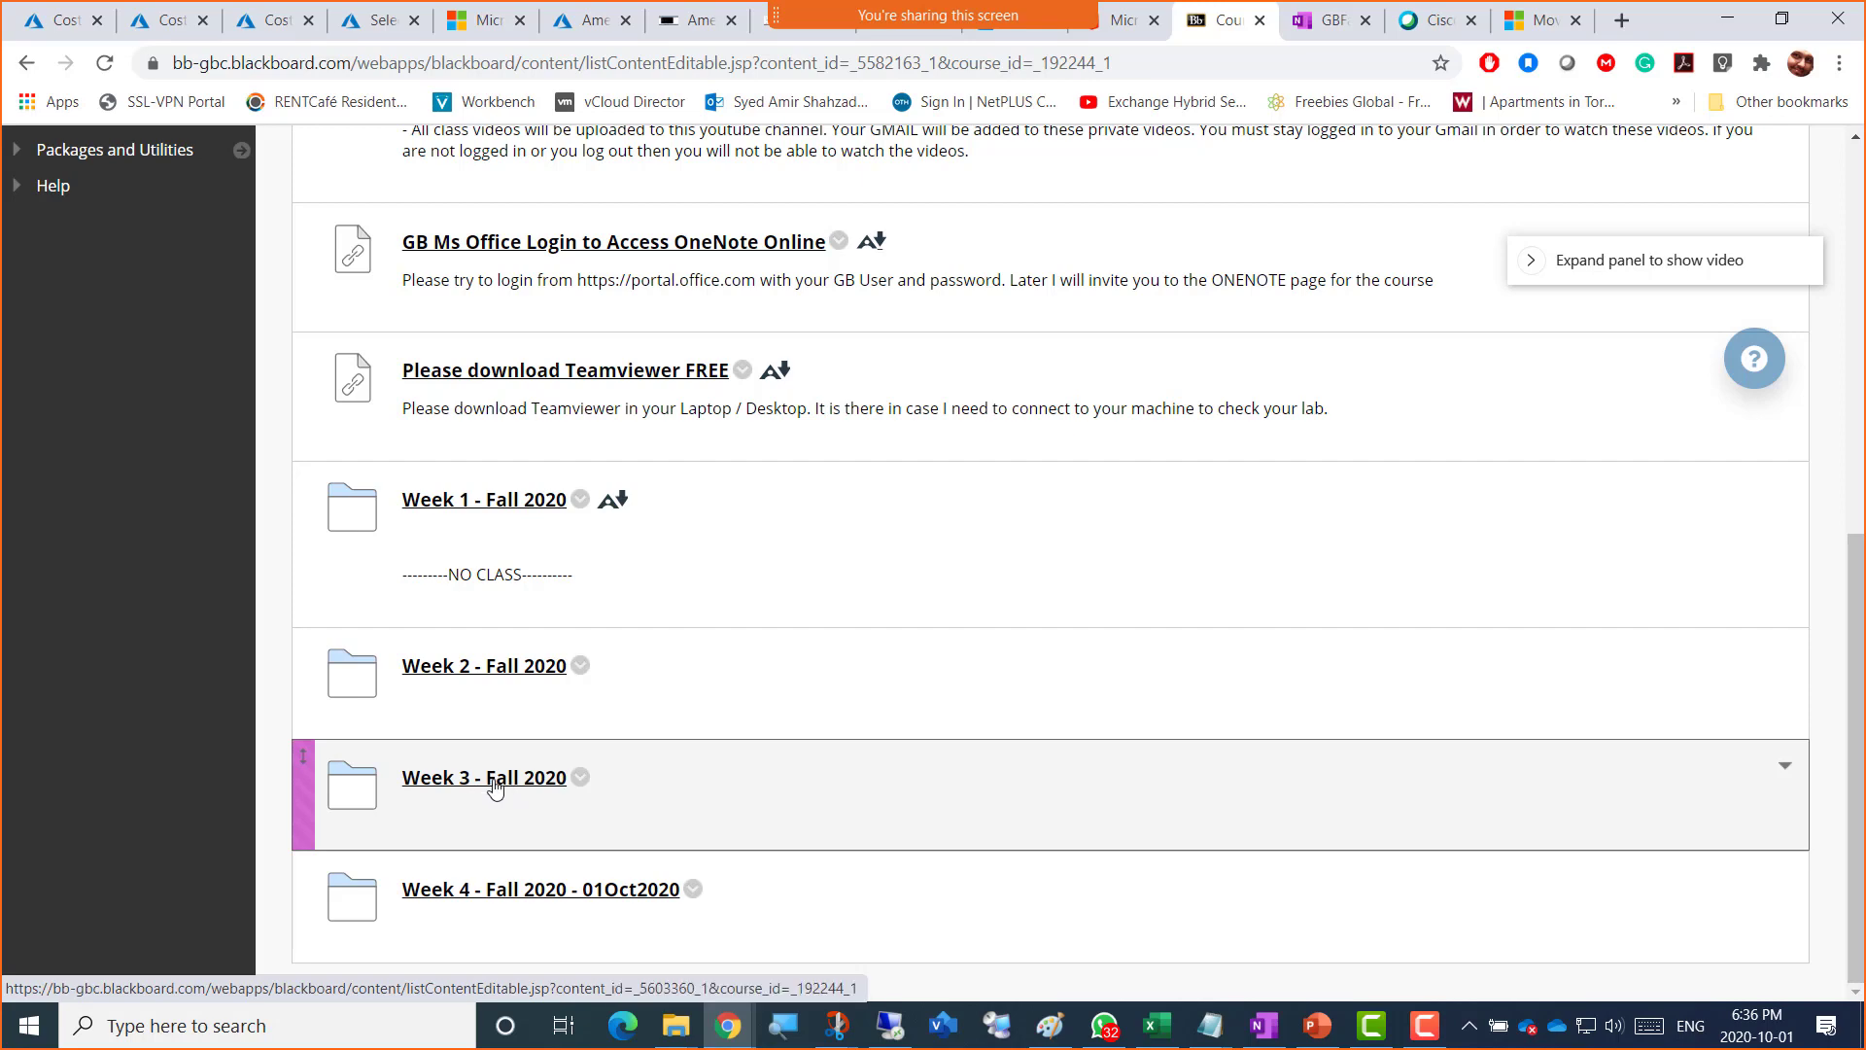
pyautogui.click(495, 783)
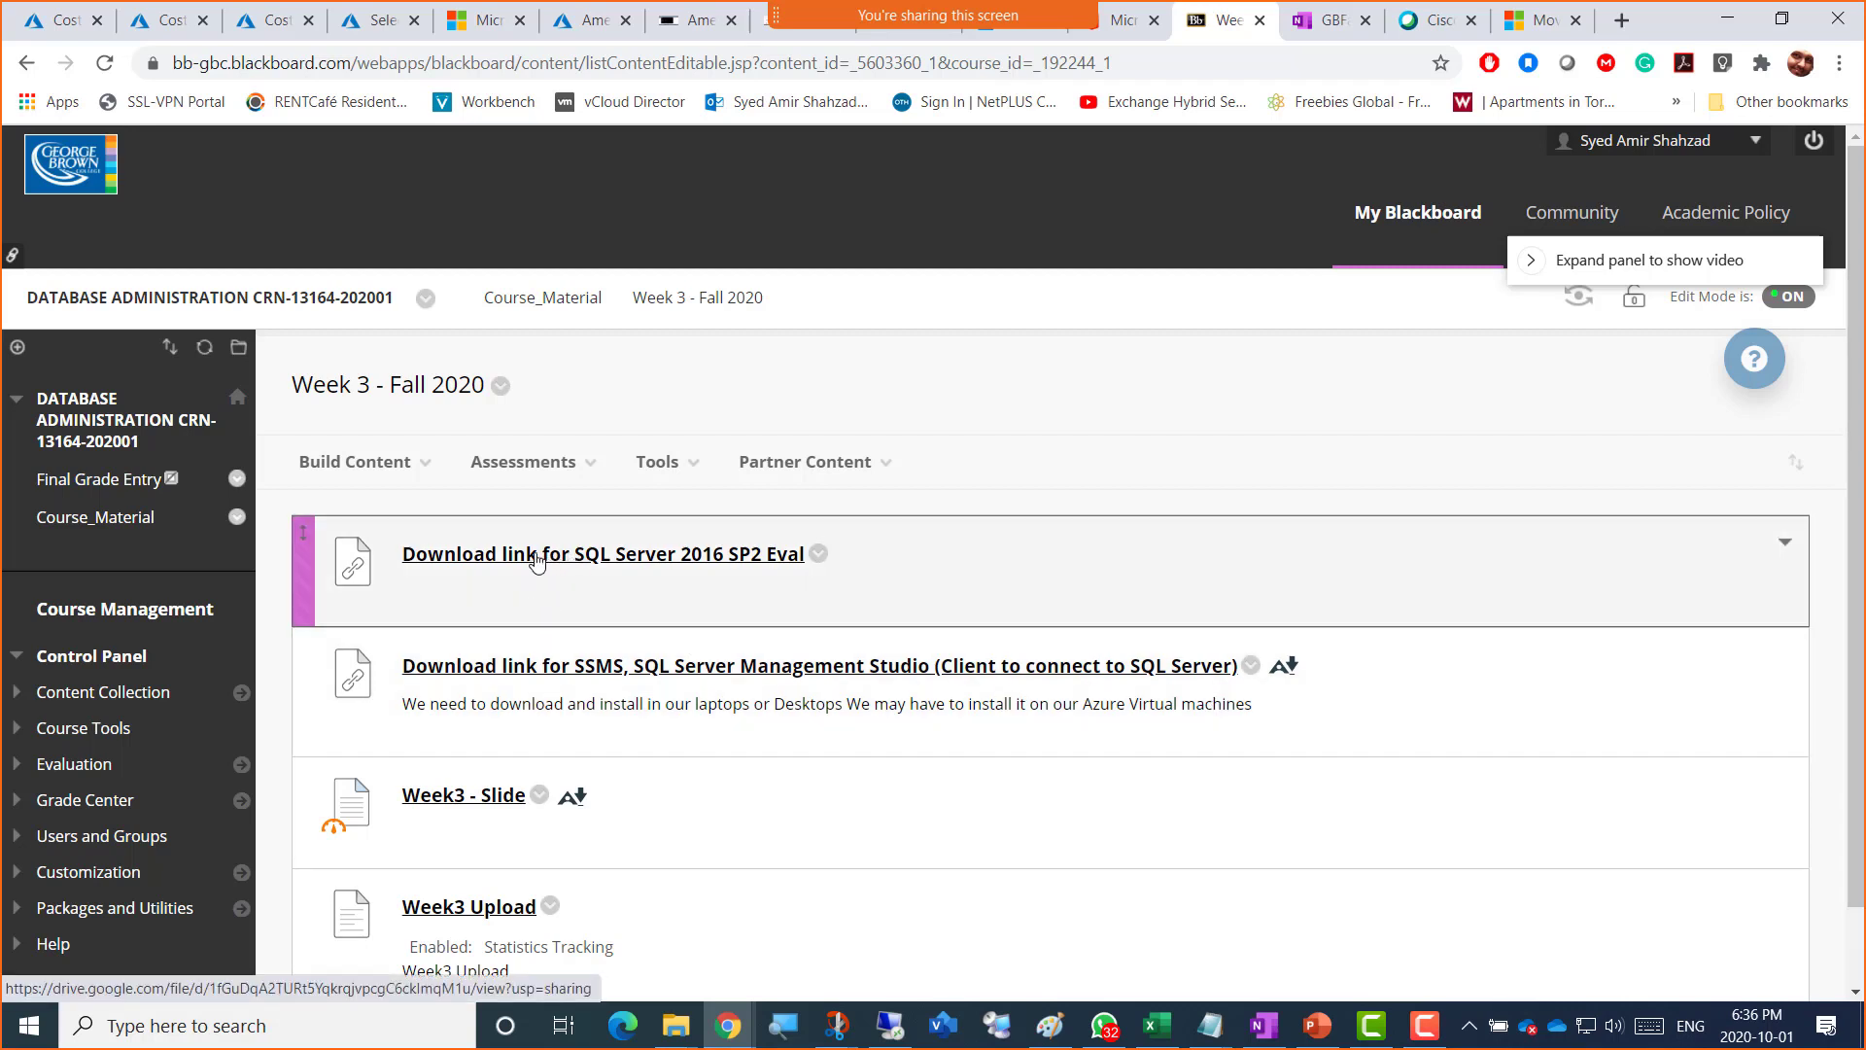
# Step: Open the SQLServer2016SP2-FullSlipstream-x64-ENU.iso Google Drive page and copy its URL
pyautogui.click(644, 562)
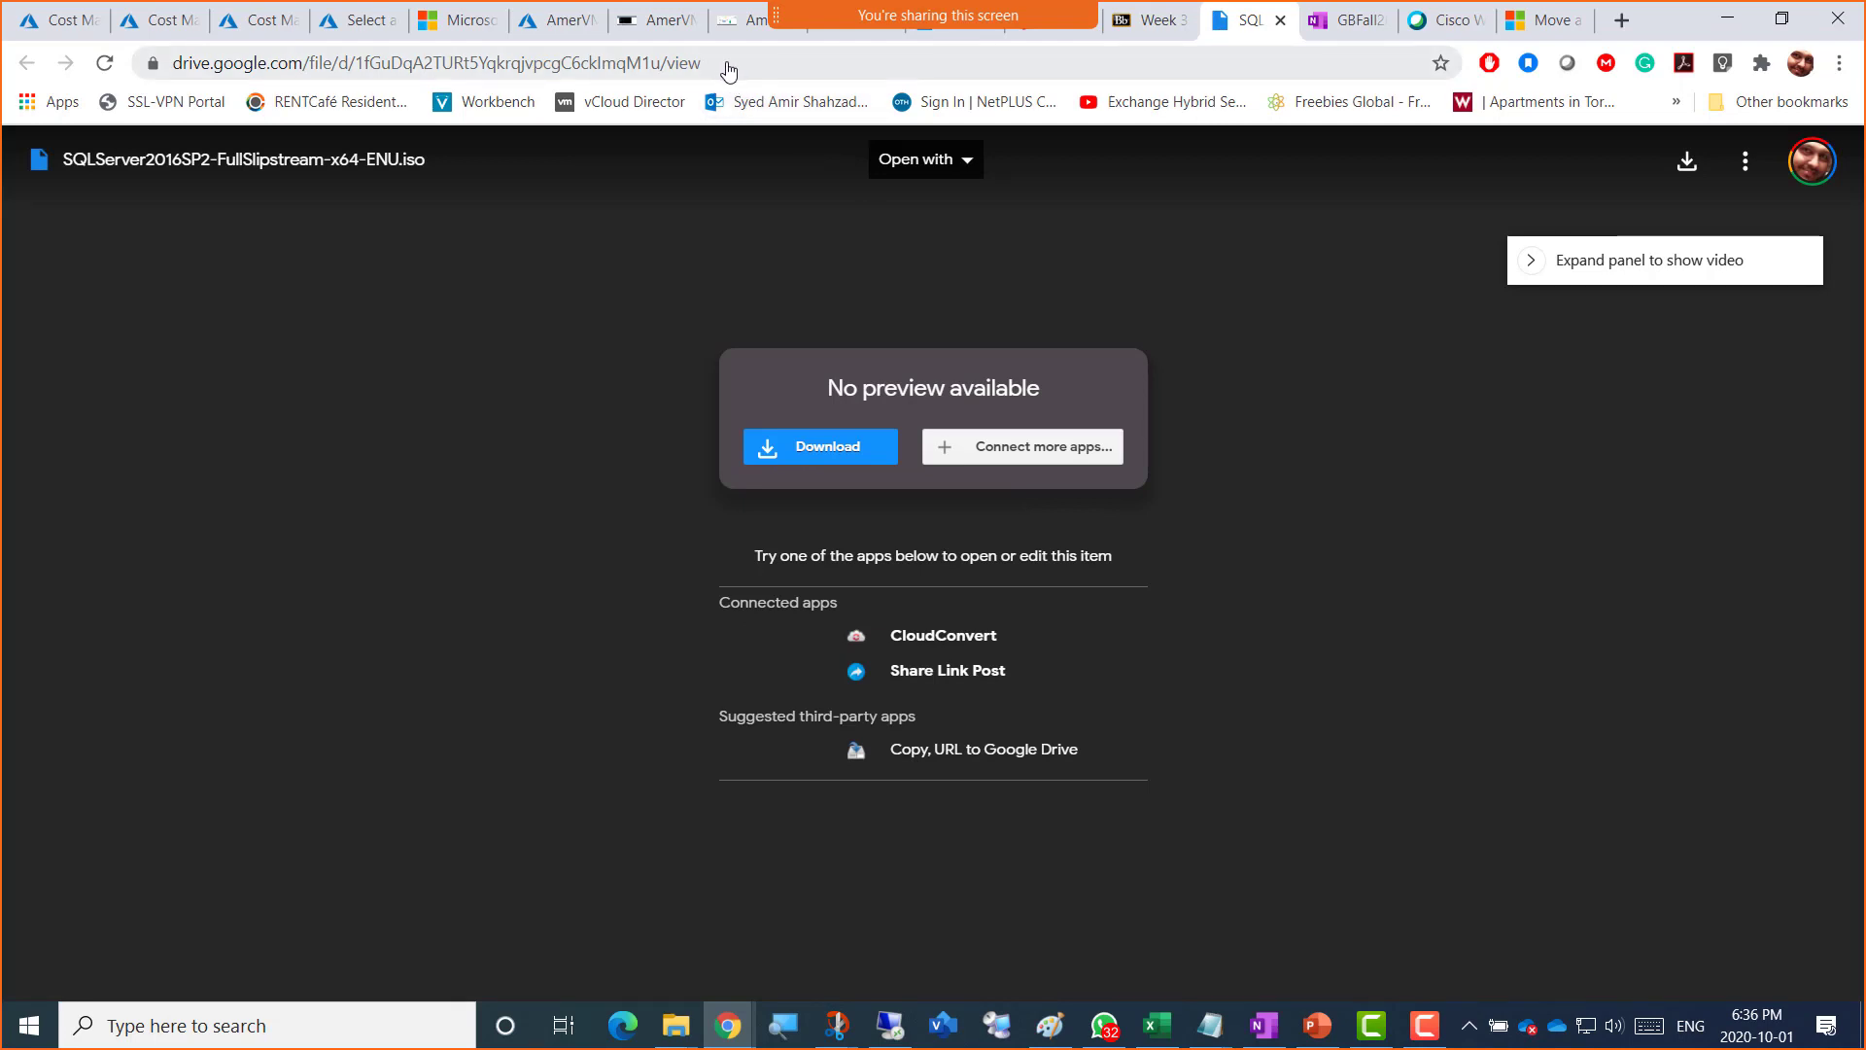
pyautogui.click(720, 64)
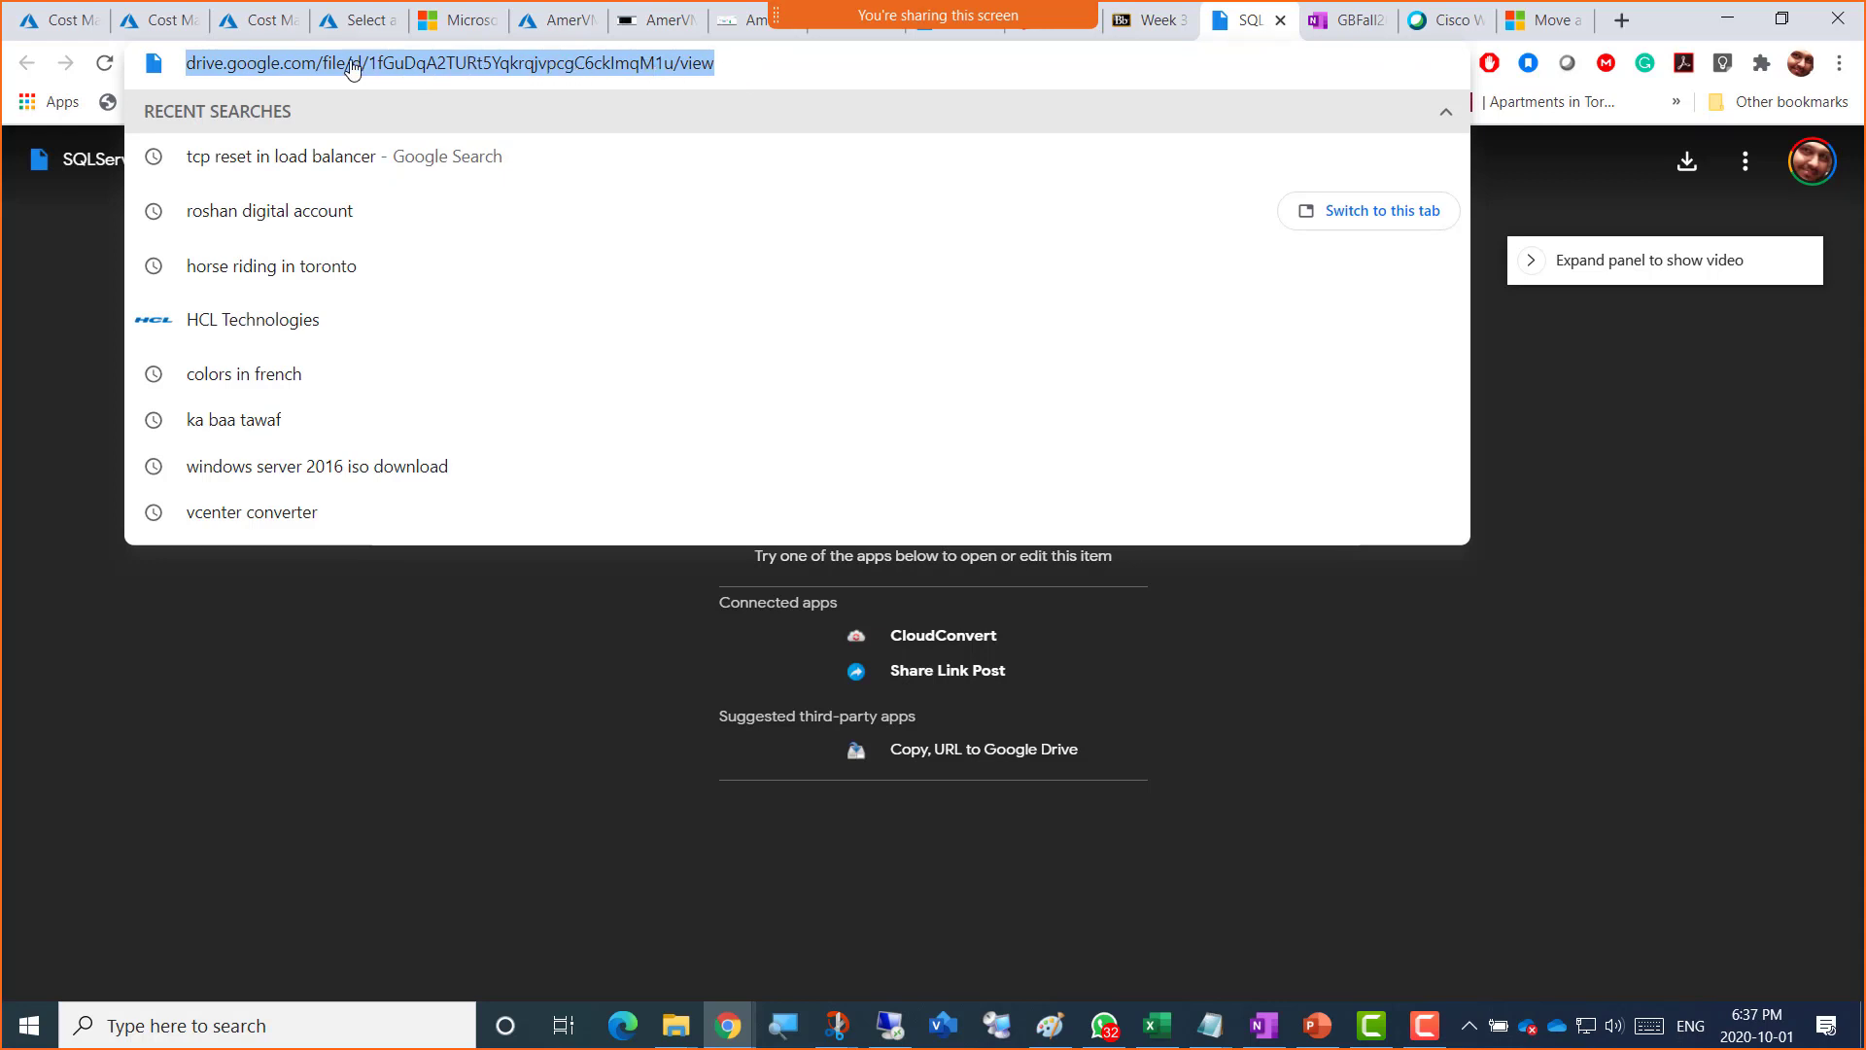
pyautogui.rightClick(447, 70)
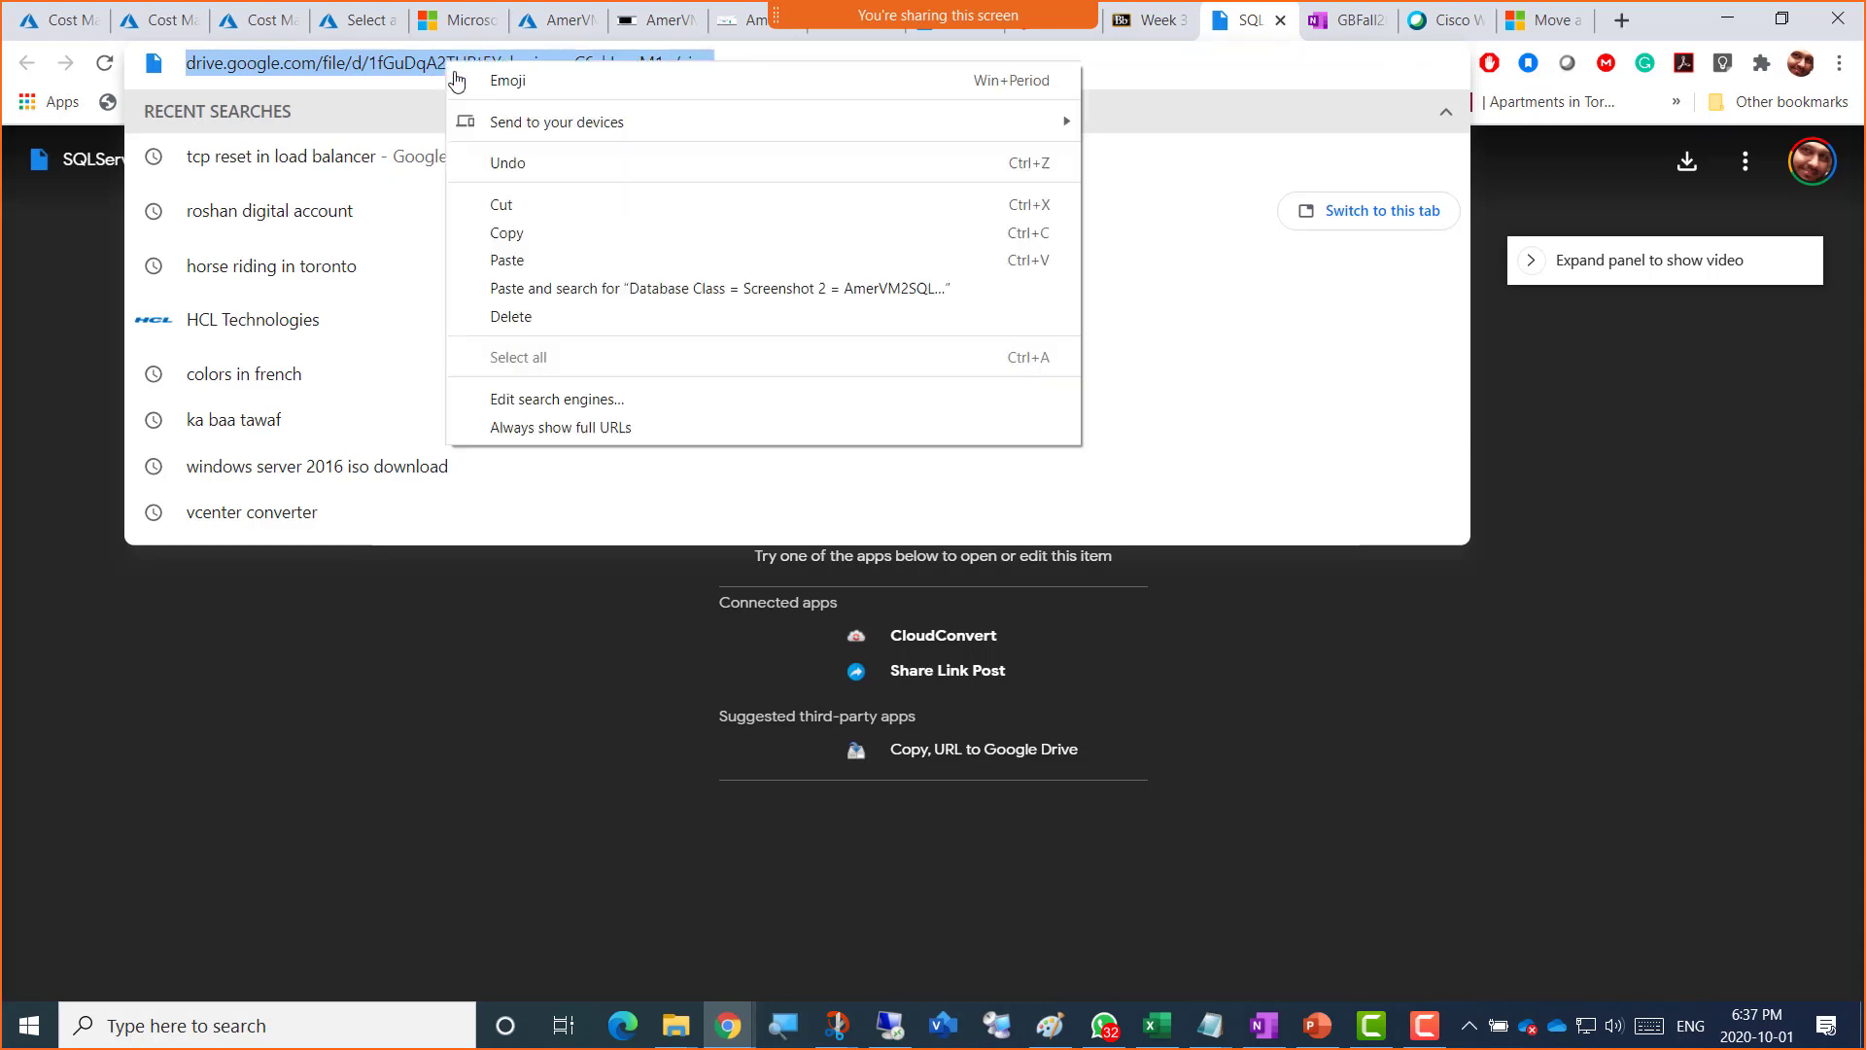
pyautogui.click(550, 232)
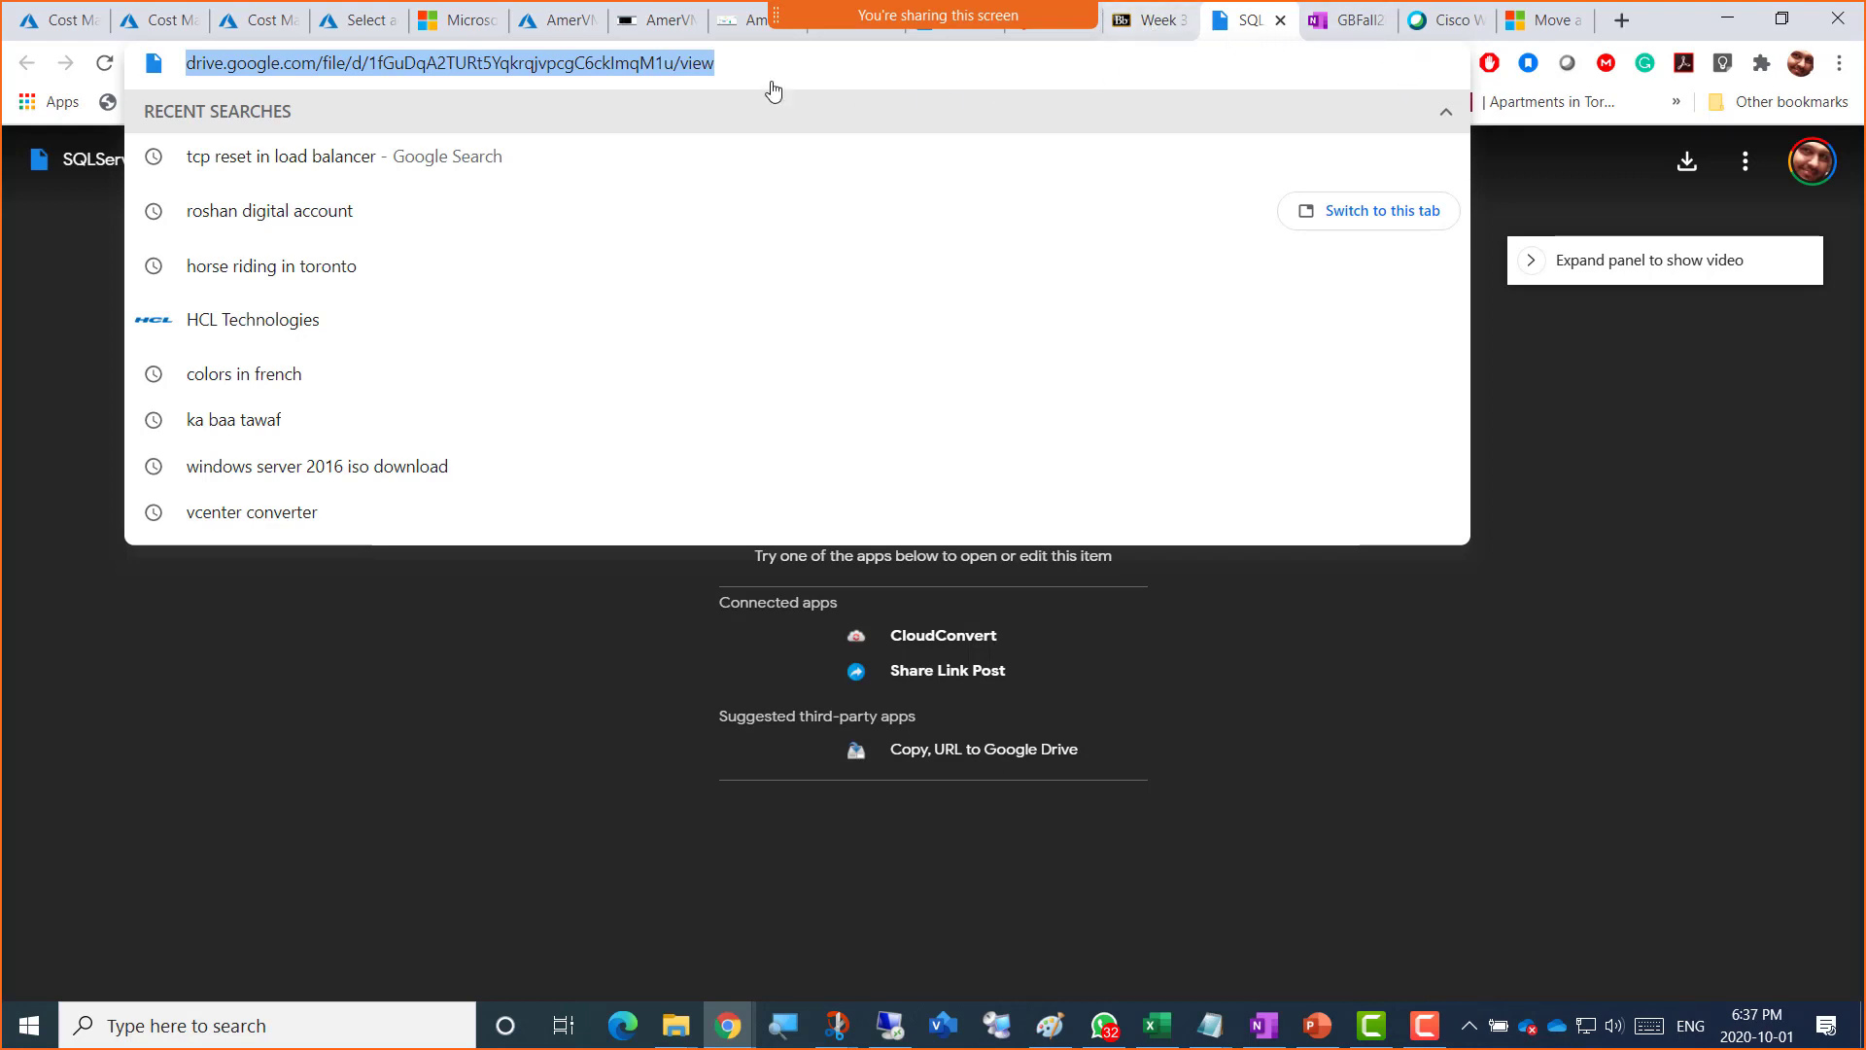
pyautogui.click(730, 27)
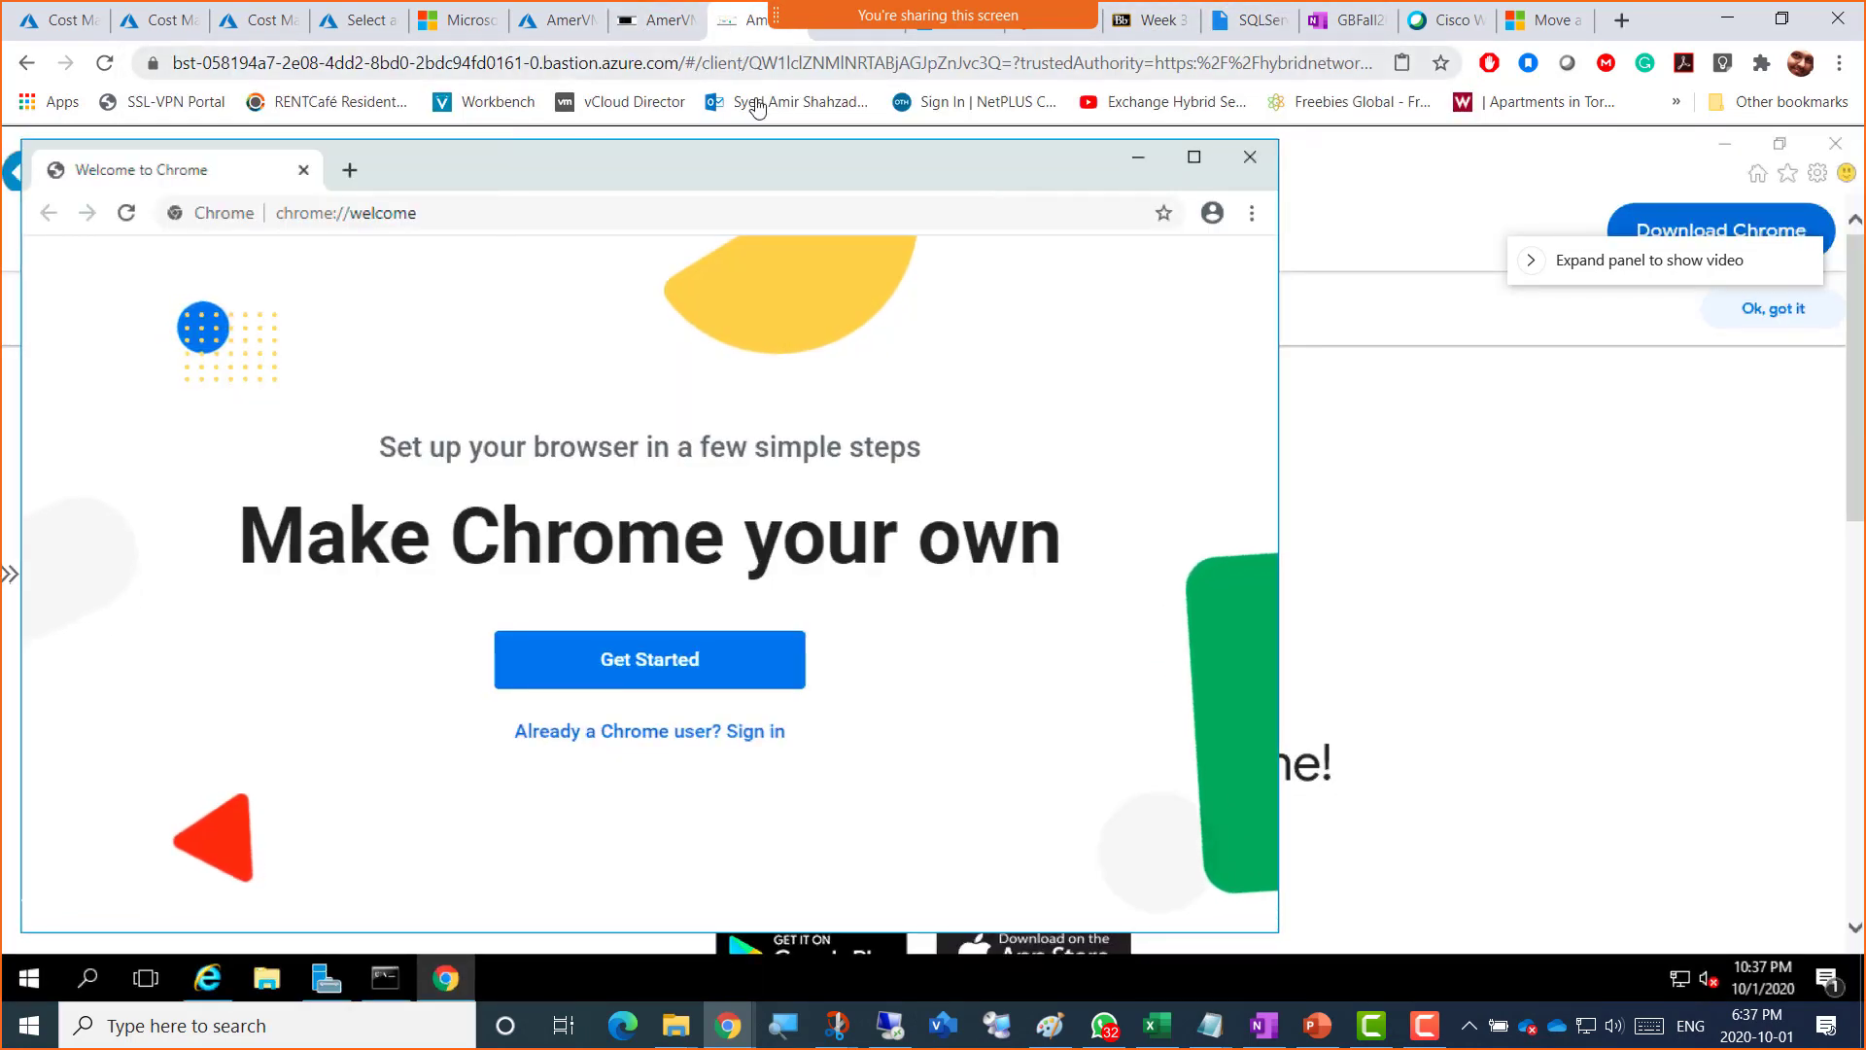
# Step: Paste the ISO link into the VM's Chrome and request the 2.8G SQL Server ISO download
pyautogui.click(440, 219)
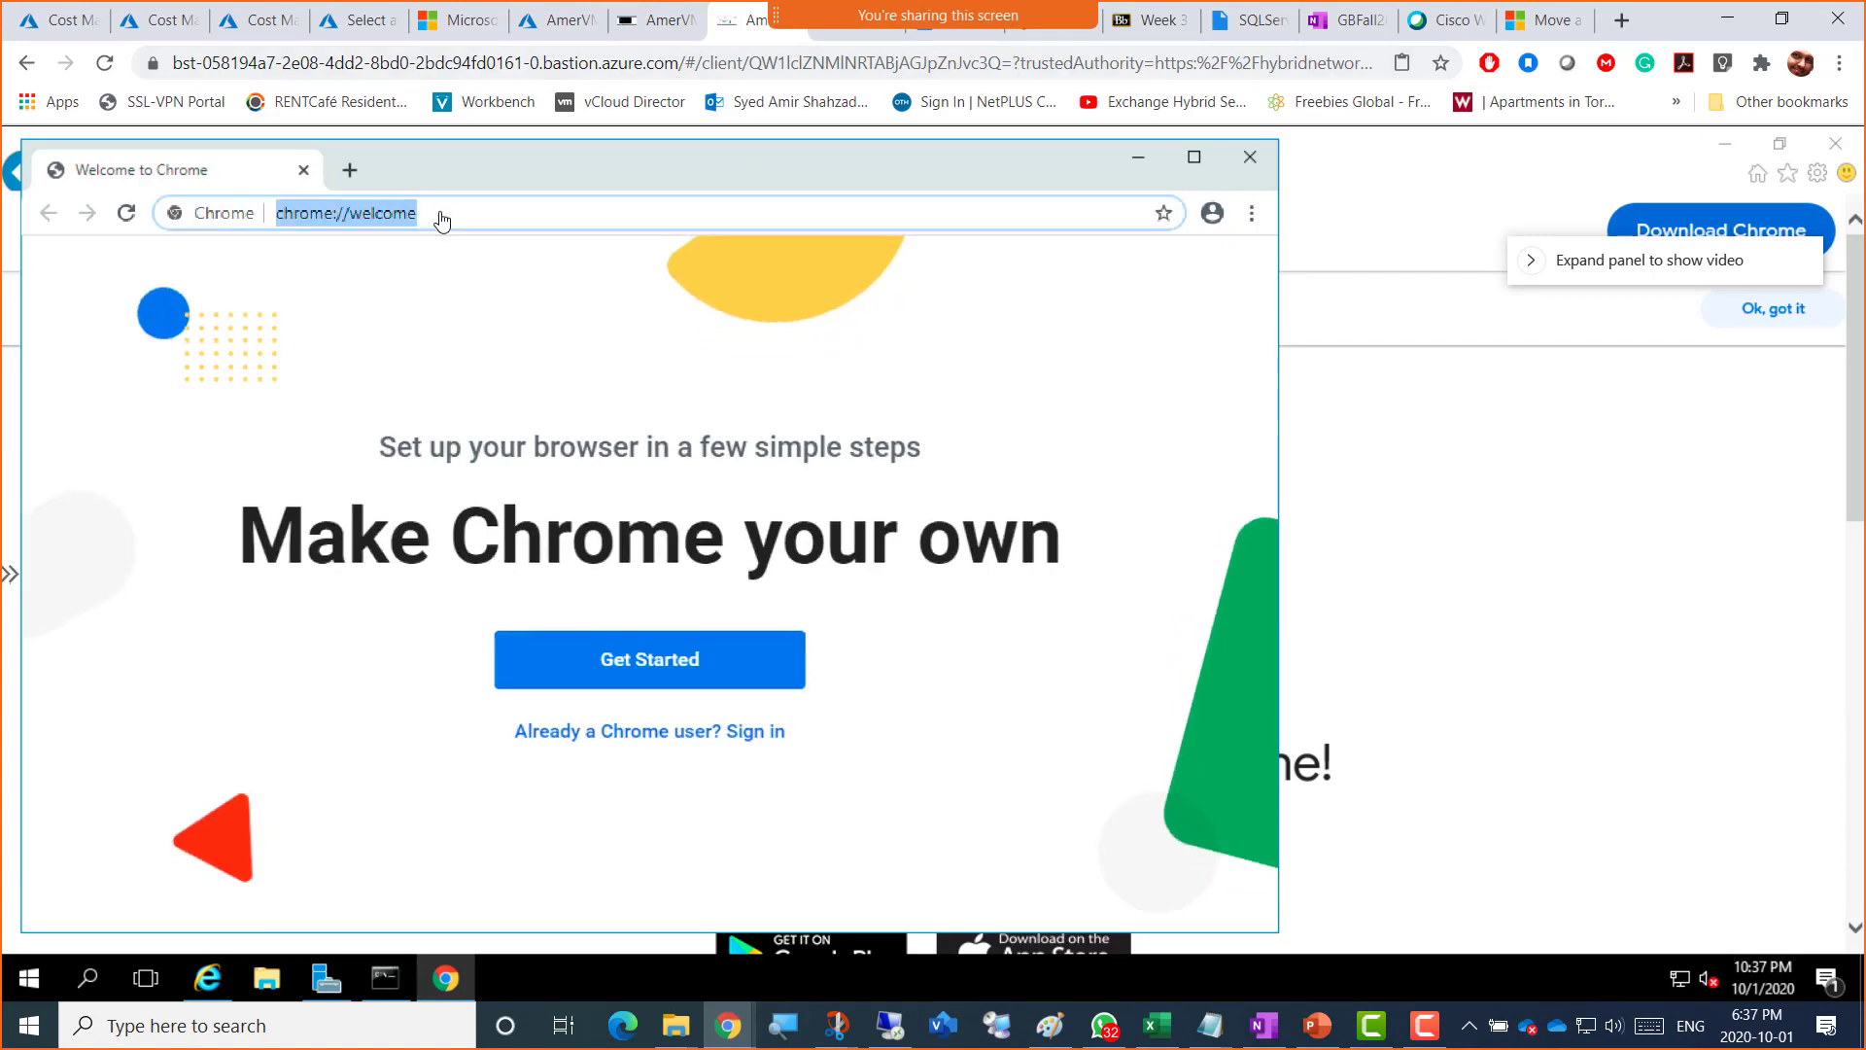
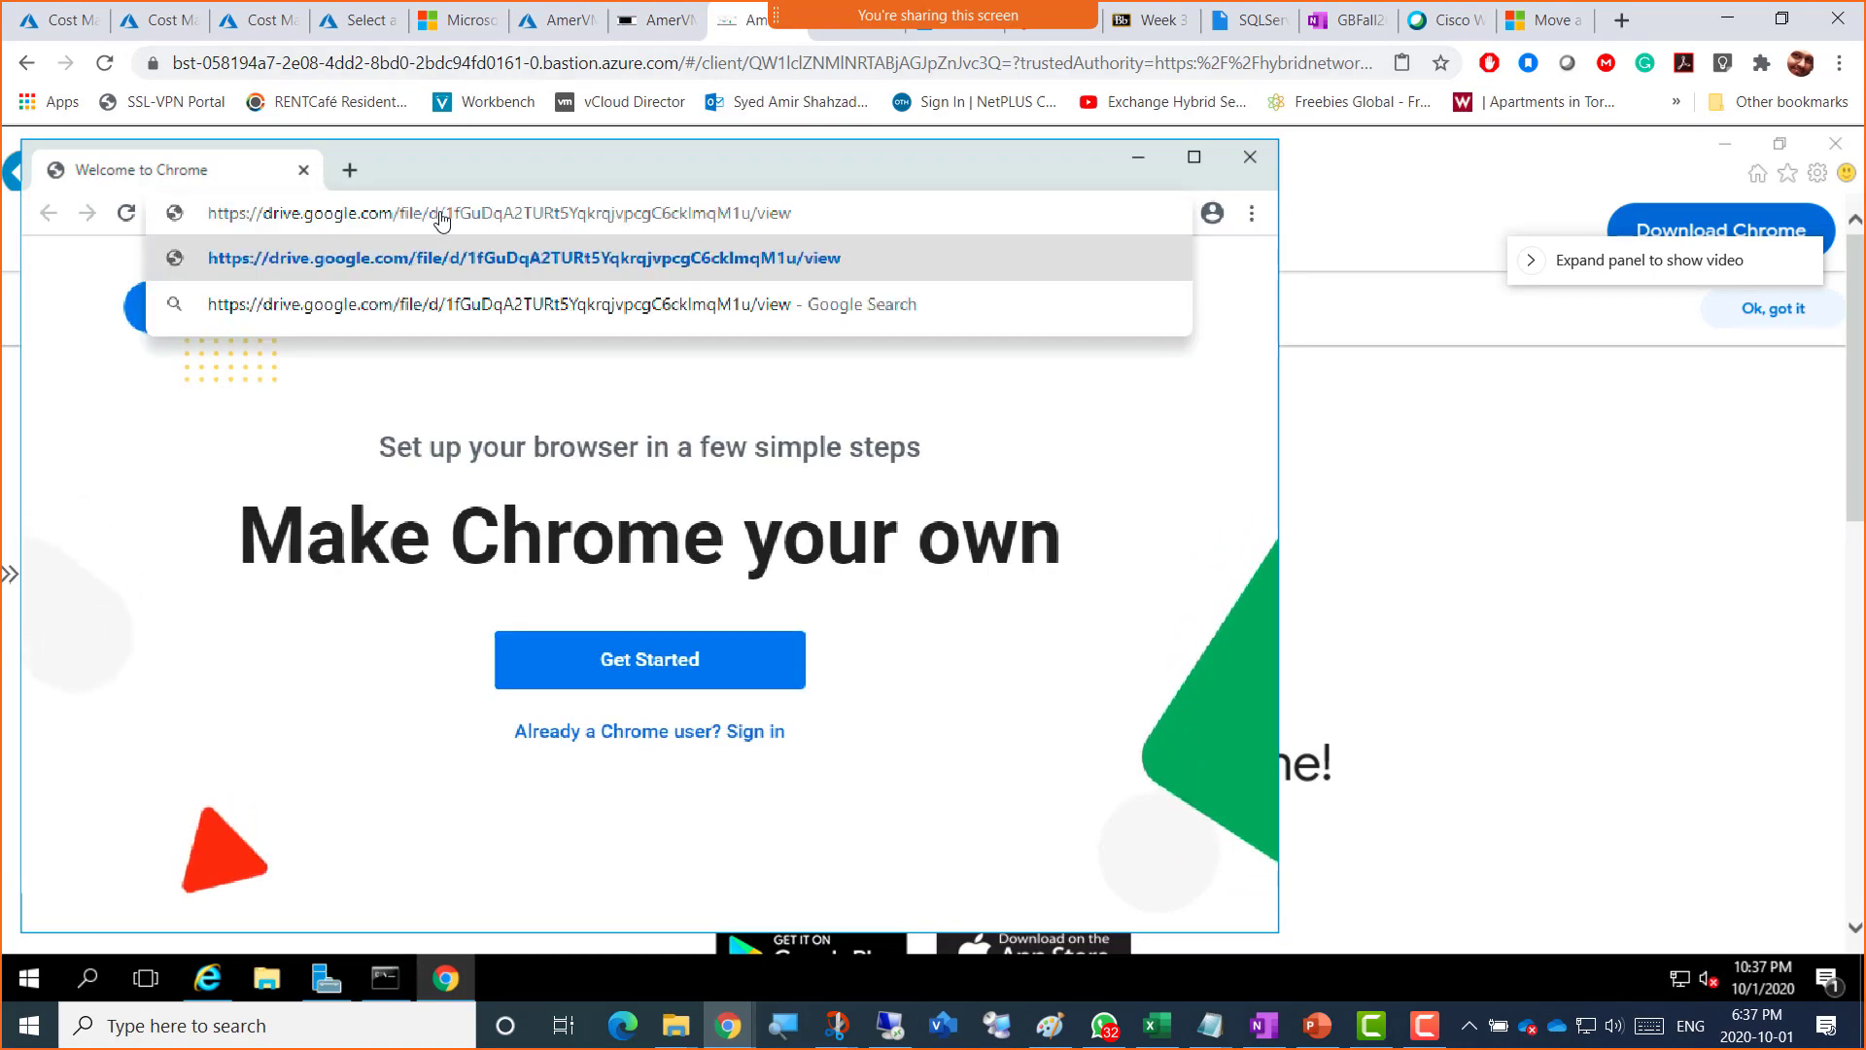
pyautogui.press('Return')
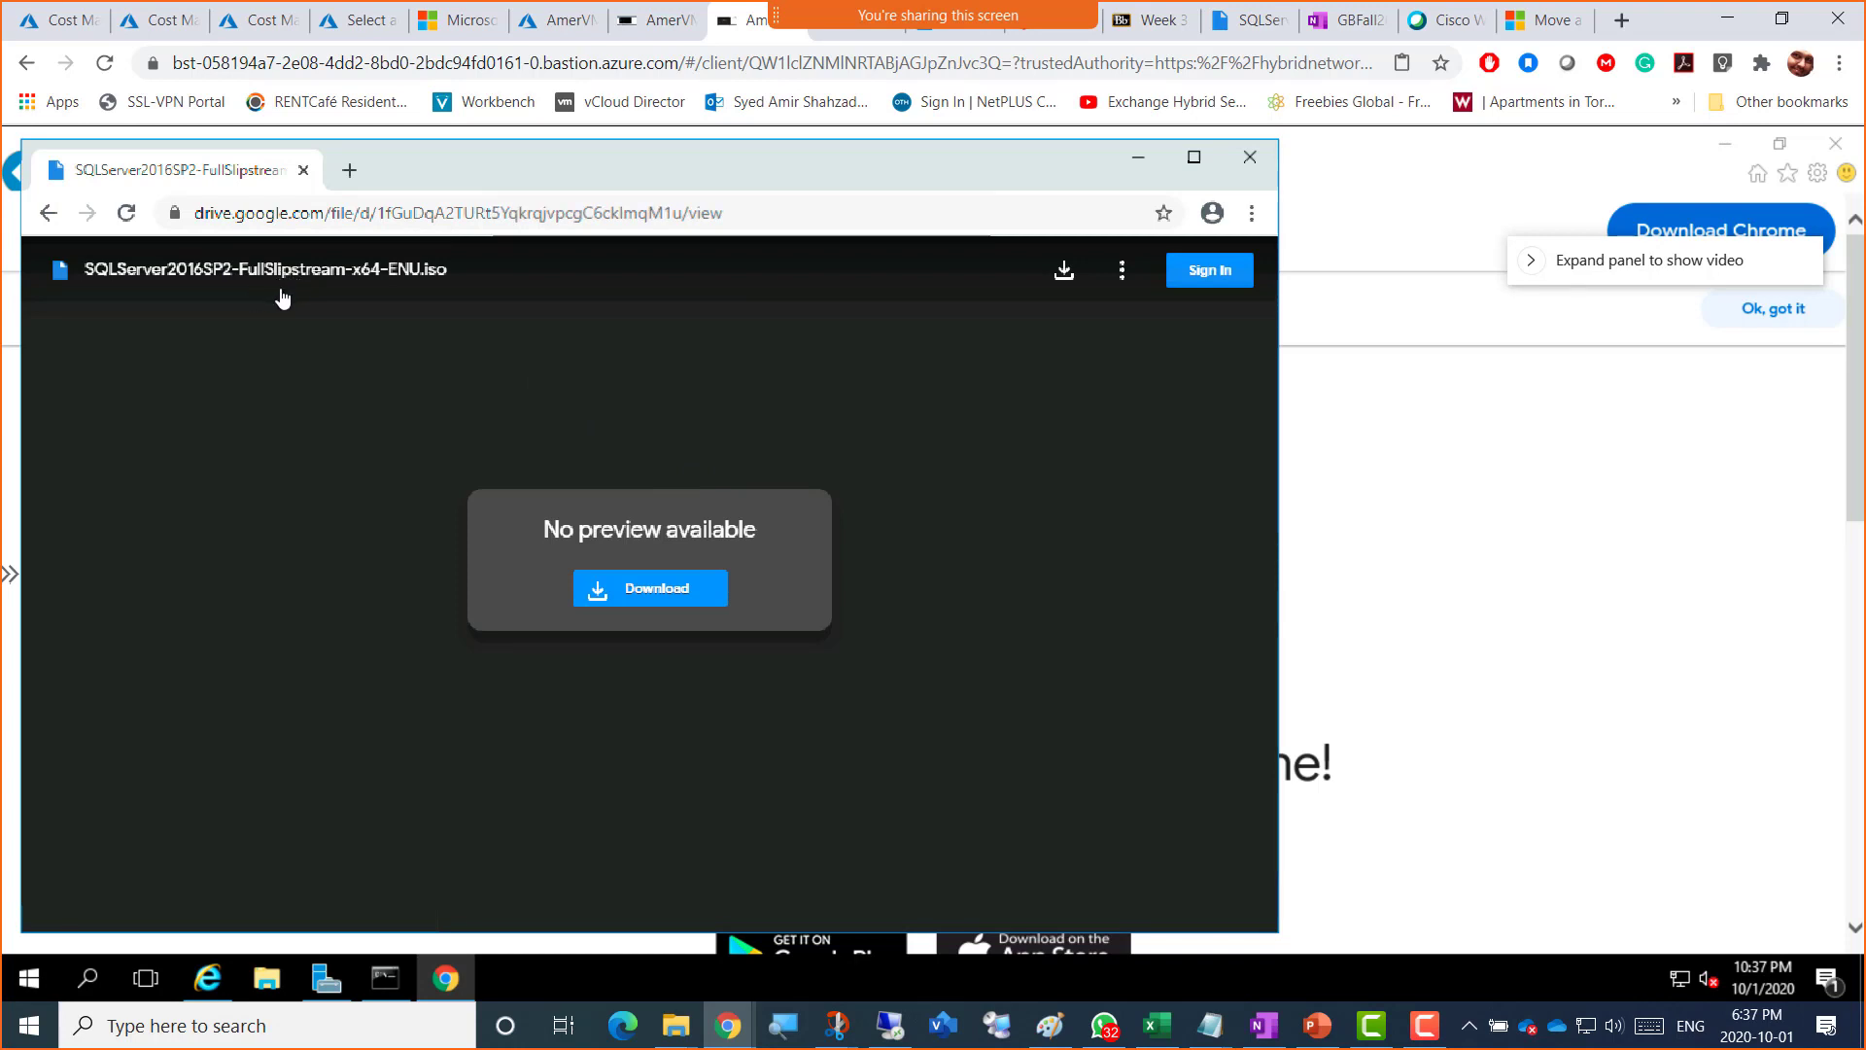
pyautogui.click(659, 589)
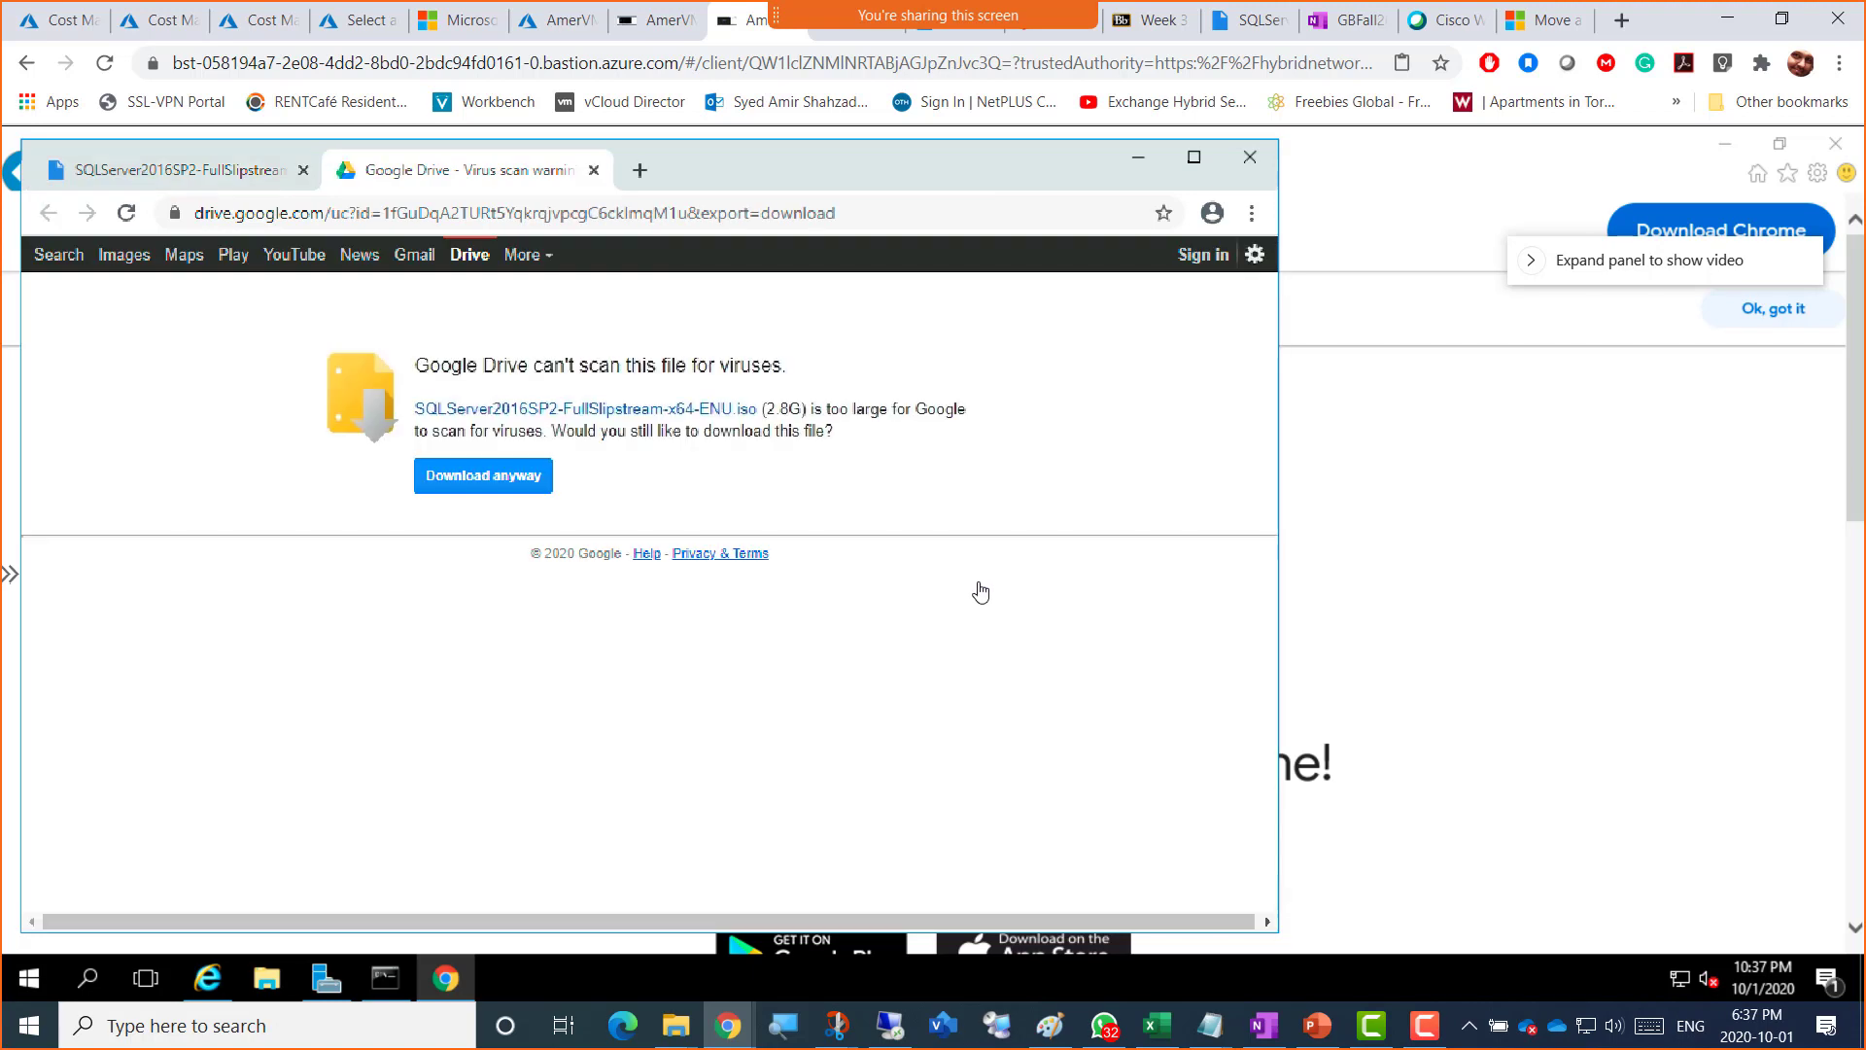
# Step: Choose Download anyway on Google Drive's virus-scan warning to fetch the 2.8 GB SQL Server 2016 SP2 ISO
pyautogui.click(476, 477)
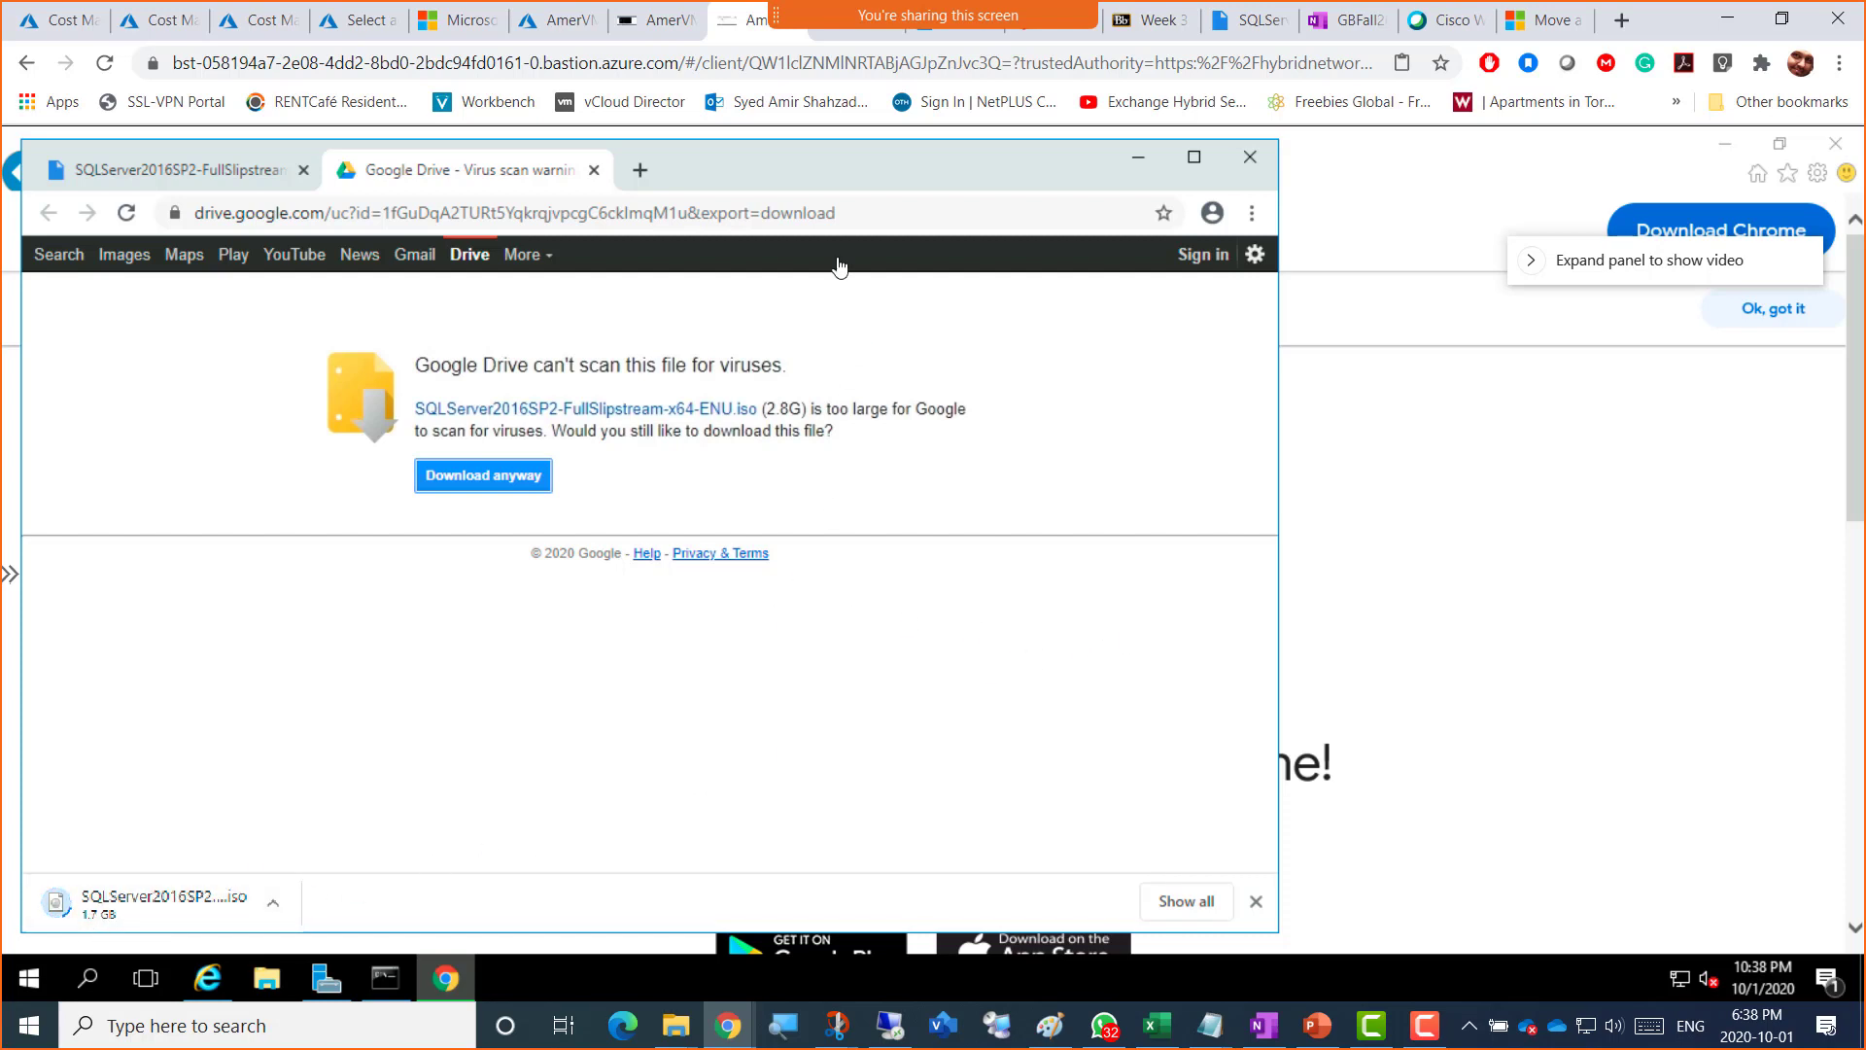
# Step: Open the ISO's Google Drive link from the Week 3 page, copy its address, and return to the VM
pyautogui.click(1147, 20)
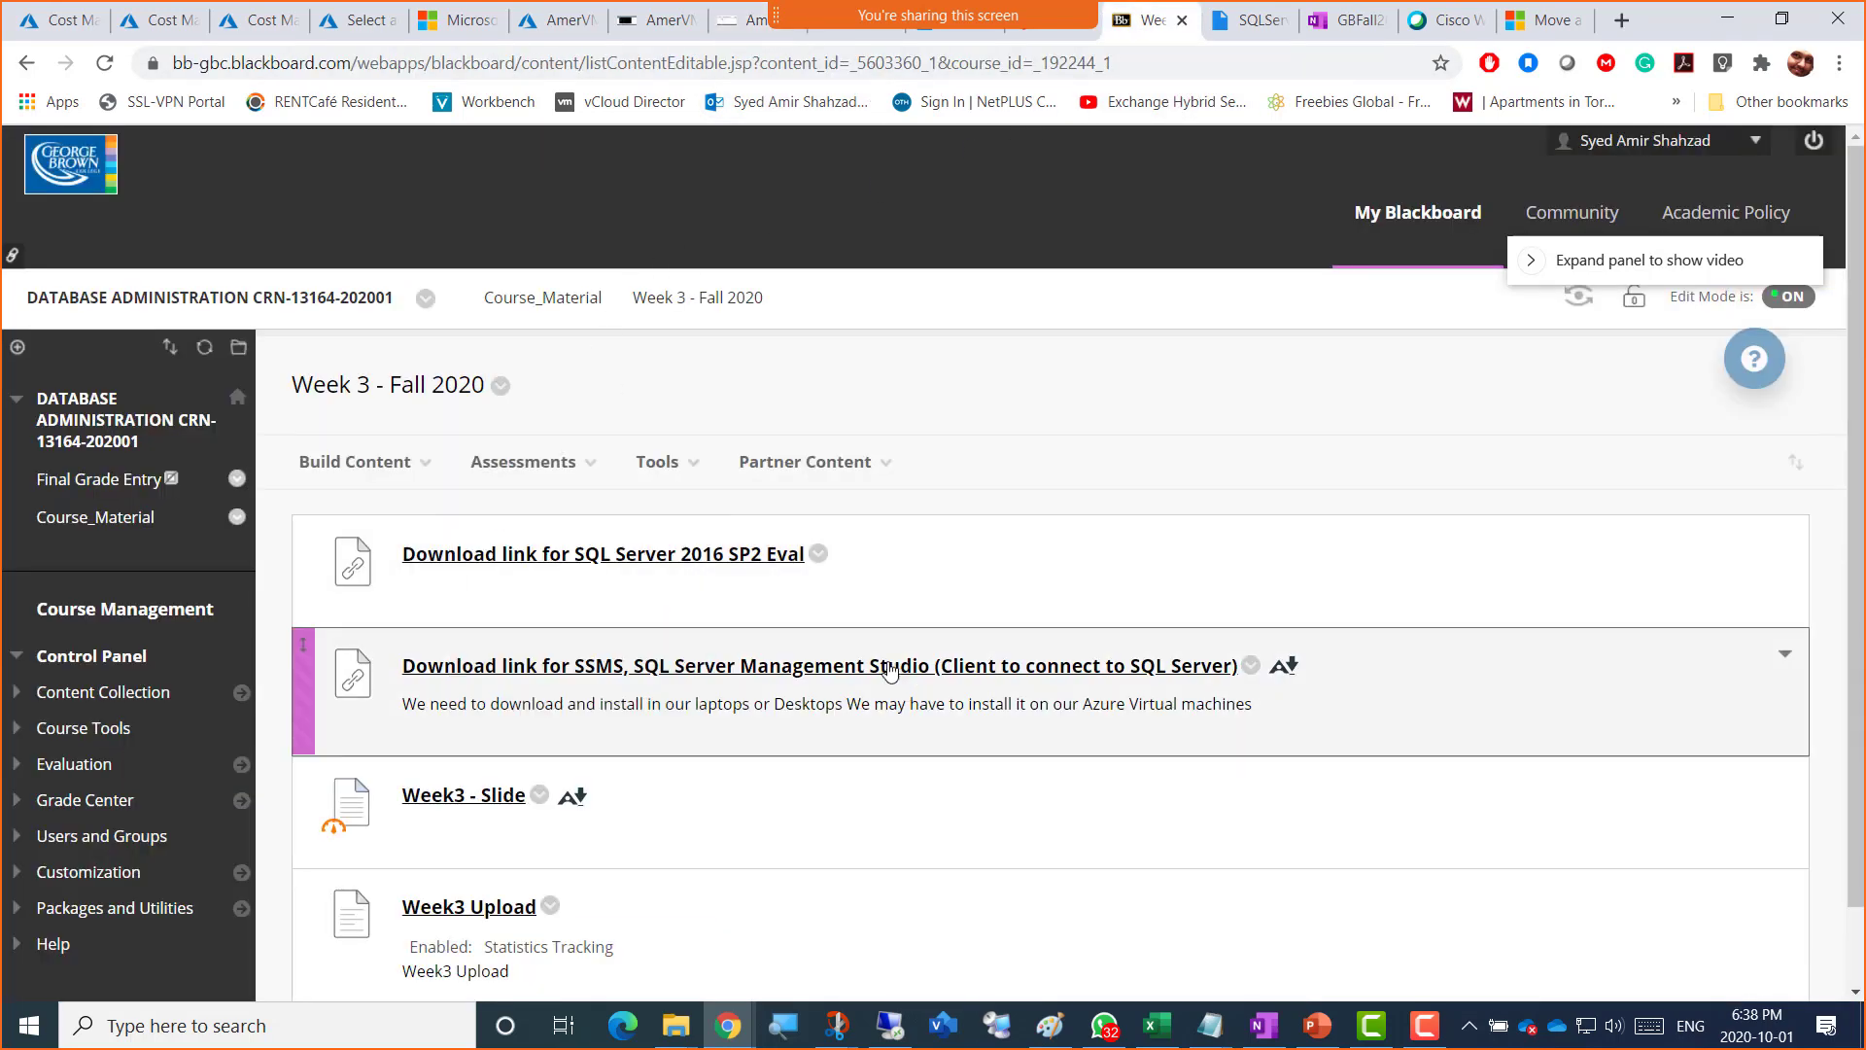
pyautogui.click(809, 677)
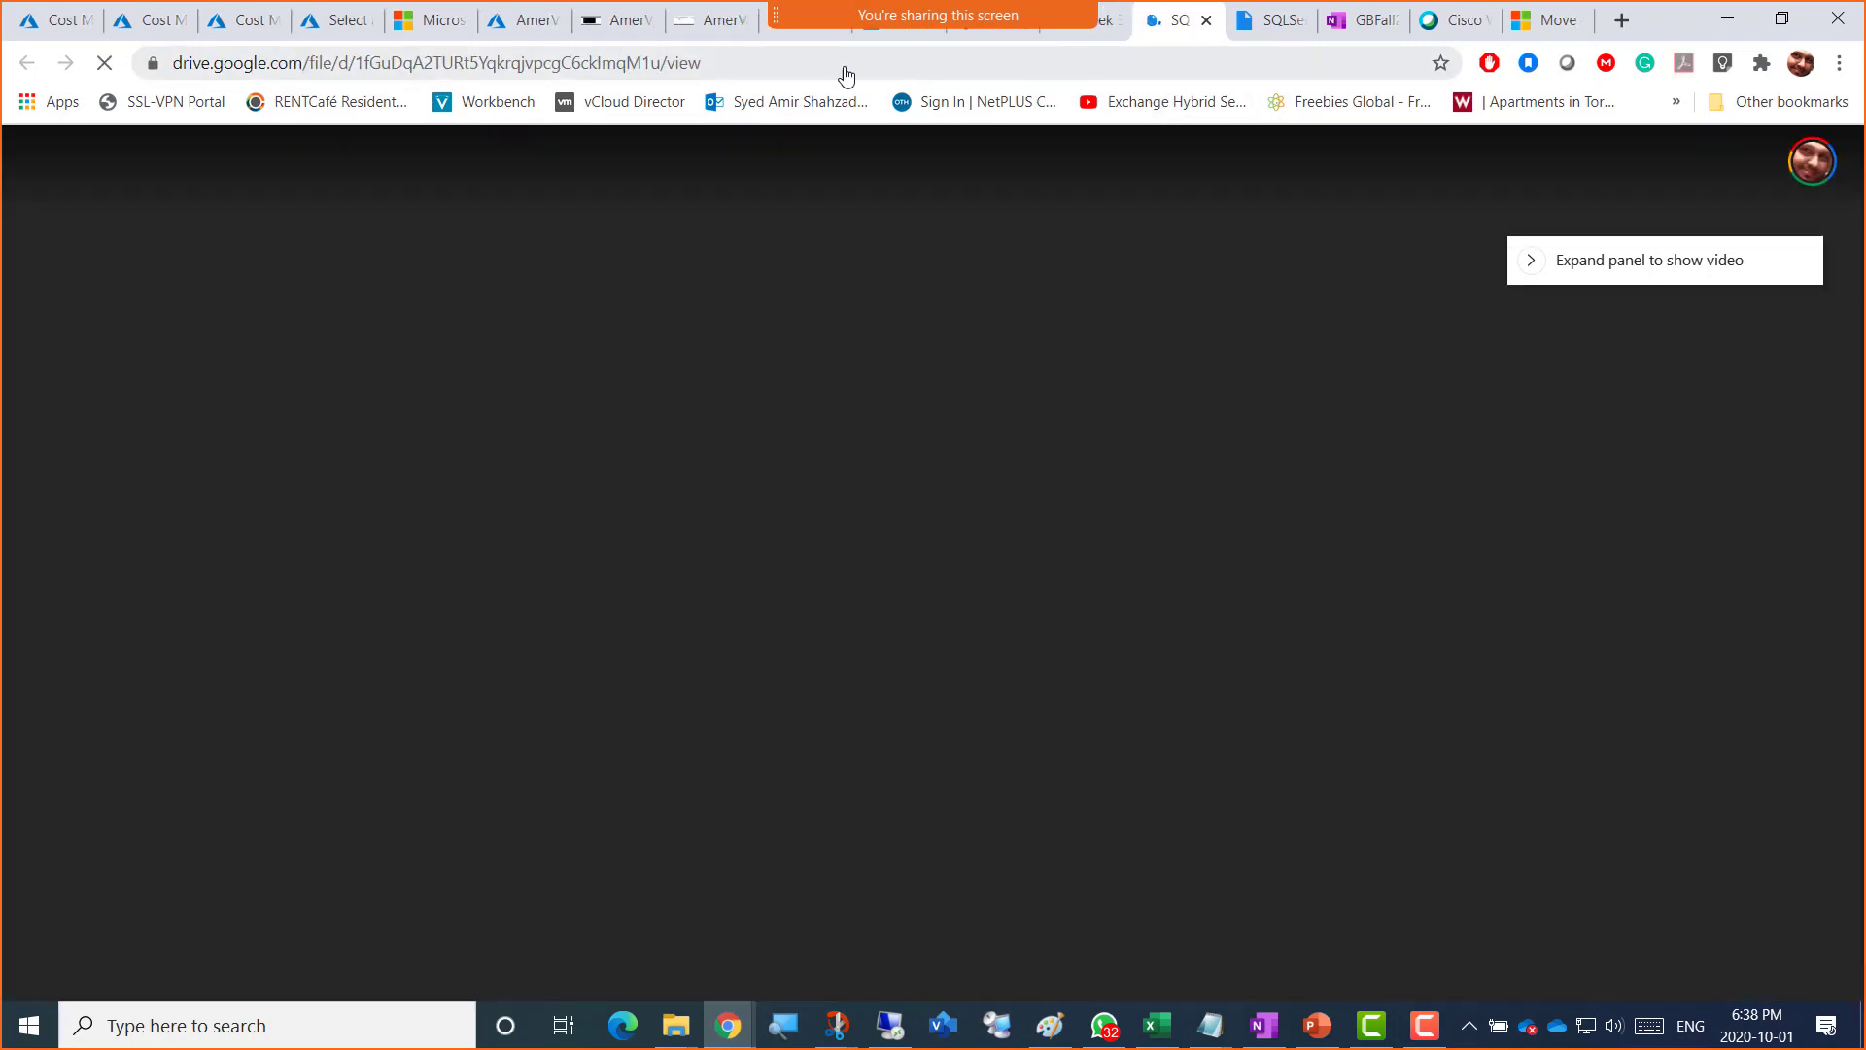
pyautogui.click(816, 75)
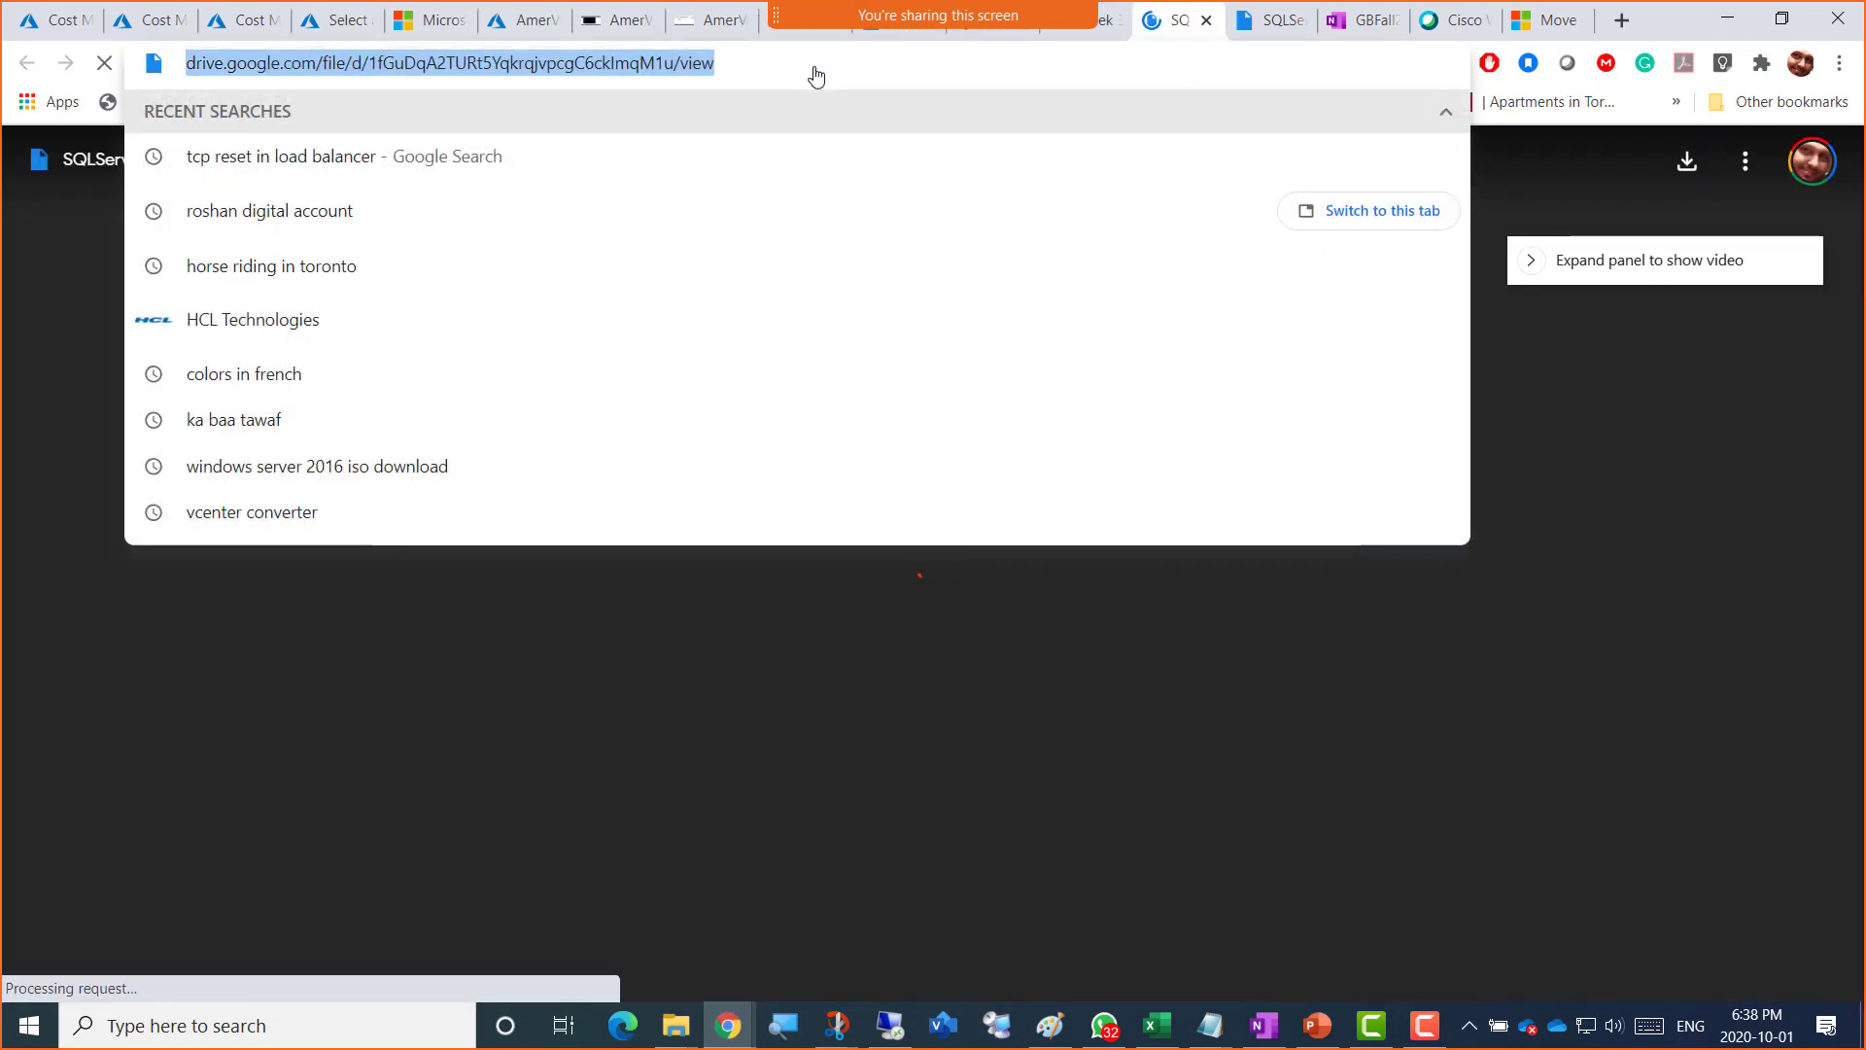
pyautogui.hotkey('alt', 'Tab')
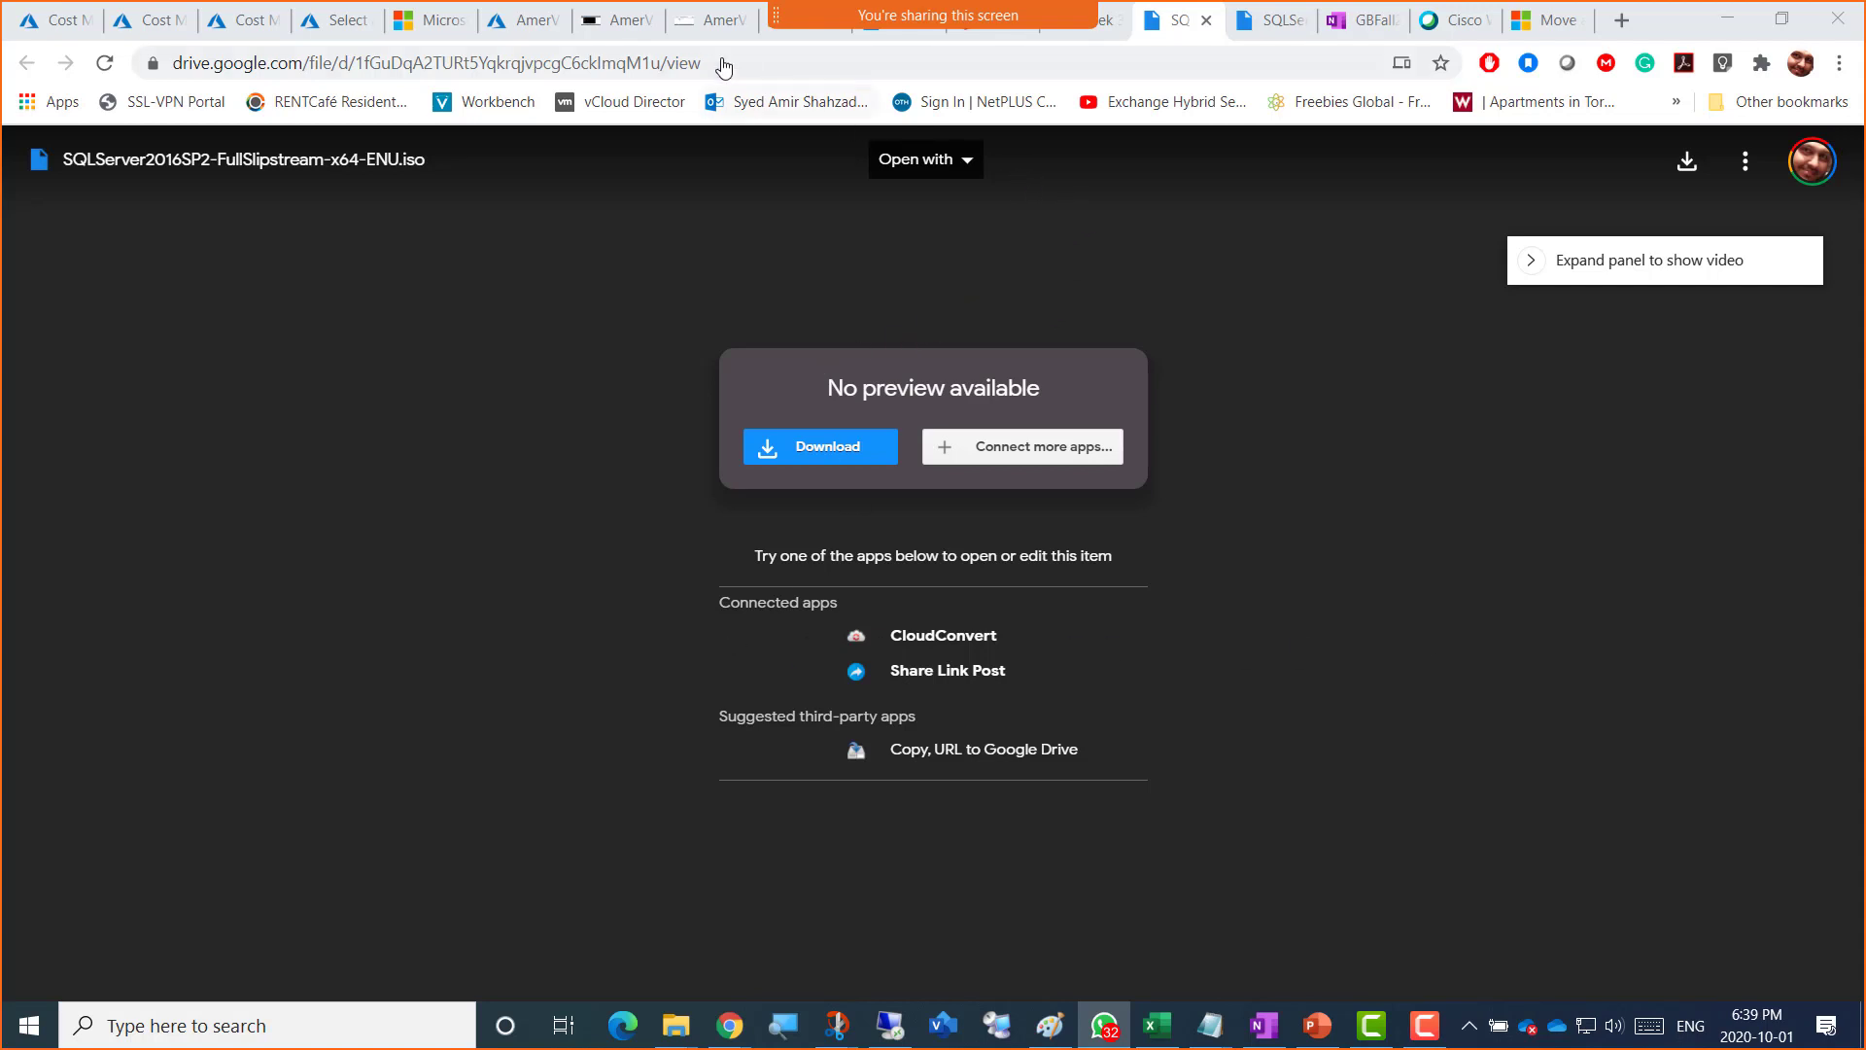
pyautogui.click(707, 30)
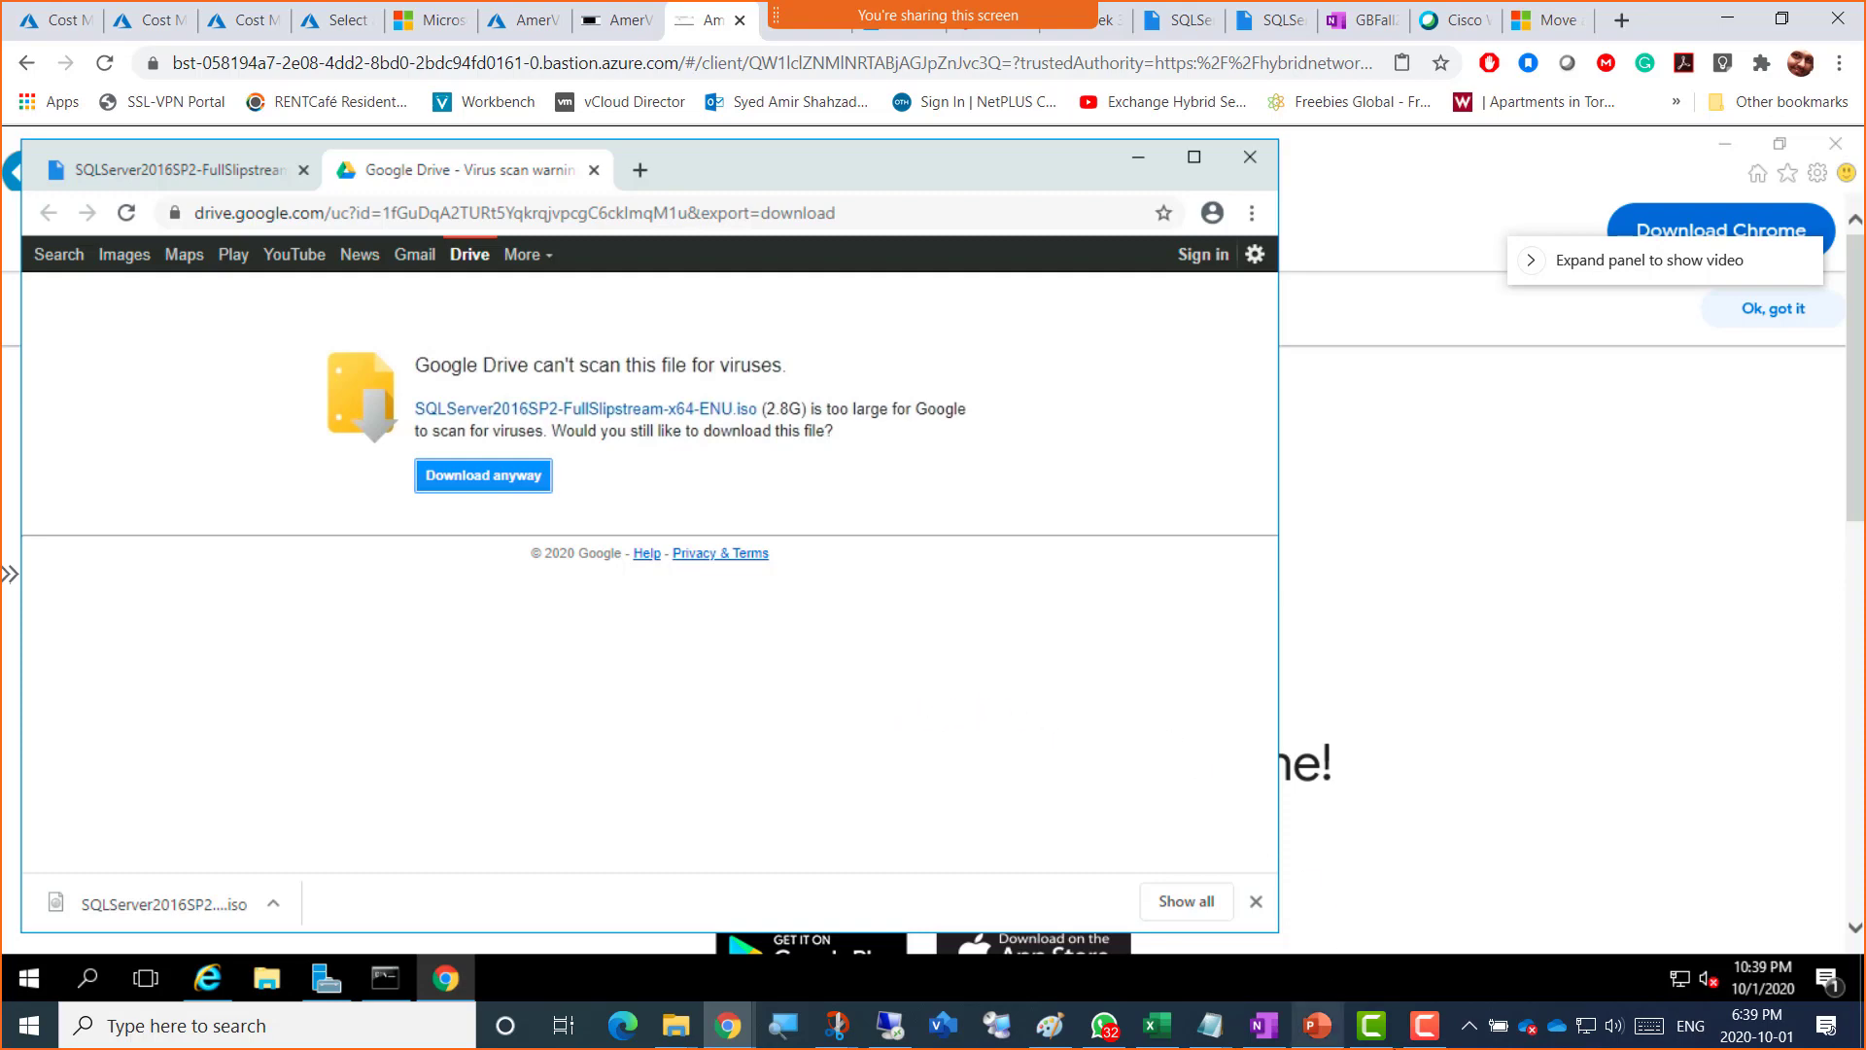
pyautogui.click(1317, 1026)
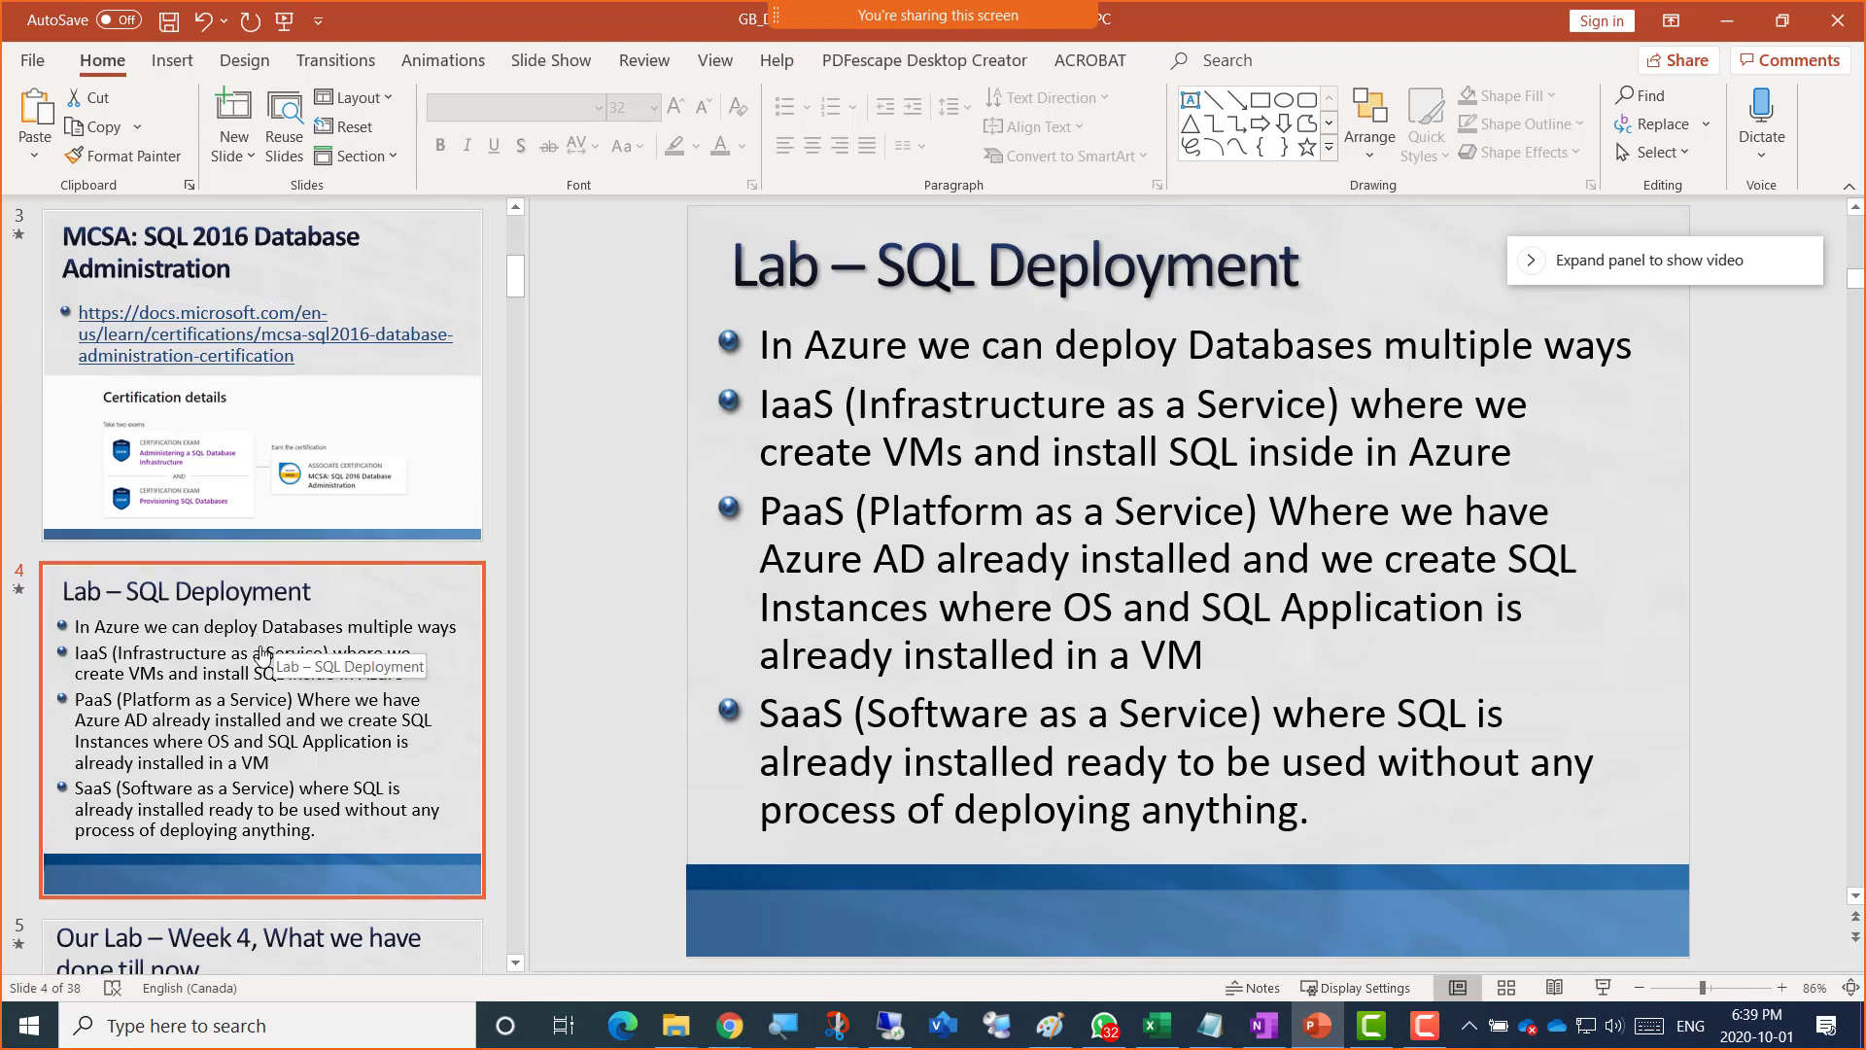
pyautogui.scroll(-10, 244, 691)
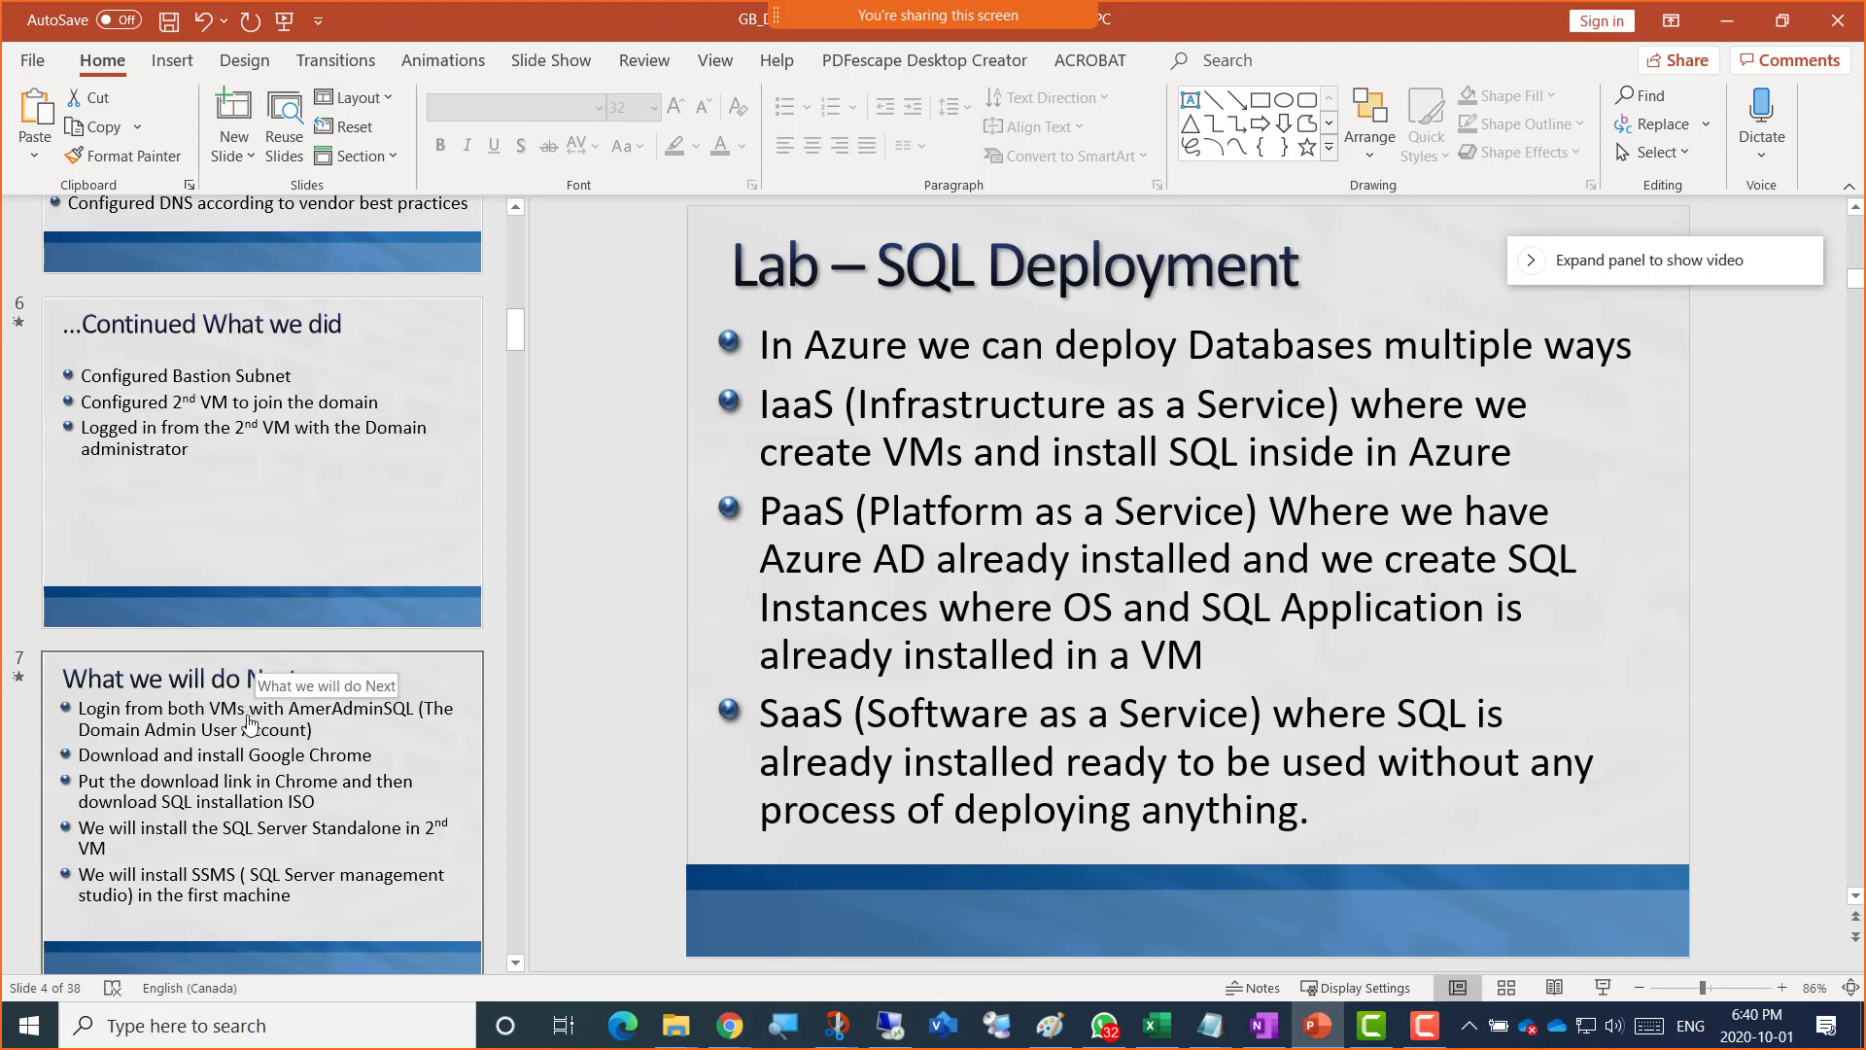
pyautogui.scroll(-9, 251, 714)
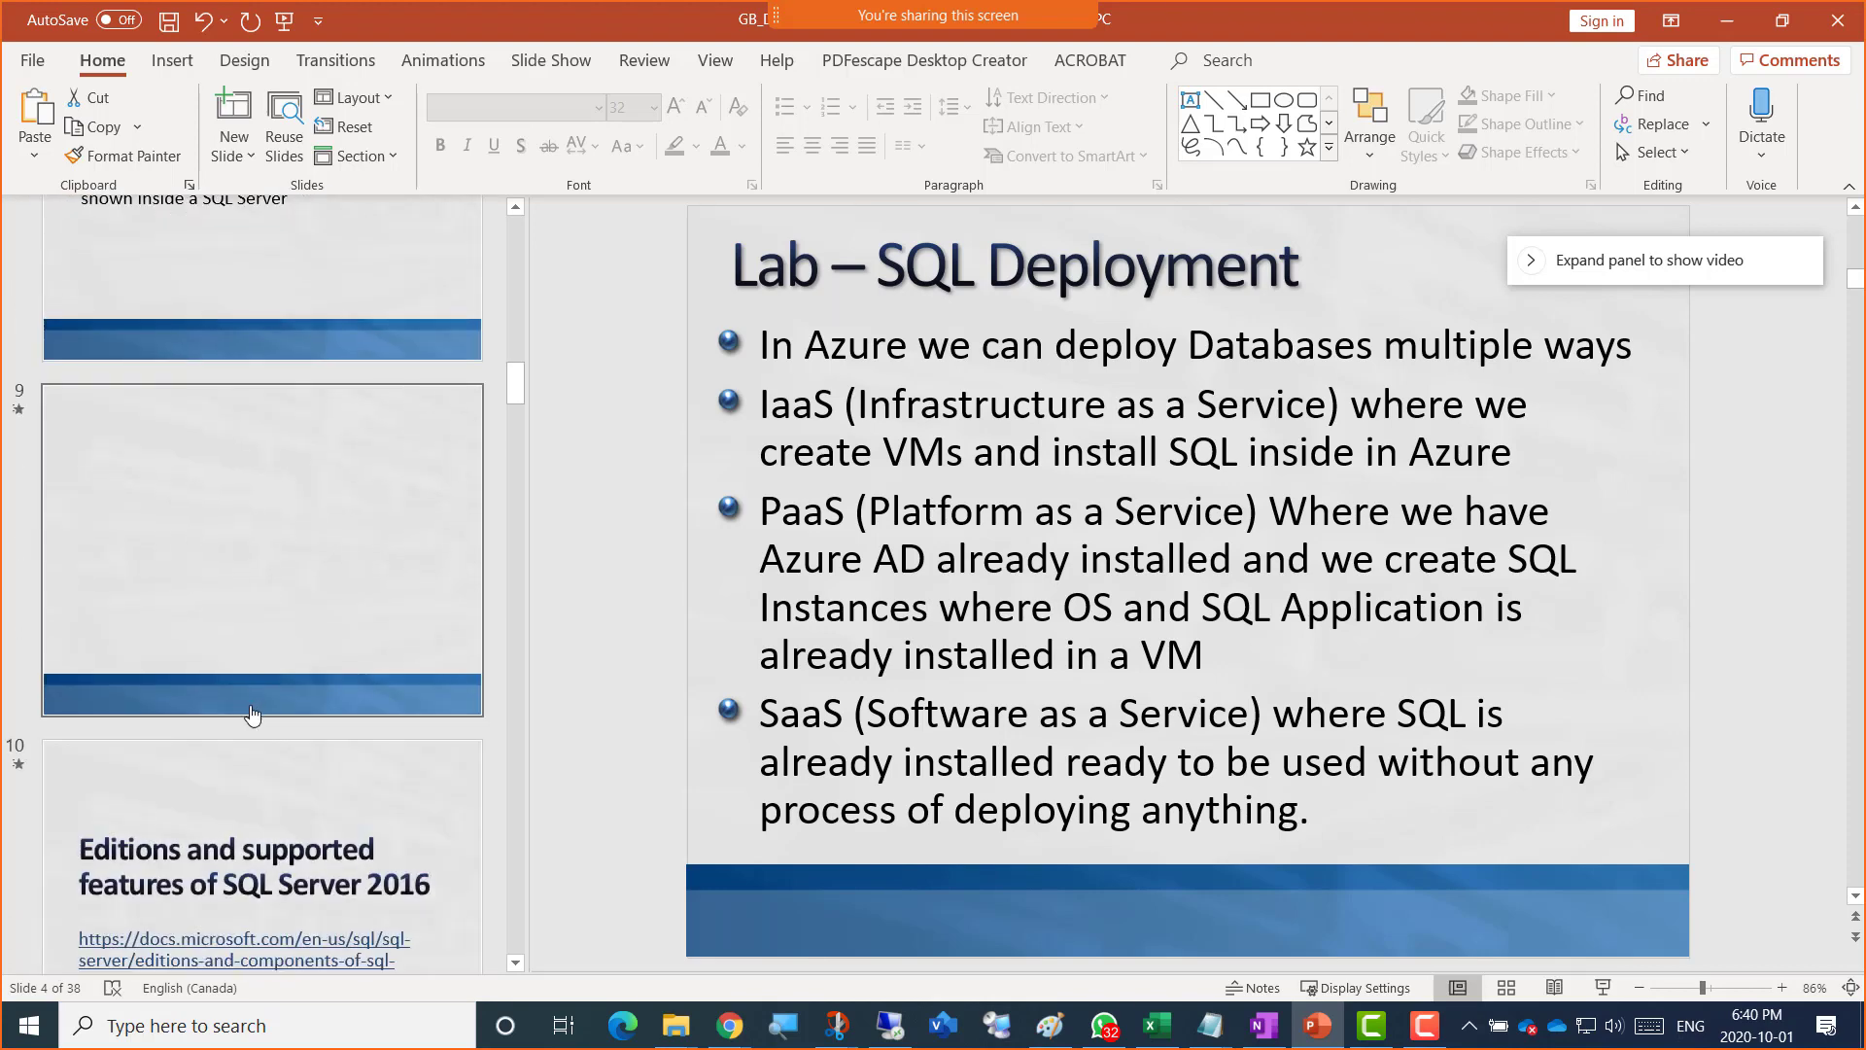
pyautogui.scroll(9, 251, 715)
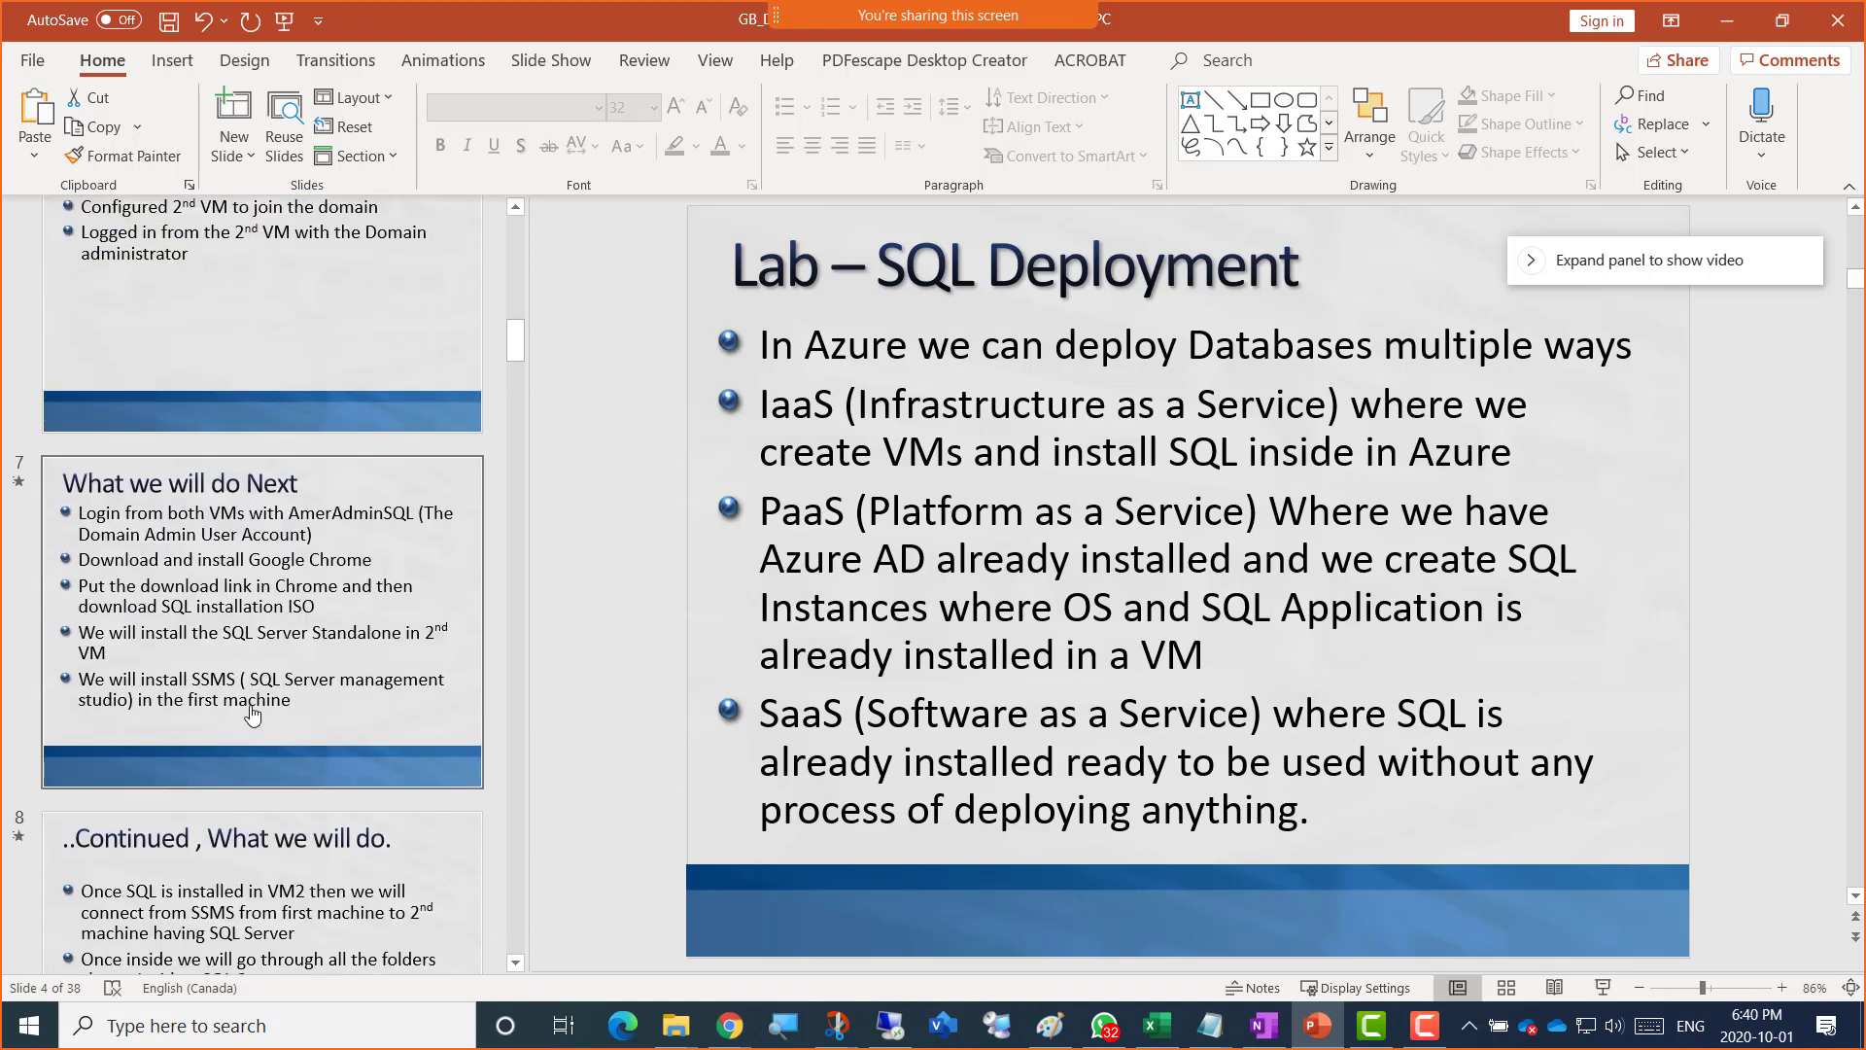
pyautogui.click(1735, 27)
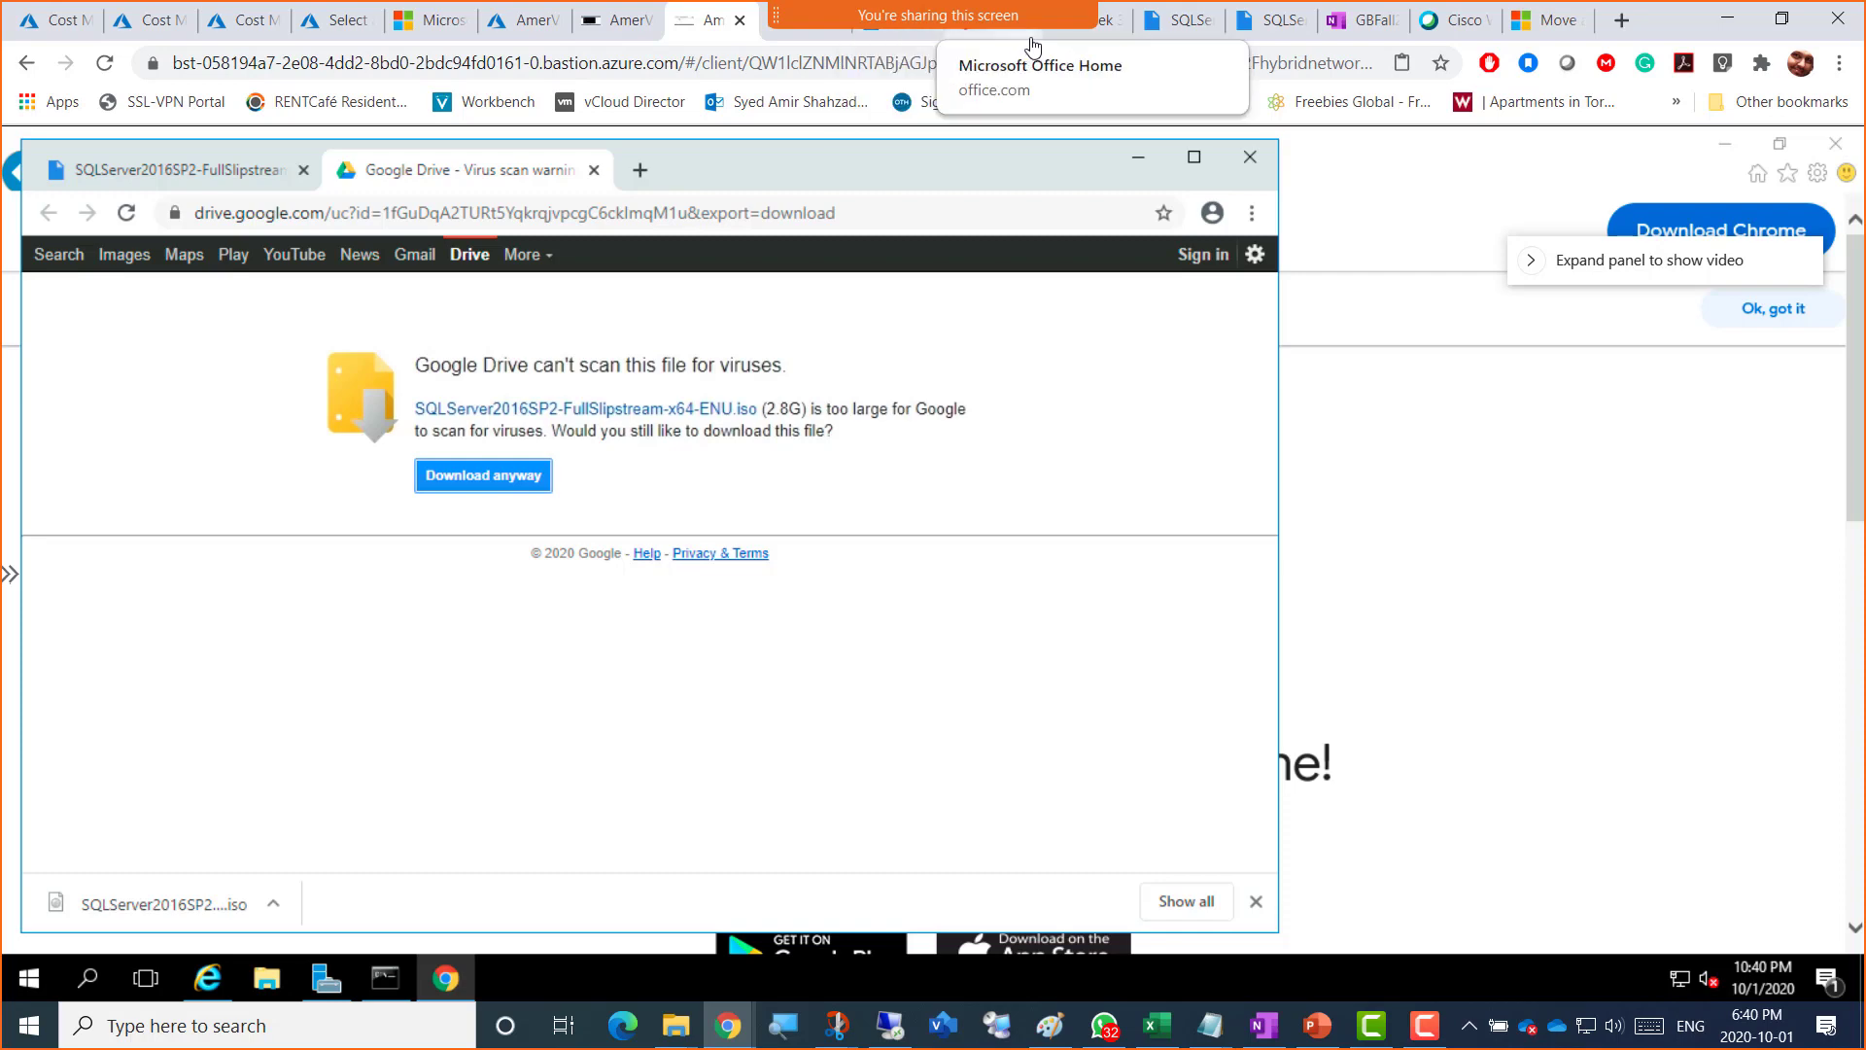
# Step: Return to the Blackboard Week 3 - Fall 2020 page, dismiss the course menu, and open the SSMS link
pyautogui.click(1095, 42)
pyautogui.click(753, 461)
pyautogui.click(657, 462)
pyautogui.click(543, 692)
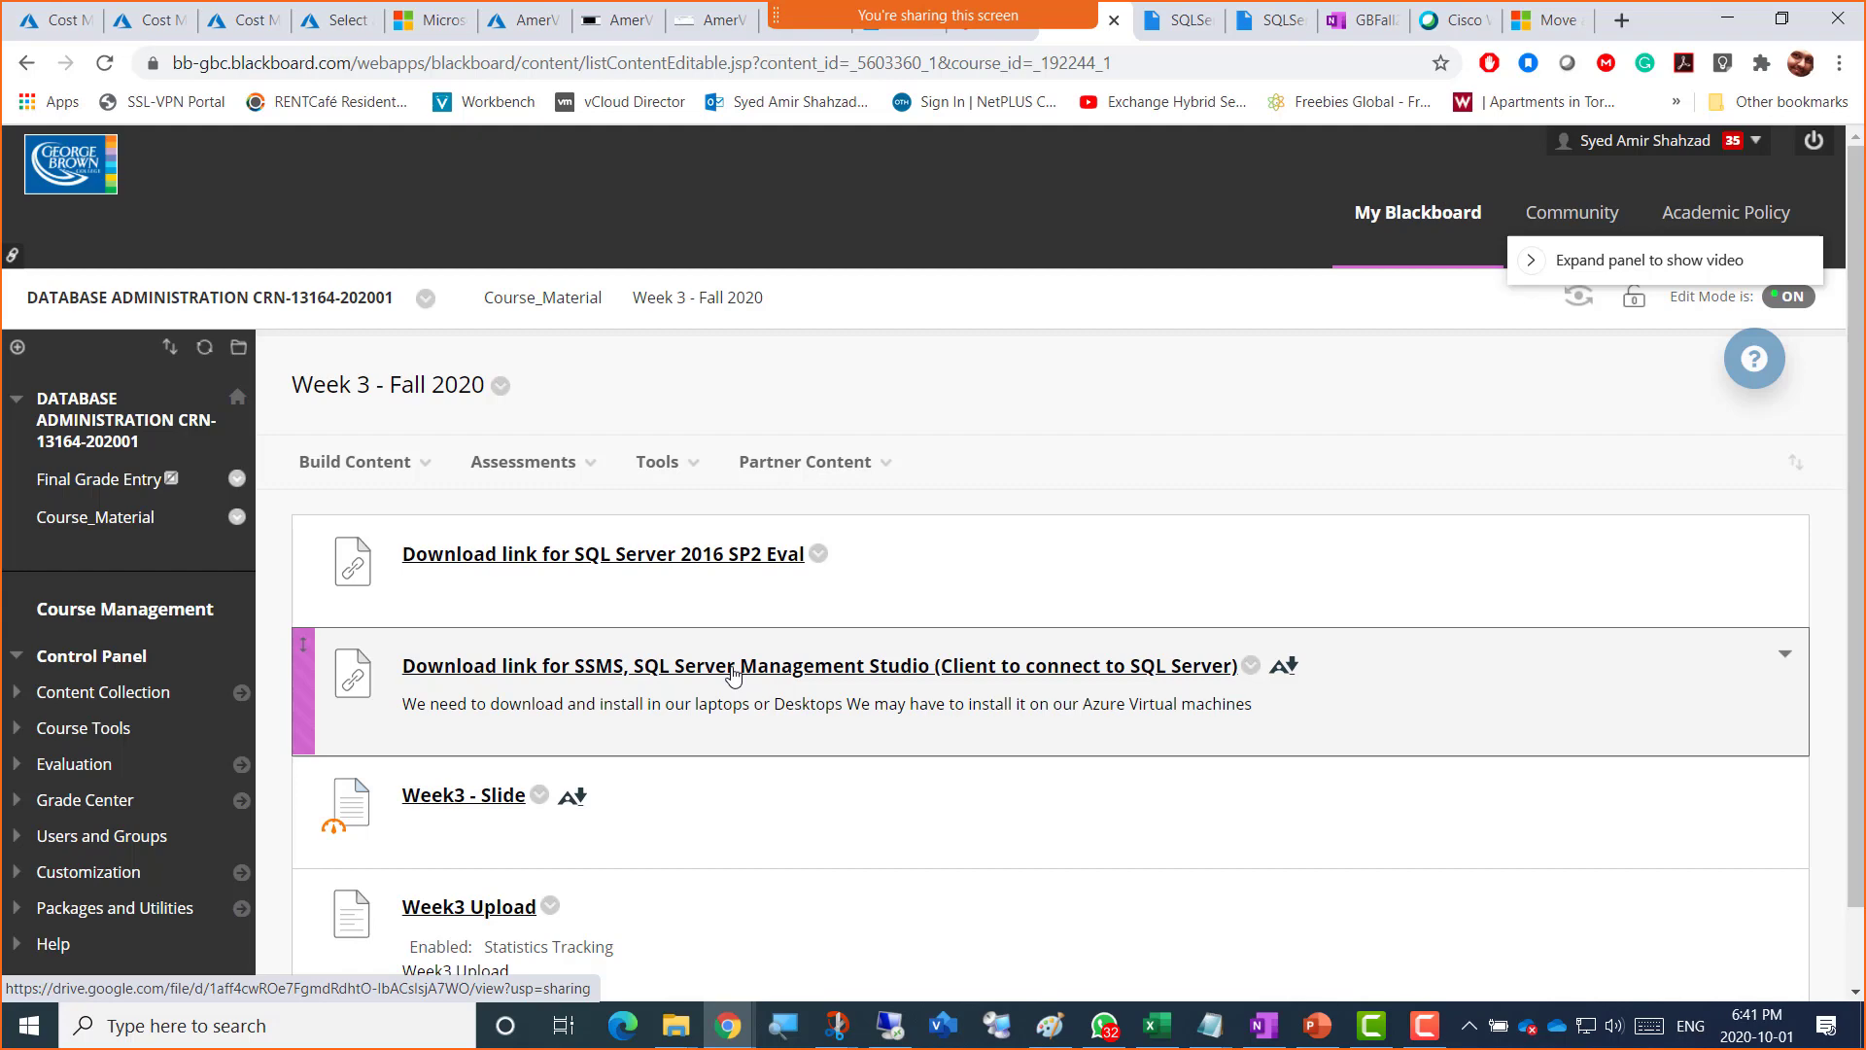
pyautogui.click(734, 675)
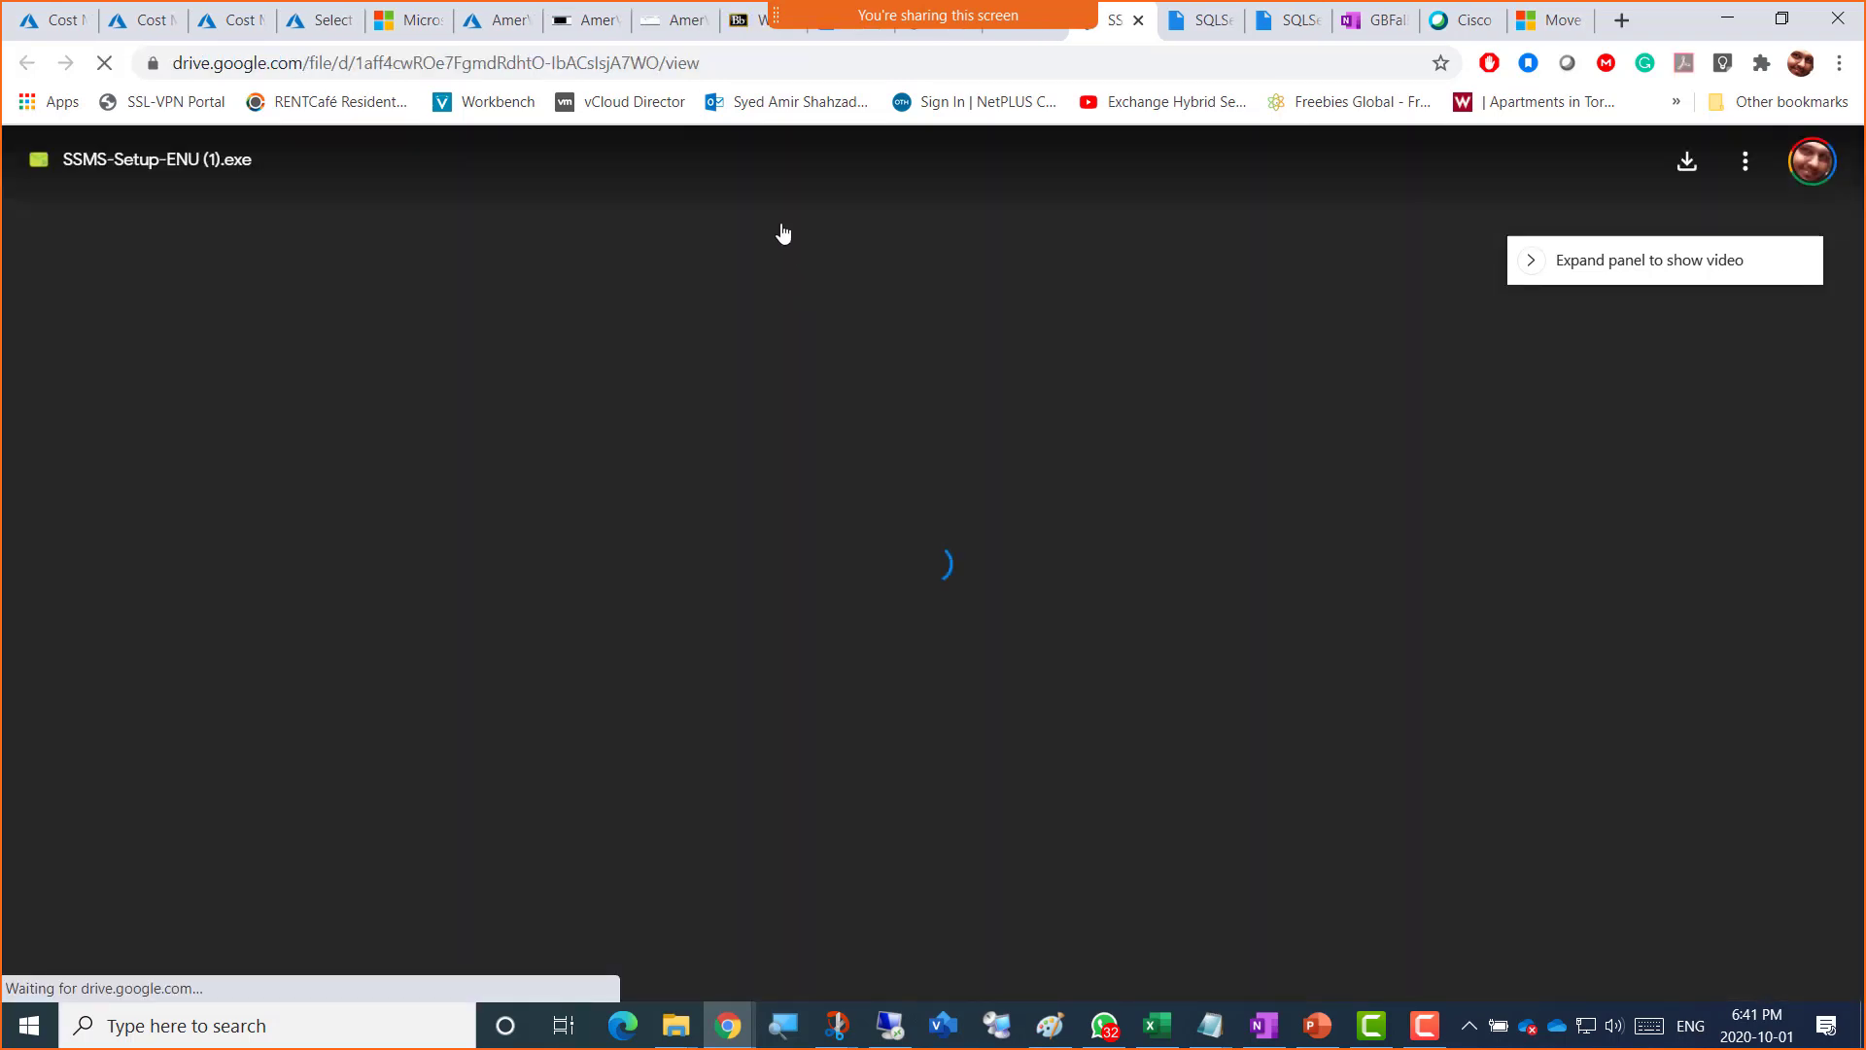
# Step: Copy the SSMS Drive link and load it in a new tab of the VM's Chrome
pyautogui.click(705, 67)
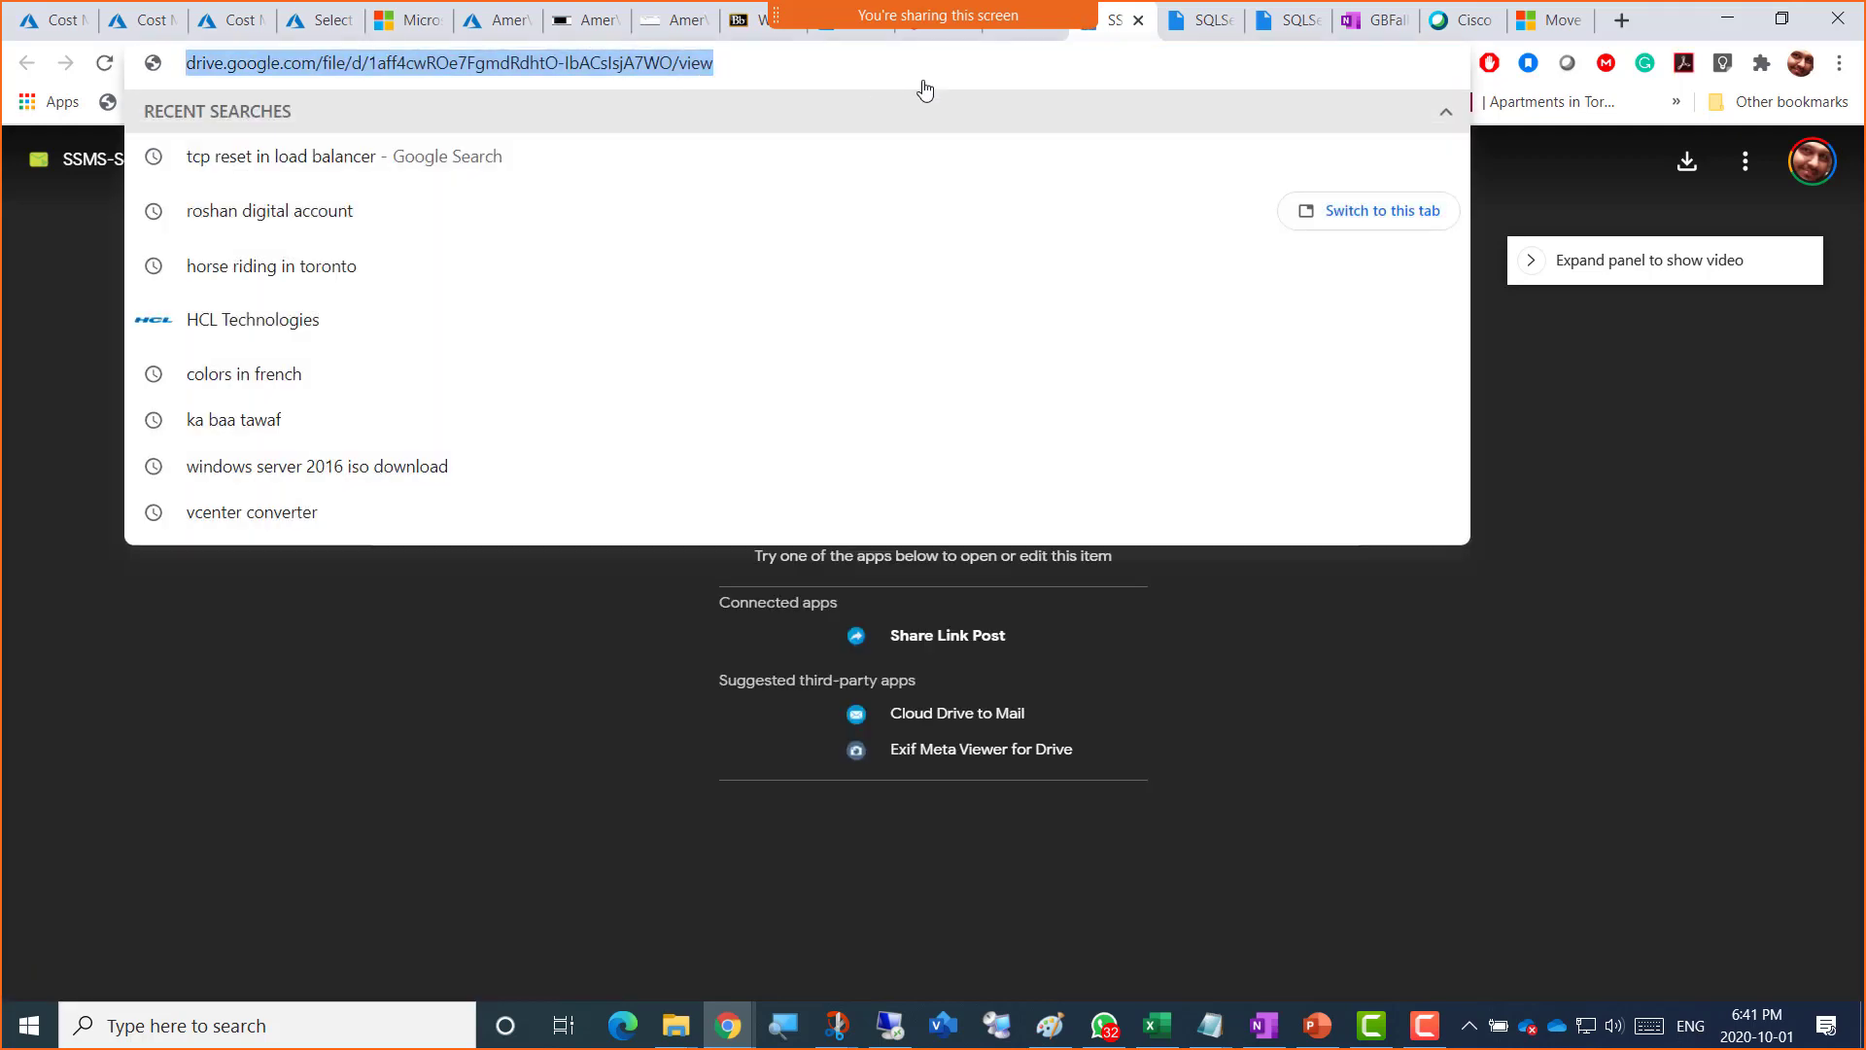
pyautogui.click(586, 29)
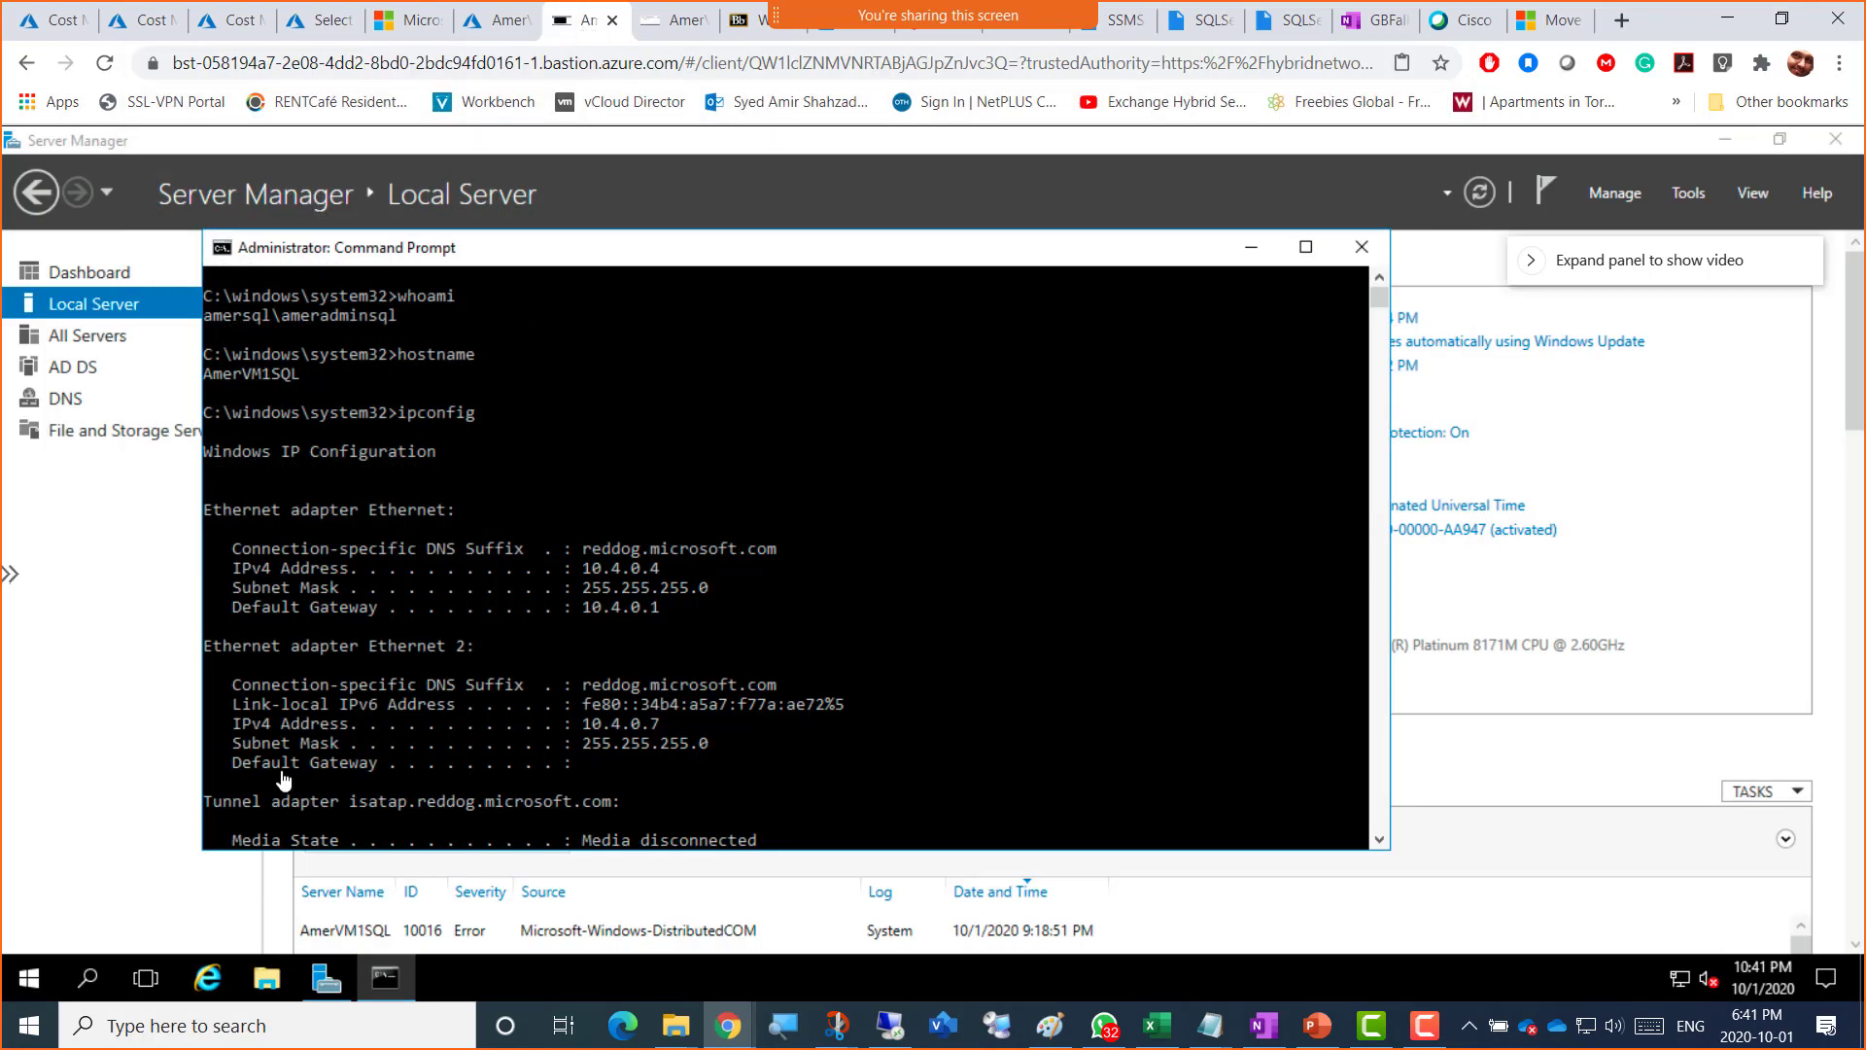
pyautogui.click(672, 22)
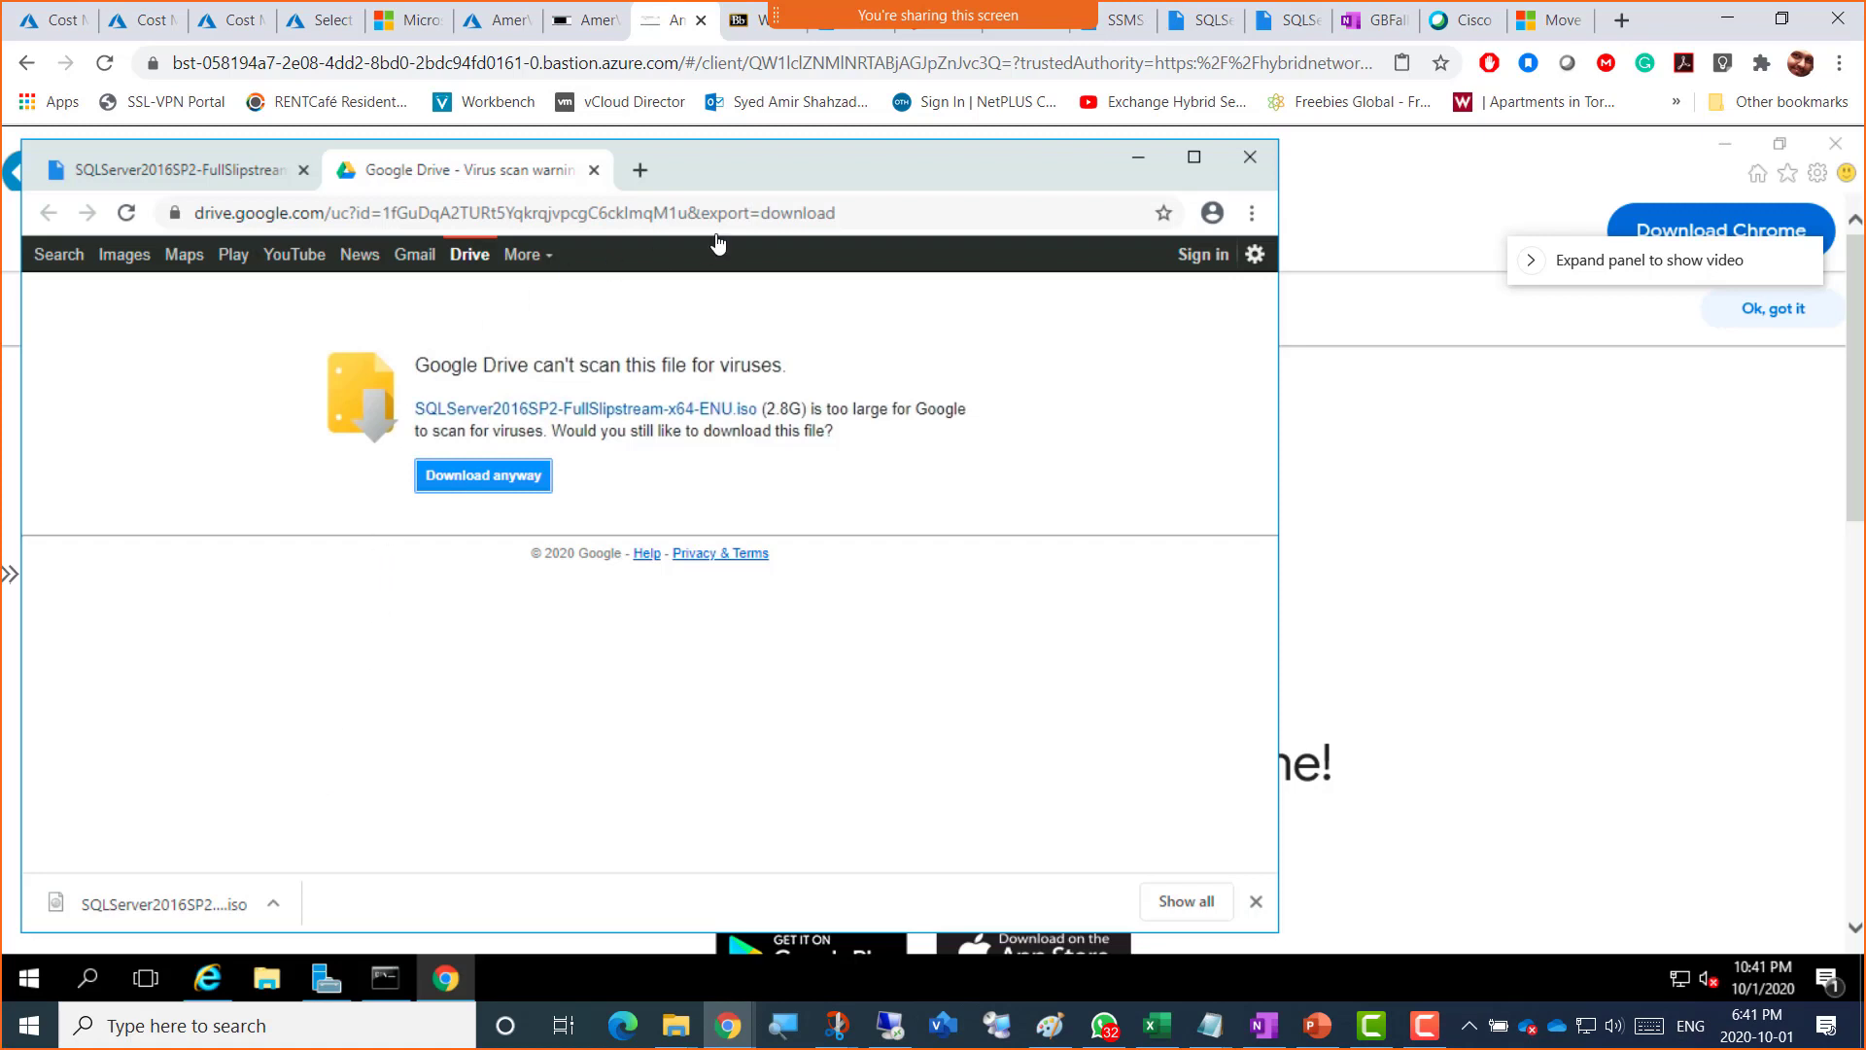
pyautogui.click(641, 172)
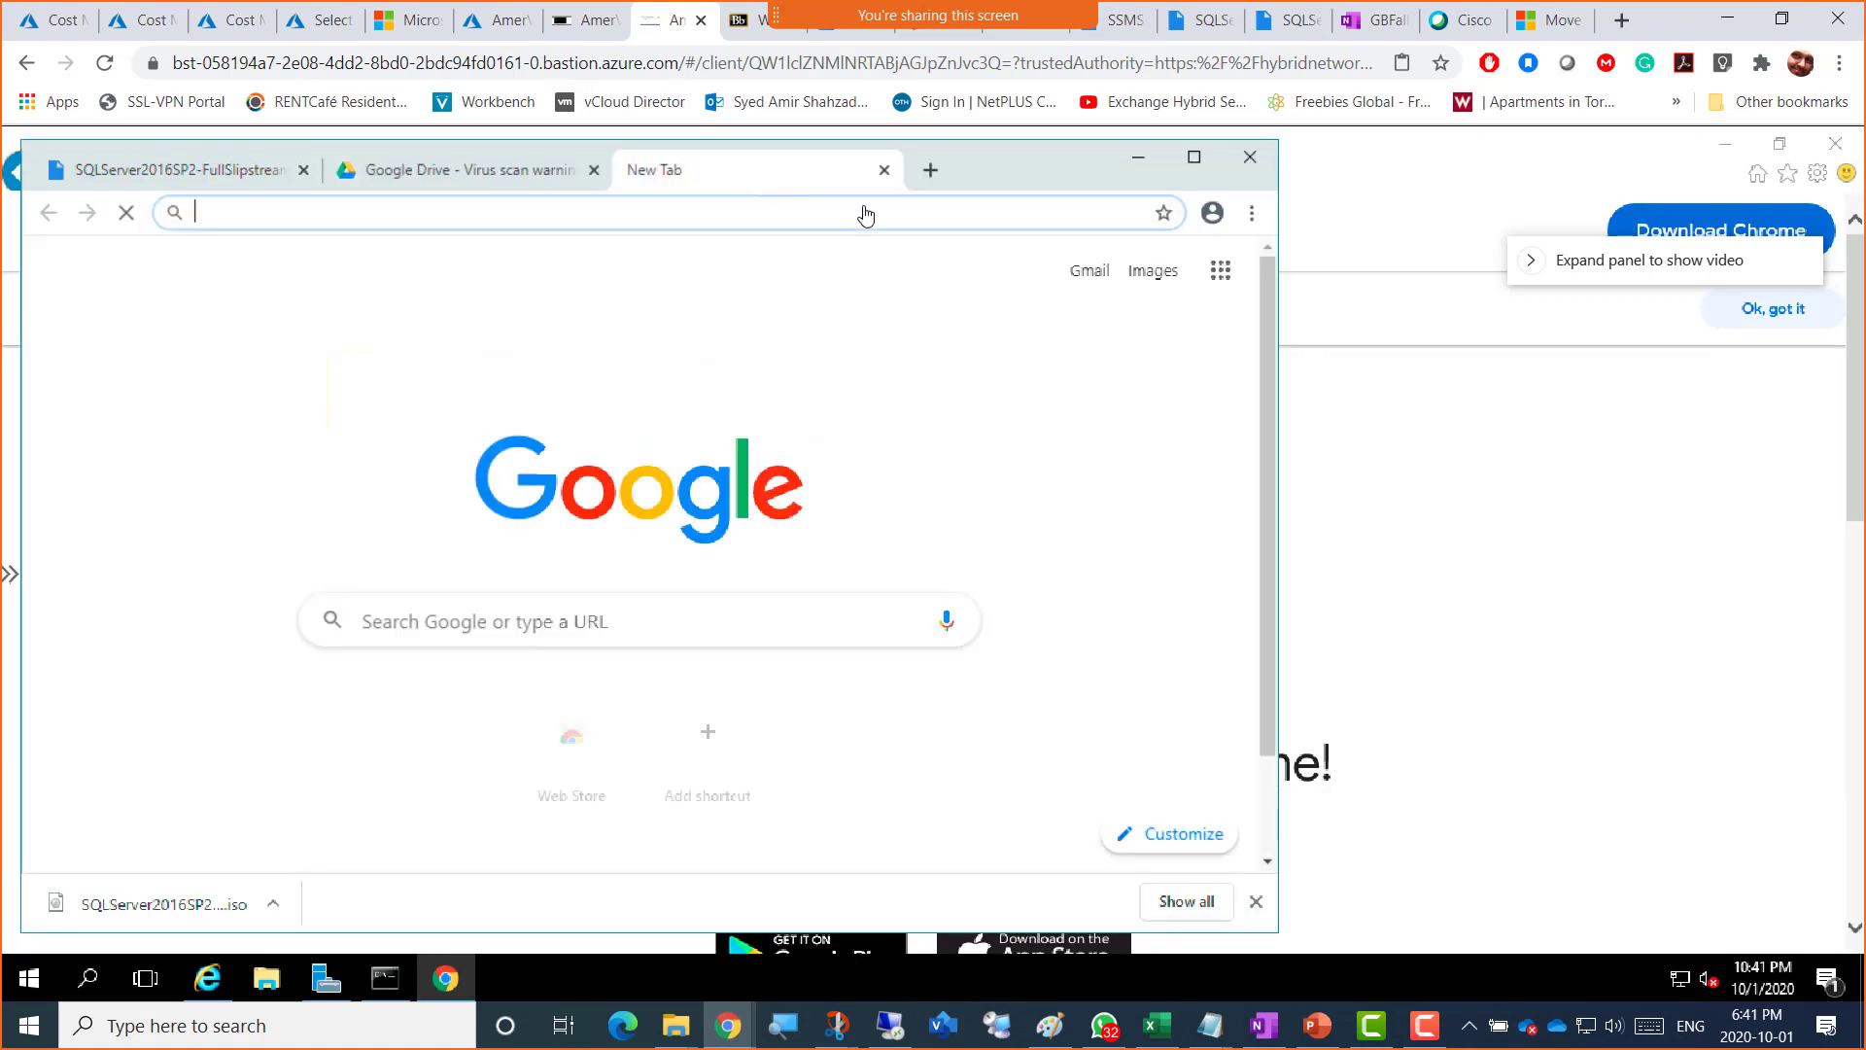
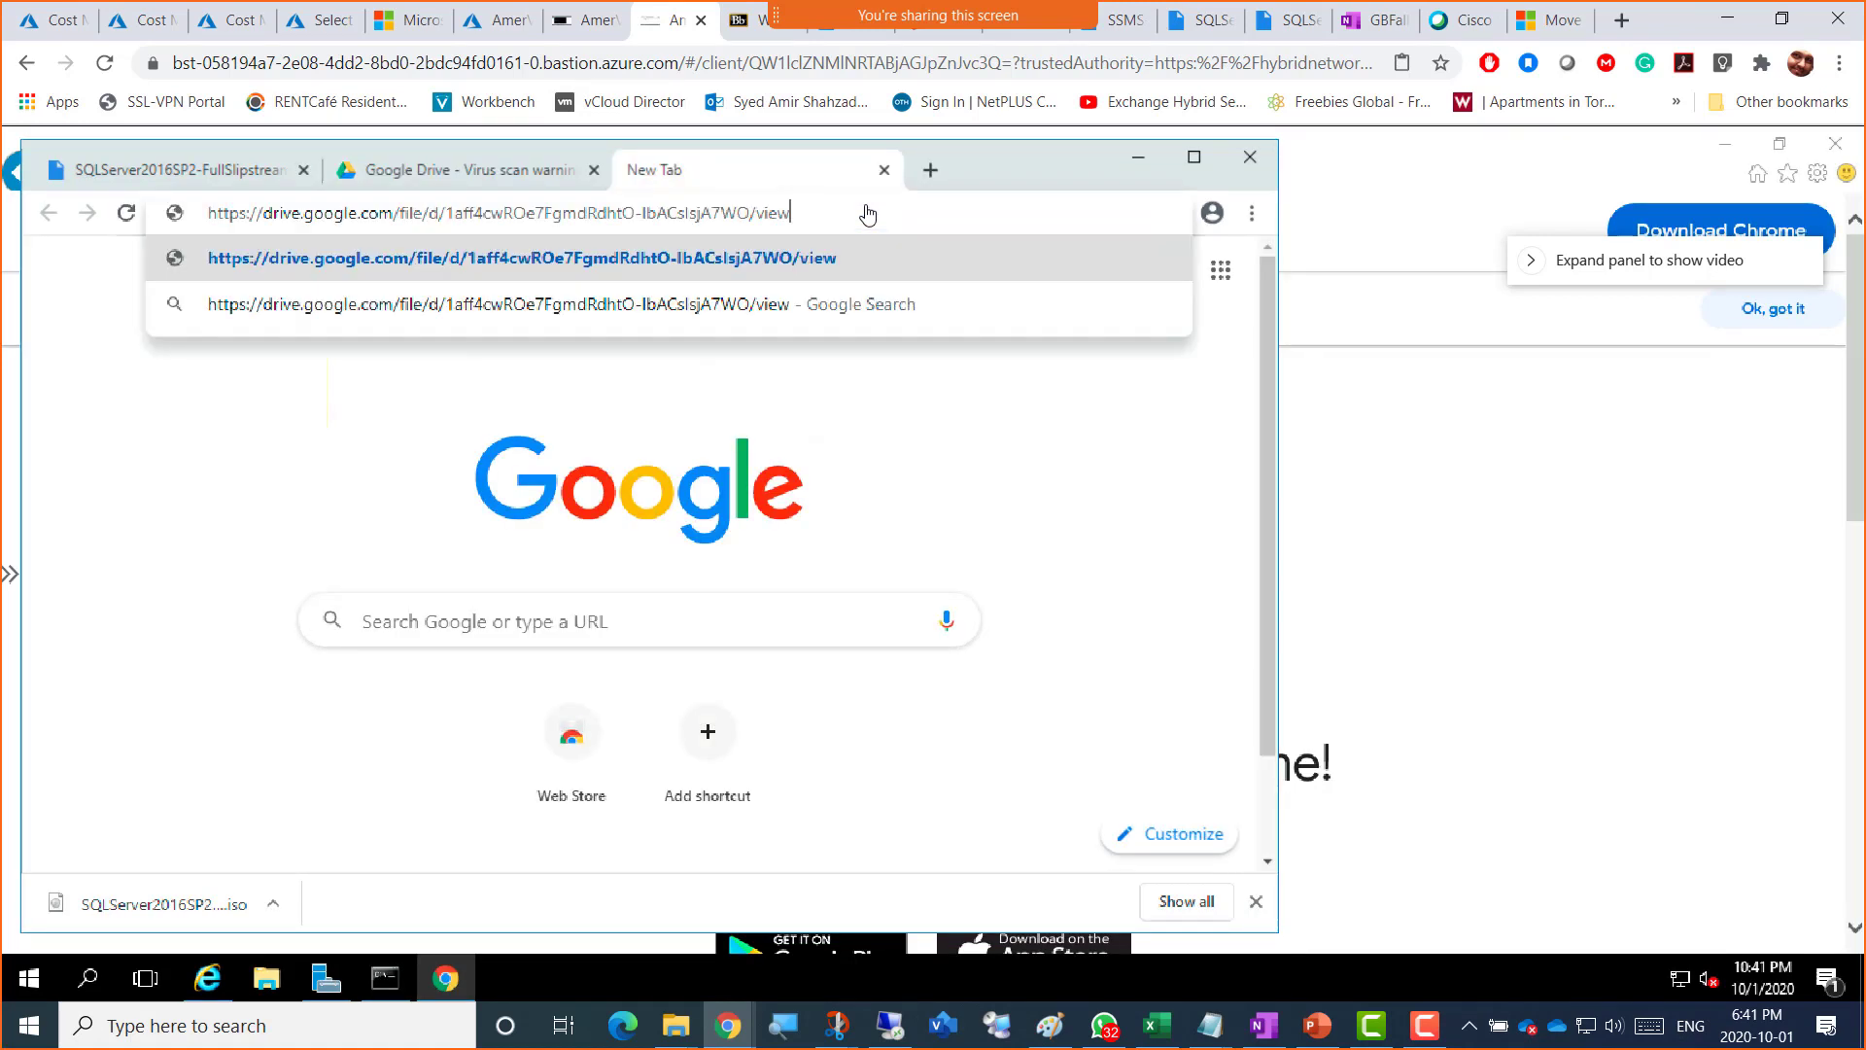
pyautogui.press('Return')
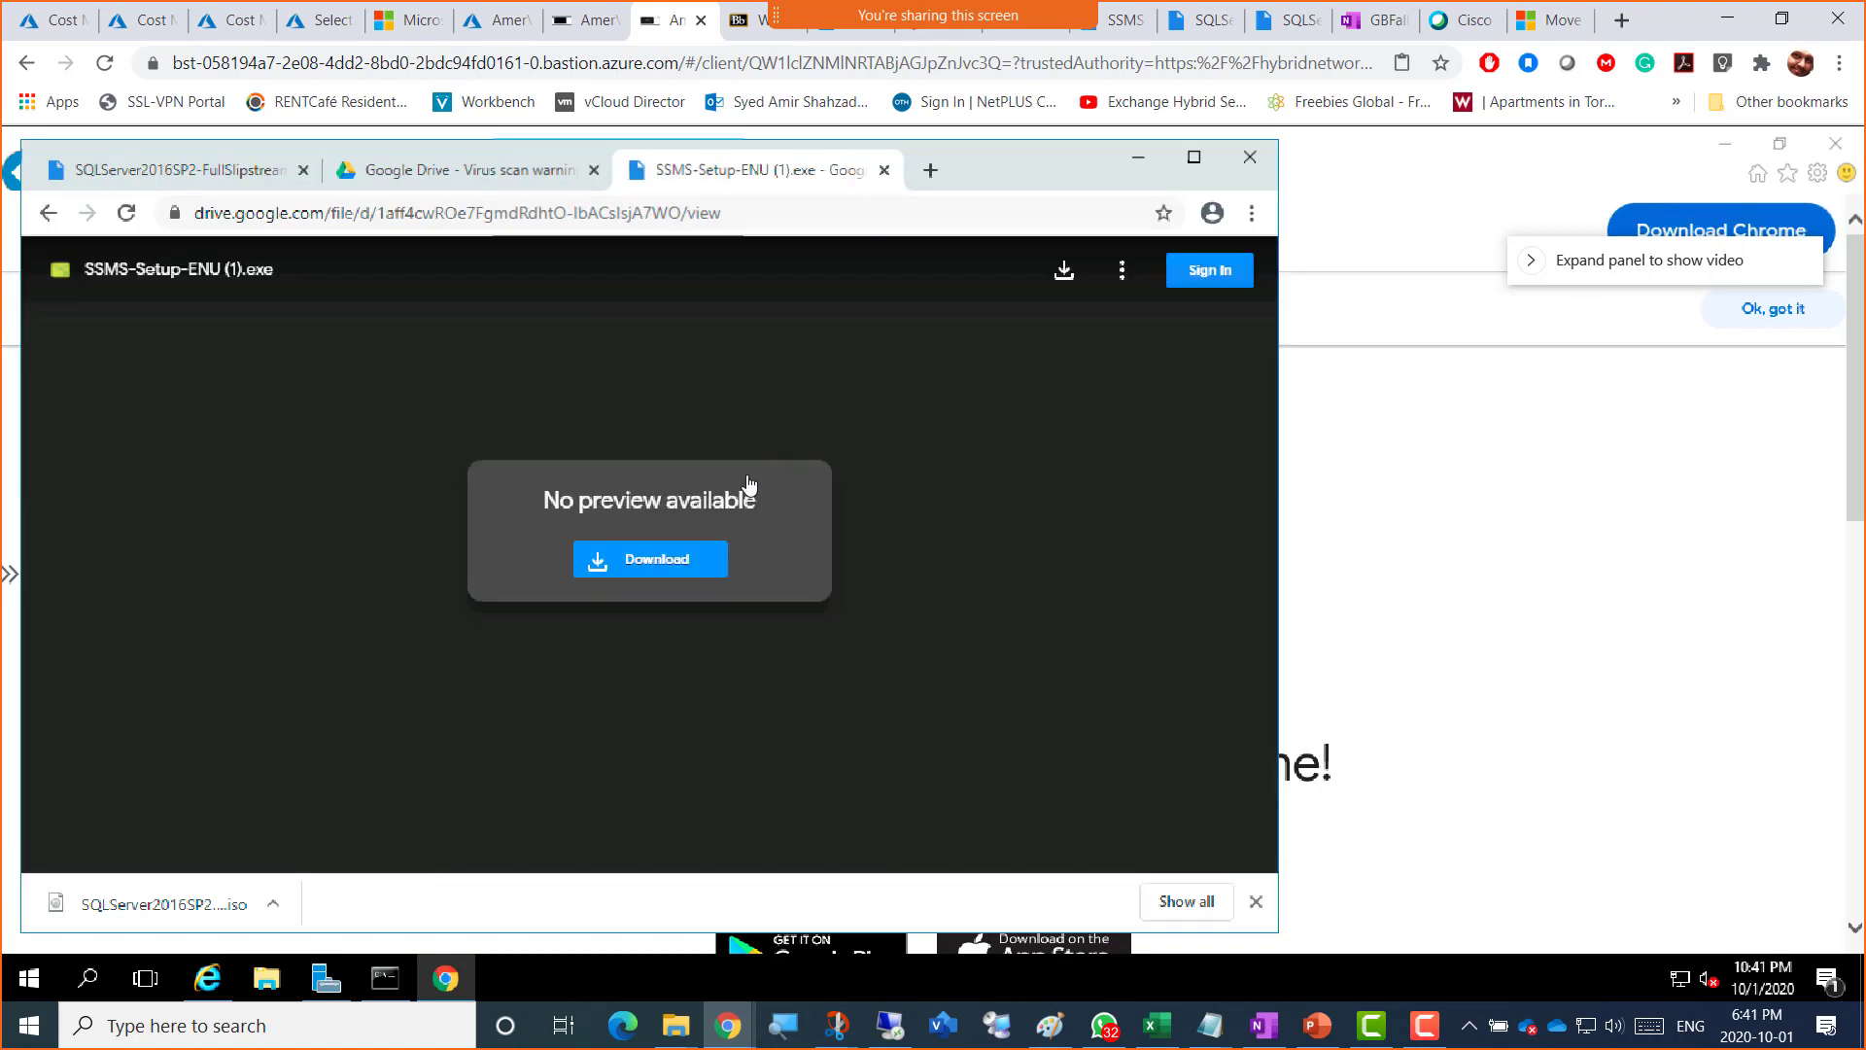
# Step: Download the SSMS installer despite the virus-scan warning, then return to the AmerVM1SQL session
pyautogui.click(669, 567)
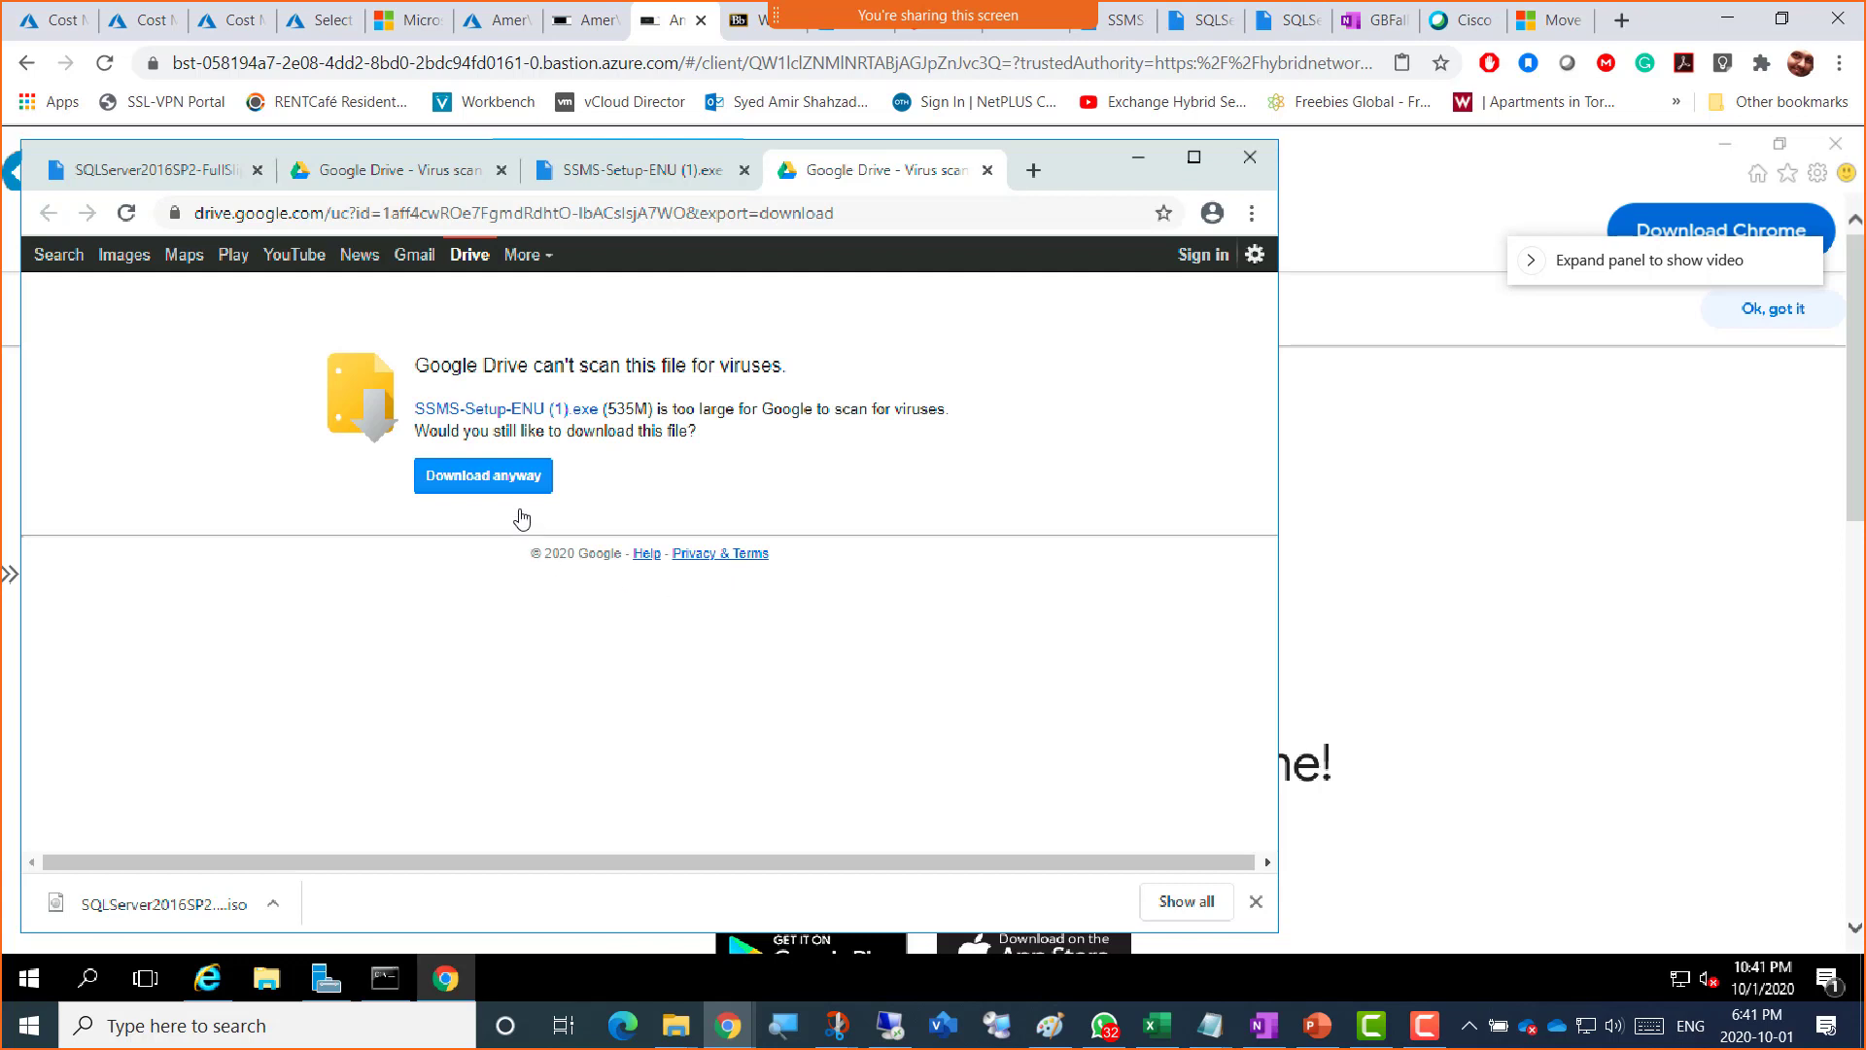
pyautogui.click(491, 478)
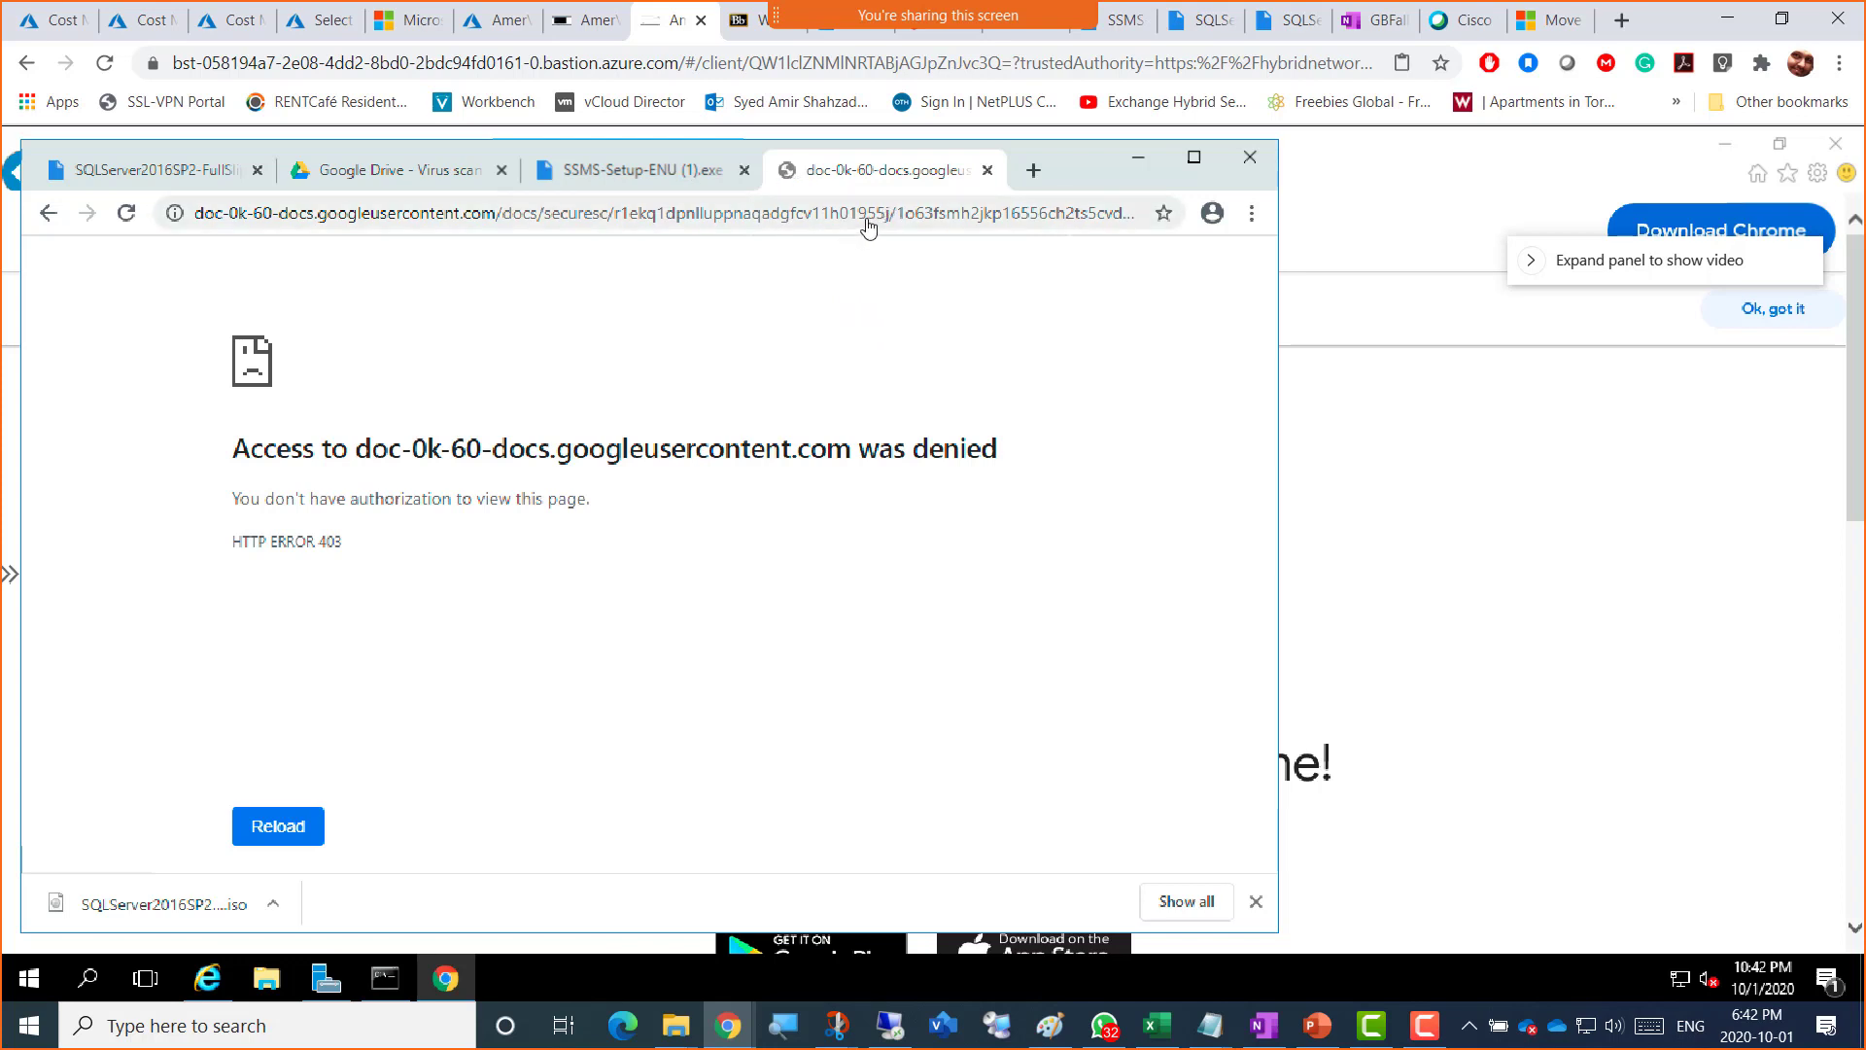
pyautogui.click(595, 29)
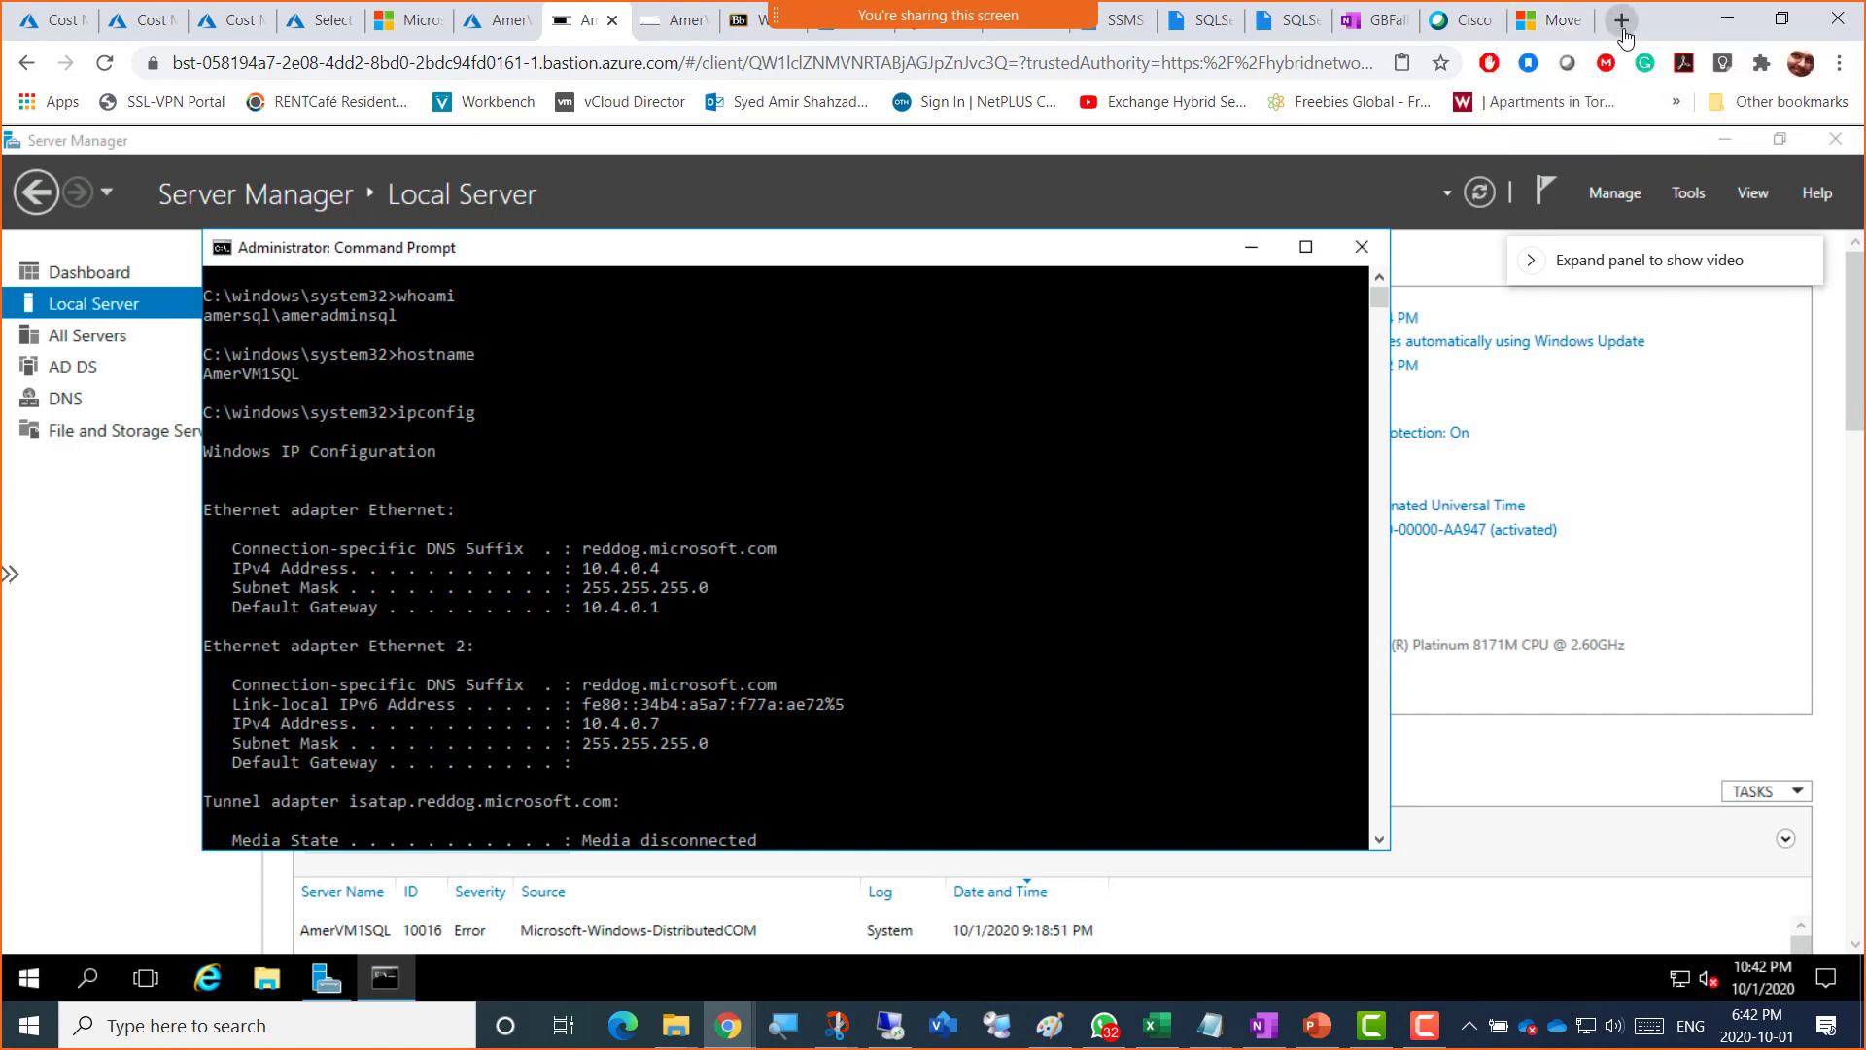
# Step: Search 'Download SSMS' in a new tab and open Microsoft's SSMS download page
pyautogui.click(1555, 35)
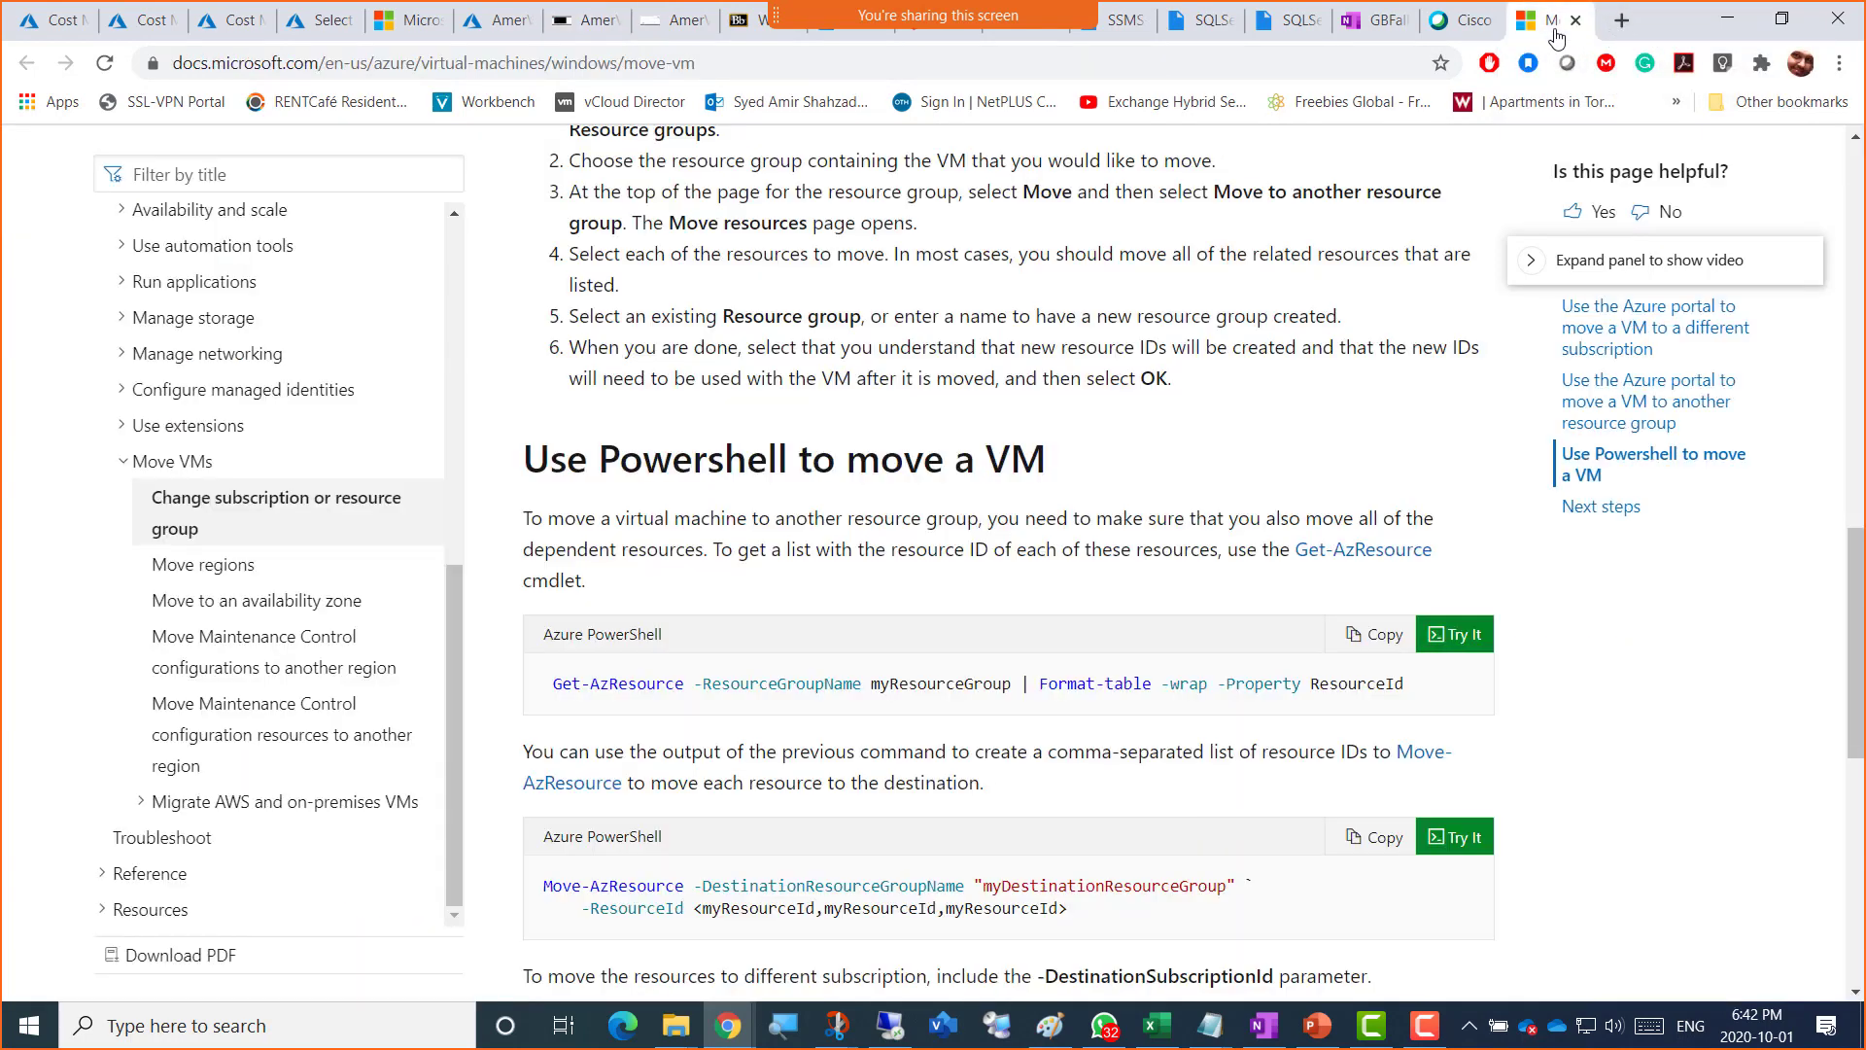
pyautogui.click(1621, 21)
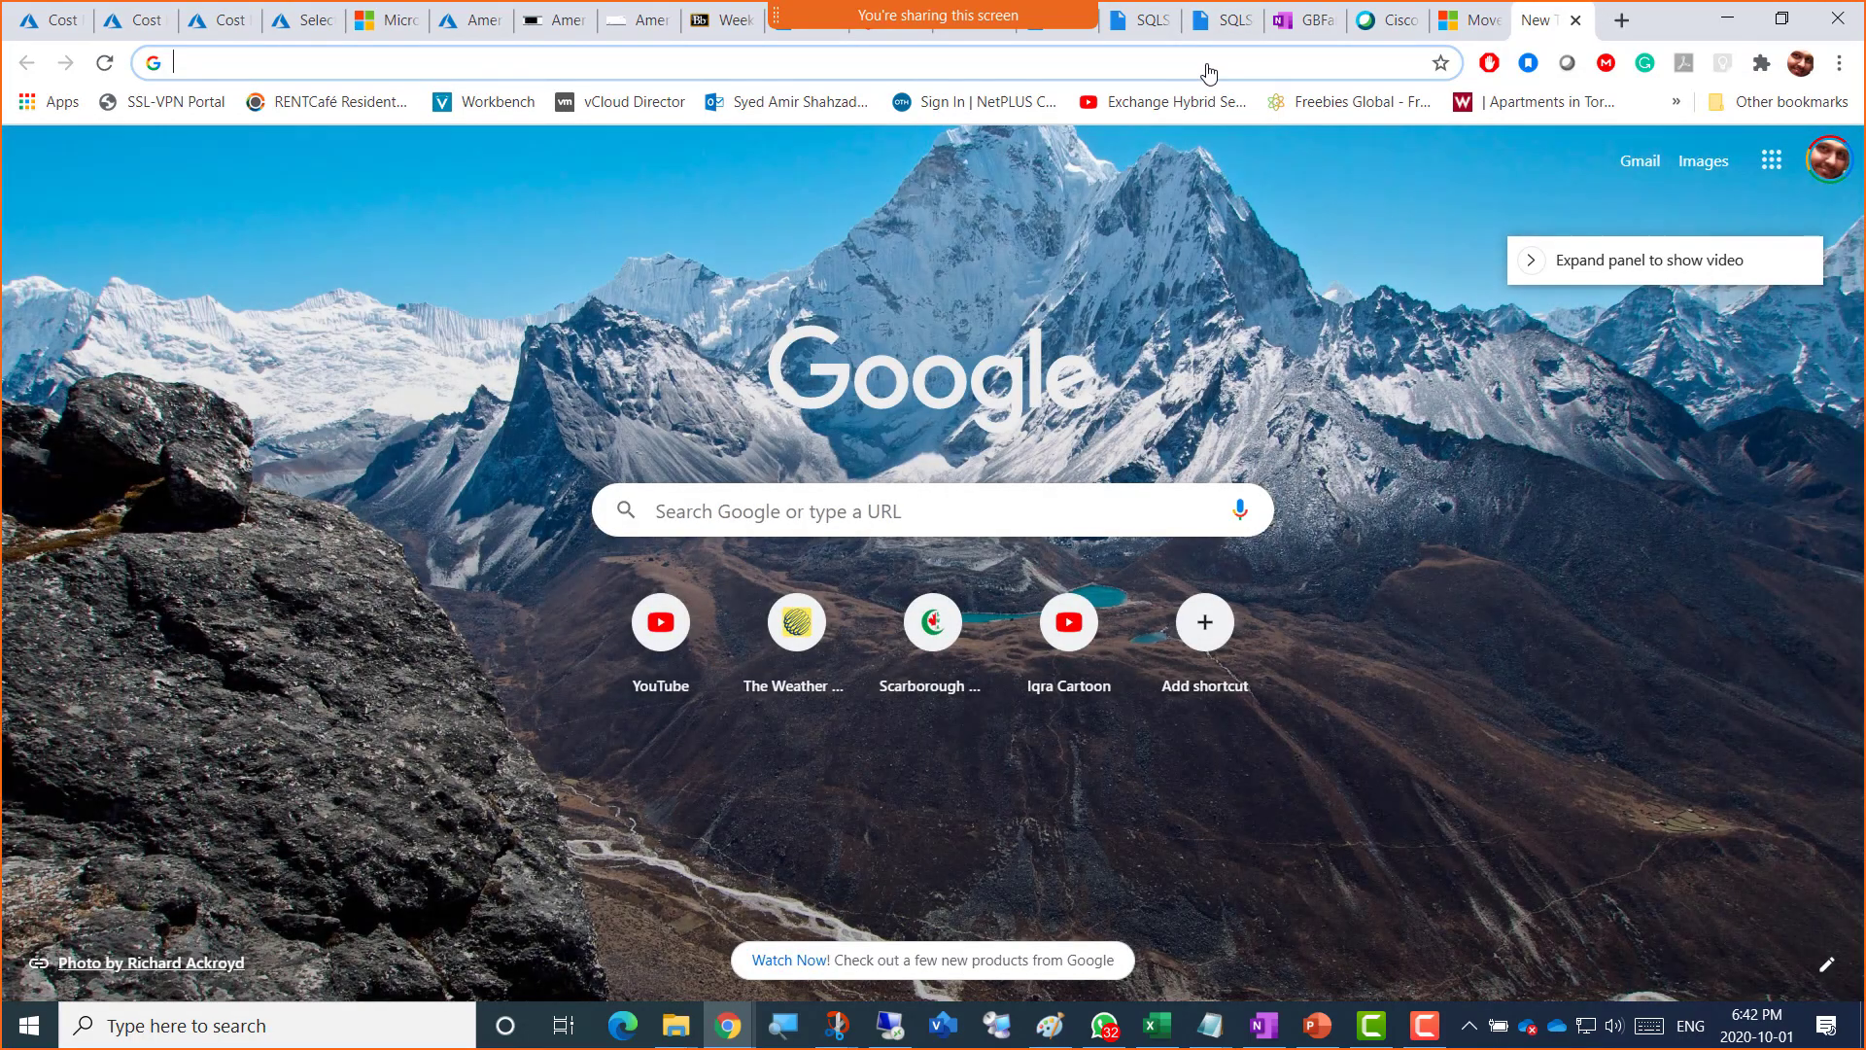
pyautogui.click(1208, 73)
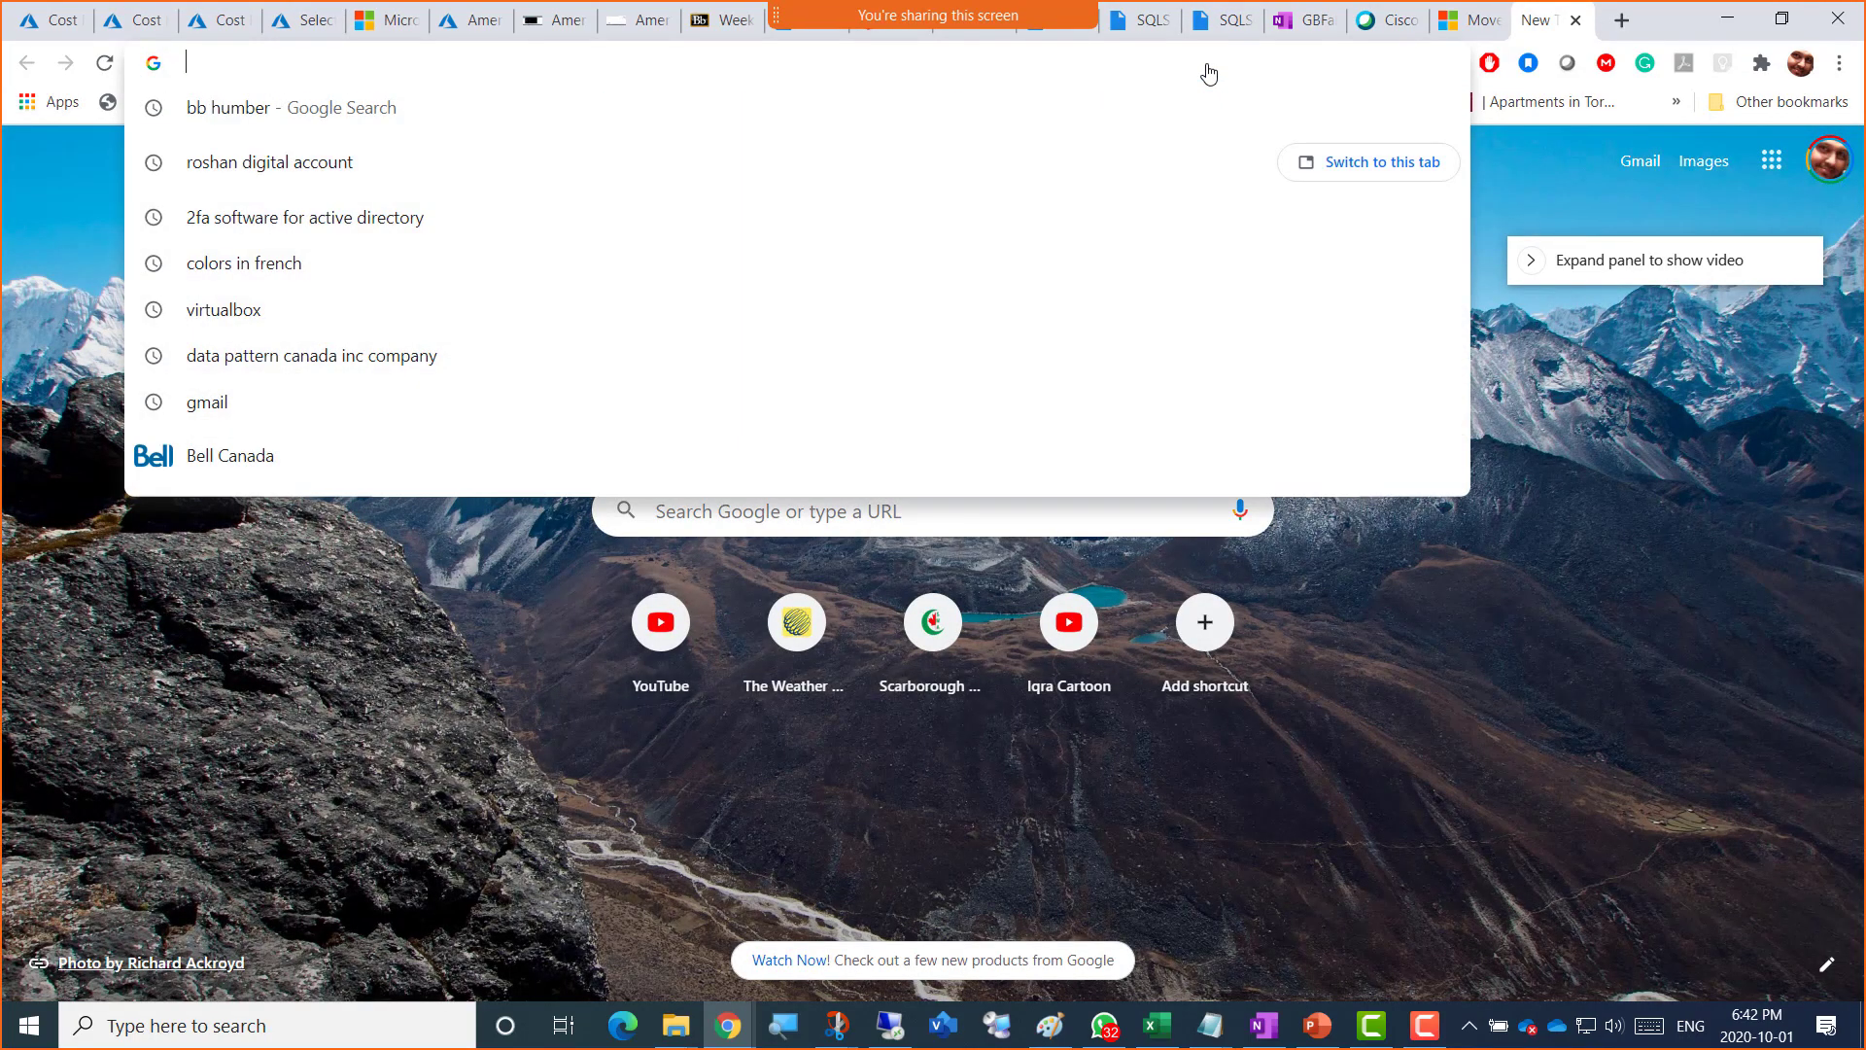
pyautogui.write('Download SSMS')
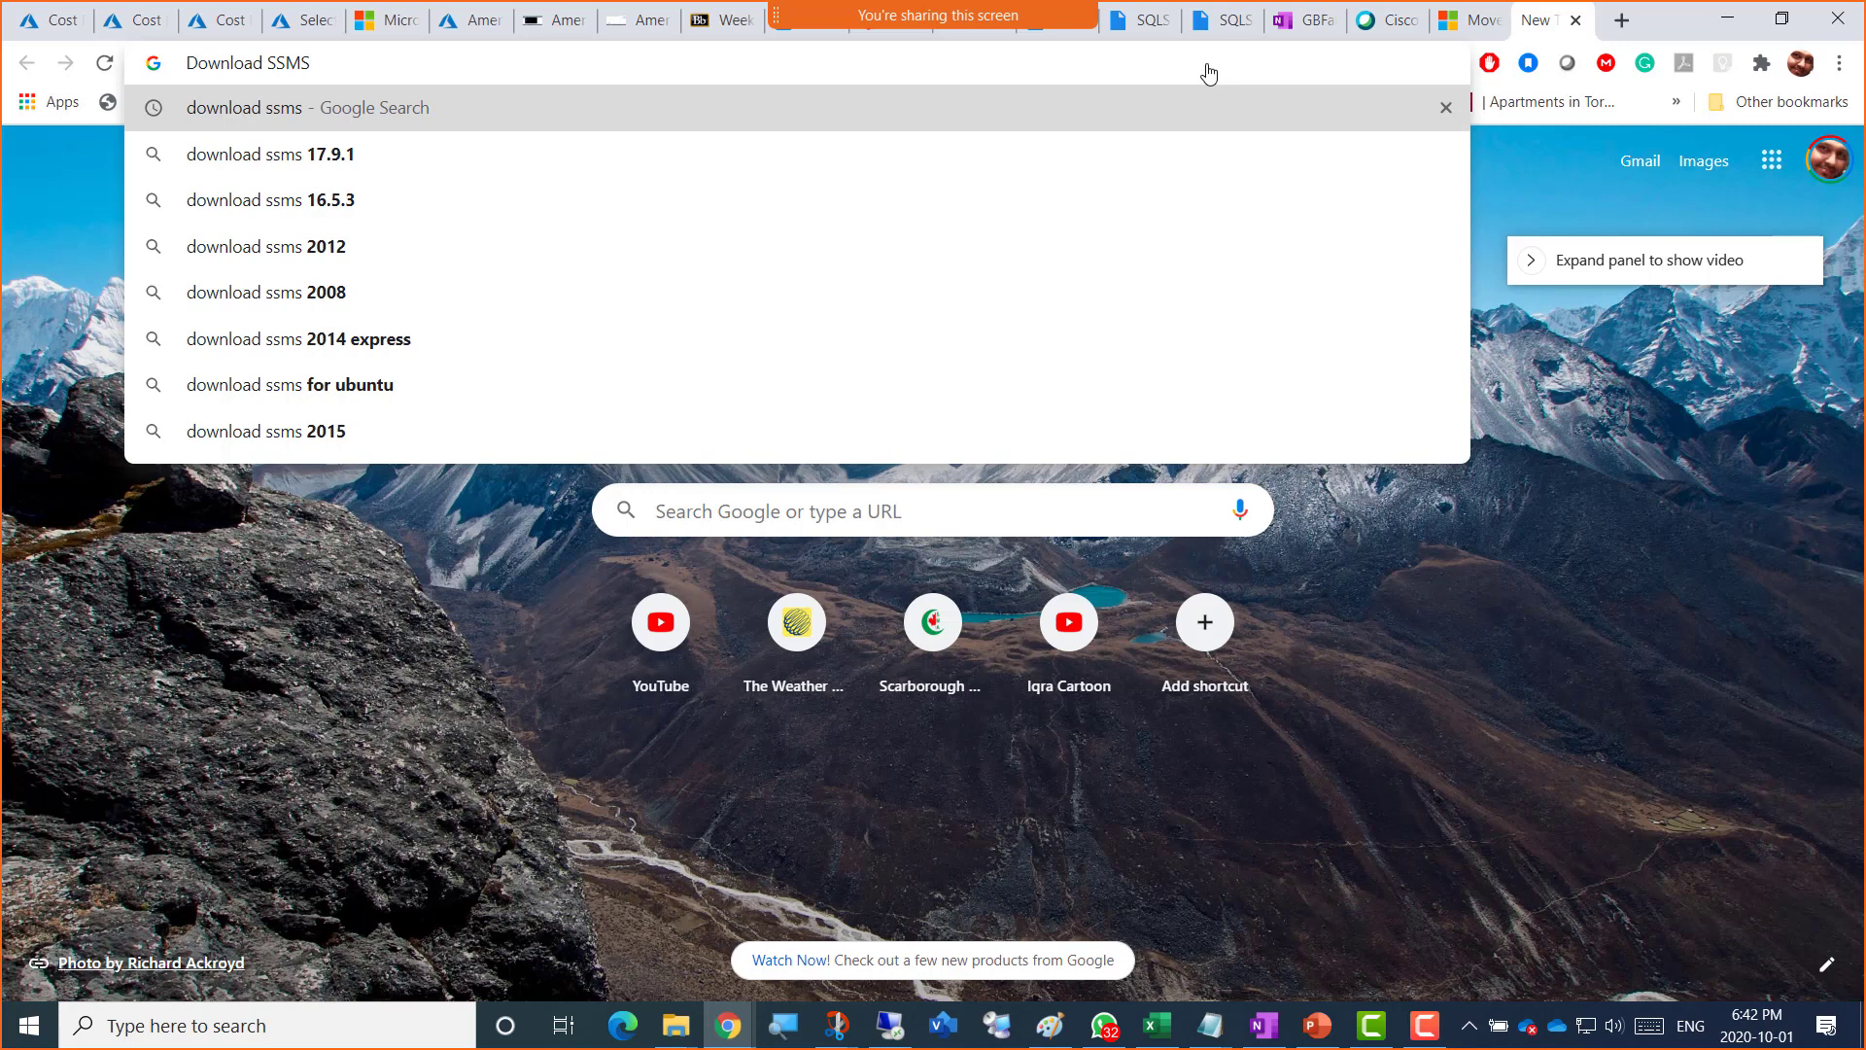
pyautogui.press('Return')
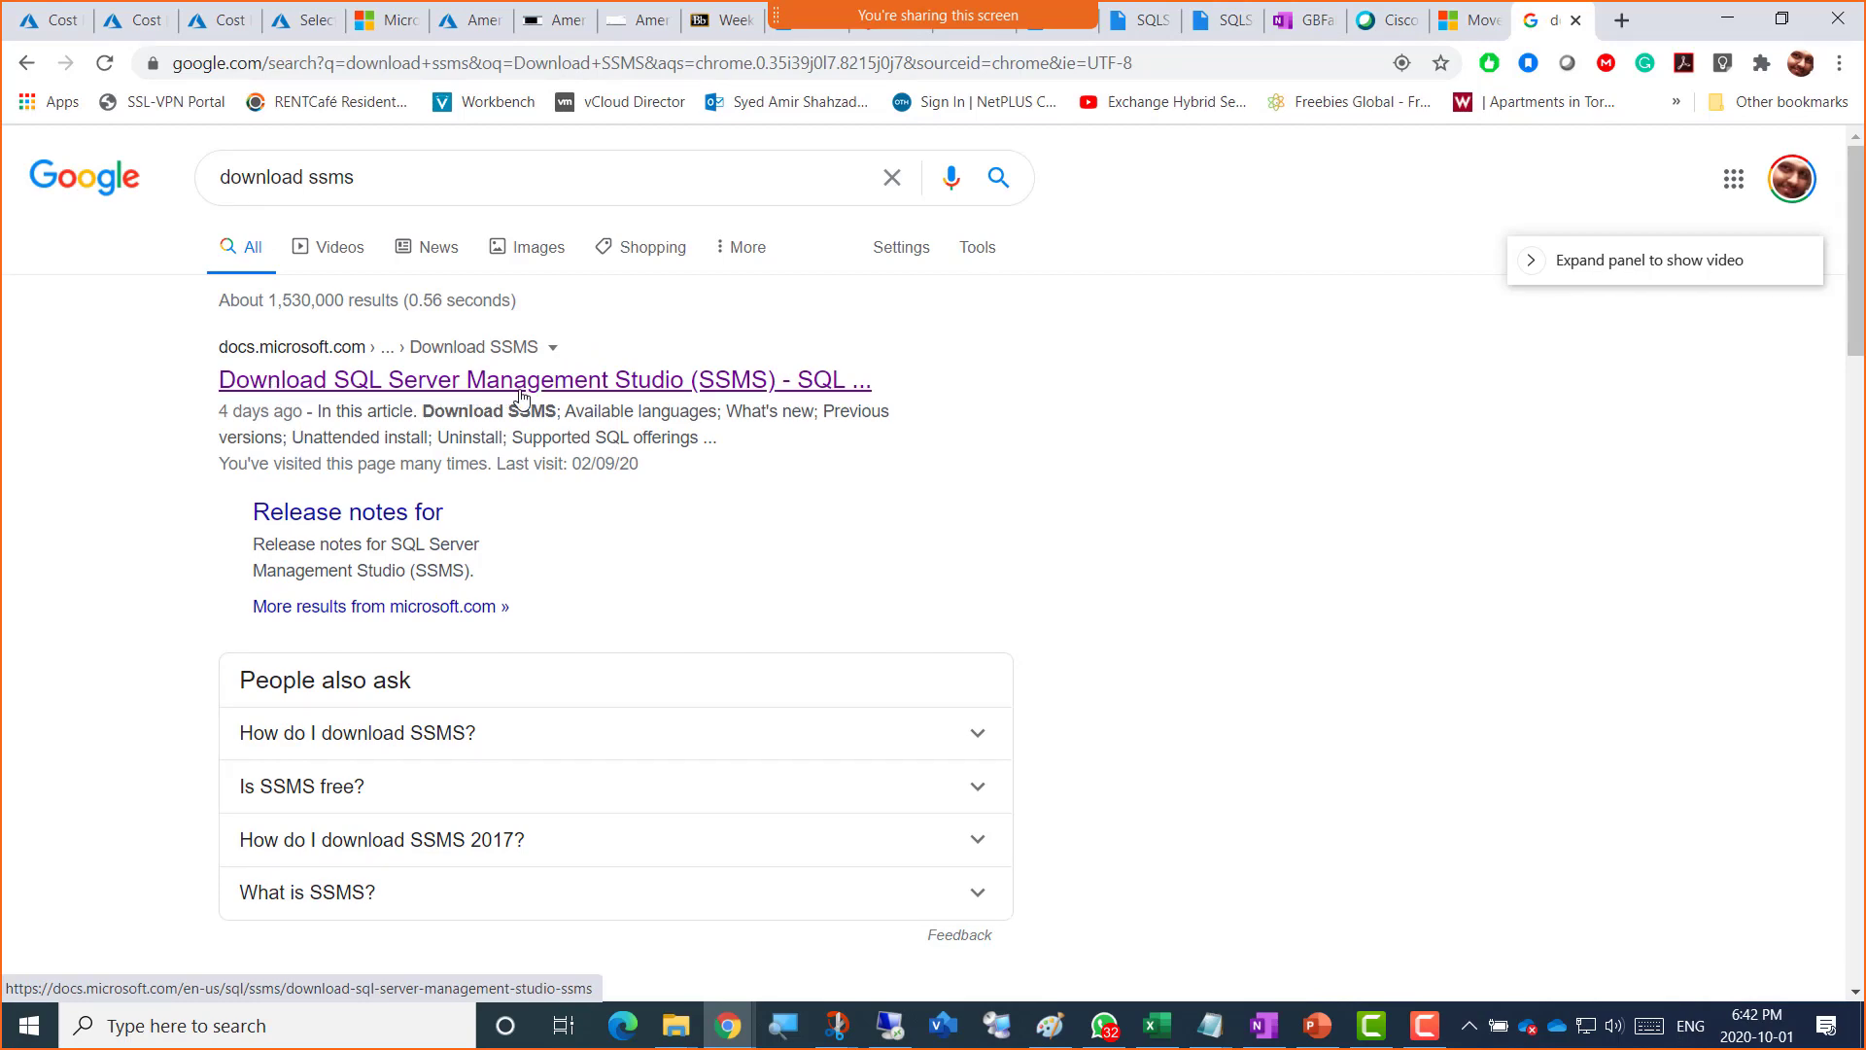
pyautogui.click(675, 389)
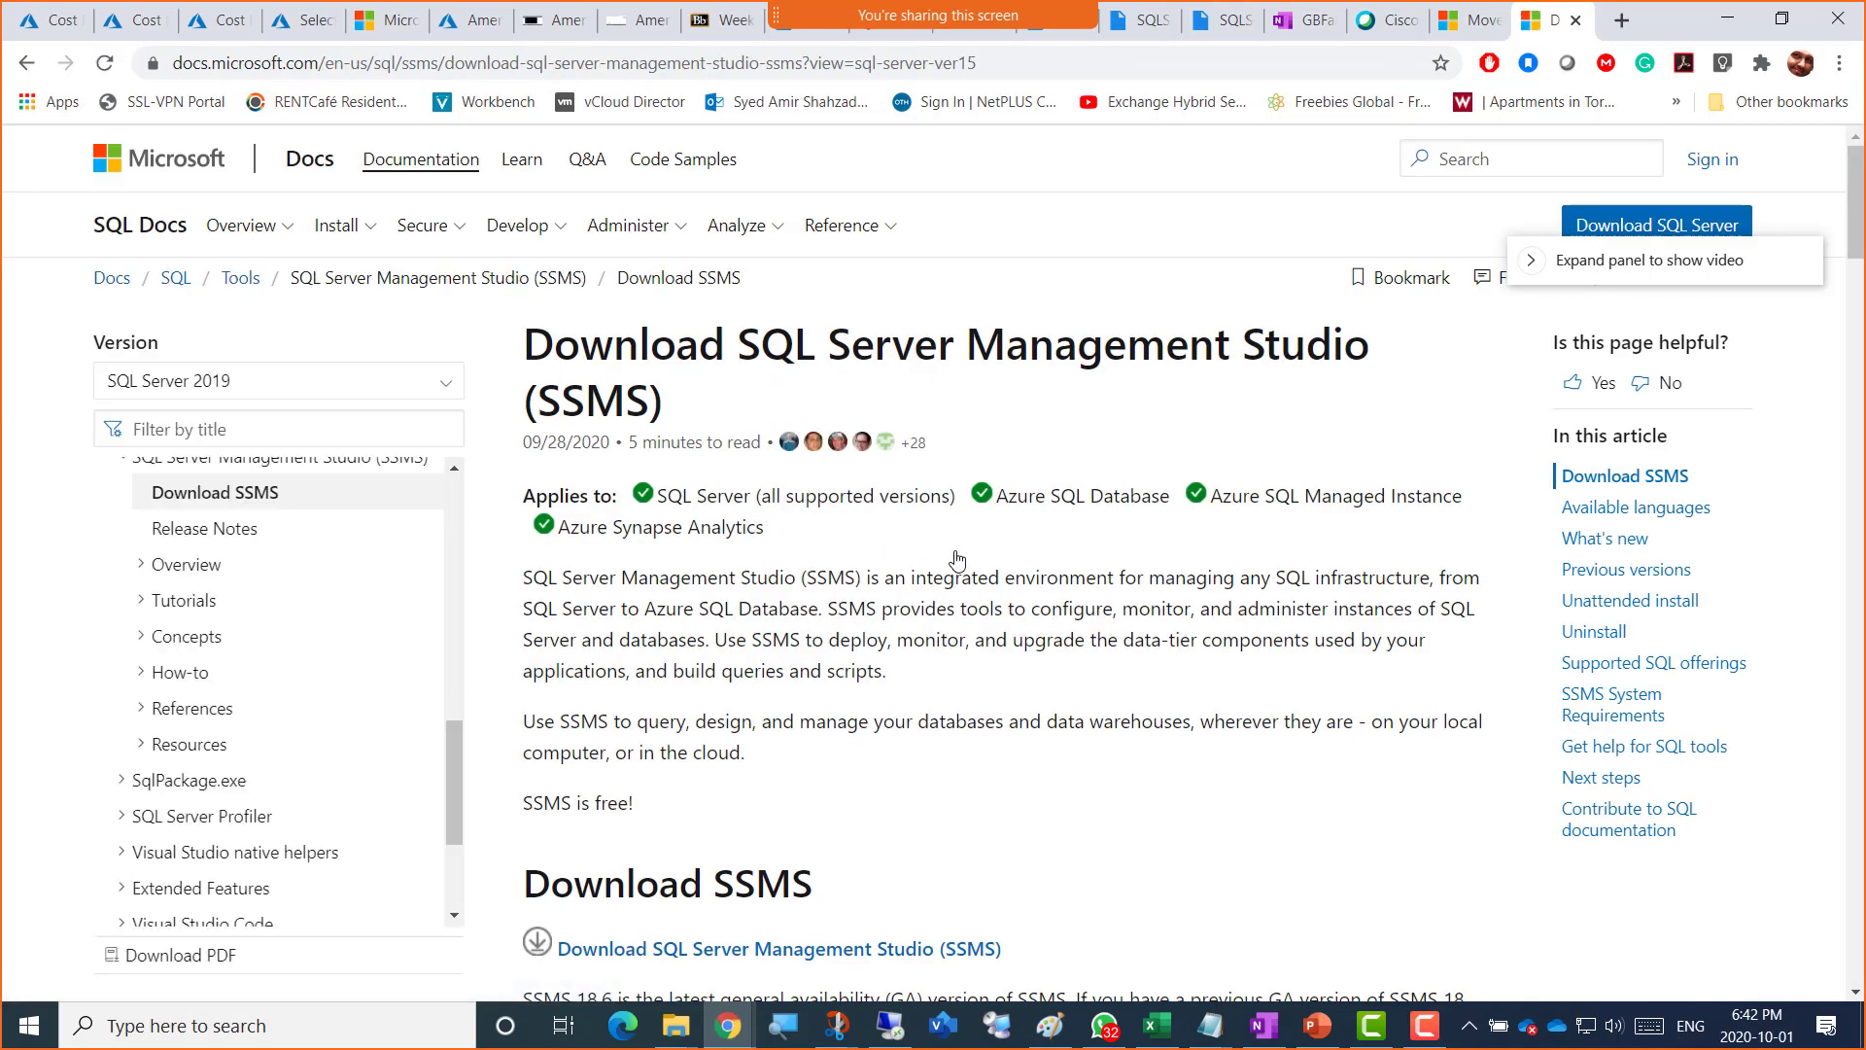
pyautogui.scroll(-1, 960, 599)
pyautogui.scroll(-2, 959, 600)
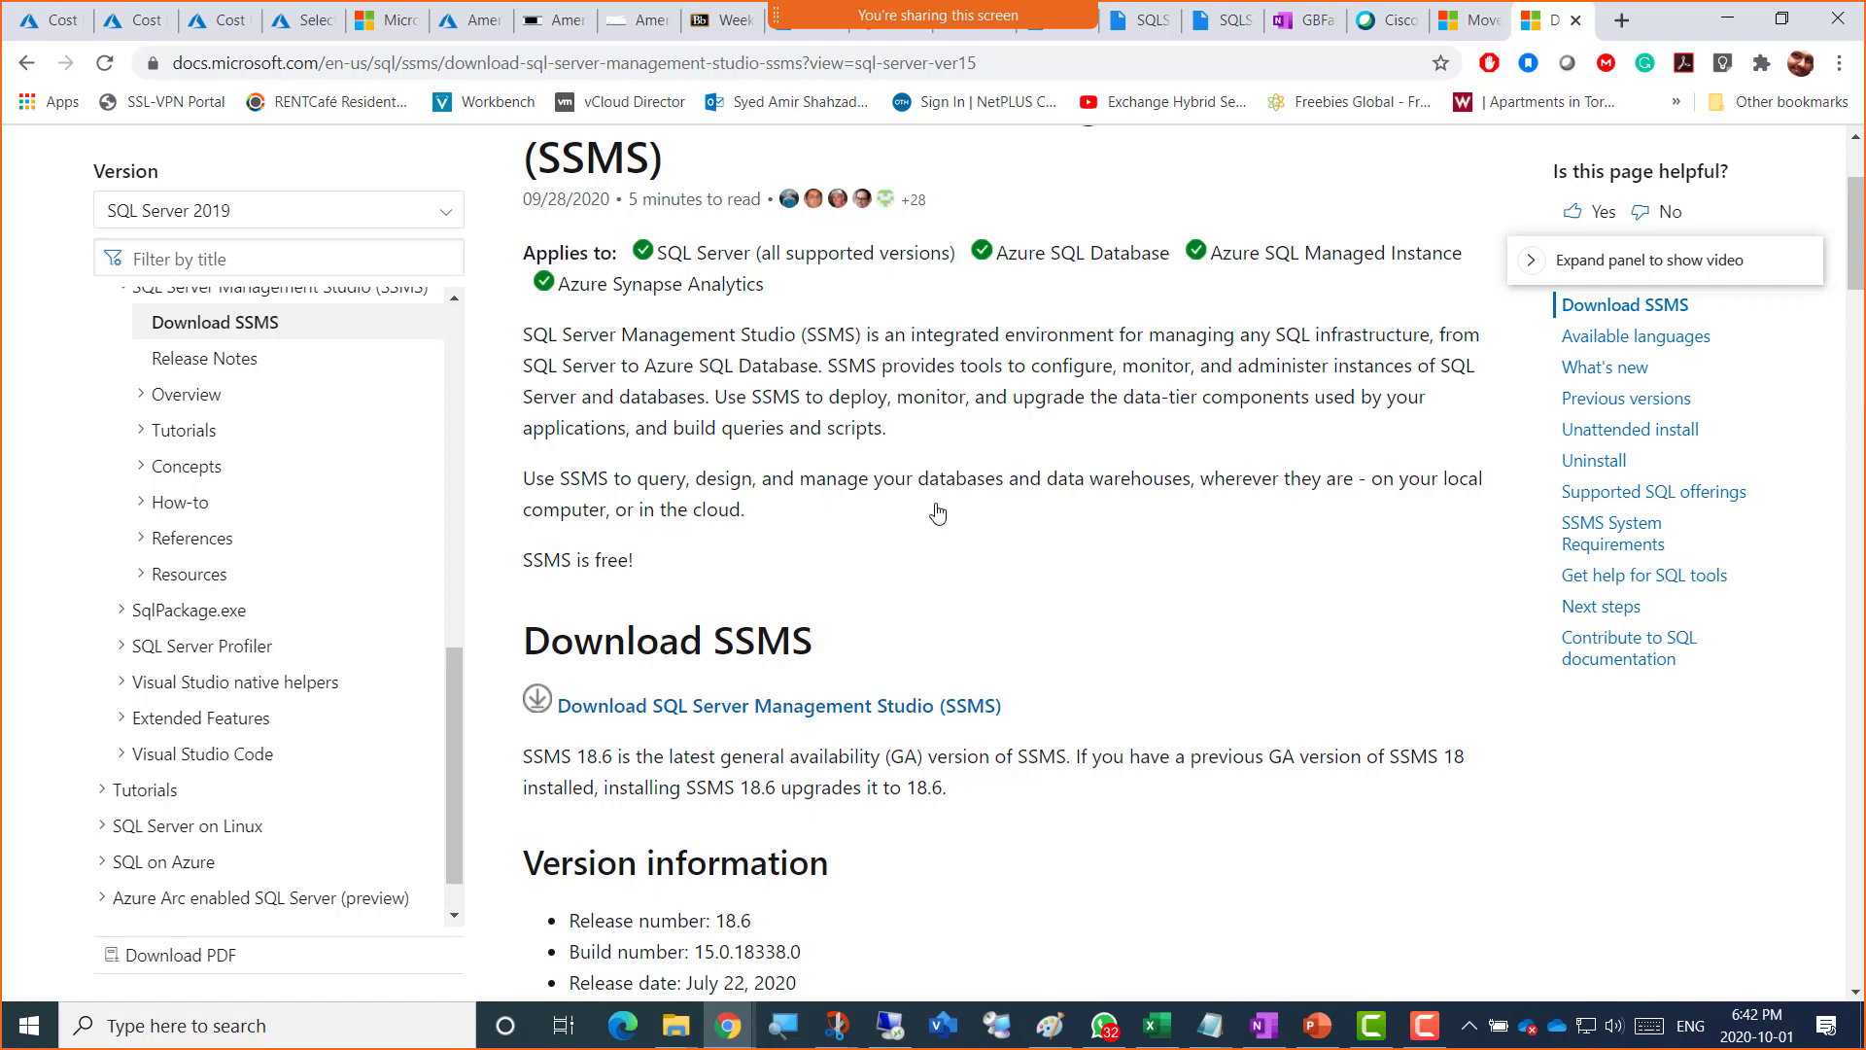
pyautogui.scroll(3, 938, 512)
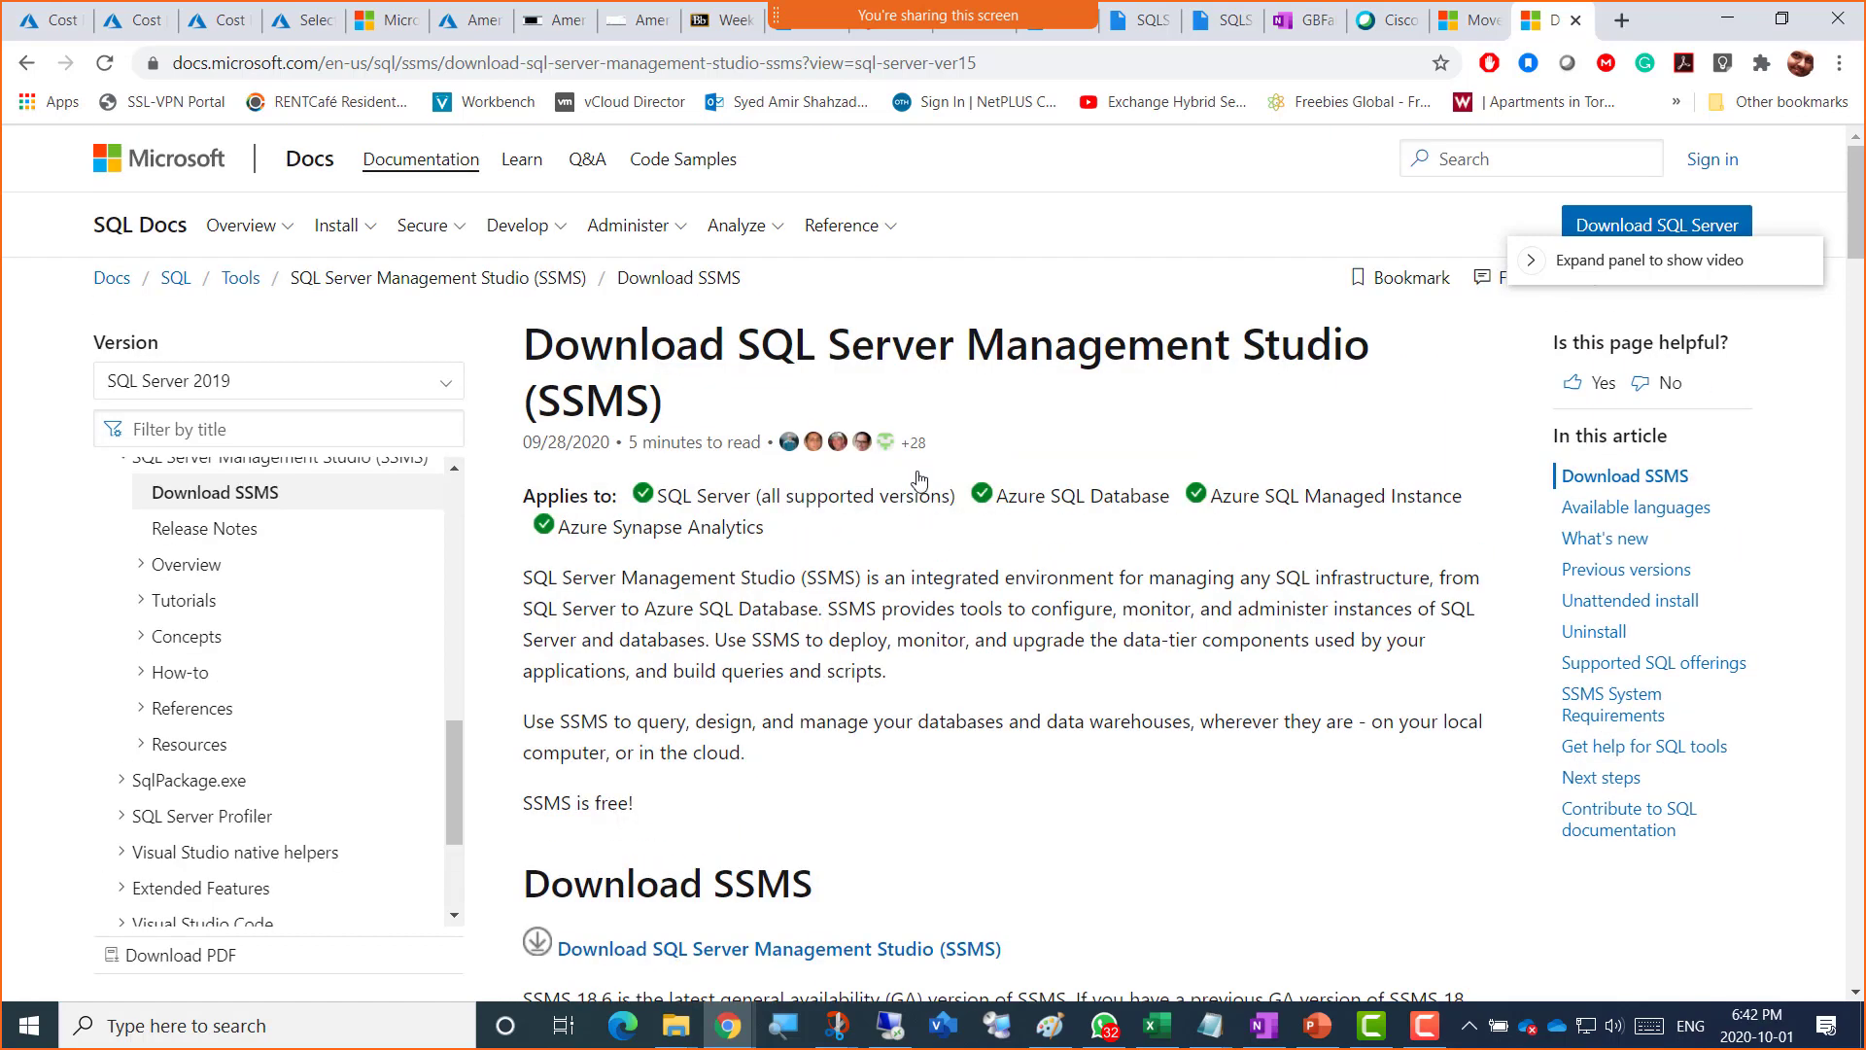
# Step: Copy the SSMS download page address and scroll to the Download SSMS section showing SSMS 18.6
pyautogui.click(1025, 73)
pyautogui.hotkey('ctrl', 'c')
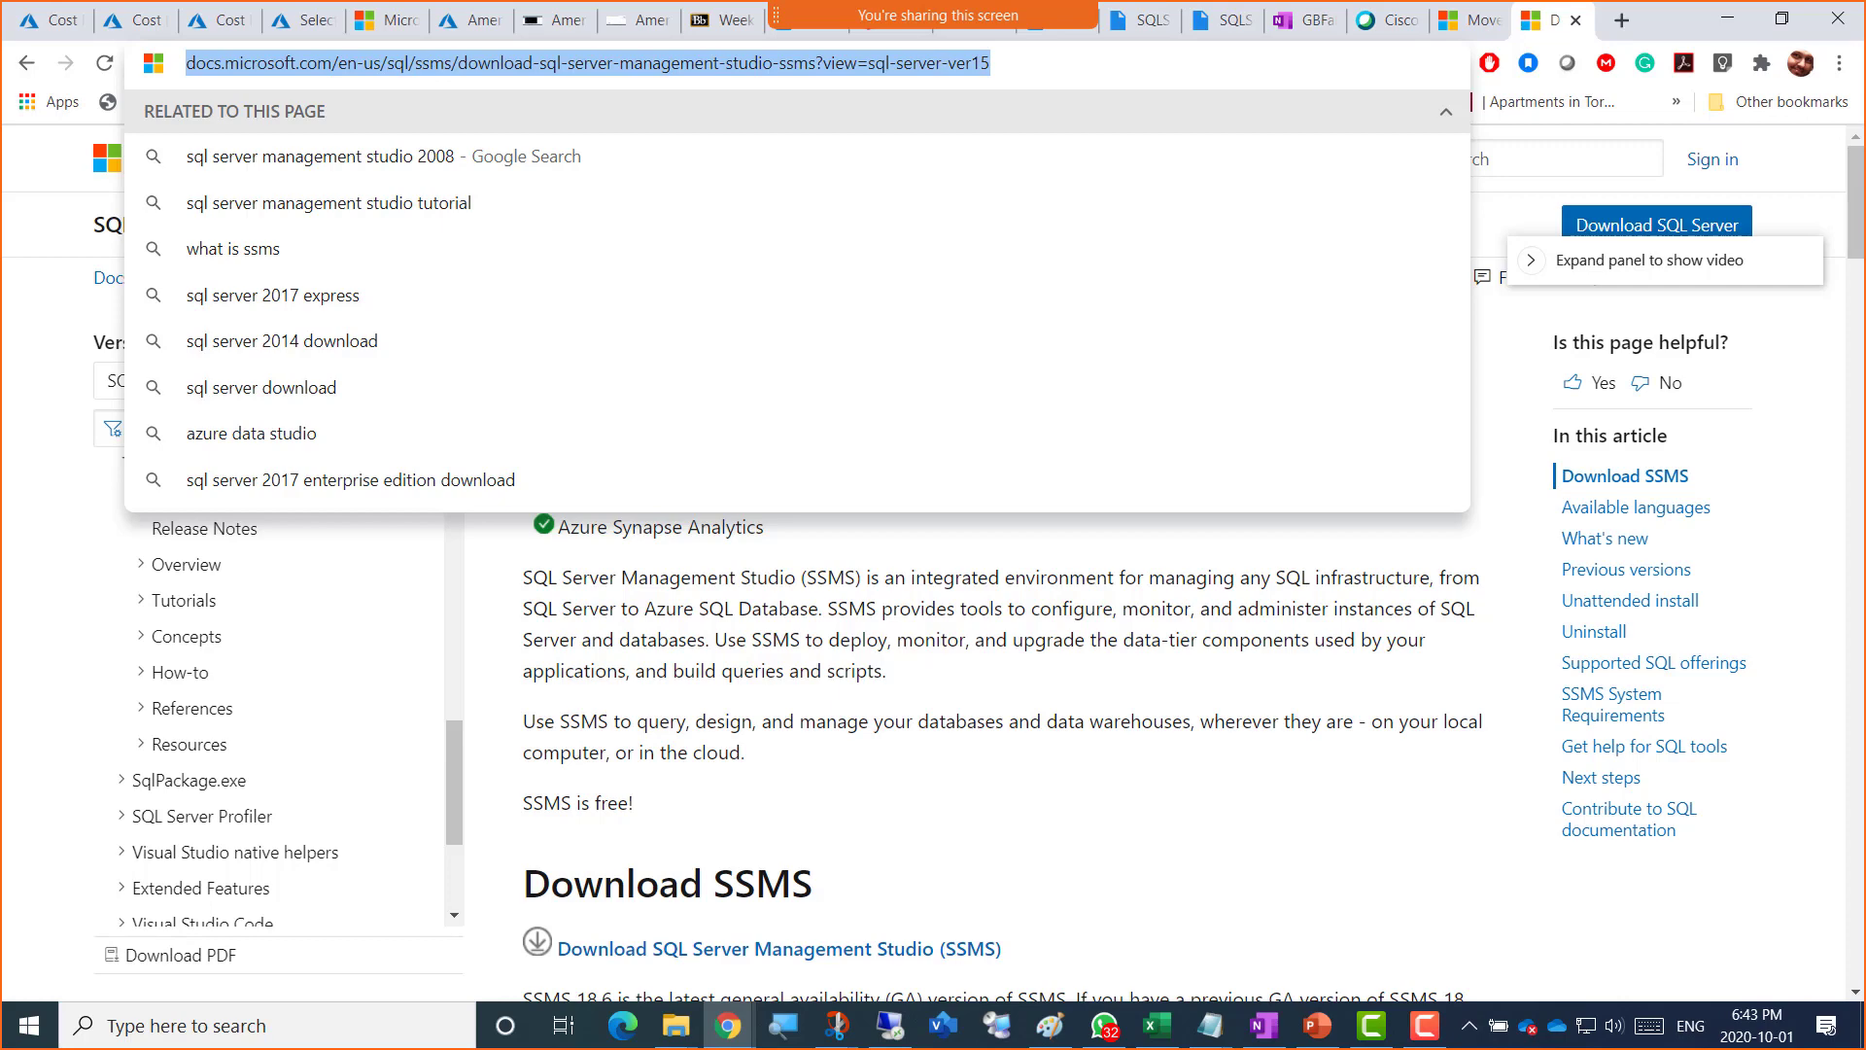
pyautogui.hotkey('alt', 'Tab')
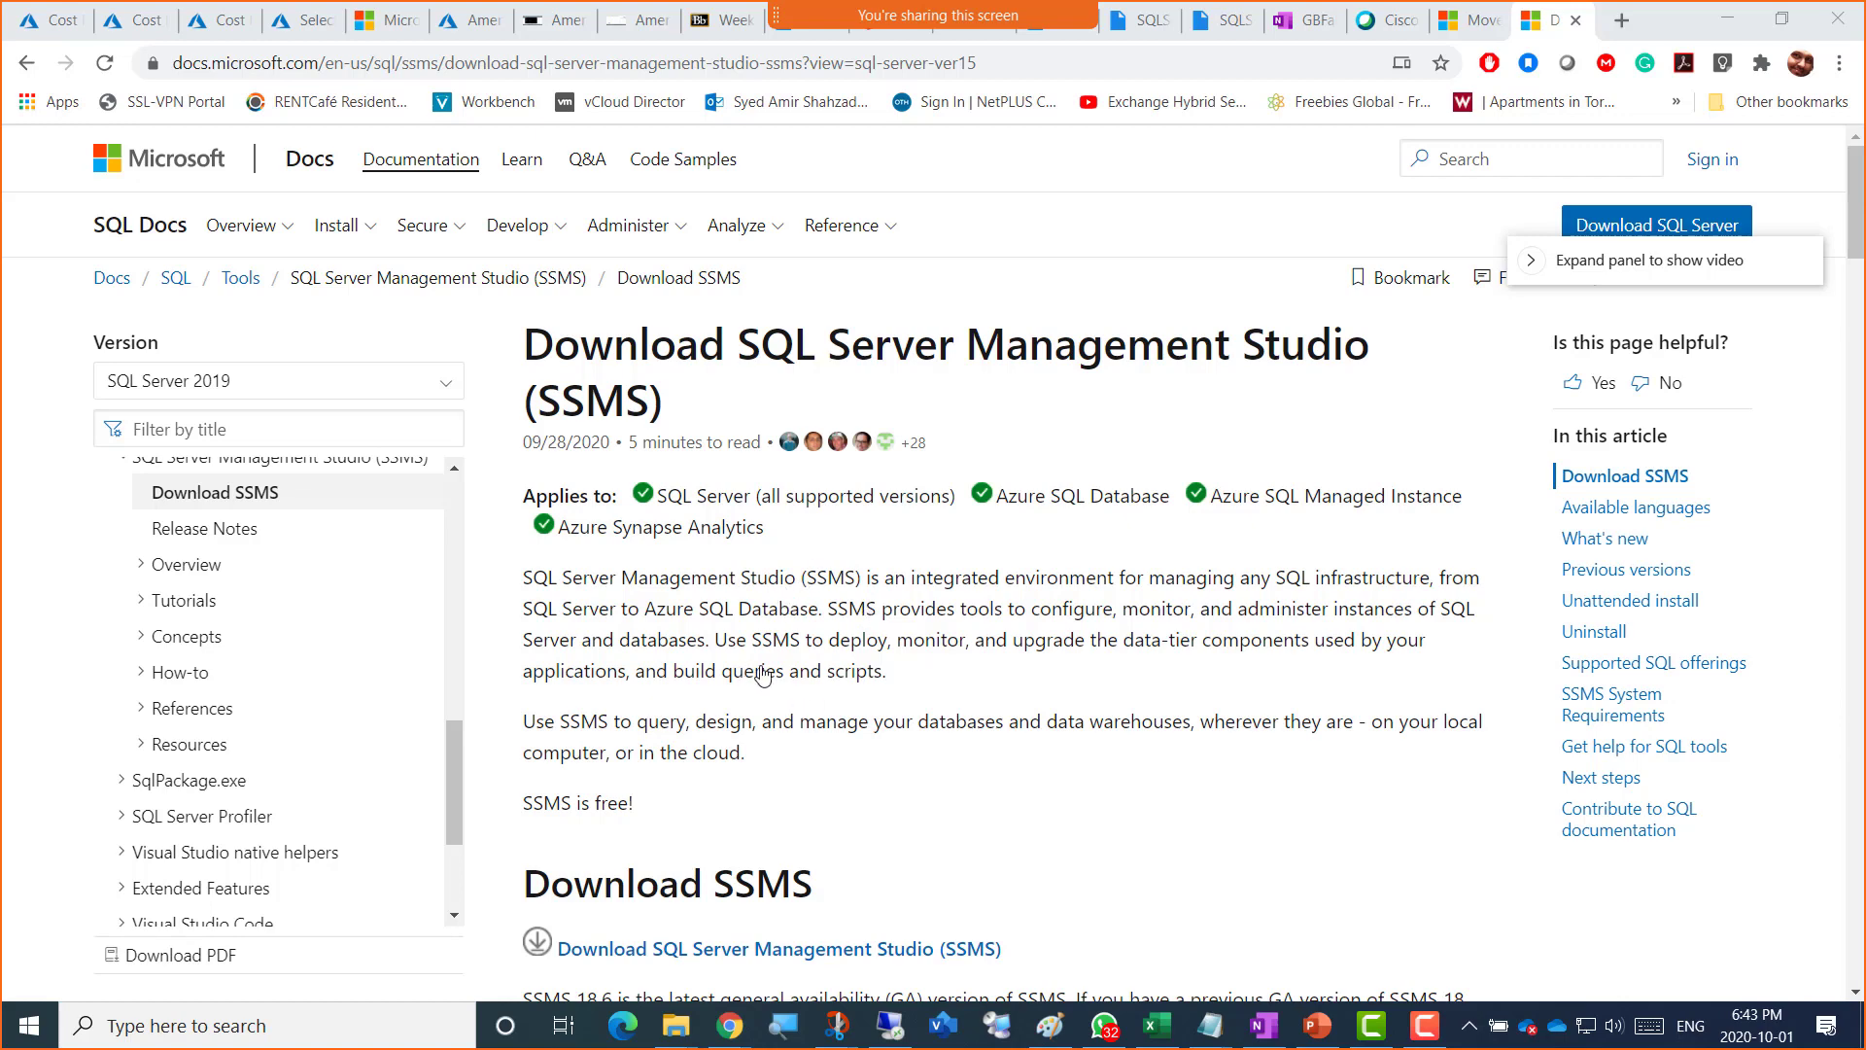
pyautogui.scroll(-1, 762, 677)
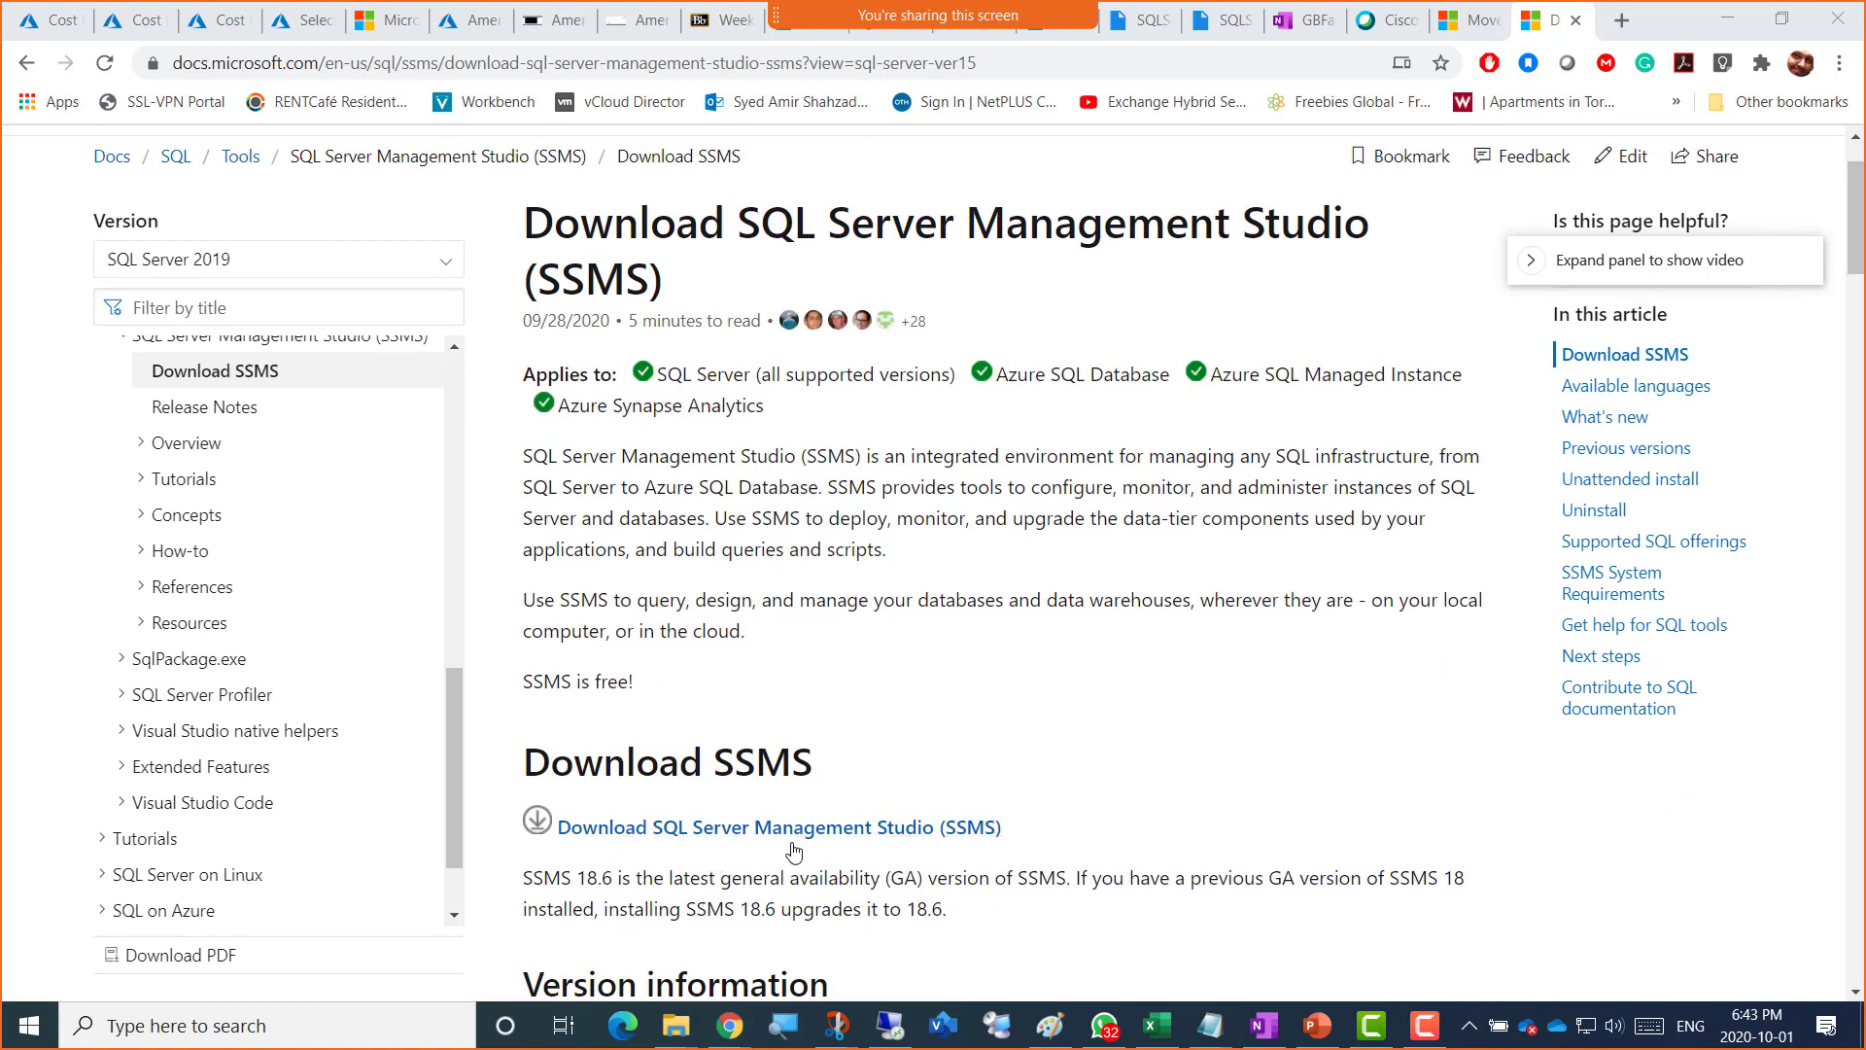
pyautogui.scroll(-1, 807, 607)
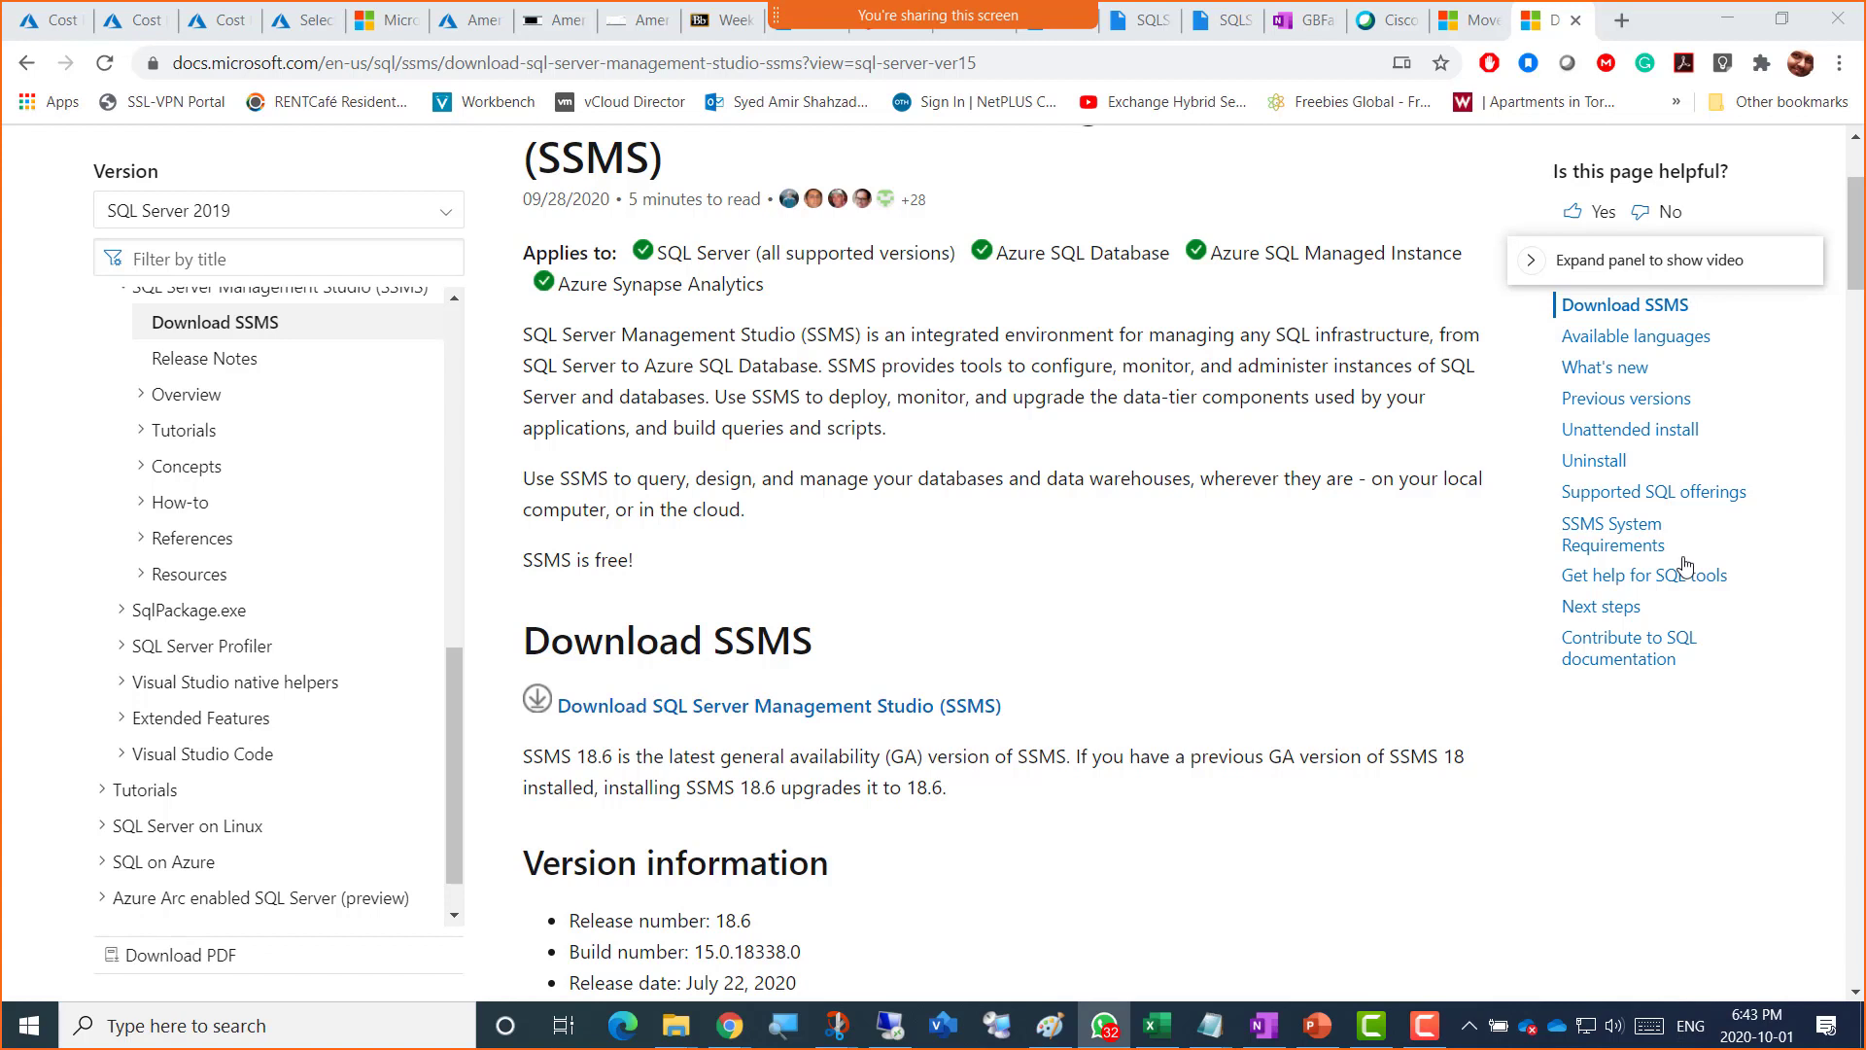
# Step: Go to Course_Material and open the Week 3 - Fall 2020 folder
pyautogui.click(719, 21)
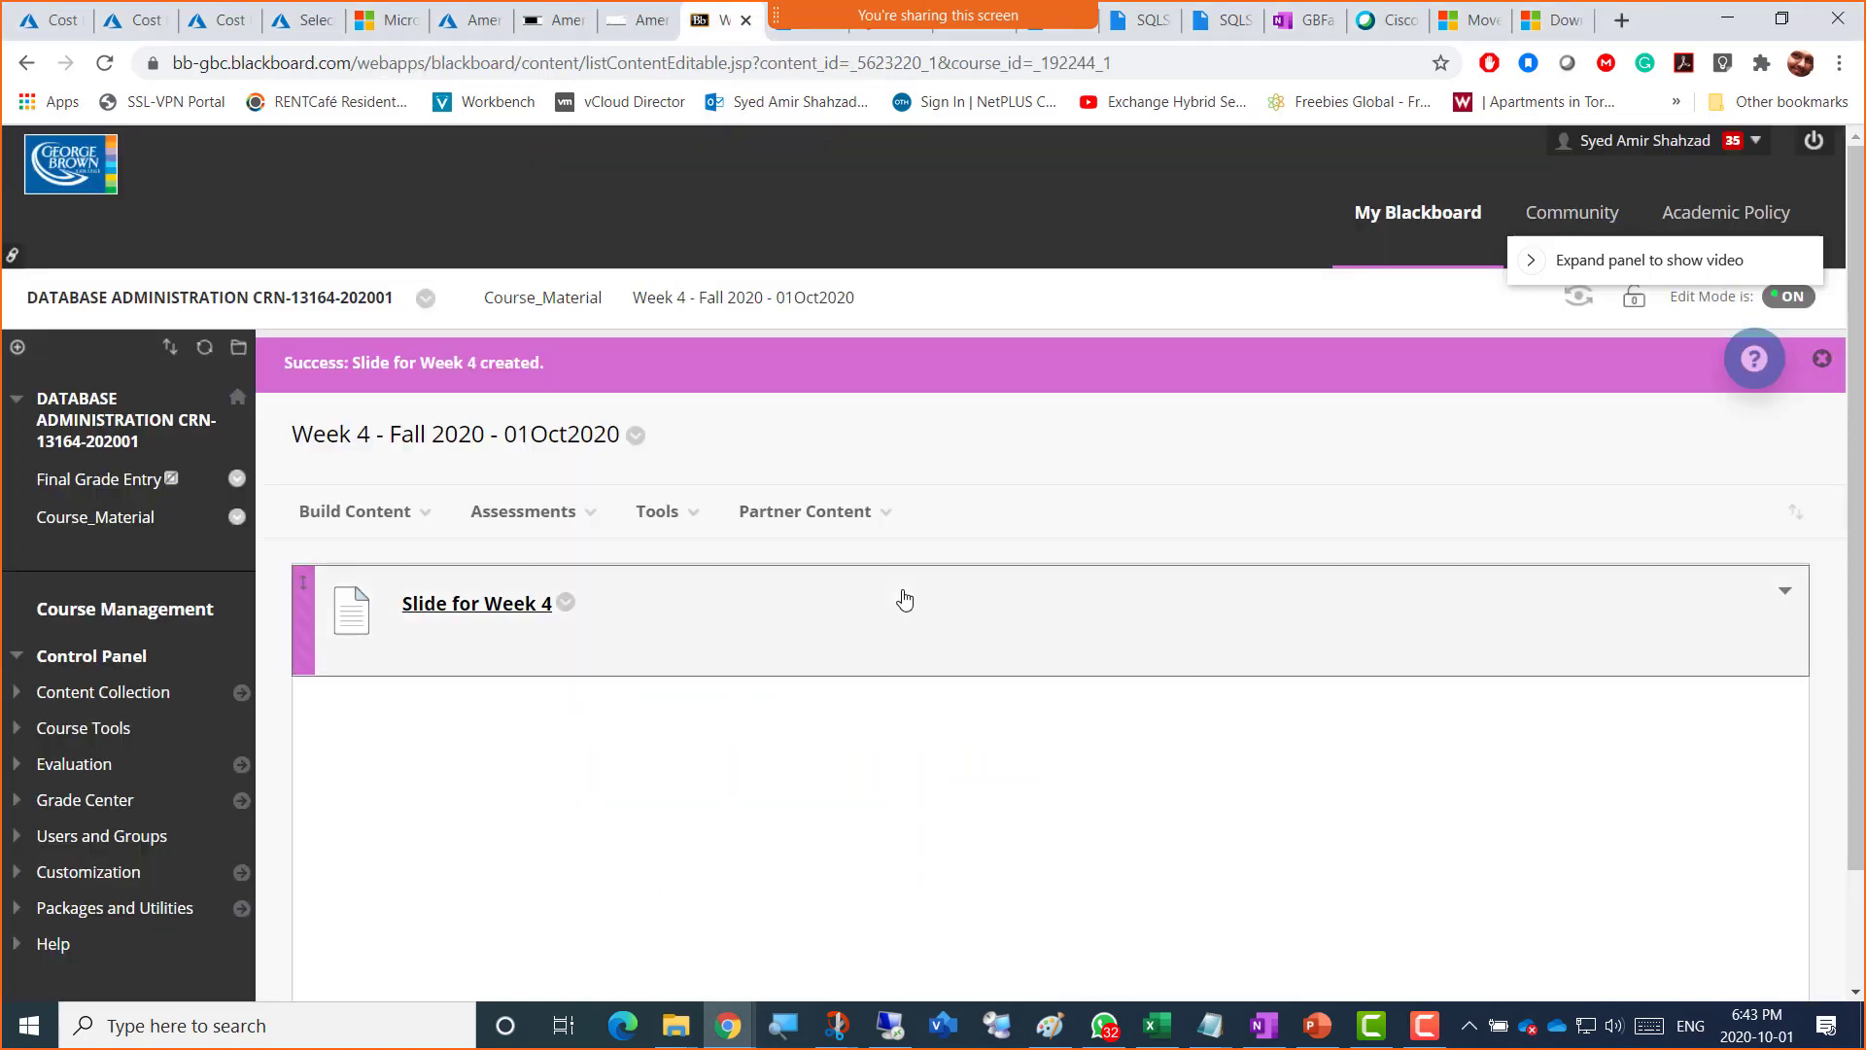
pyautogui.click(541, 327)
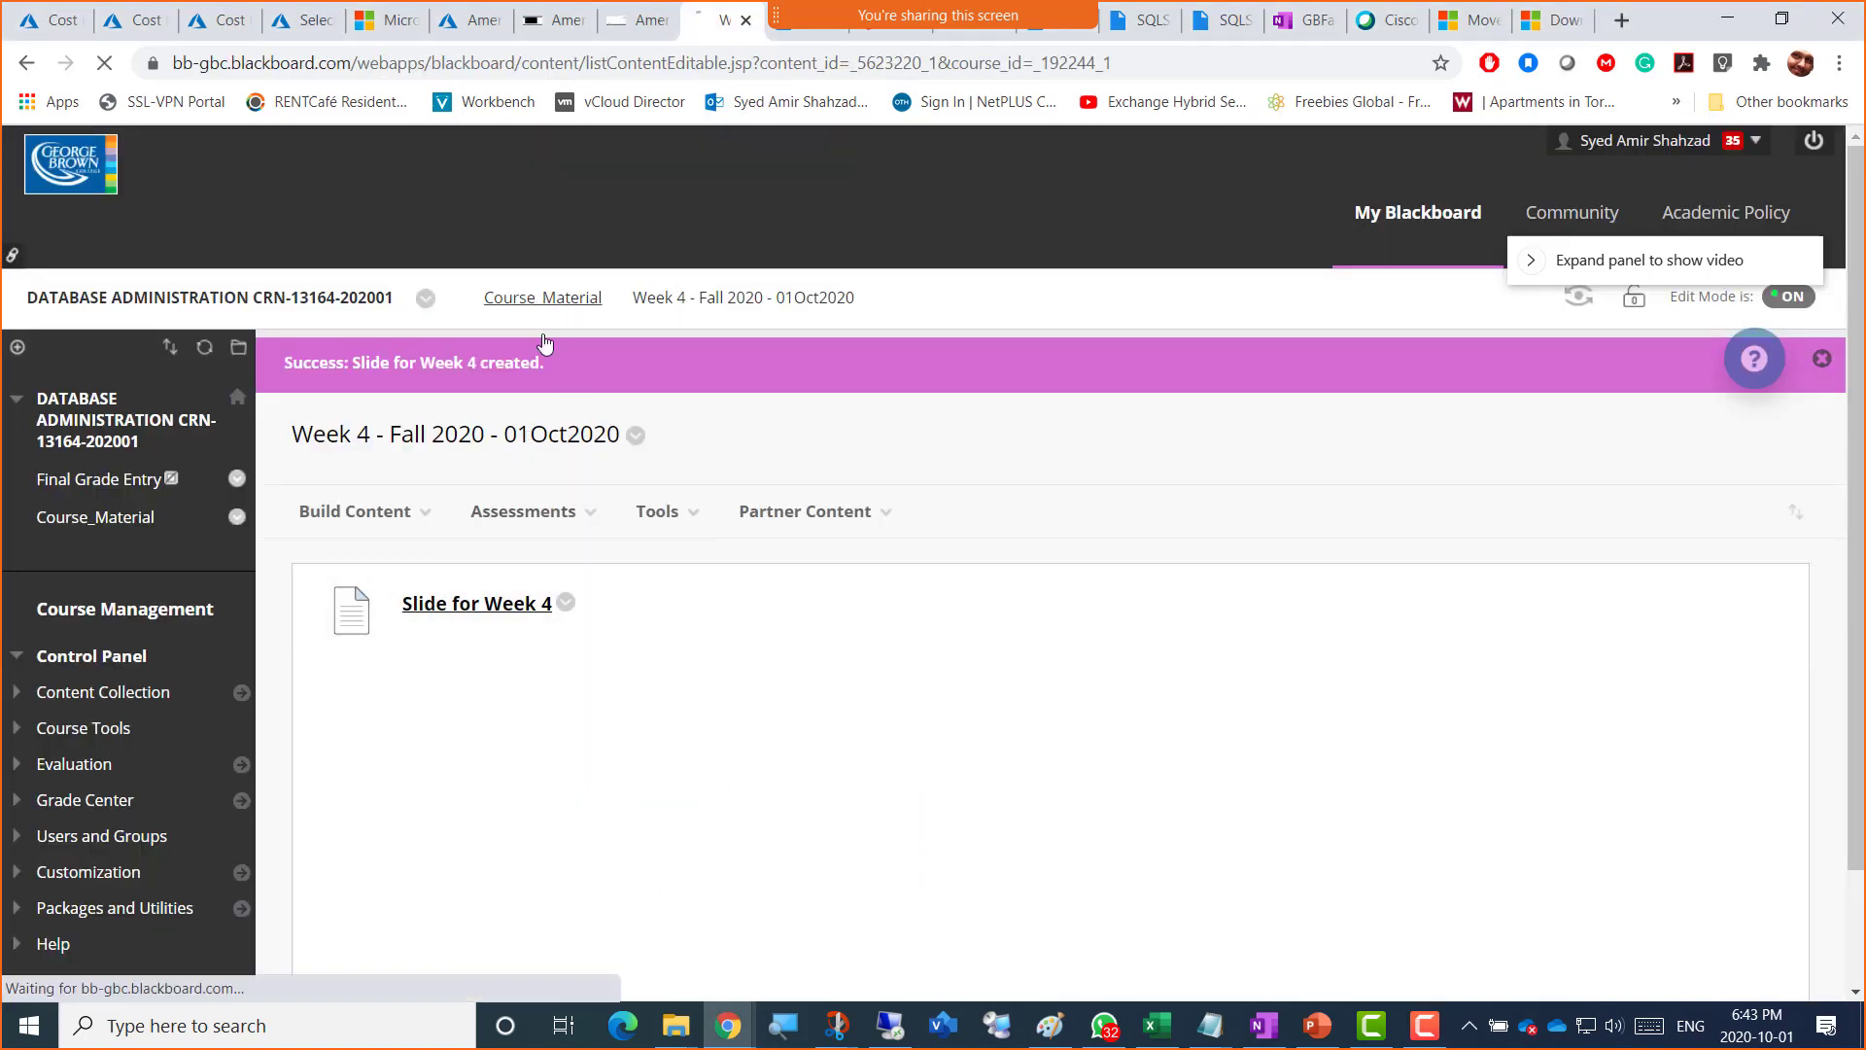
pyautogui.scroll(-5, 543, 859)
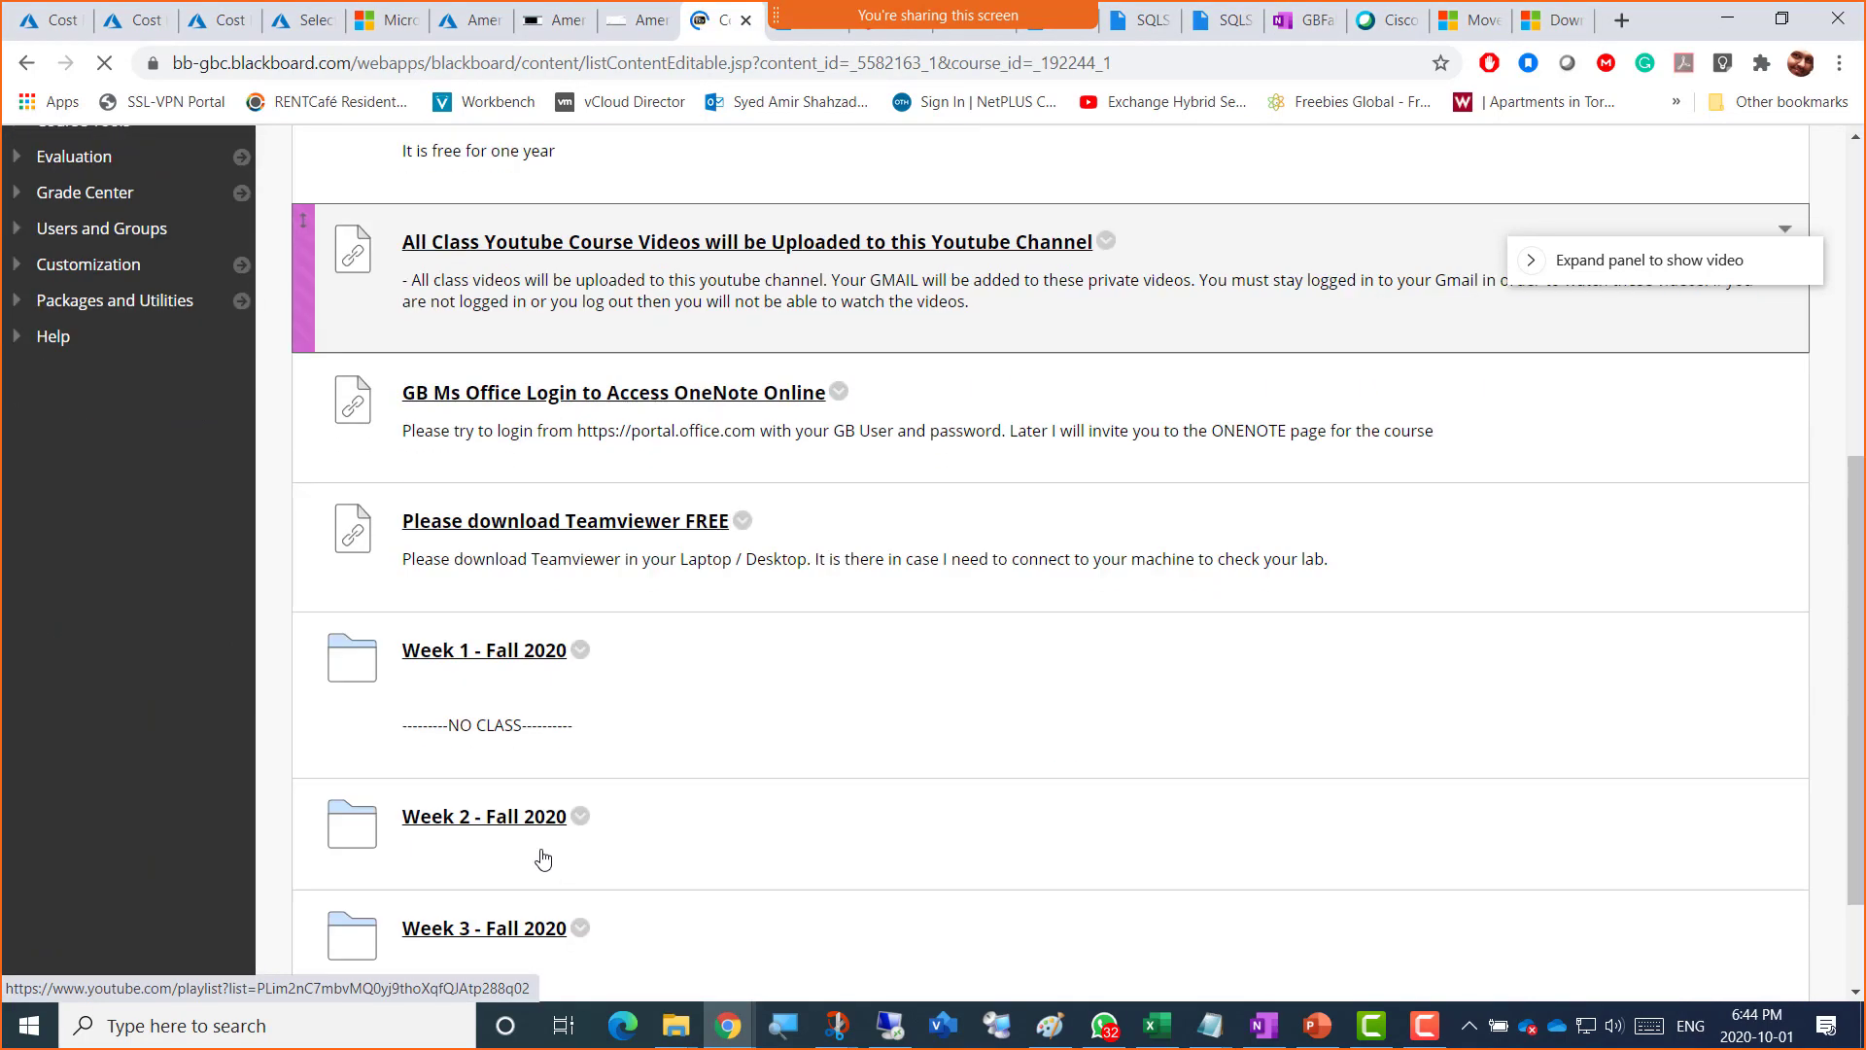
pyautogui.scroll(-2, 542, 859)
pyautogui.click(504, 777)
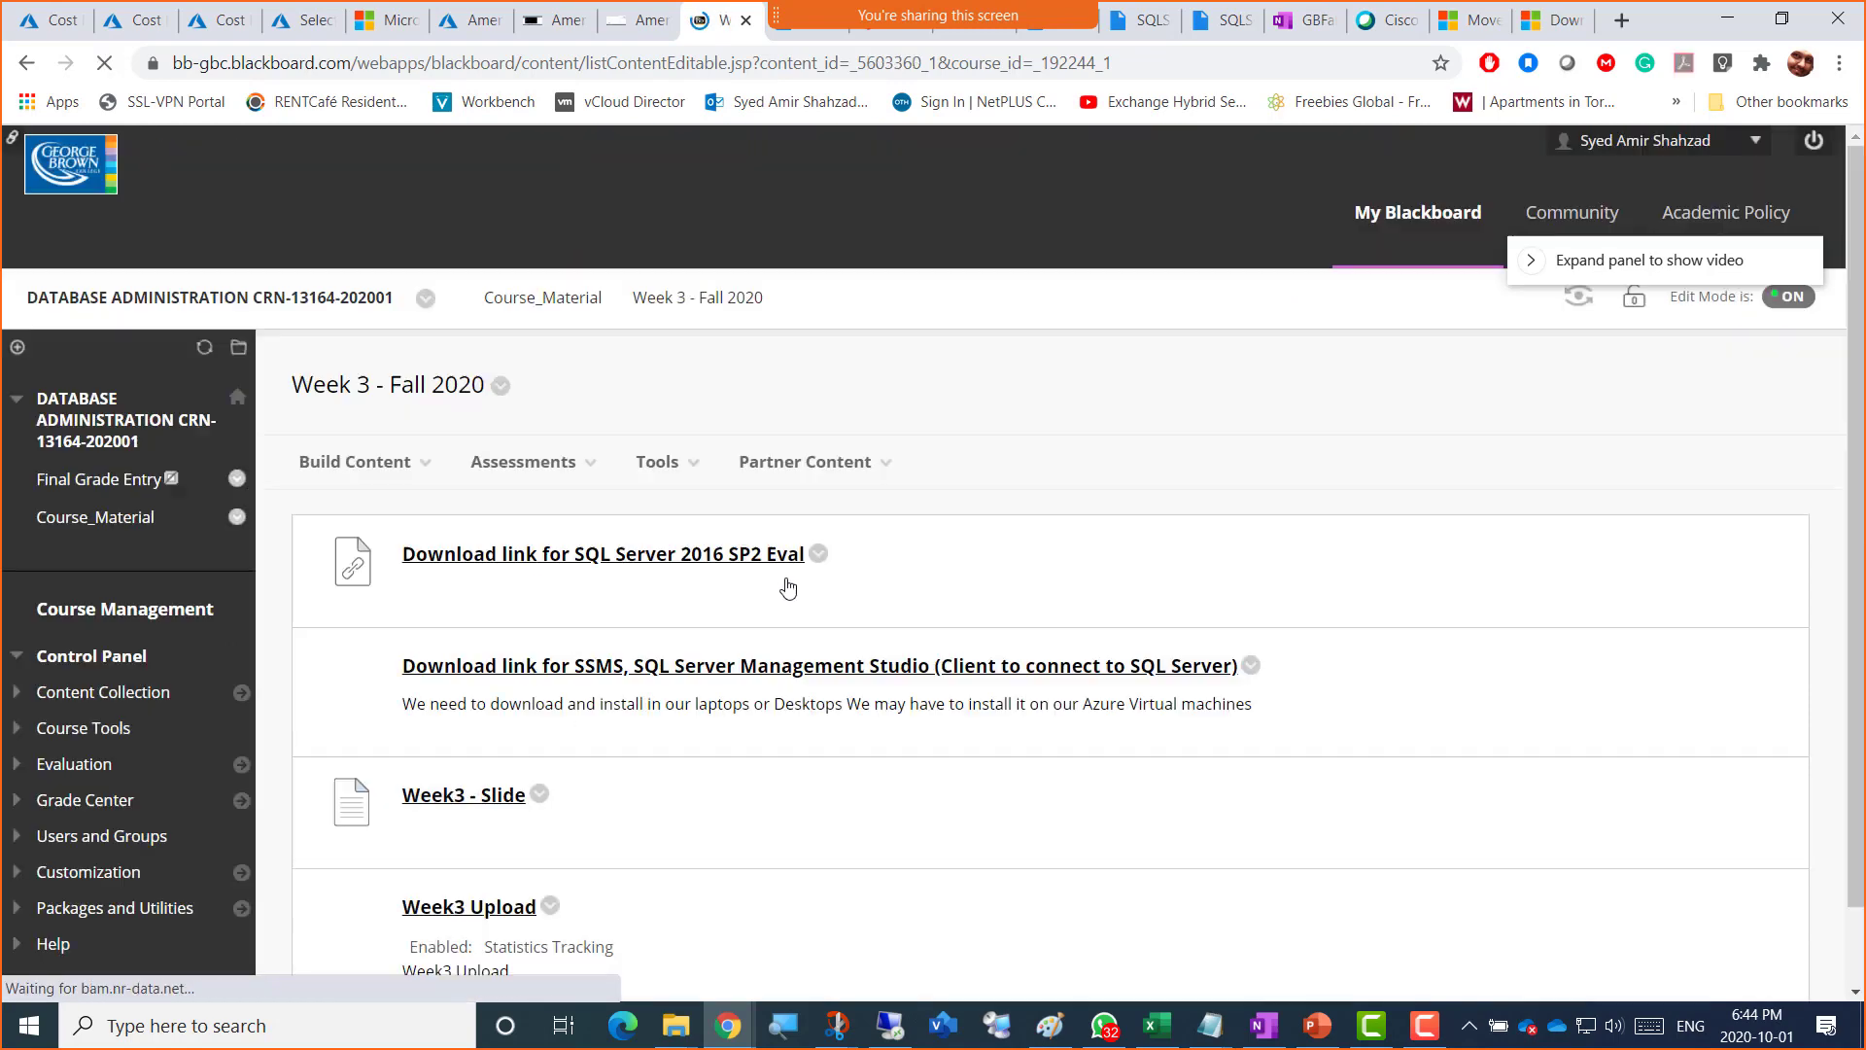
pyautogui.scroll(-1, 647, 754)
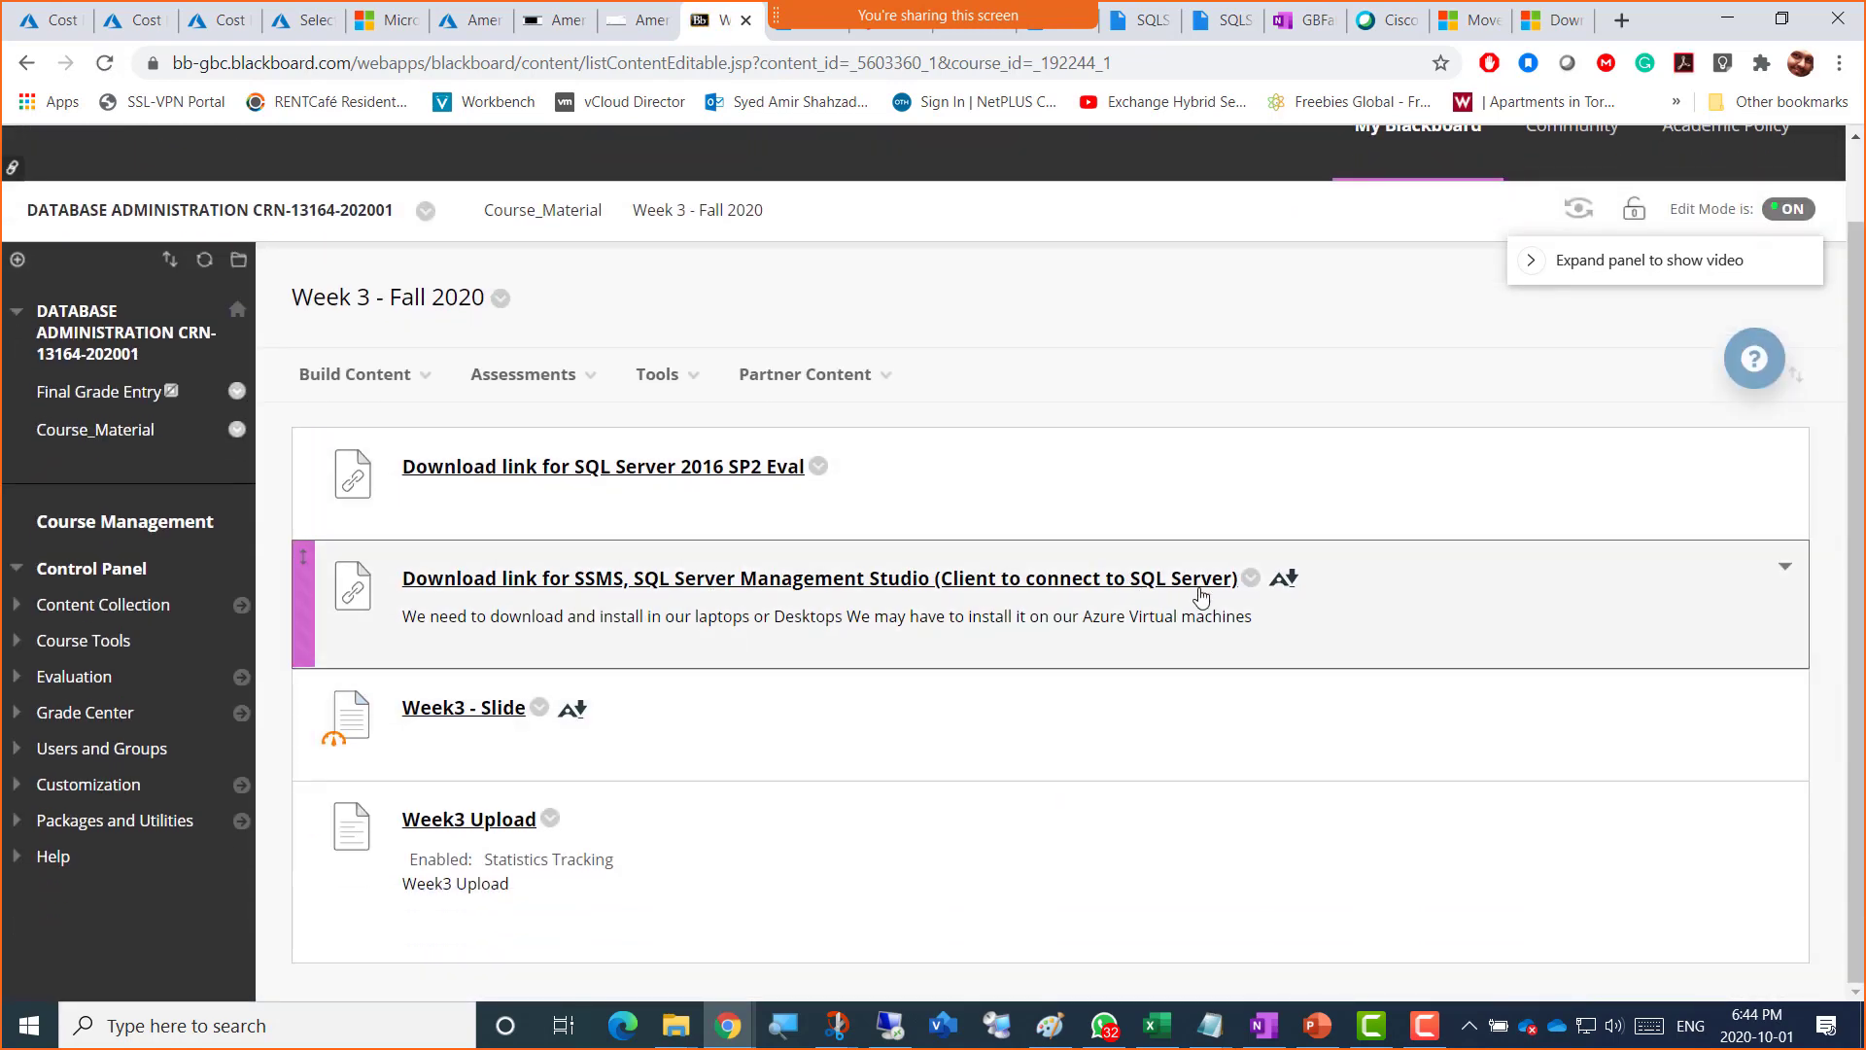
# Step: Replace the SSMS link's URL with the Docs page address, strip the extra text, and submit
pyautogui.click(1251, 579)
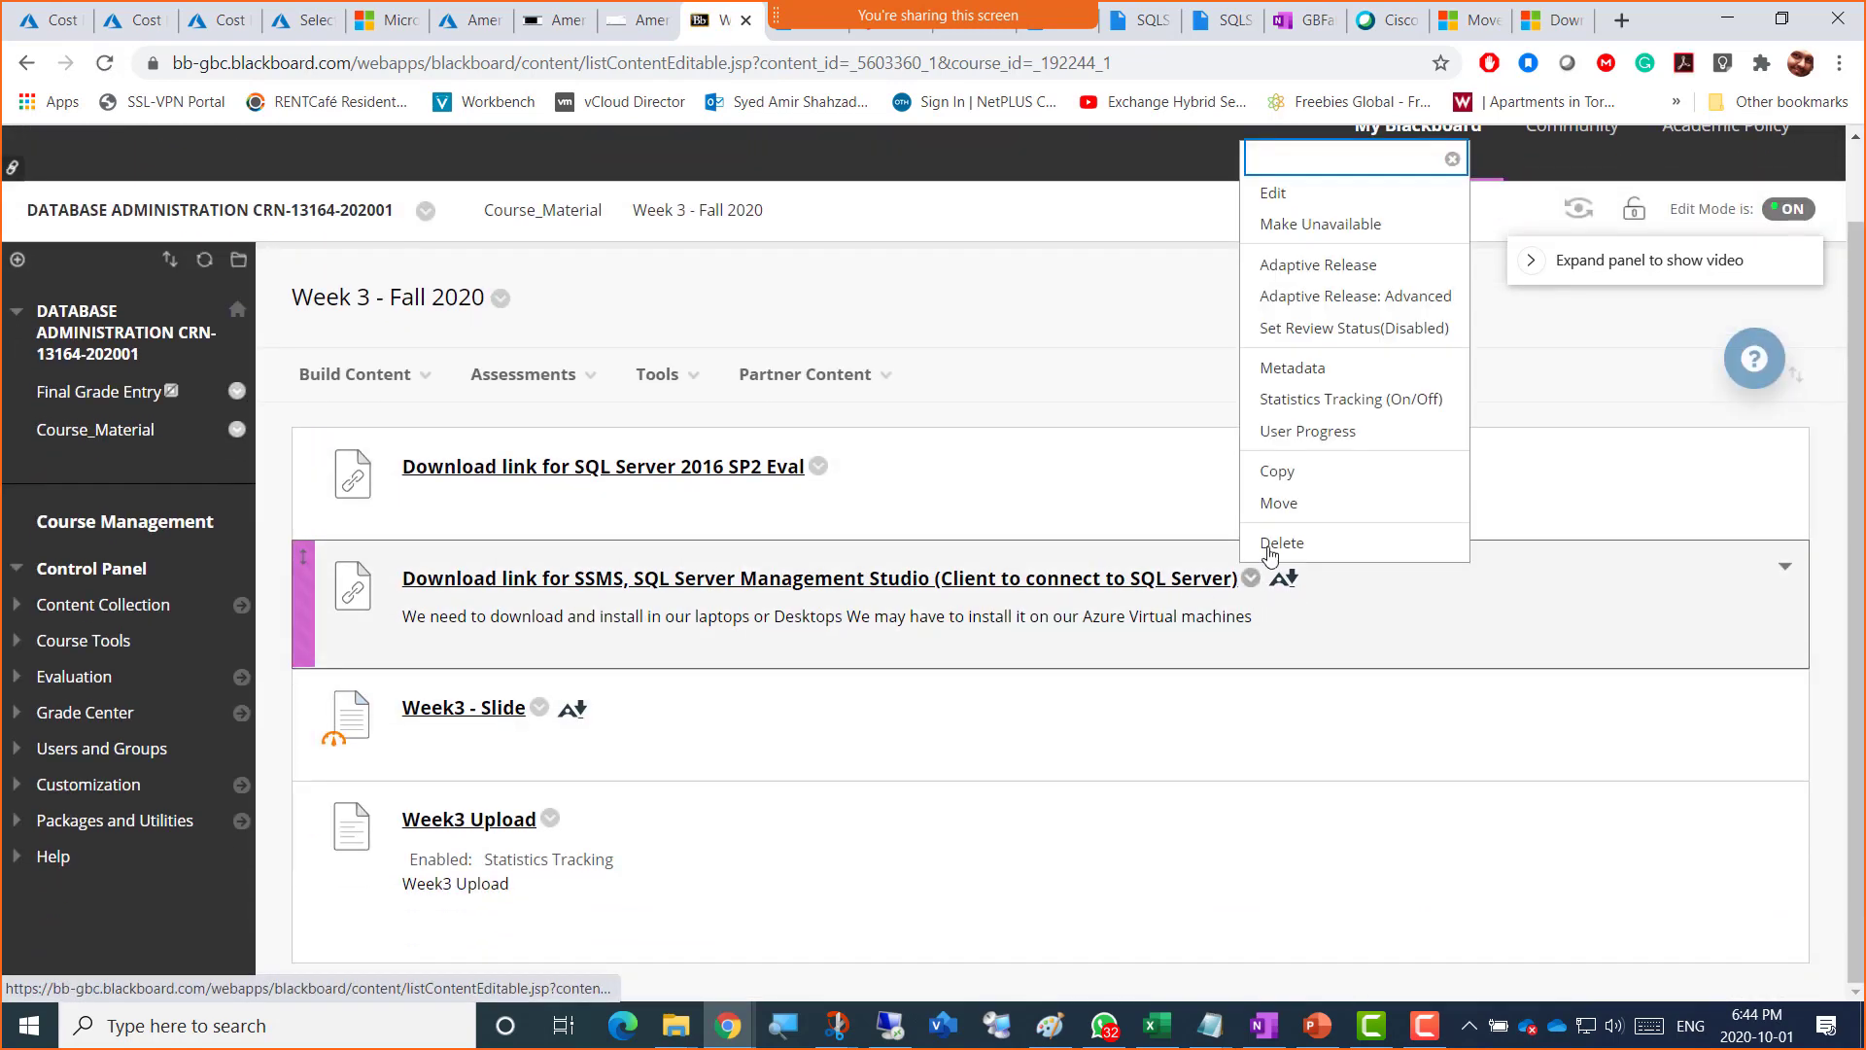
pyautogui.click(1279, 191)
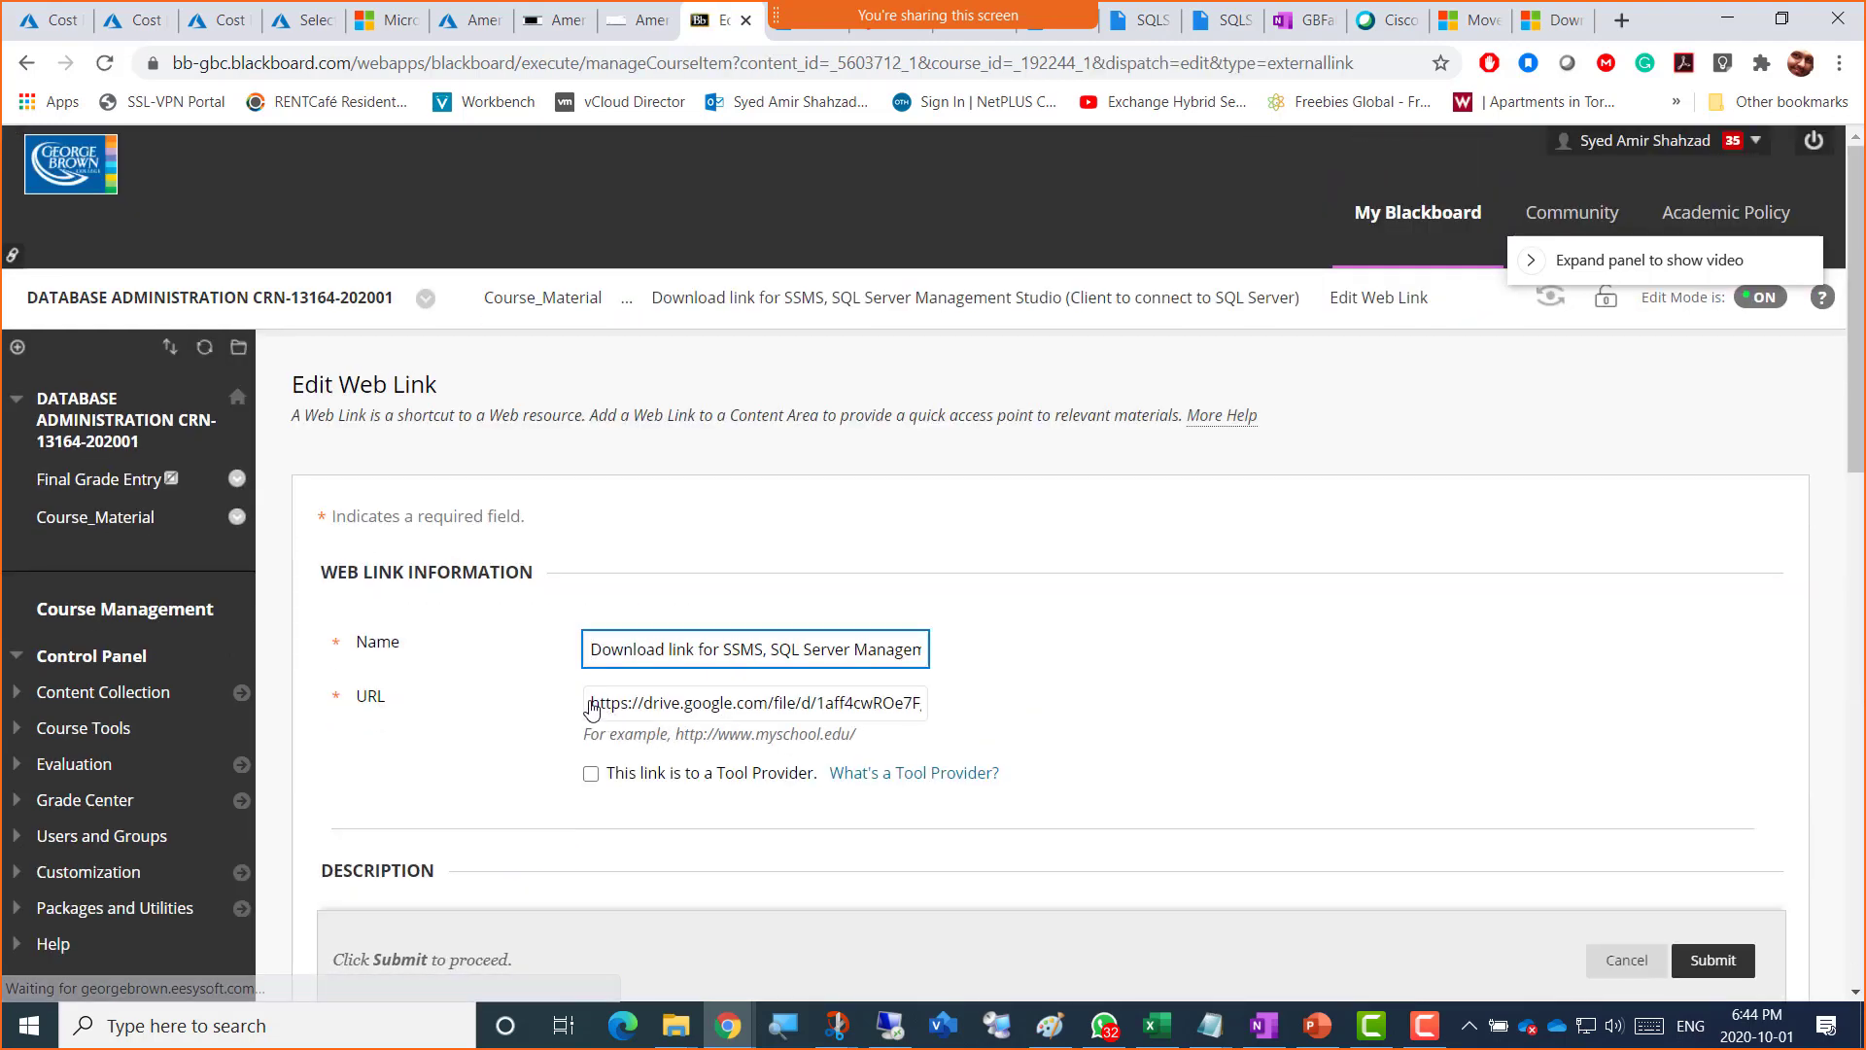
pyautogui.tripleClick(590, 708)
pyautogui.hotkey('ctrl', 'v')
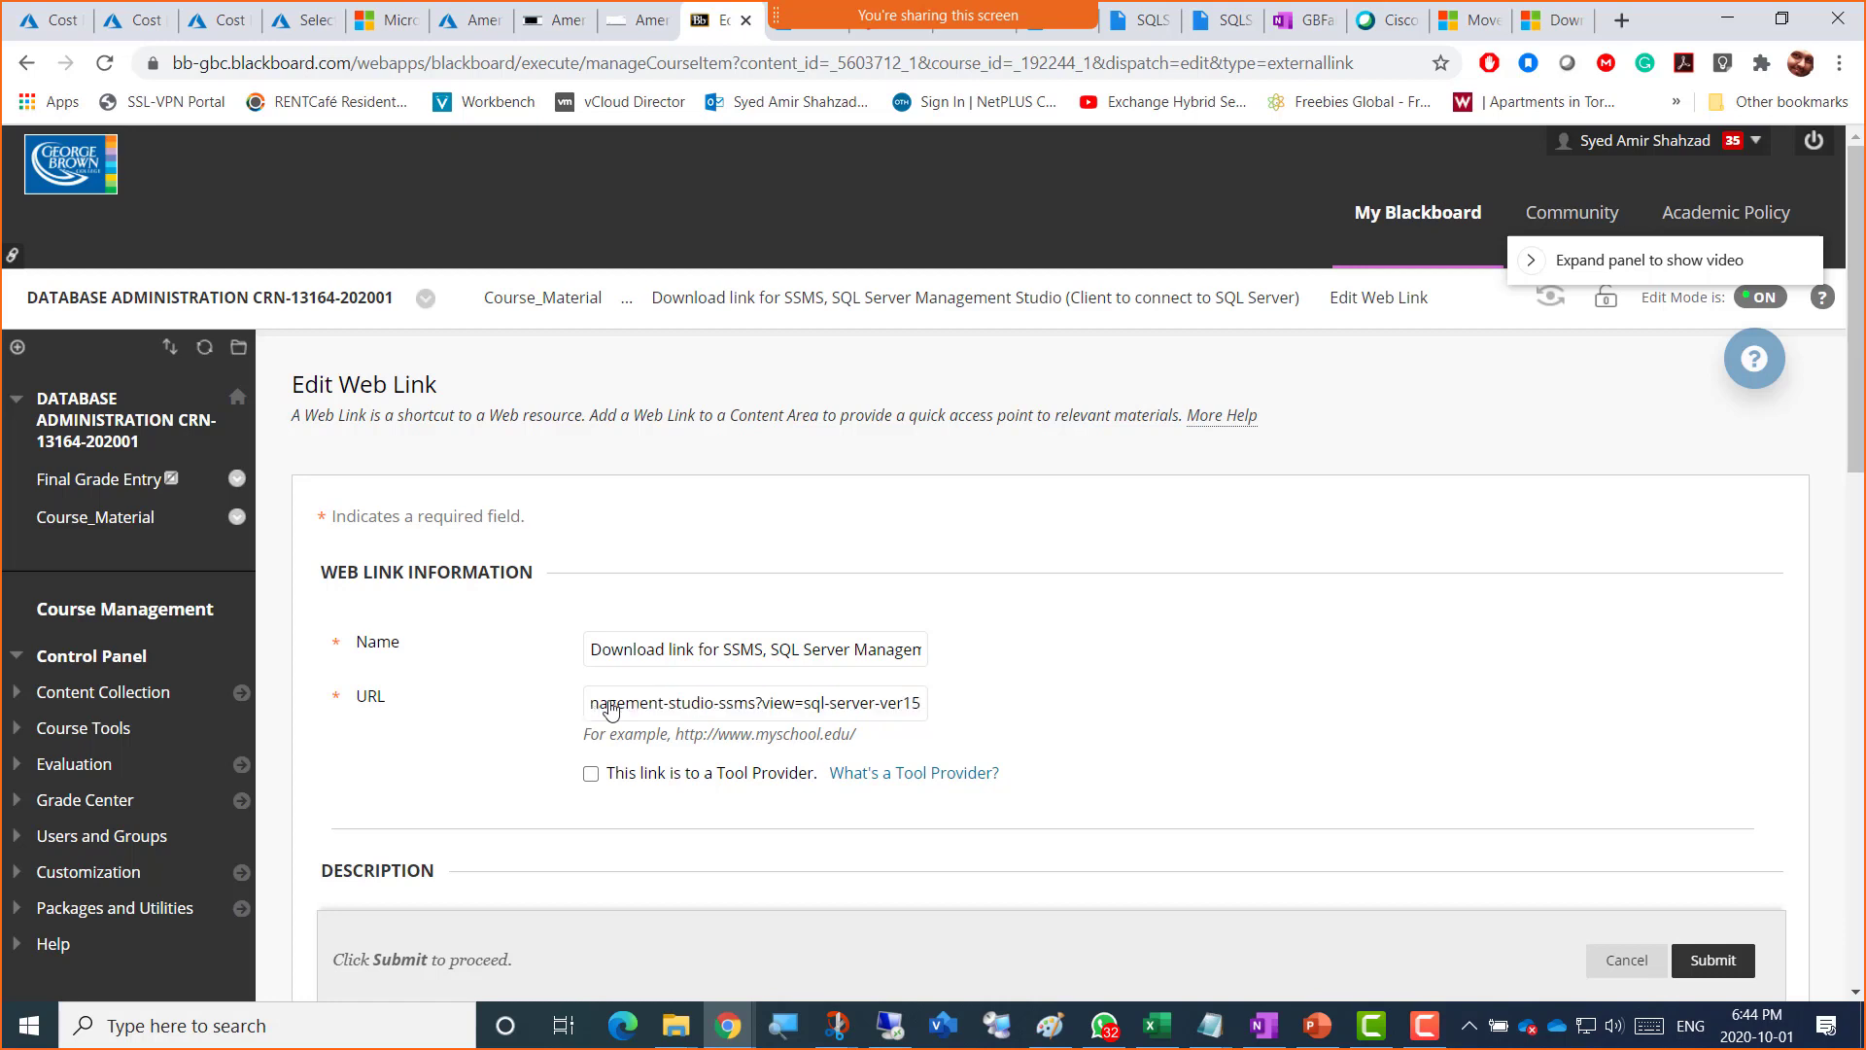
pyautogui.hotkey('ctrl', 'Left')
pyautogui.hotkey('ctrl', 'Left')
pyautogui.hotkey('ctrl', 'Left')
pyautogui.hotkey('ctrl', 'Left')
pyautogui.hotkey('ctrl', 'Left')
pyautogui.hotkey('ctrl', 'Left')
pyautogui.hotkey('ctrl', 'Left')
pyautogui.hotkey('ctrl', 'Left')
pyautogui.hotkey('ctrl', 'Left')
pyautogui.hotkey('ctrl', 'Left')
pyautogui.hotkey('ctrl', 'Left')
pyautogui.hotkey('ctrl', 'Left')
pyautogui.hotkey('ctrl', 'Left')
pyautogui.hotkey('ctrl', 'Left')
pyautogui.hotkey('ctrl', 'Left')
pyautogui.hotkey('ctrl', 'Left')
pyautogui.hotkey('ctrl', 'Left')
pyautogui.hotkey('ctrl', 'Left')
pyautogui.hotkey('ctrl', 'Left')
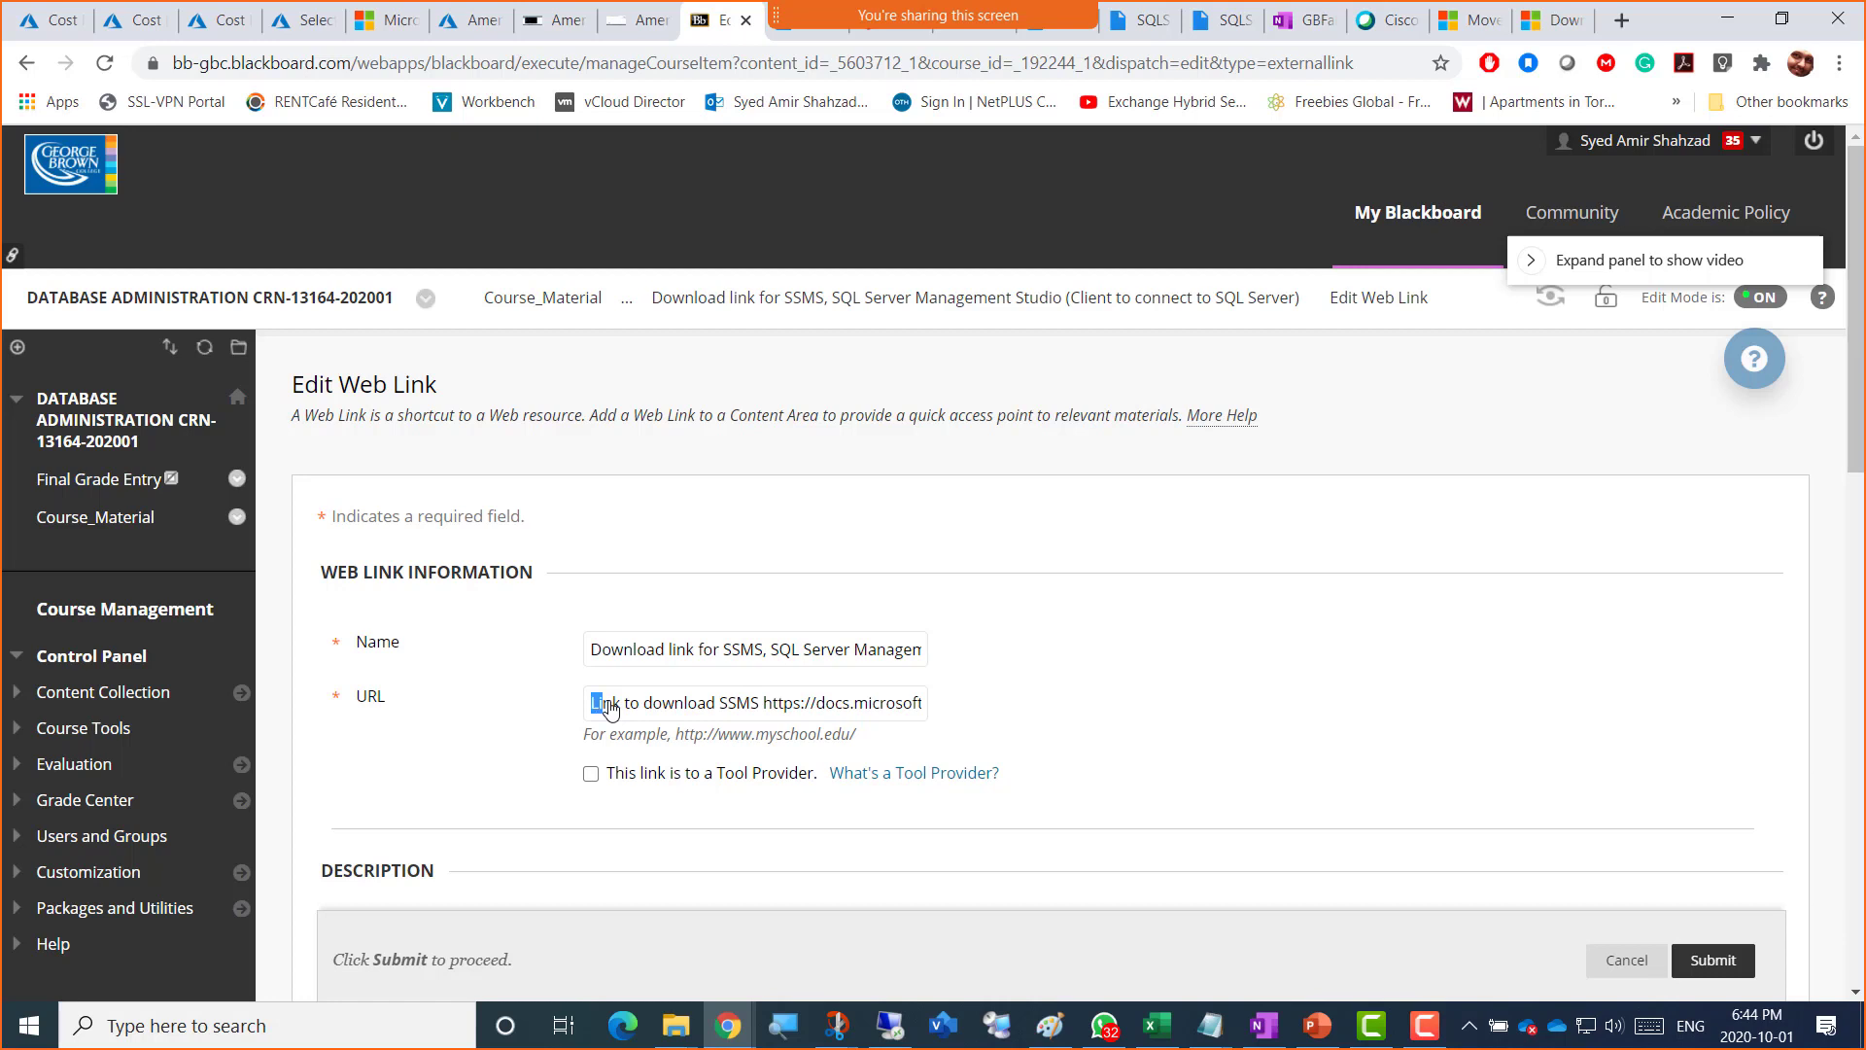
pyautogui.hotkey('shift', 'Right')
pyautogui.hotkey('shift', 'Right')
pyautogui.hotkey('shift', 'Right')
pyautogui.hotkey('shift', 'Right')
pyautogui.hotkey('shift', 'Right')
pyautogui.hotkey('shift', 'Right')
pyautogui.hotkey('shift', 'Right')
pyautogui.hotkey('shift', 'Right')
pyautogui.hotkey('shift', 'Right')
pyautogui.hotkey('shift', 'Right')
pyautogui.hotkey('shift', 'Right')
pyautogui.hotkey('shift', 'Right')
pyautogui.hotkey('shift', 'Right')
pyautogui.hotkey('shift', 'Right')
pyautogui.hotkey('shift', 'Right')
pyautogui.hotkey('shift', 'Right')
pyautogui.hotkey('shift', 'Right')
pyautogui.hotkey('shift', 'Right')
pyautogui.hotkey('shift', 'Right')
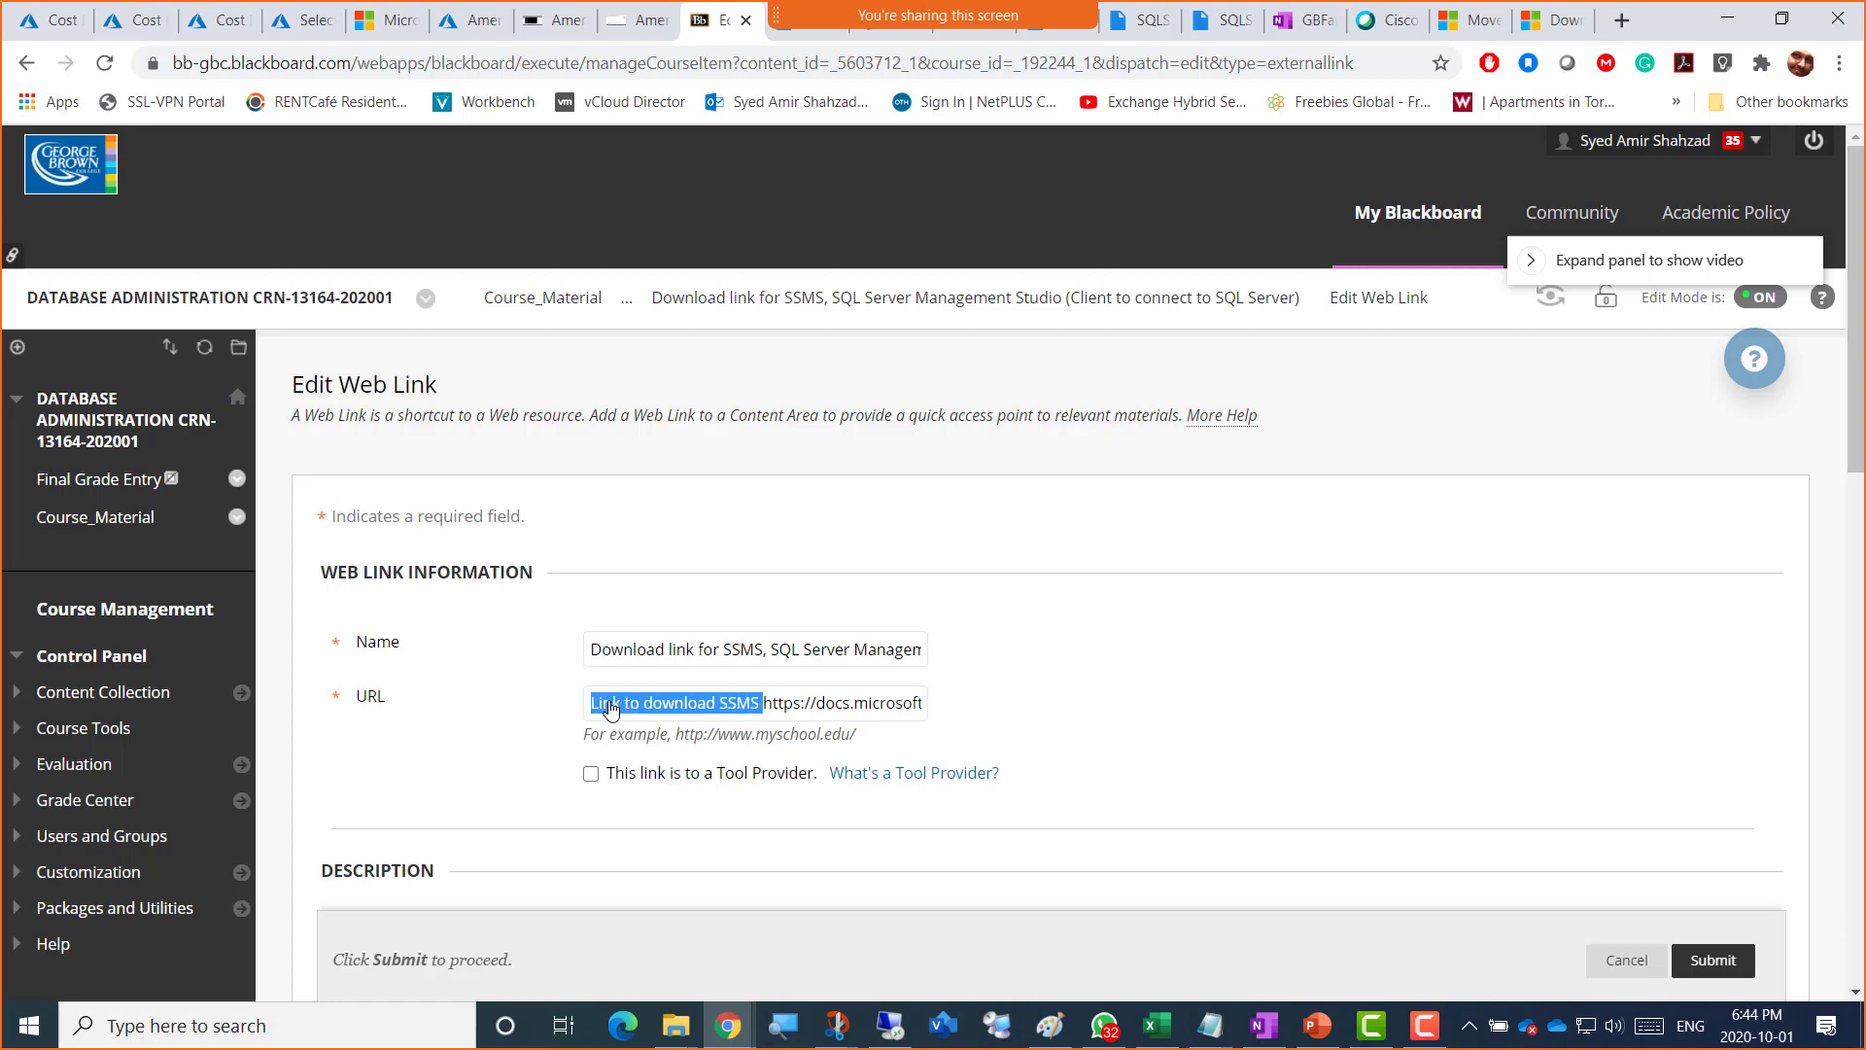
pyautogui.press('Delete')
pyautogui.click(1715, 962)
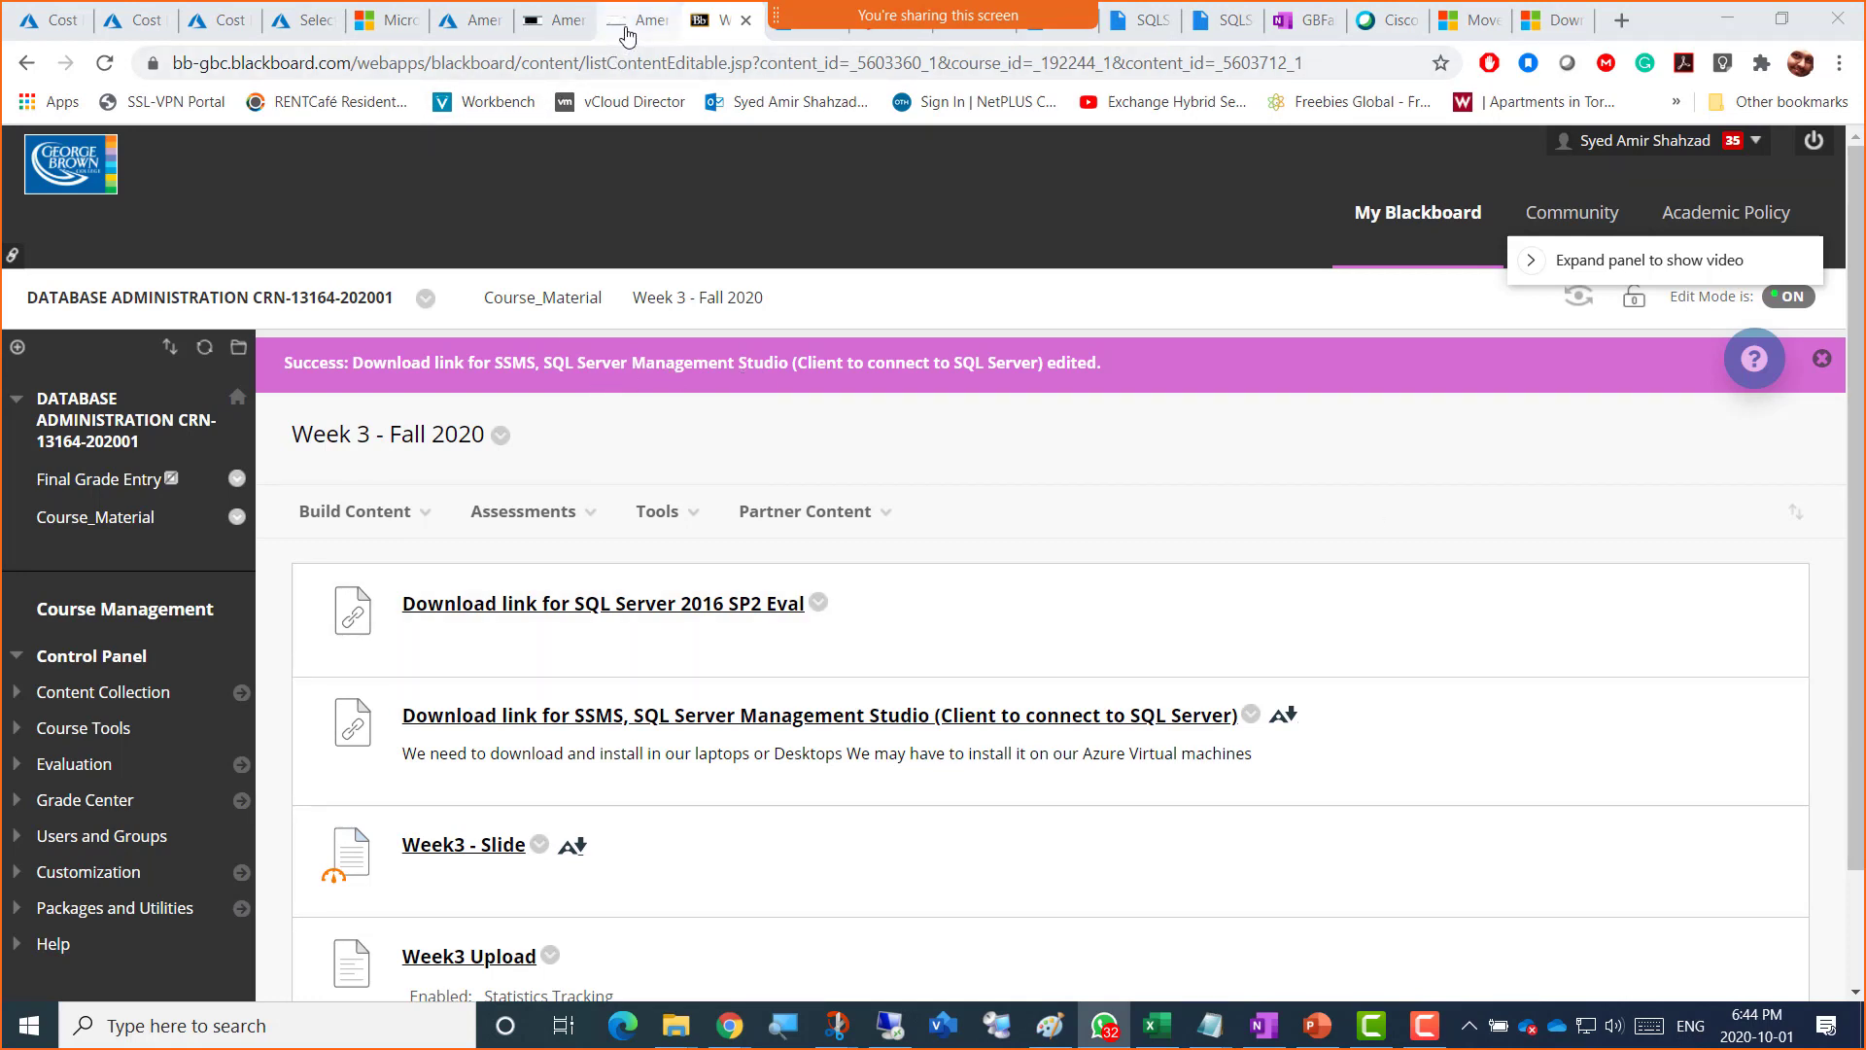
pyautogui.click(627, 22)
pyautogui.click(853, 210)
# Step: Load the Docs SSMS page in the VM's Chrome and download SSMS-Setup-ENU.exe (535 MB)
pyautogui.hotkey('ctrl', 'v')
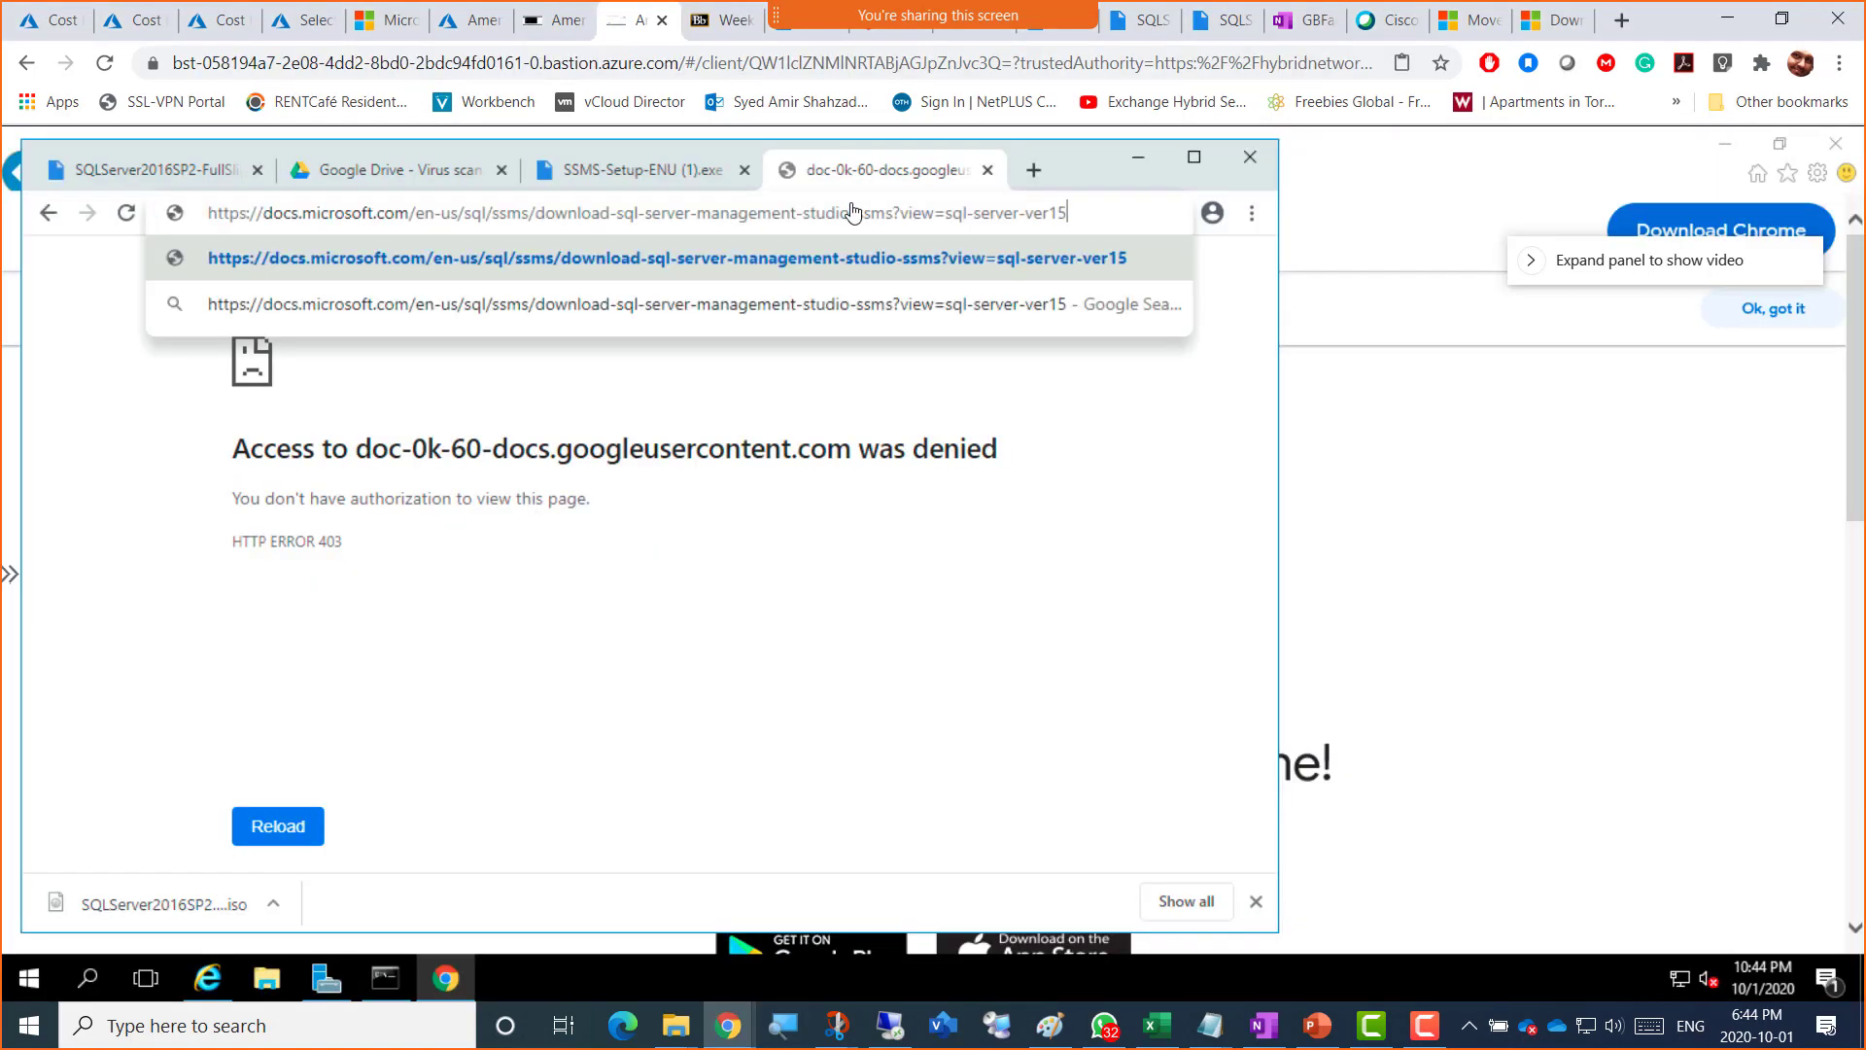
pyautogui.press('Return')
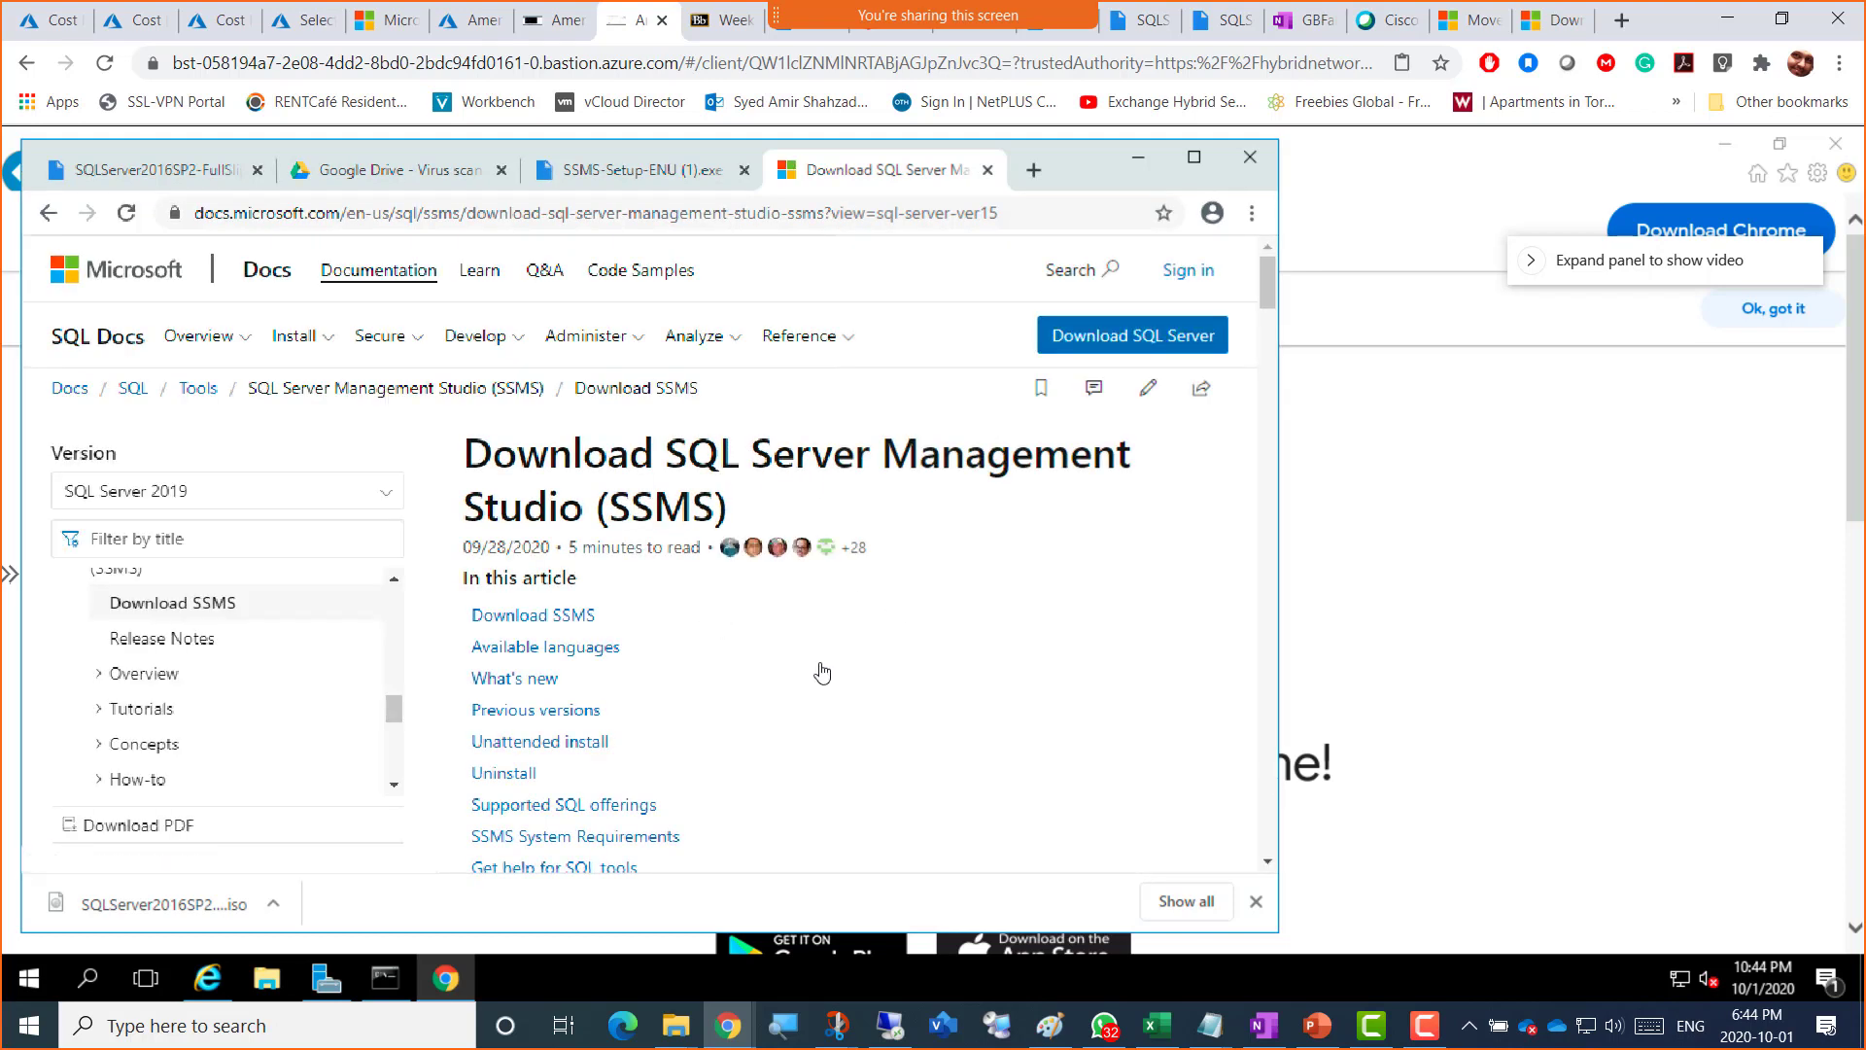
pyautogui.scroll(-2, 822, 670)
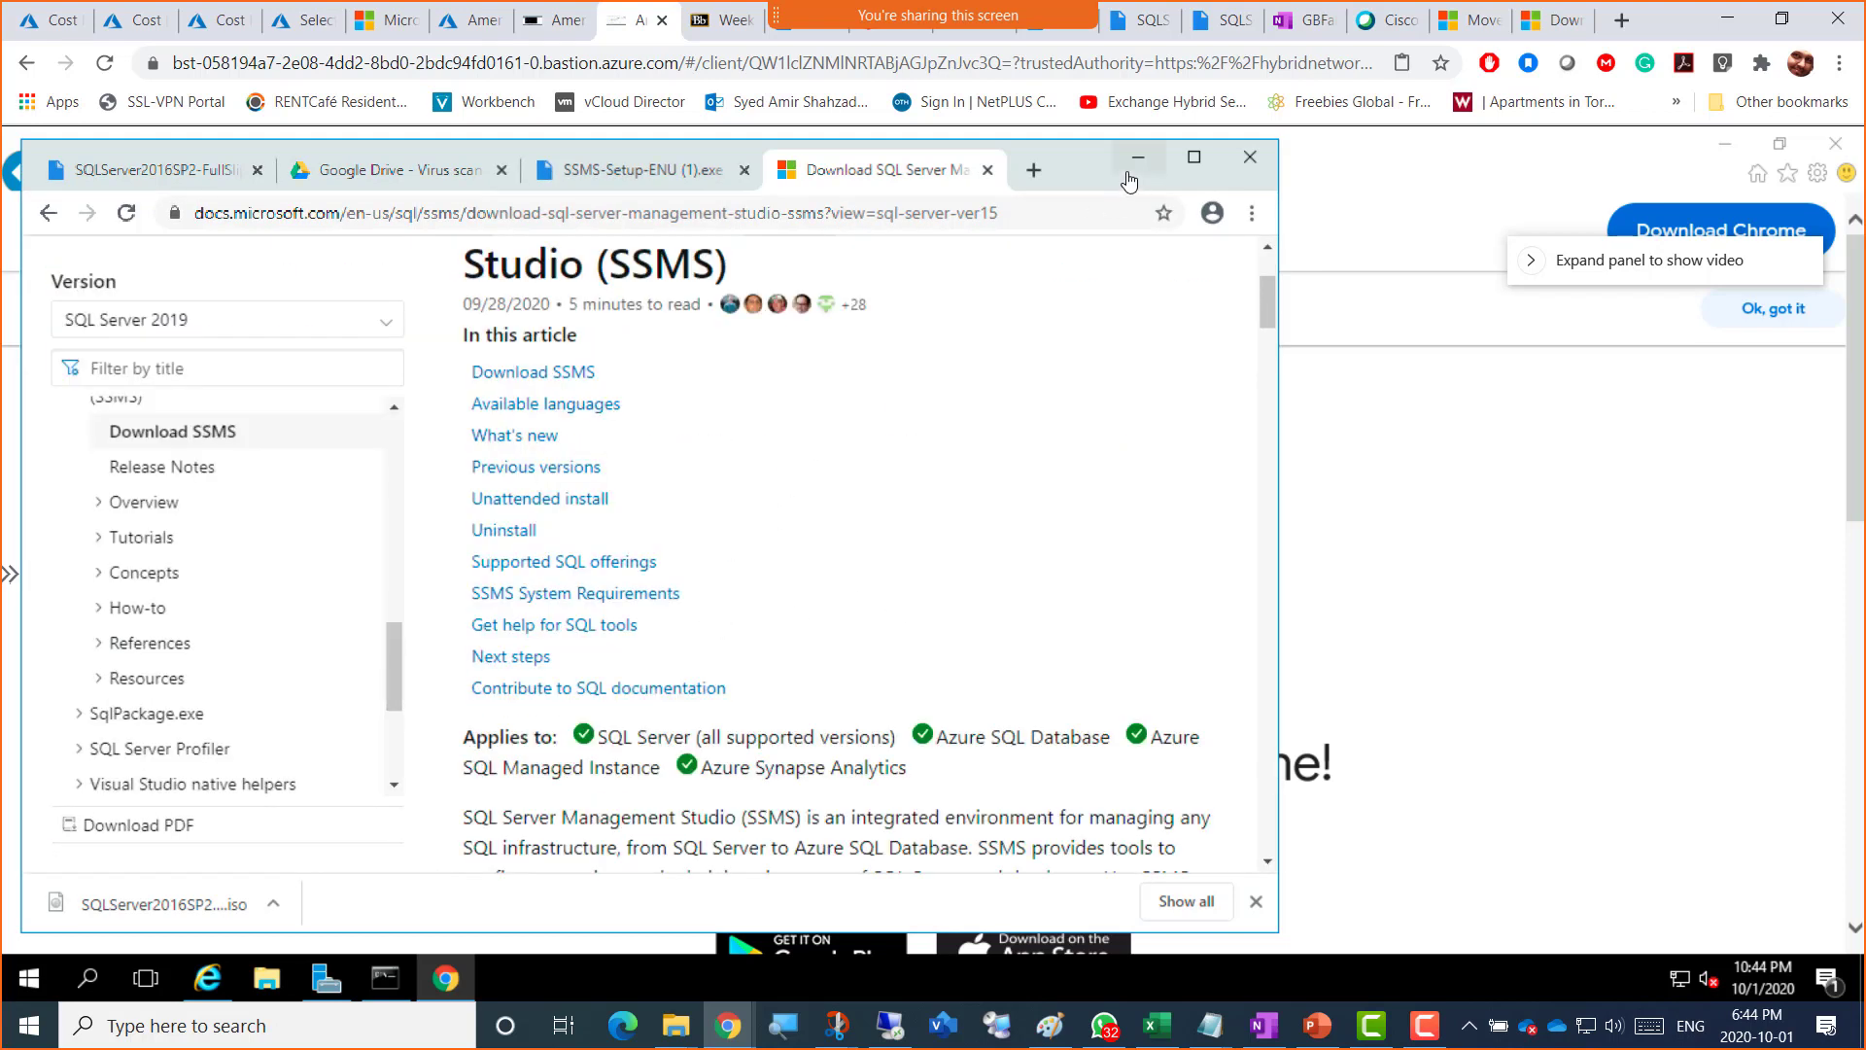
pyautogui.click(1194, 156)
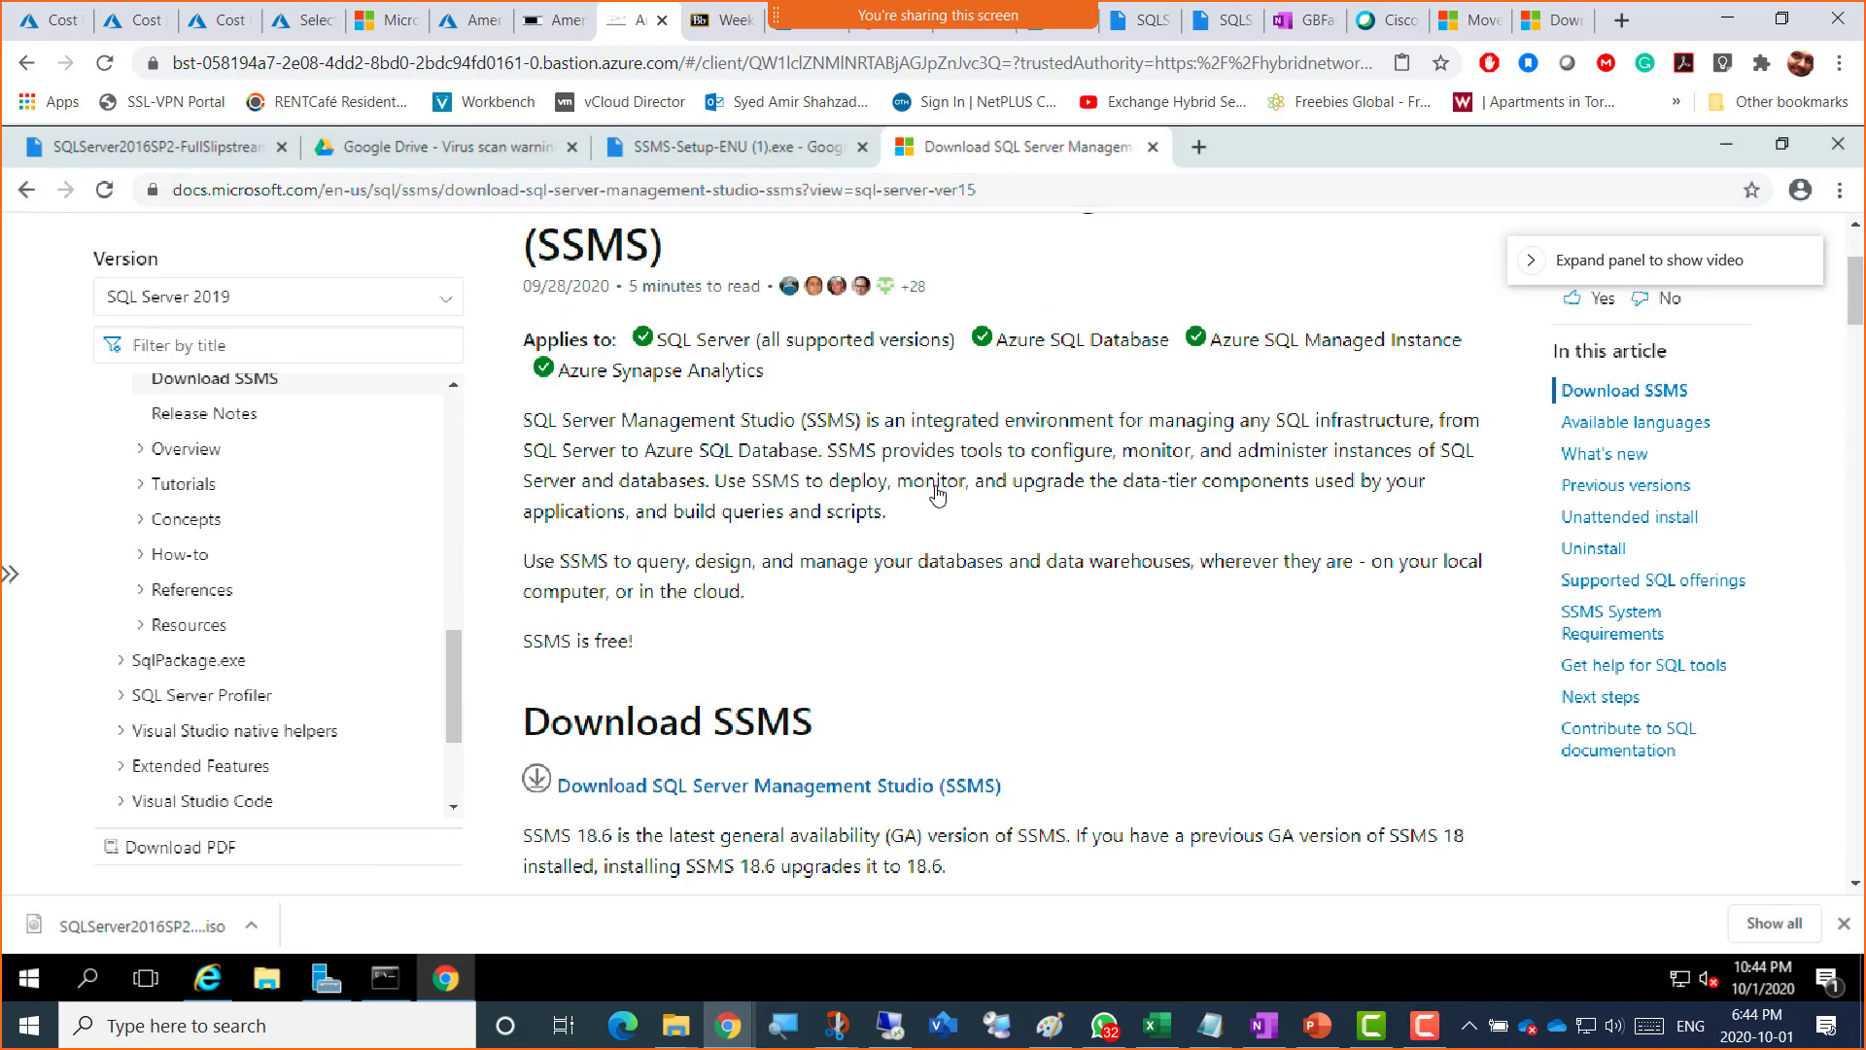
pyautogui.scroll(-2, 948, 525)
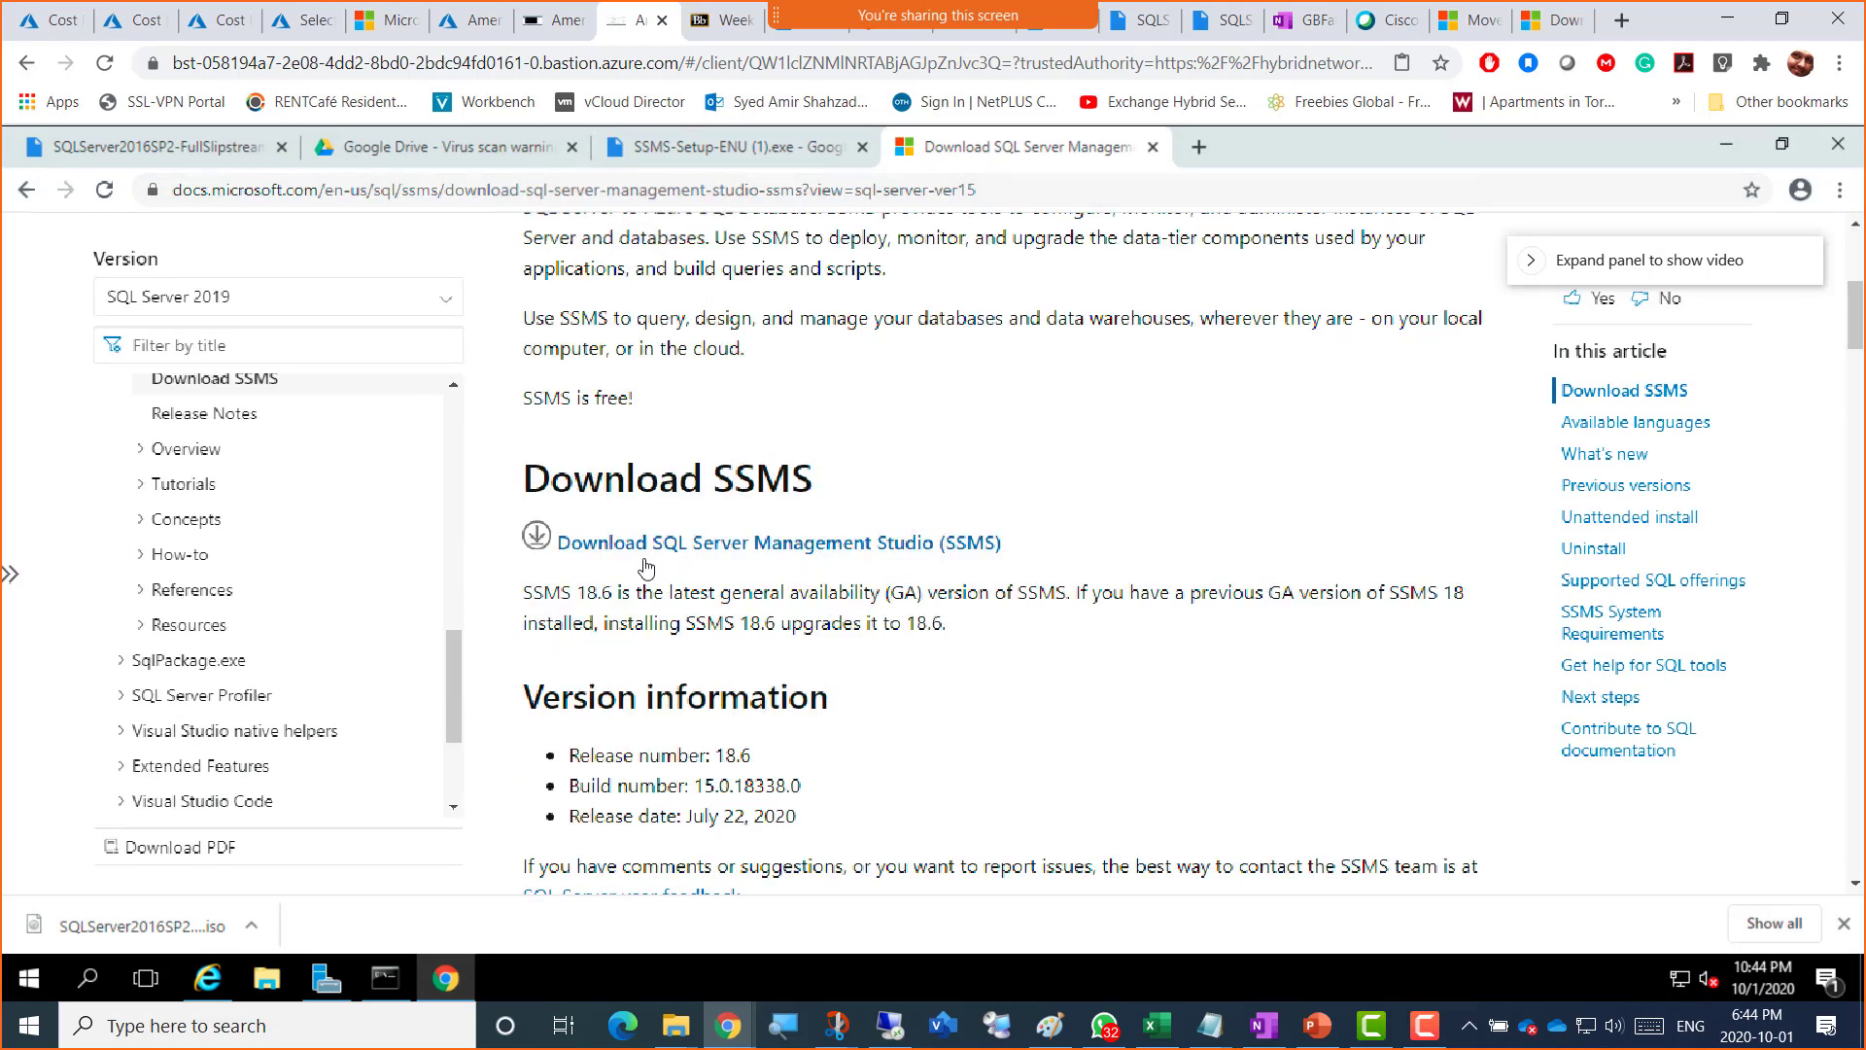
pyautogui.click(797, 544)
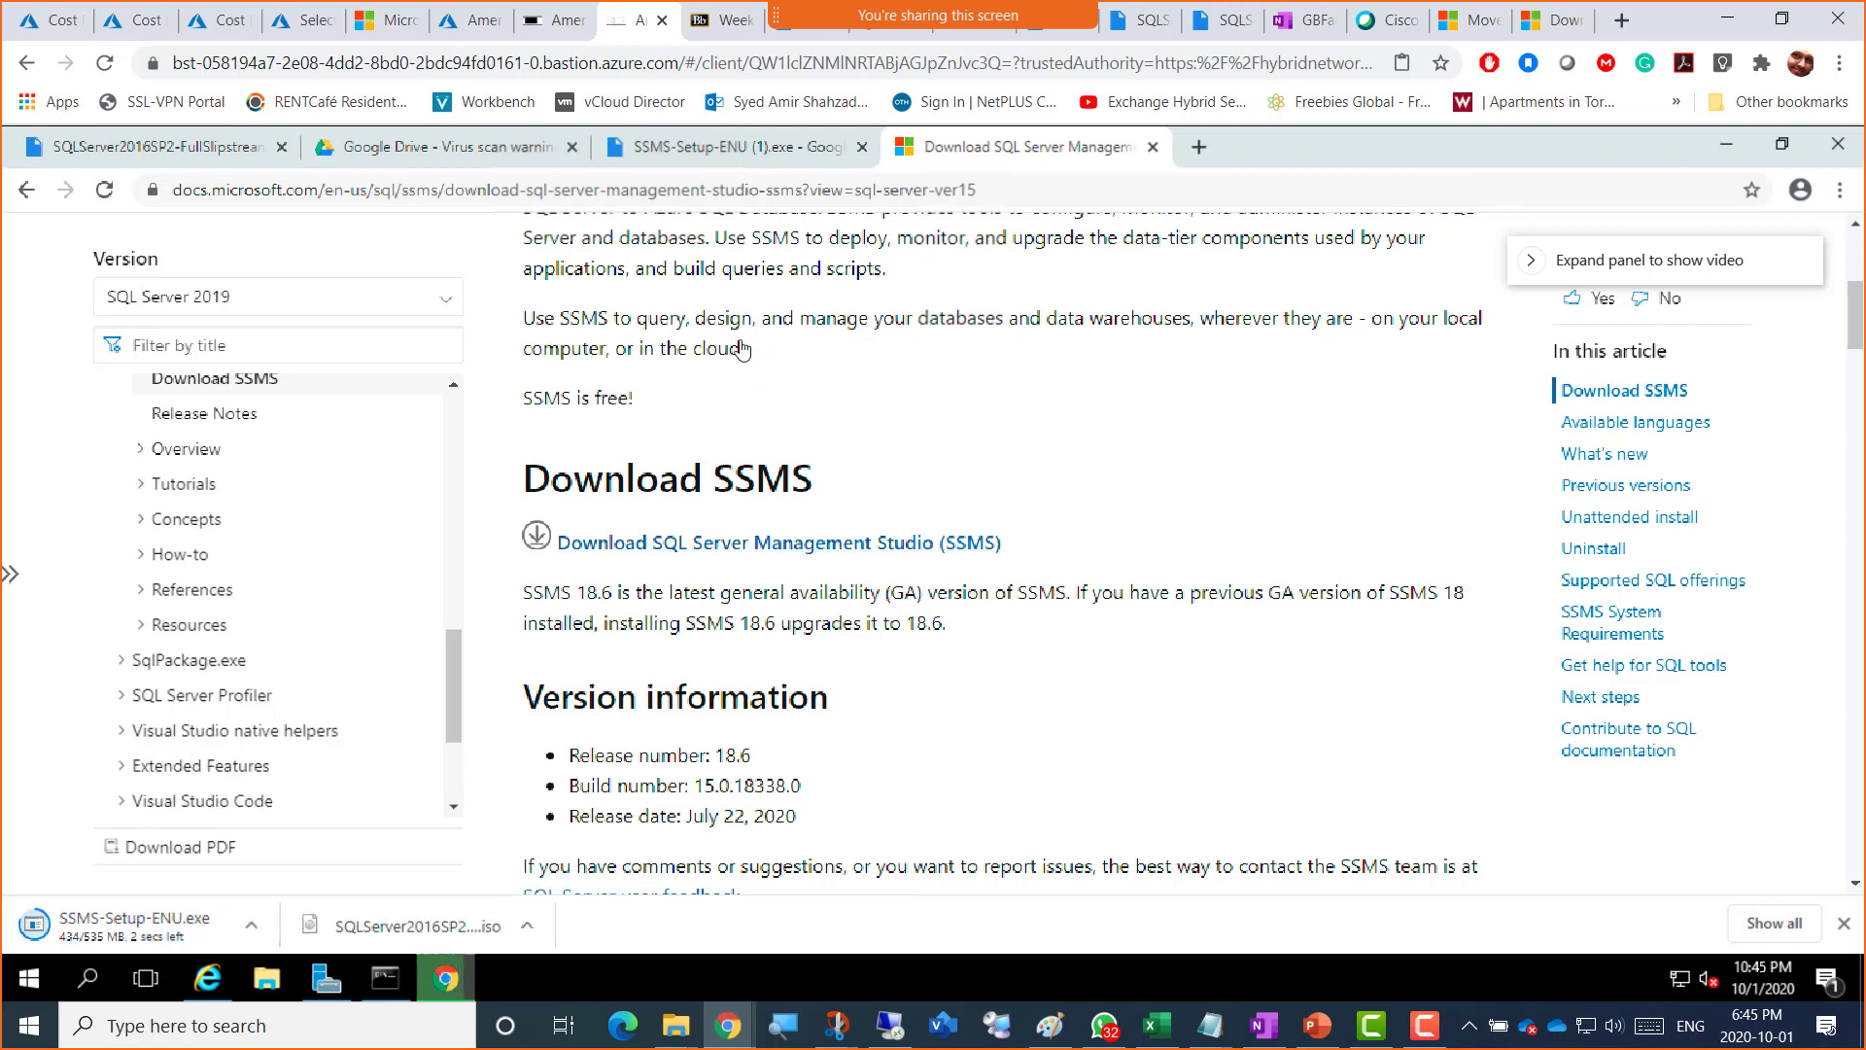
# Step: In the other VM session, move the command prompt aside and bring up Internet Explorer
pyautogui.click(535, 30)
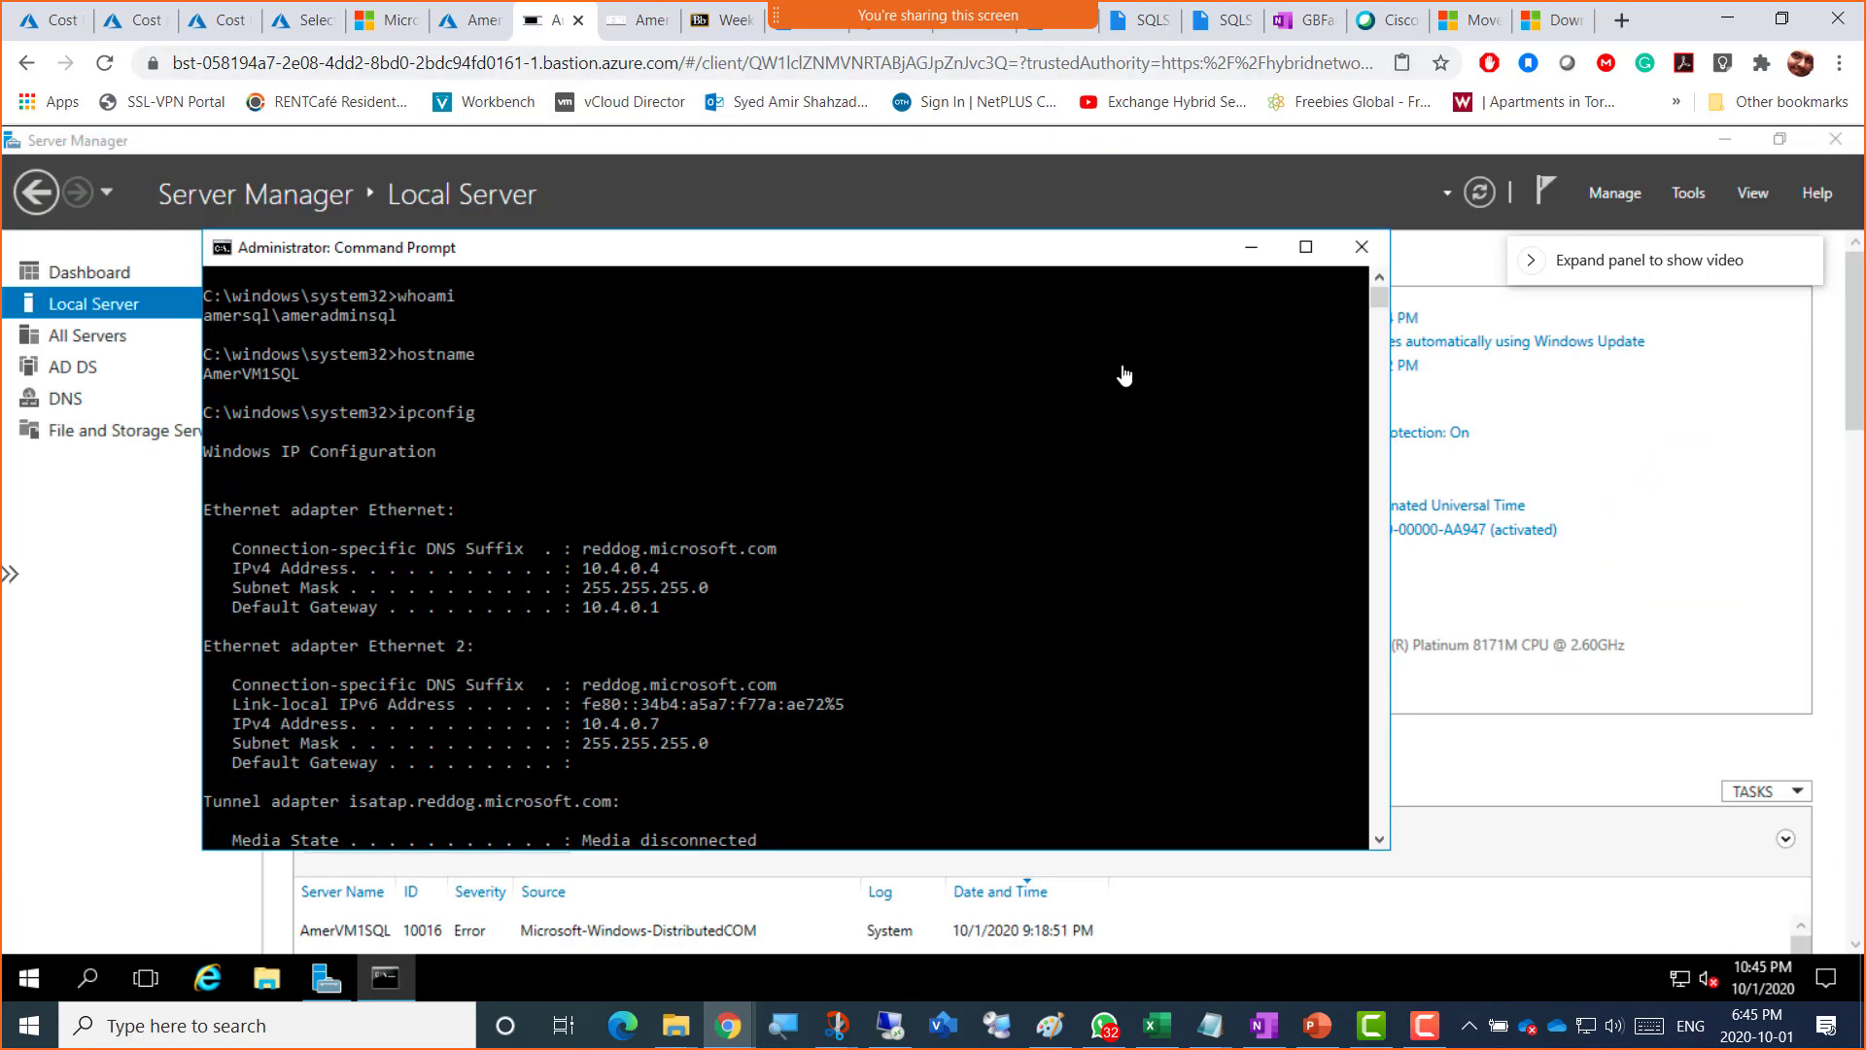
pyautogui.click(1250, 247)
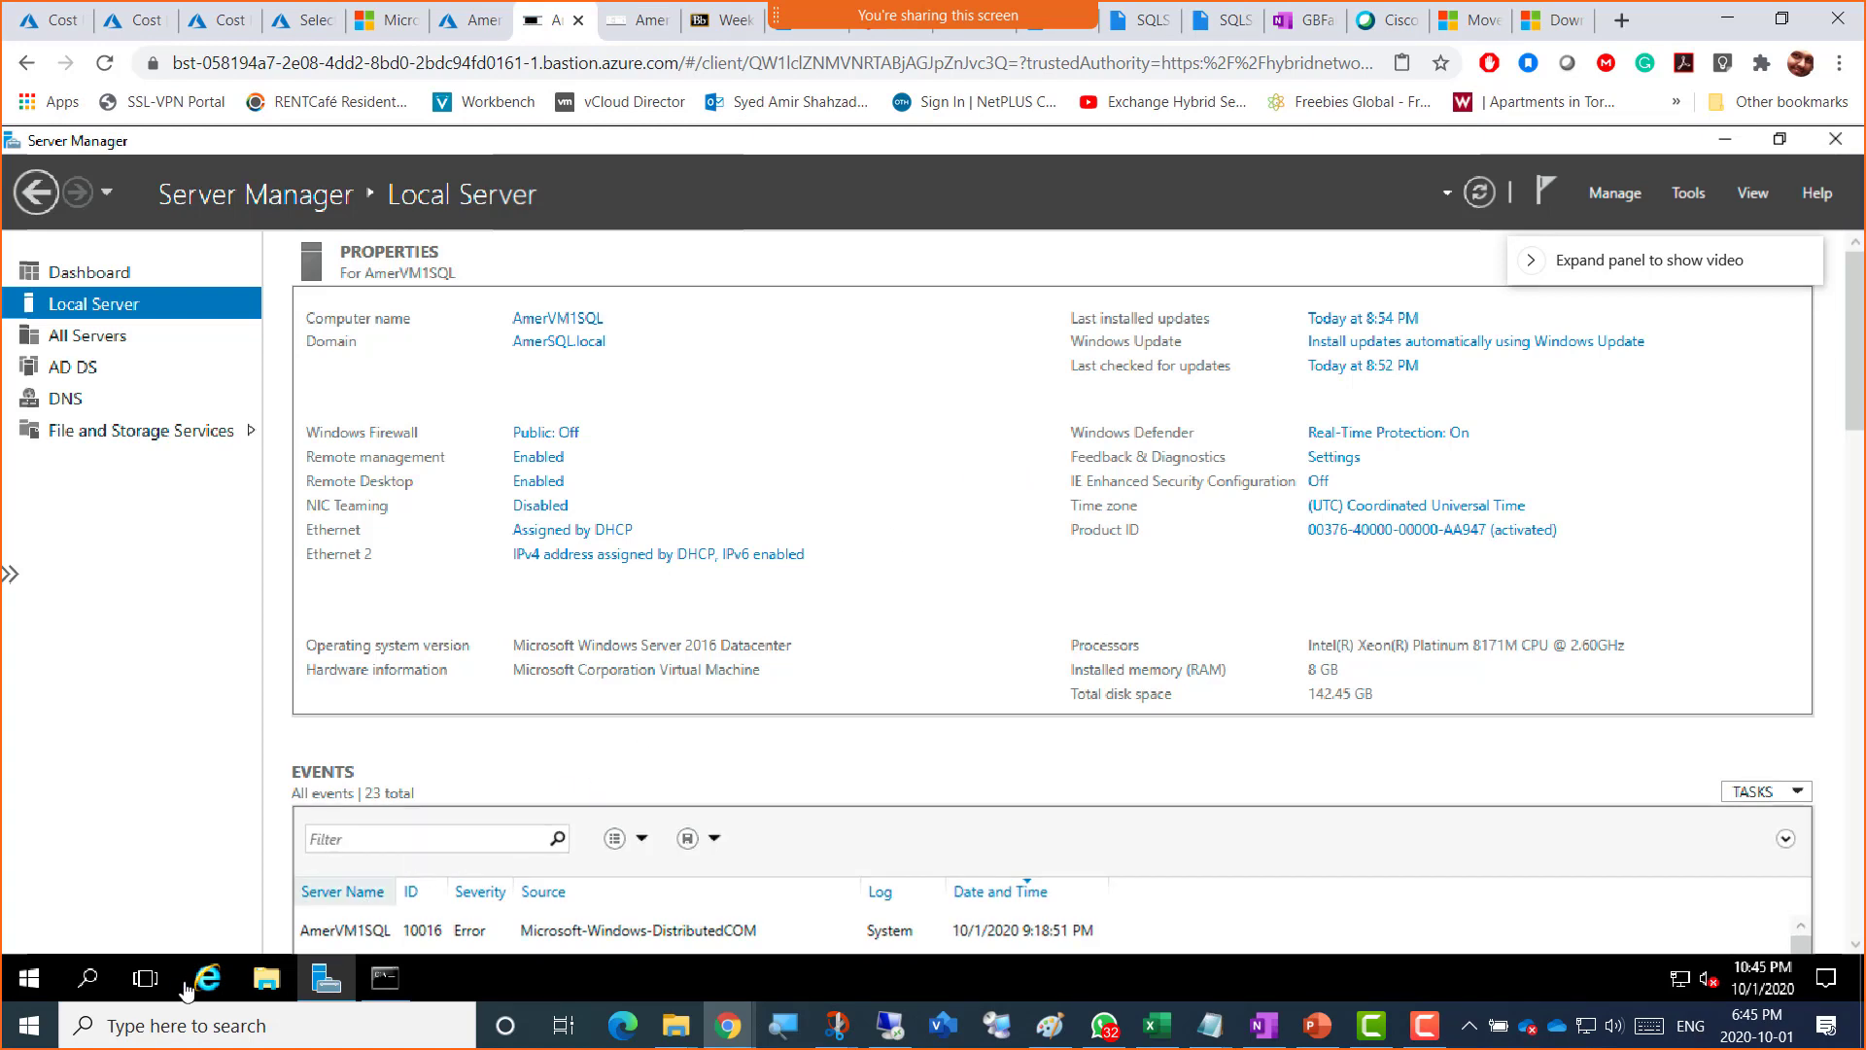
pyautogui.click(220, 985)
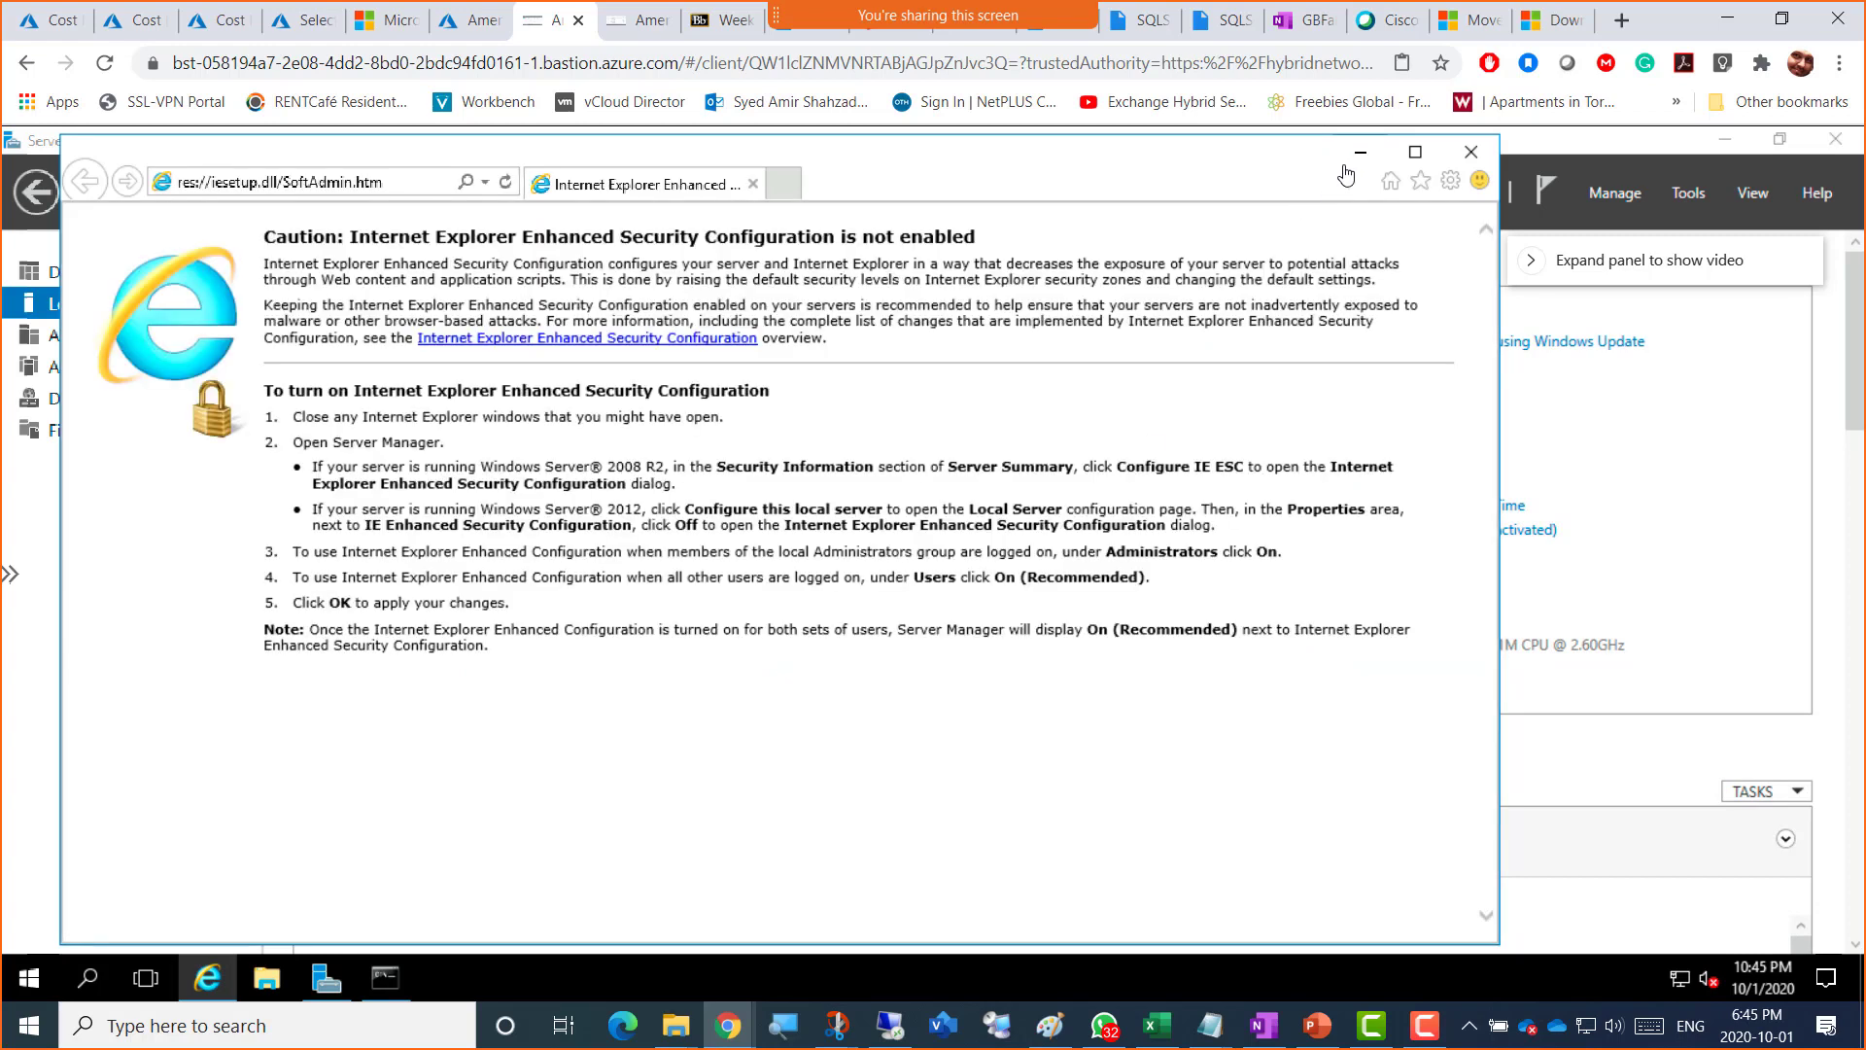
pyautogui.click(1360, 153)
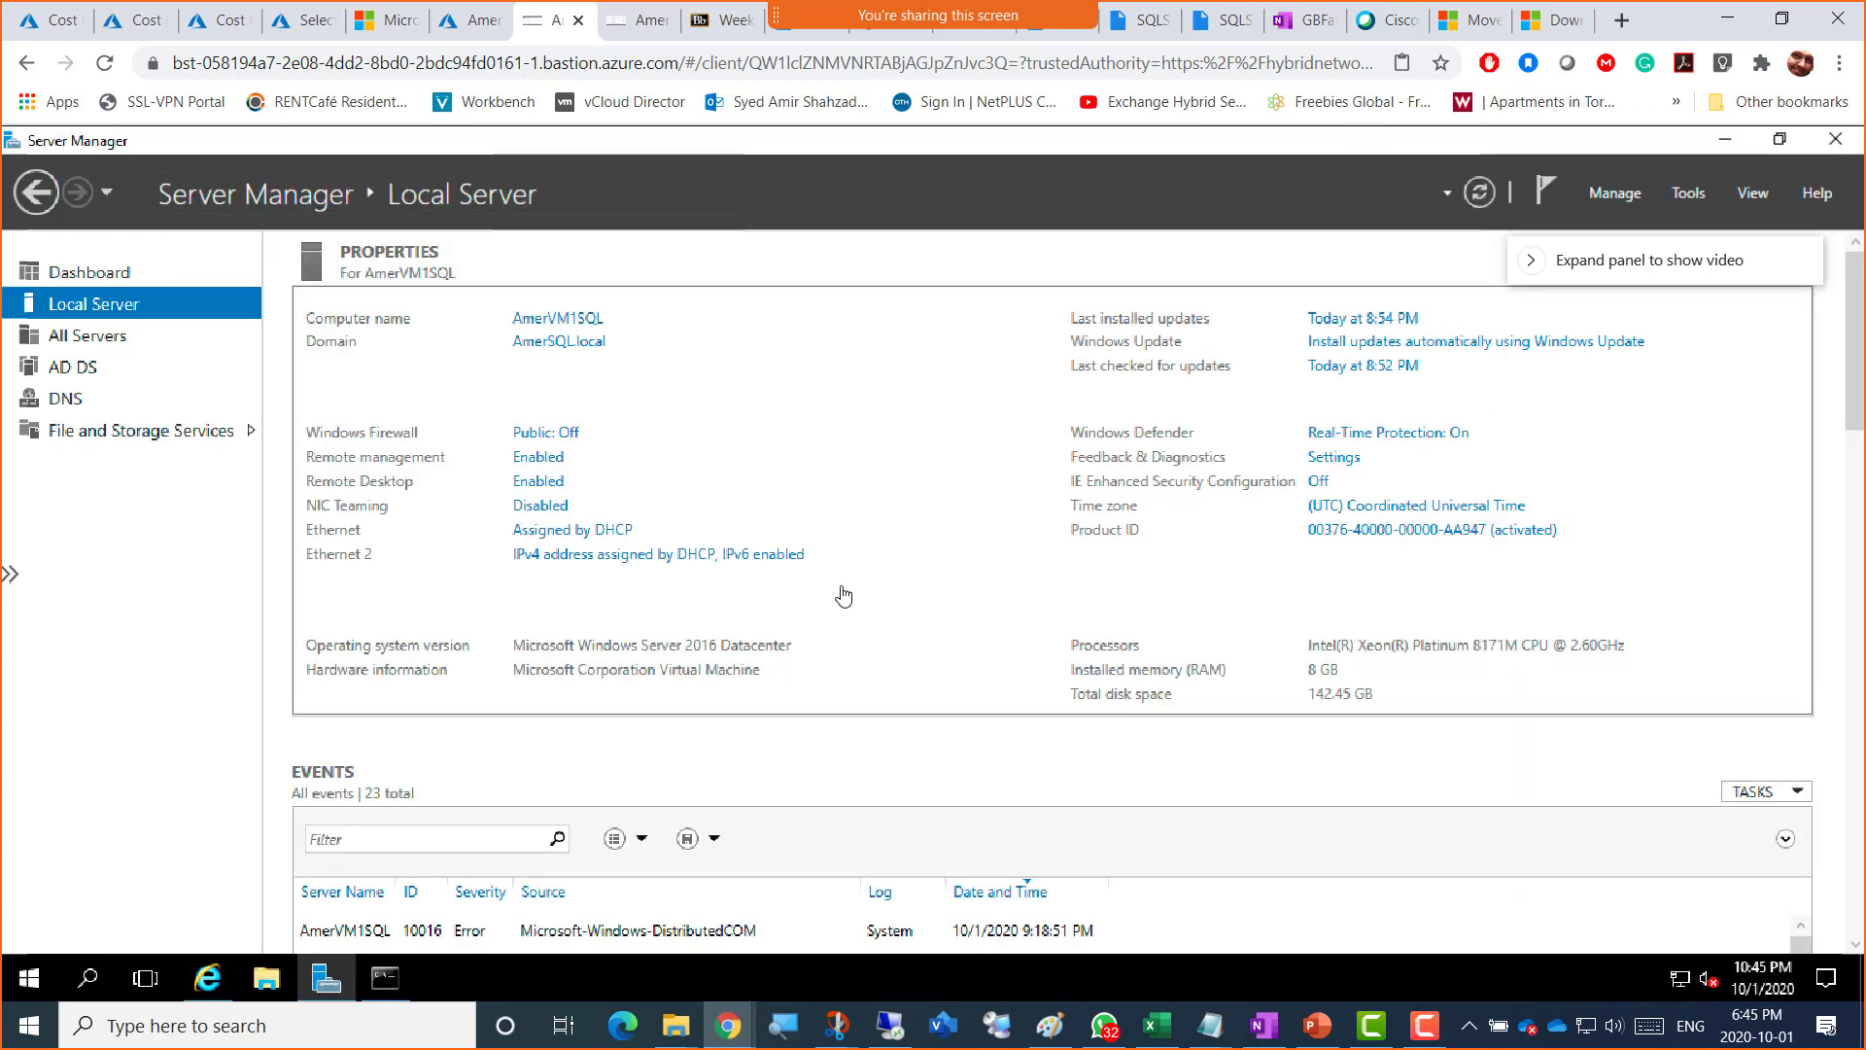
pyautogui.click(207, 979)
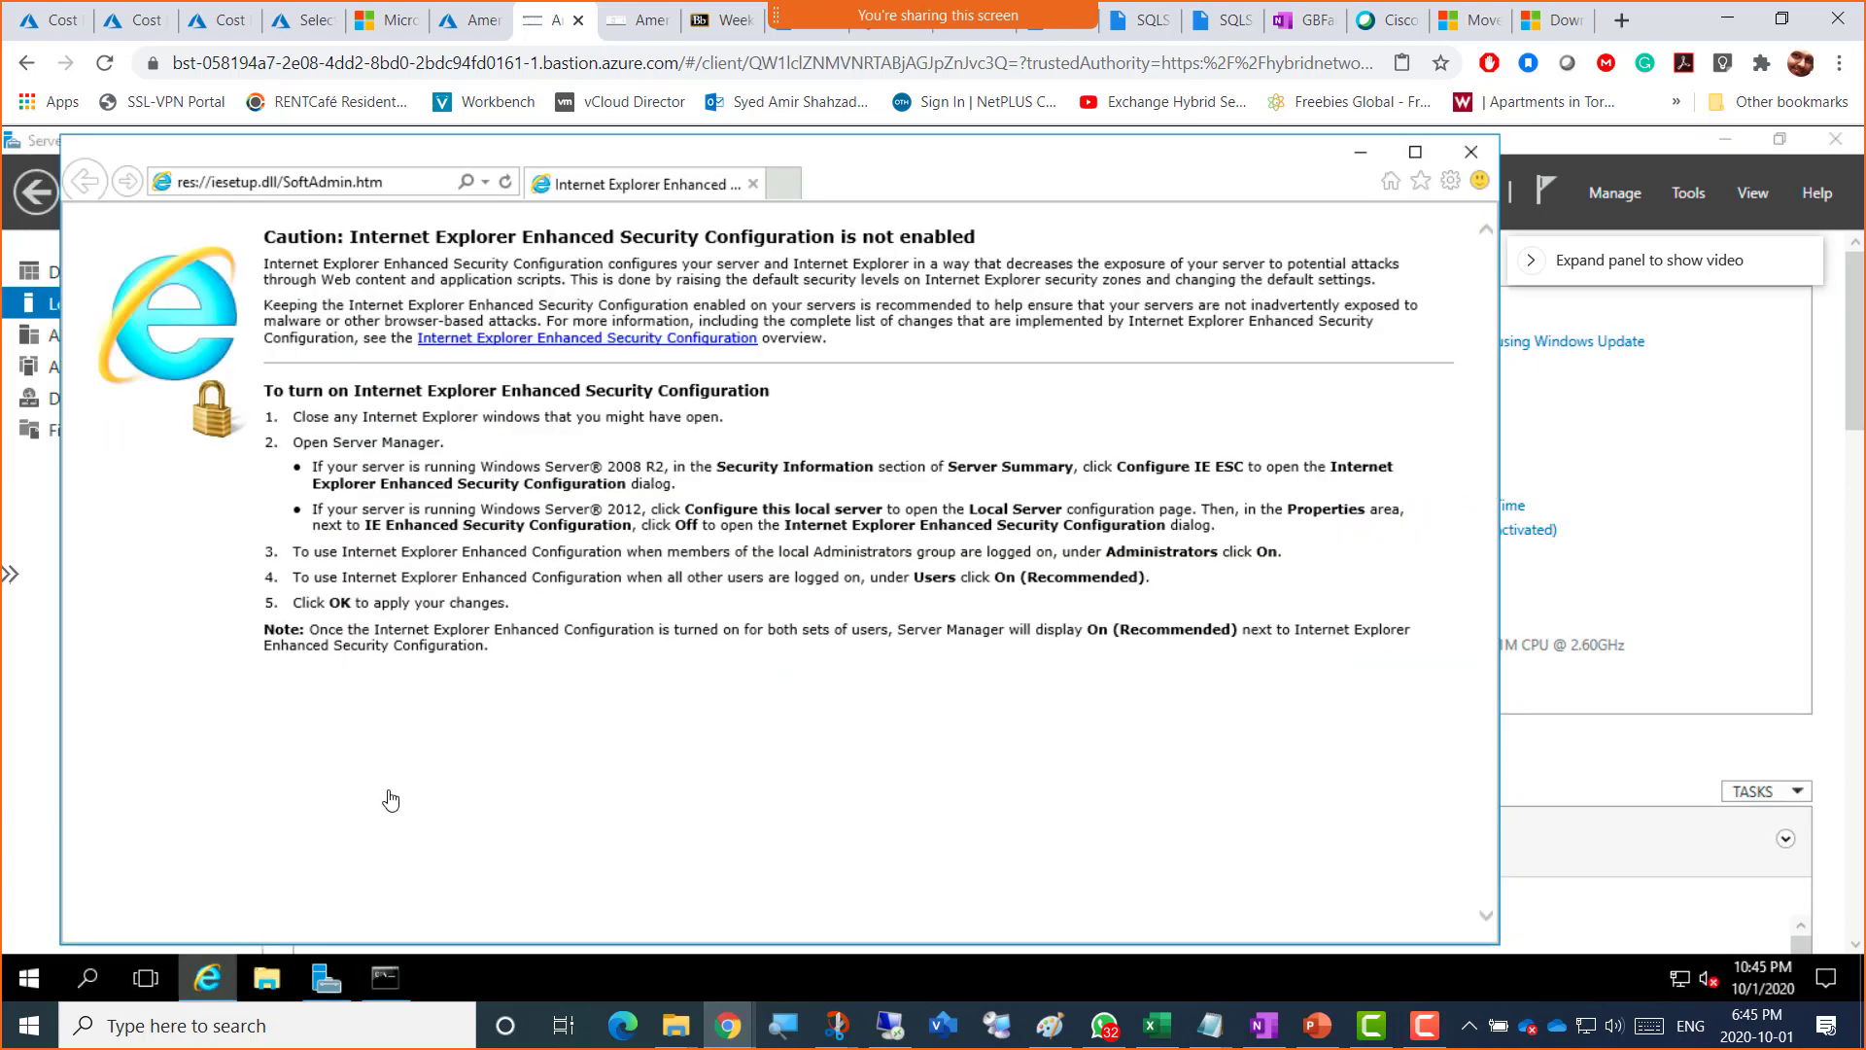
# Step: Search 'download chrome' in Internet Explorer and open Google's Chrome download page
pyautogui.click(412, 190)
pyautogui.write('download')
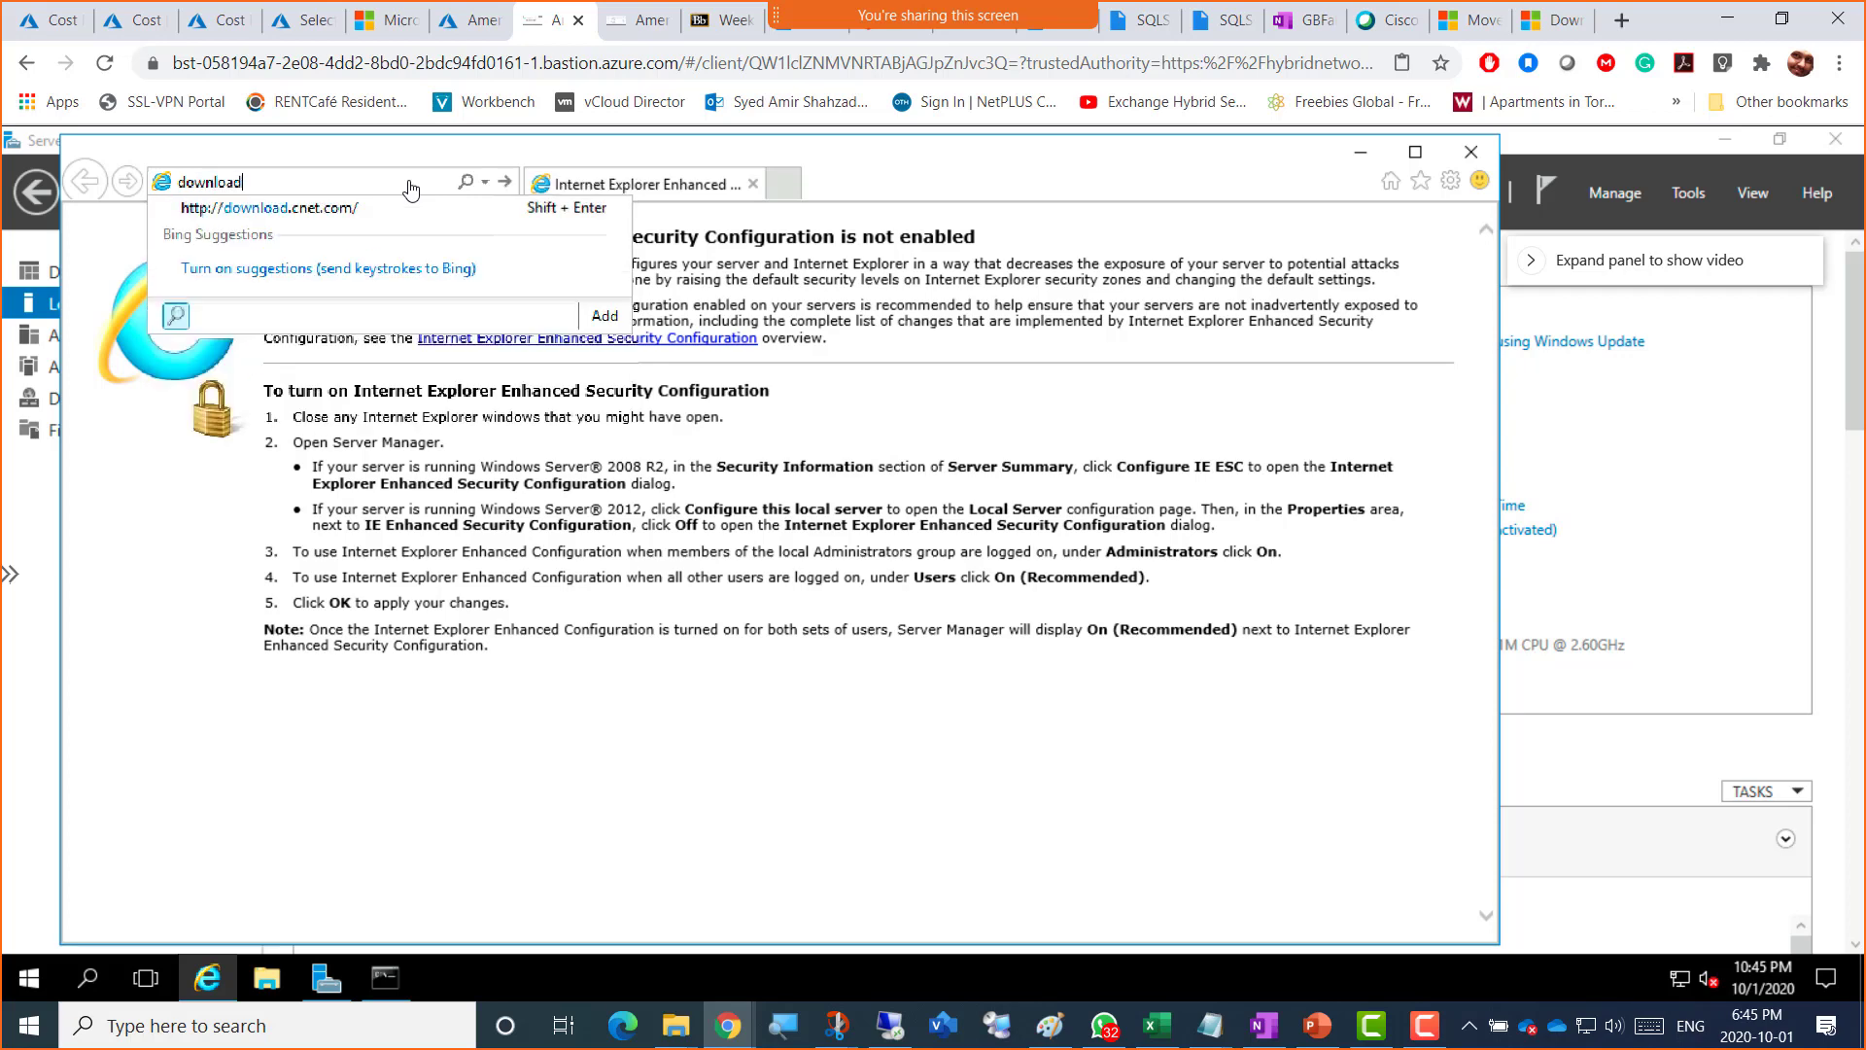
pyautogui.write(' chrom')
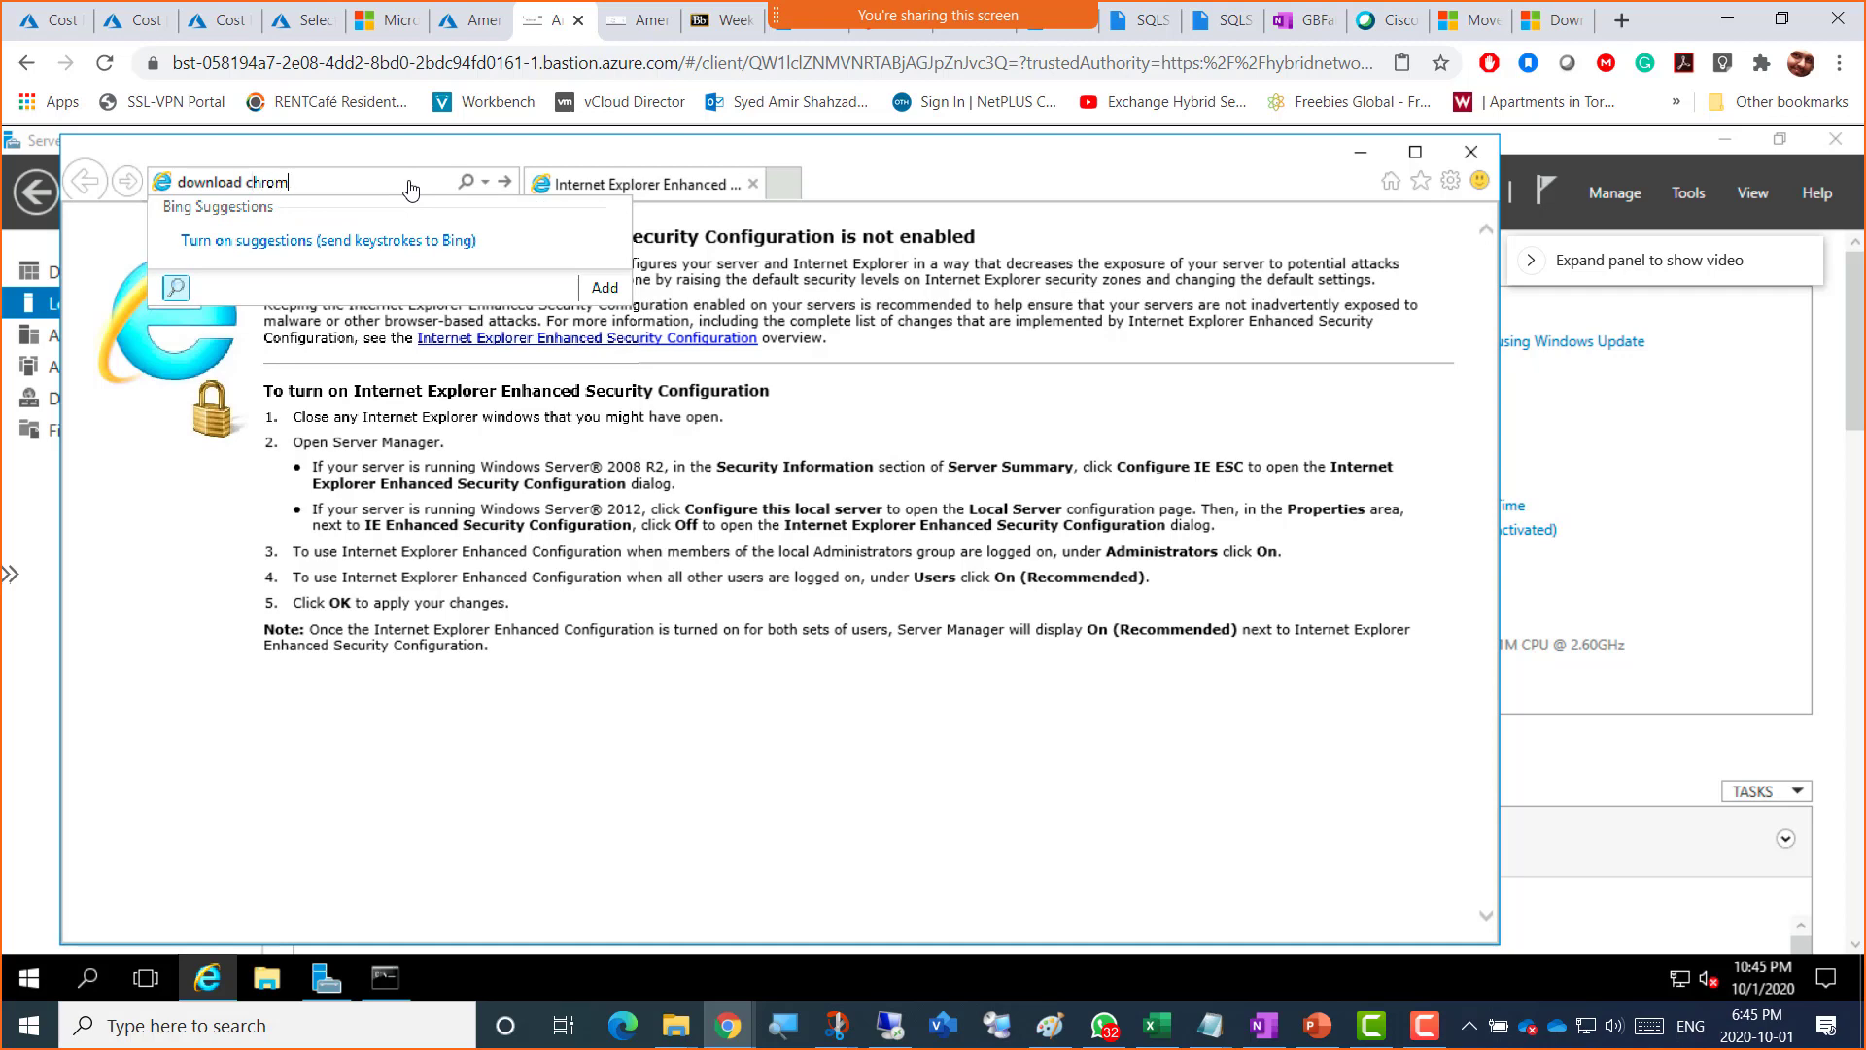
pyautogui.write('e')
pyautogui.press('Return')
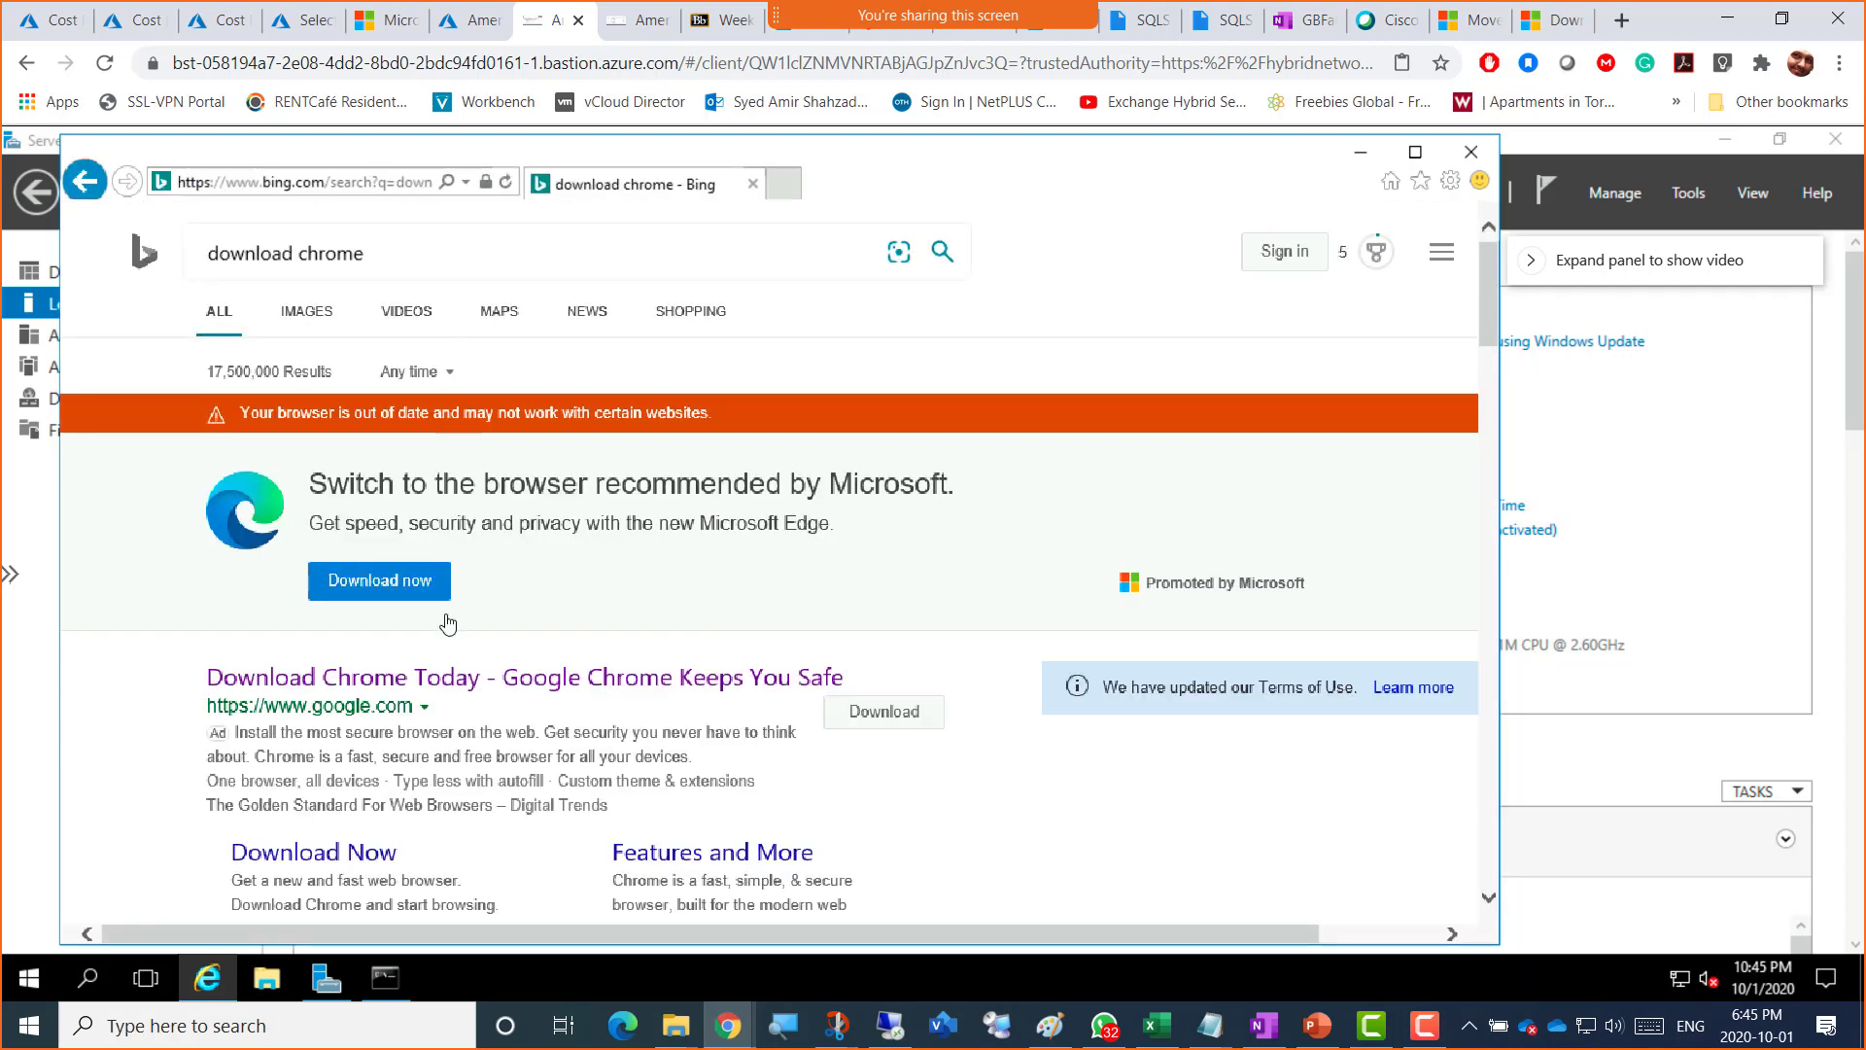
pyautogui.click(334, 860)
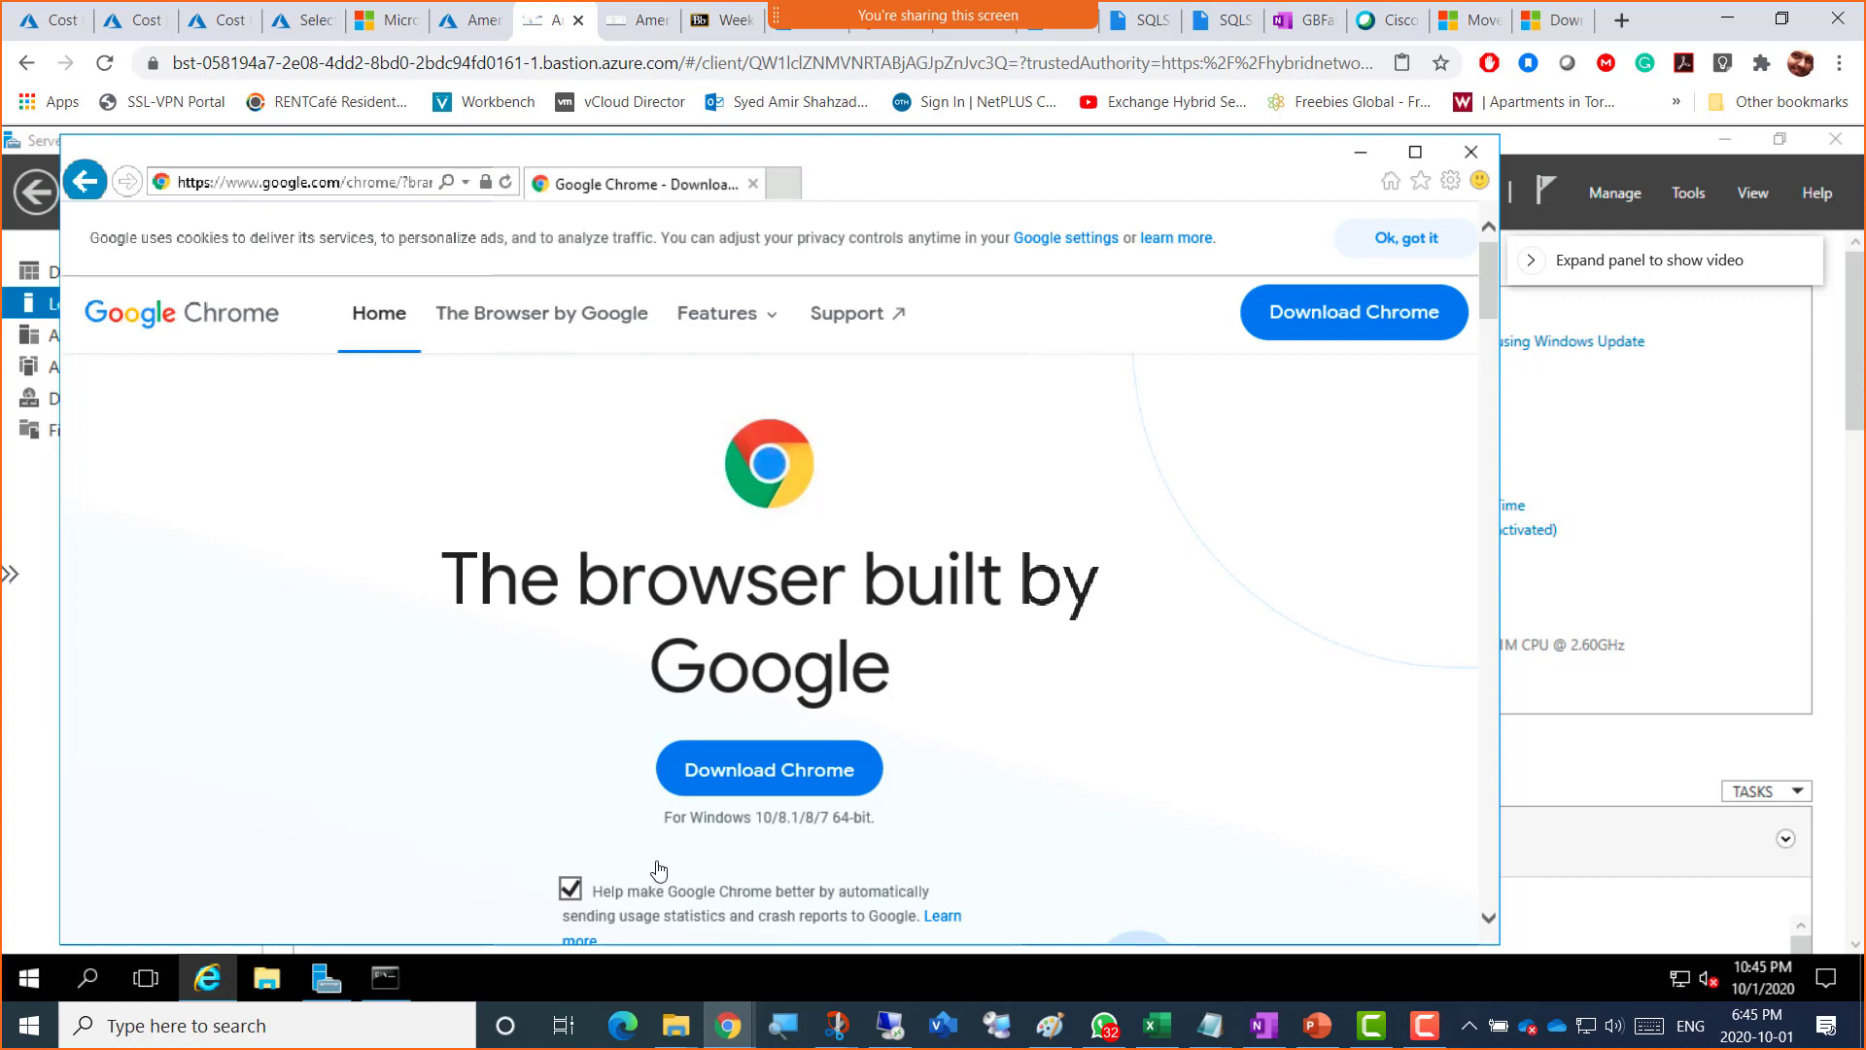
# Step: Download, save and run the Chrome installer so Chrome installs and opens a new tab
pyautogui.click(771, 779)
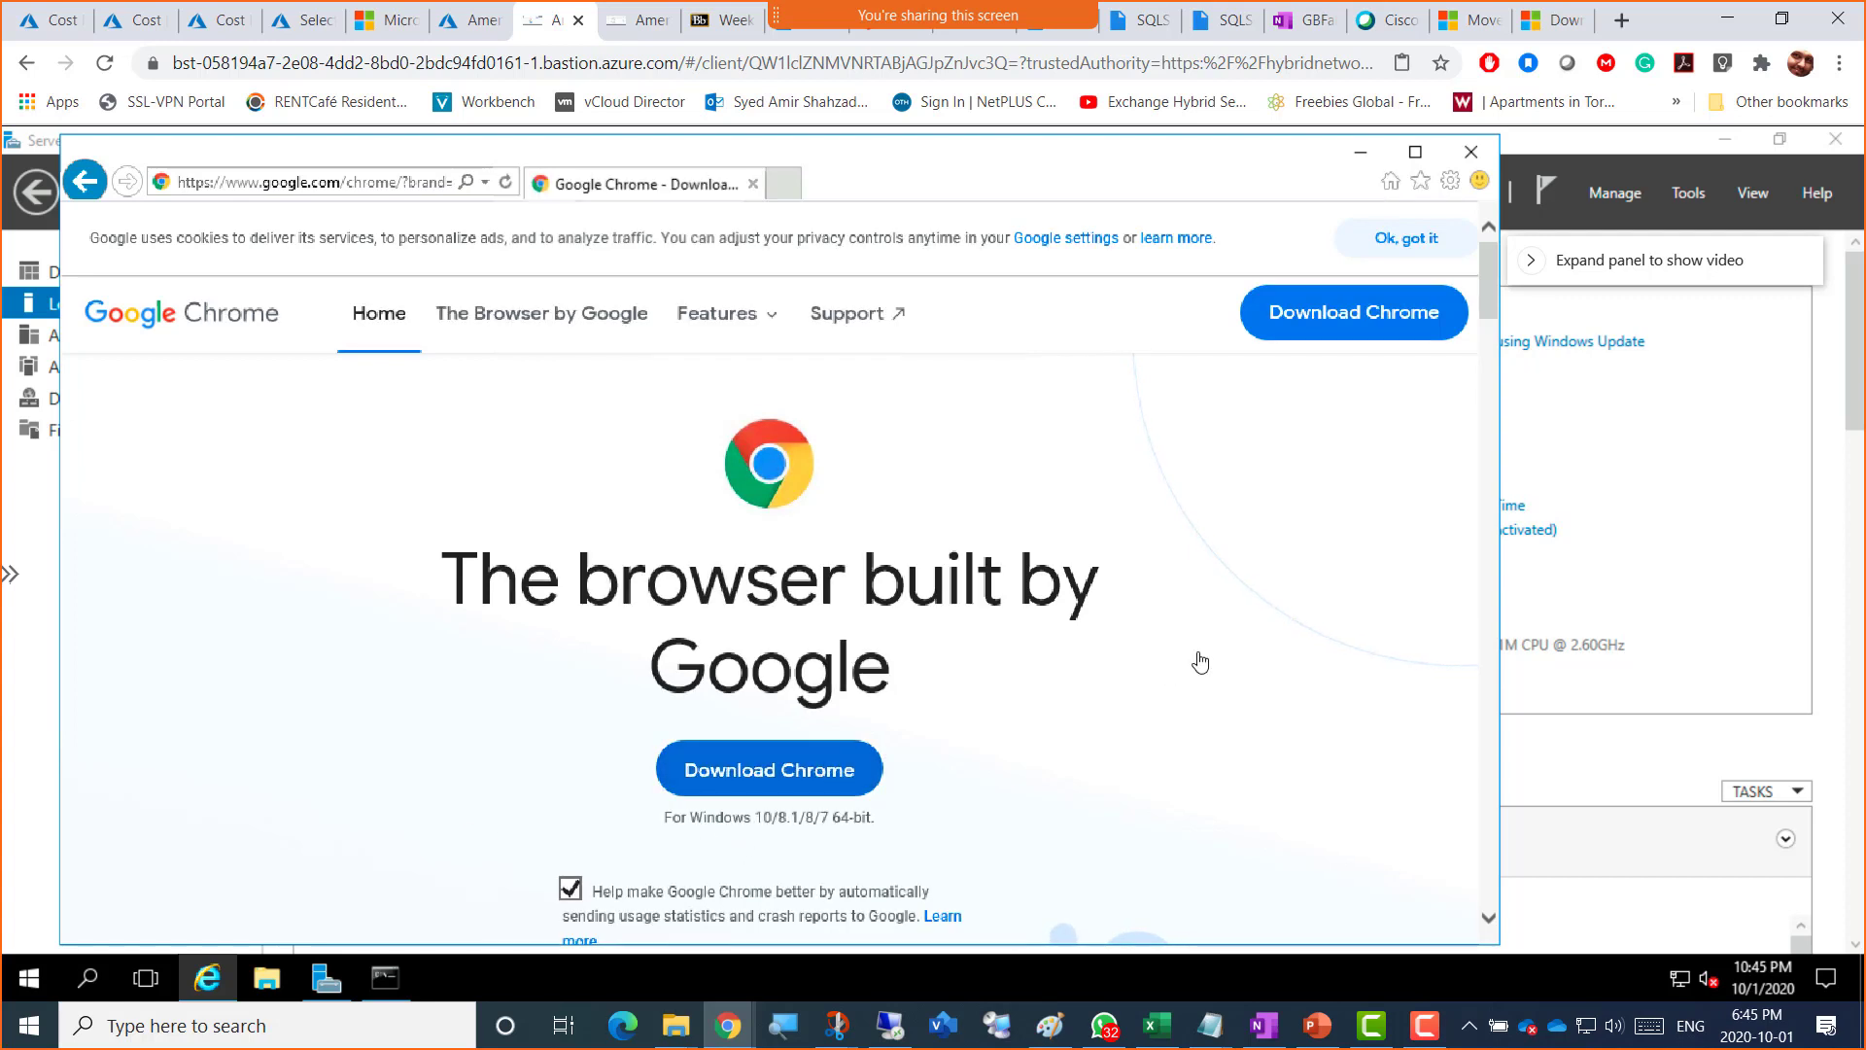
pyautogui.click(1167, 914)
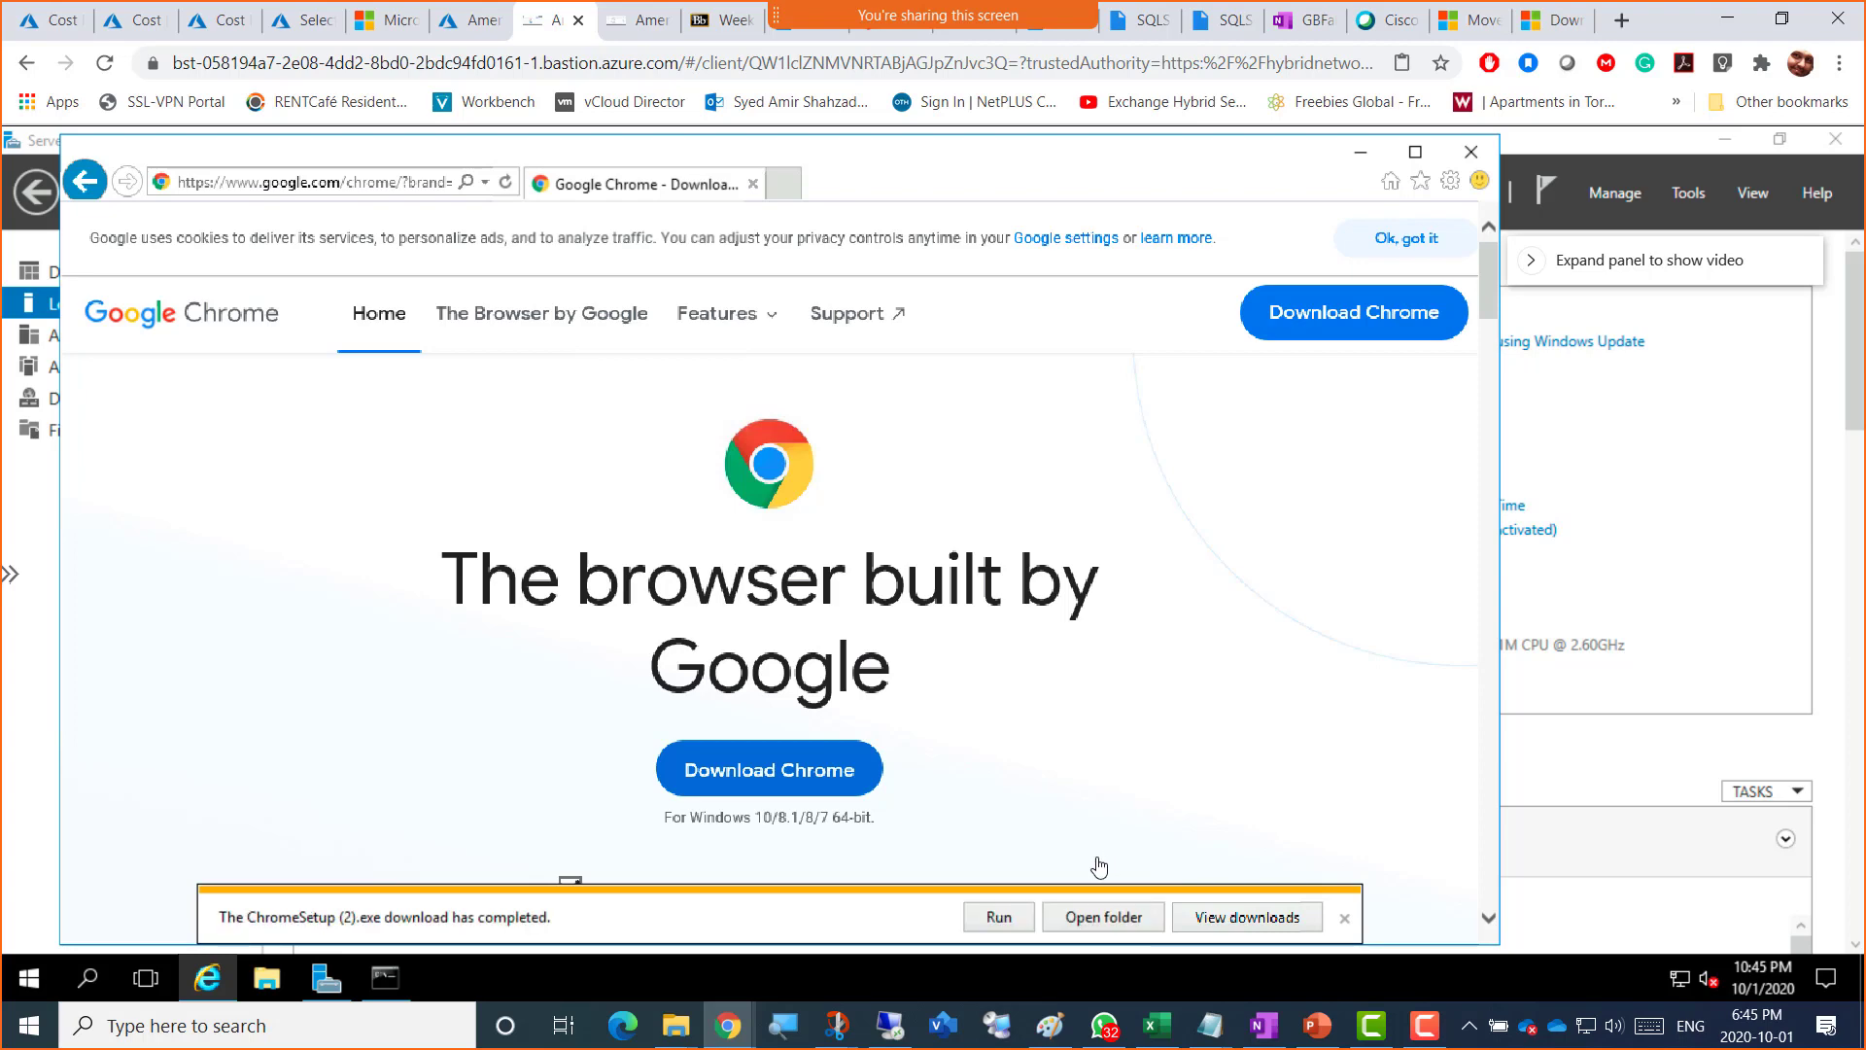
pyautogui.click(999, 918)
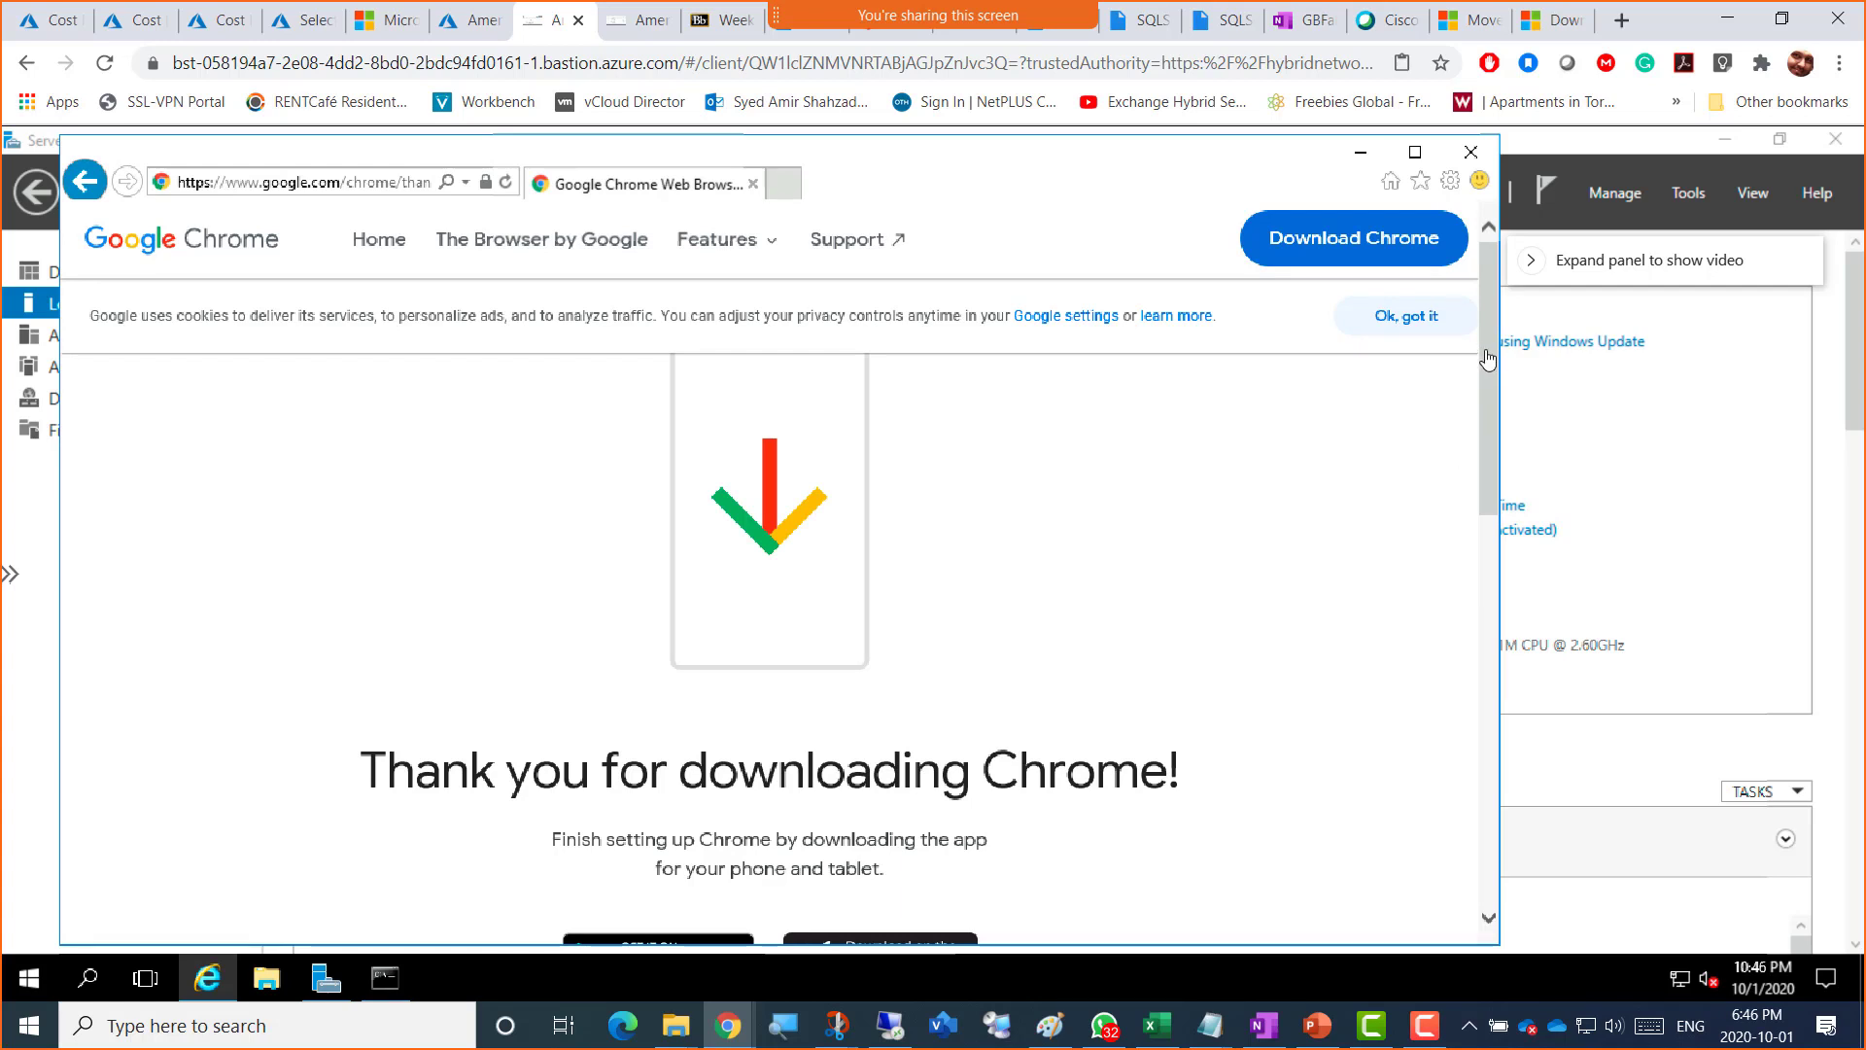
pyautogui.moveTo(1484, 326); pyautogui.dragTo(1484, 337)
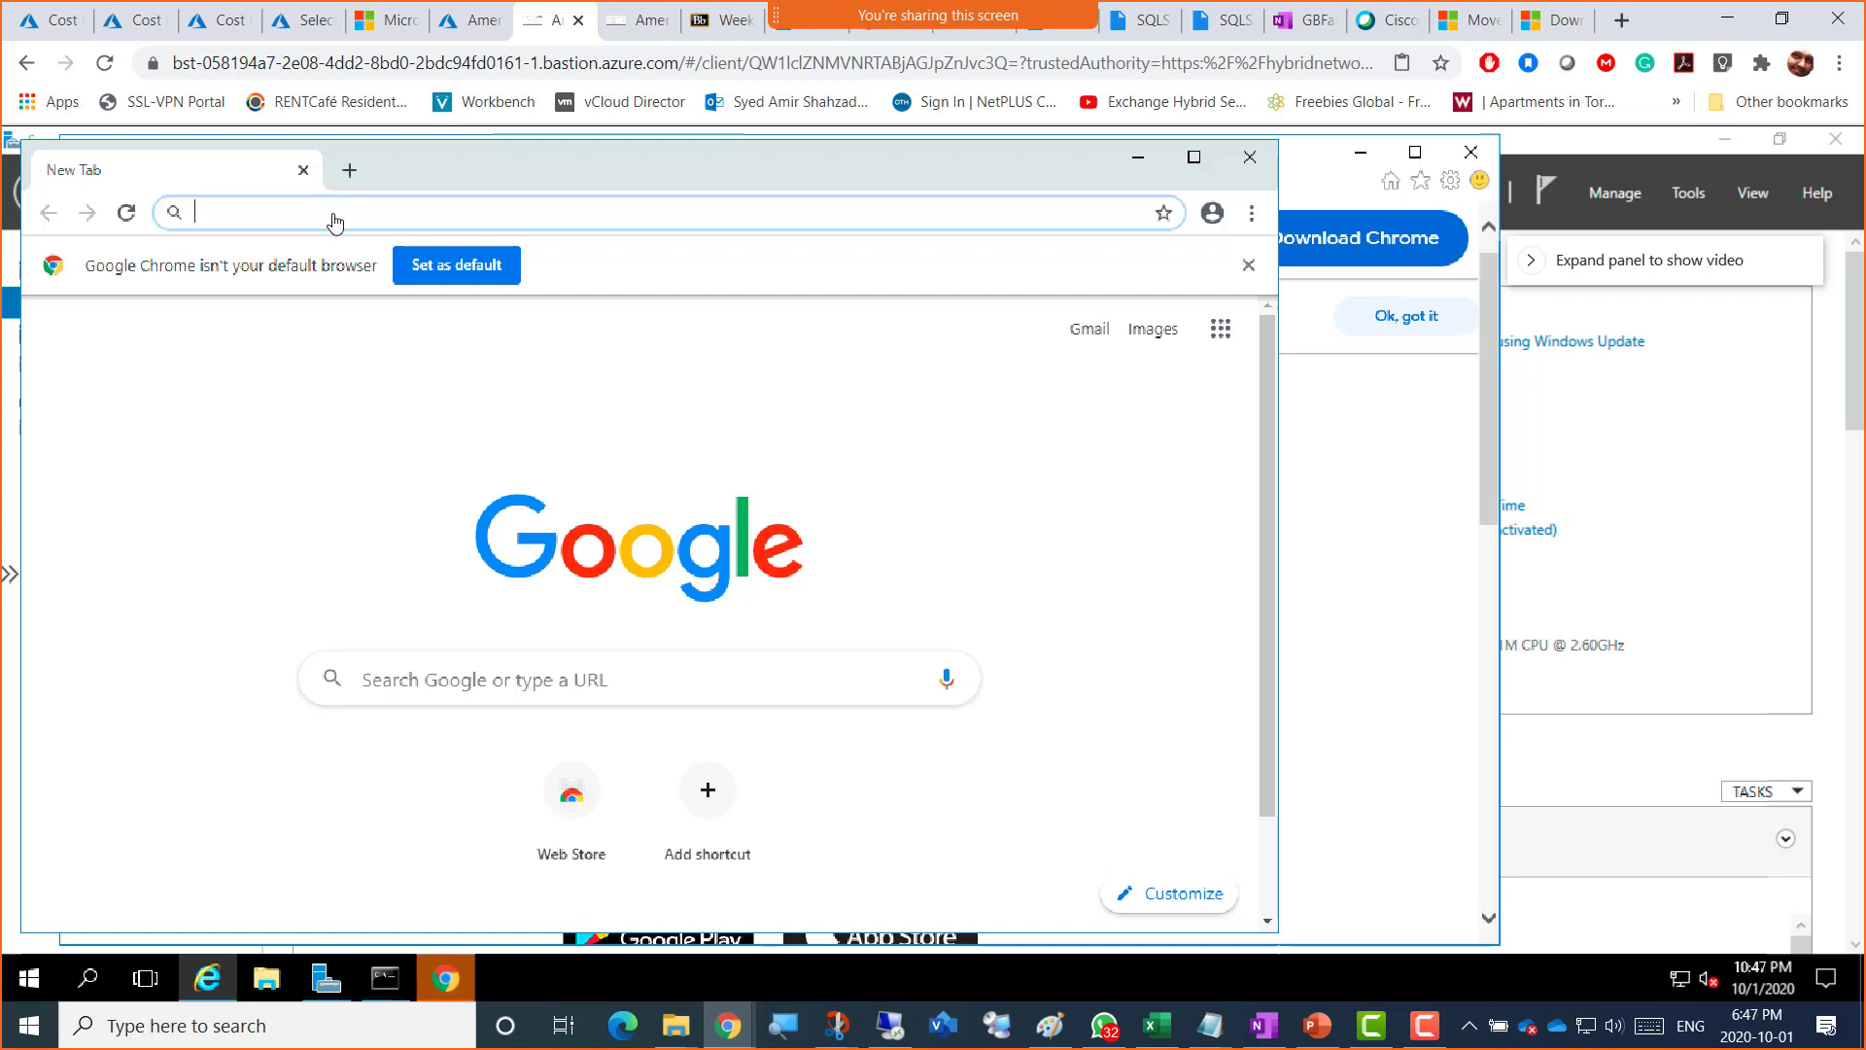
# Step: Close the Google Drive tabs and copy the Microsoft Docs SSMS page address
pyautogui.click(1147, 22)
pyautogui.click(1163, 20)
pyautogui.click(1162, 21)
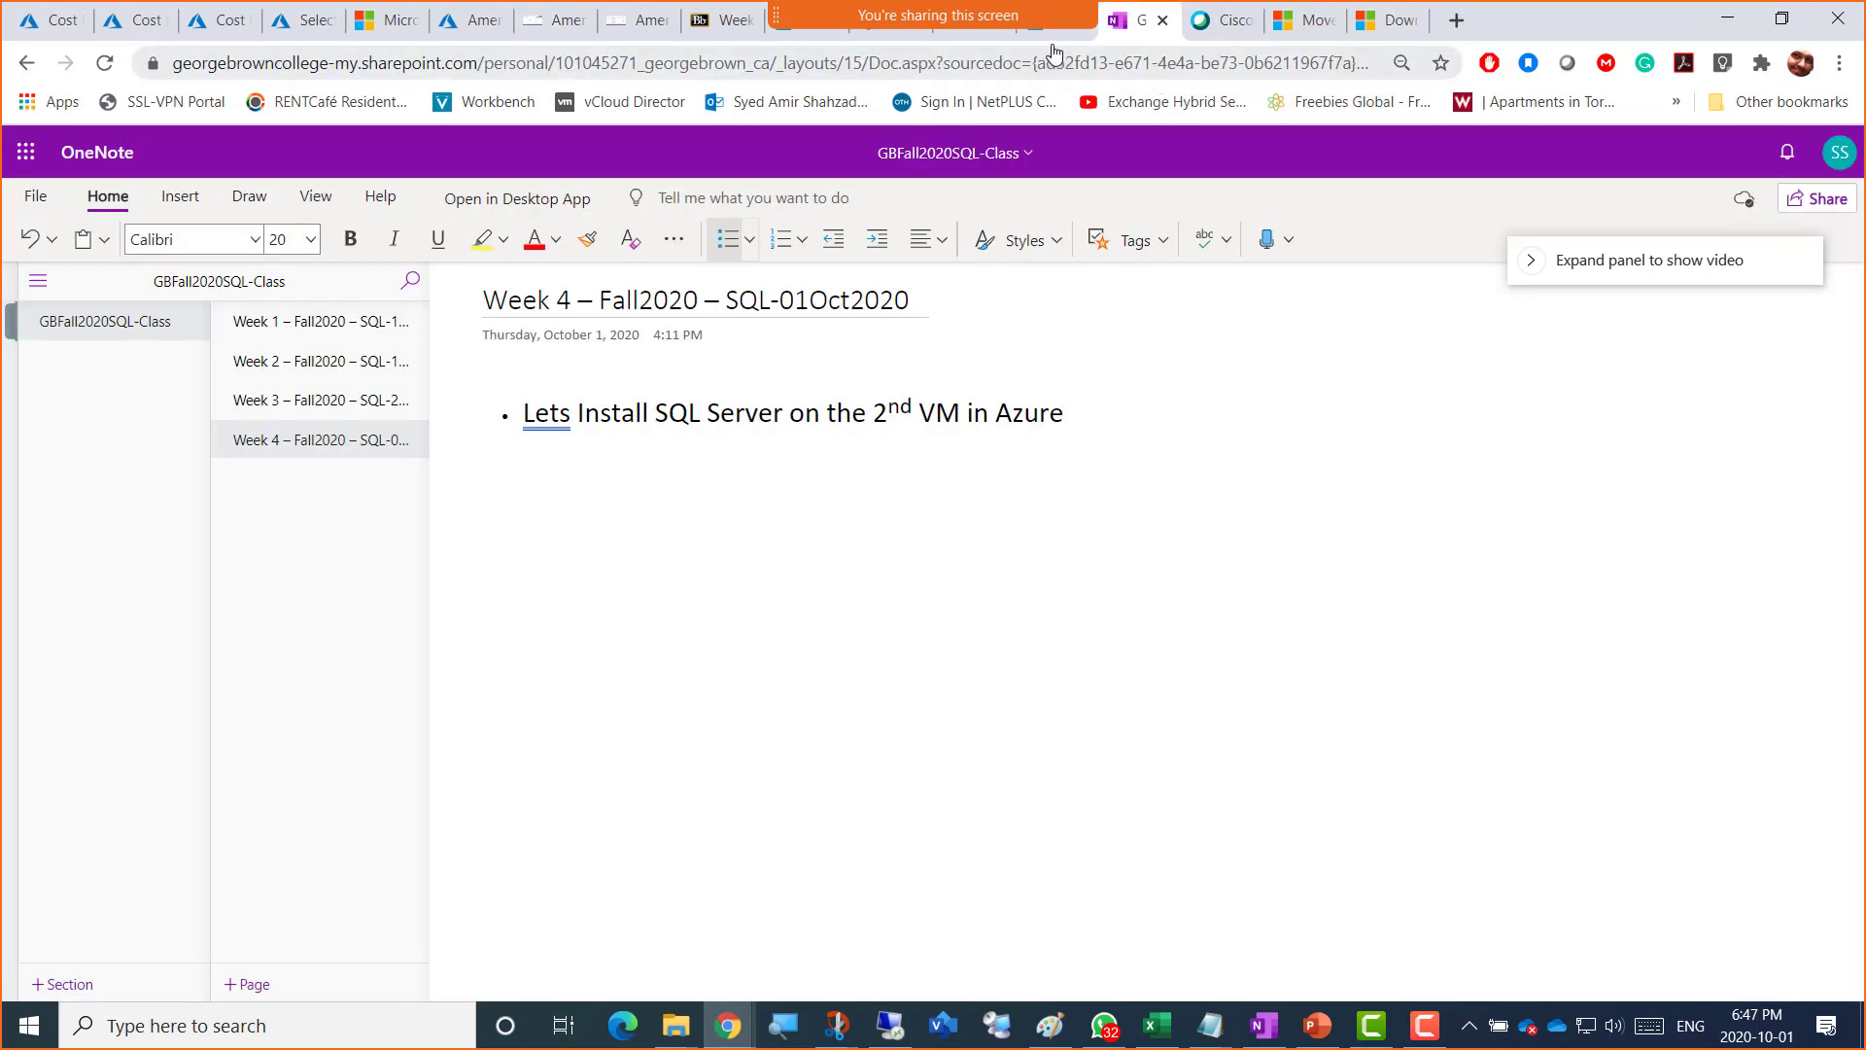
pyautogui.click(1372, 33)
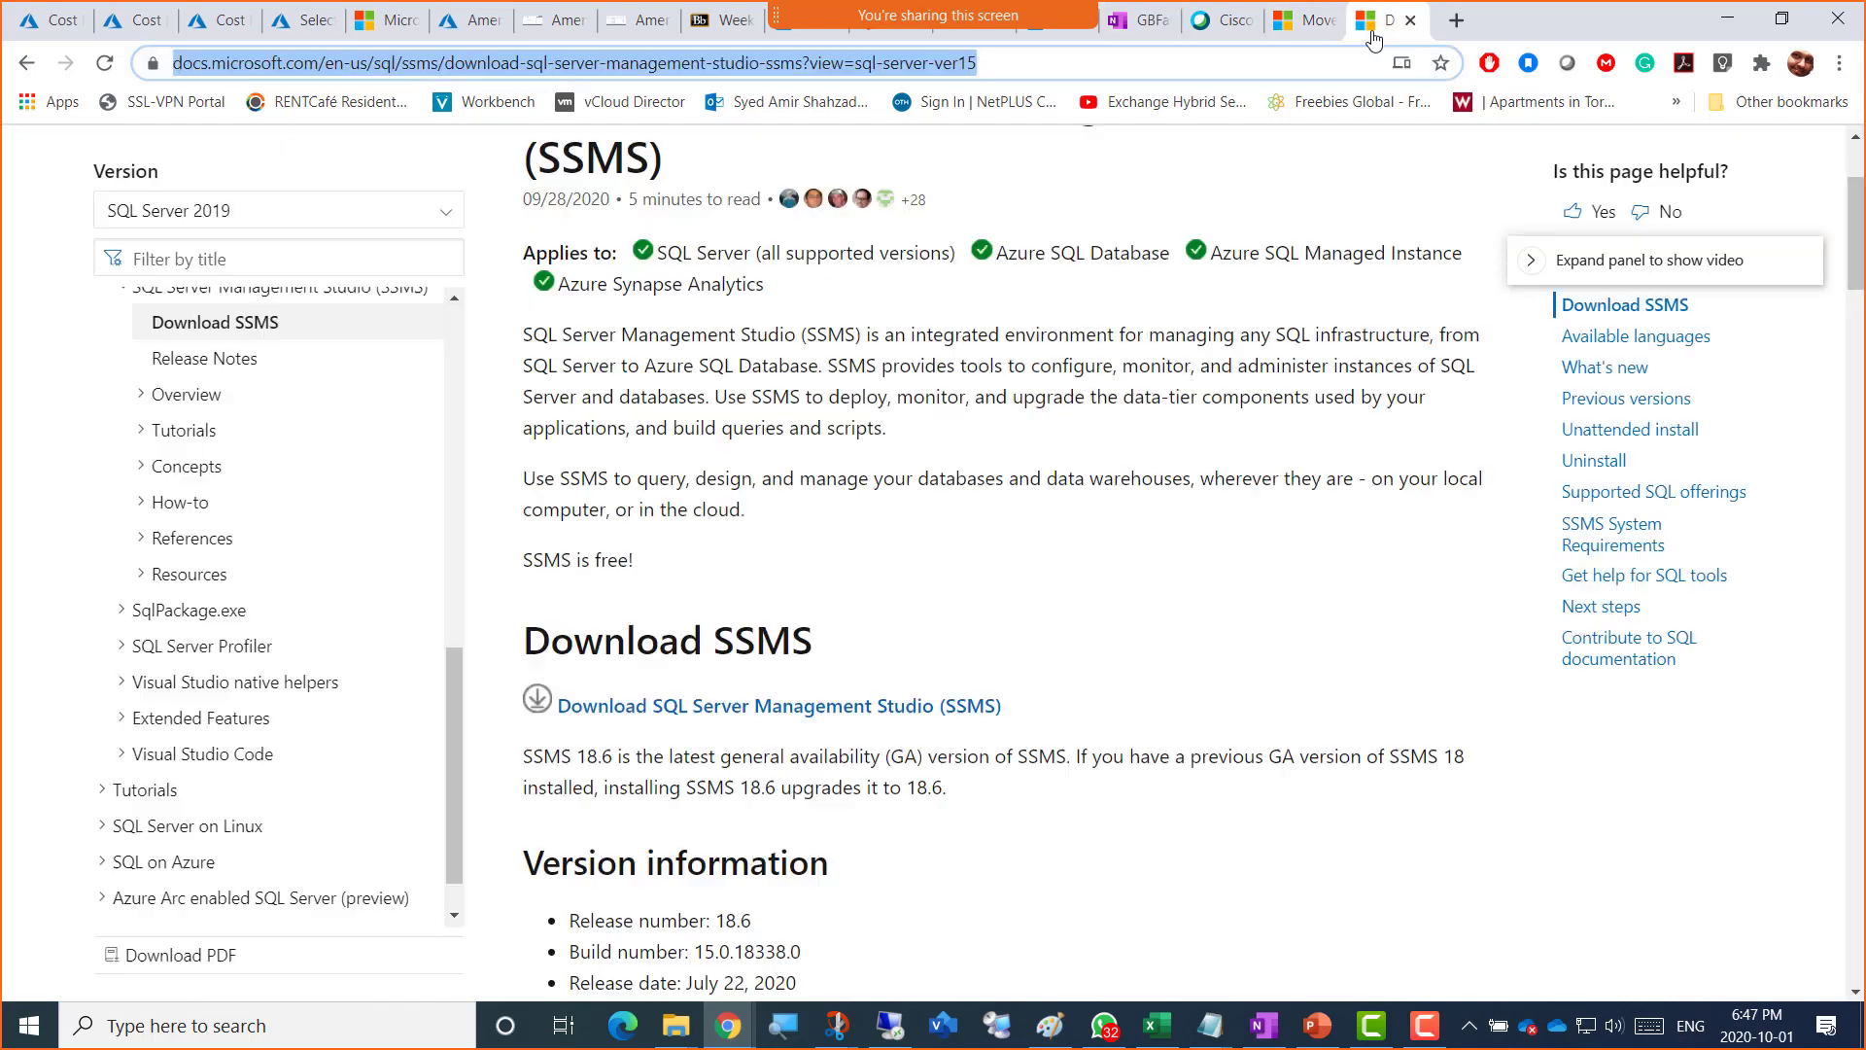
pyautogui.rightClick(693, 63)
pyautogui.click(767, 230)
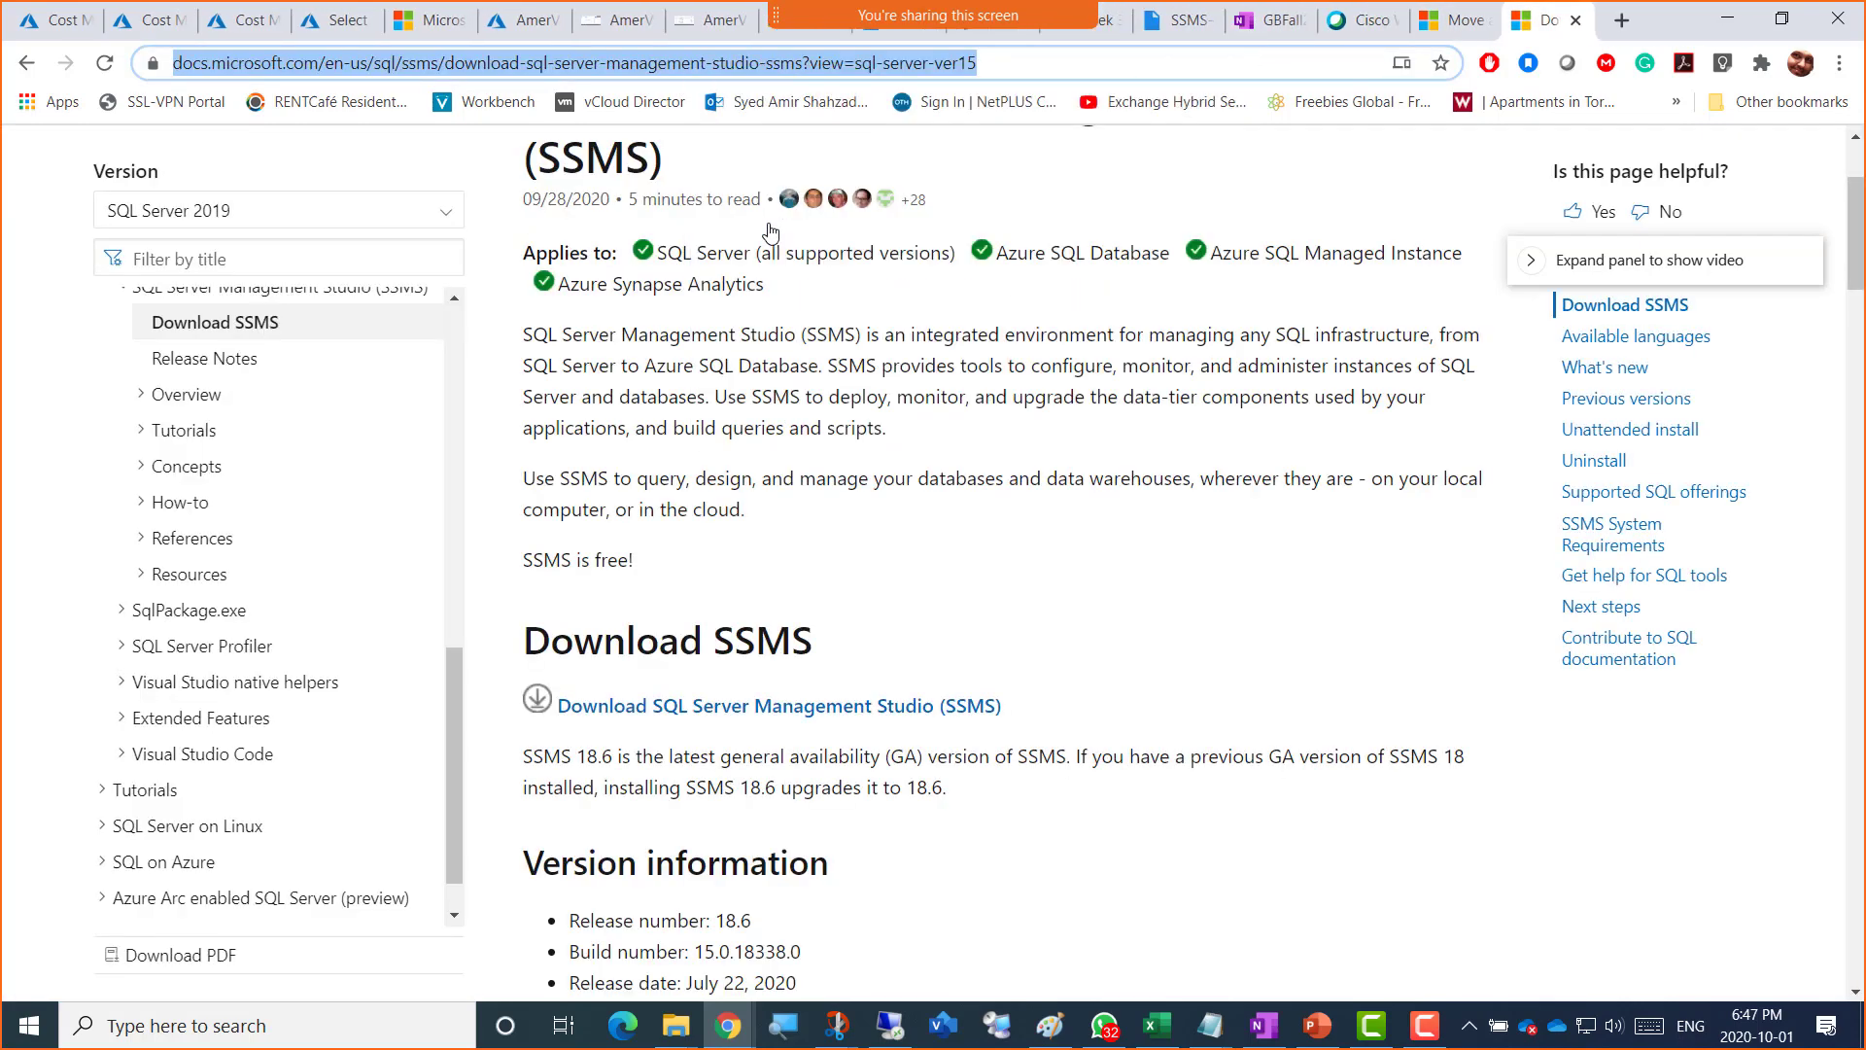
# Step: Paste the SSMS page address into the VM's Chrome and load the page
pyautogui.click(618, 29)
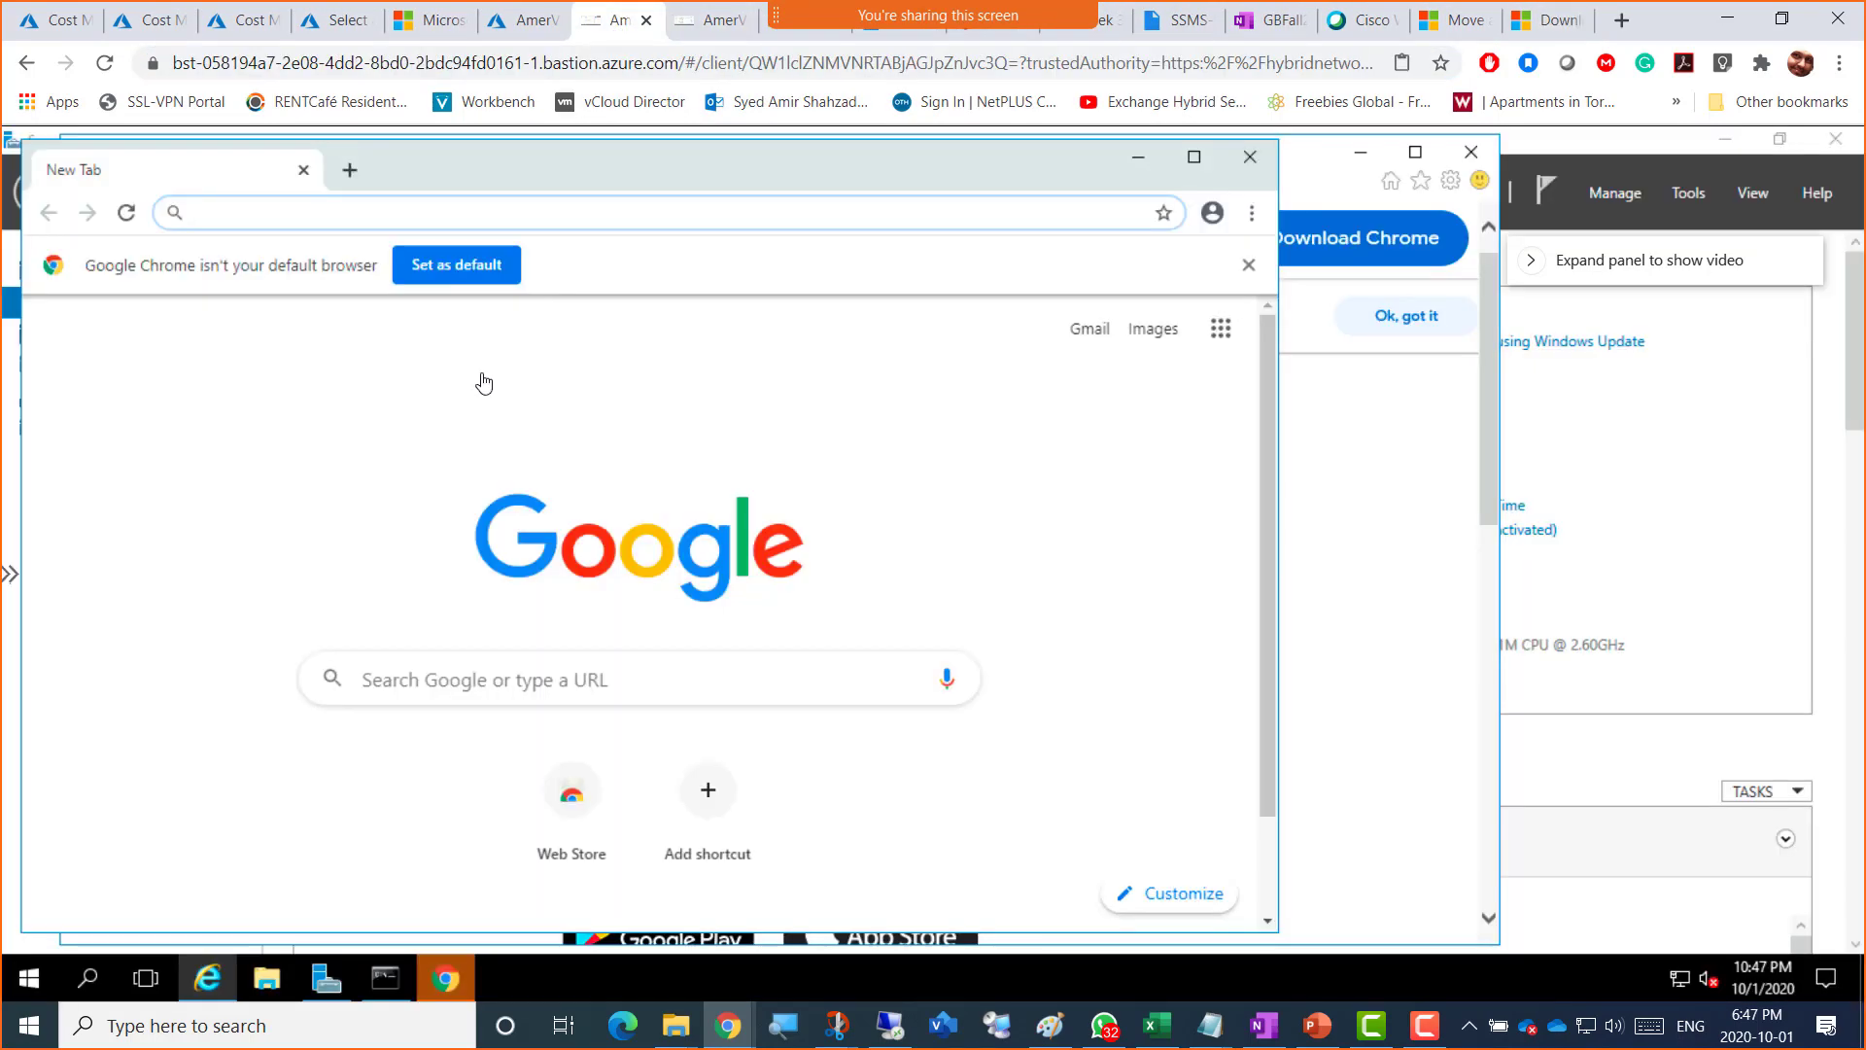
pyautogui.click(251, 213)
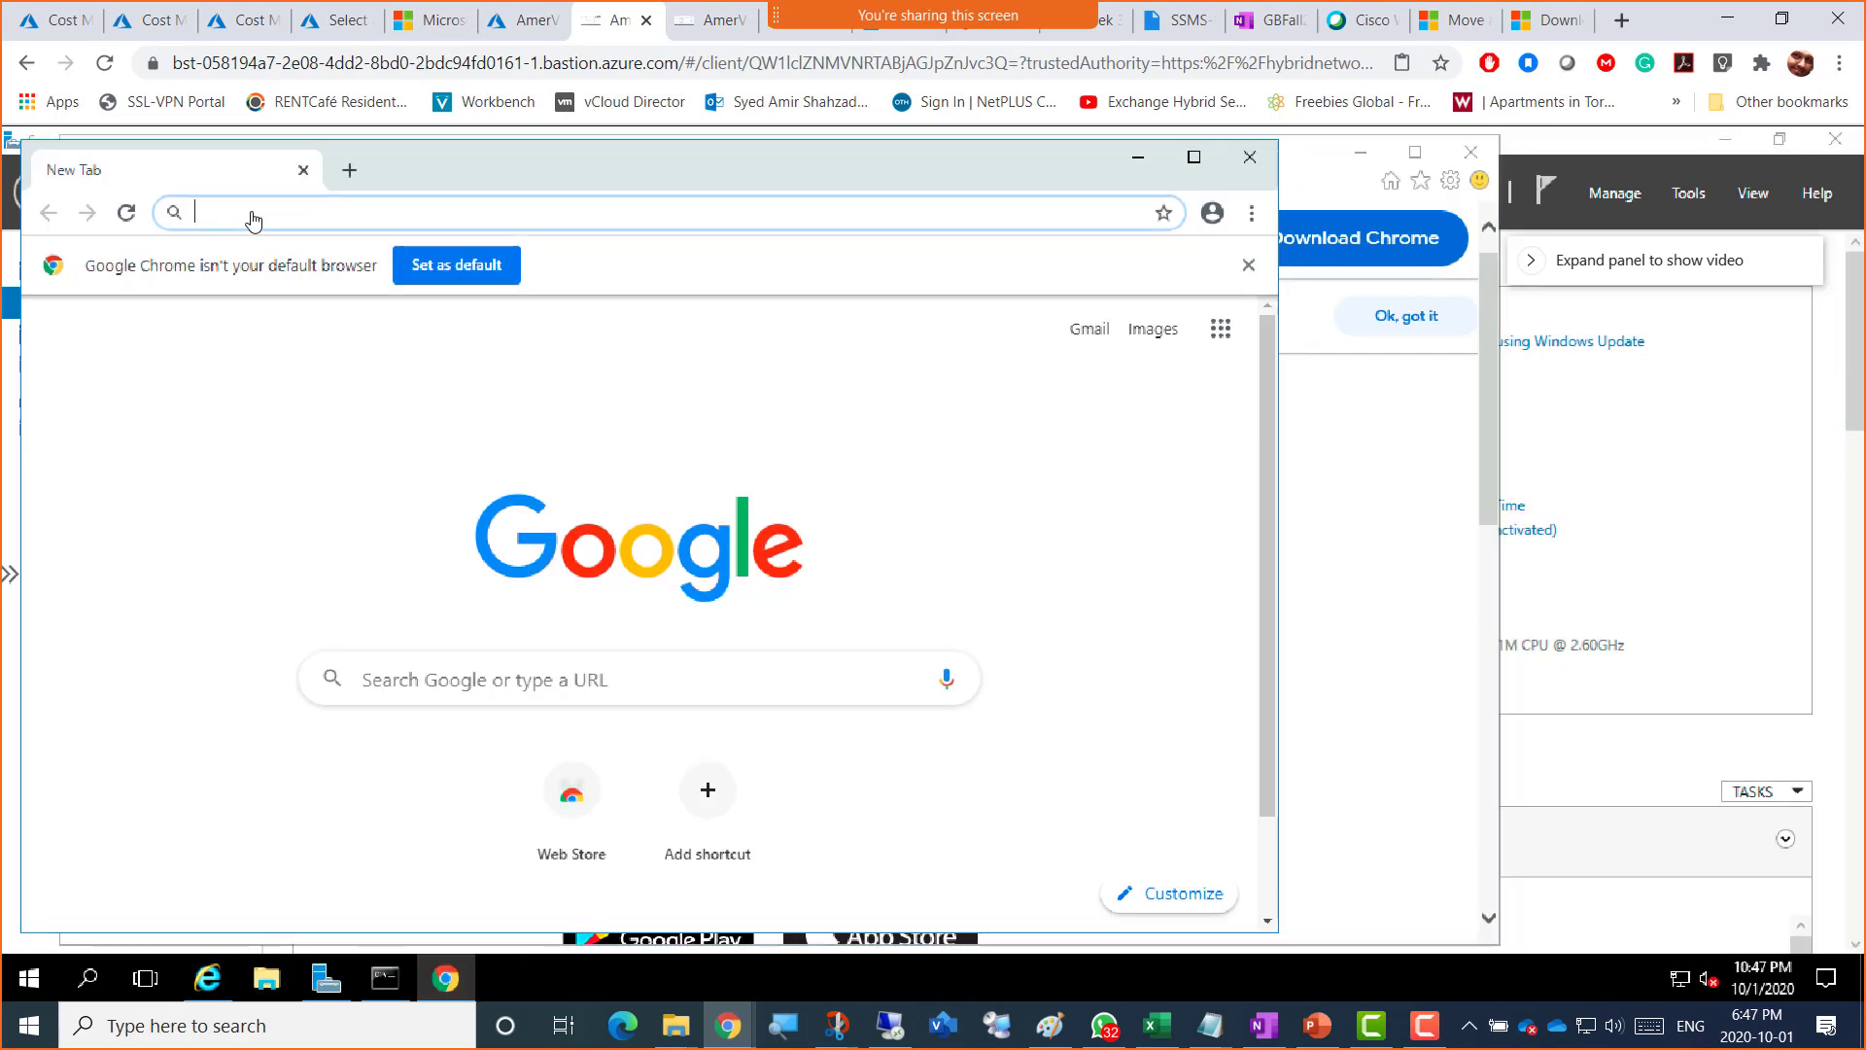
pyautogui.rightClick(252, 214)
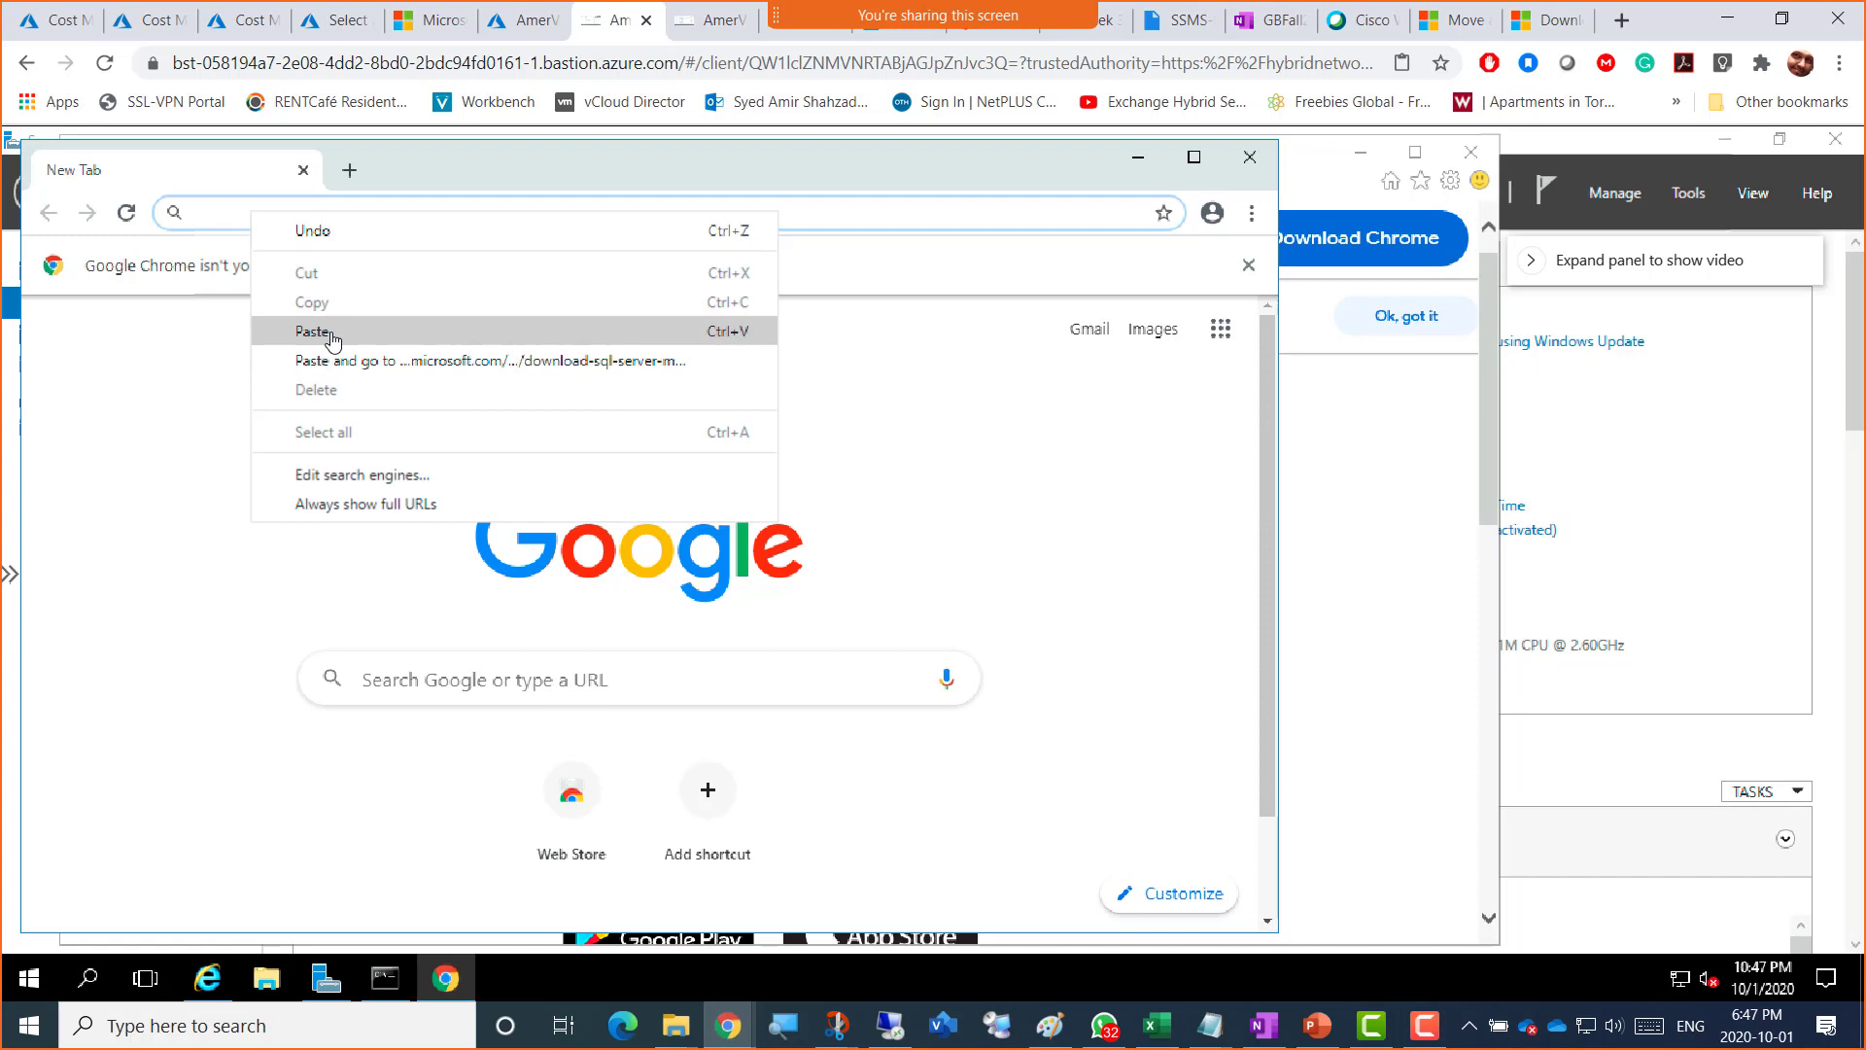
pyautogui.click(332, 335)
pyautogui.press('Return')
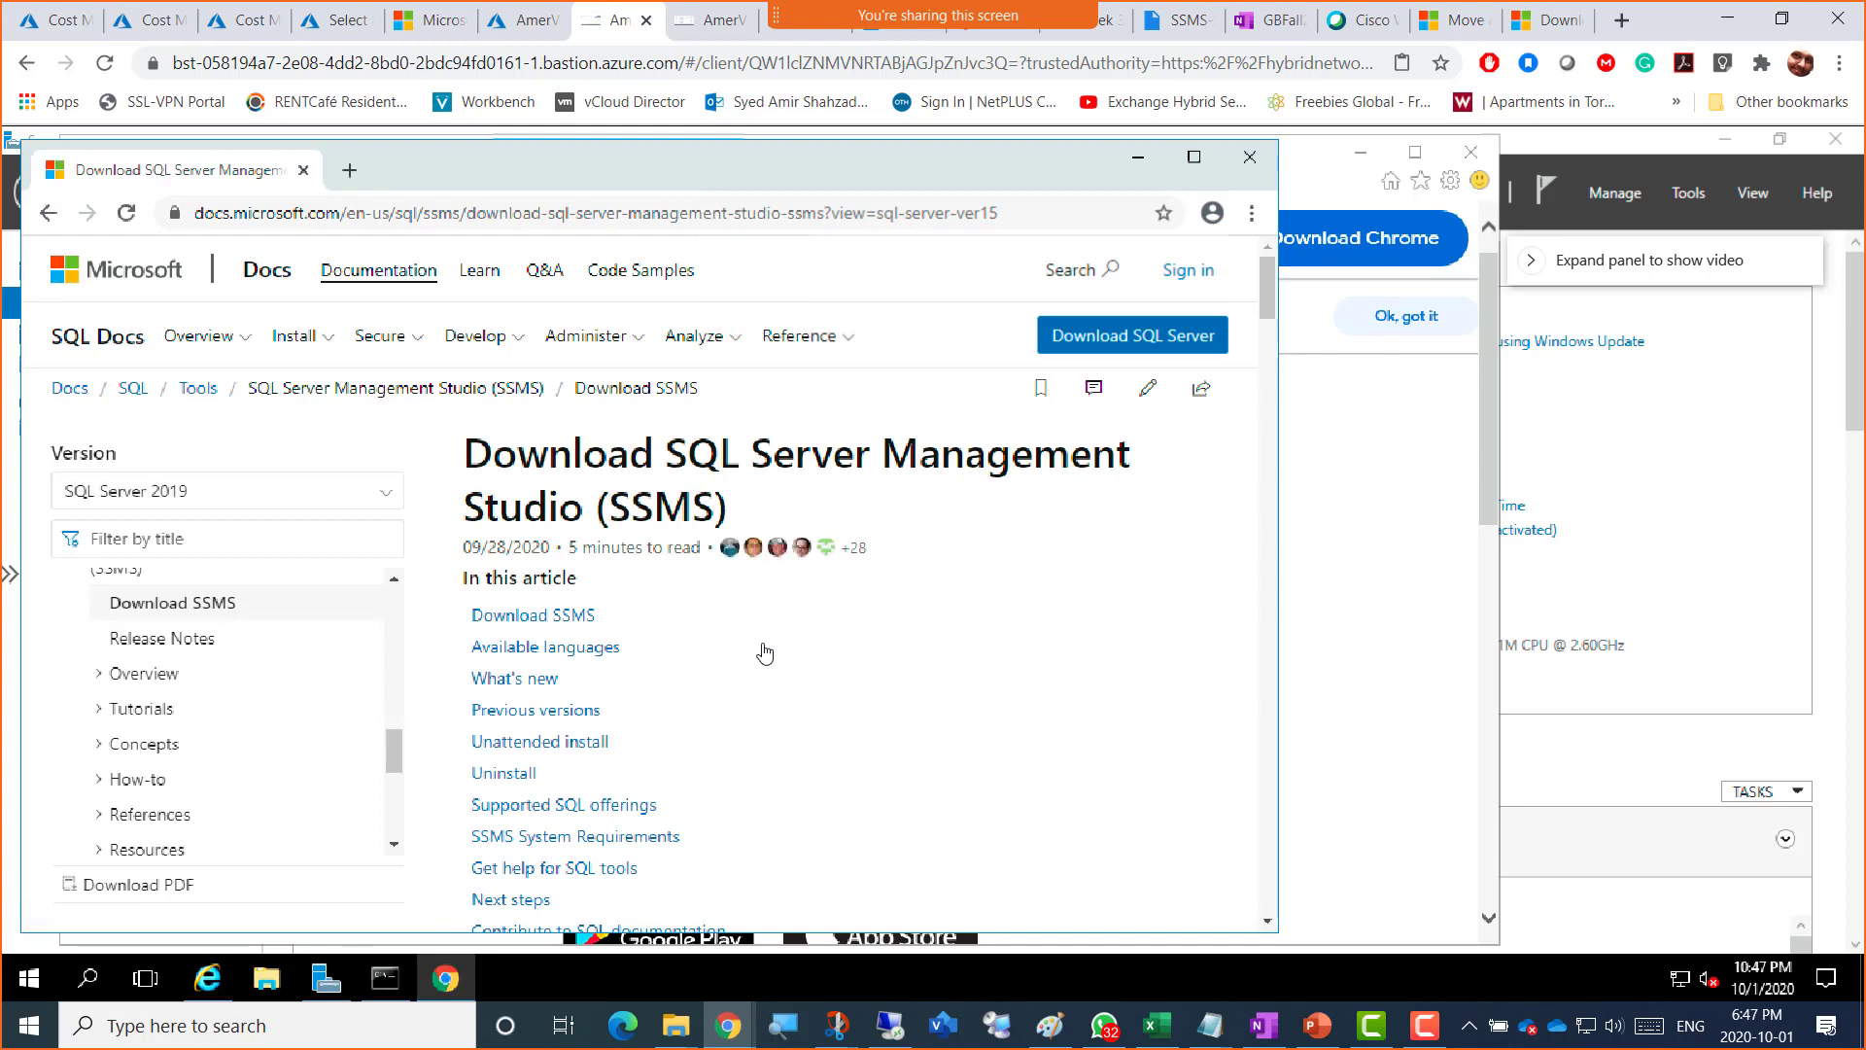
pyautogui.scroll(-5, 764, 654)
# Step: Start the SSMS-Setup-ENU.exe download from the SSMS docs link, then bring the Paint diagram forward
pyautogui.click(710, 728)
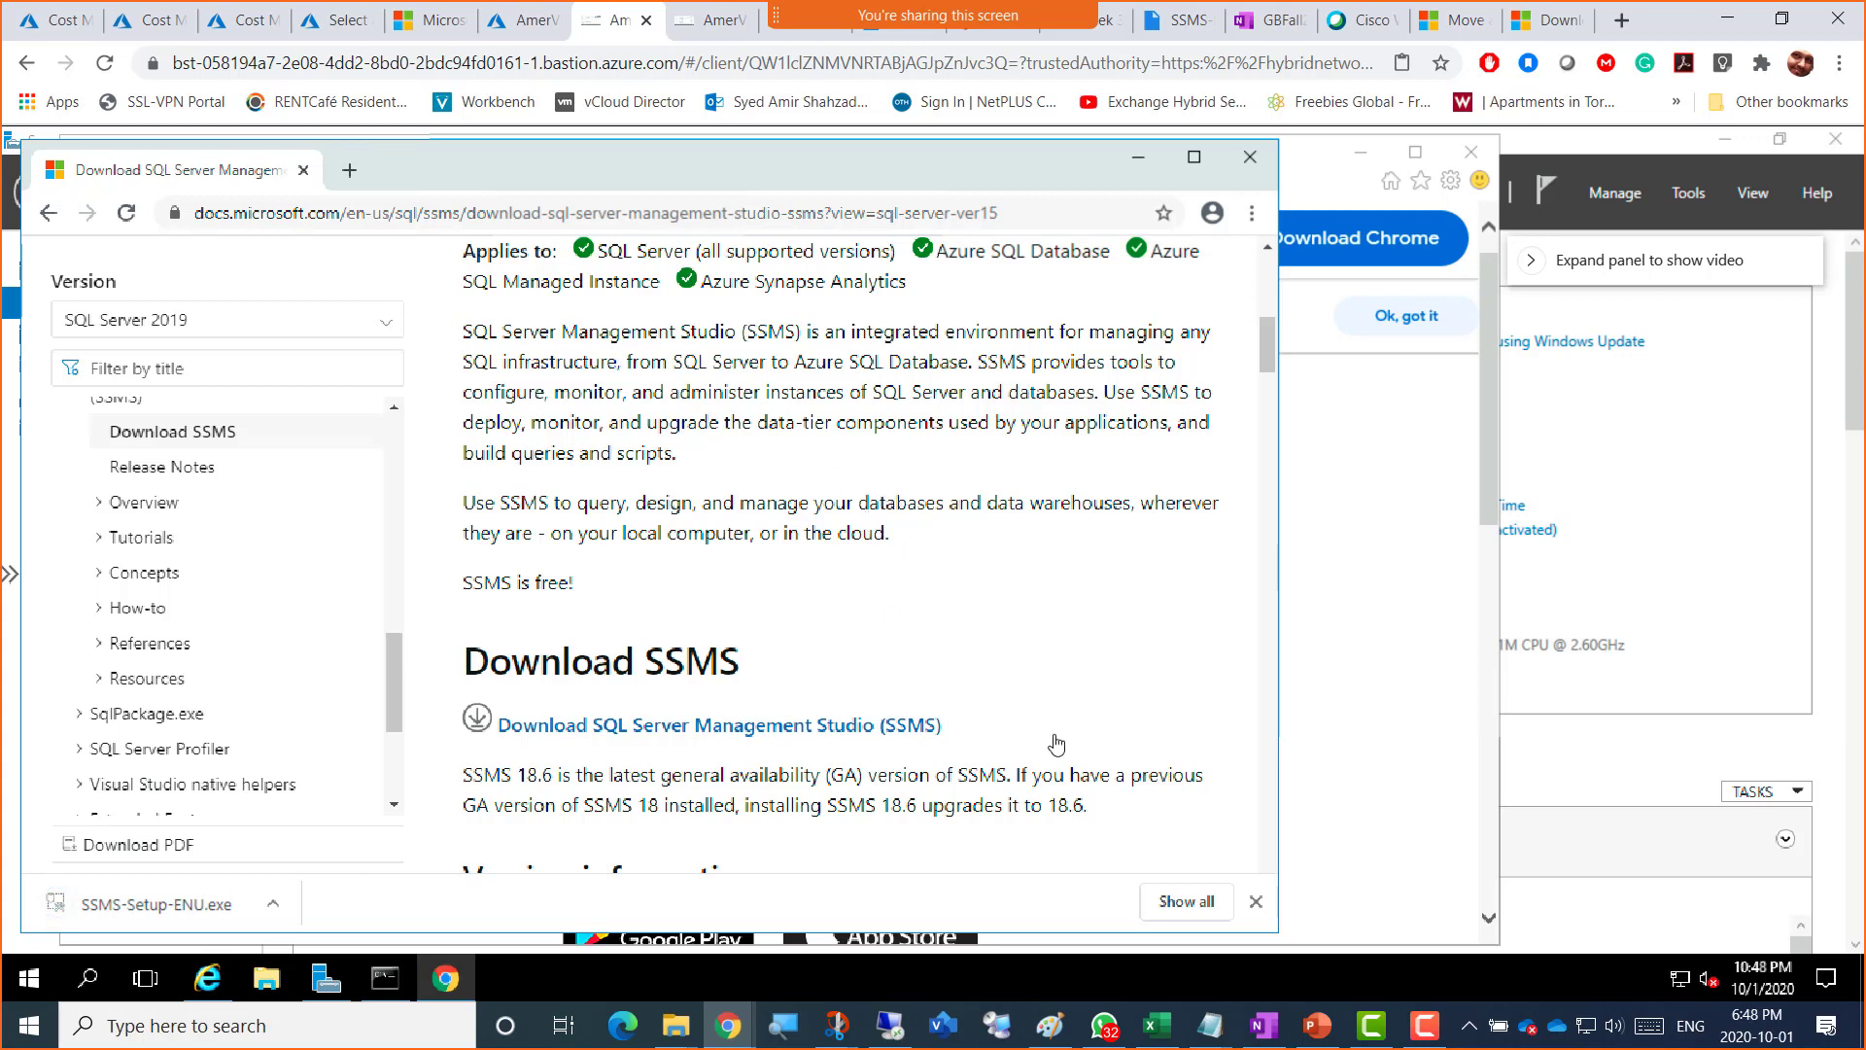
pyautogui.click(1050, 1026)
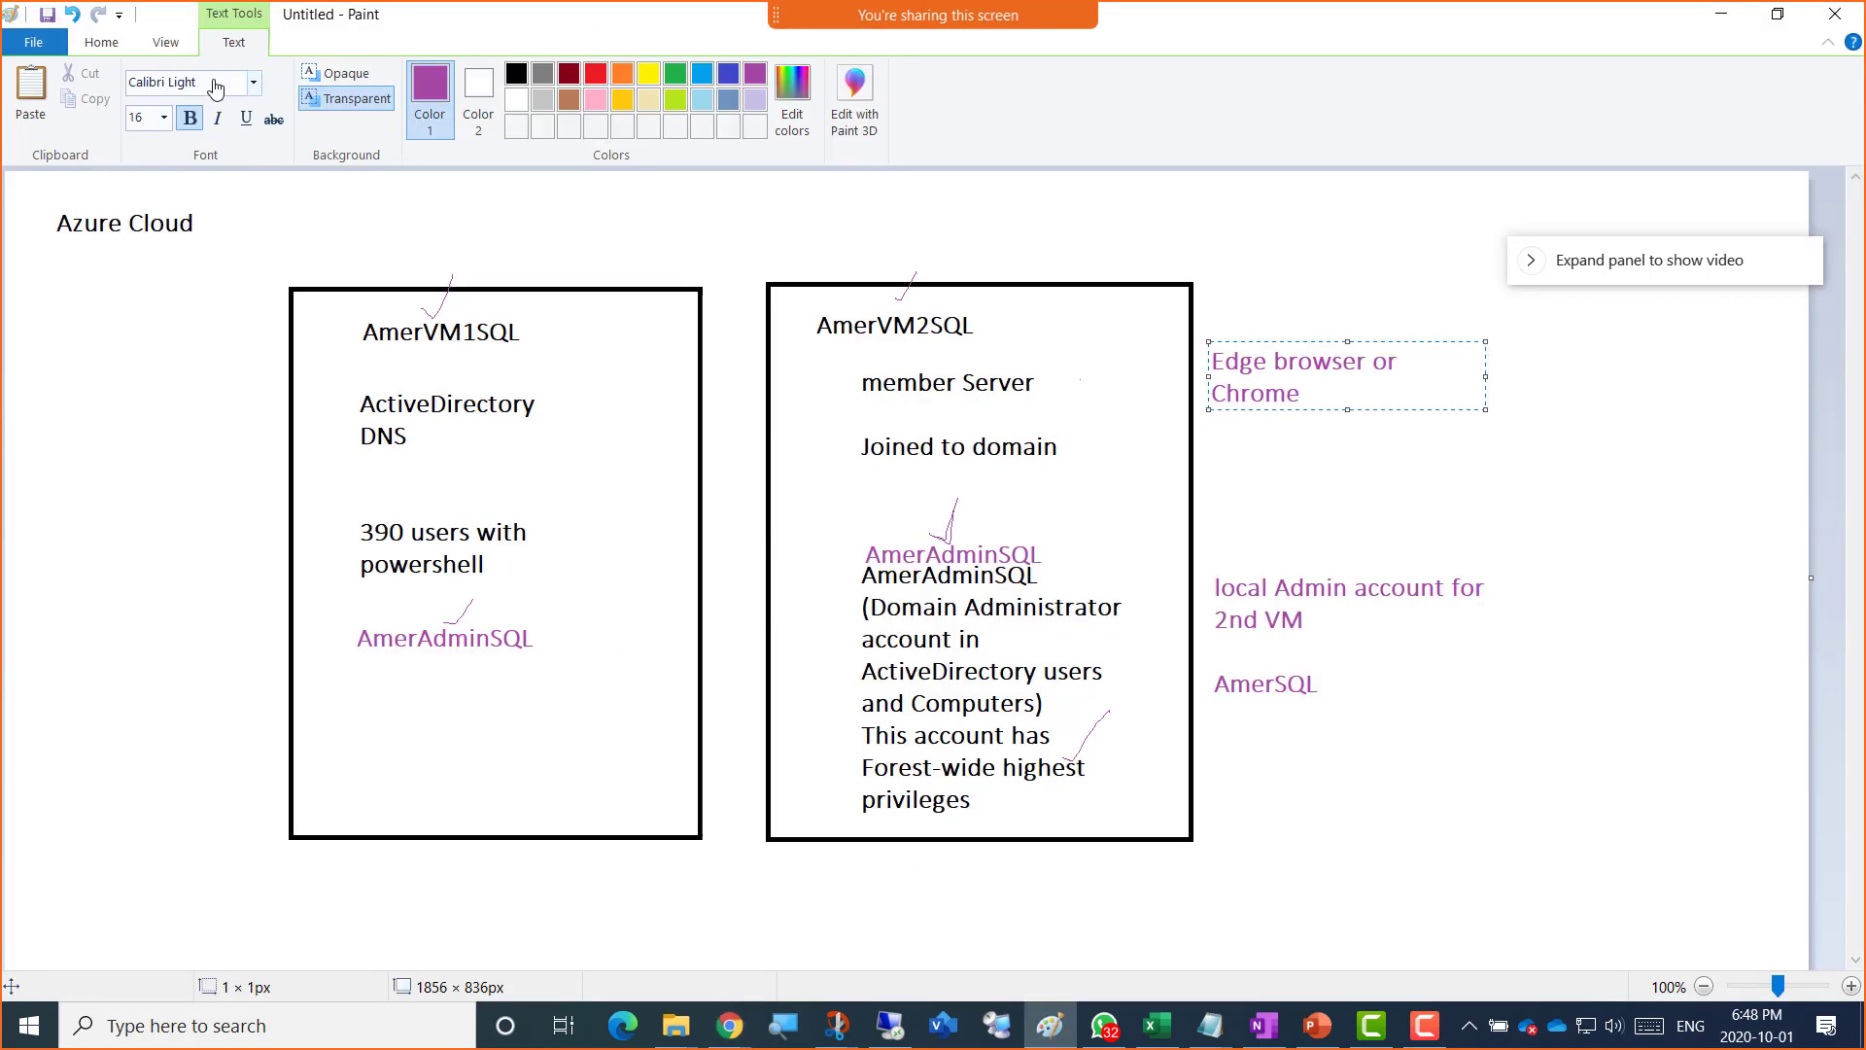
# Step: In blue text, write 'Downloaded SQL ISO' and 'Downloaded SSMS' above the AmerVM2SQL box
pyautogui.click(728, 75)
pyautogui.click(101, 42)
pyautogui.click(328, 90)
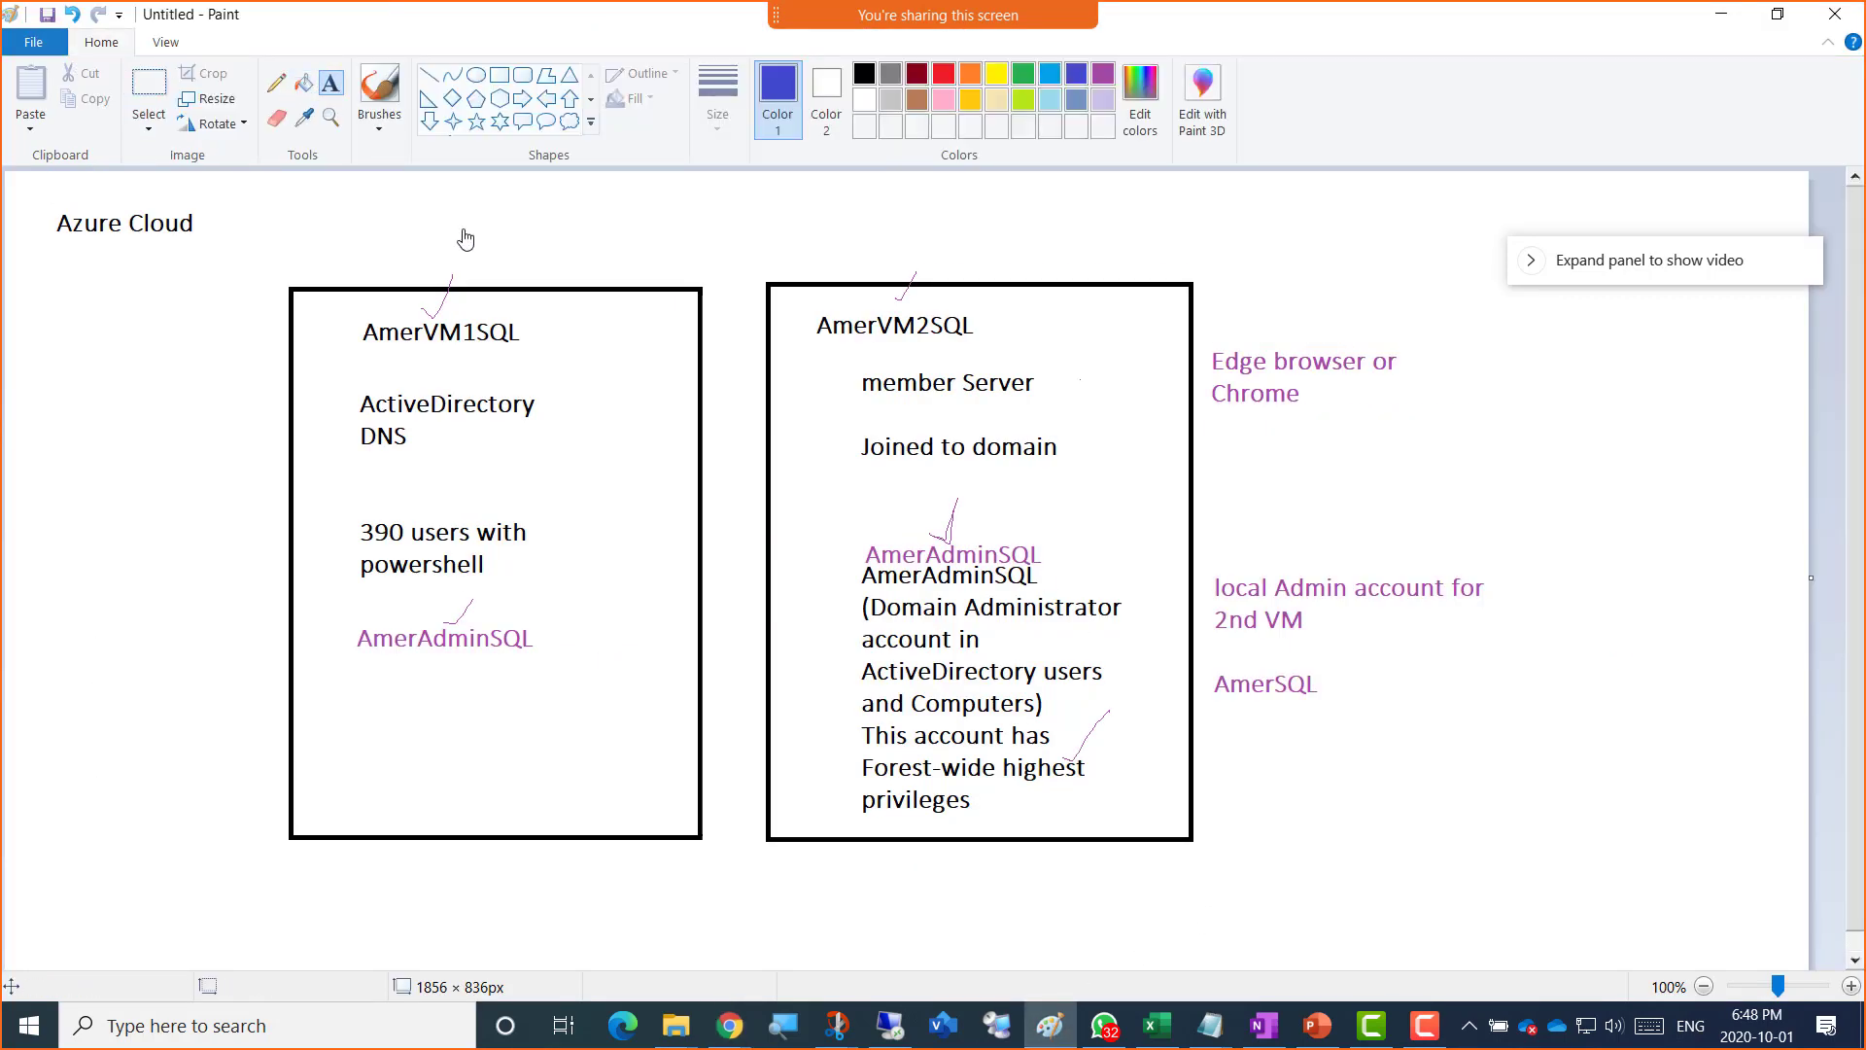
pyautogui.click(477, 224)
pyautogui.click(972, 233)
pyautogui.write('Downloade')
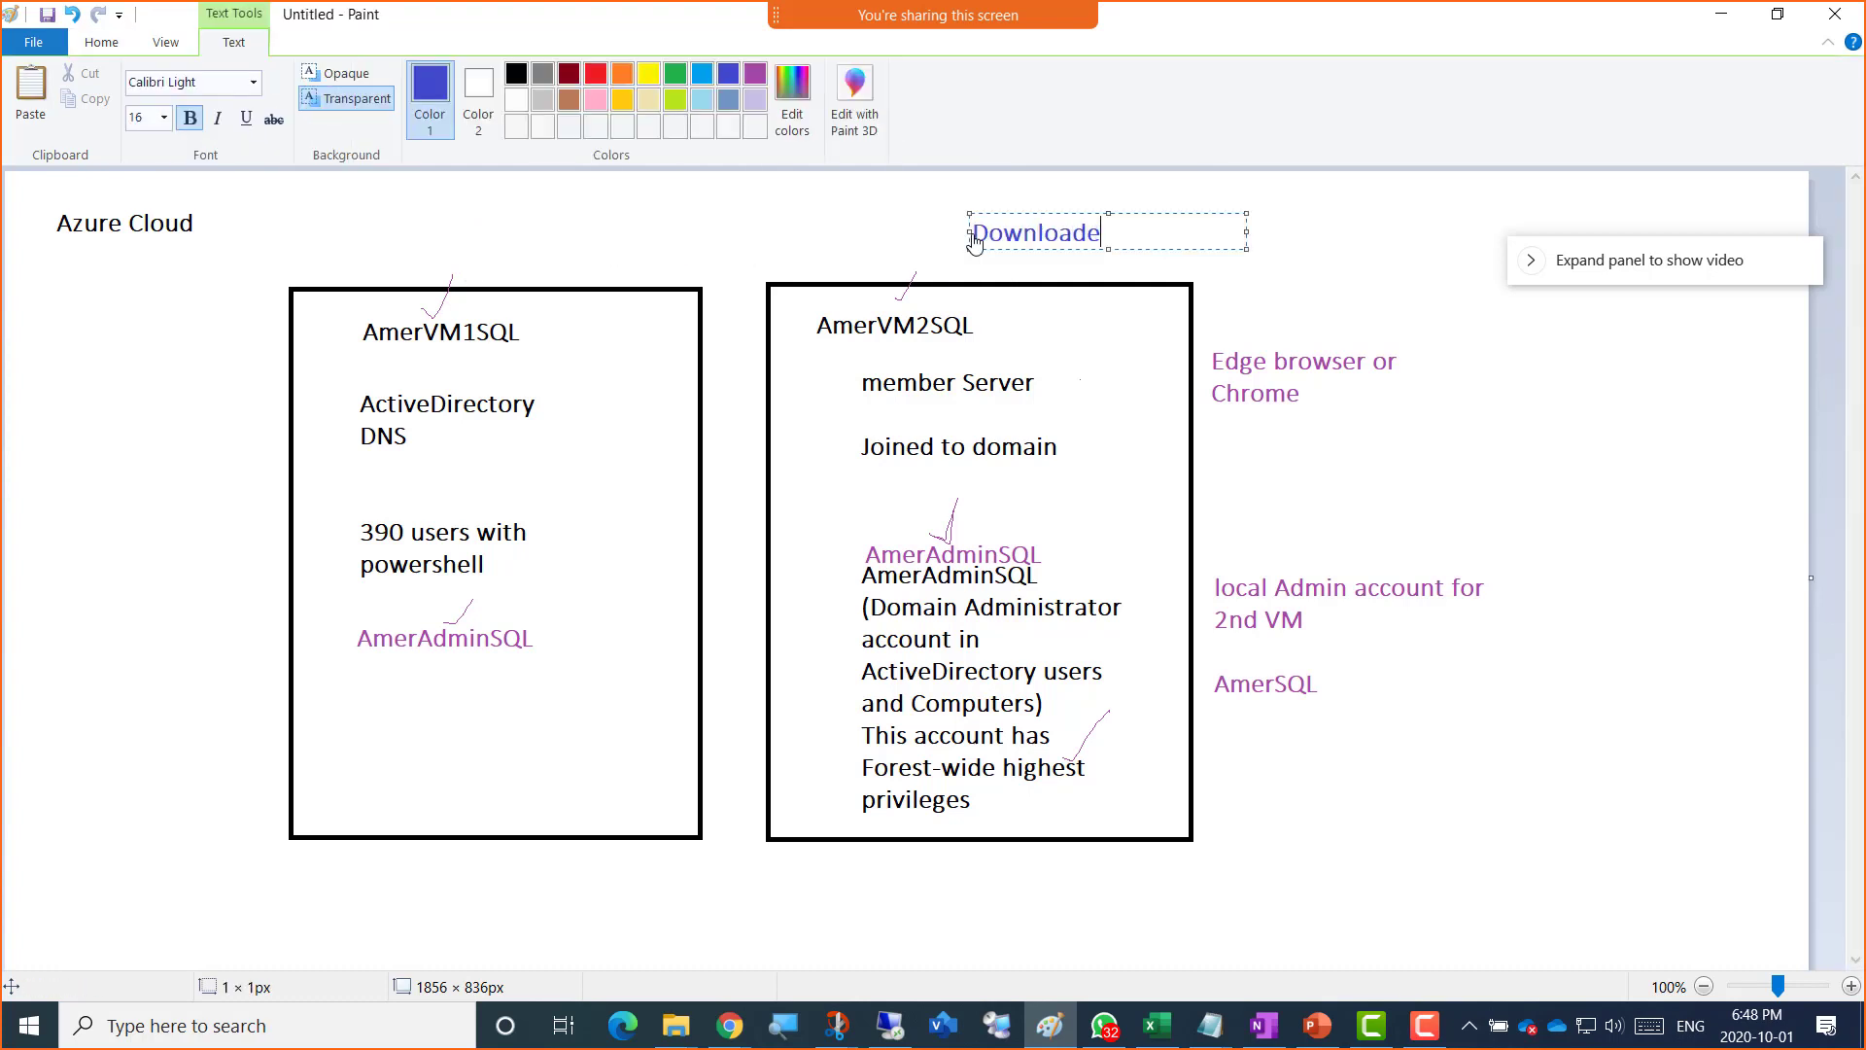
pyautogui.write('d SQL ISO')
pyautogui.press('Return')
pyautogui.write('Downloaded SSMS')
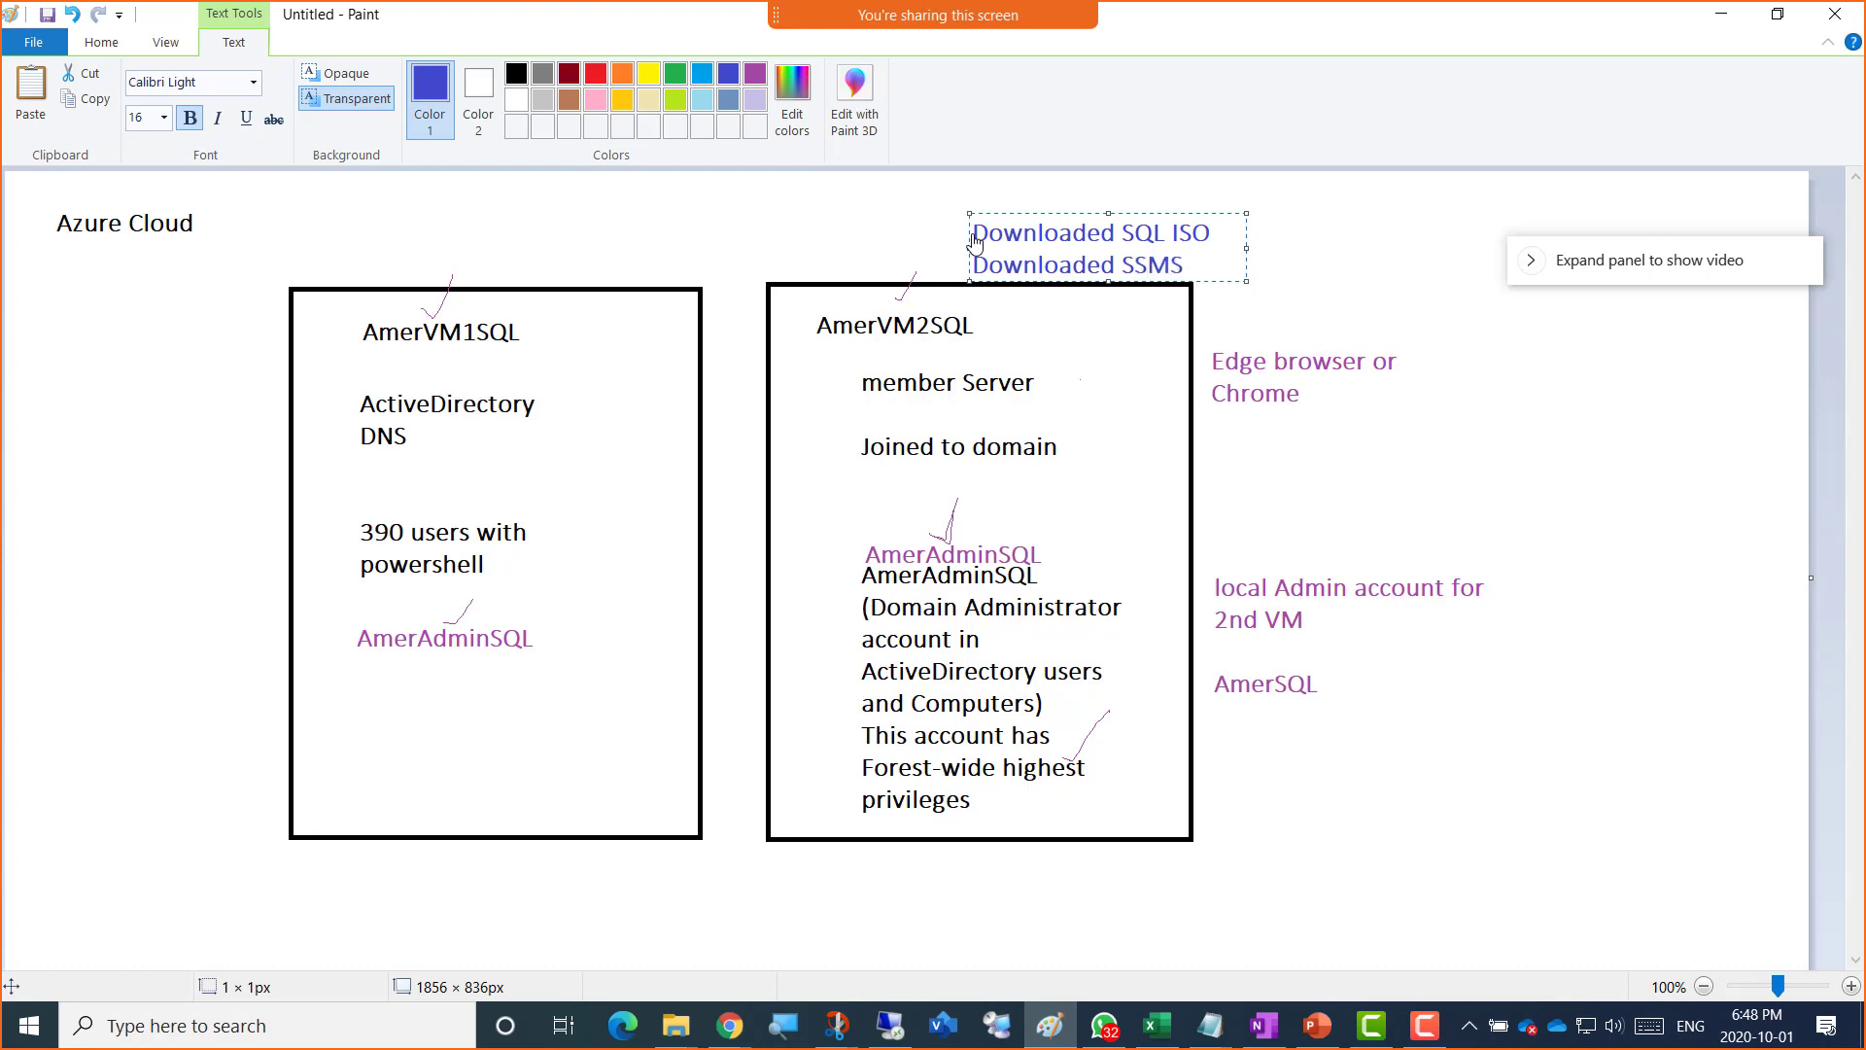
# Step: Copy the 'Downloaded SSMS' line and paste it above the AmerVM1SQL box
pyautogui.hotkey('ctrl', 'a')
pyautogui.hotkey('shift', 'Right')
pyautogui.hotkey('shift', 'Right')
pyautogui.hotkey('shift', 'Left')
pyautogui.hotkey('ctrl', 'c')
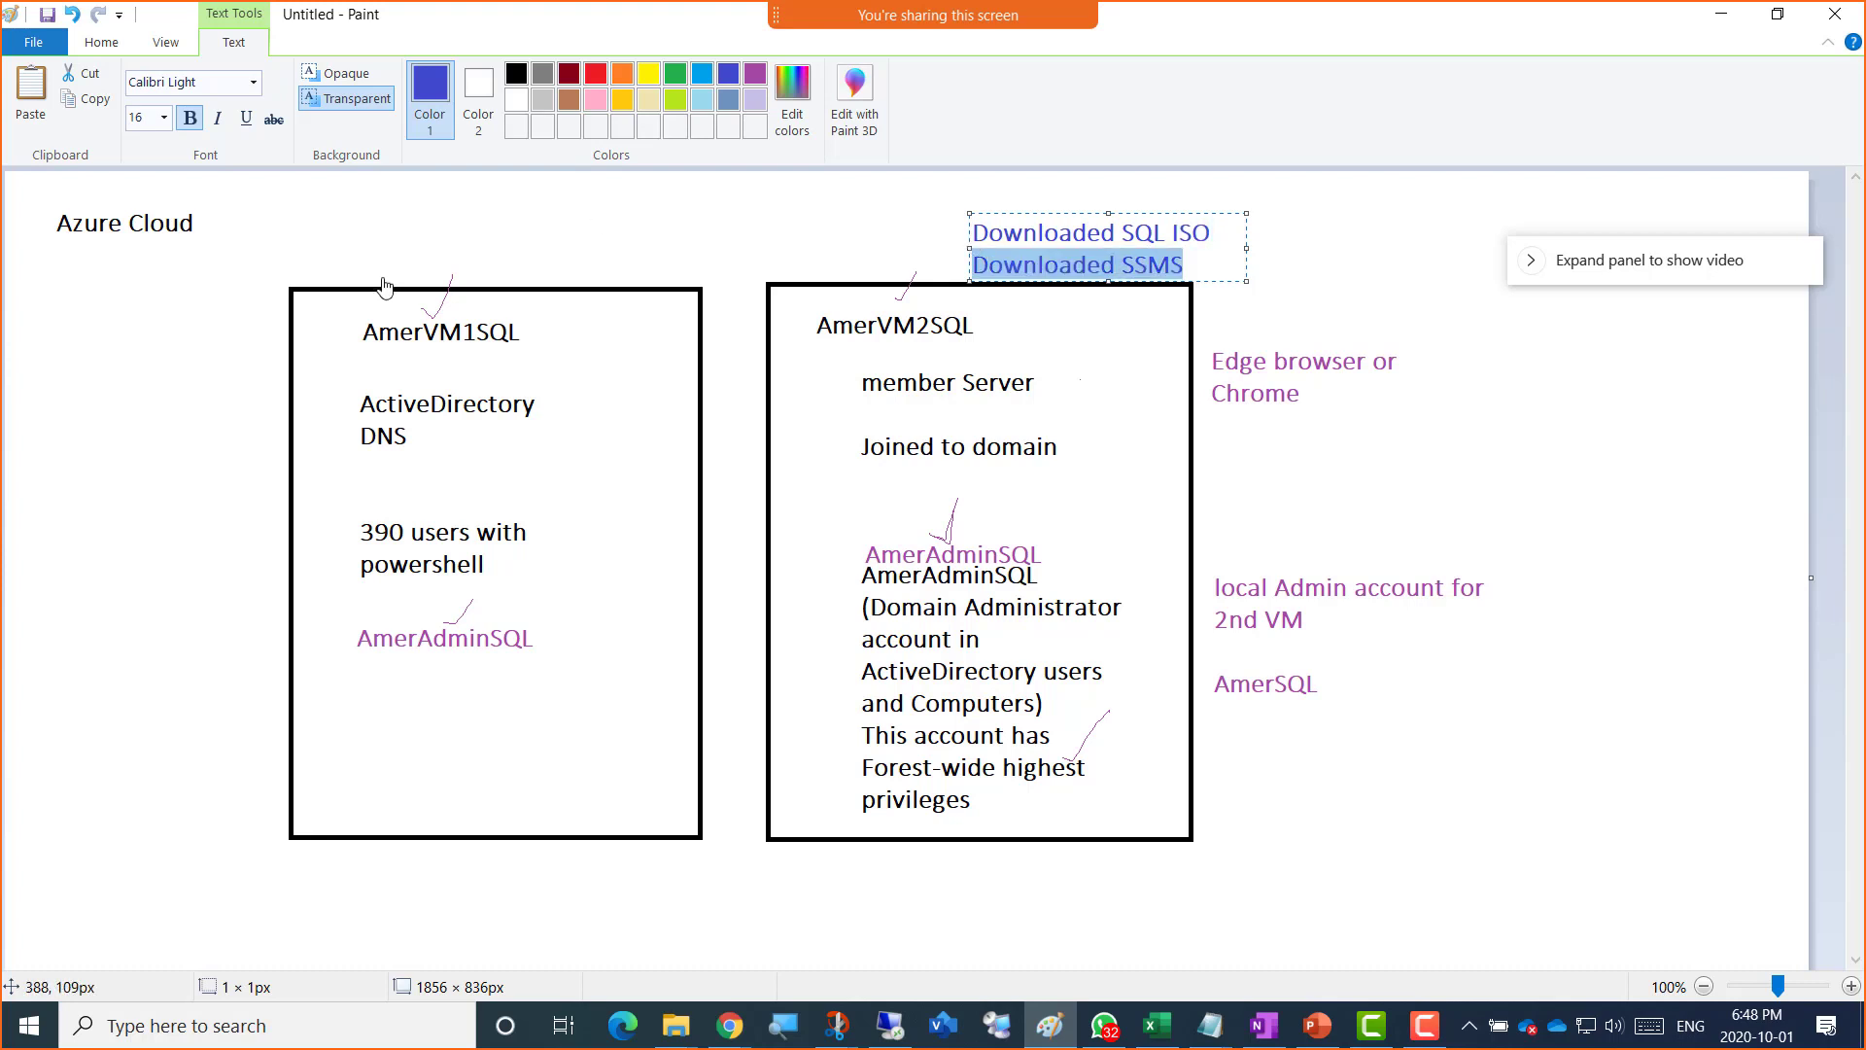
pyautogui.click(389, 267)
pyautogui.hotkey('ctrl', 'v')
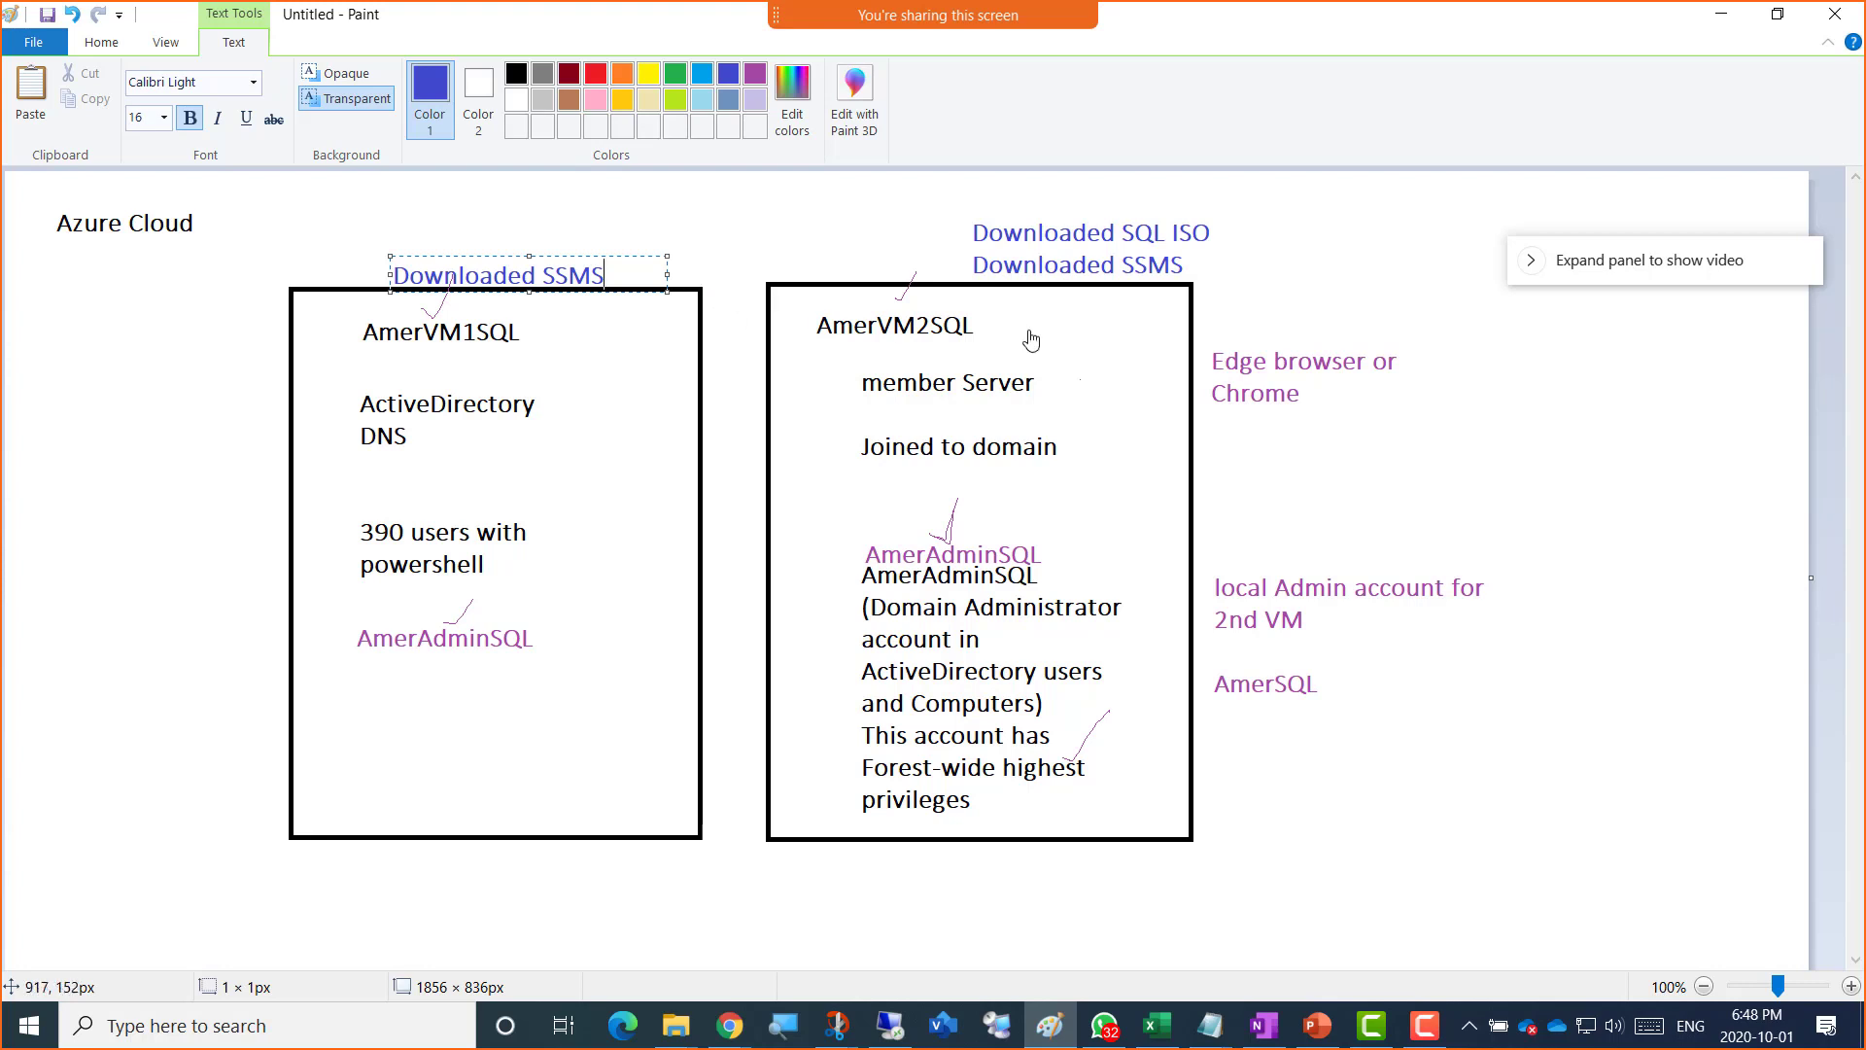
pyautogui.click(1315, 297)
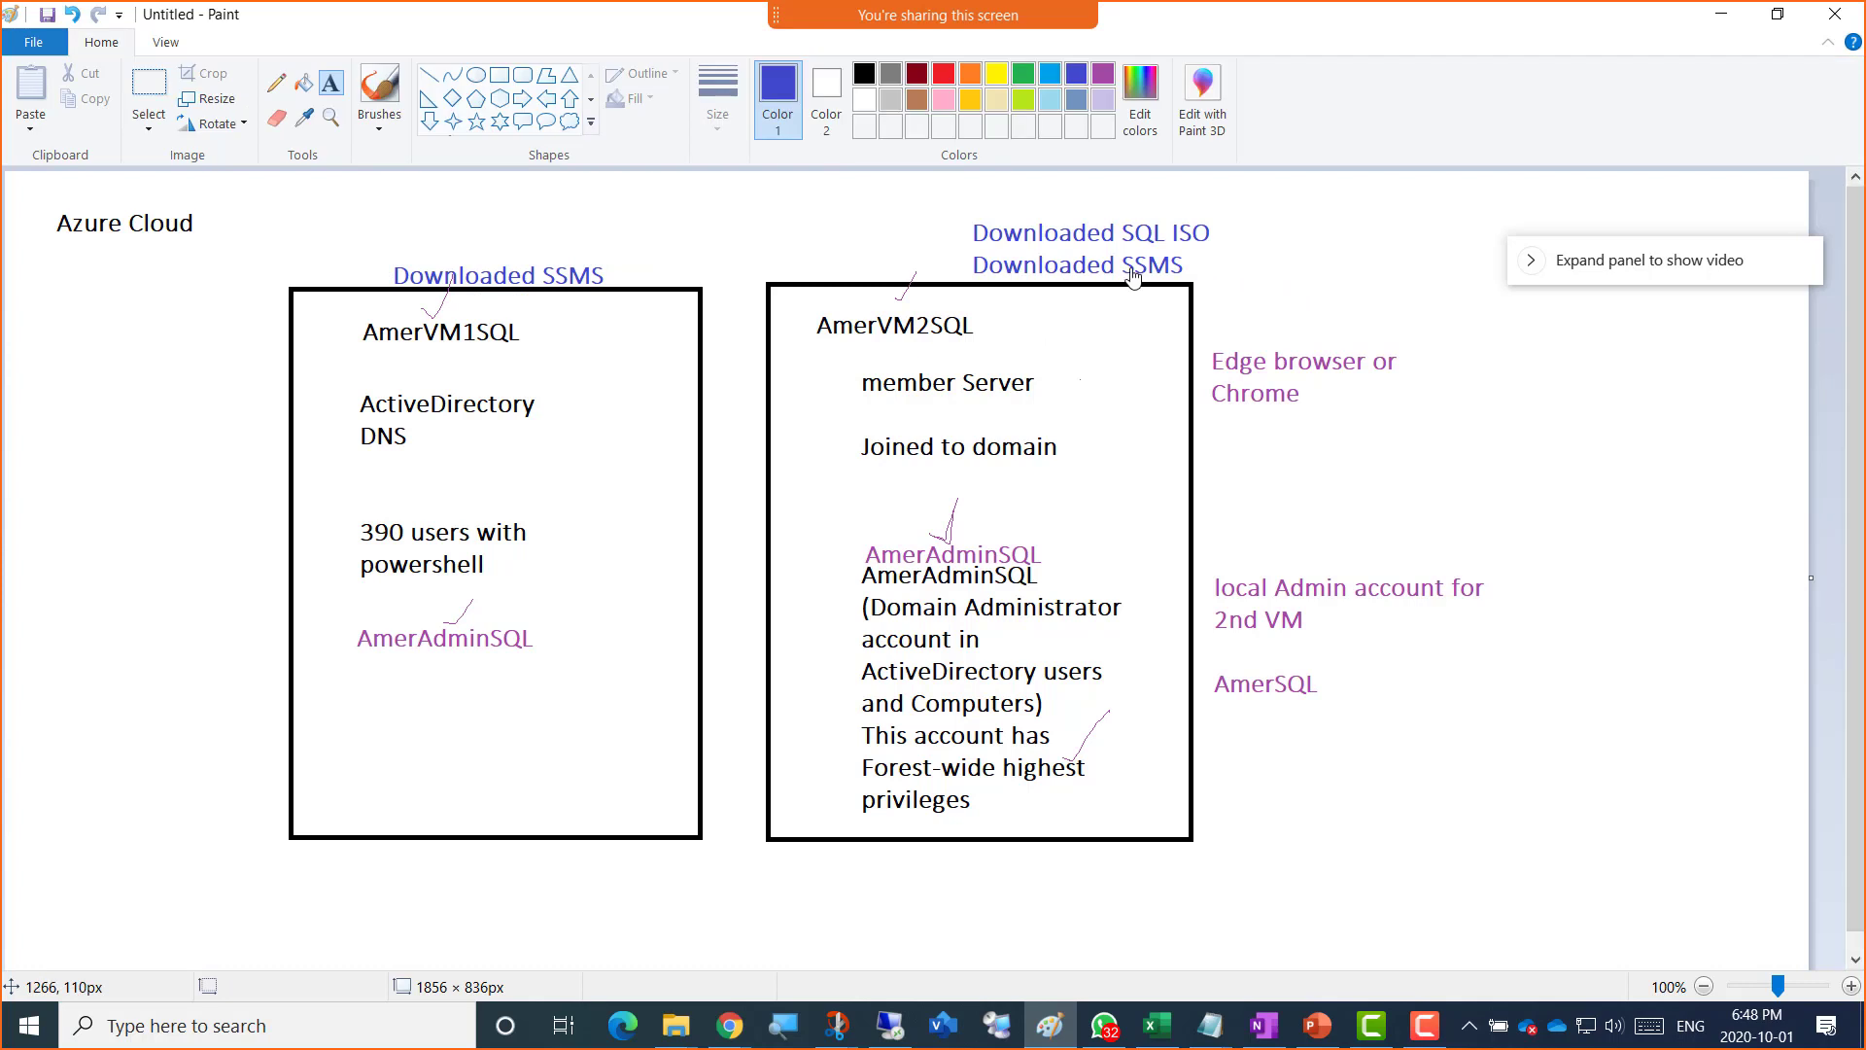
# Step: With the Pencil, tick 'Downloaded SQL ISO' and draw a bracket linking the notes to AmerVM2SQL
pyautogui.click(276, 93)
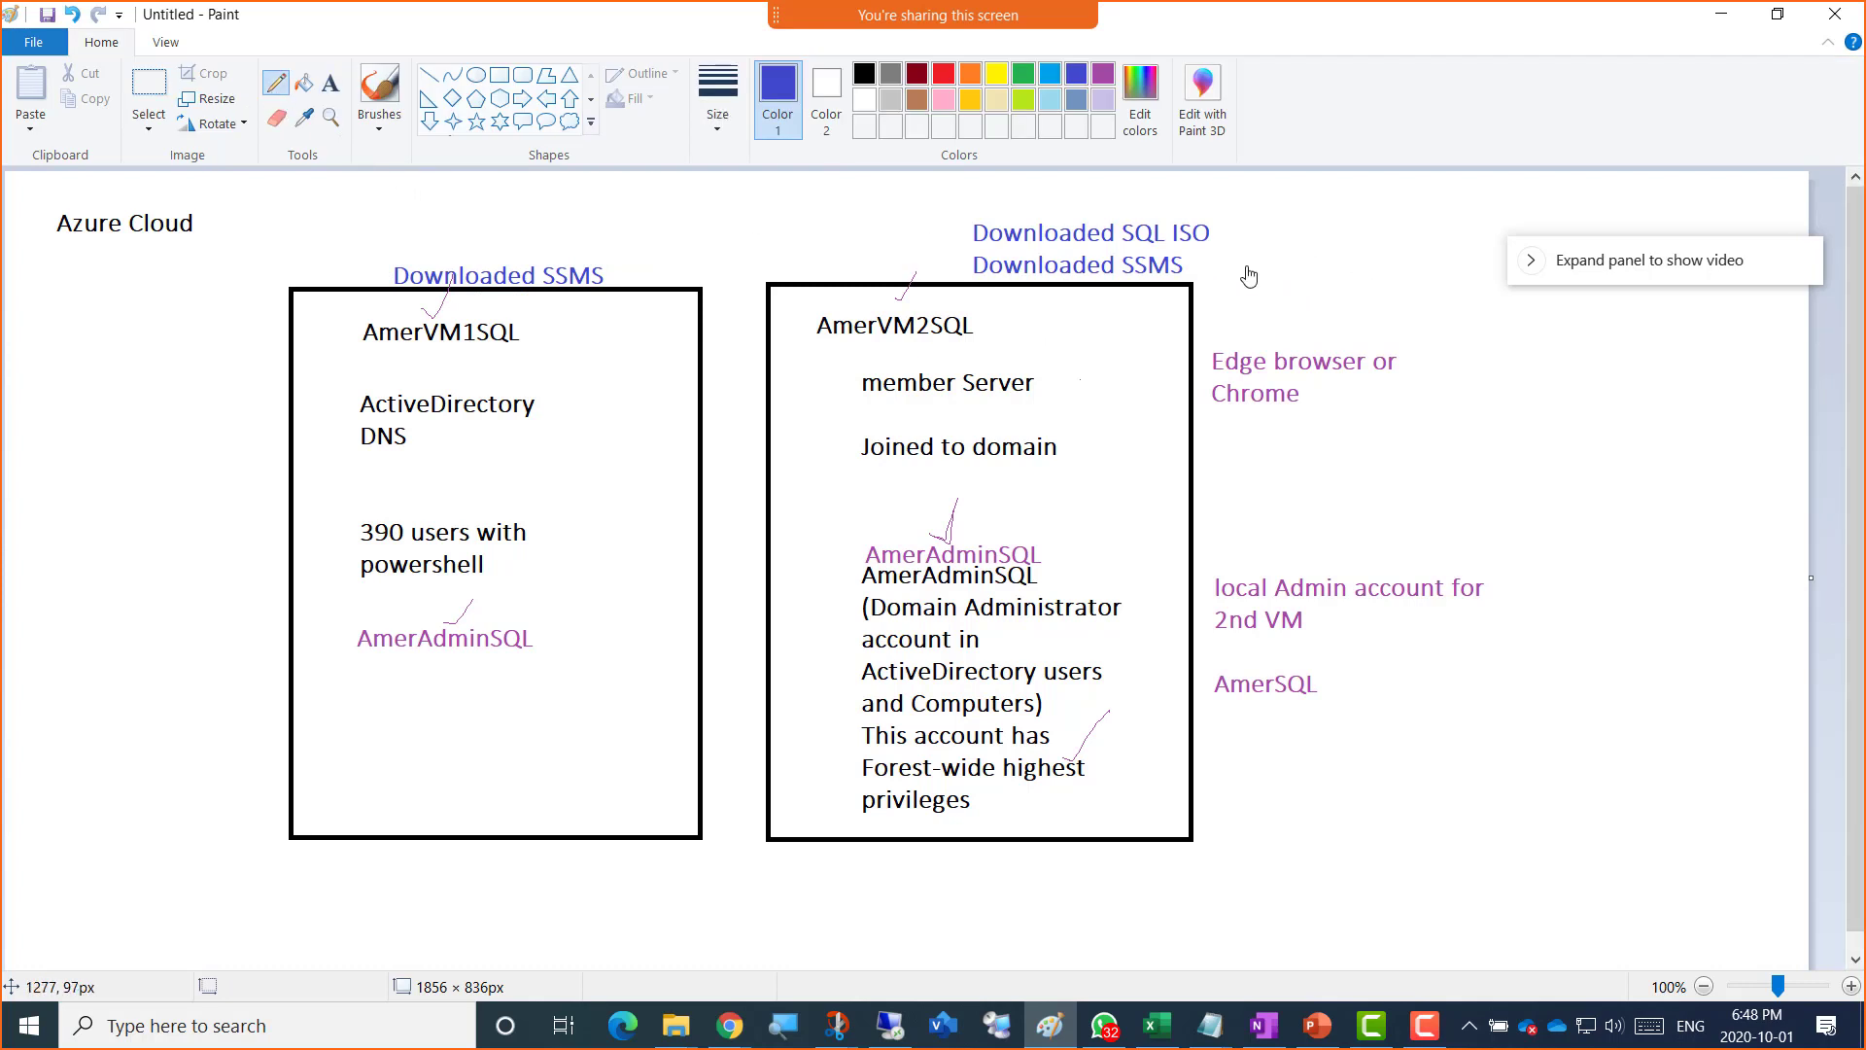
pyautogui.moveTo(1215, 219); pyautogui.dragTo(1256, 198)
pyautogui.moveTo(971, 231); pyautogui.dragTo(935, 311)
pyautogui.hotkey('alt', 'Tab')
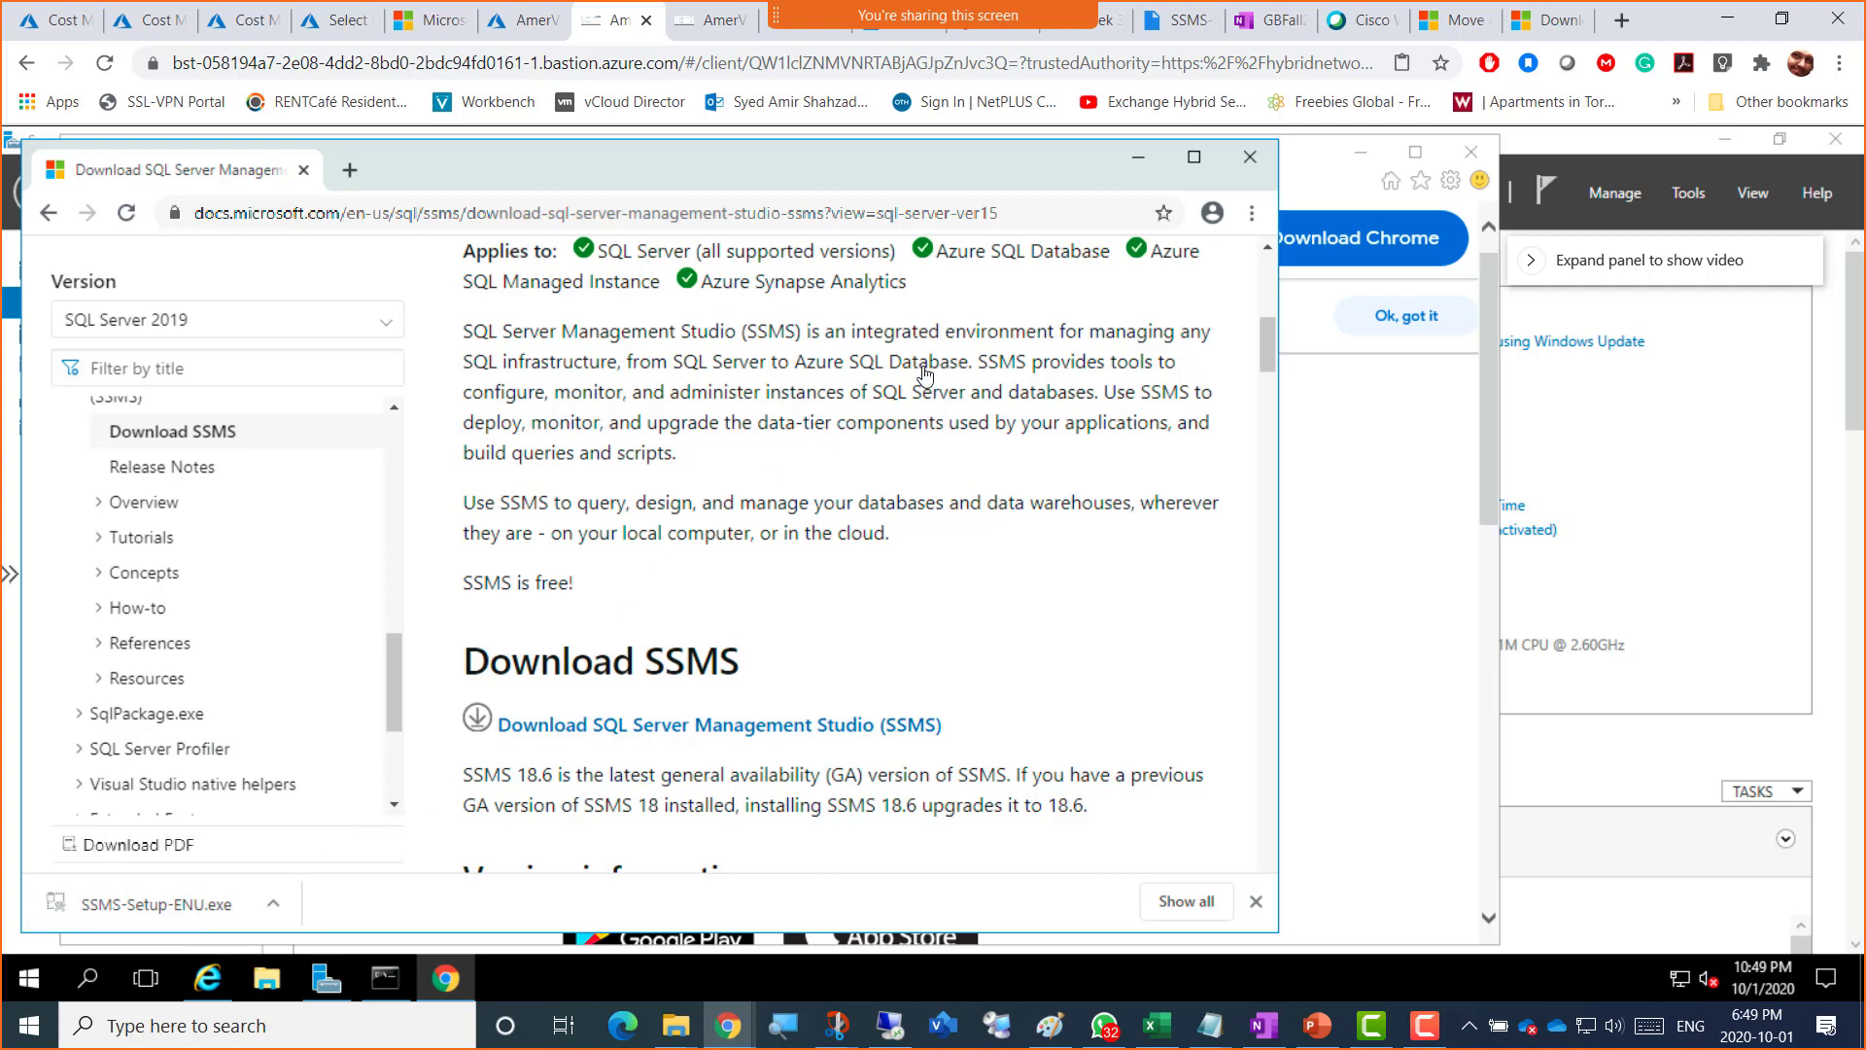
# Step: Minimise VM1's Chrome and Internet Explorer to reveal Server Manager, then show Blackboard's Week 3 page
pyautogui.click(1137, 158)
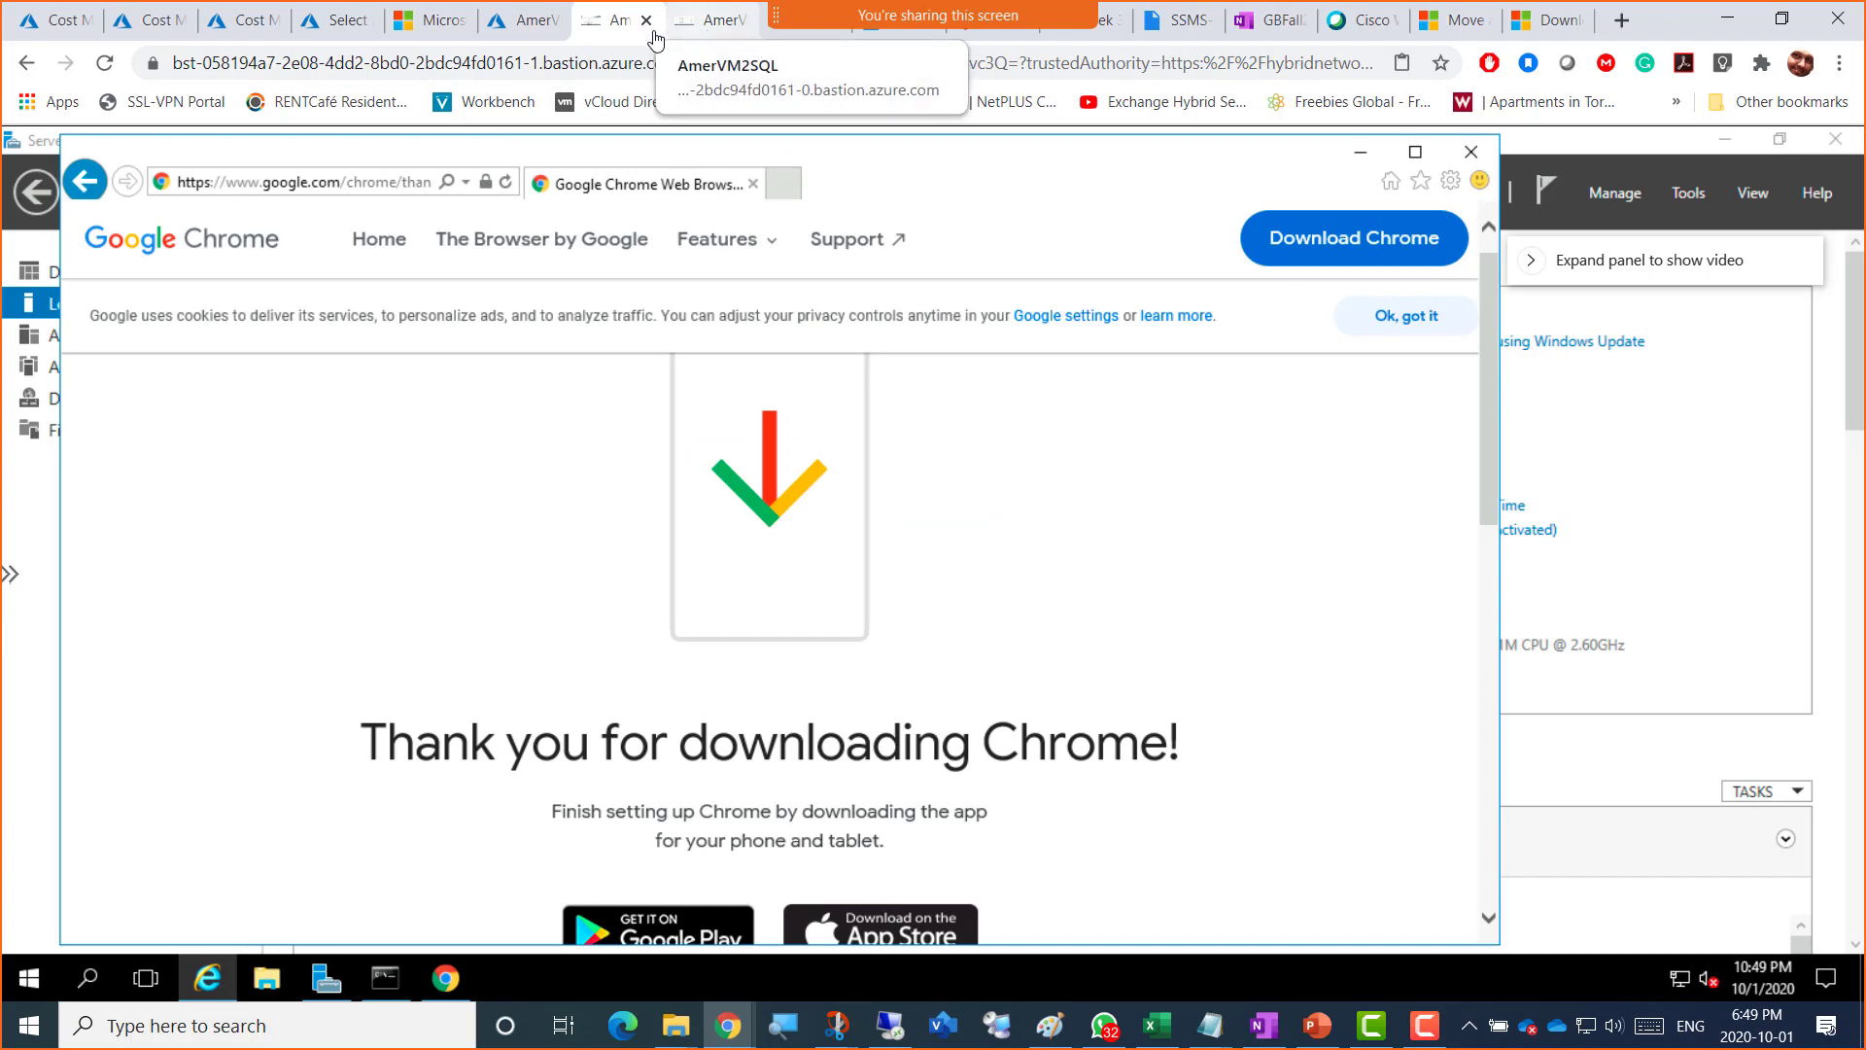
pyautogui.click(1358, 154)
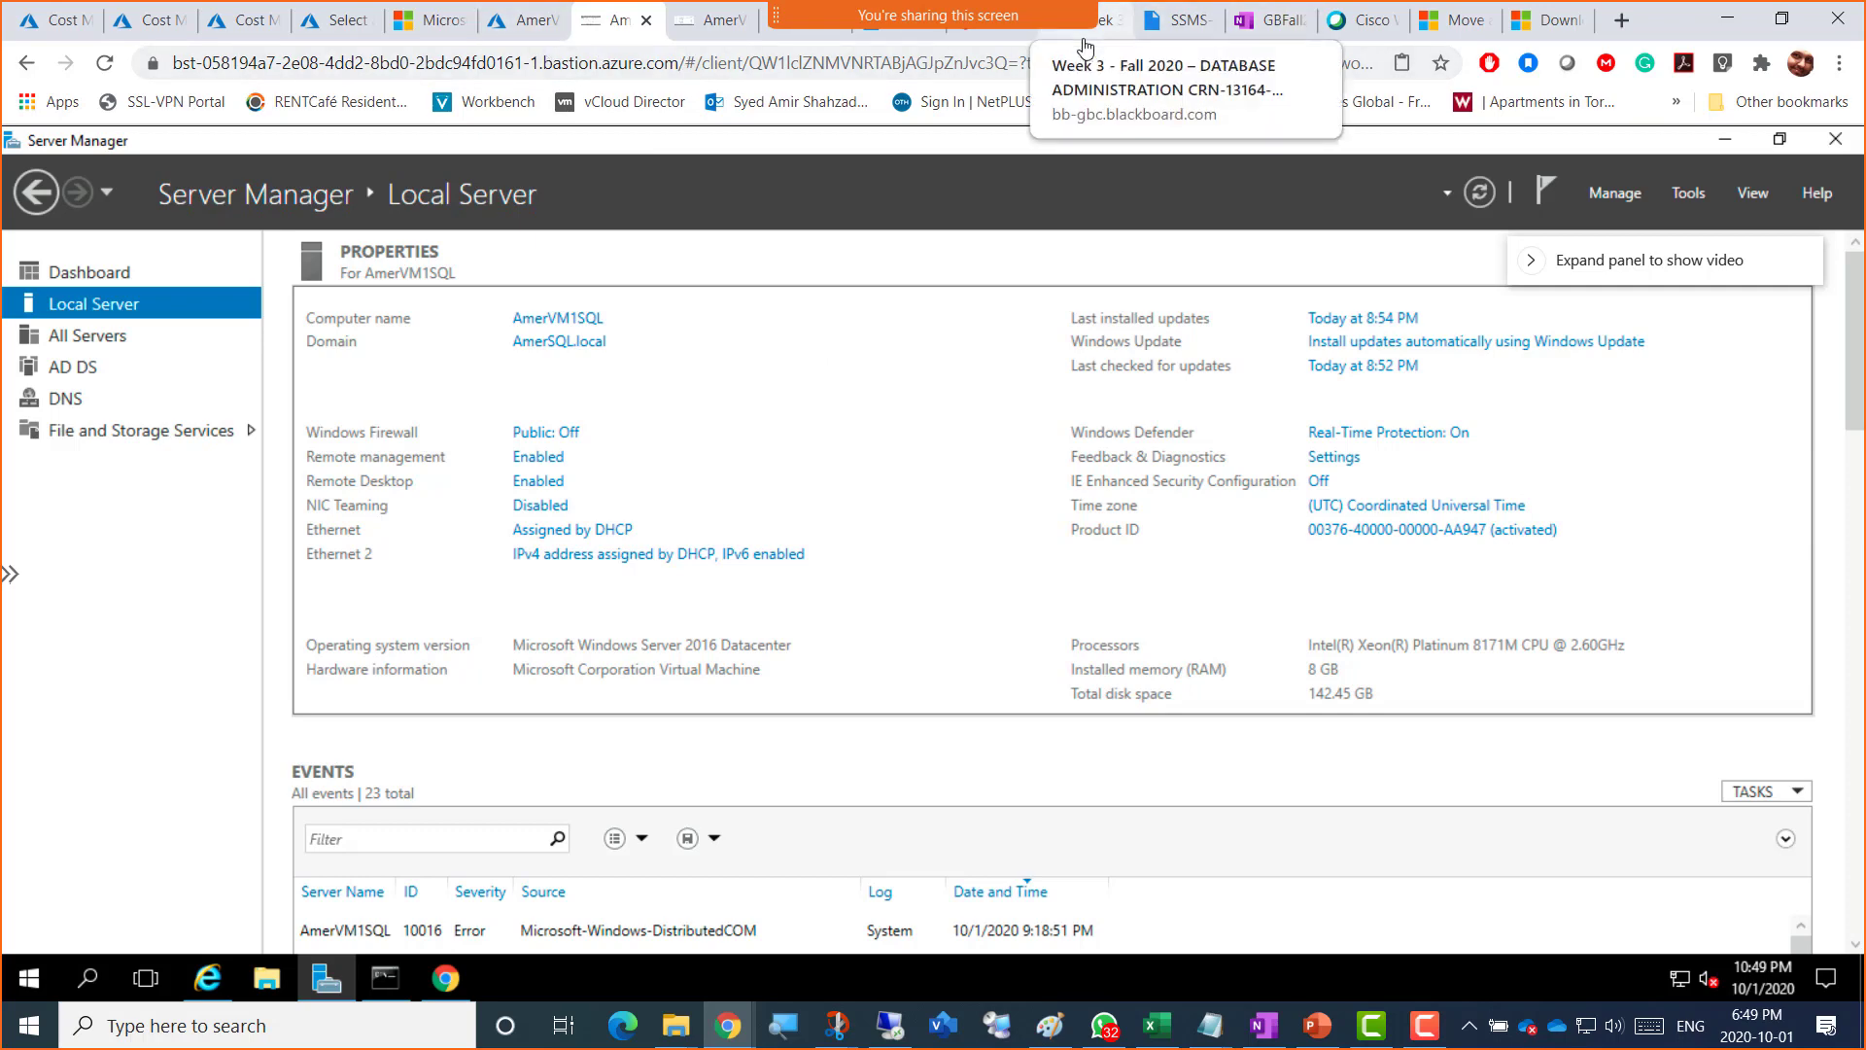
pyautogui.click(1085, 44)
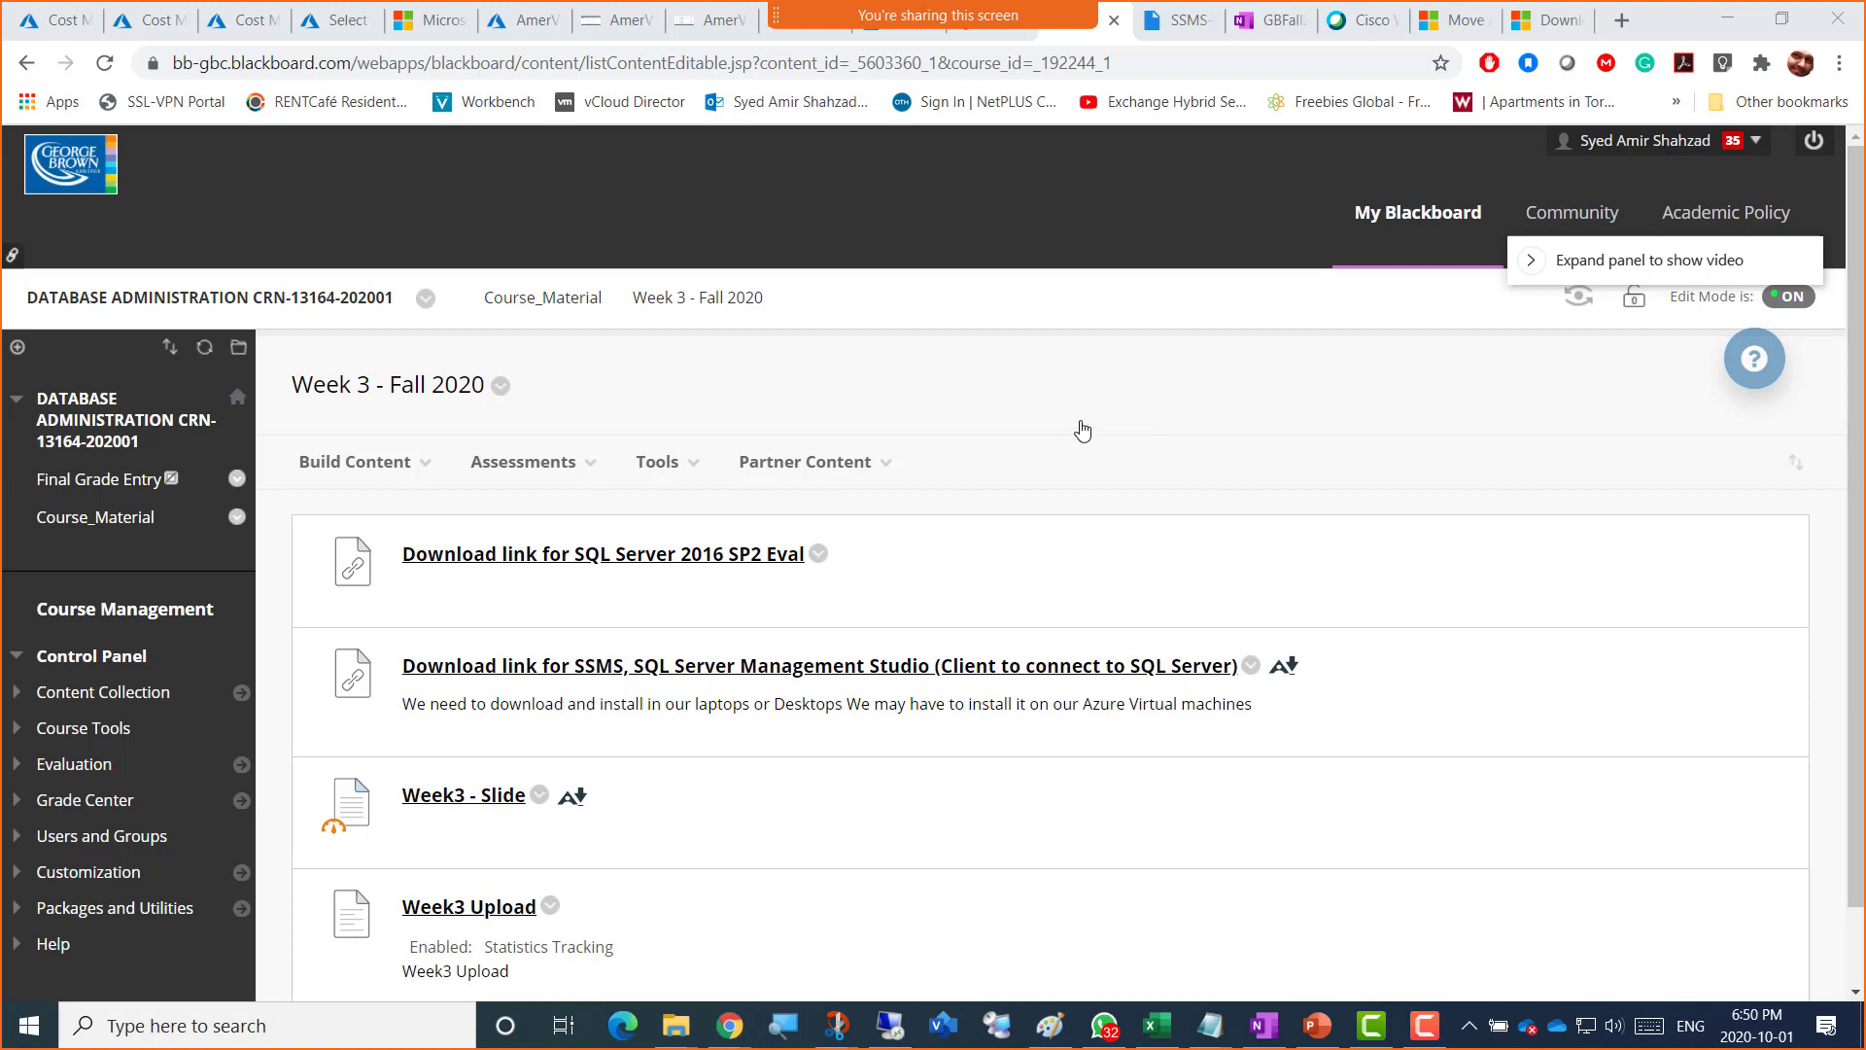
# Step: Scroll down the Week 3 download links, then go back to the VM2 Bastion session
pyautogui.scroll(-1, 1030, 423)
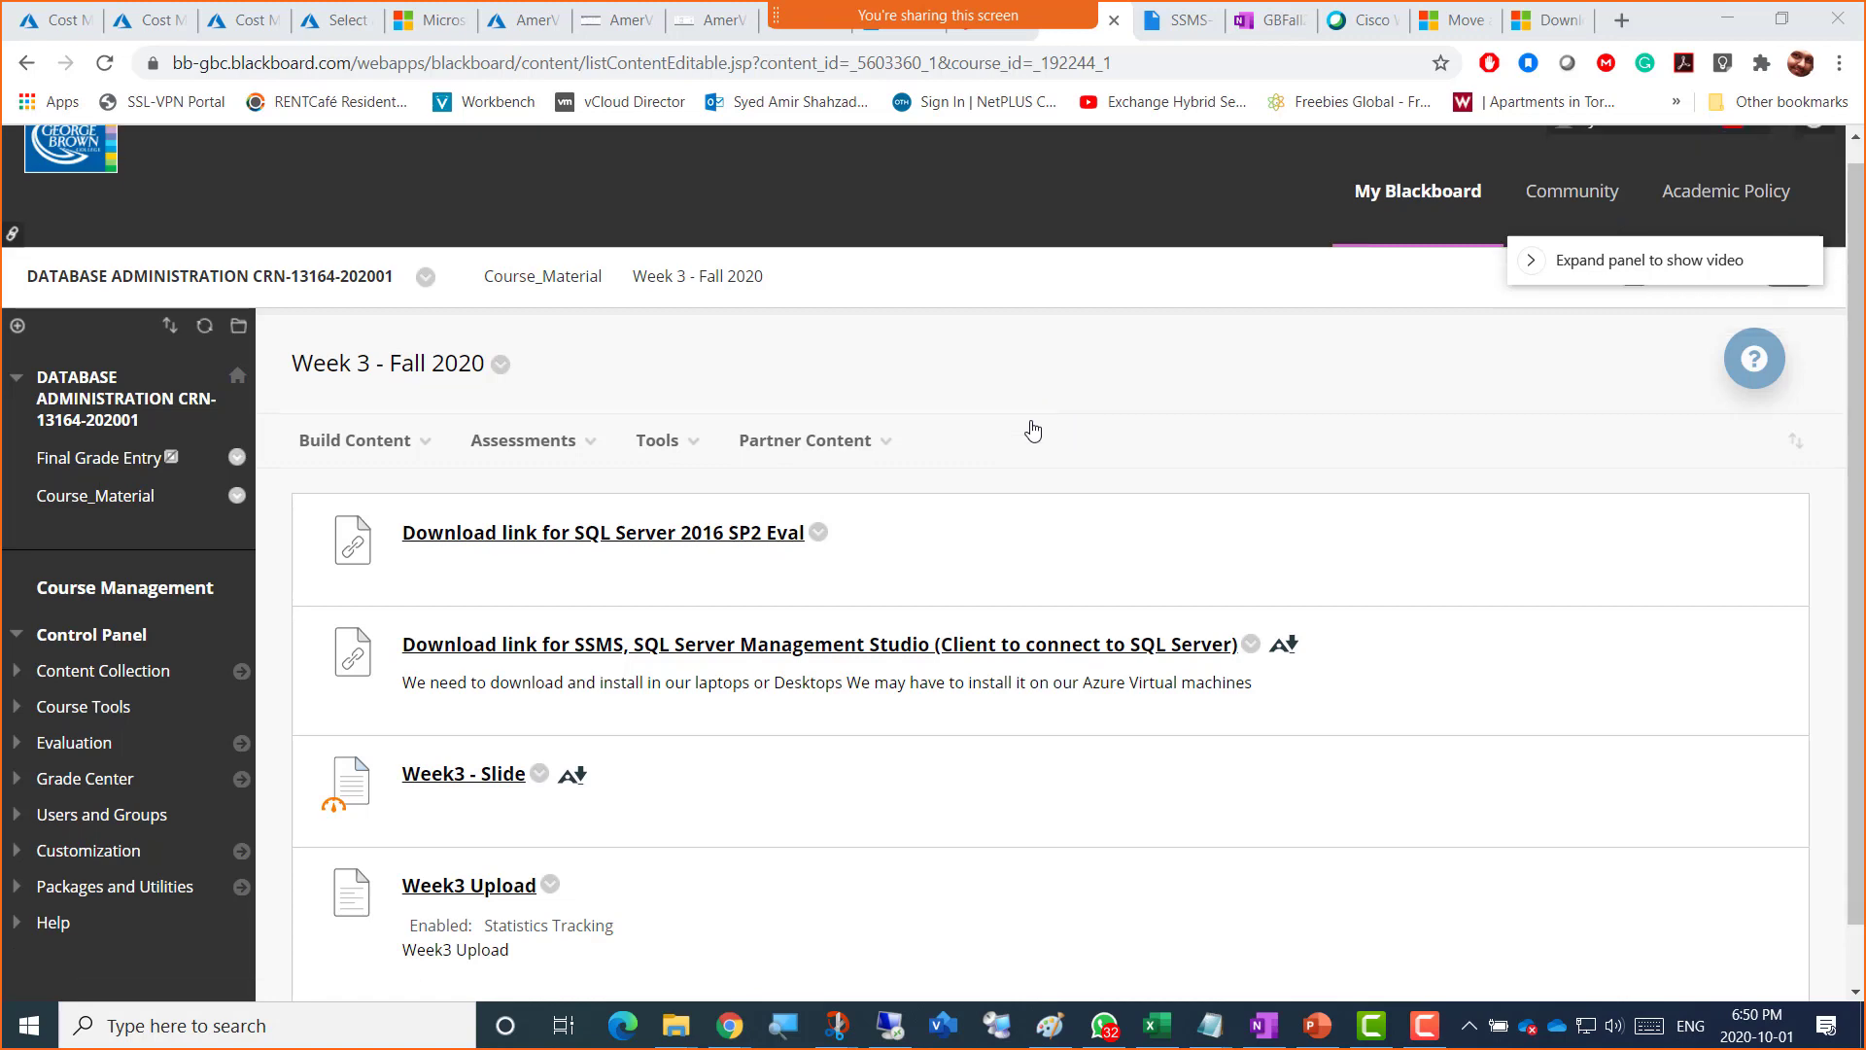
pyautogui.click(709, 21)
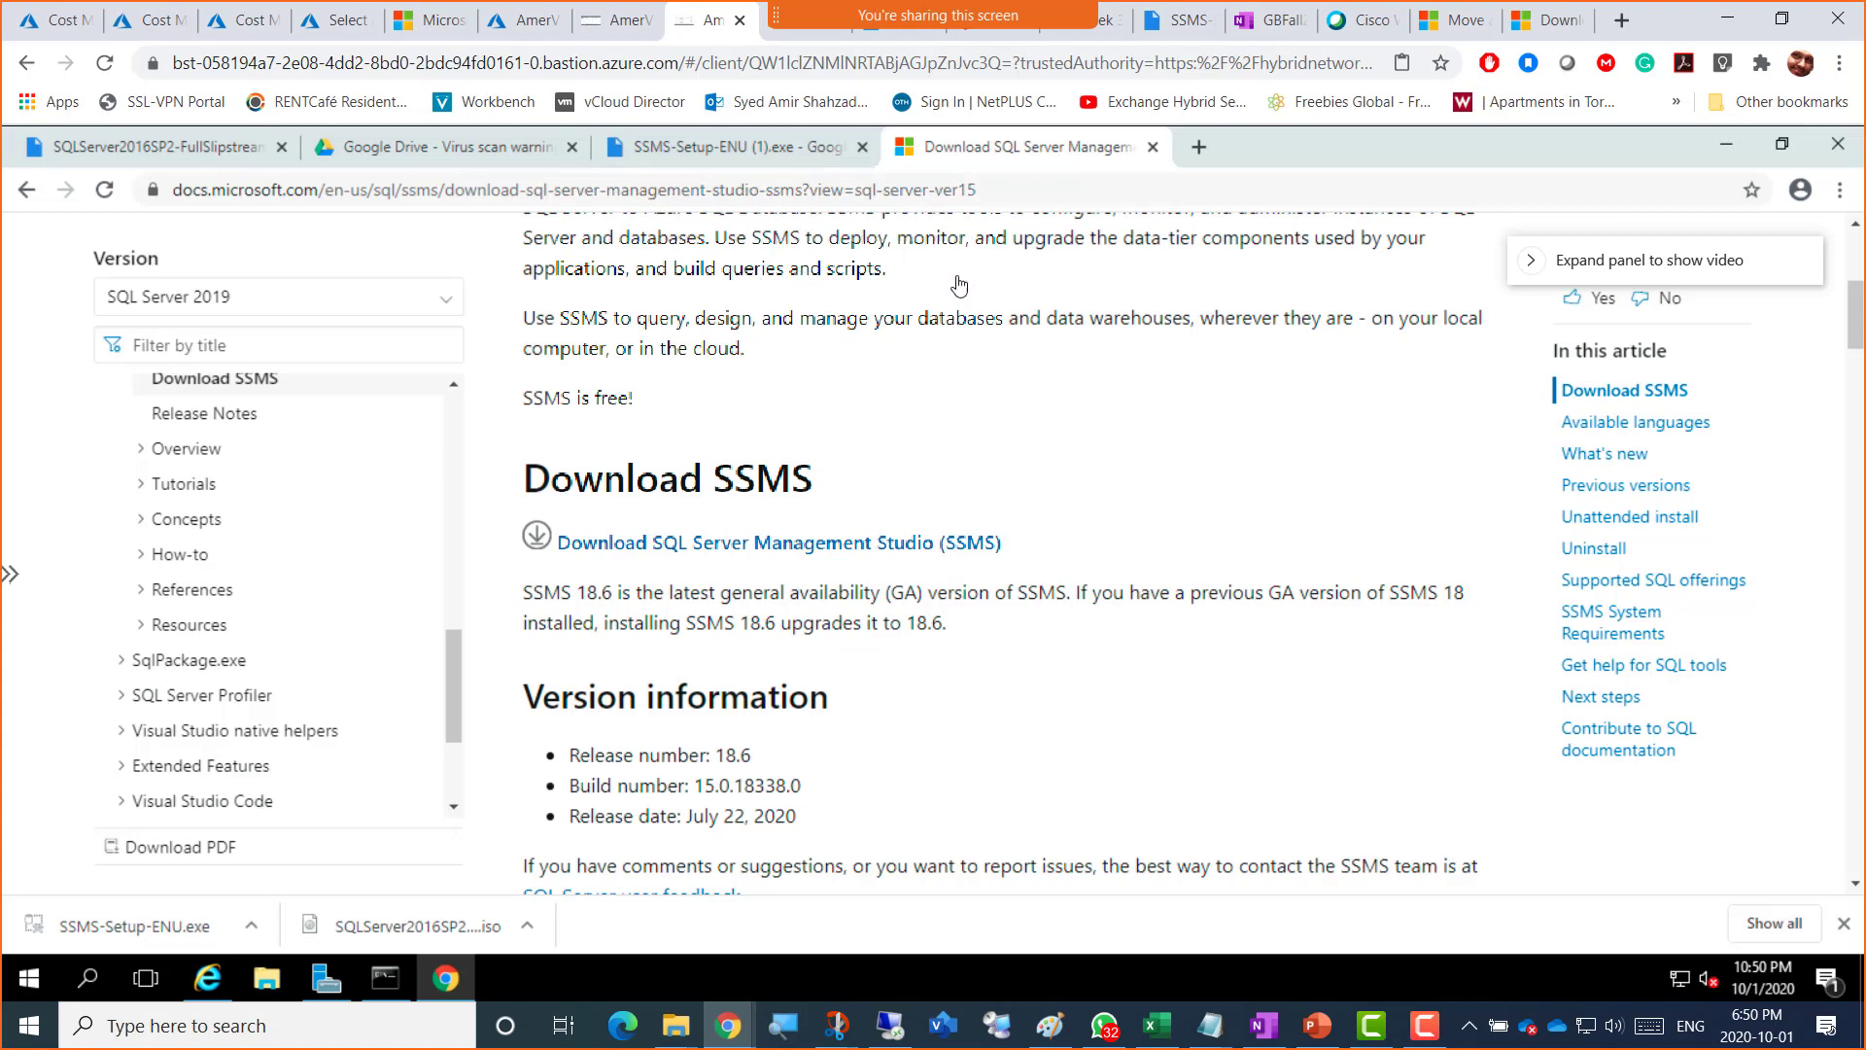
# Step: Minimise VM2's Chrome and Internet Explorer windows, then launch File Explorer from the taskbar
pyautogui.click(1724, 146)
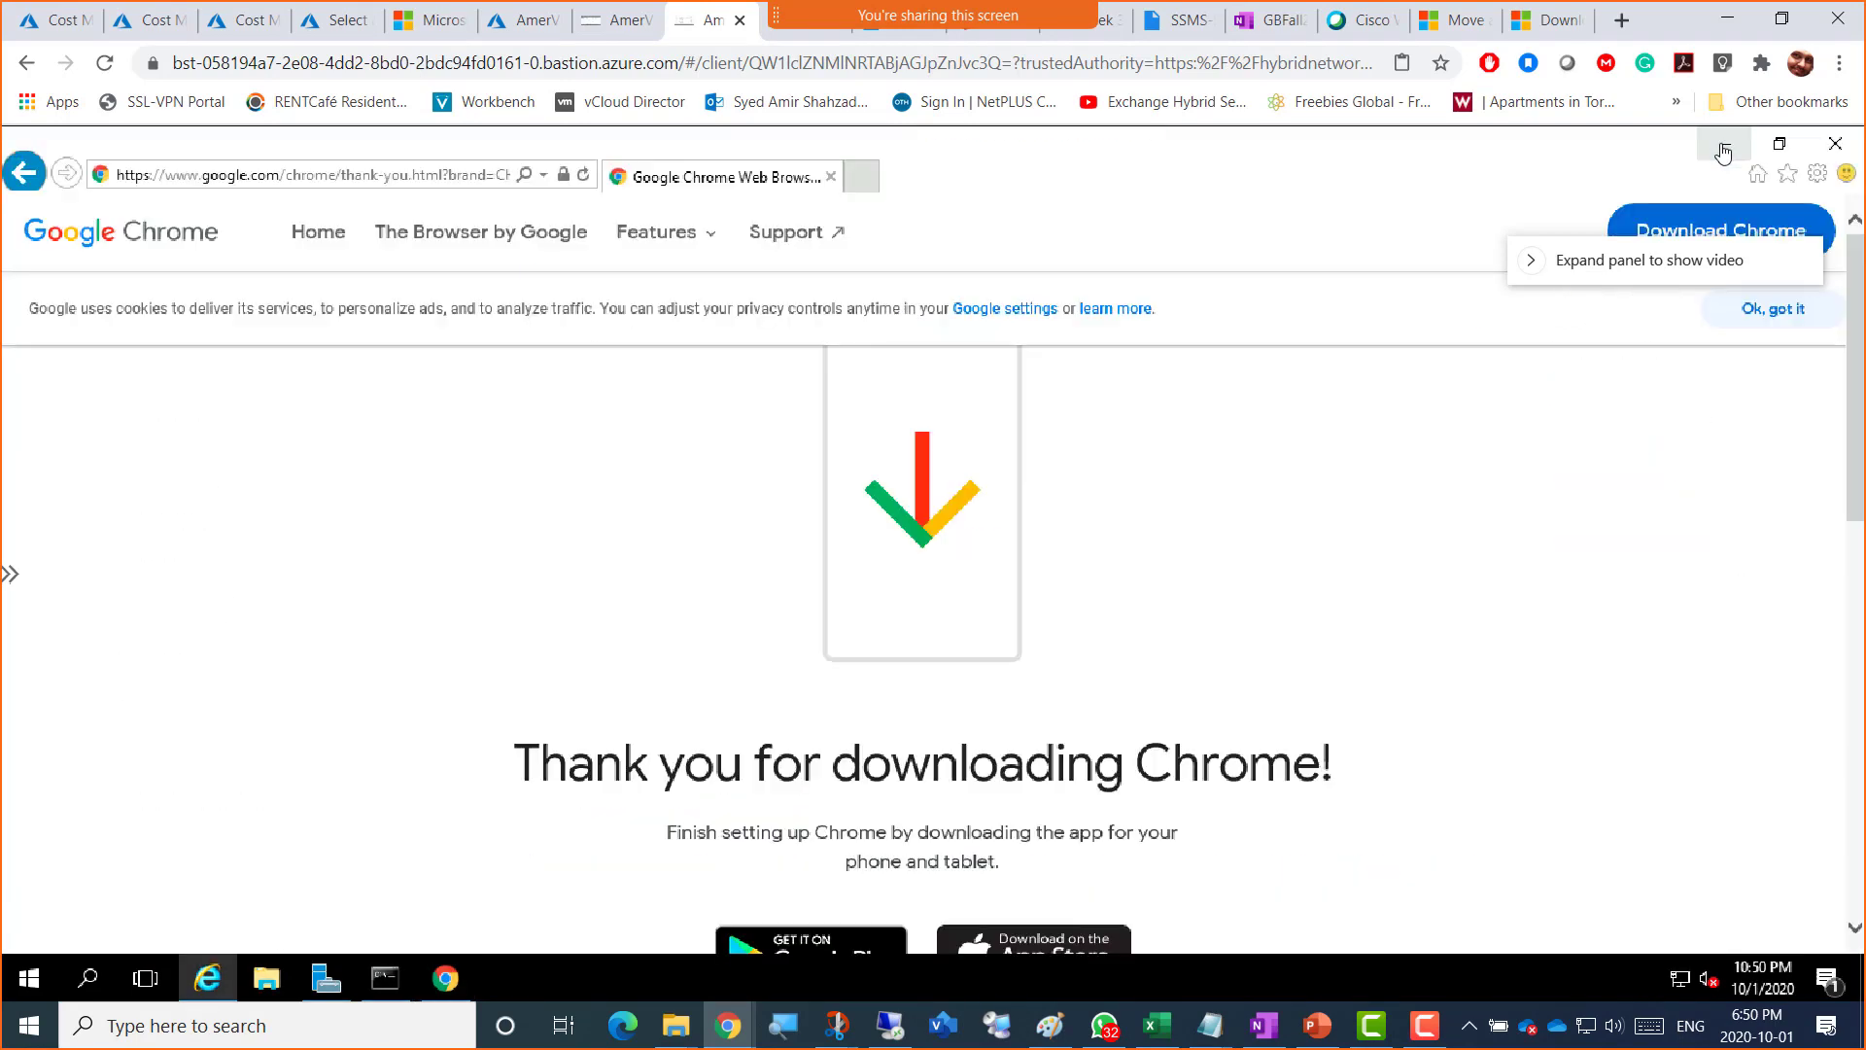
pyautogui.click(1719, 148)
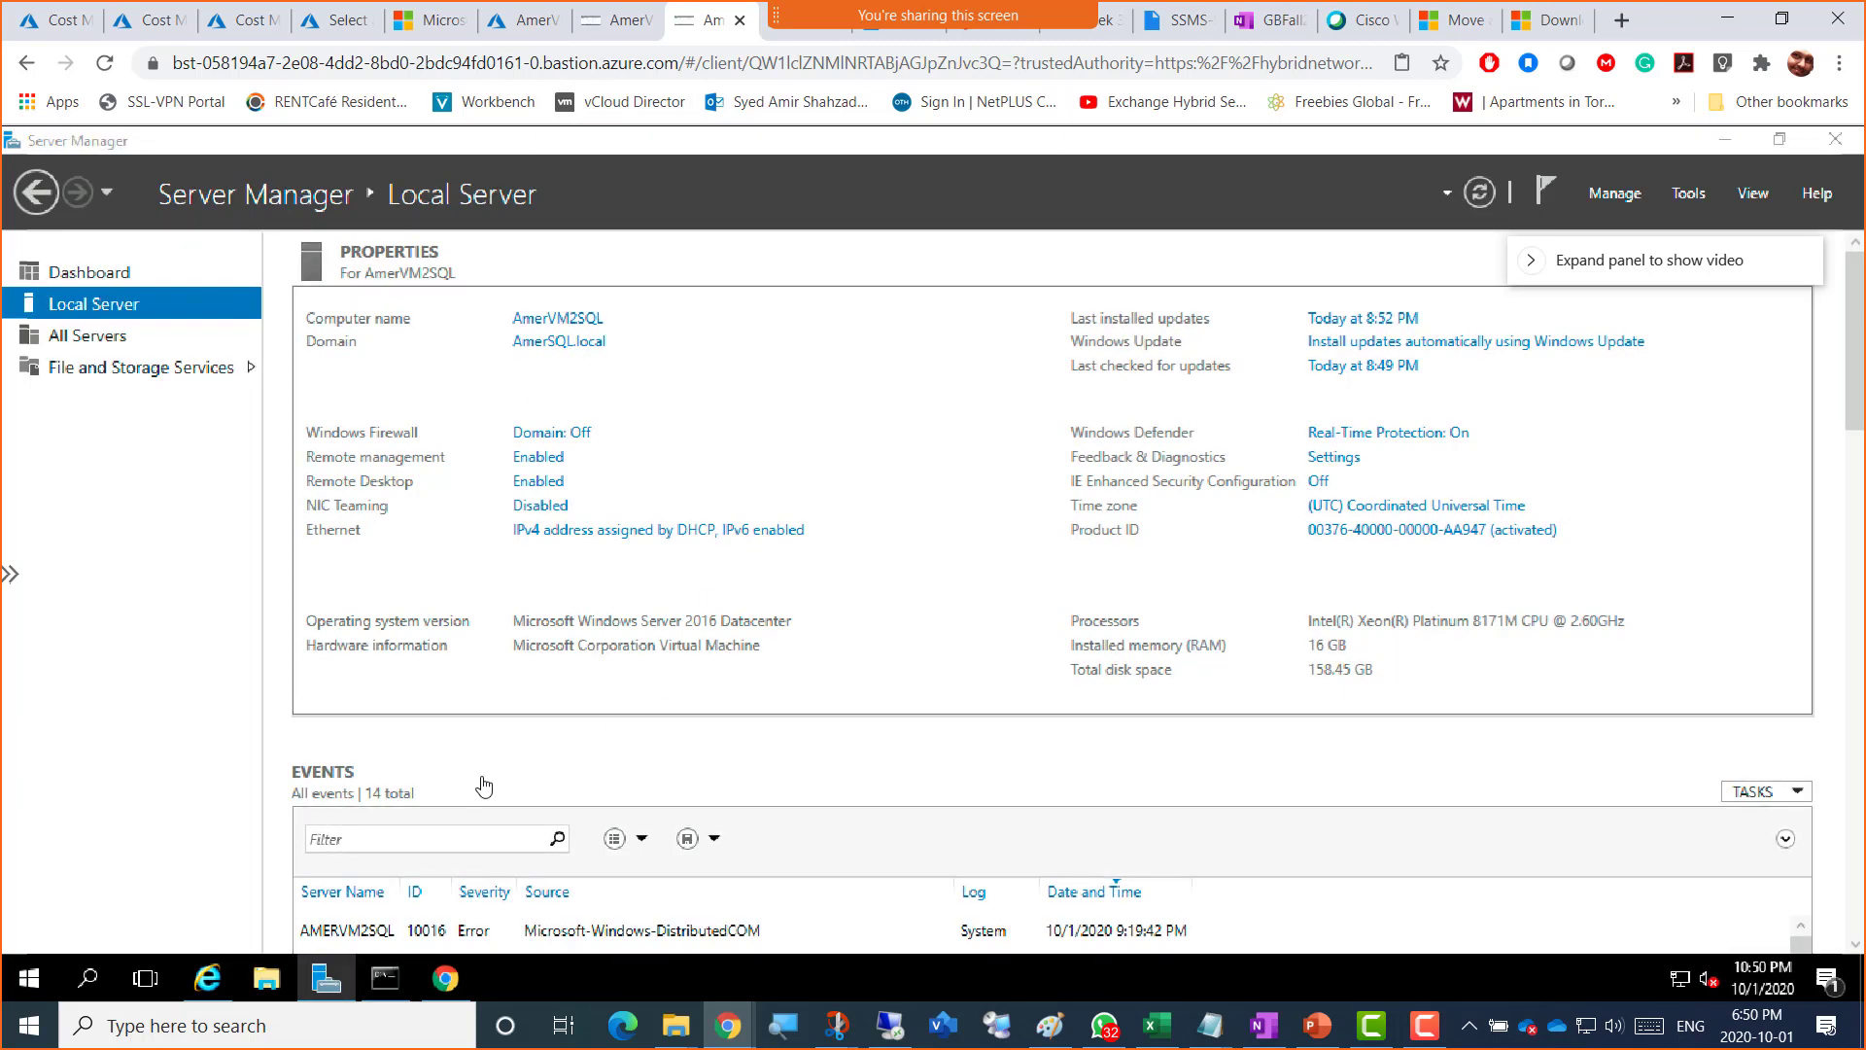
pyautogui.click(265, 980)
pyautogui.moveTo(264, 984)
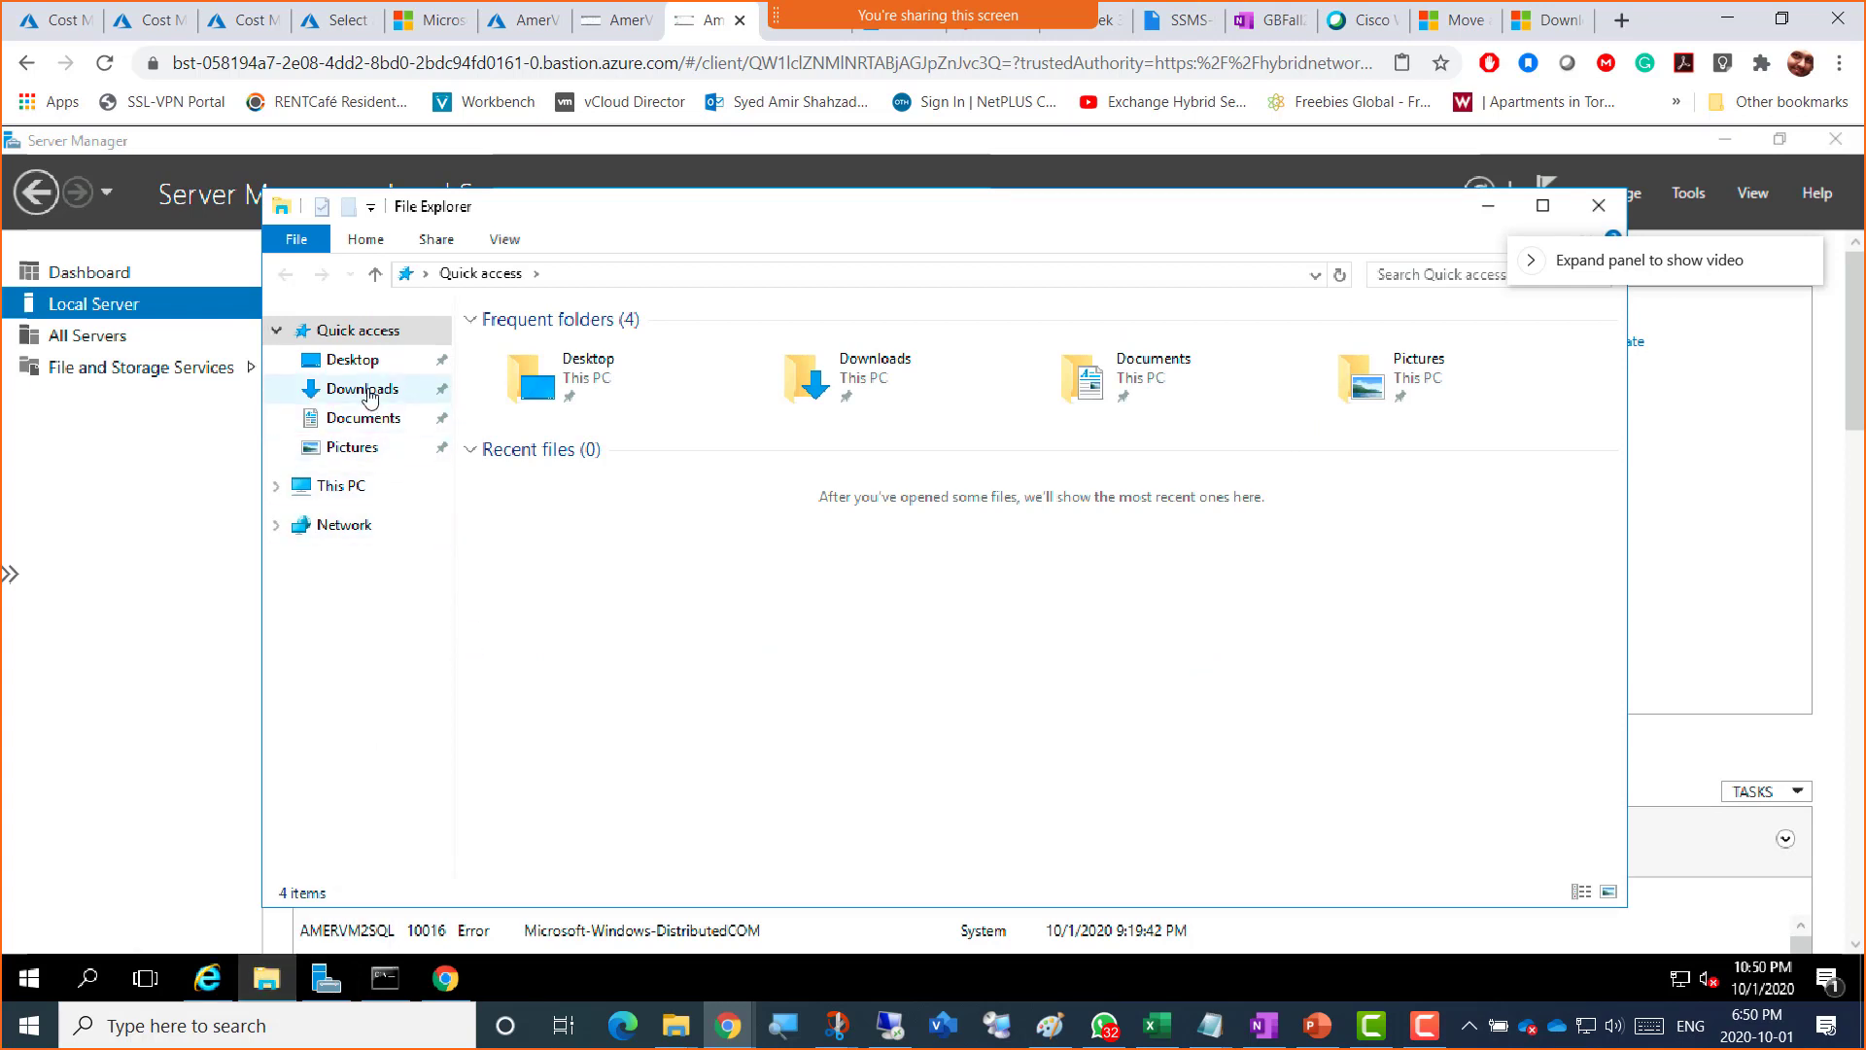
# Step: In Downloads, double-click SQLServer2016SP2-FullSlipstream-x64-ENU to mount it as DVD Drive (E:)
pyautogui.click(361, 392)
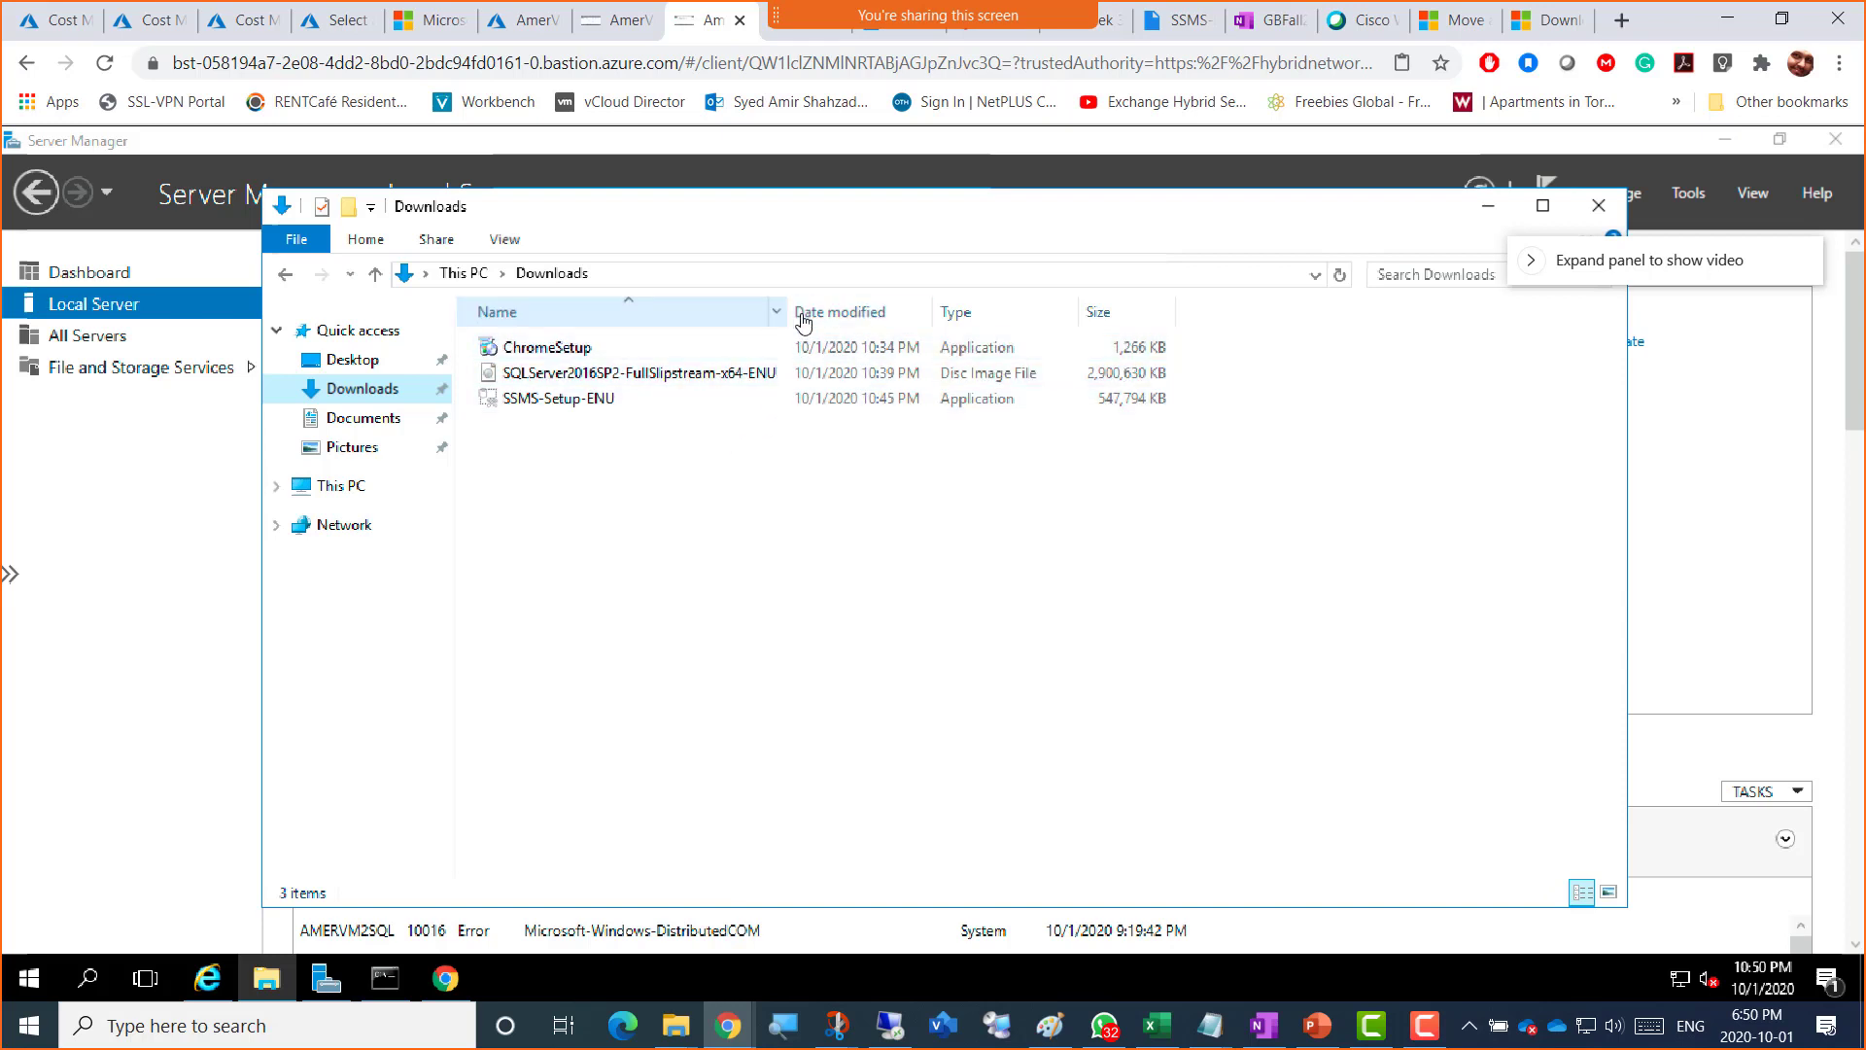
pyautogui.click(561, 377)
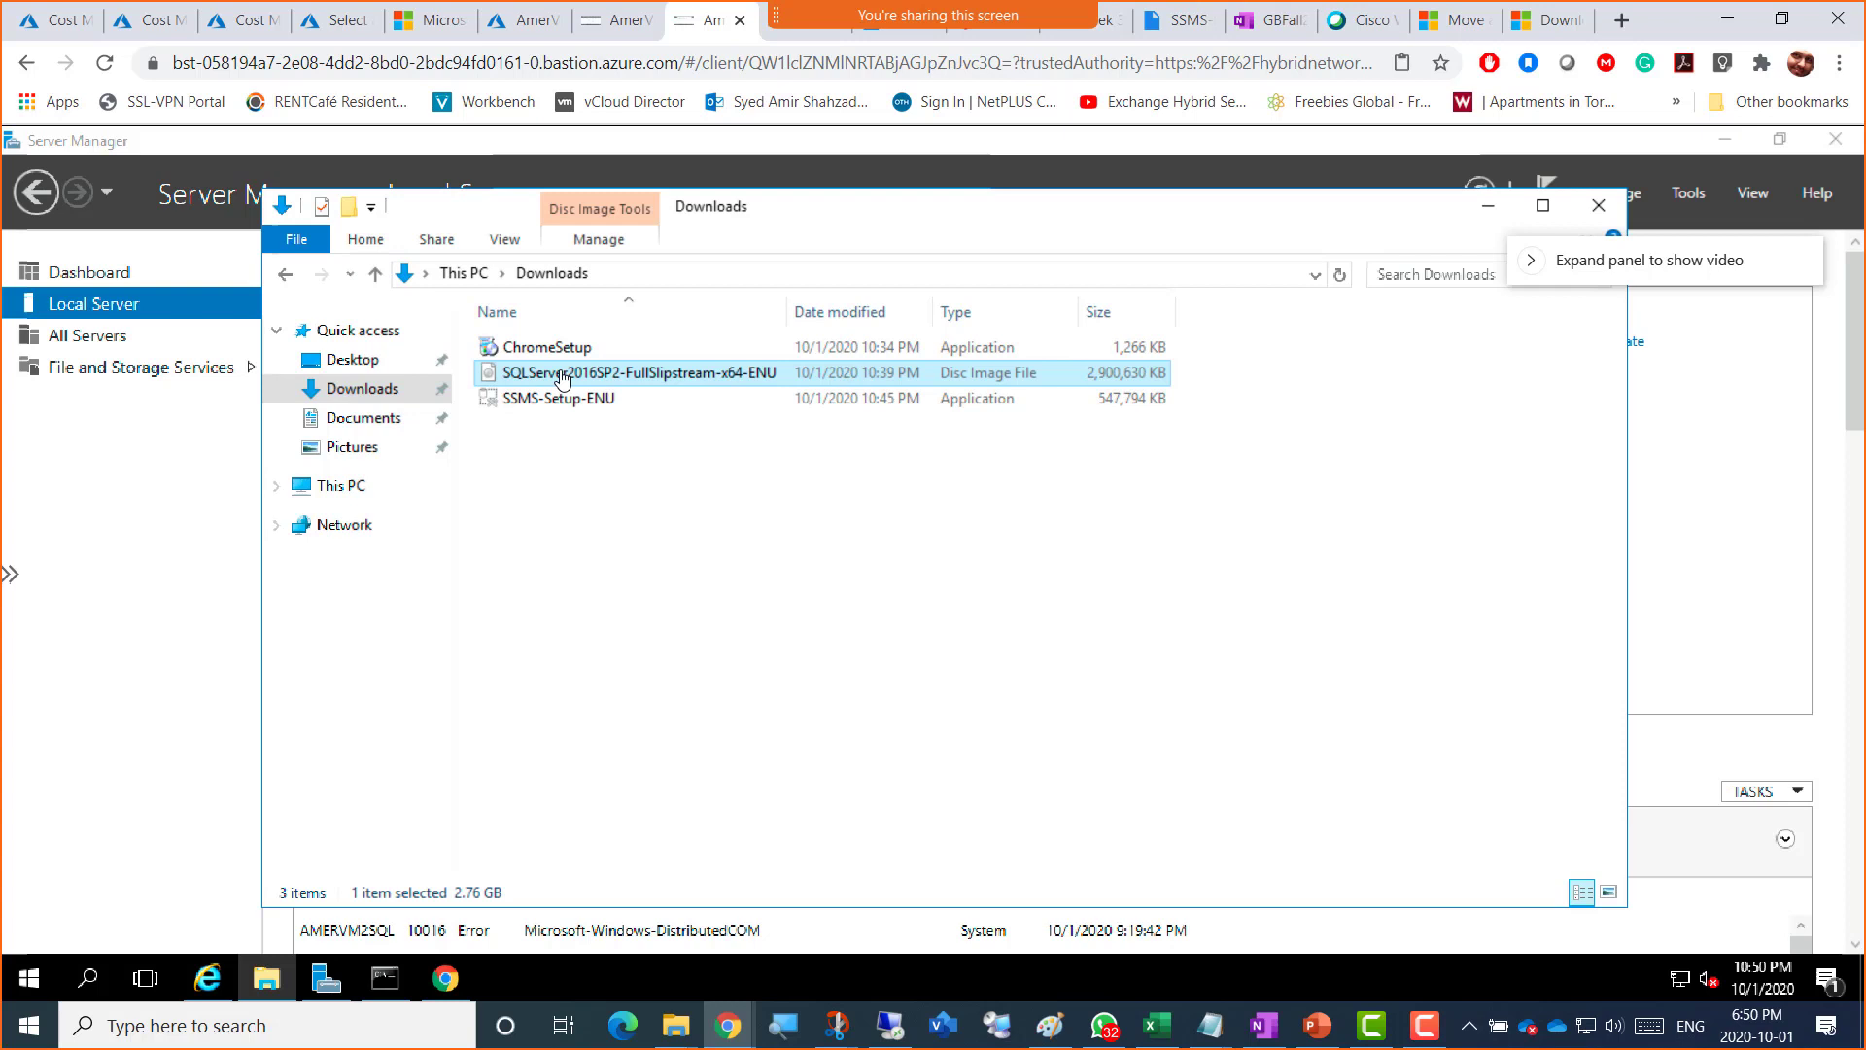
pyautogui.doubleClick(561, 377)
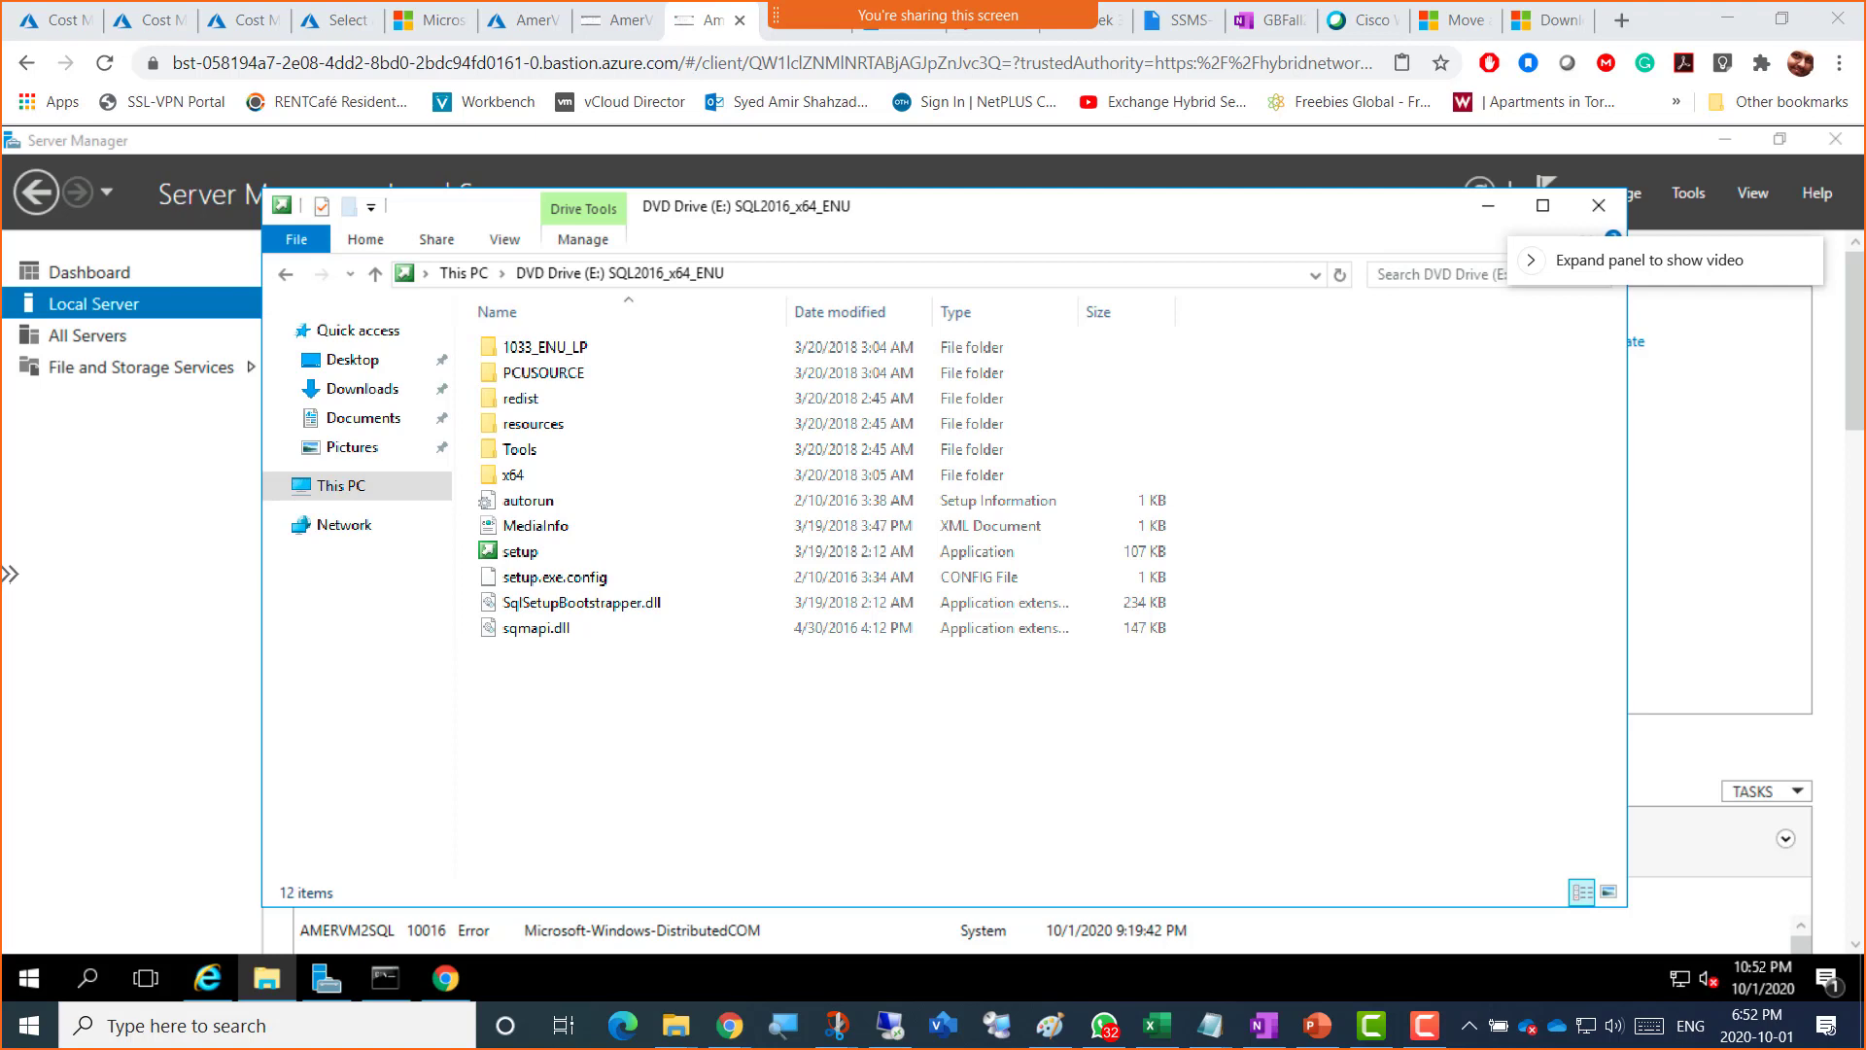
# Step: Send the SQL Server ISO's Google Drive link privately to a classmate in chat
pyautogui.moveTo(1865, 116); pyautogui.dragTo(697, 146)
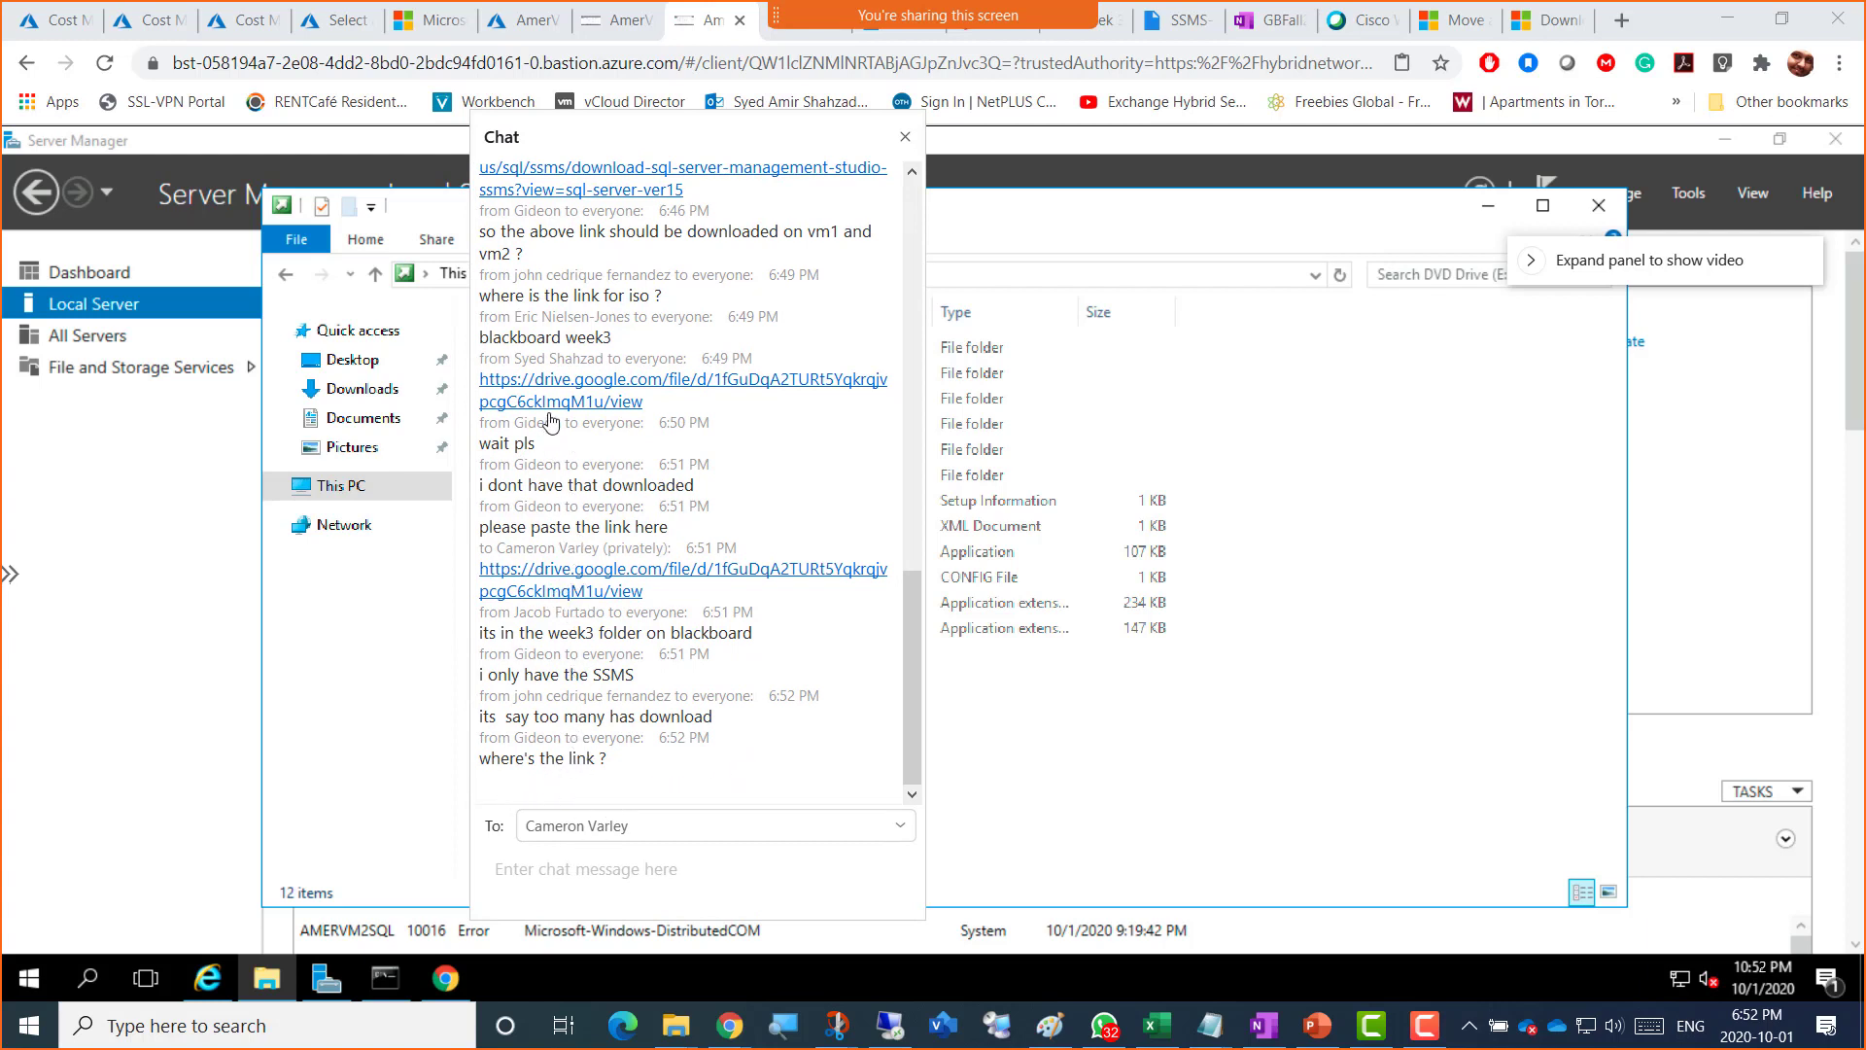
pyautogui.moveTo(643, 352); pyautogui.dragTo(472, 344)
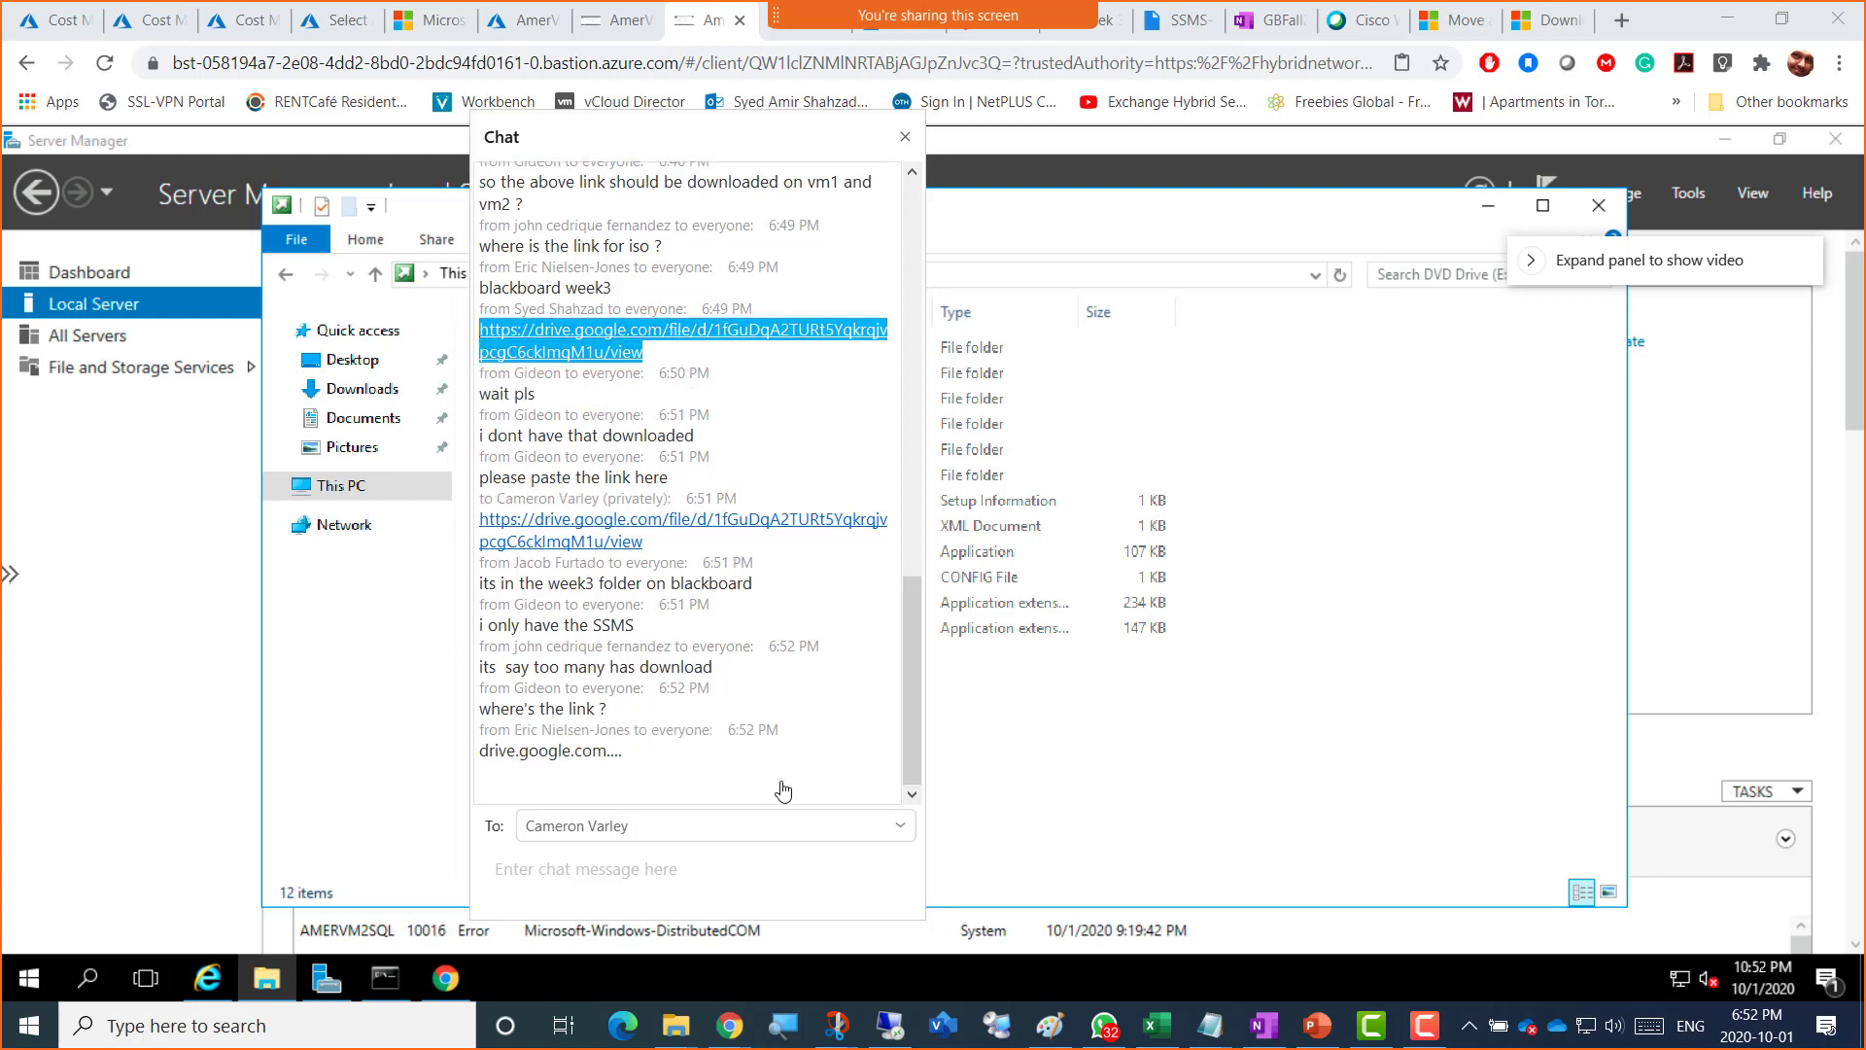
pyautogui.click(616, 866)
pyautogui.press('Return')
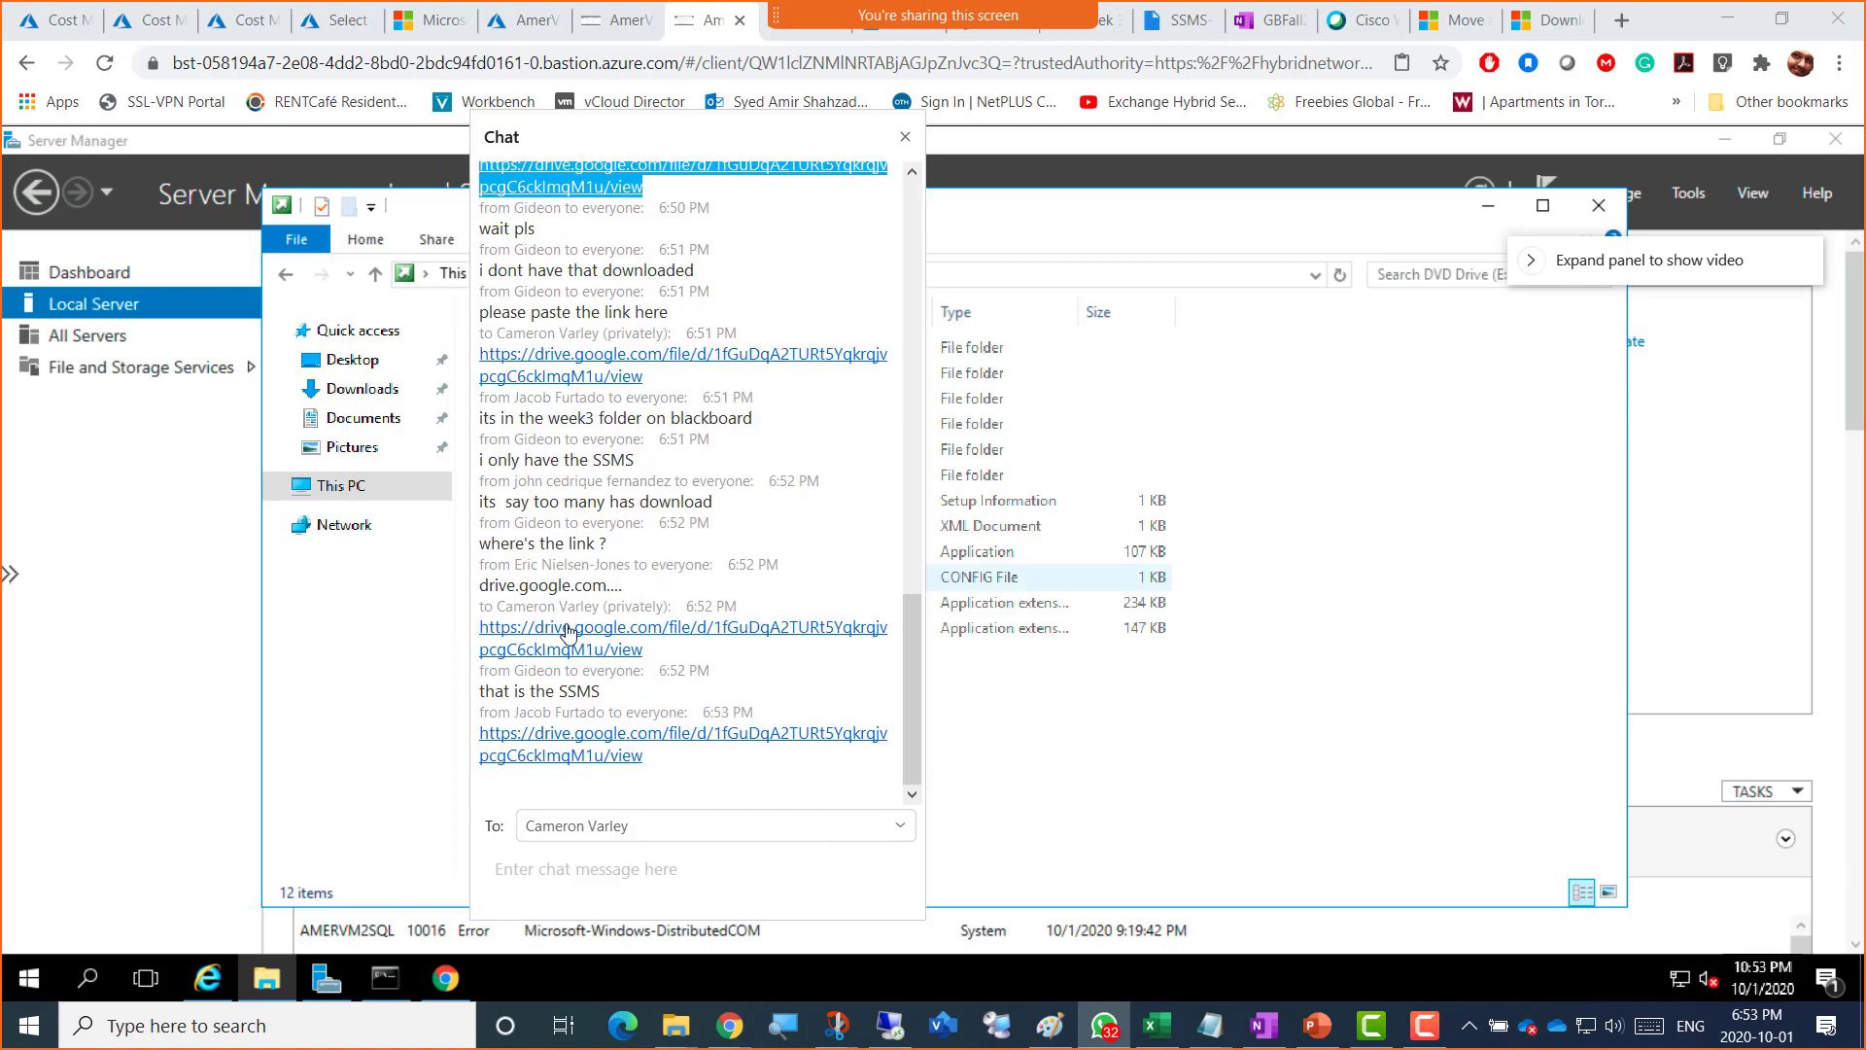
# Step: Copy the newest Google Drive link posted in chat and move the chat window aside
pyautogui.click(636, 875)
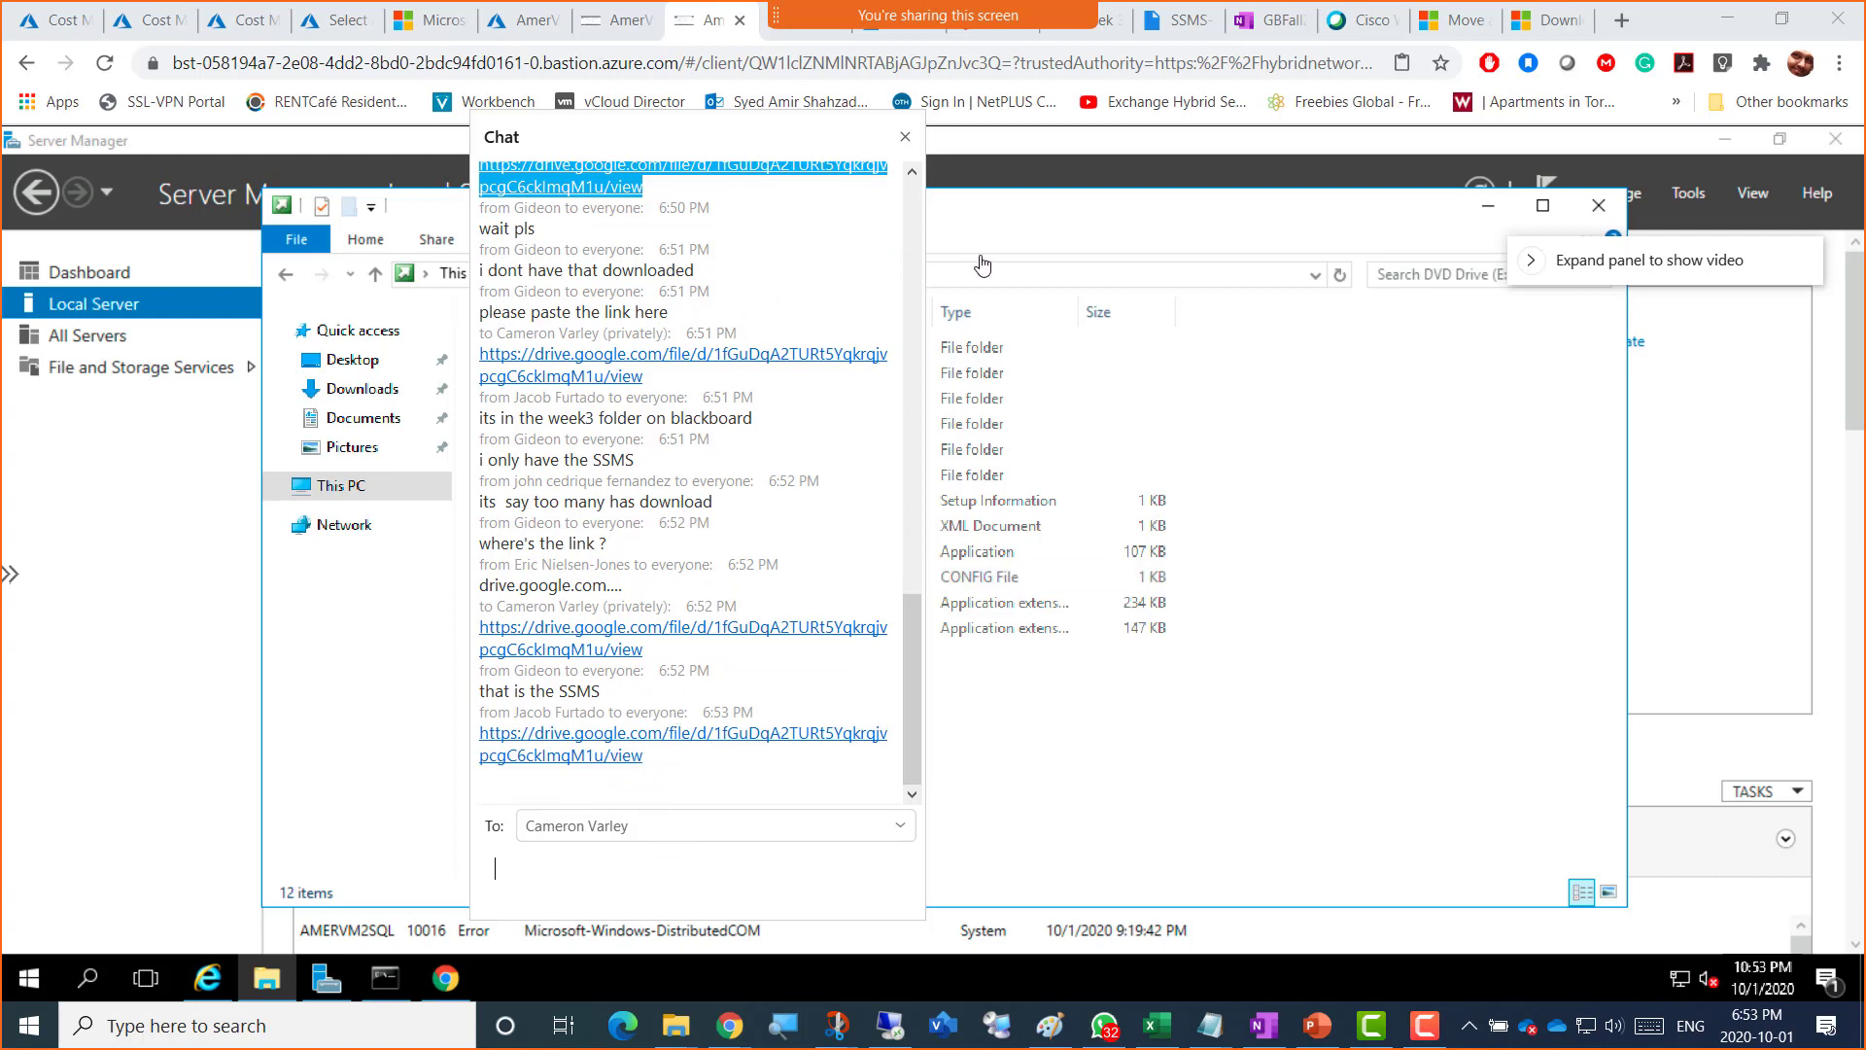
pyautogui.click(615, 767)
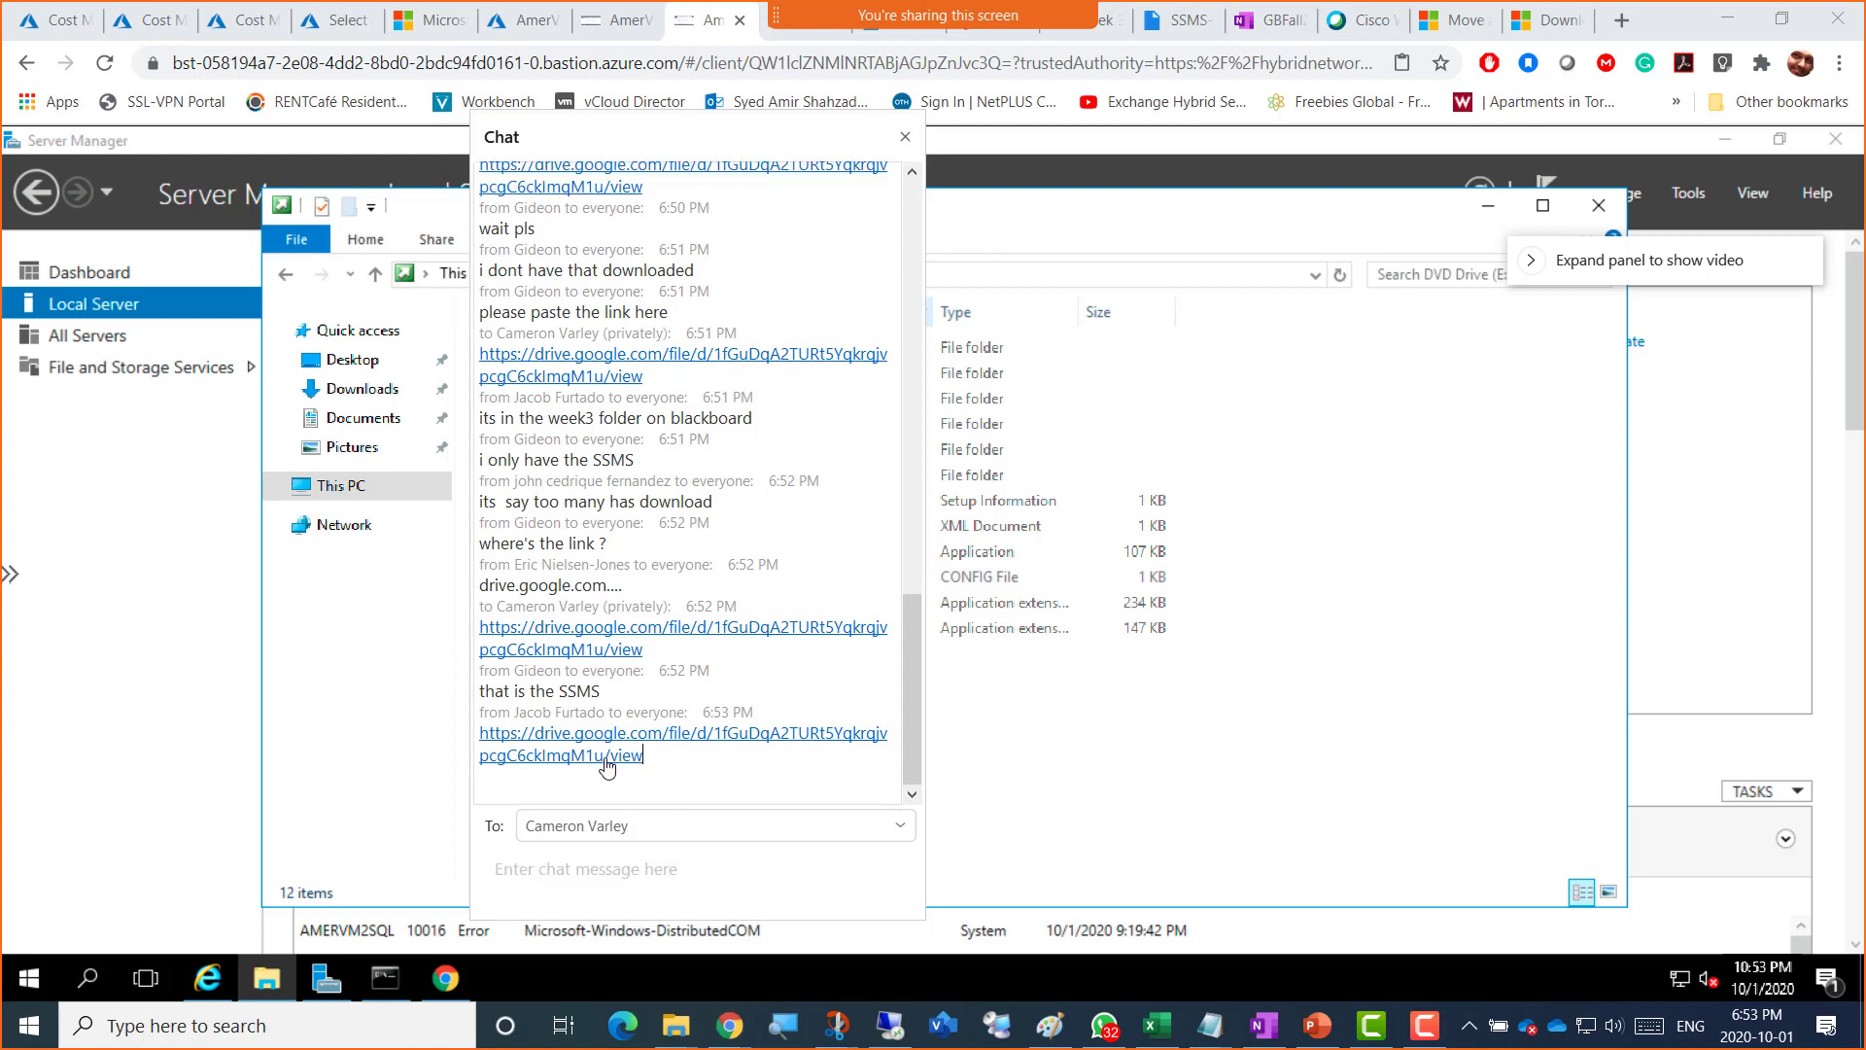
pyautogui.doubleClick(615, 766)
pyautogui.rightClick(494, 737)
pyautogui.click(540, 747)
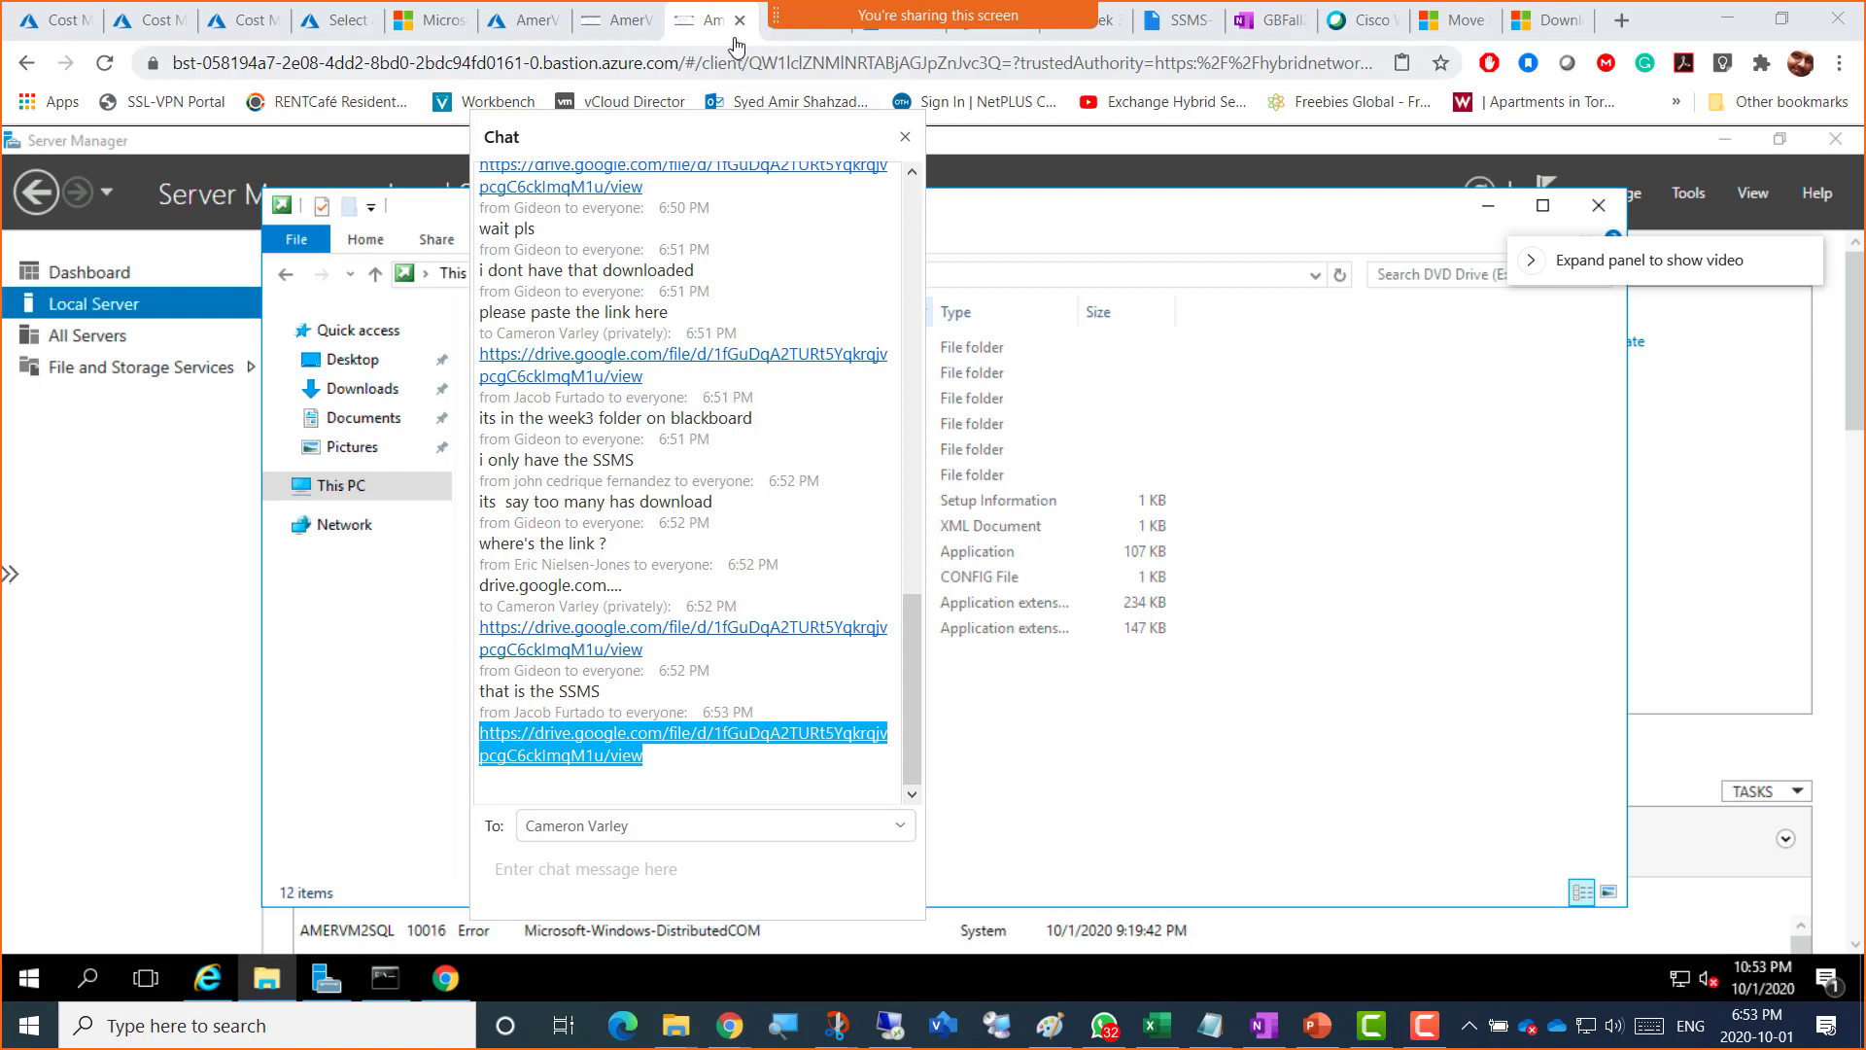
pyautogui.click(445, 980)
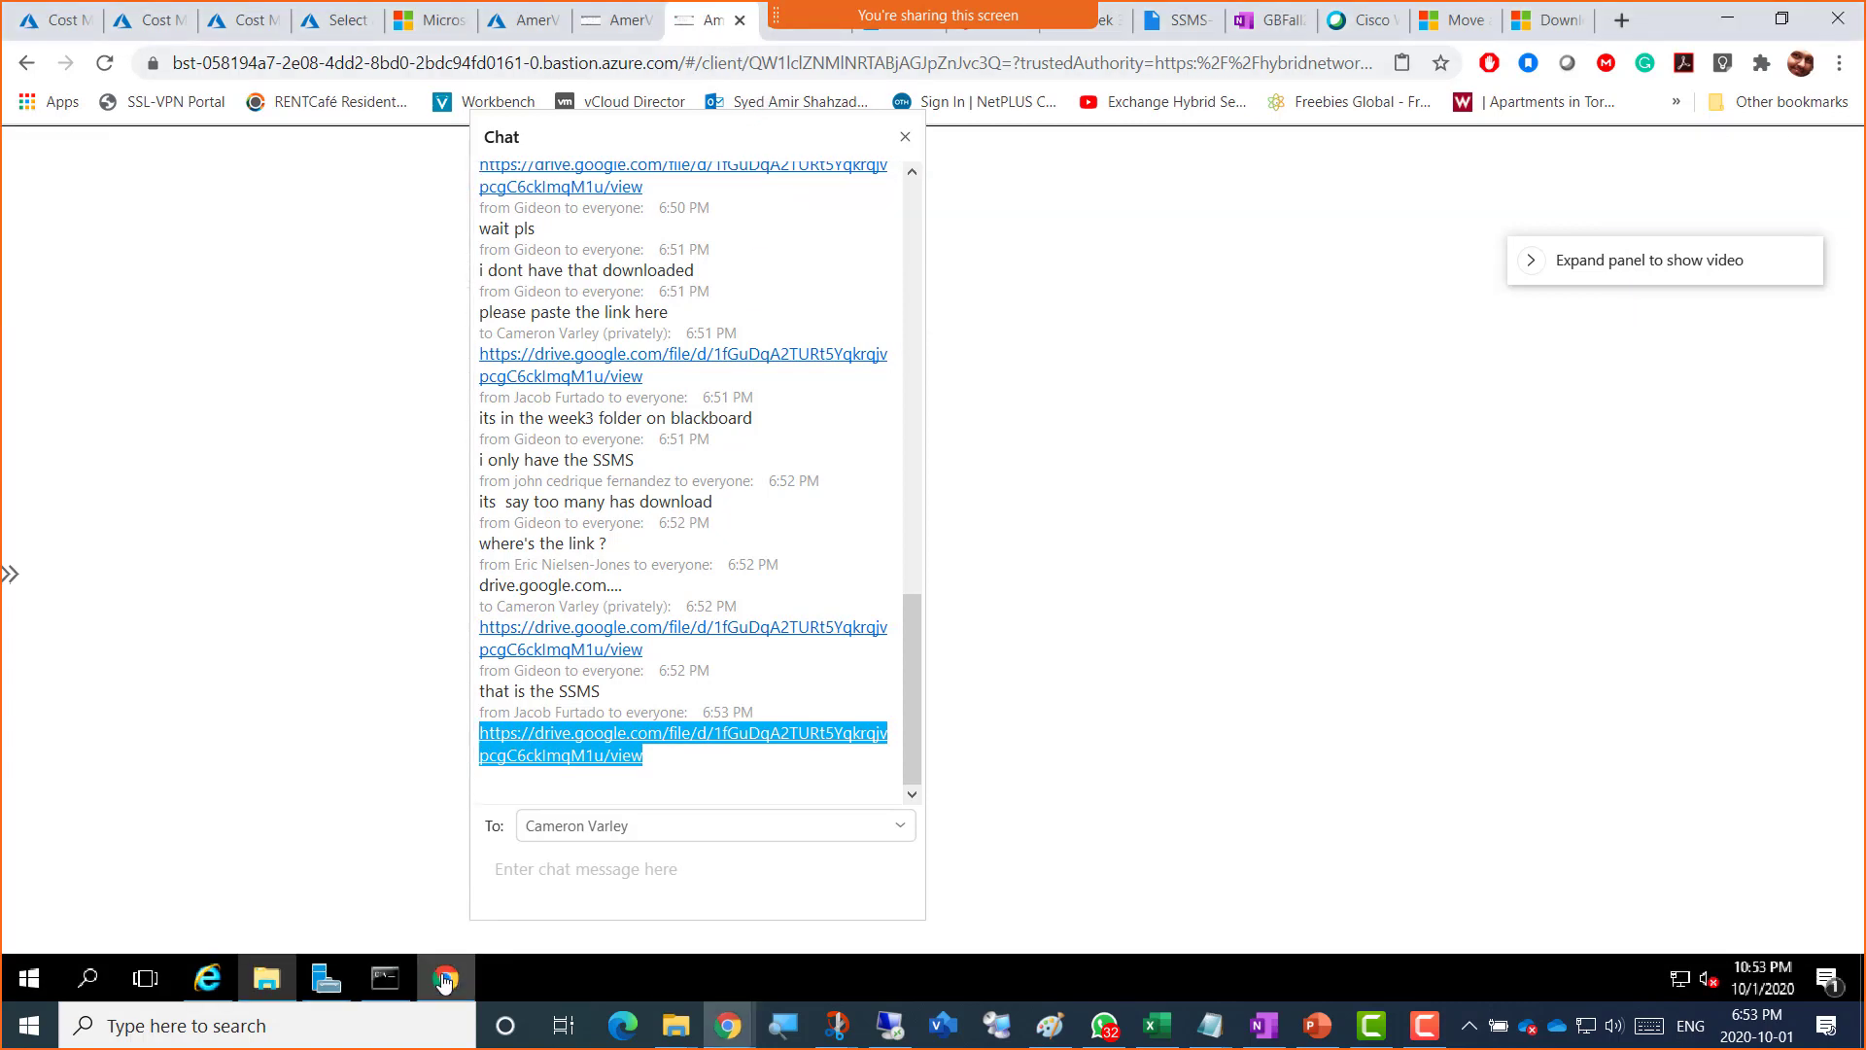
pyautogui.moveTo(623, 132); pyautogui.dragTo(1420, 201)
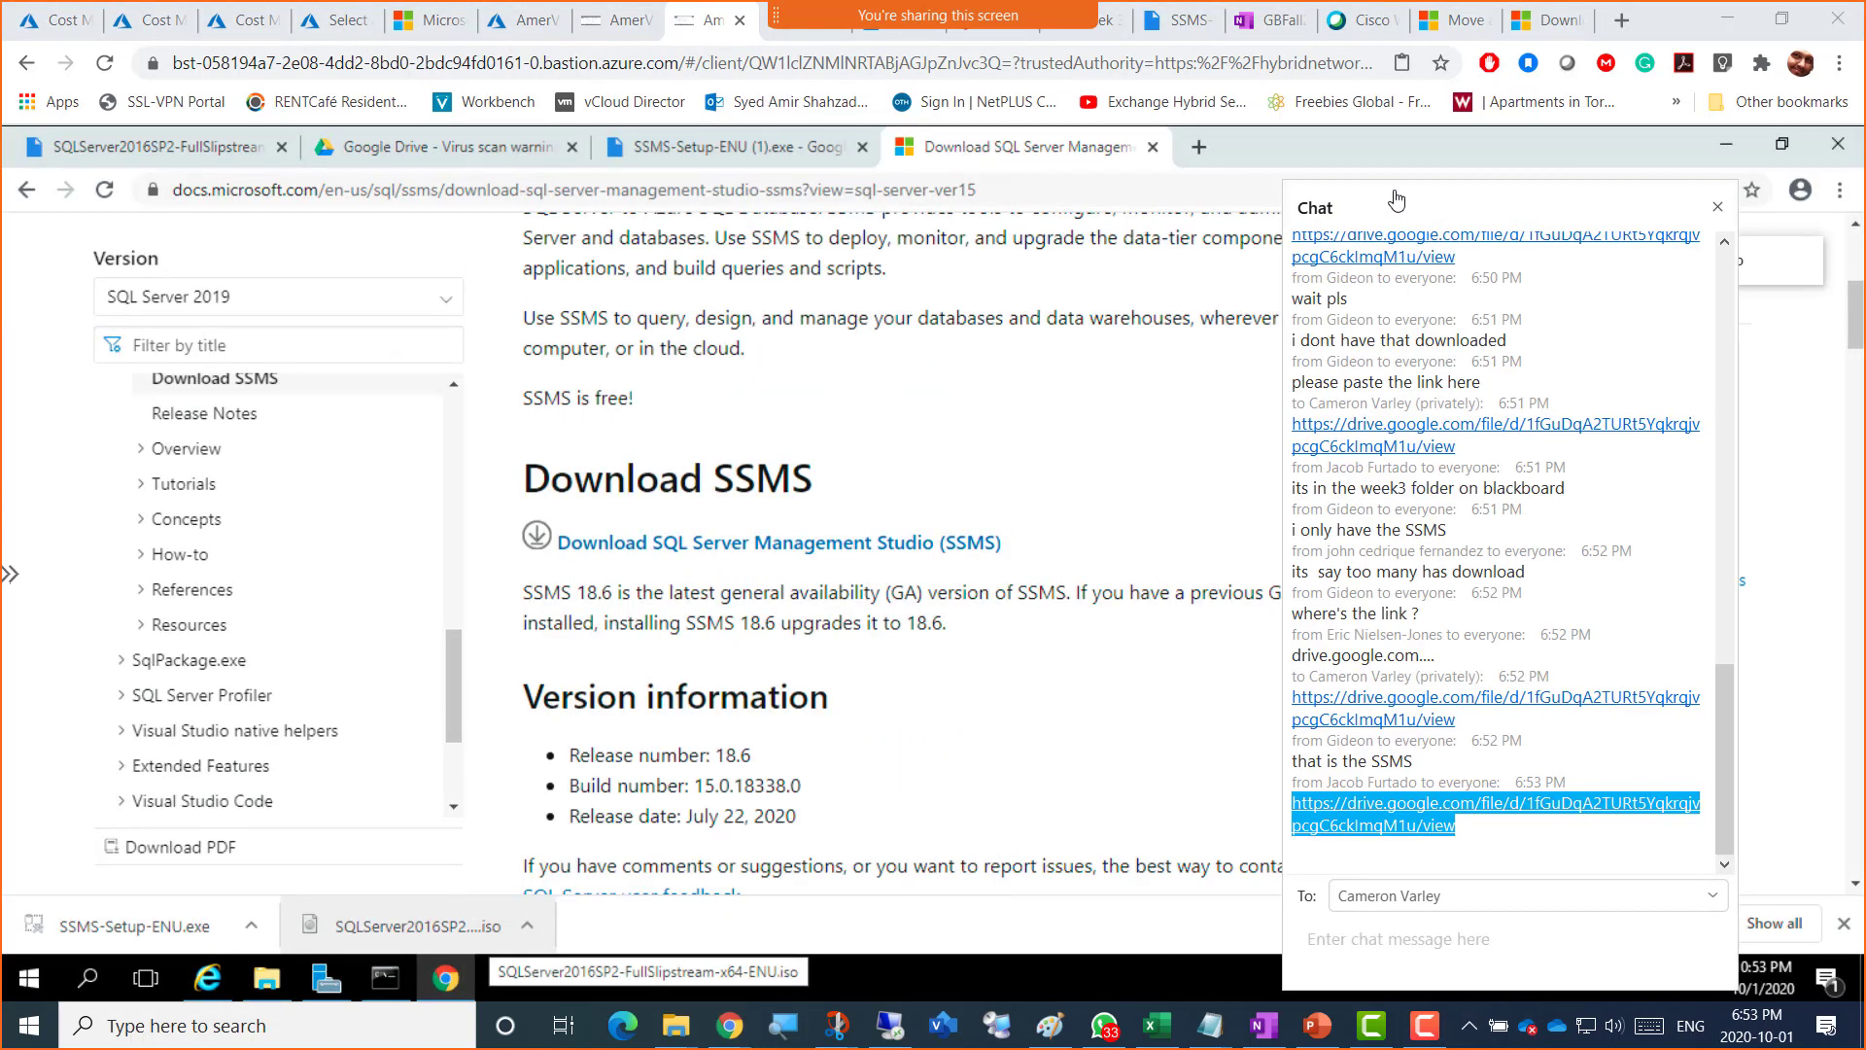
# Step: Paste the chat link into the Drive tab to load the SQL Server ISO page, then return to SSMS-Setup-ENU (1).exe
pyautogui.click(821, 156)
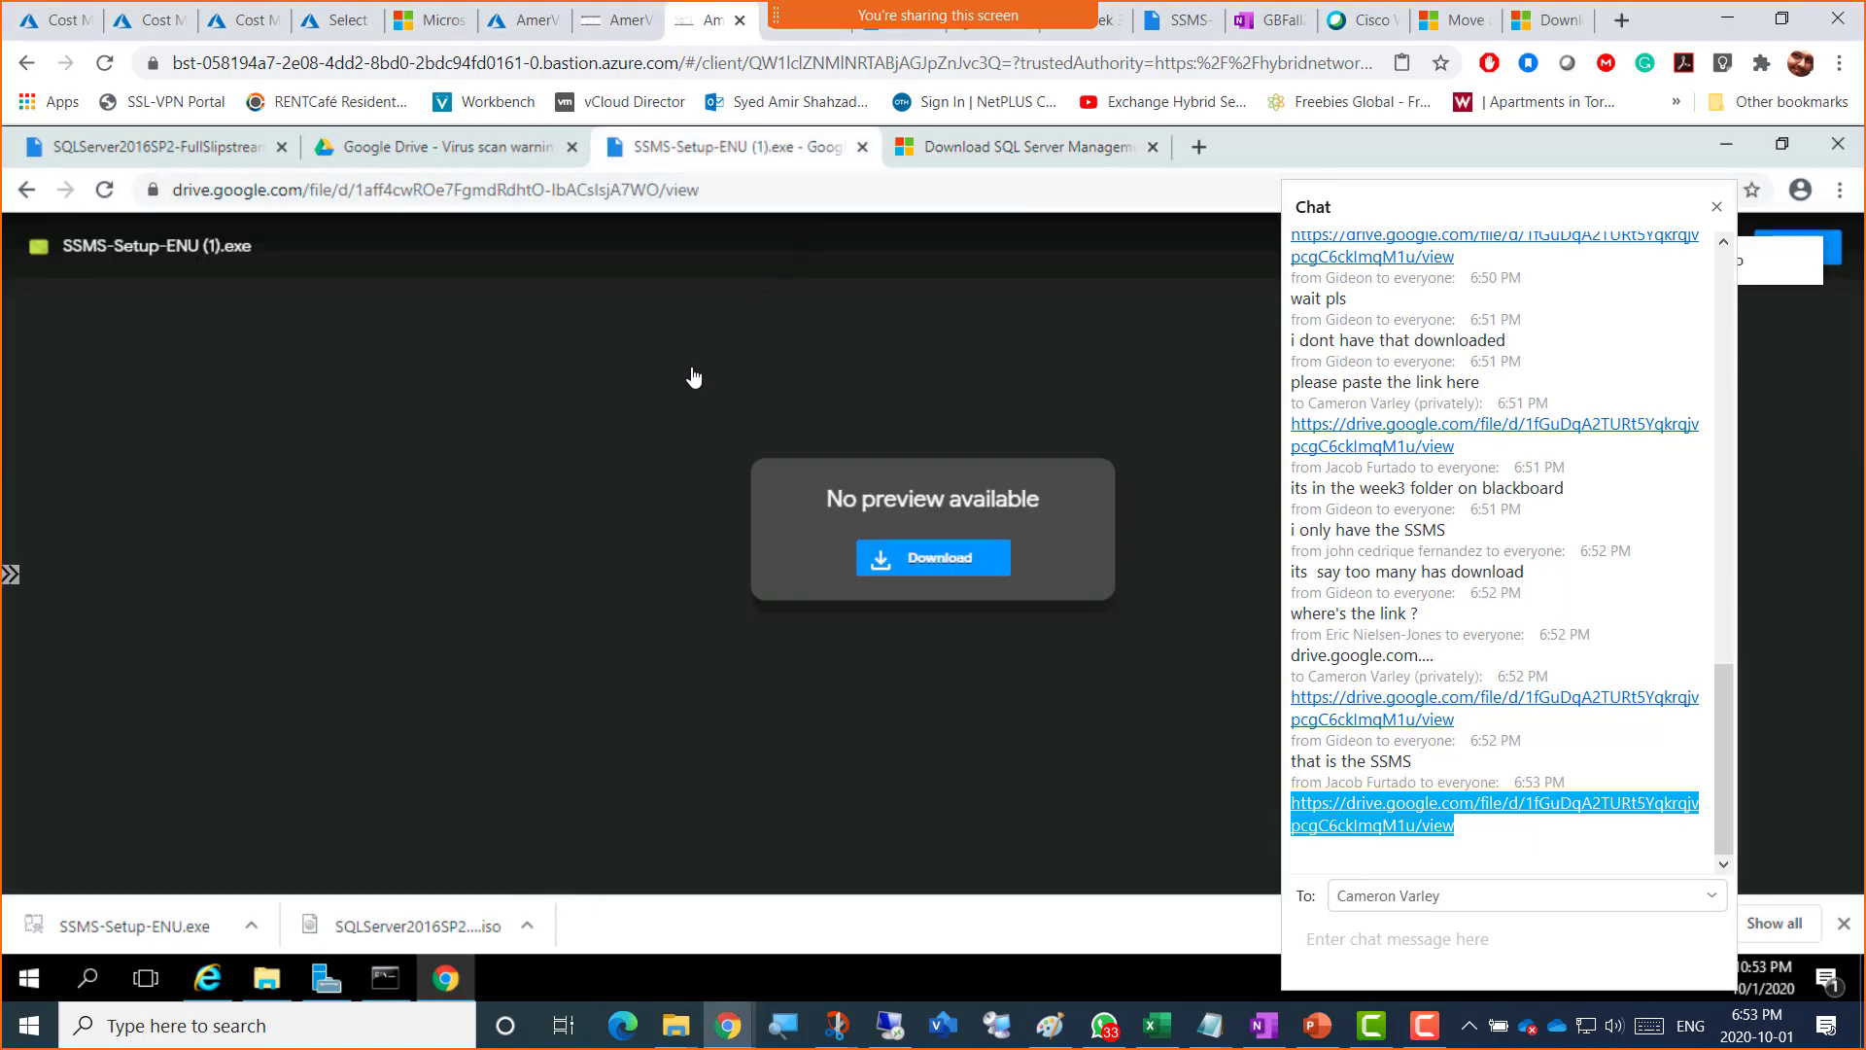
pyautogui.click(714, 195)
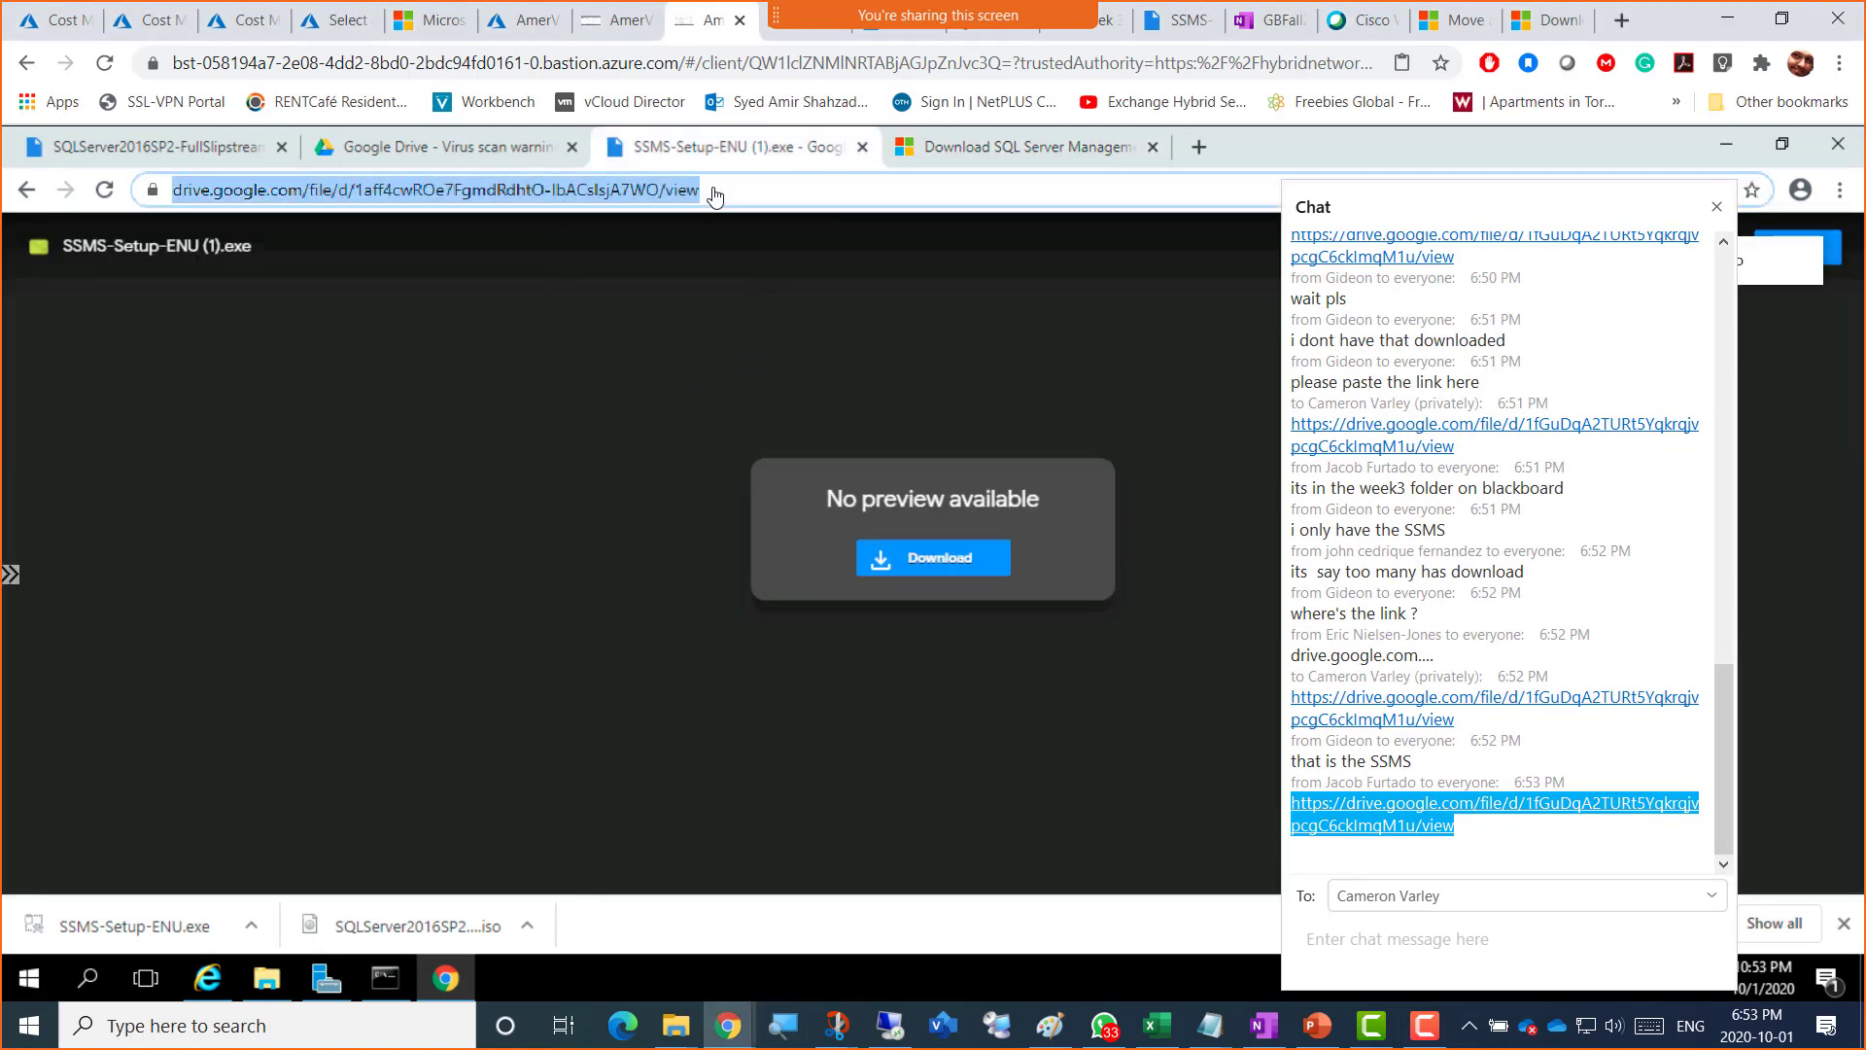
pyautogui.hotkey('ctrl', 'v')
pyautogui.press('Return')
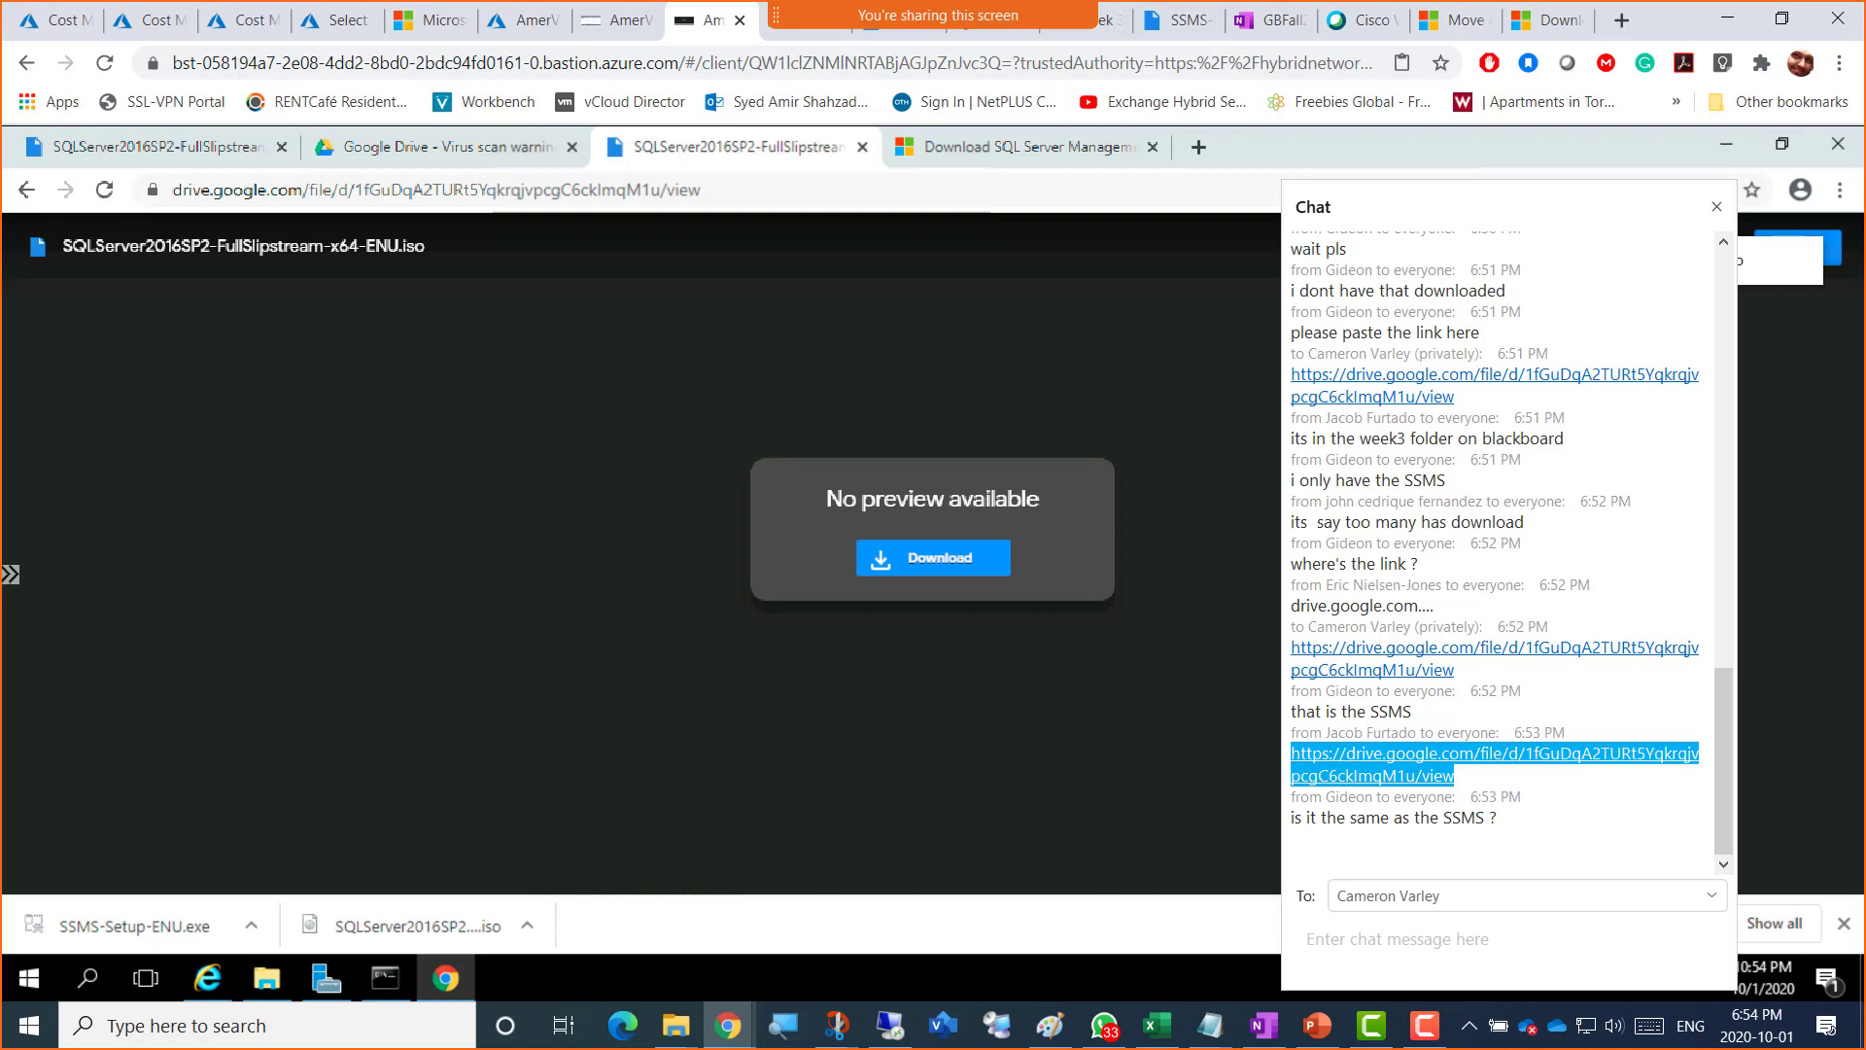
pyautogui.hotkey('alt', 'Tab')
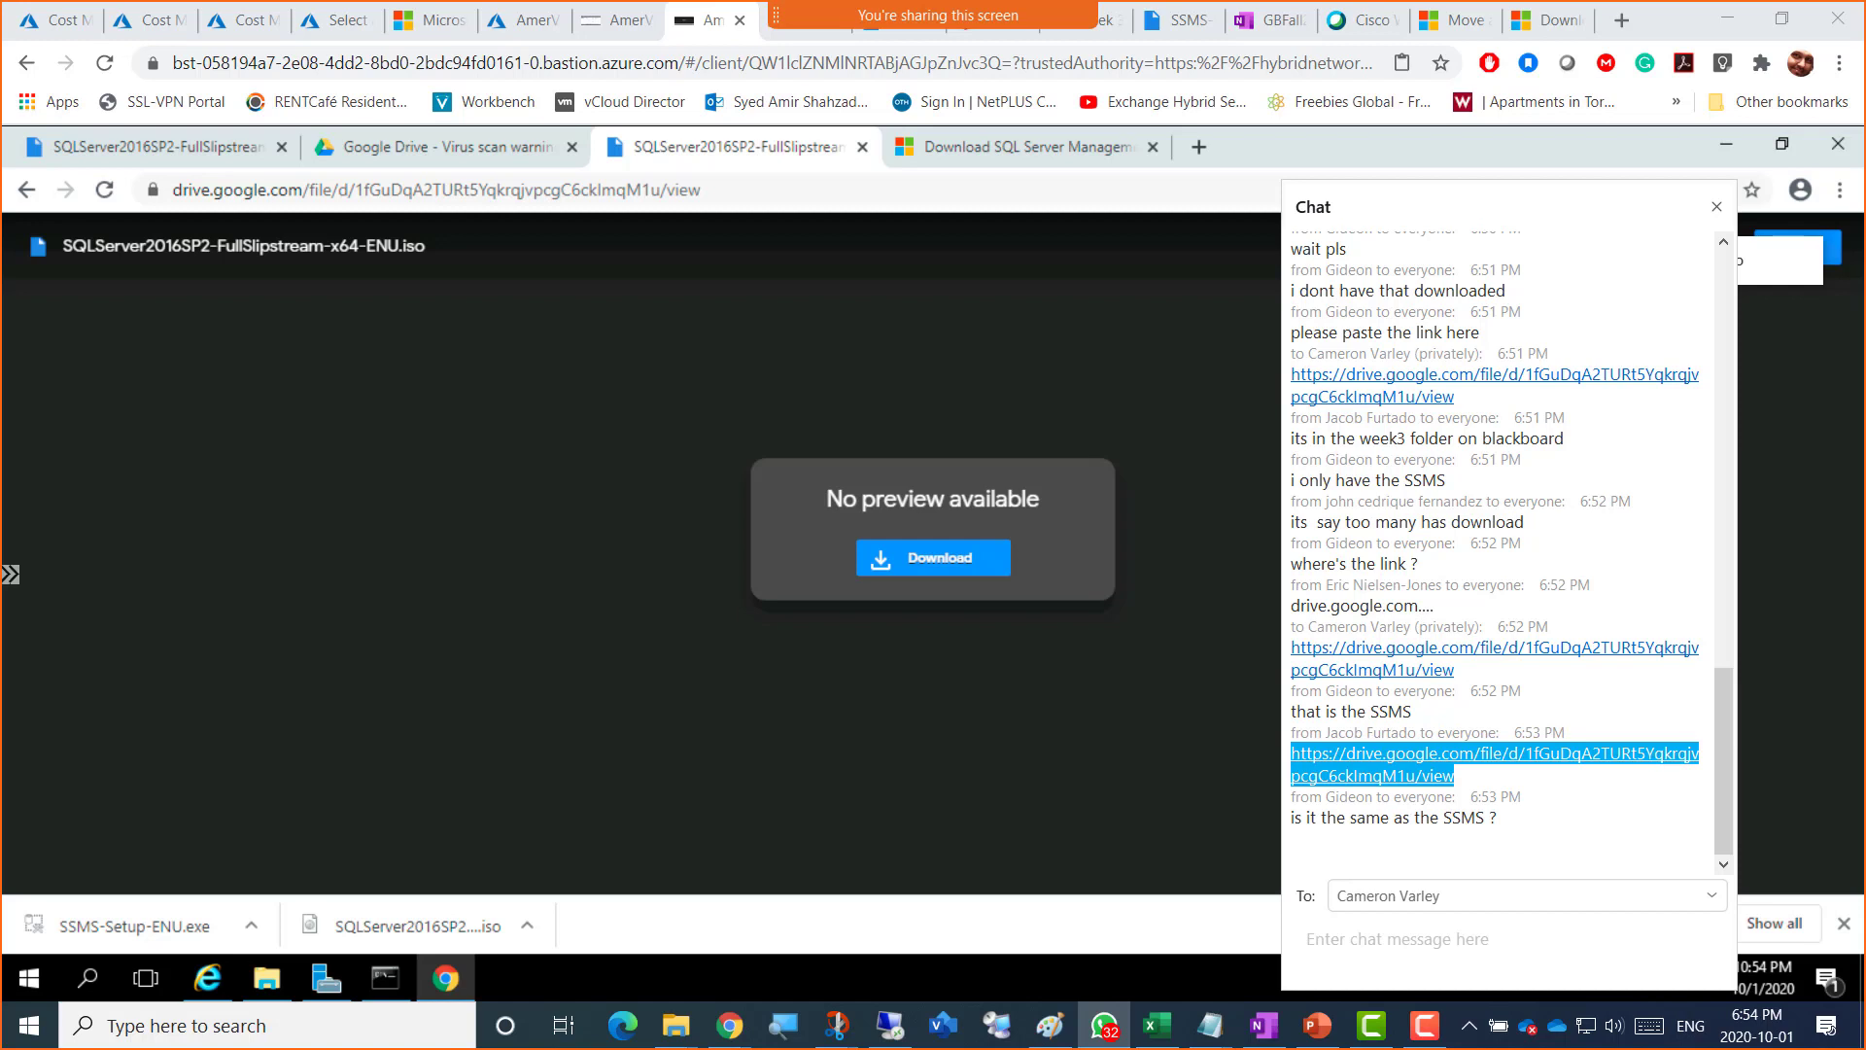
pyautogui.click(1174, 24)
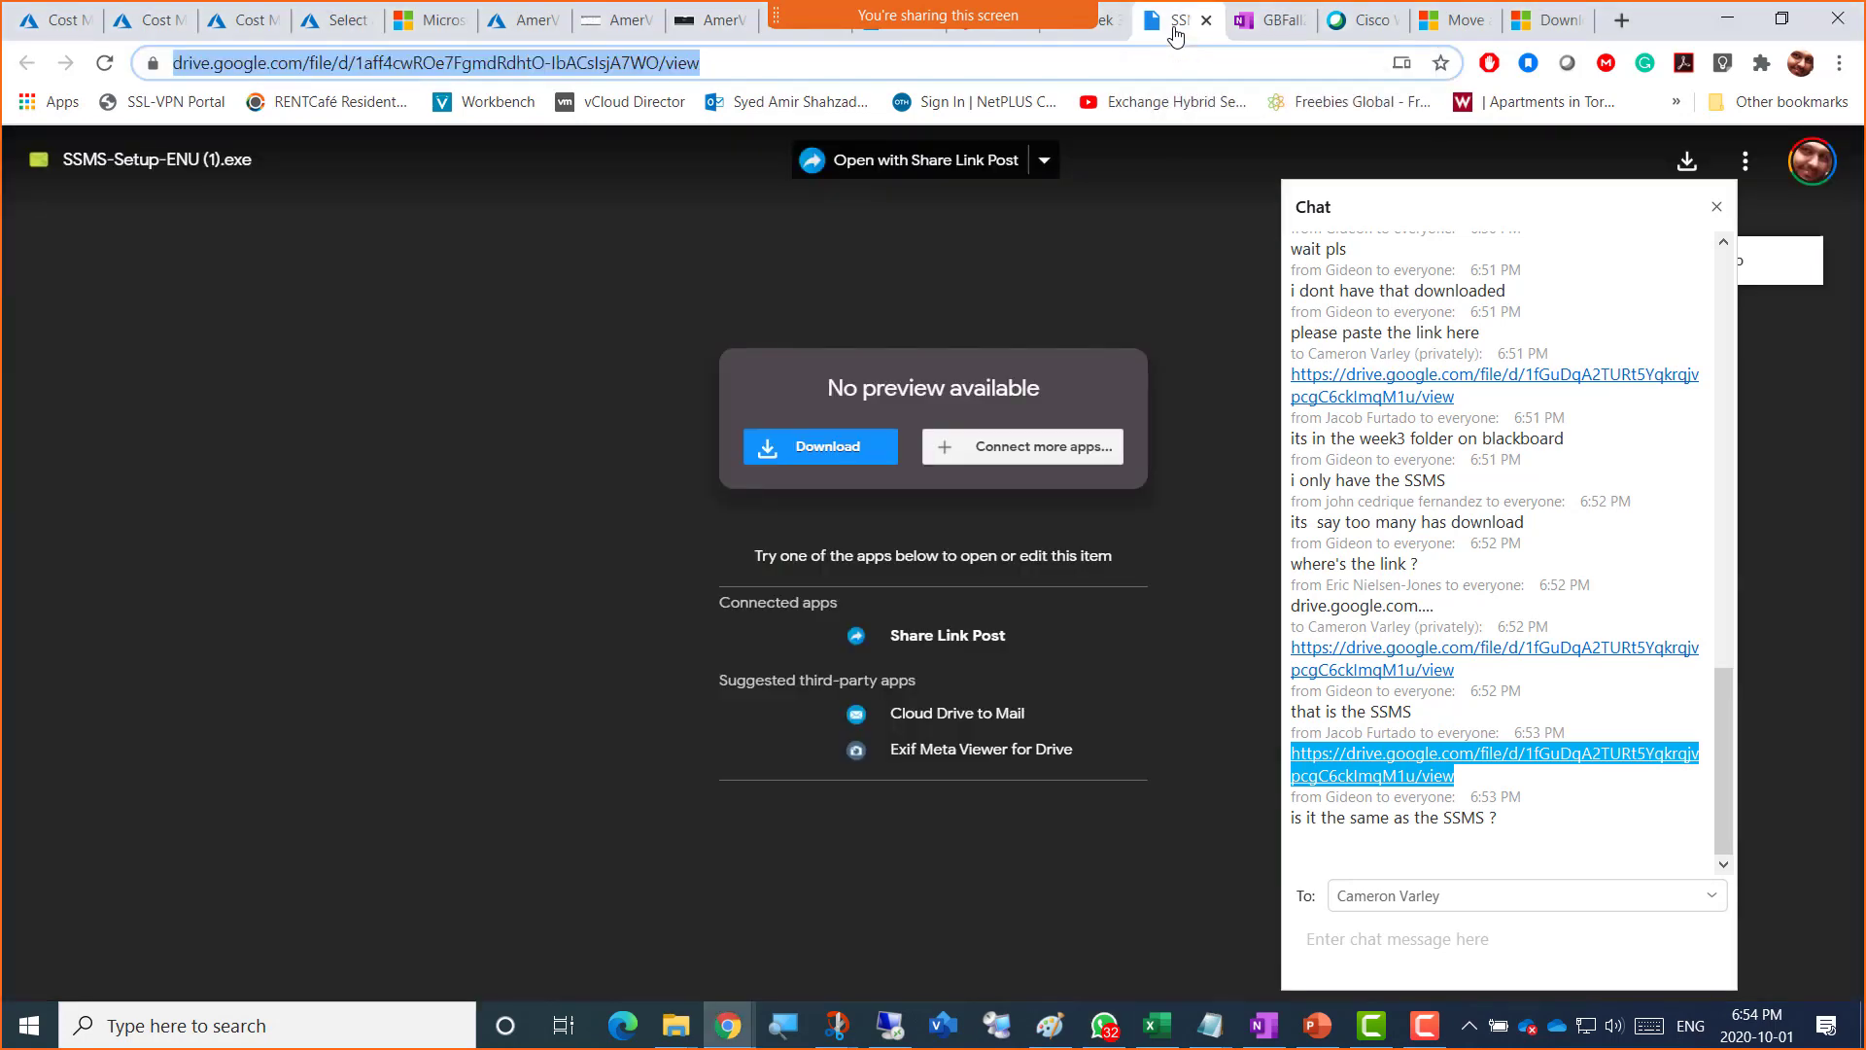
# Step: Copy the web address of the Microsoft Docs Download SSMS page
pyautogui.click(1540, 21)
pyautogui.rightClick(746, 64)
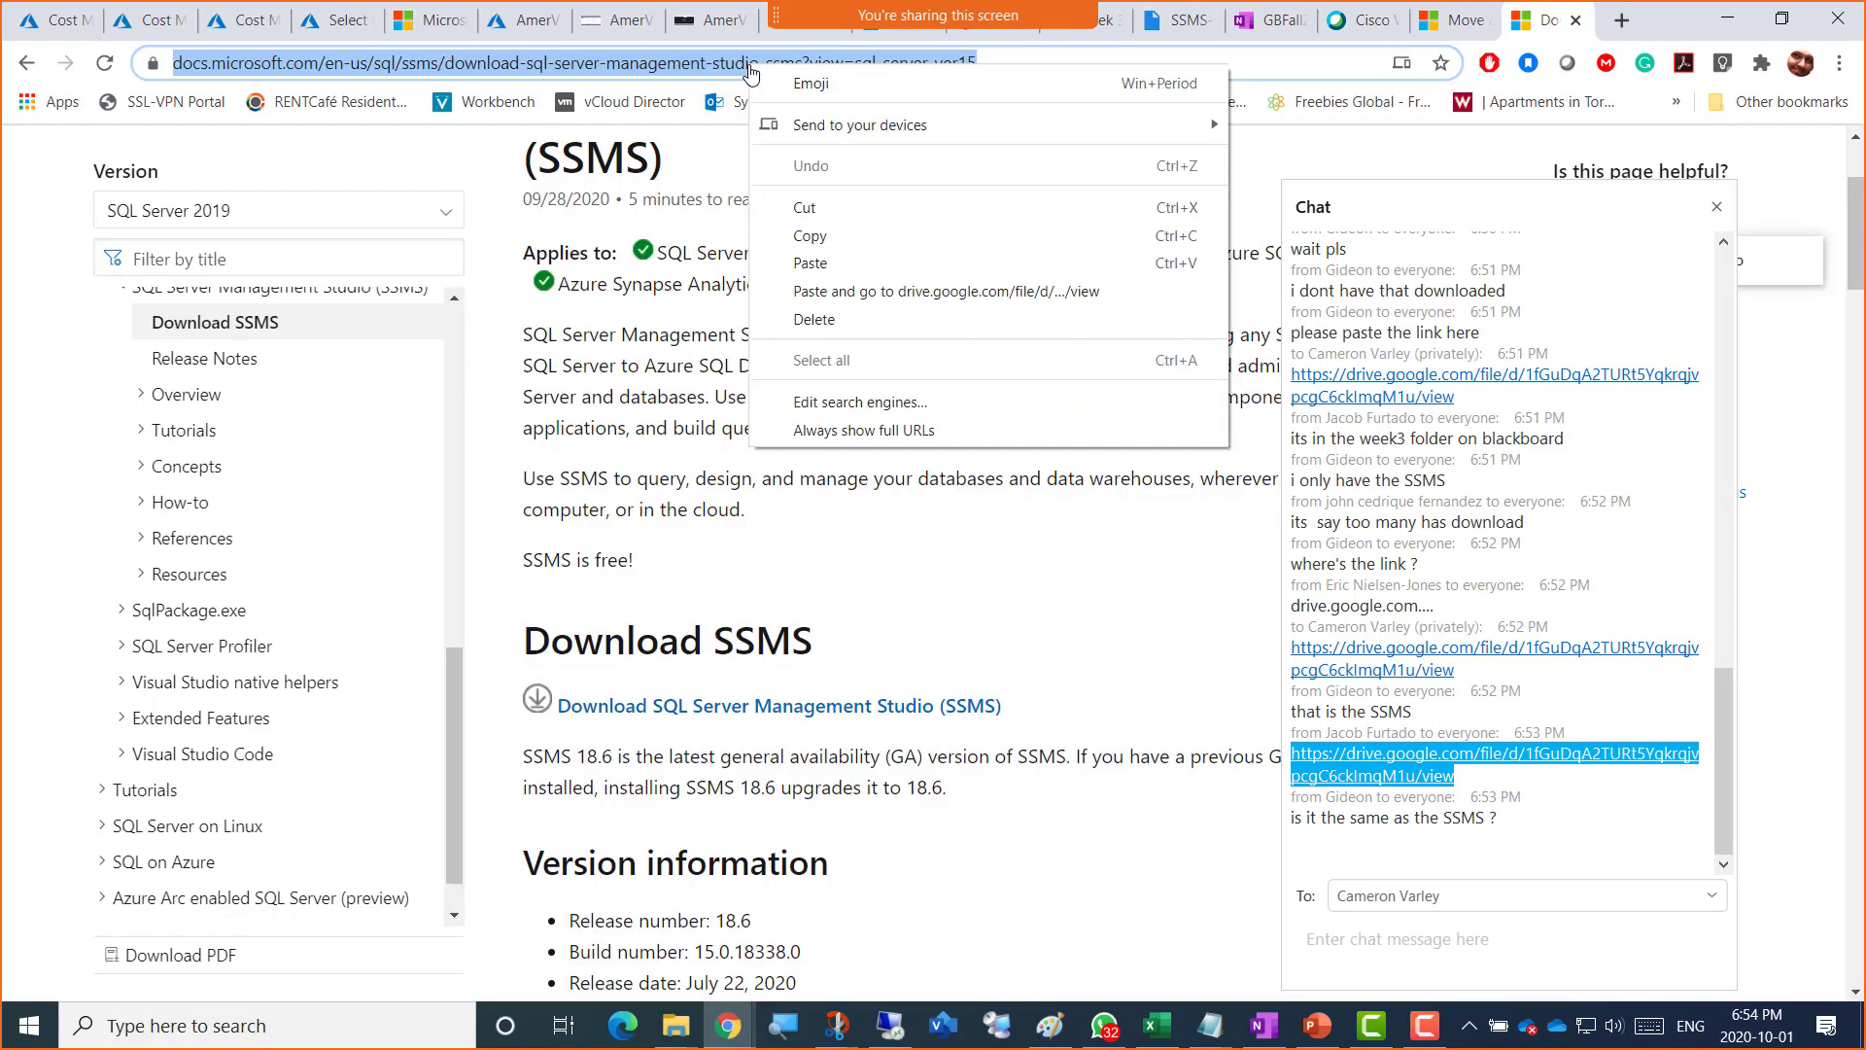
pyautogui.click(831, 237)
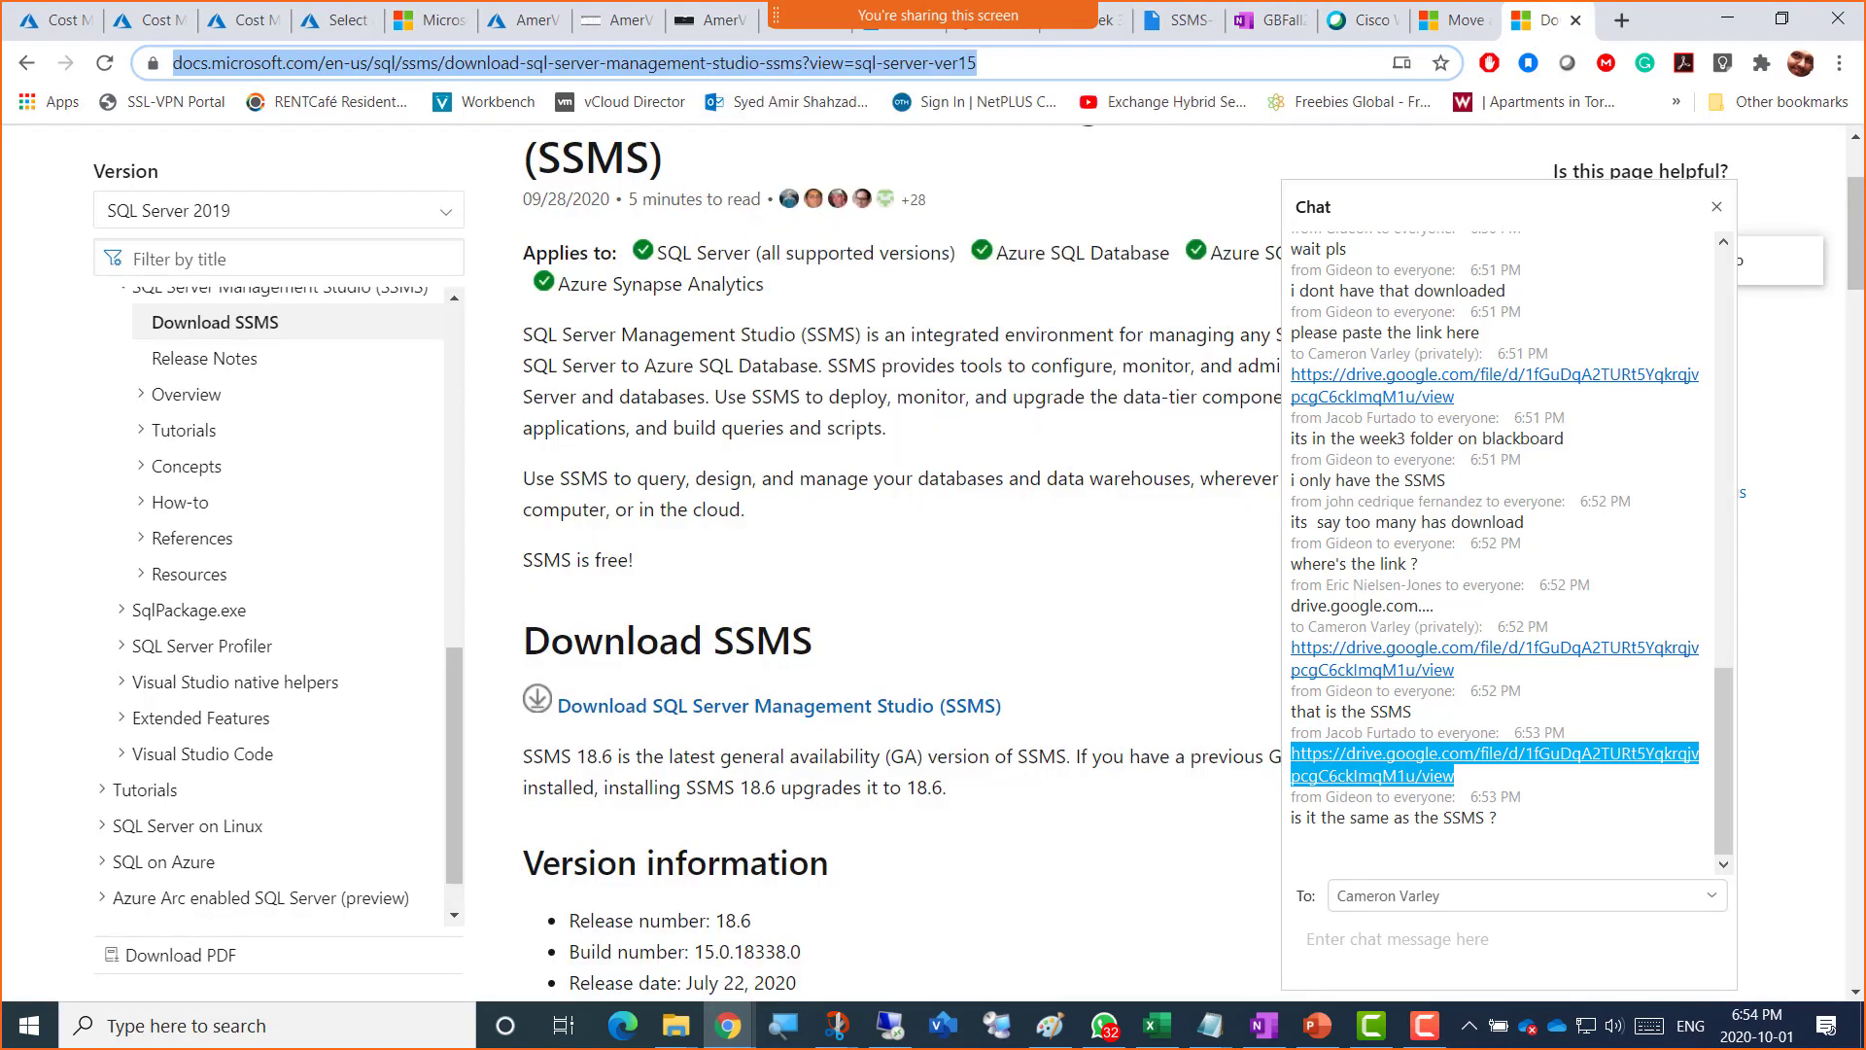
pyautogui.click(1104, 1026)
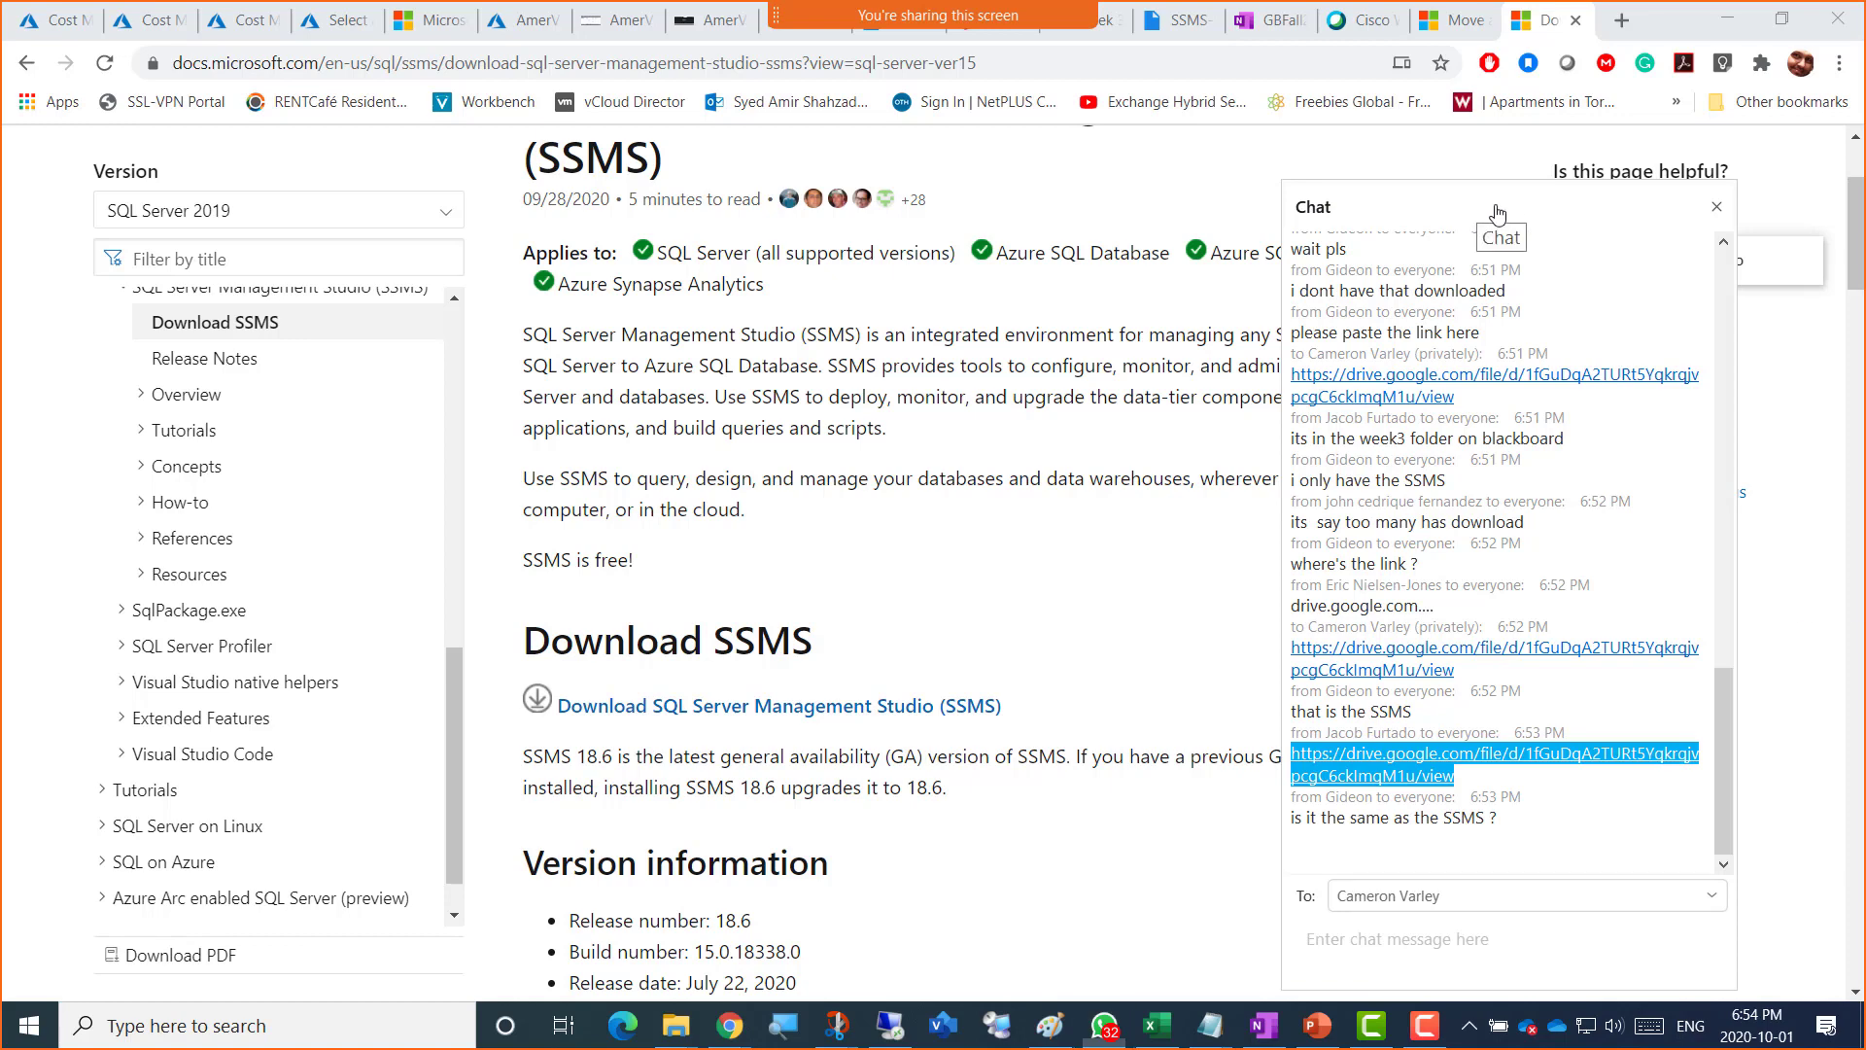
# Step: Drag the Zoom chat window off the right edge of the screen
pyautogui.moveTo(1480, 208); pyautogui.dragTo(1865, 223)
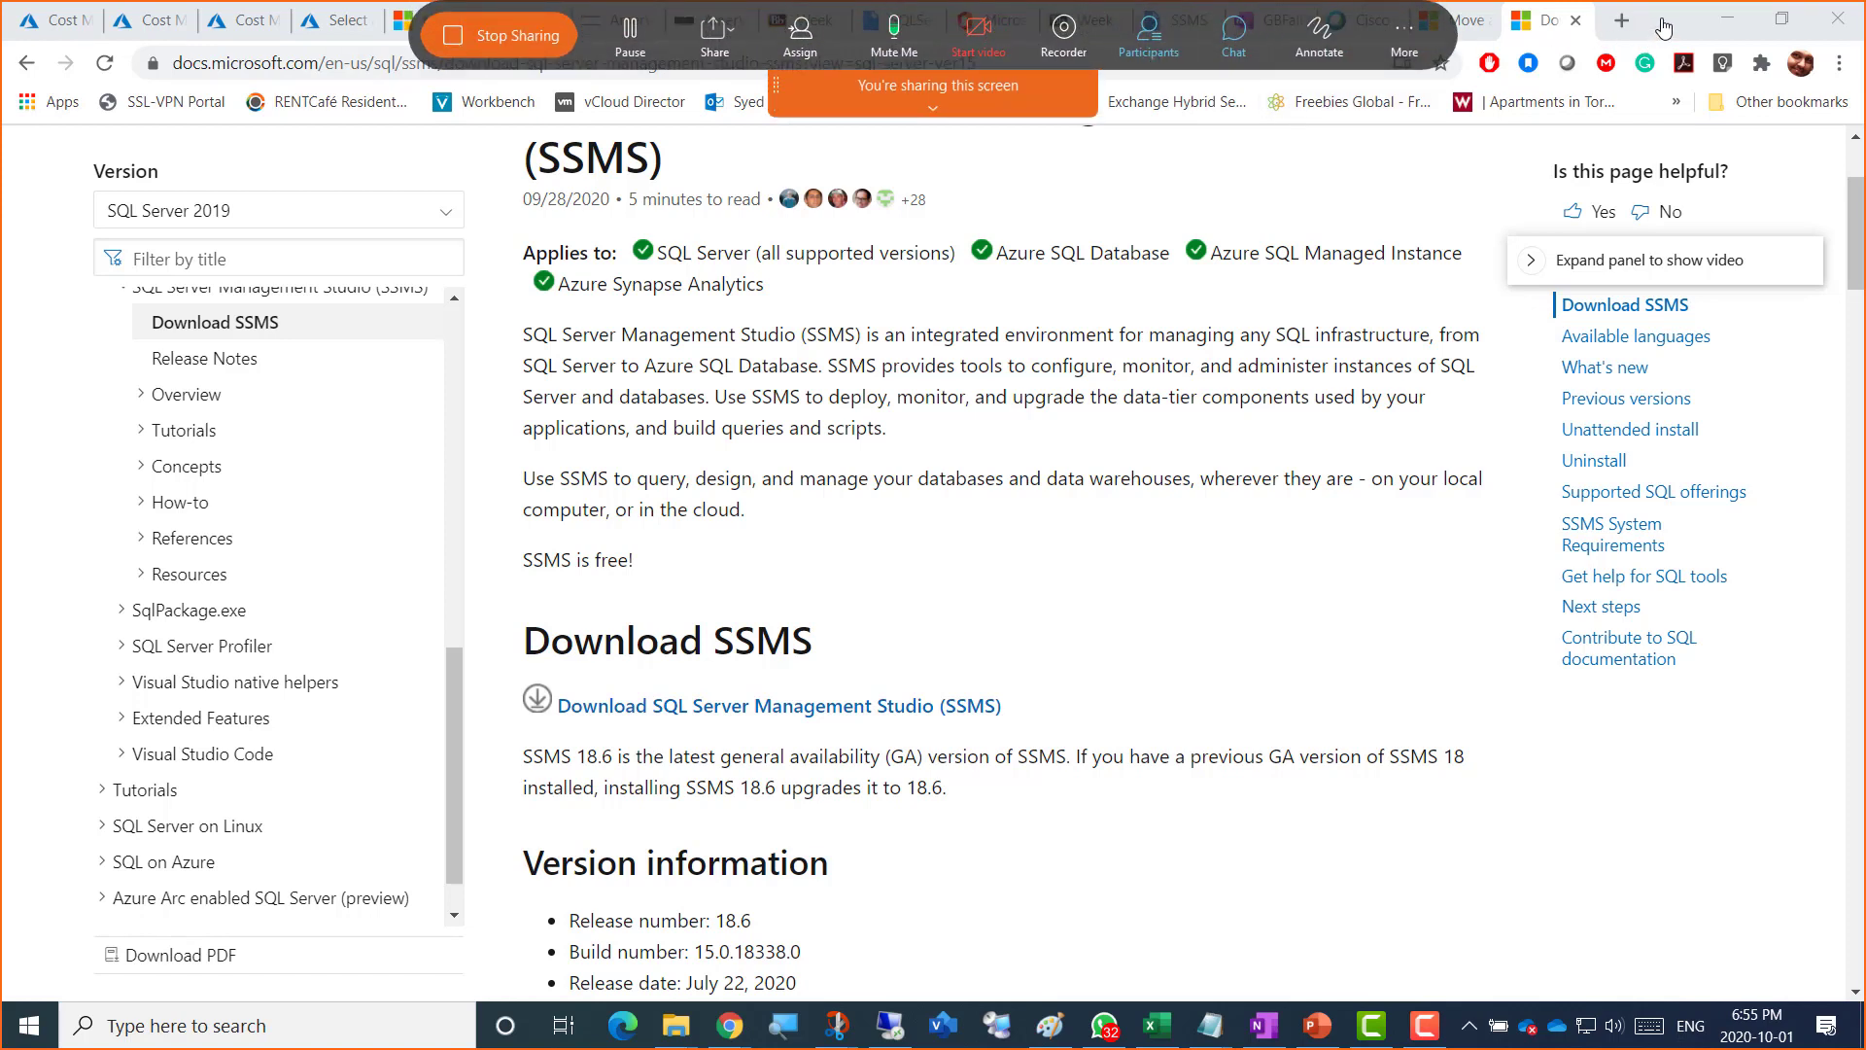
# Step: Select the Download SSMS docs page's full web address in Chrome's address bar
pyautogui.hotkey('ctrl', 'l')
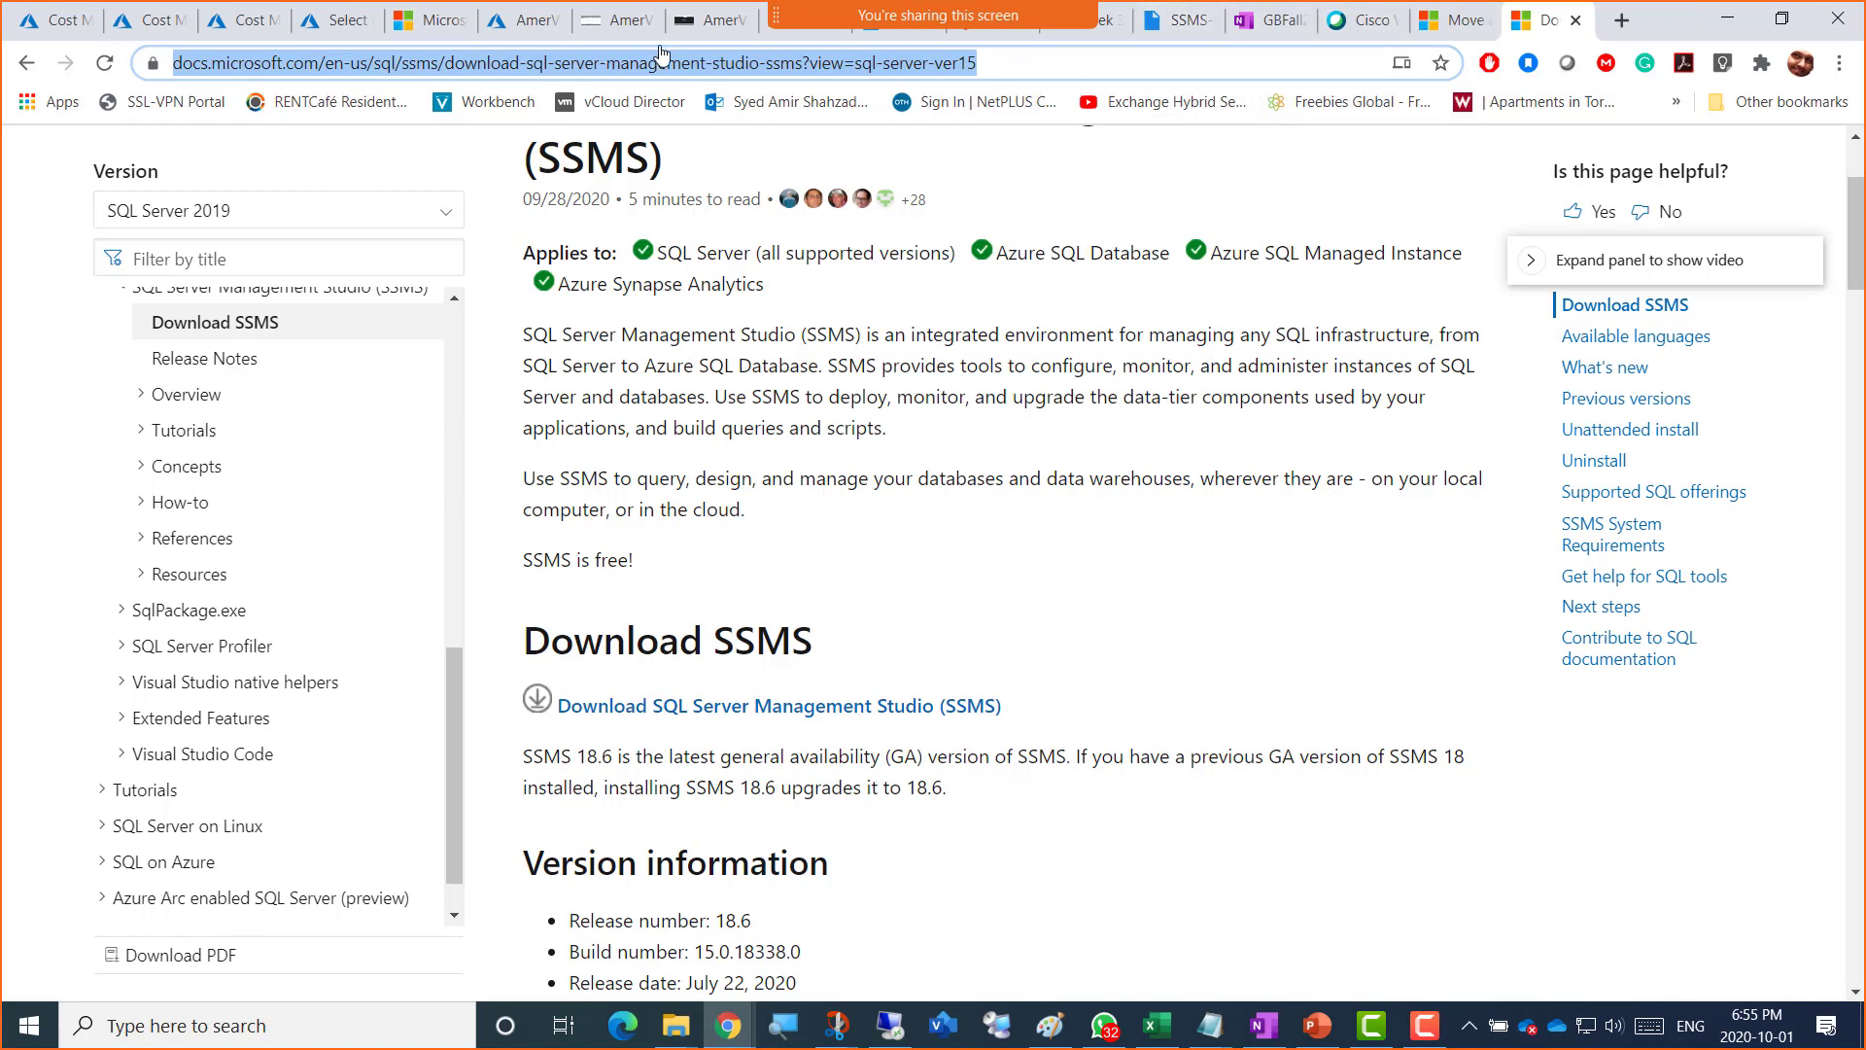
# Step: Check the AmerV VM's Bastion remote session, then return to the Week 3 - Fall 2020 Blackboard page
pyautogui.click(703, 32)
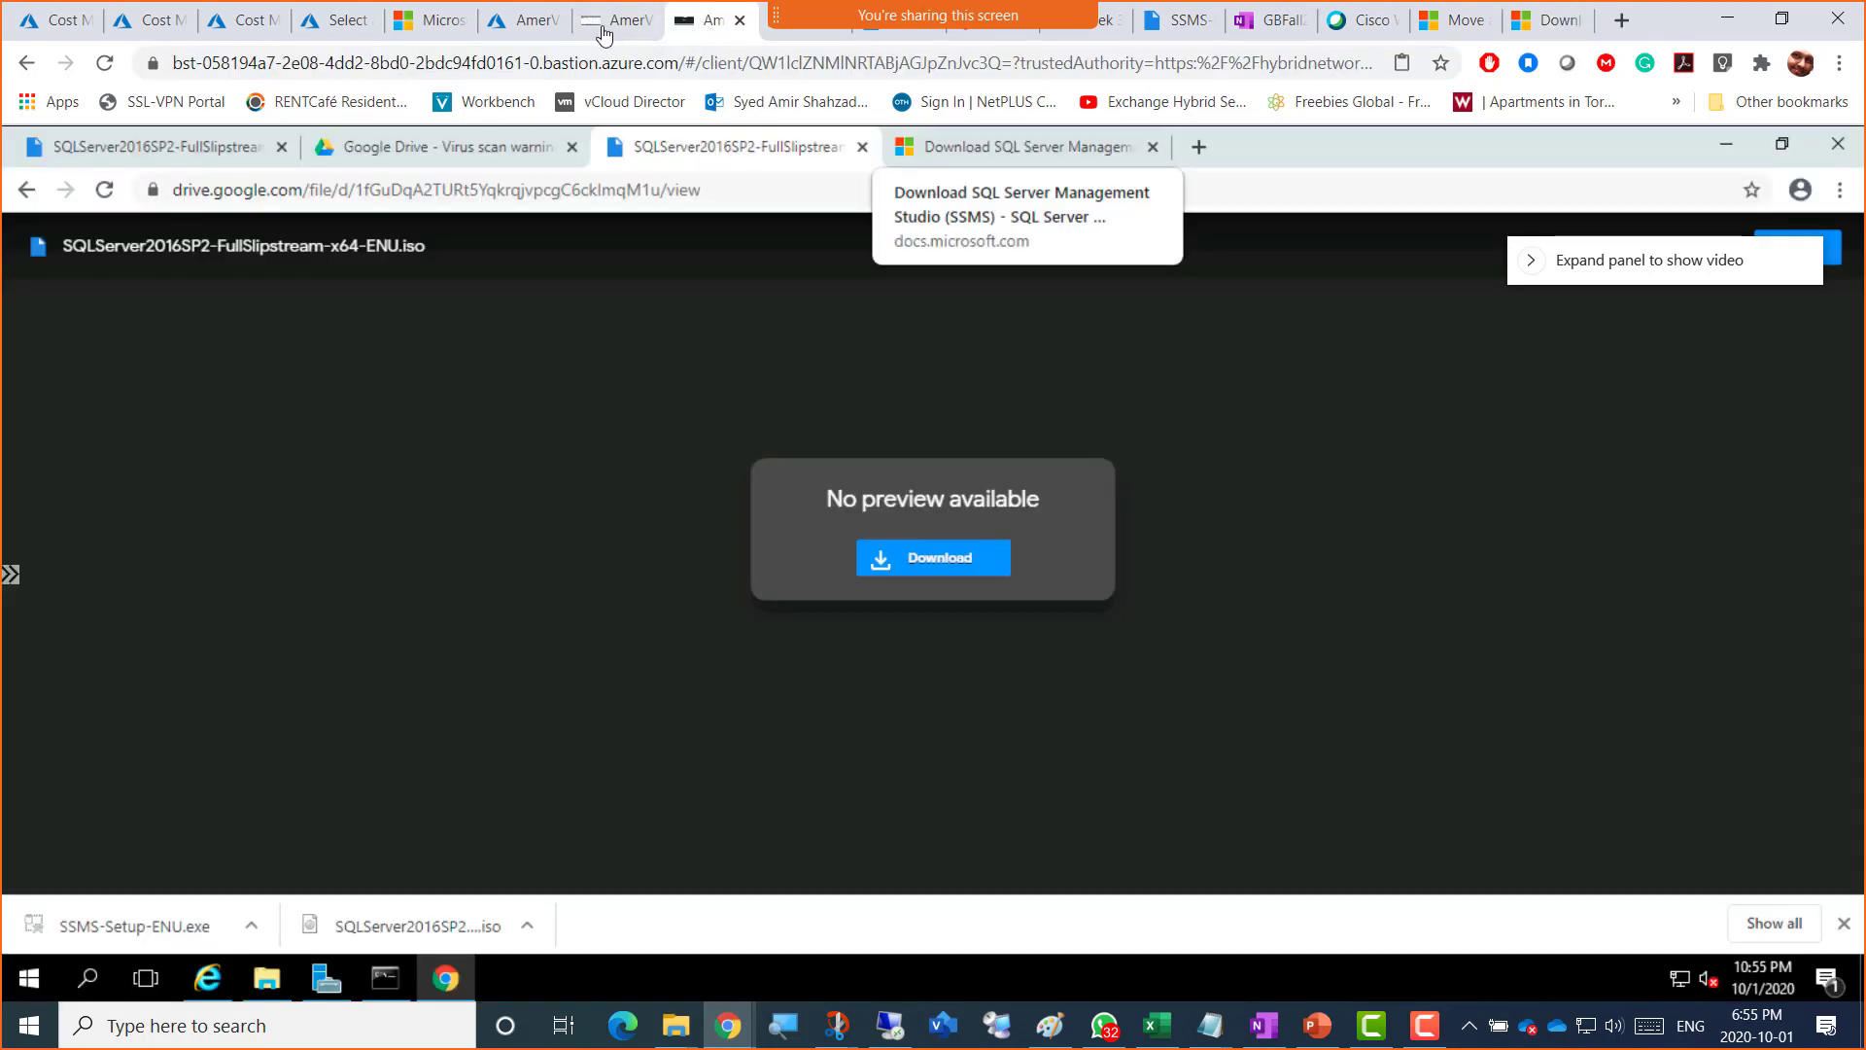
pyautogui.click(611, 34)
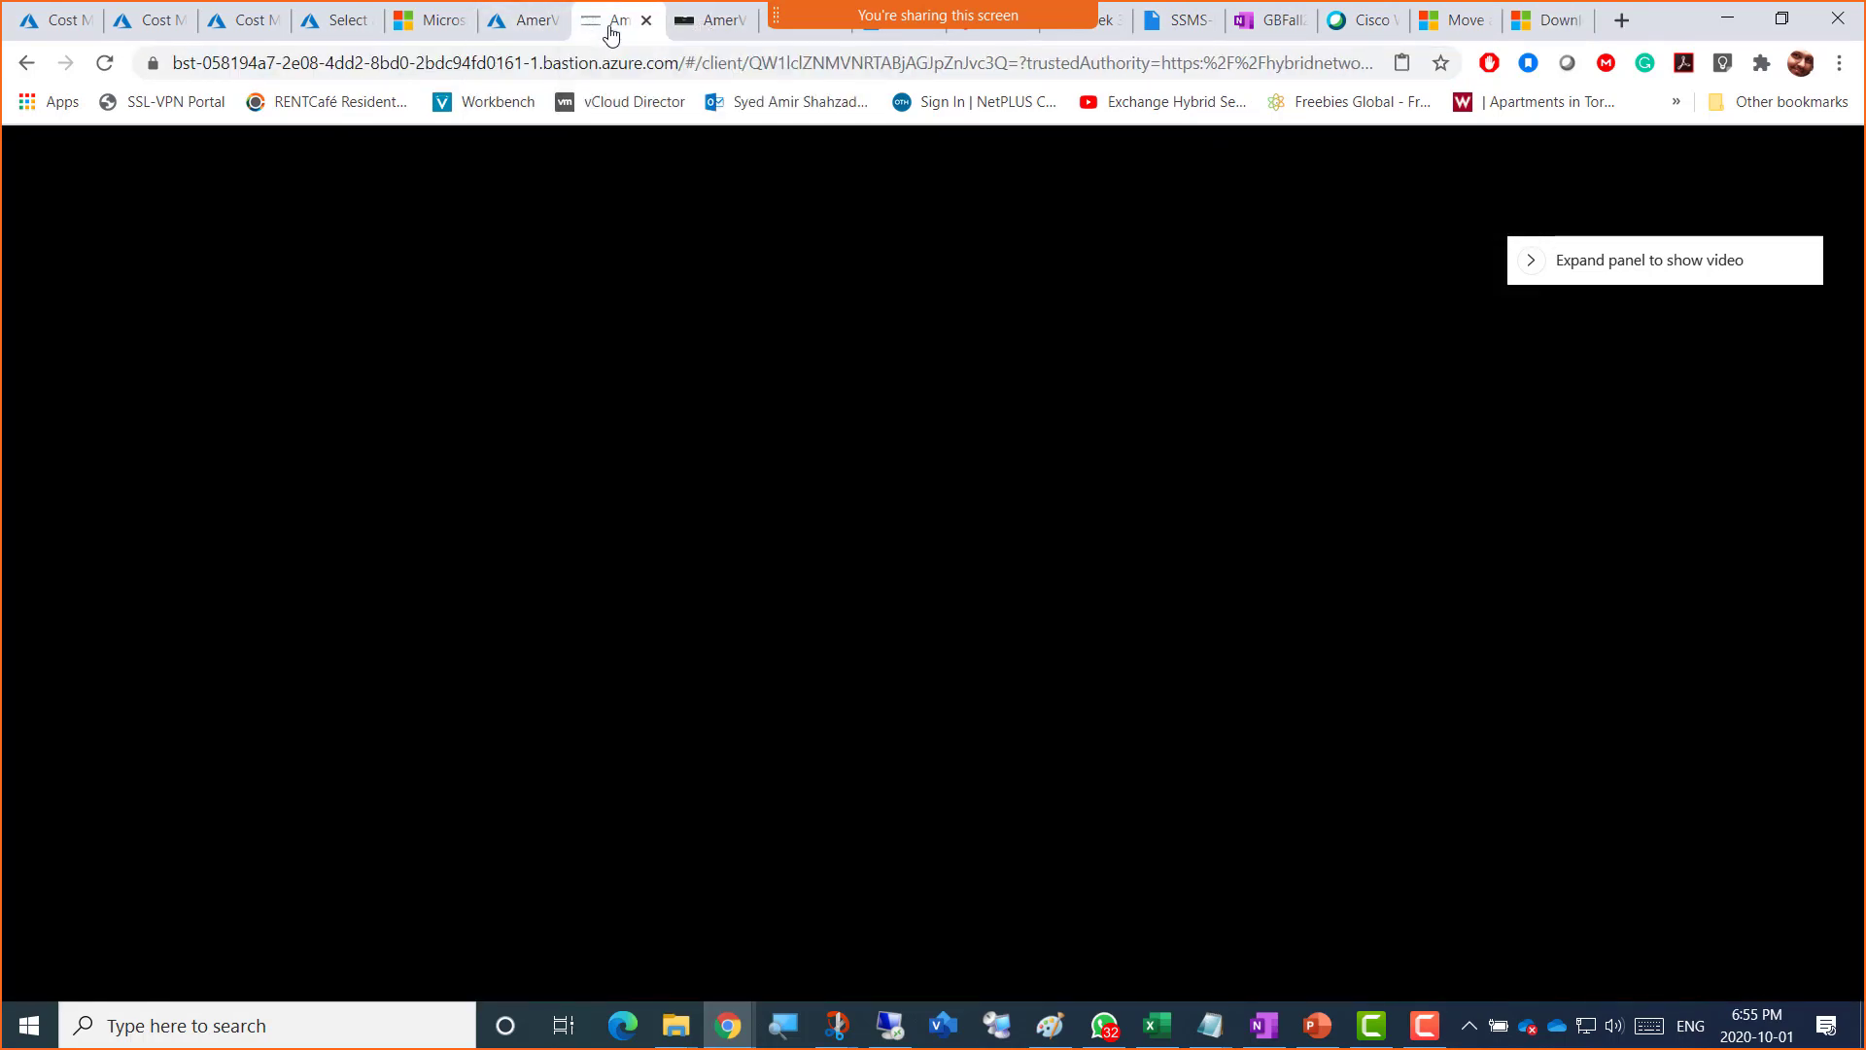
pyautogui.click(696, 32)
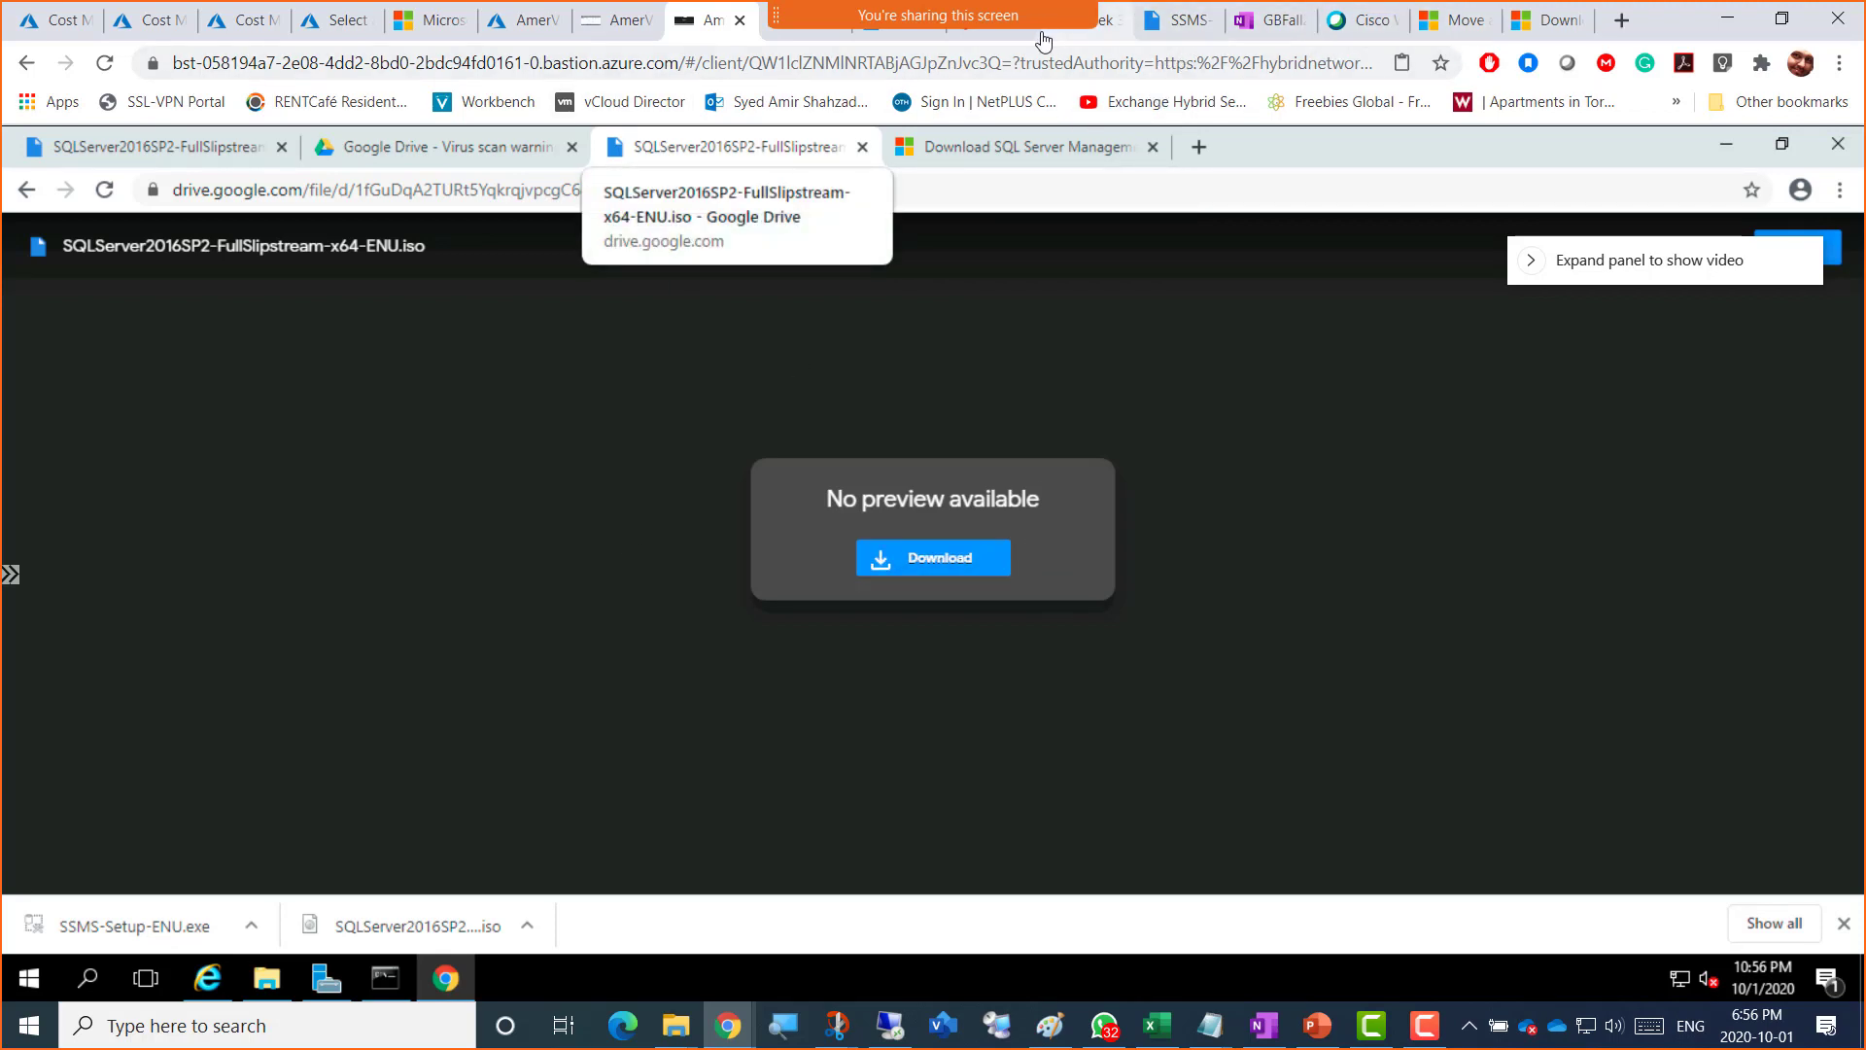
pyautogui.click(1103, 39)
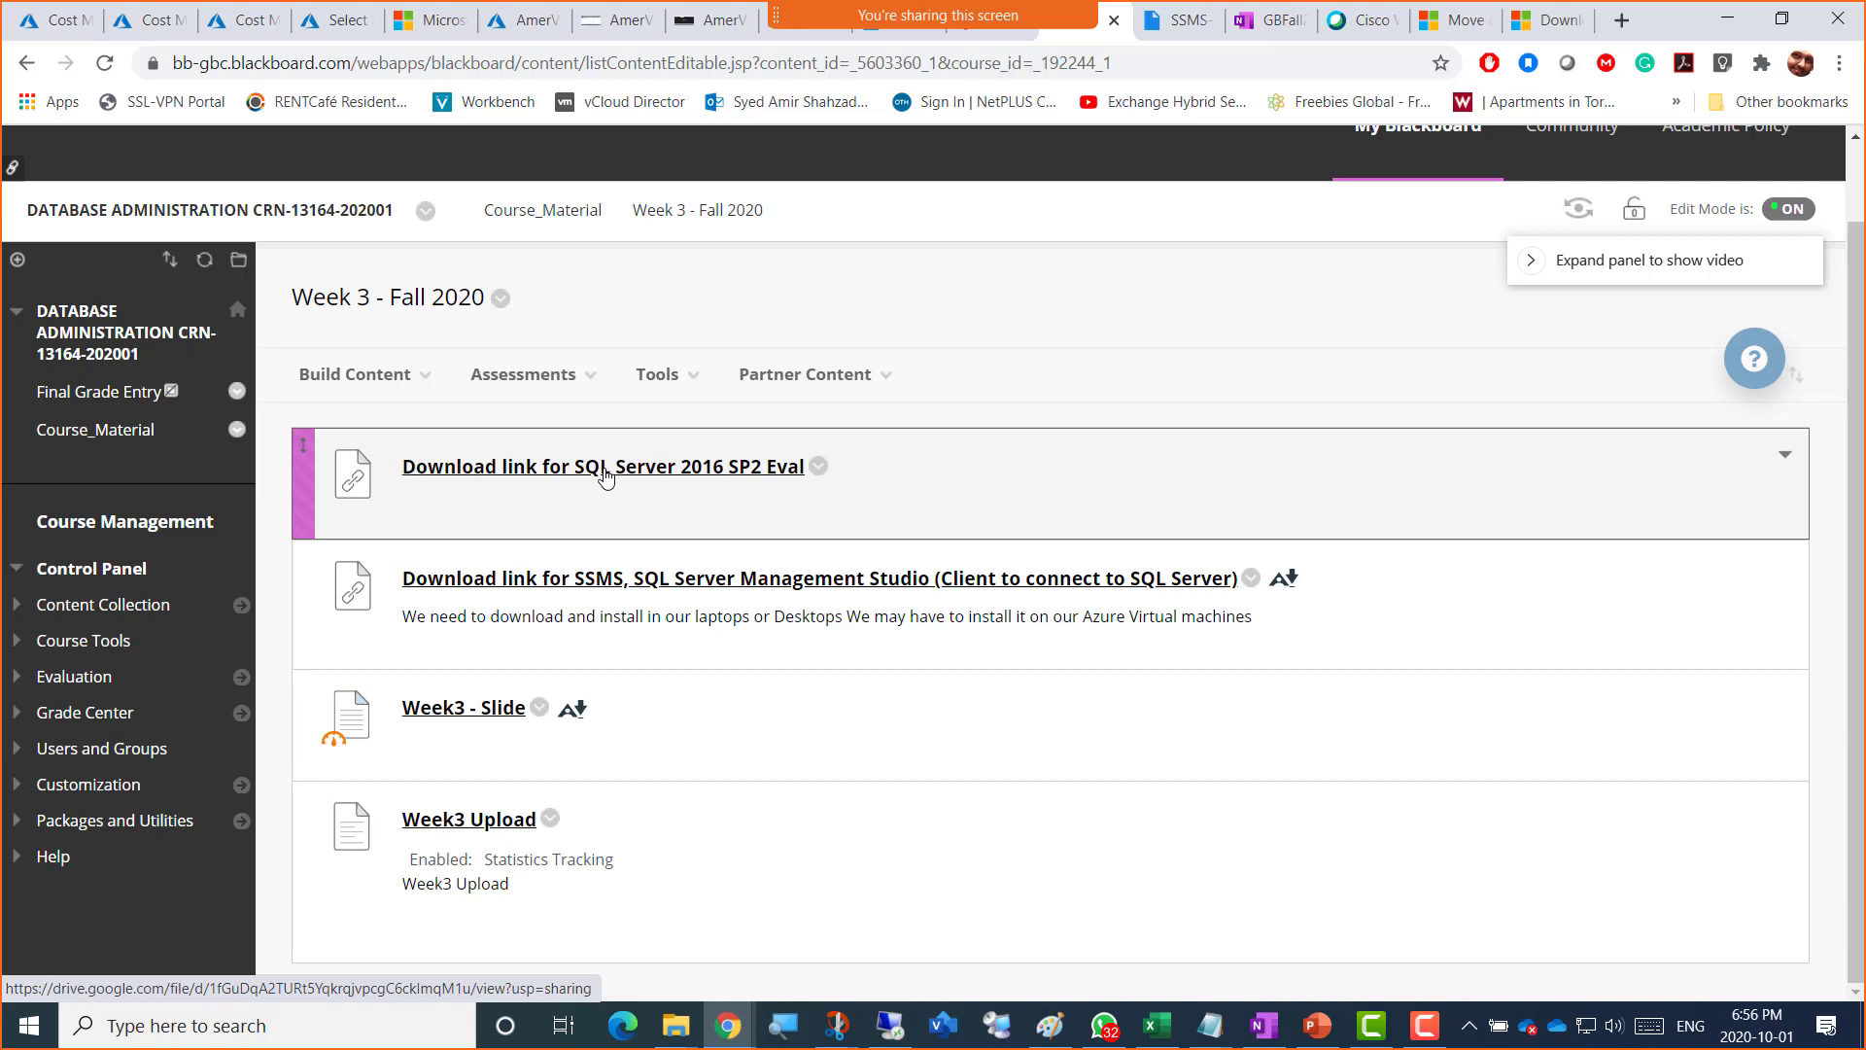
# Step: Open the 'Download link for SQL Server 2016 SP2 Eval' item from the Week 3 content
pyautogui.click(523, 374)
pyautogui.click(730, 472)
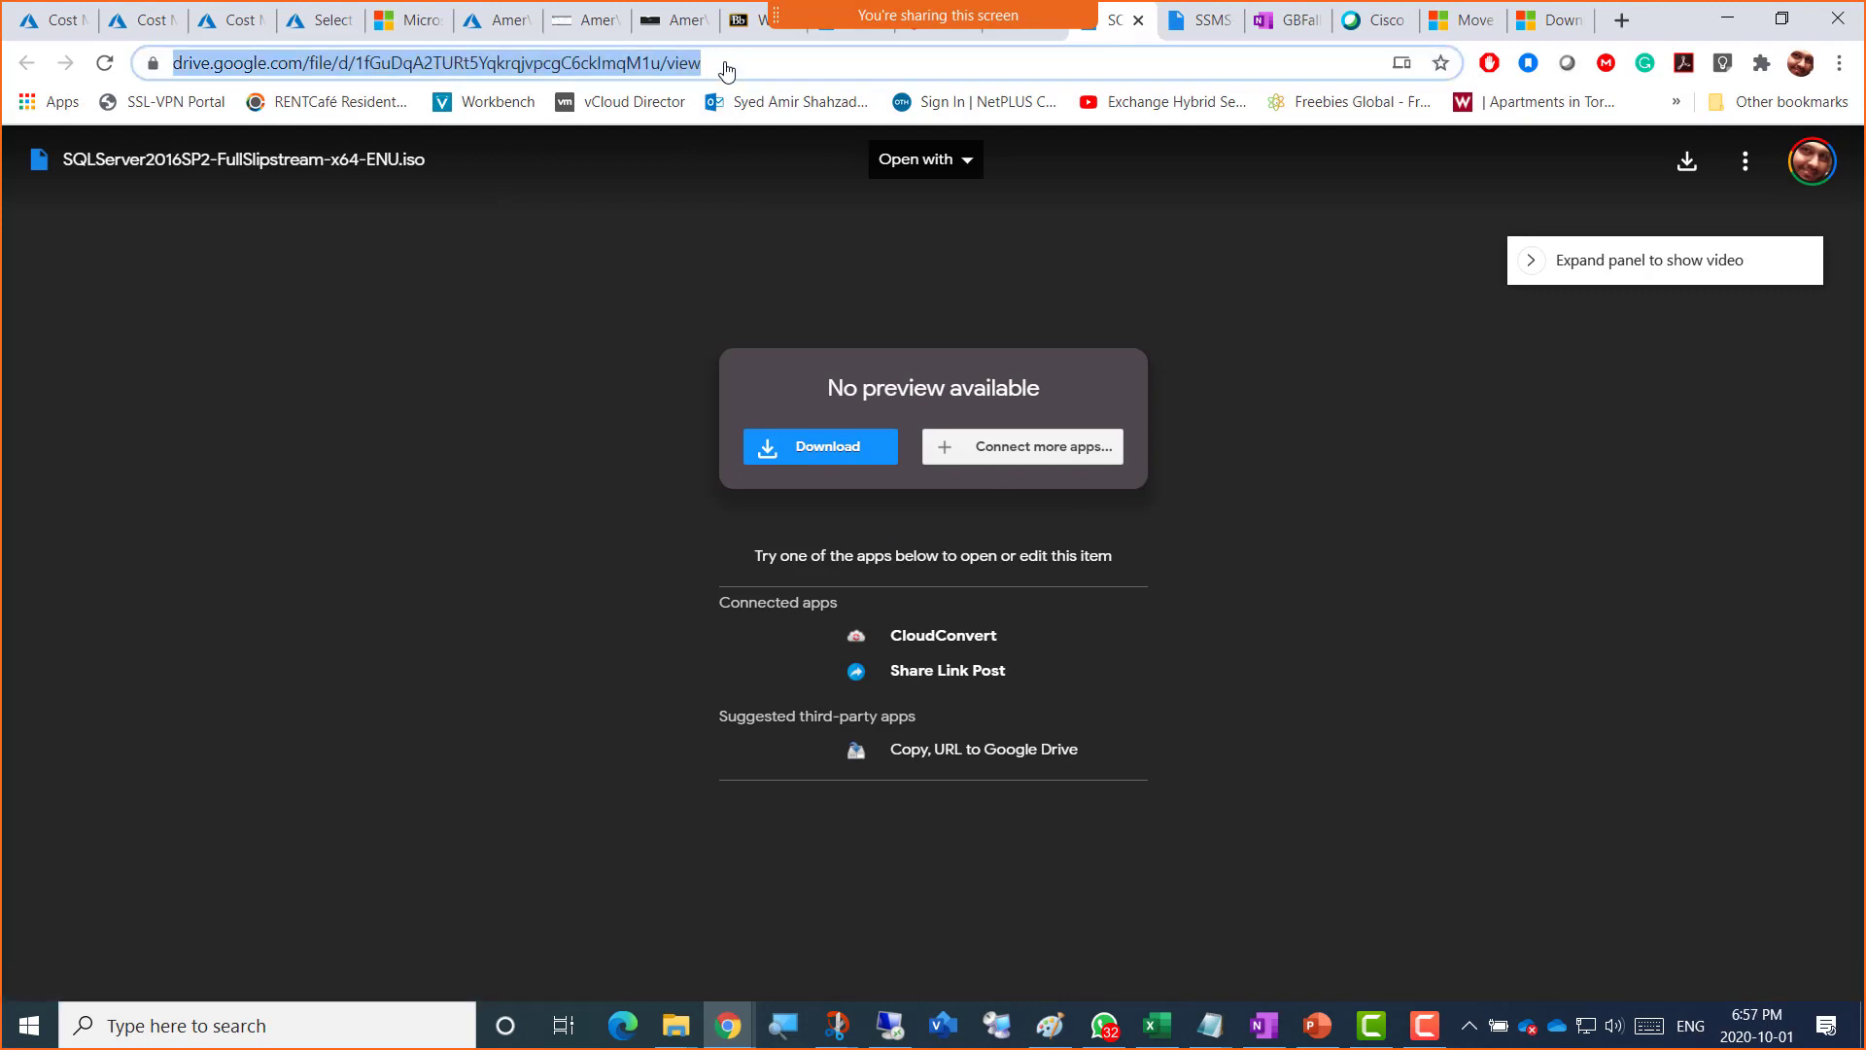
# Step: Copy the Google Drive address of SQLServer2016SP2-FullSlipstream-x64-ENU.iso and go back to Blackboard
pyautogui.click(634, 64)
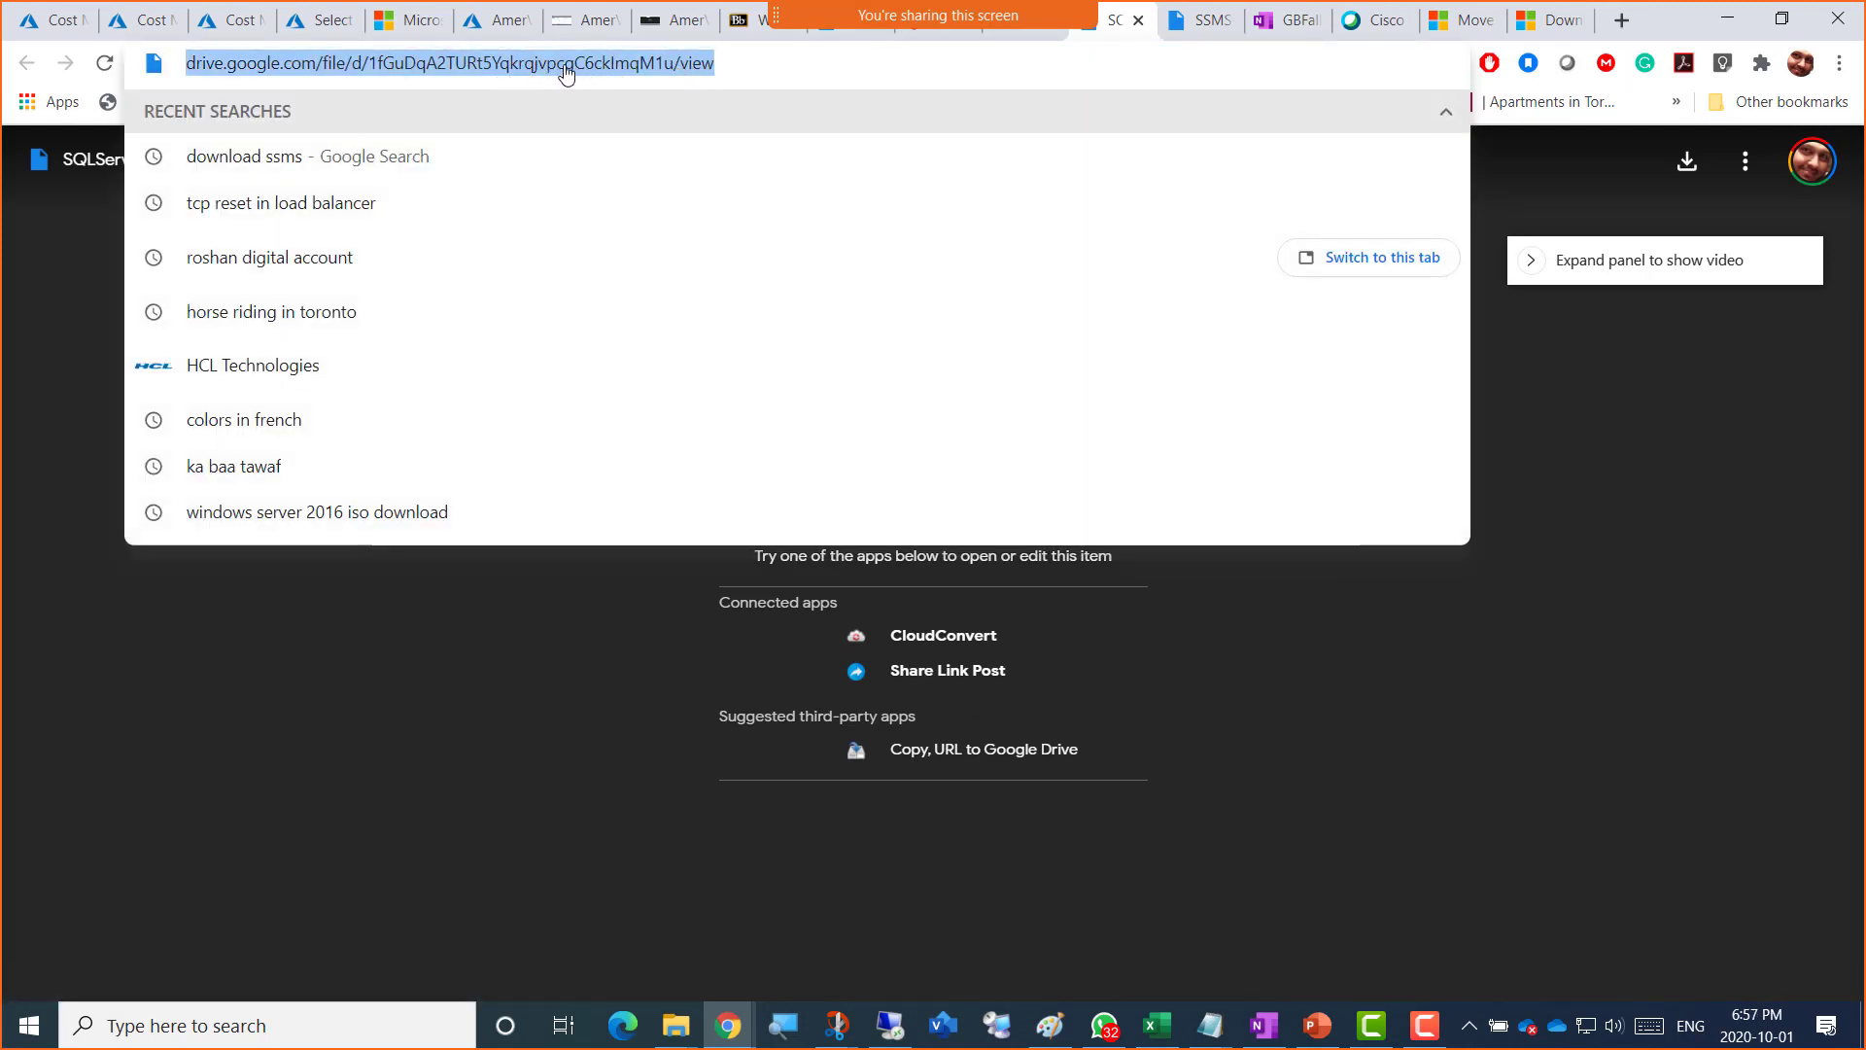
pyautogui.rightClick(491, 68)
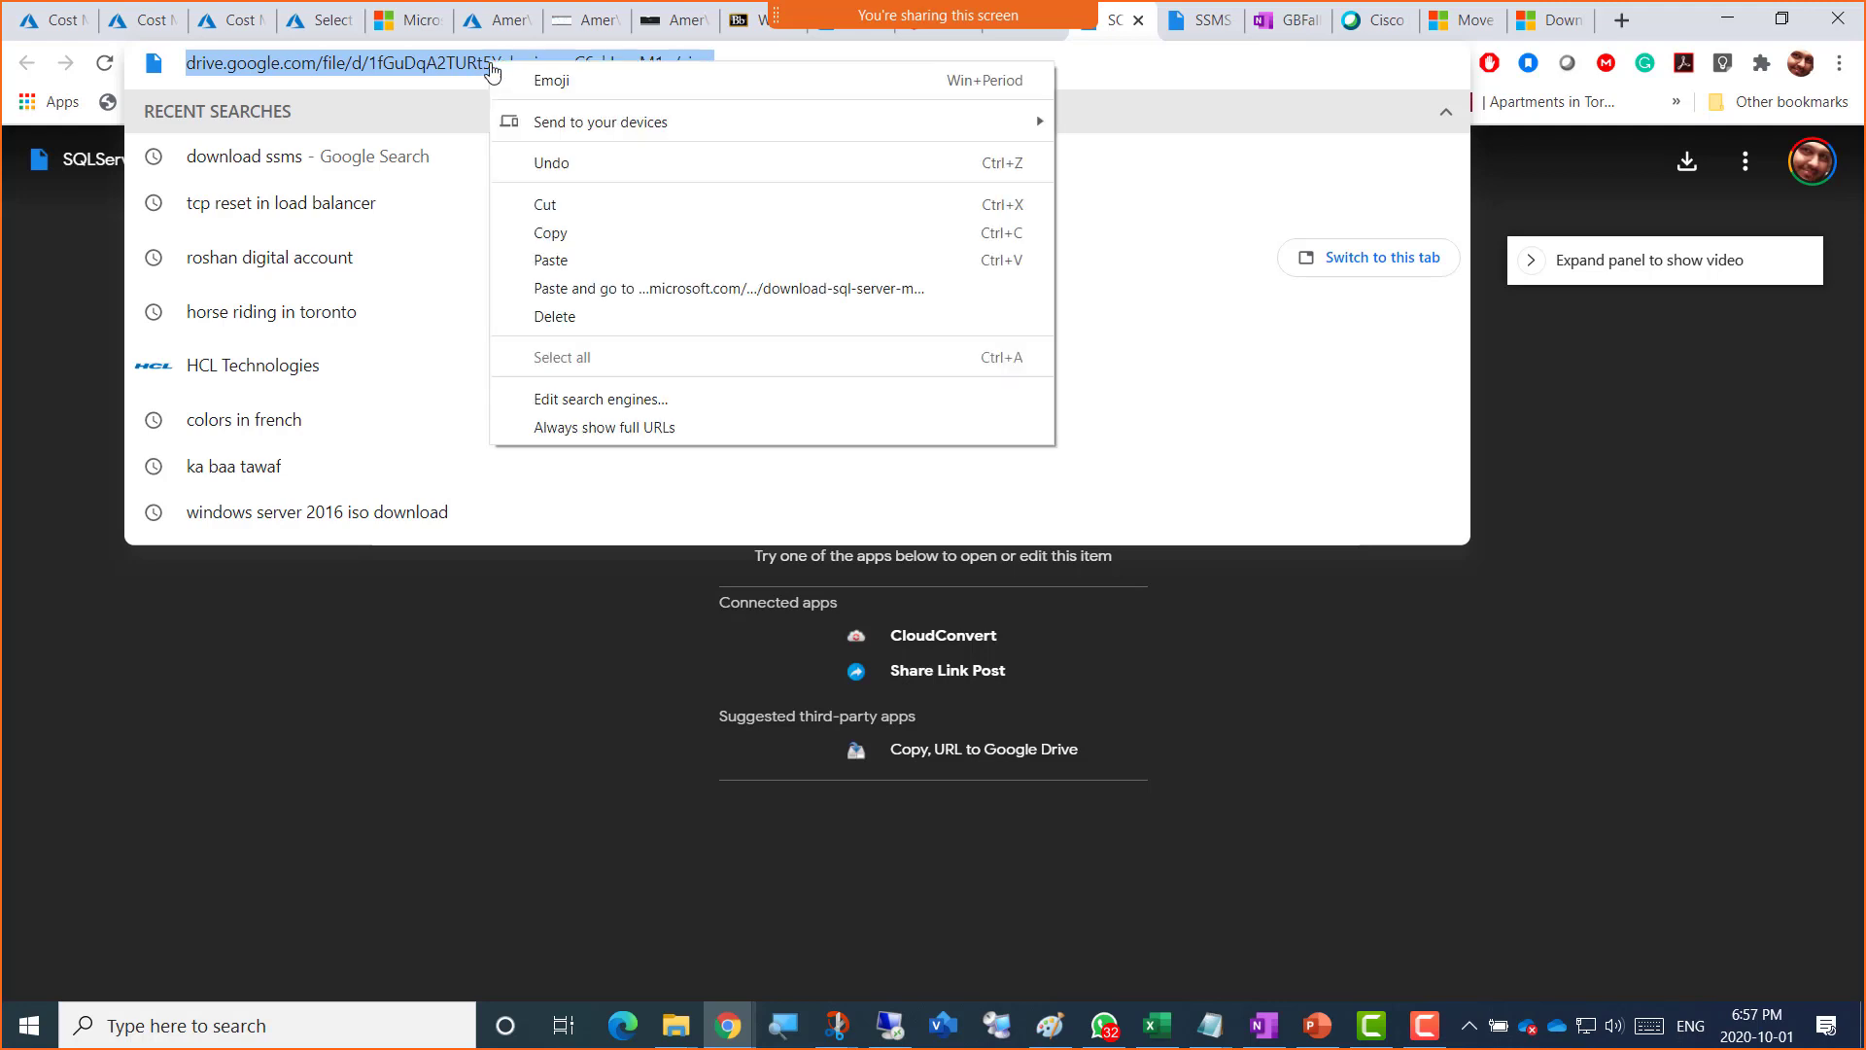
pyautogui.click(573, 242)
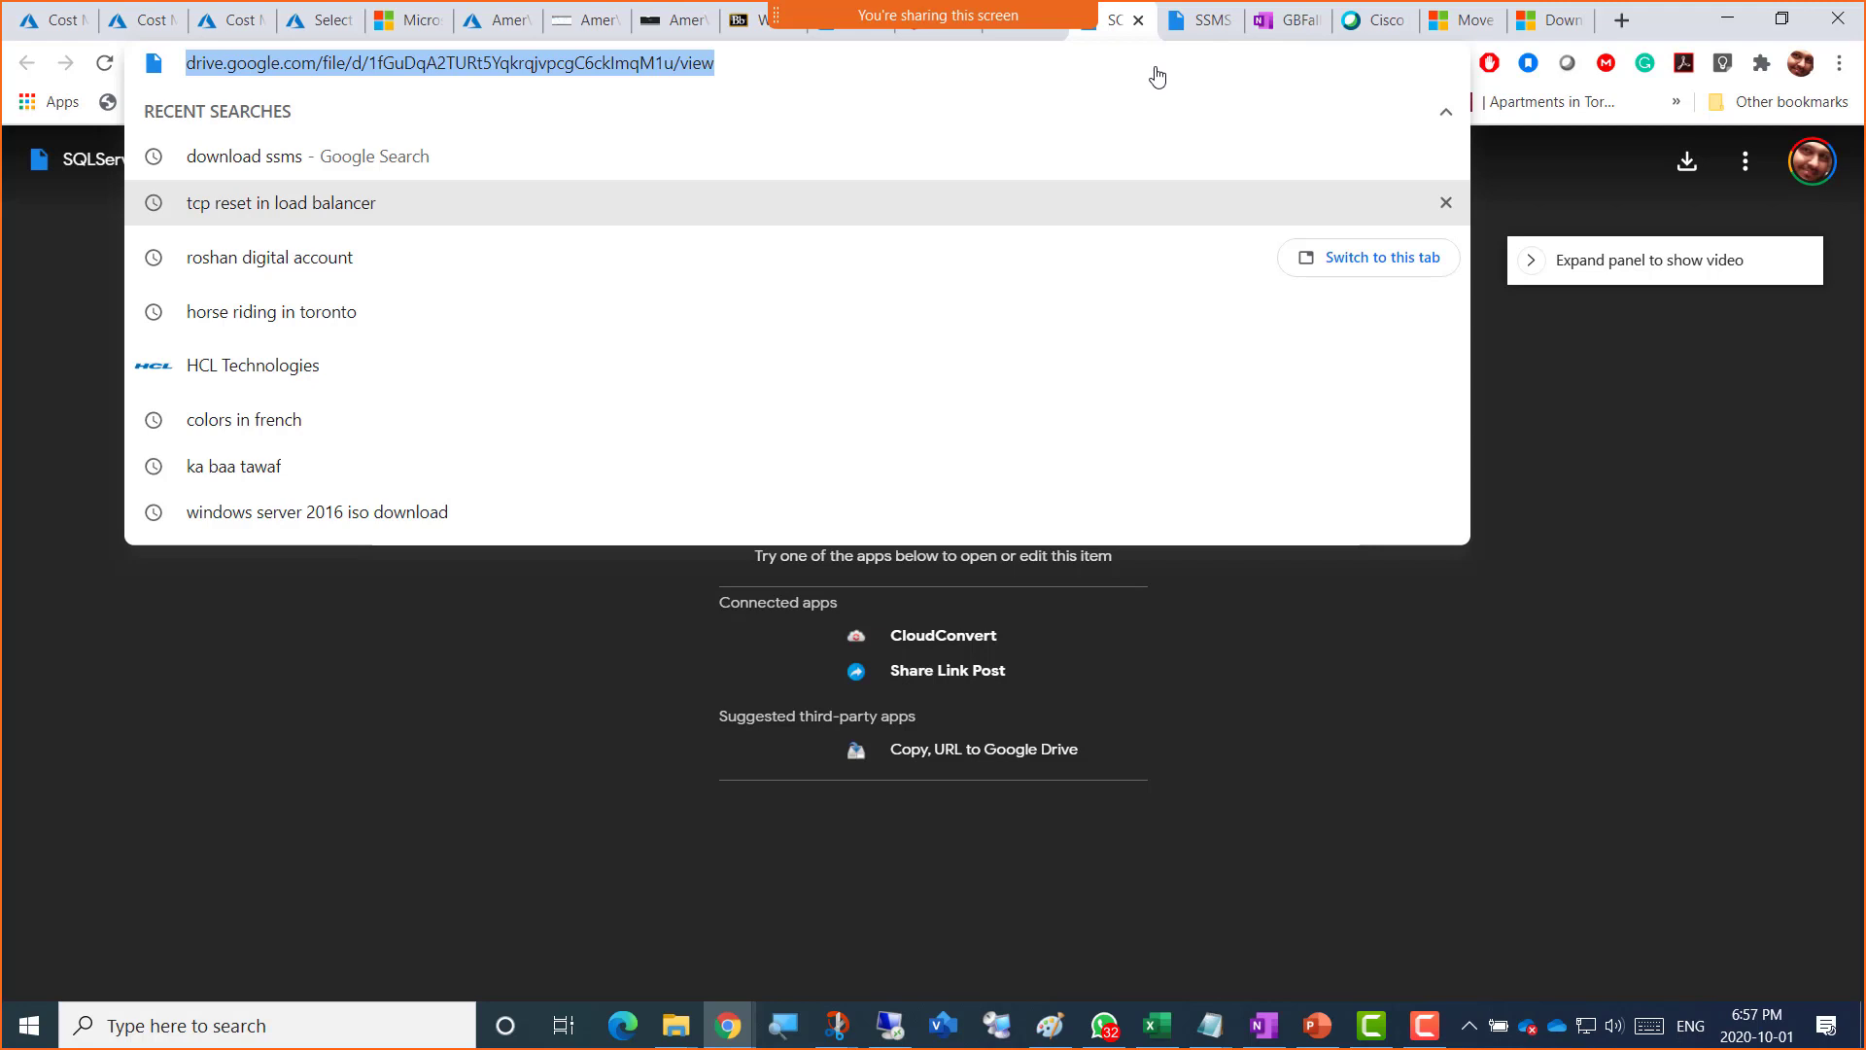
pyautogui.rightClick(459, 61)
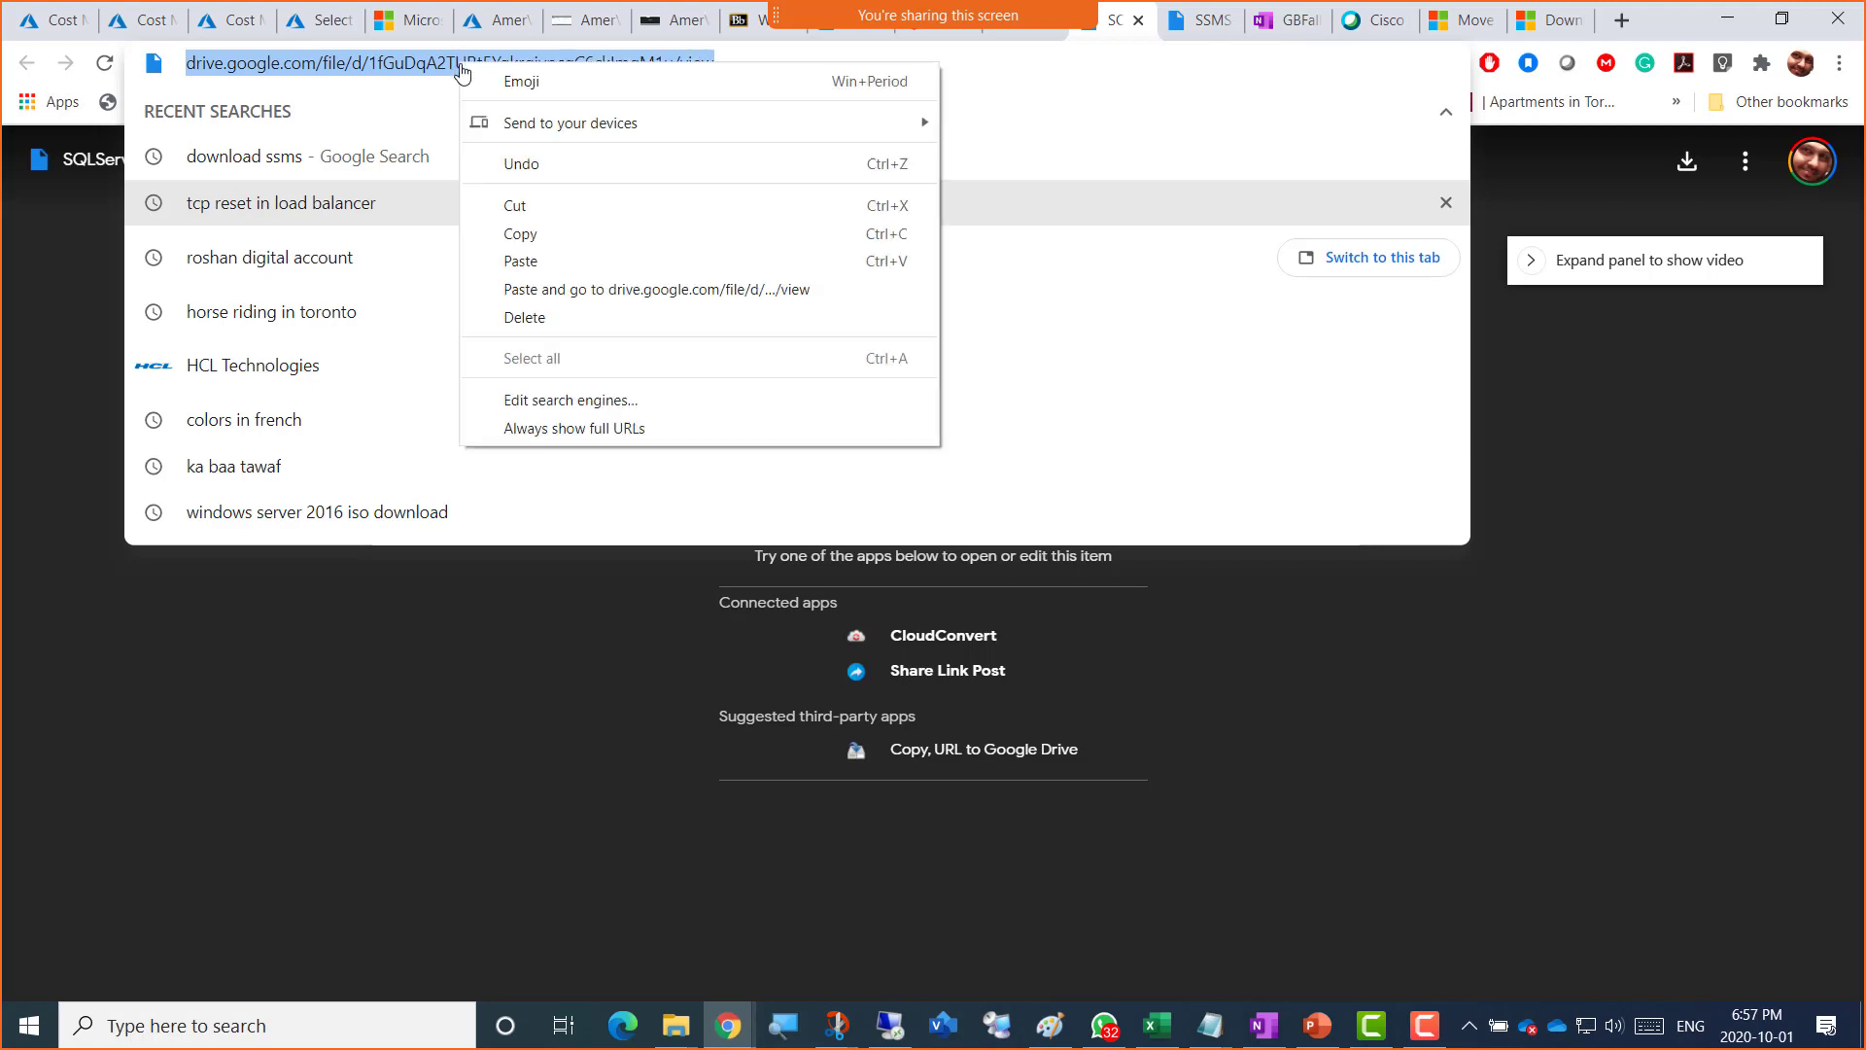
pyautogui.click(547, 236)
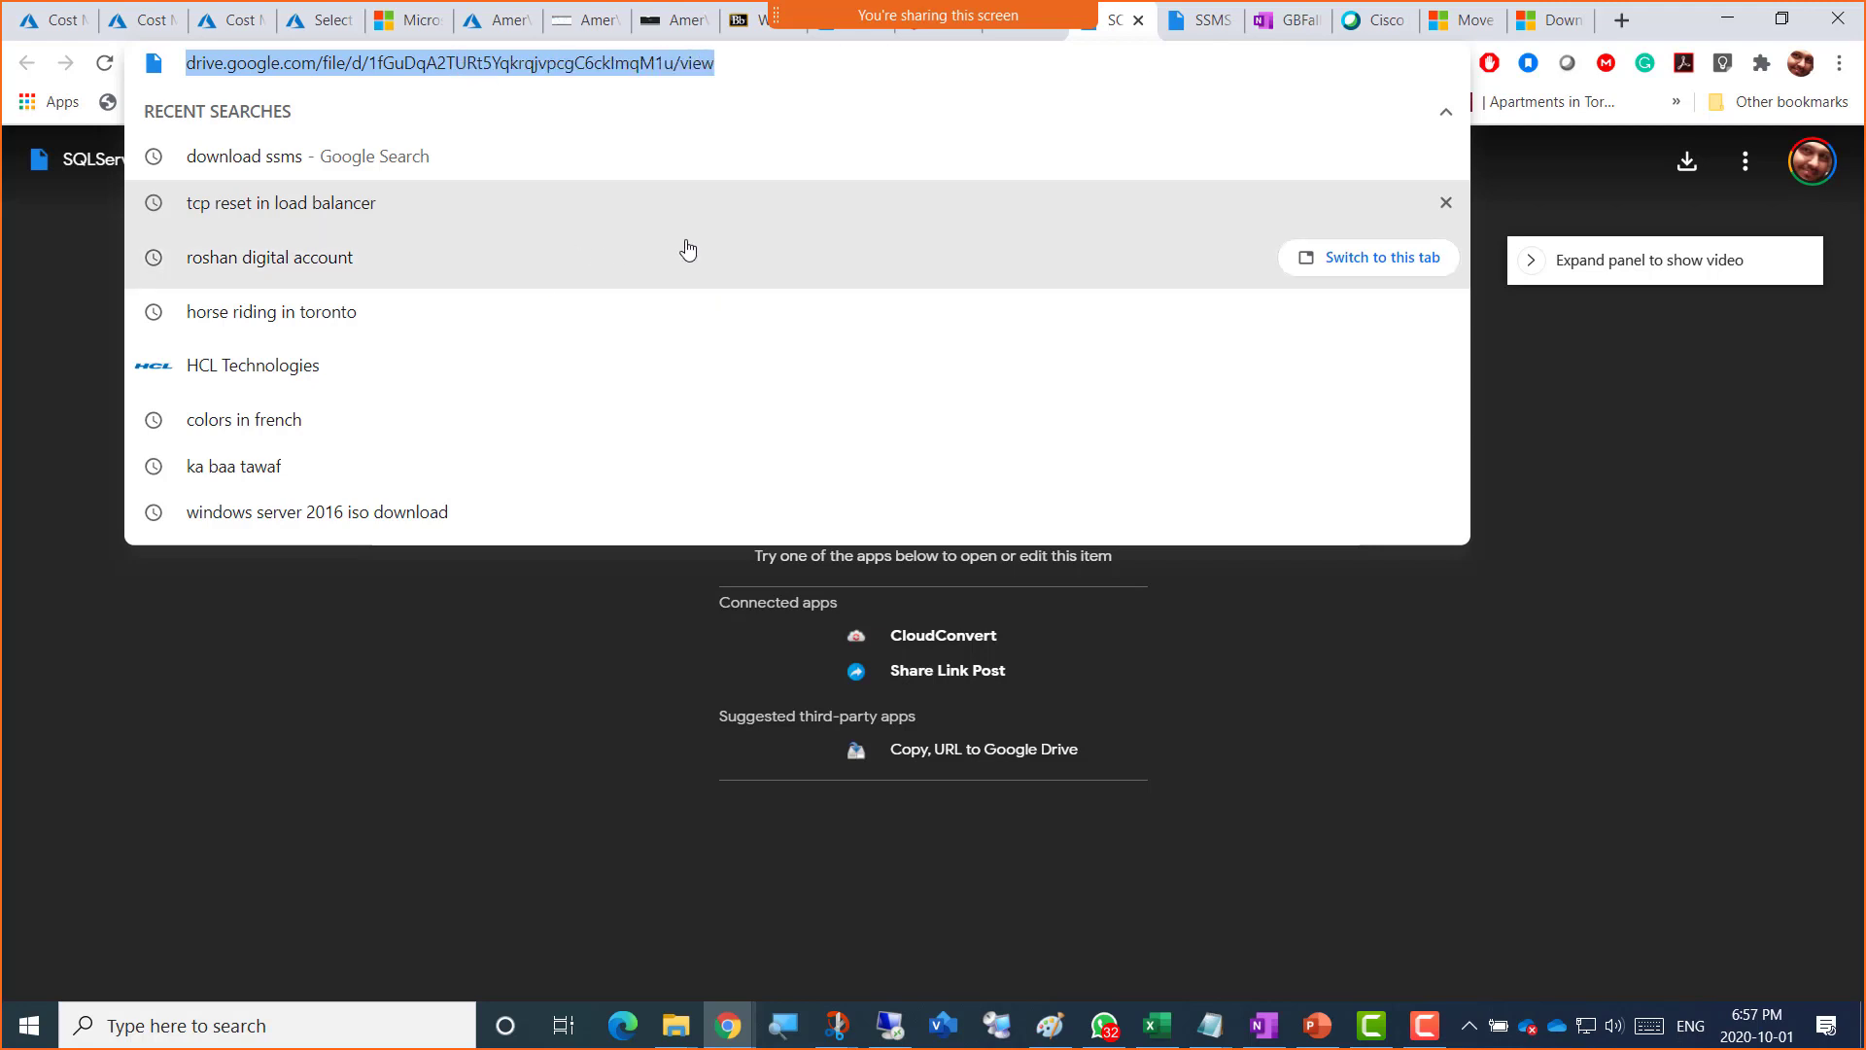
pyautogui.click(1565, 537)
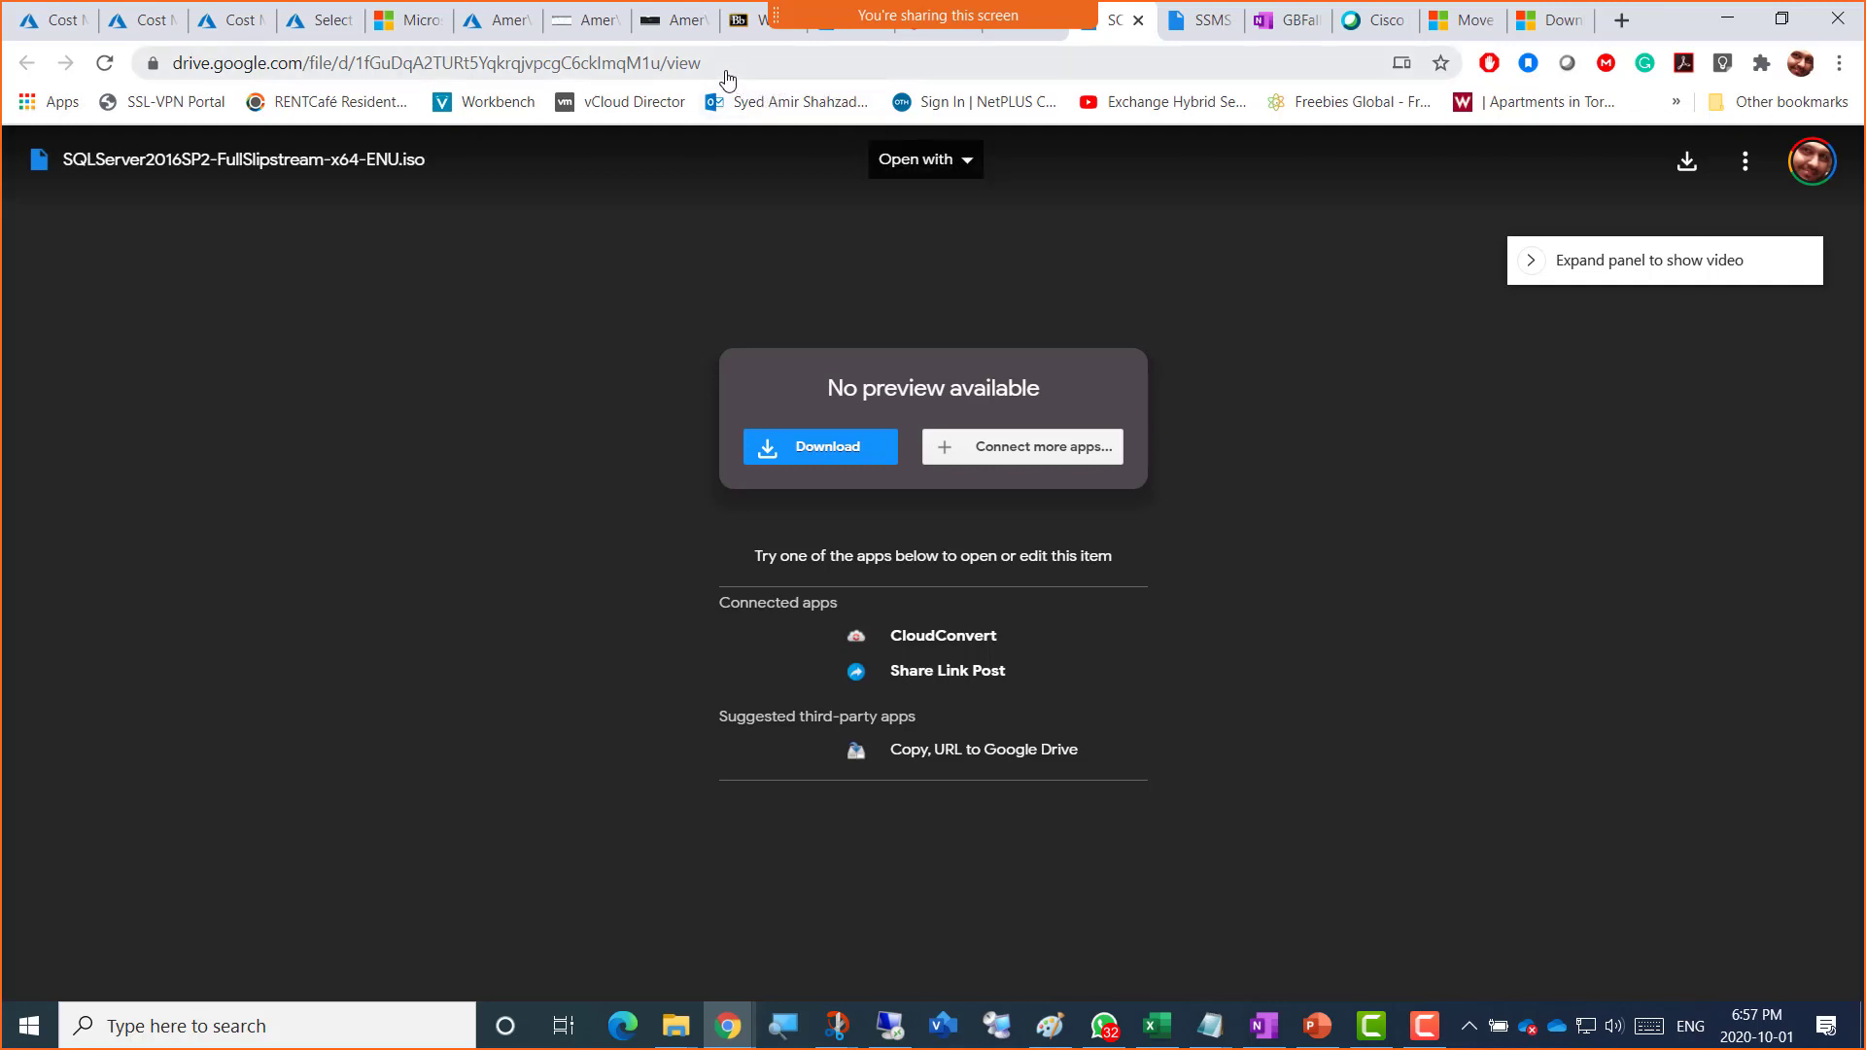
pyautogui.click(689, 68)
pyautogui.rightClick(689, 70)
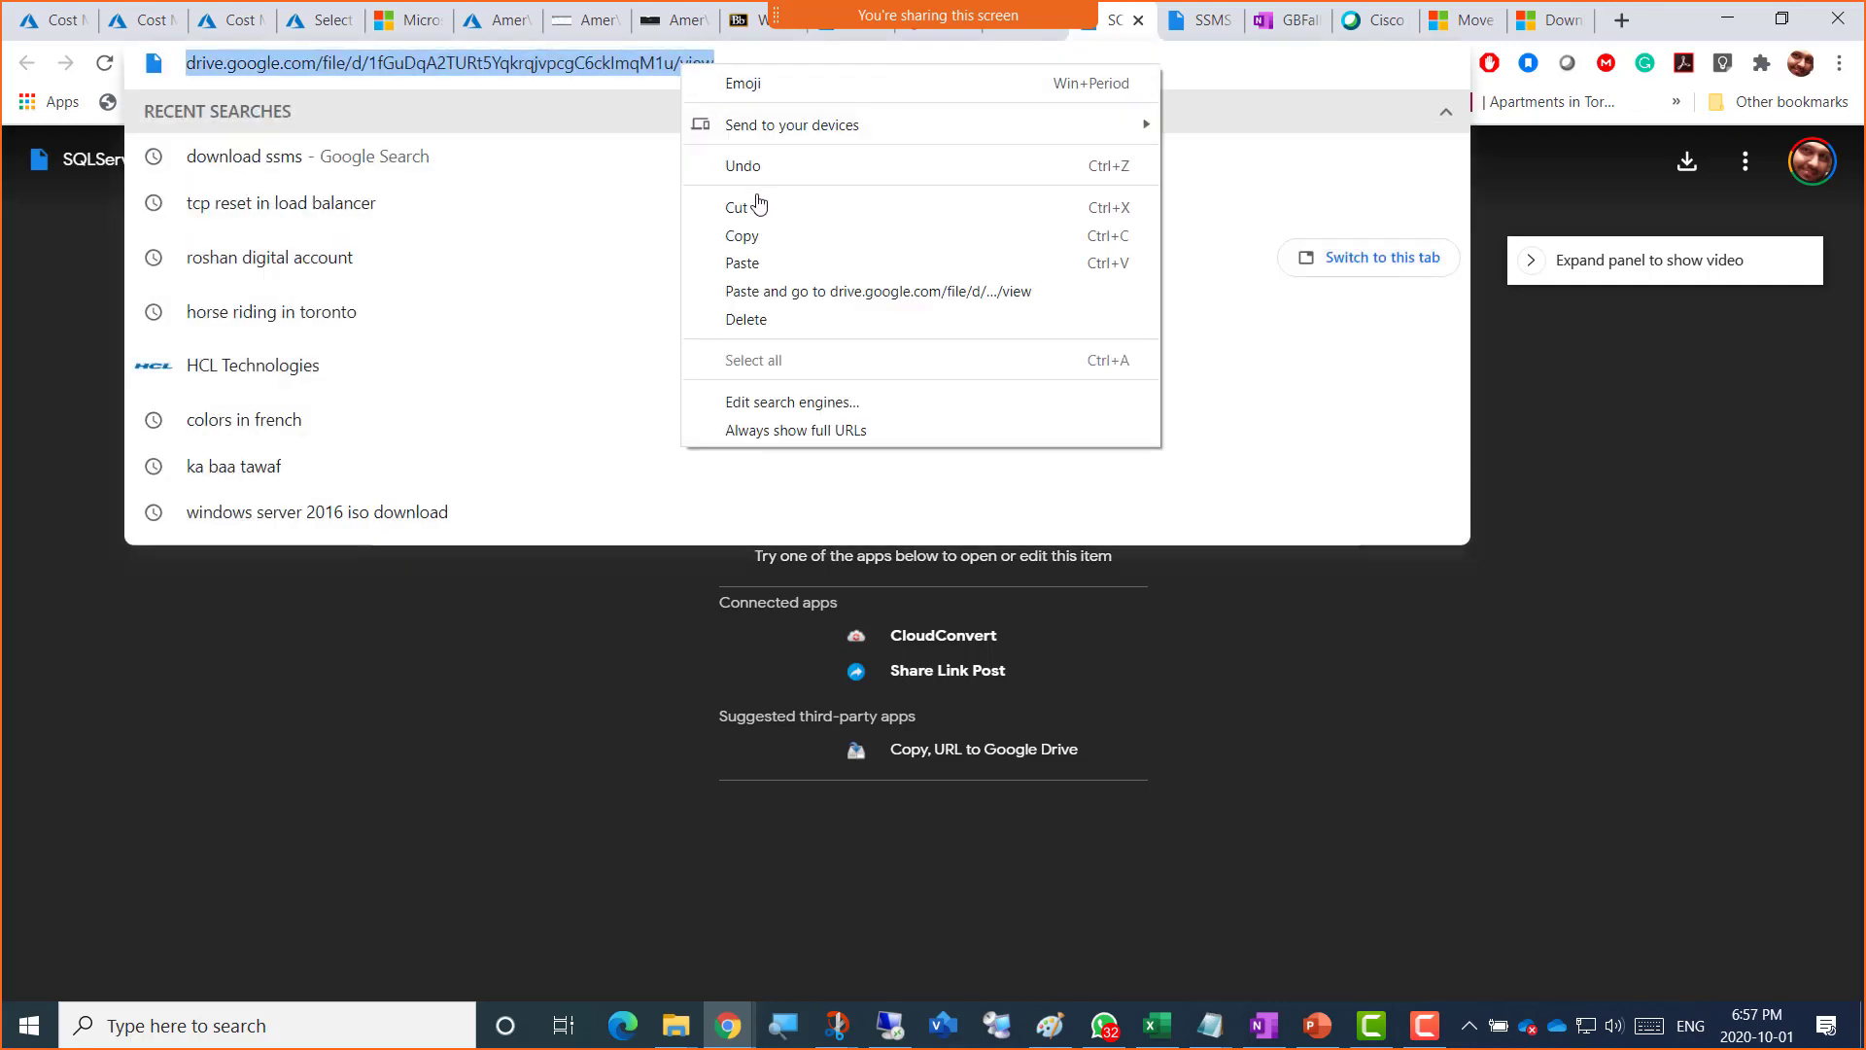
pyautogui.click(770, 241)
pyautogui.click(744, 21)
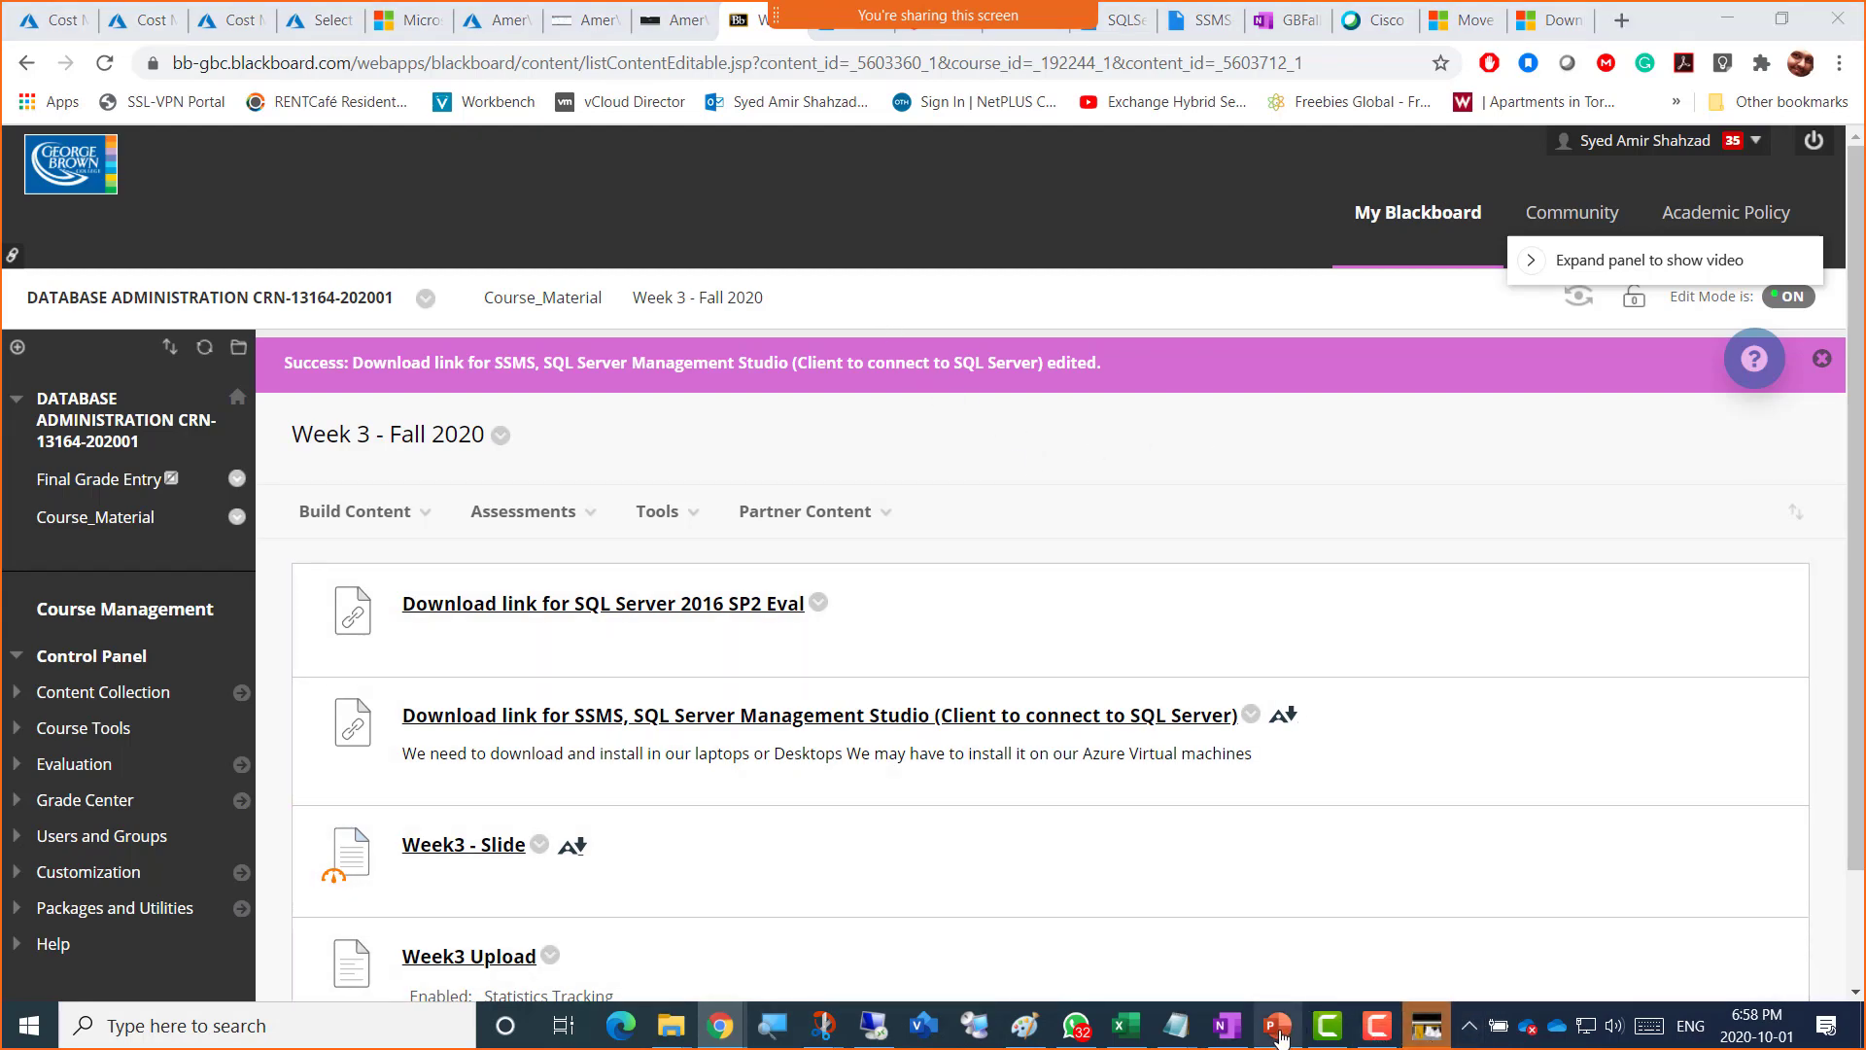
pyautogui.click(1279, 1026)
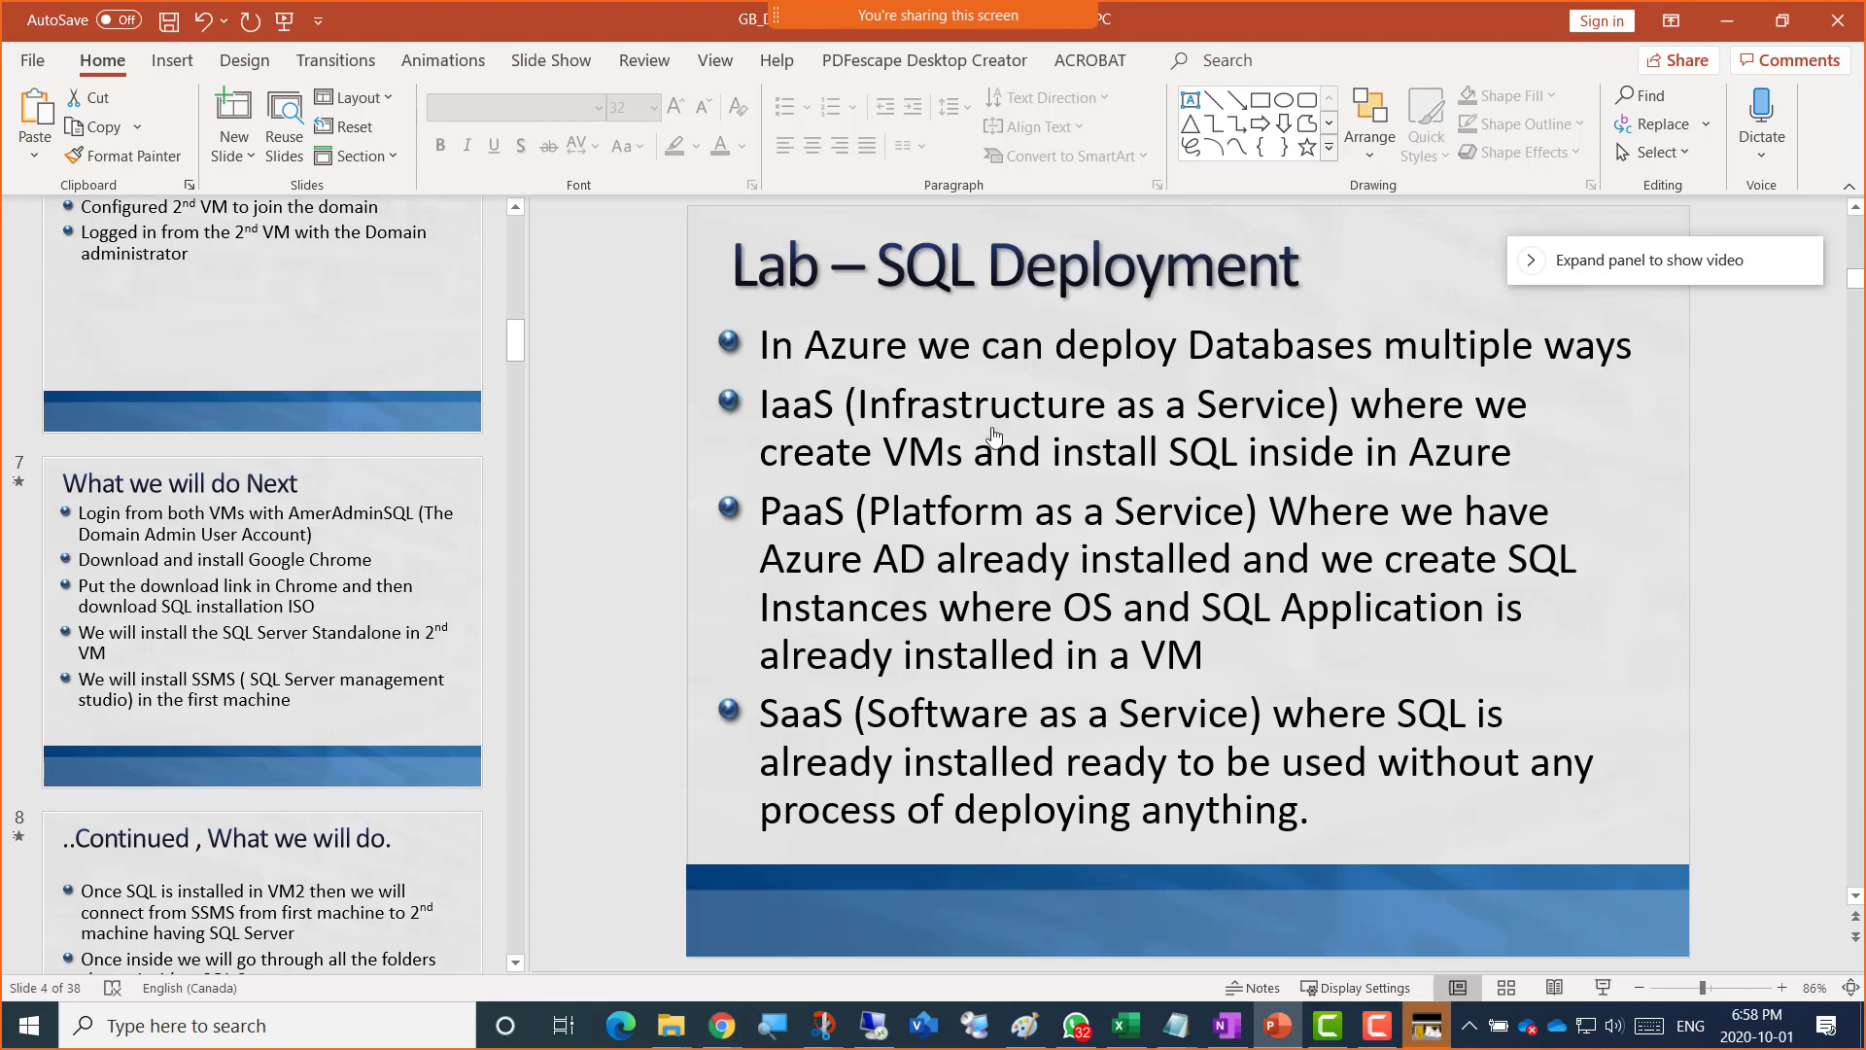
pyautogui.scroll(-5, 247, 598)
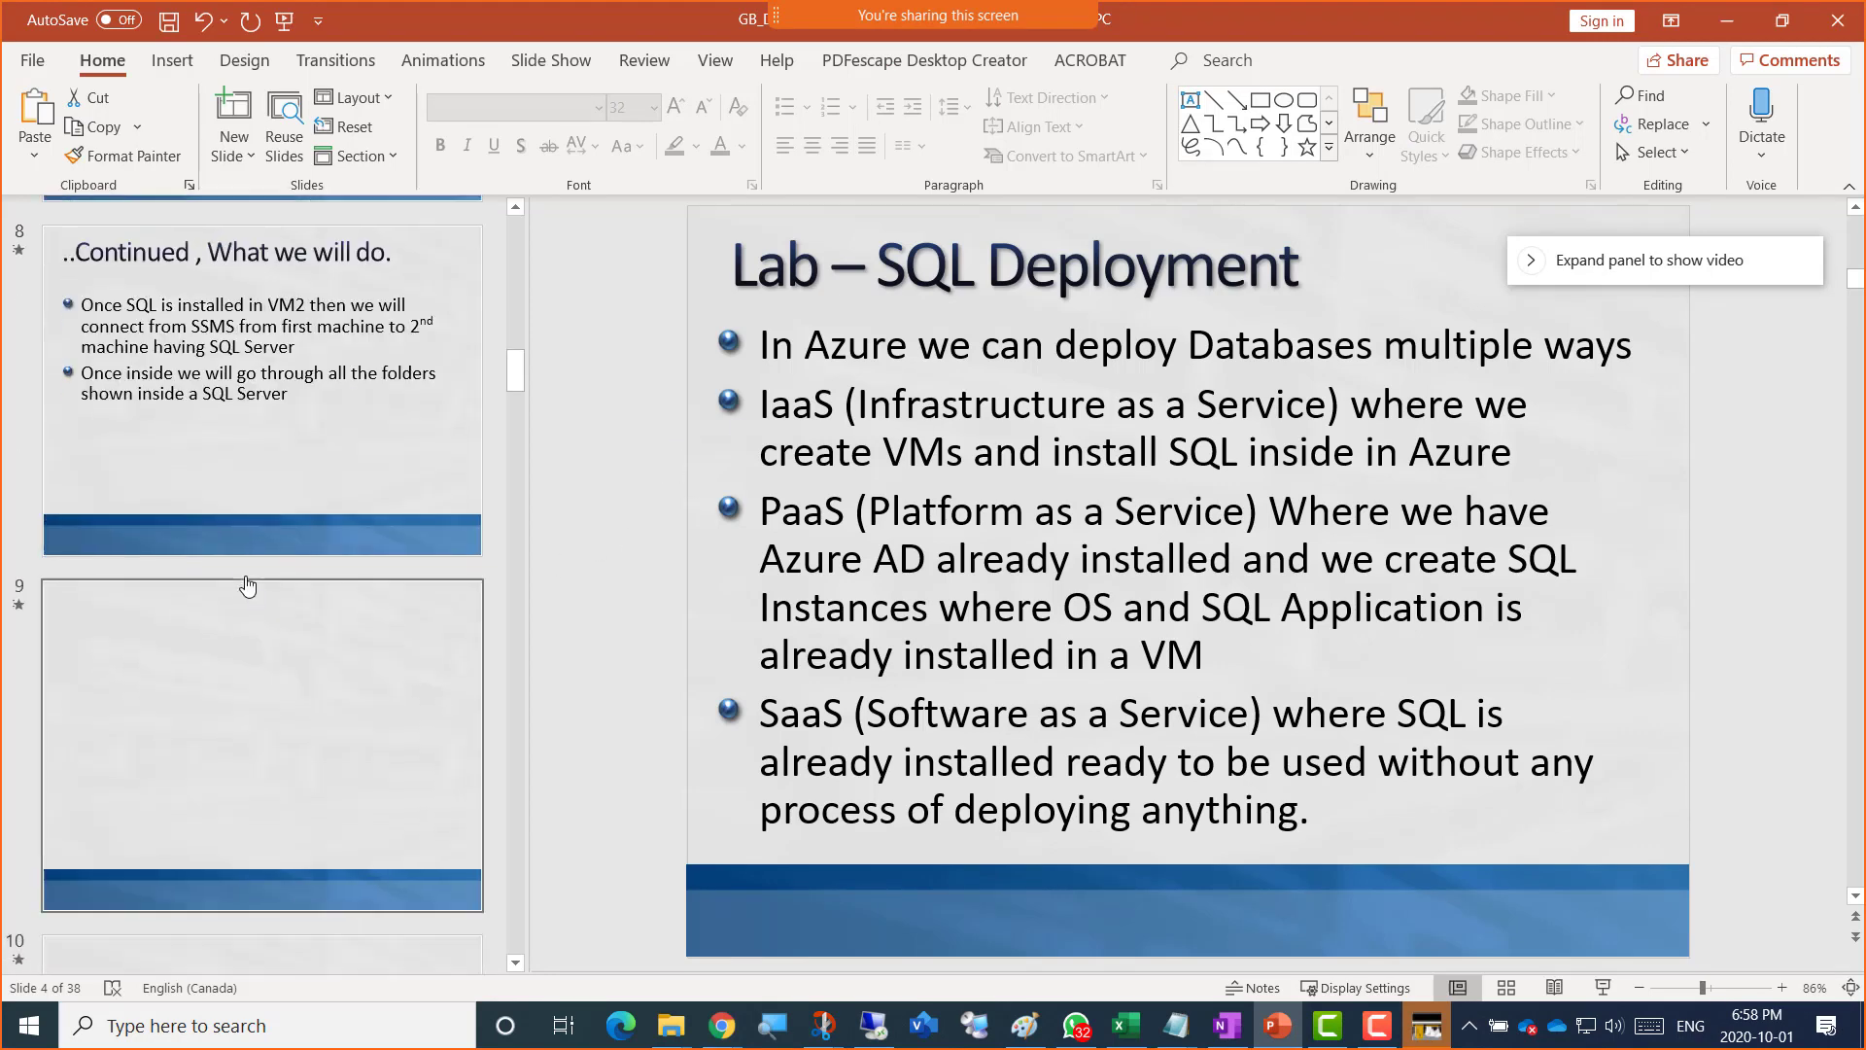
pyautogui.click(240, 412)
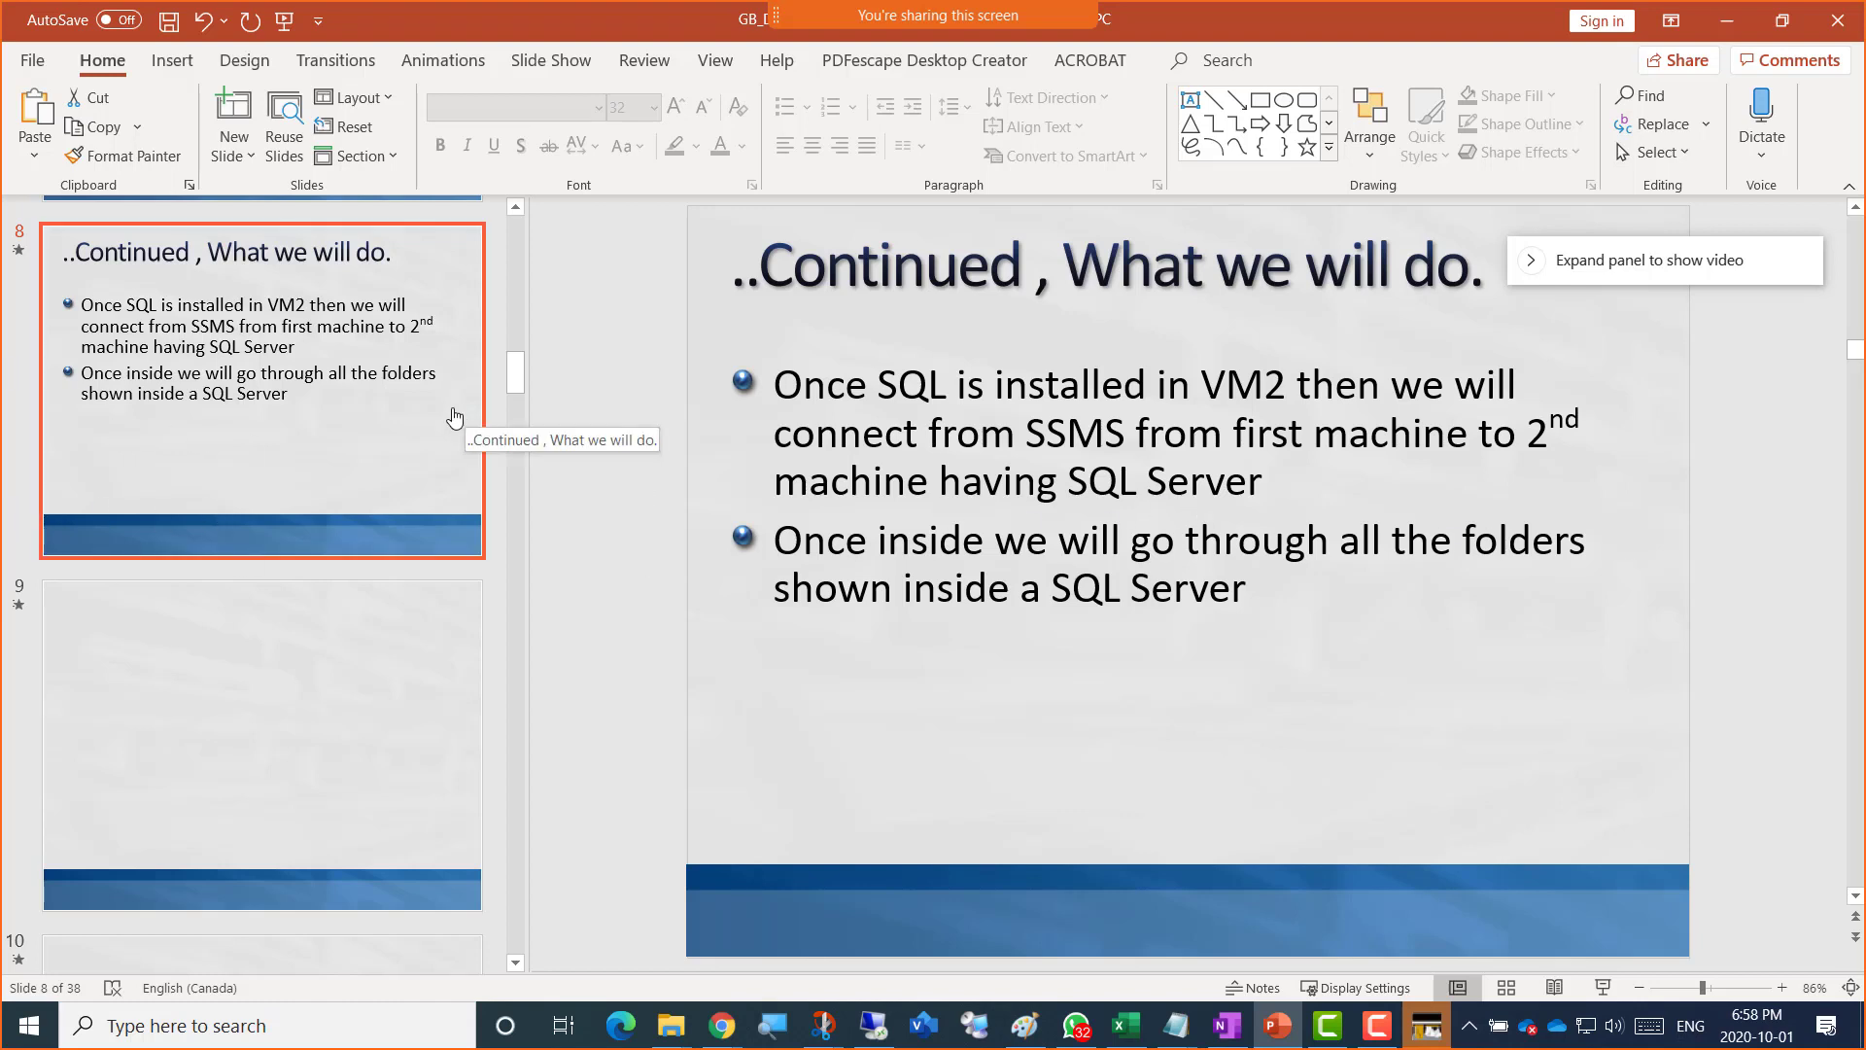
pyautogui.click(1729, 22)
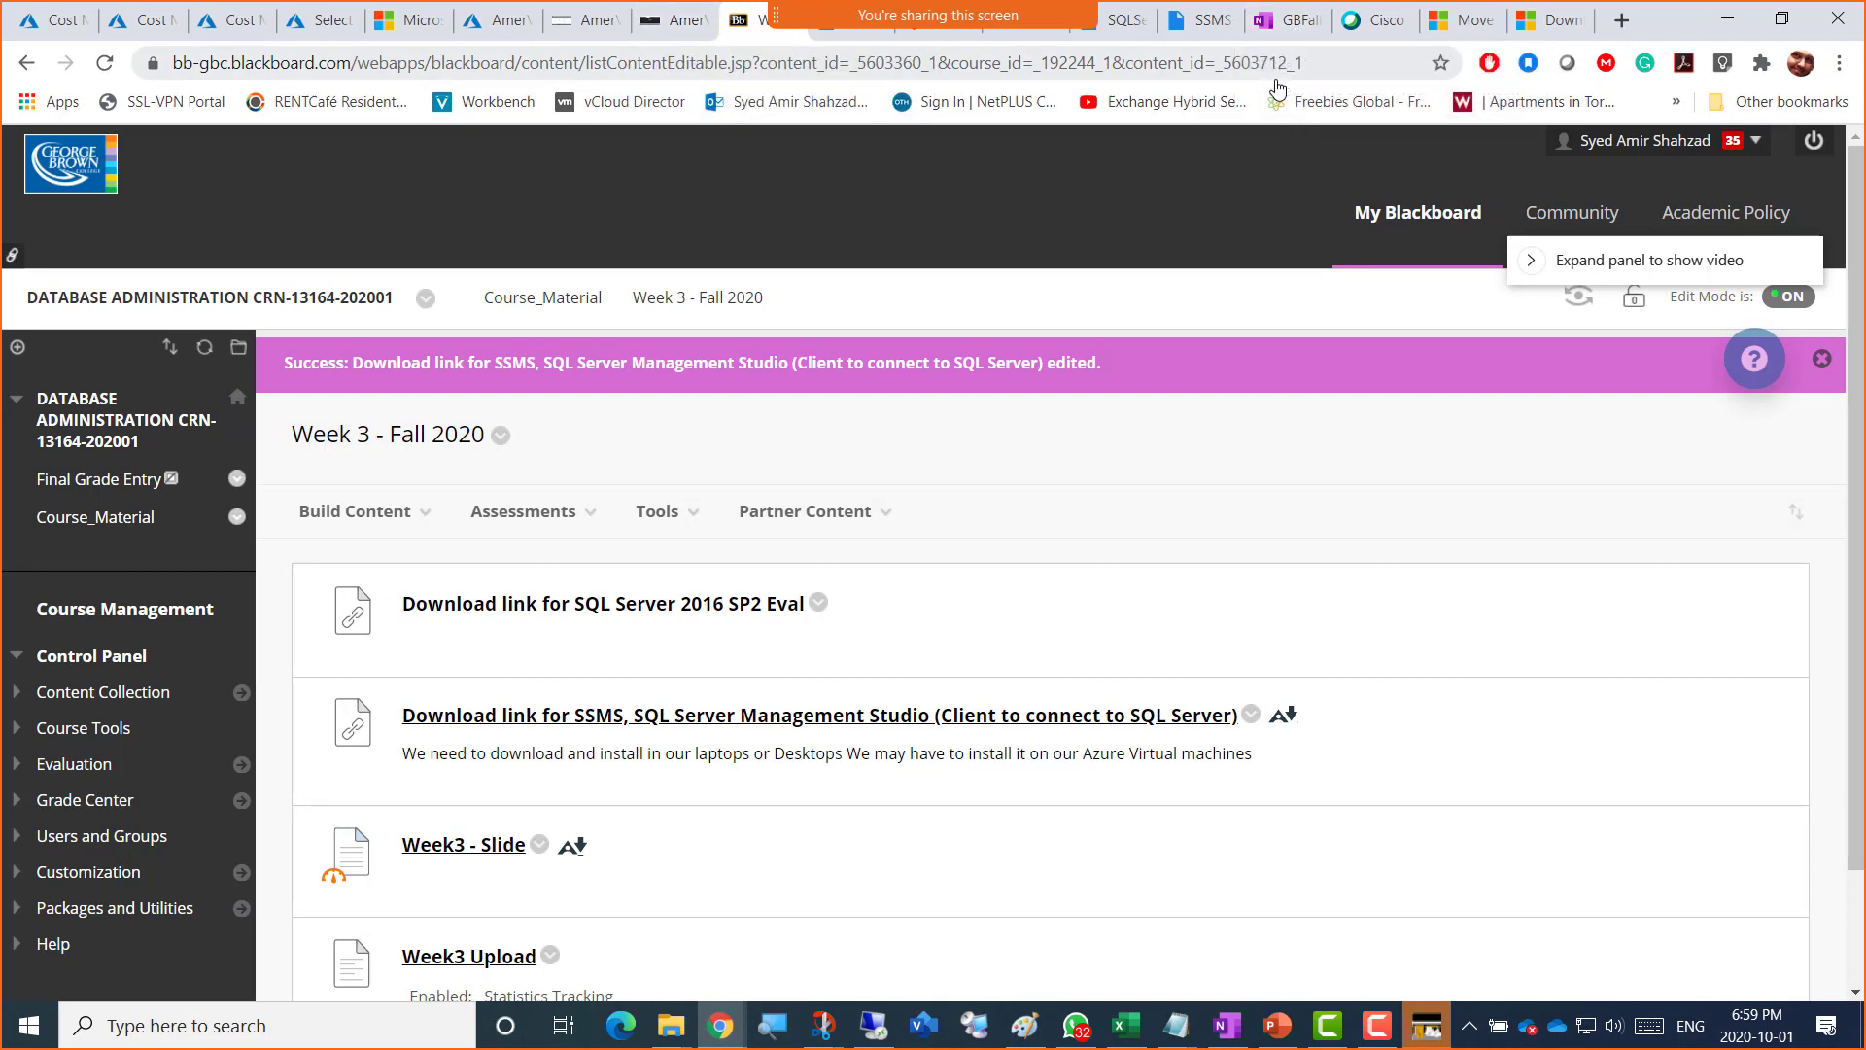
pyautogui.click(1552, 28)
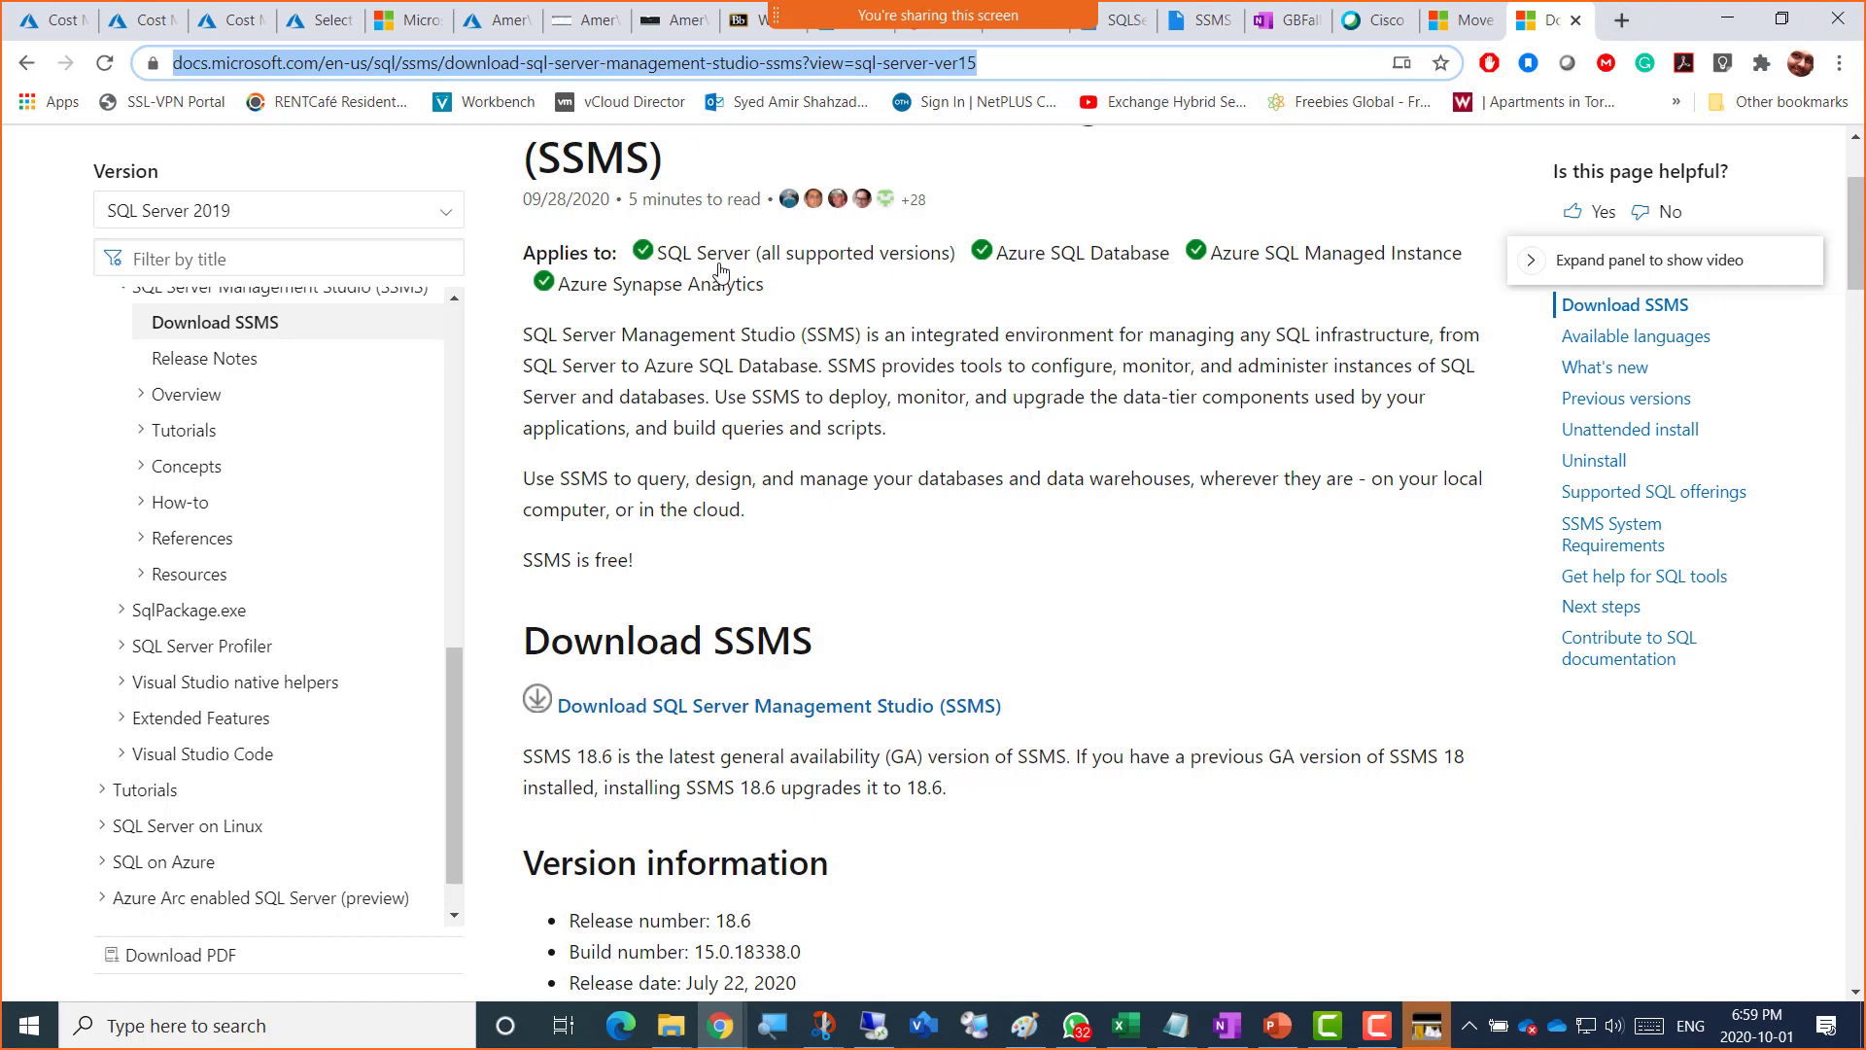
pyautogui.click(741, 21)
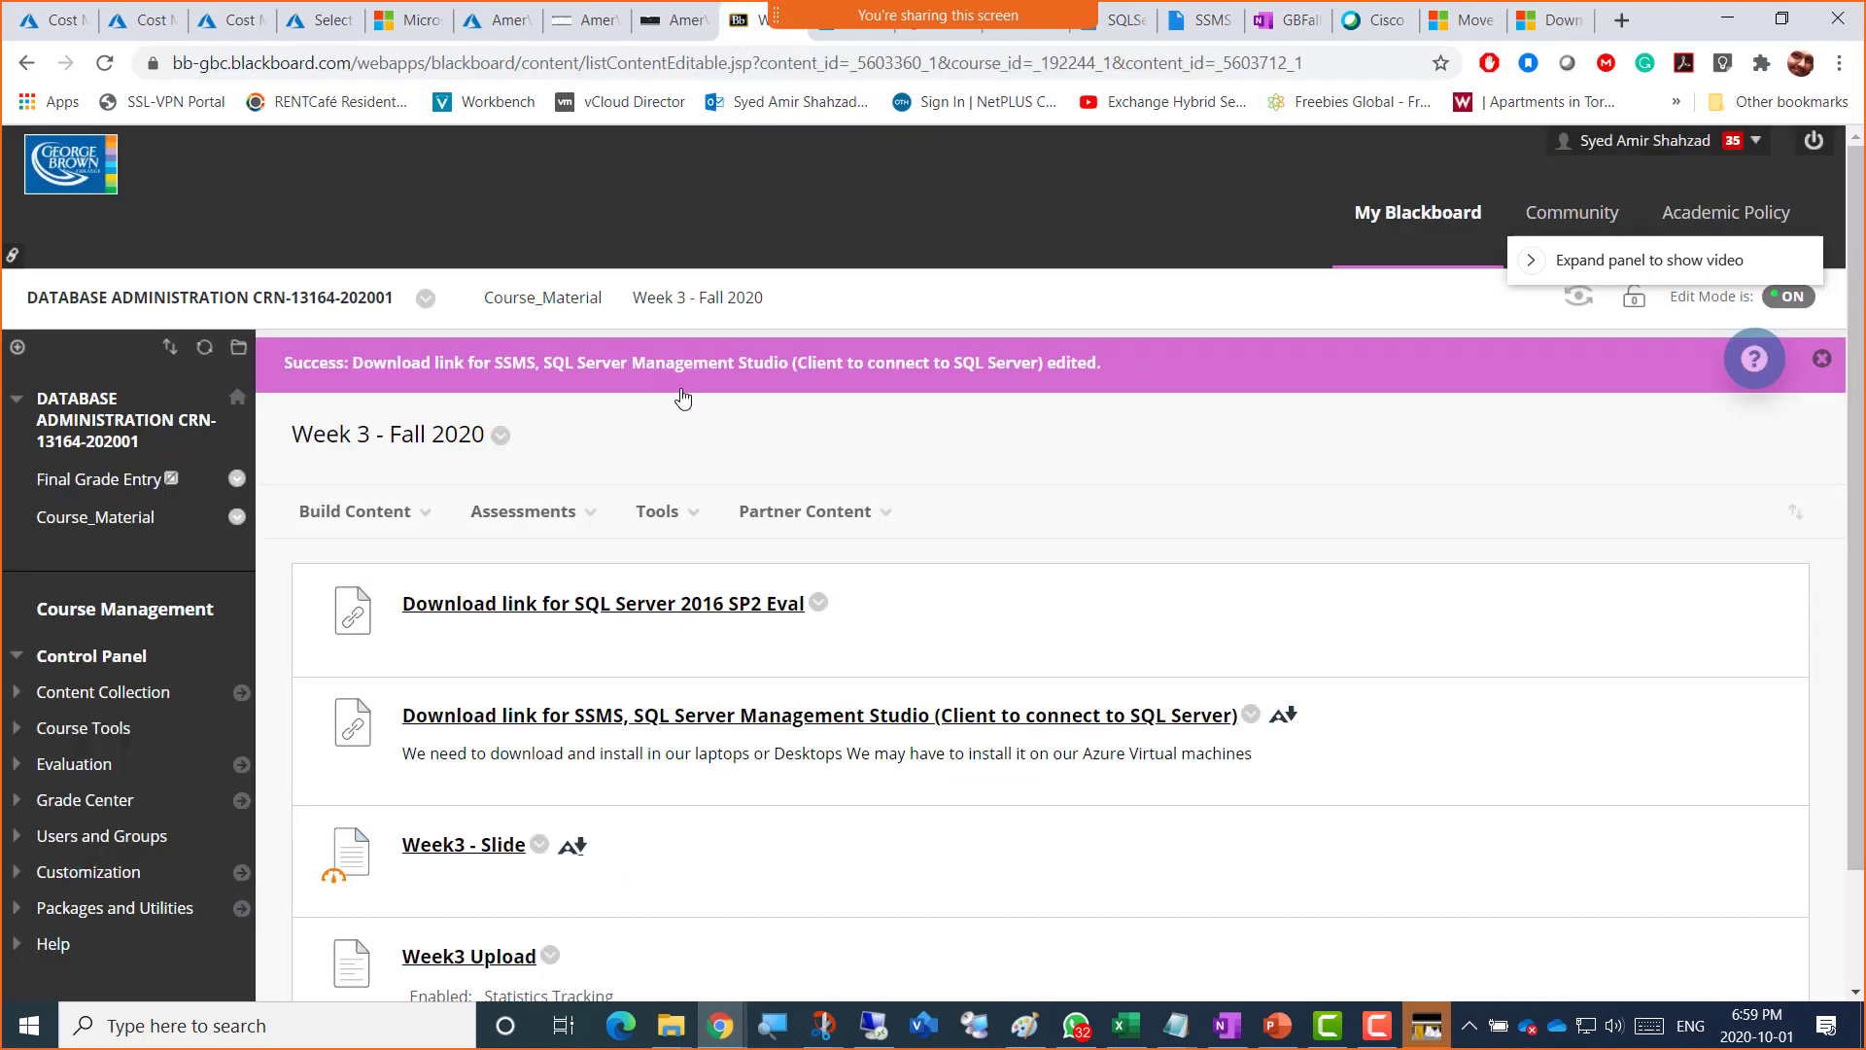
pyautogui.click(805, 511)
pyautogui.click(607, 442)
pyautogui.scroll(-2, 608, 437)
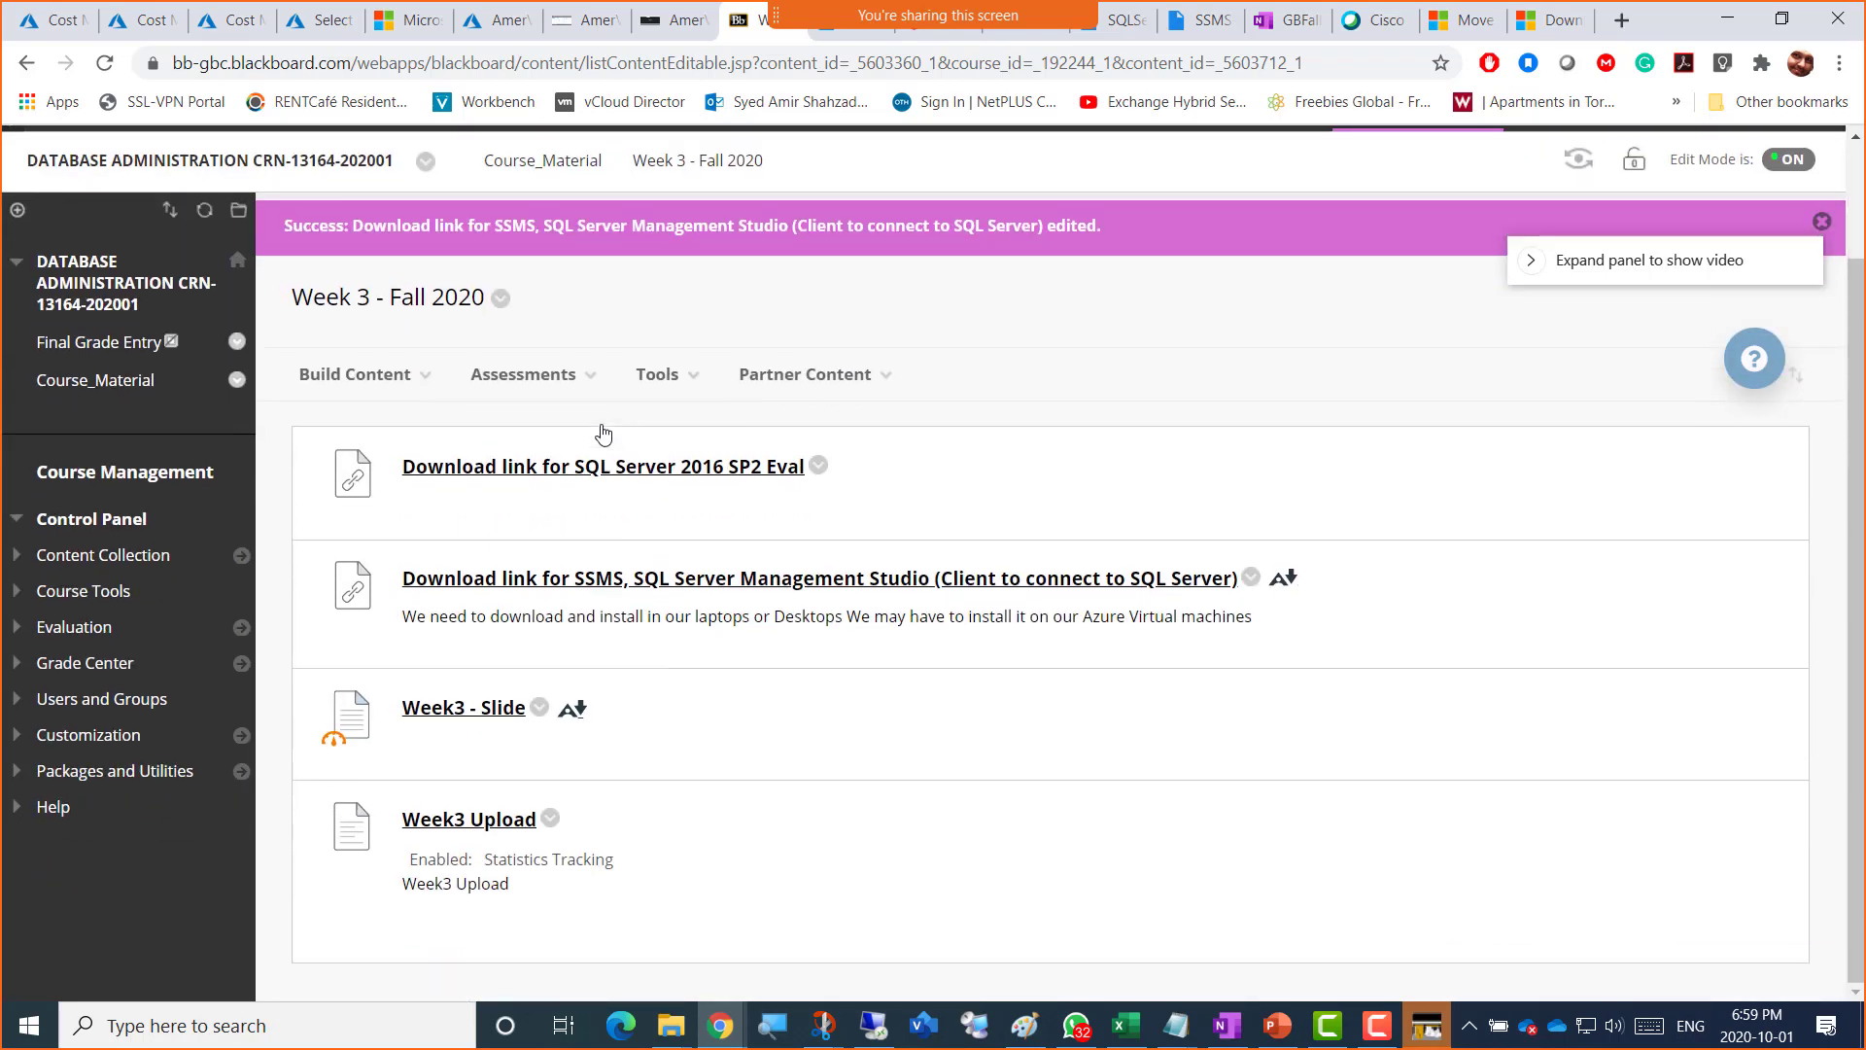
pyautogui.click(679, 389)
# Step: Search Google in a new tab for 'sql server 2016 sp2 evaluation download'
pyautogui.click(1619, 23)
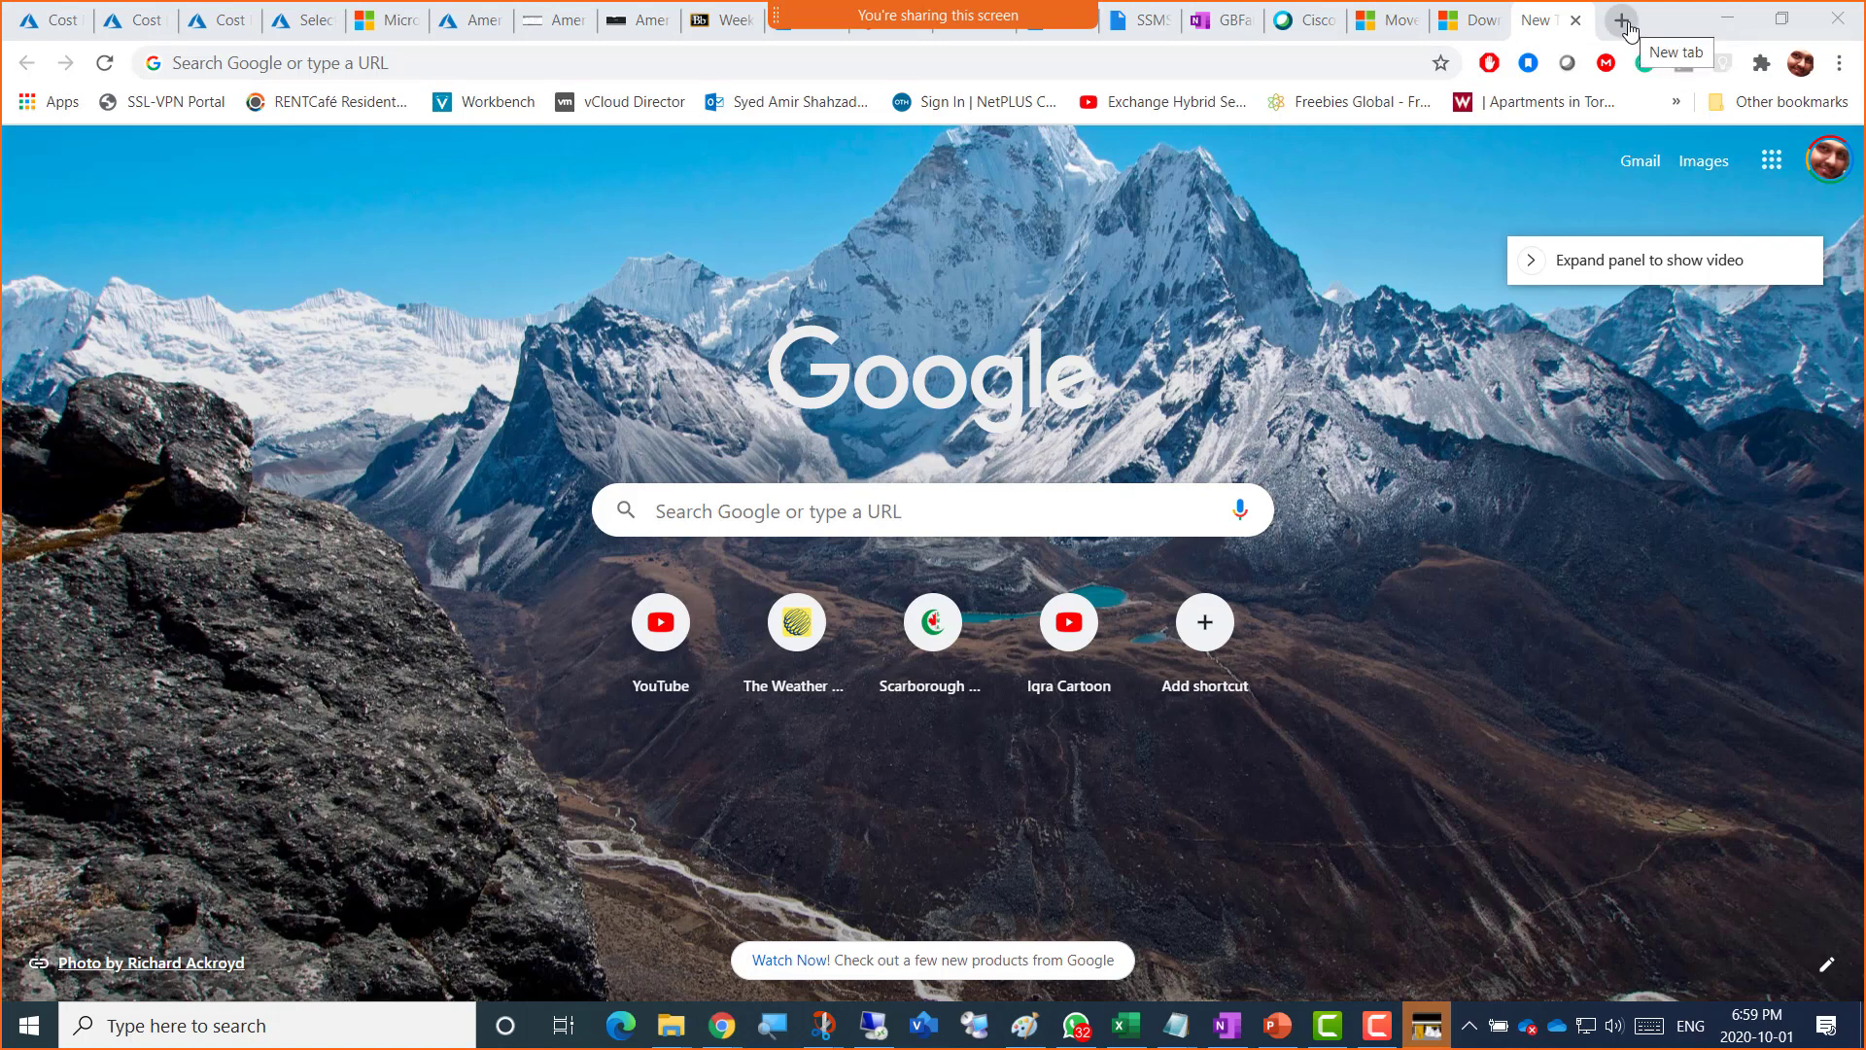
pyautogui.click(1212, 75)
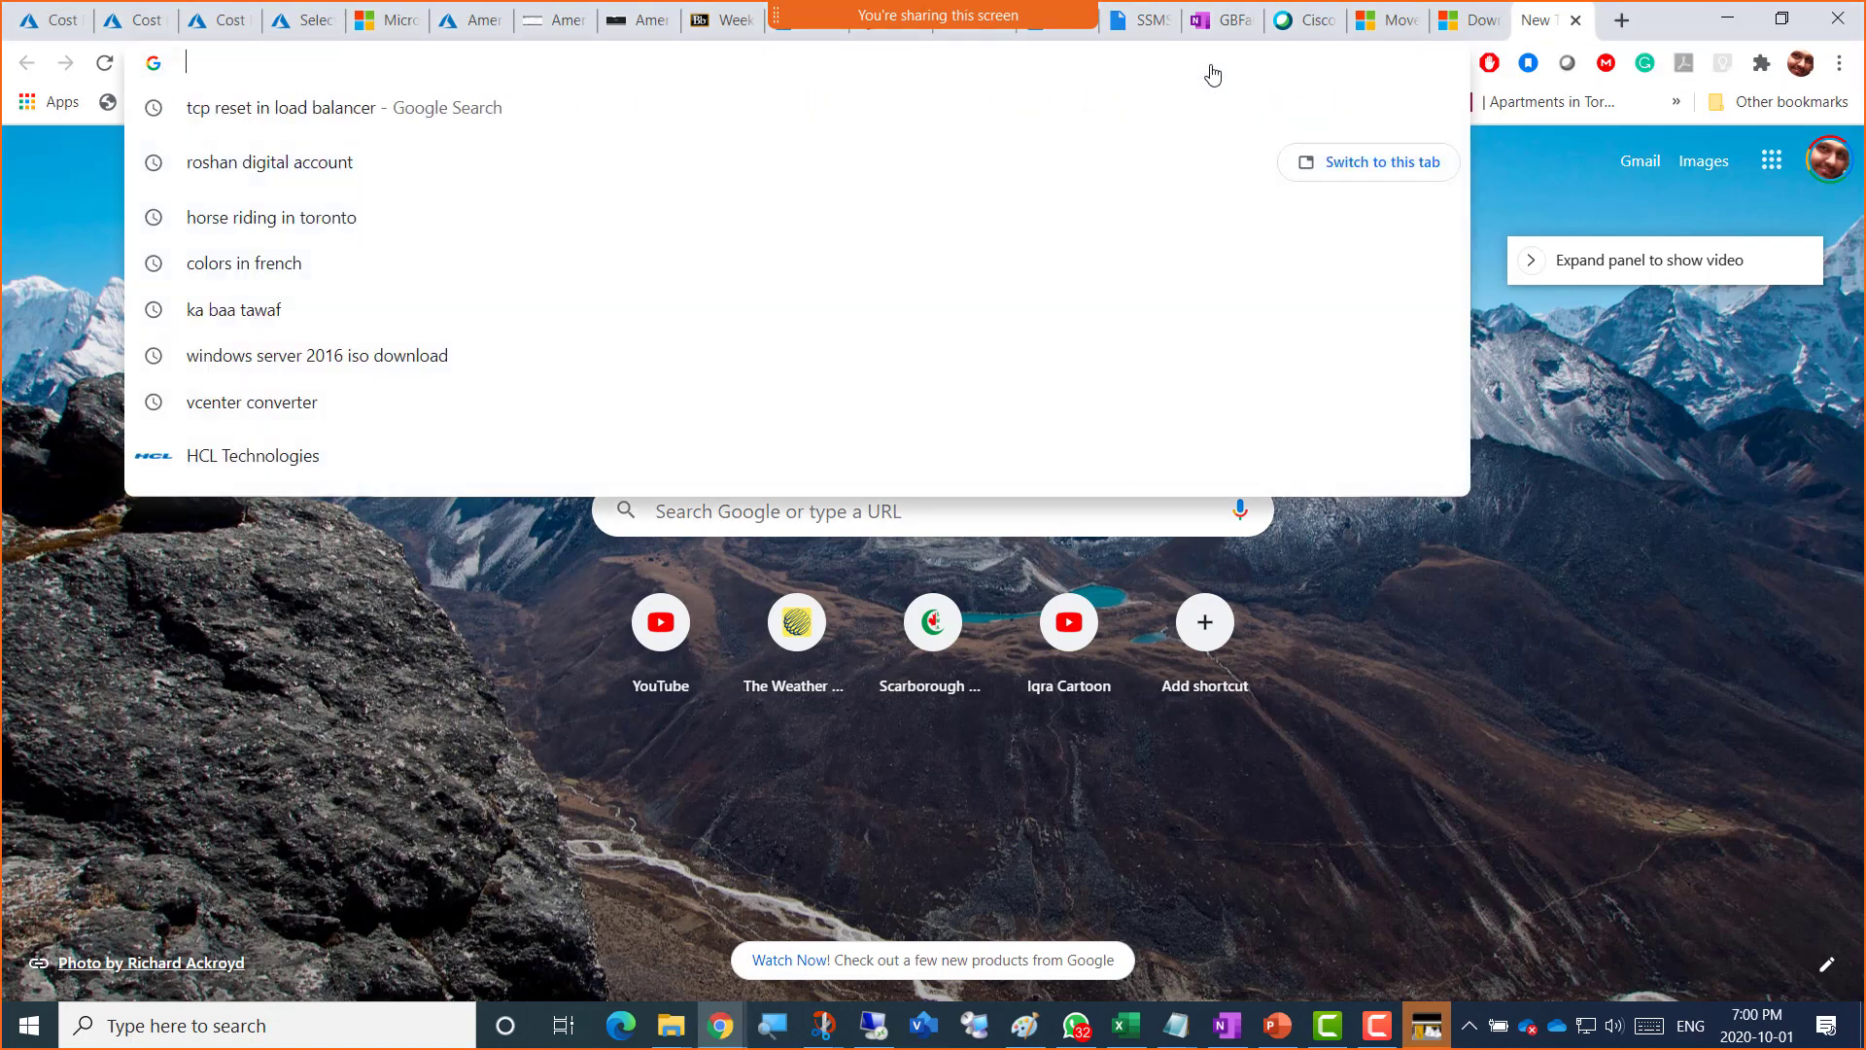
pyautogui.write('sq')
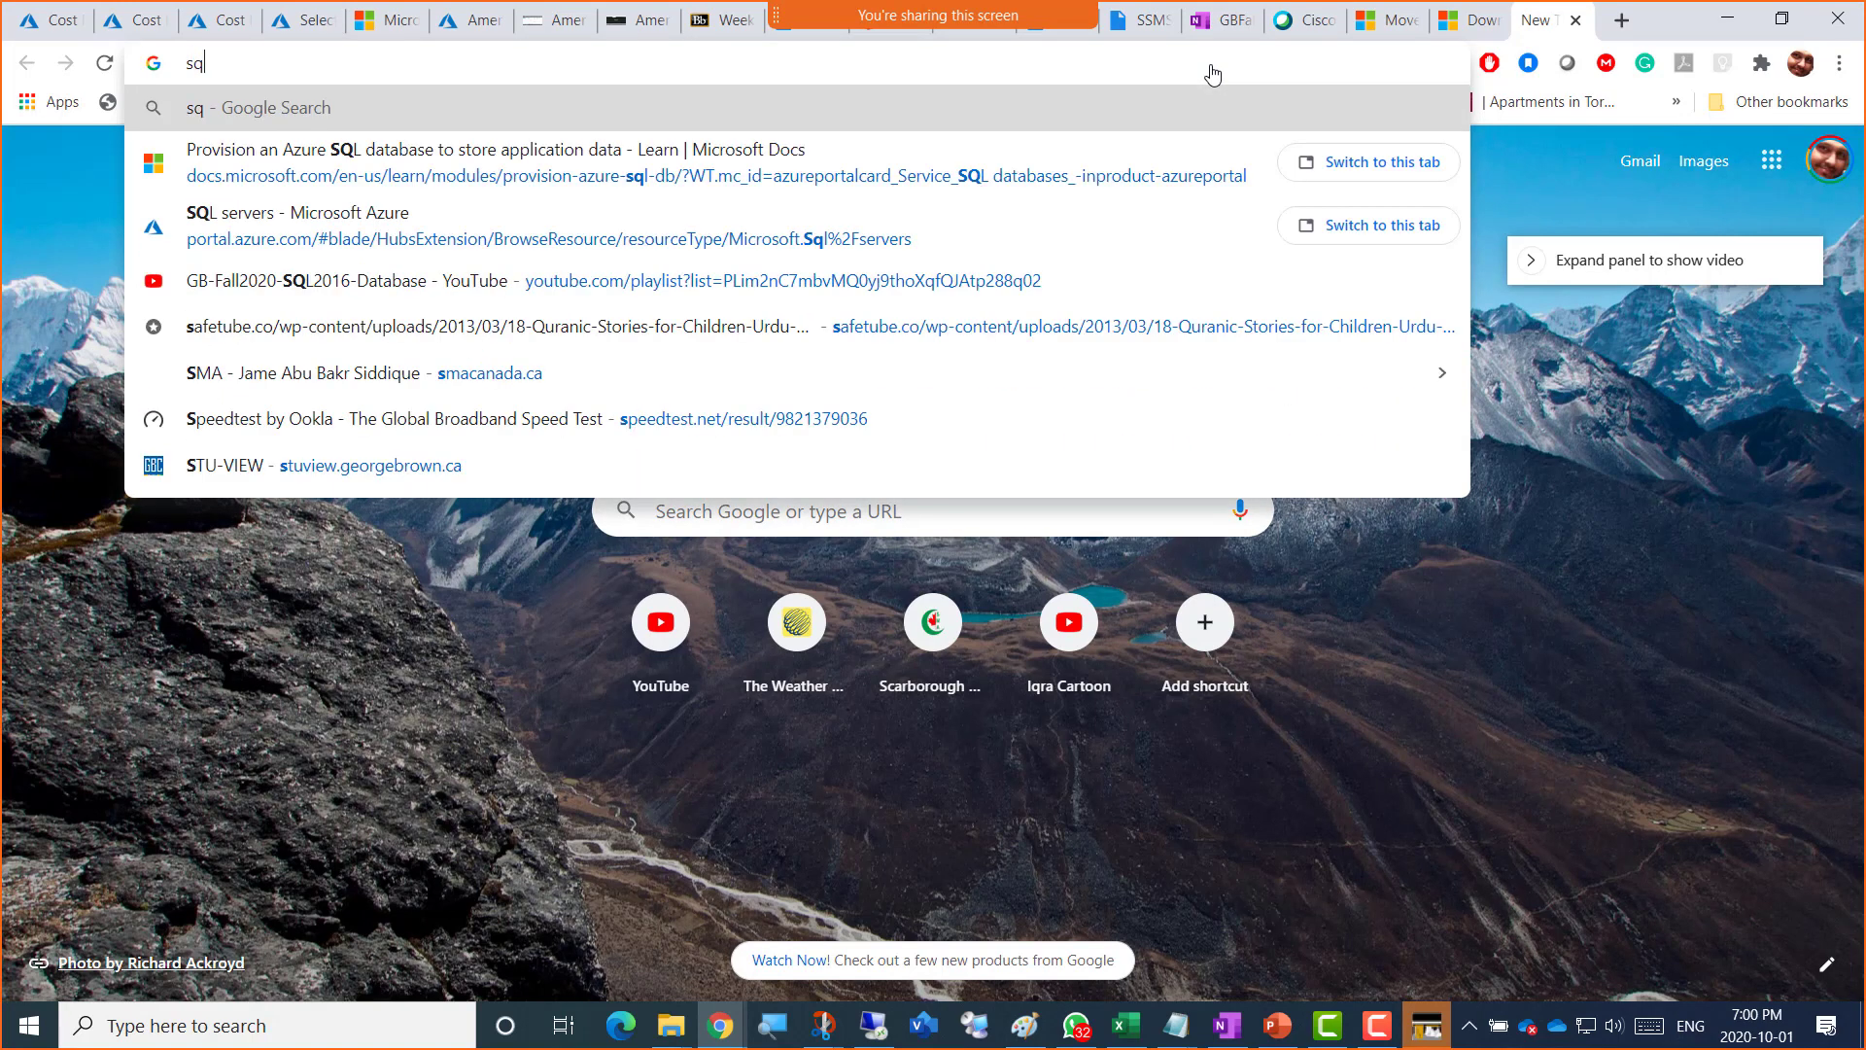
pyautogui.write('l server 2016 ')
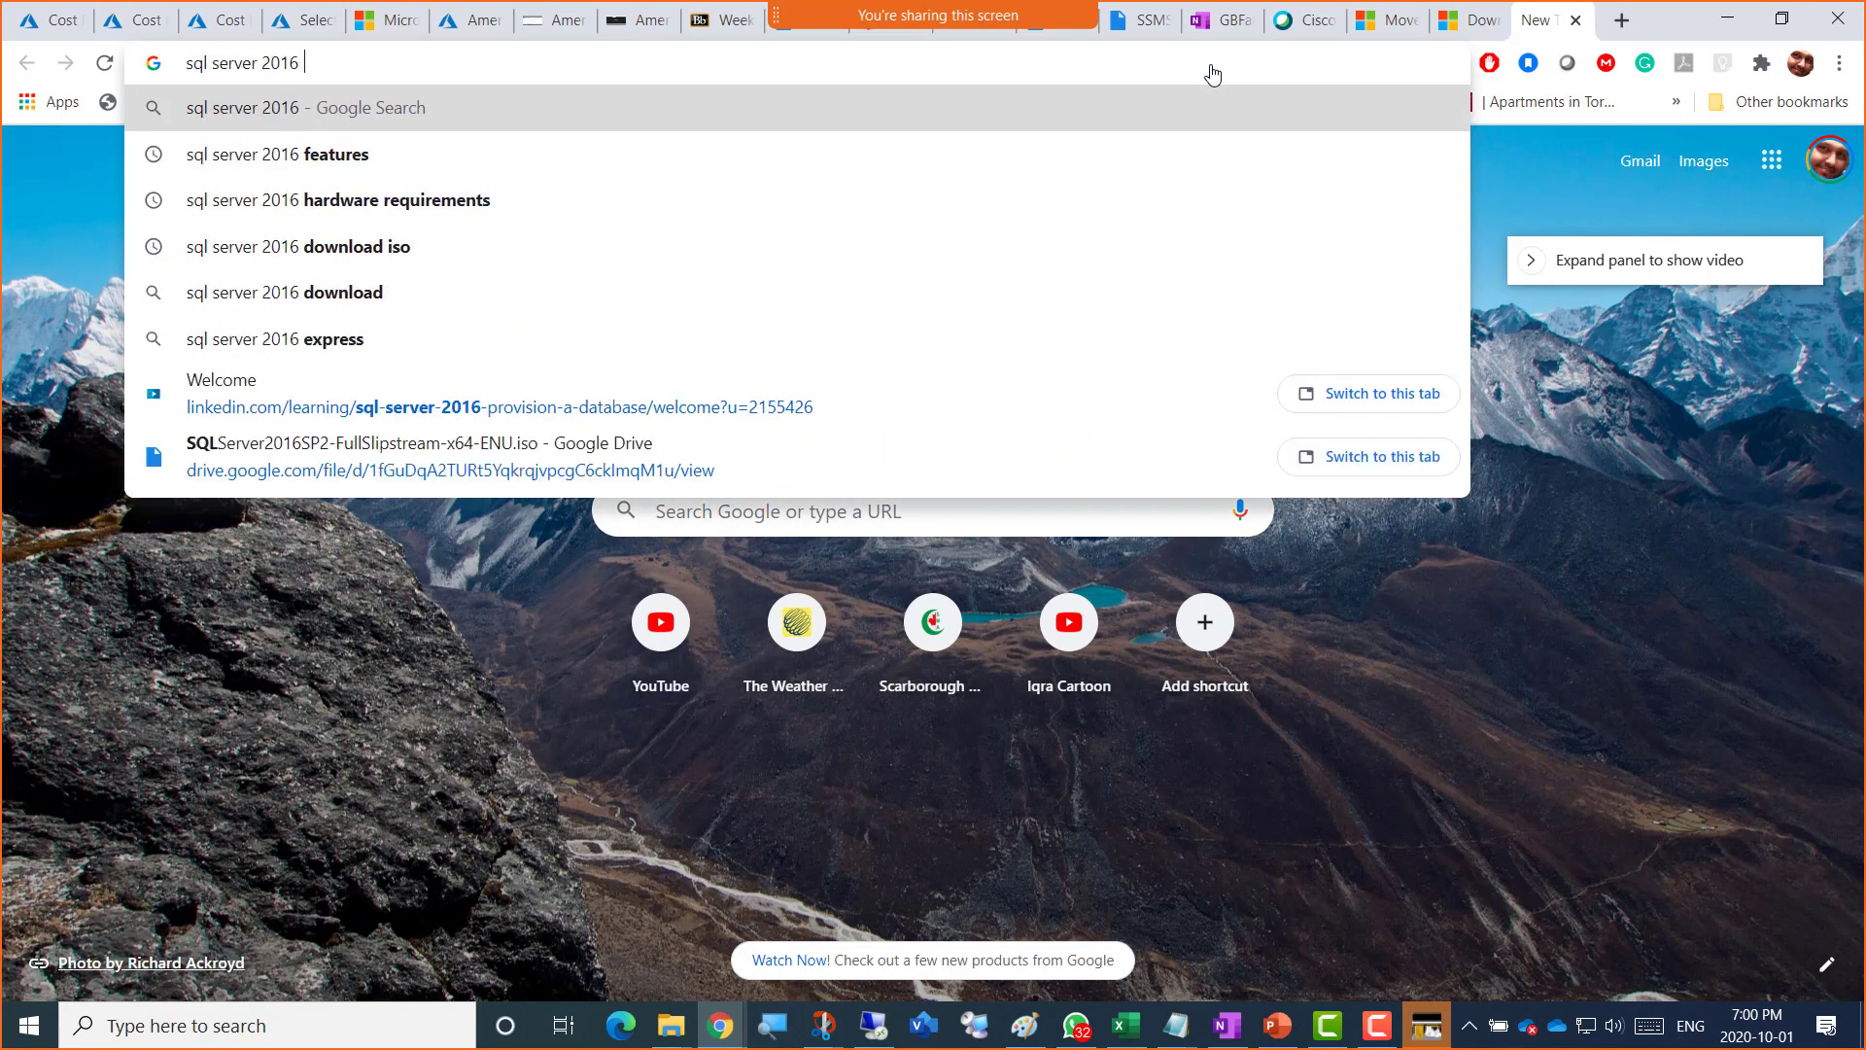
pyautogui.write('sp2')
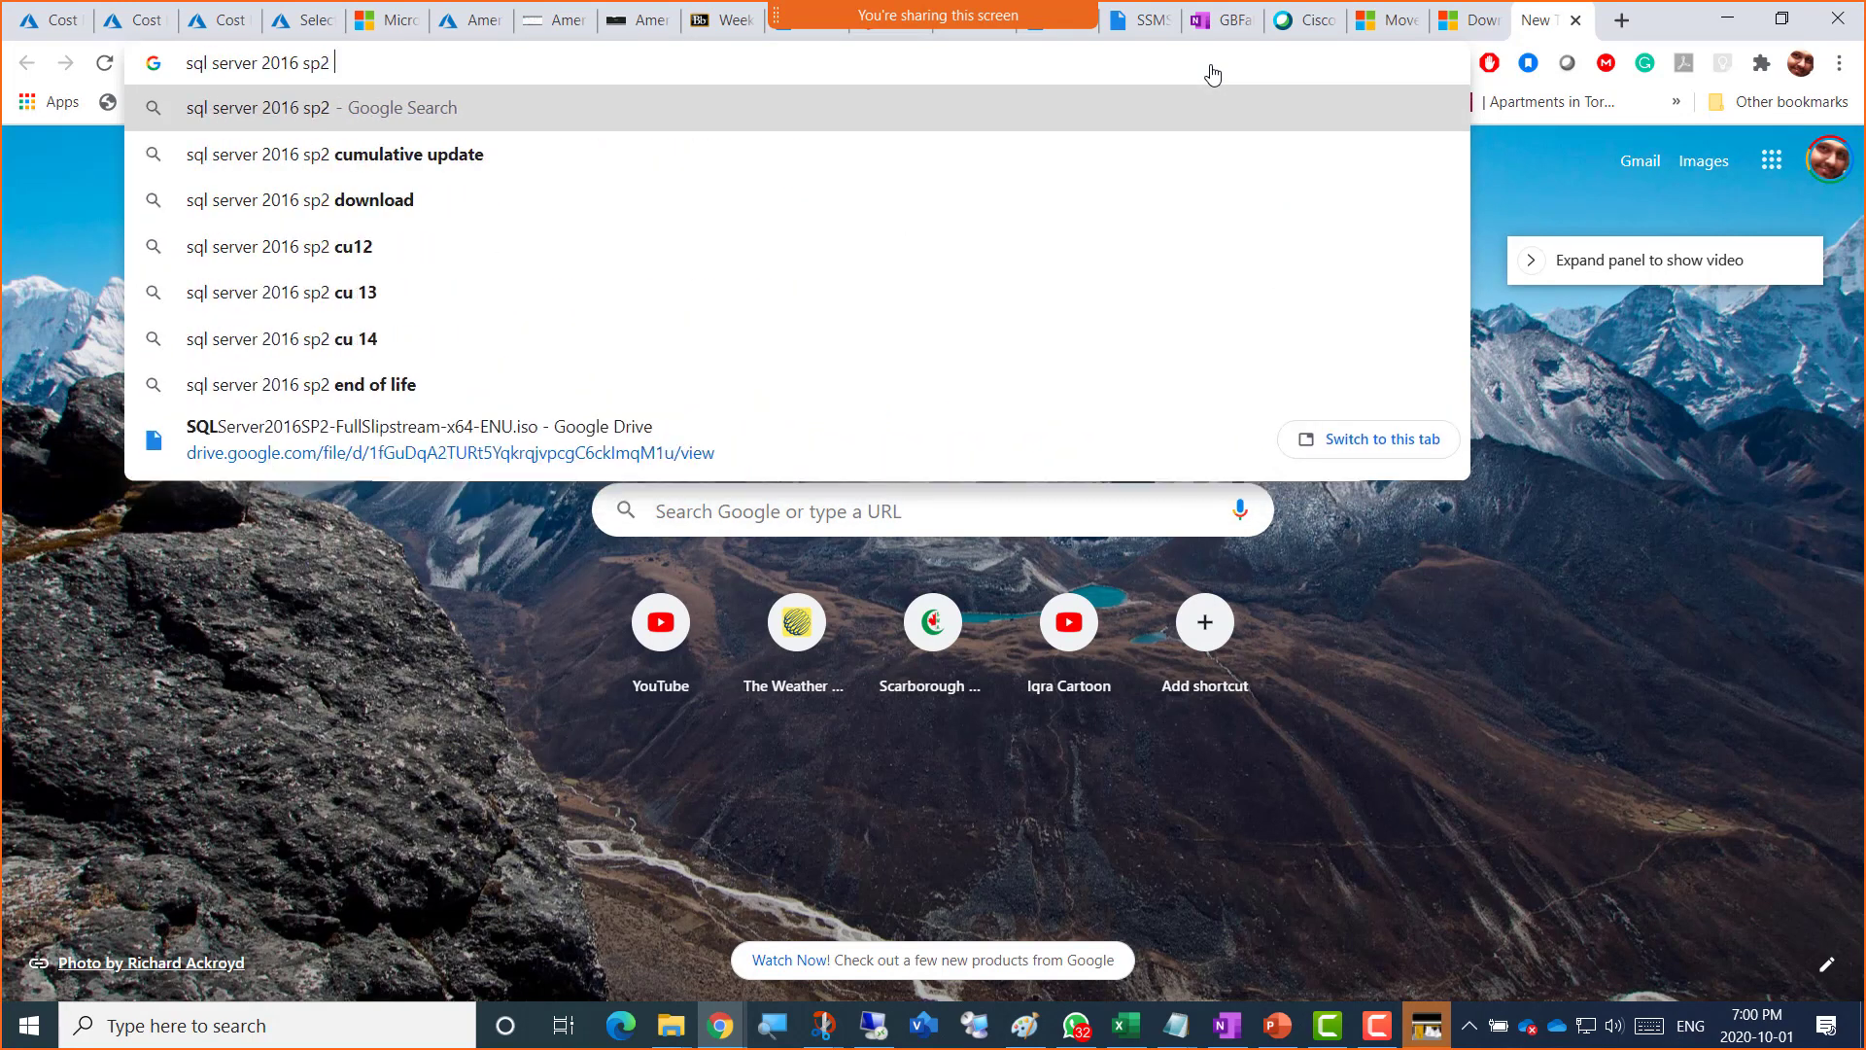
pyautogui.write(' evall')
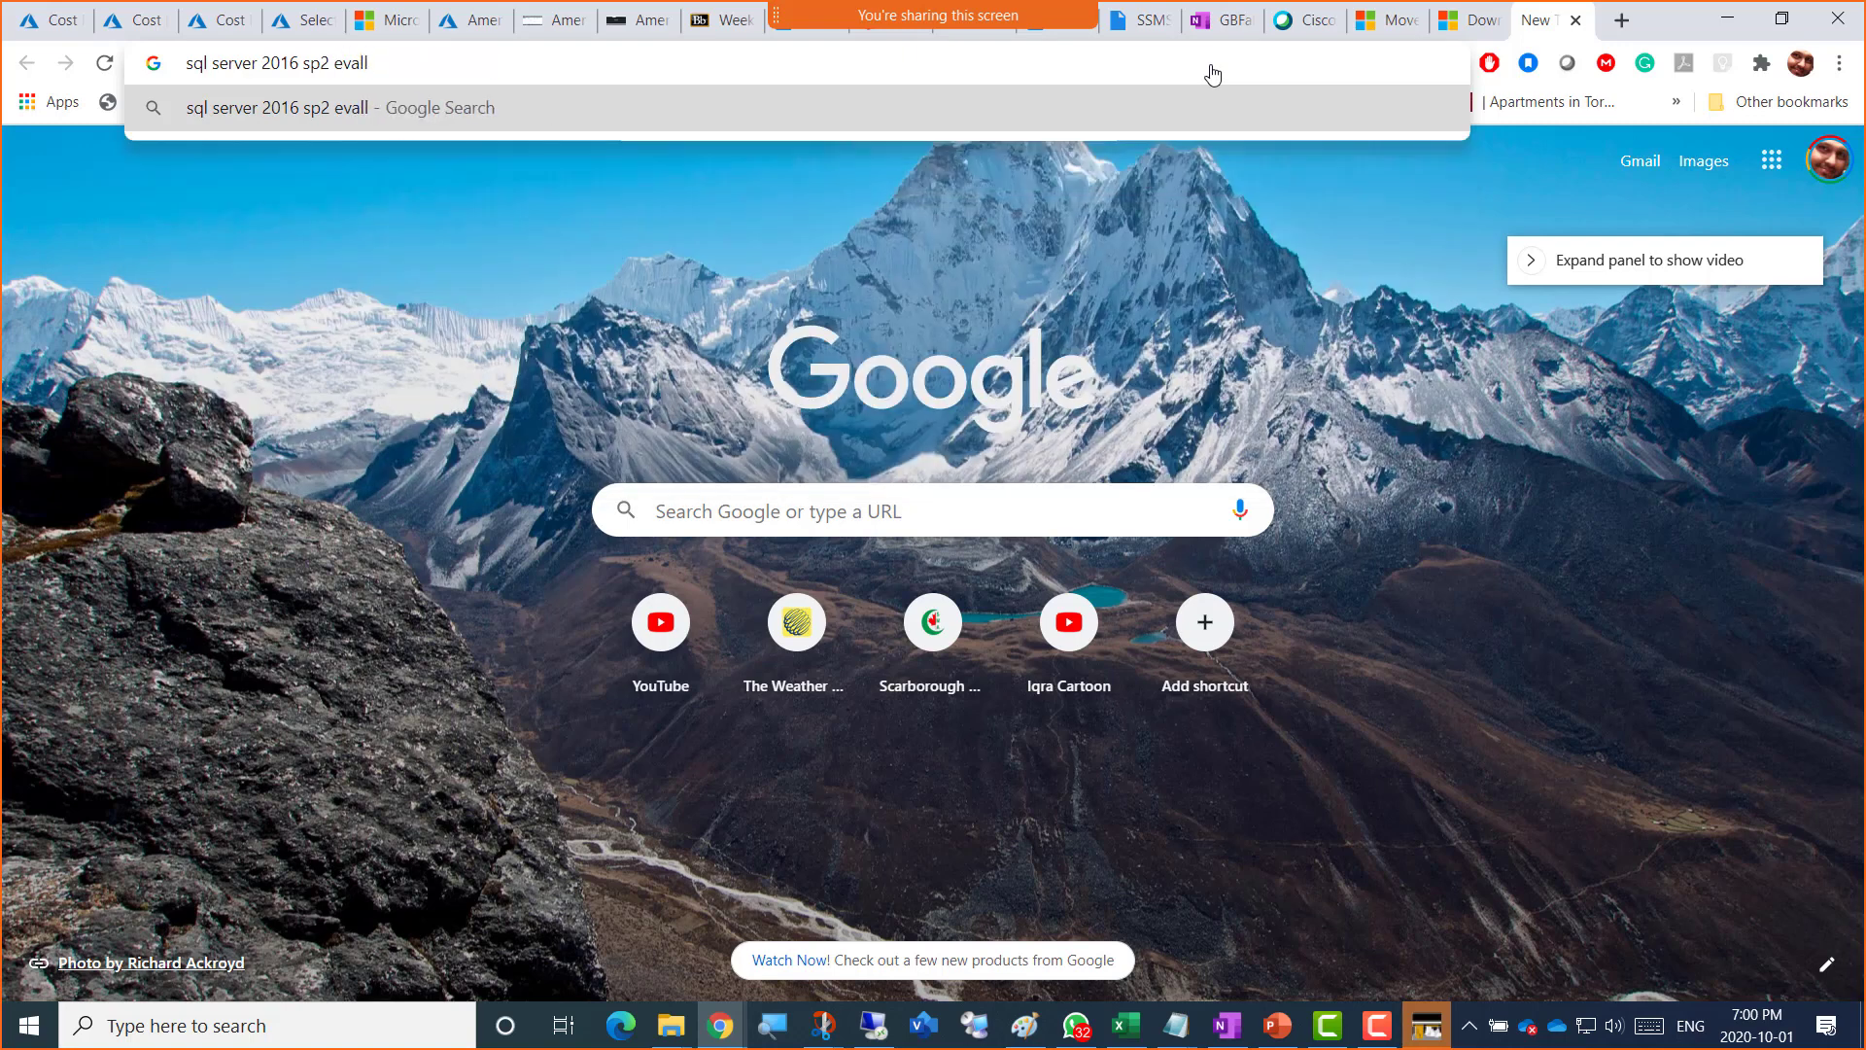
pyautogui.press('BackSpace')
pyautogui.press('Down')
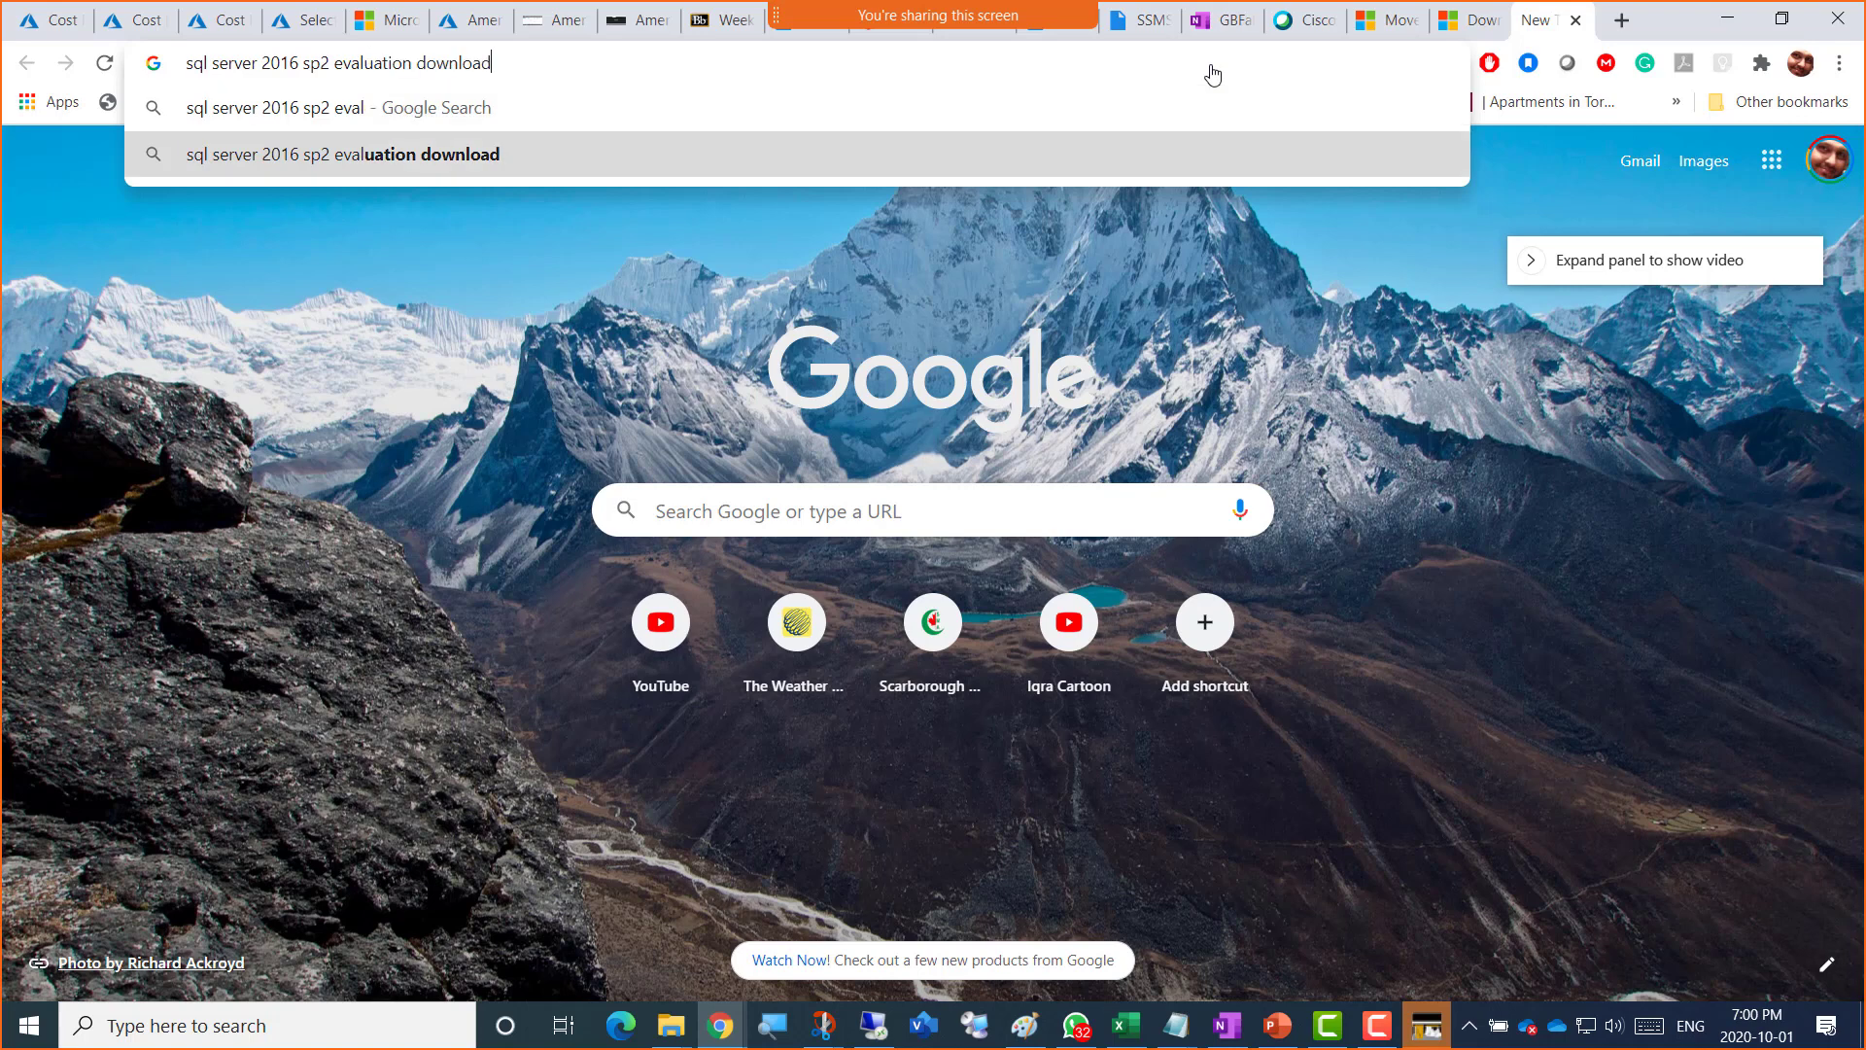
pyautogui.press('Return')
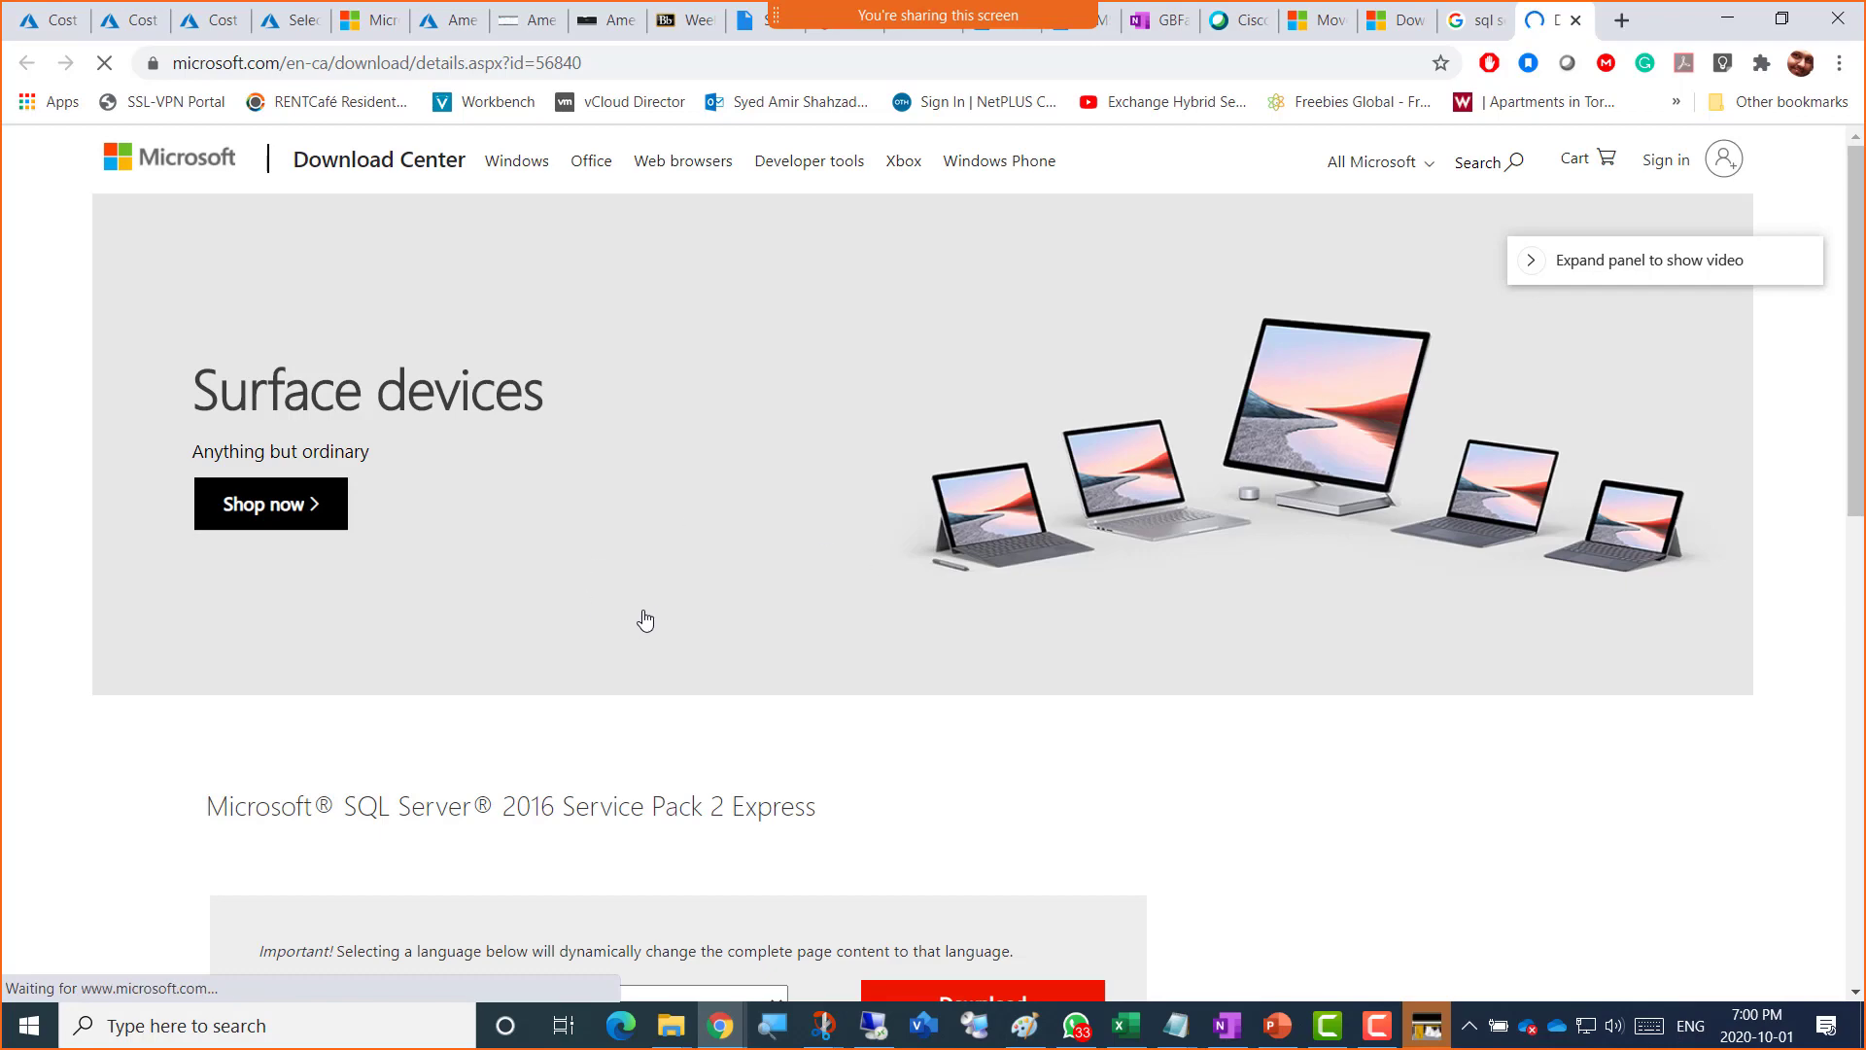
# Step: Open the 'Try SQL Server 2016 with SP2' evaluation result from the Google search
pyautogui.scroll(-2, 651, 619)
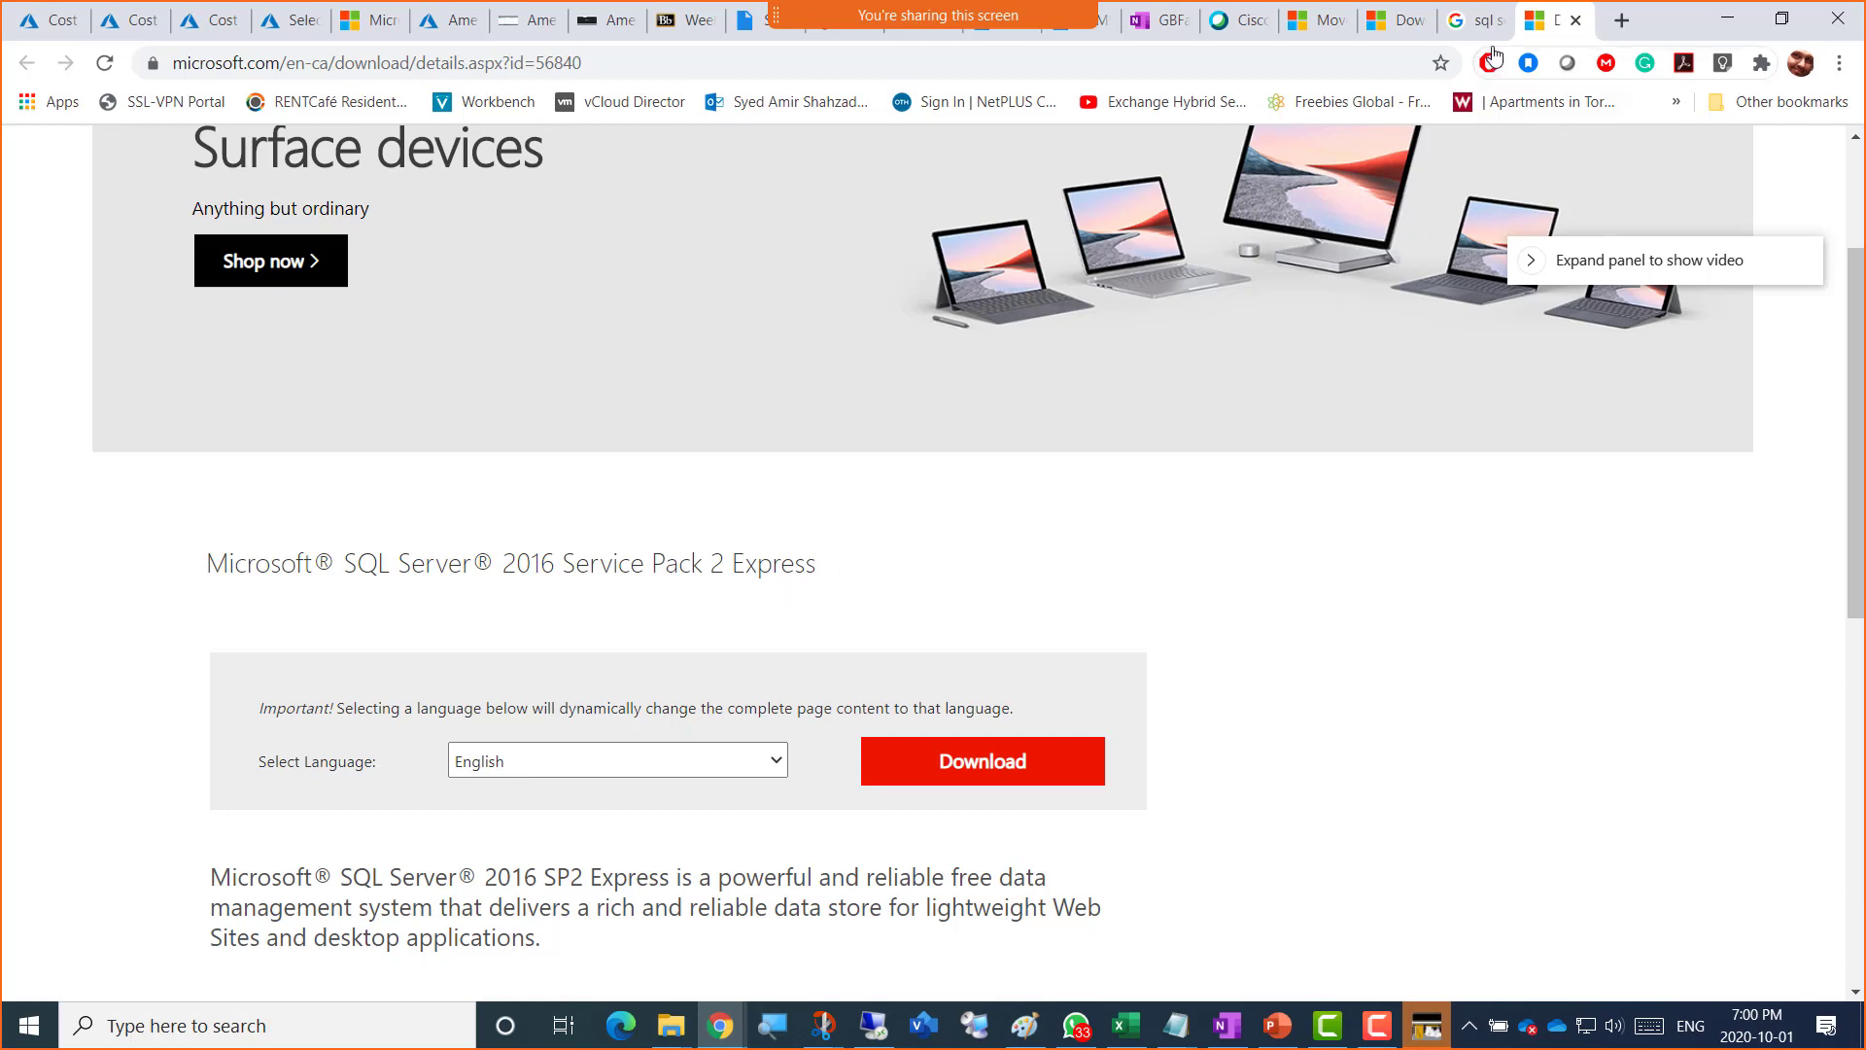
pyautogui.click(1467, 21)
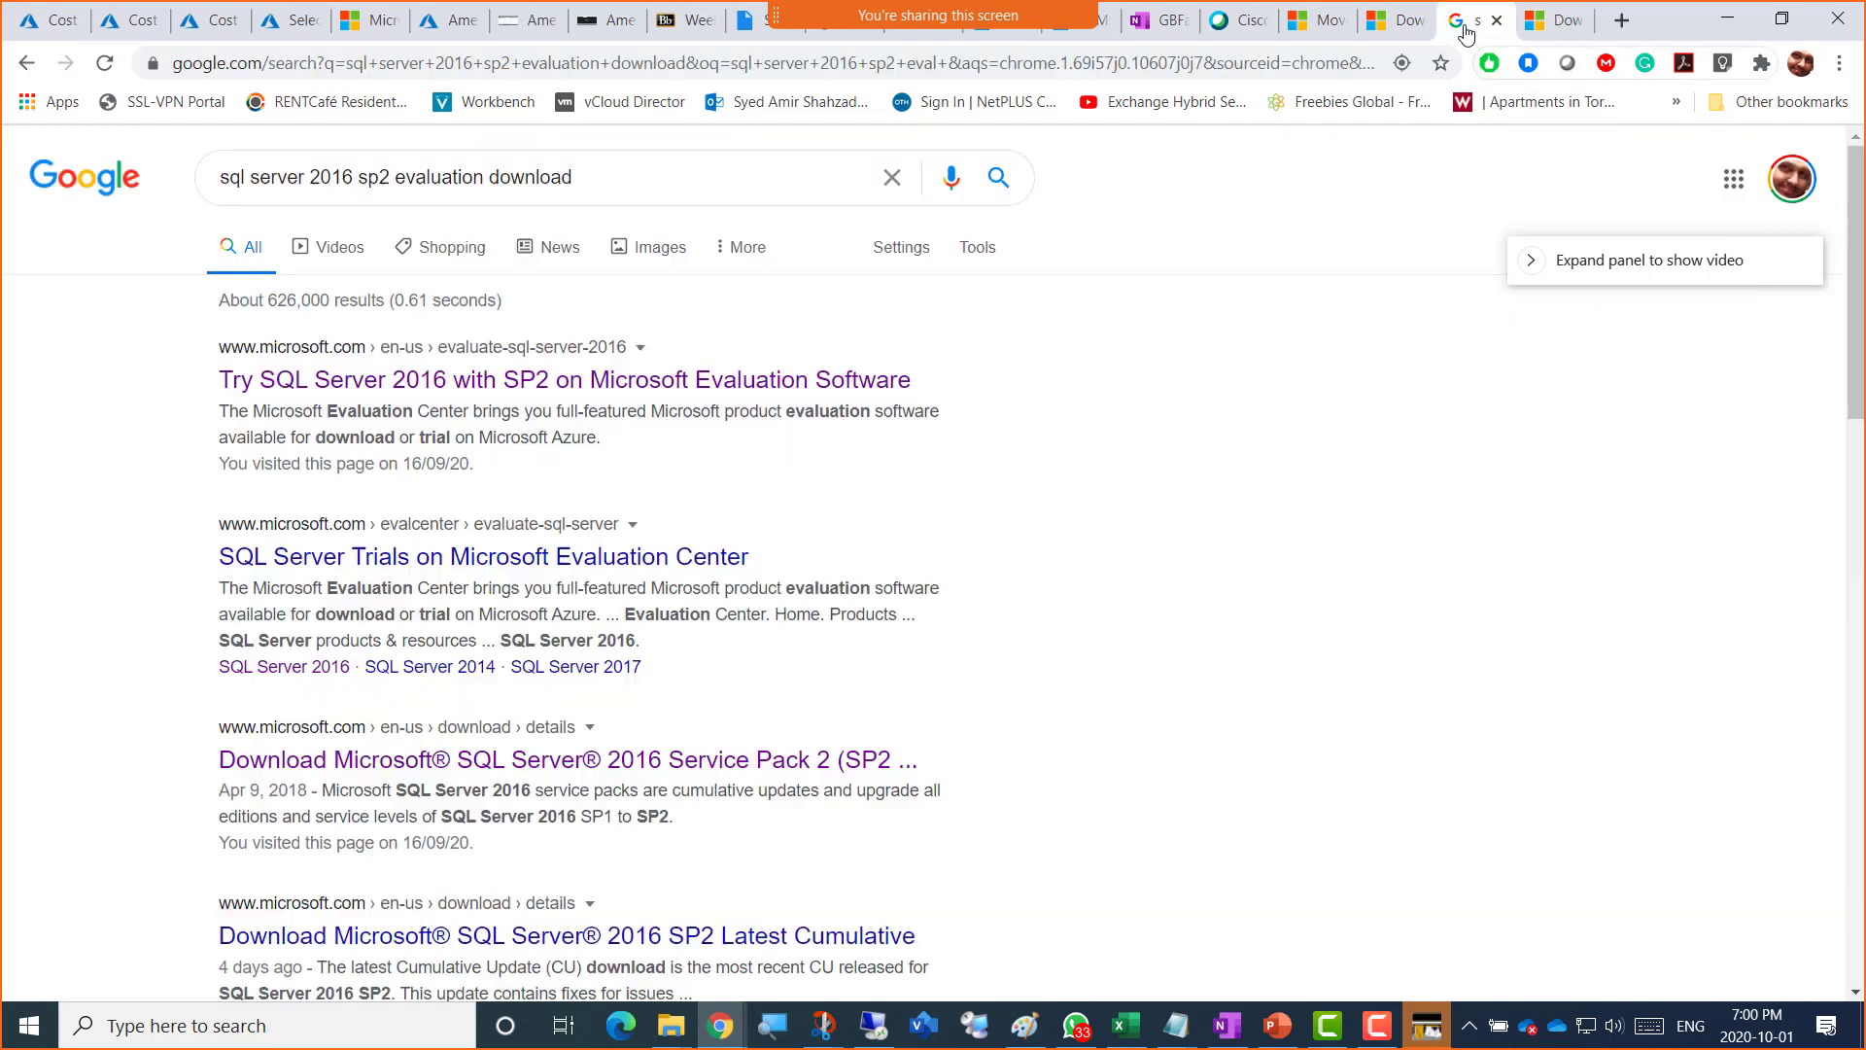
pyautogui.click(590, 386)
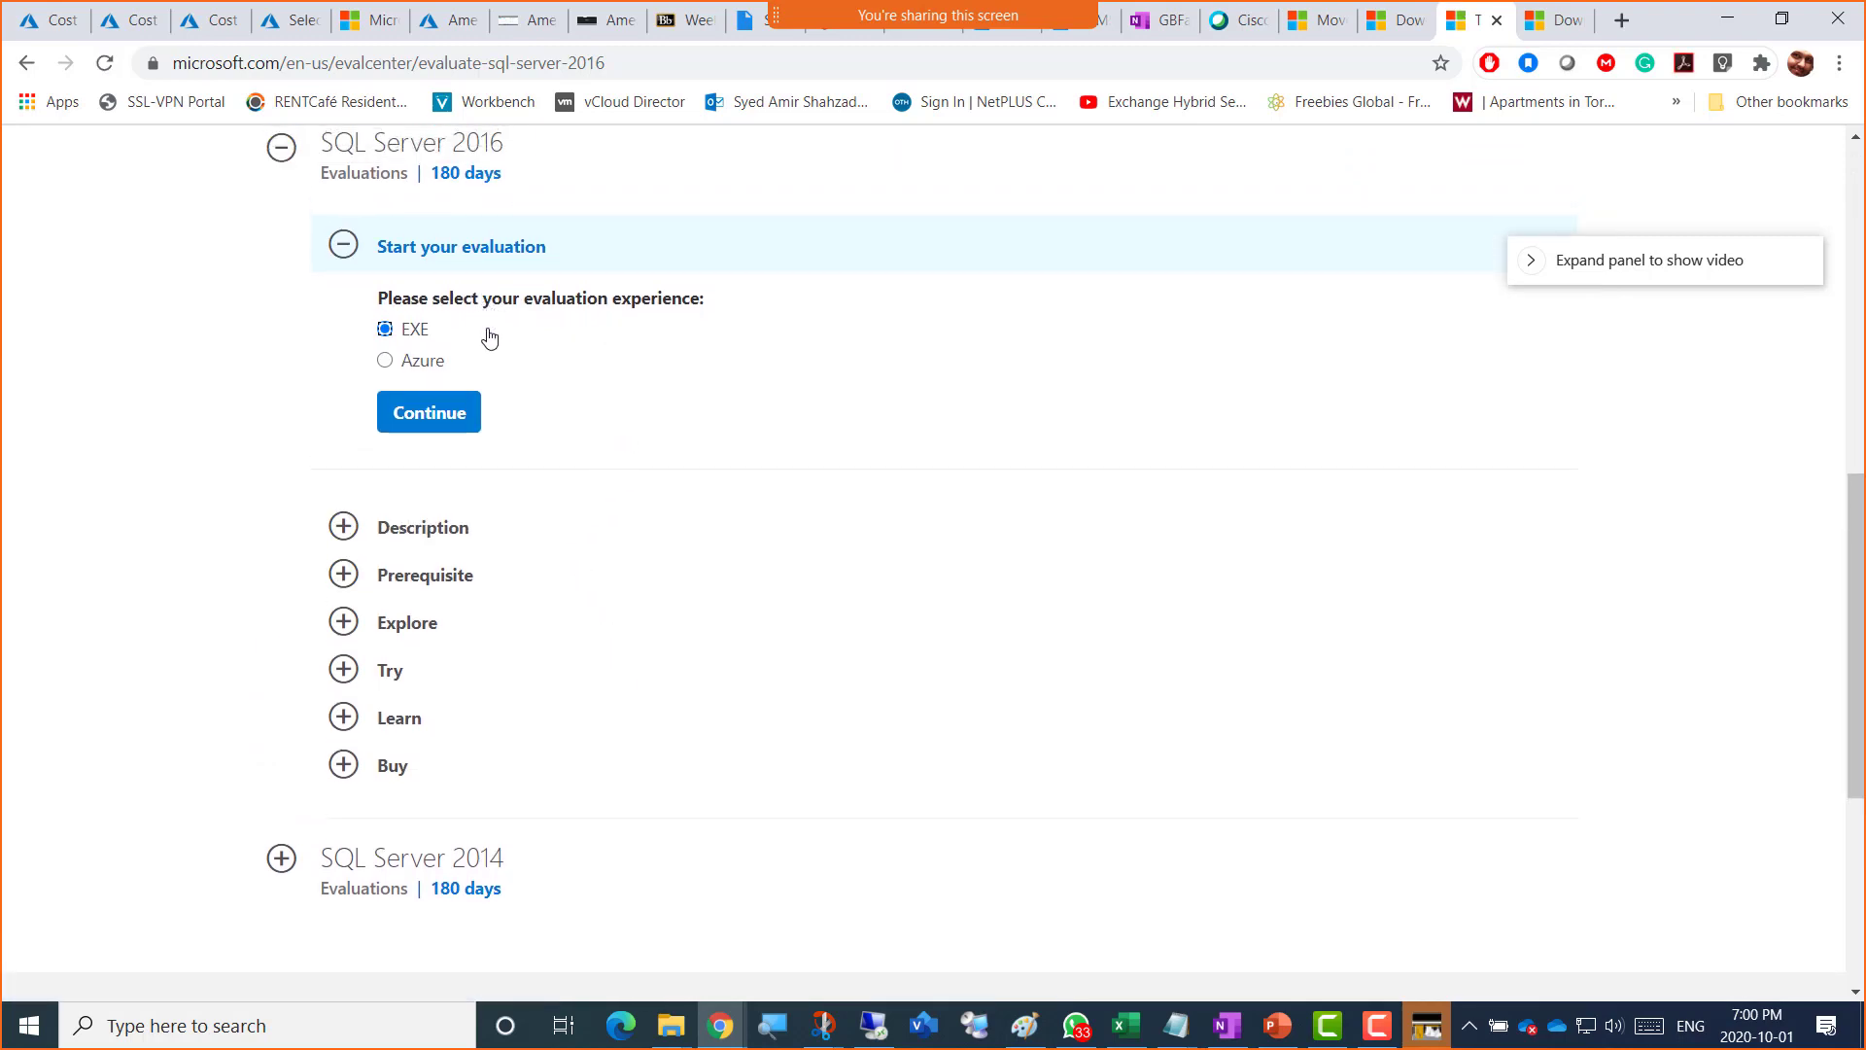
# Step: Copy the web address of the Evaluation Center's SQL Server 2016 page
pyautogui.scroll(1, 507, 301)
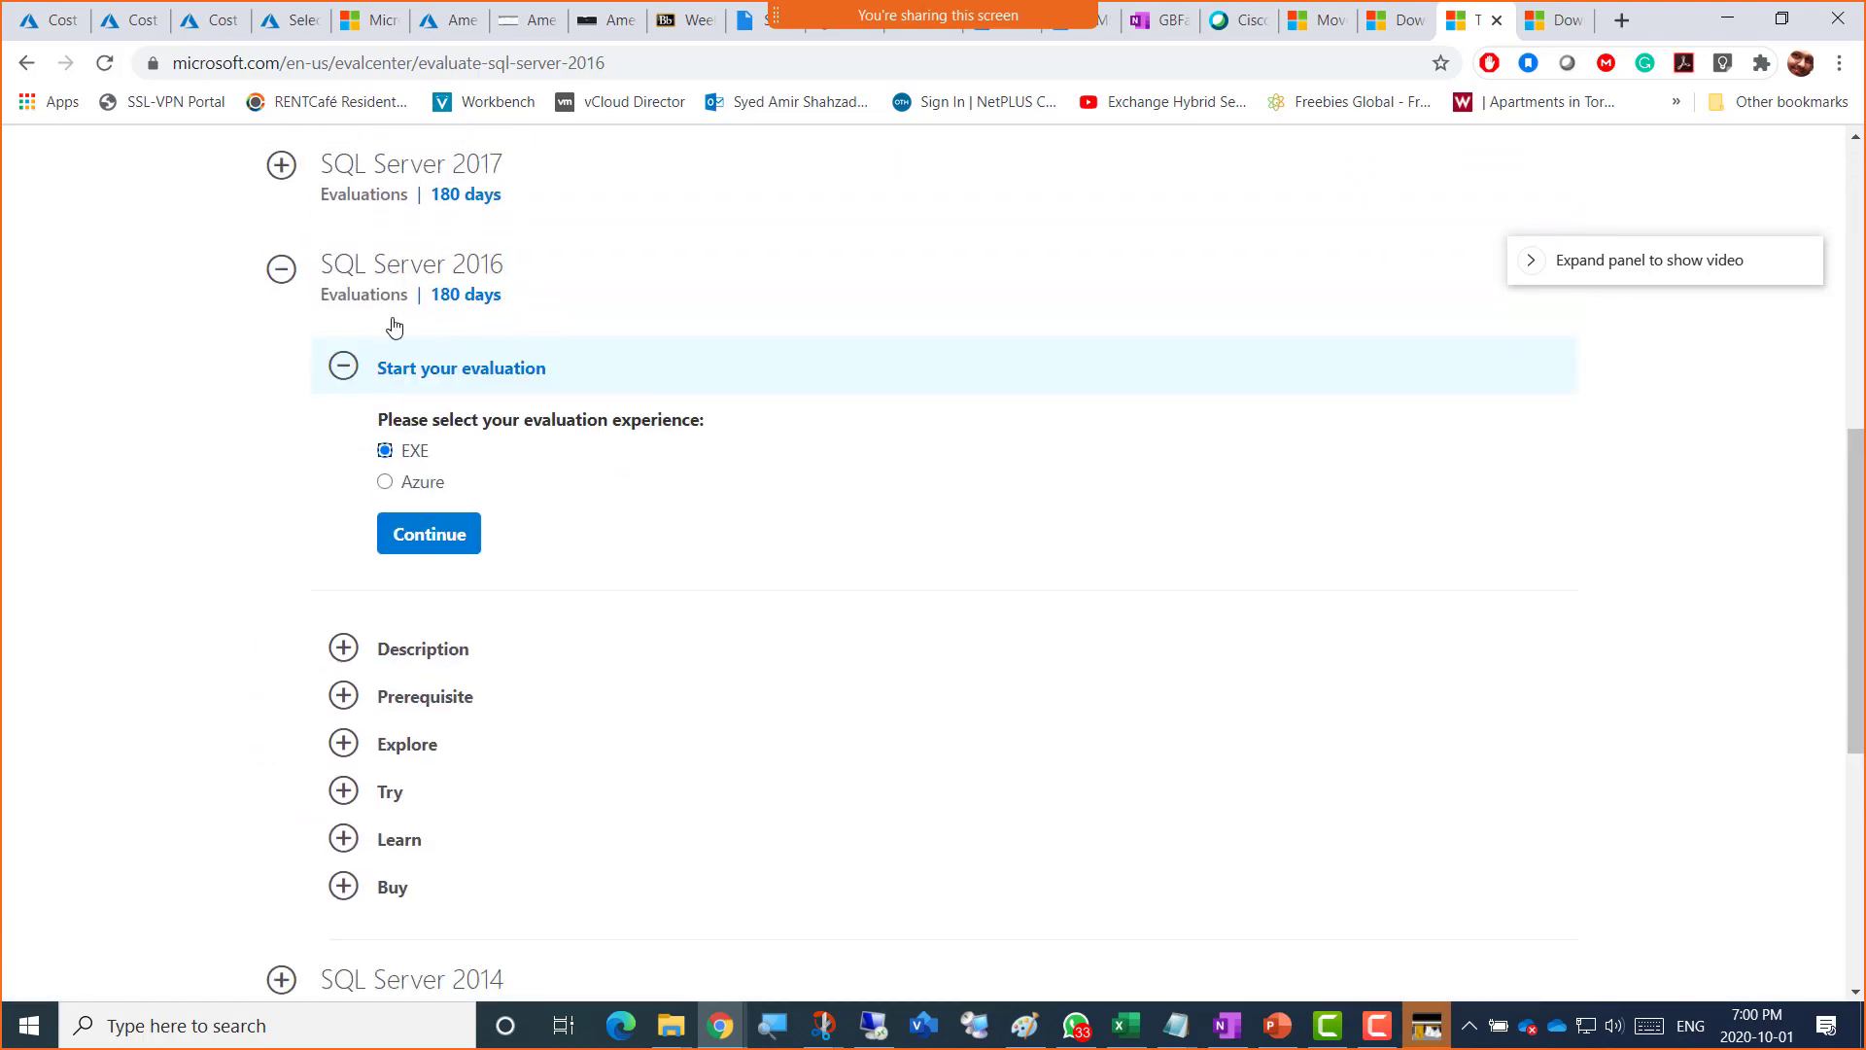
pyautogui.click(628, 67)
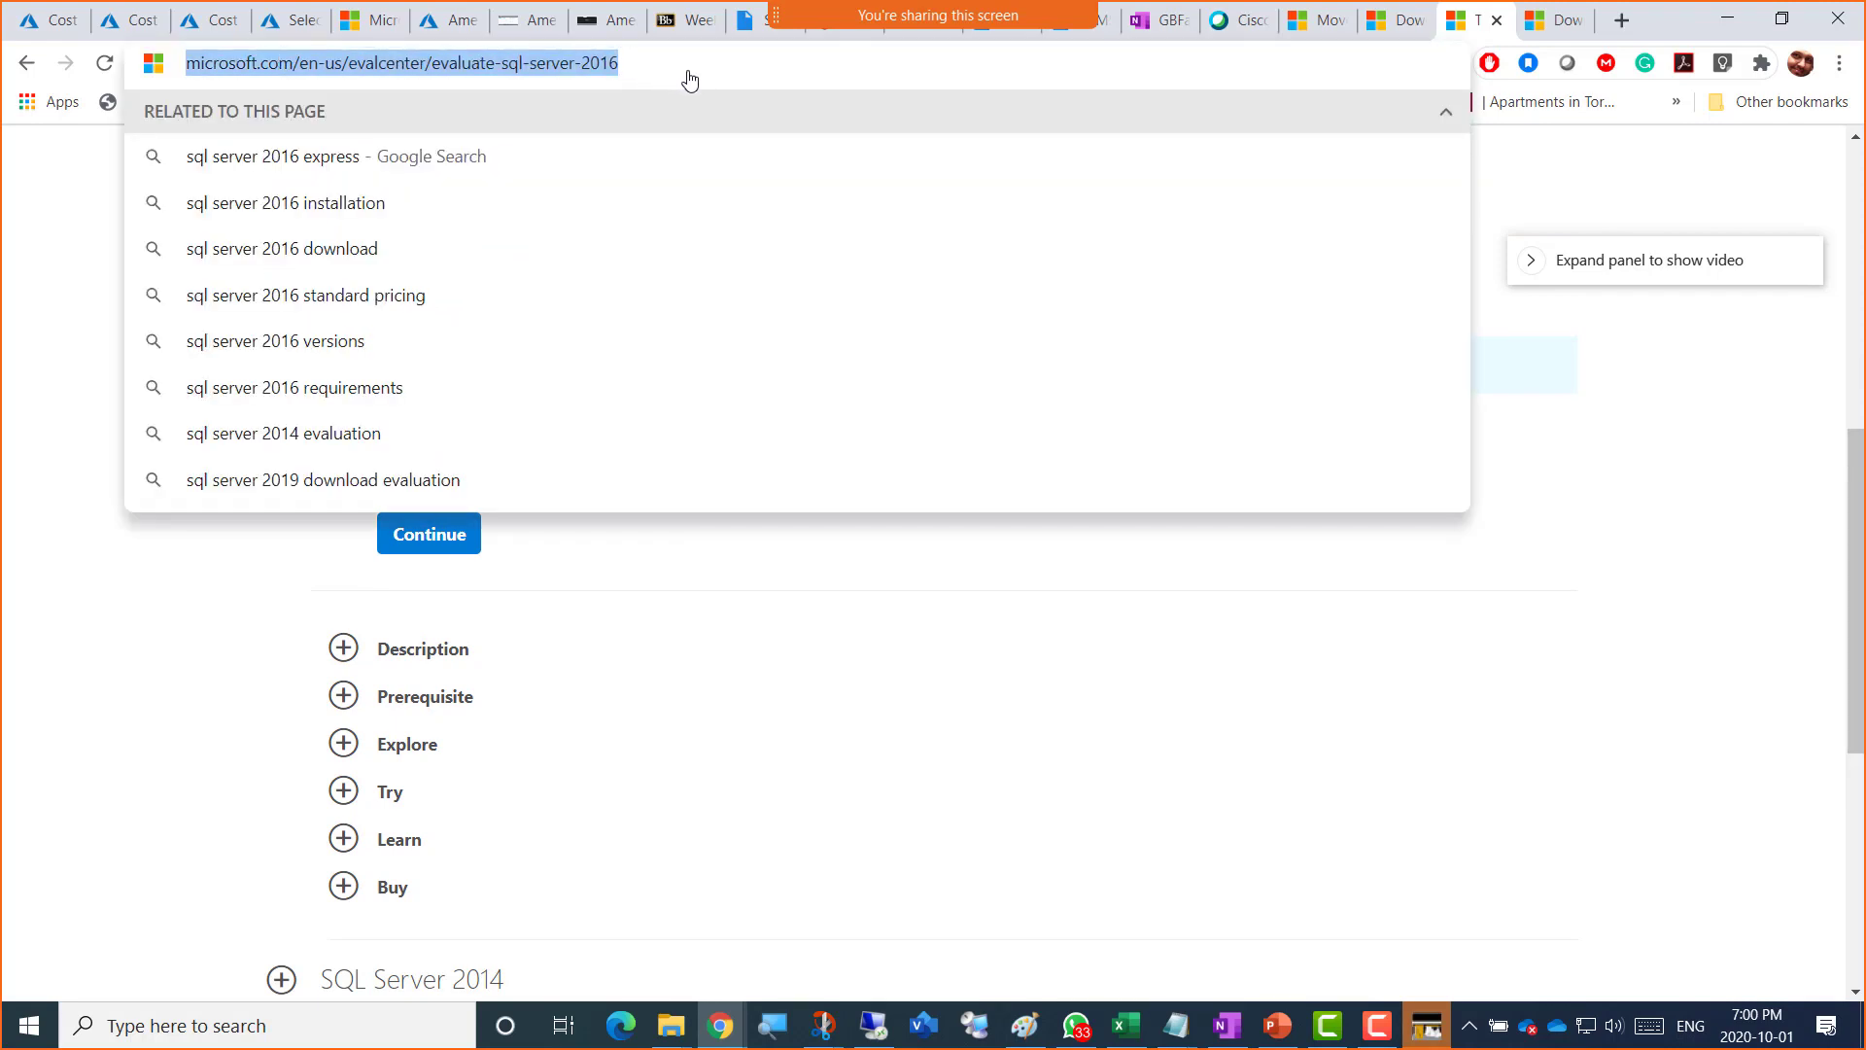
pyautogui.rightClick(583, 71)
pyautogui.click(669, 241)
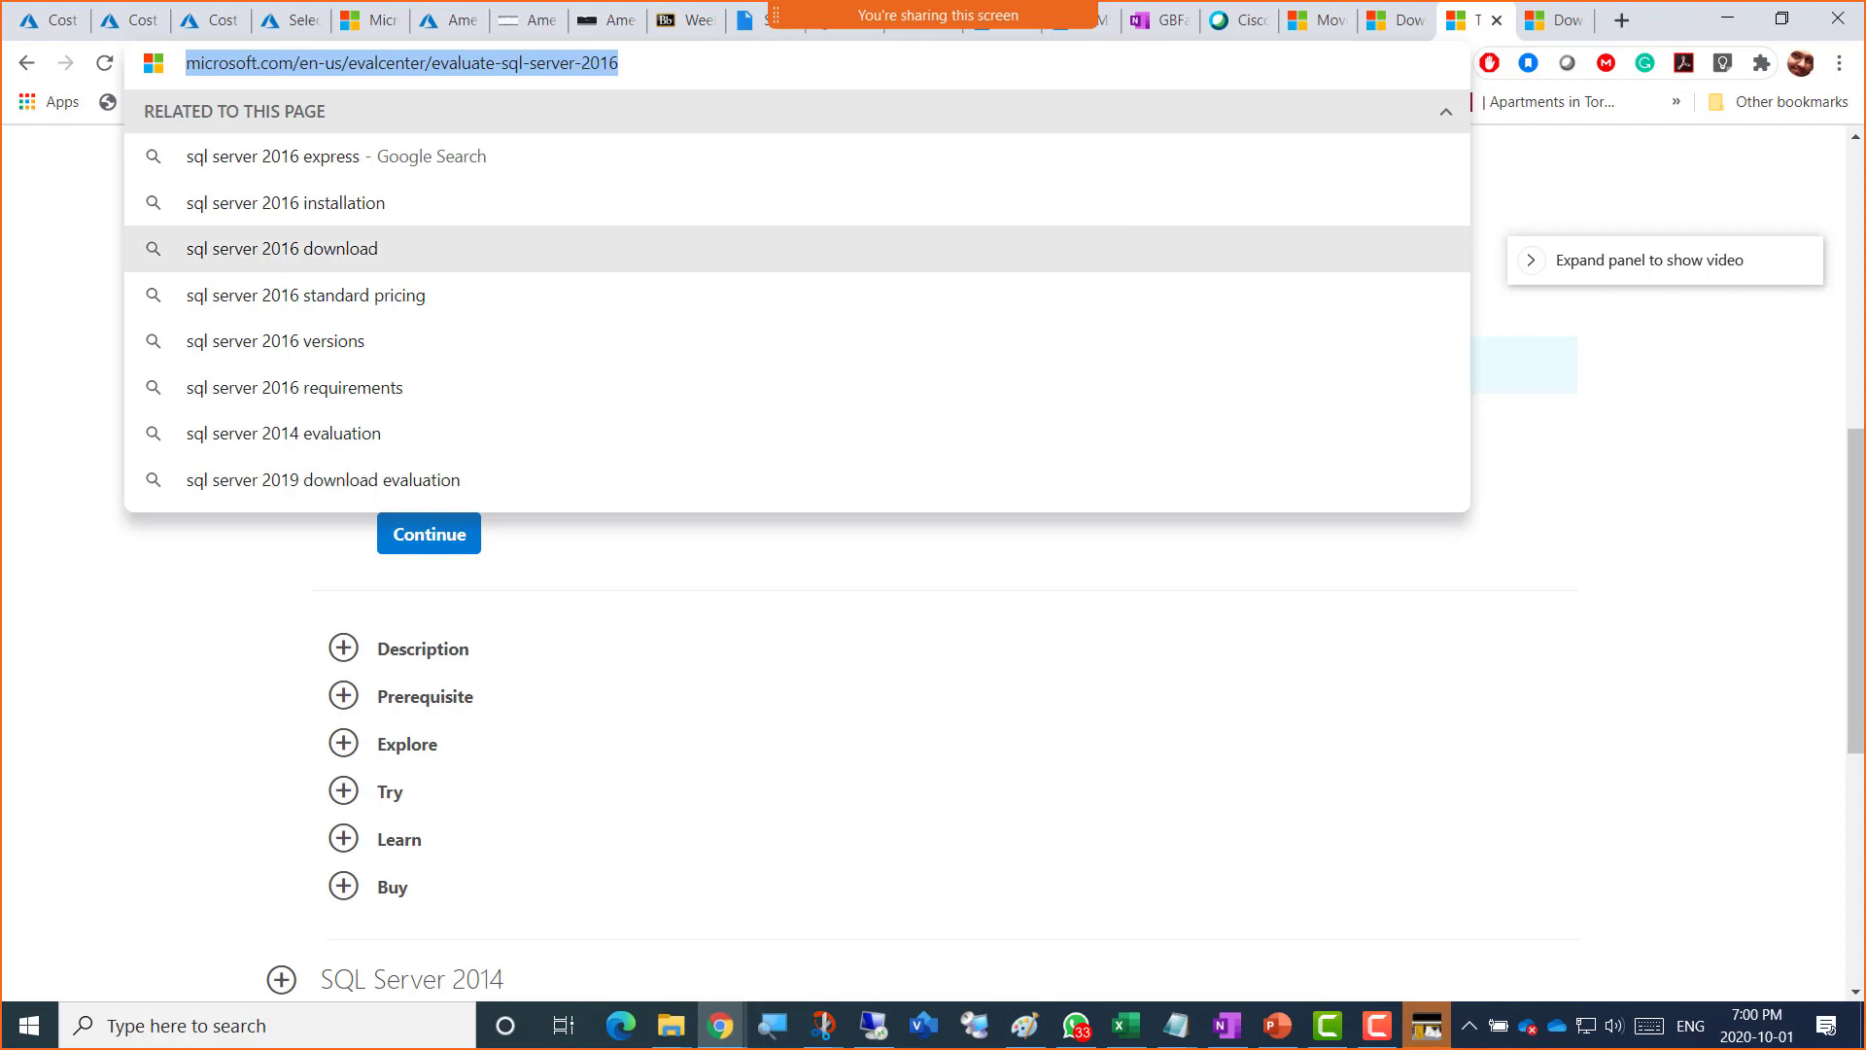
pyautogui.hotkey('alt', 'Tab')
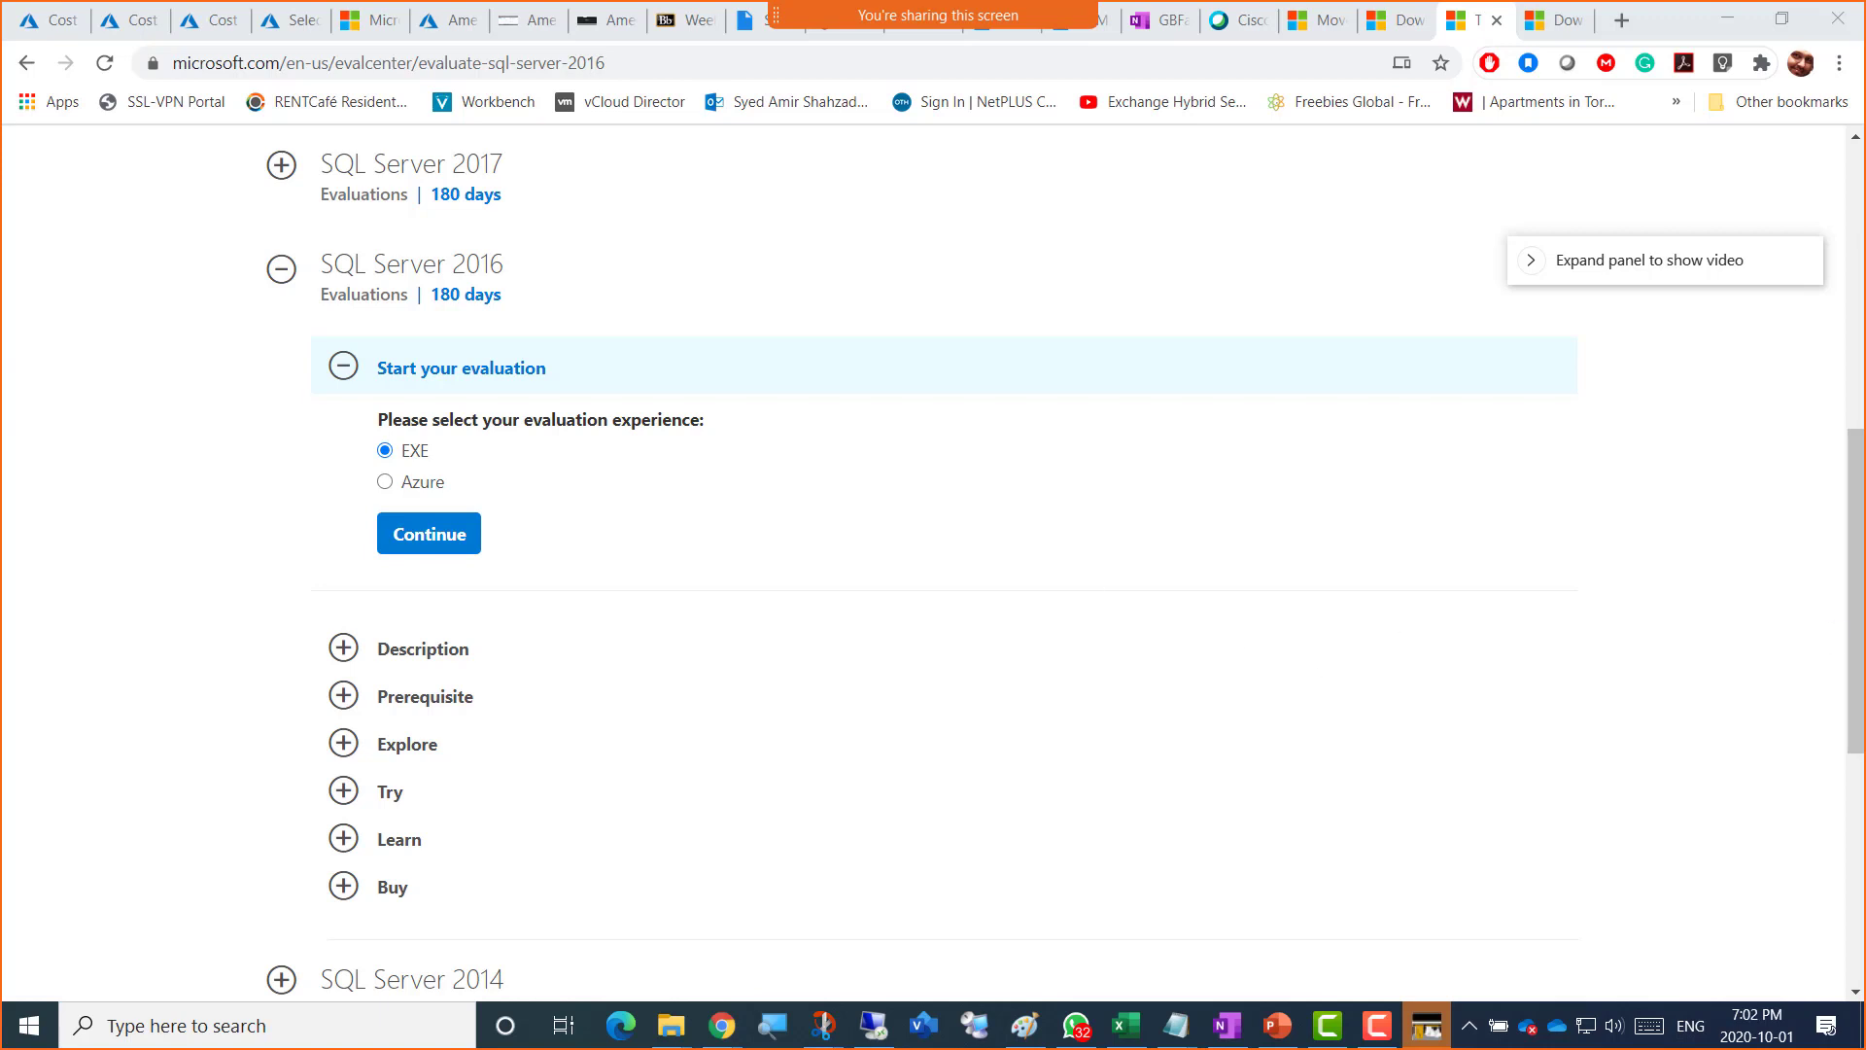
# Step: Privately send one participant the SQL Server 2016 evaluation download link, adding 'on VM2'
pyautogui.moveTo(1865, 208); pyautogui.dragTo(1003, 149)
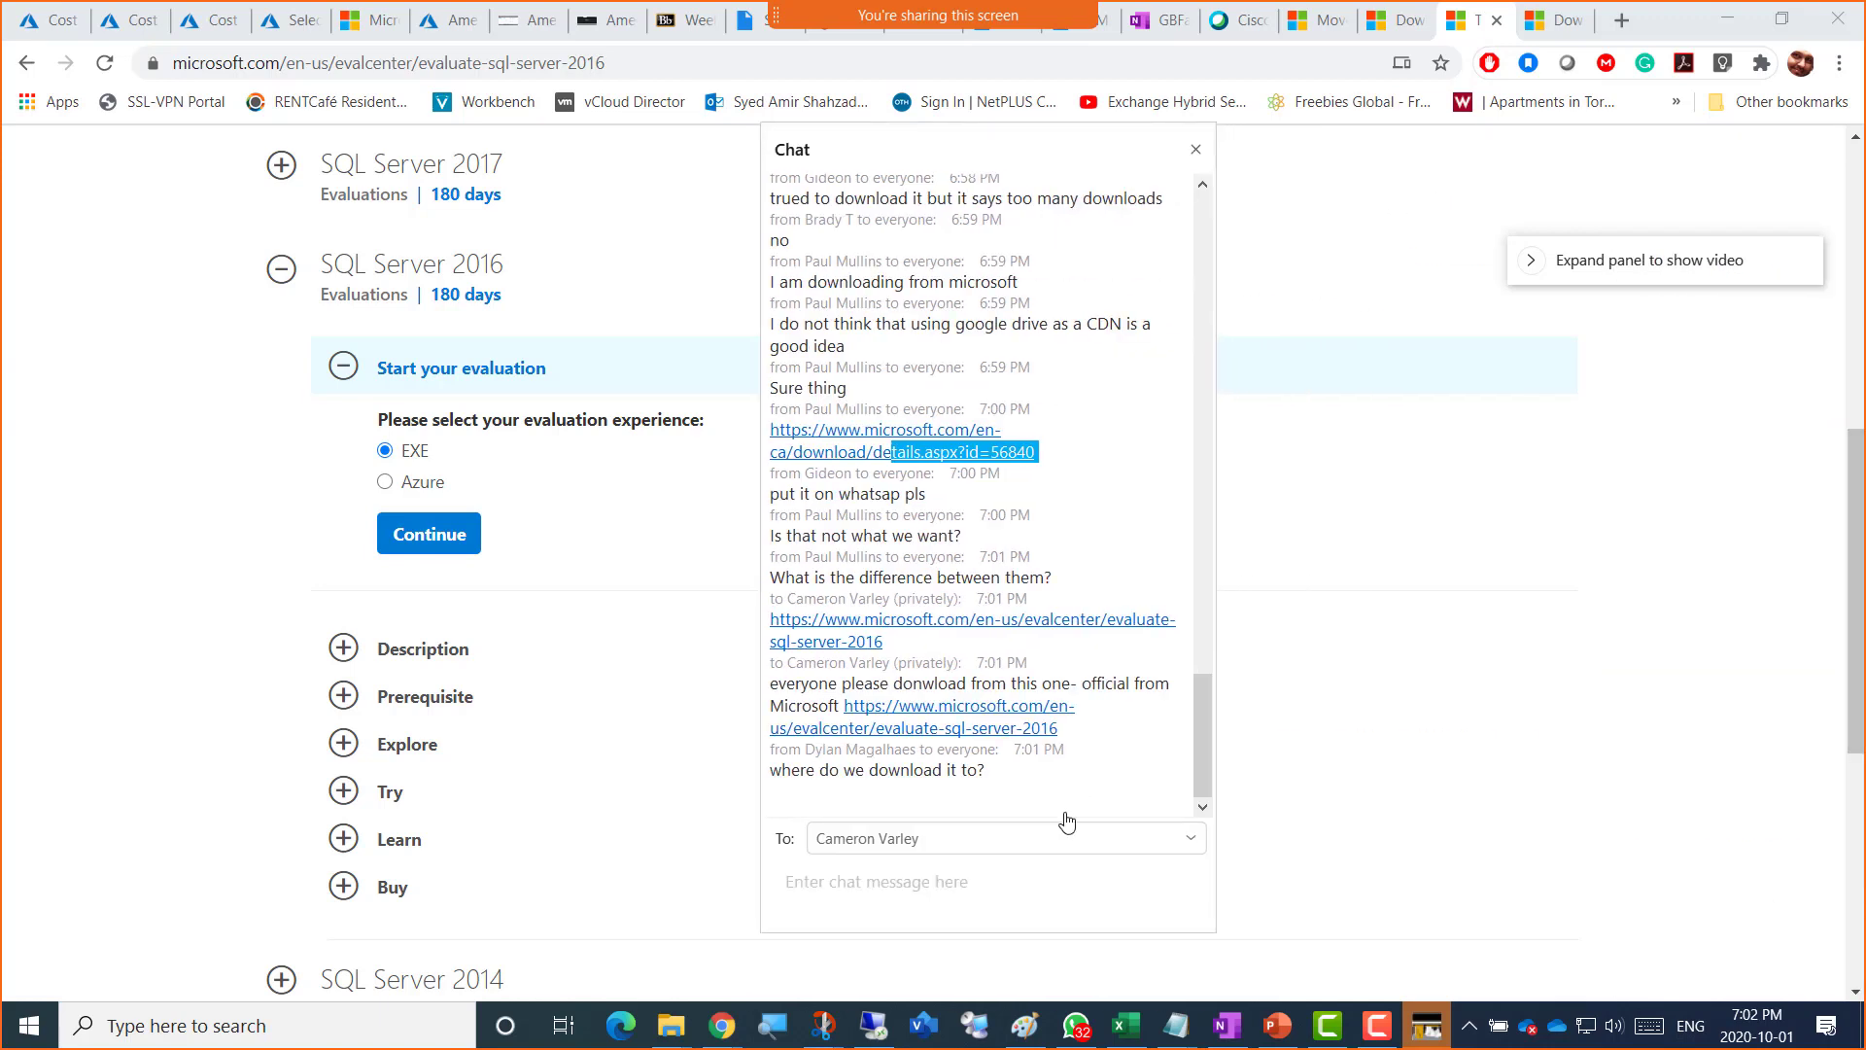
pyautogui.click(940, 899)
pyautogui.hotkey('ctrl', 'v')
pyautogui.write('on VM2')
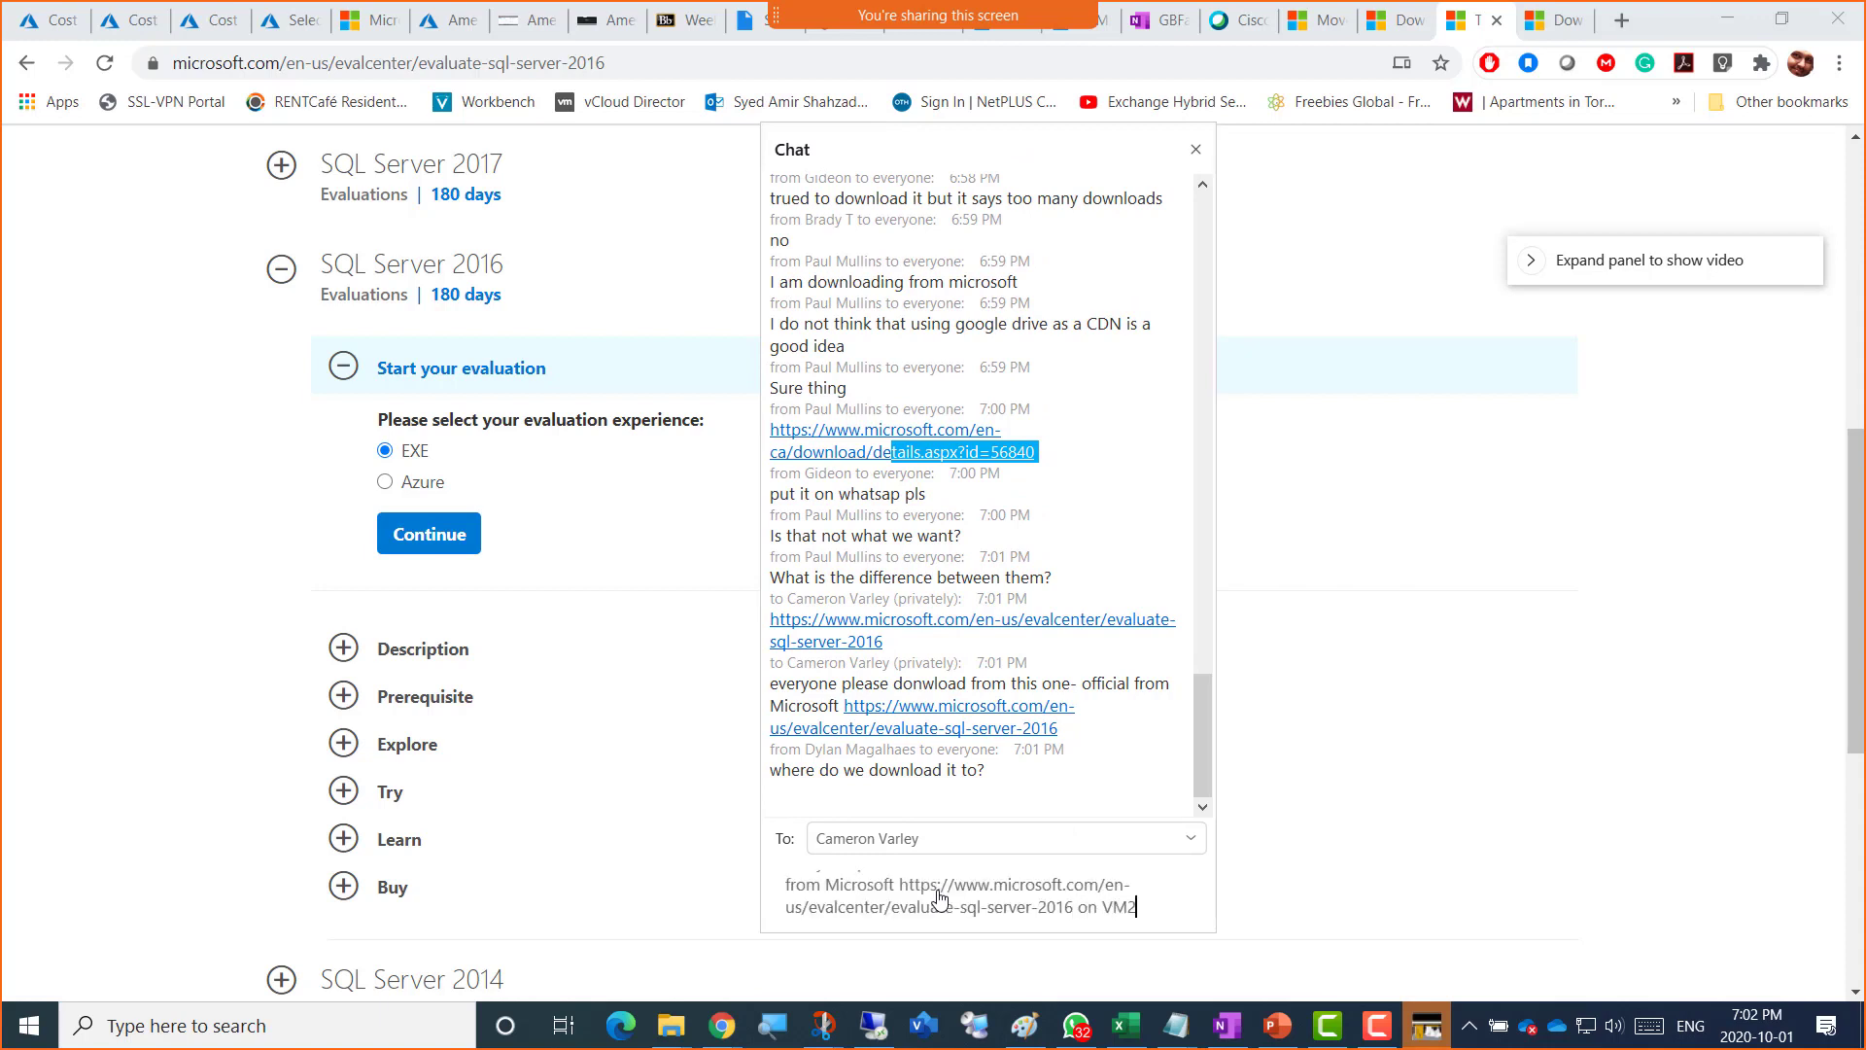
pyautogui.press('Return')
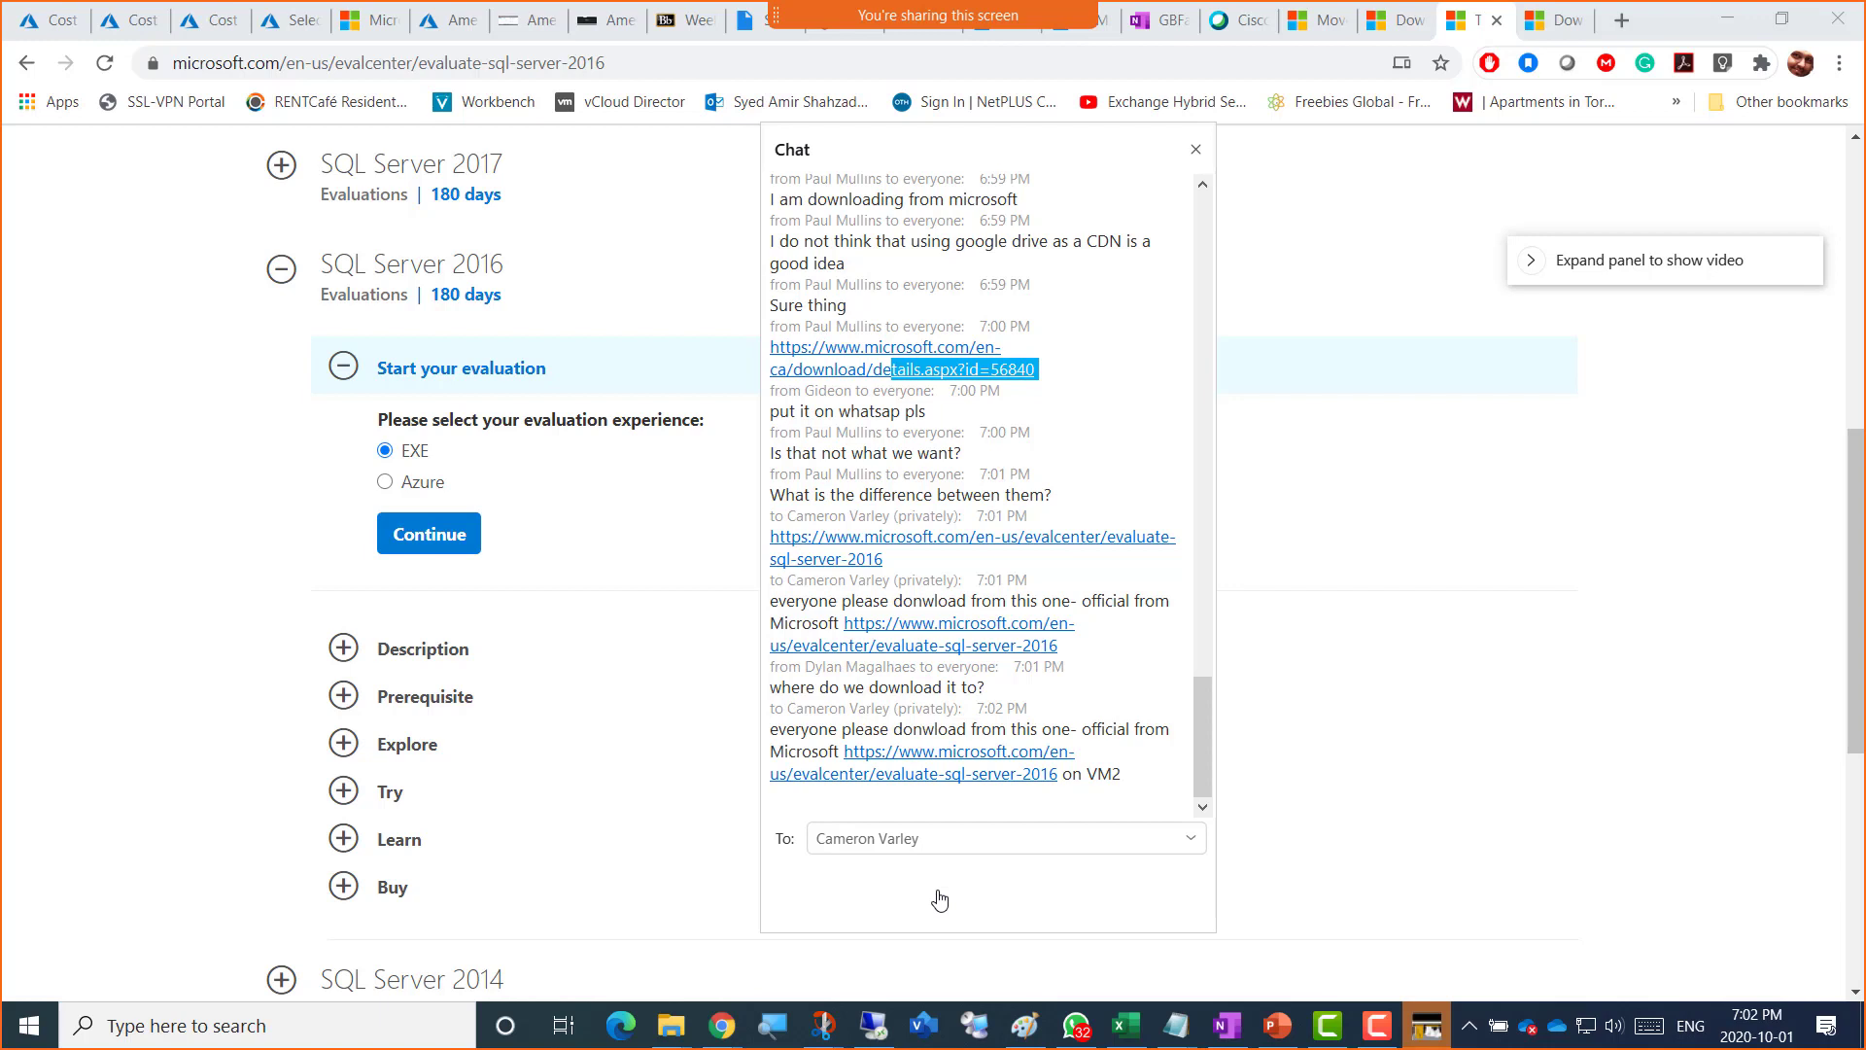
pyautogui.click(946, 841)
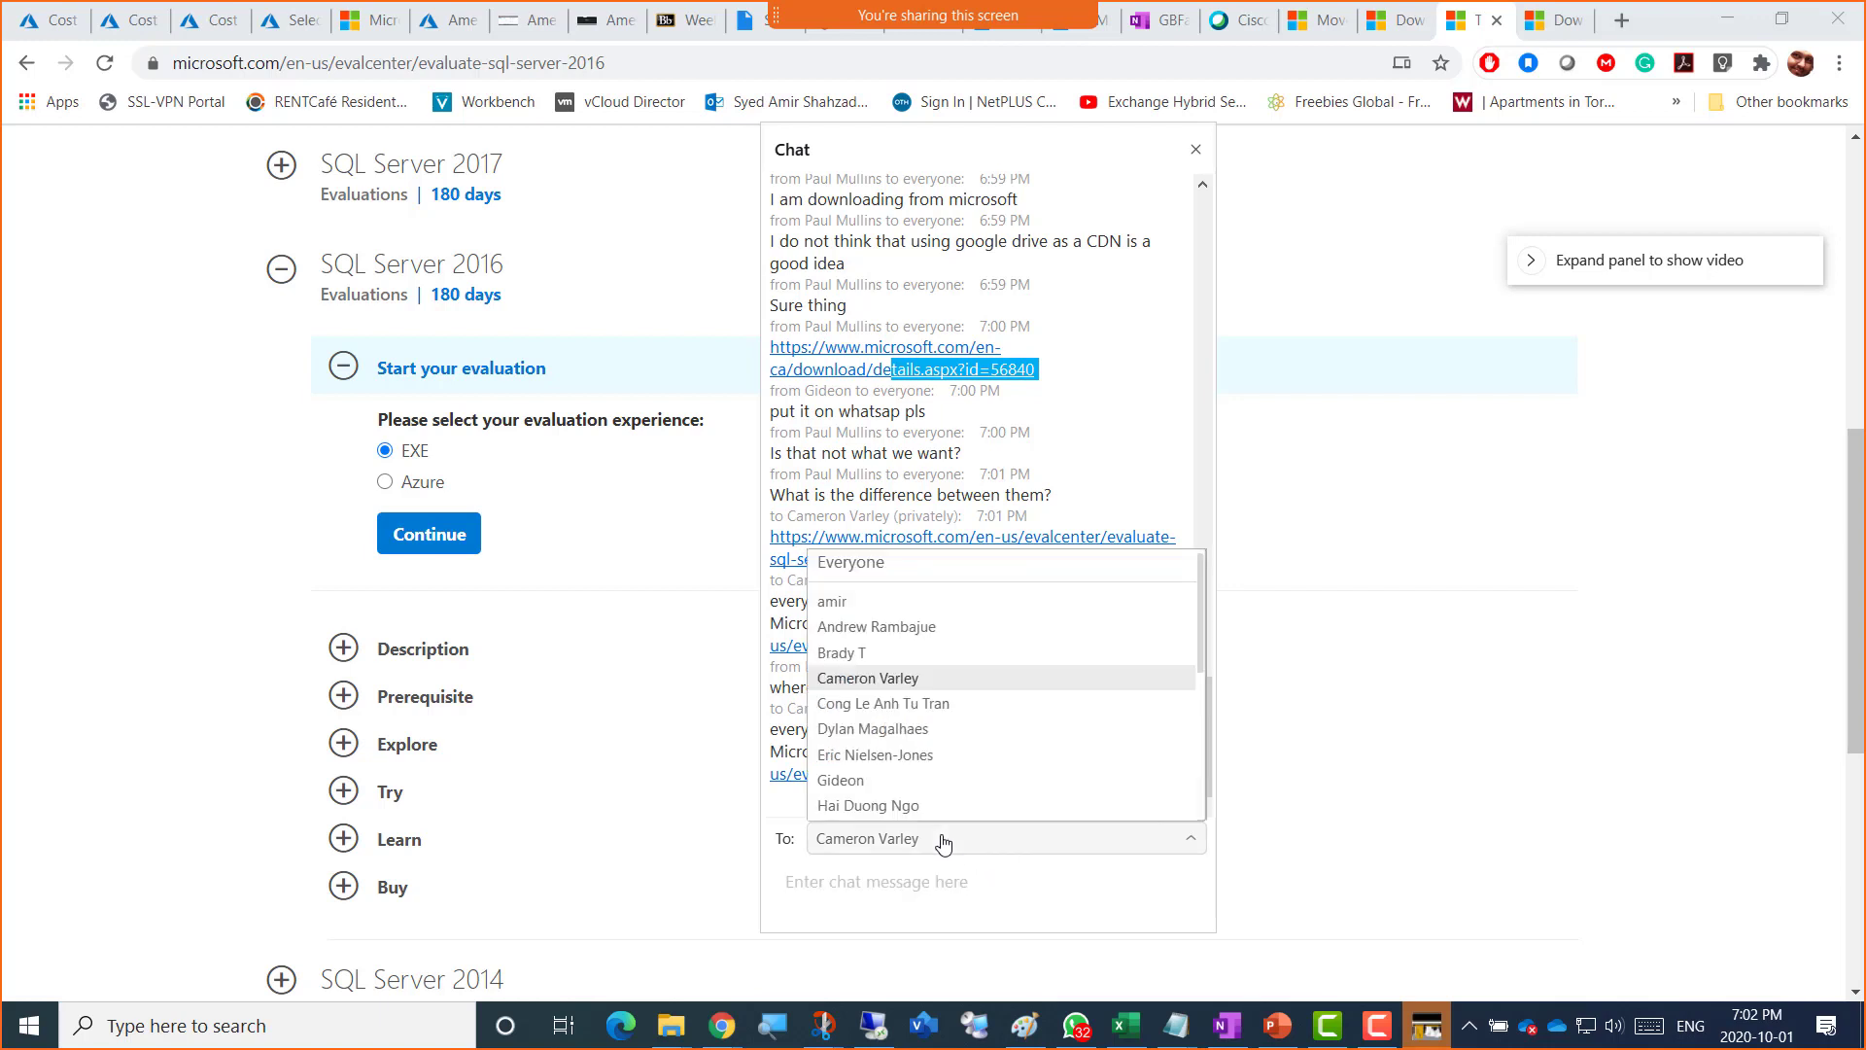
# Step: Post the SQL Server 2016 evaluation download-link message to Everyone in the Zoom chat
pyautogui.click(882, 571)
pyautogui.click(882, 888)
pyautogui.write('everyone please donwload from this one- official from Microsoft https://www.microsoft.com/en-us/evalcenter/evaluate-sql-server-2016')
pyautogui.press('Return')
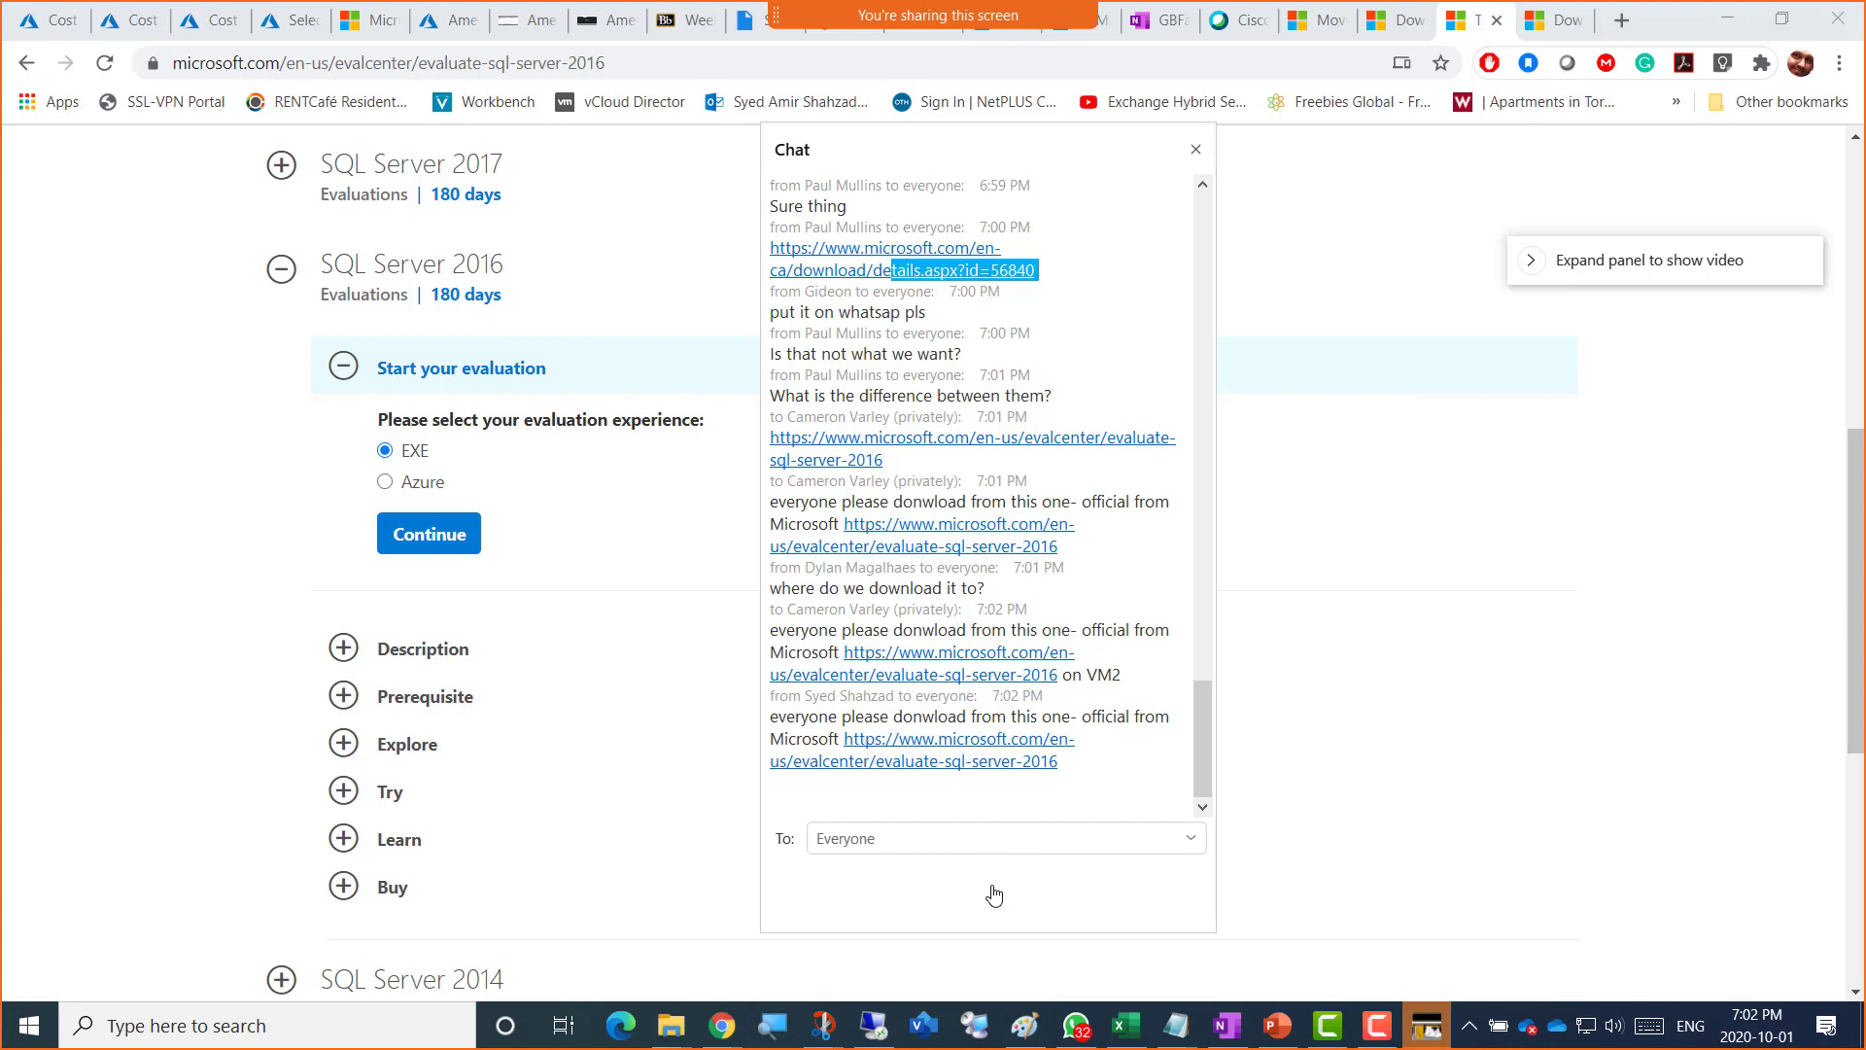
# Step: Send the follow-up note 'On VM2' to everyone in the Zoom chat
pyautogui.write('On VM2')
pyautogui.press('Return')
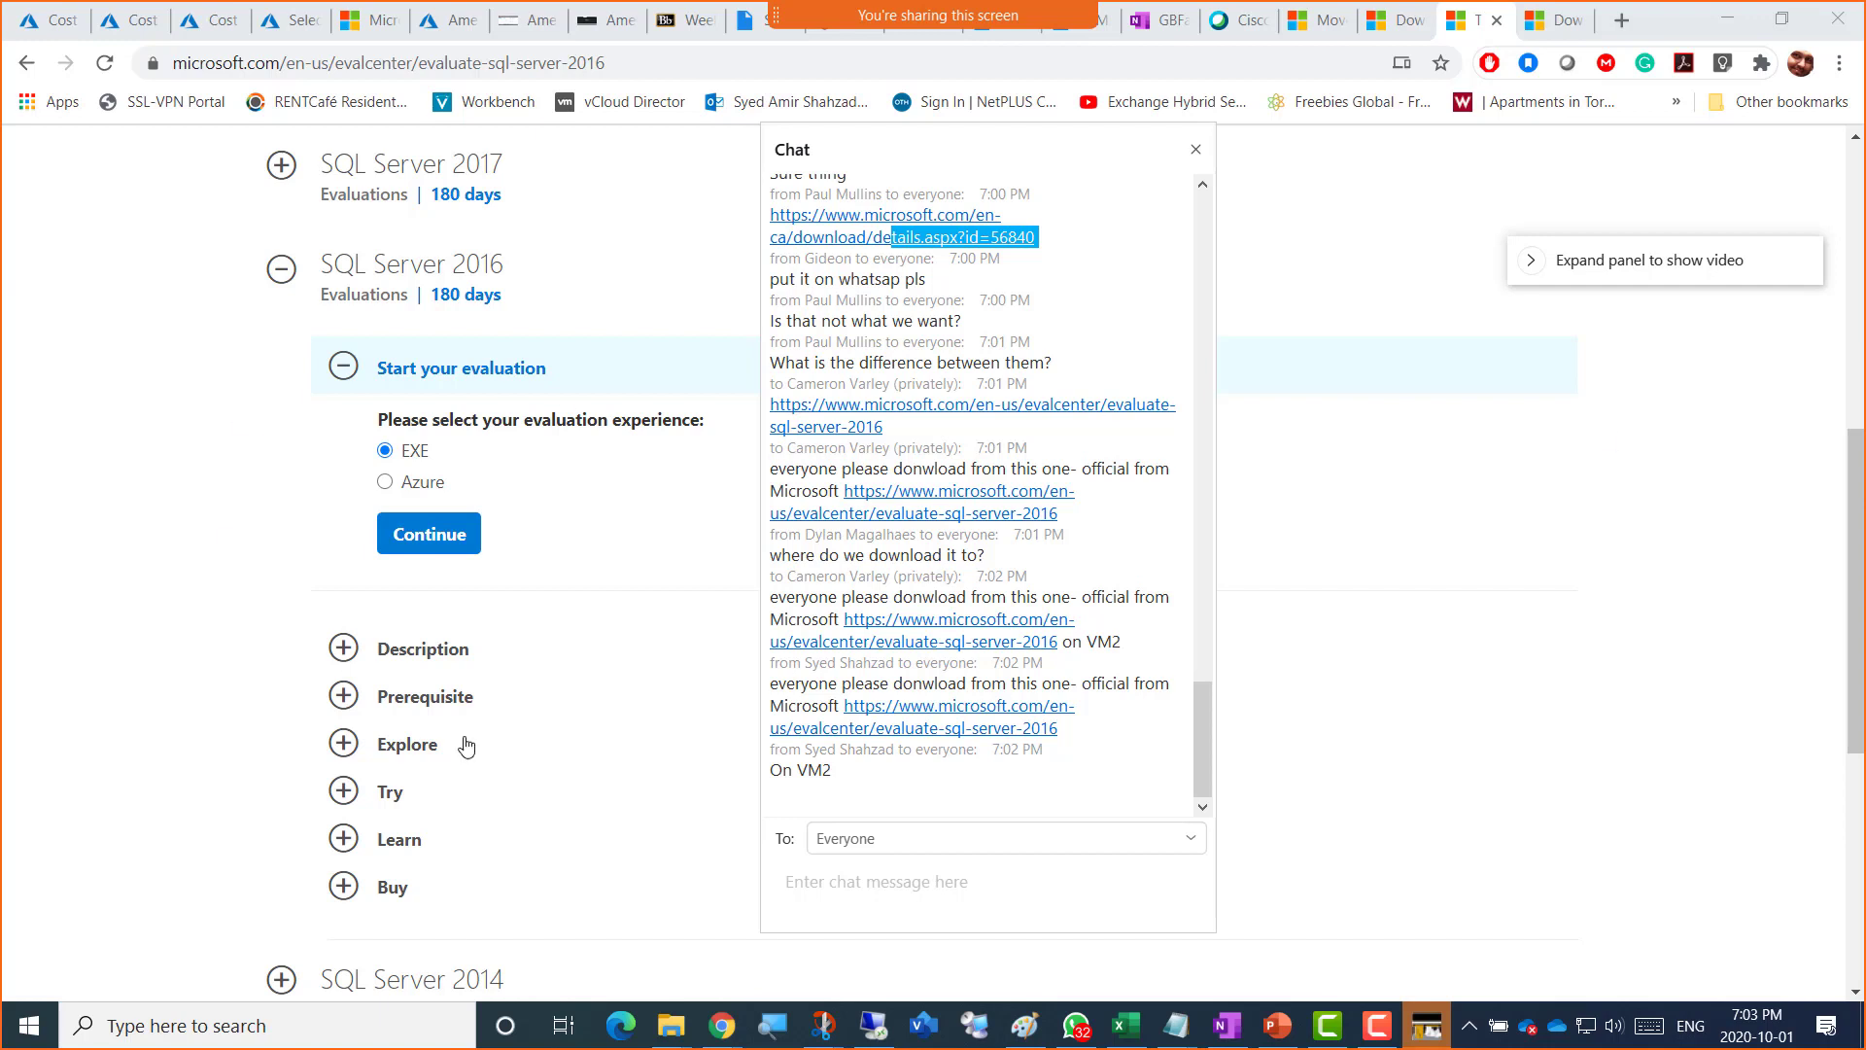
pyautogui.click(898, 906)
pyautogui.click(1076, 1025)
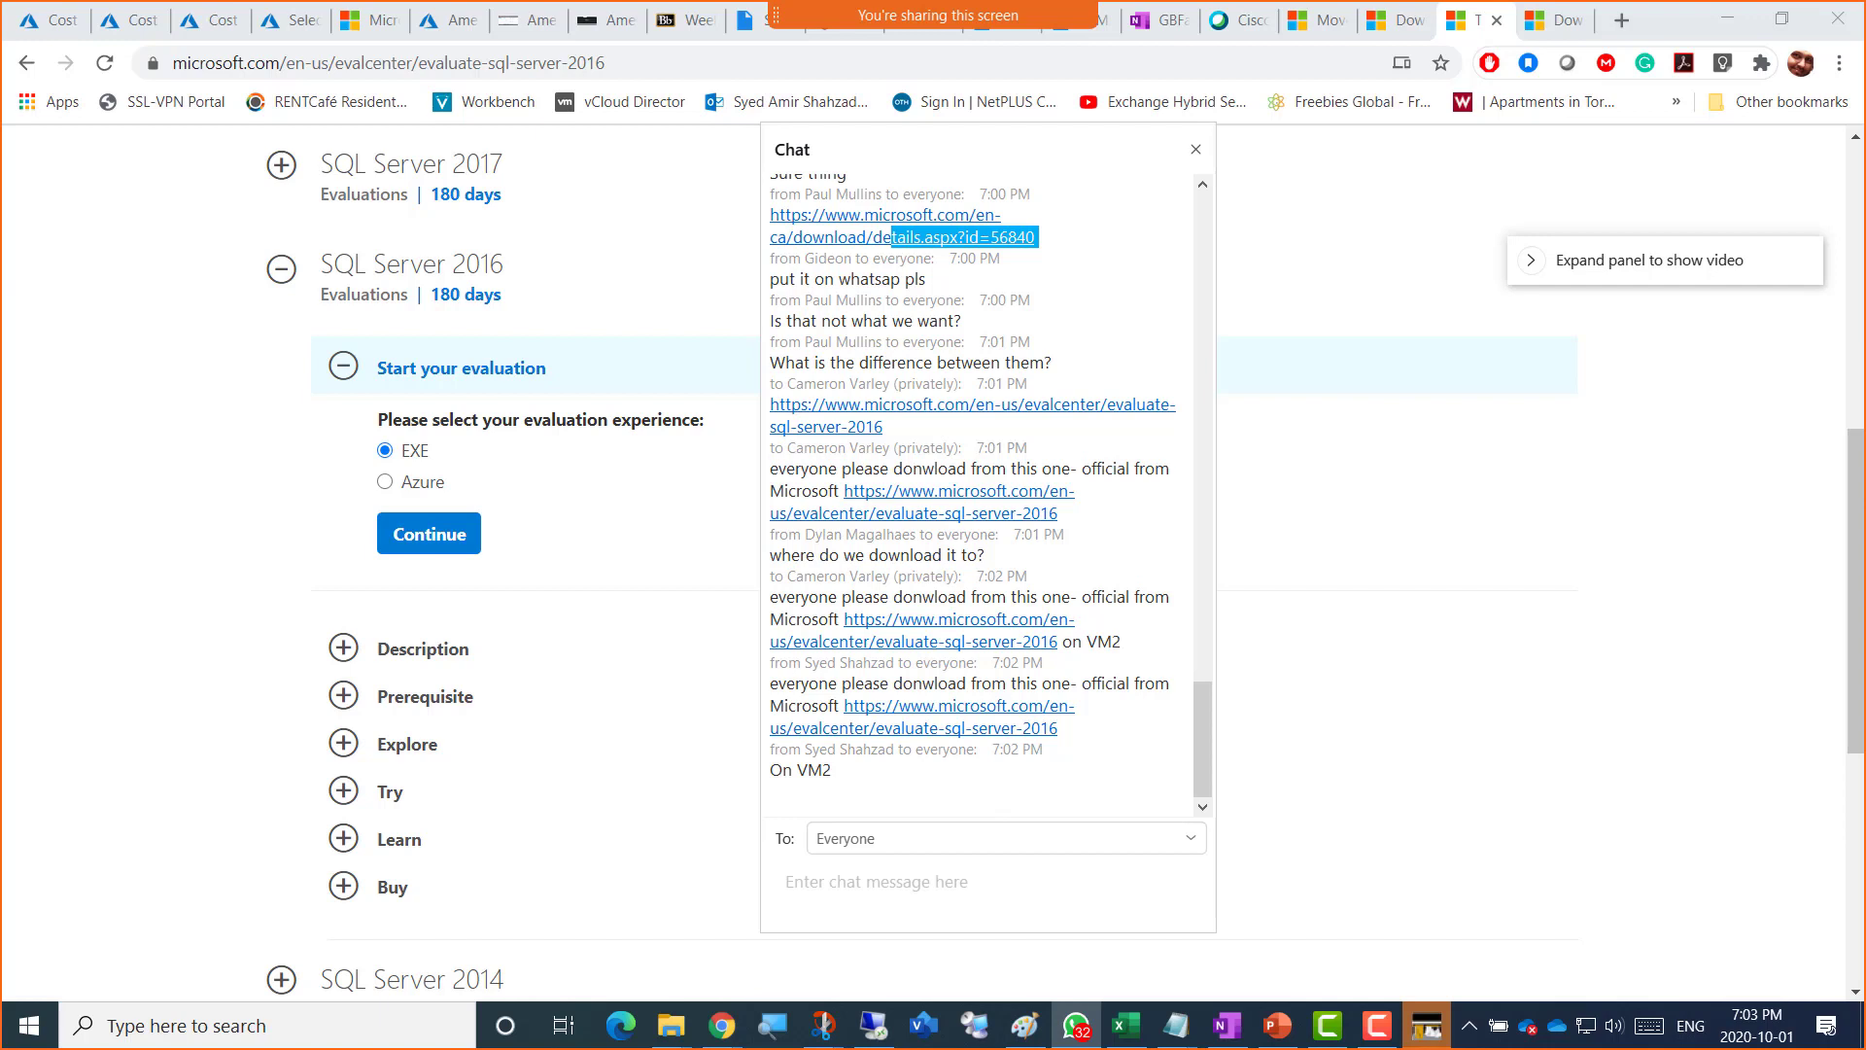
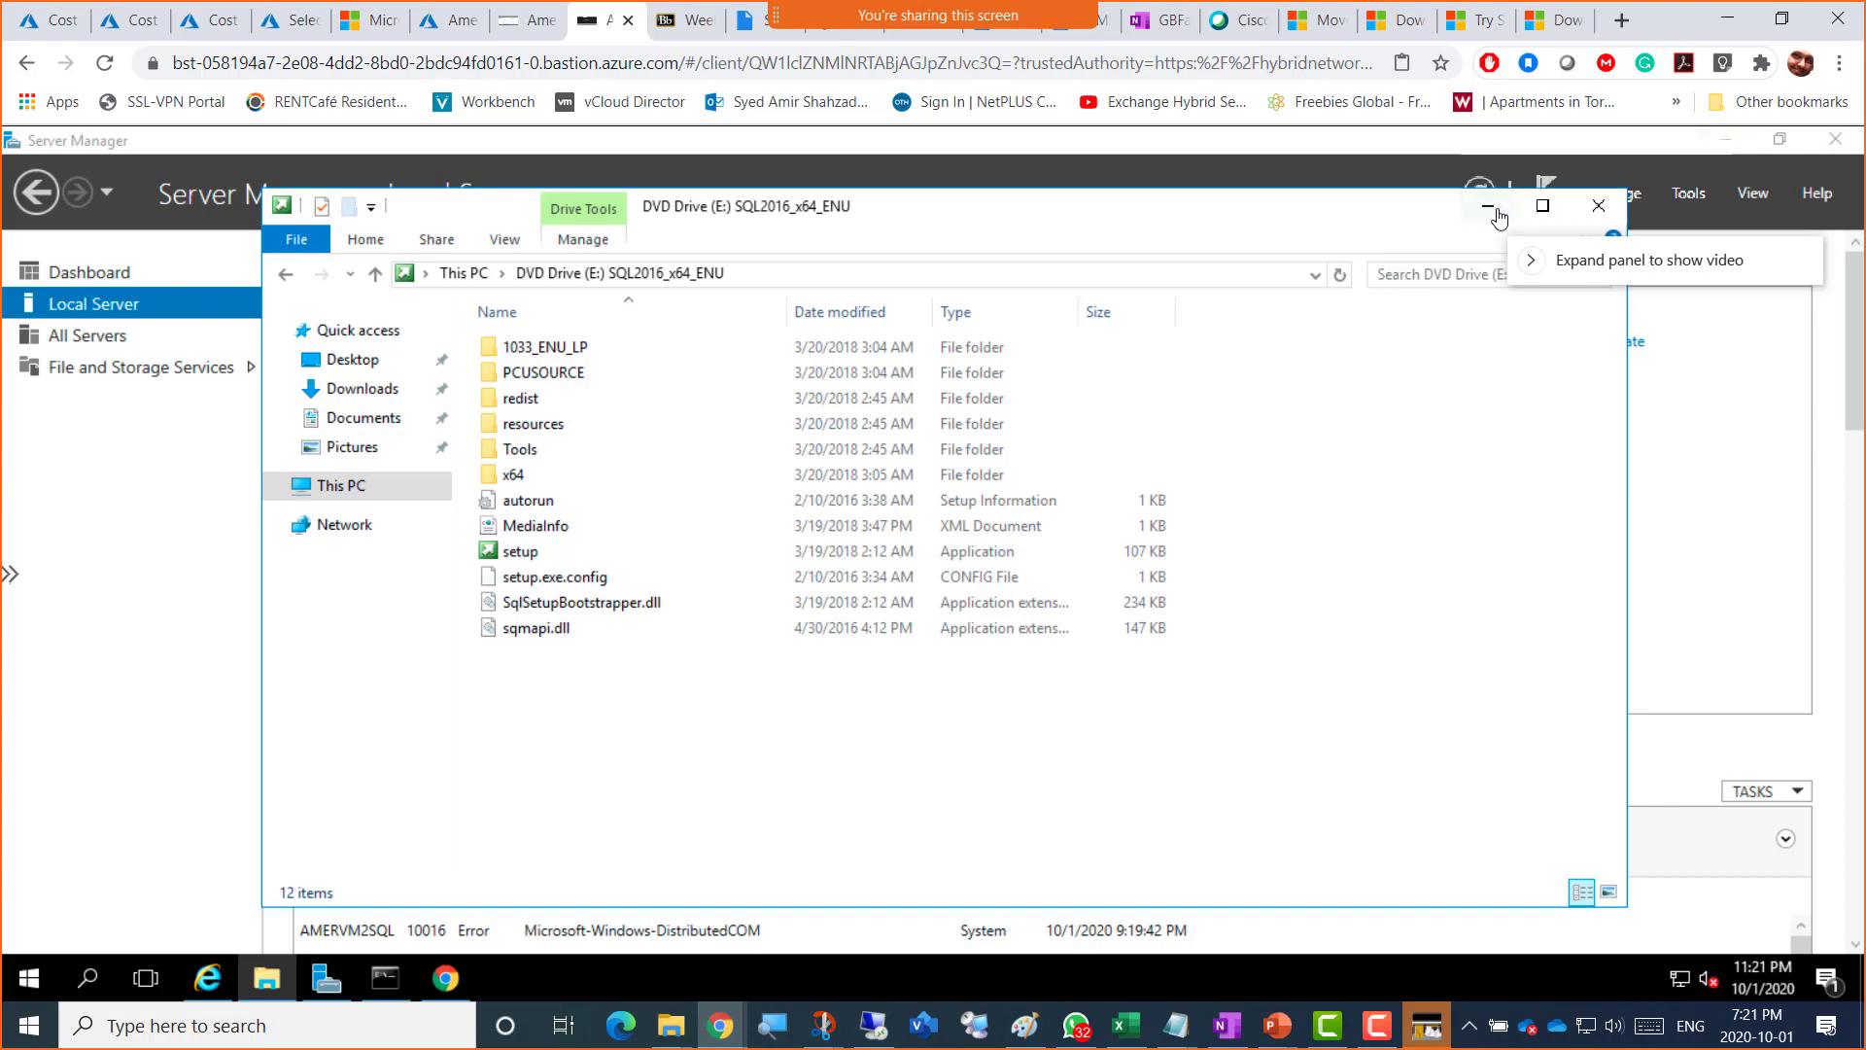
# Step: Reopen File Explorer in Downloads and mount the SQLServer2016SP2 disc image as drive E:
pyautogui.click(1598, 205)
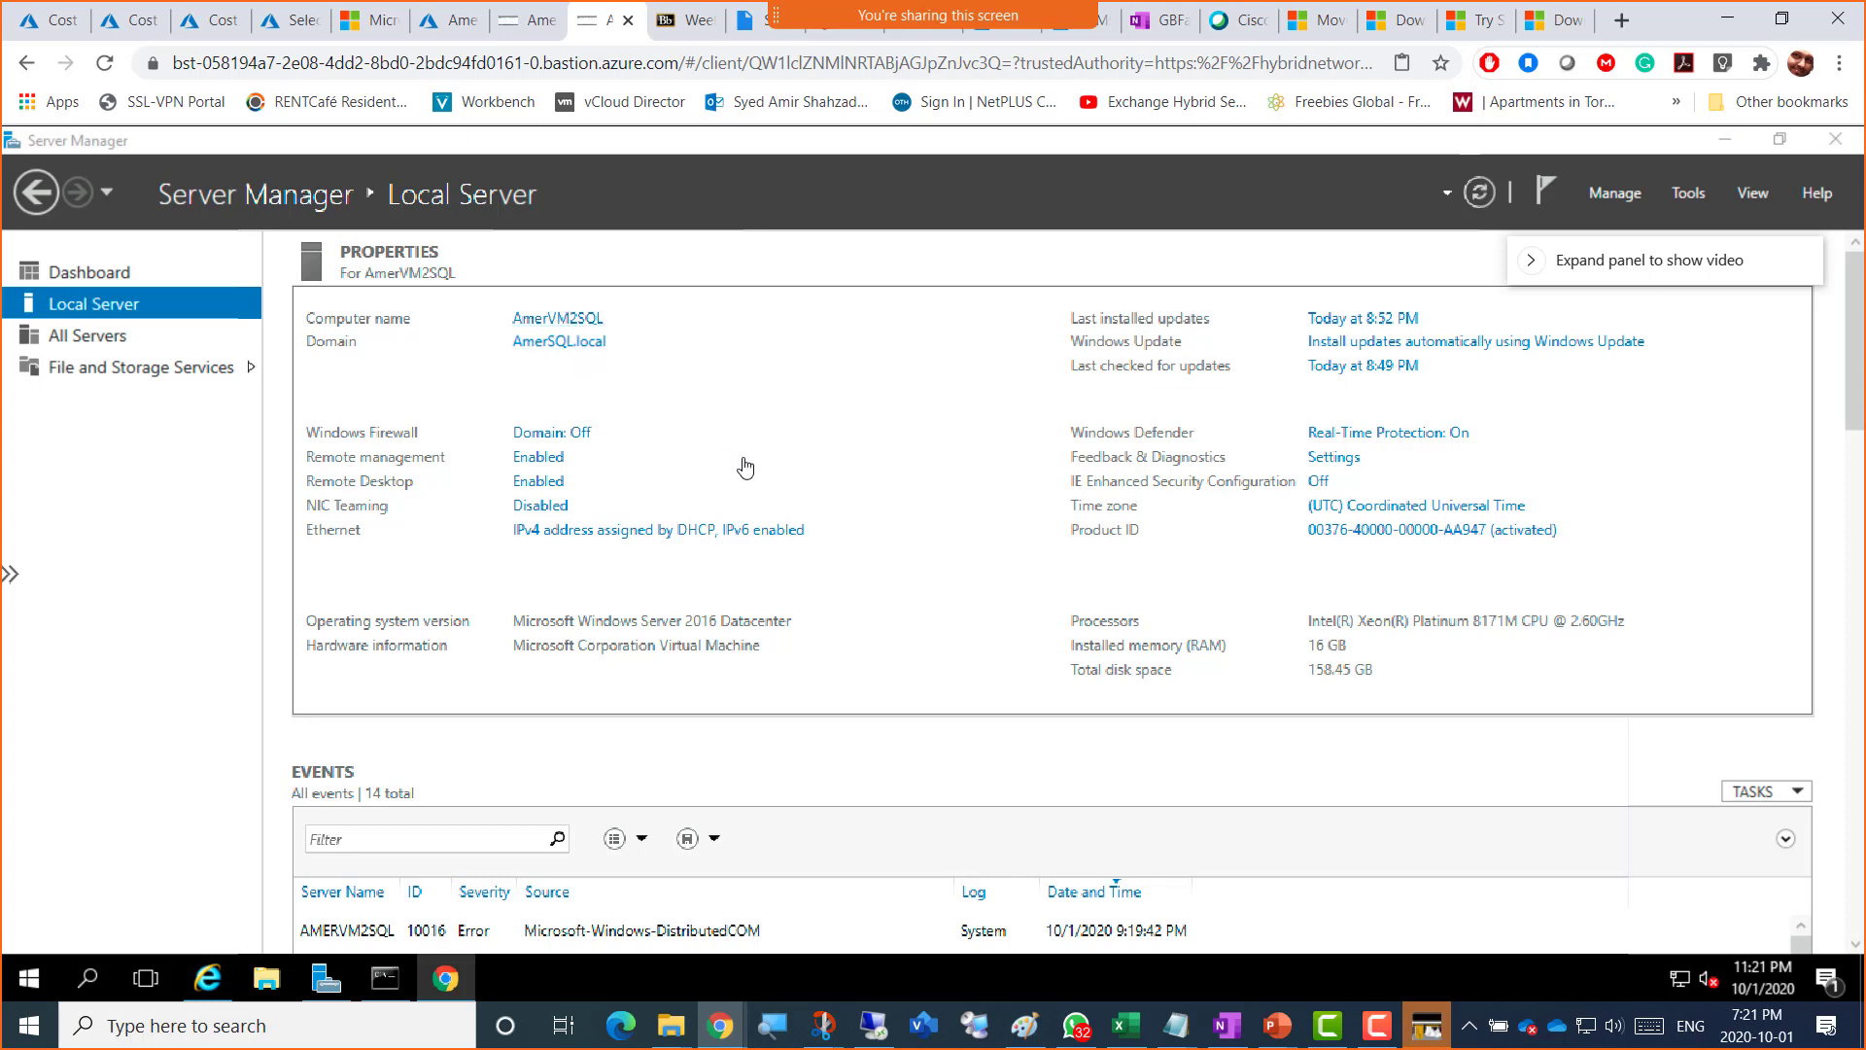
pyautogui.click(265, 980)
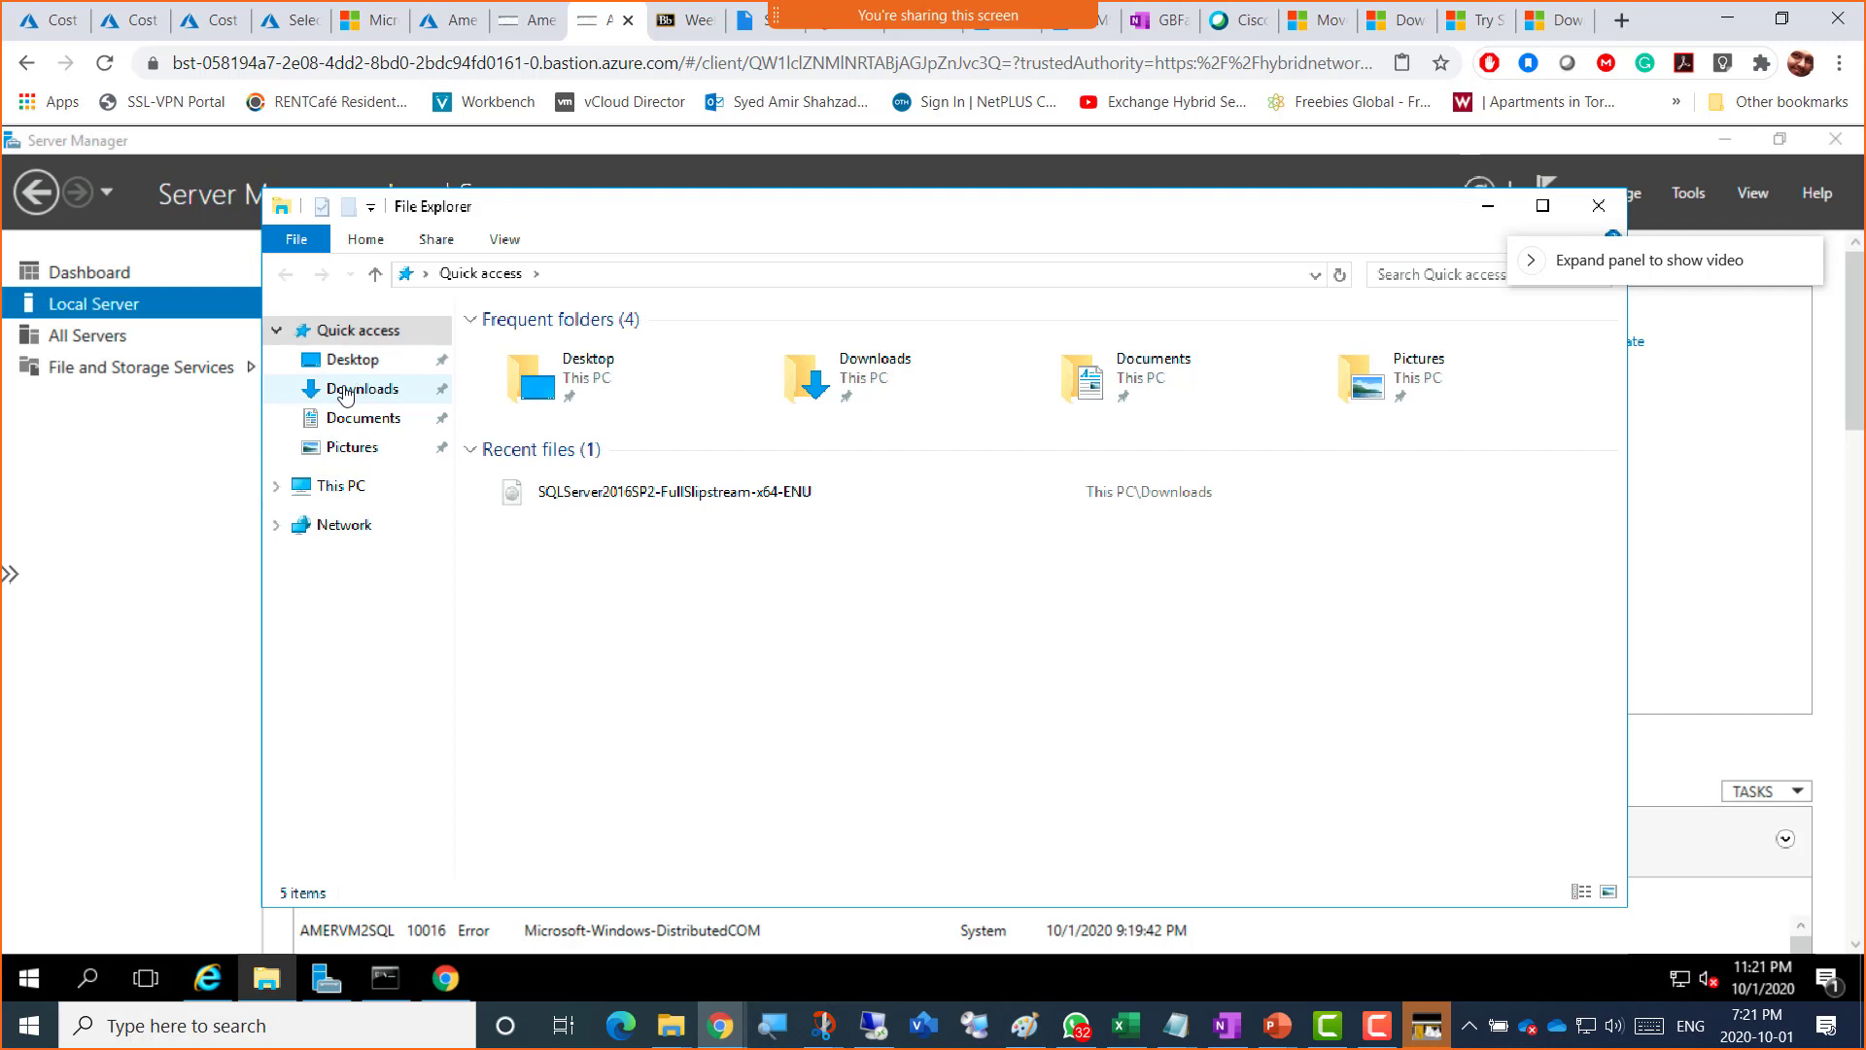
pyautogui.click(346, 392)
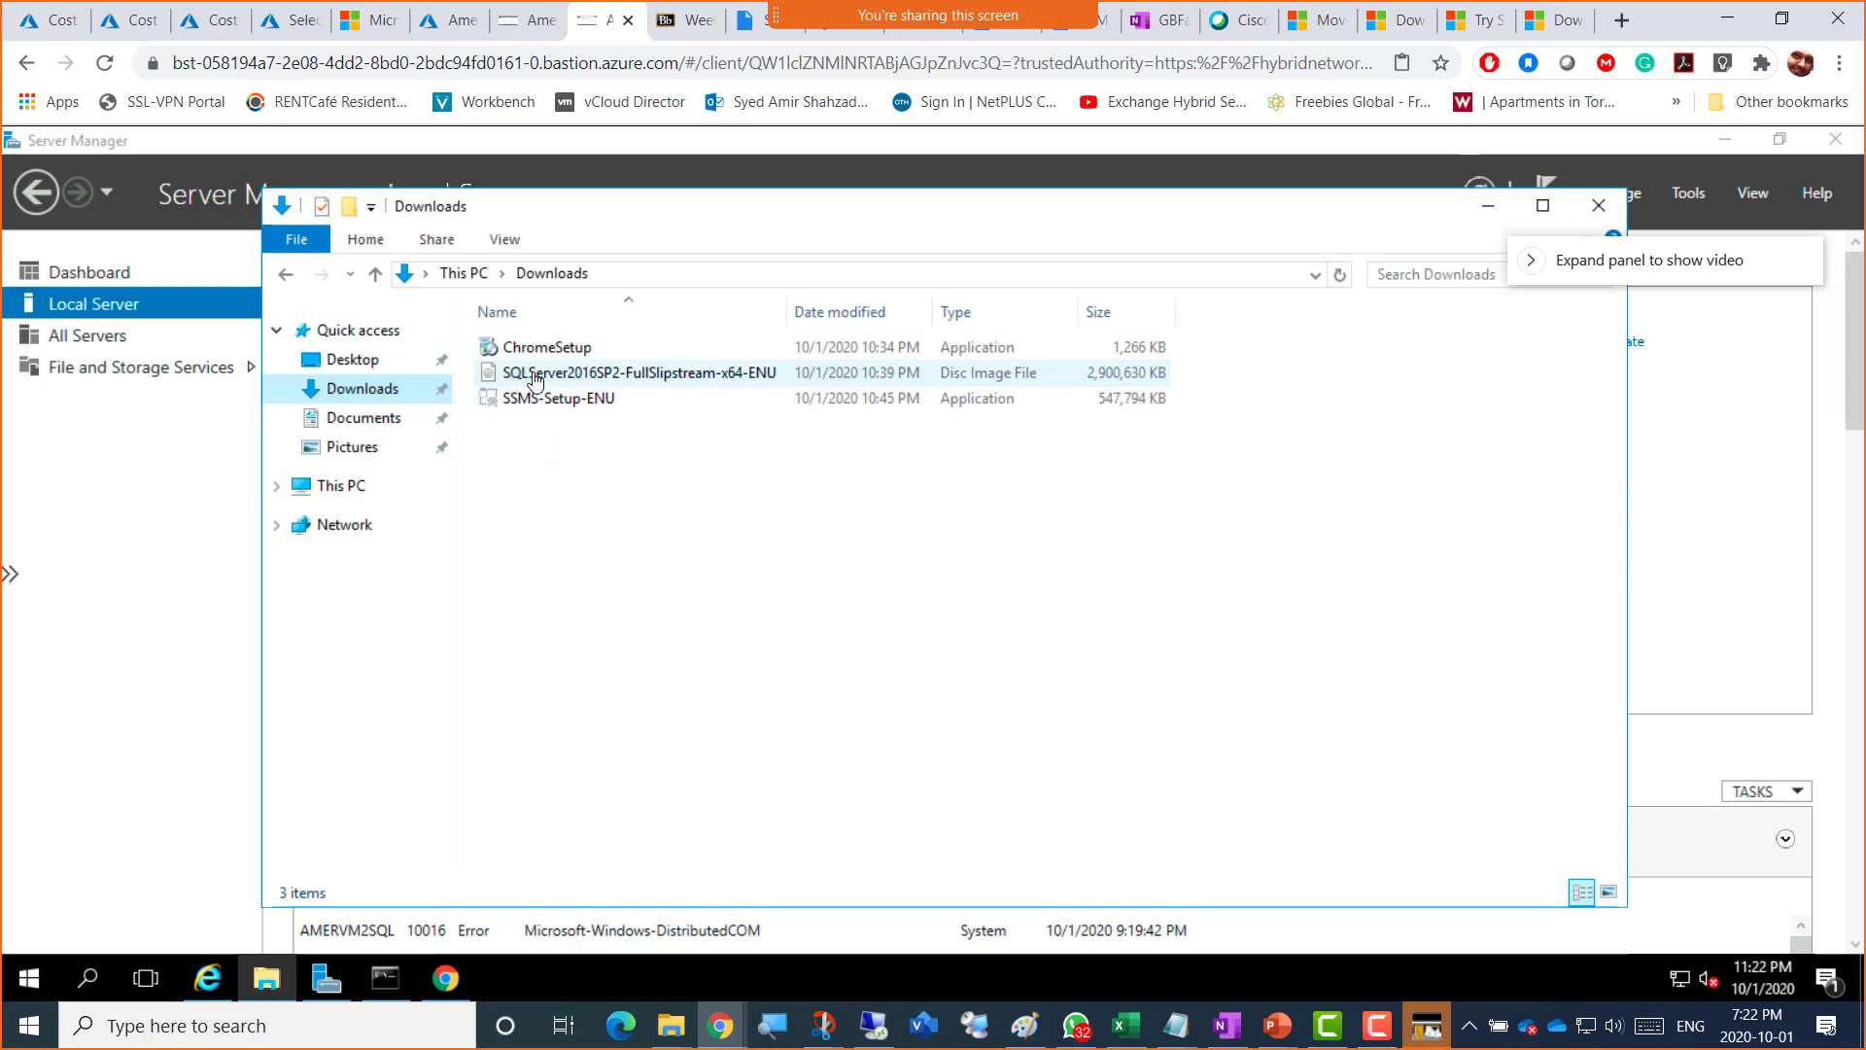
pyautogui.doubleClick(603, 378)
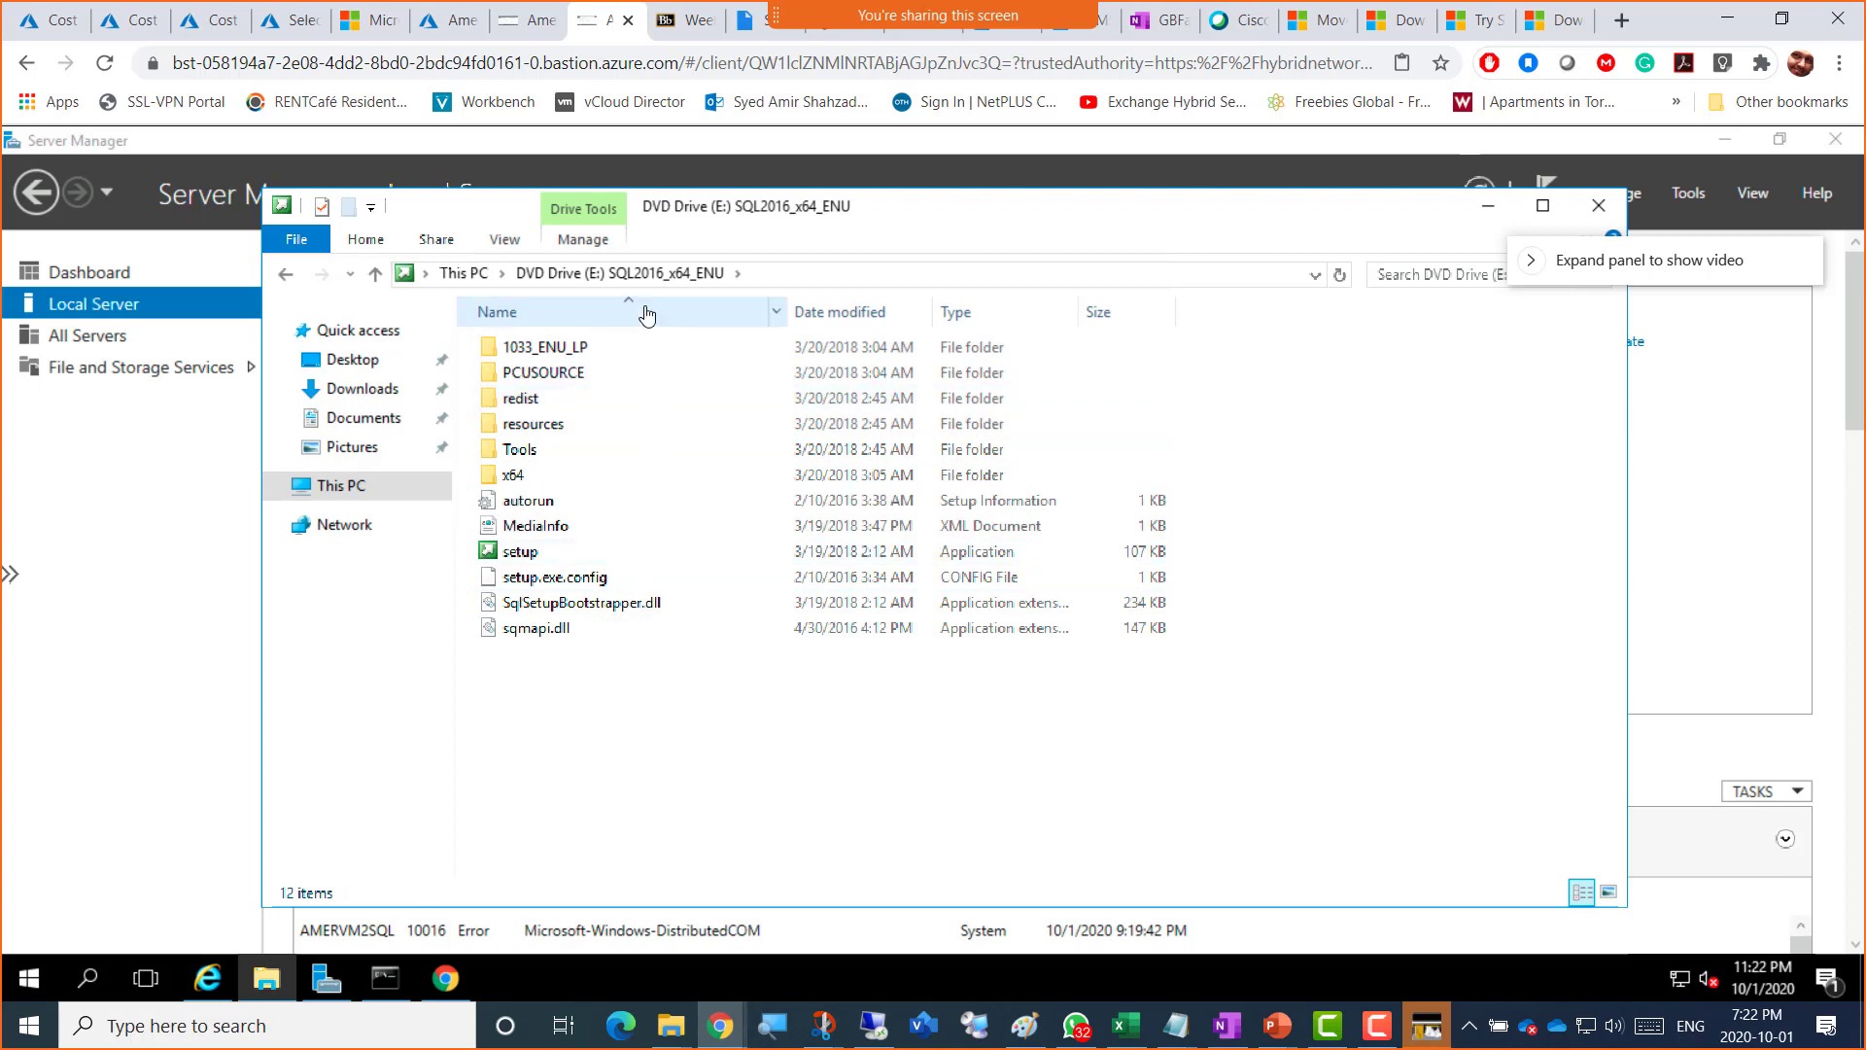
# Step: Launch setup from the SQL2016_x64_ENU disc and open the Hardware and Software Requirements documentation
pyautogui.click(511, 554)
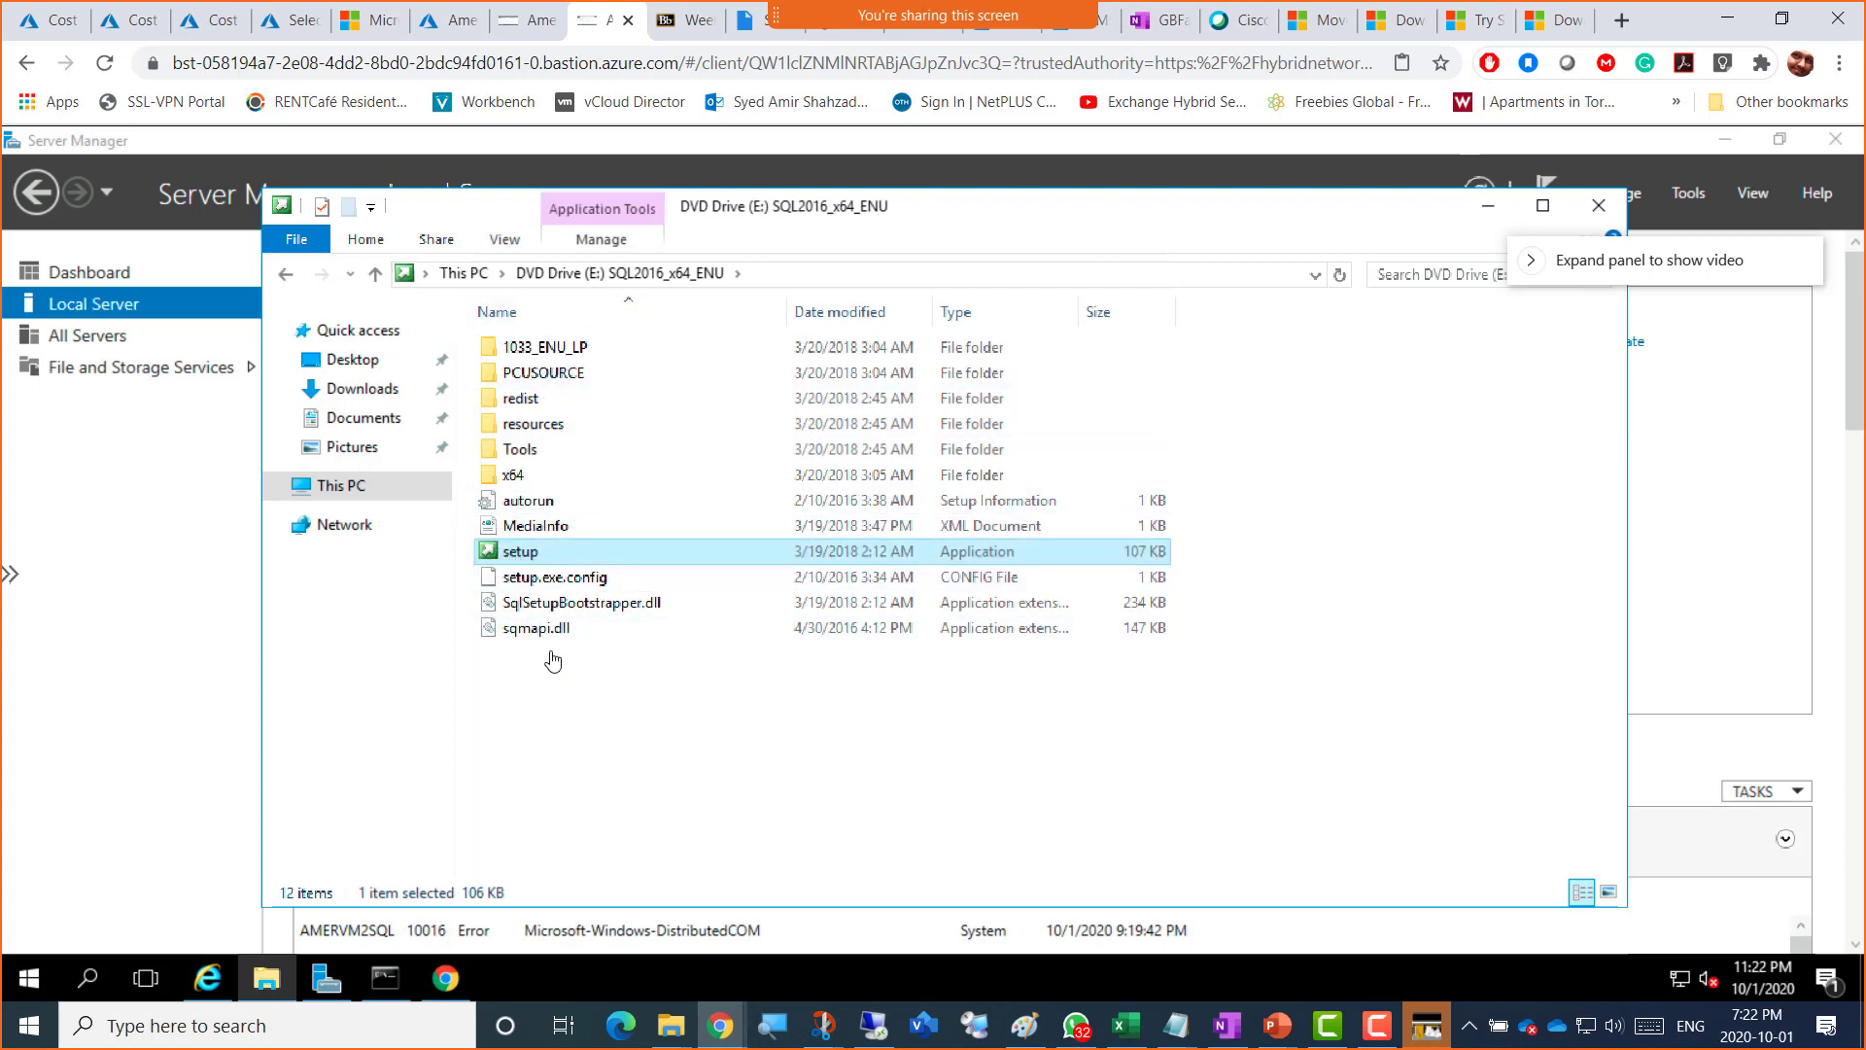
pyautogui.doubleClick(492, 552)
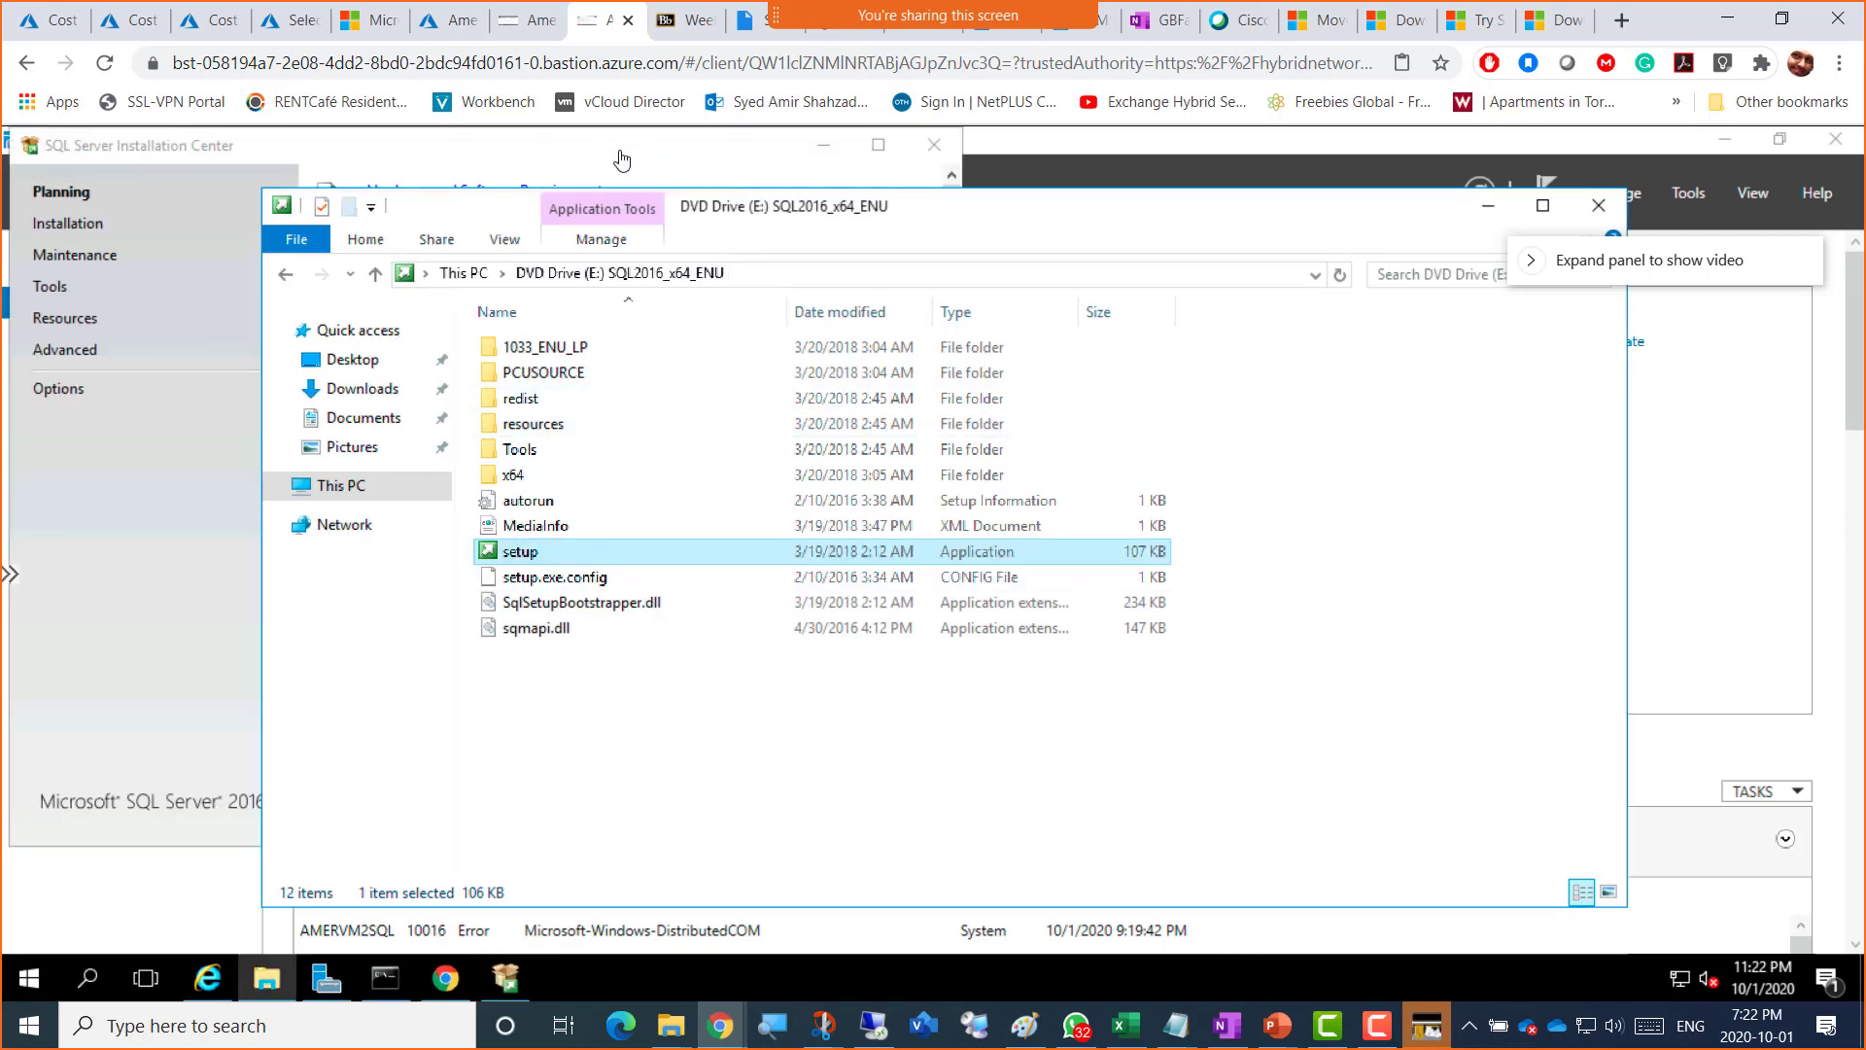
pyautogui.click(657, 151)
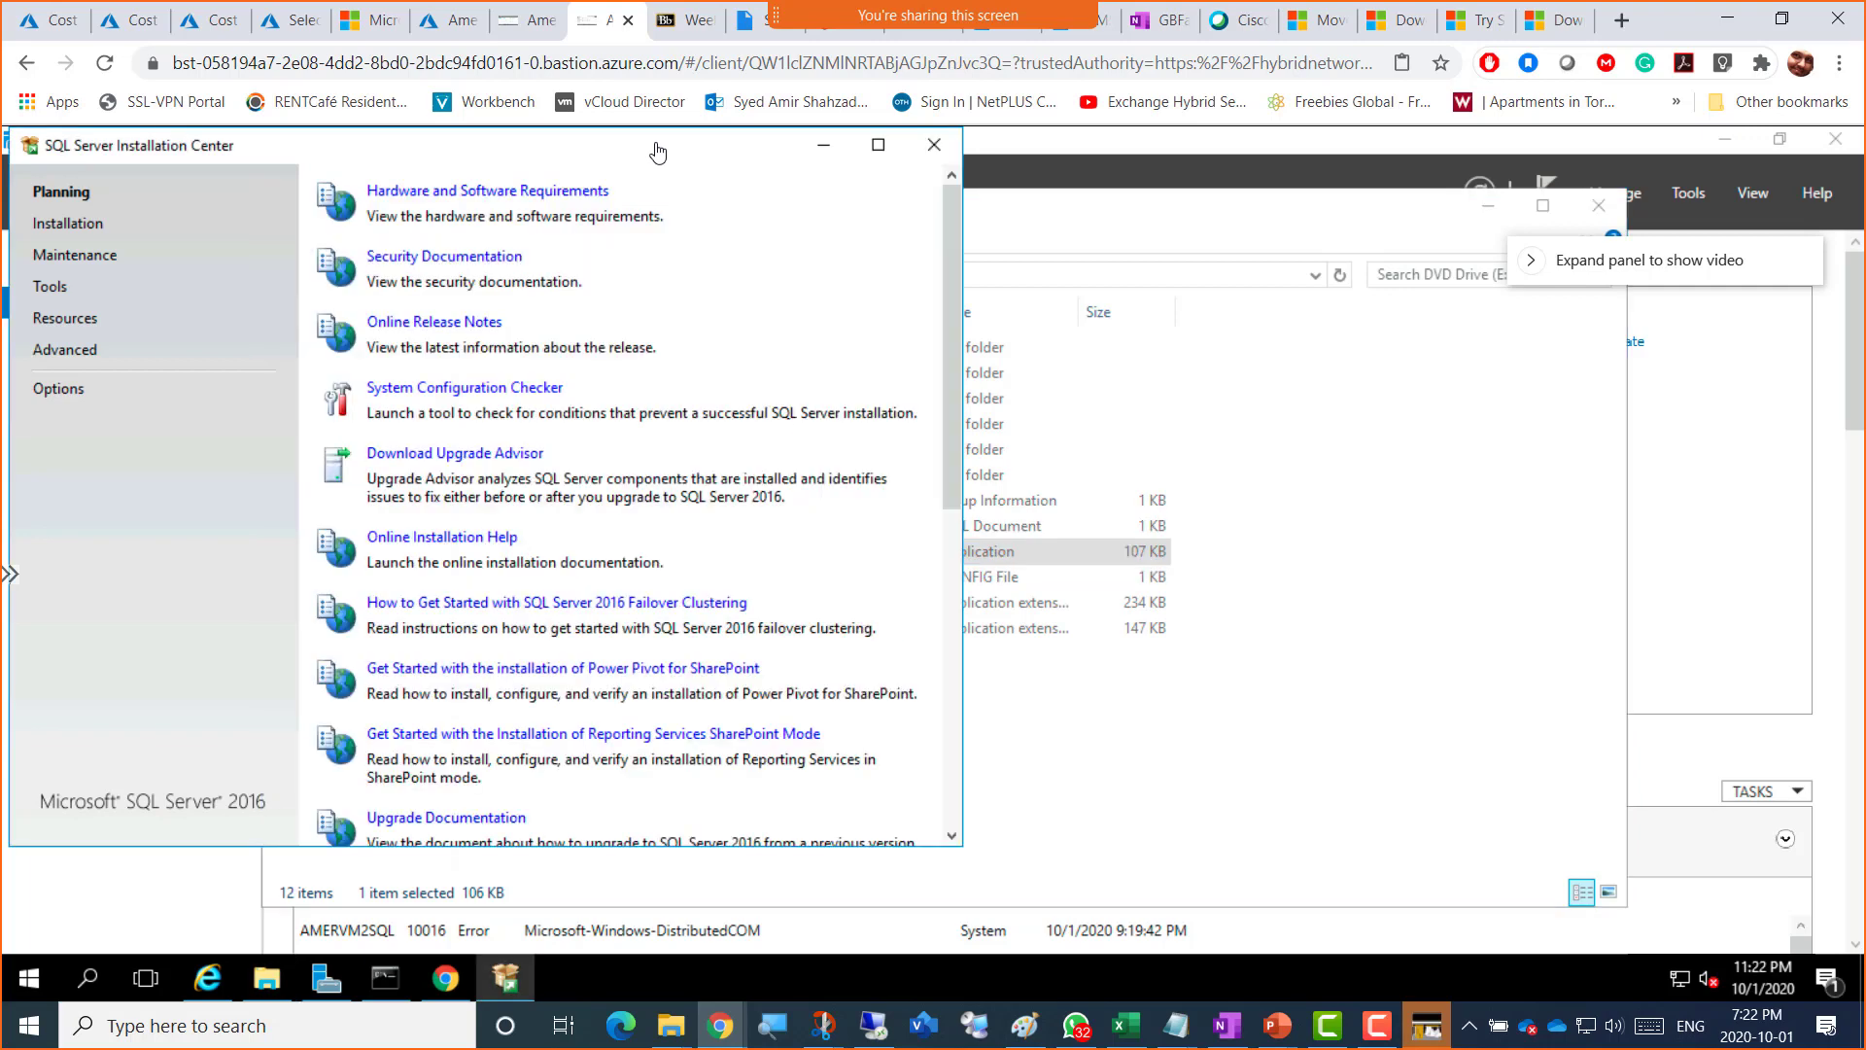
pyautogui.moveTo(657, 152); pyautogui.dragTo(968, 176)
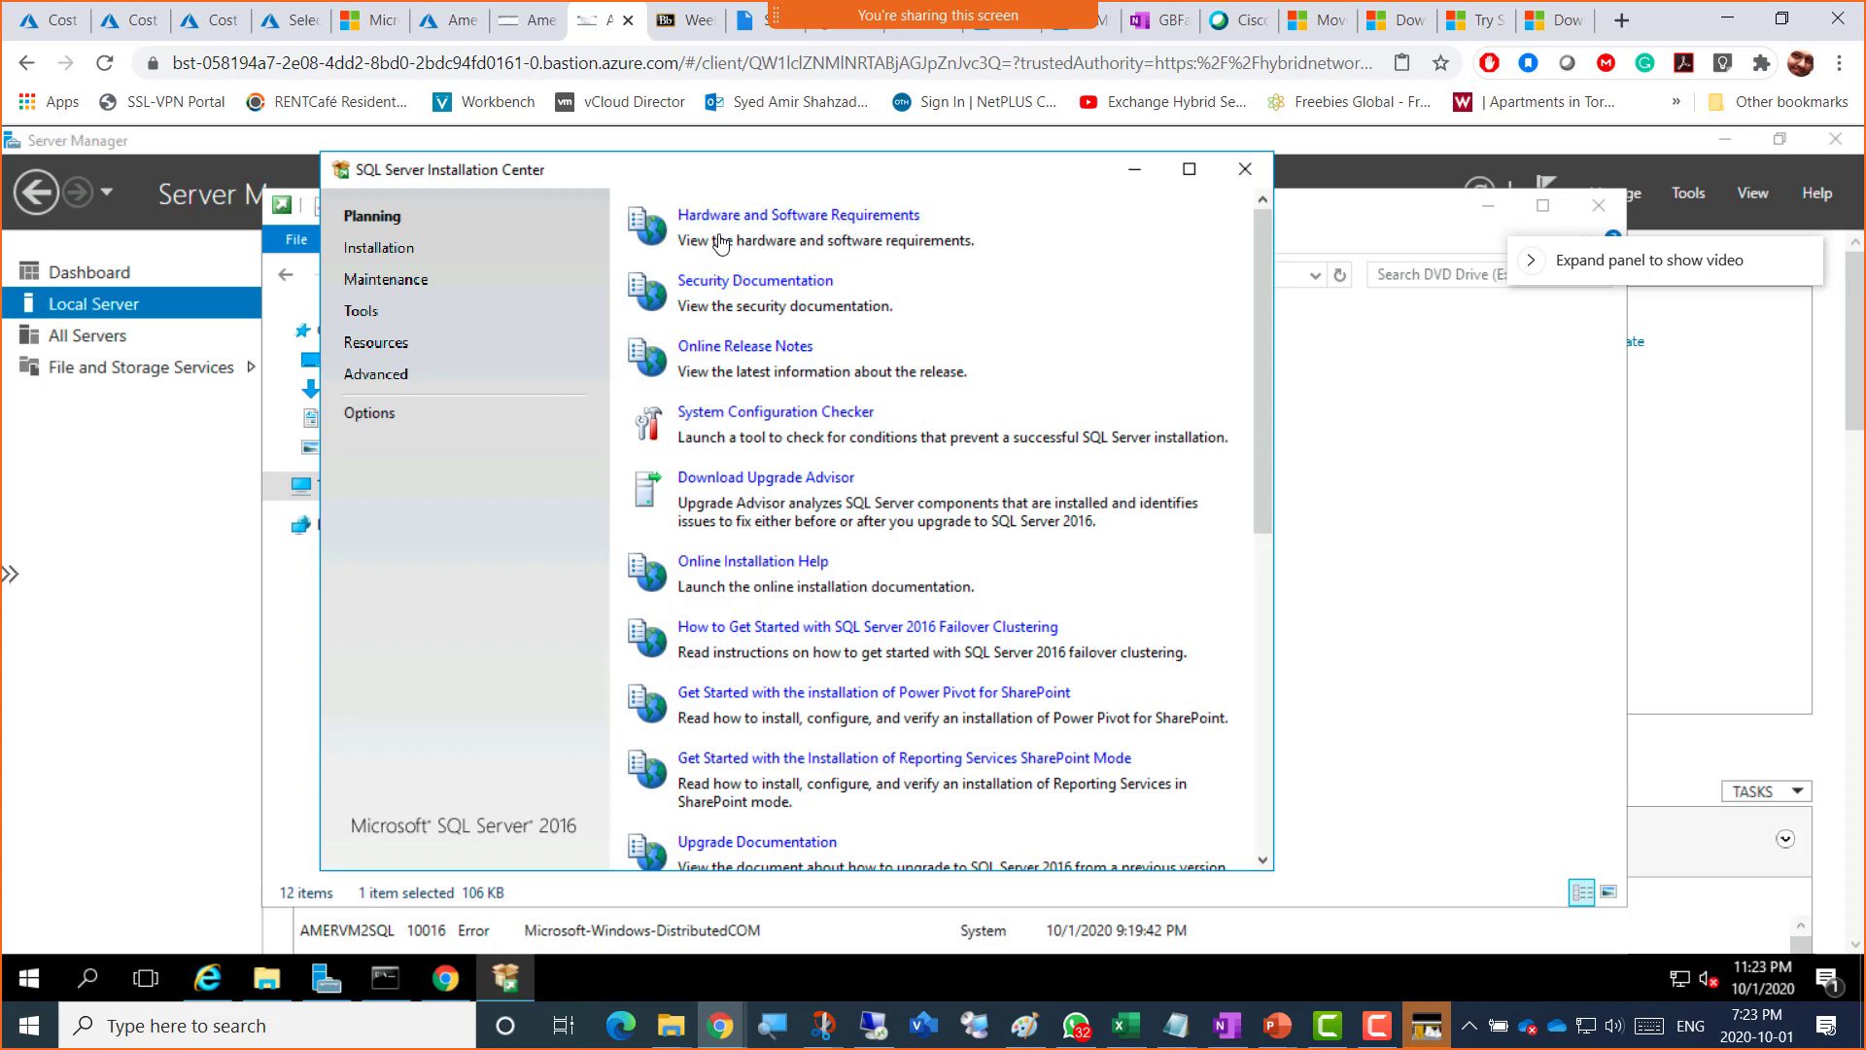
pyautogui.click(812, 214)
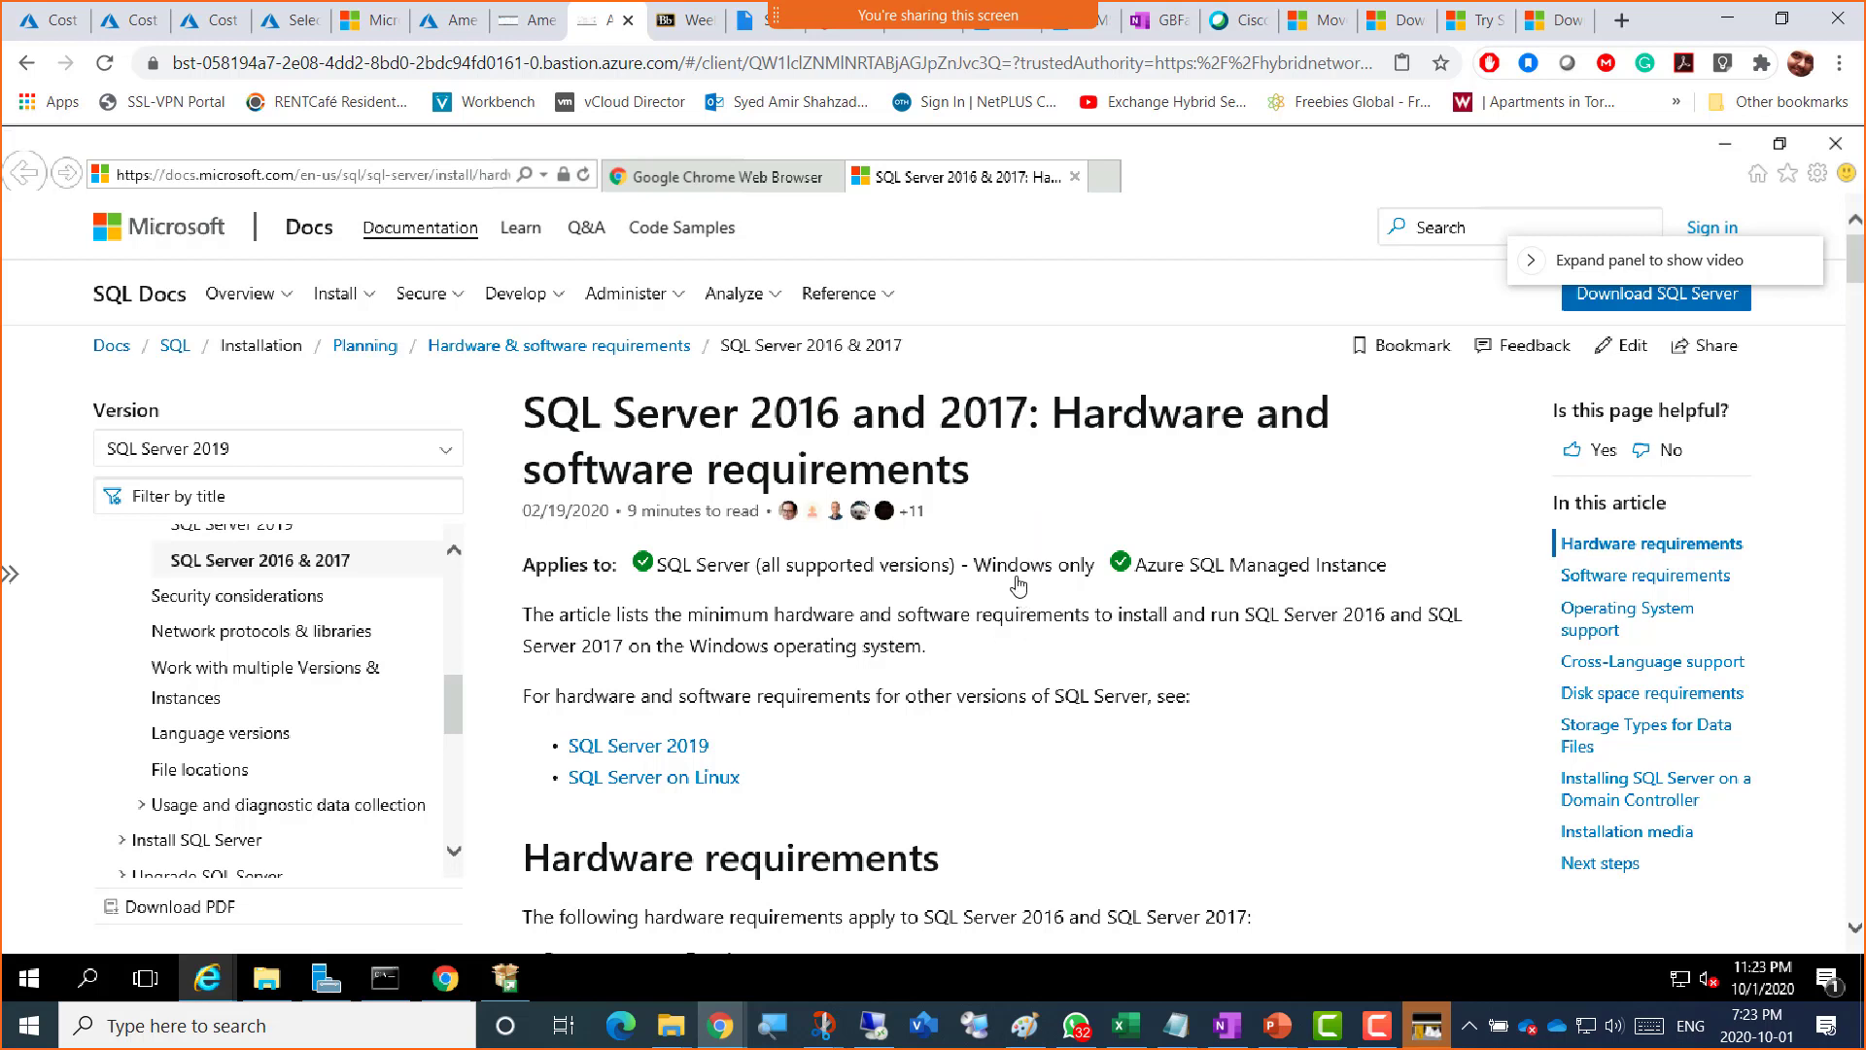
# Step: Reopen the hardware and software requirements page from the Installation Center
pyautogui.scroll(-5, 1016, 581)
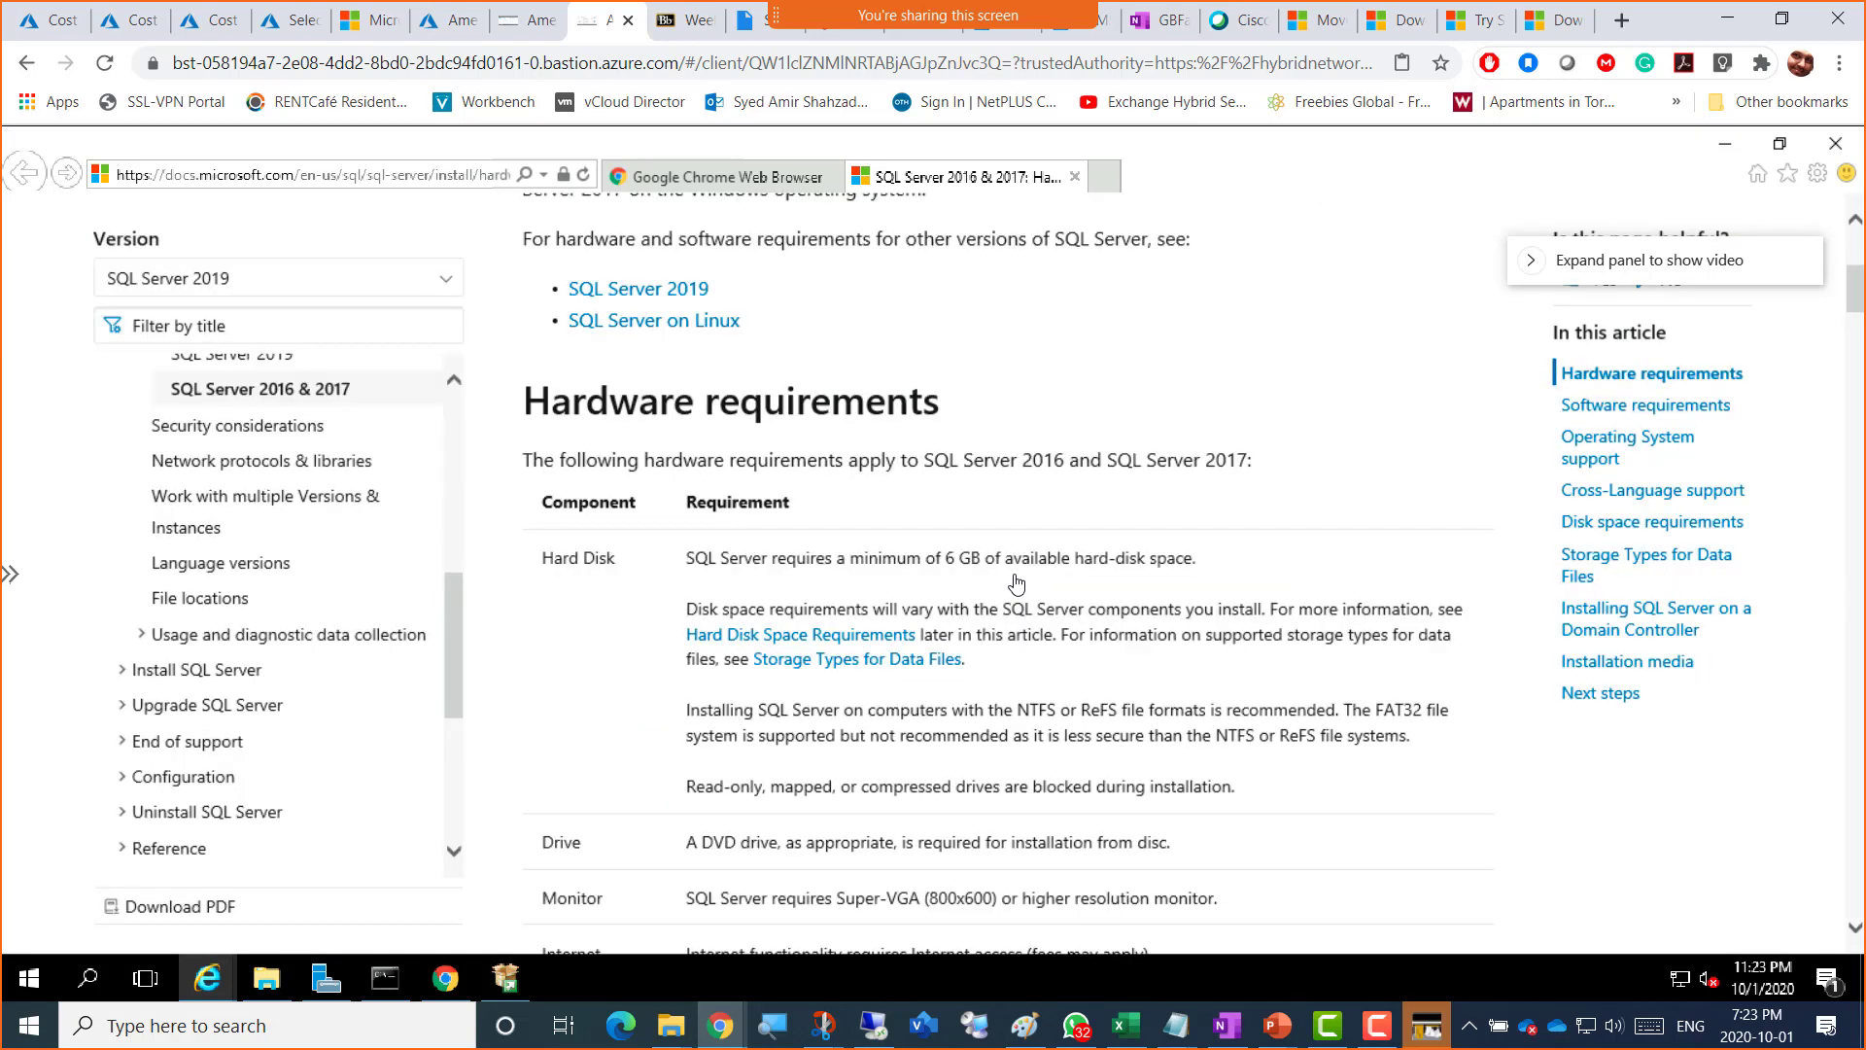
pyautogui.scroll(5, 1017, 582)
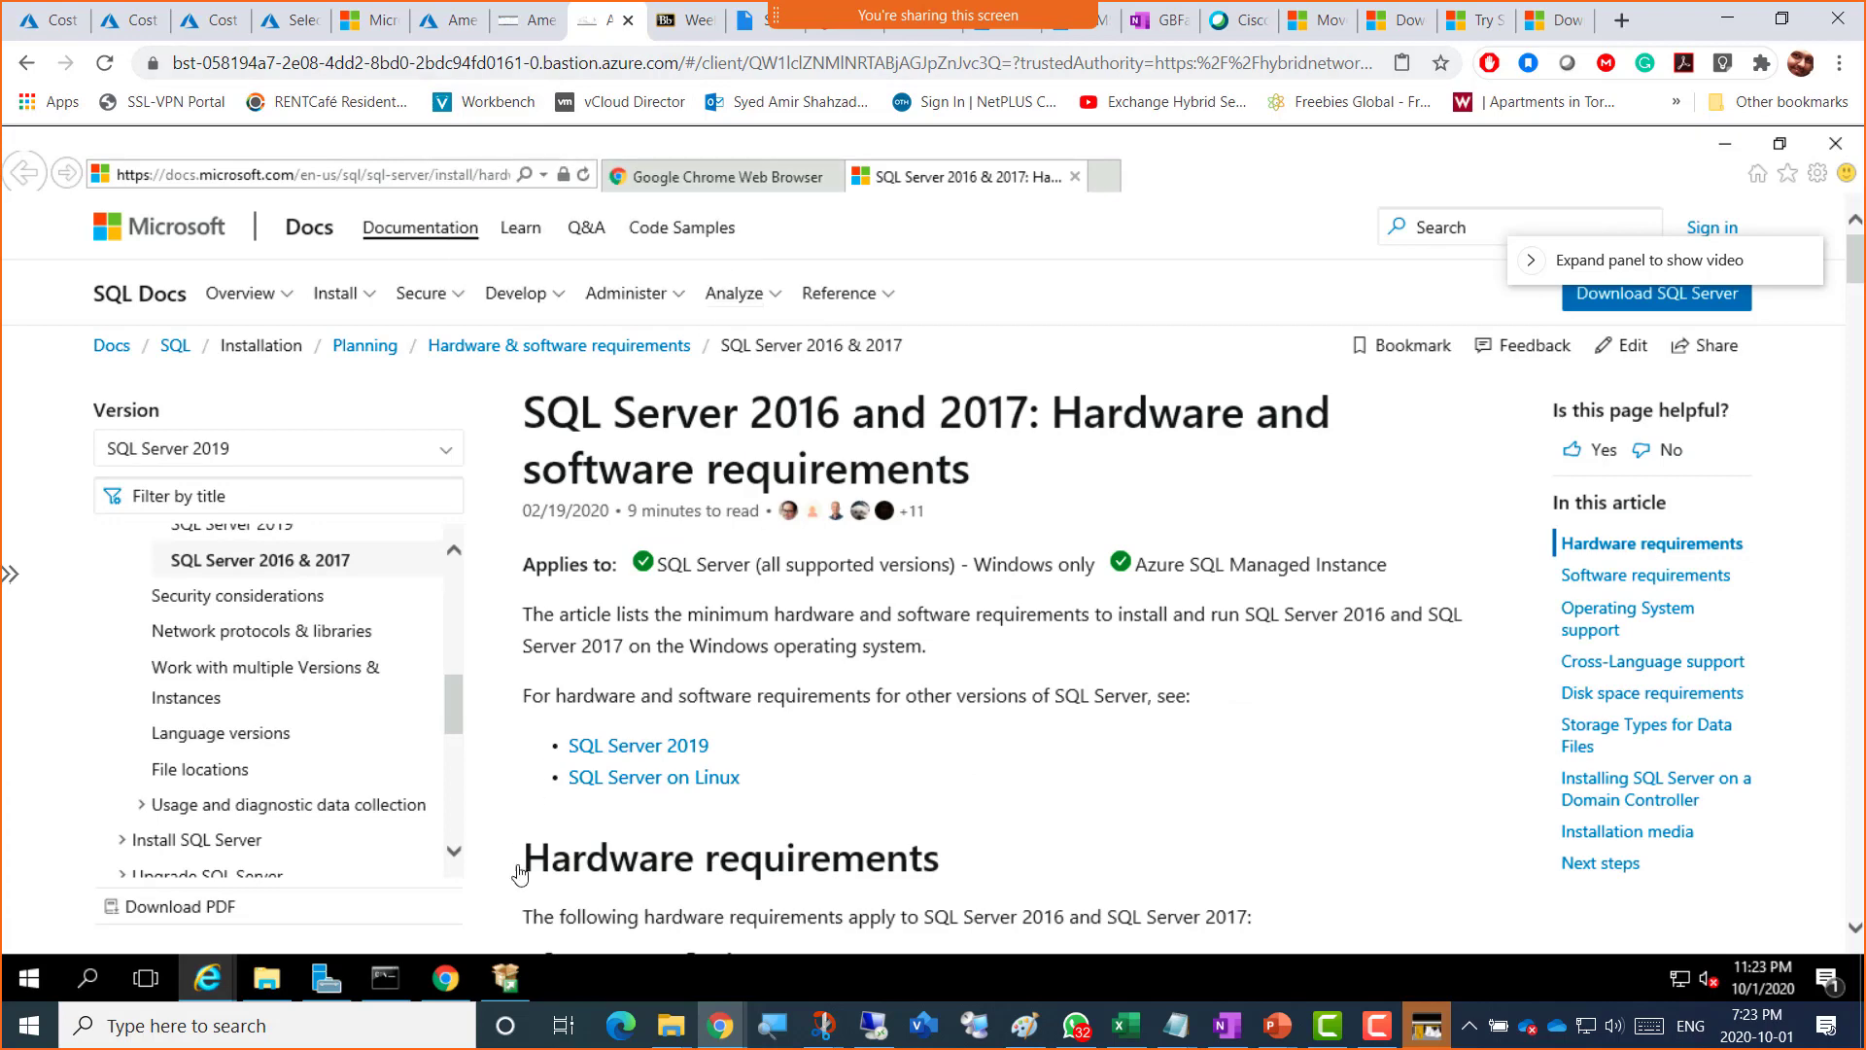
pyautogui.click(505, 969)
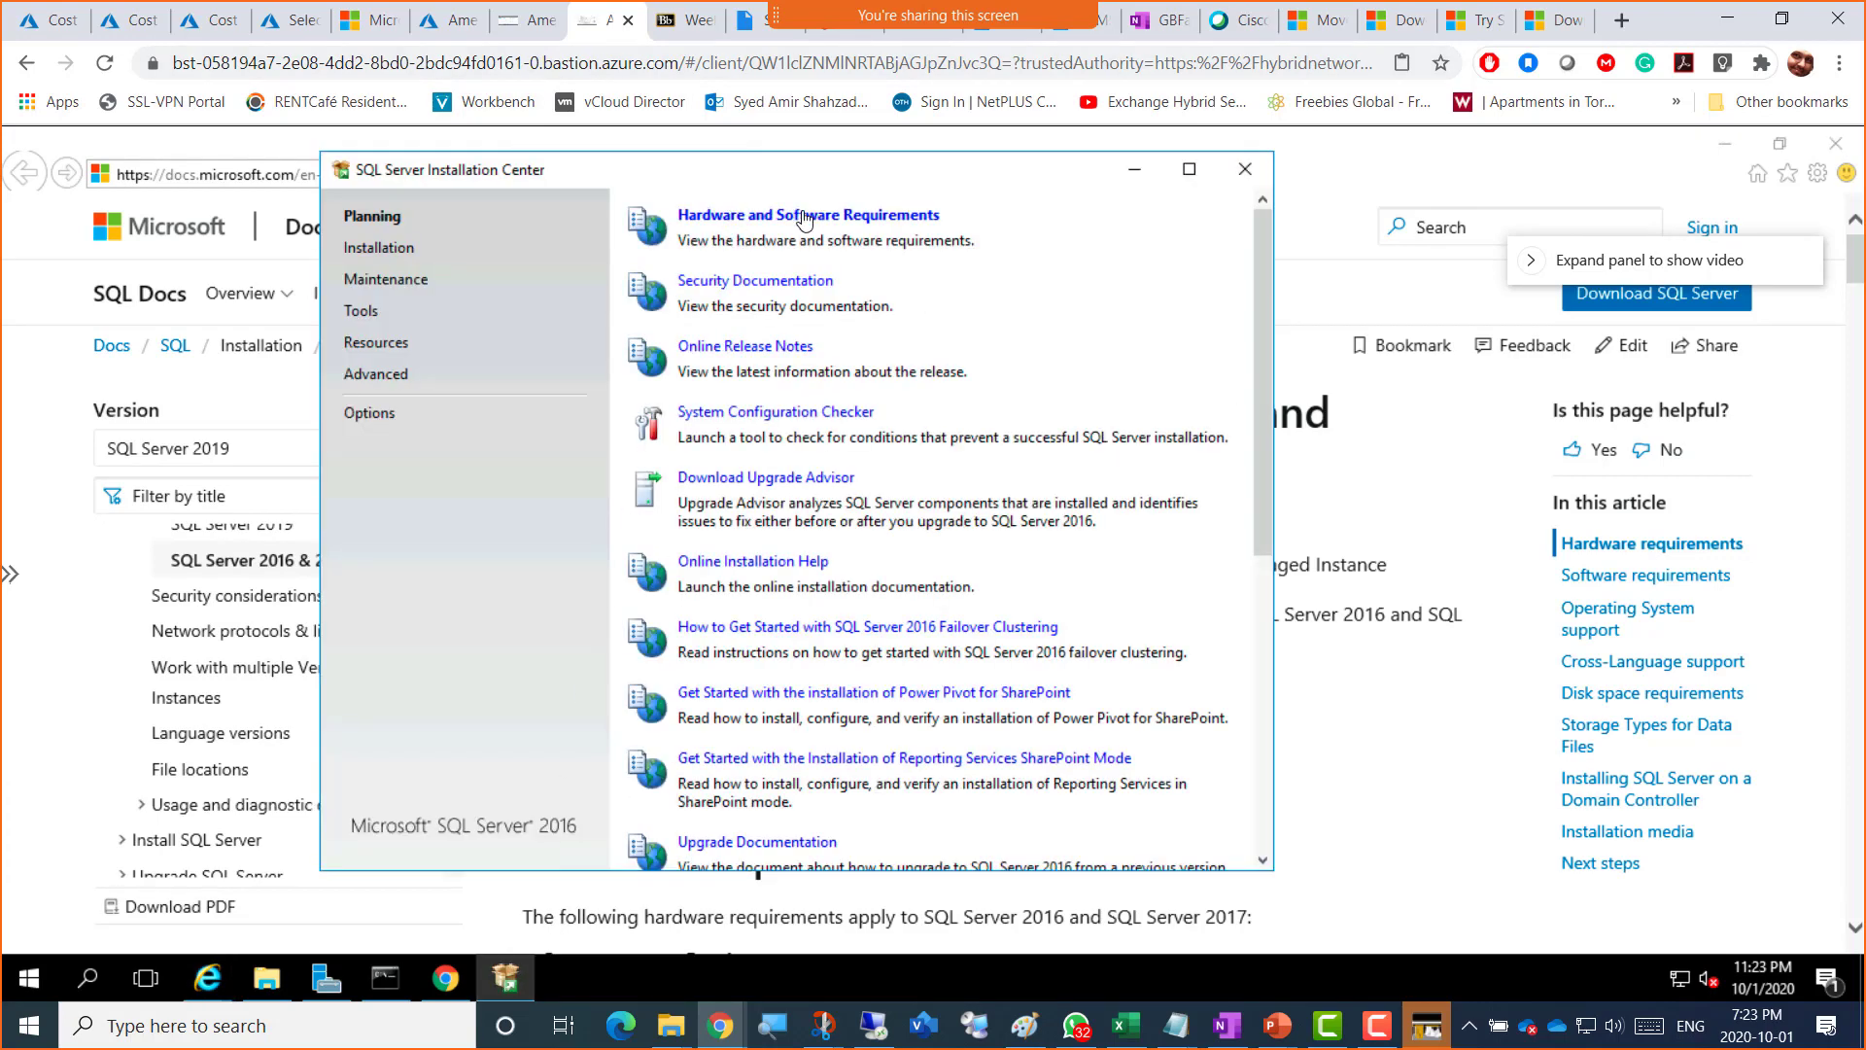
pyautogui.click(818, 222)
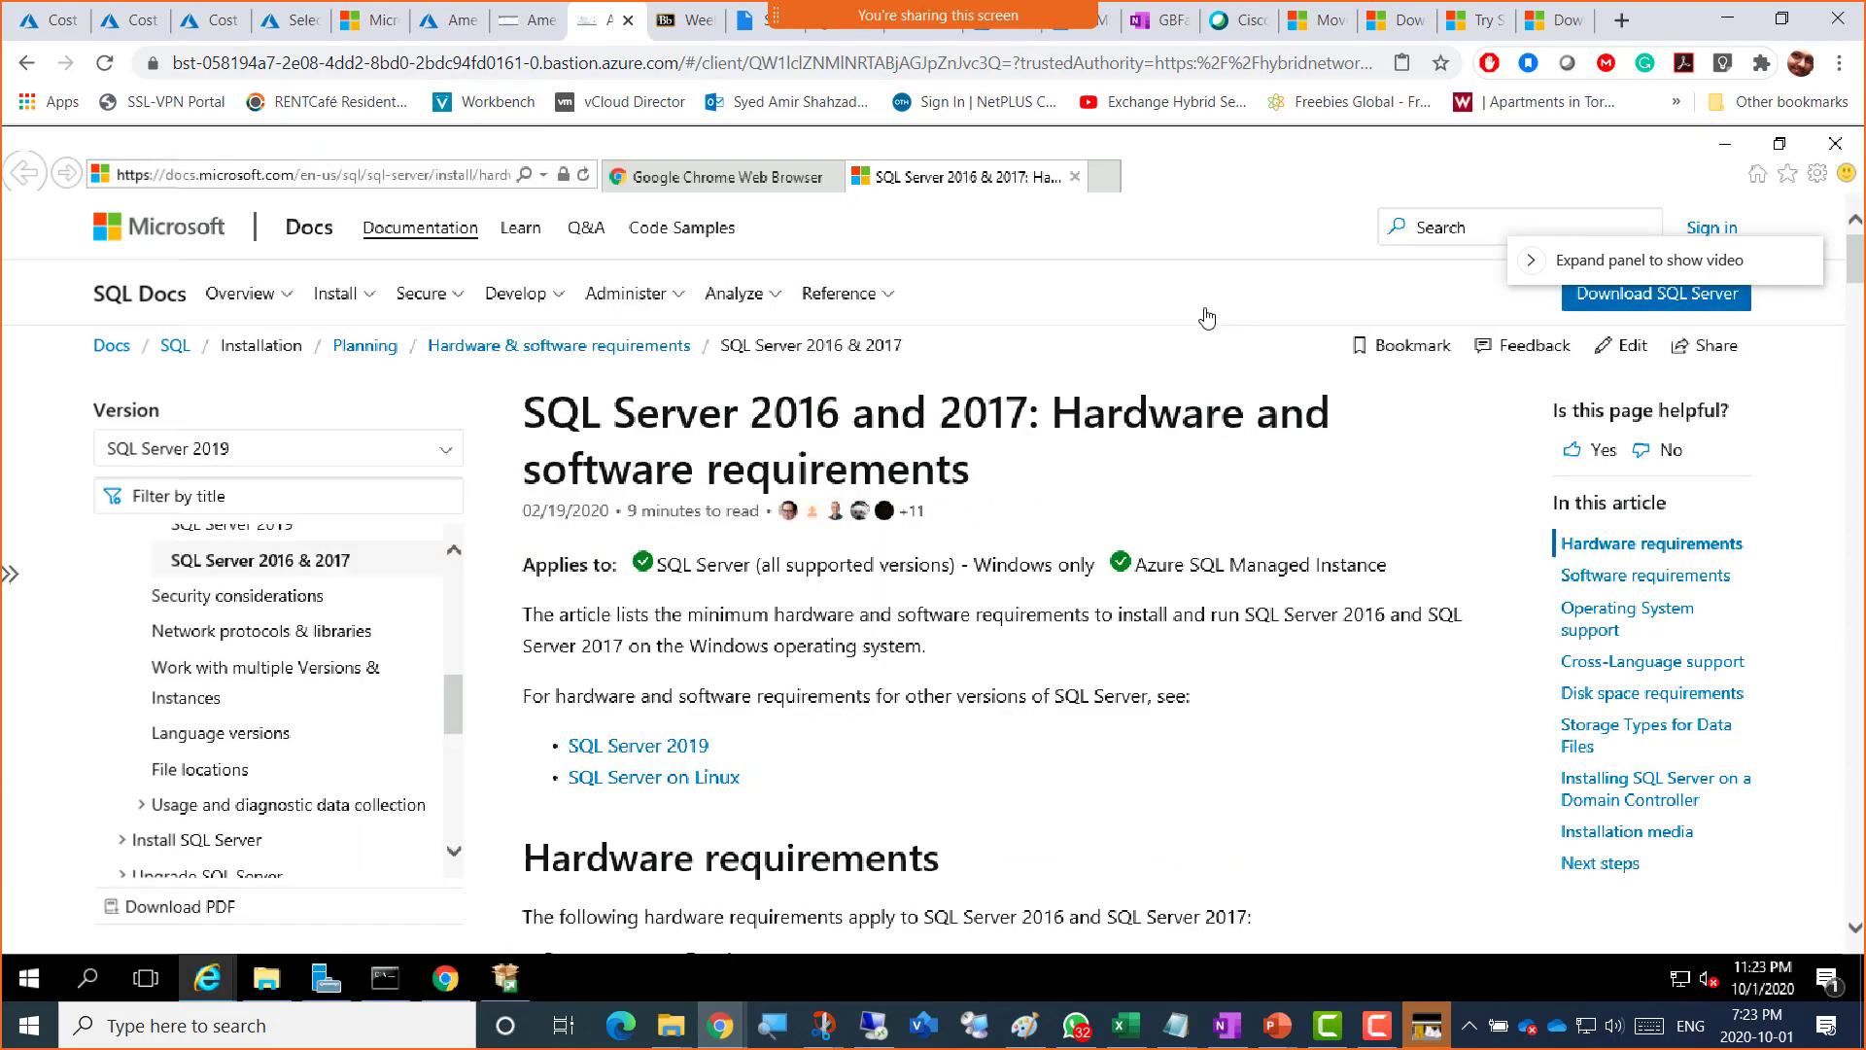
# Step: Mark the 6 GB disk minimum, the NTFS/ReFS recommendation and the FAT32 not-recommended sentence
pyautogui.scroll(-2, 736, 636)
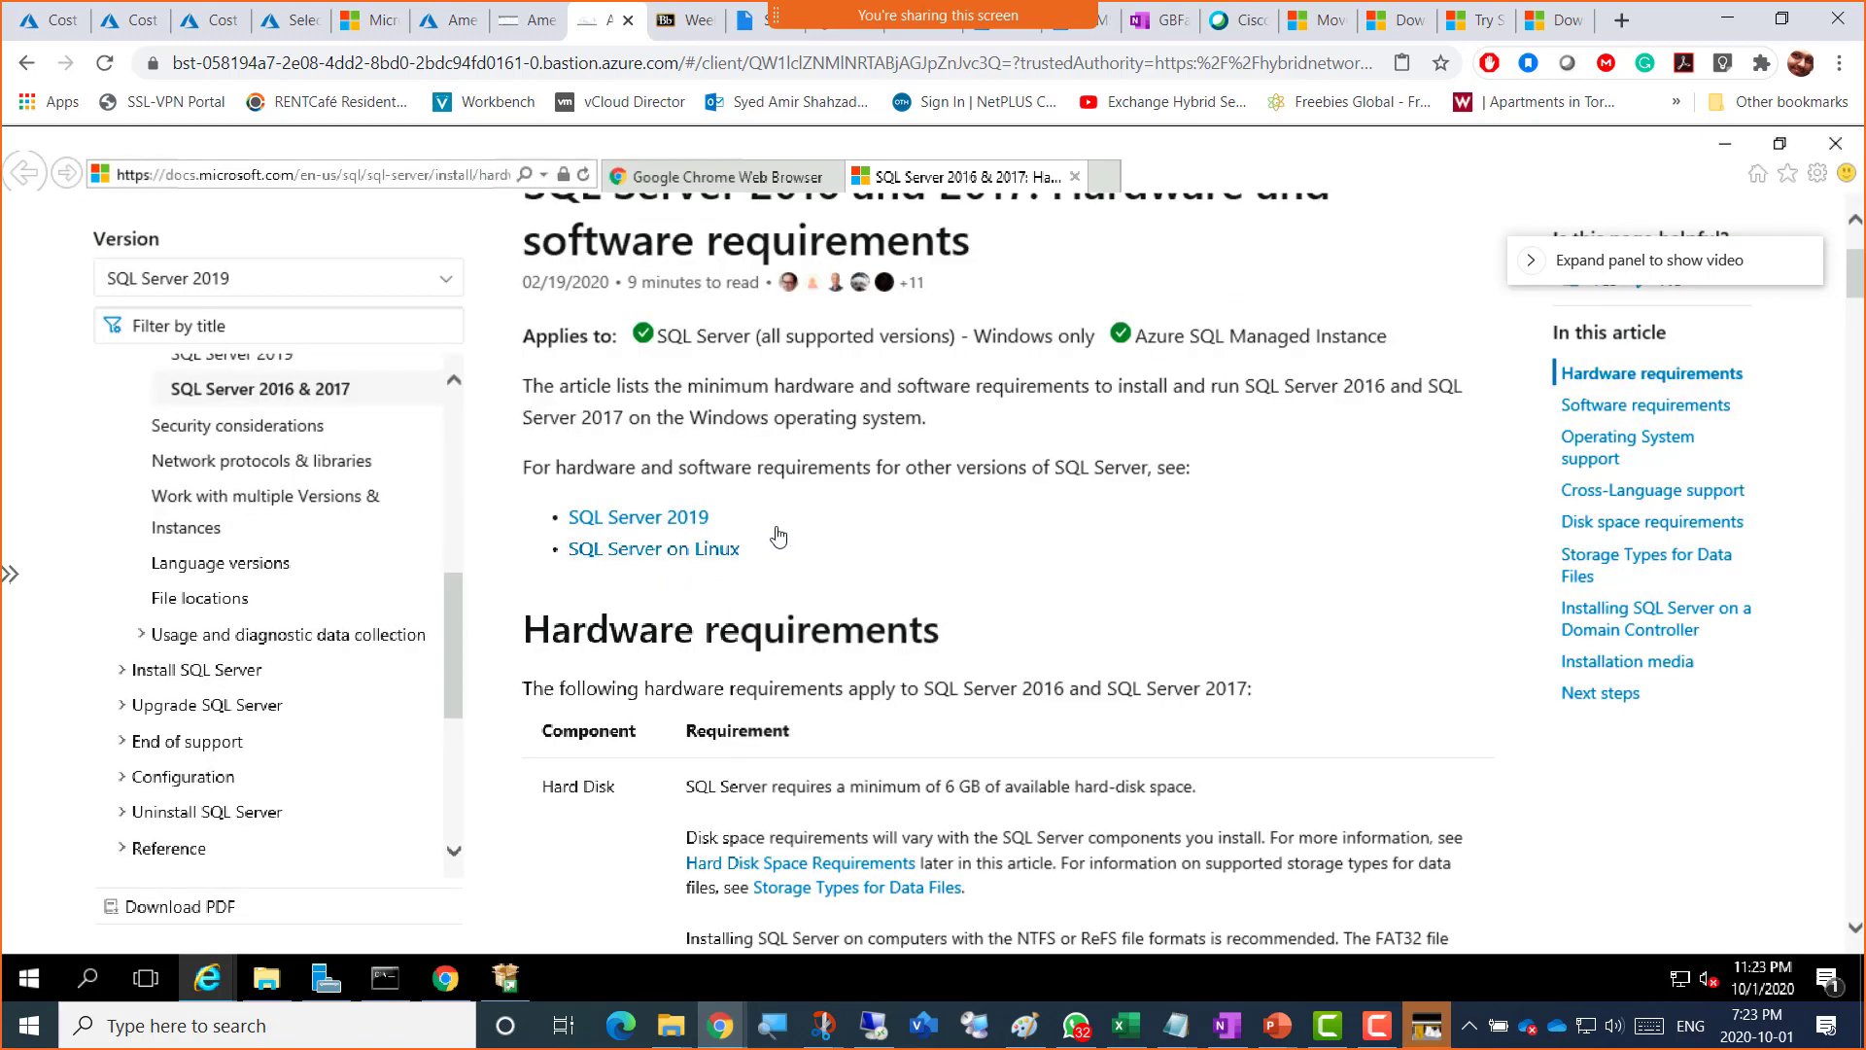
pyautogui.scroll(-2, 821, 537)
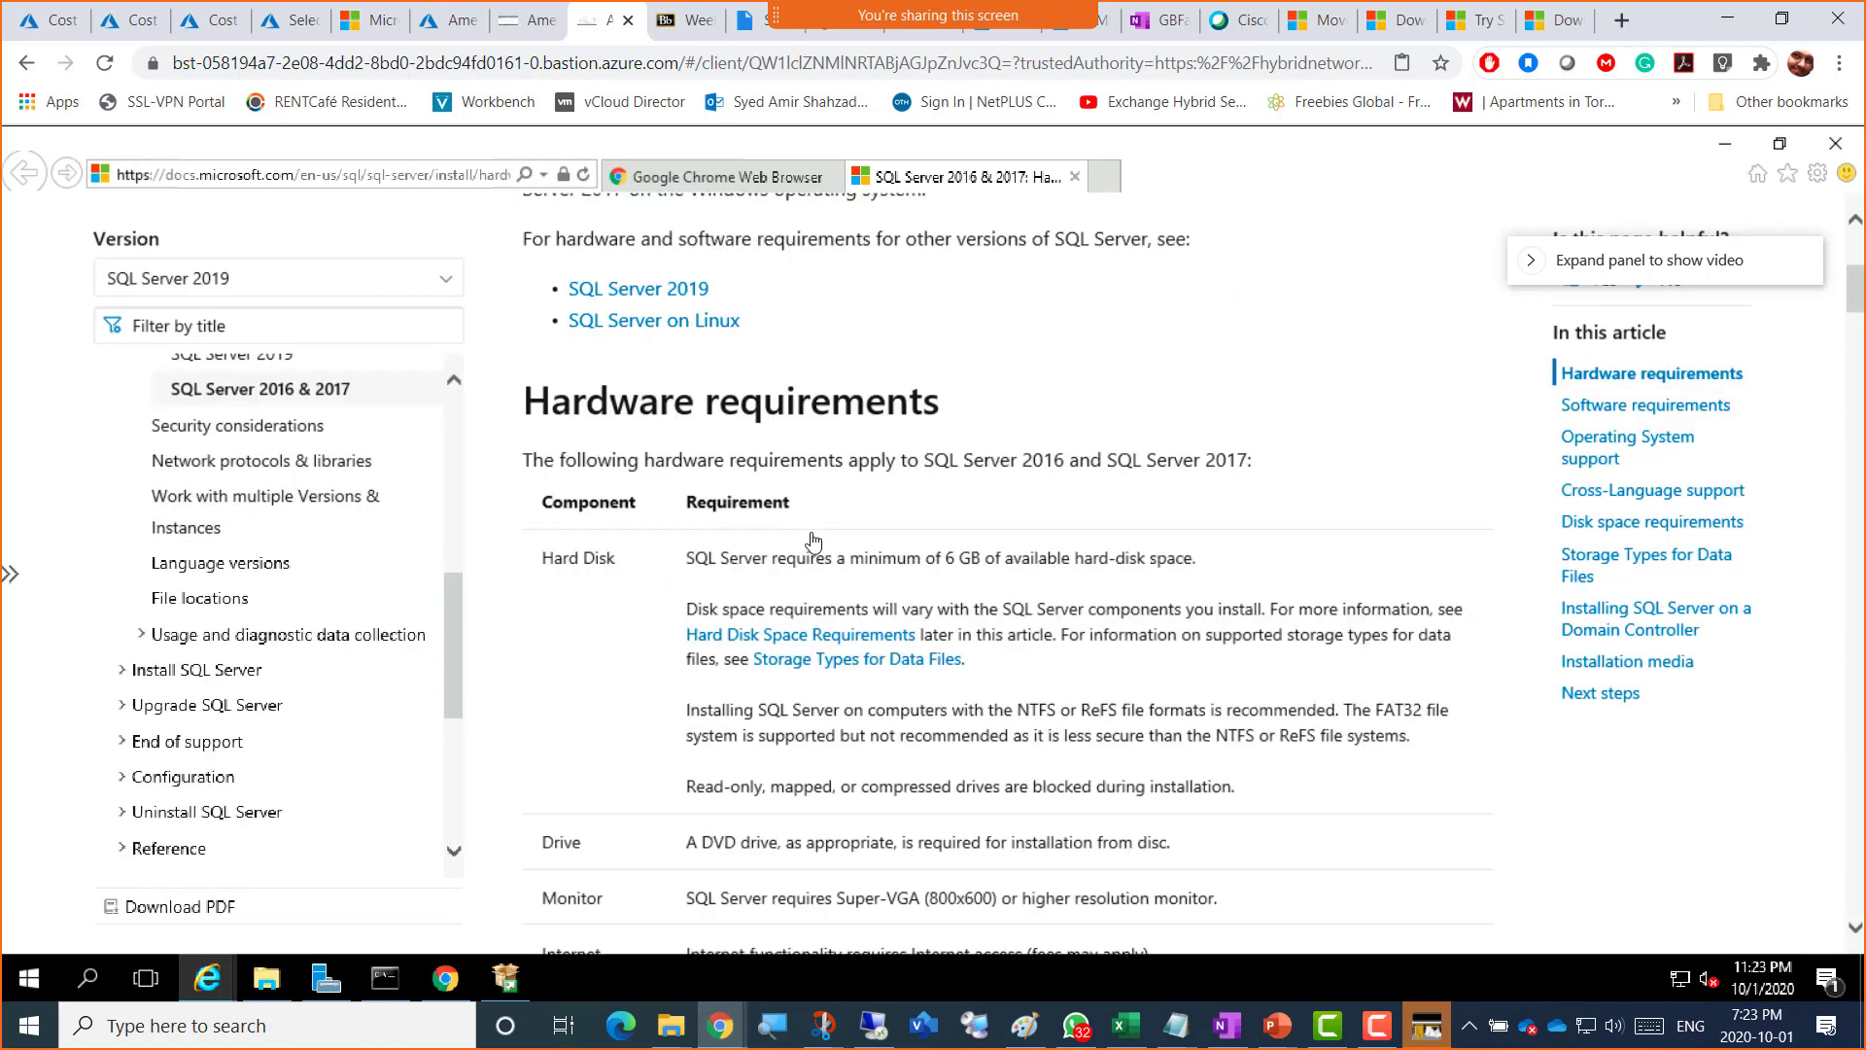
pyautogui.moveTo(551, 566); pyautogui.dragTo(627, 566)
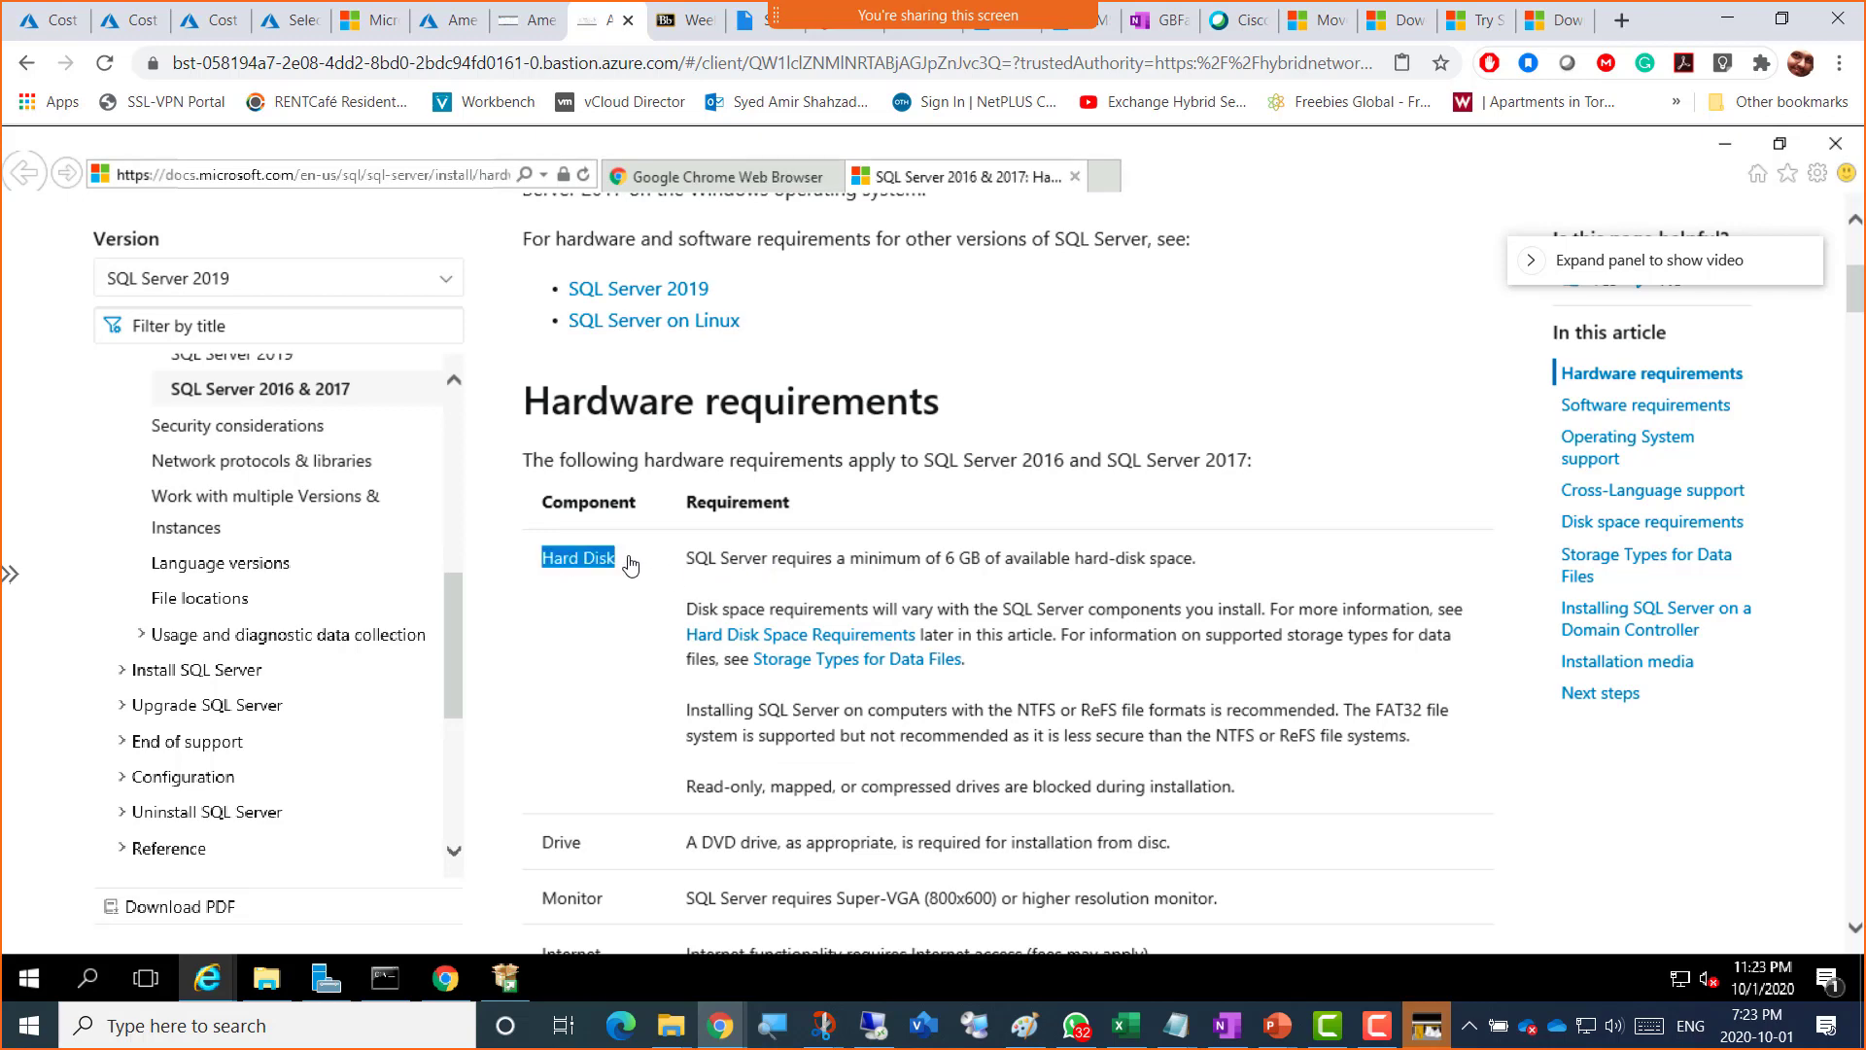
pyautogui.scroll(-2, 1009, 538)
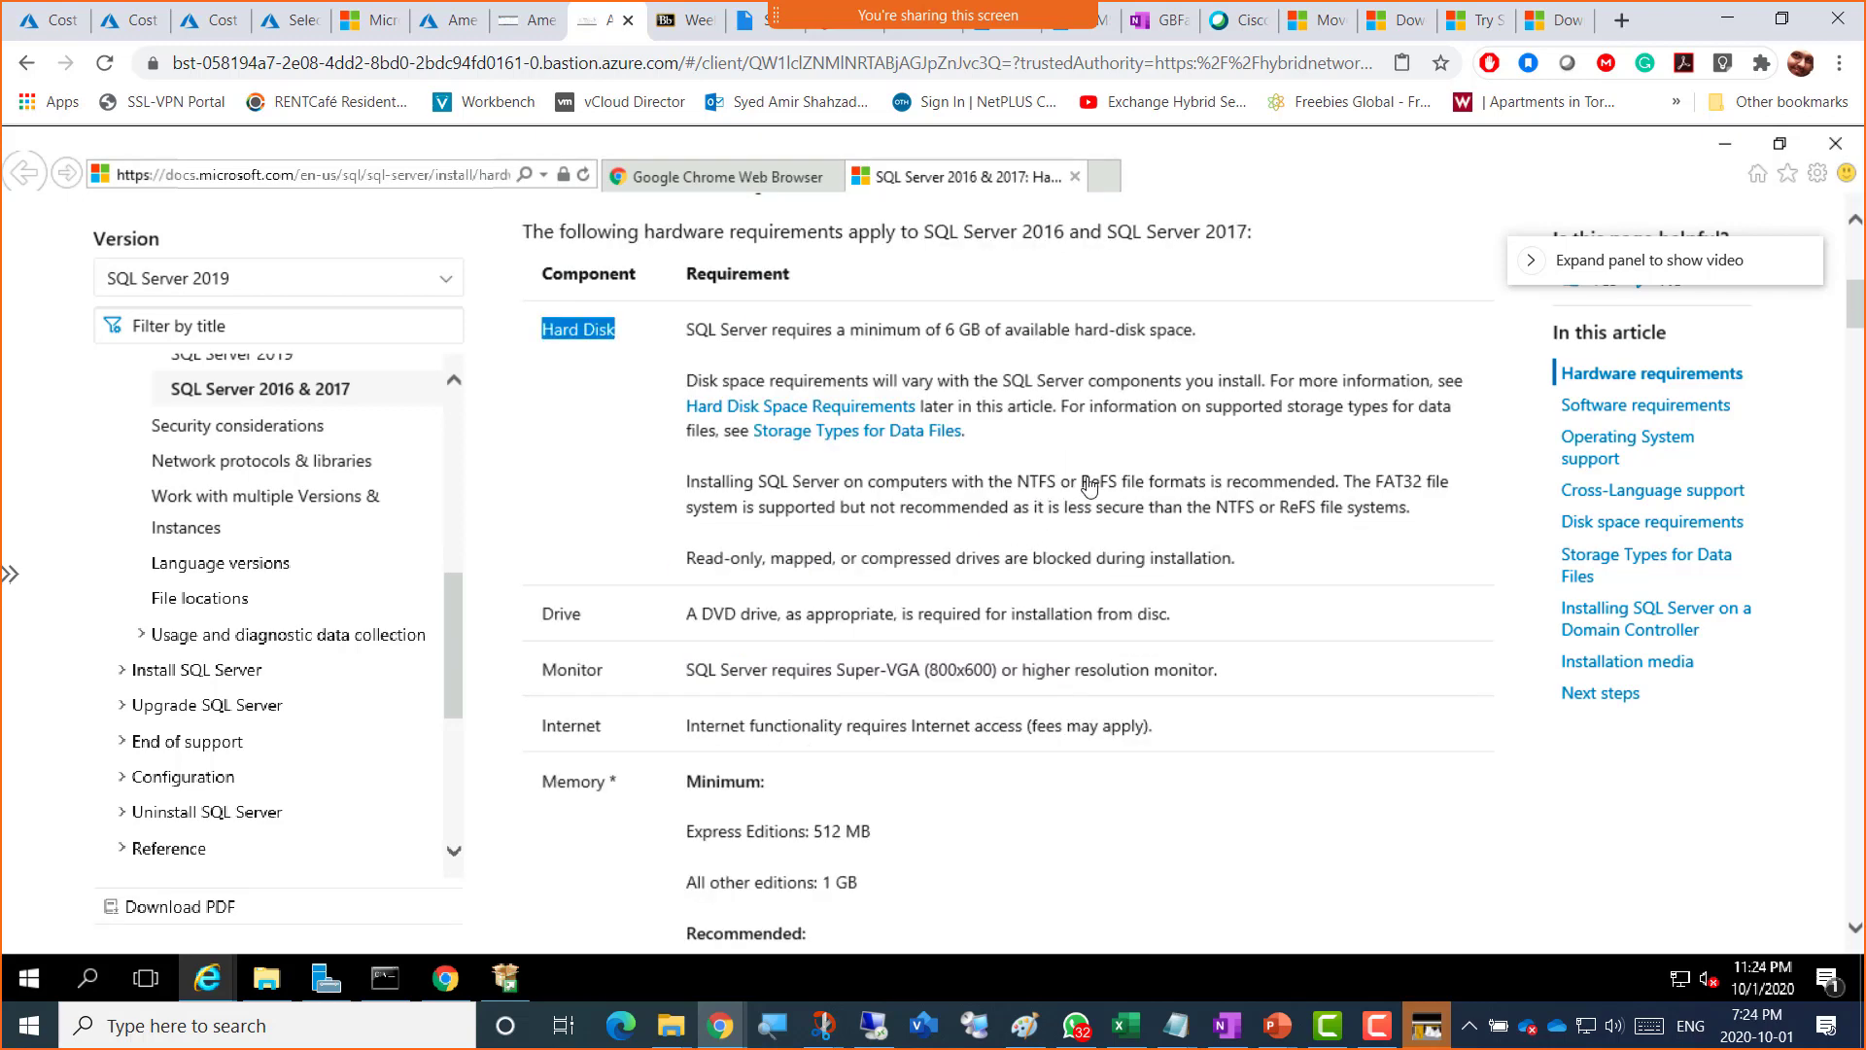
pyautogui.click(965, 335)
pyautogui.moveTo(941, 331); pyautogui.dragTo(1001, 333)
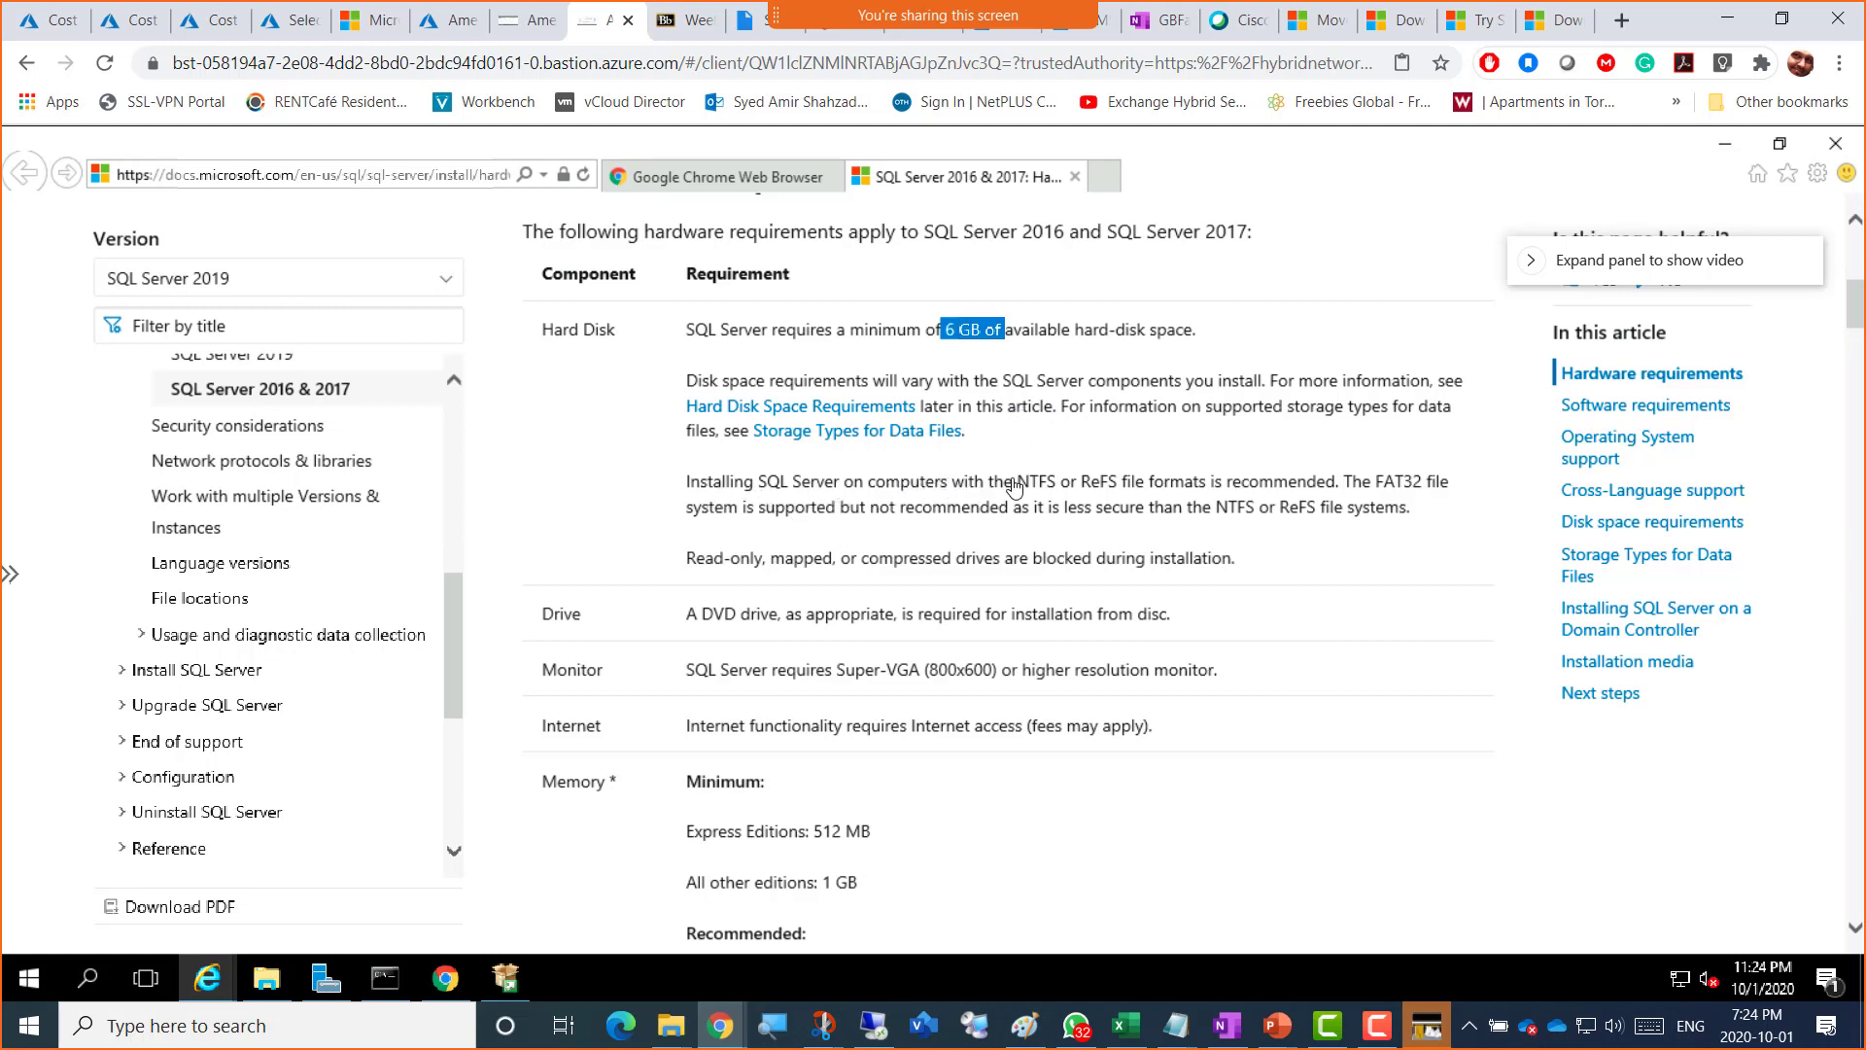
pyautogui.moveTo(1017, 483); pyautogui.dragTo(1118, 486)
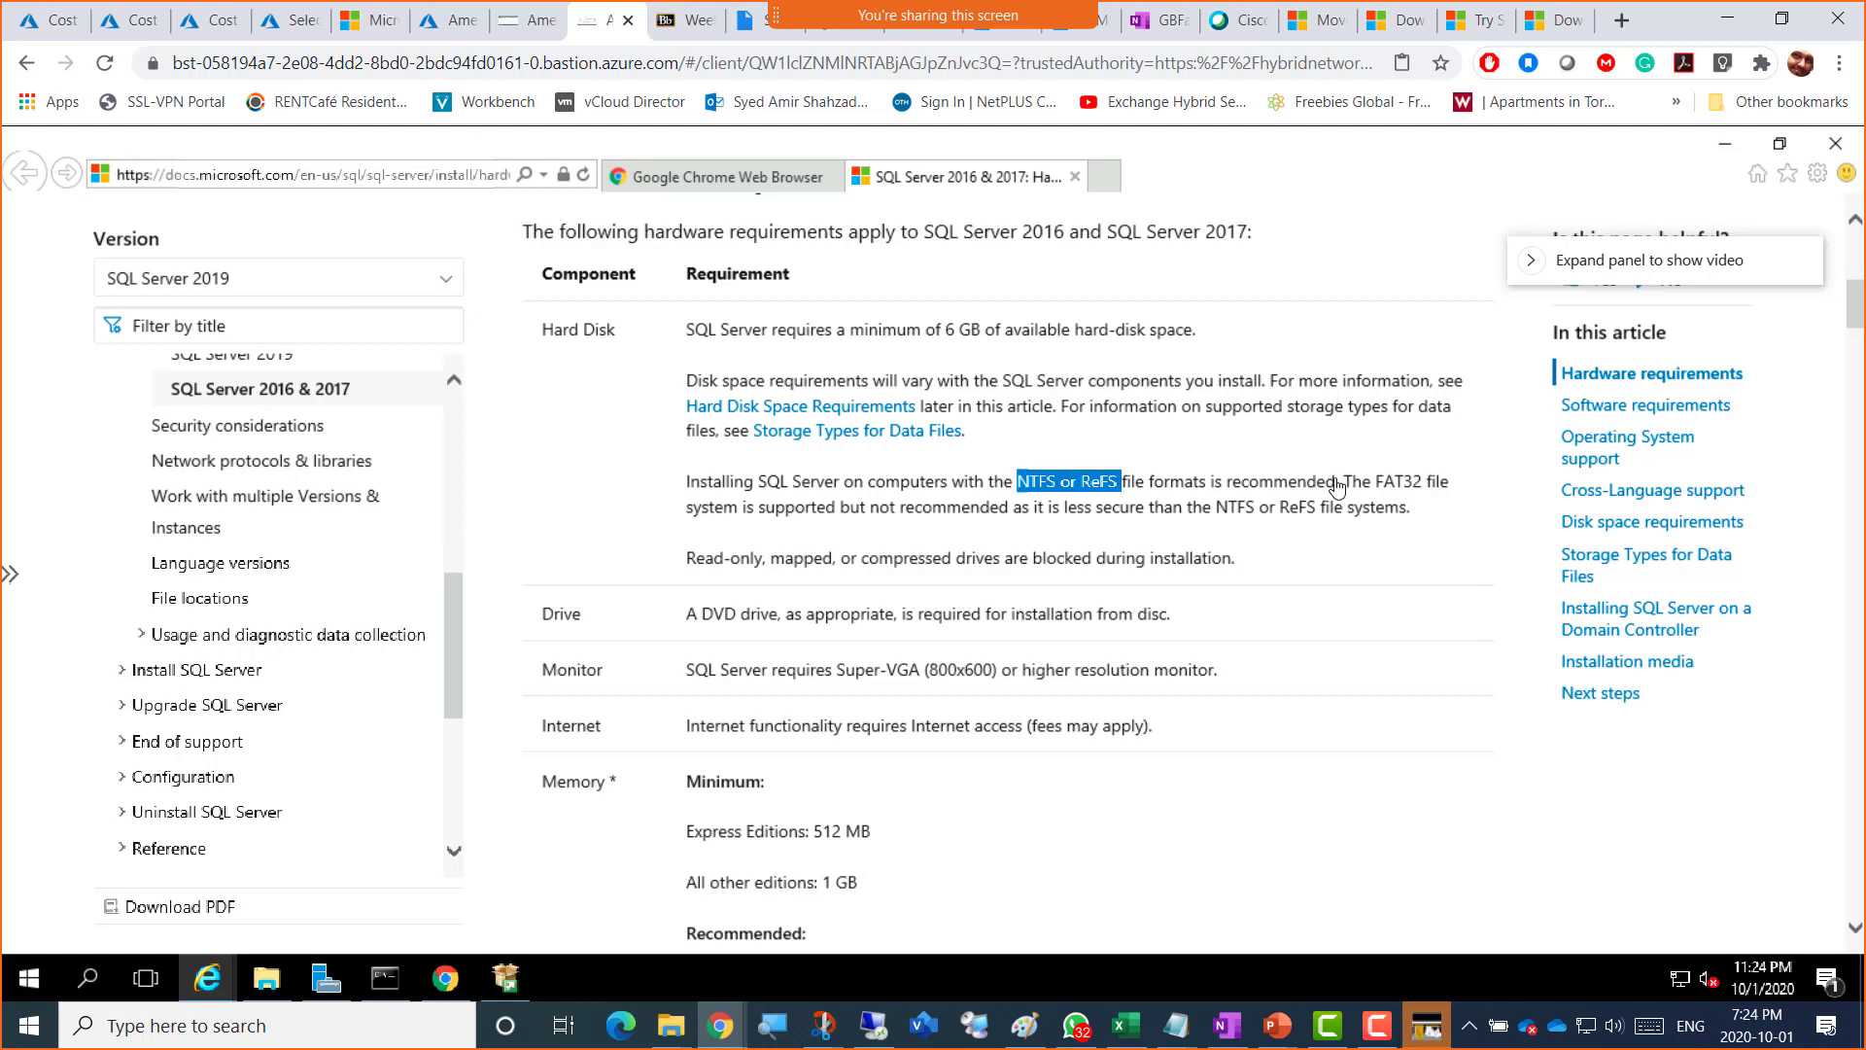
pyautogui.moveTo(1335, 483); pyautogui.dragTo(1035, 488)
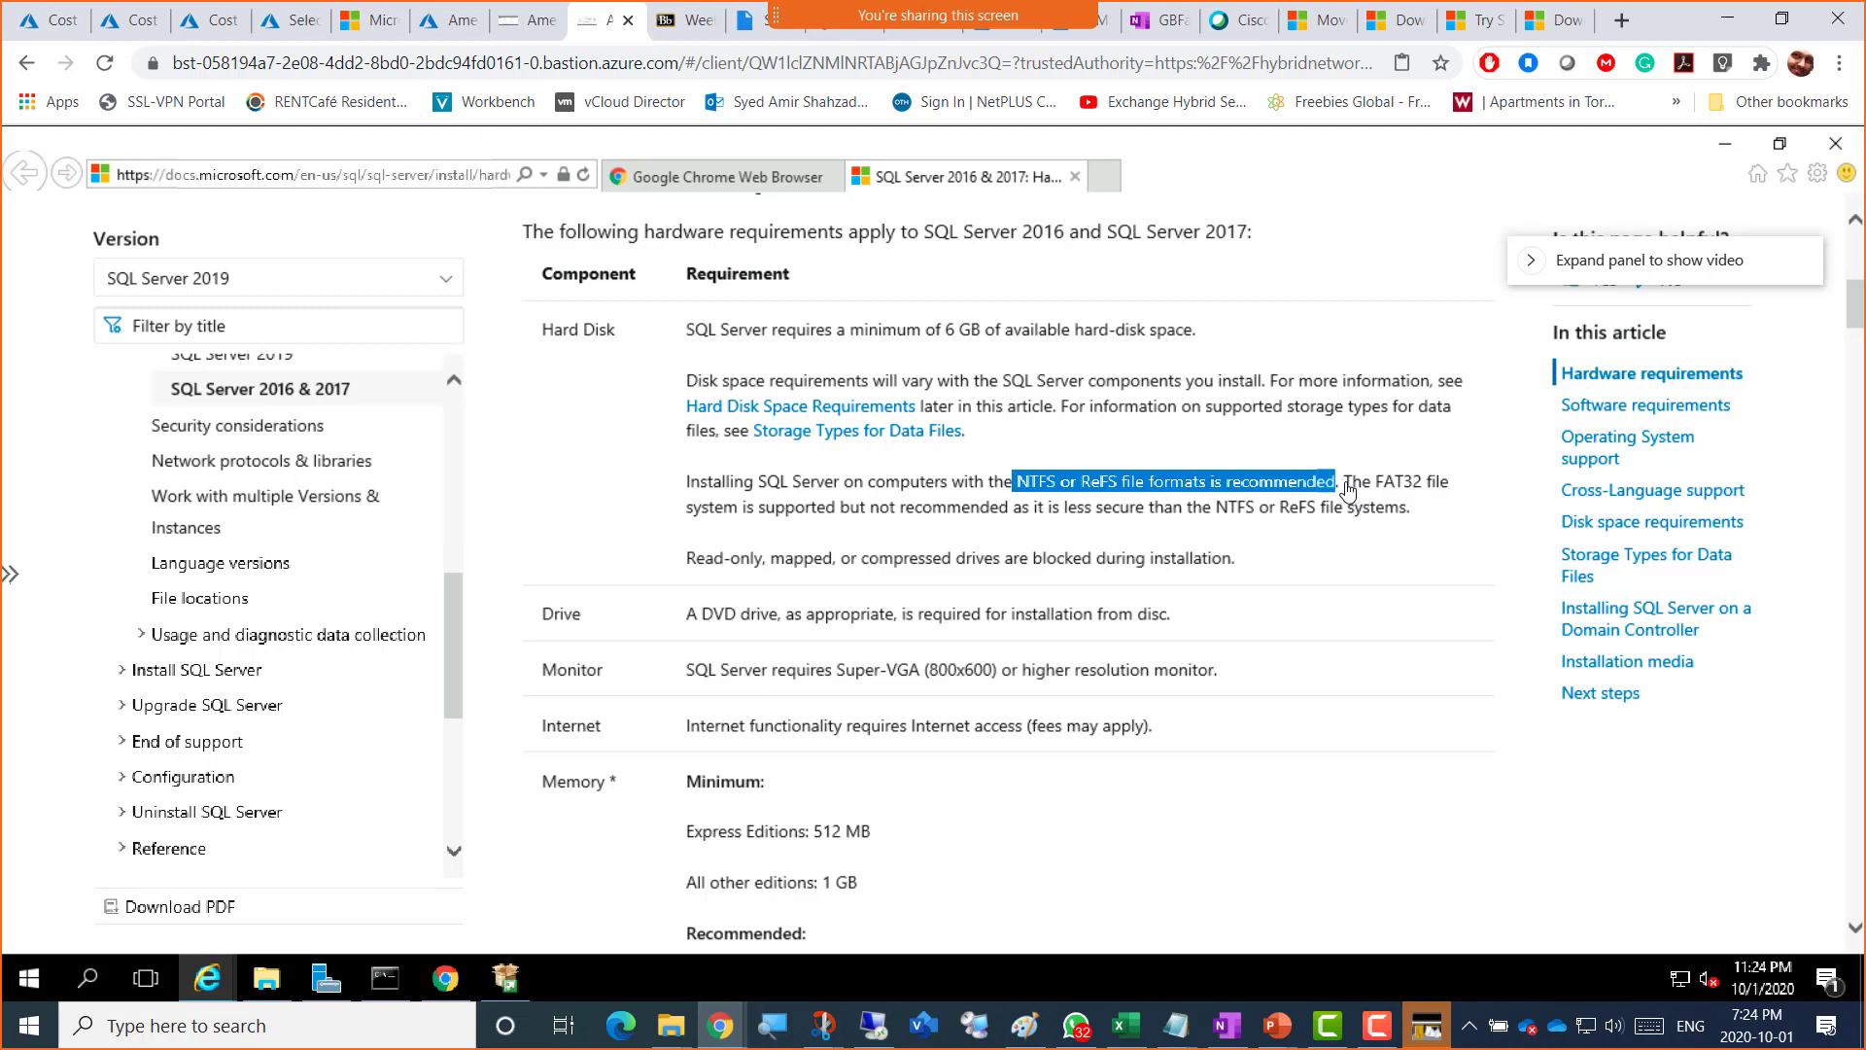
pyautogui.moveTo(1348, 491); pyautogui.dragTo(1402, 516)
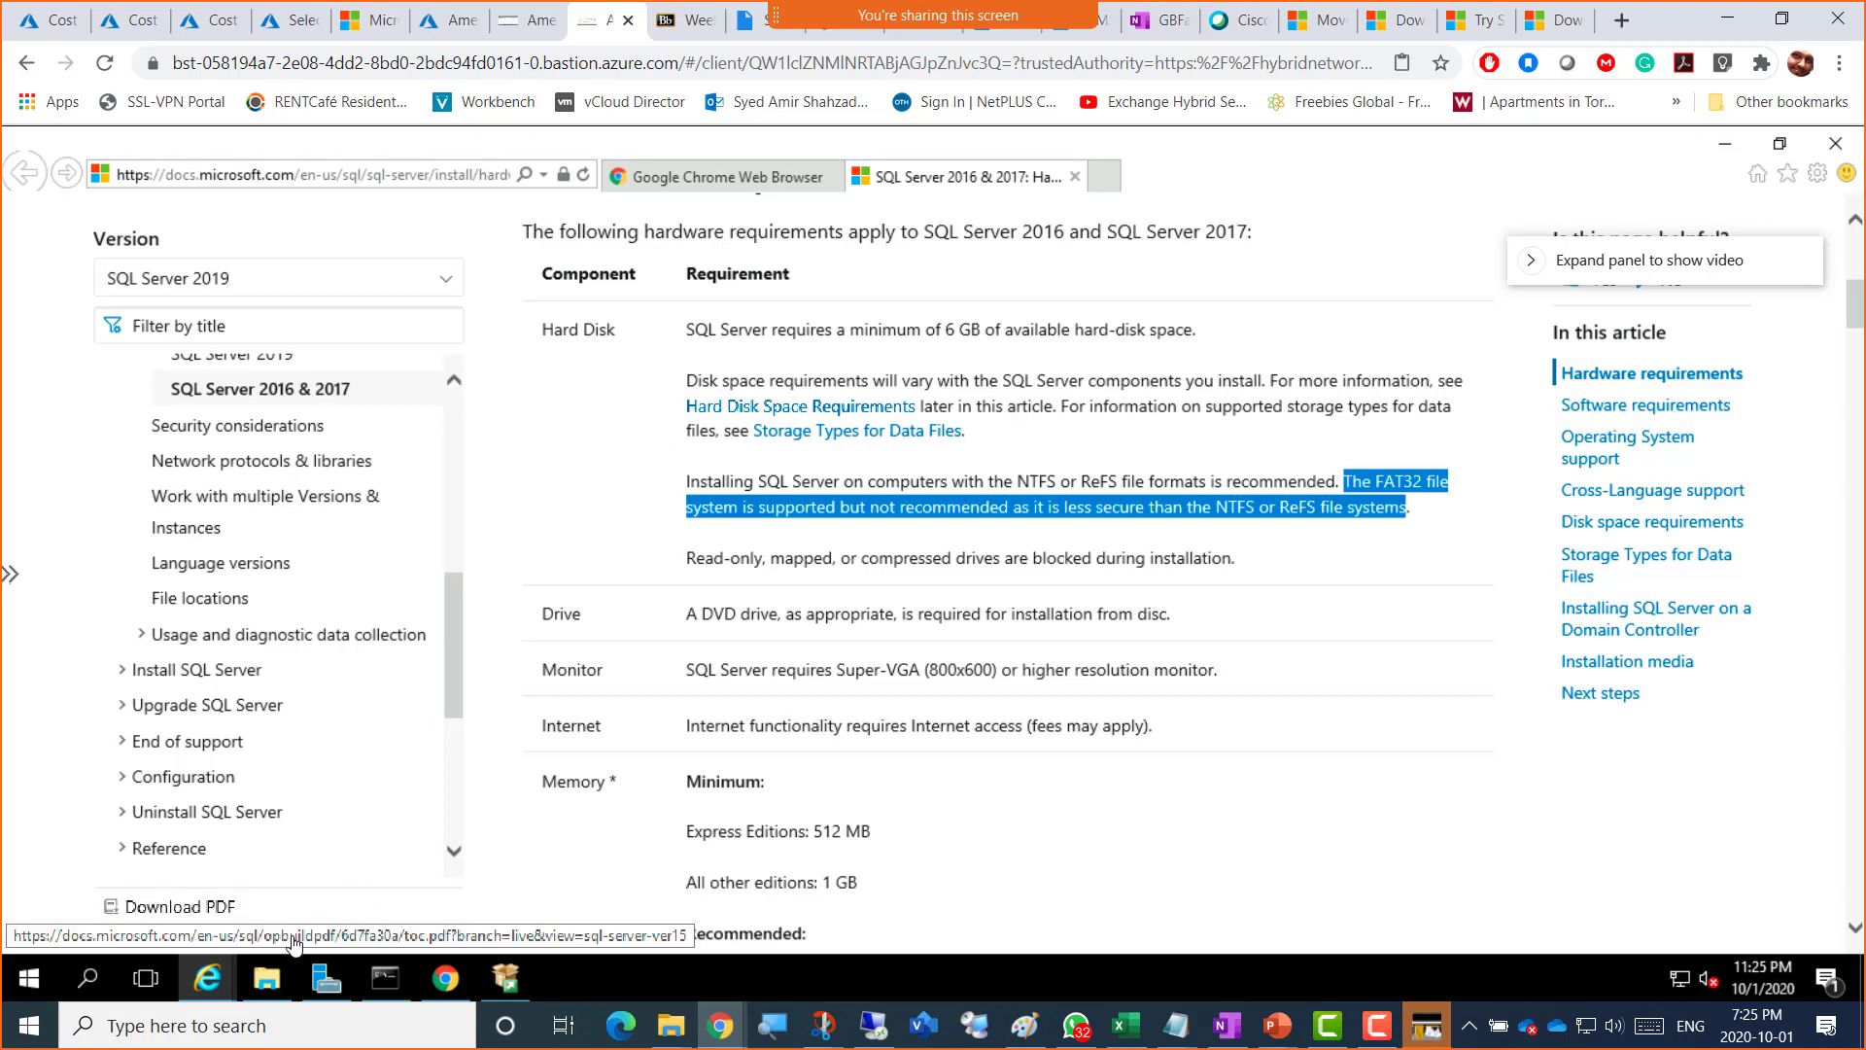
# Step: Check Downloads and the empty Documents folder, then view the SQL Server 2016 SP2 Express download page
pyautogui.click(265, 980)
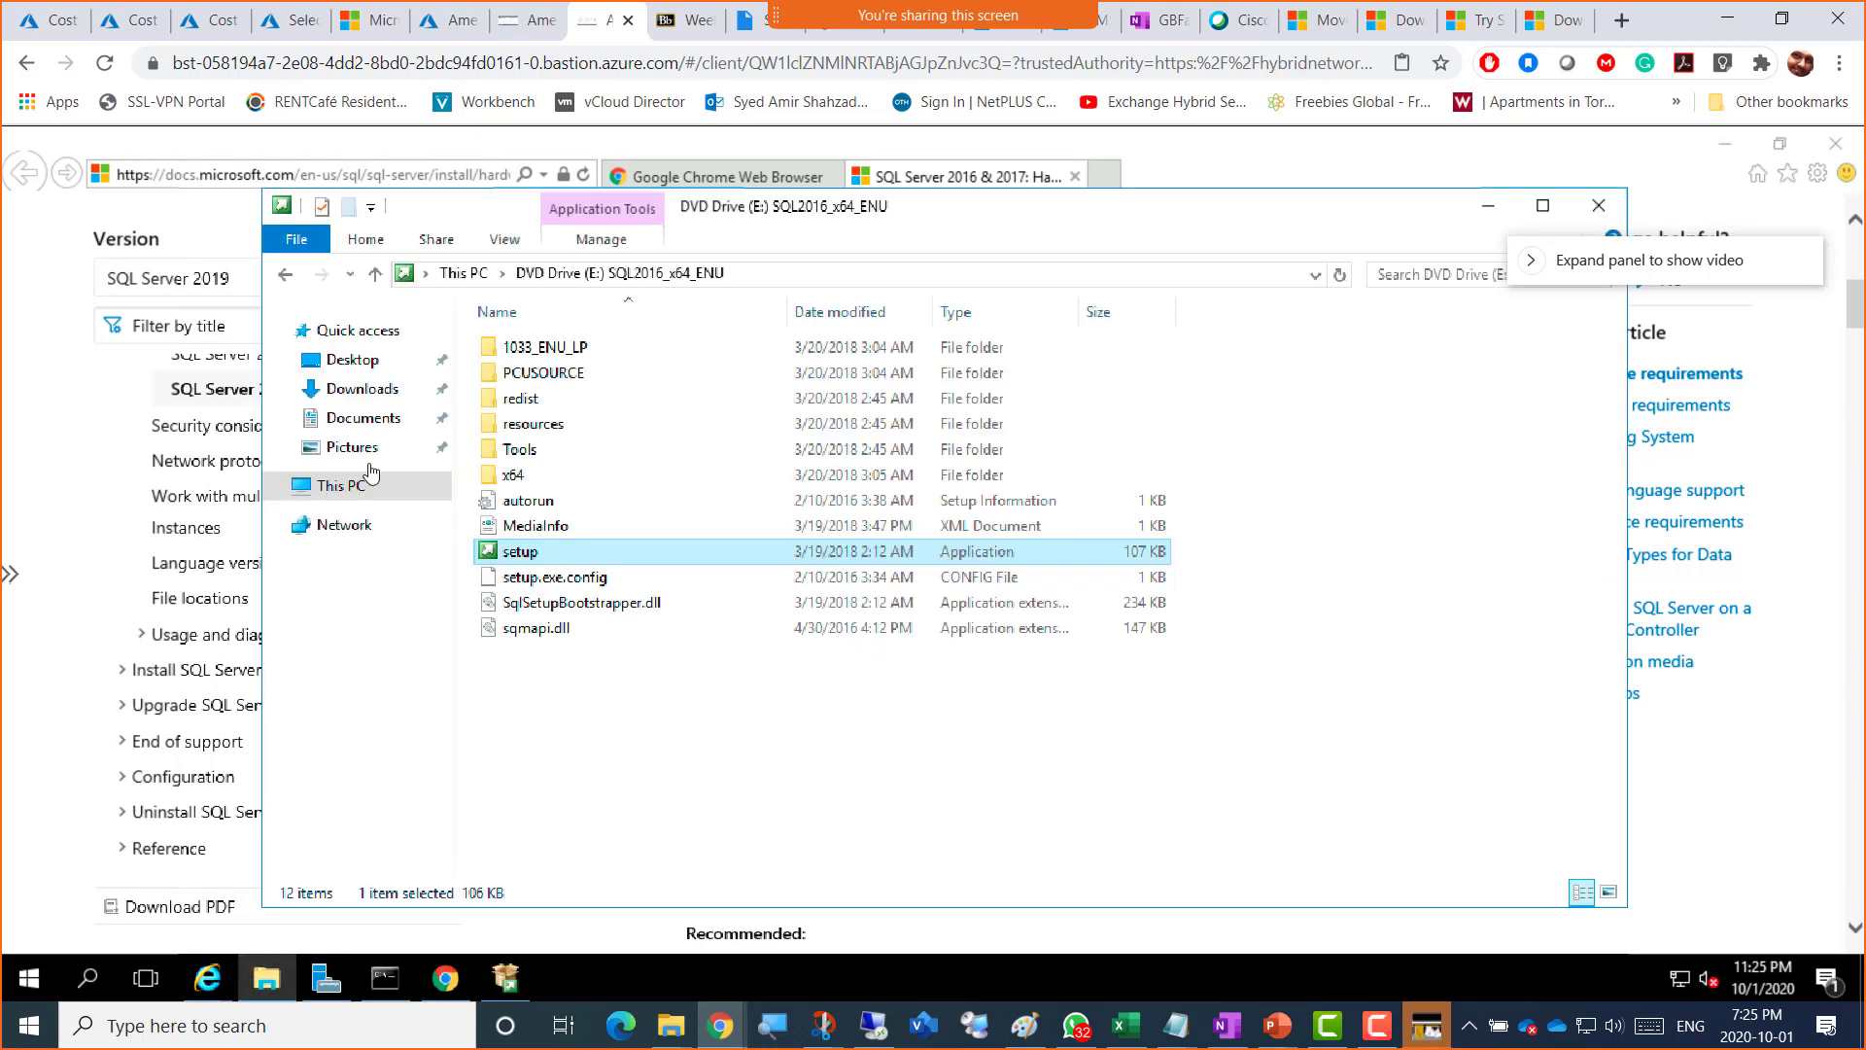
pyautogui.click(374, 399)
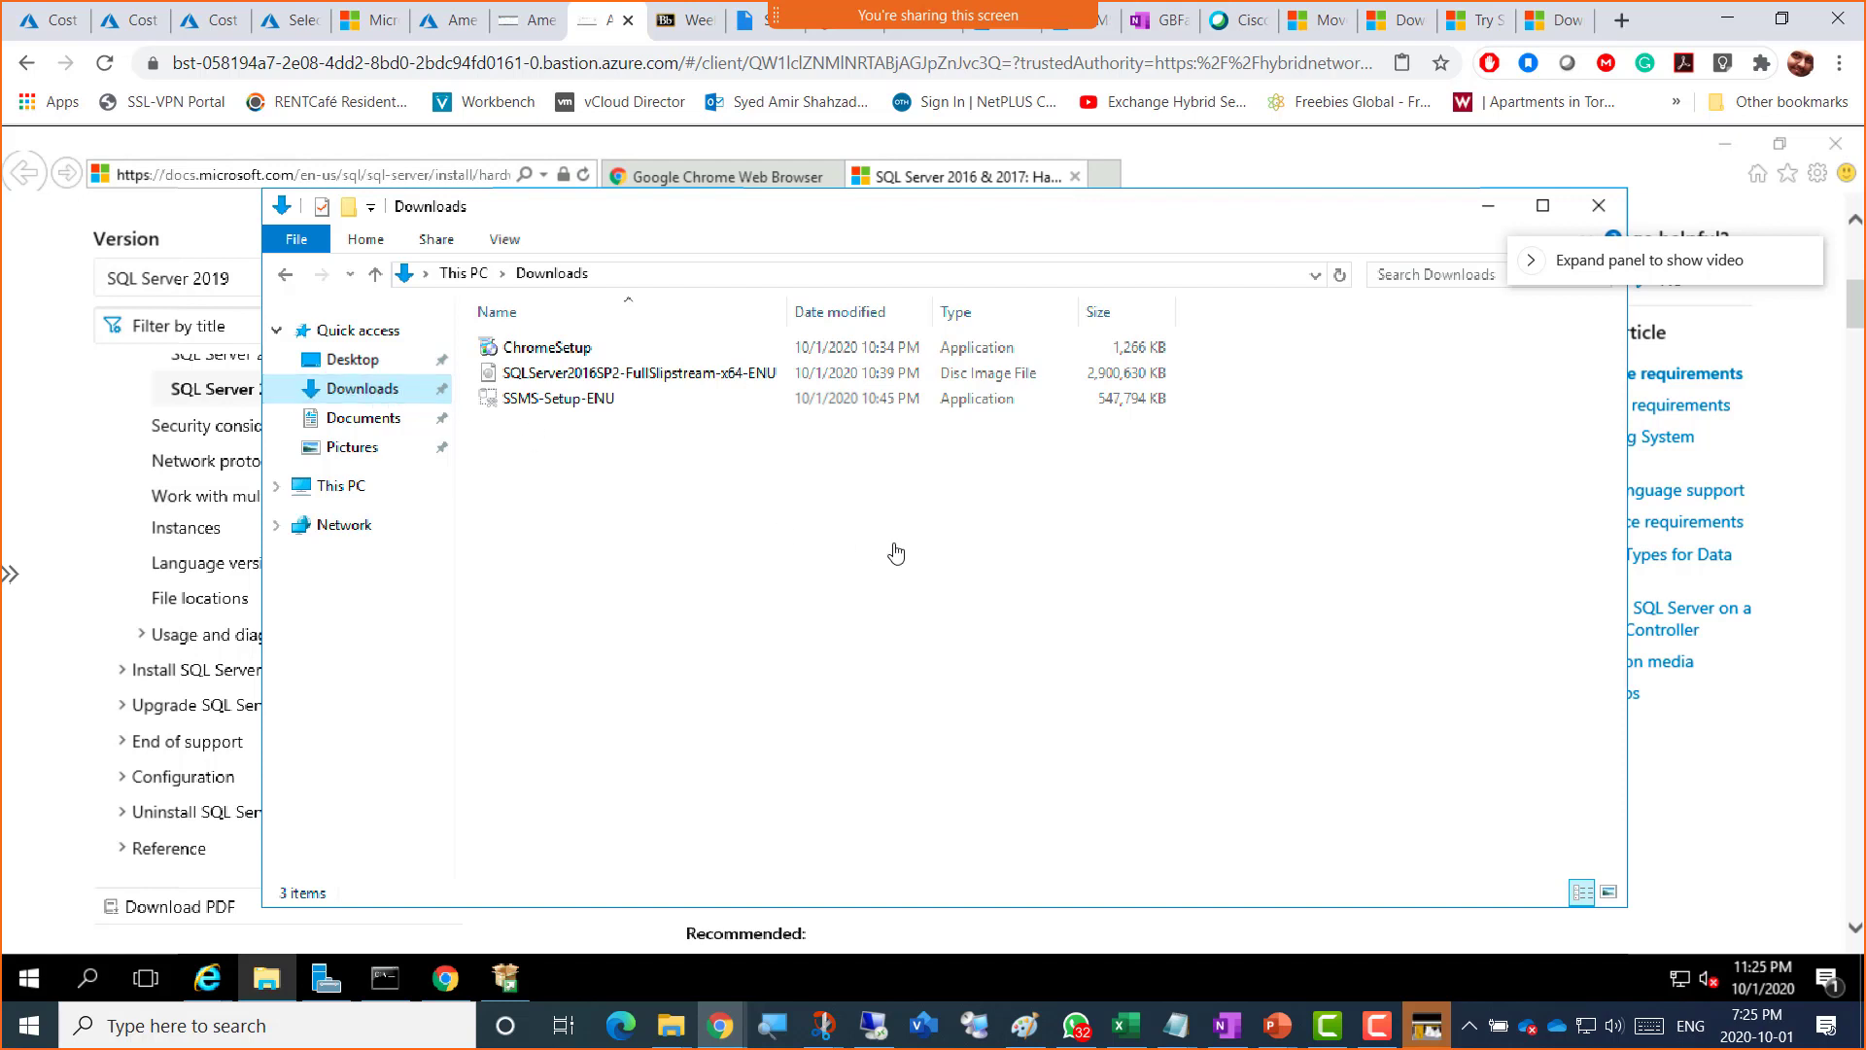
pyautogui.click(329, 428)
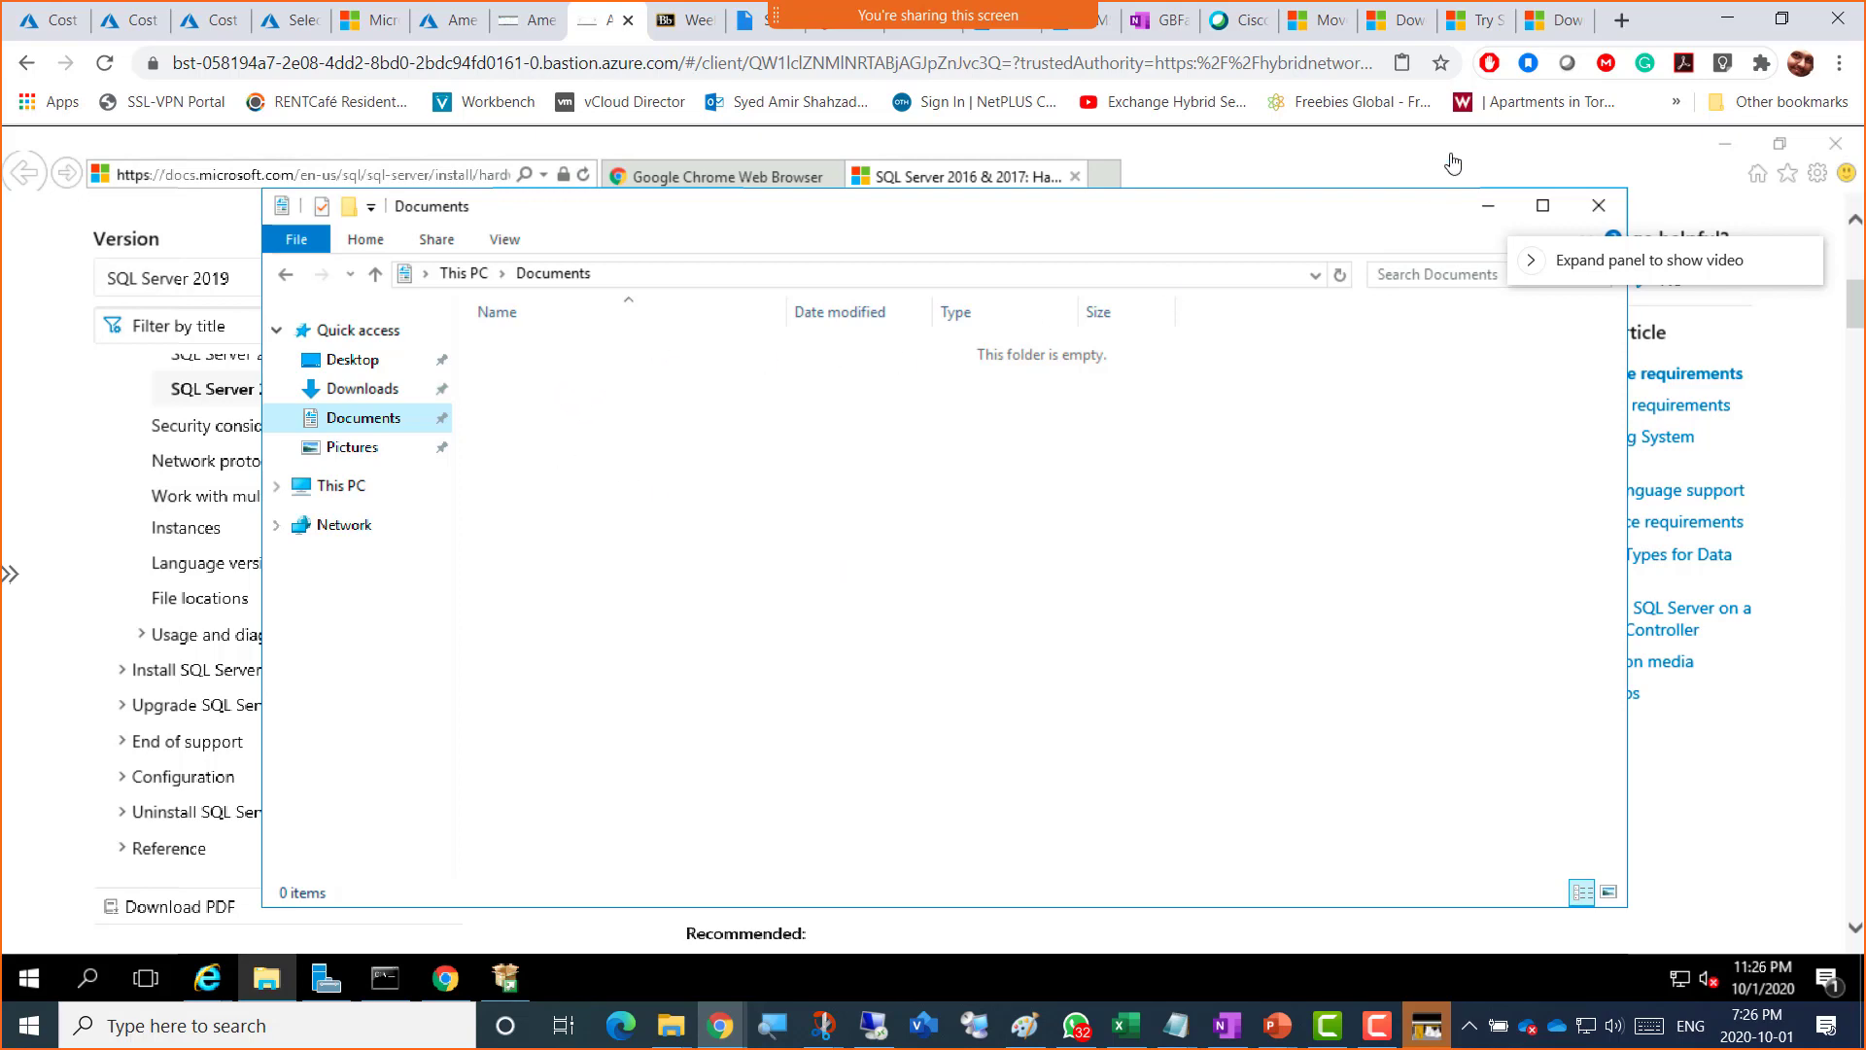
pyautogui.click(1552, 21)
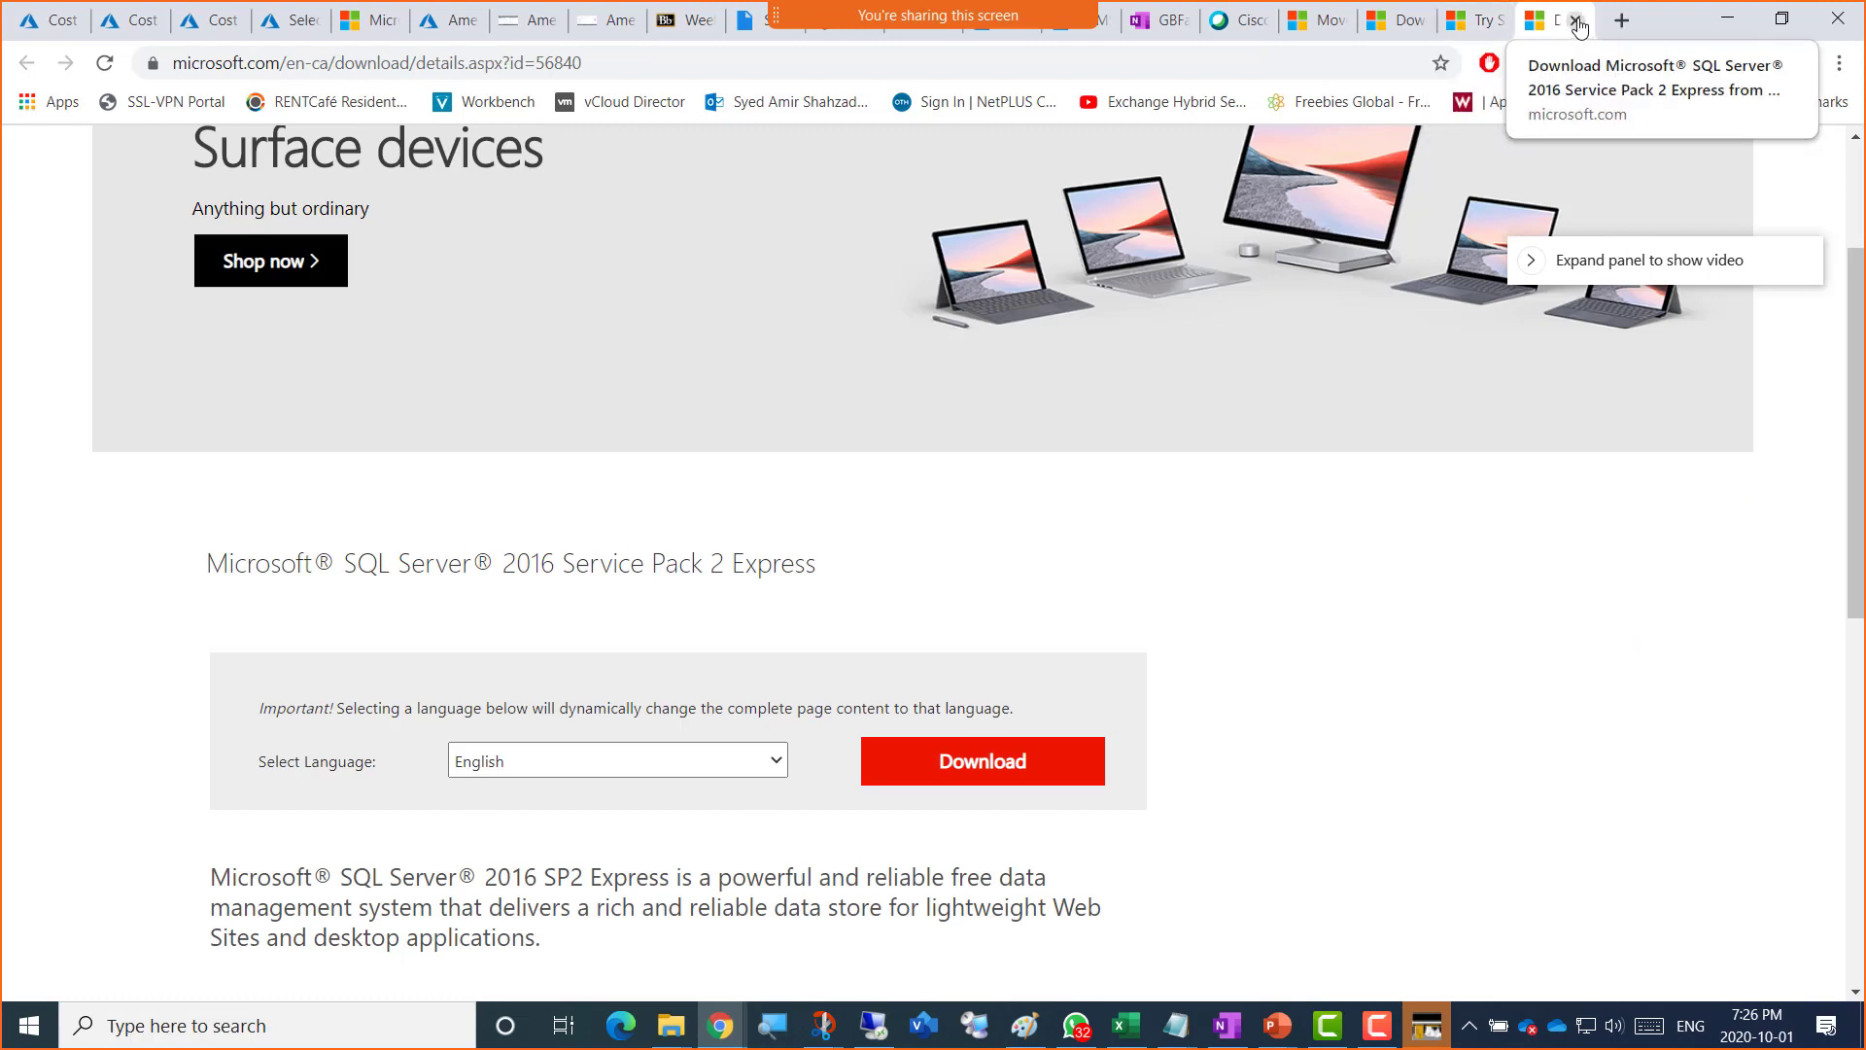
# Step: Close the Express tab, copy the evaluation page address, and continue the SQL Server 2016 form with EXE
pyautogui.click(1577, 22)
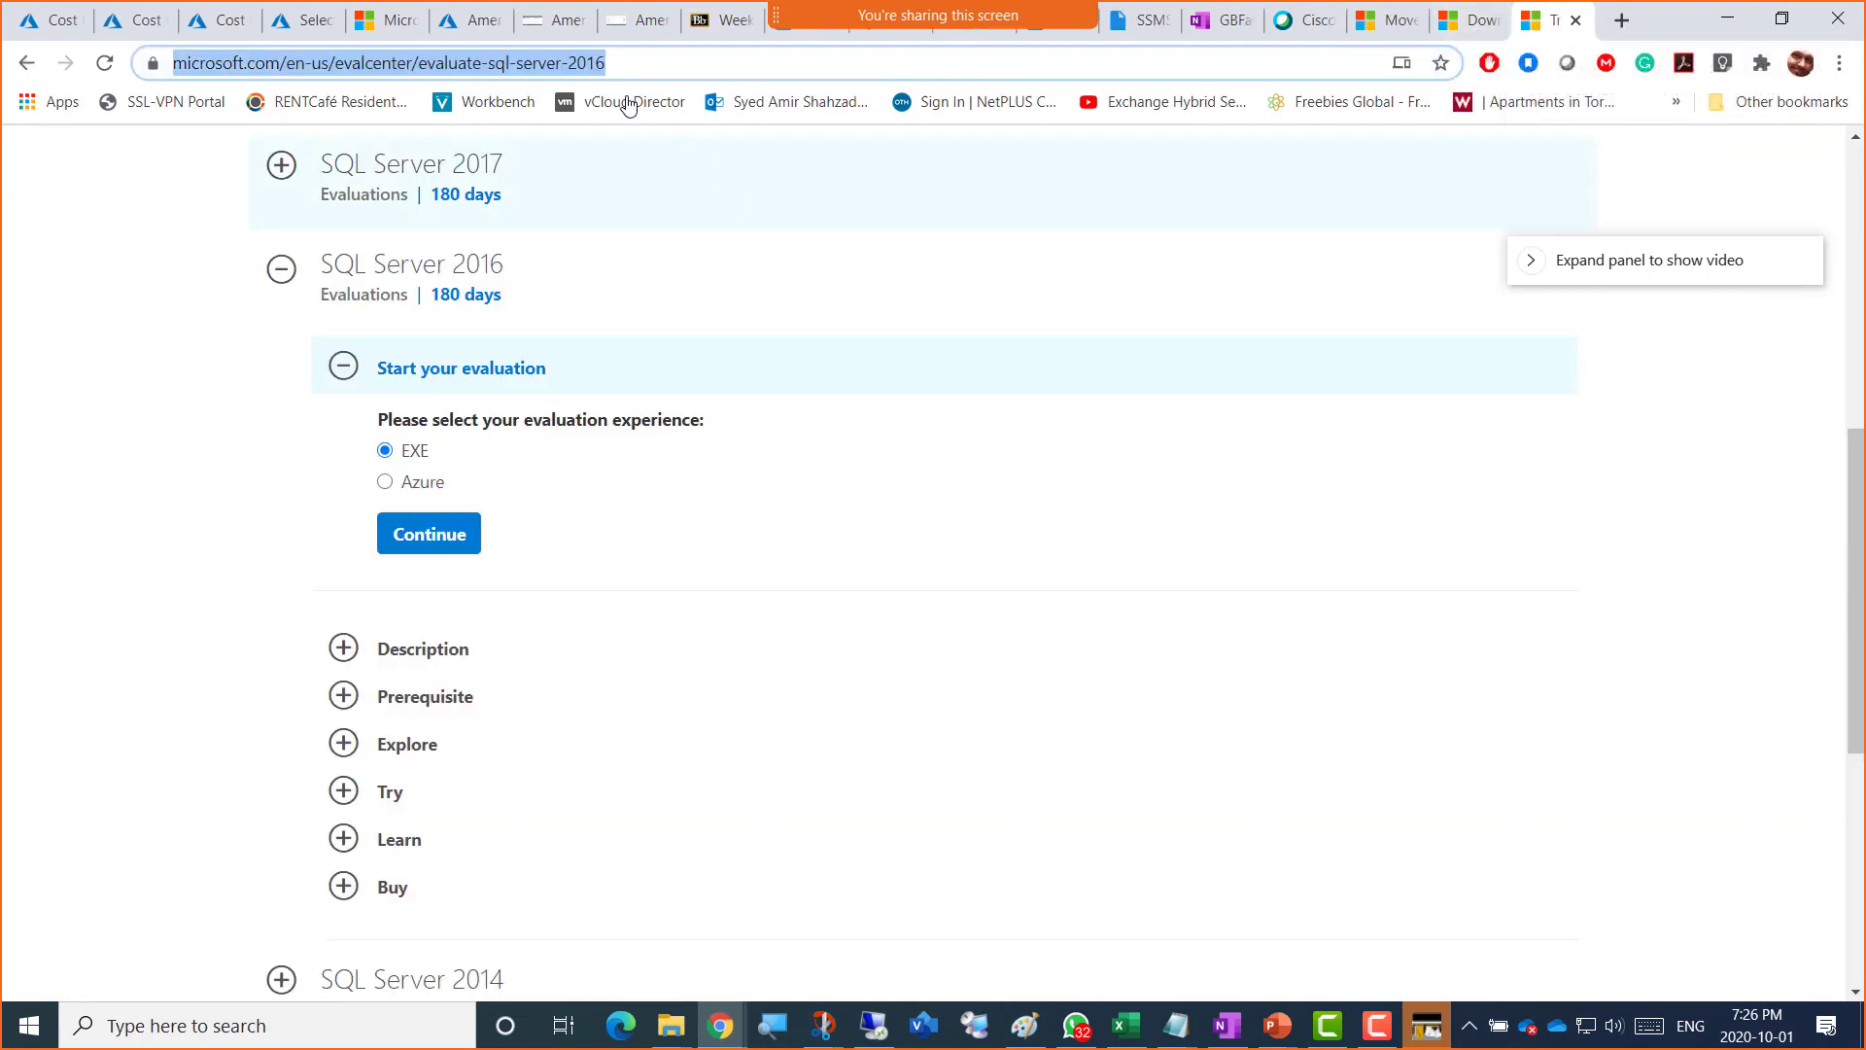
pyautogui.rightClick(534, 71)
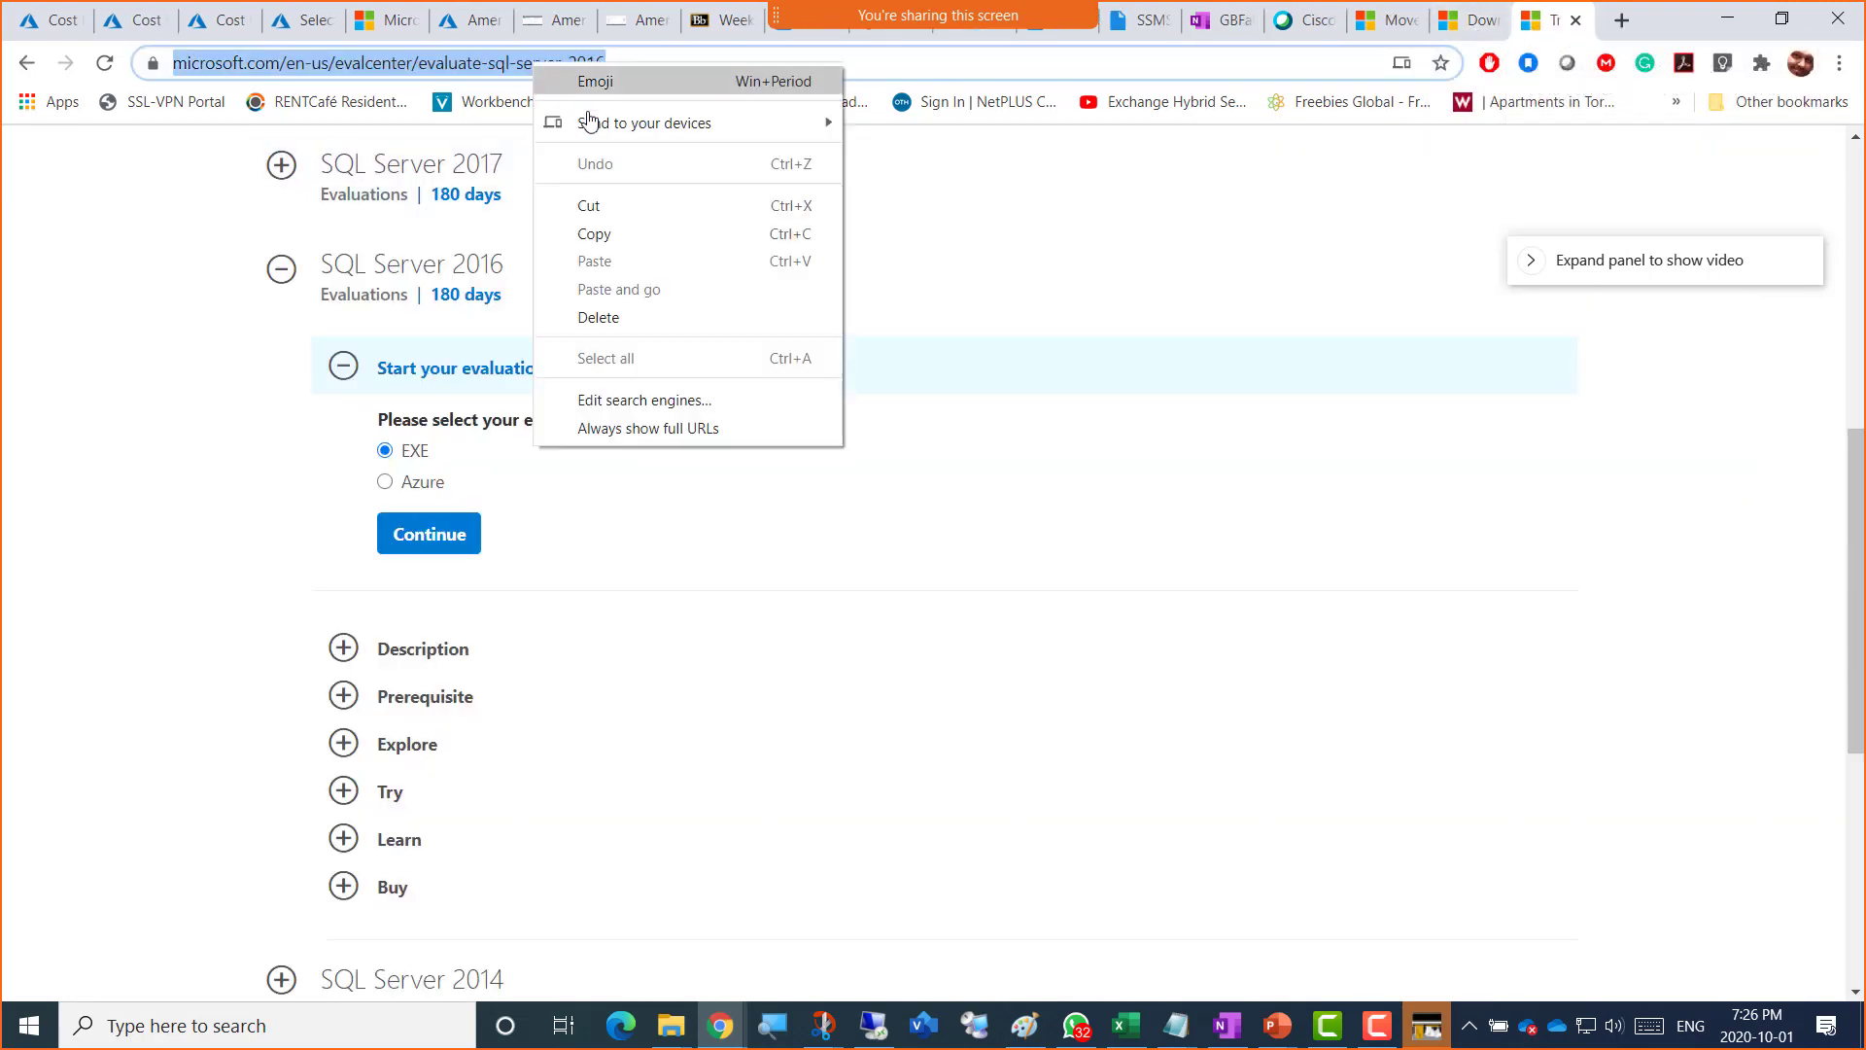
pyautogui.click(612, 236)
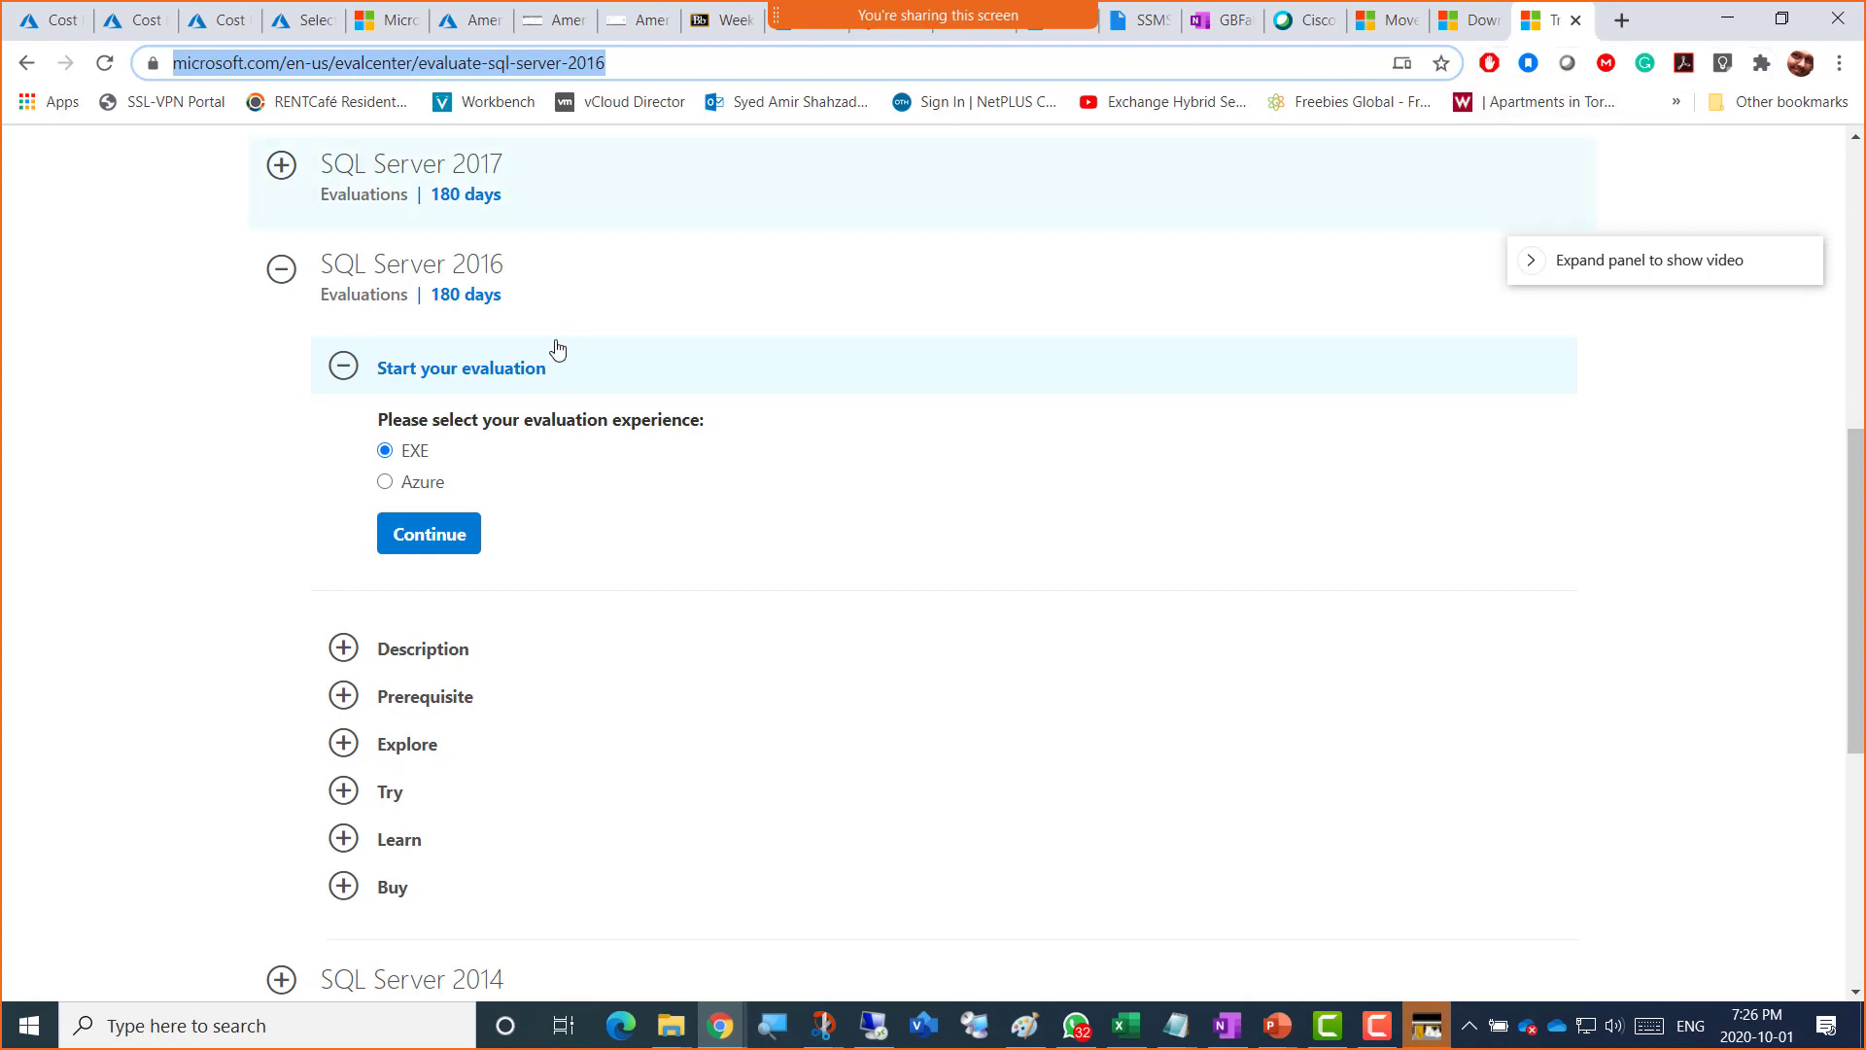
pyautogui.click(425, 546)
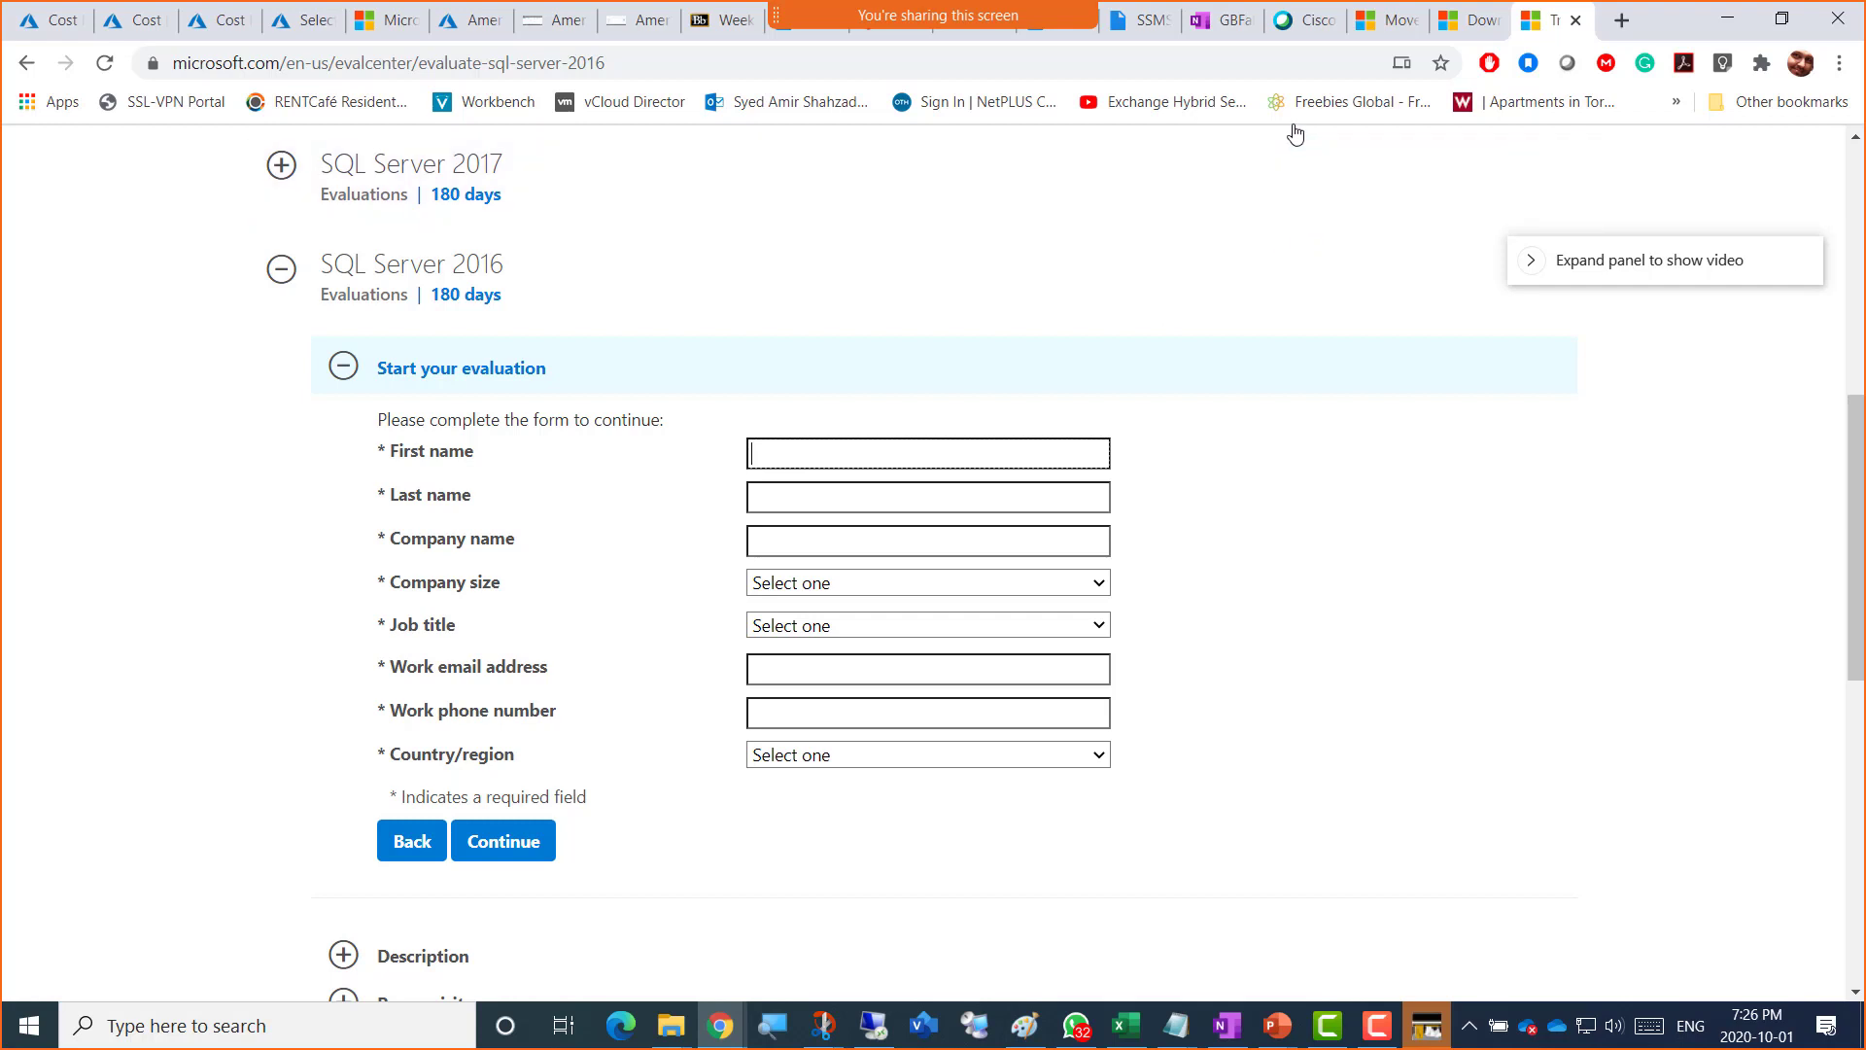
pyautogui.click(1208, 37)
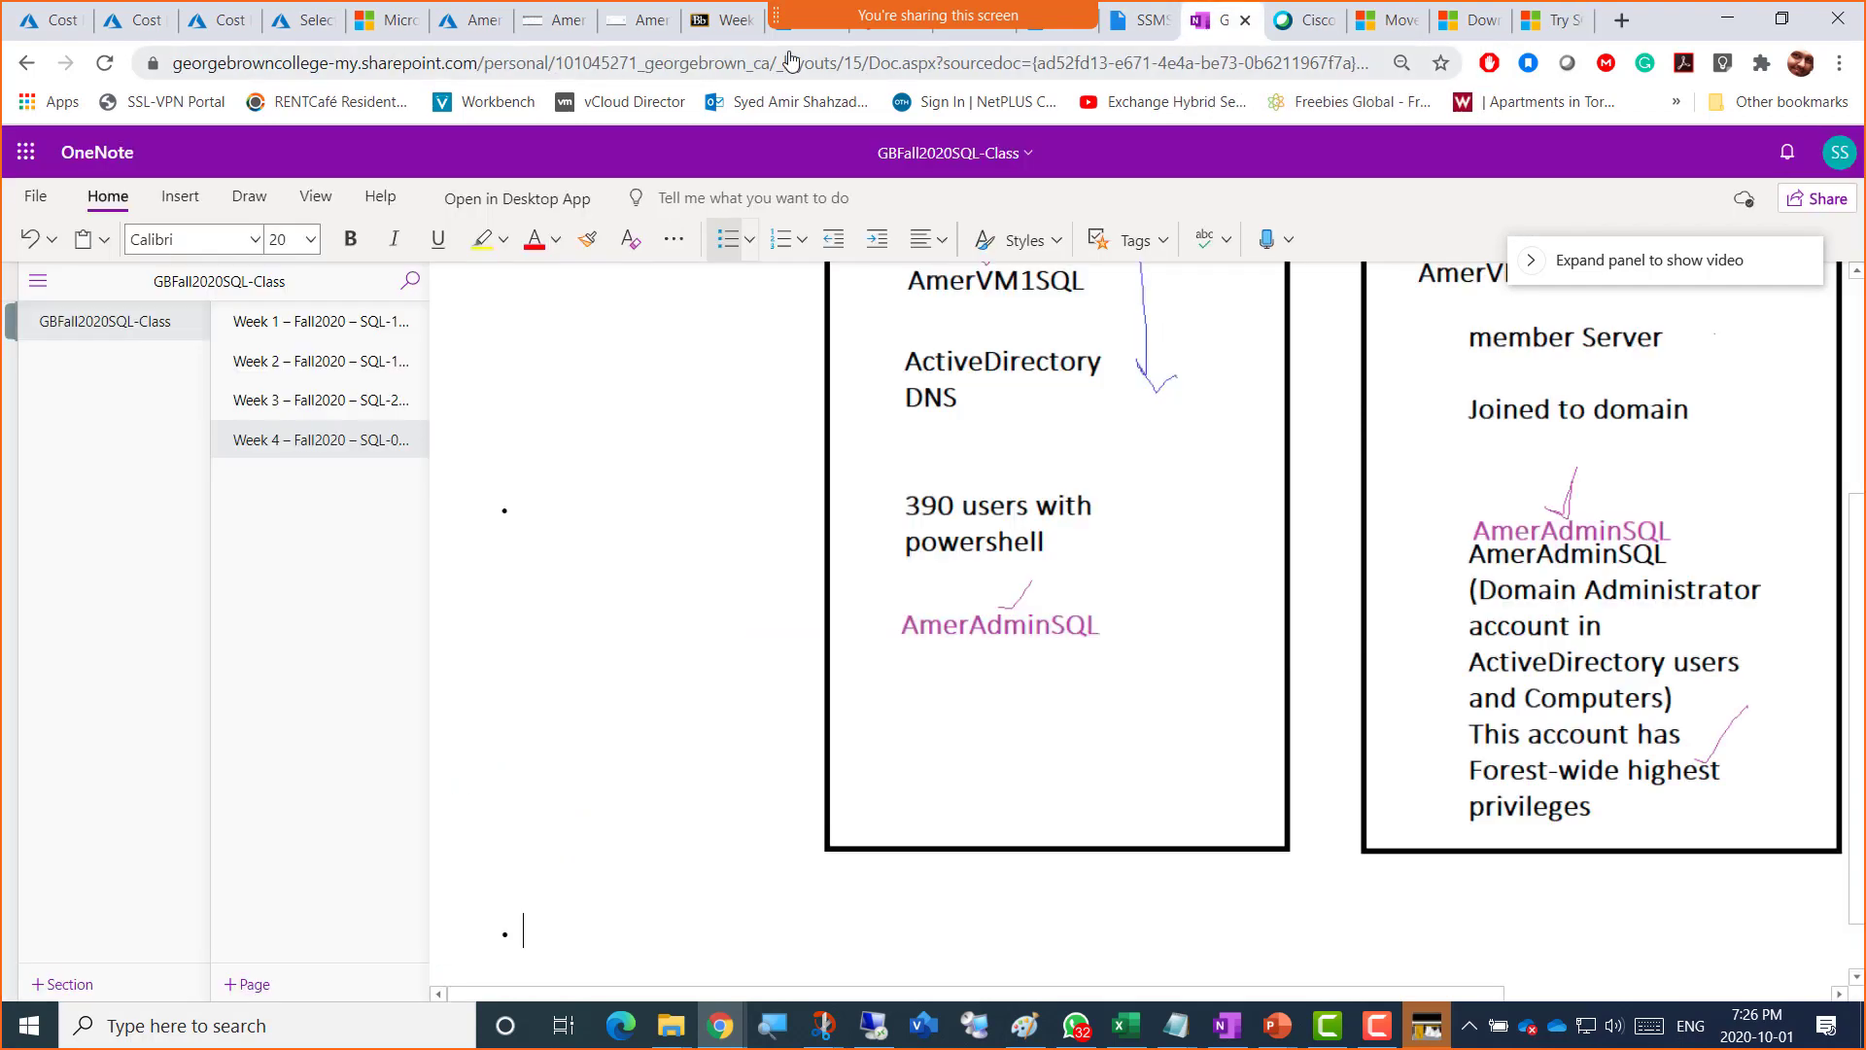
# Step: Leave the OneNote Week page and return to the Azure Bastion VM session
pyautogui.click(710, 36)
pyautogui.click(626, 32)
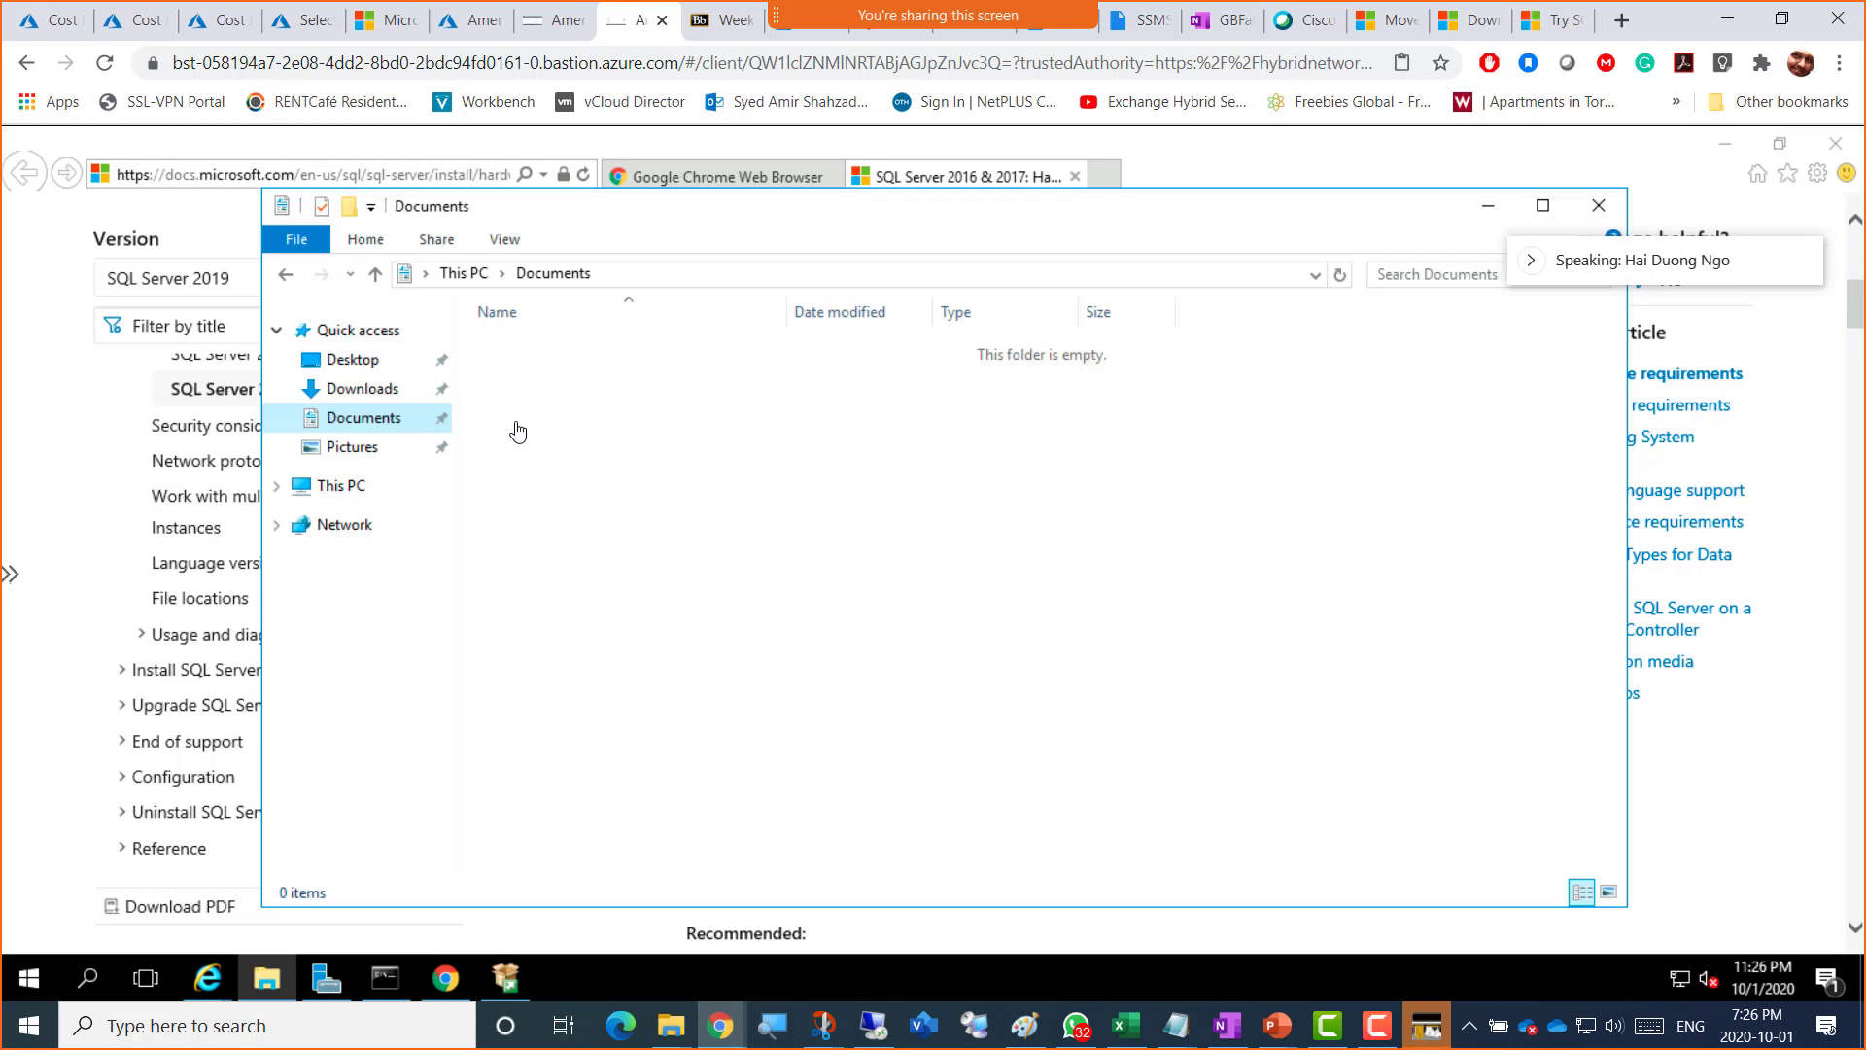
# Step: Minimize the Documents window and highlight the NTFS/ReFS, FAT32 and 4 GB recommended memory text
pyautogui.click(1488, 205)
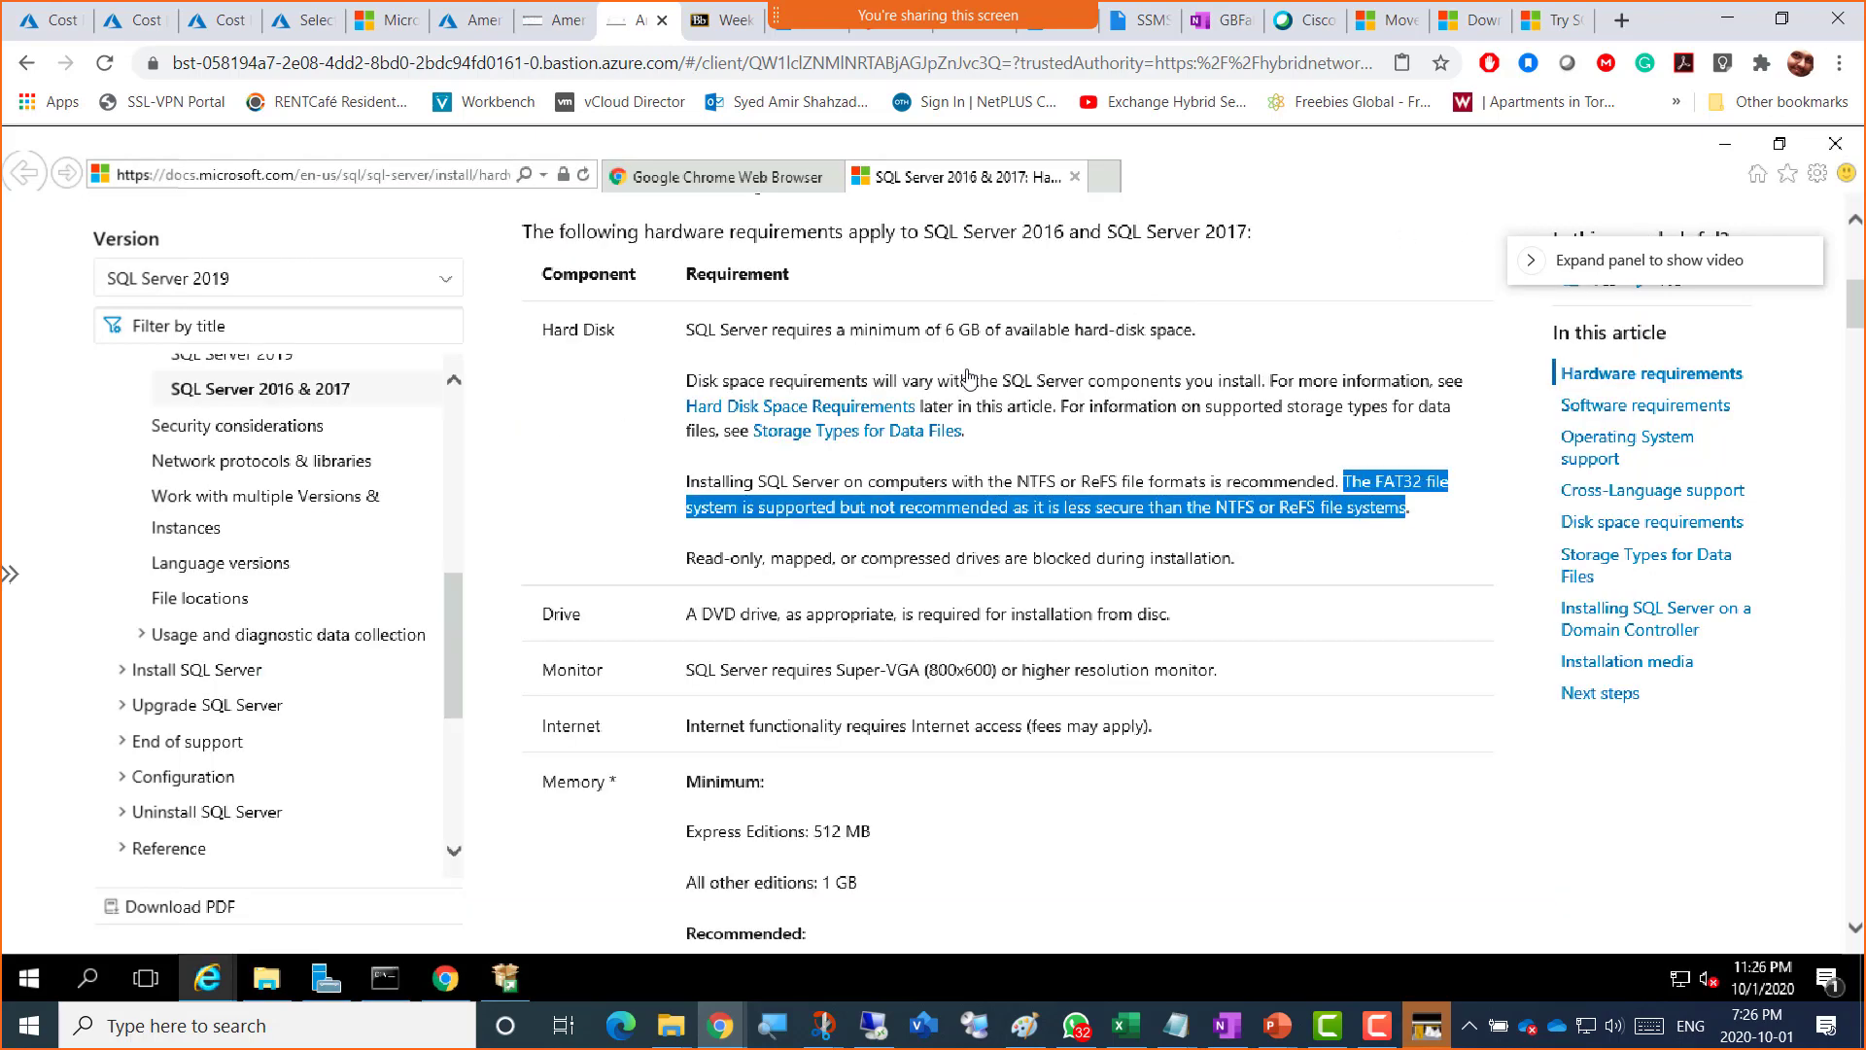
pyautogui.click(1103, 416)
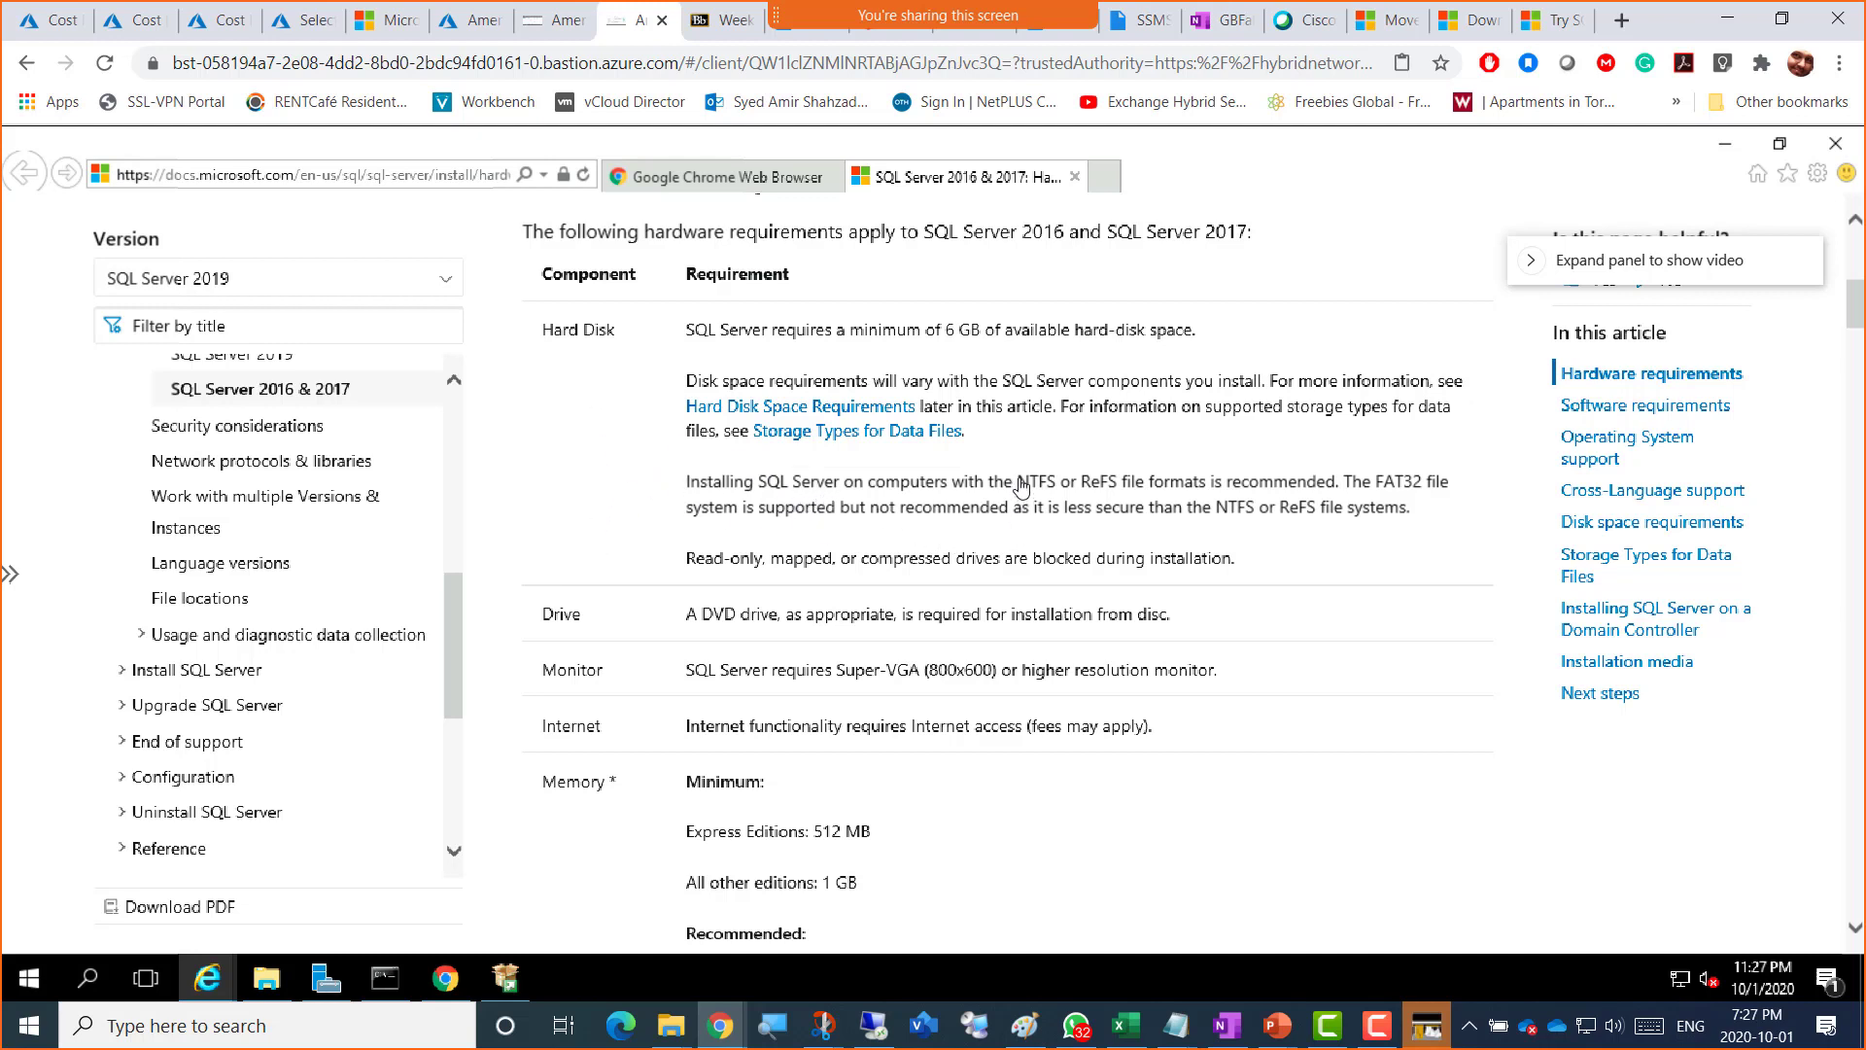
pyautogui.moveTo(1016, 481); pyautogui.dragTo(1207, 495)
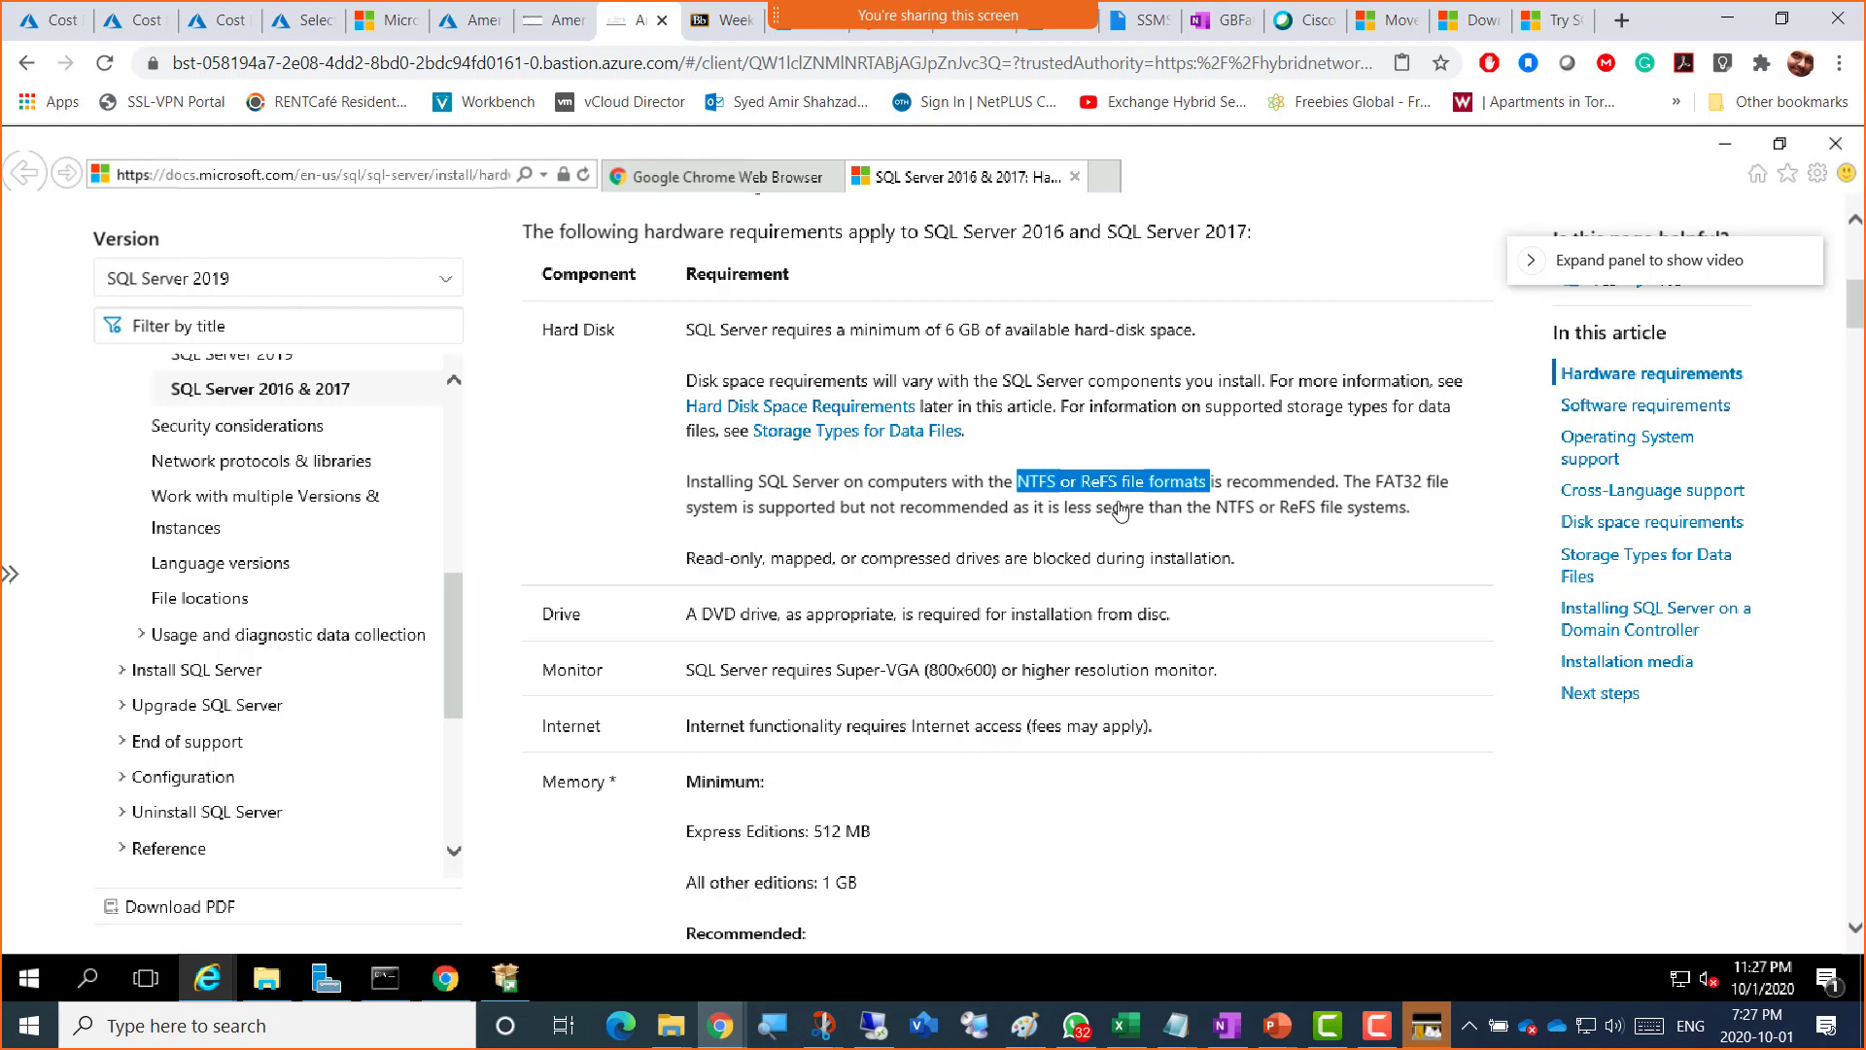
pyautogui.moveTo(1345, 482); pyautogui.dragTo(1449, 486)
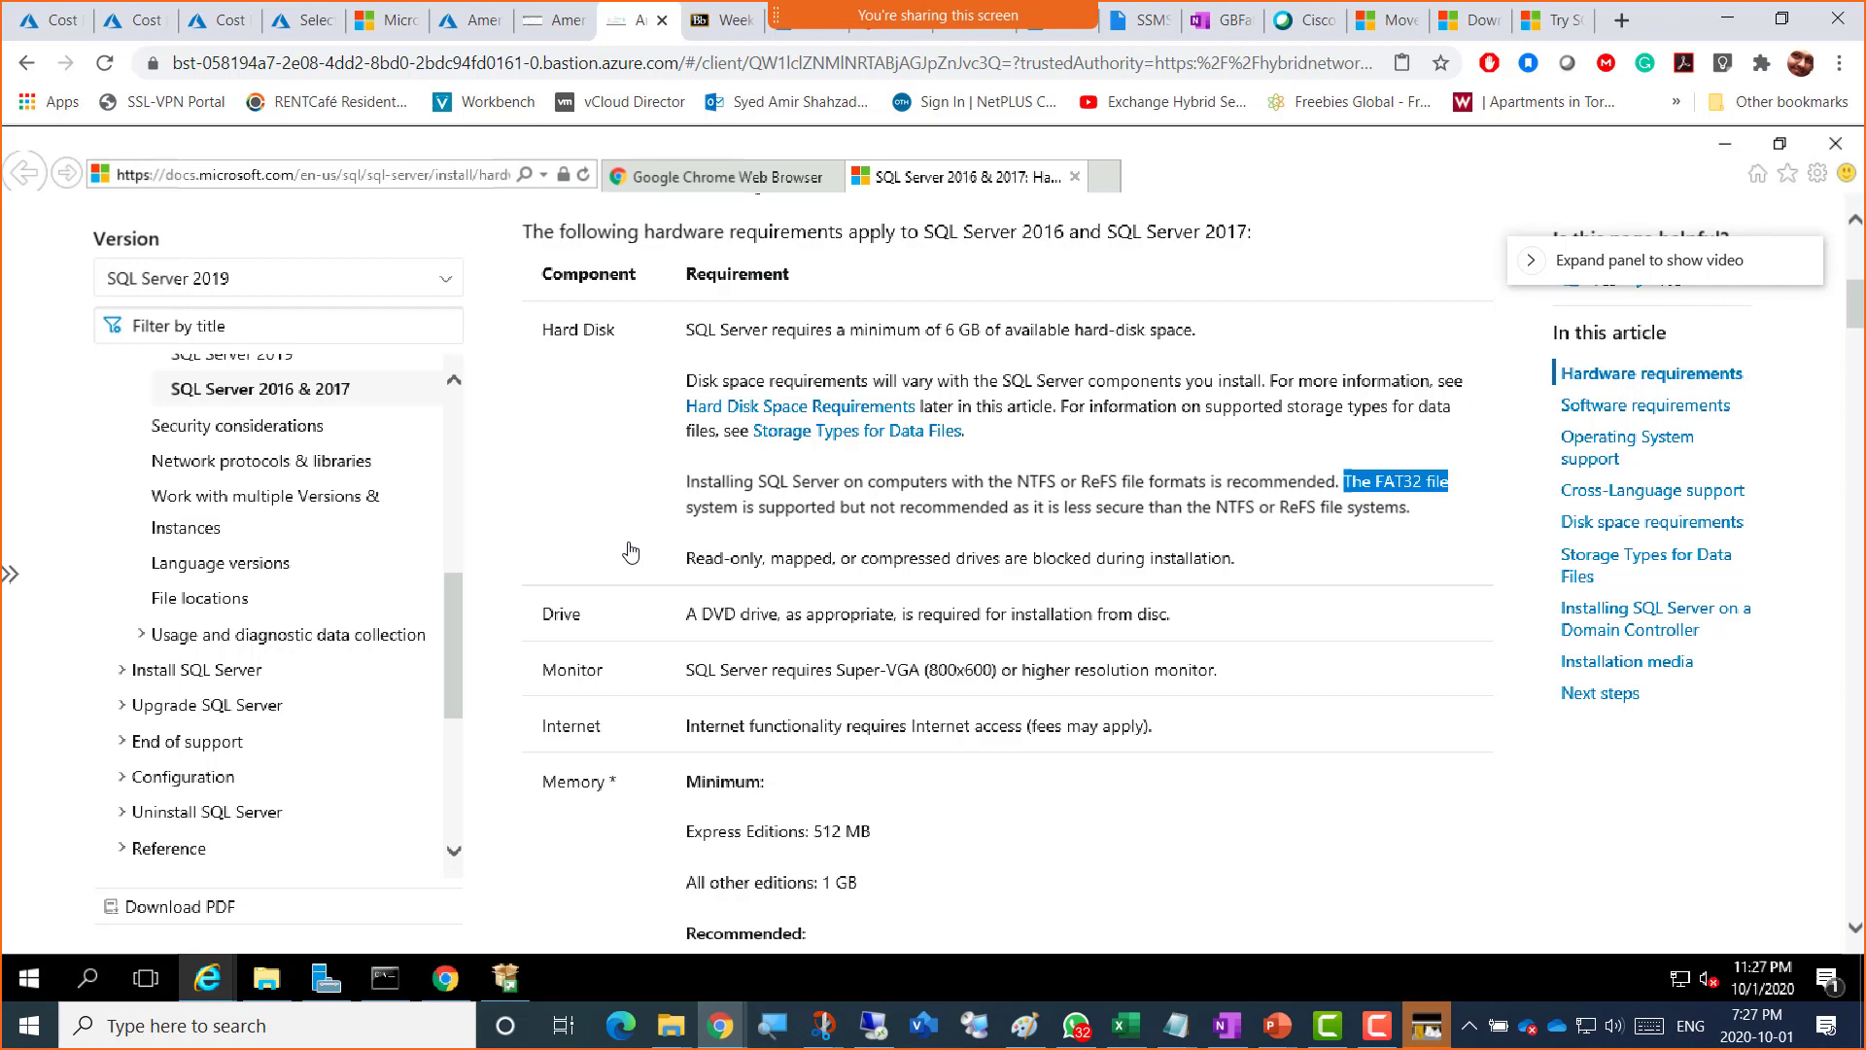
pyautogui.scroll(-2, 631, 552)
pyautogui.scroll(2, 1179, 301)
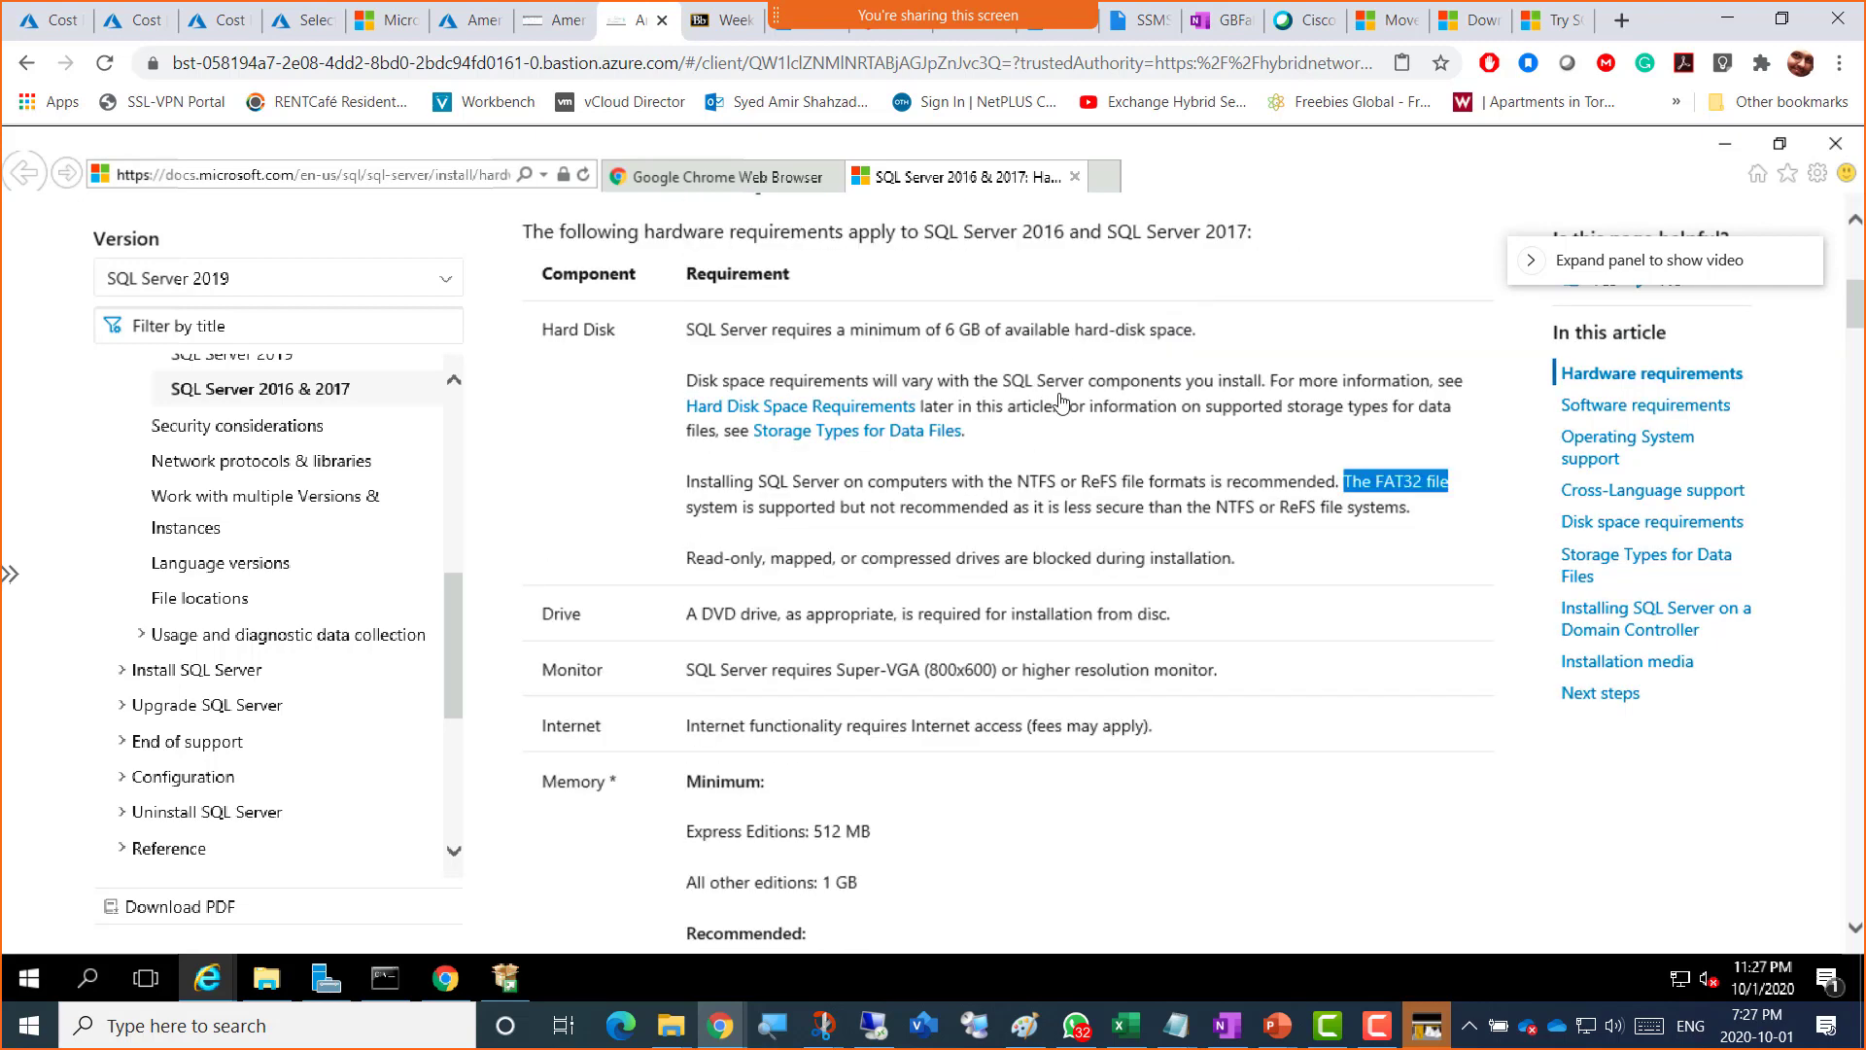
pyautogui.moveTo(1014, 483); pyautogui.dragTo(1111, 488)
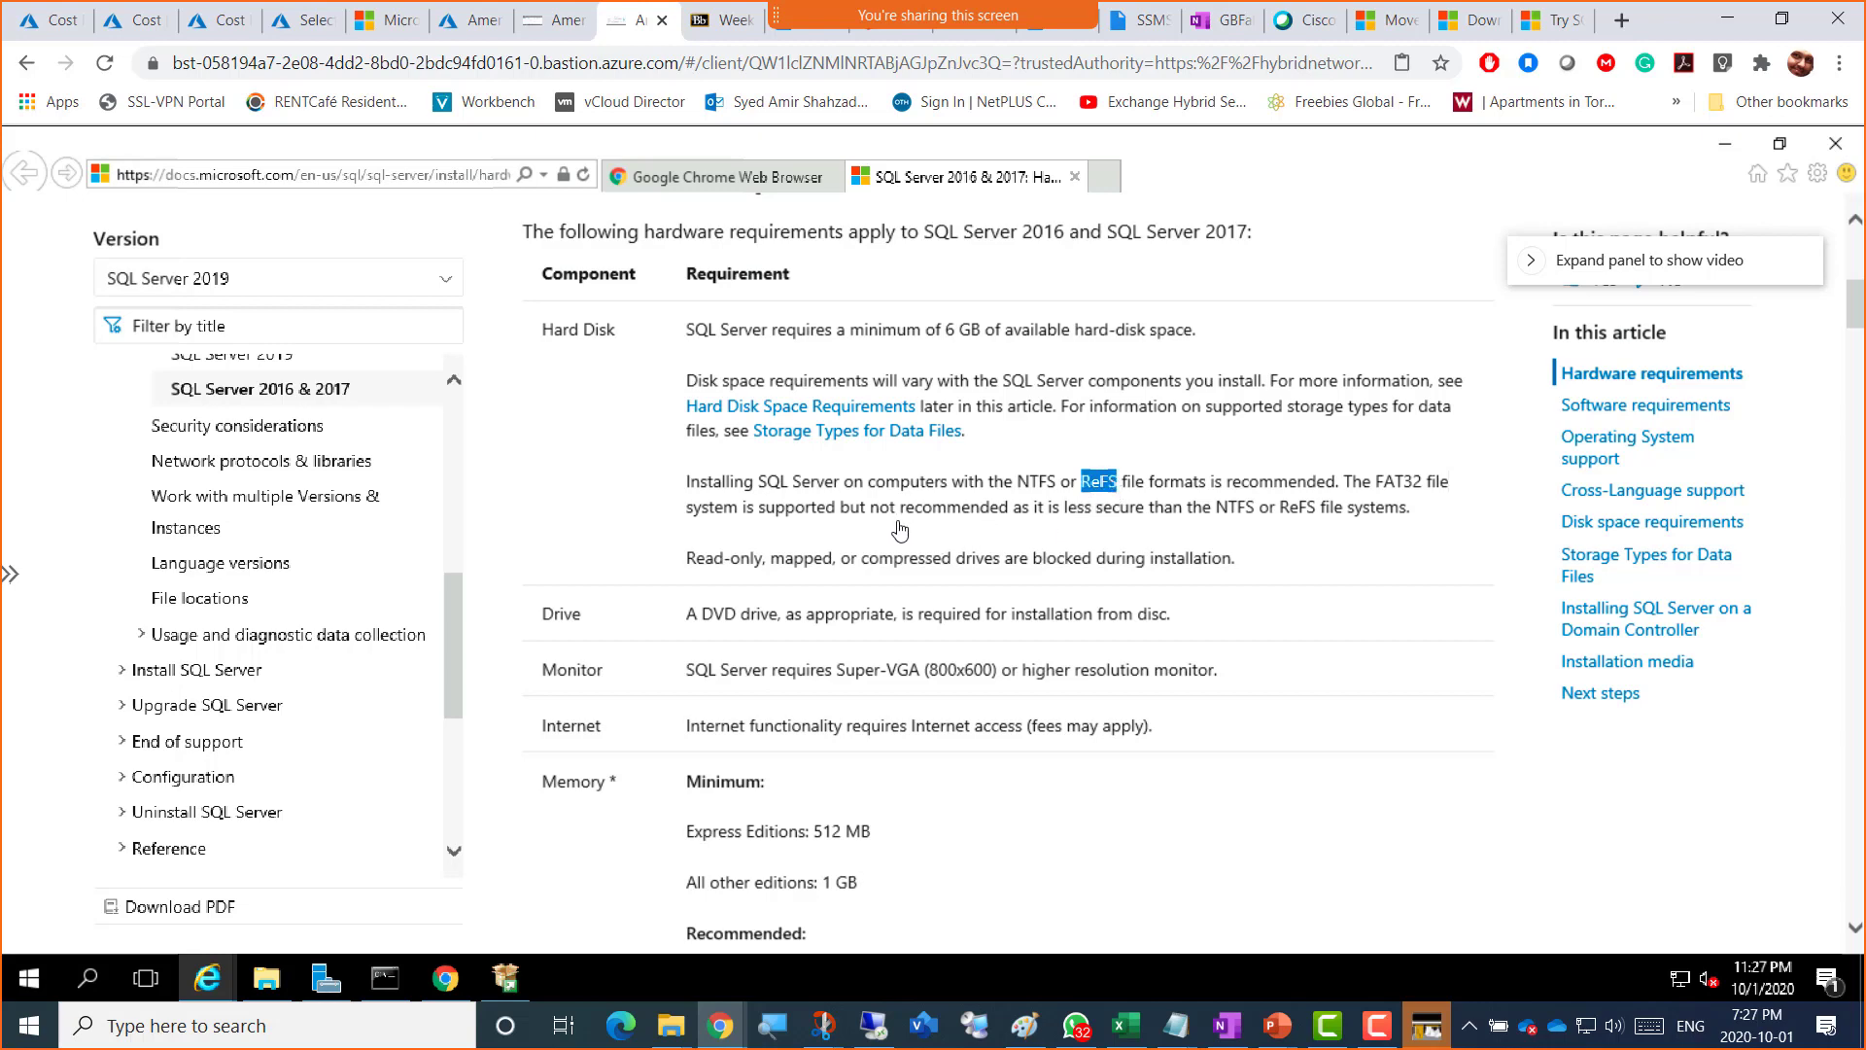
pyautogui.scroll(-2, 704, 543)
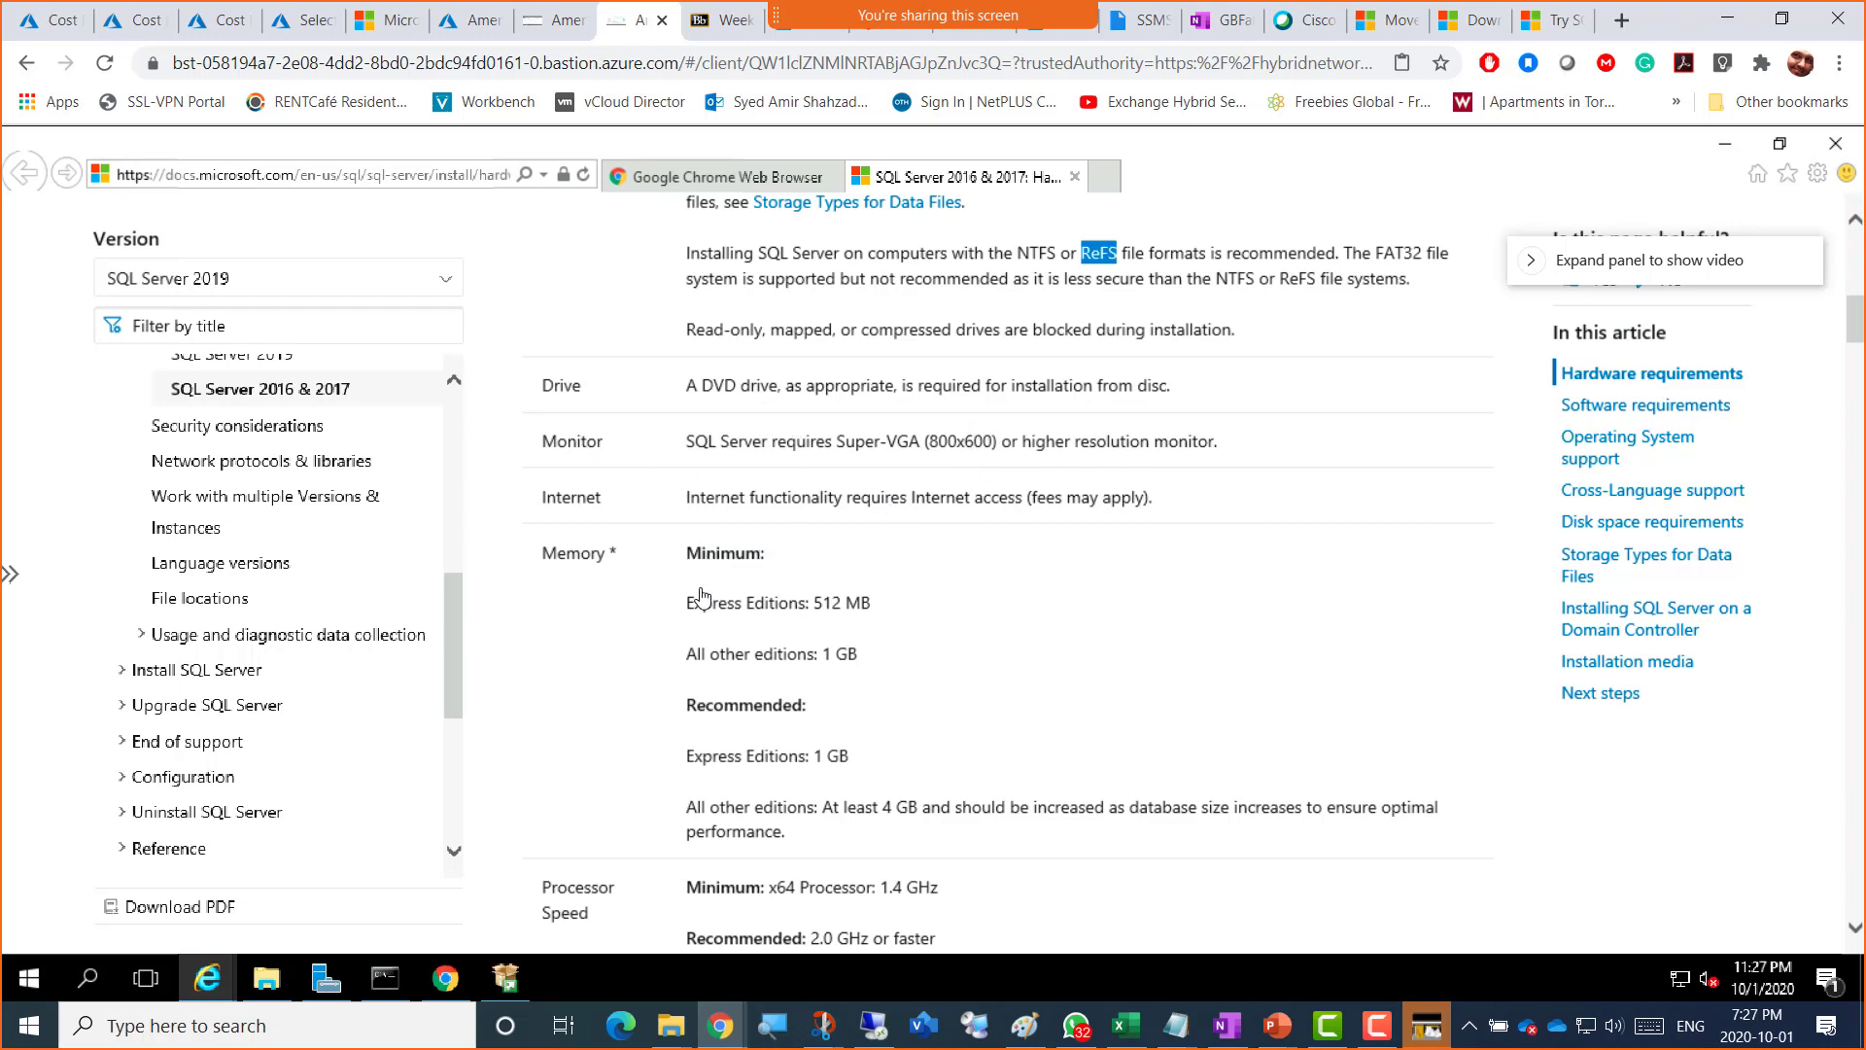
pyautogui.scroll(-2, 702, 596)
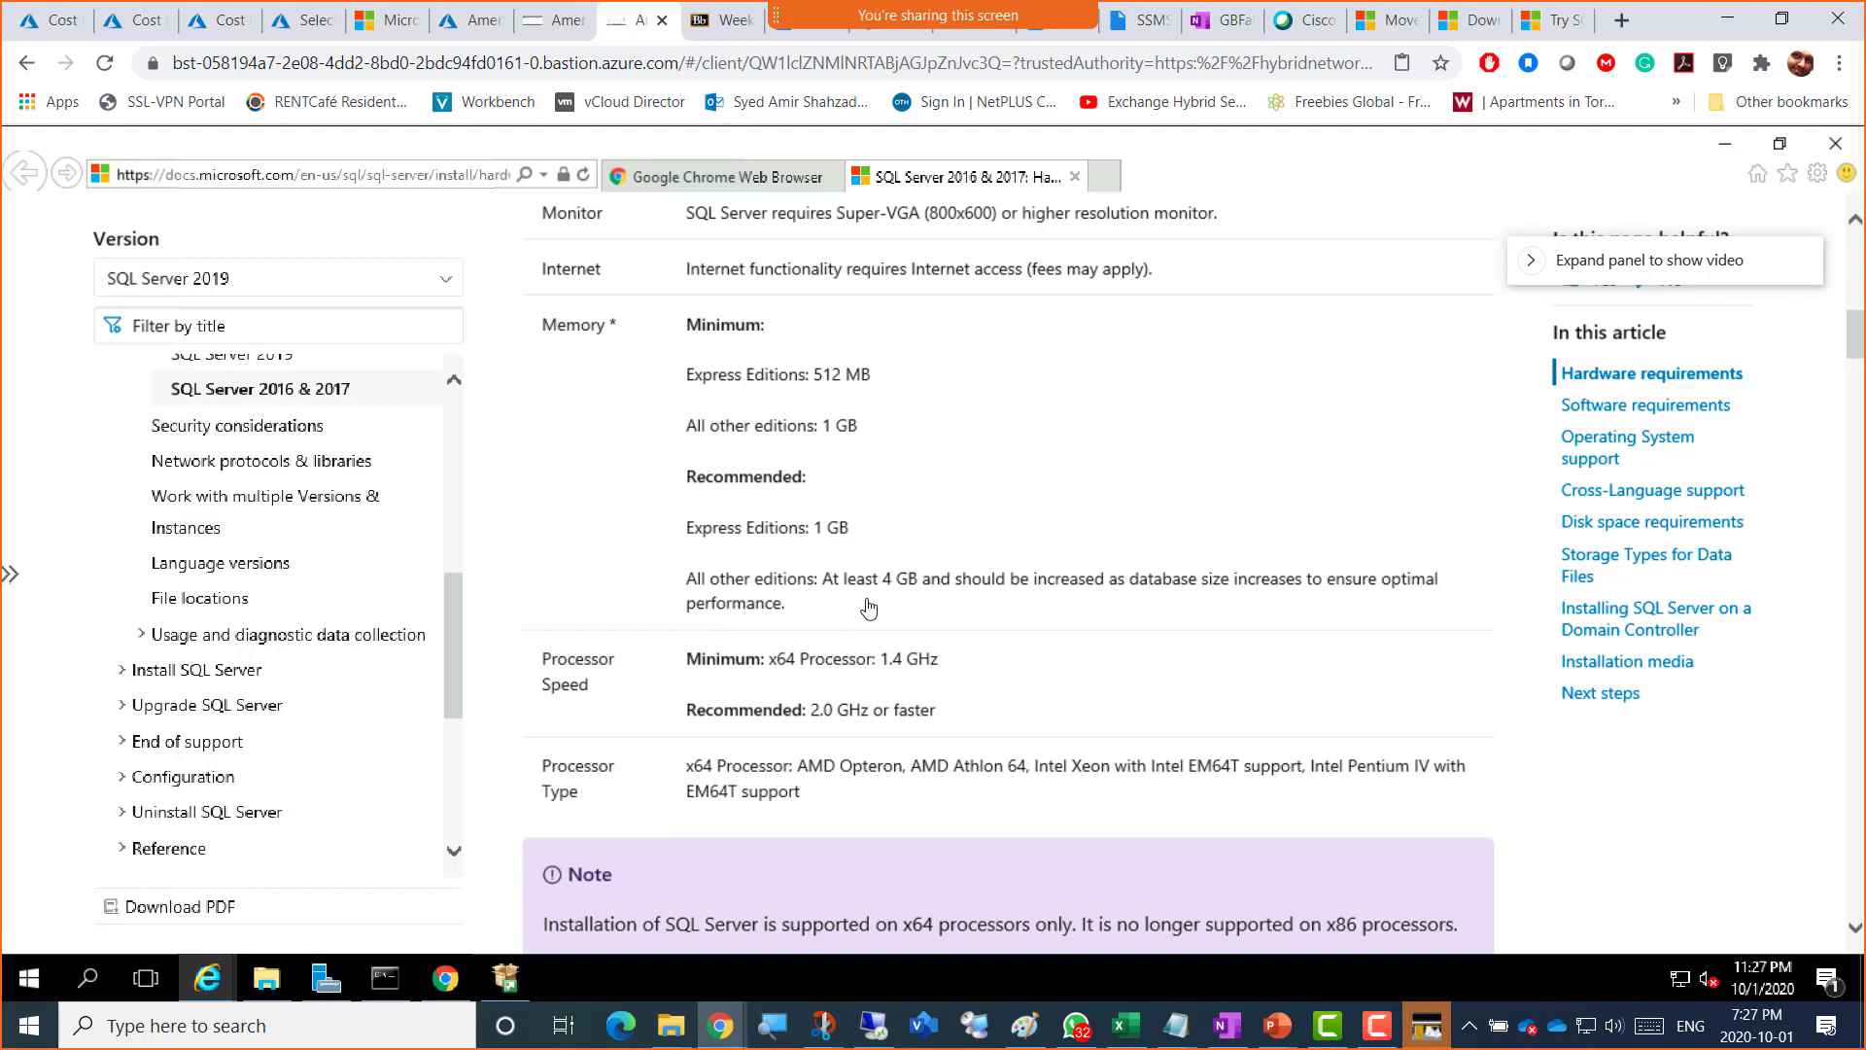
pyautogui.moveTo(884, 586); pyautogui.dragTo(917, 586)
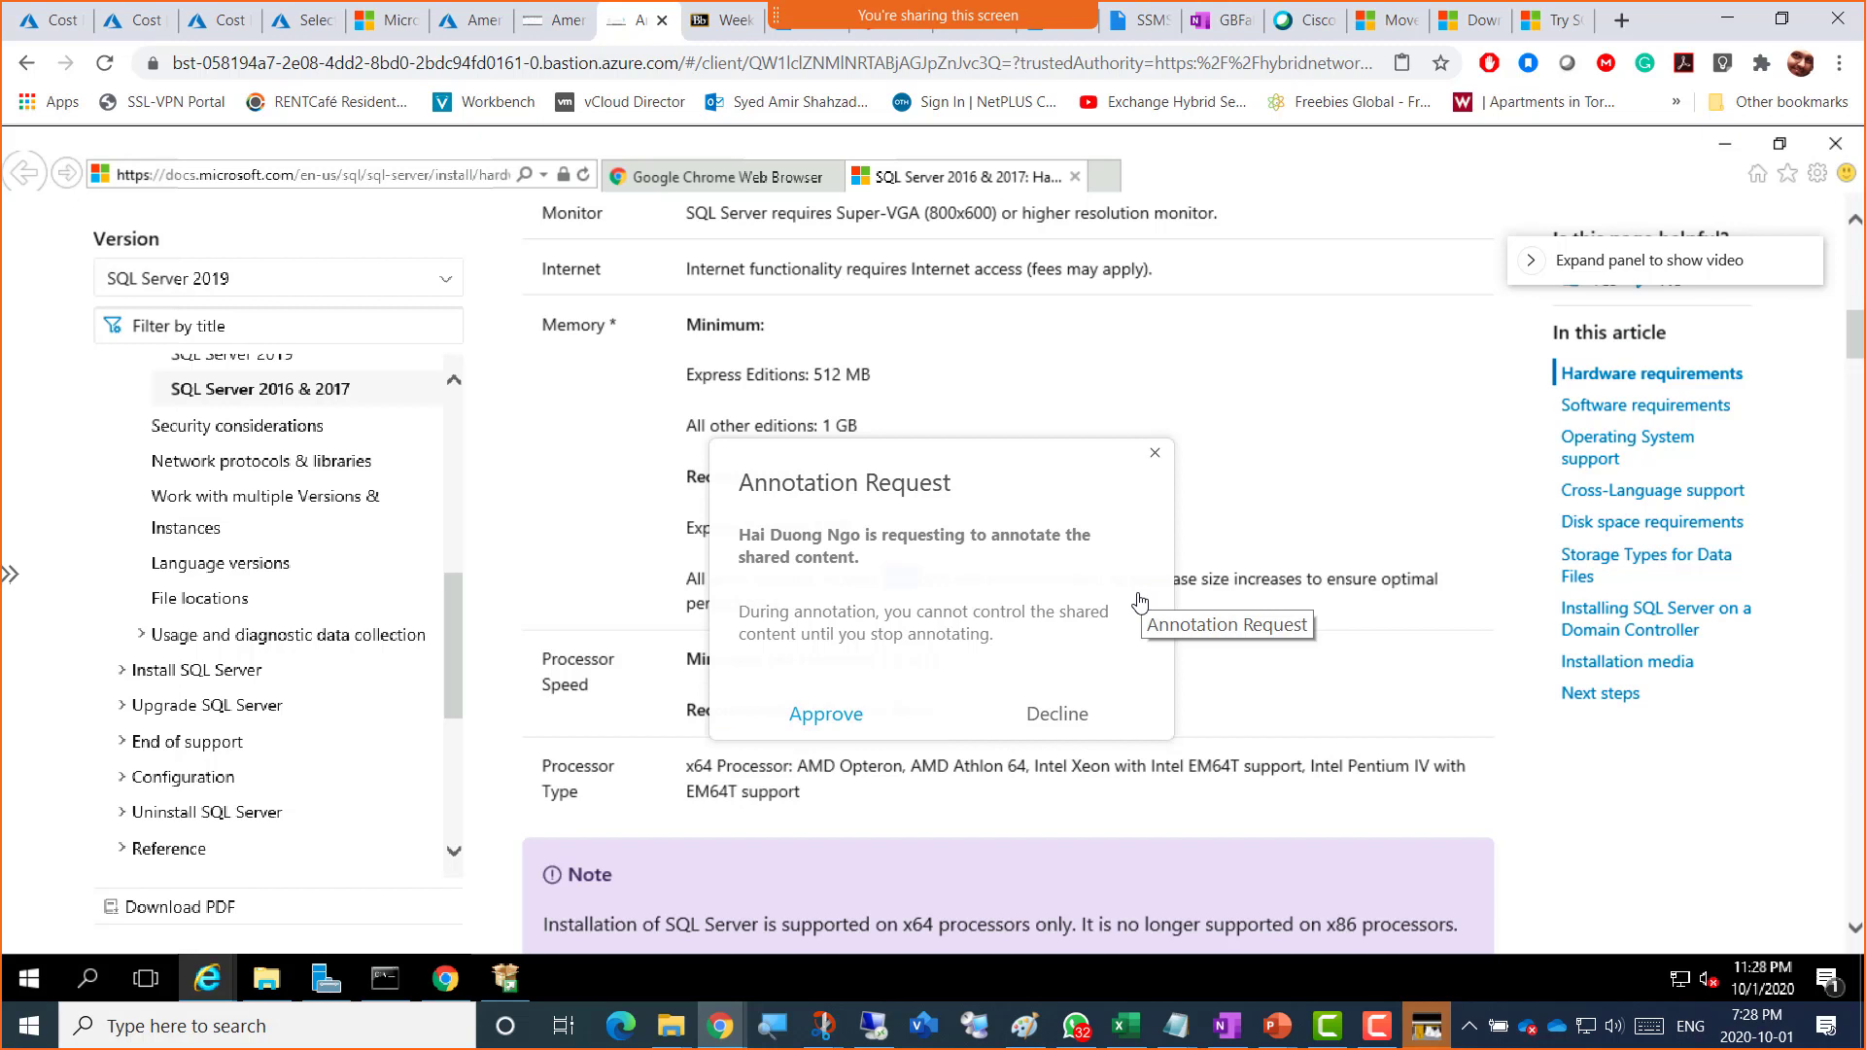
# Step: Decline the annotation request and highlight Xeon among the supported processor types
pyautogui.click(1061, 727)
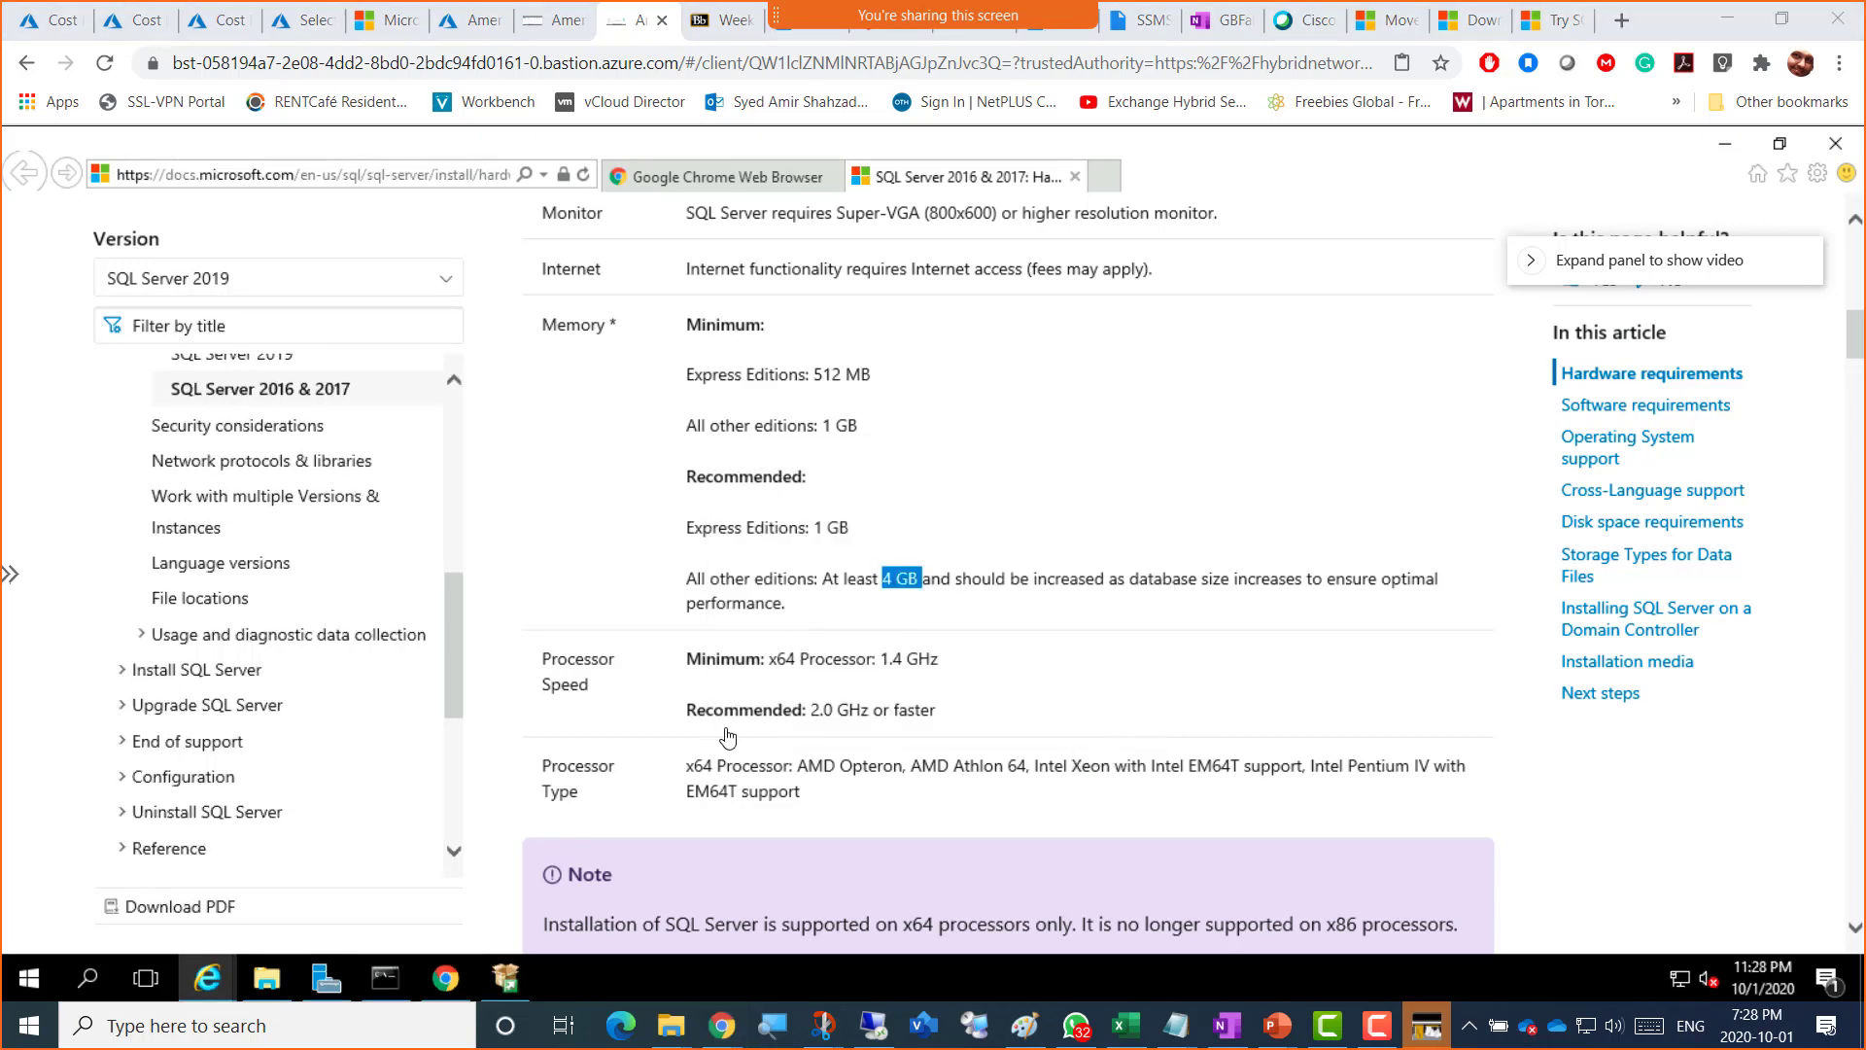
pyautogui.moveTo(811, 712); pyautogui.dragTo(939, 715)
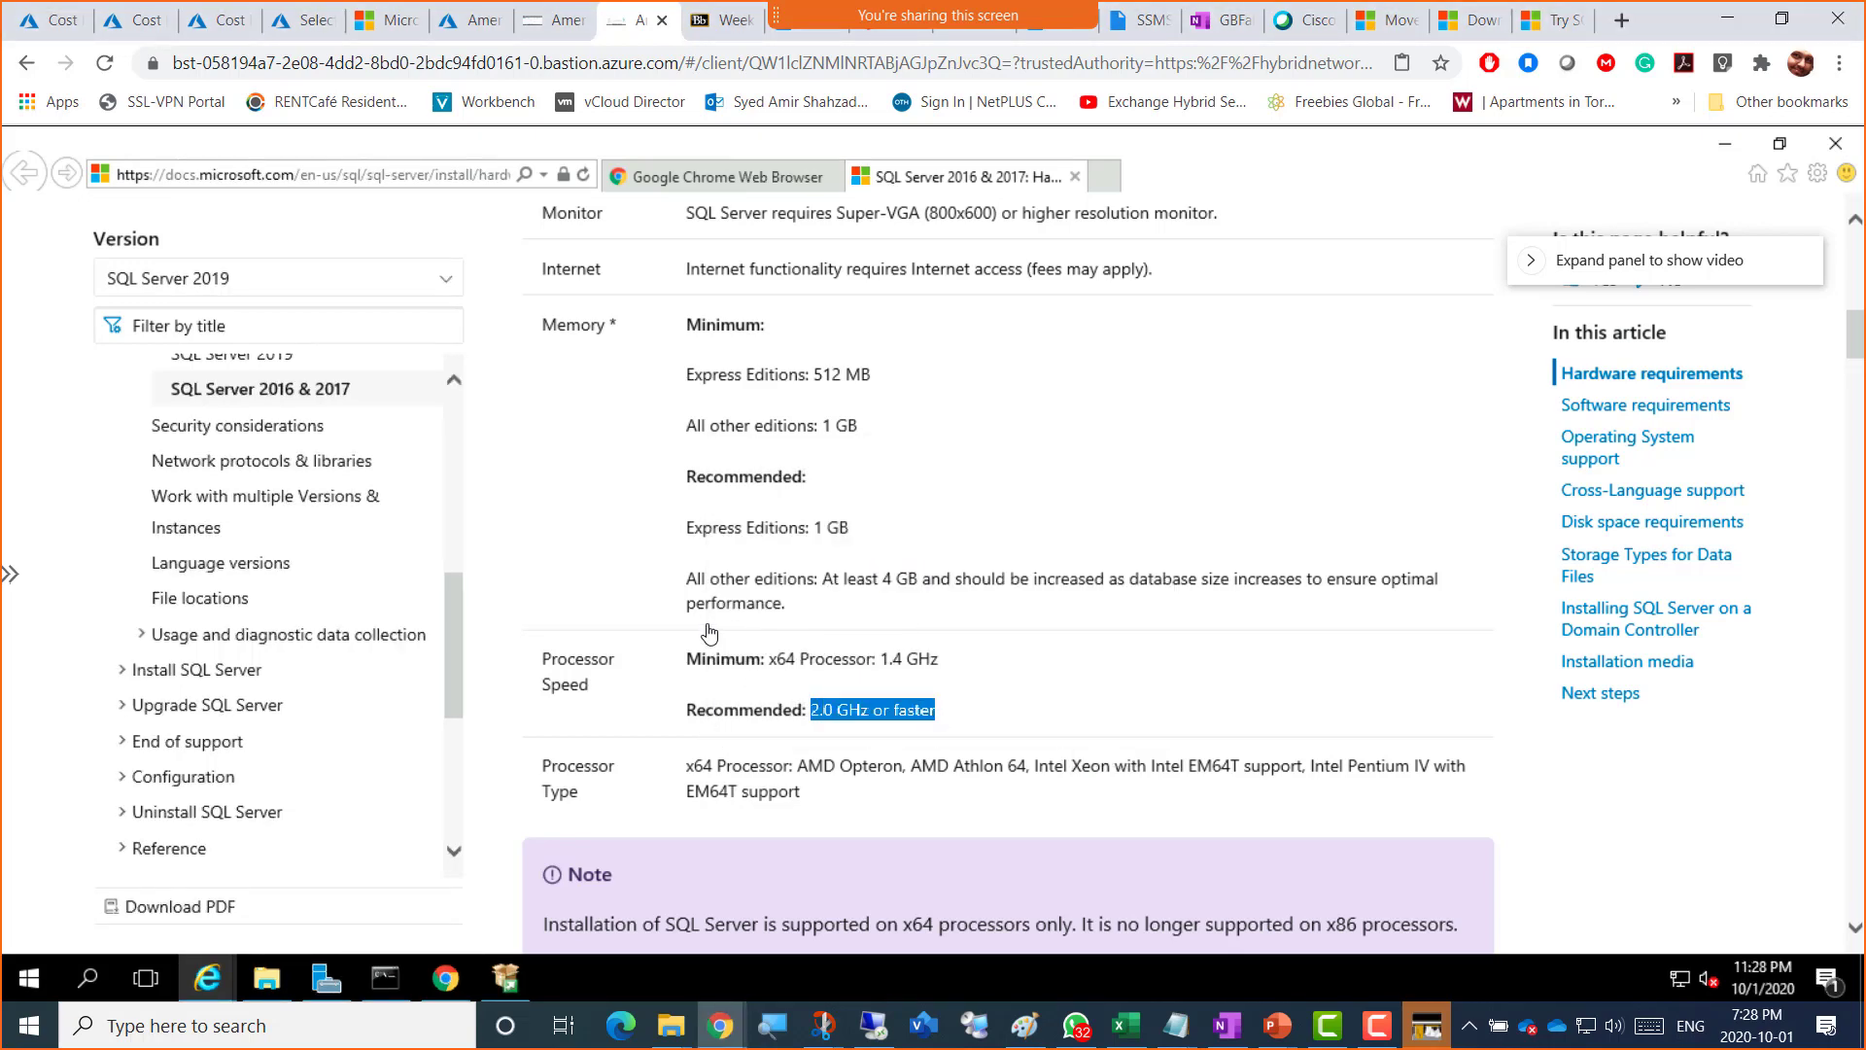
pyautogui.scroll(-5, 710, 634)
pyautogui.scroll(2, 744, 433)
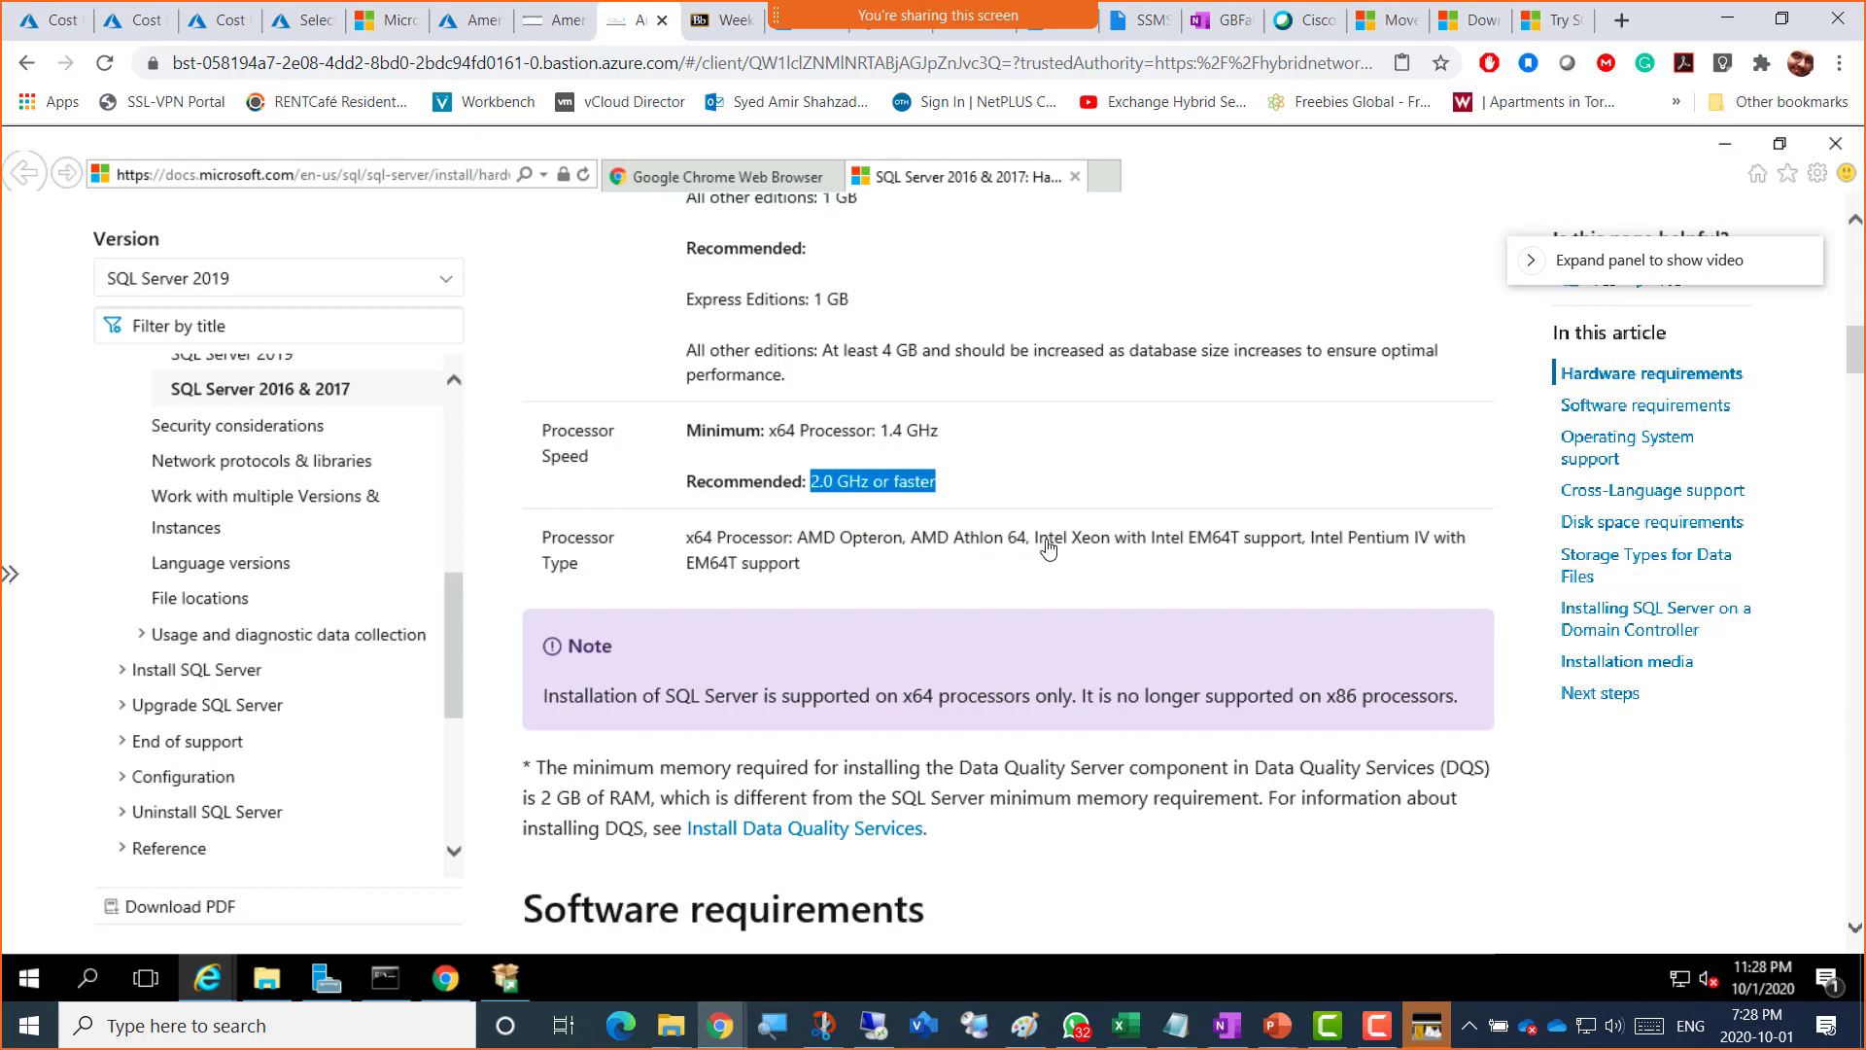
pyautogui.moveTo(1076, 547); pyautogui.dragTo(1113, 550)
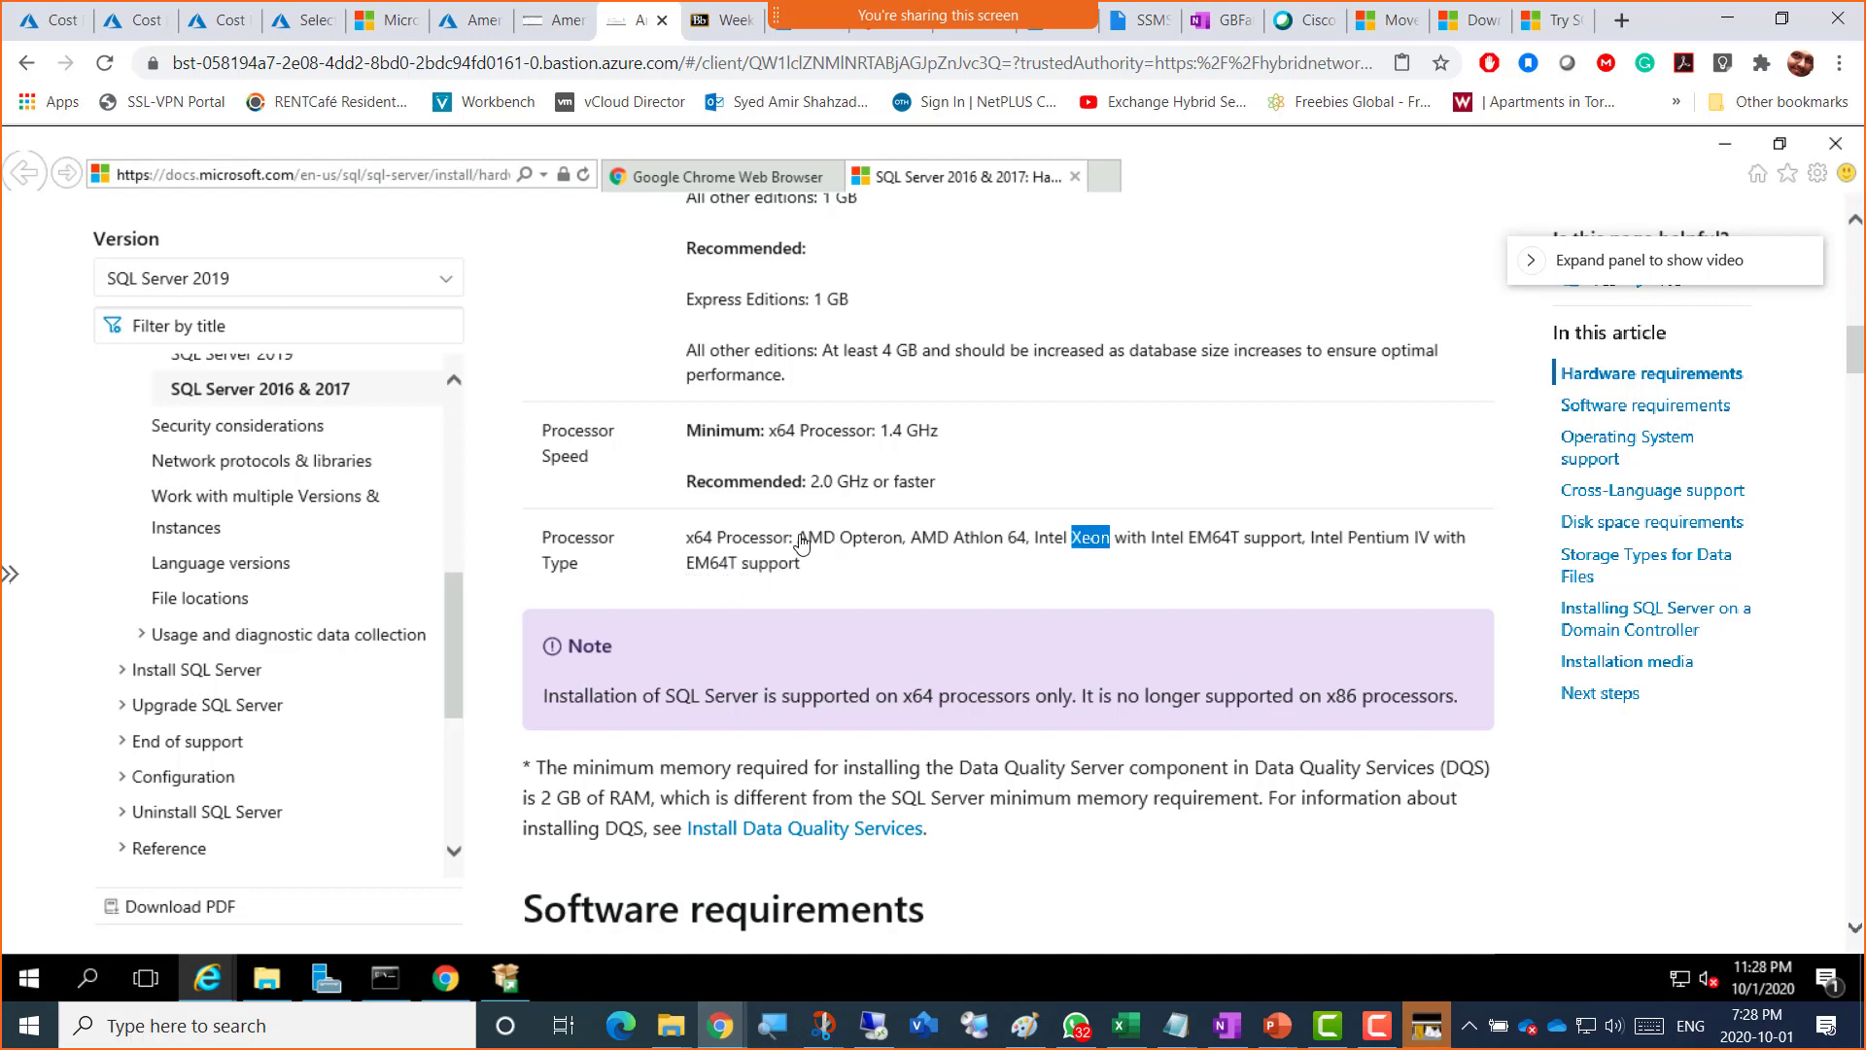
# Step: Select x86 and x64 in the processor note about x86 no longer being supported
pyautogui.scroll(-2, 801, 542)
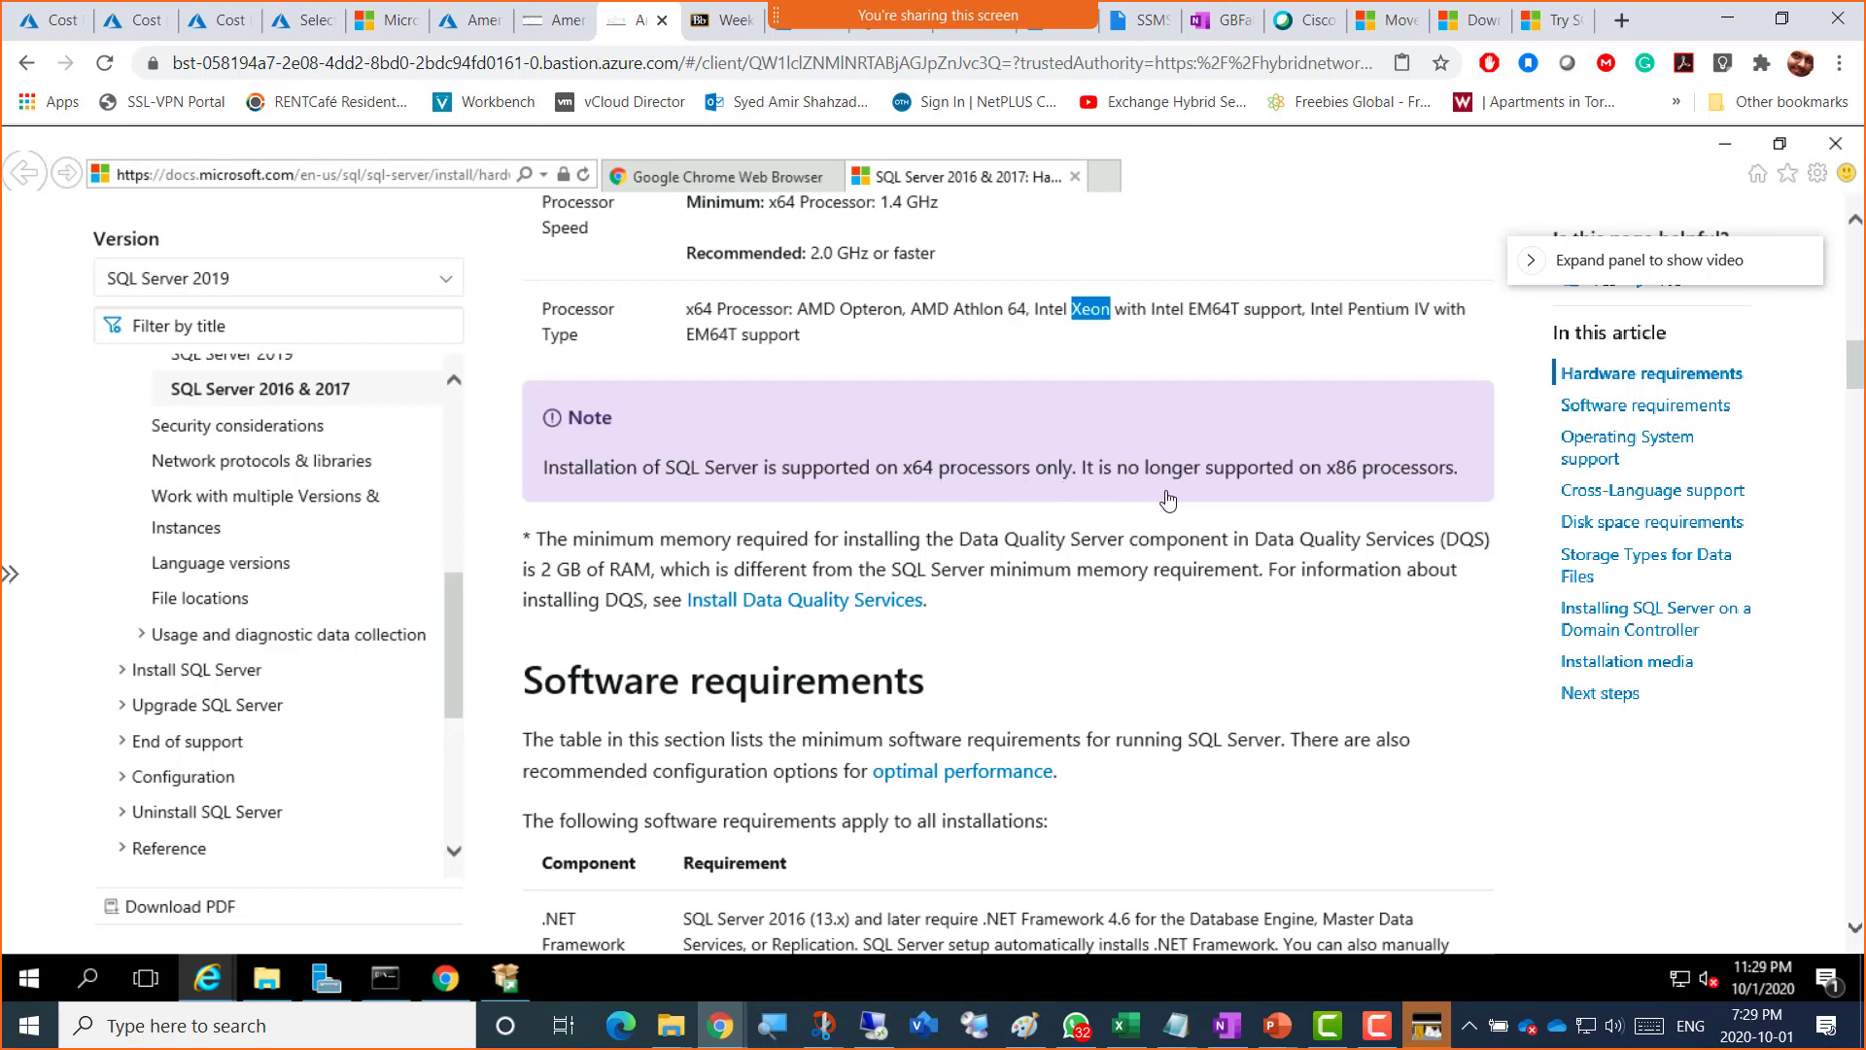
pyautogui.moveTo(1327, 479); pyautogui.dragTo(1358, 480)
pyautogui.click(965, 474)
pyautogui.doubleClick(1326, 472)
pyautogui.doubleClick(918, 470)
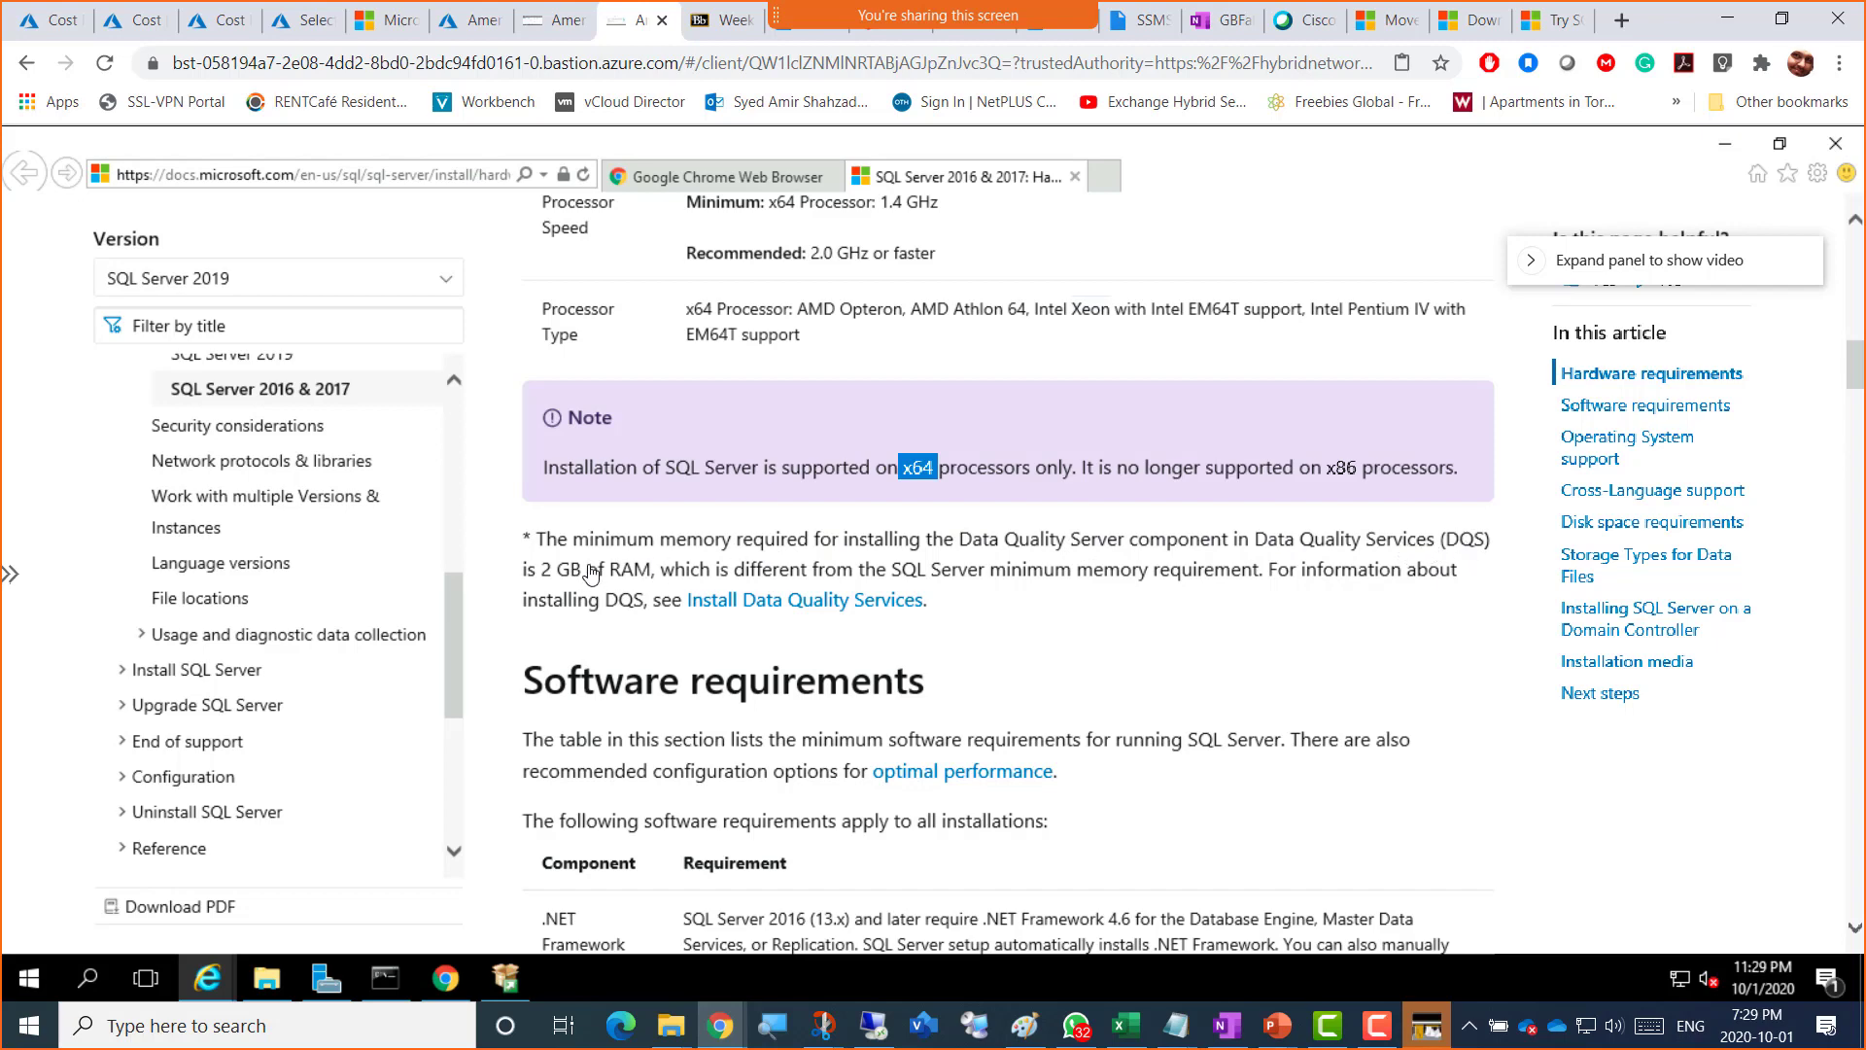
pyautogui.scroll(-5, 590, 574)
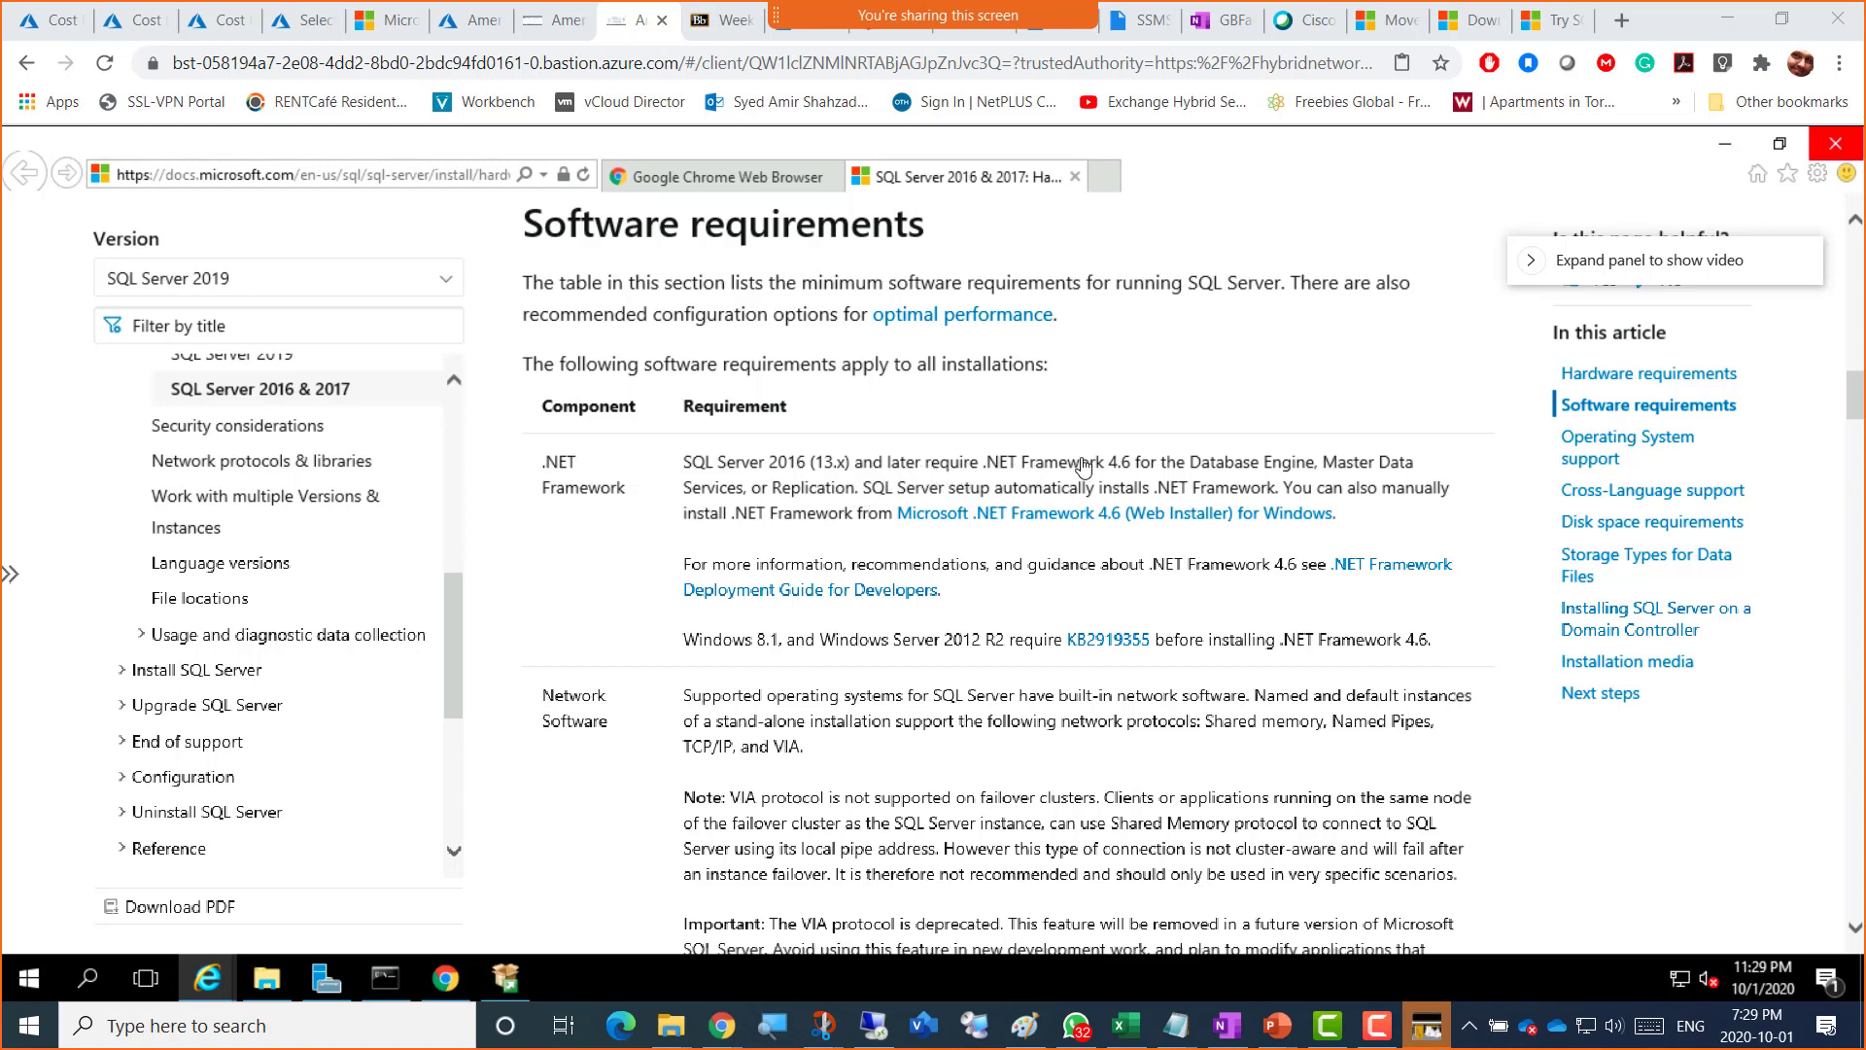
pyautogui.moveTo(1130, 468); pyautogui.dragTo(910, 463)
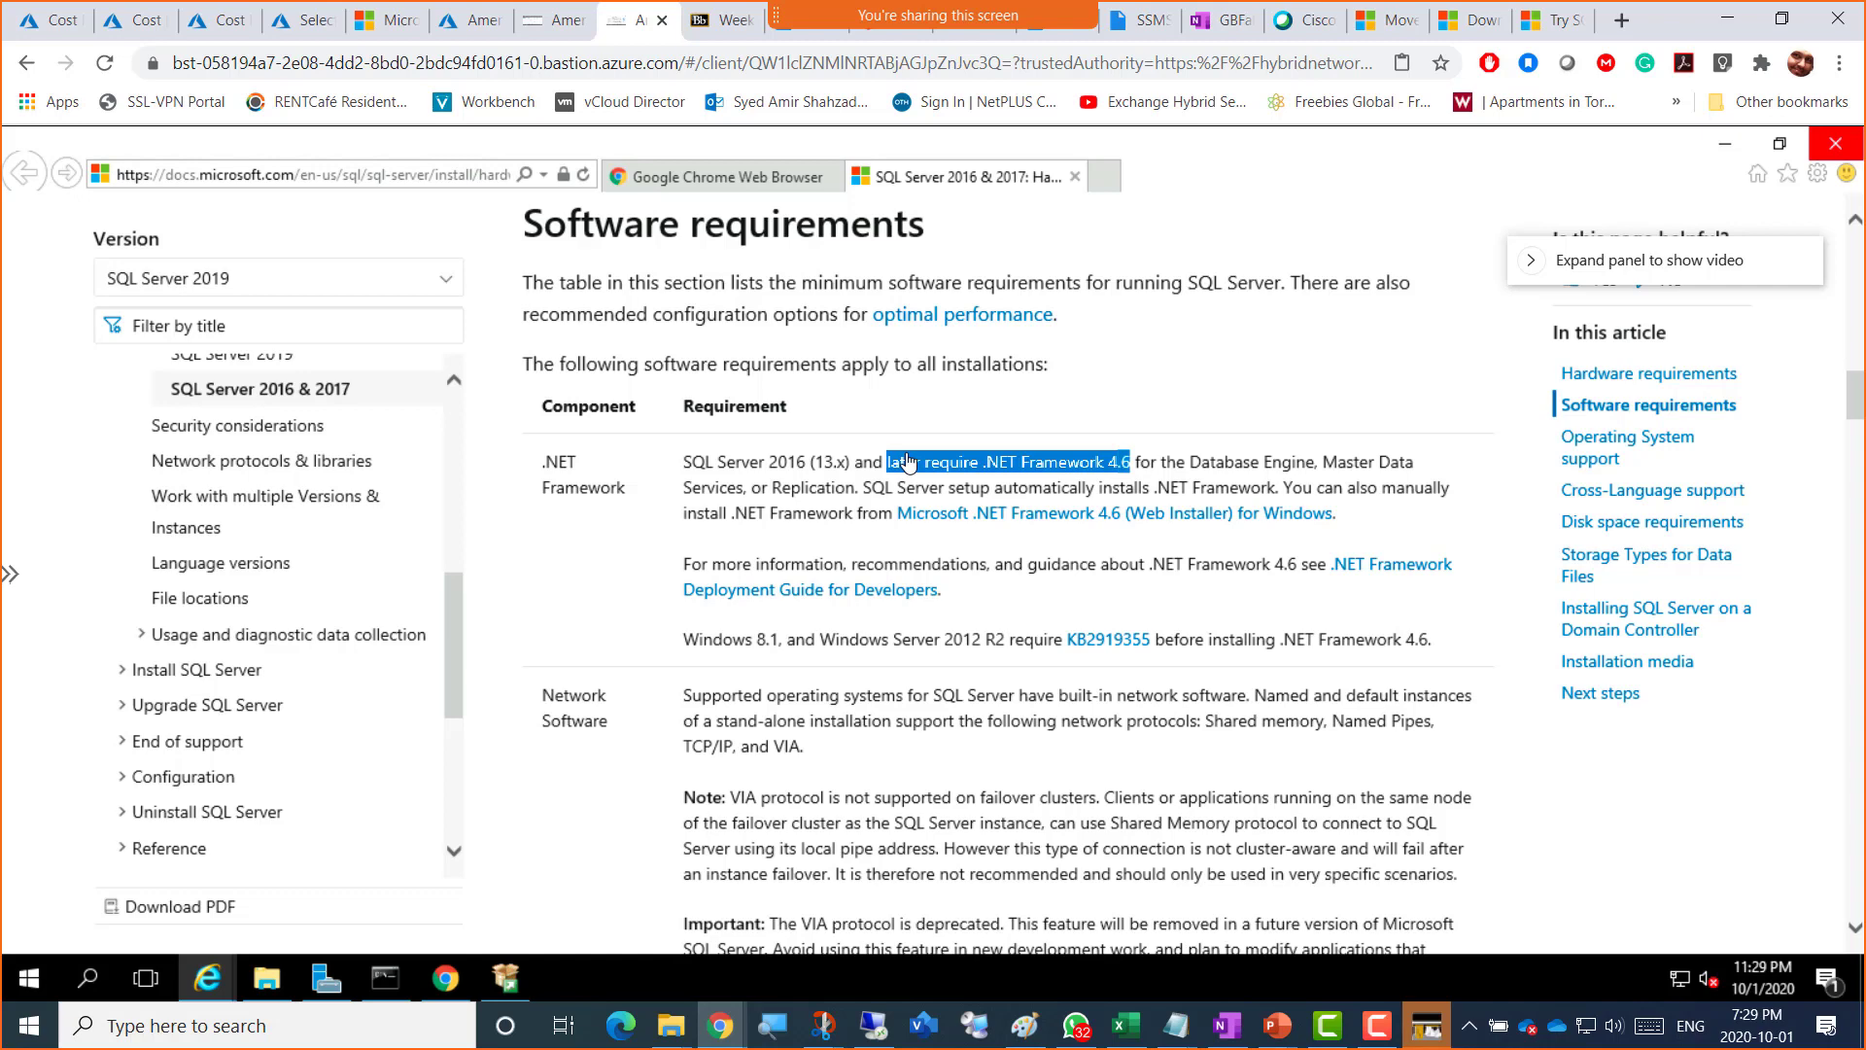
pyautogui.click(1128, 468)
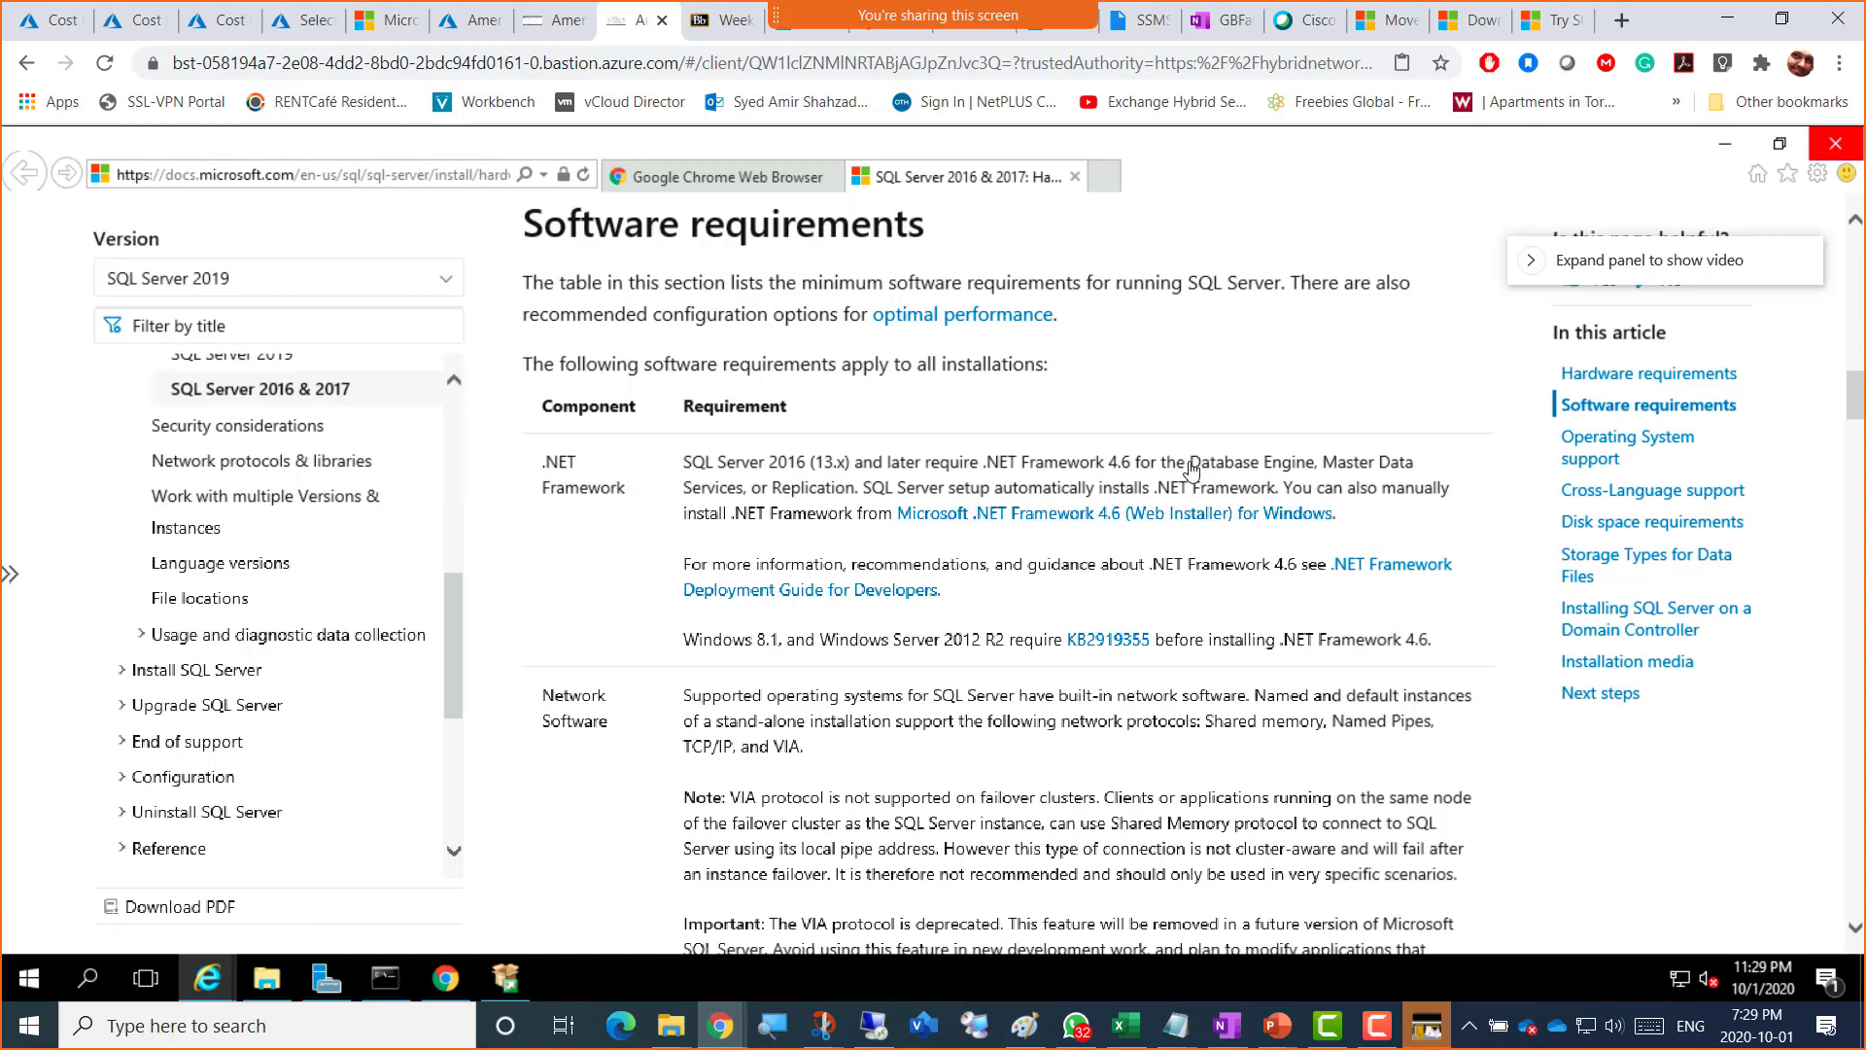
pyautogui.moveTo(1191, 468); pyautogui.dragTo(1294, 472)
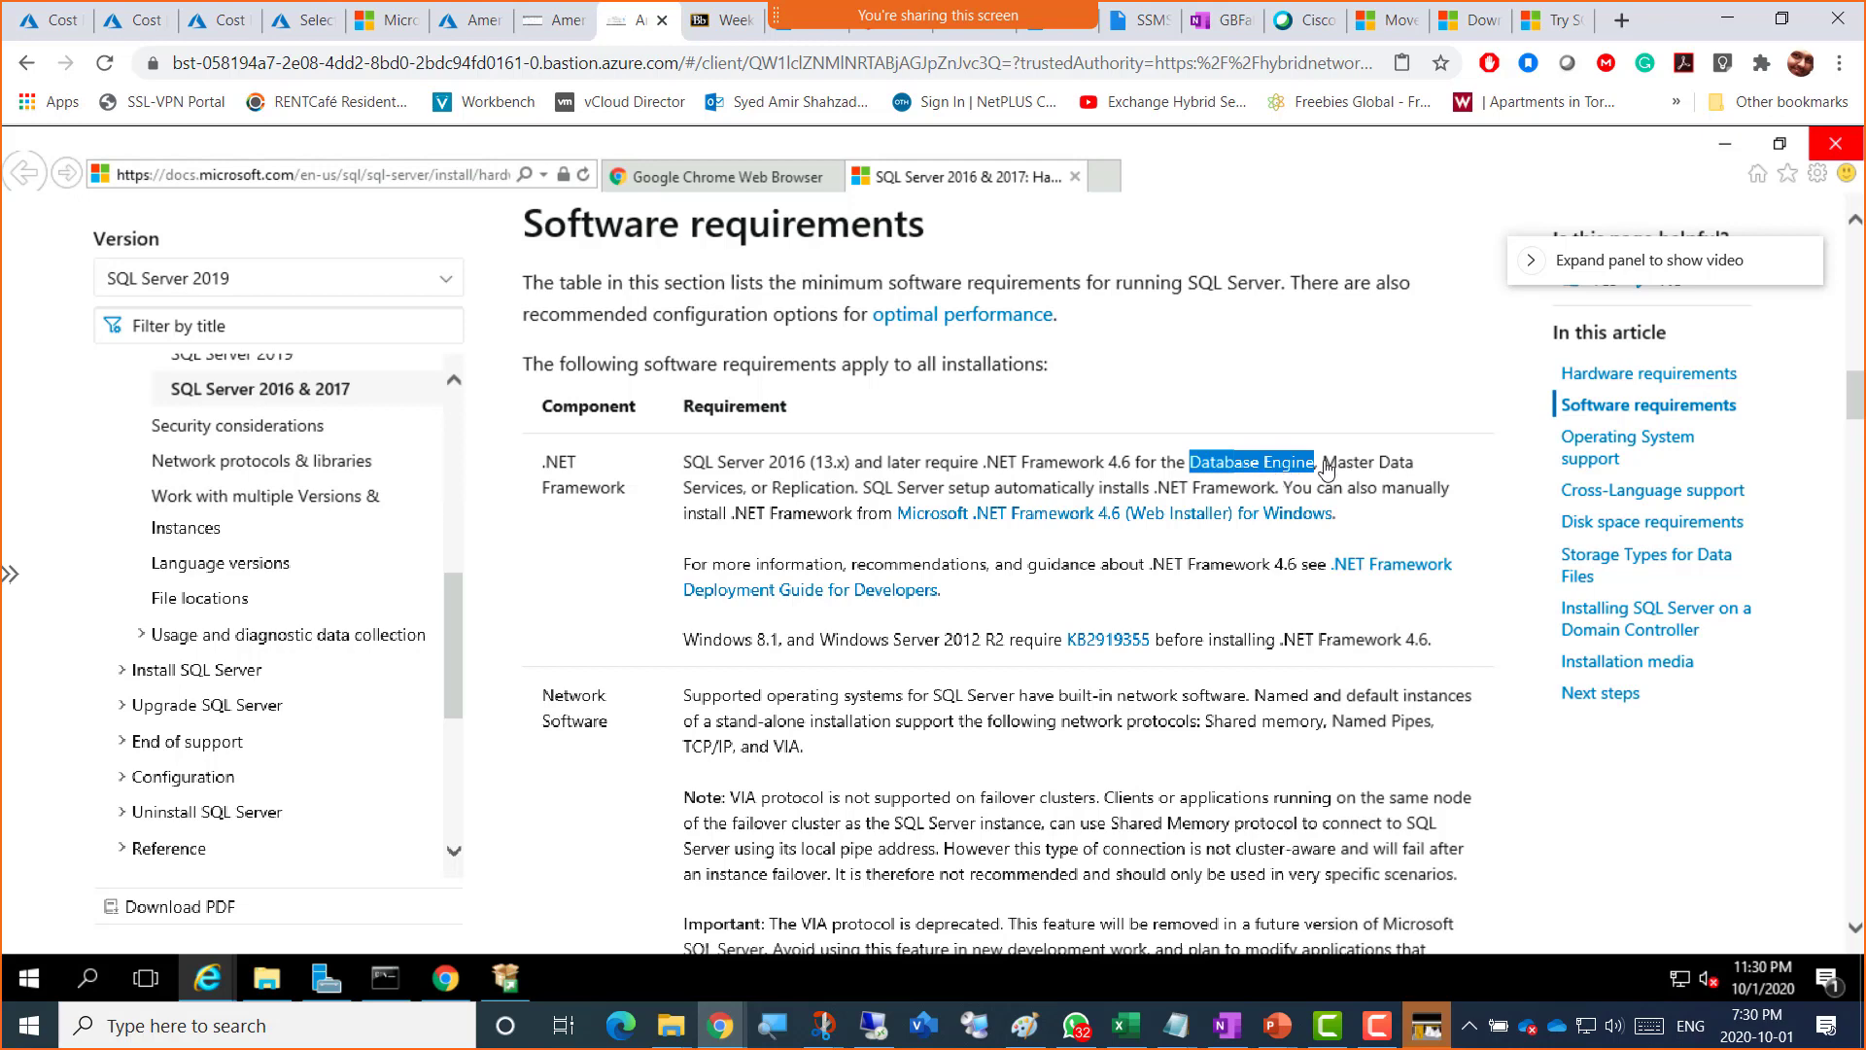
pyautogui.moveTo(1323, 465); pyautogui.dragTo(815, 500)
pyautogui.click(782, 496)
pyautogui.doubleClick(814, 495)
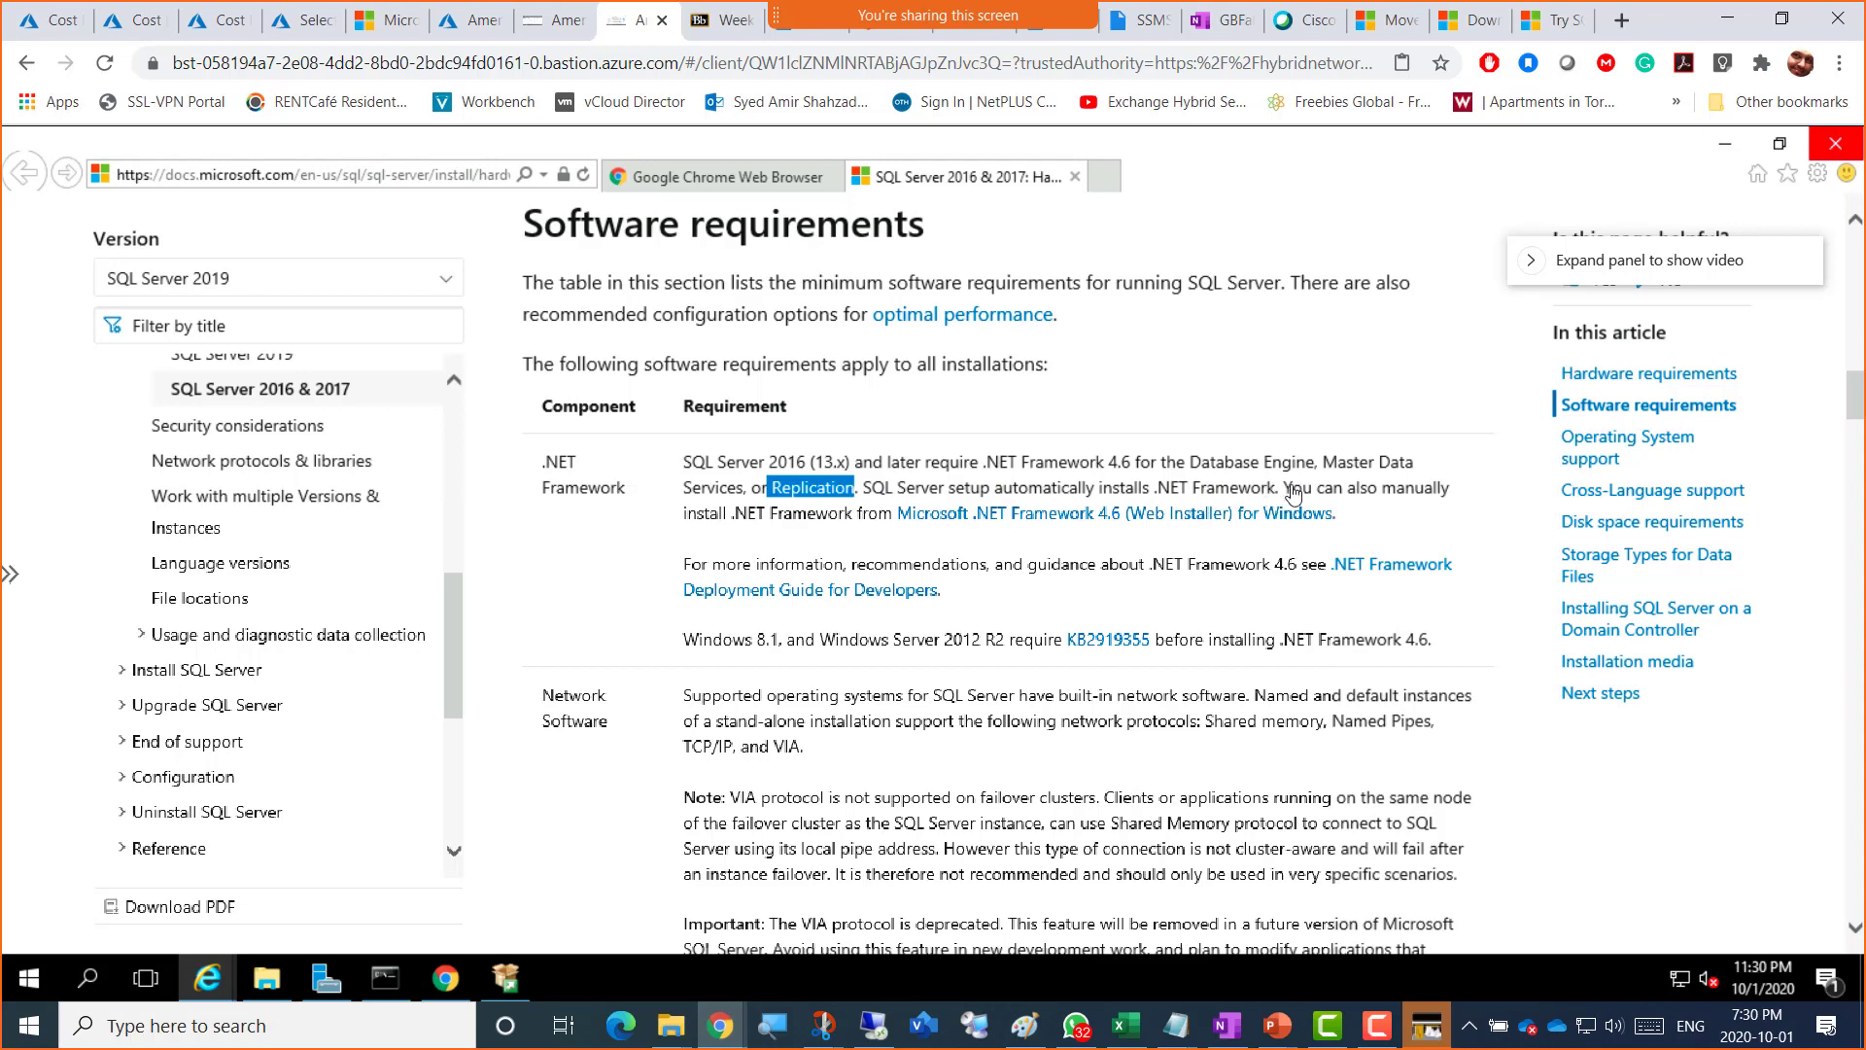
pyautogui.moveTo(1277, 489); pyautogui.dragTo(872, 493)
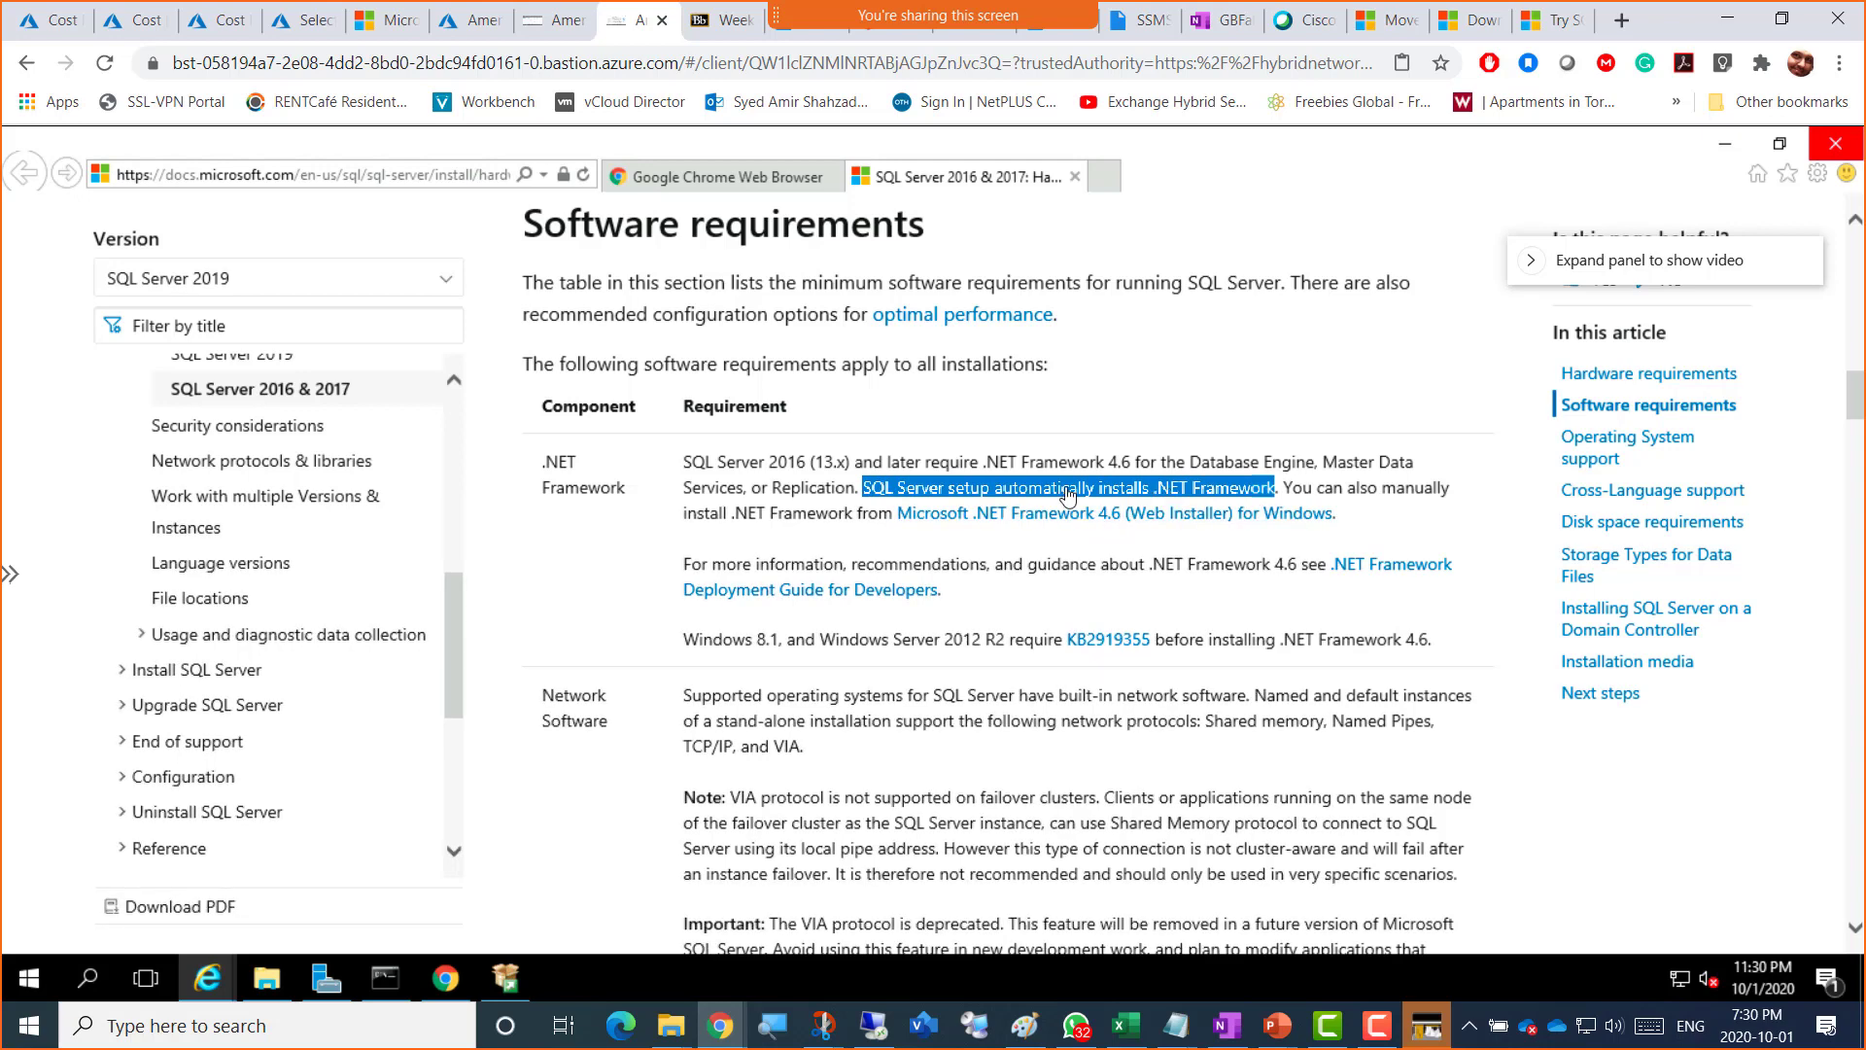
pyautogui.scroll(-4, 541, 571)
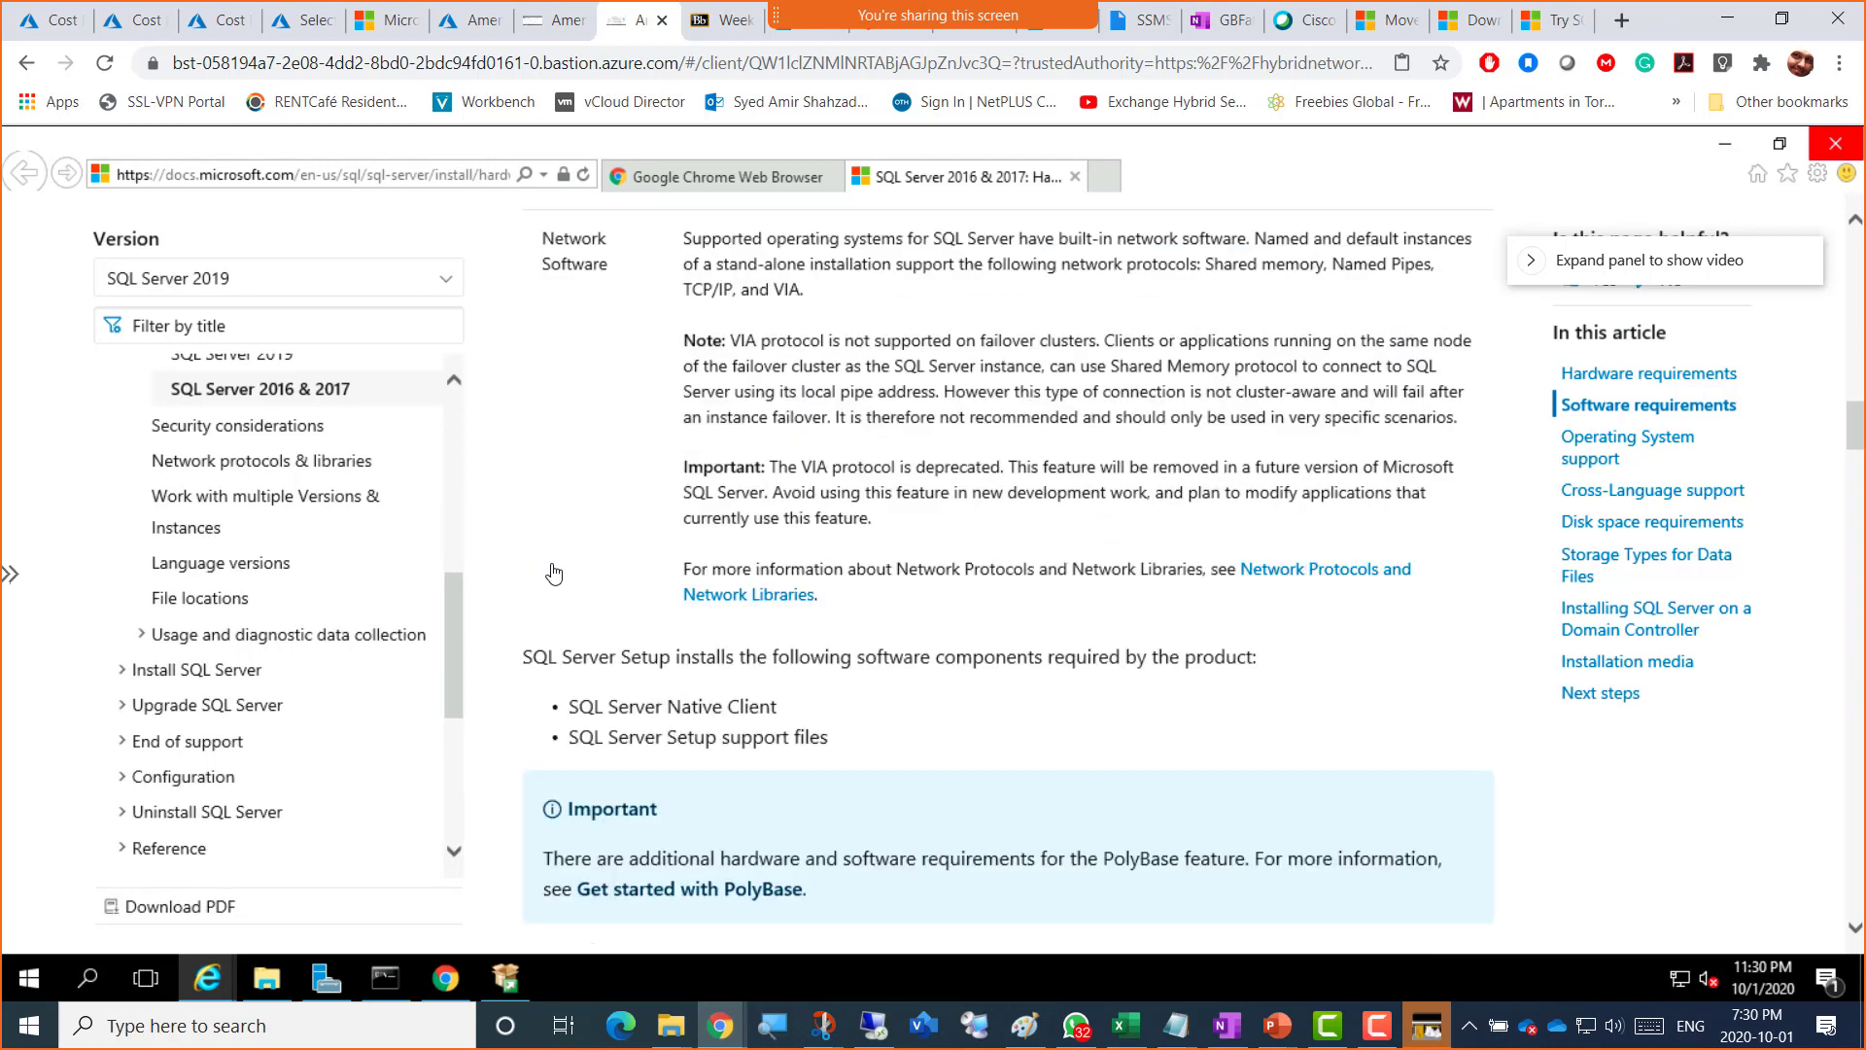
pyautogui.scroll(4, 541, 572)
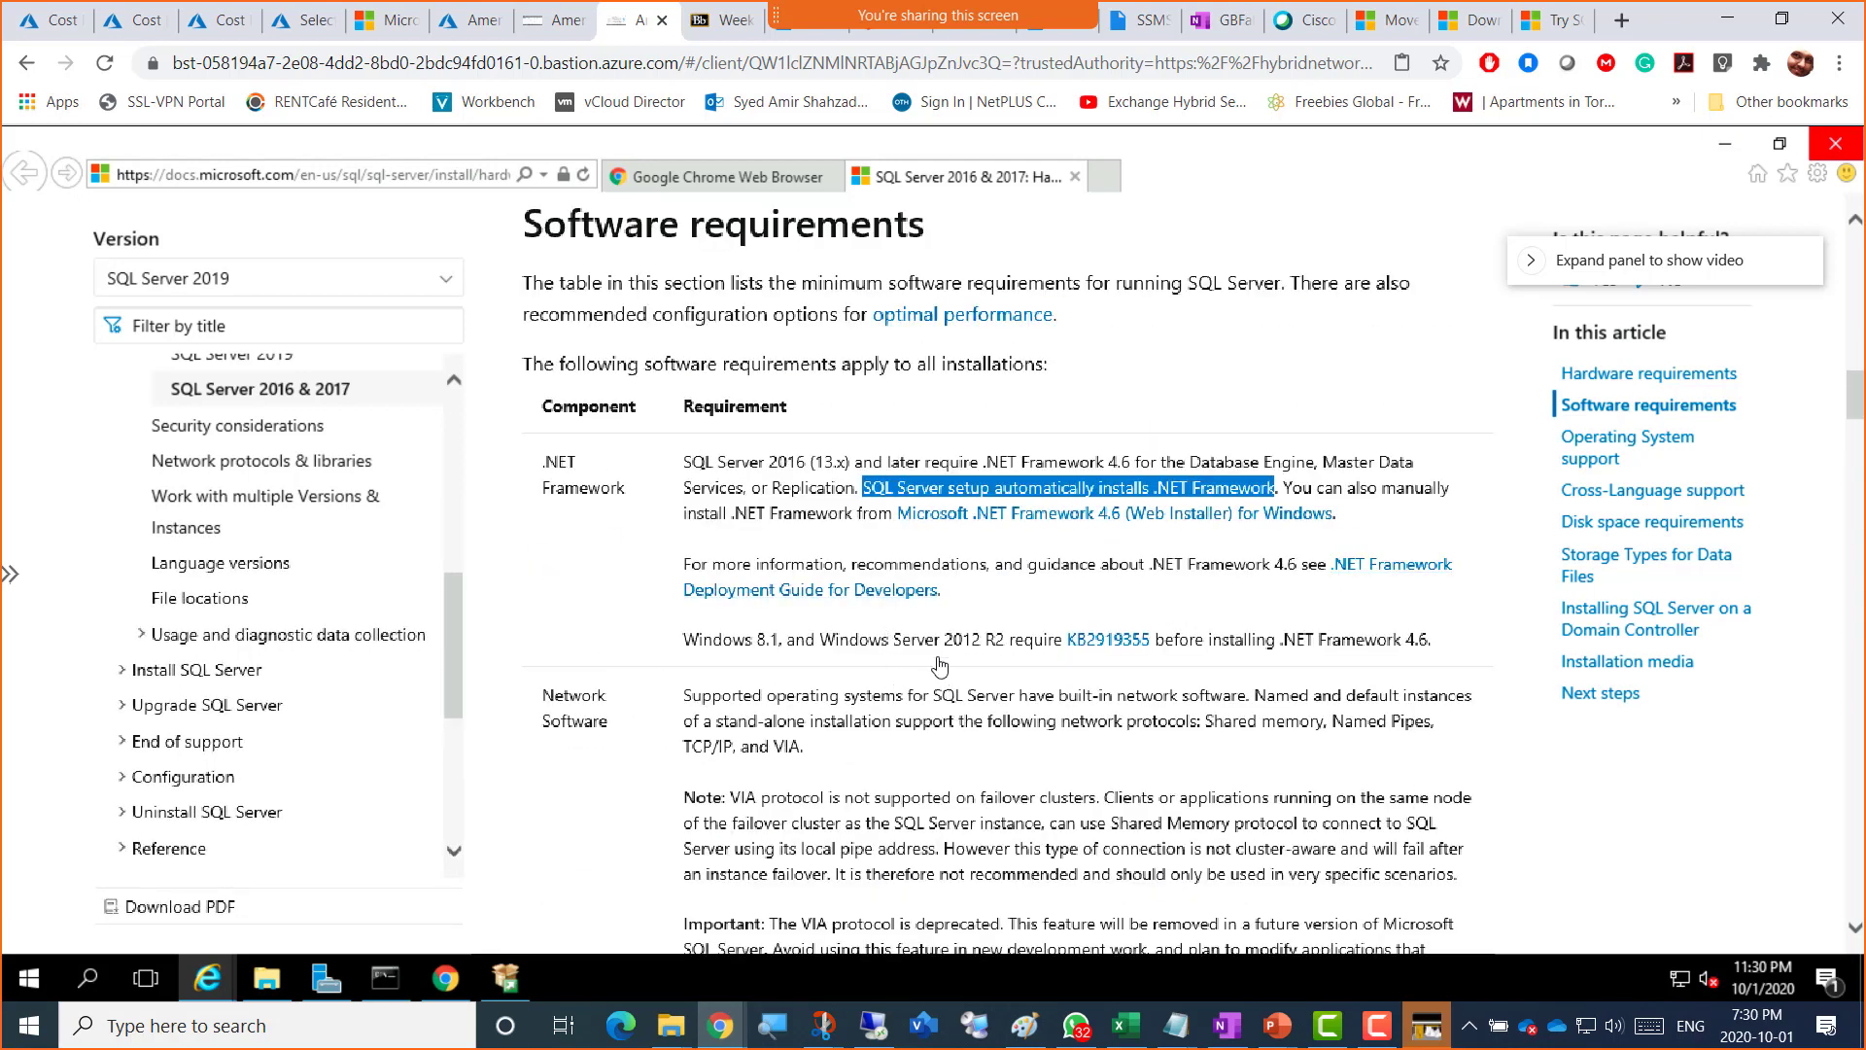
pyautogui.moveTo(894, 649); pyautogui.dragTo(1002, 653)
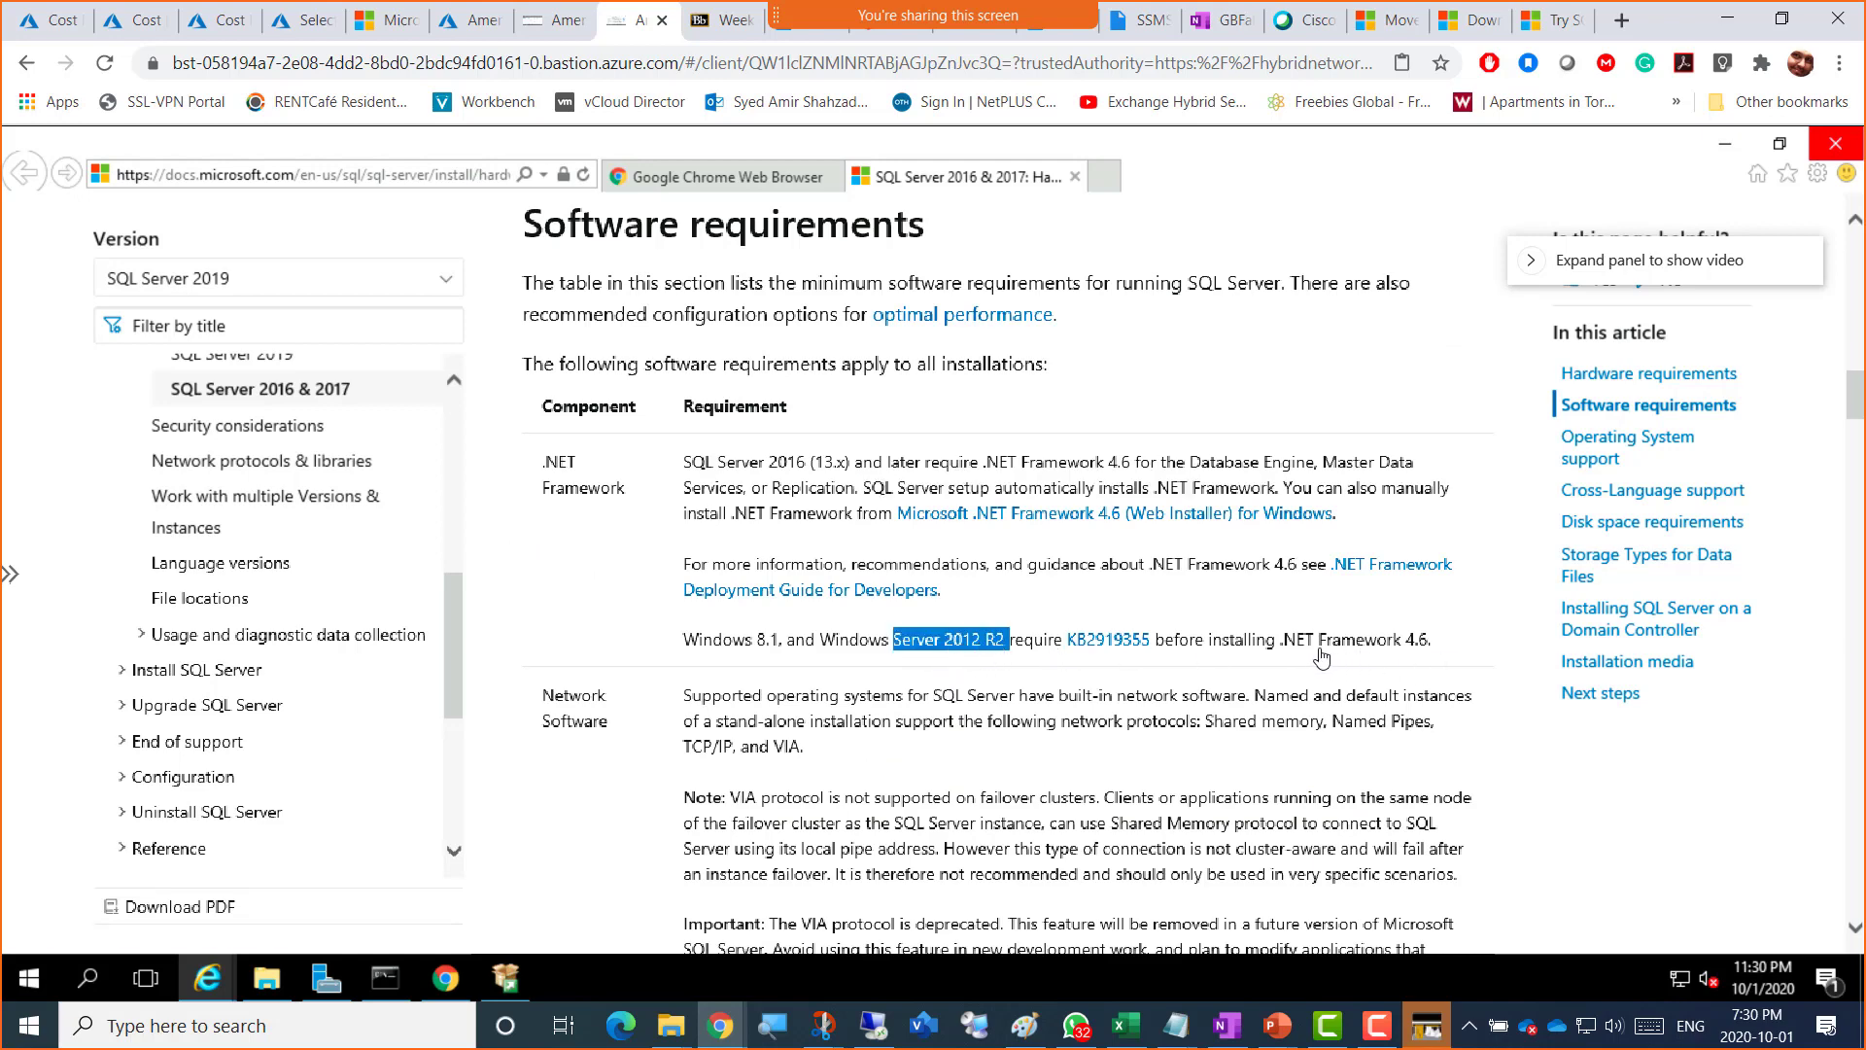
pyautogui.moveTo(1284, 649); pyautogui.dragTo(1430, 650)
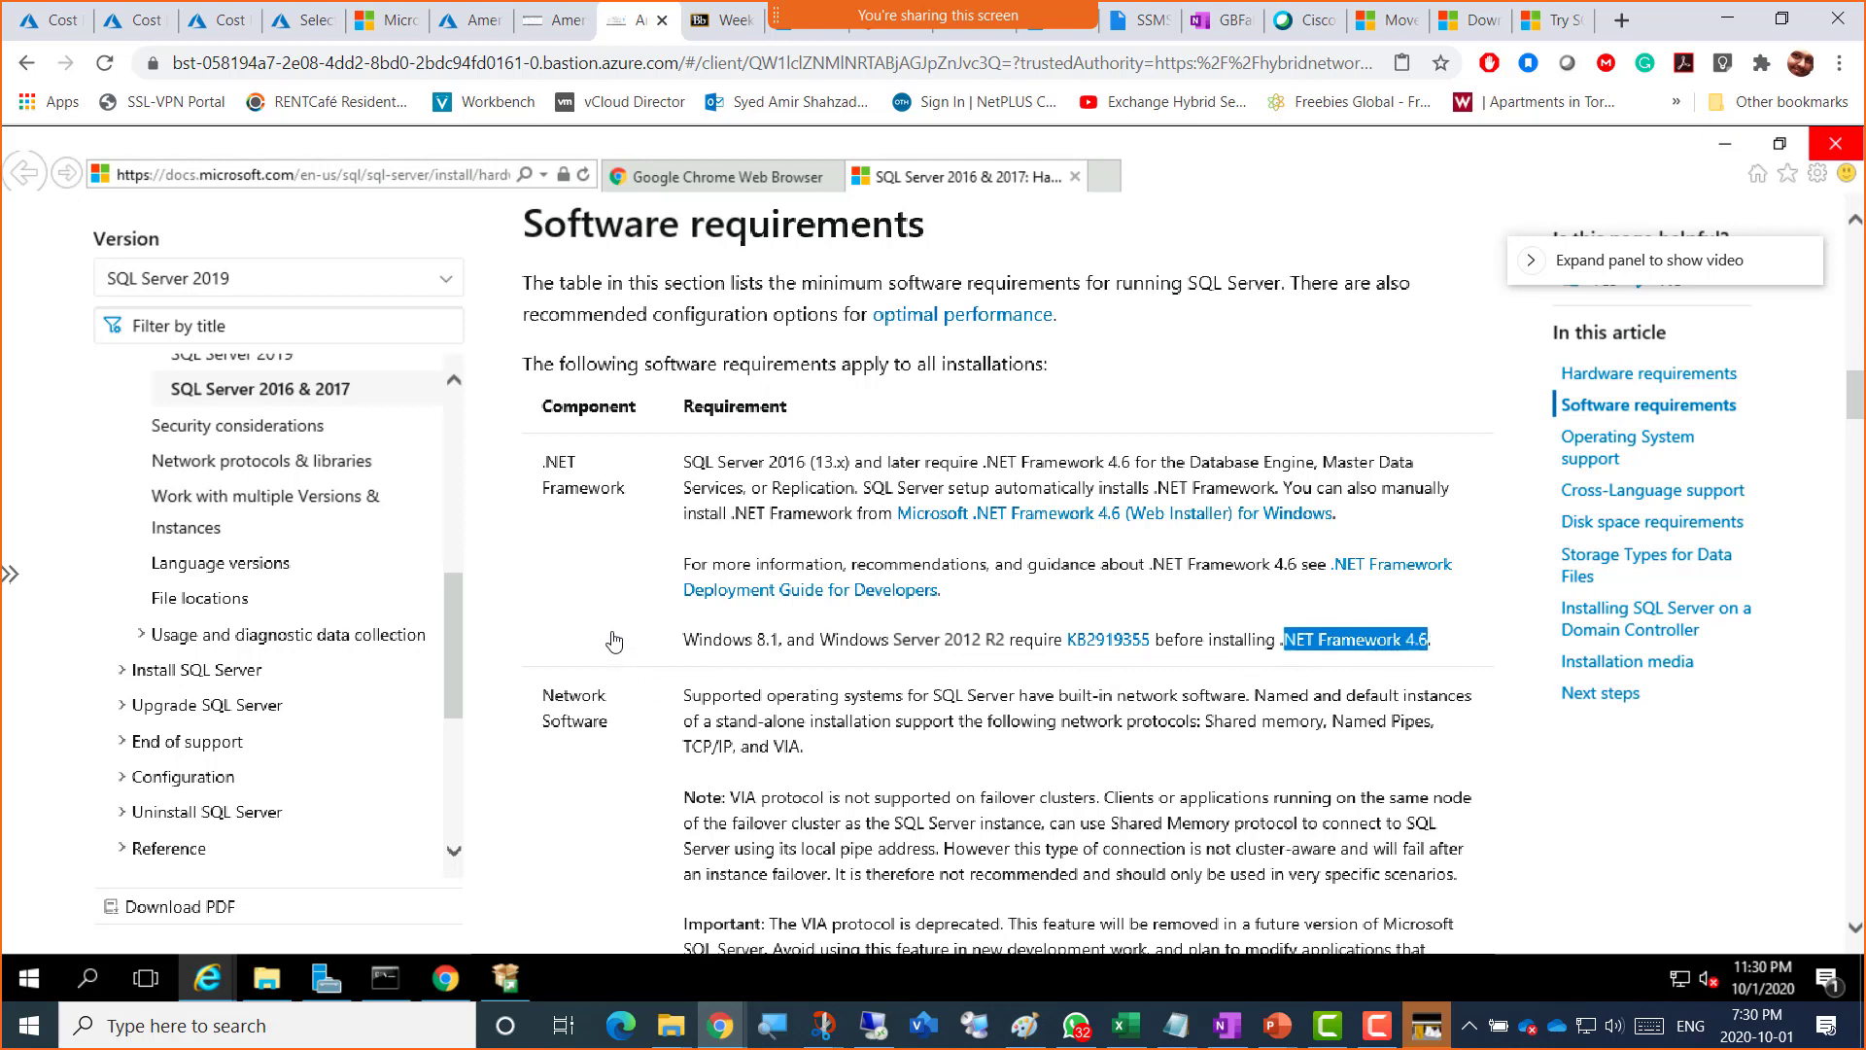
pyautogui.scroll(-2, 613, 641)
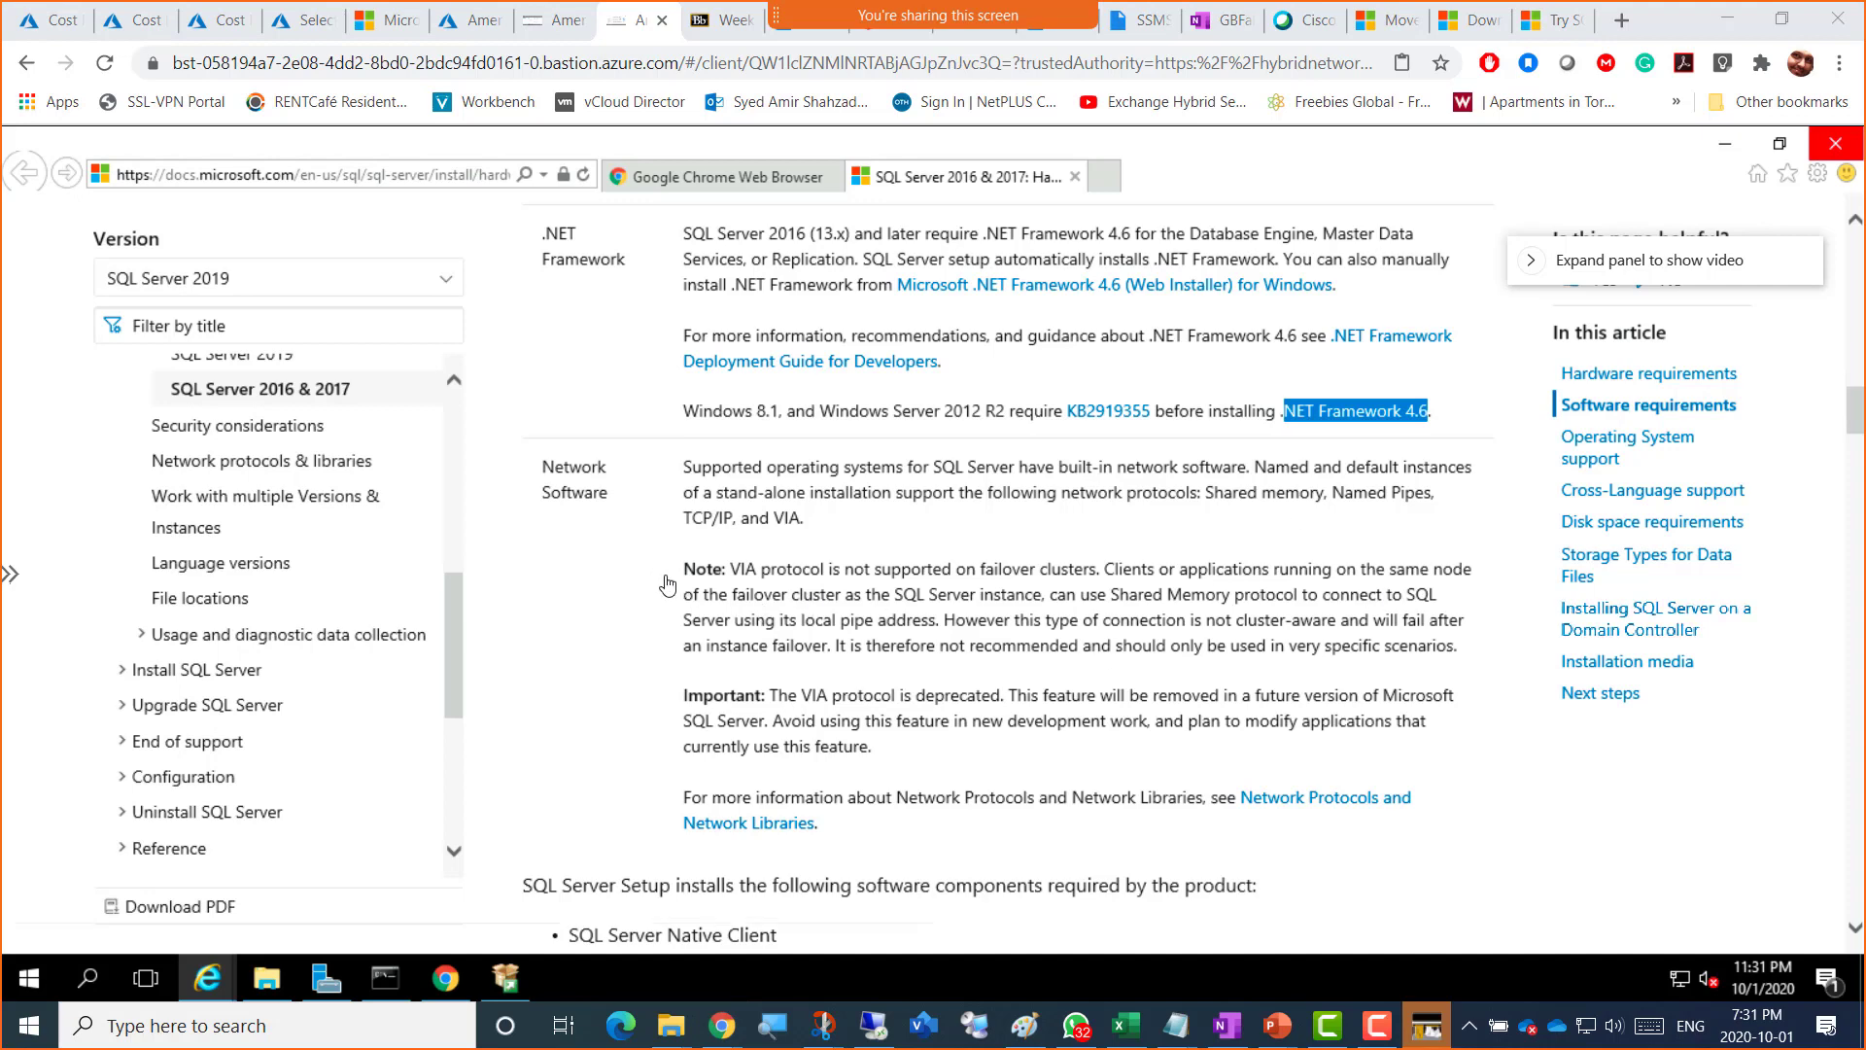
pyautogui.scroll(-2, 731, 650)
pyautogui.scroll(-2, 741, 648)
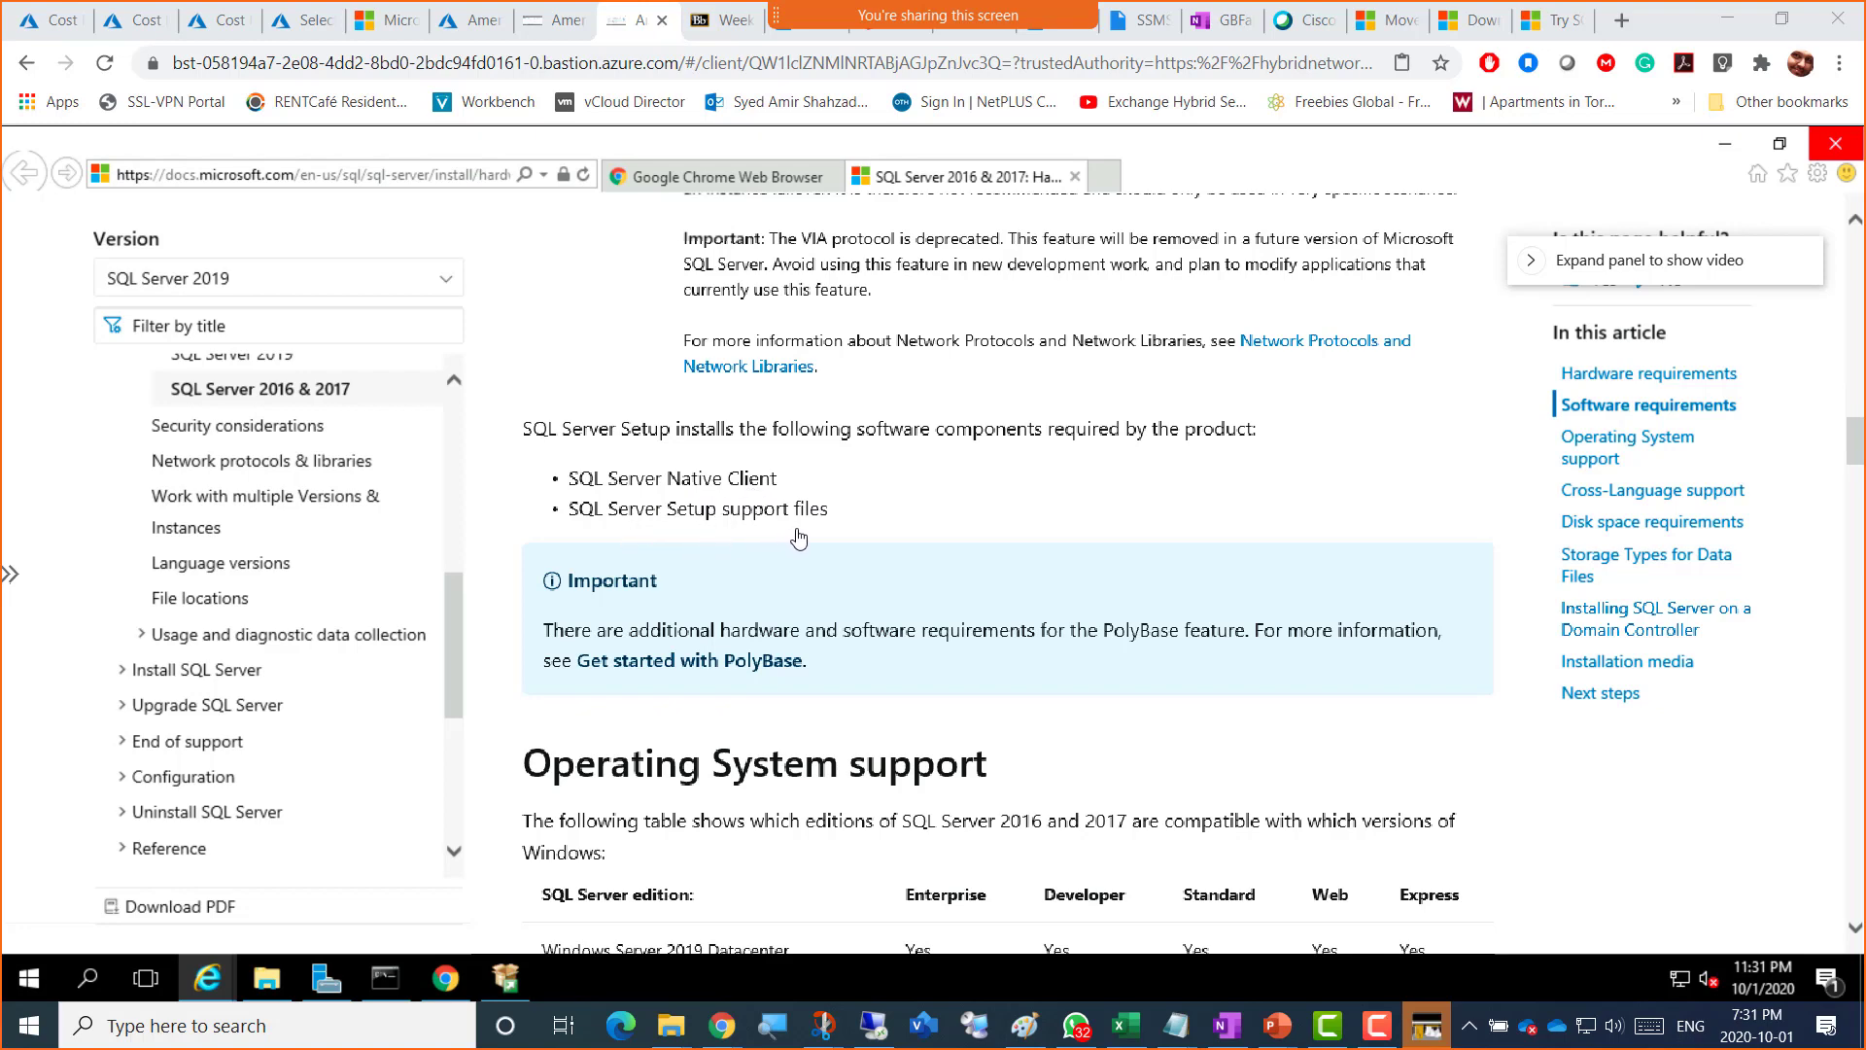
pyautogui.scroll(-2, 802, 550)
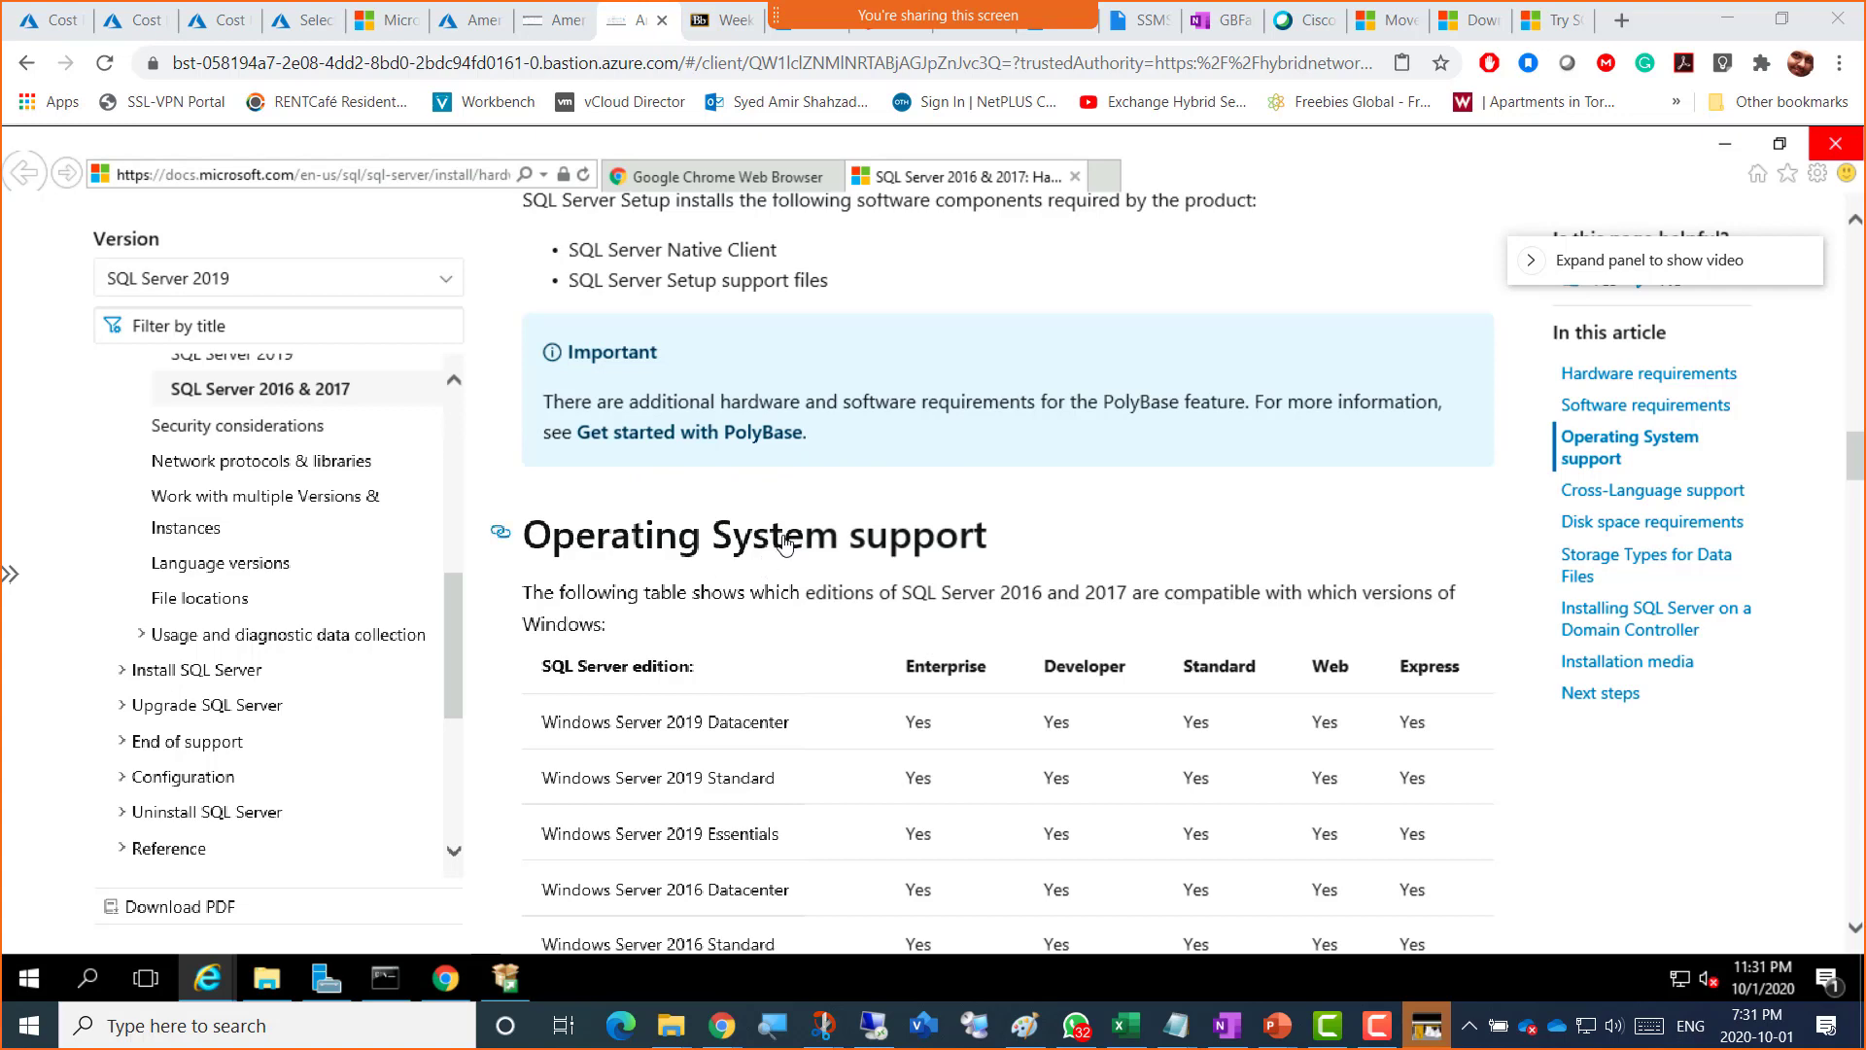
# Step: Review the Operating System support table and mark the Windows 10 Enterprise row
pyautogui.scroll(-2, 768, 556)
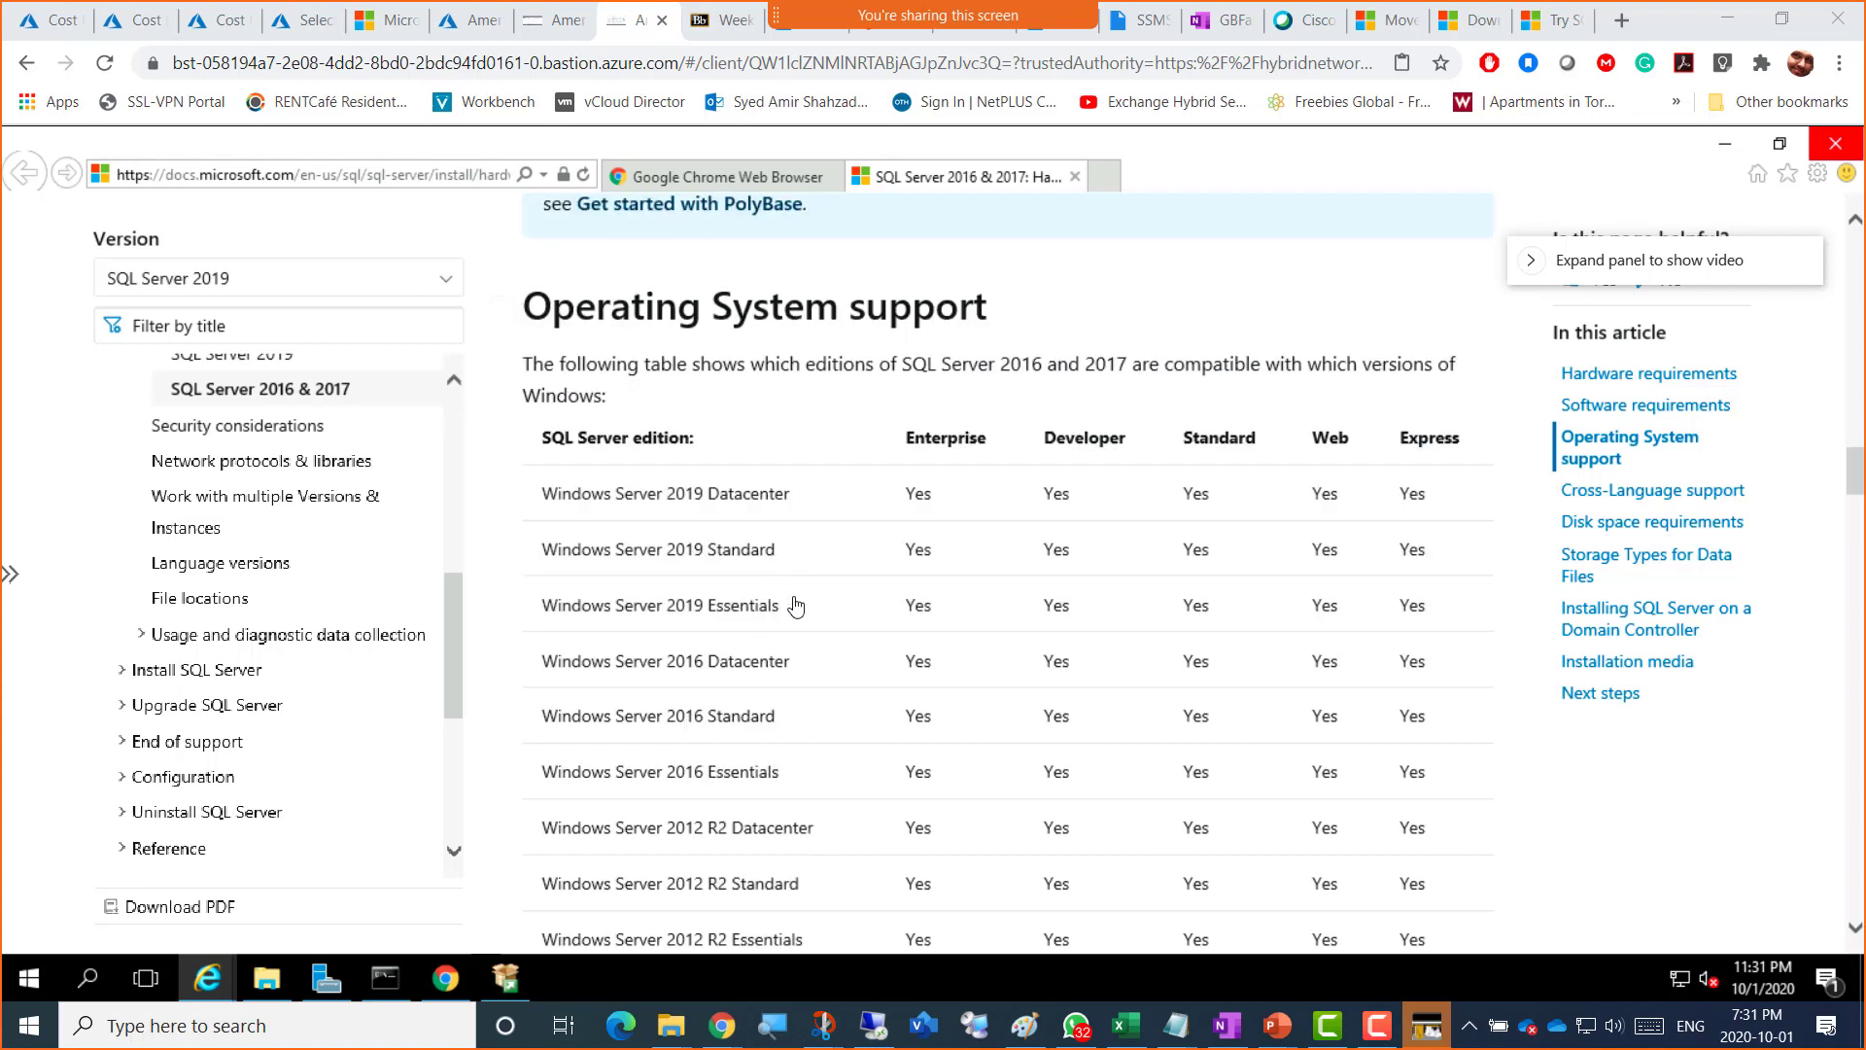
pyautogui.scroll(-2, 794, 604)
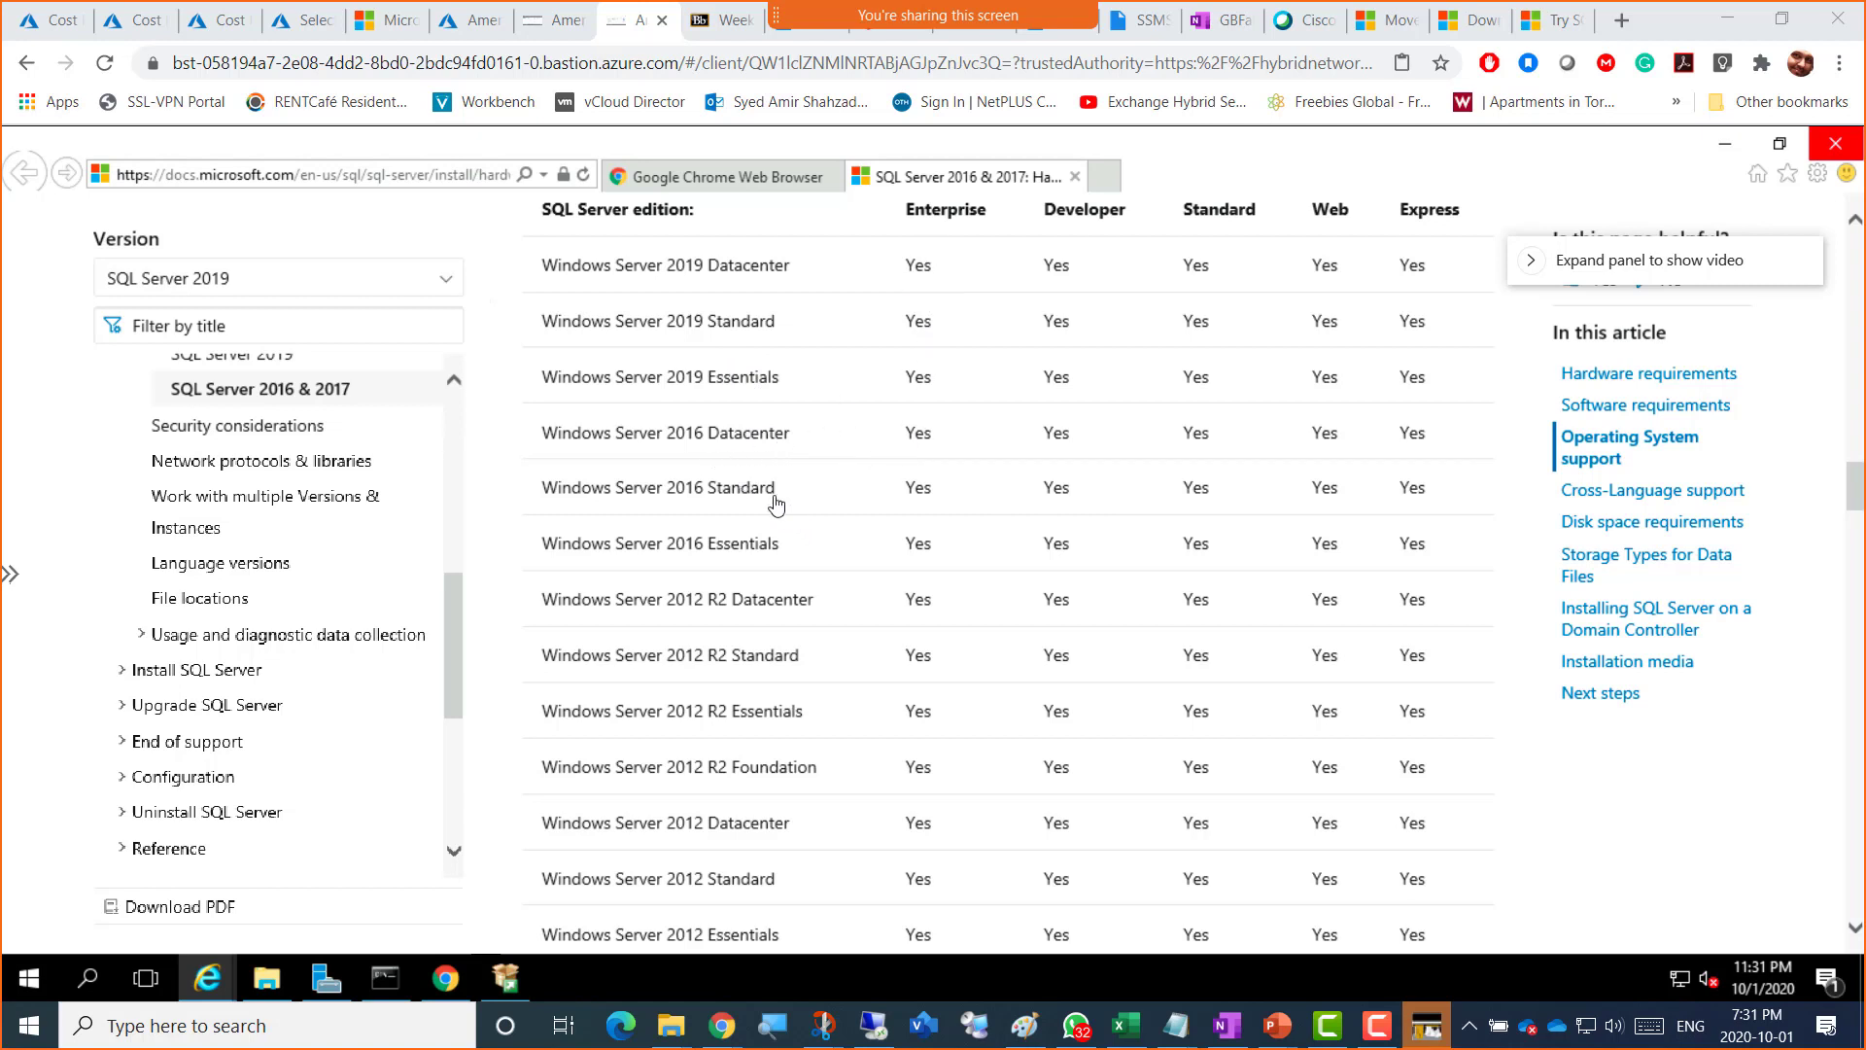
pyautogui.scroll(2, 936, 336)
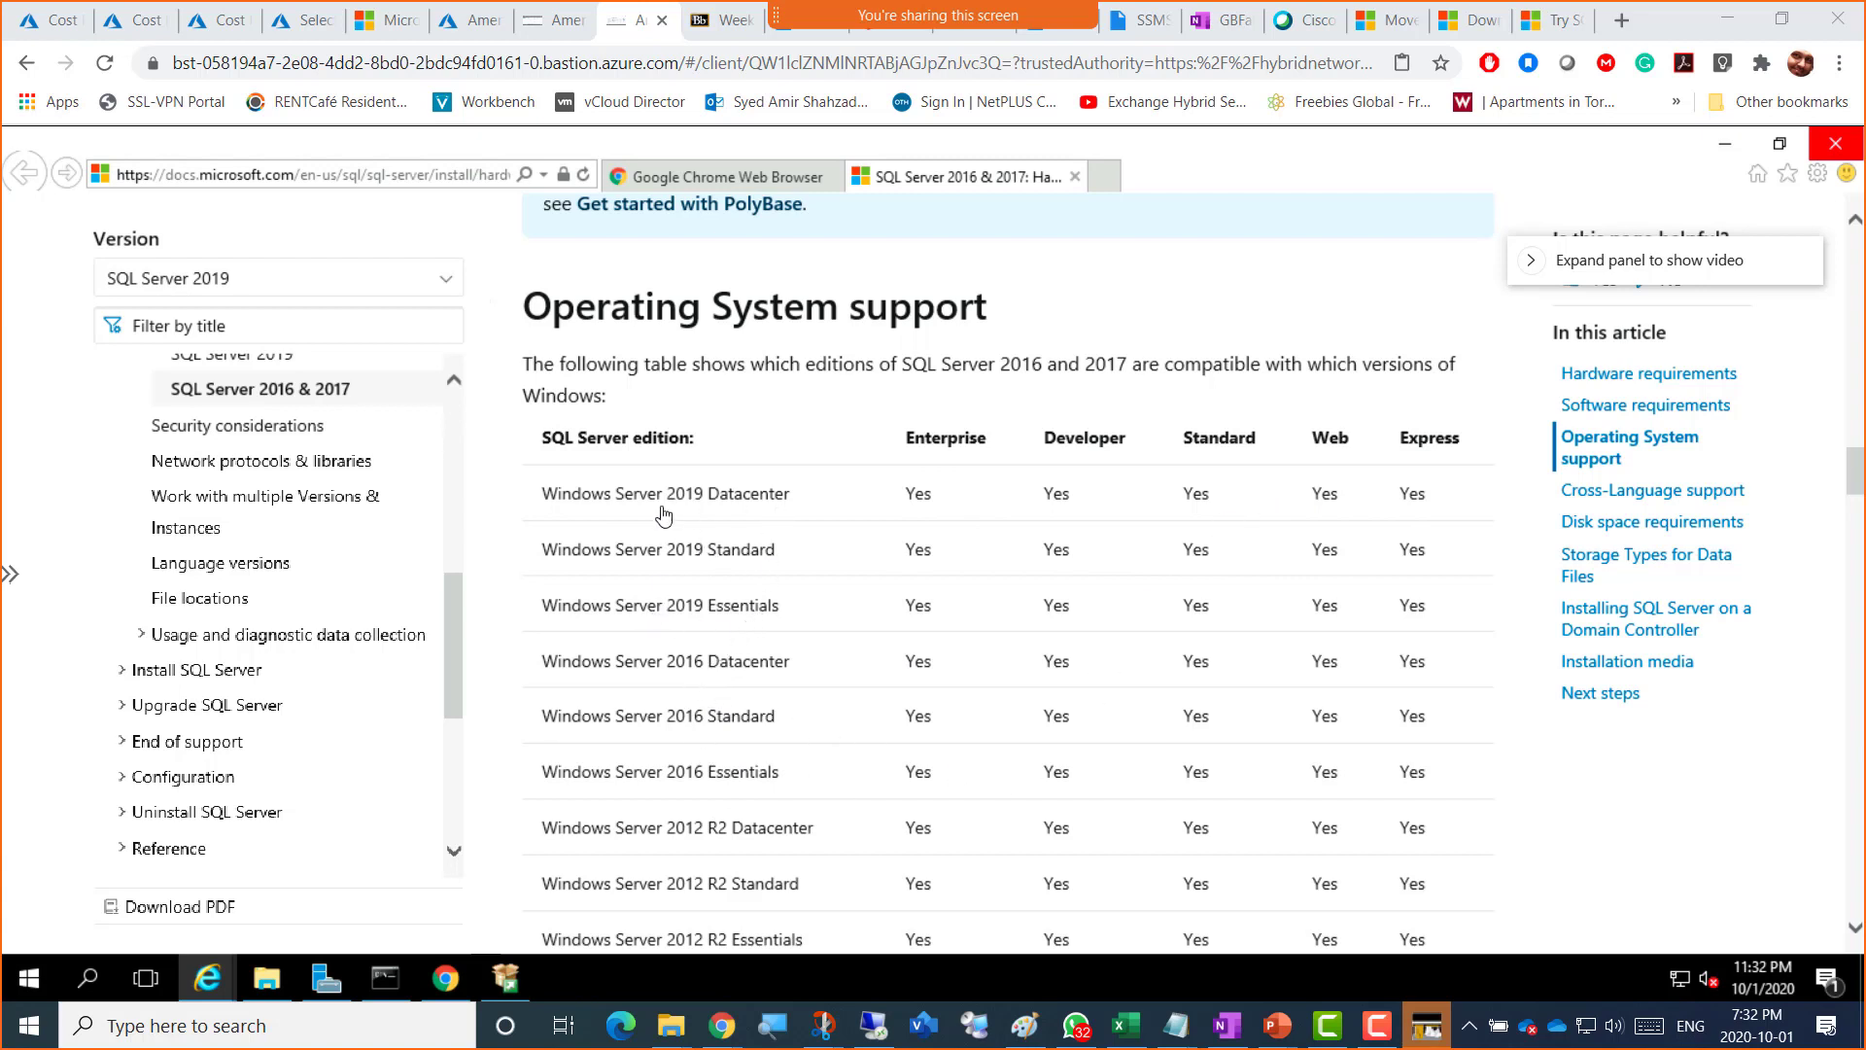
pyautogui.scroll(-2, 685, 773)
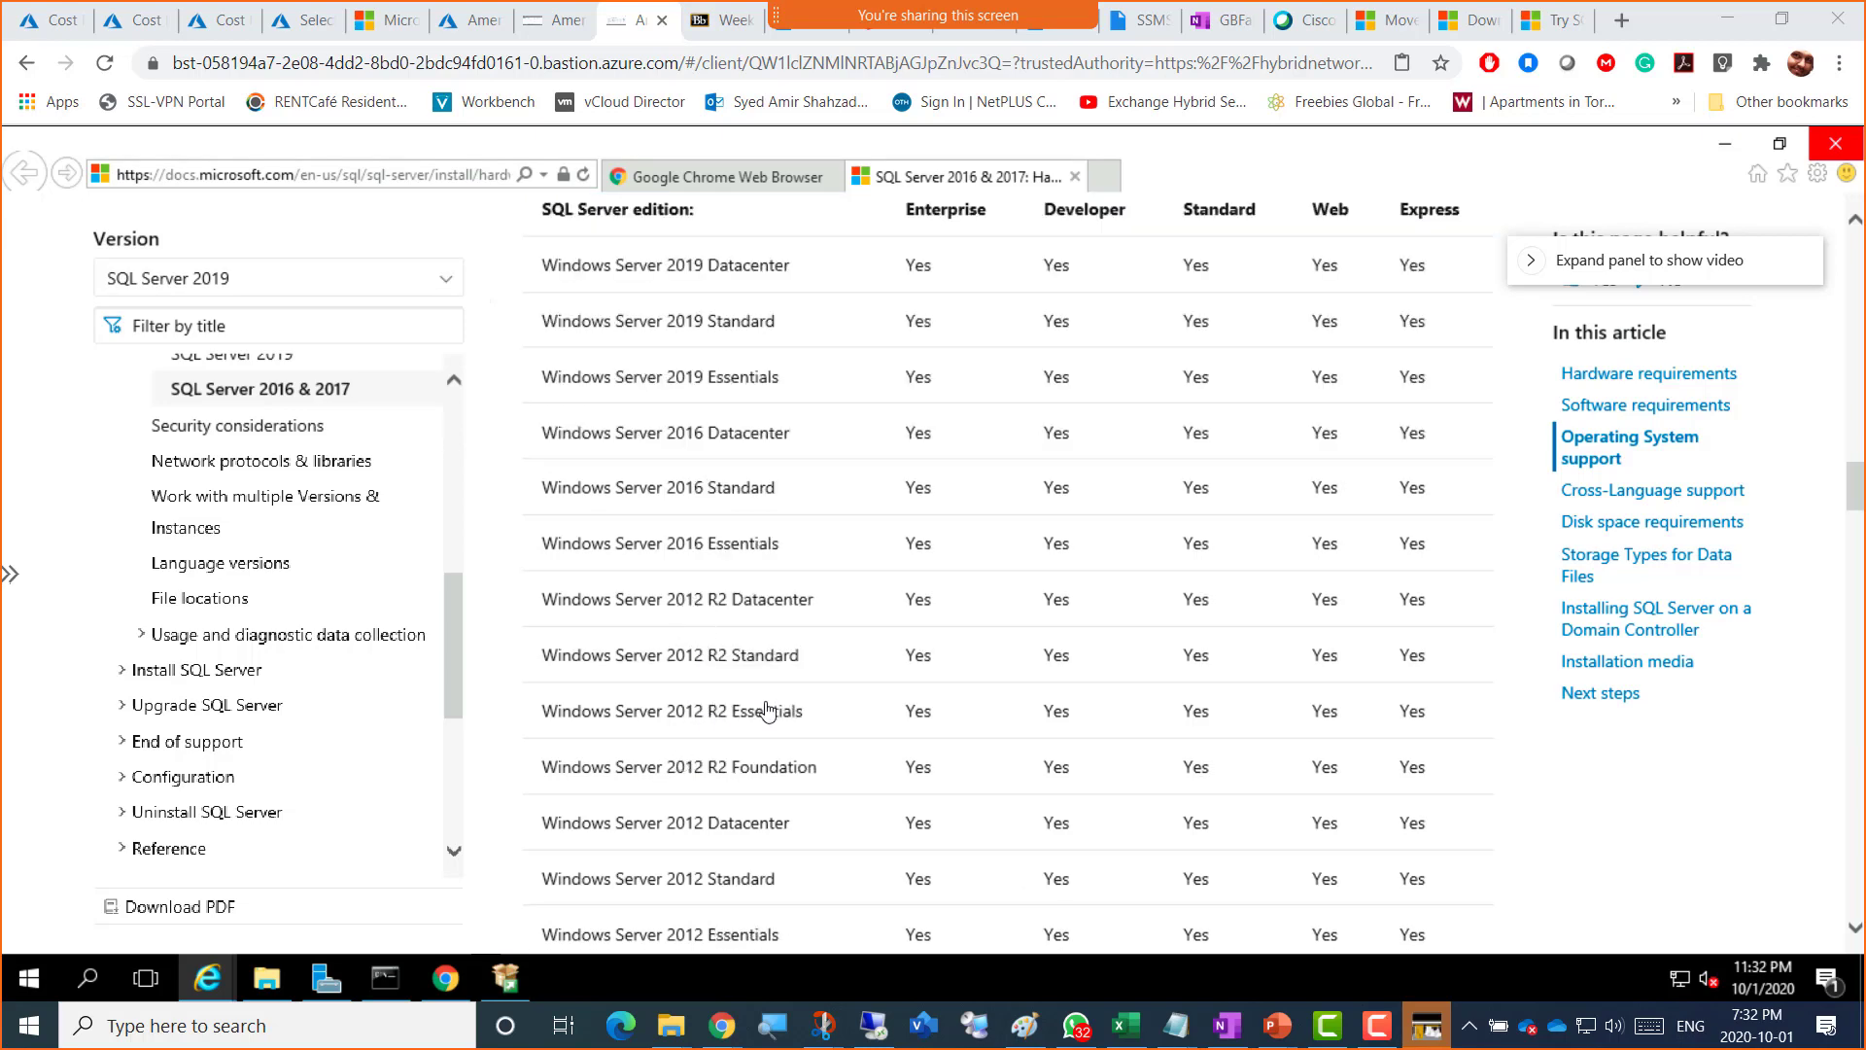
pyautogui.scroll(-2, 768, 711)
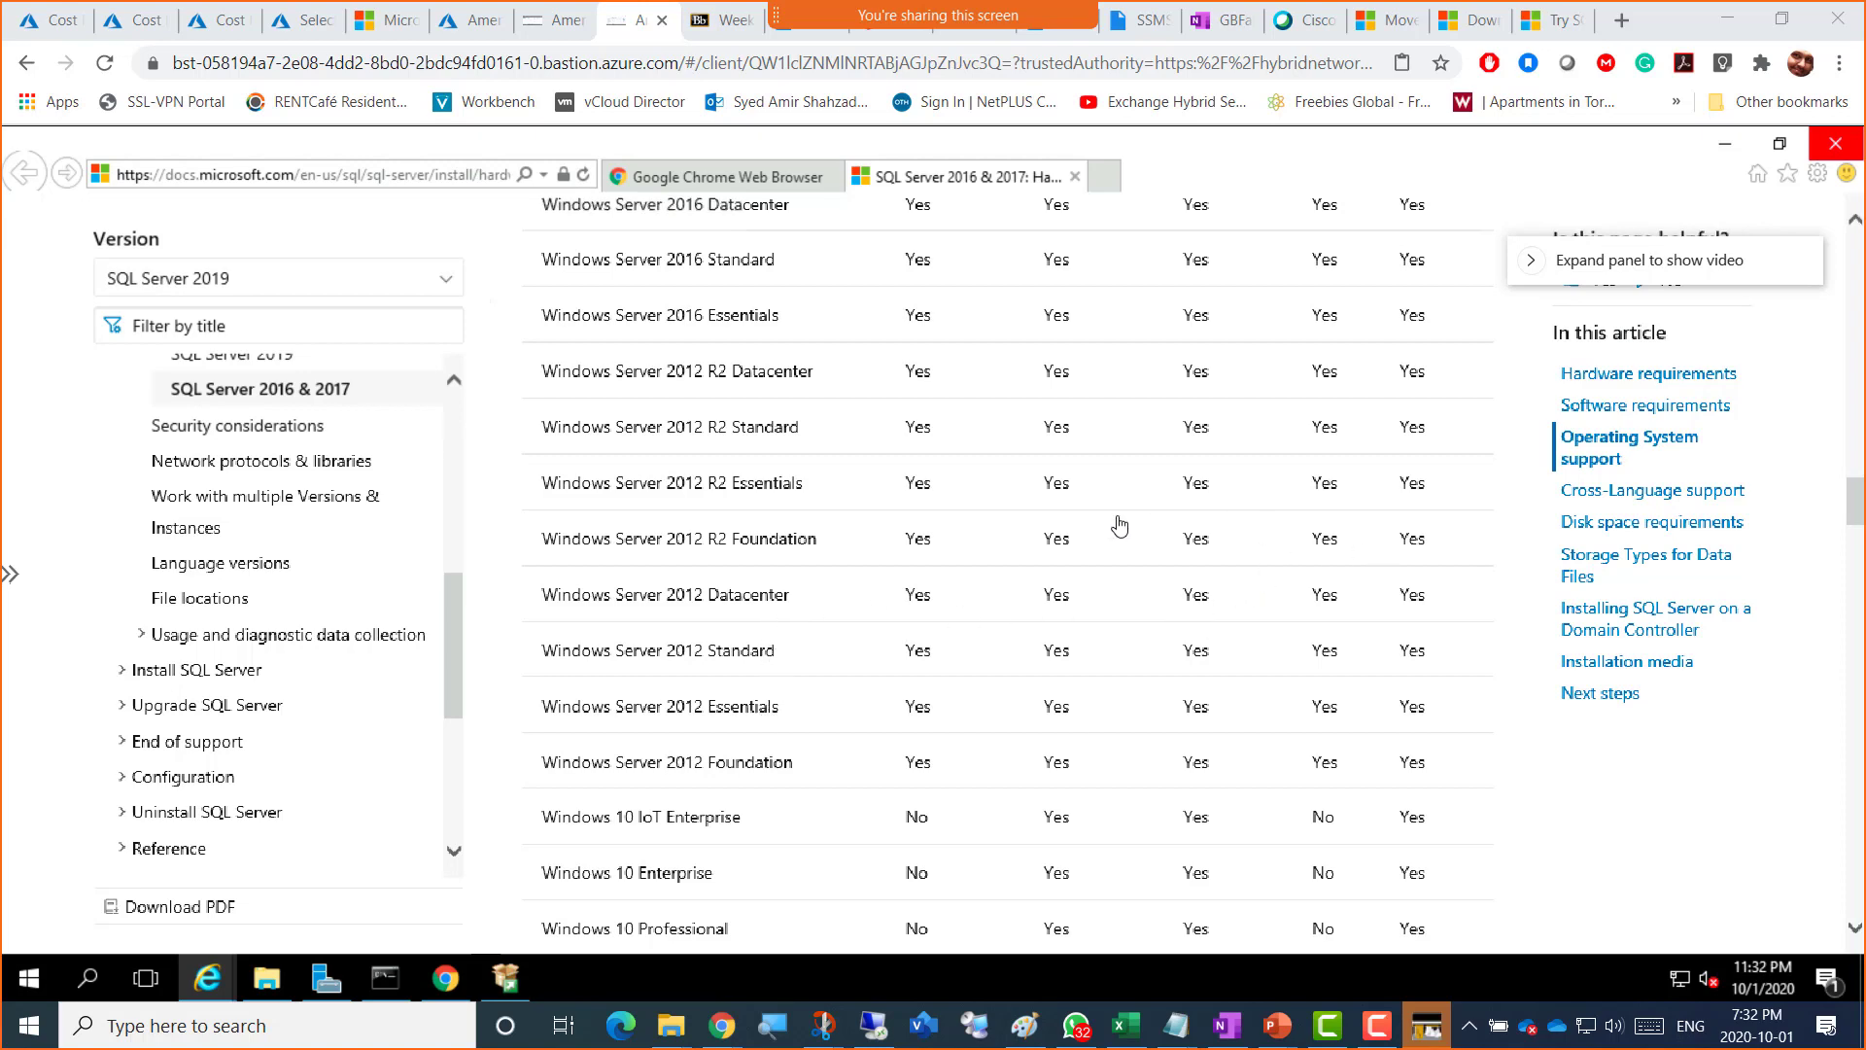
pyautogui.scroll(6, 1120, 526)
pyautogui.scroll(-2, 1119, 534)
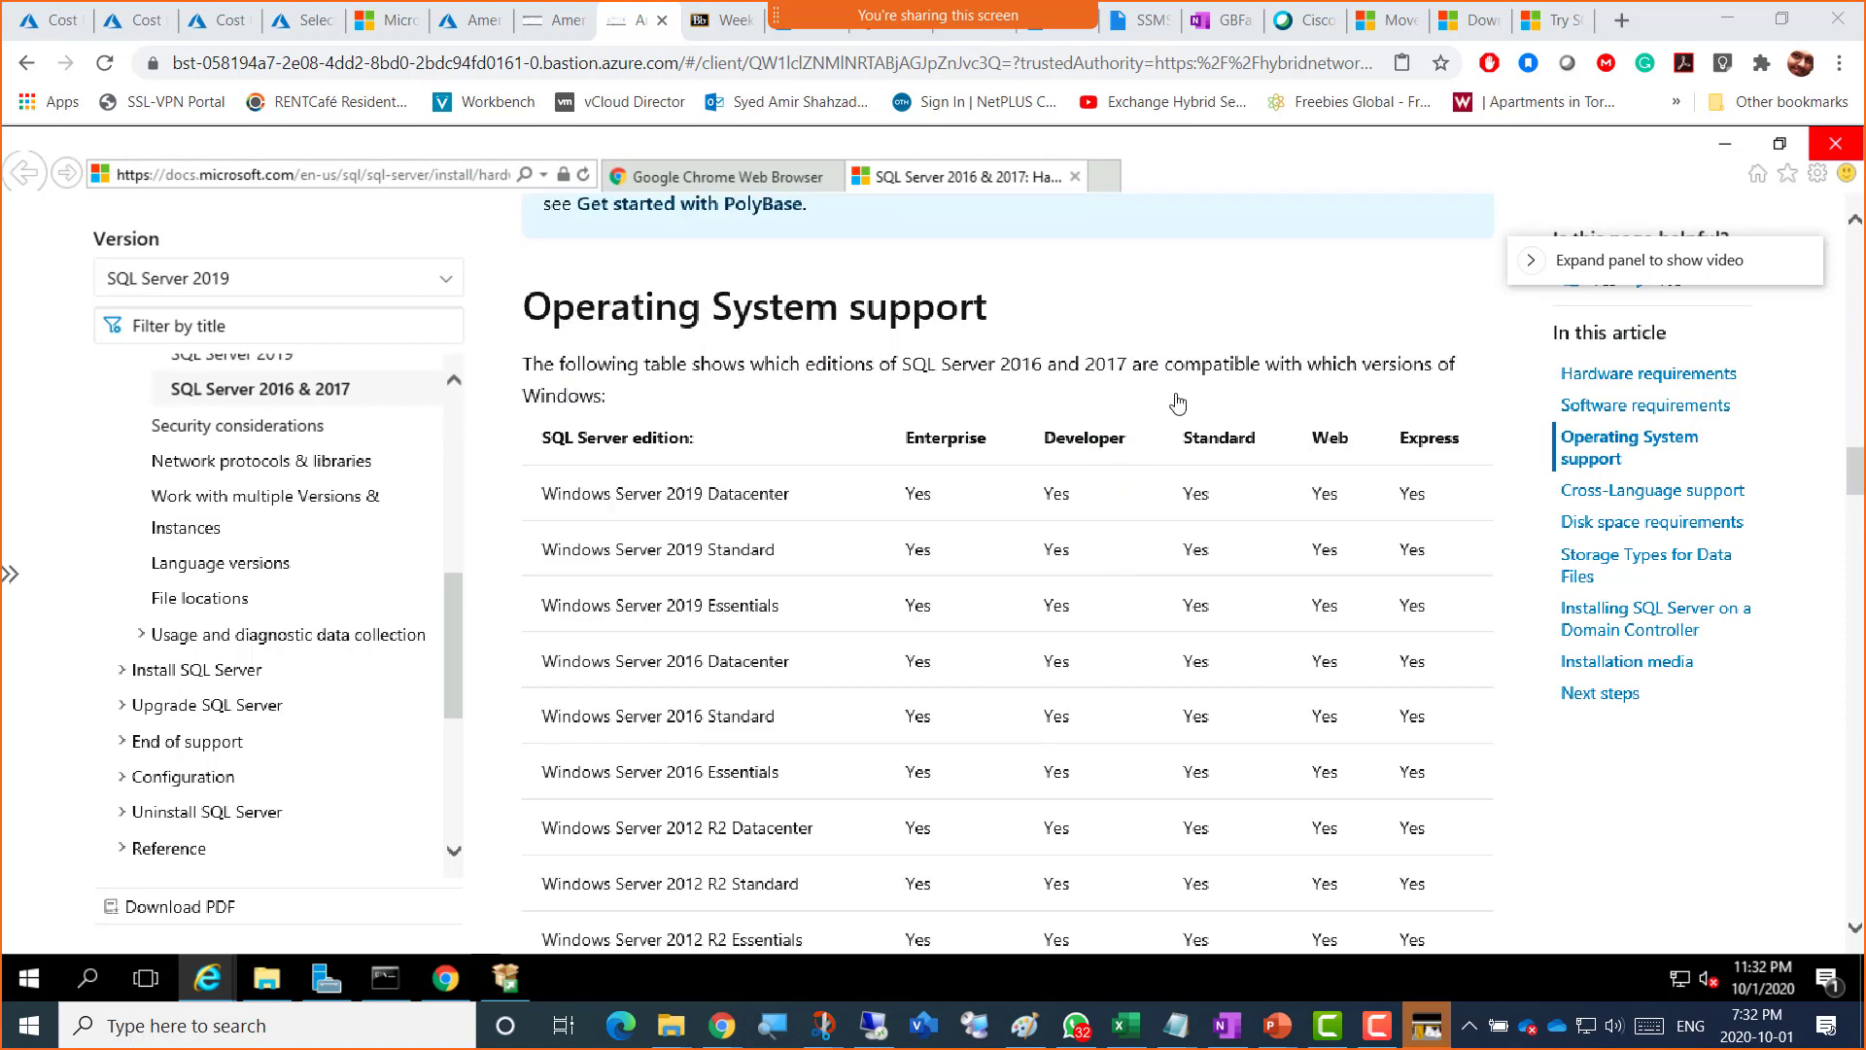
pyautogui.scroll(-2, 1046, 722)
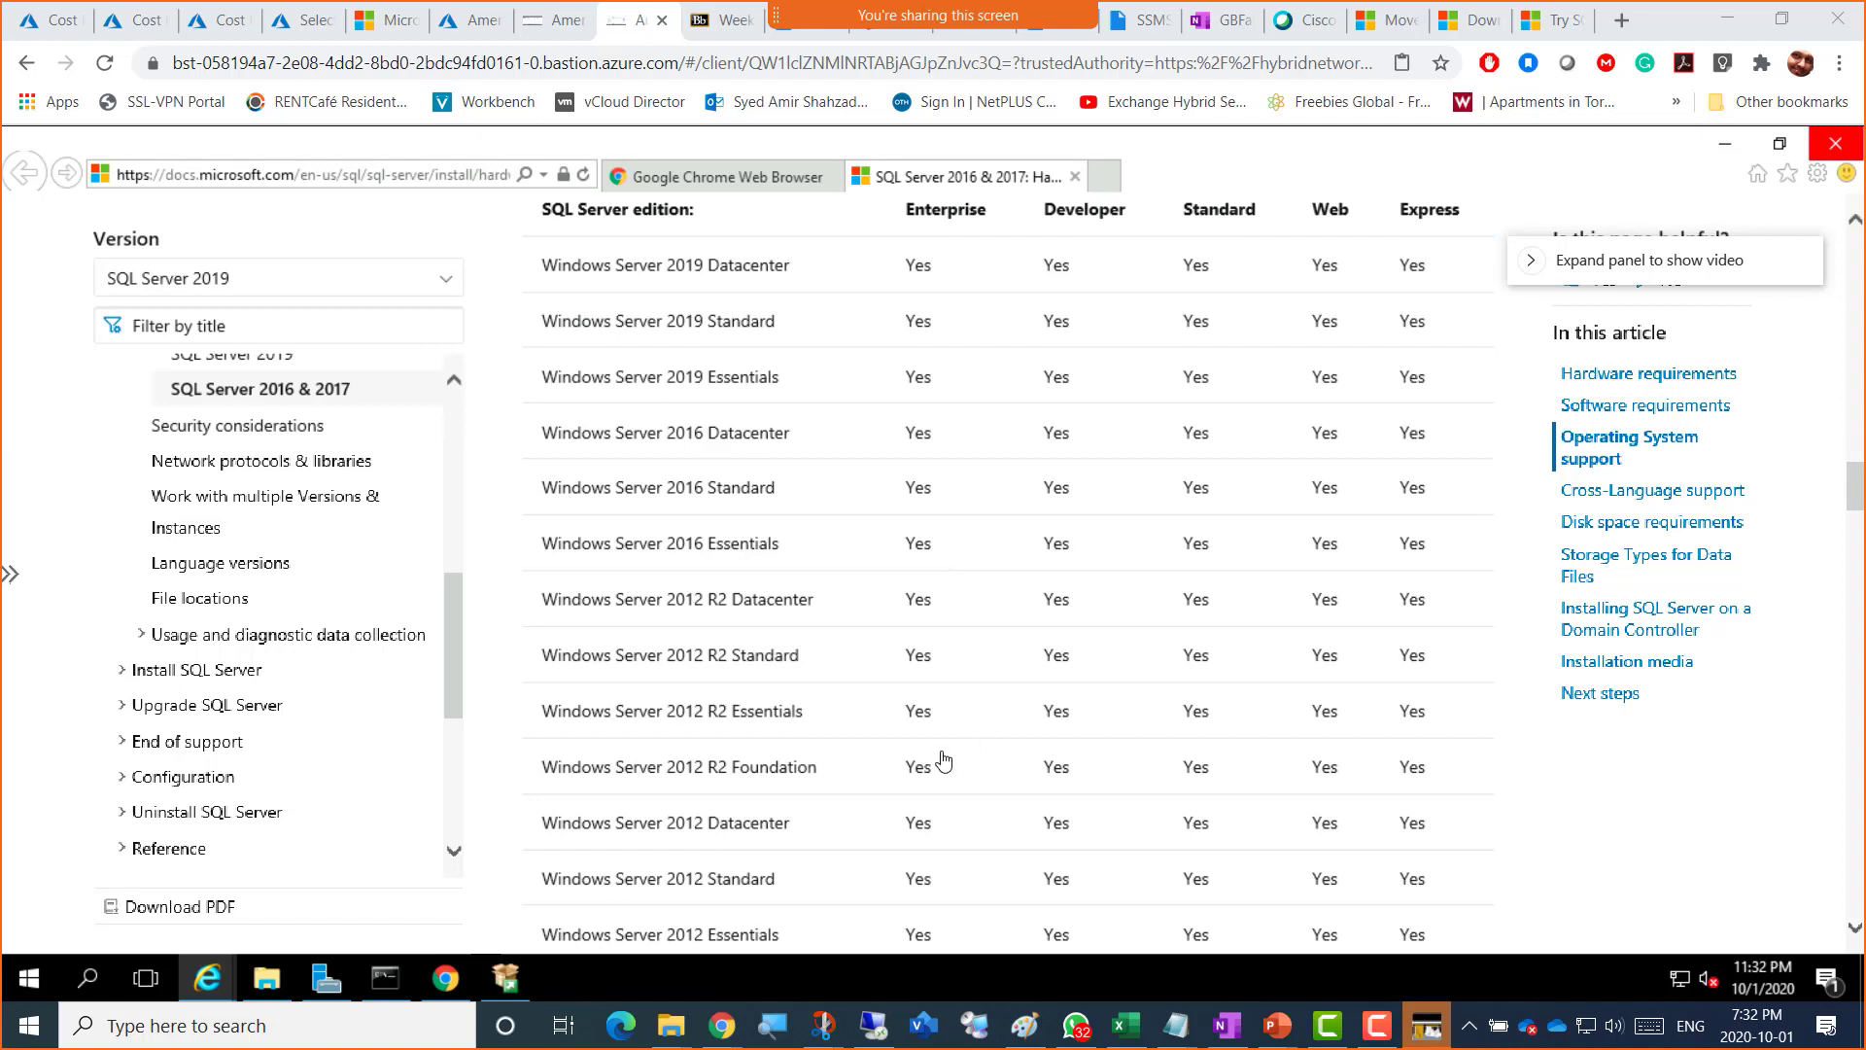
pyautogui.scroll(-2, 943, 761)
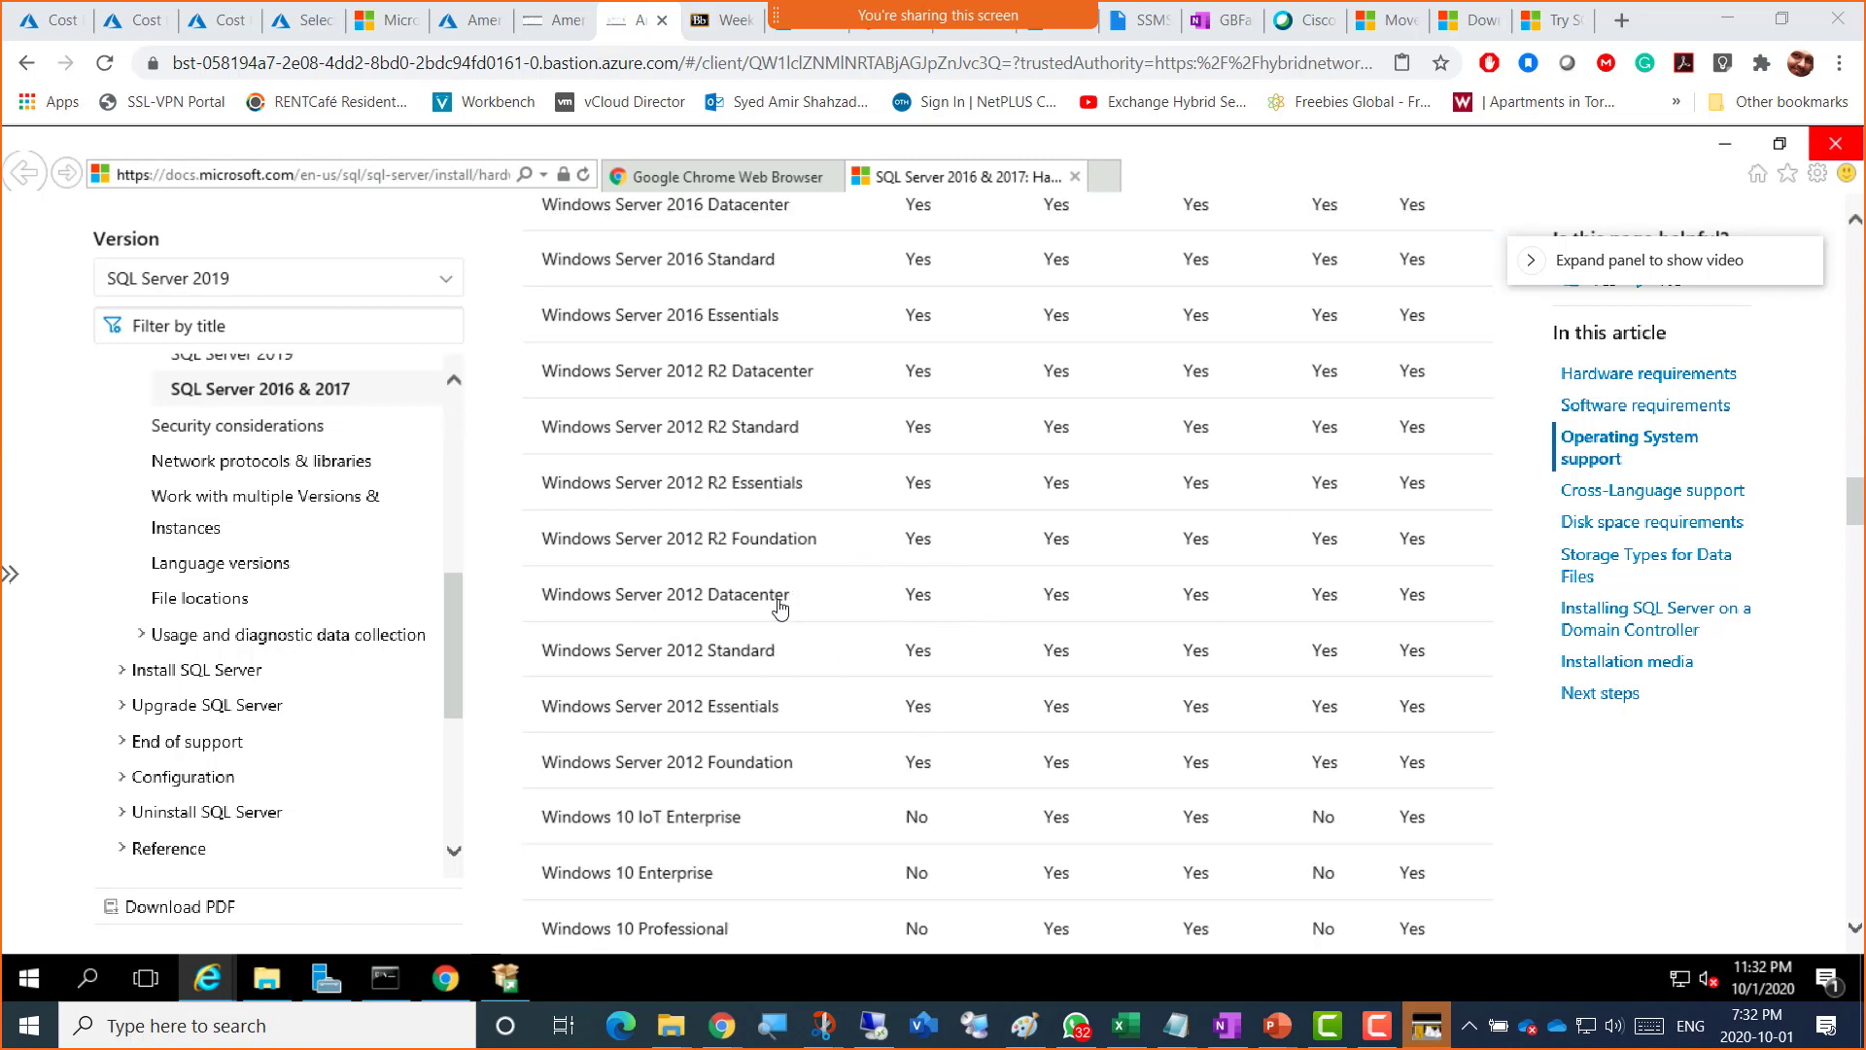
pyautogui.scroll(-2, 734, 680)
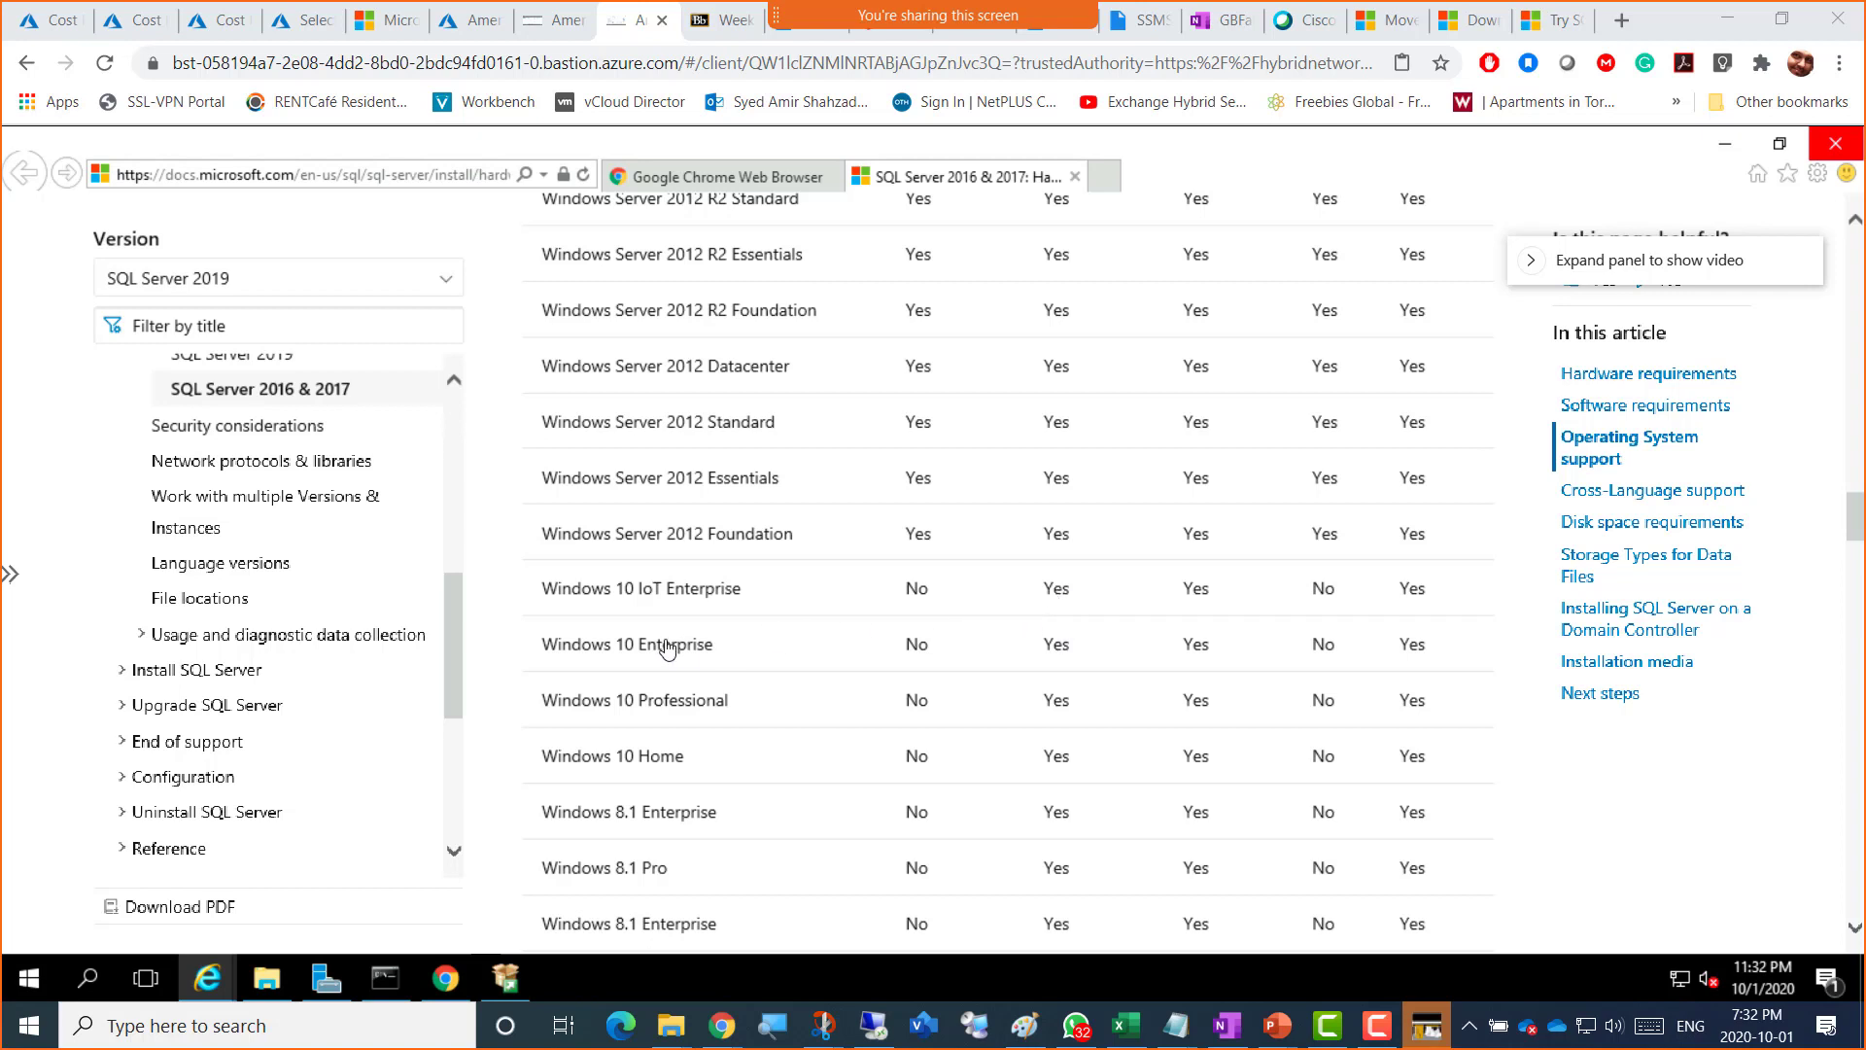
pyautogui.tripleClick(621, 646)
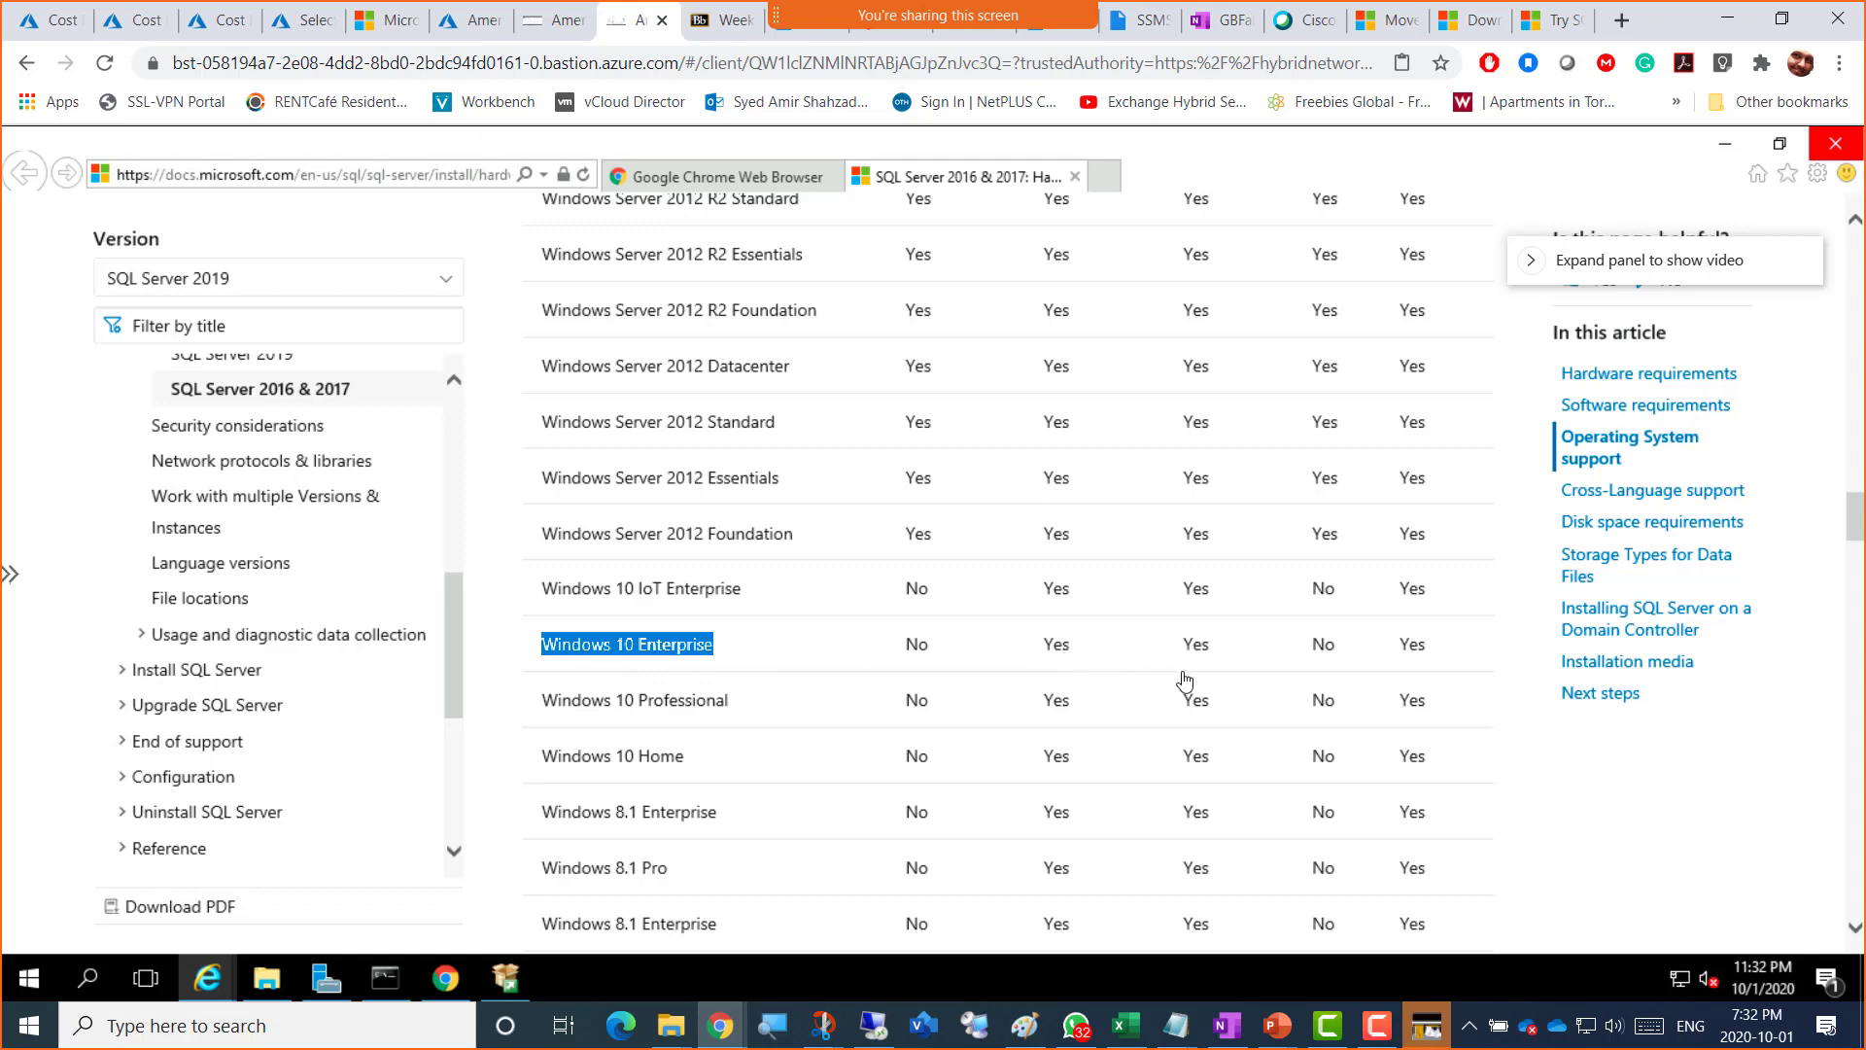
# Step: Scroll on to the Server Core support section listing Windows Server 2012–2019 editions
pyautogui.scroll(6, 1133, 654)
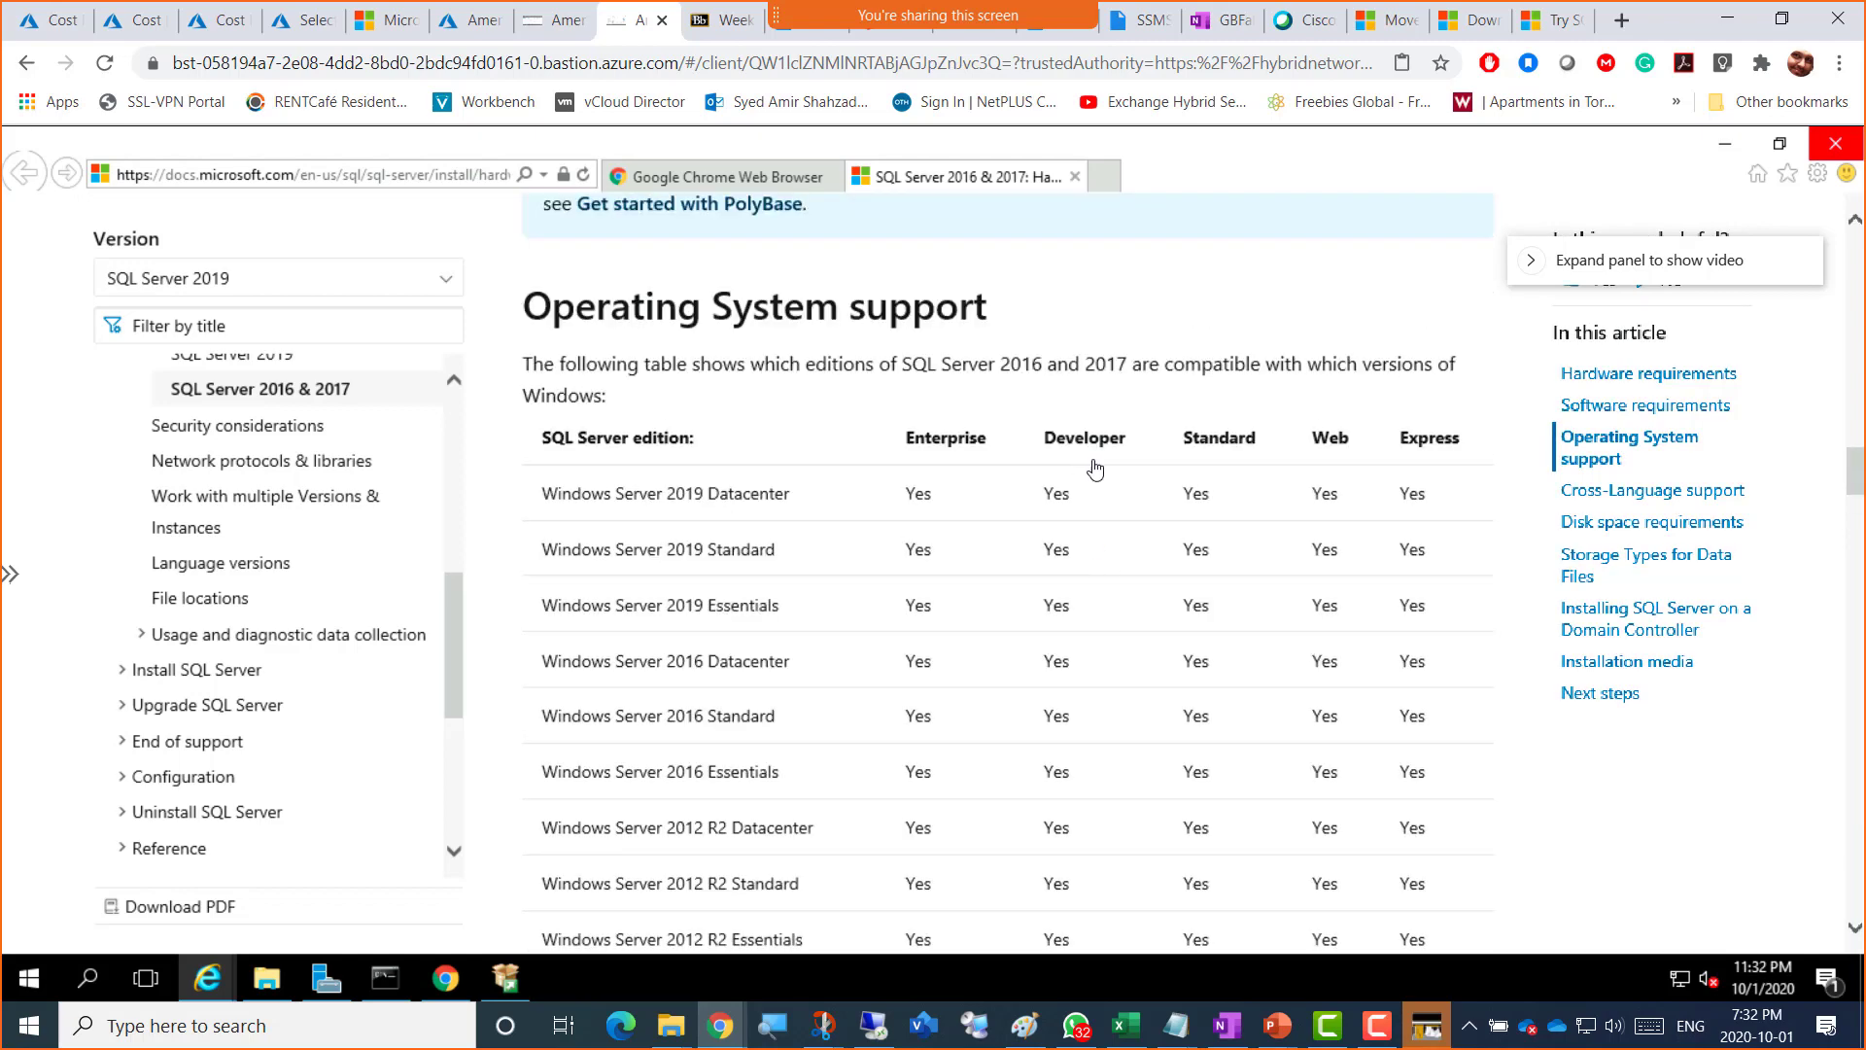
pyautogui.scroll(-6, 1028, 671)
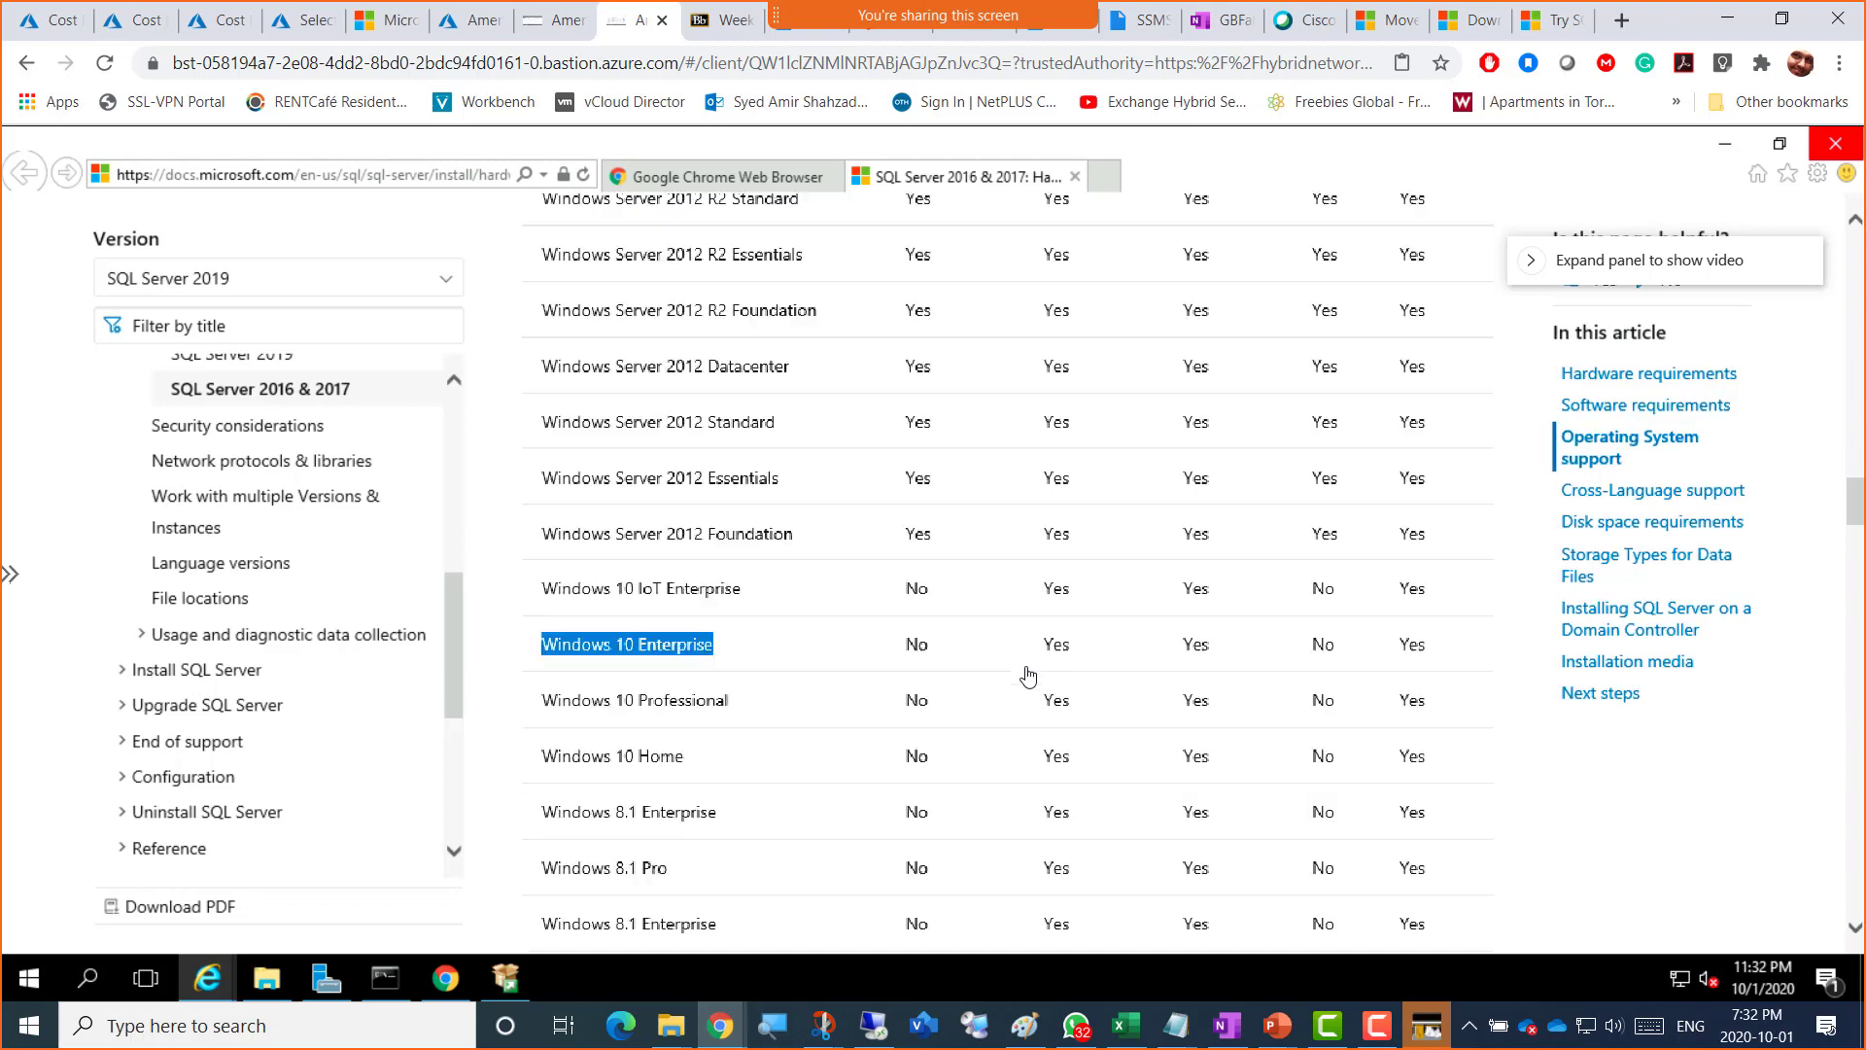
pyautogui.scroll(-2, 1028, 671)
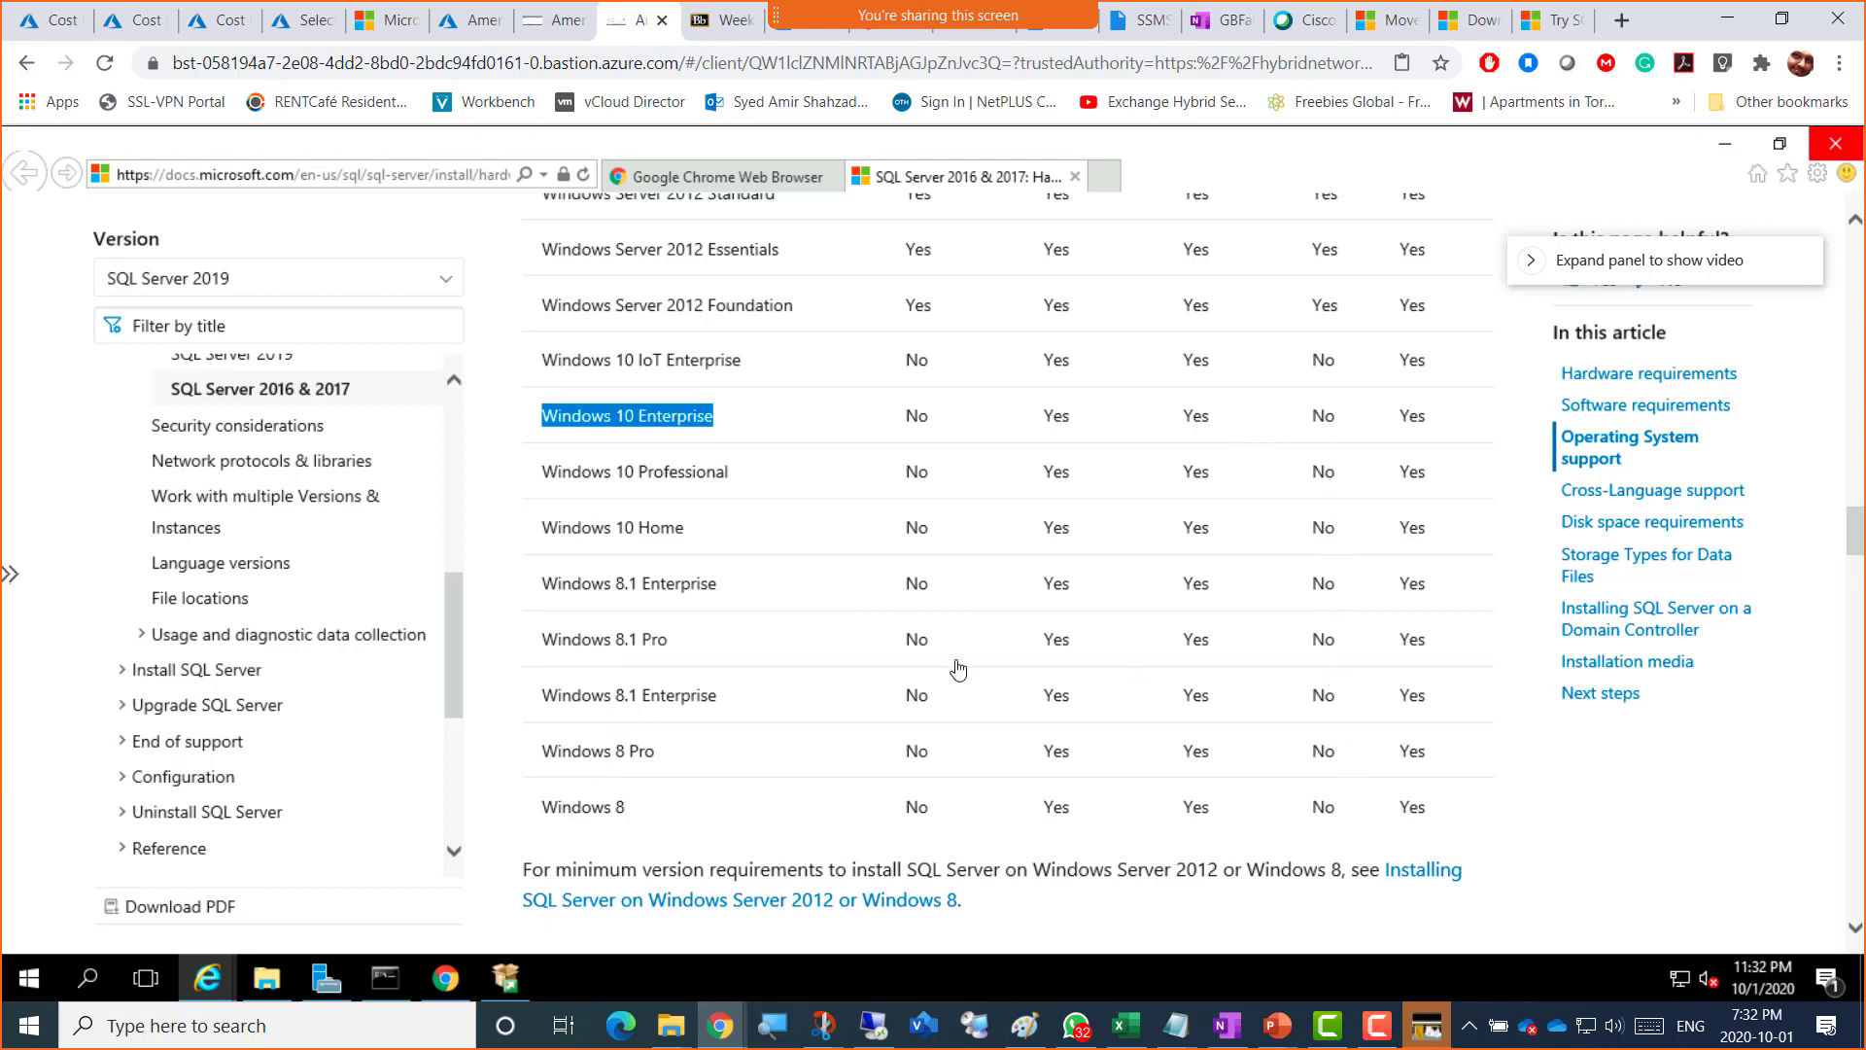
pyautogui.scroll(-9, 958, 669)
pyautogui.scroll(2, 980, 664)
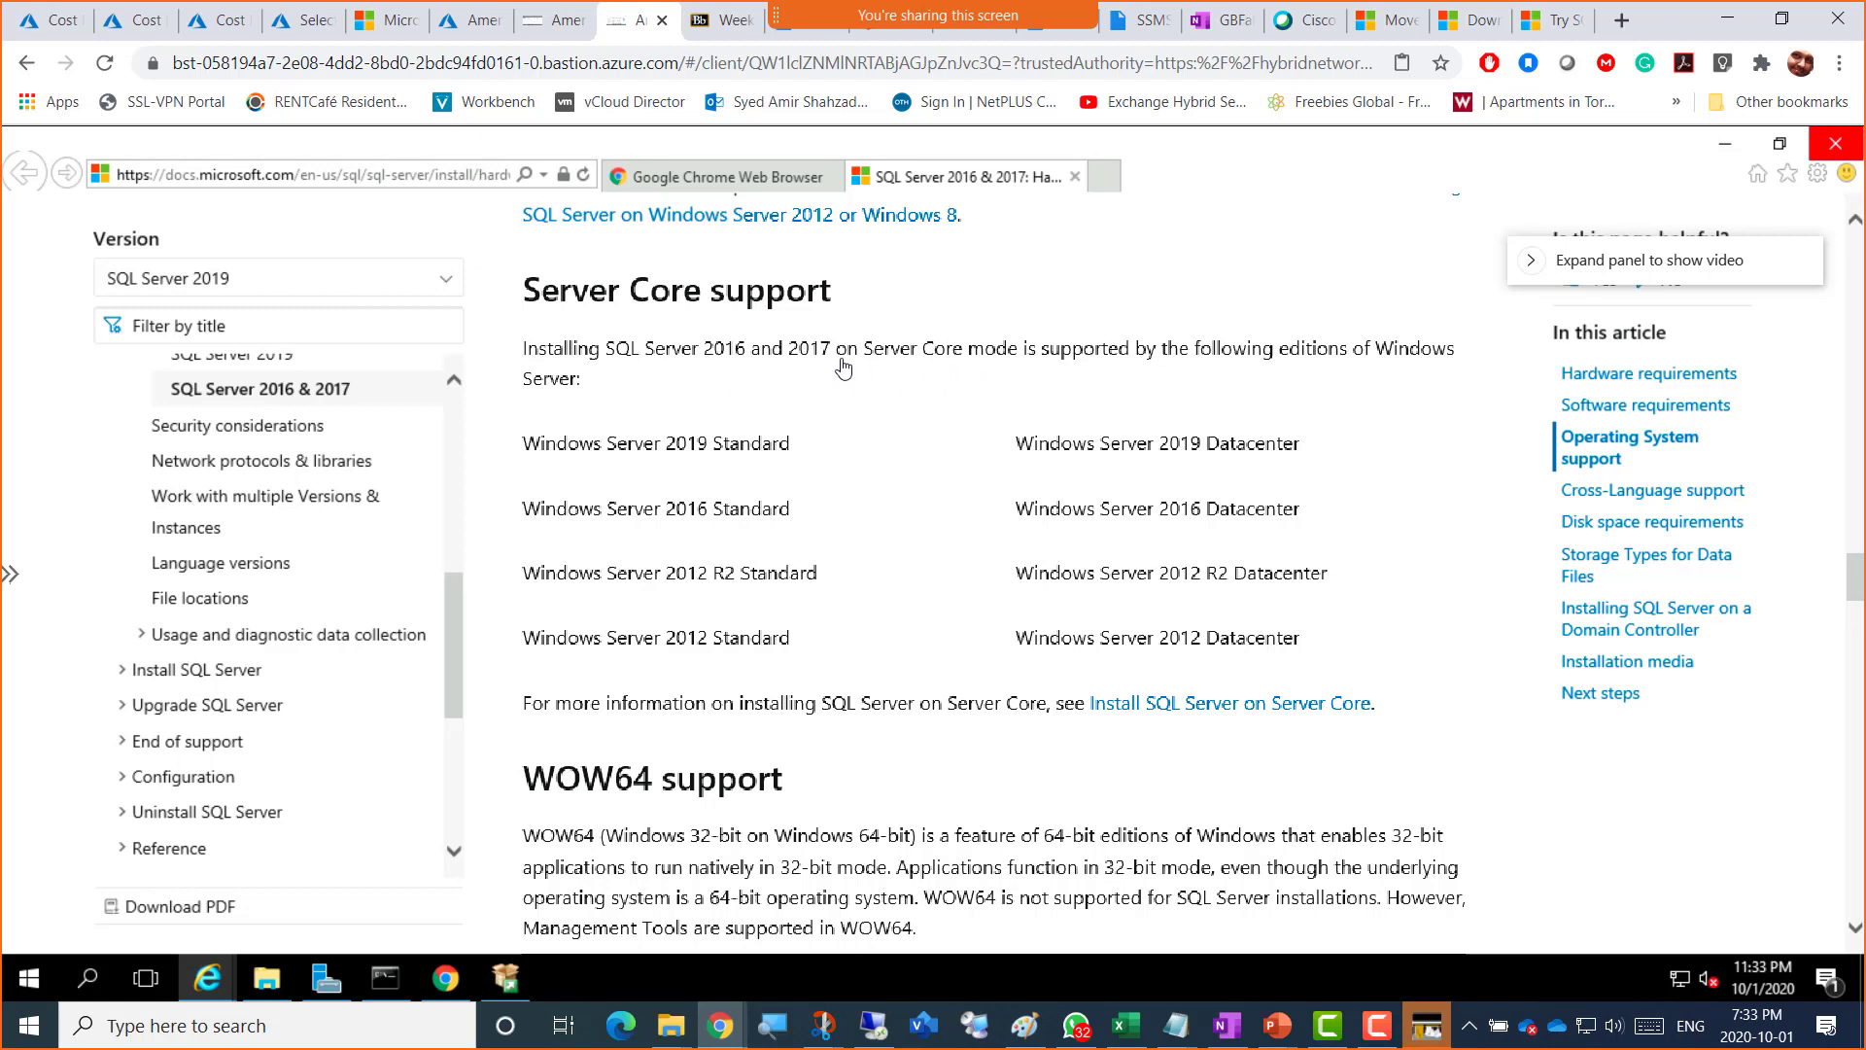
# Step: Mark 'Server Core', then 'Windows 32-bit' and 'Windows 64-bit' in the WOW64 note
pyautogui.moveTo(864, 348); pyautogui.dragTo(967, 348)
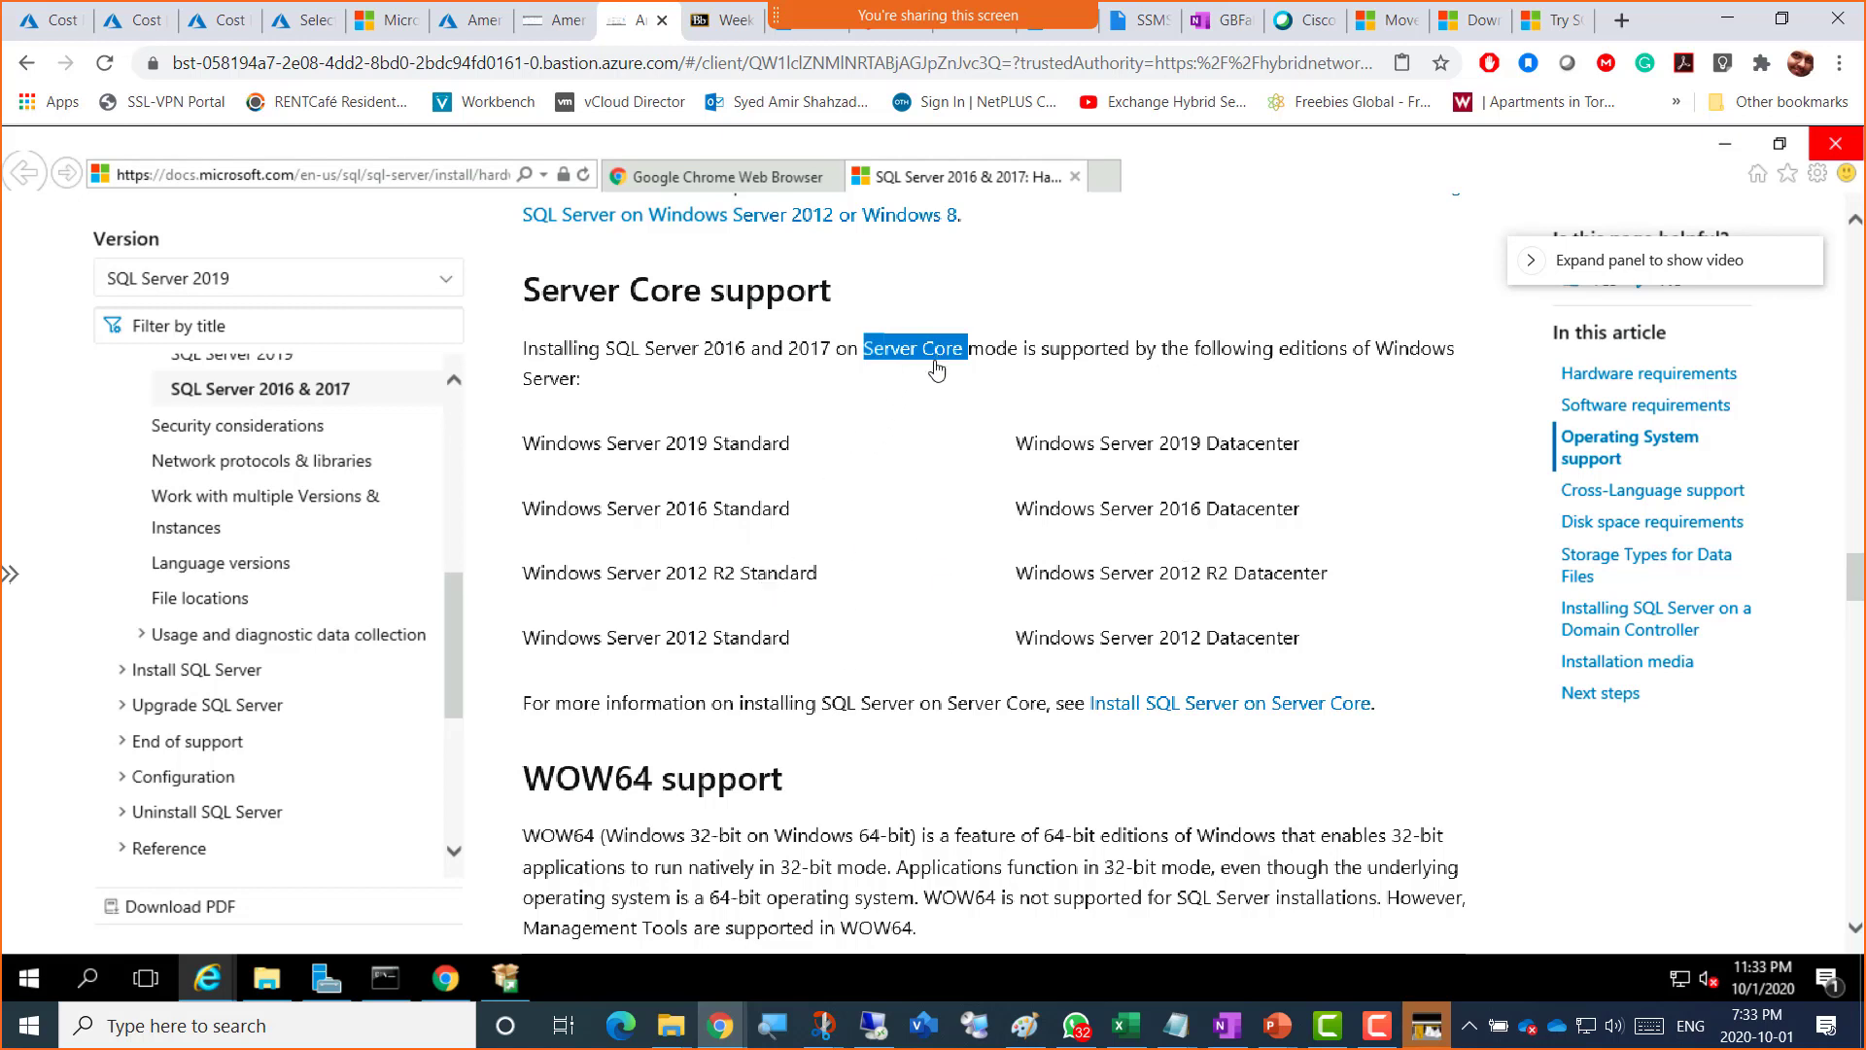
pyautogui.scroll(-5, 834, 491)
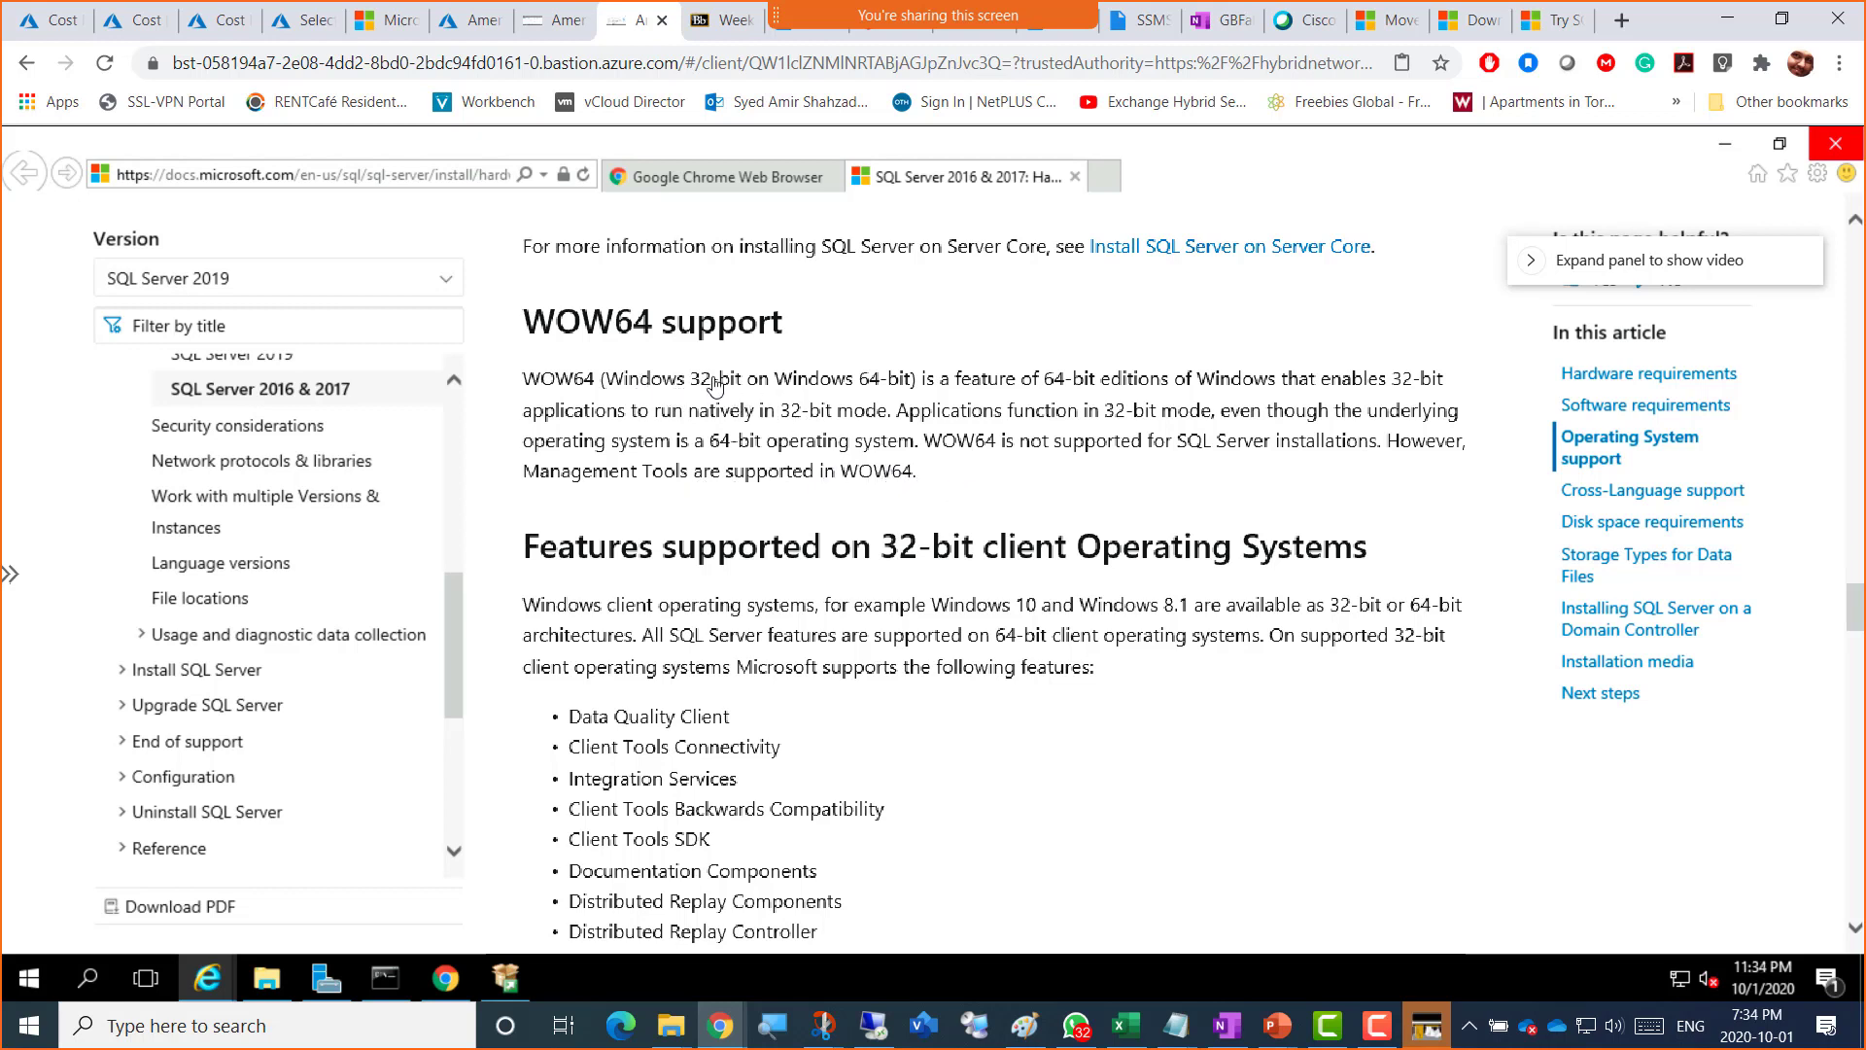
pyautogui.moveTo(720, 379); pyautogui.dragTo(627, 379)
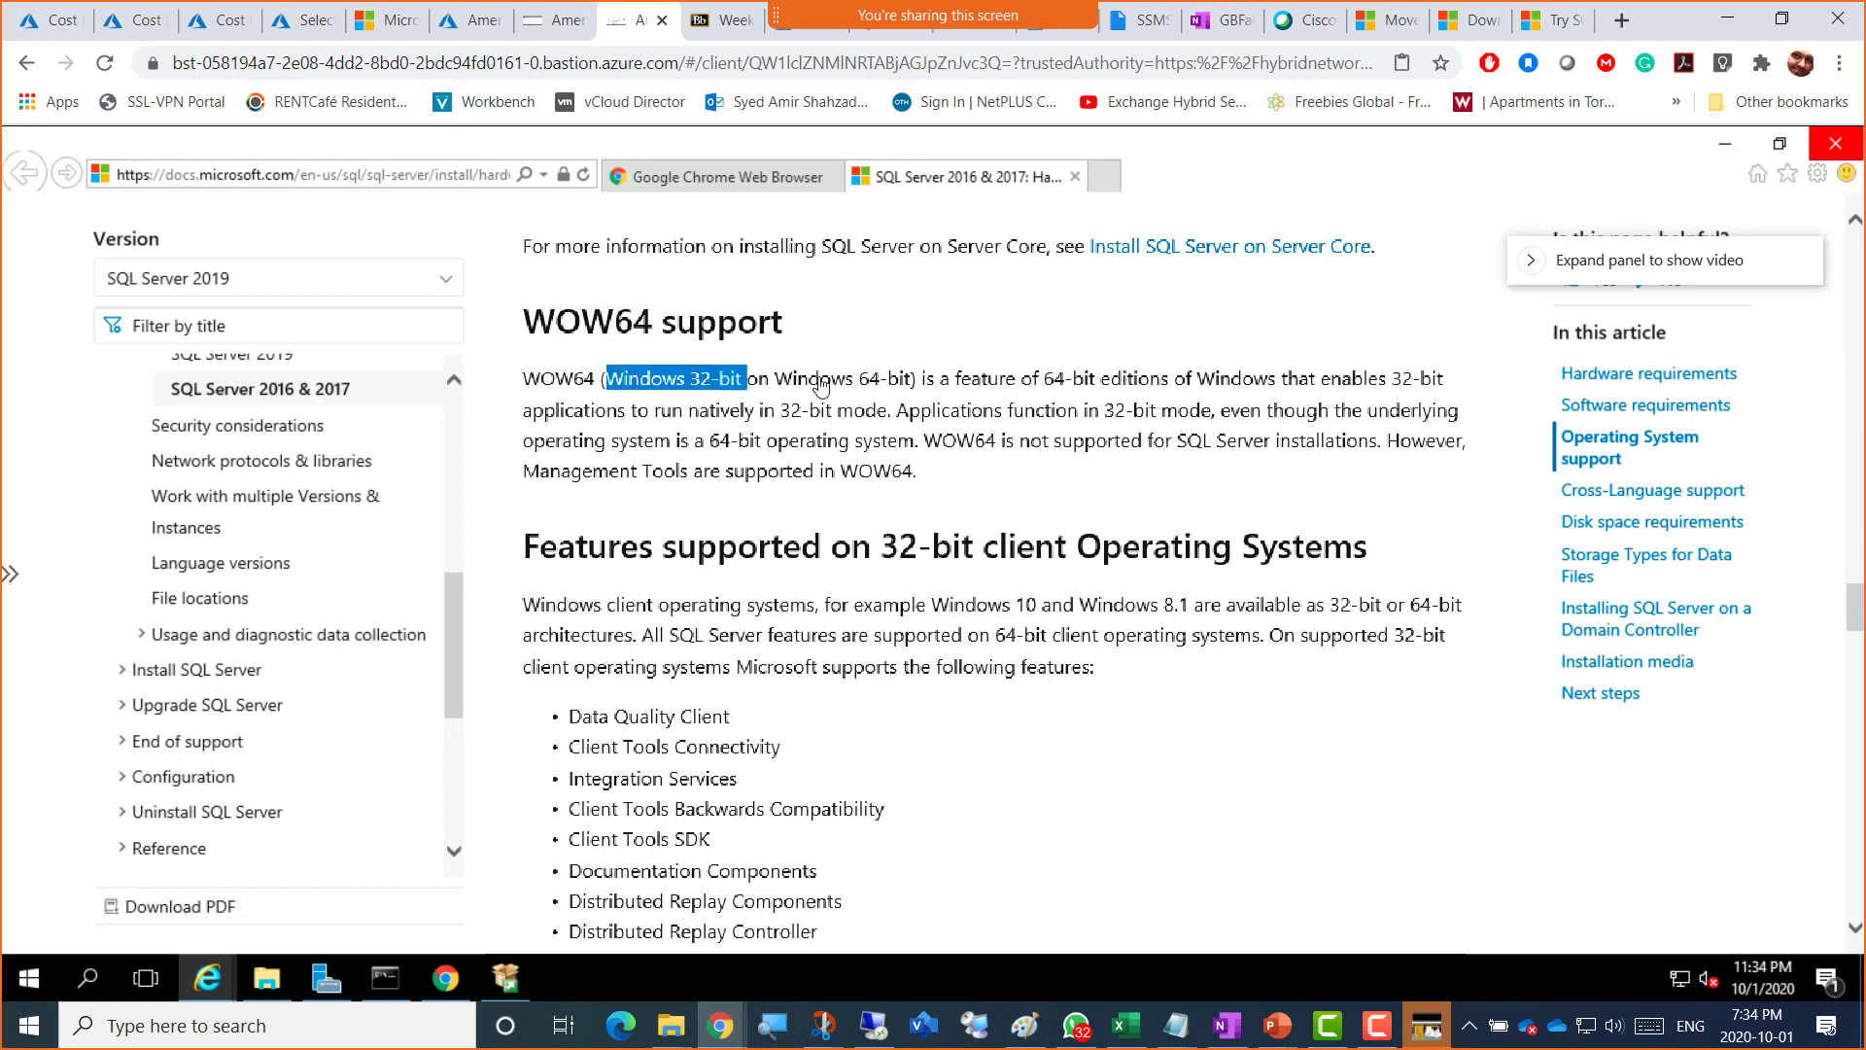
pyautogui.moveTo(824, 381); pyautogui.dragTo(913, 384)
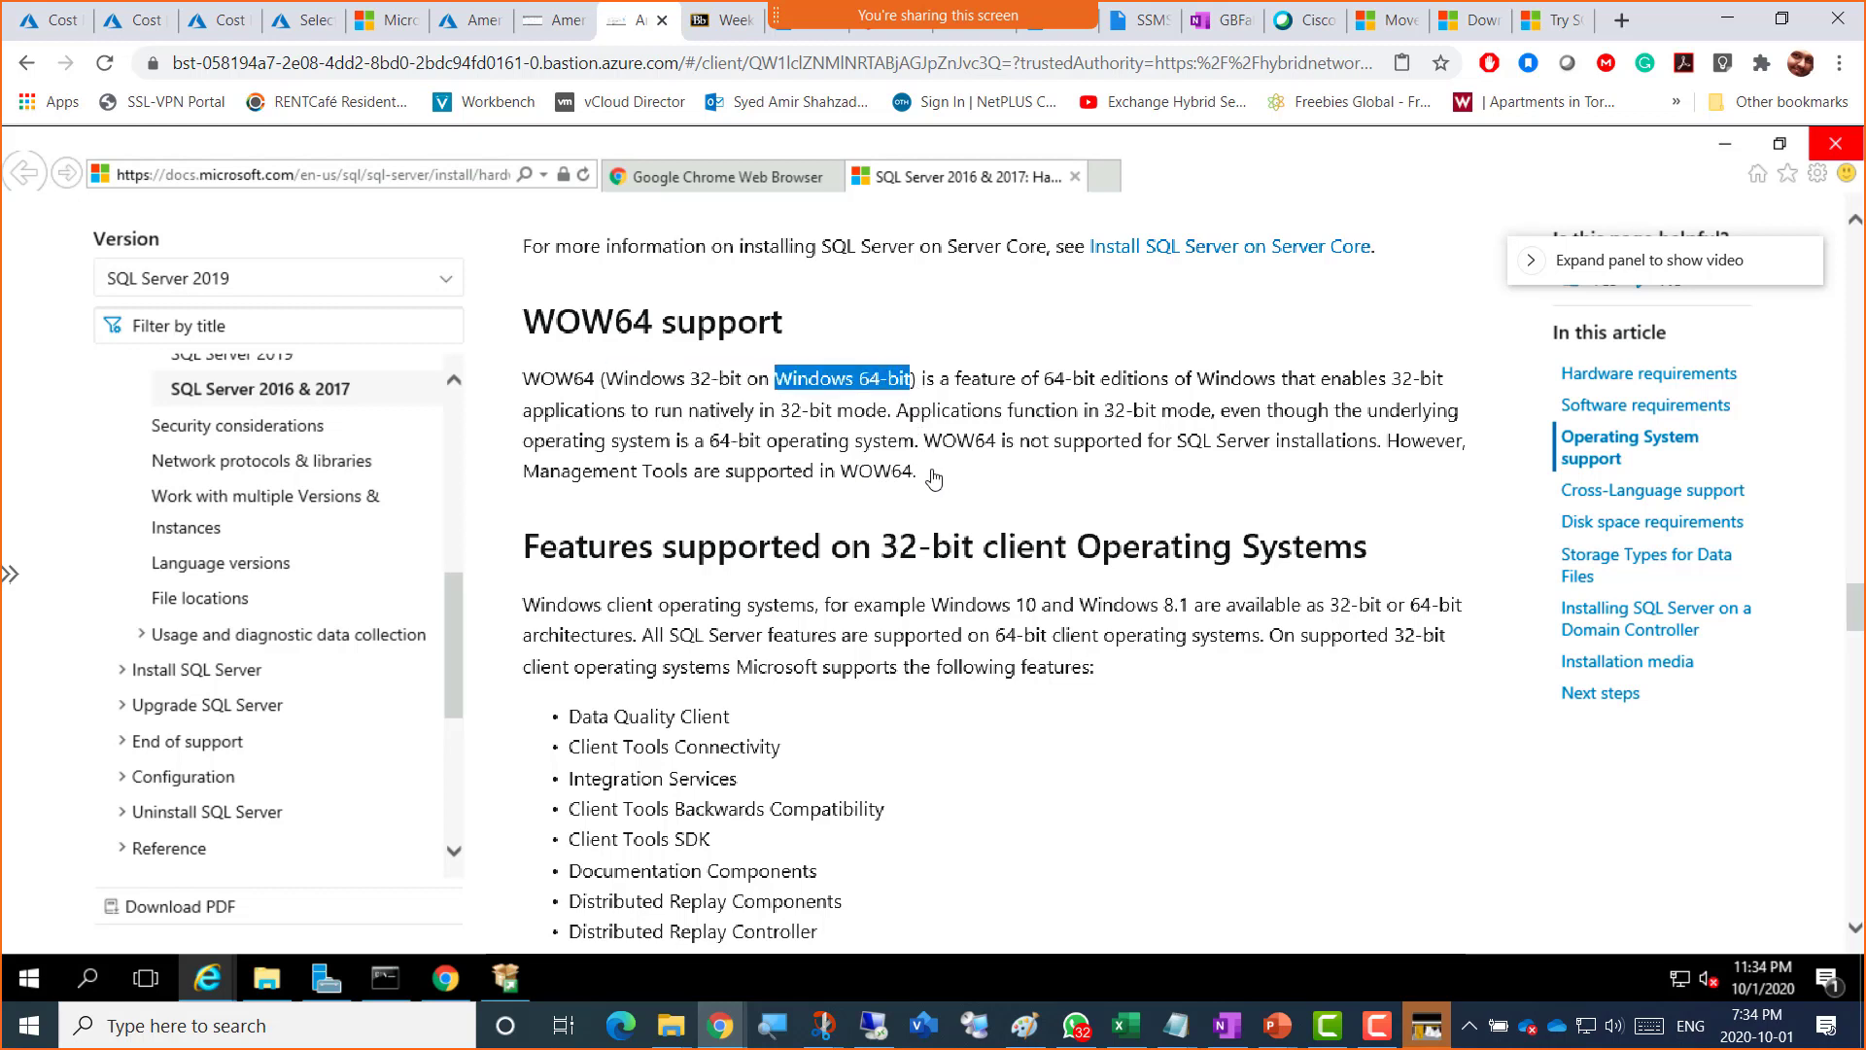
pyautogui.scroll(-2, 848, 541)
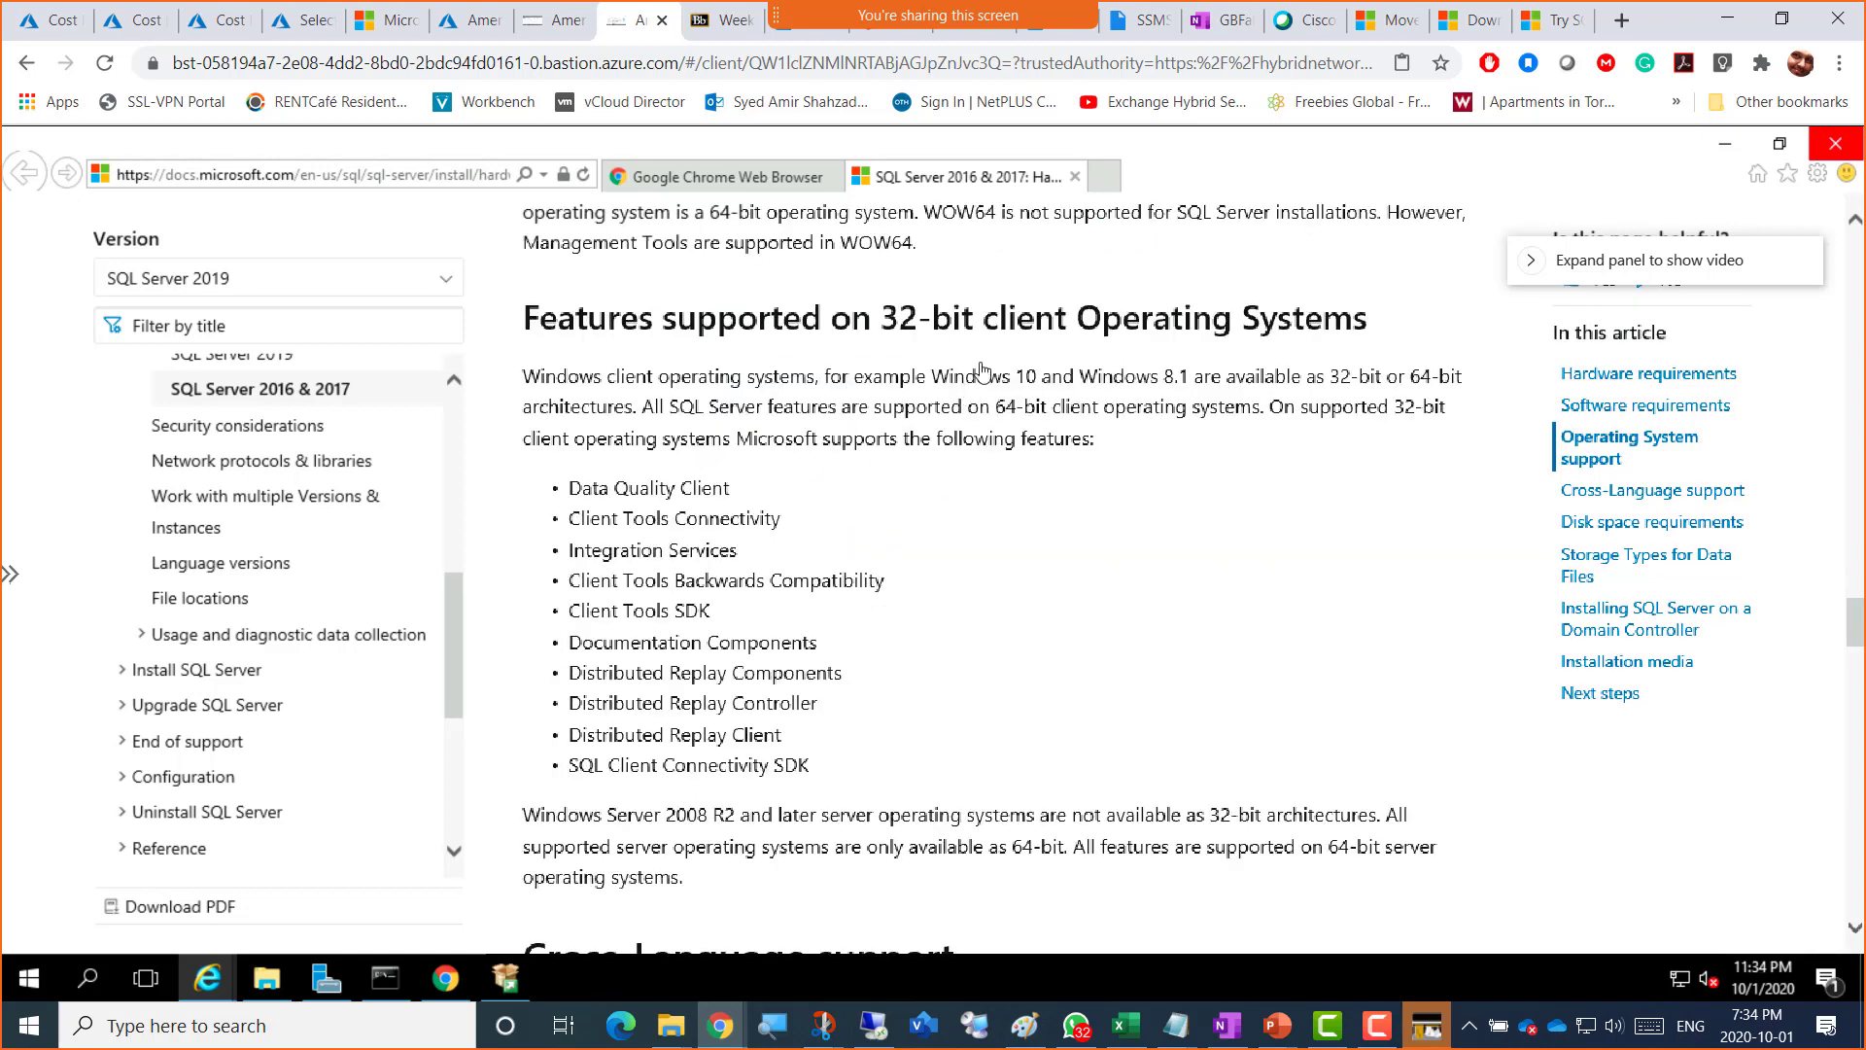
# Step: Highlight 'Data Quality Services' and its 1480 MB requirement in the Disk space requirements table
pyautogui.scroll(-4, 775, 522)
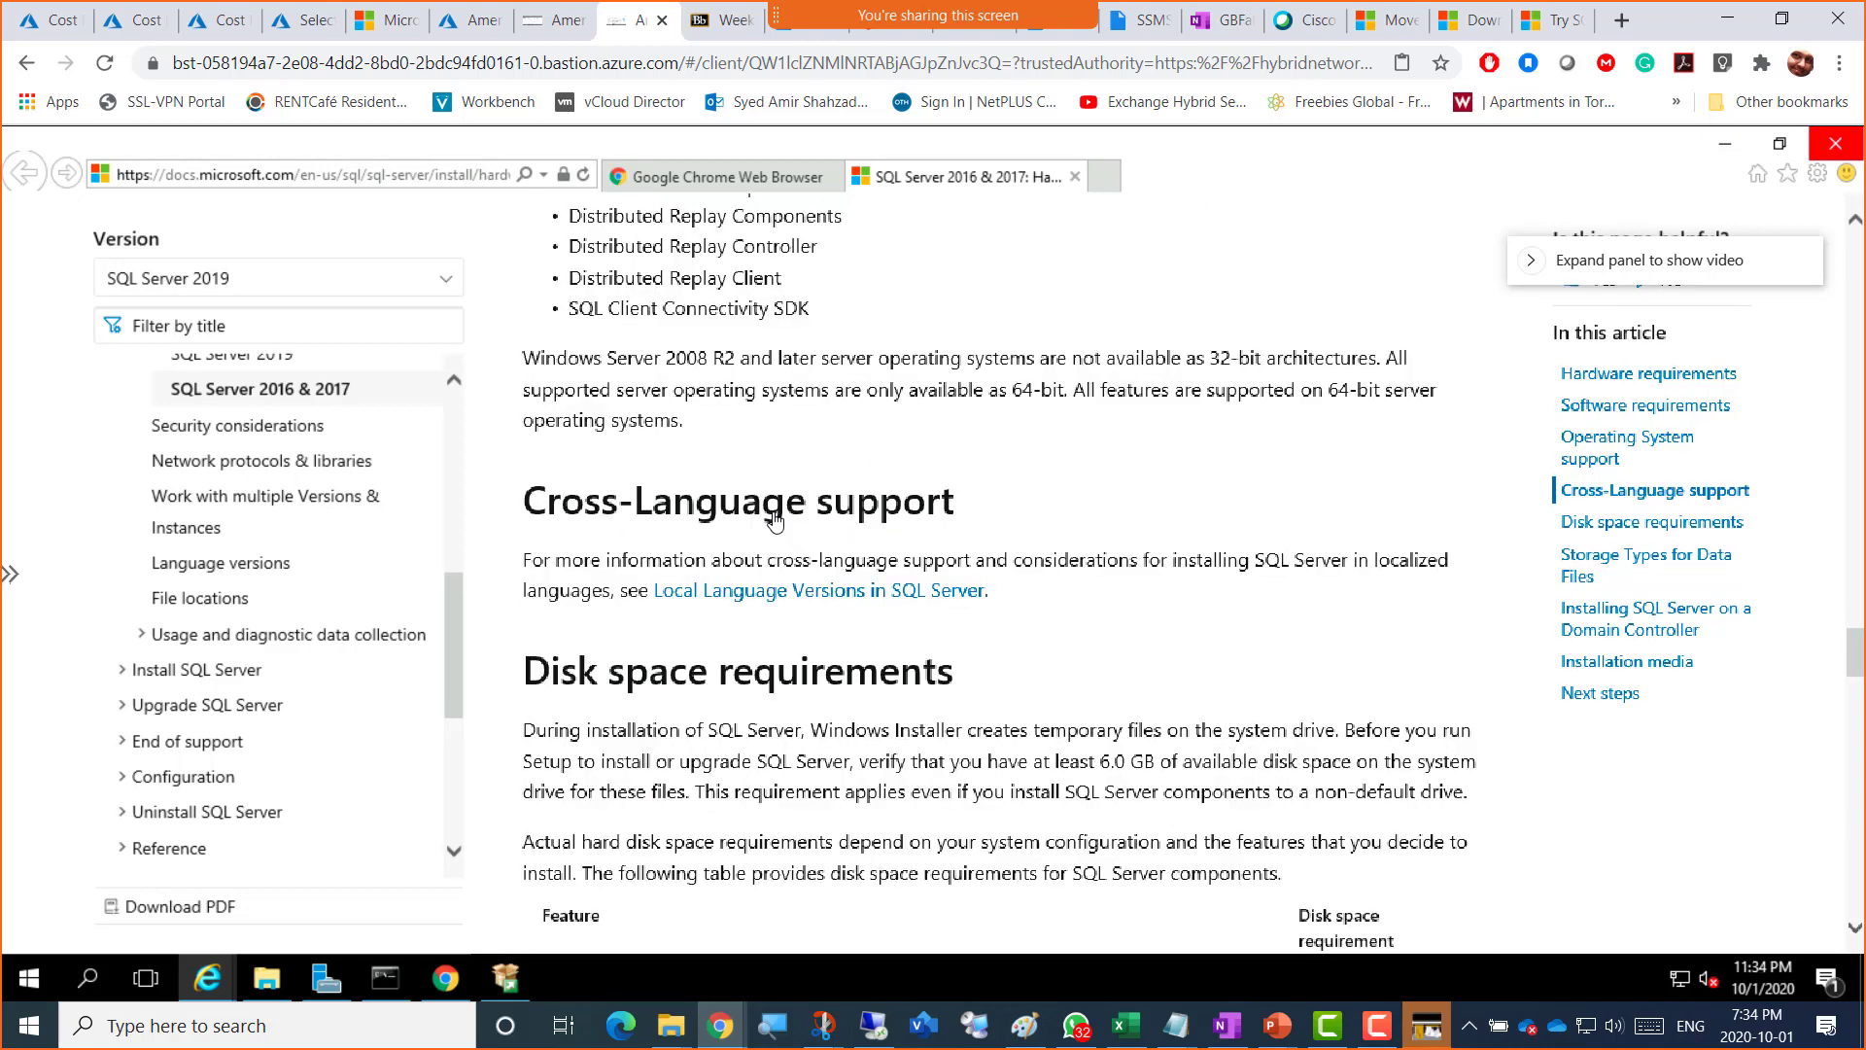
pyautogui.scroll(4, 774, 522)
pyautogui.scroll(-4, 775, 522)
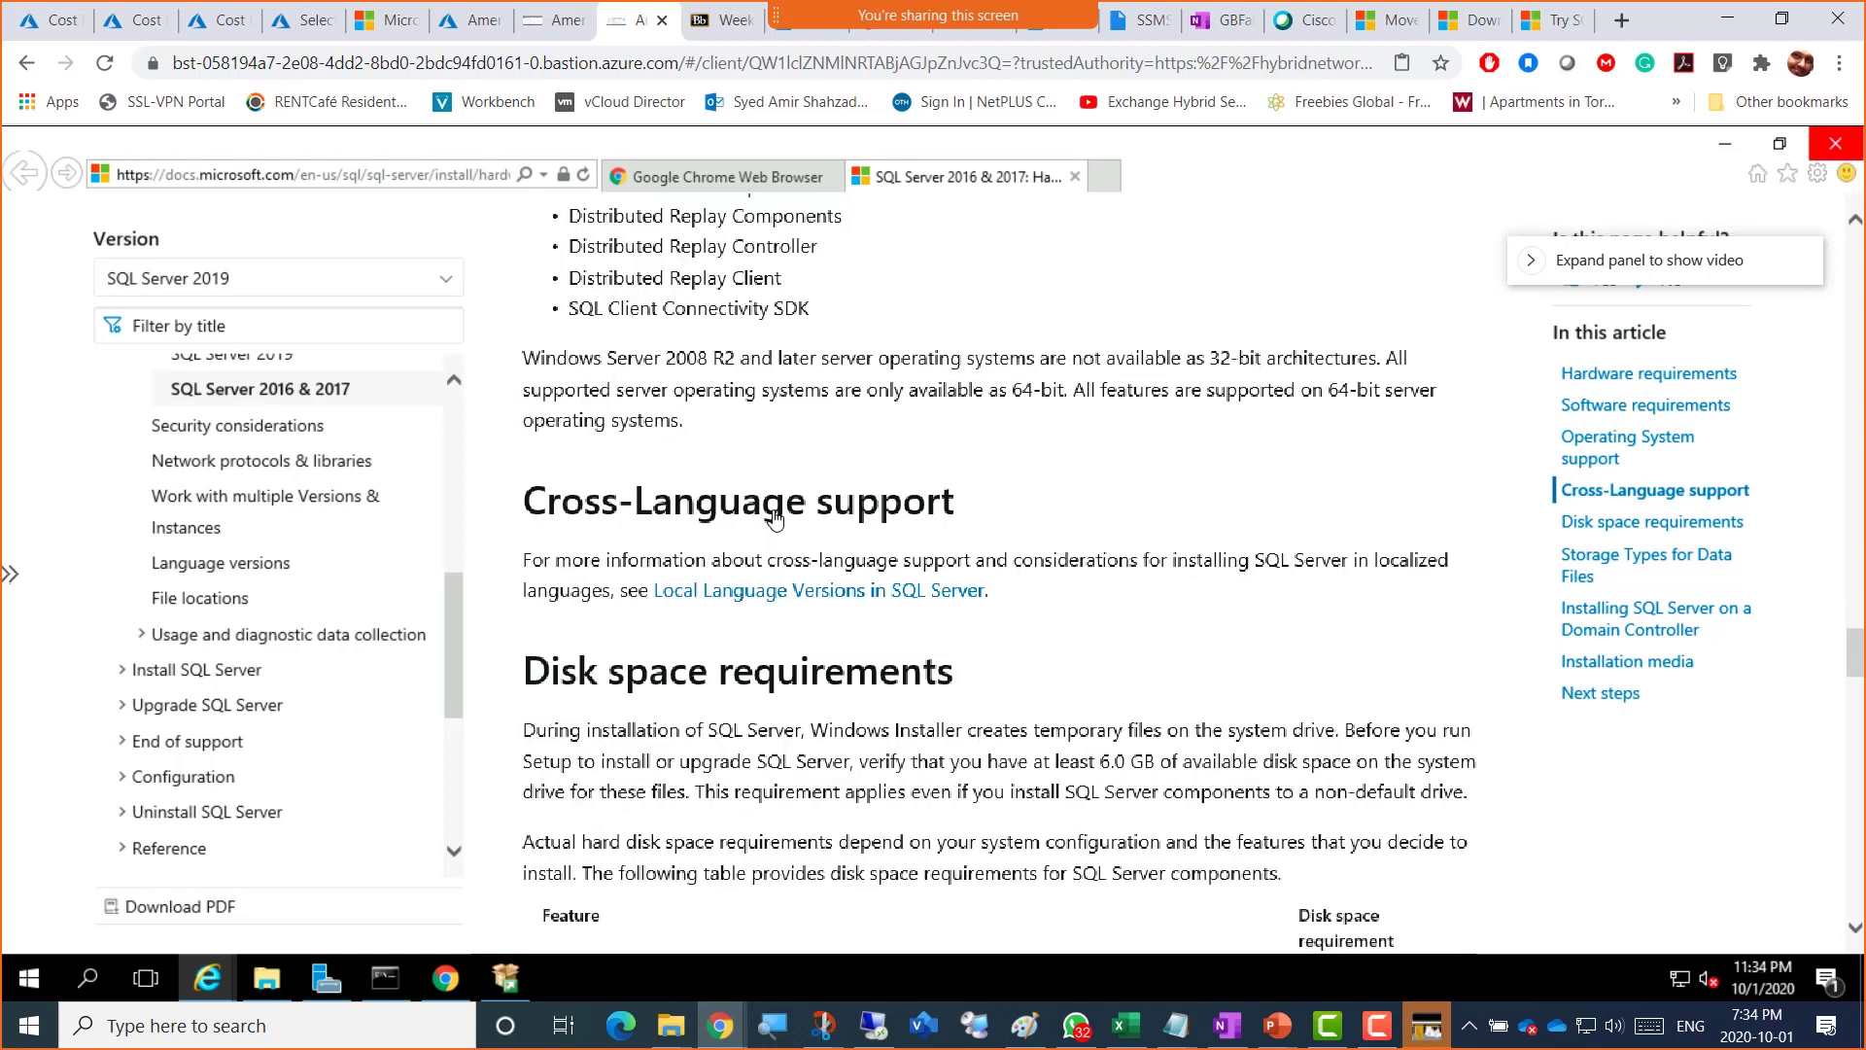
pyautogui.scroll(-2, 896, 571)
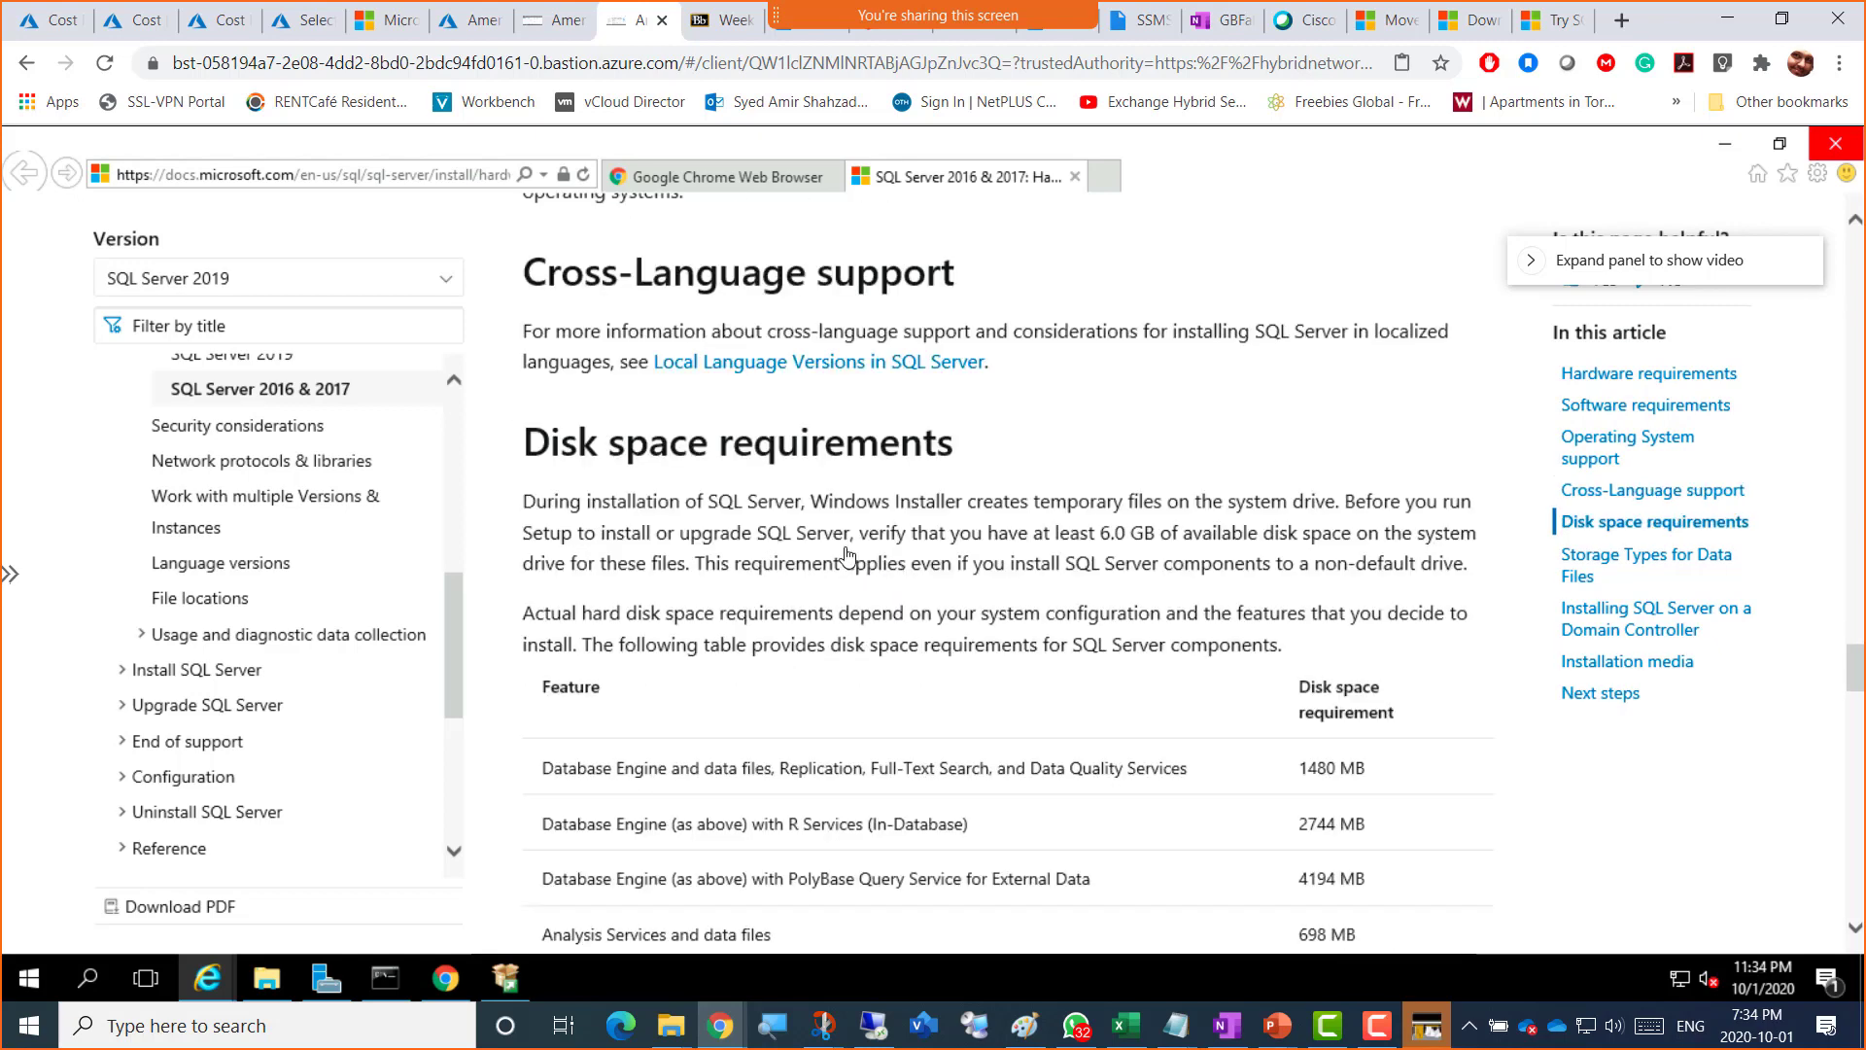
pyautogui.scroll(-2, 855, 555)
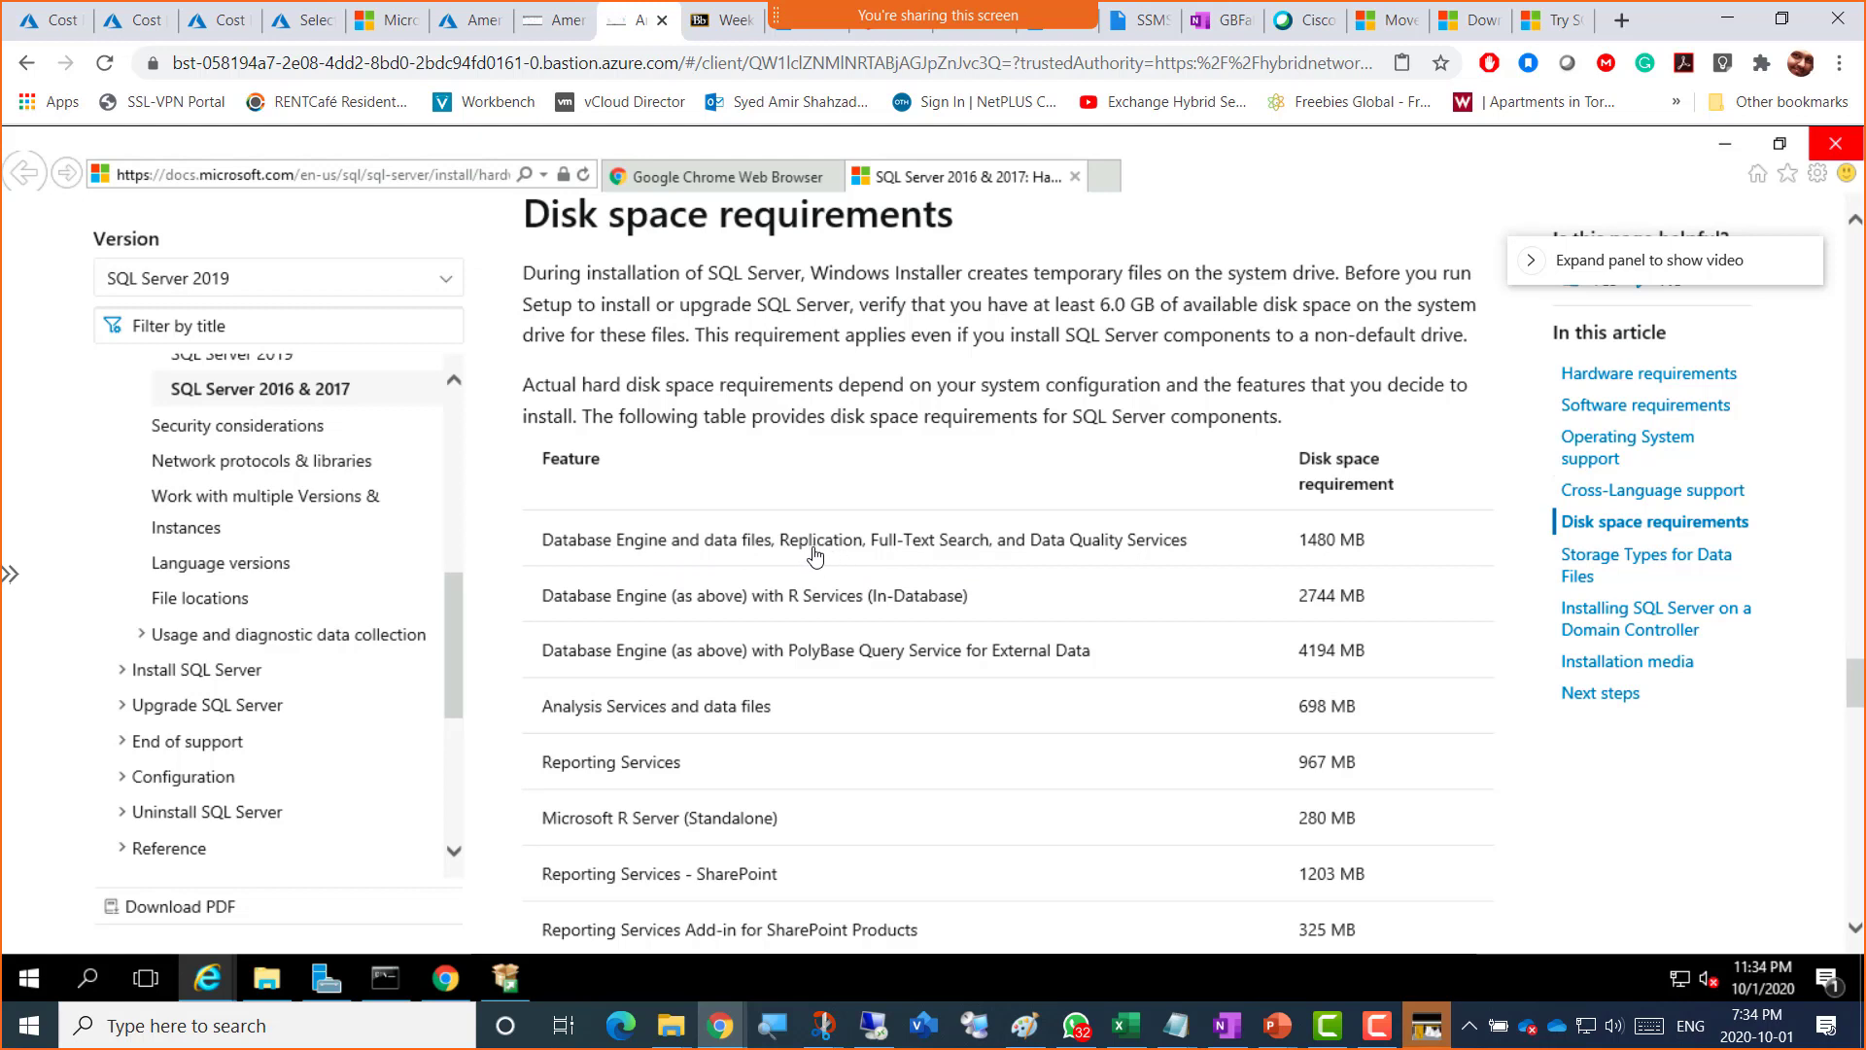
pyautogui.moveTo(873, 541); pyautogui.dragTo(1177, 544)
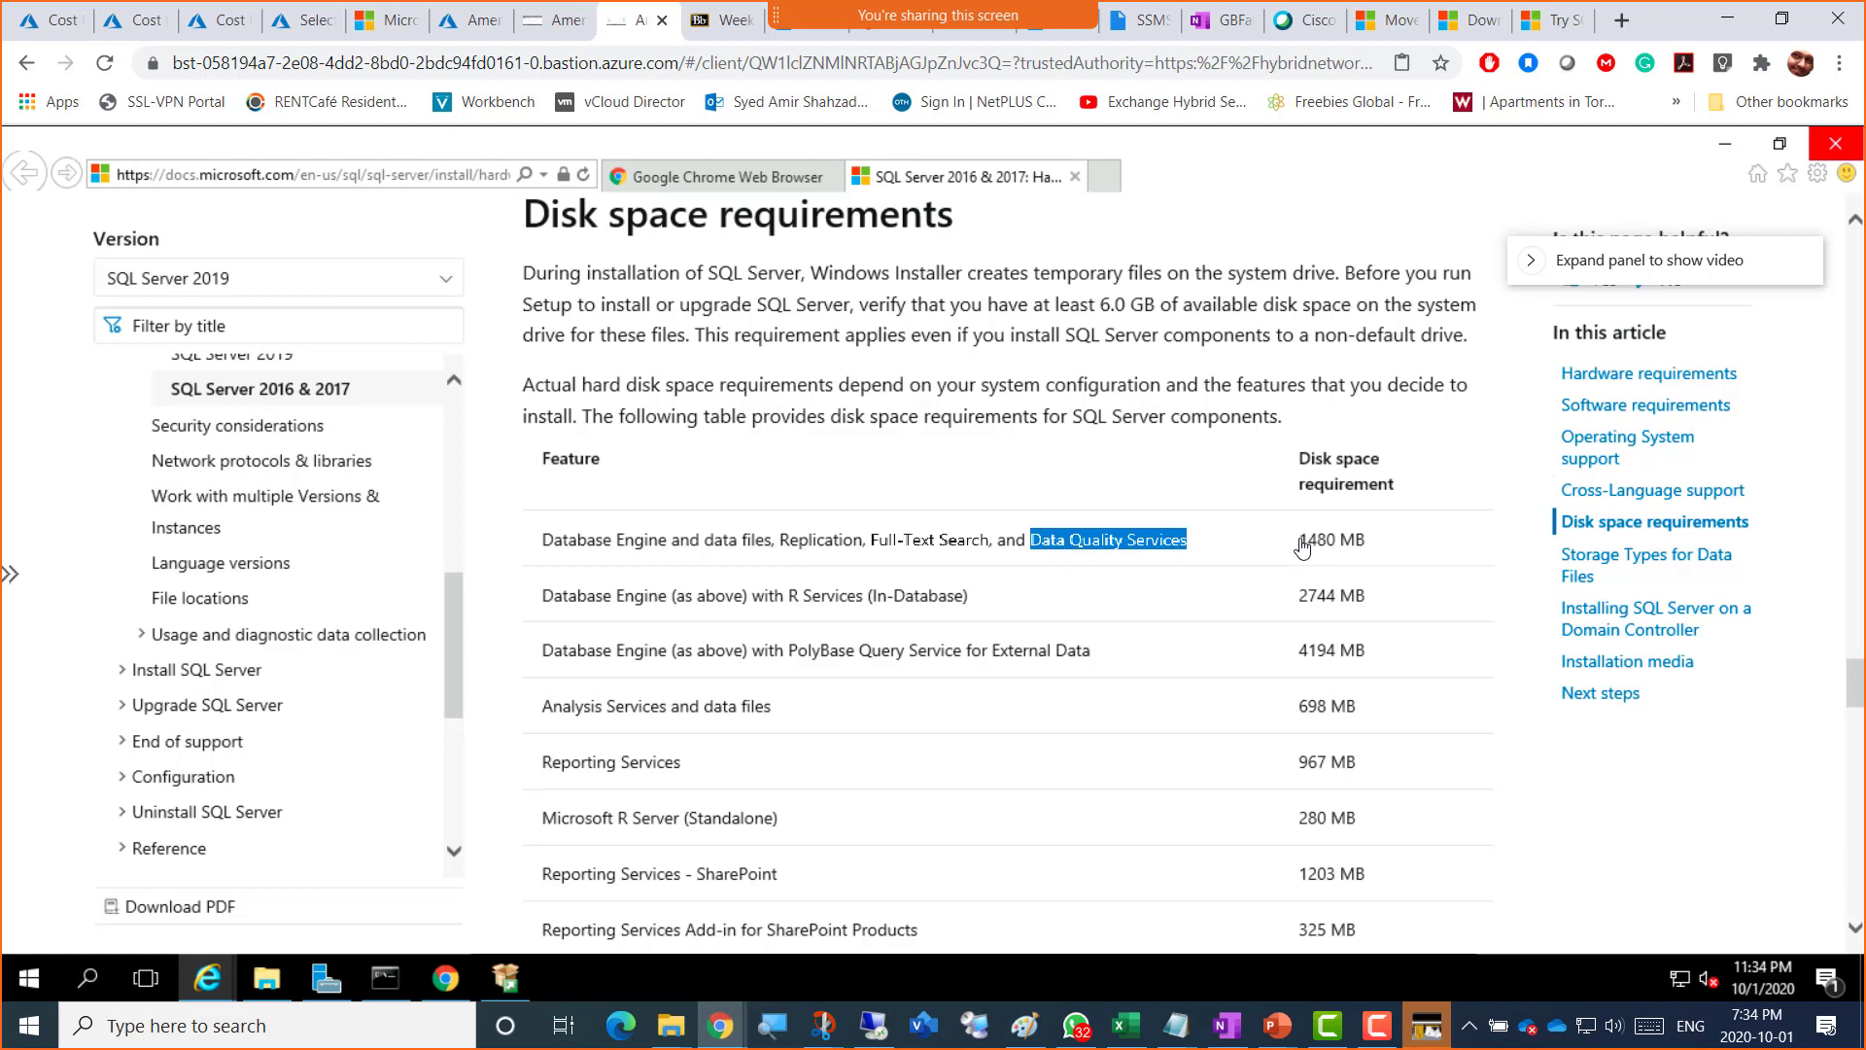
pyautogui.moveTo(1303, 544); pyautogui.dragTo(1370, 552)
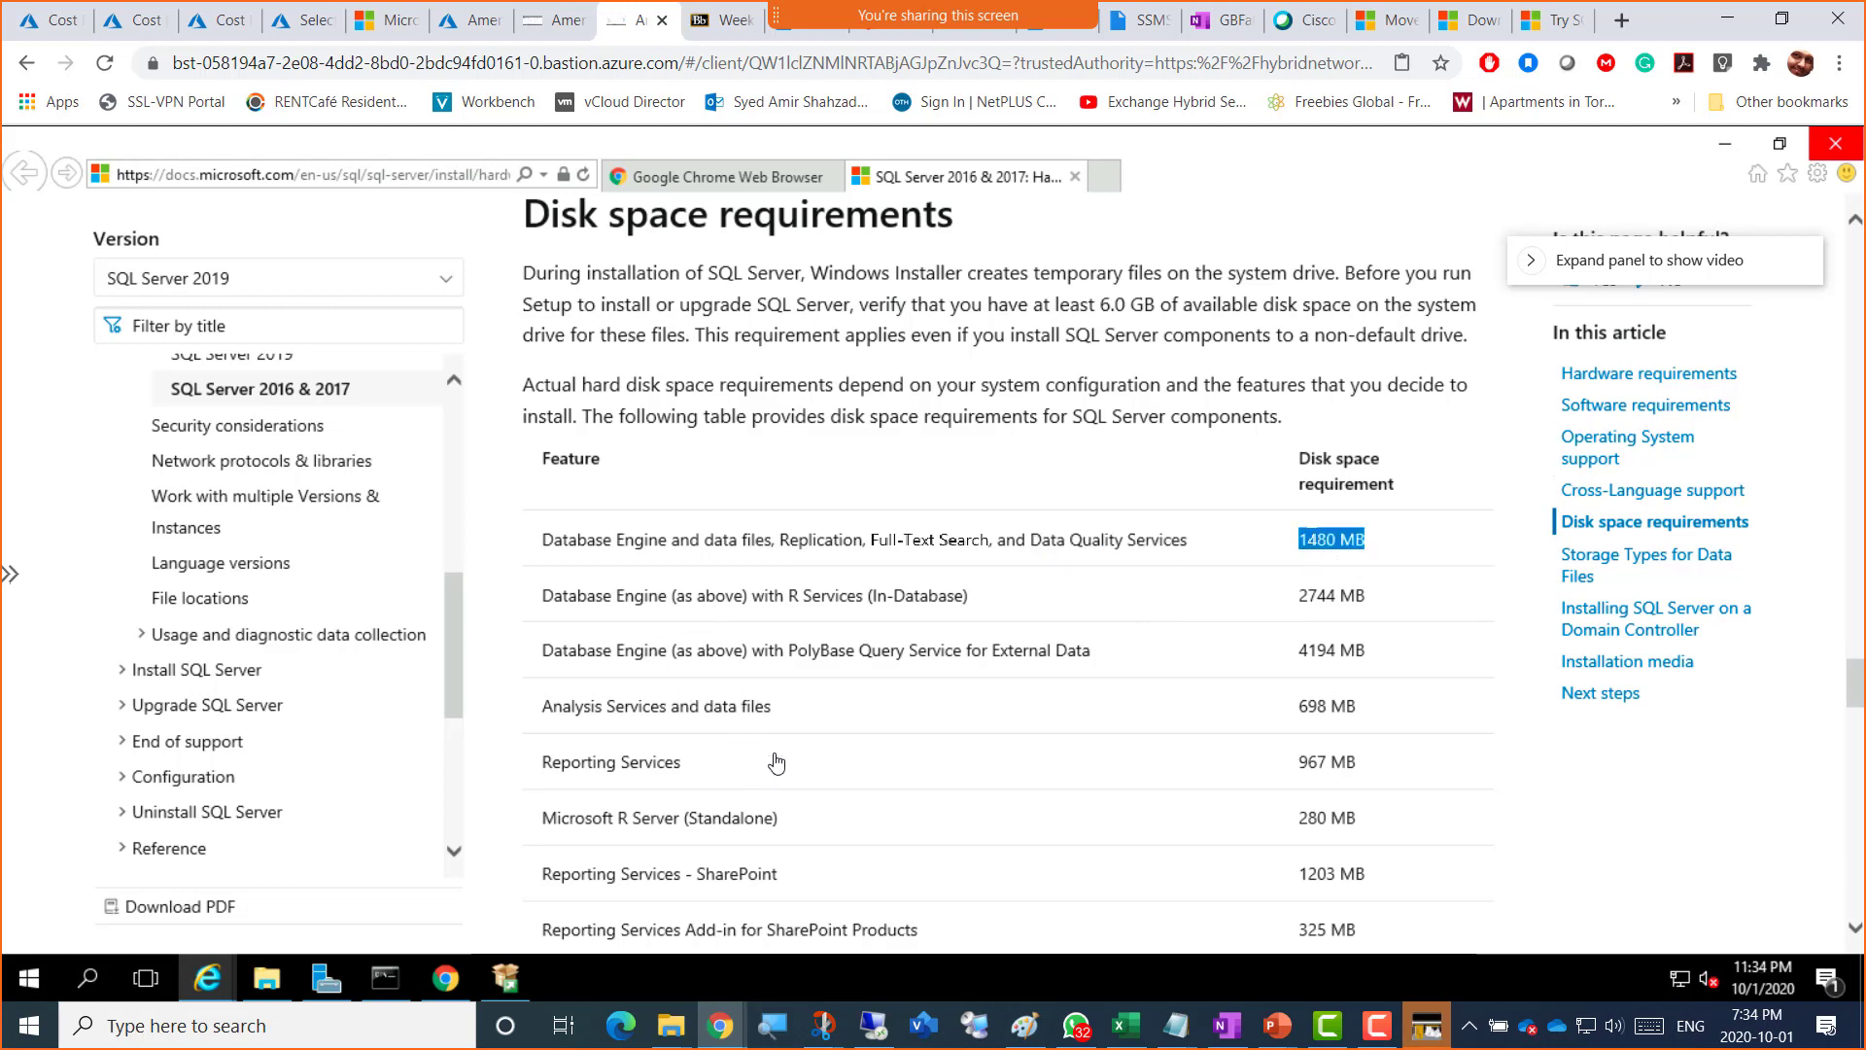
# Step: Scroll past the All Features 8030 MB row to Storage Types for Data Files
pyautogui.scroll(-2, 776, 763)
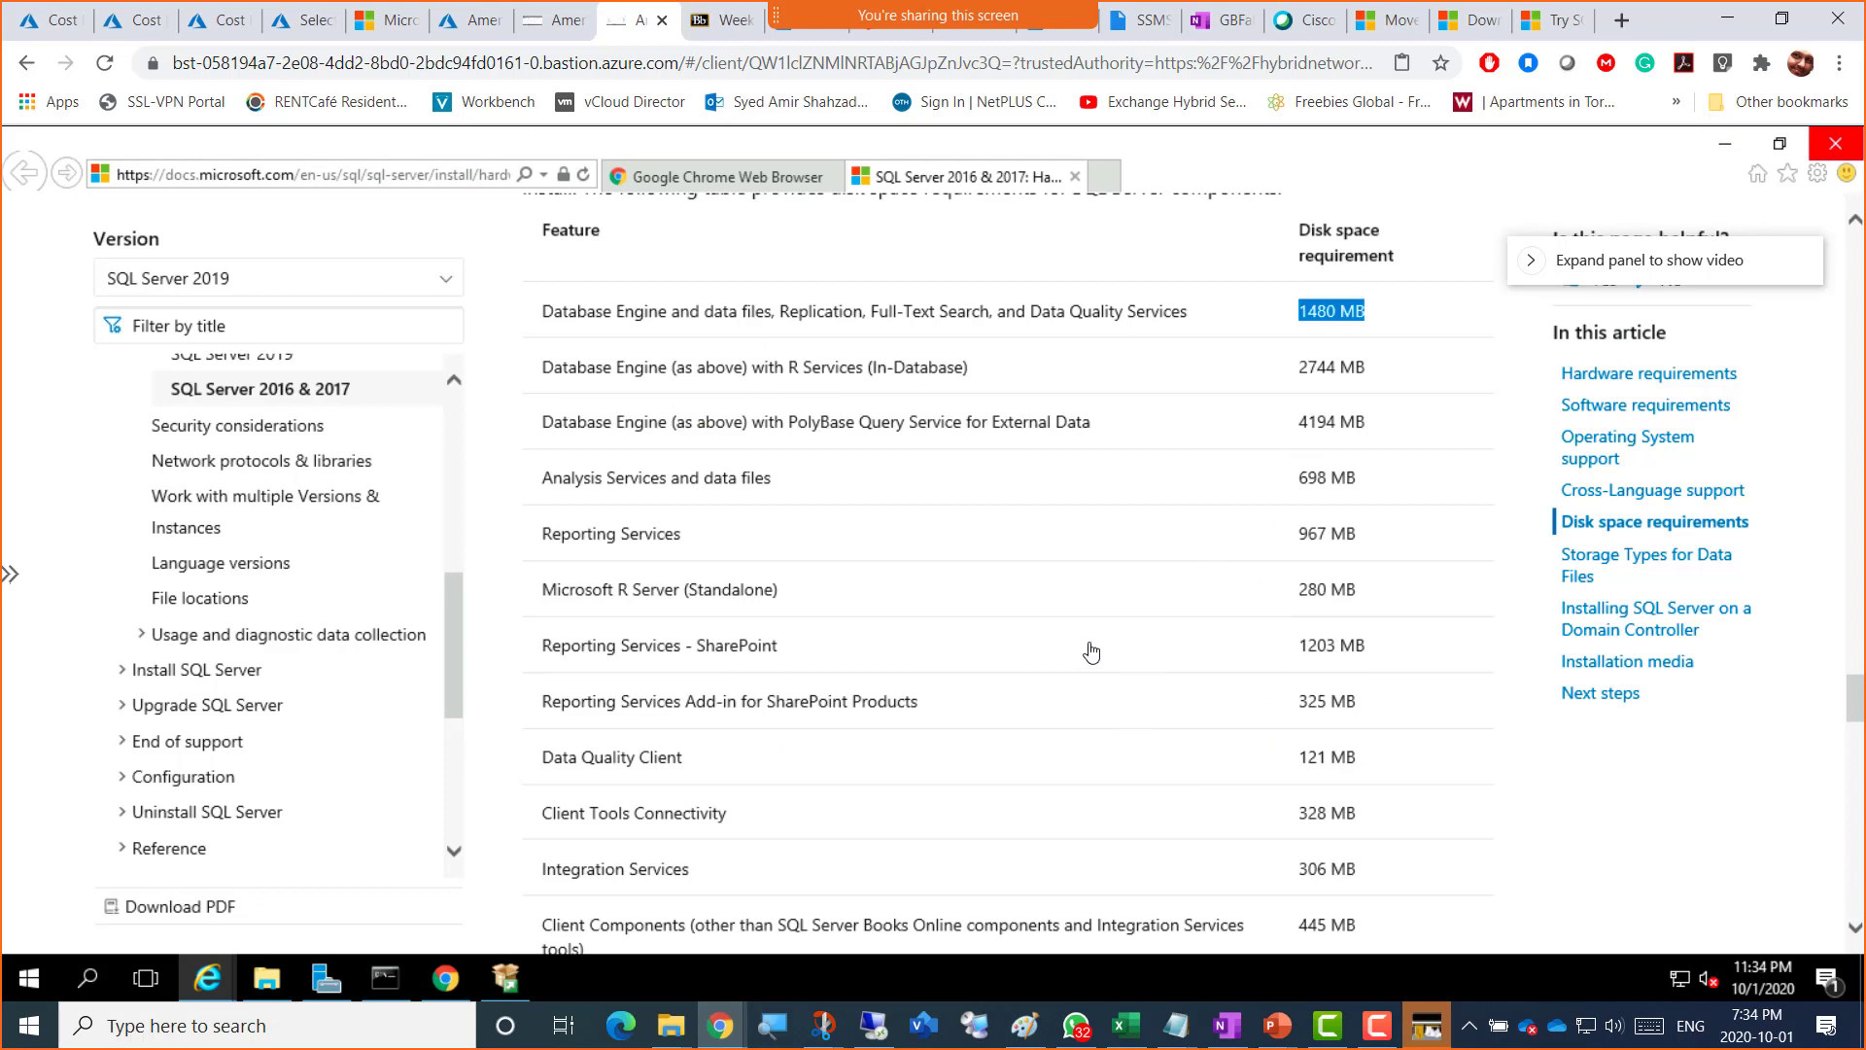
pyautogui.scroll(-4, 864, 612)
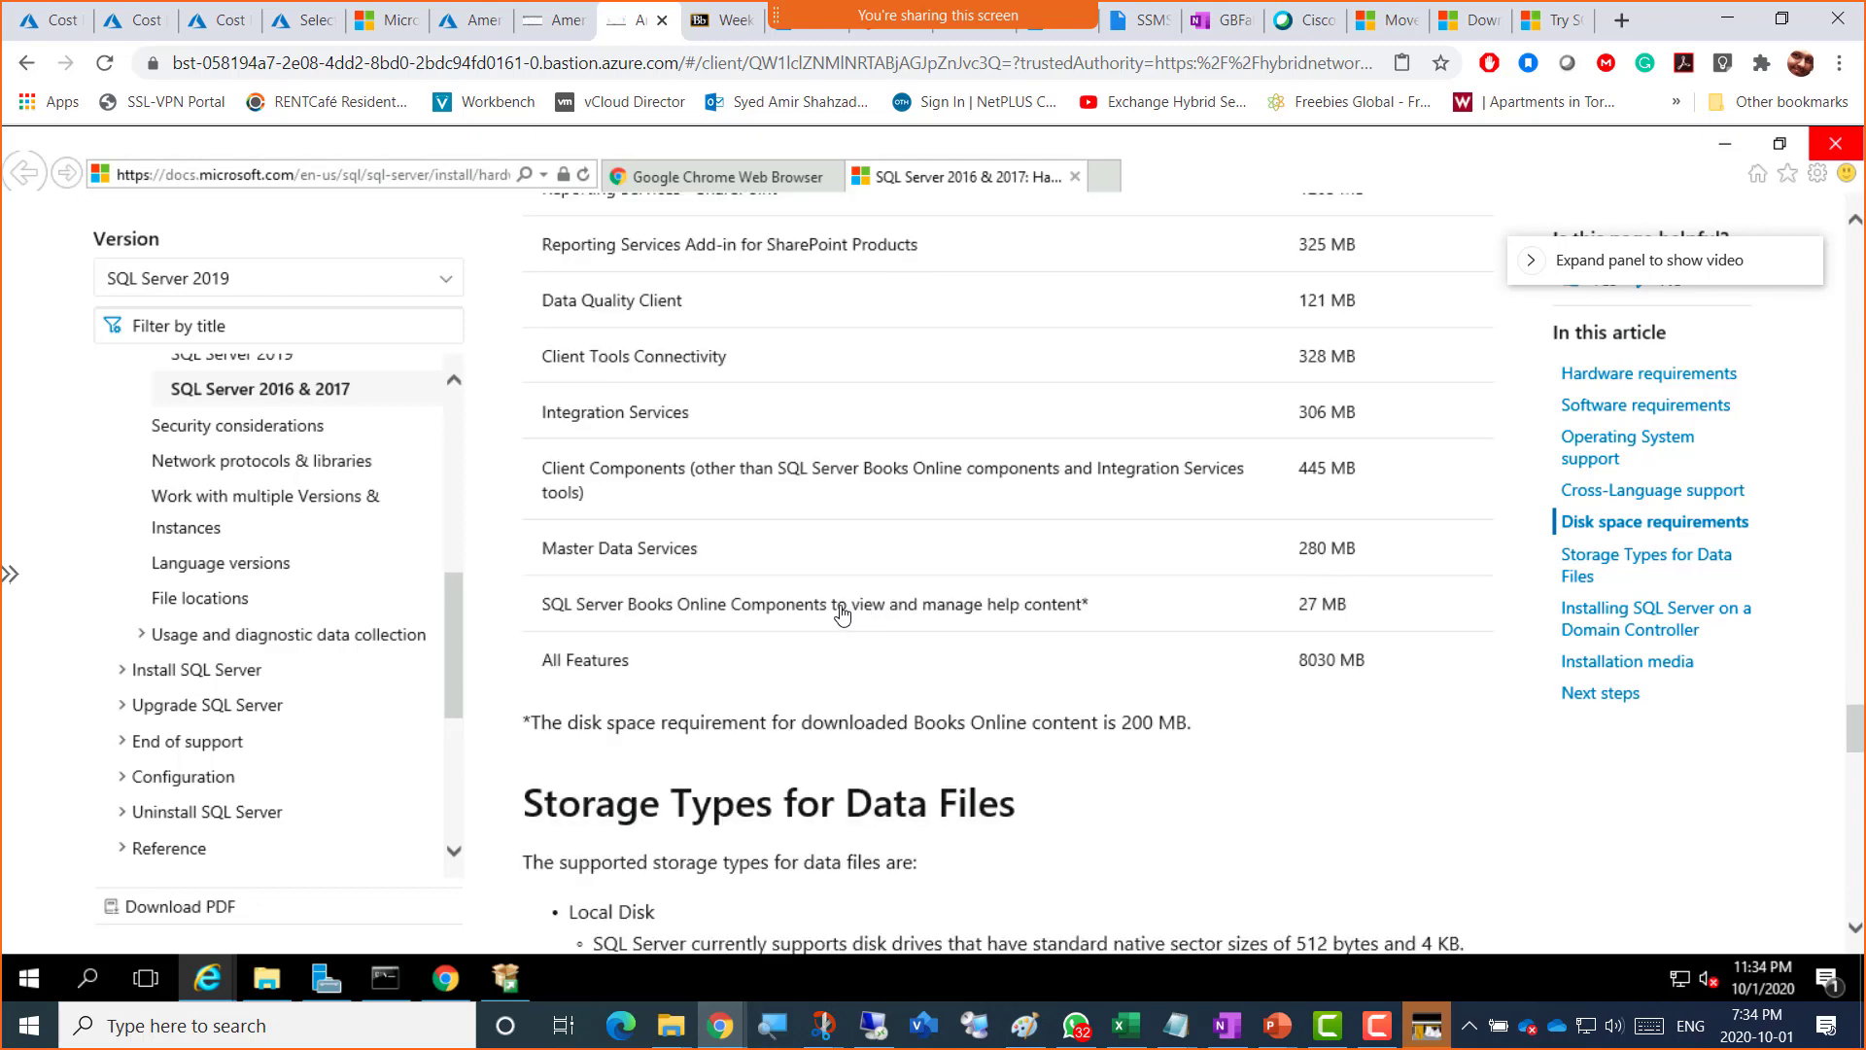
pyautogui.scroll(-4, 841, 613)
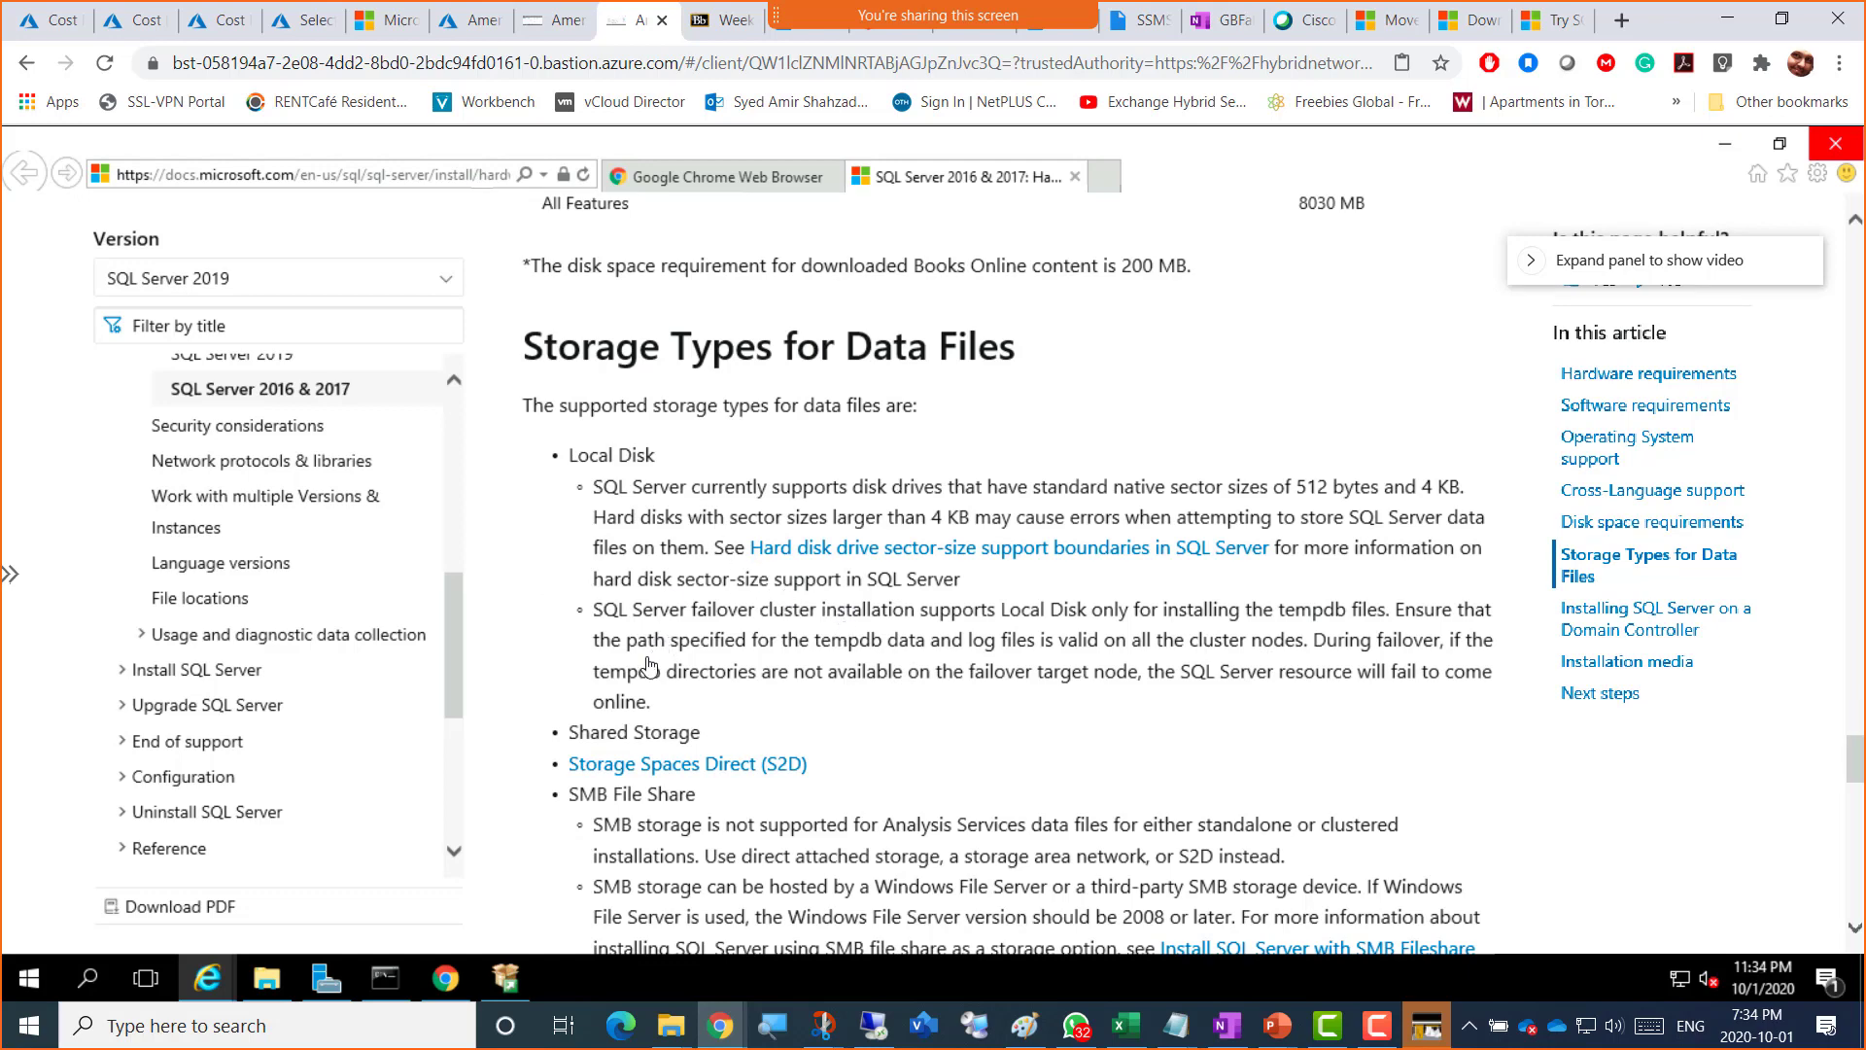
pyautogui.scroll(-2, 643, 661)
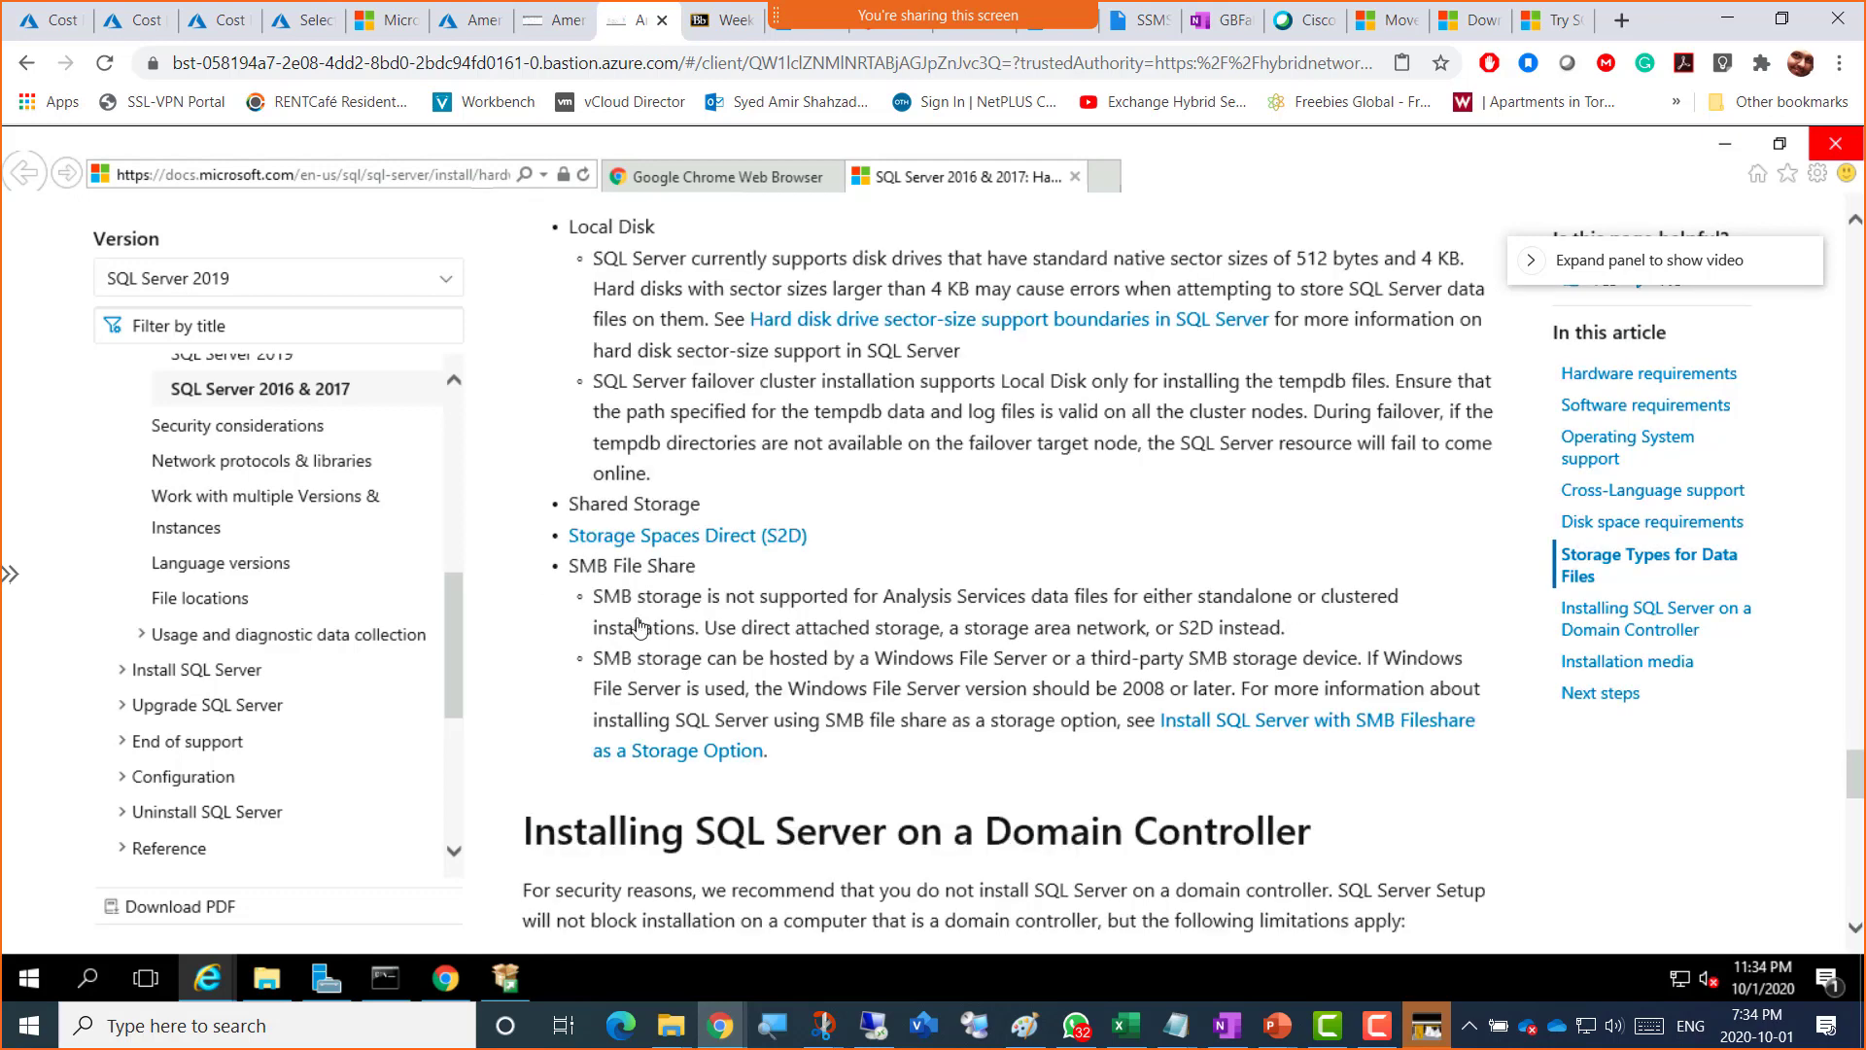
pyautogui.doubleClick(688, 505)
pyautogui.moveTo(694, 509); pyautogui.dragTo(679, 514)
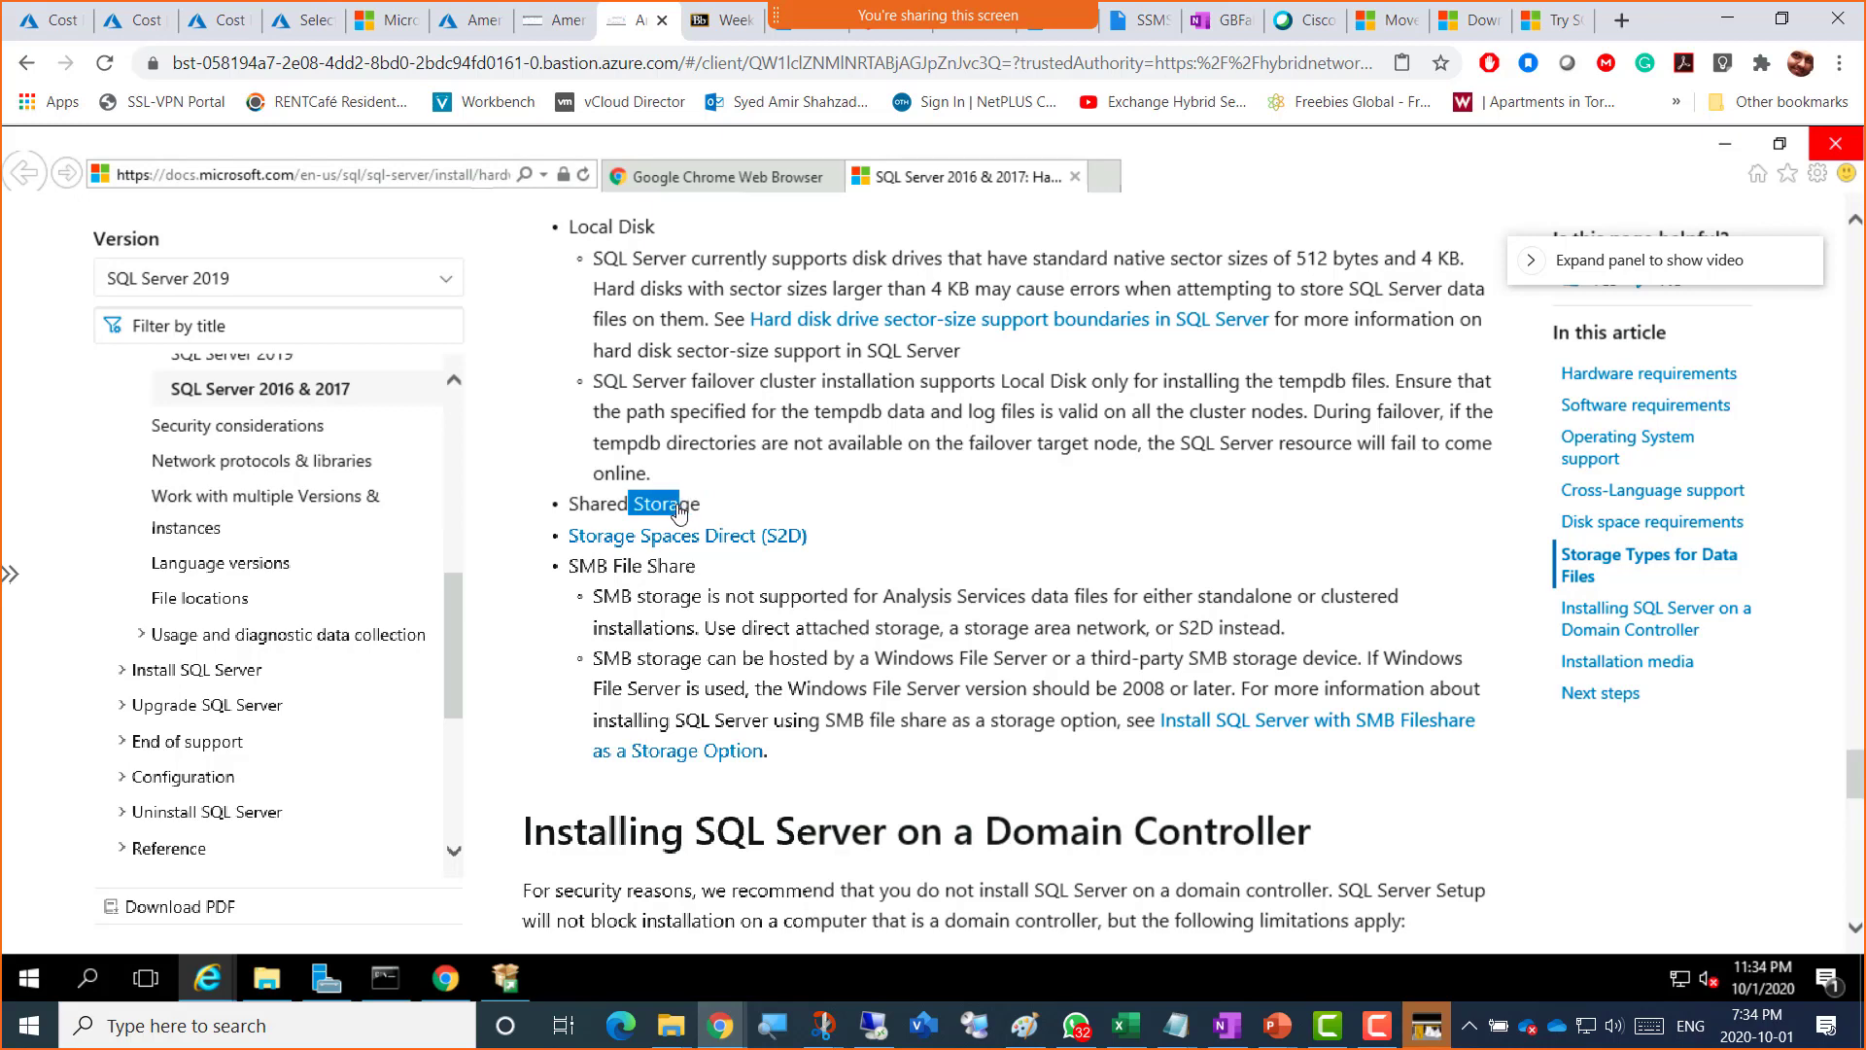
pyautogui.click(708, 513)
pyautogui.scroll(2, 732, 506)
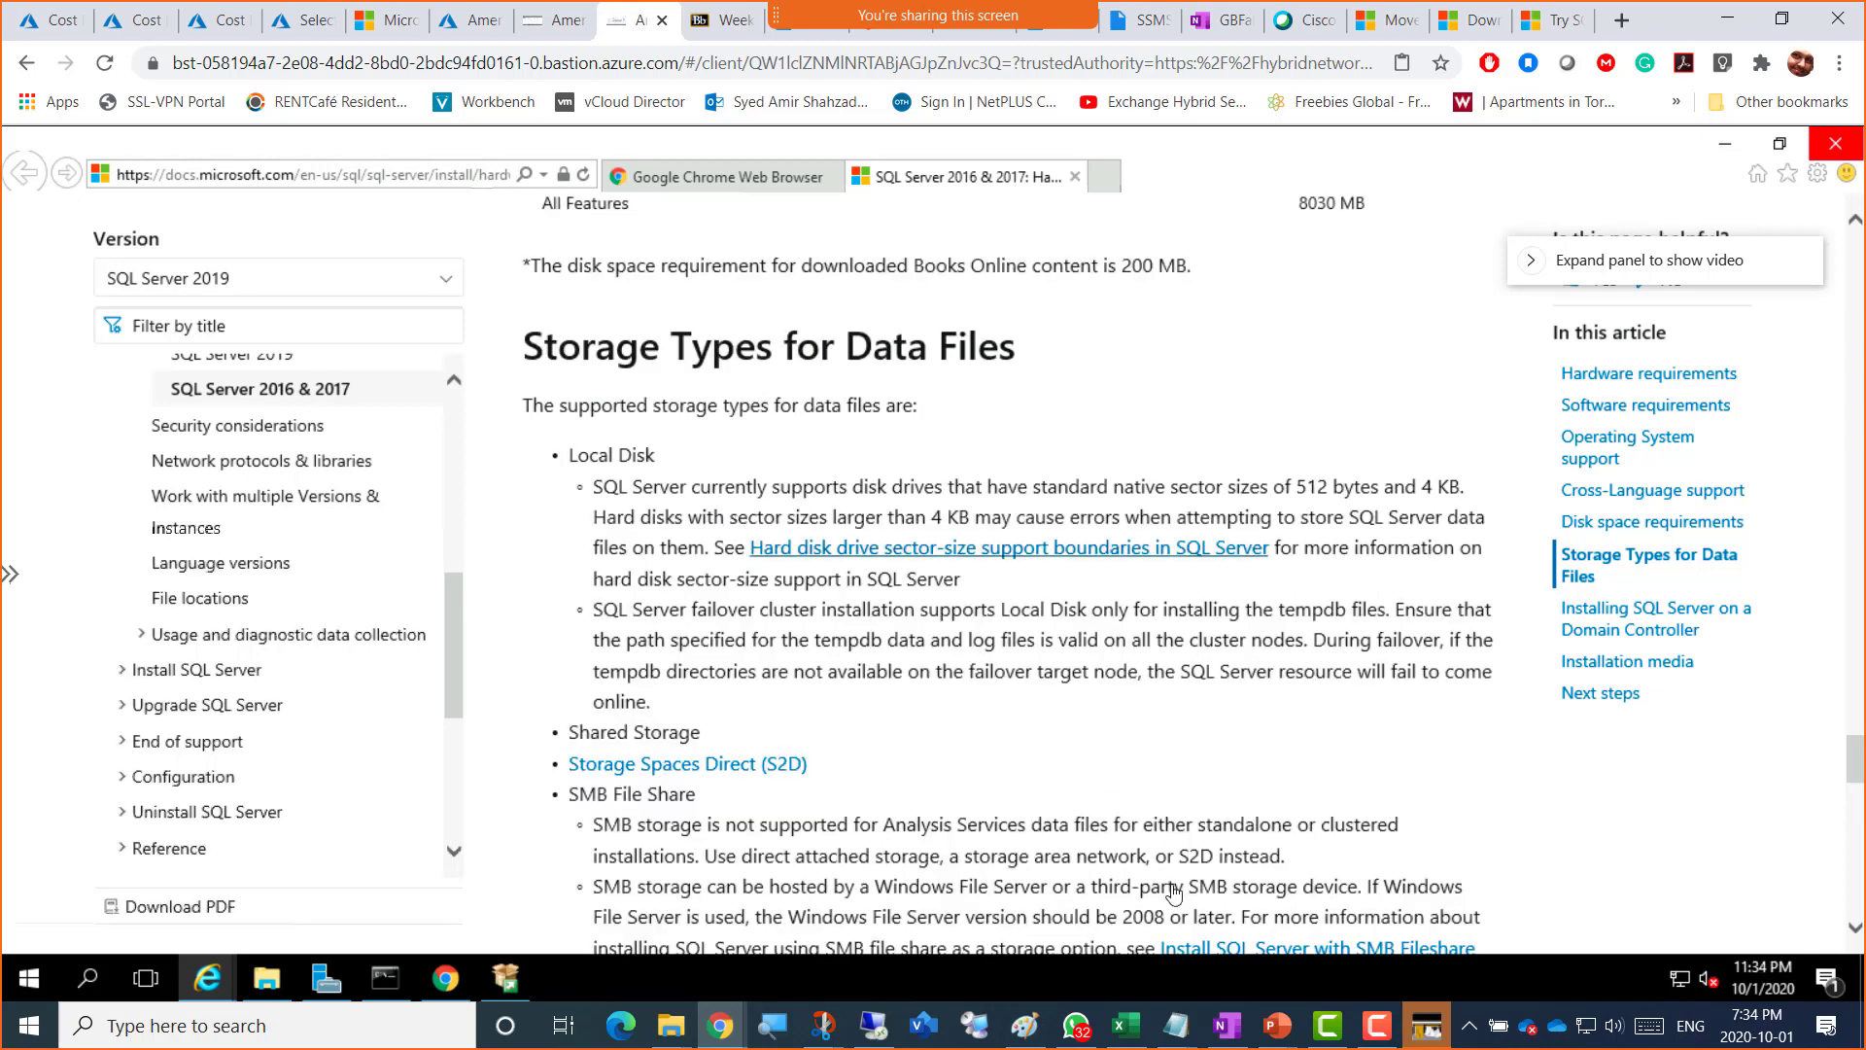
pyautogui.click(1381, 1036)
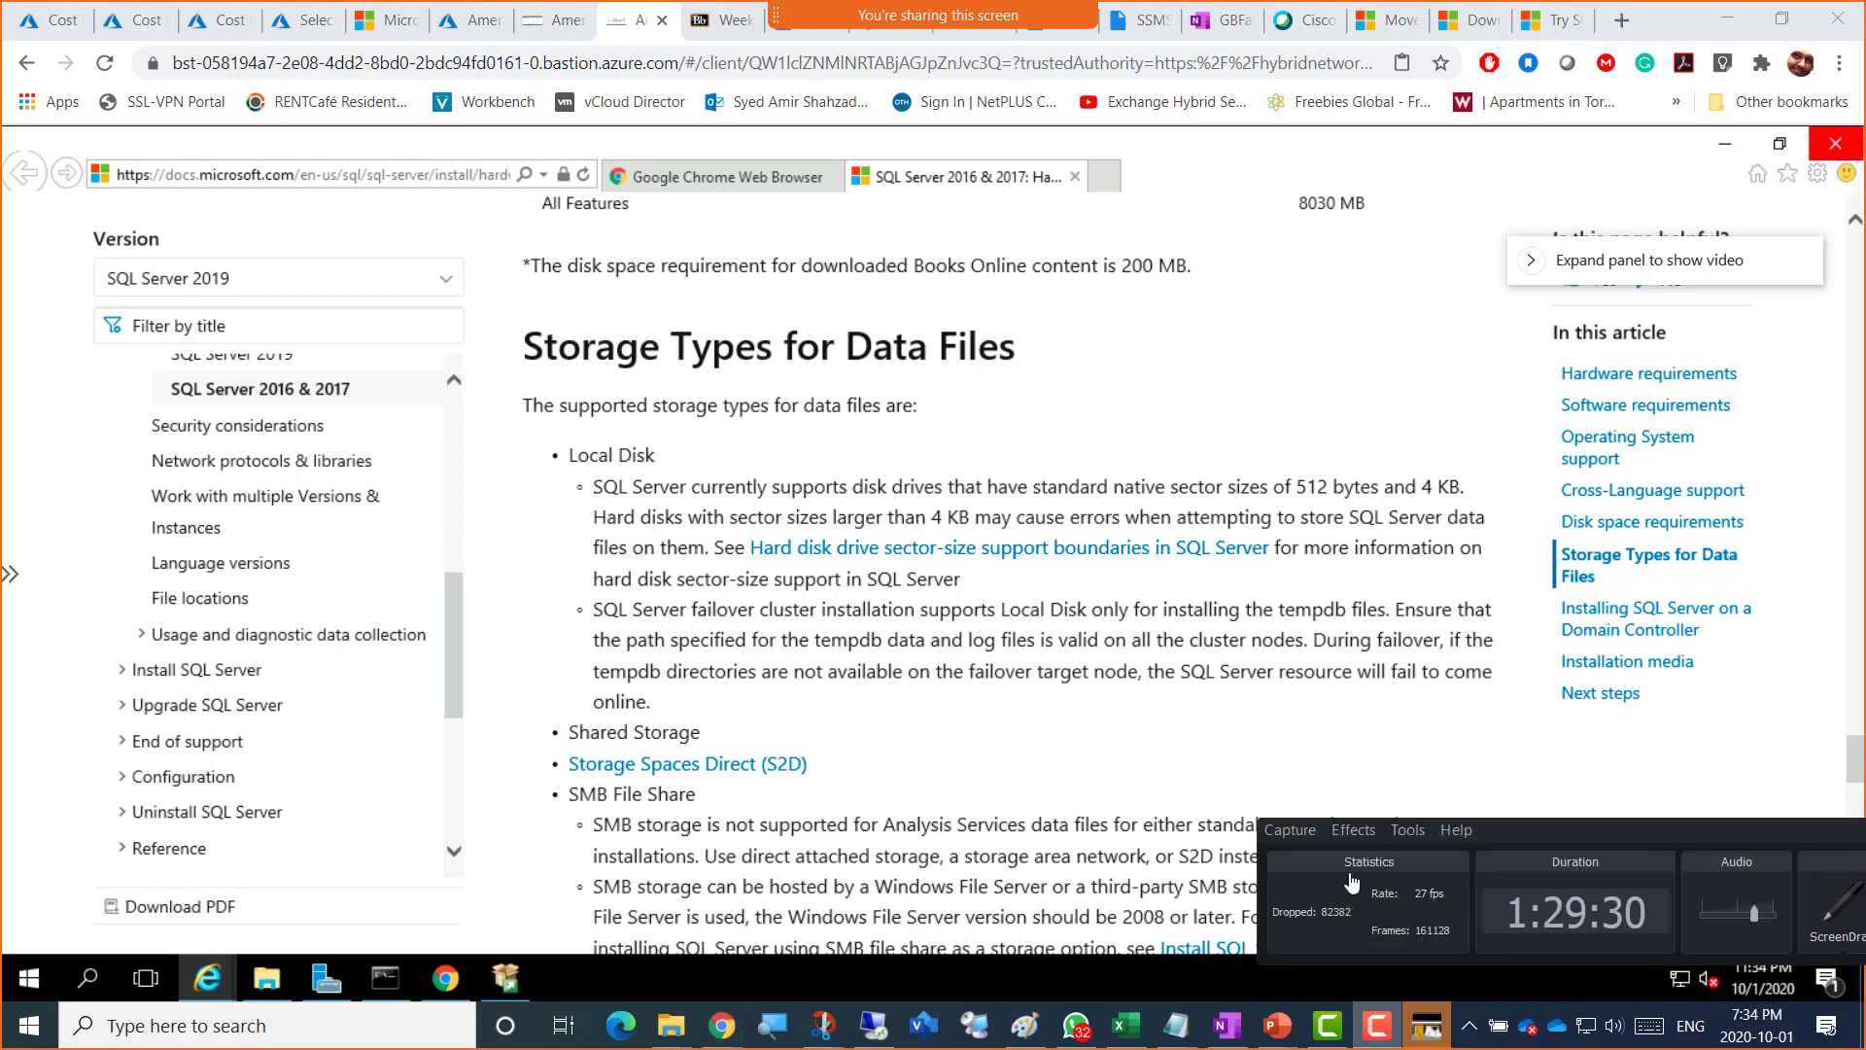
pyautogui.moveTo(1519, 851); pyautogui.dragTo(554, 943)
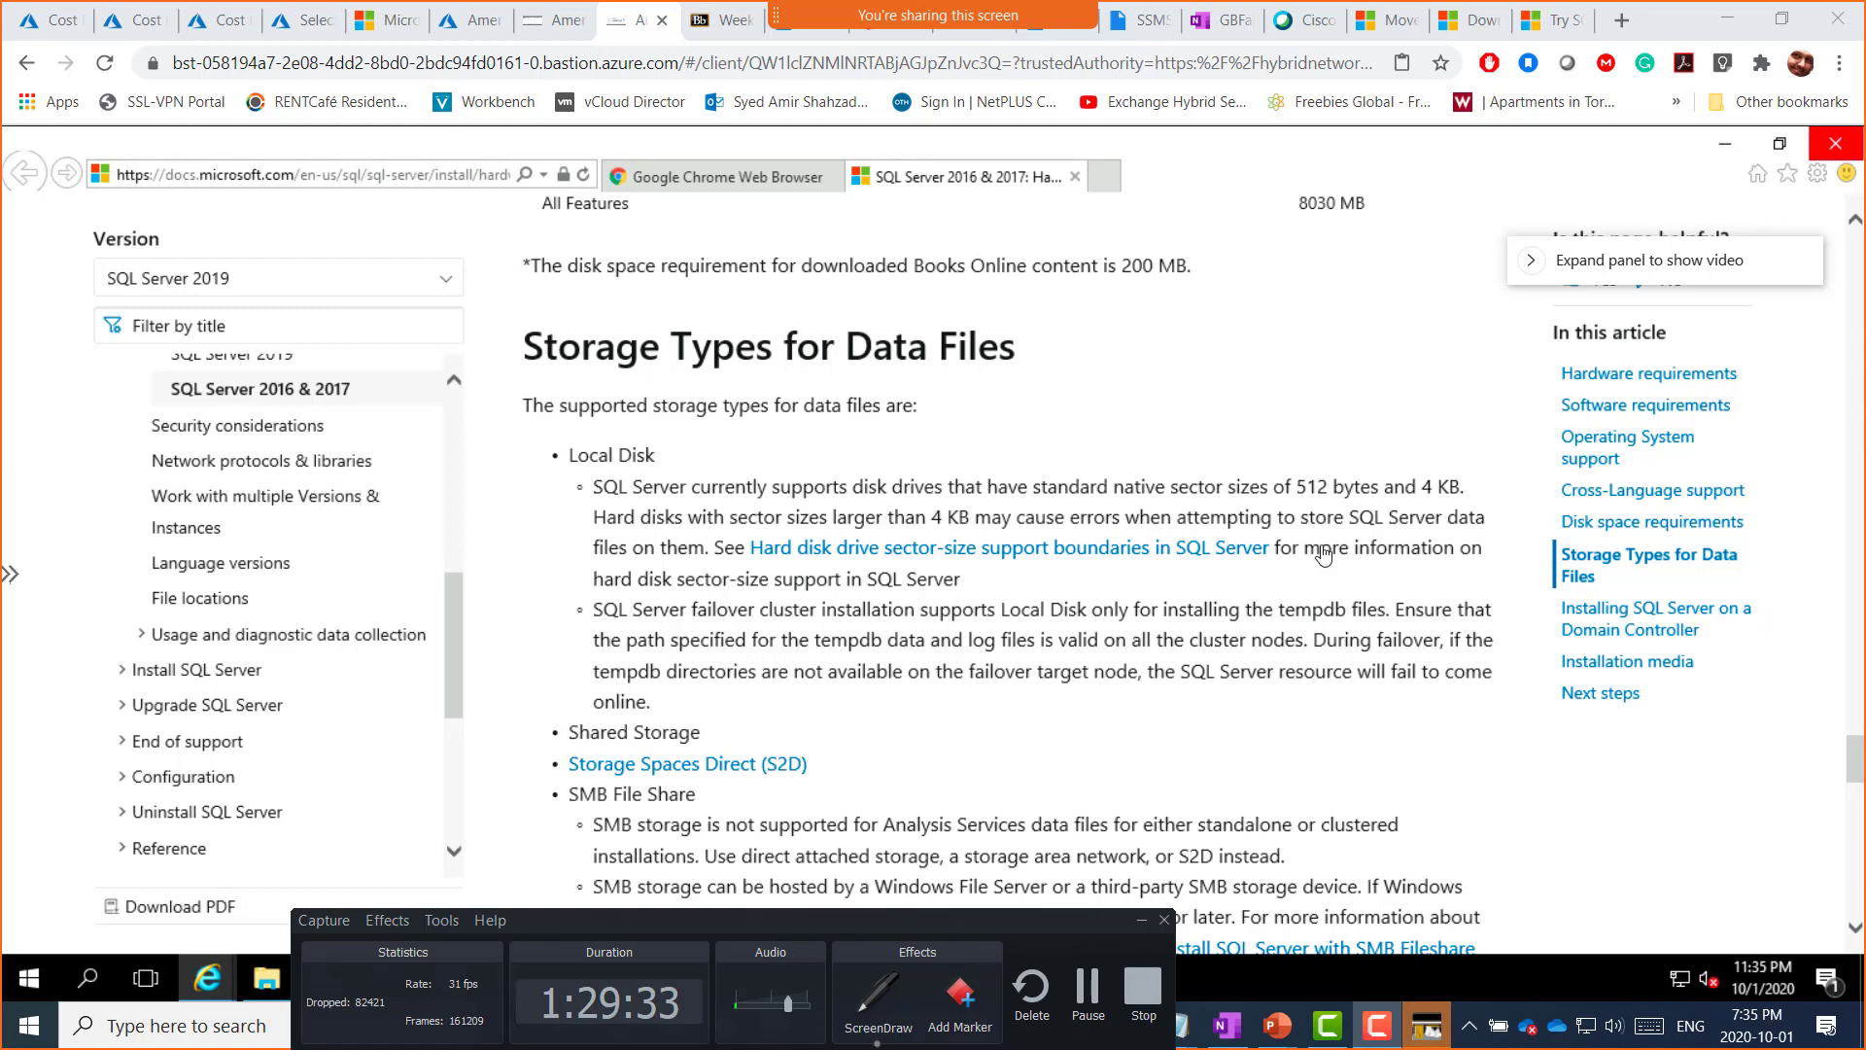
# Step: Circle the local disk text and write an underlined SAN label above the heading
pyautogui.moveTo(793, 470)
pyautogui.mouseDown()
pyautogui.moveTo(922, 588)
pyautogui.moveTo(834, 587)
pyautogui.moveTo(795, 480)
pyautogui.mouseUp()
pyautogui.moveTo(938, 467)
pyautogui.mouseDown()
pyautogui.moveTo(979, 466)
pyautogui.moveTo(972, 594)
pyautogui.moveTo(939, 454)
pyautogui.mouseUp()
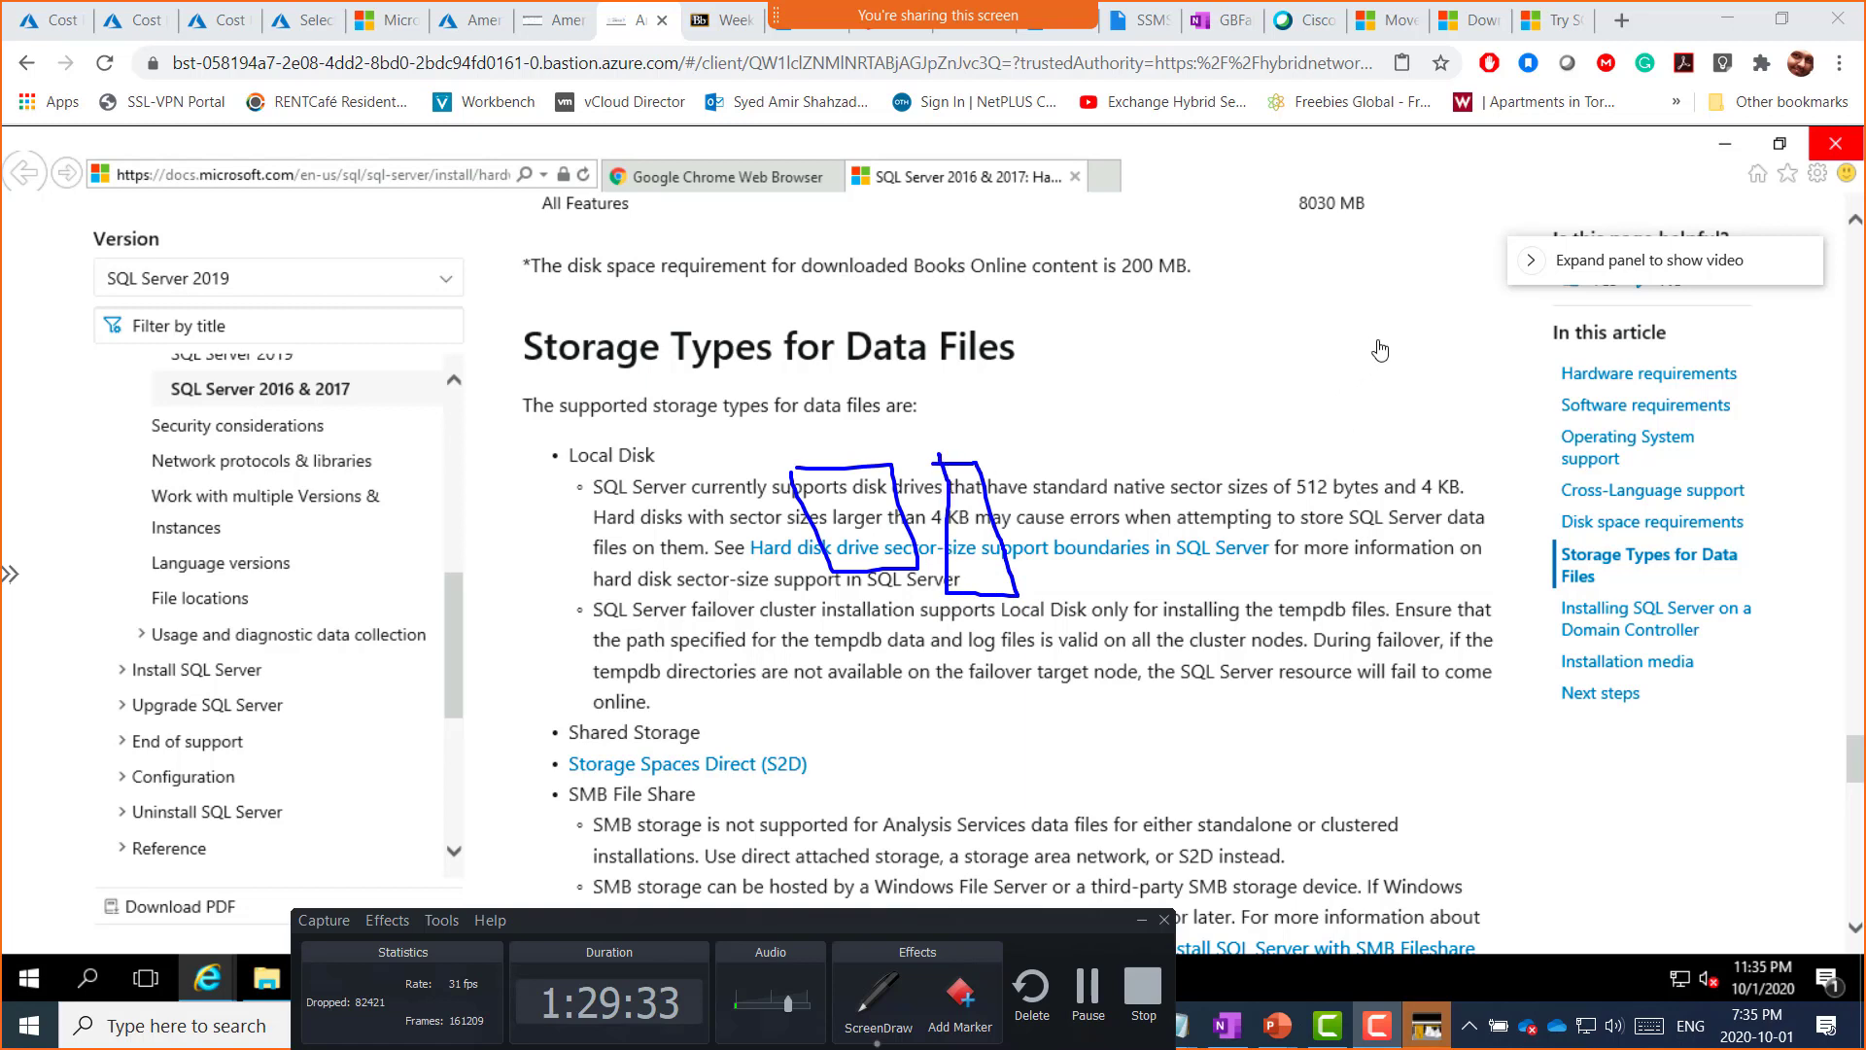
pyautogui.moveTo(1369, 259); pyautogui.dragTo(1351, 299)
pyautogui.moveTo(1406, 299)
pyautogui.mouseDown()
pyautogui.moveTo(1415, 249)
pyautogui.moveTo(1438, 275)
pyautogui.mouseUp()
pyautogui.moveTo(1454, 284); pyautogui.dragTo(1483, 208)
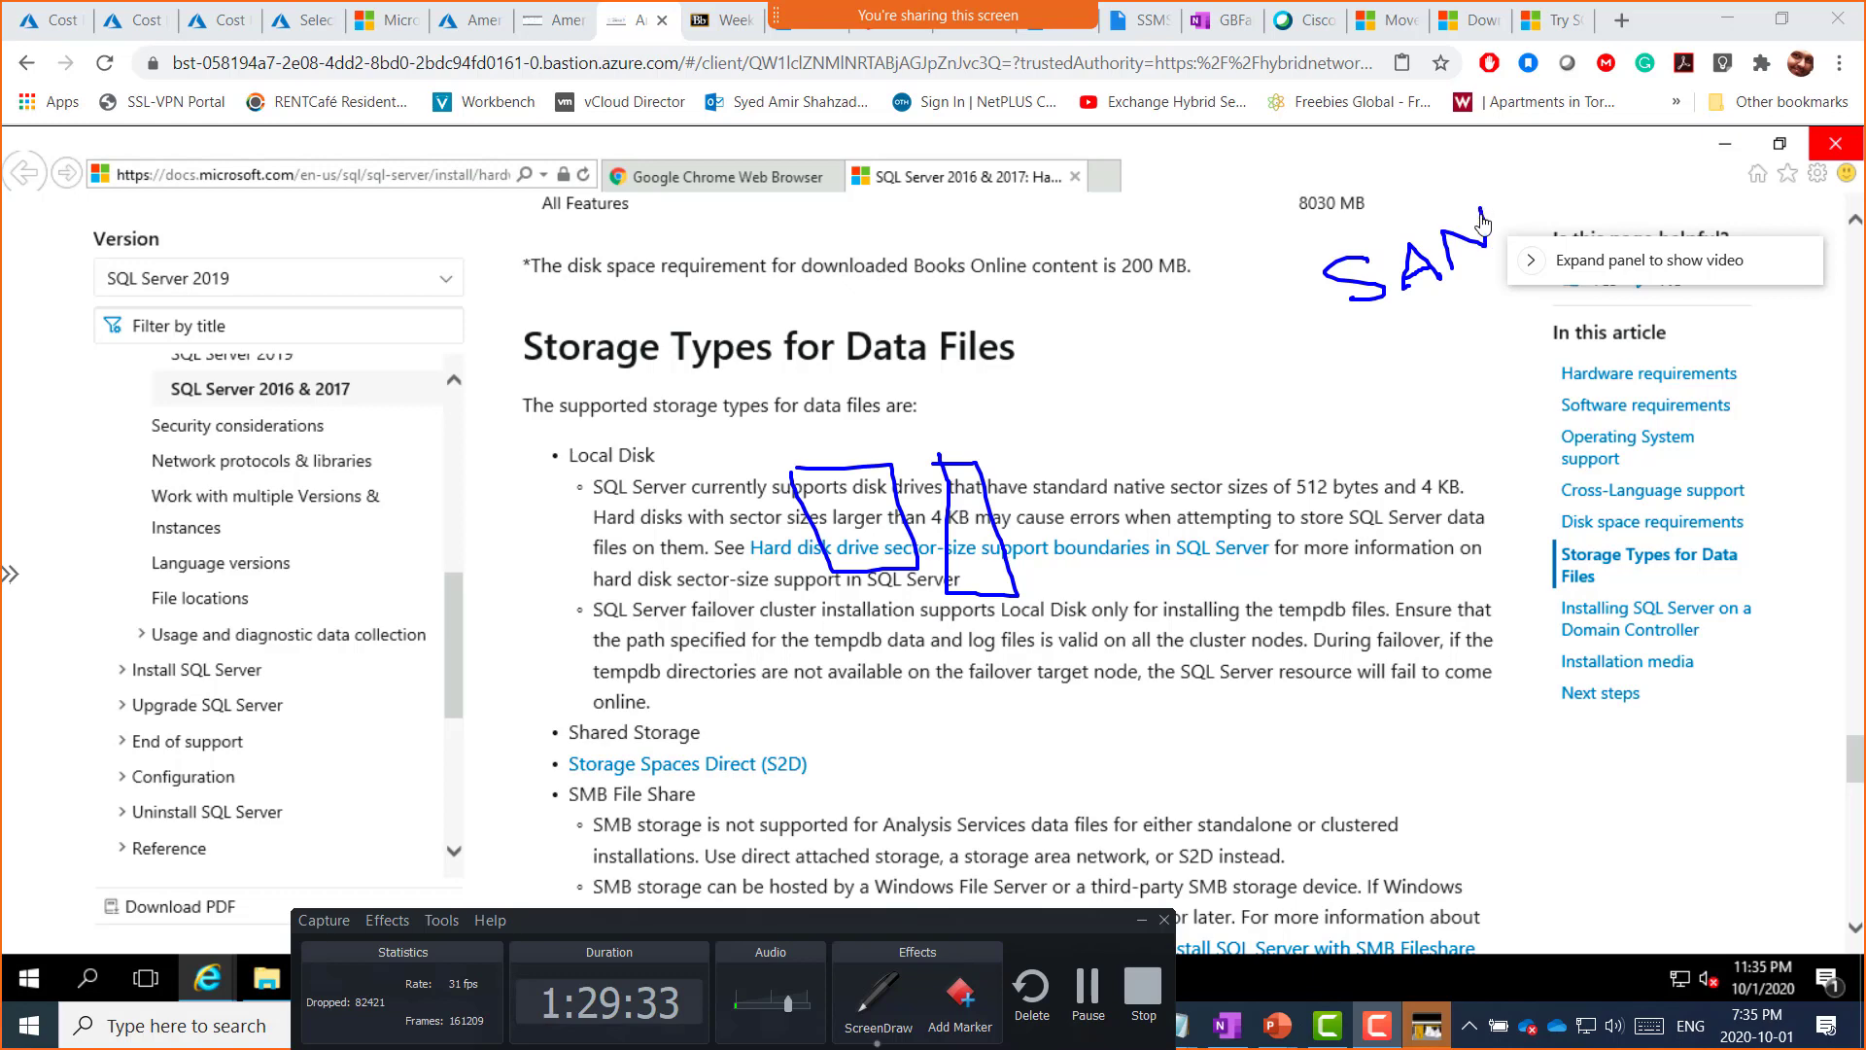
pyautogui.moveTo(1384, 313); pyautogui.dragTo(1491, 270)
# Step: Sketch two SAN disks and draw an arrow from them to the local disks
pyautogui.moveTo(1379, 343)
pyautogui.mouseDown()
pyautogui.moveTo(1458, 408)
pyautogui.moveTo(1405, 428)
pyautogui.moveTo(1381, 362)
pyautogui.moveTo(1418, 401)
pyautogui.mouseUp()
pyautogui.moveTo(1415, 409); pyautogui.dragTo(1418, 352)
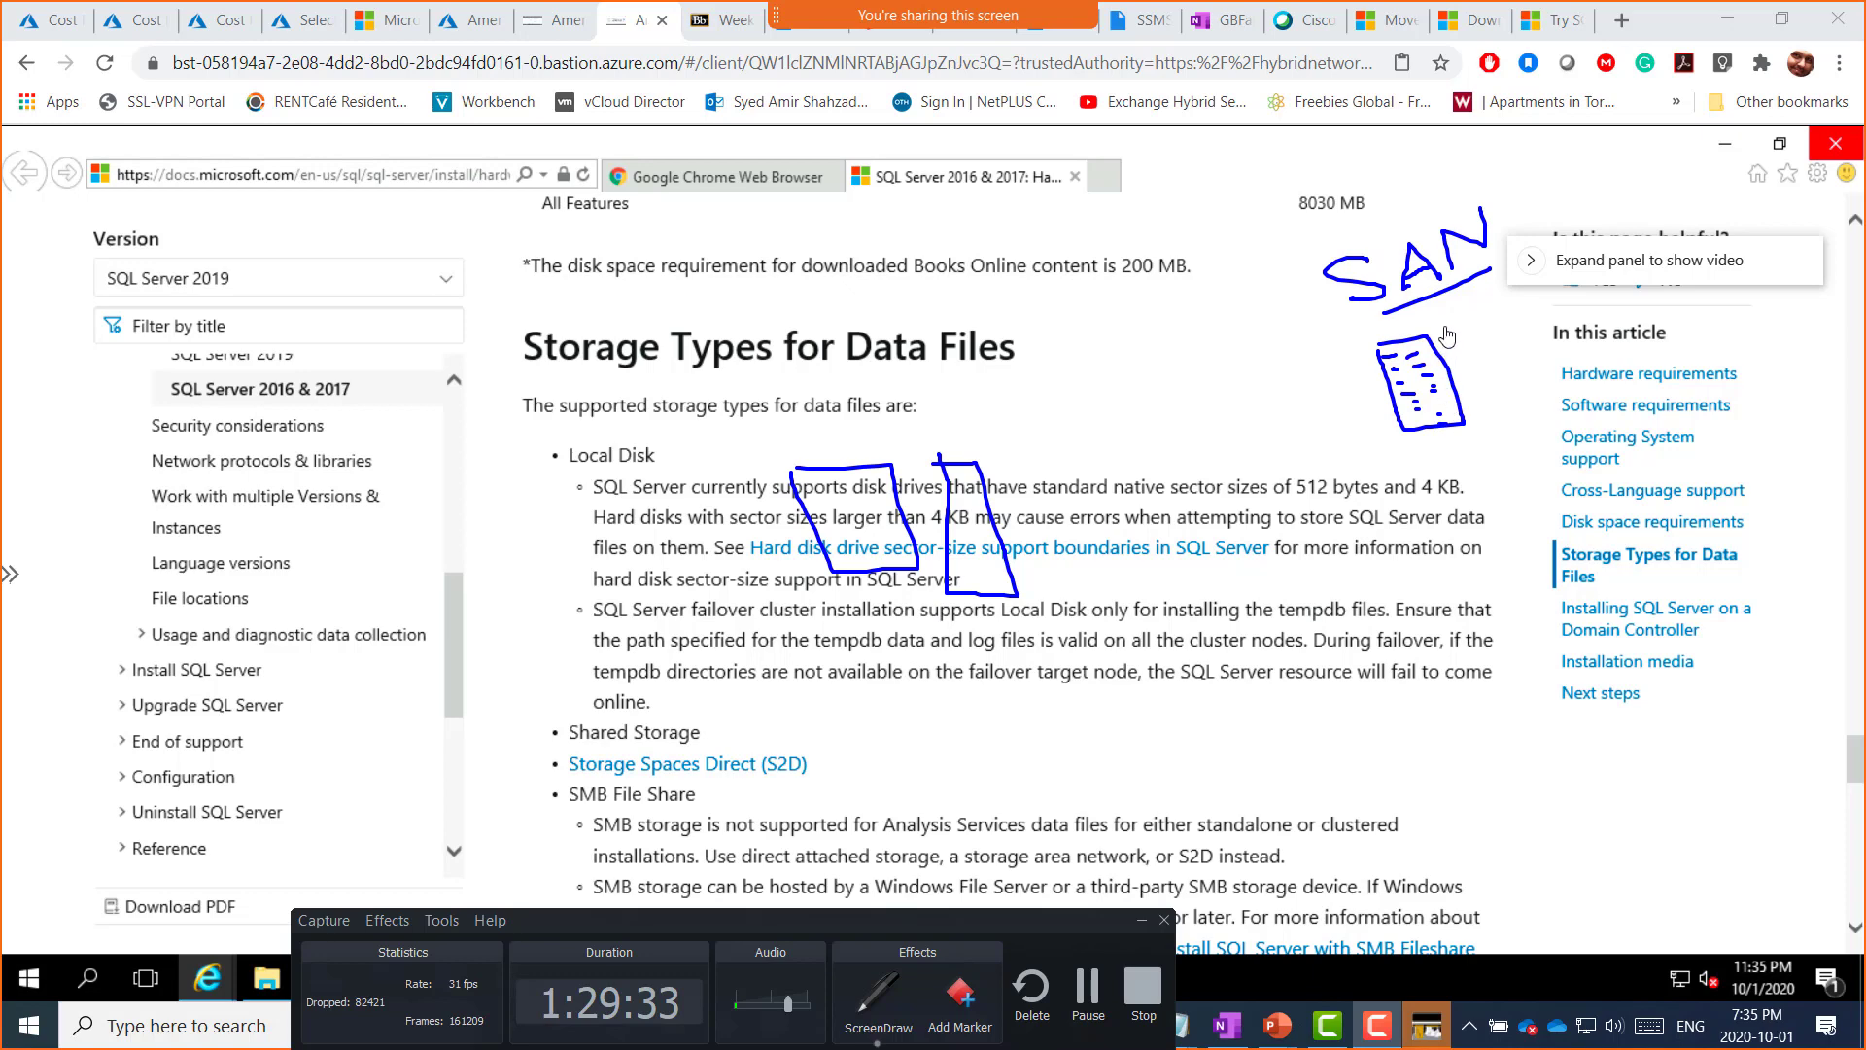
pyautogui.moveTo(1443, 327)
pyautogui.mouseDown()
pyautogui.moveTo(1531, 374)
pyautogui.moveTo(1475, 428)
pyautogui.moveTo(1445, 326)
pyautogui.moveTo(1490, 365)
pyautogui.mouseUp()
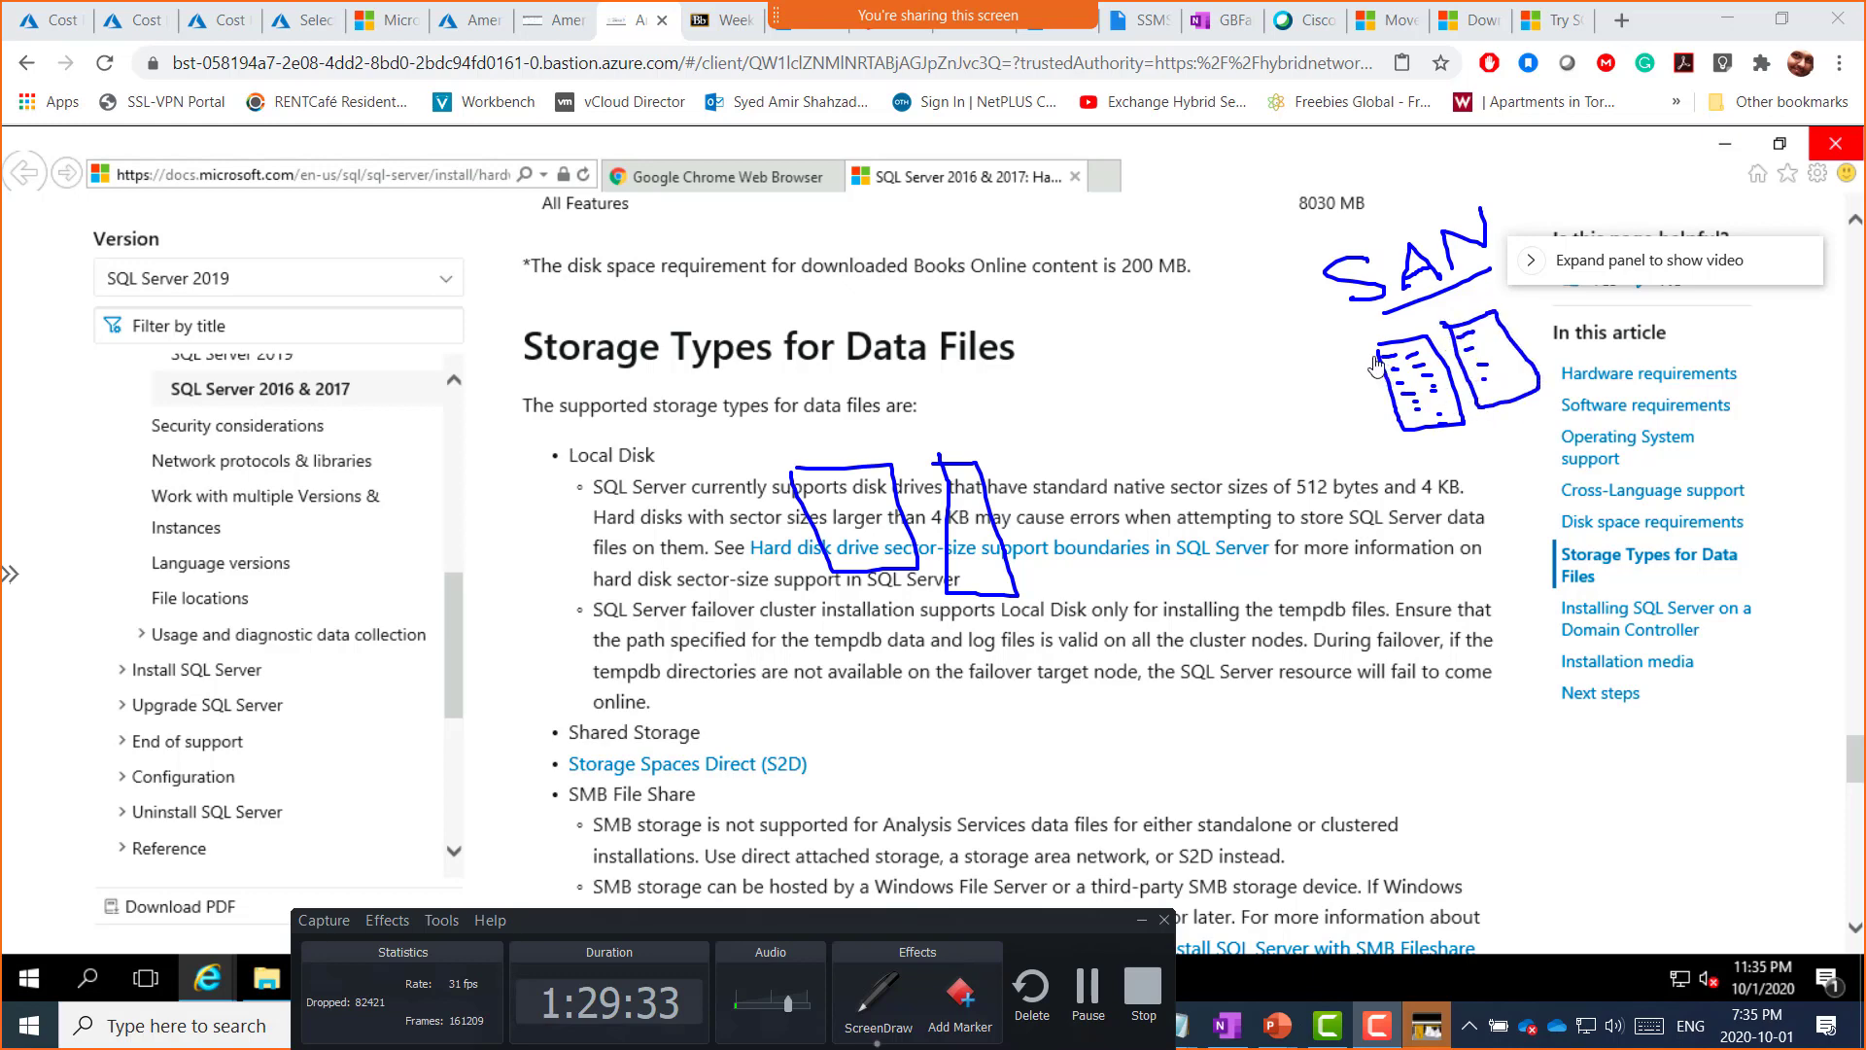
pyautogui.moveTo(1375, 363)
pyautogui.mouseDown()
pyautogui.moveTo(1303, 323)
pyautogui.moveTo(1171, 313)
pyautogui.moveTo(1030, 391)
pyautogui.moveTo(968, 457)
pyautogui.moveTo(990, 445)
pyautogui.moveTo(831, 440)
pyautogui.moveTo(859, 444)
pyautogui.mouseUp()
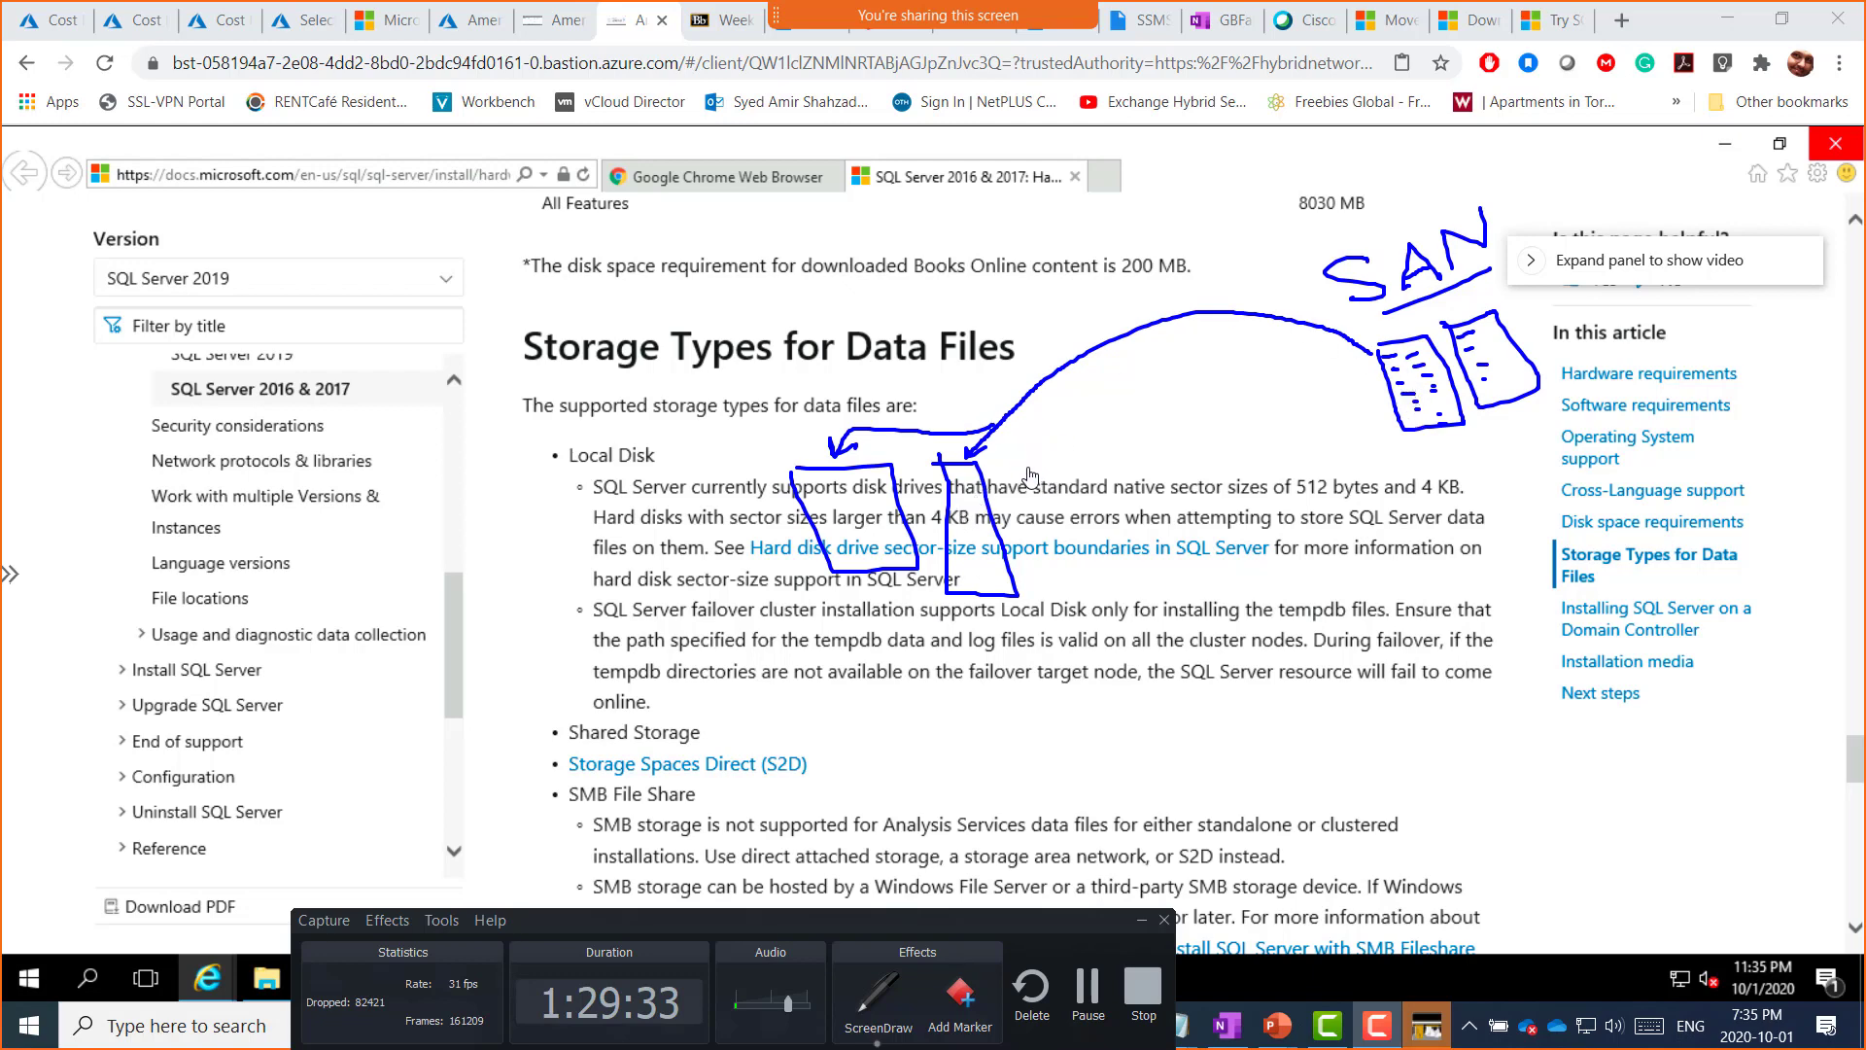
pyautogui.moveTo(1011, 433)
pyautogui.mouseDown()
pyautogui.moveTo(1030, 462)
pyautogui.moveTo(1061, 445)
pyautogui.moveTo(1046, 463)
pyautogui.mouseUp()
# Step: Underline Shared Storage, failover cluster and tempdb files
pyautogui.moveTo(594, 748); pyautogui.dragTo(685, 737)
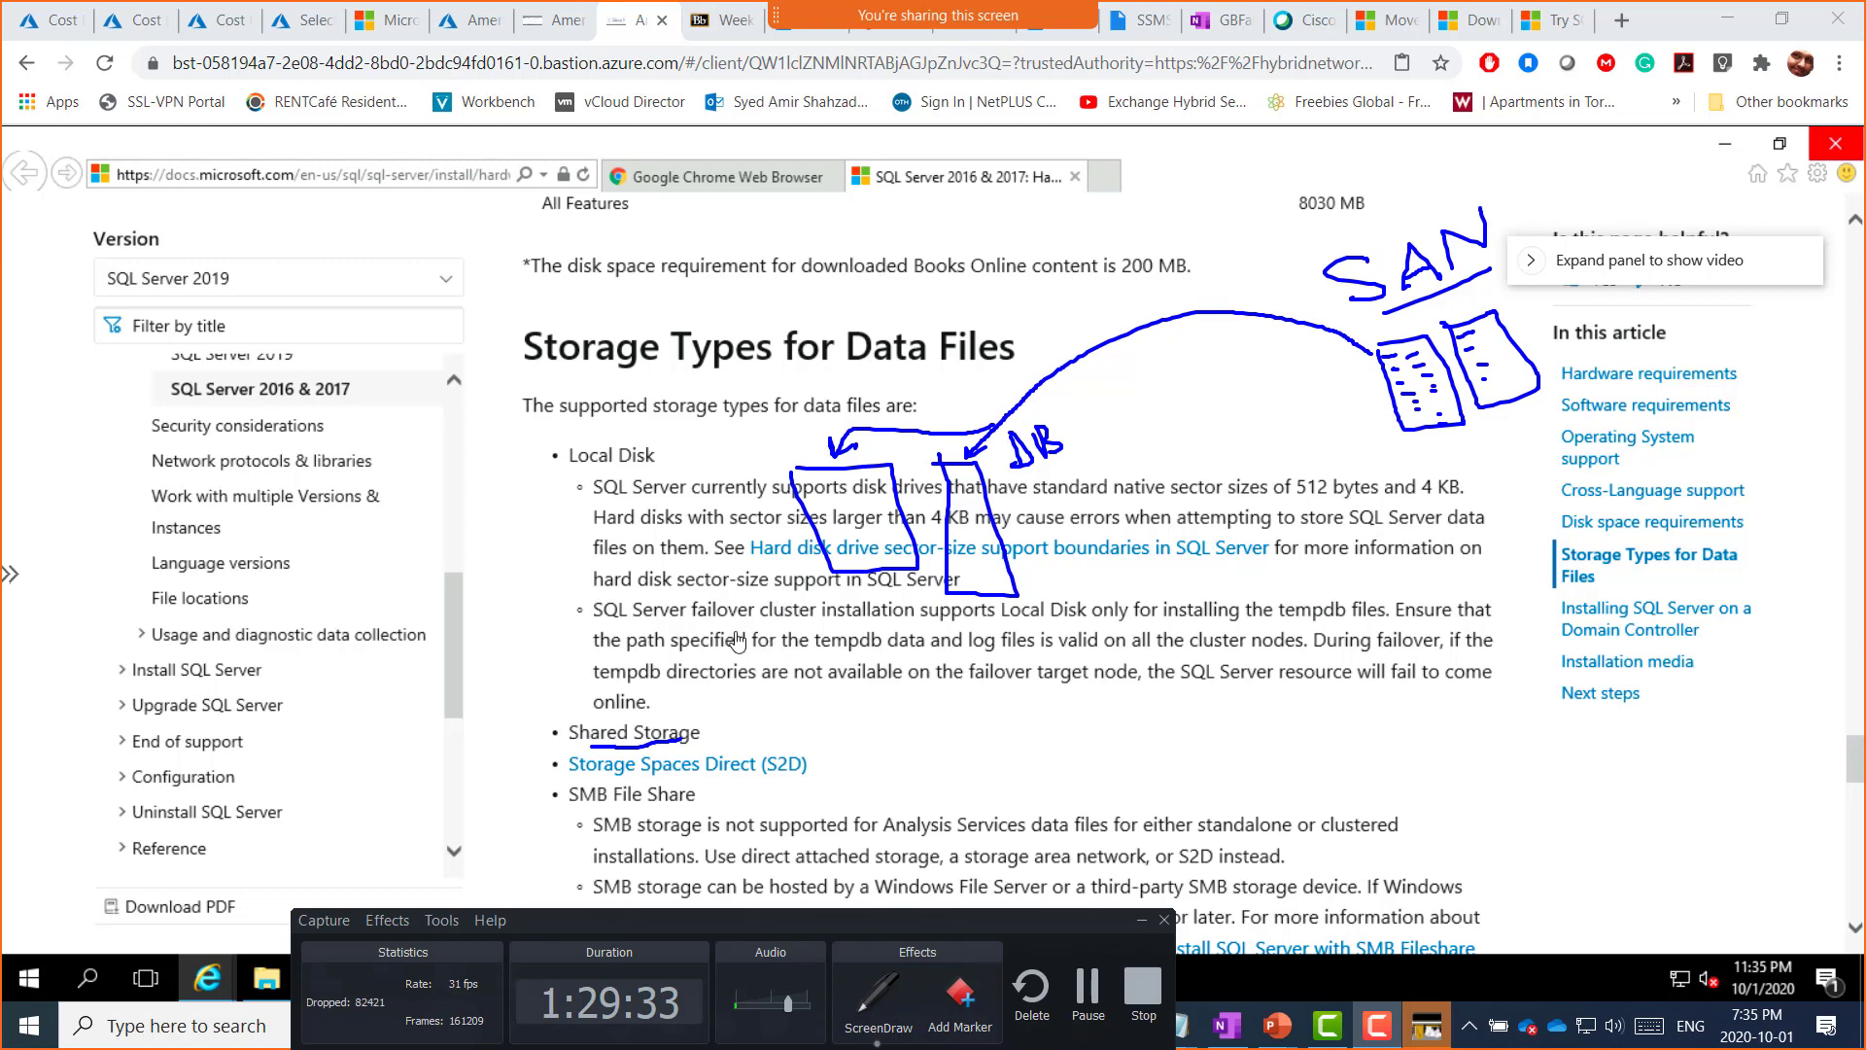
pyautogui.moveTo(721, 619); pyautogui.dragTo(1093, 617)
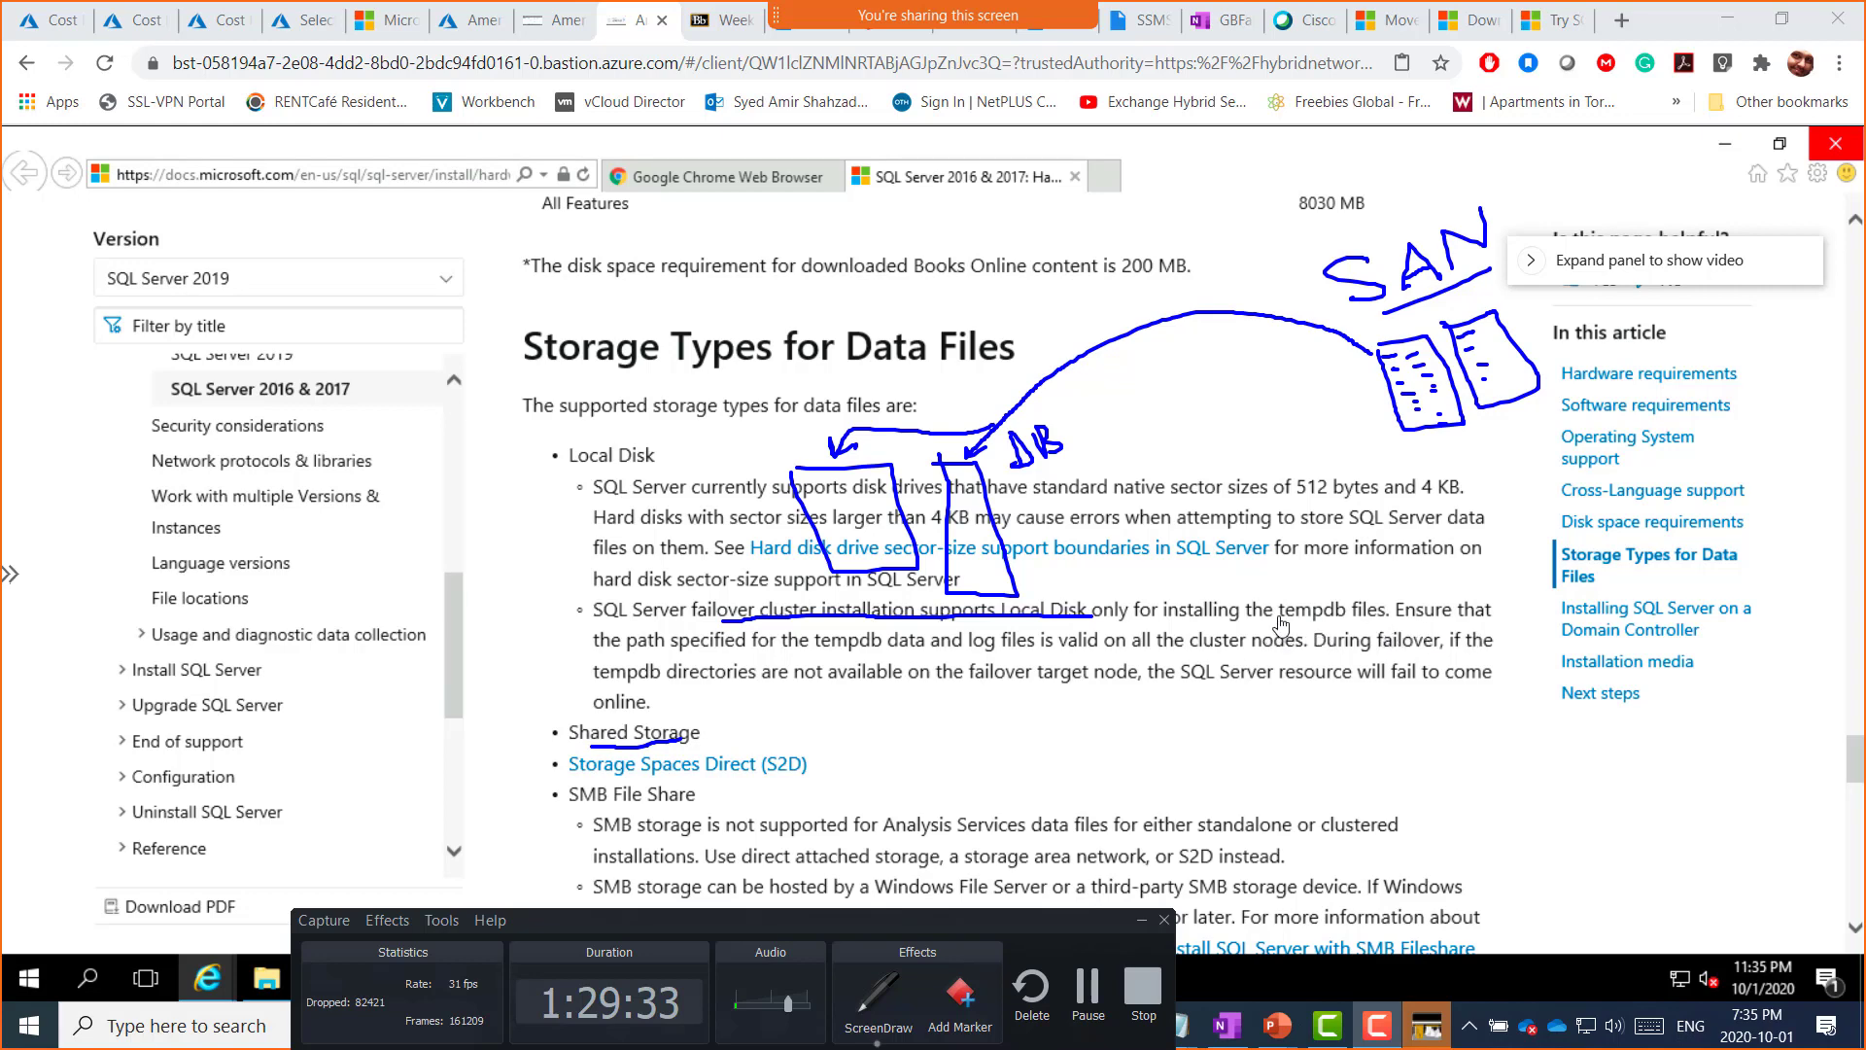
pyautogui.moveTo(1279, 619); pyautogui.dragTo(1370, 619)
# Step: Underline Storage Spaces Direct (S2D) and sketch vSan disks with arrows in the right margin
pyautogui.moveTo(669, 778); pyautogui.dragTo(782, 783)
pyautogui.moveTo(1502, 773)
pyautogui.mouseDown()
pyautogui.moveTo(1534, 753)
pyautogui.moveTo(1573, 780)
pyautogui.moveTo(1613, 773)
pyautogui.moveTo(1659, 739)
pyautogui.mouseUp()
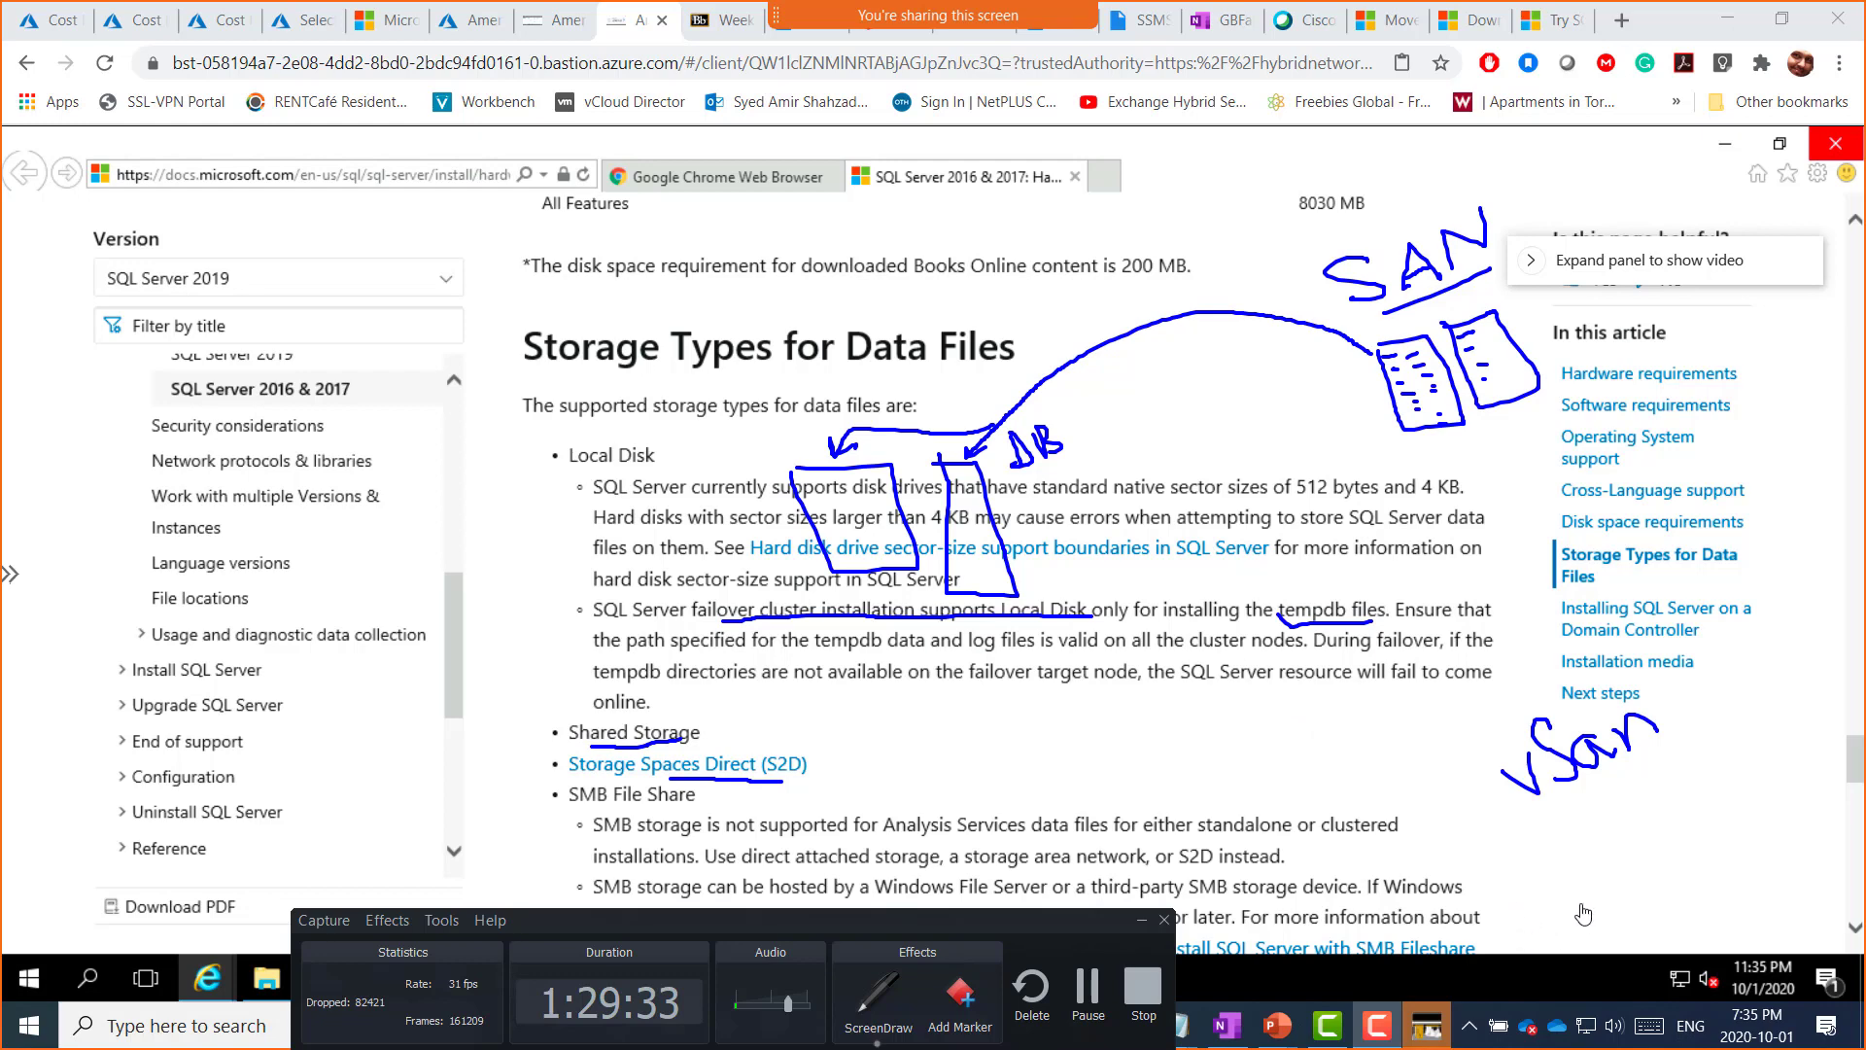
pyautogui.moveTo(1502, 817)
pyautogui.mouseDown()
pyautogui.moveTo(1556, 812)
pyautogui.moveTo(1579, 896)
pyautogui.moveTo(1500, 822)
pyautogui.moveTo(1672, 887)
pyautogui.moveTo(1586, 889)
pyautogui.moveTo(1572, 808)
pyautogui.mouseUp()
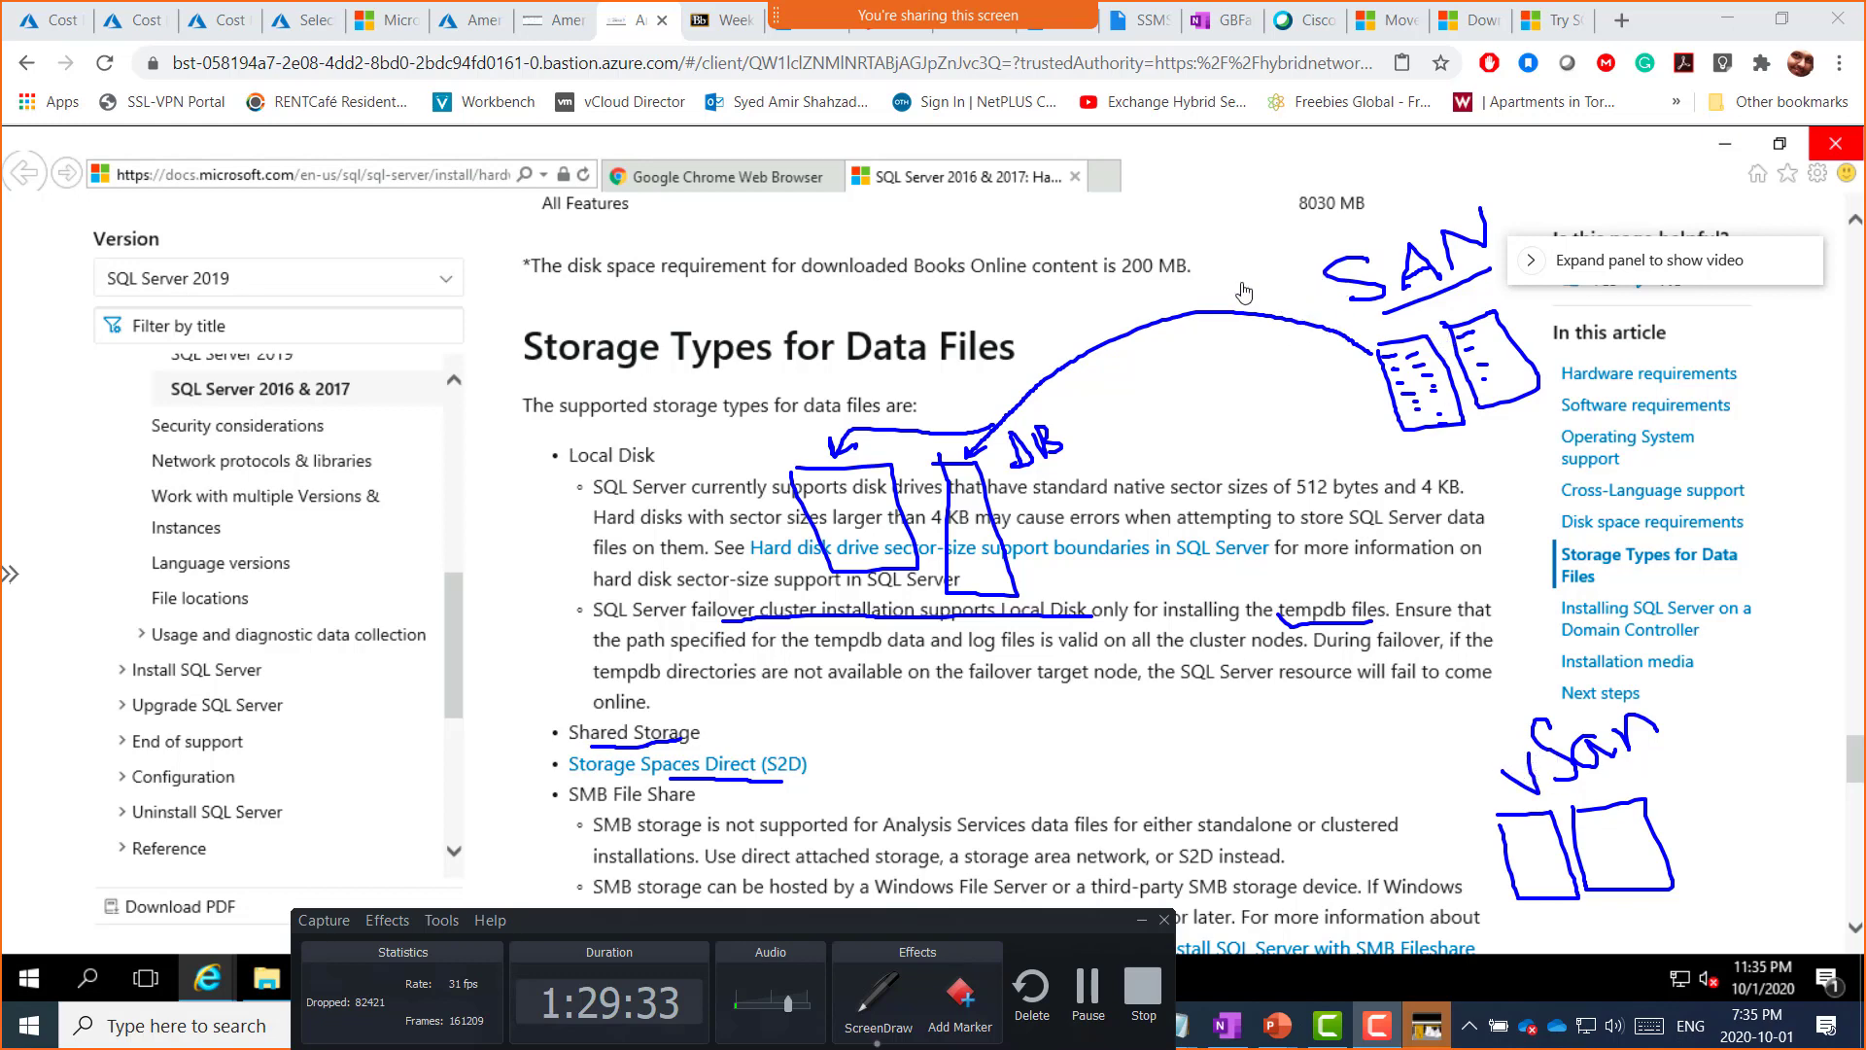
pyautogui.moveTo(1271, 346)
pyautogui.mouseDown()
pyautogui.moveTo(1367, 358)
pyautogui.moveTo(1333, 385)
pyautogui.mouseUp()
pyautogui.moveTo(1625, 918)
pyautogui.mouseDown()
pyautogui.moveTo(1637, 894)
pyautogui.moveTo(1629, 921)
pyautogui.mouseUp()
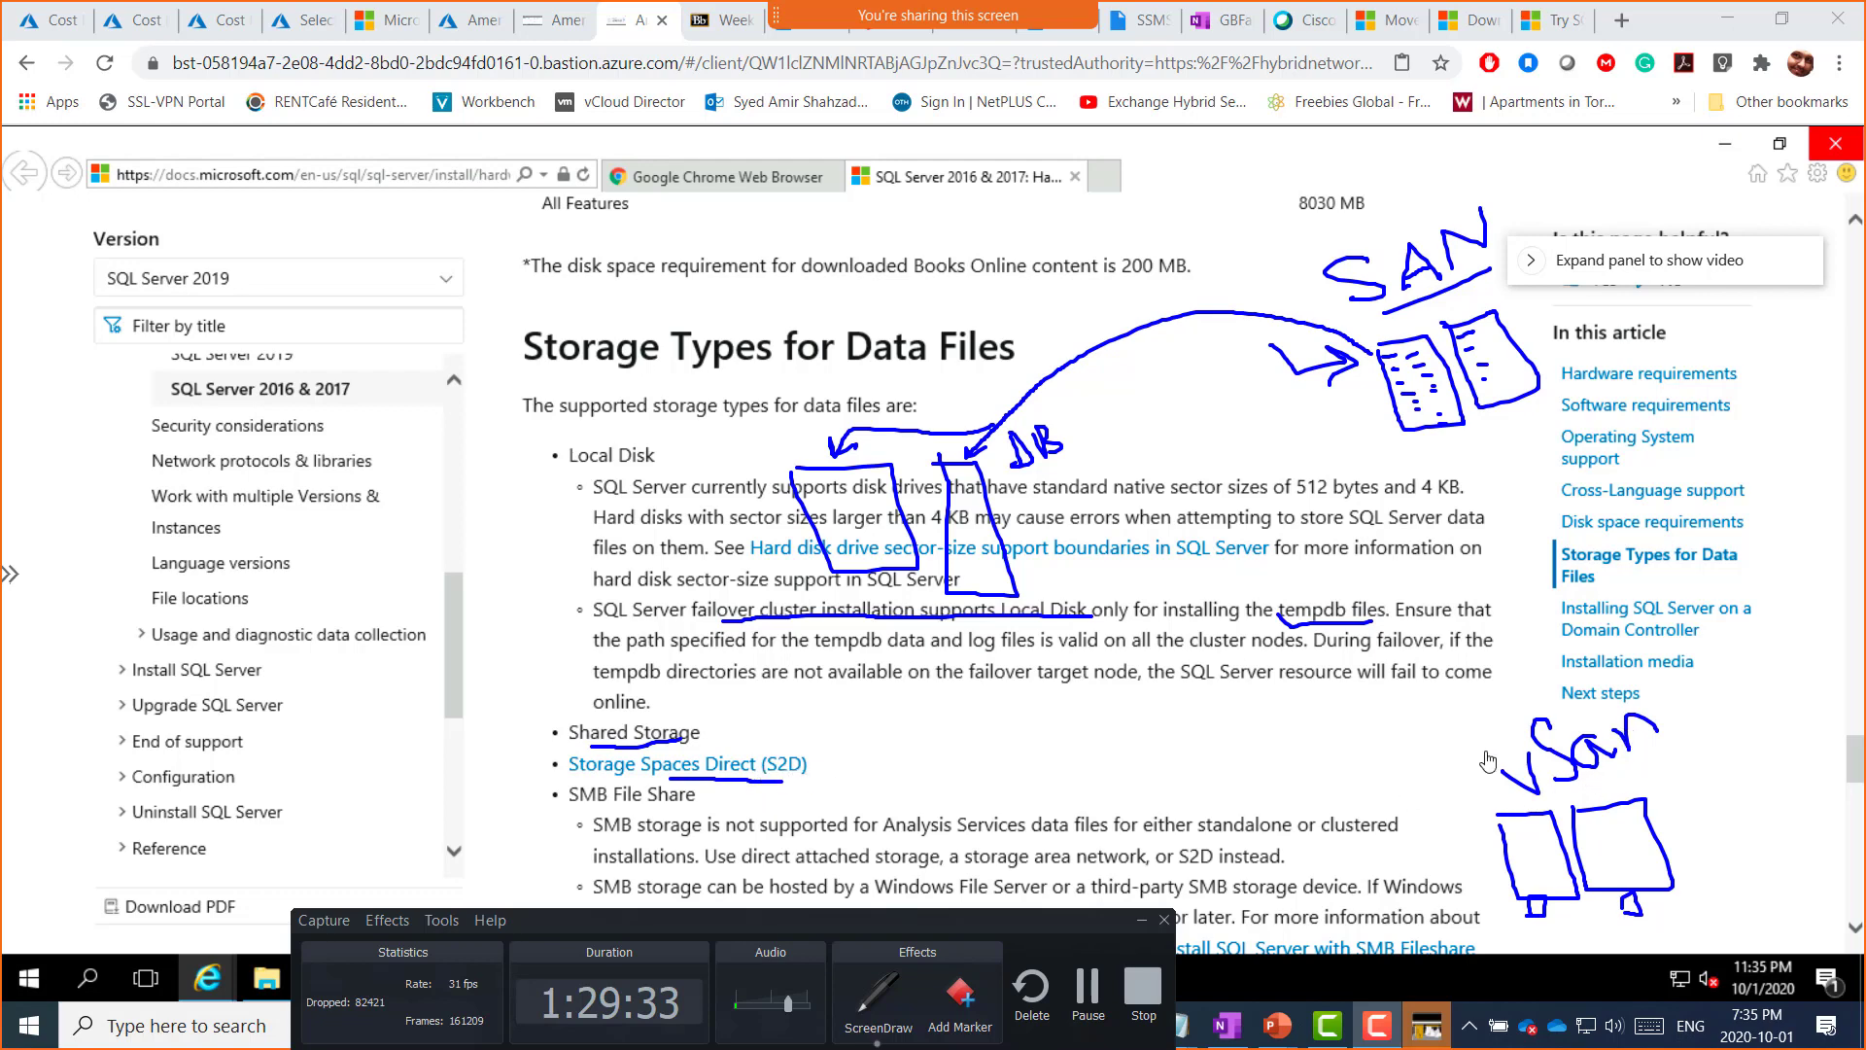
pyautogui.moveTo(1388, 702)
pyautogui.mouseDown()
pyautogui.moveTo(1484, 747)
pyautogui.moveTo(1460, 753)
pyautogui.mouseUp()
pyautogui.moveTo(799, 690)
pyautogui.mouseDown()
pyautogui.moveTo(764, 739)
pyautogui.moveTo(787, 737)
pyautogui.mouseUp()
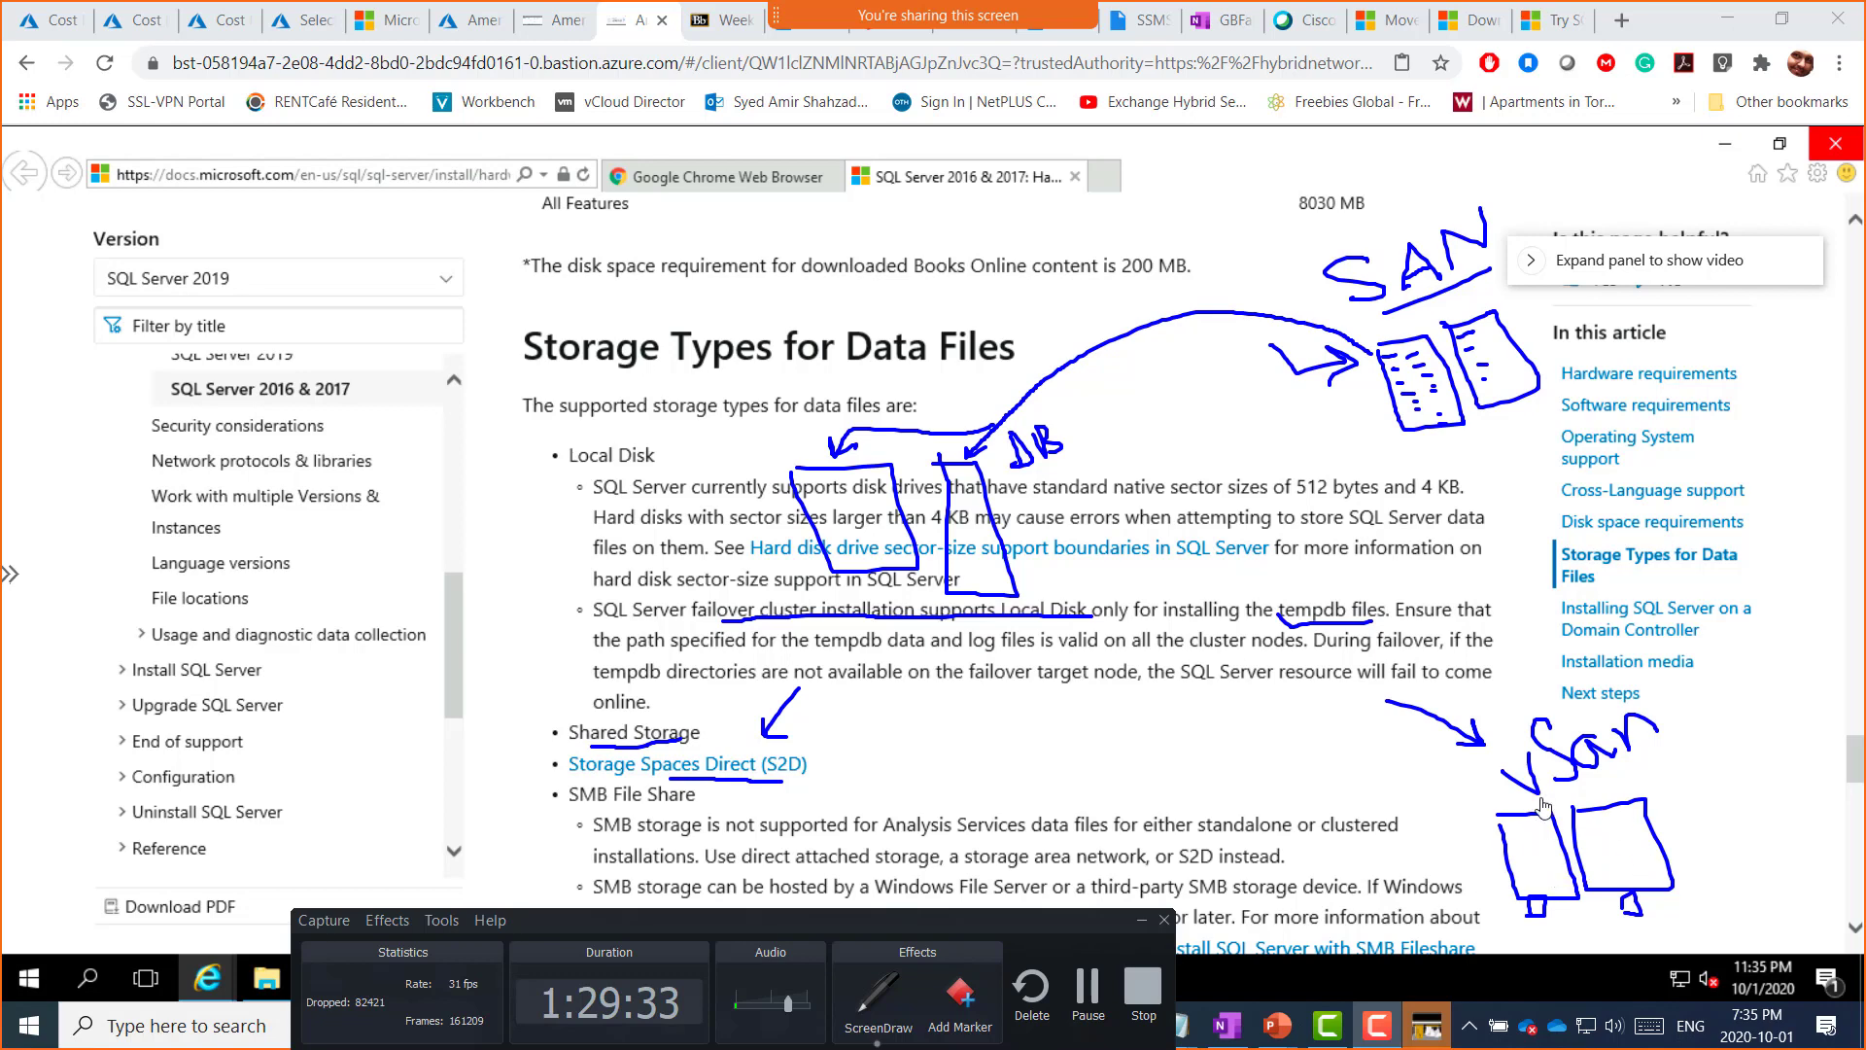
pyautogui.moveTo(1545, 808); pyautogui.dragTo(1502, 943)
pyautogui.moveTo(1495, 870)
pyautogui.mouseDown()
pyautogui.moveTo(1691, 864)
pyautogui.moveTo(1643, 845)
pyautogui.moveTo(1629, 861)
pyautogui.mouseUp()
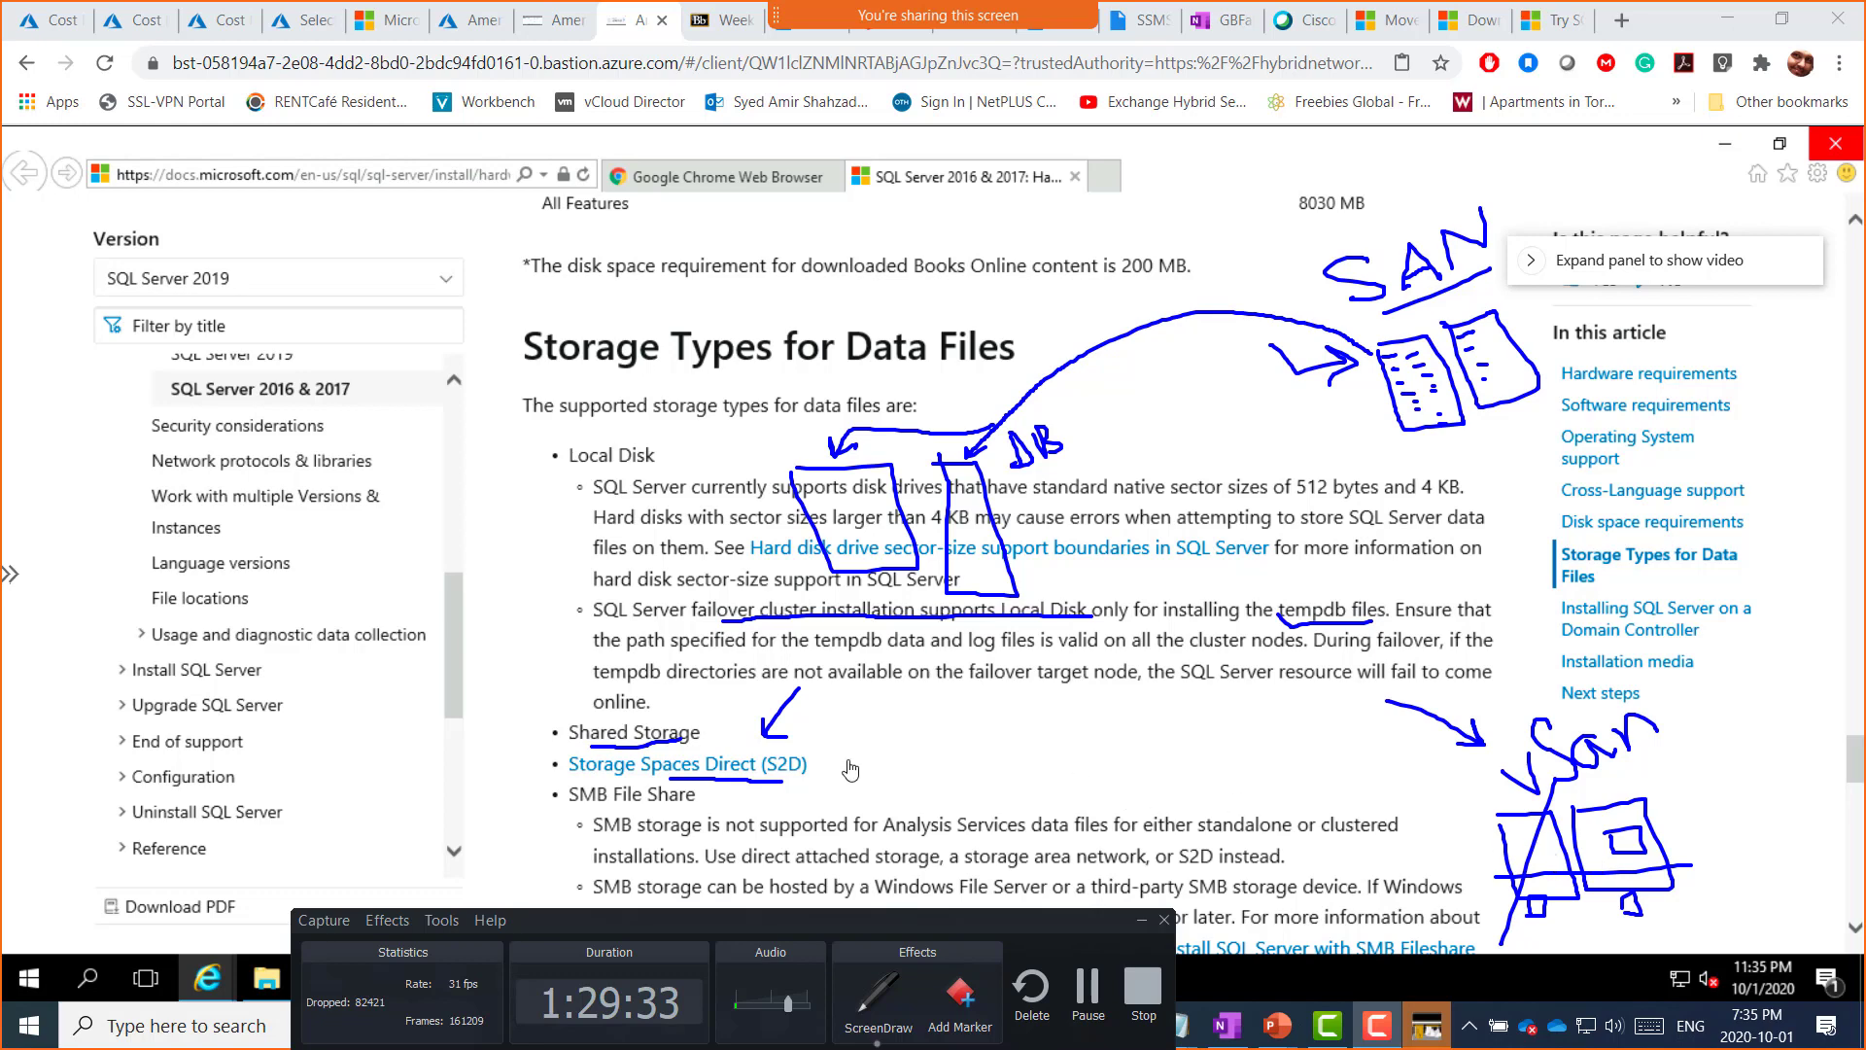
# Step: Underline SMB File Share, add linked share boxes, and snip the annotated section
pyautogui.moveTo(571, 813); pyautogui.dragTo(694, 805)
pyautogui.moveTo(961, 717)
pyautogui.mouseDown()
pyautogui.moveTo(1036, 767)
pyautogui.moveTo(987, 795)
pyautogui.moveTo(955, 717)
pyautogui.moveTo(1143, 748)
pyautogui.moveTo(1051, 727)
pyautogui.moveTo(1049, 694)
pyautogui.moveTo(1074, 680)
pyautogui.mouseUp()
pyautogui.moveTo(1078, 692)
pyautogui.mouseDown()
pyautogui.moveTo(1040, 686)
pyautogui.moveTo(990, 747)
pyautogui.mouseUp()
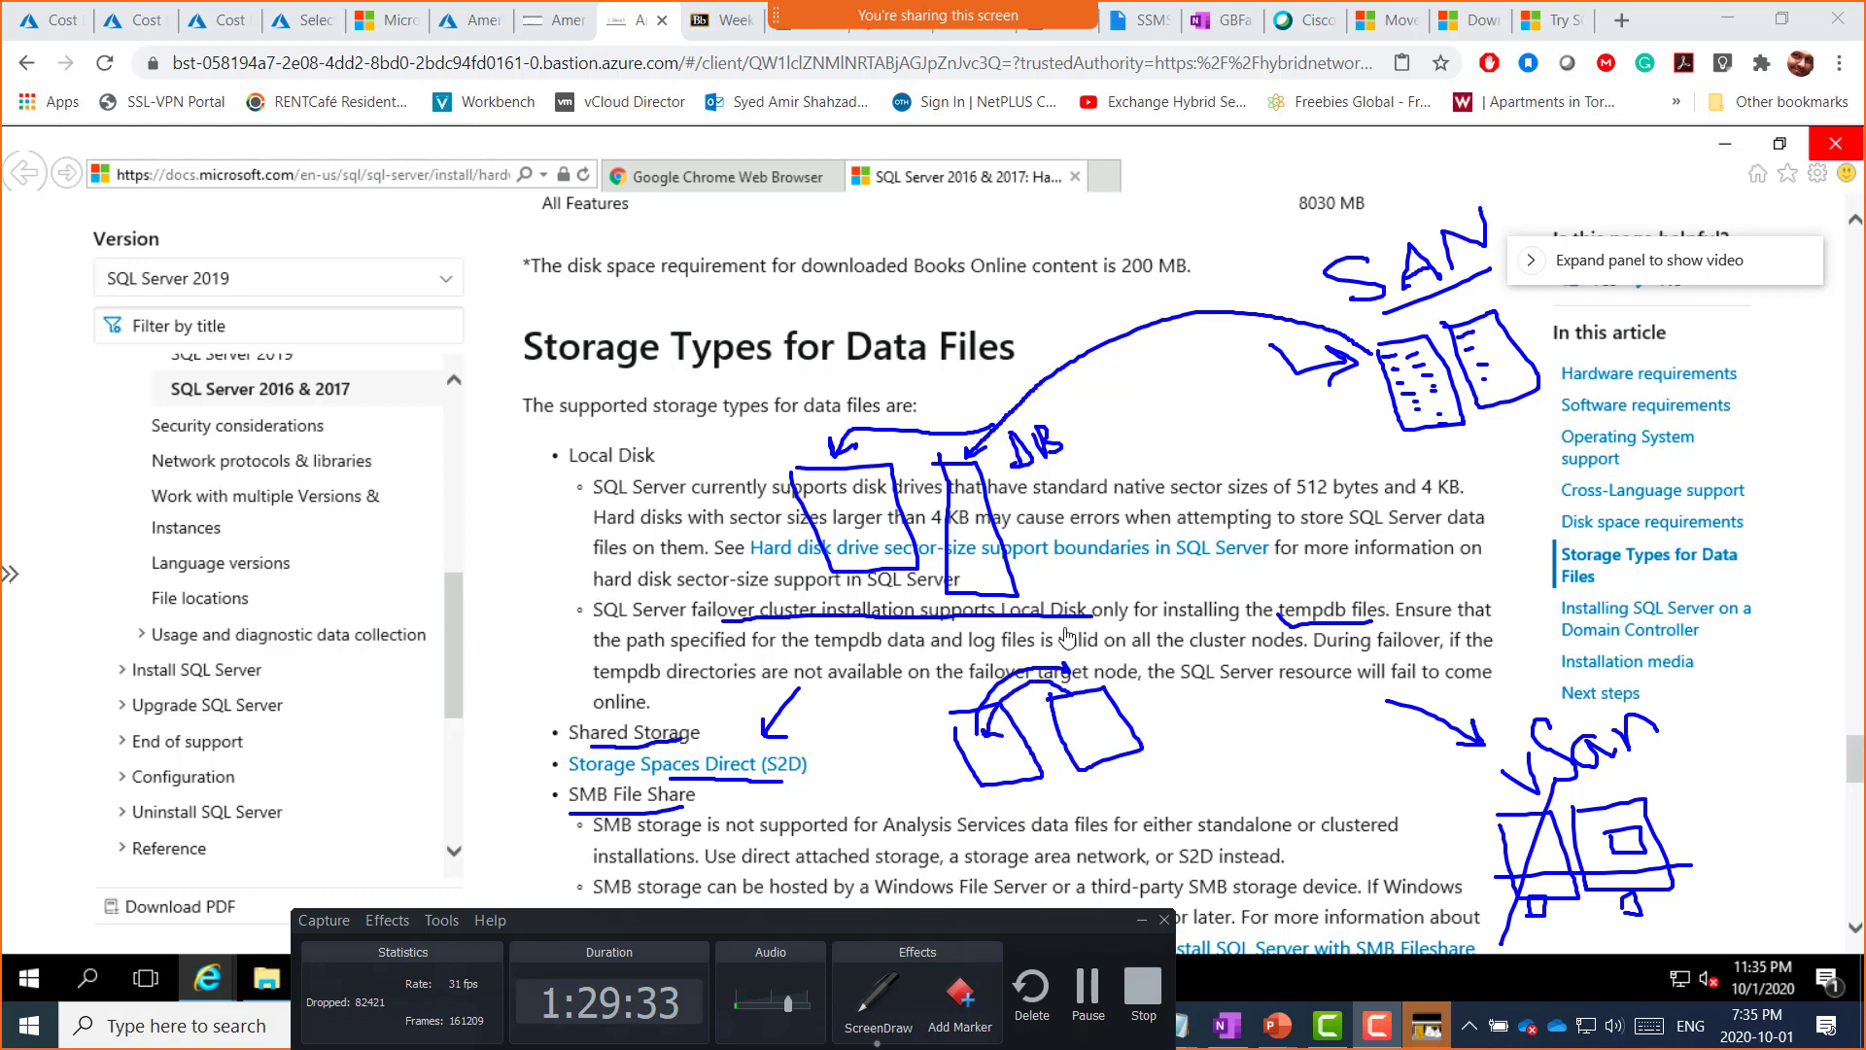
pyautogui.press('super+shift+s')
pyautogui.moveTo(171, 132)
pyautogui.mouseDown()
pyautogui.moveTo(1152, 330)
pyautogui.moveTo(1788, 962)
pyautogui.moveTo(1782, 933)
pyautogui.mouseUp()
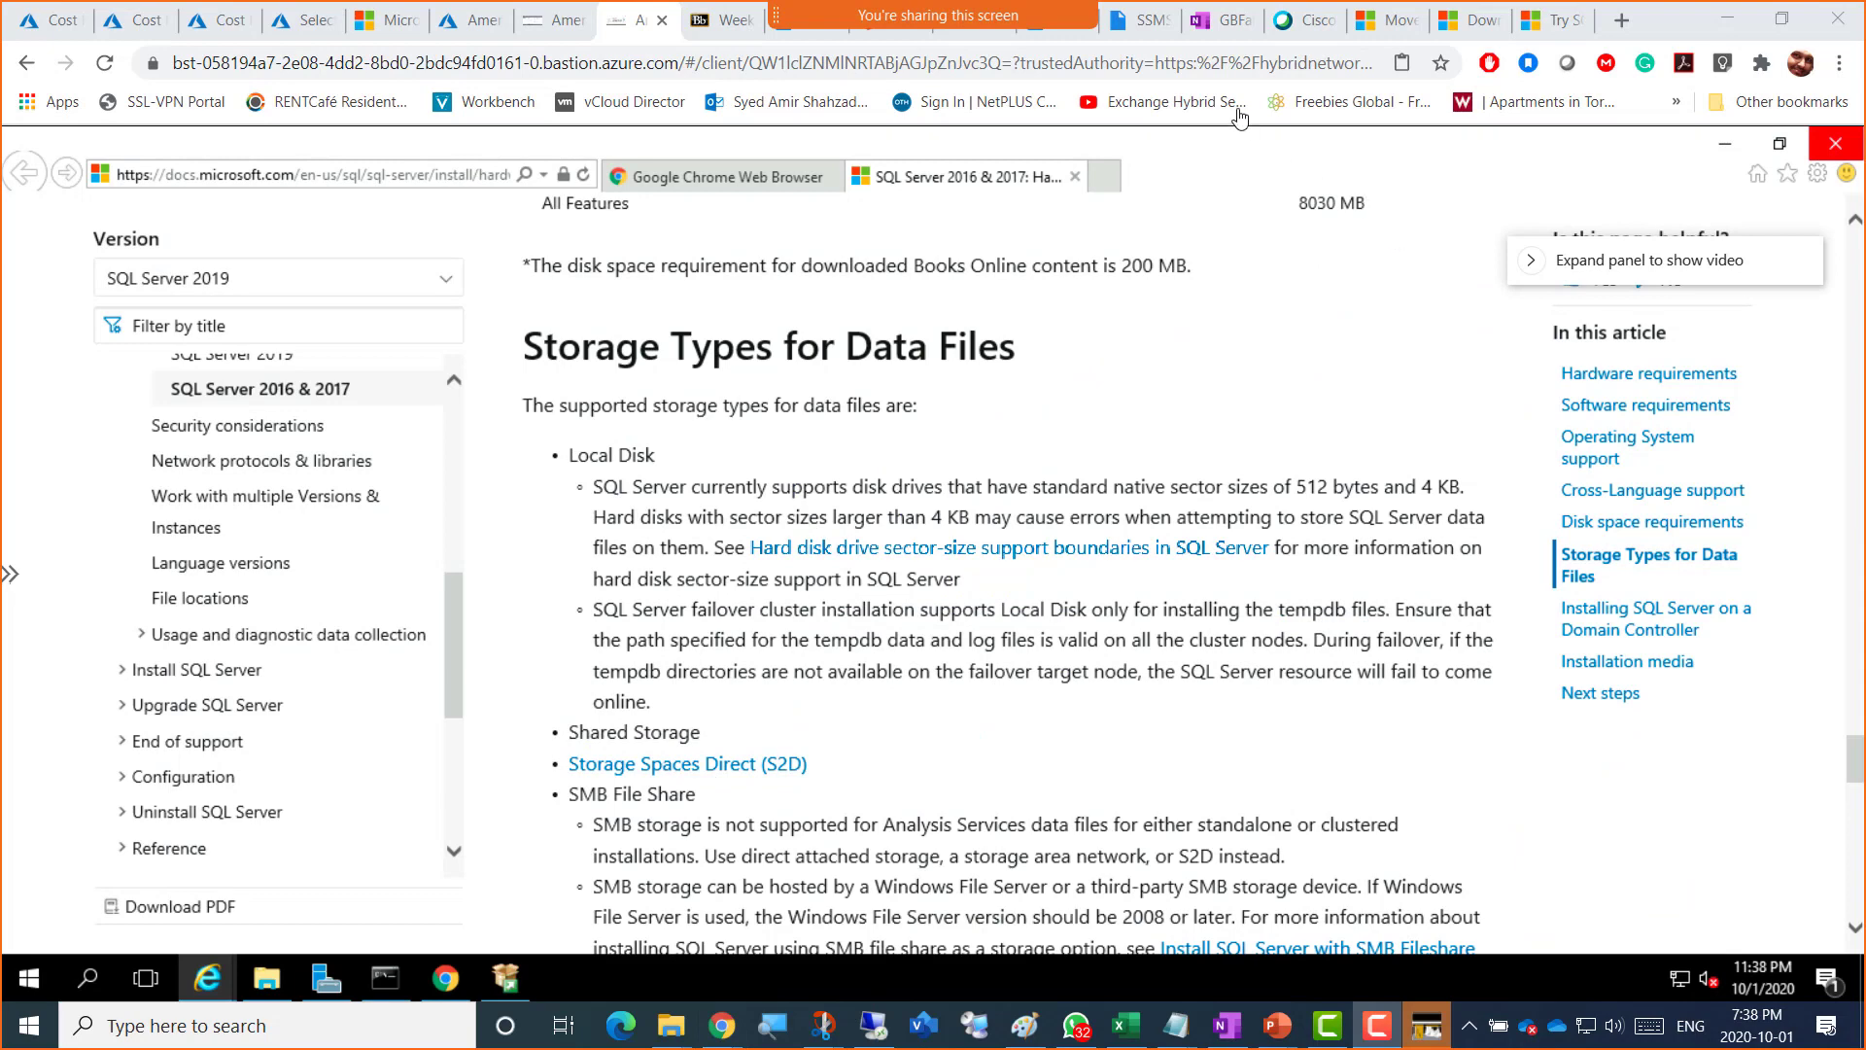
# Step: Paste the annotated storage-types snip into the OneNote Week 4 page, then return to the VM
pyautogui.click(1215, 21)
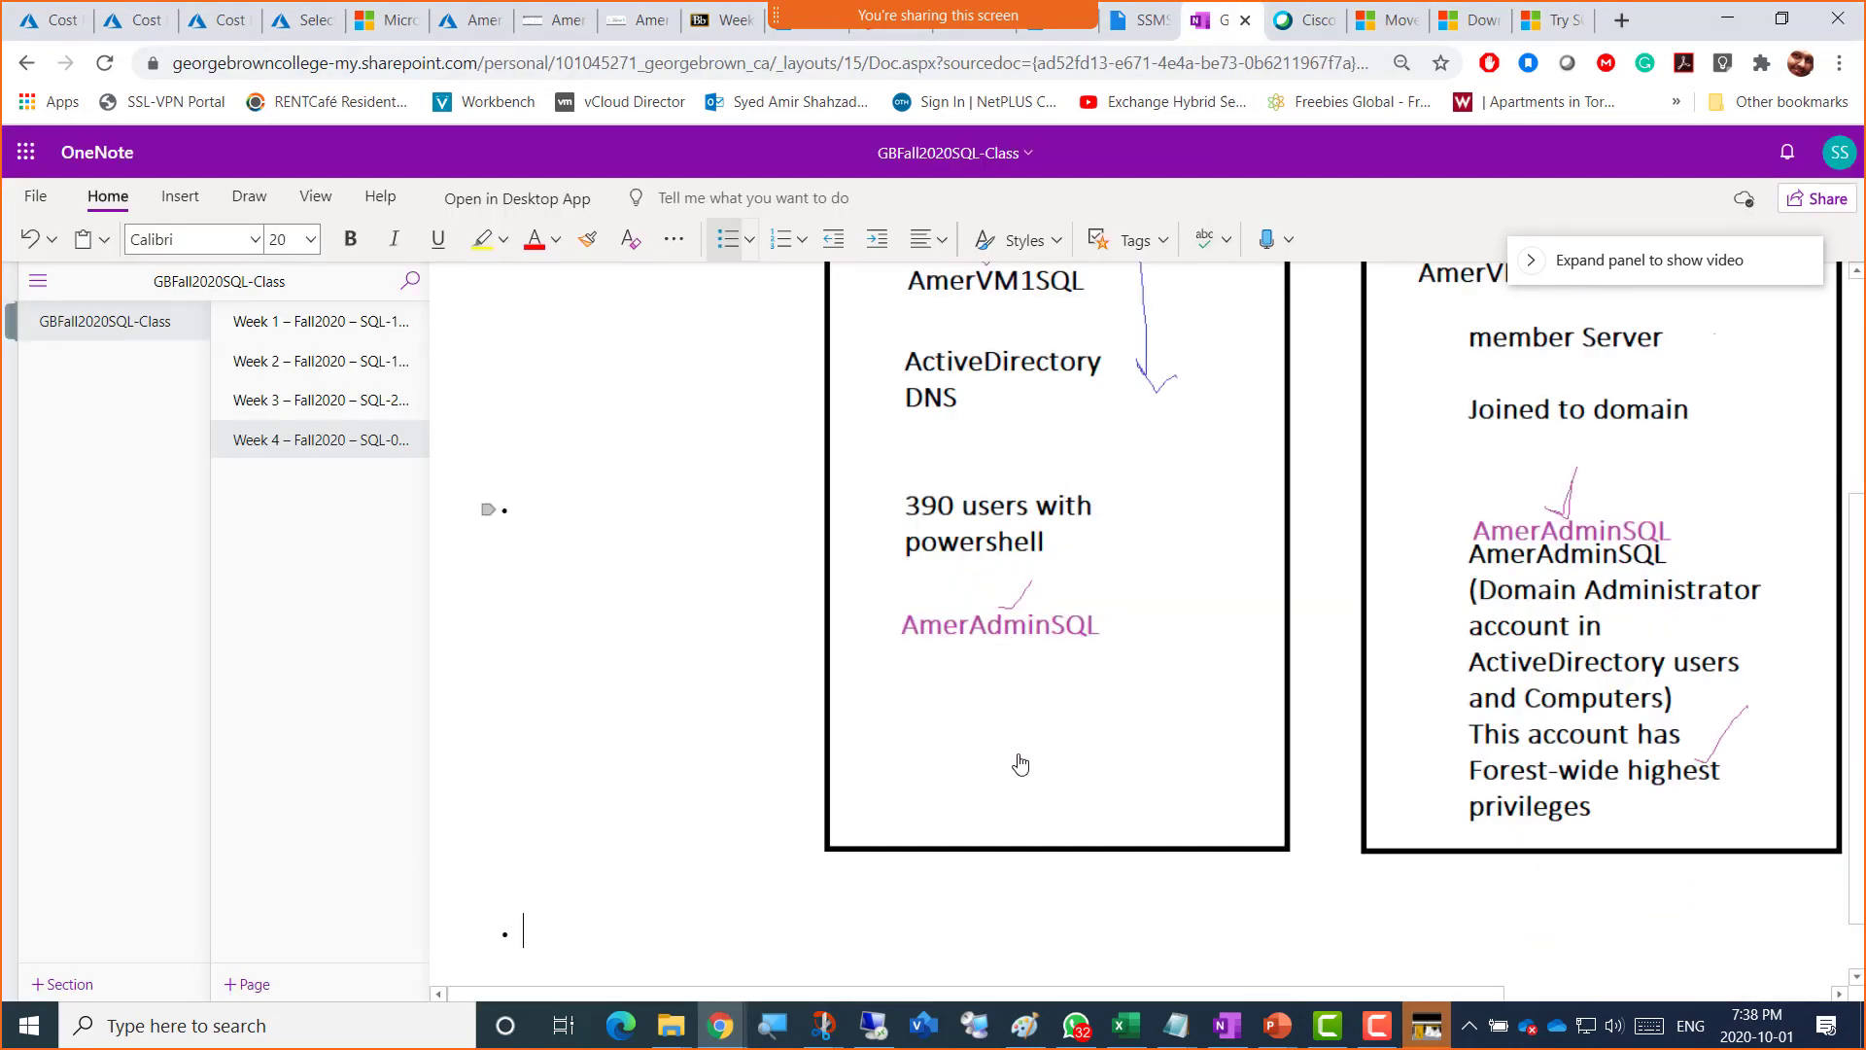
pyautogui.hotkey('ctrl', 'v')
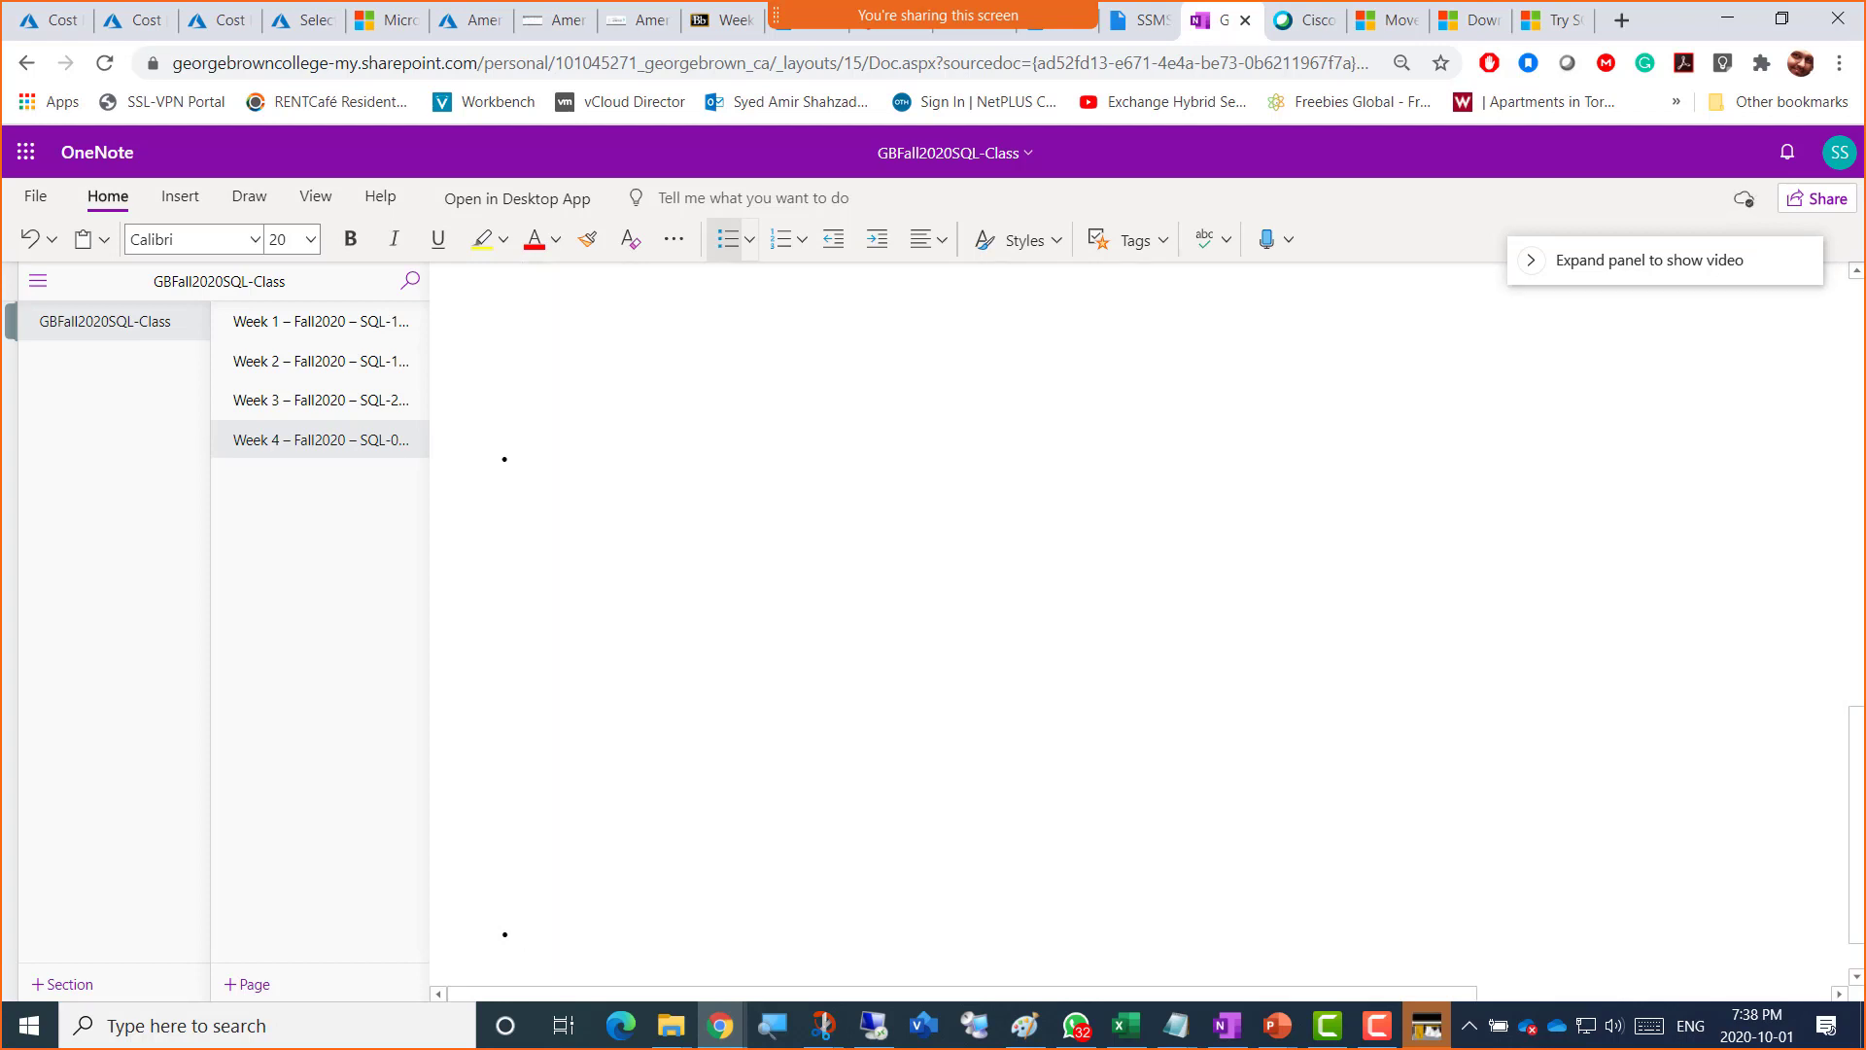
pyautogui.hotkey('ctrl', 'v')
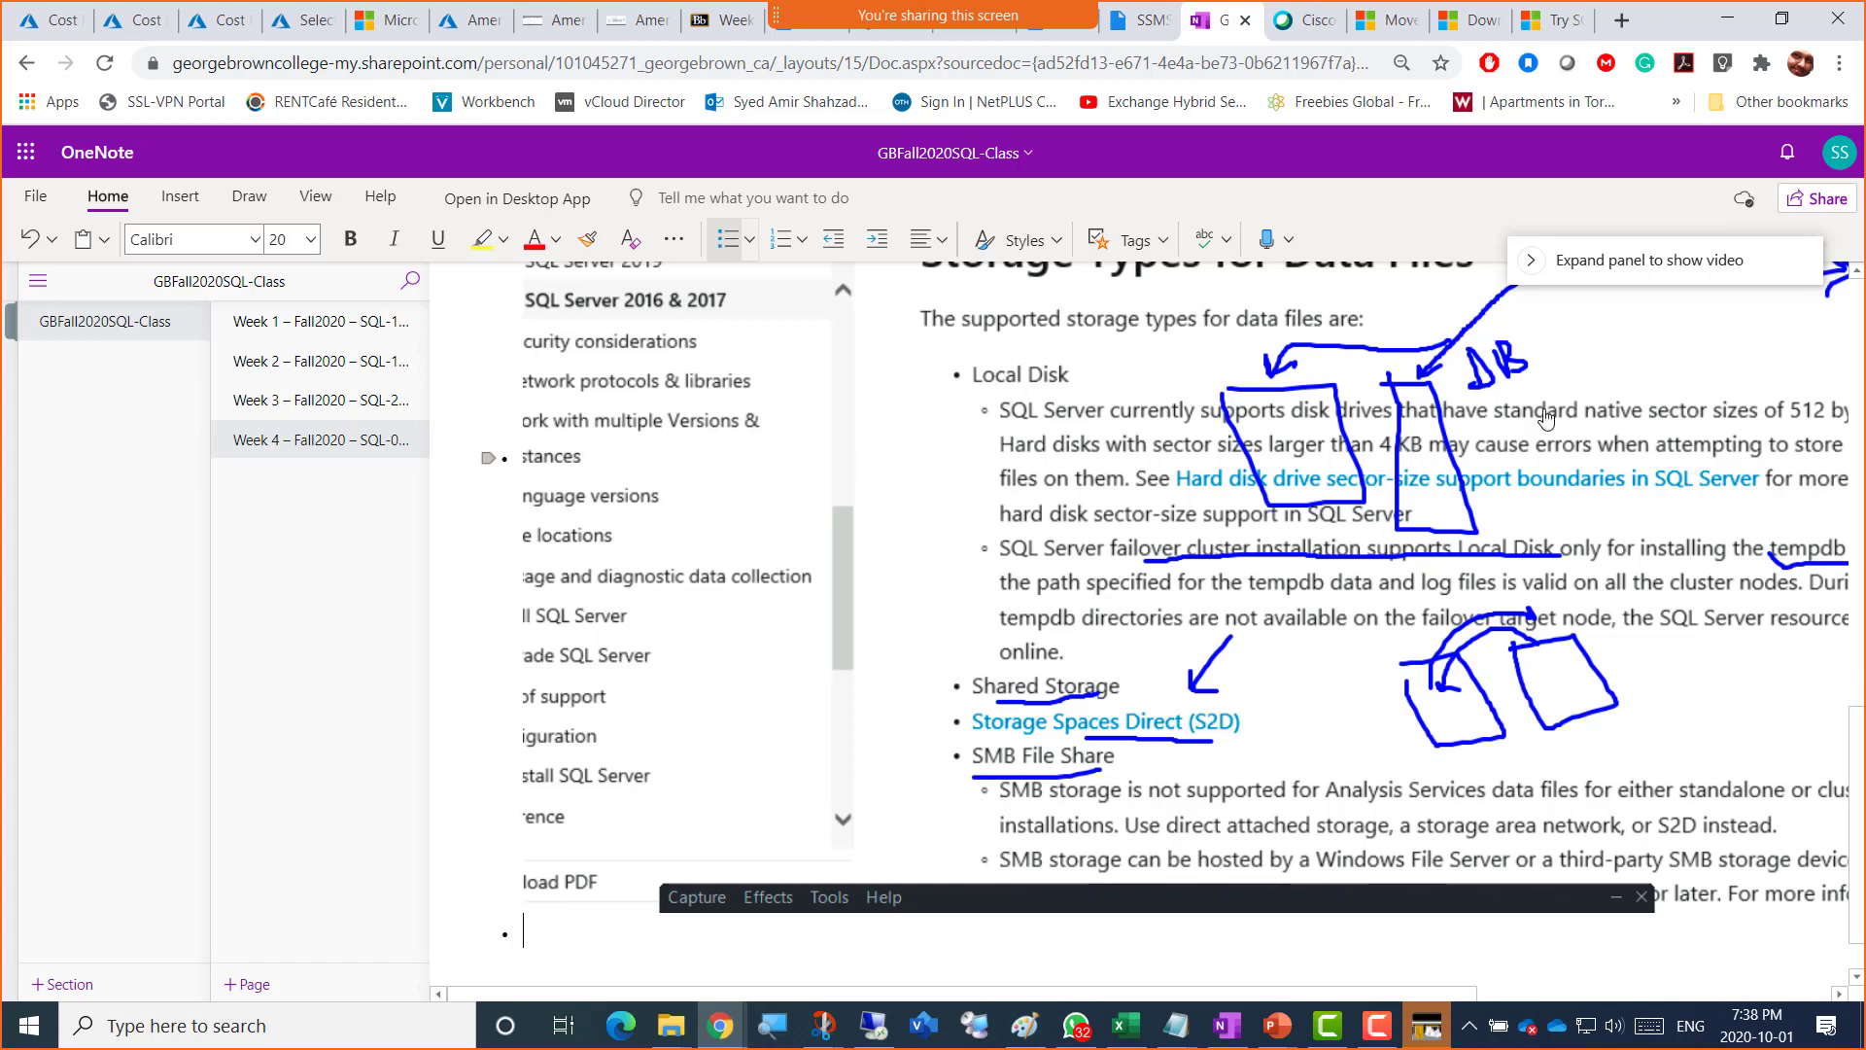
pyautogui.click(622, 29)
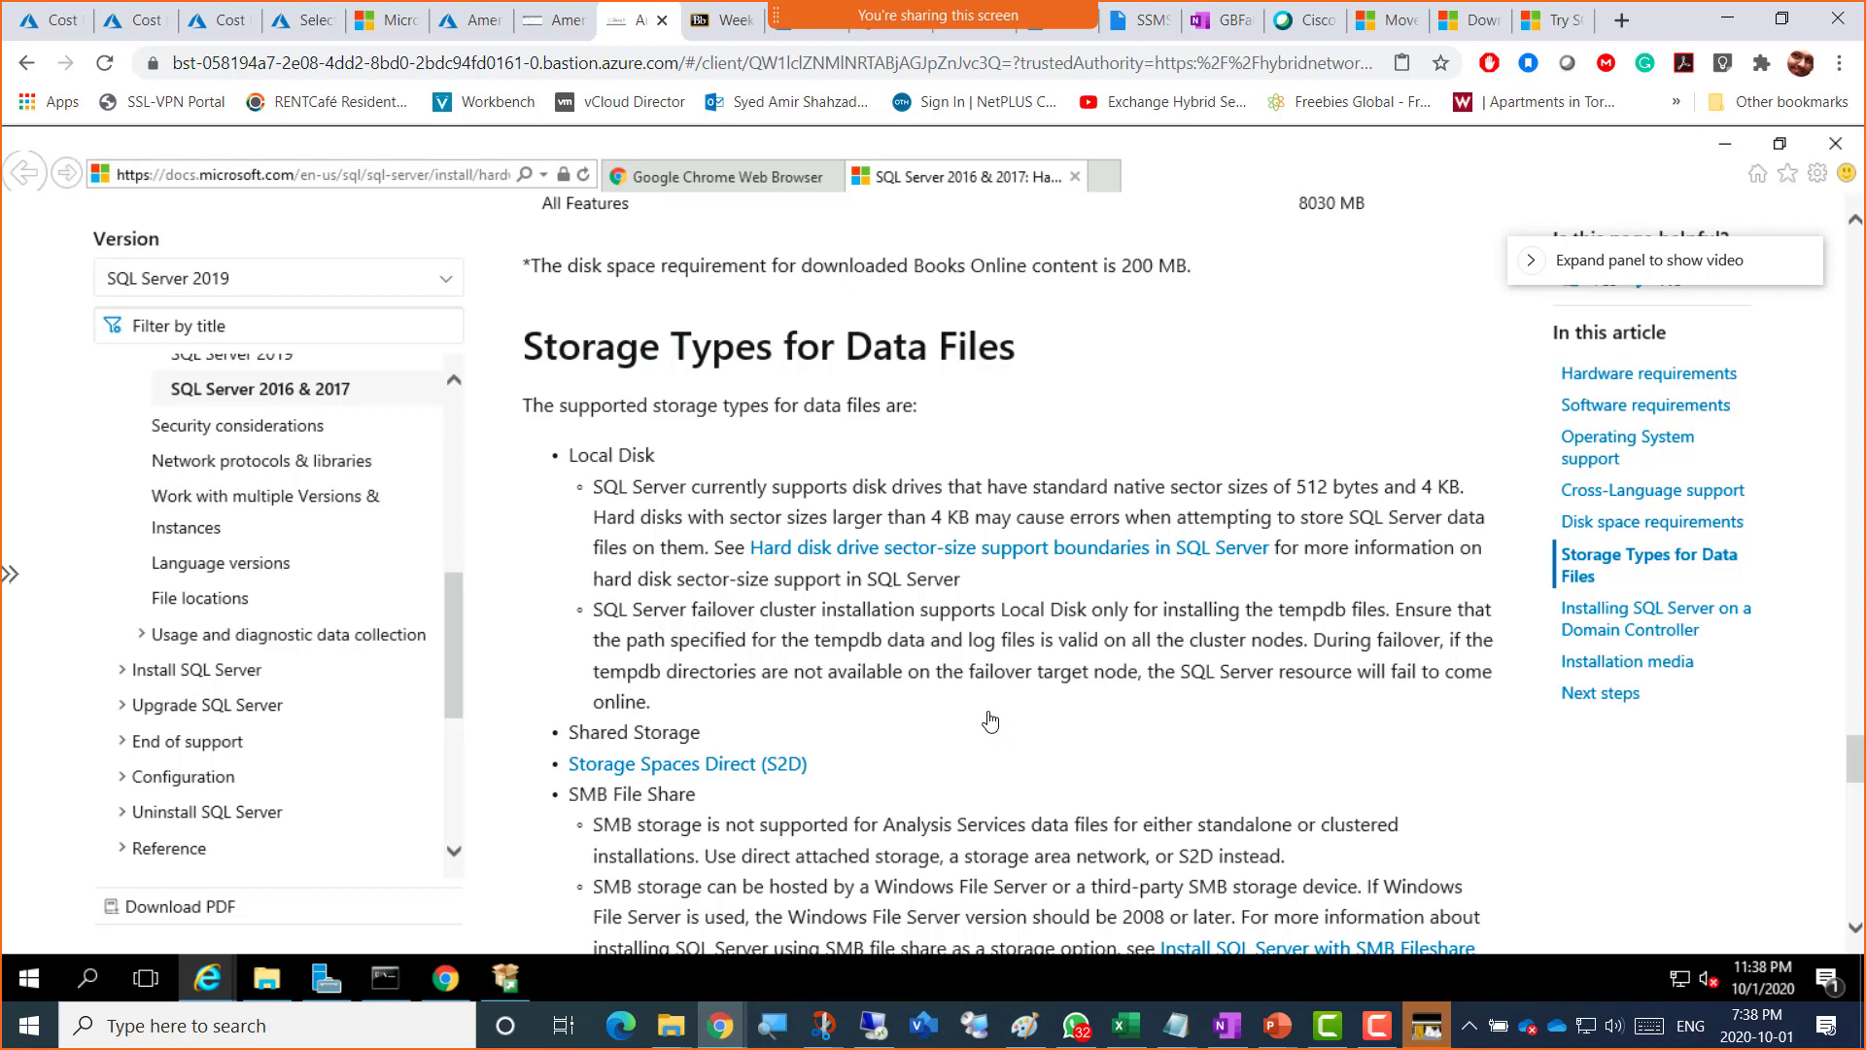
# Step: Bring the Domain Controller installation section into view, then switch to the second VM session
pyautogui.scroll(-4, 875, 741)
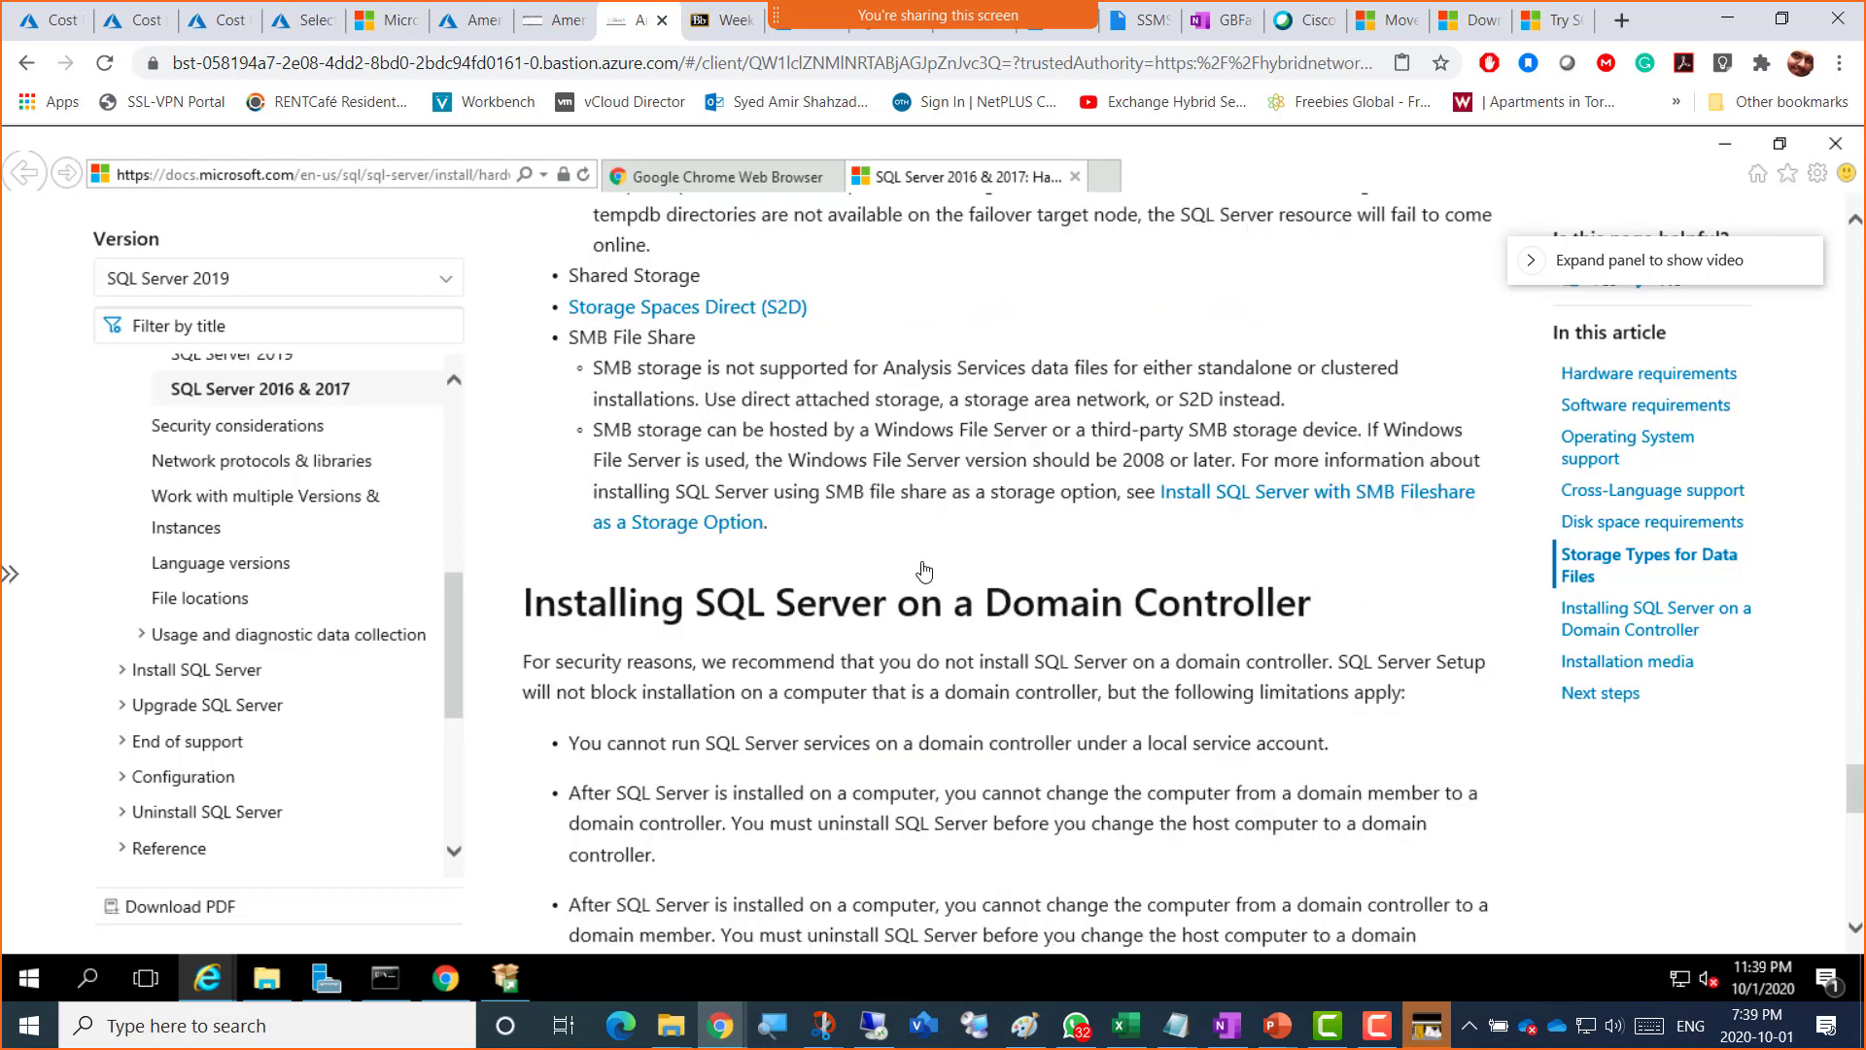
pyautogui.scroll(2, 938, 532)
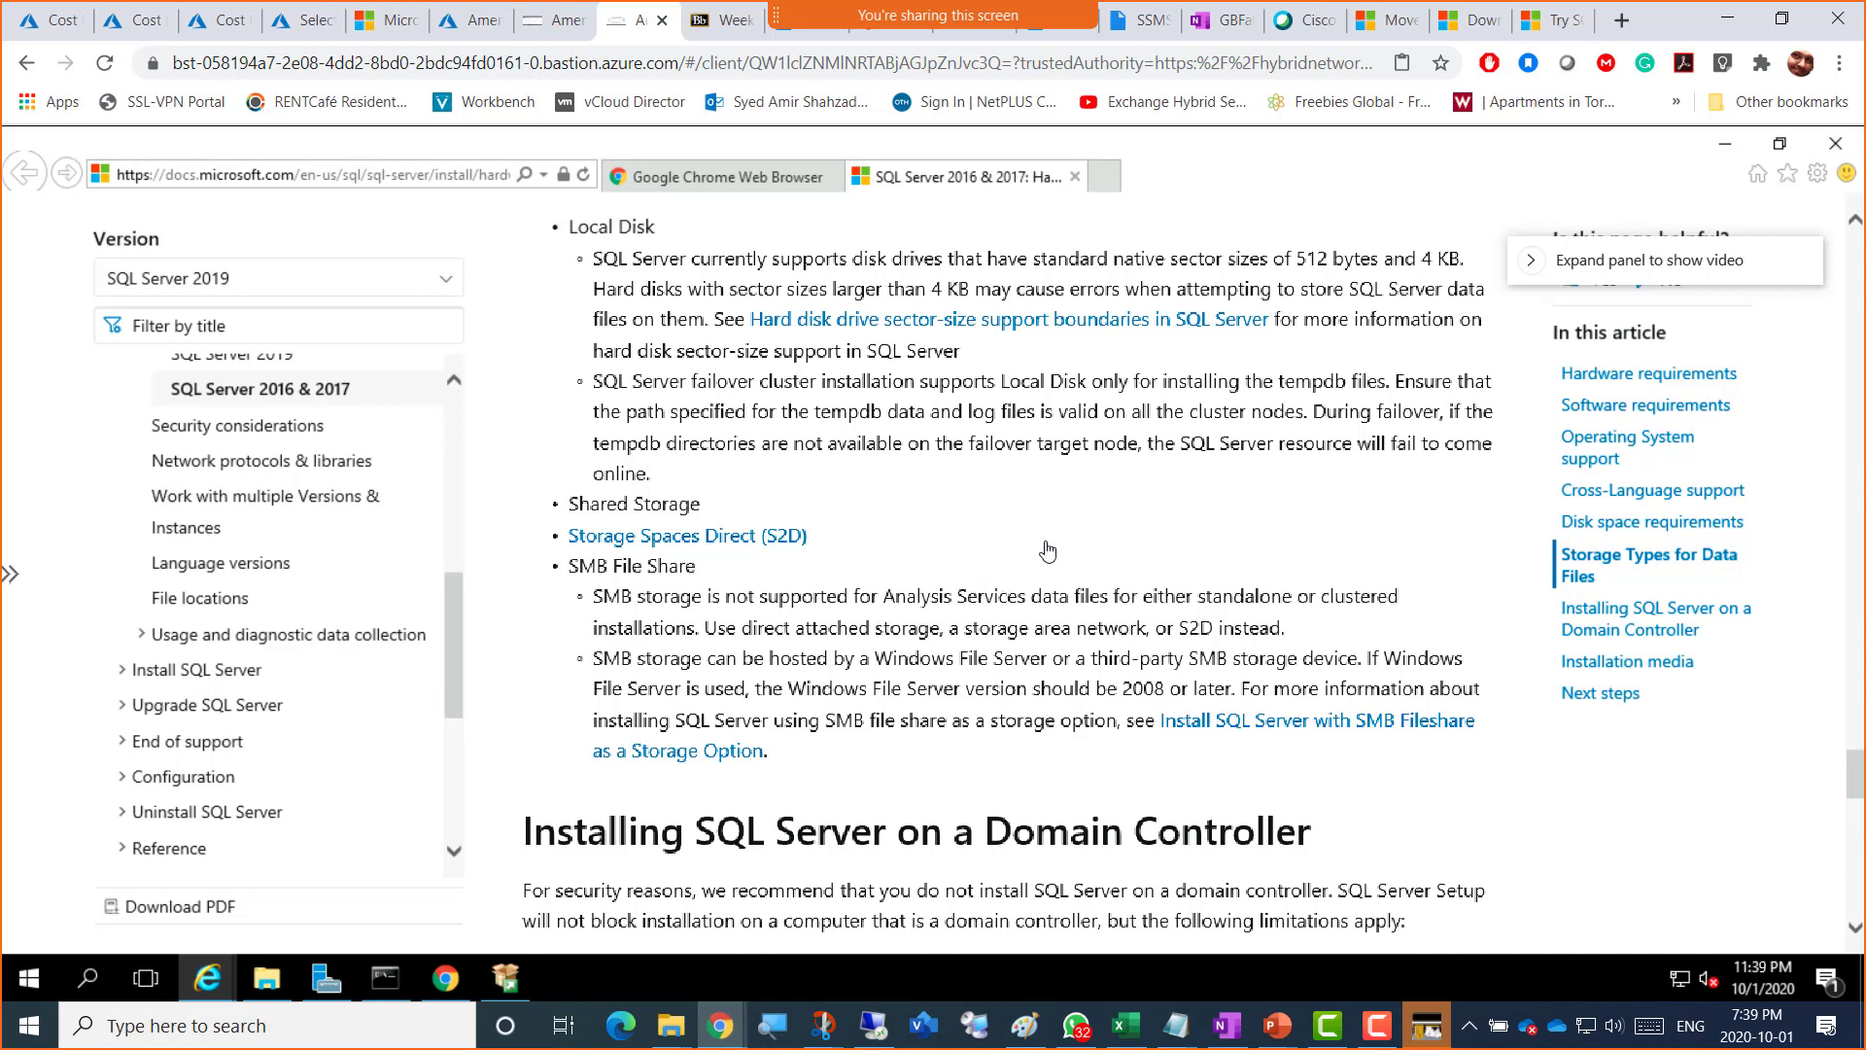
pyautogui.click(550, 22)
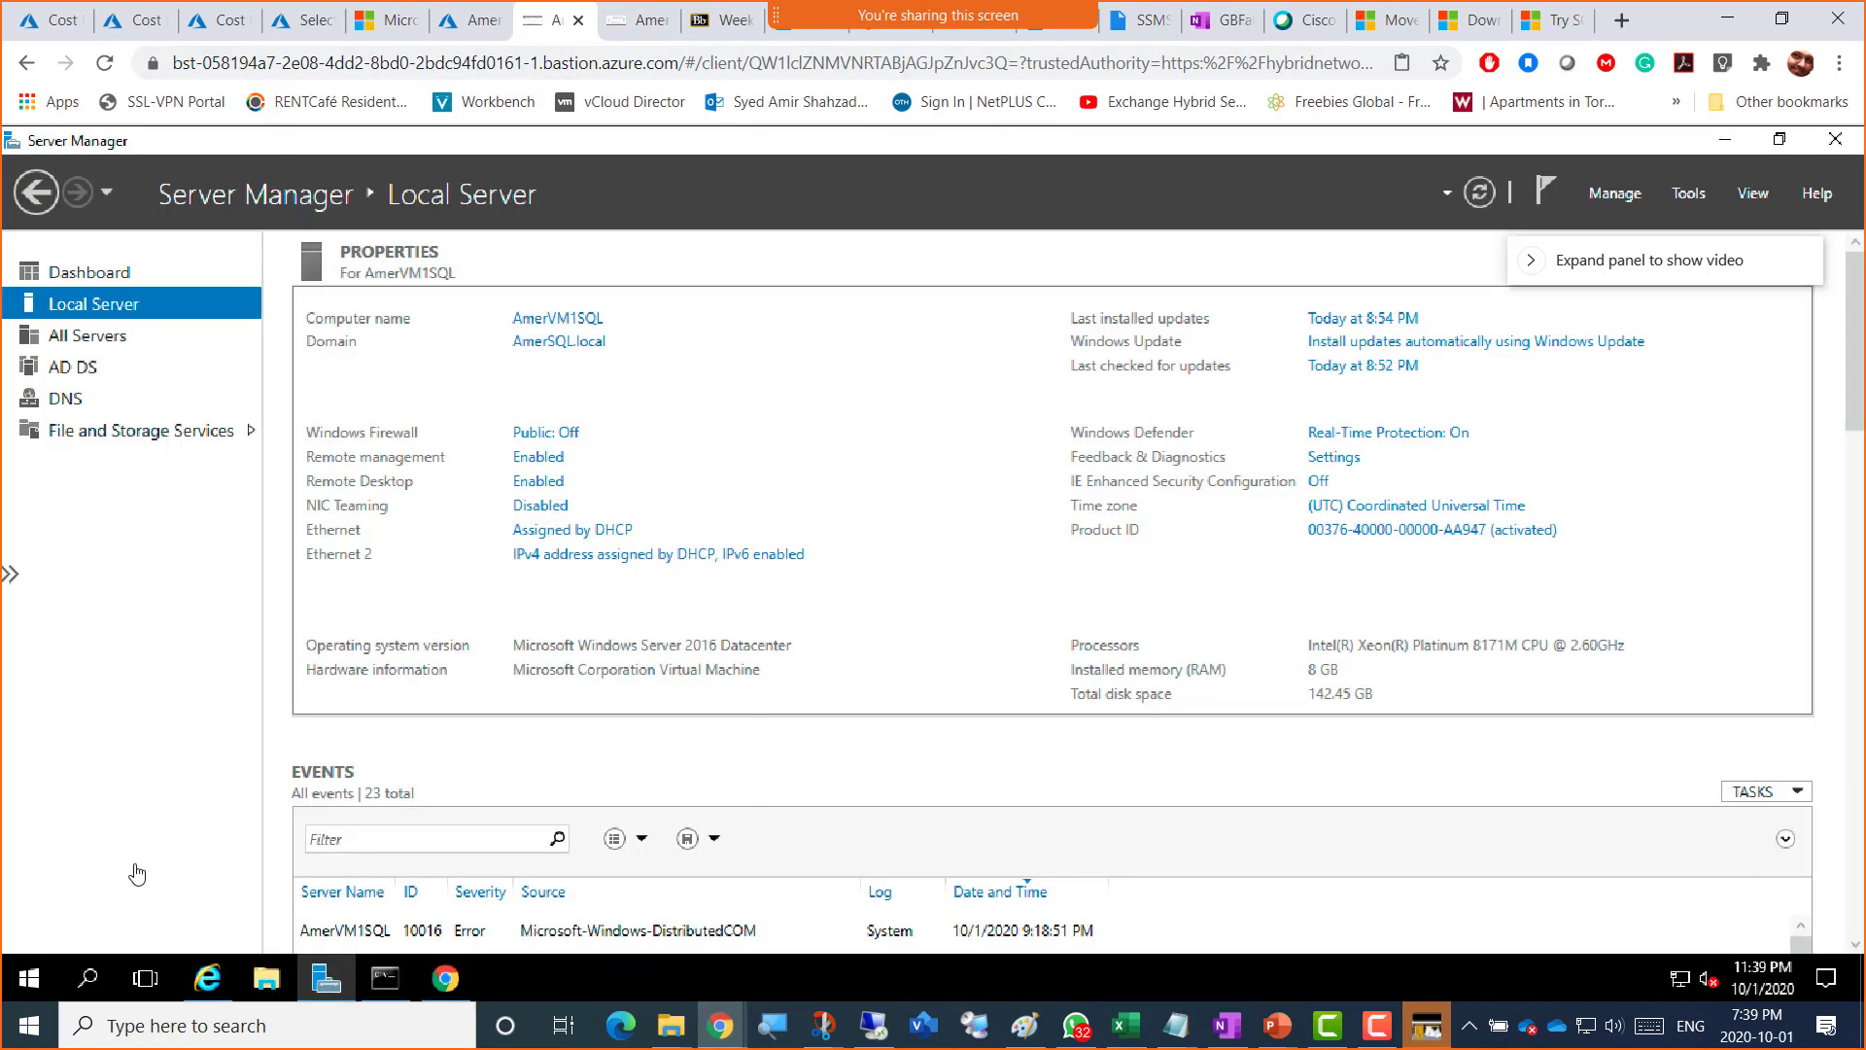
# Step: Start Add Roles and Features and browse features like I/O Quality of Service and Network Load Balancing
pyautogui.click(90, 276)
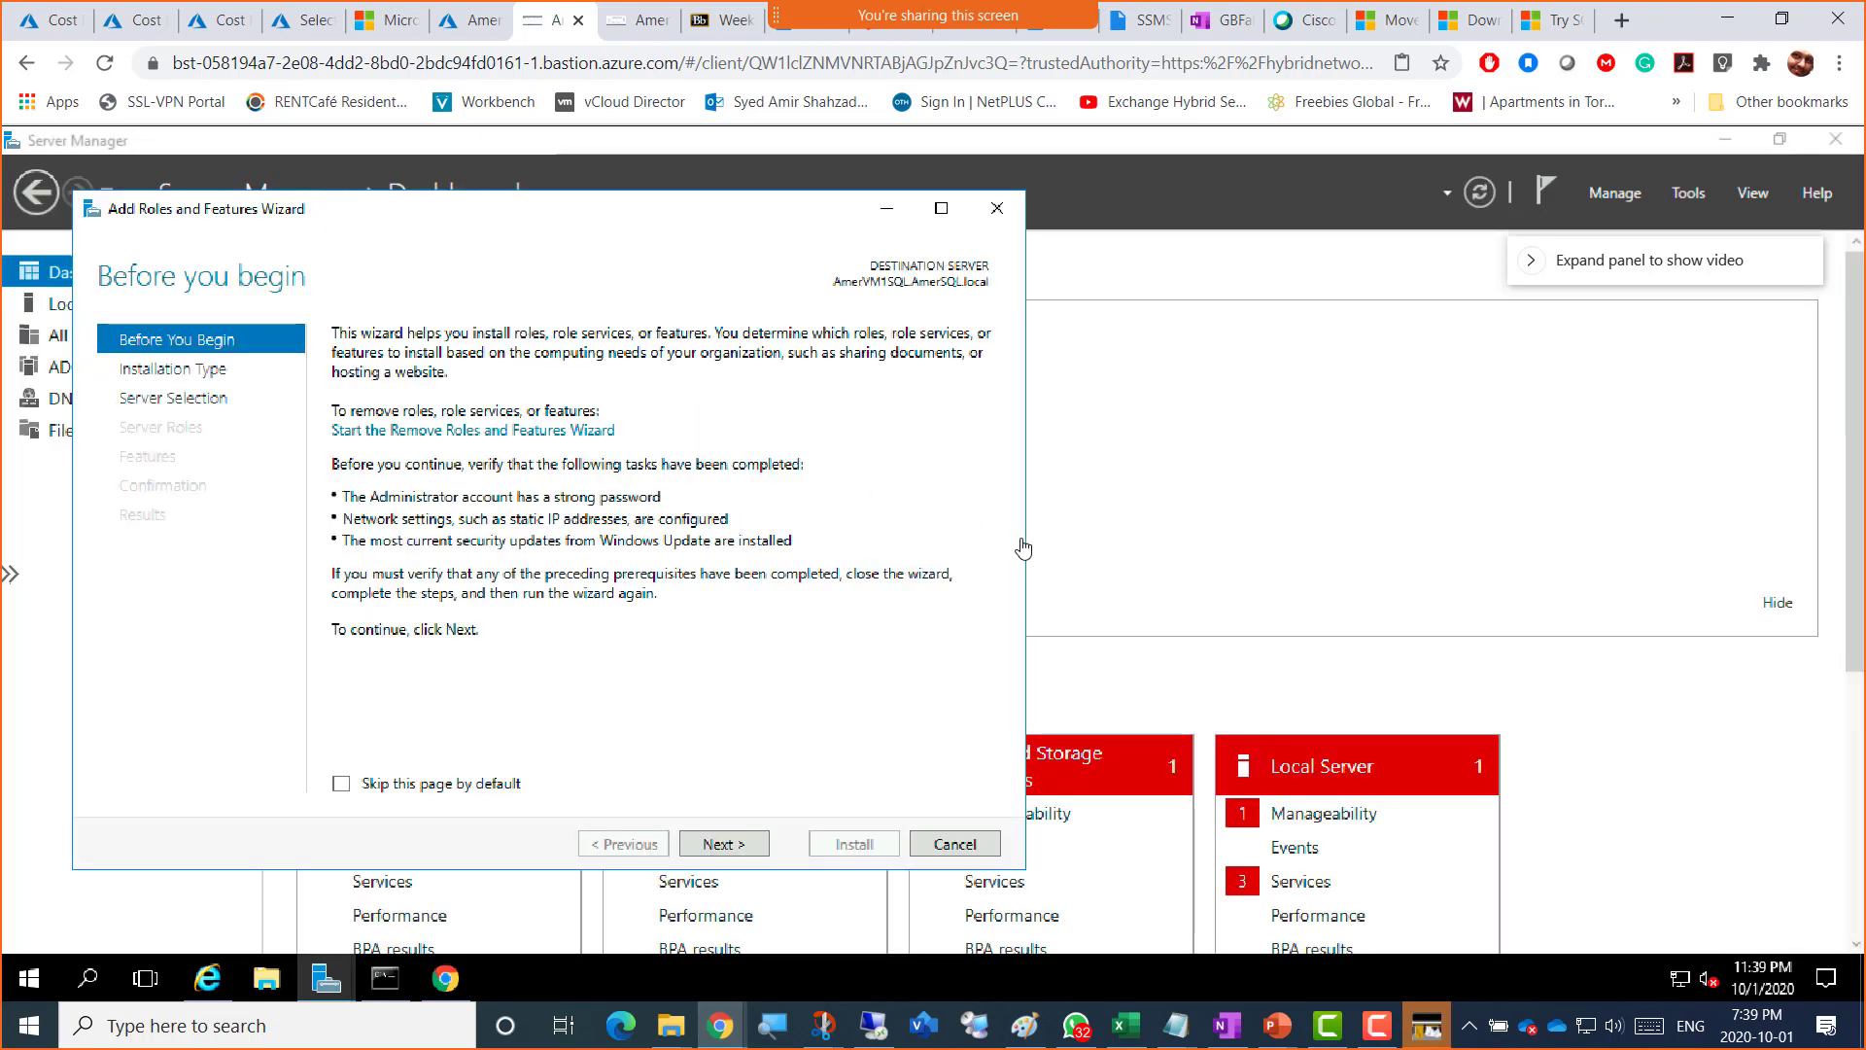
pyautogui.click(724, 843)
pyautogui.click(724, 843)
pyautogui.click(737, 853)
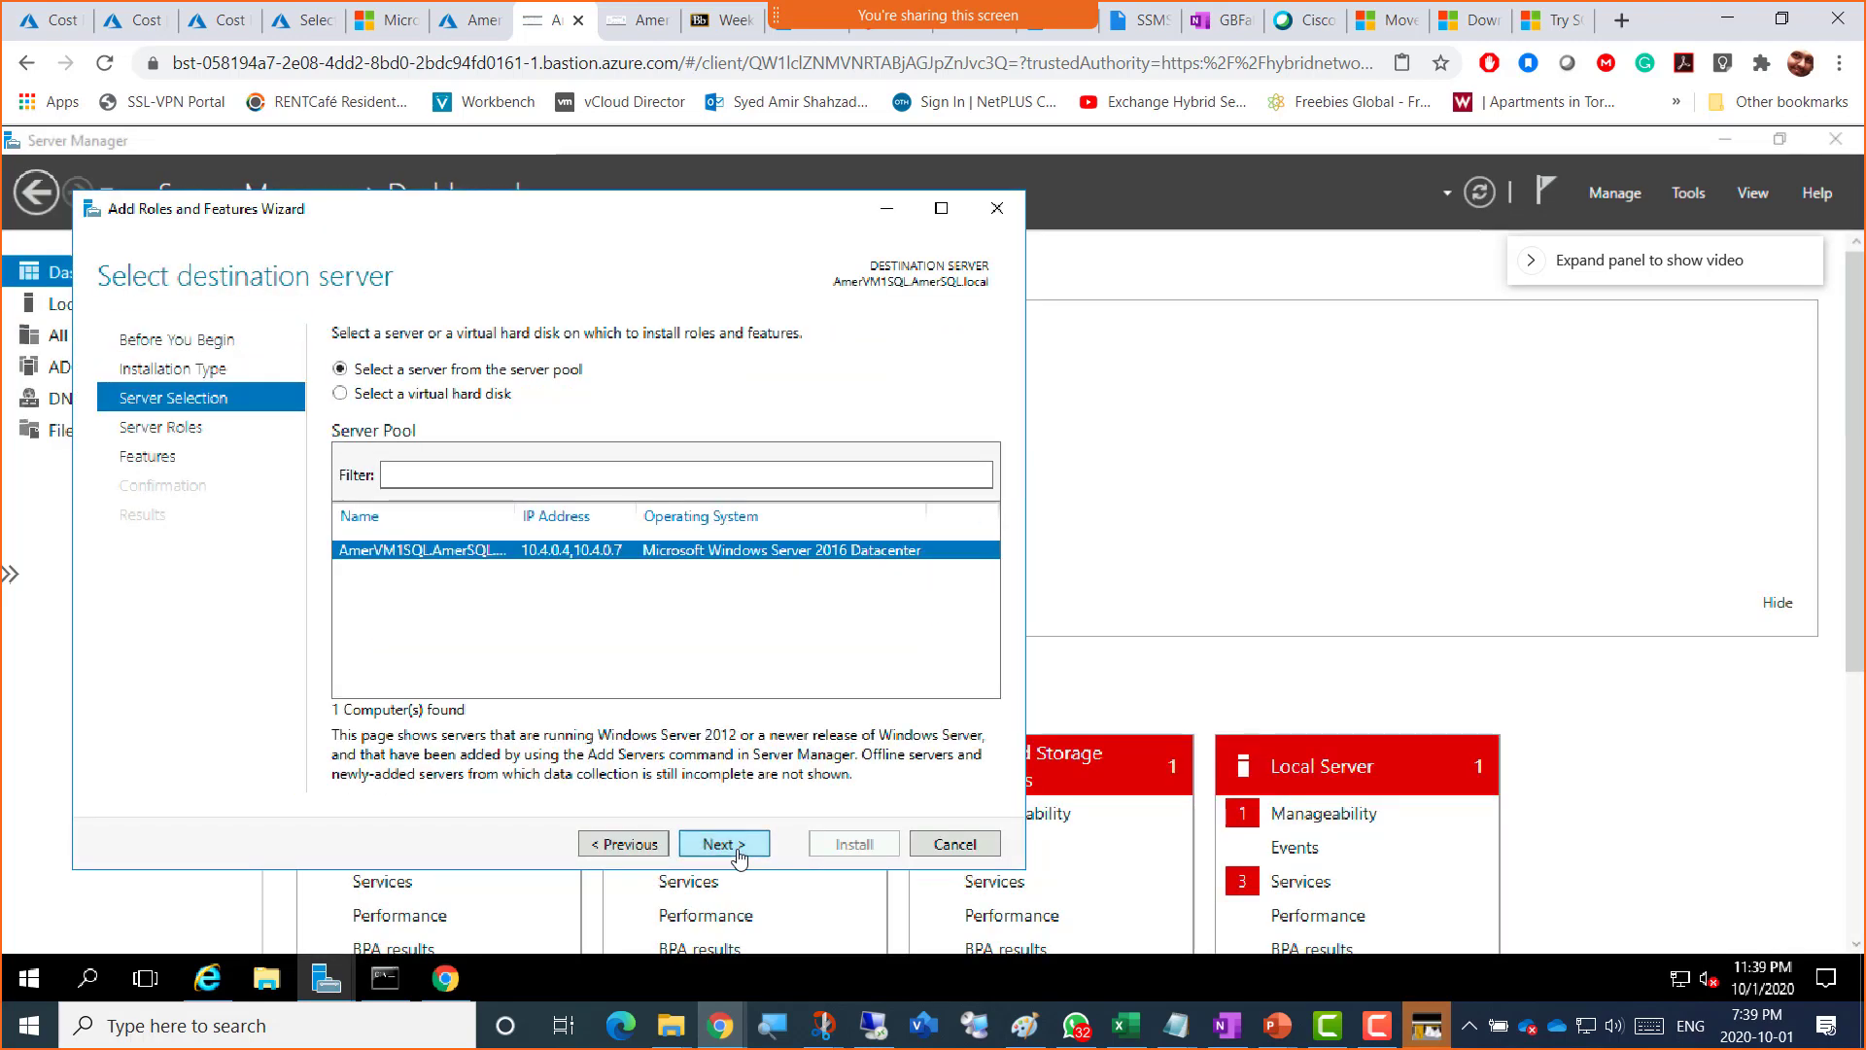
pyautogui.click(736, 852)
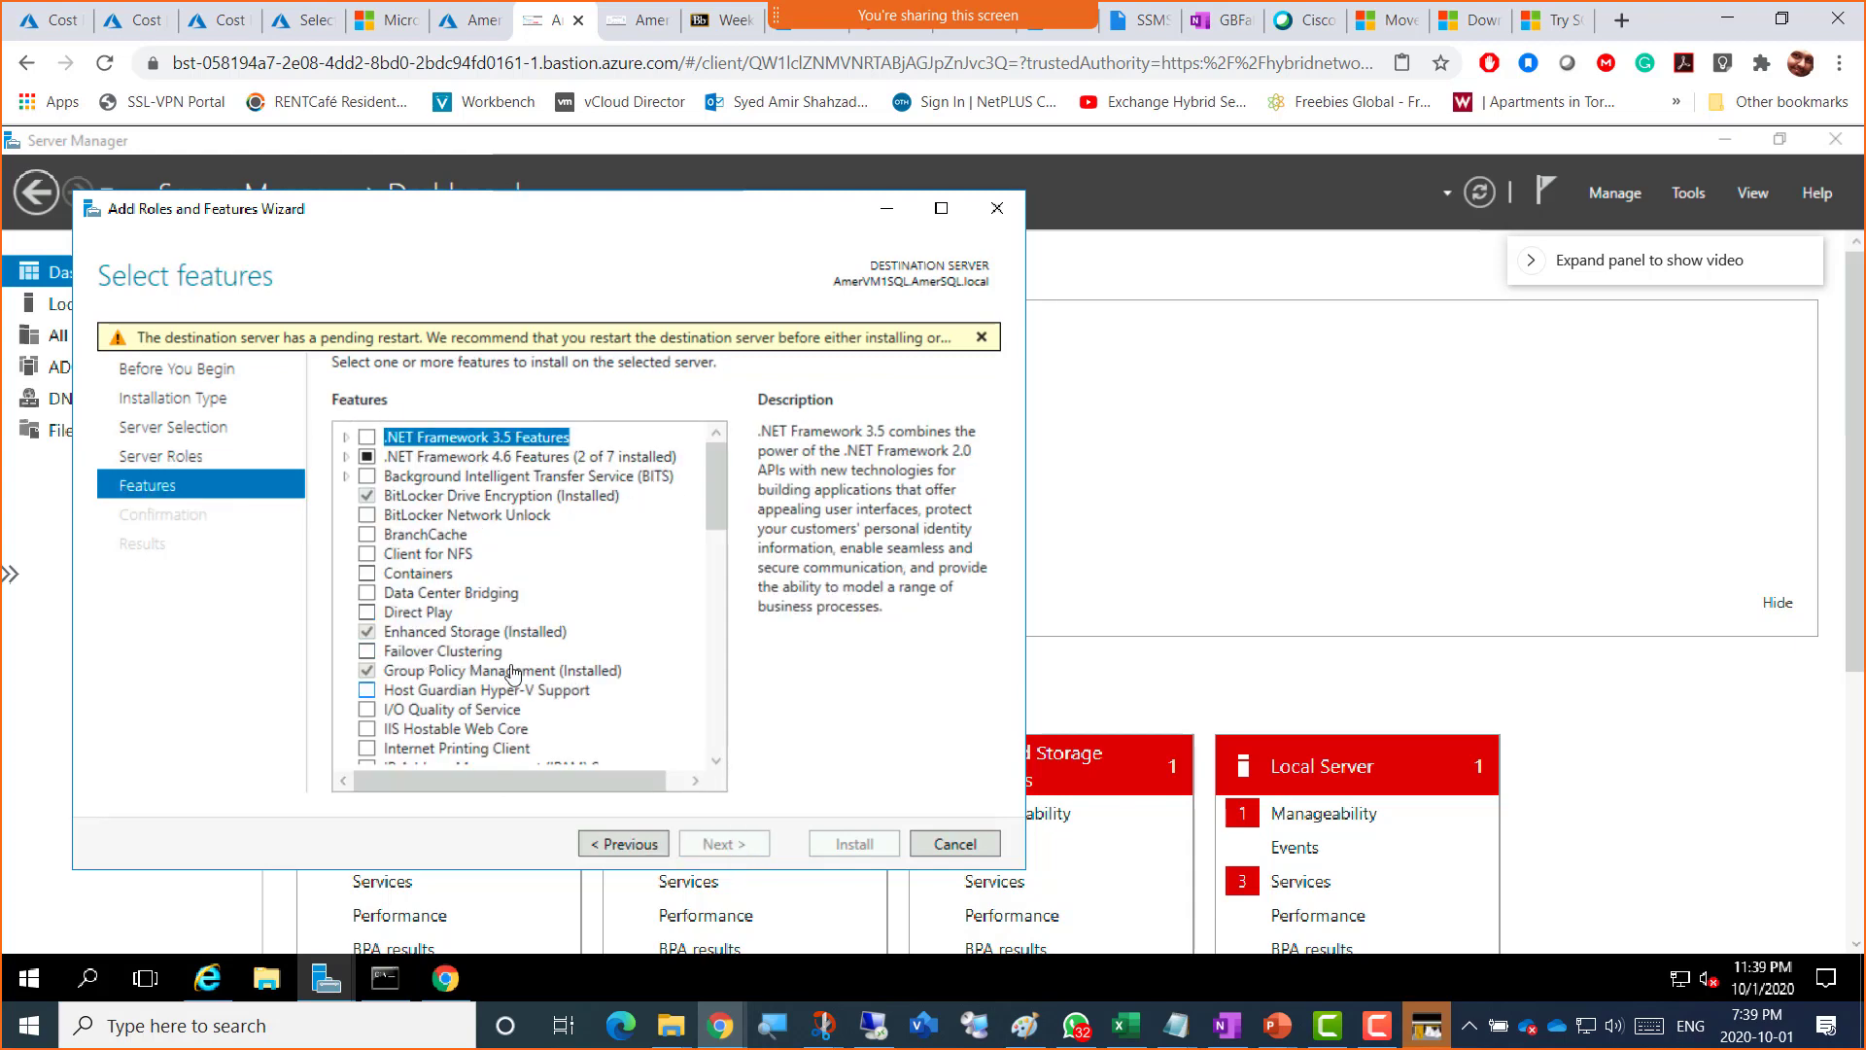
pyautogui.click(443, 711)
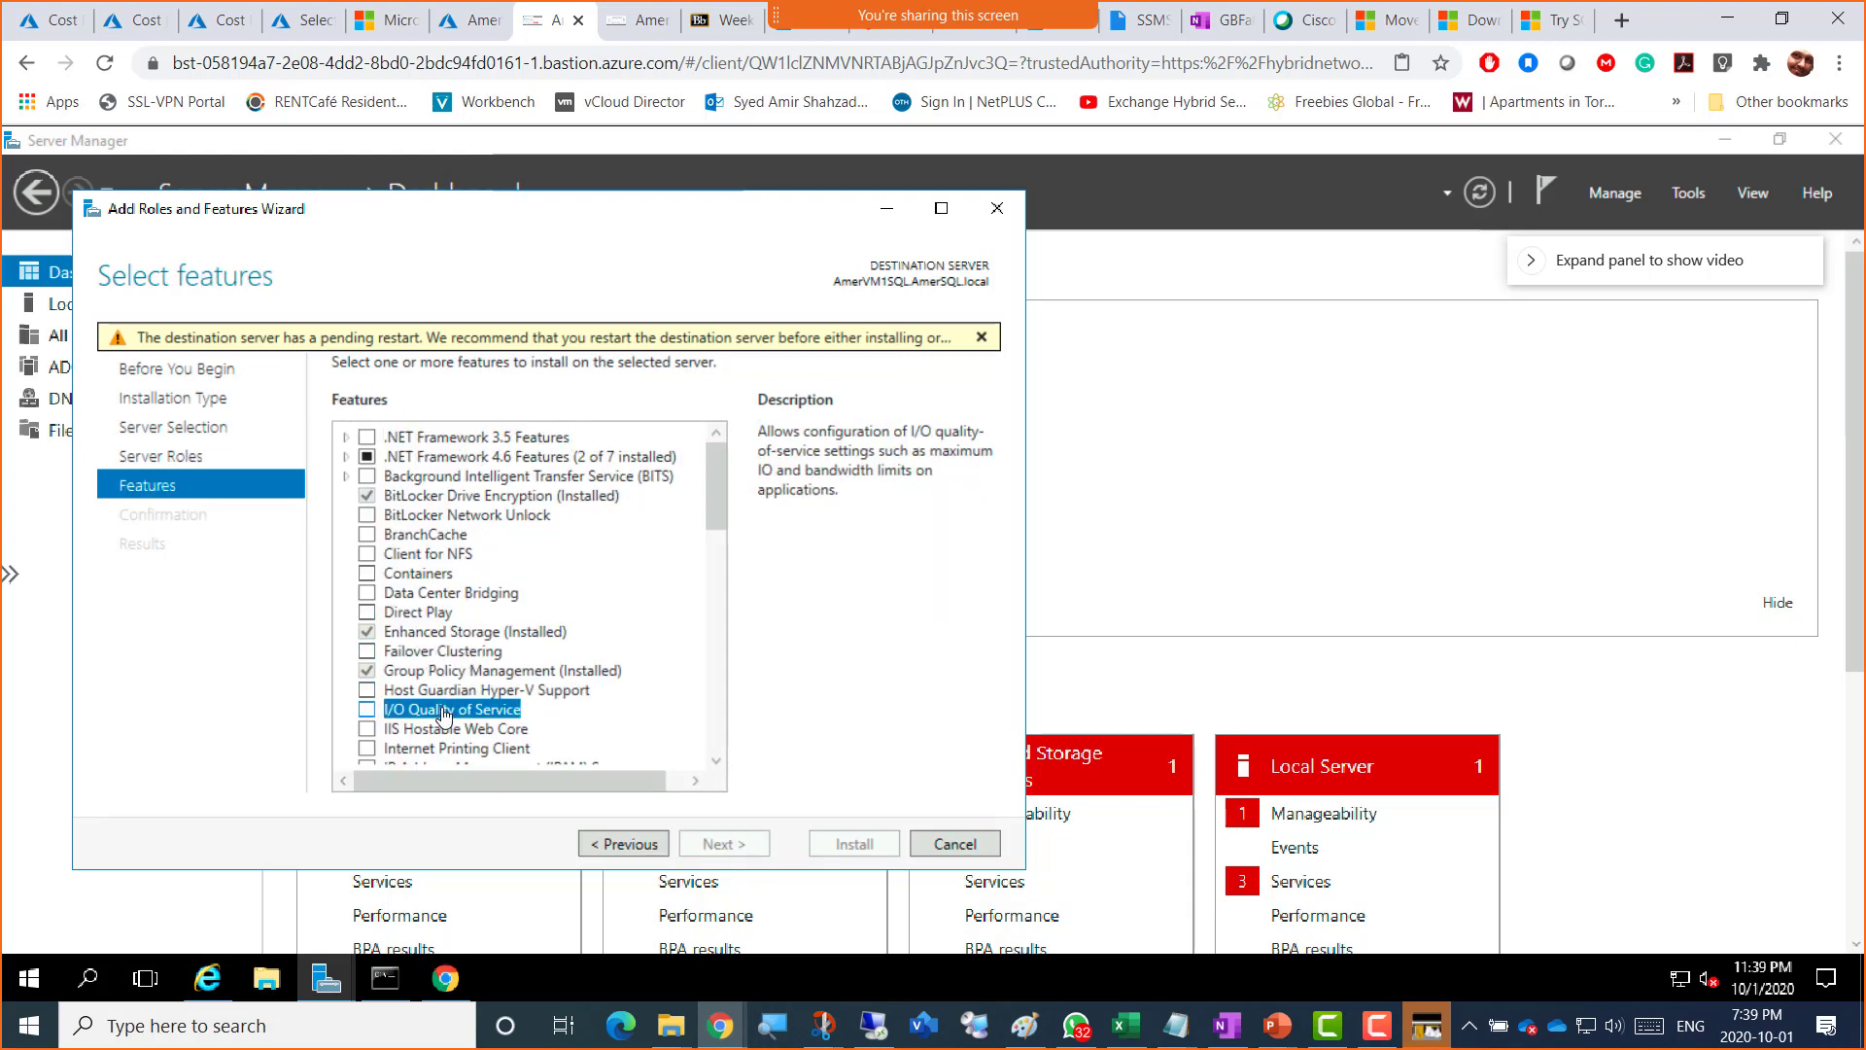
pyautogui.press('n')
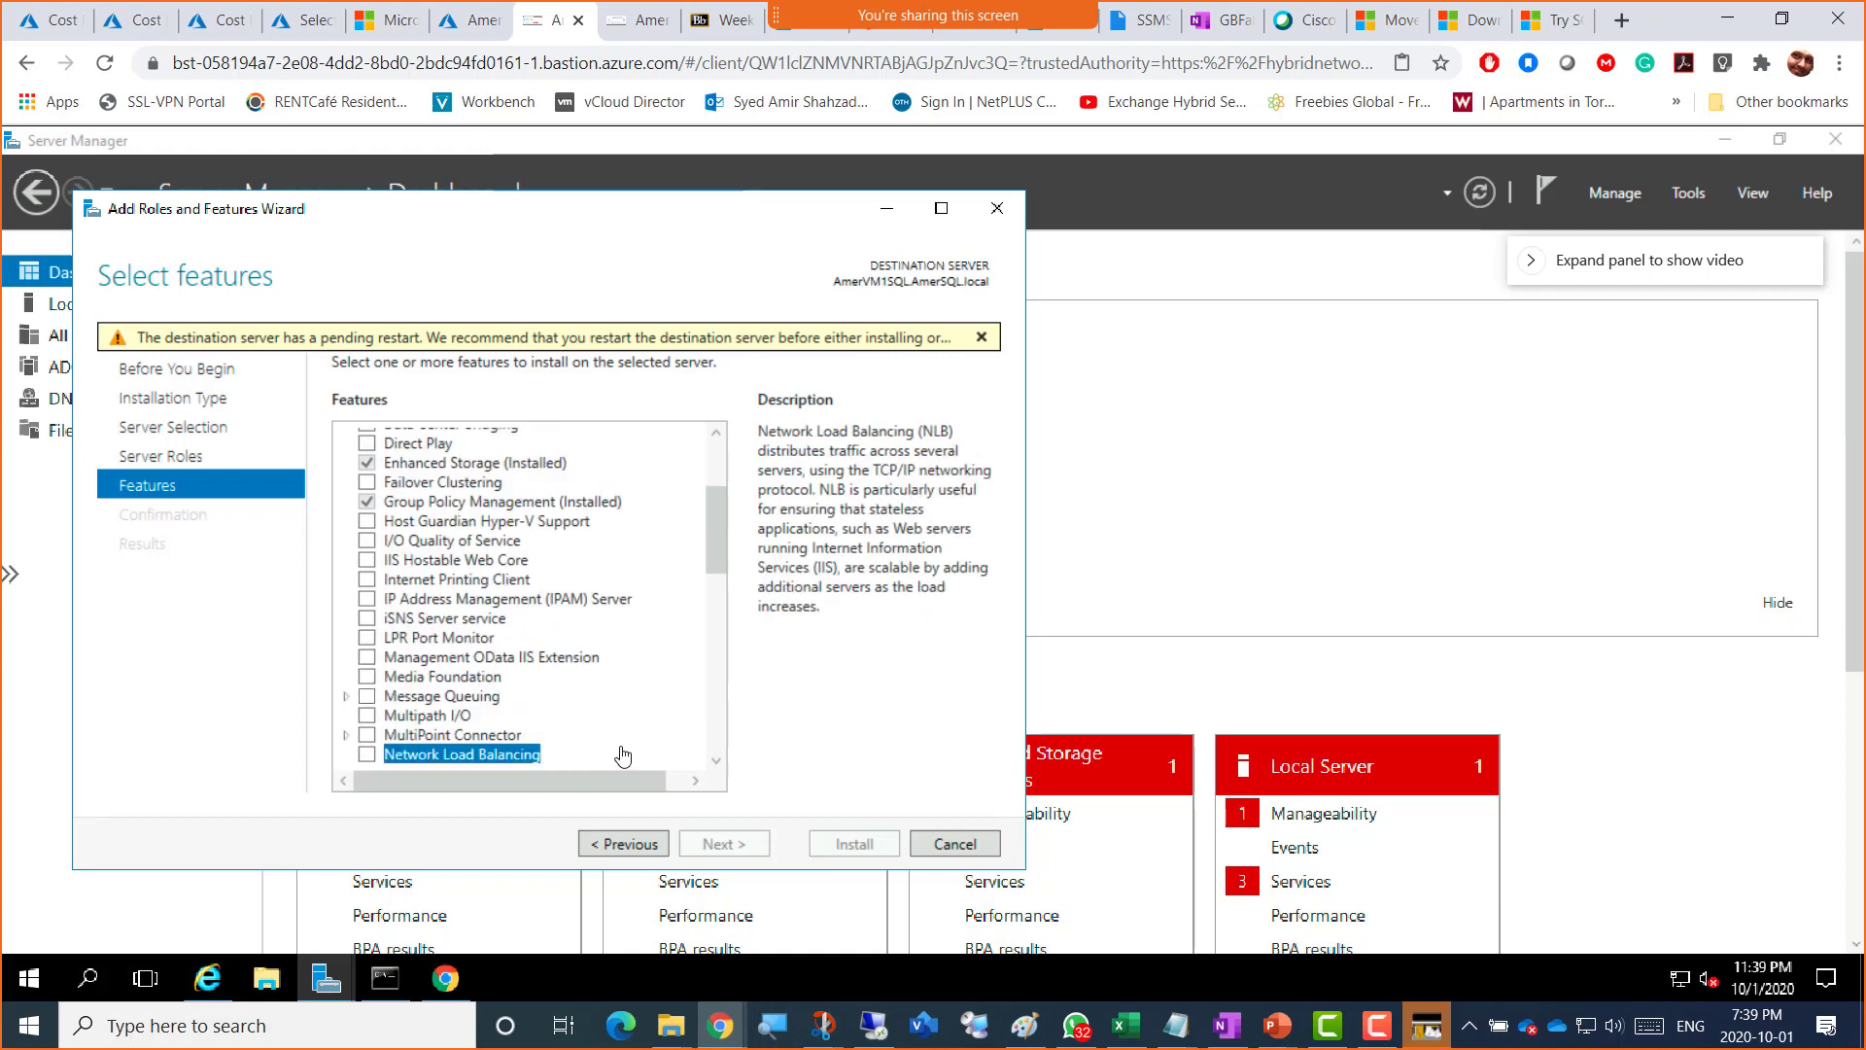
# Step: Expand File and Storage Services, read the Server for NFS description, and cancel the wizard
pyautogui.click(623, 843)
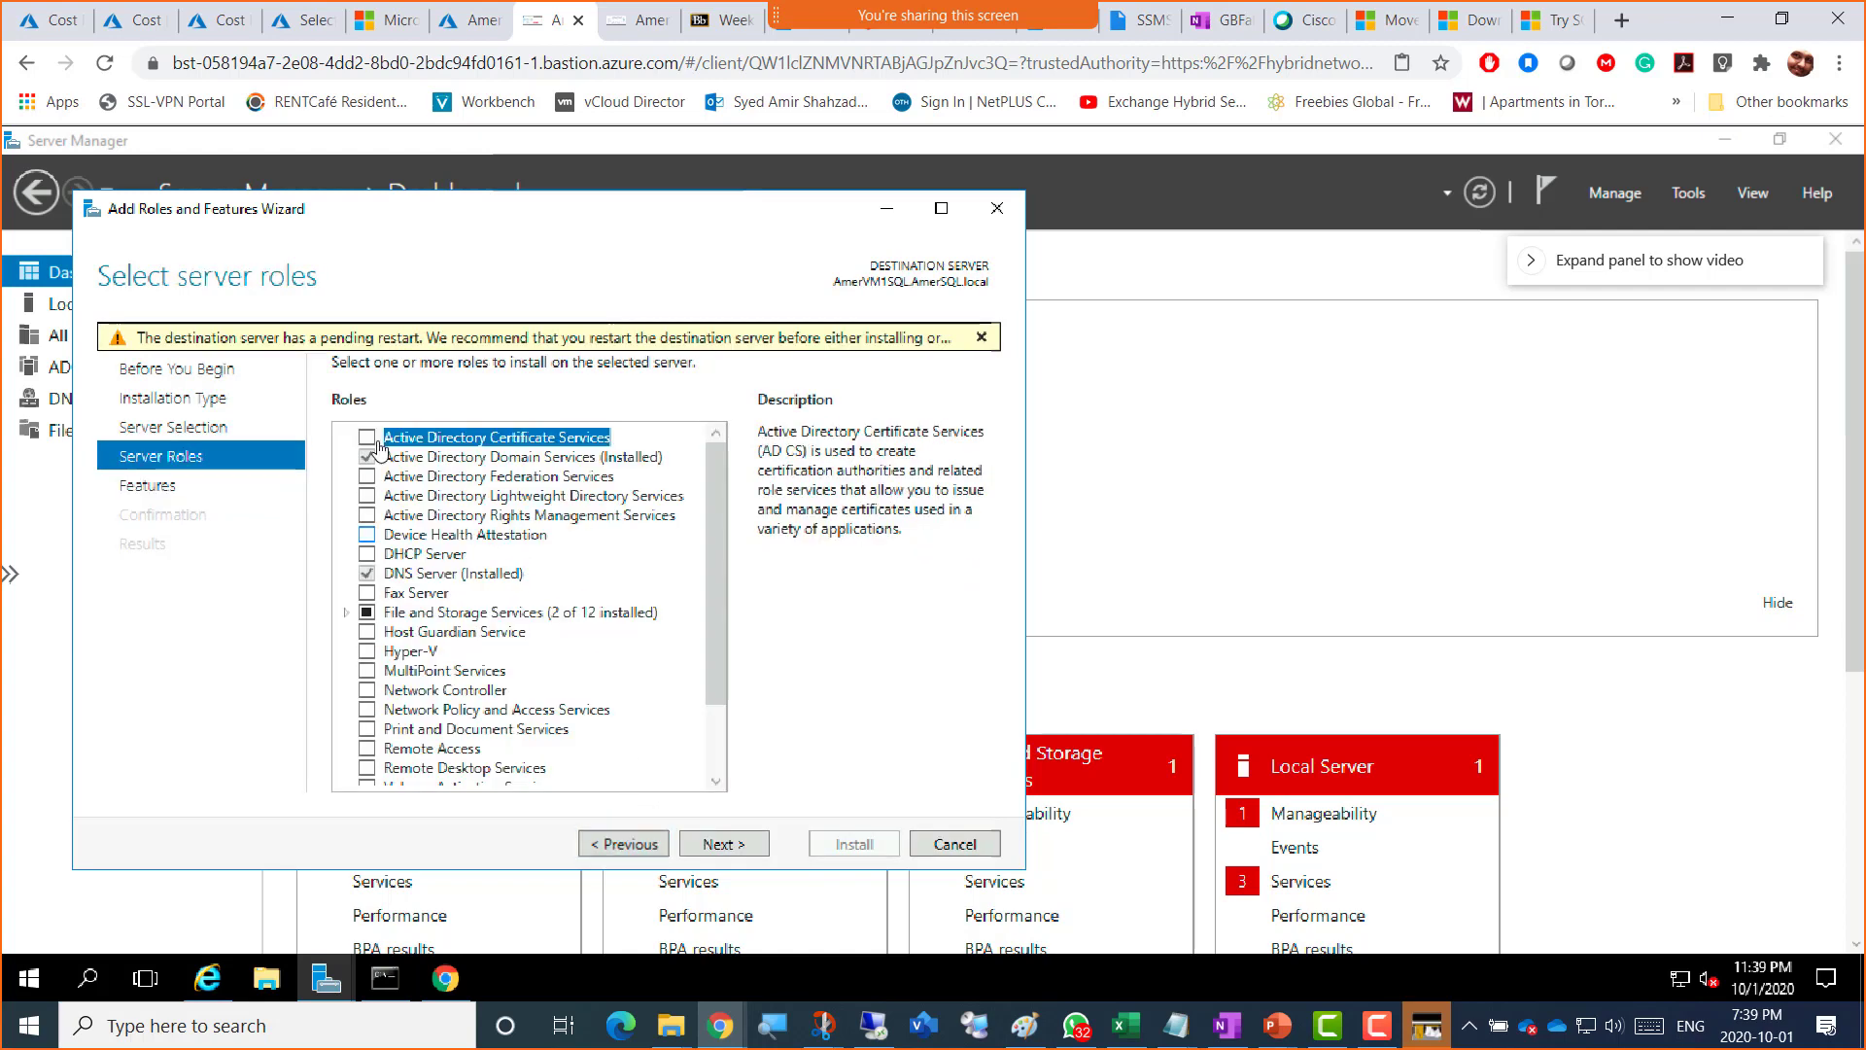
pyautogui.click(346, 613)
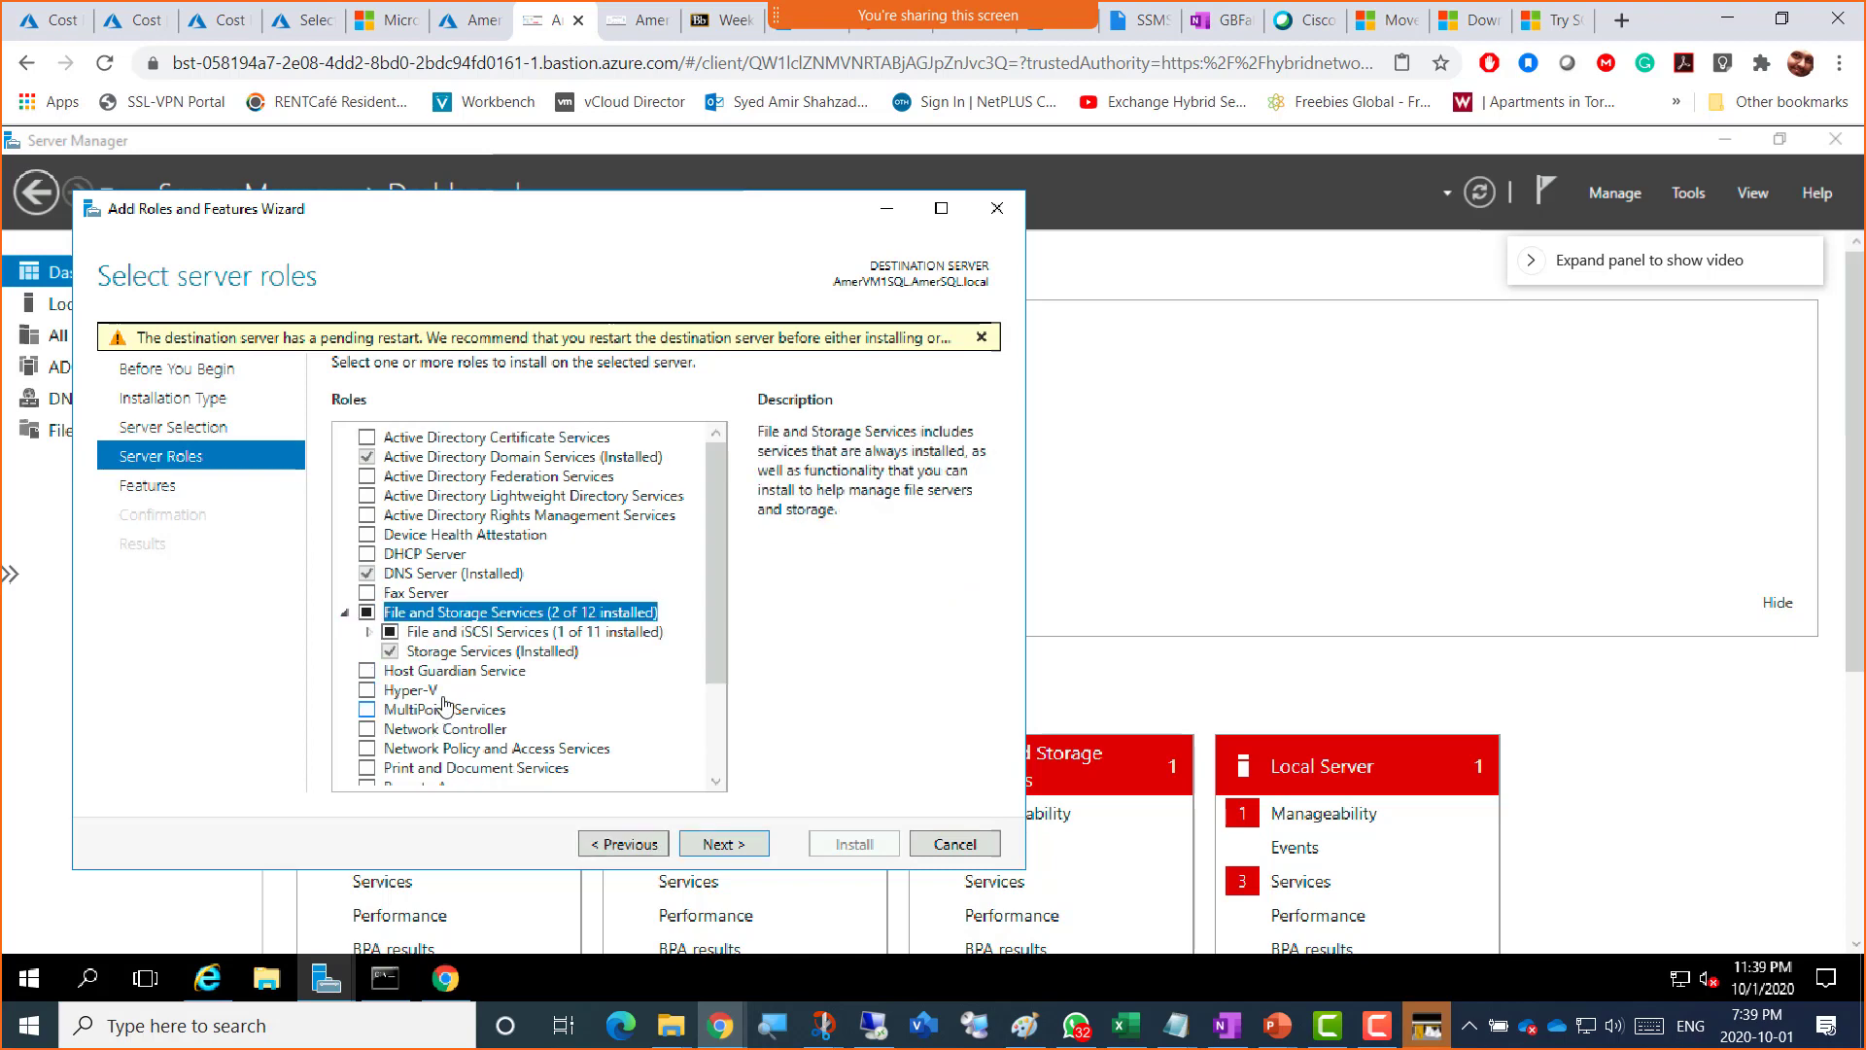
pyautogui.click(369, 631)
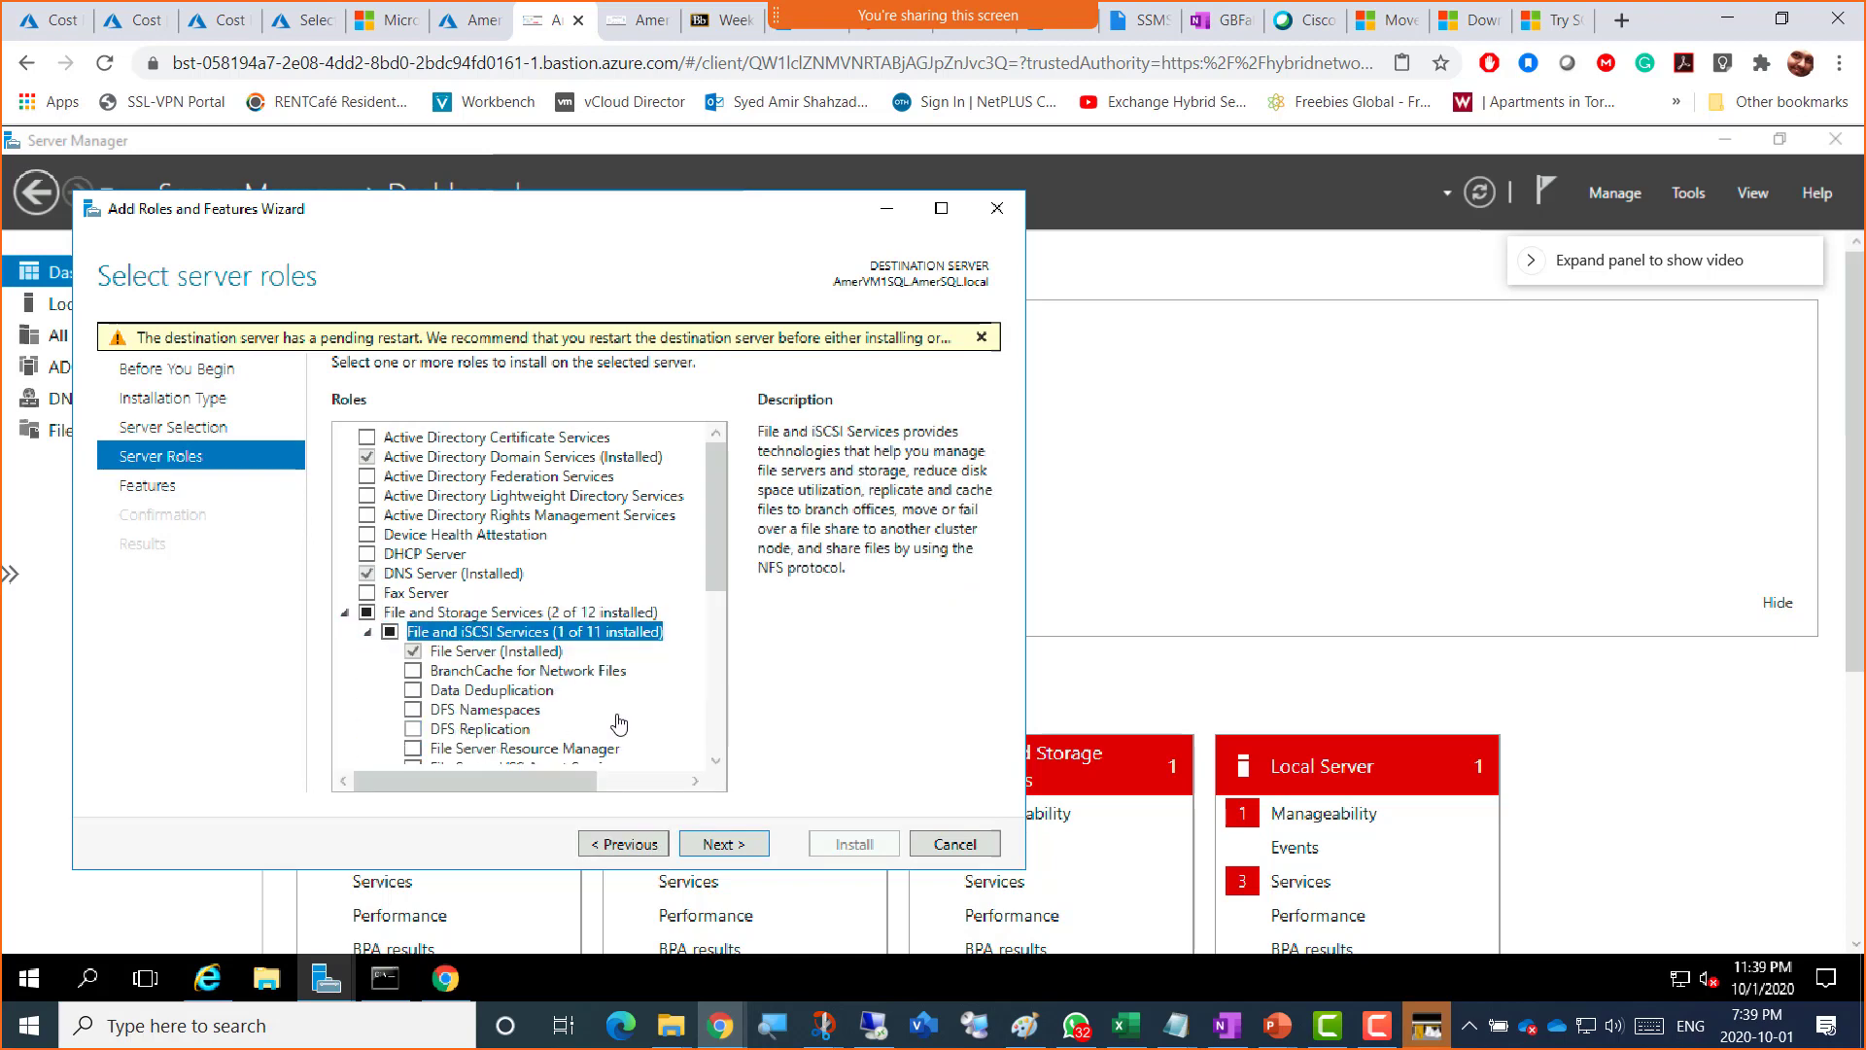
pyautogui.scroll(-1, 592, 729)
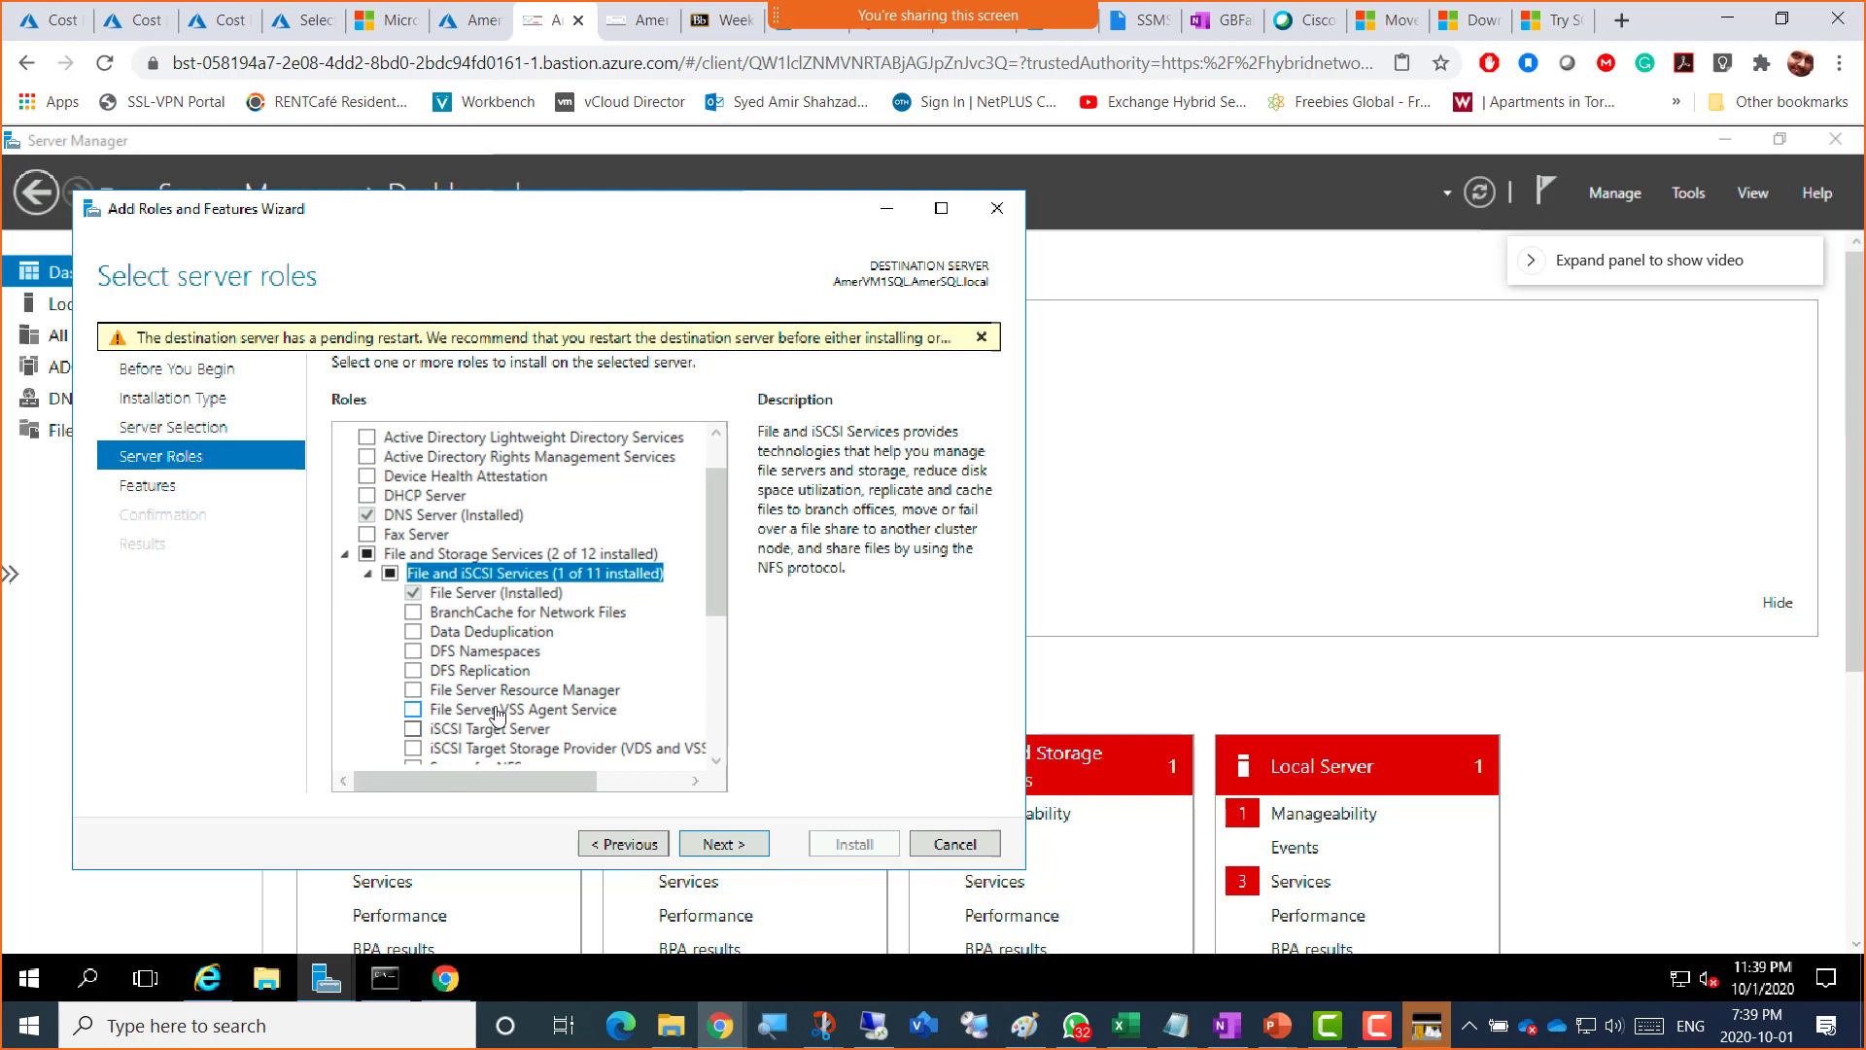
pyautogui.scroll(-1, 497, 714)
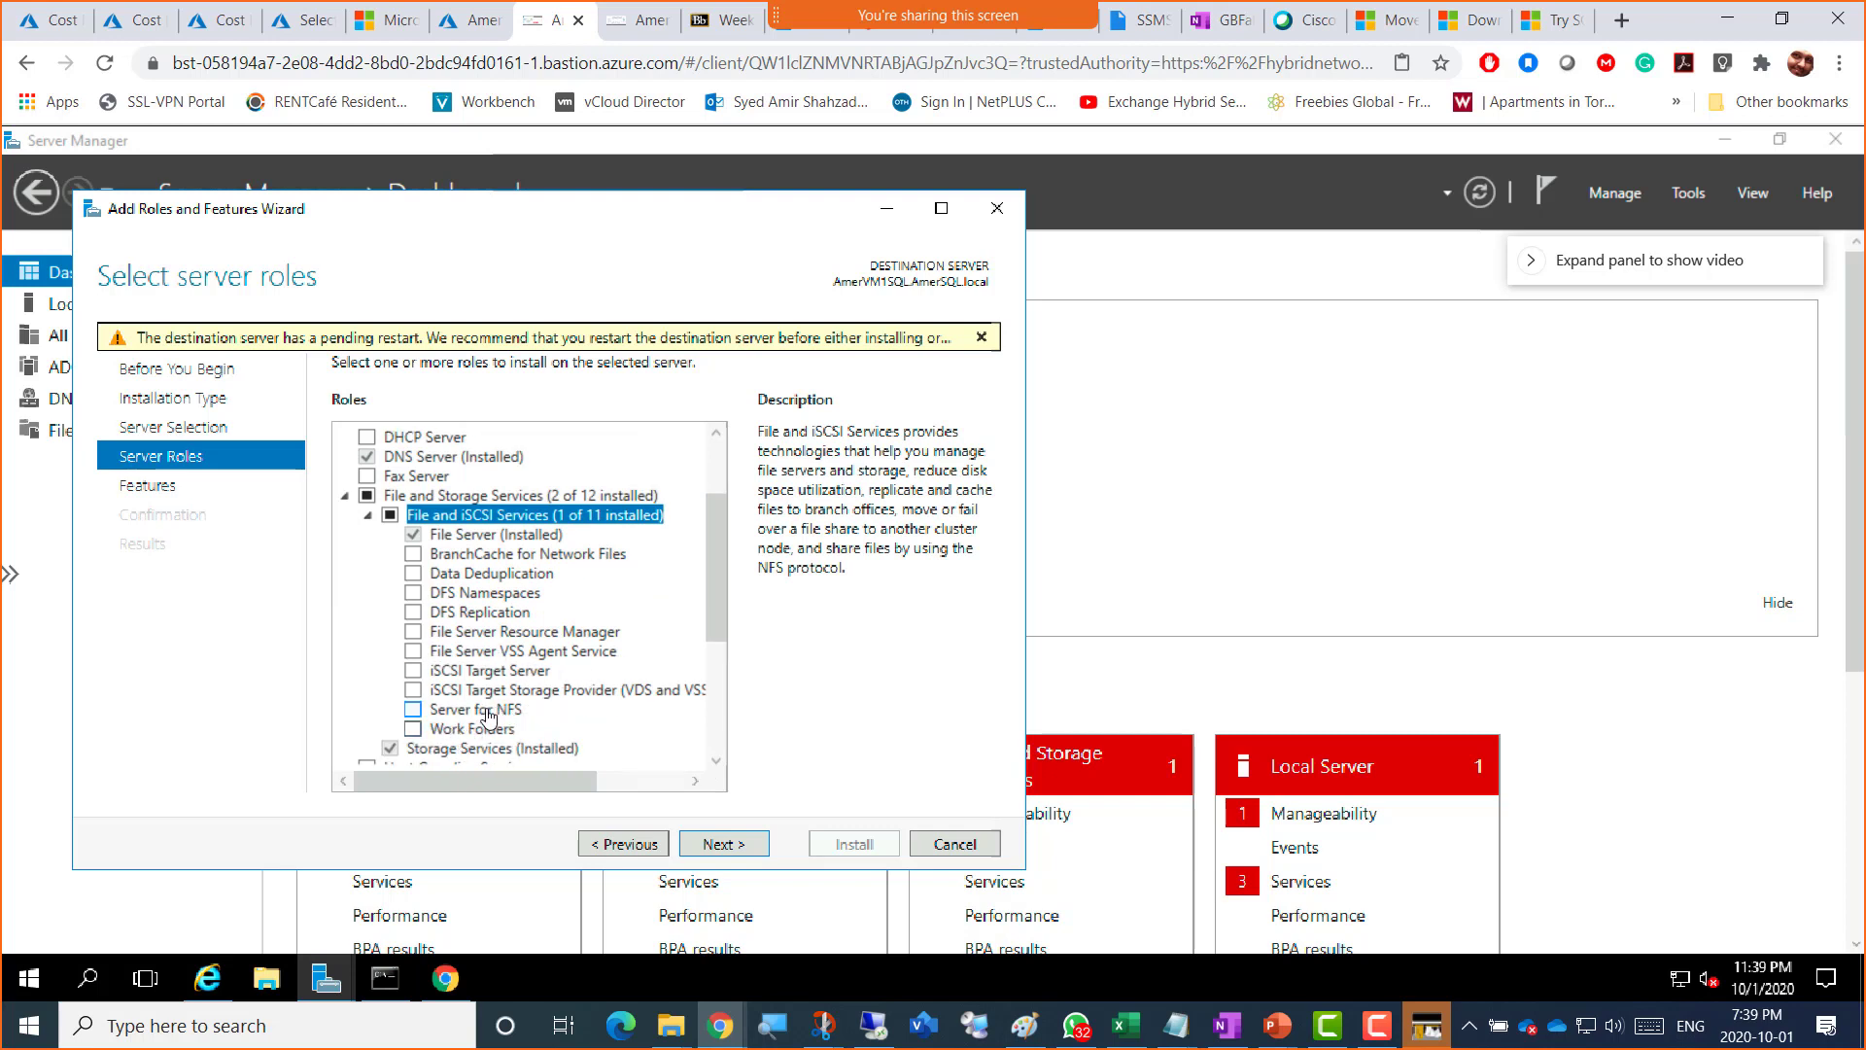
pyautogui.click(486, 709)
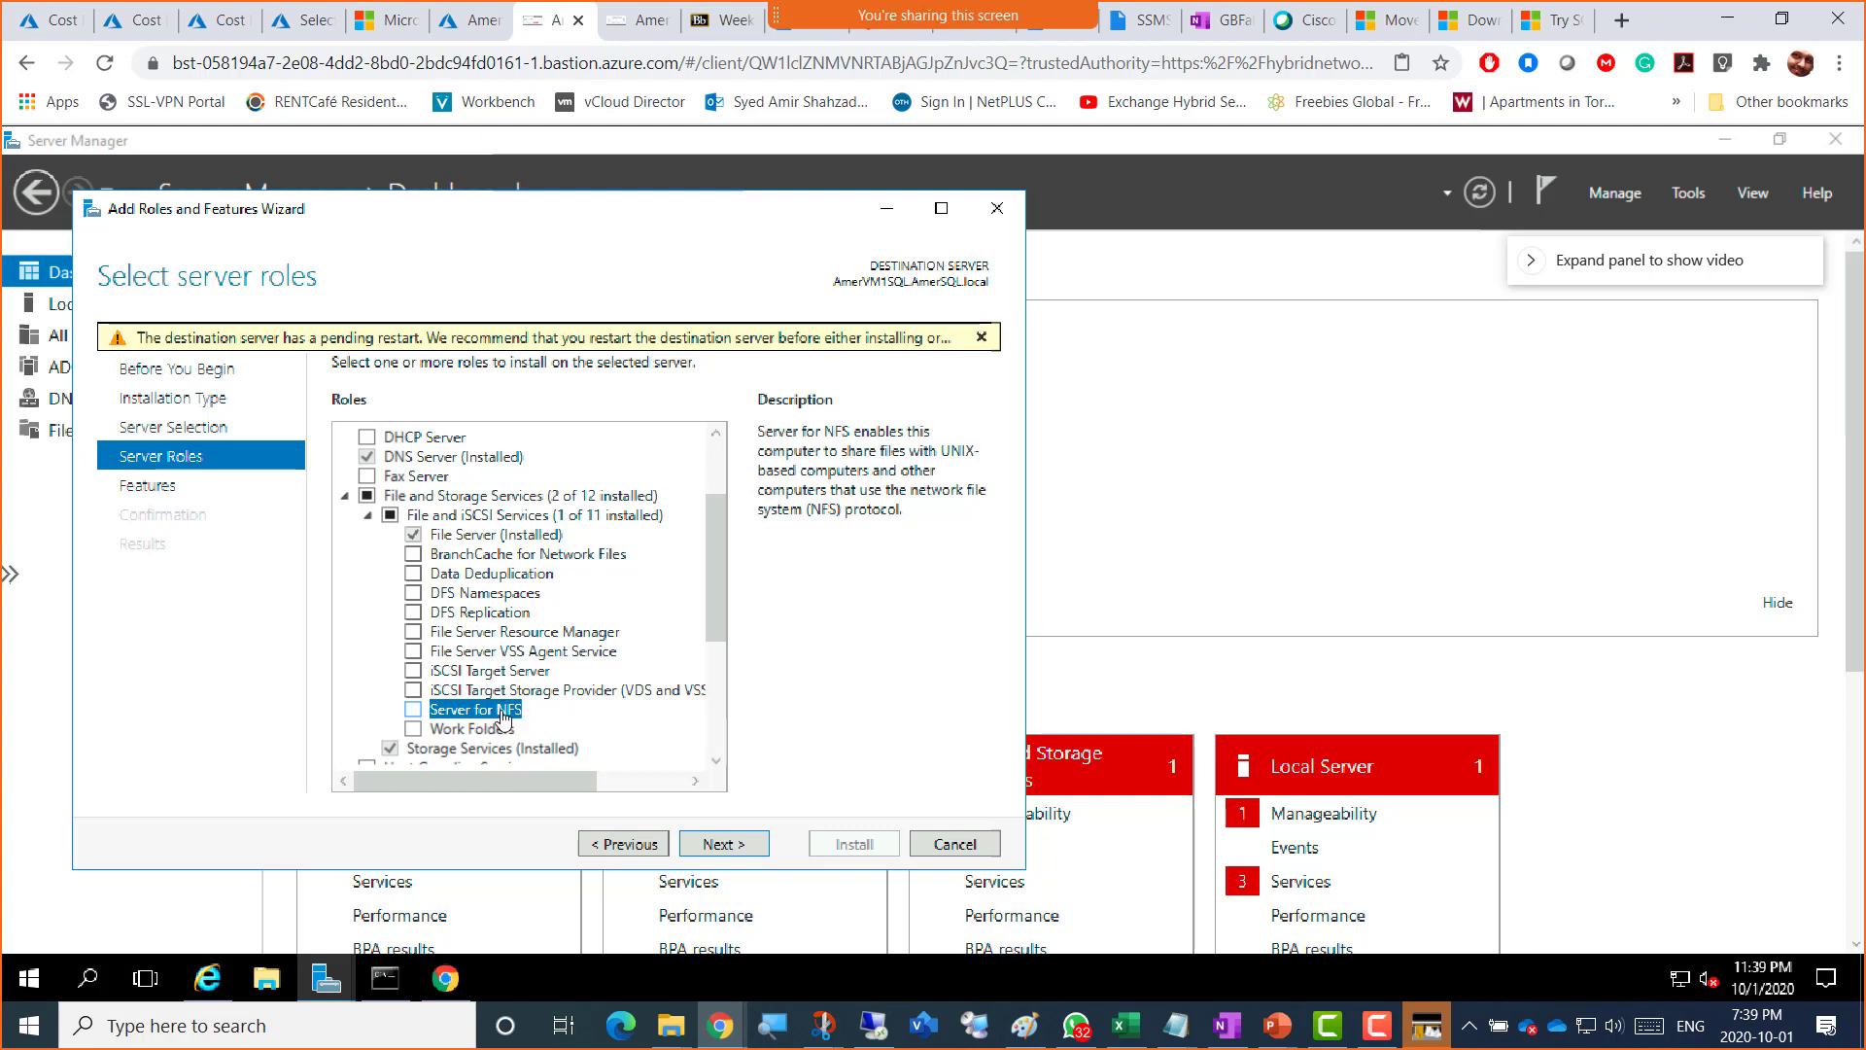
pyautogui.click(953, 843)
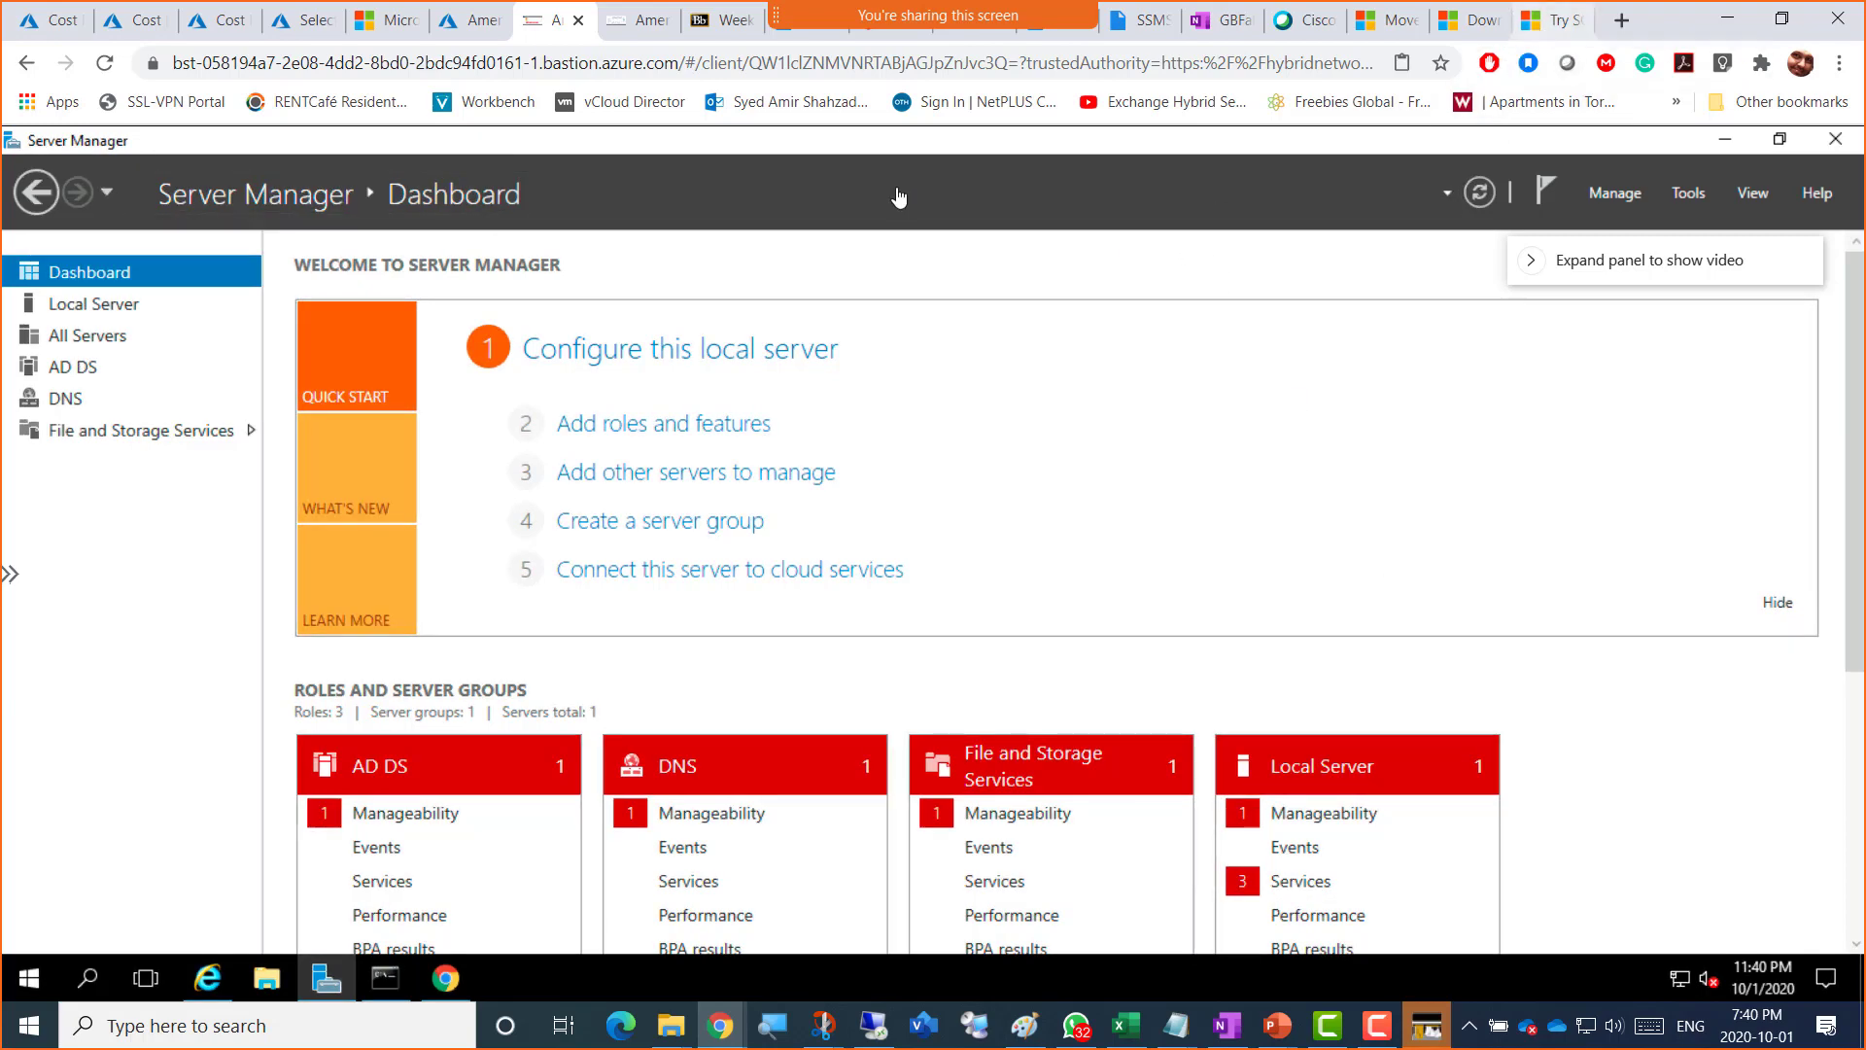
# Step: Return to the docs session and scroll to 'Installing SQL Server on a Domain Controller'
pyautogui.click(636, 20)
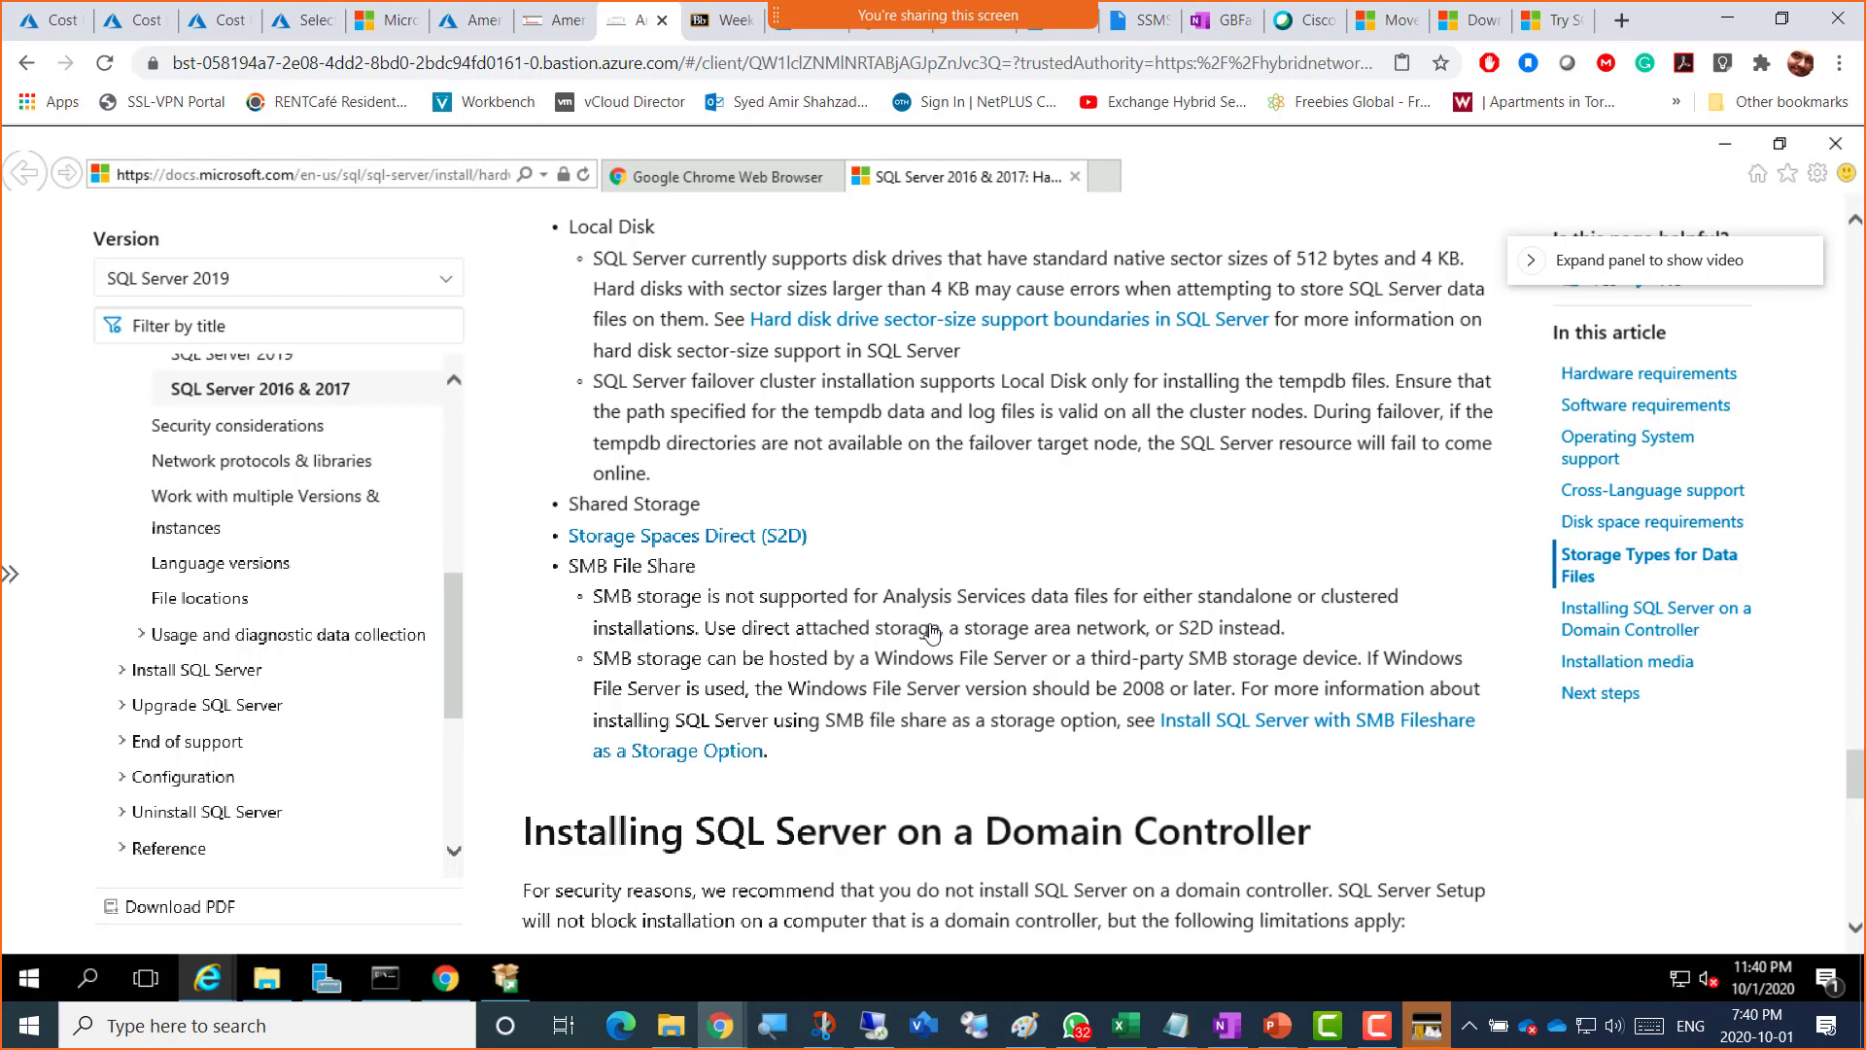
pyautogui.scroll(-2, 931, 631)
pyautogui.scroll(-2, 842, 719)
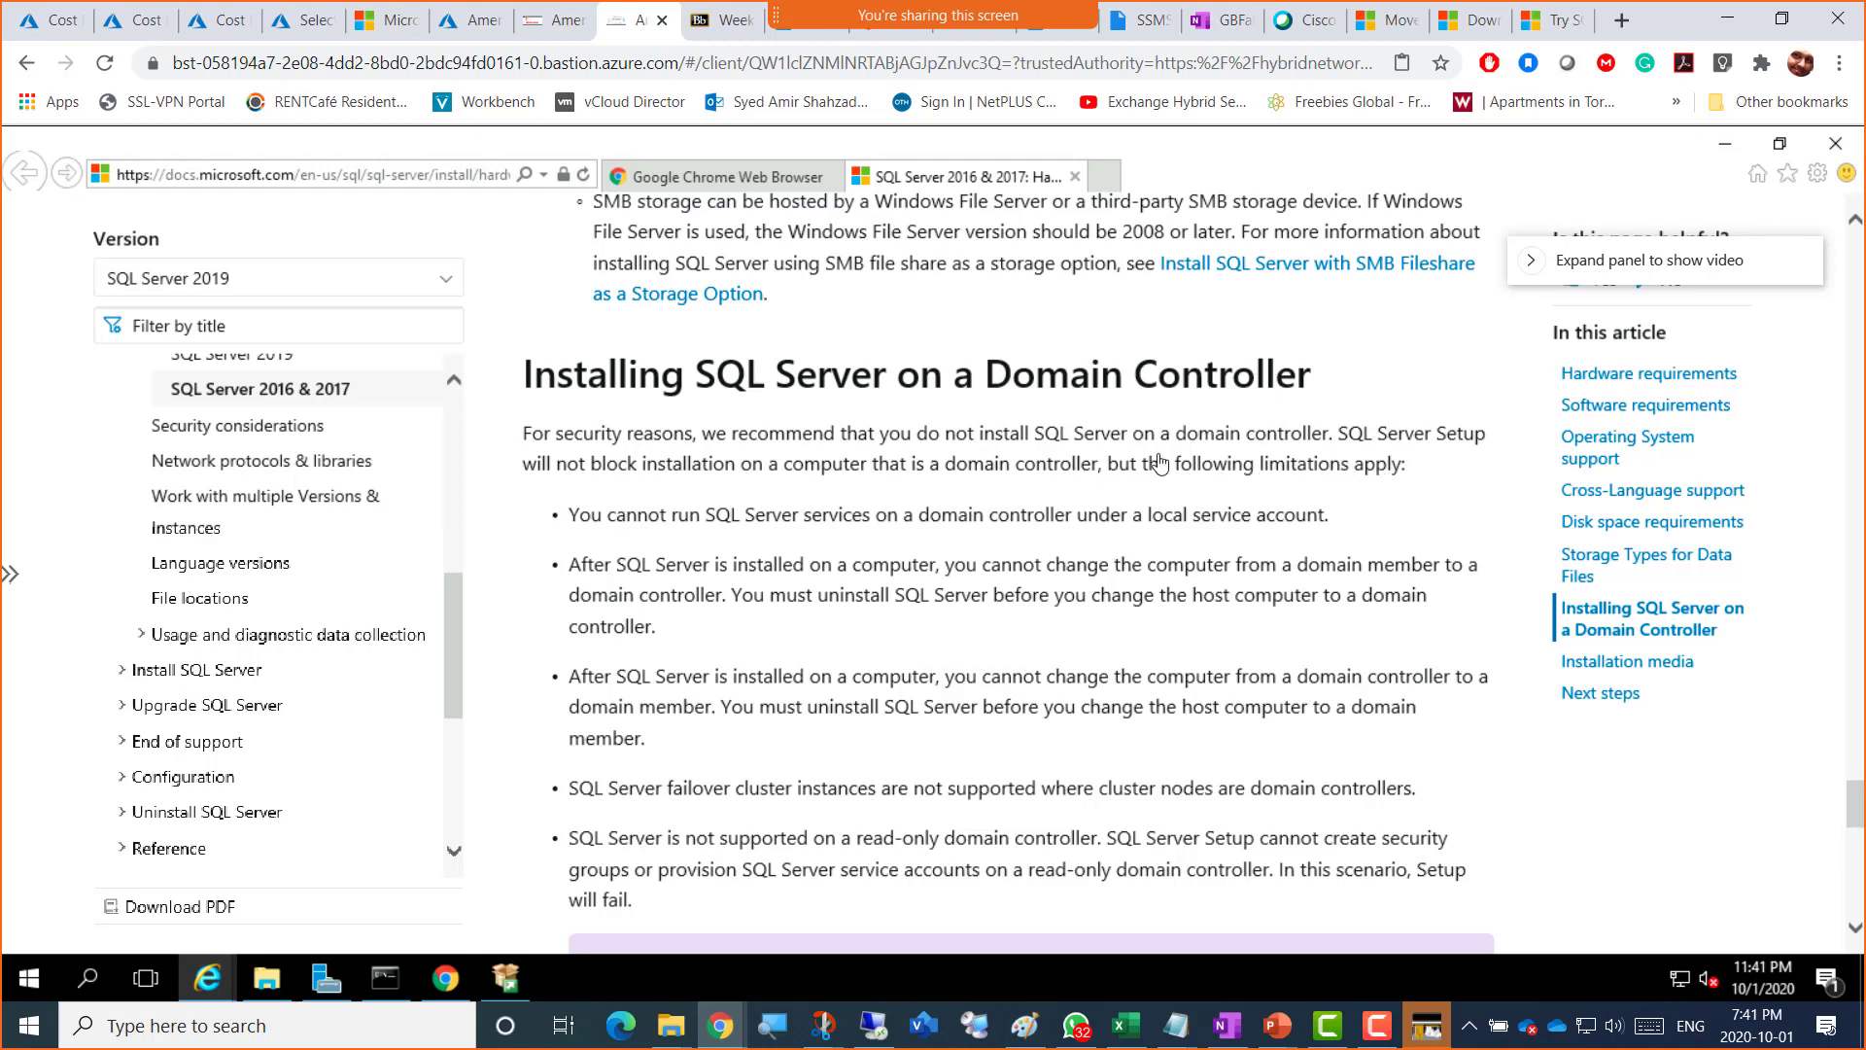
pyautogui.moveTo(693, 377); pyautogui.dragTo(1309, 385)
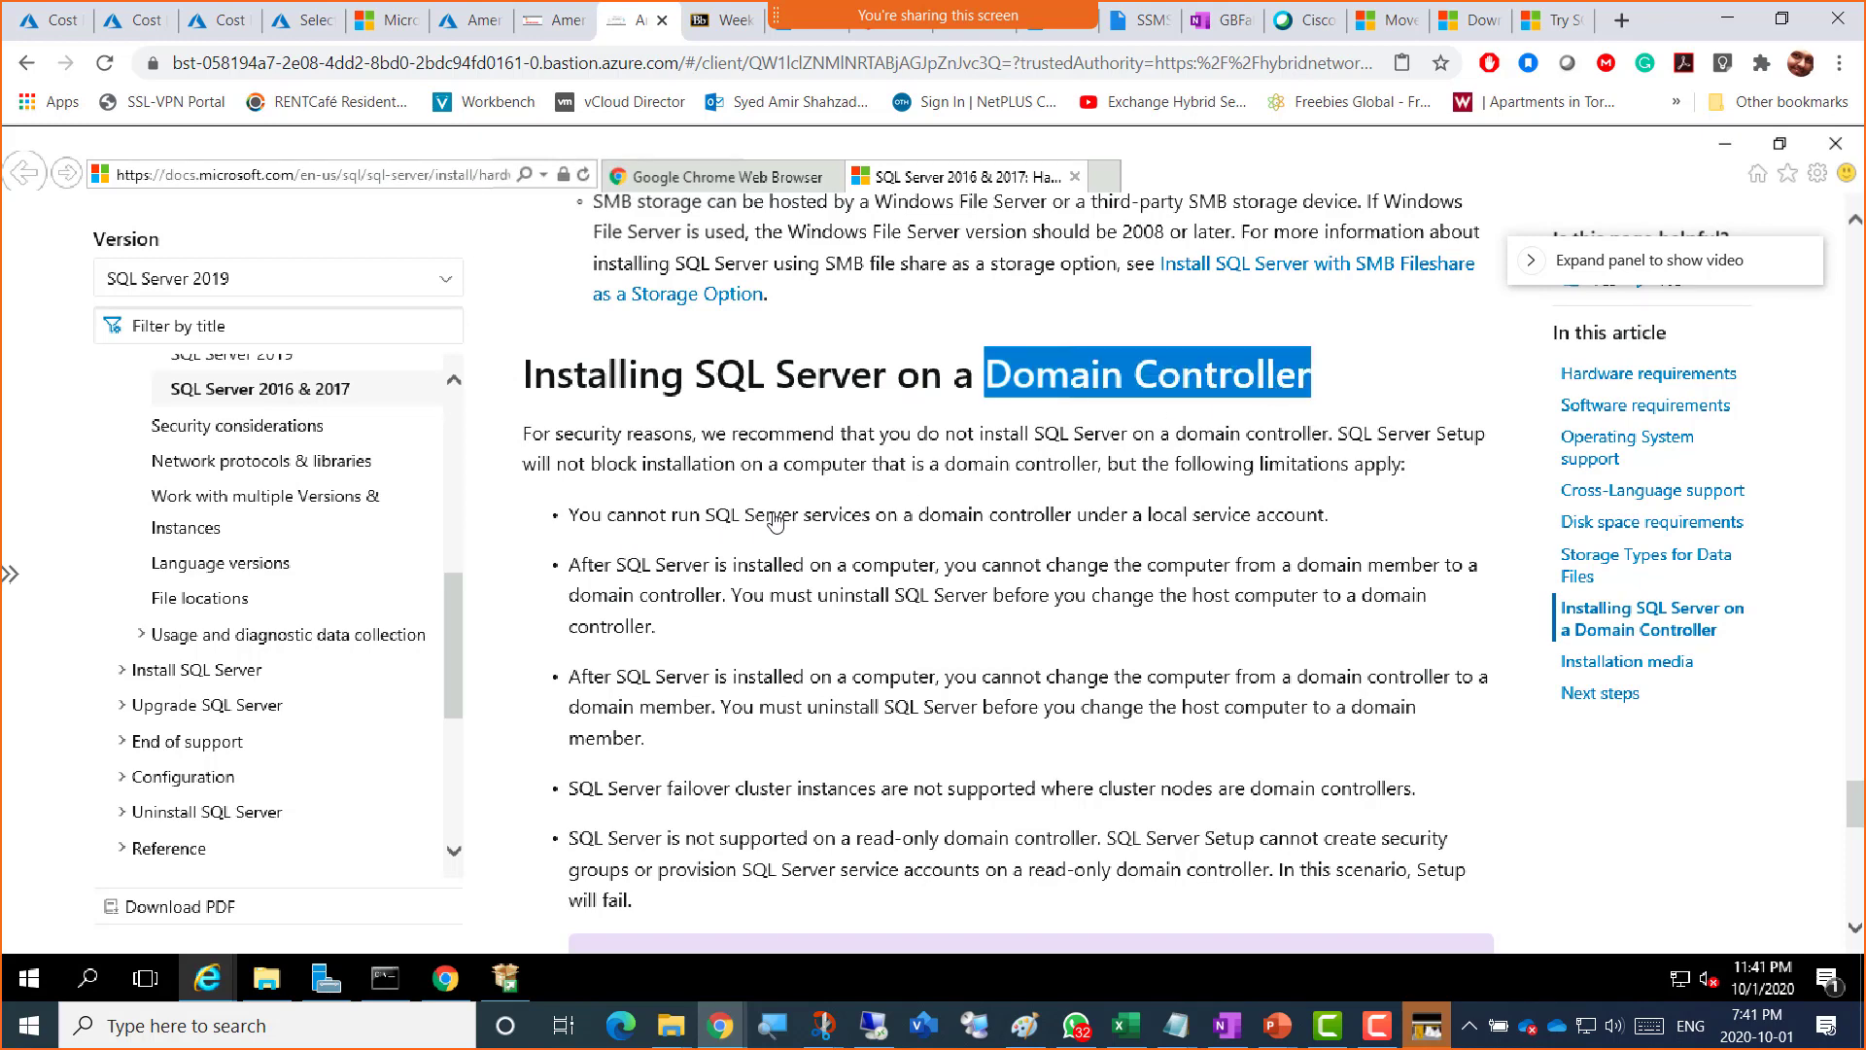
pyautogui.moveTo(775, 516); pyautogui.dragTo(1255, 520)
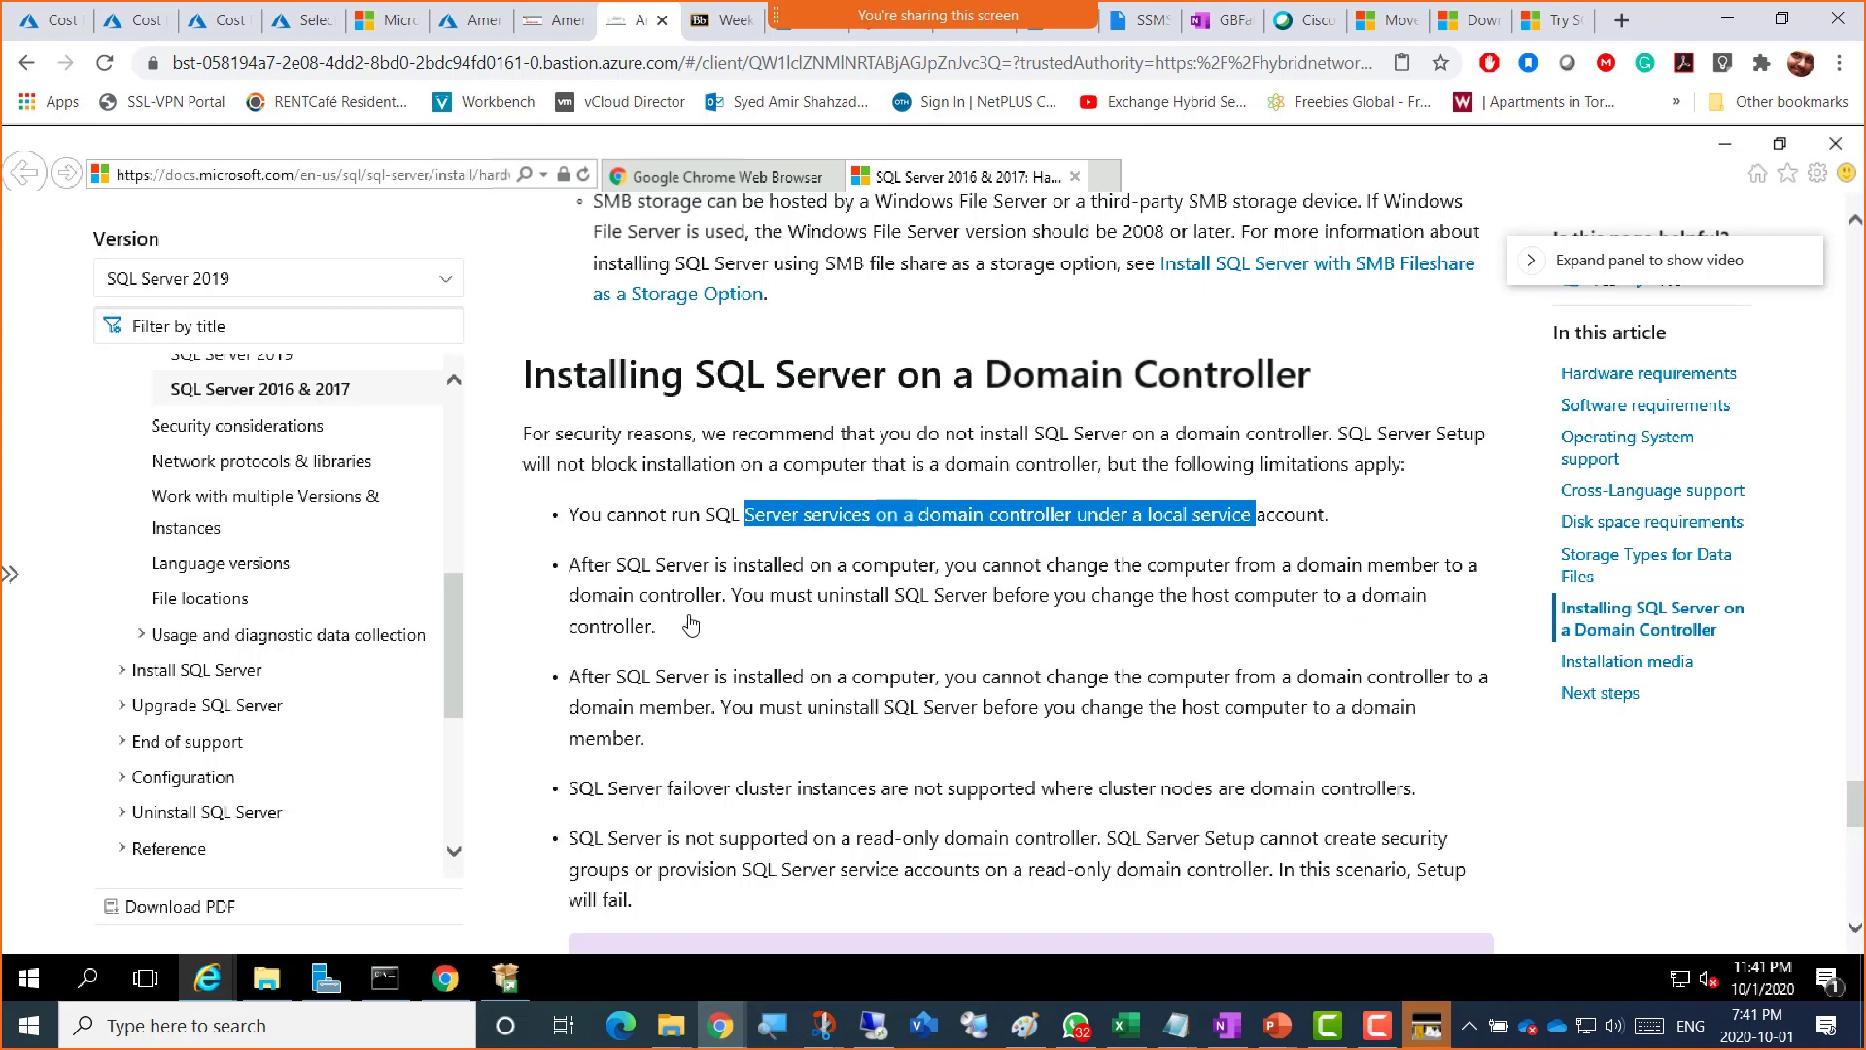
pyautogui.scroll(-2, 673, 633)
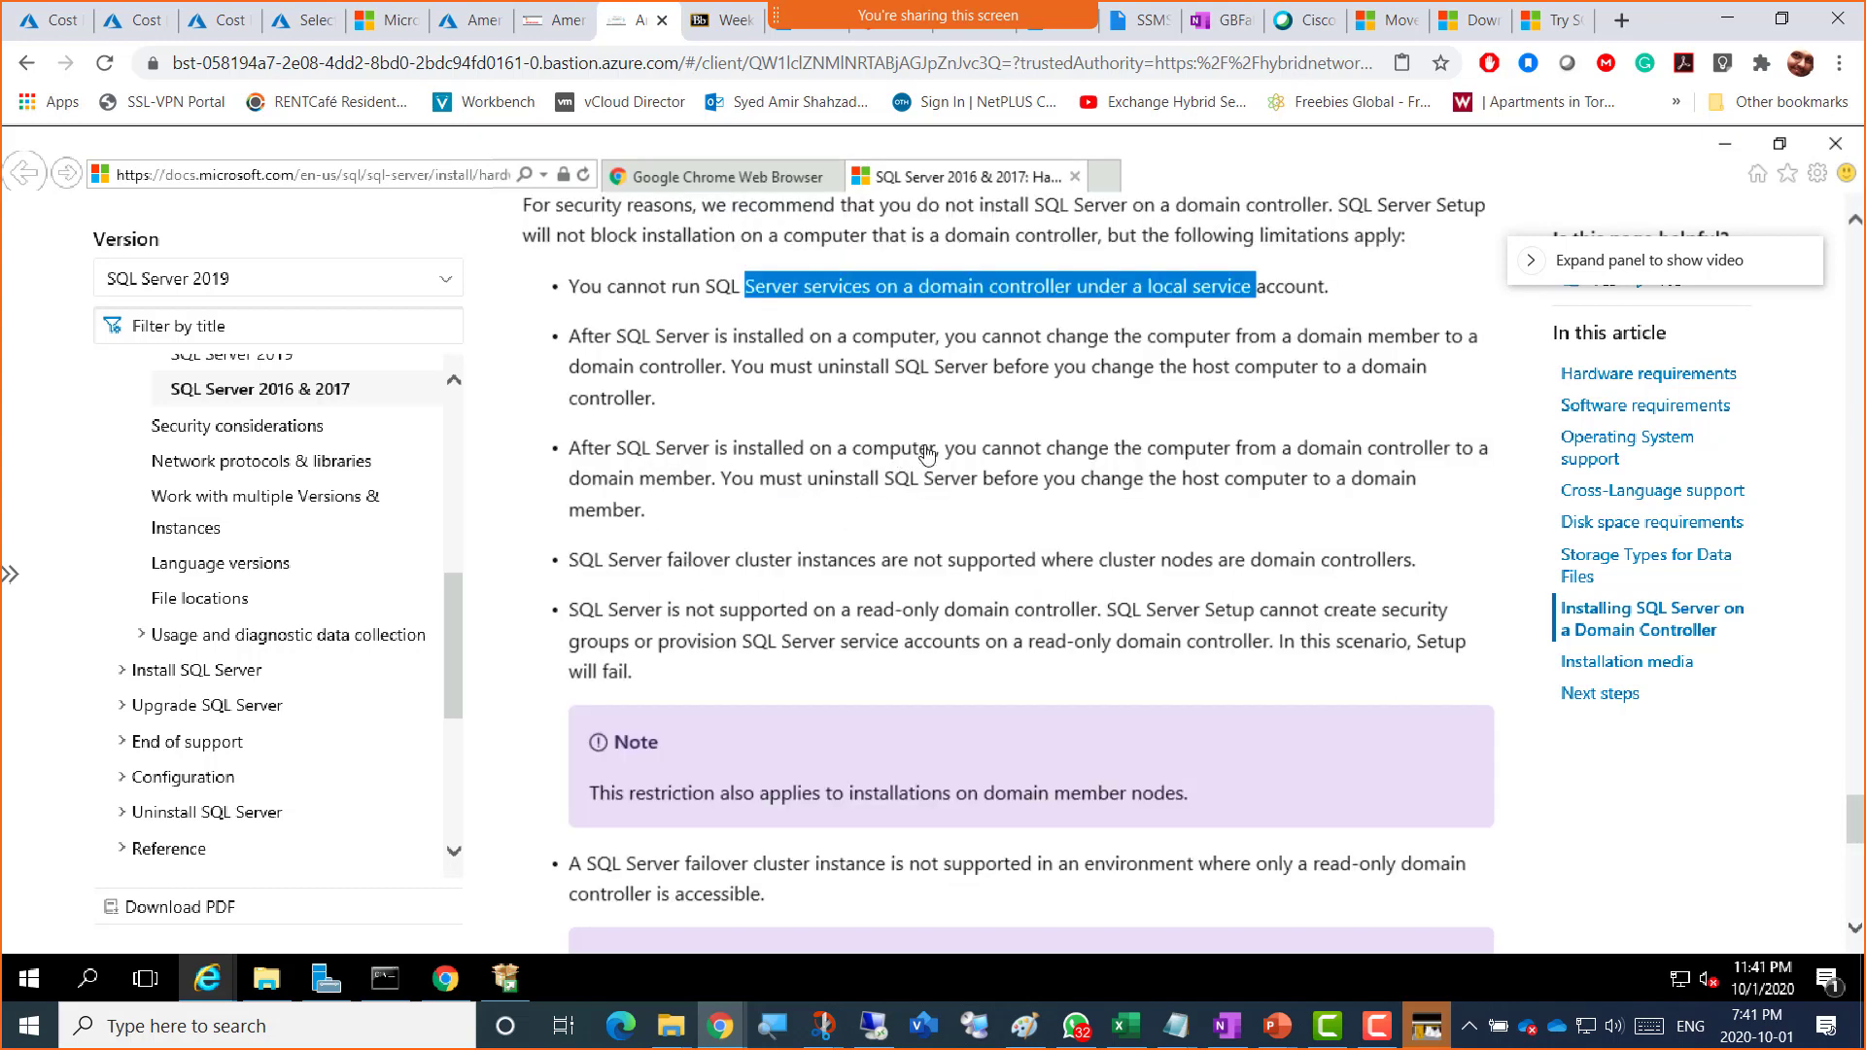
pyautogui.scroll(2, 926, 451)
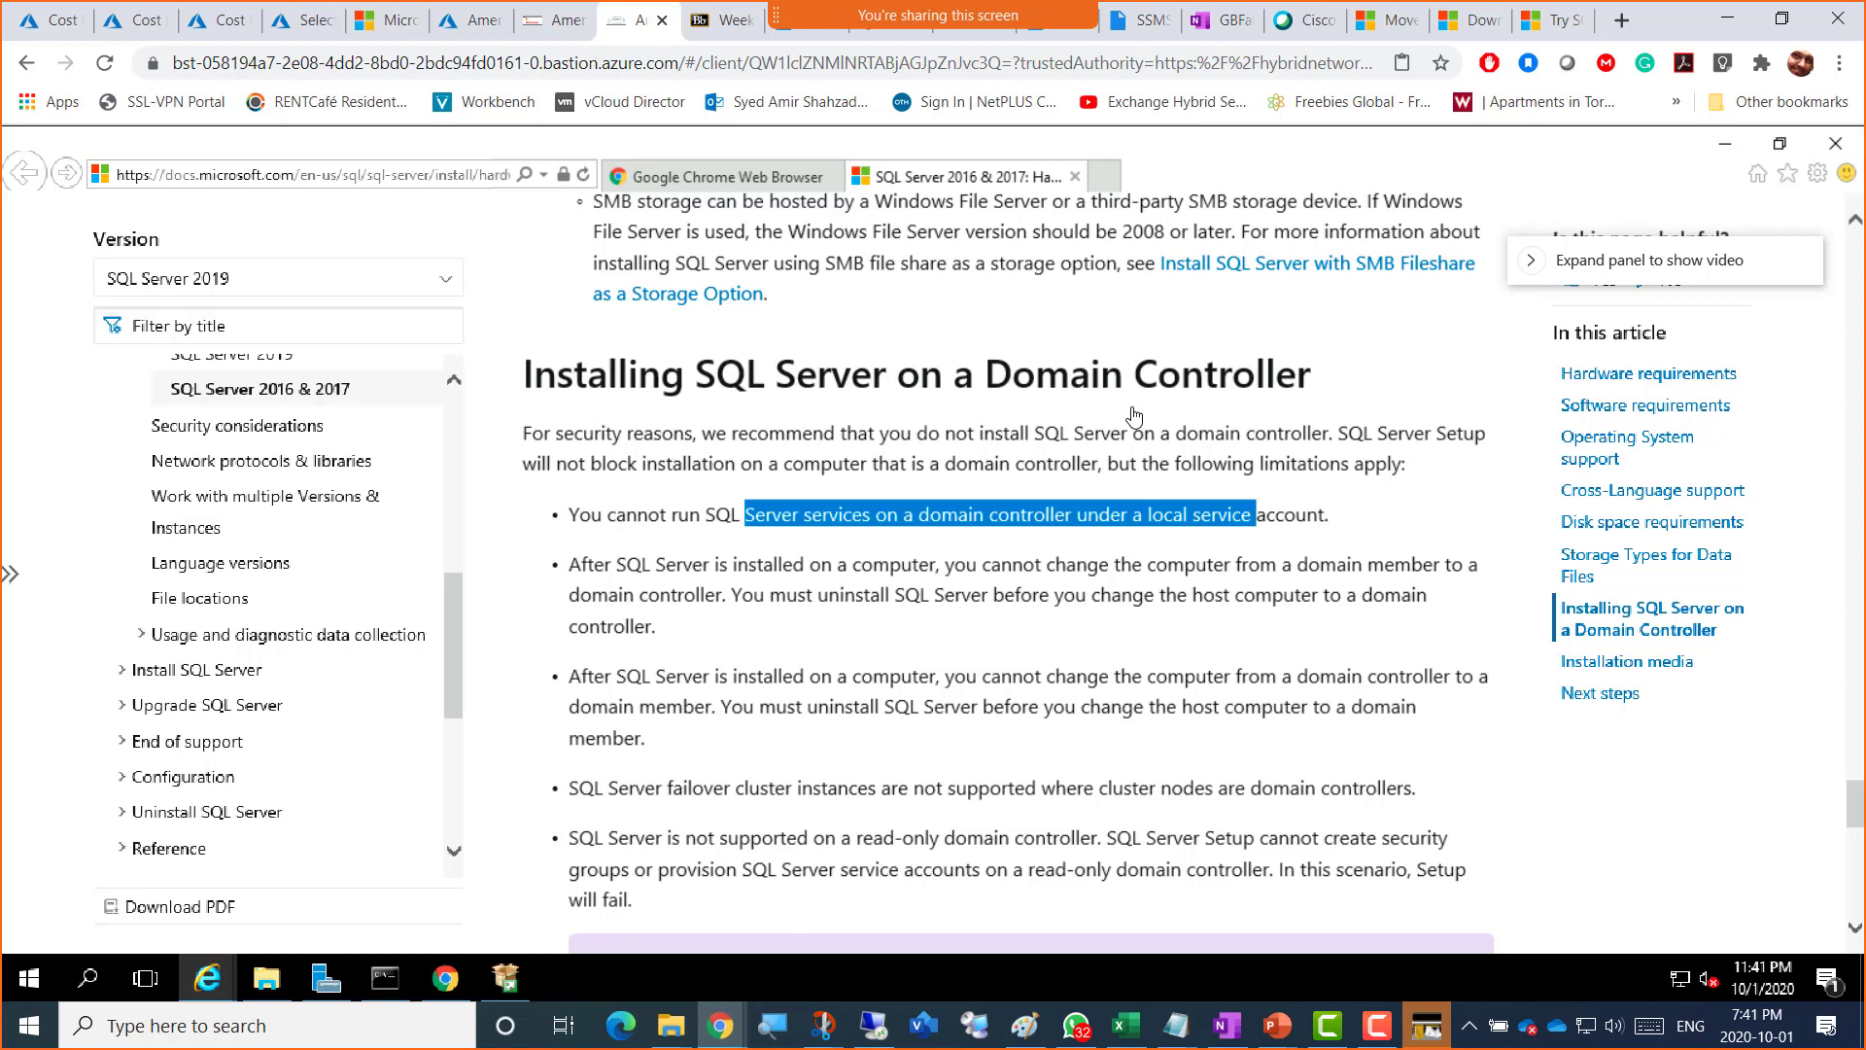
pyautogui.click(706, 381)
pyautogui.moveTo(706, 381); pyautogui.dragTo(1245, 379)
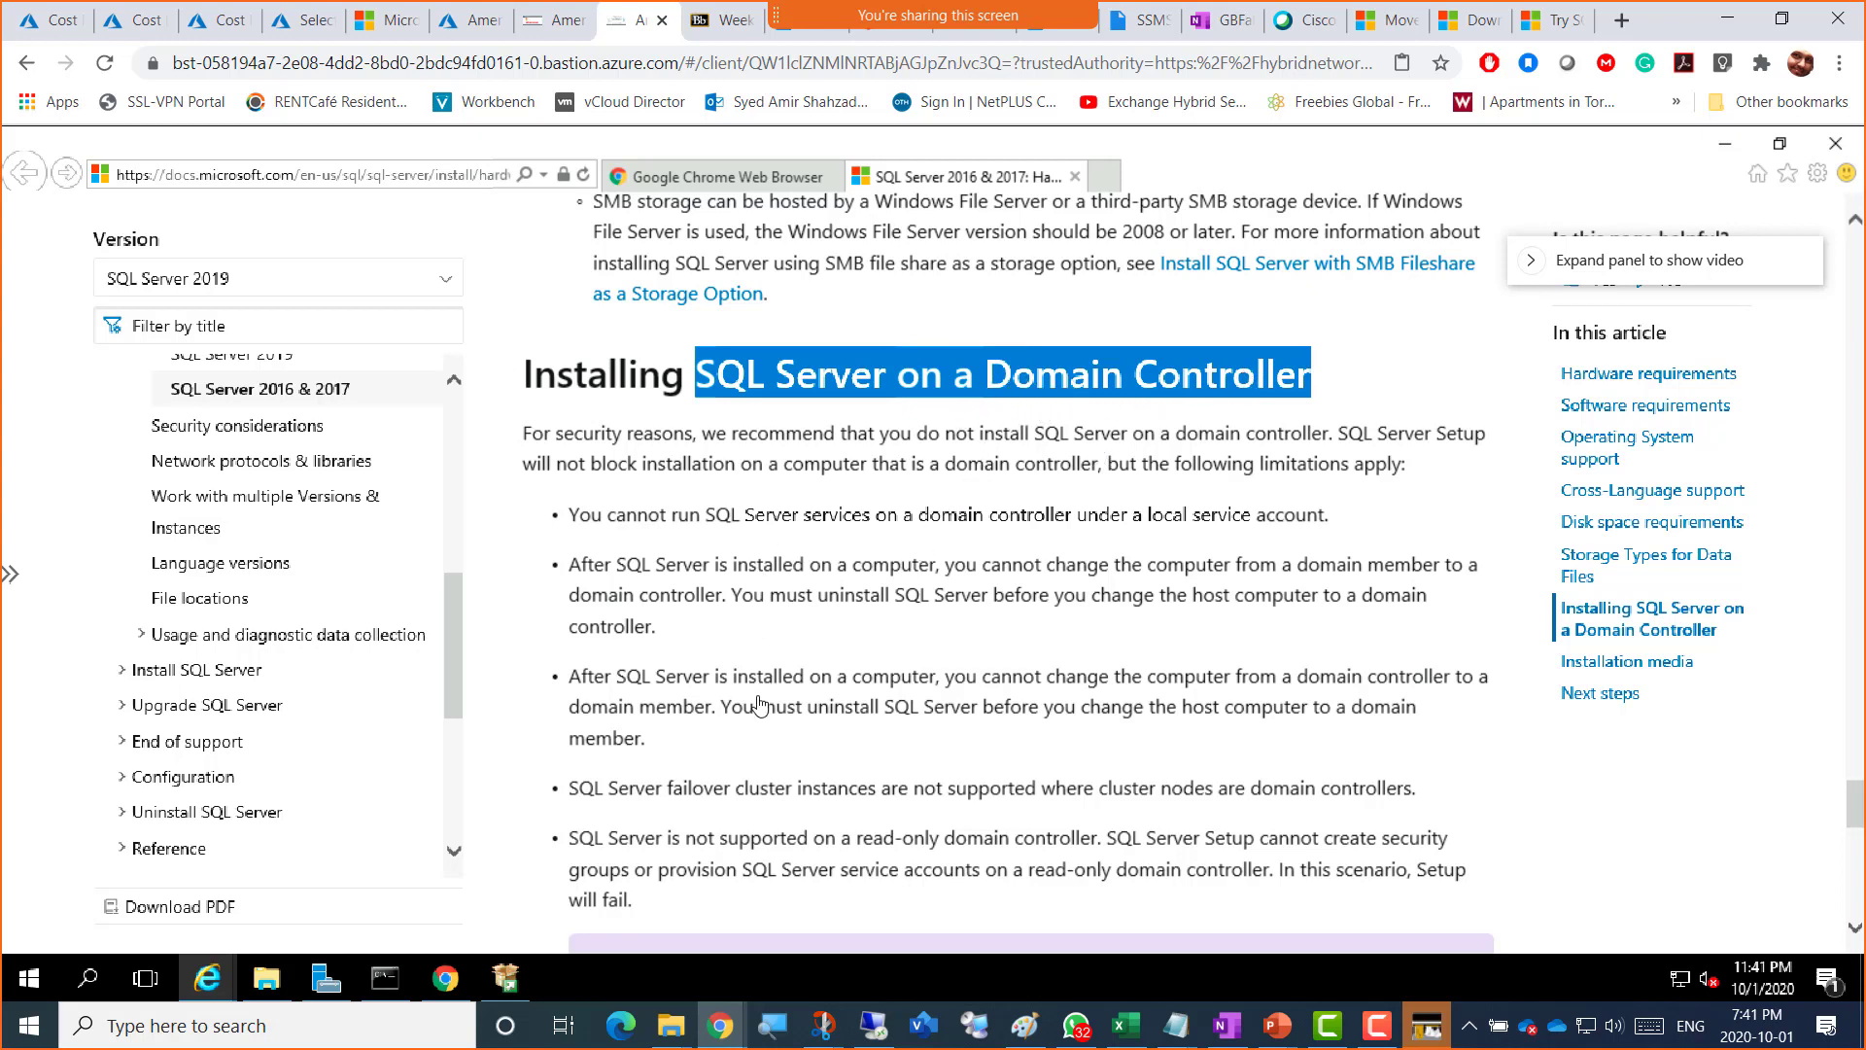
pyautogui.scroll(-2, 763, 705)
pyautogui.scroll(2, 853, 467)
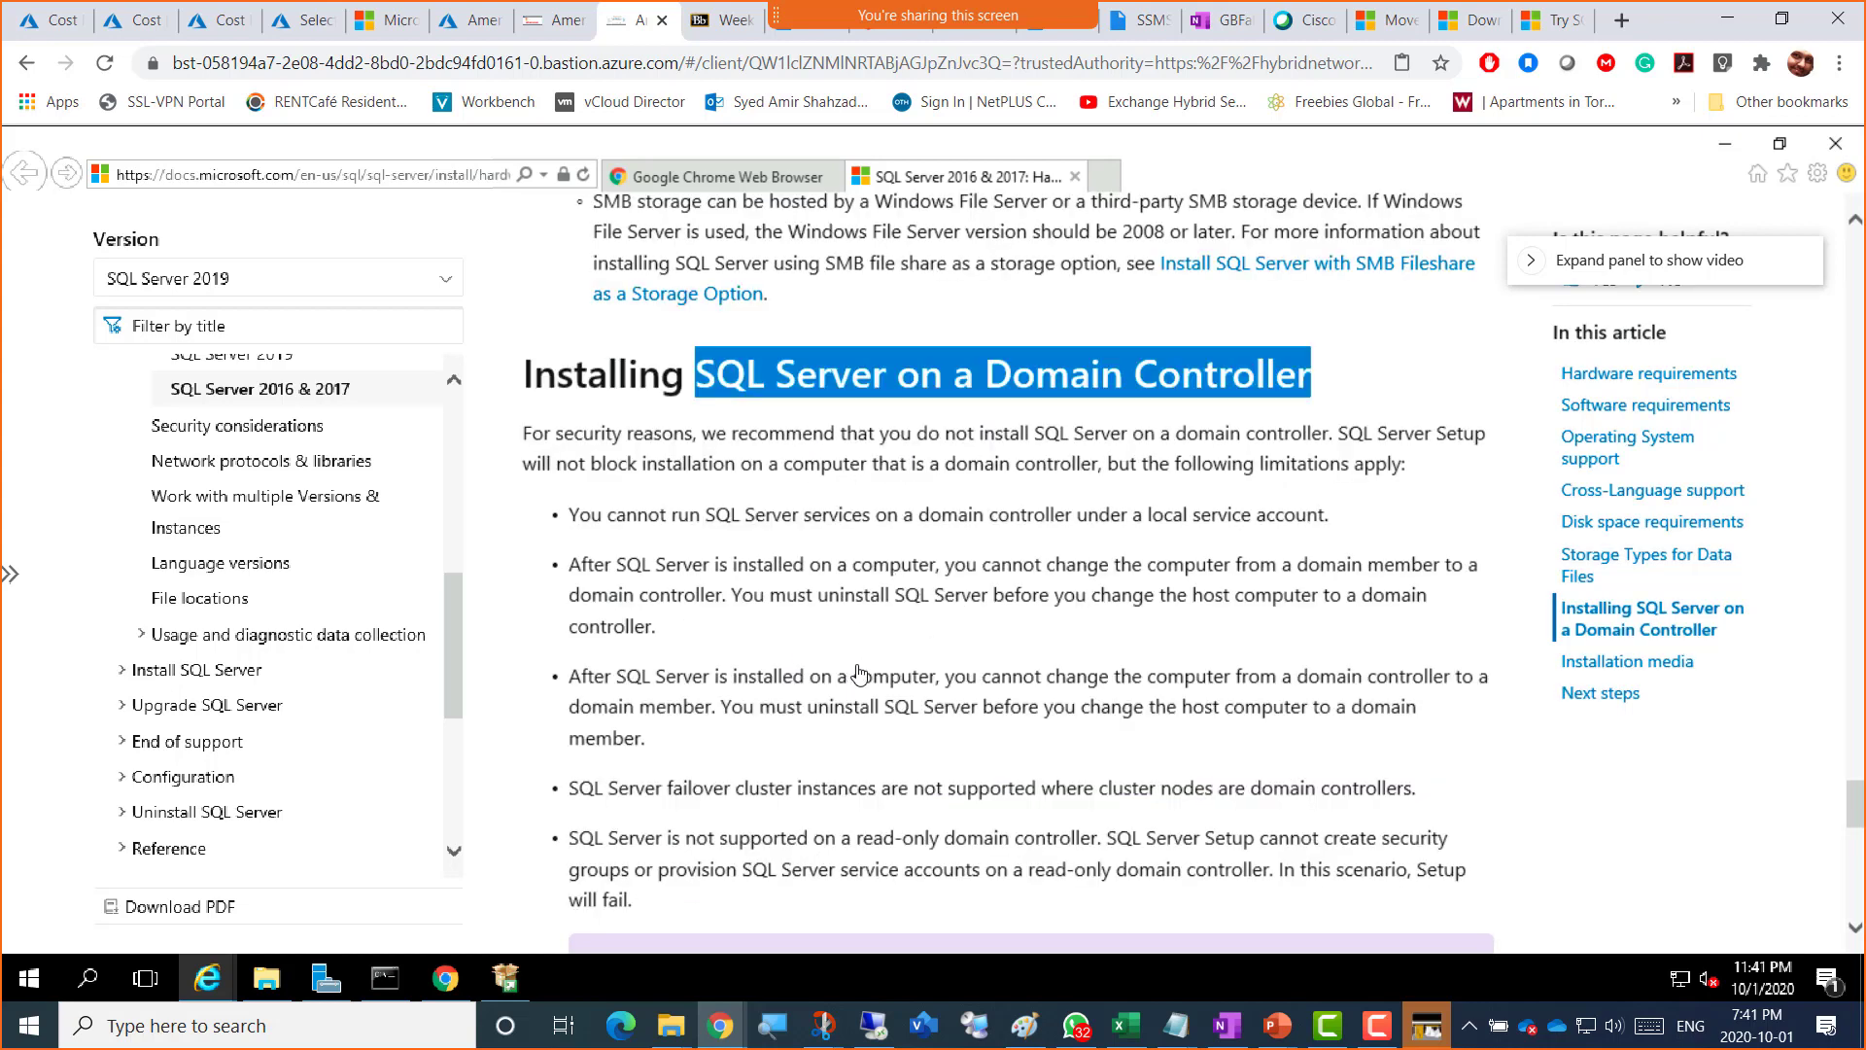
pyautogui.scroll(-2, 860, 674)
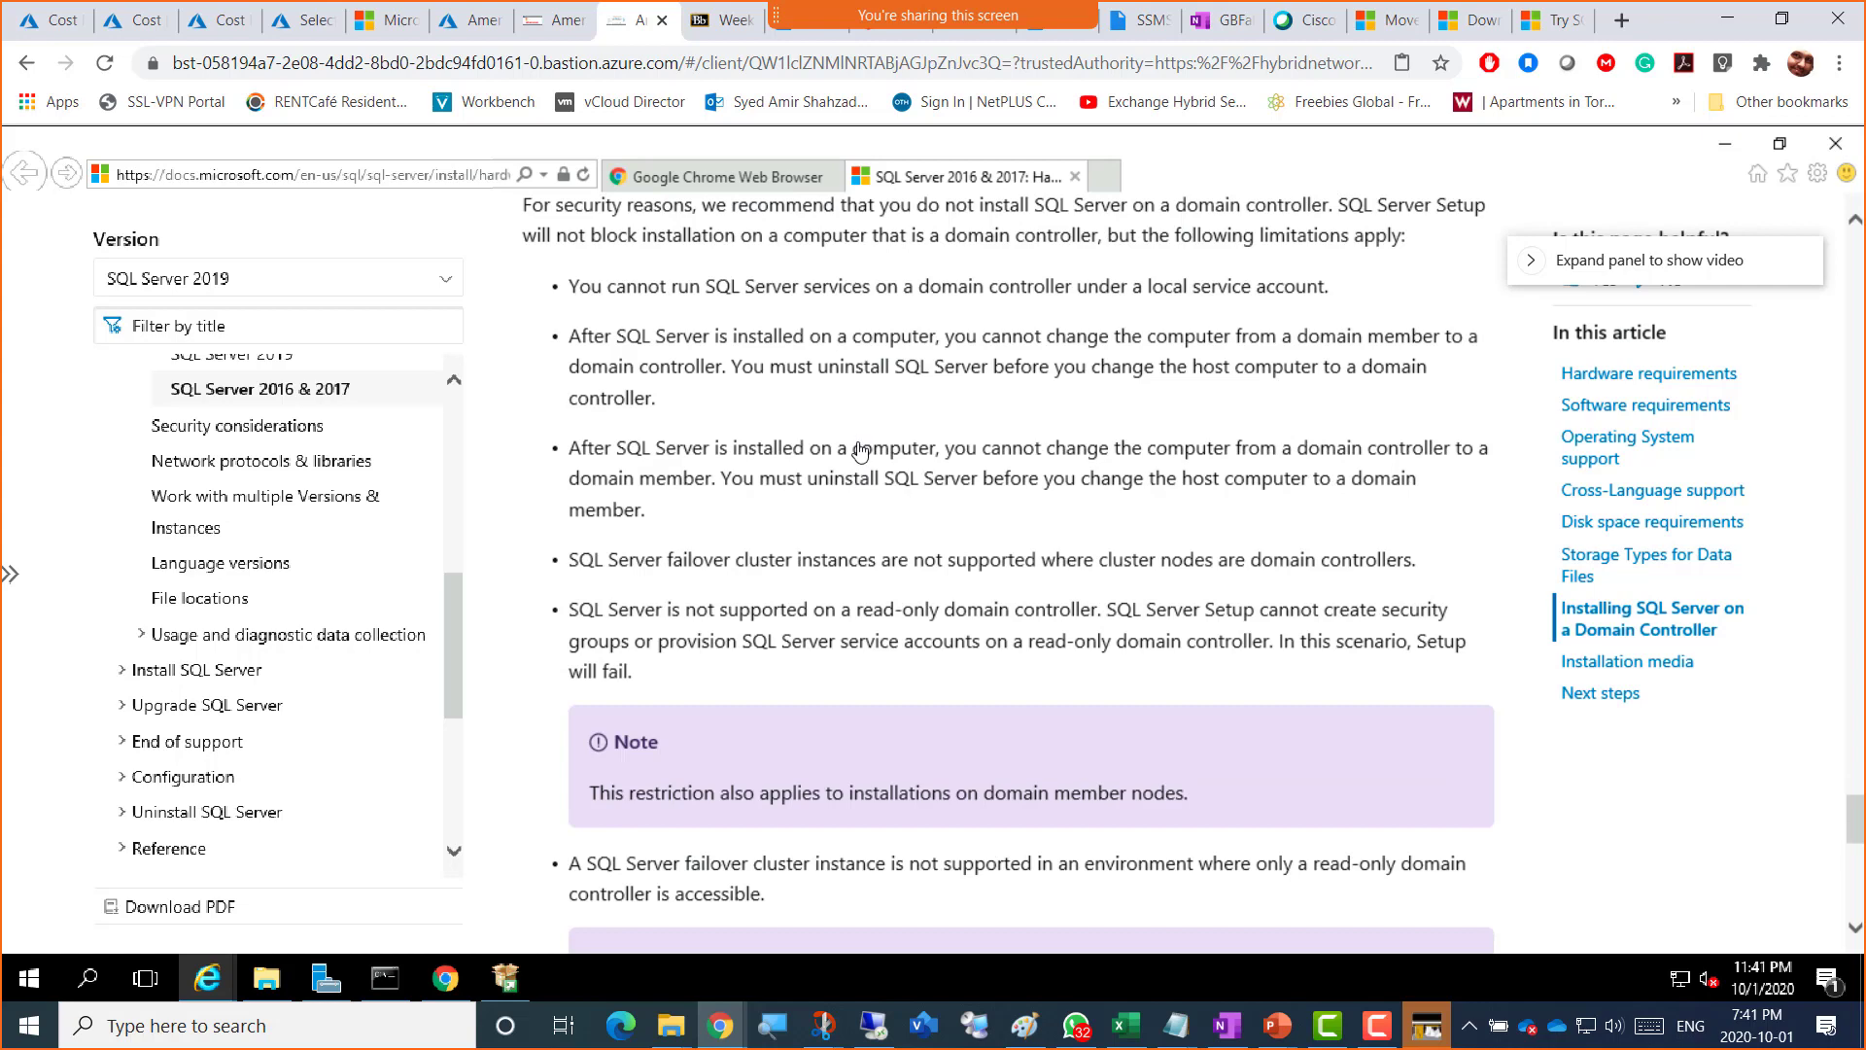
pyautogui.scroll(2, 880, 476)
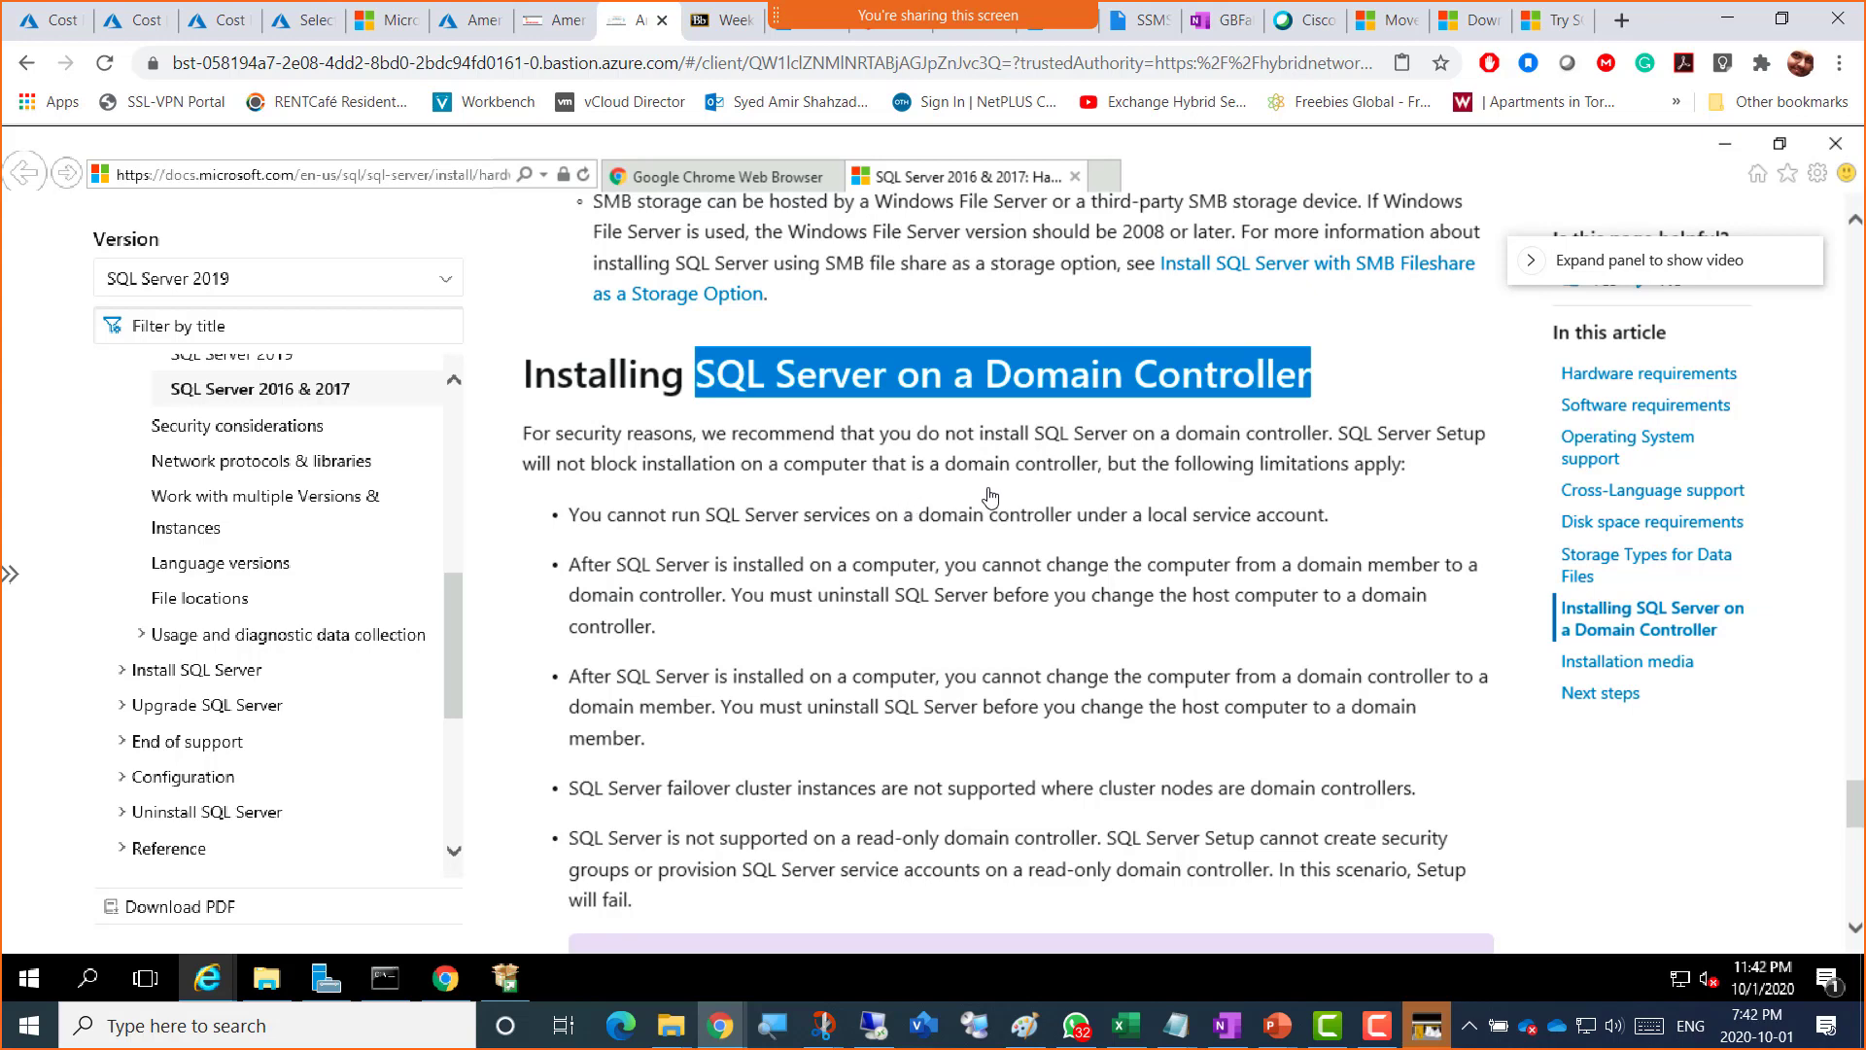
pyautogui.scroll(-2, 884, 659)
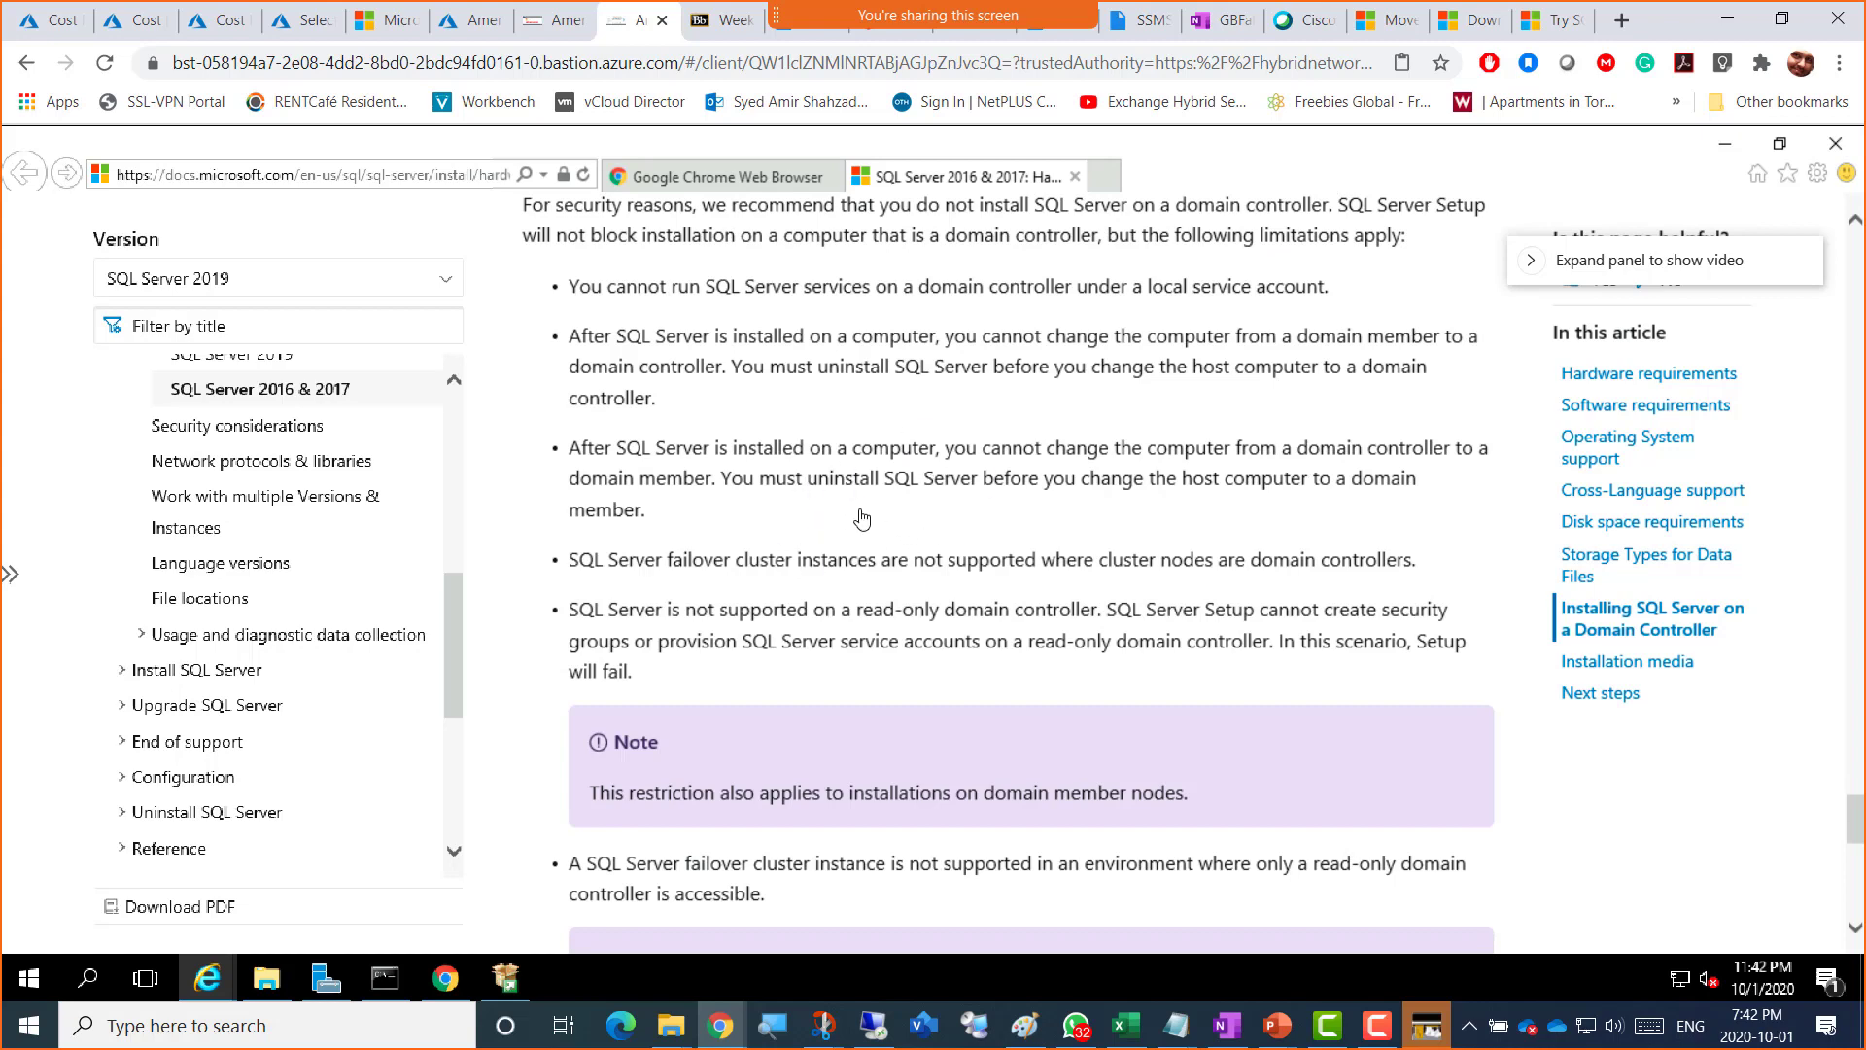
pyautogui.scroll(-2, 870, 552)
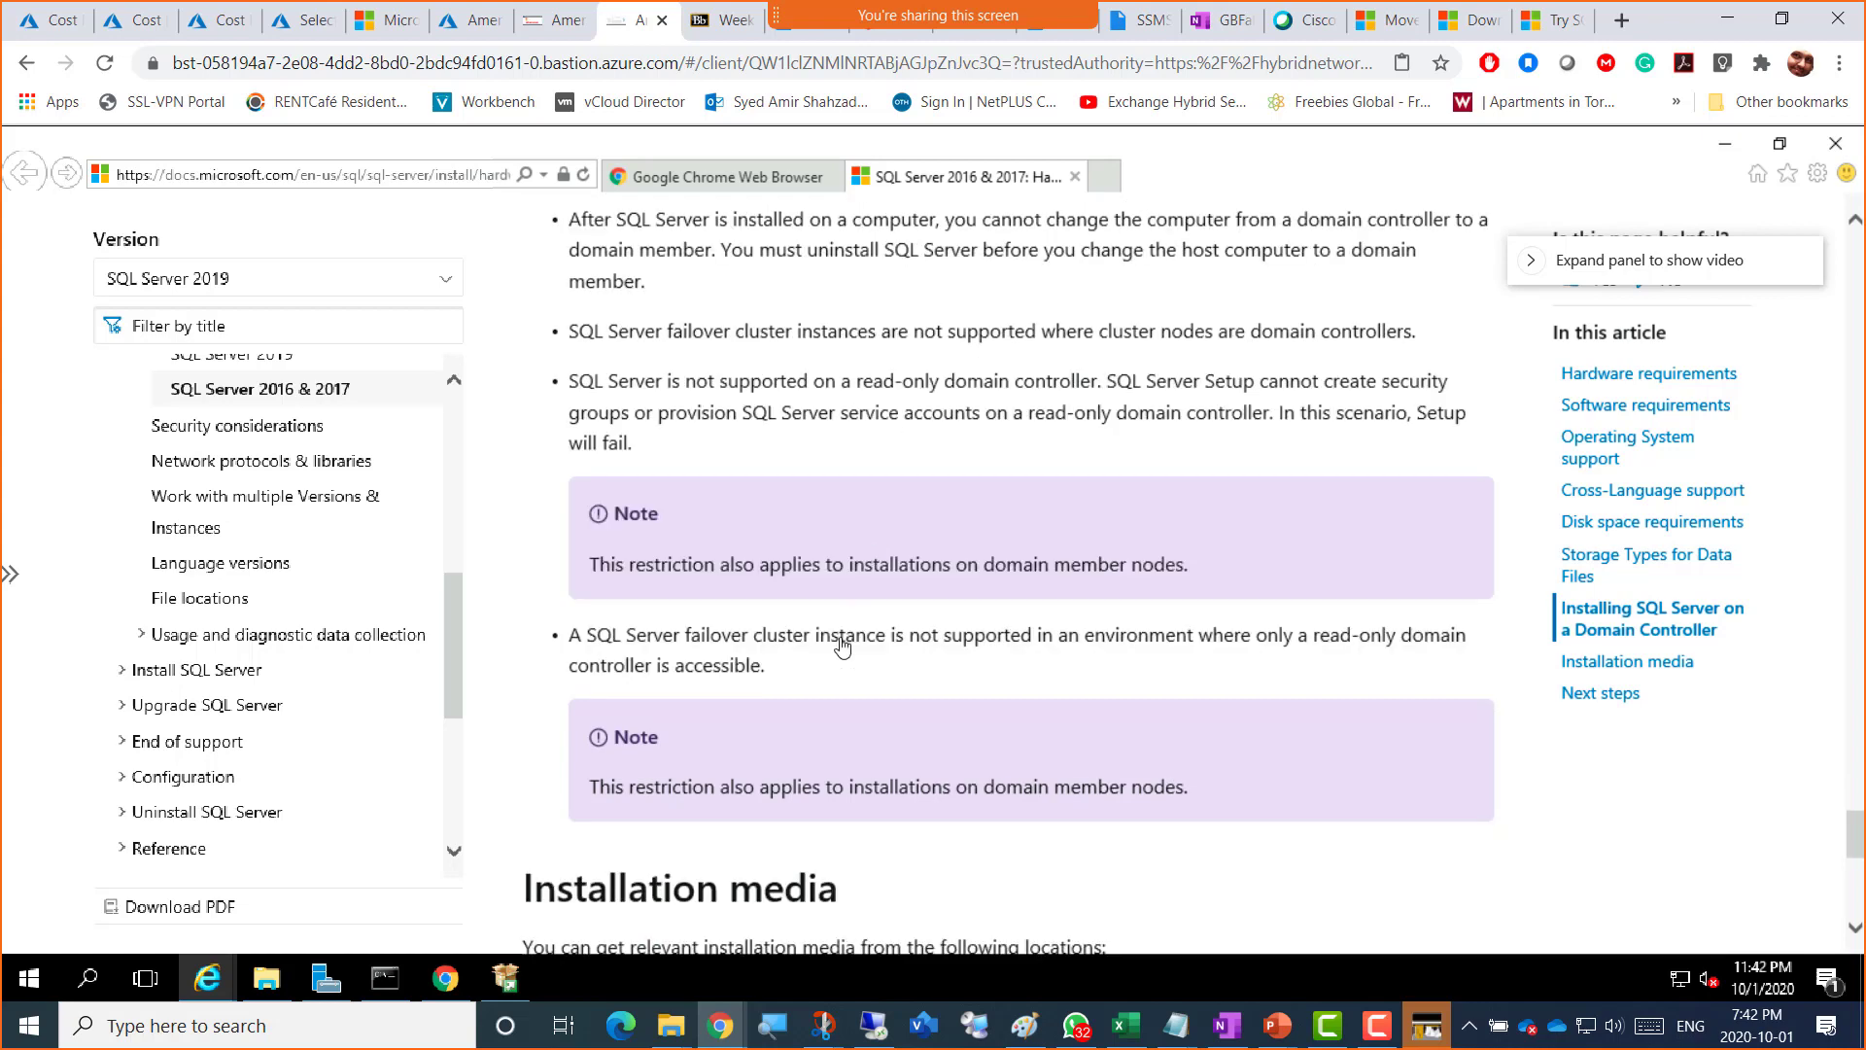
pyautogui.scroll(-2, 895, 642)
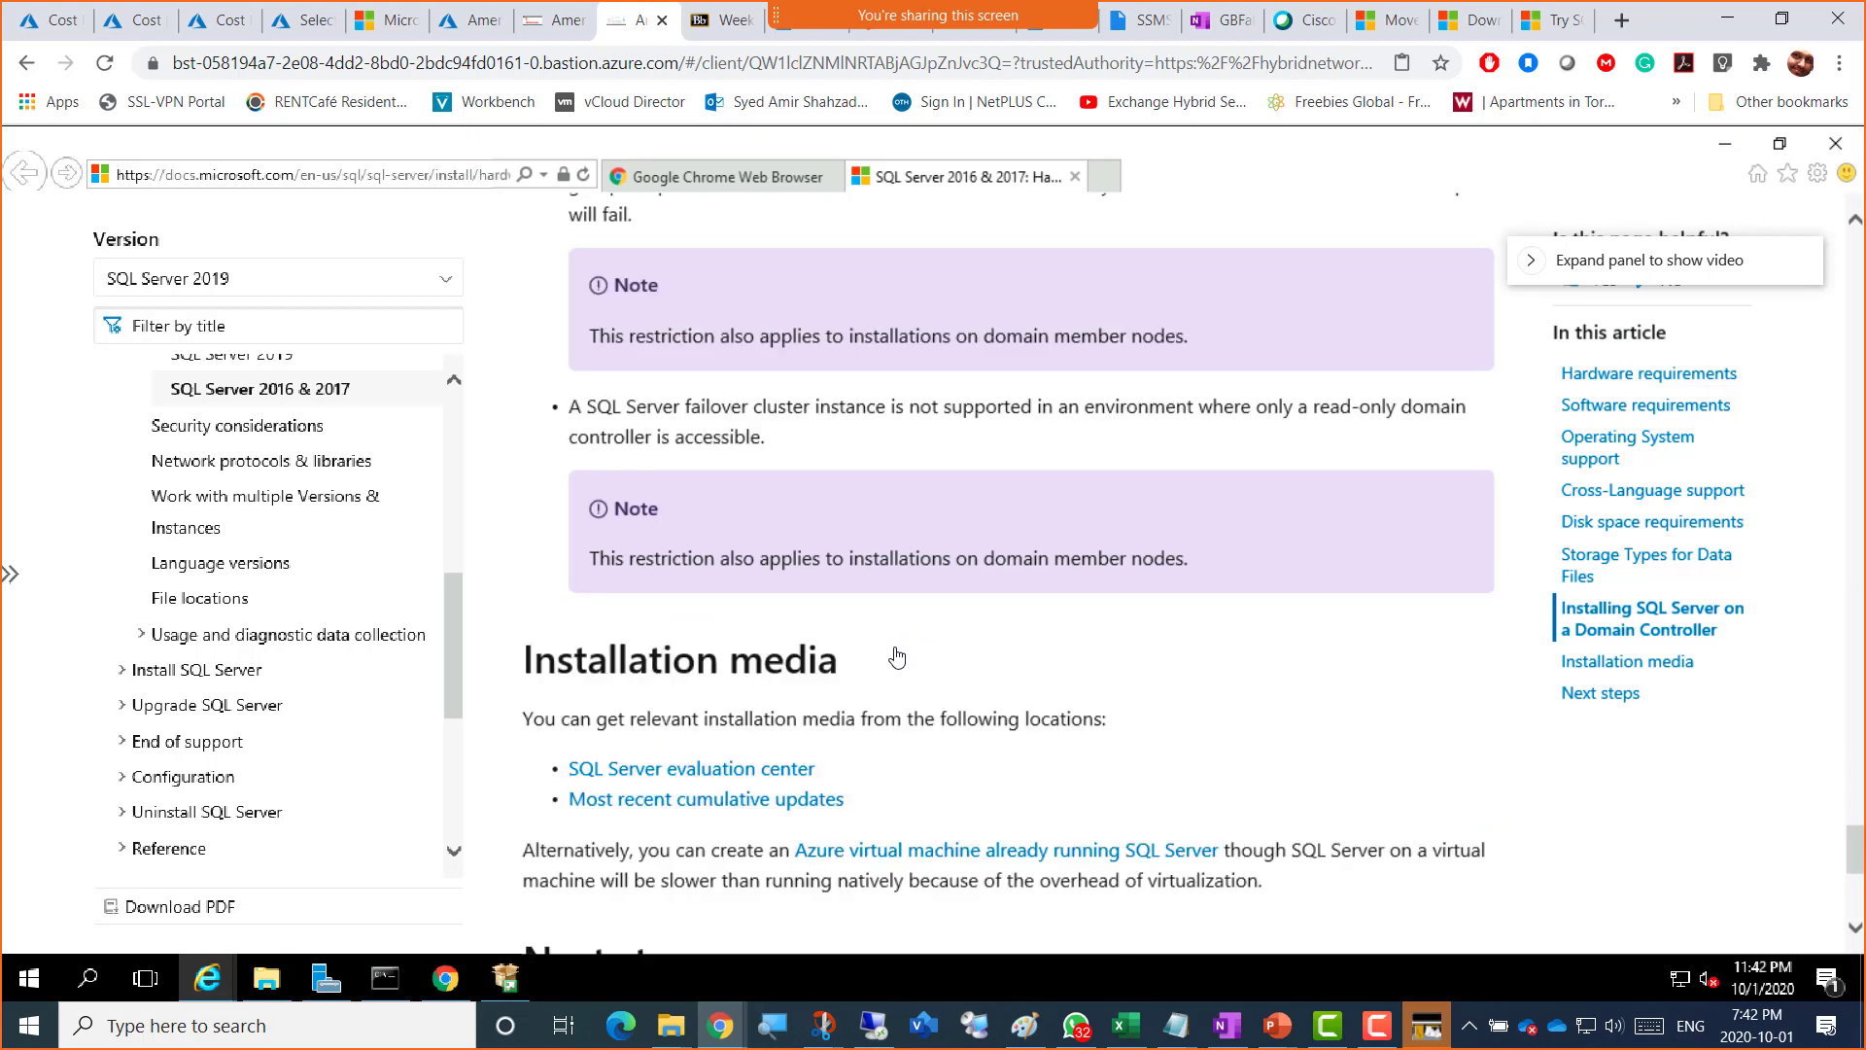
pyautogui.scroll(-2, 896, 627)
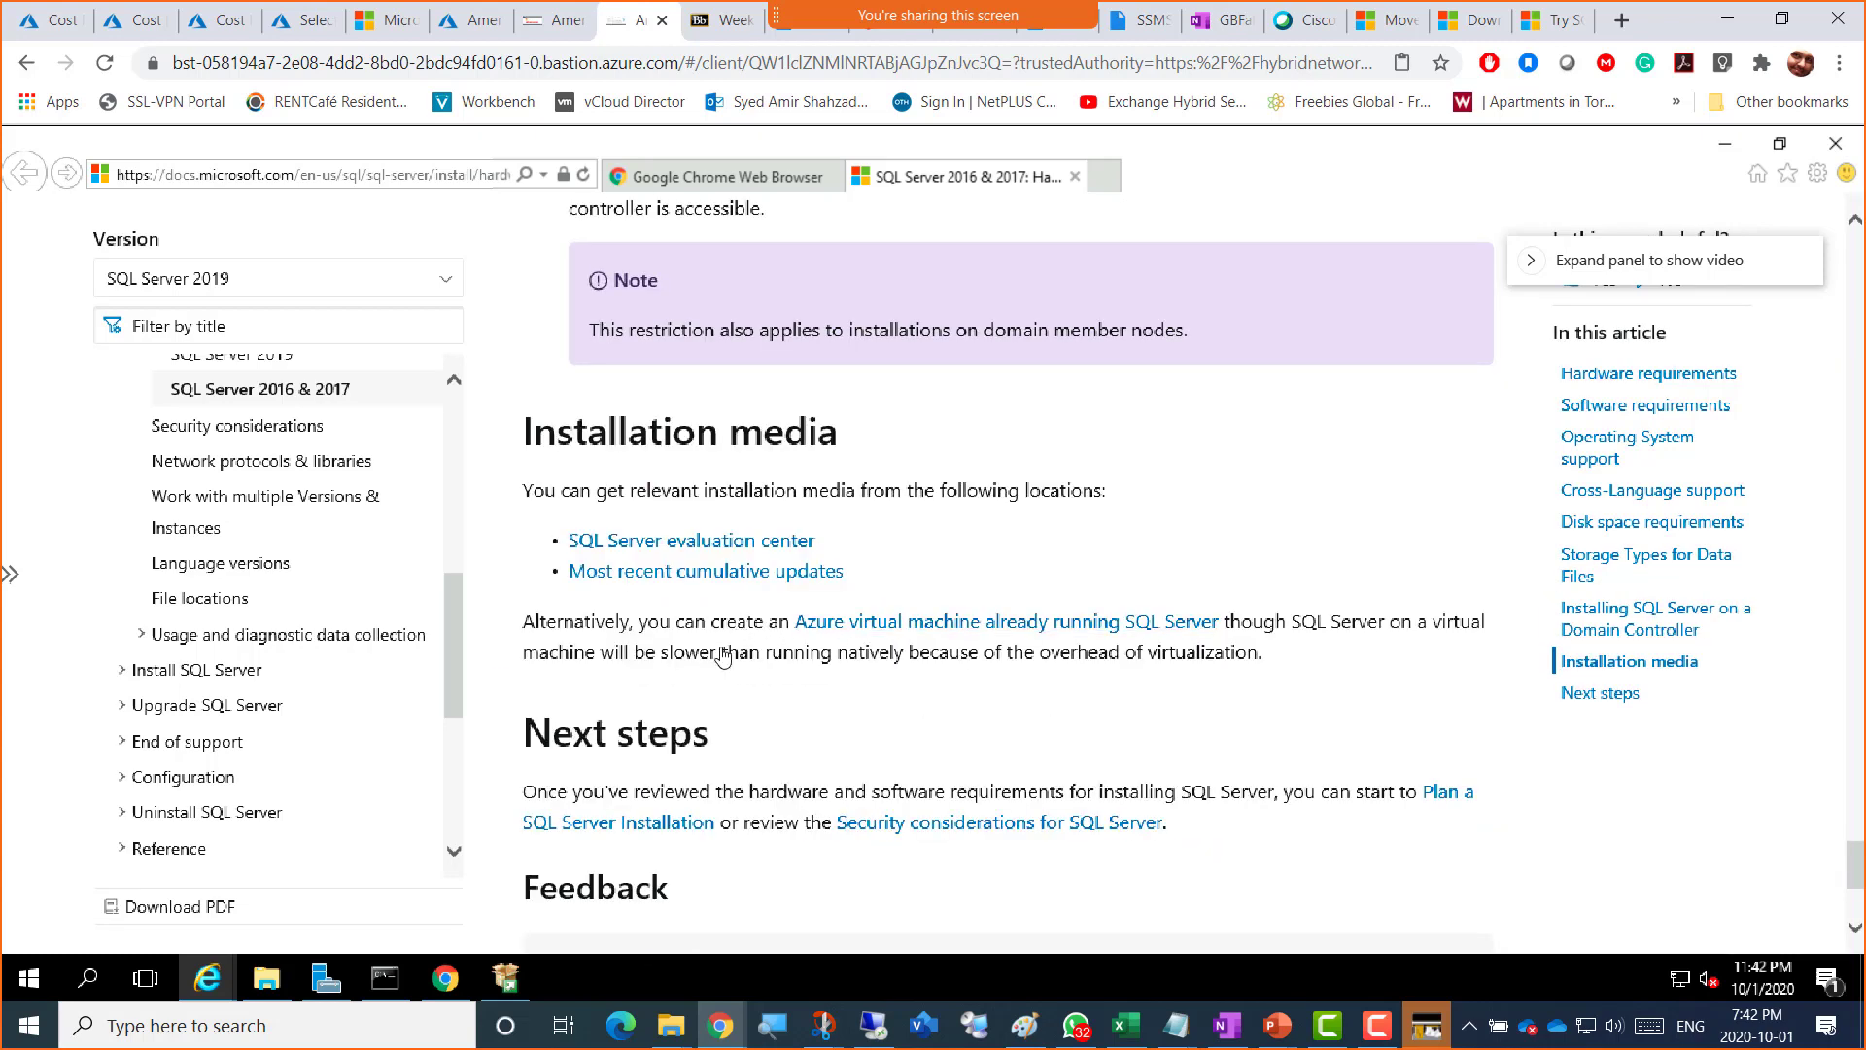
pyautogui.scroll(-3, 738, 632)
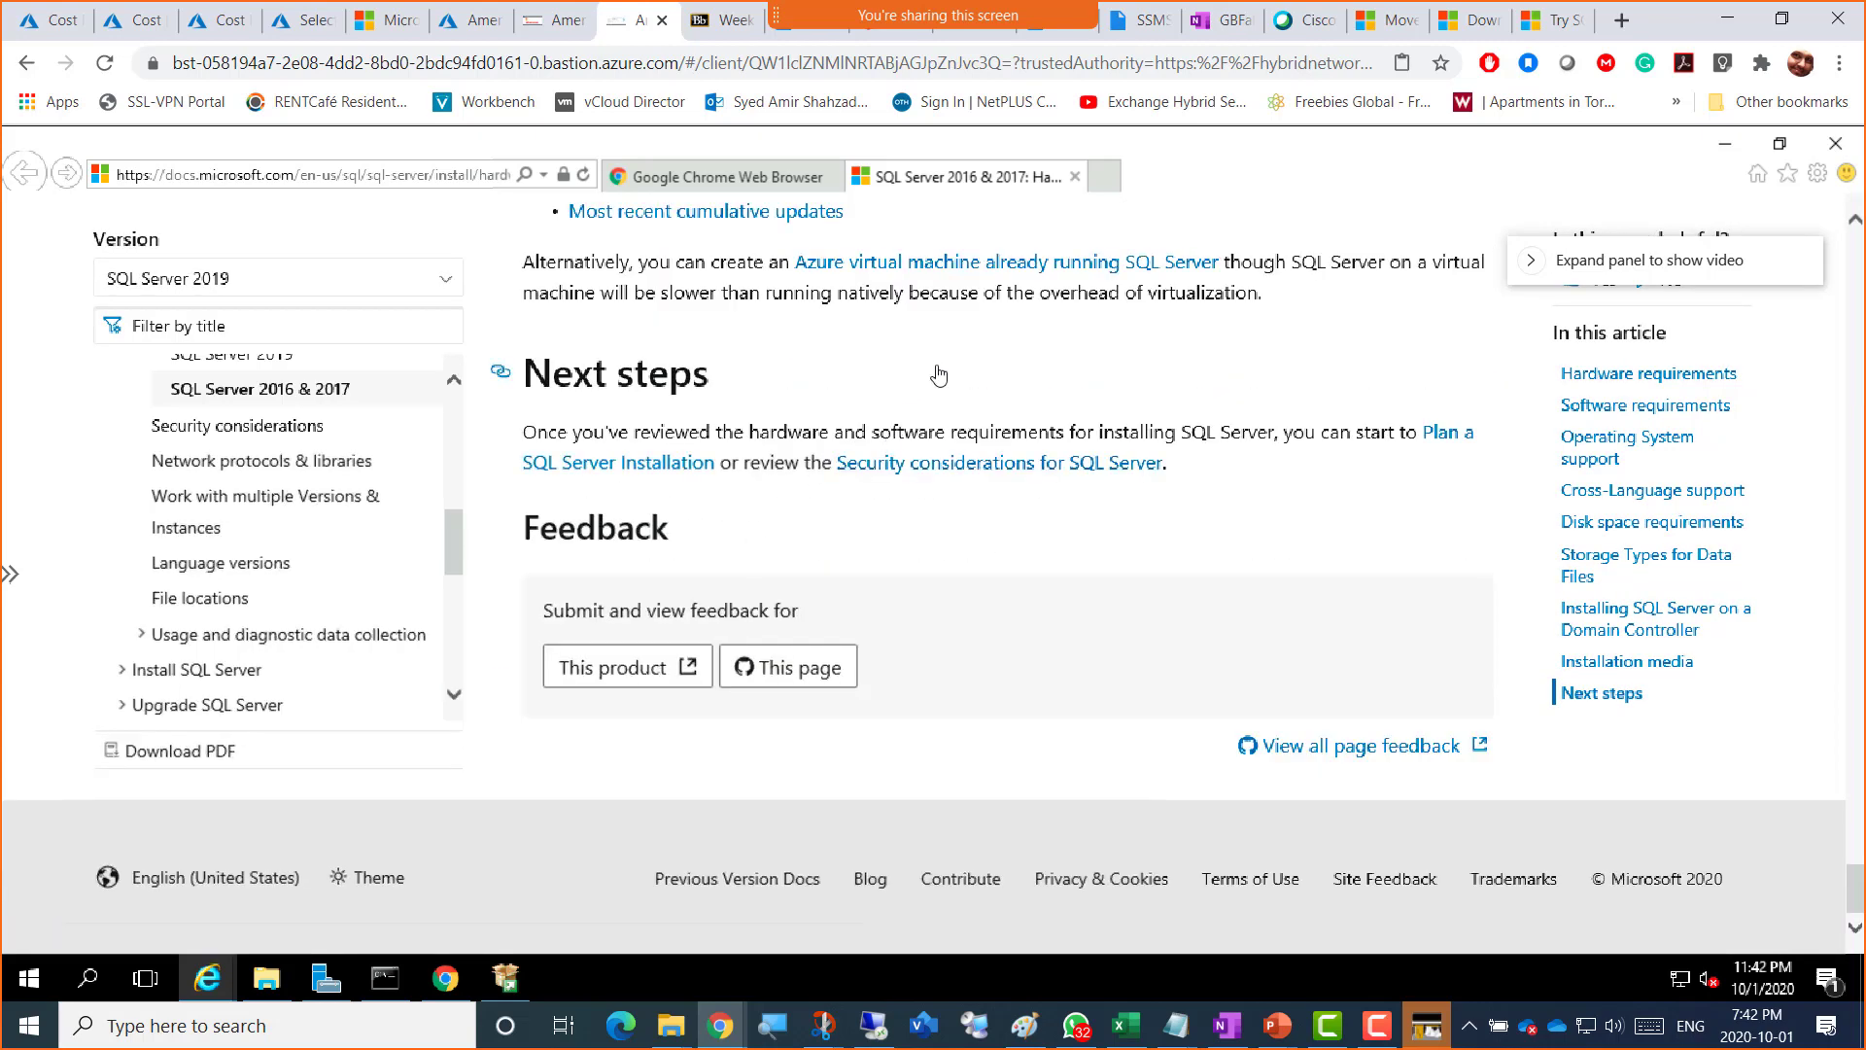
pyautogui.scroll(10, 933, 384)
pyautogui.scroll(15, 953, 393)
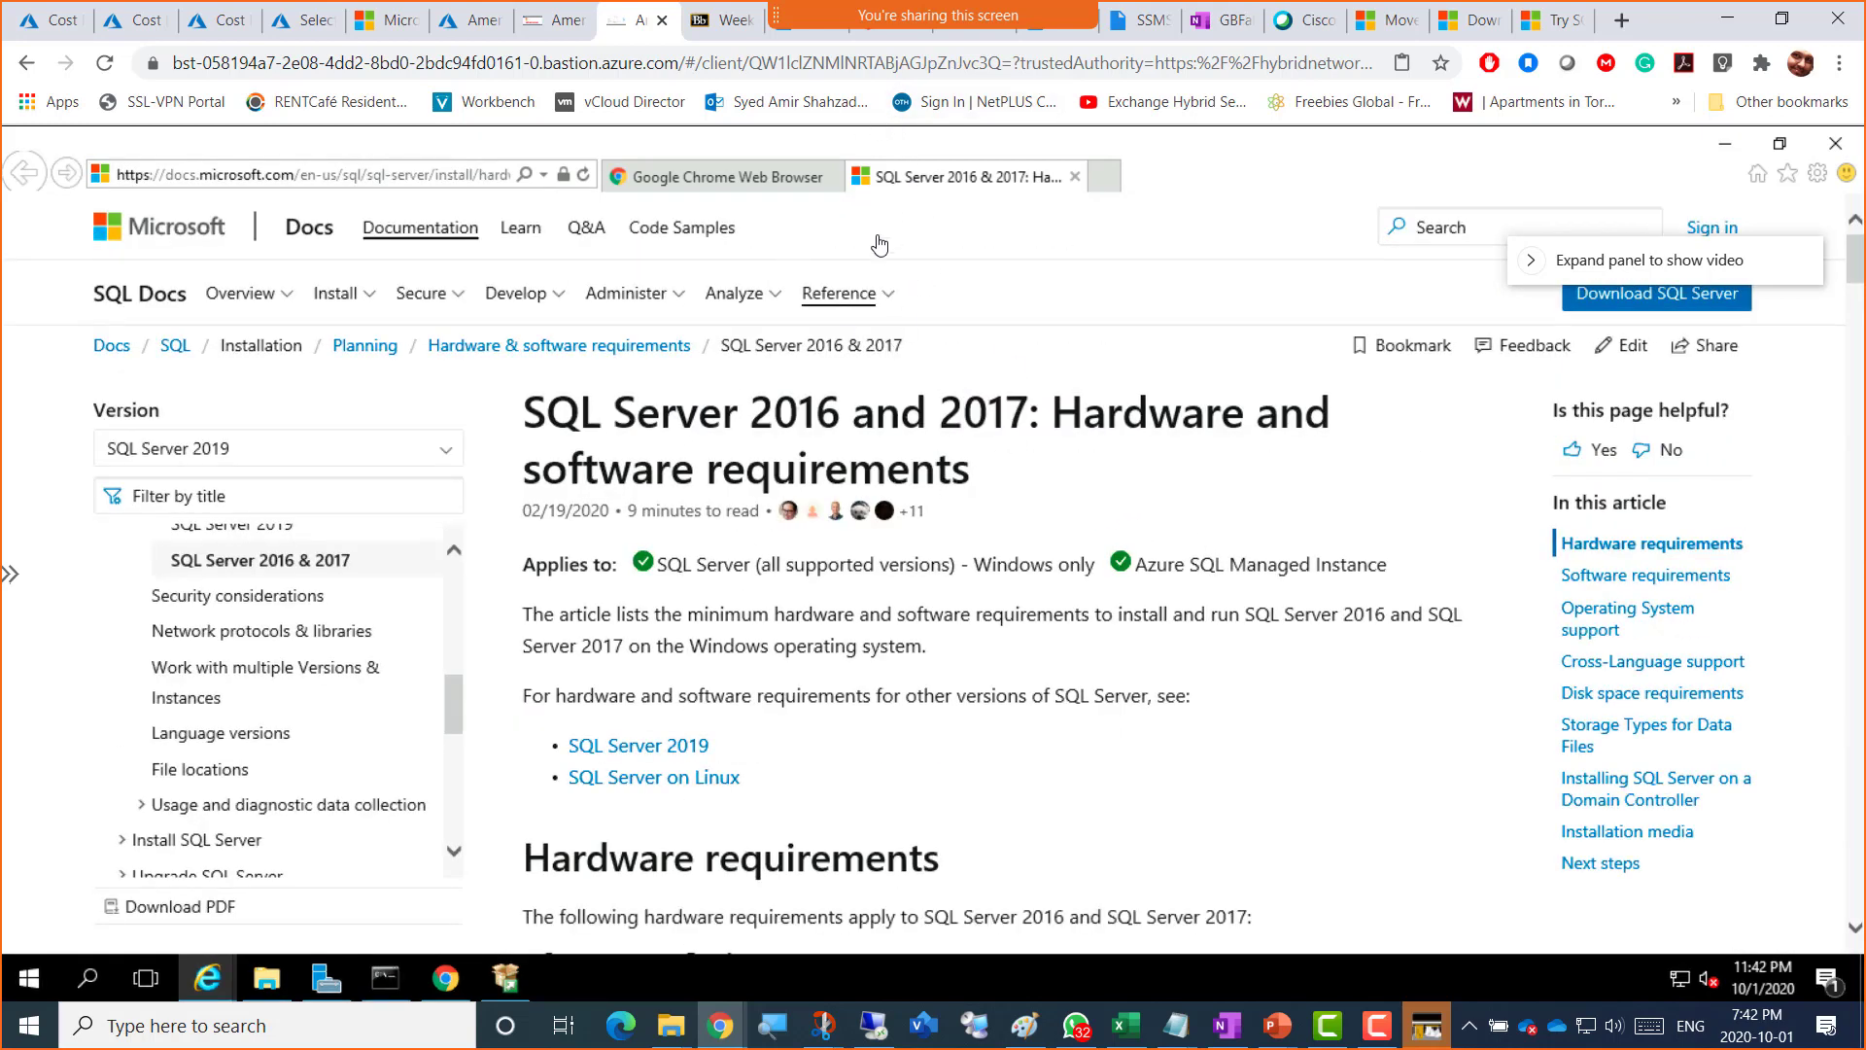
# Step: Copy the requirements article's URL from the address bar, then switch to OneNote
pyautogui.click(433, 174)
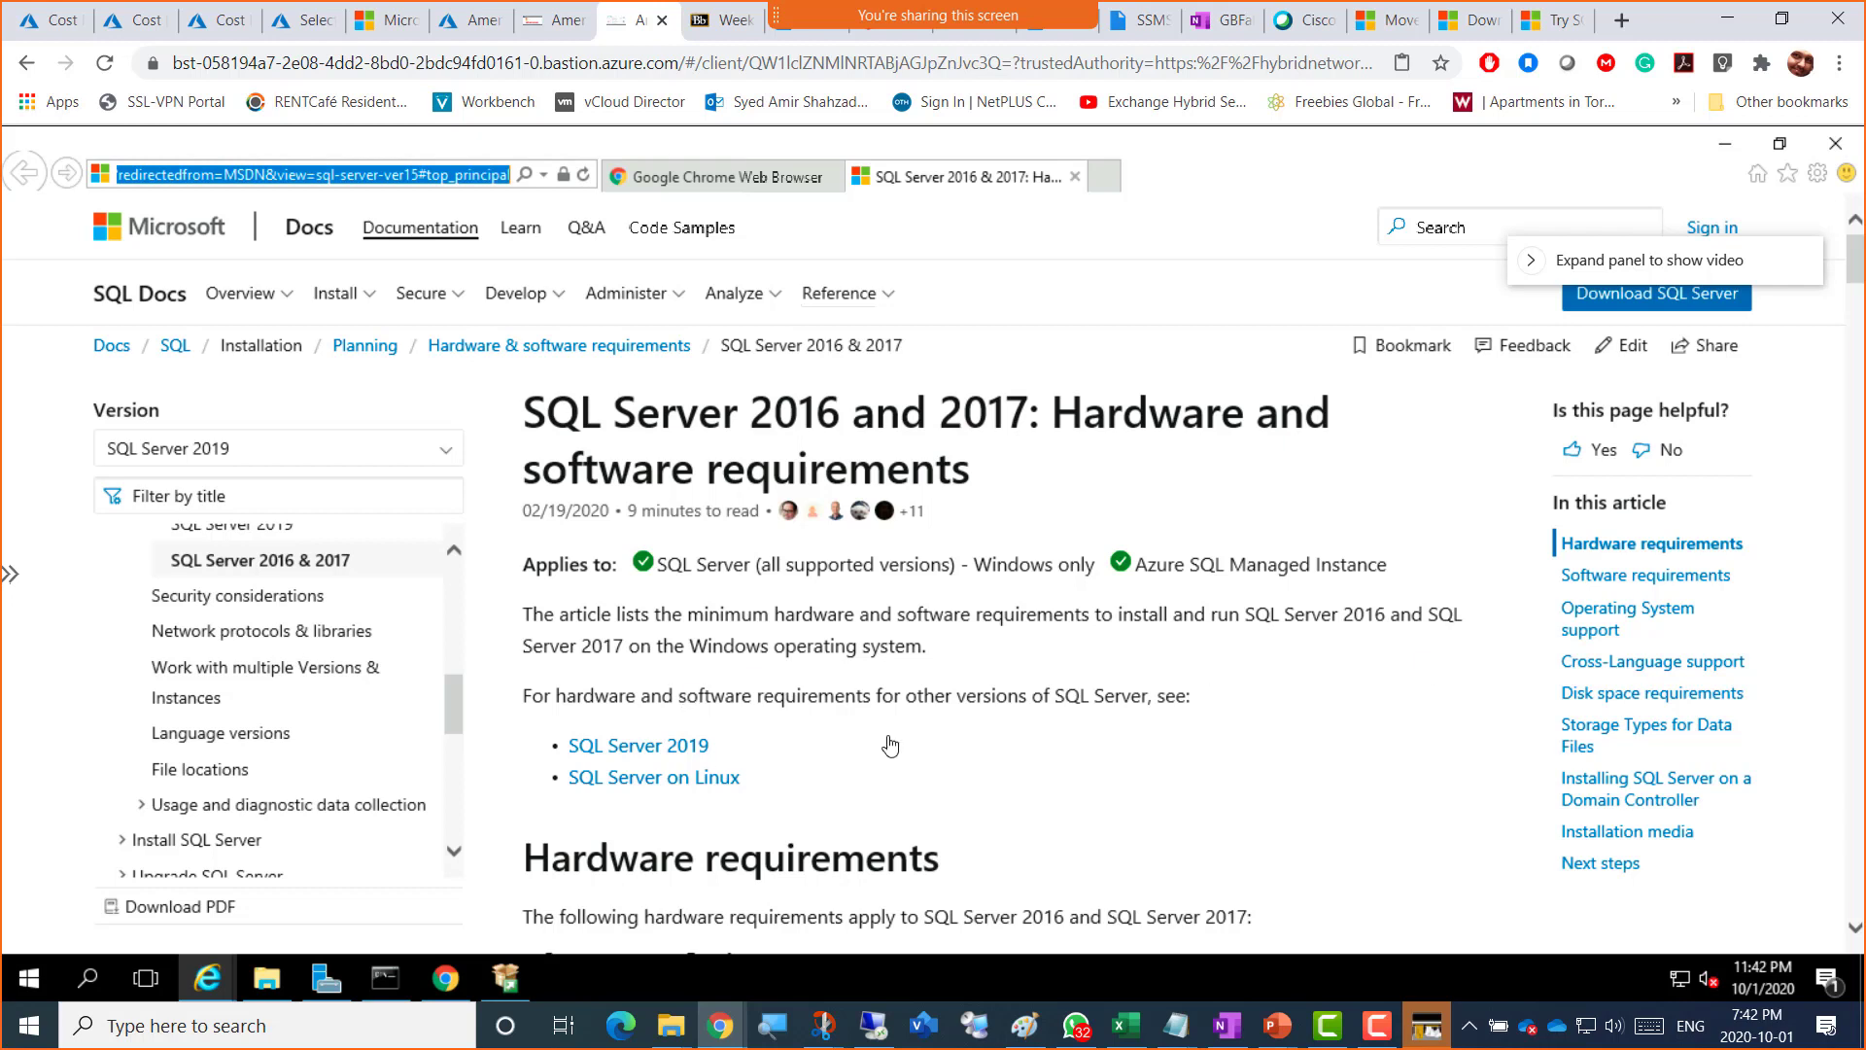
pyautogui.click(999, 641)
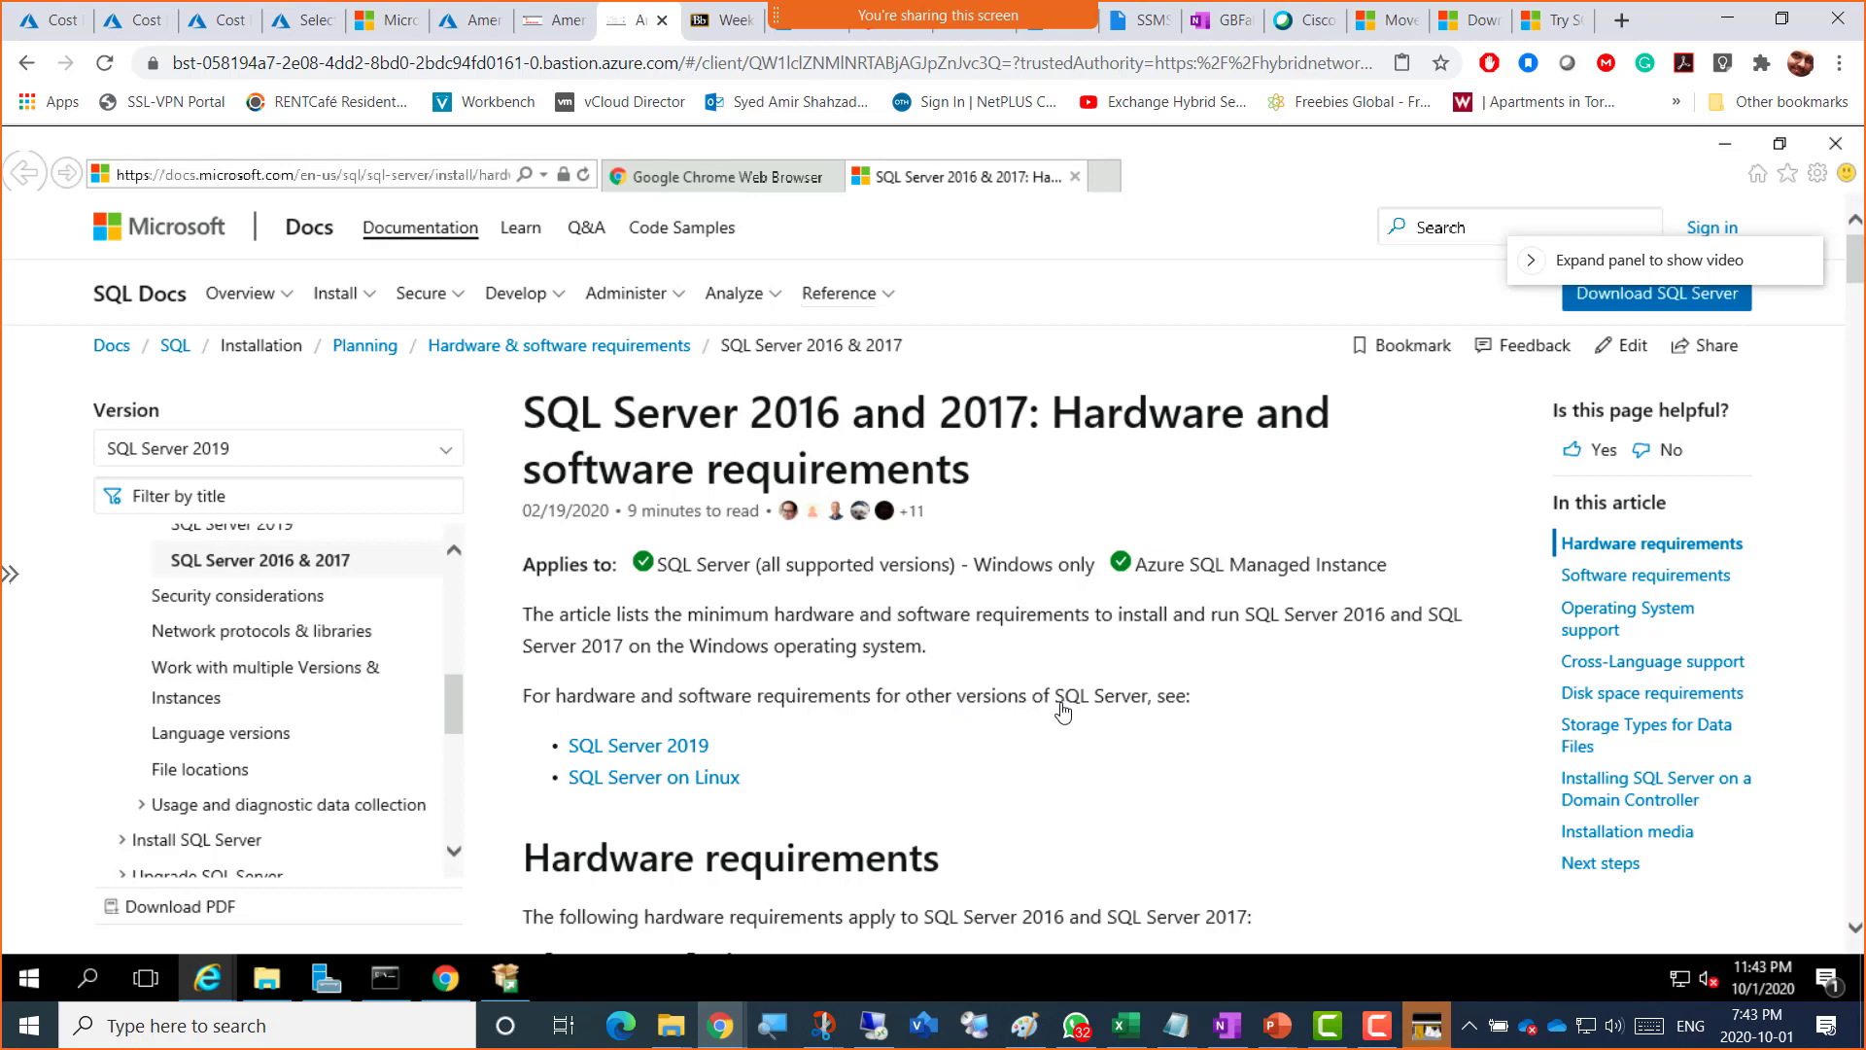
pyautogui.scroll(-5, 1062, 713)
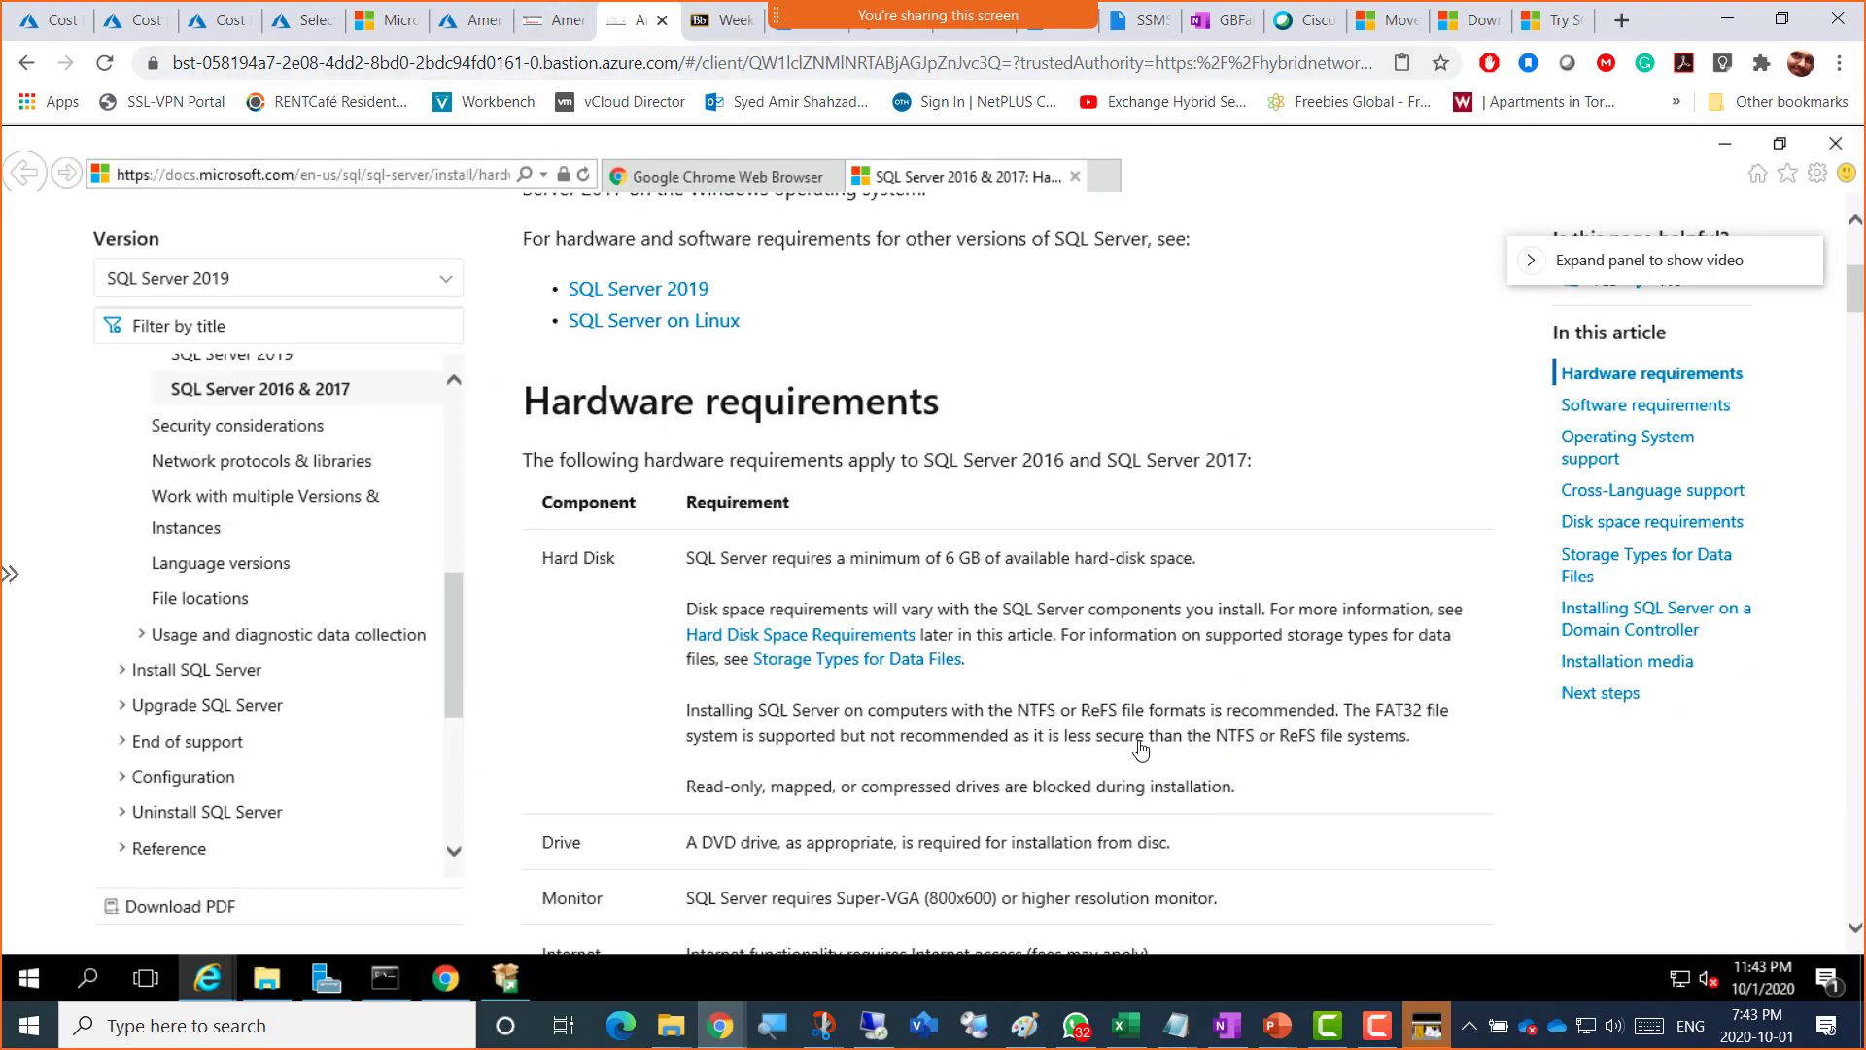
pyautogui.click(1198, 43)
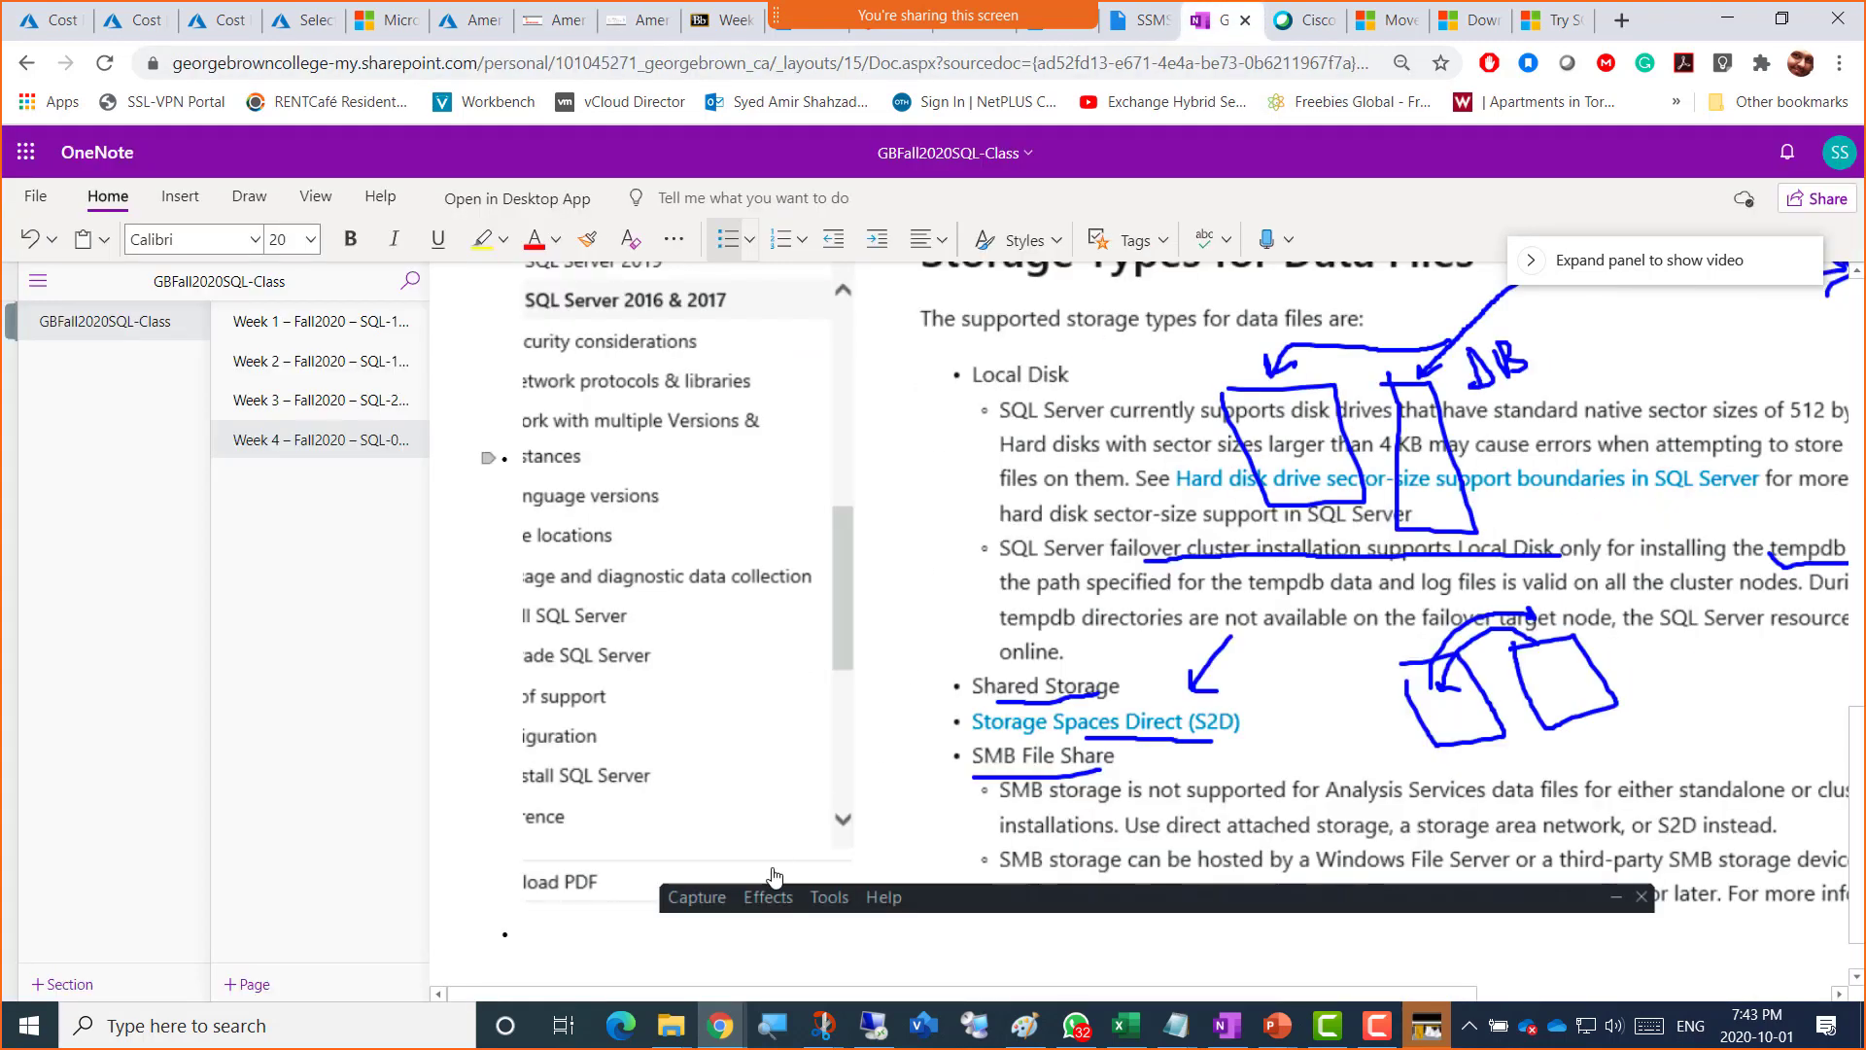
# Step: Paste the article URL into the notes and copy the article's title from the docs page
pyautogui.write('https://docs.microsoft.com/en-us/sql/sql-server/install/hardware-and-software-requirements-for-installing-sql-server?redirectedfrom=MSDN&view=sql-server-ver15#top_principal')
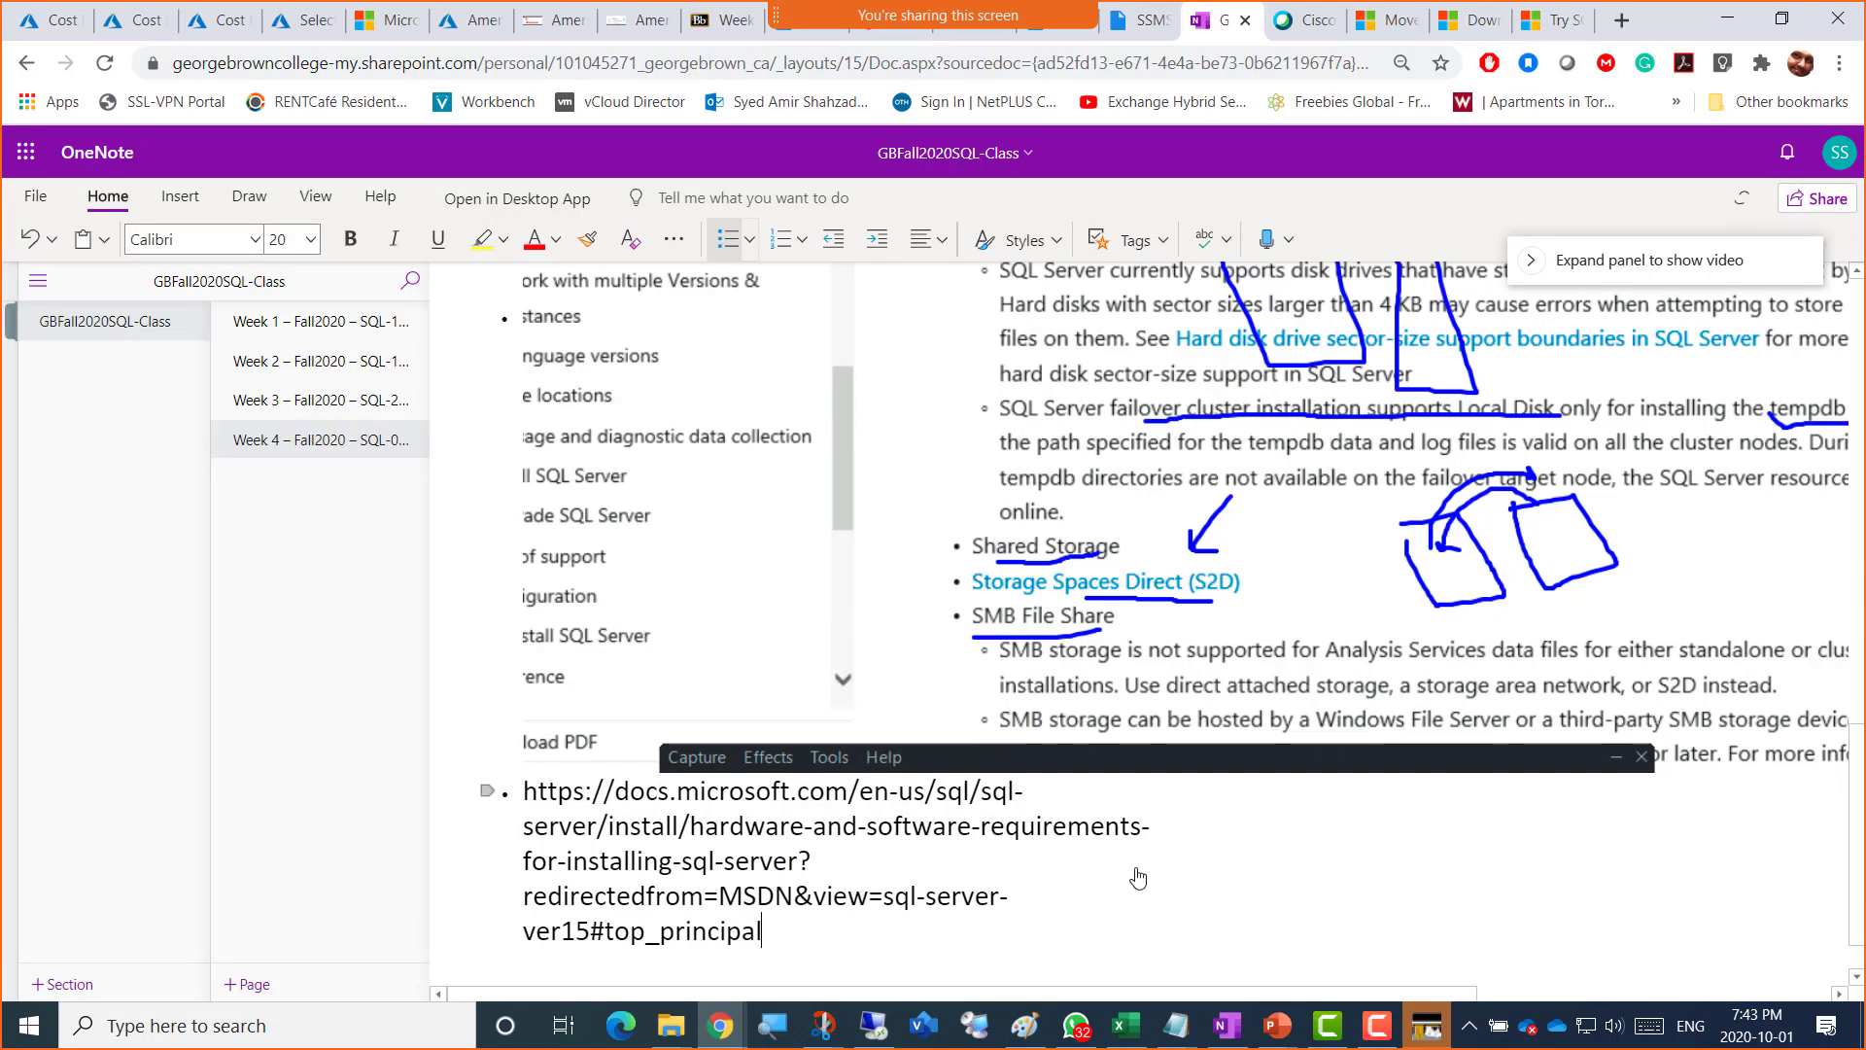
pyautogui.hotkey('alt', 'Tab')
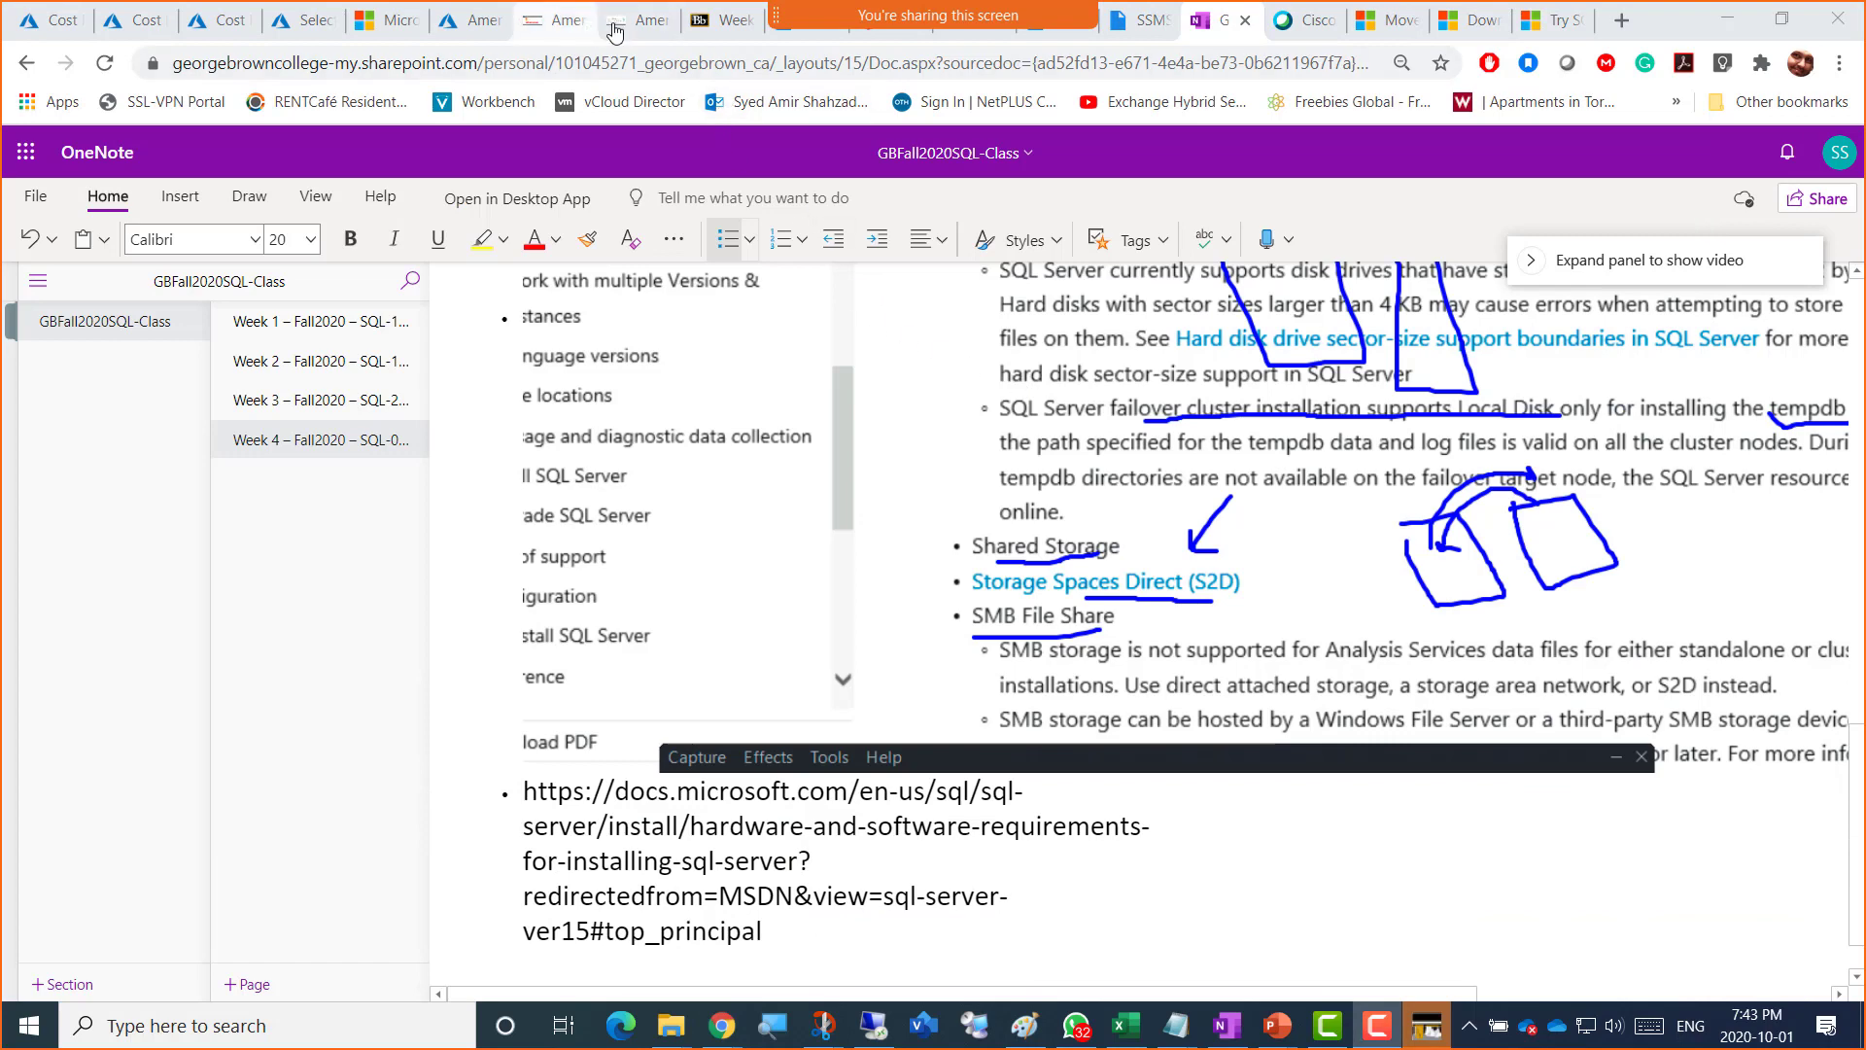
pyautogui.click(631, 19)
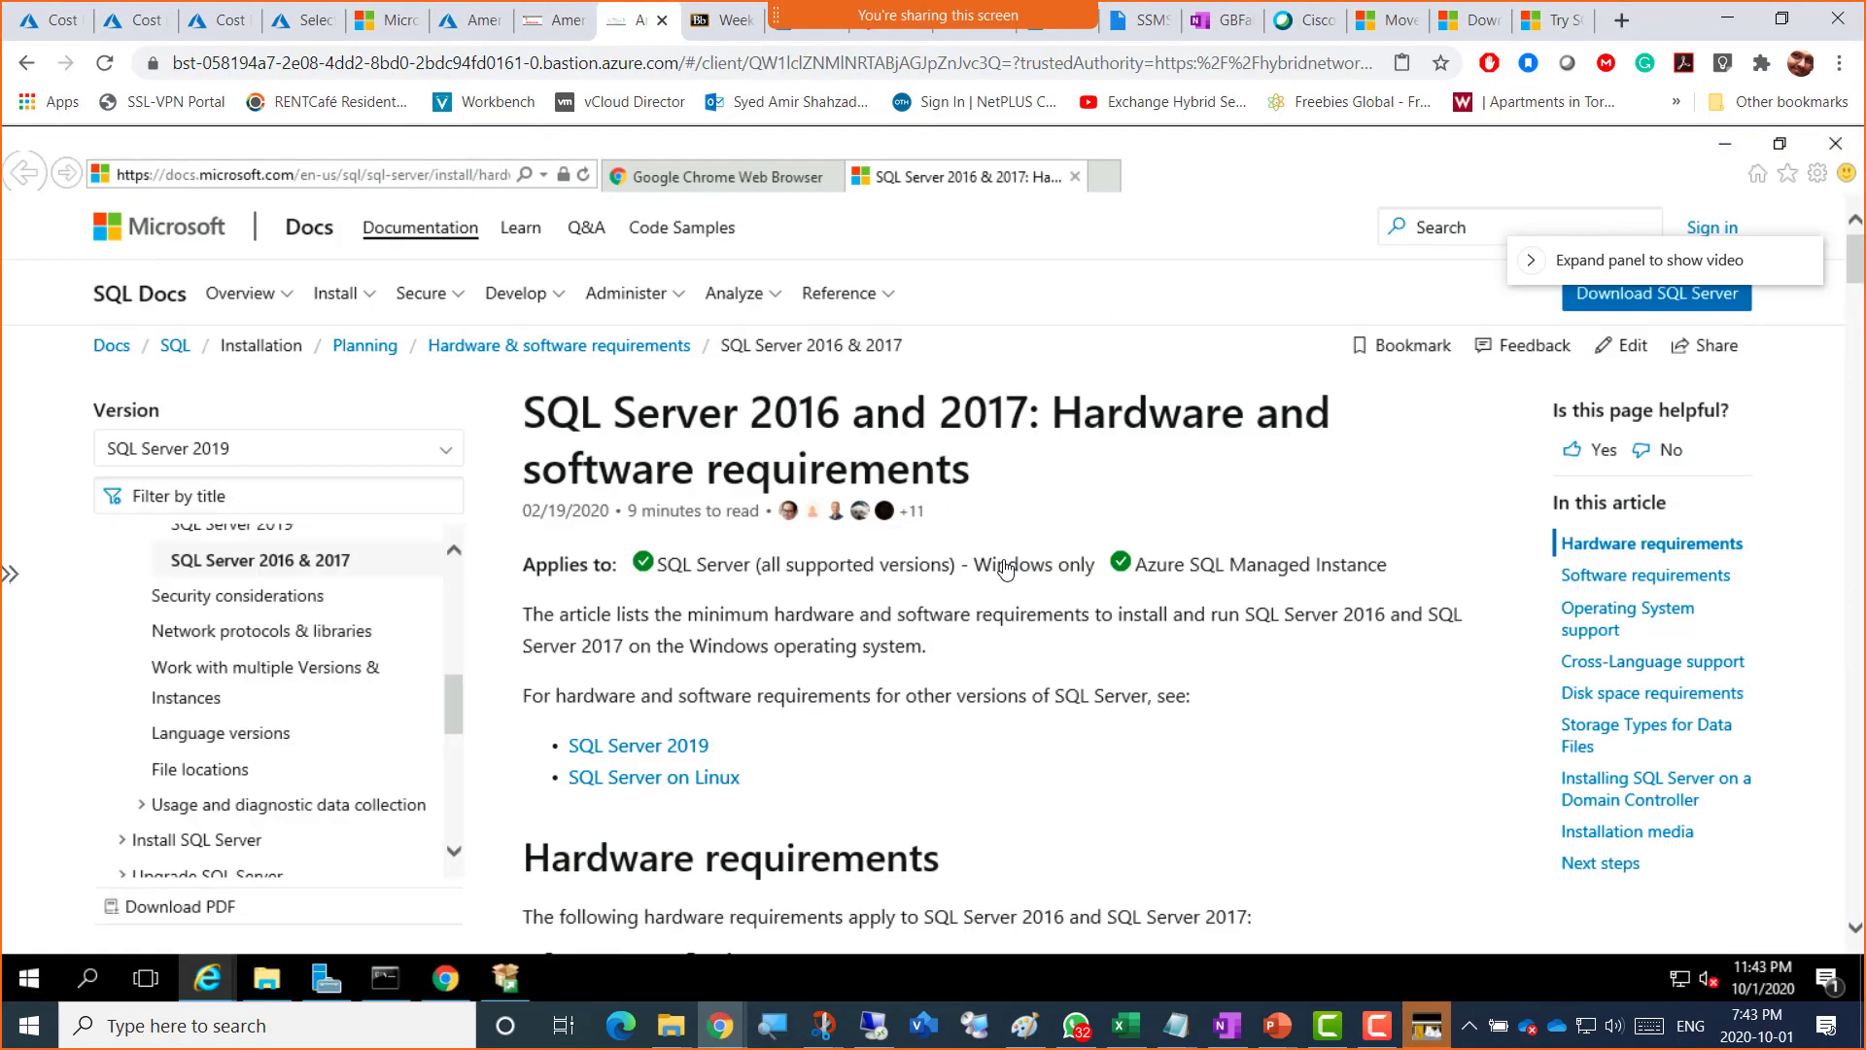
pyautogui.tripleClick(796, 412)
pyautogui.hotkey('ctrl', 'c')
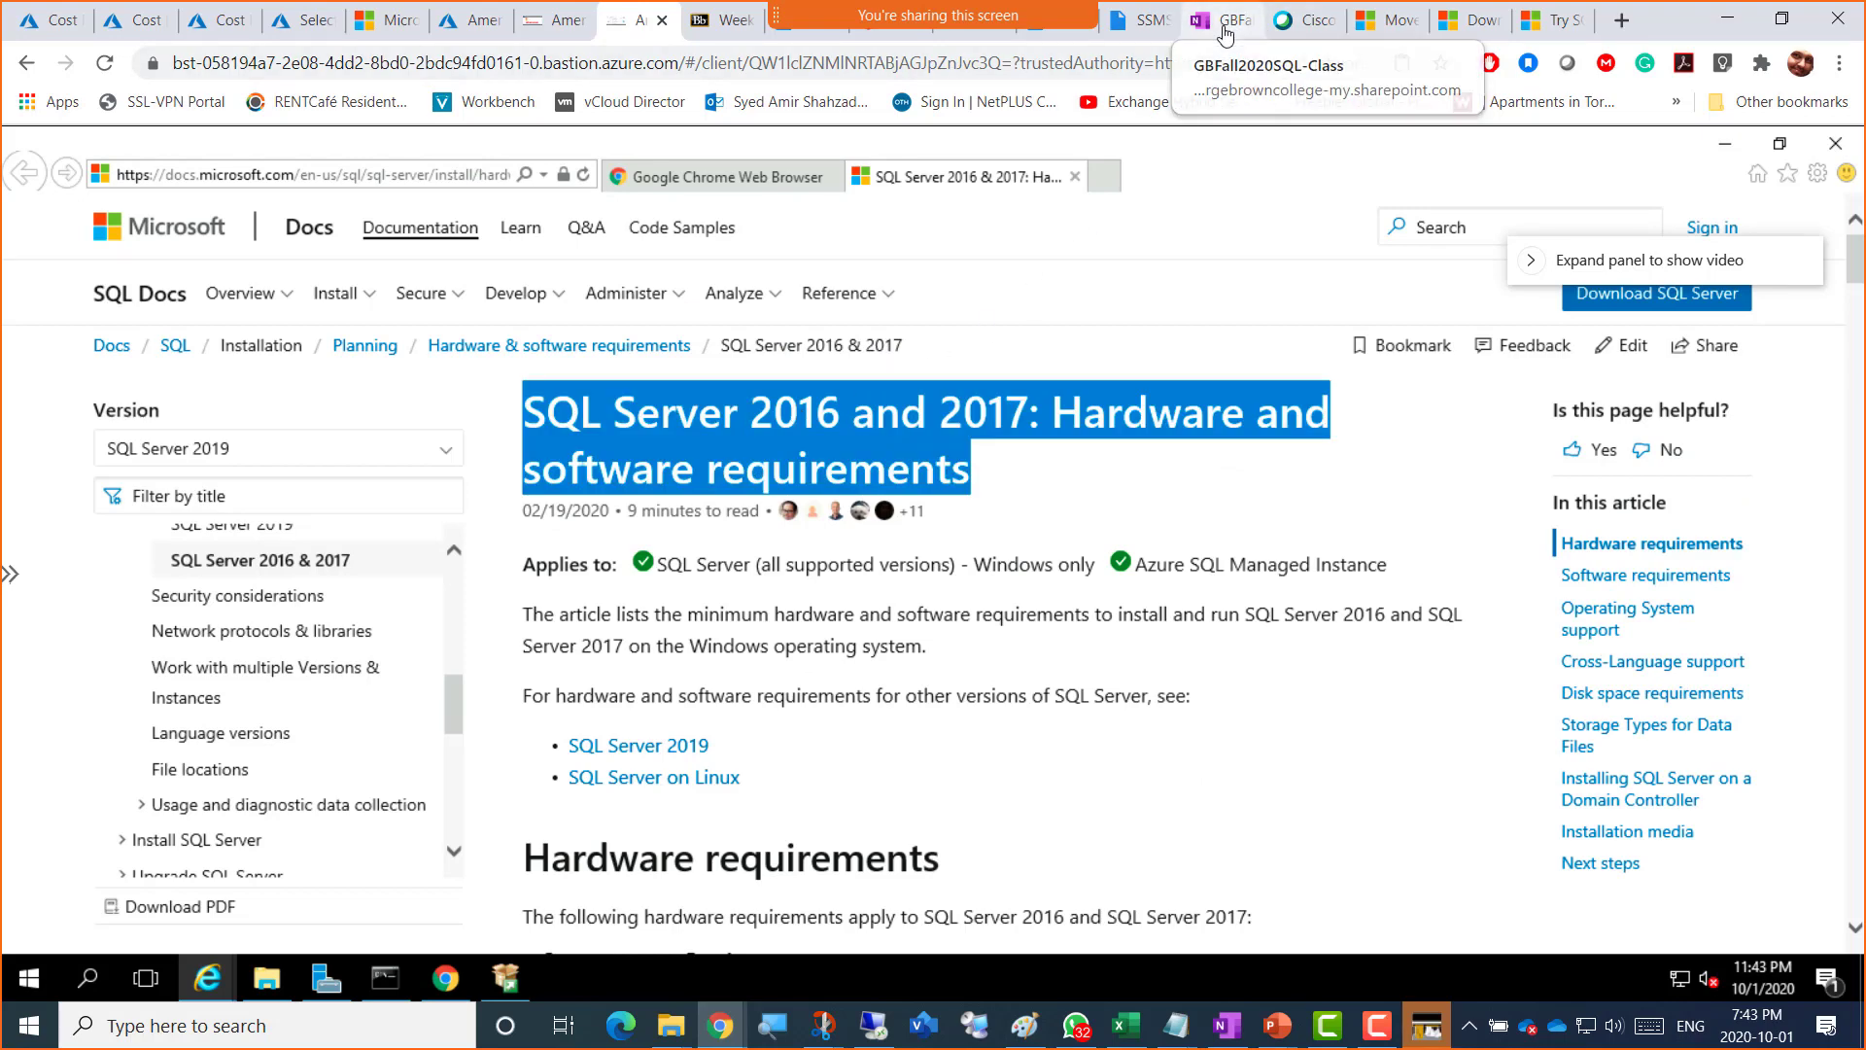
pyautogui.click(1226, 32)
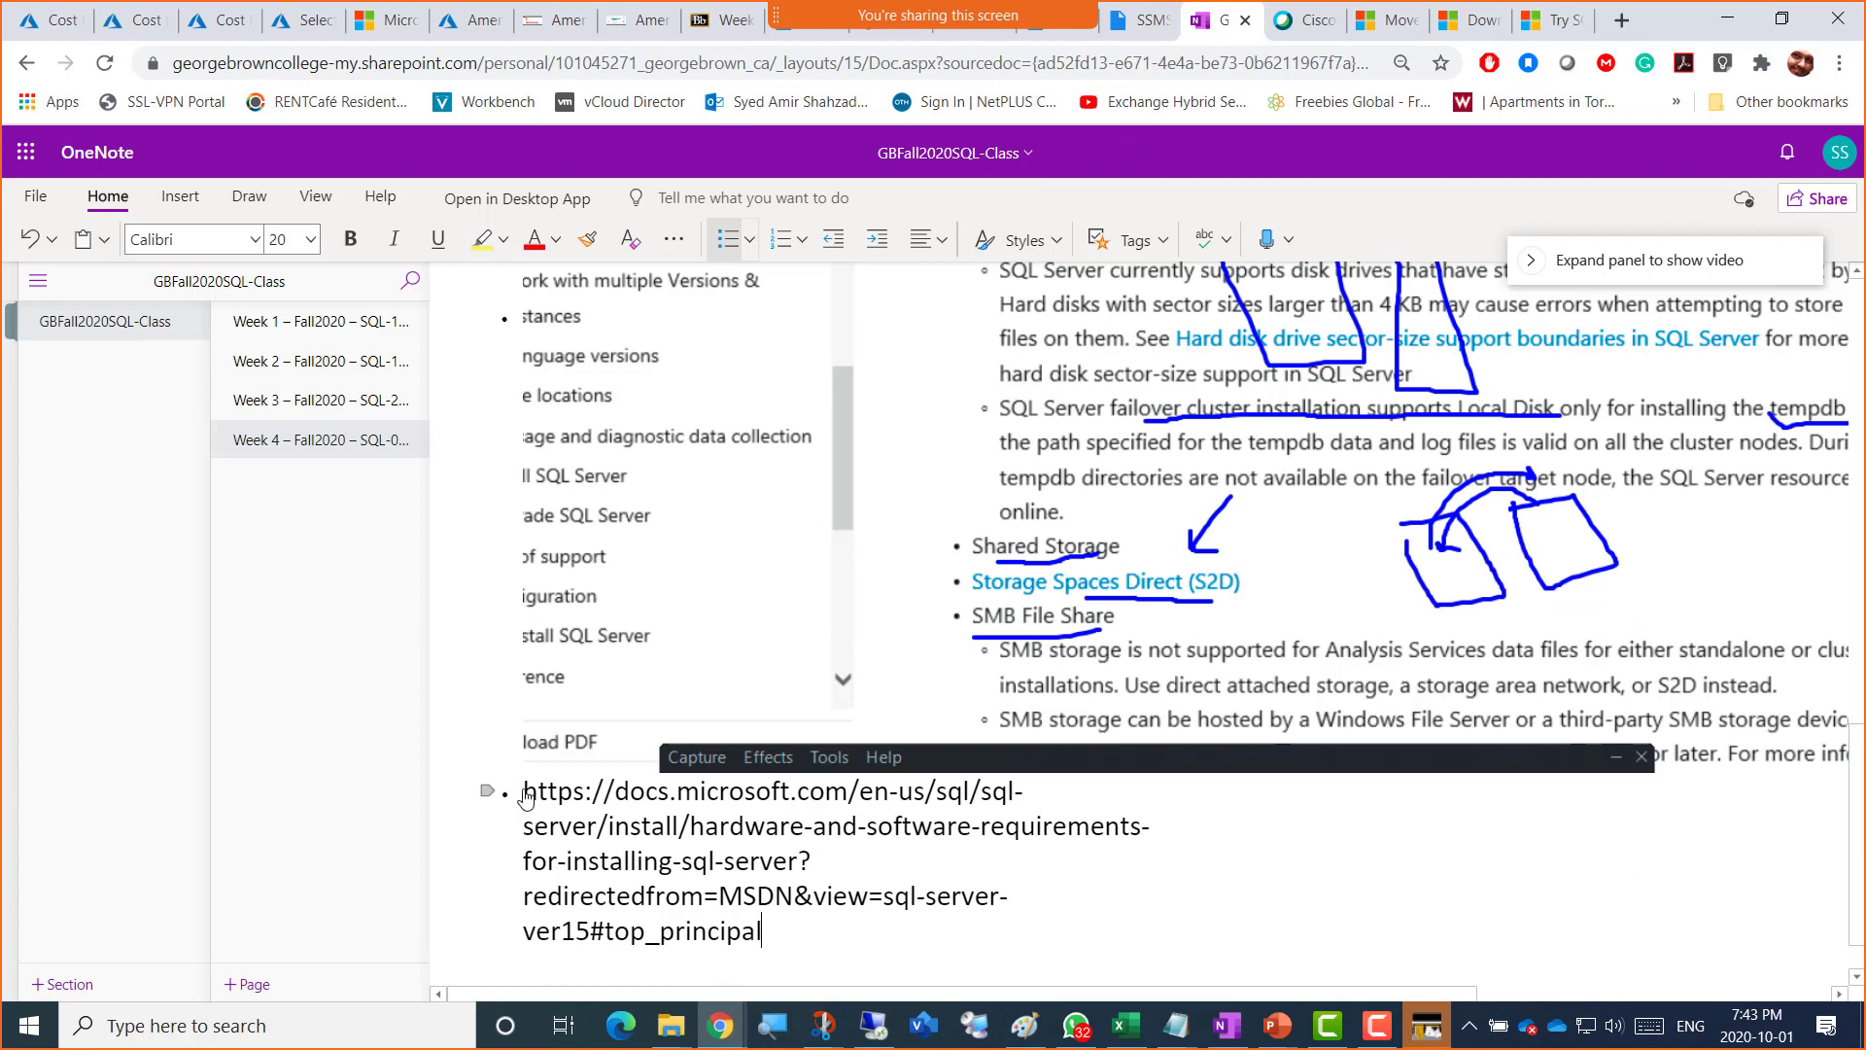
# Step: Paste the title on a new line above the URL and turn the URL into a hyperlink
pyautogui.click(526, 797)
pyautogui.press('Return')
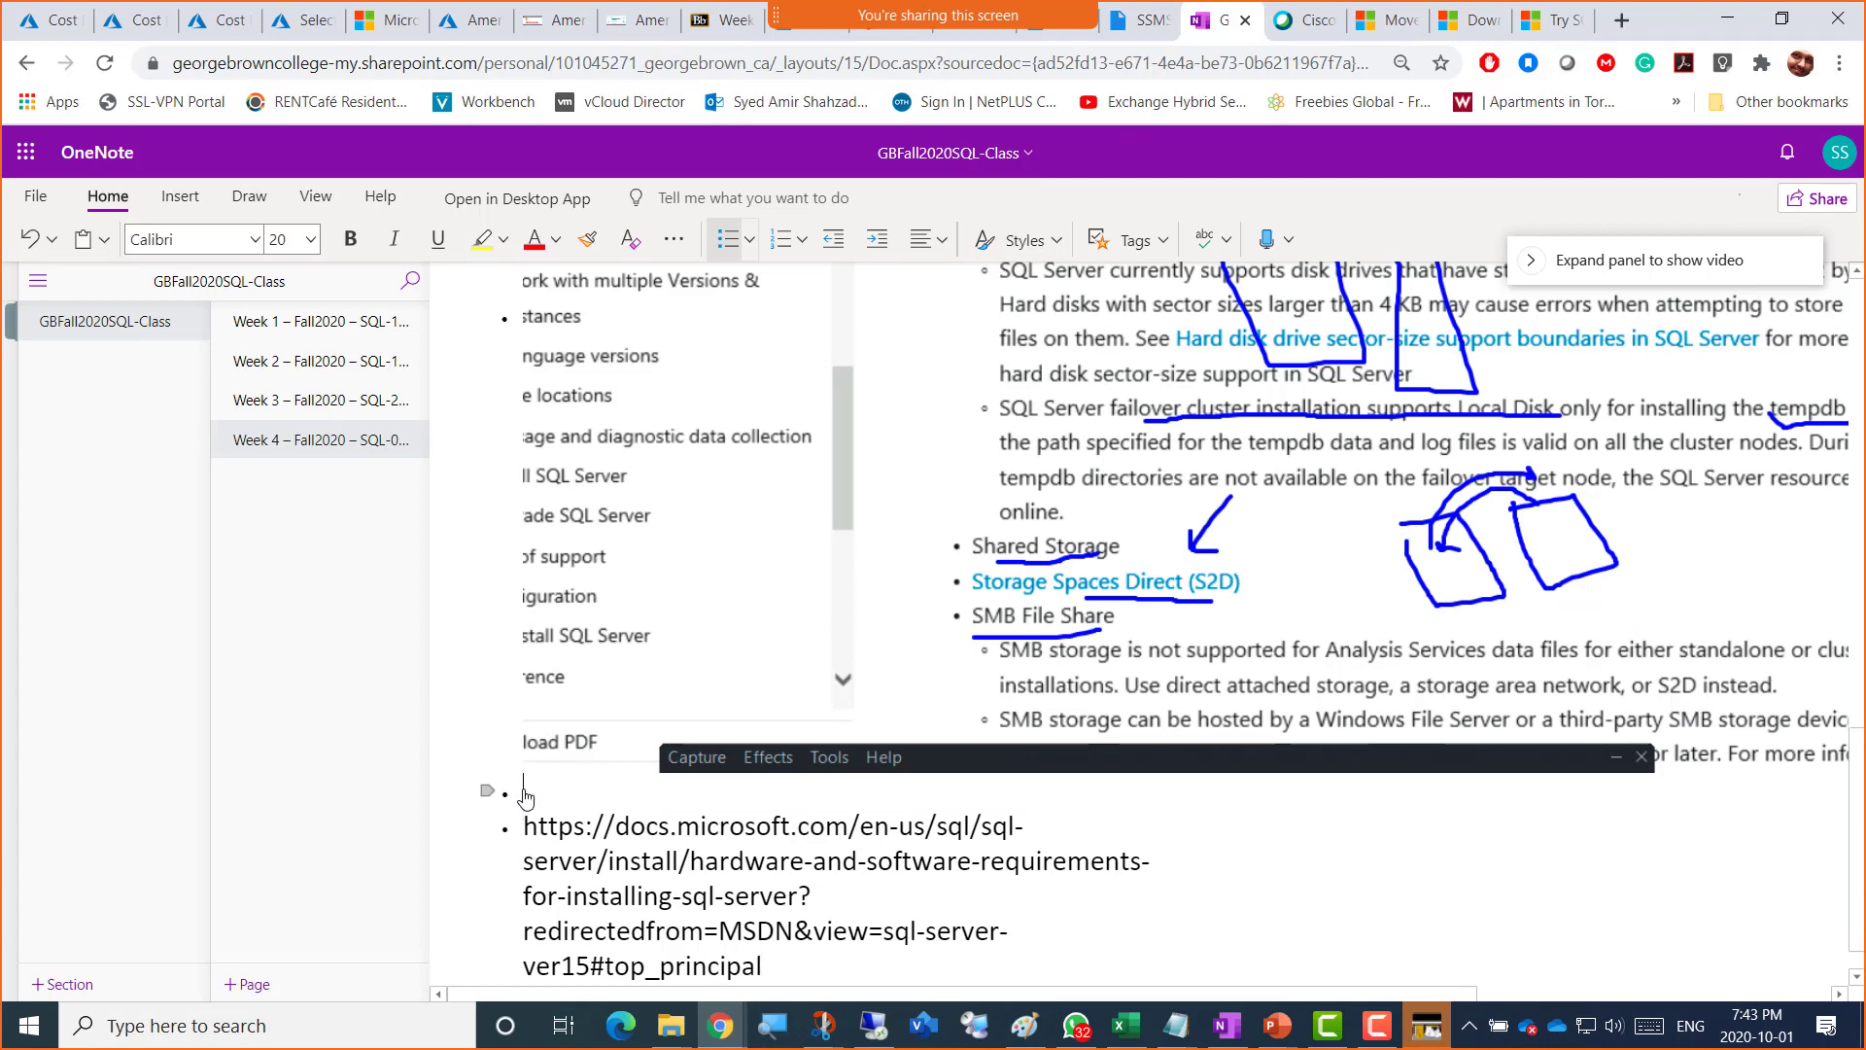
pyautogui.hotkey('ctrl', 'v')
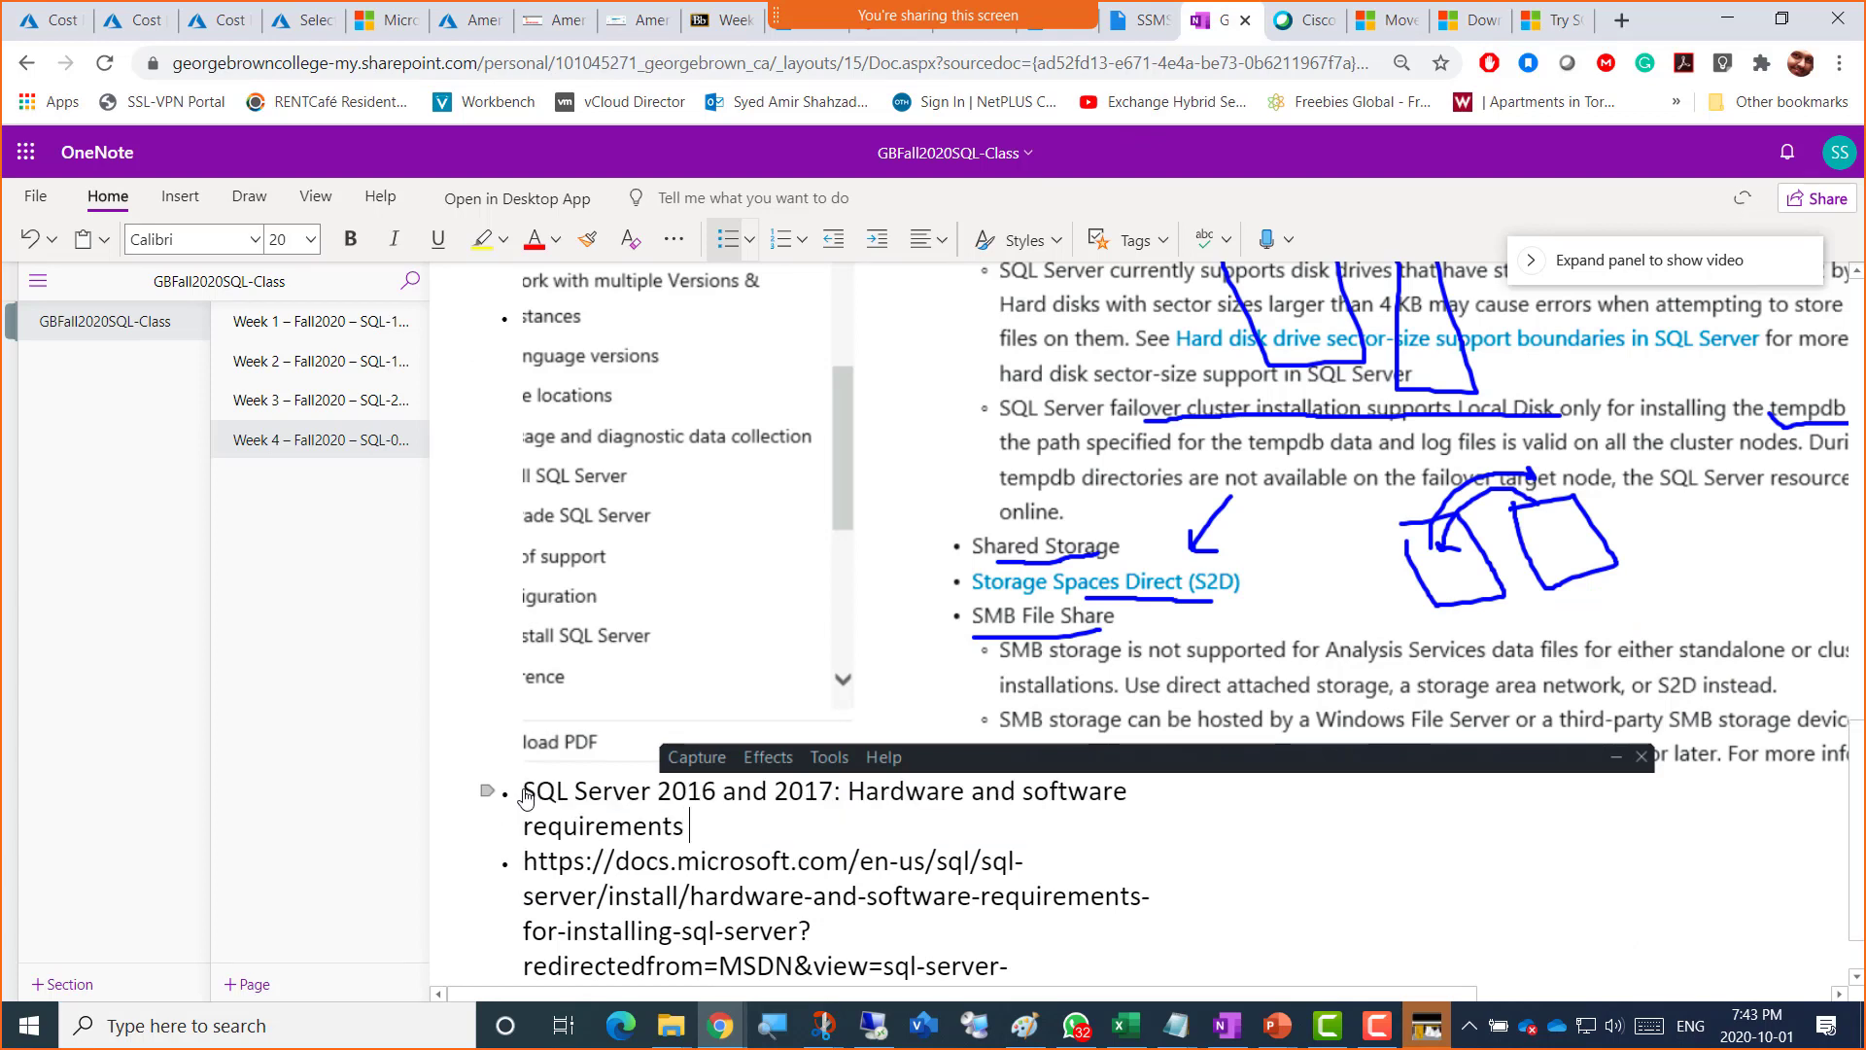
pyautogui.press('Down')
pyautogui.press('Down')
pyautogui.press('Down')
pyautogui.press('Down')
pyautogui.press('Down')
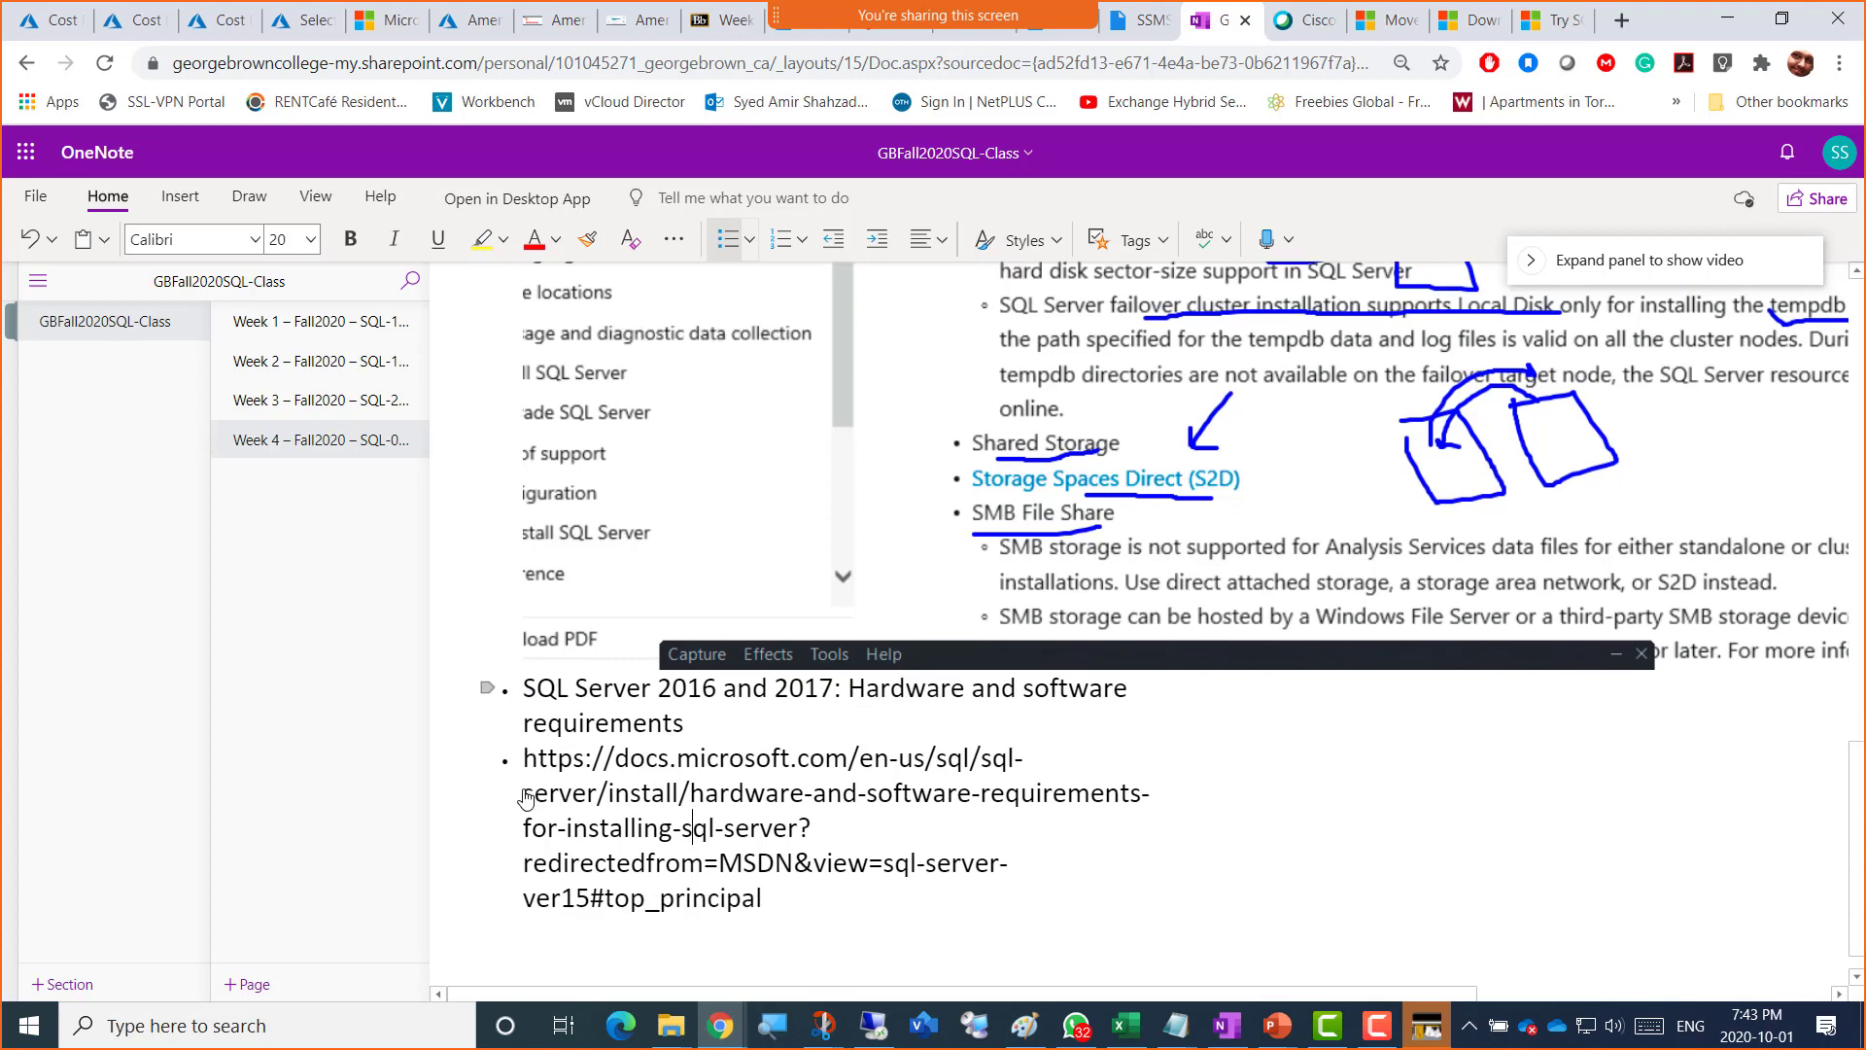
pyautogui.press('Right')
pyautogui.press('Right')
pyautogui.press('Right')
pyautogui.press('Right')
pyautogui.press('Right')
pyautogui.press('Right')
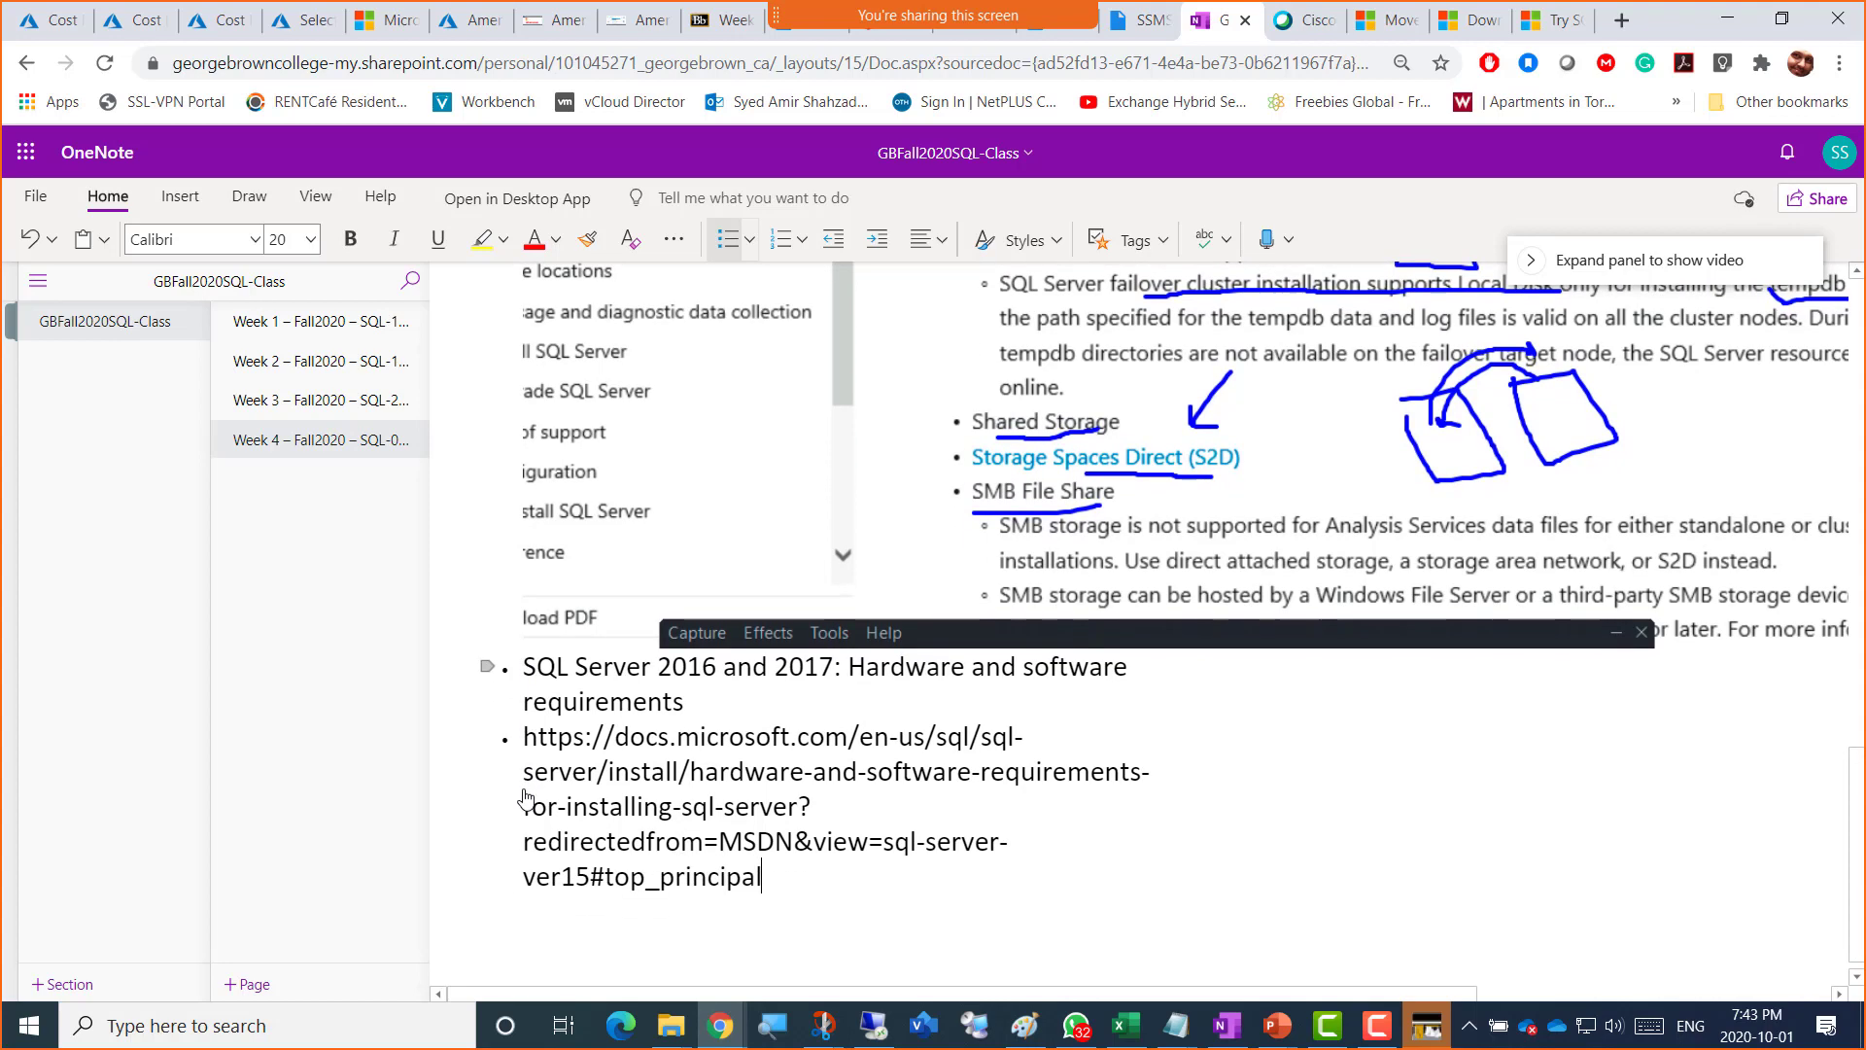
pyautogui.press('Return')
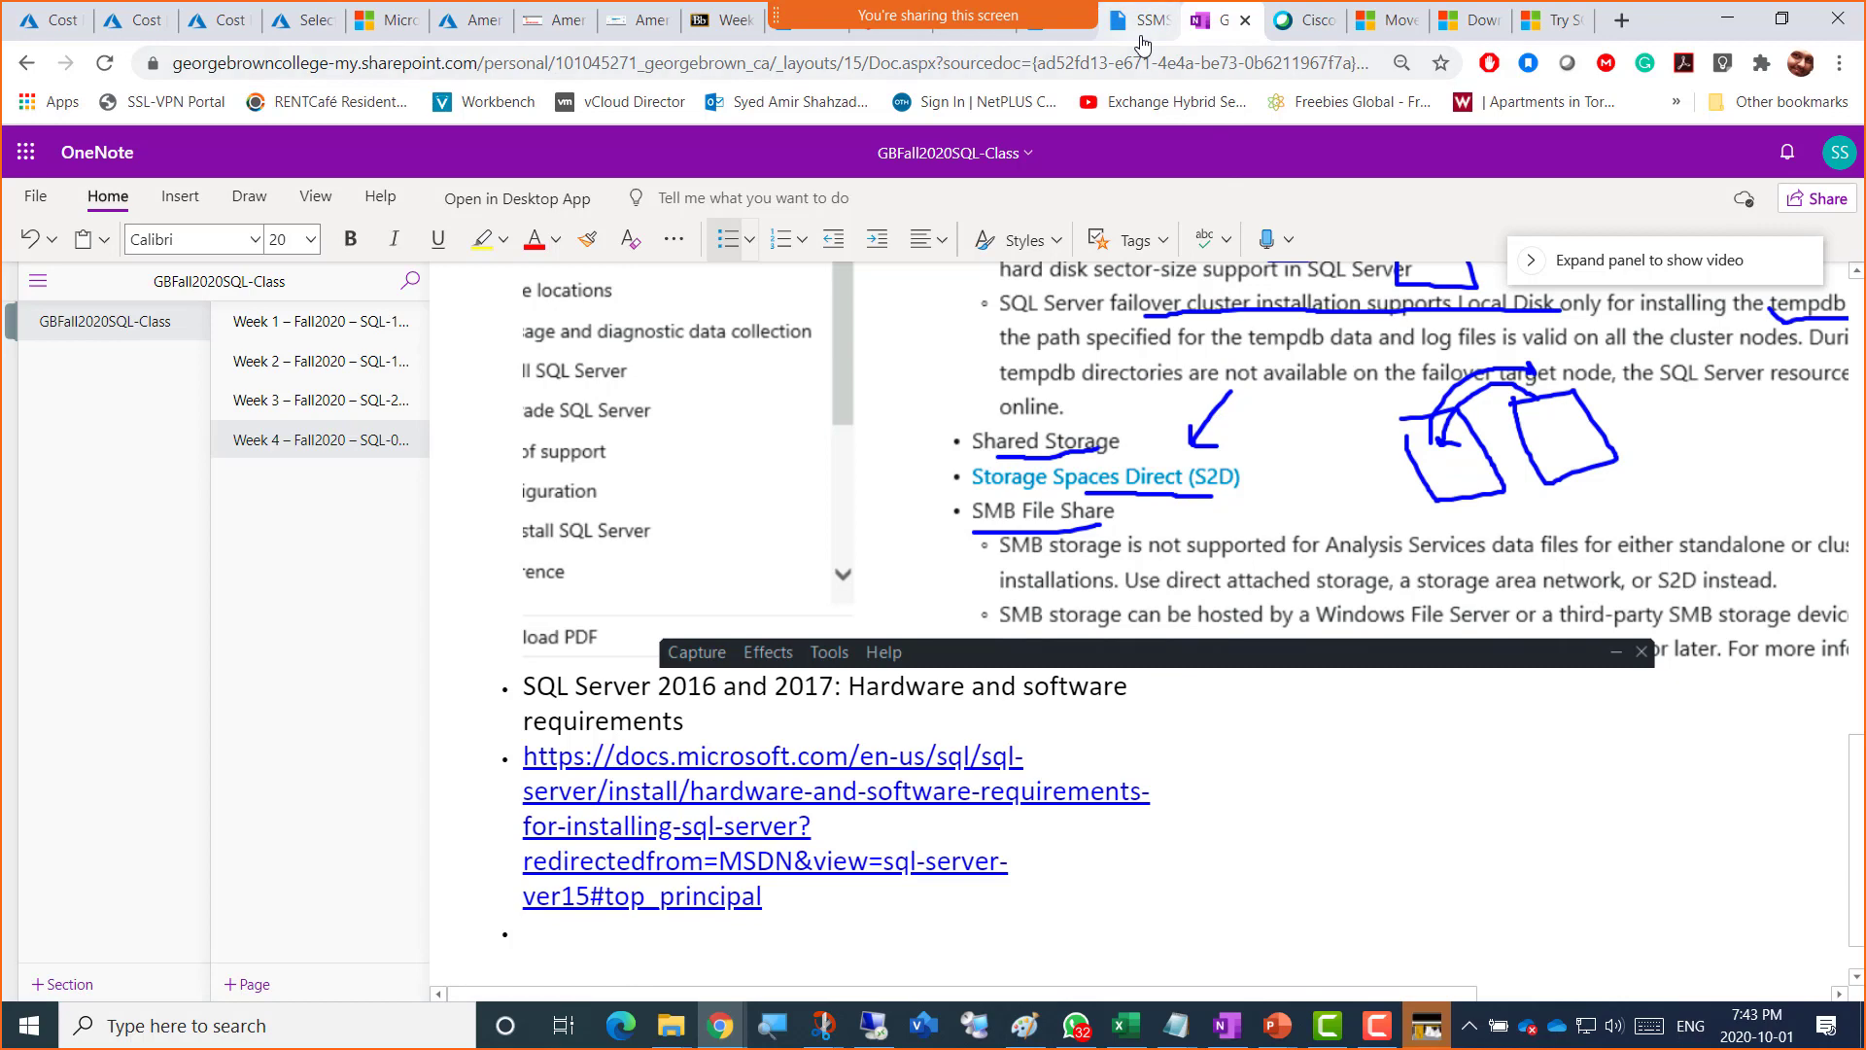
pyautogui.click(619, 27)
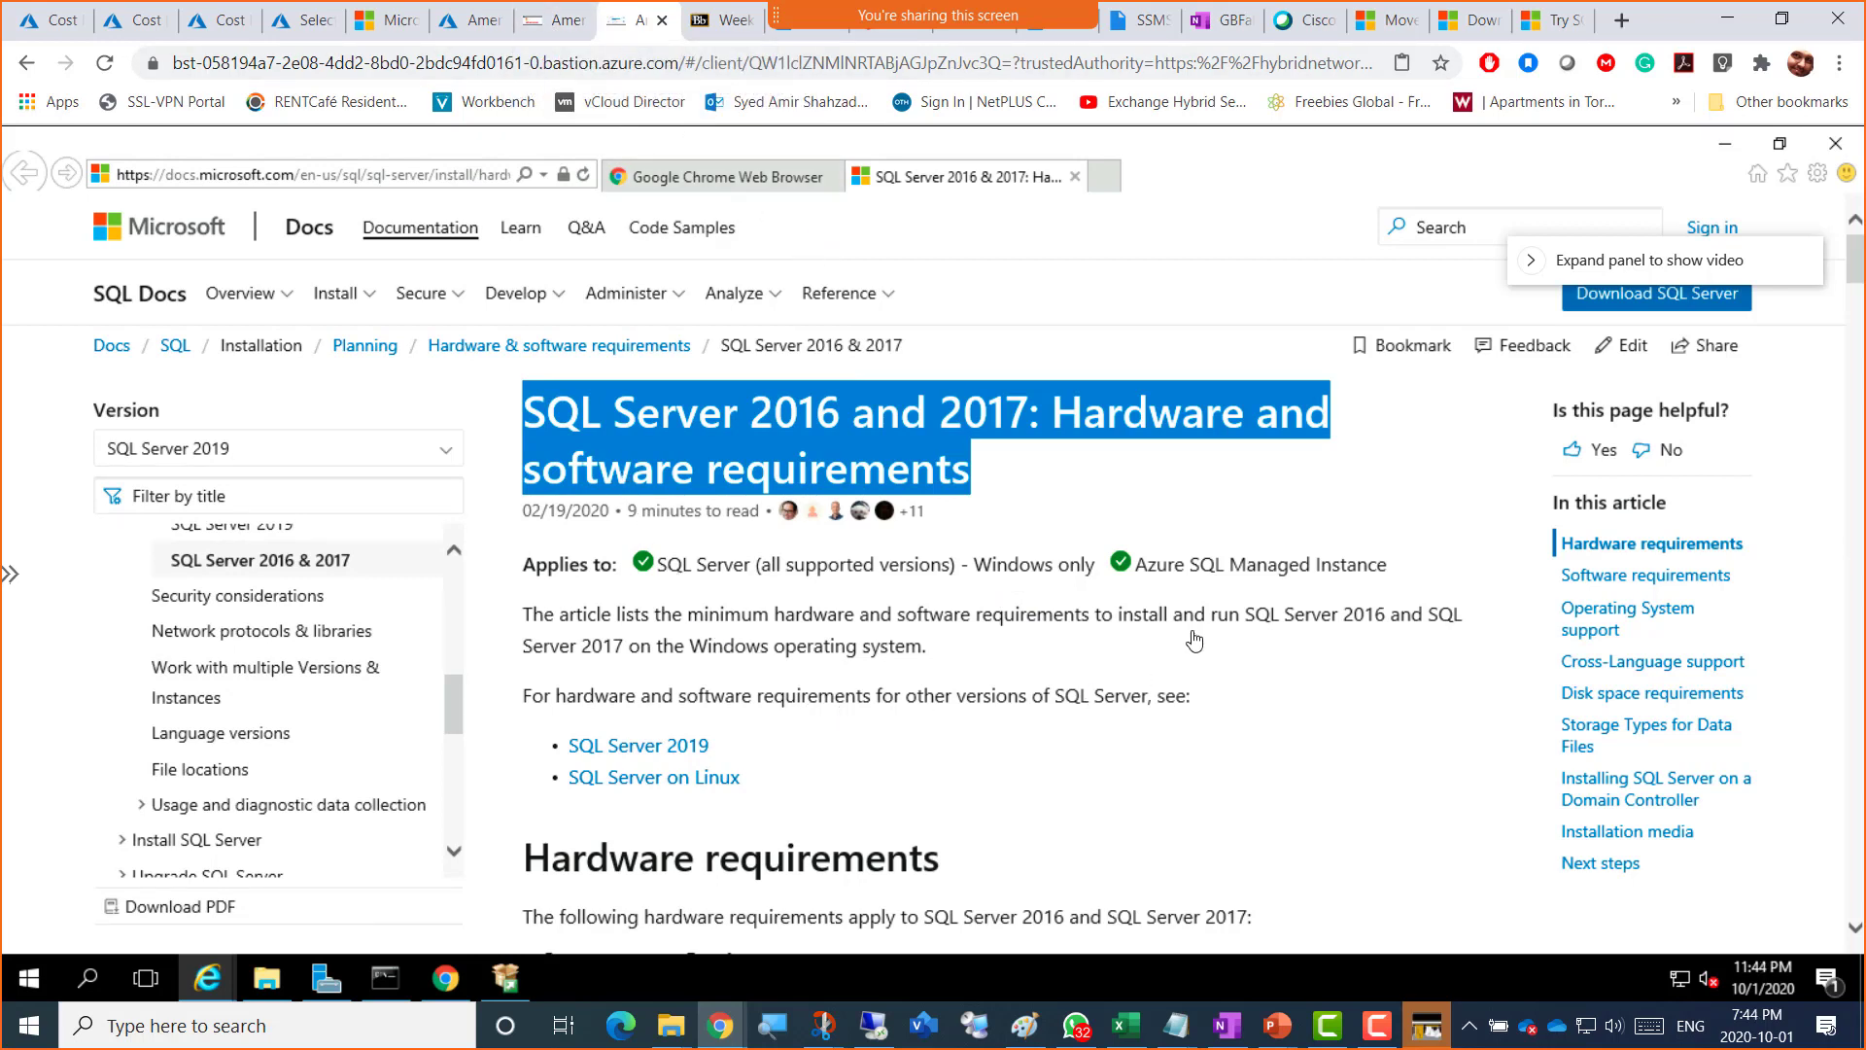
# Step: Run System Configuration Checker from SQL Server Installation Center; all 10 Global Rules pass
pyautogui.click(520, 991)
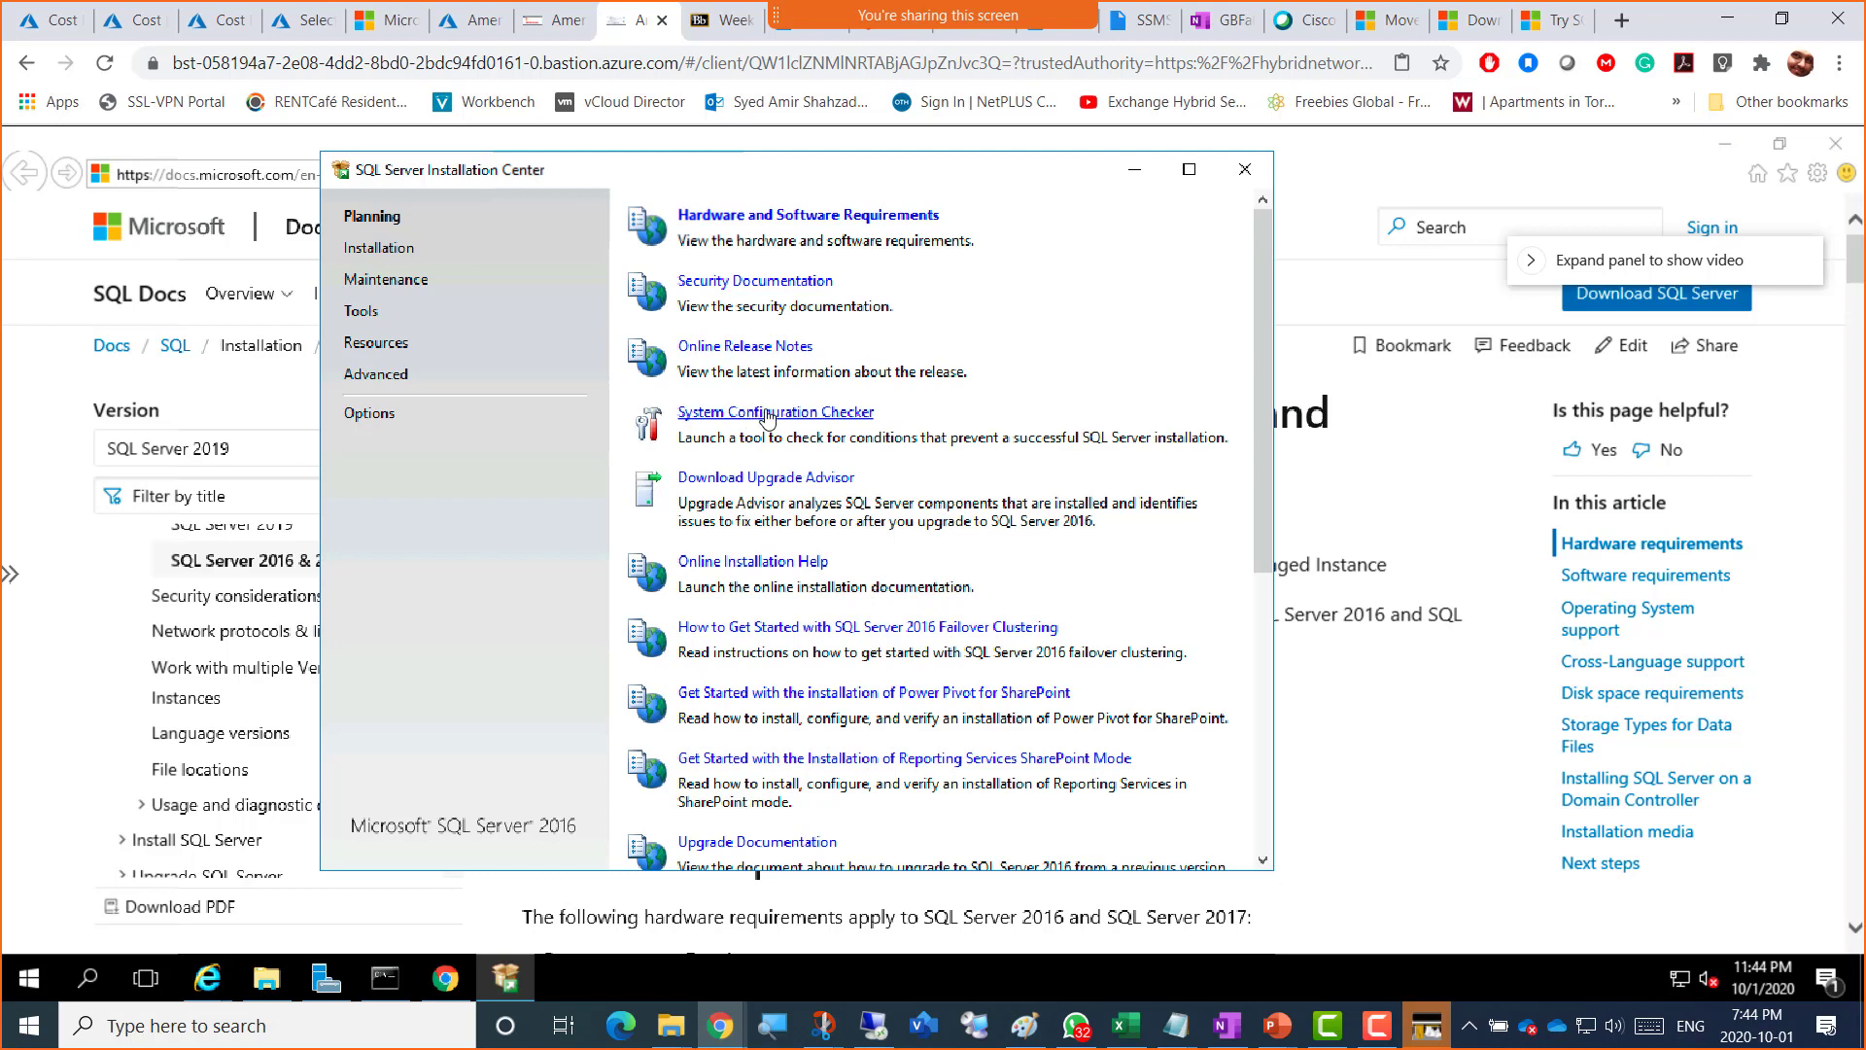
pyautogui.click(767, 416)
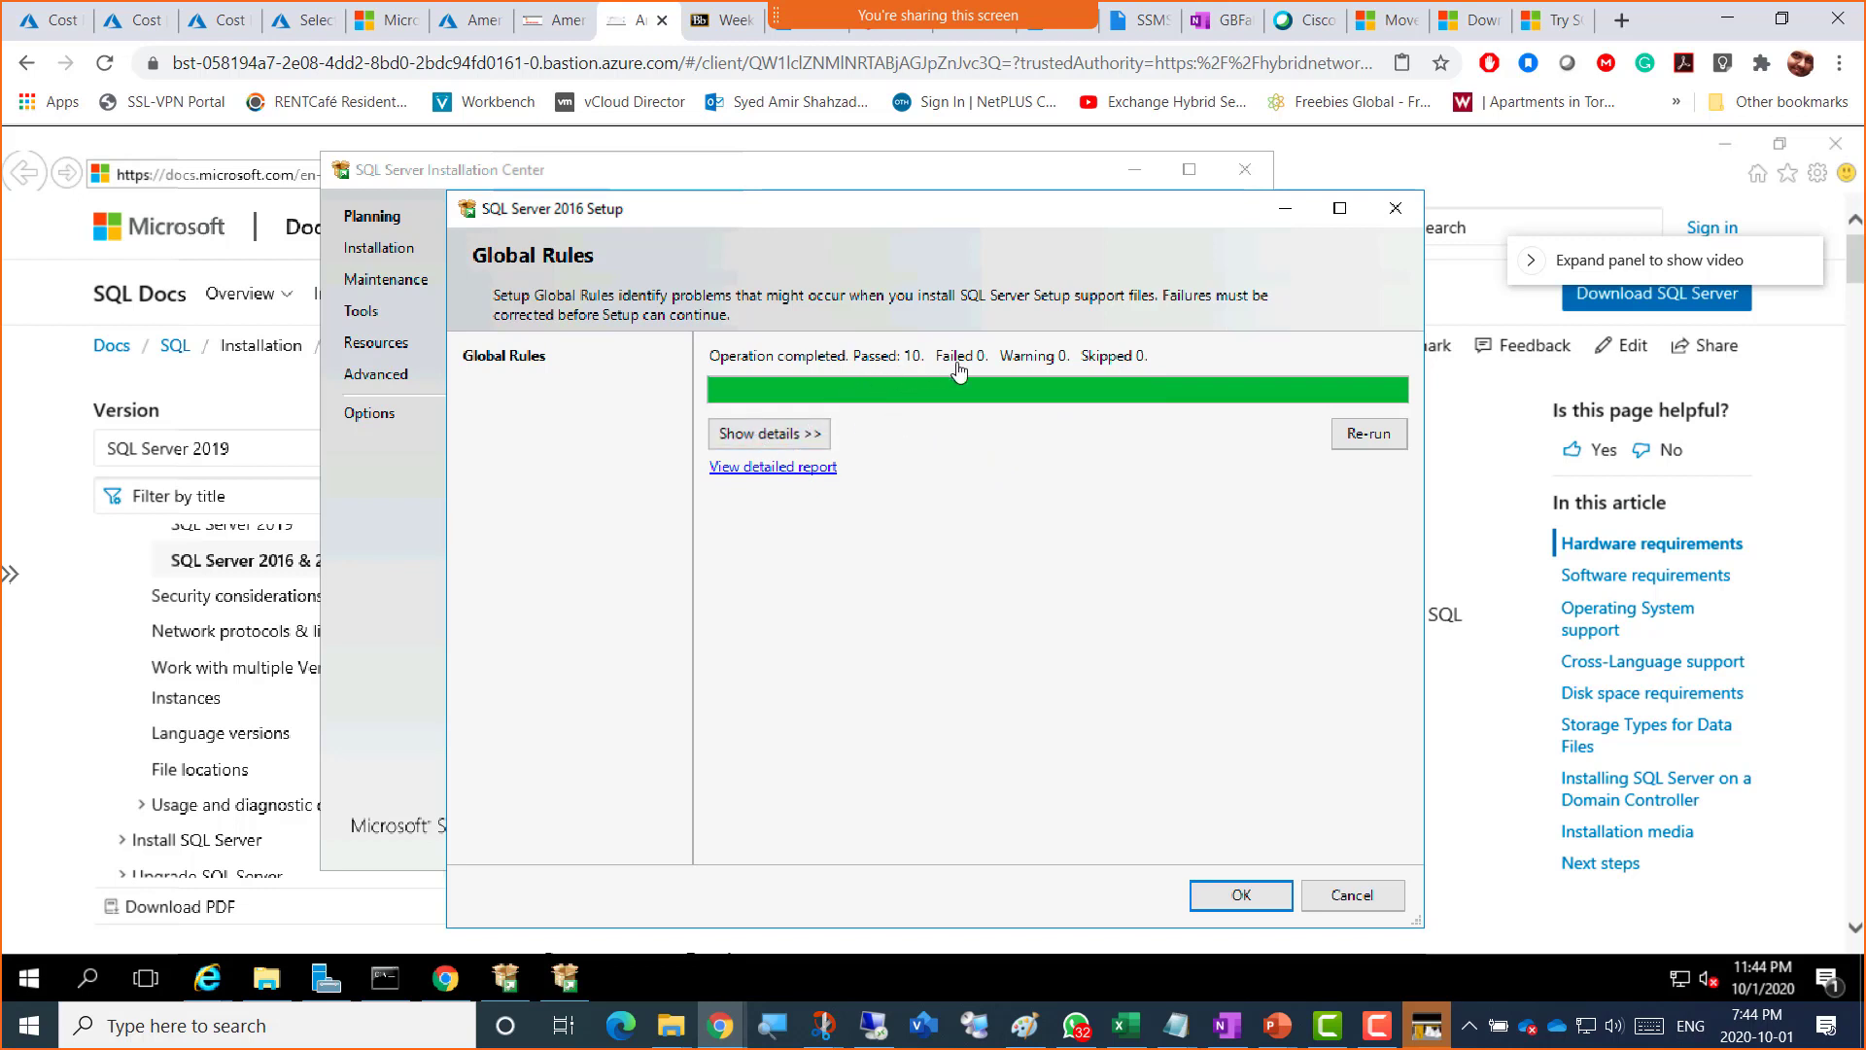
# Step: Expand the Global Rules details to review the ten passed rules, and bring Setup fully into view
pyautogui.click(776, 436)
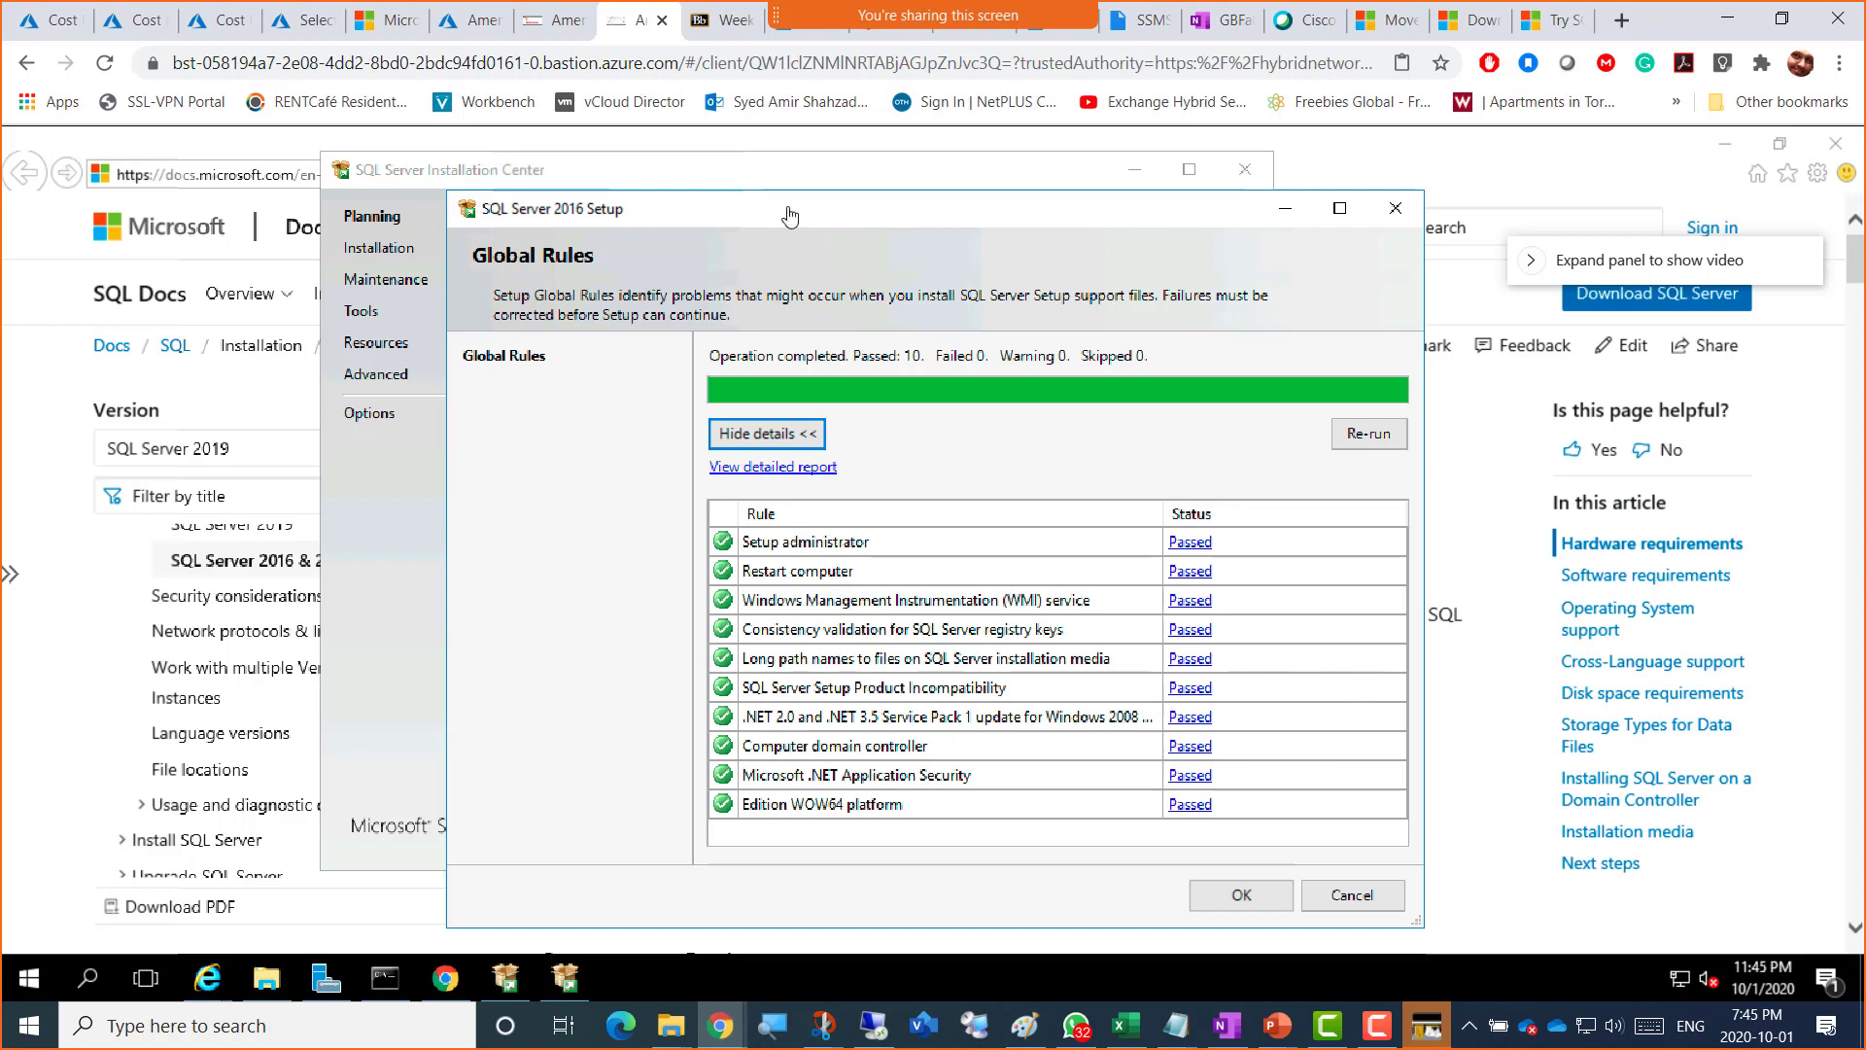
pyautogui.moveTo(789, 216); pyautogui.dragTo(1281, 229)
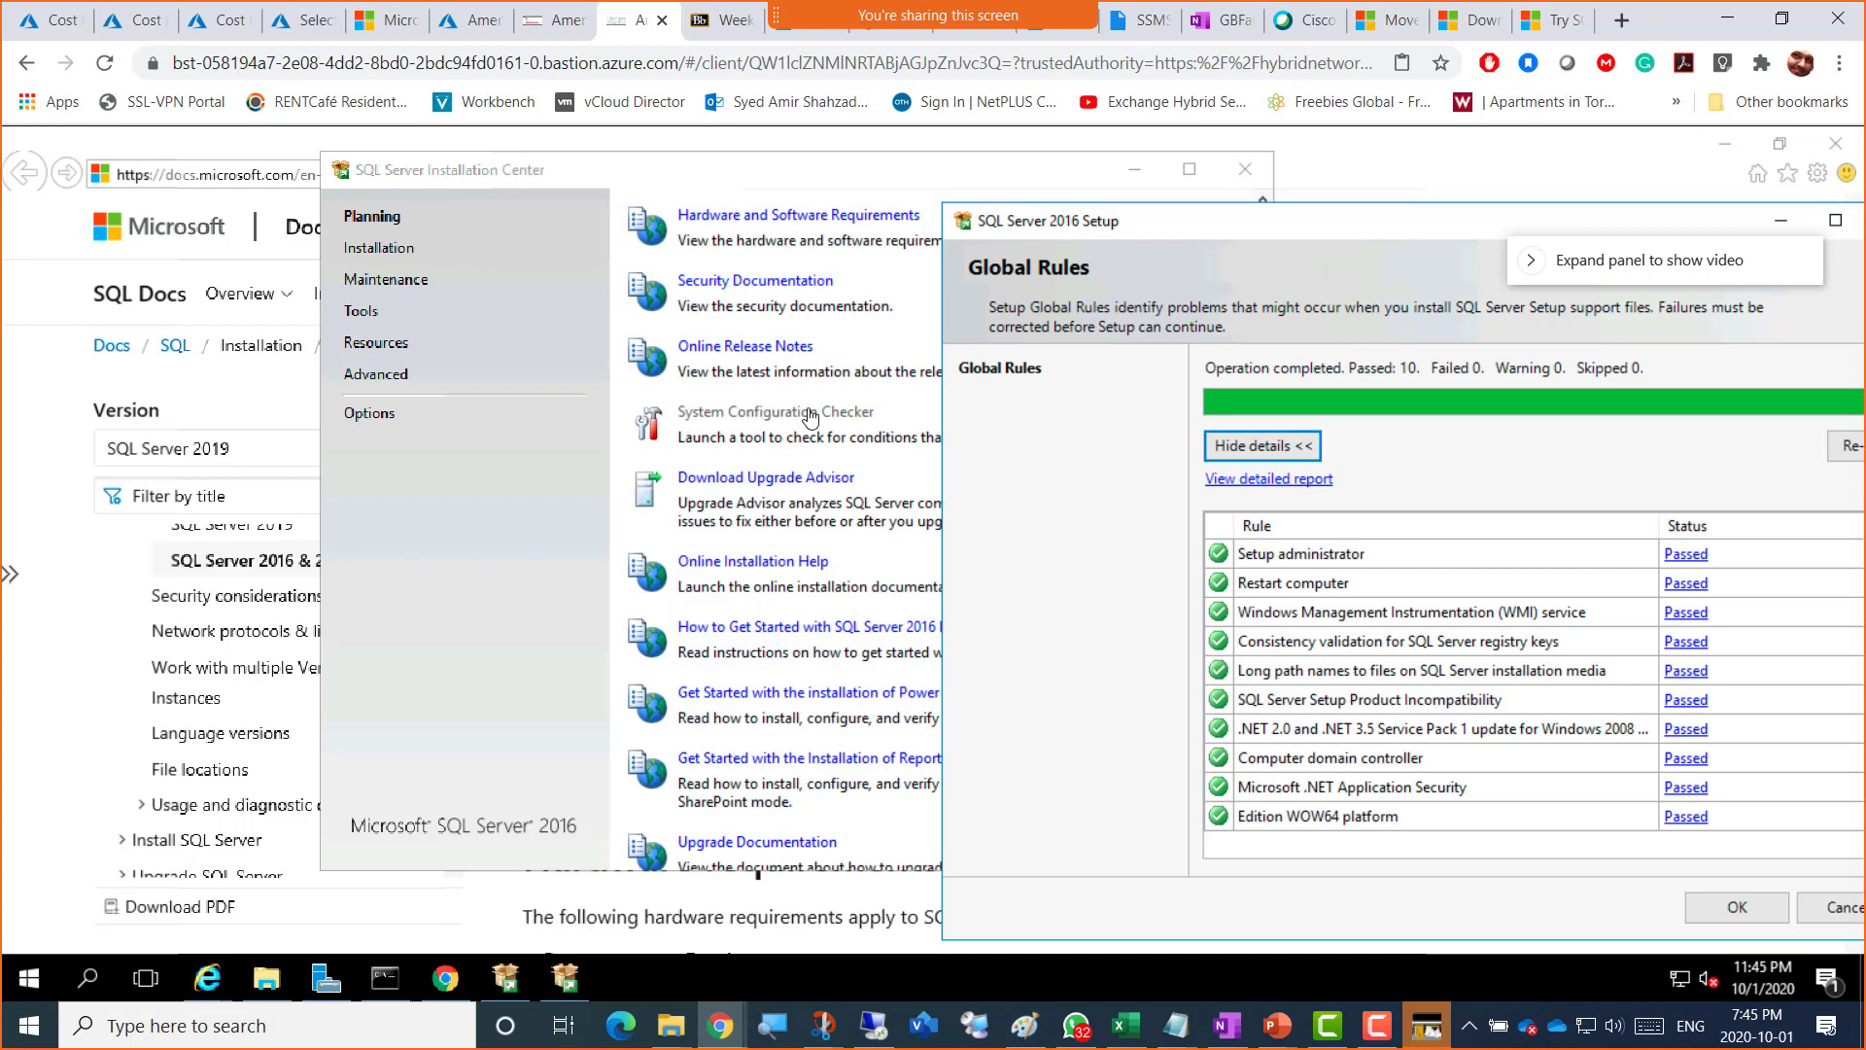
pyautogui.moveTo(1214, 229); pyautogui.dragTo(1135, 177)
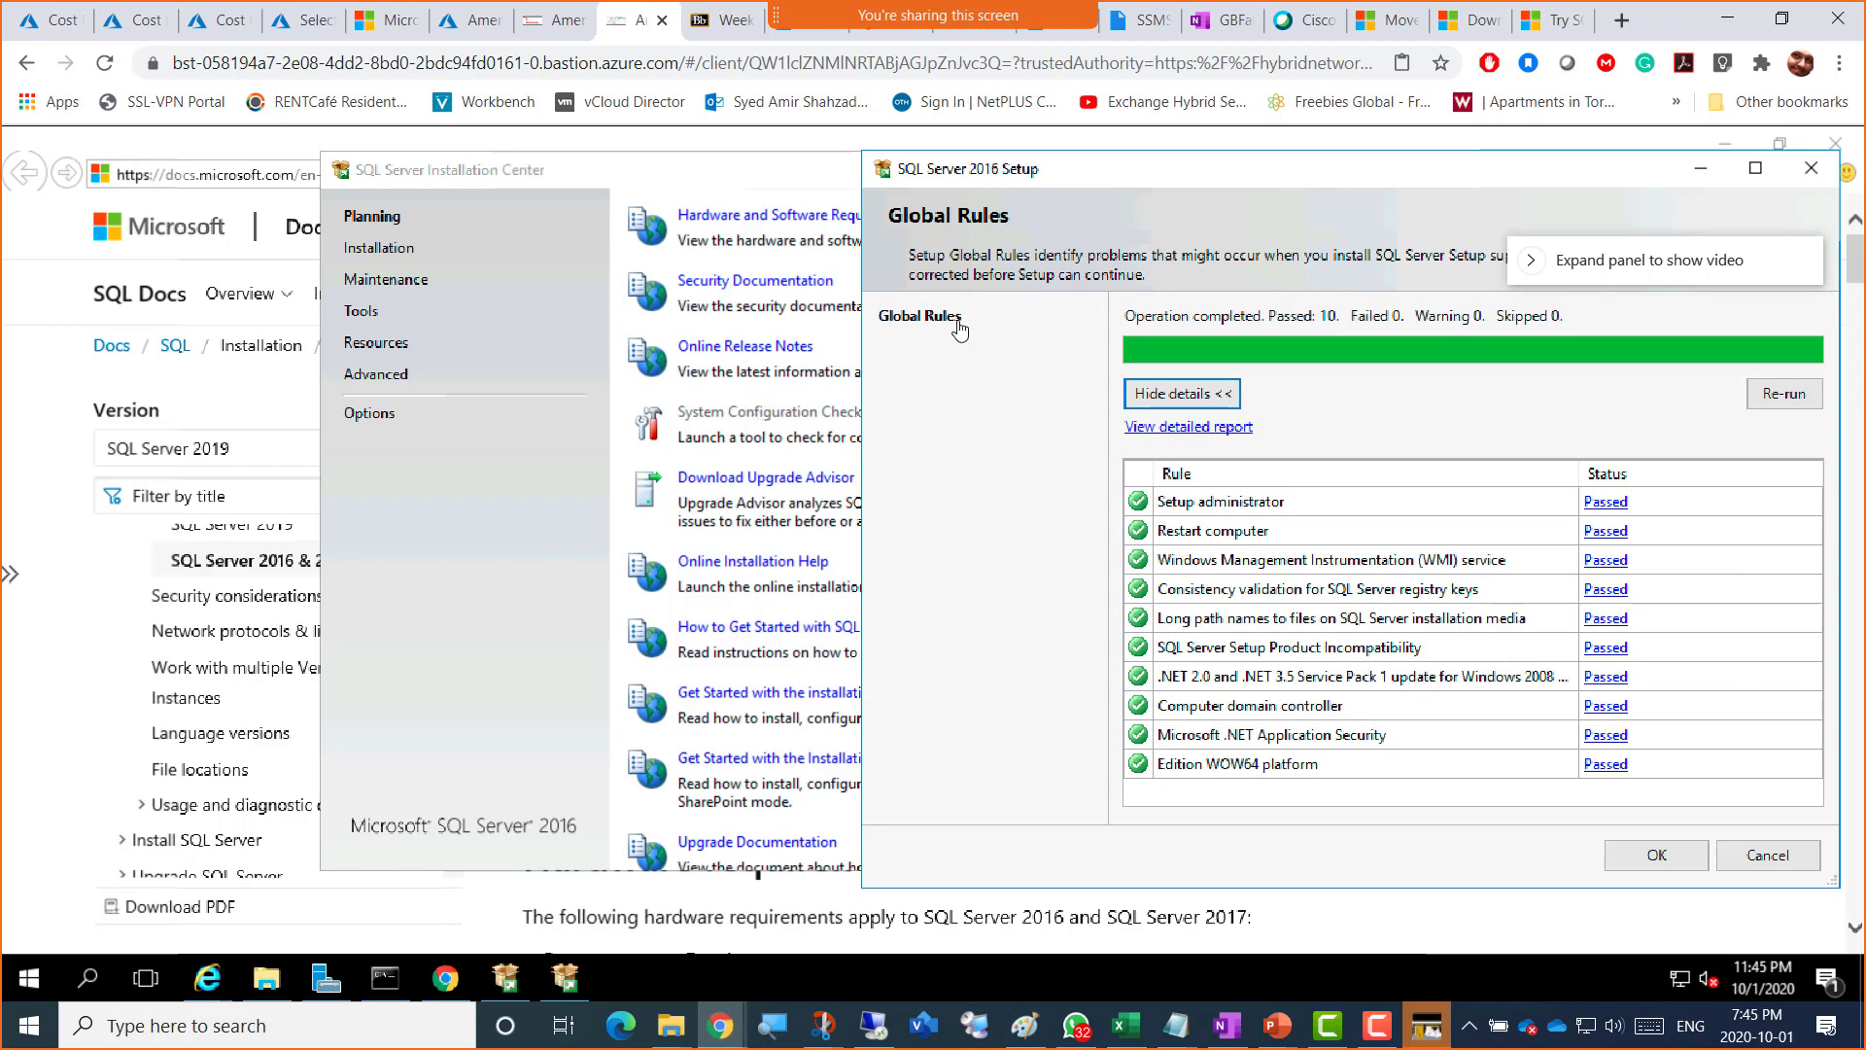
pyautogui.moveTo(1154, 186); pyautogui.dragTo(1520, 314)
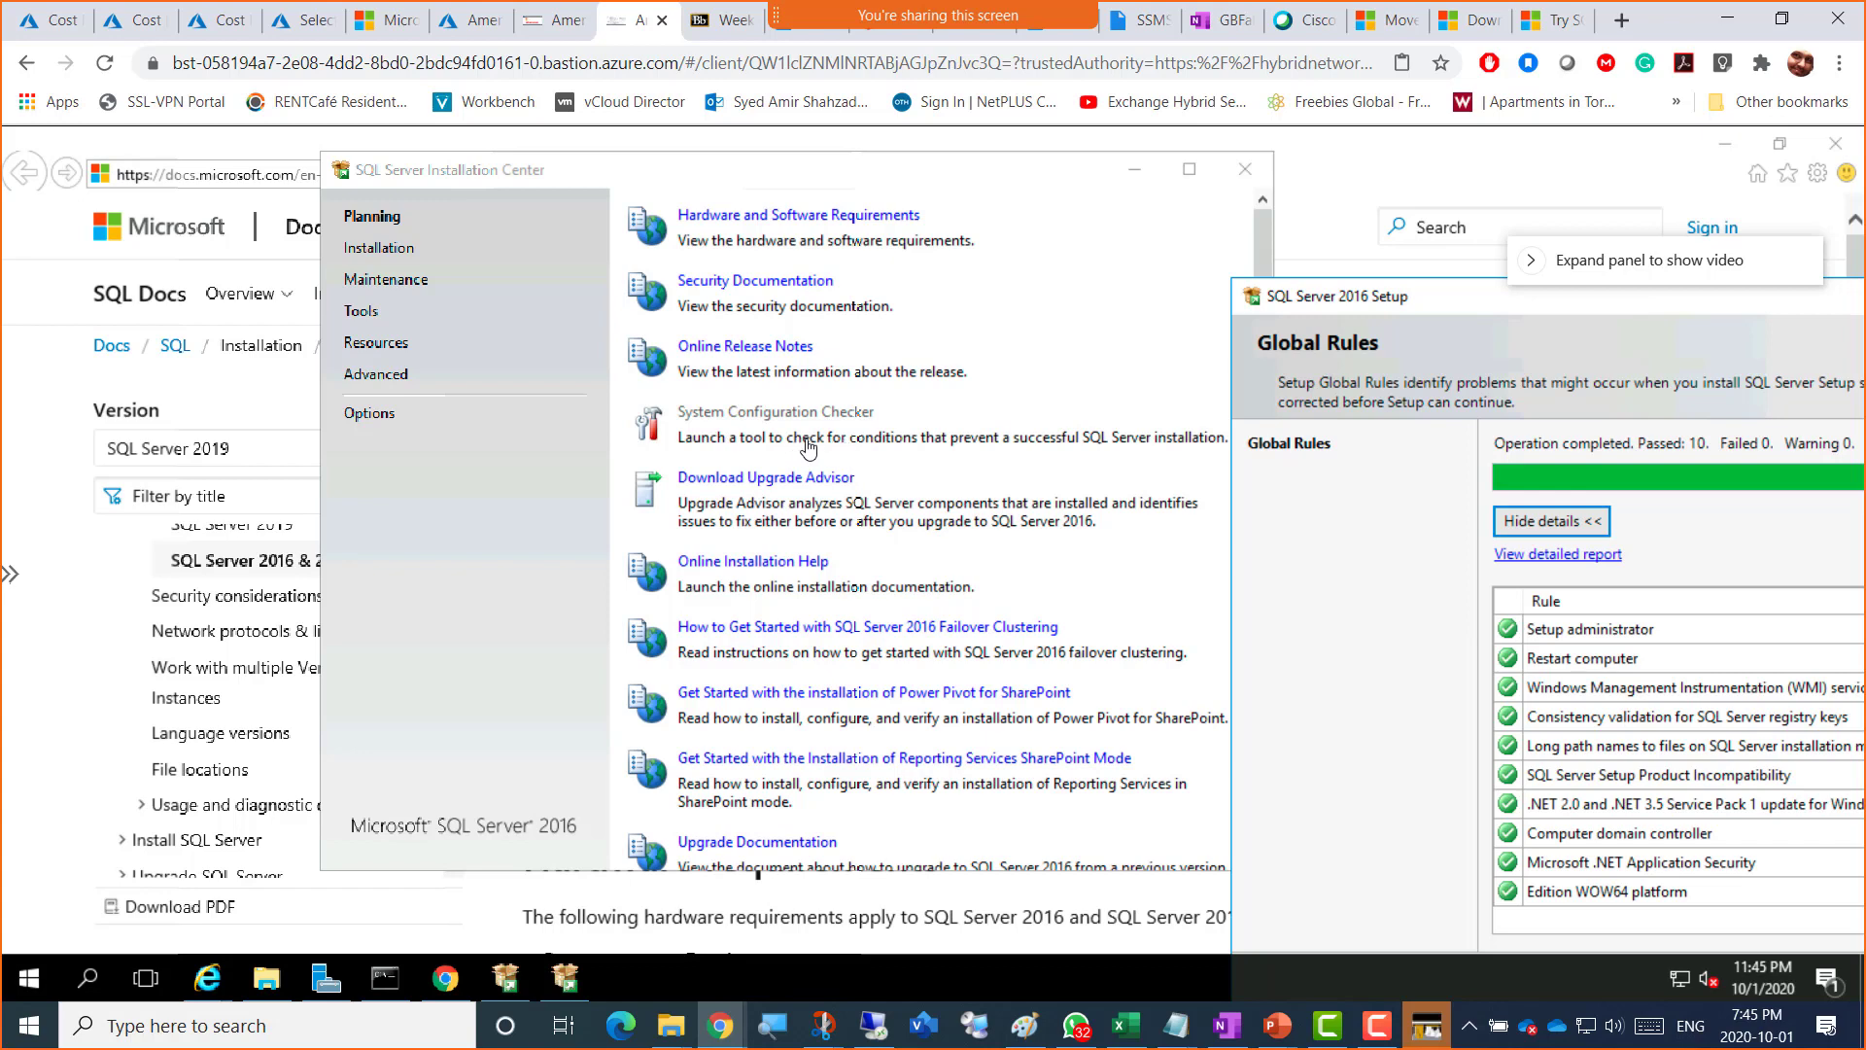
pyautogui.moveTo(1514, 302); pyautogui.dragTo(662, 274)
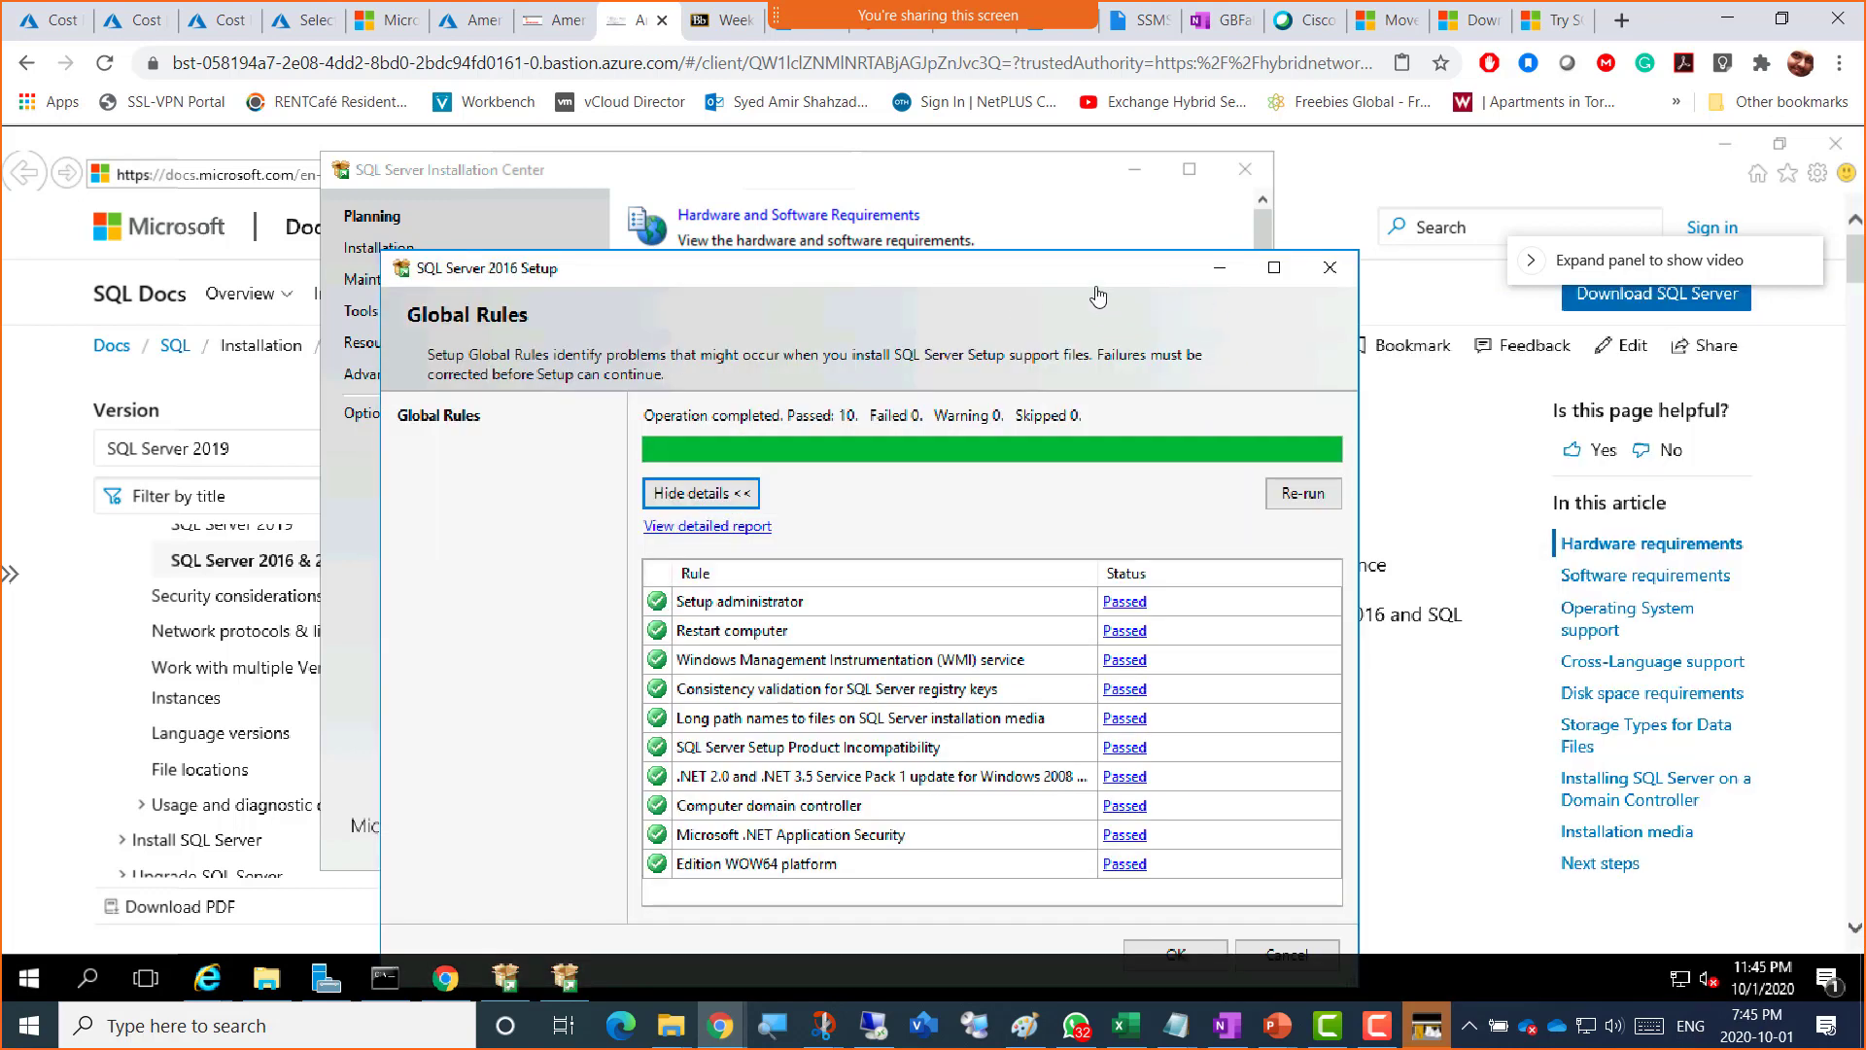
# Step: Quit SQL Server 2016 Setup and close the SQL Server Installation Center
pyautogui.click(1337, 277)
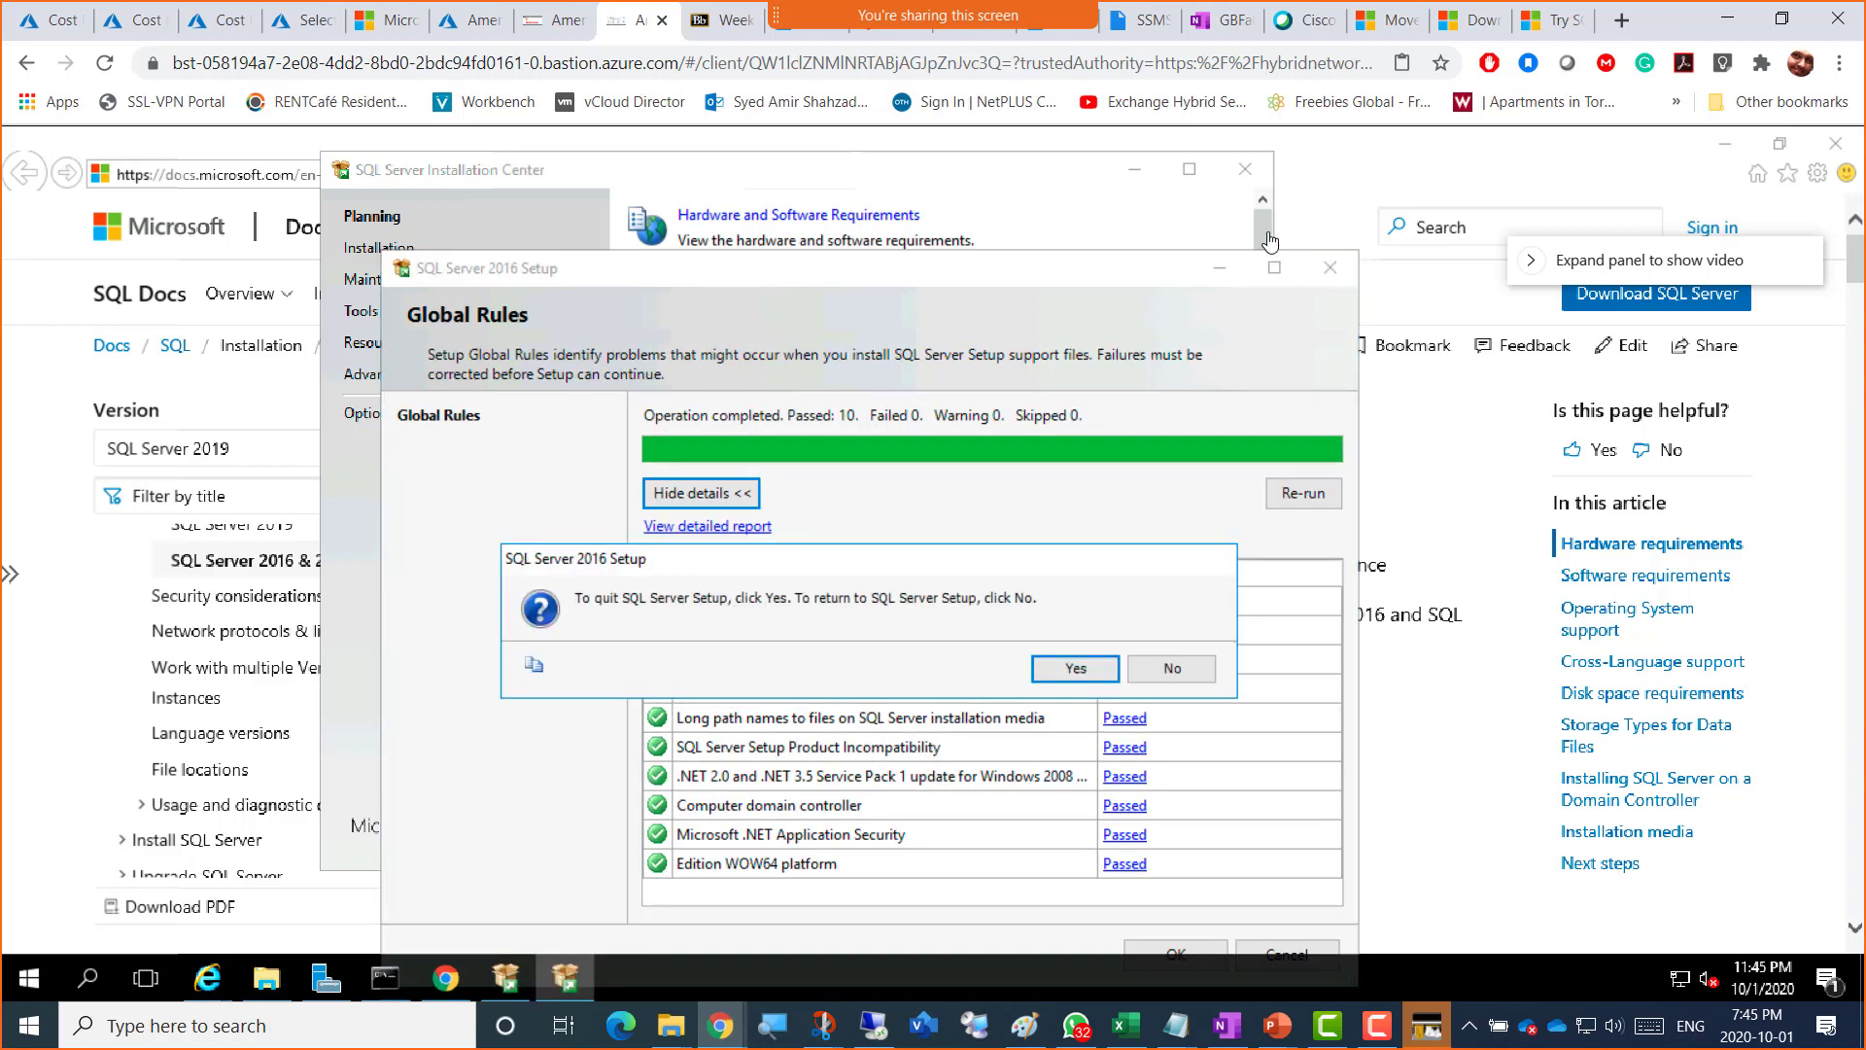
pyautogui.click(1071, 669)
pyautogui.click(1244, 170)
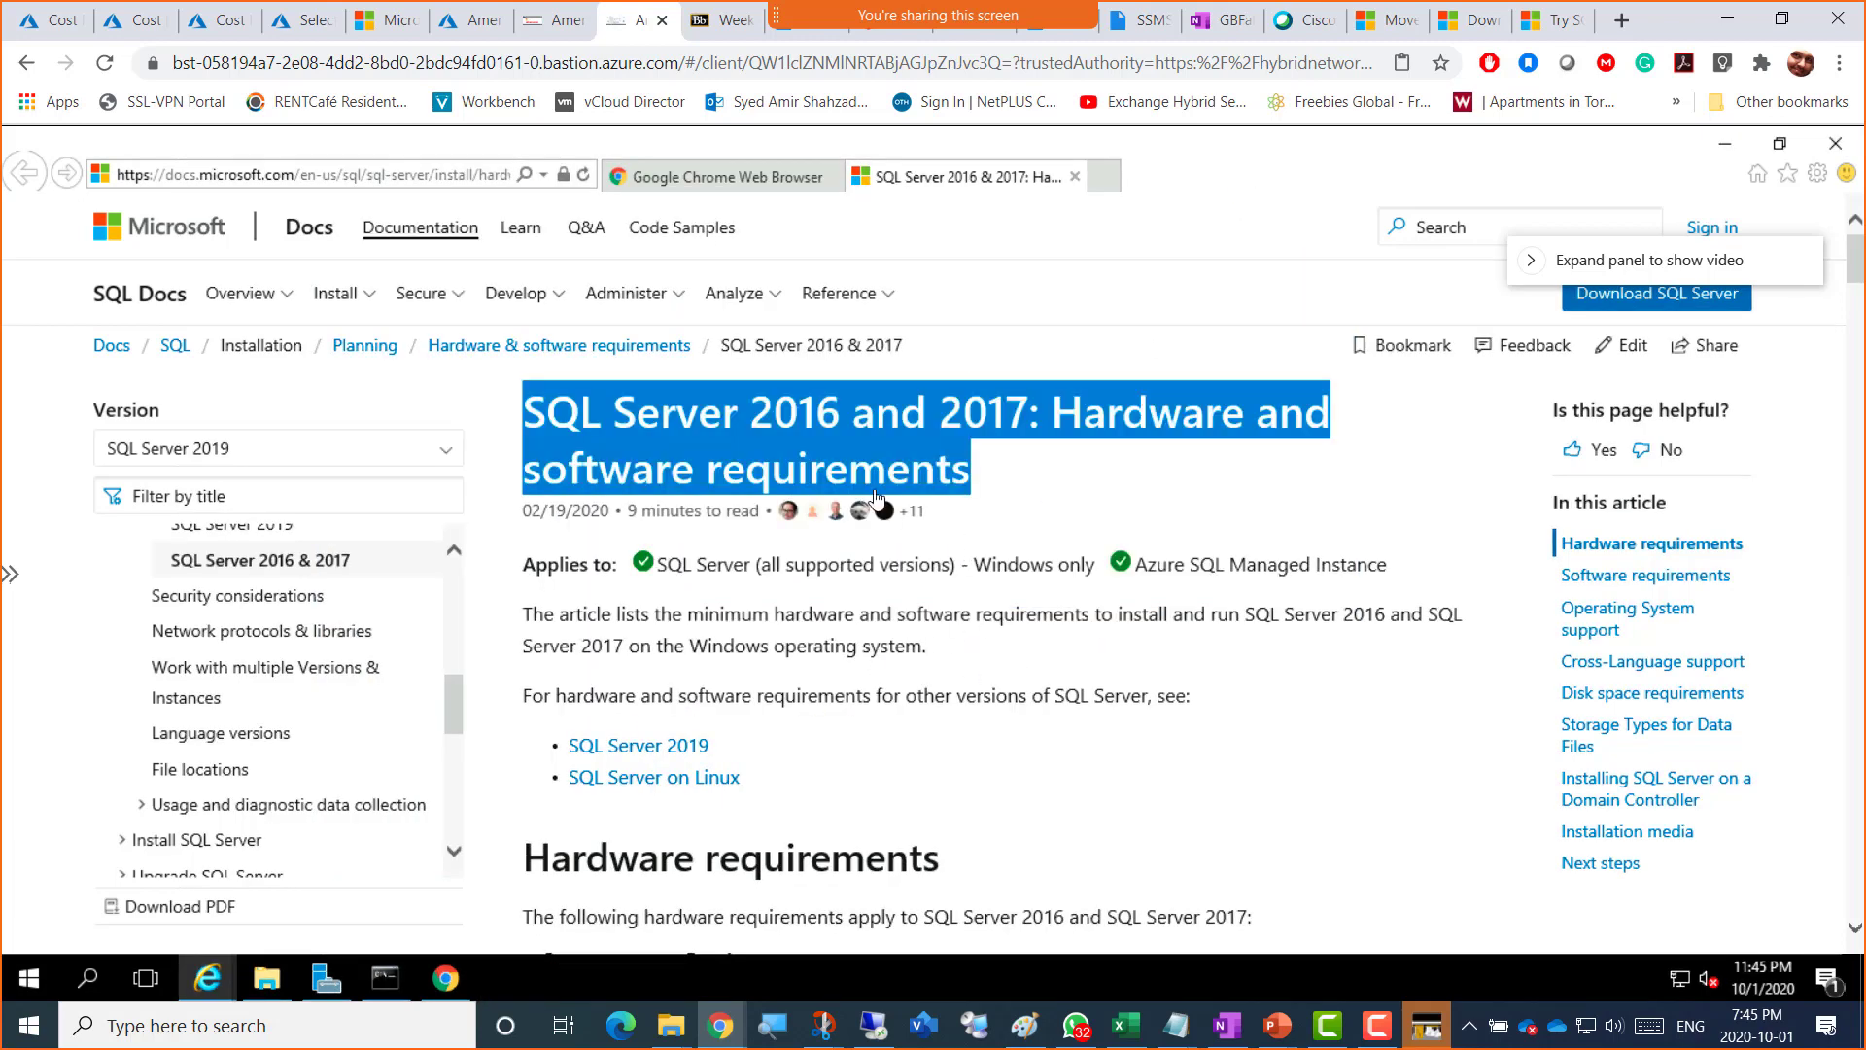
# Step: Mount the SQLServer2016SP2 ISO from Downloads as DVD Drive (E:) and run its setup
pyautogui.click(267, 978)
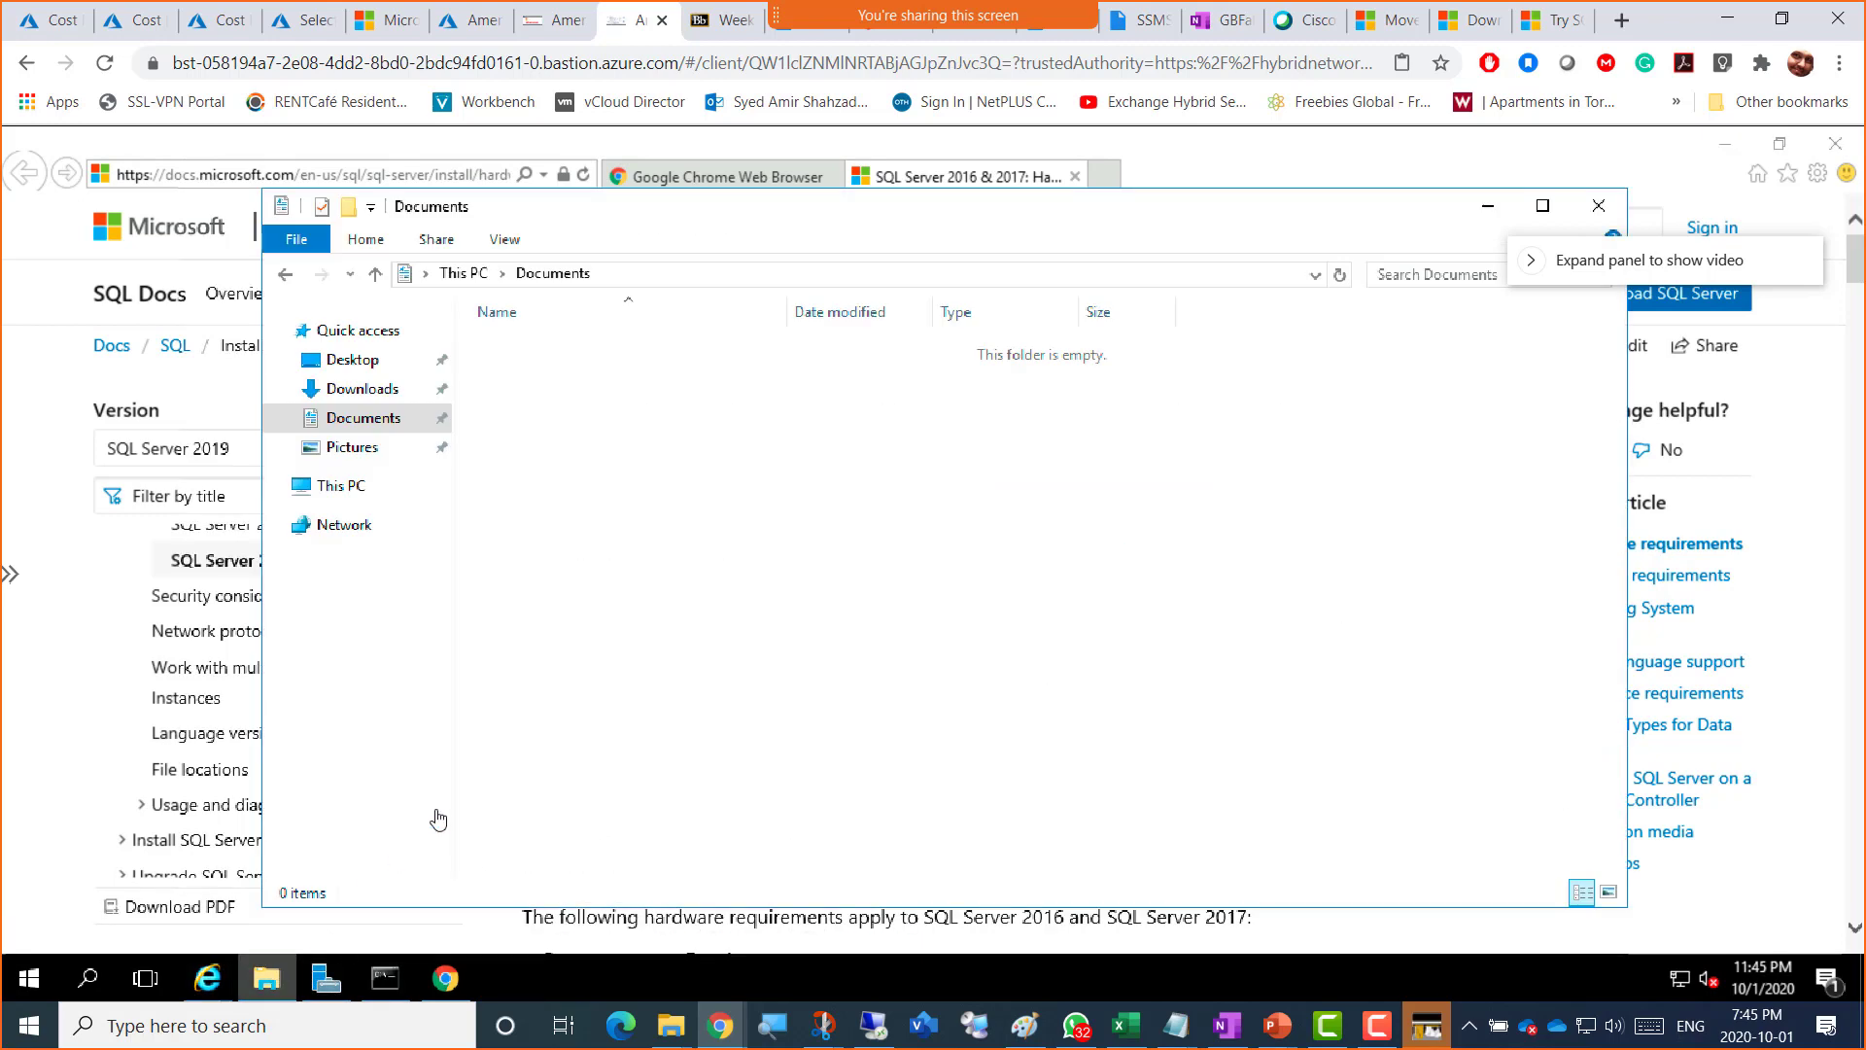
pyautogui.click(358, 486)
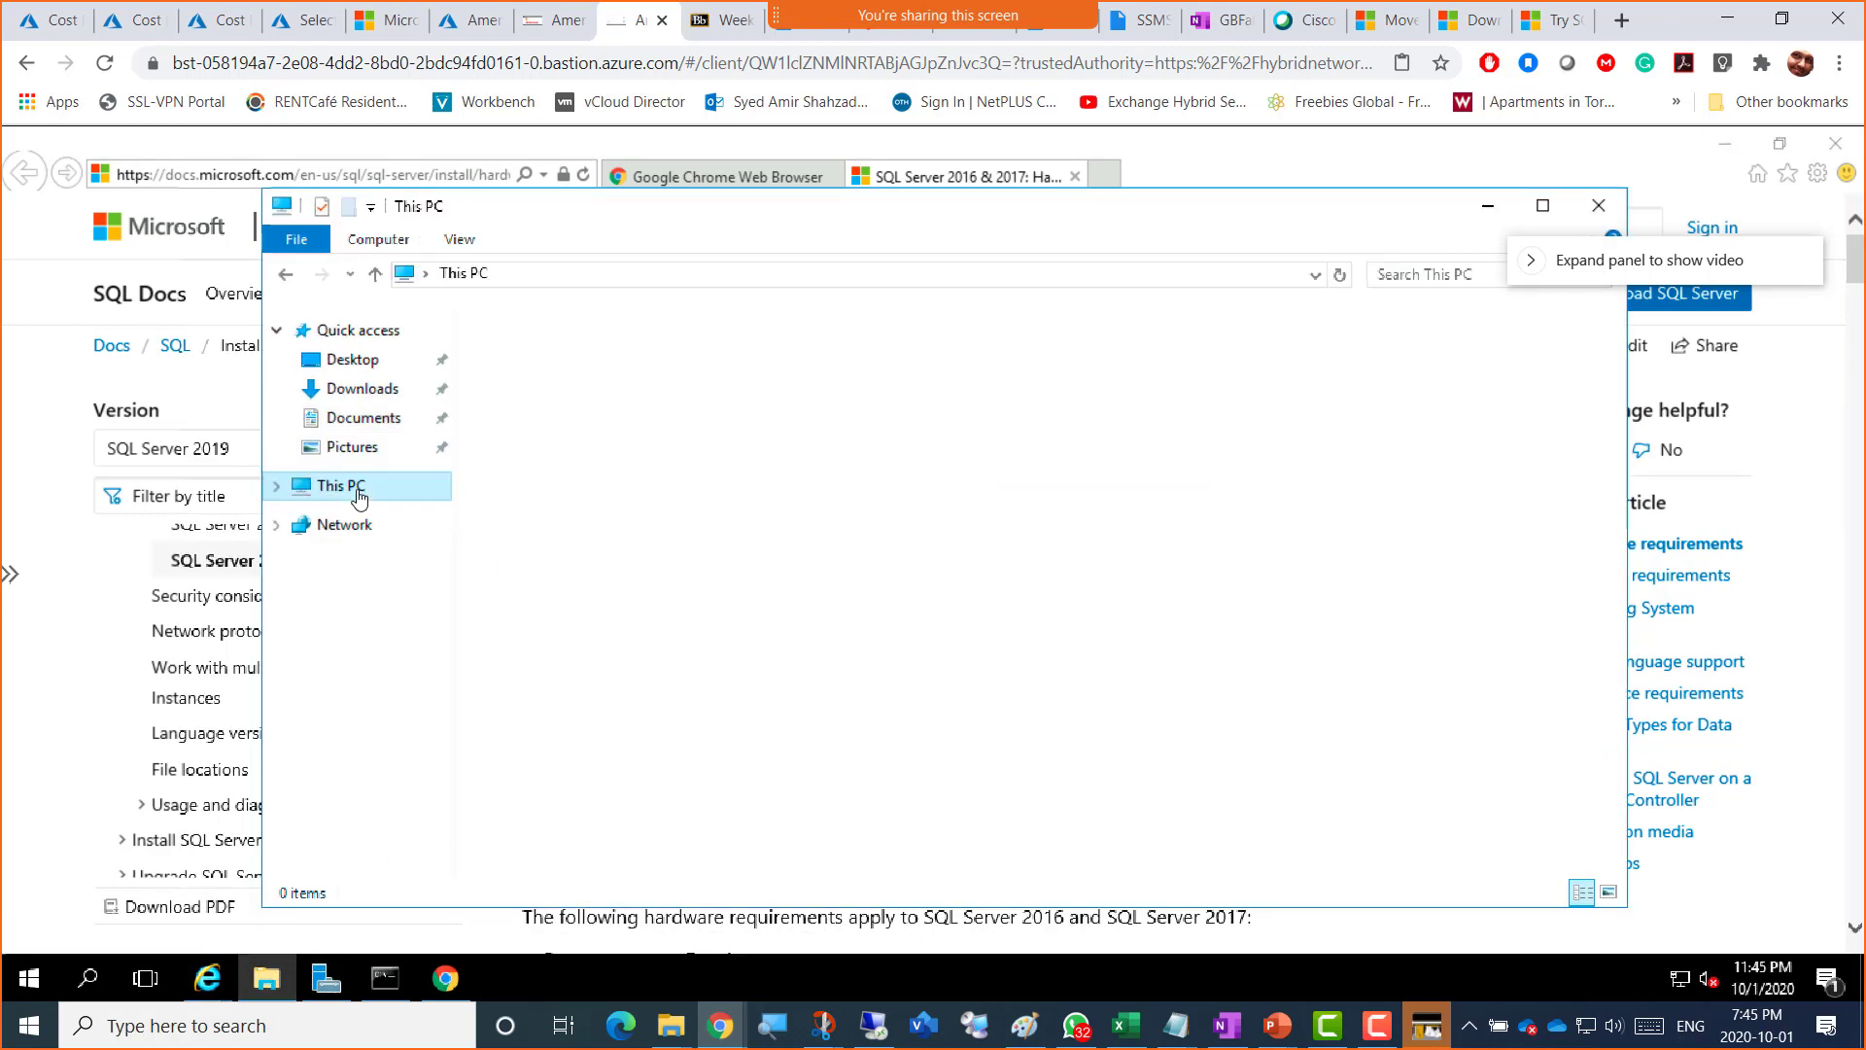
pyautogui.click(432, 390)
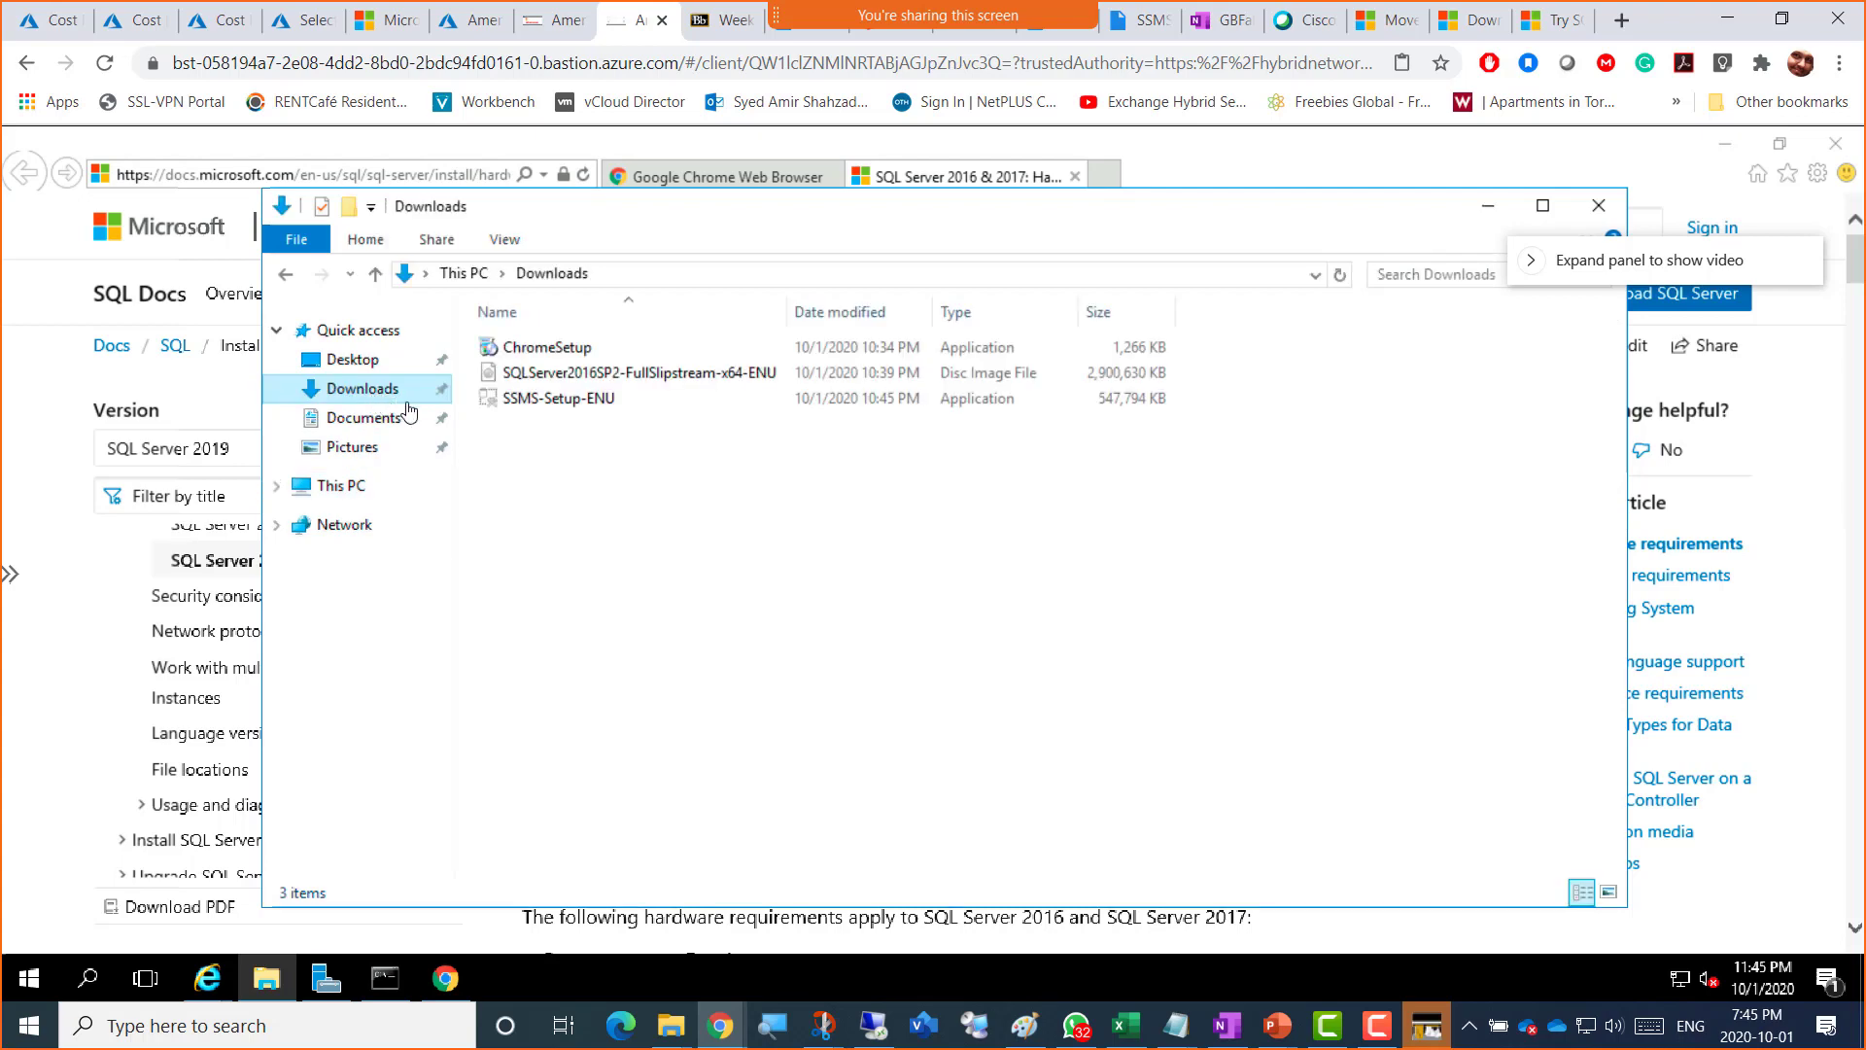
pyautogui.doubleClick(649, 383)
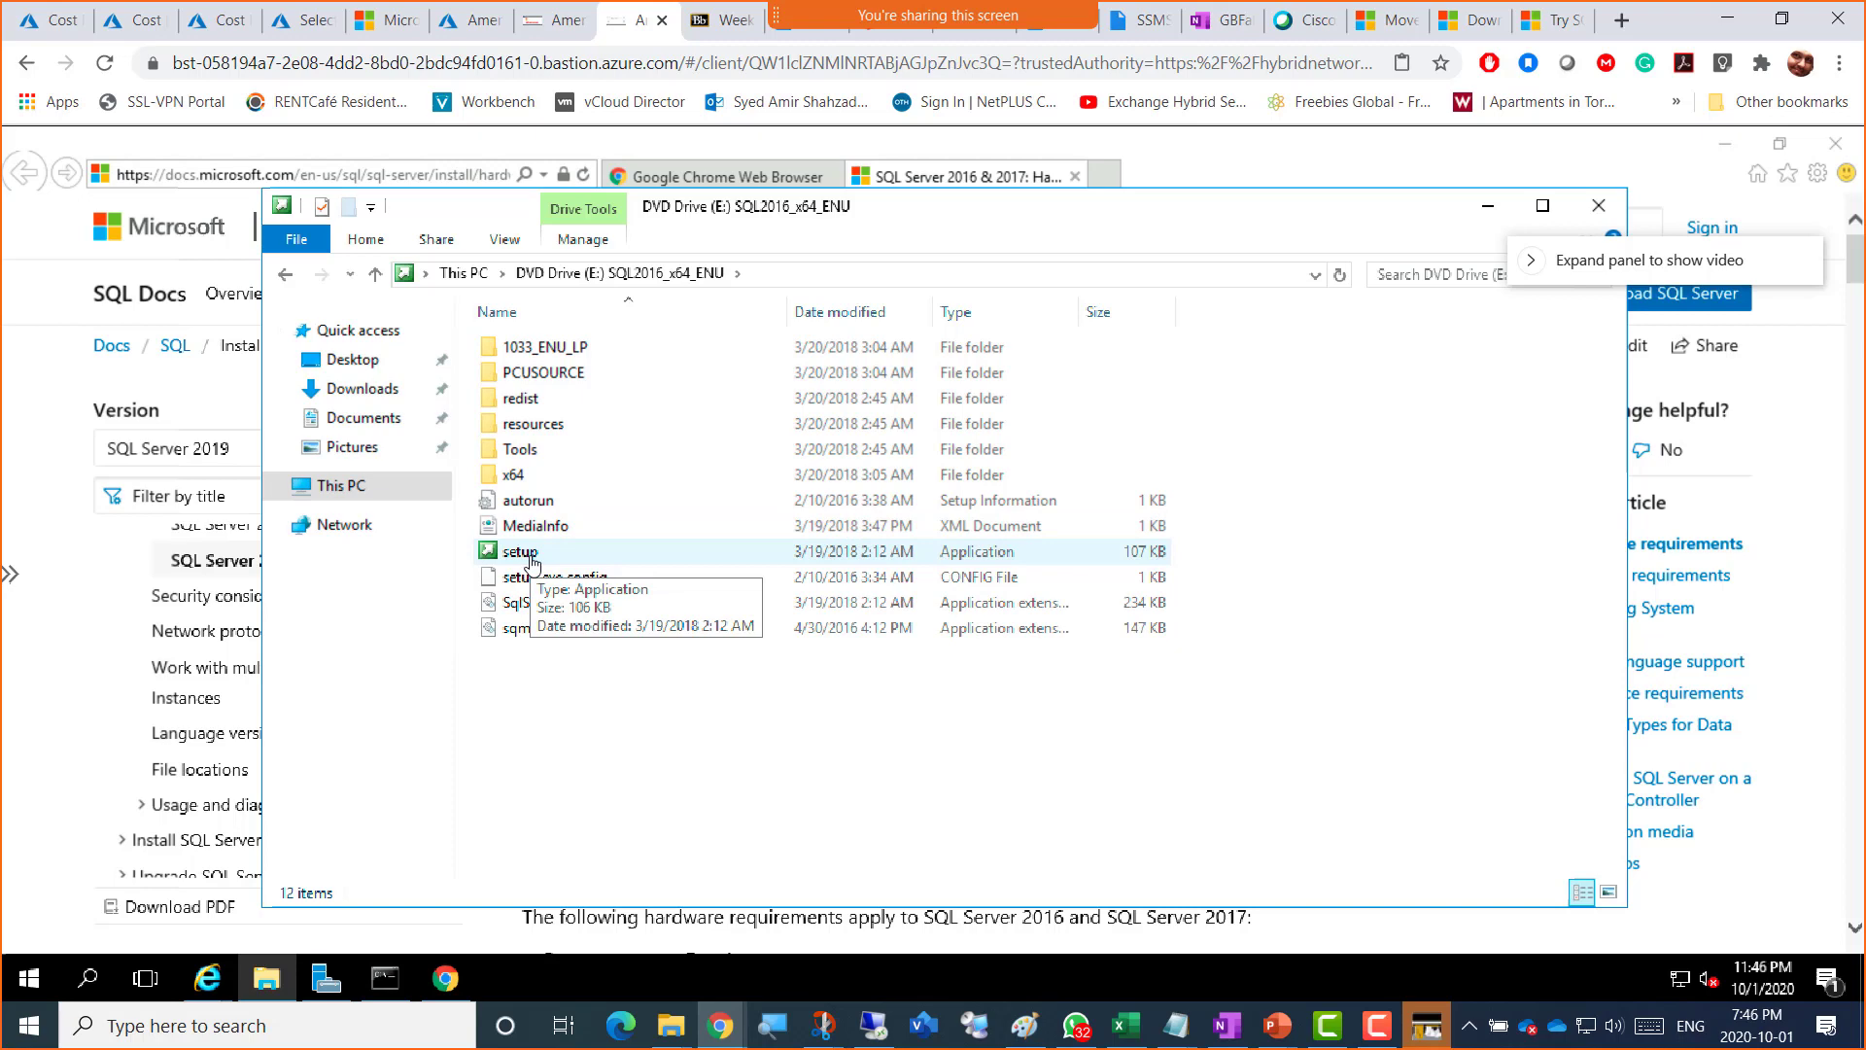
pyautogui.doubleClick(532, 560)
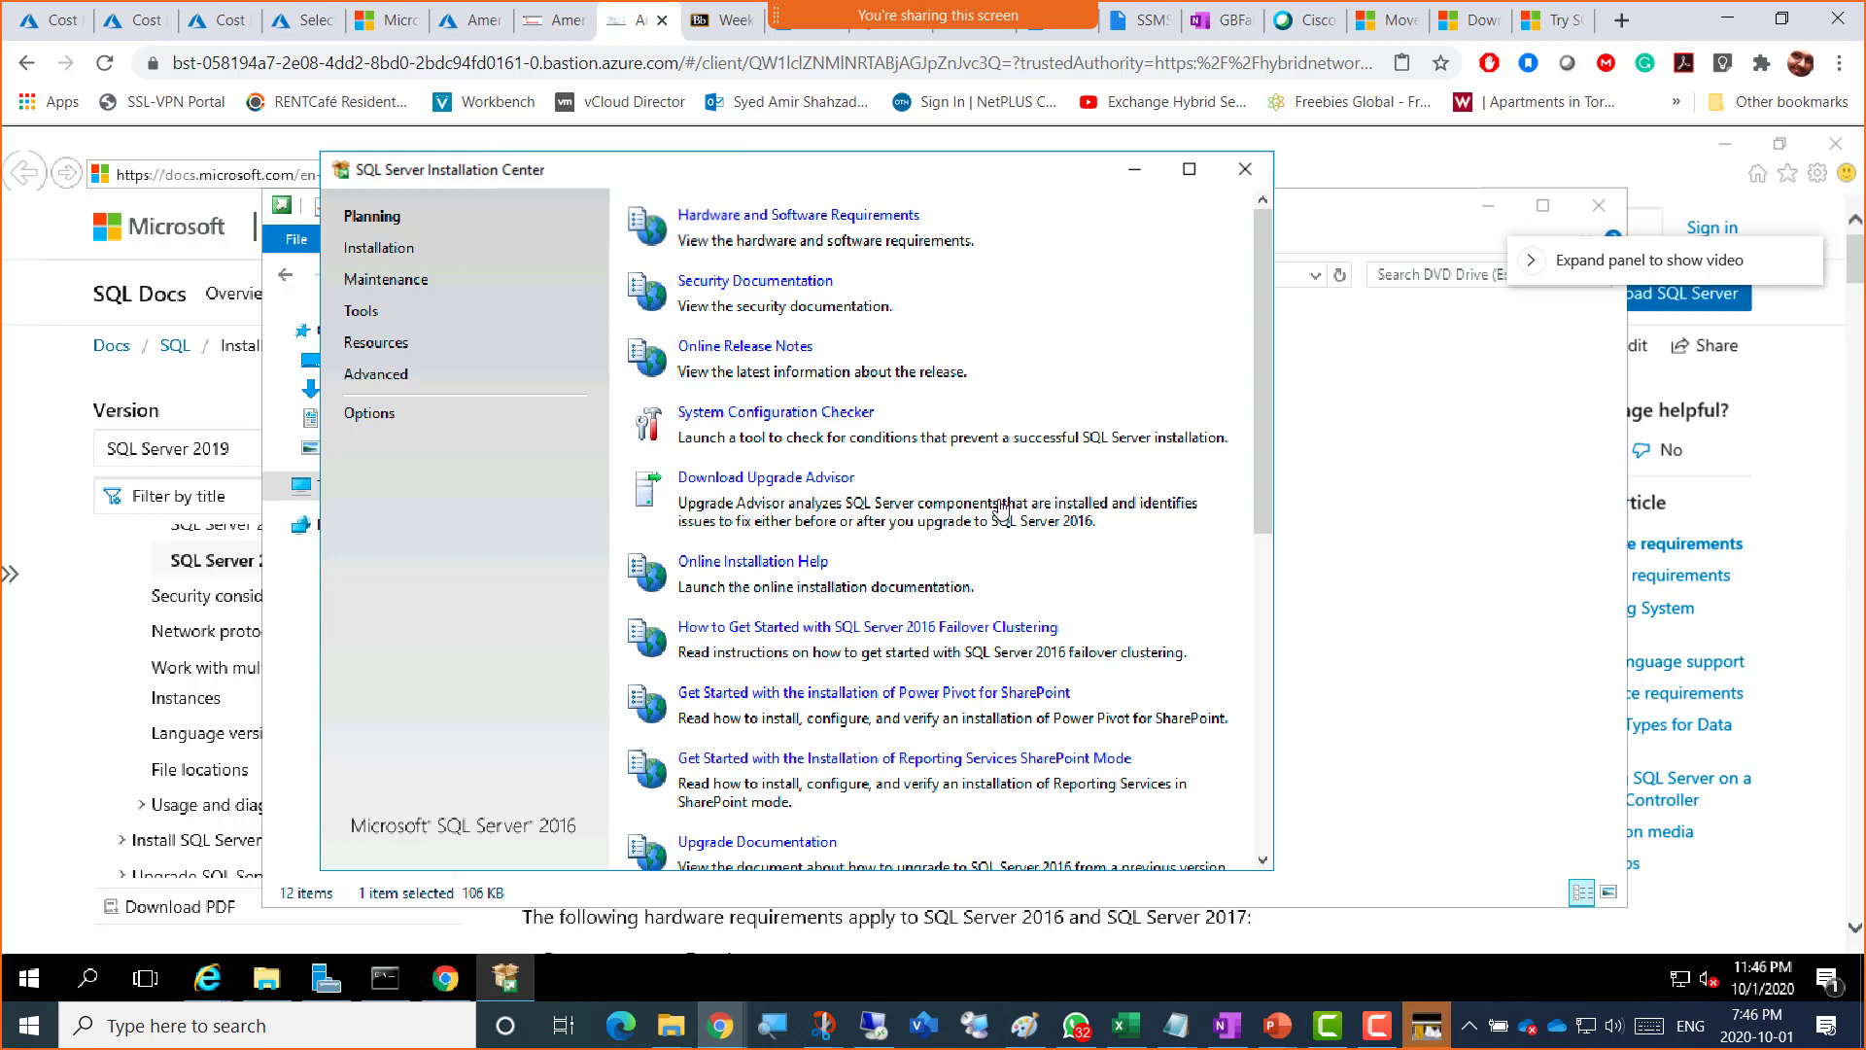
# Step: Rerun the System Configuration Checker, view the ten passed Global Rules, then bring the WhatsApp image onscreen
pyautogui.click(759, 420)
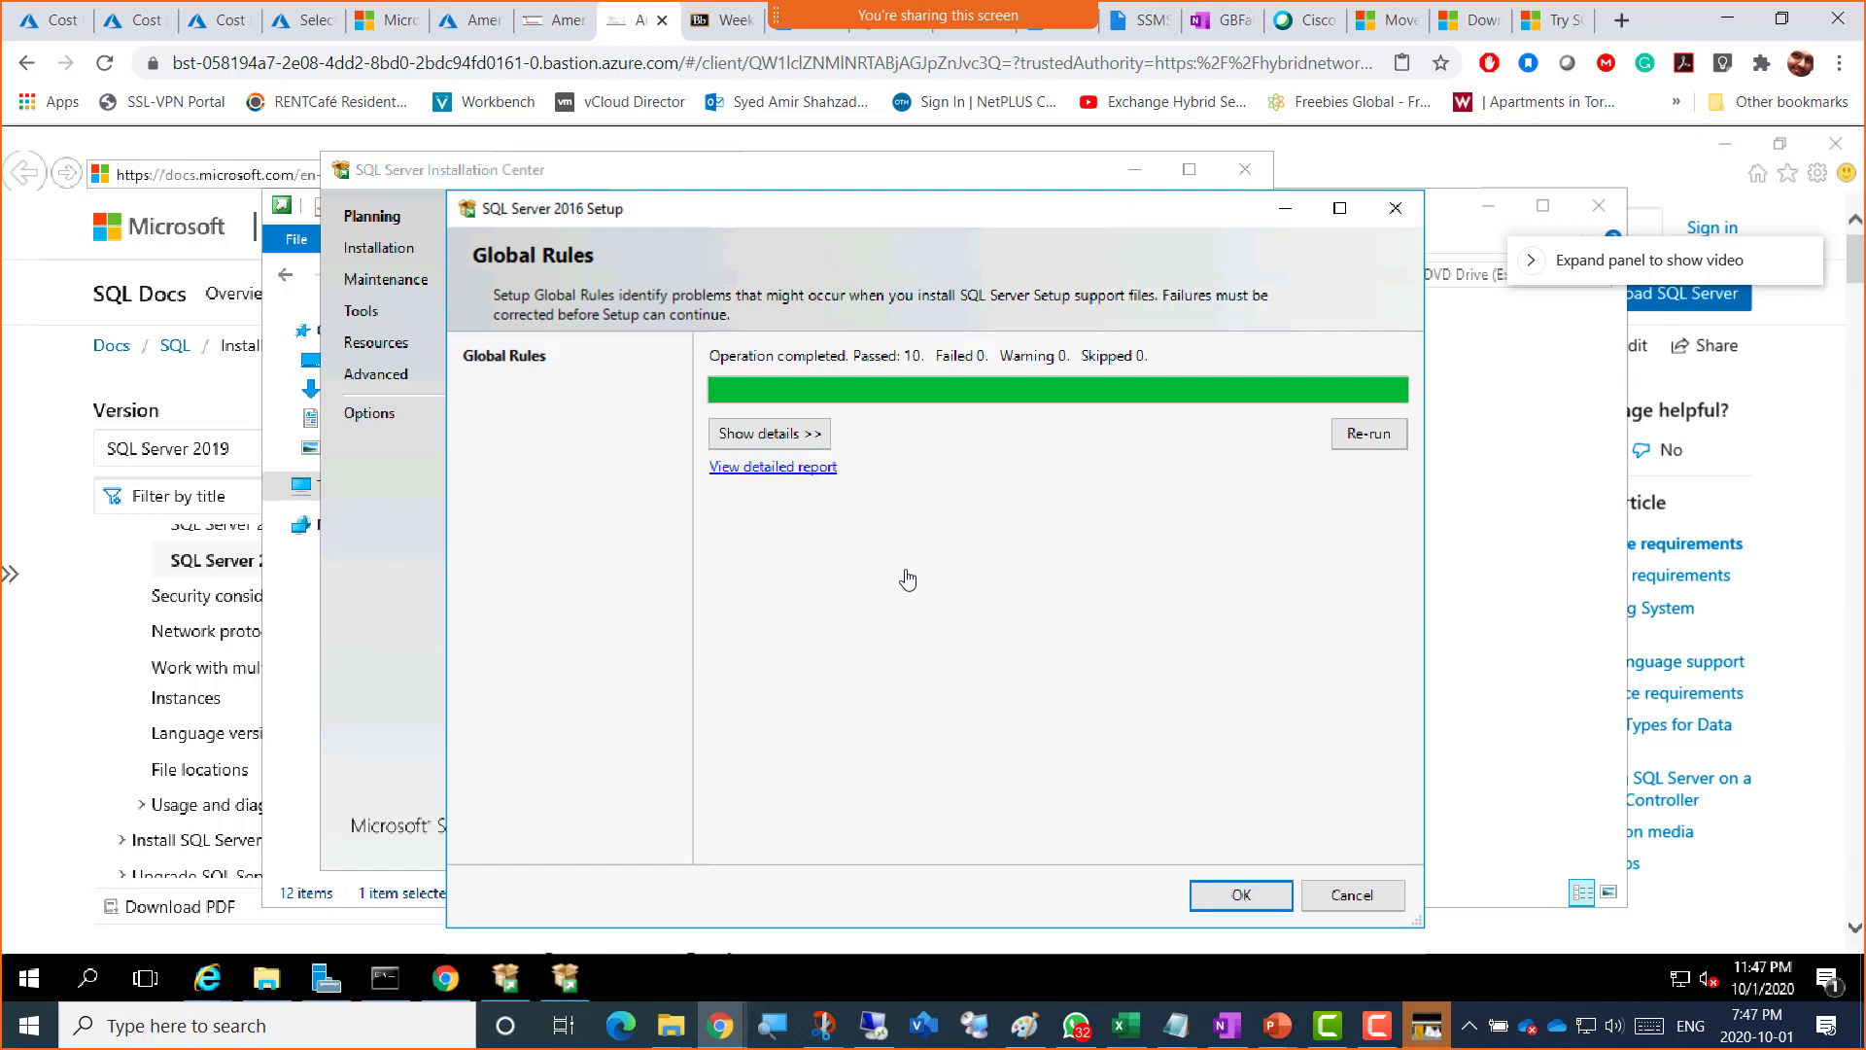
pyautogui.click(764, 438)
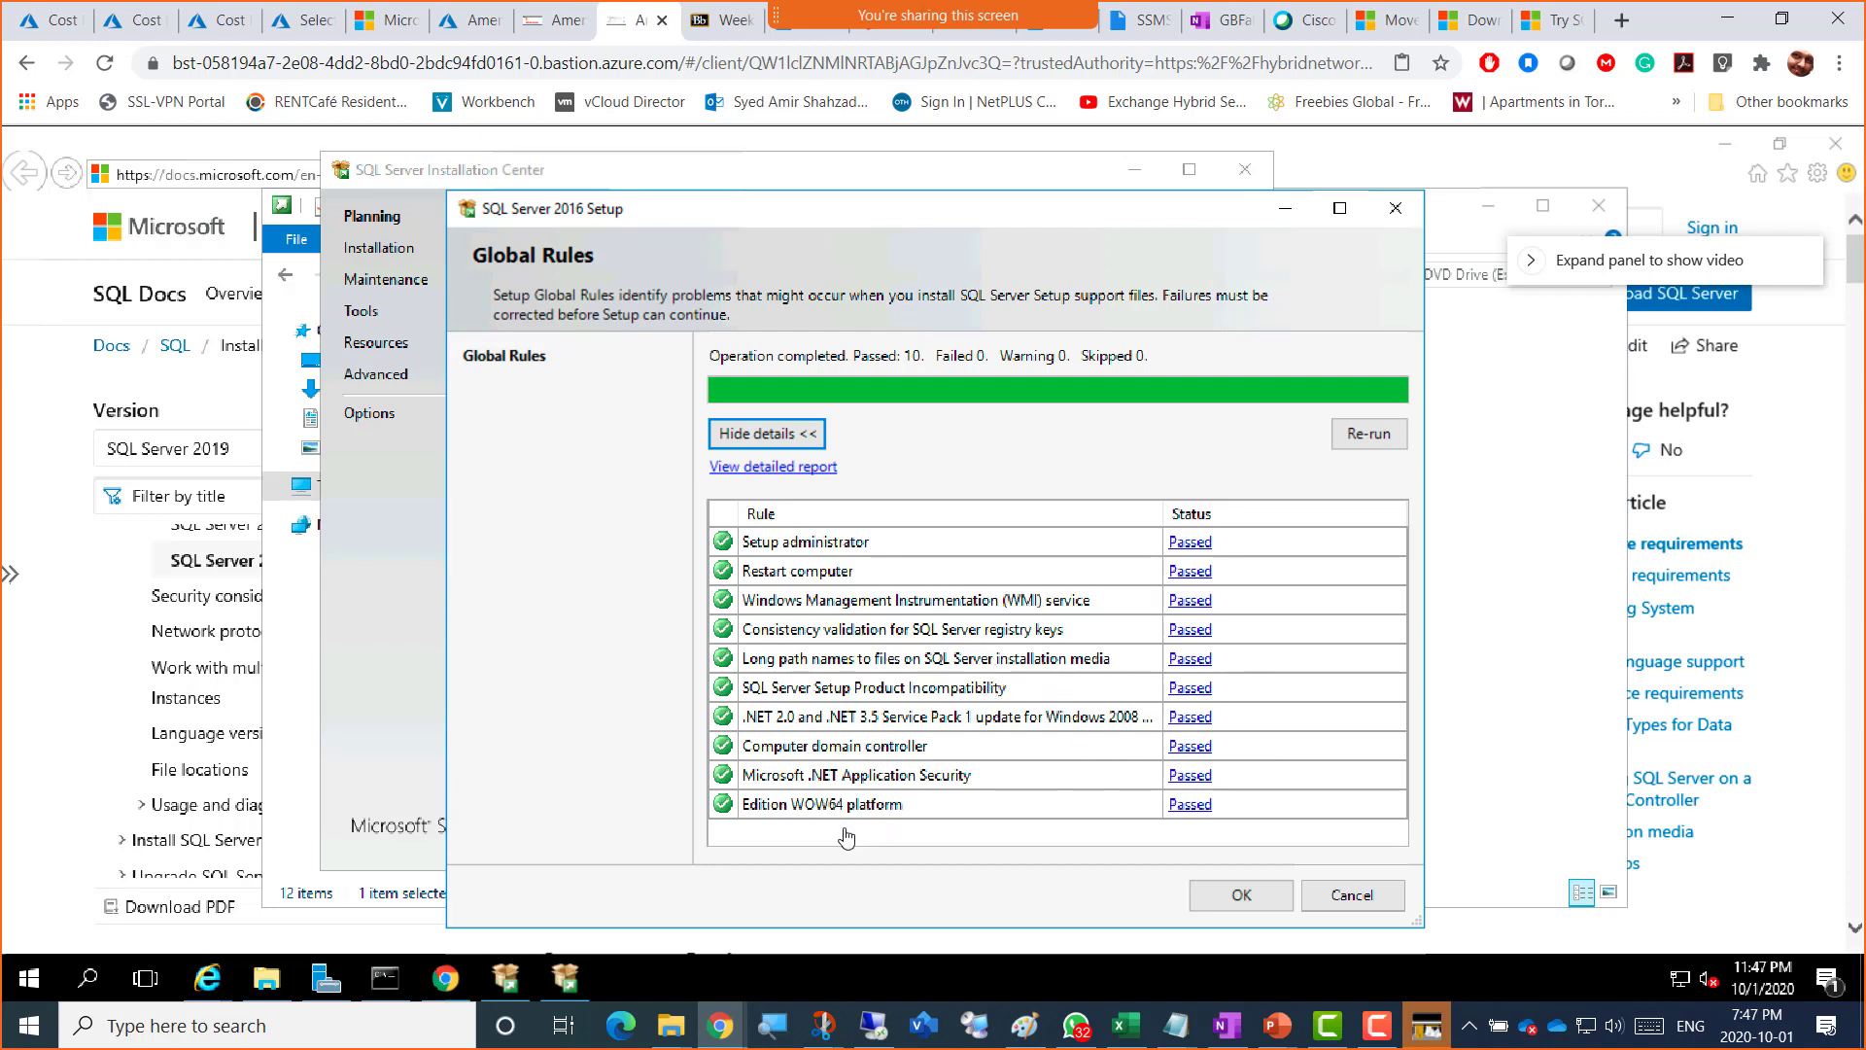
pyautogui.click(816, 780)
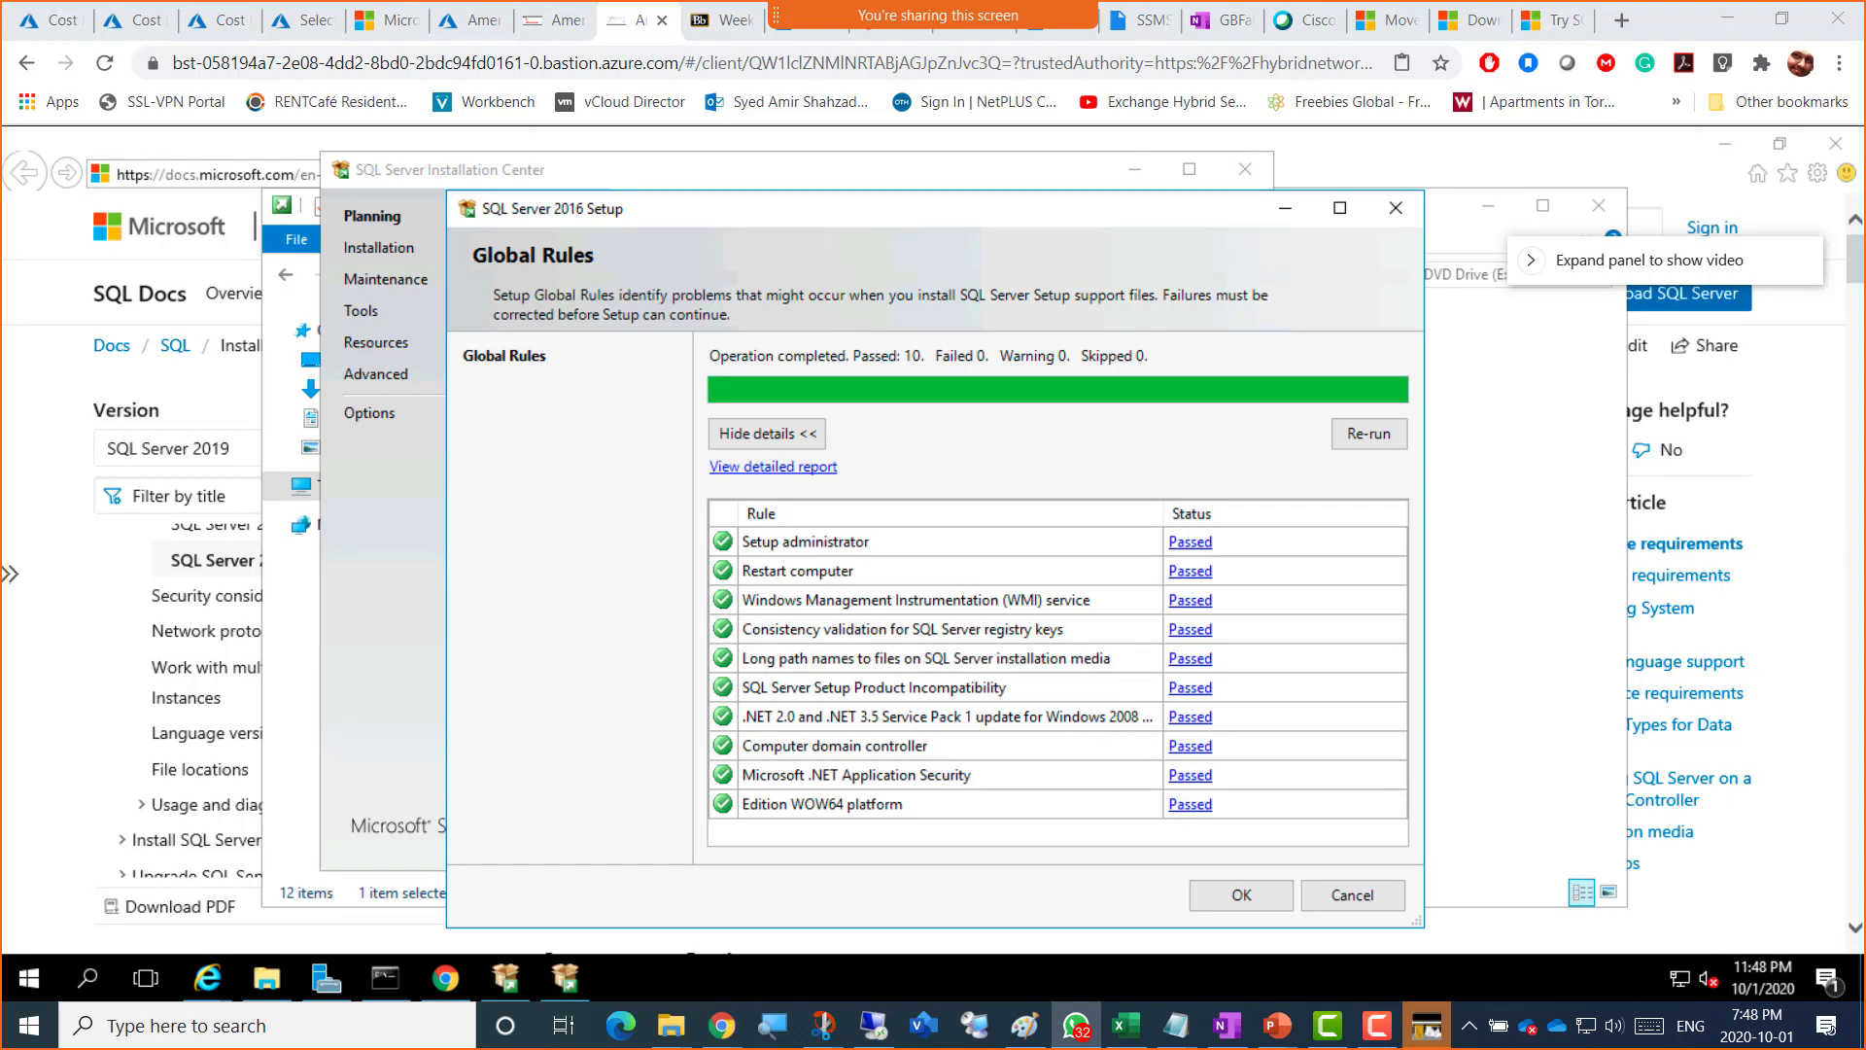
pyautogui.moveTo(1865, 33); pyautogui.dragTo(976, 118)
# Step: Maximize the WhatsApp photo of the Evaluation Edition setup screen, then minimize it
pyautogui.doubleClick(986, 122)
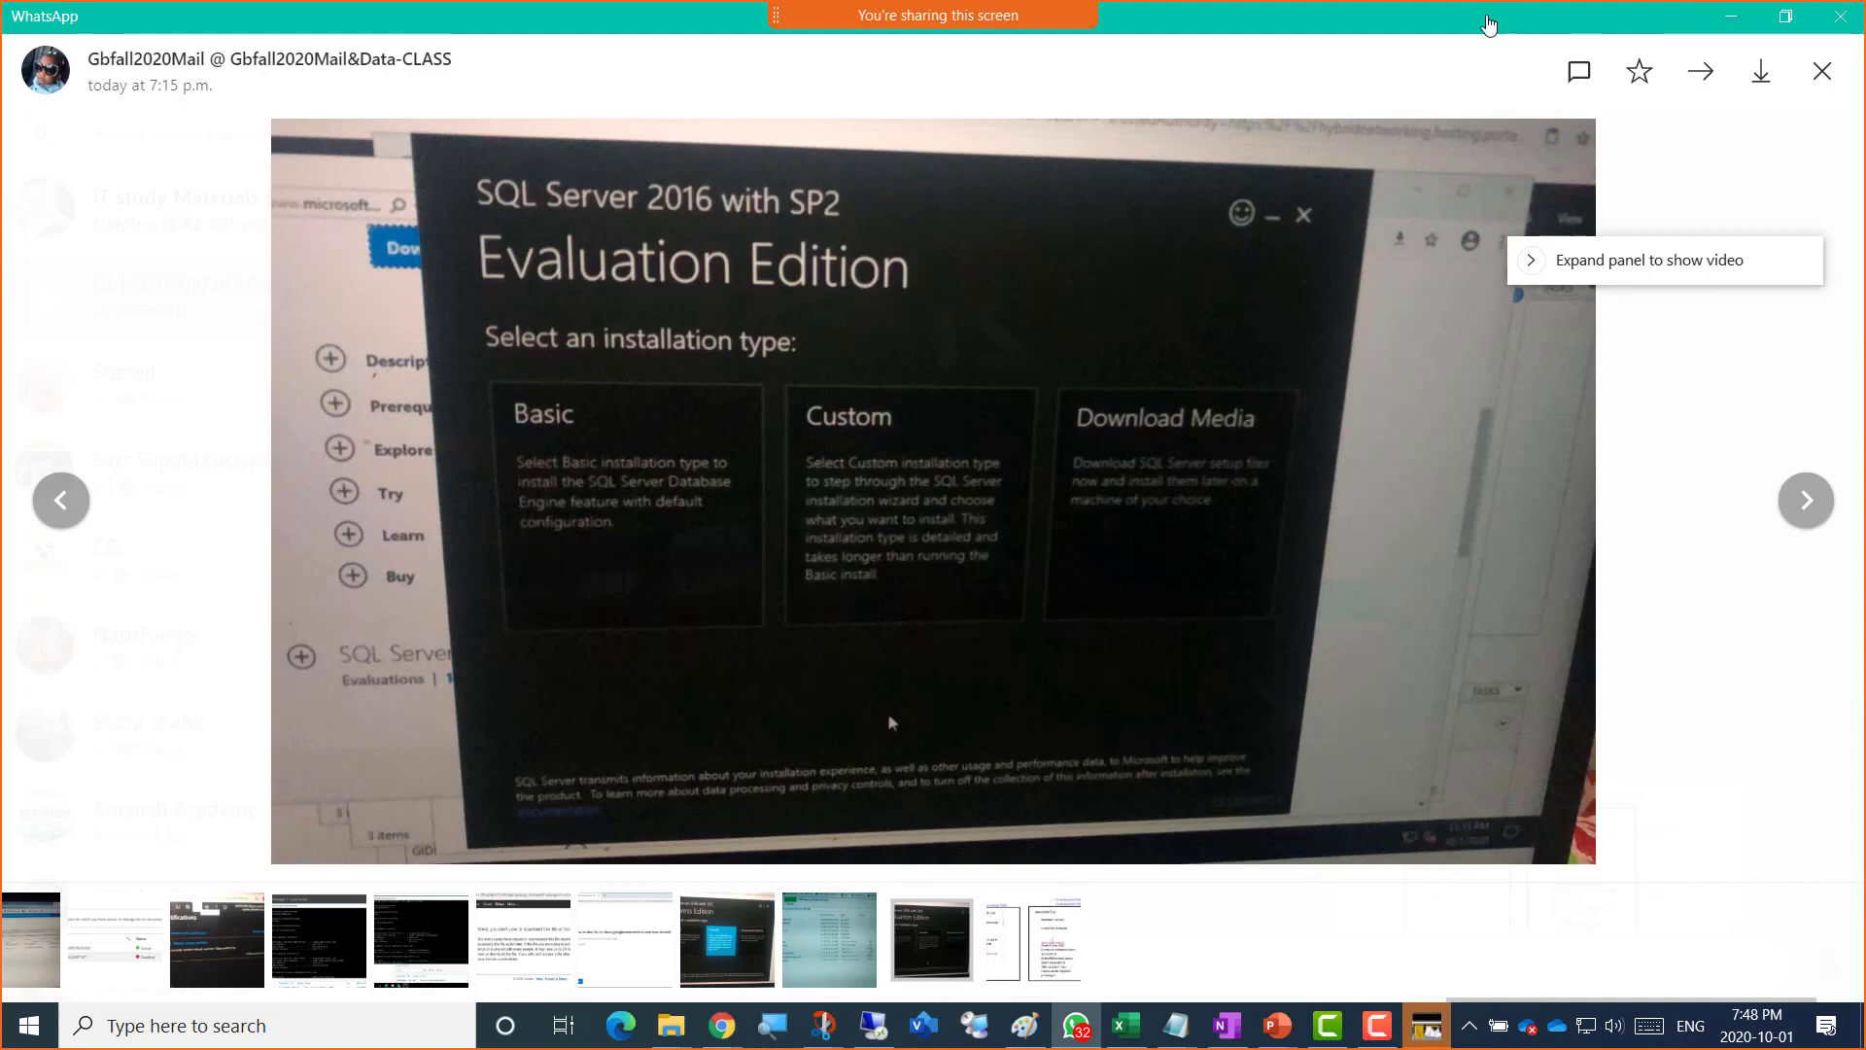
pyautogui.click(1731, 19)
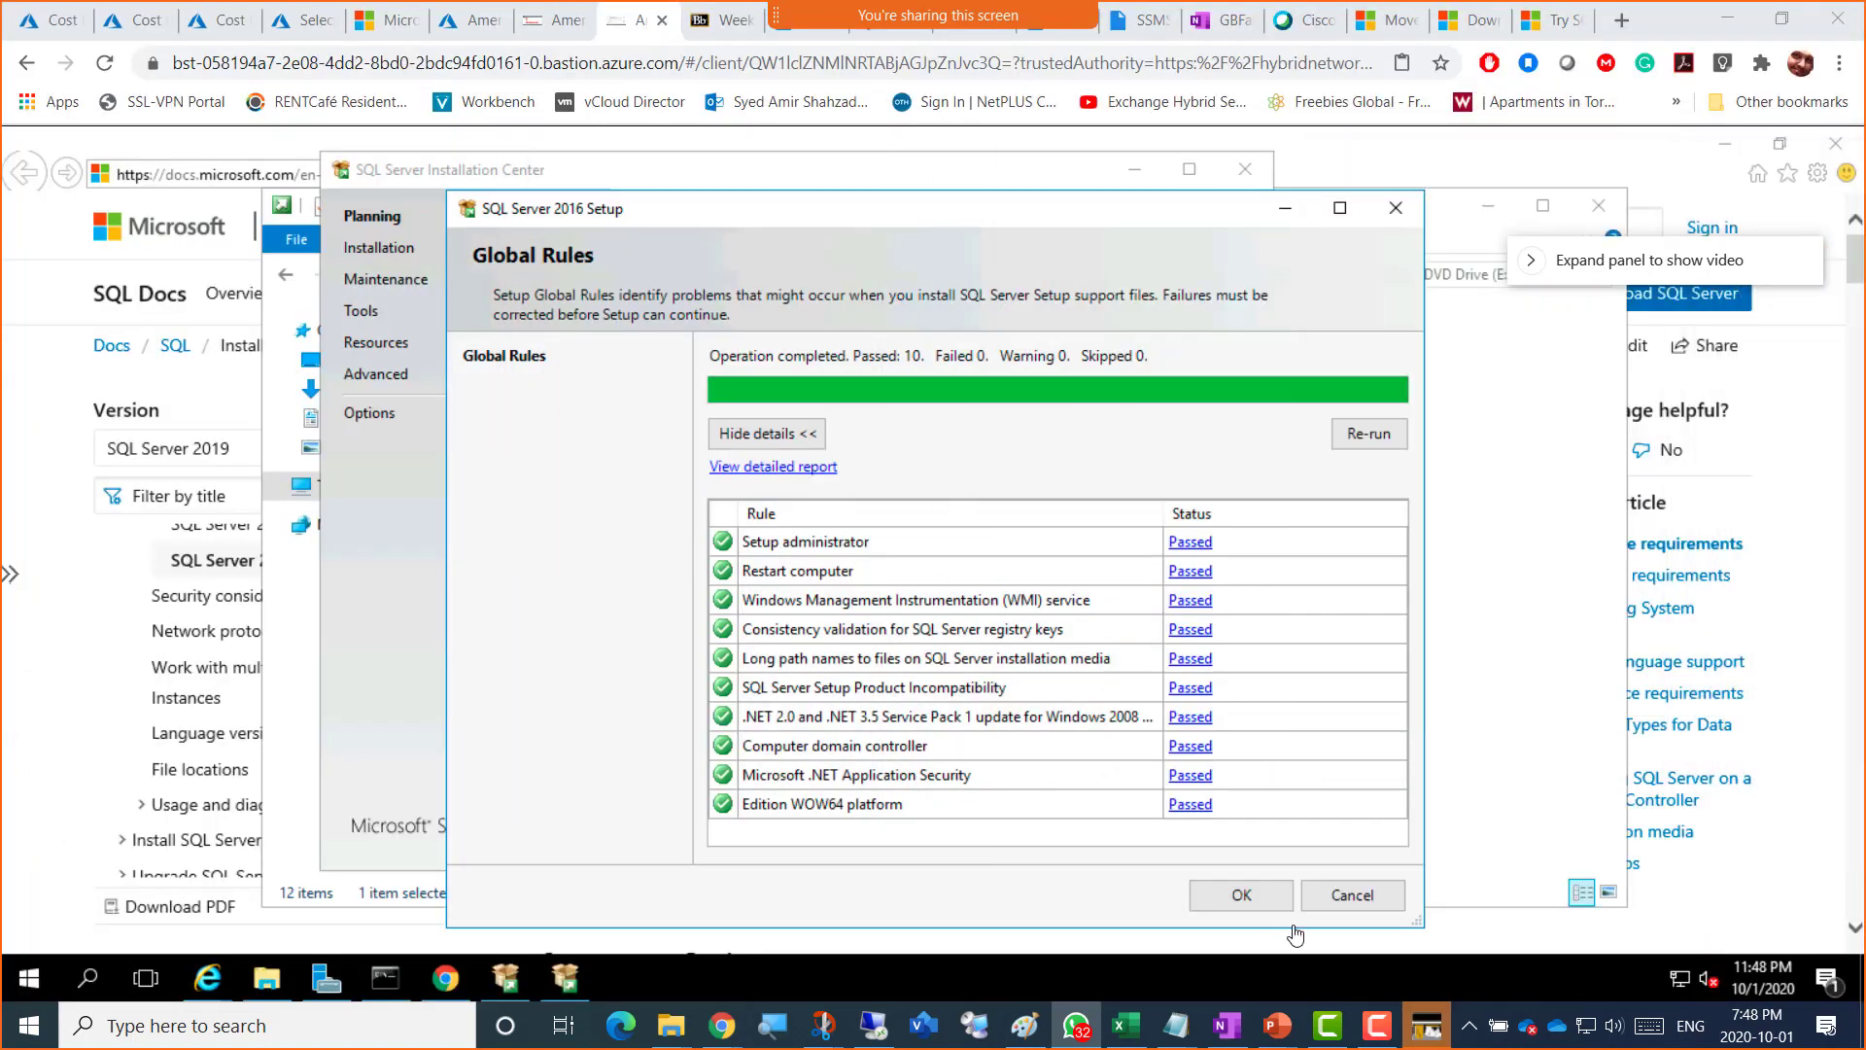
# Step: Cancel the Global Rules dialog and confirm quitting SQL Server 2016 Setup
pyautogui.click(1330, 899)
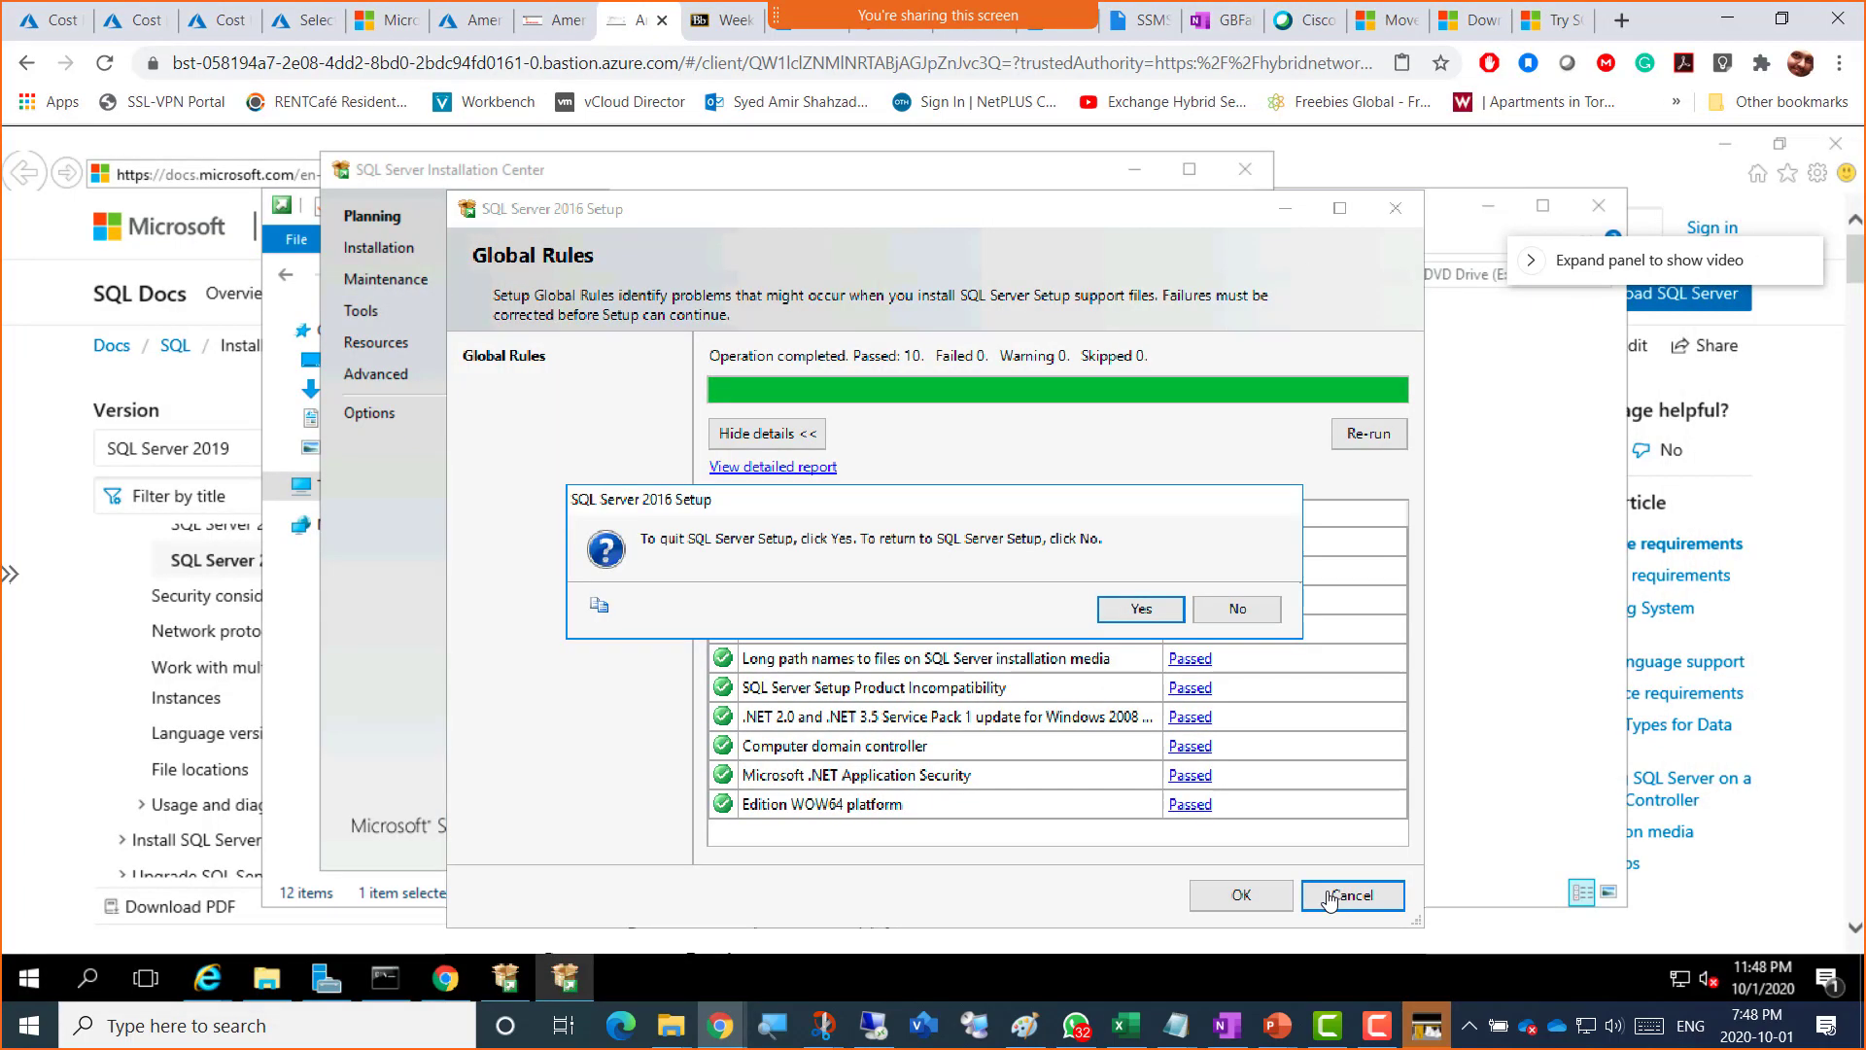
pyautogui.click(1123, 608)
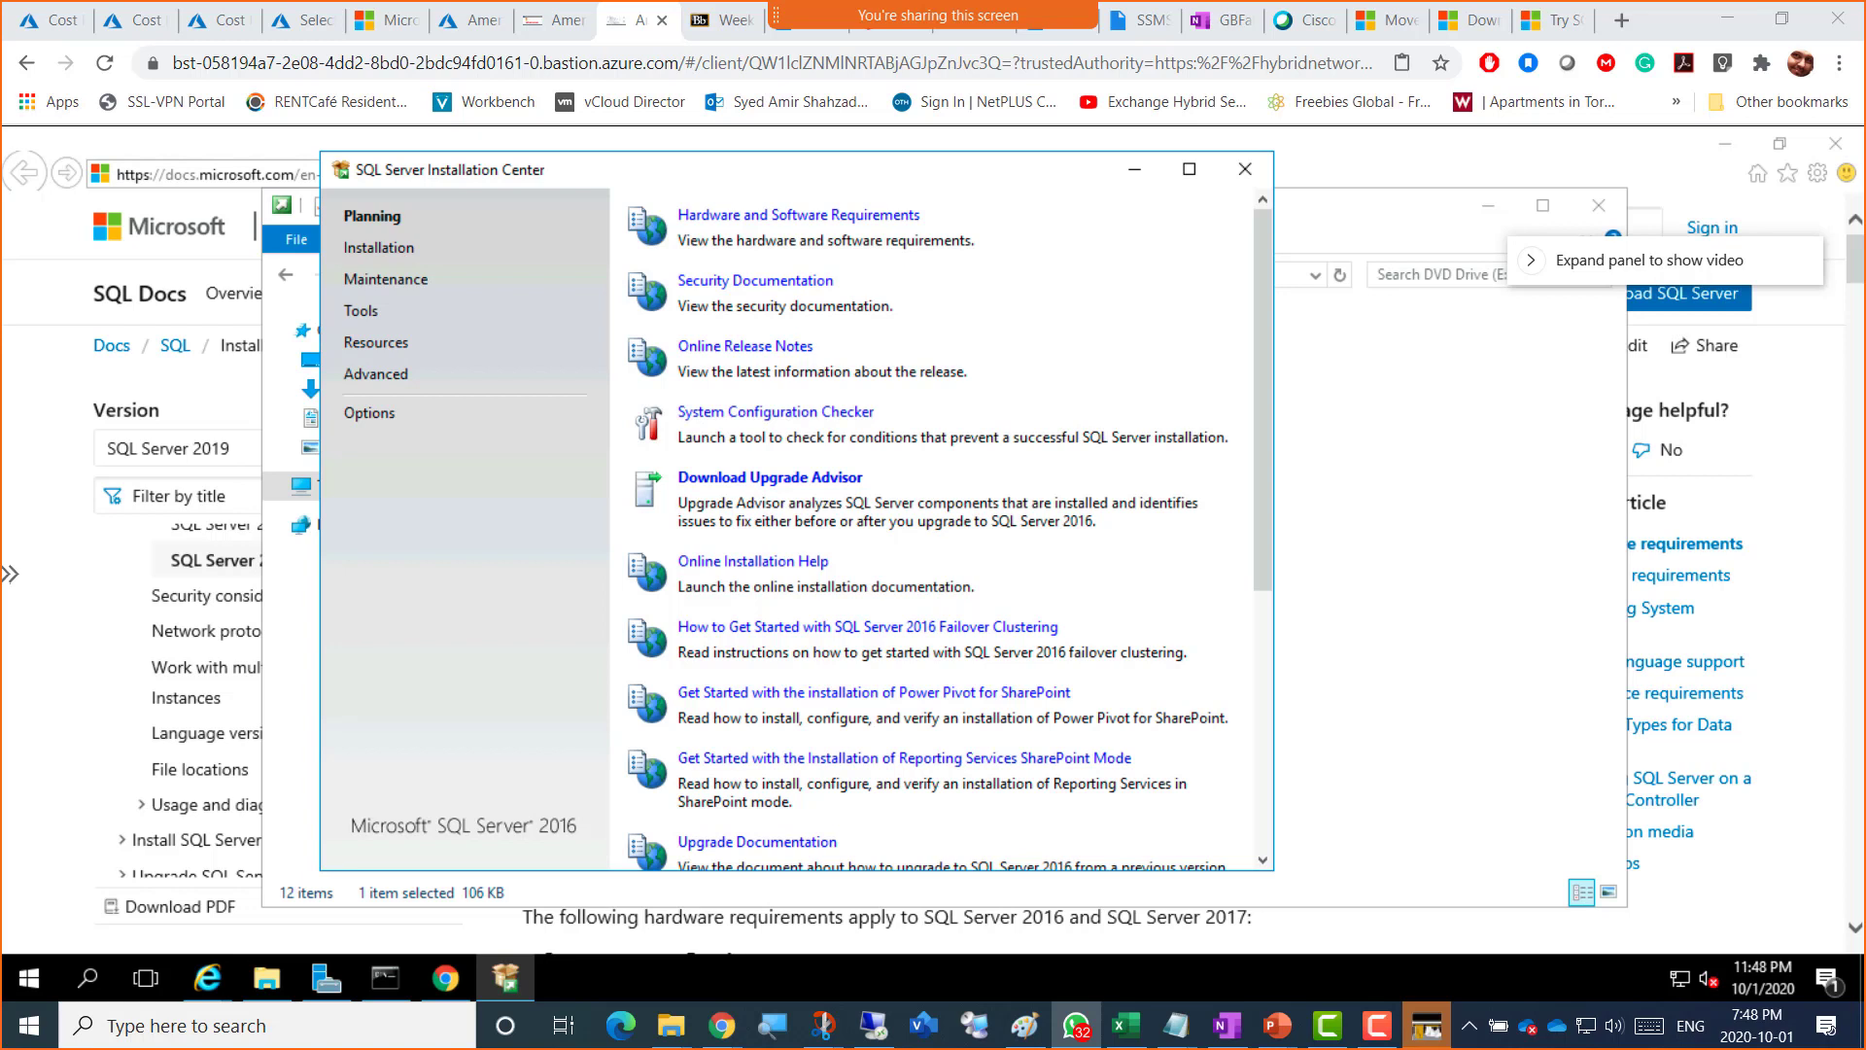
pyautogui.moveTo(1865, 846); pyautogui.dragTo(1615, 808)
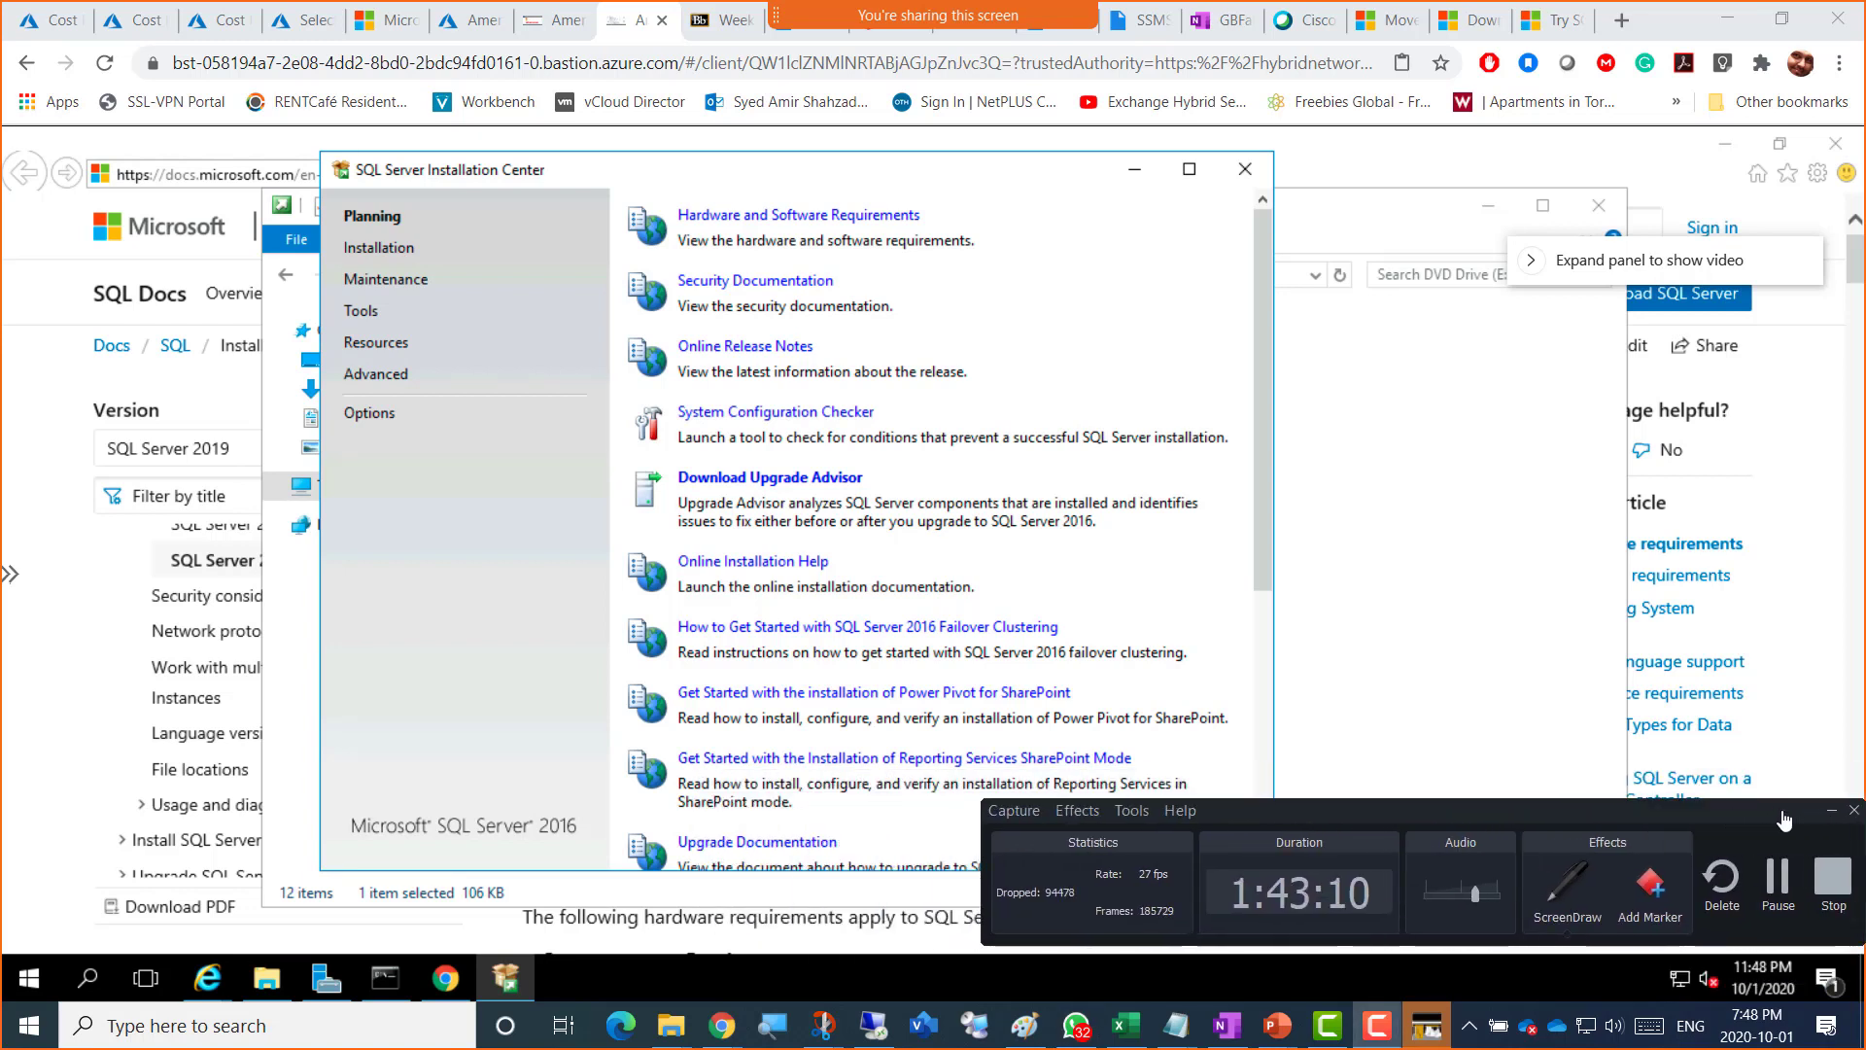
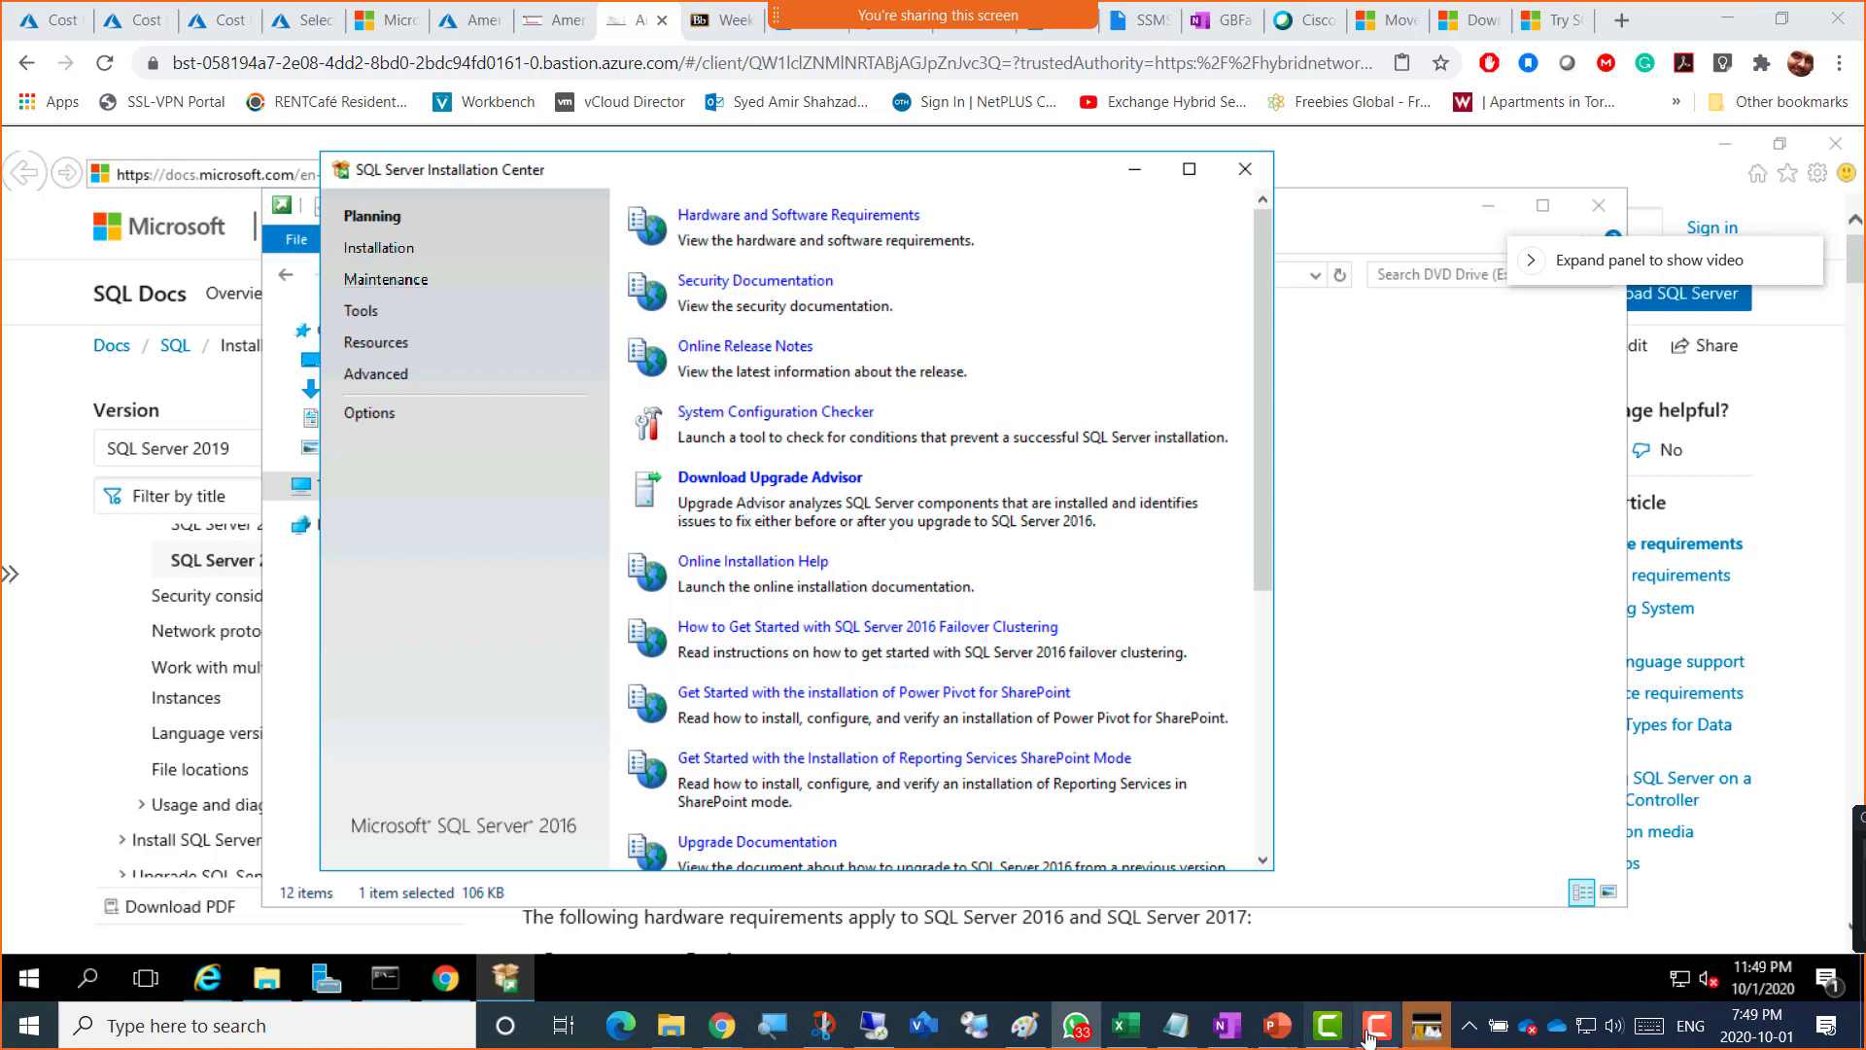
# Step: Slide the Camtasia recorder into view and reopen the shared Global Rules screenshot in WhatsApp
pyautogui.moveTo(1372, 1039)
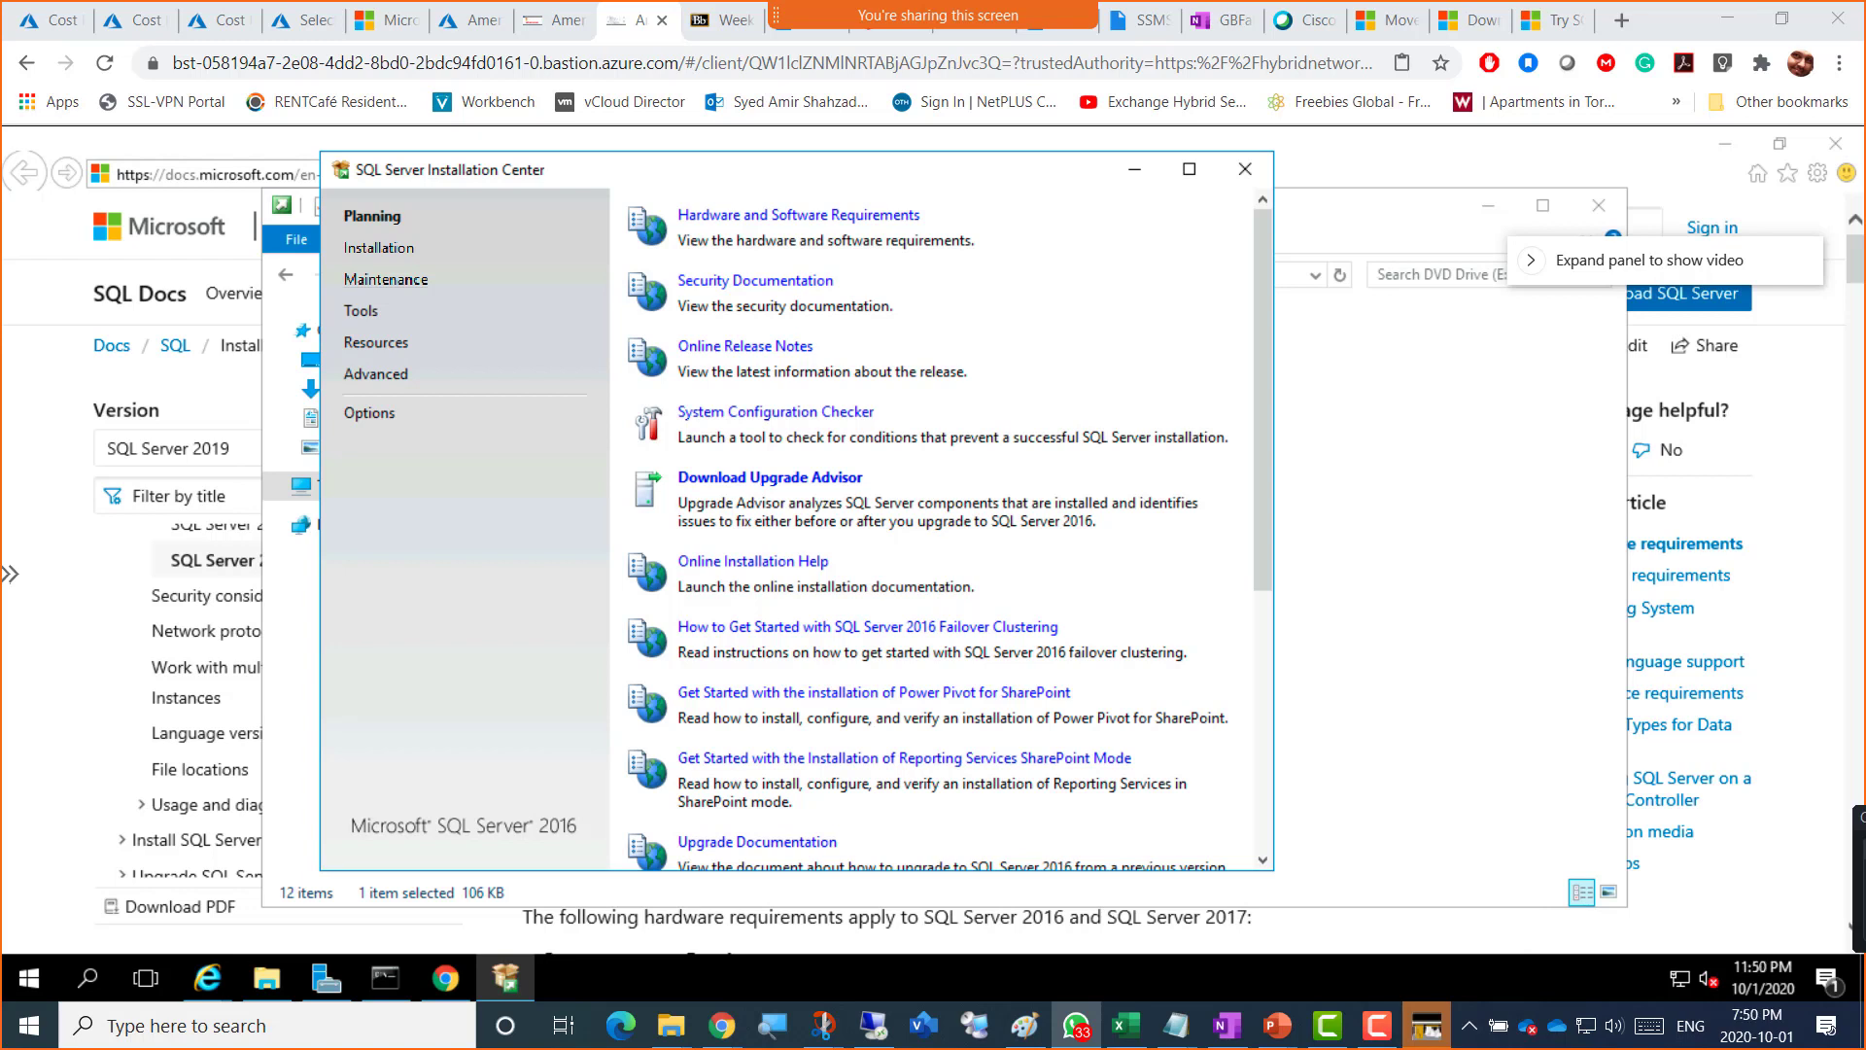
pyautogui.moveTo(1860, 816); pyautogui.dragTo(1398, 814)
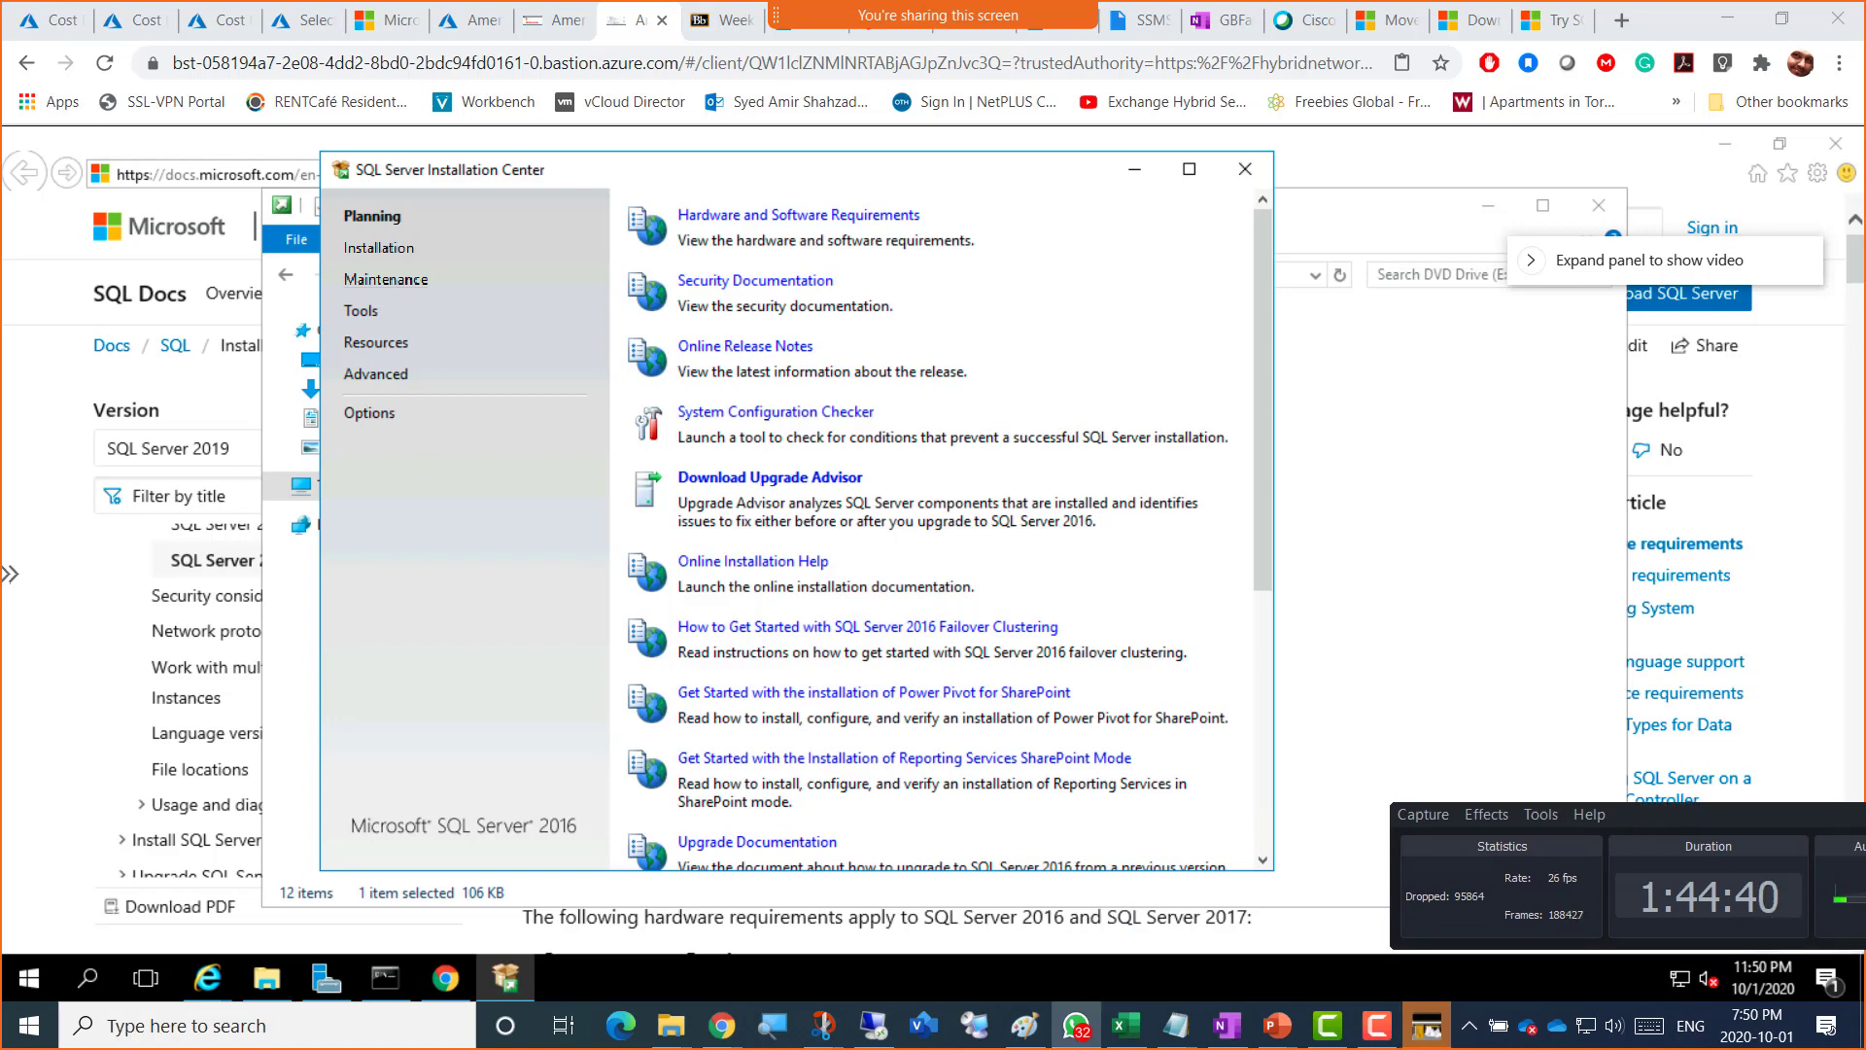
pyautogui.click(1076, 1025)
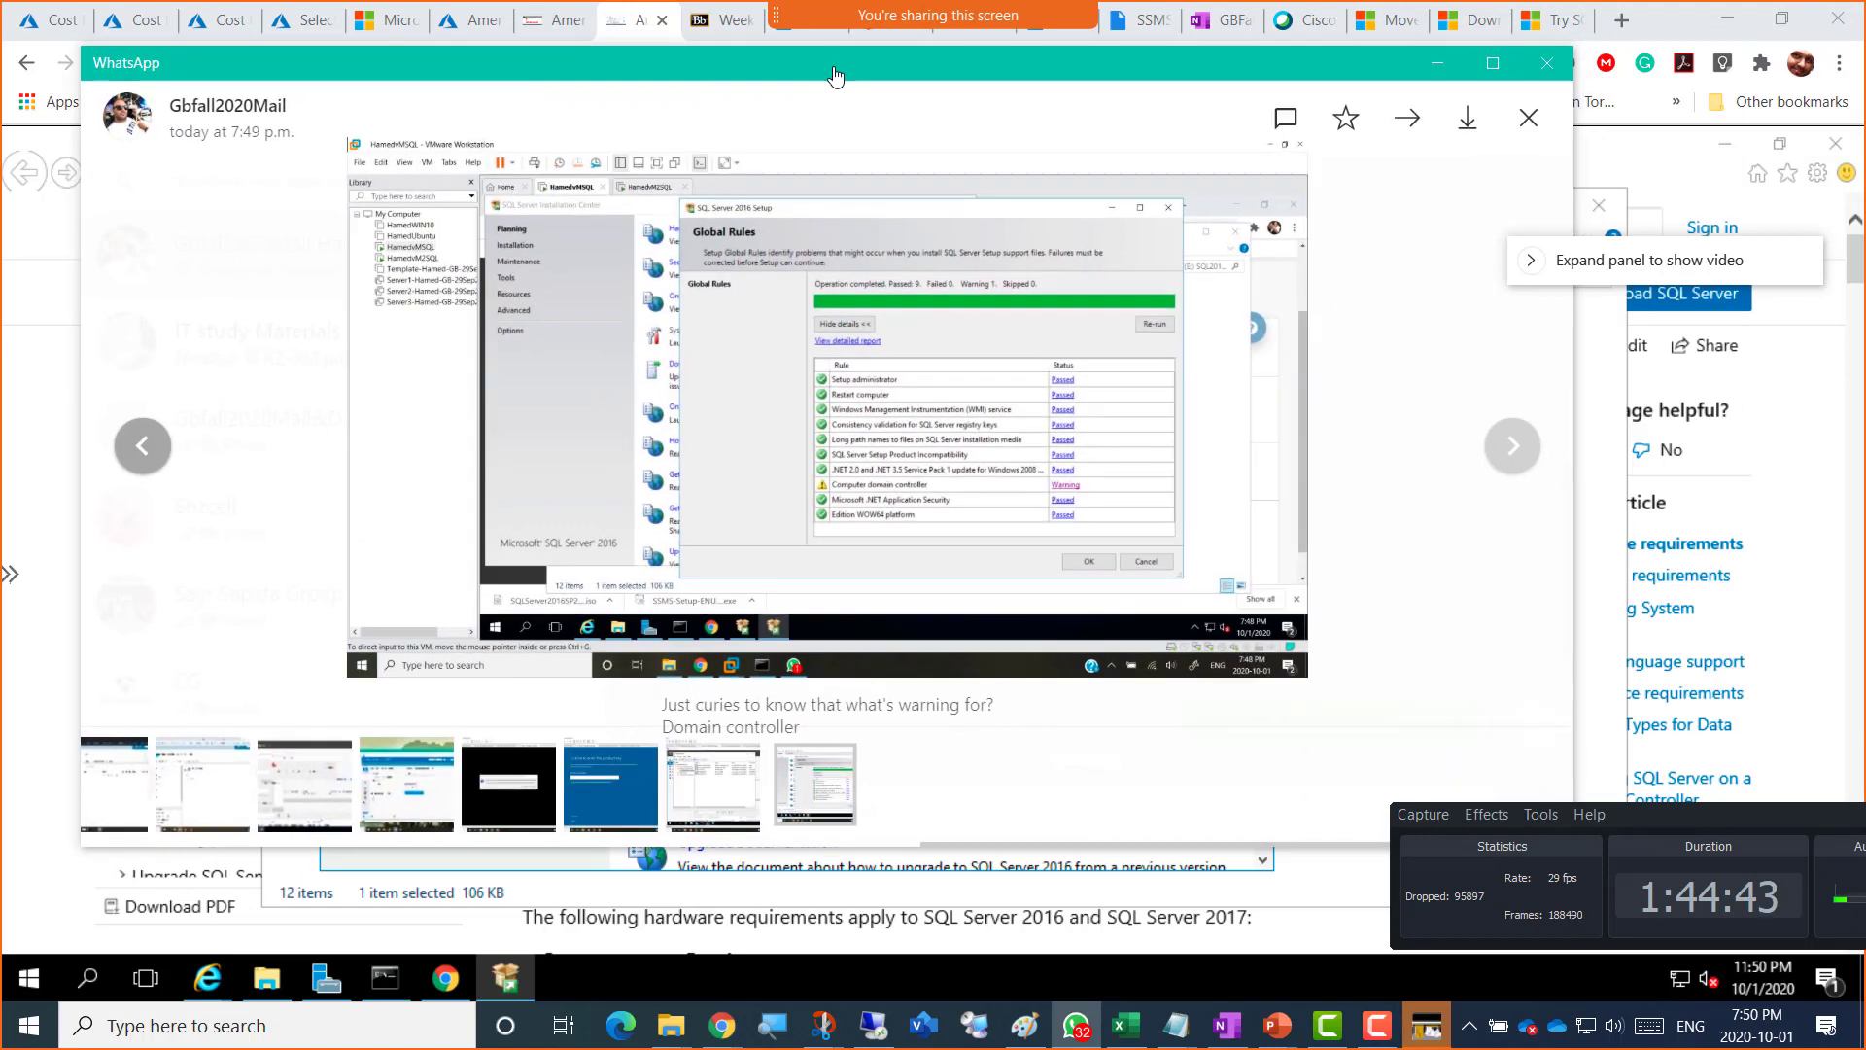
# Step: Maximize and zoom into the Global Rules screenshot, then drag the WhatsApp viewer off-screen
pyautogui.doubleClick(835, 64)
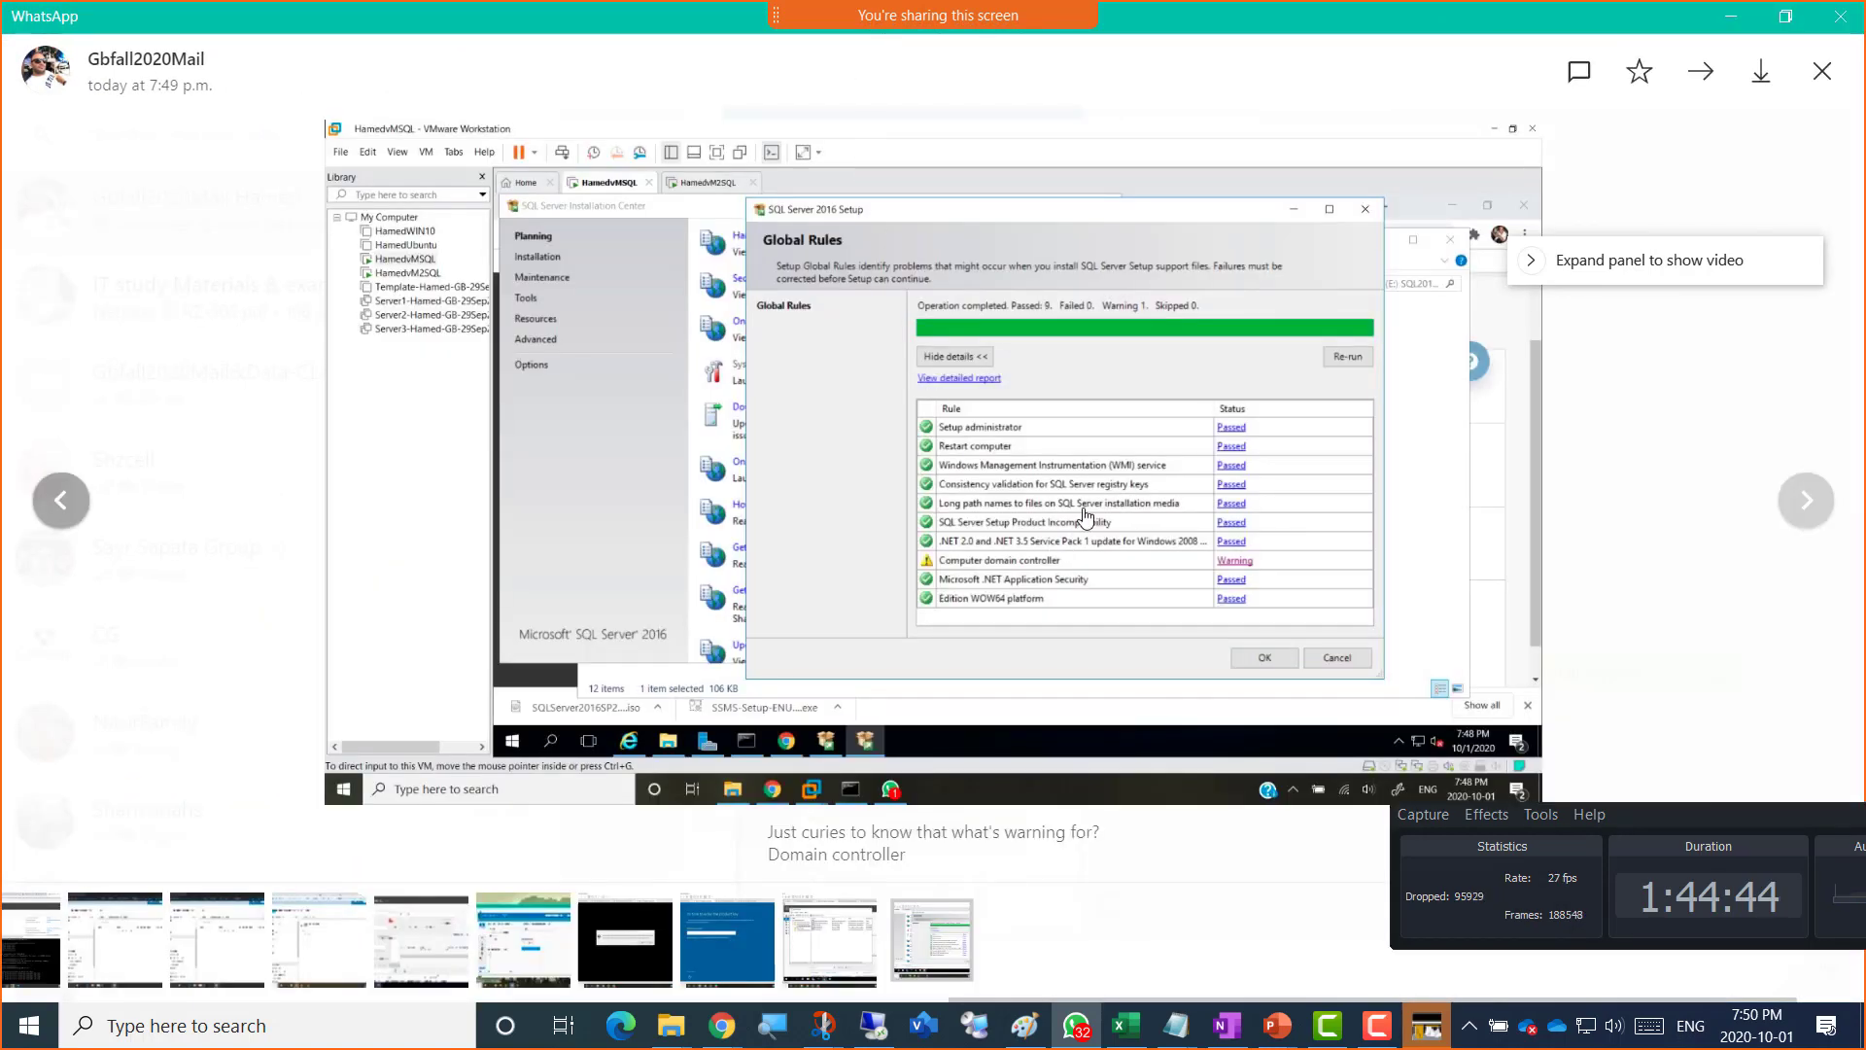
pyautogui.scroll(5, 1086, 515)
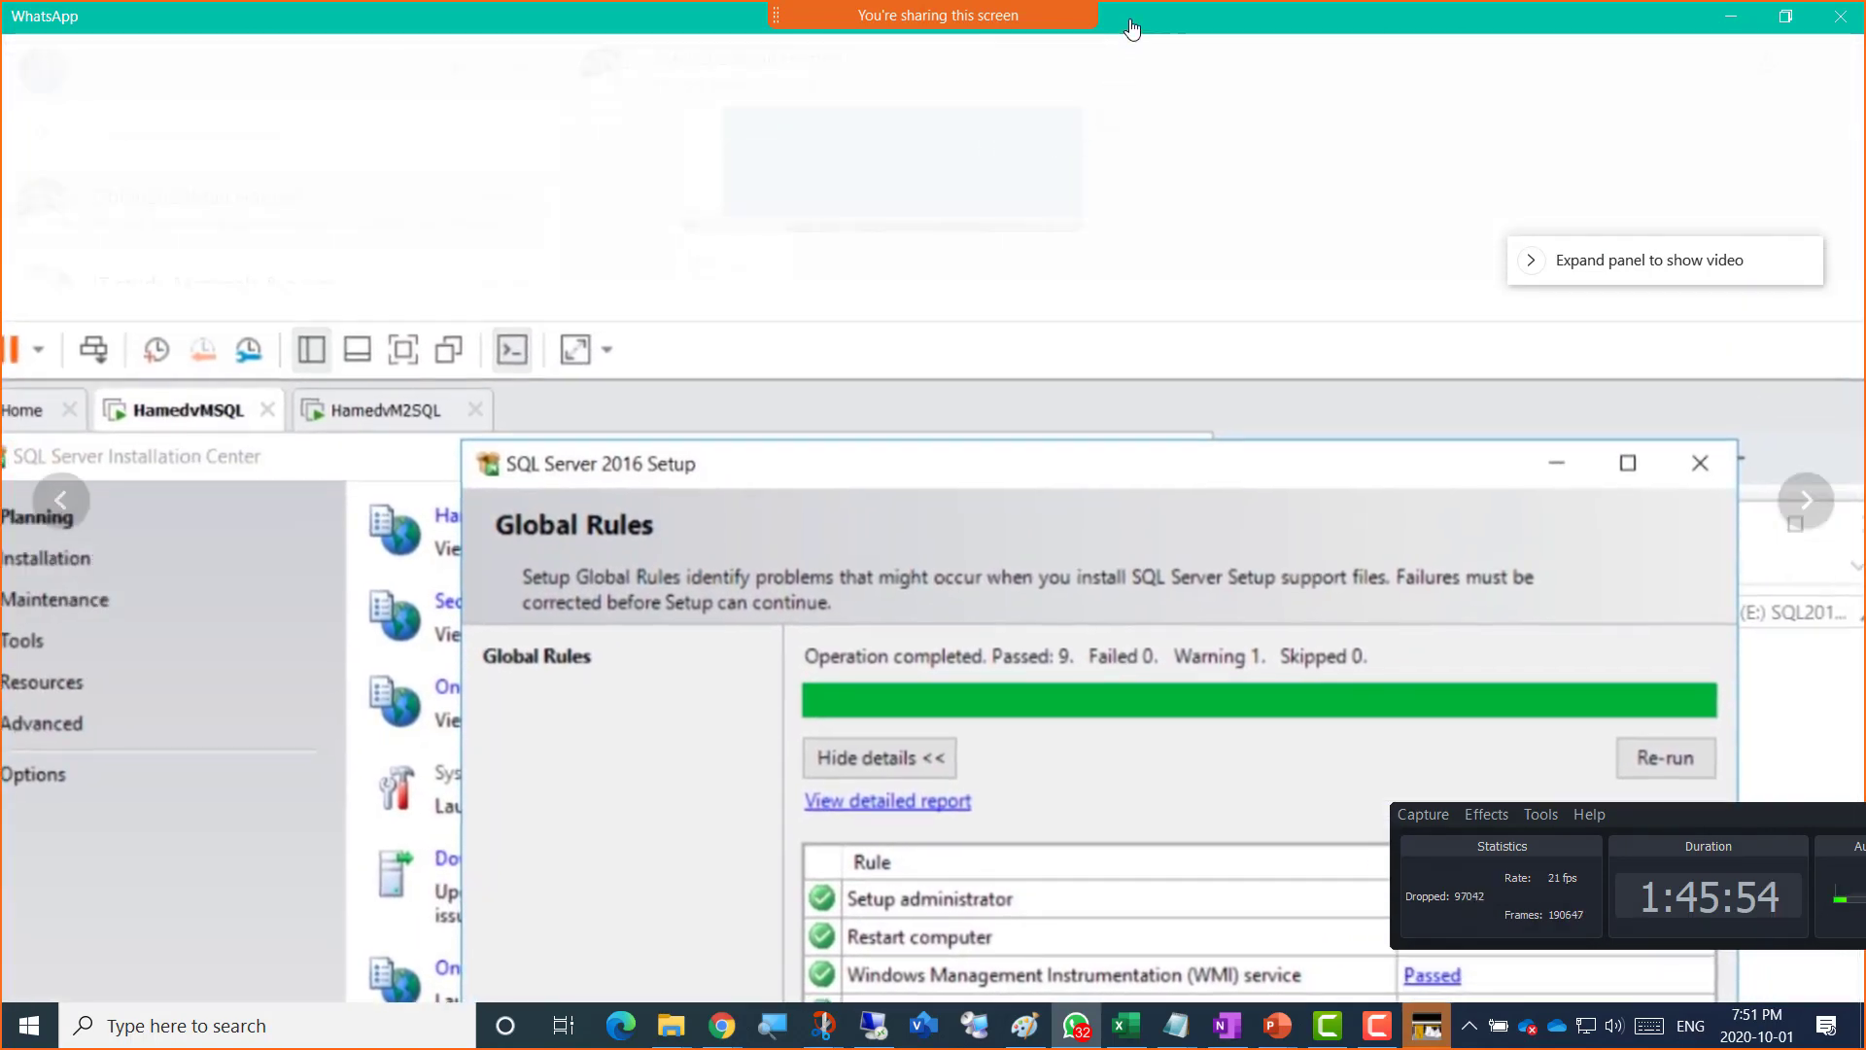
pyautogui.moveTo(1144, 24); pyautogui.dragTo(1865, 83)
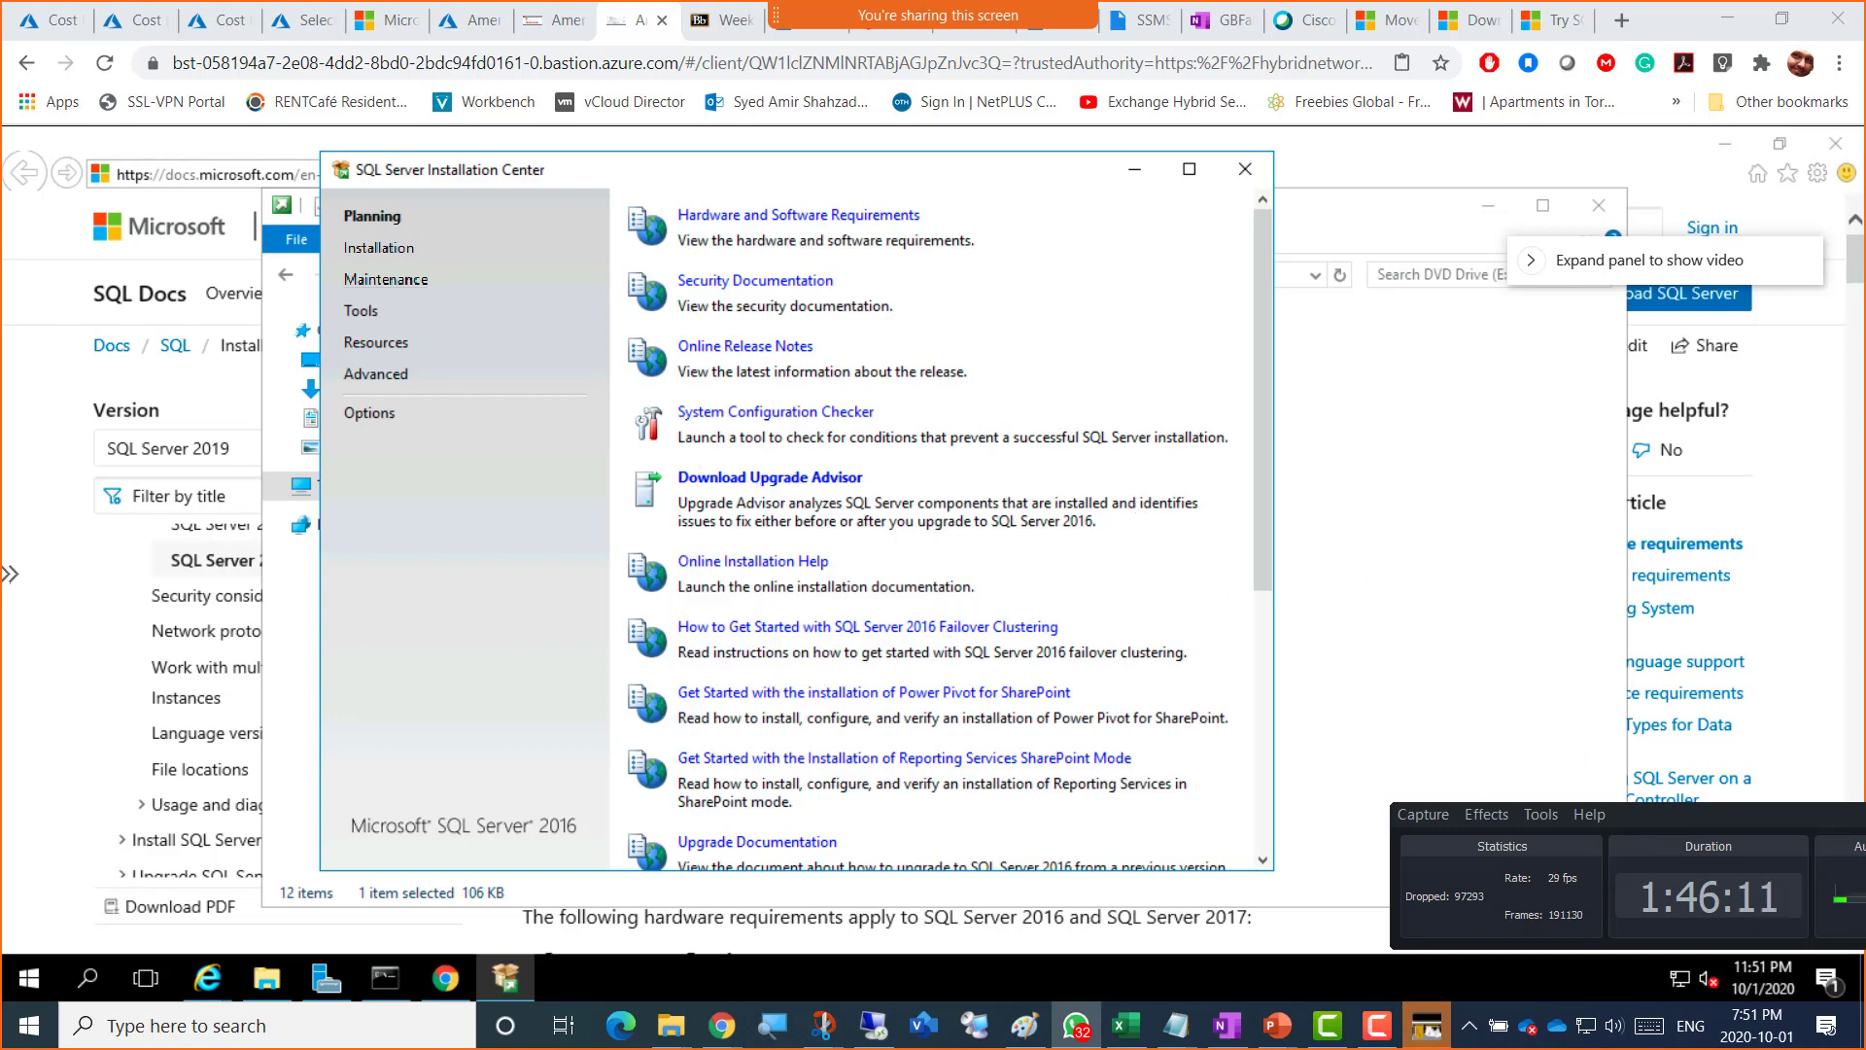
# Step: Reposition the recorder control panel to the lower middle of the screen, over the installer
pyautogui.moveTo(1652, 814); pyautogui.dragTo(607, 853)
pyautogui.moveTo(1043, 861); pyautogui.dragTo(987, 811)
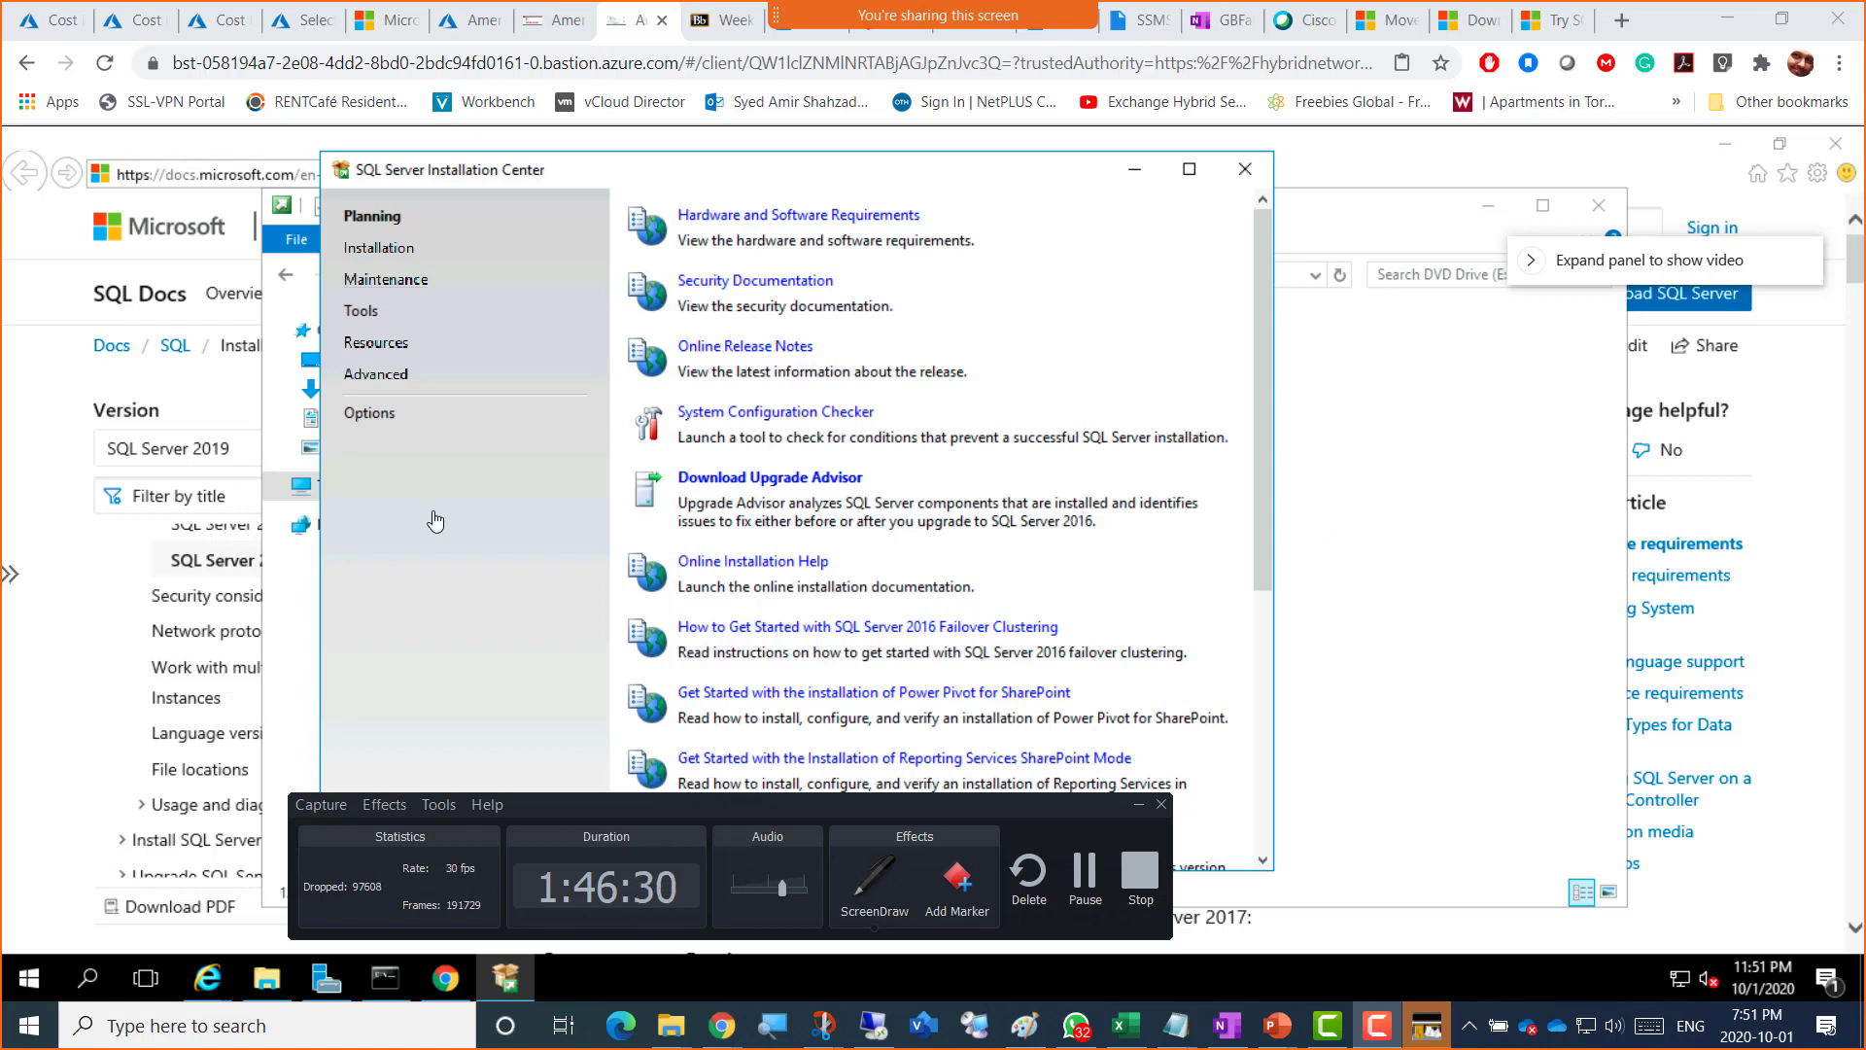
pyautogui.moveTo(896, 807); pyautogui.dragTo(848, 856)
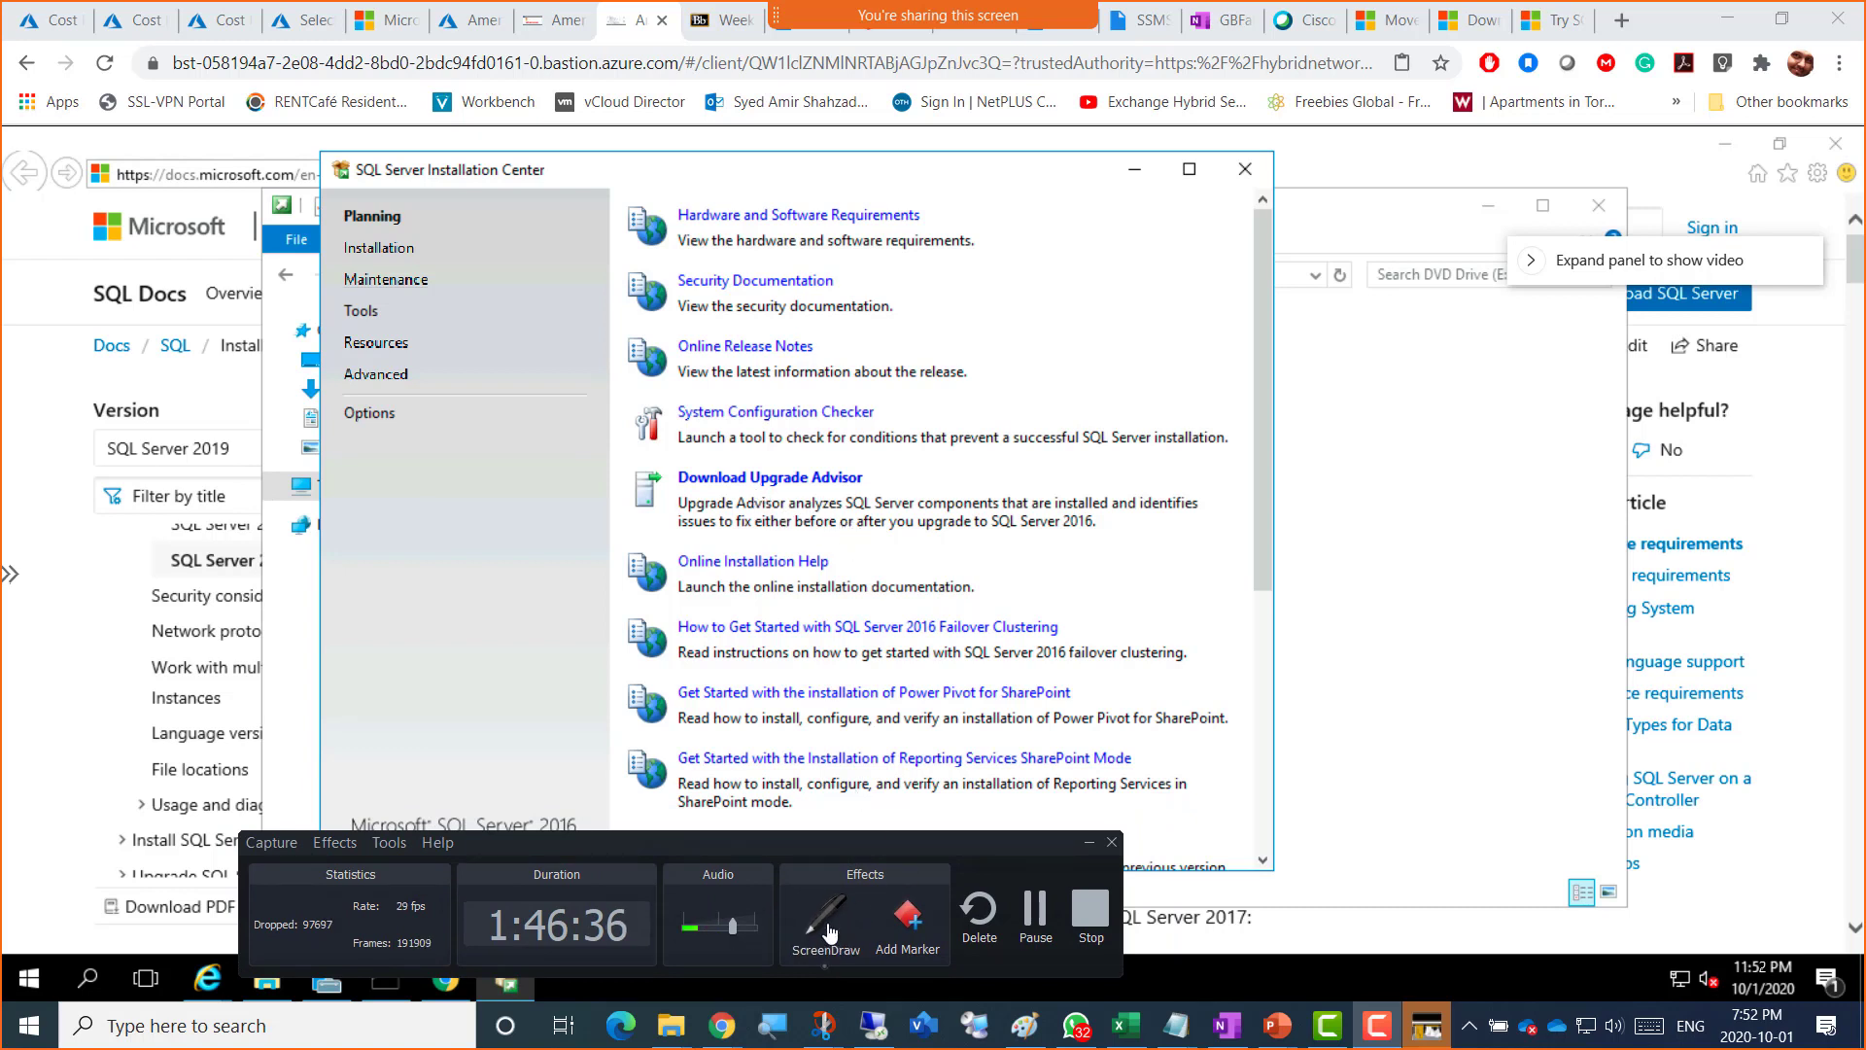
# Step: Turn on ScreenDraw, box 'SQL 2012/2014' and underline the Download Upgrade Advisor link
pyautogui.click(824, 918)
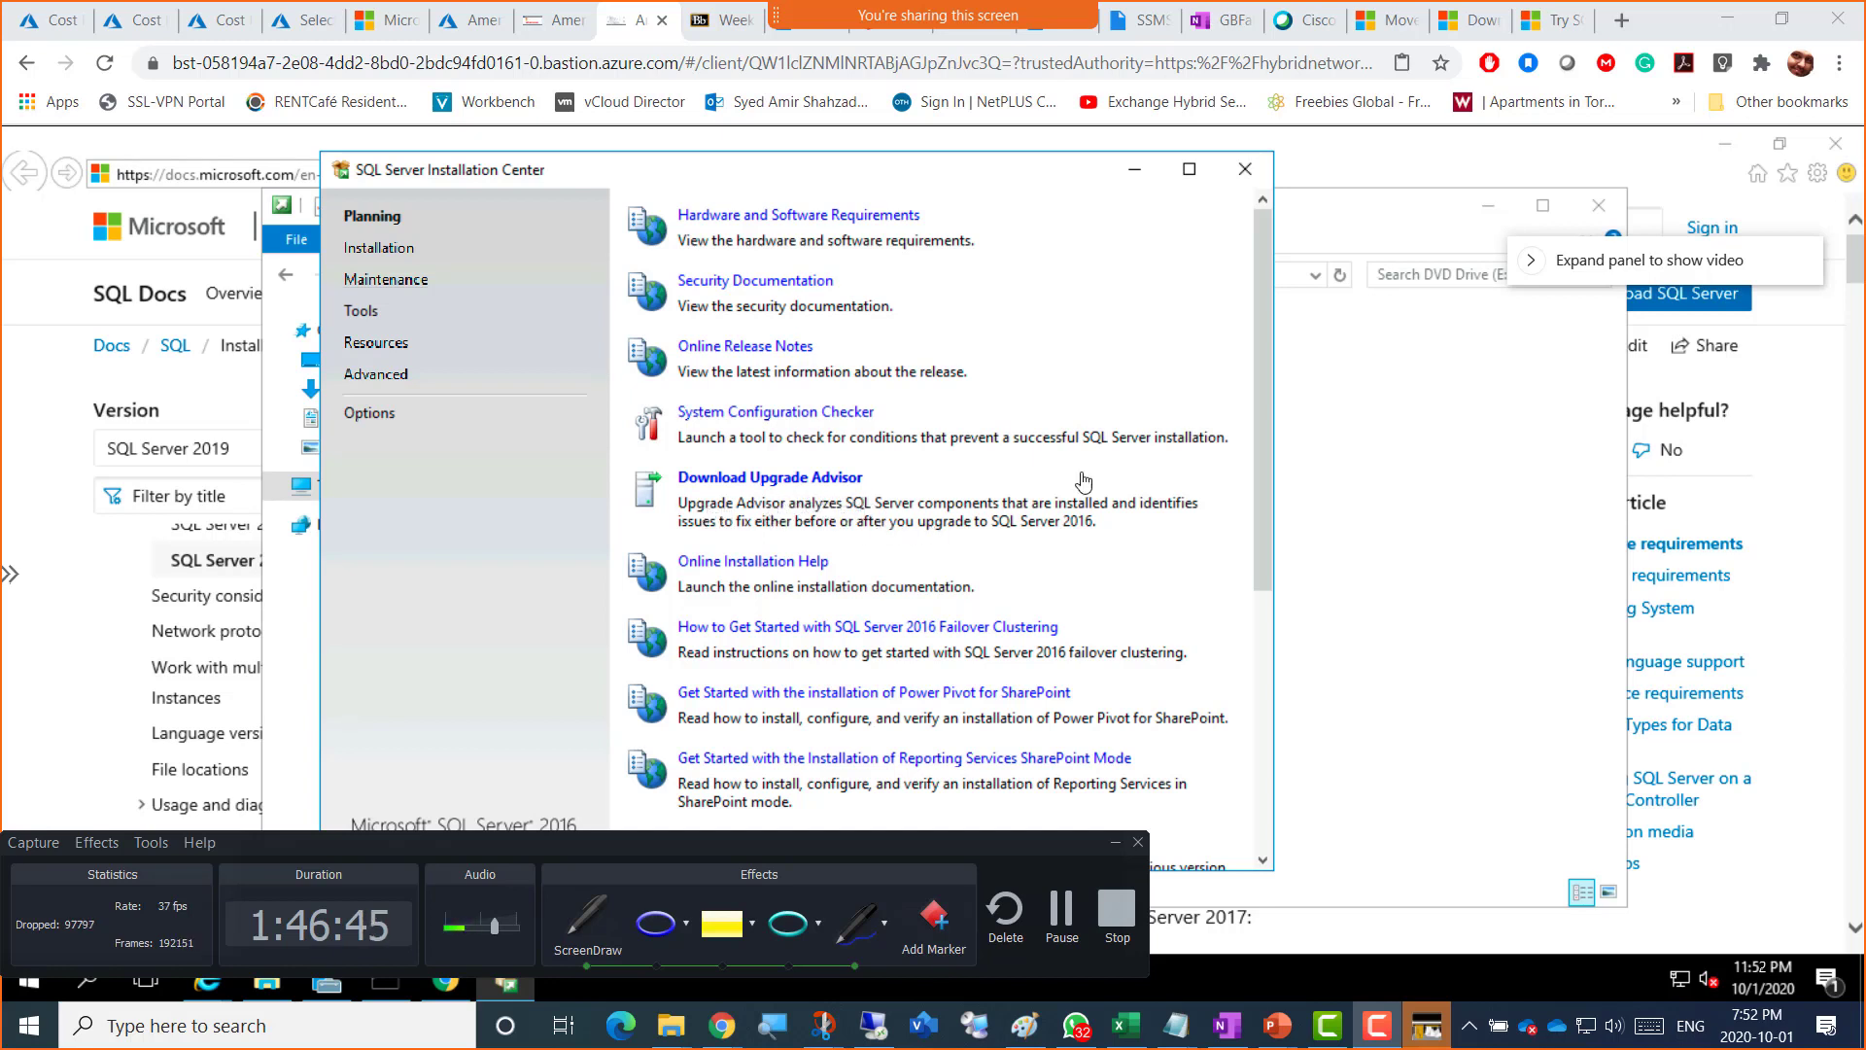
pyautogui.moveTo(1289, 439)
pyautogui.mouseDown()
pyautogui.moveTo(1333, 434)
pyautogui.moveTo(1399, 573)
pyautogui.moveTo(1268, 580)
pyautogui.moveTo(1270, 452)
pyautogui.moveTo(1295, 439)
pyautogui.moveTo(1319, 497)
pyautogui.moveTo(1380, 494)
pyautogui.moveTo(1449, 437)
pyautogui.moveTo(1458, 391)
pyautogui.moveTo(1543, 423)
pyautogui.moveTo(1555, 358)
pyautogui.moveTo(1567, 369)
pyautogui.moveTo(1616, 320)
pyautogui.moveTo(1629, 335)
pyautogui.mouseUp()
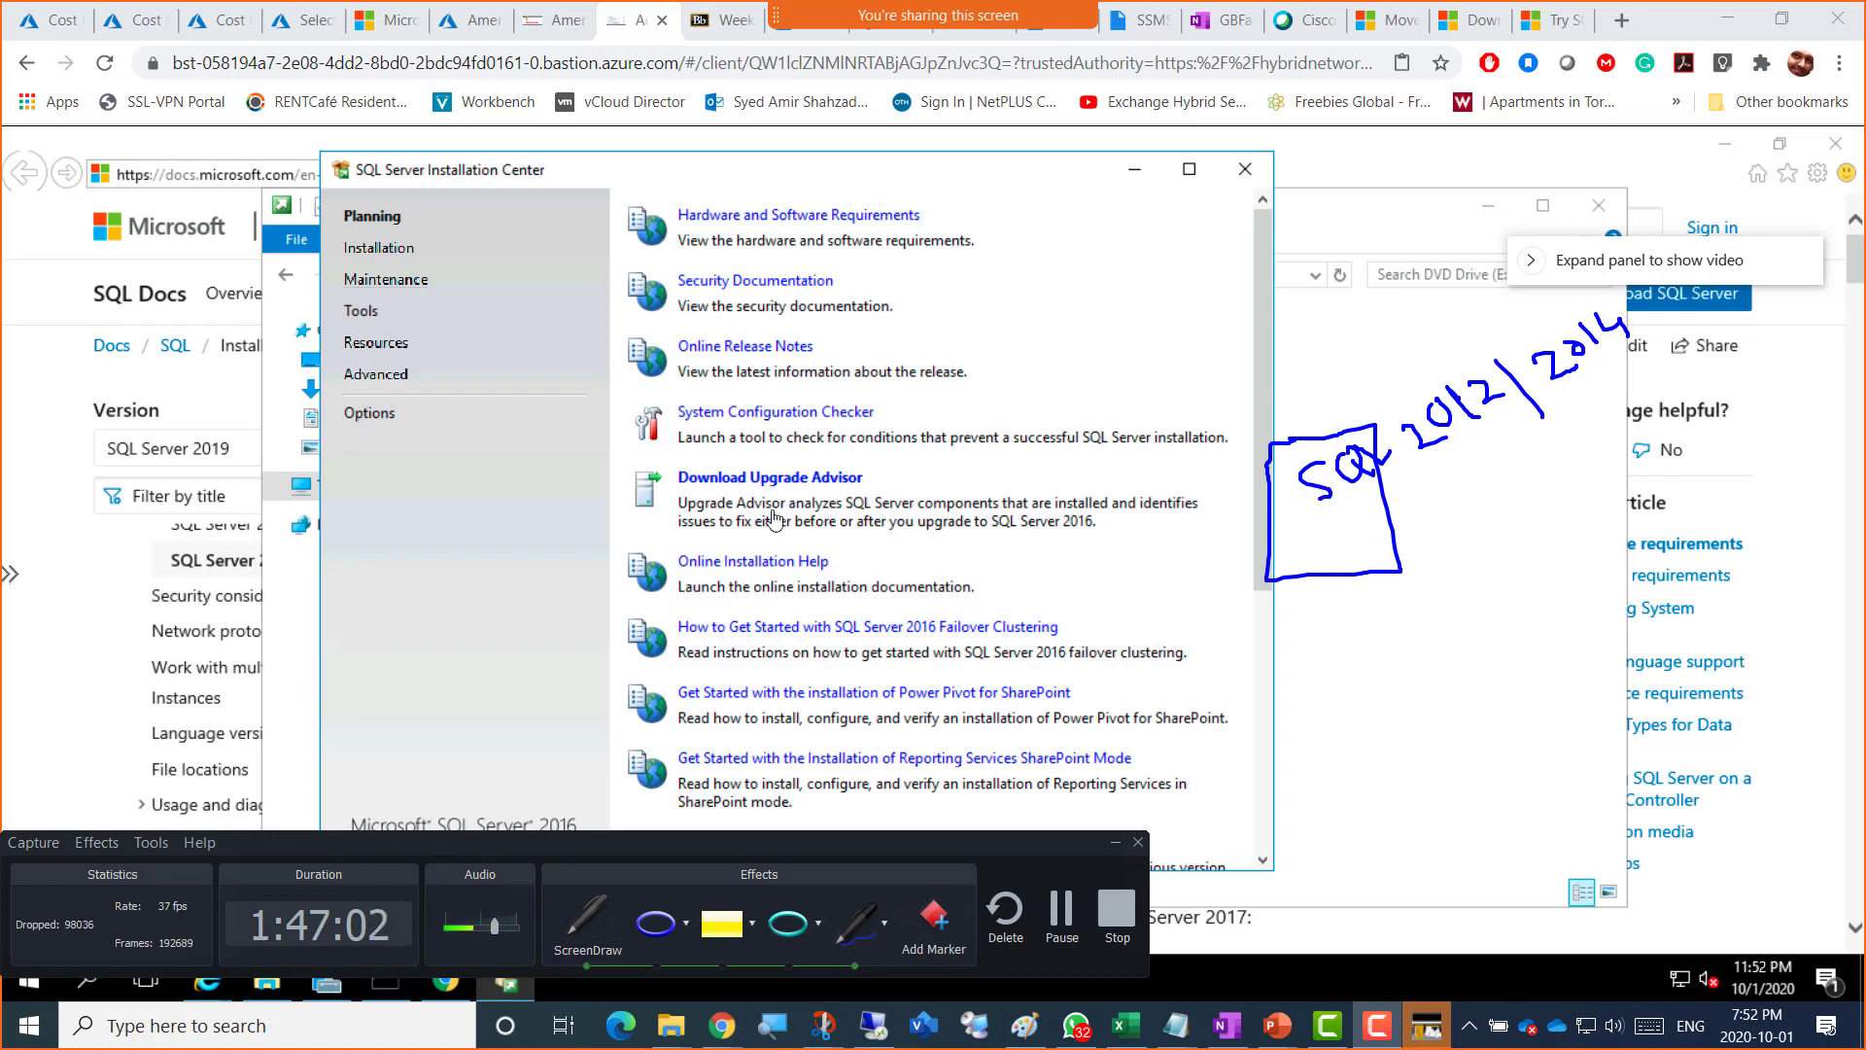
pyautogui.moveTo(735, 495); pyautogui.dragTo(852, 500)
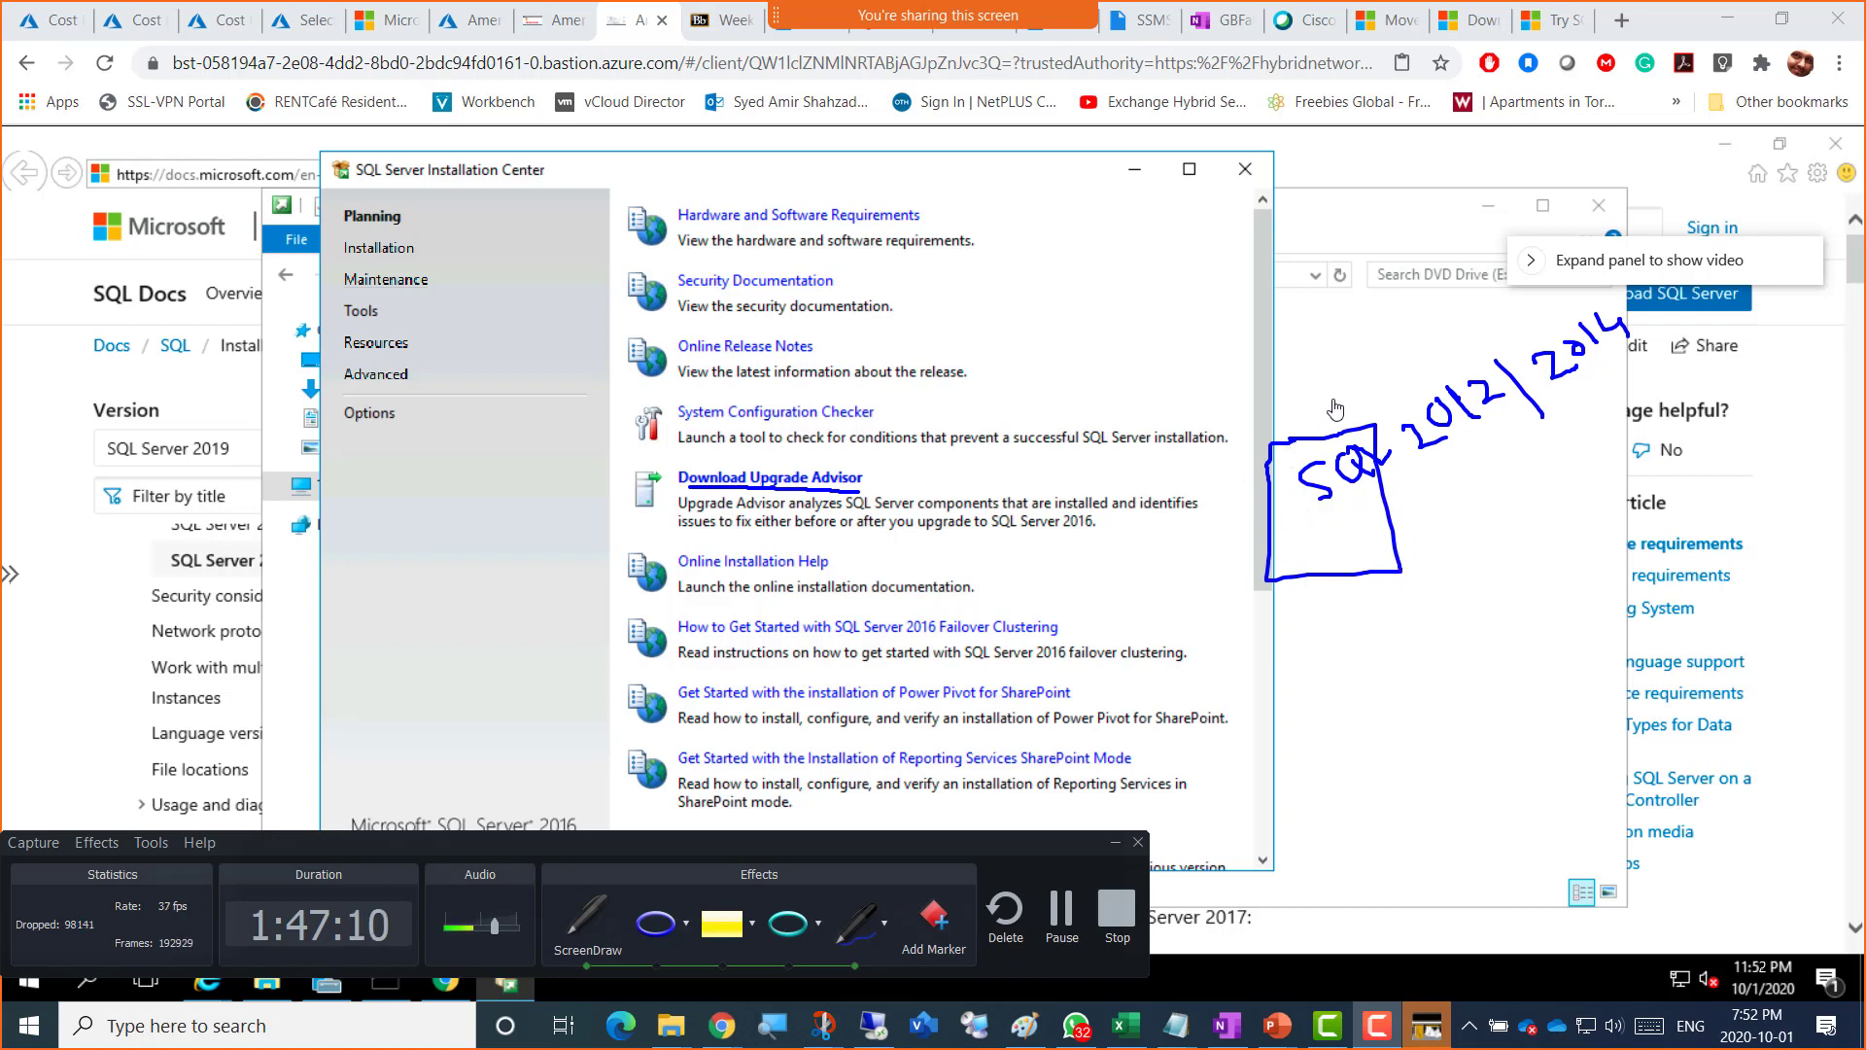
pyautogui.moveTo(1412, 493)
pyautogui.mouseDown()
pyautogui.moveTo(1457, 479)
pyautogui.moveTo(1555, 573)
pyautogui.moveTo(1523, 541)
pyautogui.mouseUp()
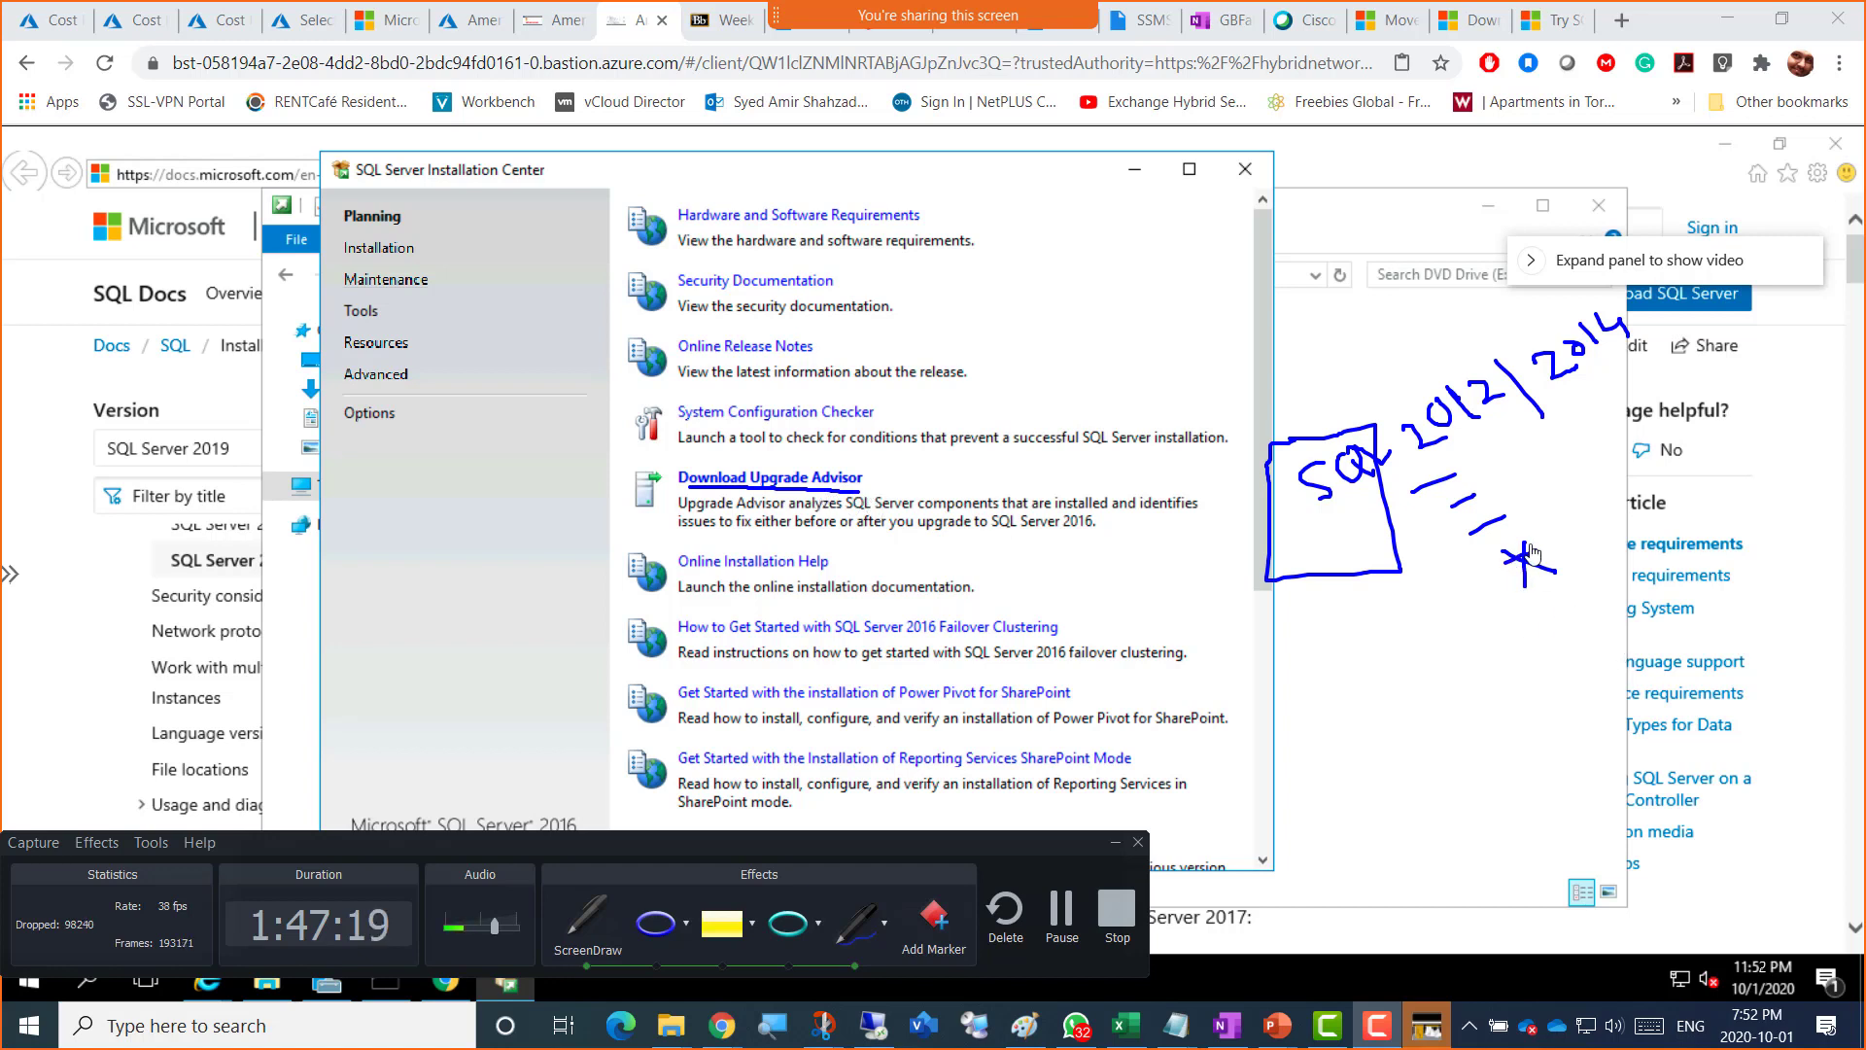
# Step: Tick 2012 and Download Upgrade Advisor, and handwrite 'upgrade' and 'migrate'
pyautogui.moveTo(1415, 366); pyautogui.dragTo(1446, 314)
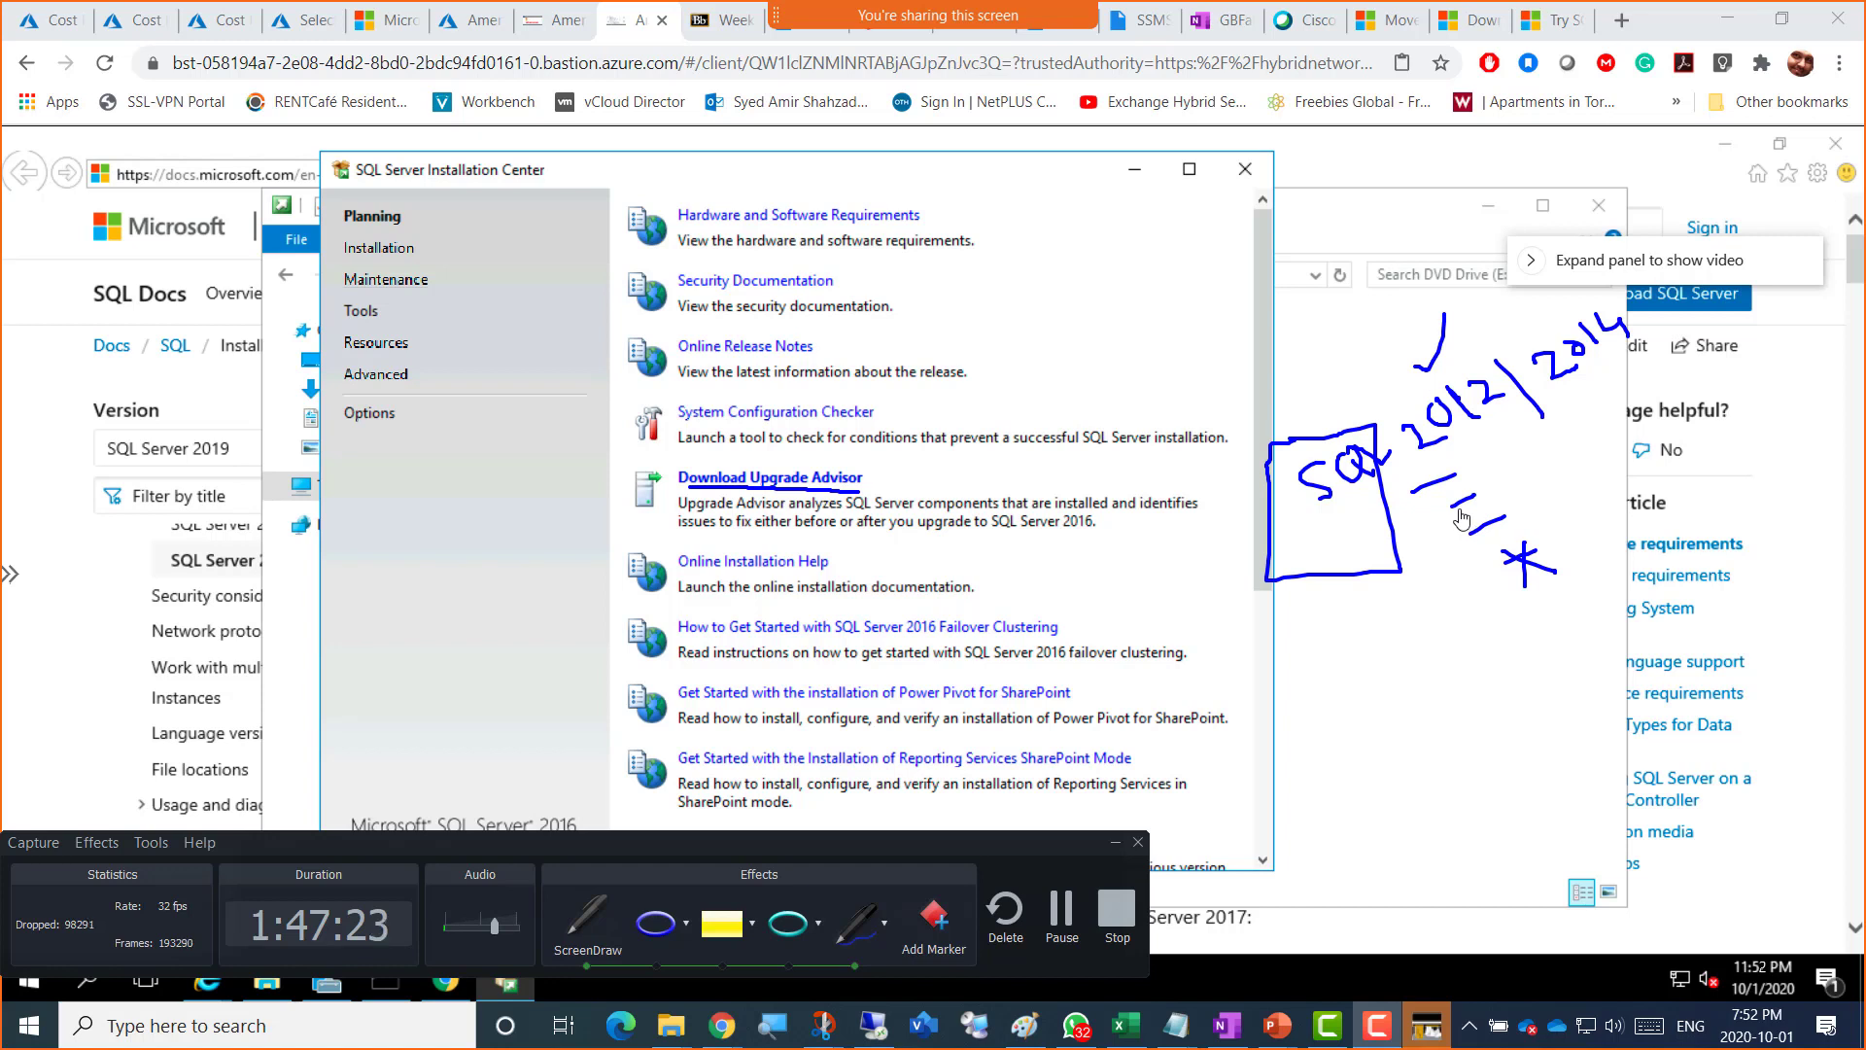
pyautogui.moveTo(781, 449); pyautogui.dragTo(795, 435)
pyautogui.moveTo(1032, 262)
pyautogui.mouseDown()
pyautogui.moveTo(1072, 270)
pyautogui.moveTo(1092, 237)
pyautogui.moveTo(1137, 274)
pyautogui.moveTo(1118, 238)
pyautogui.moveTo(1166, 190)
pyautogui.moveTo(1181, 218)
pyautogui.moveTo(1196, 195)
pyautogui.moveTo(1217, 202)
pyautogui.mouseUp()
pyautogui.moveTo(1074, 354)
pyautogui.mouseDown()
pyautogui.moveTo(1139, 321)
pyautogui.moveTo(1120, 288)
pyautogui.moveTo(1191, 368)
pyautogui.moveTo(1184, 291)
pyautogui.moveTo(1236, 292)
pyautogui.moveTo(1262, 255)
pyautogui.moveTo(1307, 261)
pyautogui.mouseUp()
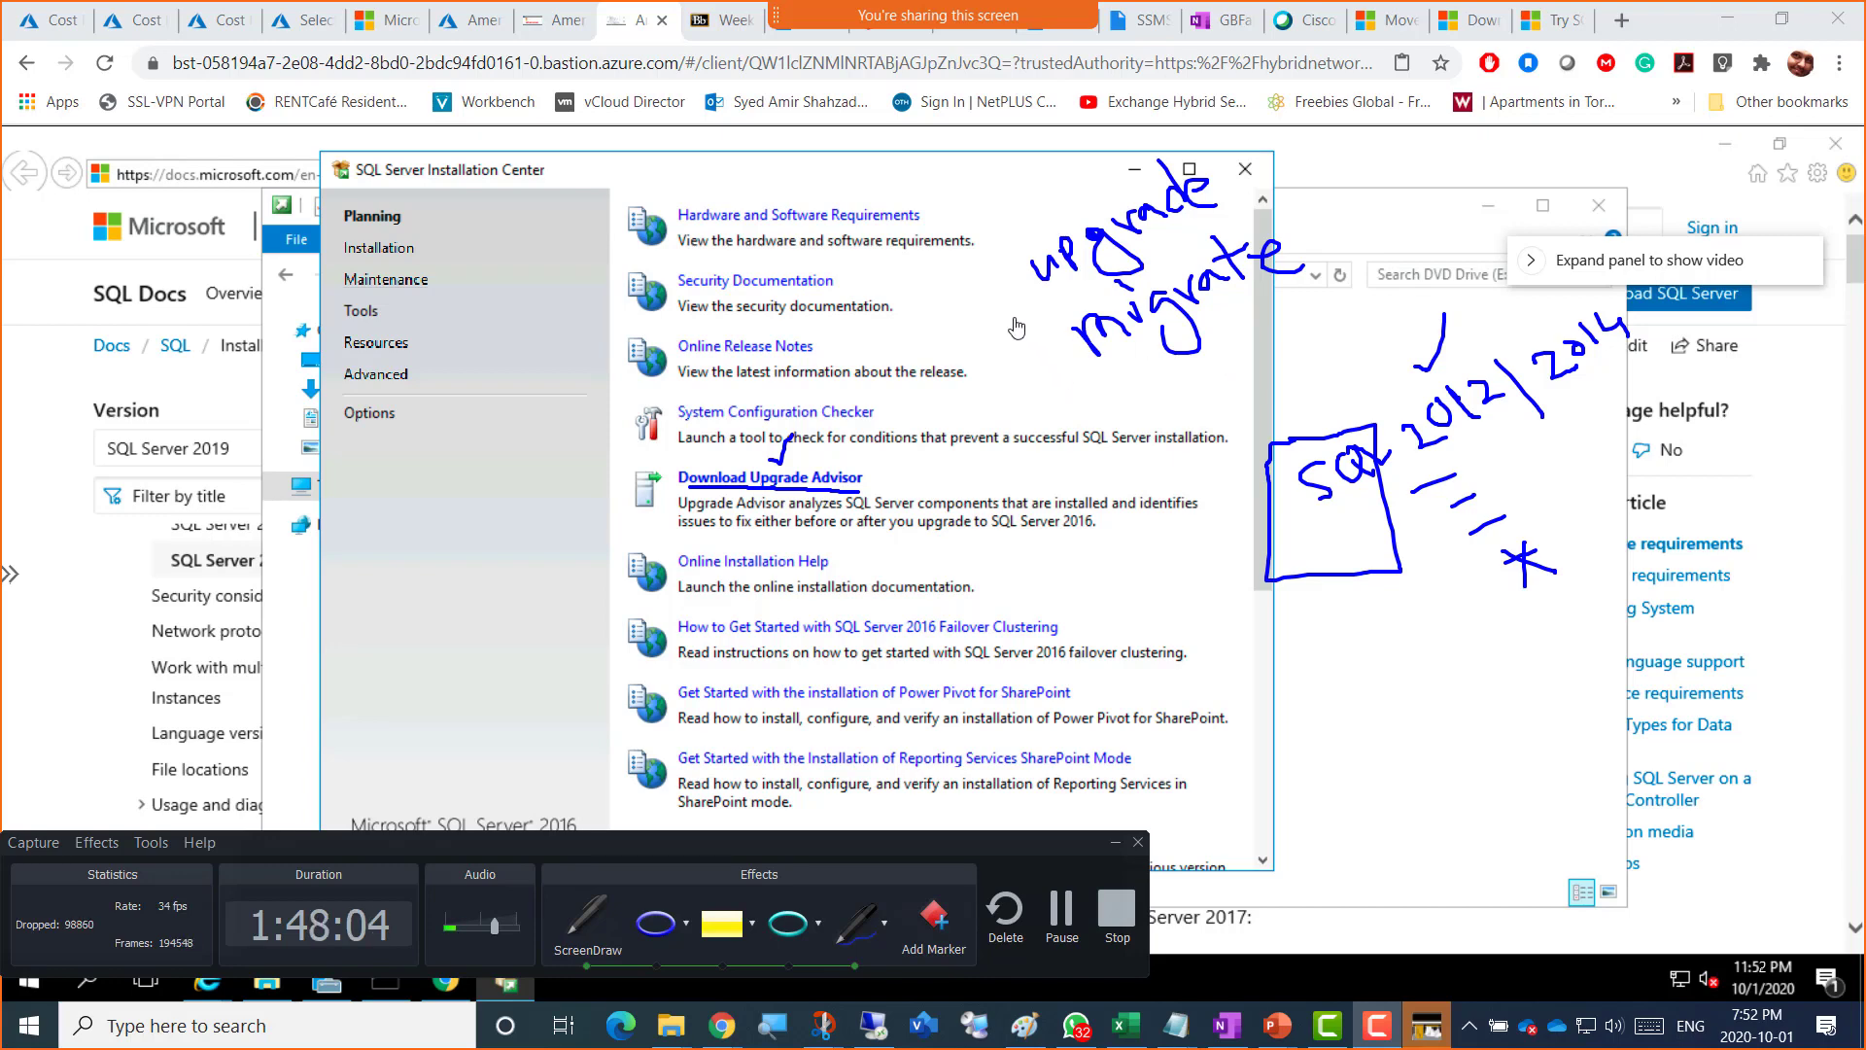
# Step: Handwrite 'or' beside upgrade/migrate and 'changing' near the top right
pyautogui.moveTo(1015, 322); pyautogui.dragTo(1028, 309)
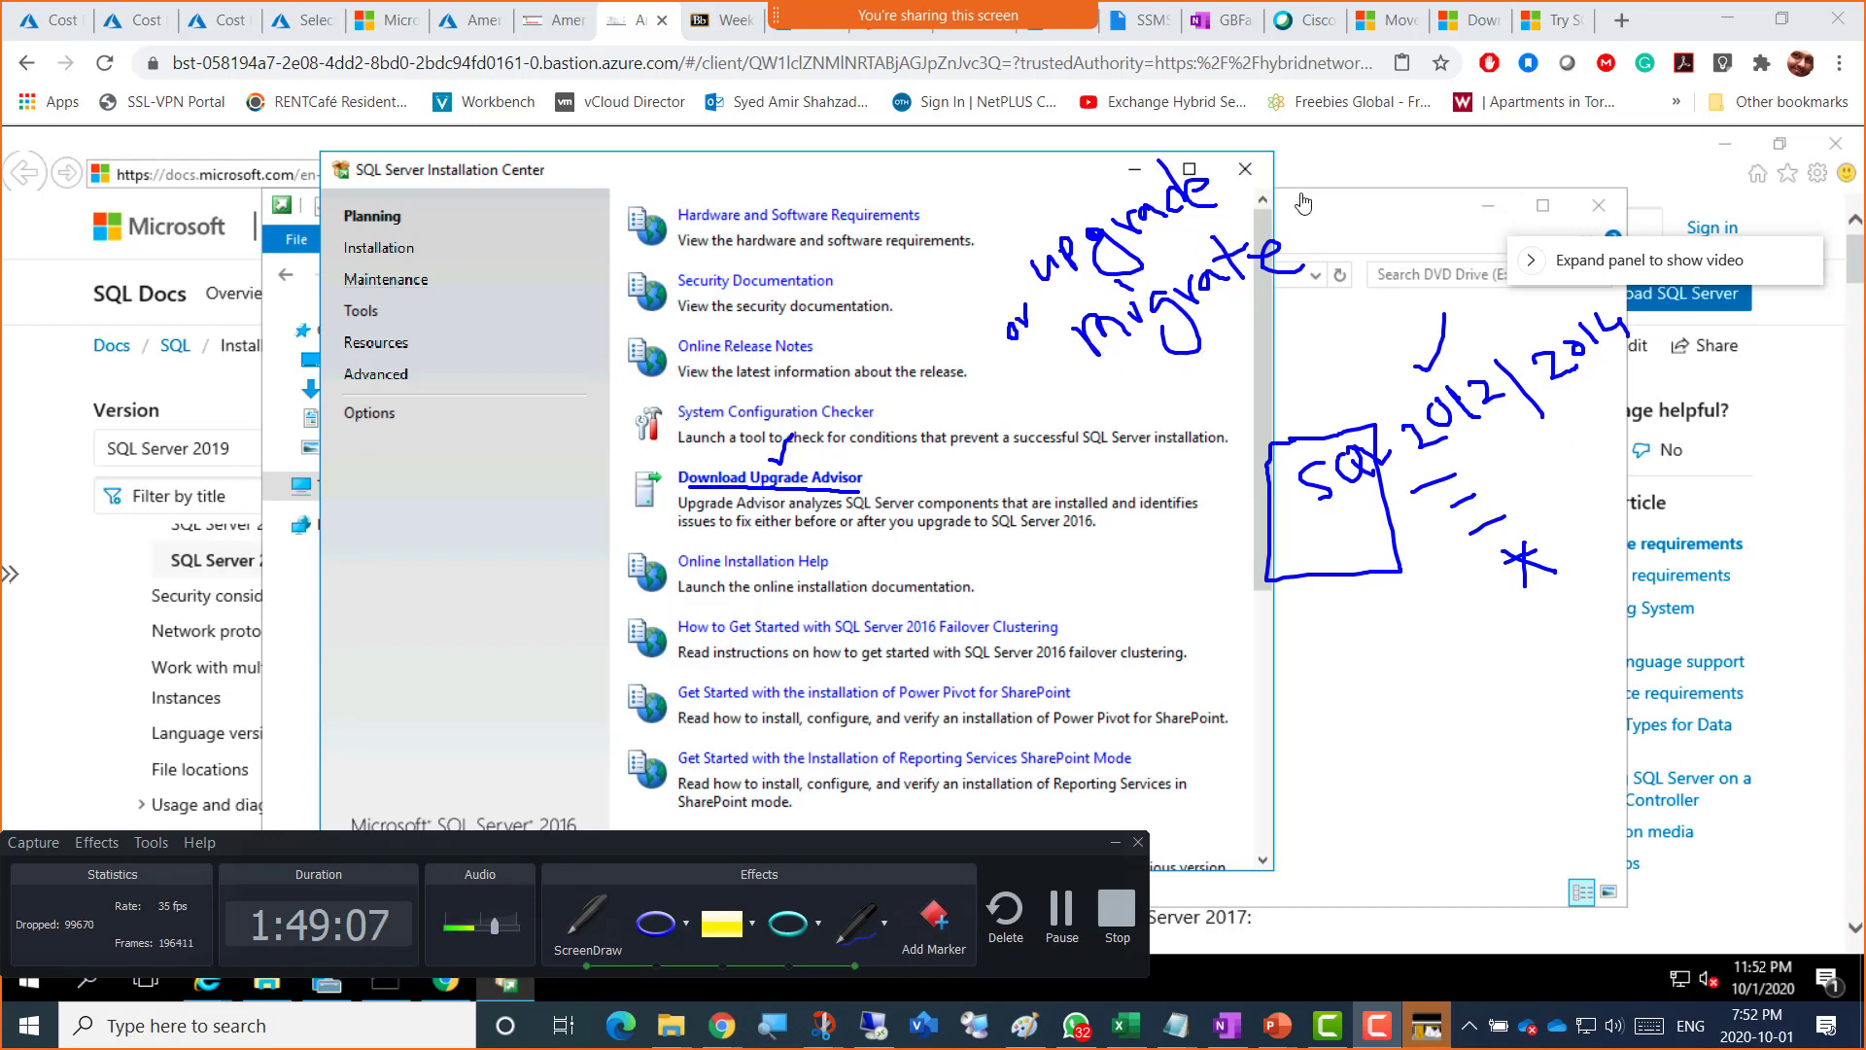
pyautogui.moveTo(1359, 154)
pyautogui.mouseDown()
pyautogui.moveTo(1347, 187)
pyautogui.moveTo(1453, 146)
pyautogui.moveTo(1479, 180)
pyautogui.moveTo(1485, 105)
pyautogui.moveTo(1524, 93)
pyautogui.moveTo(1574, 131)
pyautogui.moveTo(1545, 122)
pyautogui.mouseUp()
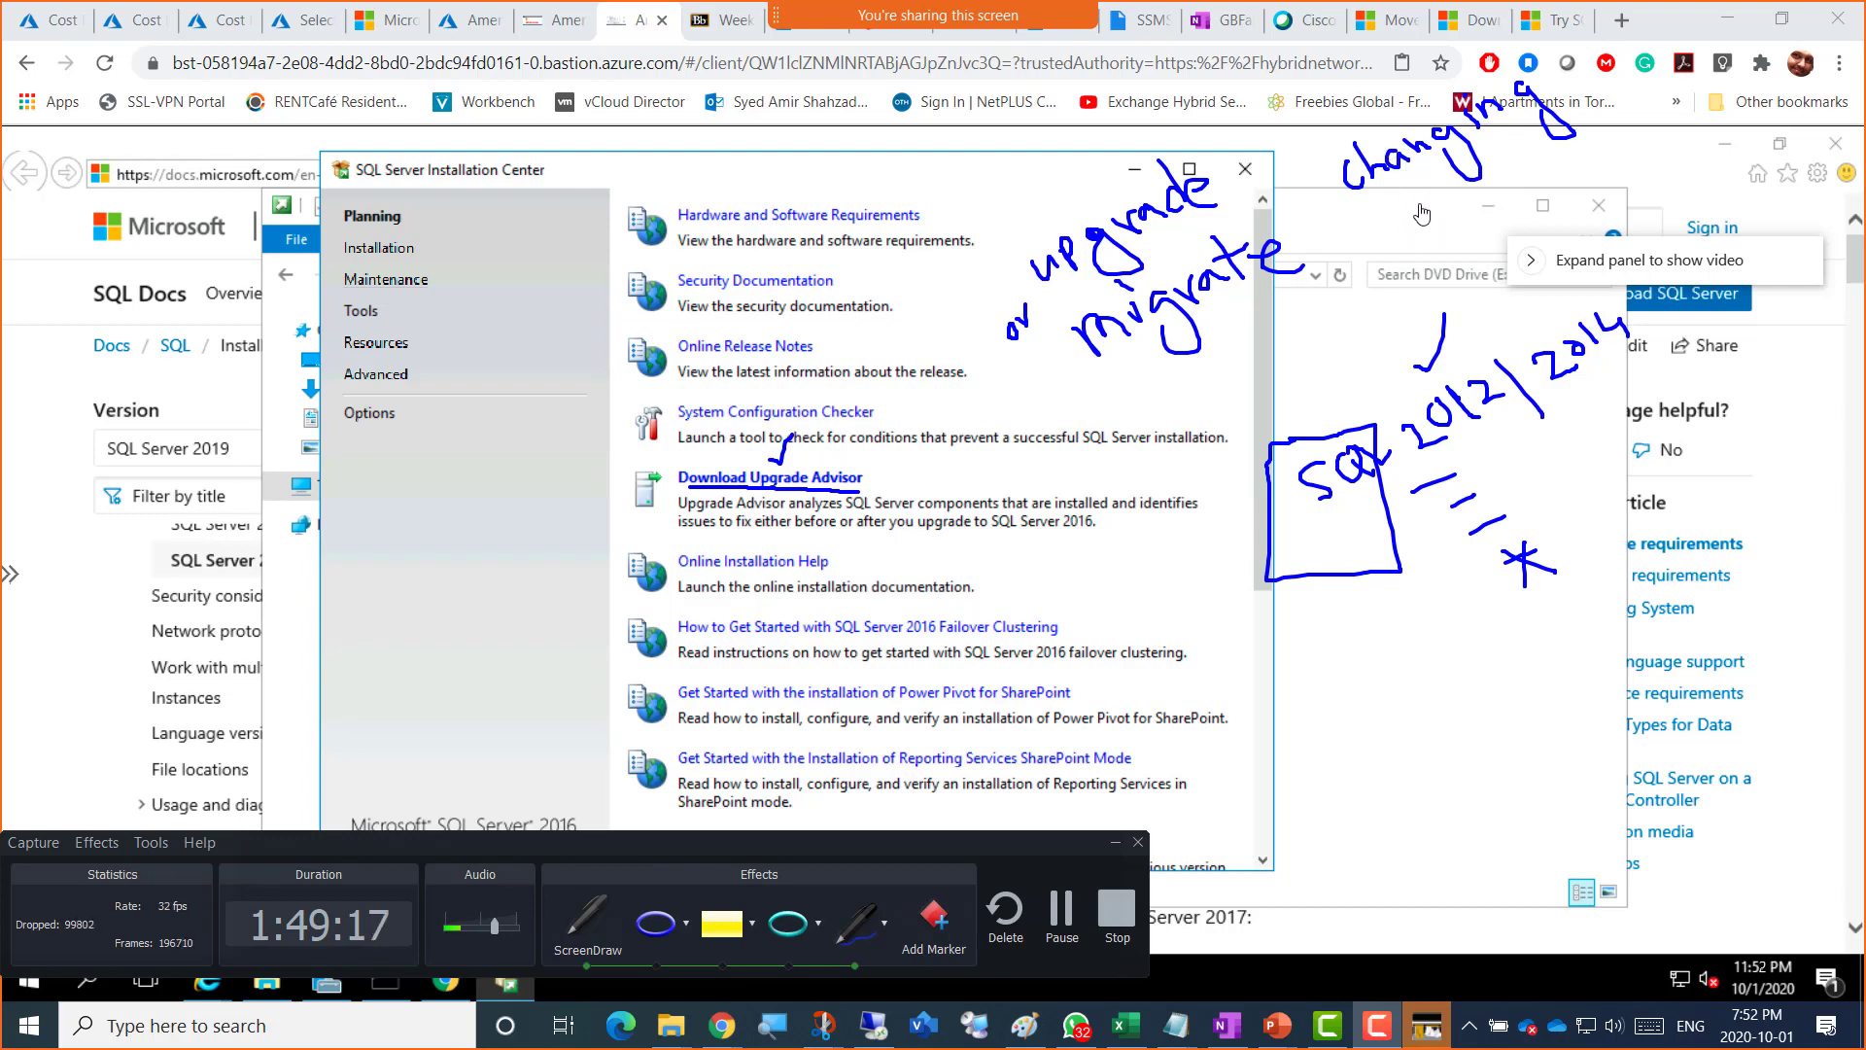
# Step: Write 'hardware' under changing and '2016' with an arrow above the SQL box
pyautogui.moveTo(1404, 201)
pyautogui.mouseDown()
pyautogui.moveTo(1445, 229)
pyautogui.moveTo(1487, 209)
pyautogui.moveTo(1497, 171)
pyautogui.moveTo(1521, 190)
pyautogui.moveTo(1591, 154)
pyautogui.mouseUp()
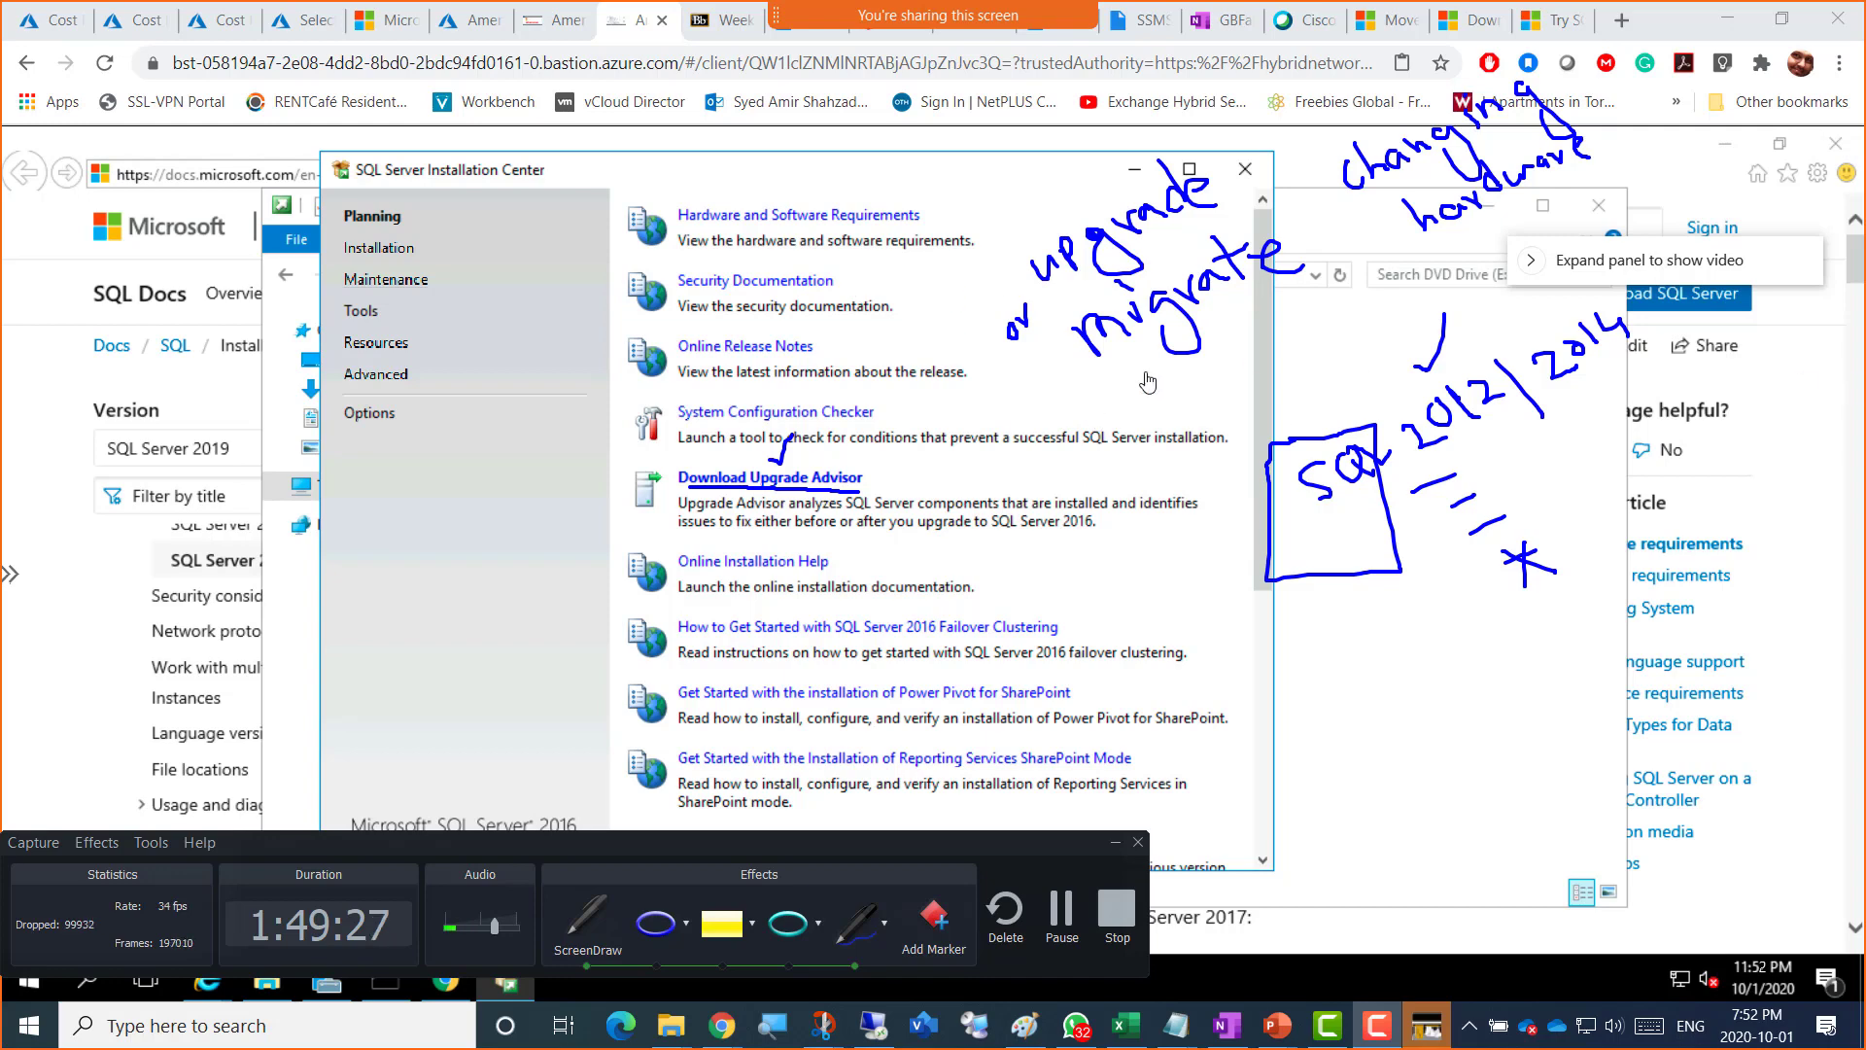
pyautogui.moveTo(1327, 358)
pyautogui.mouseDown()
pyautogui.moveTo(1370, 370)
pyautogui.moveTo(1385, 336)
pyautogui.moveTo(1427, 332)
pyautogui.mouseUp()
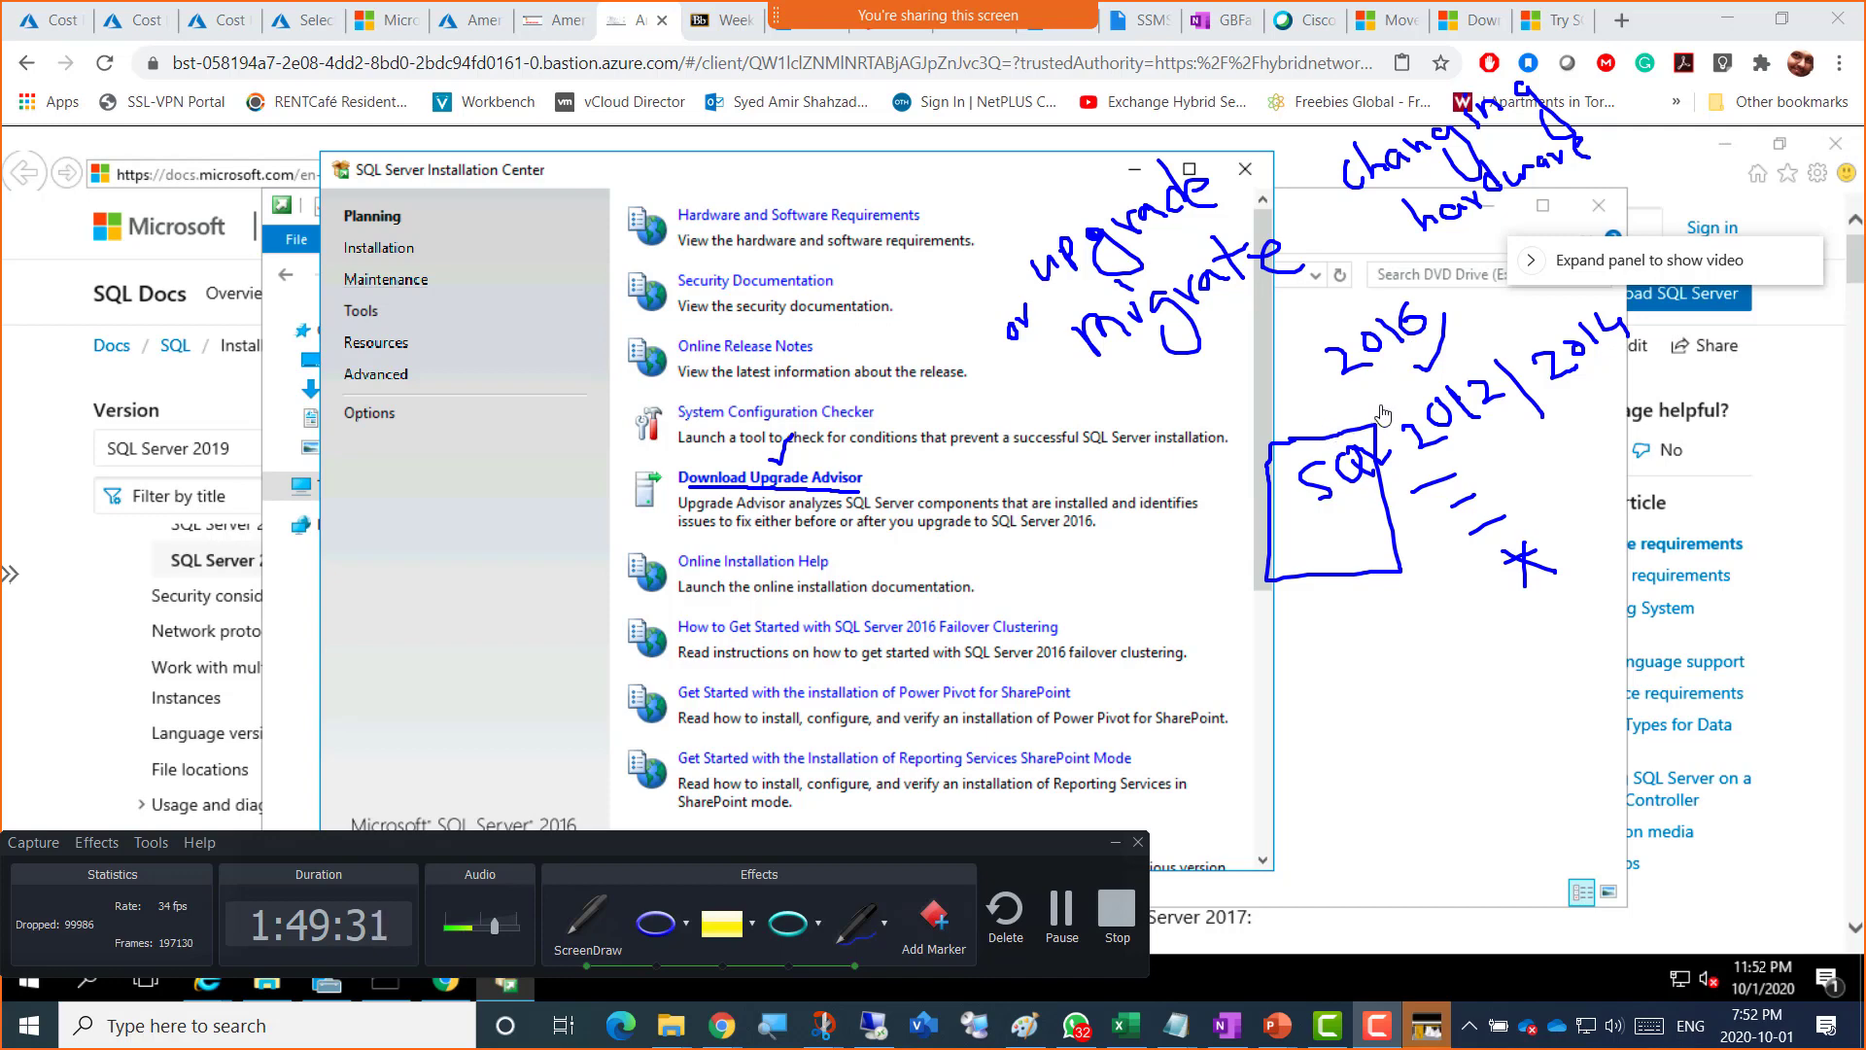
pyautogui.moveTo(1395, 406)
pyautogui.mouseDown()
pyautogui.moveTo(1383, 368)
pyautogui.moveTo(1397, 378)
pyautogui.mouseUp()
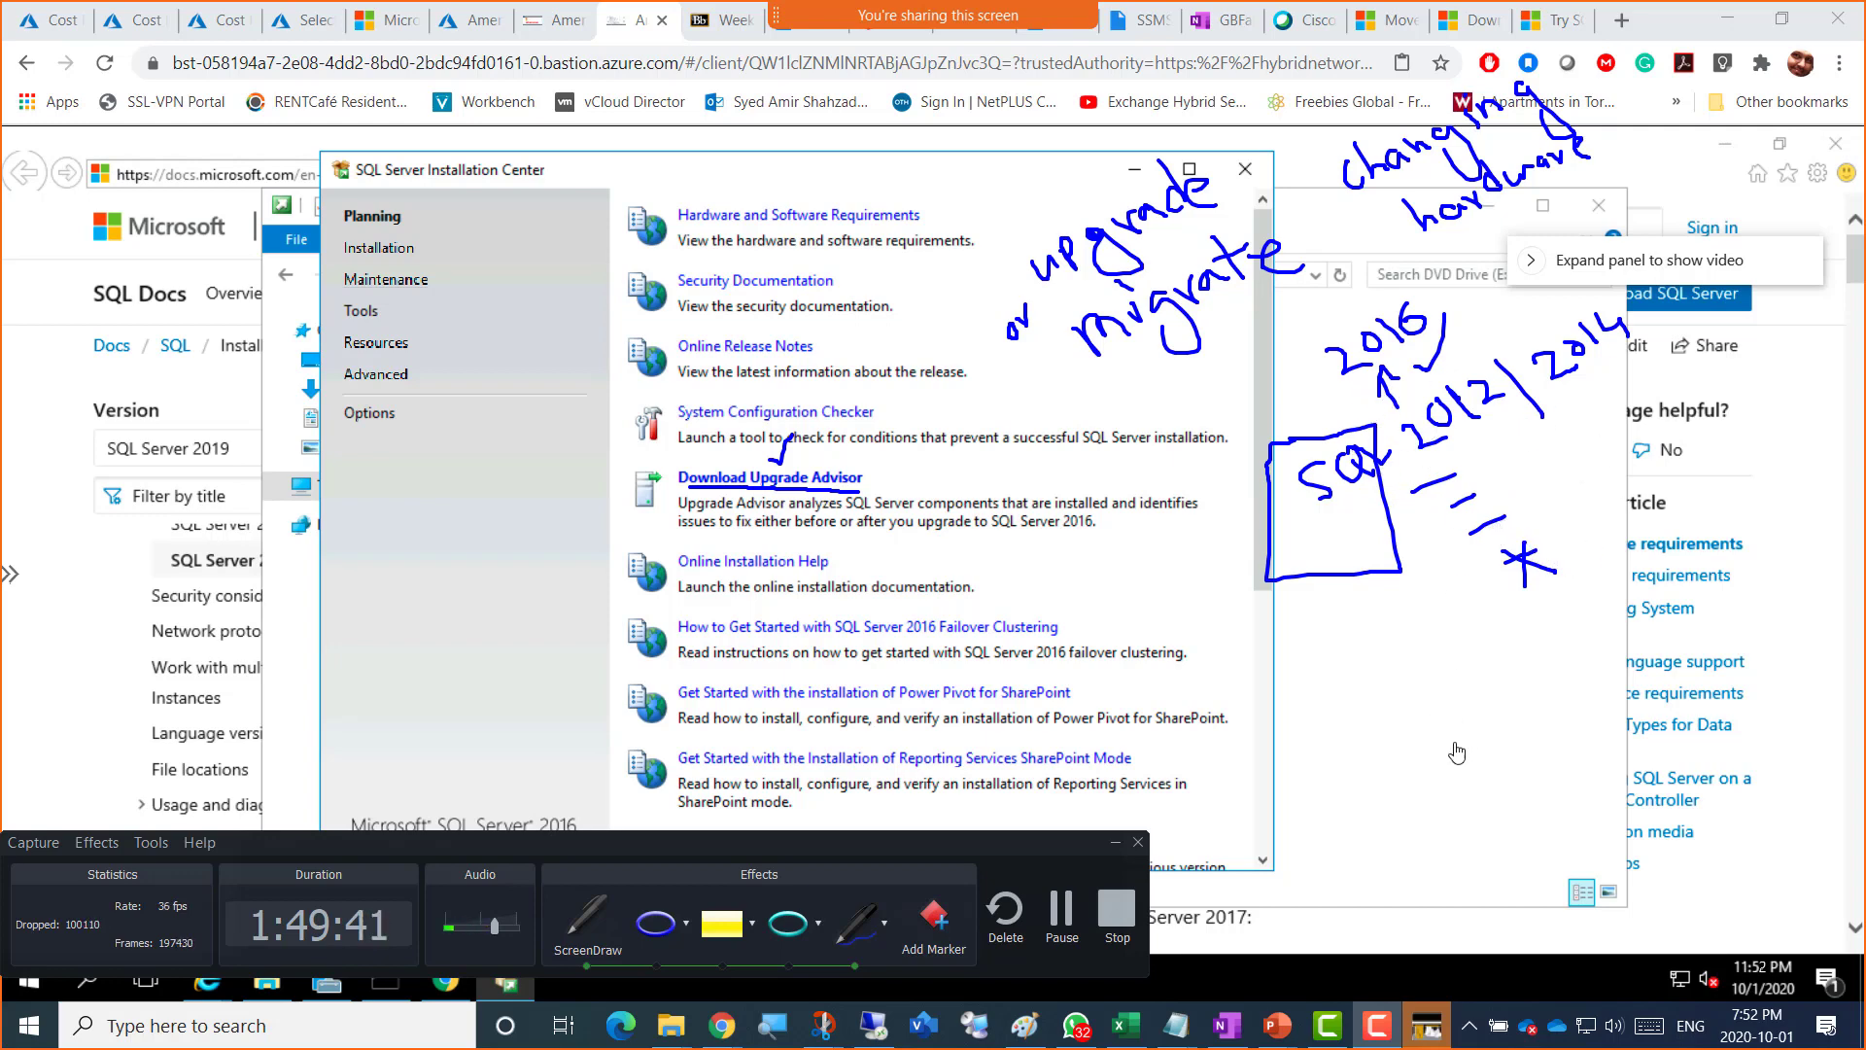
# Step: Finish the sketch with a second box, connecting line and '2014', then snip the annotated screen
pyautogui.moveTo(1491, 704)
pyautogui.mouseDown()
pyautogui.moveTo(1553, 678)
pyautogui.moveTo(1517, 805)
pyautogui.moveTo(1457, 709)
pyautogui.moveTo(1473, 687)
pyautogui.mouseUp()
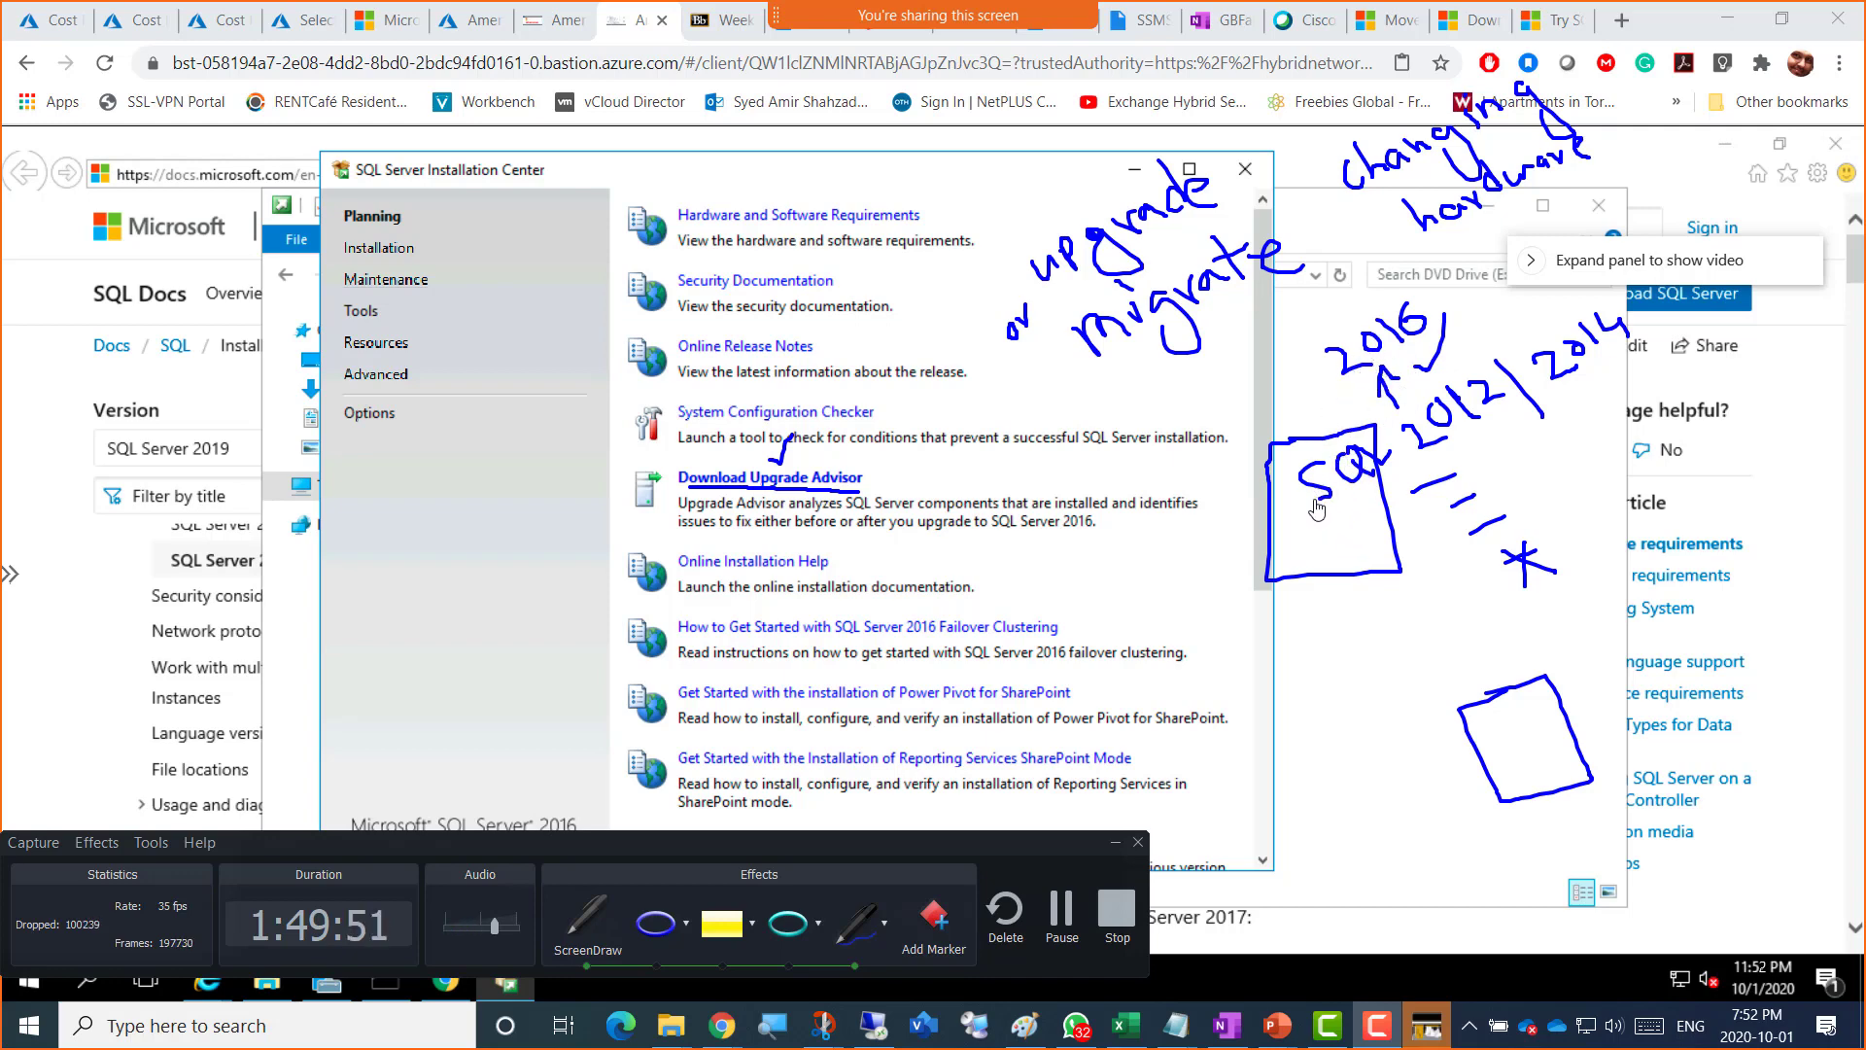
pyautogui.moveTo(1316, 515)
pyautogui.mouseDown()
pyautogui.moveTo(1273, 505)
pyautogui.moveTo(1246, 569)
pyautogui.moveTo(1254, 647)
pyautogui.moveTo(1331, 731)
pyautogui.moveTo(1413, 743)
pyautogui.moveTo(1402, 720)
pyautogui.moveTo(1523, 748)
pyautogui.moveTo(1570, 721)
pyautogui.moveTo(1599, 747)
pyautogui.moveTo(1594, 730)
pyautogui.mouseUp()
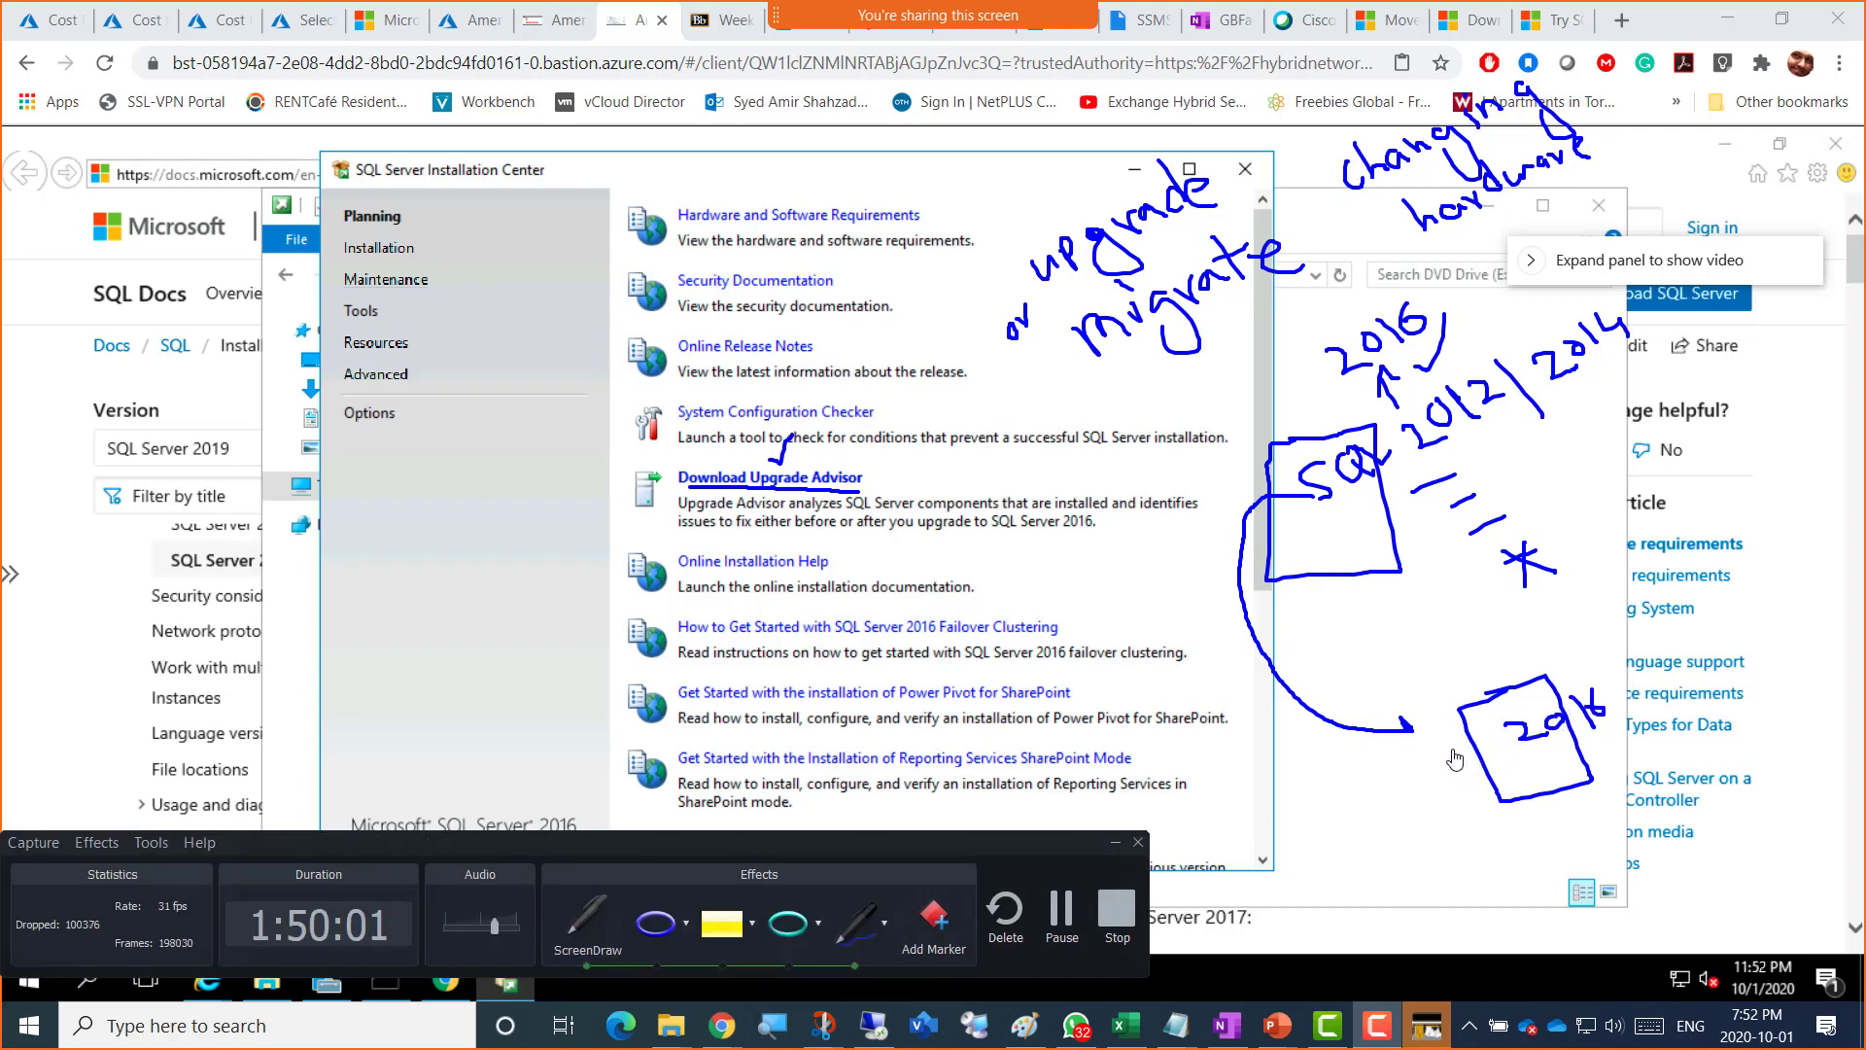
pyautogui.moveTo(1455, 741)
pyautogui.mouseDown()
pyautogui.moveTo(1470, 768)
pyautogui.moveTo(1482, 748)
pyautogui.moveTo(1506, 769)
pyautogui.mouseUp()
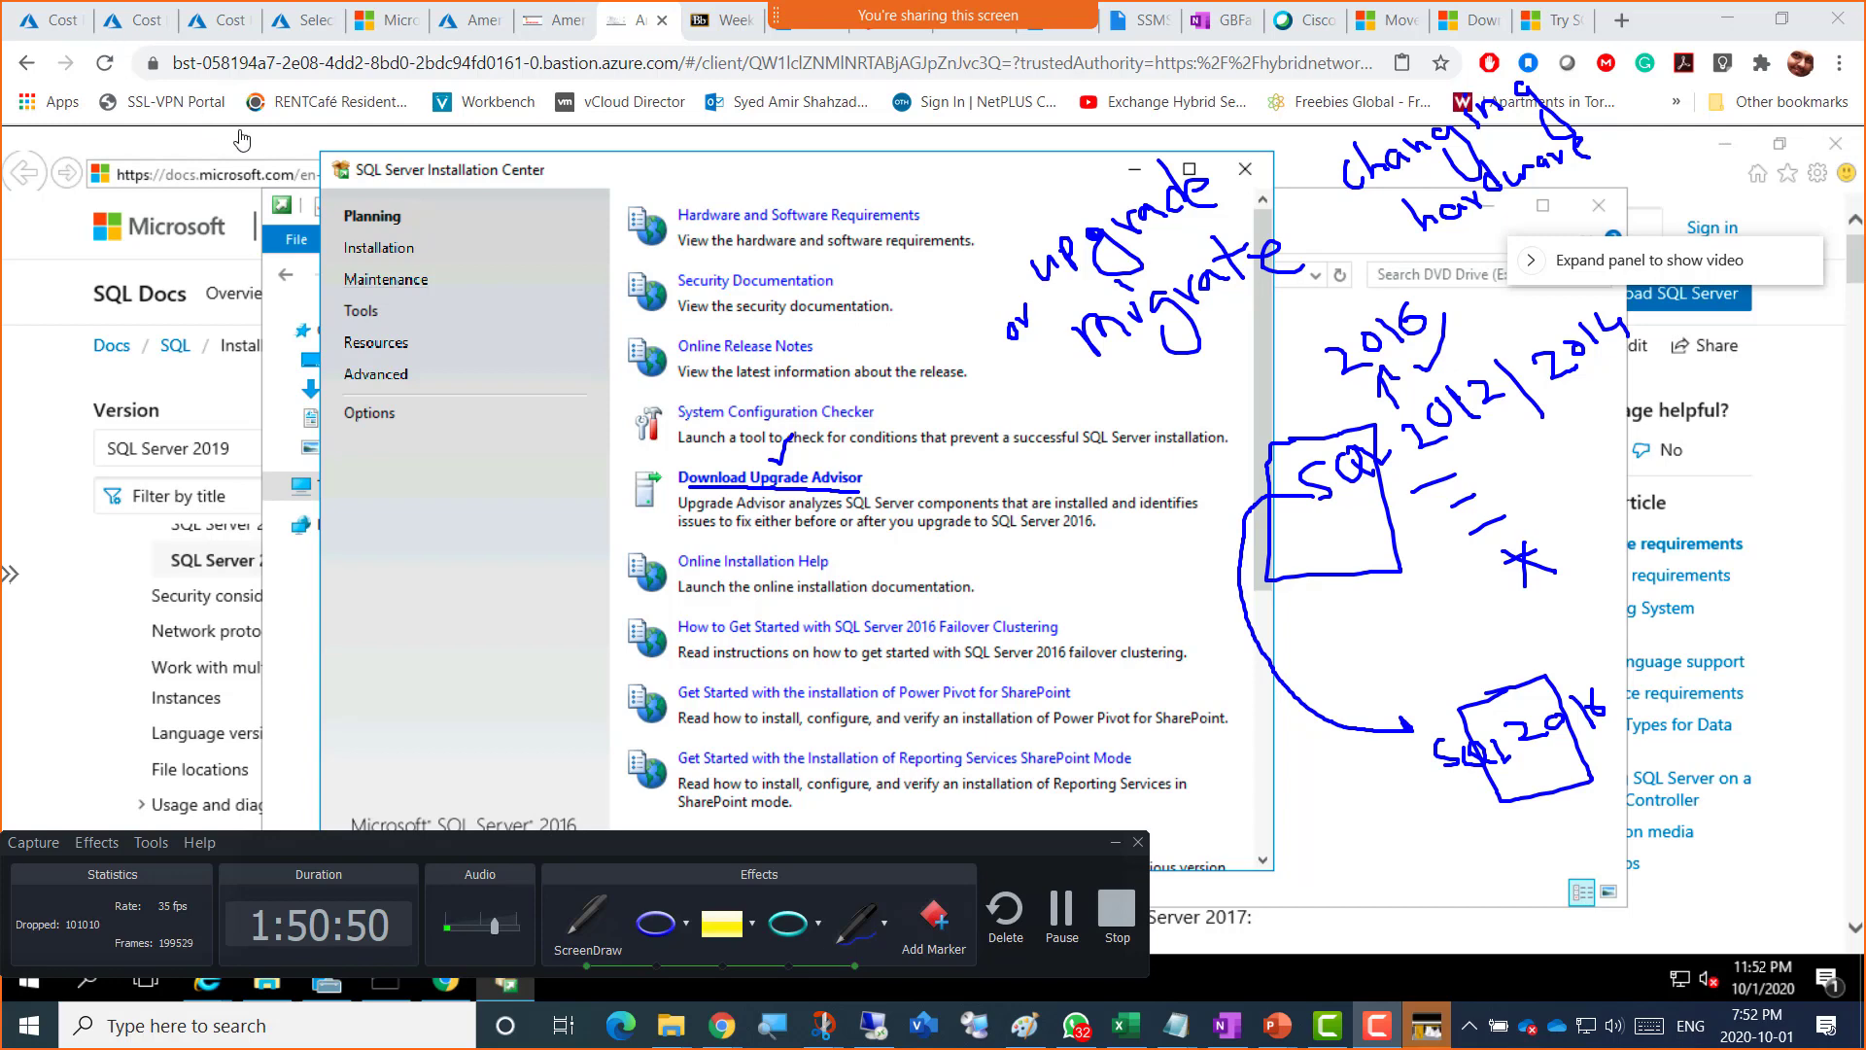
pyautogui.press('super+shift+s')
pyautogui.moveTo(203, 29); pyautogui.dragTo(1846, 899)
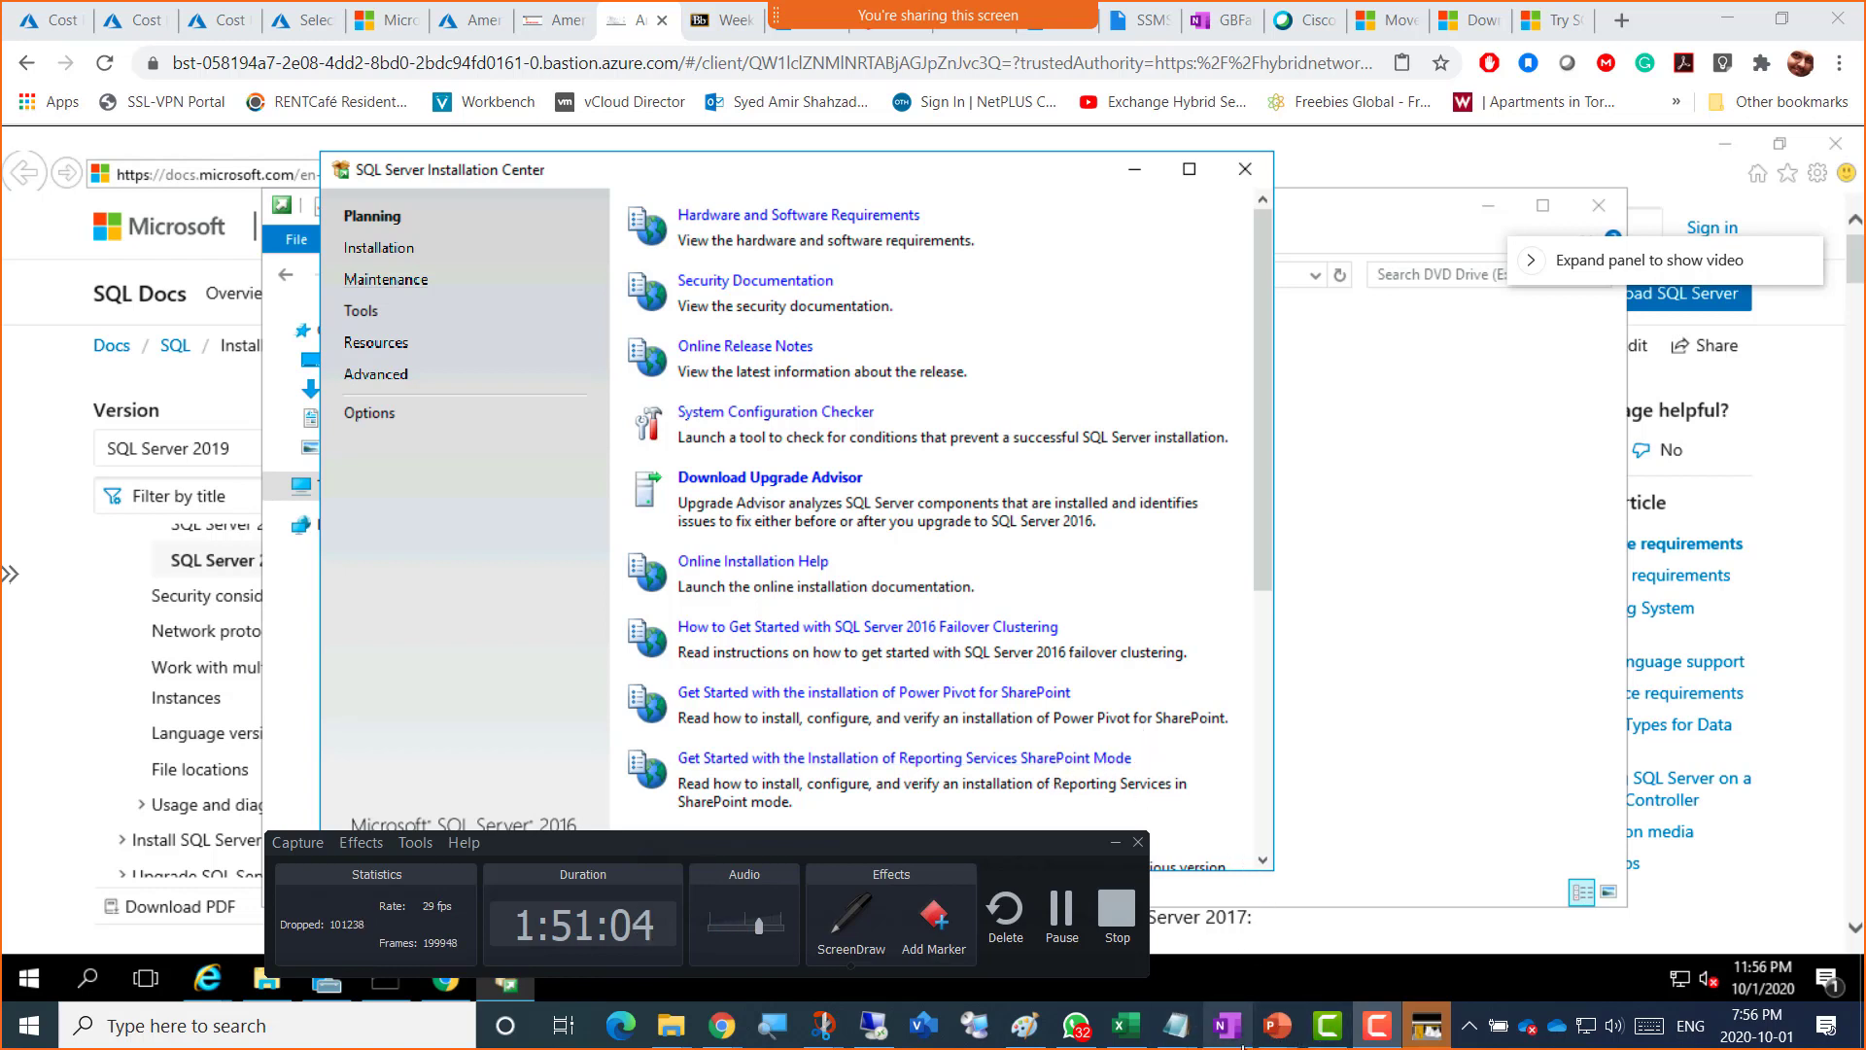
# Step: Paste the annotated installer snip into the OneNote Week 4 class notes page
pyautogui.click(1223, 19)
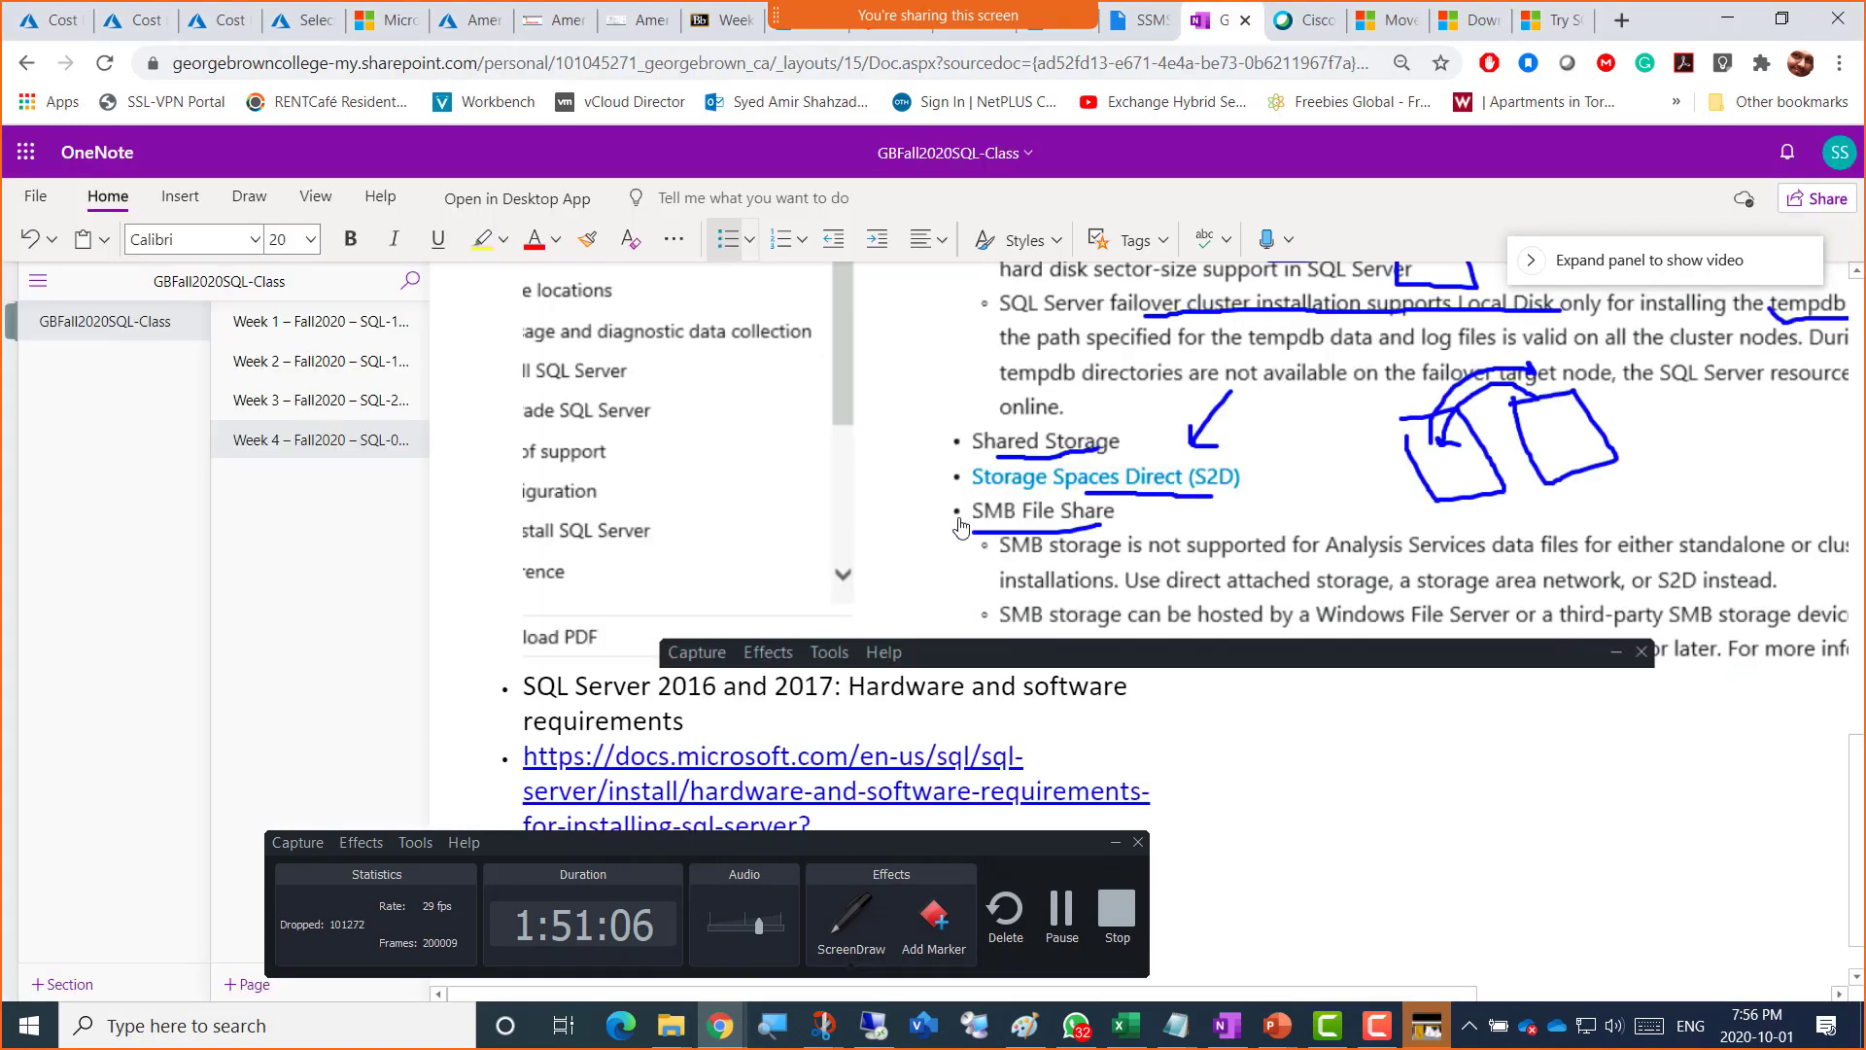
pyautogui.scroll(-1, 1093, 681)
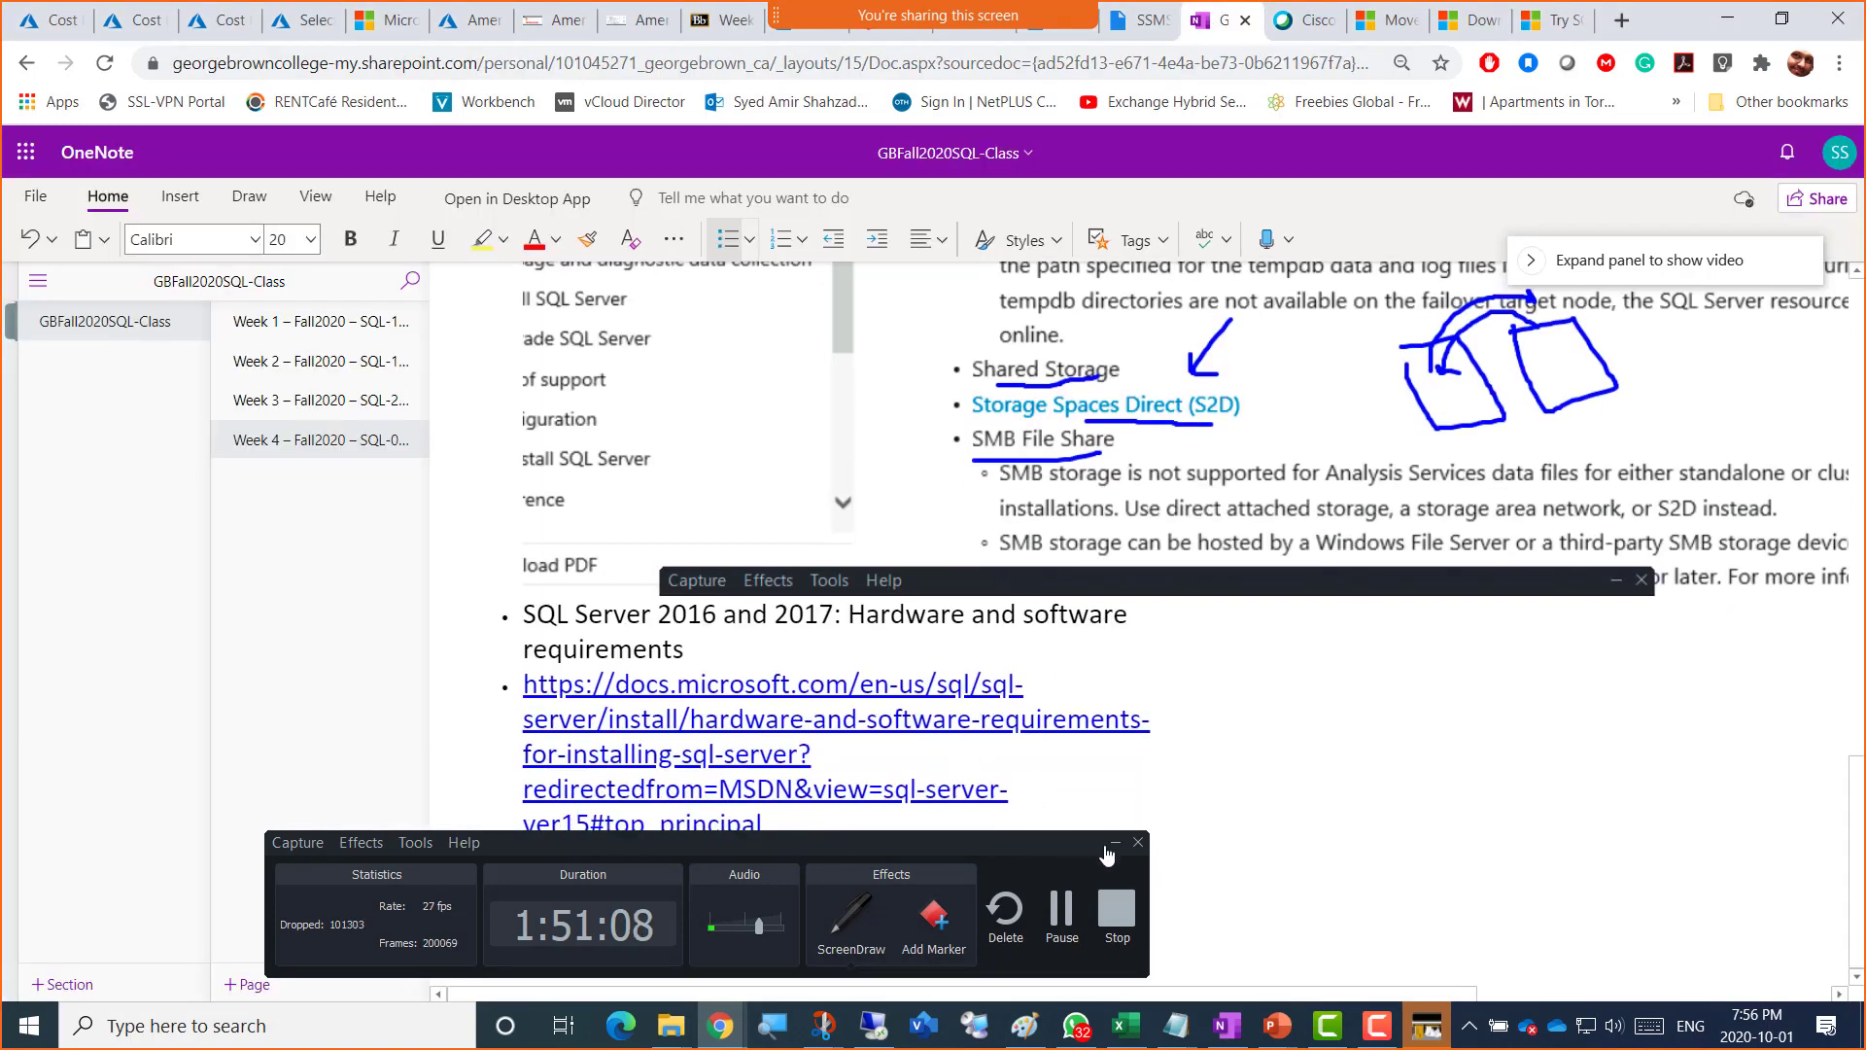
pyautogui.click(1110, 846)
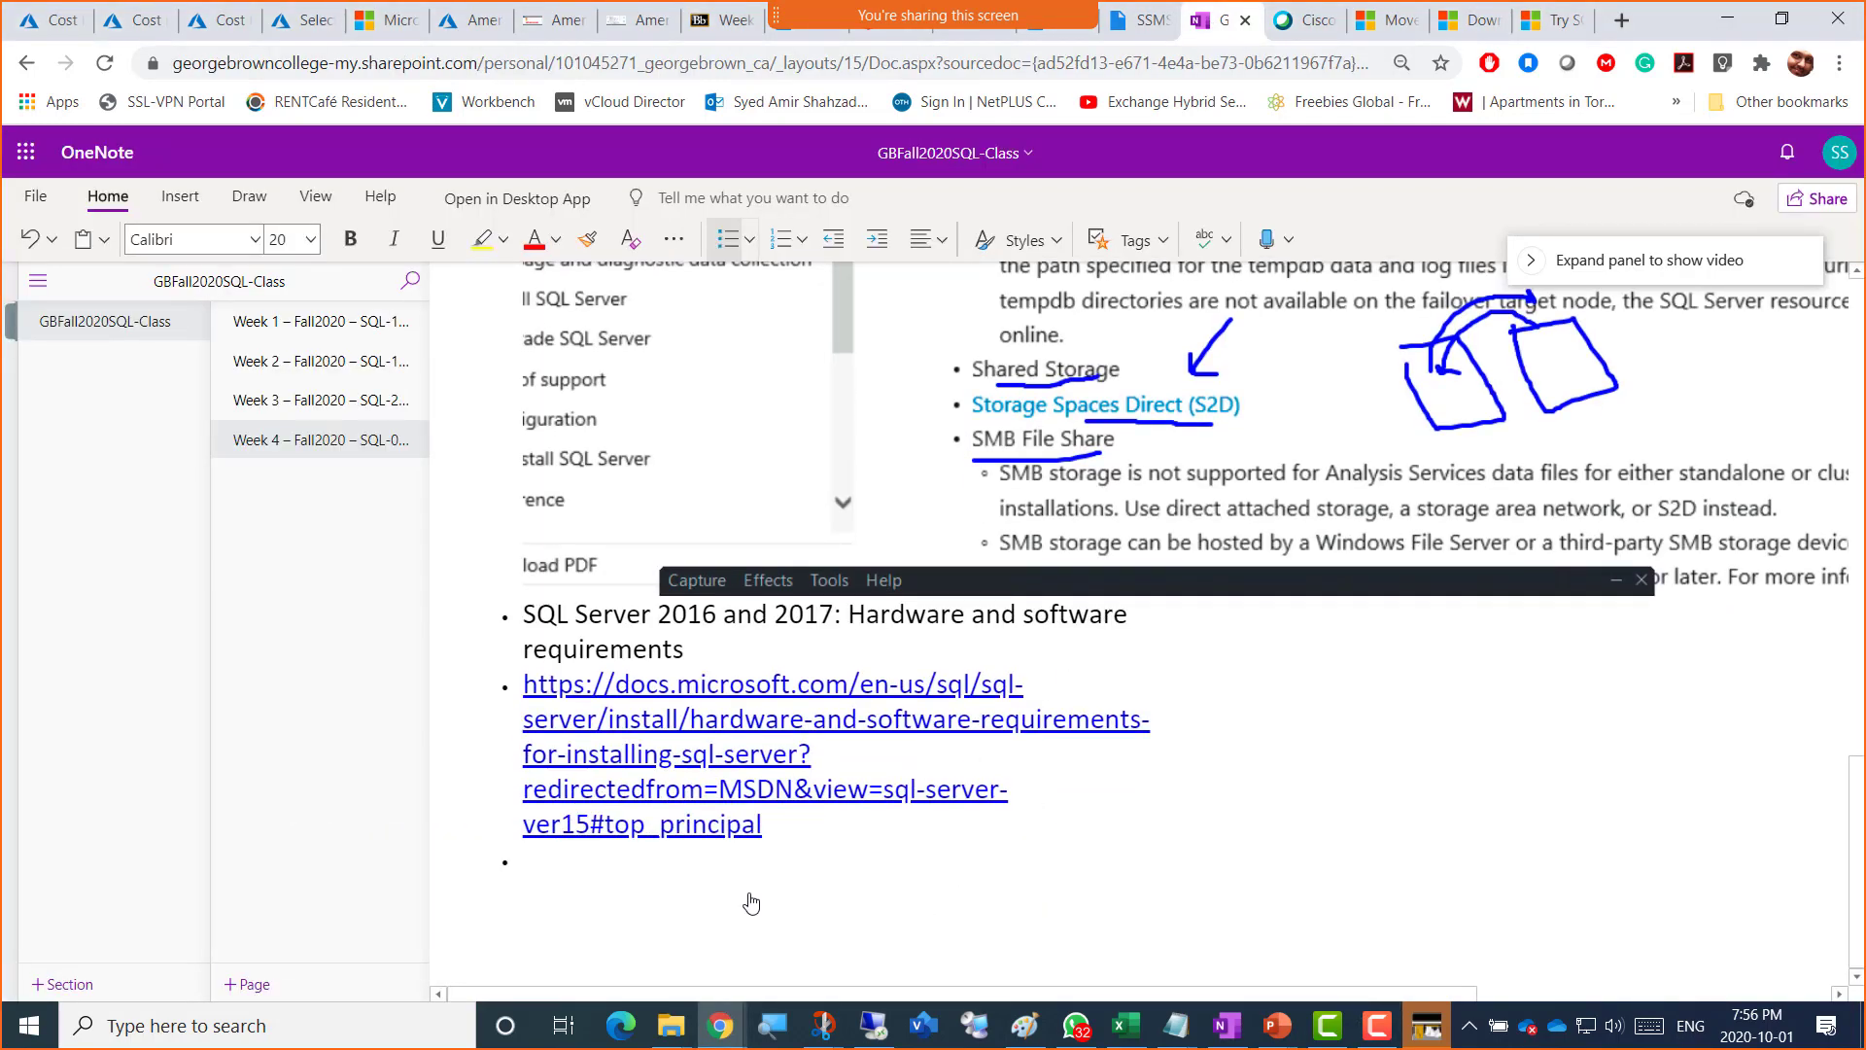
pyautogui.hotkey('ctrl', 'v')
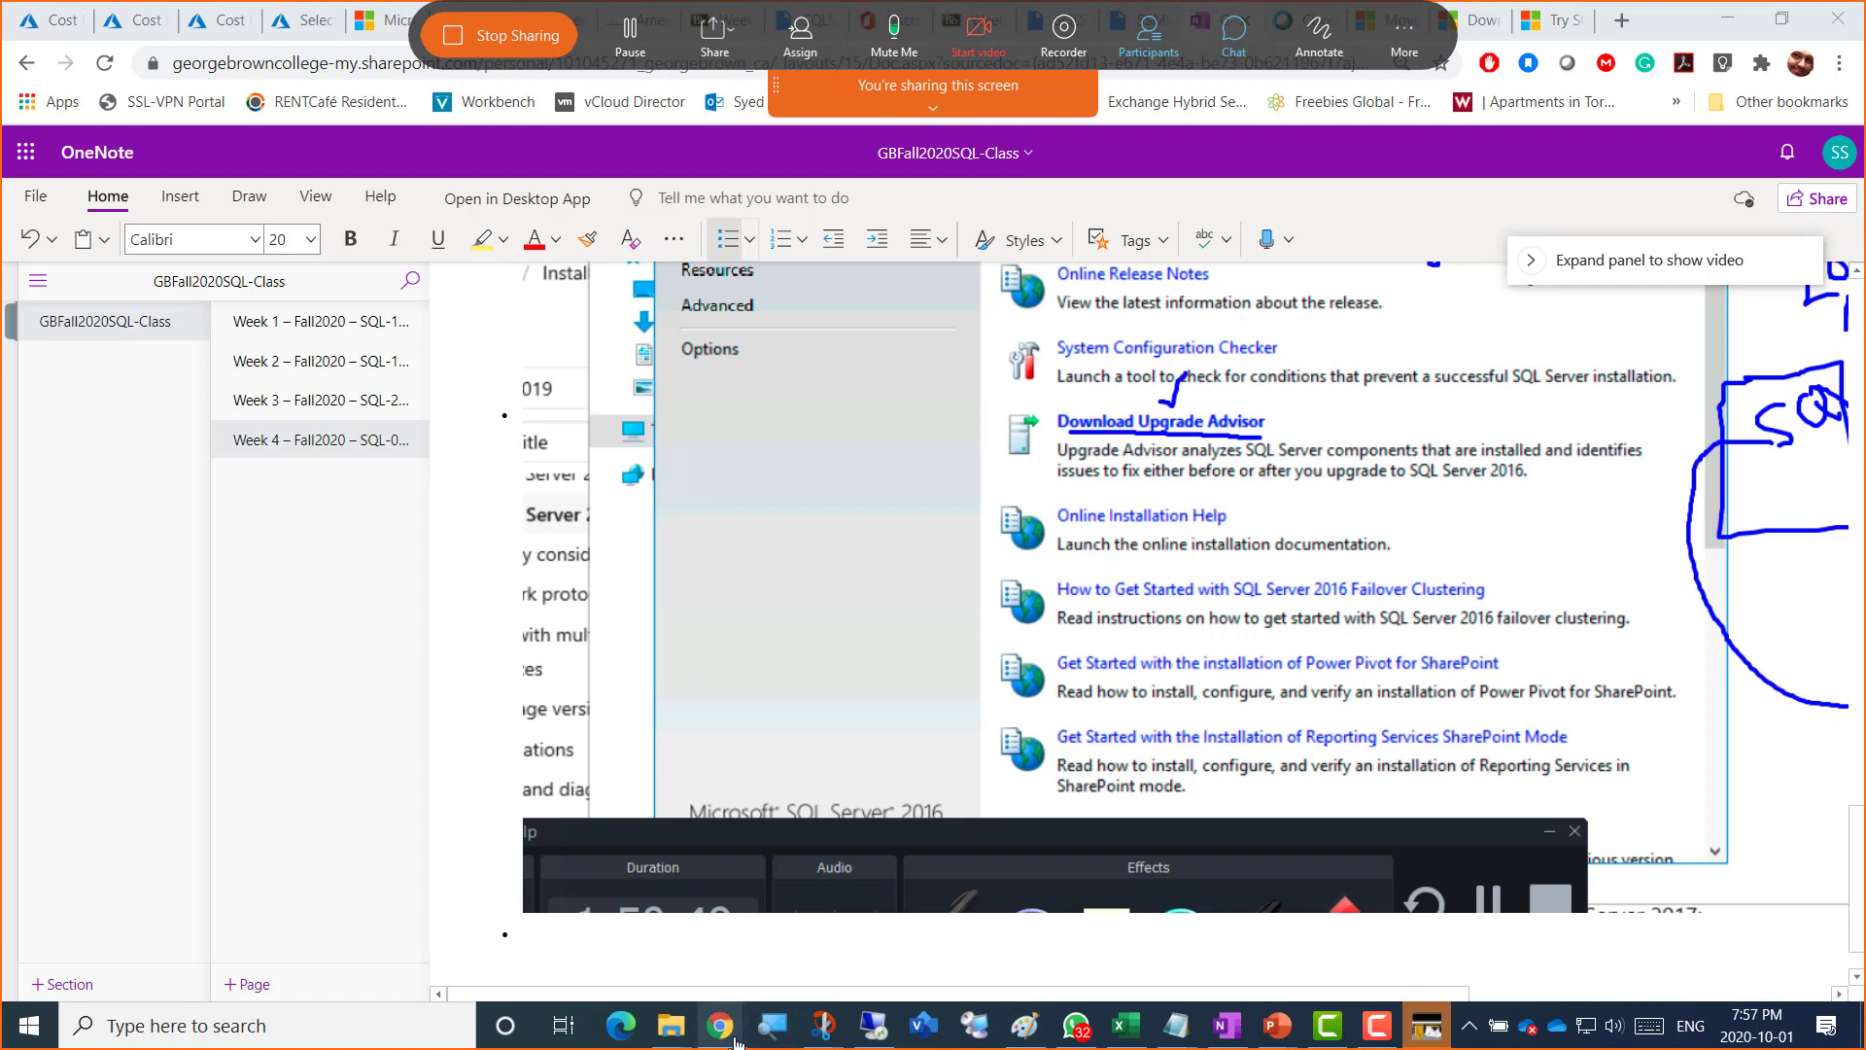
# Step: Keep the notebook in front, mute the meeting microphone, and bring the recorder panel back
pyautogui.moveTo(724, 1036)
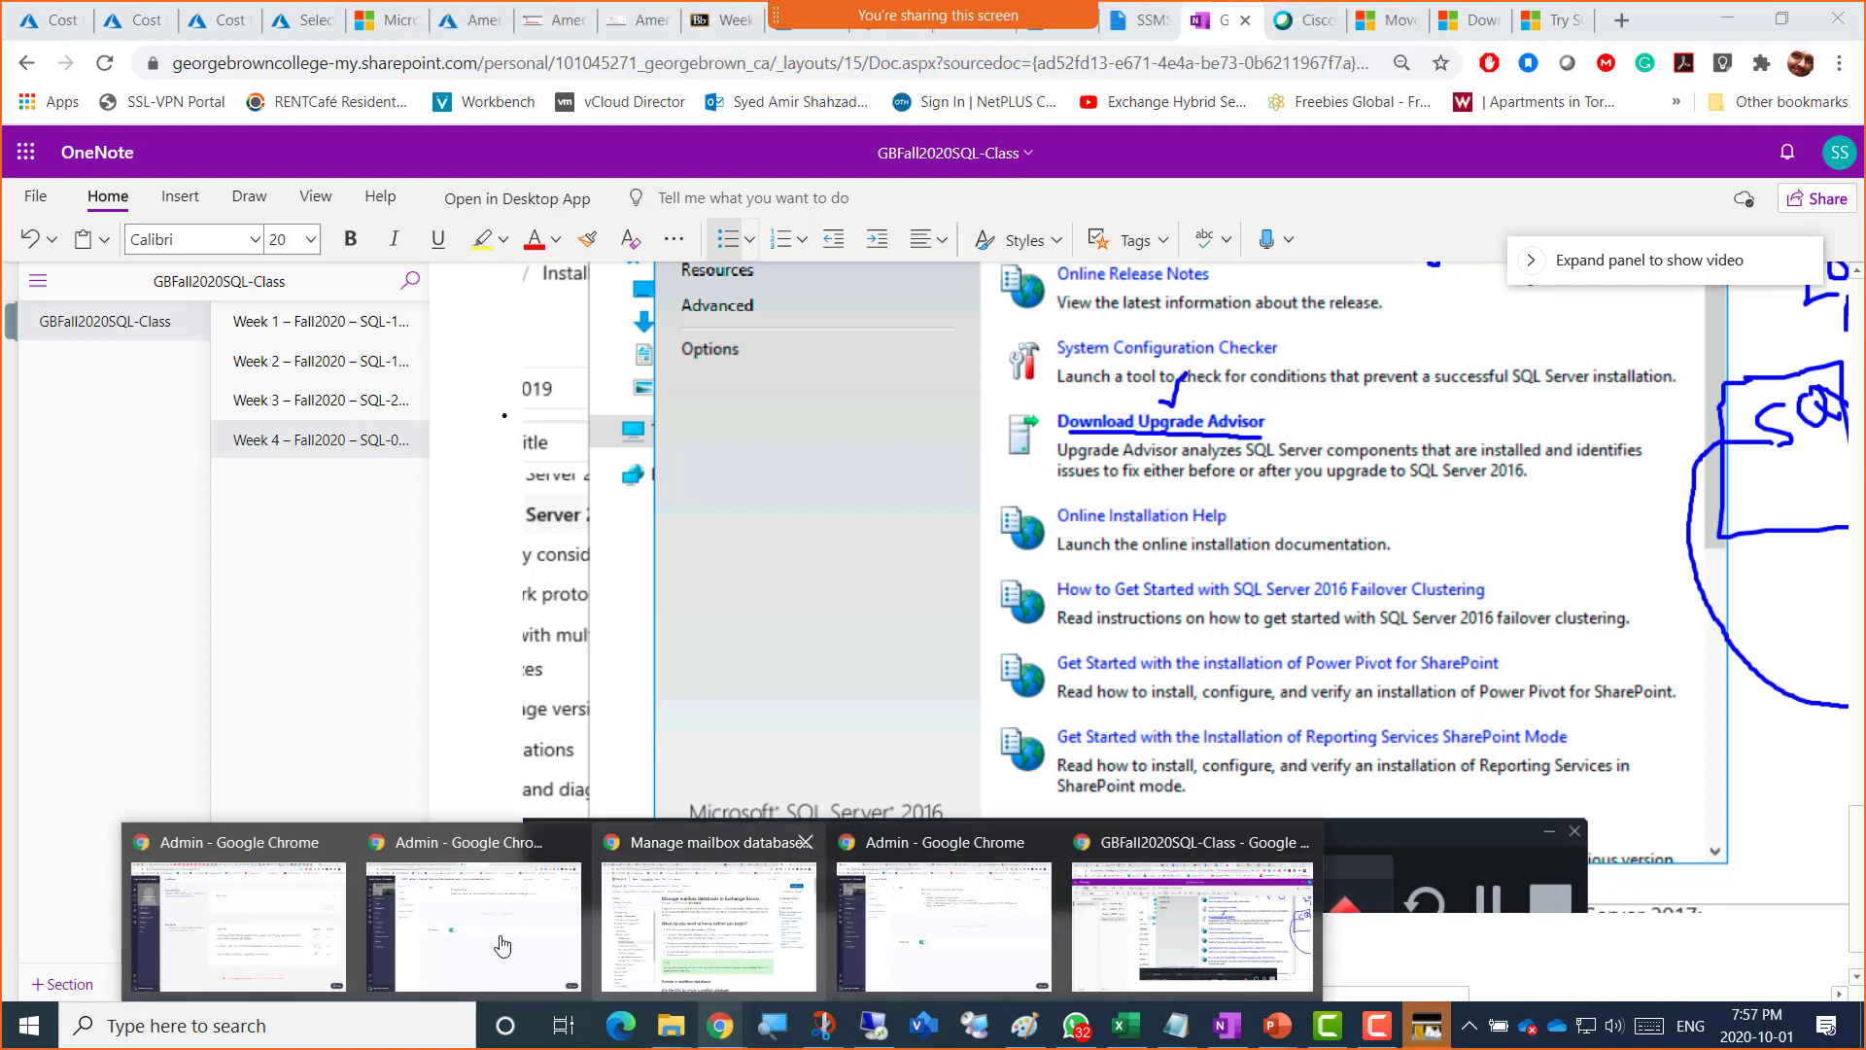
pyautogui.click(1175, 914)
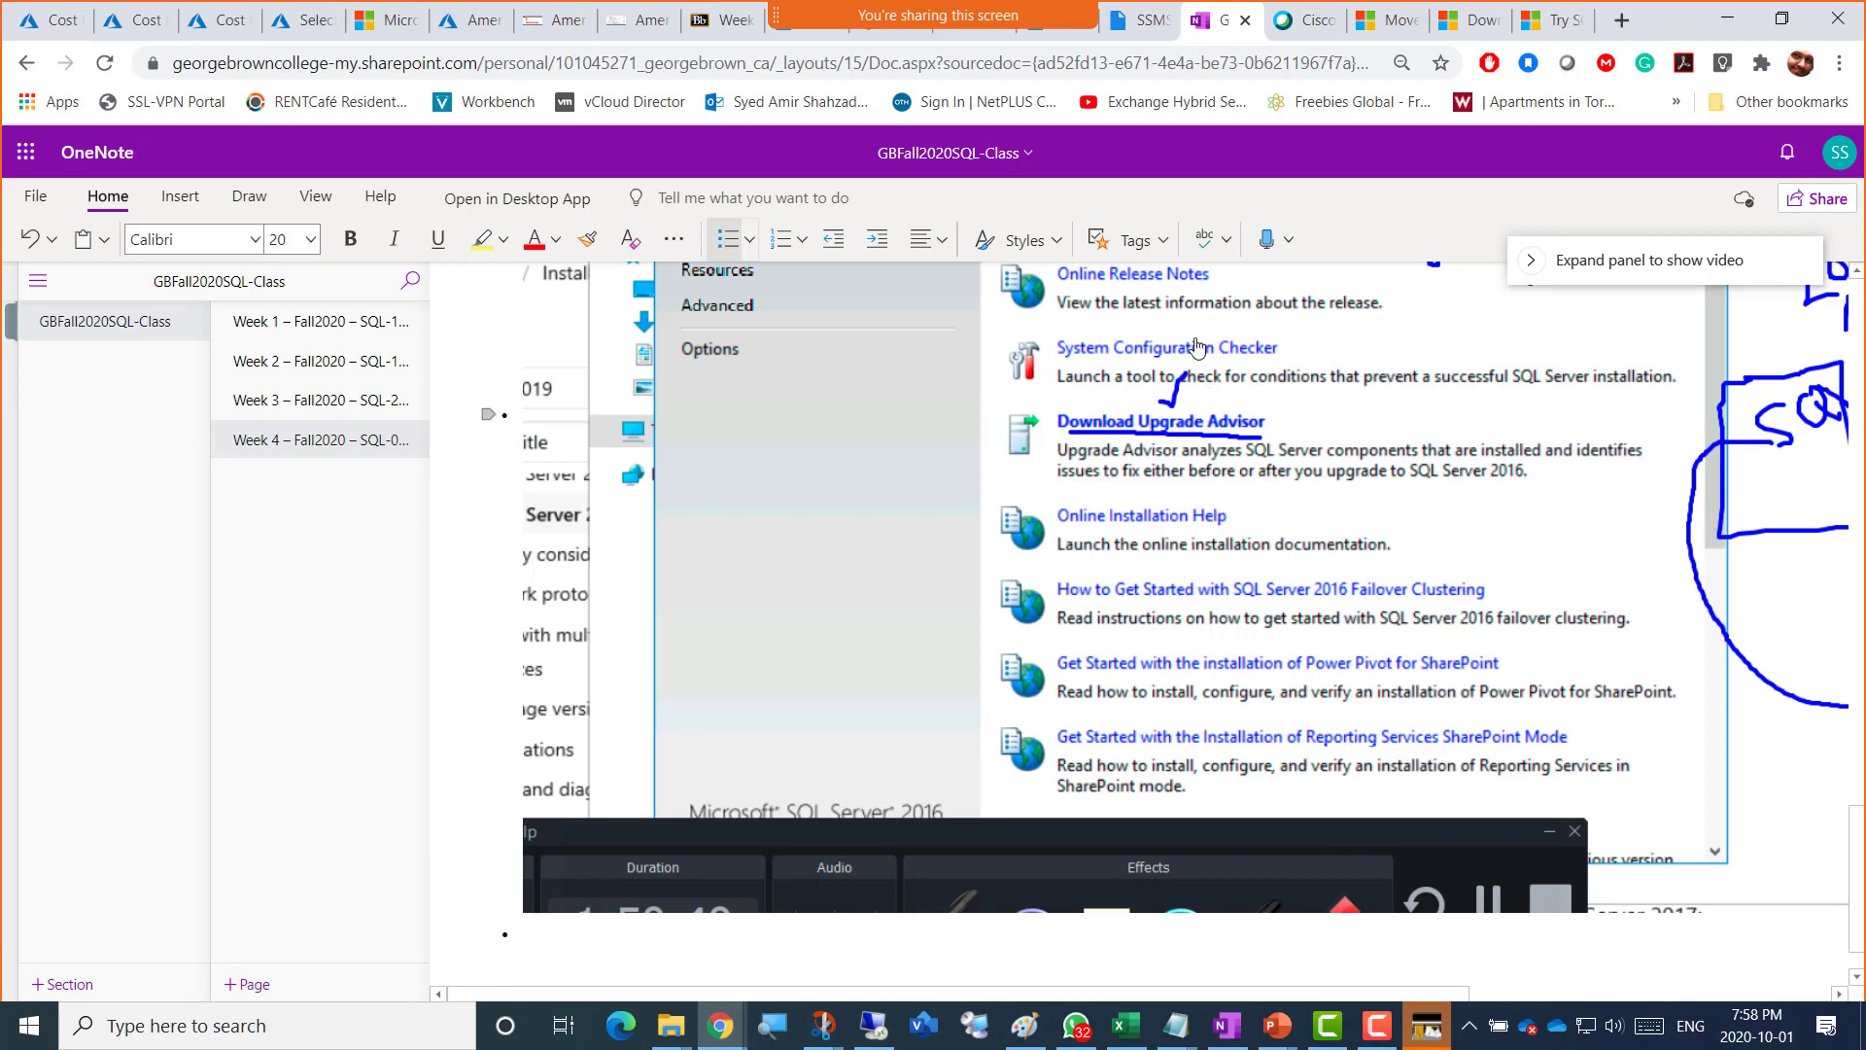
pyautogui.moveTo(934, 13)
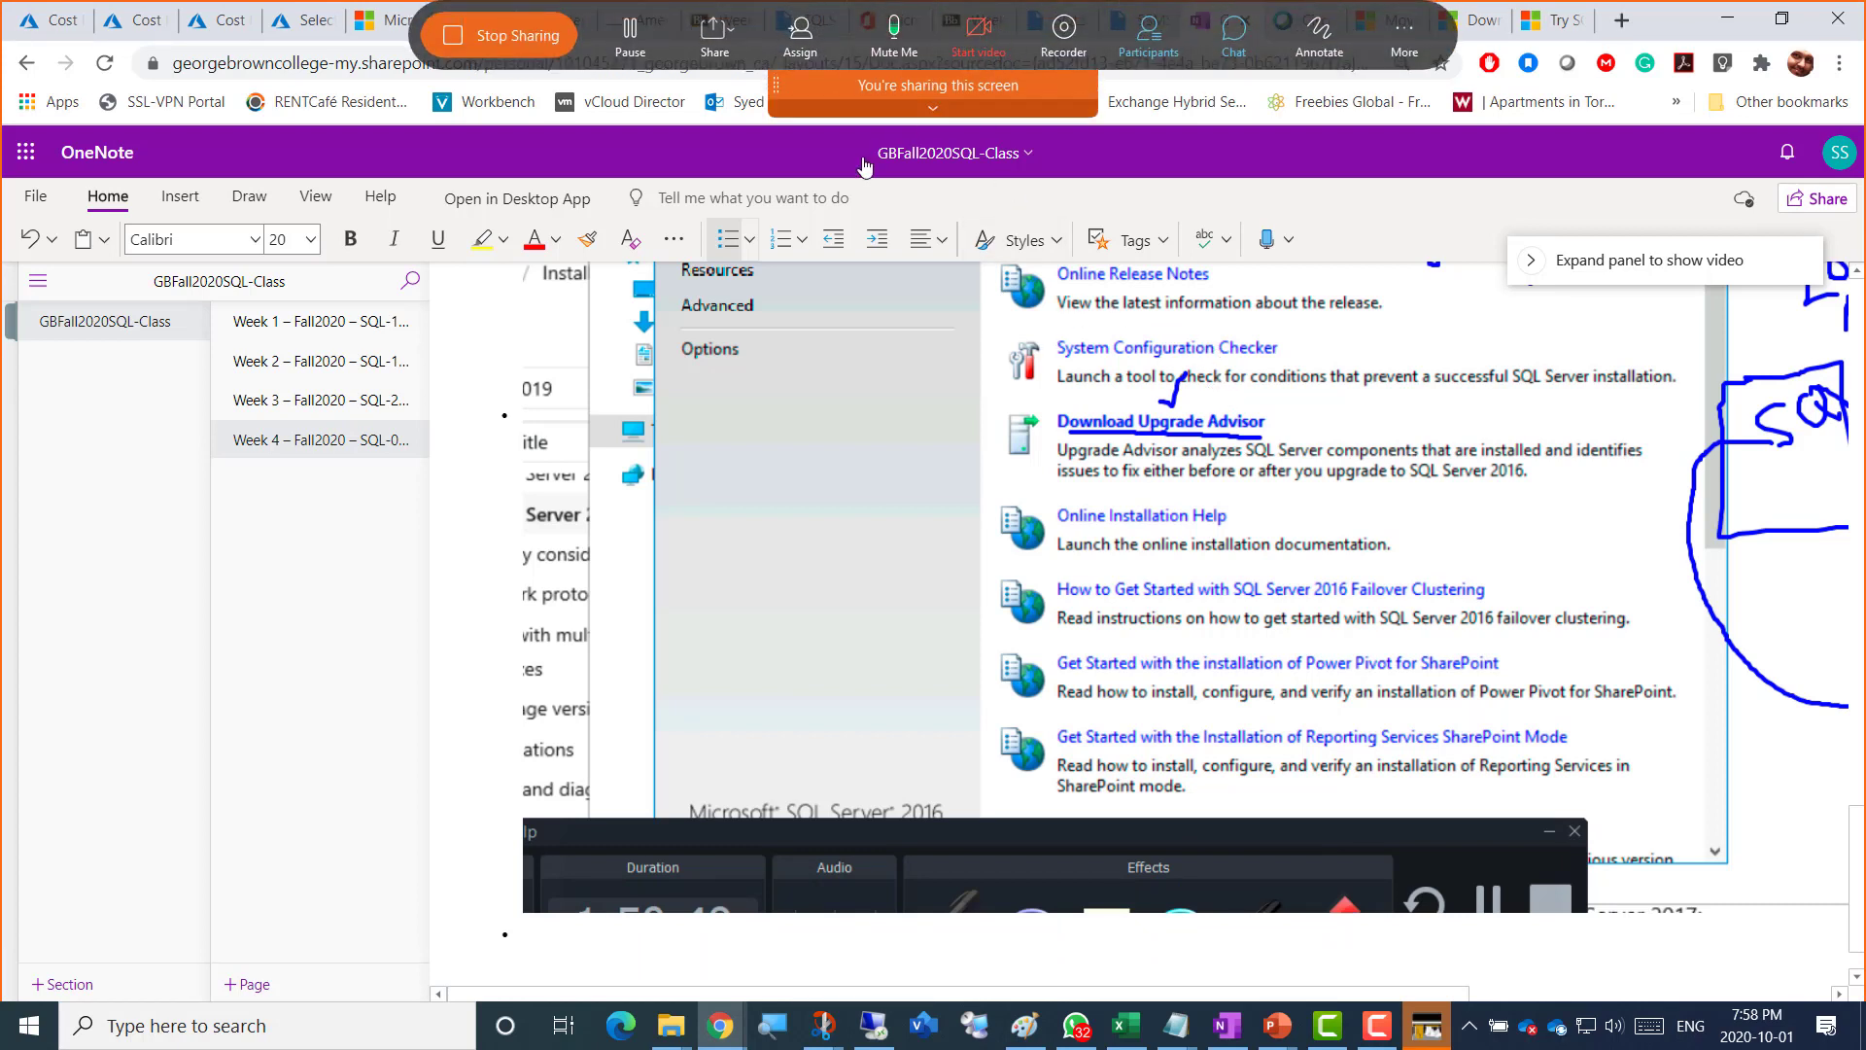
pyautogui.hotkey('ctrl', 'm')
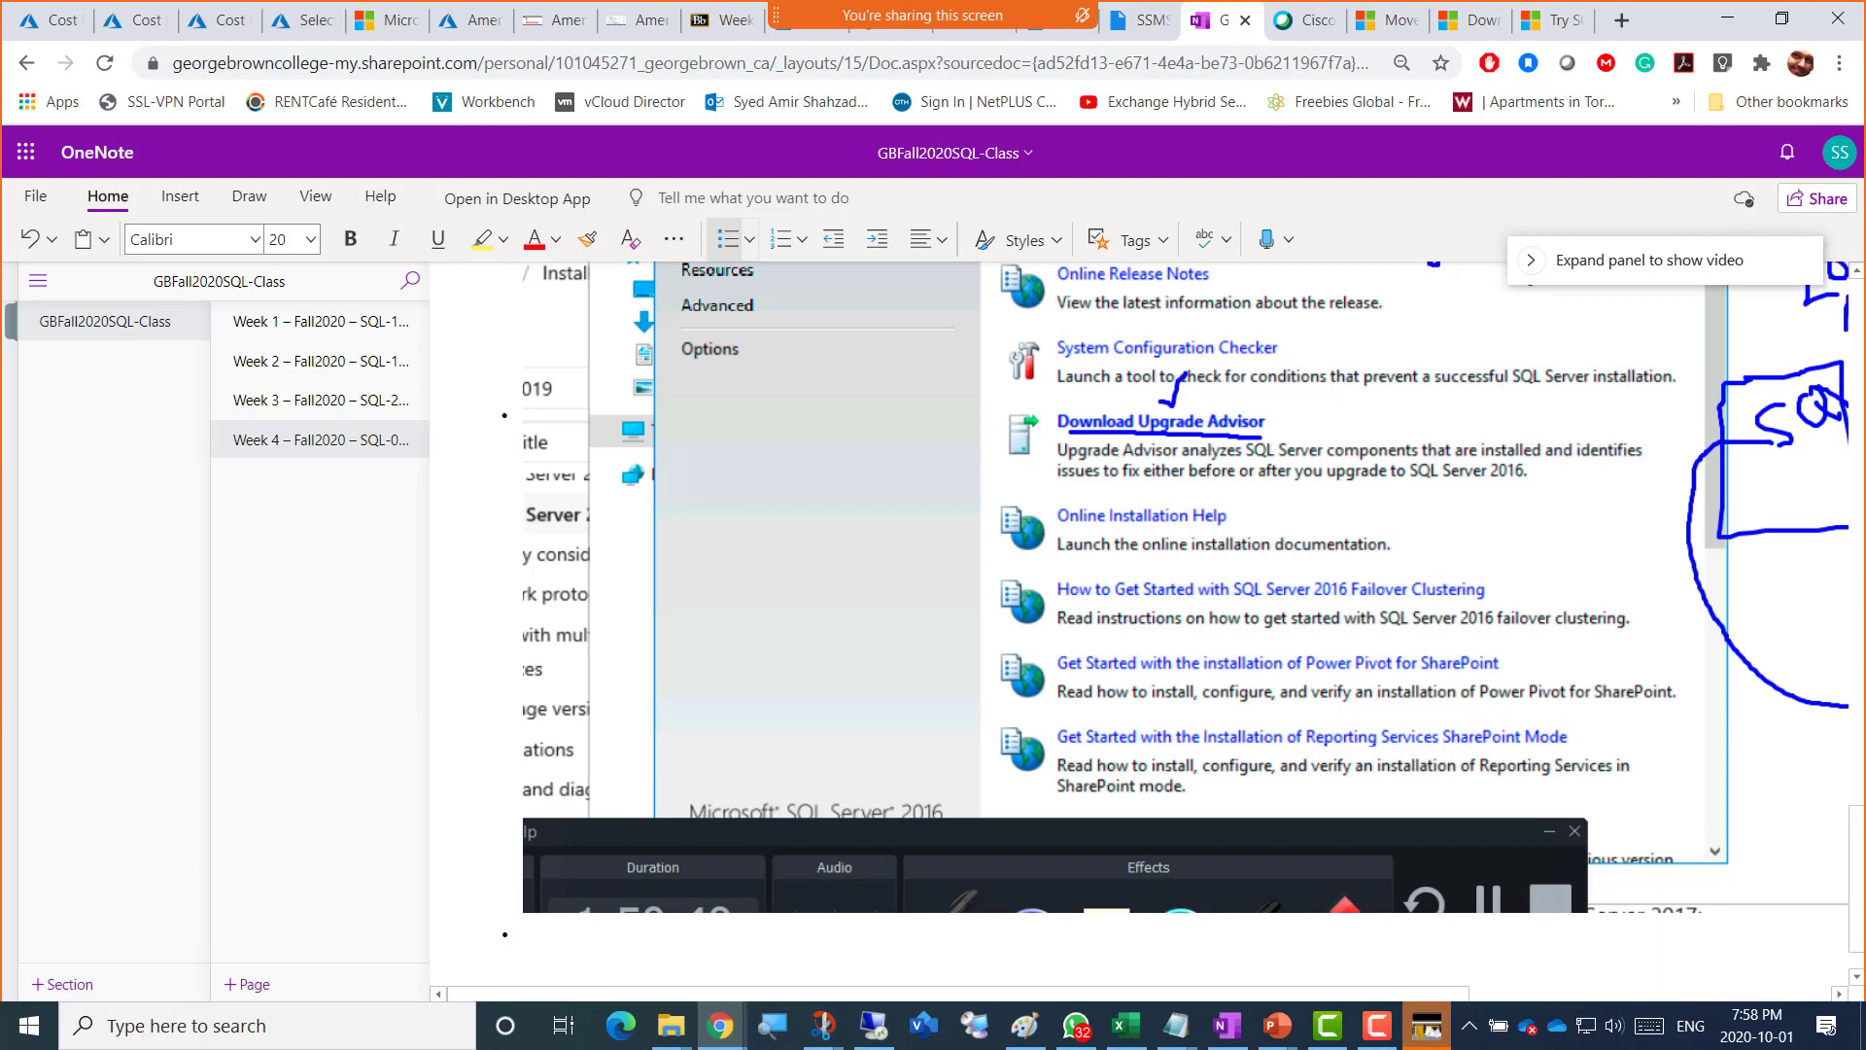
pyautogui.hotkey('alt', 'Tab')
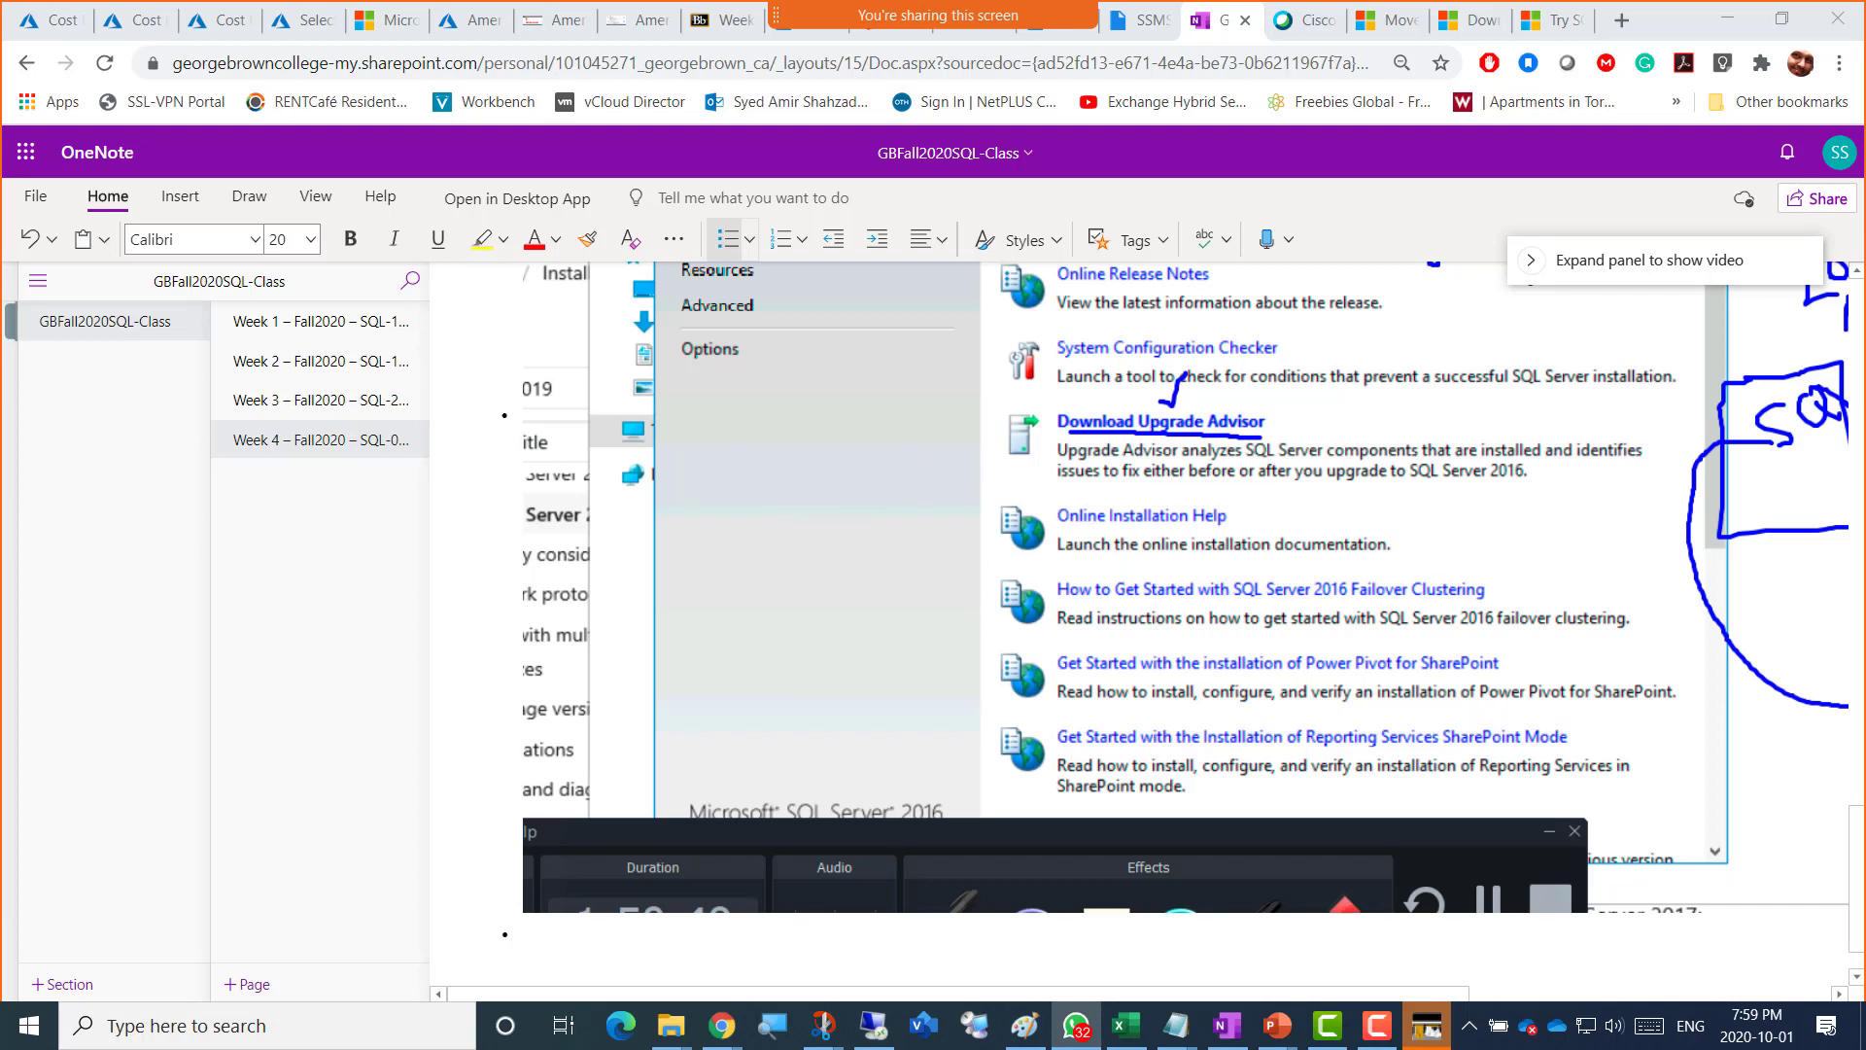
pyautogui.click(1358, 1042)
# Step: Hide the recorder panel and review the Installation Center Planning links in the Bastion session
pyautogui.click(1061, 933)
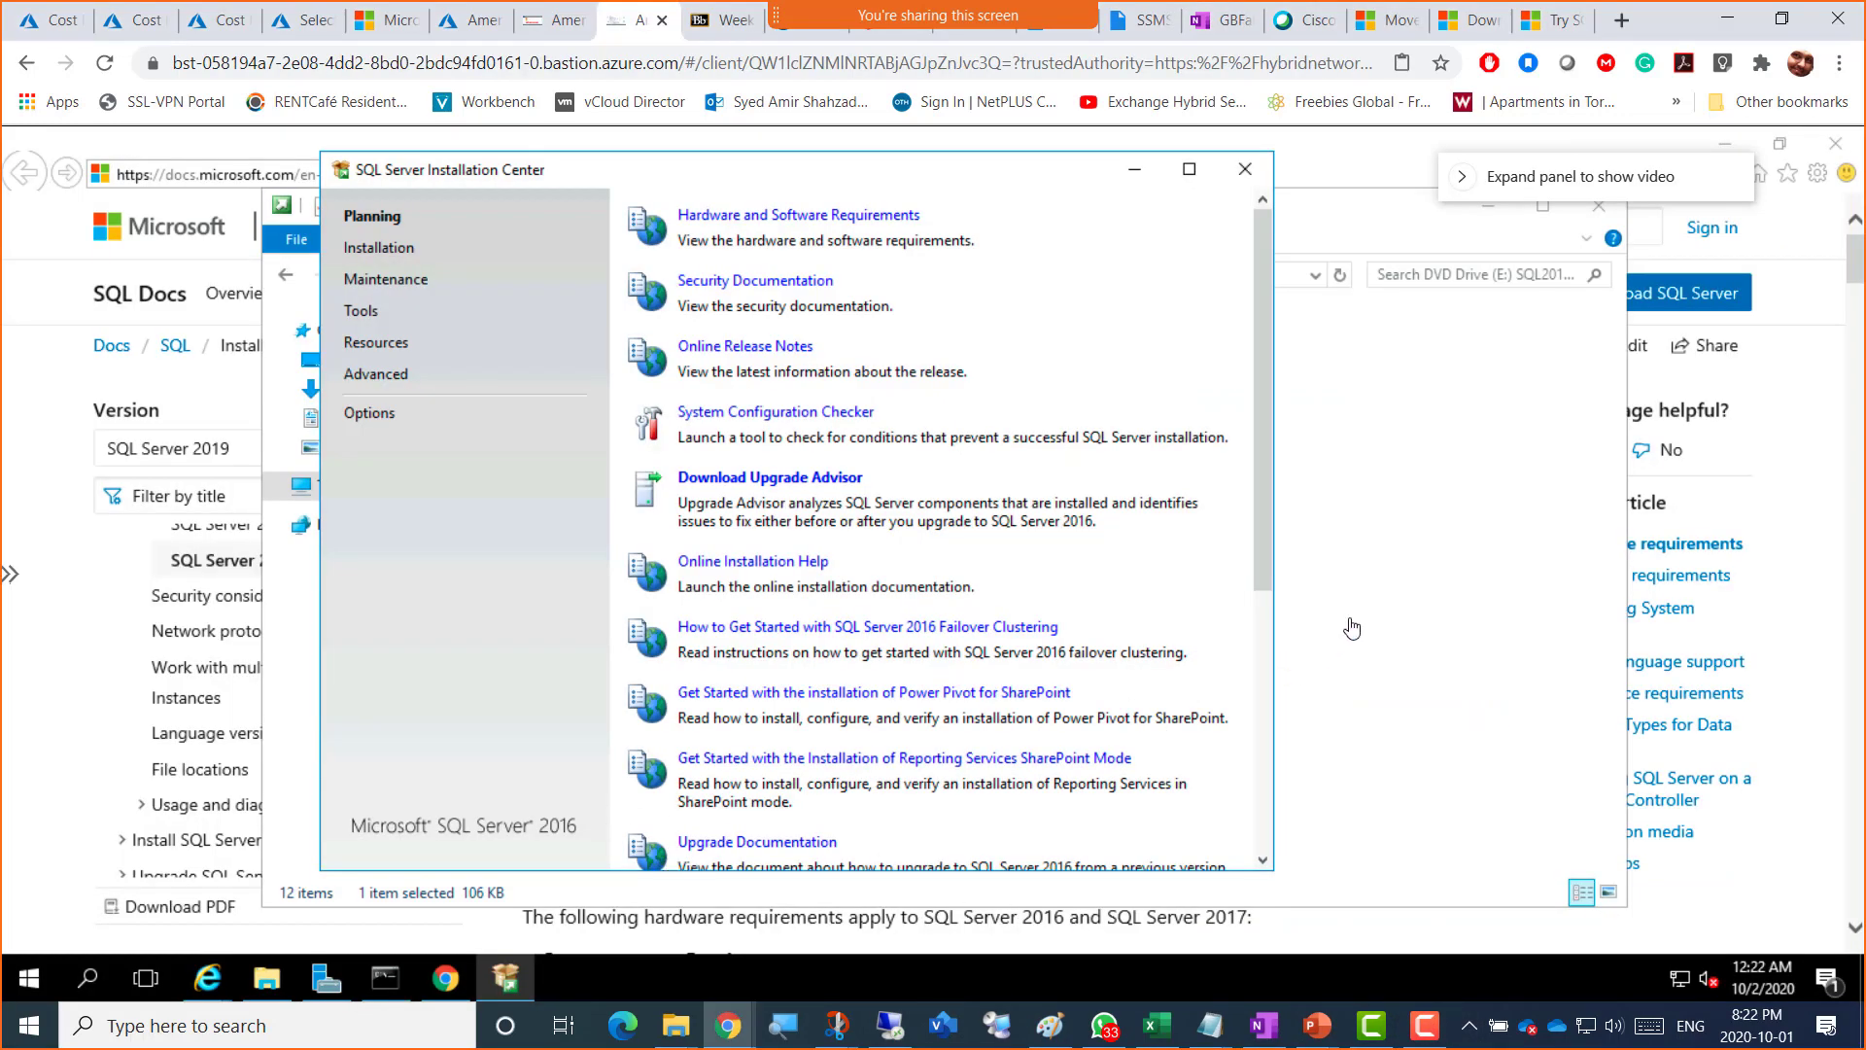
pyautogui.click(1425, 1029)
pyautogui.click(1428, 1042)
pyautogui.scroll(-5, 1127, 792)
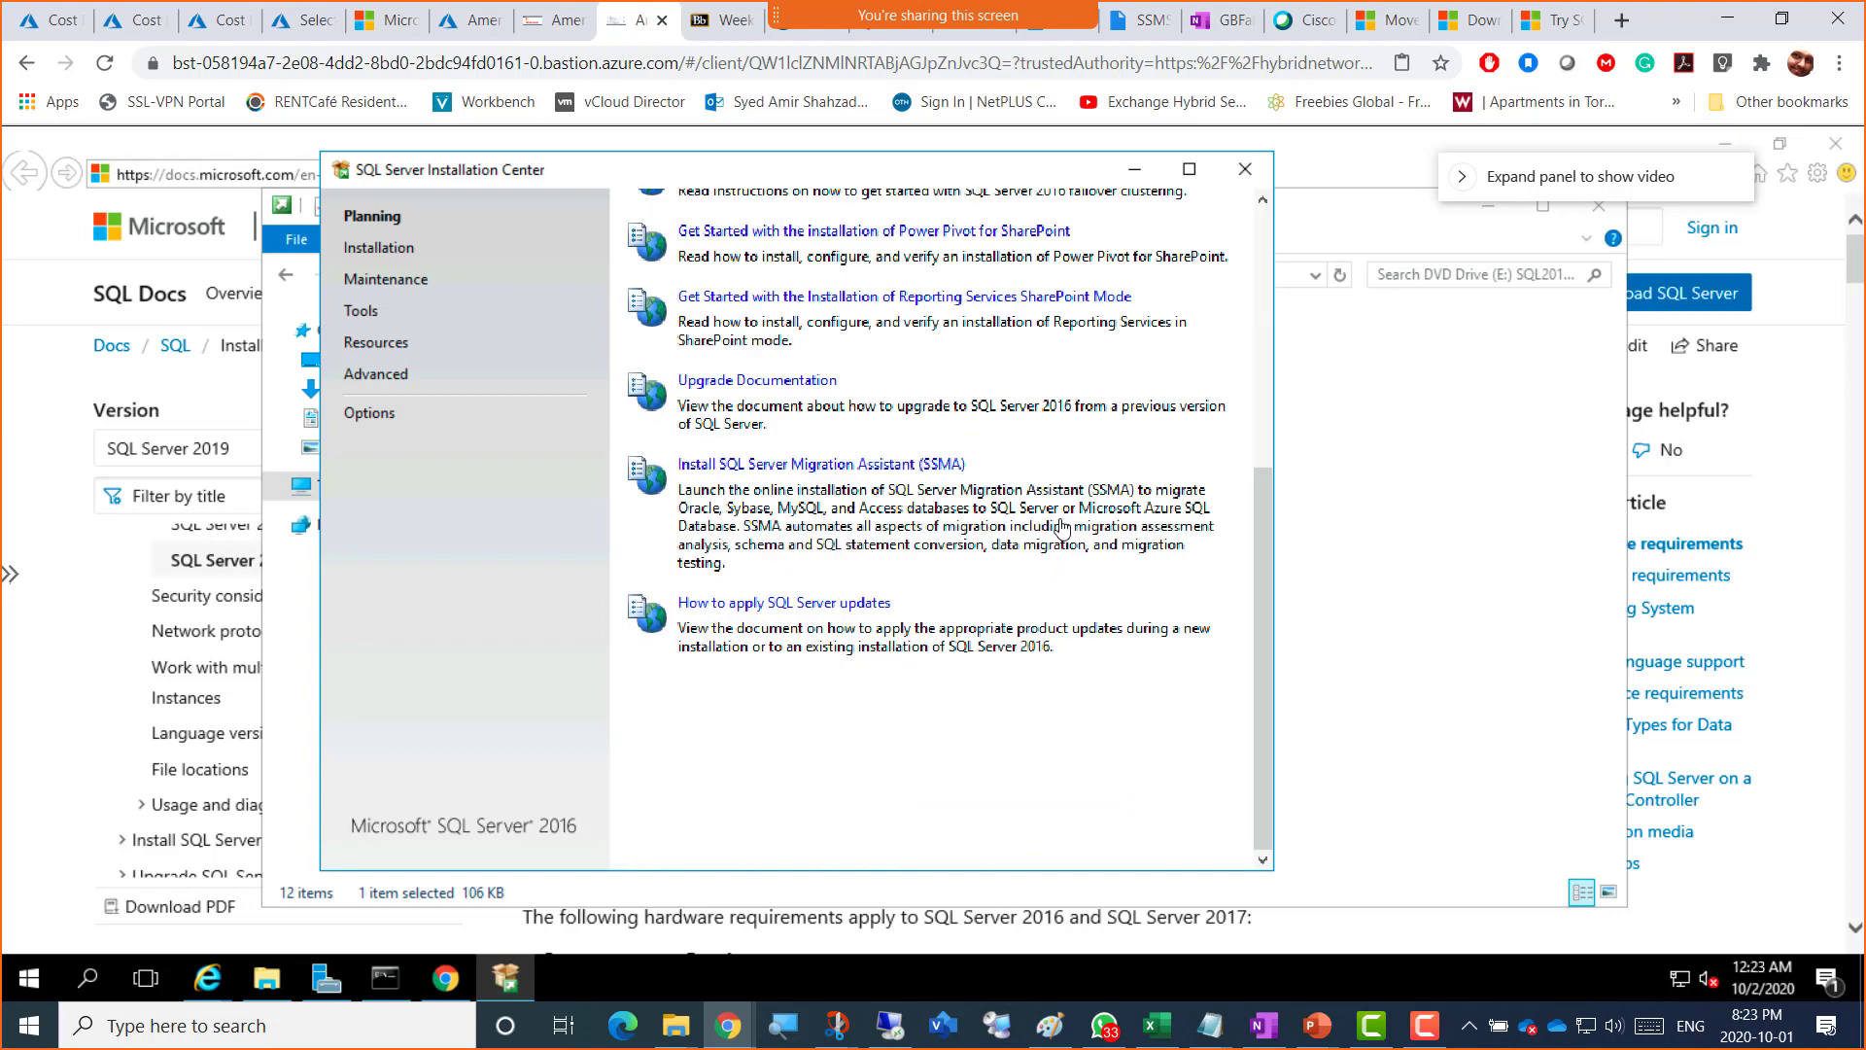
pyautogui.scroll(3, 1062, 529)
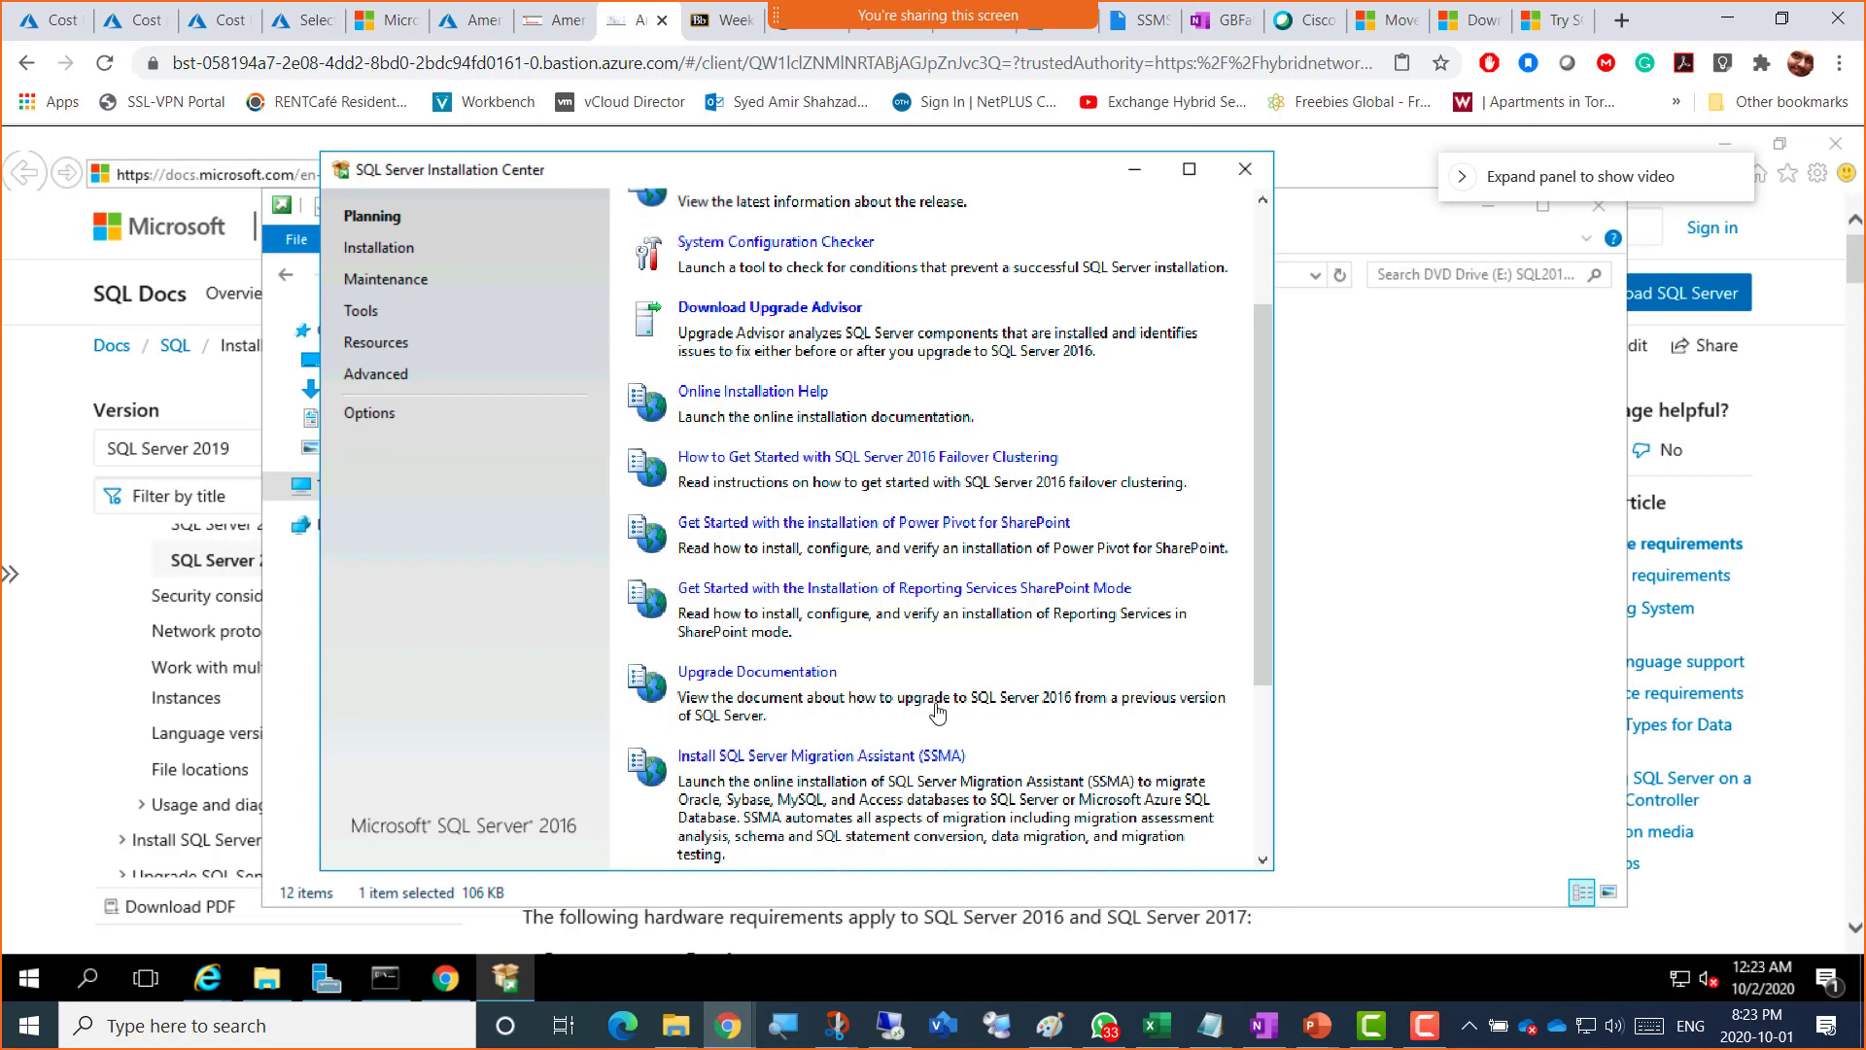
pyautogui.scroll(-3, 933, 739)
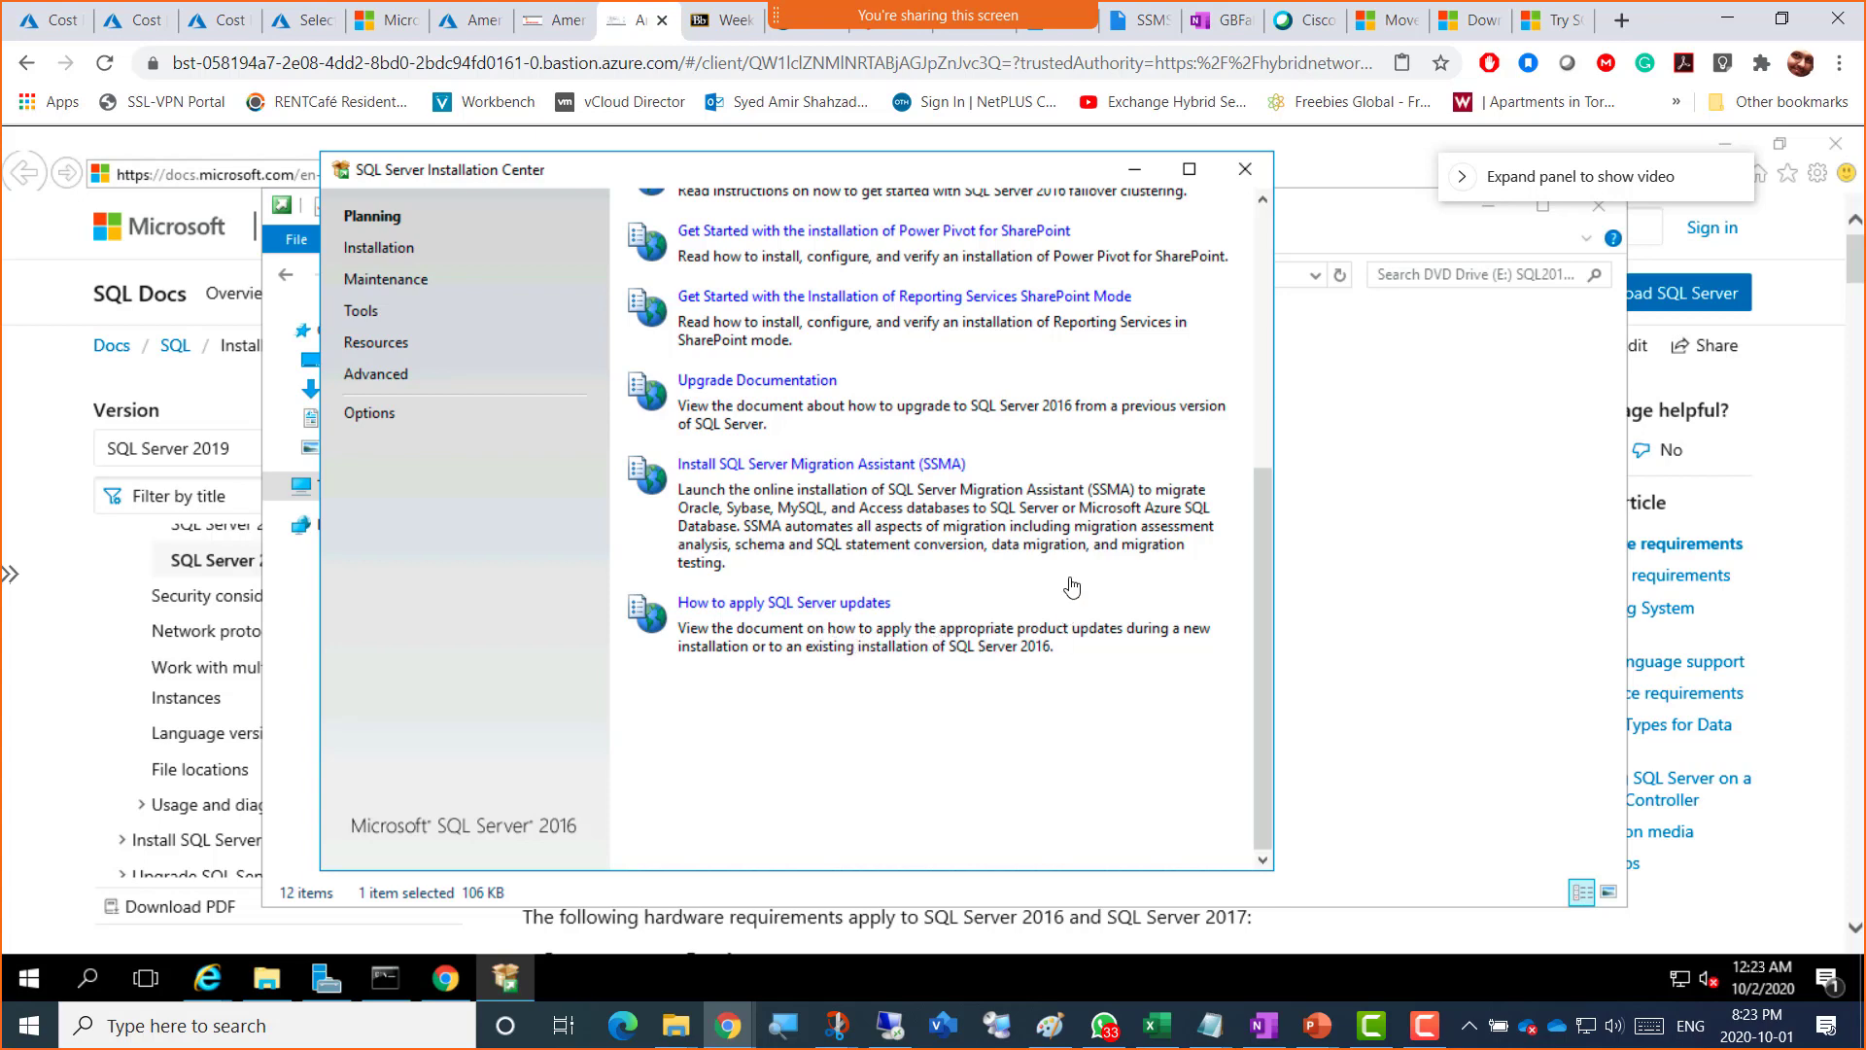
pyautogui.scroll(5, 1077, 587)
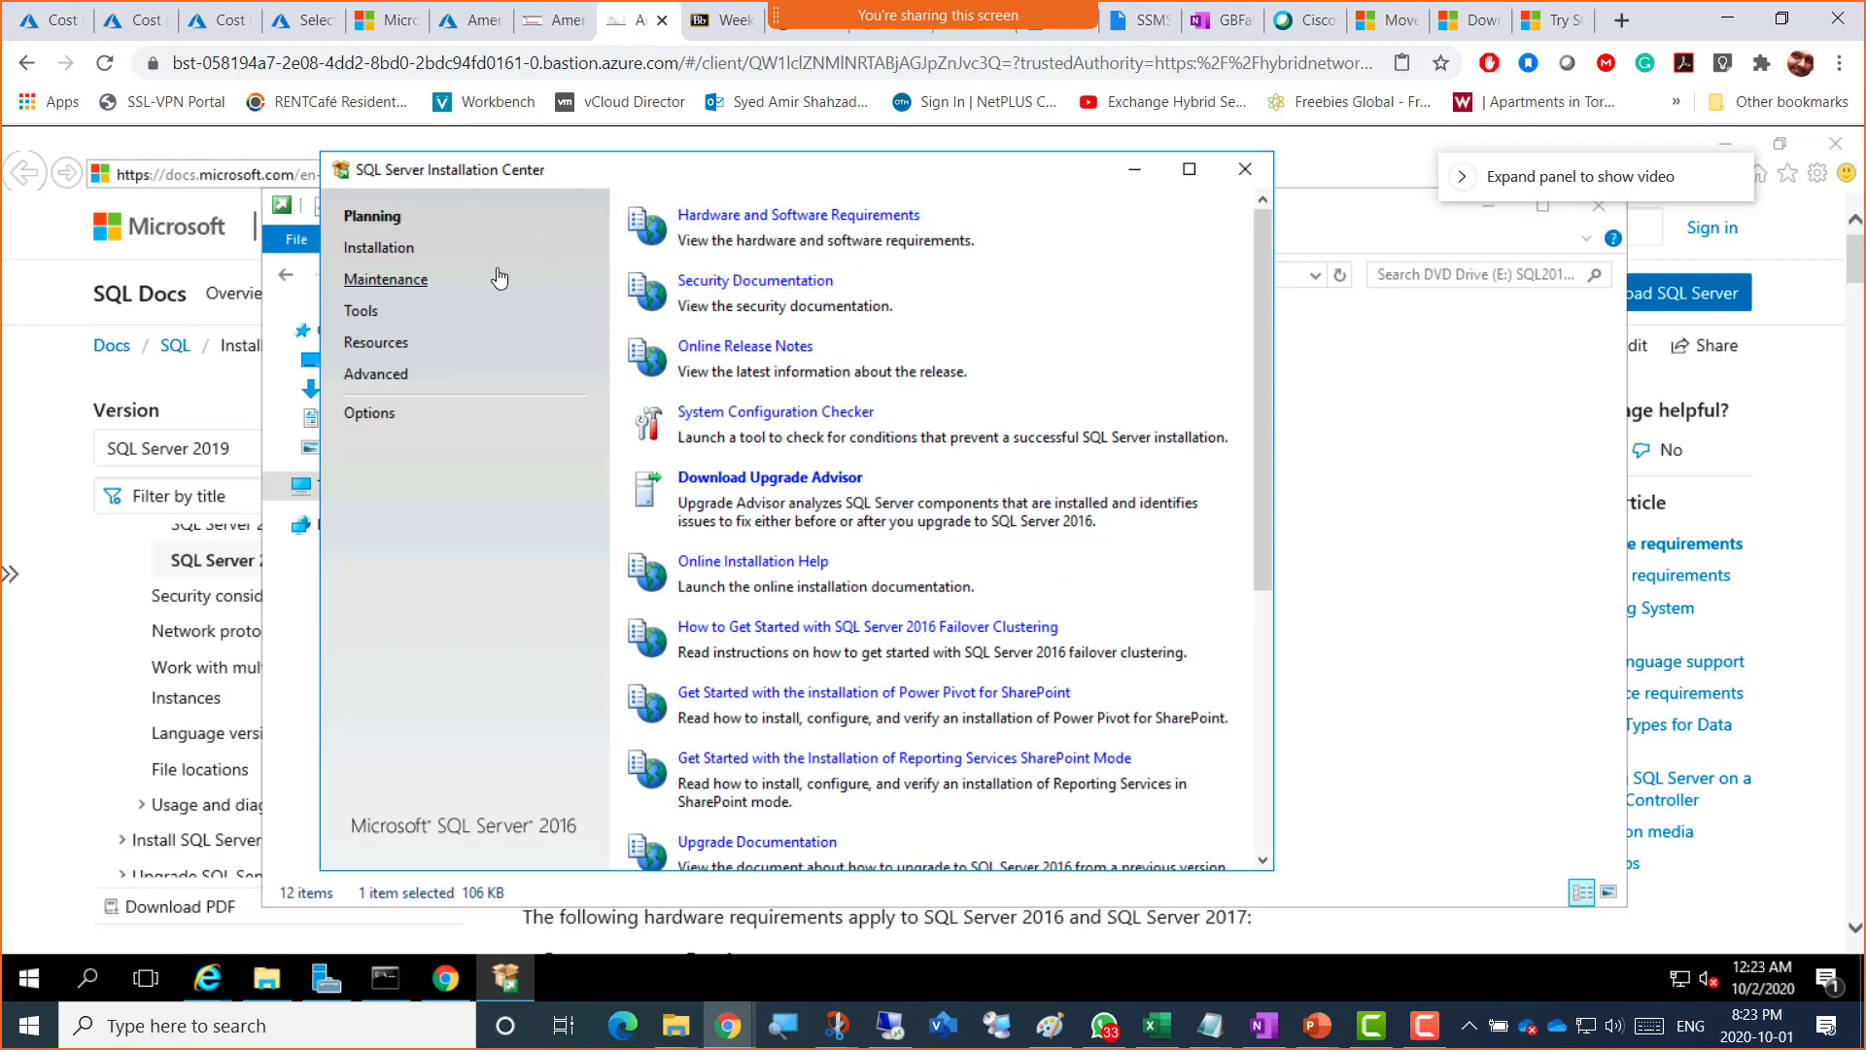
# Step: Go to the Installation page and launch a new stand-alone SQL Server 2016 installation
pyautogui.click(377, 250)
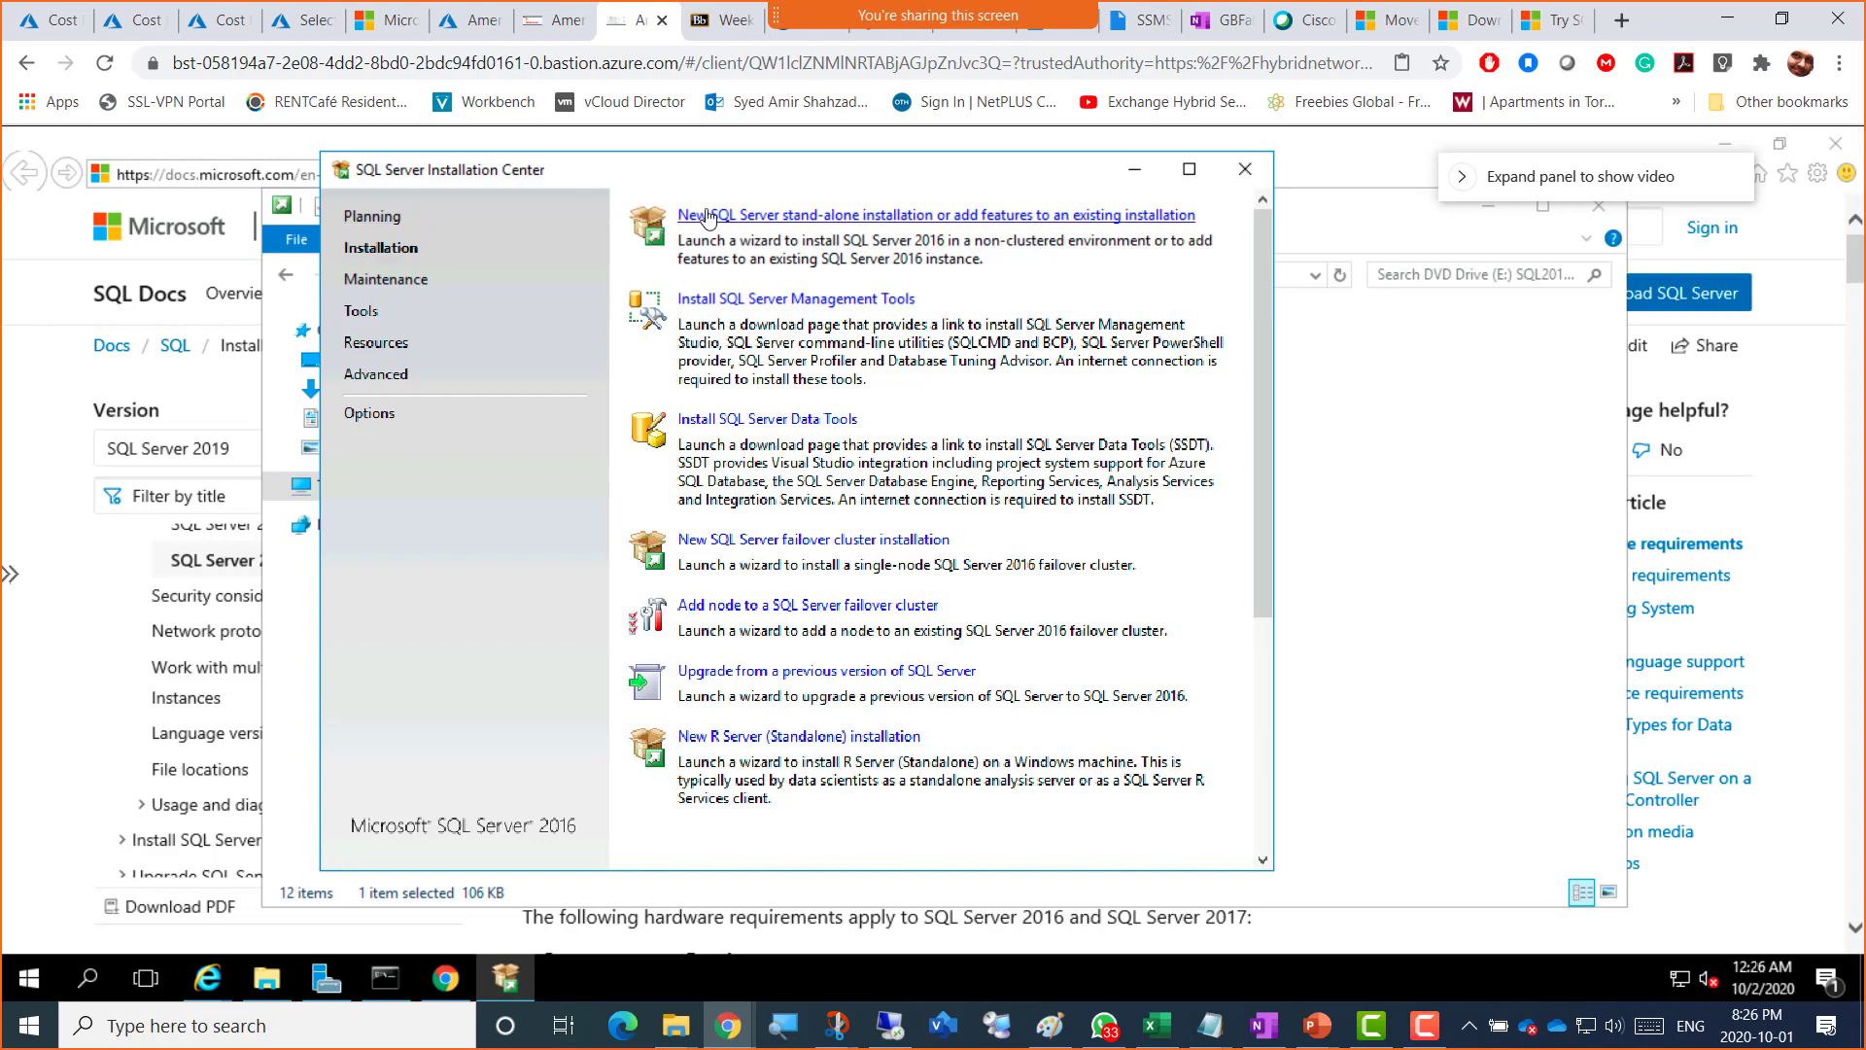
pyautogui.click(852, 216)
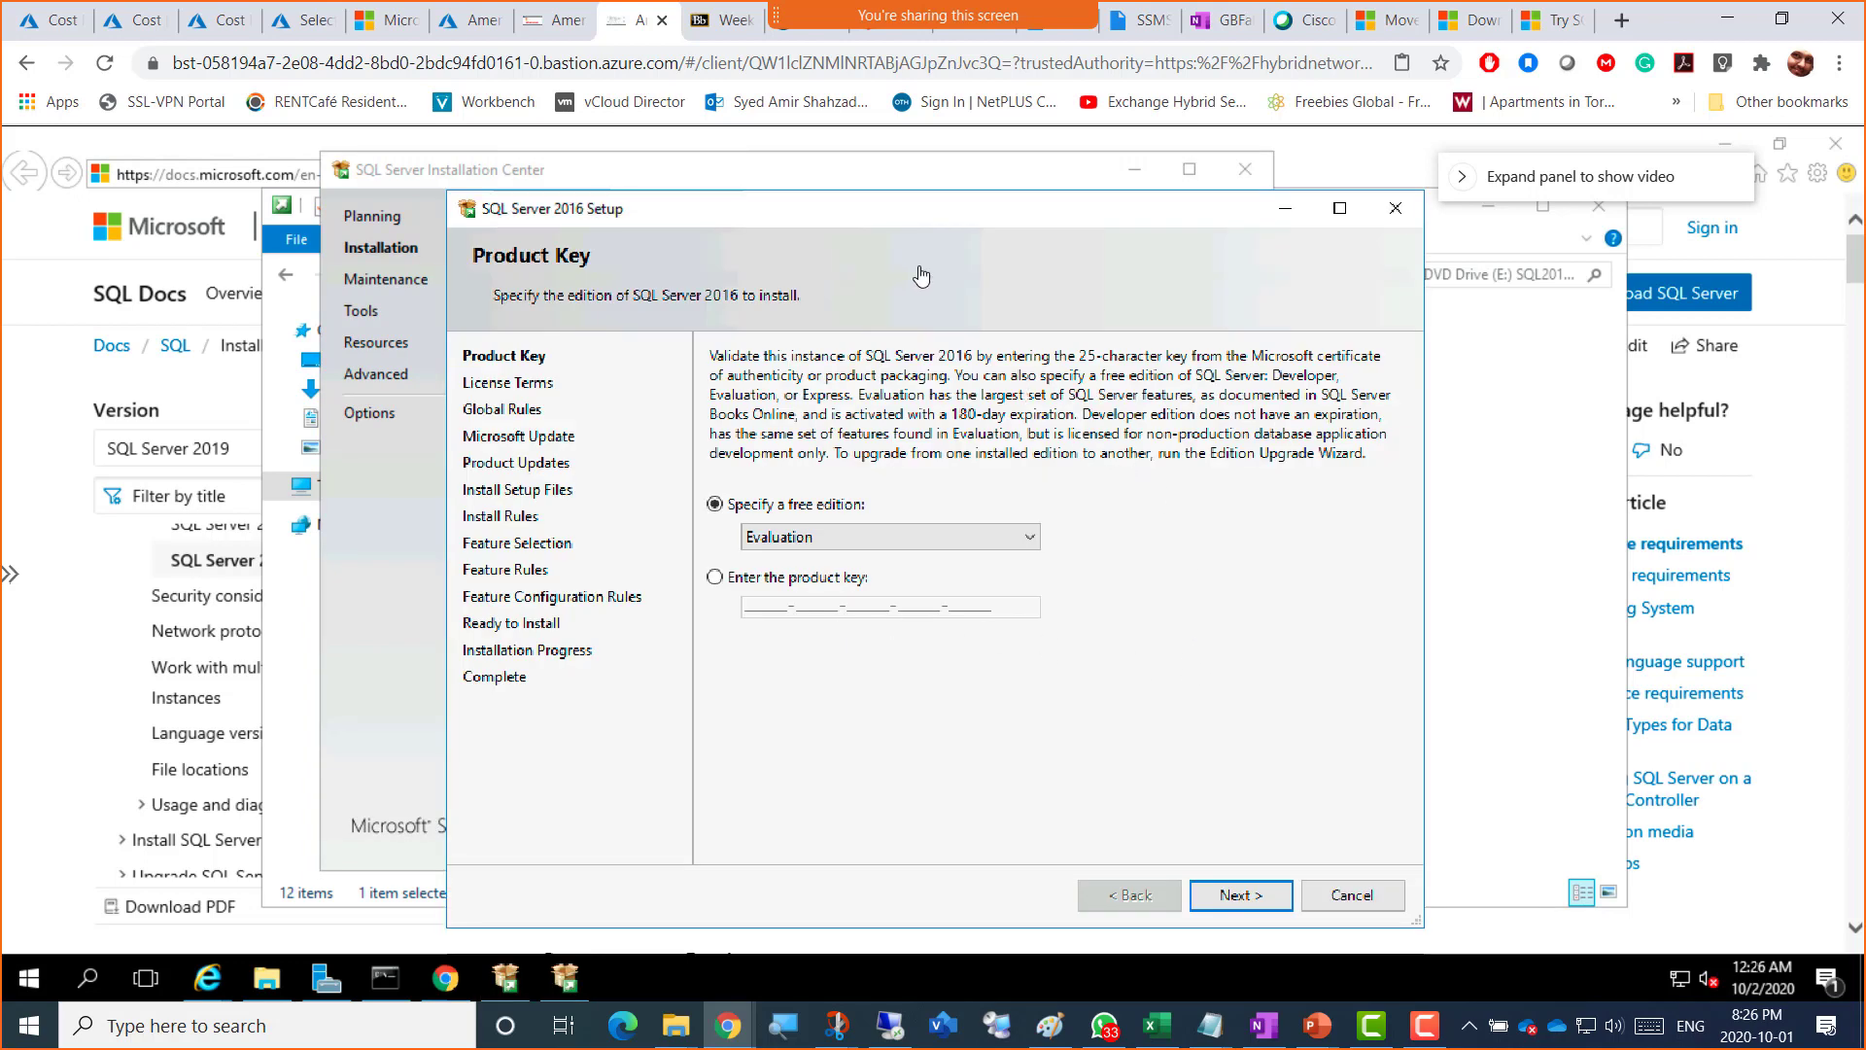
# Step: Keep the free Evaluation edition on the Product Key page and continue to License Terms
pyautogui.moveTo(881, 222); pyautogui.dragTo(925, 193)
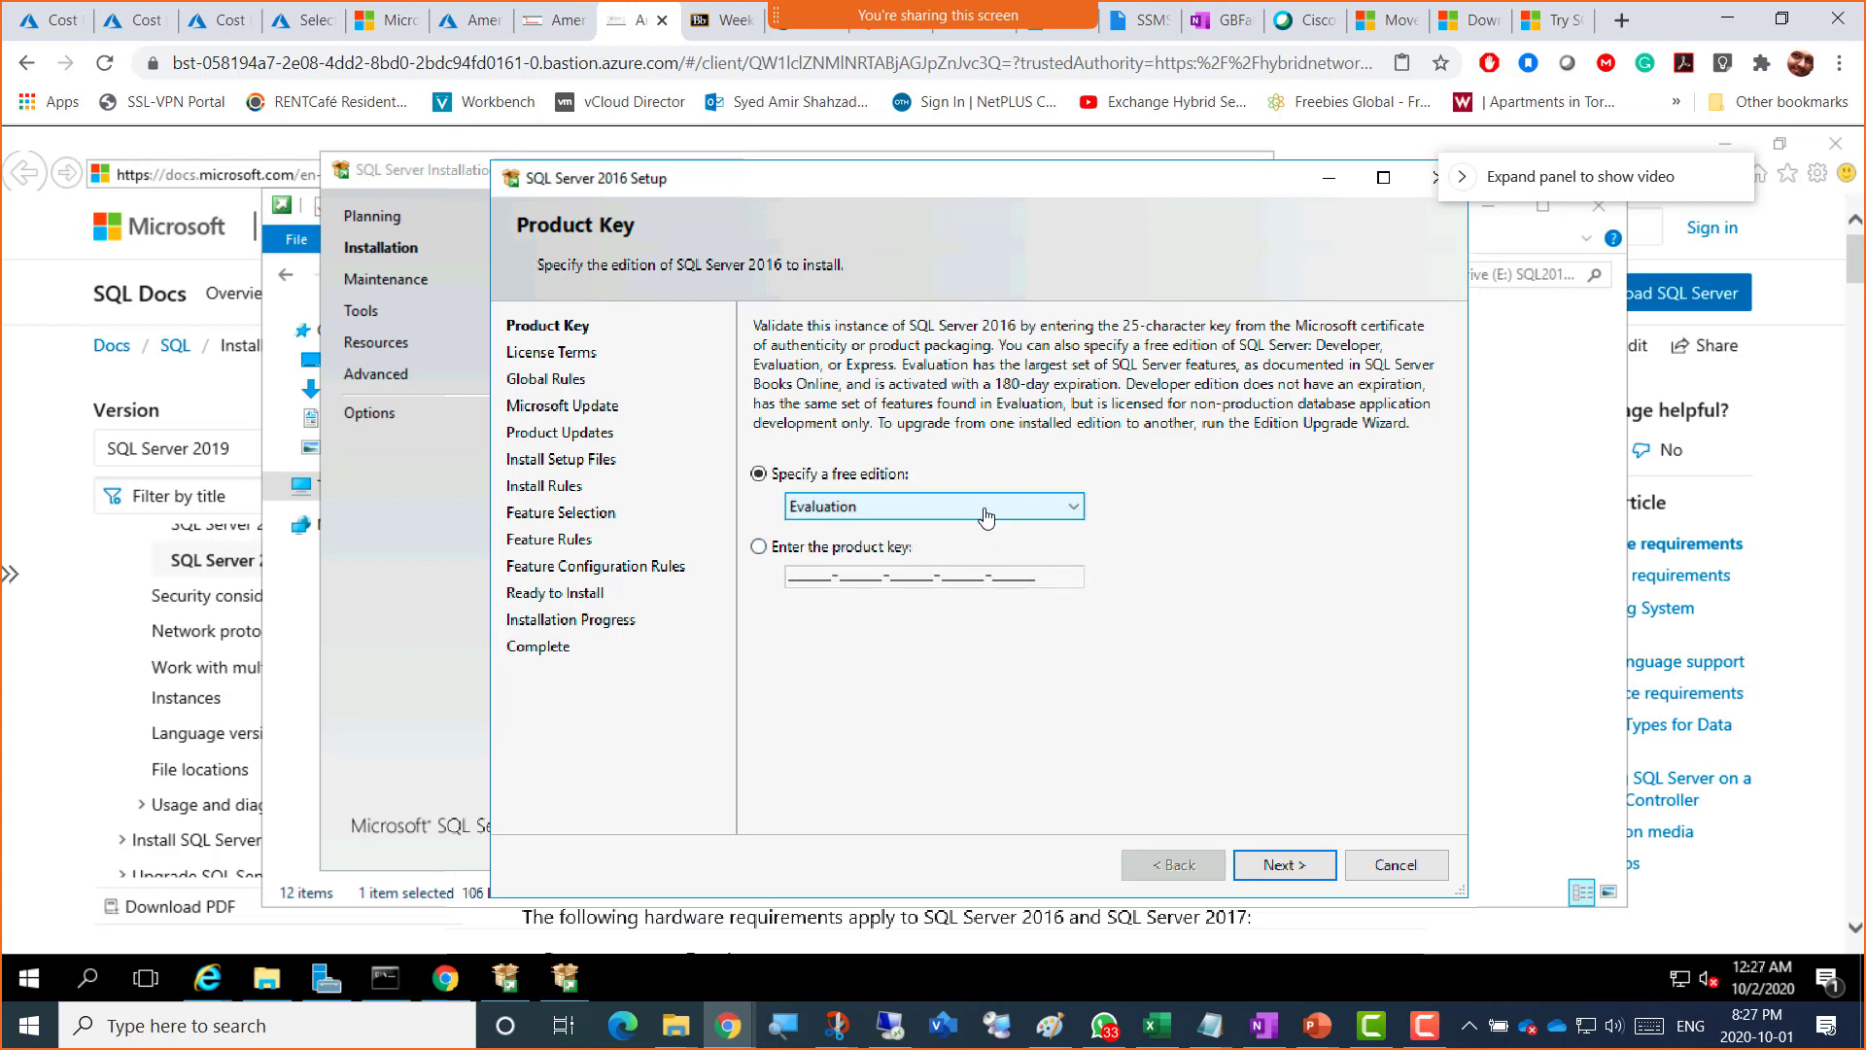
pyautogui.click(728, 1042)
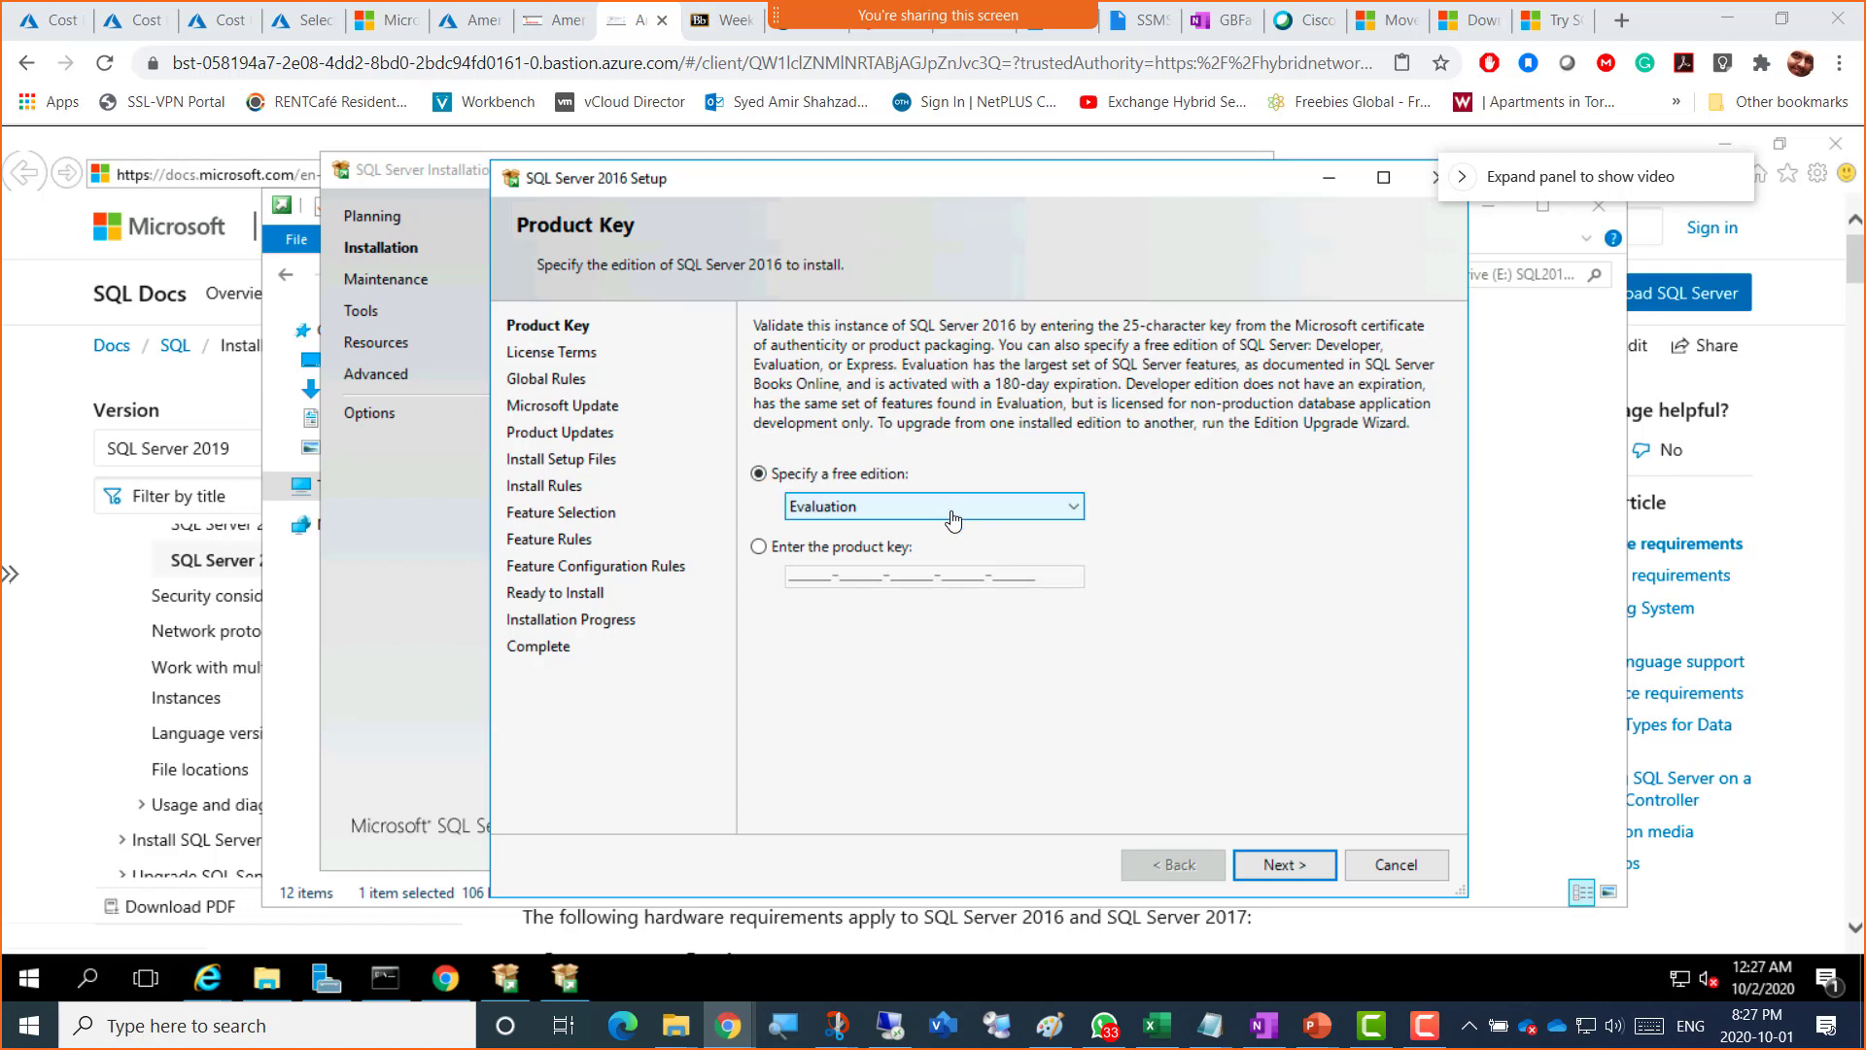
pyautogui.click(1279, 865)
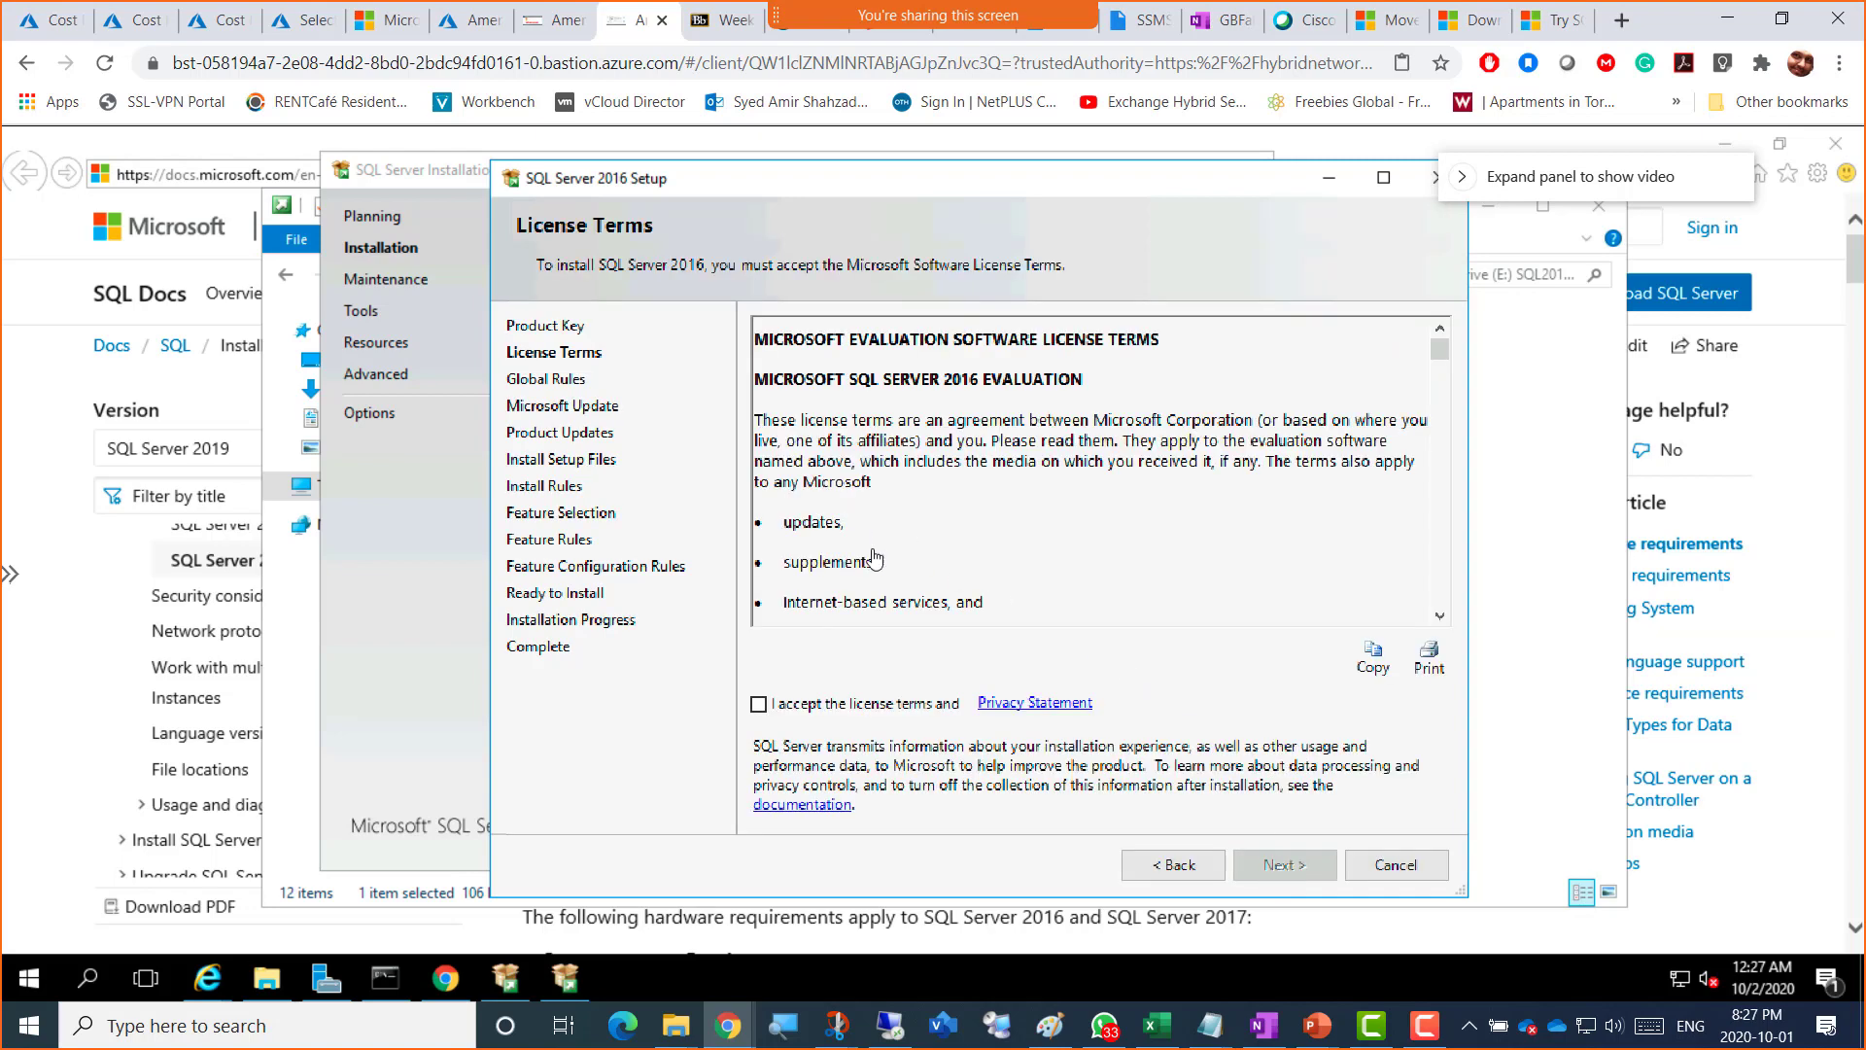
# Step: Accept the license terms, return to the Evaluation Product Key page, and begin quitting Setup
pyautogui.click(758, 708)
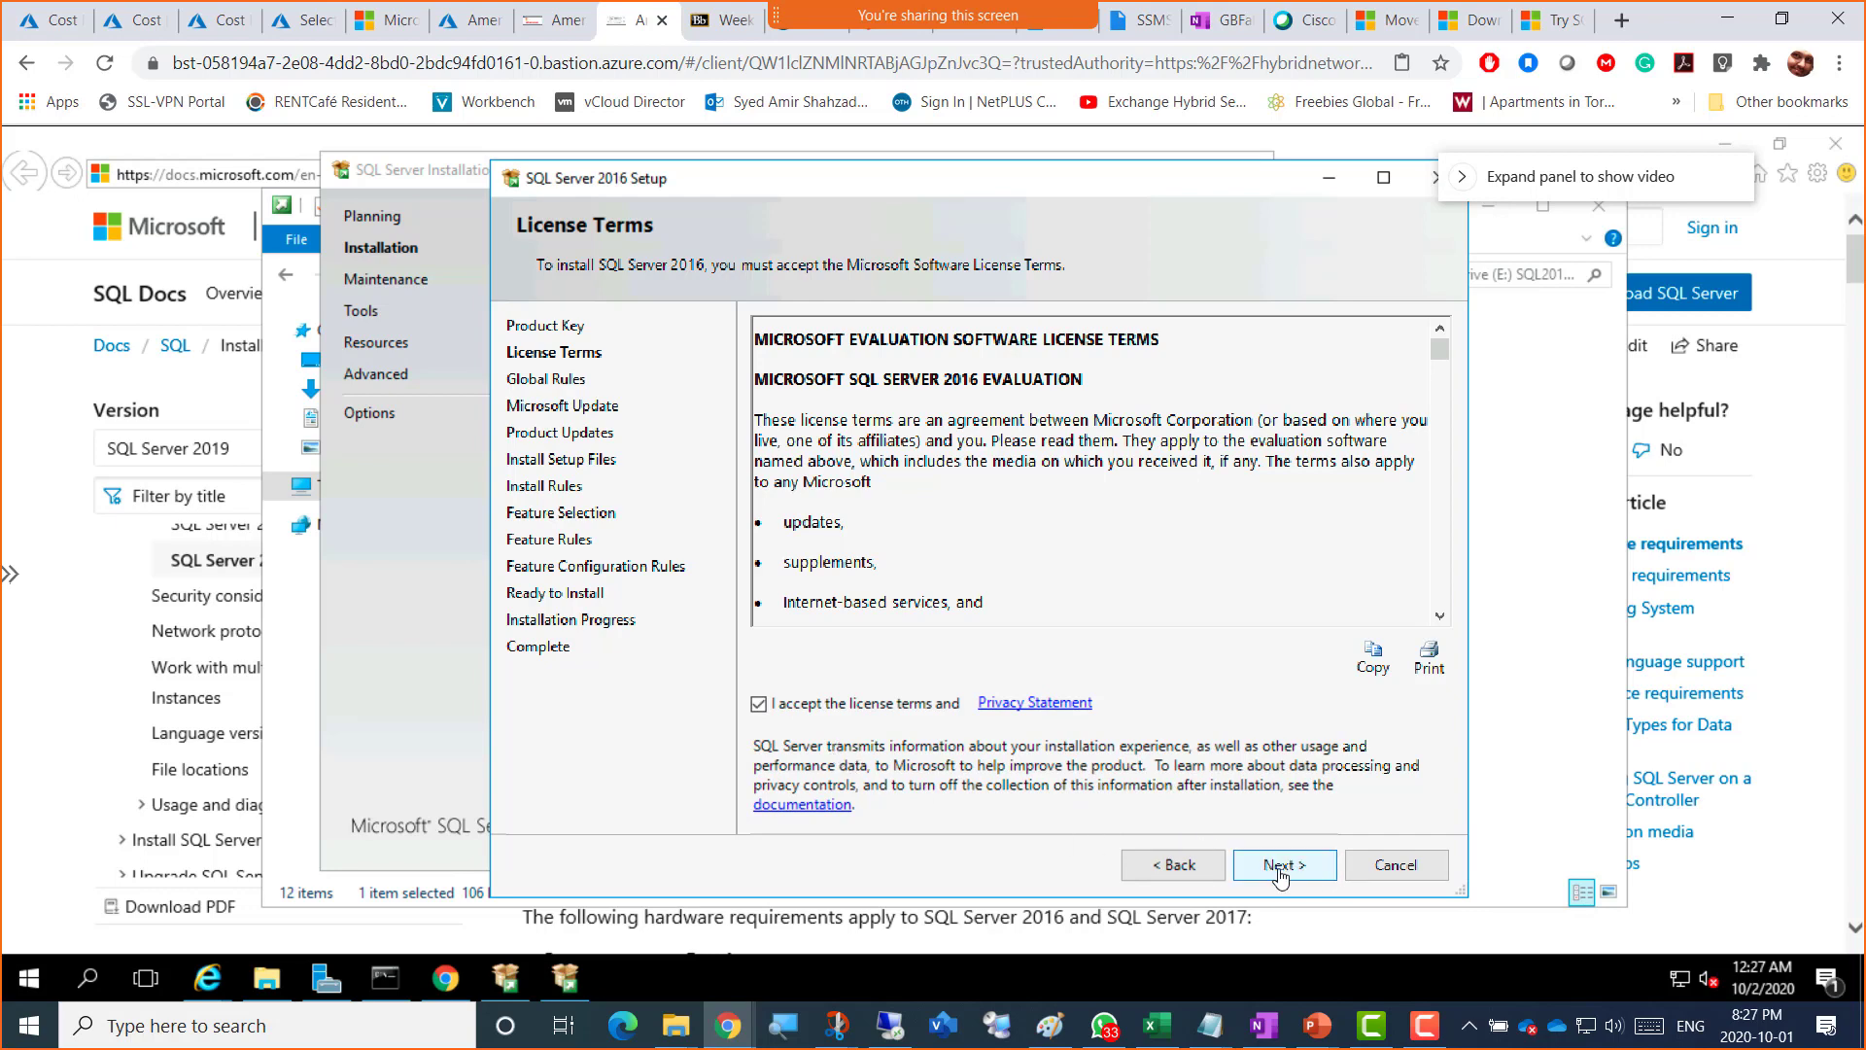
pyautogui.click(1159, 875)
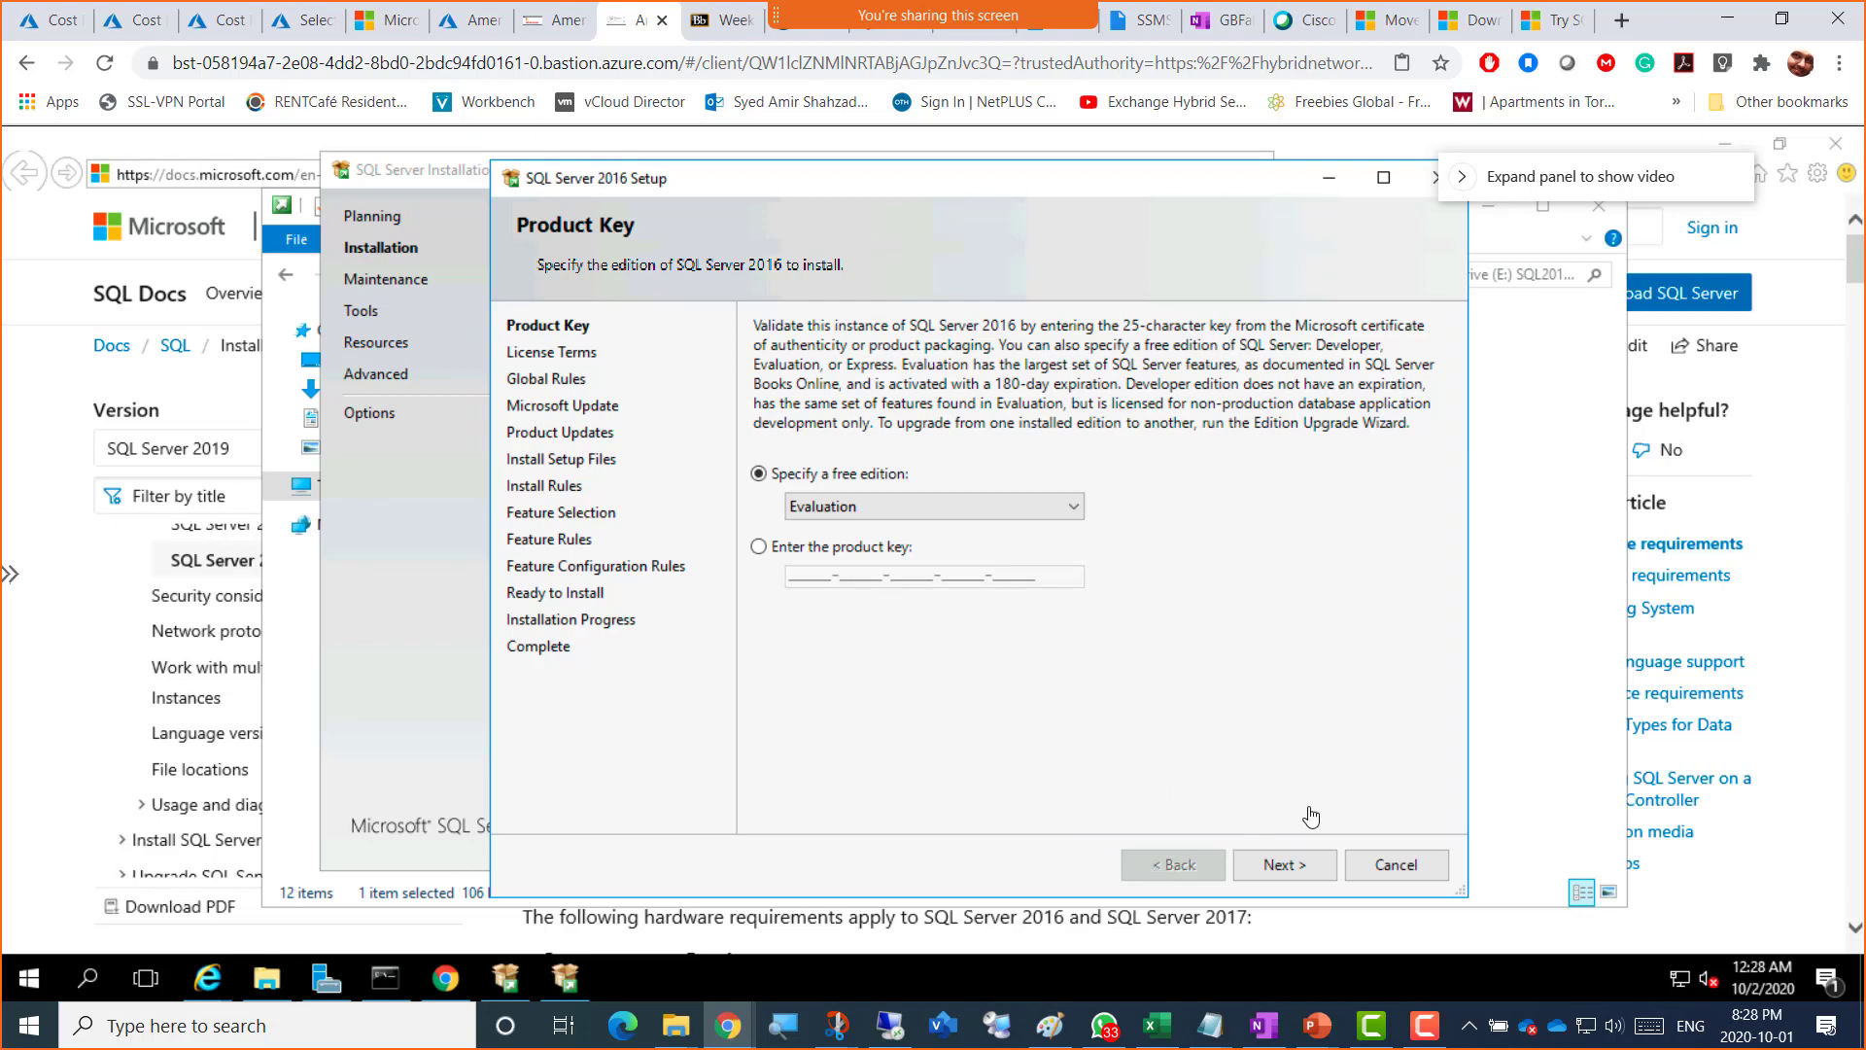
pyautogui.click(1396, 868)
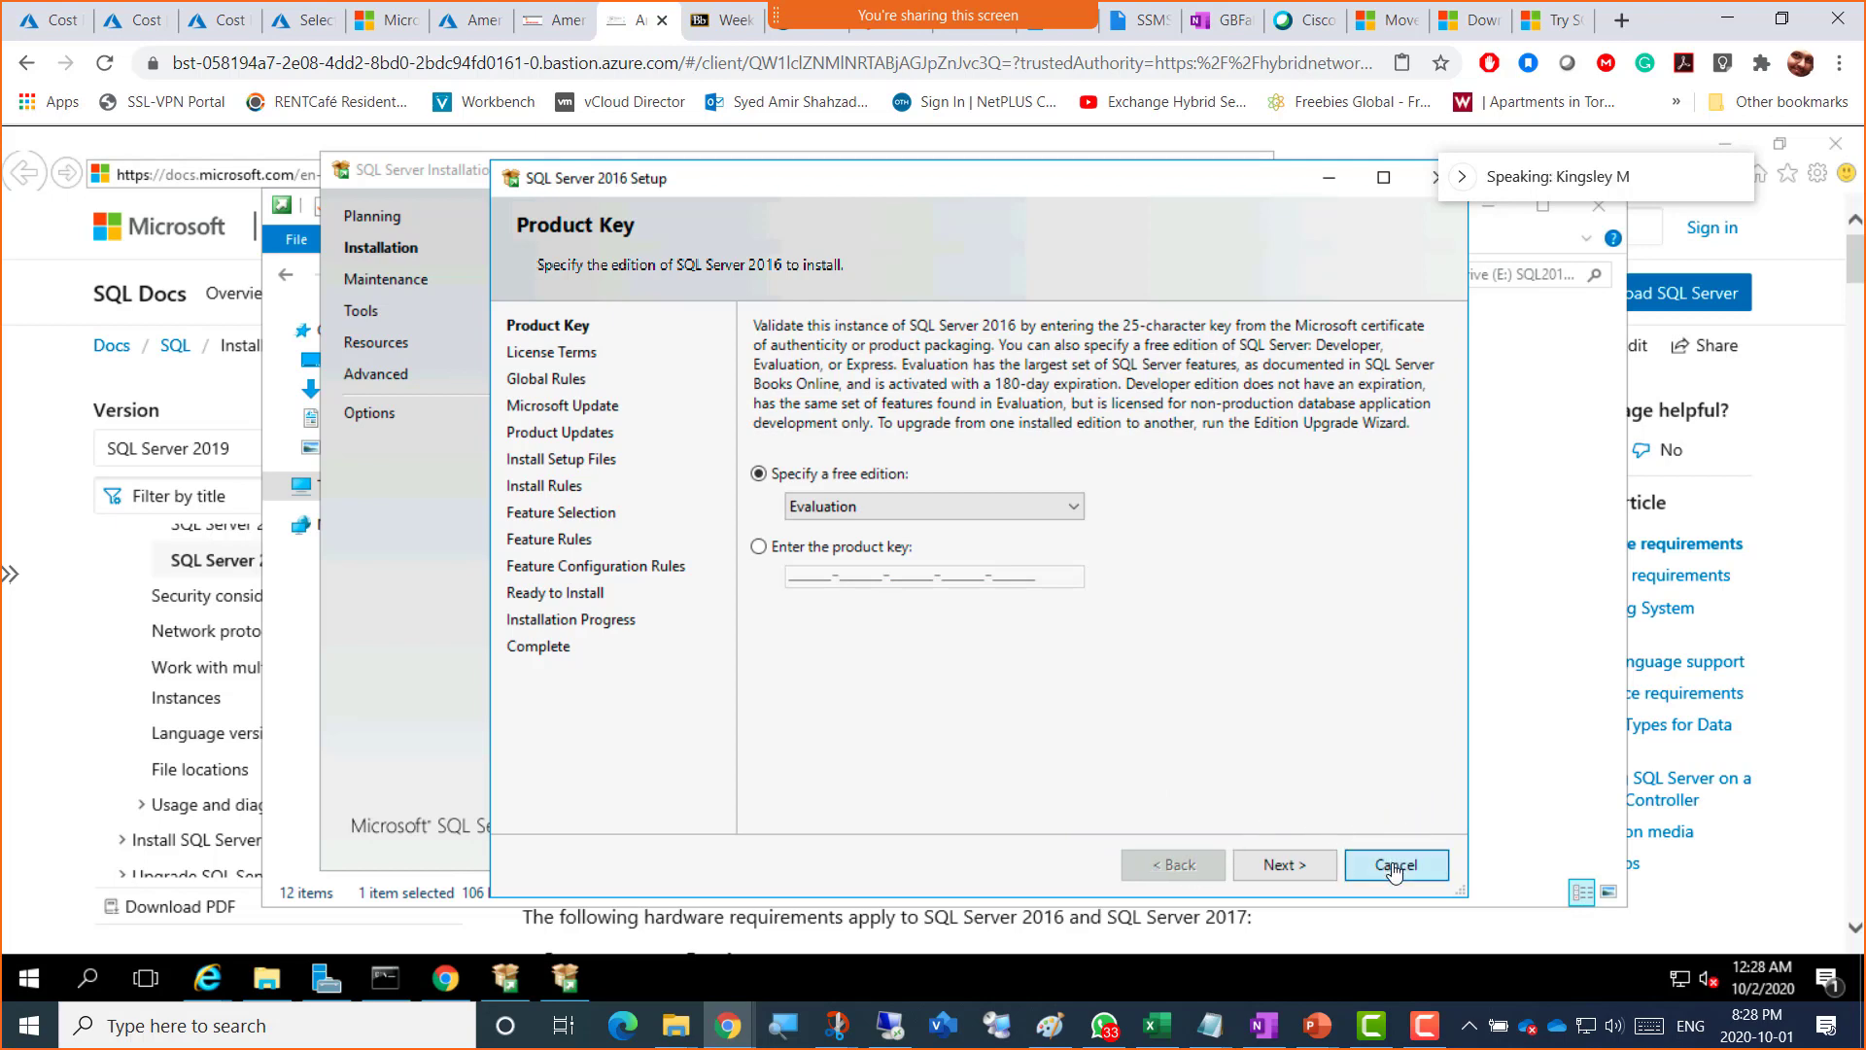
# Step: Confirm quitting, then launch a new stand-alone SQL Server installation through Product Key to License Terms
pyautogui.click(1177, 581)
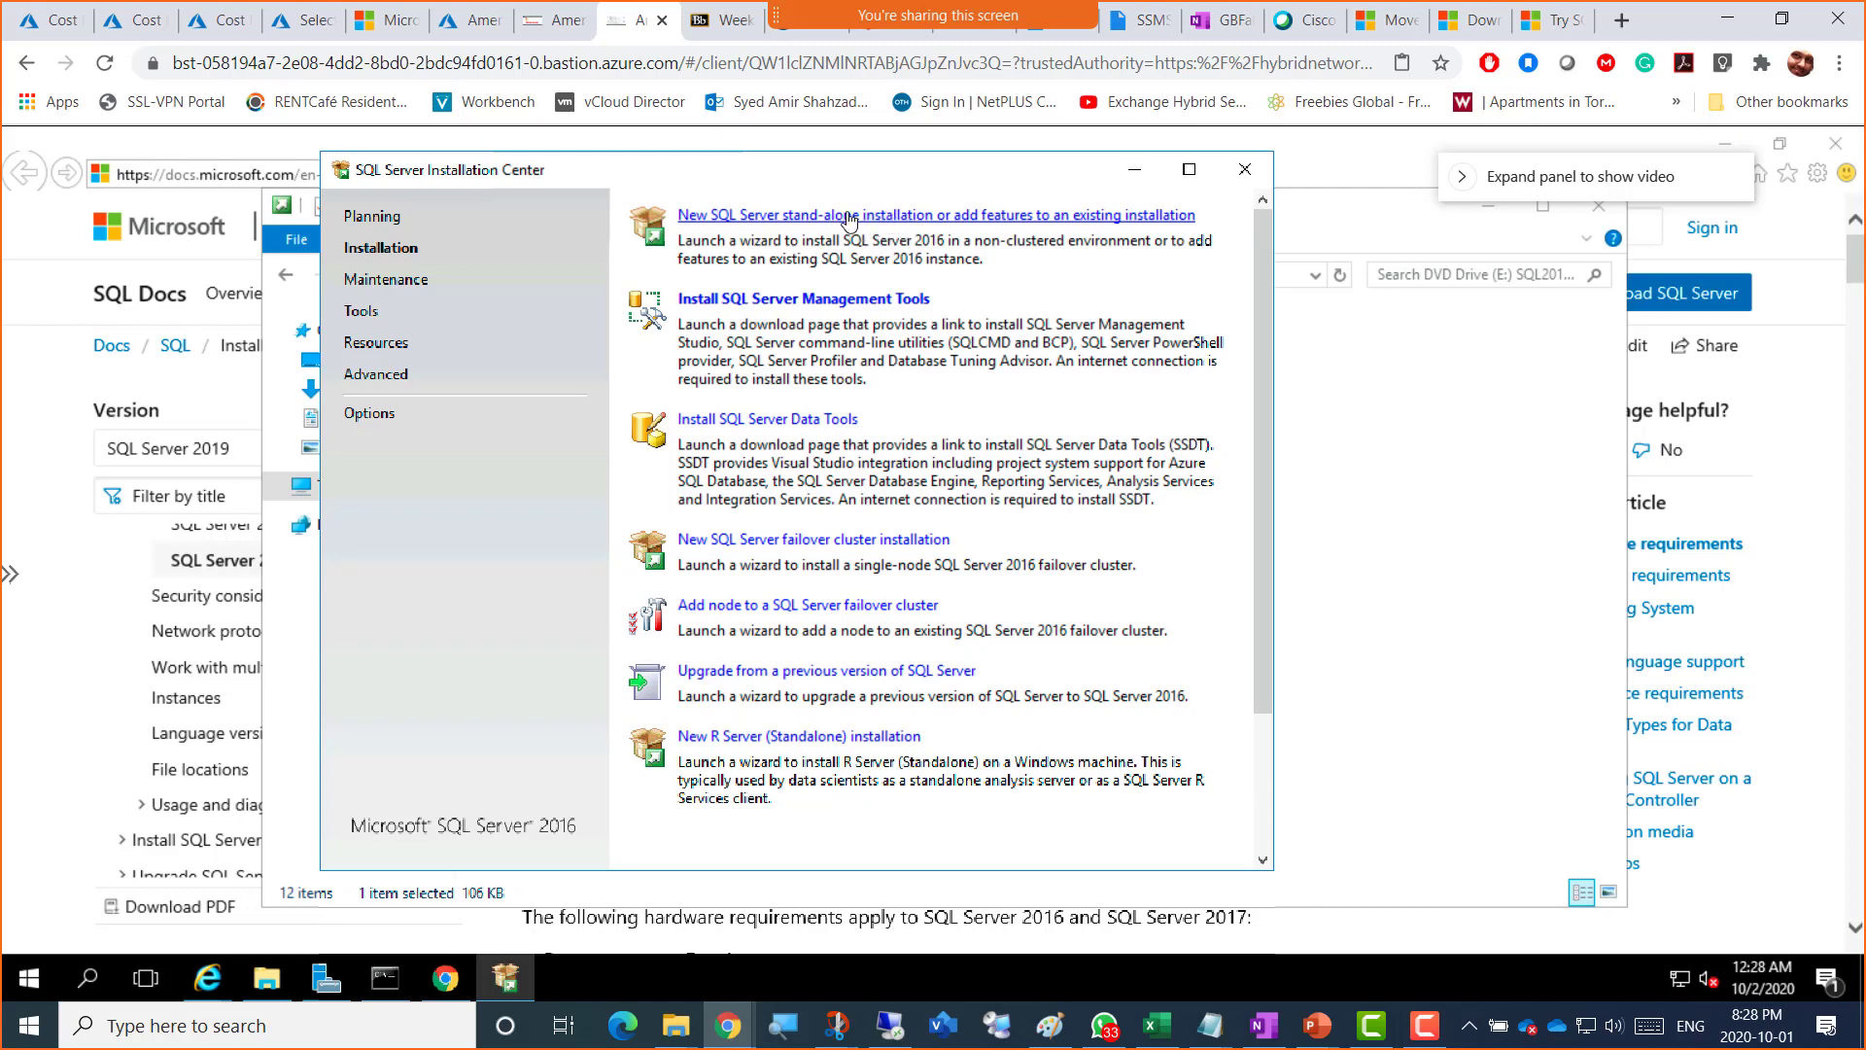
pyautogui.click(969, 216)
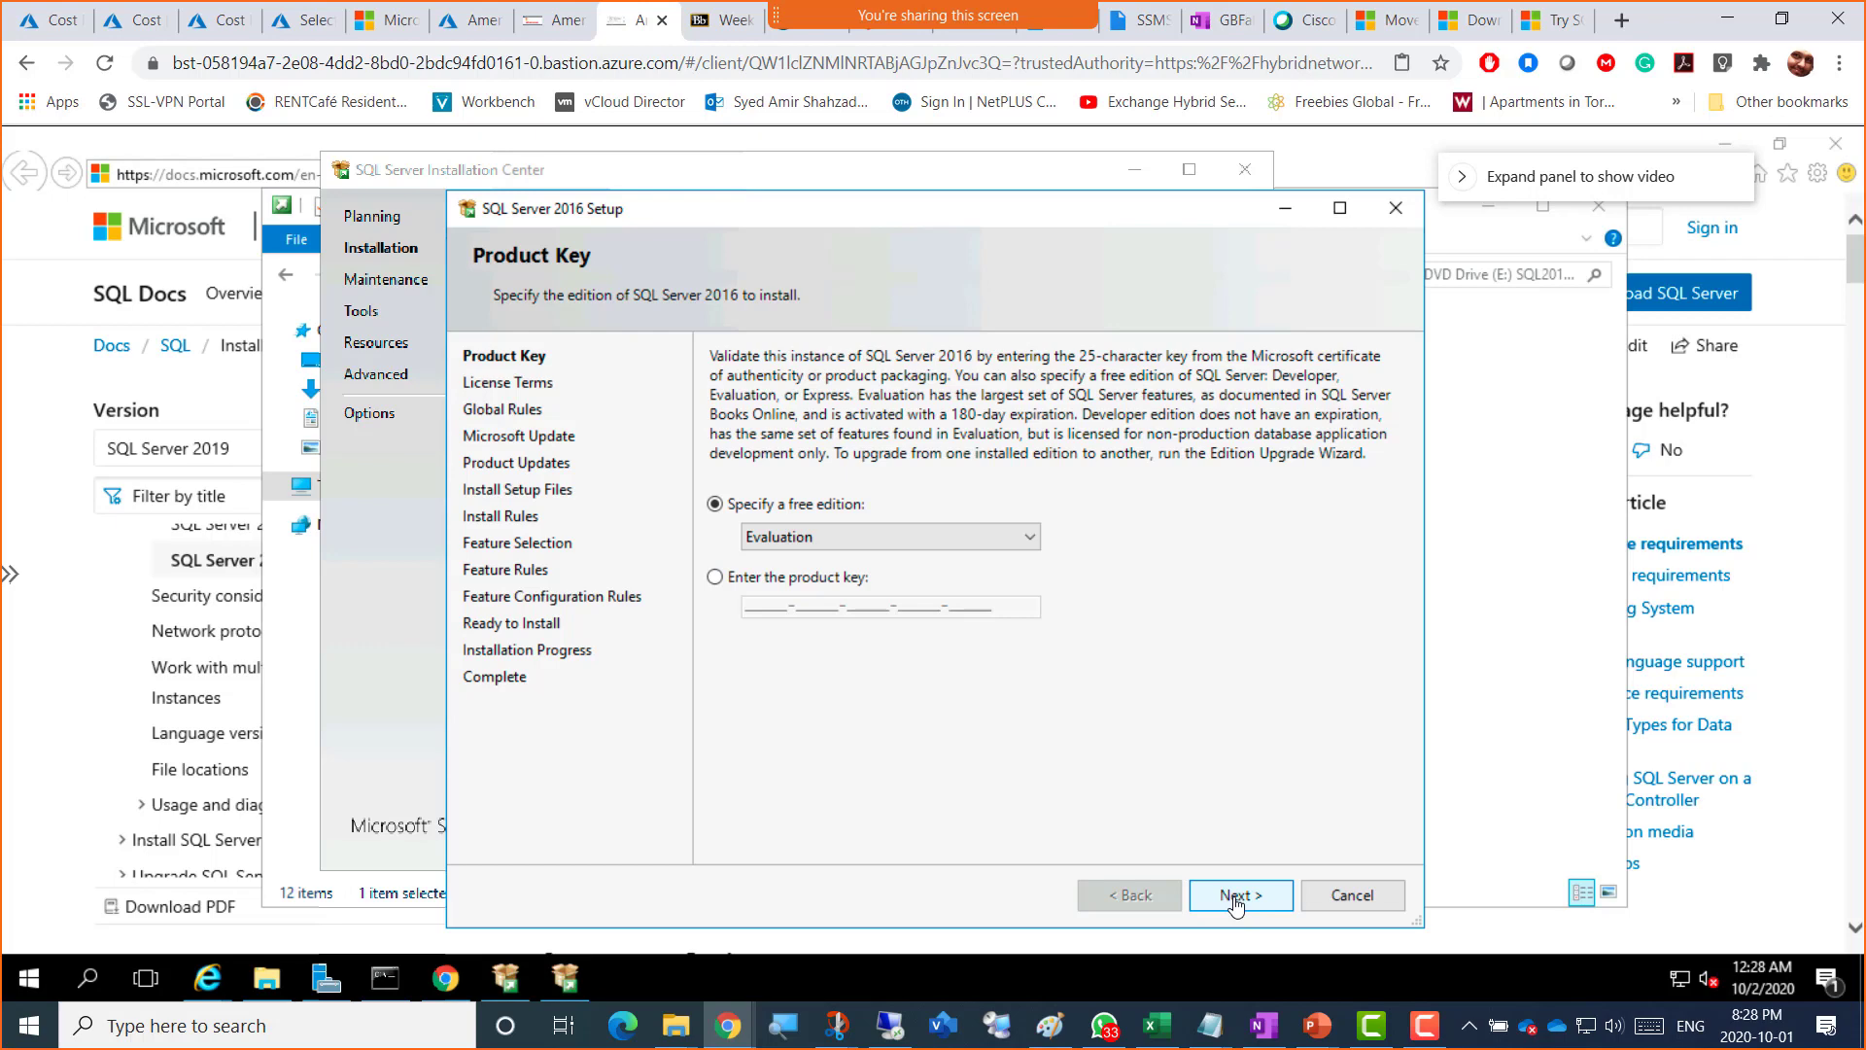
pyautogui.click(1235, 899)
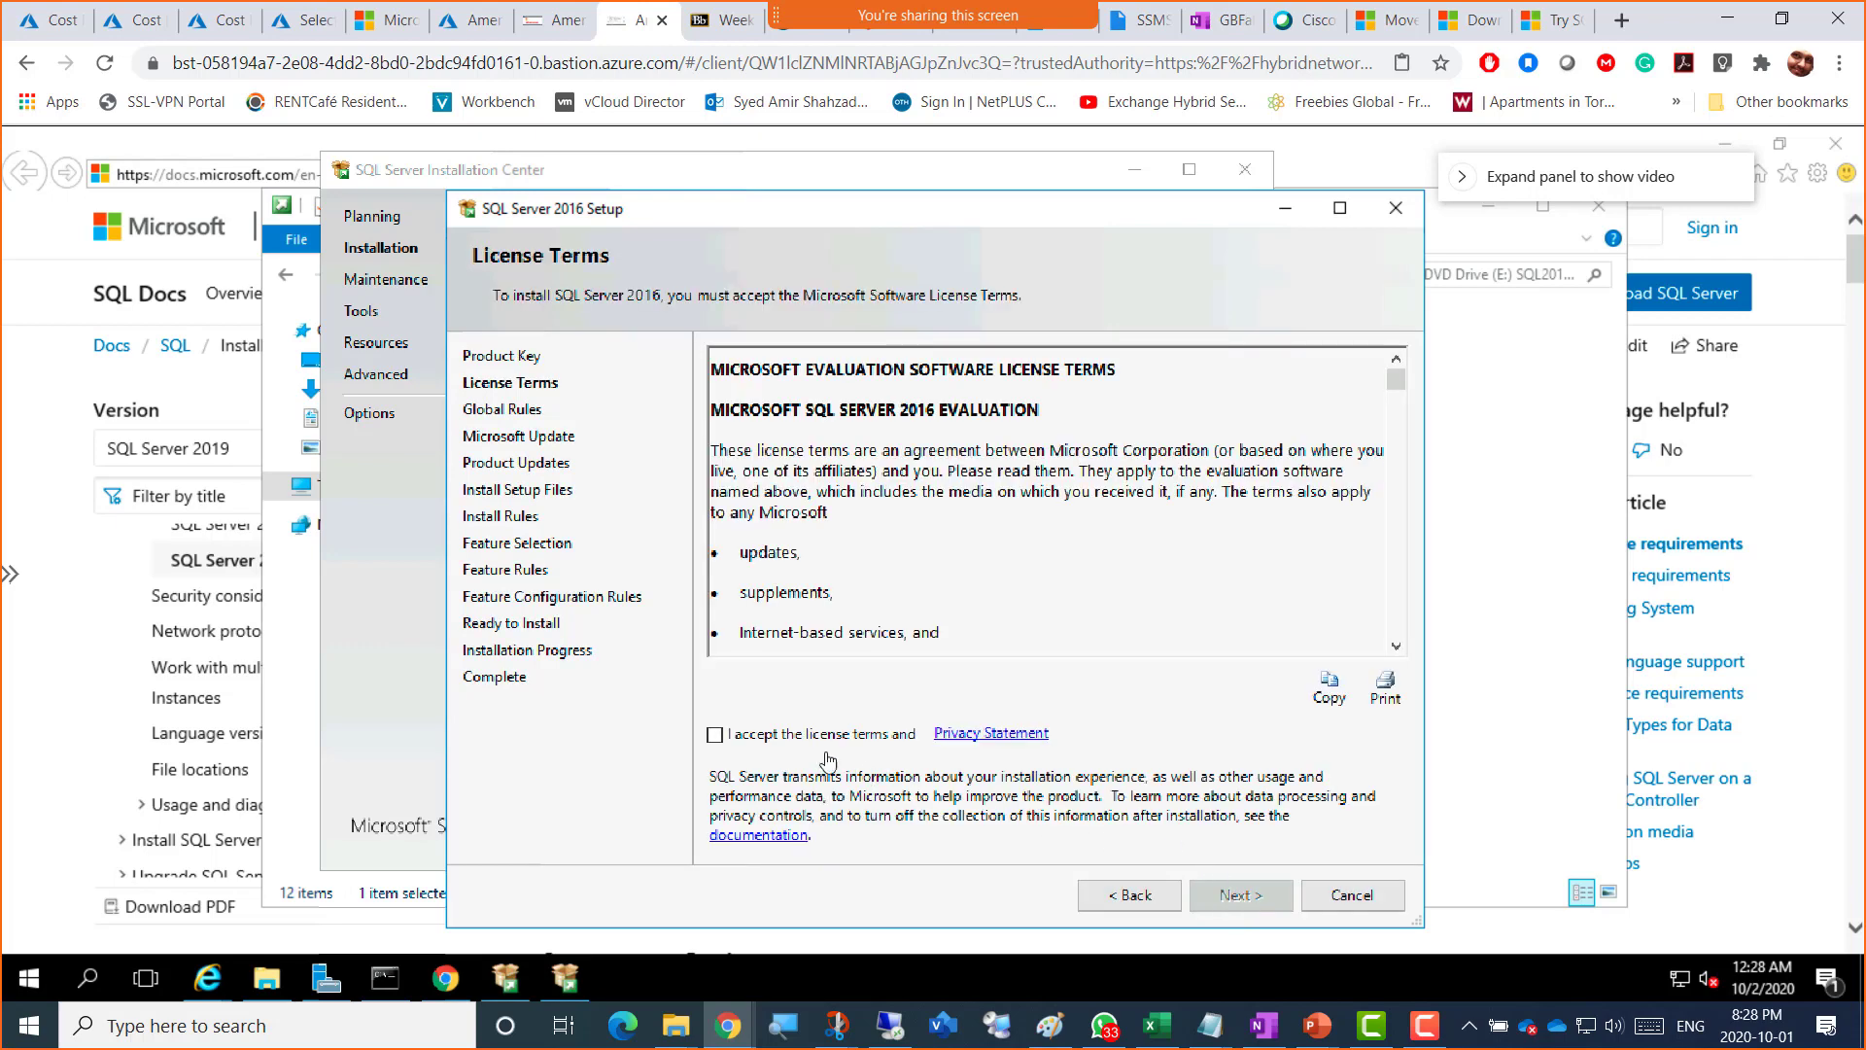
# Step: Accept the license terms and advance through Global Rules to the Microsoft Update page
pyautogui.click(797, 736)
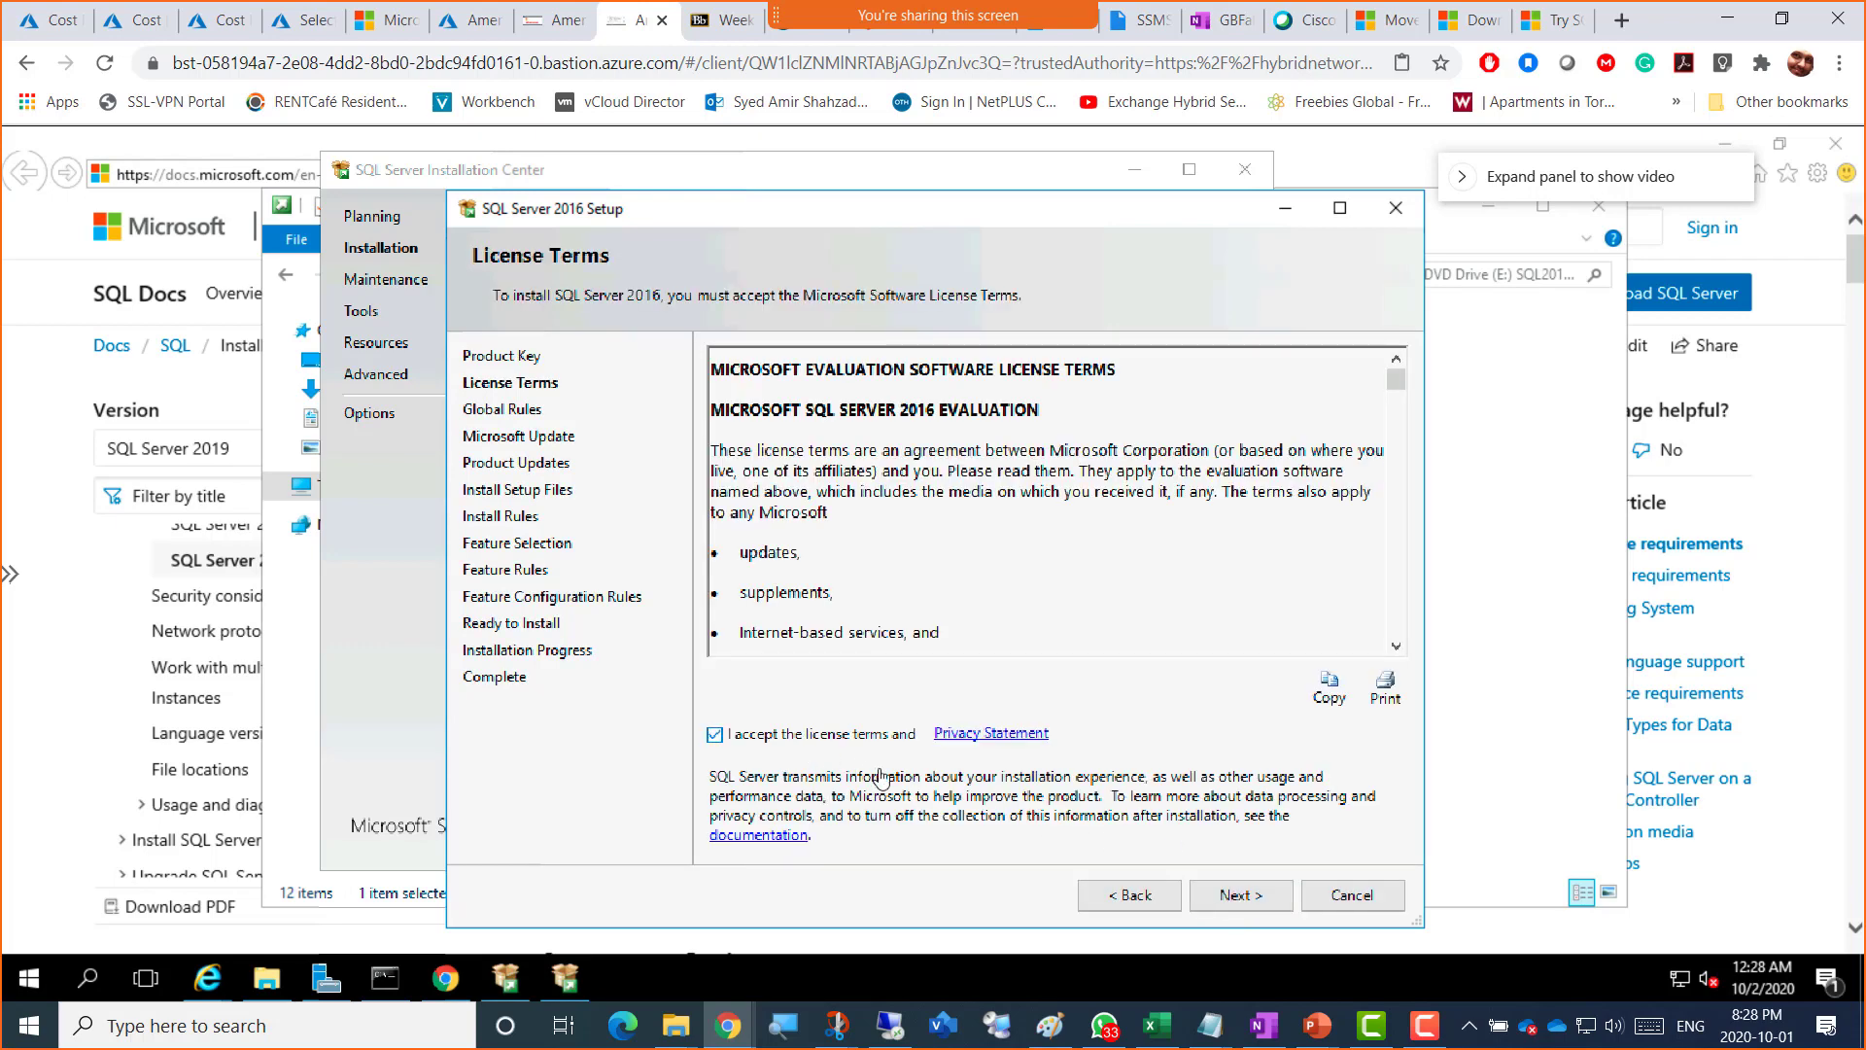
pyautogui.click(1237, 898)
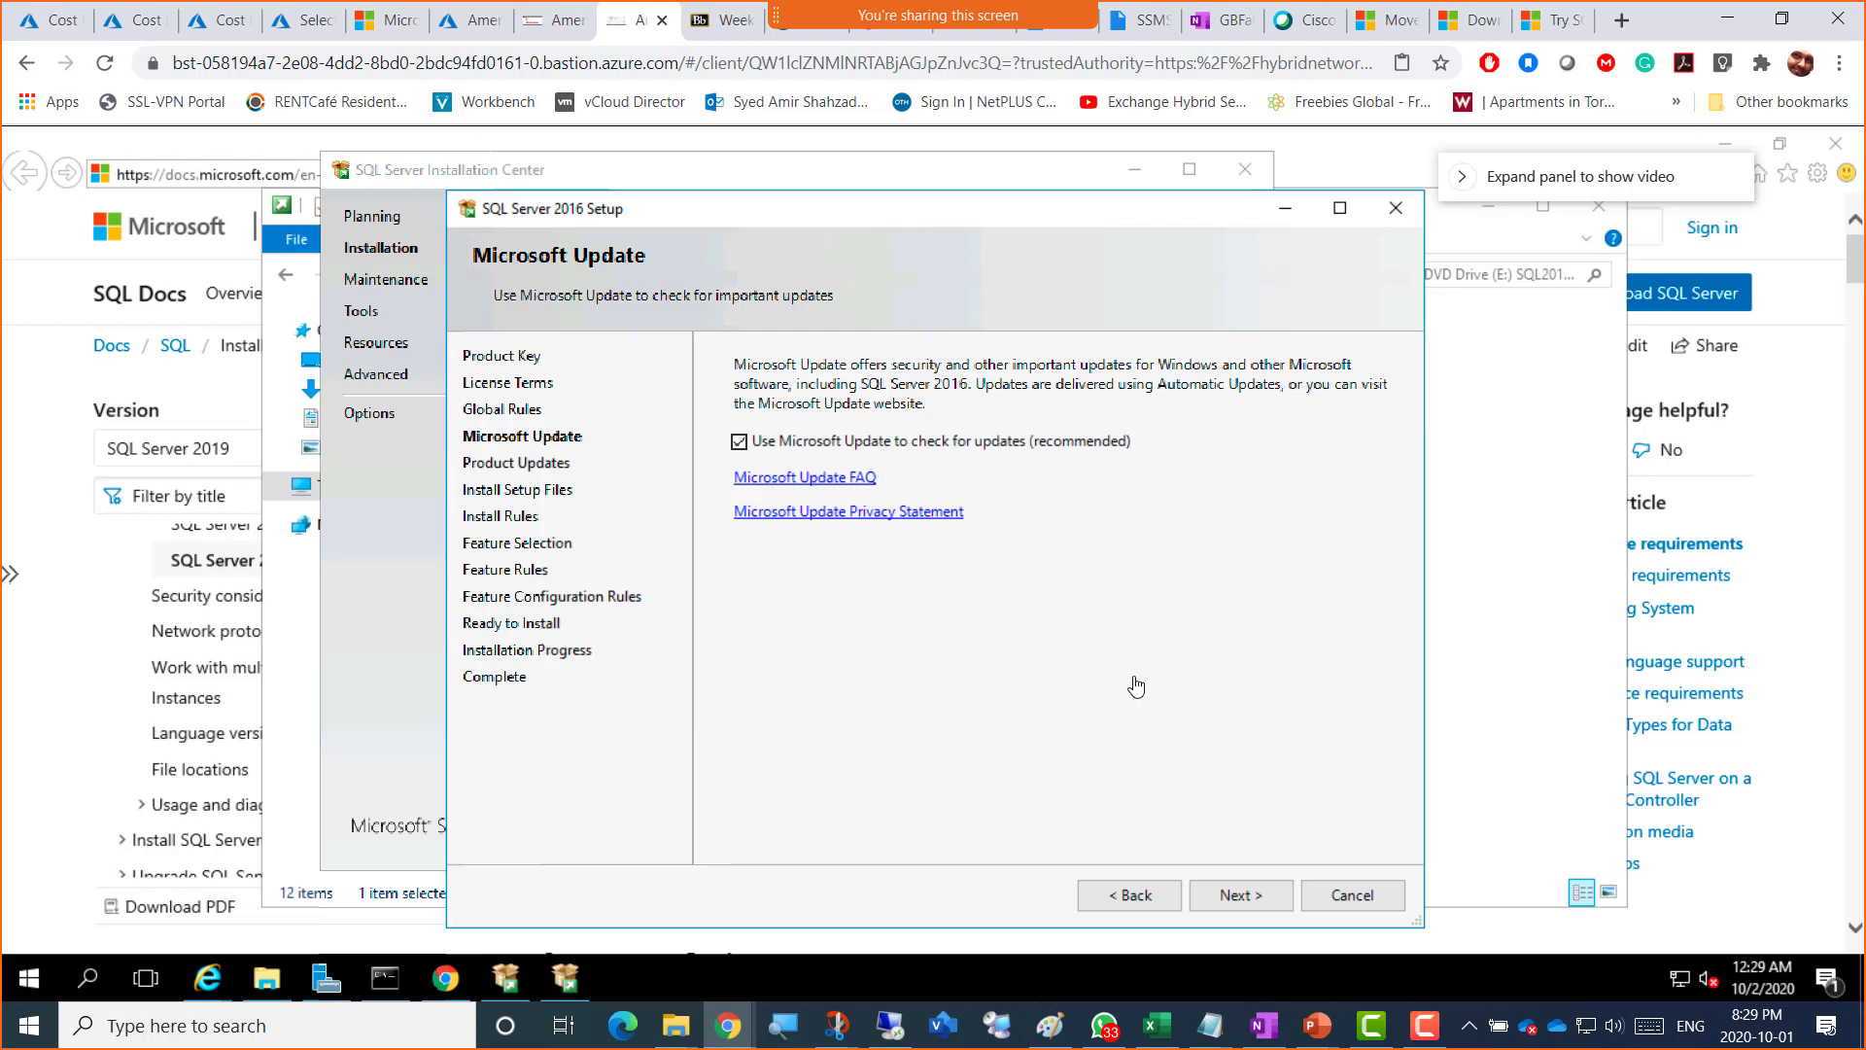
# Step: Return to Global Rules and leave the details table showing all nine rules Passed
pyautogui.click(1236, 888)
pyautogui.click(1120, 896)
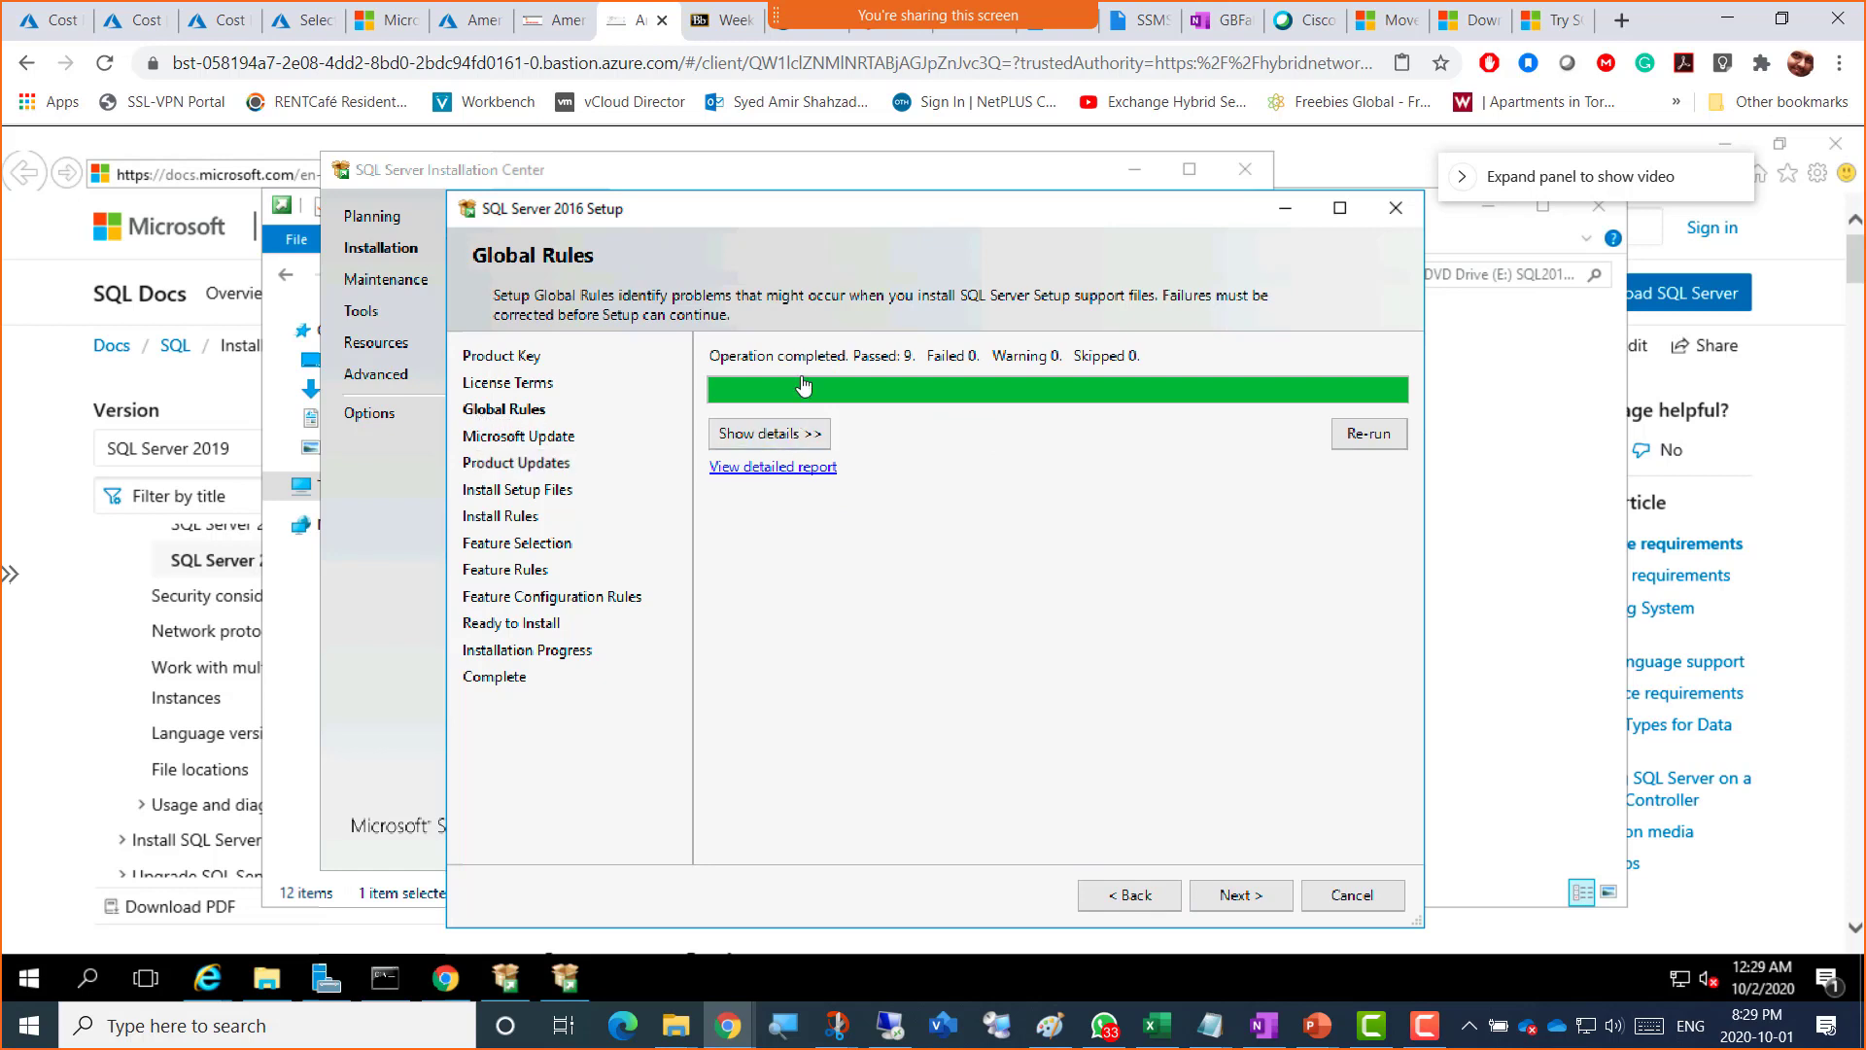
pyautogui.click(775, 443)
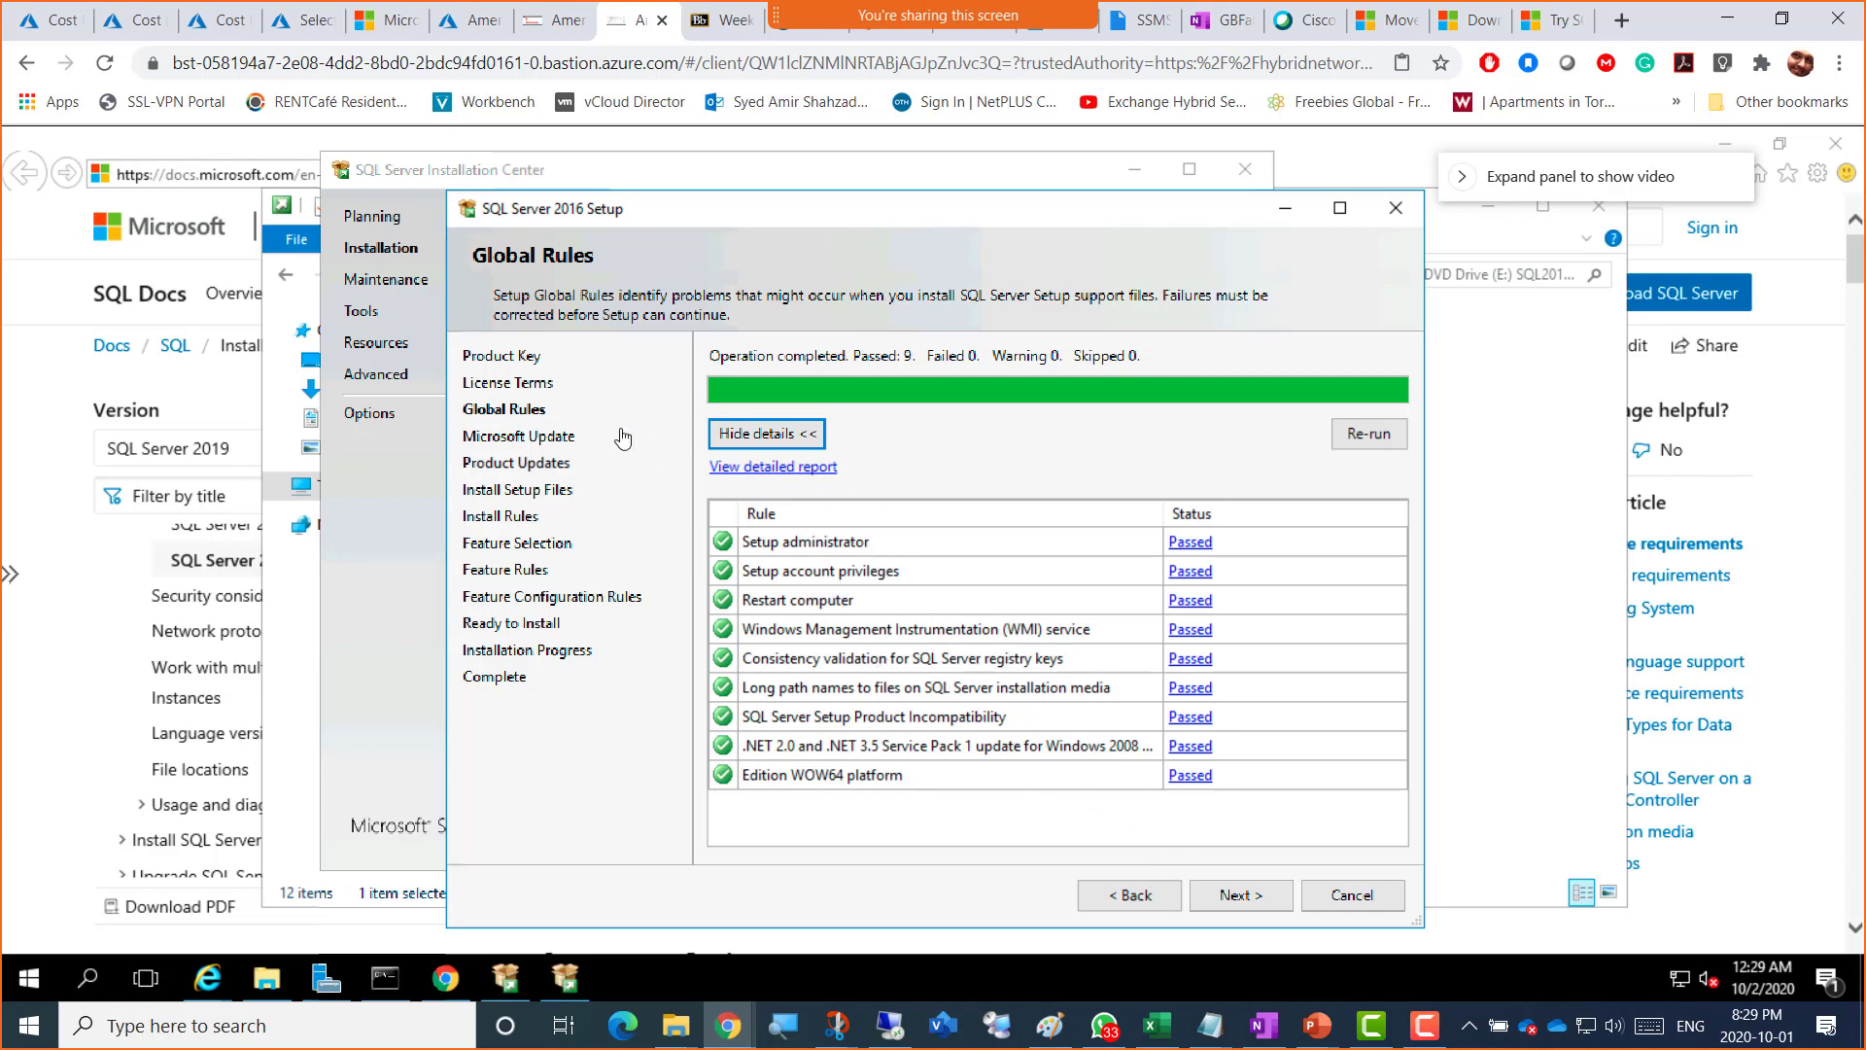
pyautogui.click(1212, 902)
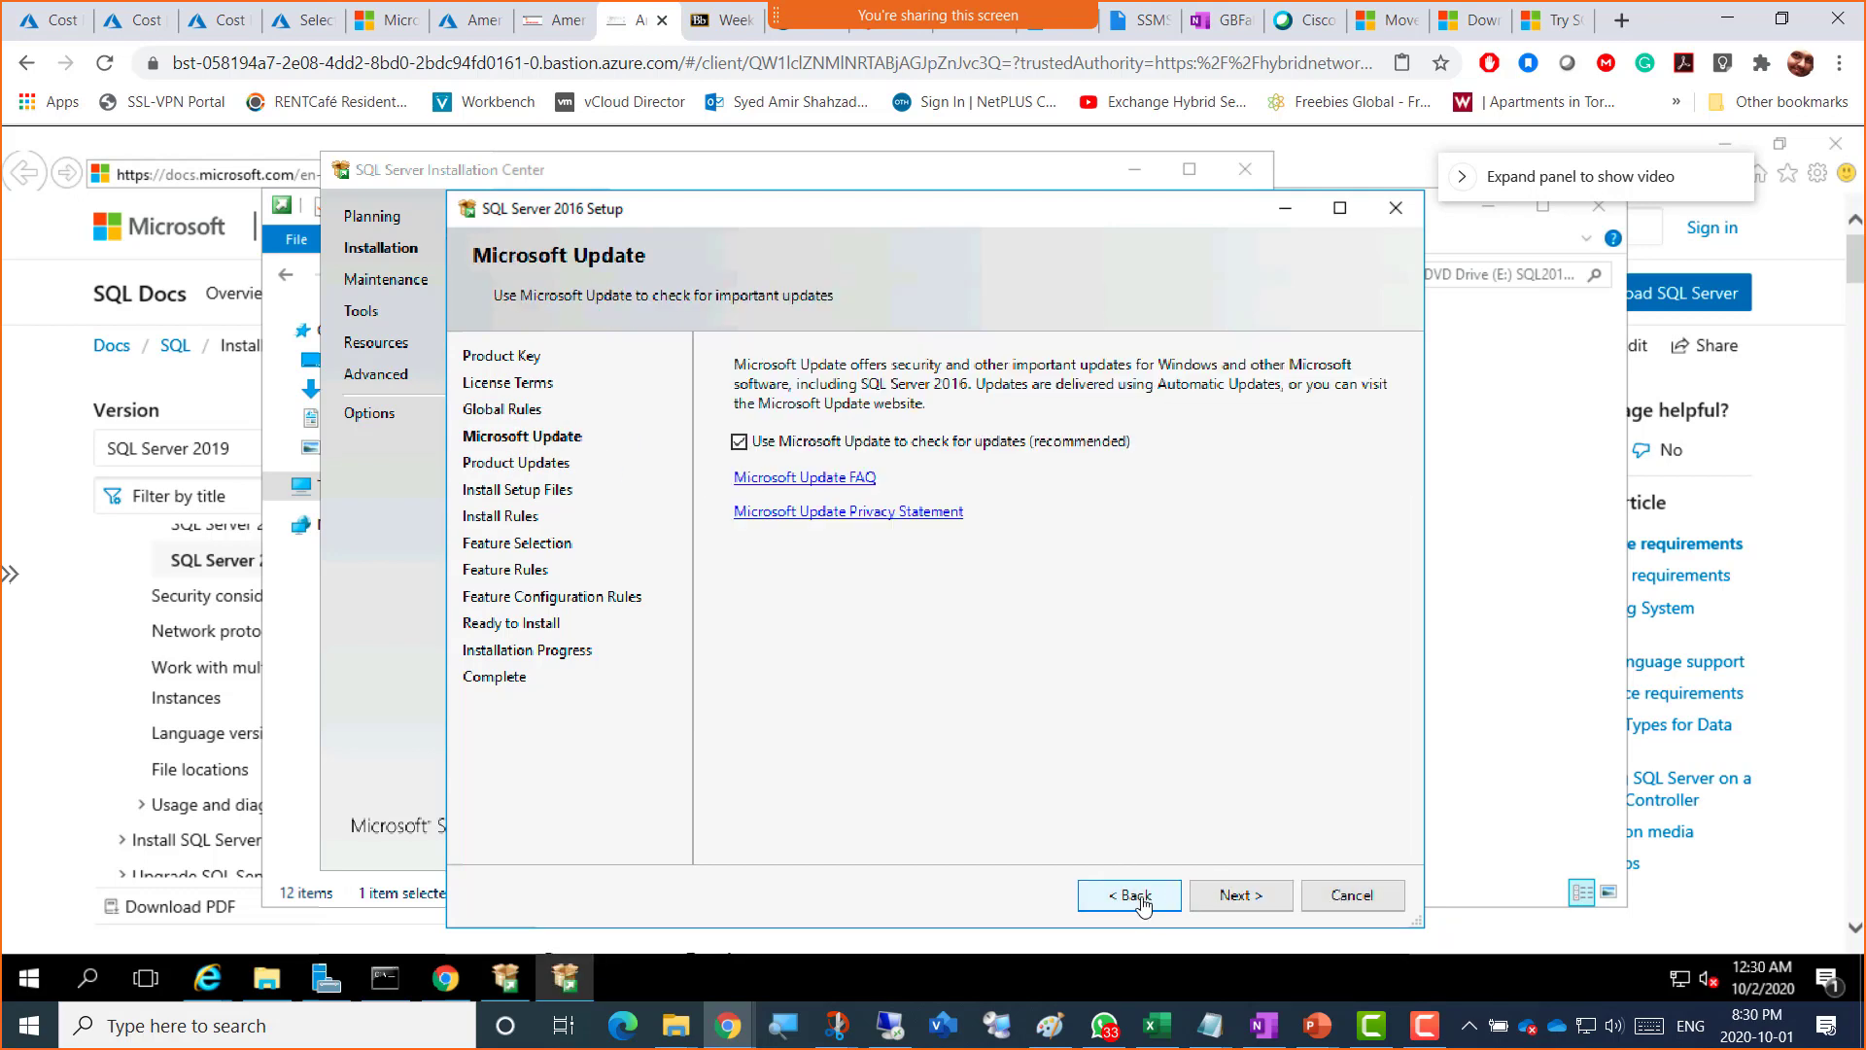
pyautogui.click(1133, 902)
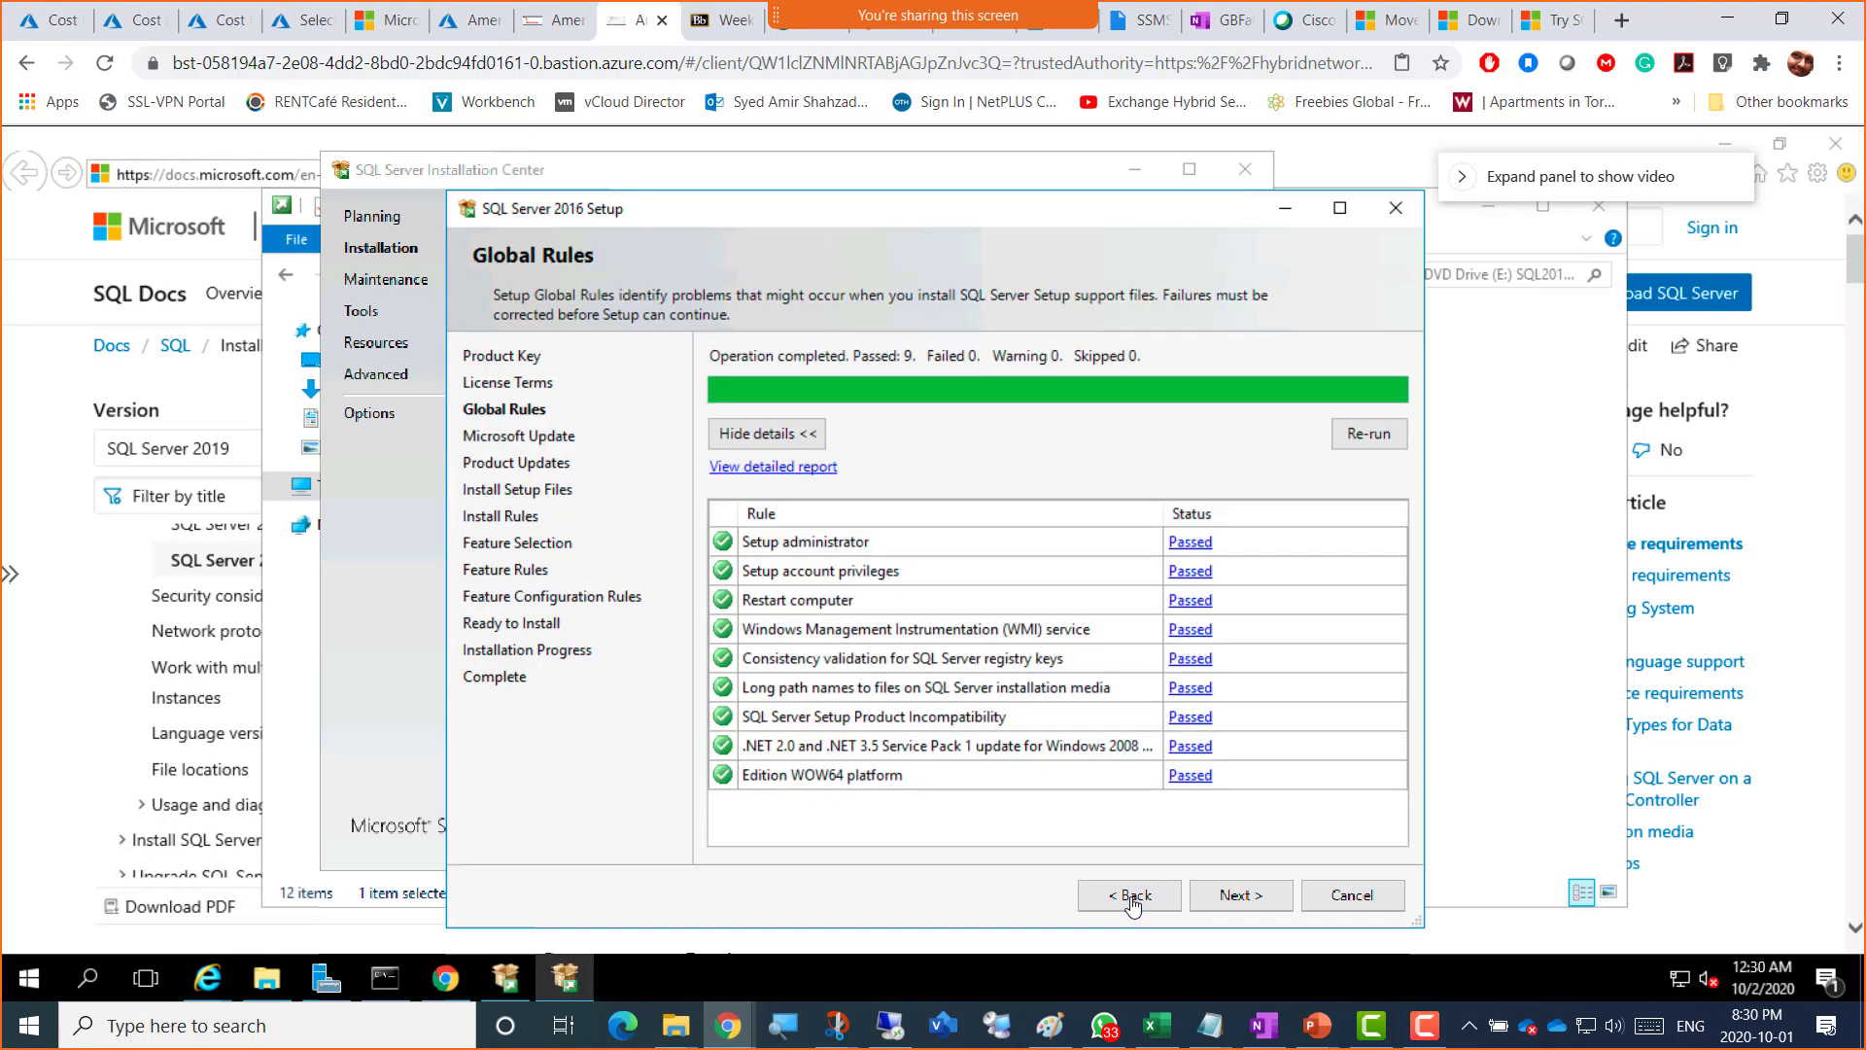
pyautogui.click(758, 432)
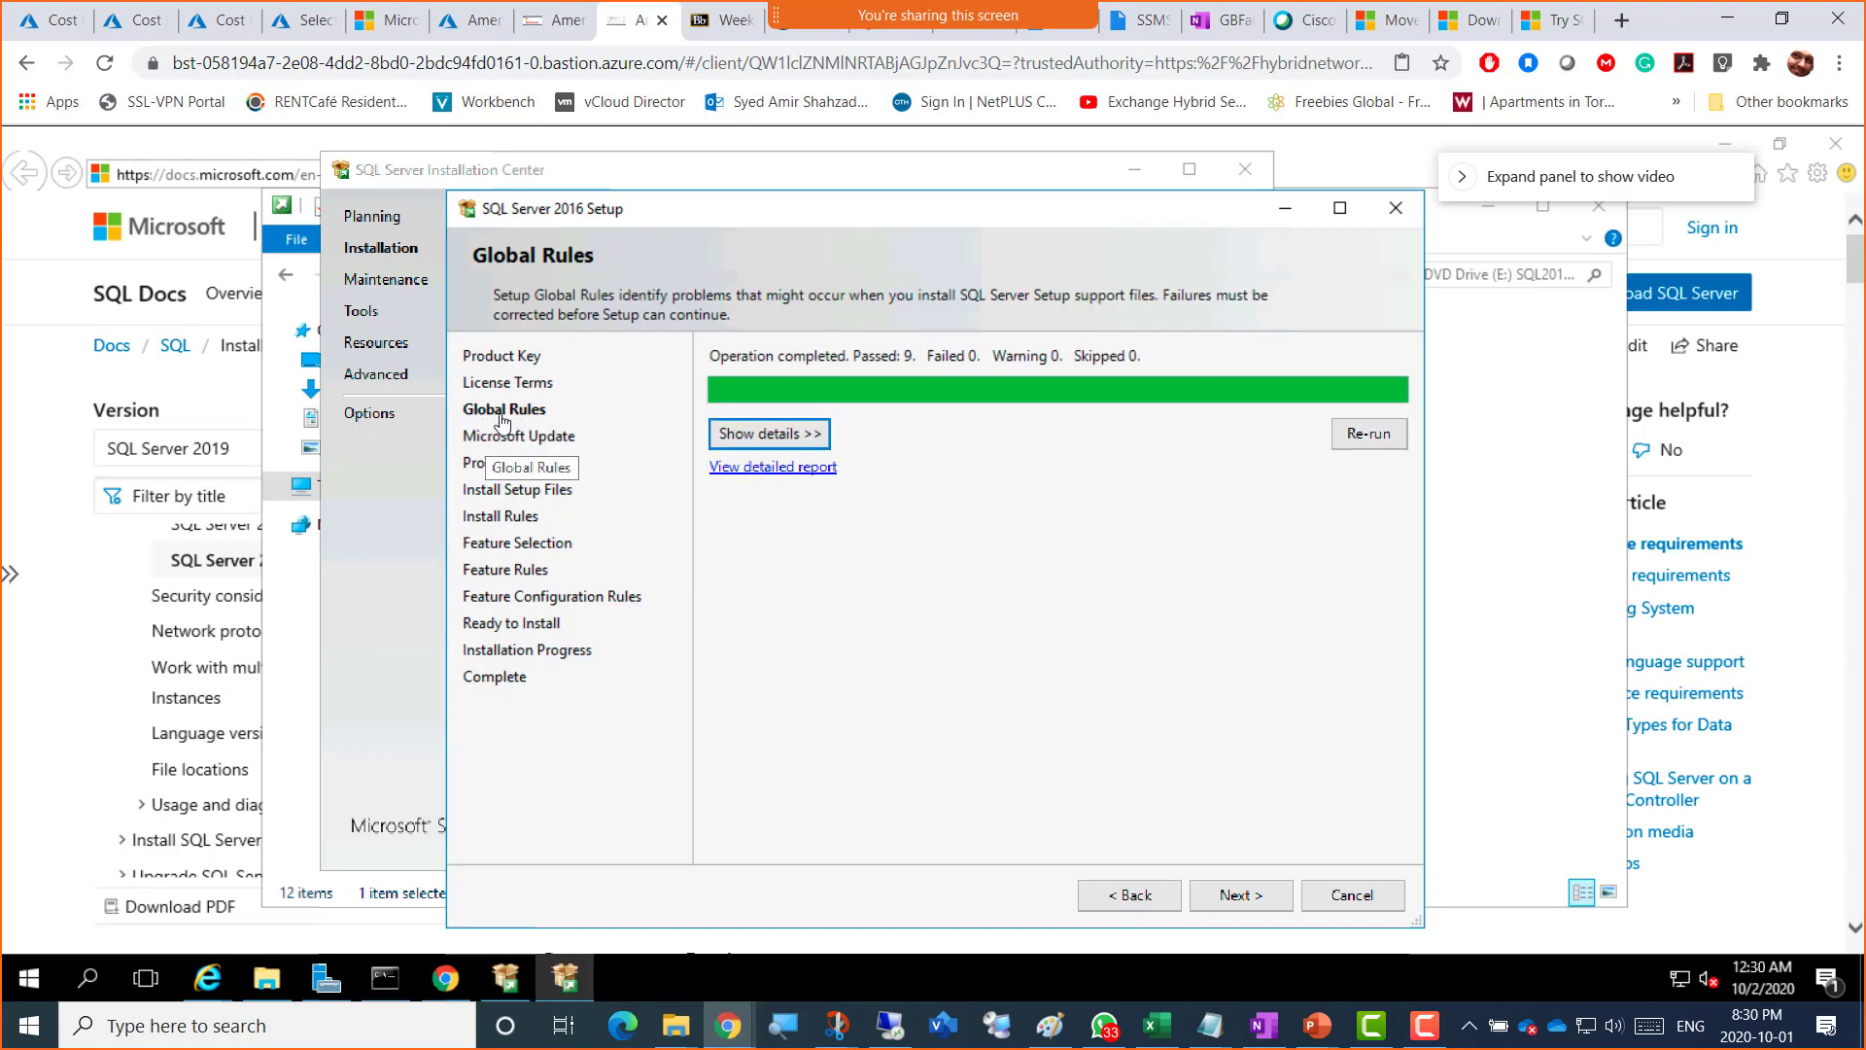
pyautogui.click(753, 442)
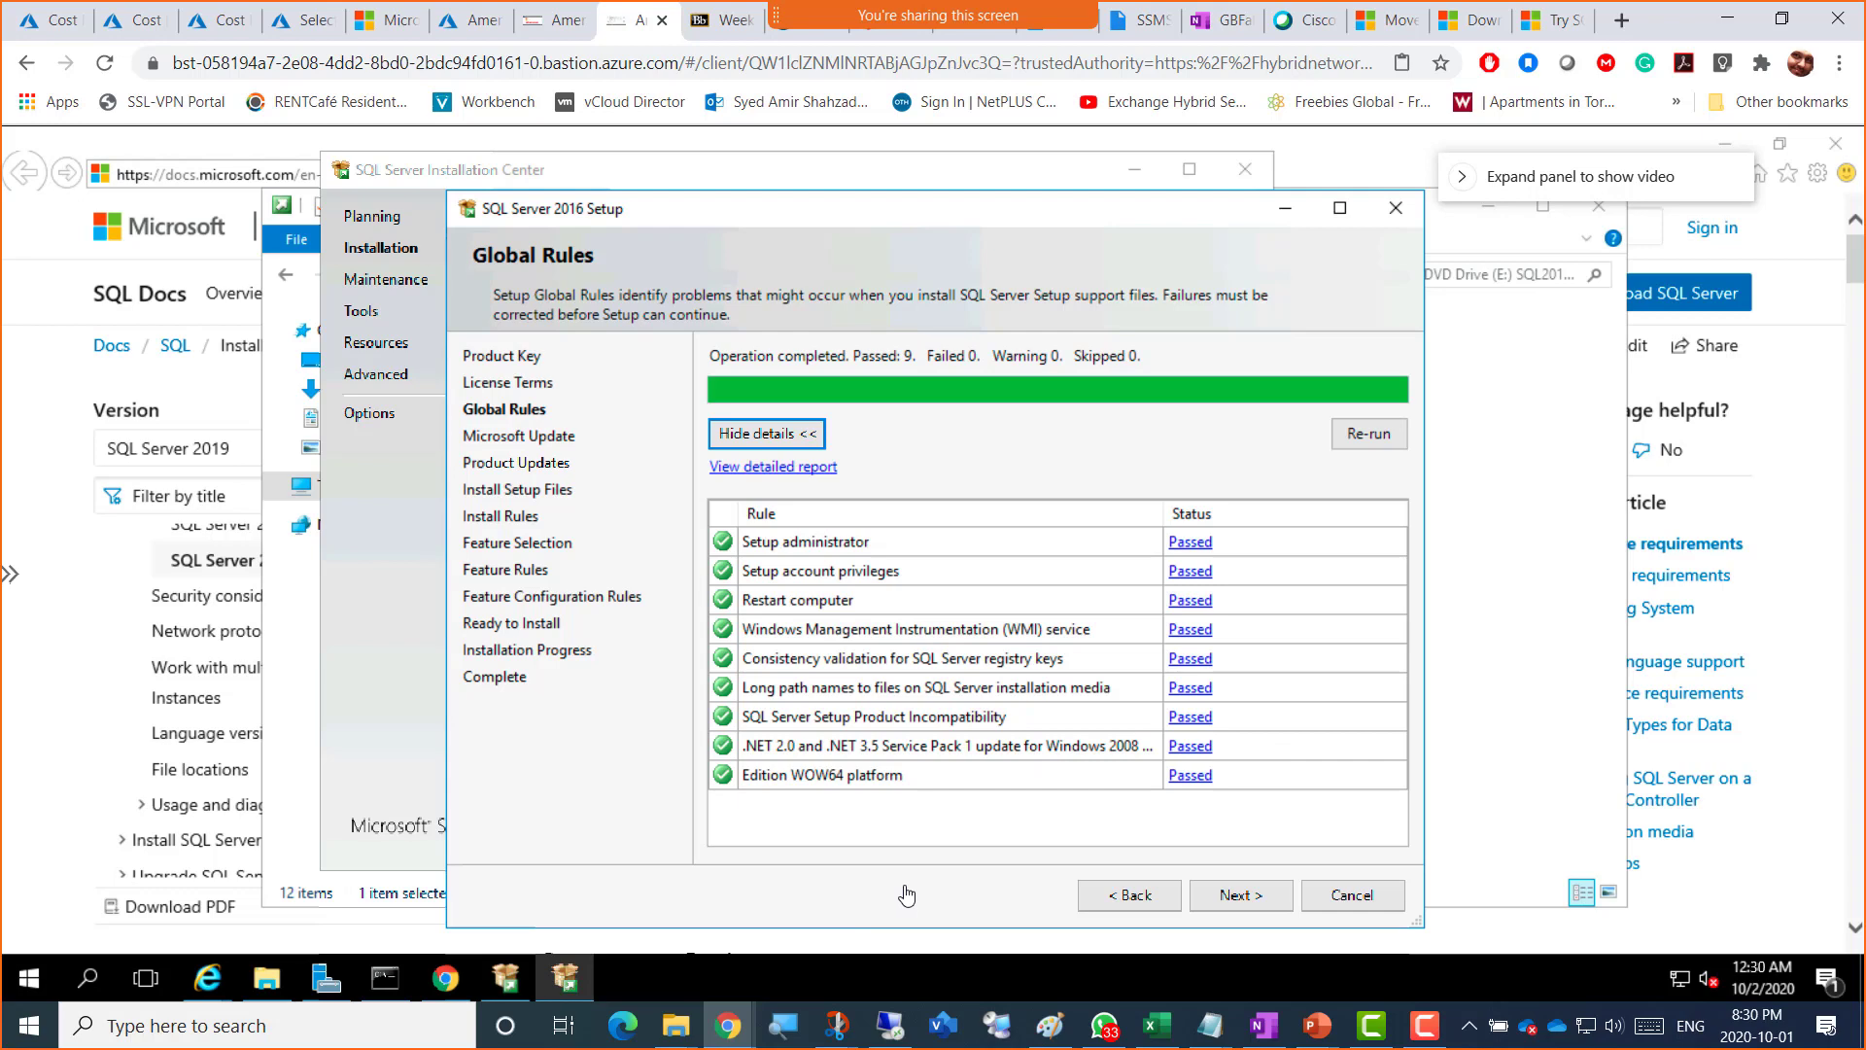
# Step: Snip the passed Global Rules table twice, dismissing the Sticky Keys prompt in between
pyautogui.press('shift')
pyautogui.press('shift')
pyautogui.press('shift')
pyautogui.press('shift')
pyautogui.press('shift')
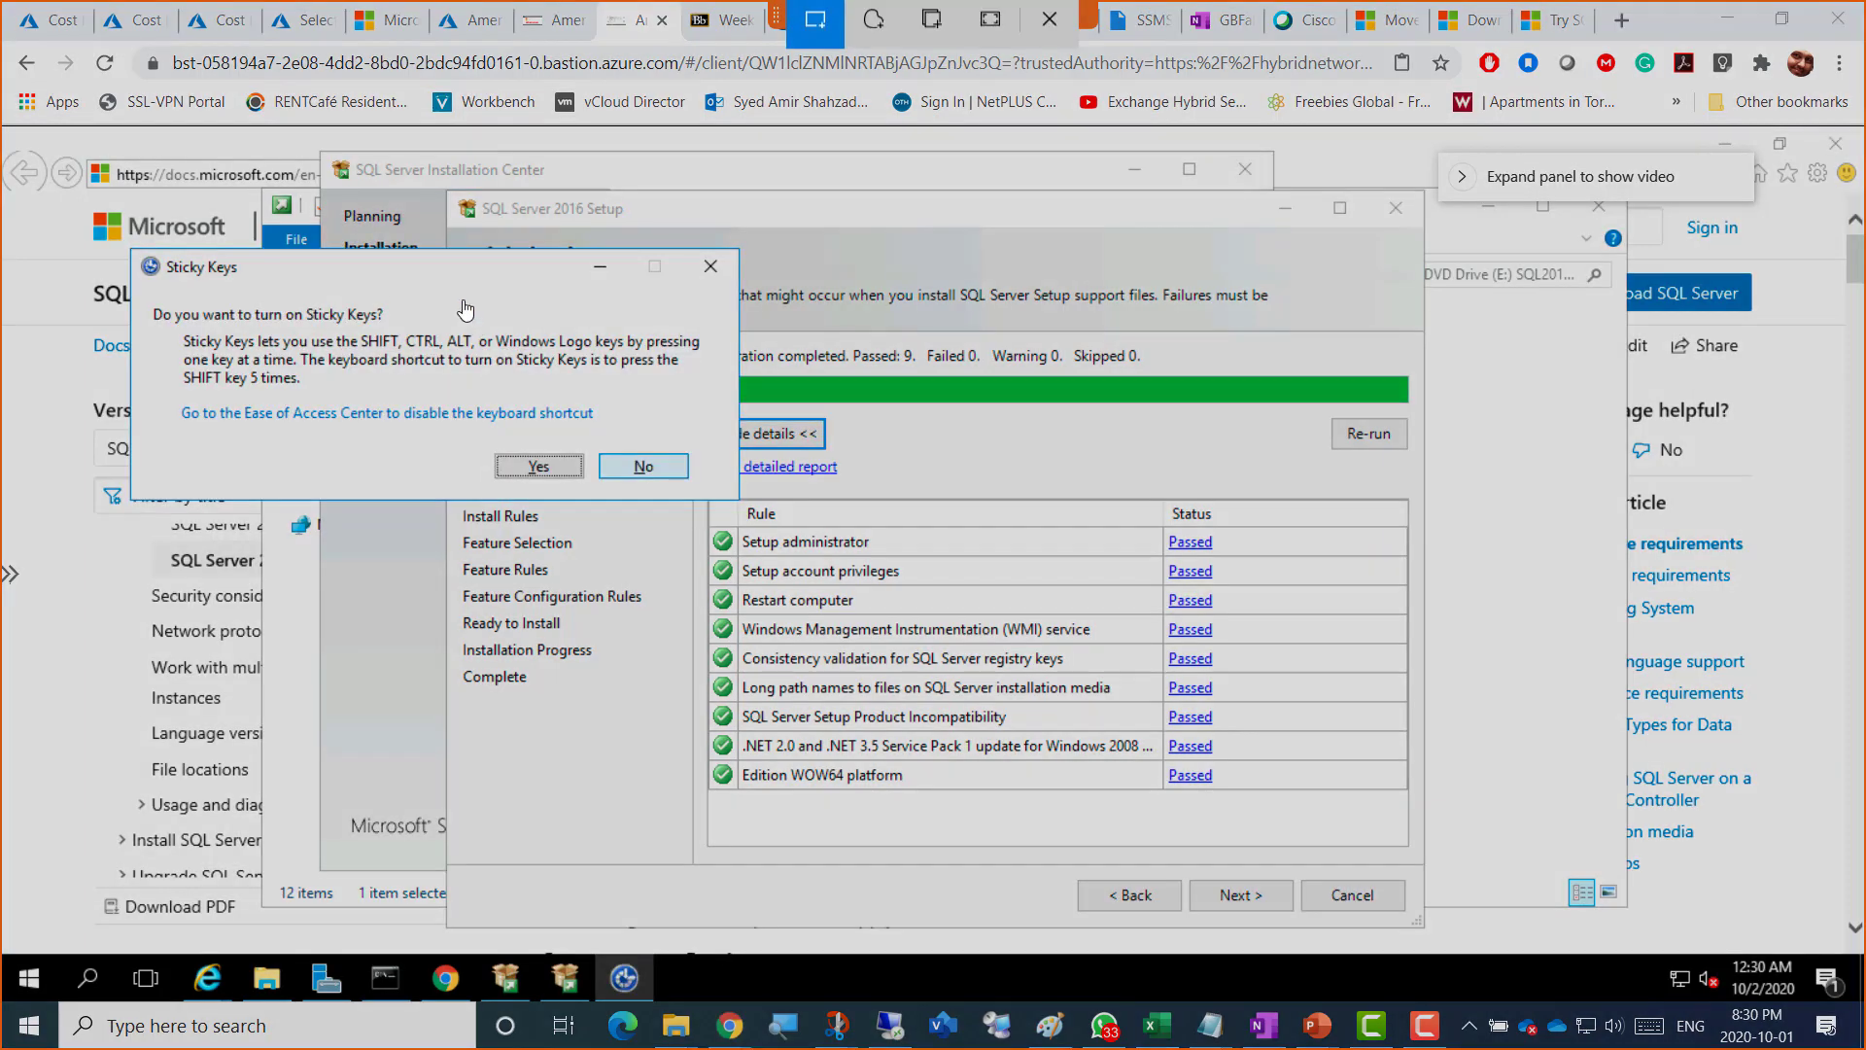
pyautogui.press('super+shift+s')
pyautogui.moveTo(260, 105); pyautogui.dragTo(1509, 954)
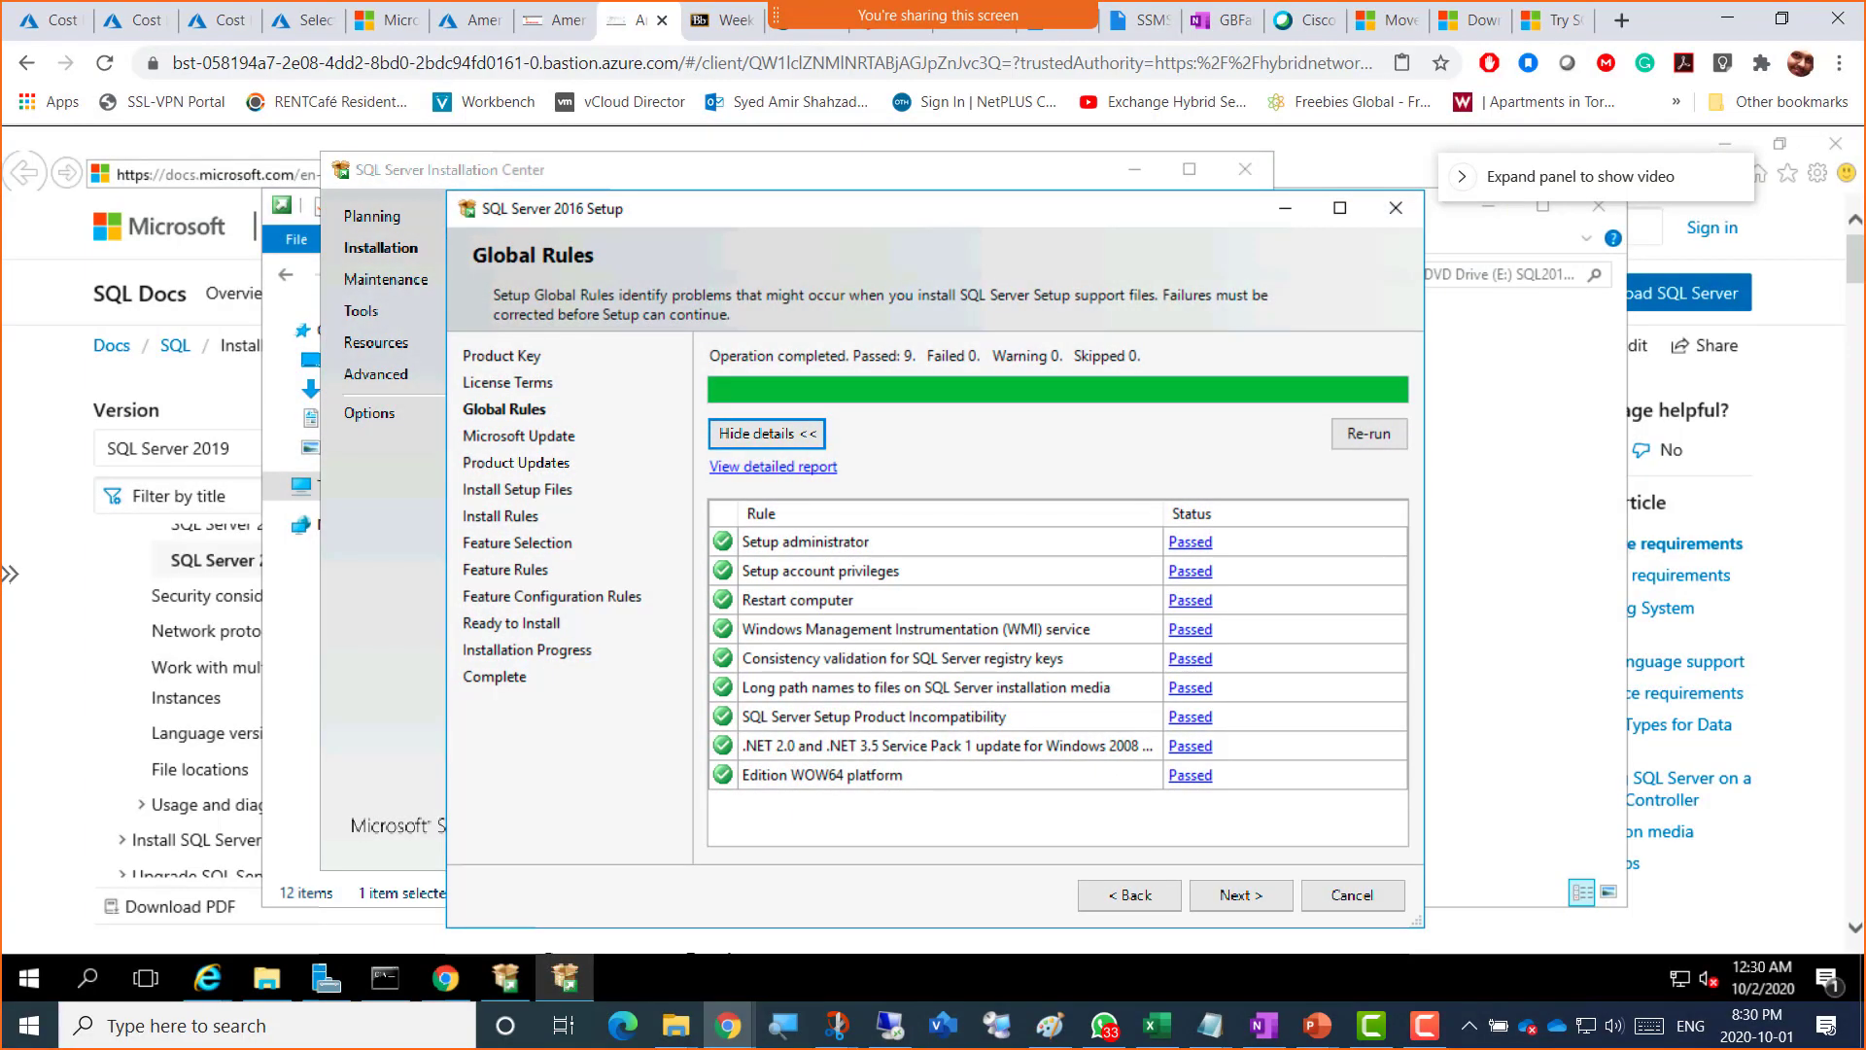
pyautogui.press('shift')
pyautogui.press('shift')
pyautogui.press('shift')
pyautogui.press('shift')
pyautogui.press('shift')
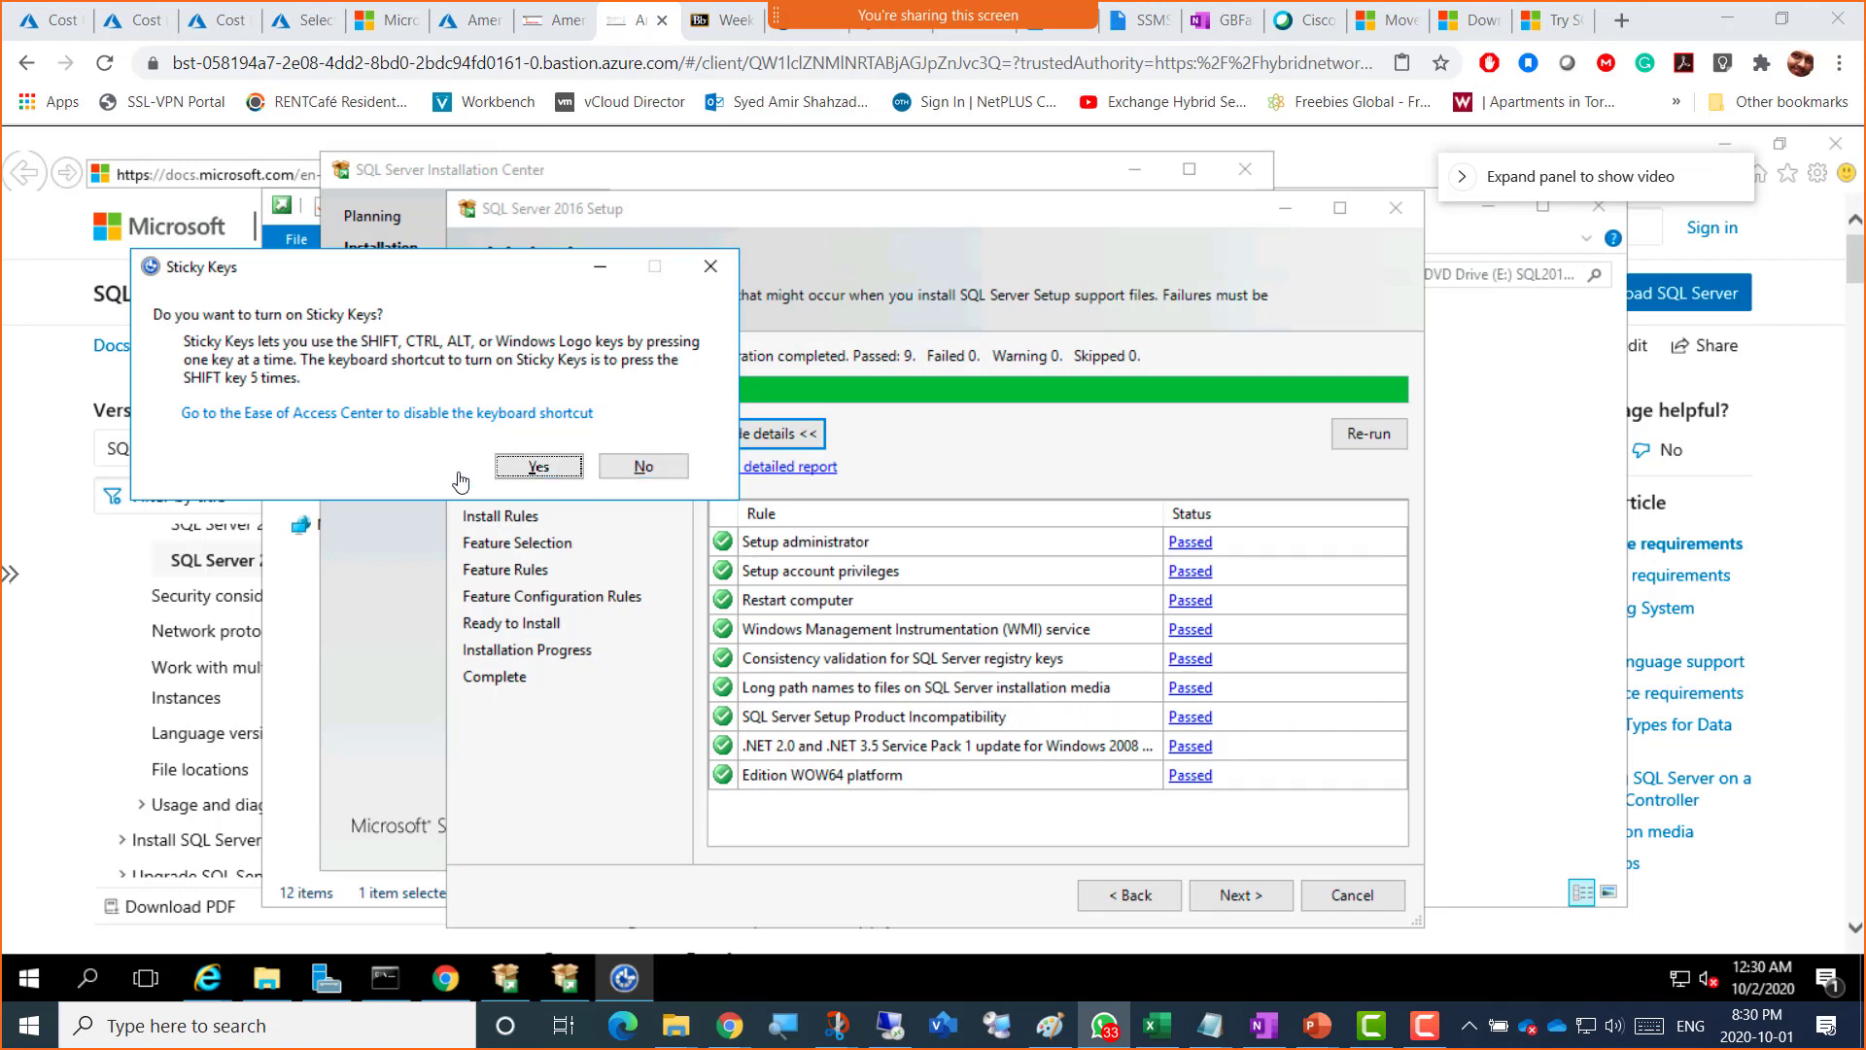
pyautogui.click(698, 279)
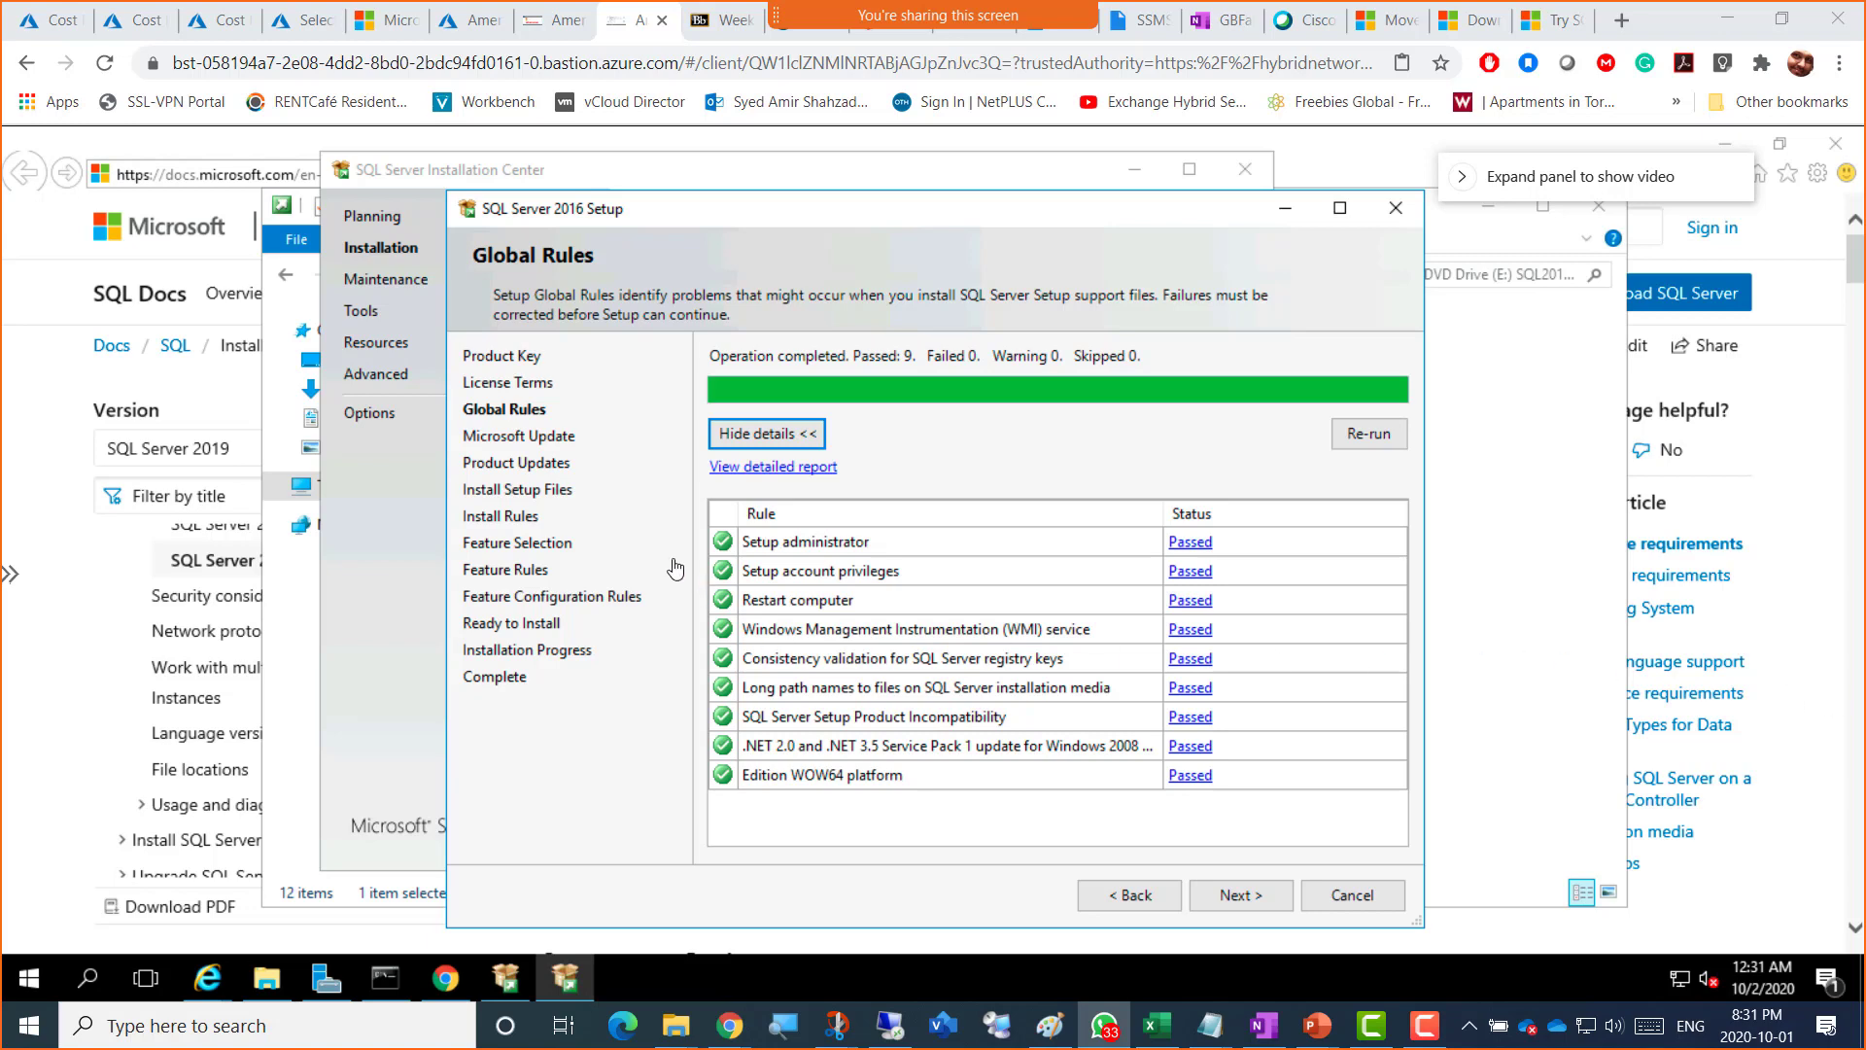
pyautogui.press('super+shift+s')
pyautogui.moveTo(274, 105); pyautogui.dragTo(1526, 951)
# Step: Advance past Global Rules and Microsoft Update, then step back to Install Rules with 5 passed
pyautogui.click(1232, 896)
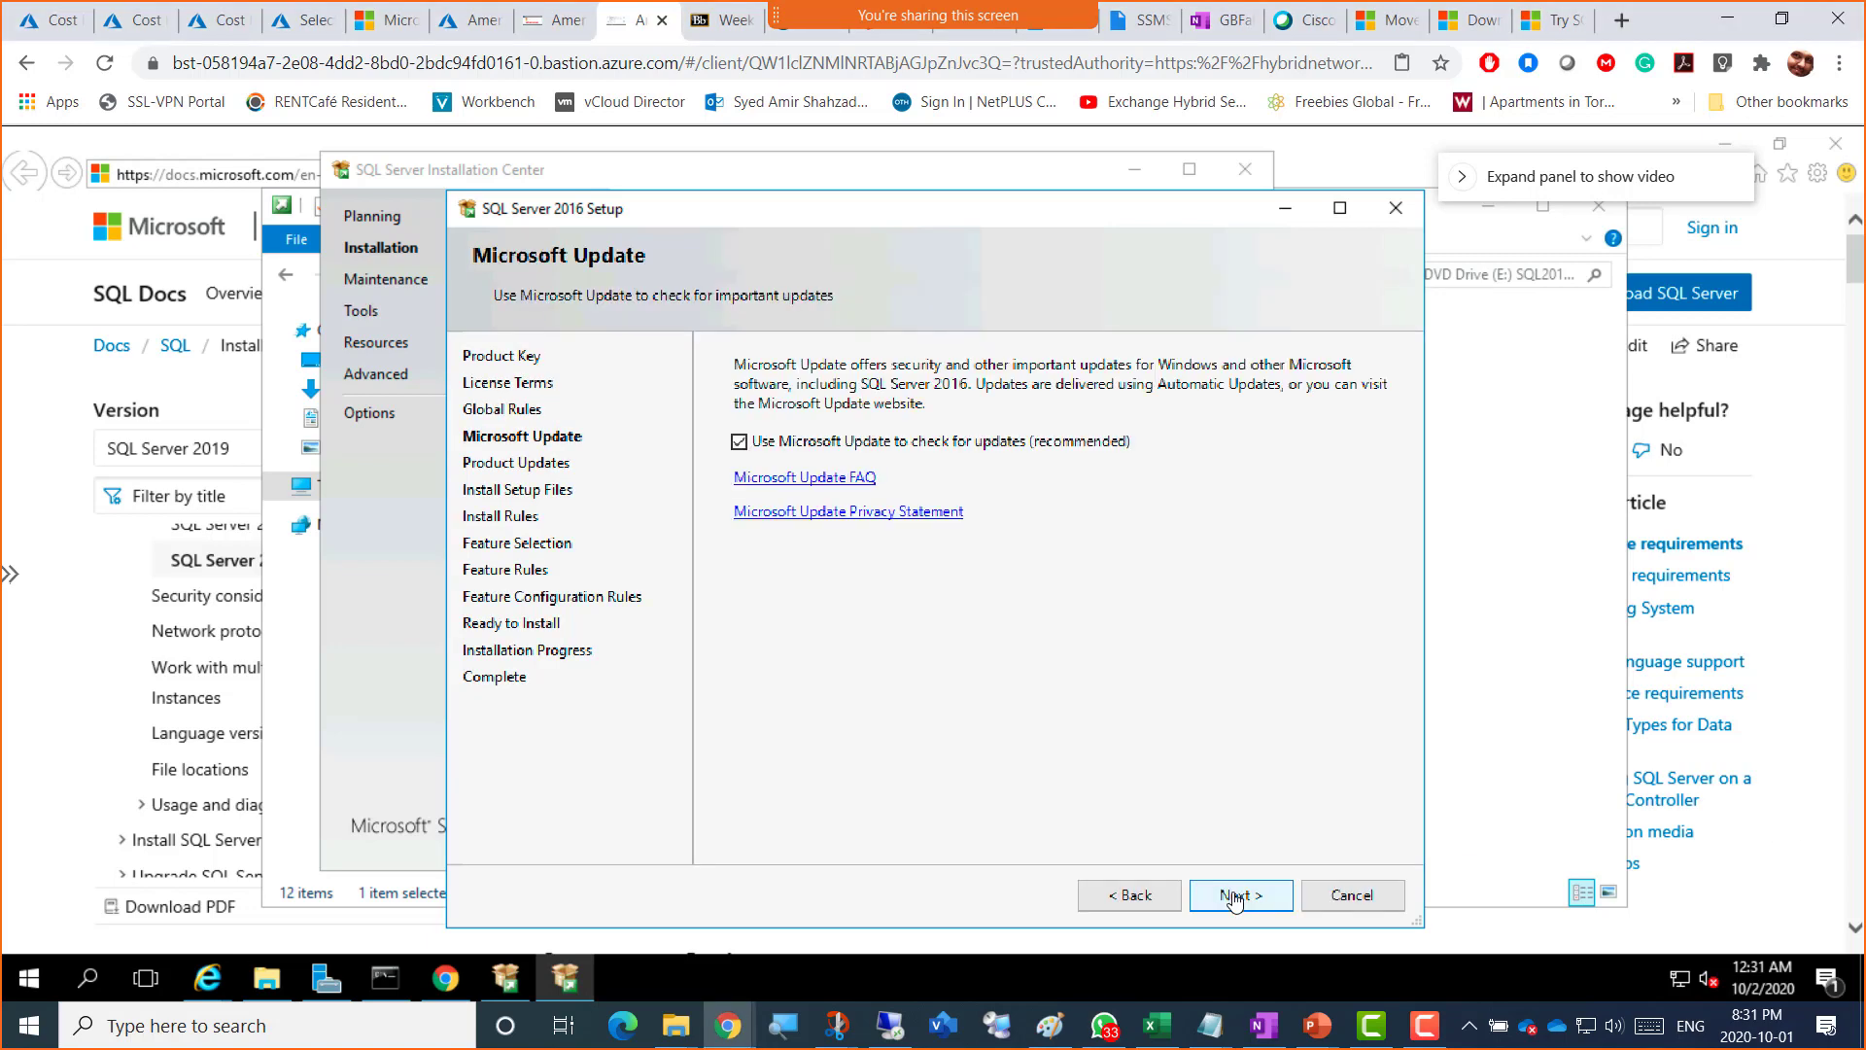
pyautogui.click(1237, 900)
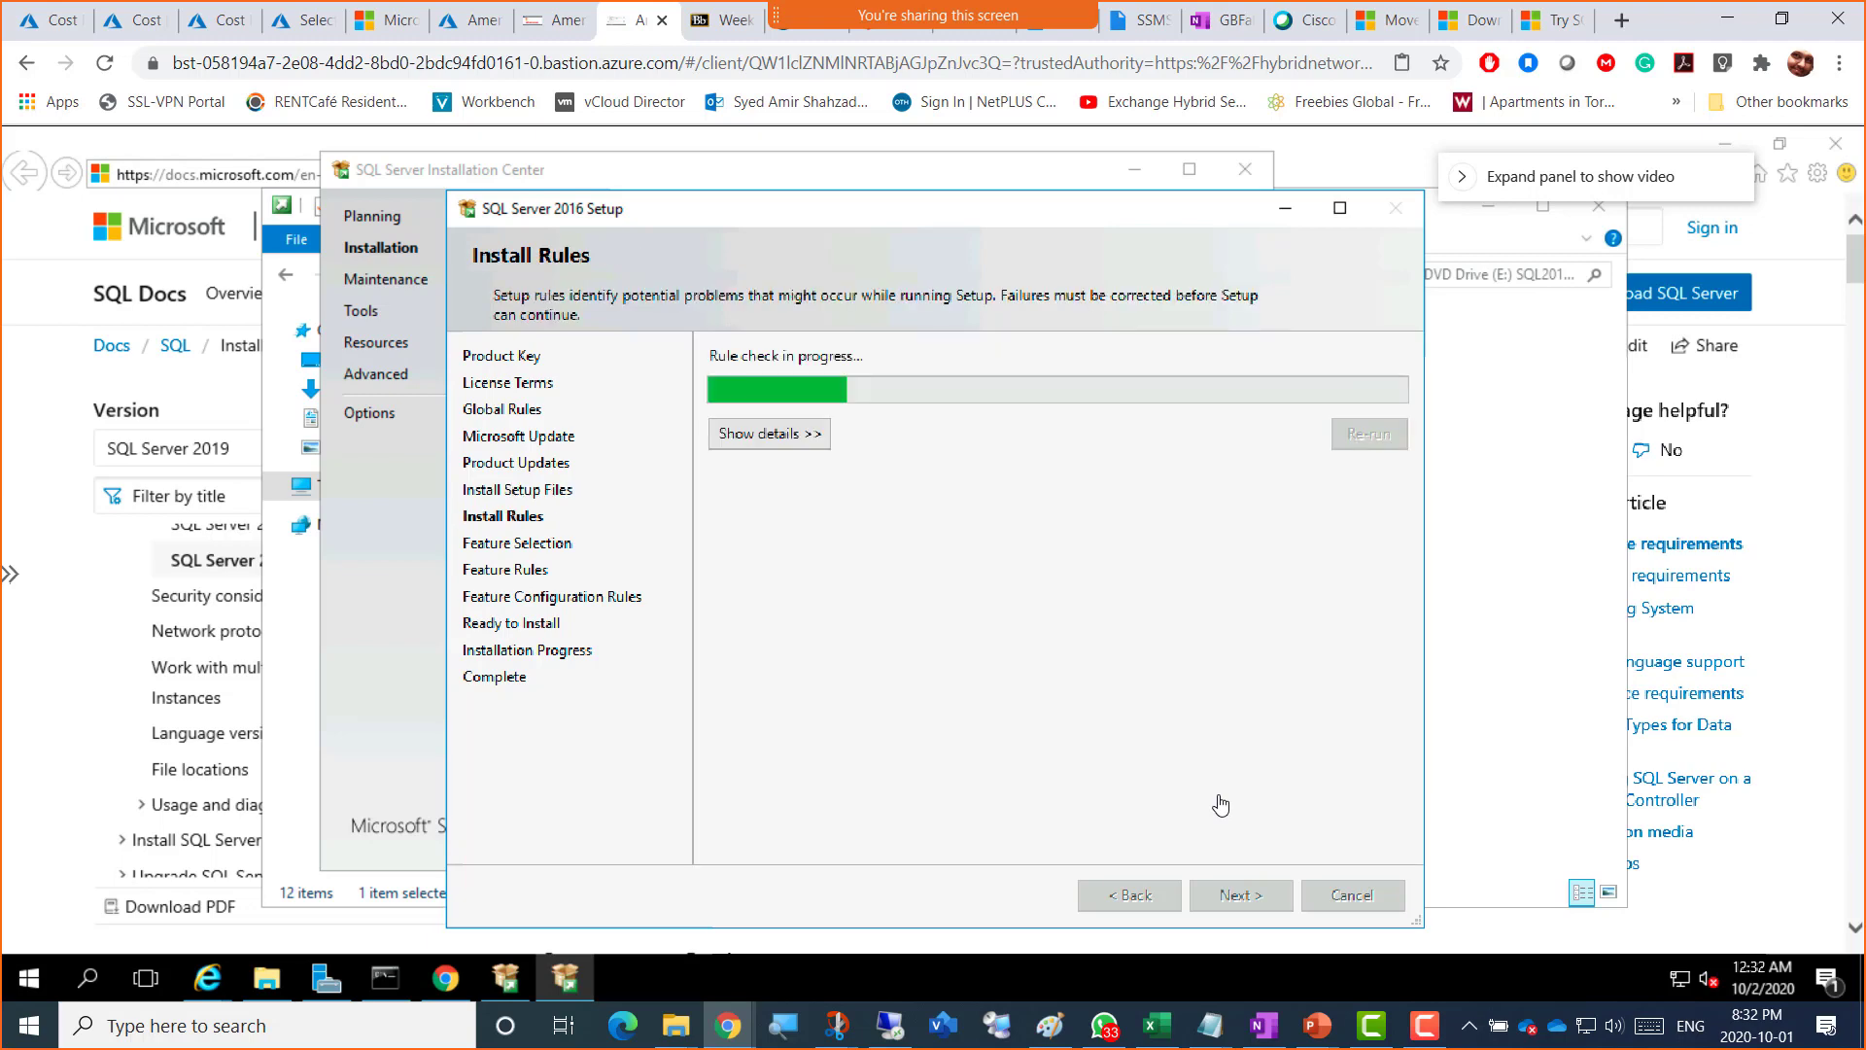
pyautogui.click(1125, 906)
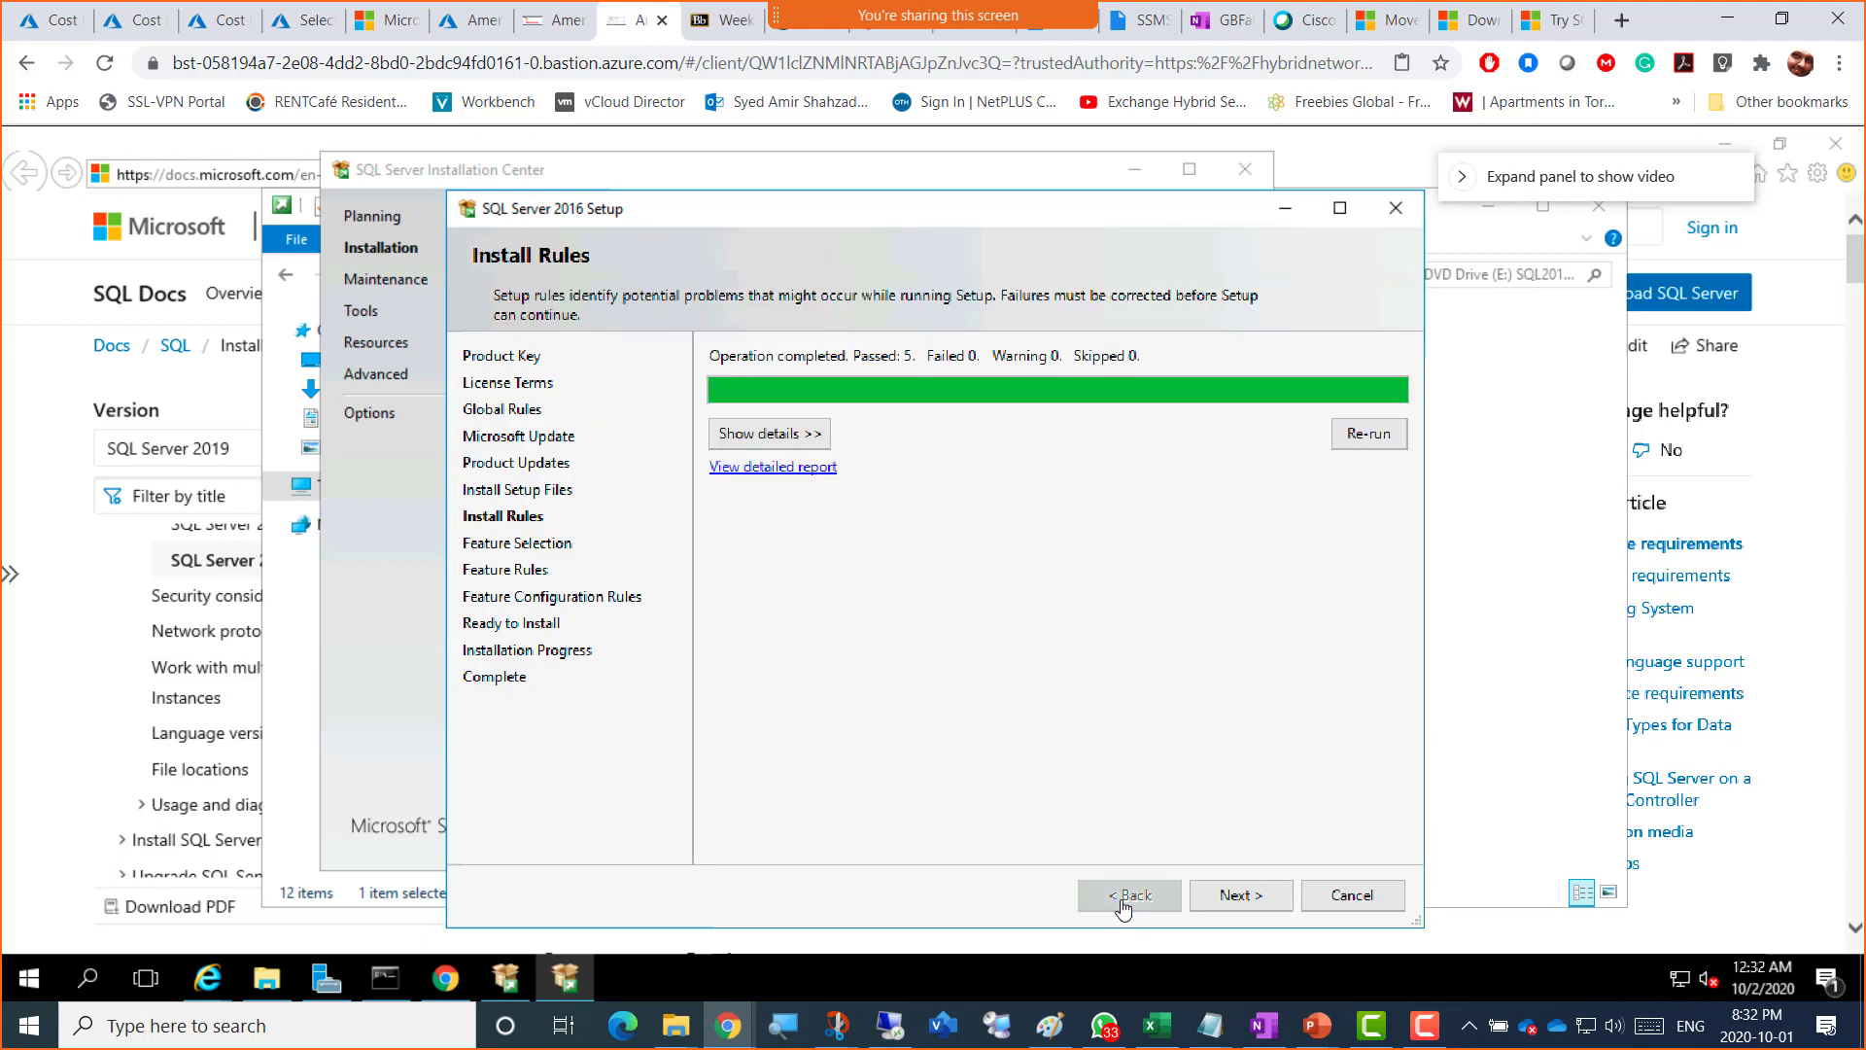
# Step: Review the five passed install rules, then move on to Feature Selection with nothing ticked
pyautogui.click(790, 439)
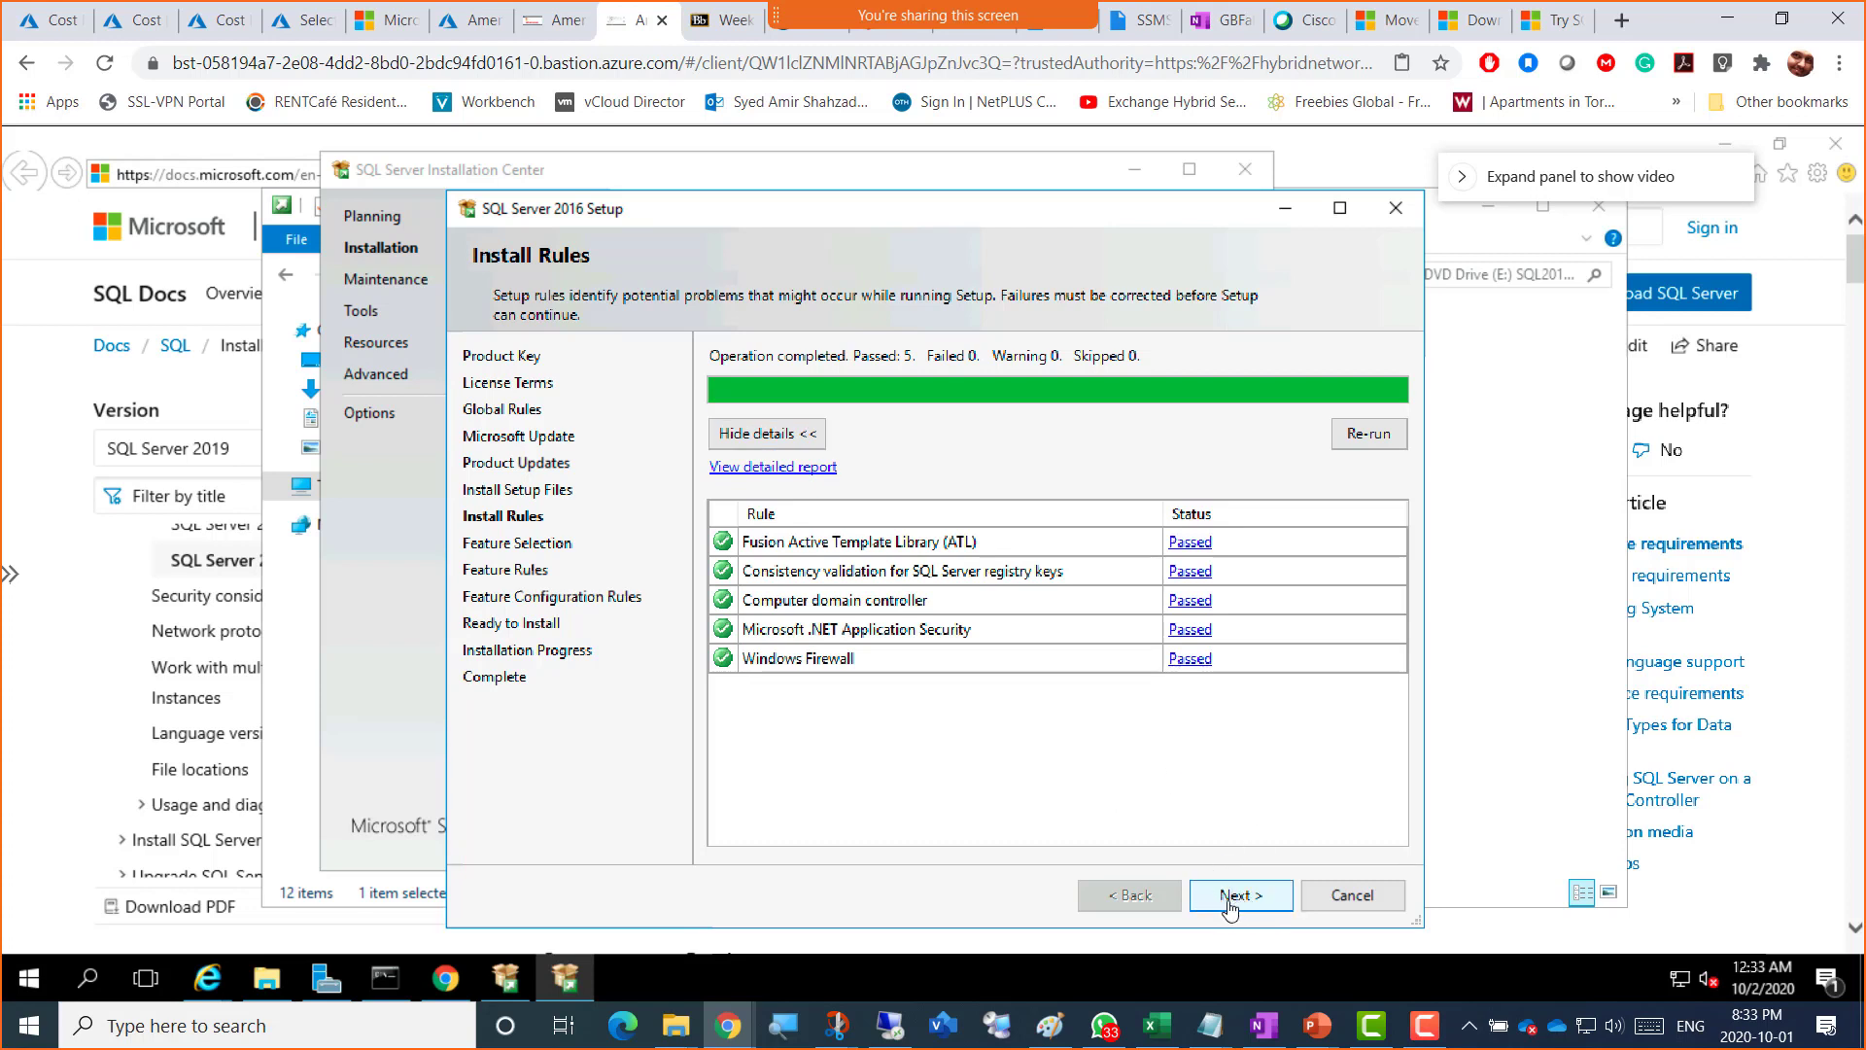
pyautogui.click(1230, 906)
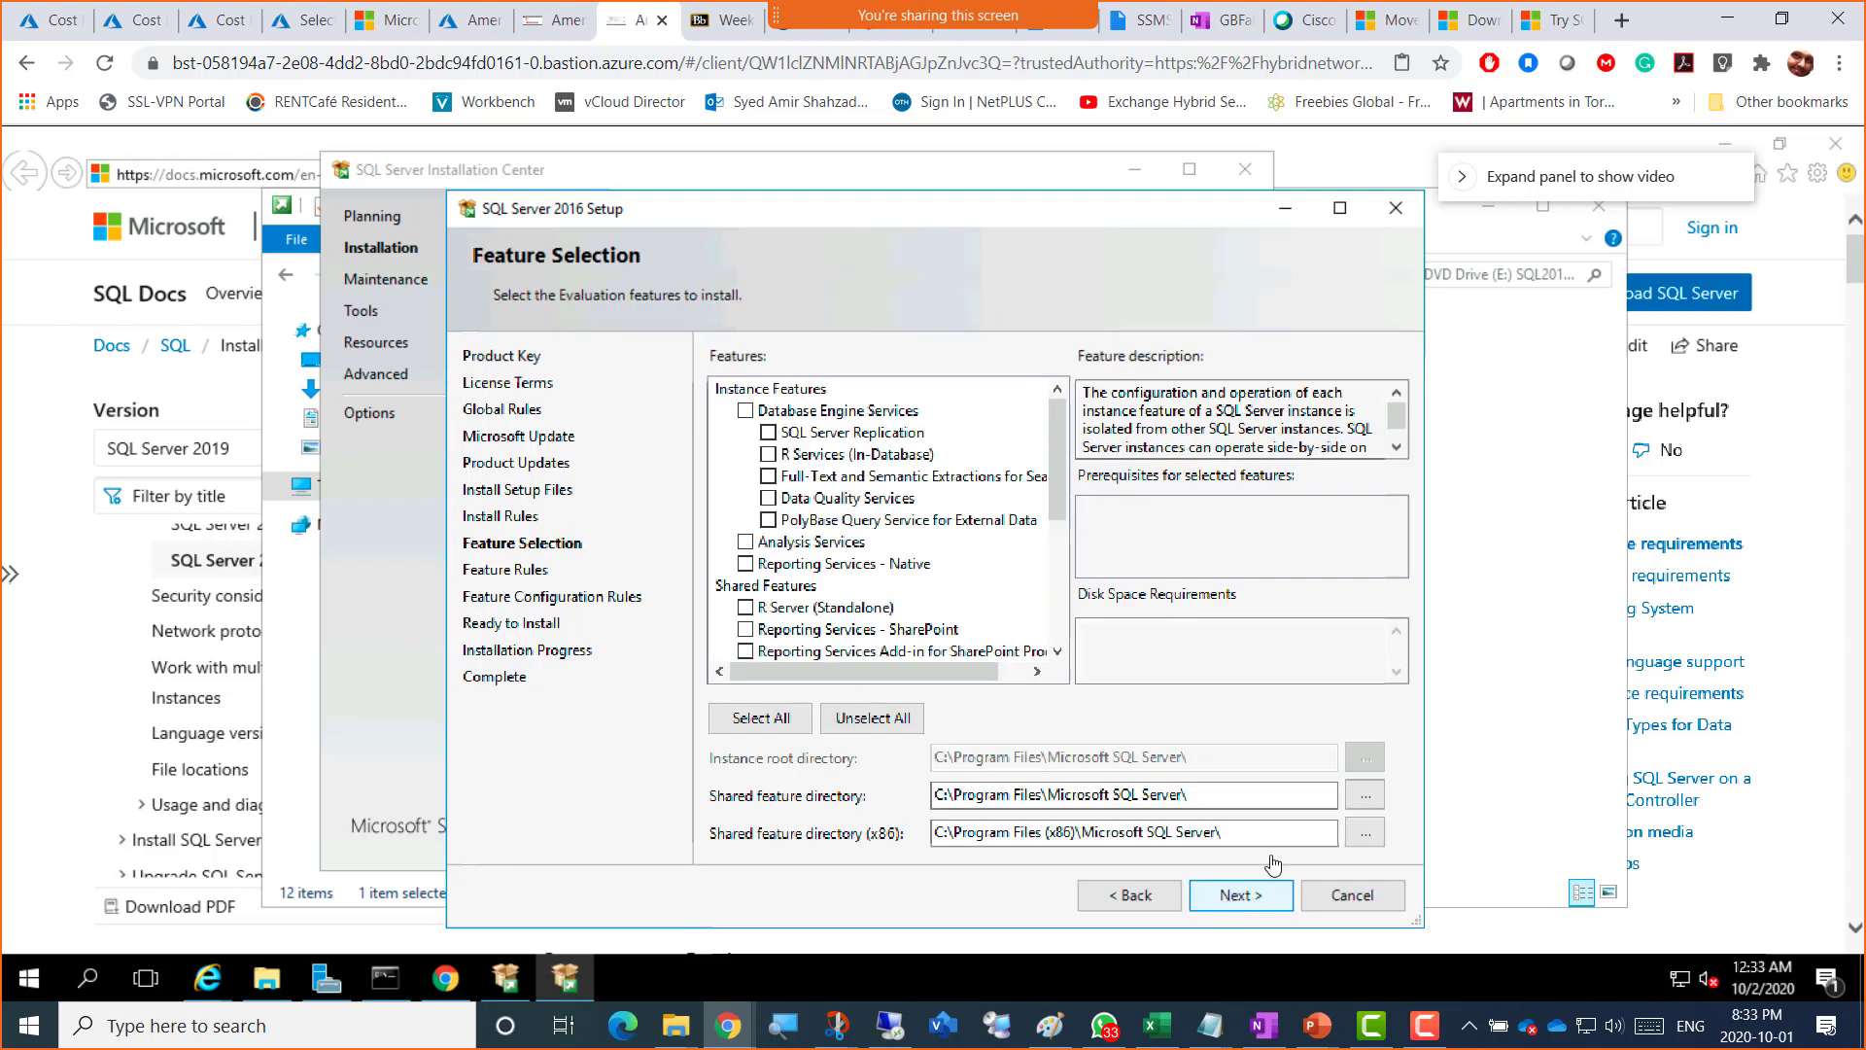
# Step: Maximize the Setup window on Feature Selection and bring up the Camtasia Recorder controls
pyautogui.click(1340, 212)
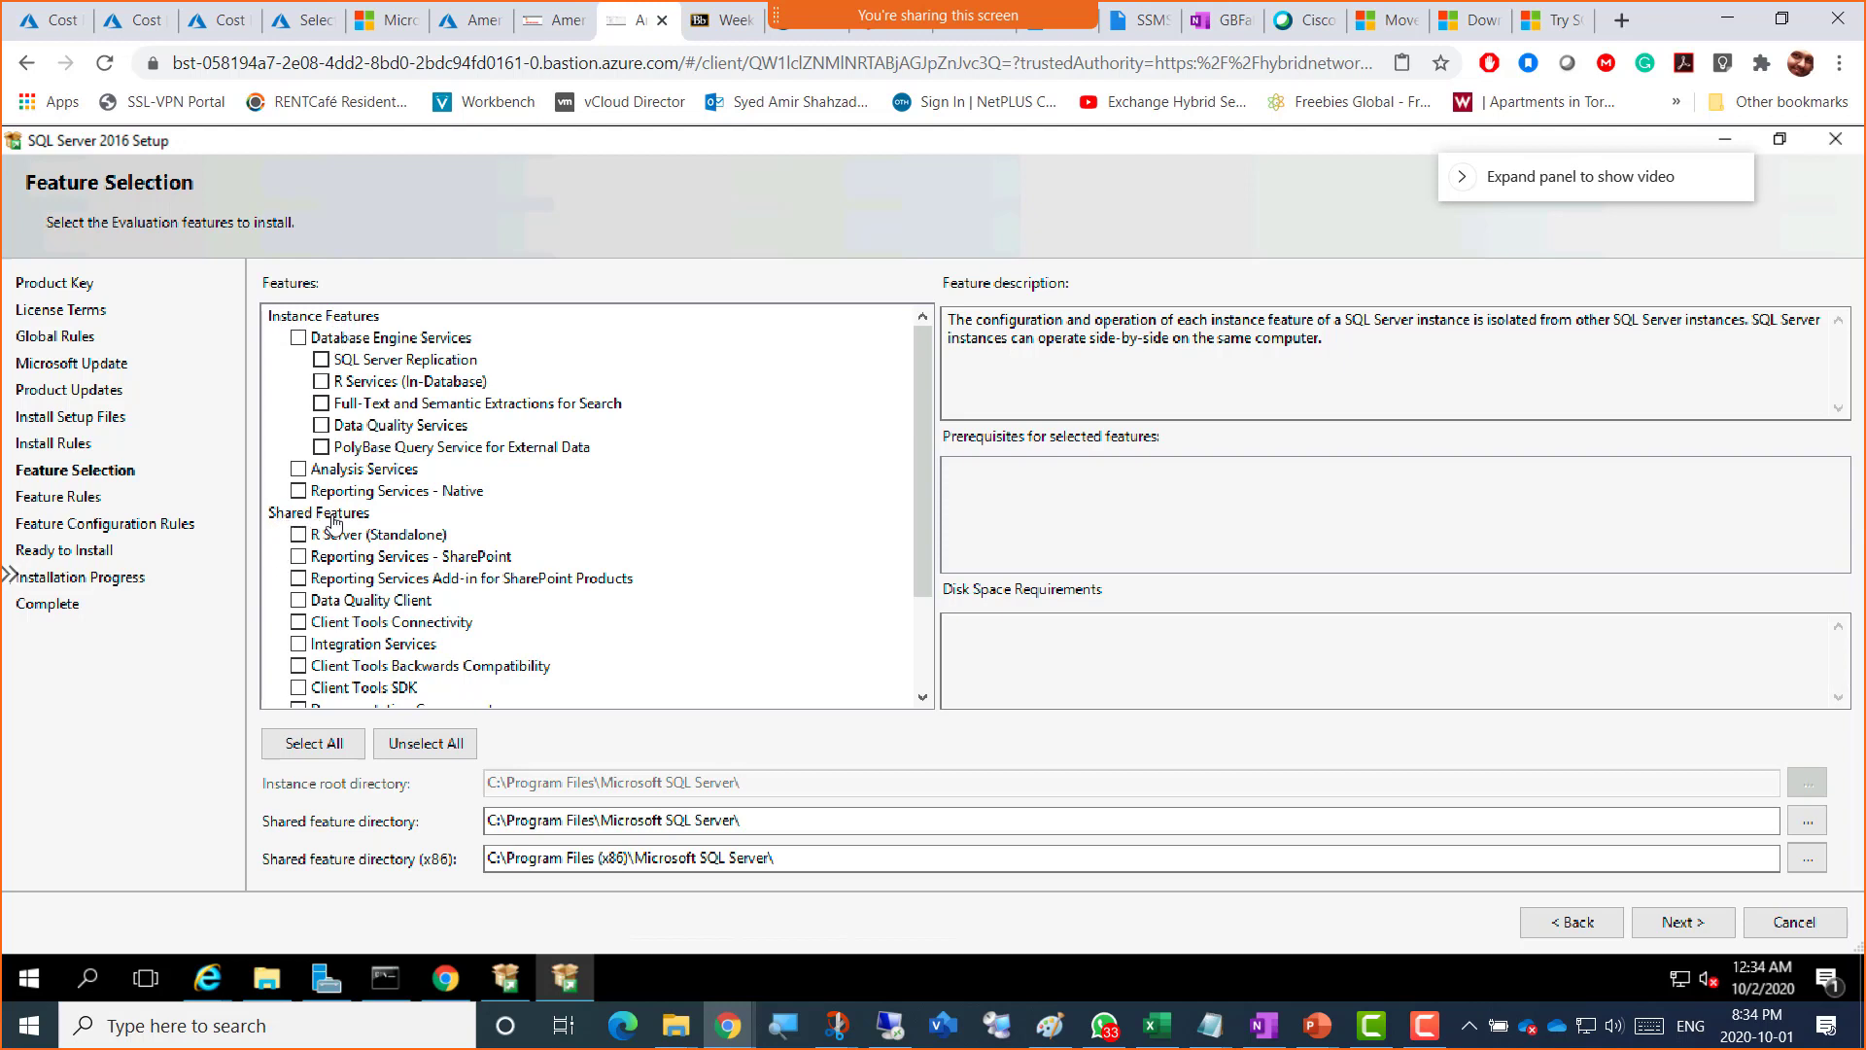
pyautogui.click(1424, 1025)
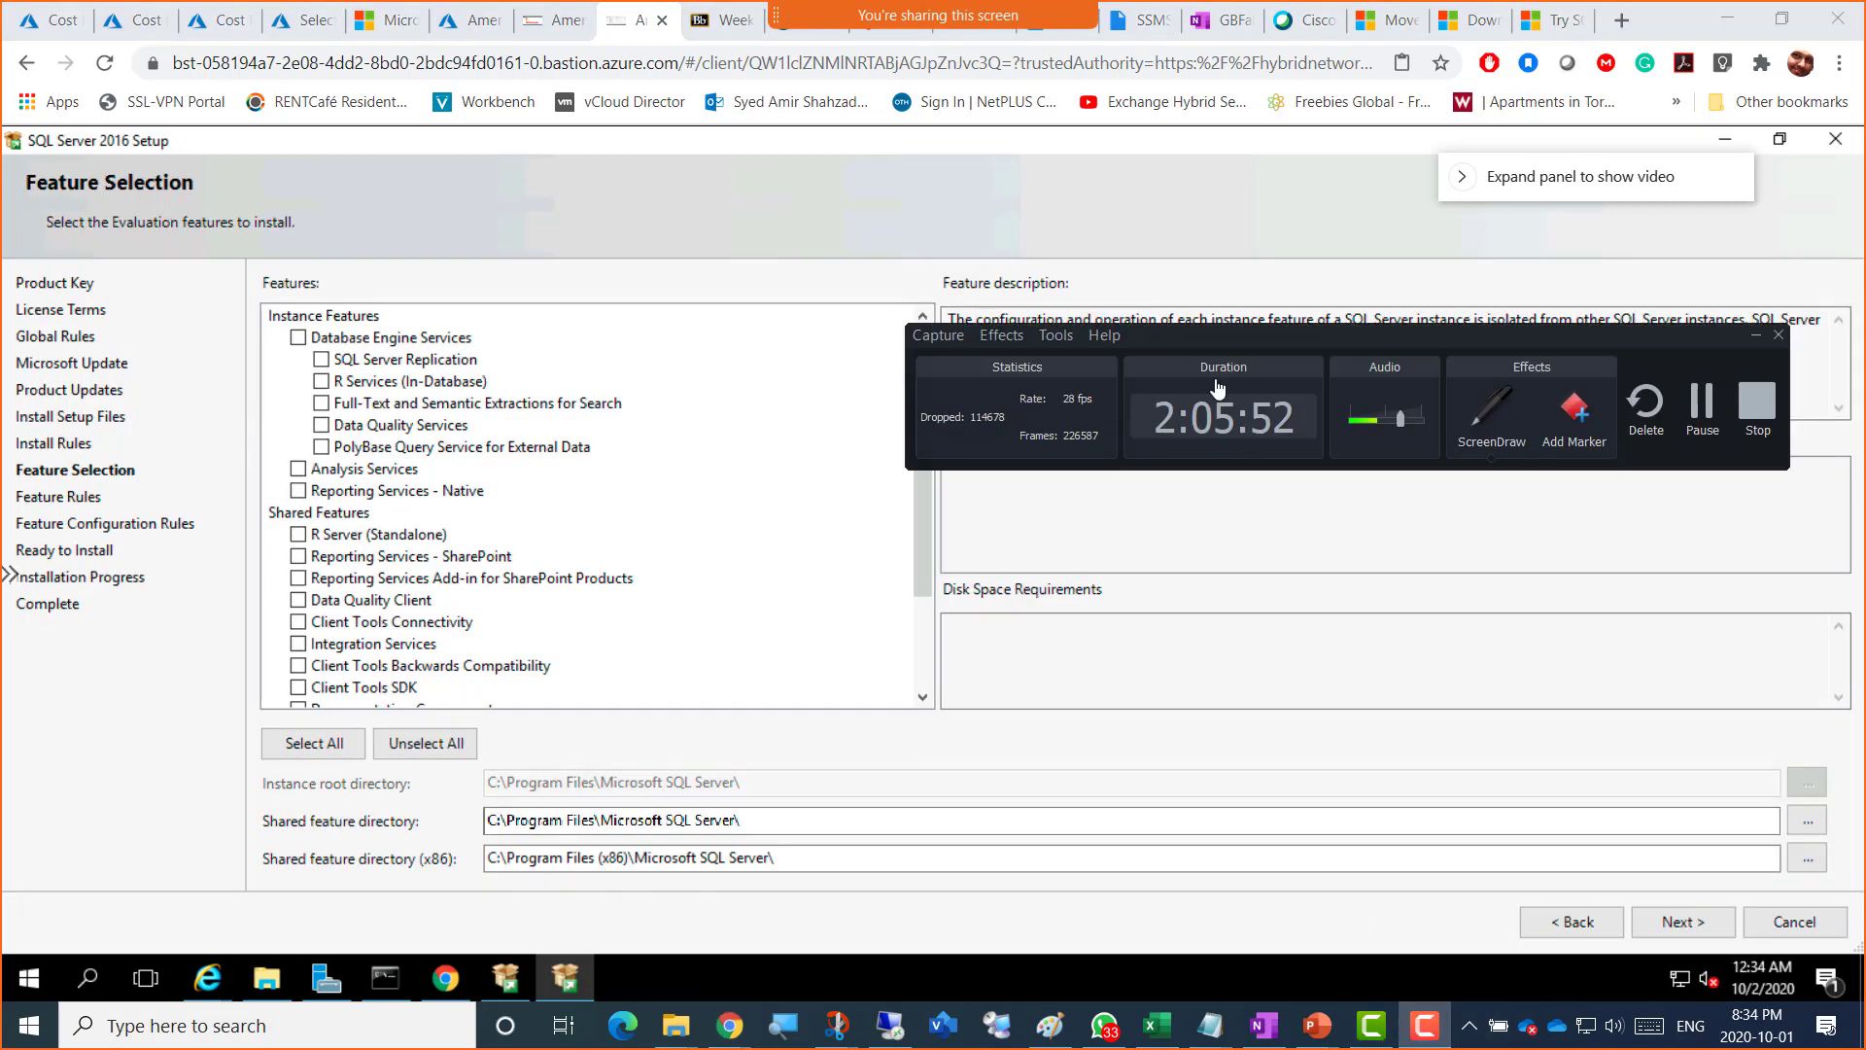
# Step: Dock the recorder controls at the screen bottom, try a ScreenDraw outline, then clear it
pyautogui.moveTo(1256, 346); pyautogui.dragTo(637, 911)
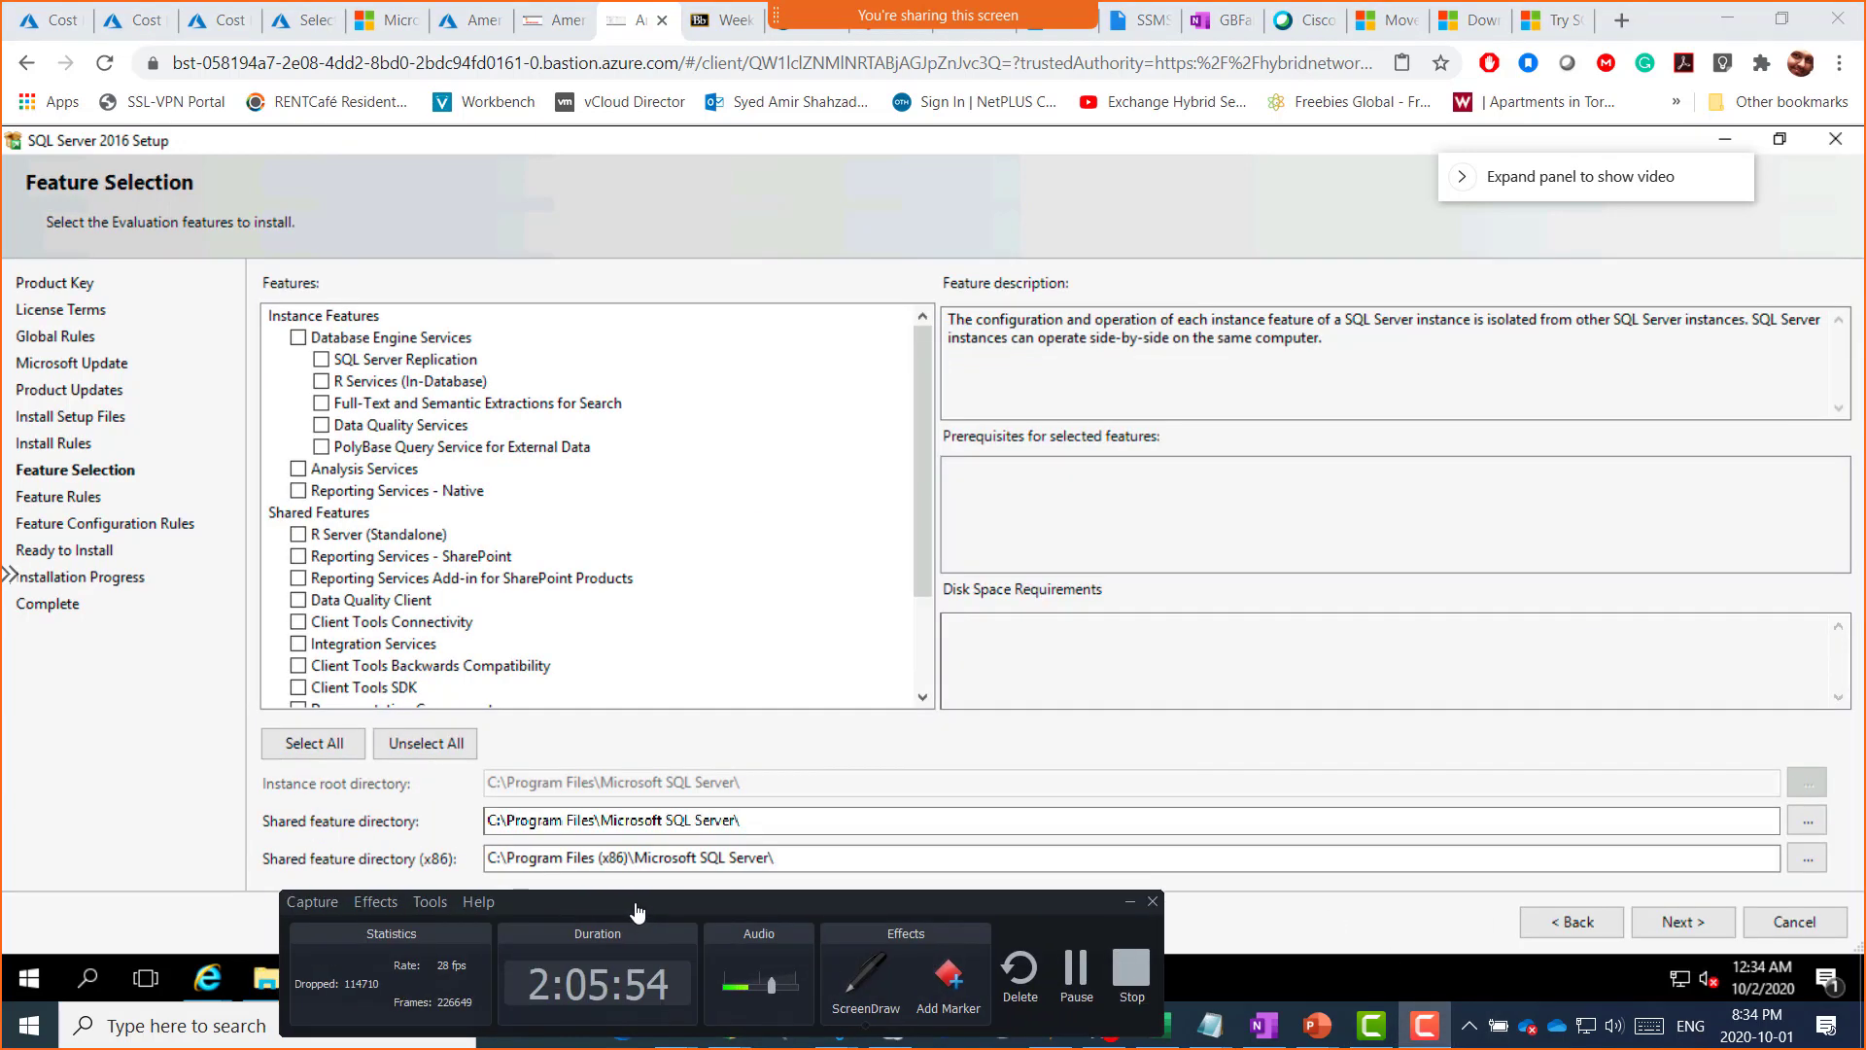
pyautogui.click(864, 976)
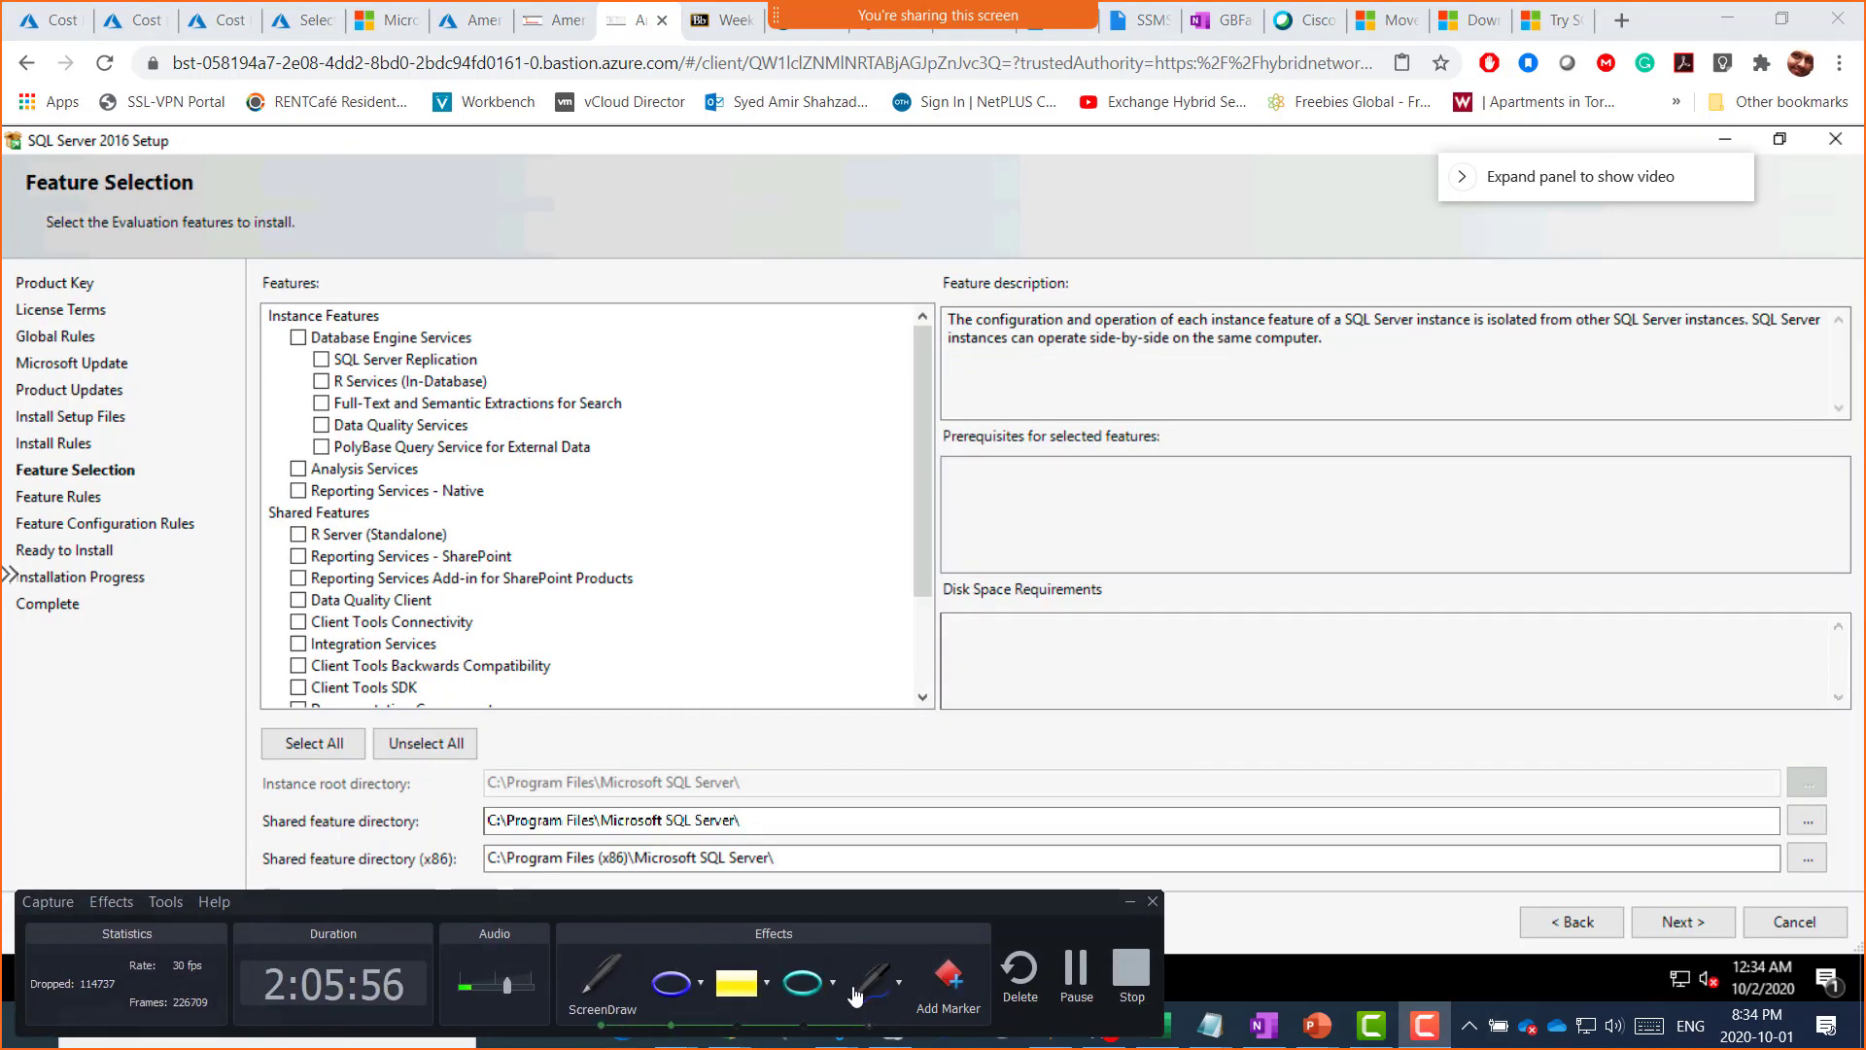
pyautogui.moveTo(1030, 219)
pyautogui.mouseDown()
pyautogui.moveTo(1264, 219)
pyautogui.moveTo(1435, 510)
pyautogui.moveTo(1437, 633)
pyautogui.moveTo(1075, 608)
pyautogui.moveTo(1047, 240)
pyautogui.mouseUp()
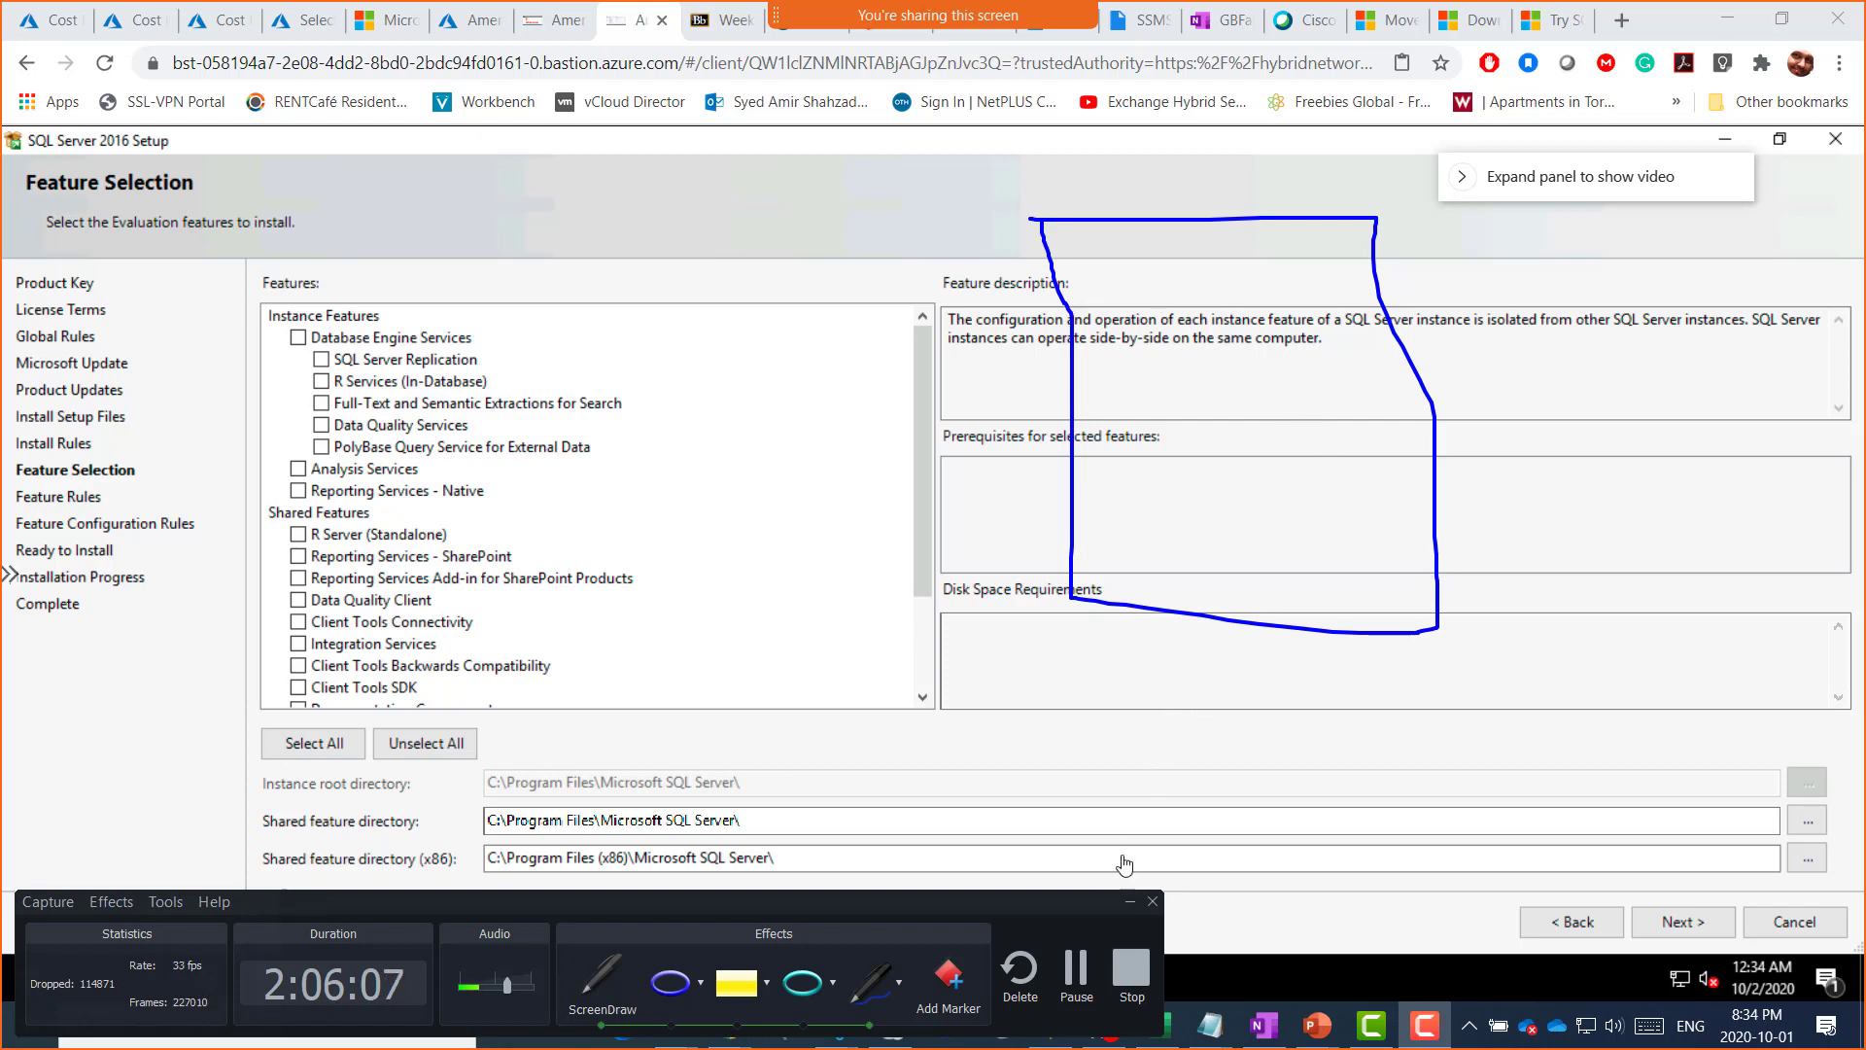
pyautogui.press('Escape')
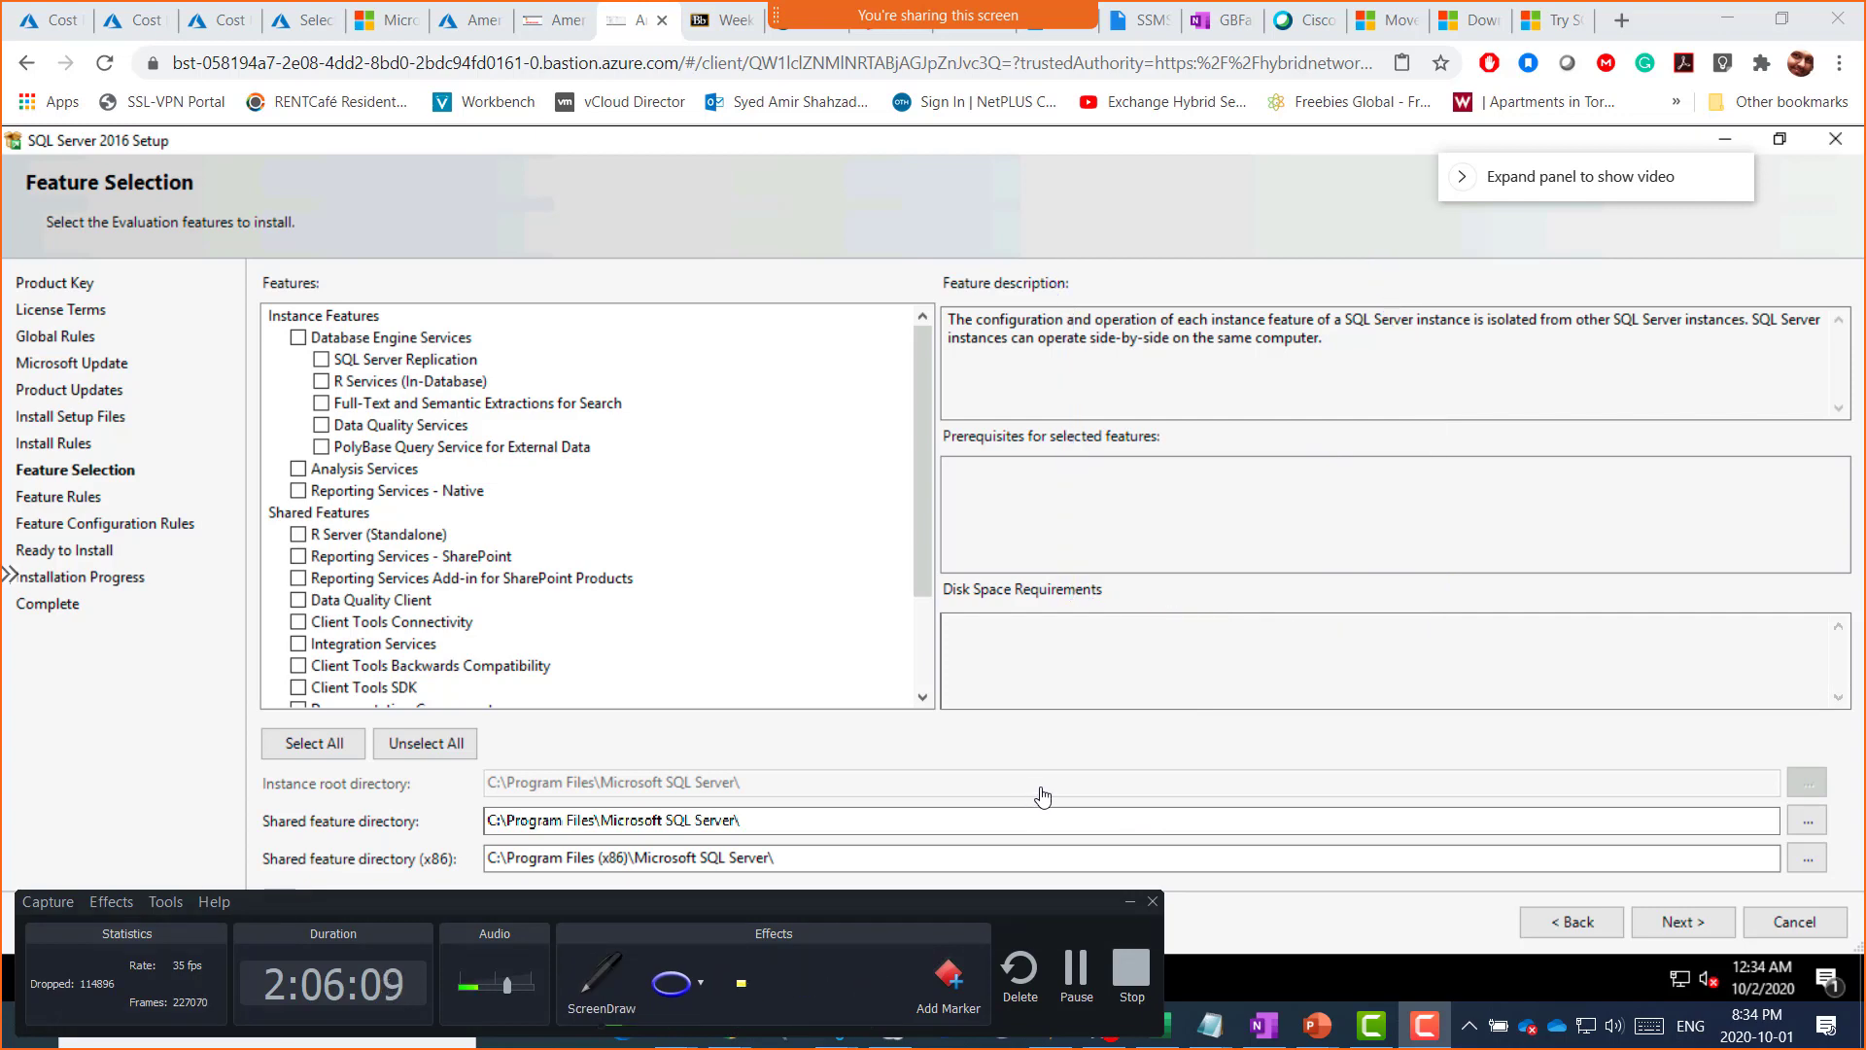
# Step: Hide the recorder, go Back and Next to reload Feature Selection, then restore the recorder
pyautogui.click(1130, 907)
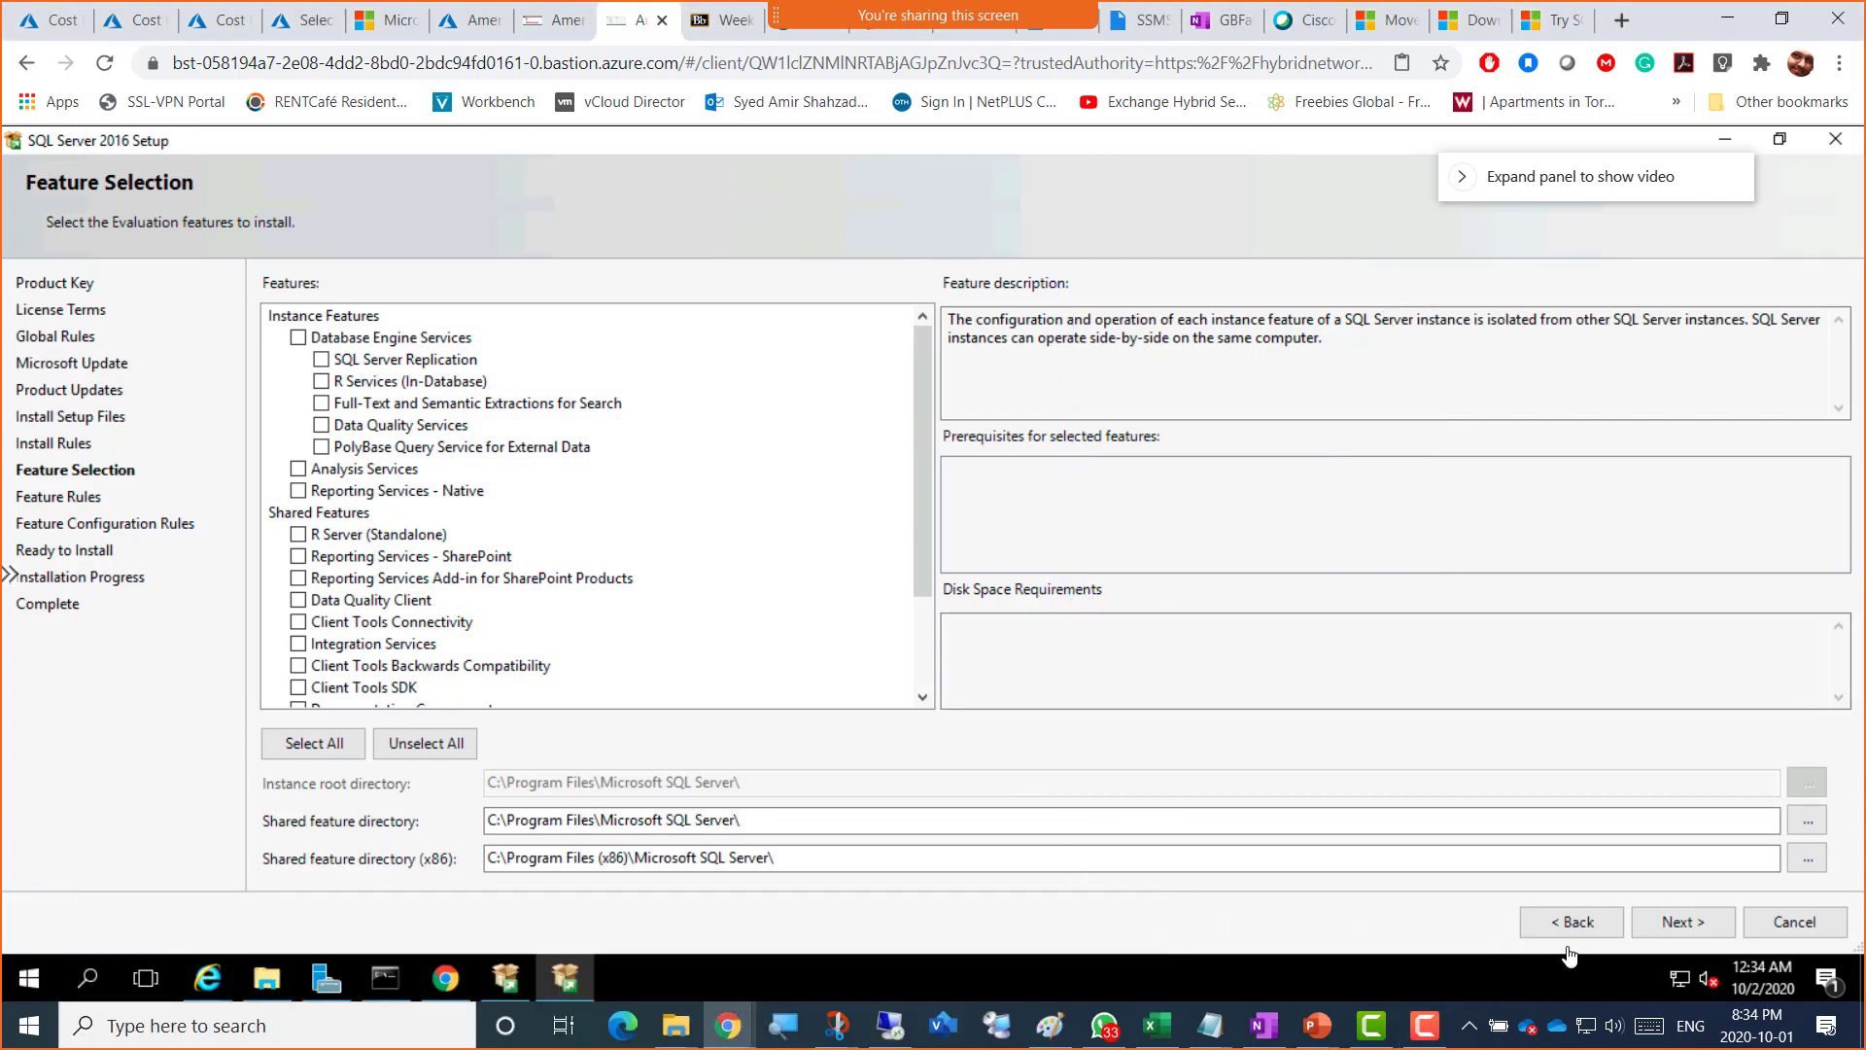
pyautogui.click(1568, 924)
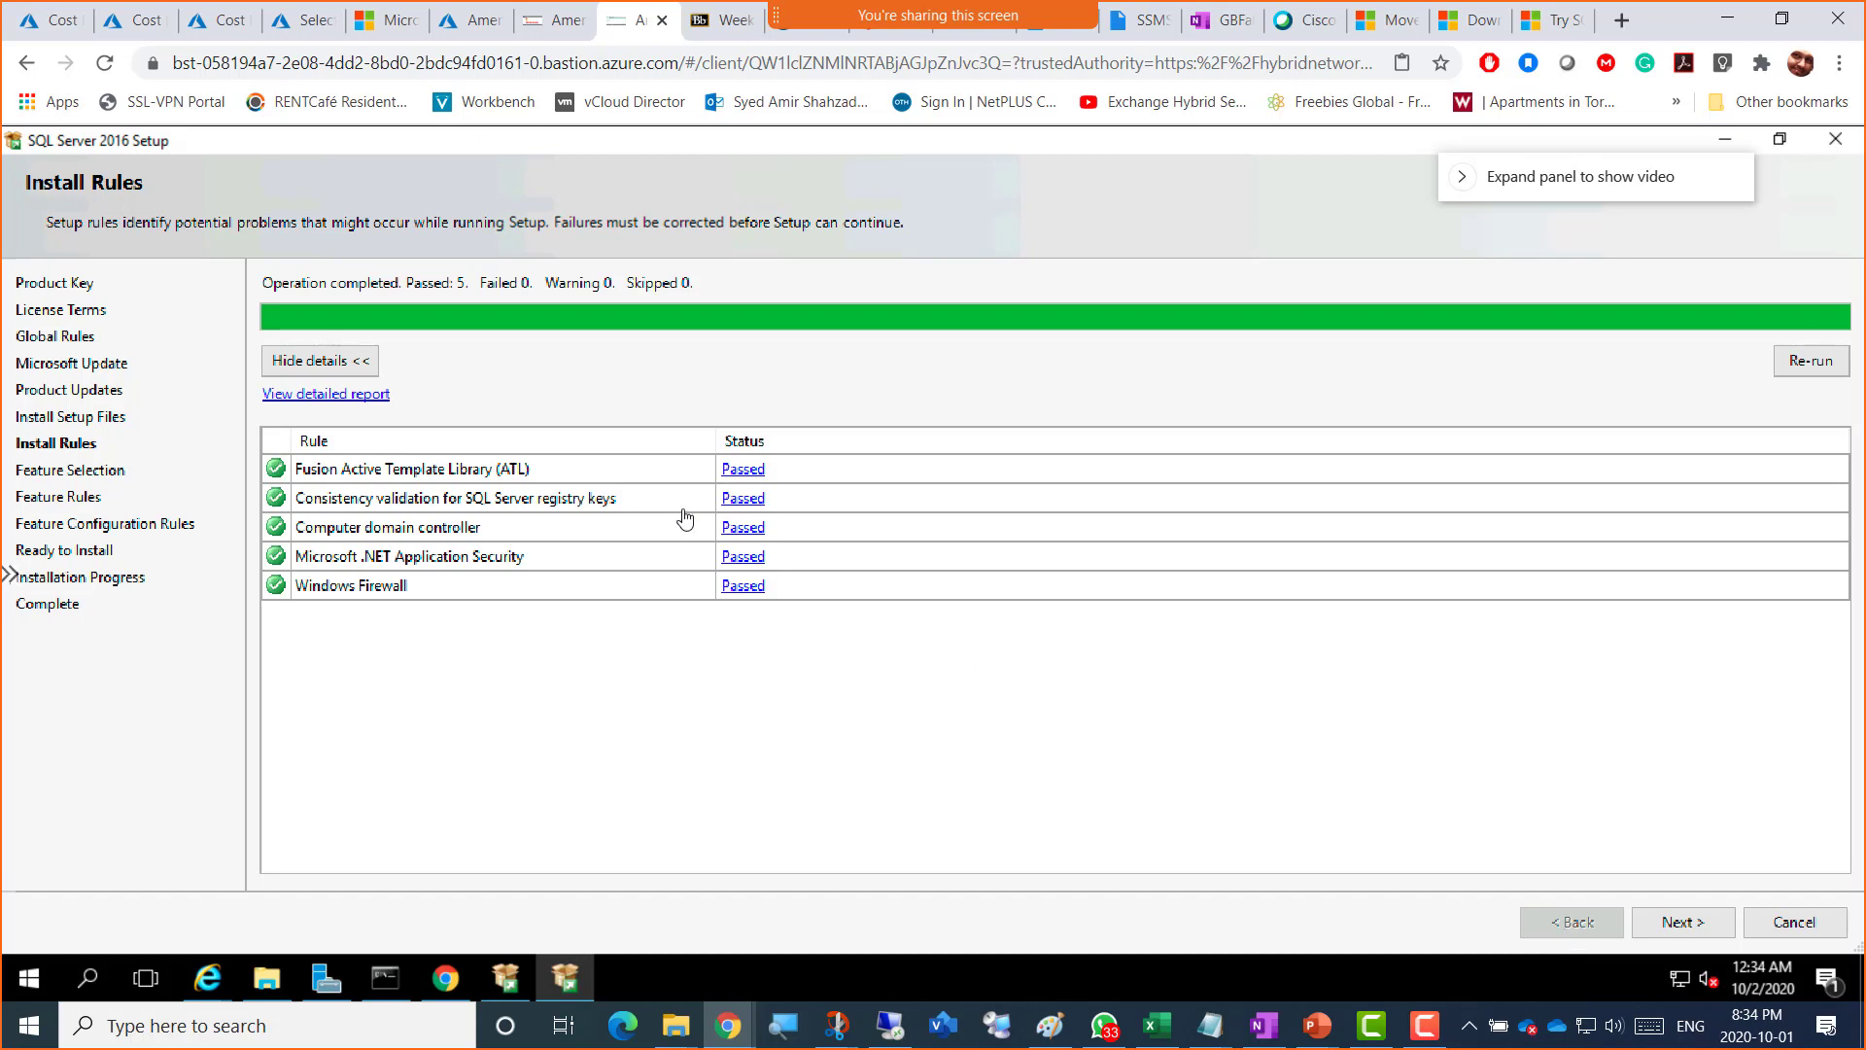
pyautogui.click(1664, 931)
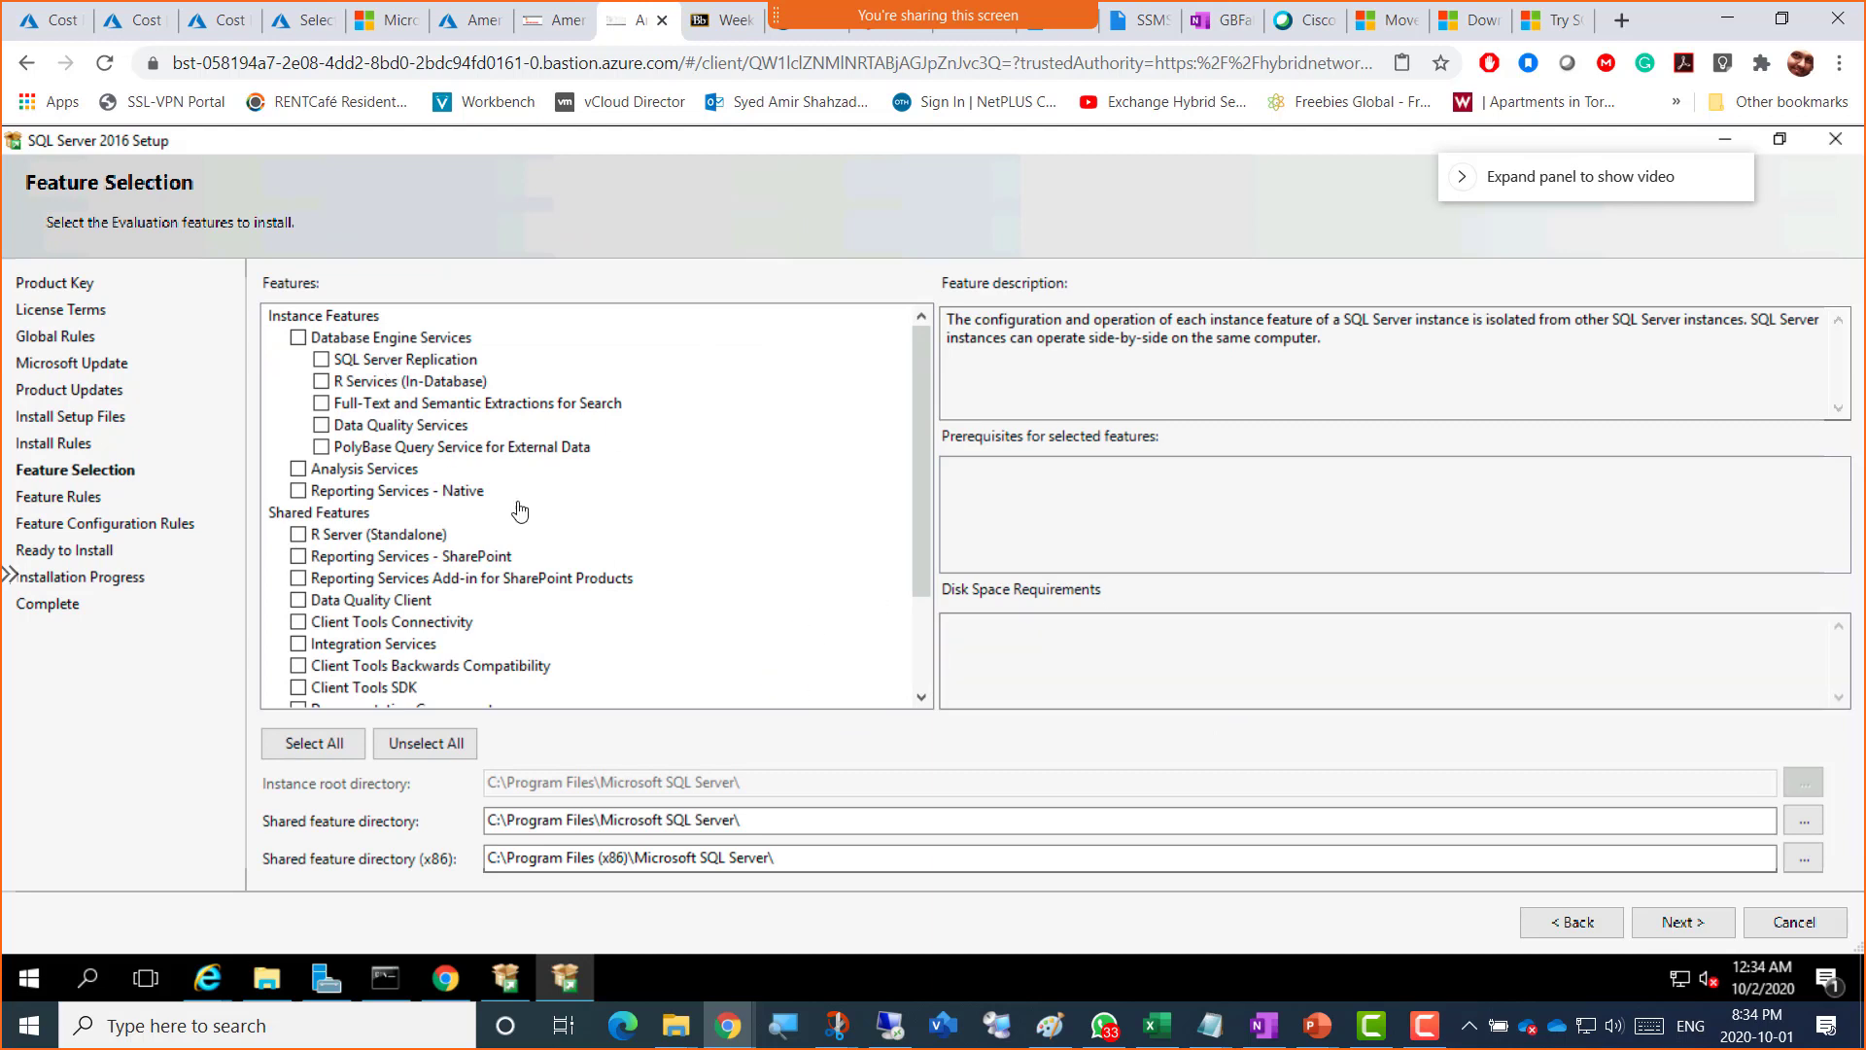
pyautogui.click(1423, 1025)
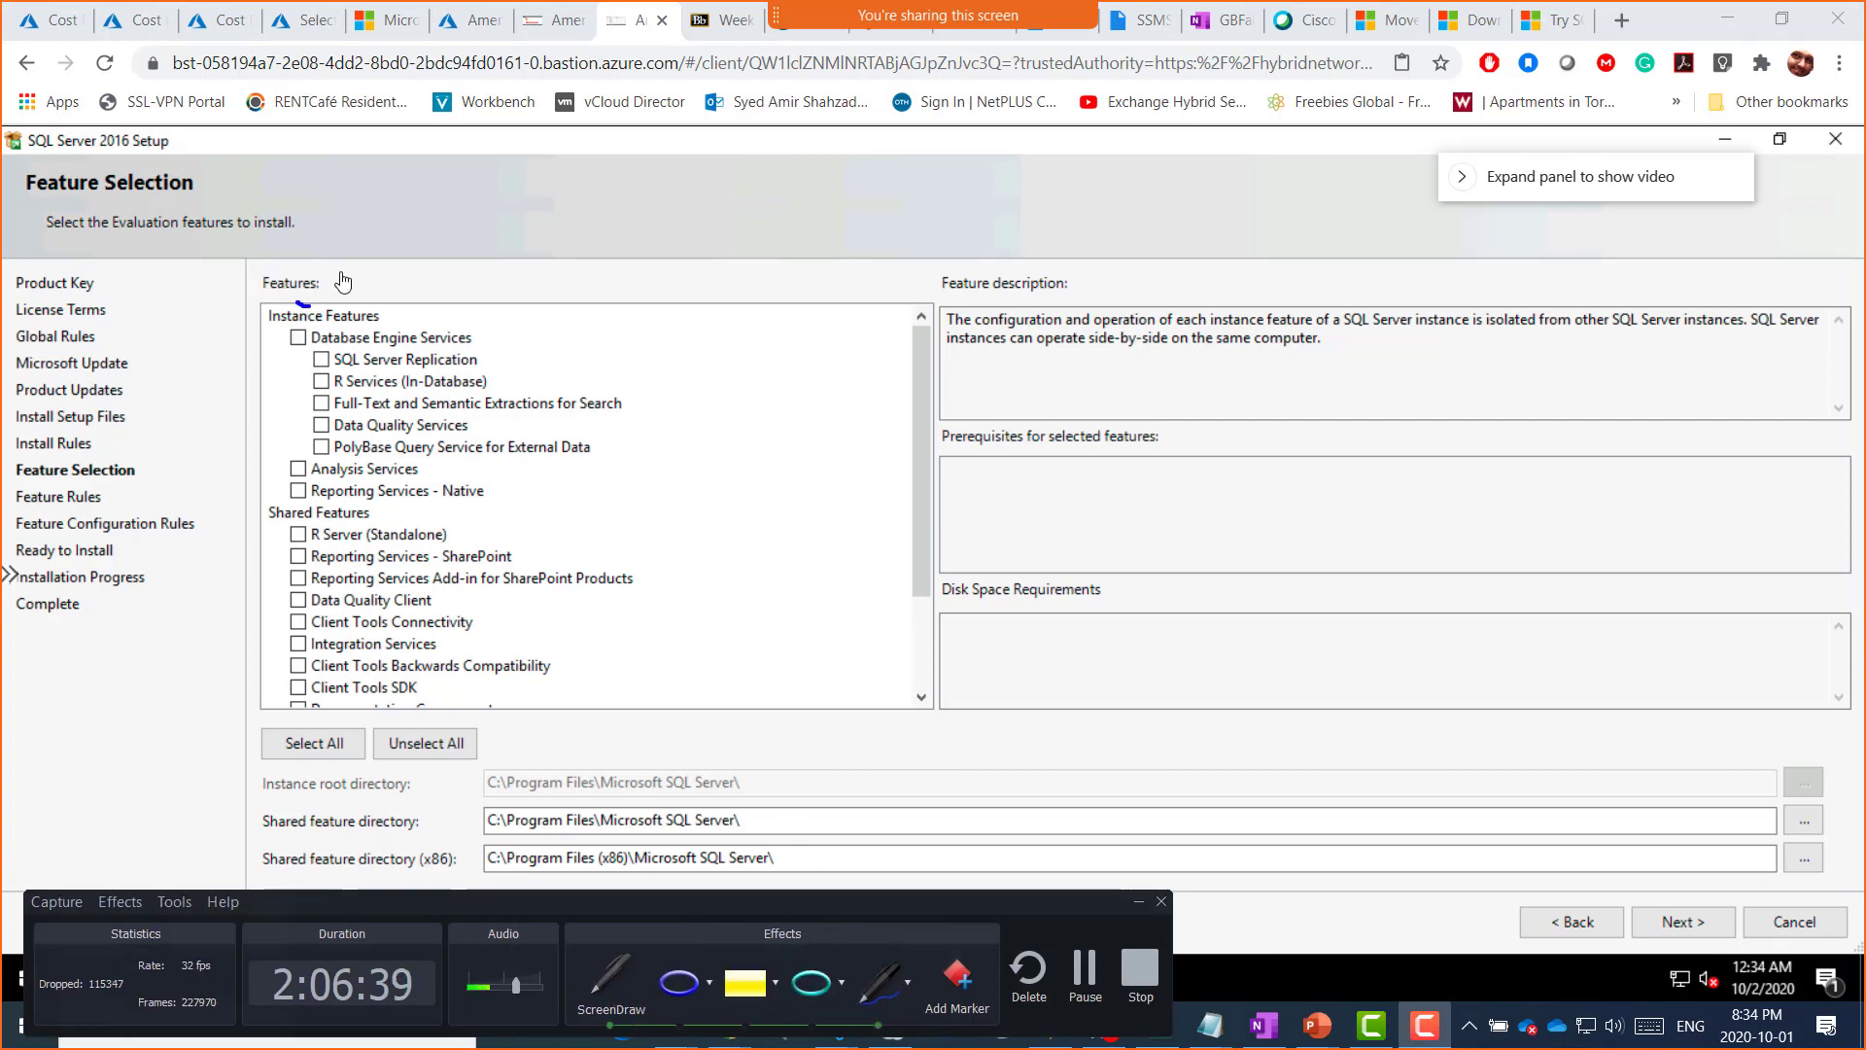
# Step: Ink check marks, a box over the description panels and an upward arrow with ScreenDraw
pyautogui.moveTo(297, 304); pyautogui.dragTo(341, 270)
pyautogui.moveTo(269, 502); pyautogui.dragTo(282, 465)
pyautogui.moveTo(1107, 269)
pyautogui.mouseDown()
pyautogui.moveTo(1385, 233)
pyautogui.moveTo(1487, 578)
pyautogui.moveTo(1276, 608)
pyautogui.moveTo(1162, 491)
pyautogui.moveTo(1103, 271)
pyautogui.mouseUp()
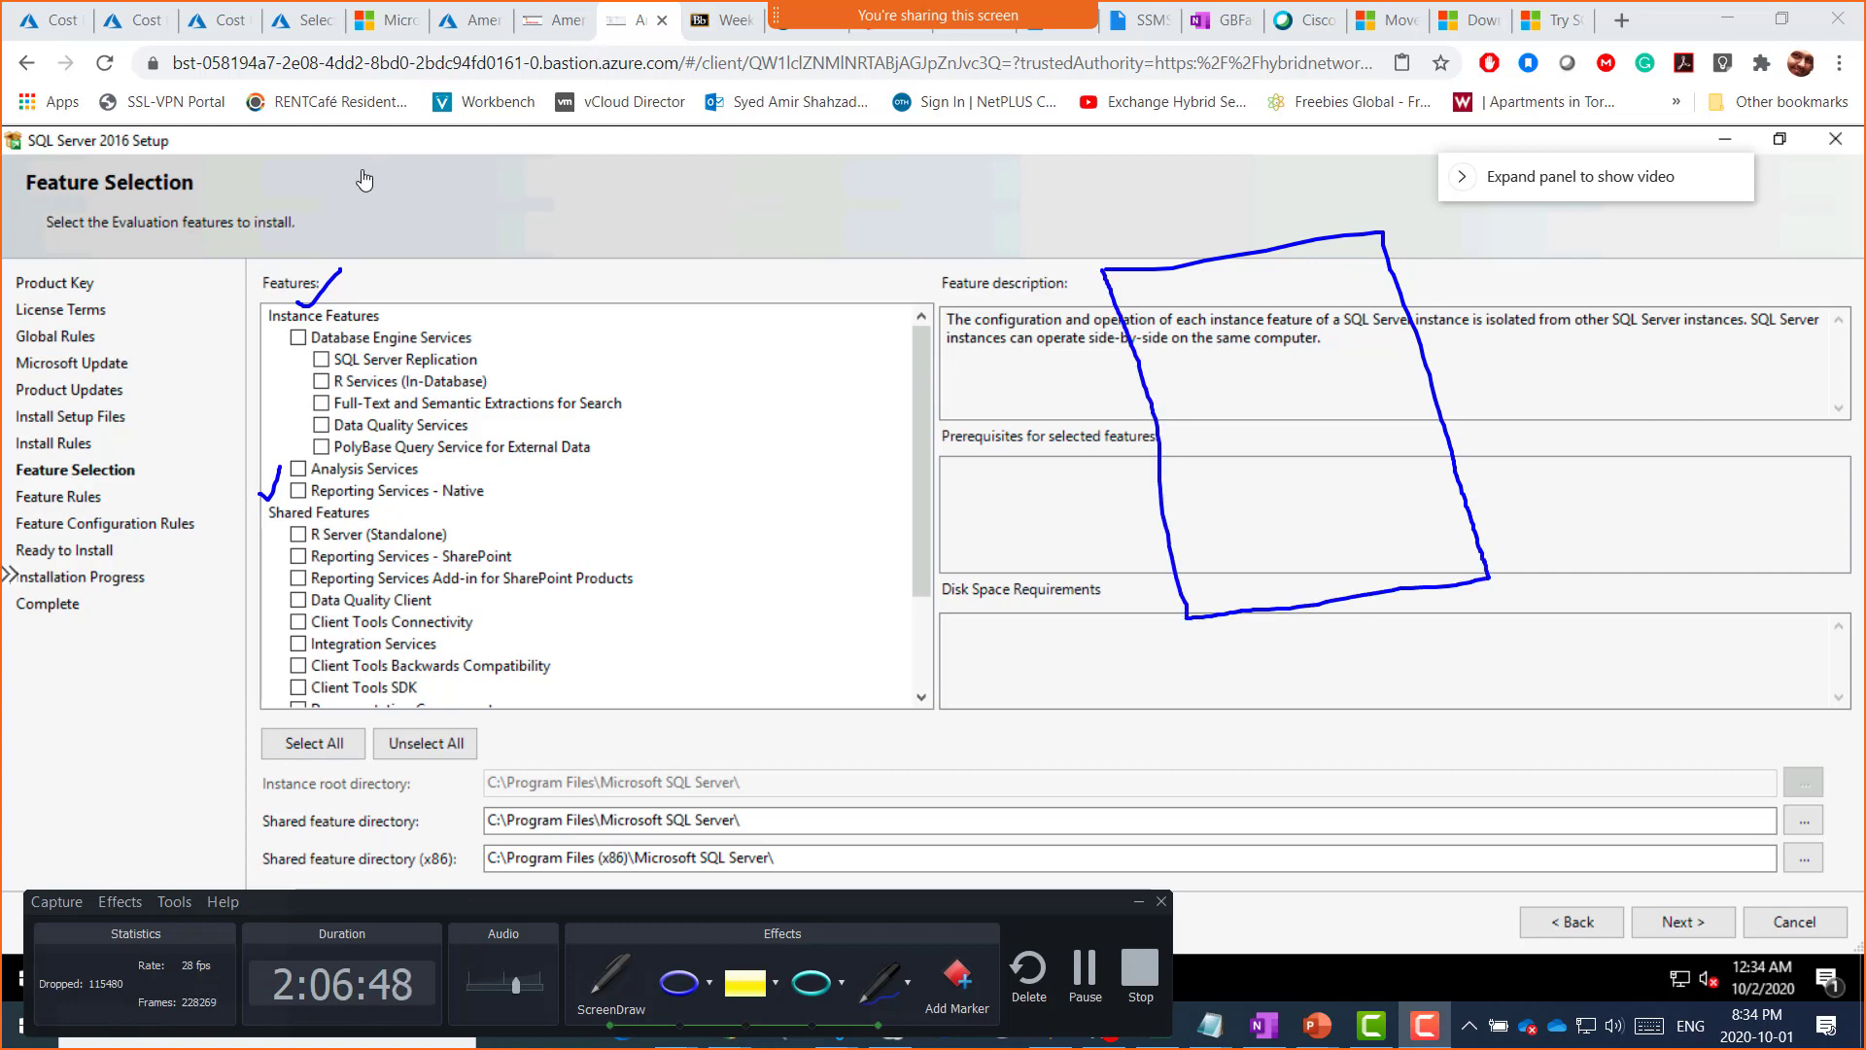
pyautogui.moveTo(669, 154)
pyautogui.mouseDown()
pyautogui.moveTo(642, 55)
pyautogui.moveTo(658, 78)
pyautogui.mouseUp()
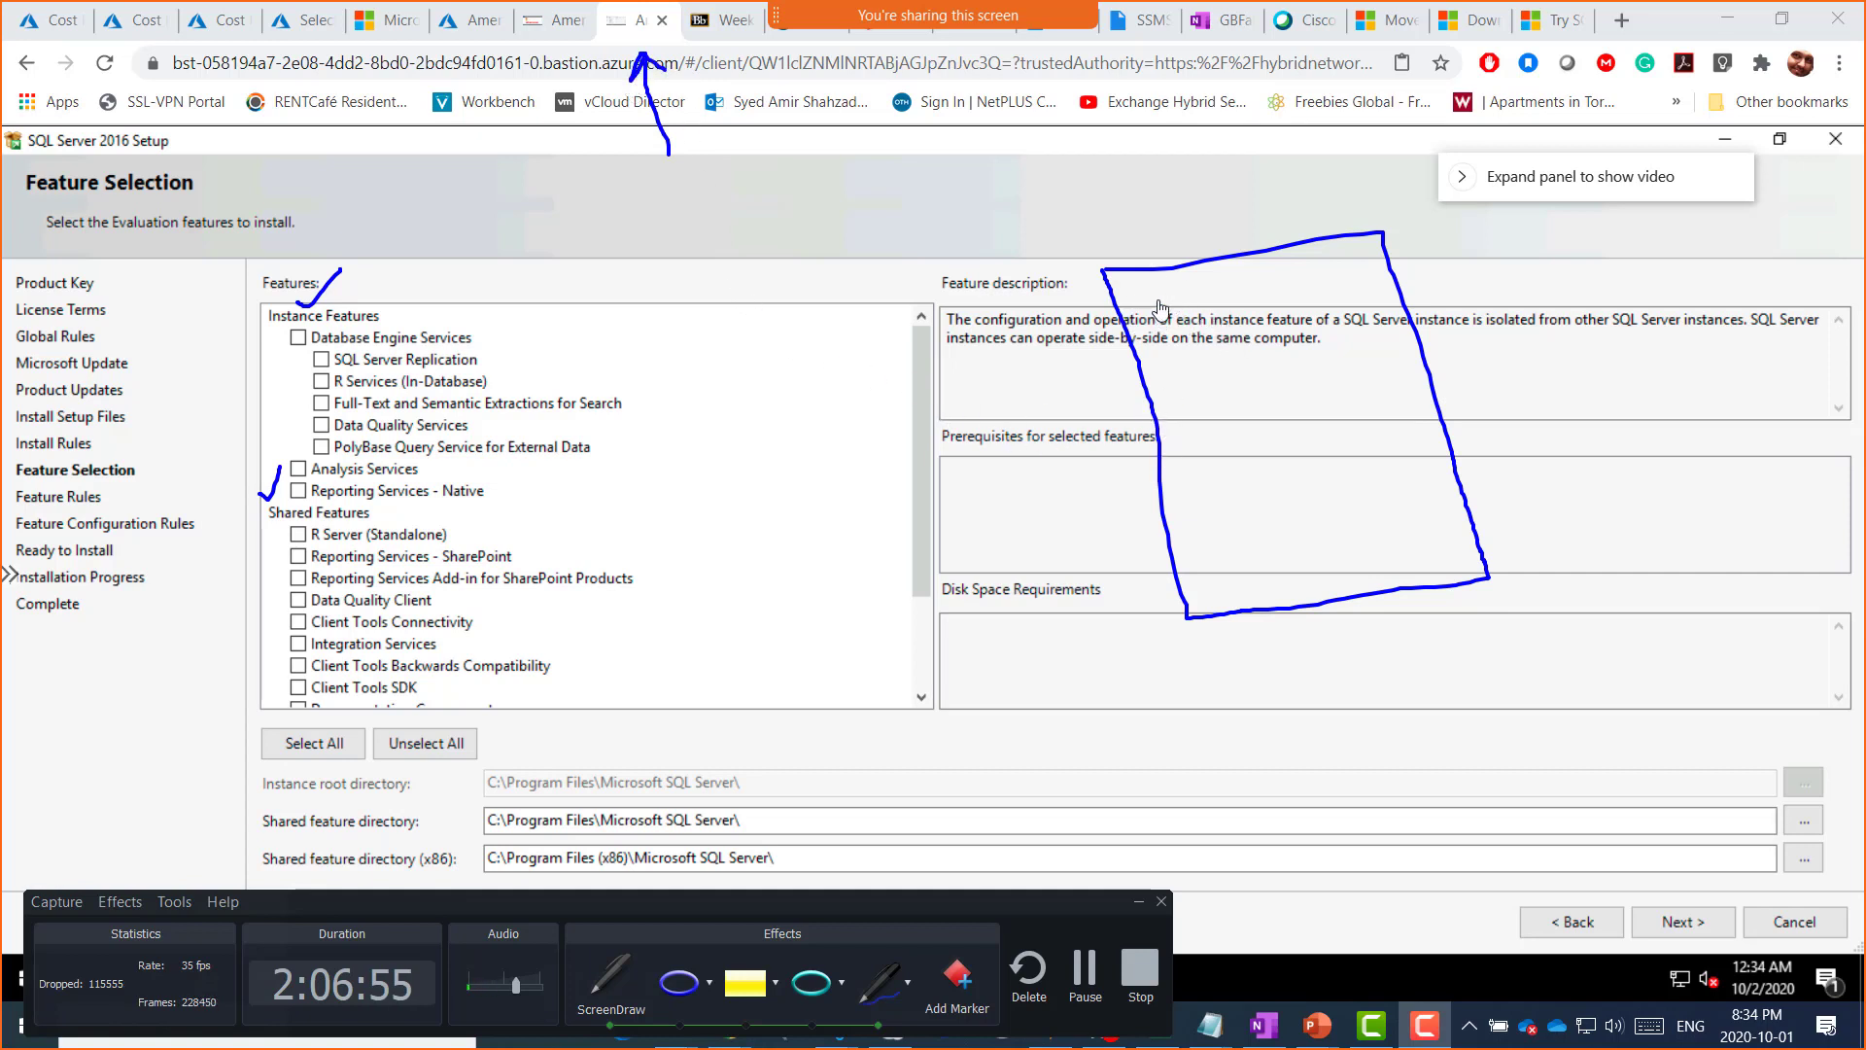
# Step: Handwrite '1st instance' above 'OS' in the drawn box and divide it with a vertical line
pyautogui.moveTo(1162, 301)
pyautogui.mouseDown()
pyautogui.moveTo(1167, 326)
pyautogui.moveTo(1194, 284)
pyautogui.mouseUp()
pyautogui.moveTo(1165, 354)
pyautogui.mouseDown()
pyautogui.moveTo(1148, 336)
pyautogui.moveTo(1226, 365)
pyautogui.moveTo(1281, 358)
pyautogui.moveTo(1292, 328)
pyautogui.moveTo(1316, 342)
pyautogui.mouseUp()
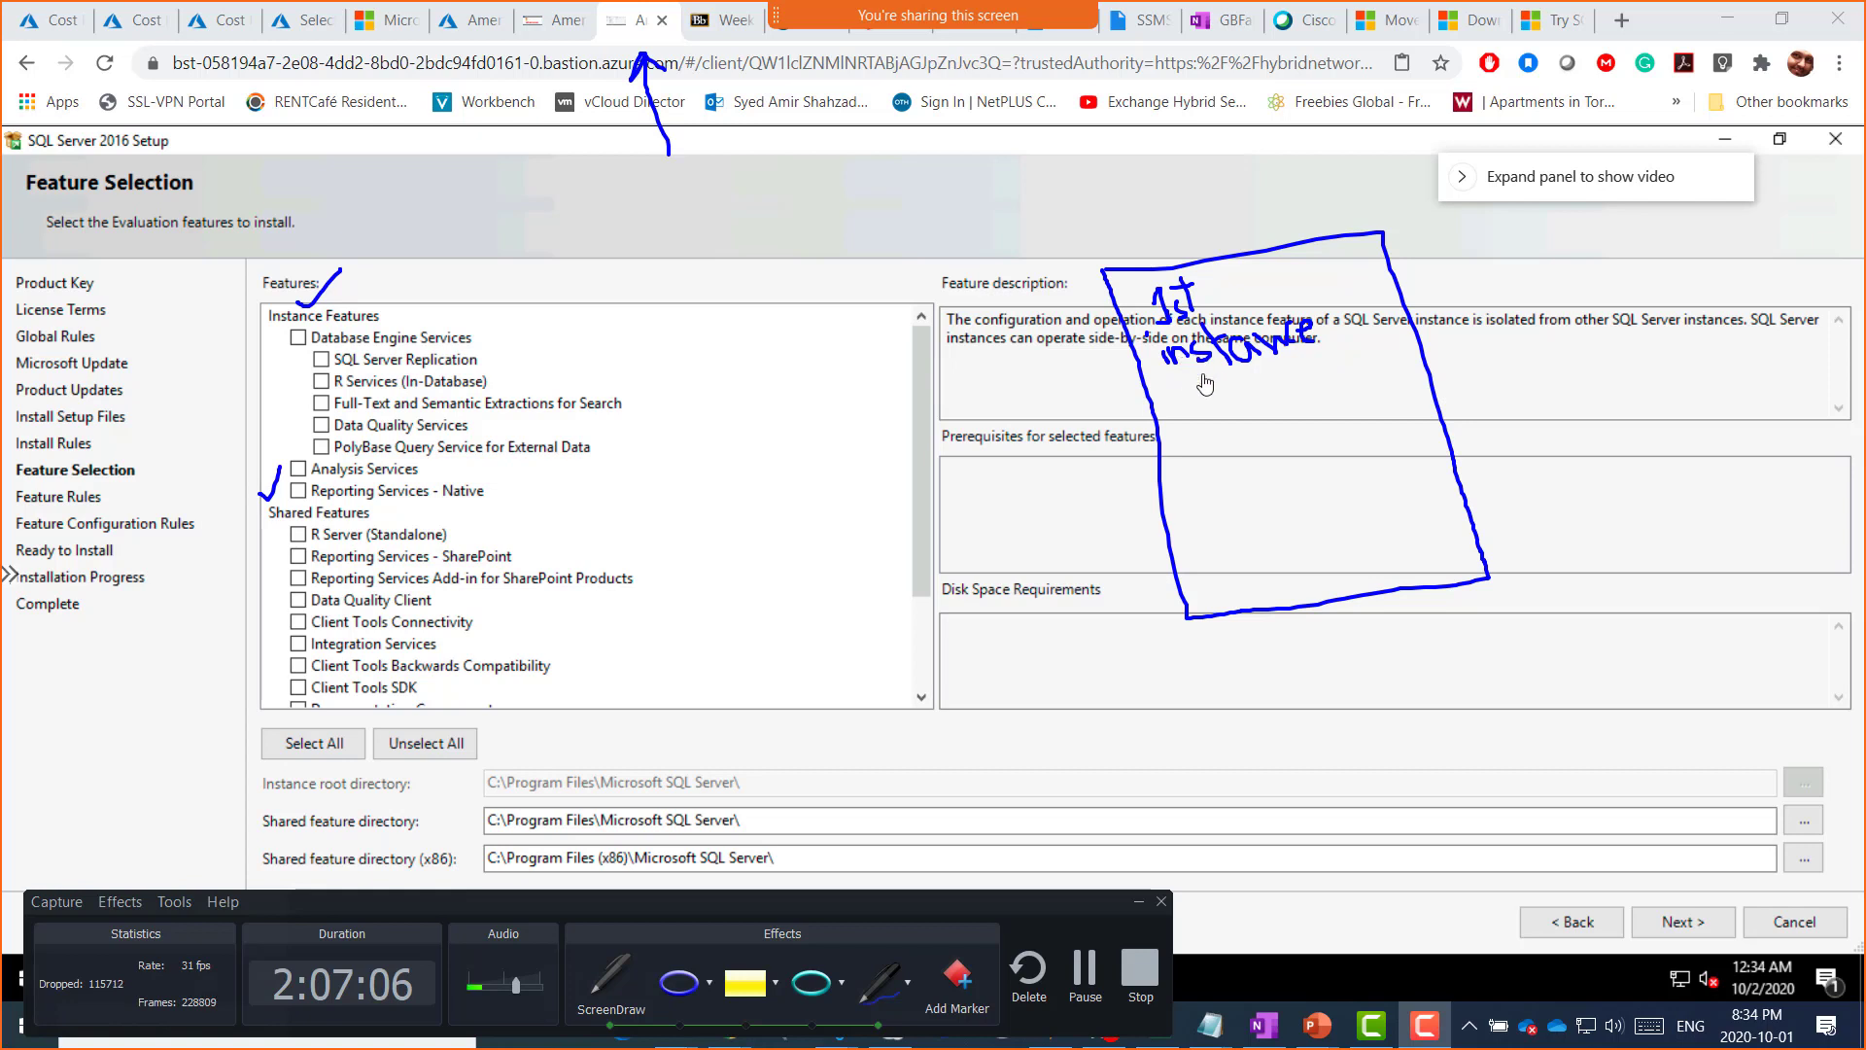
pyautogui.hotkey('ctrl', 'z')
pyautogui.hotkey('ctrl', 'z')
pyautogui.hotkey('ctrl', 'z')
pyautogui.hotkey('ctrl', 'z')
pyautogui.hotkey('ctrl', 'z')
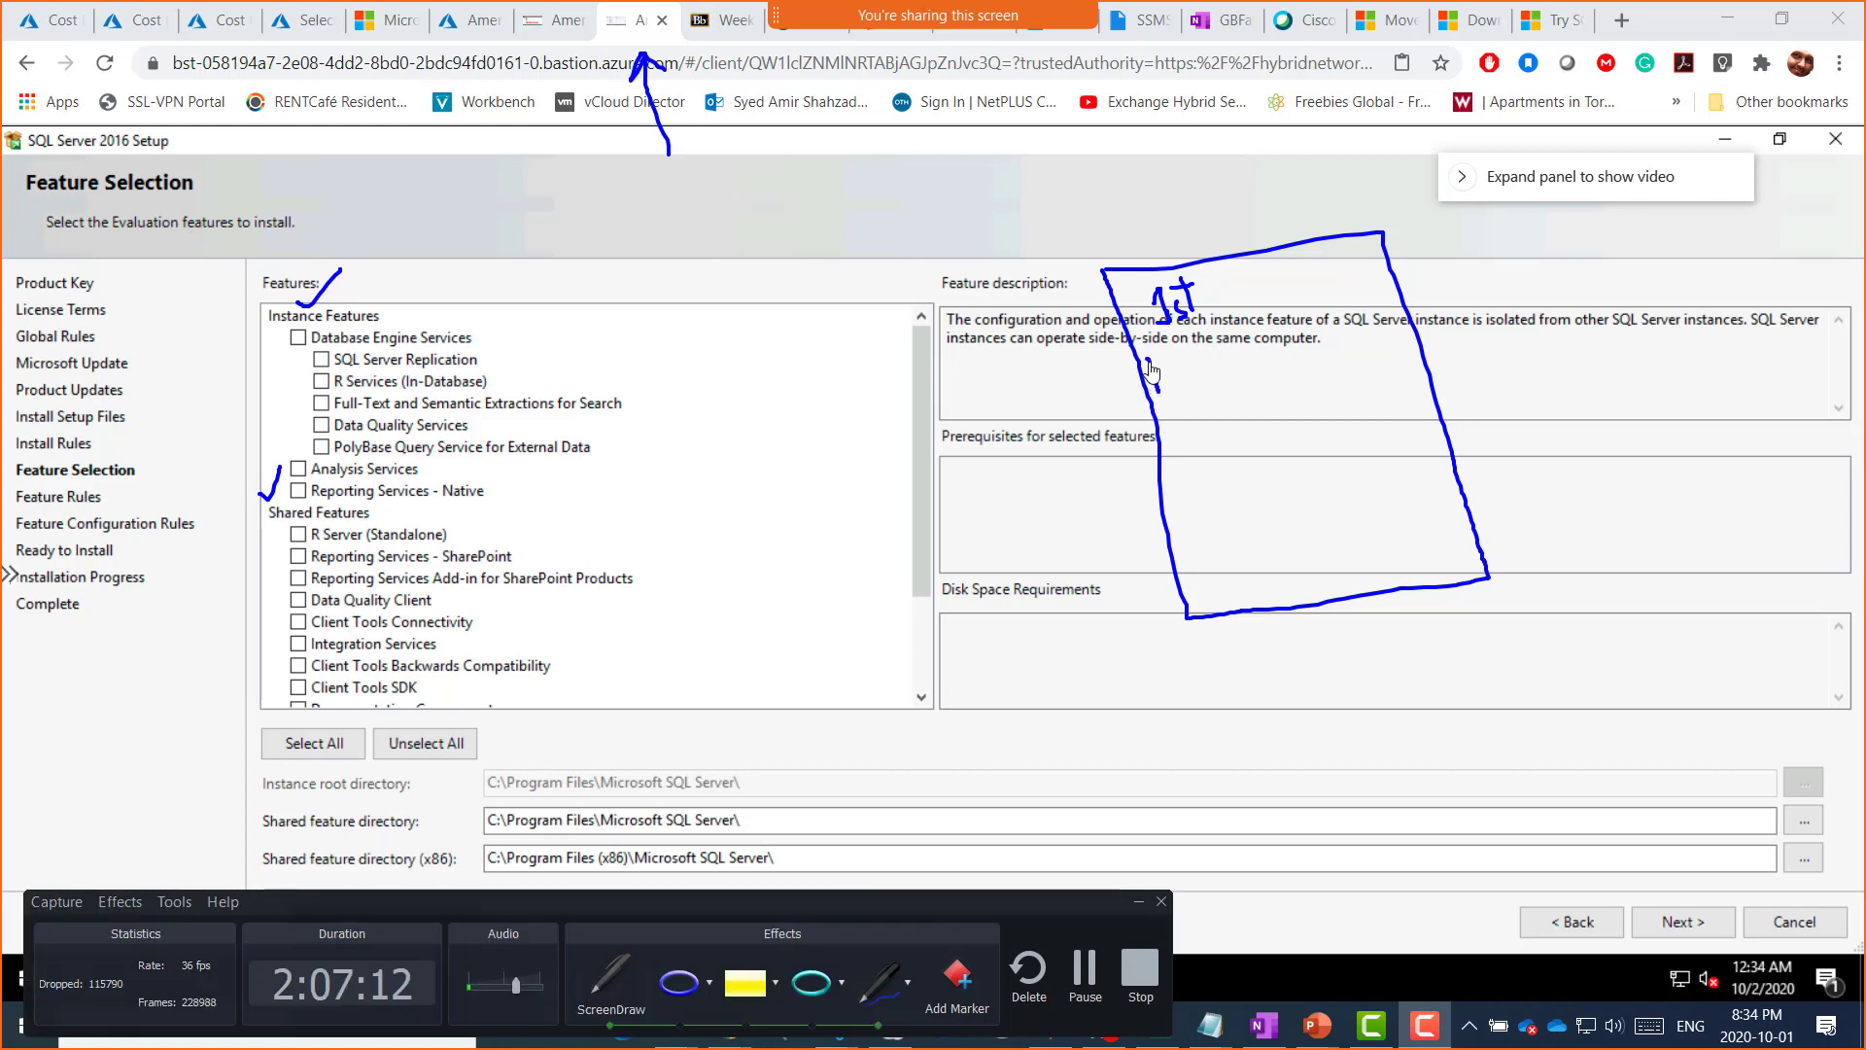
pyautogui.moveTo(1149, 371)
pyautogui.mouseDown()
pyautogui.moveTo(1193, 387)
pyautogui.moveTo(1205, 366)
pyautogui.moveTo(1235, 387)
pyautogui.moveTo(1281, 363)
pyautogui.mouseUp()
pyautogui.moveTo(1213, 514)
pyautogui.mouseDown()
pyautogui.moveTo(1262, 572)
pyautogui.moveTo(1226, 504)
pyautogui.moveTo(1297, 491)
pyautogui.moveTo(1387, 537)
pyautogui.moveTo(1310, 551)
pyautogui.mouseUp()
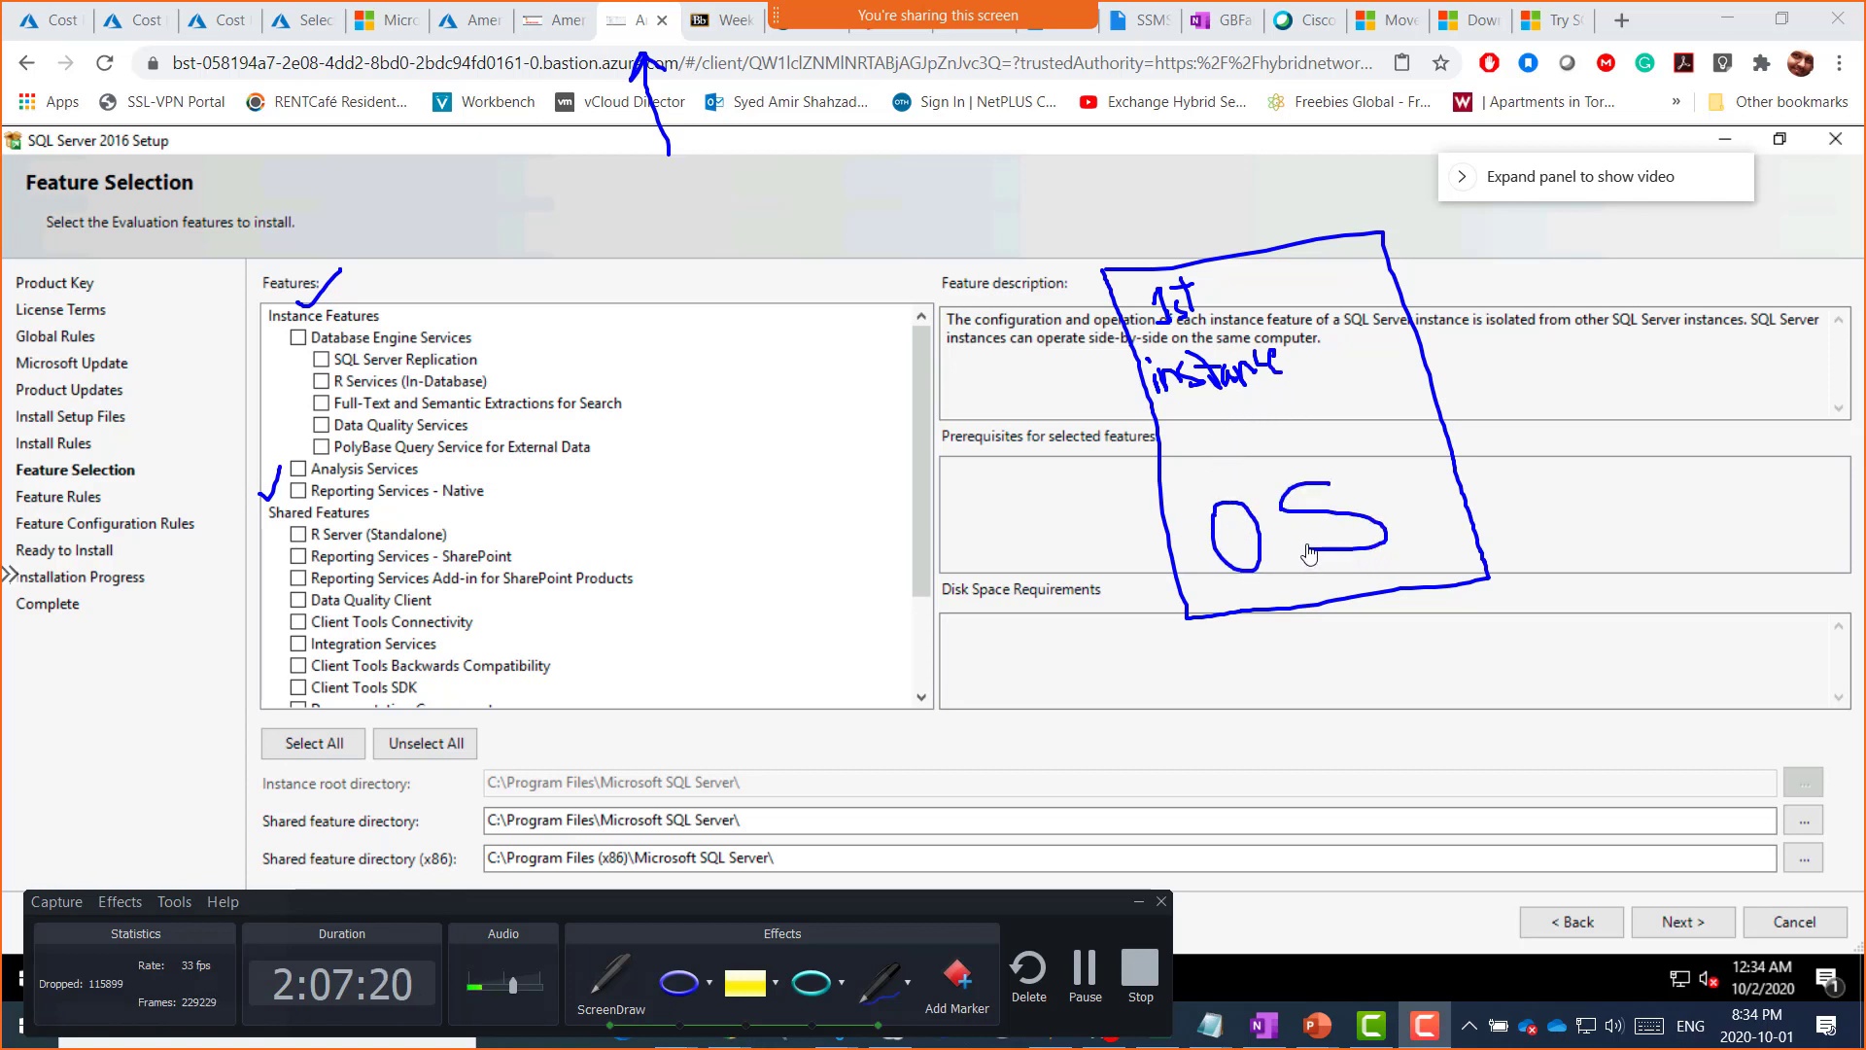
pyautogui.moveTo(1227, 245); pyautogui.dragTo(1294, 435)
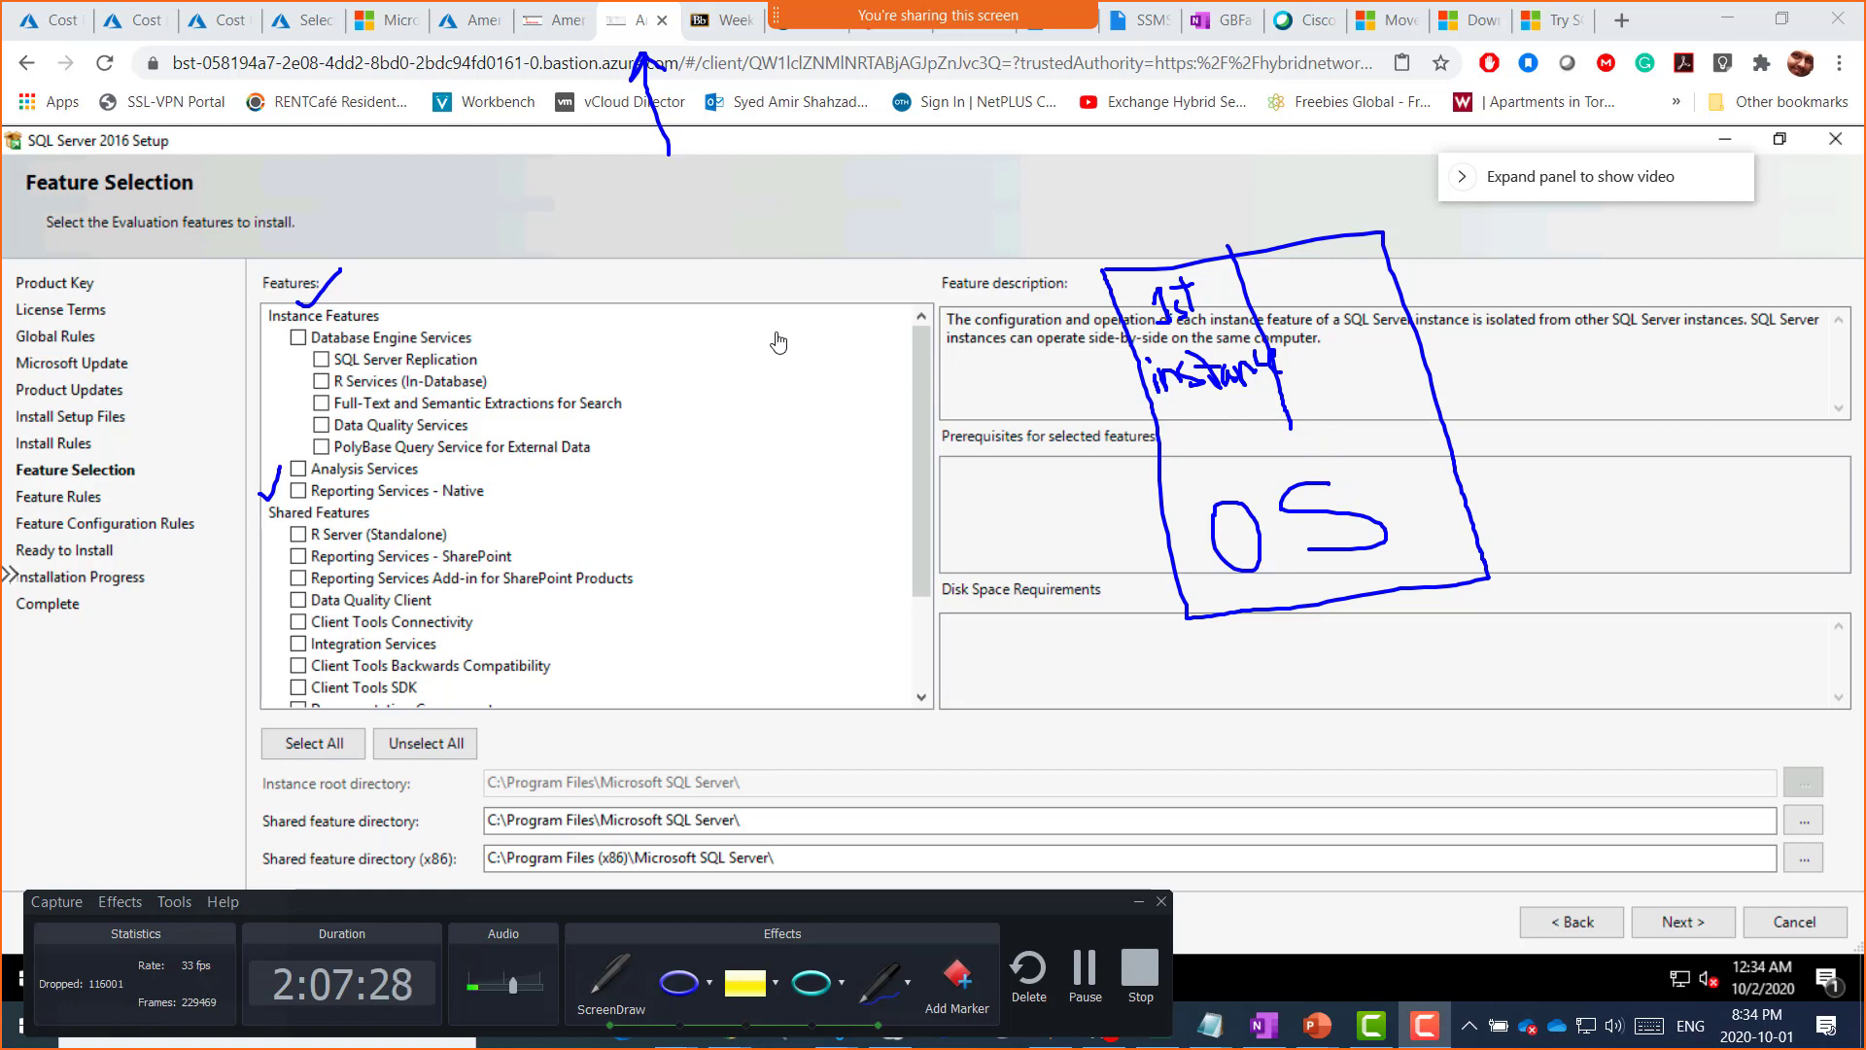
# Step: Draw a second box and label it '2nd instance'
pyautogui.moveTo(727, 332)
pyautogui.mouseDown()
pyautogui.moveTo(924, 313)
pyautogui.moveTo(1015, 598)
pyautogui.moveTo(910, 637)
pyautogui.moveTo(741, 394)
pyautogui.moveTo(737, 342)
pyautogui.mouseUp()
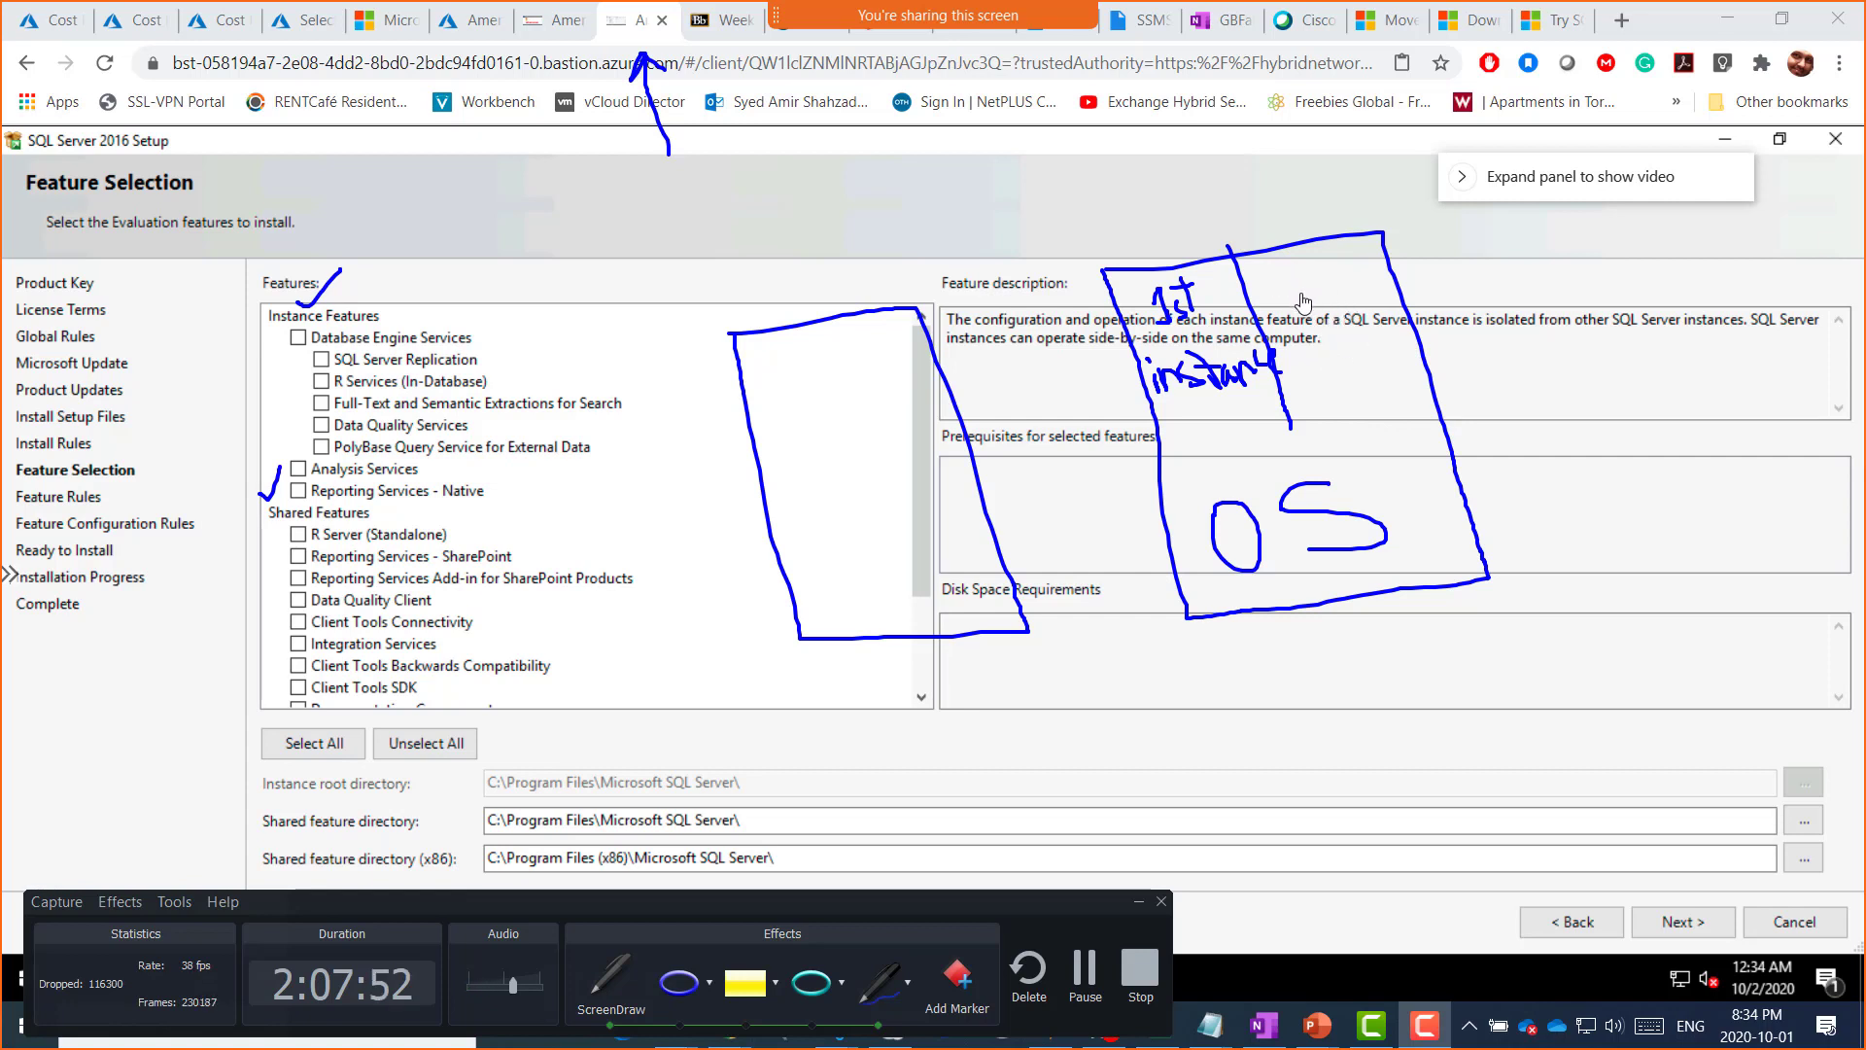
pyautogui.moveTo(1258, 264); pyautogui.dragTo(1350, 273)
pyautogui.moveTo(1310, 372); pyautogui.dragTo(1353, 387)
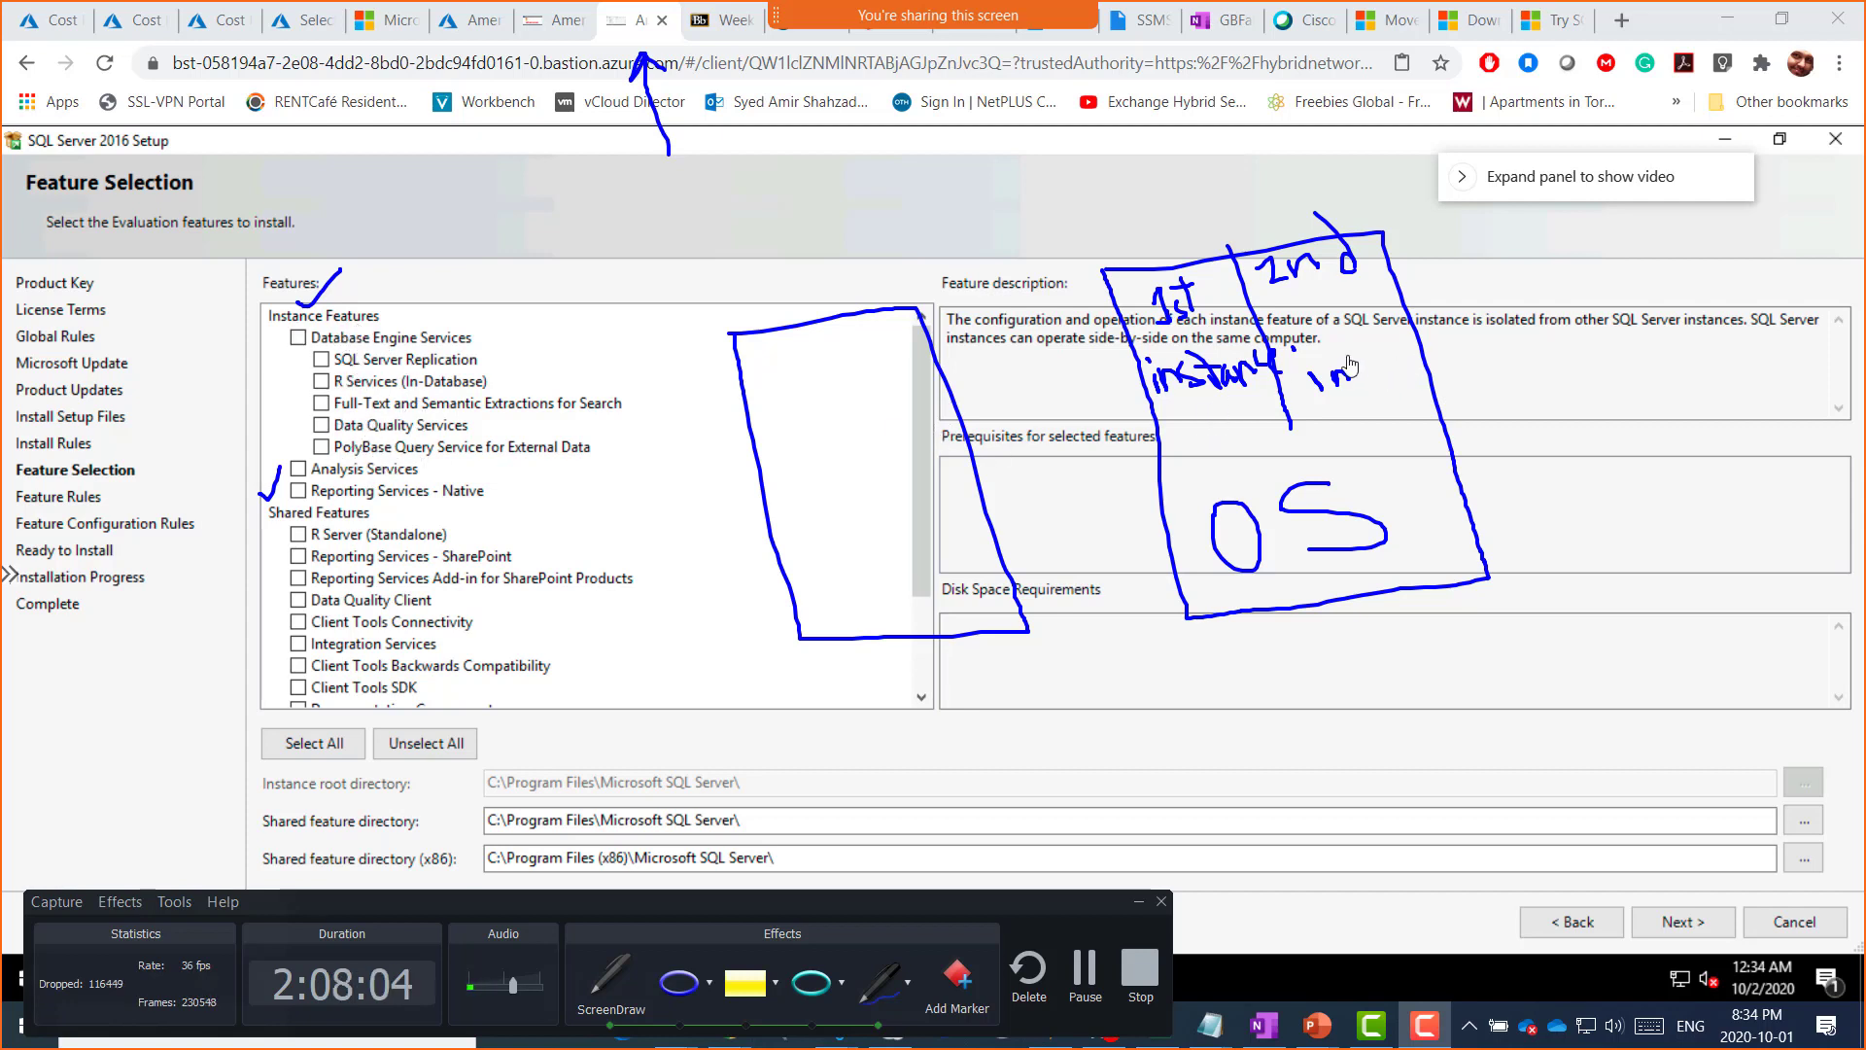
pyautogui.moveTo(1349, 365)
pyautogui.mouseDown()
pyautogui.moveTo(1358, 384)
pyautogui.moveTo(1372, 341)
pyautogui.moveTo(1406, 372)
pyautogui.moveTo(1463, 340)
pyautogui.moveTo(1490, 348)
pyautogui.mouseUp()
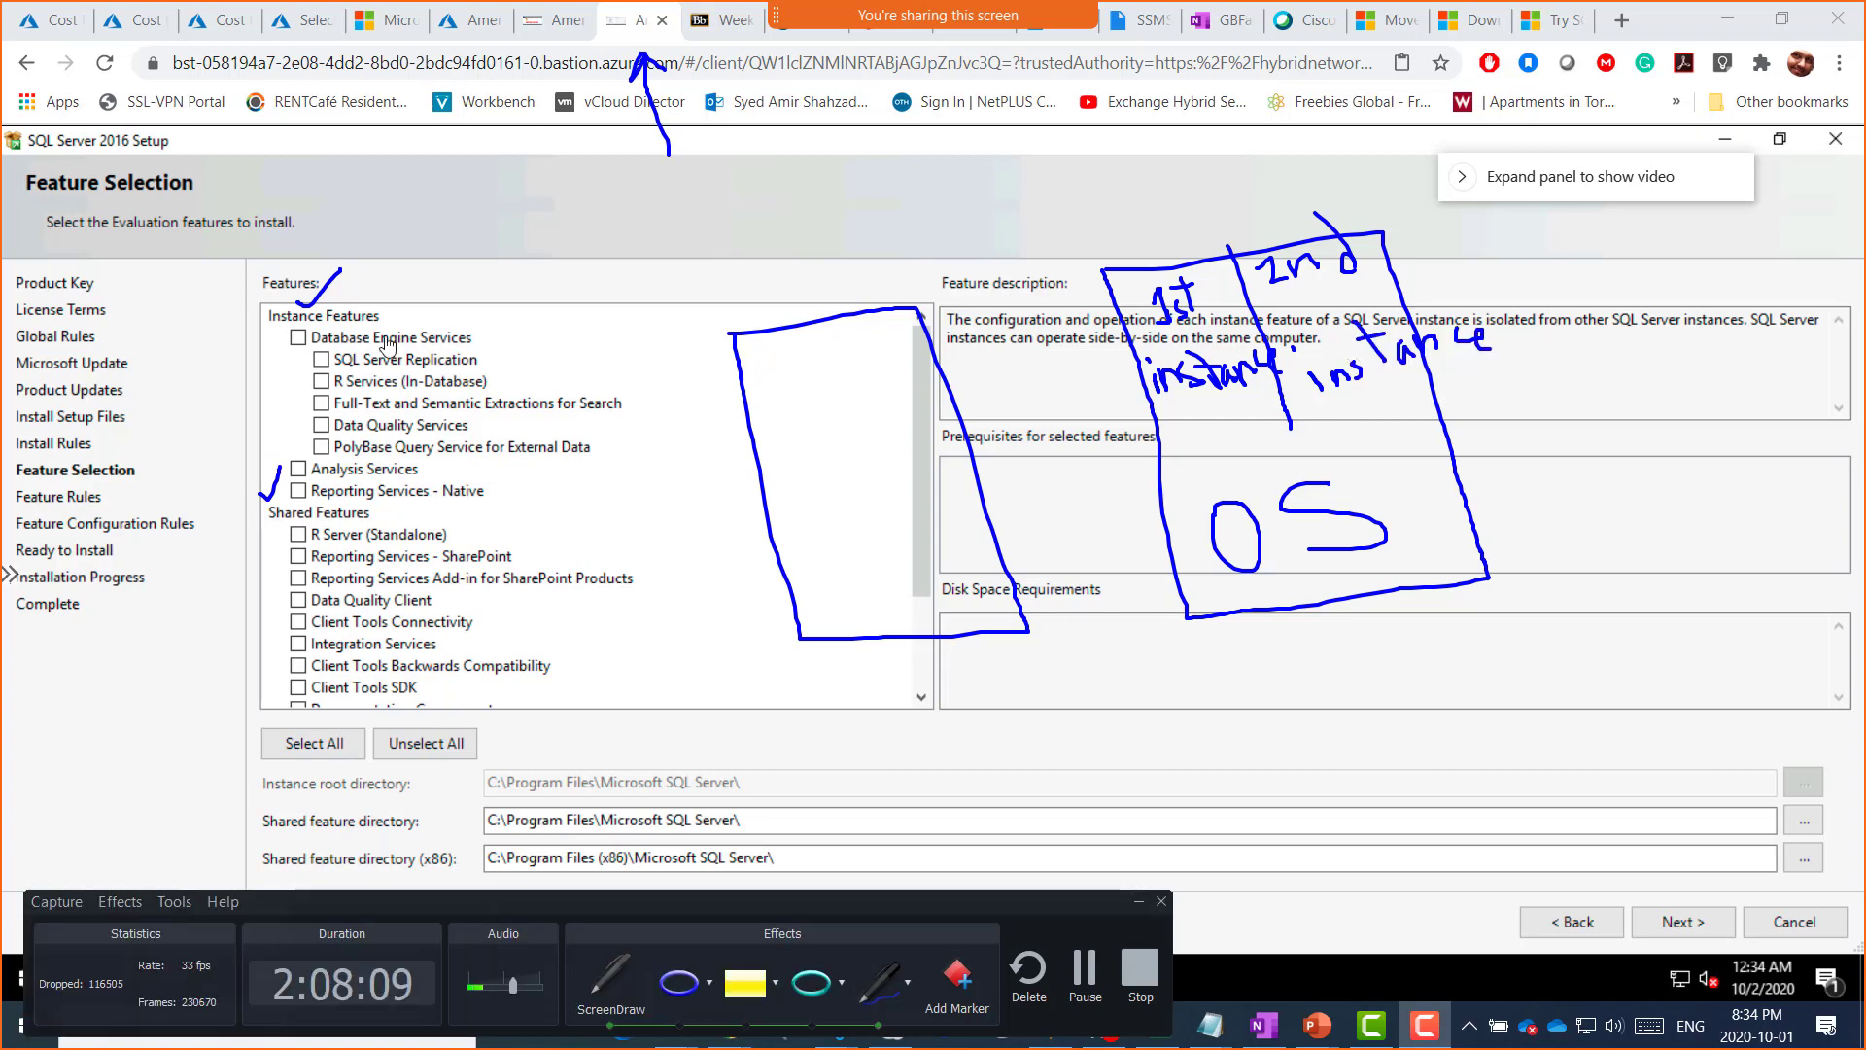
# Step: Ink tick marks beside R Services, Full-Text, Data Quality Services and PolyBase
pyautogui.click(321, 381)
pyautogui.click(321, 403)
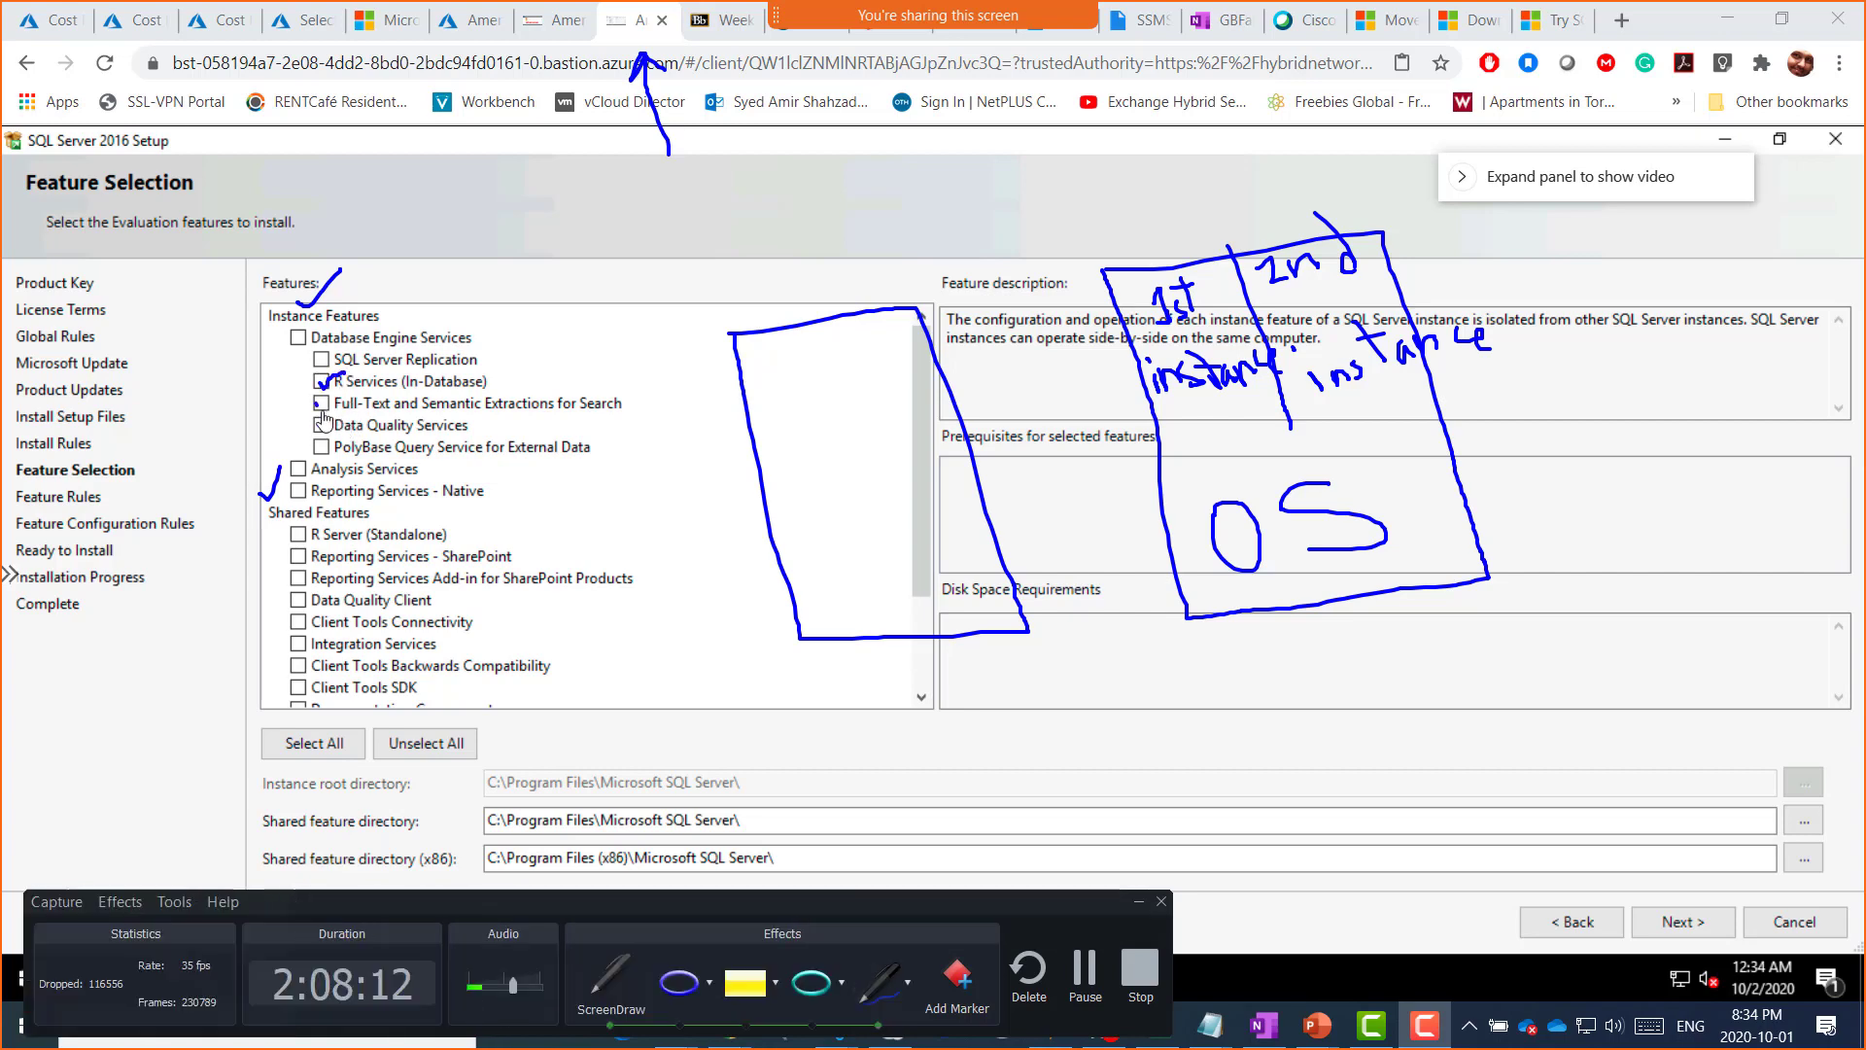
pyautogui.click(321, 425)
pyautogui.moveTo(326, 379)
pyautogui.mouseDown()
pyautogui.moveTo(345, 371)
pyautogui.moveTo(328, 353)
pyautogui.mouseUp()
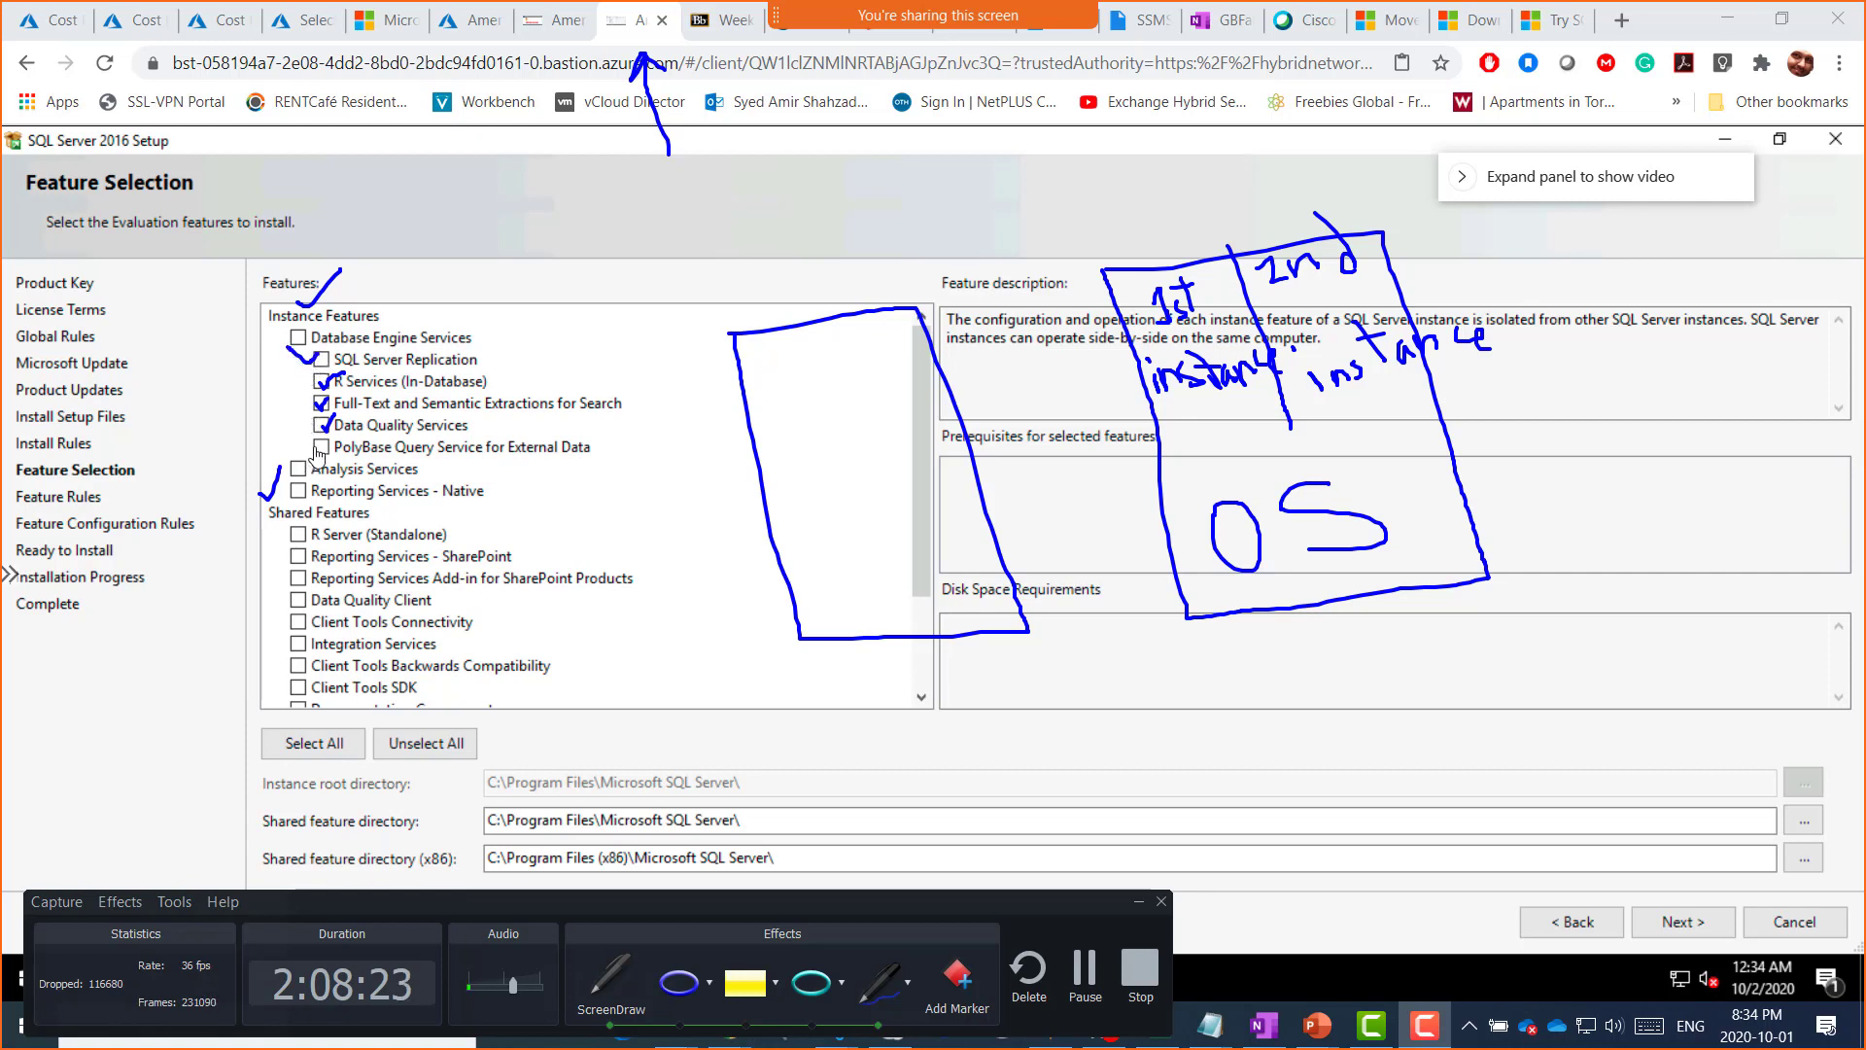
pyautogui.moveTo(289, 432); pyautogui.dragTo(314, 443)
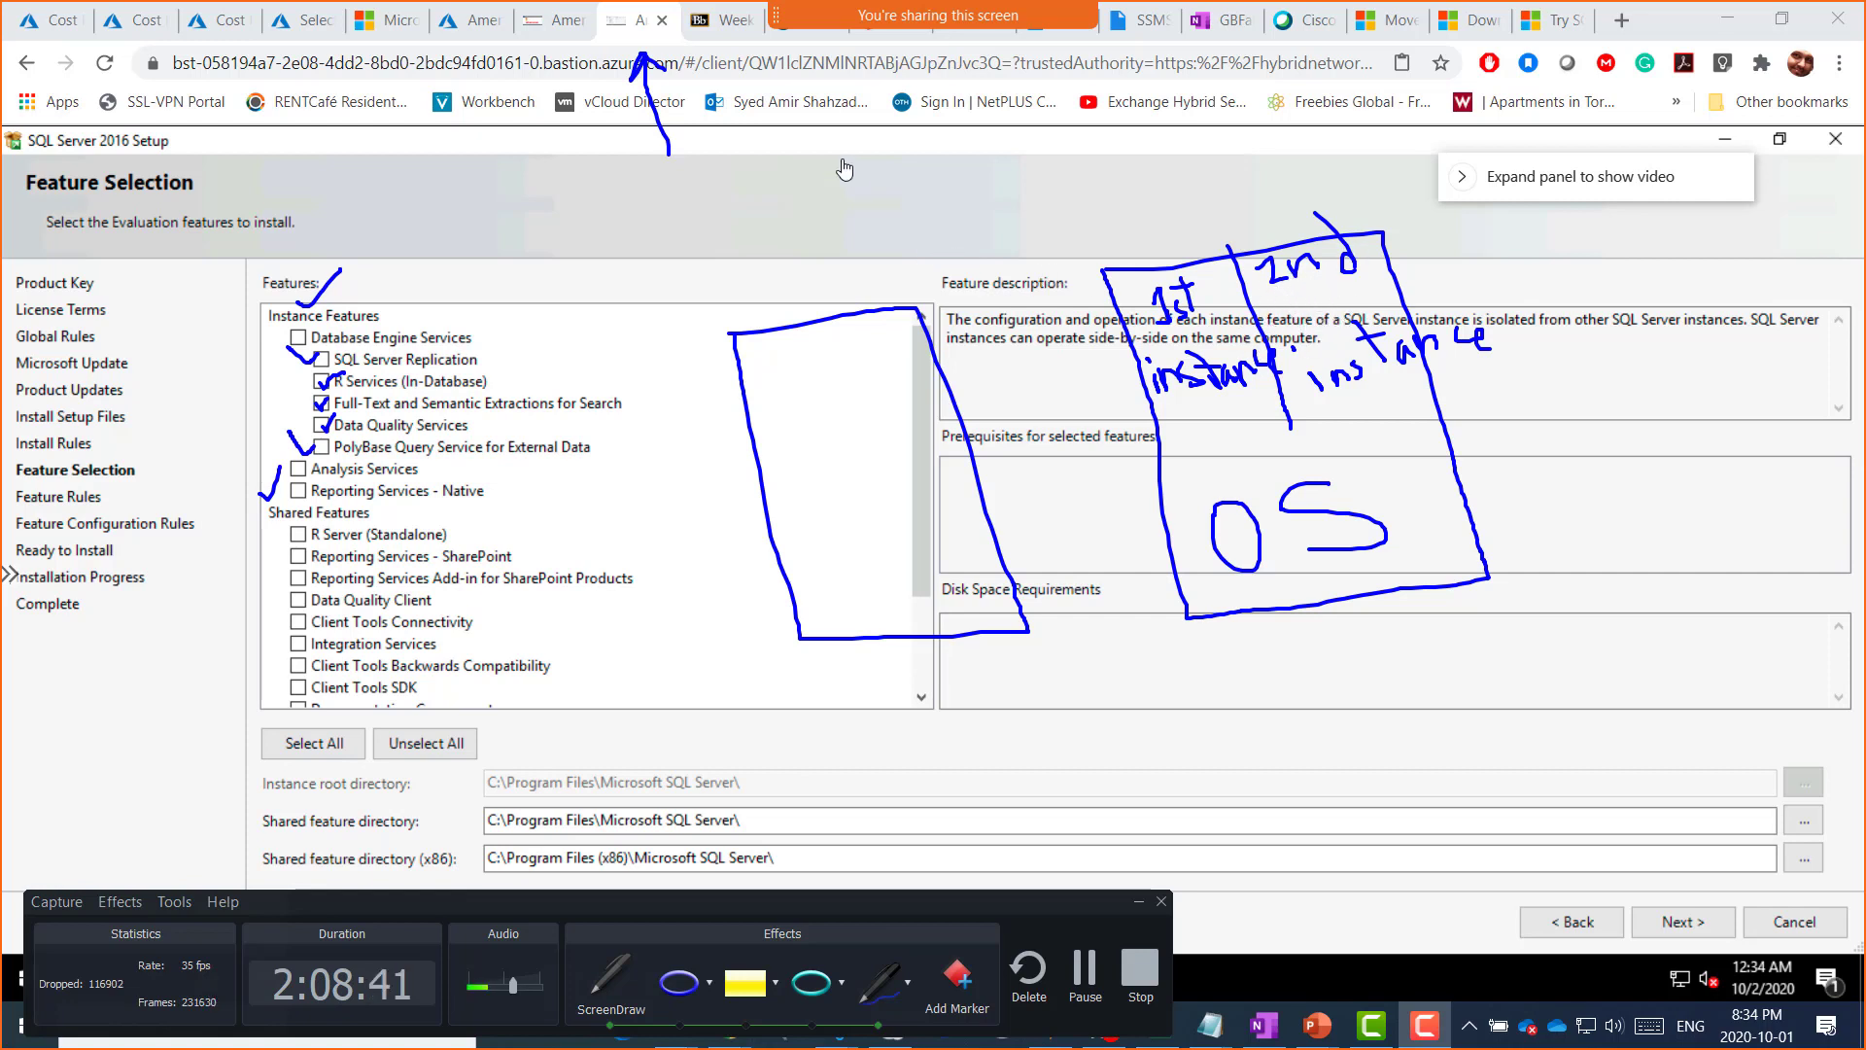
# Step: Ink two 'API' labels, linking one to the description area and one up to the instance diagram
pyautogui.moveTo(799, 215)
pyautogui.mouseDown()
pyautogui.moveTo(792, 155)
pyautogui.moveTo(826, 206)
pyautogui.moveTo(828, 179)
pyautogui.mouseUp()
pyautogui.moveTo(824, 214)
pyautogui.mouseDown()
pyautogui.moveTo(827, 157)
pyautogui.moveTo(845, 190)
pyautogui.mouseUp()
pyautogui.moveTo(868, 167)
pyautogui.mouseDown()
pyautogui.moveTo(884, 211)
pyautogui.moveTo(882, 170)
pyautogui.mouseUp()
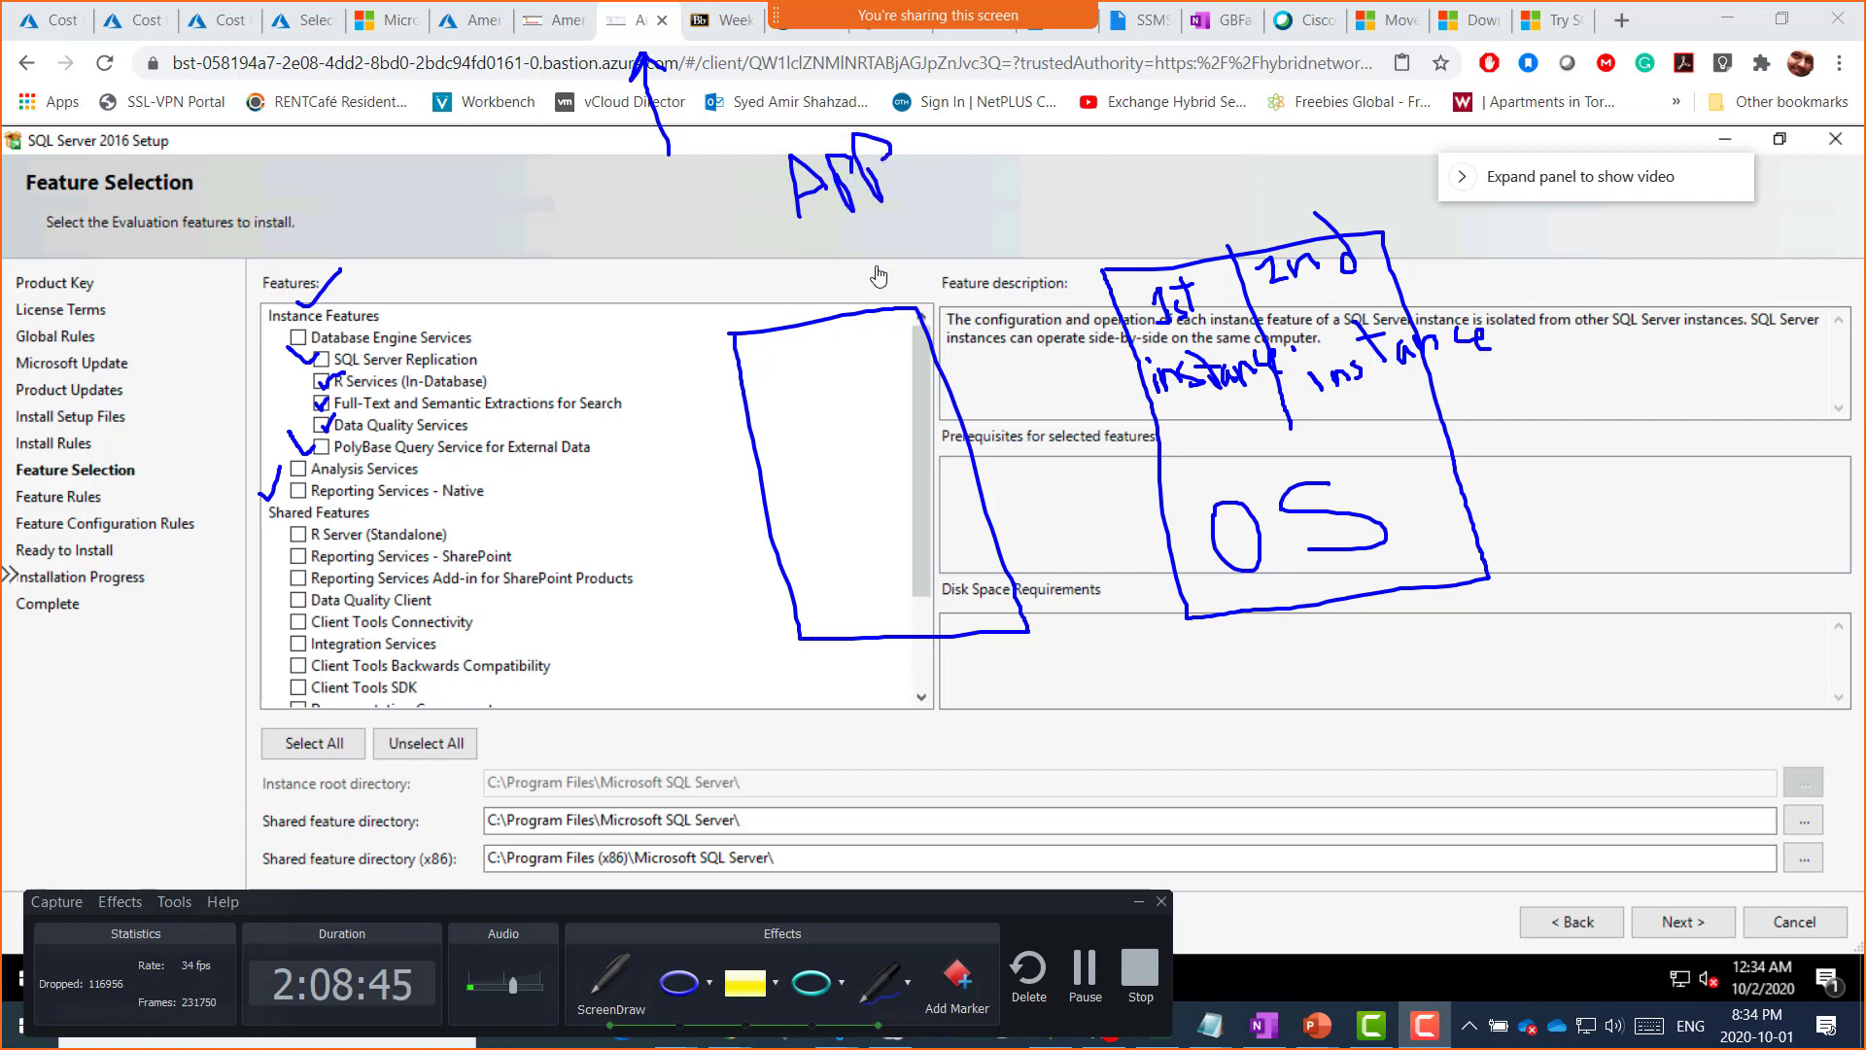
pyautogui.moveTo(840, 232)
pyautogui.mouseDown()
pyautogui.moveTo(1134, 332)
pyautogui.moveTo(1118, 341)
pyautogui.mouseUp()
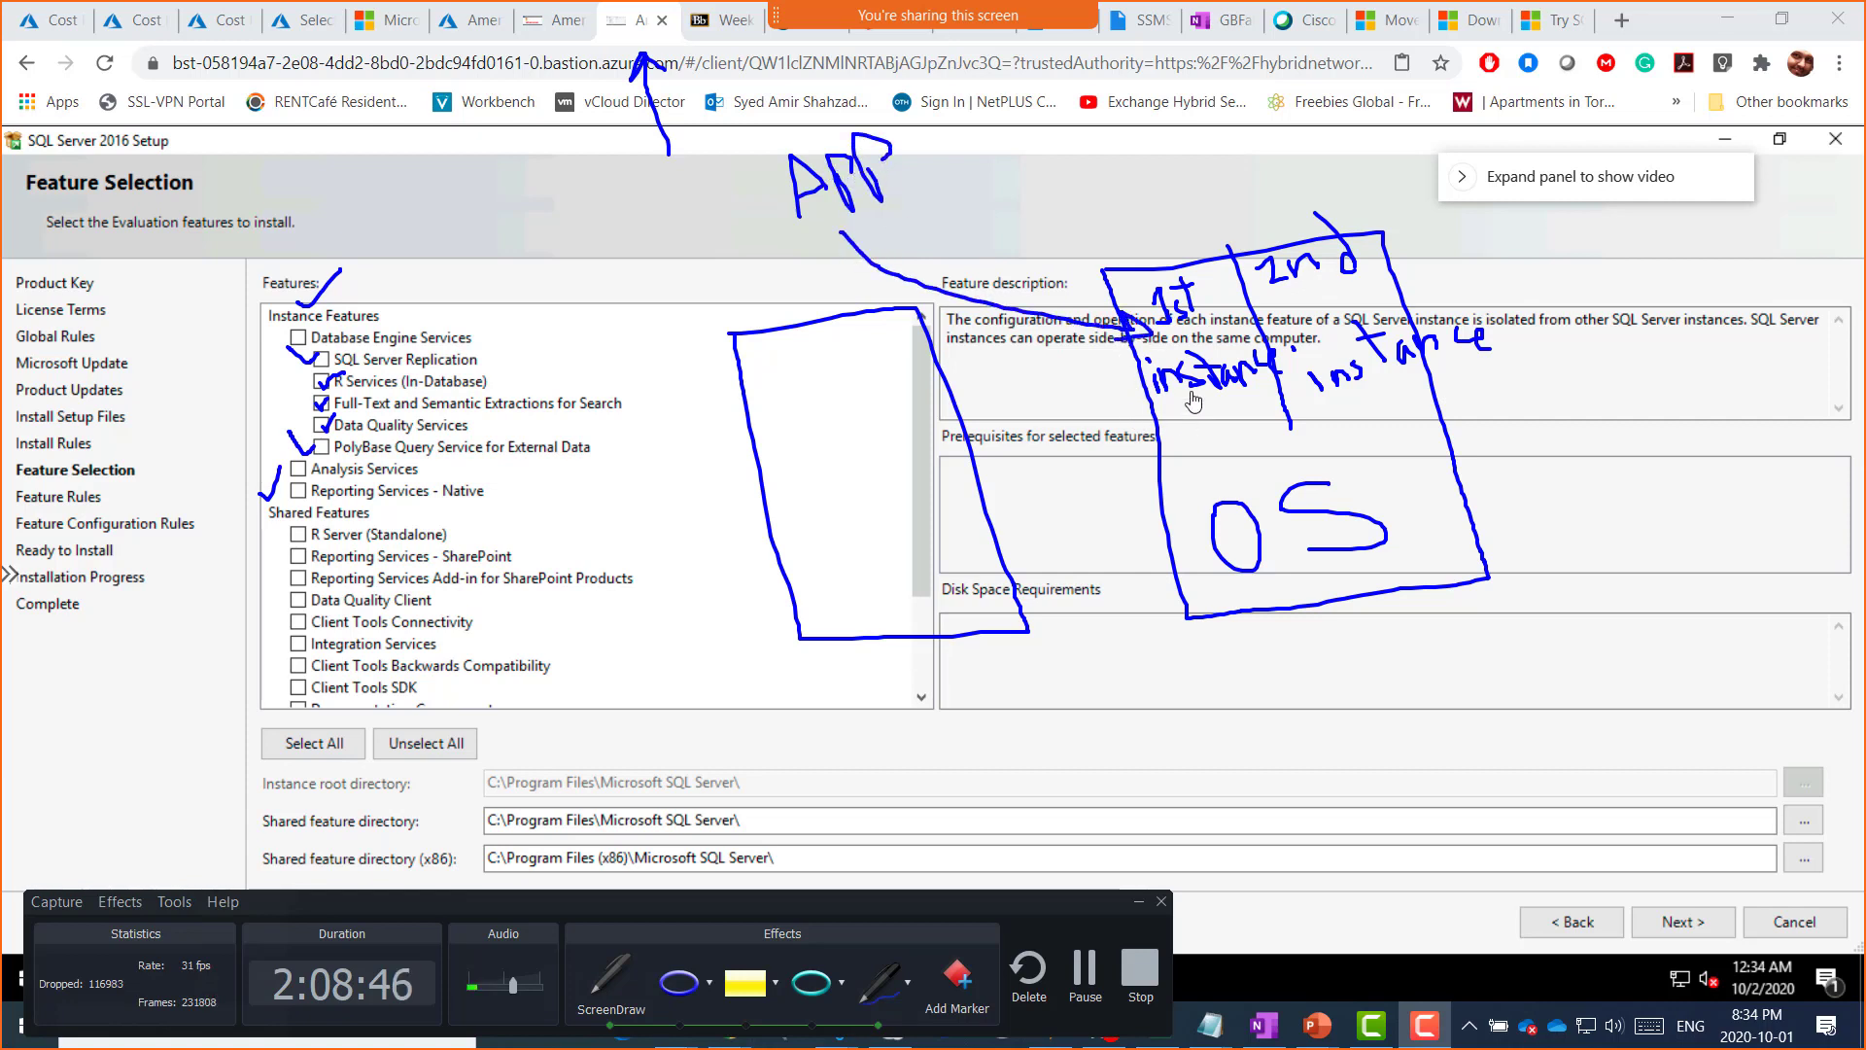
pyautogui.moveTo(1701, 369)
pyautogui.mouseDown()
pyautogui.moveTo(1703, 311)
pyautogui.moveTo(1748, 360)
pyautogui.mouseUp()
pyautogui.moveTo(1703, 367); pyautogui.dragTo(1749, 358)
pyautogui.moveTo(1786, 356); pyautogui.dragTo(1806, 389)
pyautogui.moveTo(1793, 307); pyautogui.dragTo(1823, 365)
pyautogui.moveTo(1667, 306)
pyautogui.mouseDown()
pyautogui.moveTo(1579, 243)
pyautogui.moveTo(1351, 143)
pyautogui.moveTo(1345, 182)
pyautogui.mouseUp()
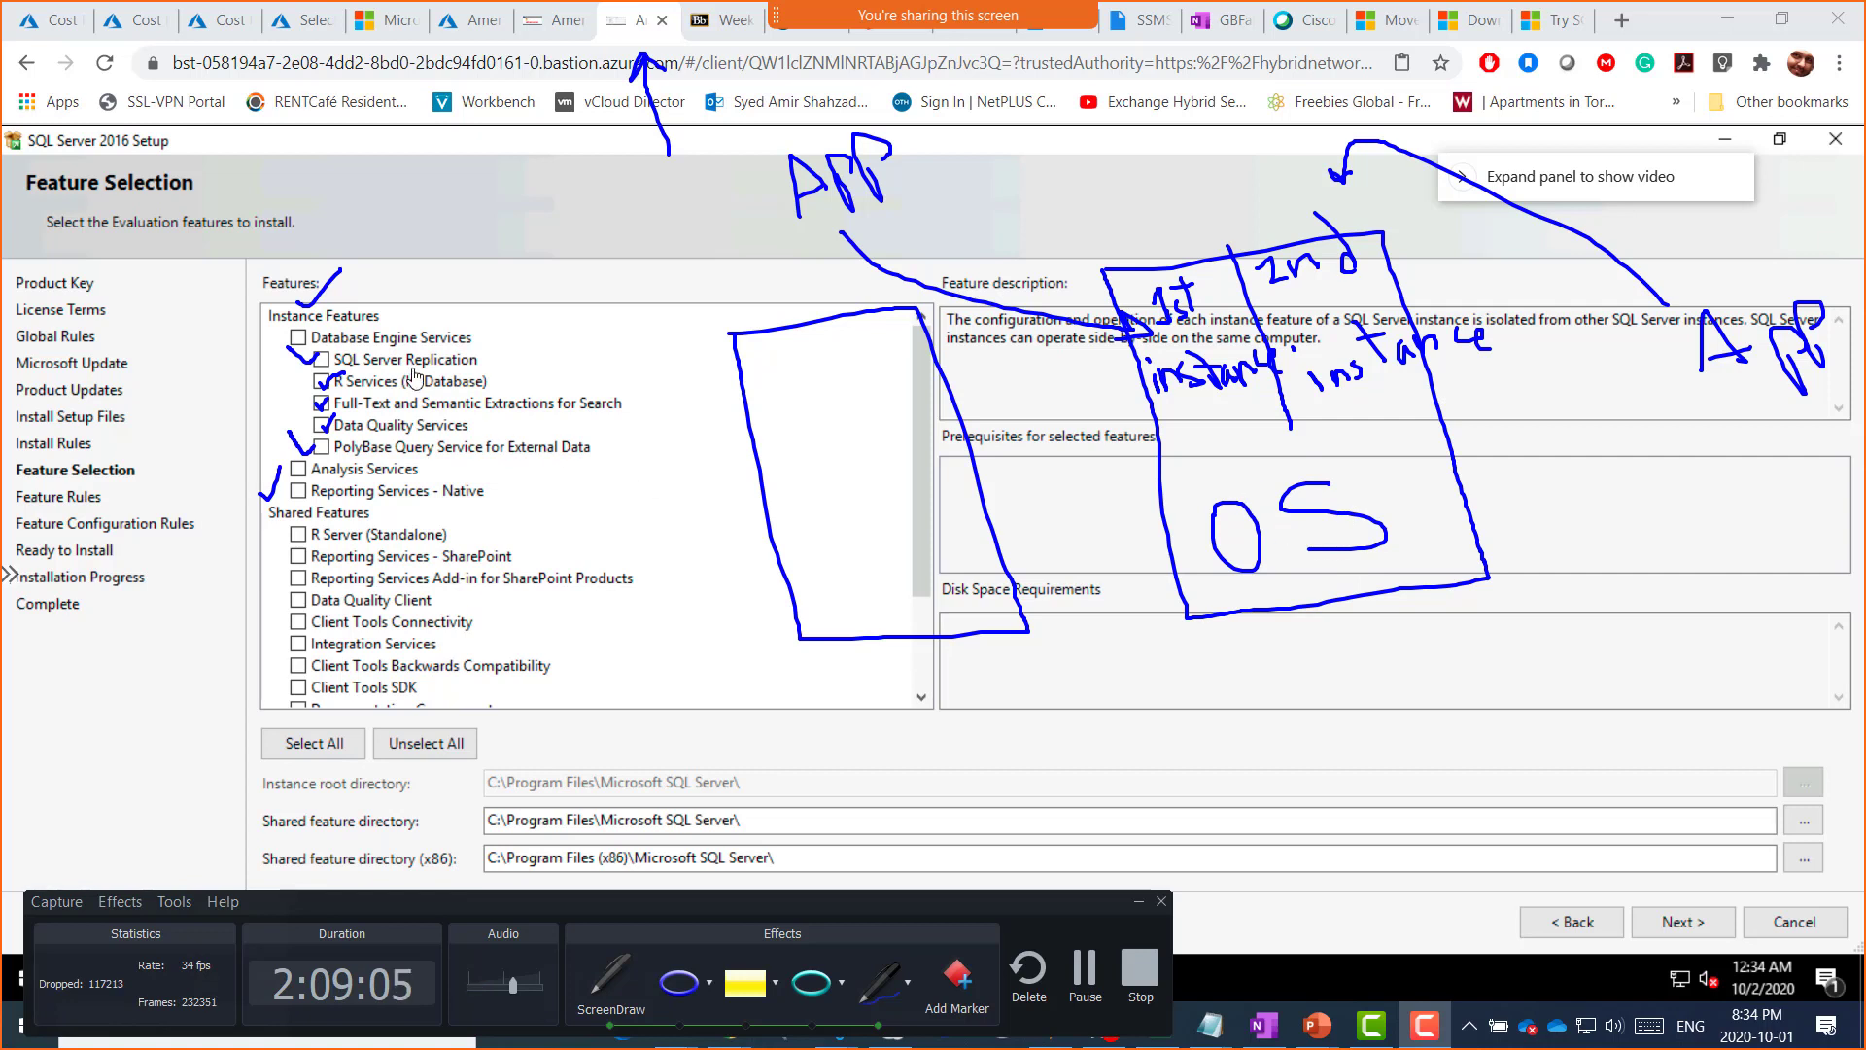
# Step: Underline Instance Features and Shared Features, tick the first instance box, then snip the whole screen
pyautogui.moveTo(269, 328); pyautogui.dragTo(392, 324)
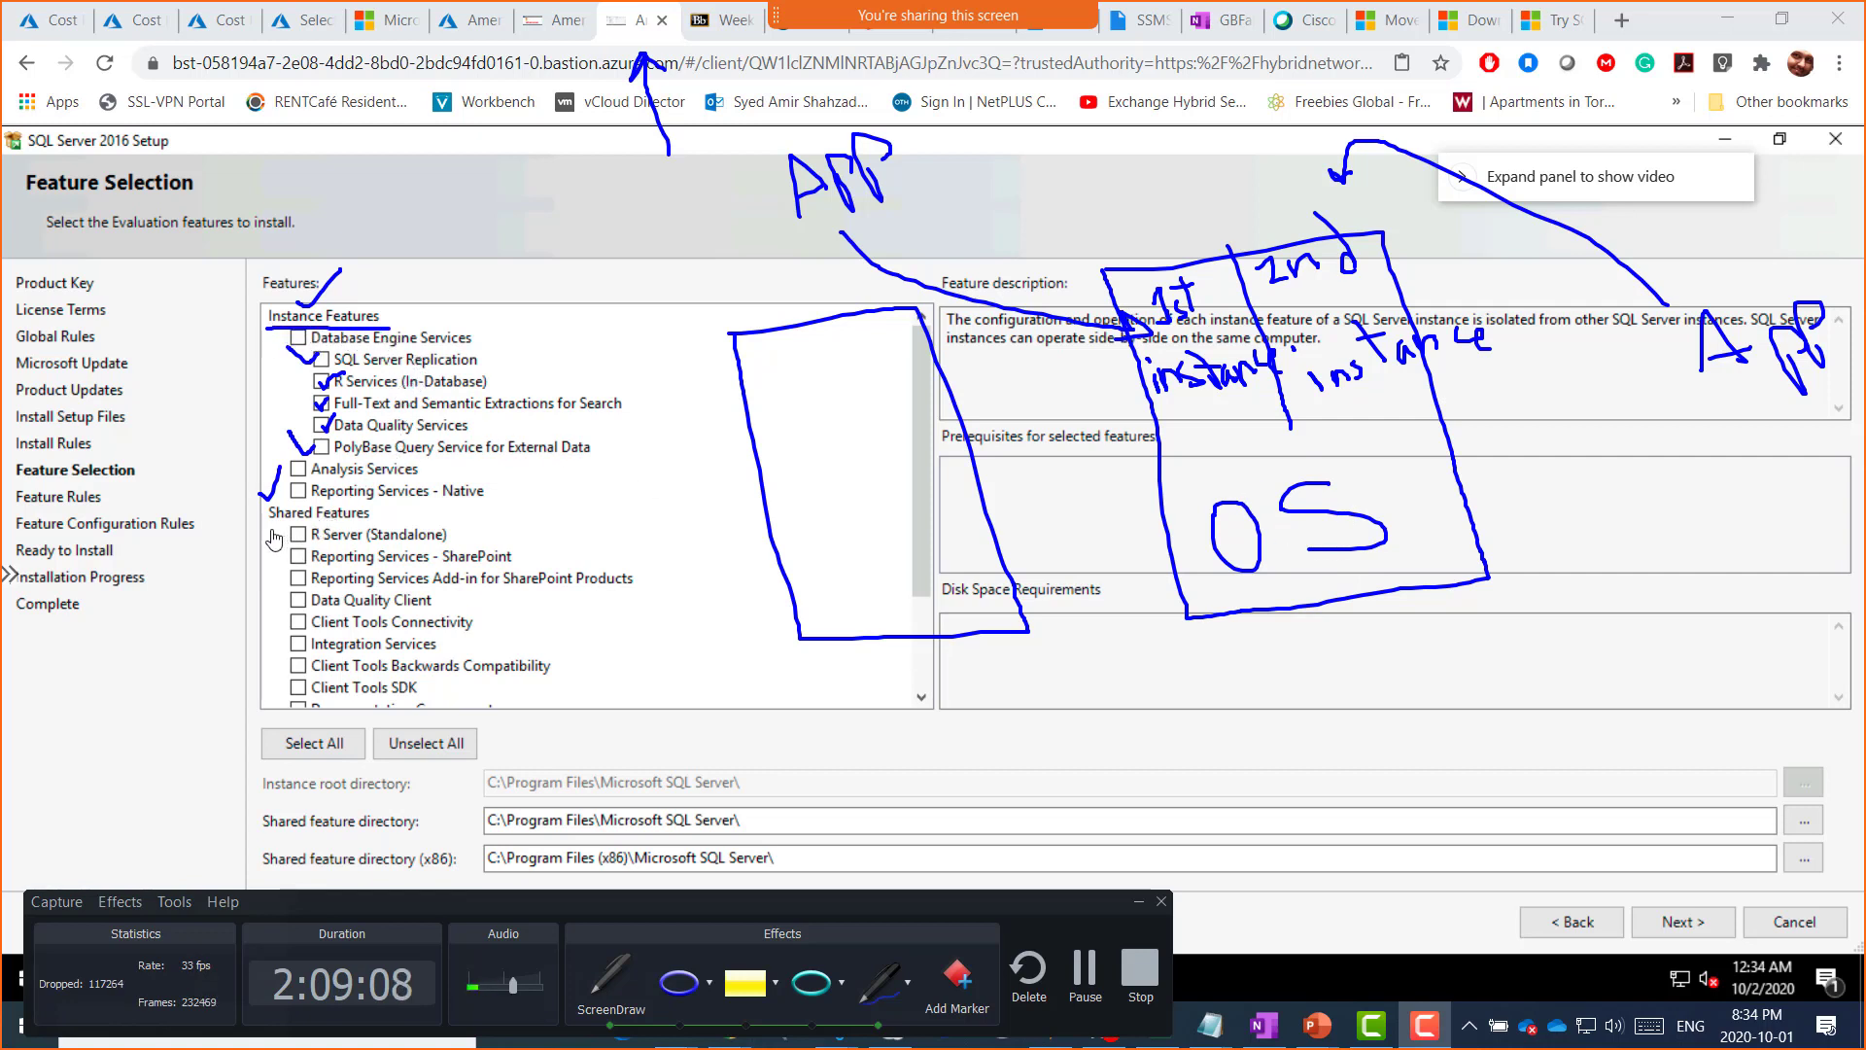
pyautogui.moveTo(270, 530); pyautogui.dragTo(340, 527)
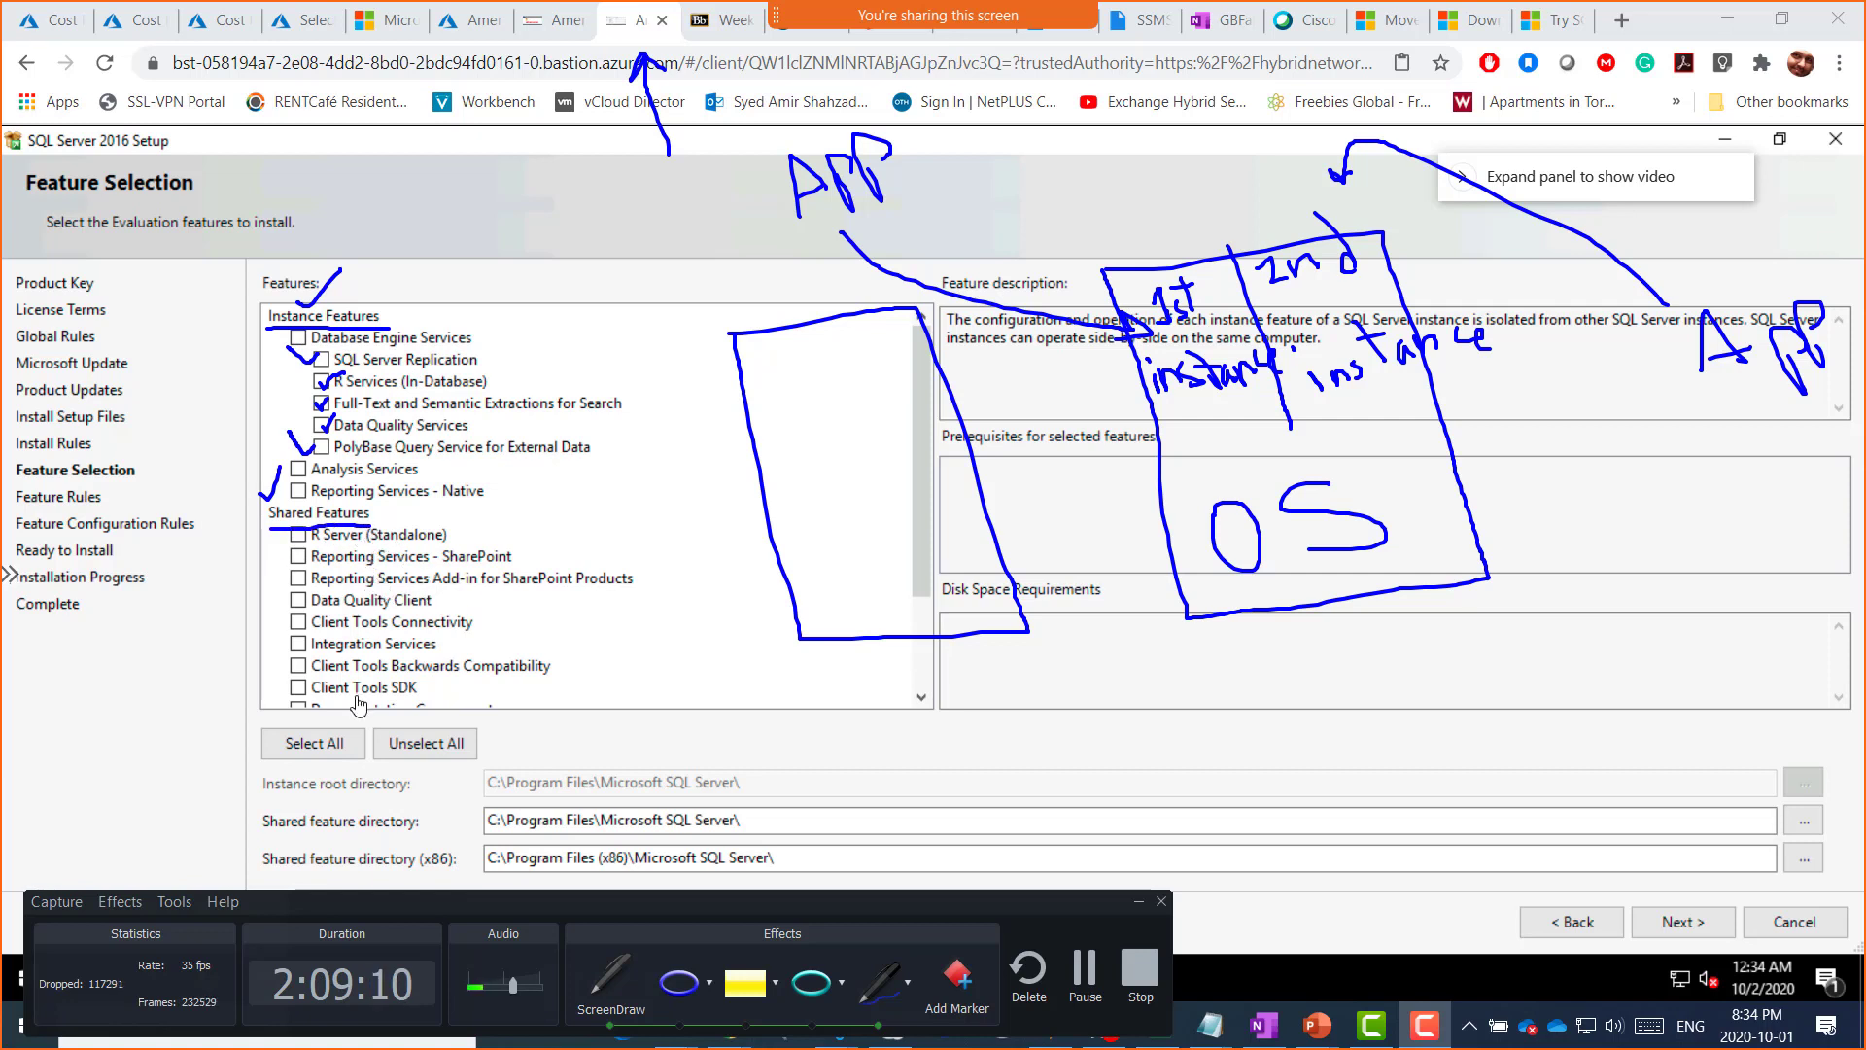
pyautogui.moveTo(1165, 184)
pyautogui.mouseDown()
pyautogui.moveTo(1156, 233)
pyautogui.moveTo(1144, 206)
pyautogui.moveTo(1236, 212)
pyautogui.moveTo(1215, 212)
pyautogui.mouseUp()
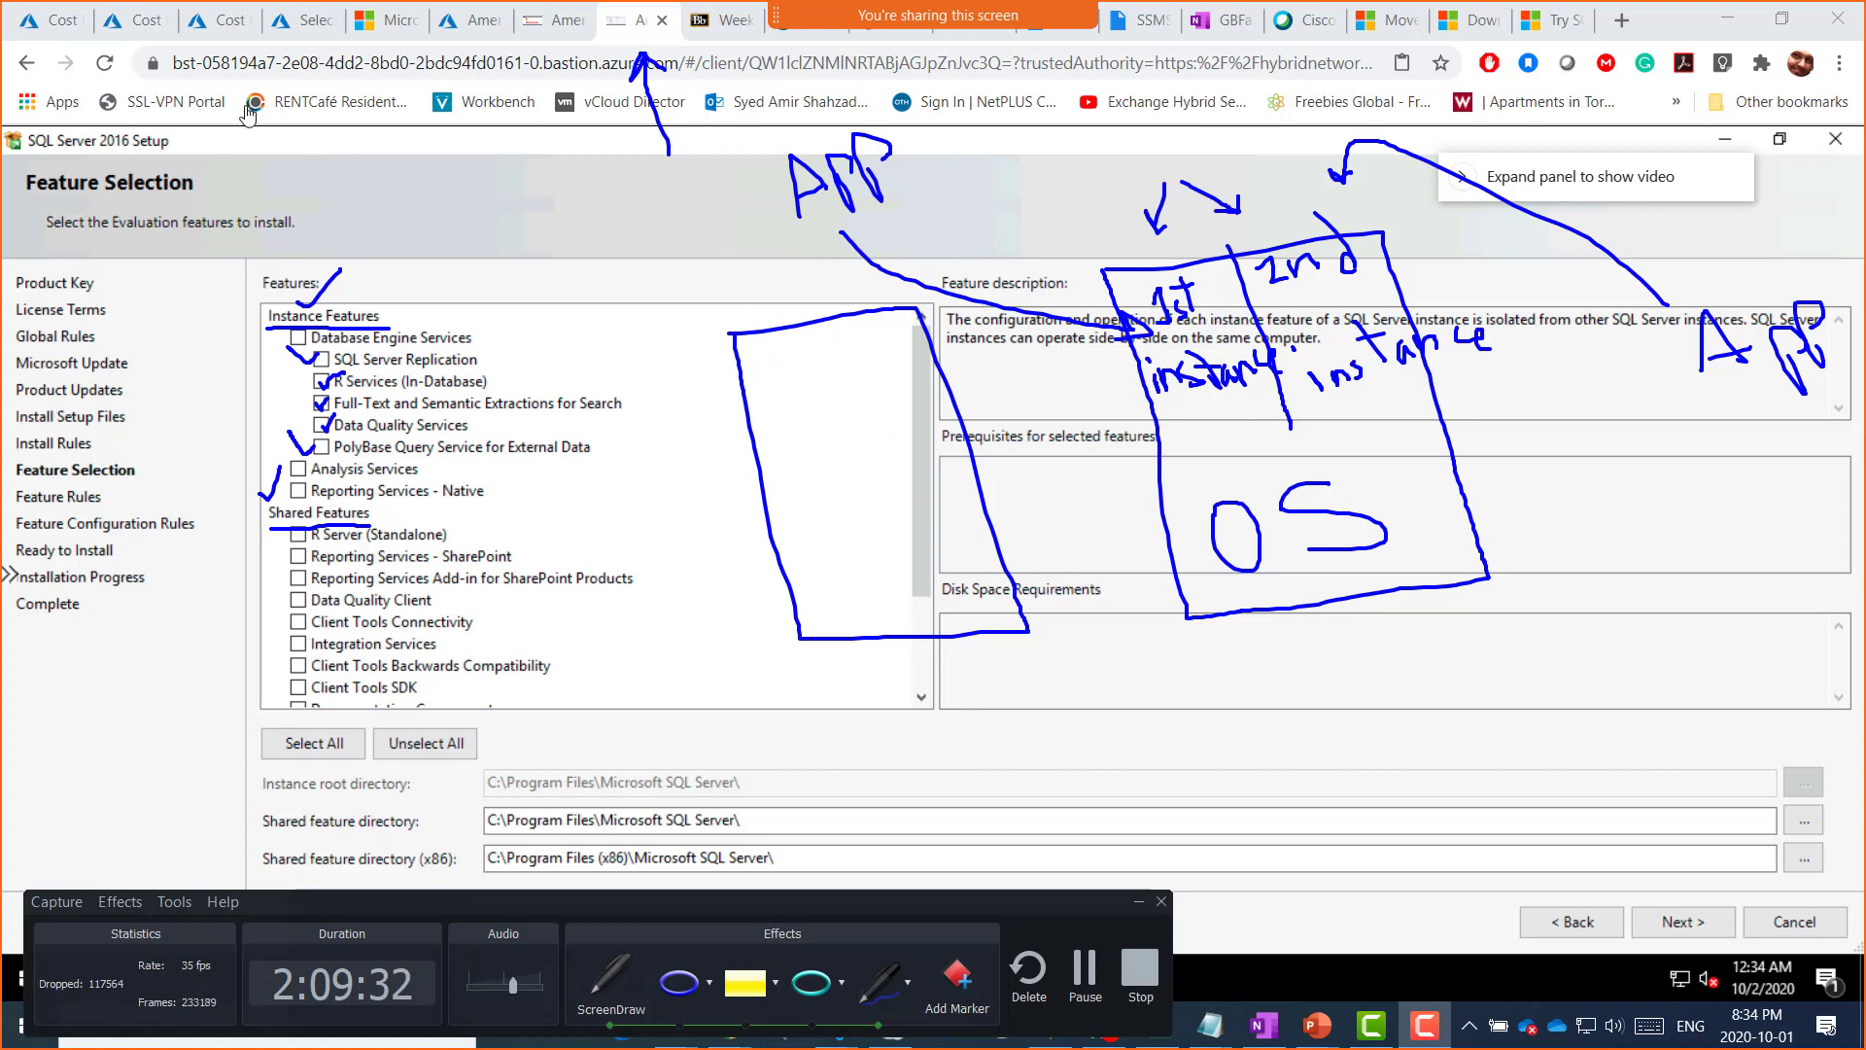
pyautogui.press('super+shift+s')
pyautogui.moveTo(105, 41)
pyautogui.mouseDown()
pyautogui.moveTo(1847, 904)
pyautogui.moveTo(1842, 884)
pyautogui.mouseUp()
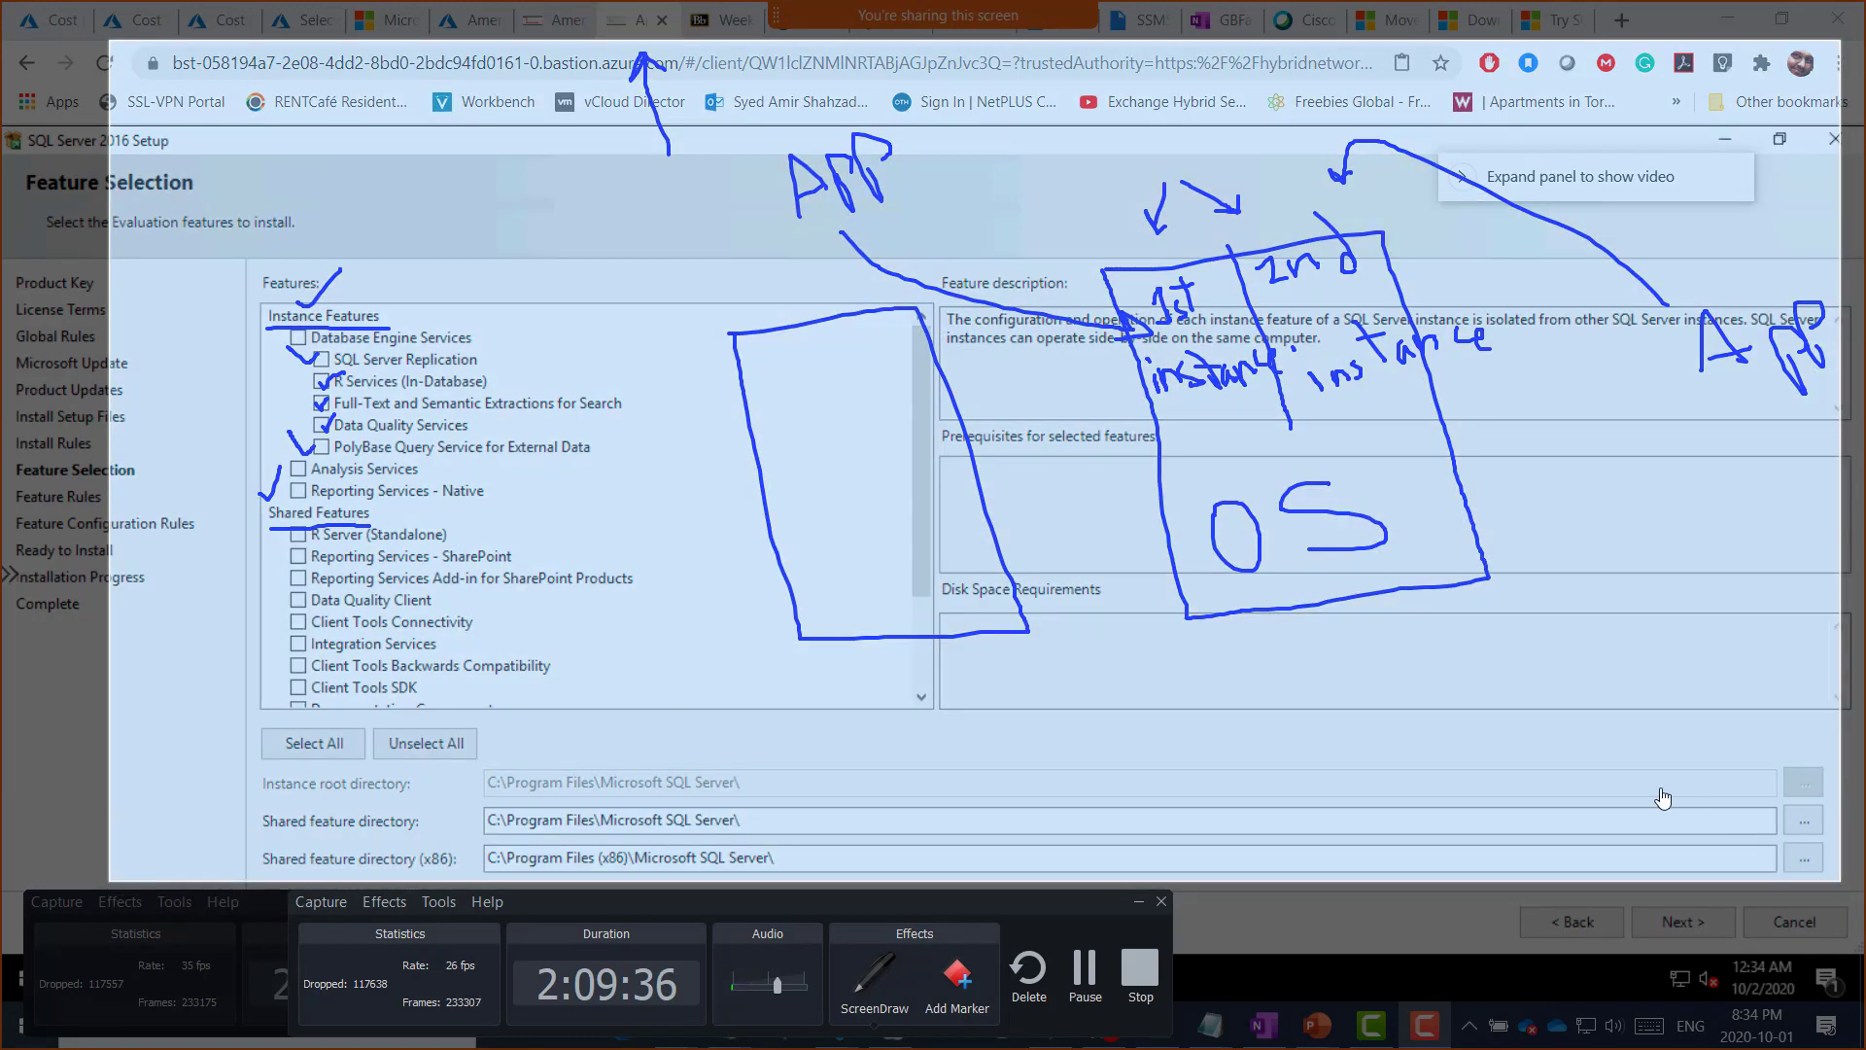
# Step: Clear the screen ink, hide the recorder panel, and scroll through the OneNote class notes
pyautogui.press('Escape')
pyautogui.click(1134, 902)
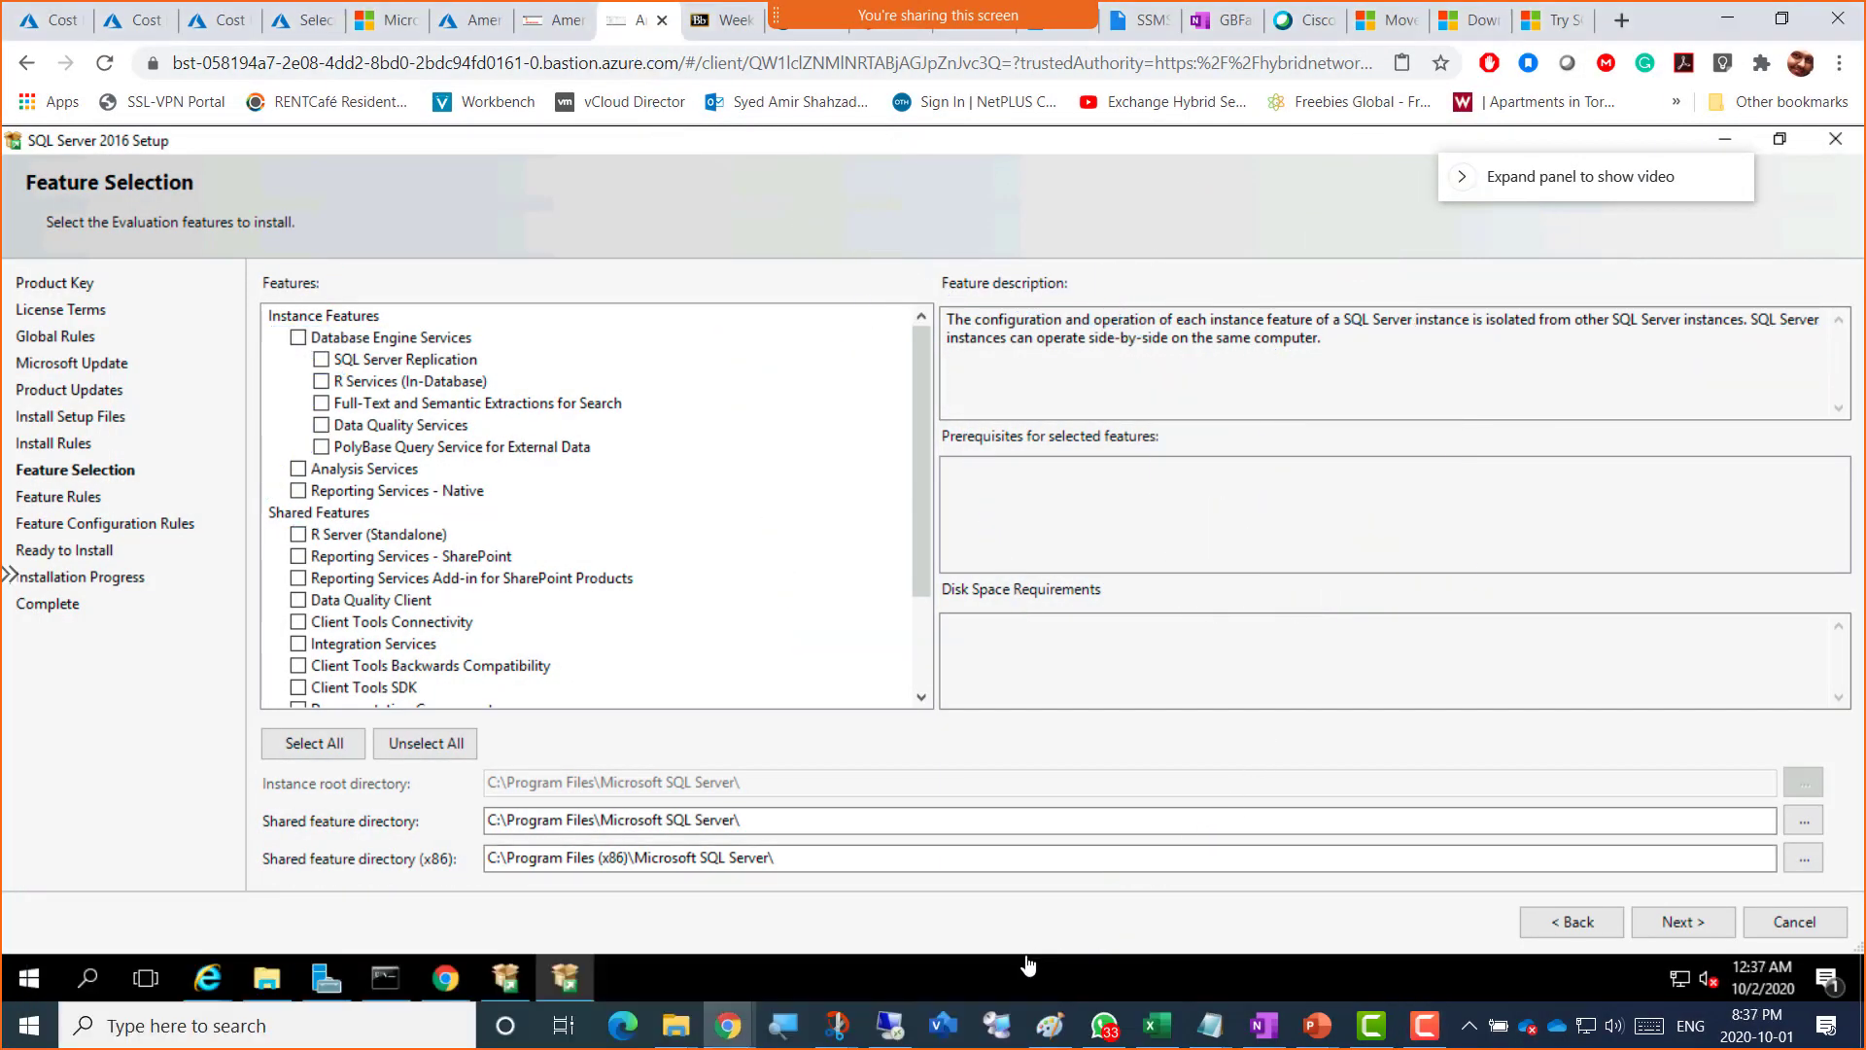
pyautogui.click(1222, 21)
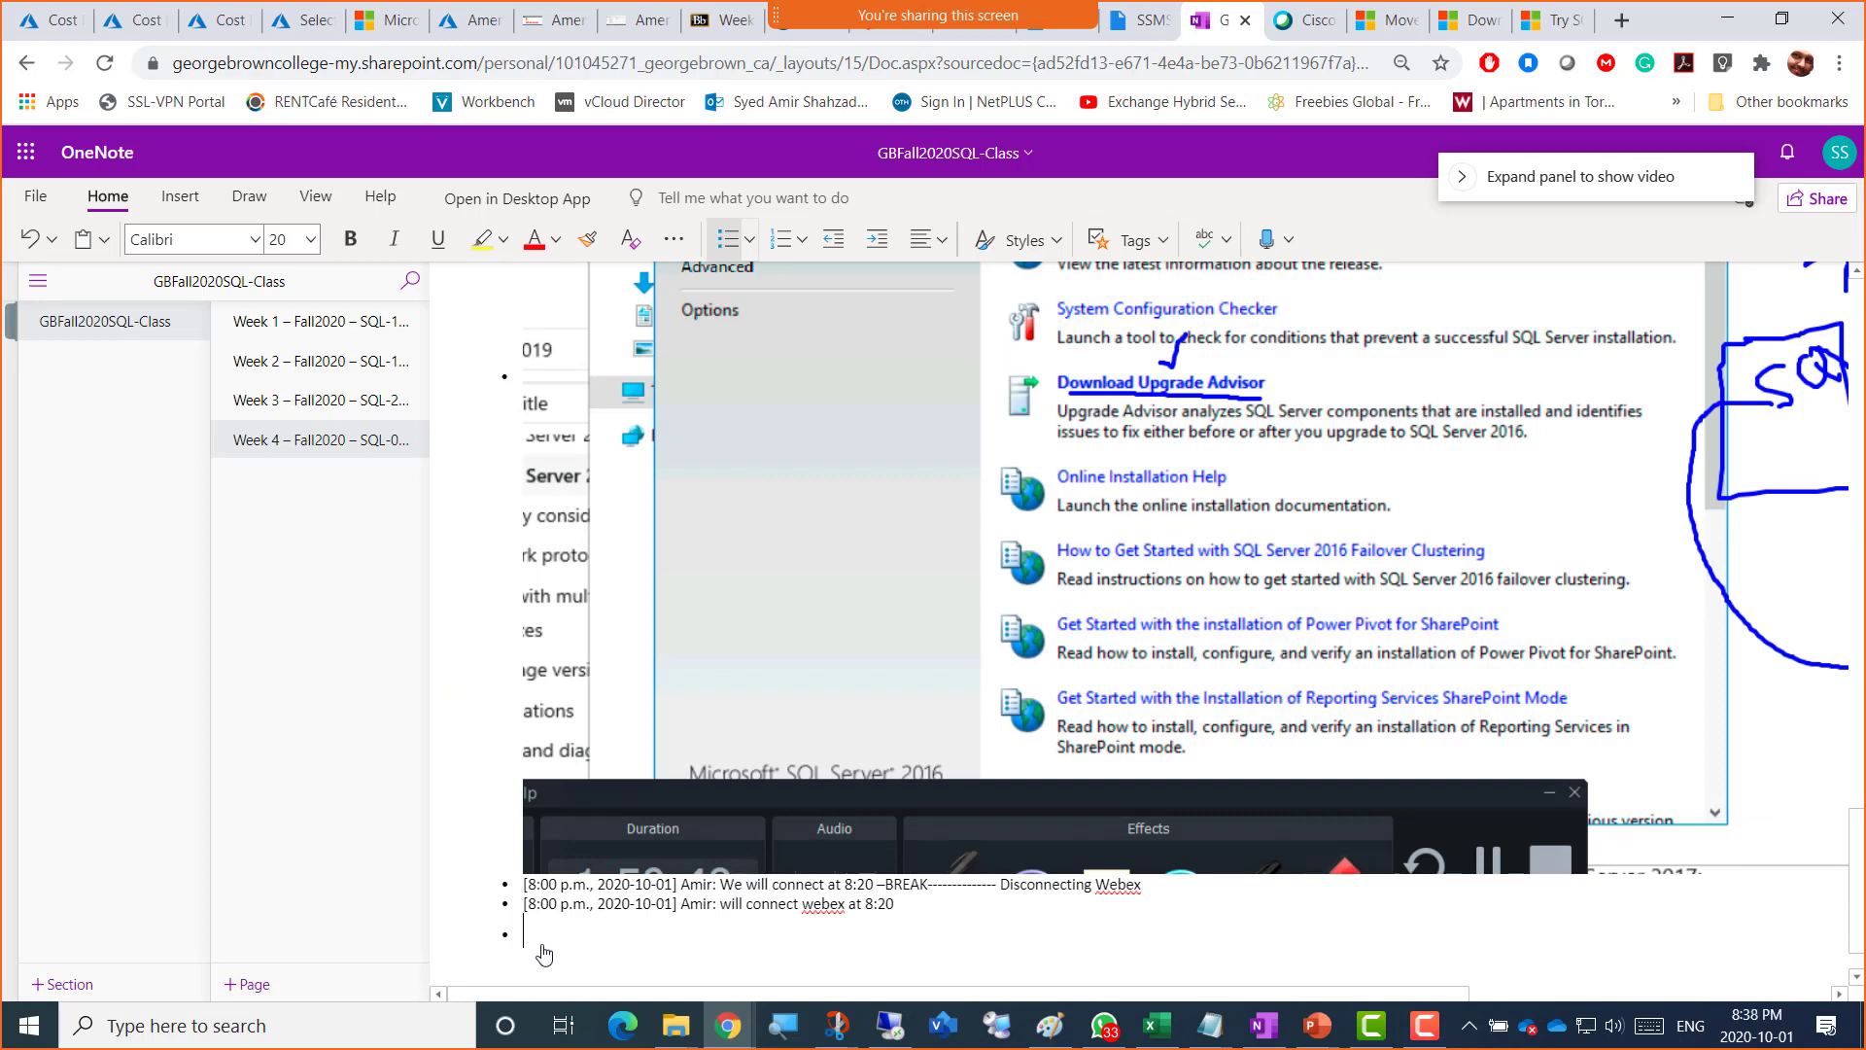
pyautogui.scroll(-1, 550, 933)
pyautogui.scroll(1, 551, 917)
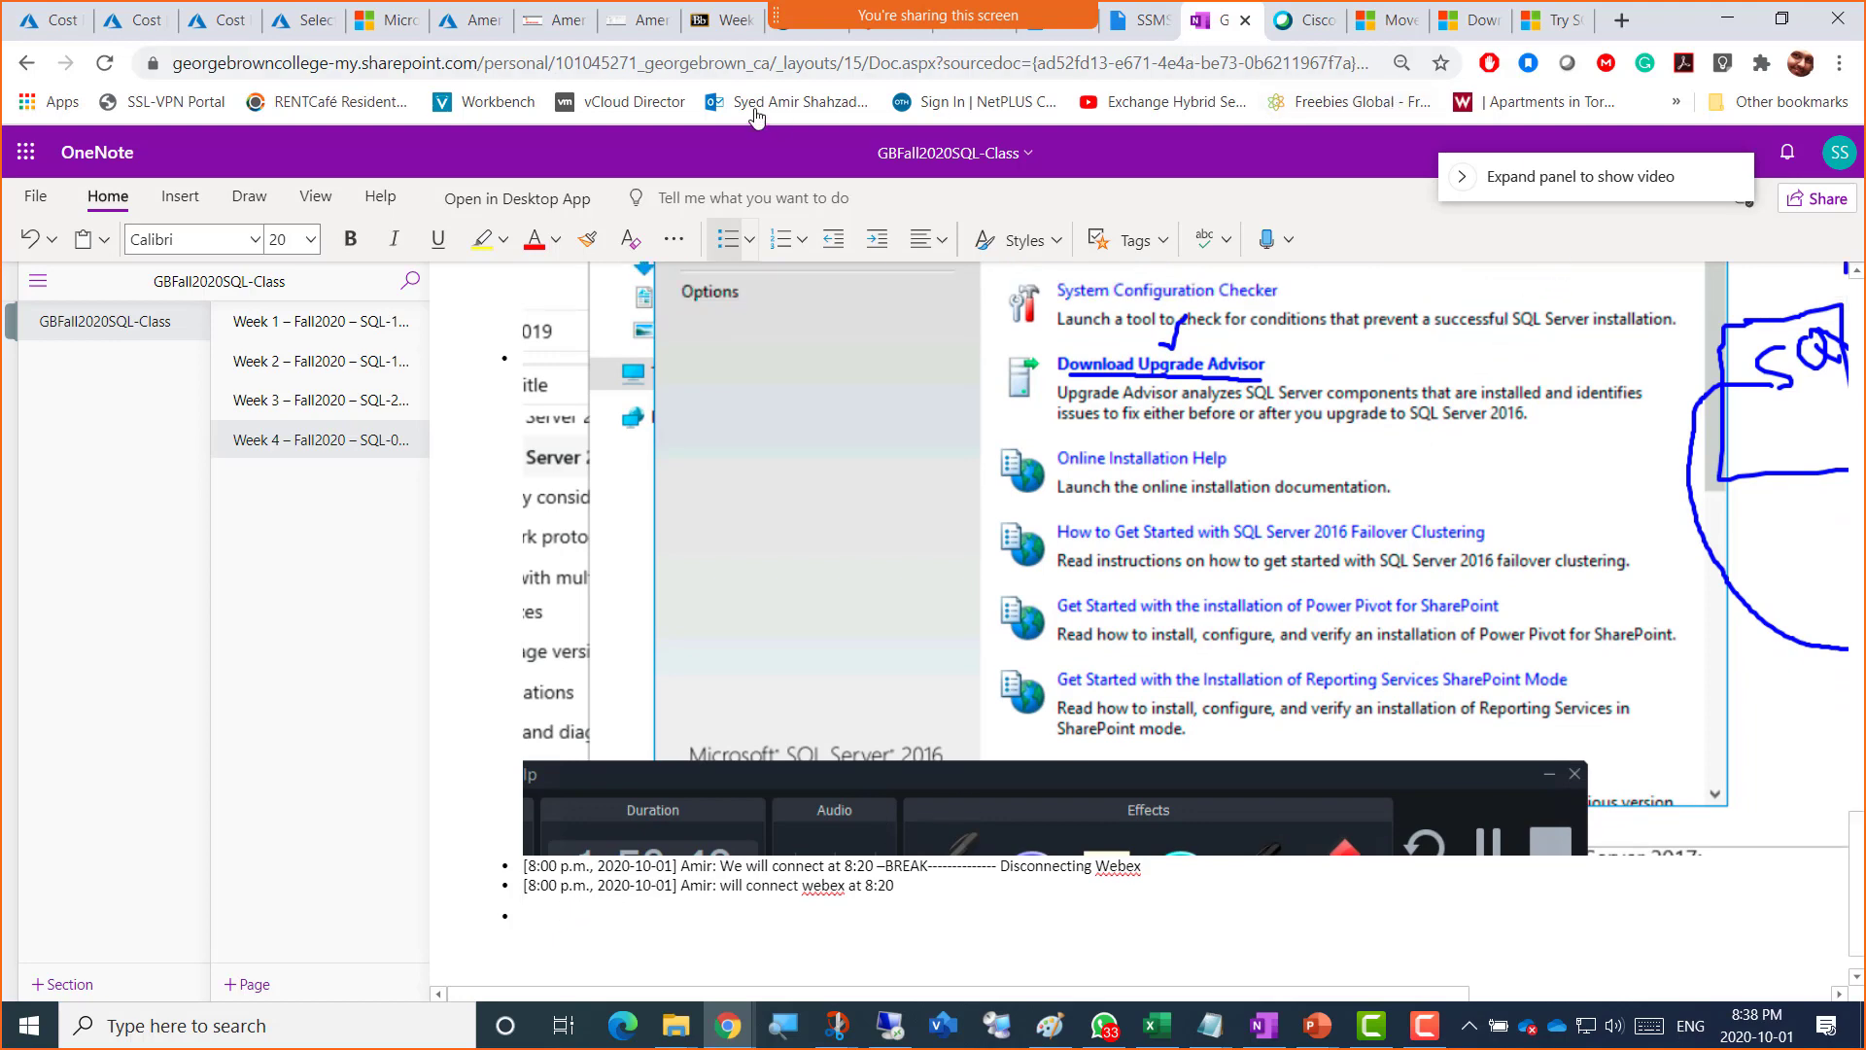
# Step: Return to the remote SQL Server setup session after rechecking OneNote, and restore the recorder panel
pyautogui.click(641, 21)
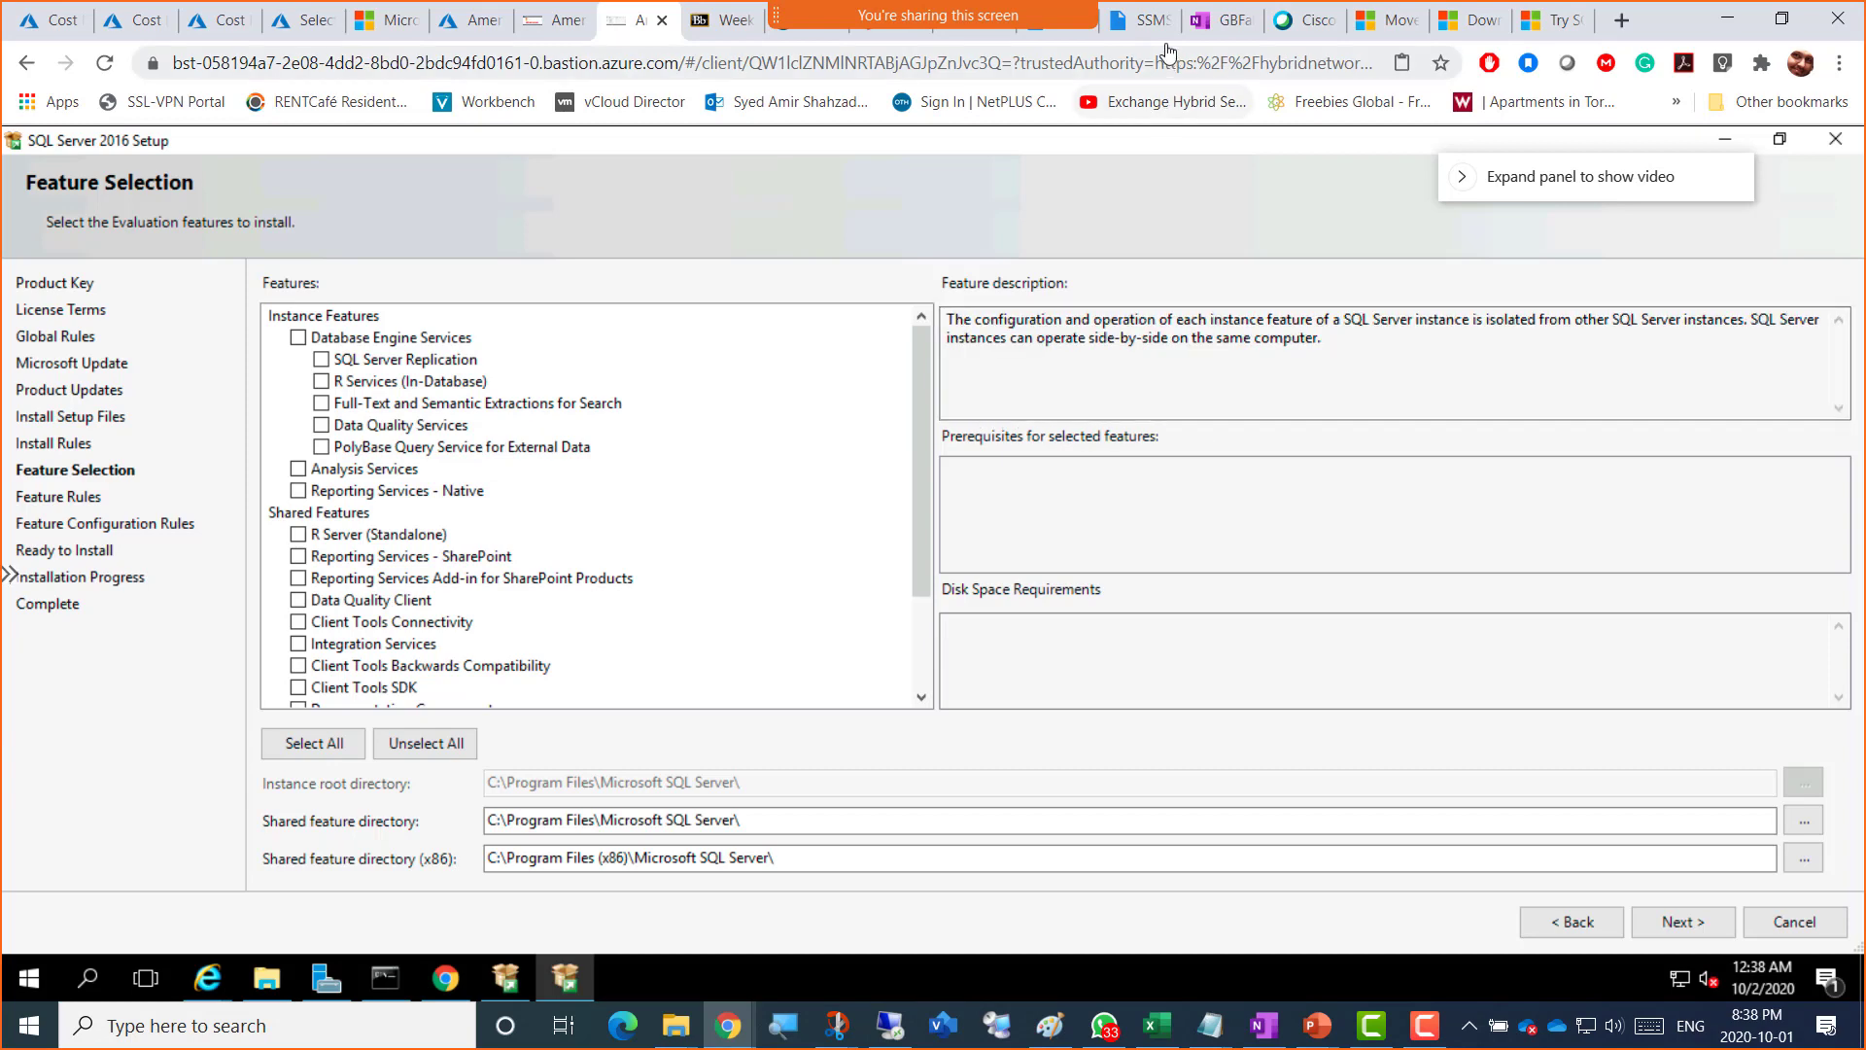
pyautogui.click(1220, 20)
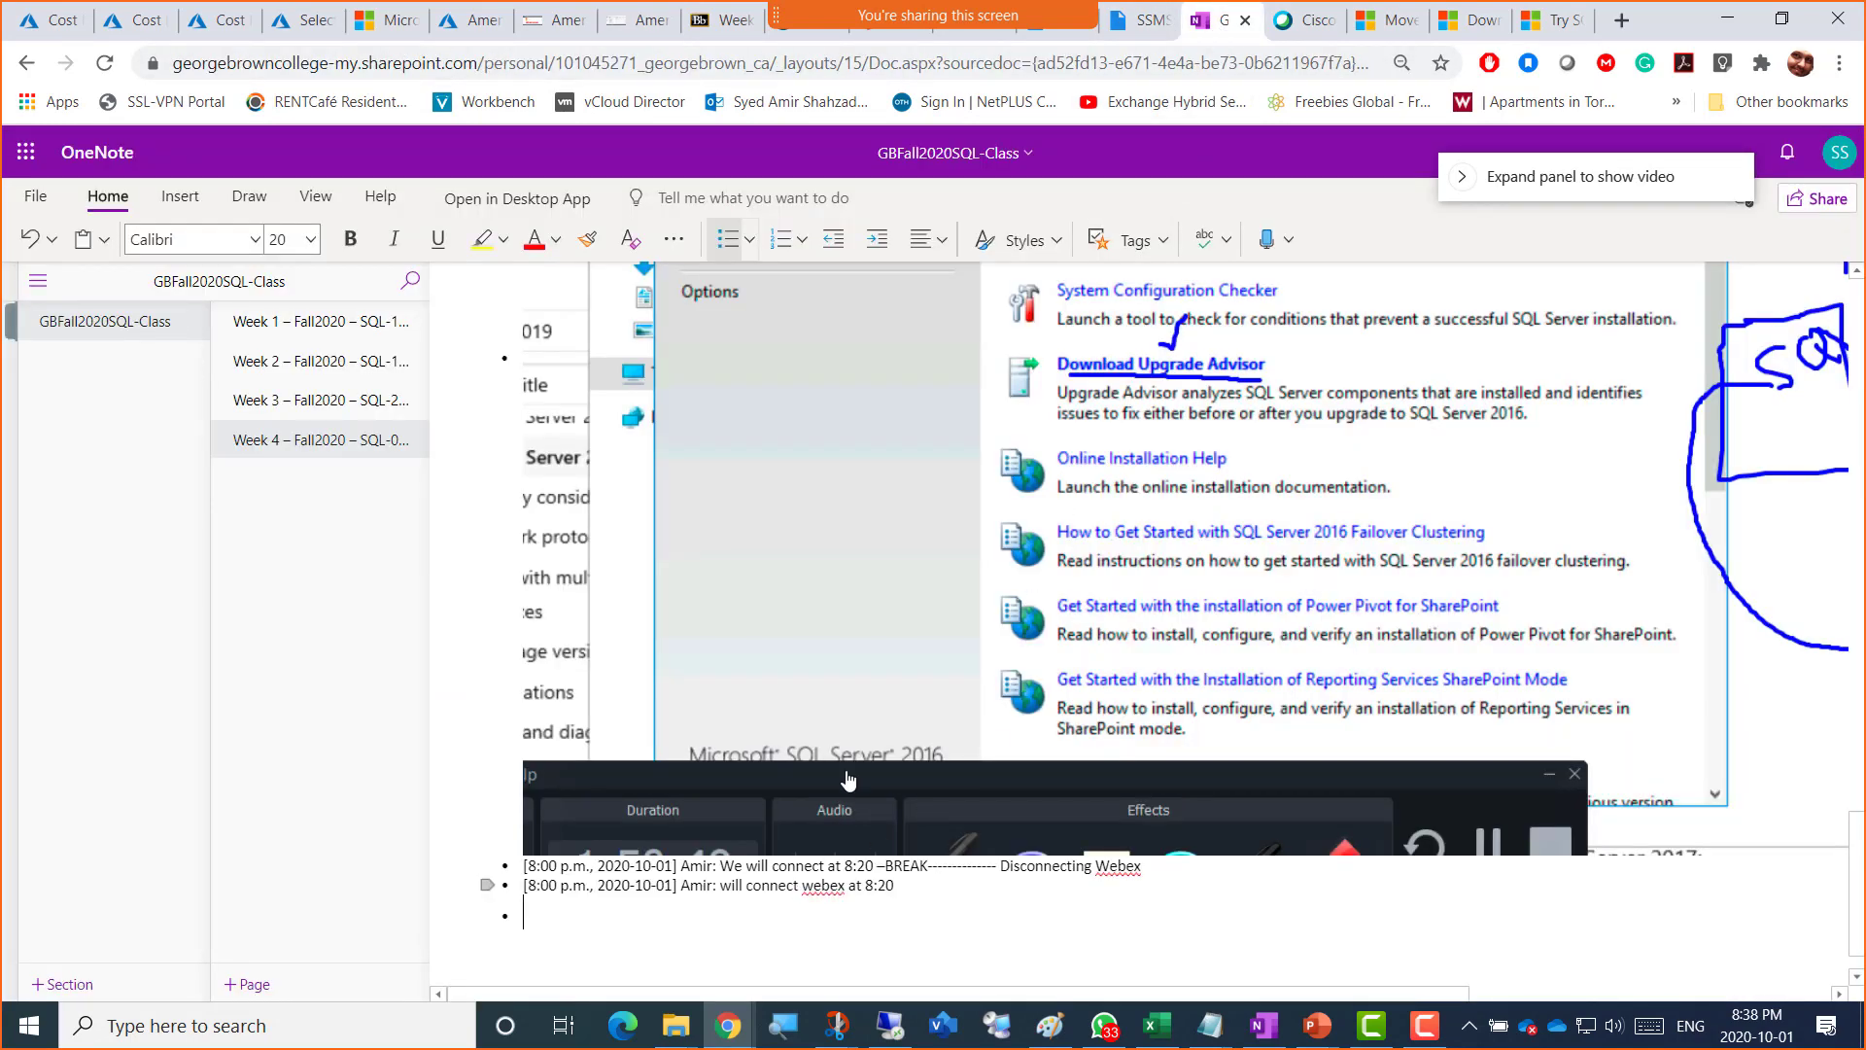
pyautogui.click(621, 29)
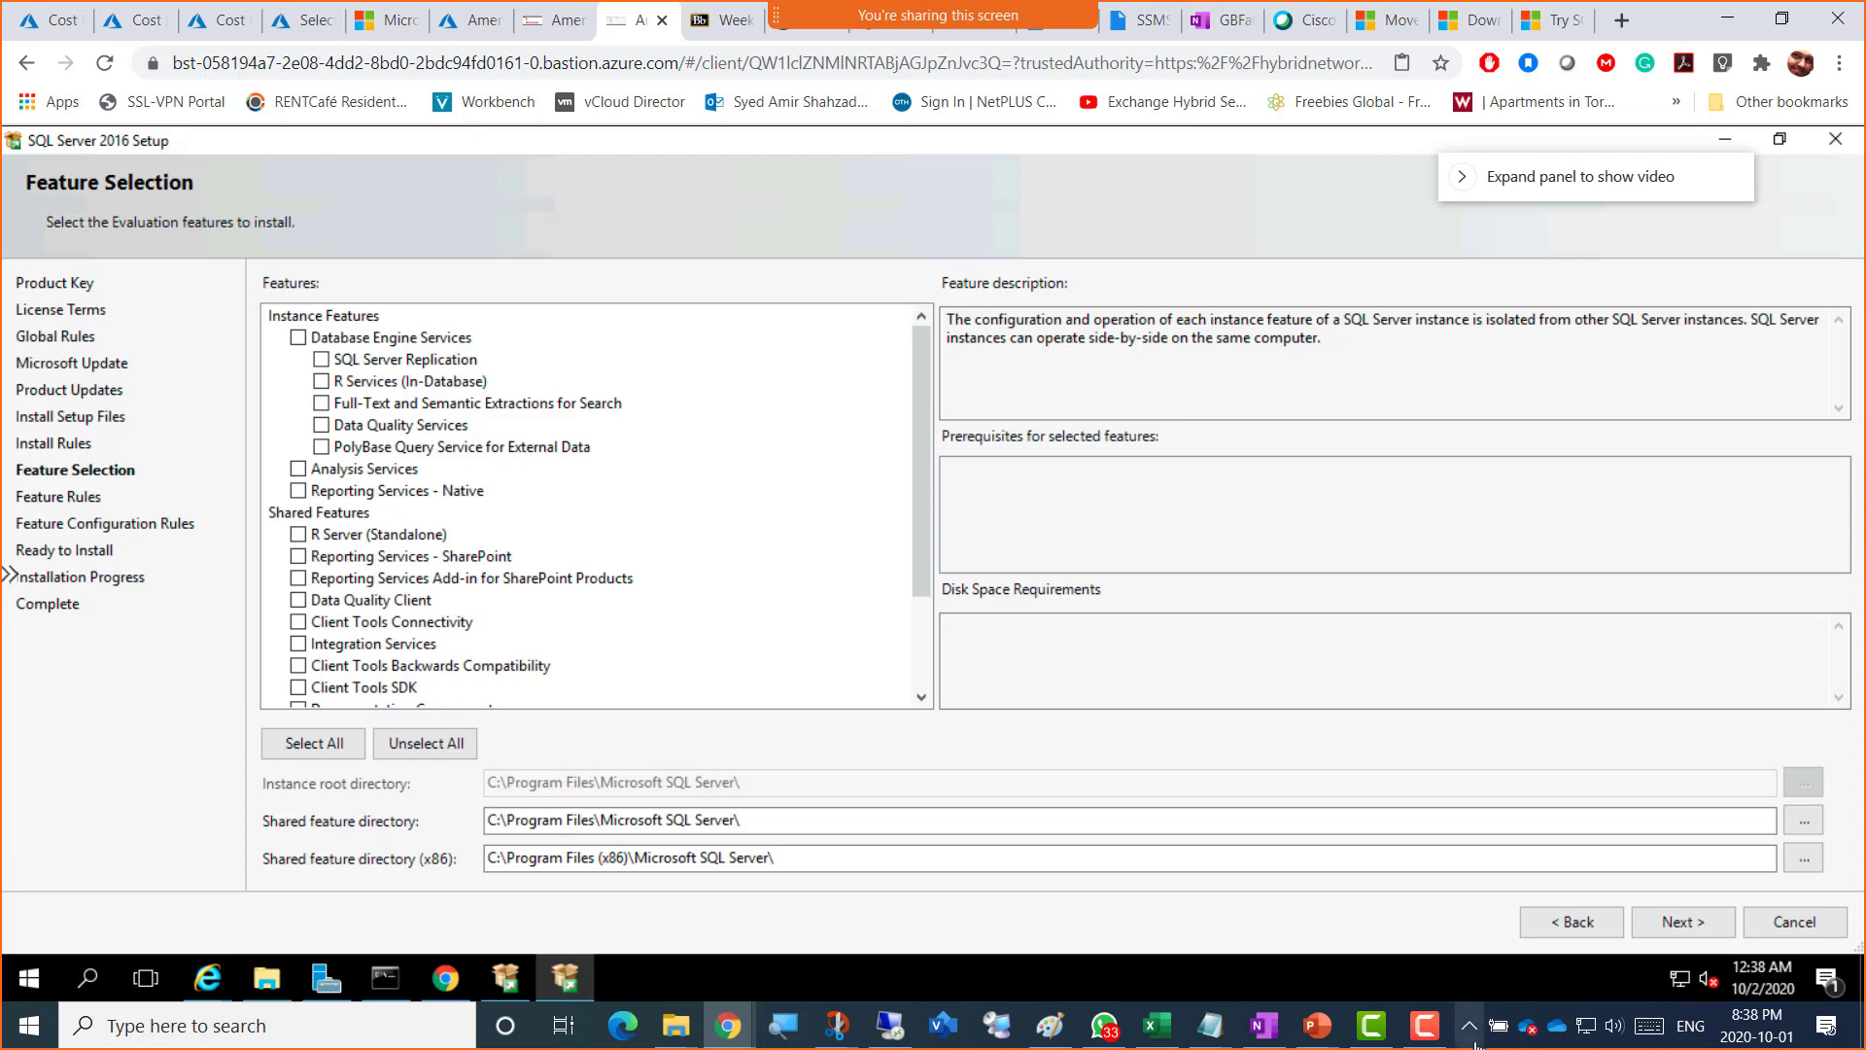
pyautogui.click(1426, 1027)
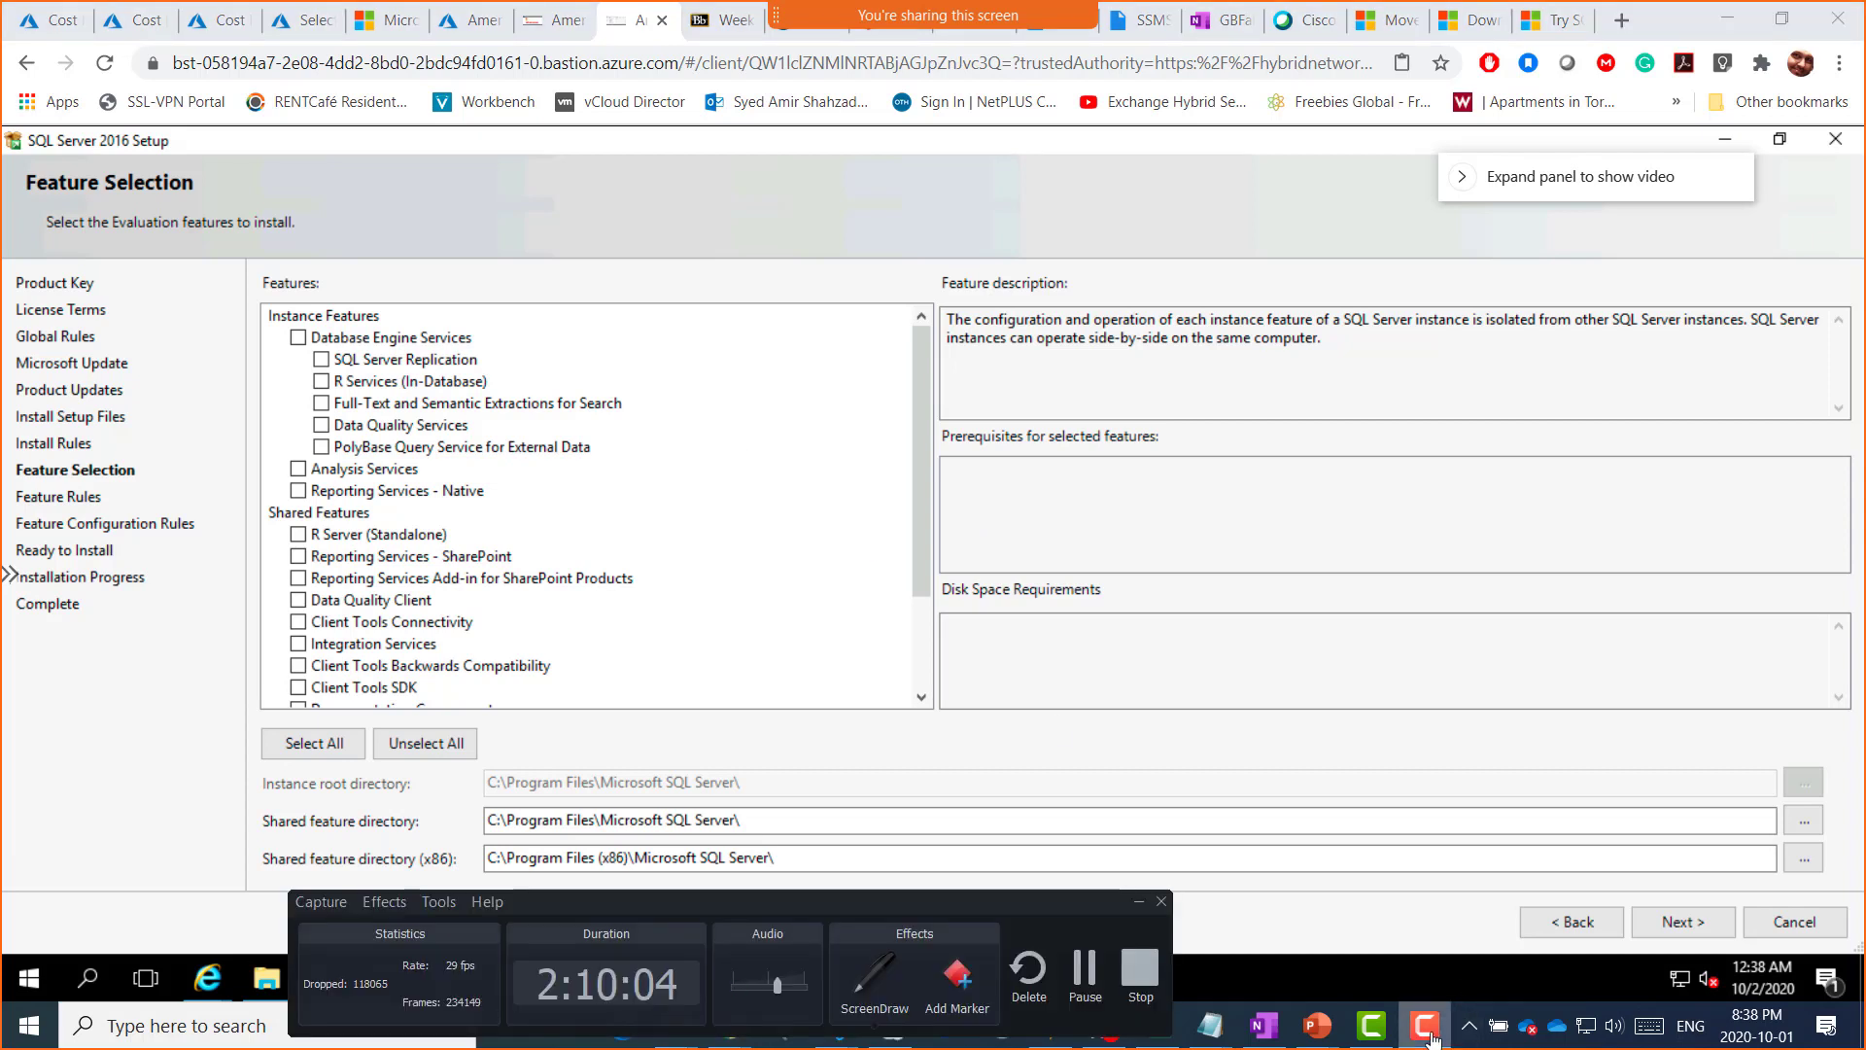
# Step: Tick Database Engine Services (1058 MB on C) and view the SQL Server Replication description
pyautogui.click(1427, 1028)
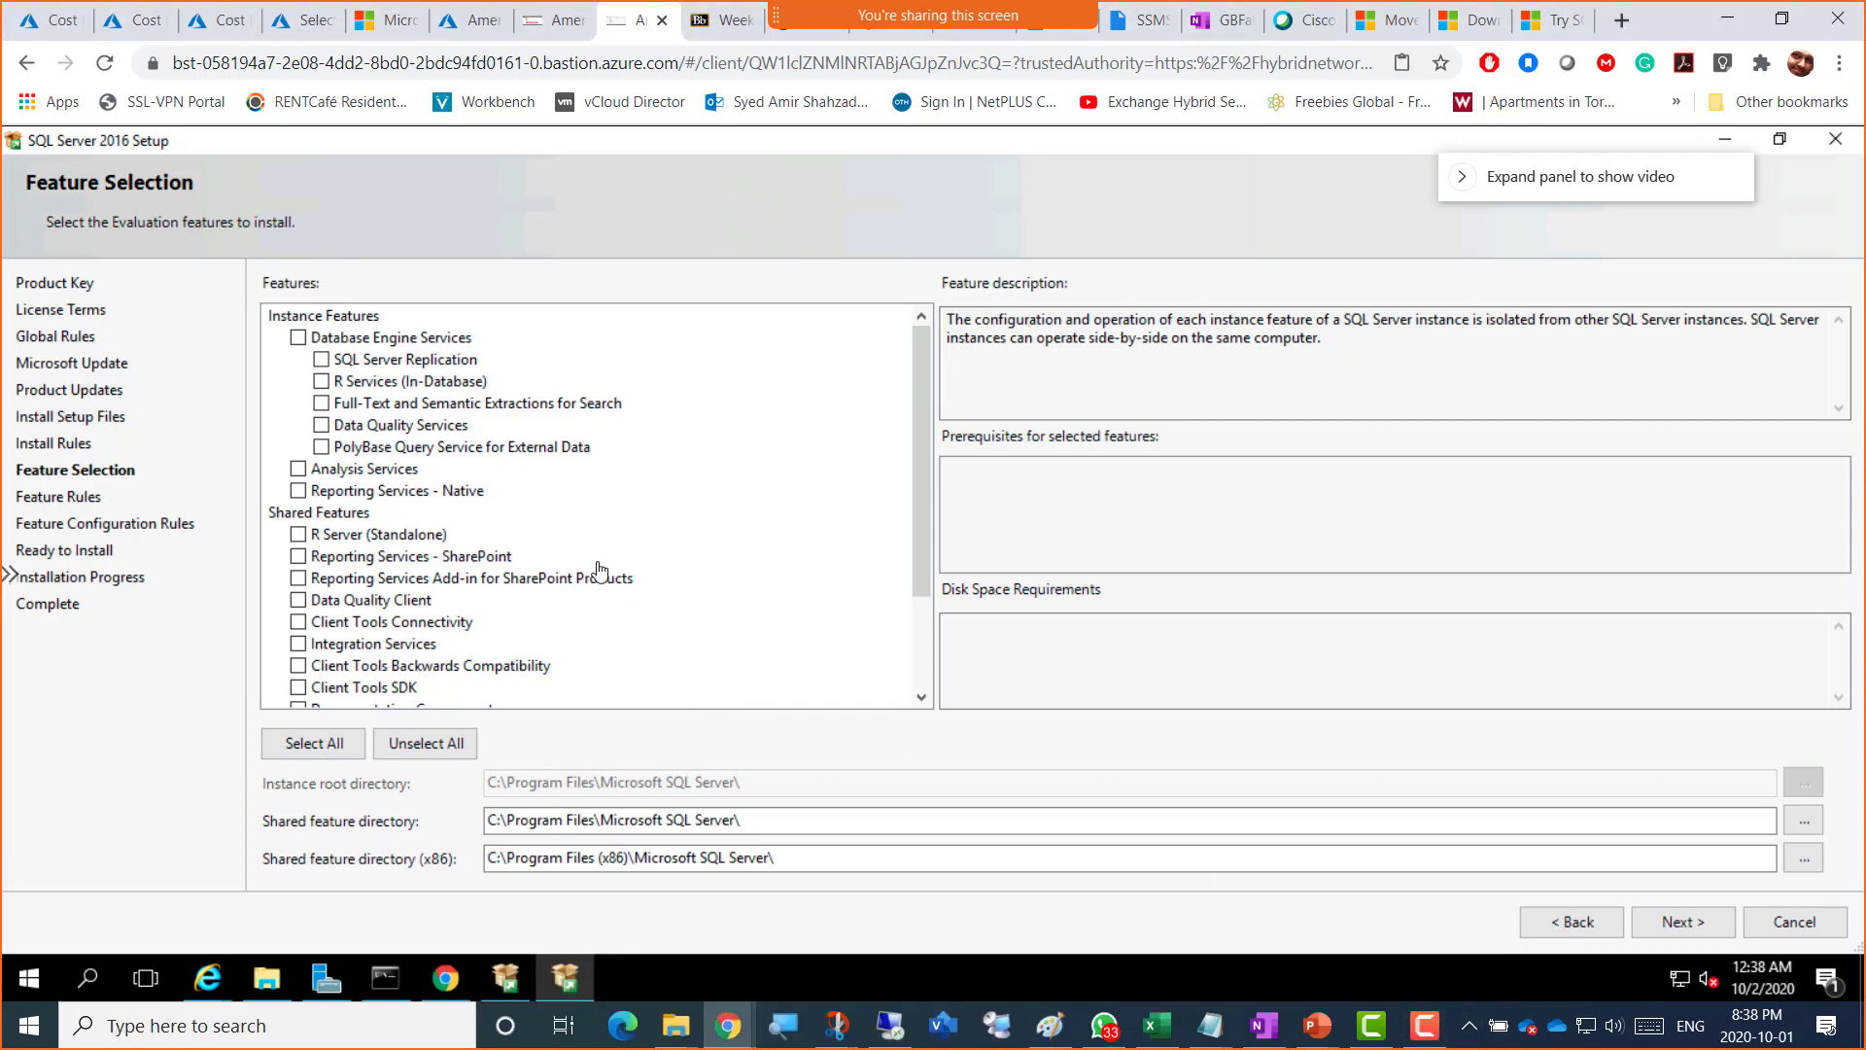
pyautogui.click(298, 338)
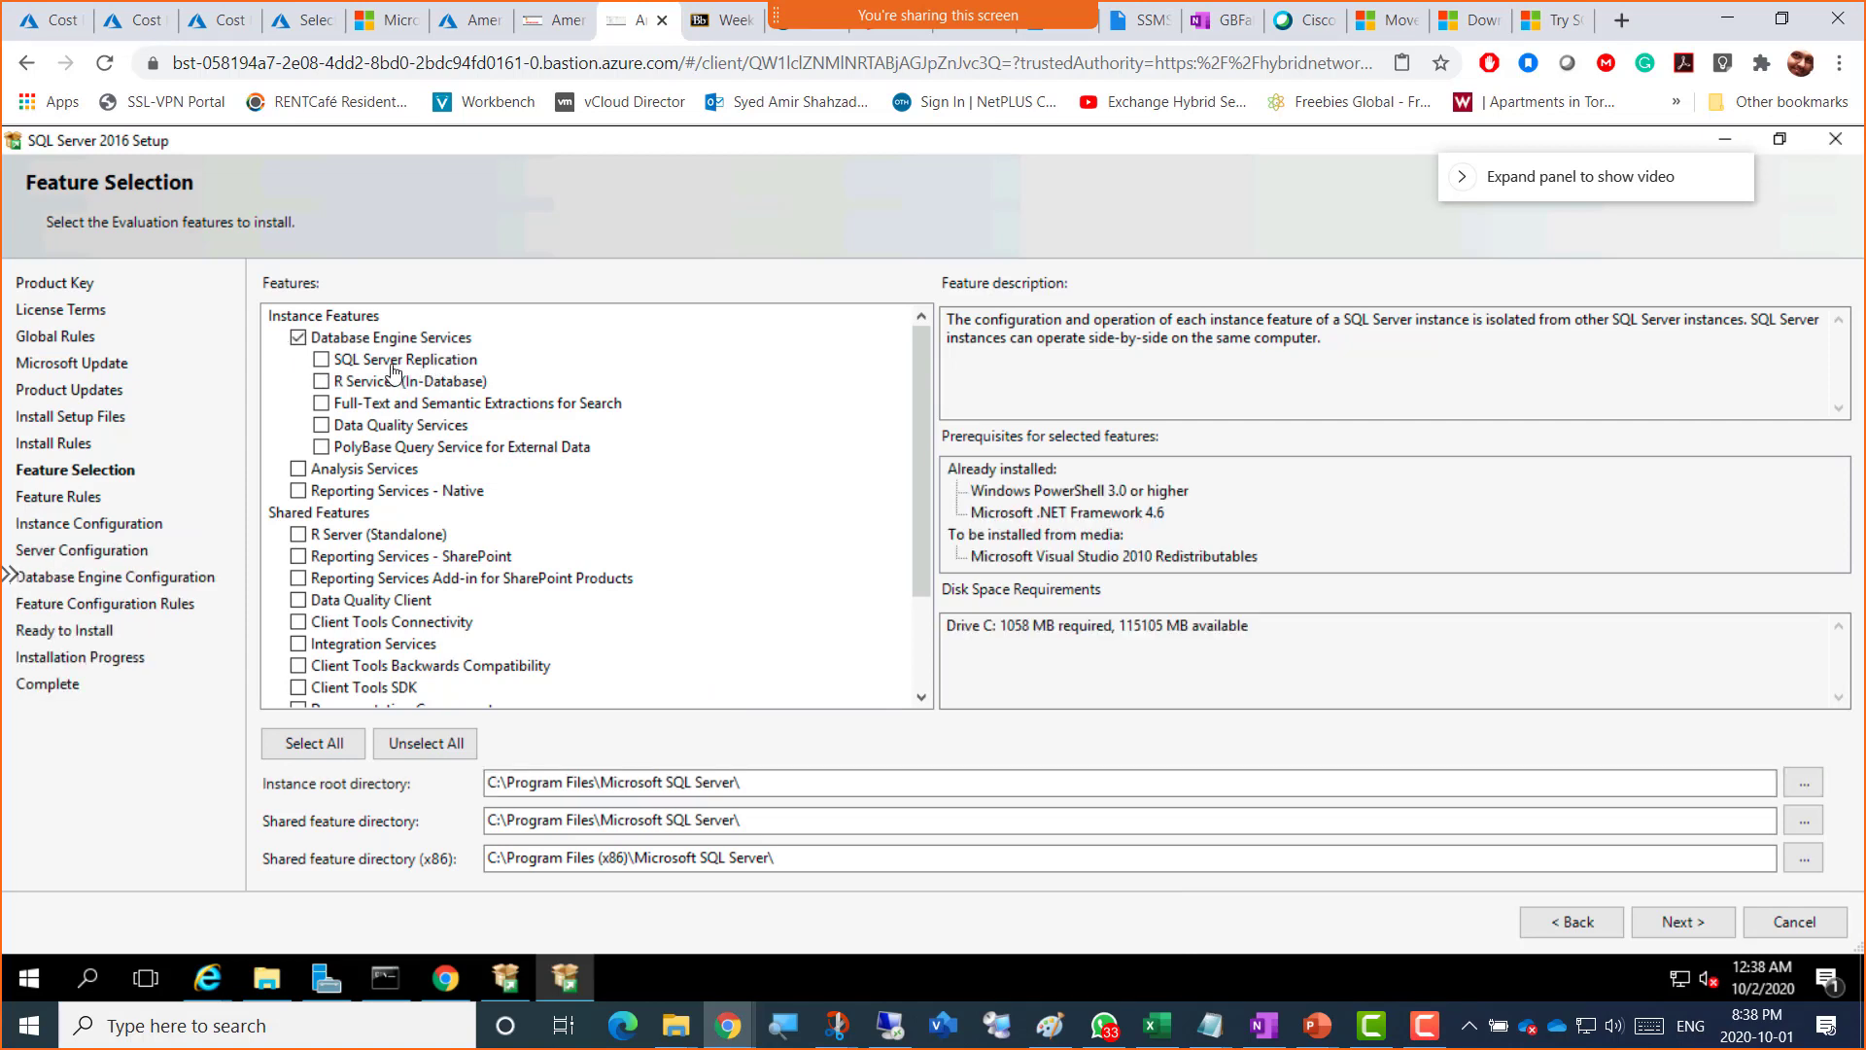
pyautogui.click(394, 360)
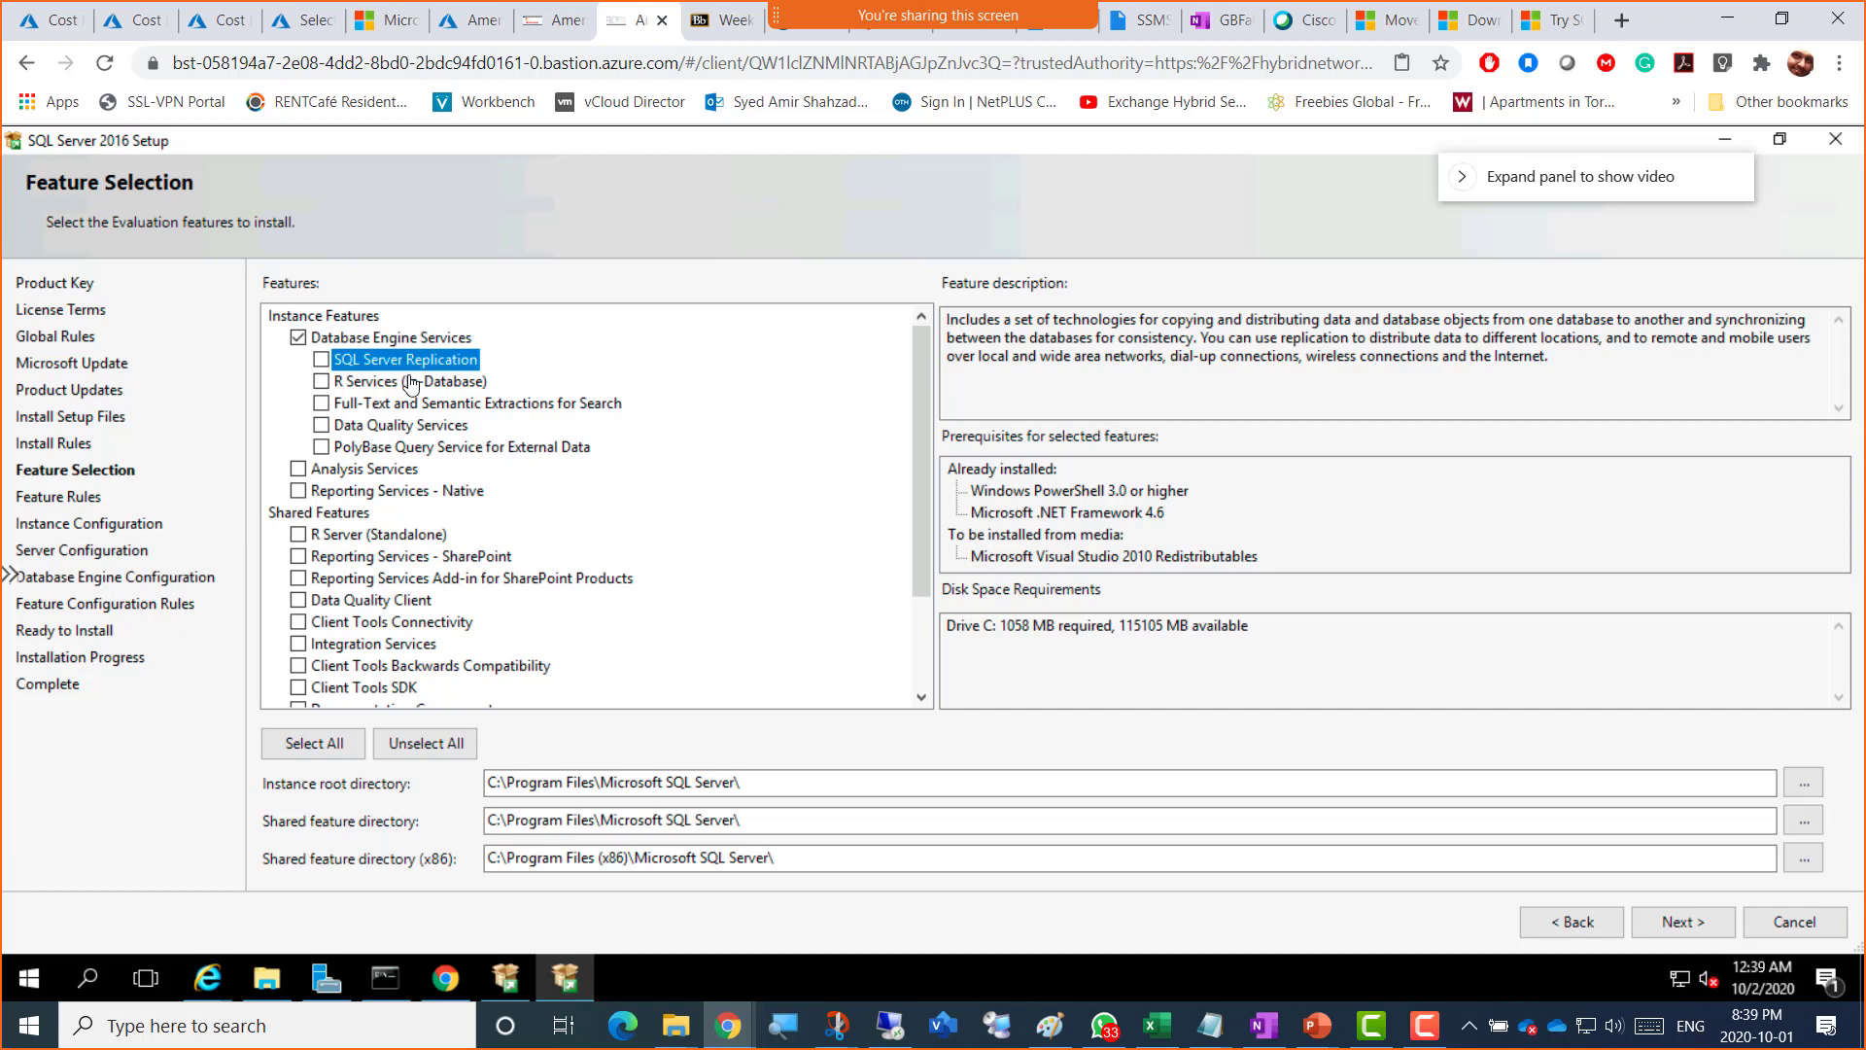
# Step: Tick SQL Server Replication and review the Replication and R Services descriptions, leaving R Services unticked
pyautogui.click(324, 363)
pyautogui.click(381, 390)
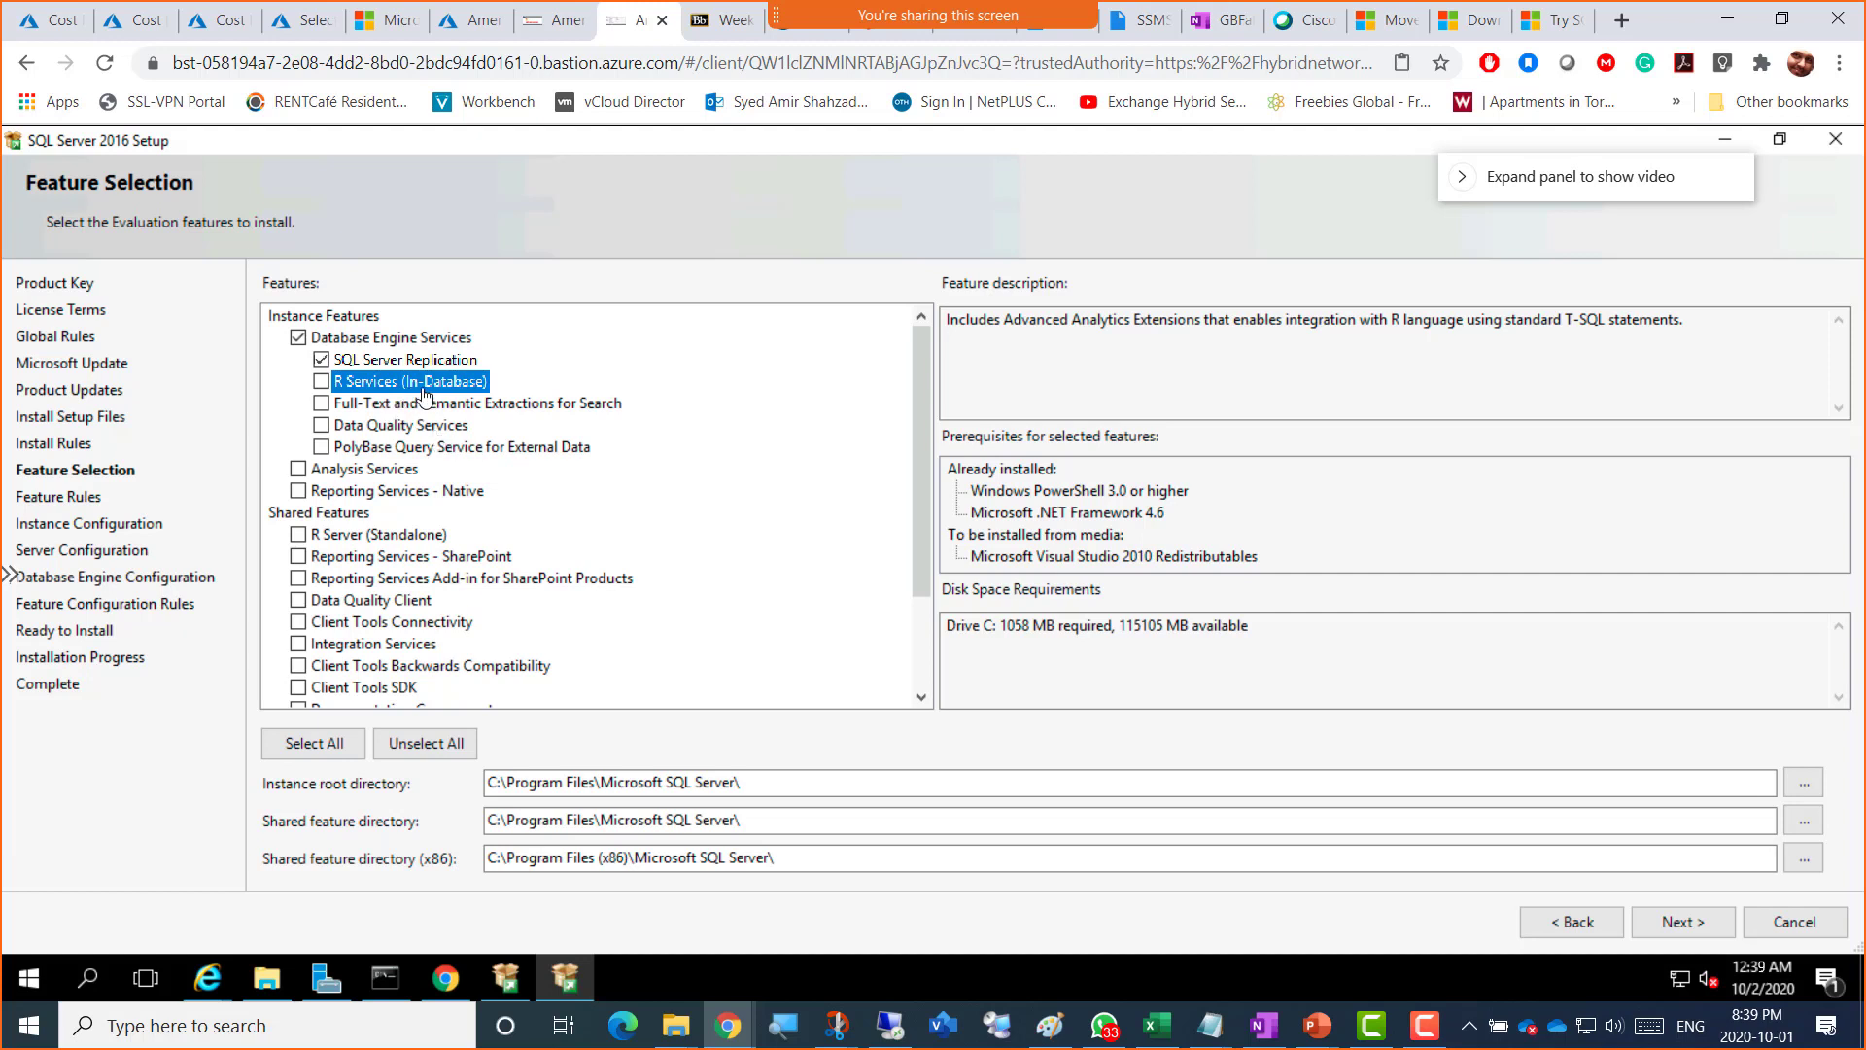
pyautogui.click(398, 361)
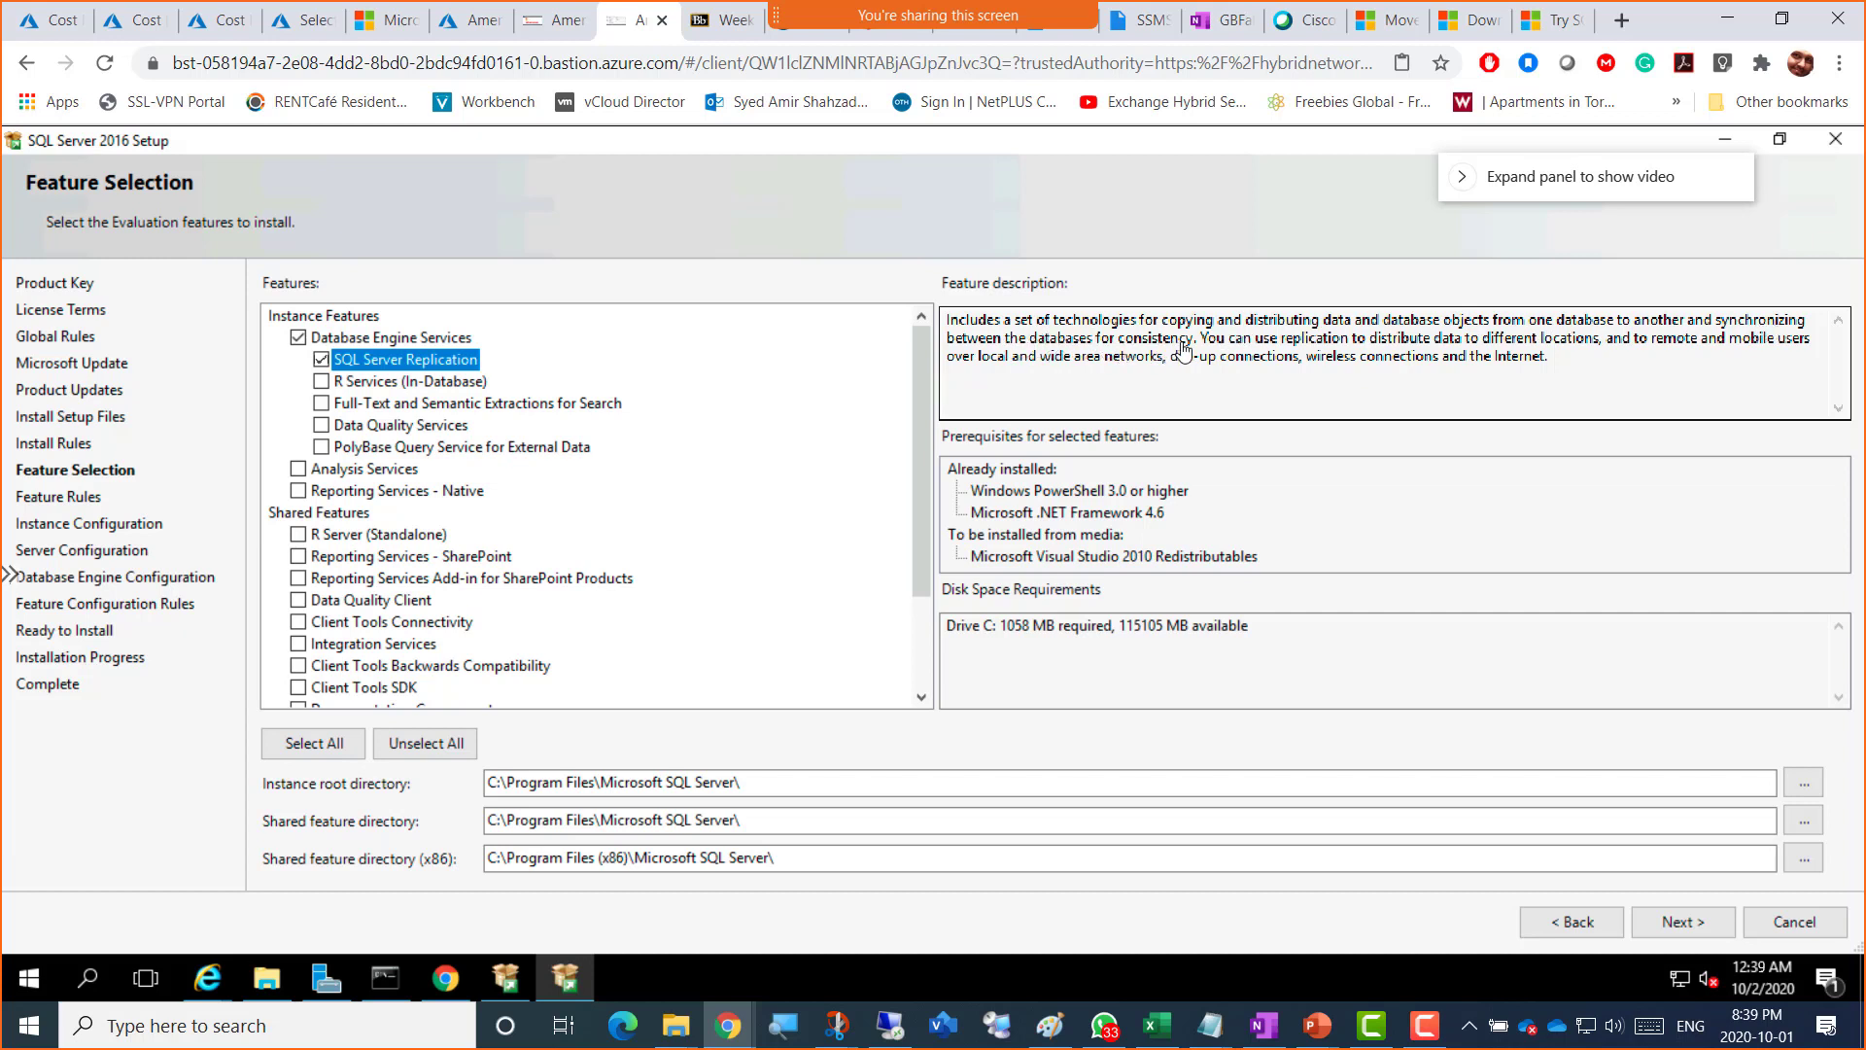
pyautogui.moveTo(1193, 340); pyautogui.dragTo(1713, 327)
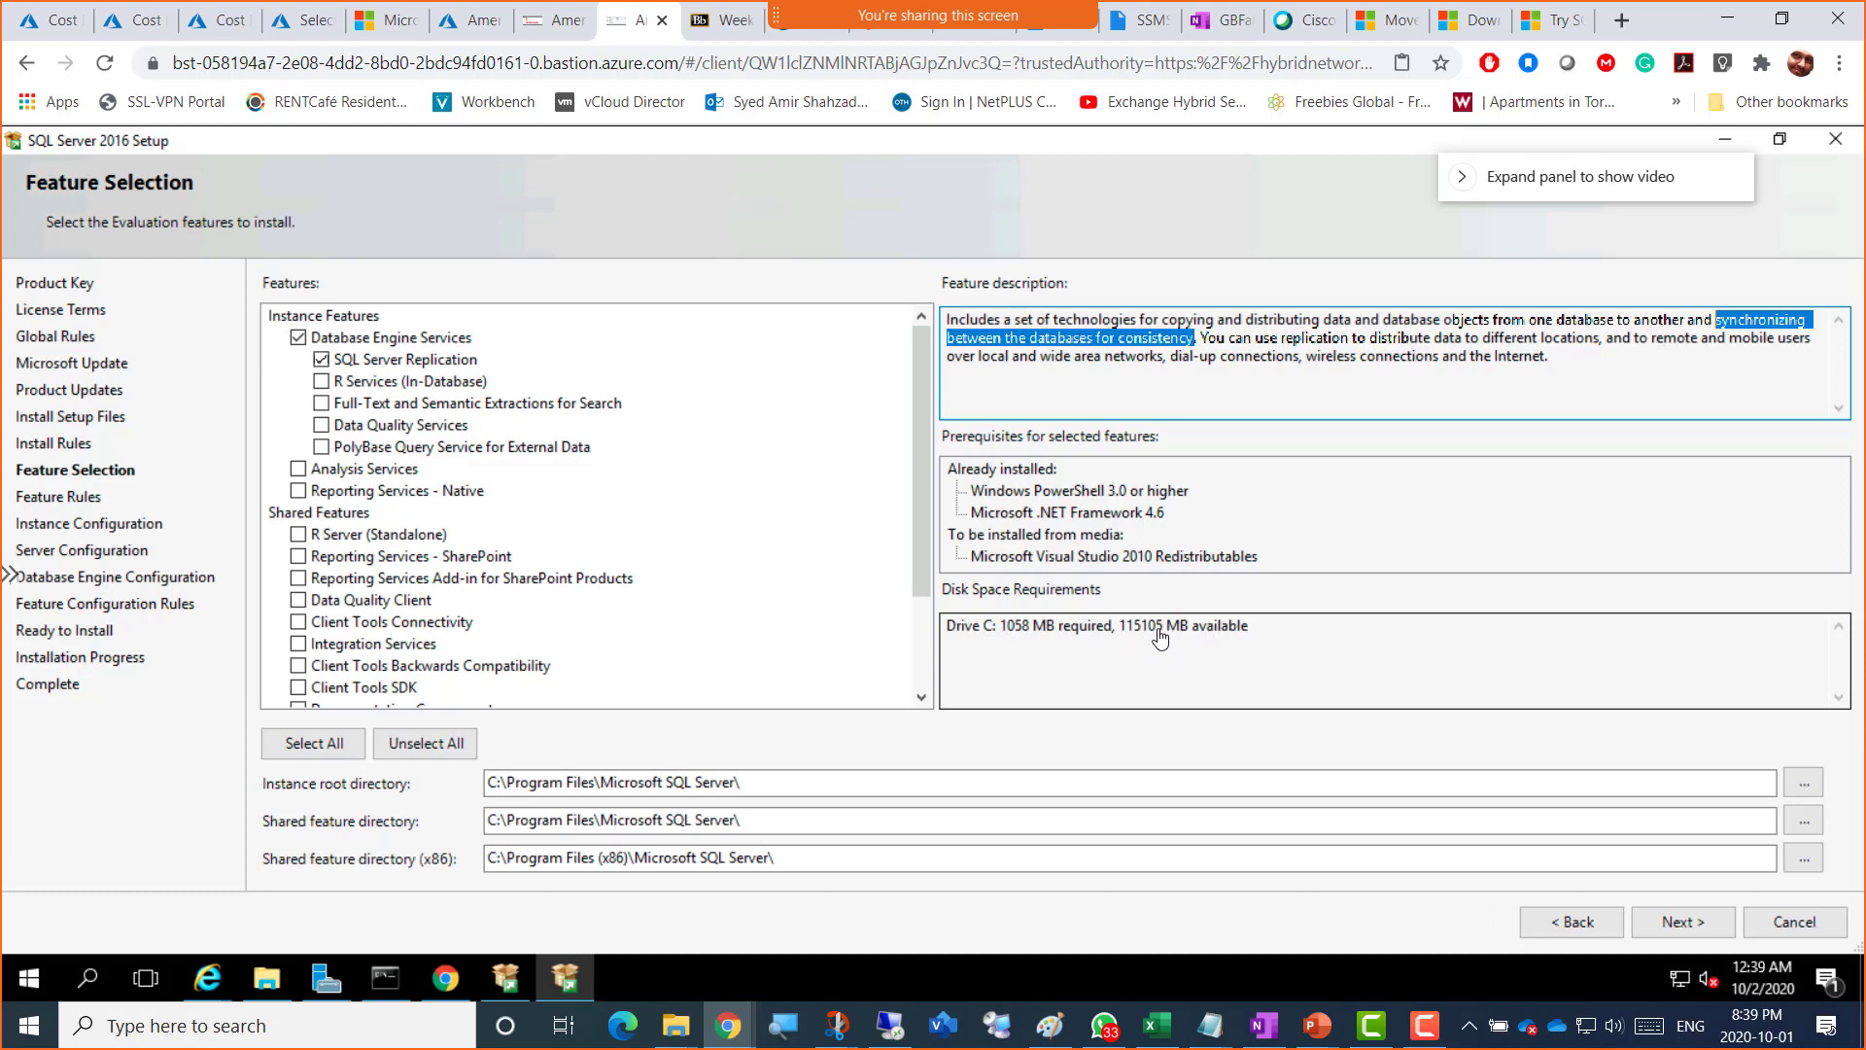
pyautogui.moveTo(1156, 627); pyautogui.dragTo(1126, 626)
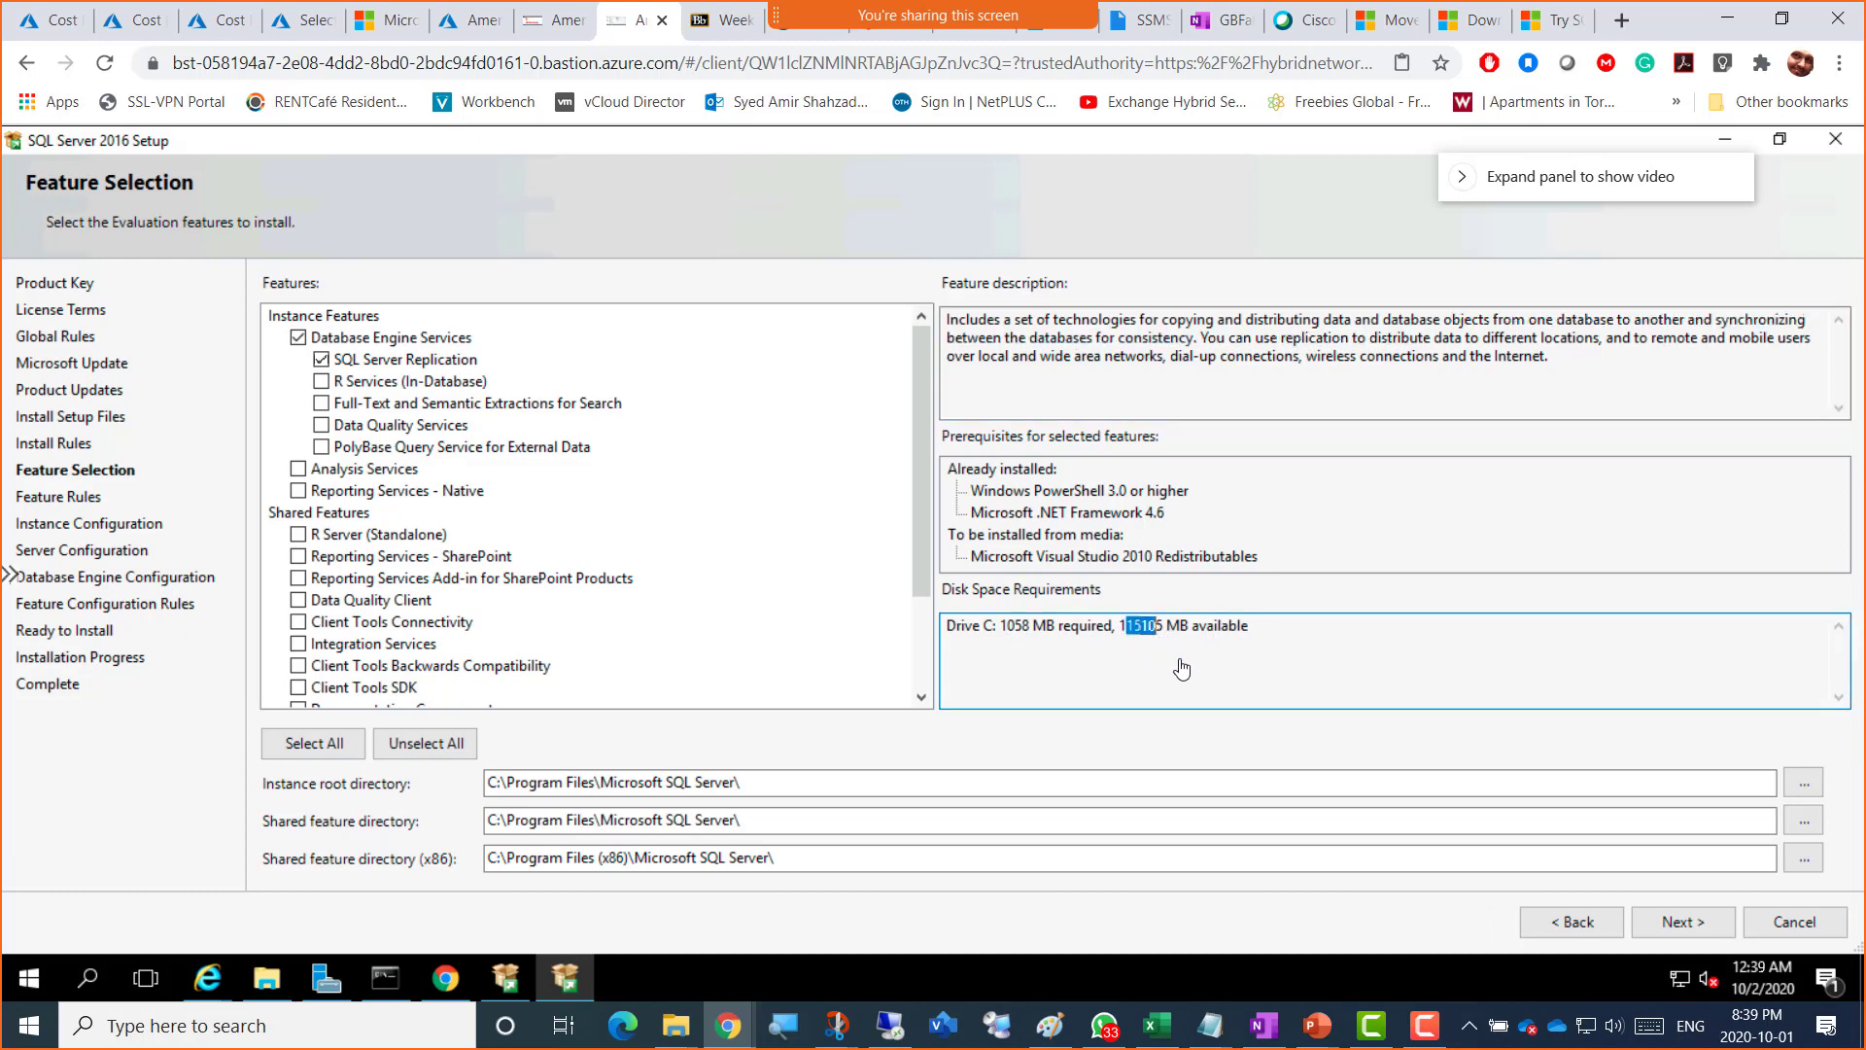
pyautogui.click(360, 384)
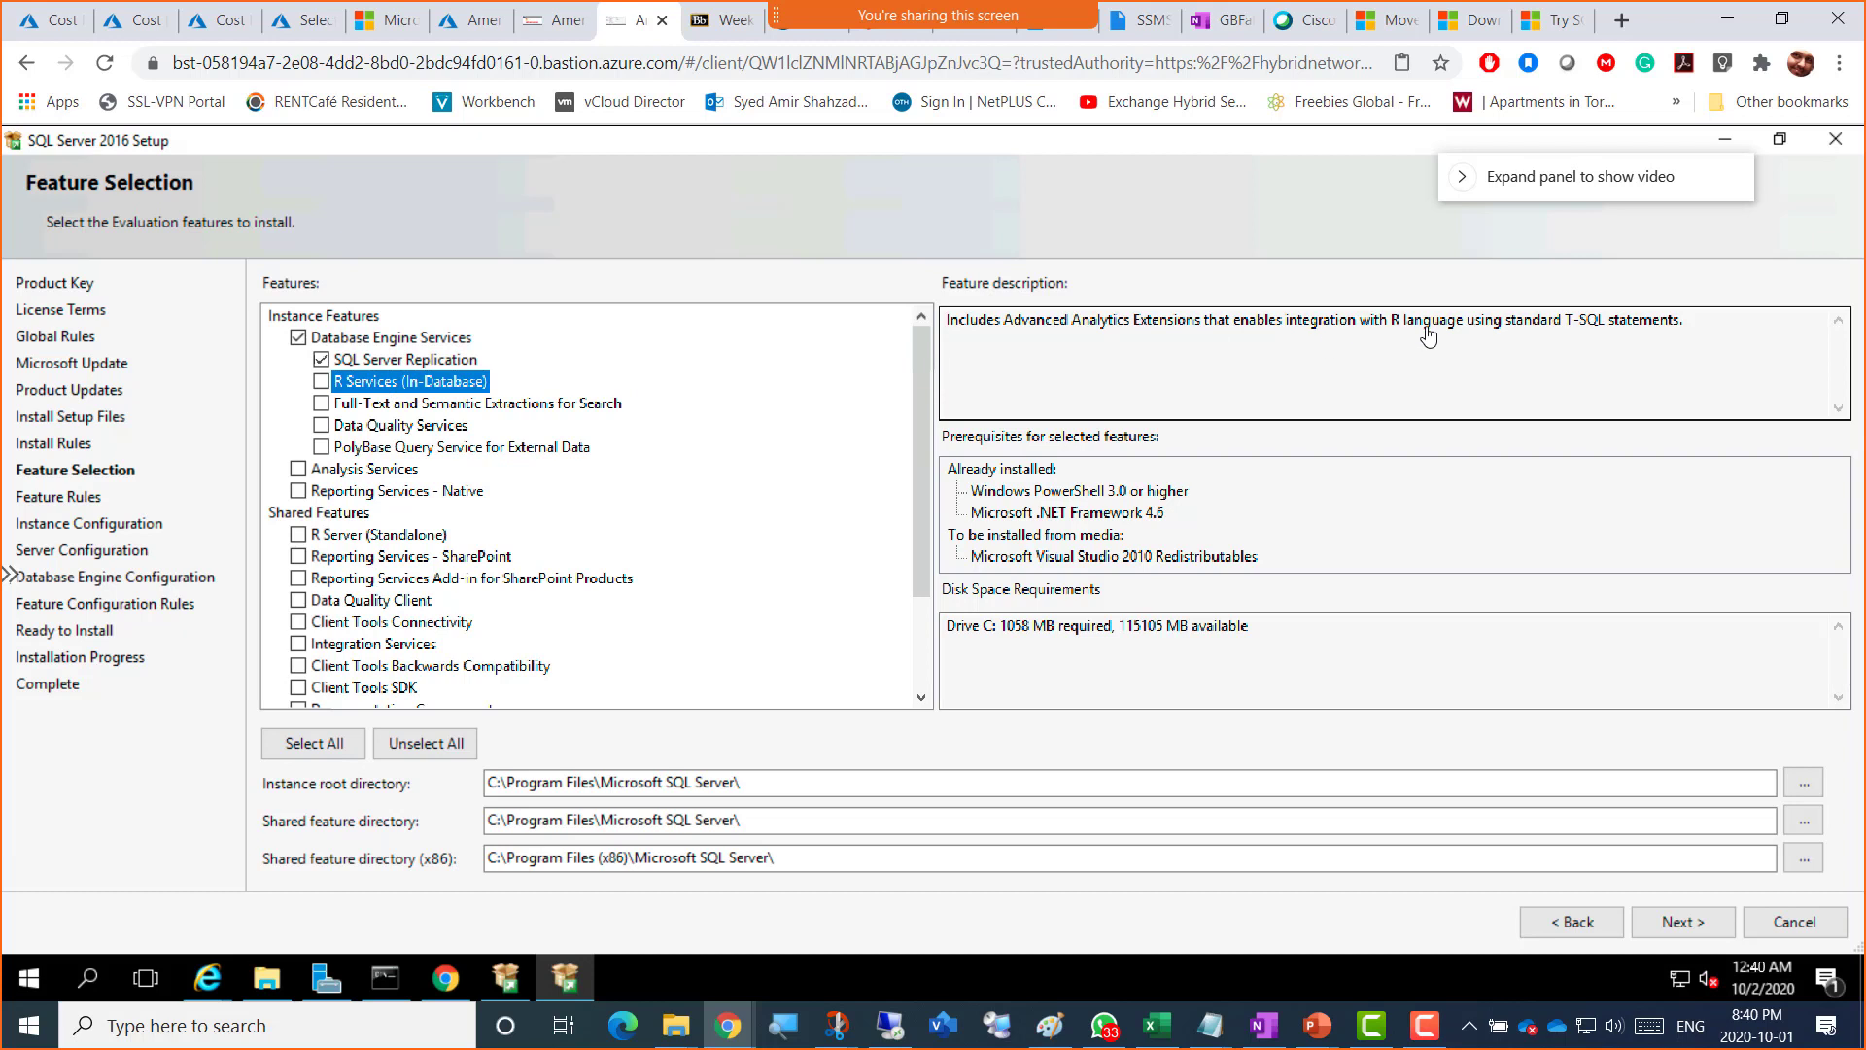
pyautogui.moveTo(1465, 323); pyautogui.dragTo(1390, 324)
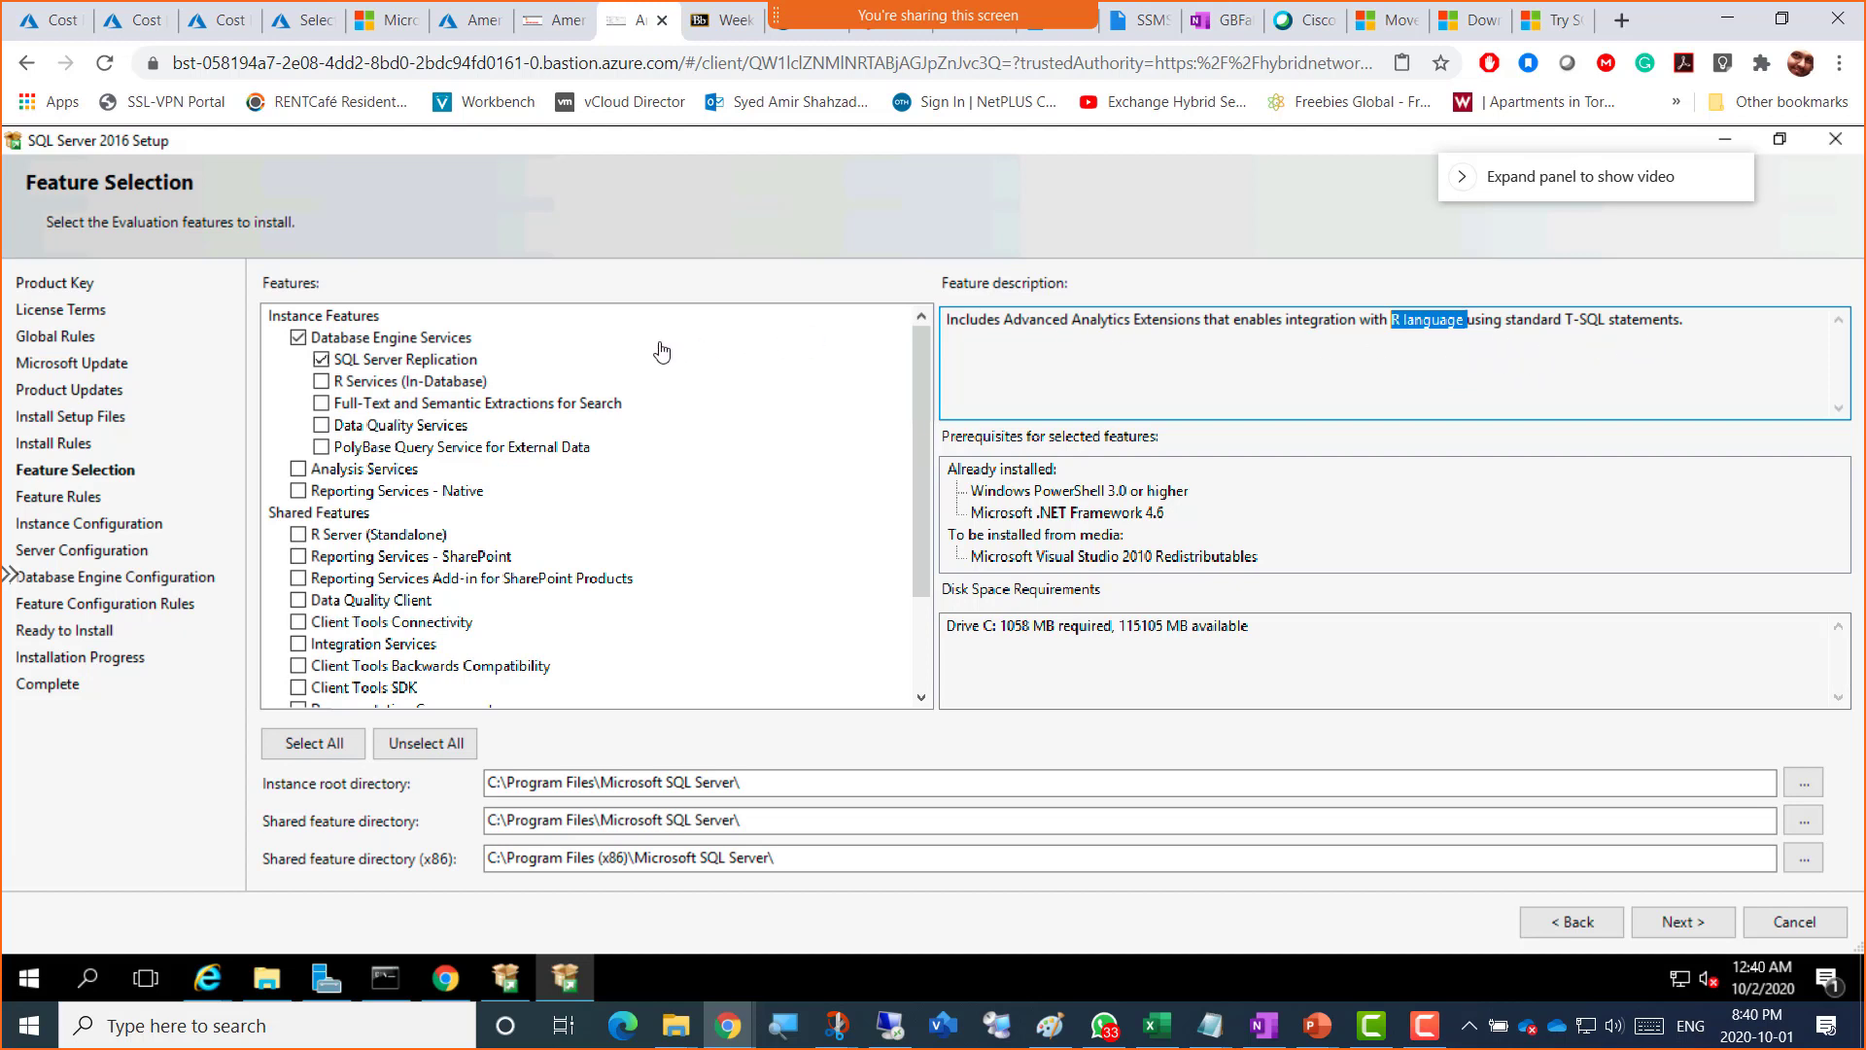
# Step: Tick Full-Text and Semantic Extractions for Search (1479 MB) and highlight key points of its description
pyautogui.click(323, 403)
pyautogui.click(437, 408)
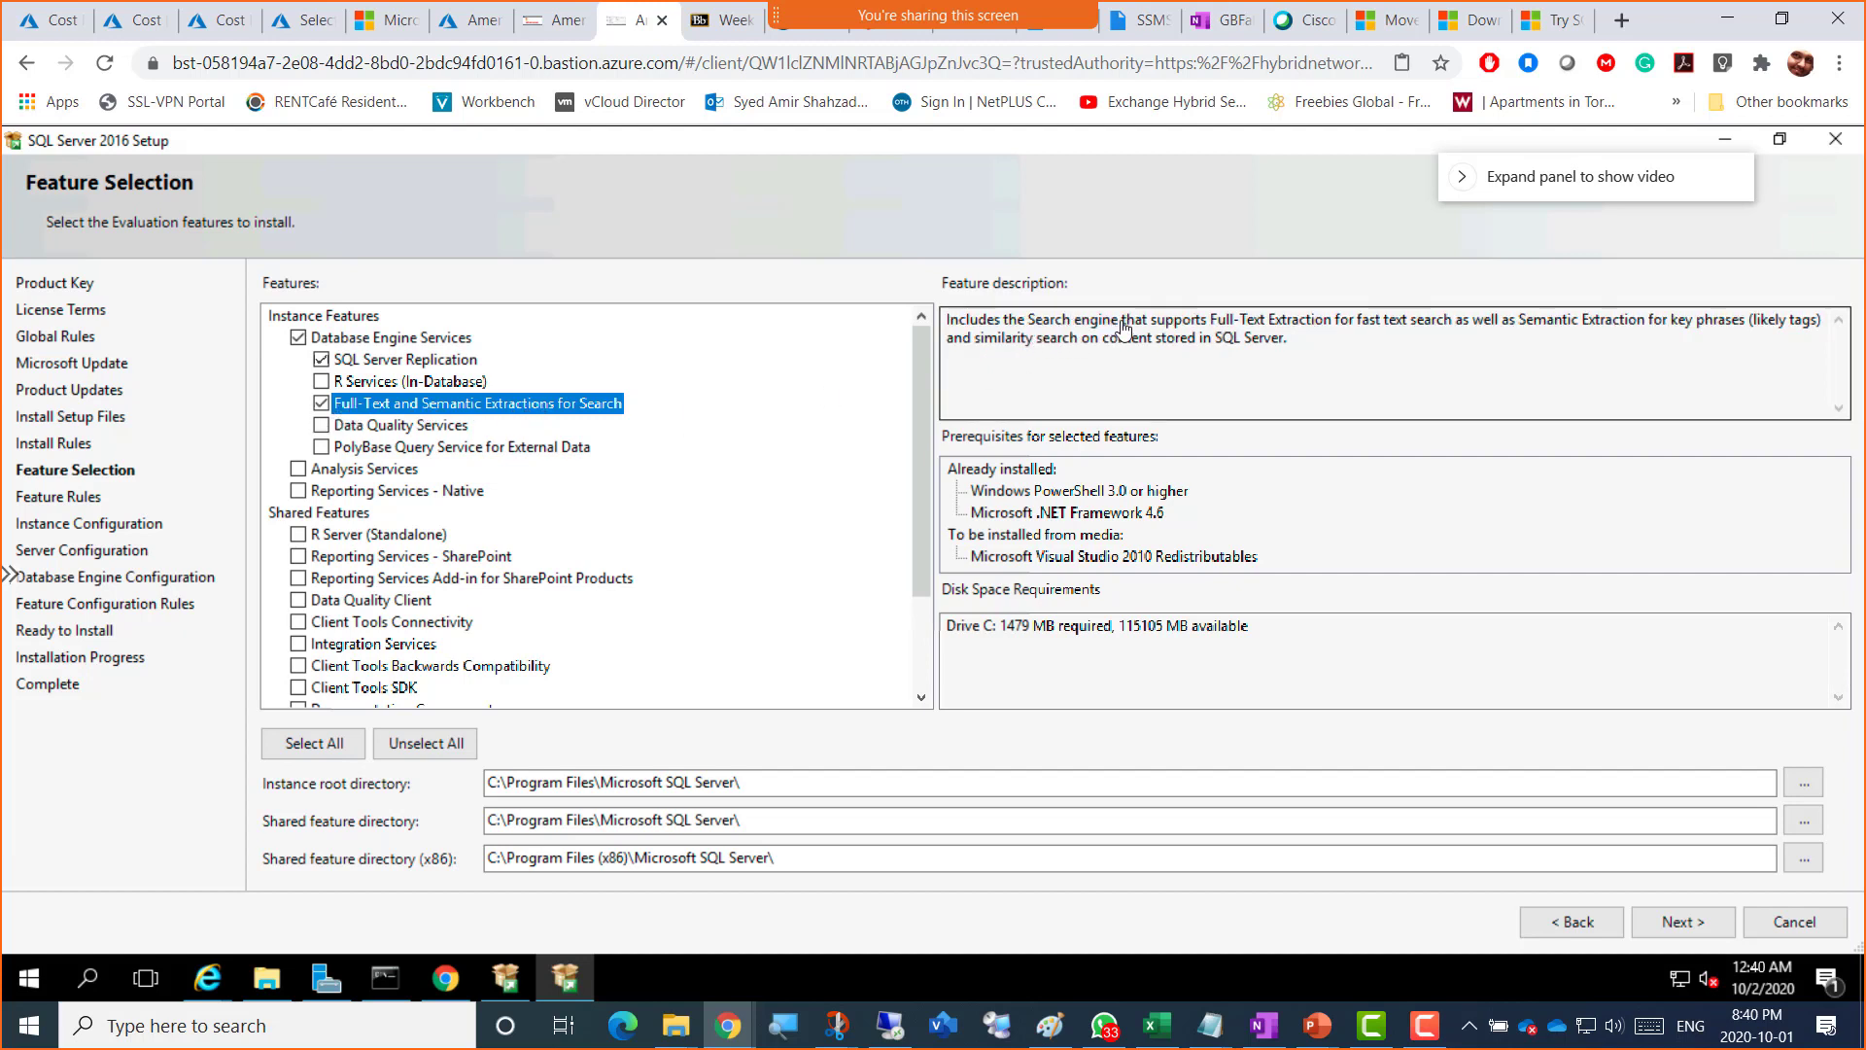
pyautogui.moveTo(1123, 328); pyautogui.dragTo(1733, 333)
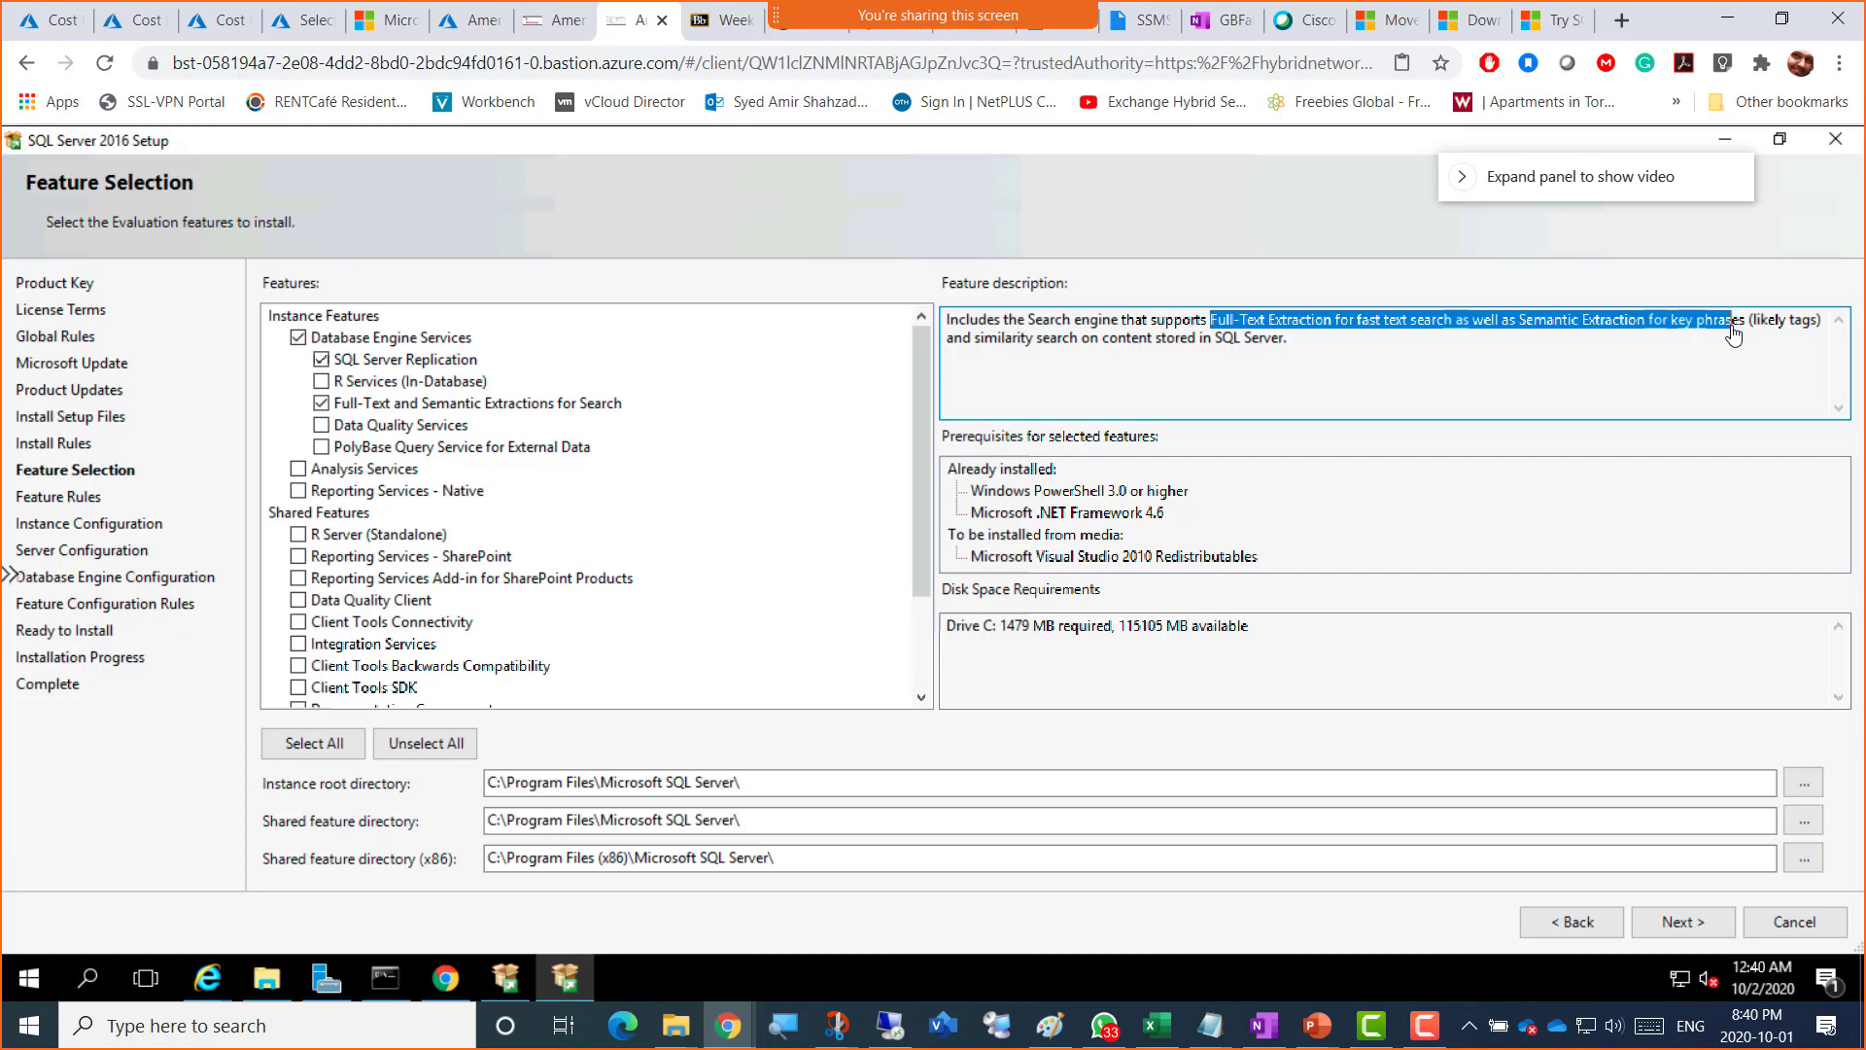
pyautogui.click(1696, 368)
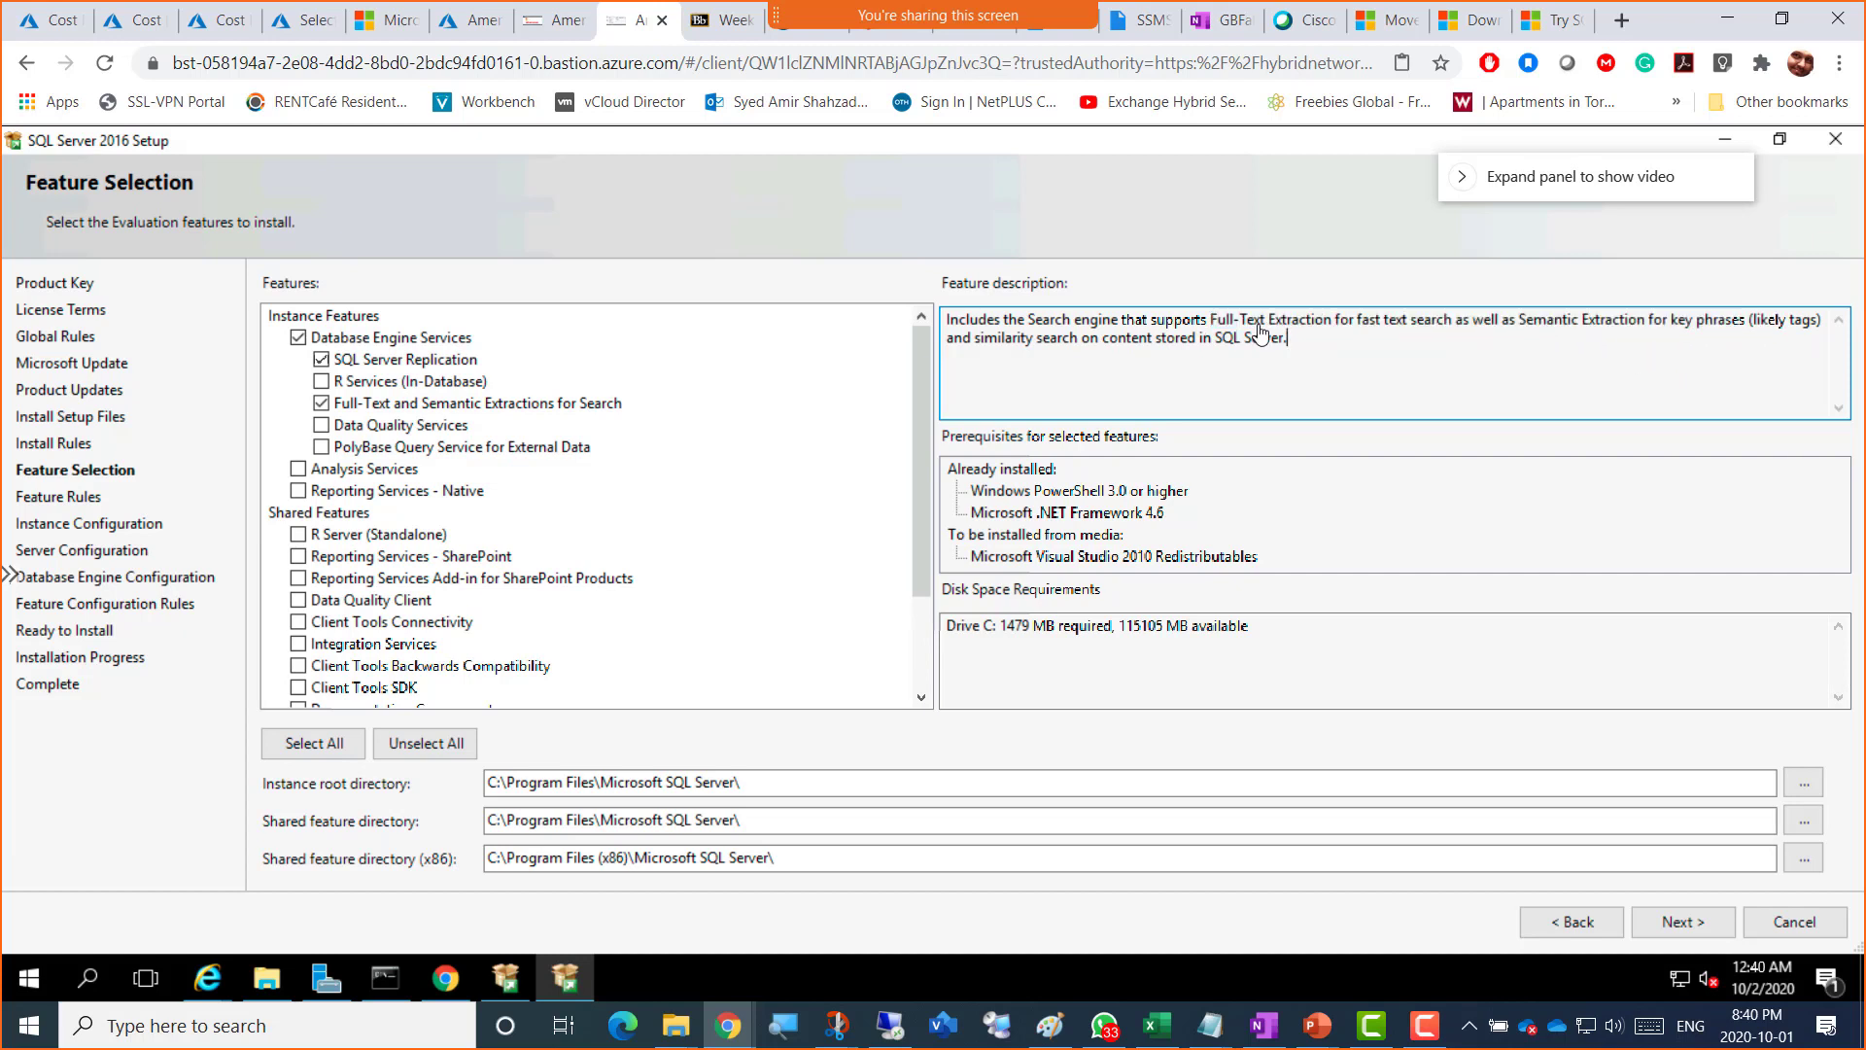
pyautogui.doubleClick(1358, 327)
pyautogui.moveTo(1519, 328); pyautogui.dragTo(1589, 329)
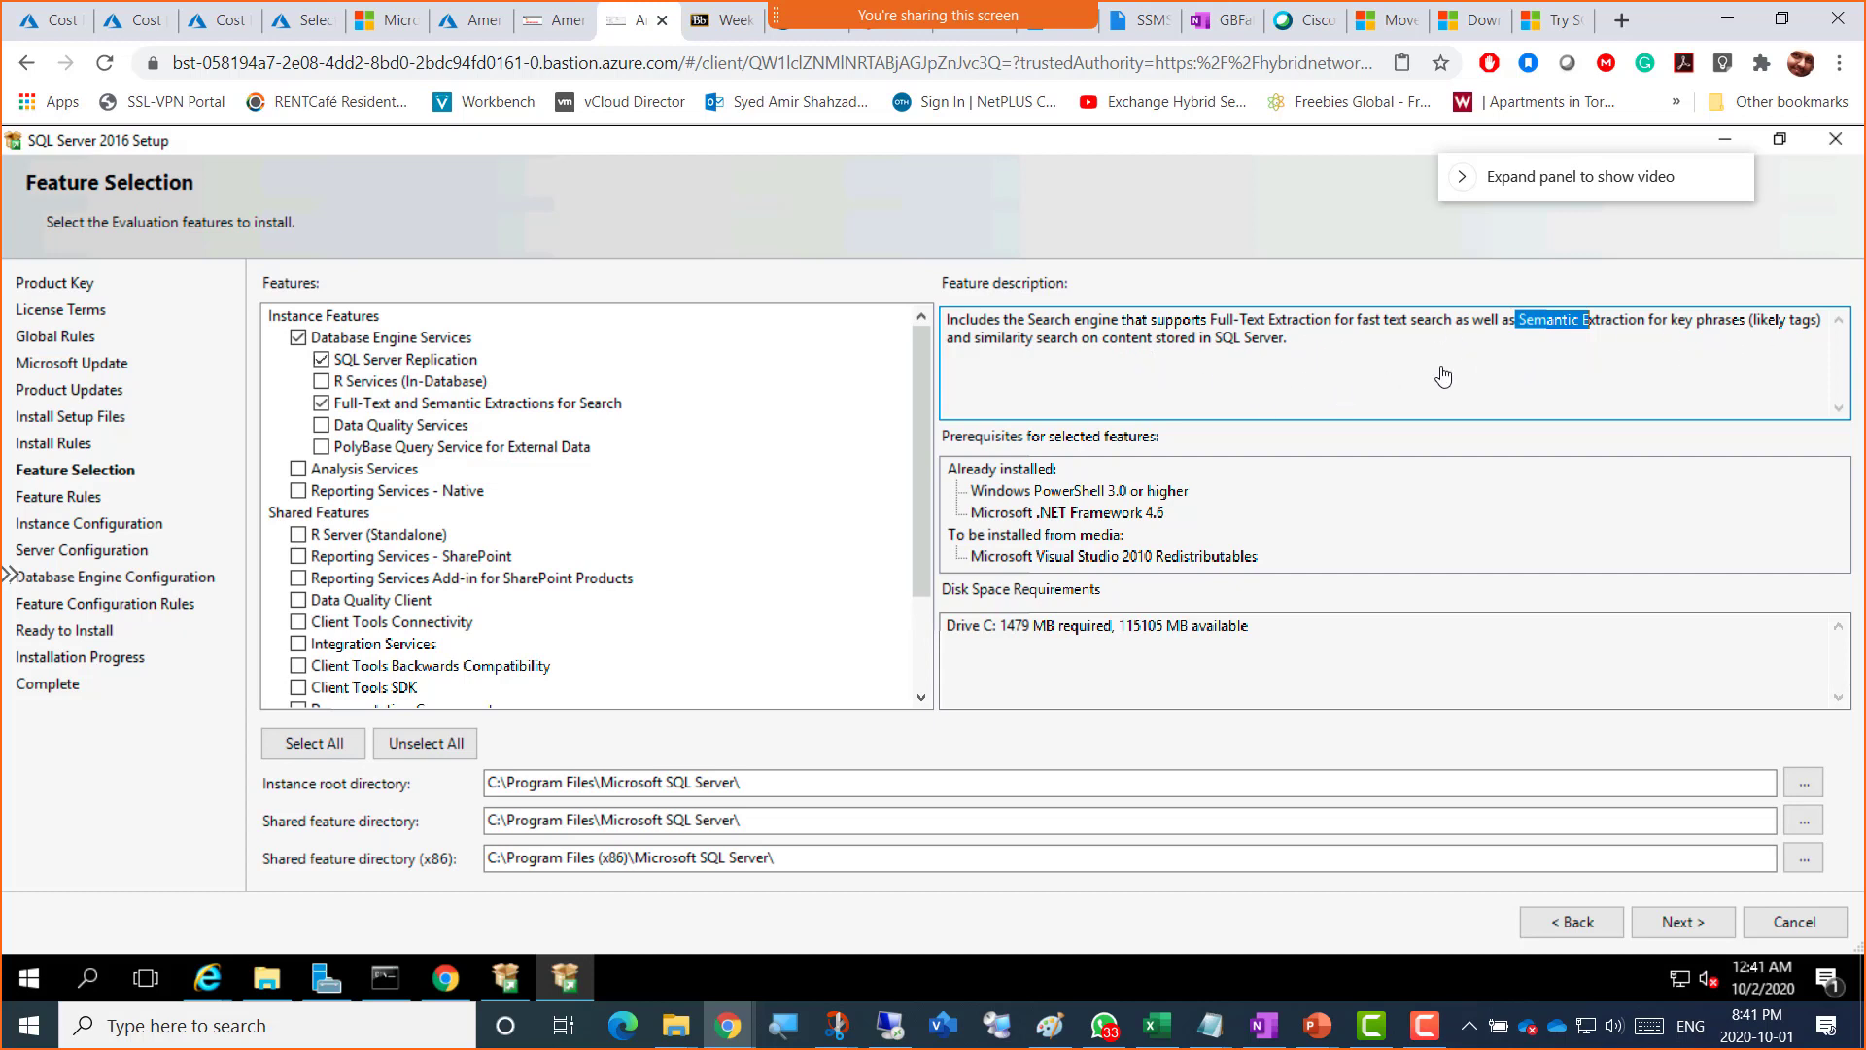
# Step: Tick Data Quality Services (1482 MB) and review the PolyBase description, leaving PolyBase unticked
pyautogui.click(359, 435)
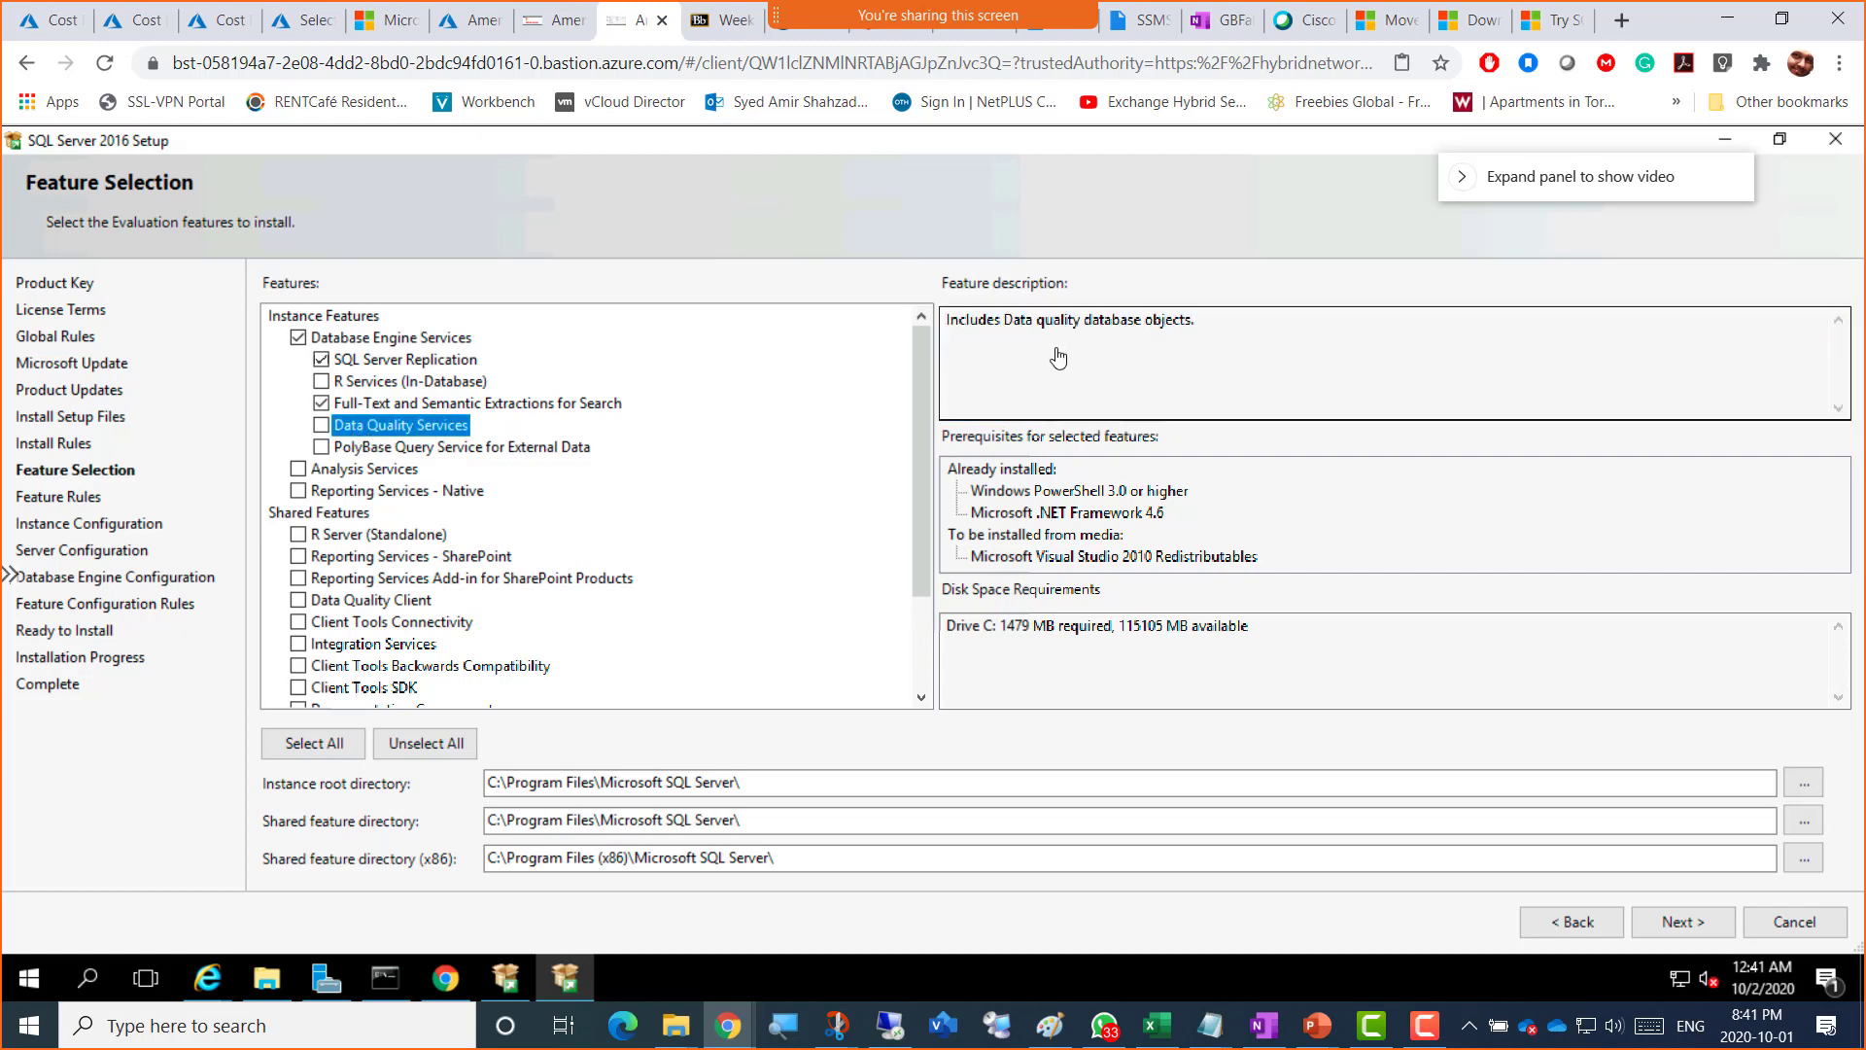
pyautogui.click(321, 429)
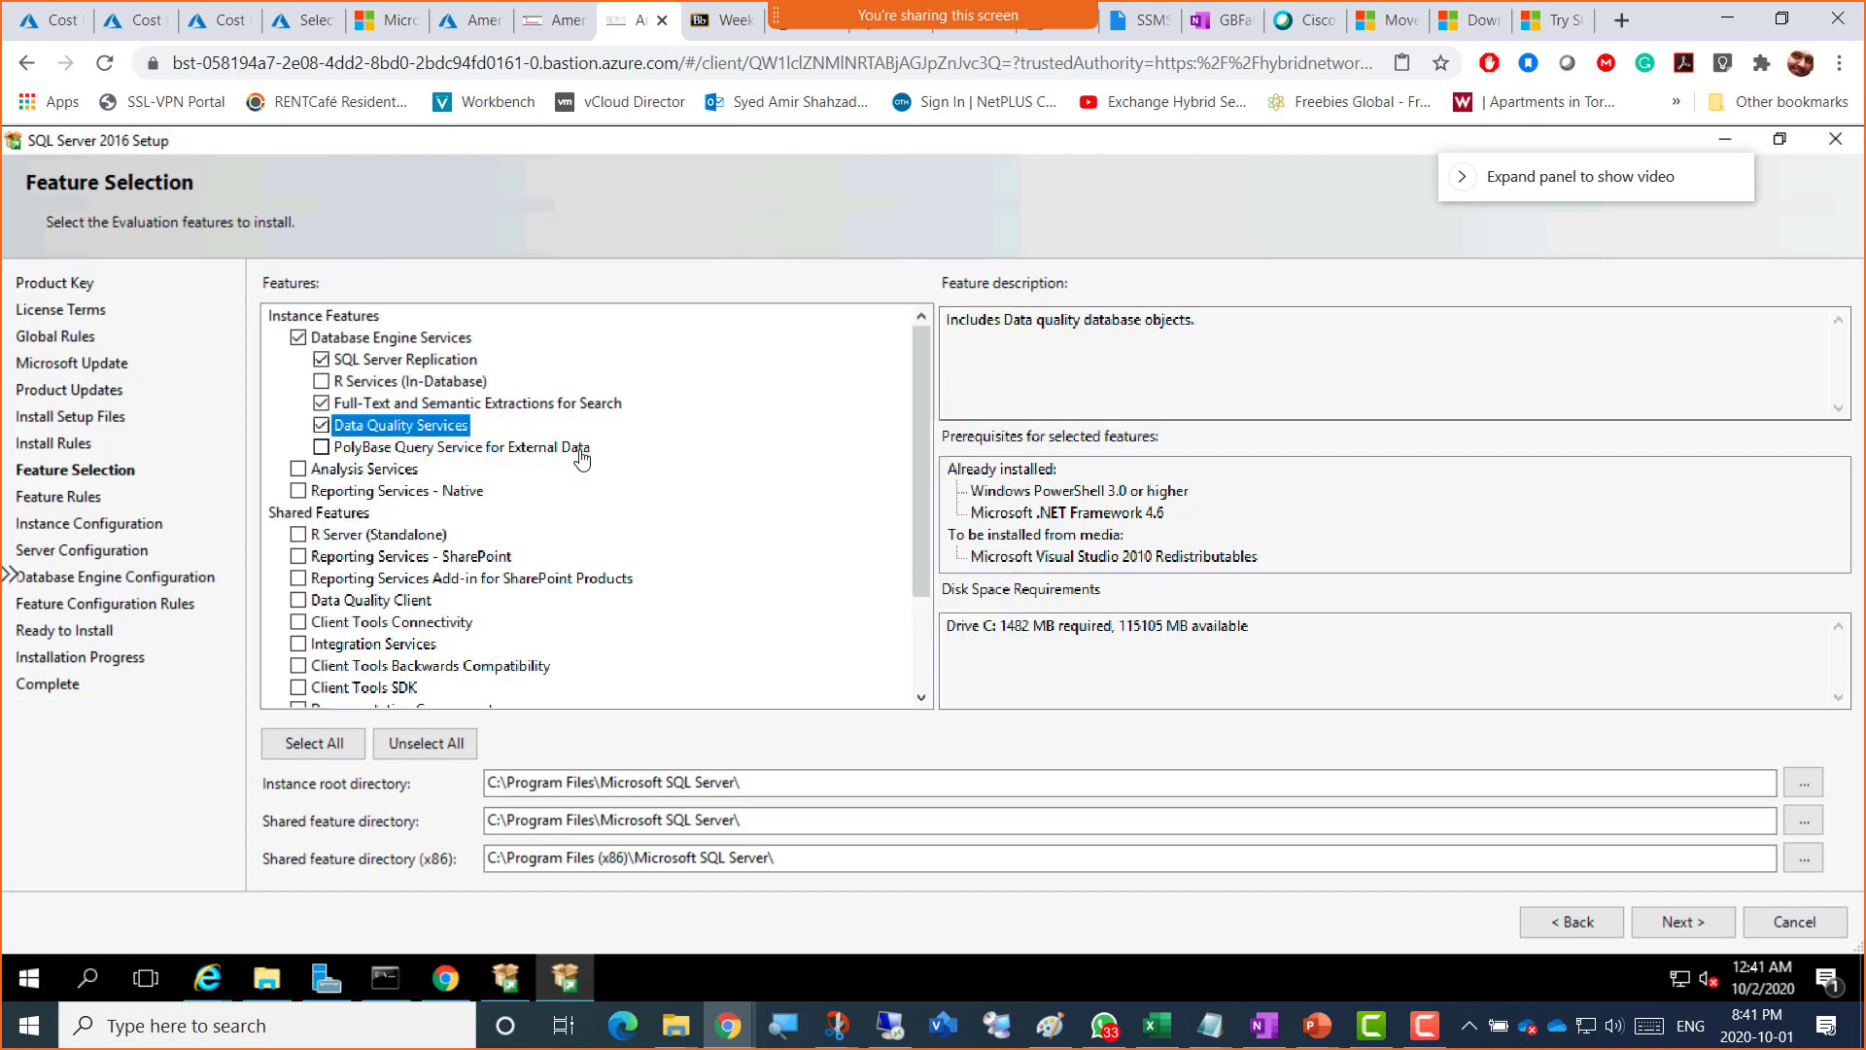
pyautogui.click(418, 449)
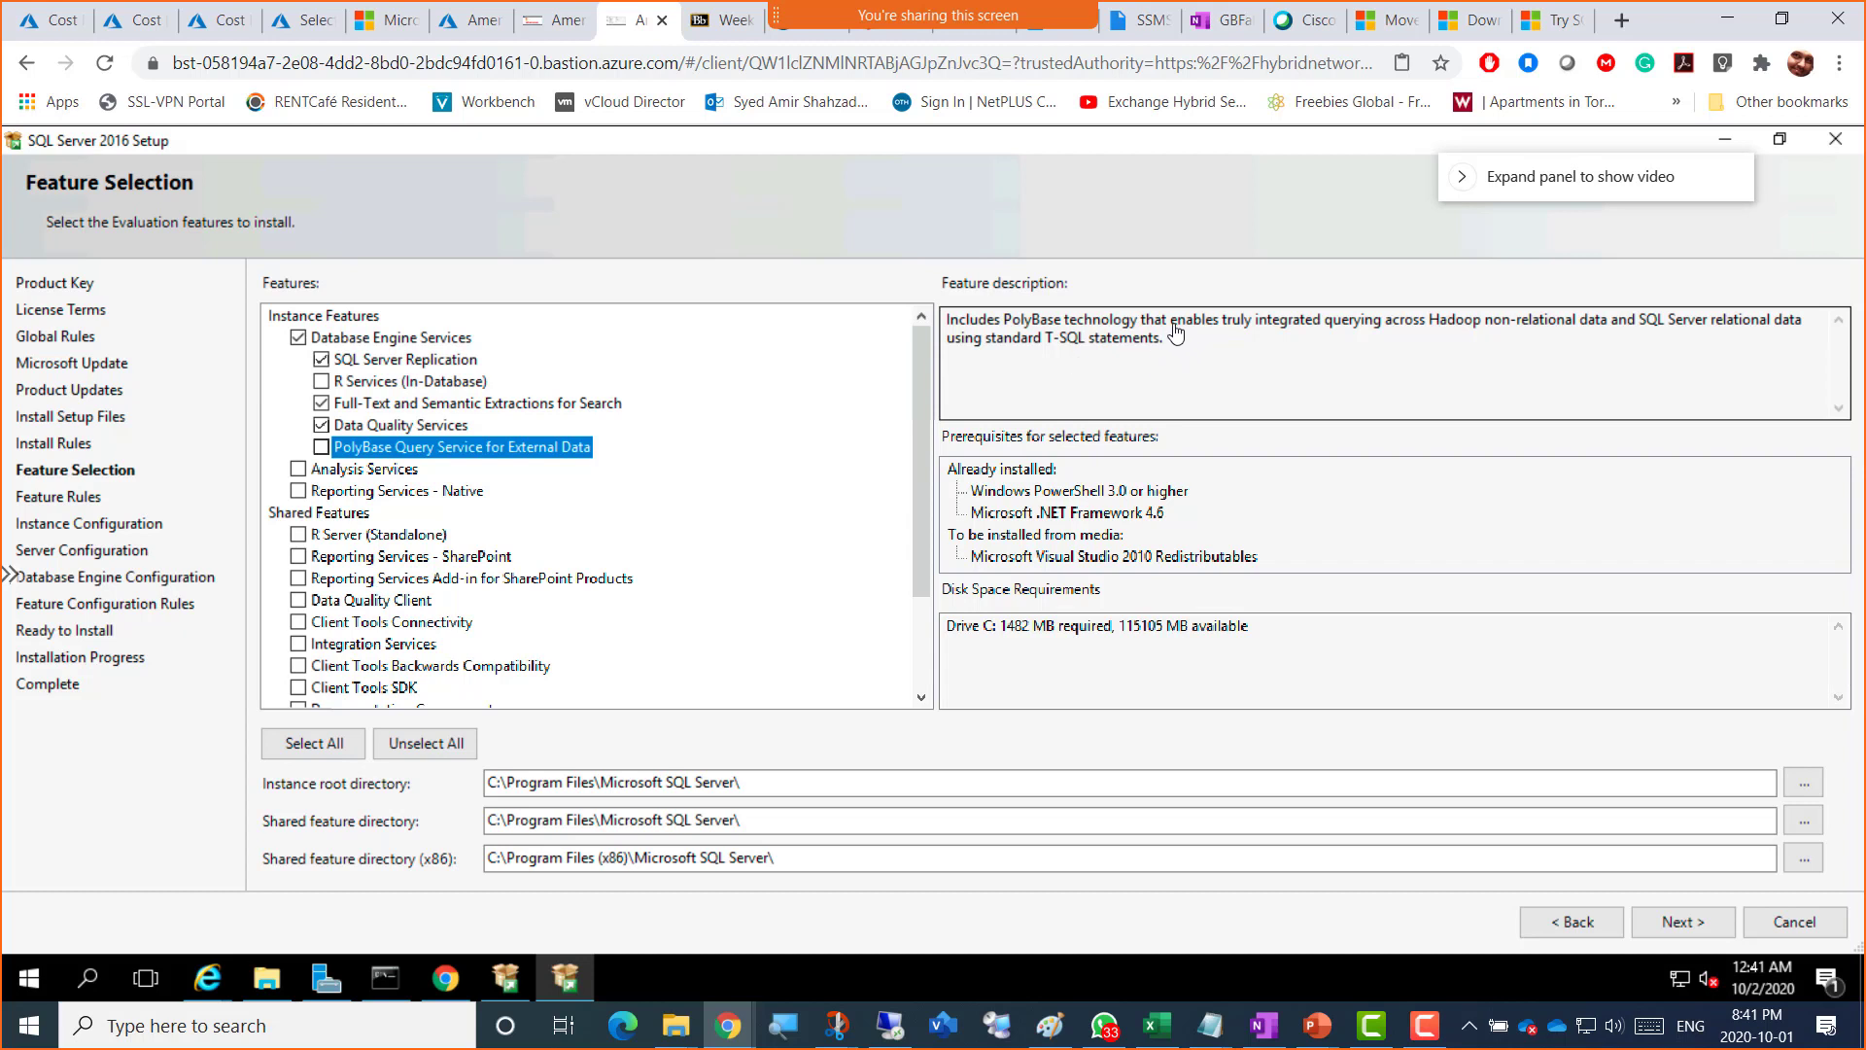
pyautogui.moveTo(1222, 325); pyautogui.dragTo(1703, 327)
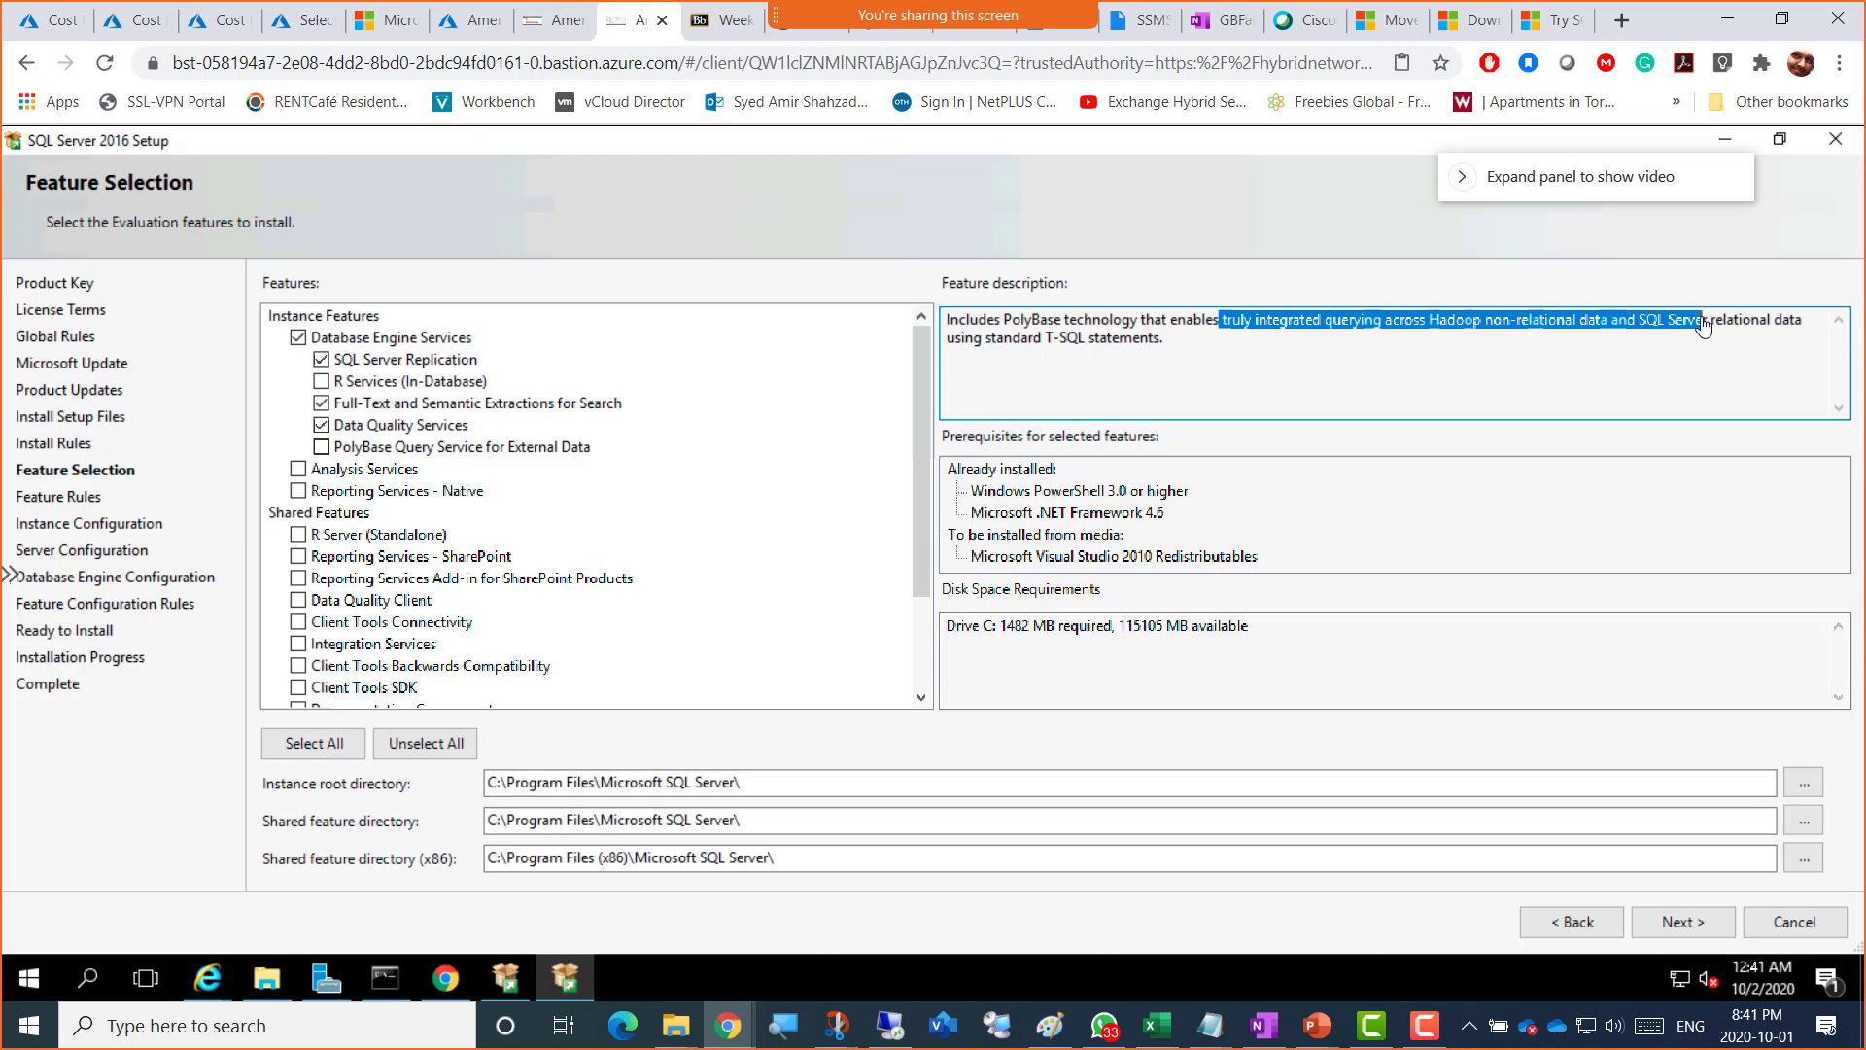
pyautogui.moveTo(1584, 346); pyautogui.dragTo(1254, 372)
pyautogui.click(1254, 372)
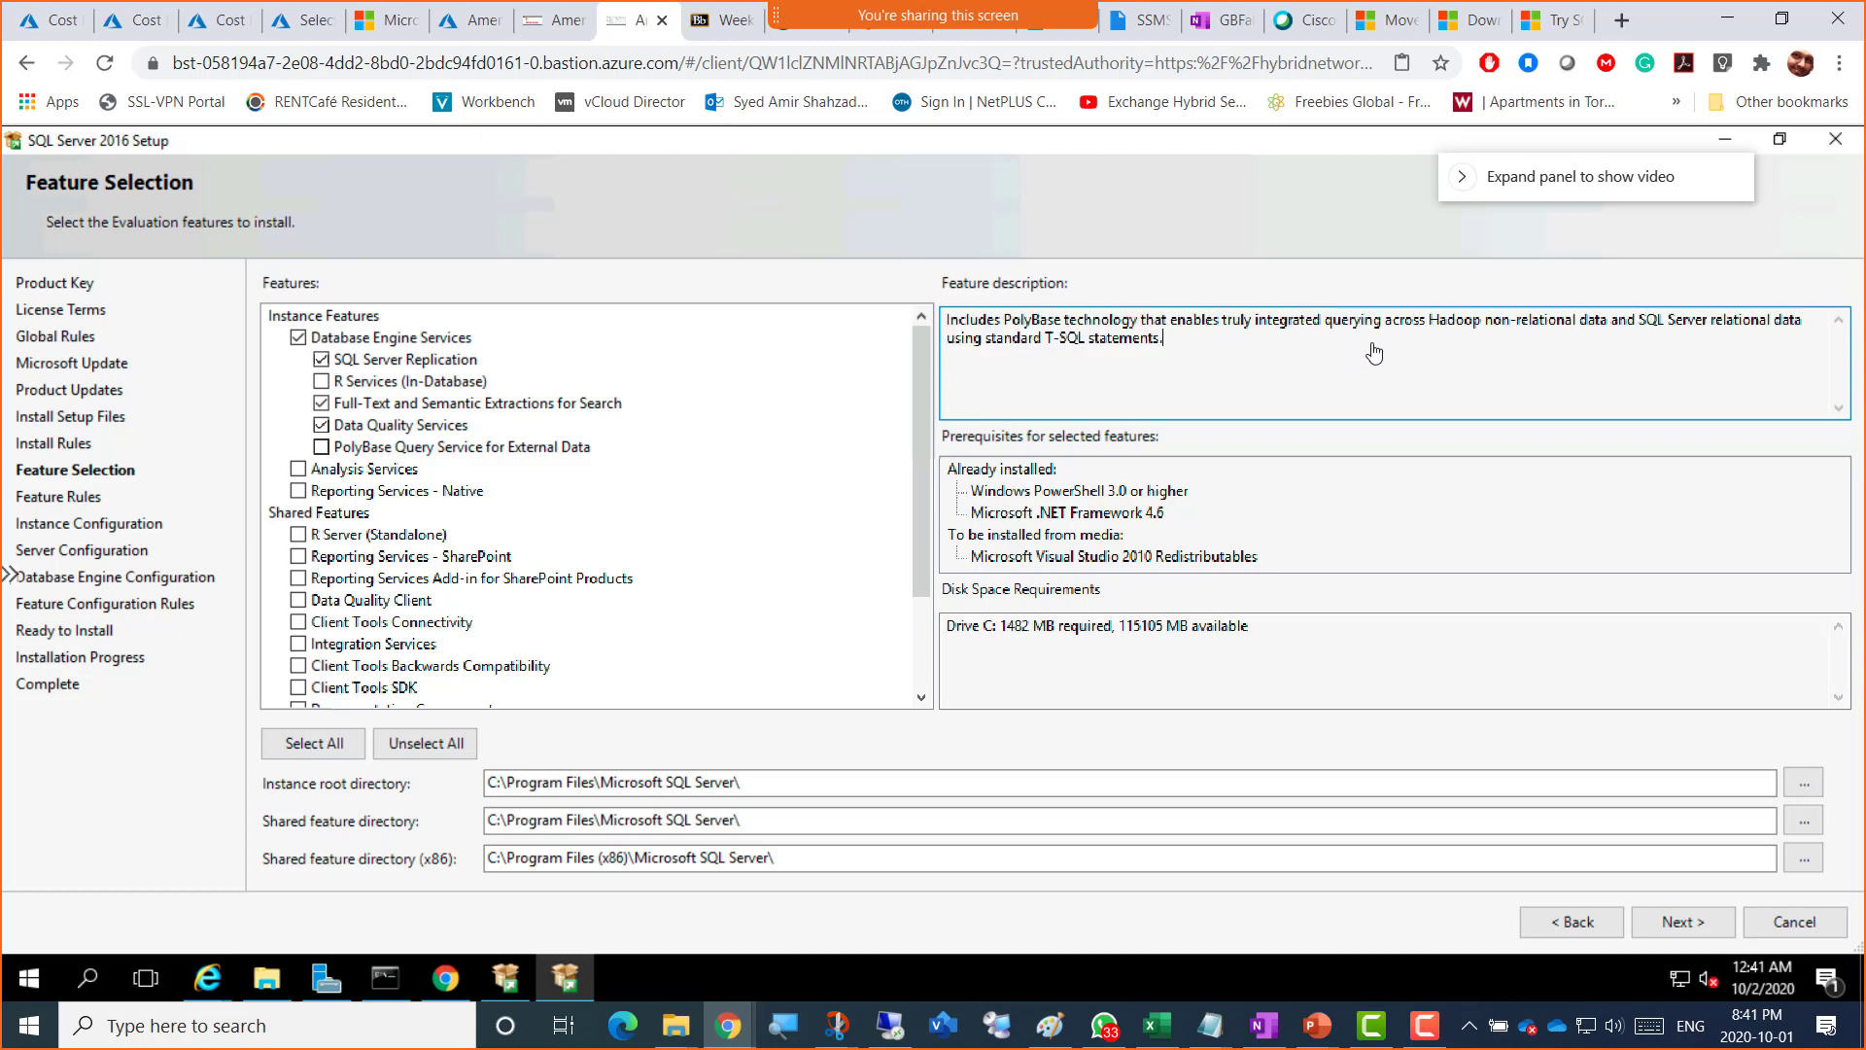
pyautogui.doubleClick(1480, 326)
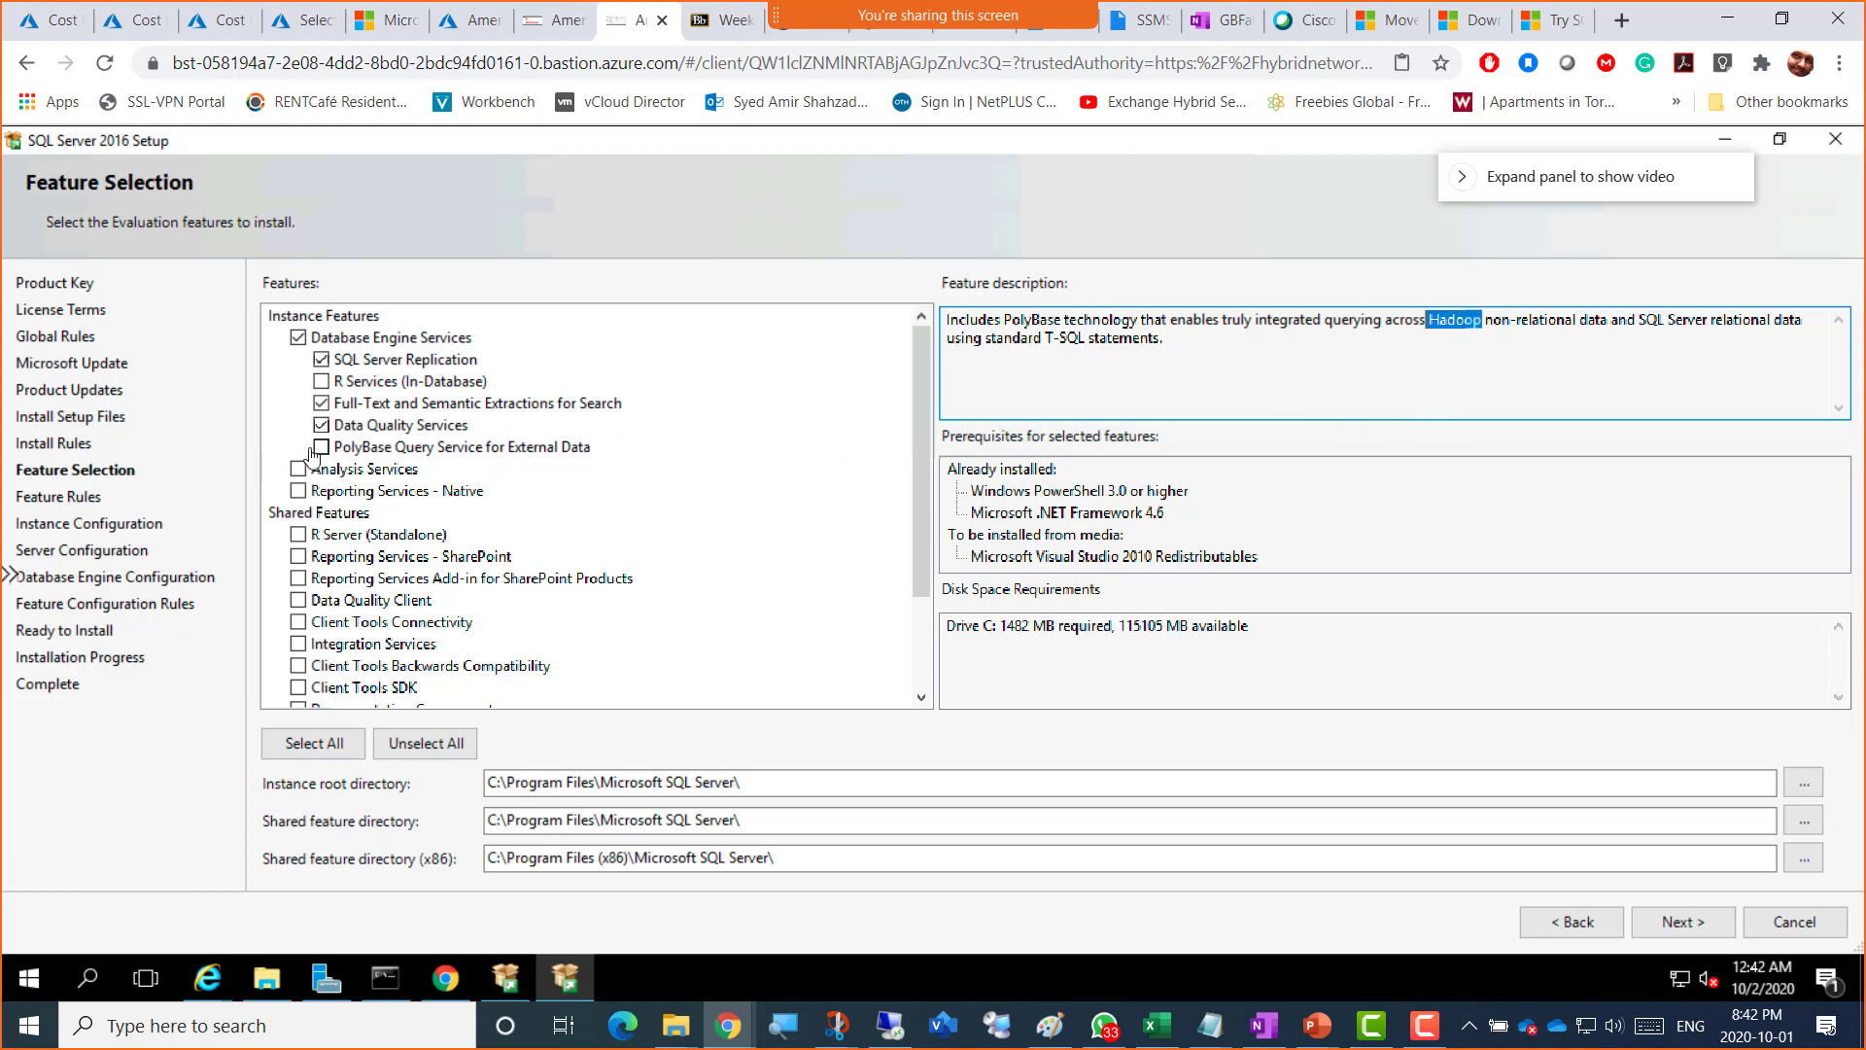
pyautogui.click(447, 449)
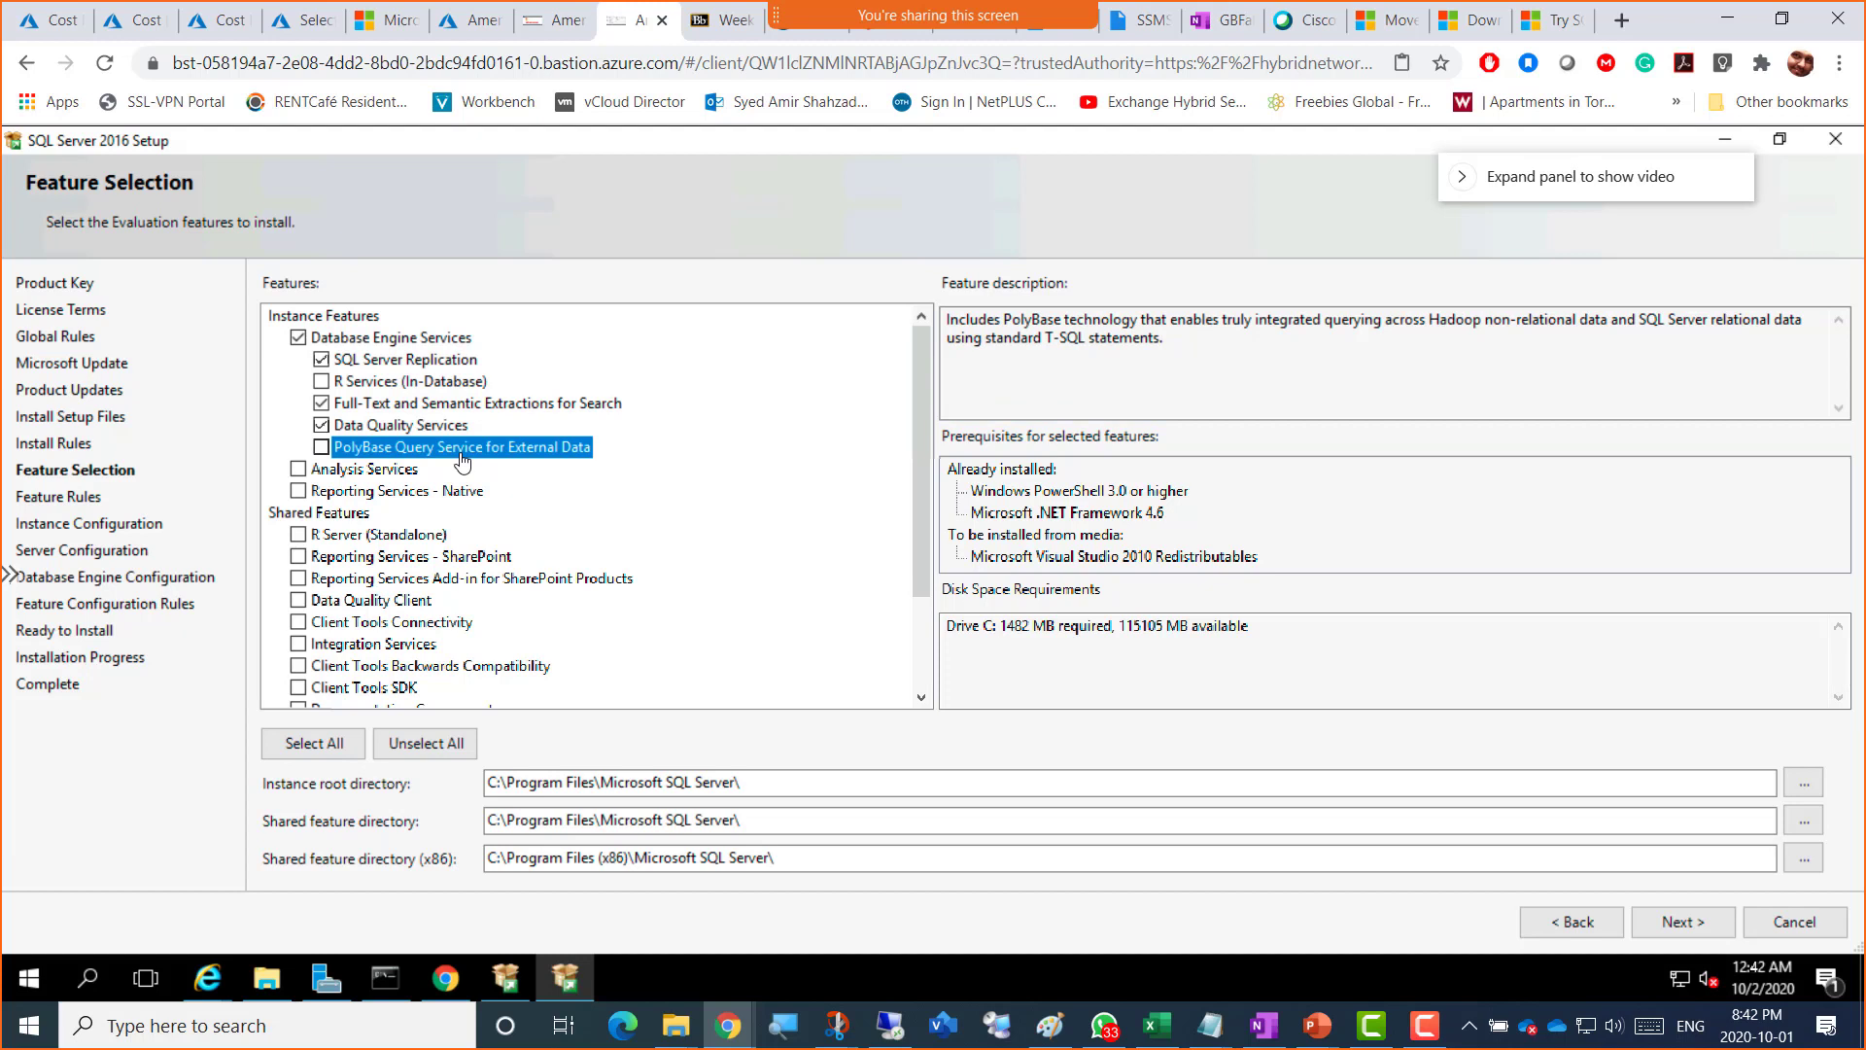
pyautogui.moveTo(1427, 330); pyautogui.dragTo(1502, 329)
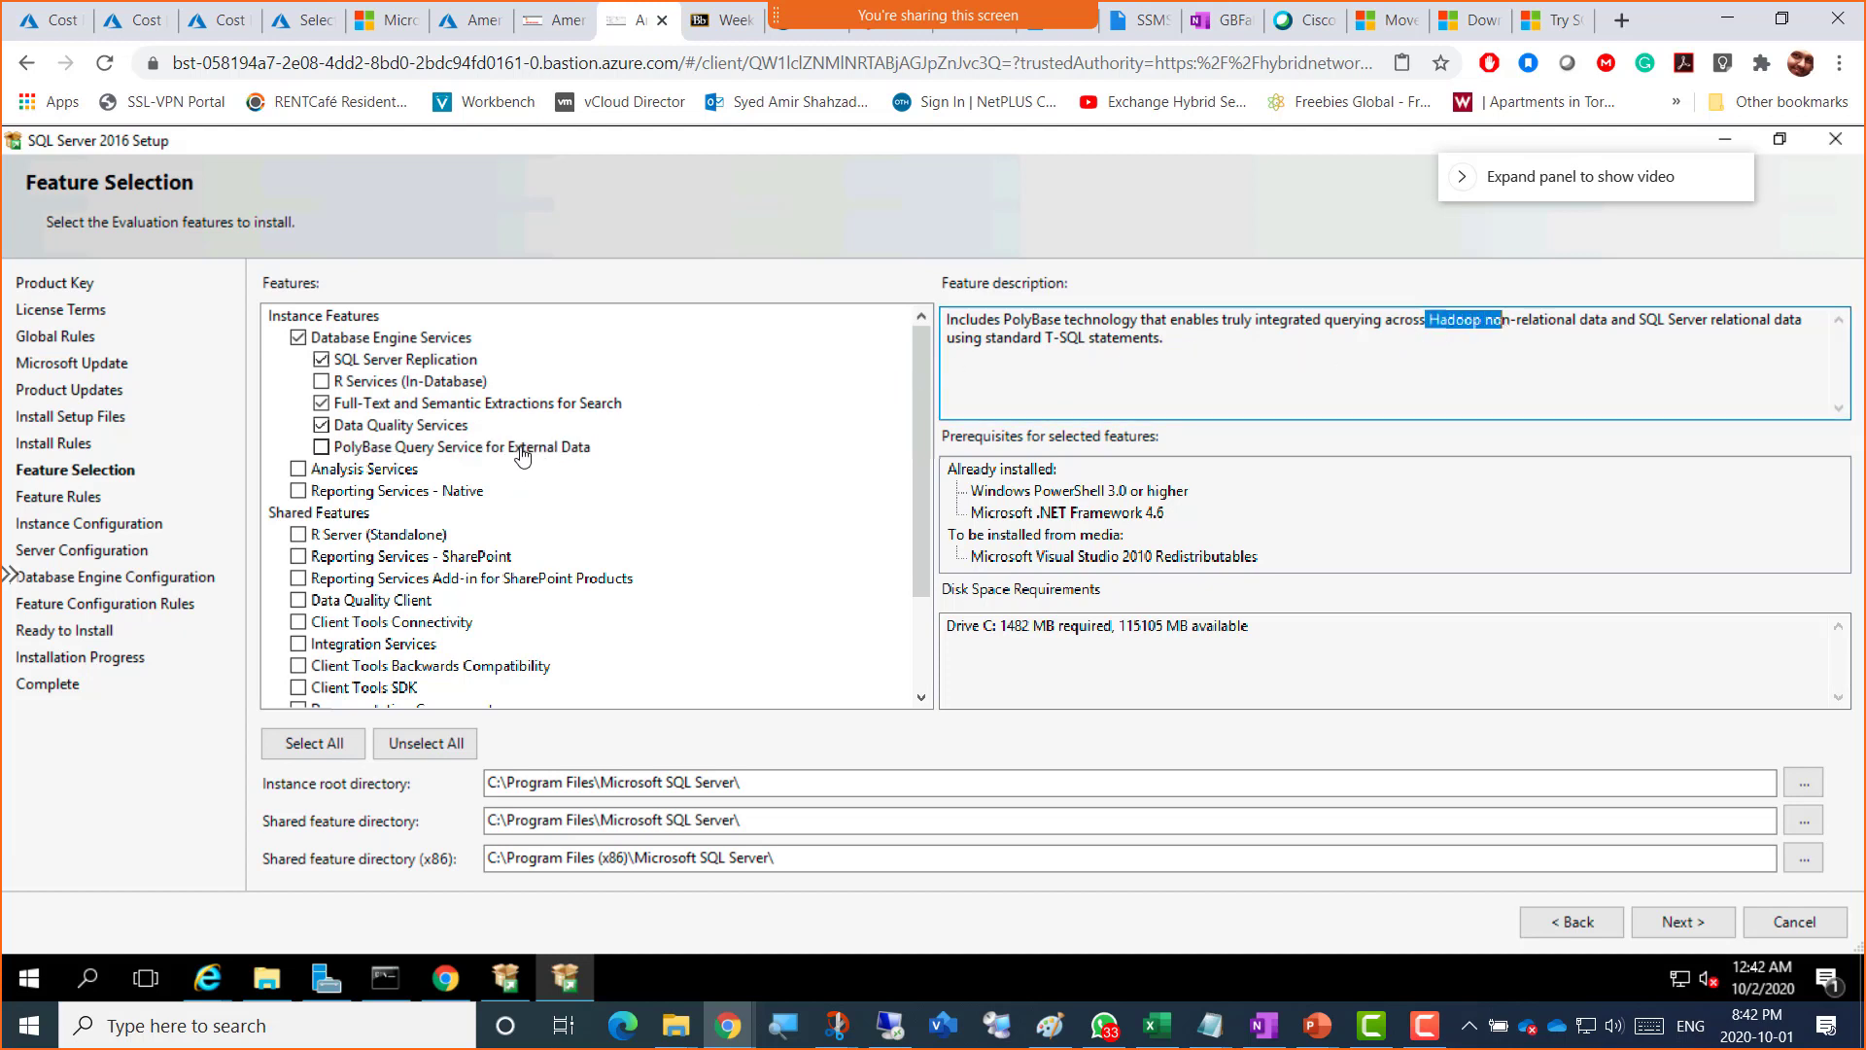
pyautogui.click(364, 472)
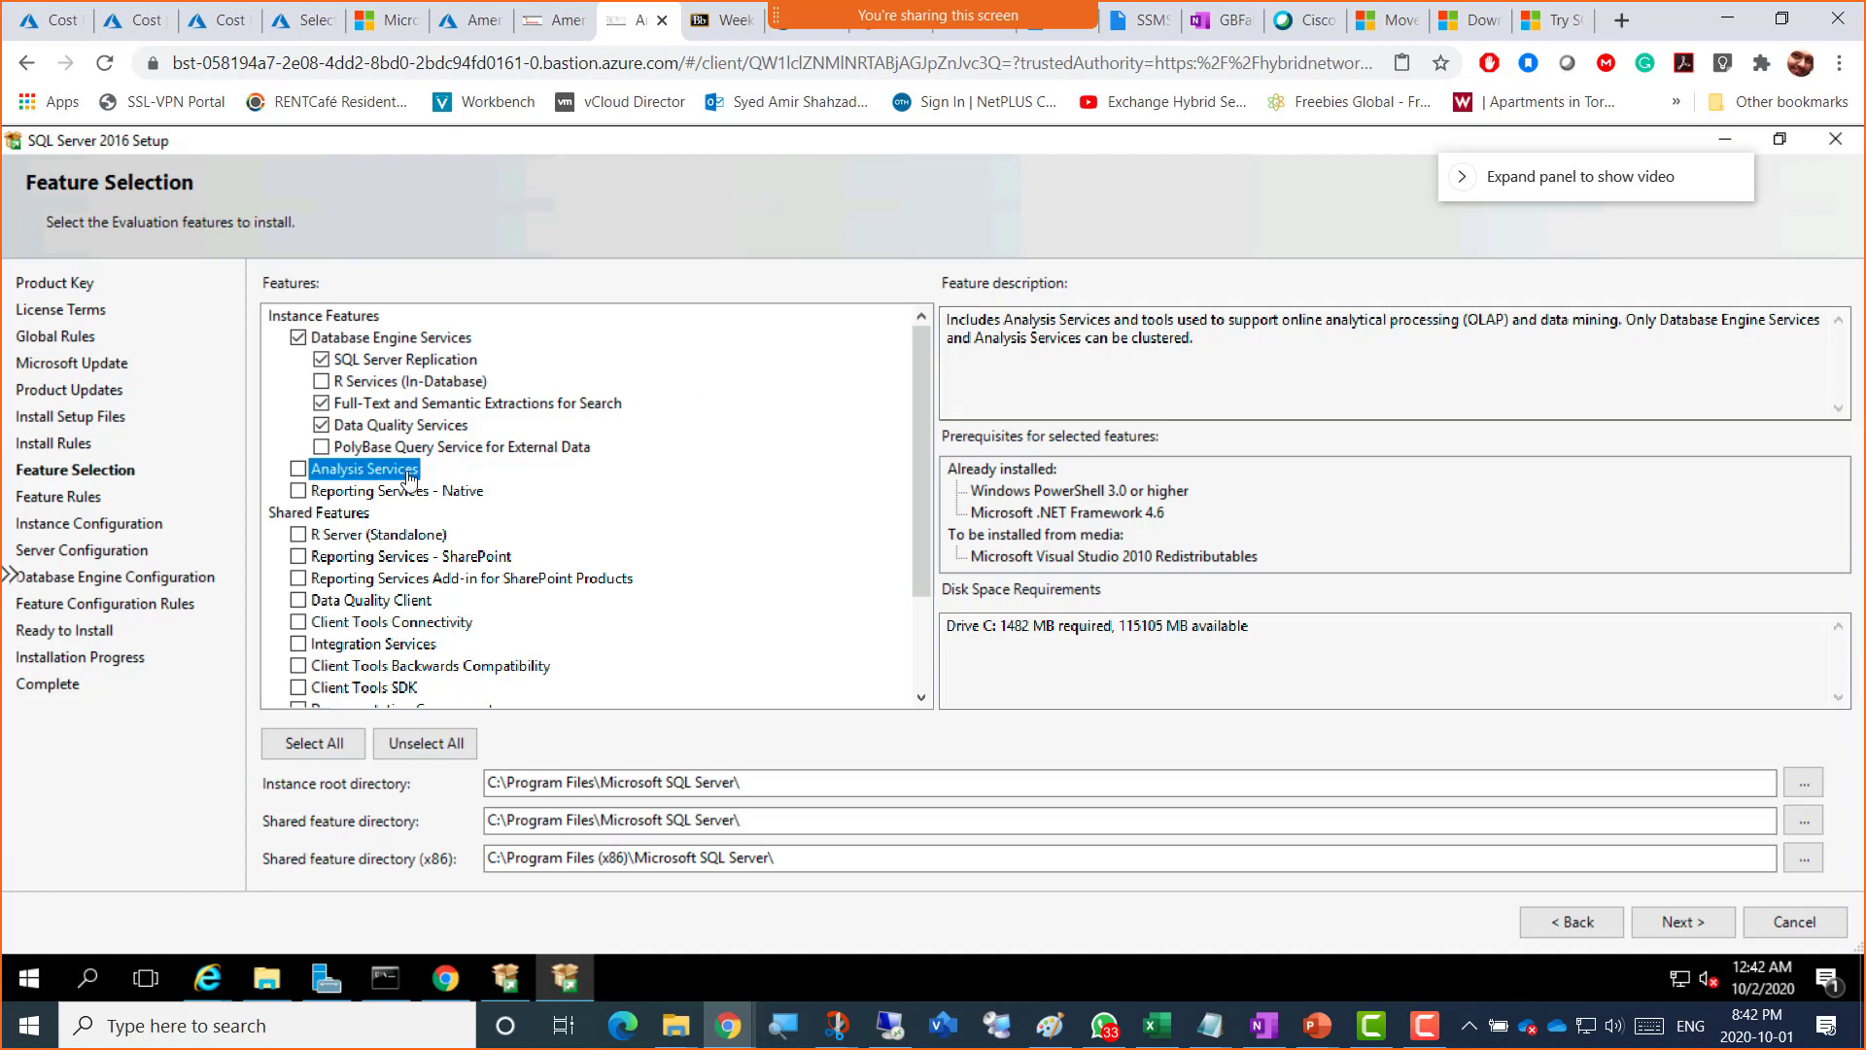
pyautogui.click(375, 493)
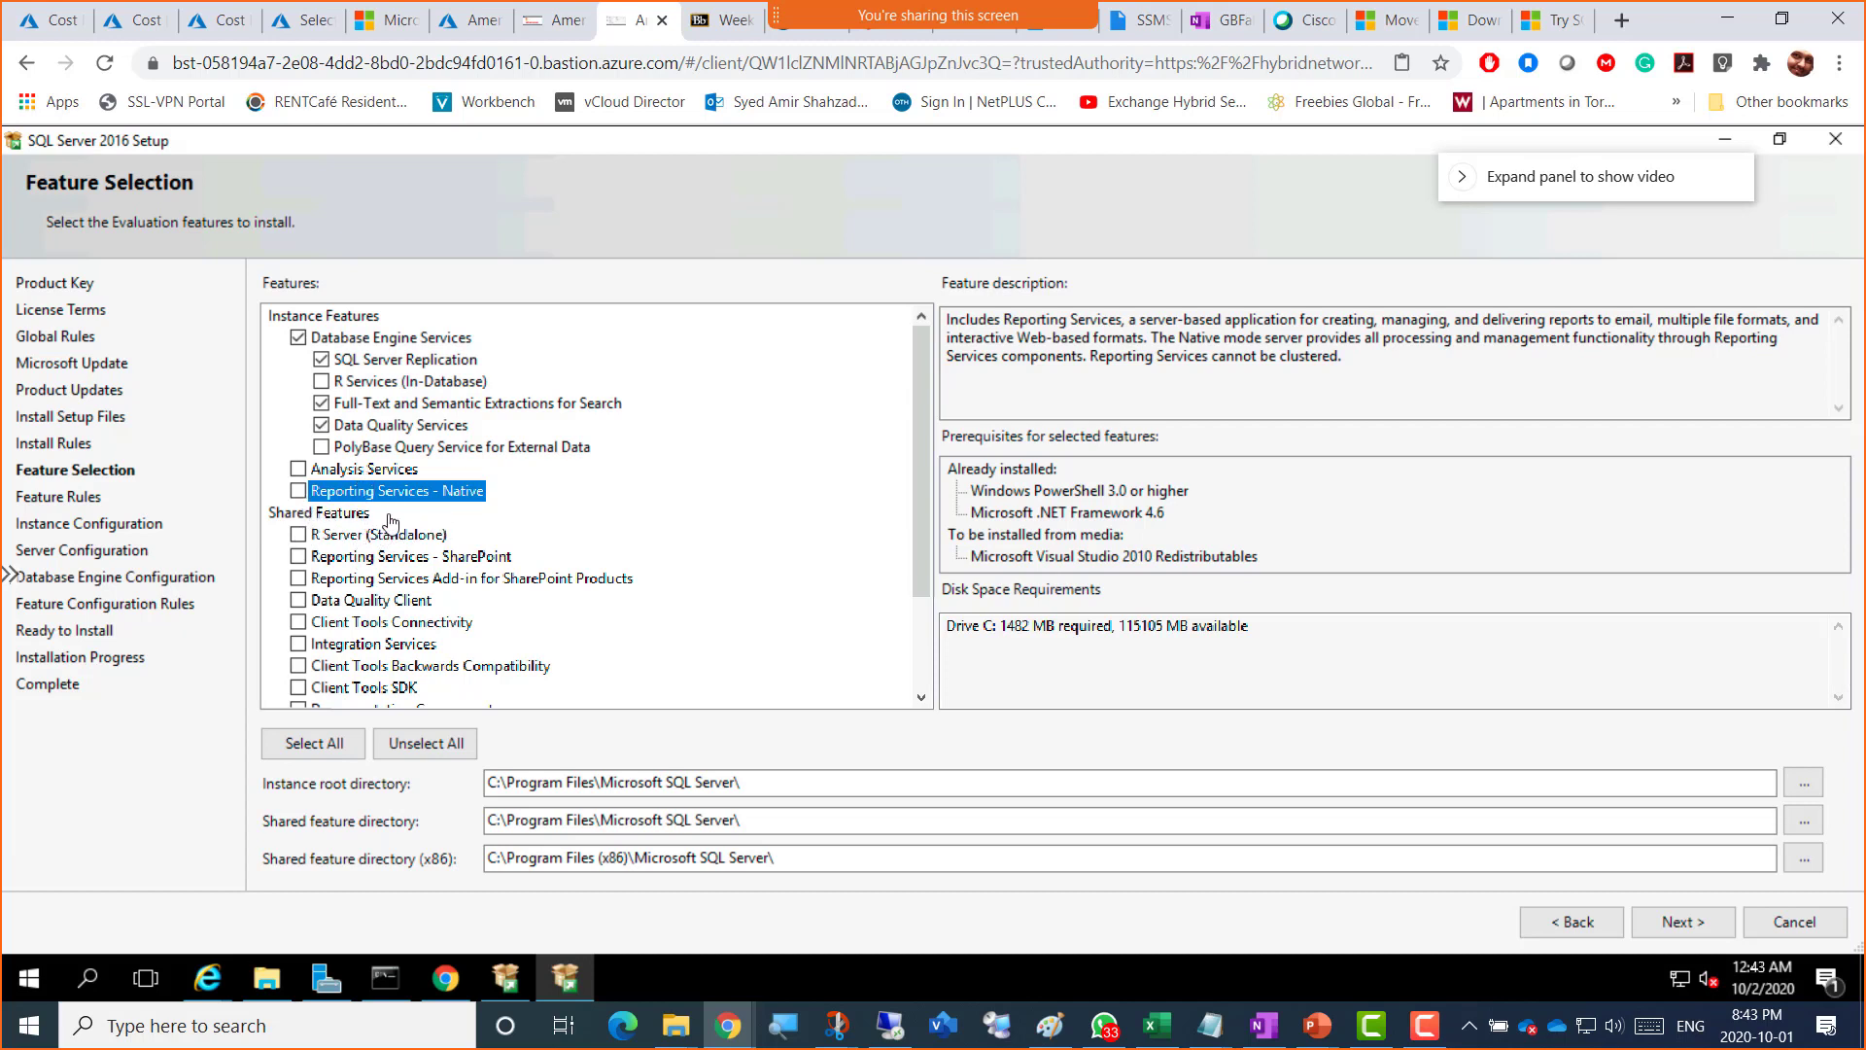
pyautogui.scroll(-2, 396, 525)
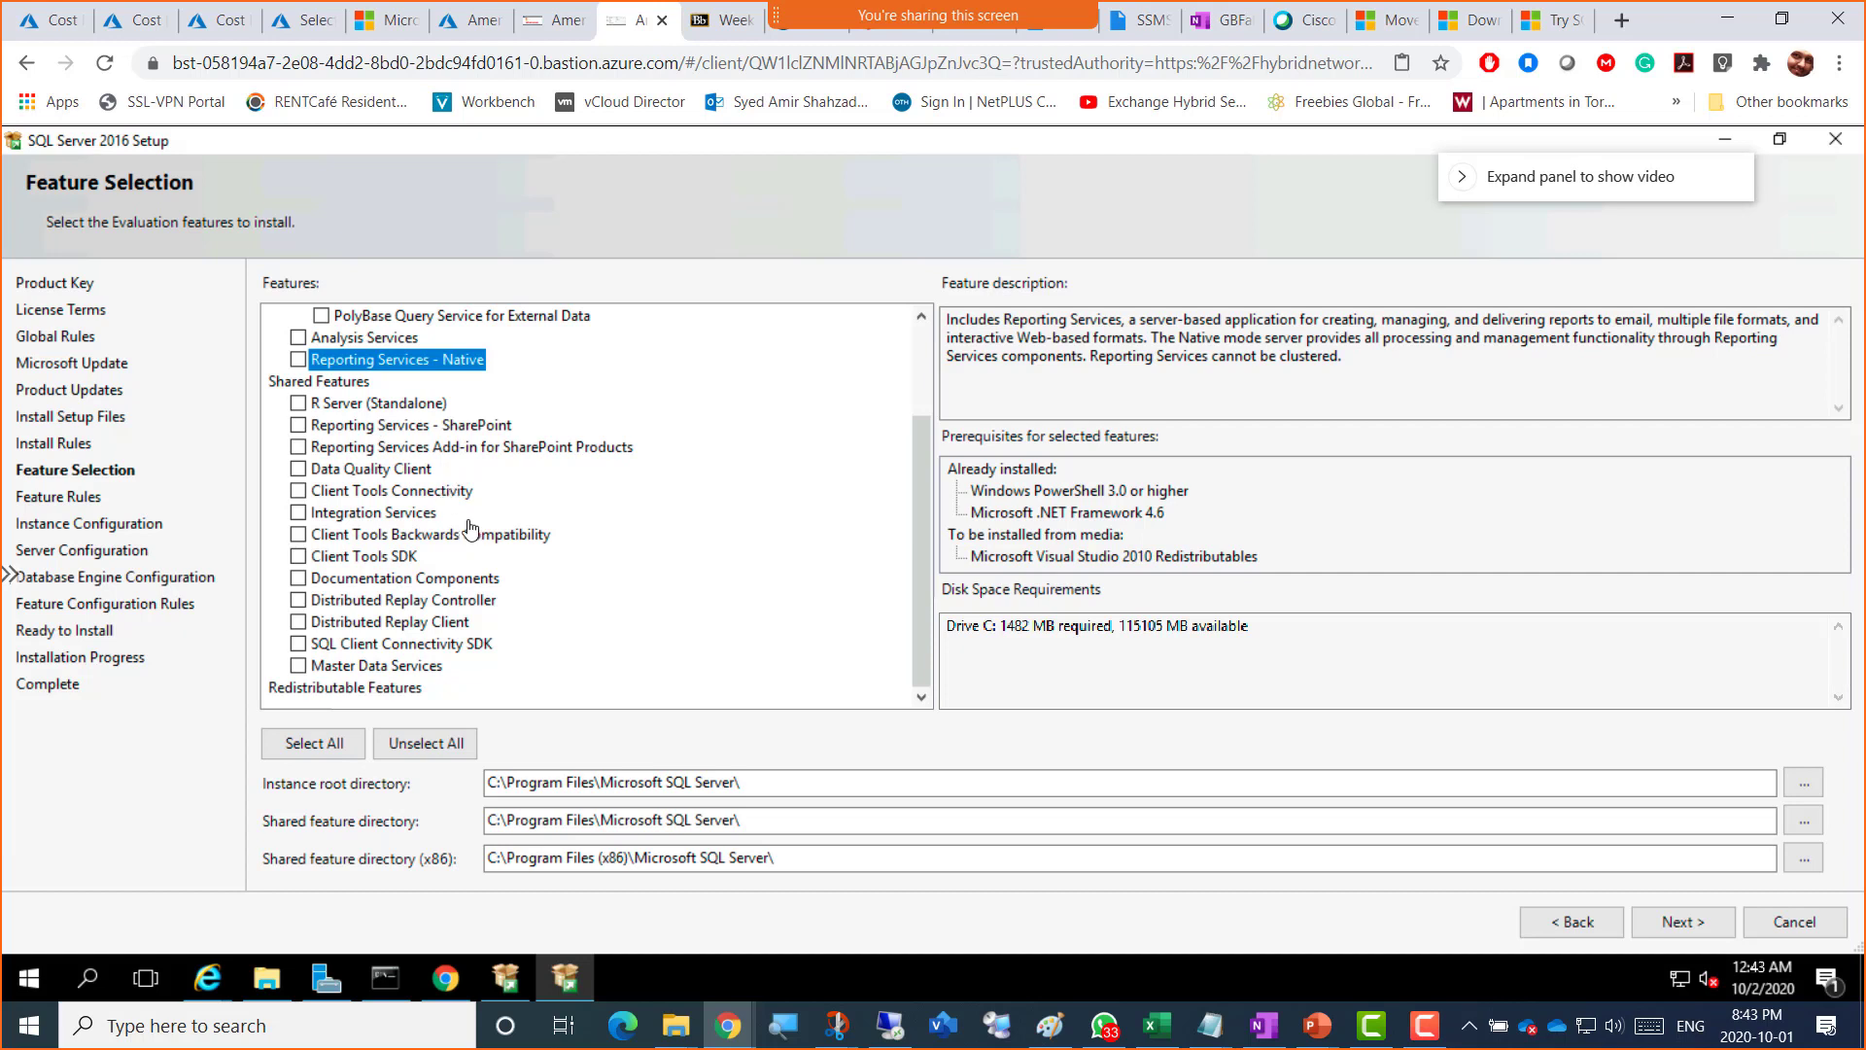
pyautogui.click(365, 427)
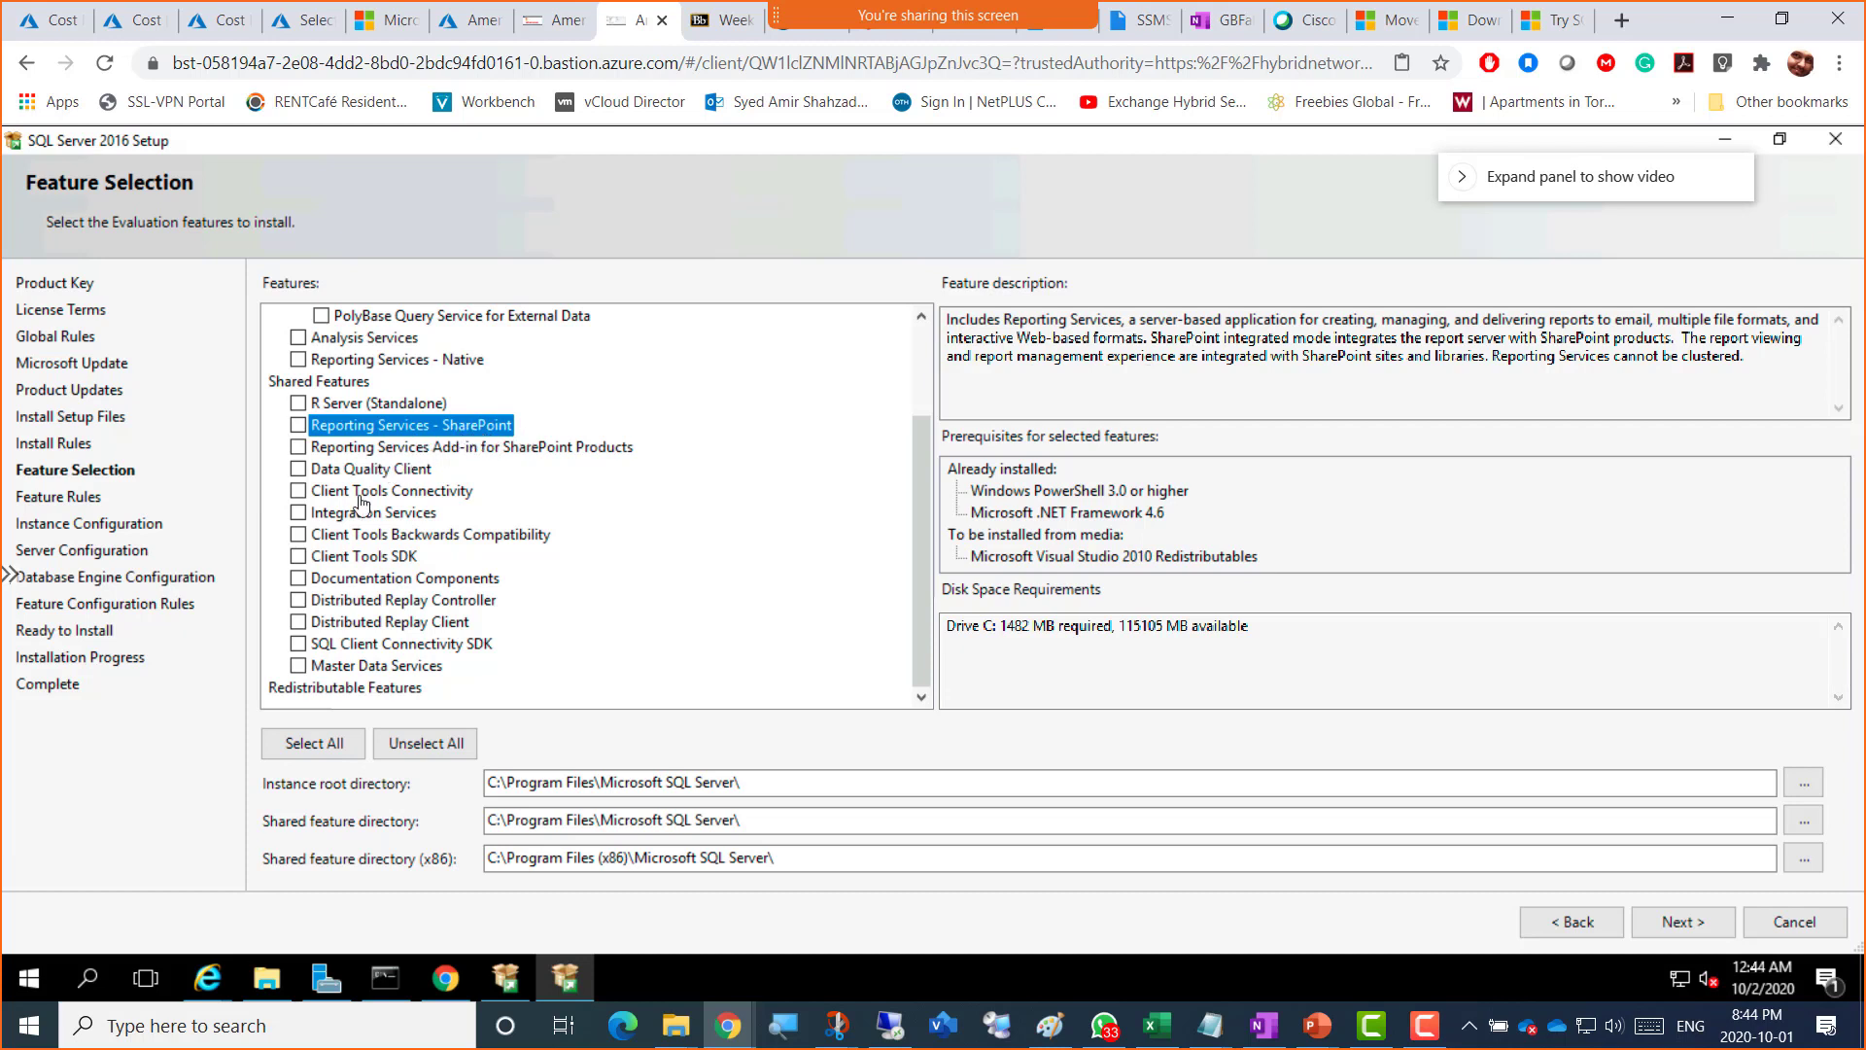
pyautogui.click(298, 491)
pyautogui.click(428, 492)
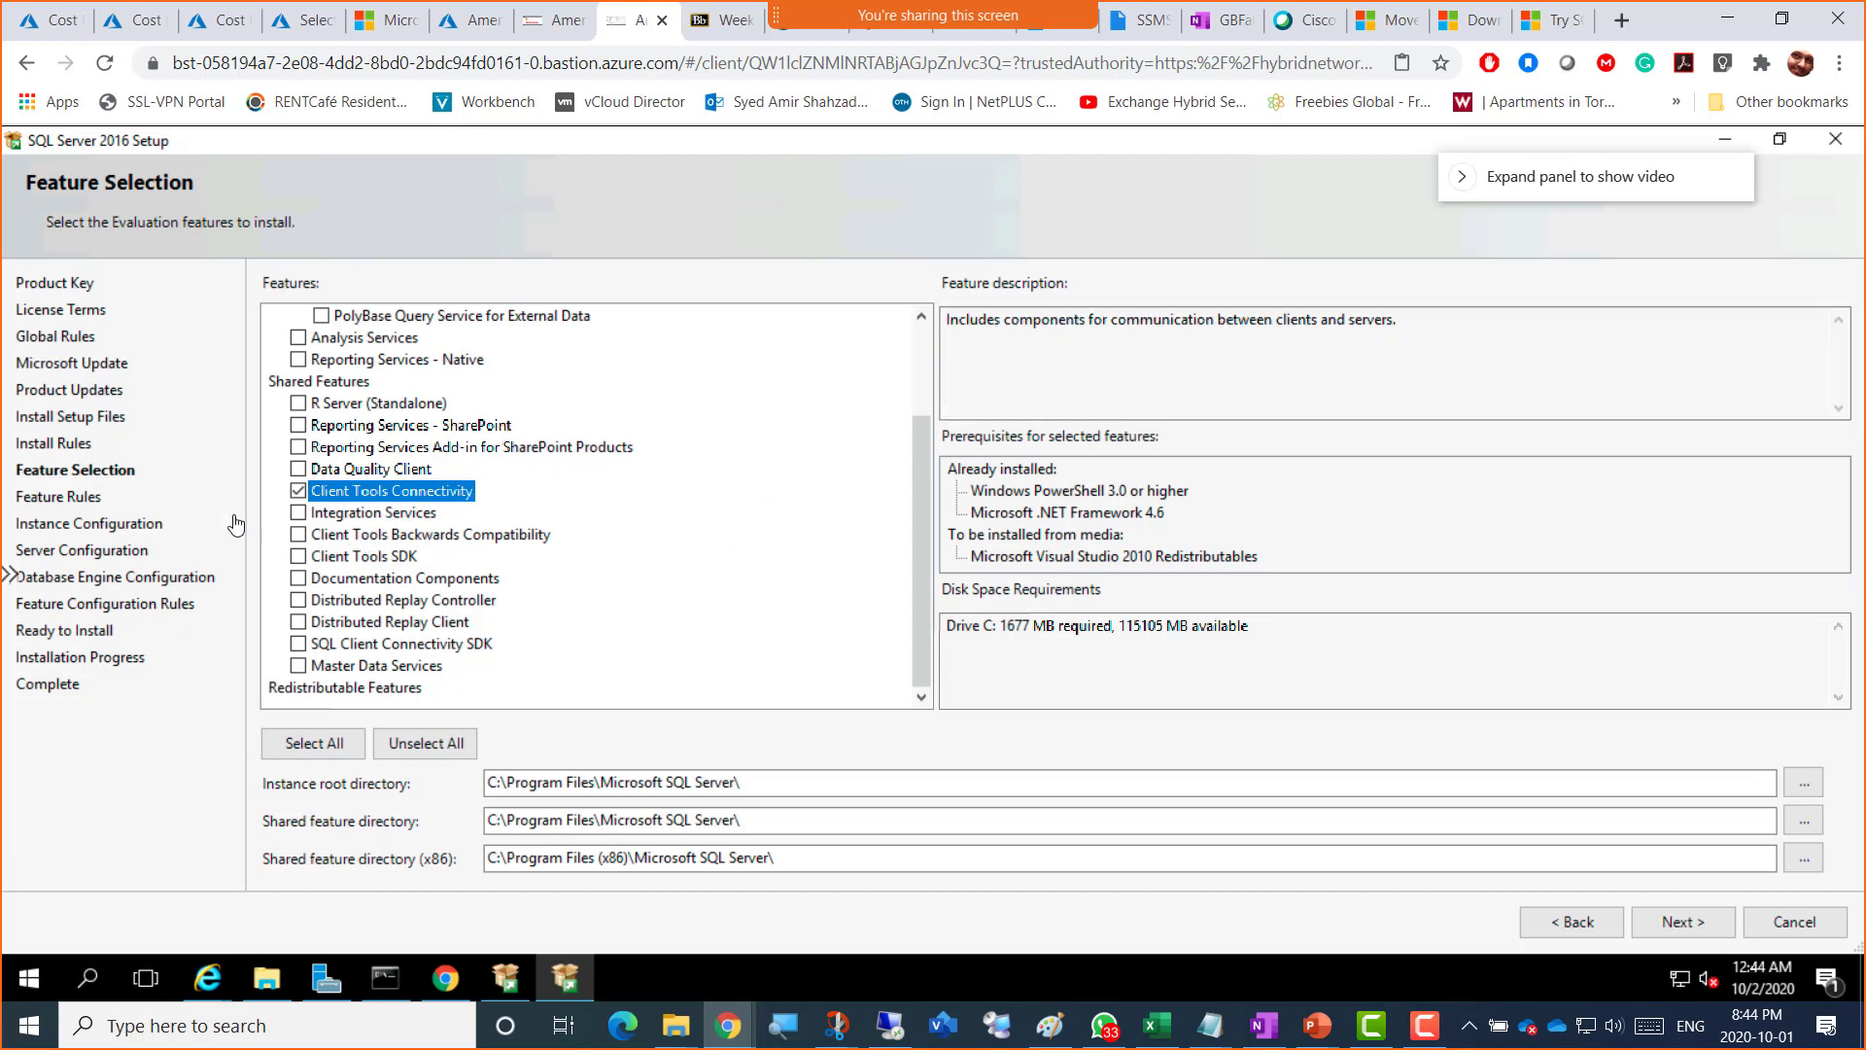
pyautogui.click(328, 523)
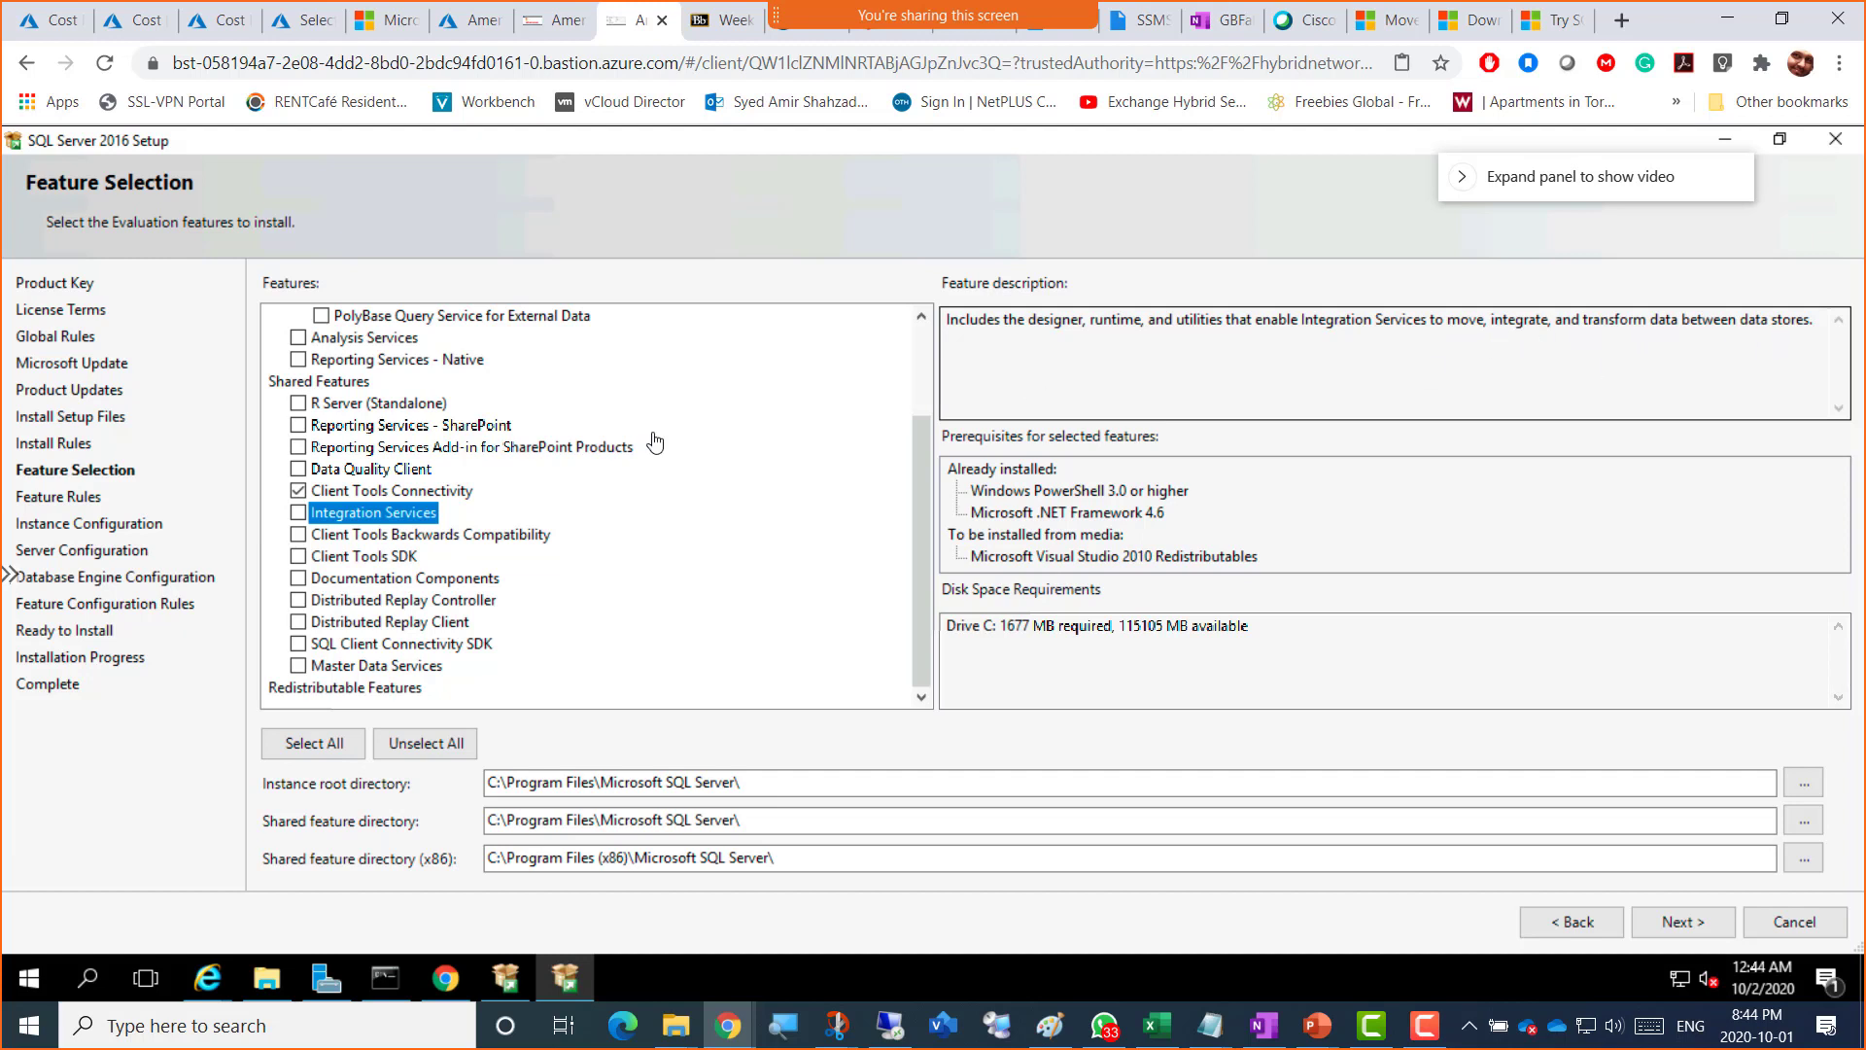
pyautogui.click(299, 535)
pyautogui.click(336, 535)
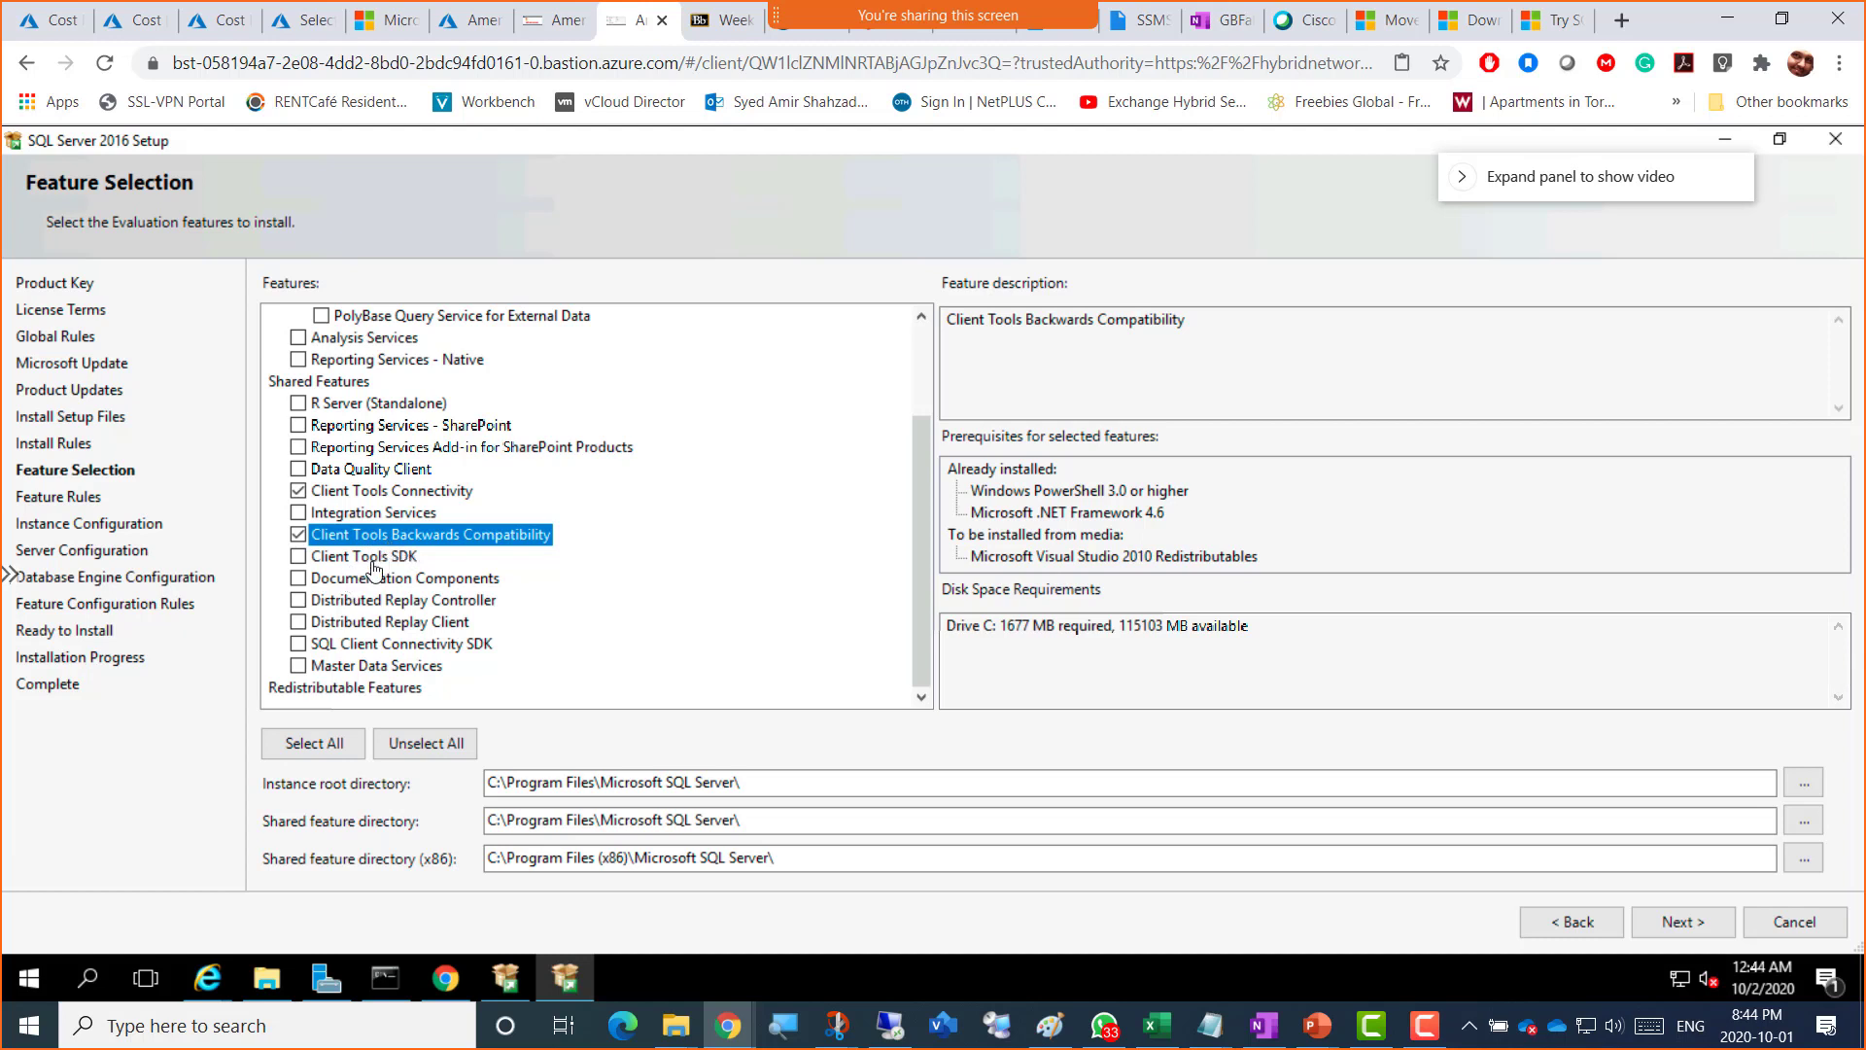
pyautogui.click(362, 565)
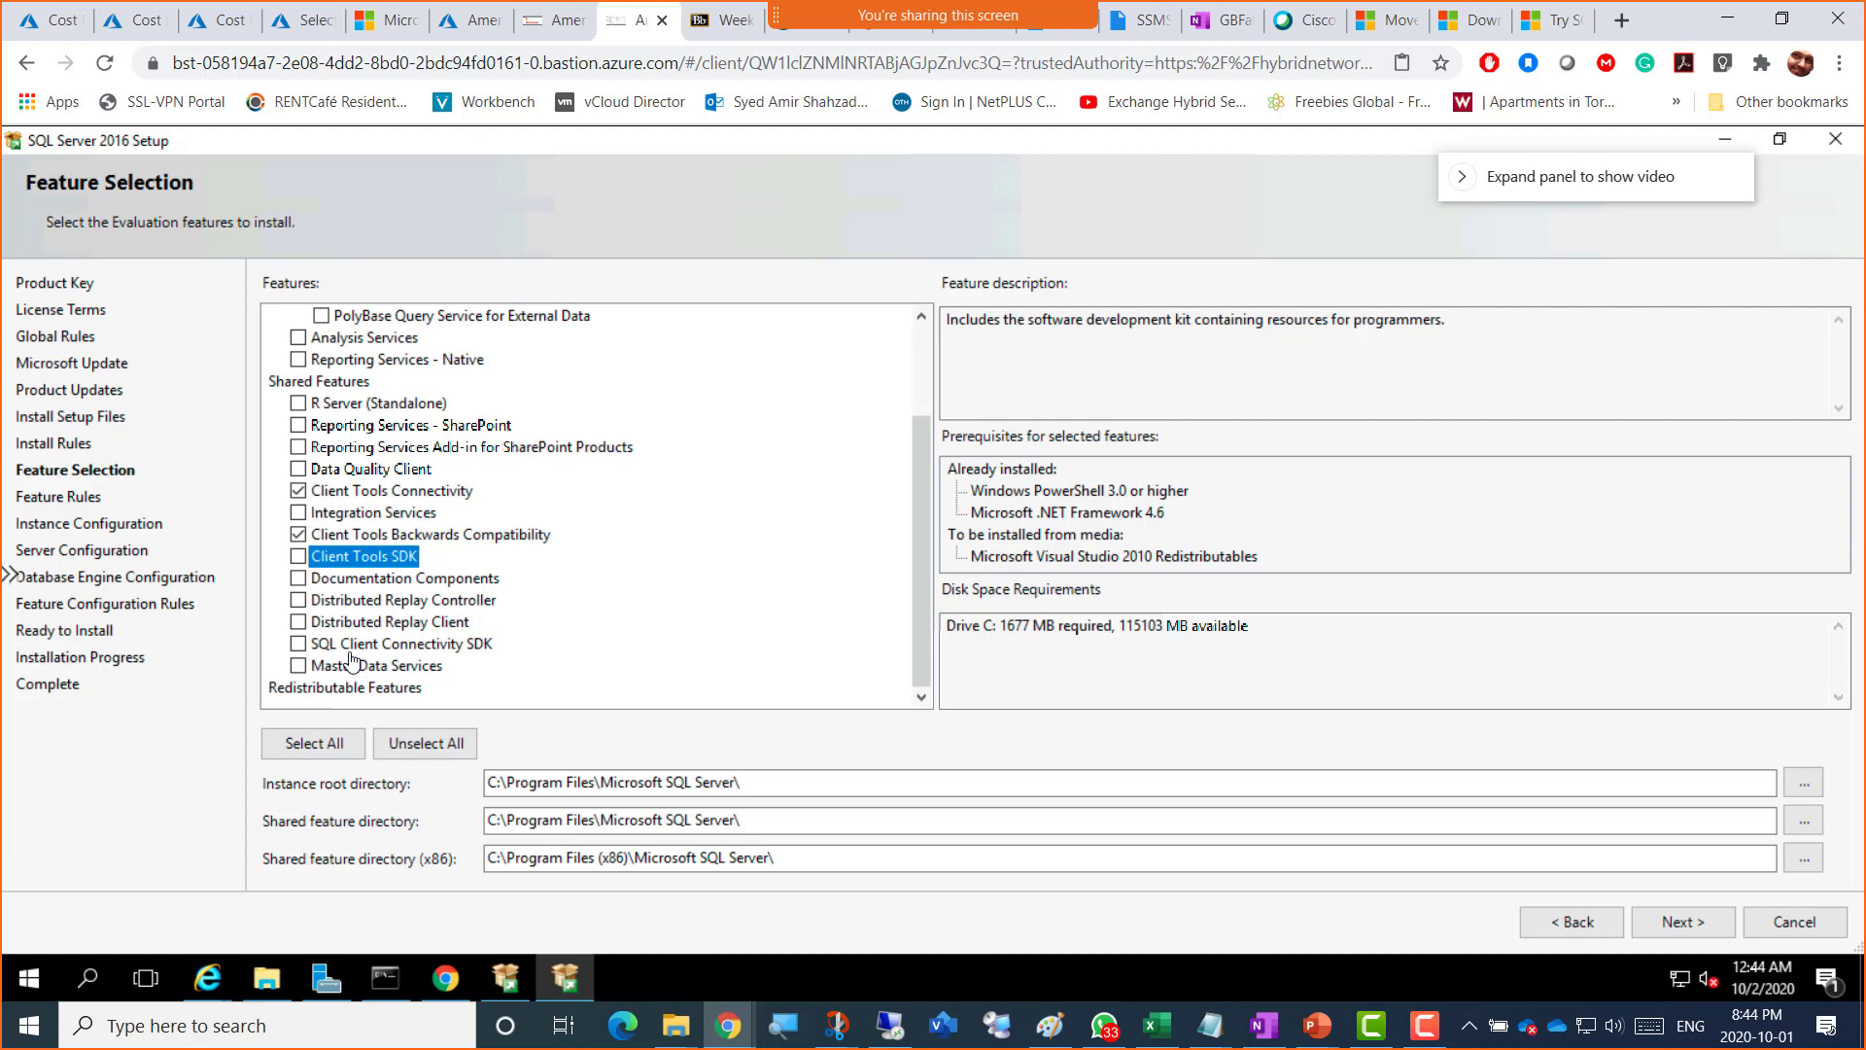
pyautogui.click(395, 646)
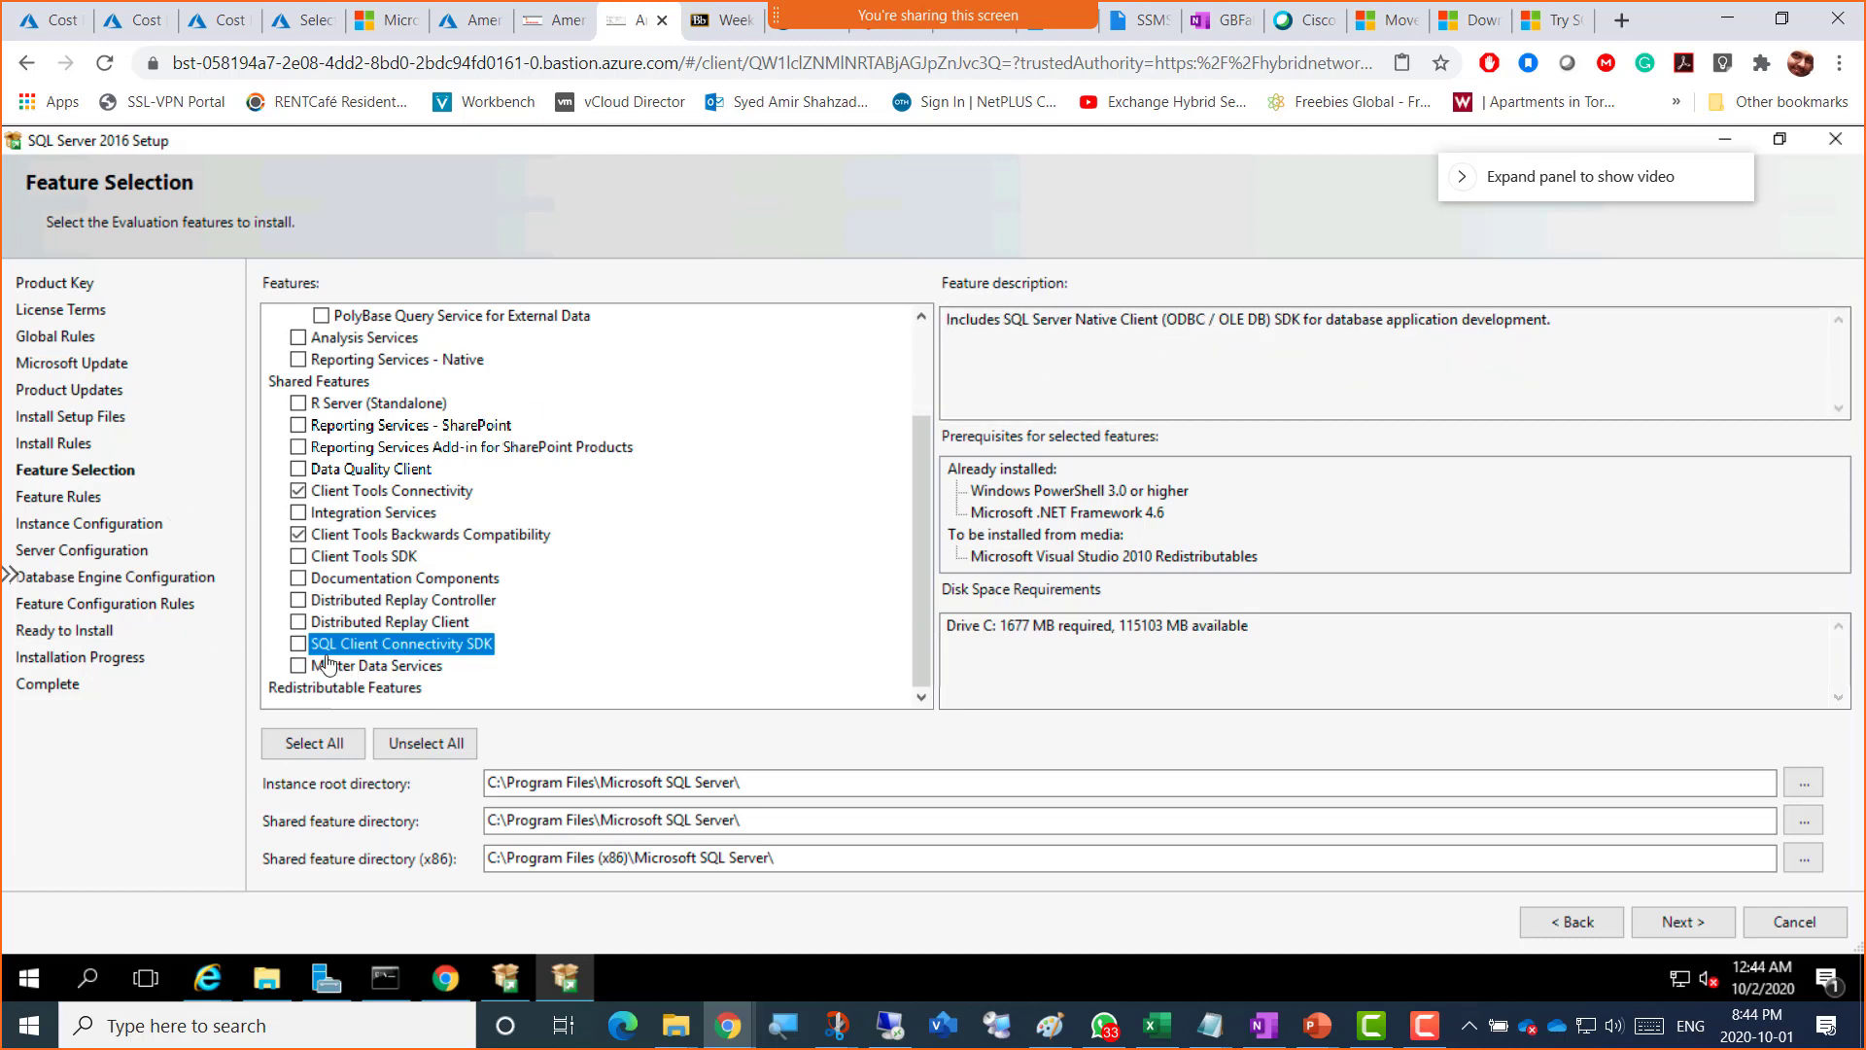
pyautogui.click(408, 666)
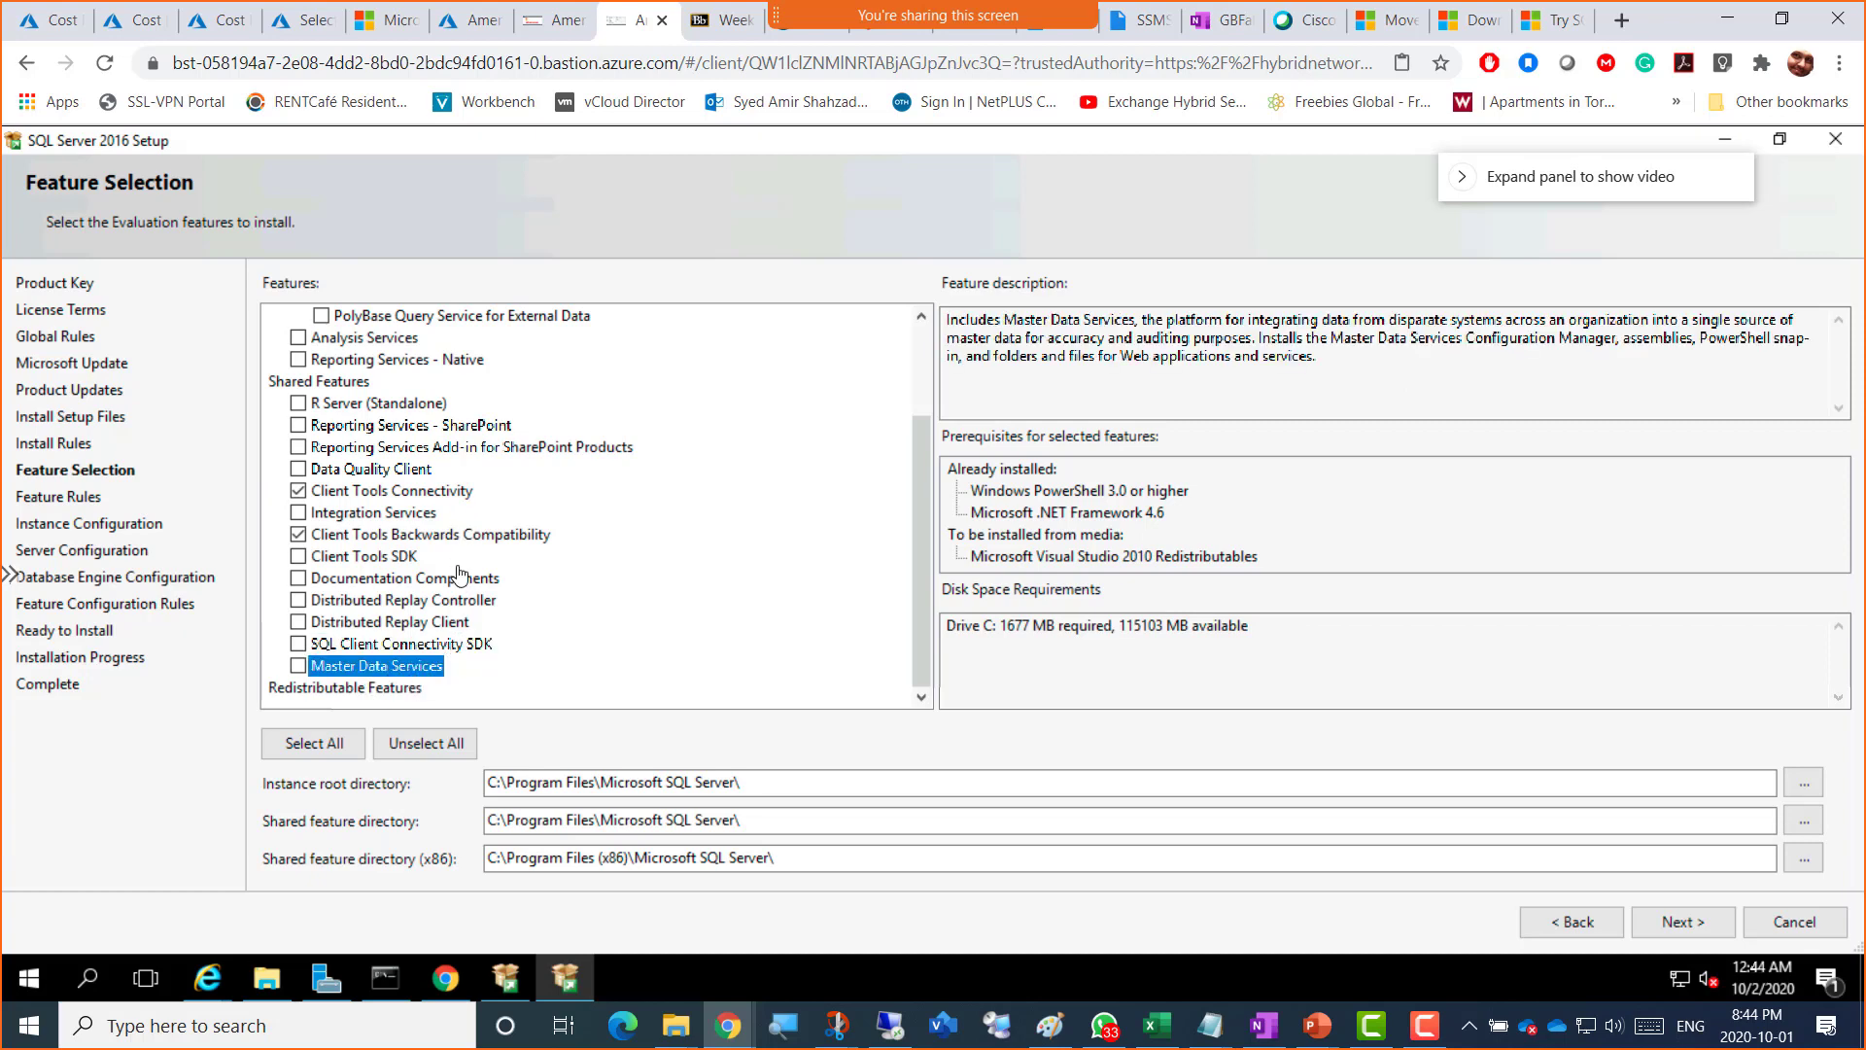
pyautogui.scroll(2, 461, 574)
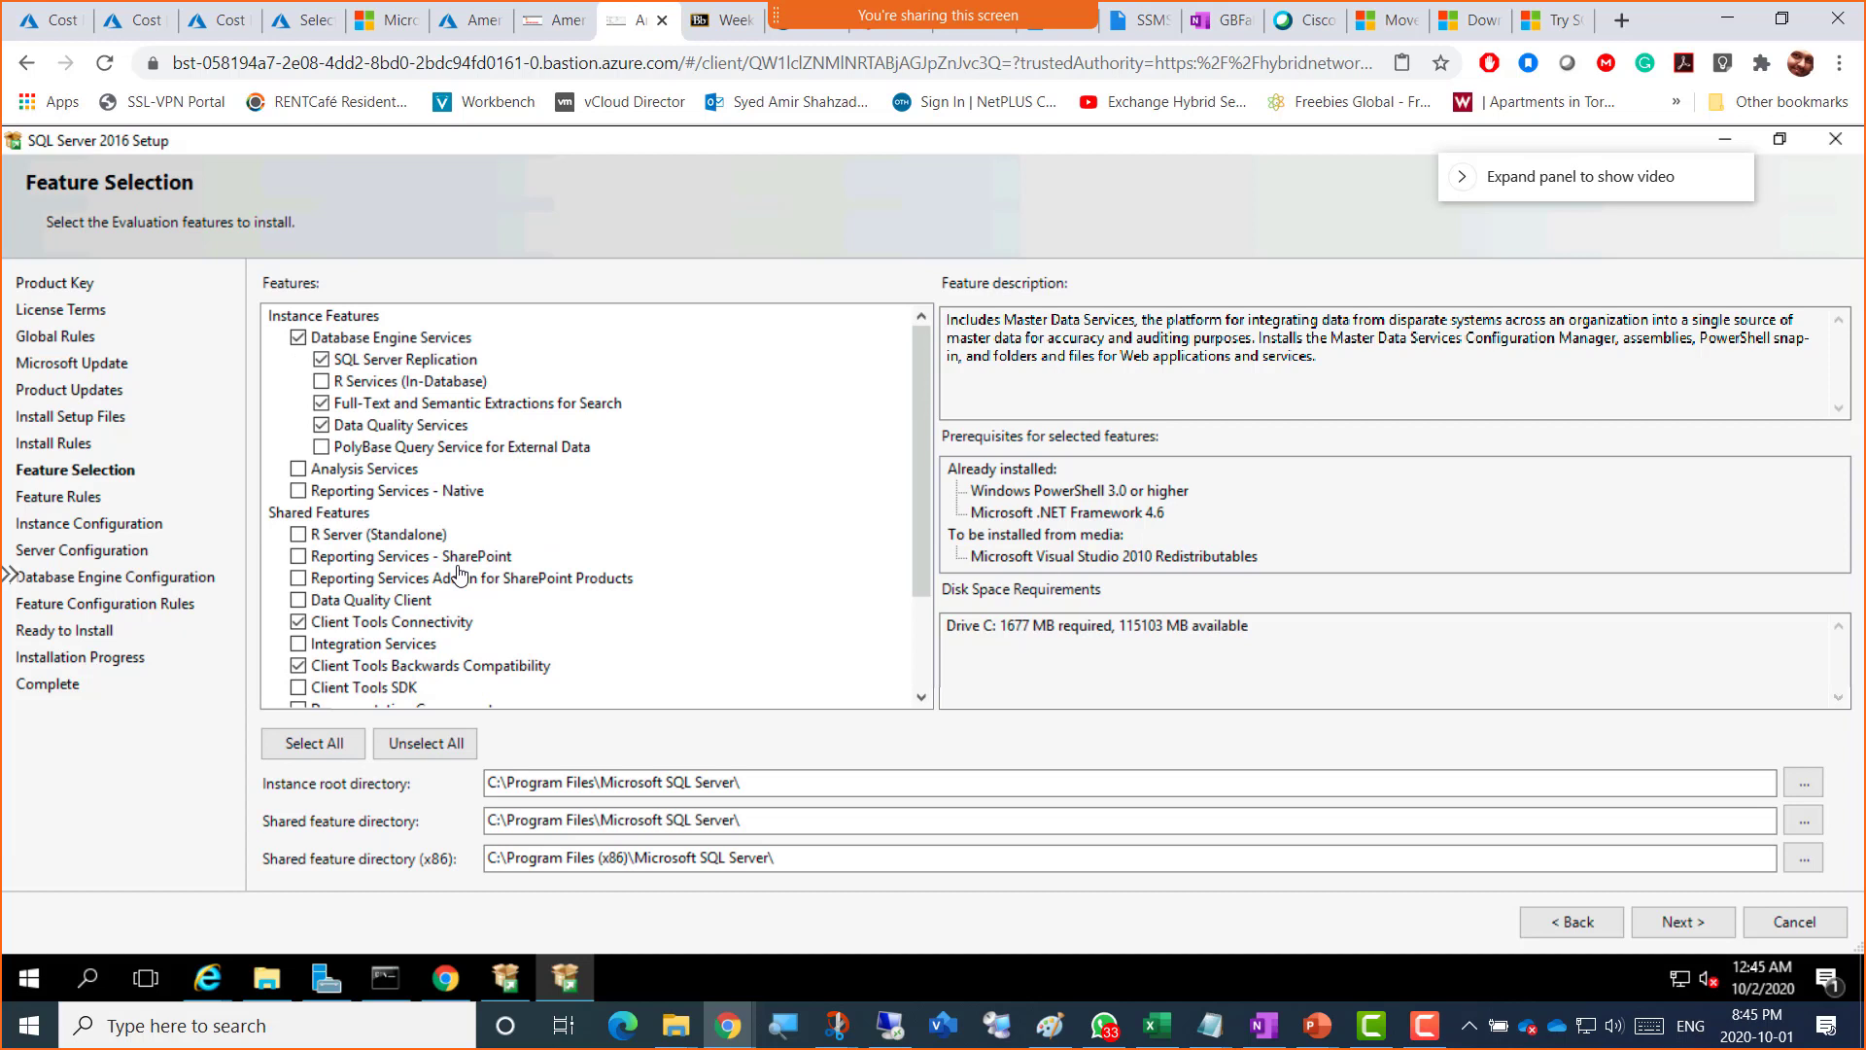
pyautogui.scroll(-2, 460, 574)
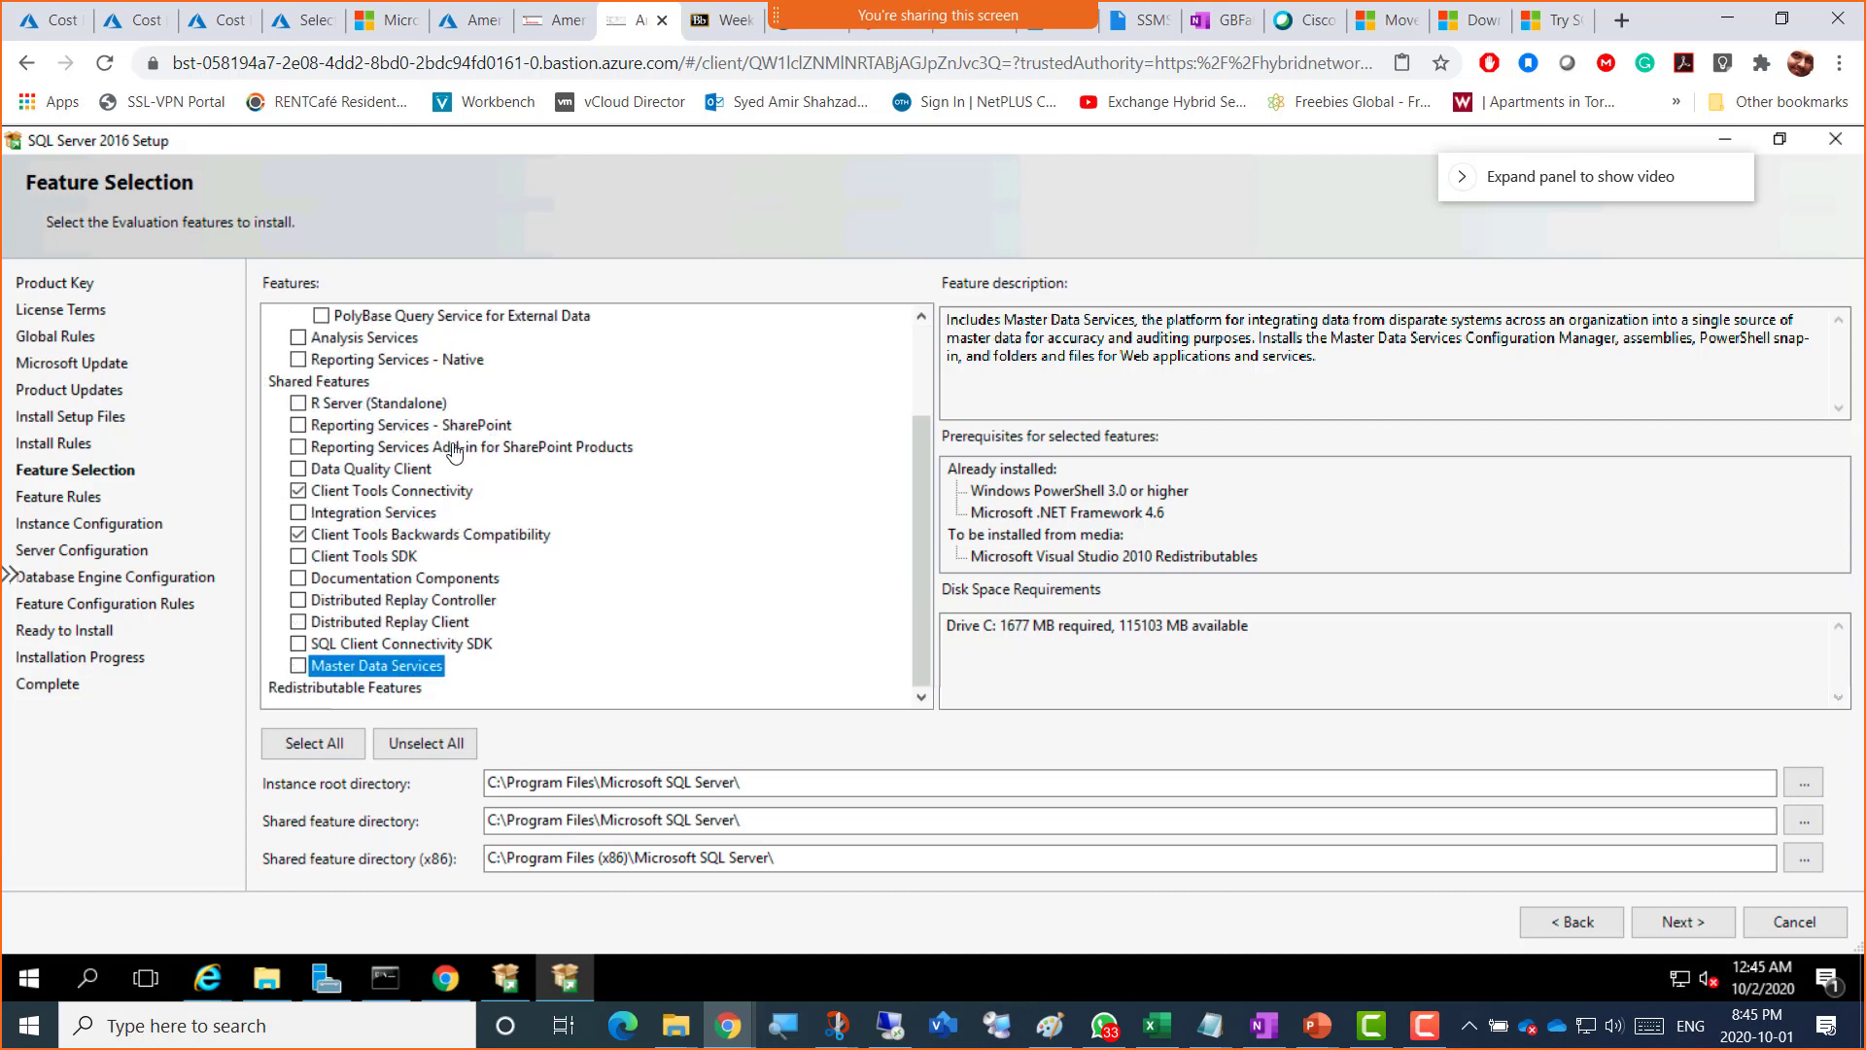
# Step: Tick Data Quality Client (1737 MB on drive C) and snip the Feature Selection page
pyautogui.click(367, 472)
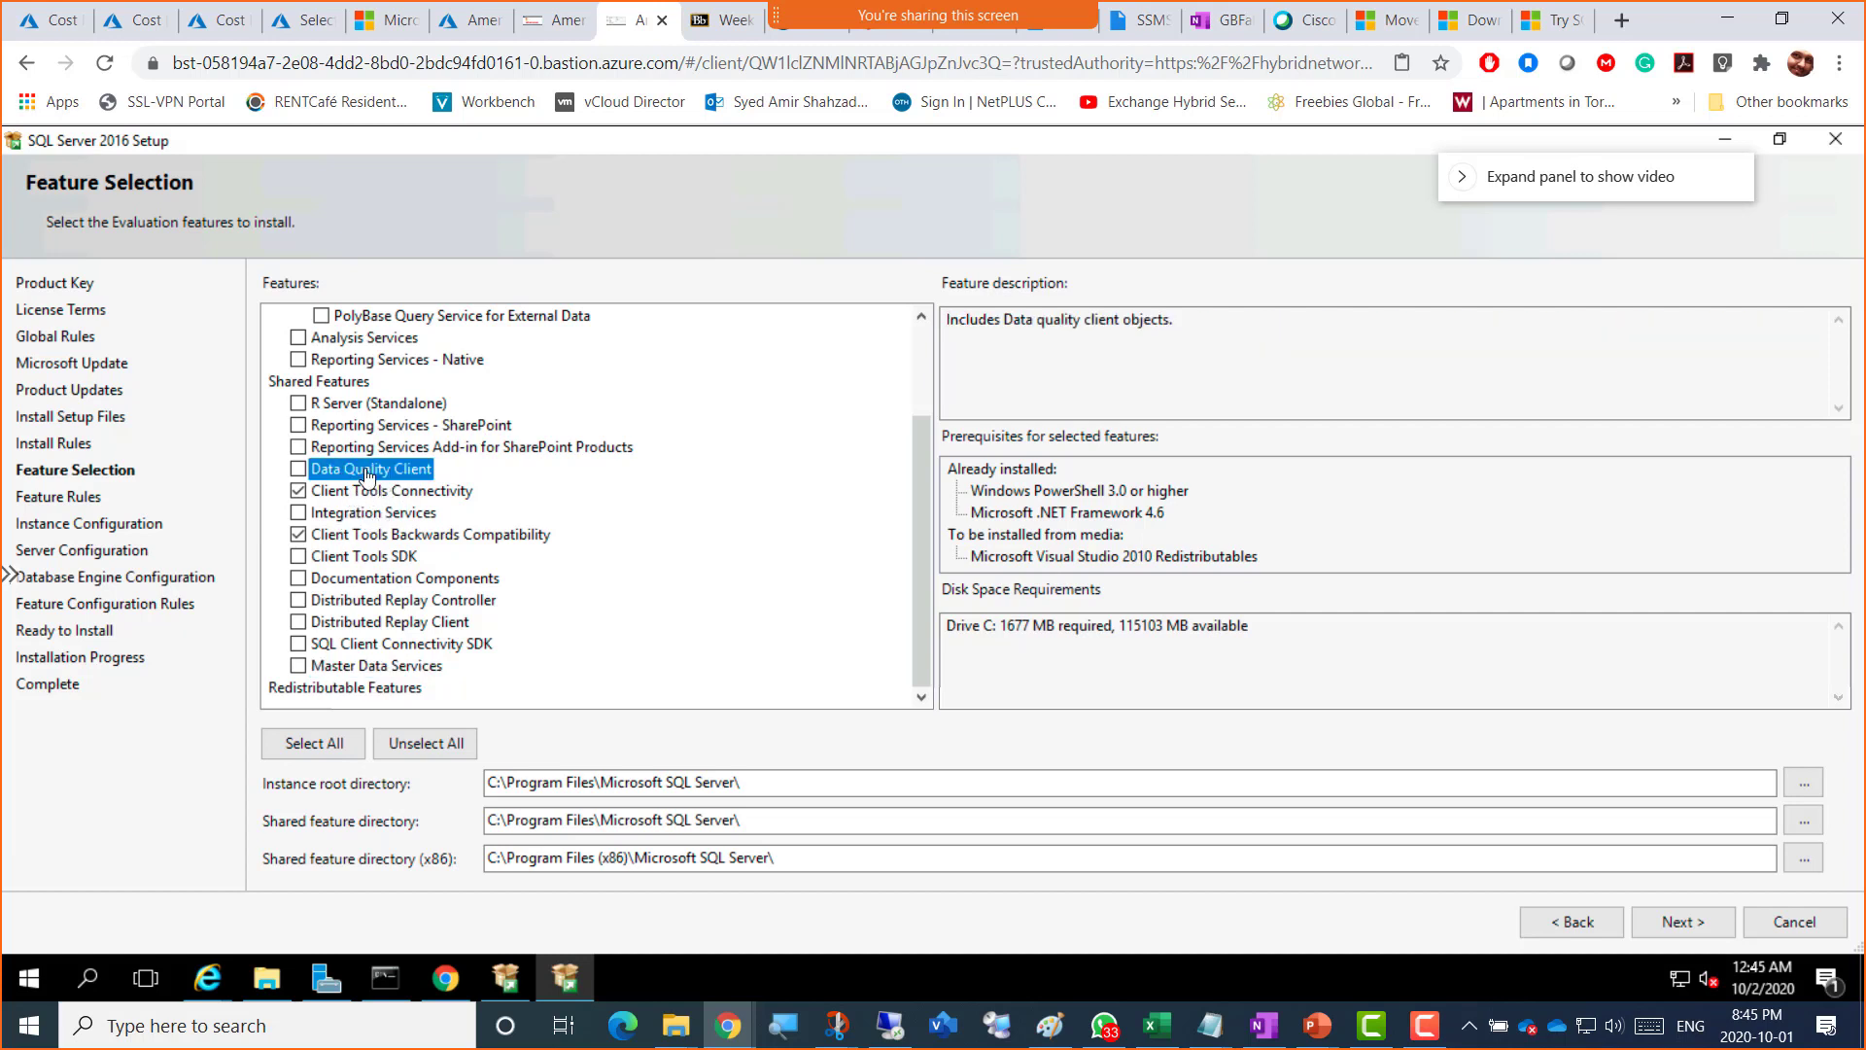
pyautogui.click(298, 470)
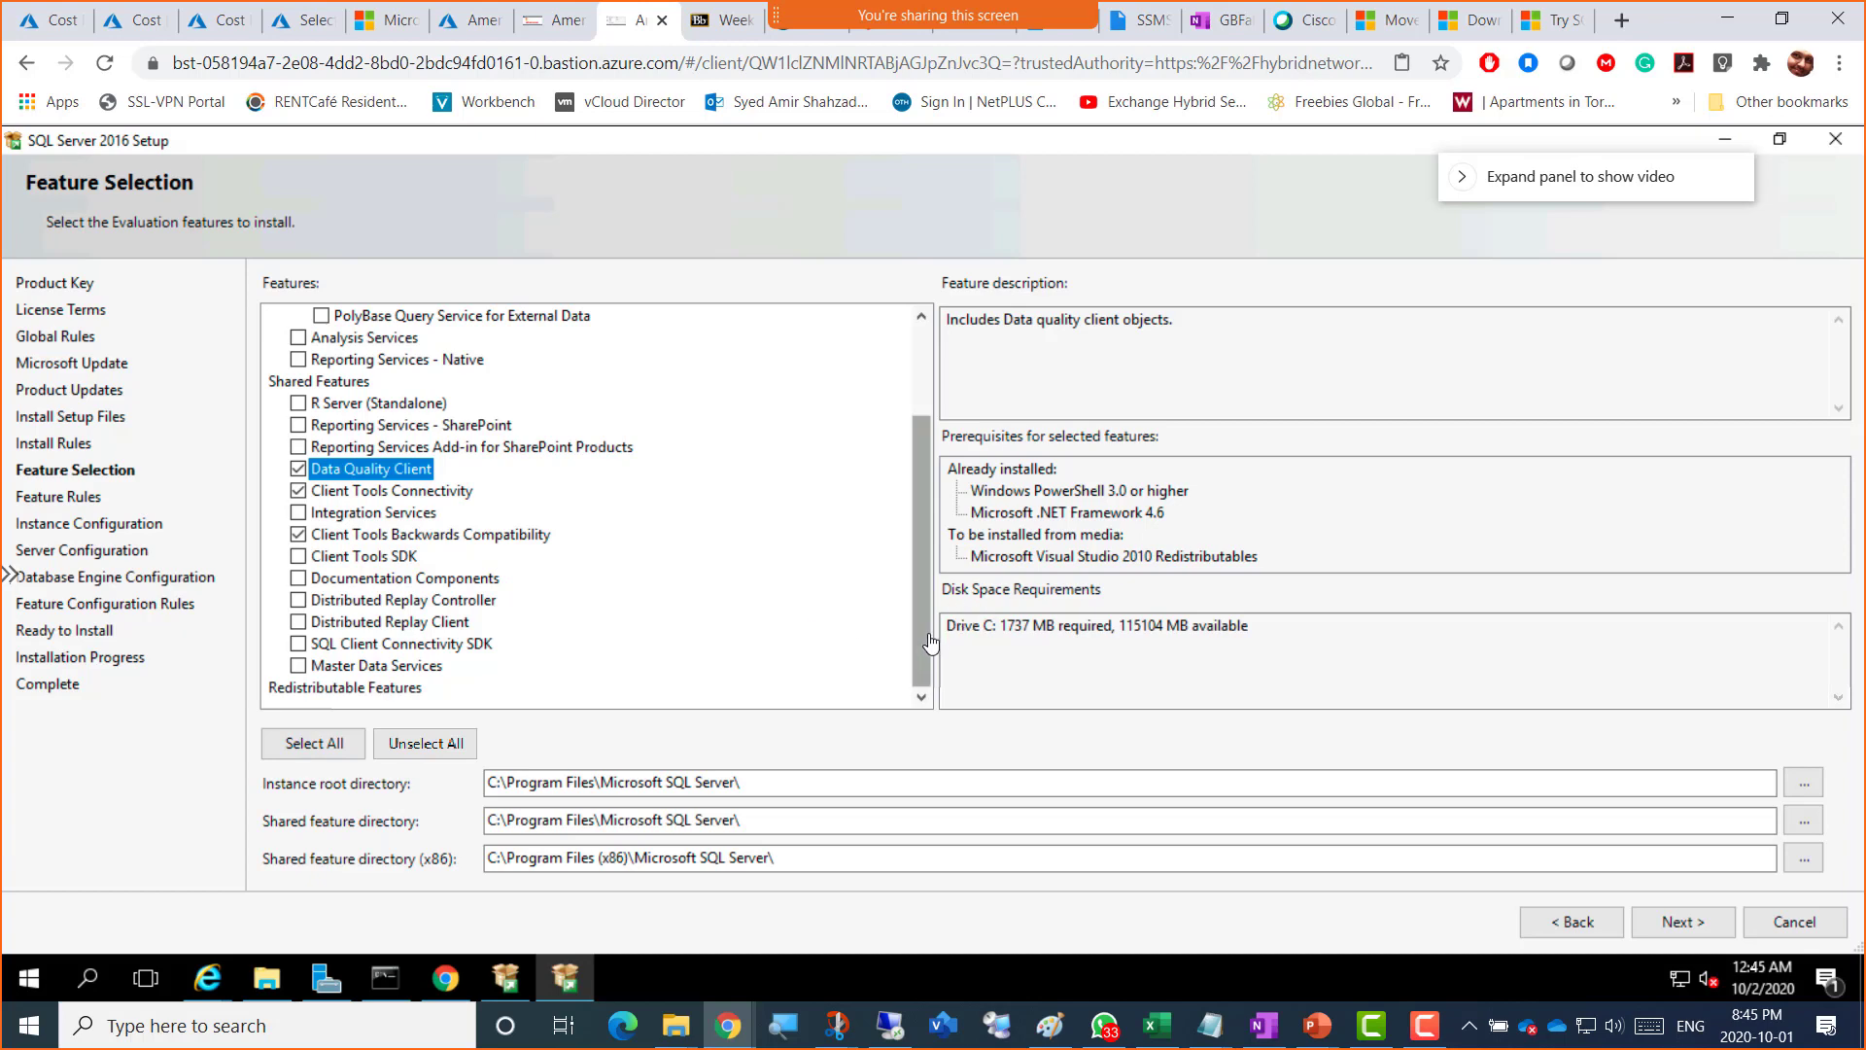
pyautogui.moveTo(927, 624); pyautogui.dragTo(927, 532)
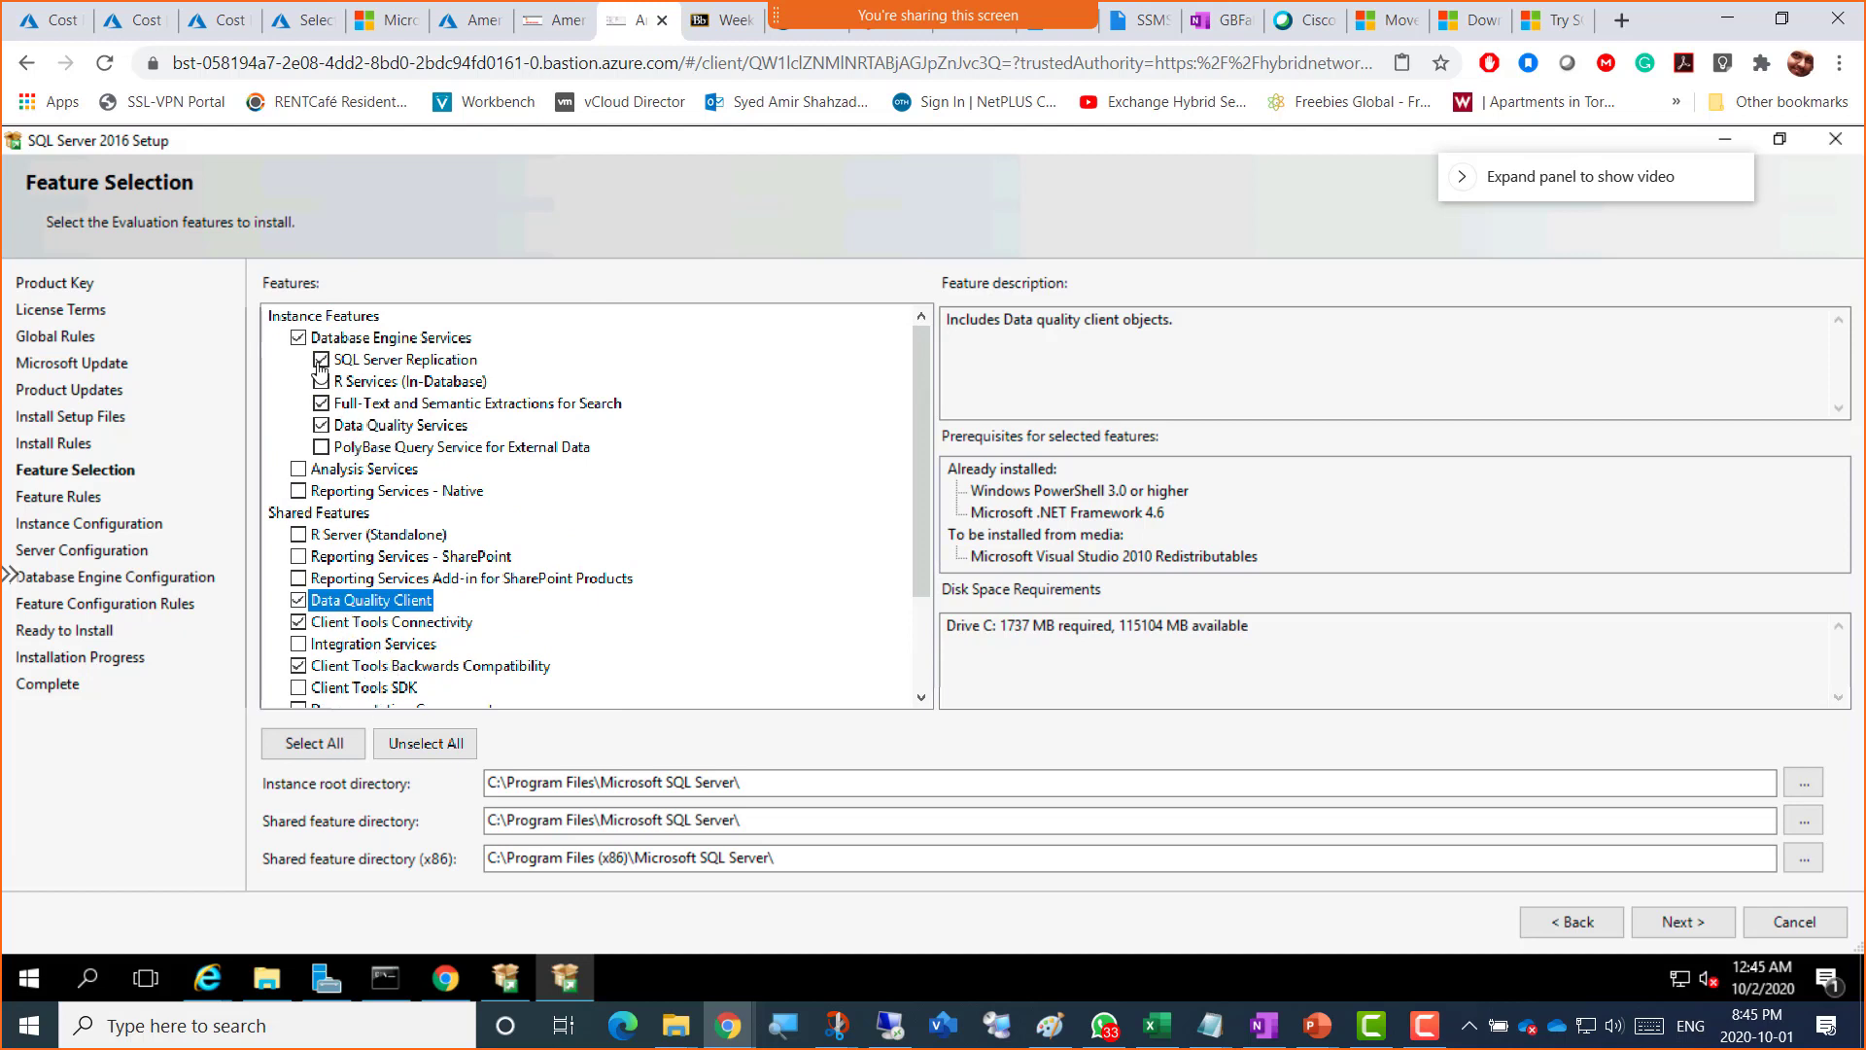
pyautogui.click(389, 340)
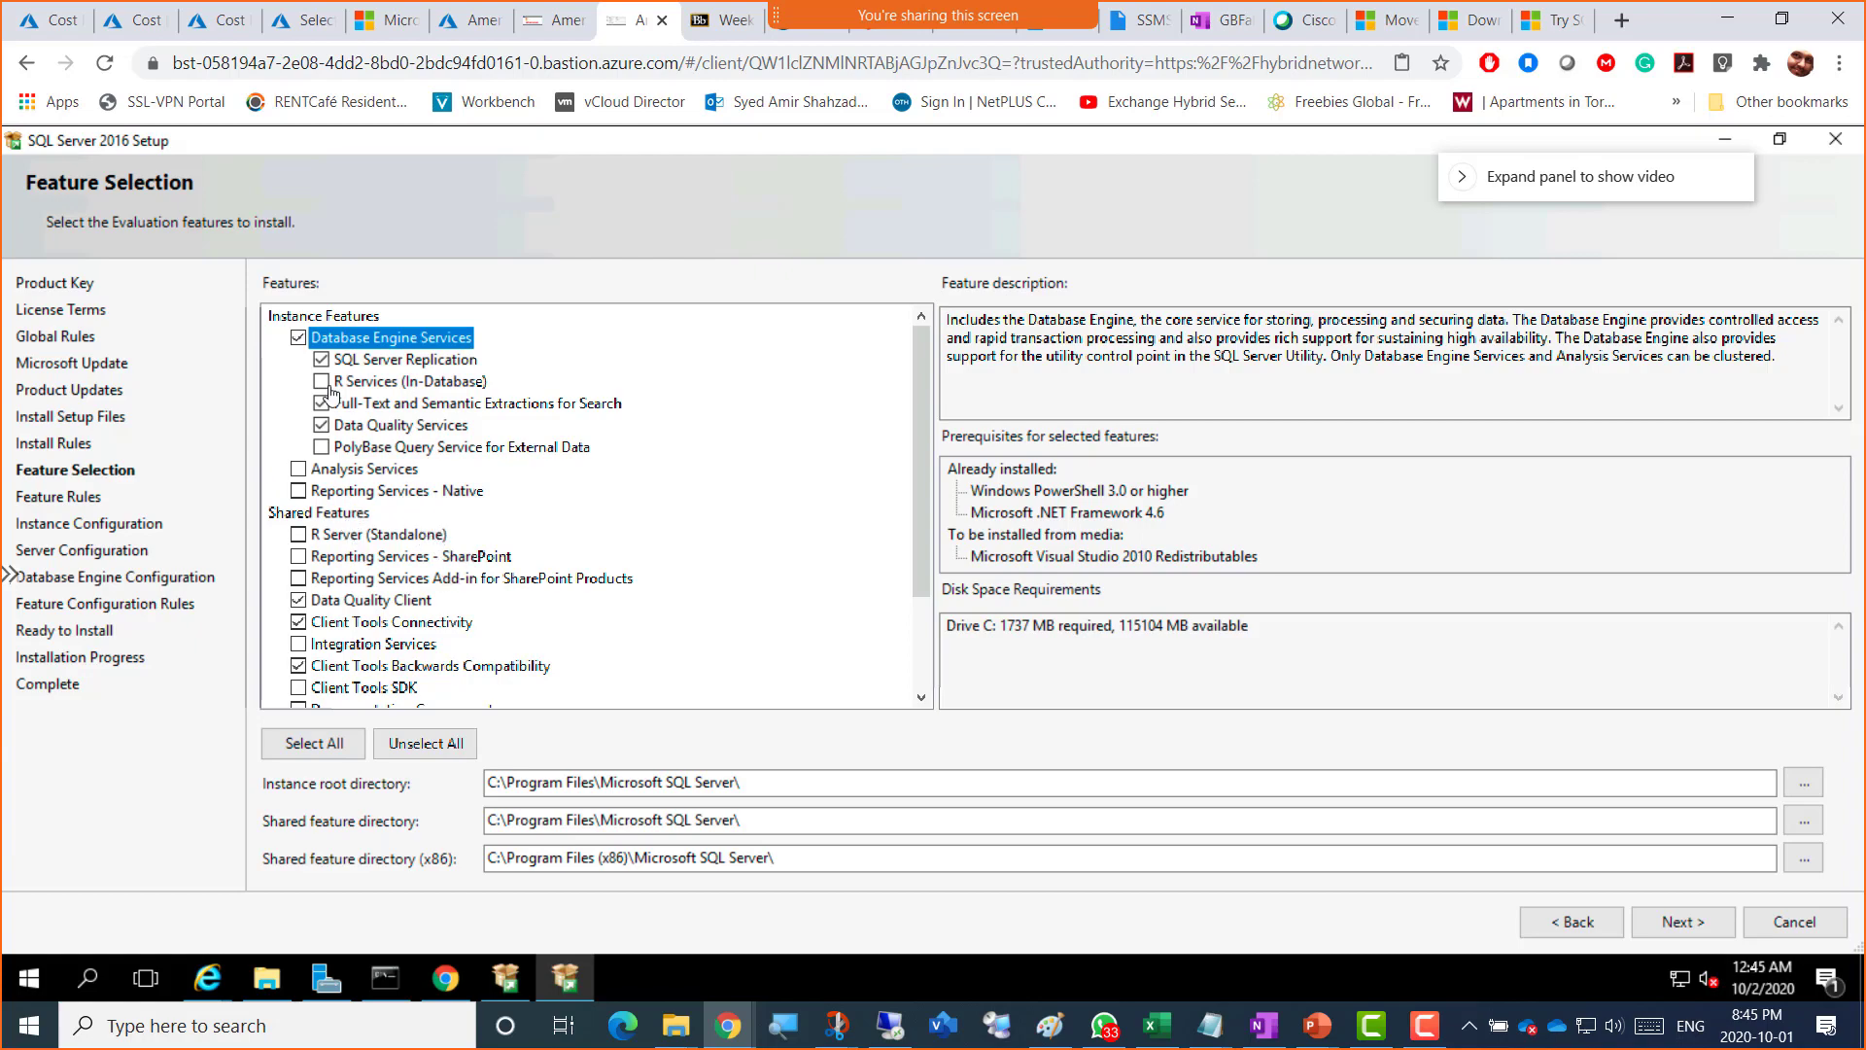
pyautogui.press('super+shift+s')
pyautogui.moveTo(90, 157); pyautogui.dragTo(1316, 958)
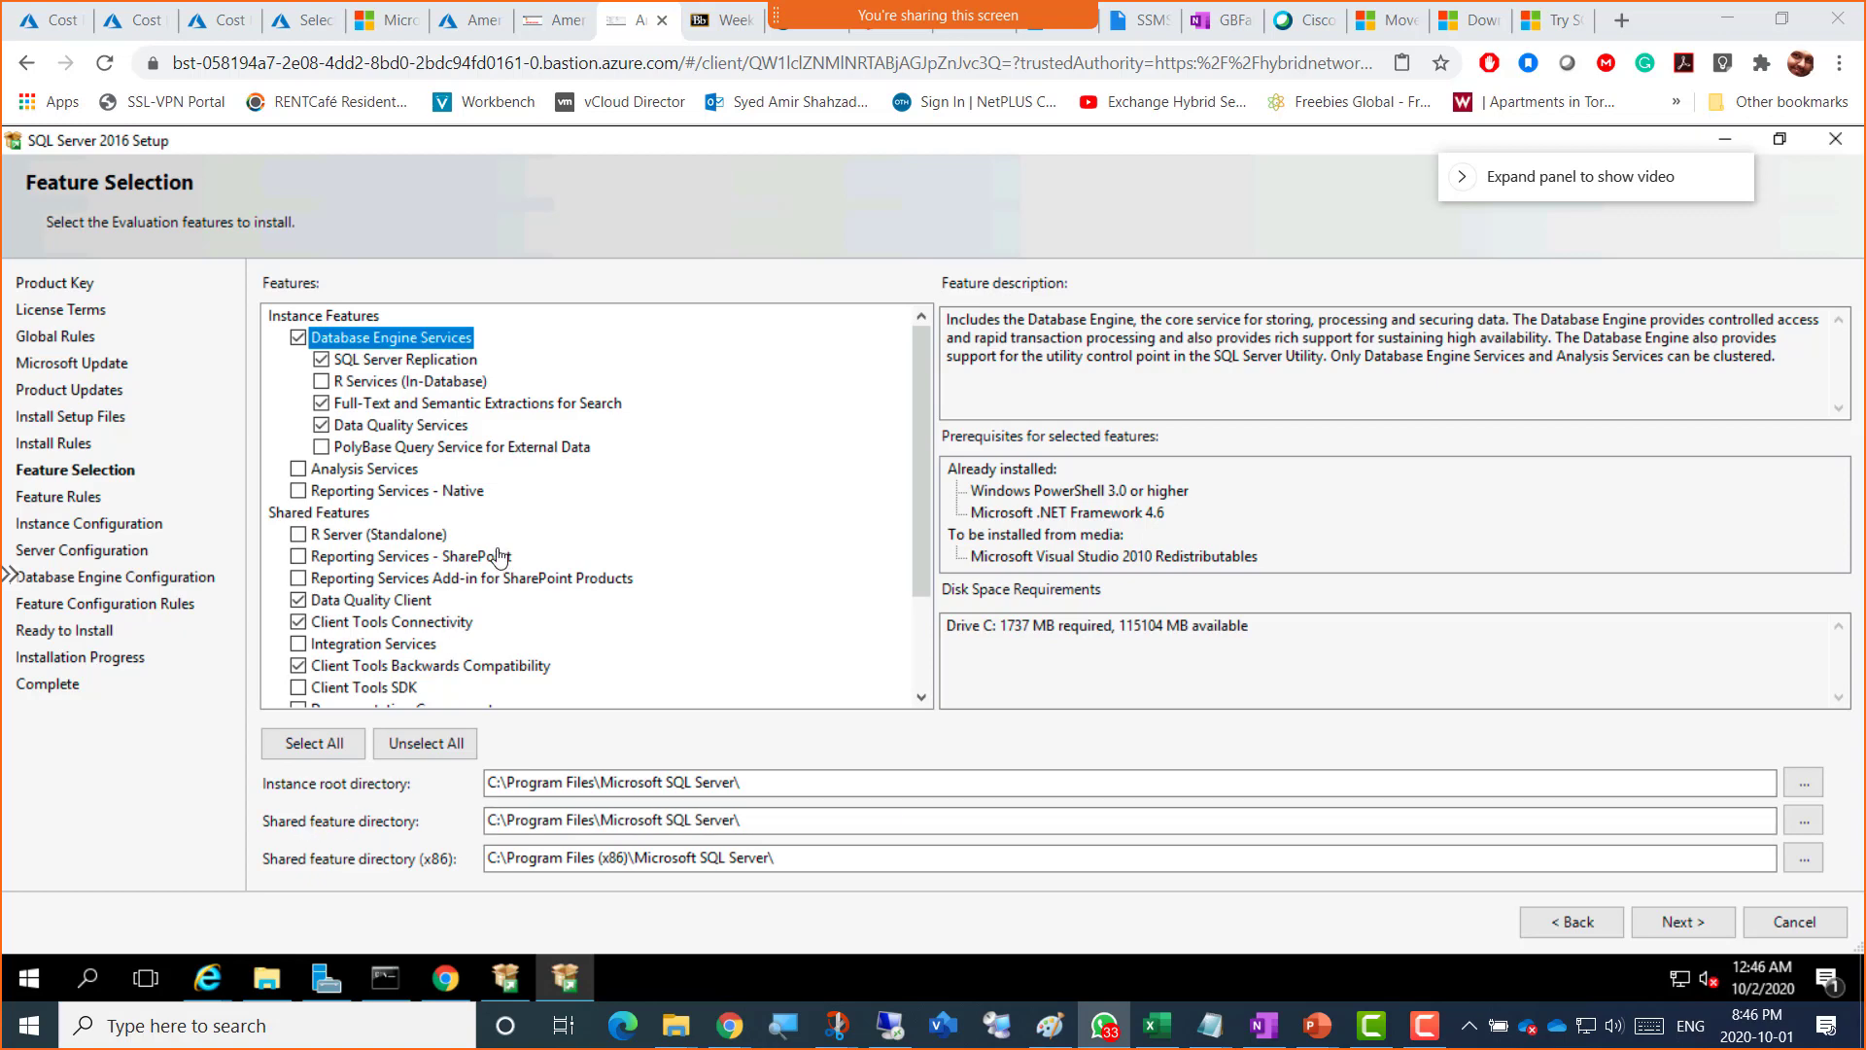
# Step: Snip the Feature Selection page again and scroll down the Features list
pyautogui.press('super+shift+s')
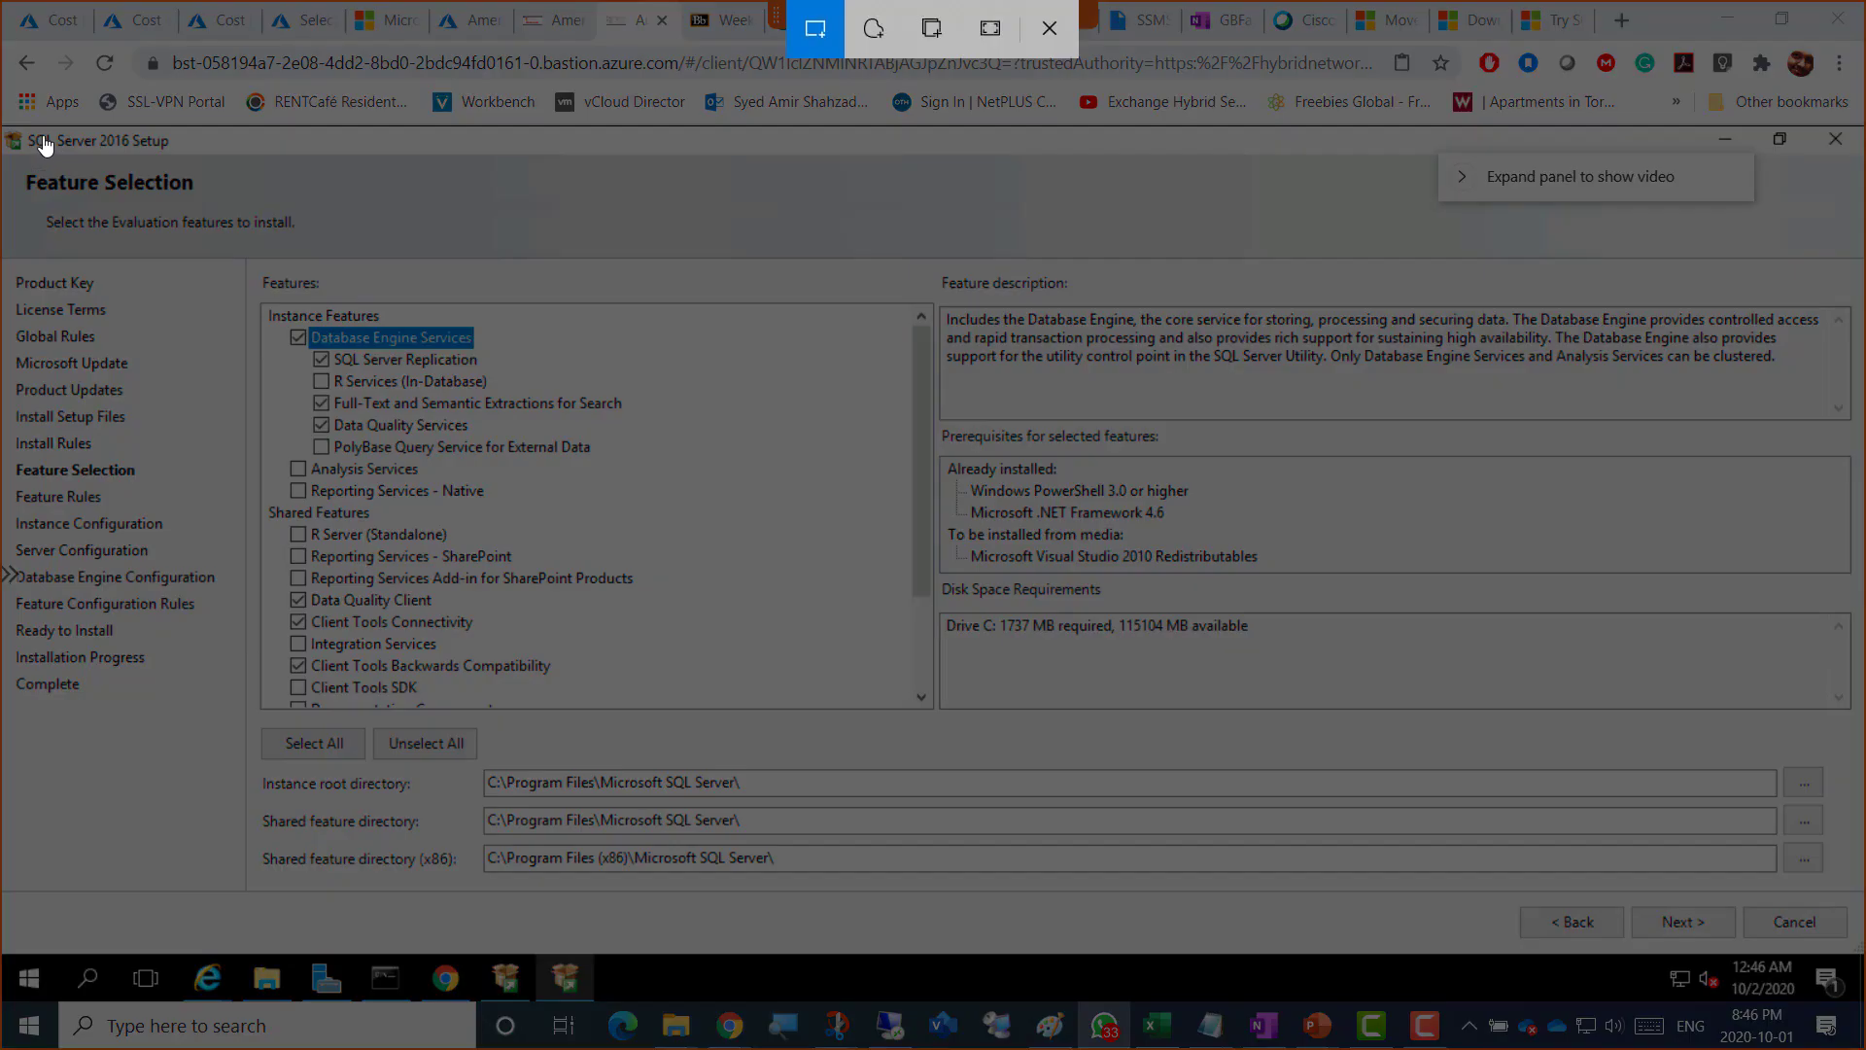
pyautogui.moveTo(40, 134); pyautogui.dragTo(1390, 936)
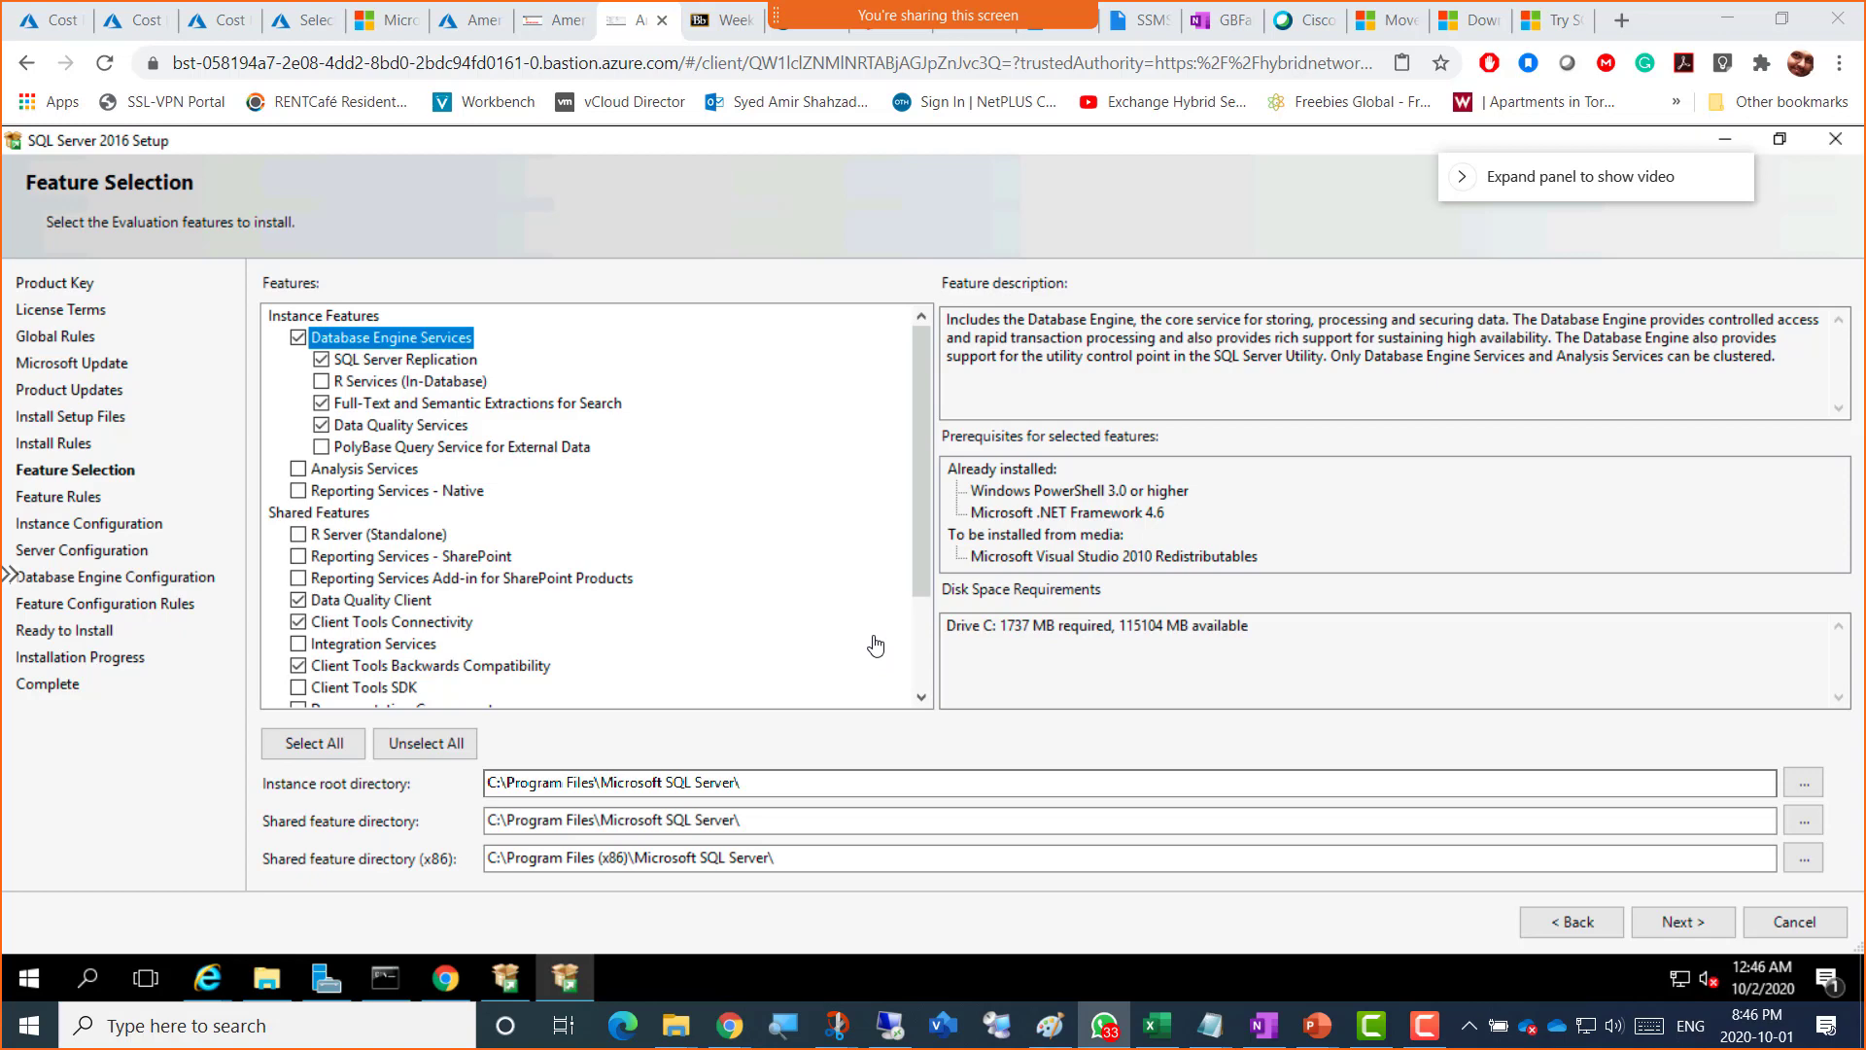
pyautogui.click(921, 698)
pyautogui.click(921, 698)
pyautogui.click(921, 698)
pyautogui.click(922, 698)
pyautogui.click(921, 698)
pyautogui.click(921, 698)
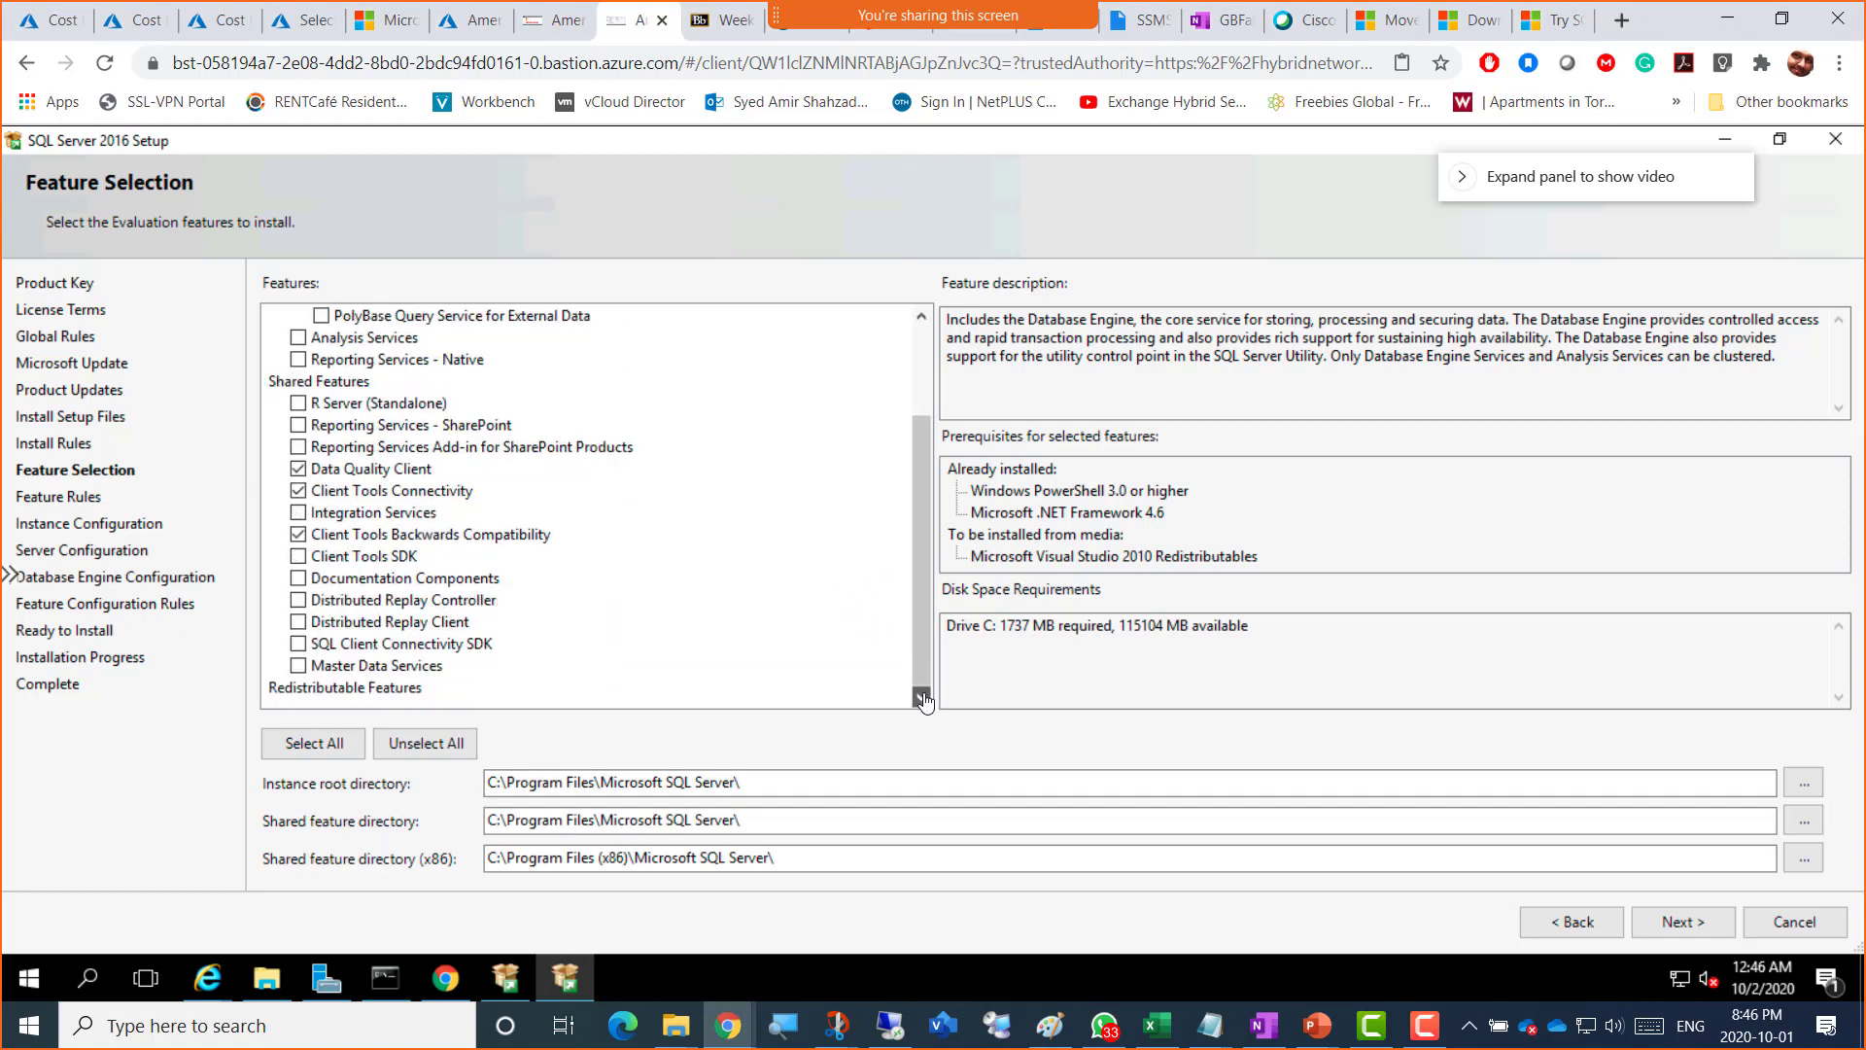
# Step: Read the Client Tools Backwards Compatibility description, then switch to the OneNote class notebook
pyautogui.click(921, 319)
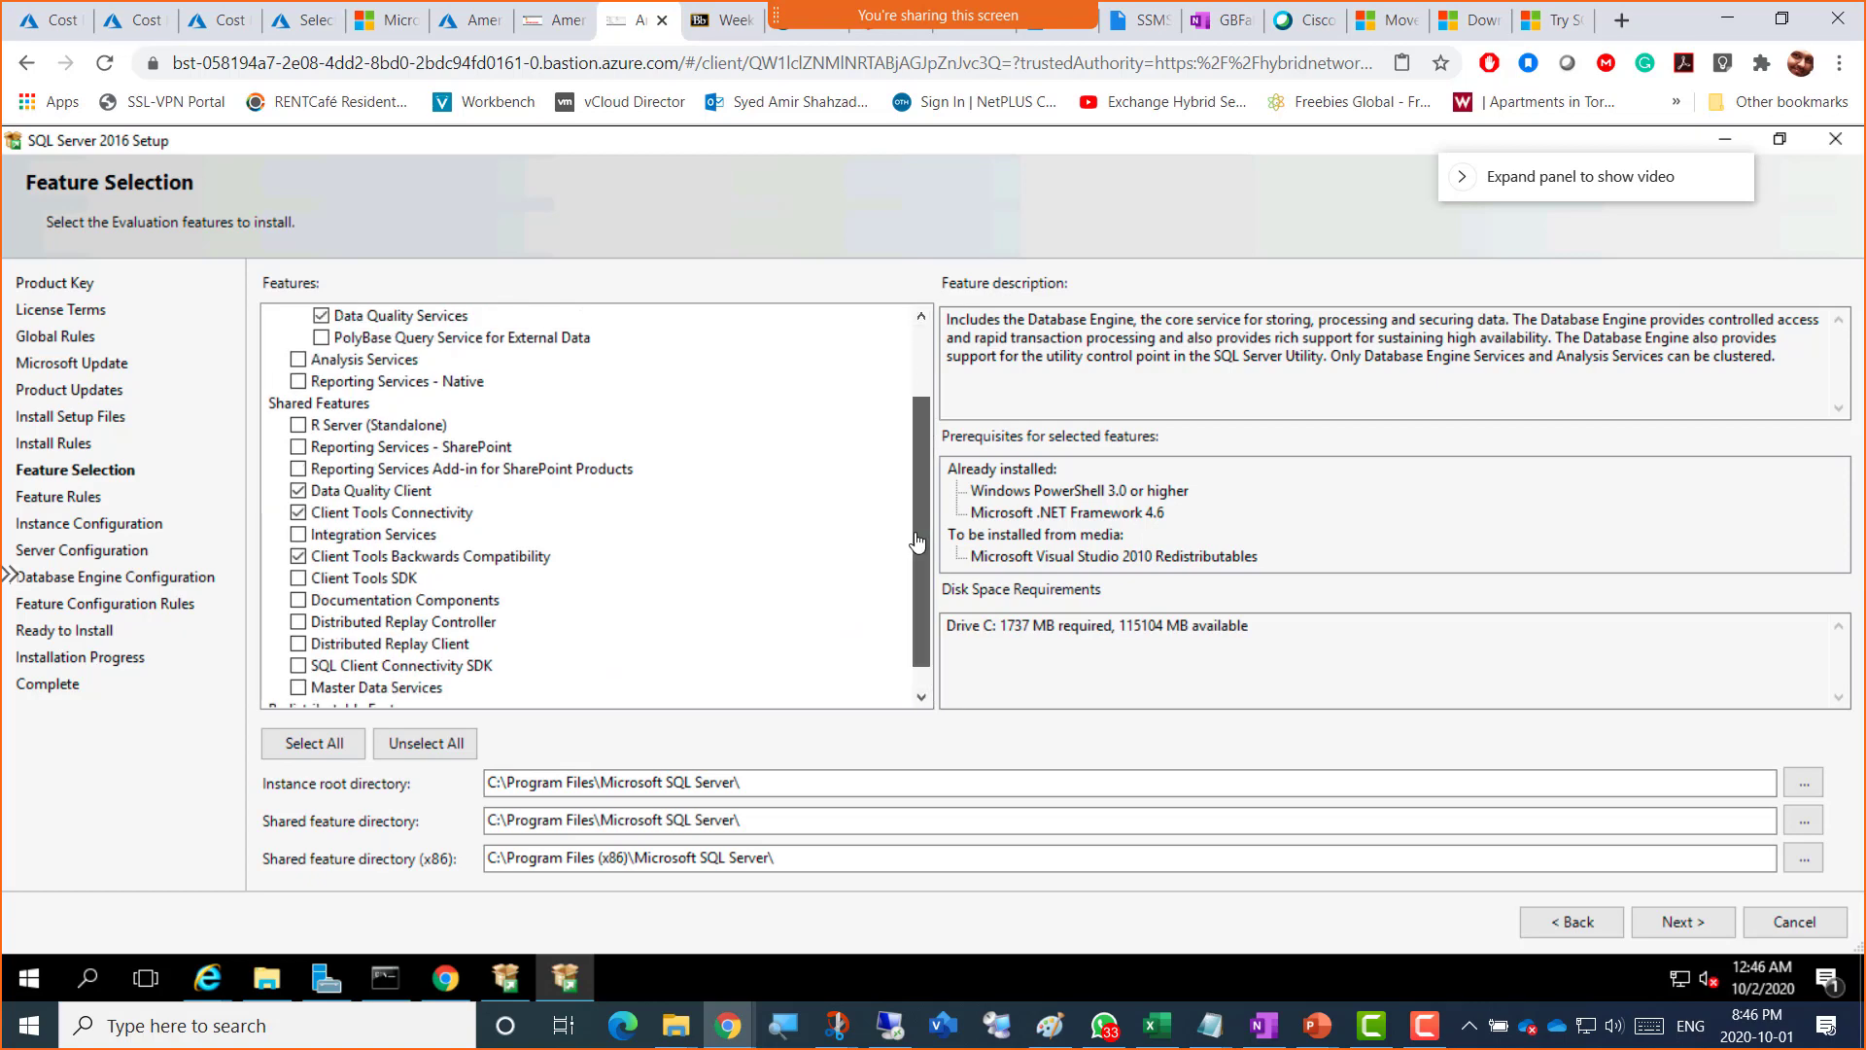
pyautogui.moveTo(917, 537); pyautogui.dragTo(916, 492)
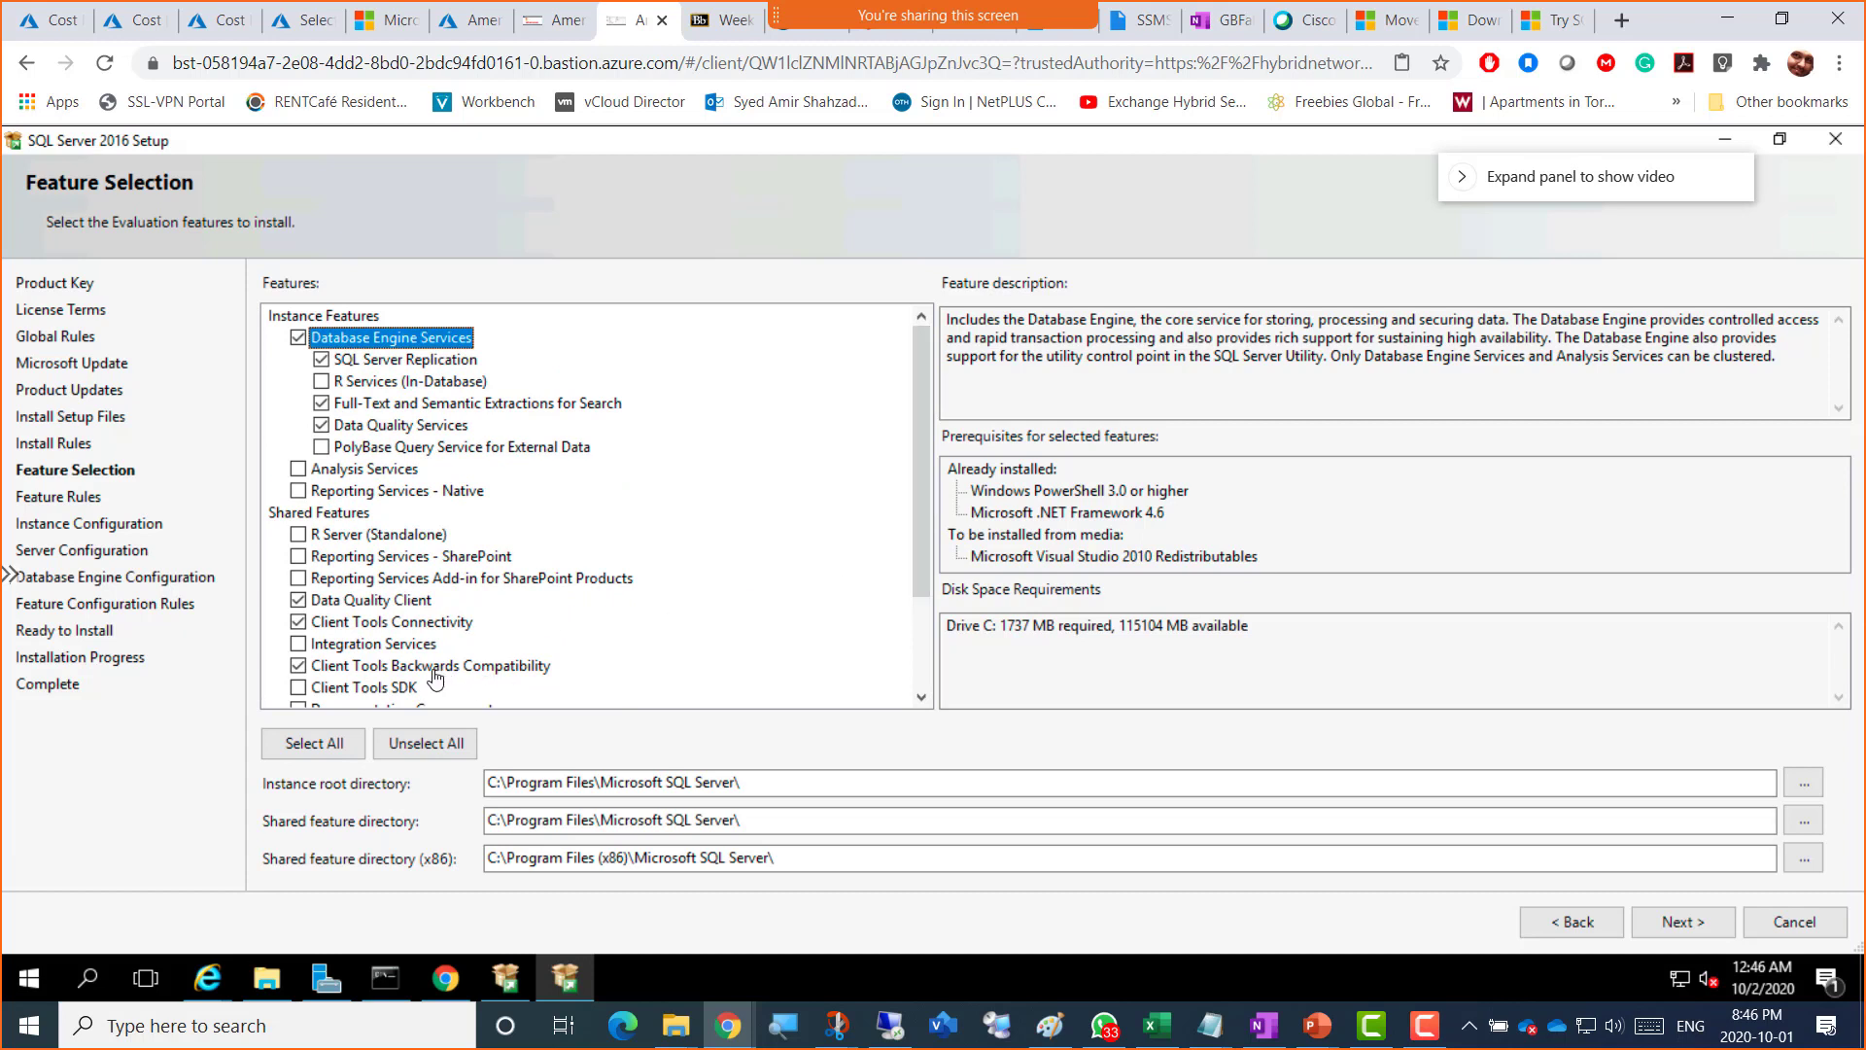
pyautogui.click(433, 667)
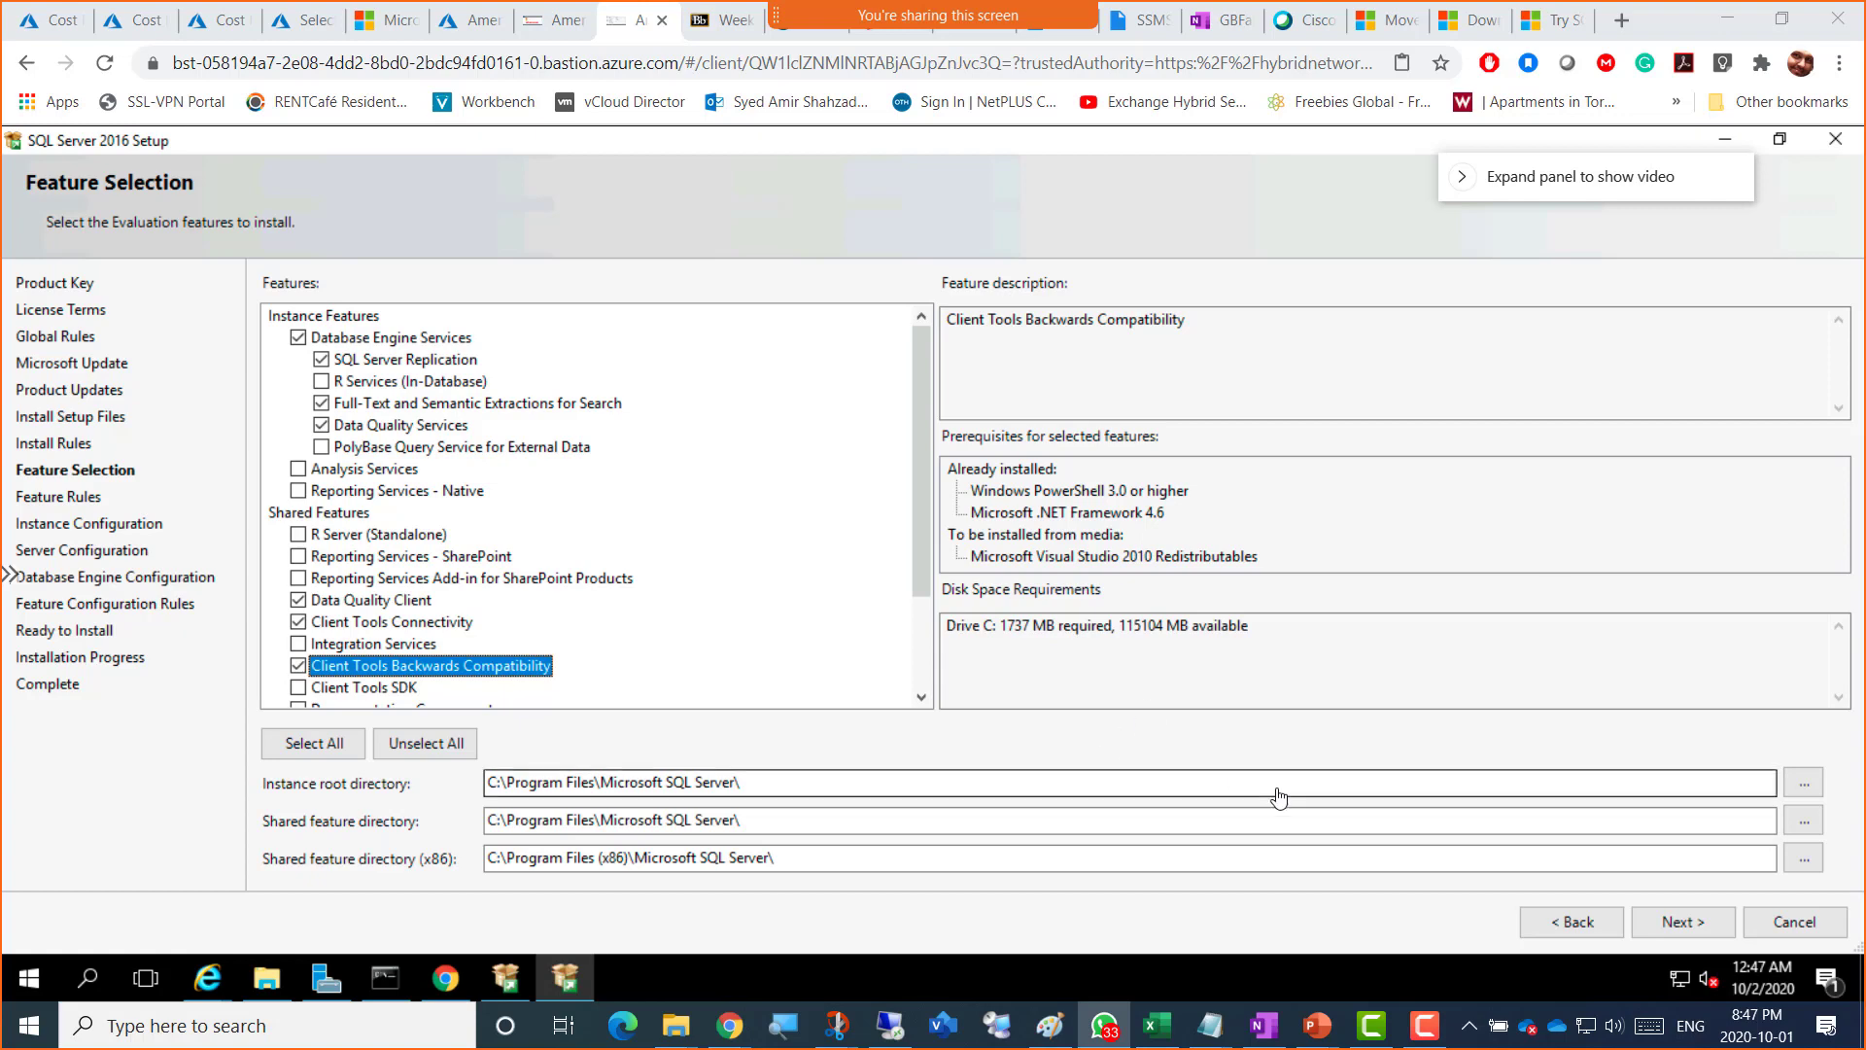
pyautogui.click(1210, 31)
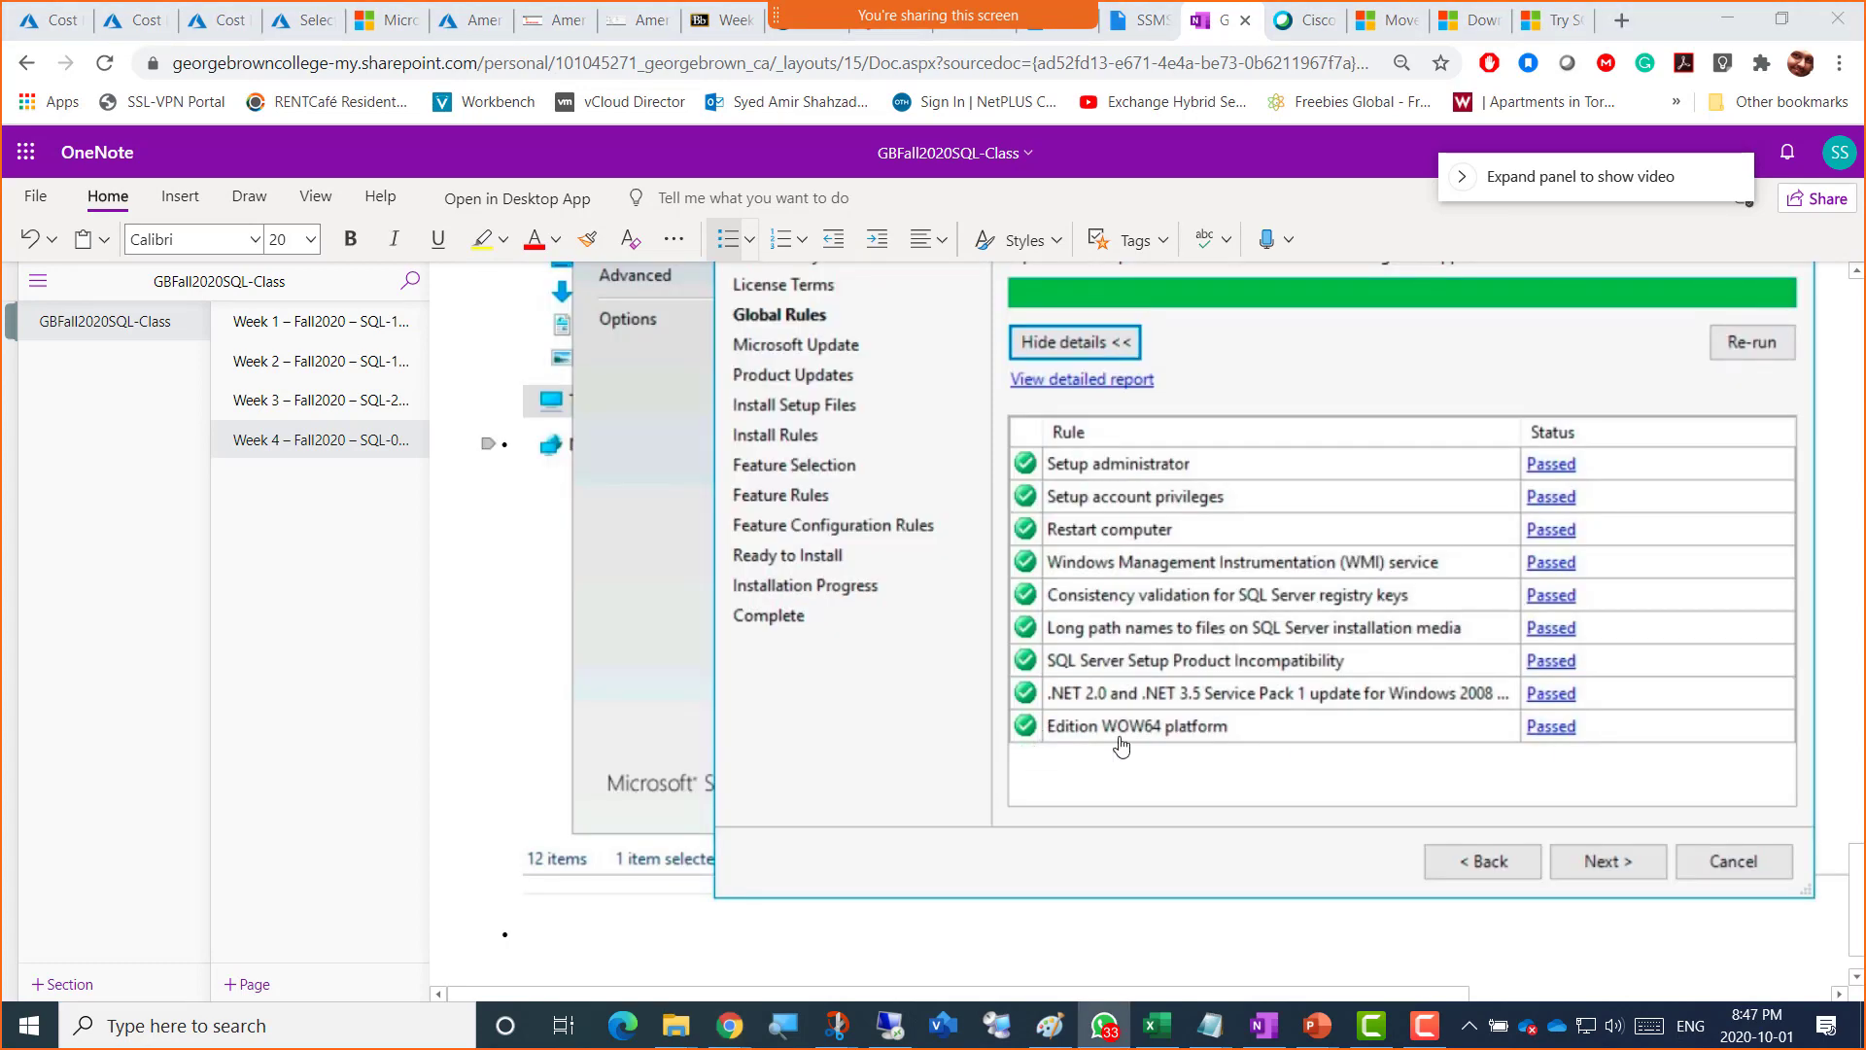
# Step: Paste a caption line onto the Week 4 page and enlarge it to 24 pt
pyautogui.scroll(5, 792, 671)
pyautogui.scroll(-5, 799, 662)
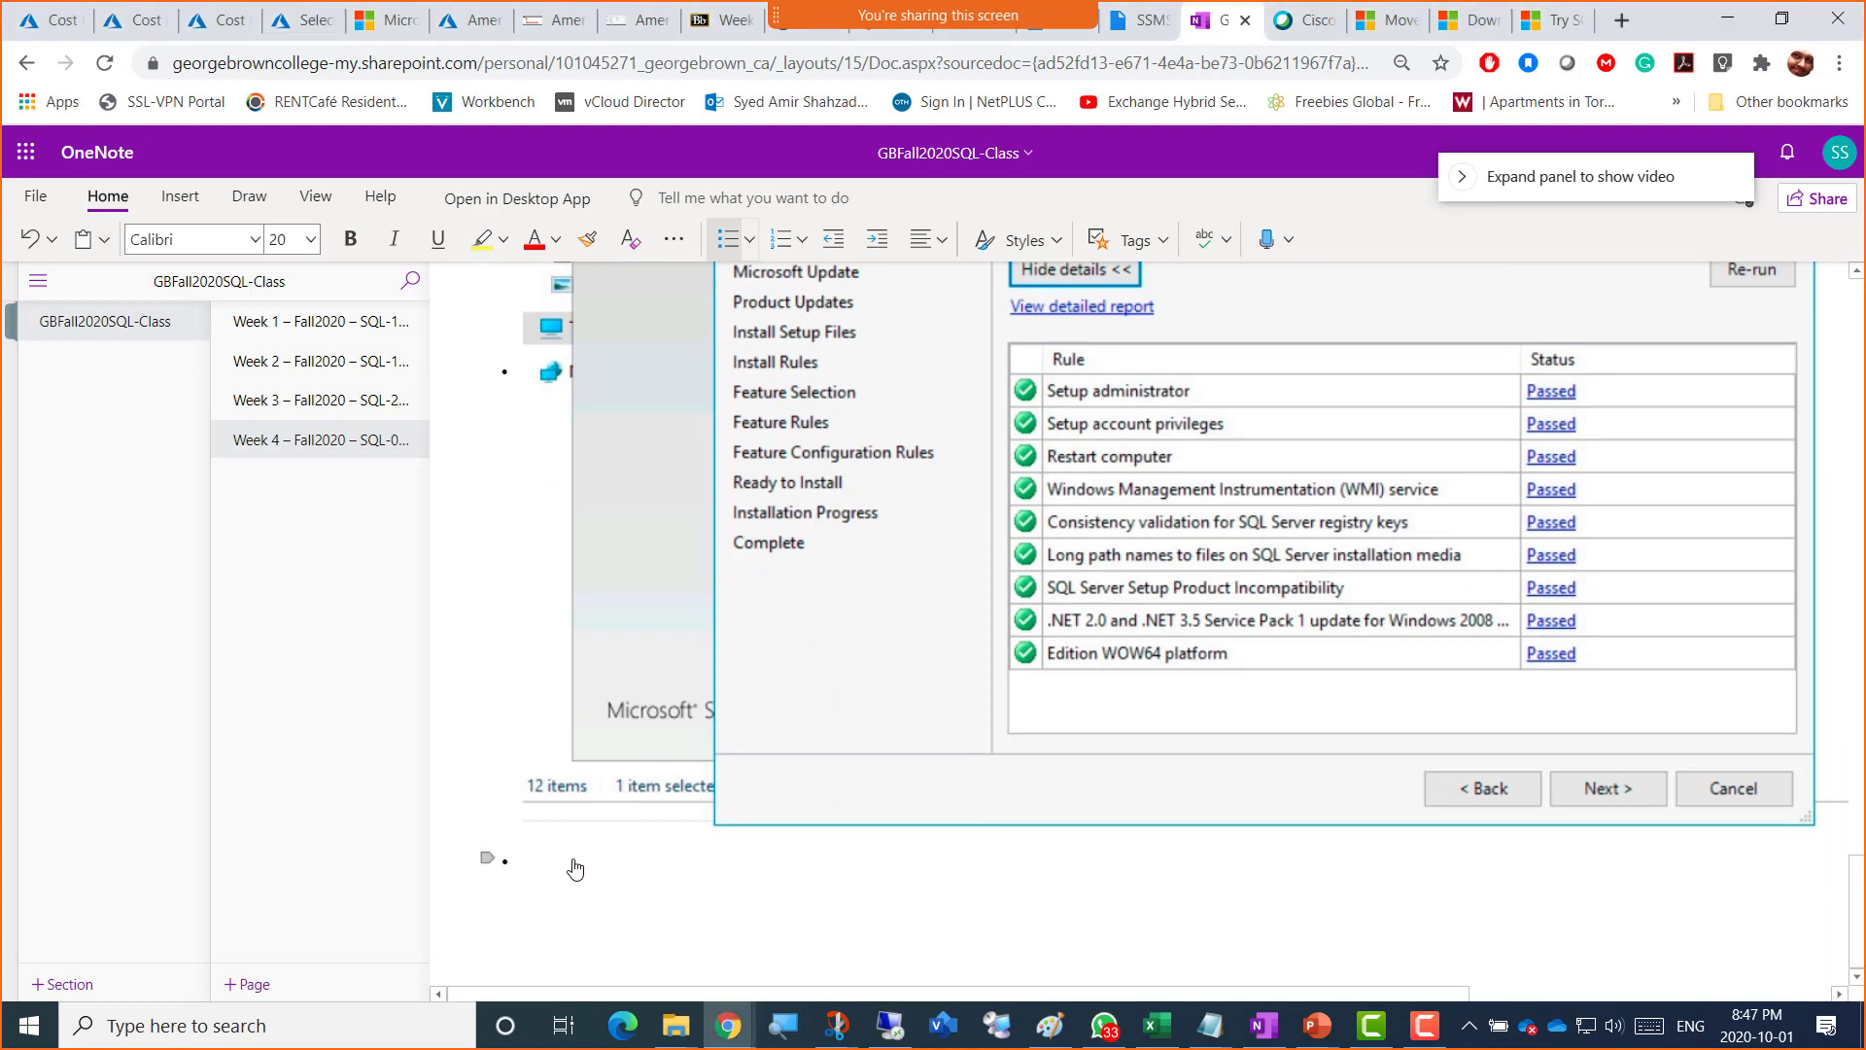
pyautogui.write('SQL Database = Screenshot 3 = GlobalRules of SQL 2016')
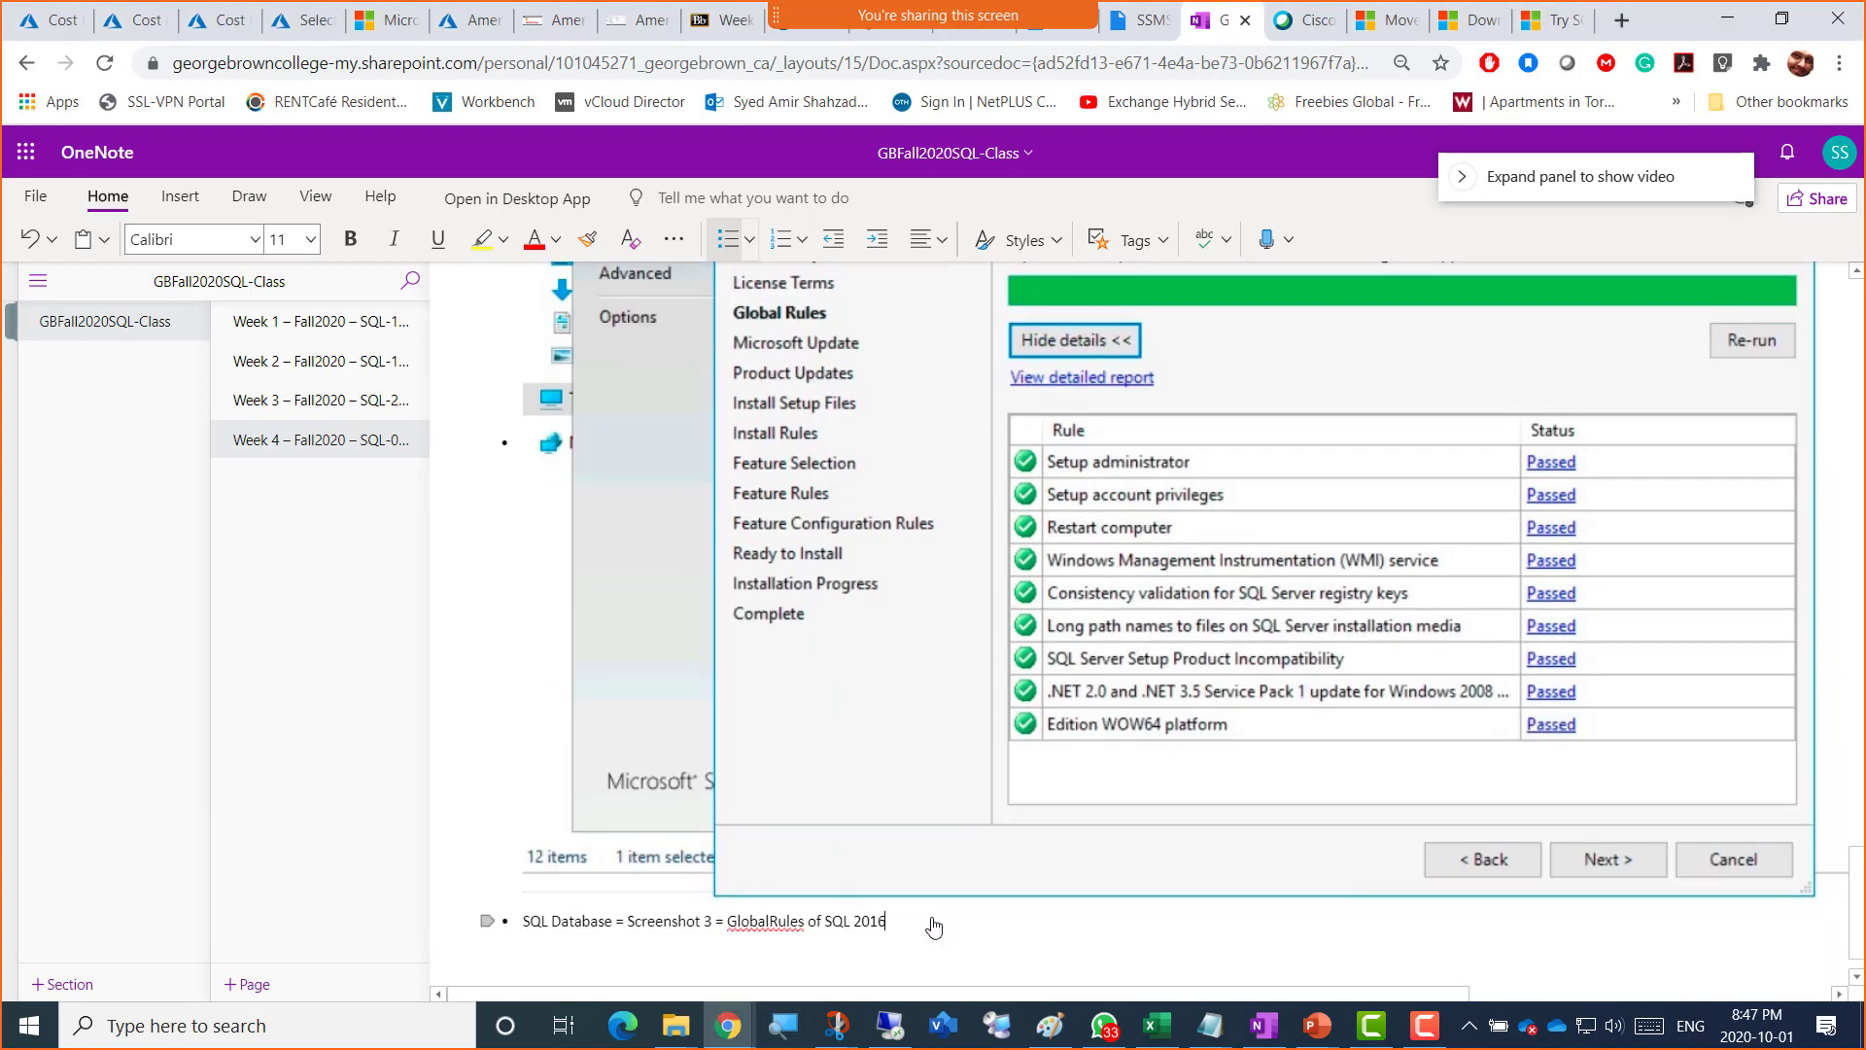
pyautogui.press('Return')
pyautogui.press('Up')
pyautogui.hotkey('shift', 'Down')
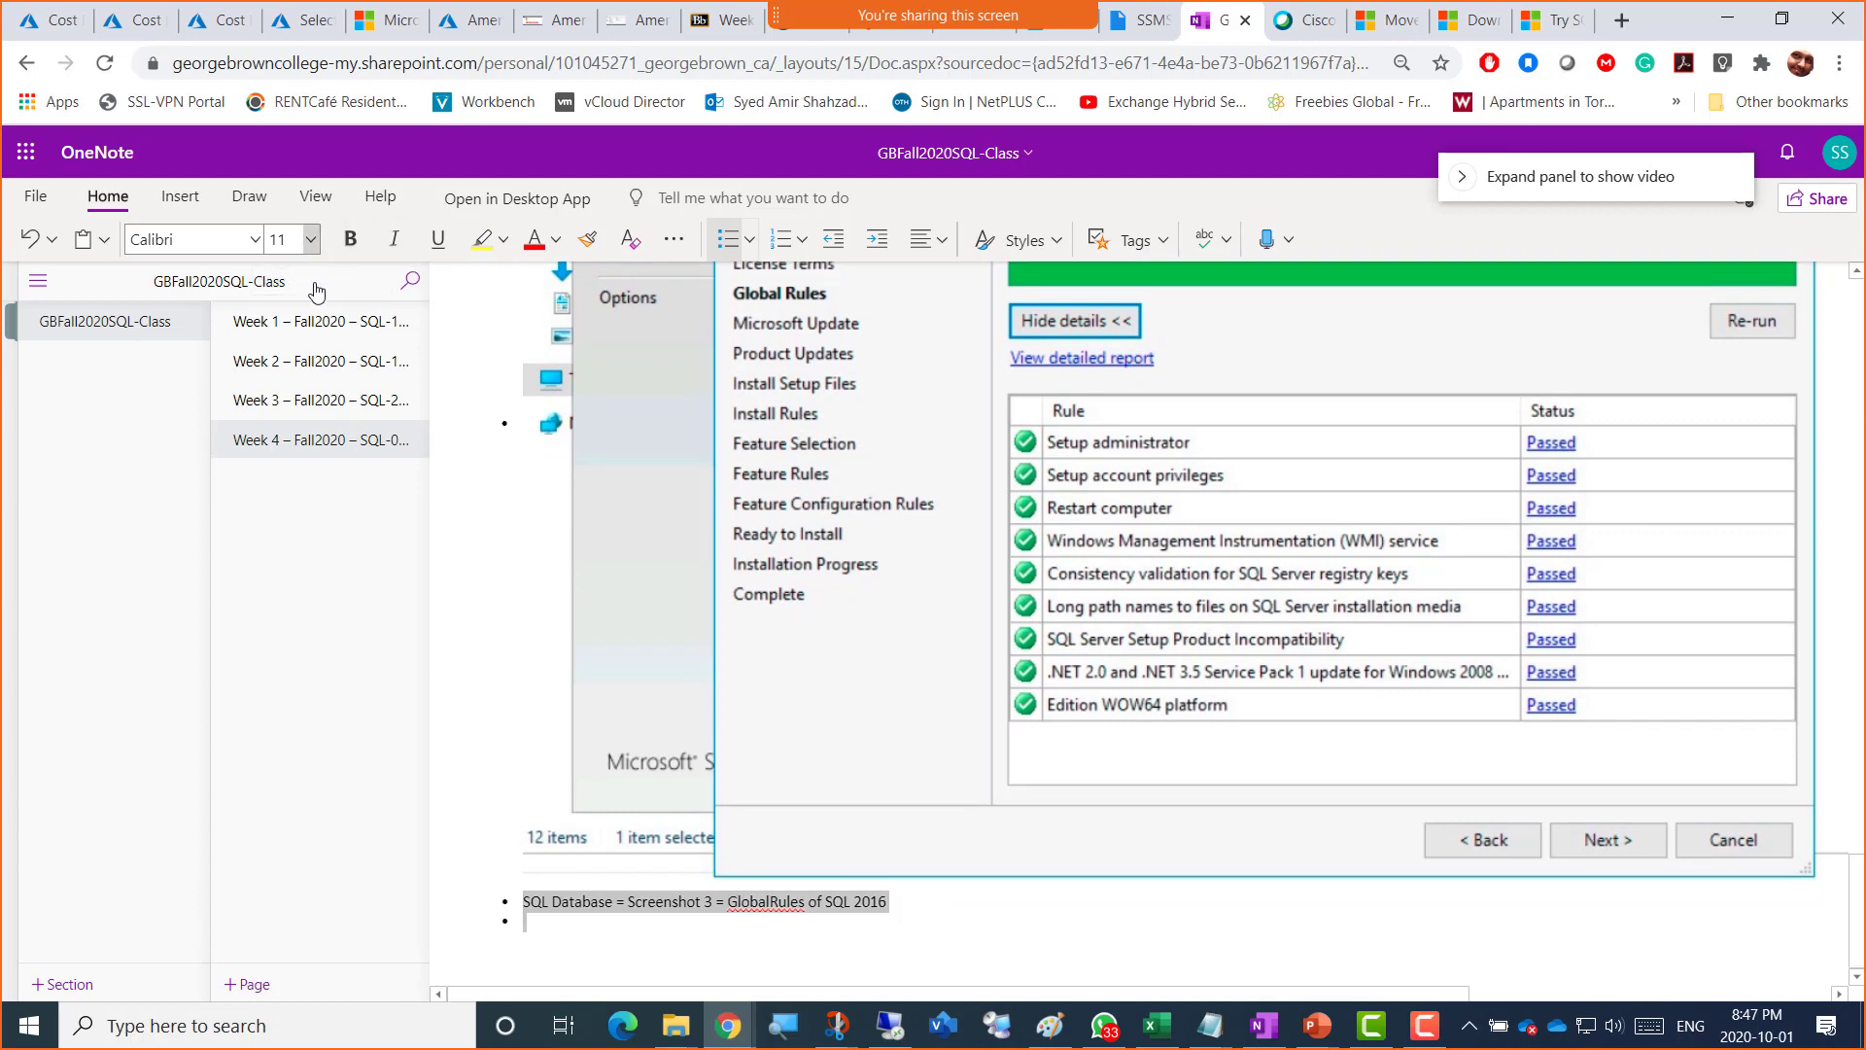
pyautogui.click(311, 239)
pyautogui.click(291, 584)
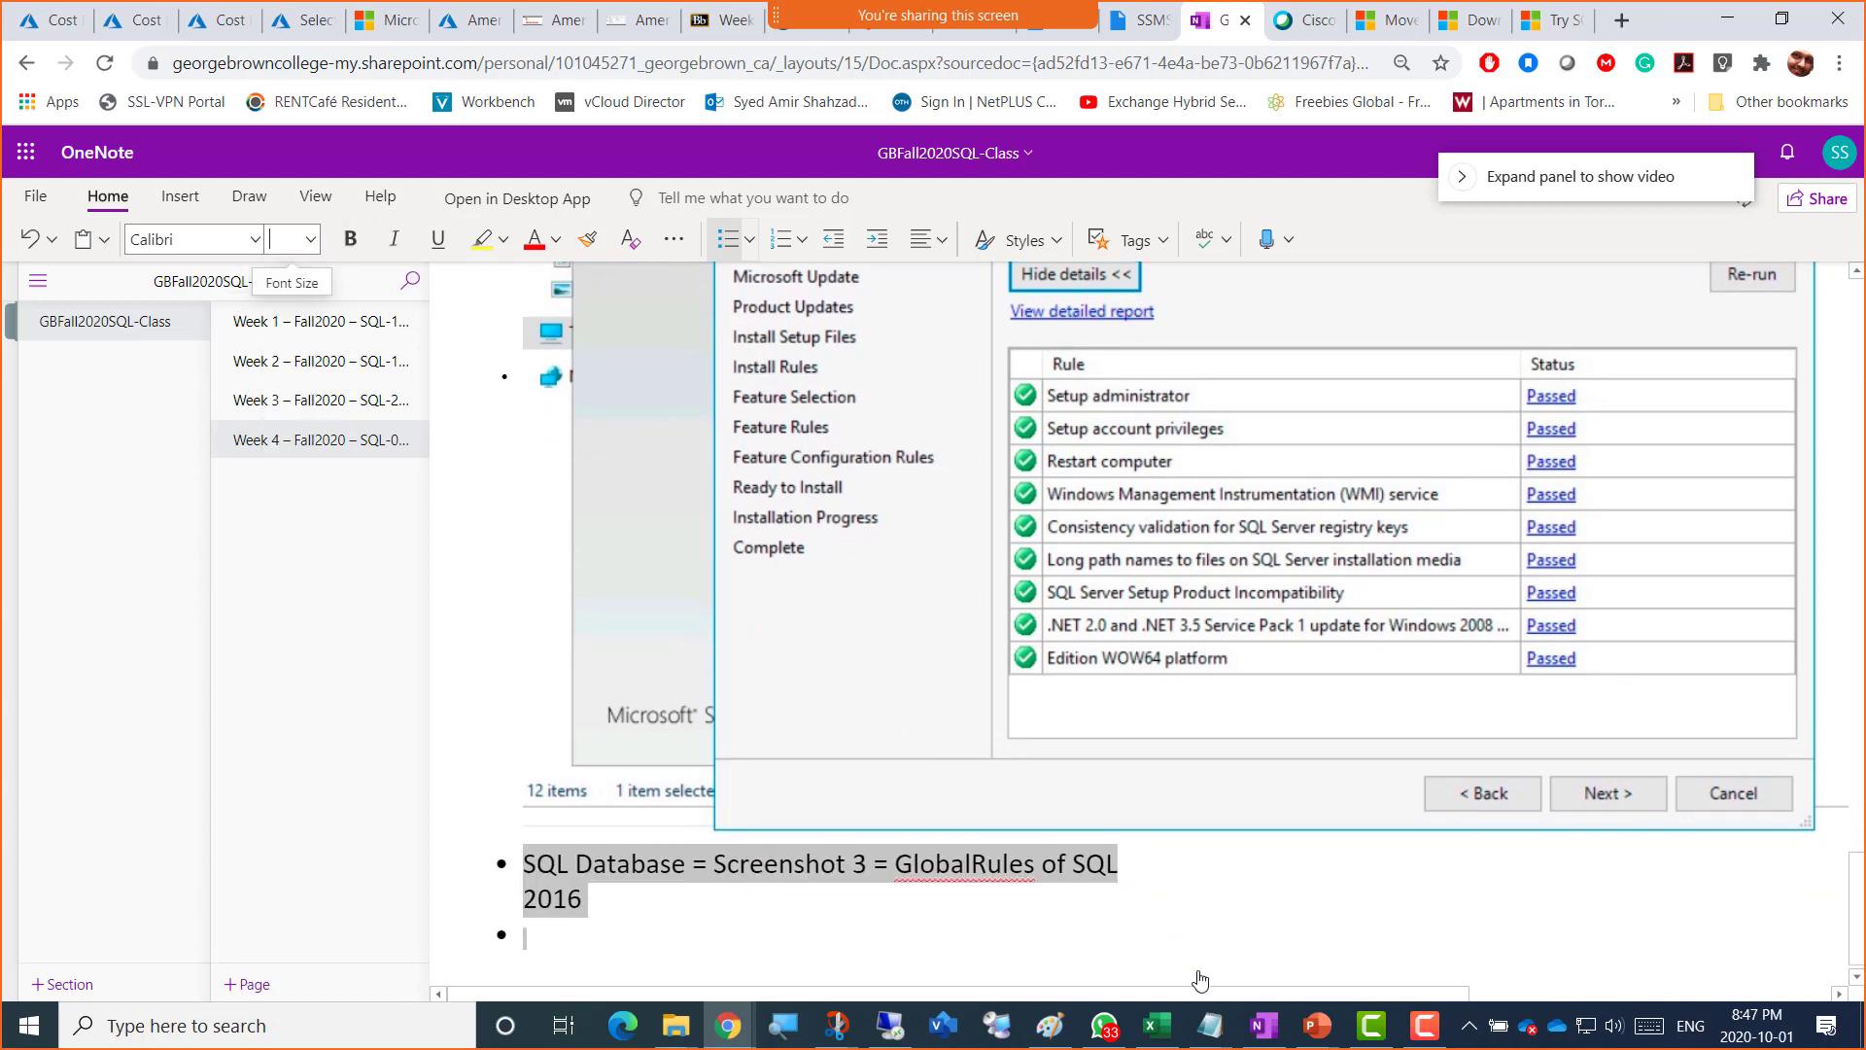
pyautogui.click(624, 915)
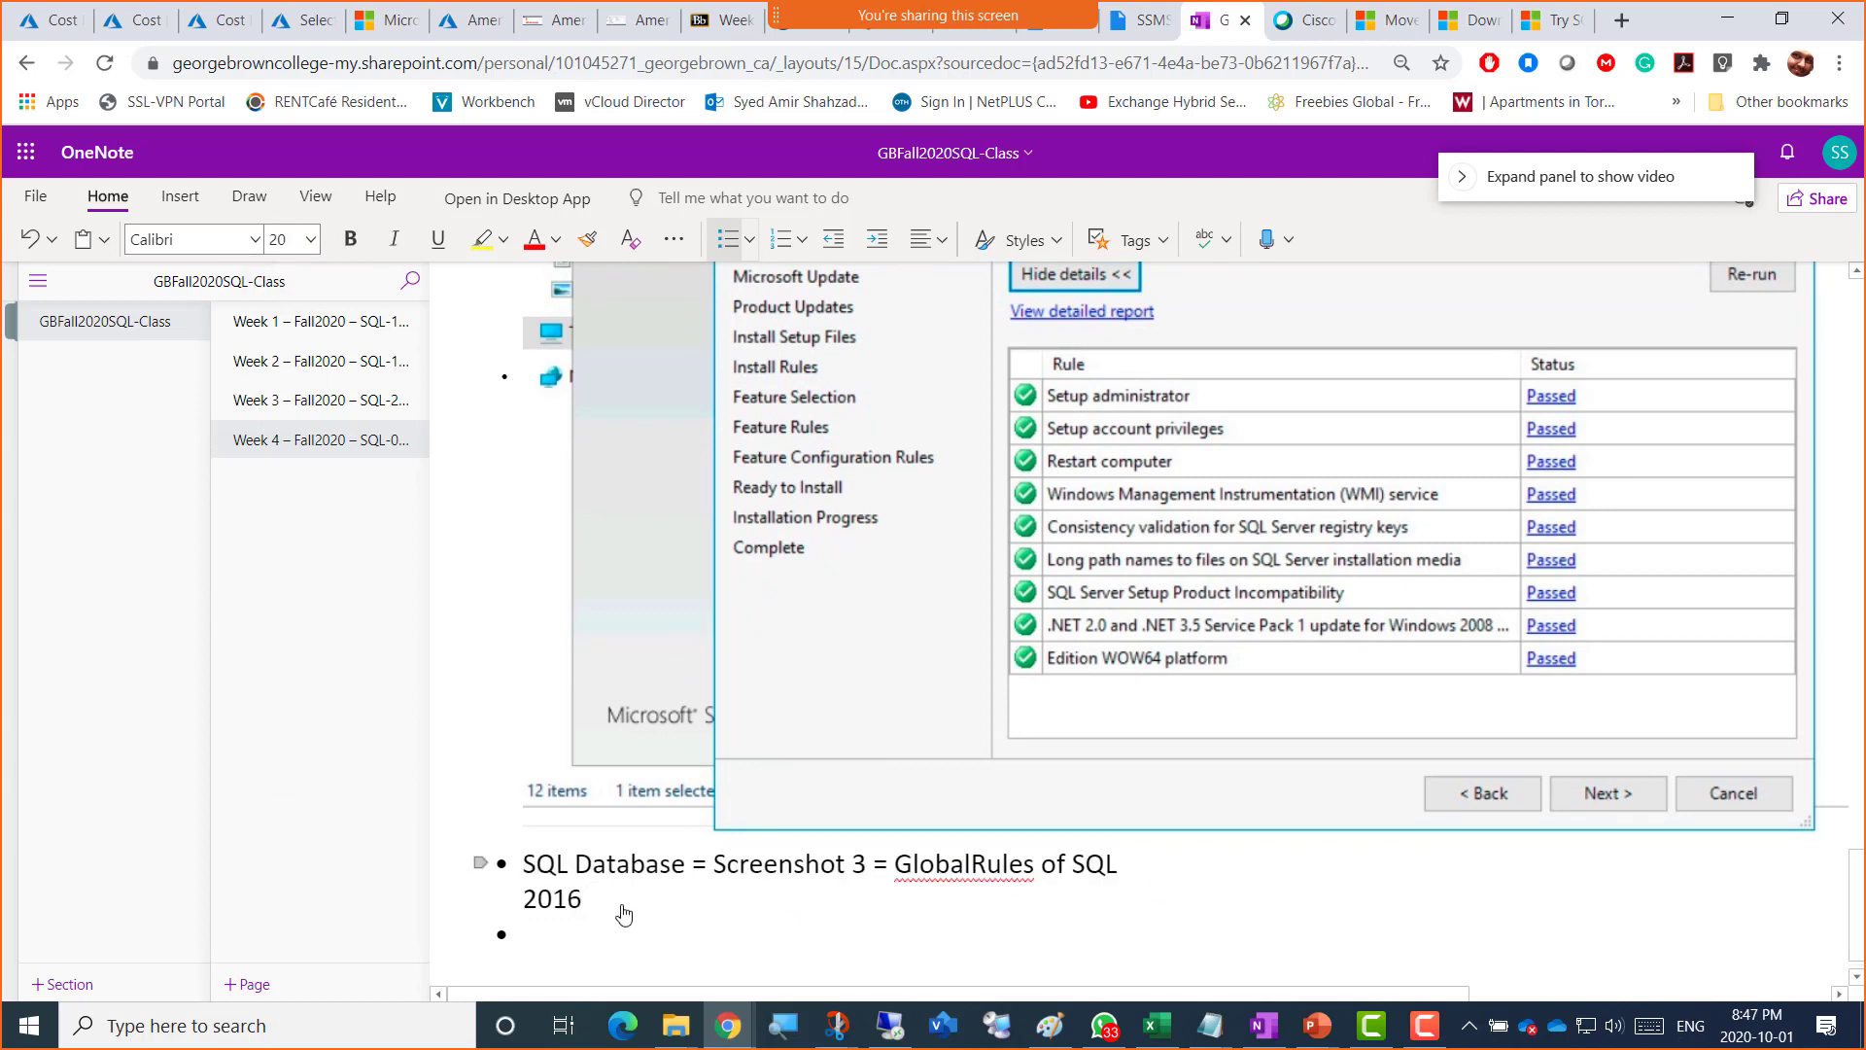
# Step: Paste the captured setup screenshots, including Feature Selection, into the empty bullets below the caption
pyautogui.scroll(-1, 624, 913)
pyautogui.click(624, 914)
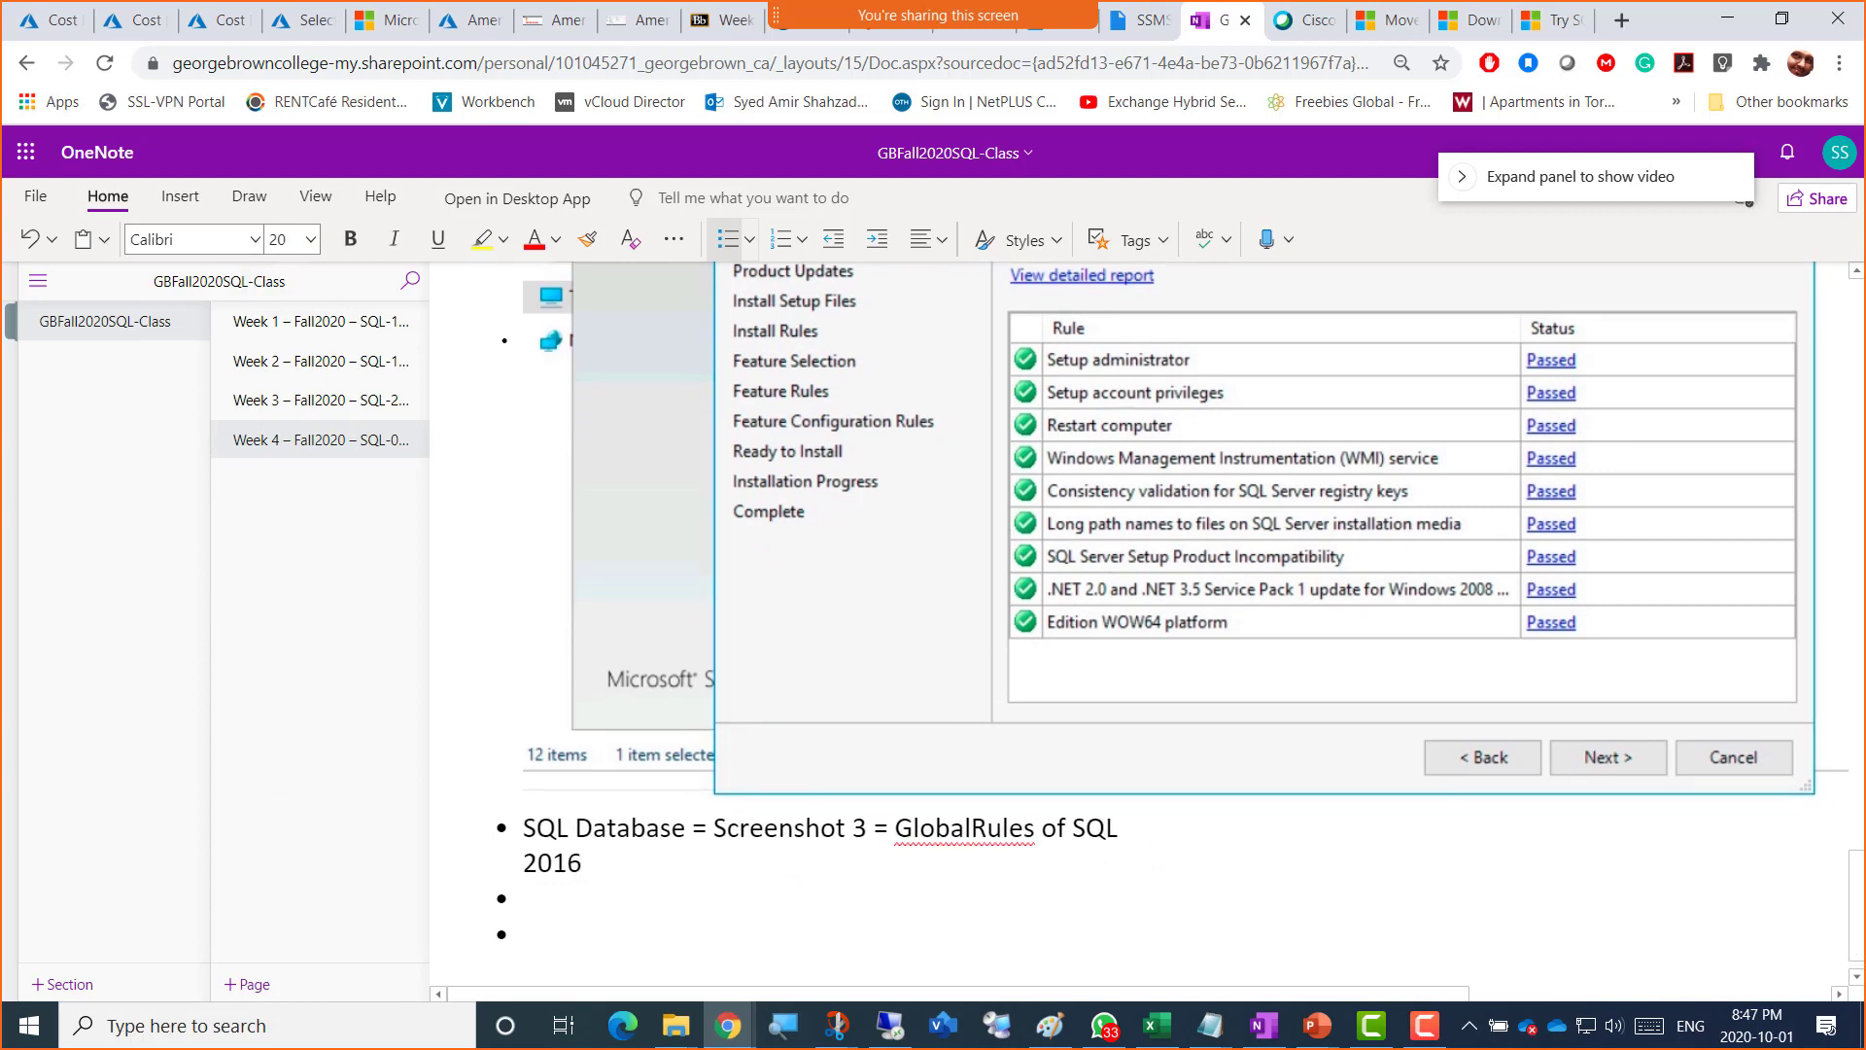
pyautogui.hotkey('alt', 'Tab')
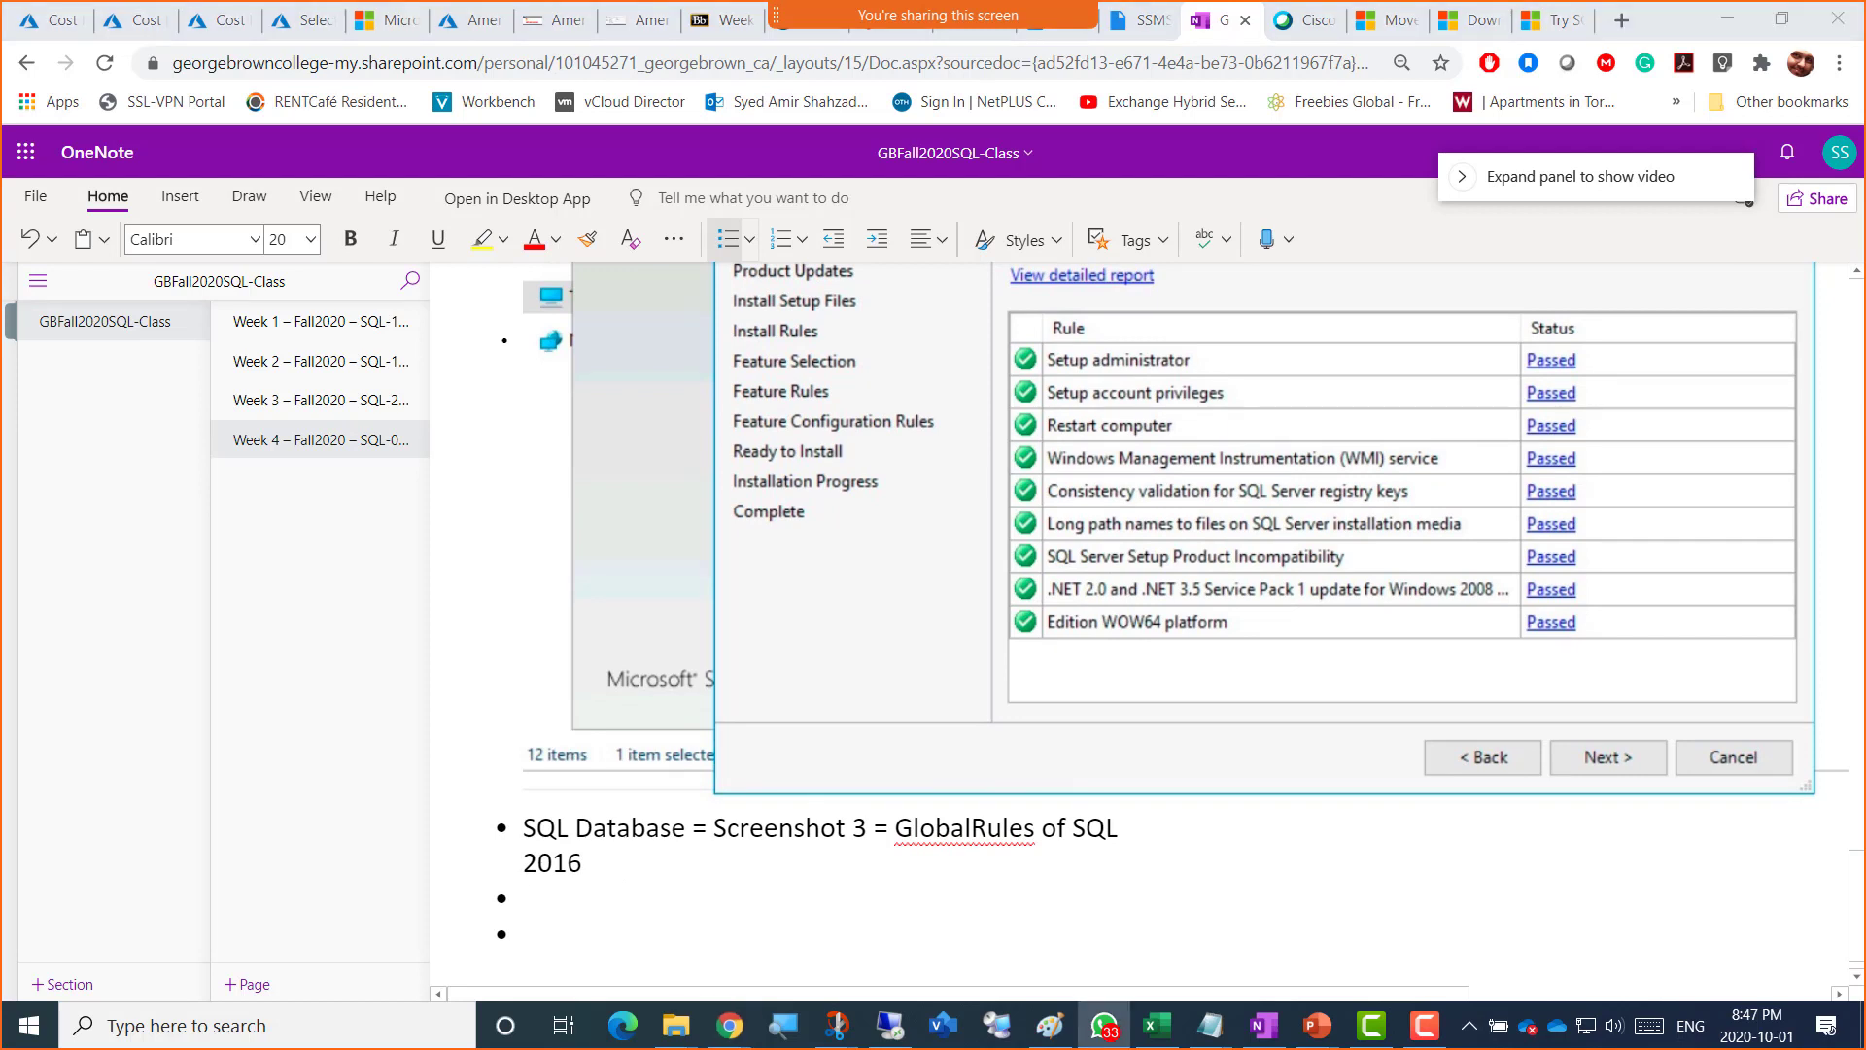
pyautogui.click(531, 900)
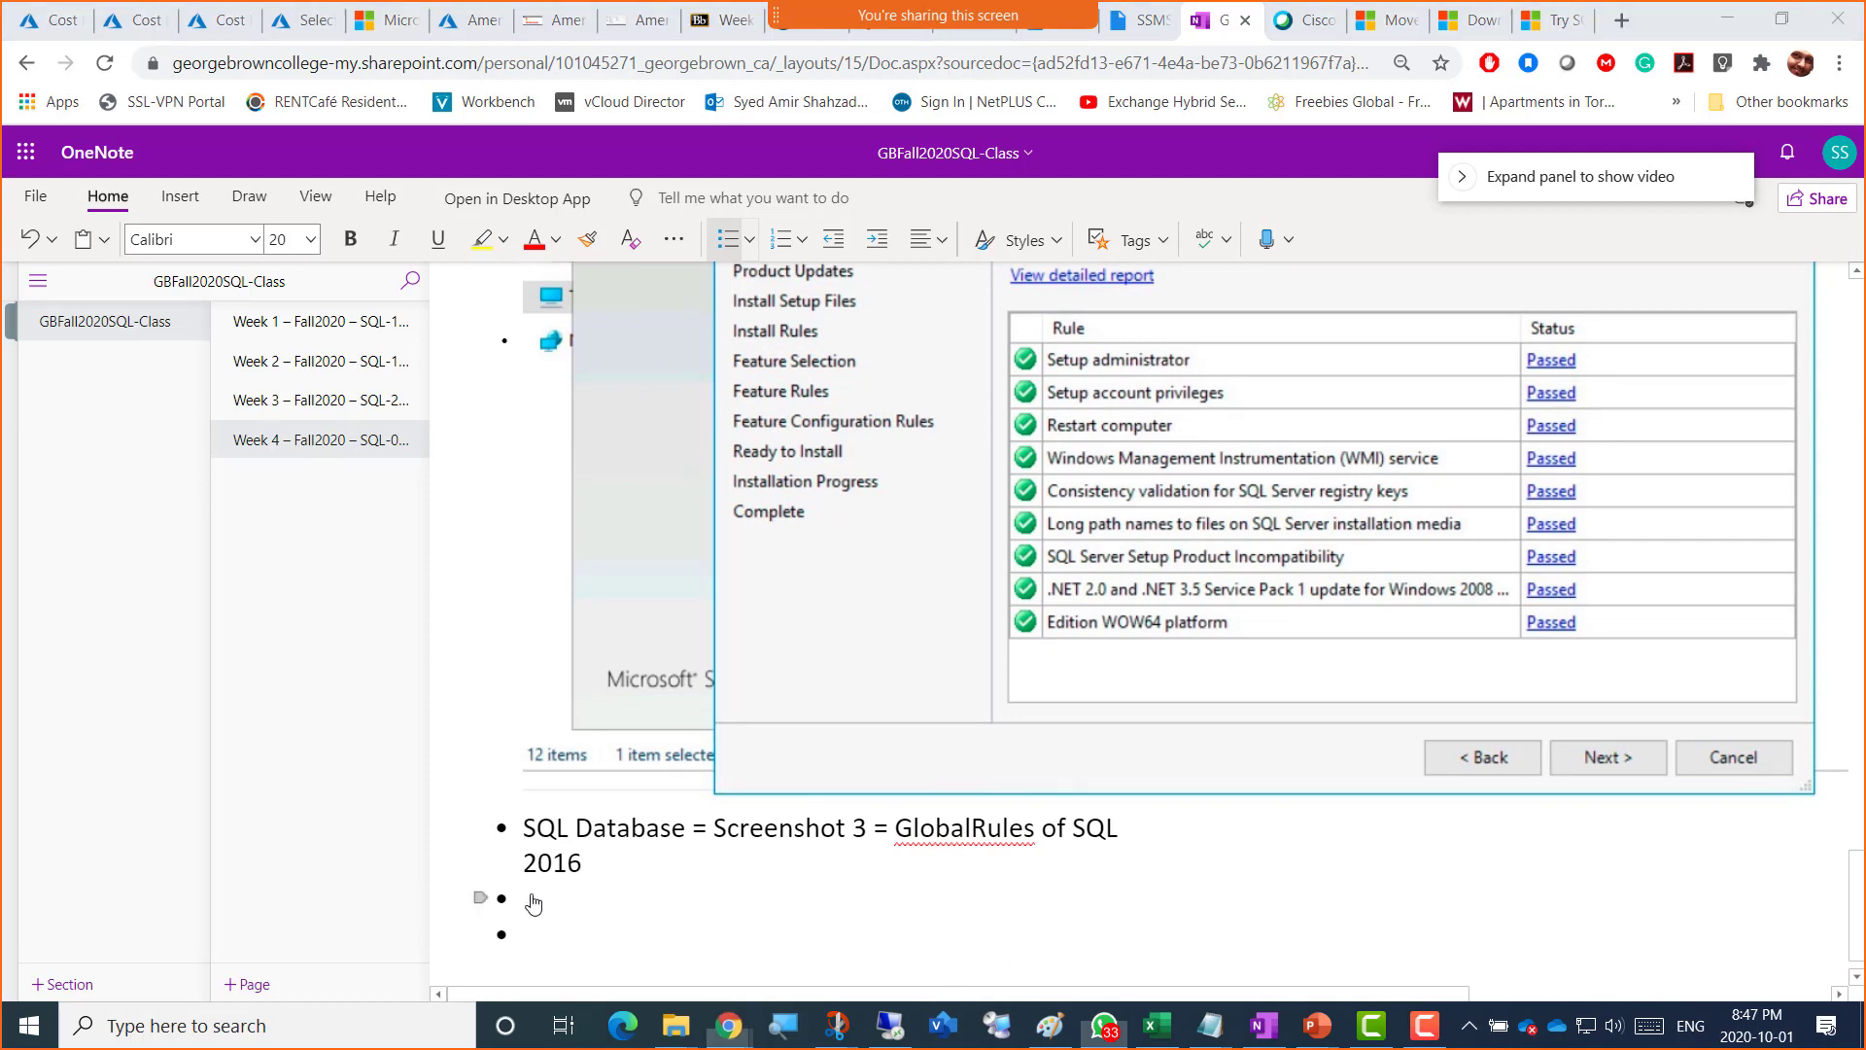
pyautogui.scroll(-1, 531, 902)
pyautogui.hotkey('ctrl', 'v')
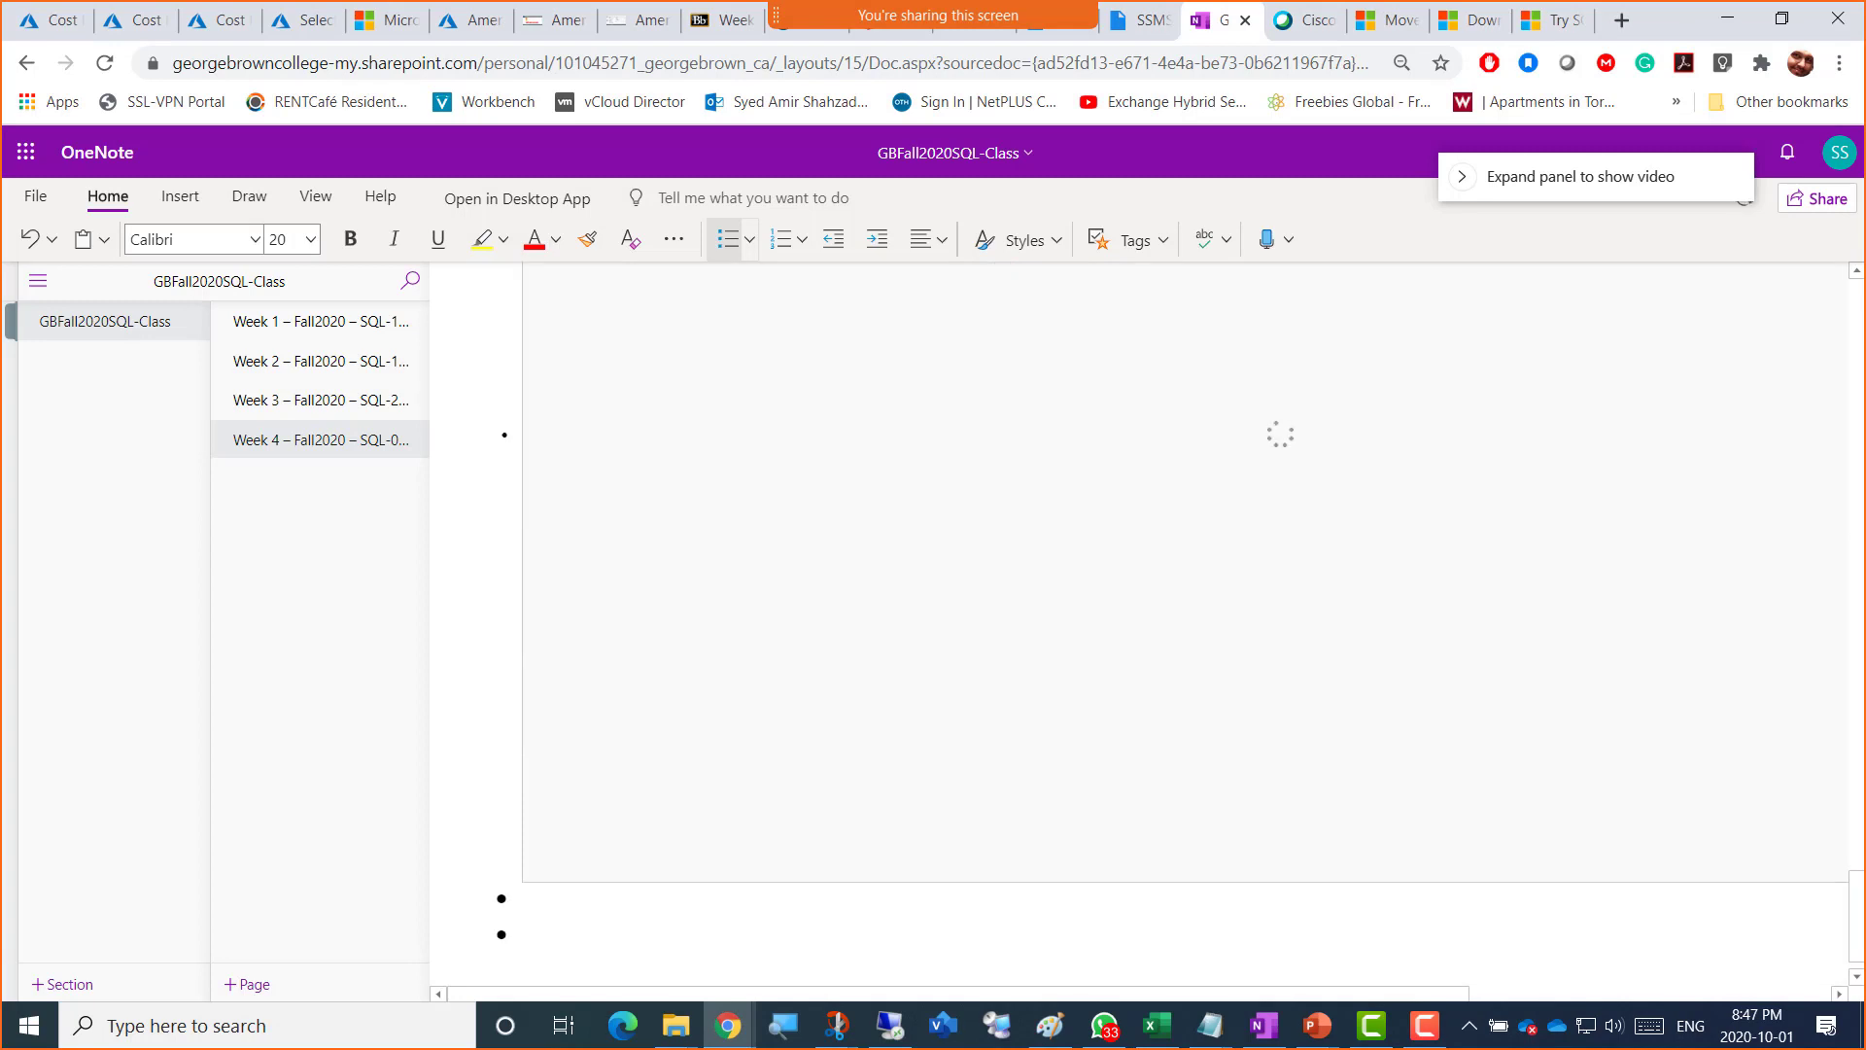
pyautogui.hotkey('alt', 'Tab')
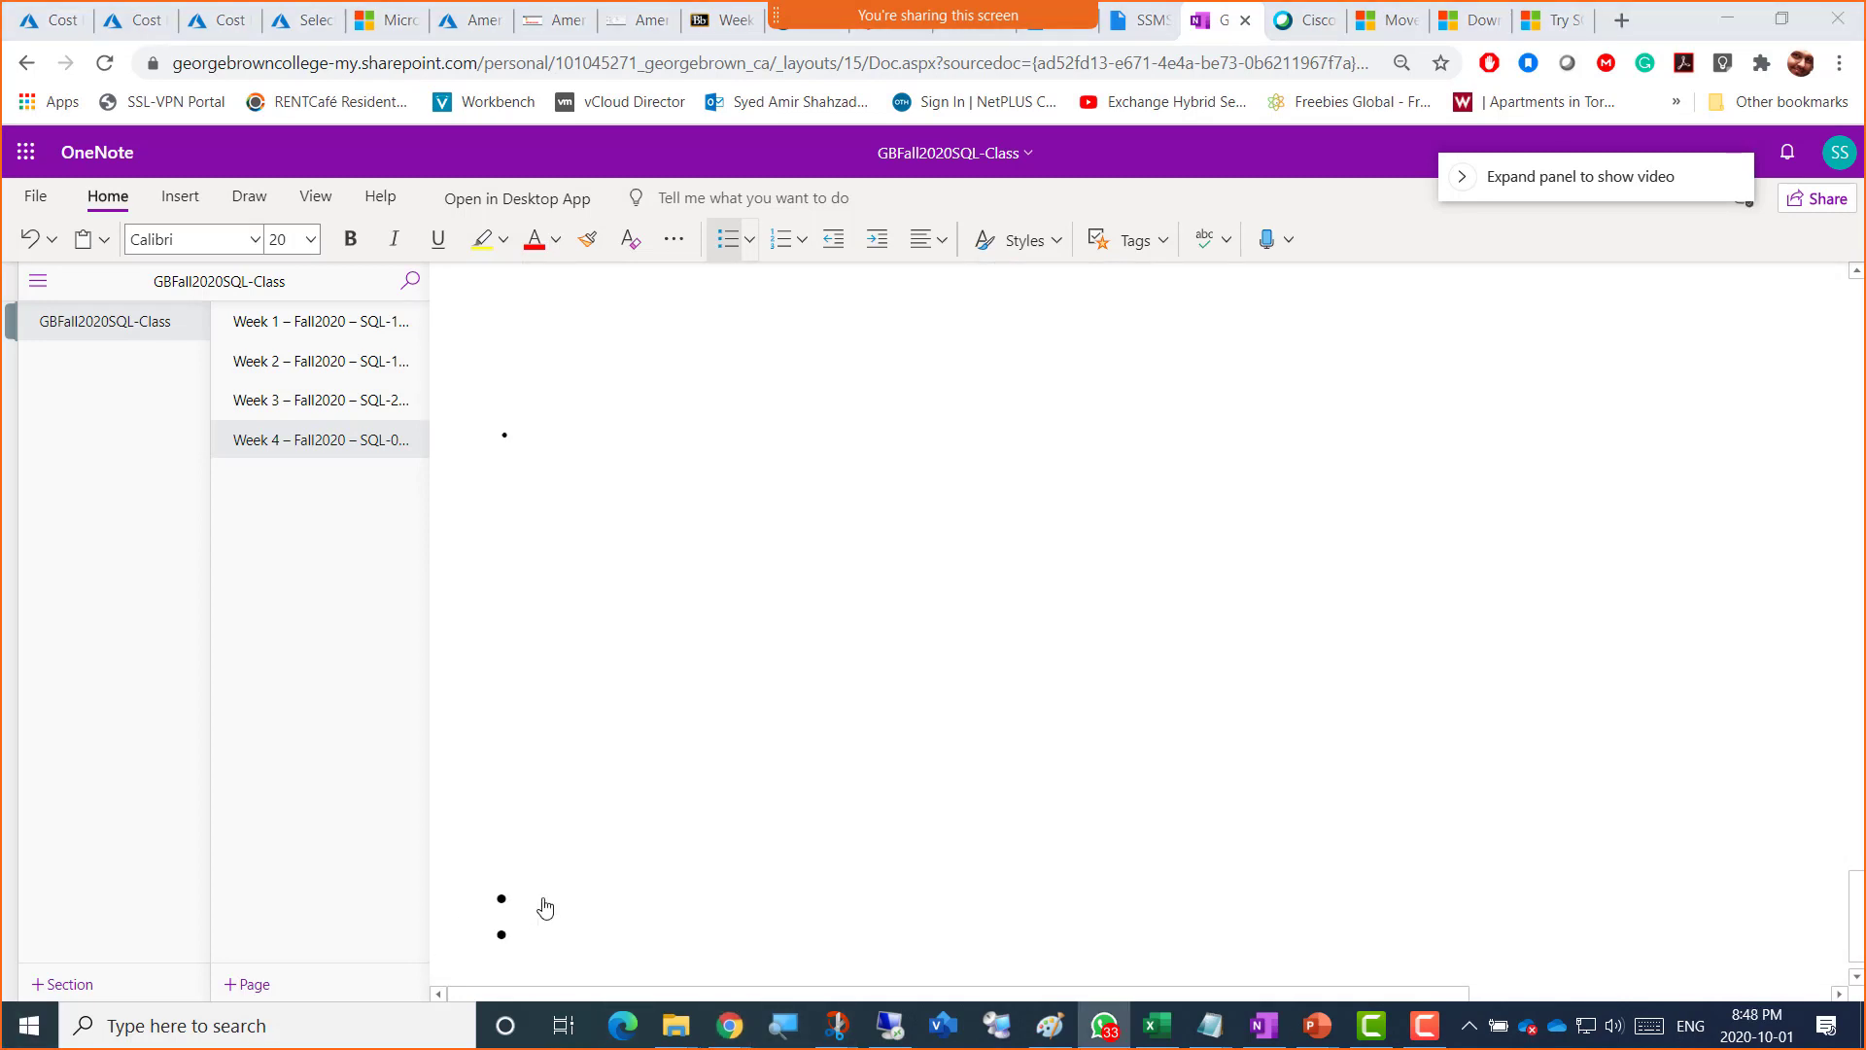
pyautogui.click(536, 929)
pyautogui.write('SQLDatabase = Screenshot 4 = Instance Features and Shared Features Selection')
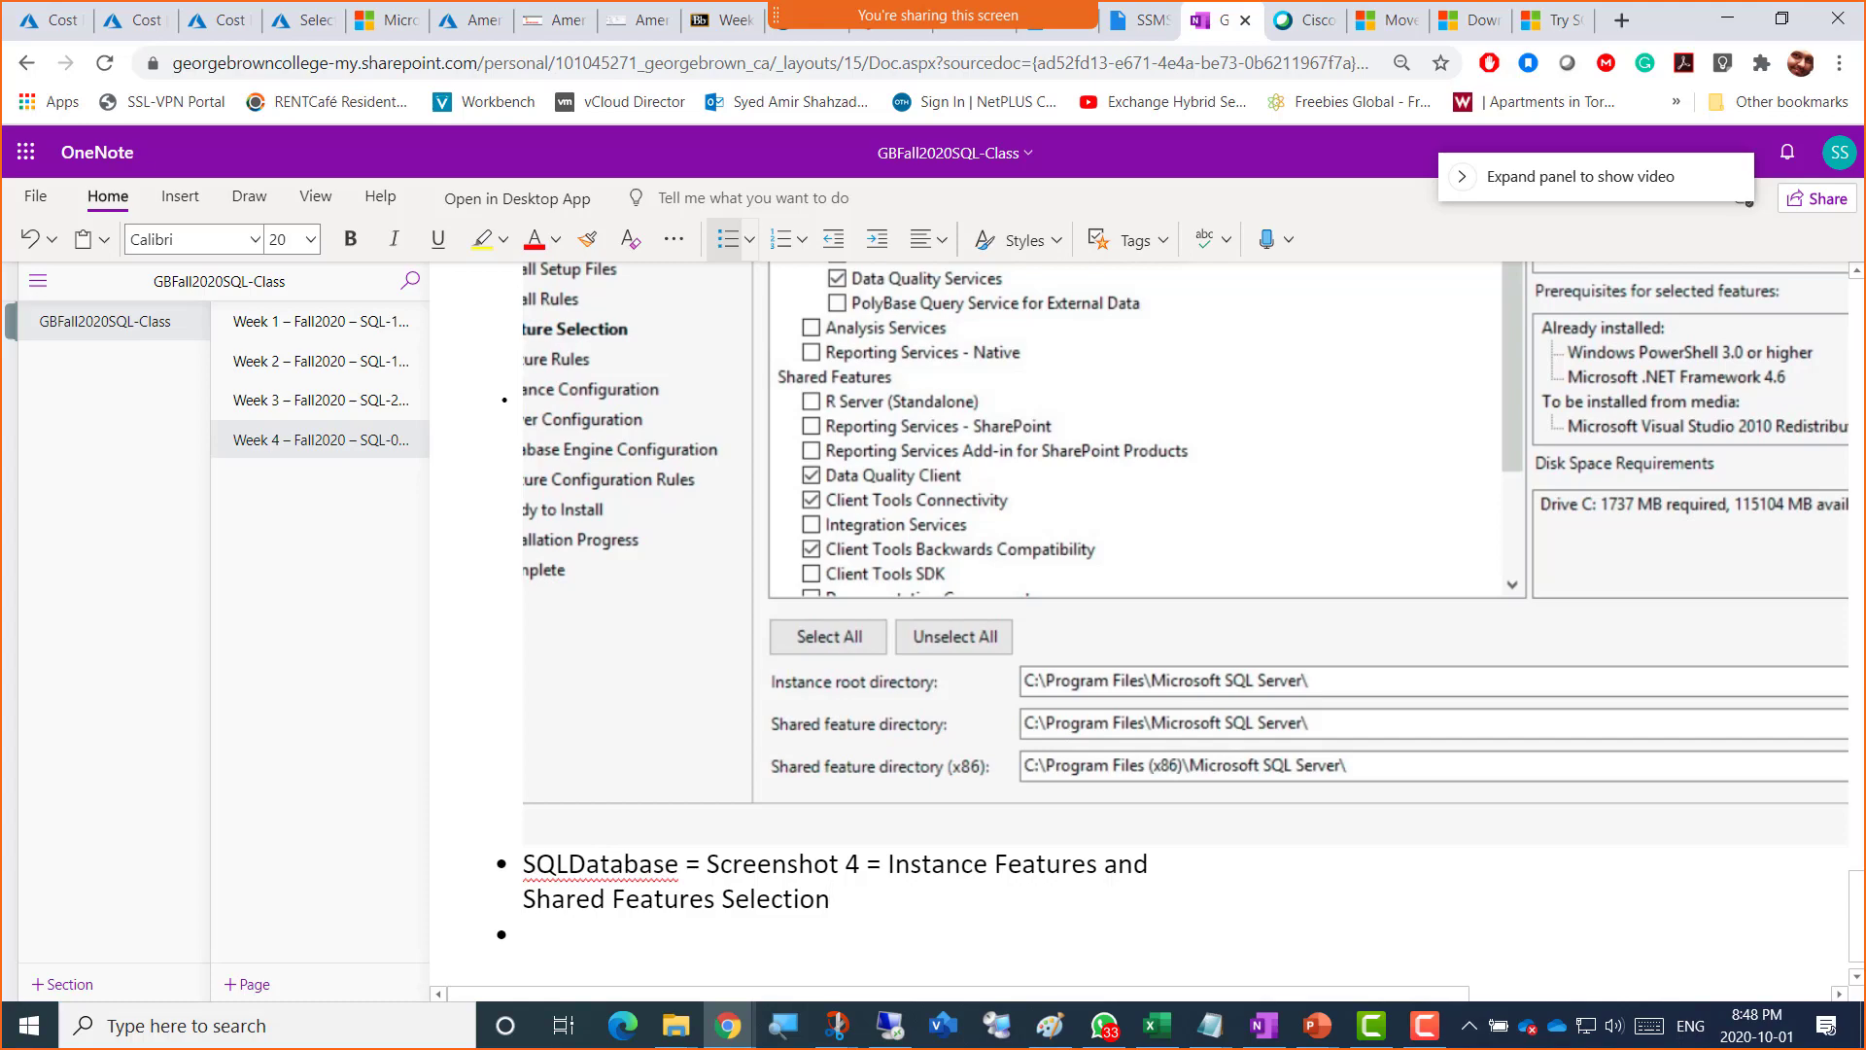
pyautogui.press('super+shift+s')
# Step: Paste the AmerVM1SQL and AmerVM2SQL configuration screenshots under the Webex chat lines
pyautogui.scroll(8, 768, 739)
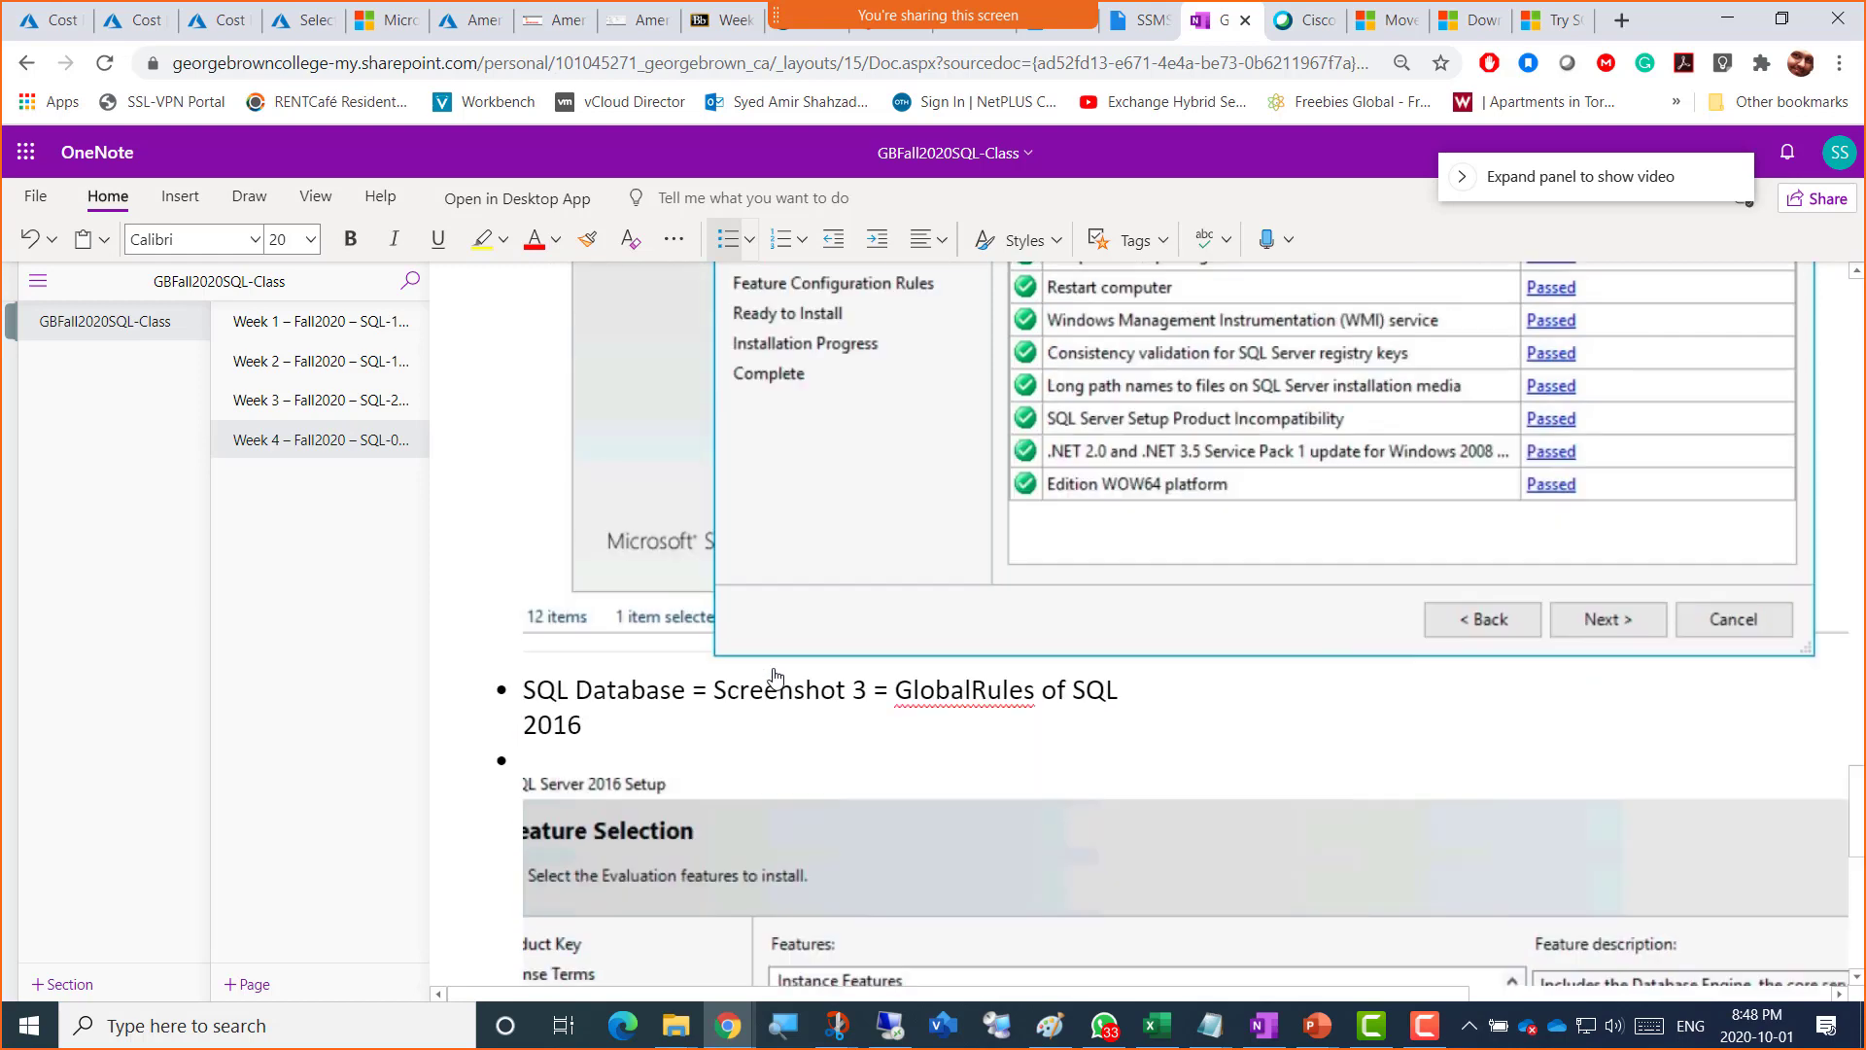
pyautogui.scroll(10, 776, 676)
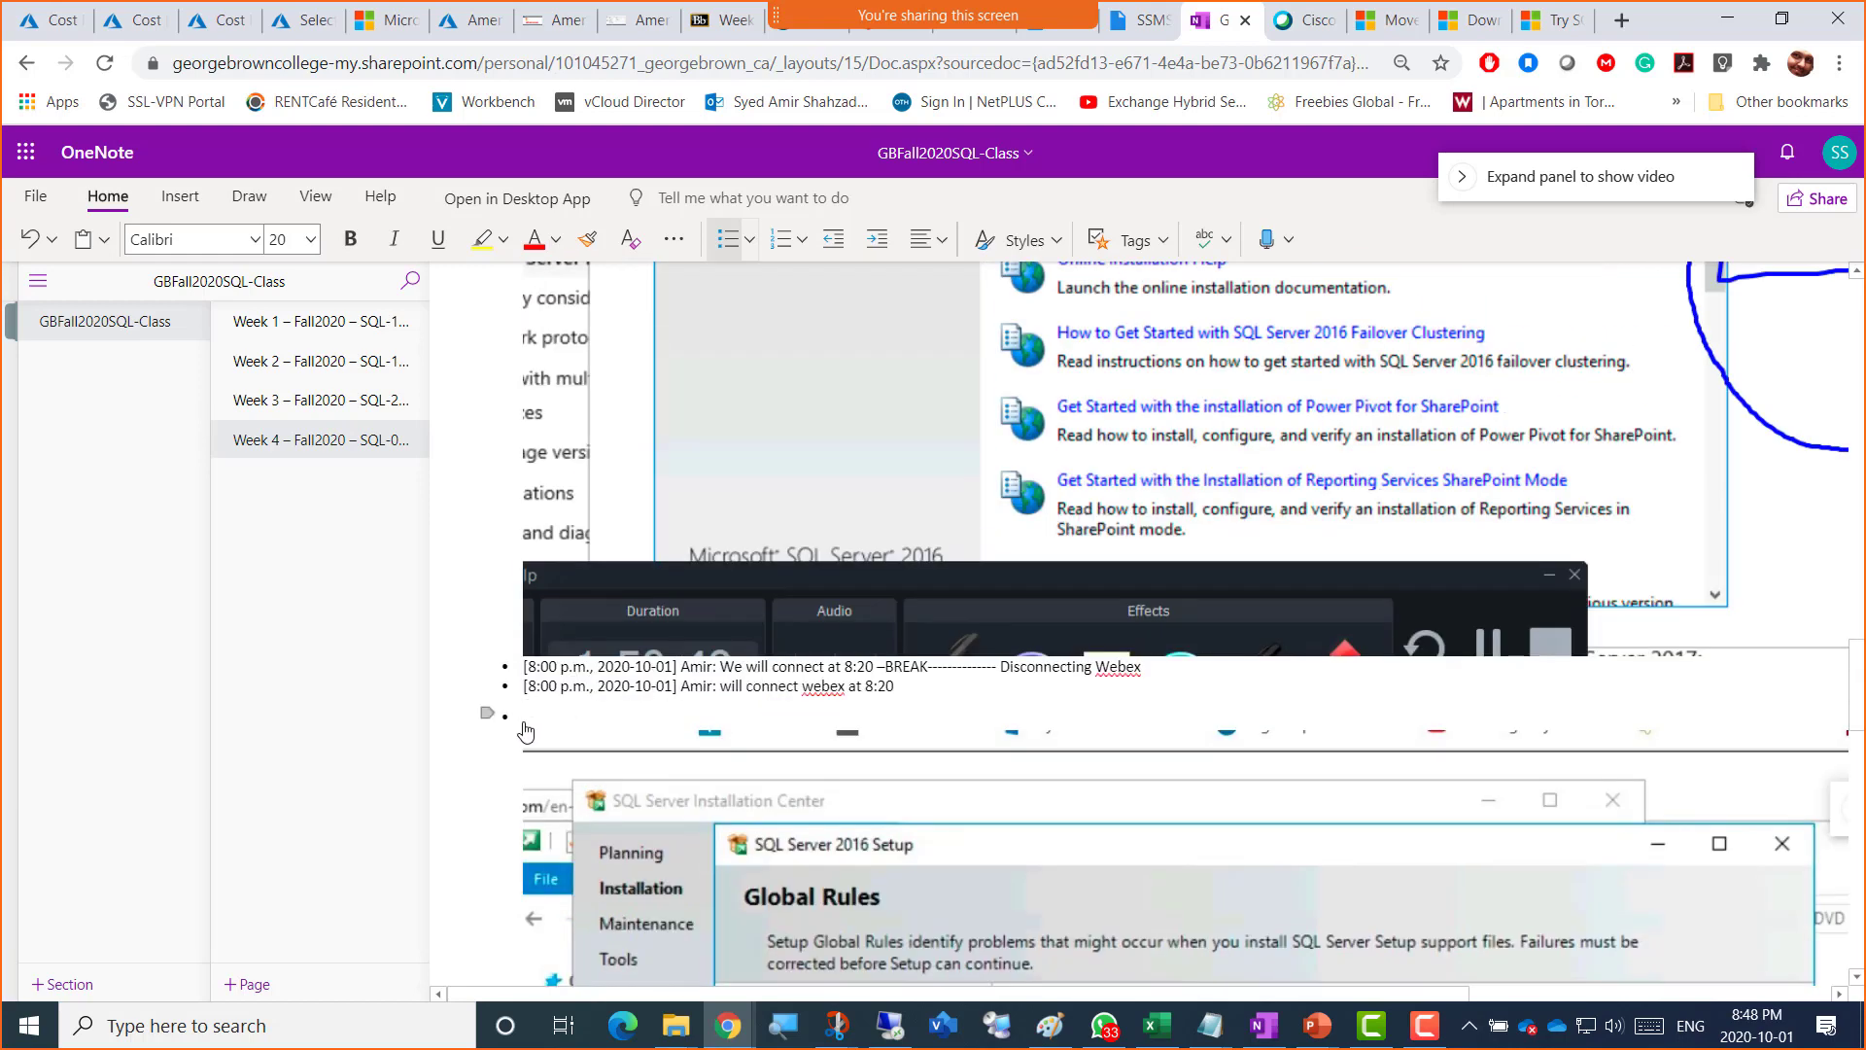
pyautogui.click(527, 729)
pyautogui.hotkey('ctrl', 'v')
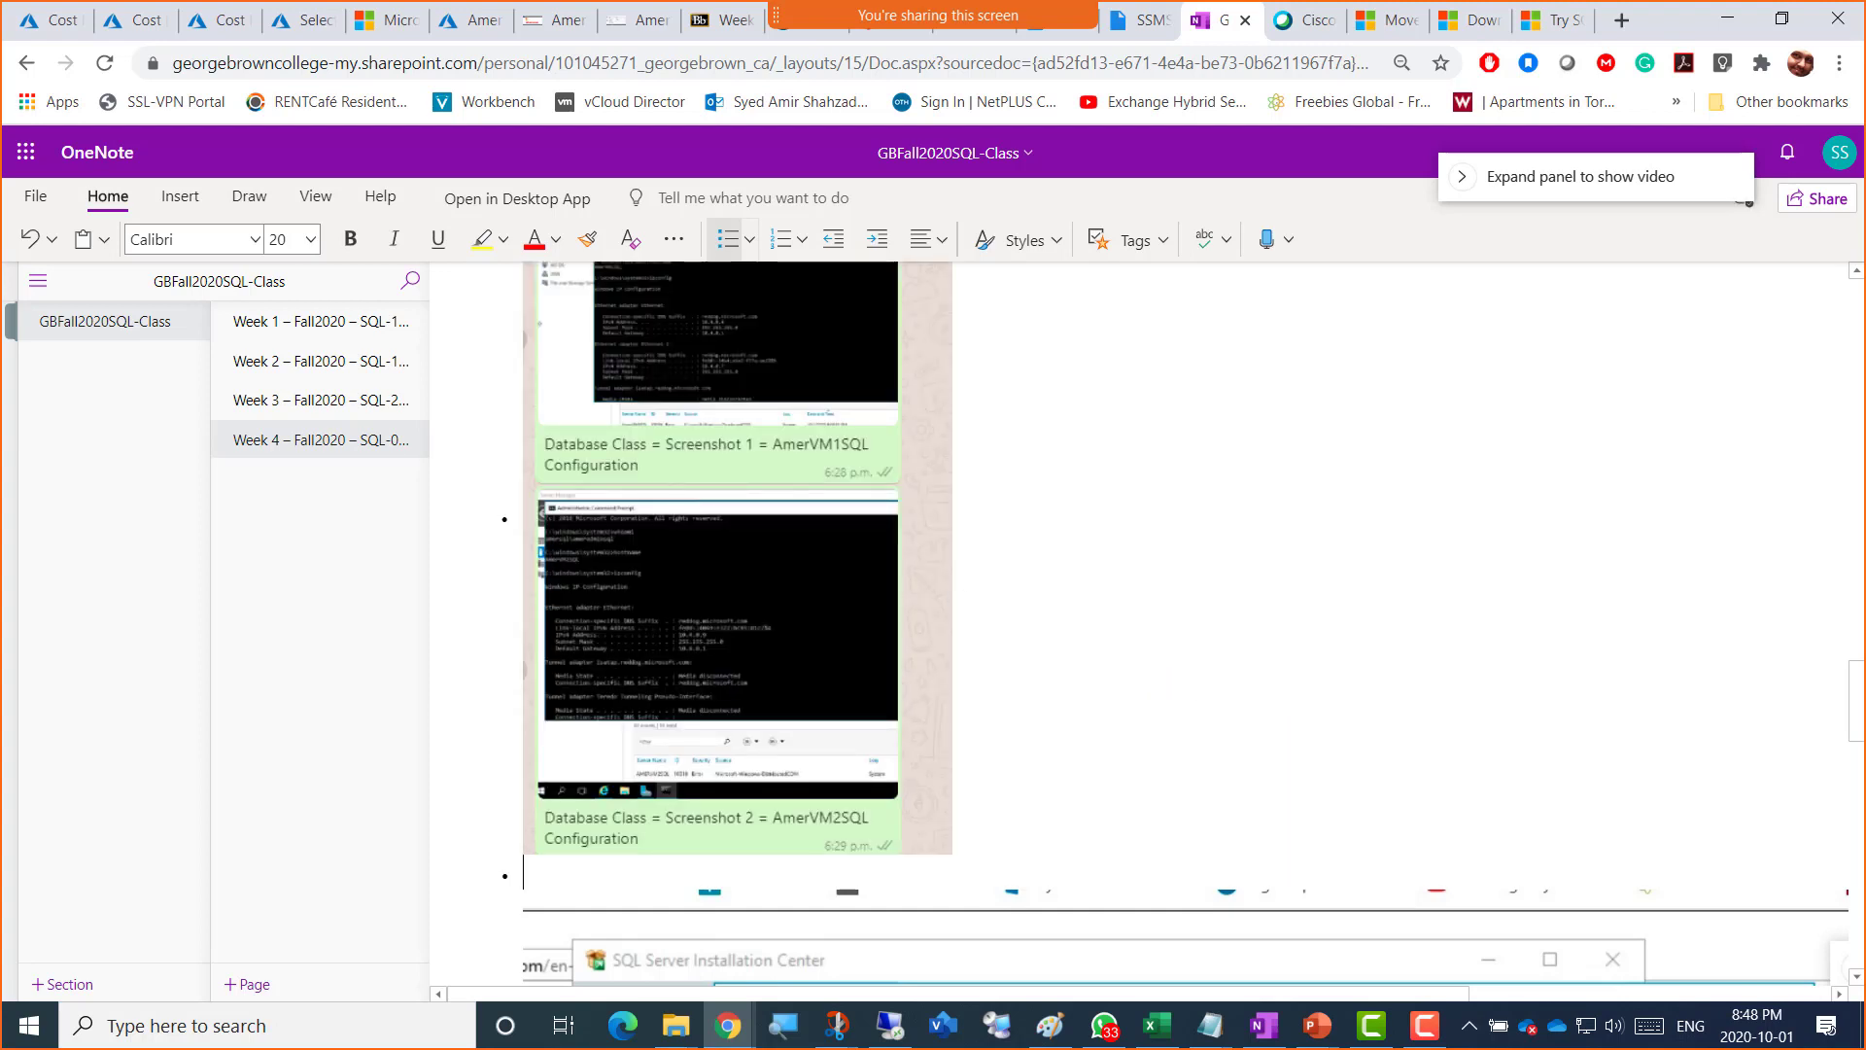
pyautogui.hotkey('alt', 'Tab')
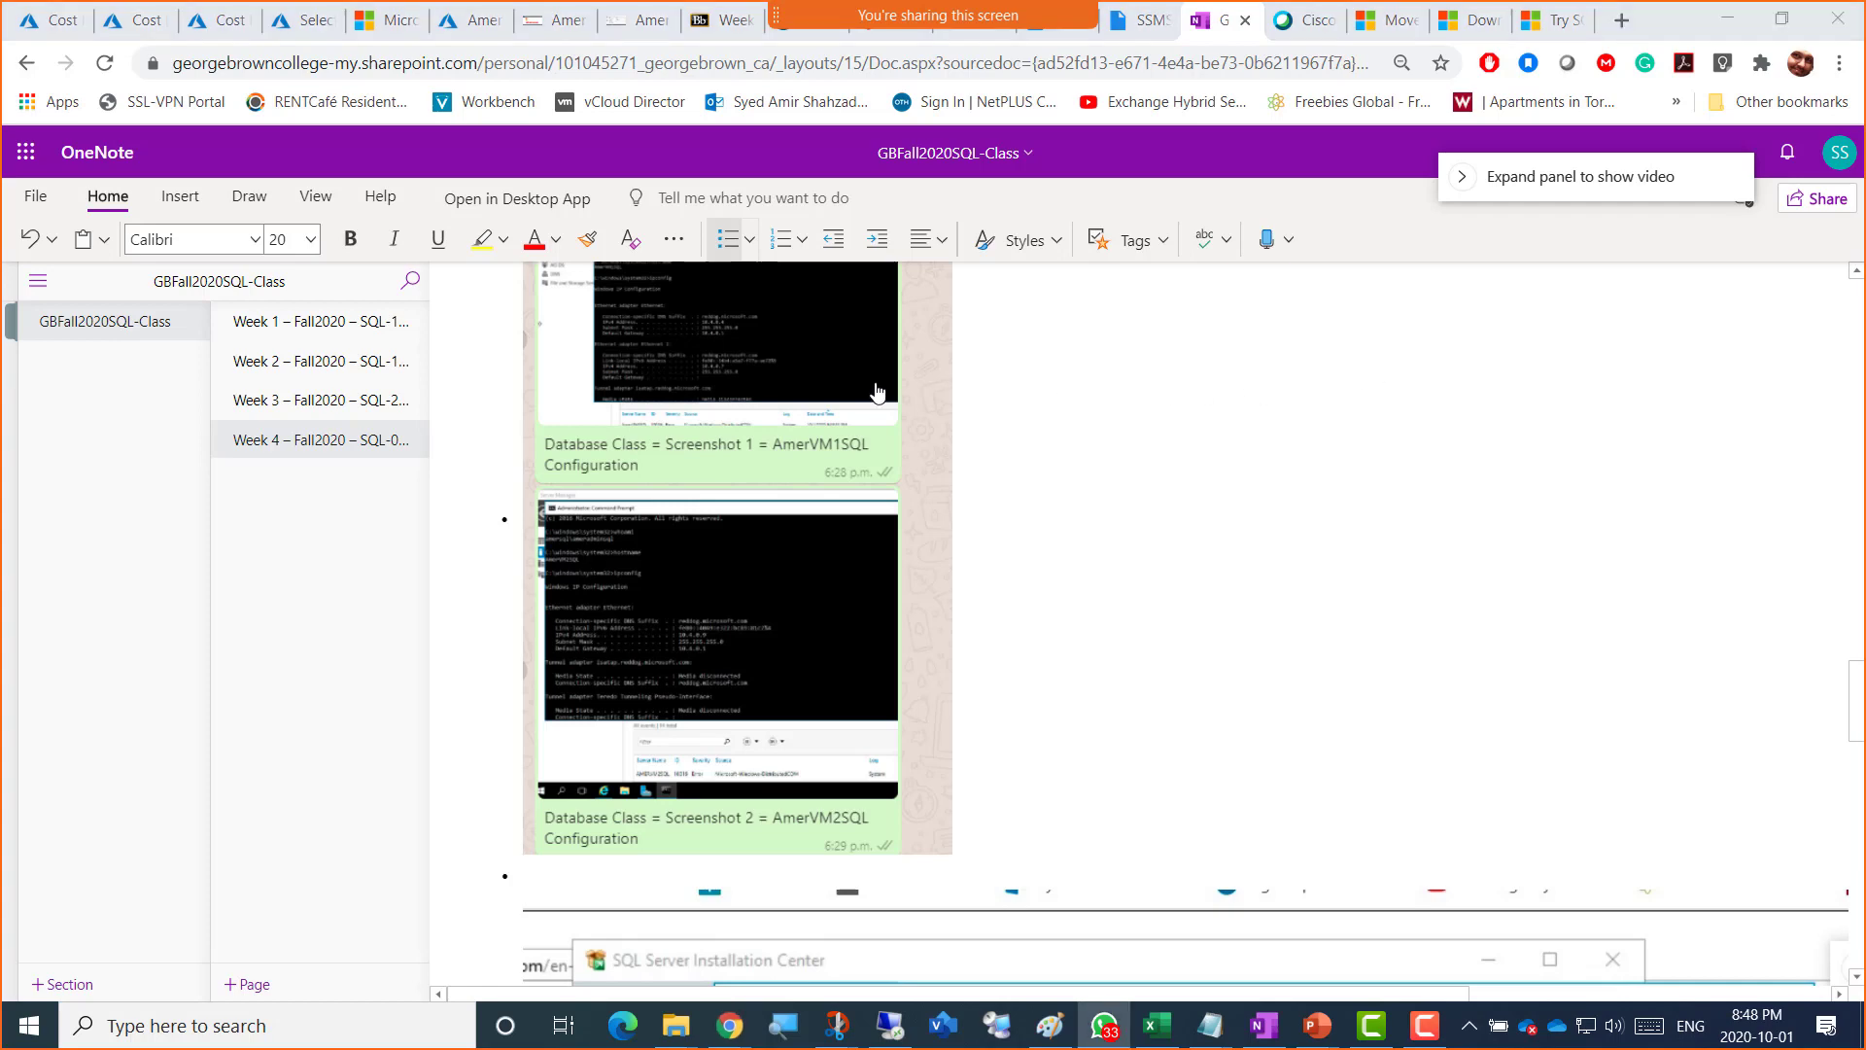
pyautogui.scroll(3, 738, 429)
pyautogui.click(532, 420)
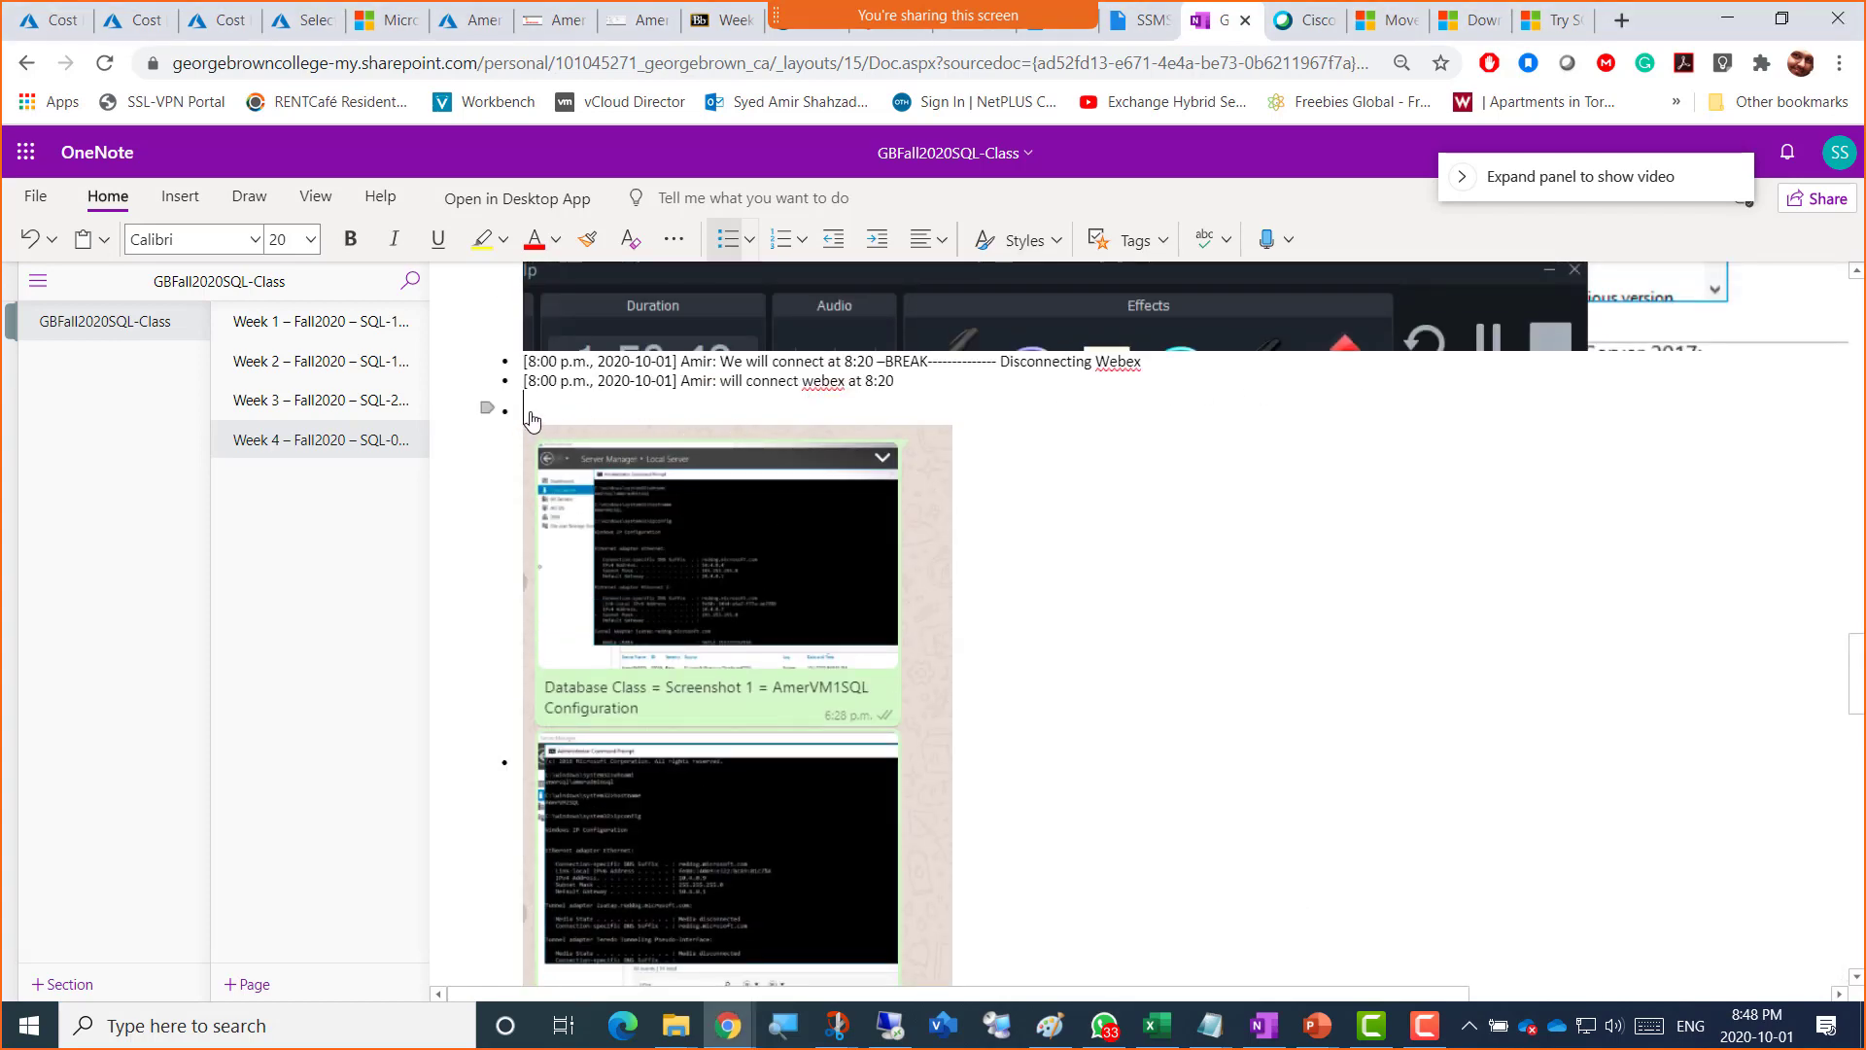
pyautogui.hotkey('ctrl', 'v')
pyautogui.hotkey('alt', 'Tab')
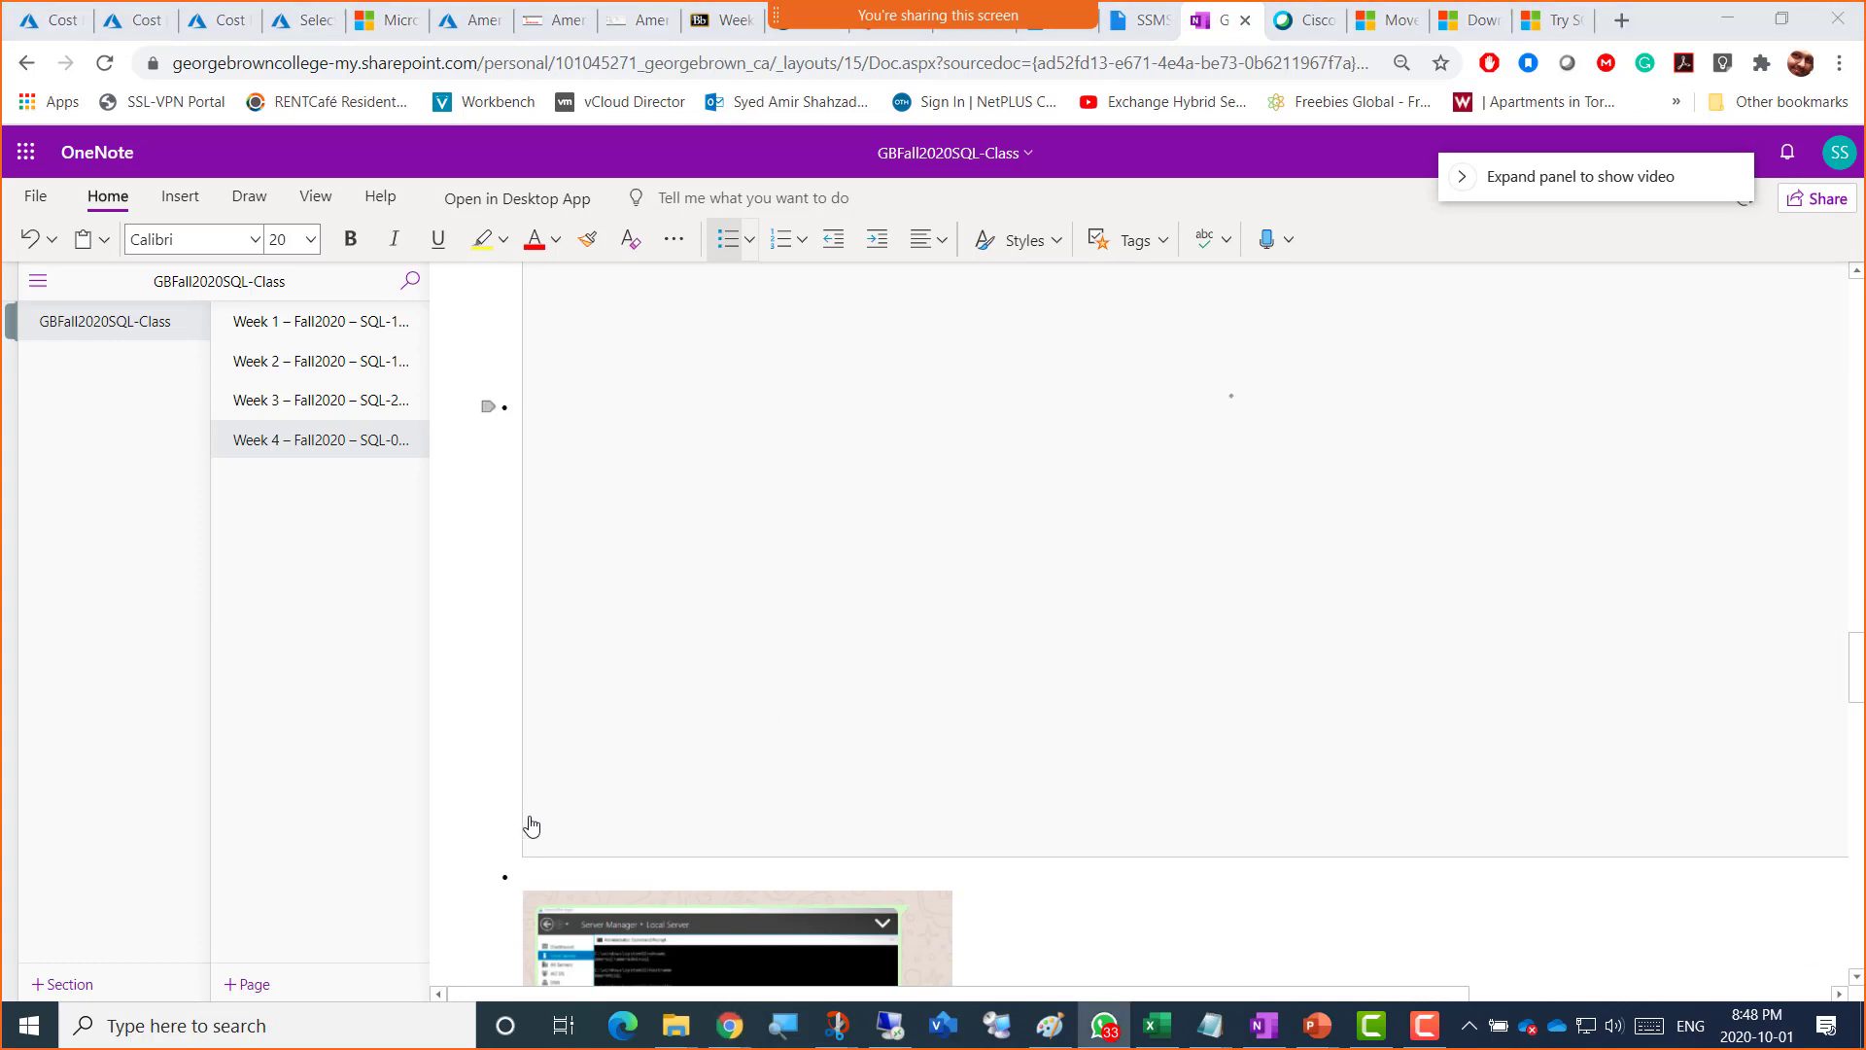
pyautogui.click(537, 883)
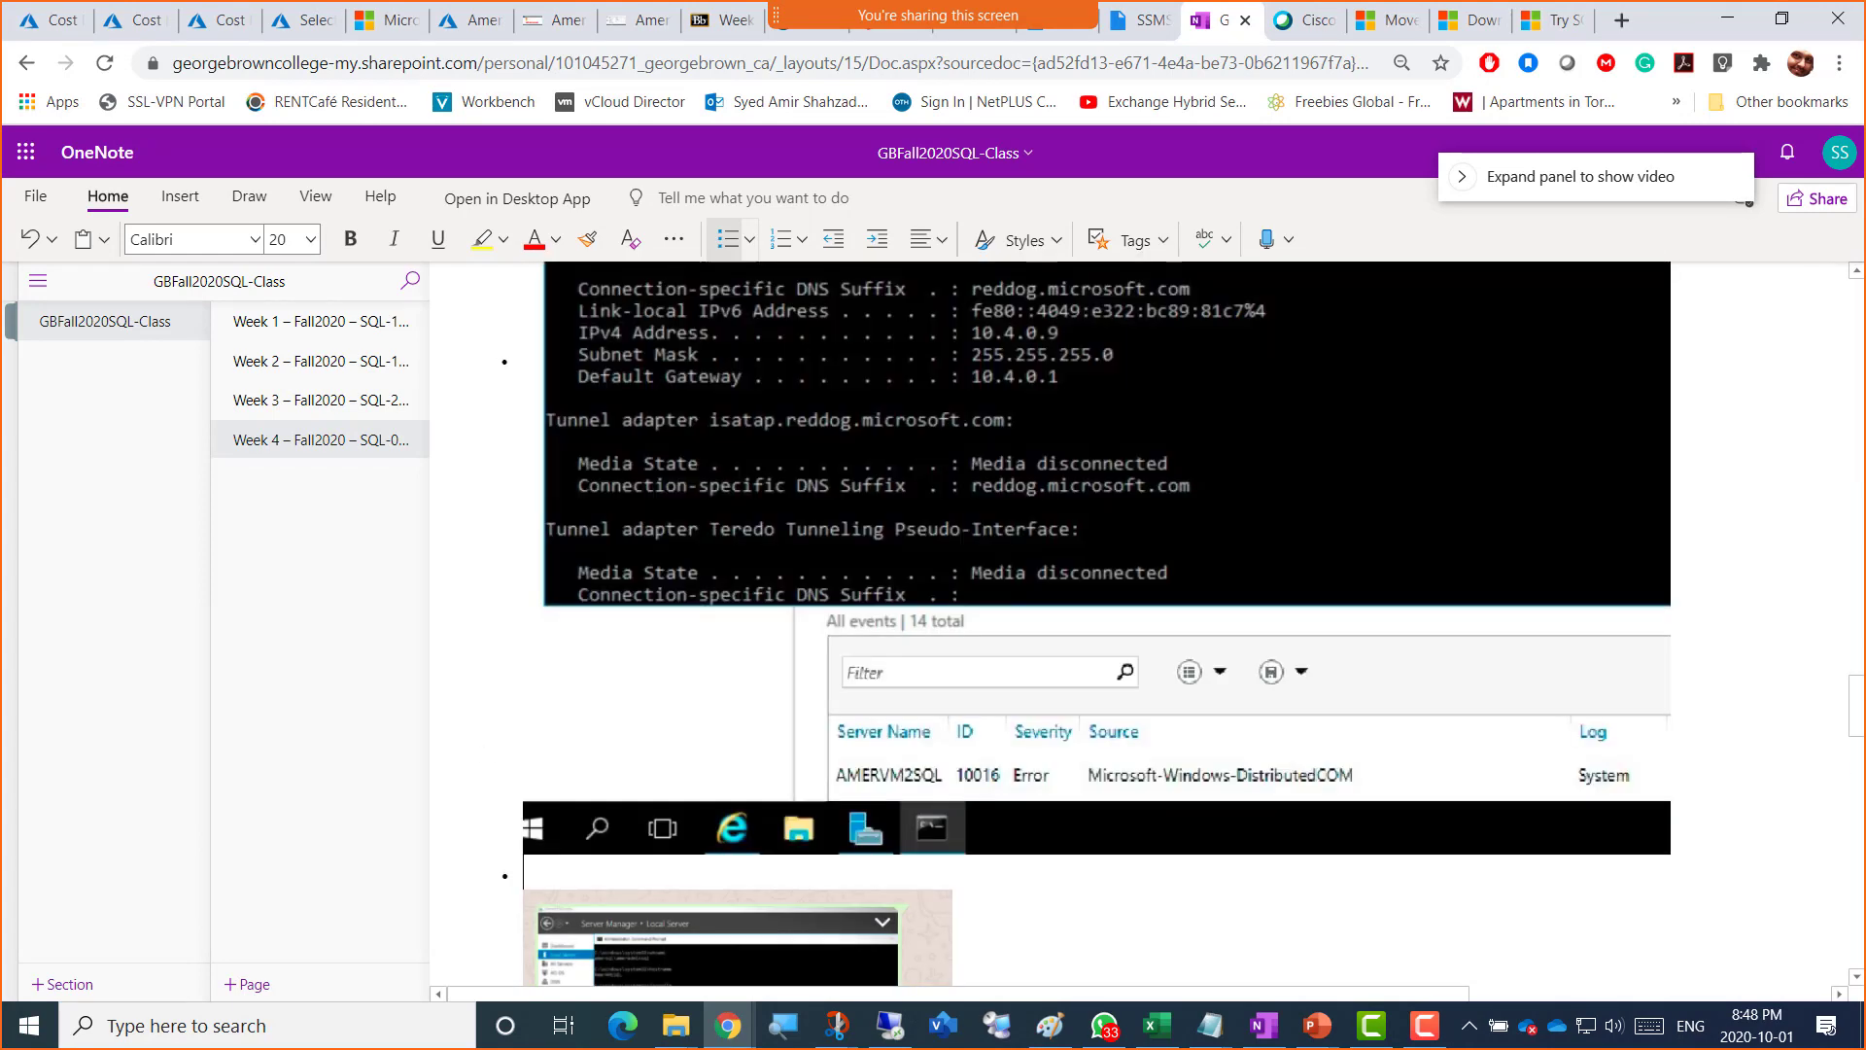
pyautogui.scroll(-15, 1264, 778)
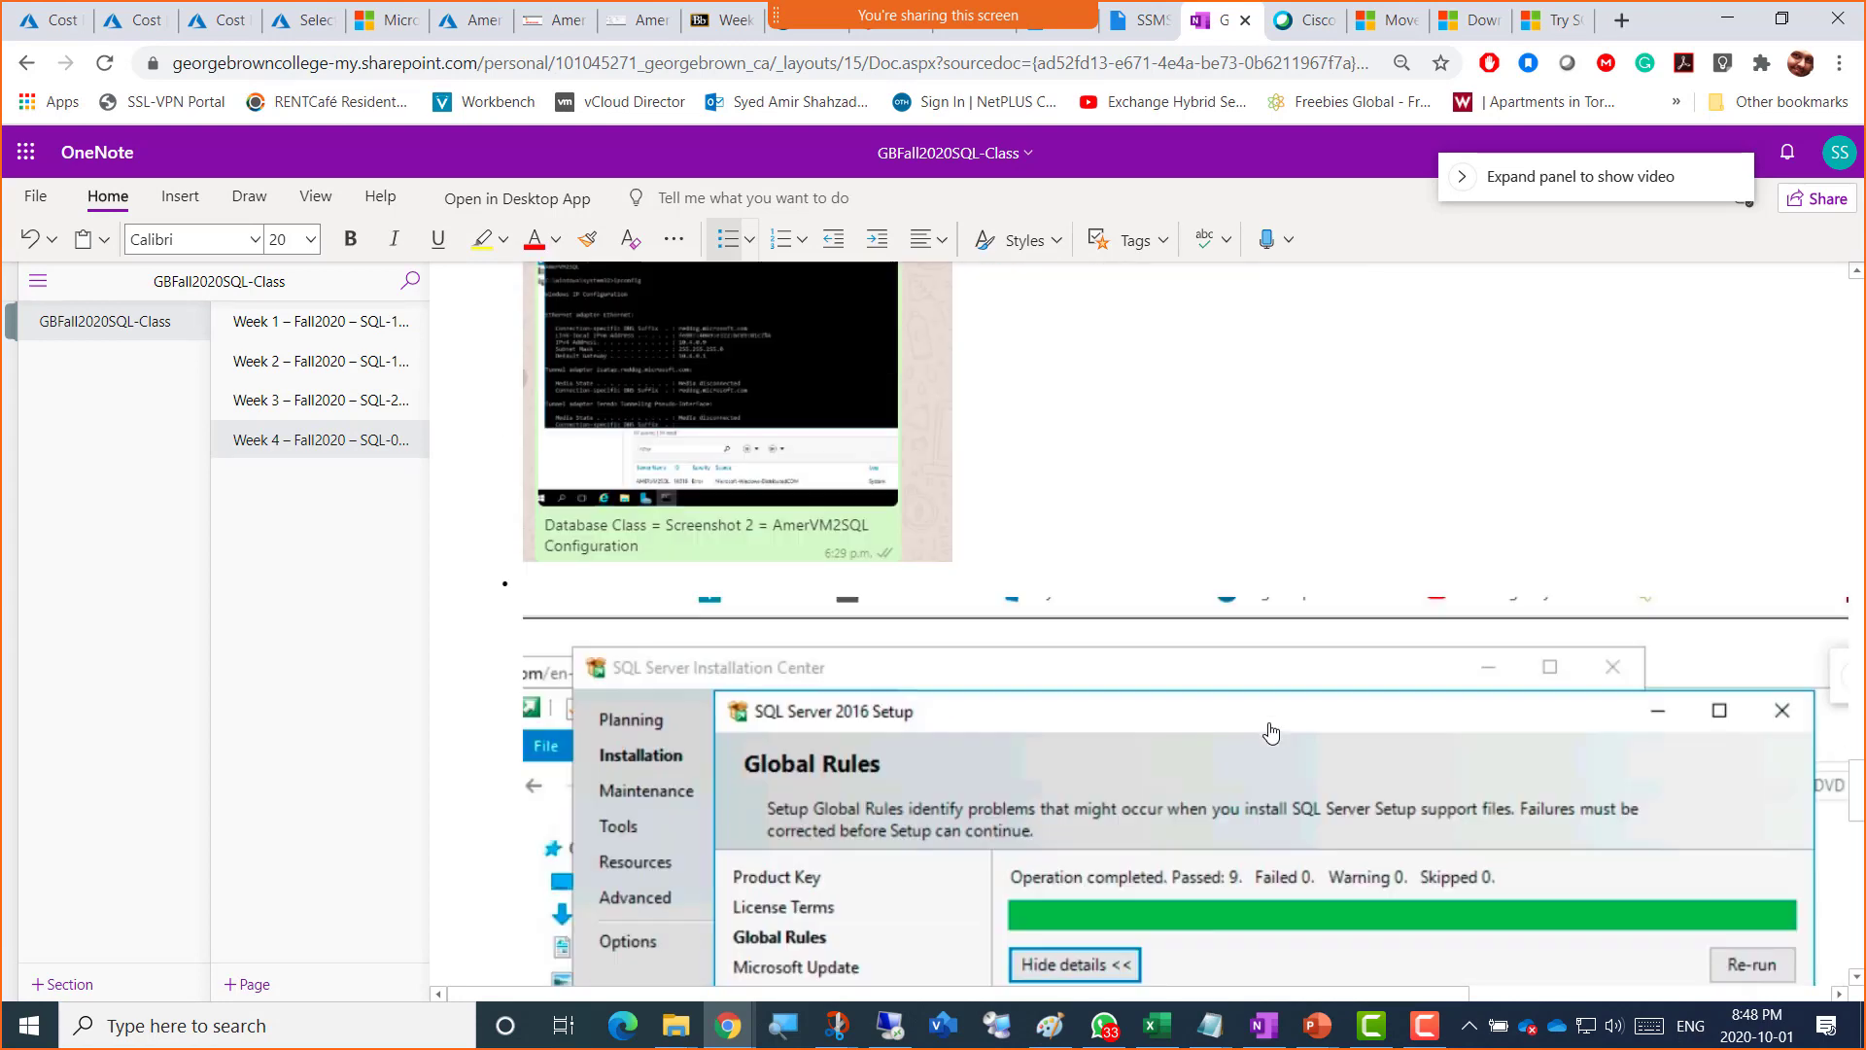
pyautogui.scroll(-5, 1271, 734)
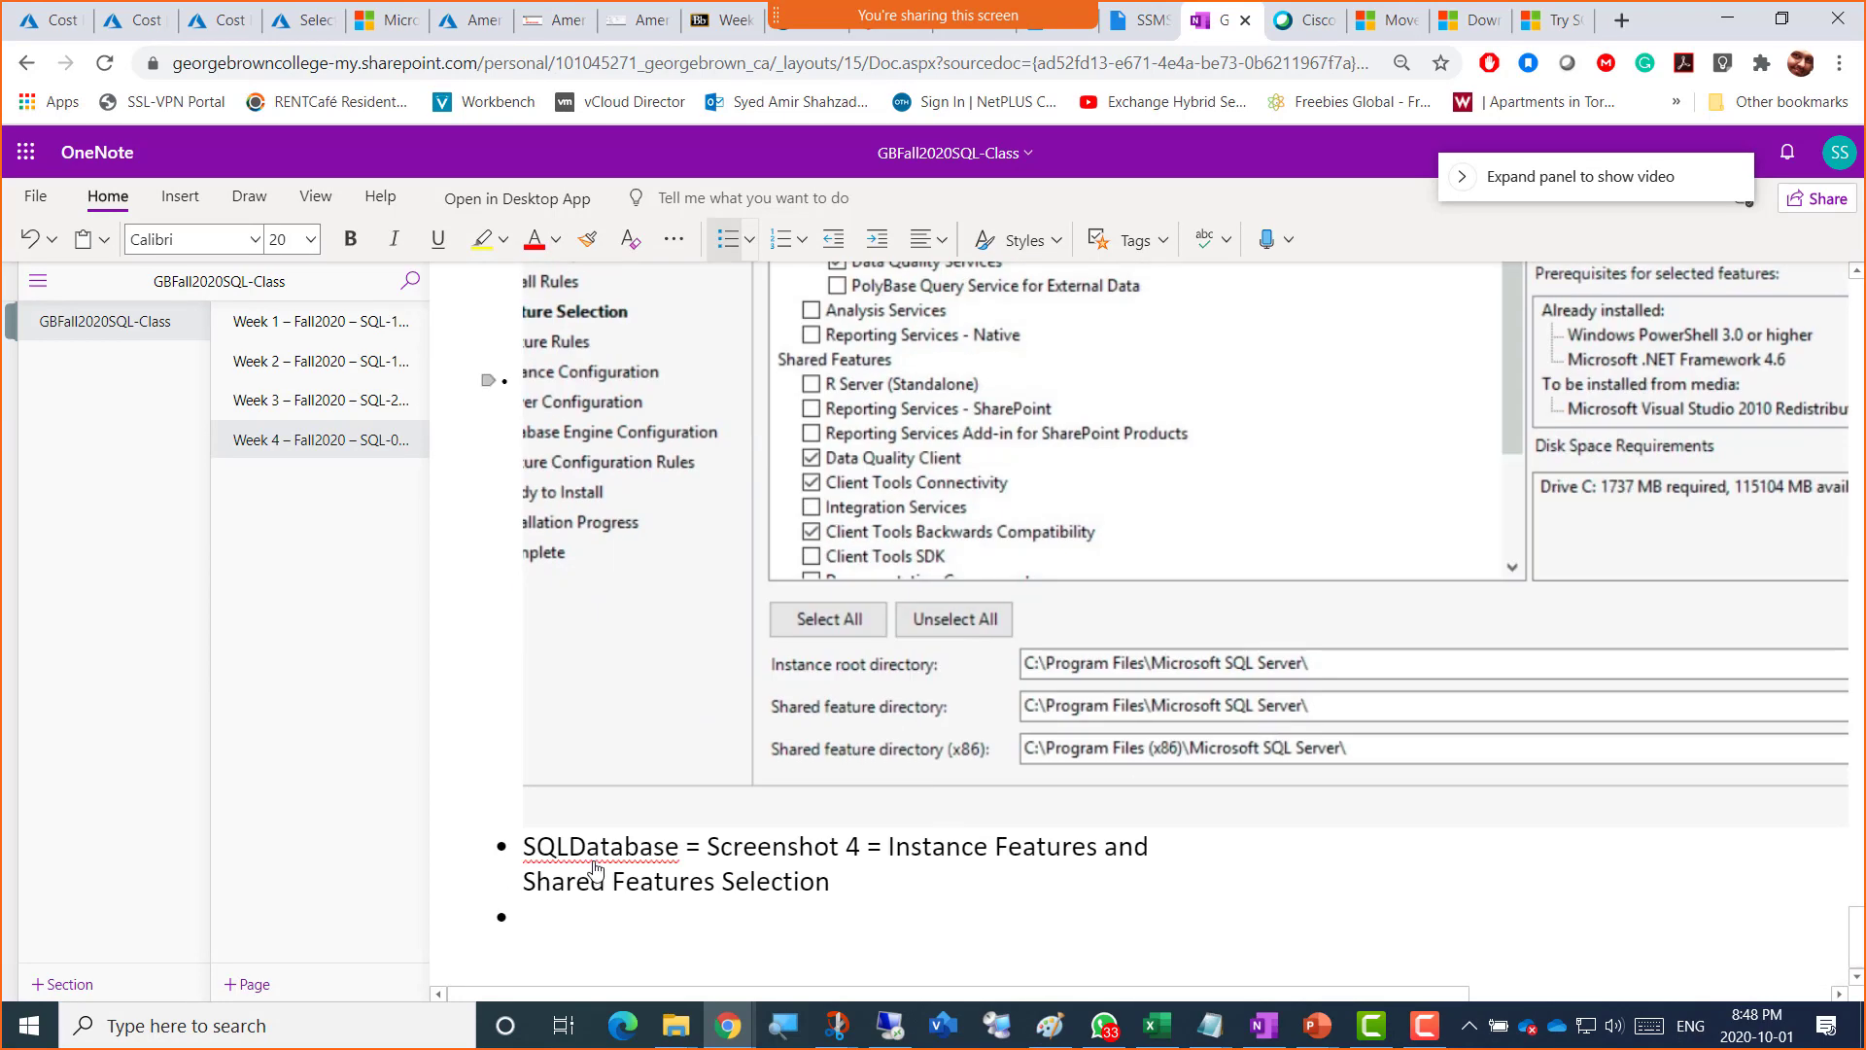
pyautogui.click(554, 931)
# Step: Return to the Bastion VM session and advance past Feature Rules to Instance Configuration, keeping MSSQLSERVER
pyautogui.click(629, 29)
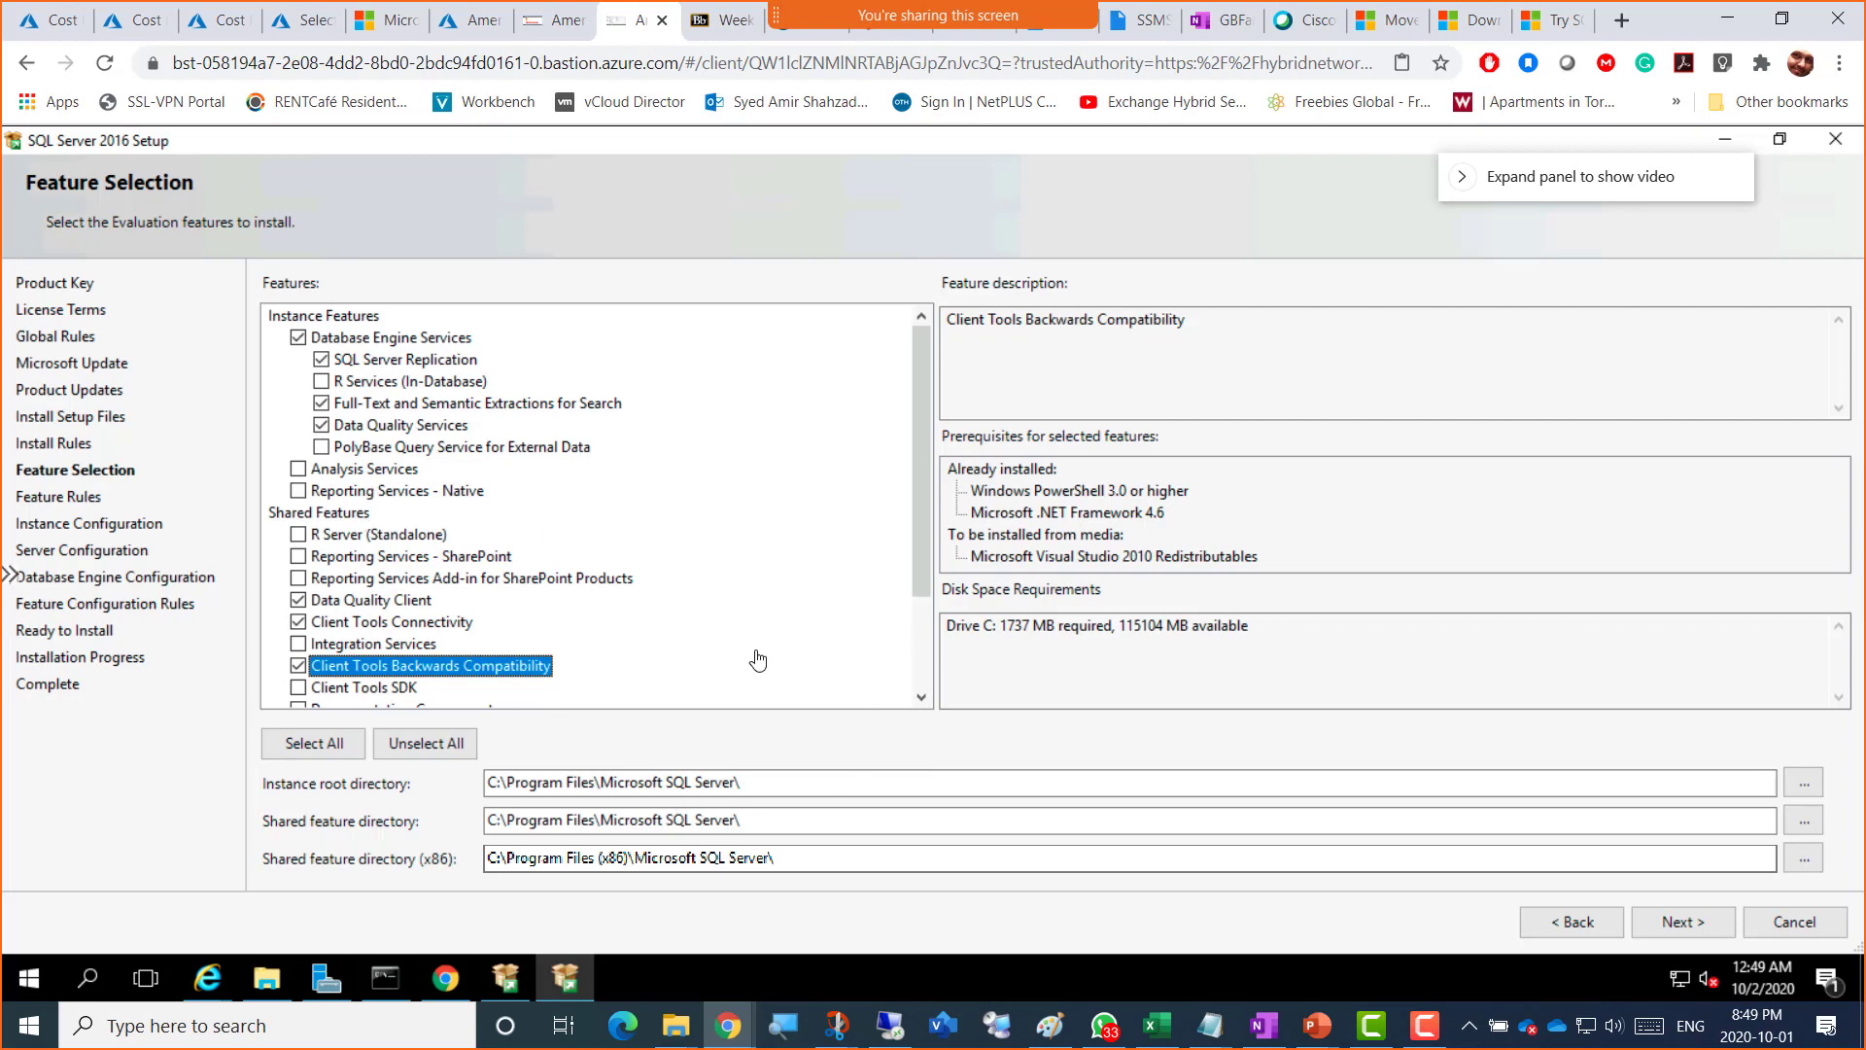
pyautogui.click(1684, 924)
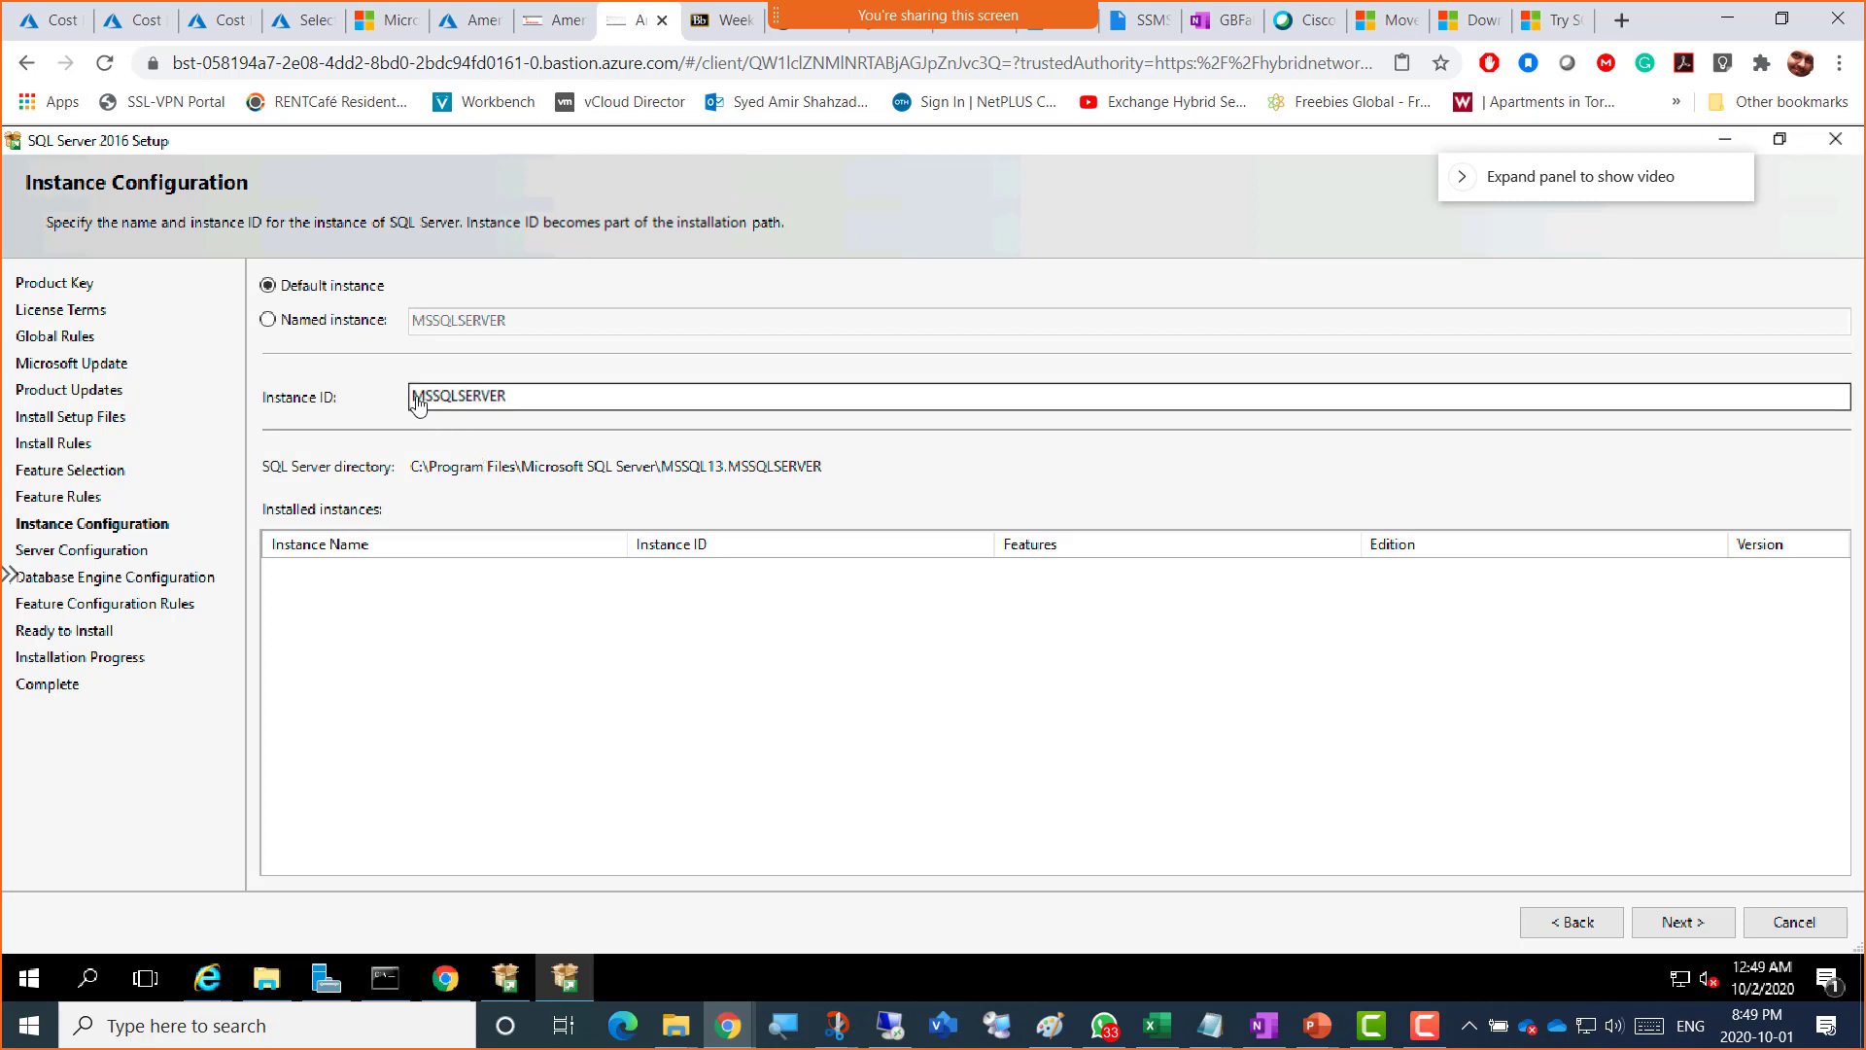
pyautogui.click(538, 402)
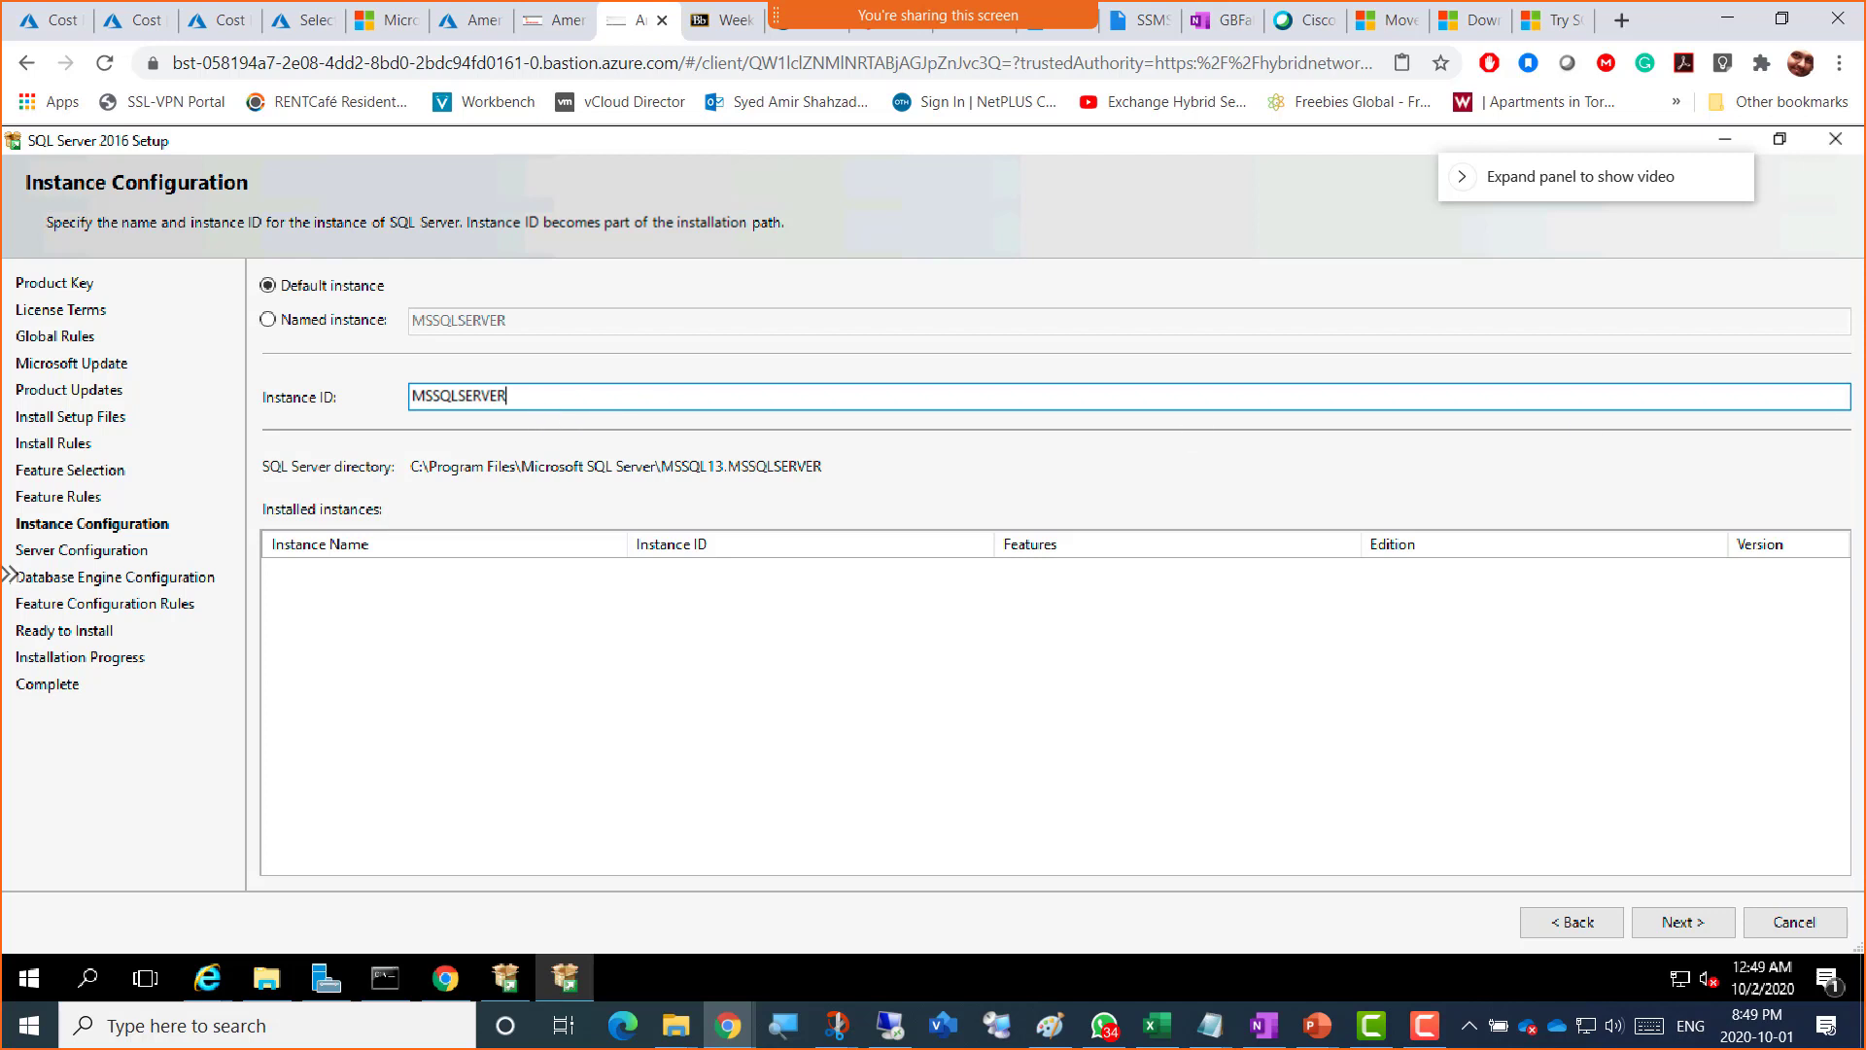
pyautogui.click(1560, 925)
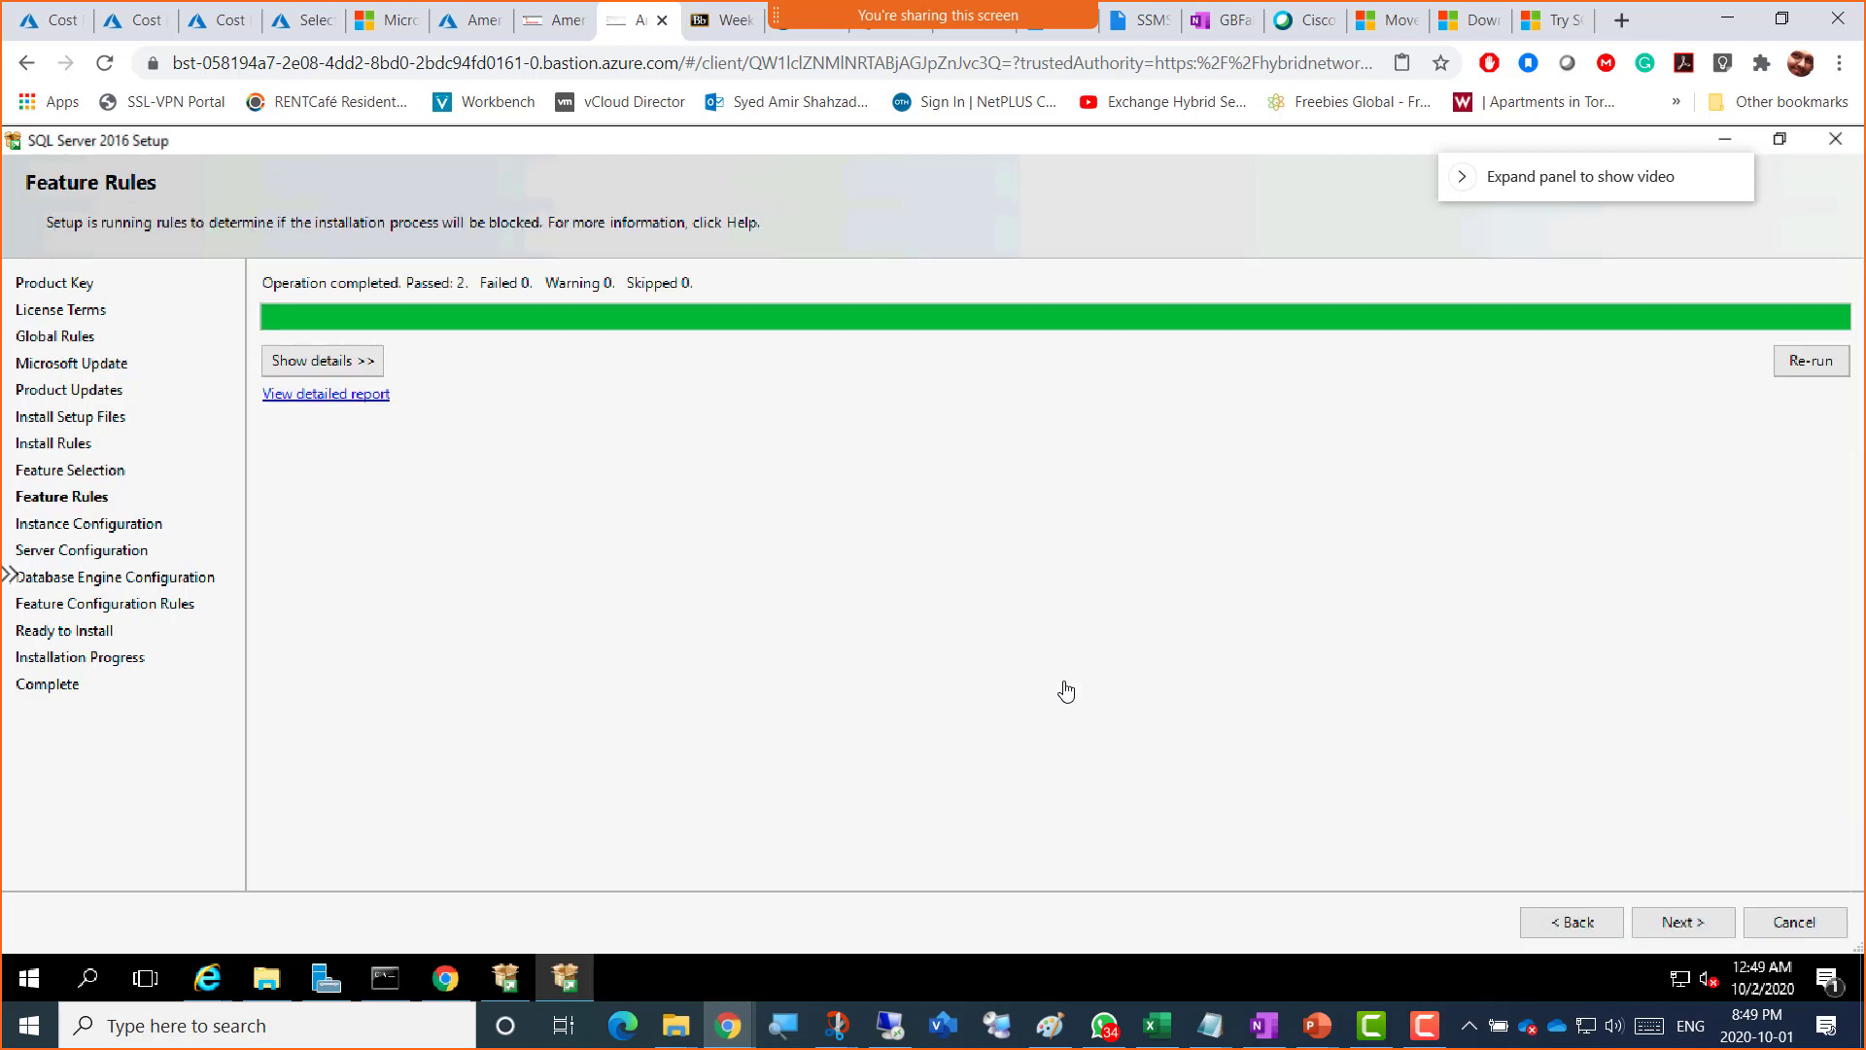
pyautogui.click(1699, 931)
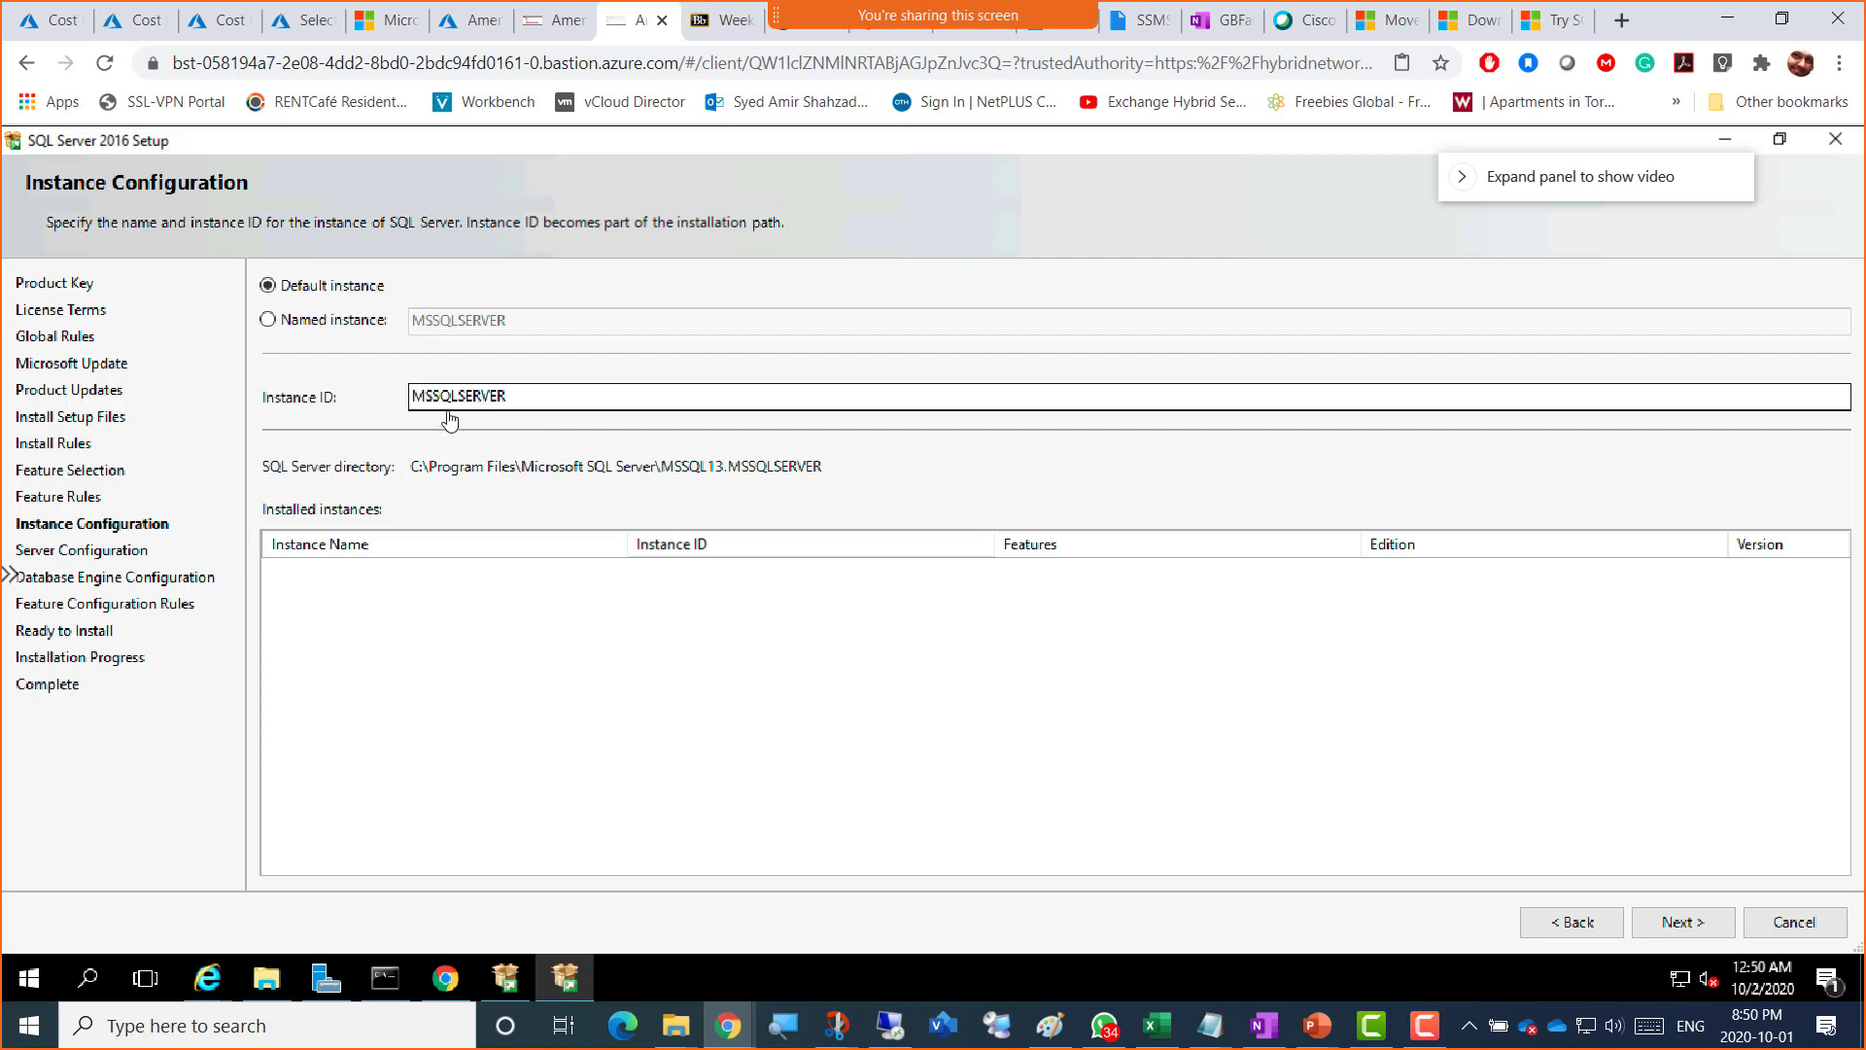
pyautogui.click(30, 984)
pyautogui.rightClick(30, 984)
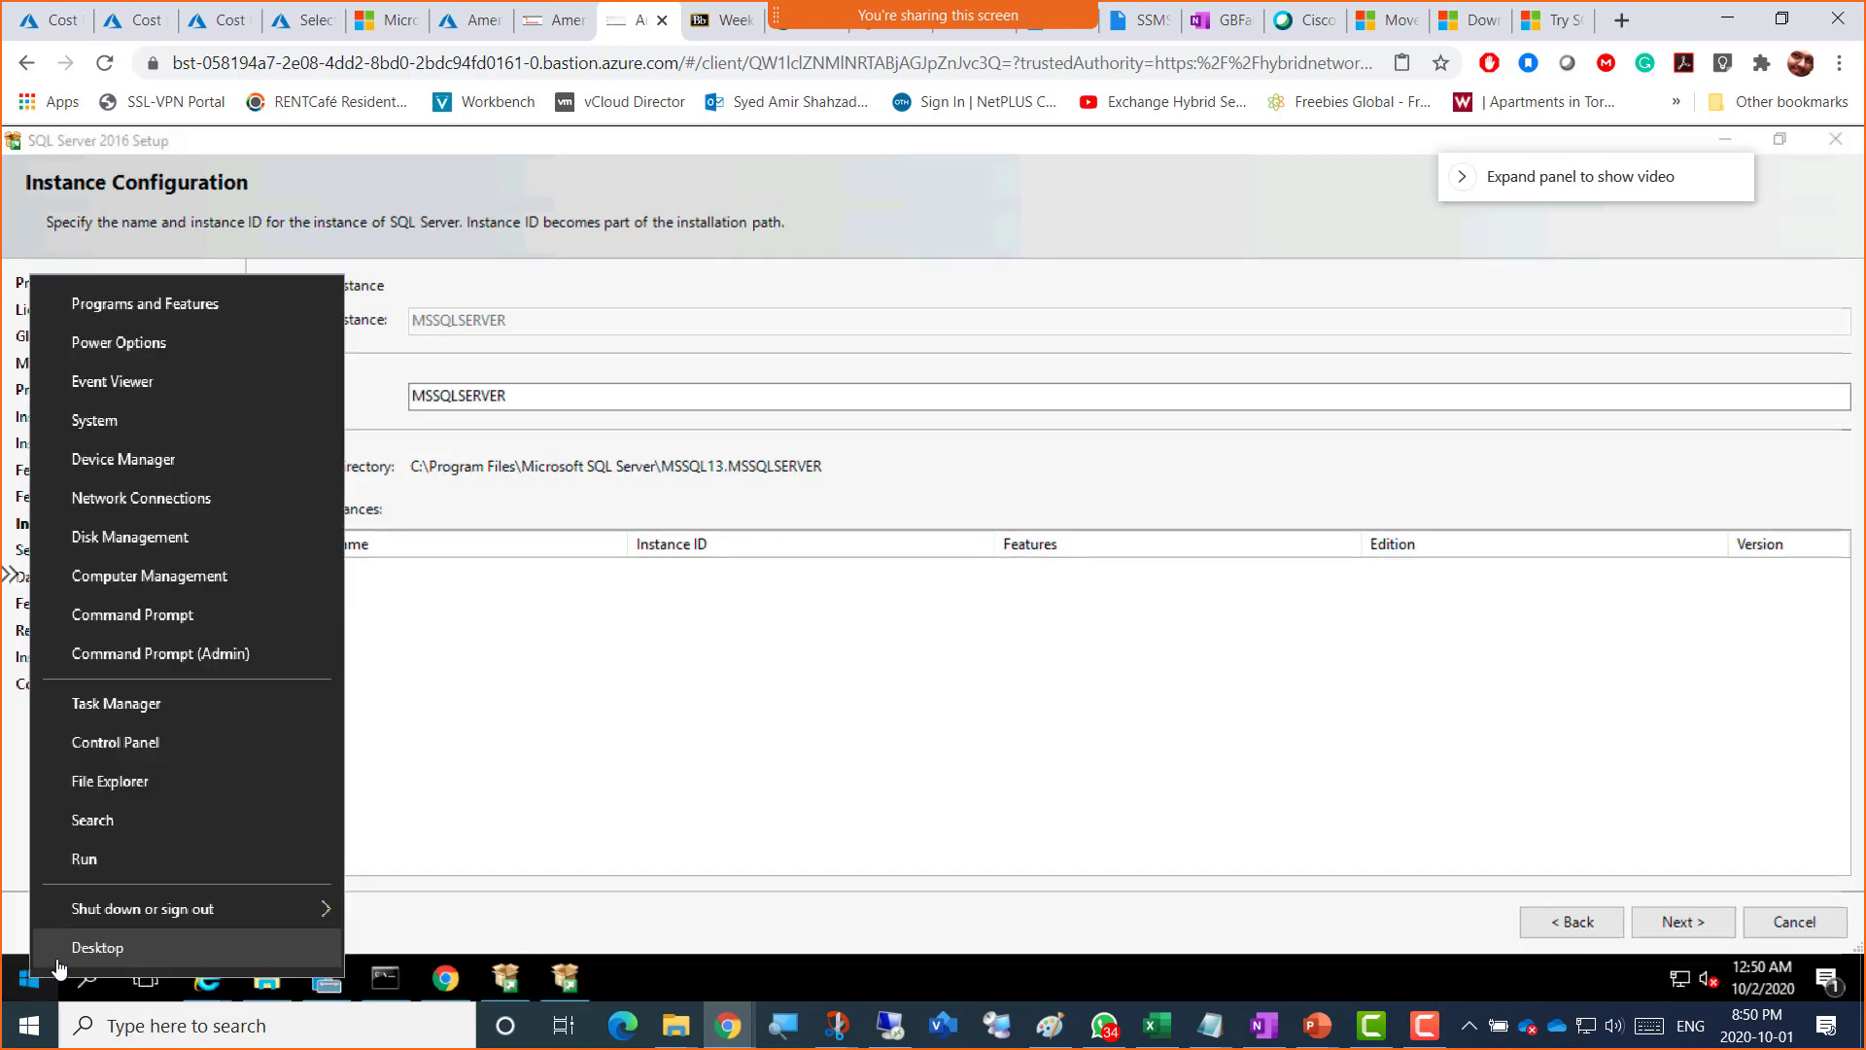
pyautogui.click(141, 863)
pyautogui.write('services.msc')
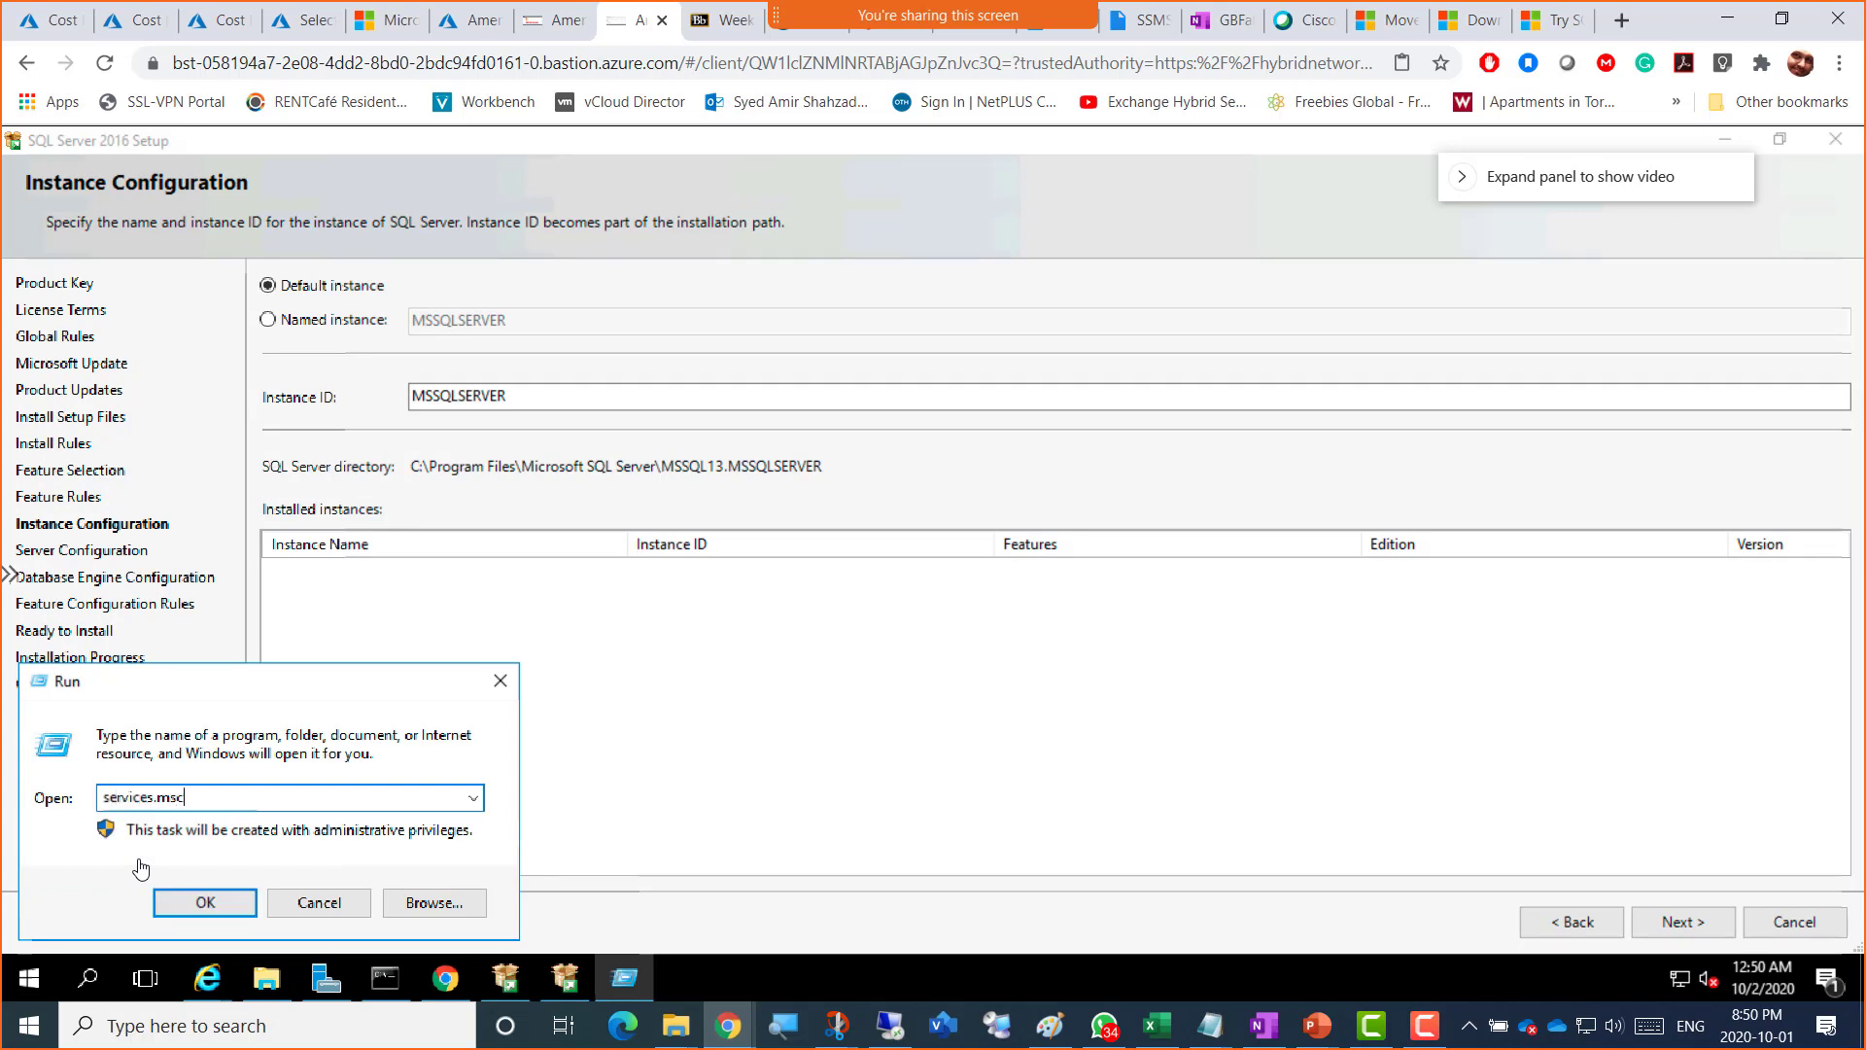
pyautogui.press('Return')
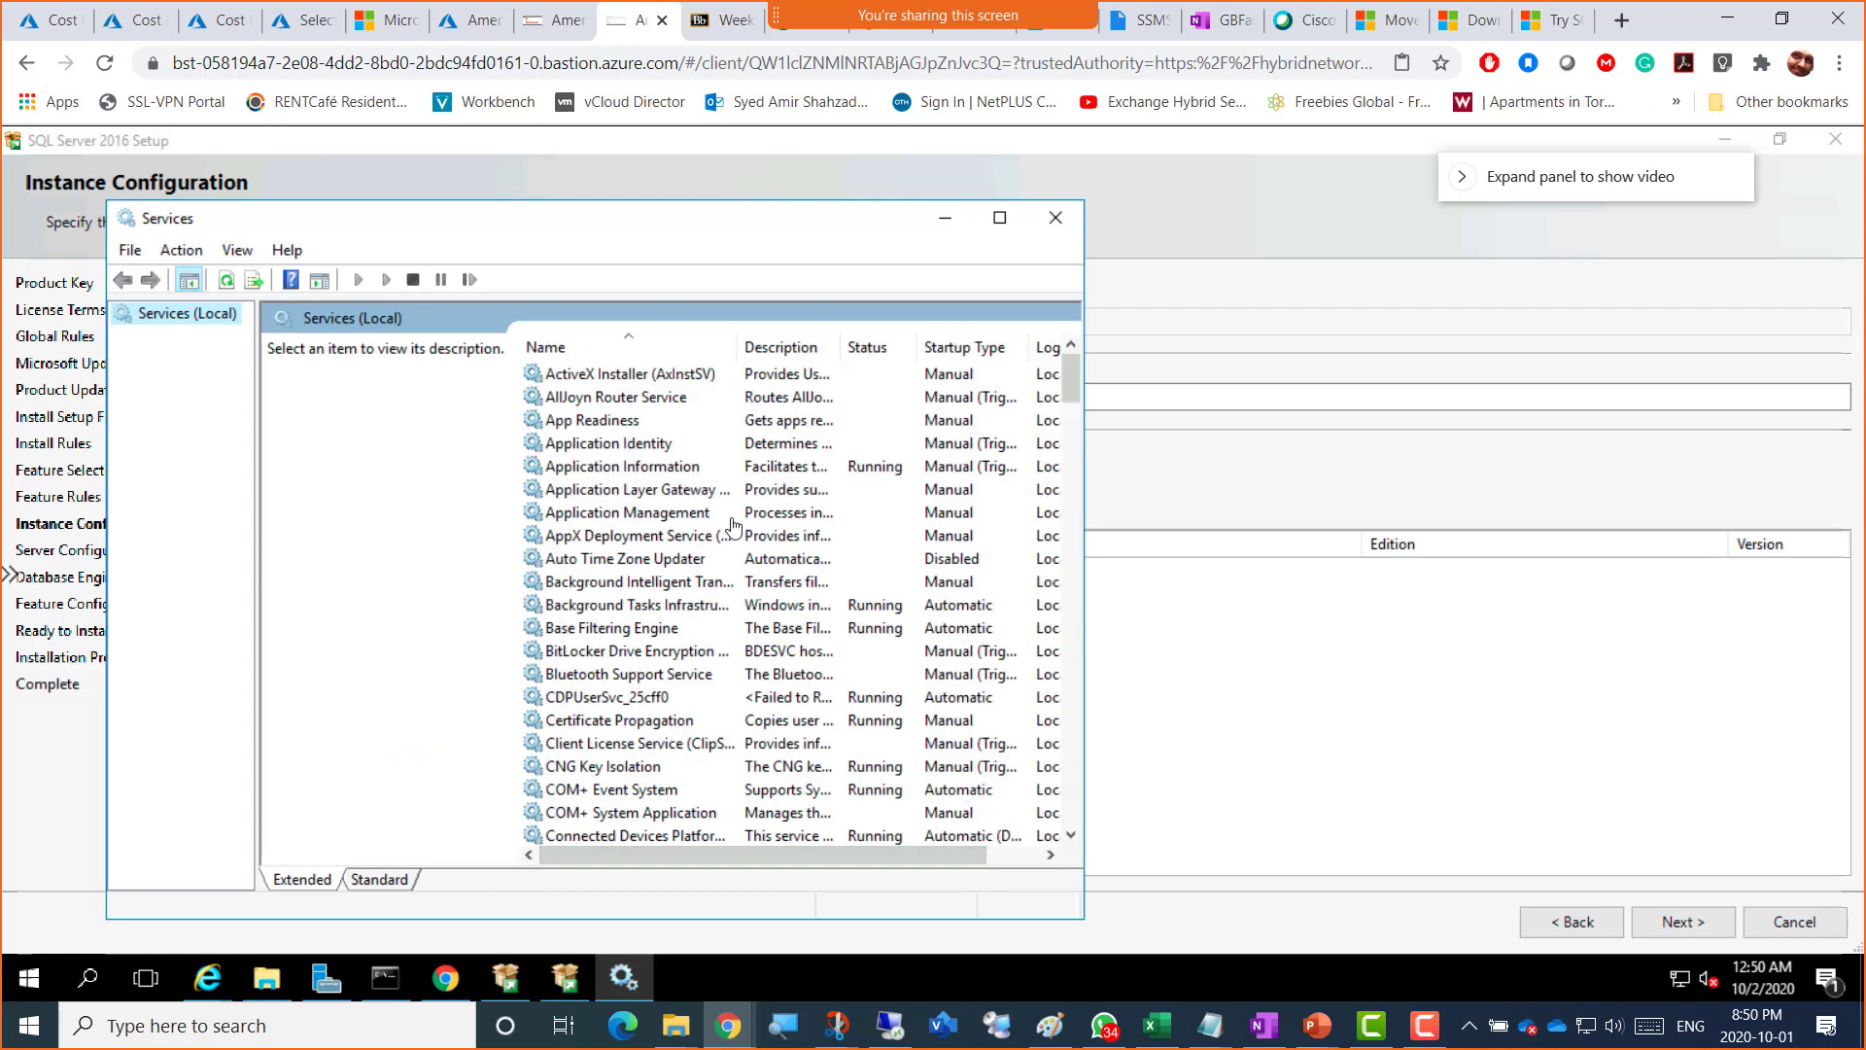
pyautogui.click(1058, 225)
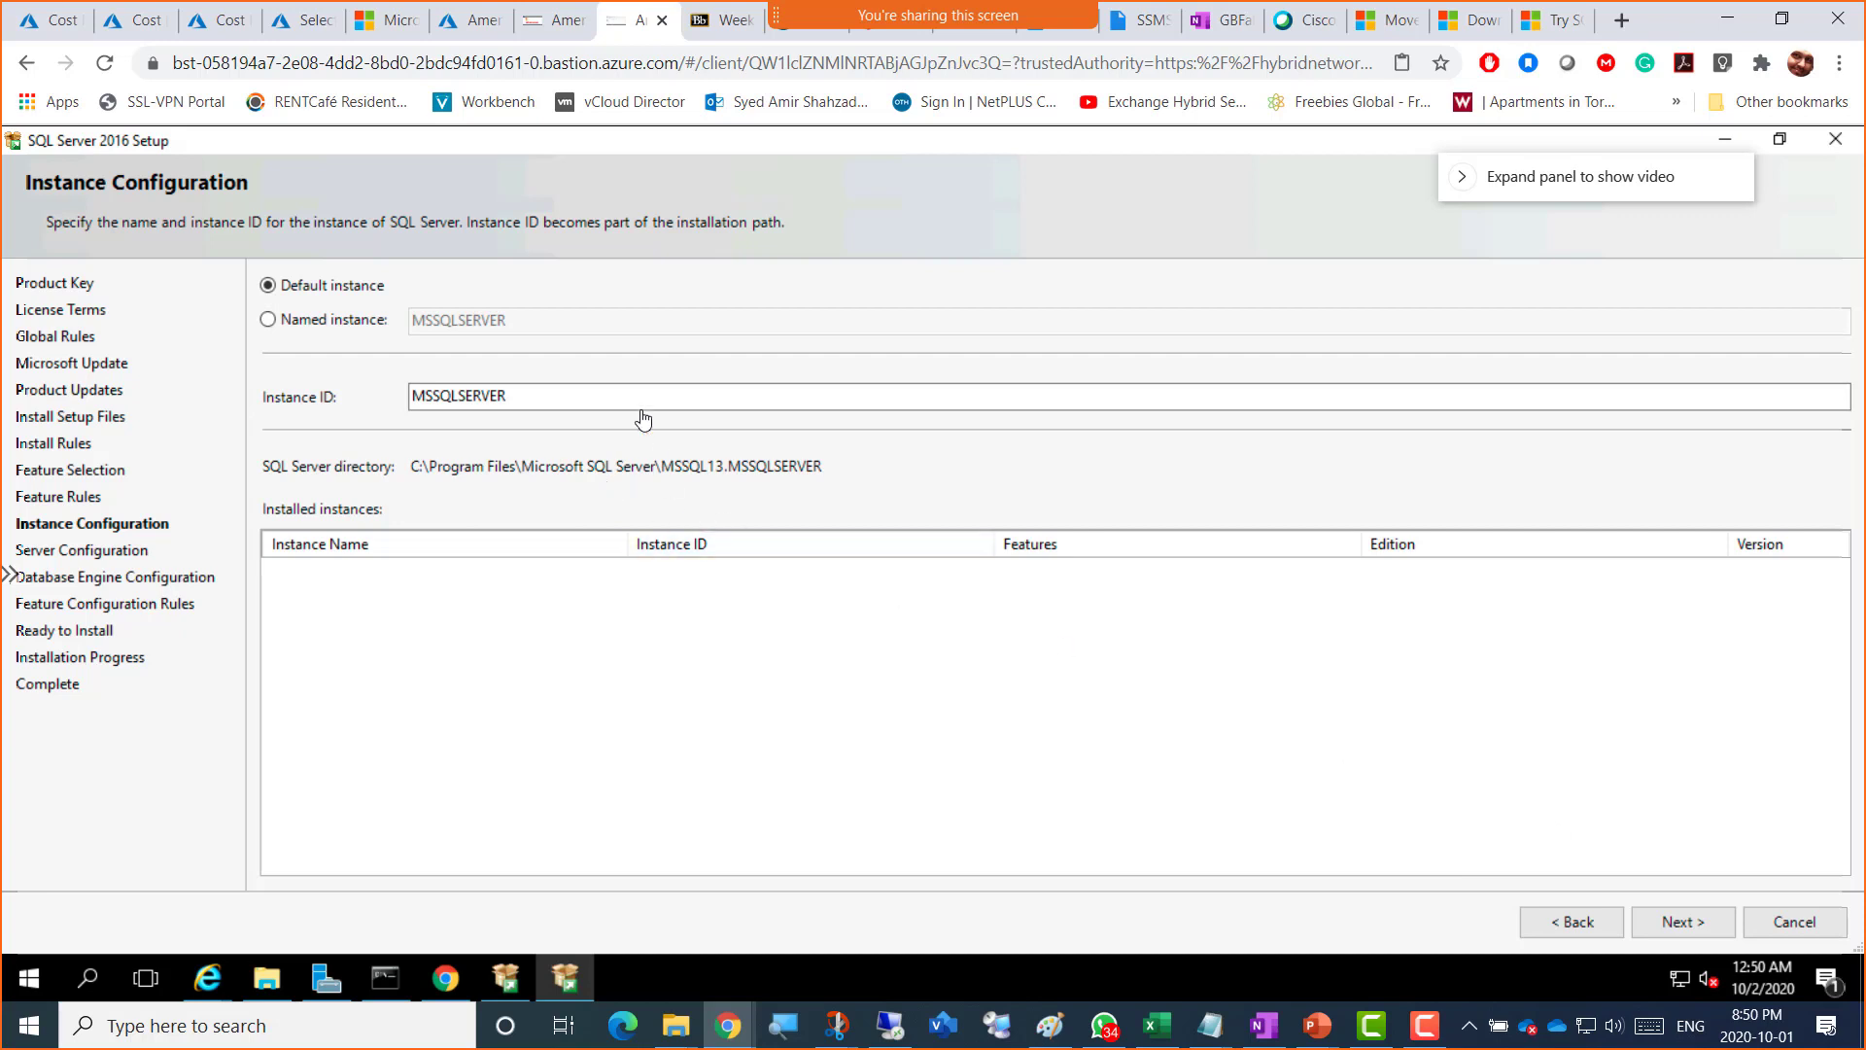
# Step: Append the user's name to the MSSQLSERVER Instance ID, removing the hyphen the validation rejected
pyautogui.click(529, 405)
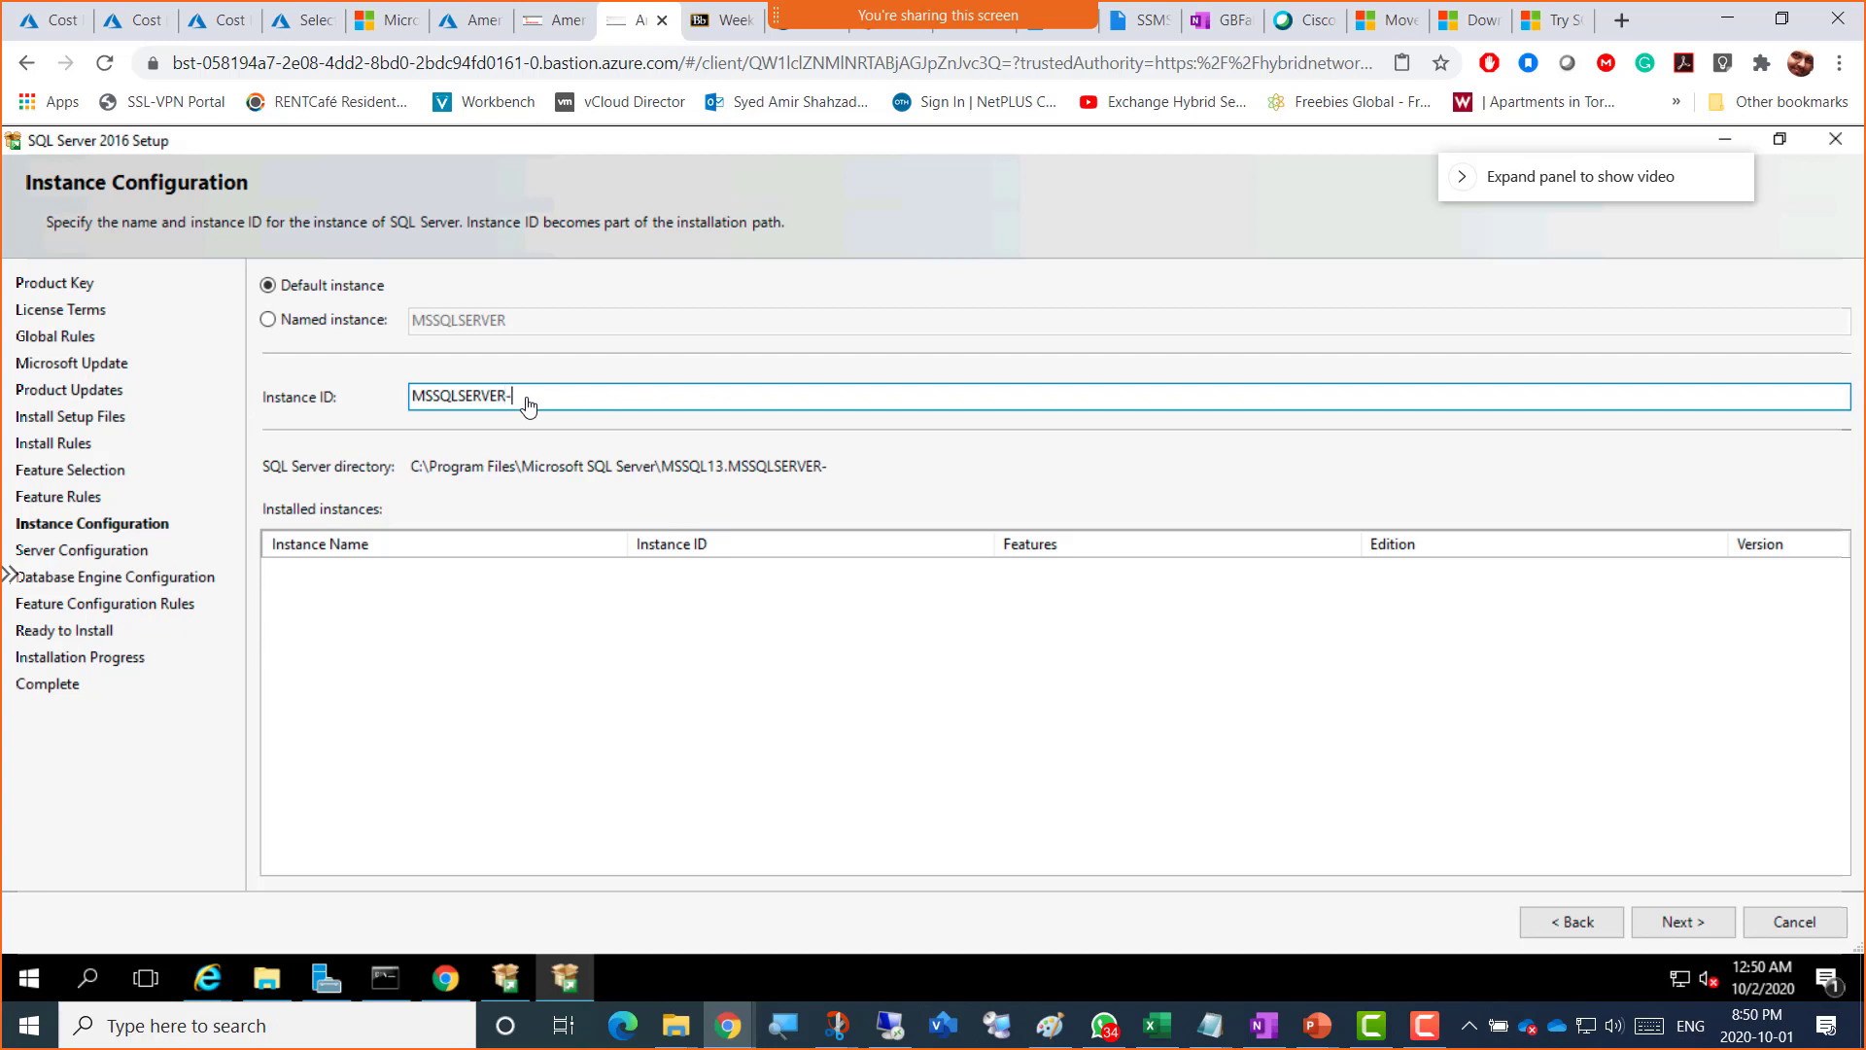
pyautogui.write('-Amir')
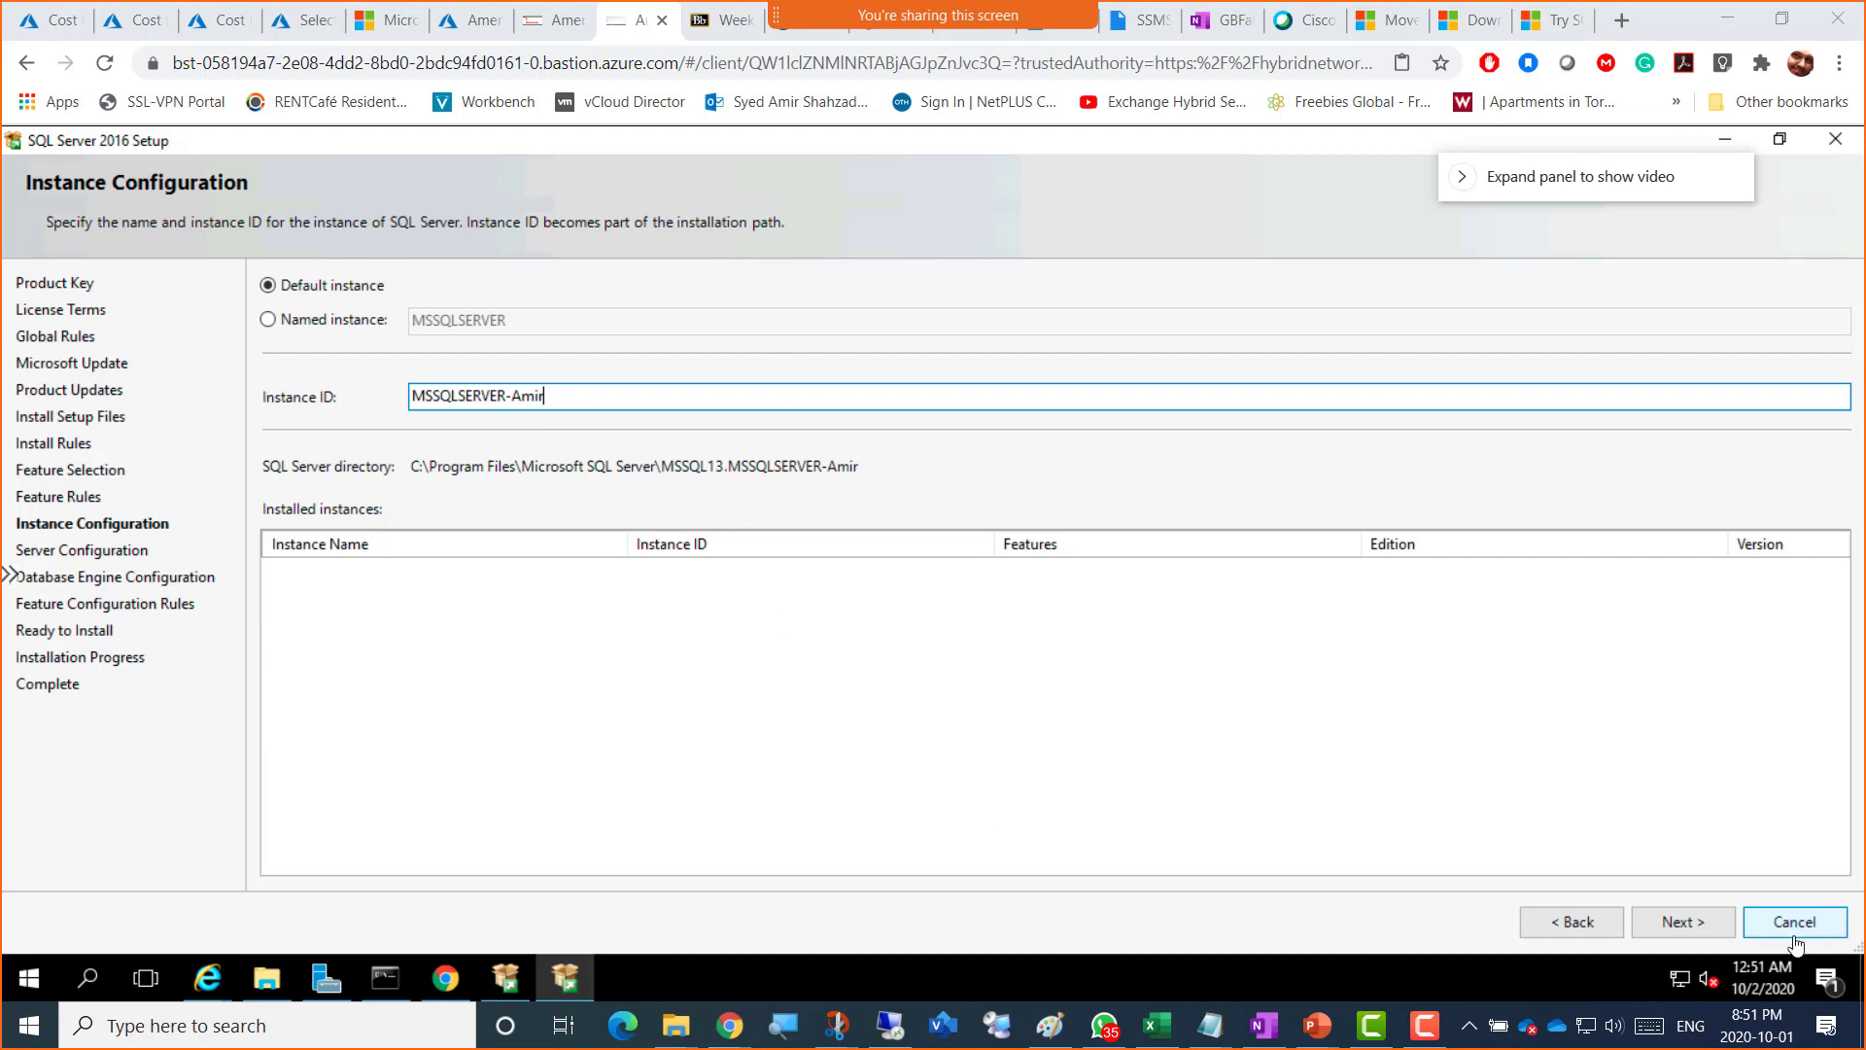
pyautogui.click(1677, 921)
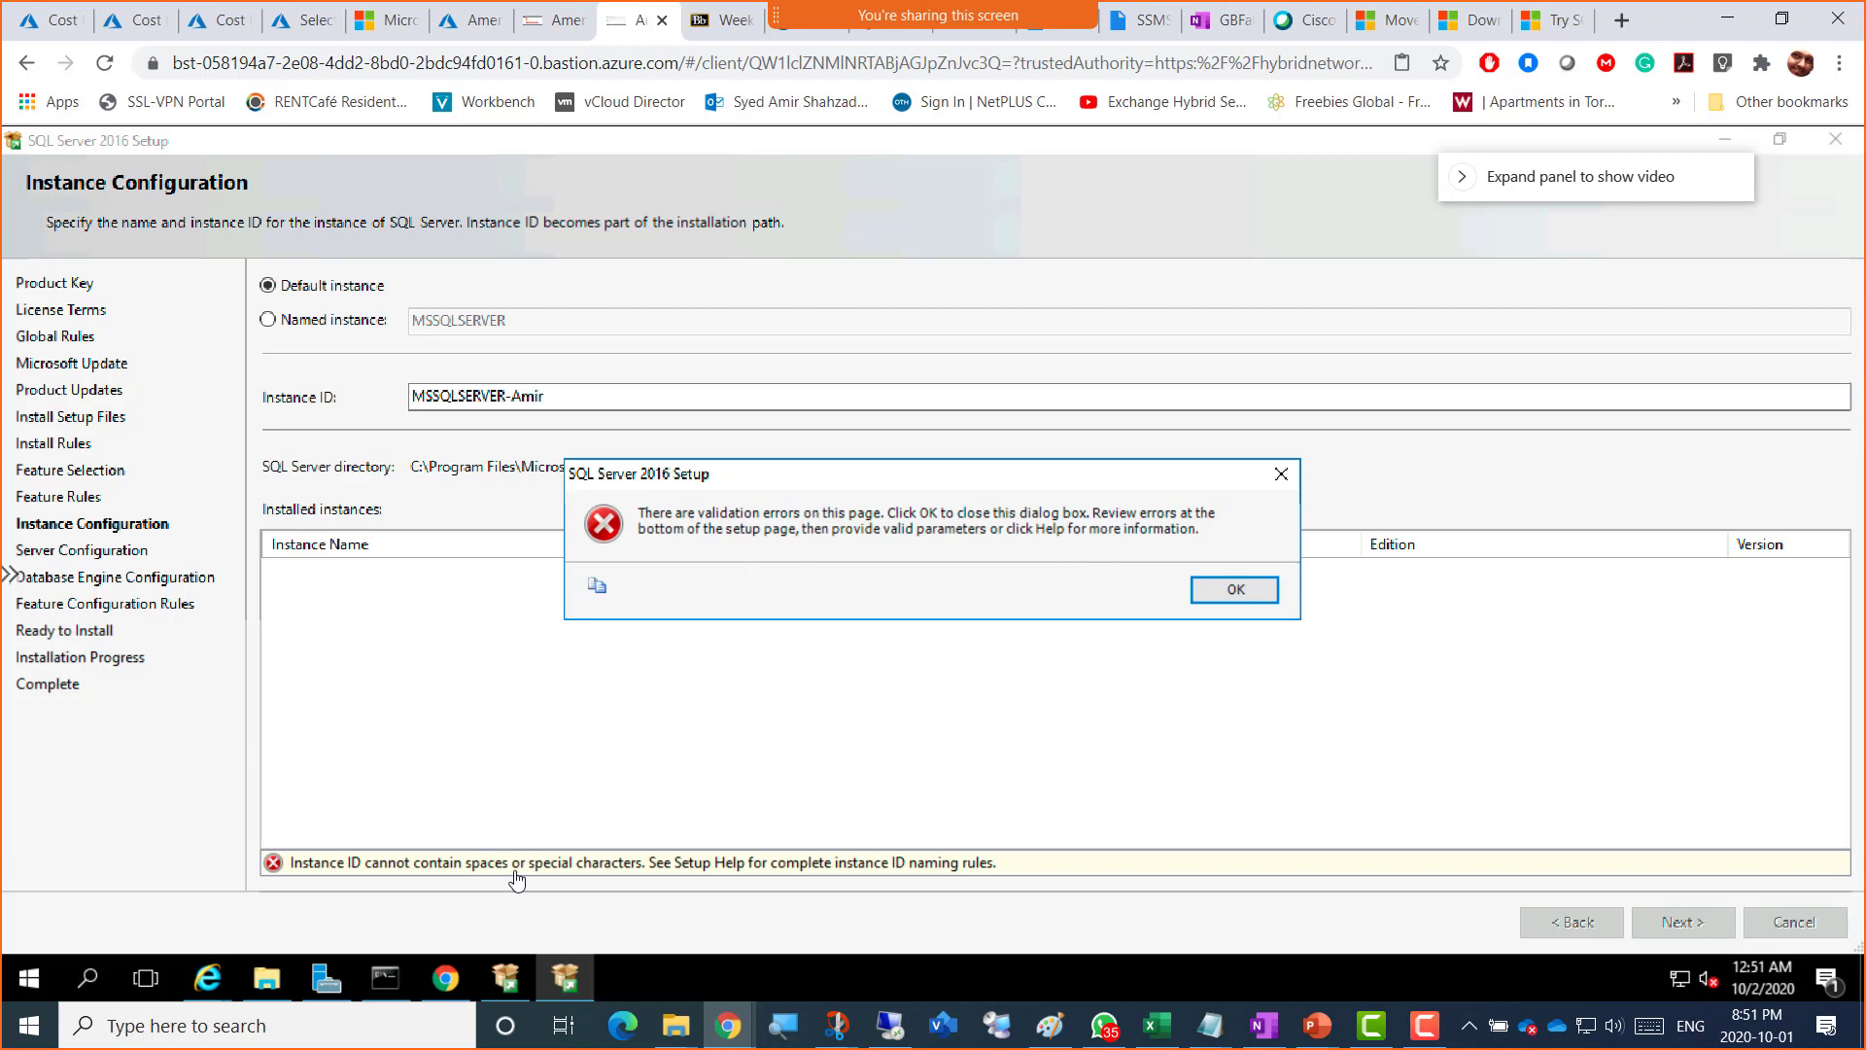
pyautogui.click(1234, 589)
pyautogui.click(509, 400)
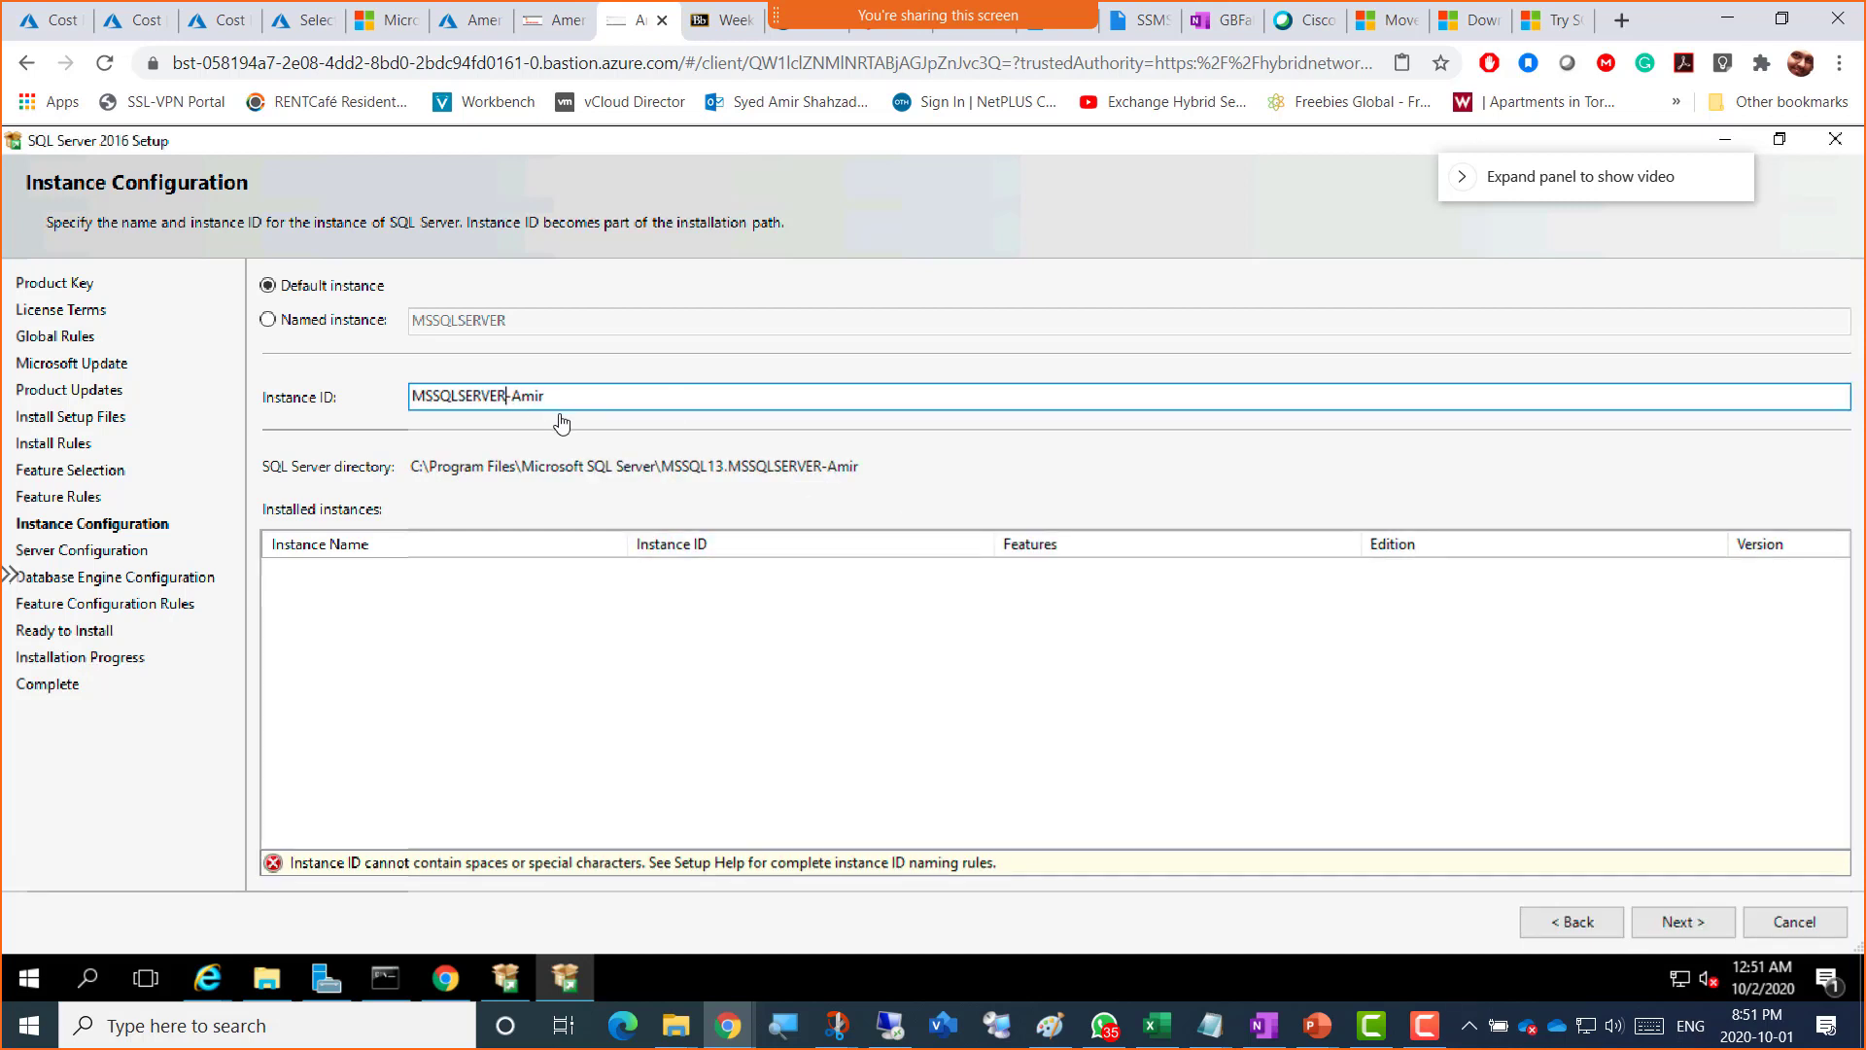
pyautogui.press('Delete')
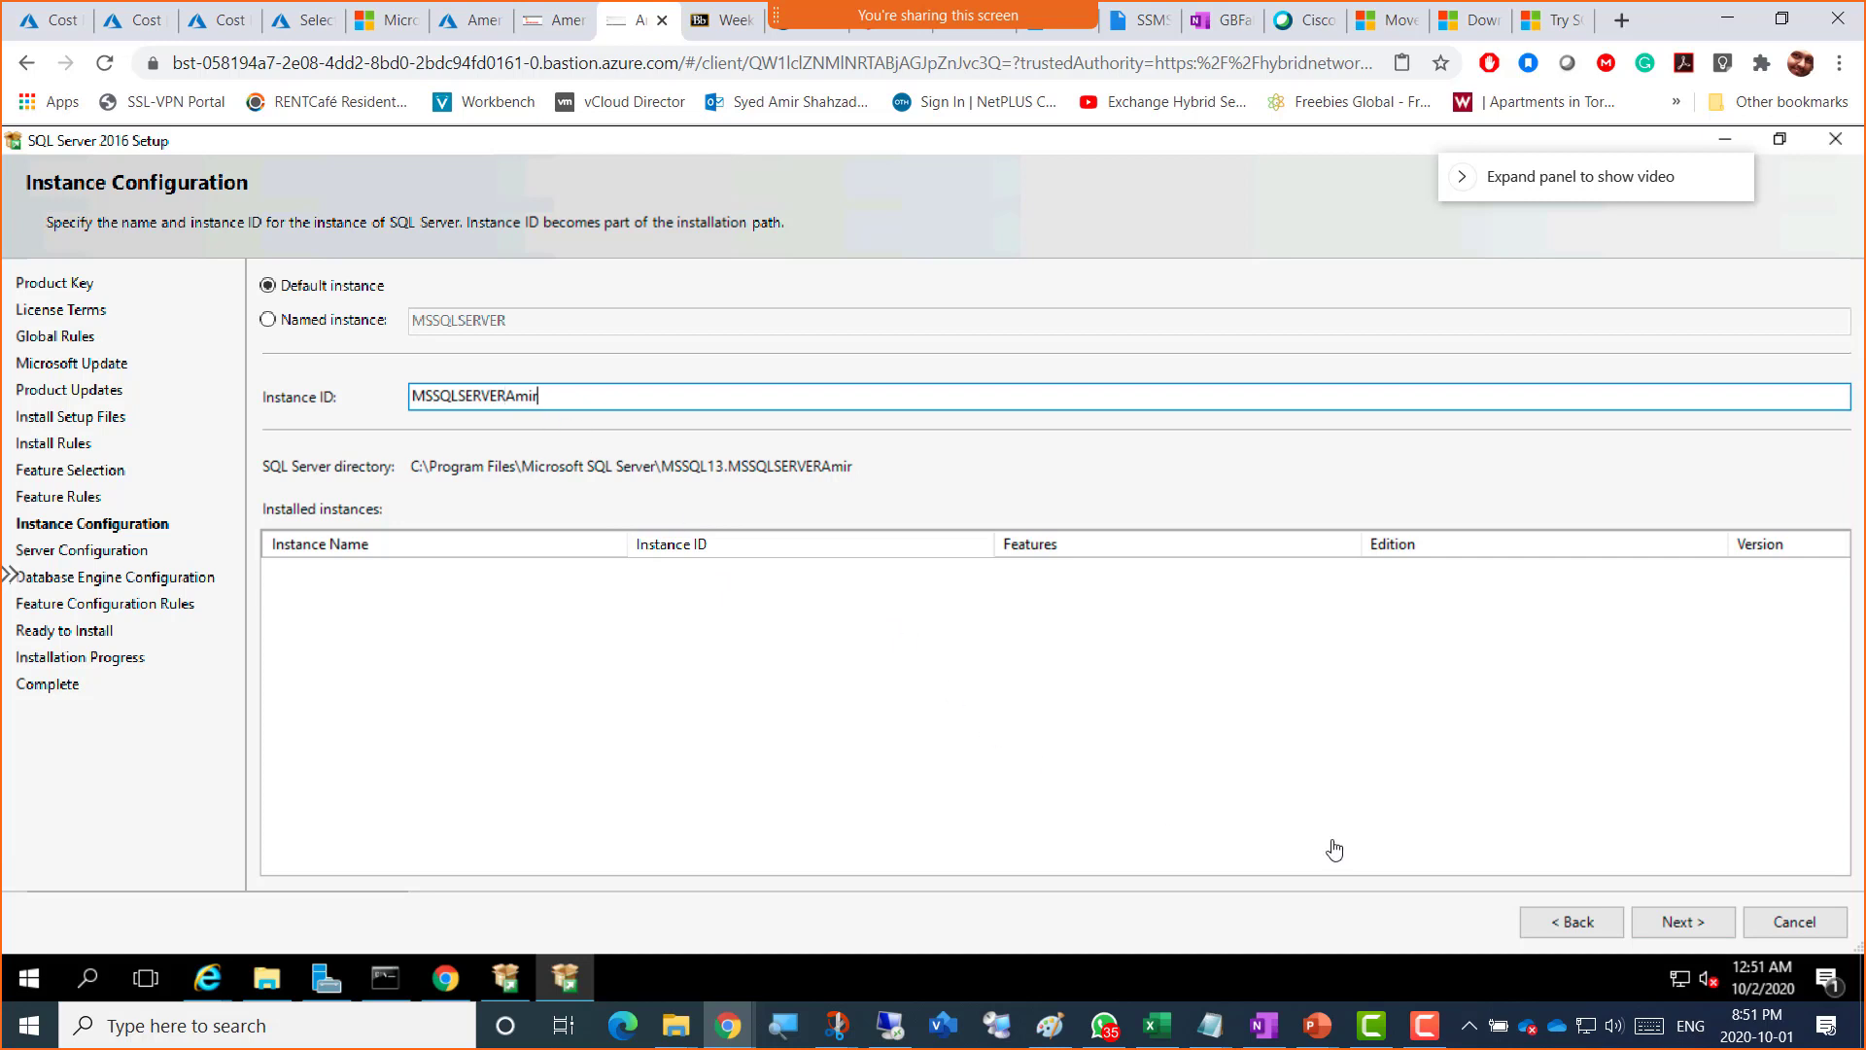
pyautogui.click(1684, 930)
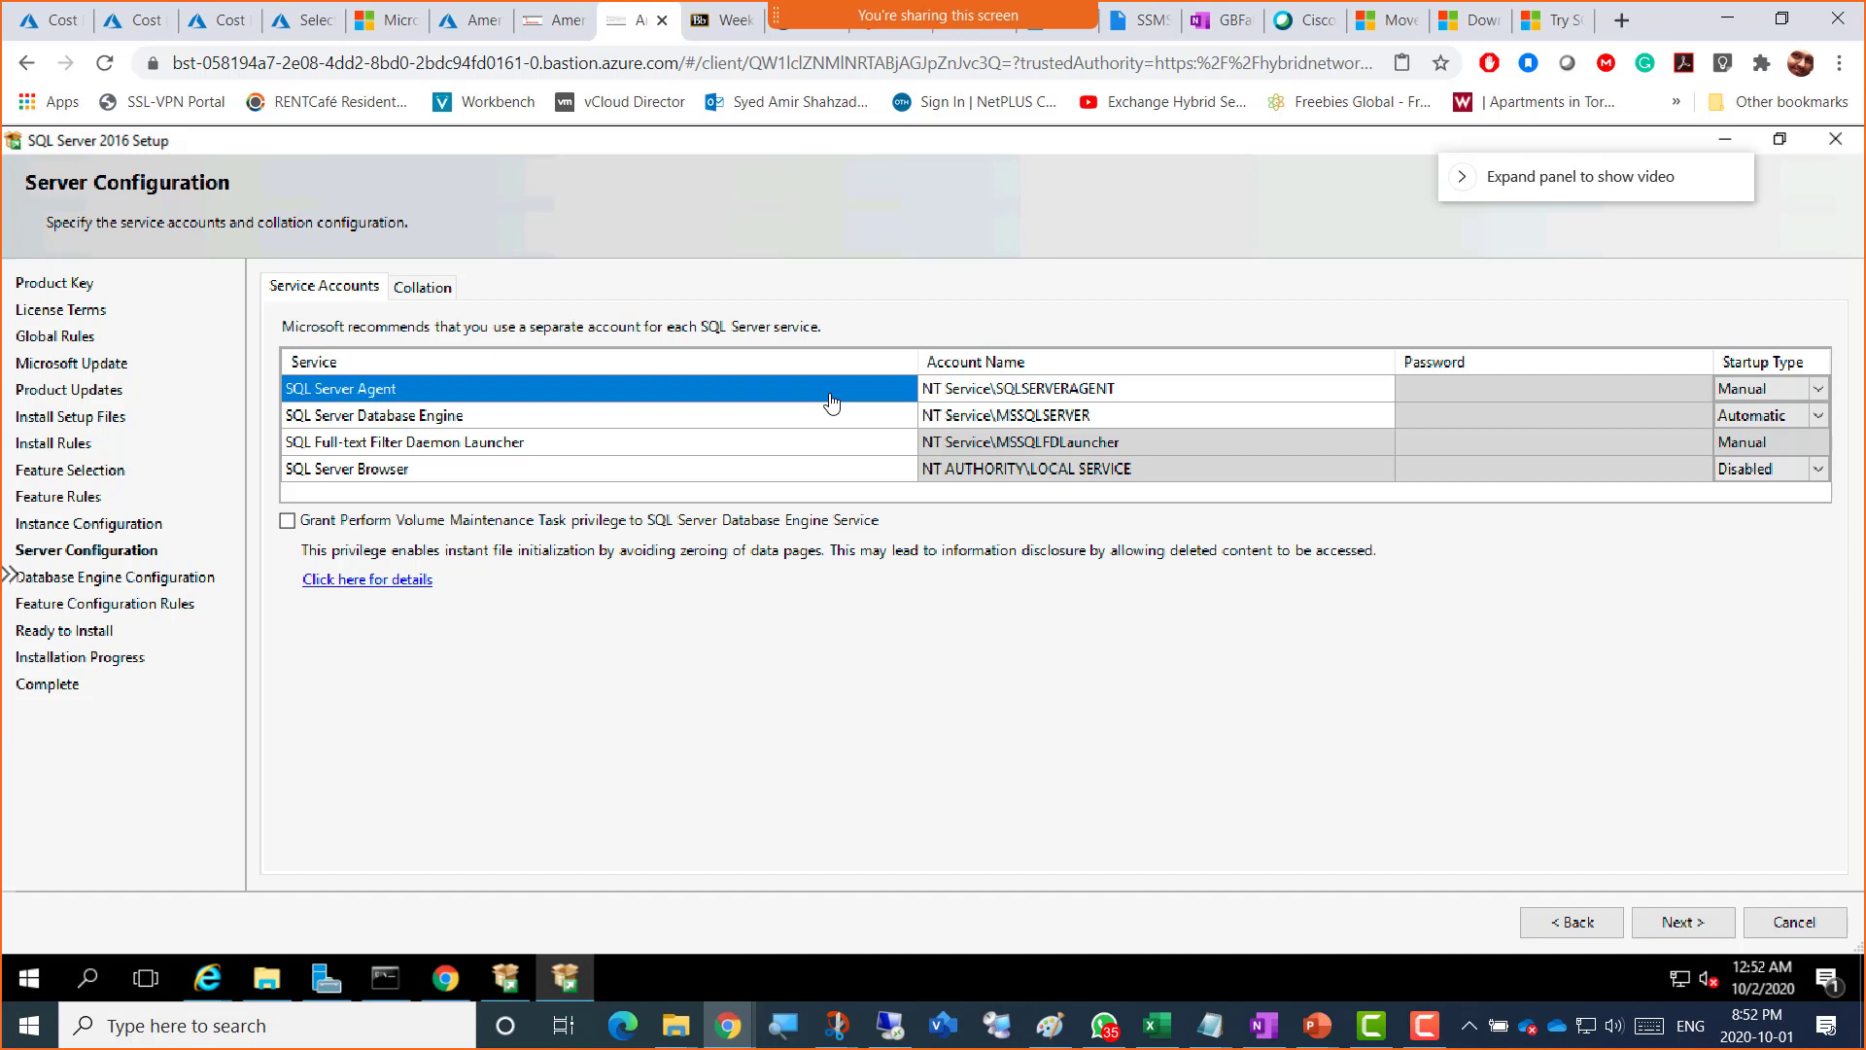
pyautogui.click(955, 392)
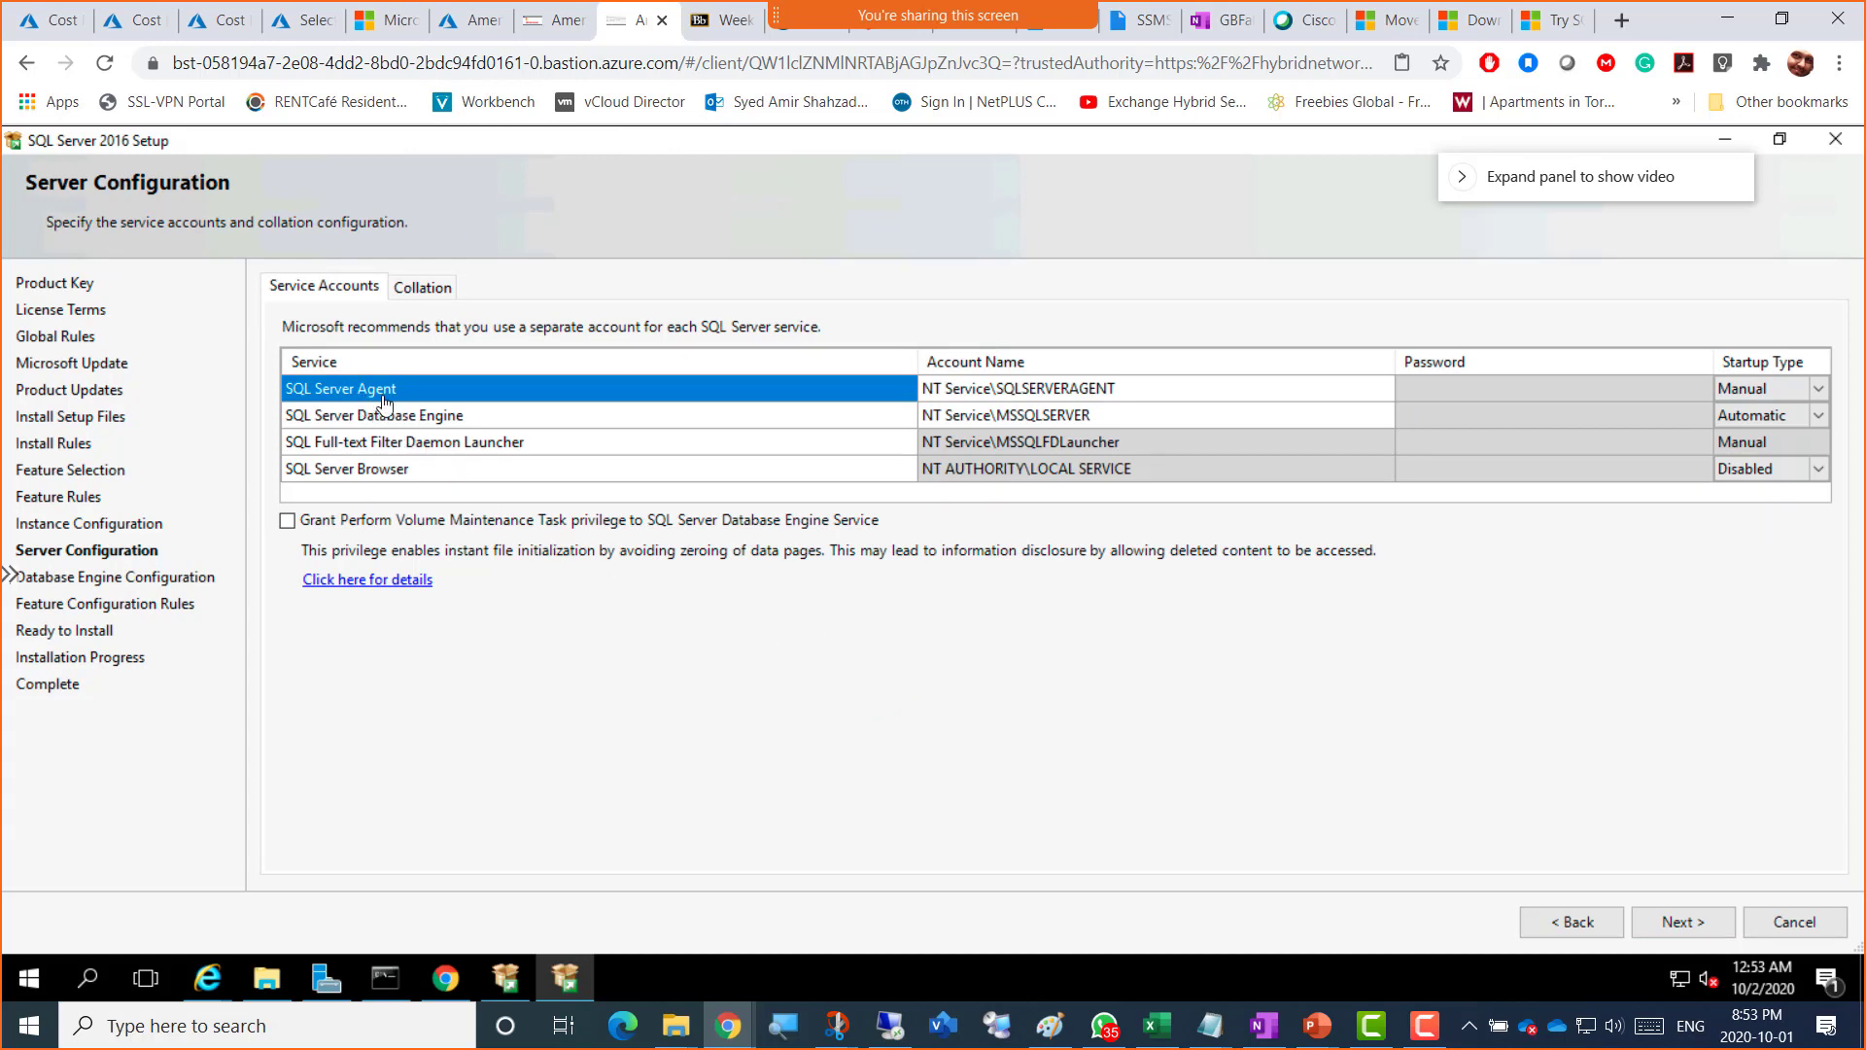
pyautogui.click(1050, 389)
pyautogui.click(1008, 393)
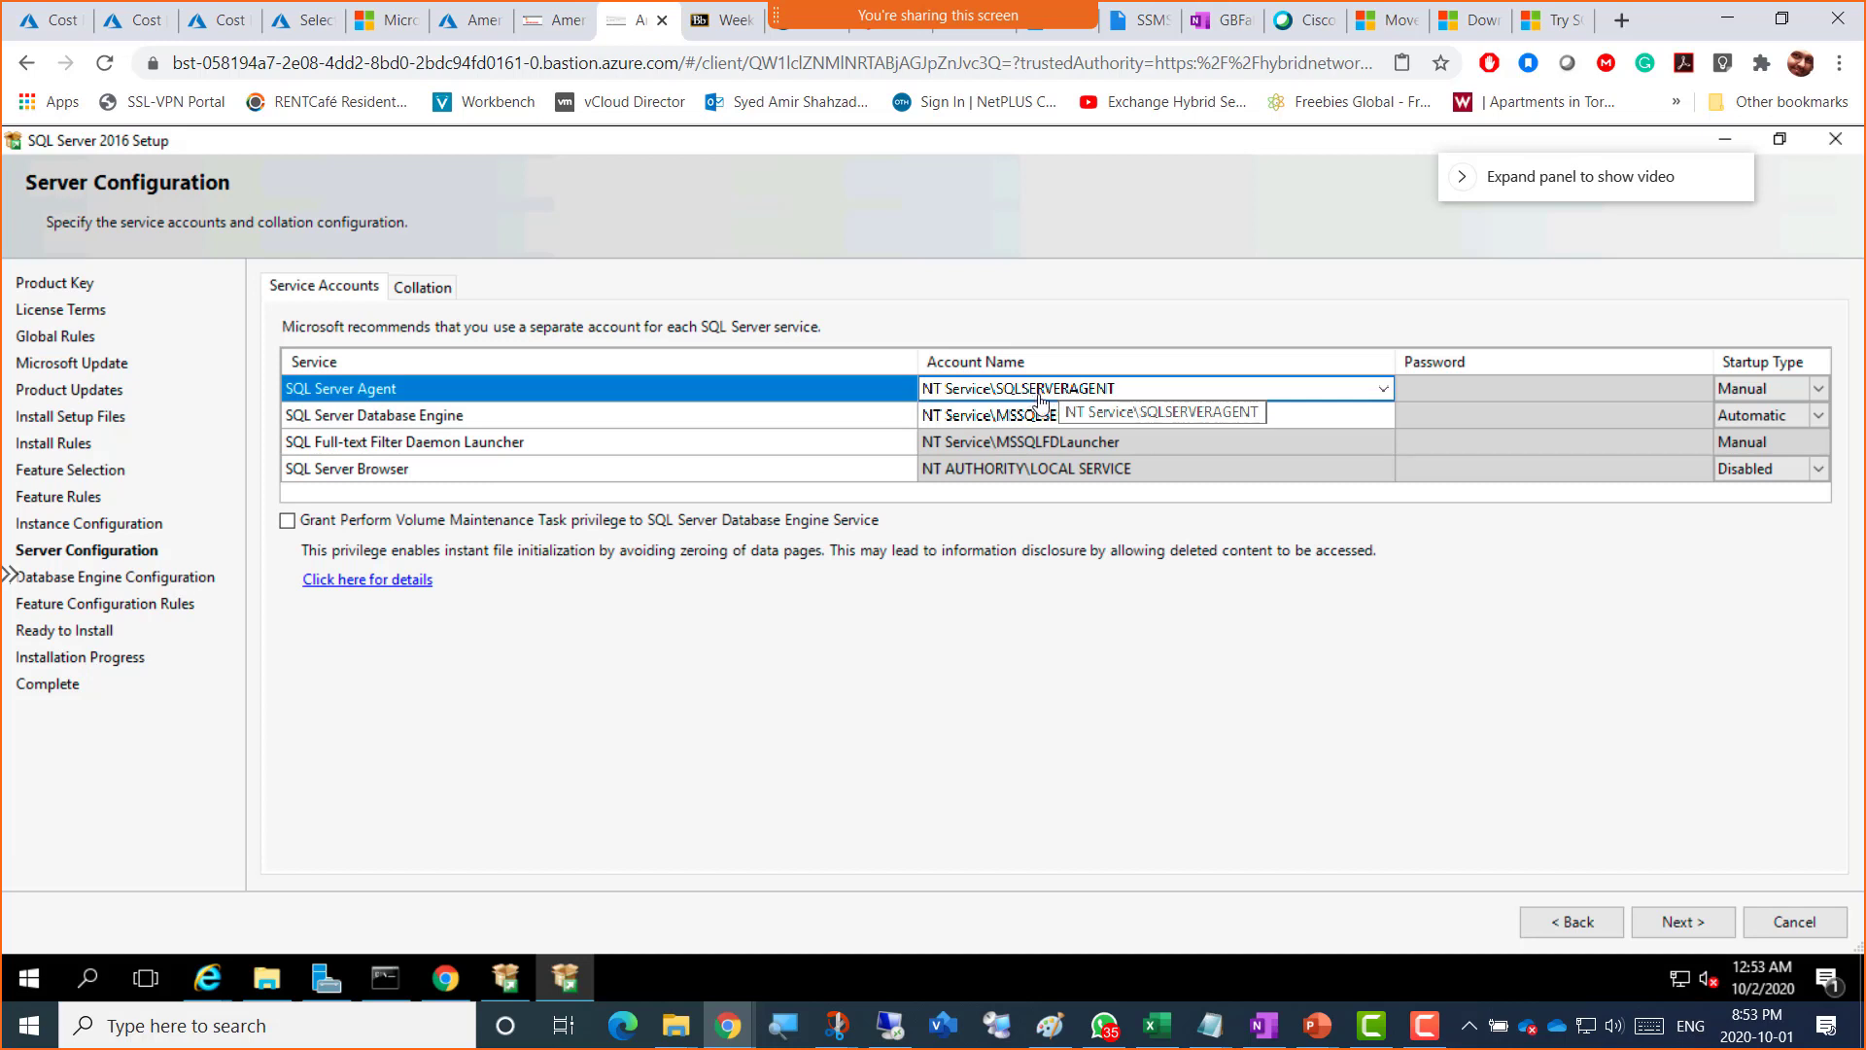
# Step: Show the SQL Server Agent account choices: NT Service\SQLSERVERAGENT or browse for another account
pyautogui.click(1383, 393)
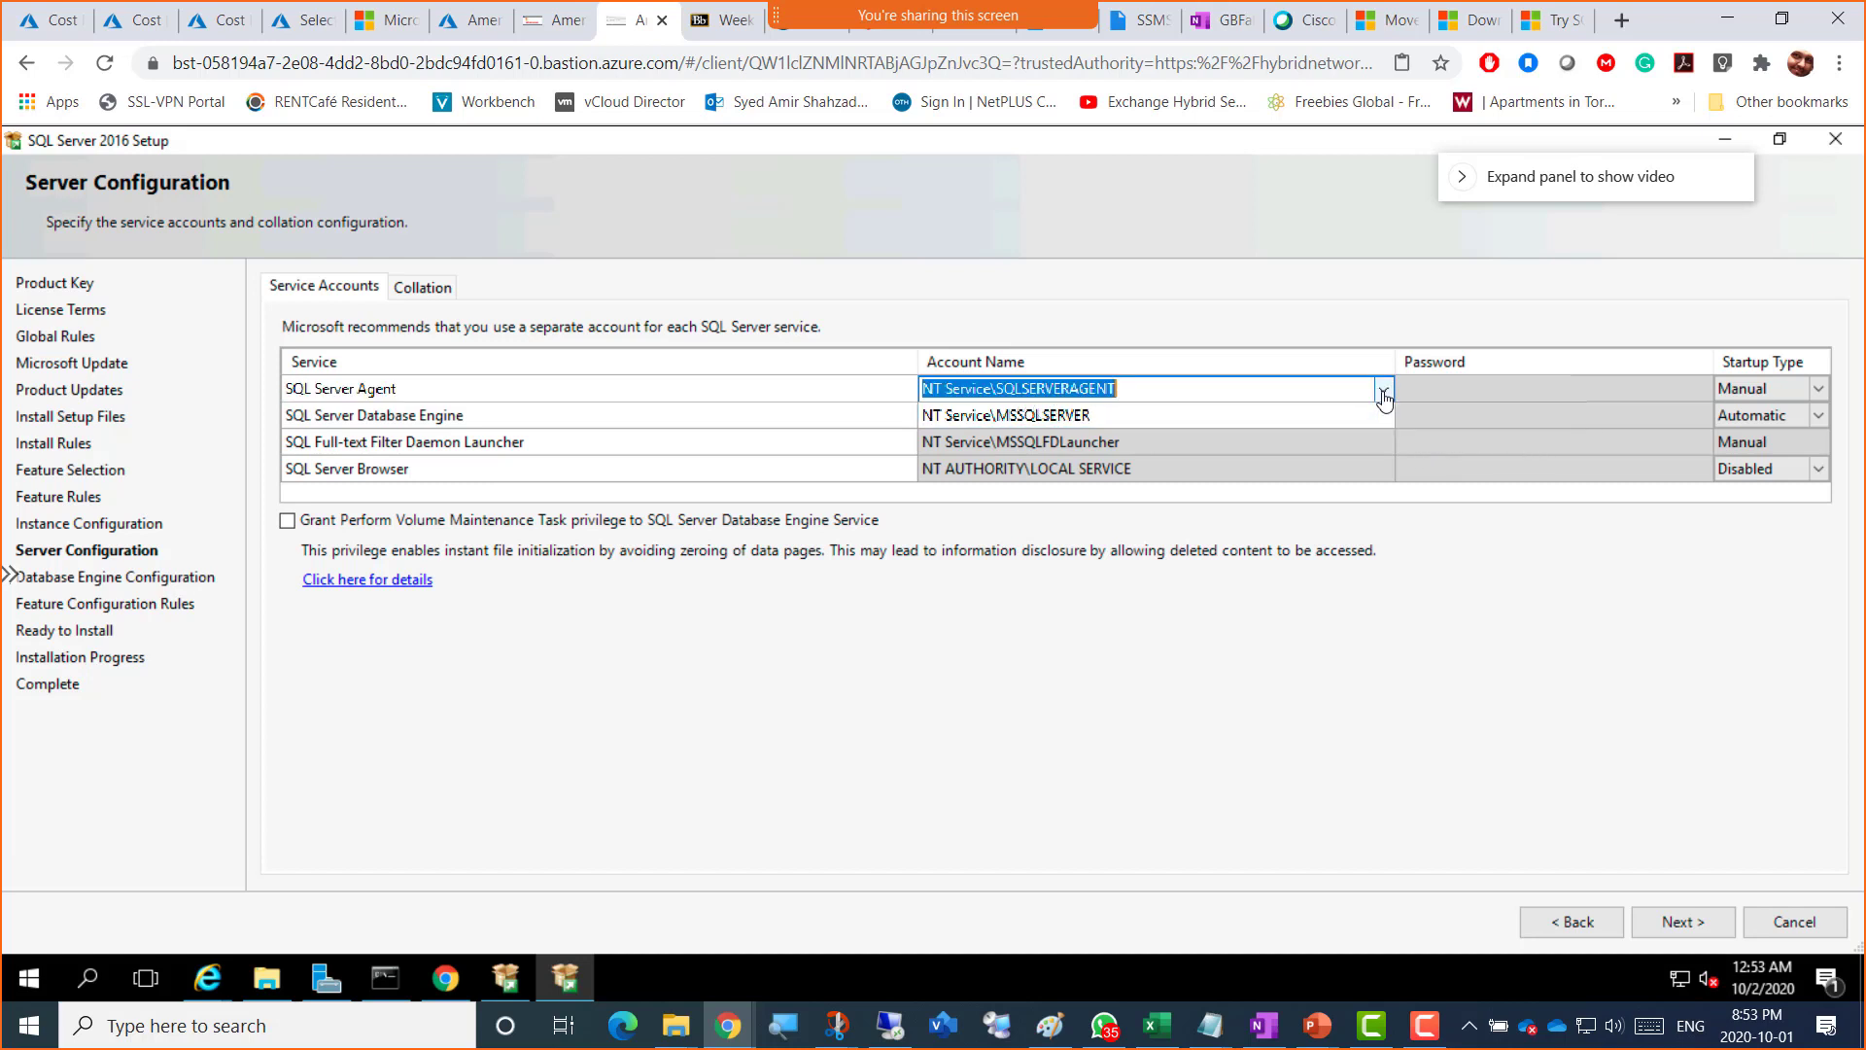
pyautogui.click(1383, 394)
pyautogui.click(1383, 393)
pyautogui.click(1383, 394)
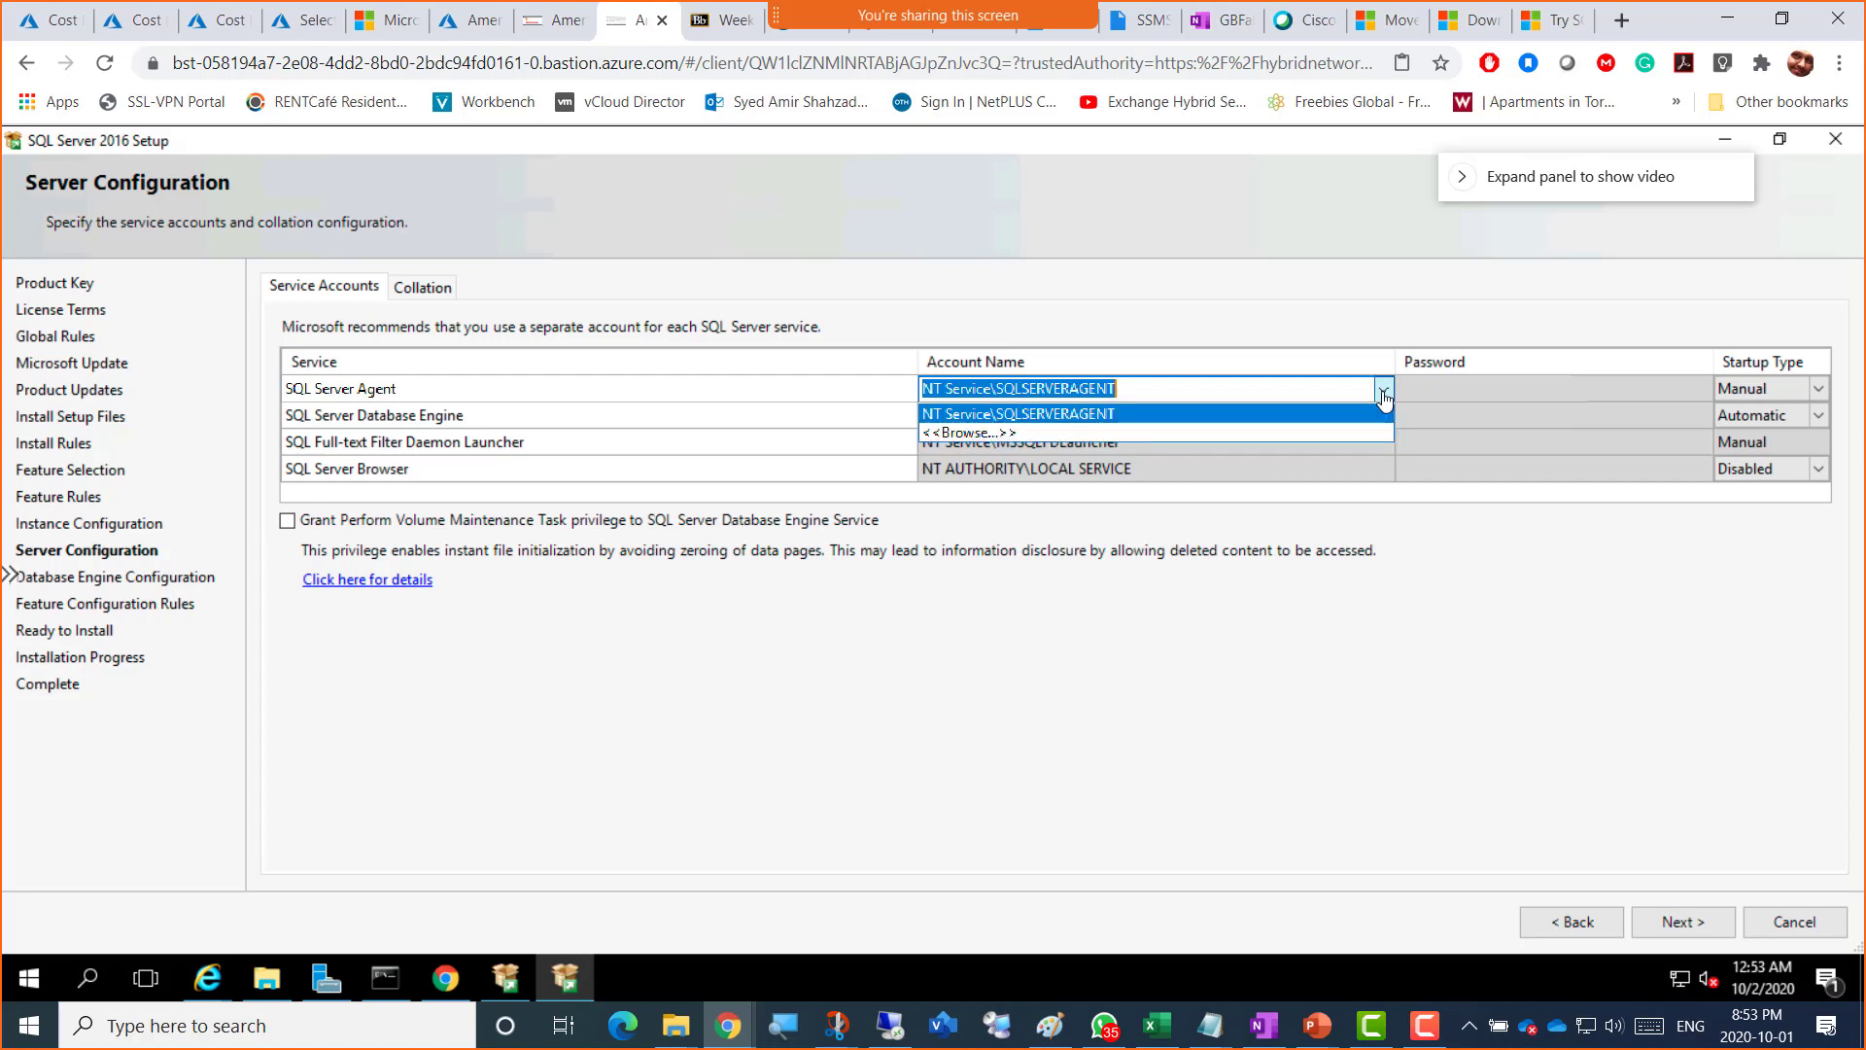
pyautogui.click(1383, 392)
pyautogui.click(1383, 392)
pyautogui.click(1383, 391)
pyautogui.click(1383, 392)
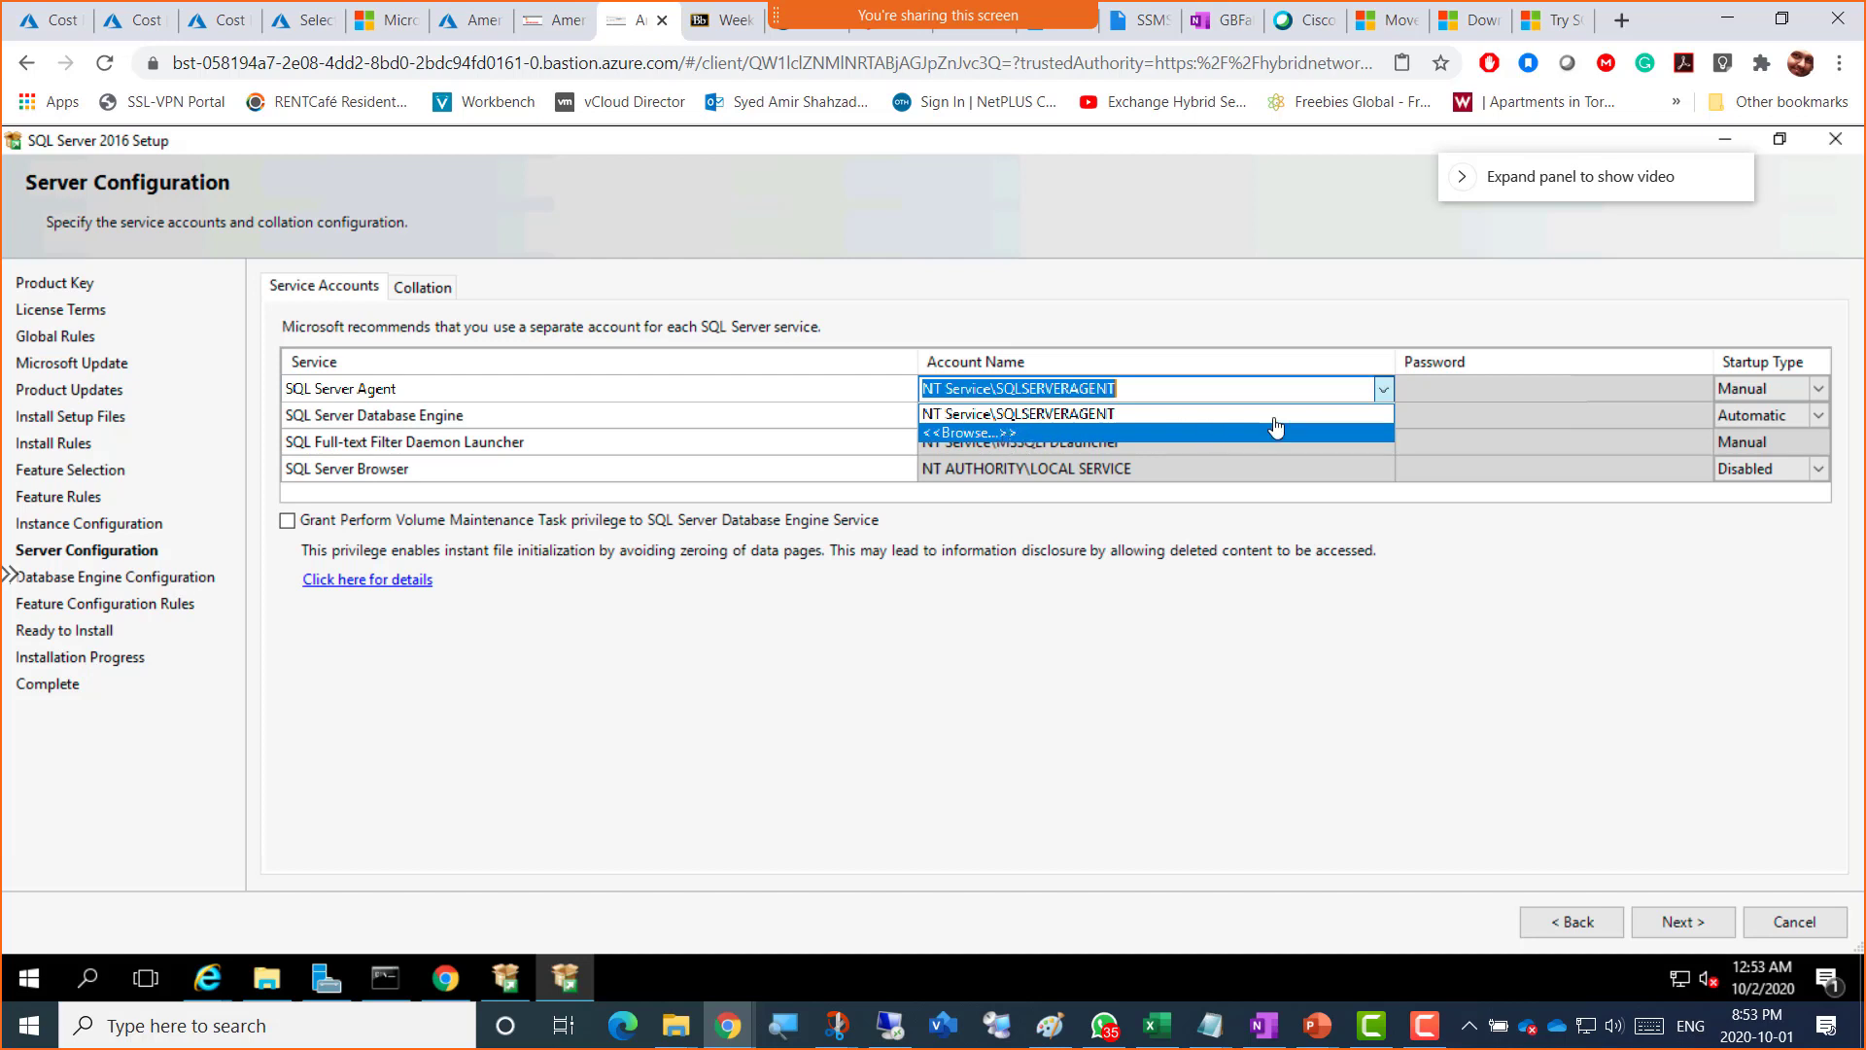
pyautogui.click(1383, 390)
pyautogui.click(1383, 389)
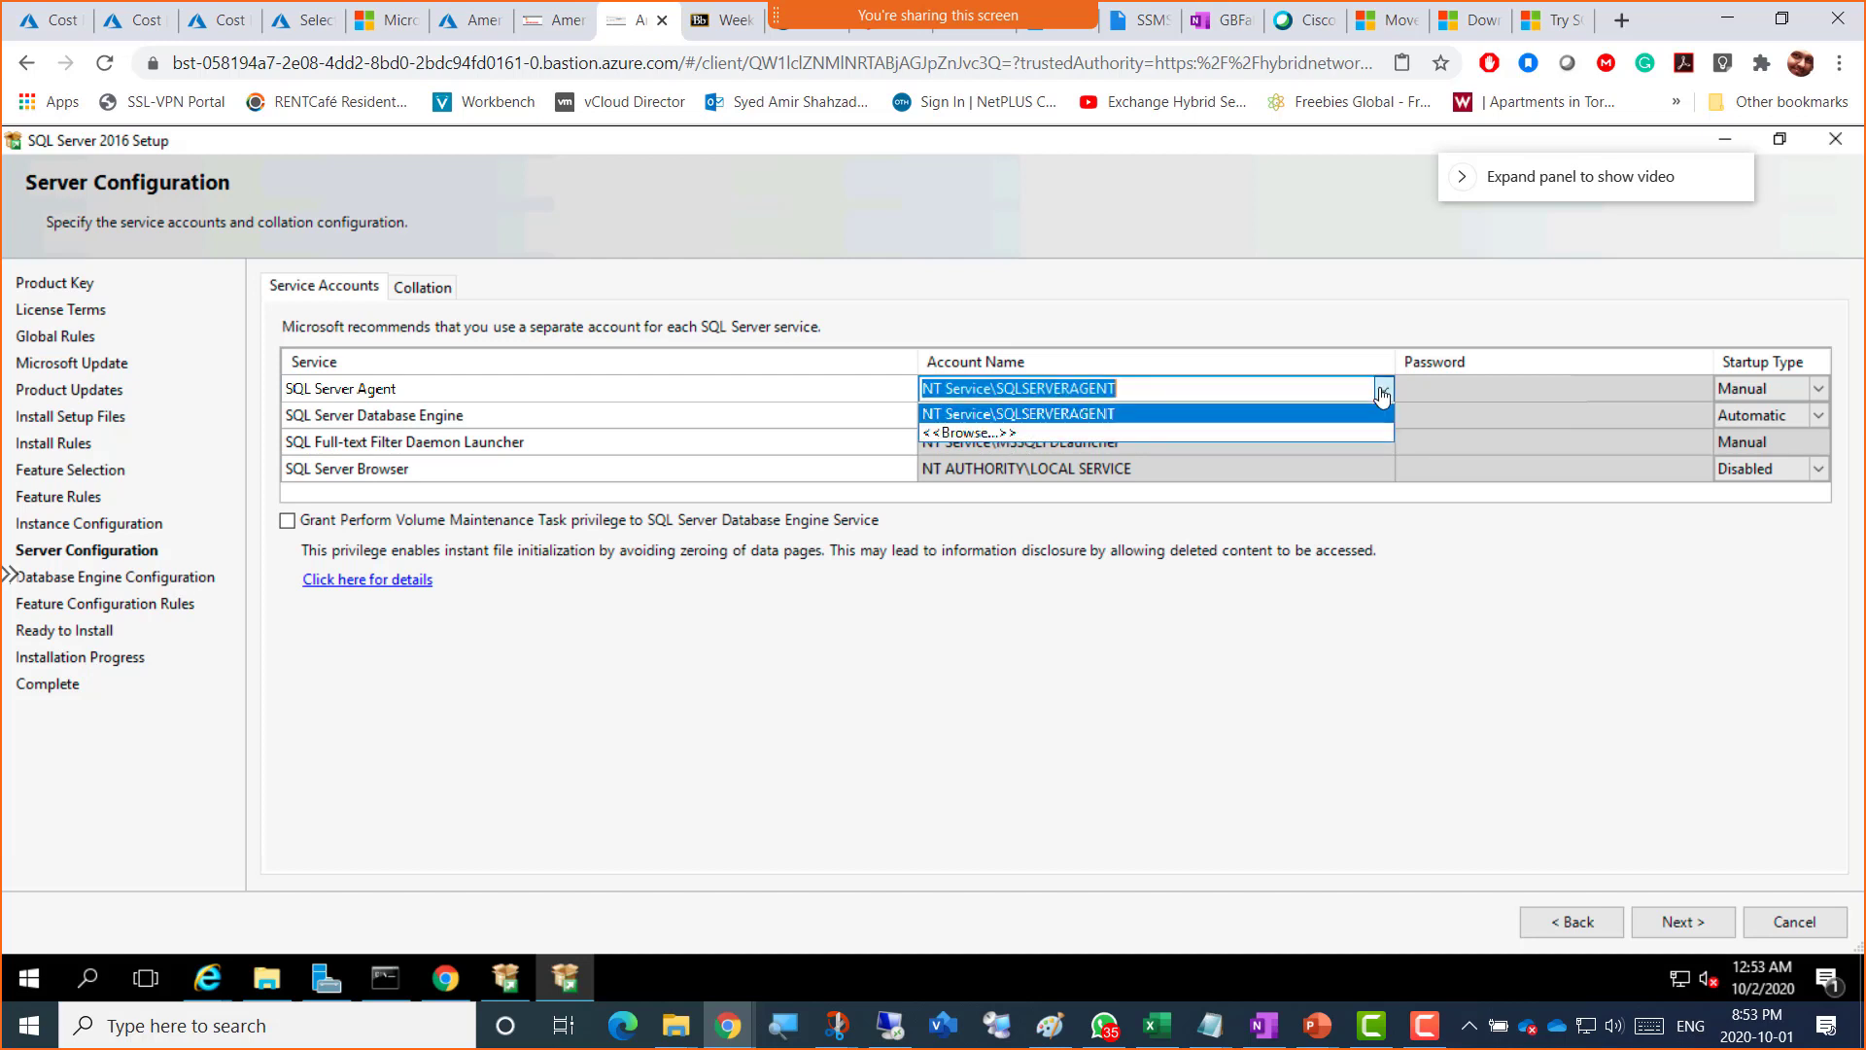
# Step: Browse for the SQL Server Agent account, searching Entire Directory in the account picker
pyautogui.click(996, 432)
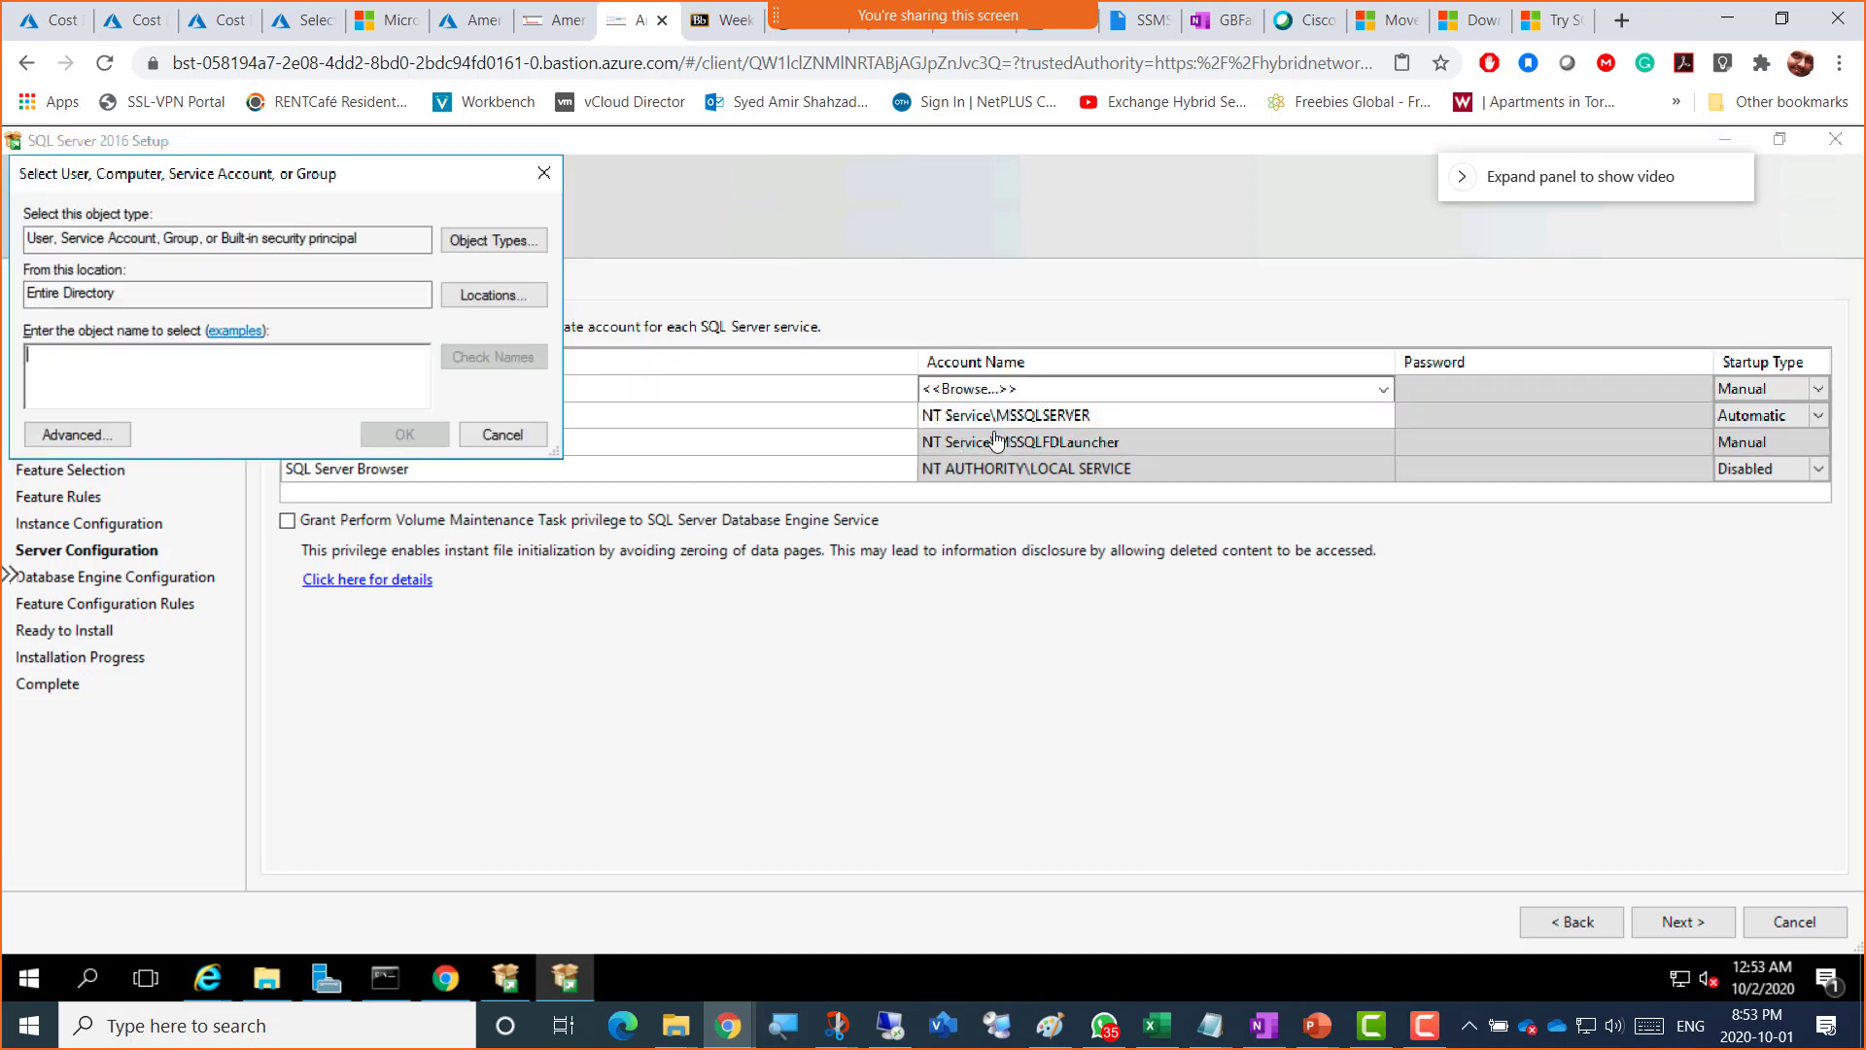
pyautogui.moveTo(162, 180); pyautogui.dragTo(612, 559)
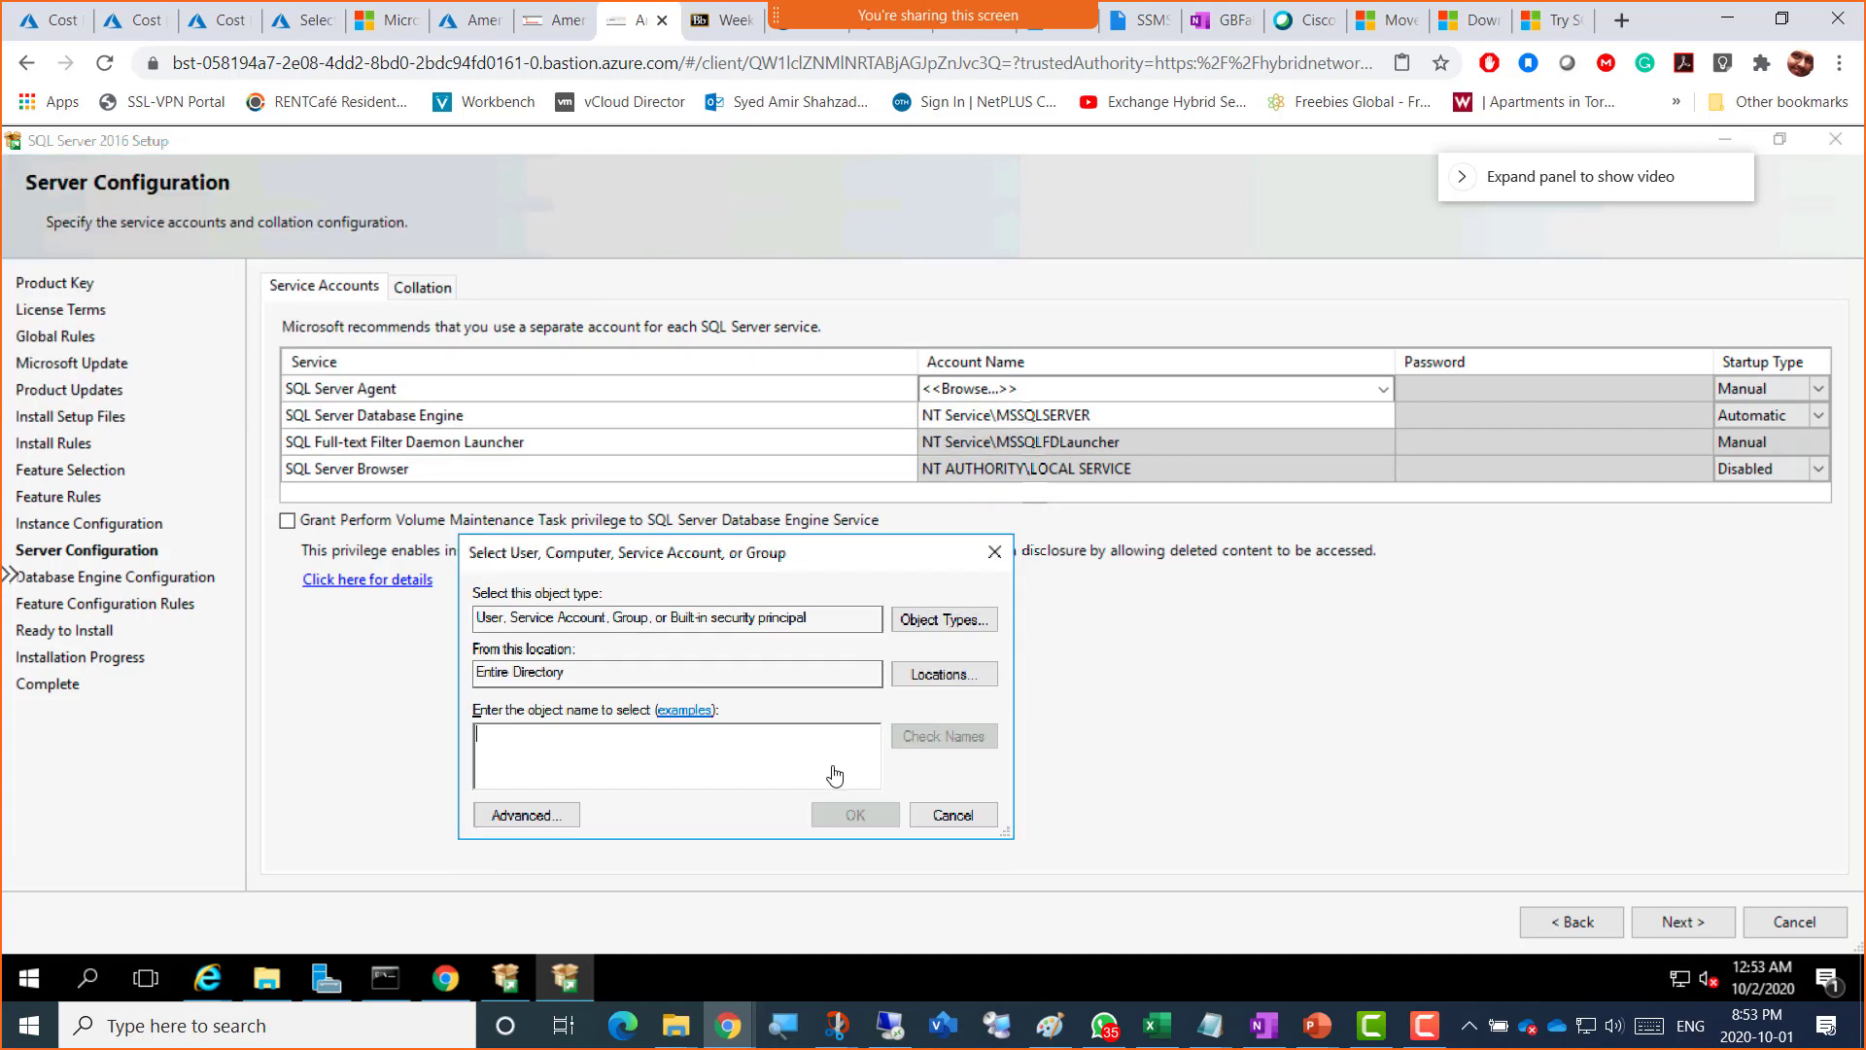
pyautogui.moveTo(571, 686); pyautogui.dragTo(469, 674)
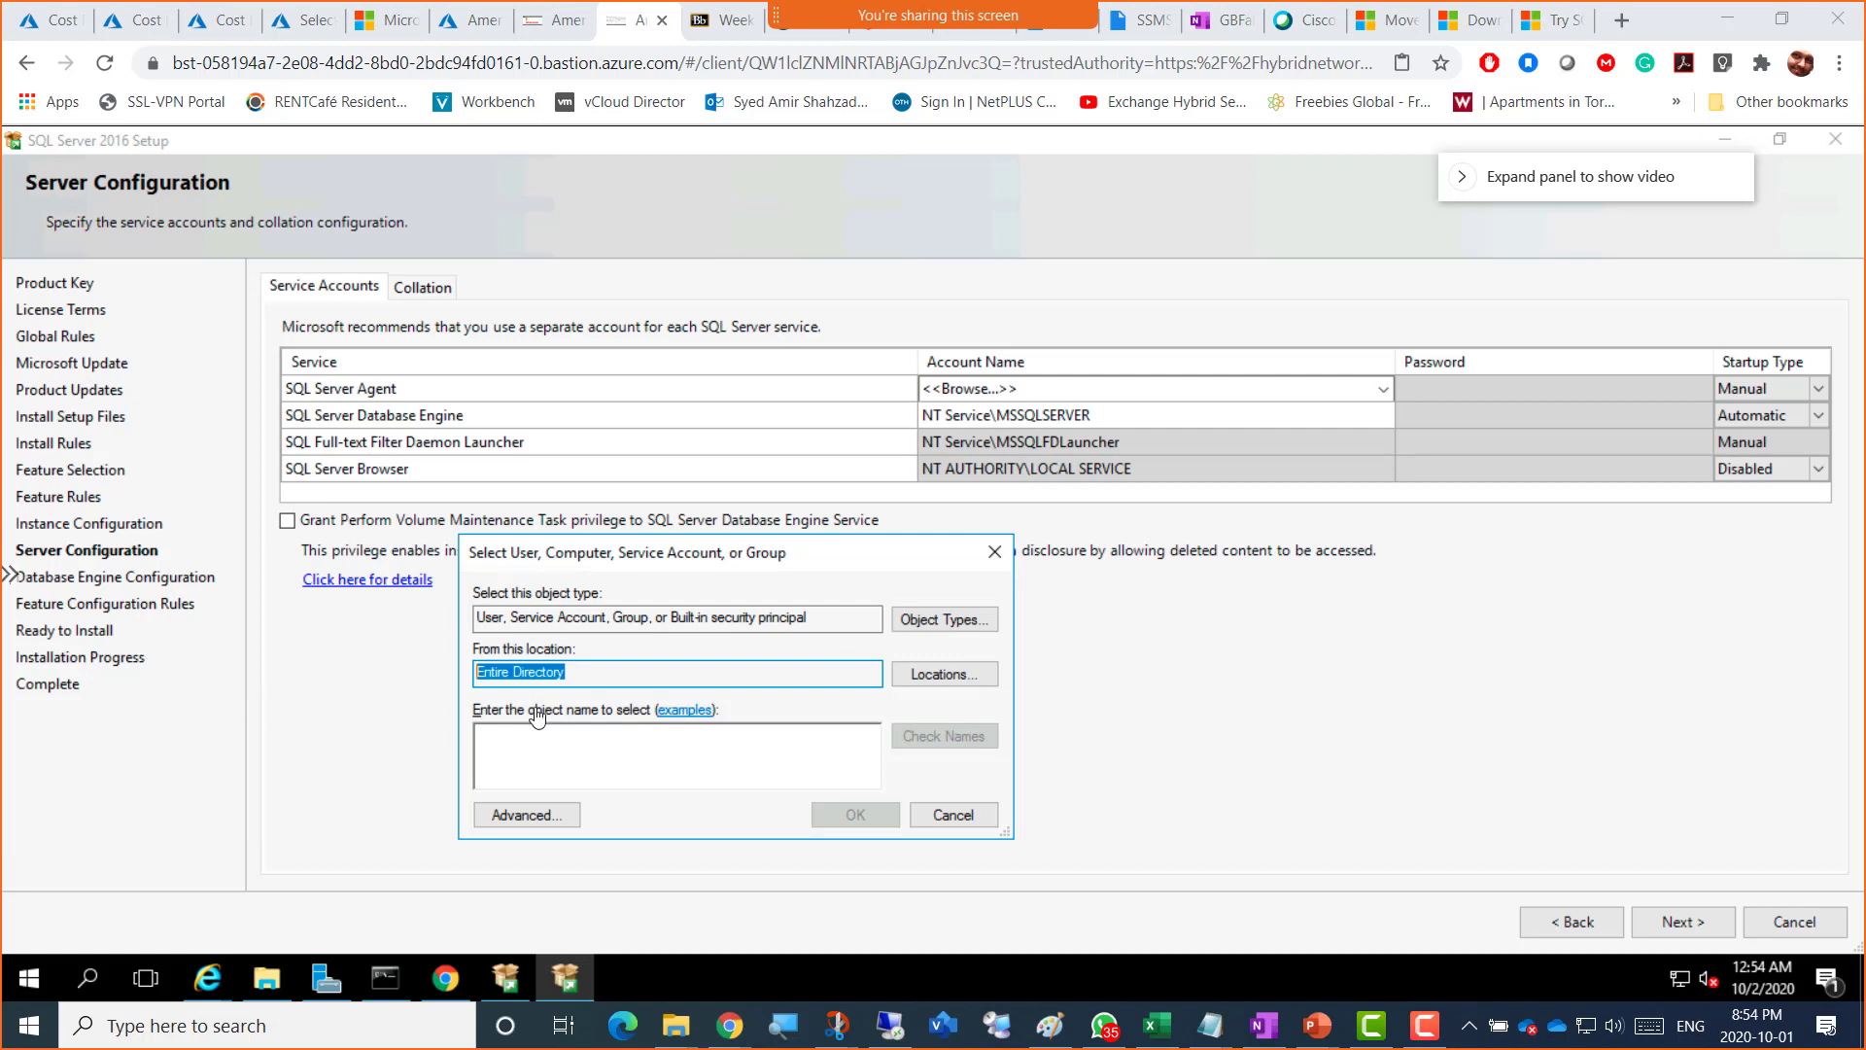
pyautogui.click(575, 760)
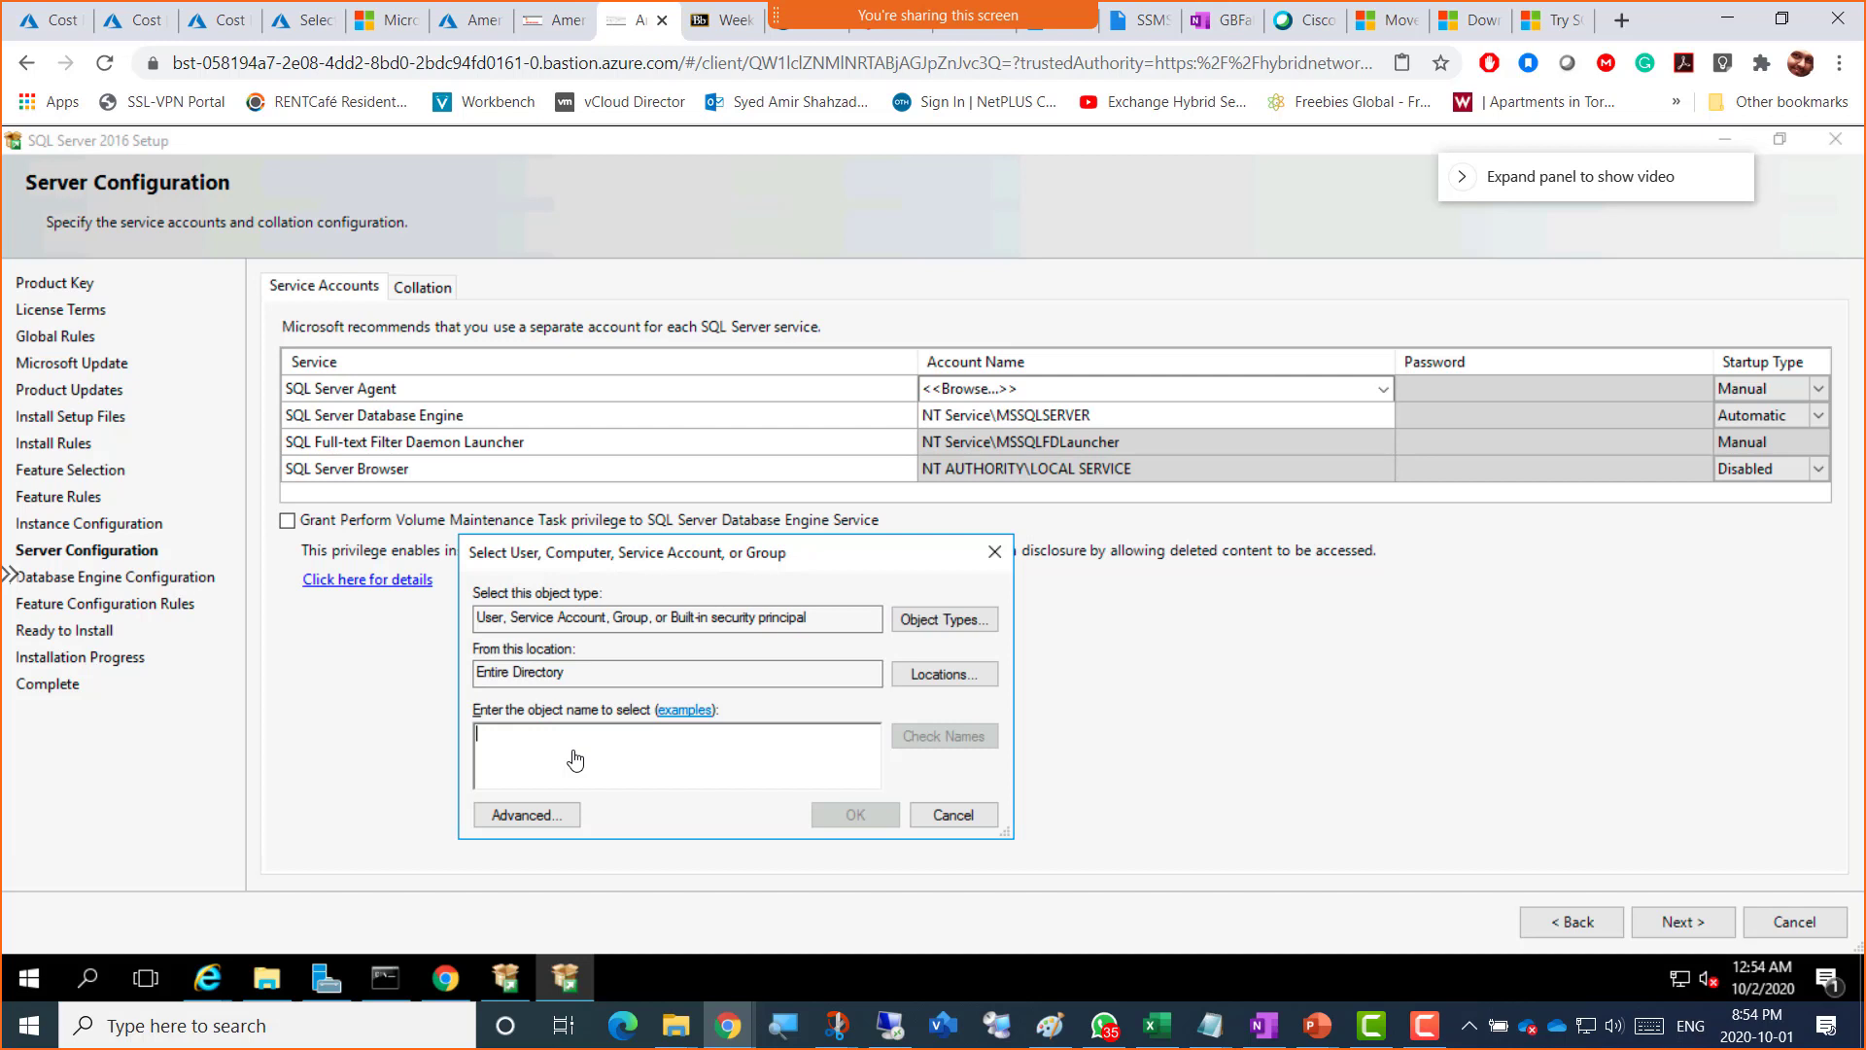
# Step: Enter the domain SQL admin account name in the object name box
pyautogui.write('Ami')
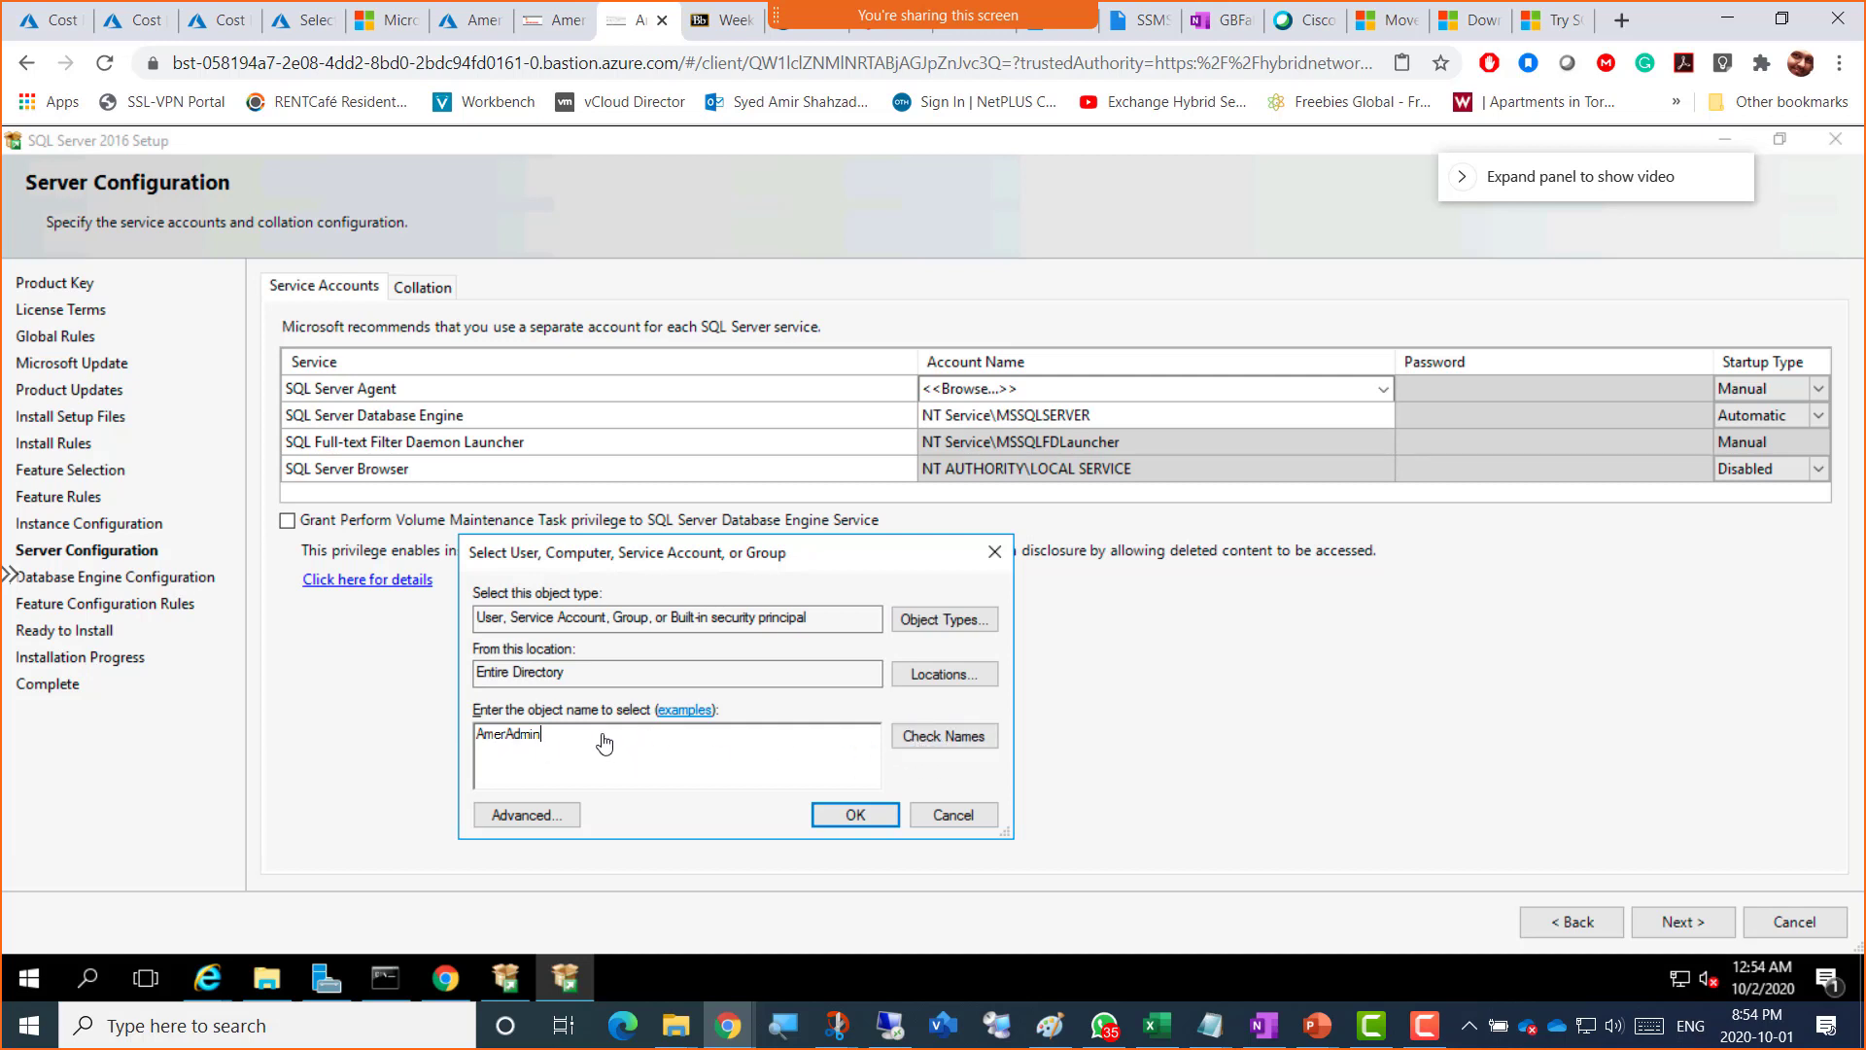
pyautogui.write('SQL')
pyautogui.click(911, 745)
# Step: Confirm the domain SQL admin account as the SQL Server Agent service account
pyautogui.moveTo(735, 540); pyautogui.dragTo(714, 464)
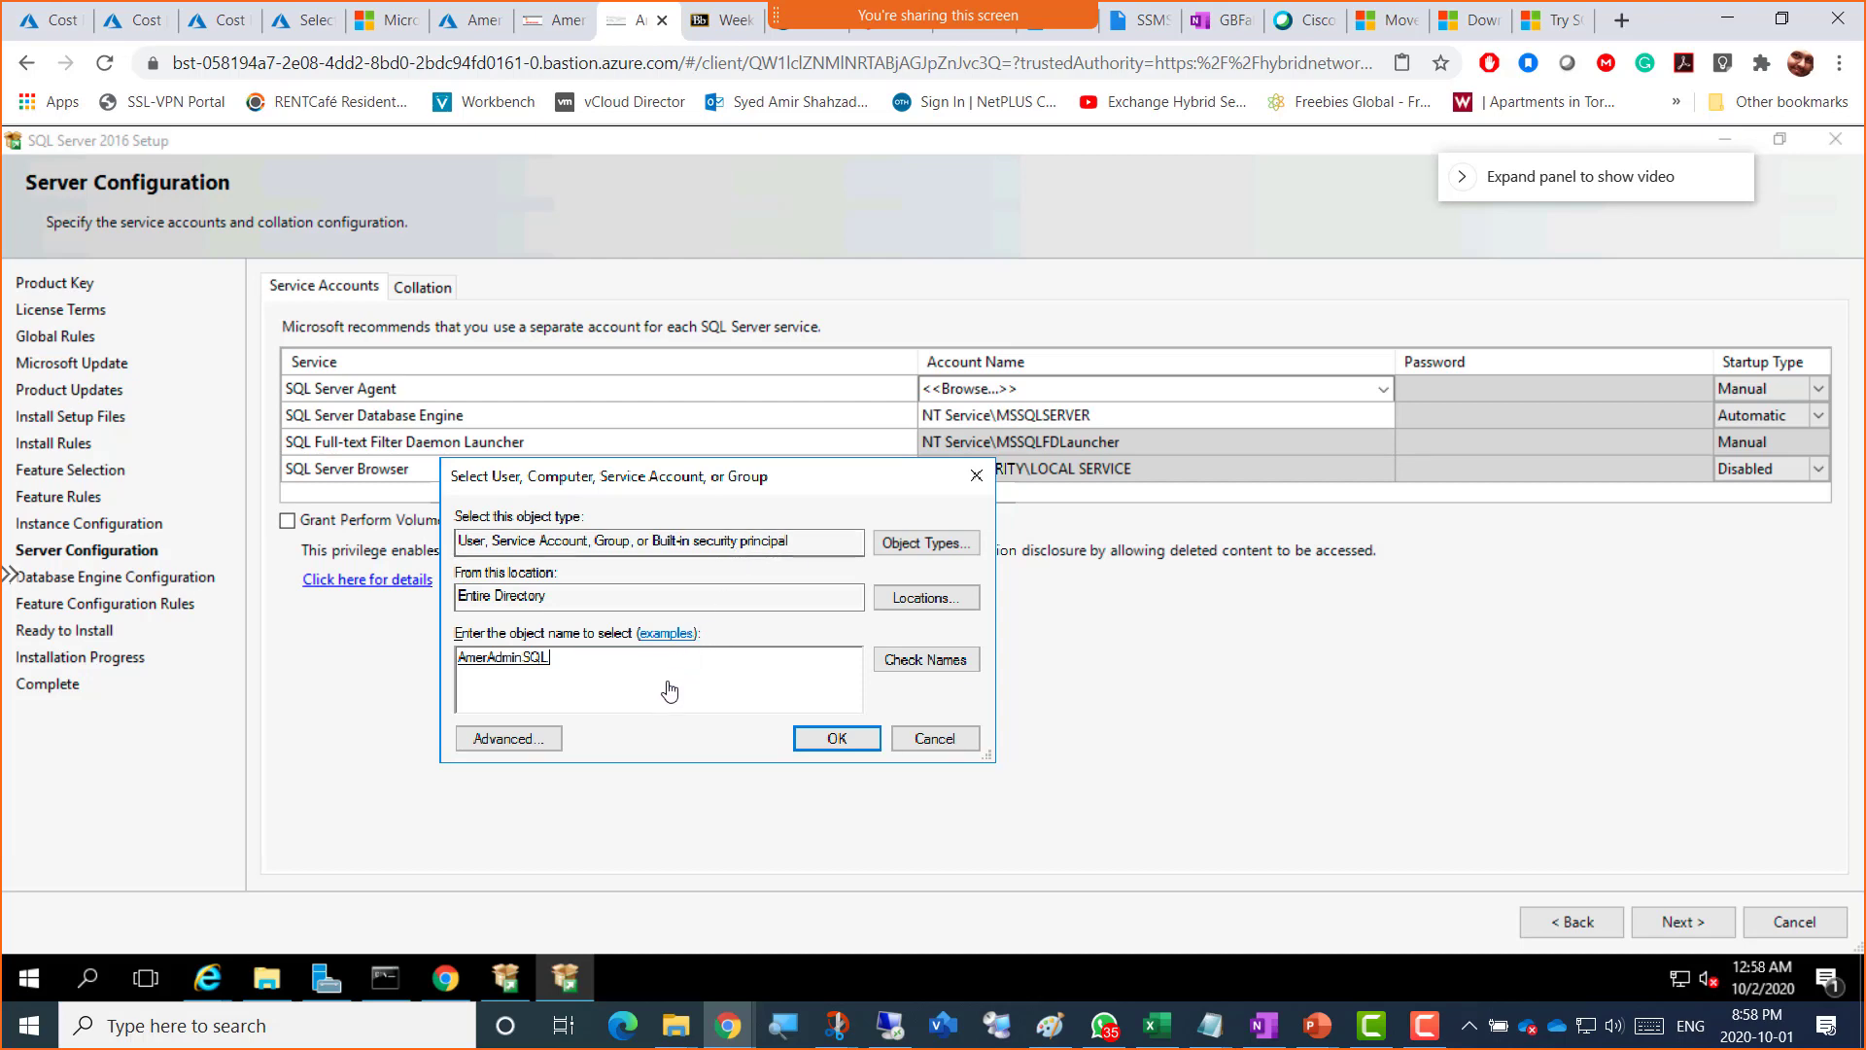
pyautogui.click(813, 740)
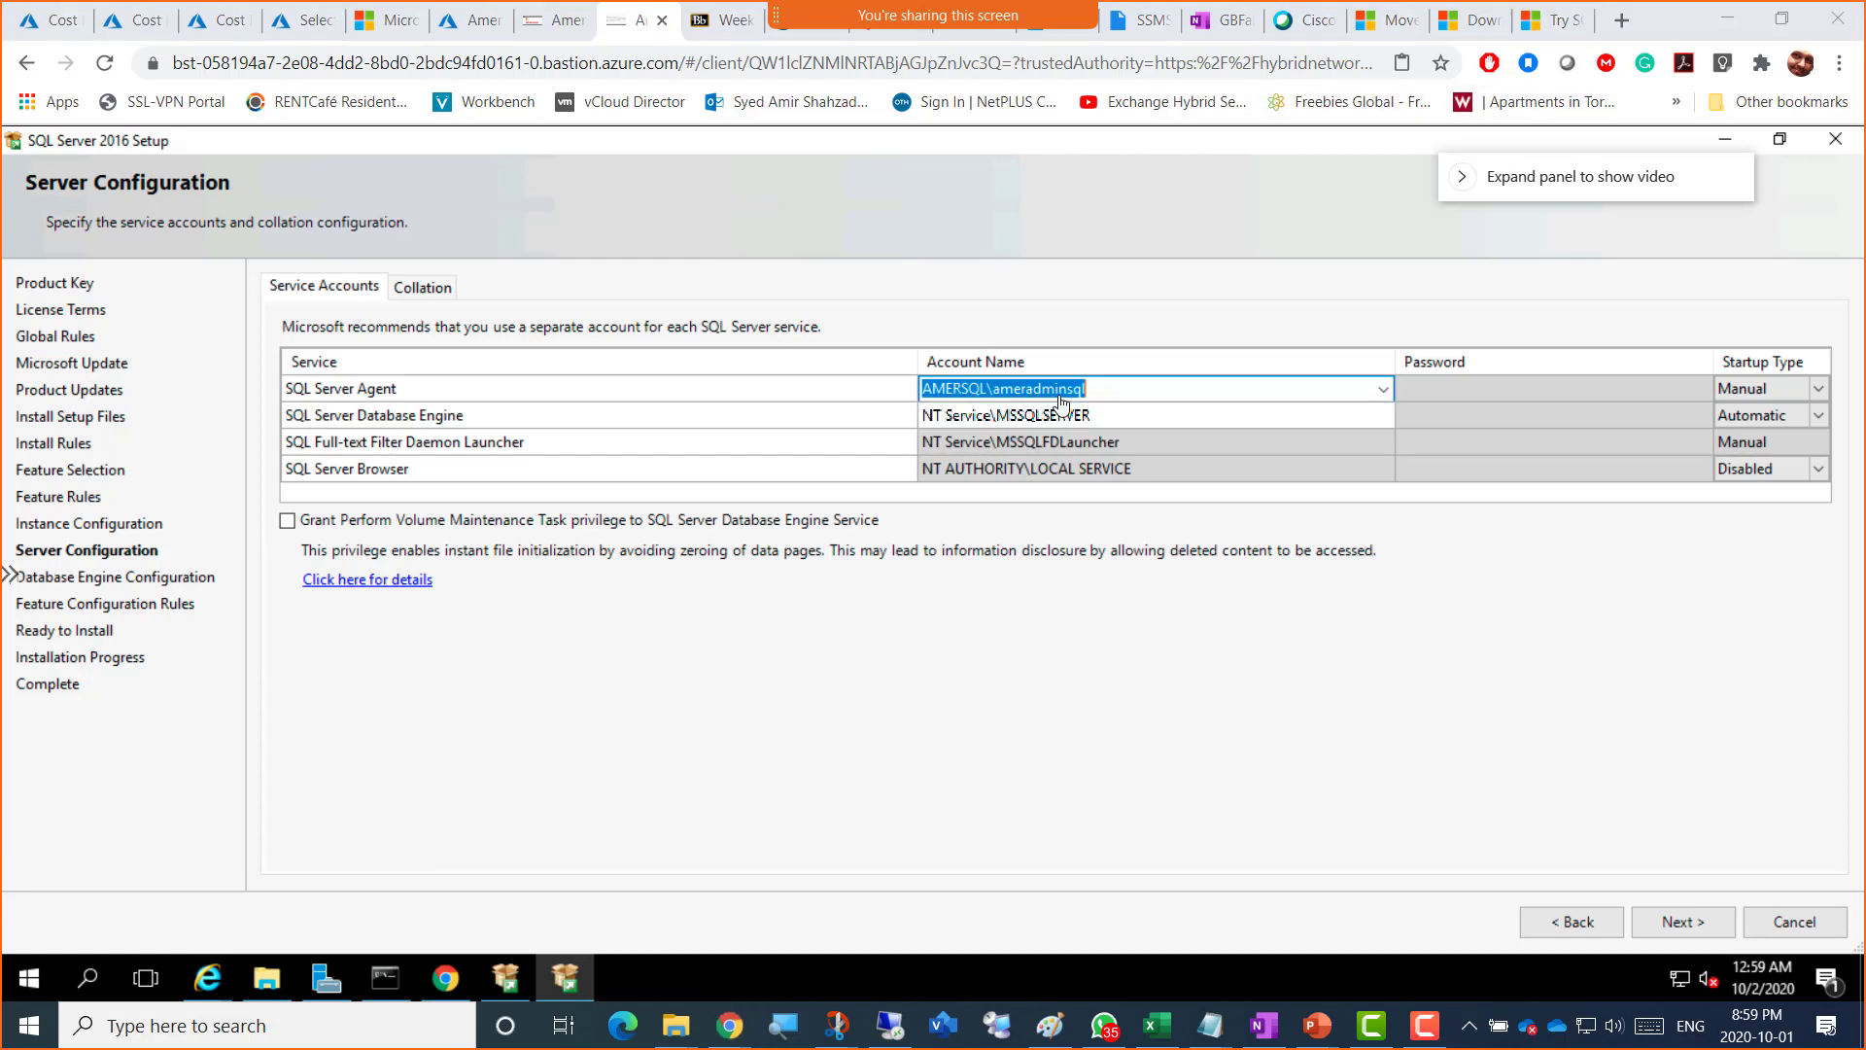
# Step: Browse for the domain SQL admin account, check the name, and assign it to Database Engine
pyautogui.click(1391, 420)
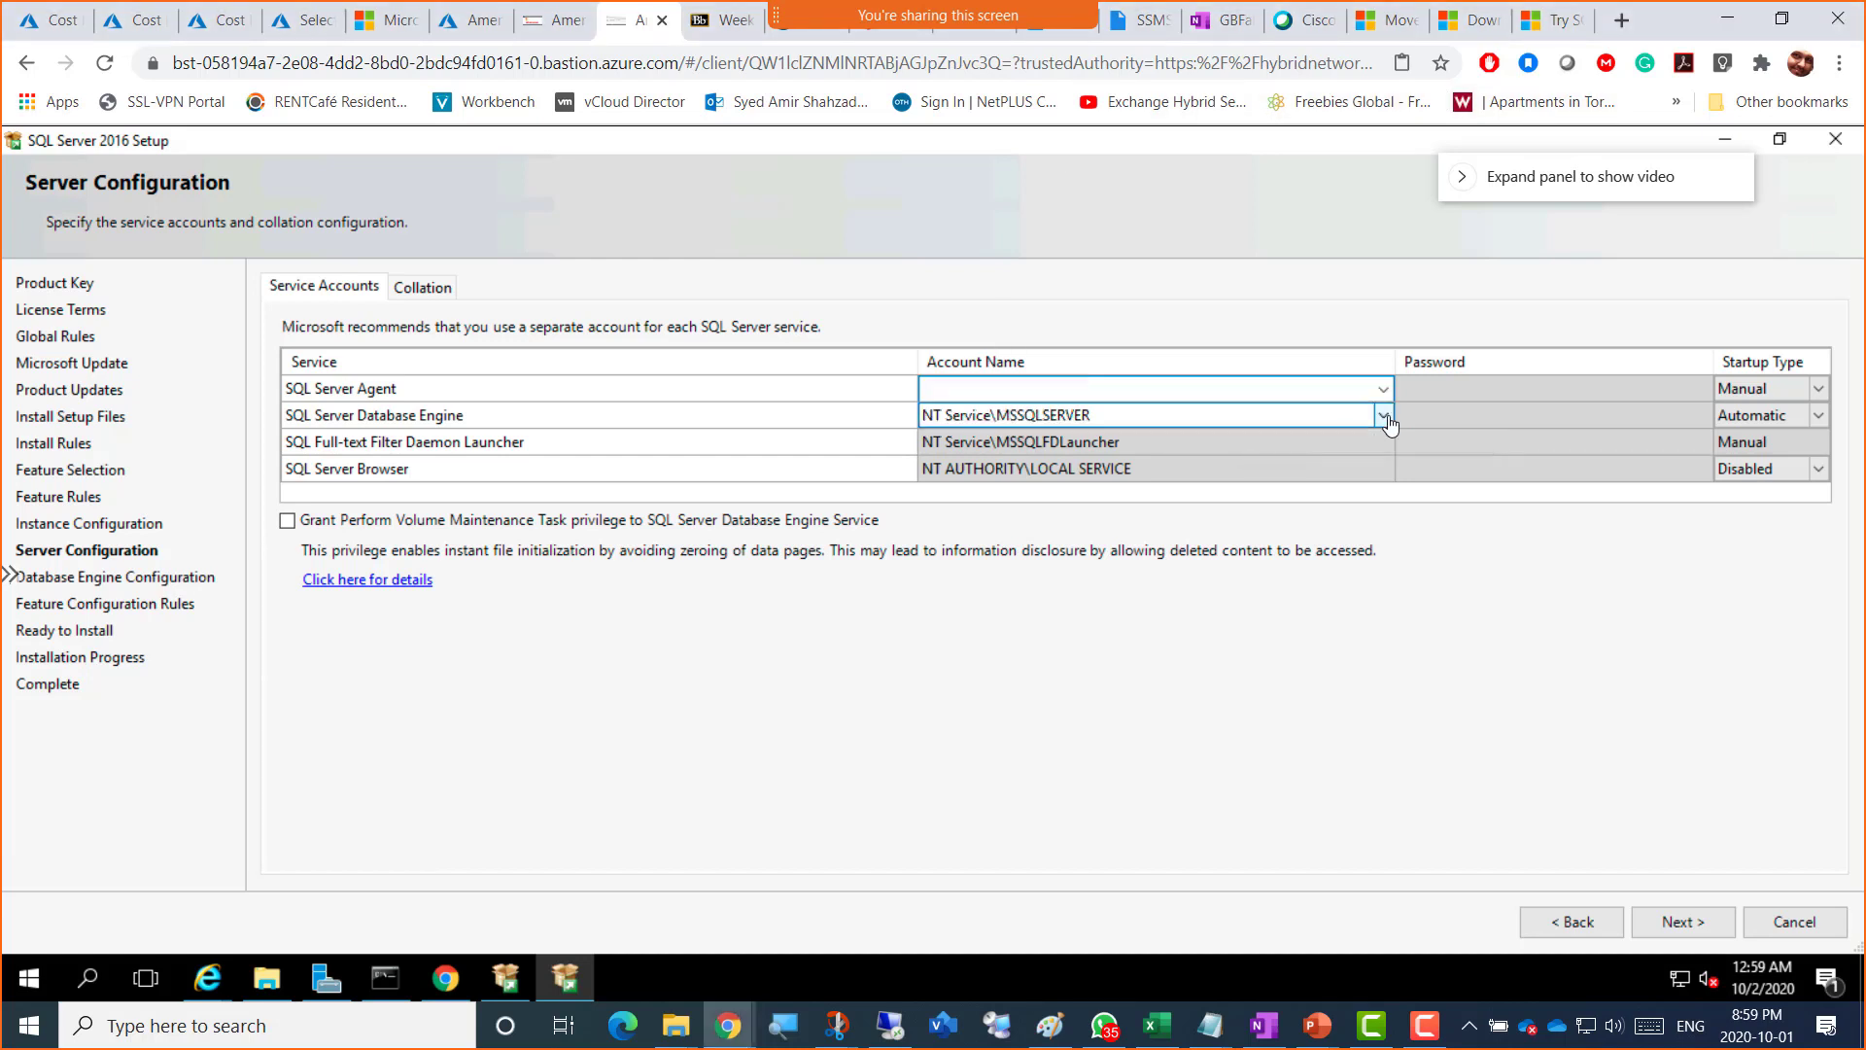
pyautogui.click(1384, 417)
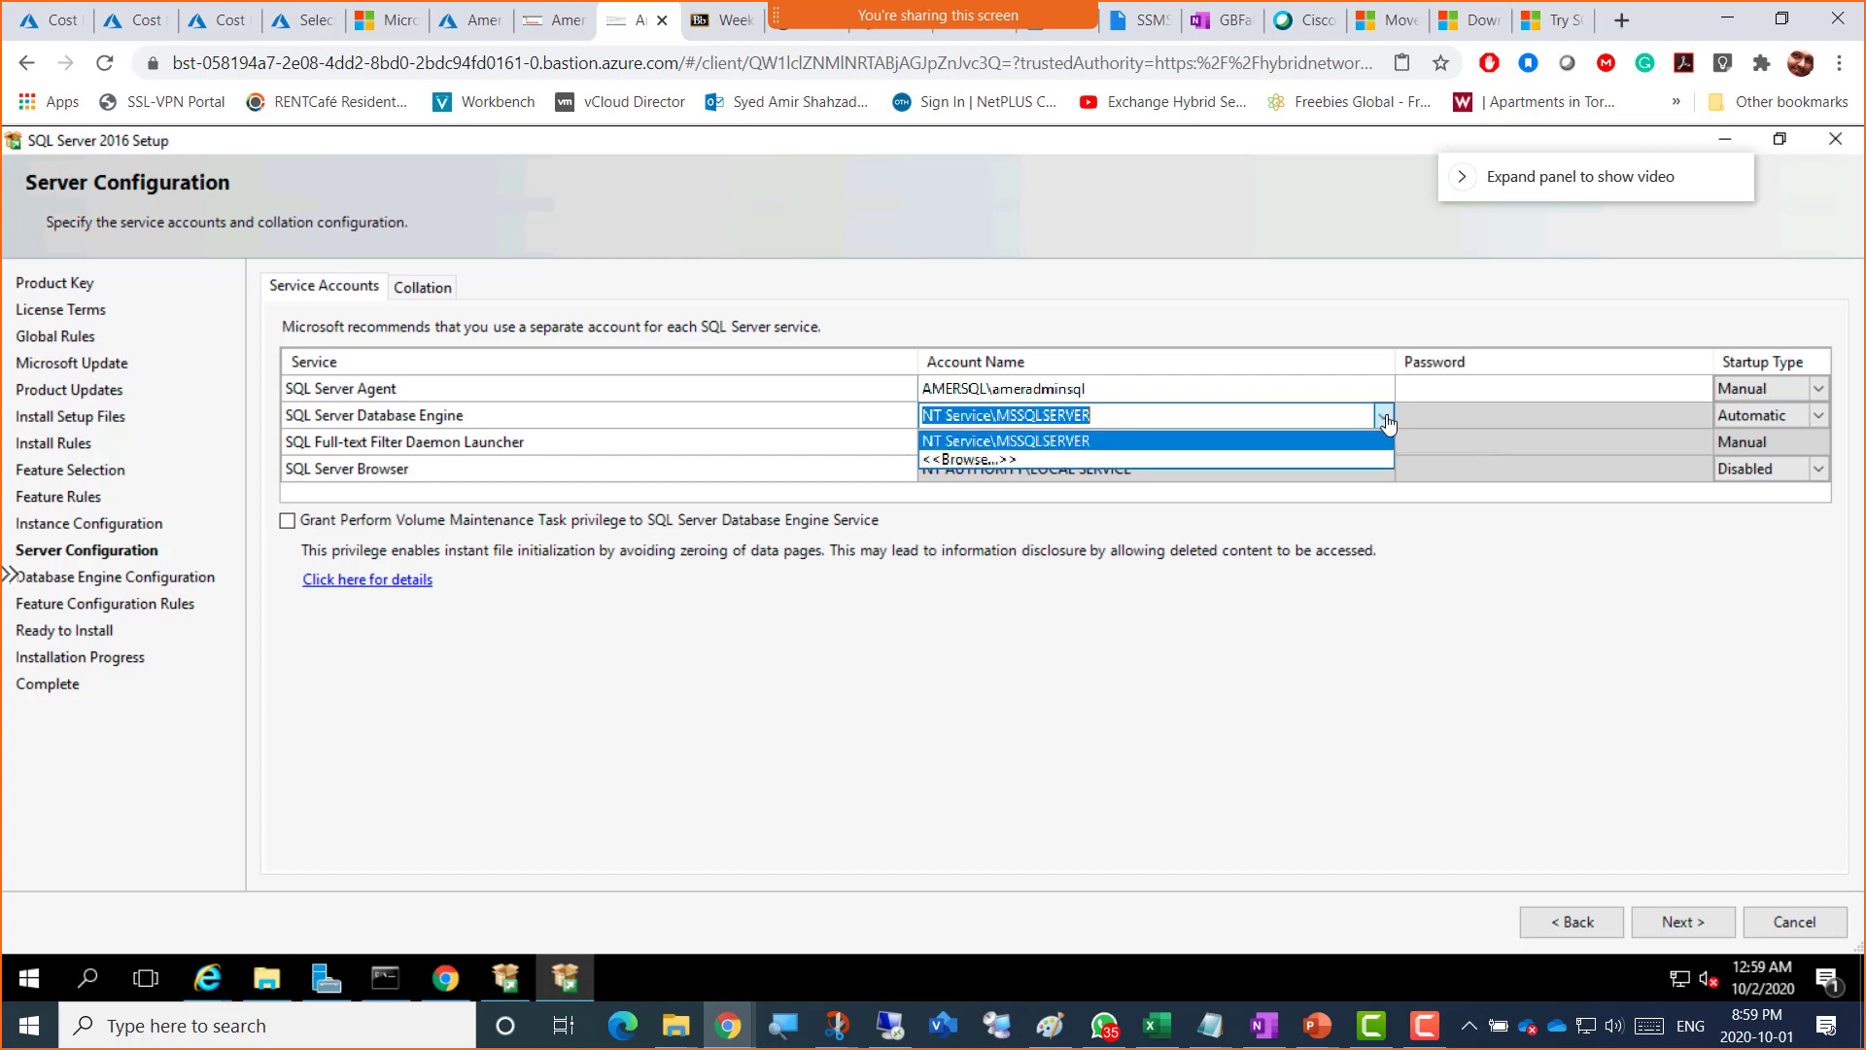
pyautogui.click(1013, 461)
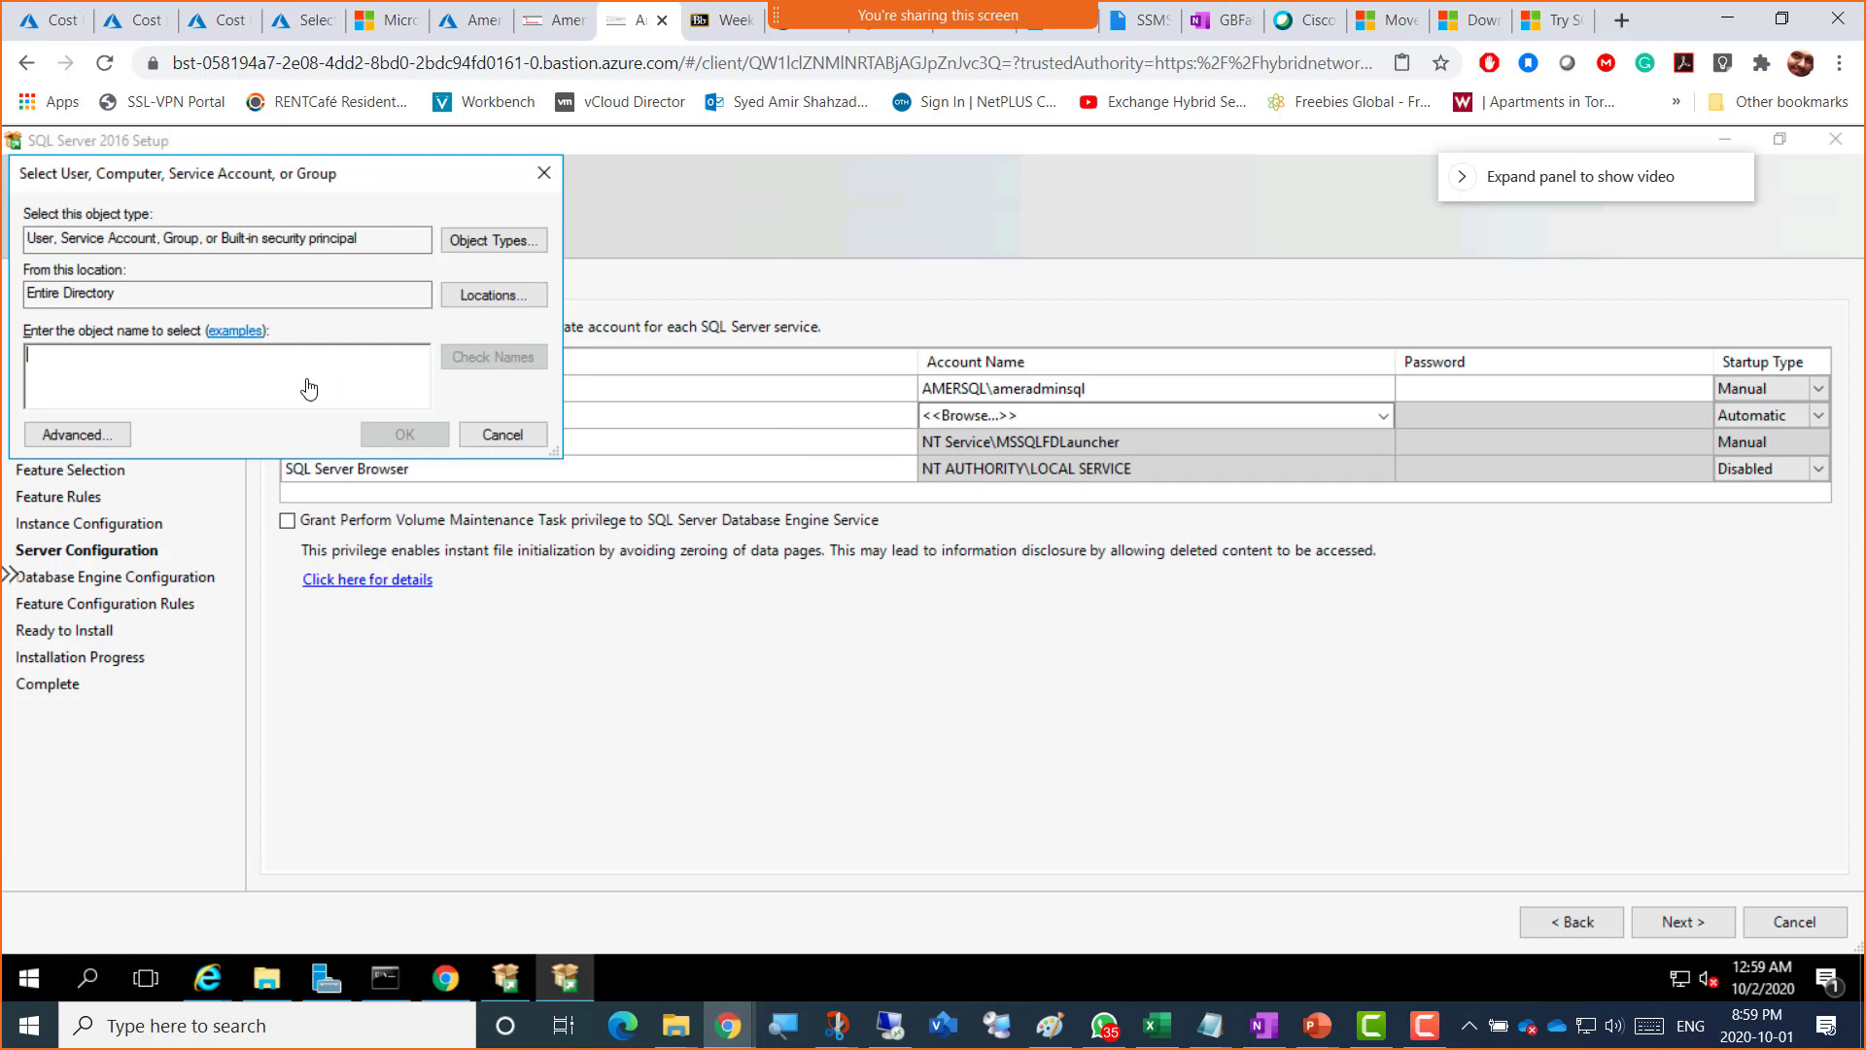
pyautogui.write('Amer')
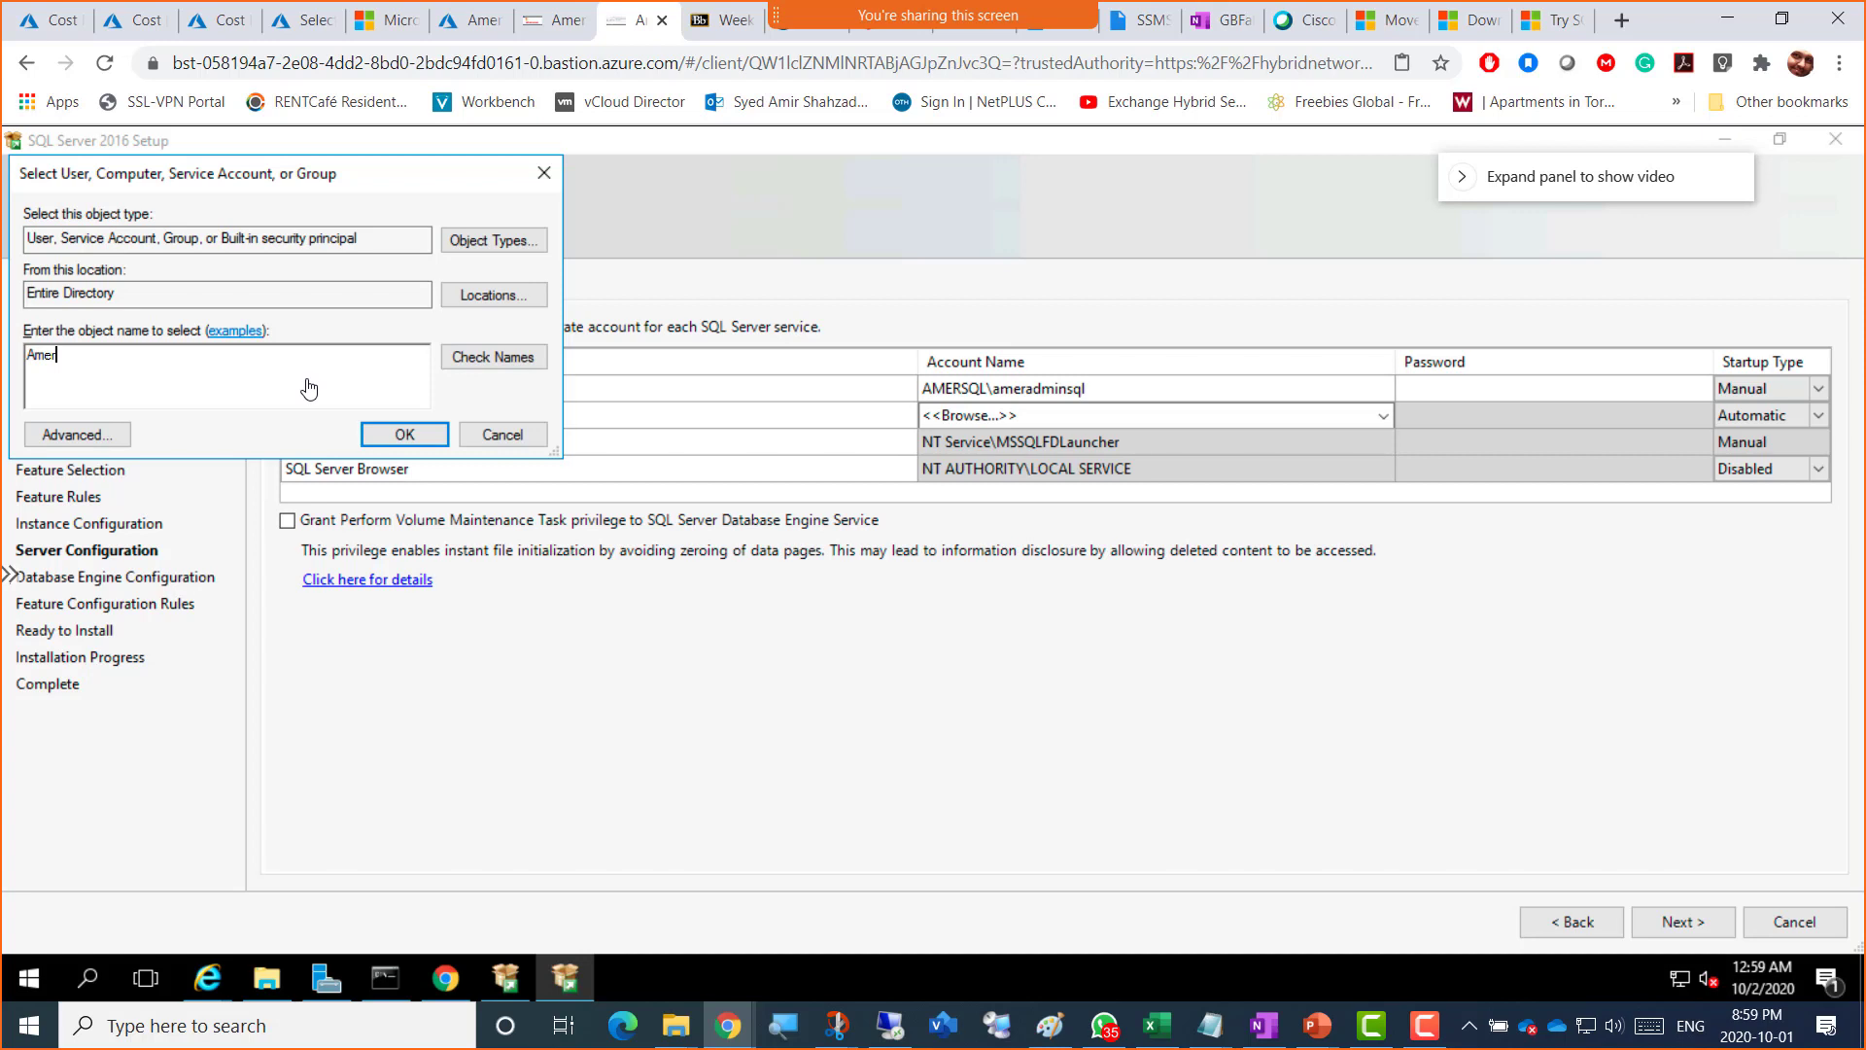
pyautogui.write('AdminSQL')
pyautogui.click(496, 357)
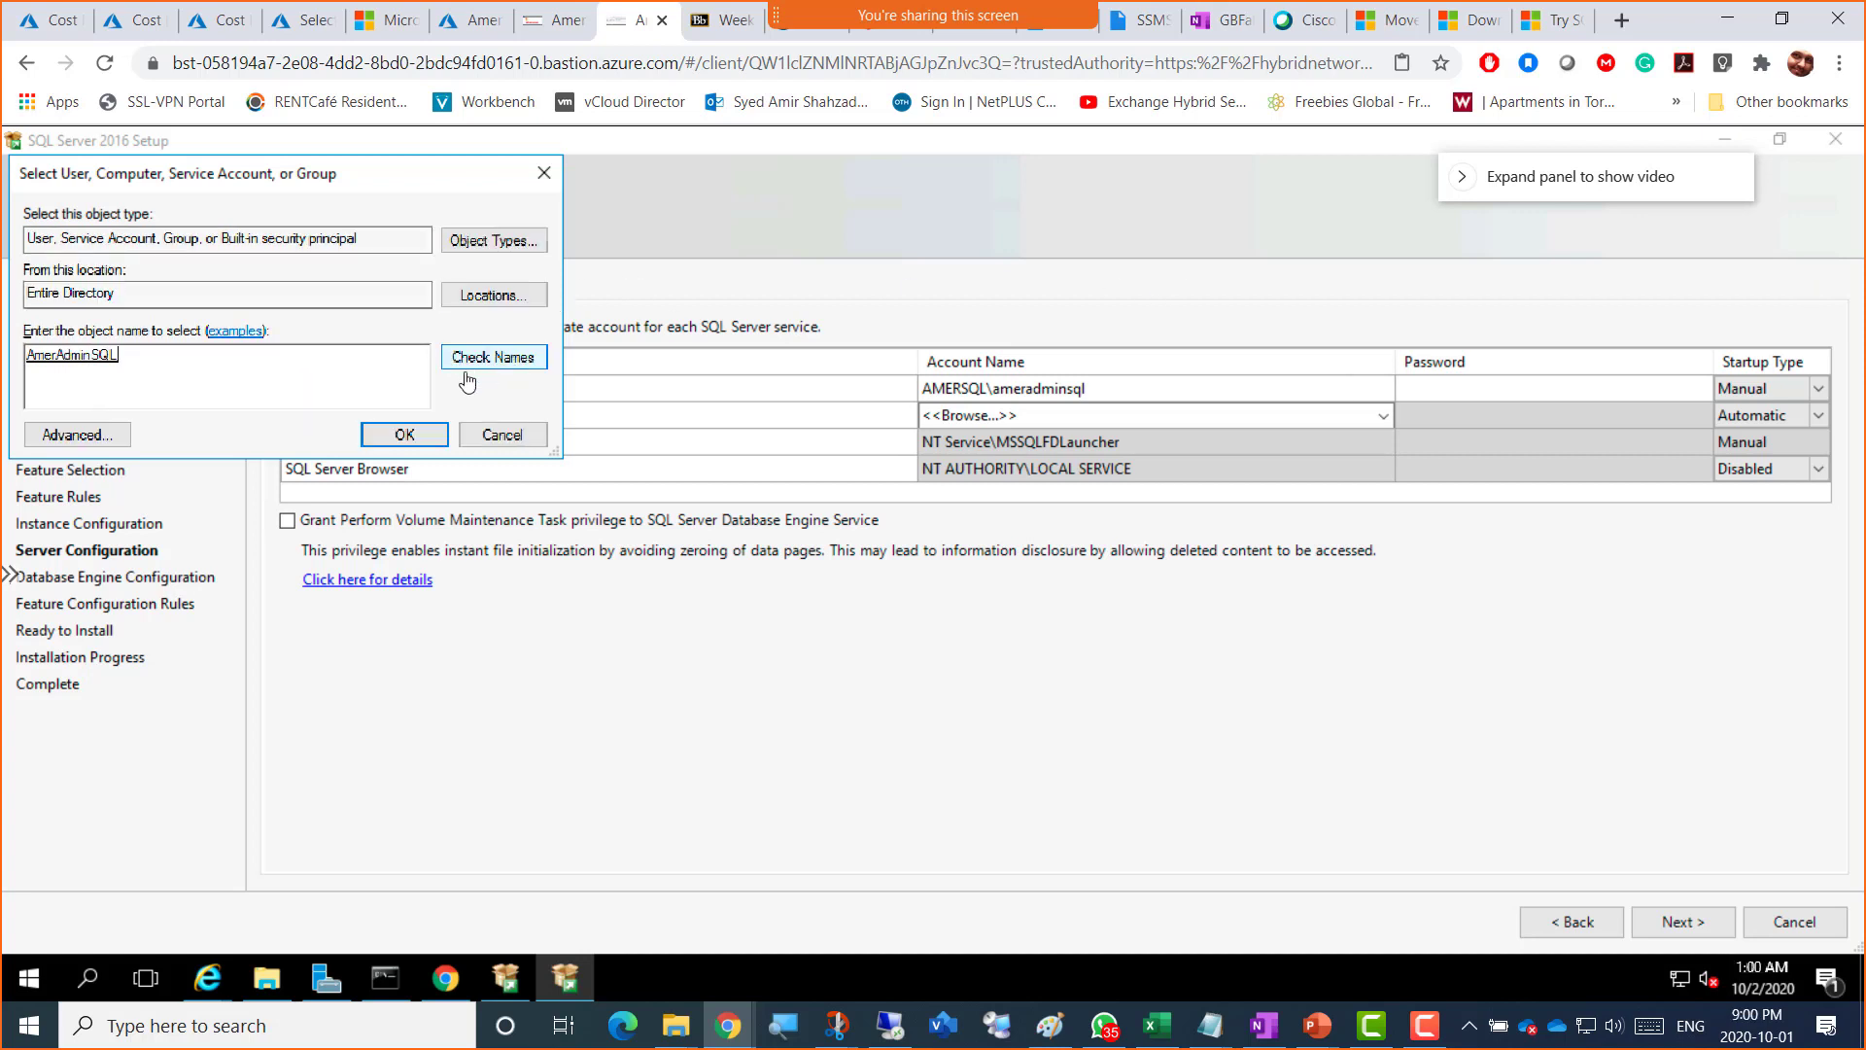
pyautogui.click(404, 437)
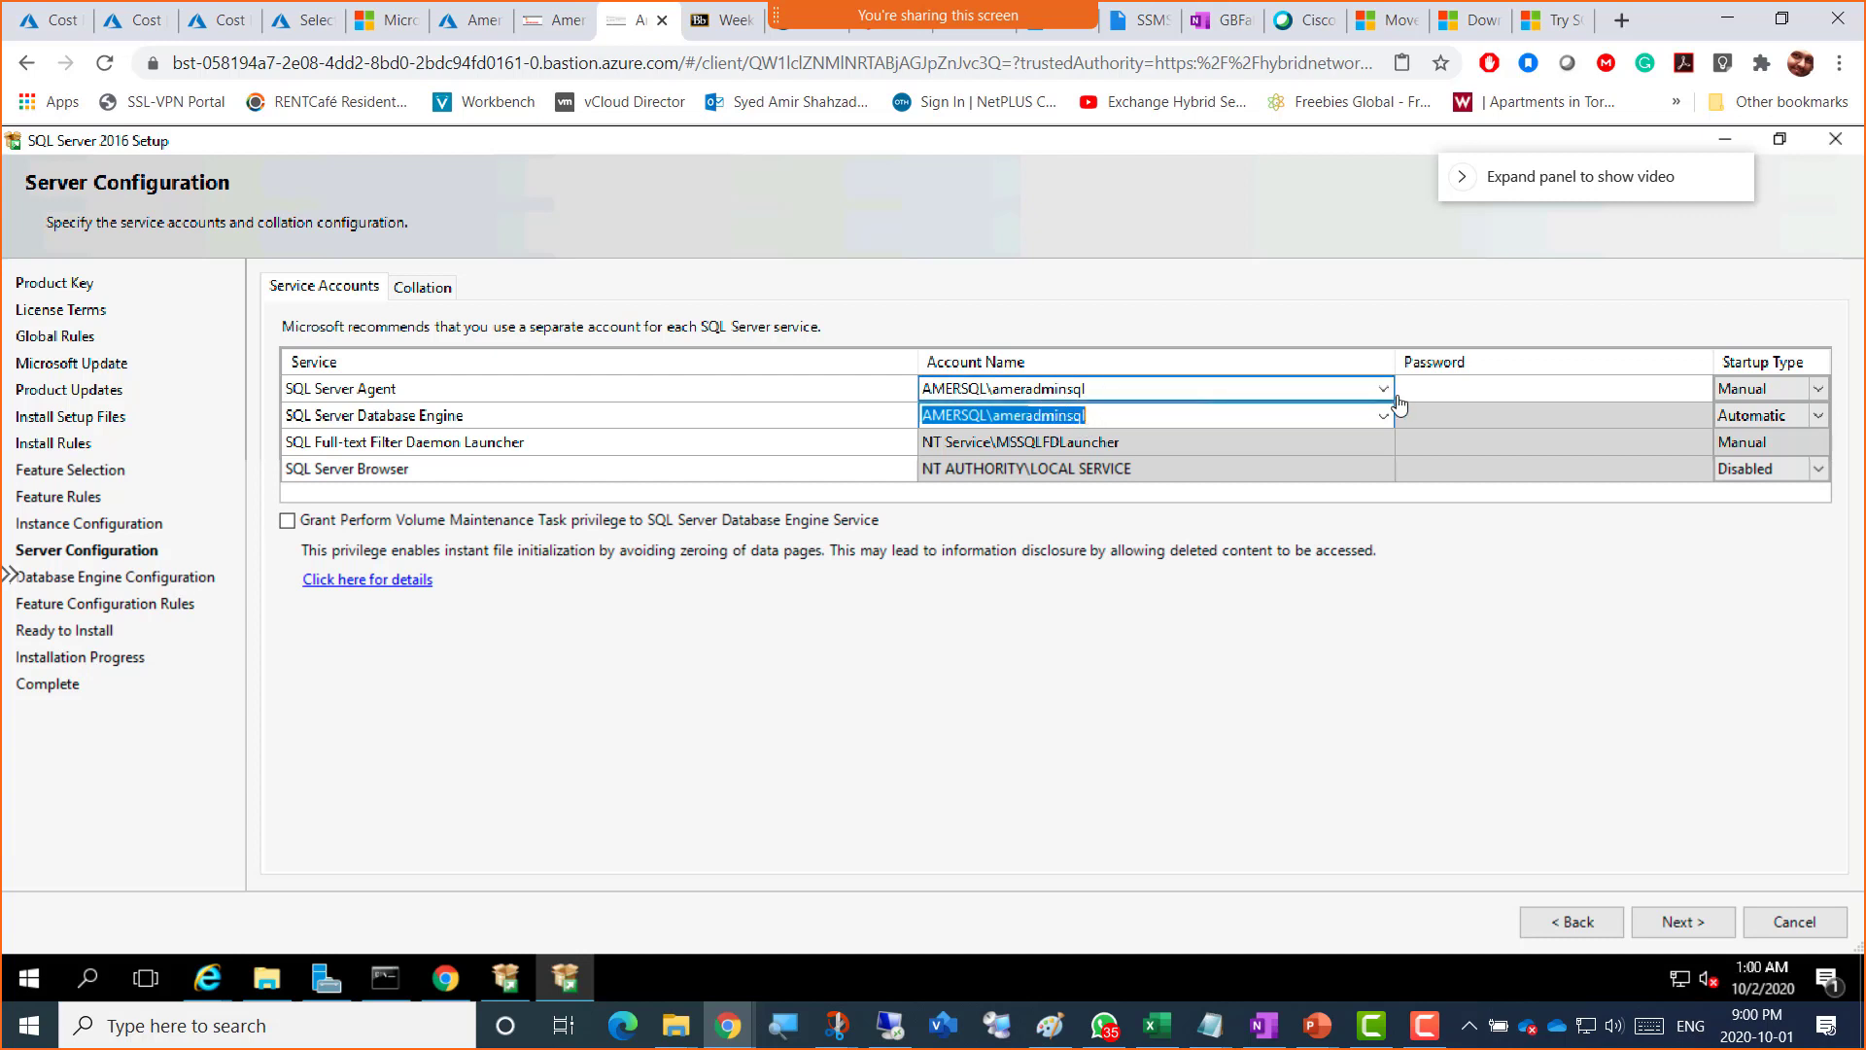
# Step: Enter the account password for the Agent and Database Engine services
pyautogui.click(1450, 392)
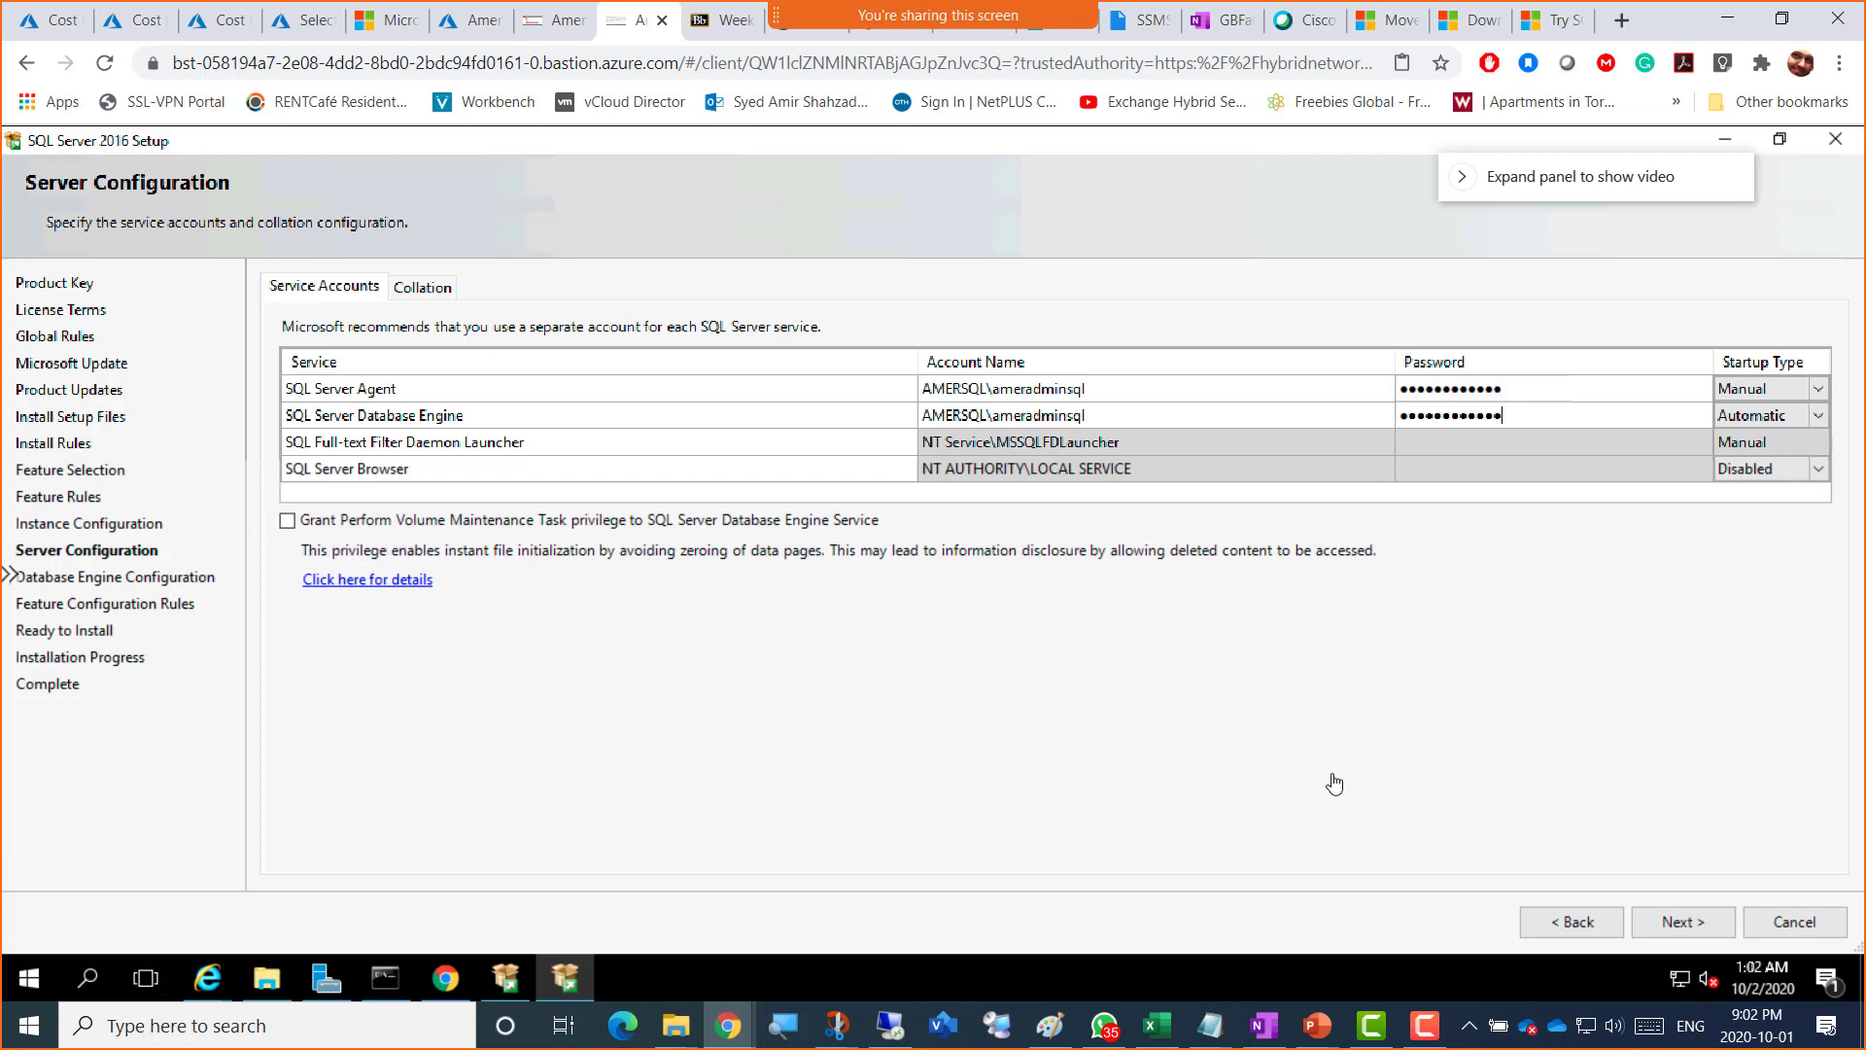
# Step: Advance Setup to the Database Engine Configuration page
pyautogui.click(1684, 923)
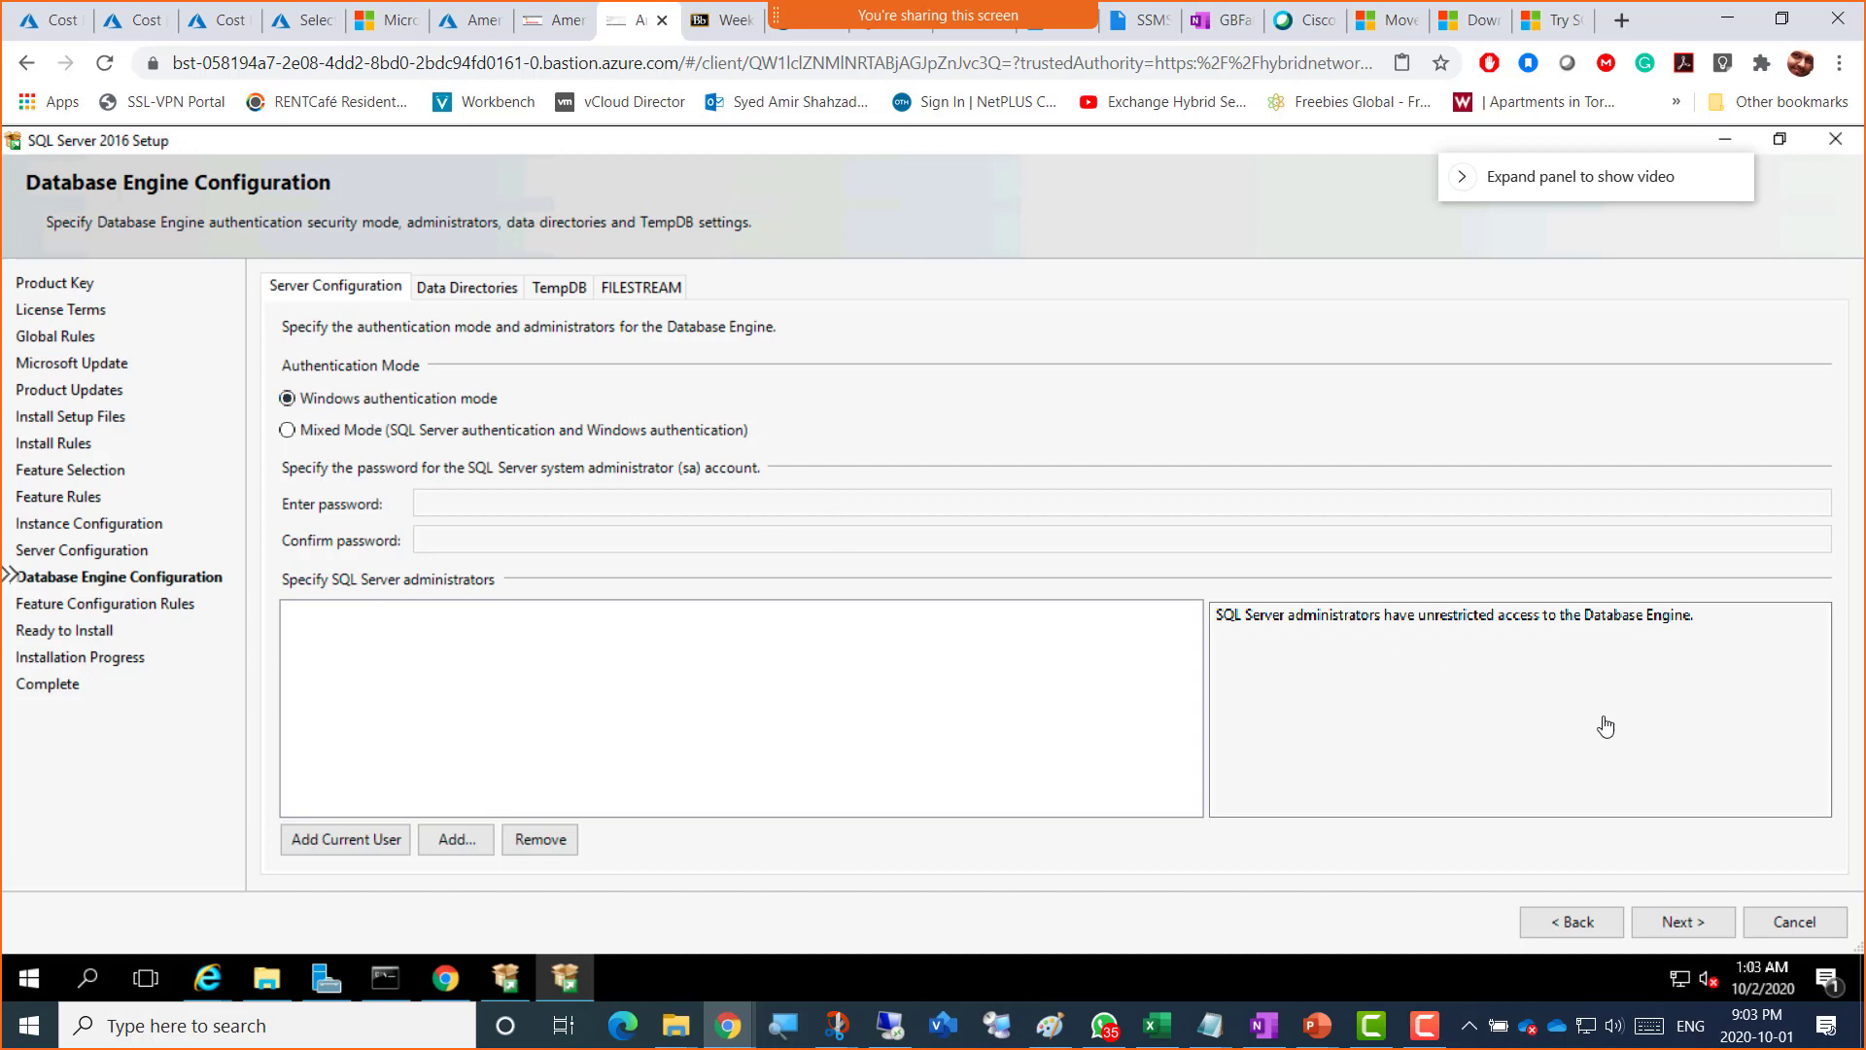
# Step: Switch over to WhatsApp
pyautogui.hotkey('alt', 'Tab')
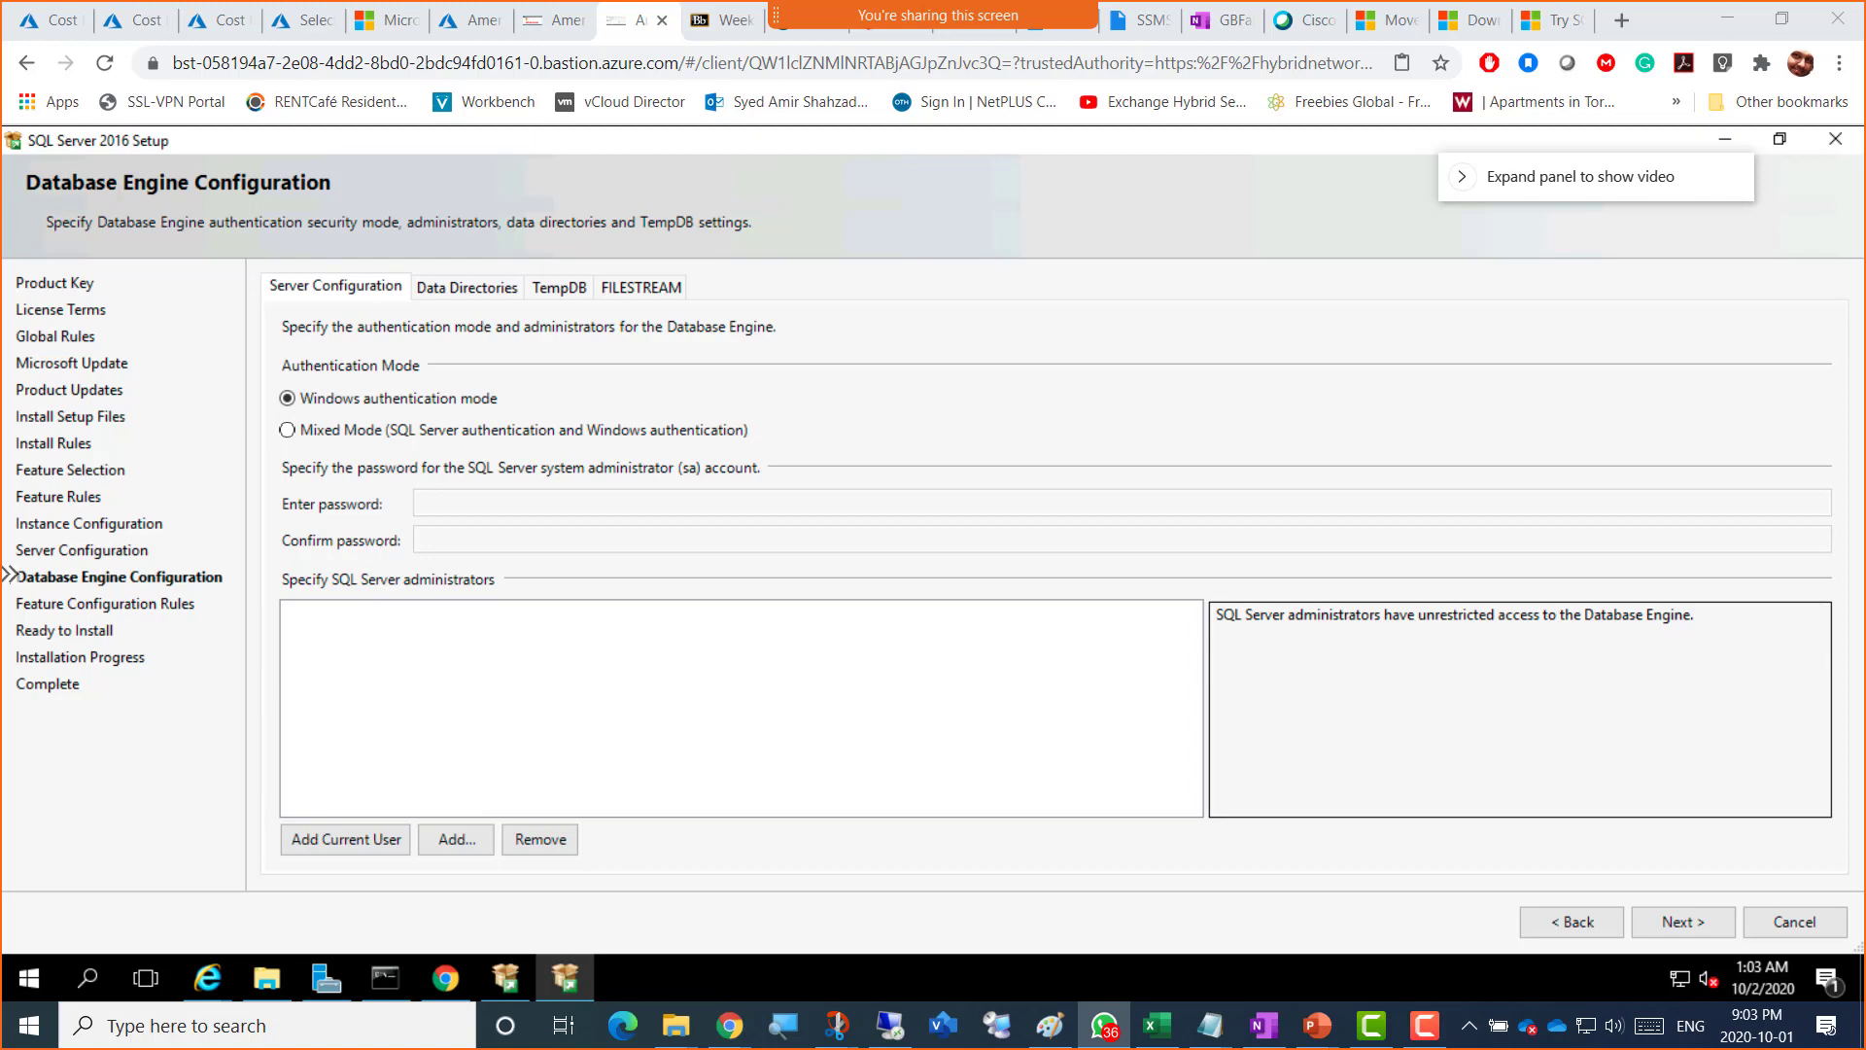
# Step: View the shared 'Access is denied' setup screenshot maximized and zoomed in
pyautogui.moveTo(1865, 135); pyautogui.dragTo(766, 216)
pyautogui.doubleClick(766, 216)
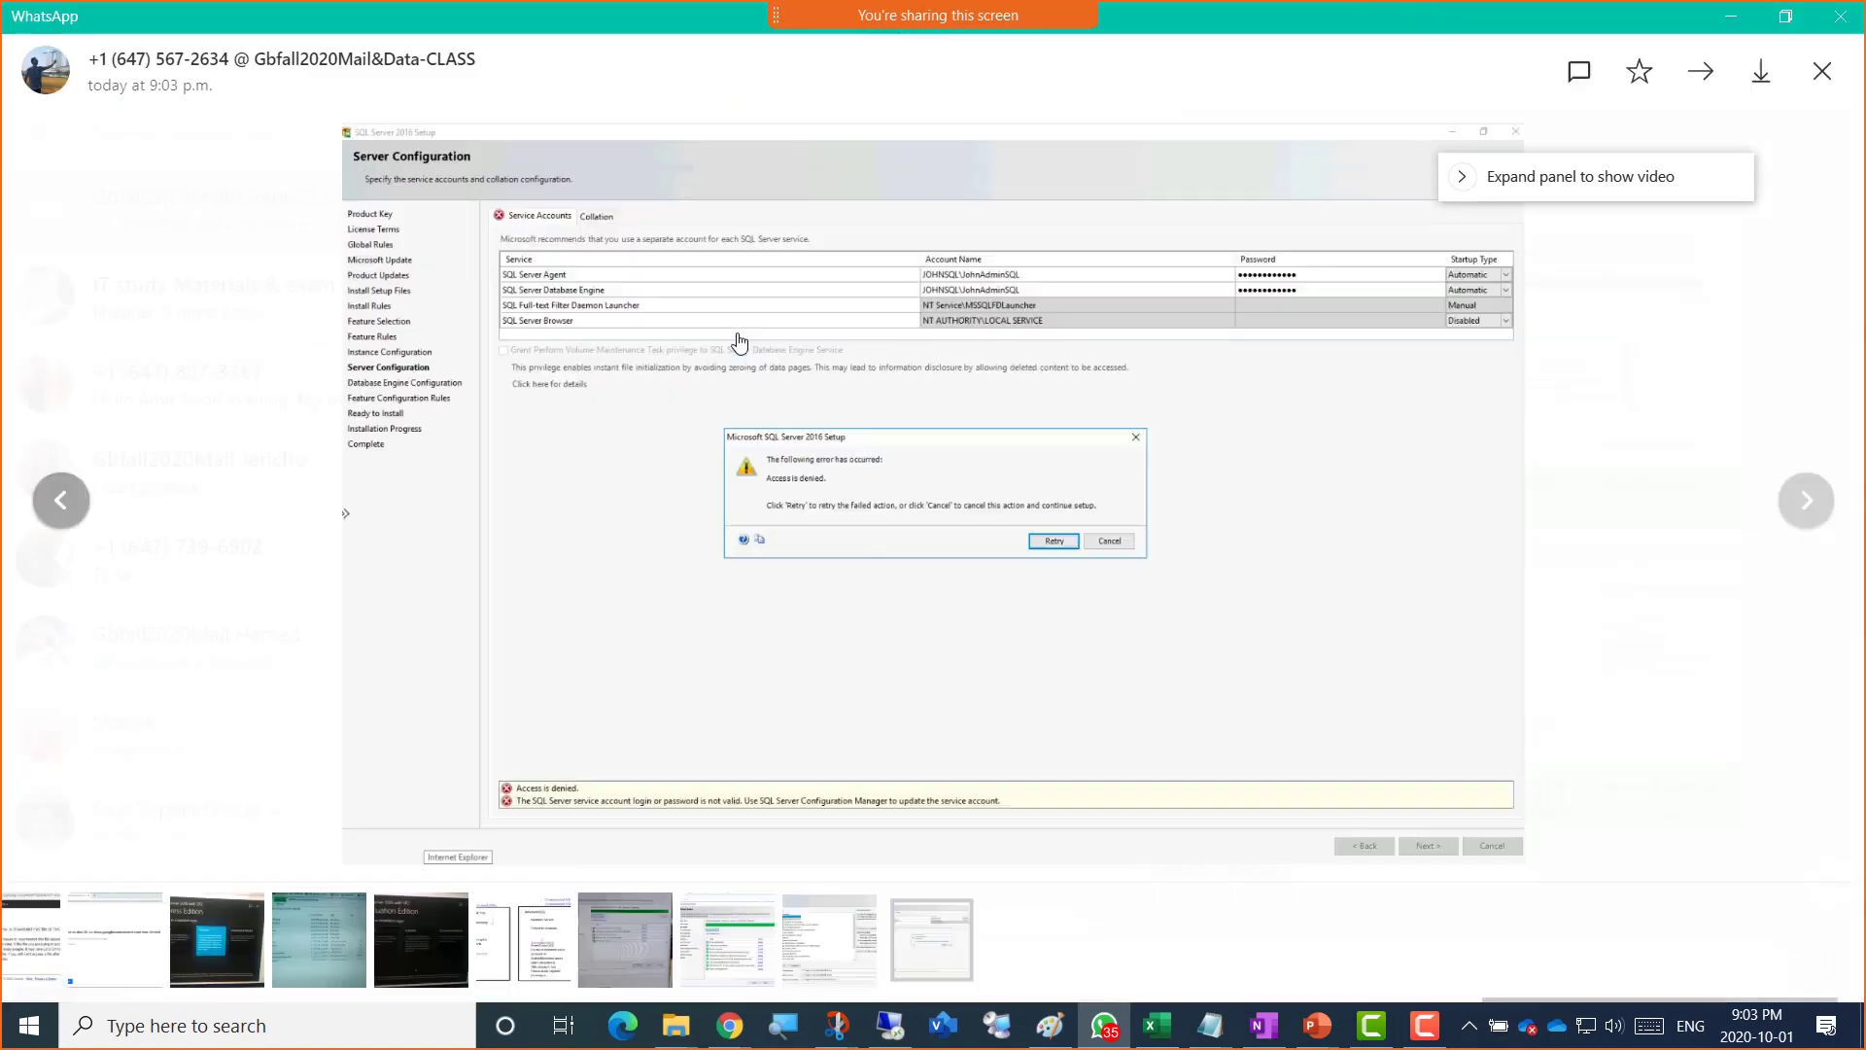
pyautogui.click(1020, 471)
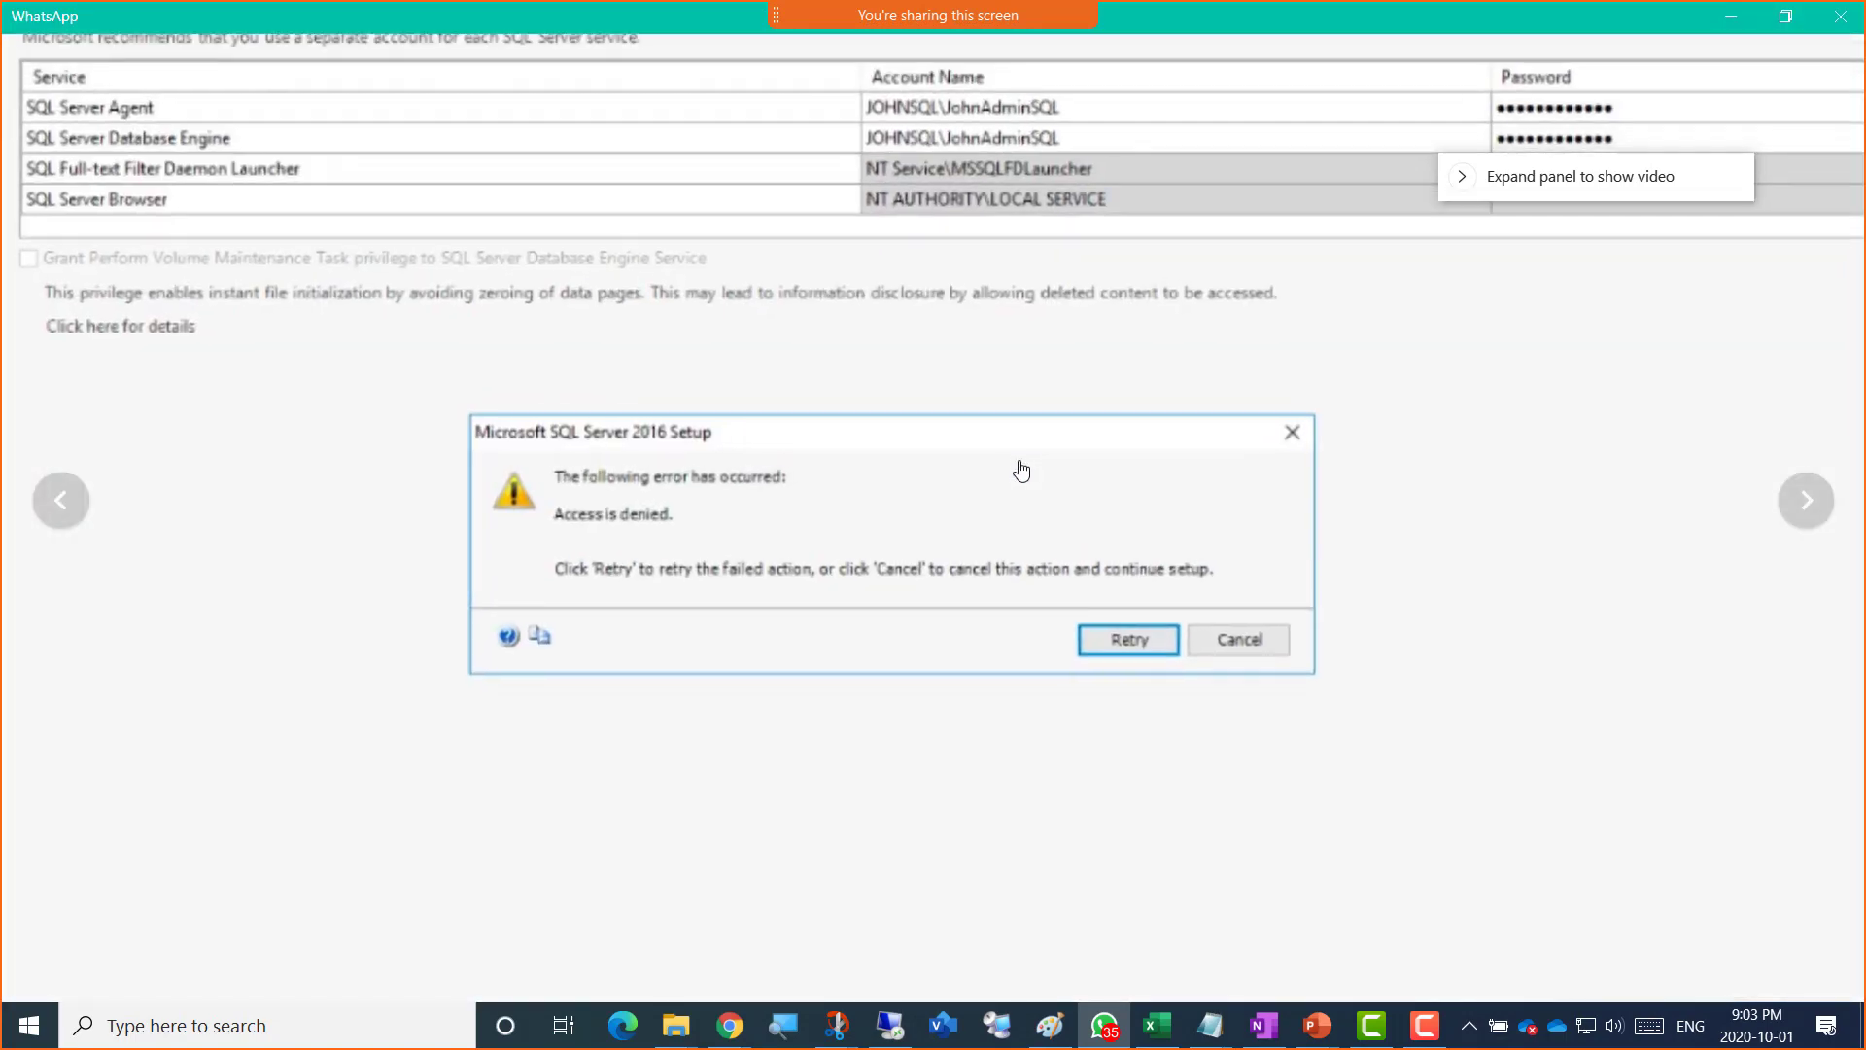
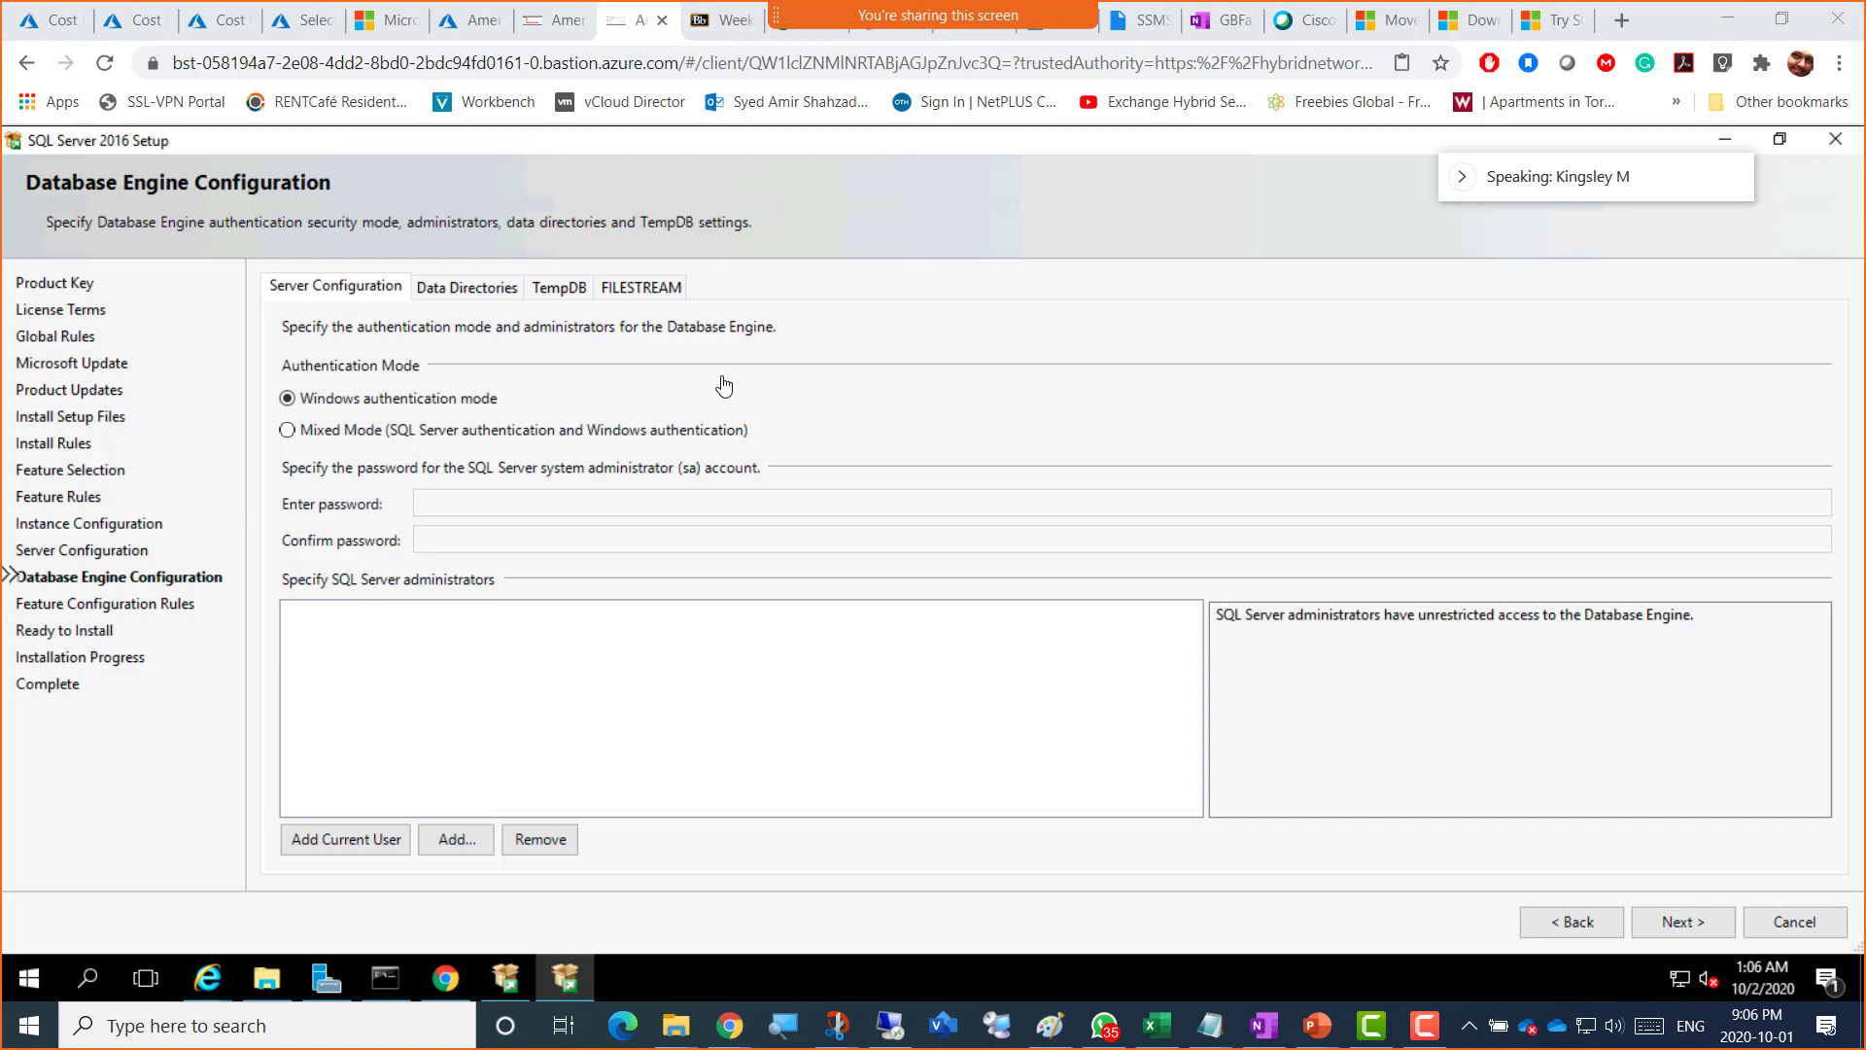
# Step: Return to the Server Configuration page and bring the WhatsApp photo viewer onto this screen
pyautogui.click(1561, 928)
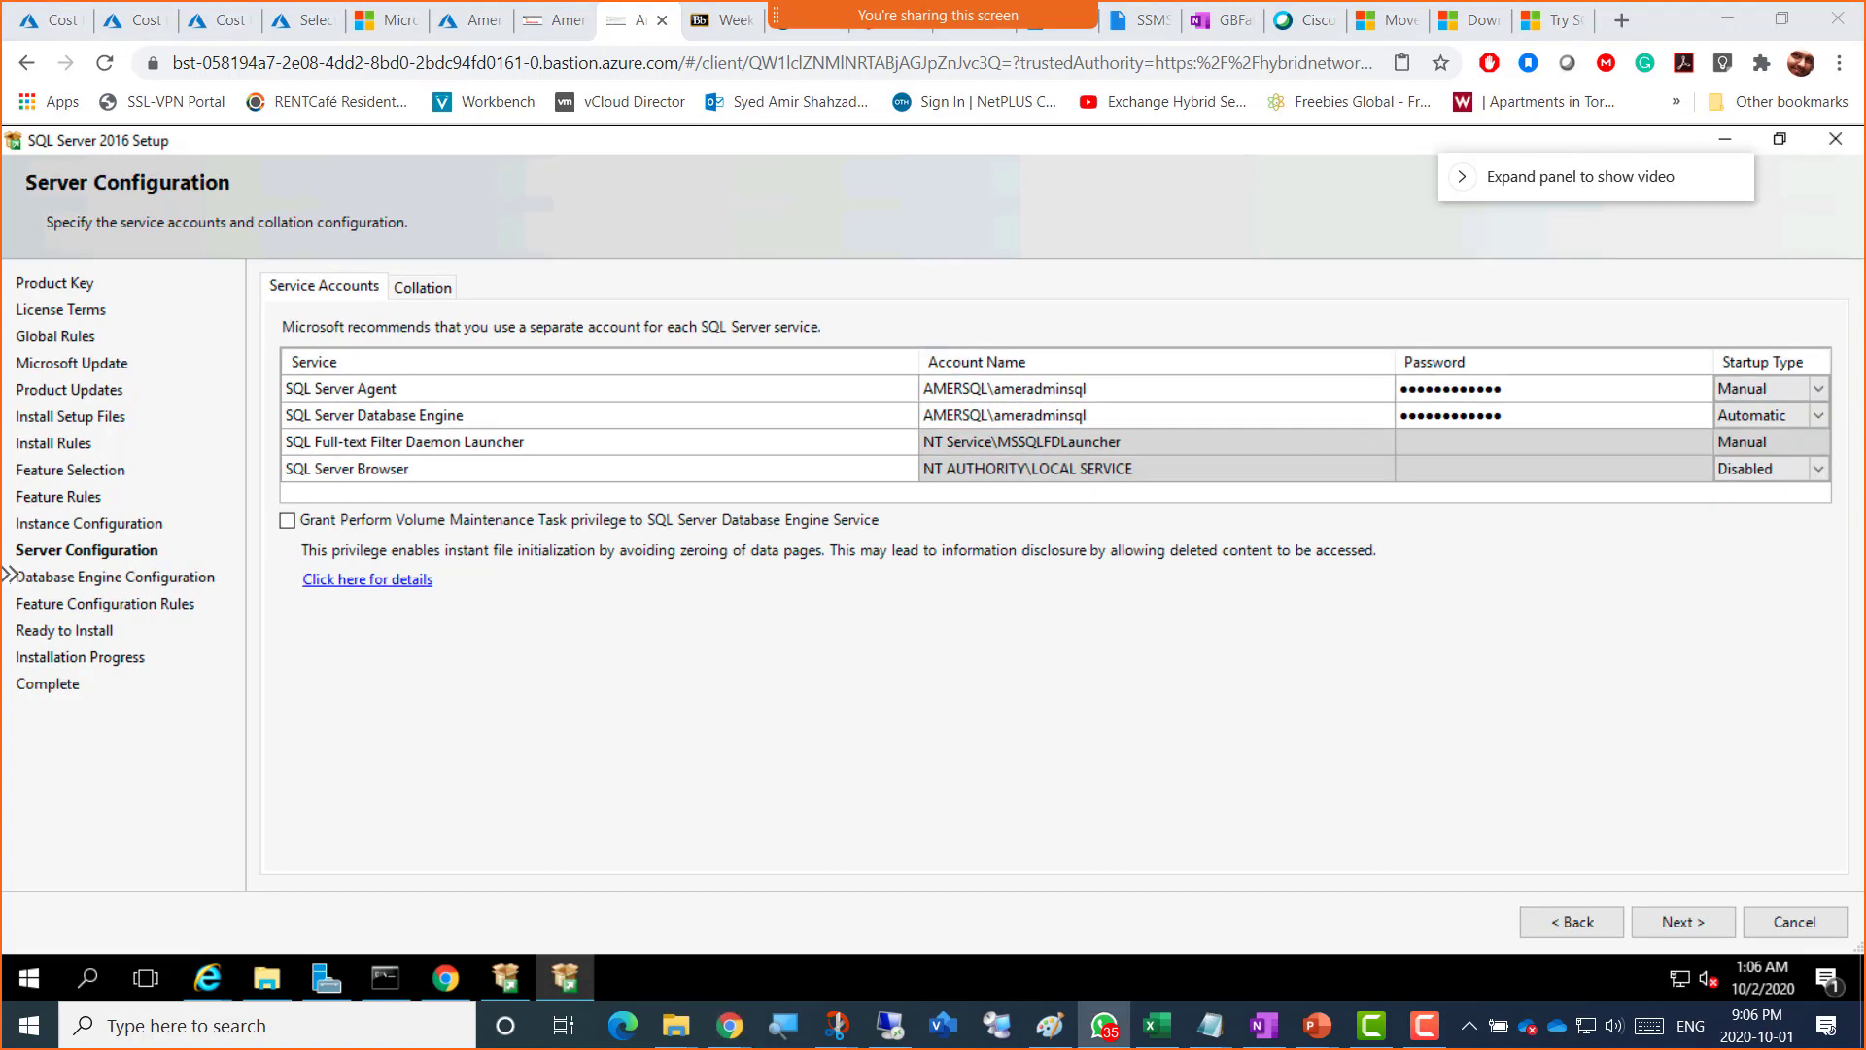
pyautogui.moveTo(1865, 19); pyautogui.dragTo(877, 133)
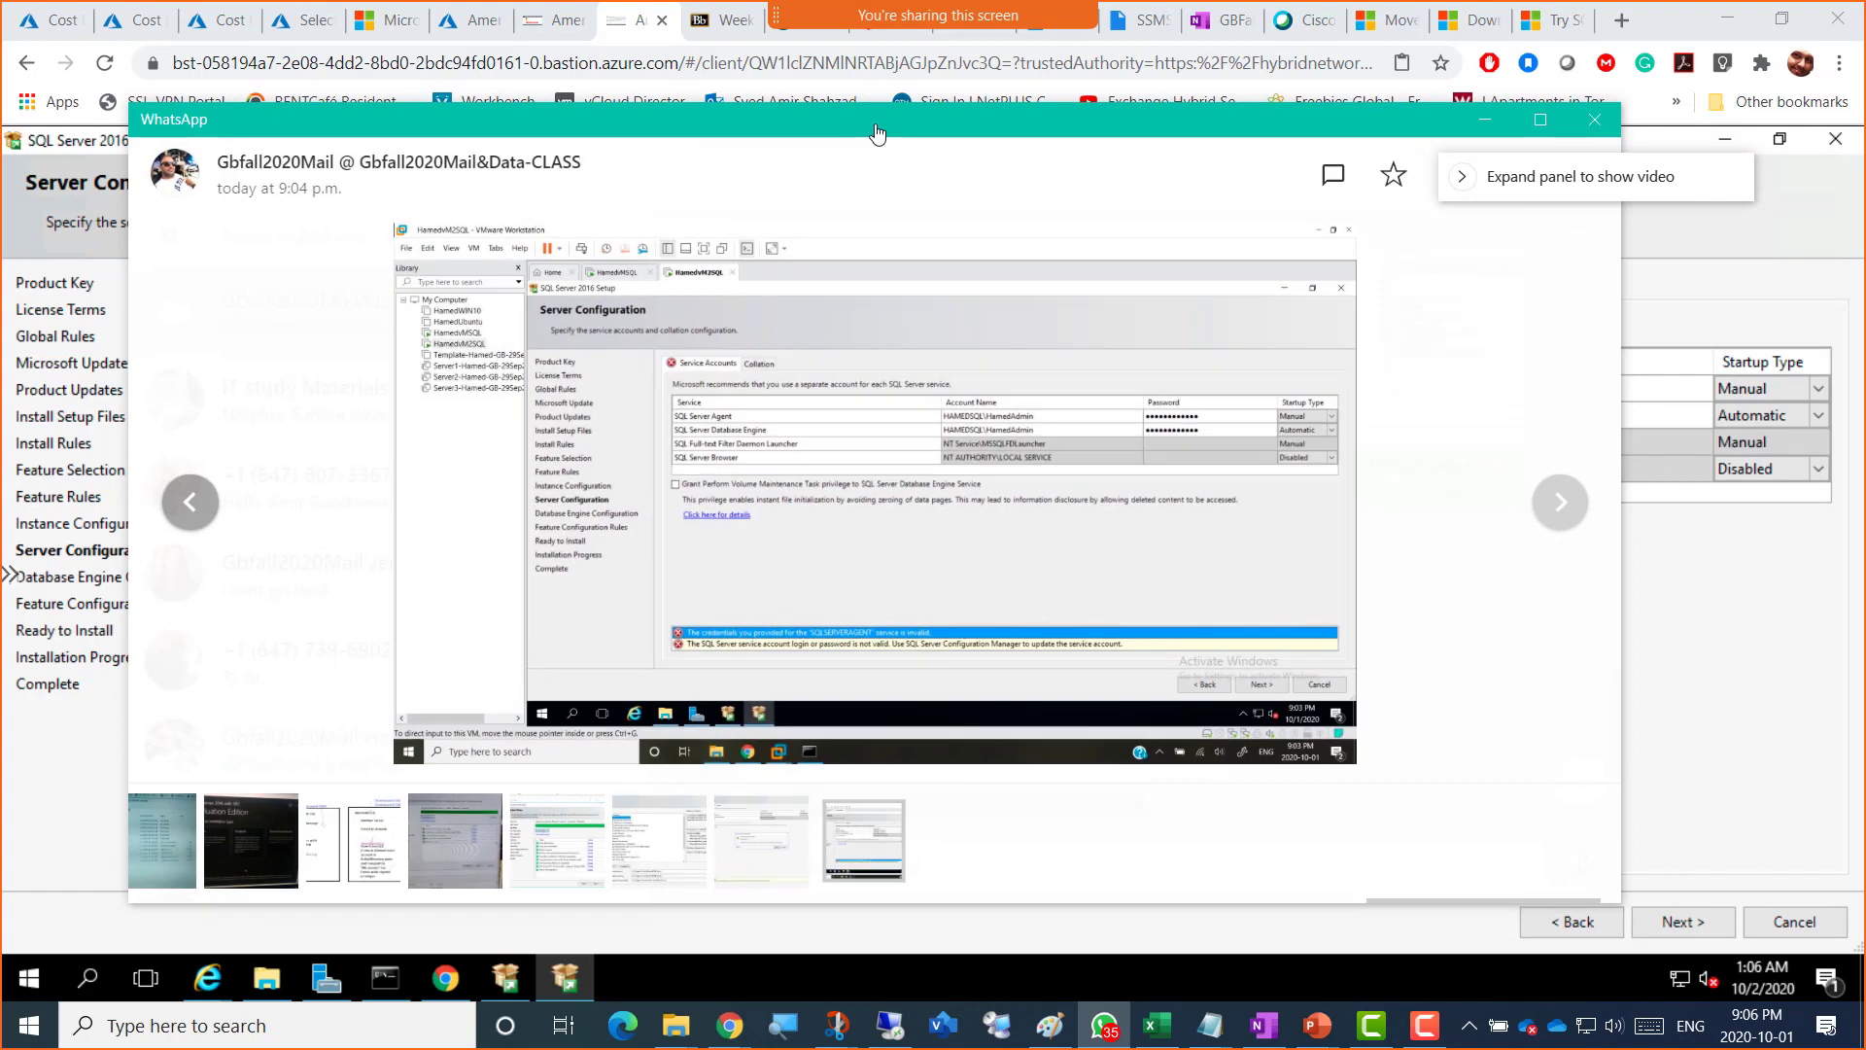
# Step: View the SQLSERVERAGENT invalid-credentials screenshot maximized and zoomed, then move the viewer off screen
pyautogui.doubleClick(877, 133)
pyautogui.click(864, 599)
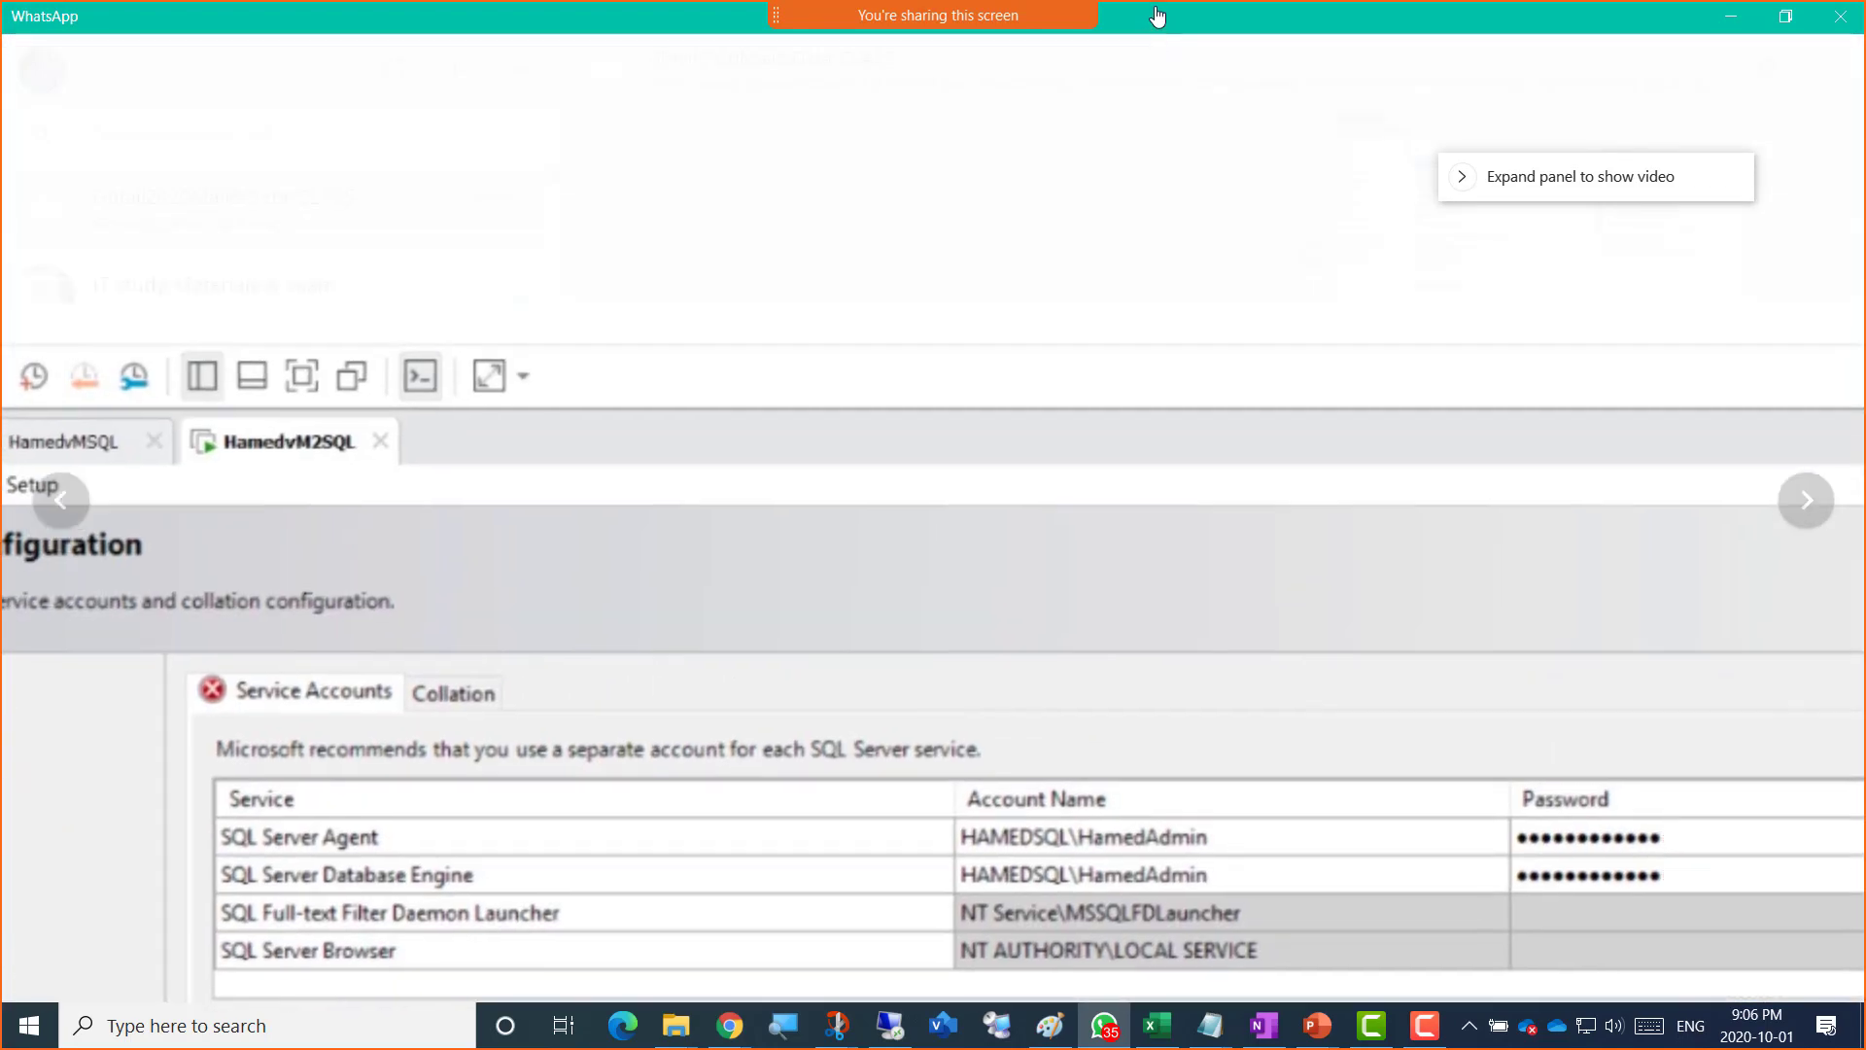
pyautogui.moveTo(1157, 16); pyautogui.dragTo(1865, 86)
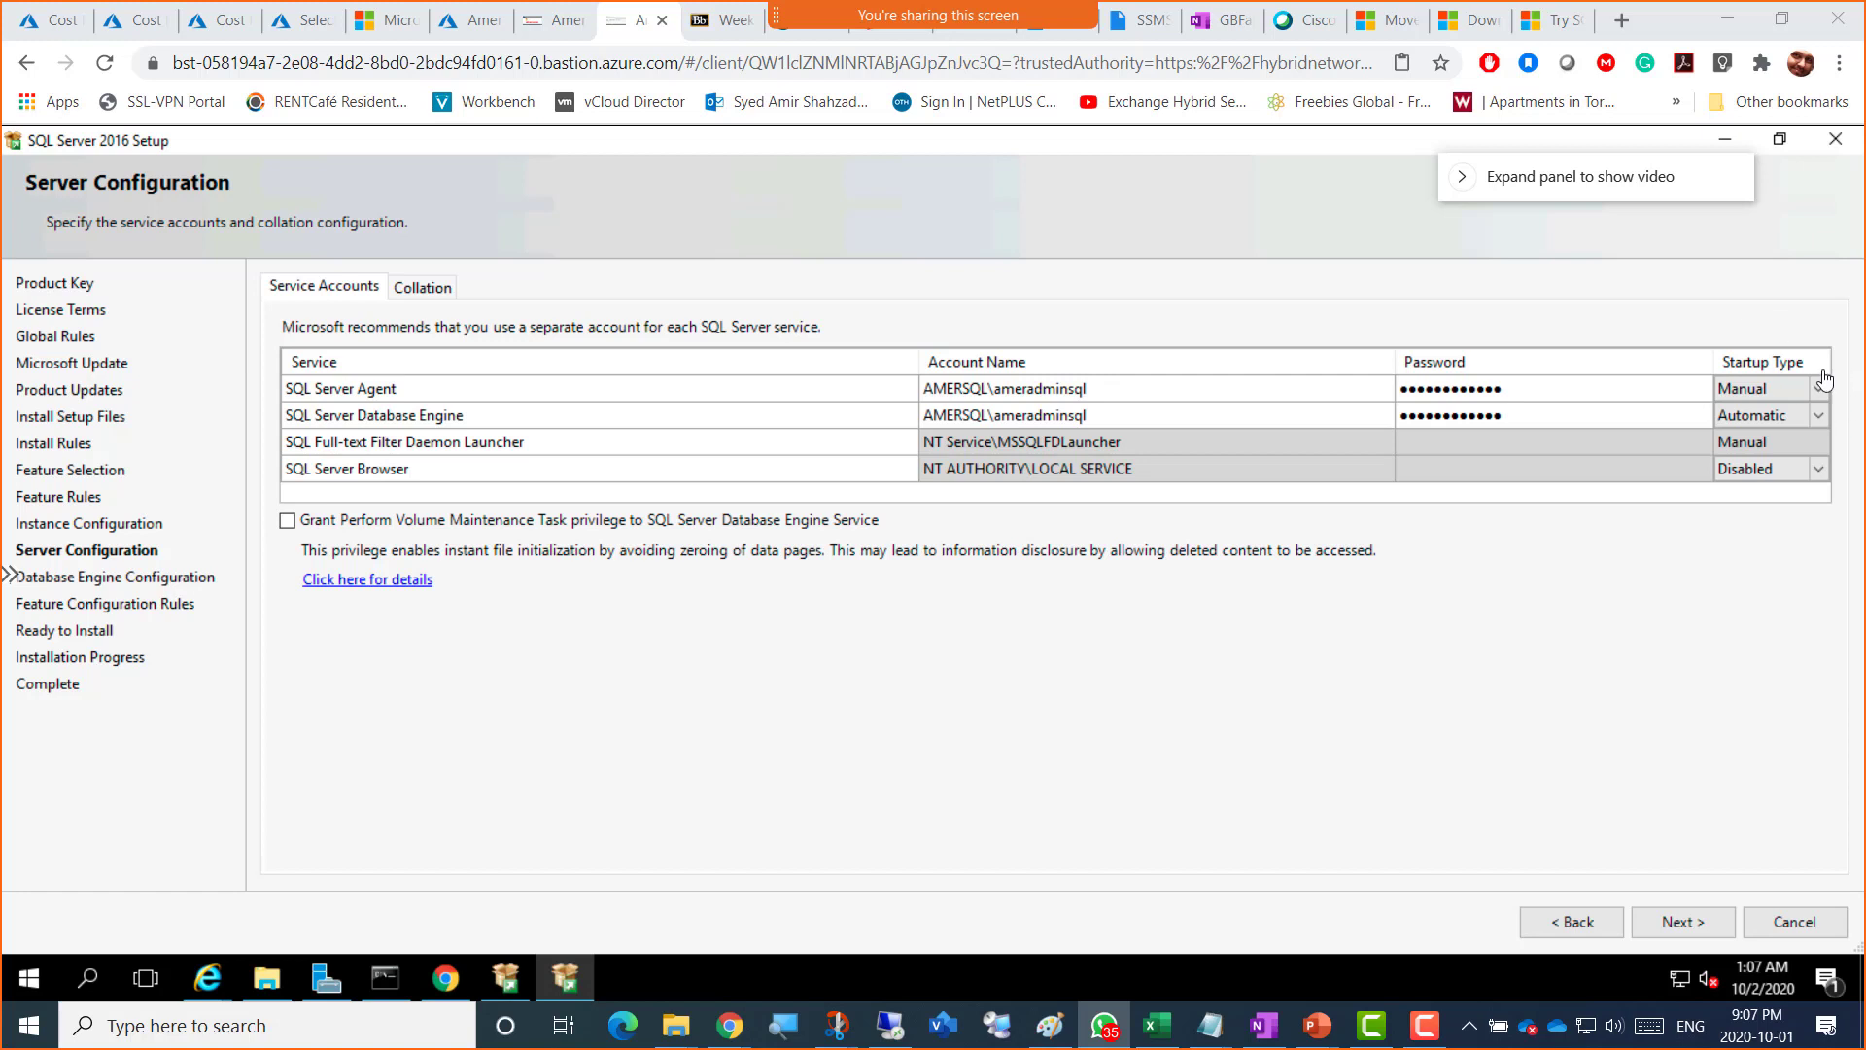
pyautogui.click(1764, 390)
# Step: On Database Engine Configuration, add the current user as SQL Server administrator, then bring up WhatsApp
pyautogui.click(1688, 930)
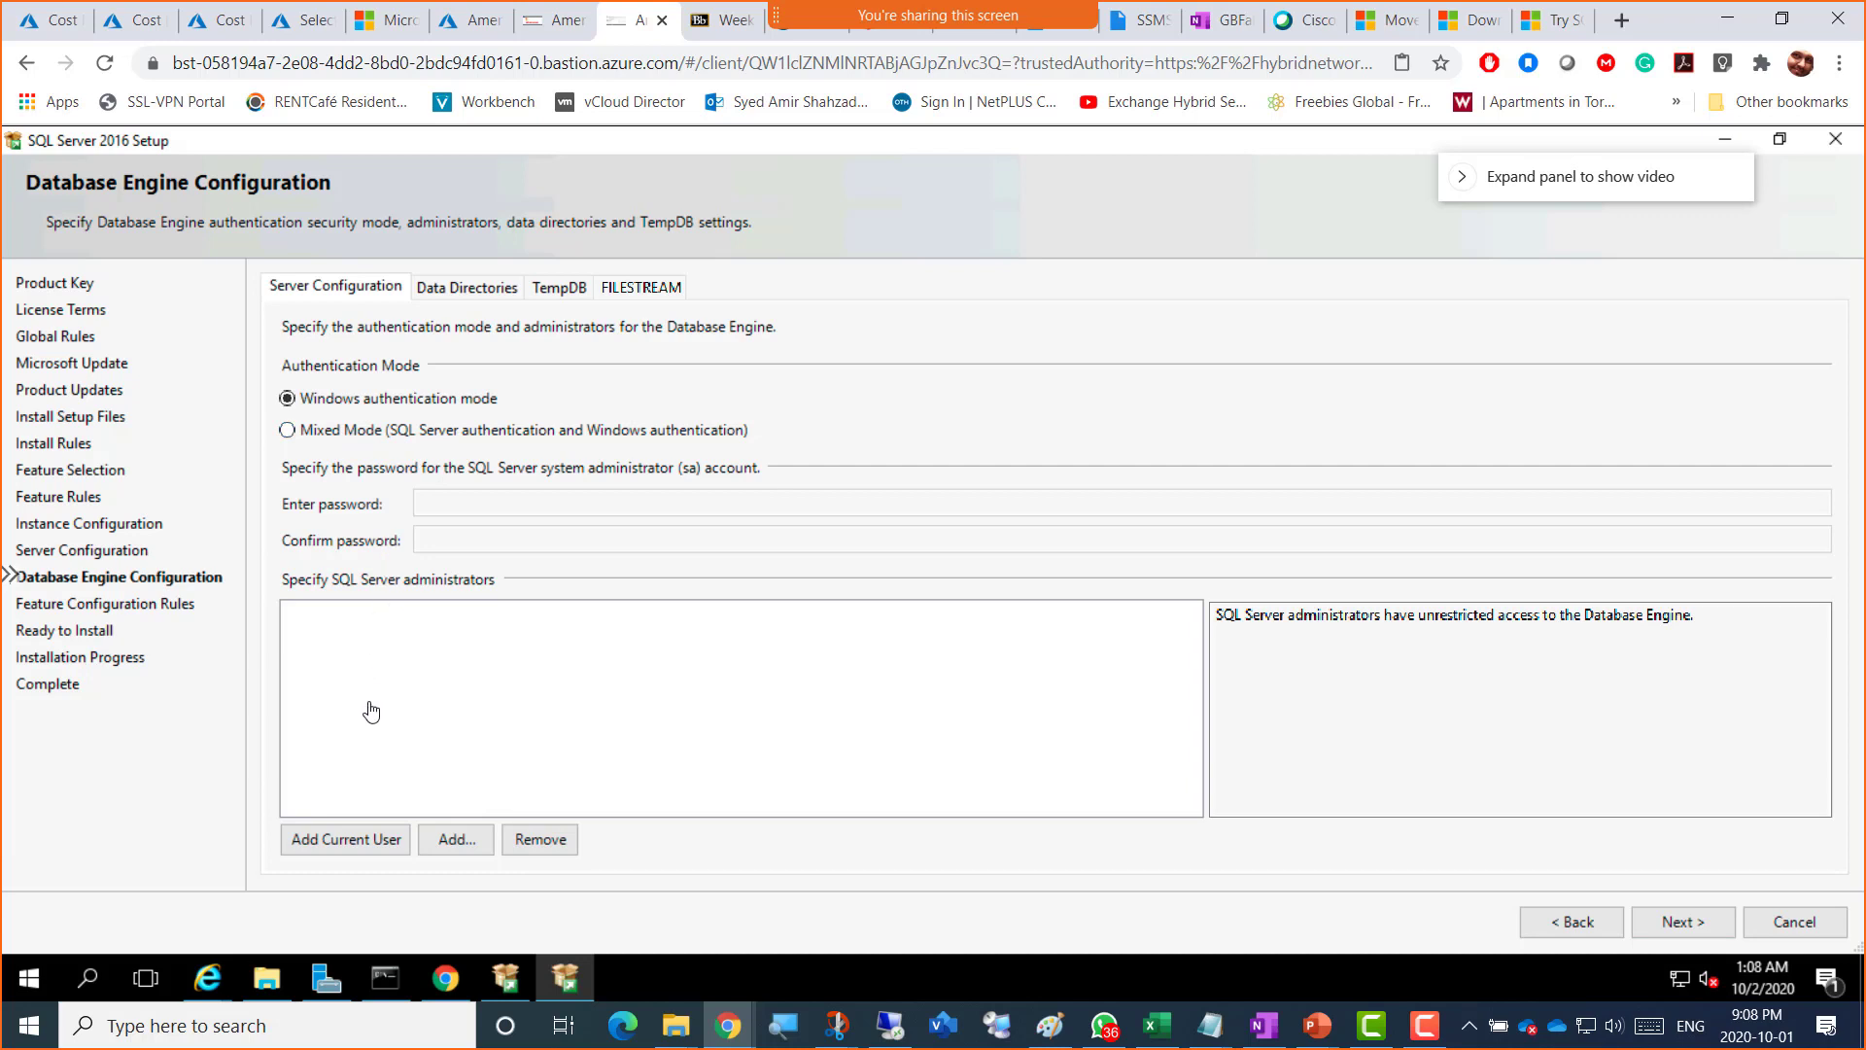
pyautogui.click(346, 848)
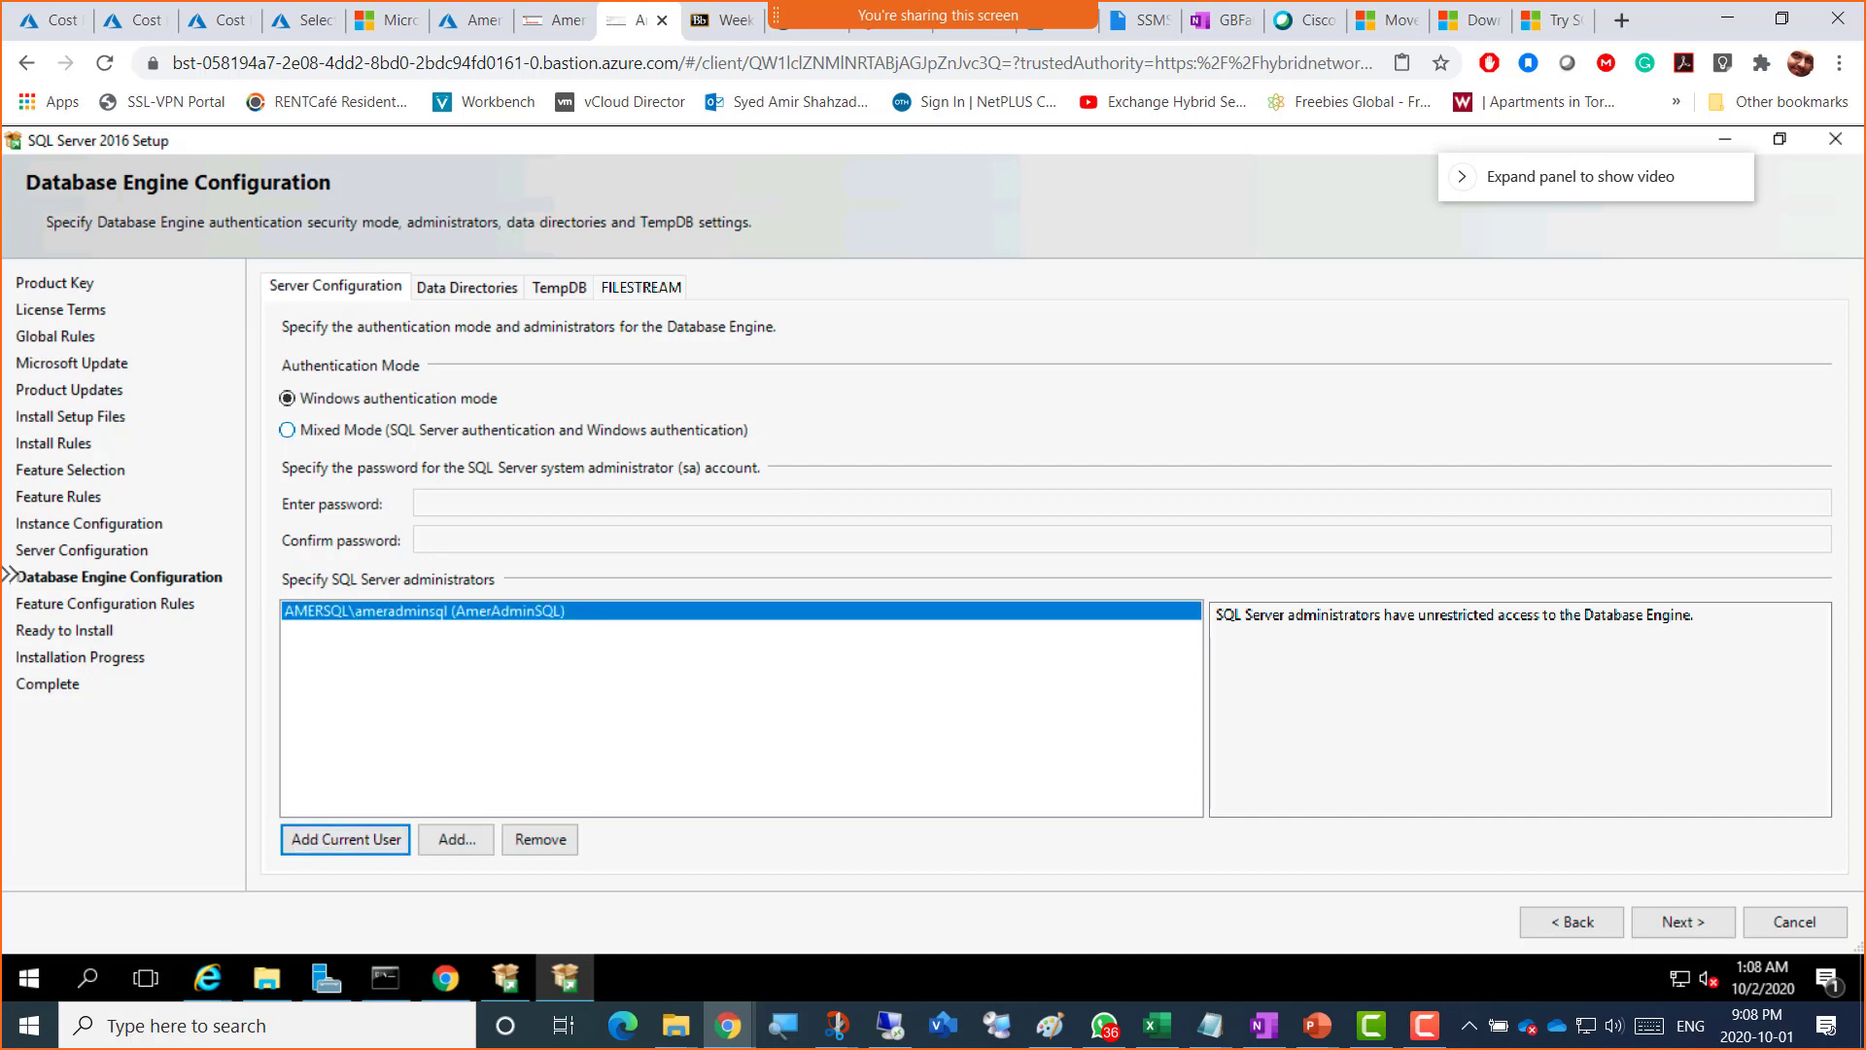
pyautogui.hotkey('alt', 'Tab')
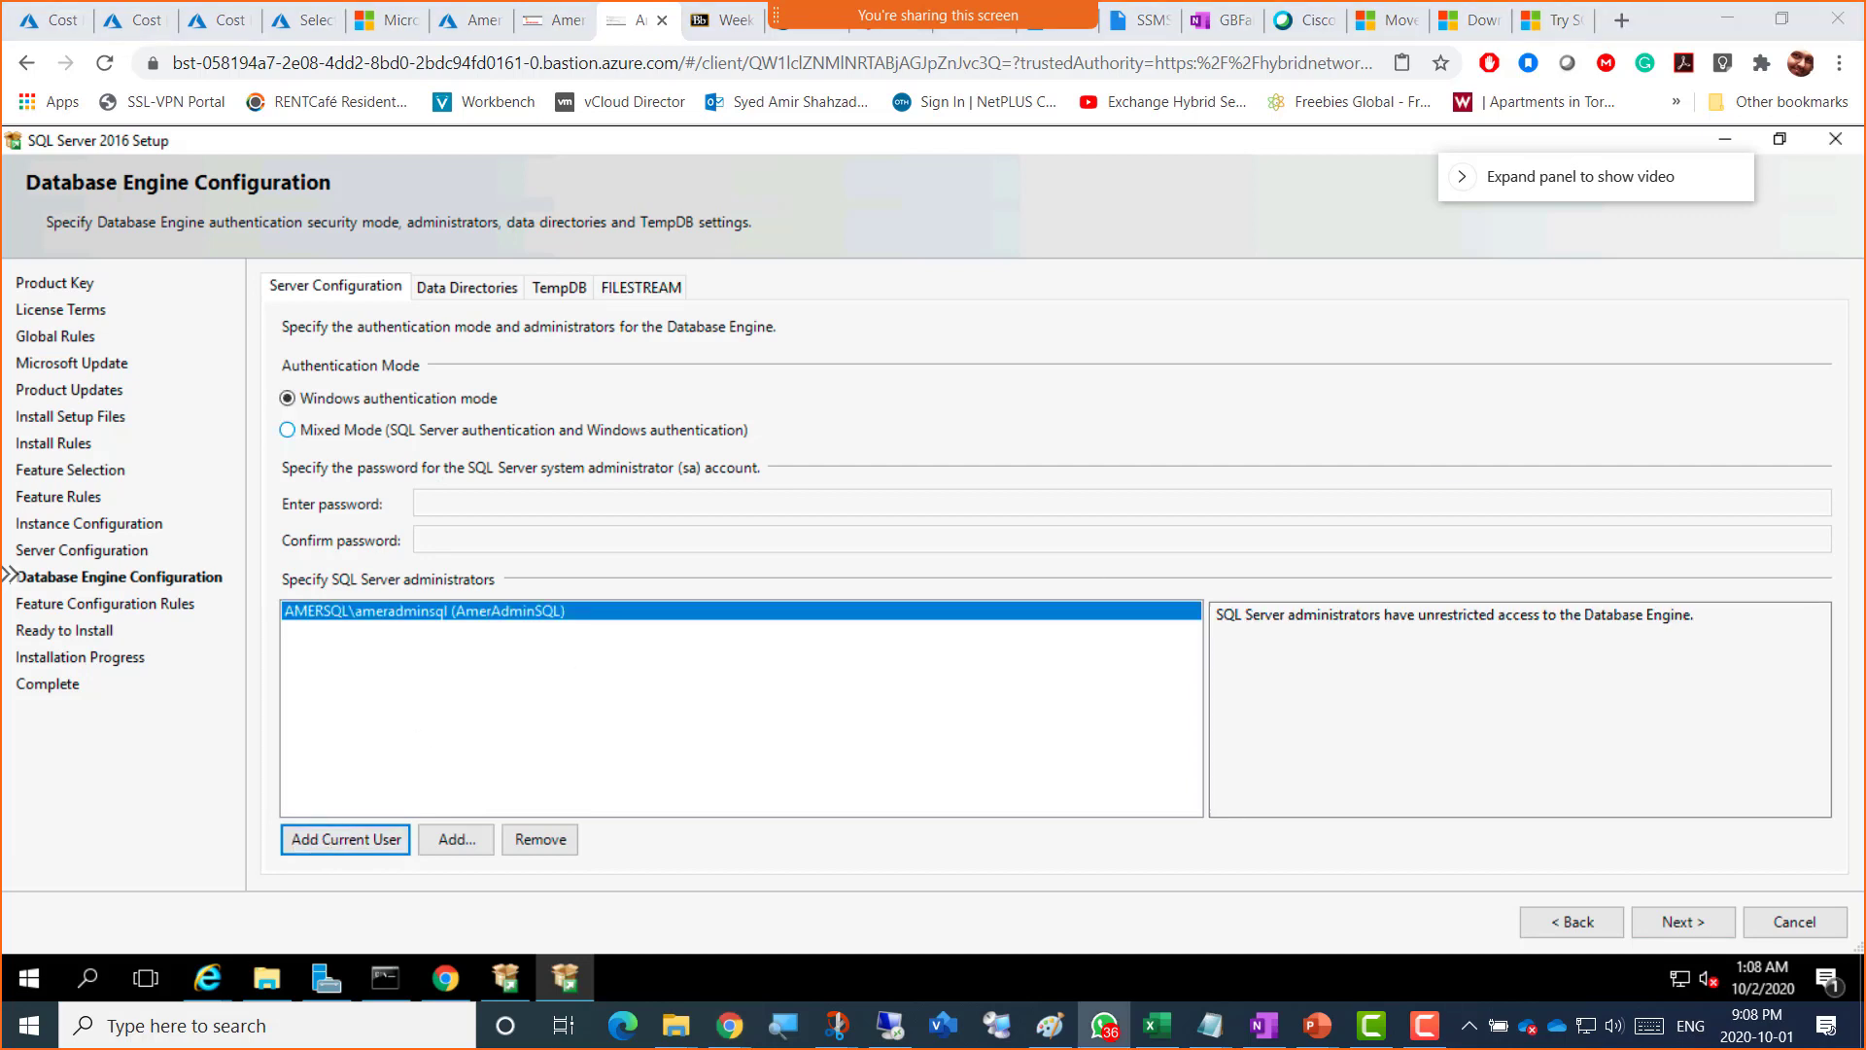
pyautogui.moveTo(1458, 0); pyautogui.dragTo(784, 105)
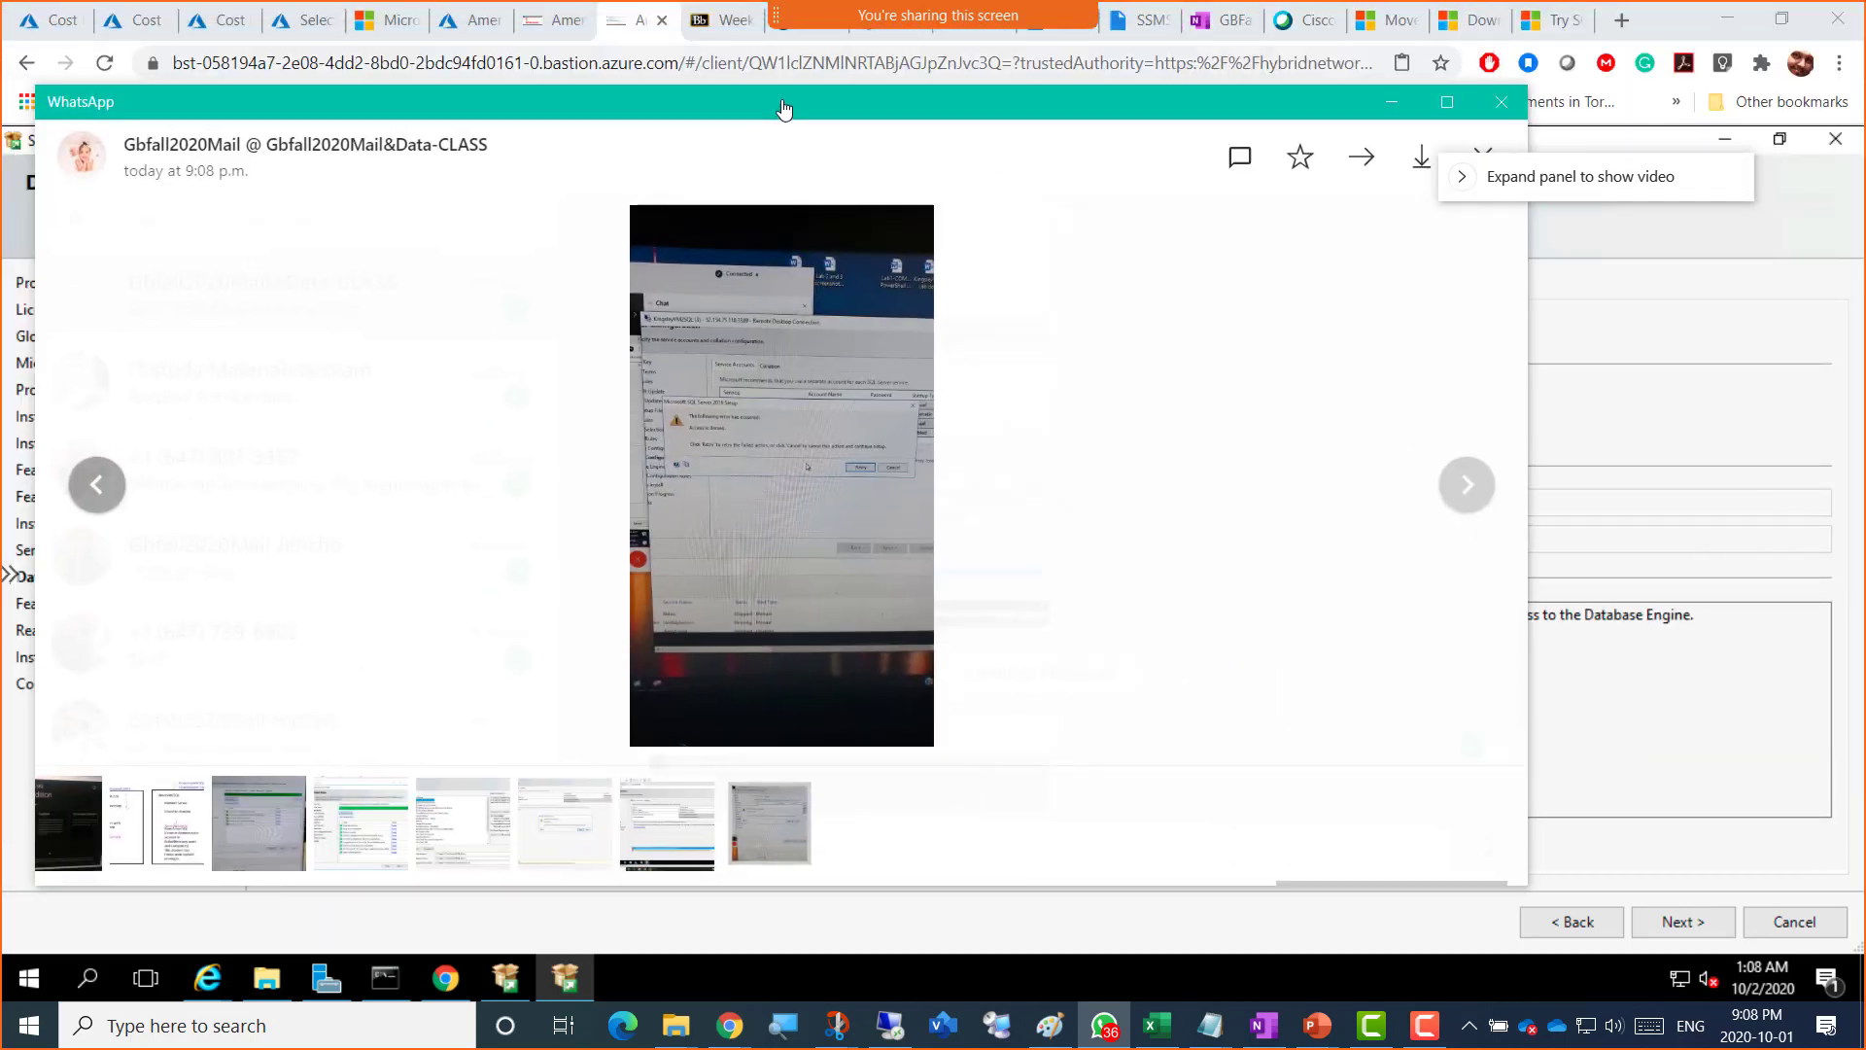
# Step: Examine the shared Access-denied error photos full screen and zoomed, then move the viewer away
pyautogui.doubleClick(784, 105)
pyautogui.scroll(4, 974, 460)
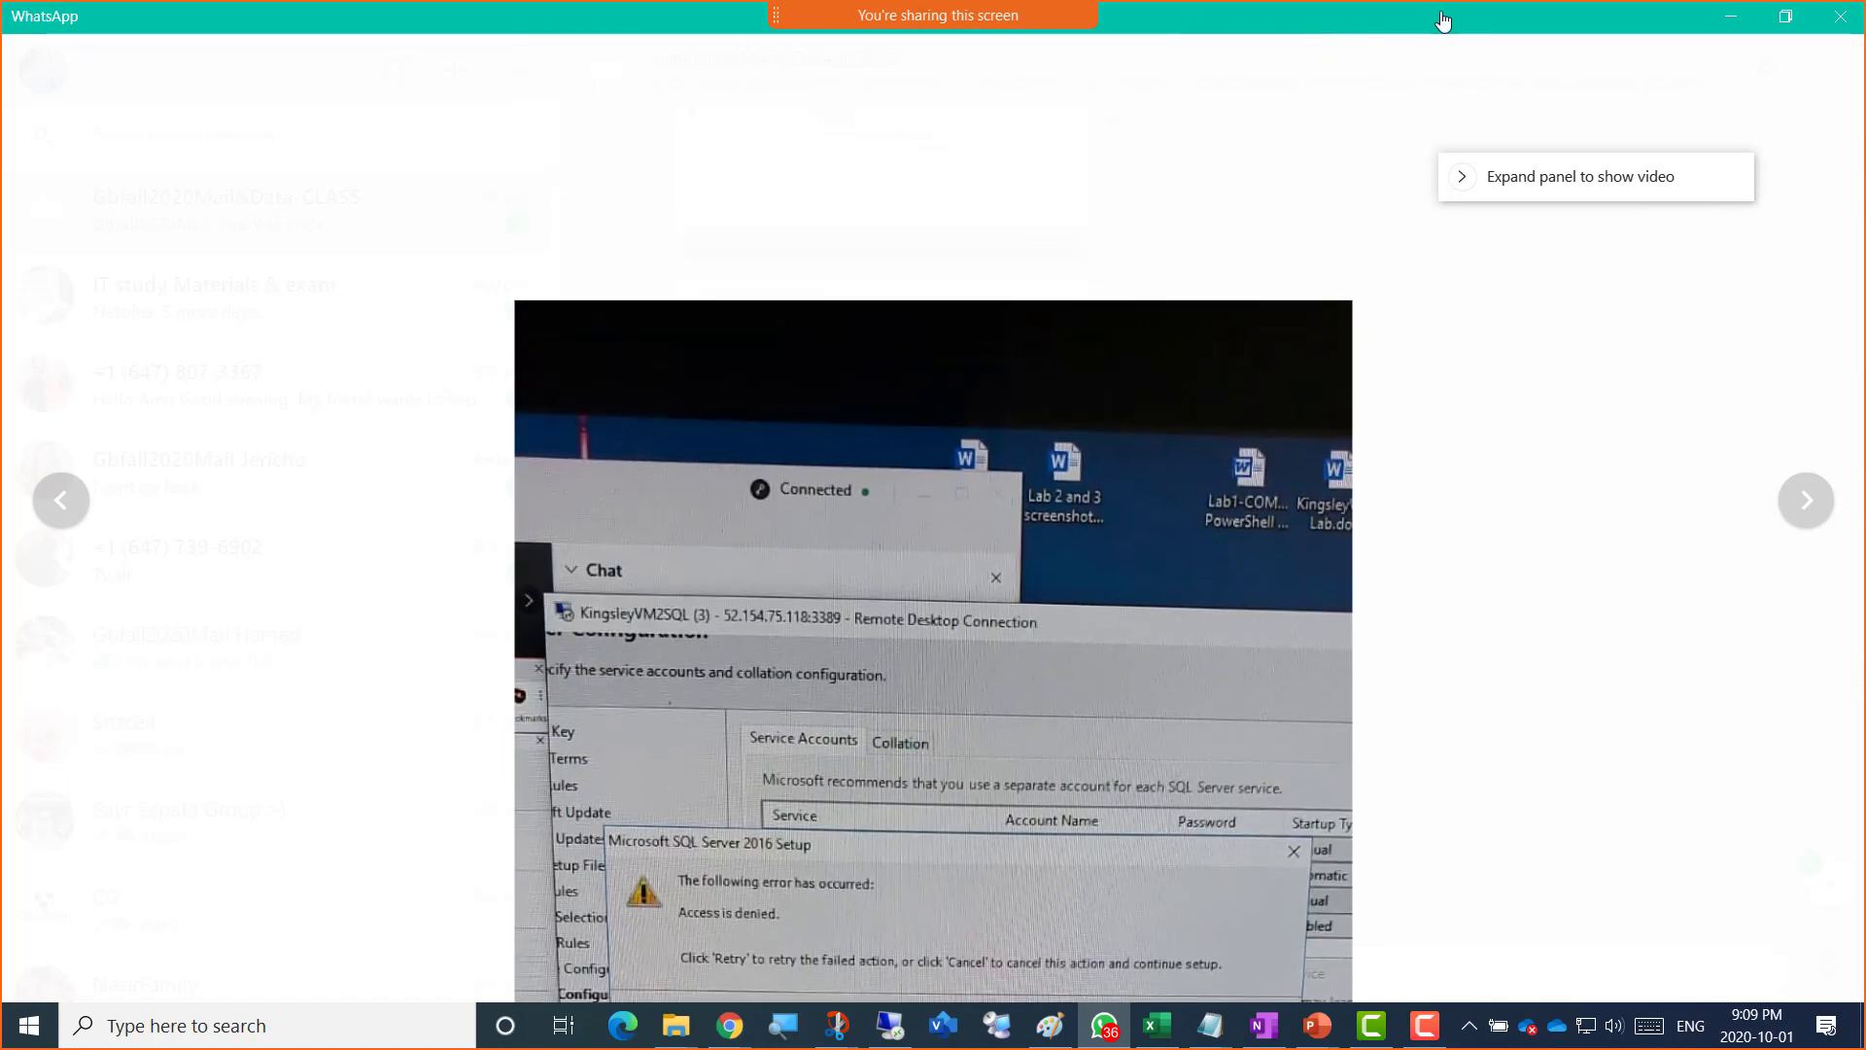
pyautogui.moveTo(1265, 16); pyautogui.dragTo(1265, 0)
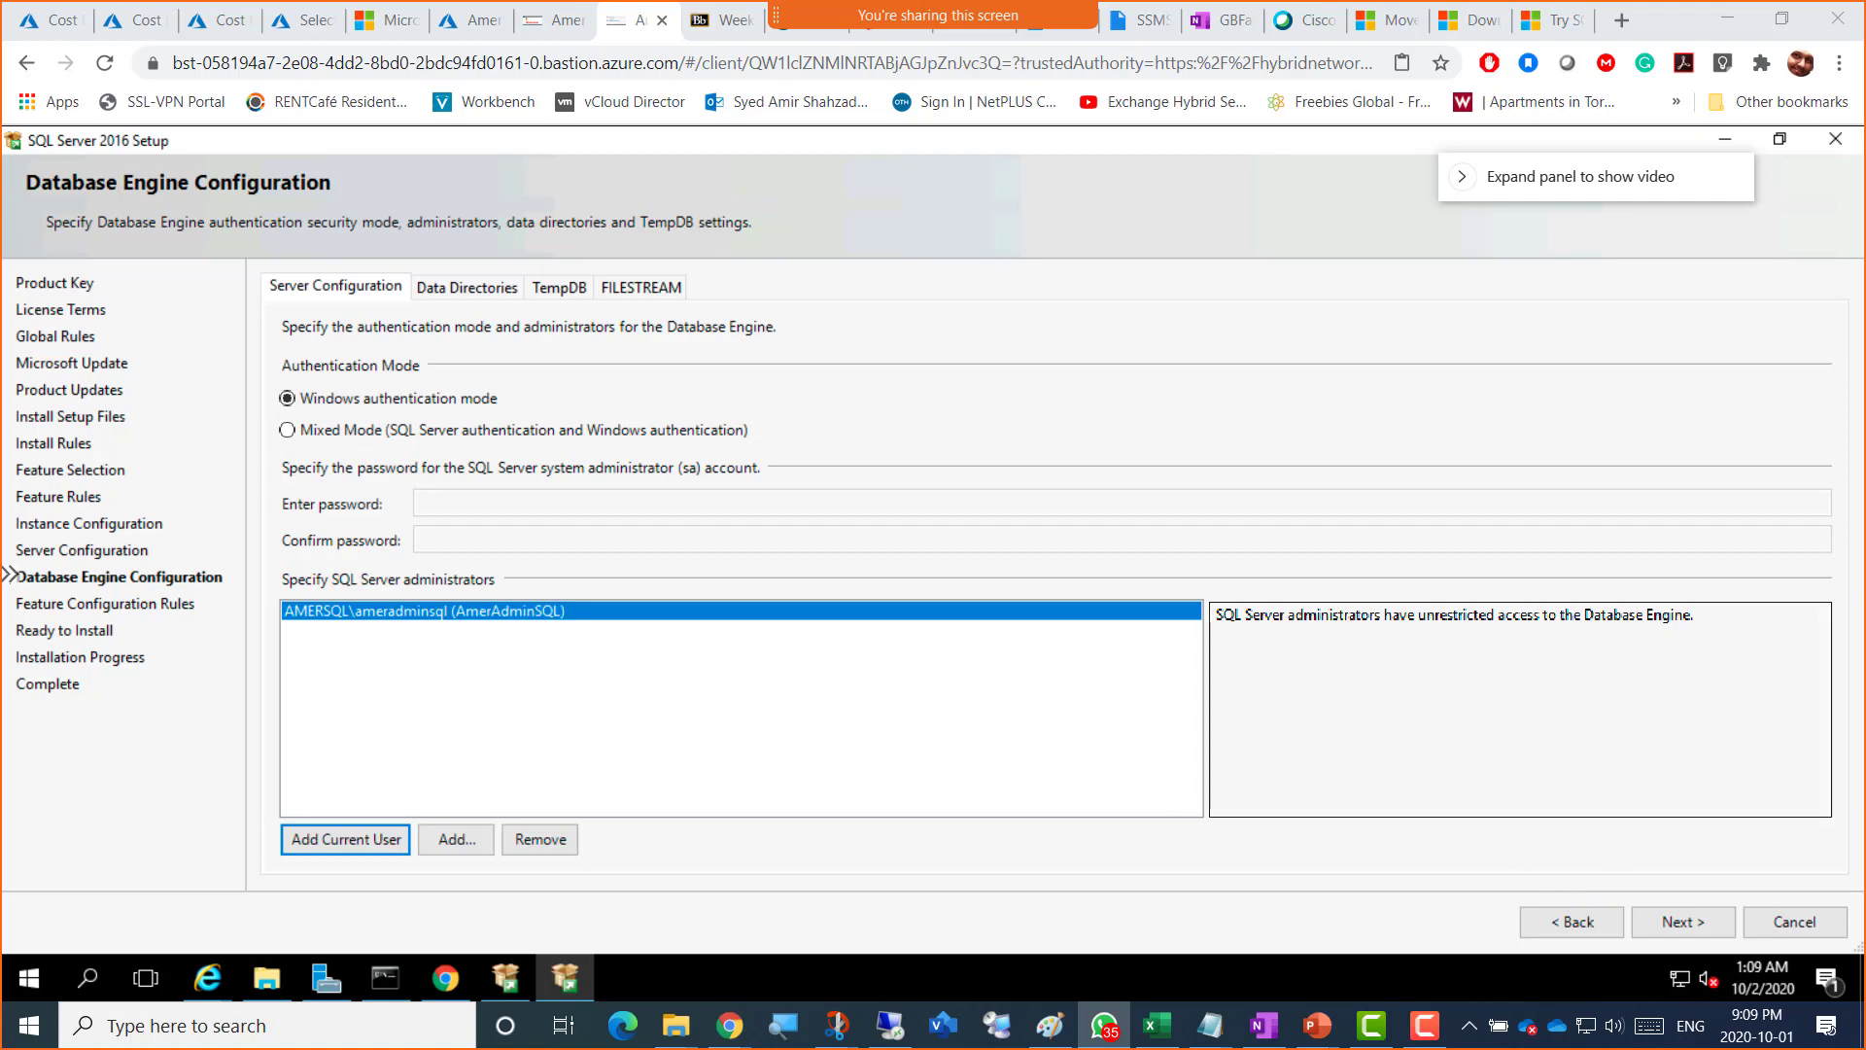
pyautogui.moveTo(1865, 0); pyautogui.dragTo(917, 103)
pyautogui.doubleClick(916, 103)
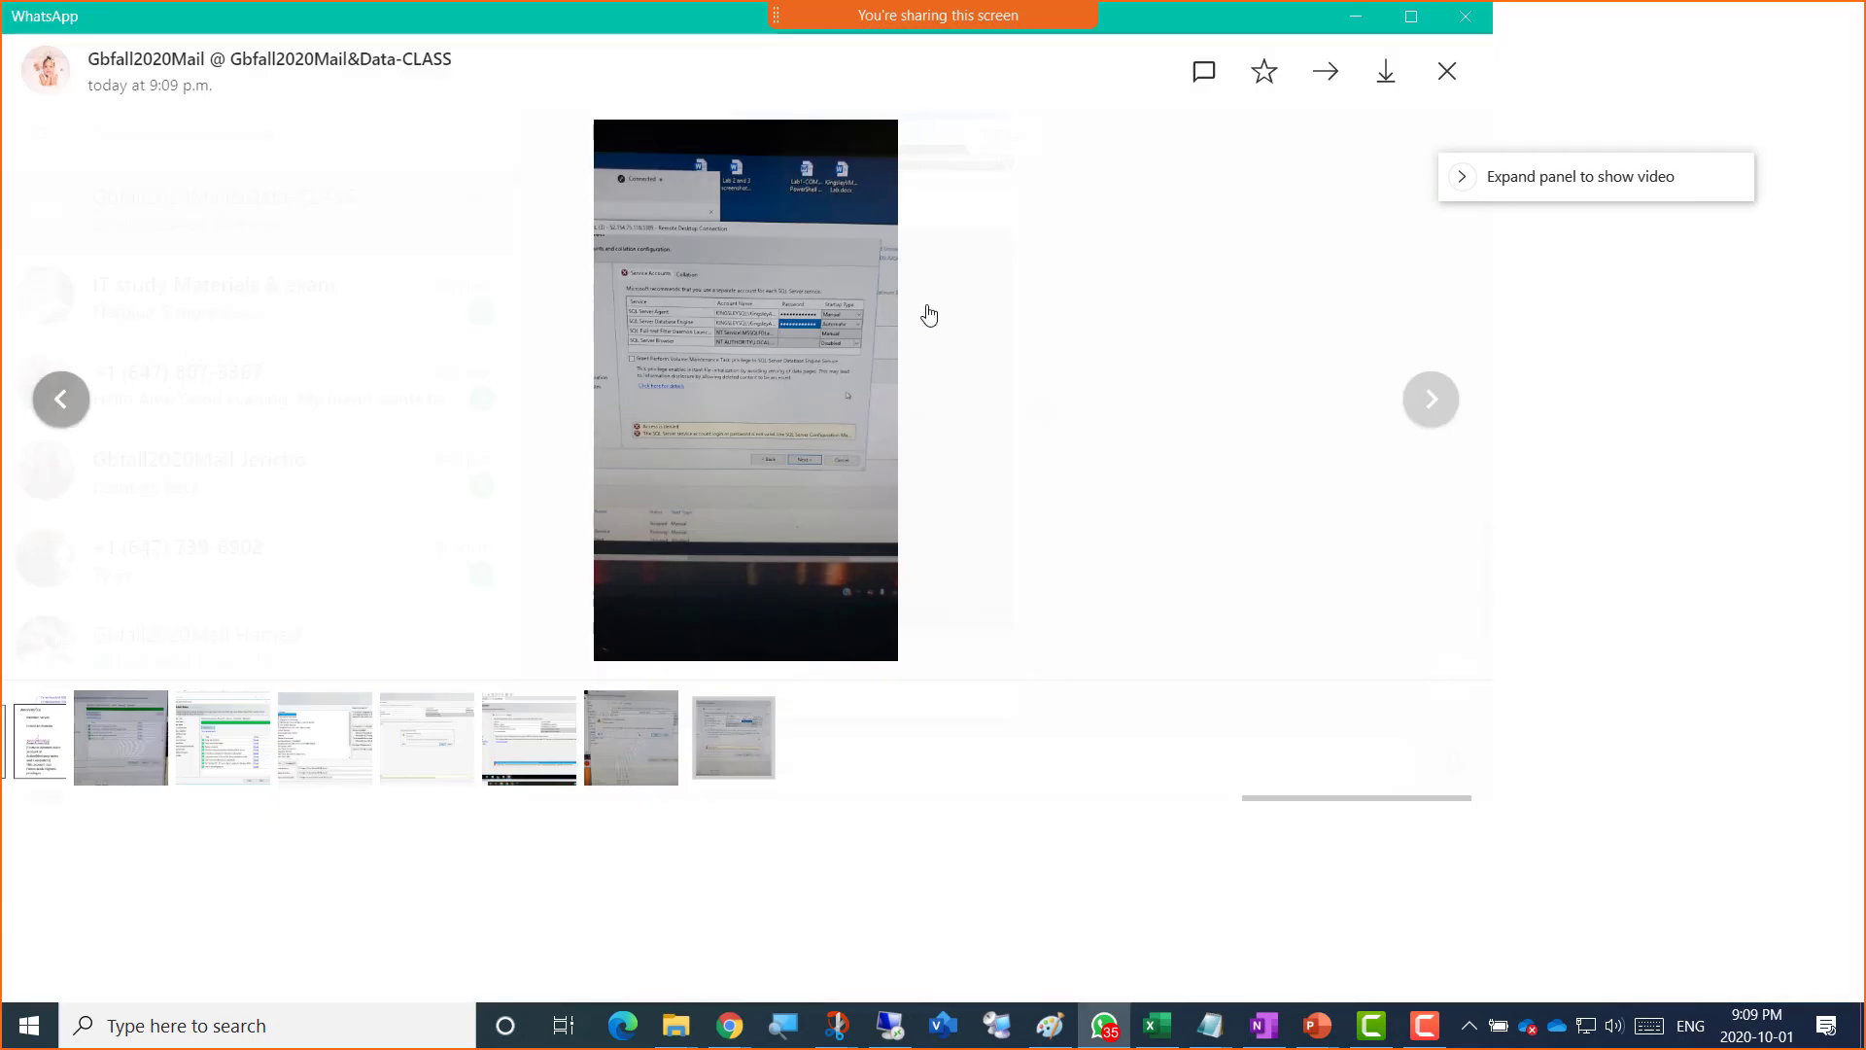
pyautogui.click(946, 405)
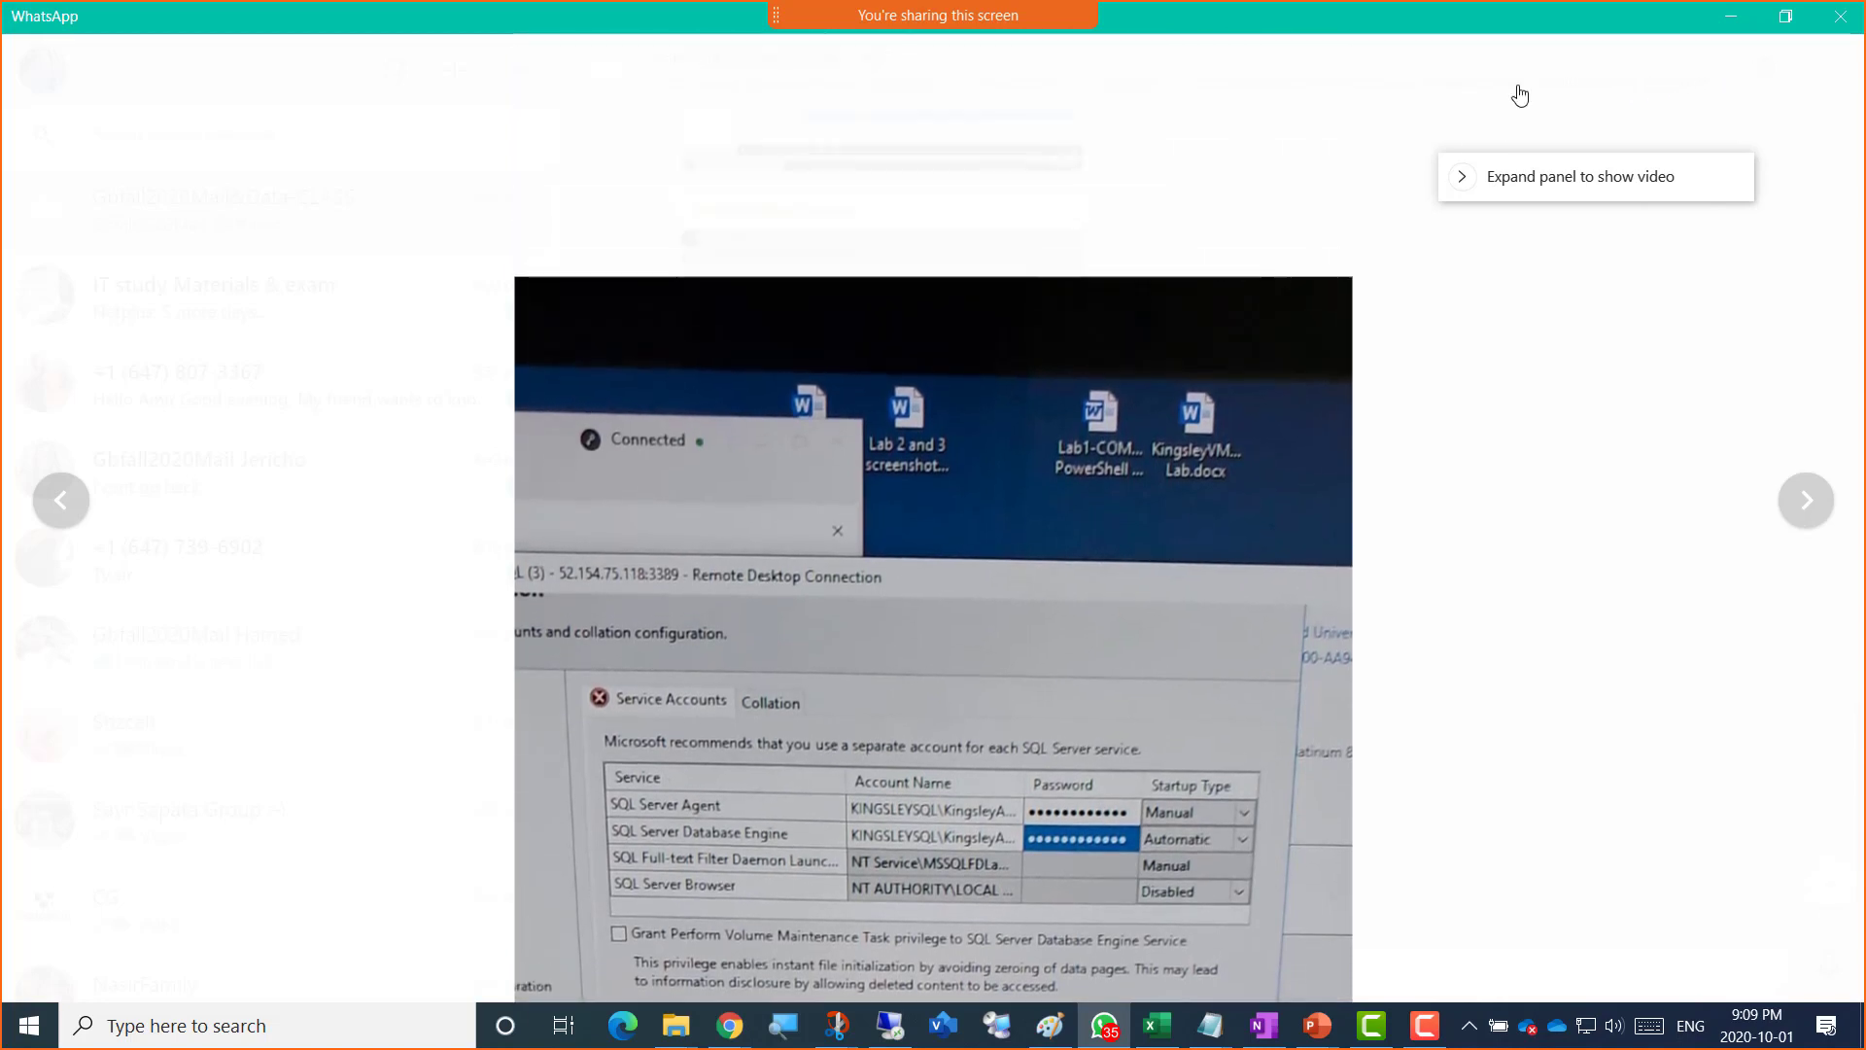
pyautogui.moveTo(1186, 20); pyautogui.dragTo(1865, 23)
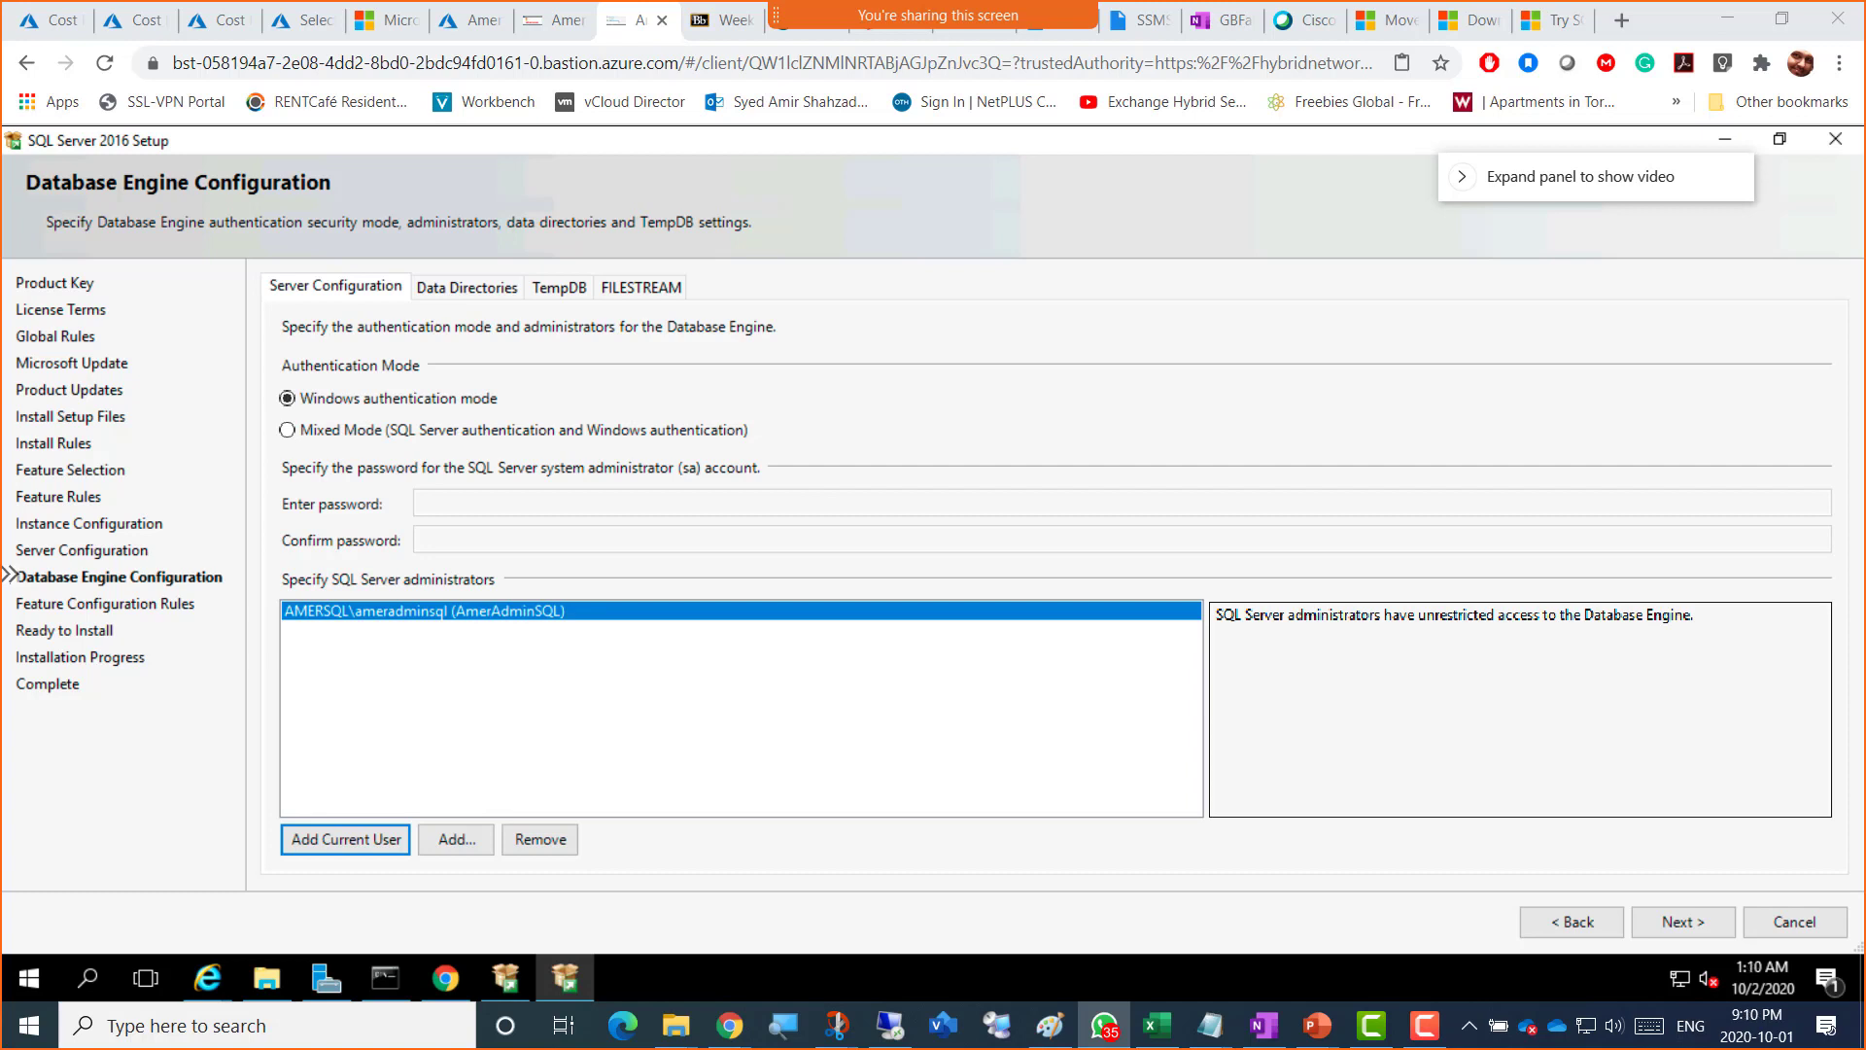
# Step: Back on Server Configuration, open the <<Browse...>> account picker for SQL Server Agent and centre it
pyautogui.click(1545, 931)
pyautogui.click(1384, 392)
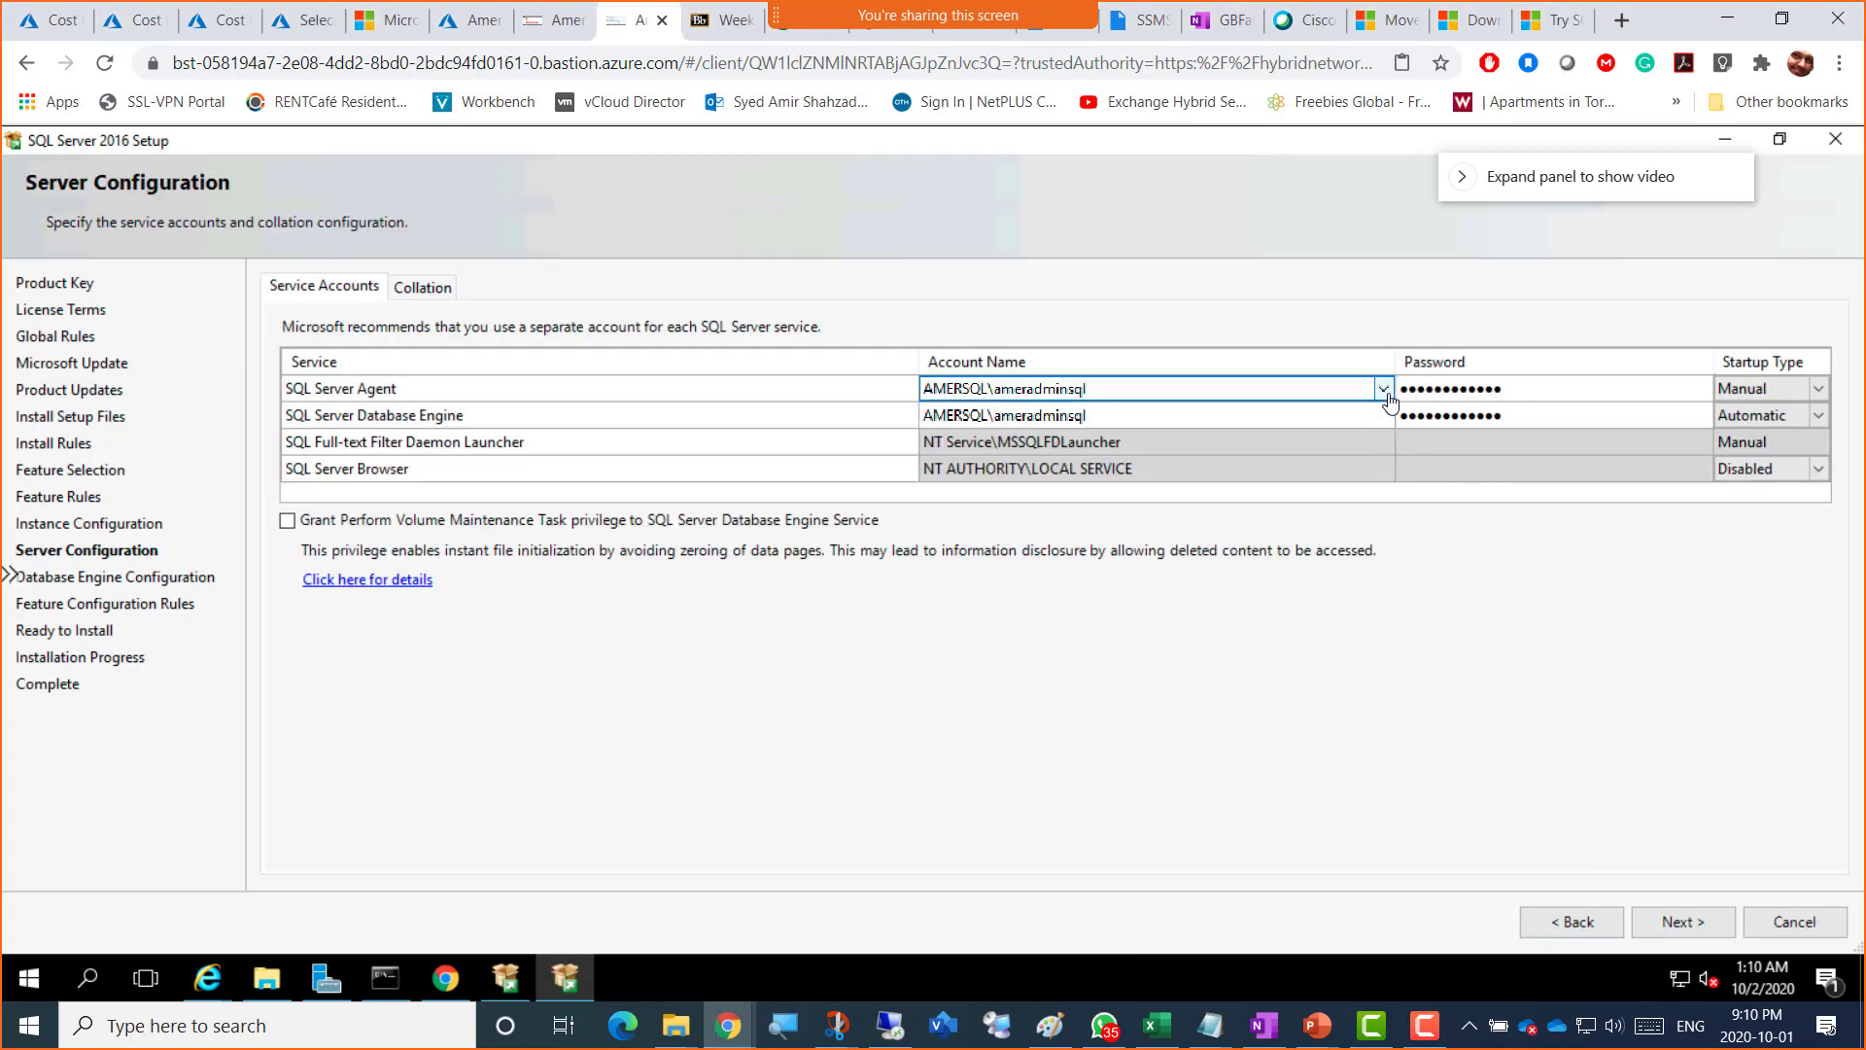
pyautogui.click(1383, 391)
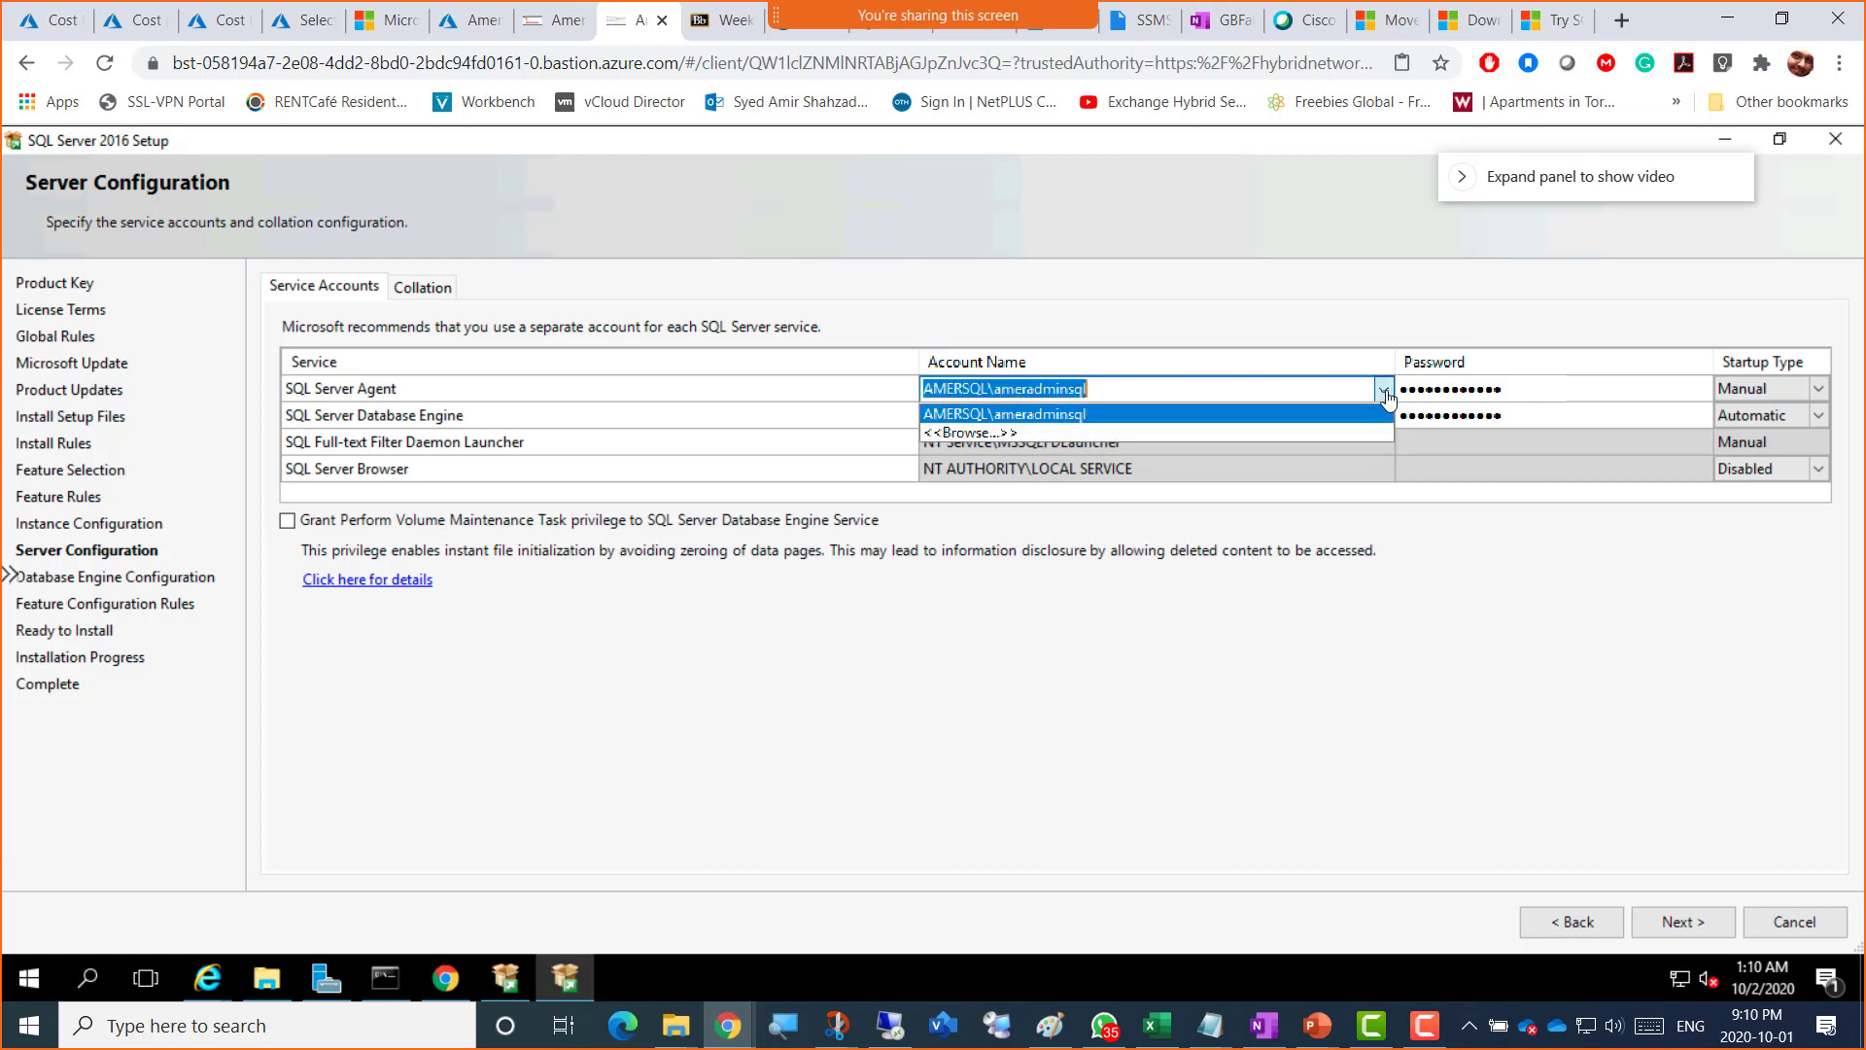
pyautogui.click(1384, 390)
pyautogui.click(1384, 391)
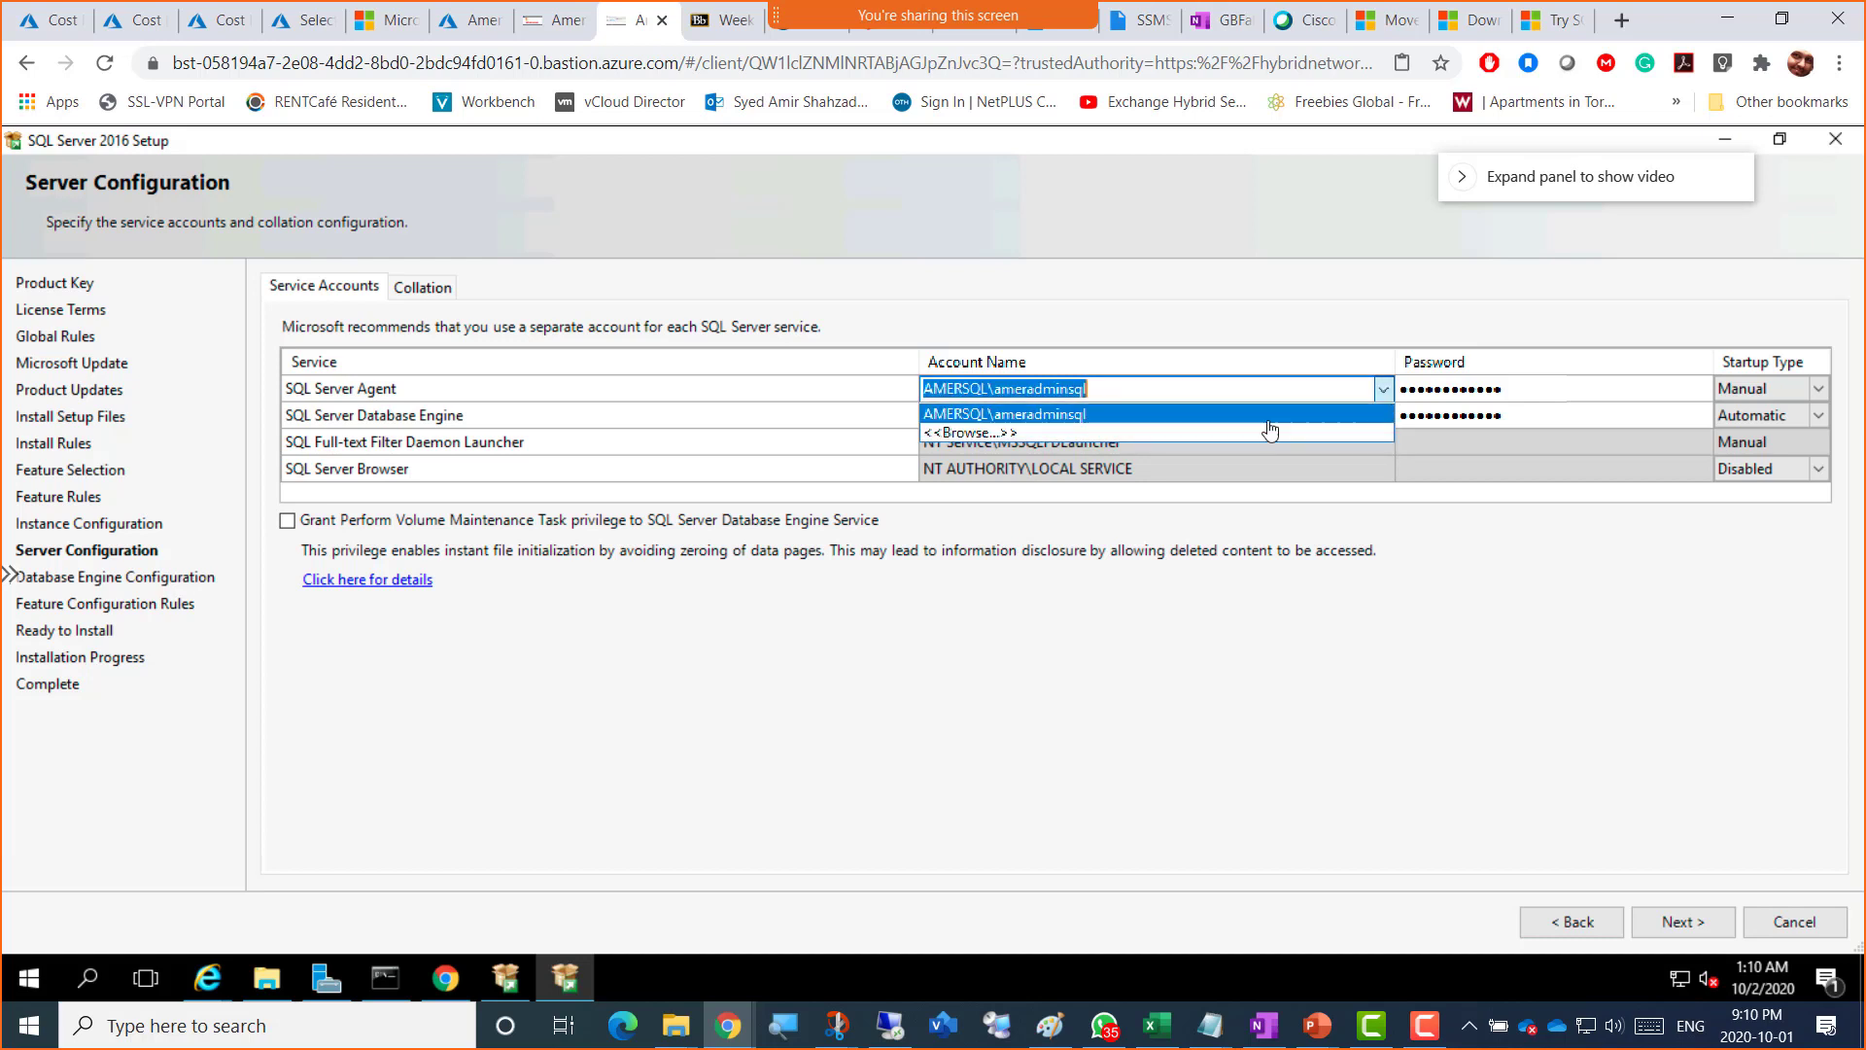
pyautogui.click(996, 434)
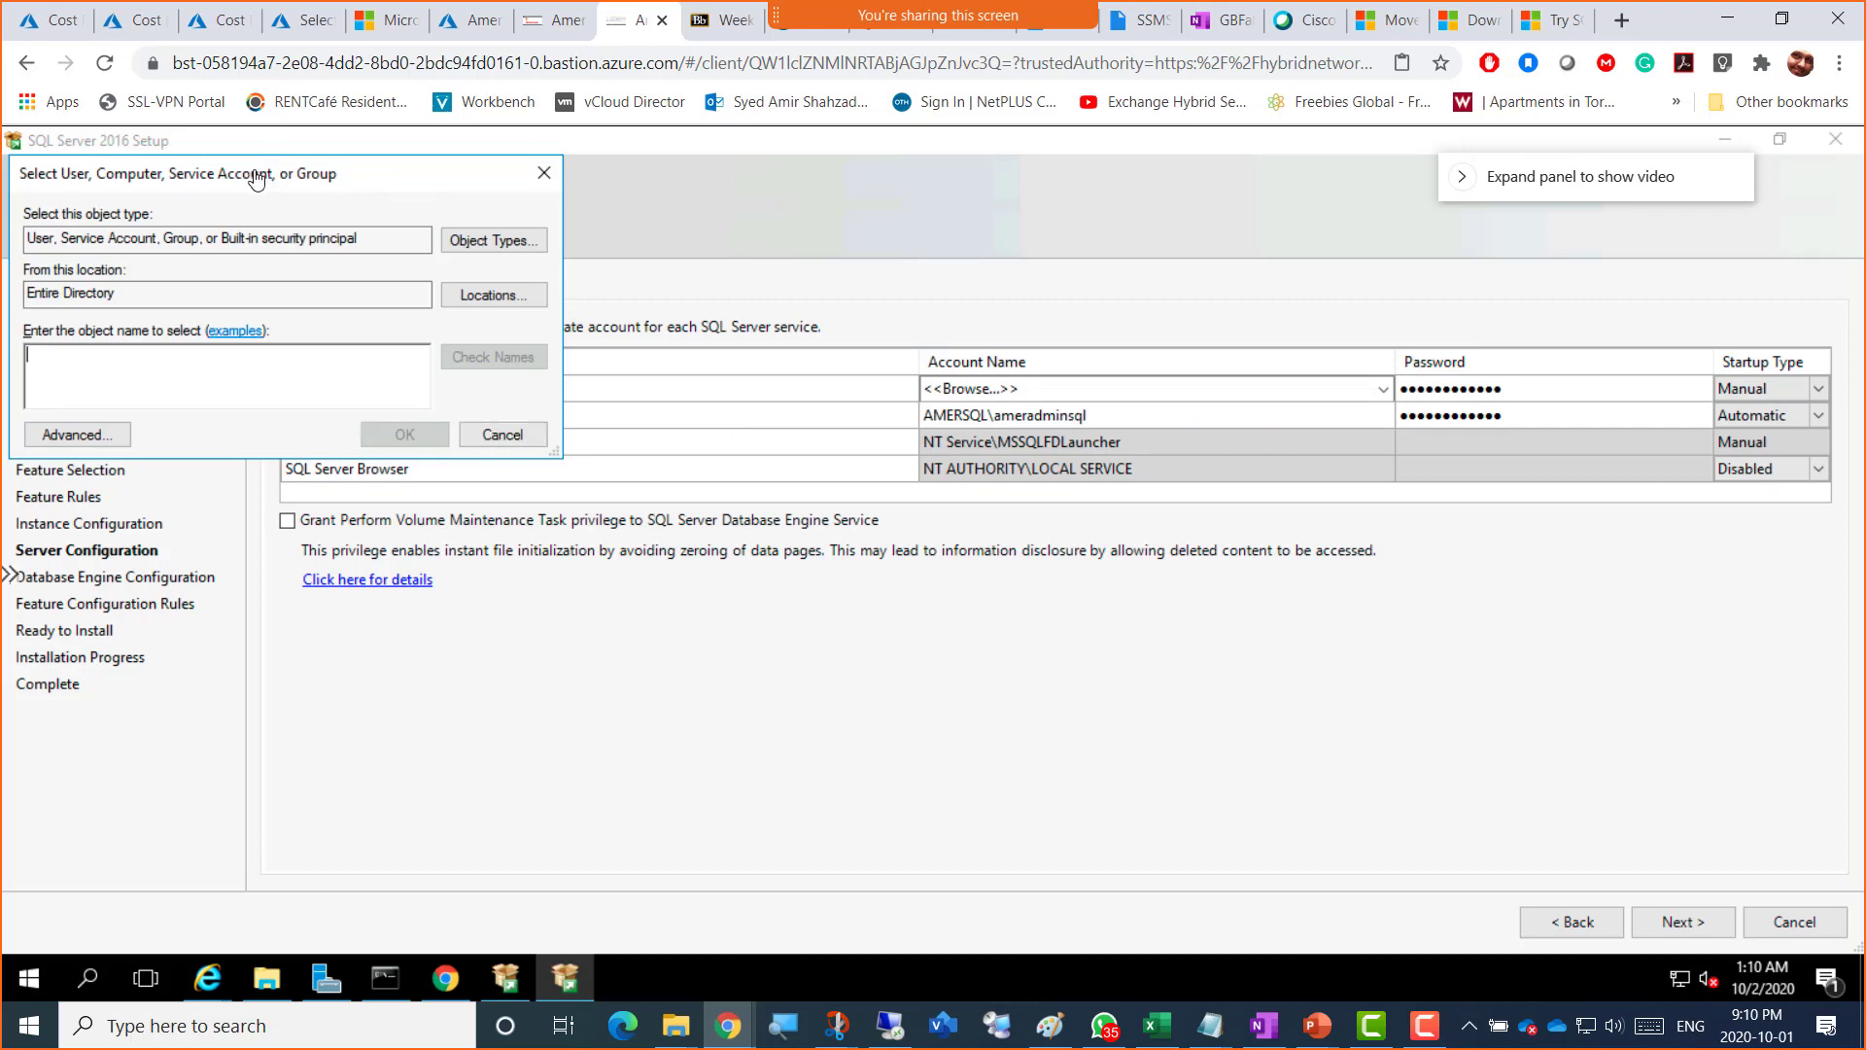
pyautogui.moveTo(255, 179); pyautogui.dragTo(825, 204)
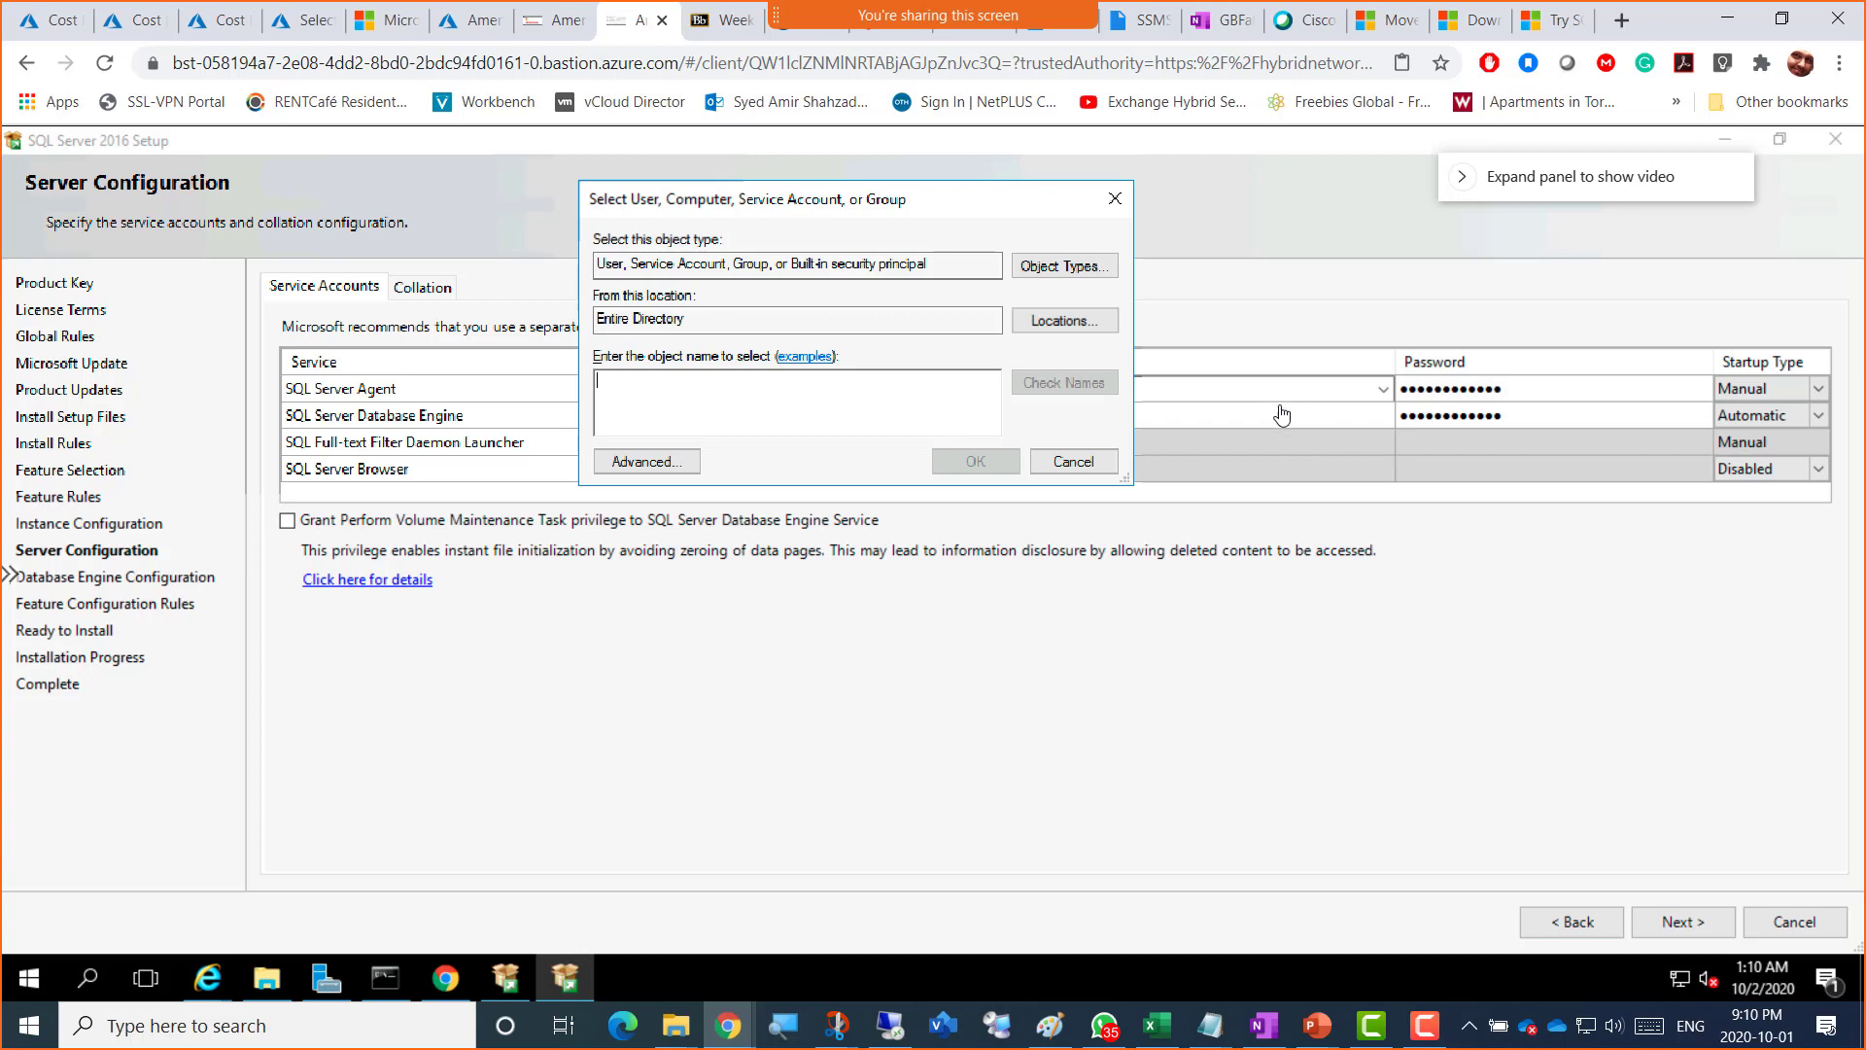
# Step: In the advanced account search, list directory accounts and change the search location to AMERVM2SQL
pyautogui.click(665, 470)
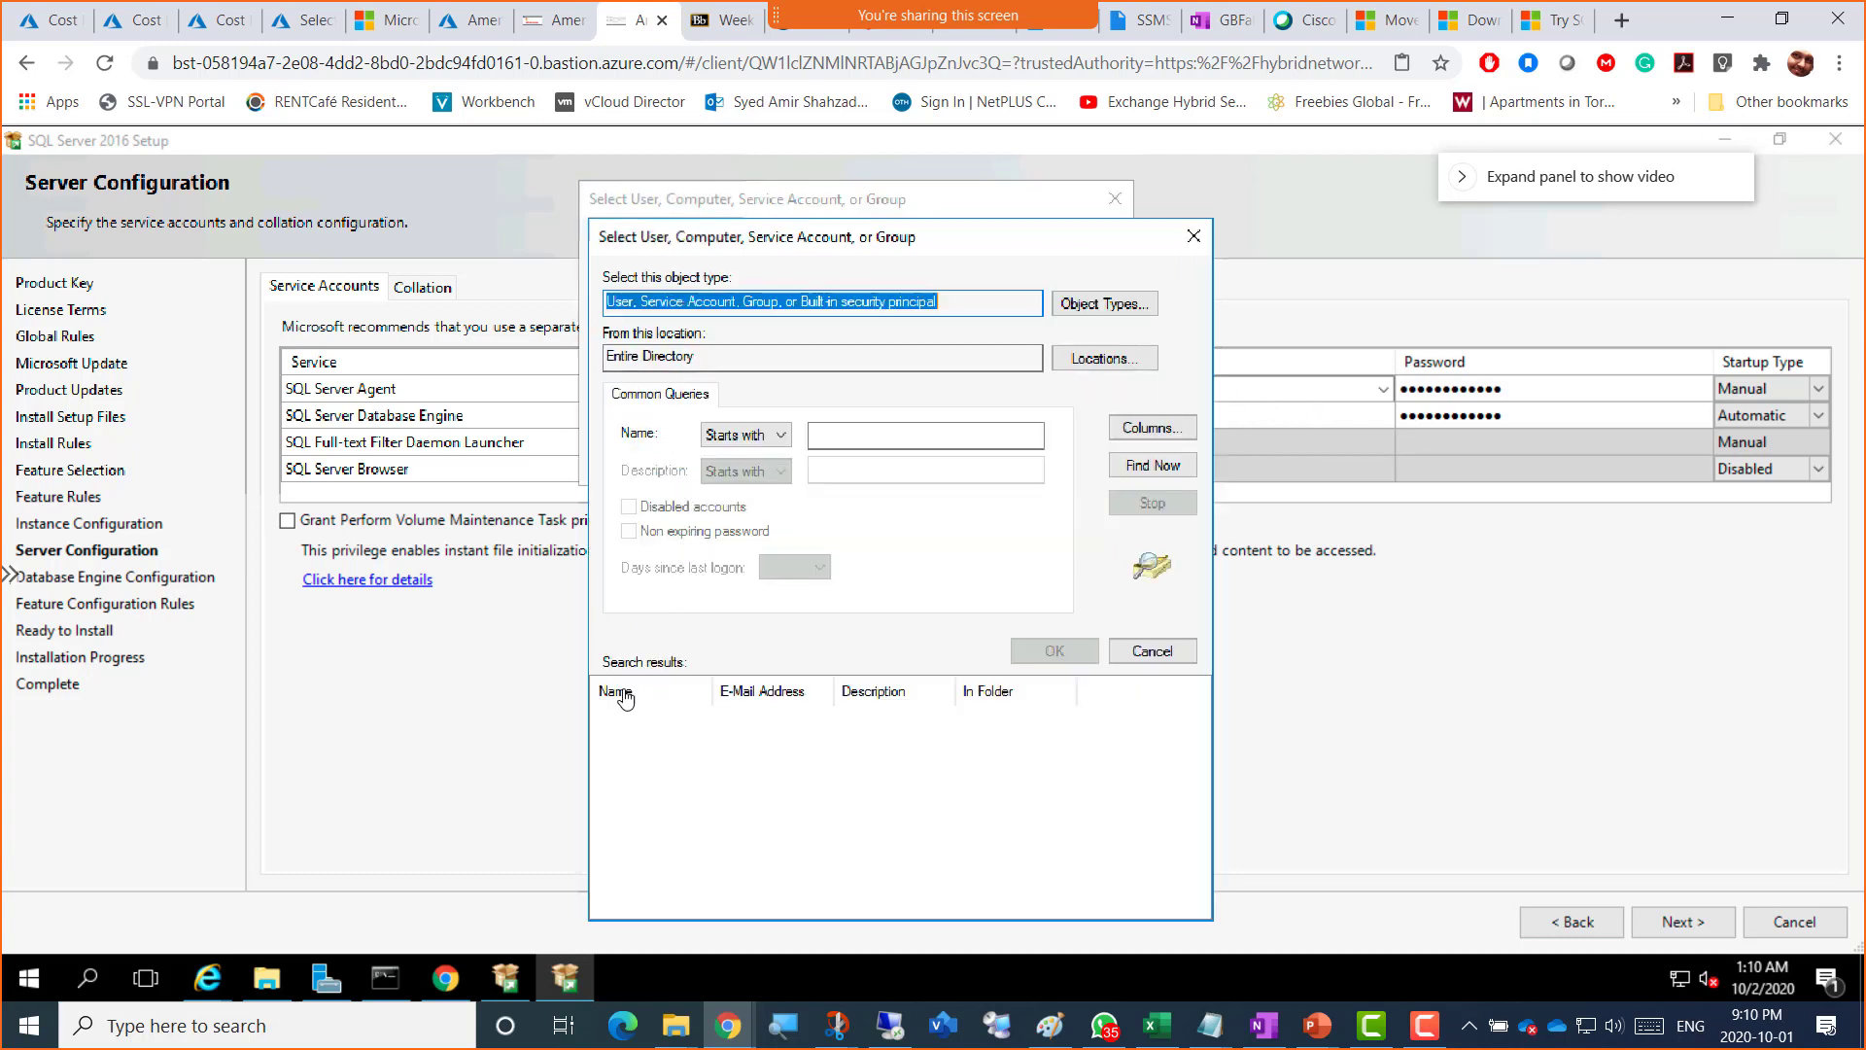
pyautogui.click(1153, 465)
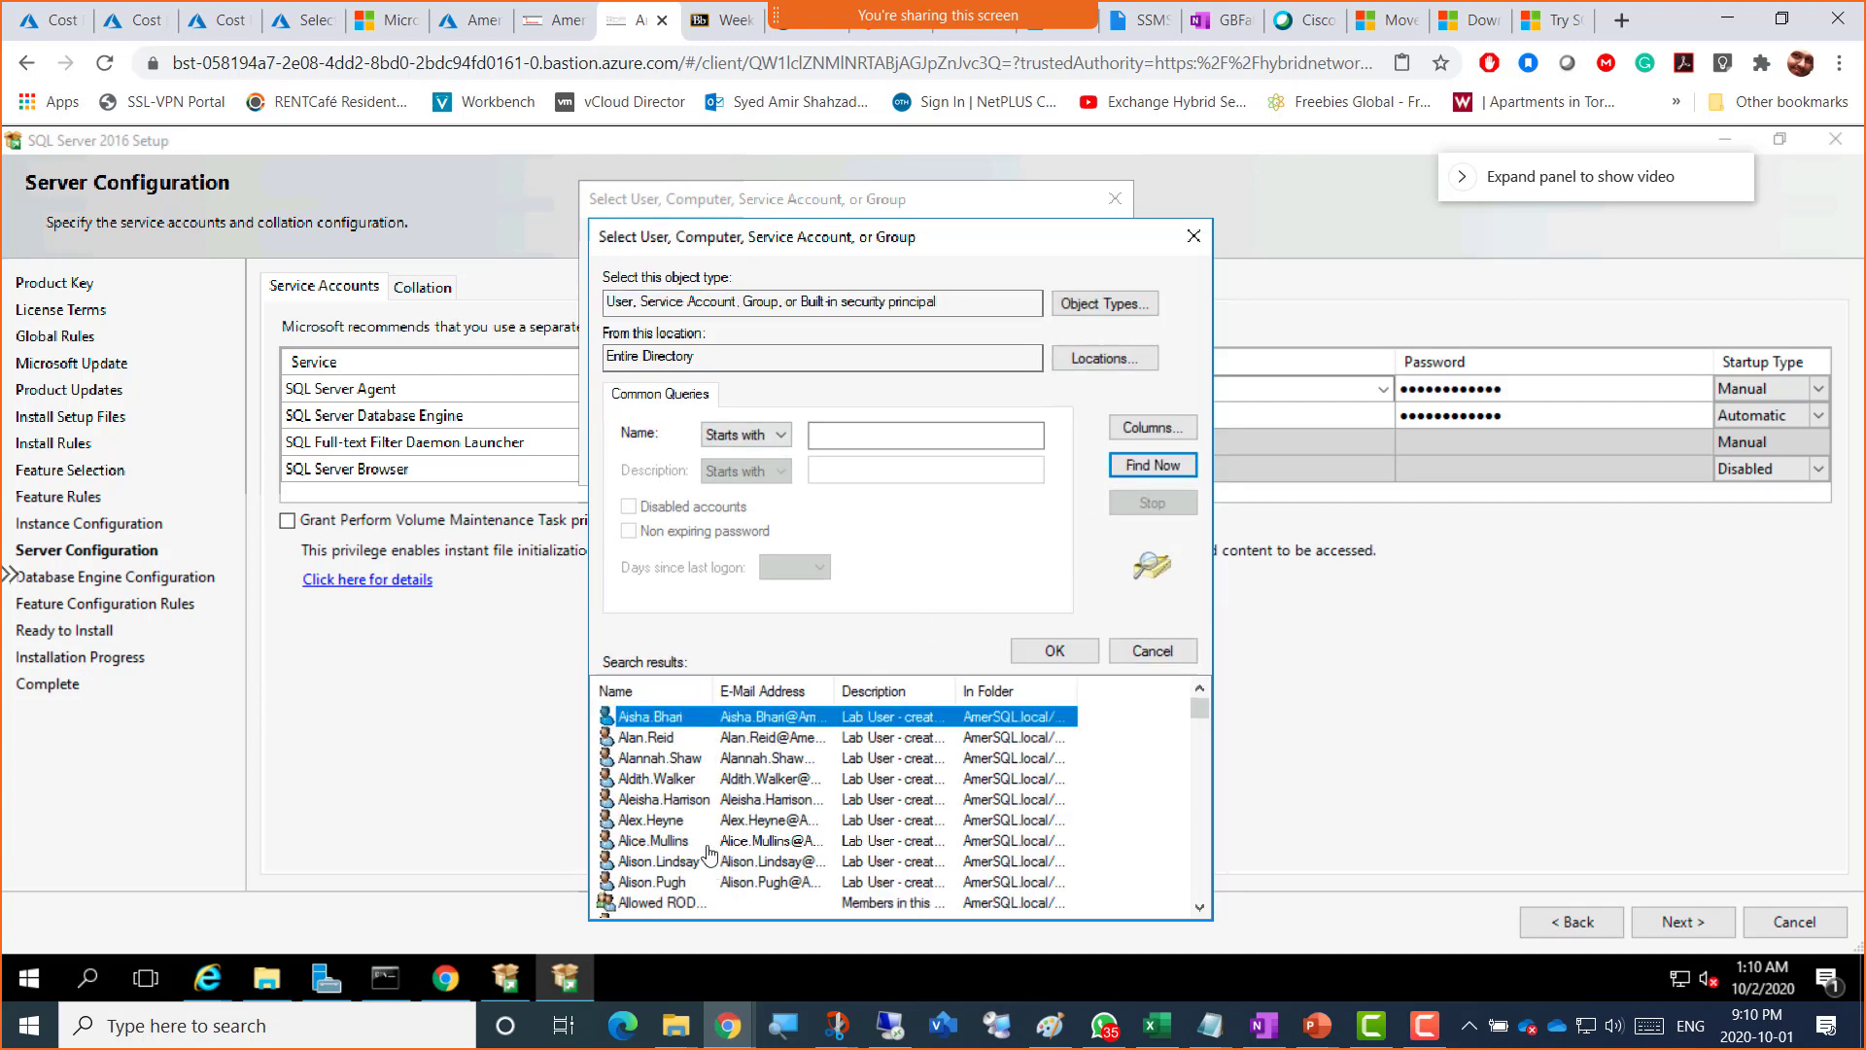
pyautogui.scroll(-5, 707, 855)
pyautogui.scroll(-20, 709, 853)
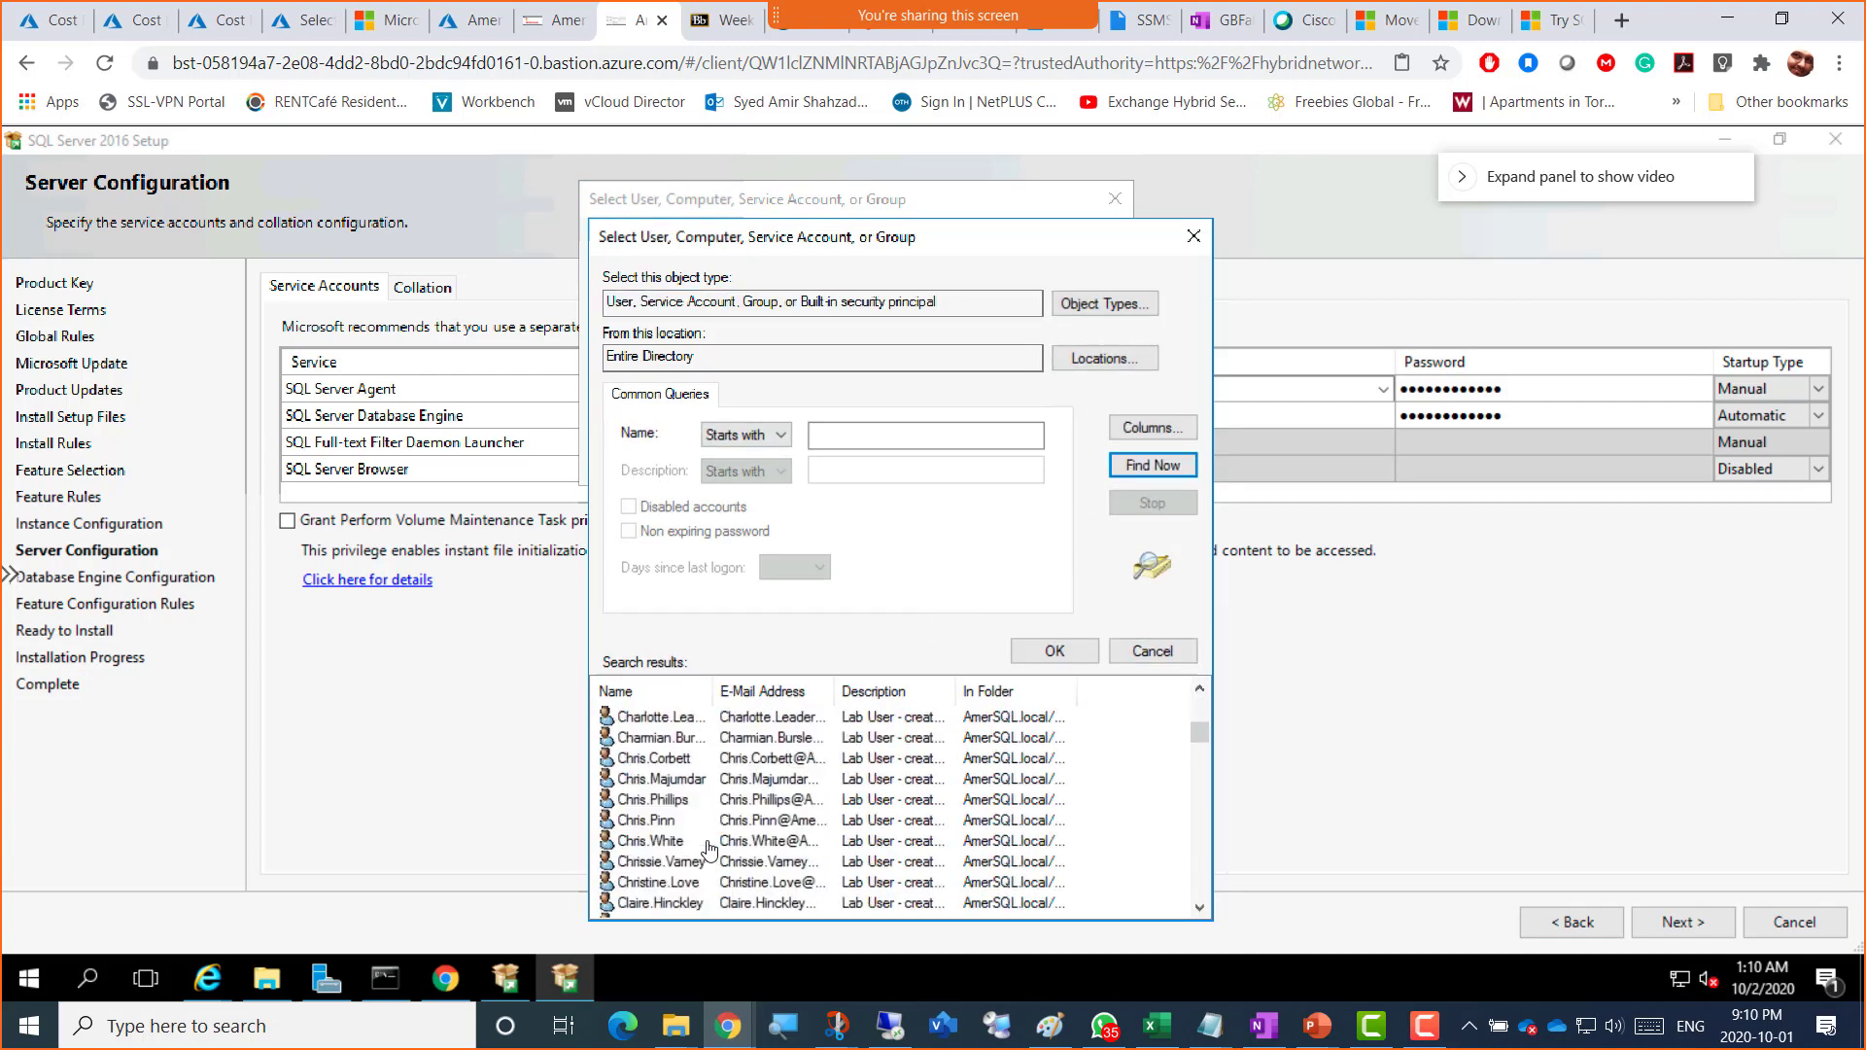
pyautogui.scroll(-15, 709, 851)
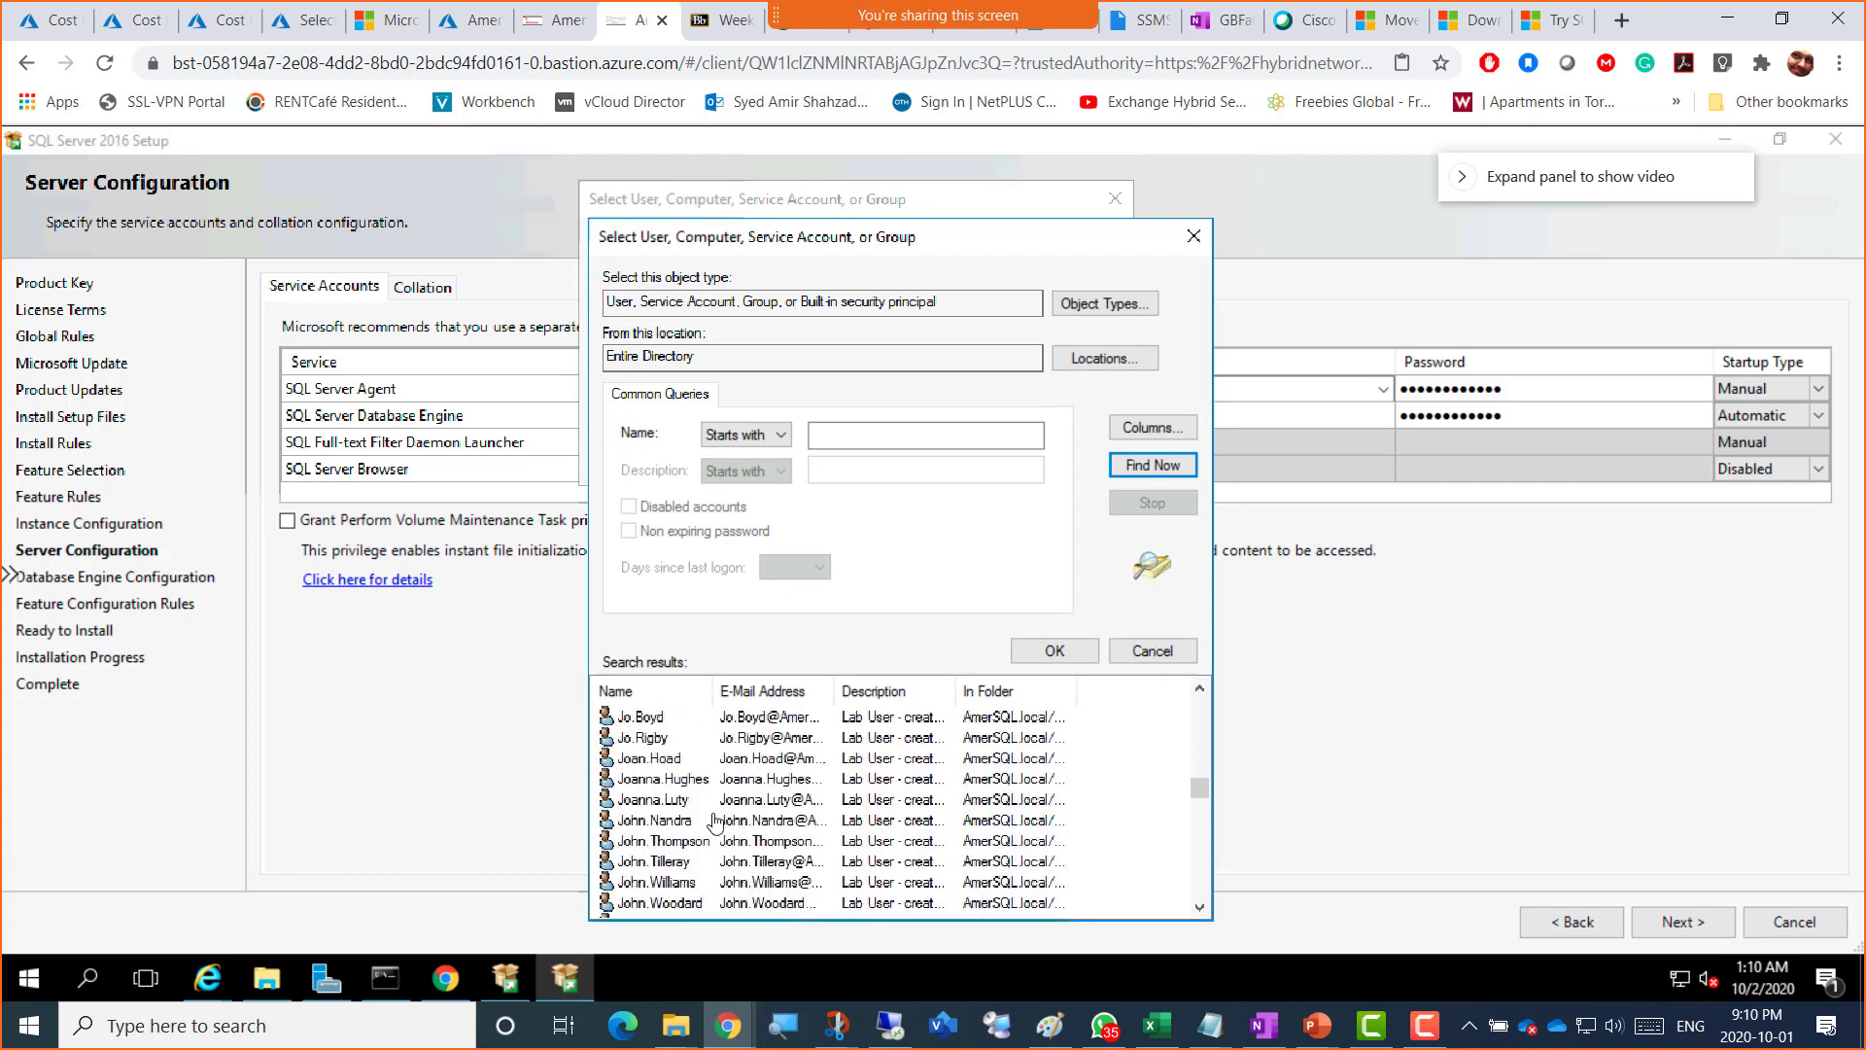
pyautogui.click(1106, 358)
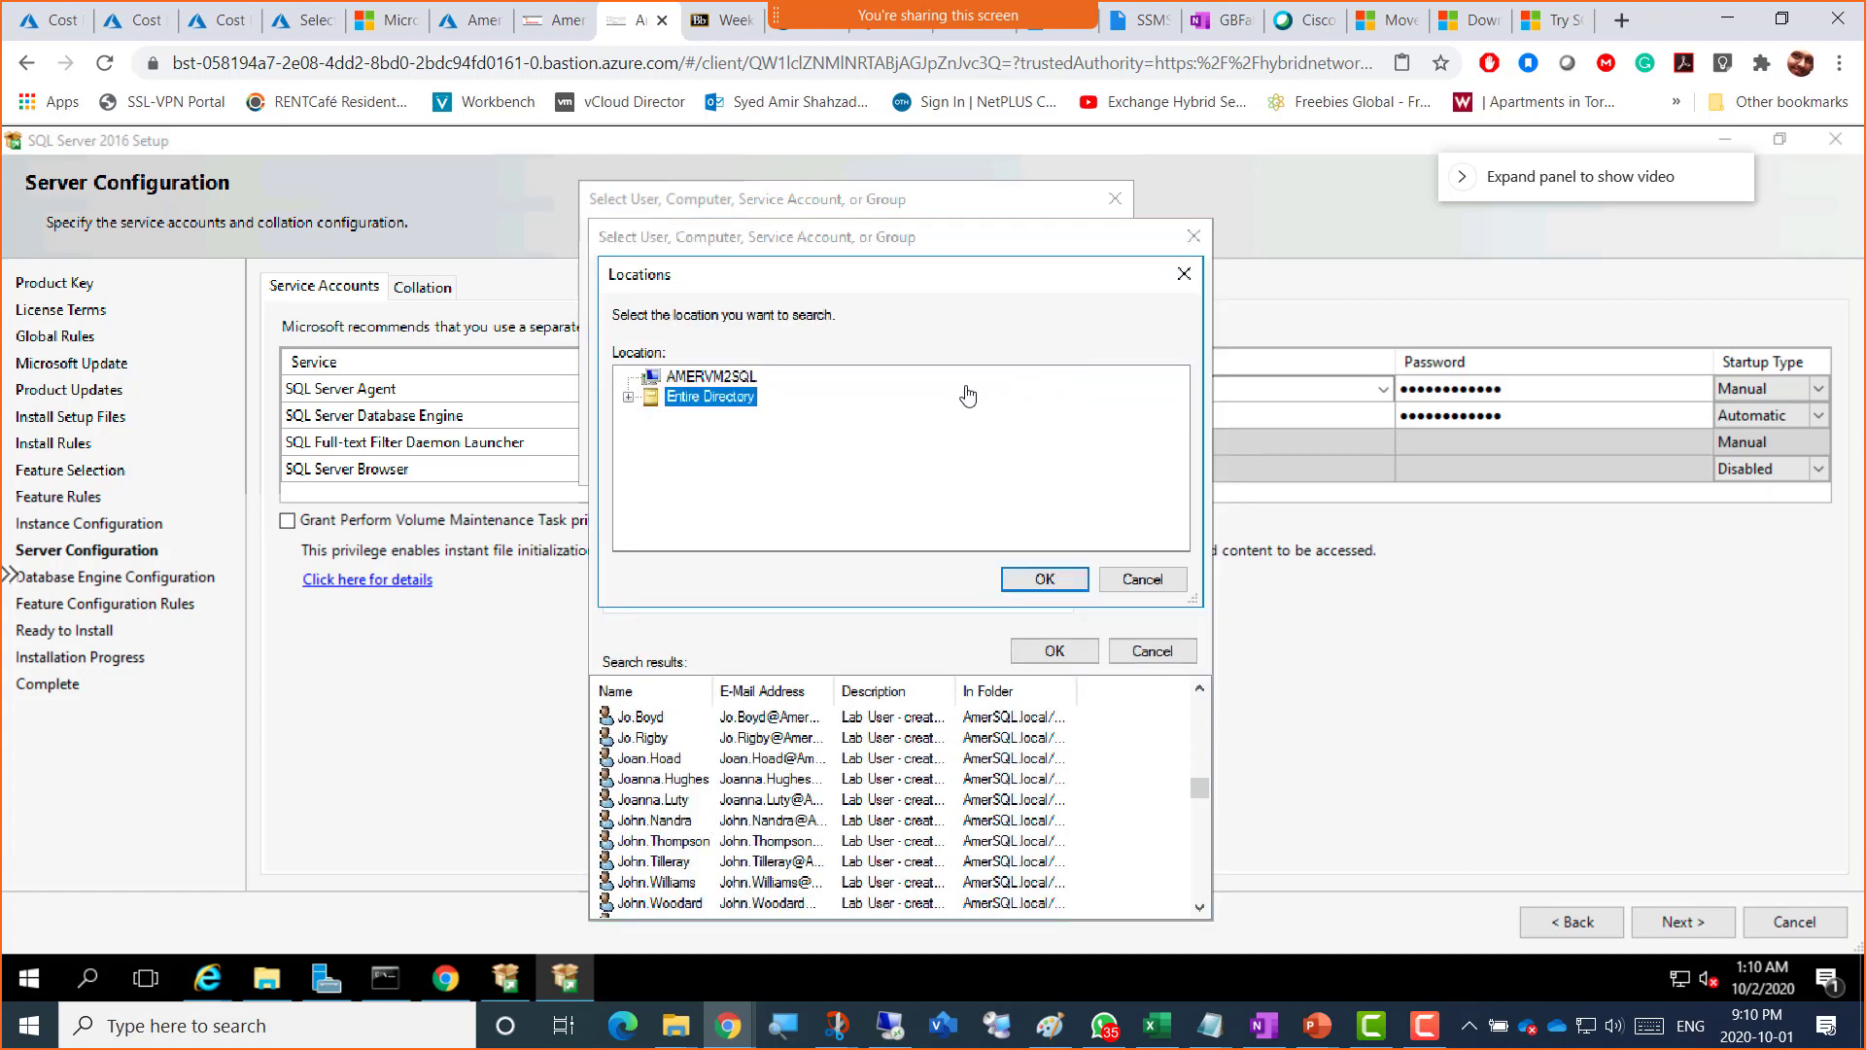
pyautogui.click(627, 398)
pyautogui.click(652, 416)
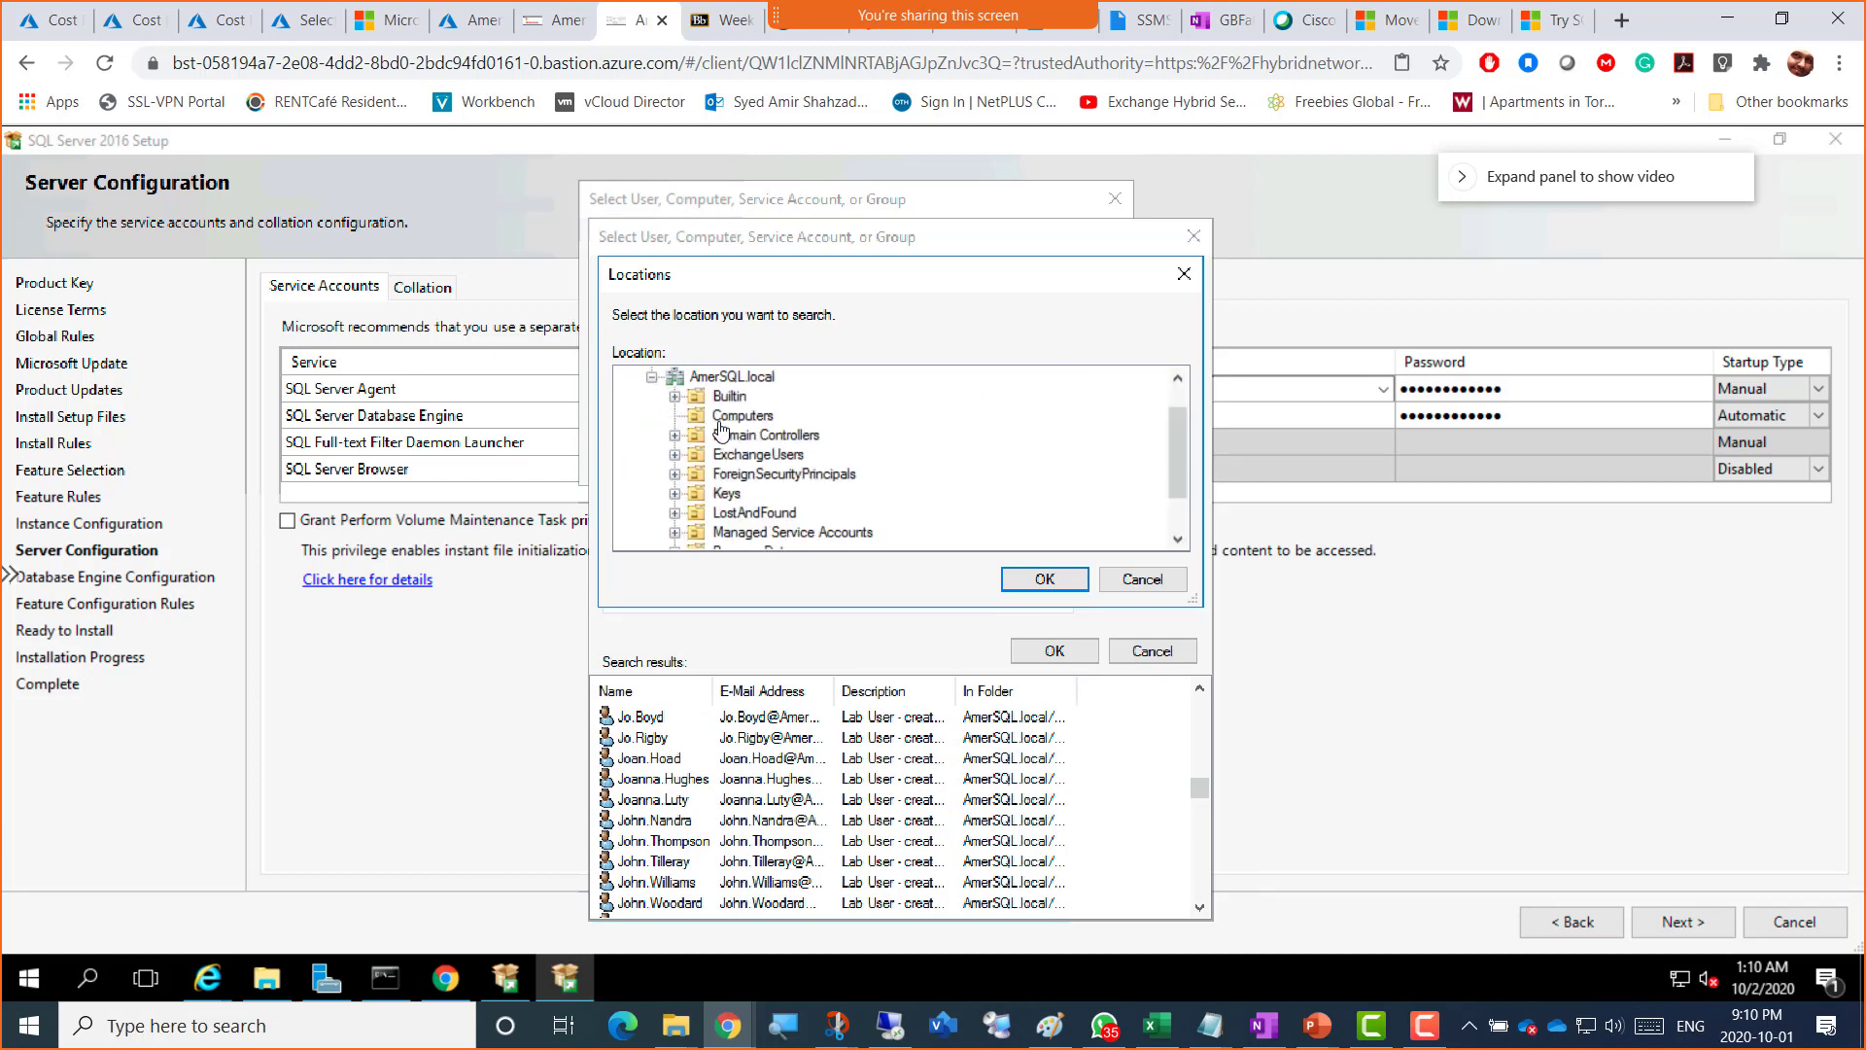
pyautogui.click(742, 417)
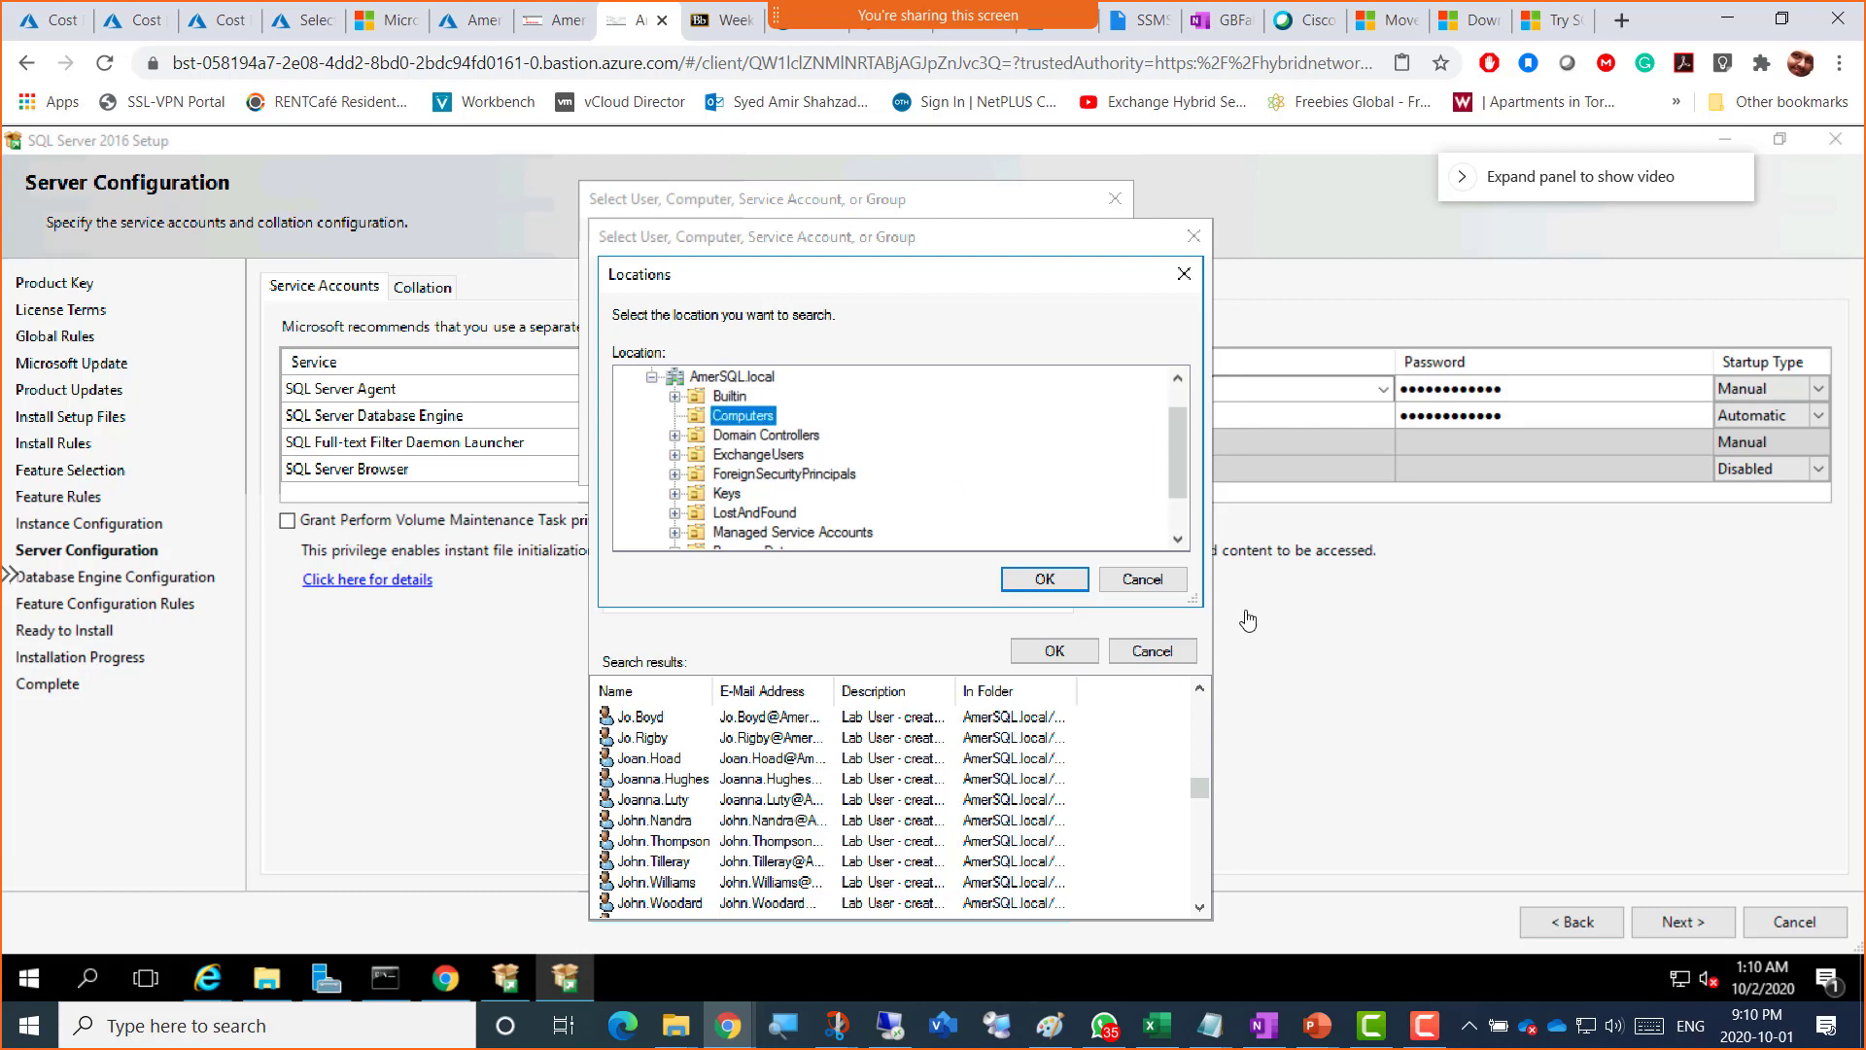
pyautogui.click(1142, 579)
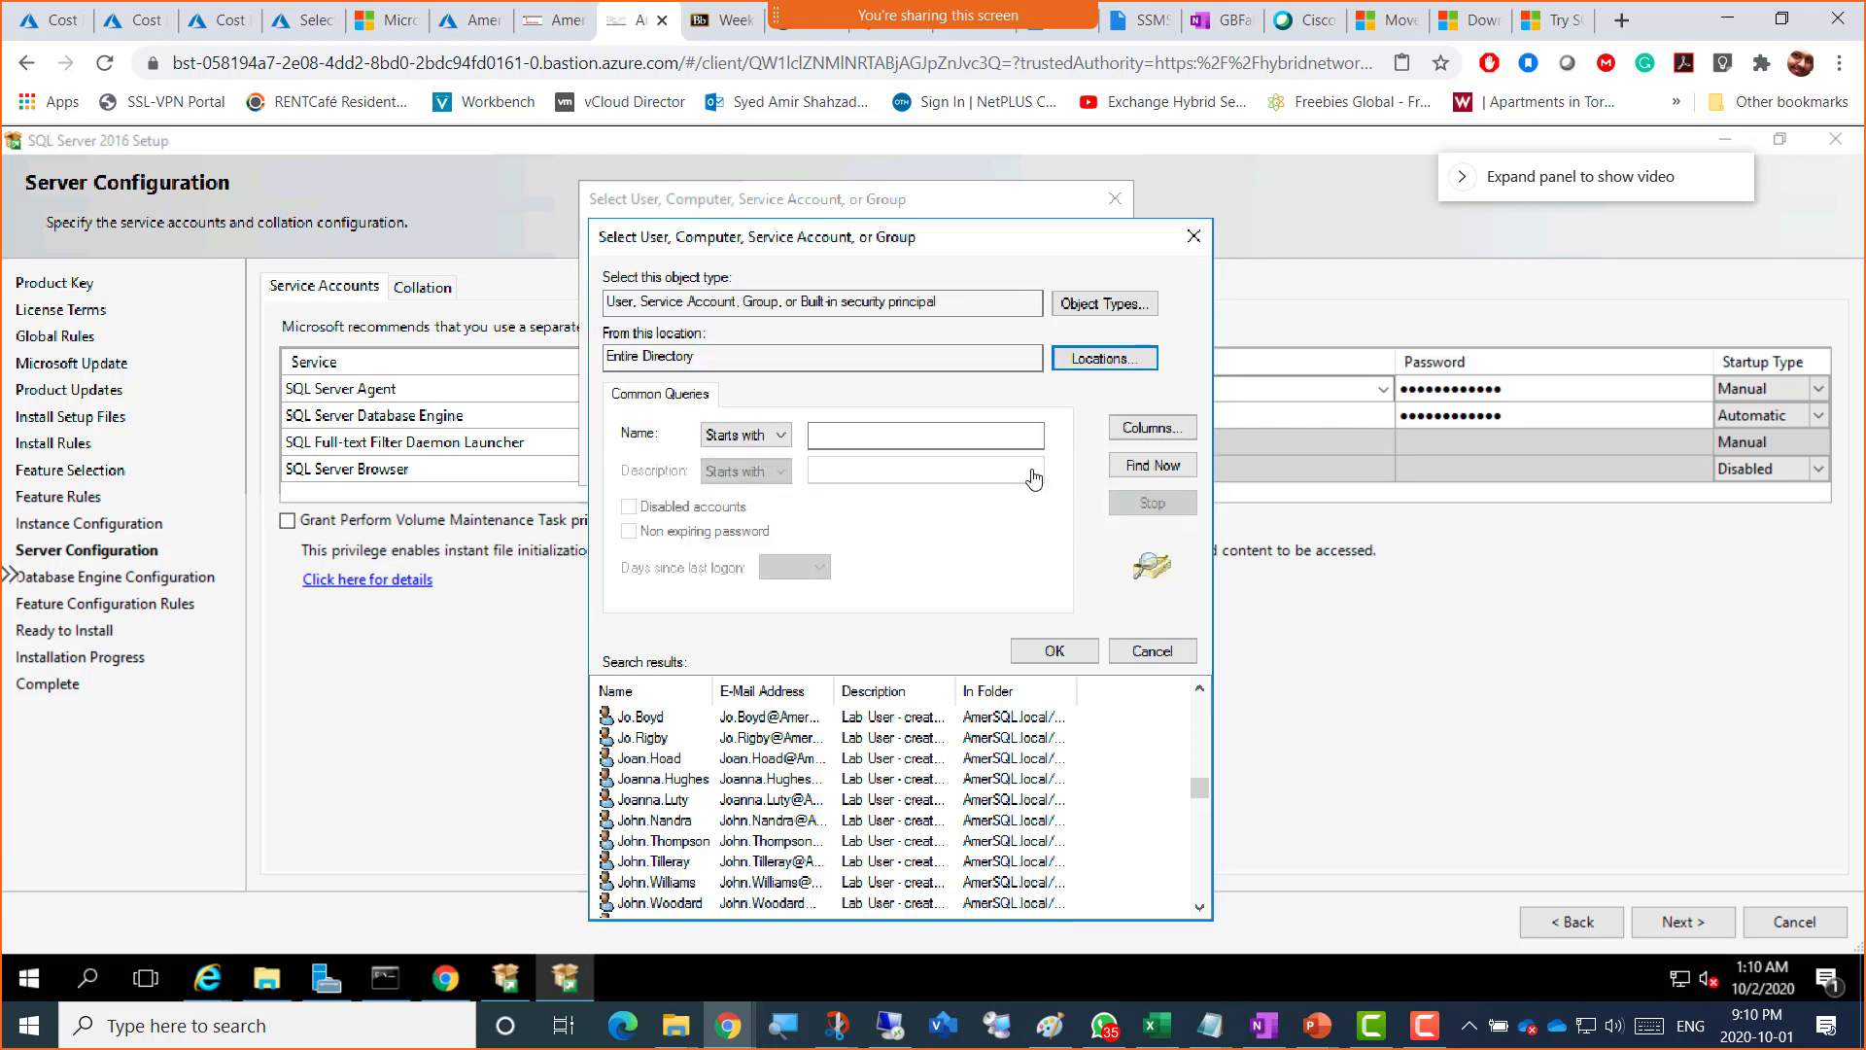
pyautogui.click(1115, 357)
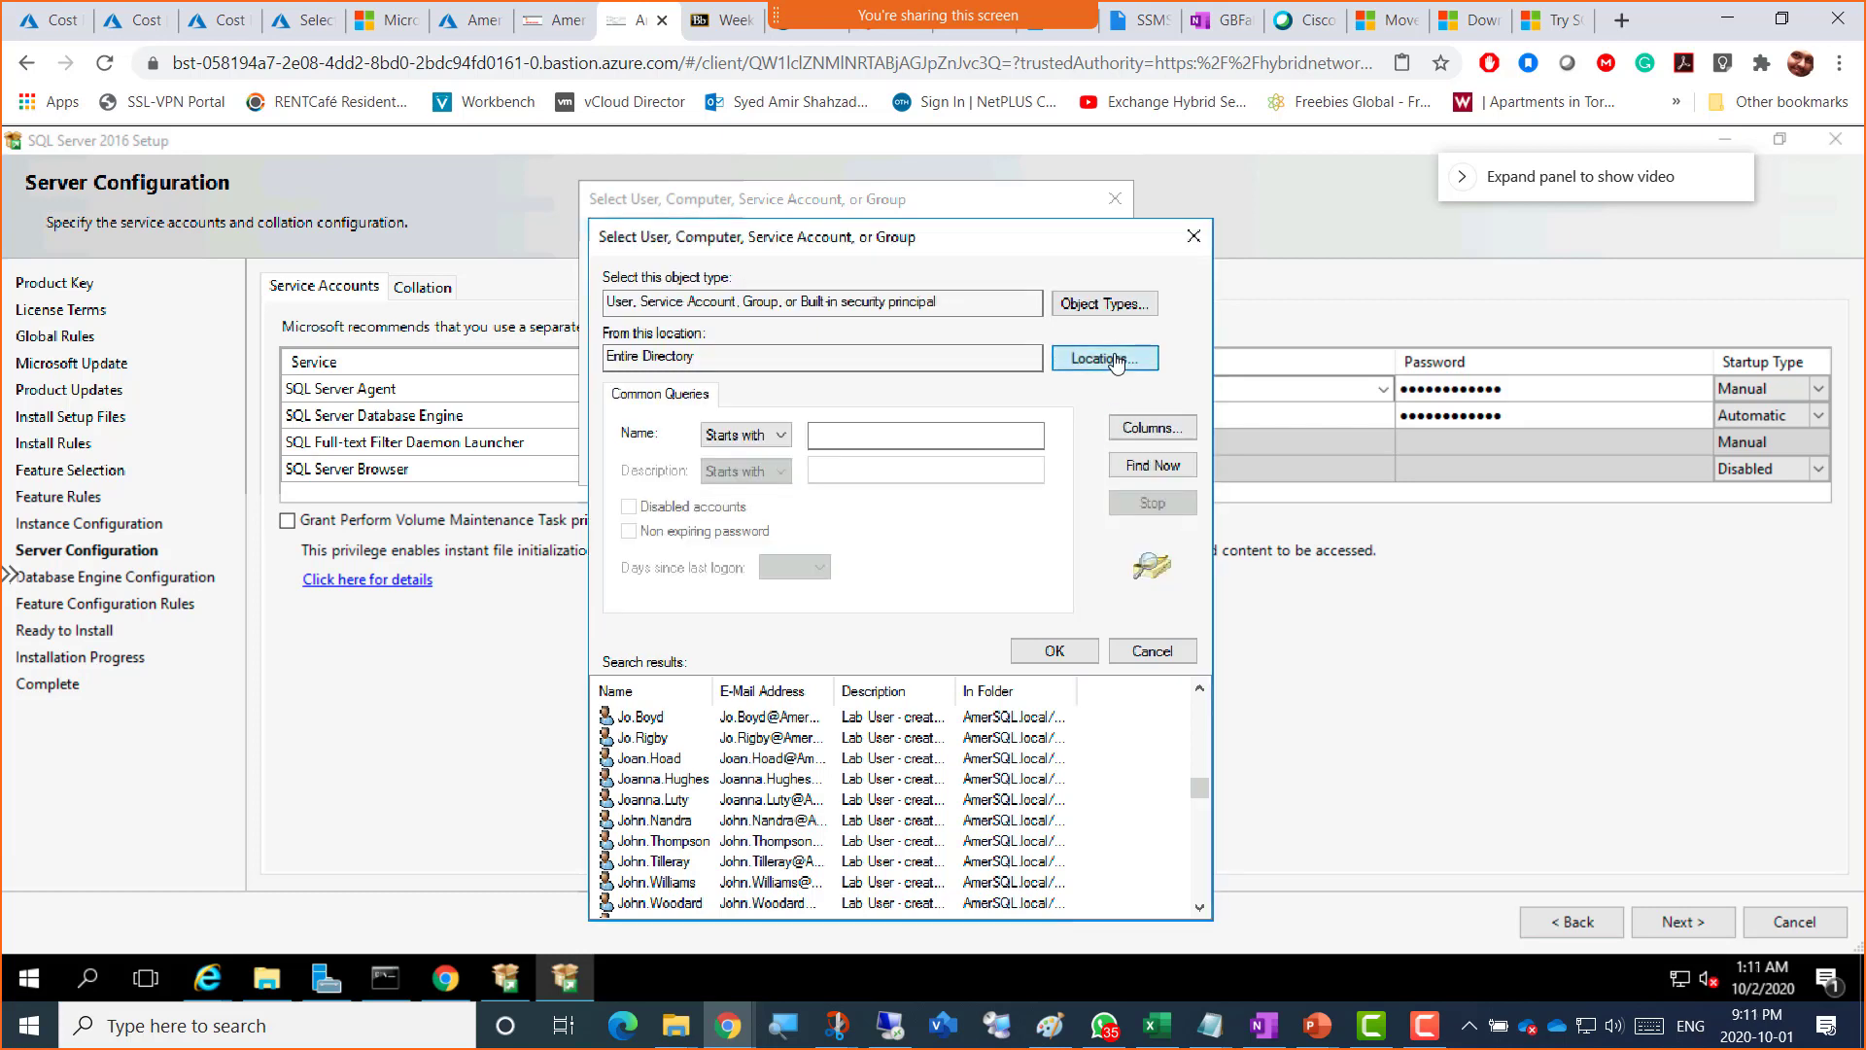
pyautogui.click(764, 379)
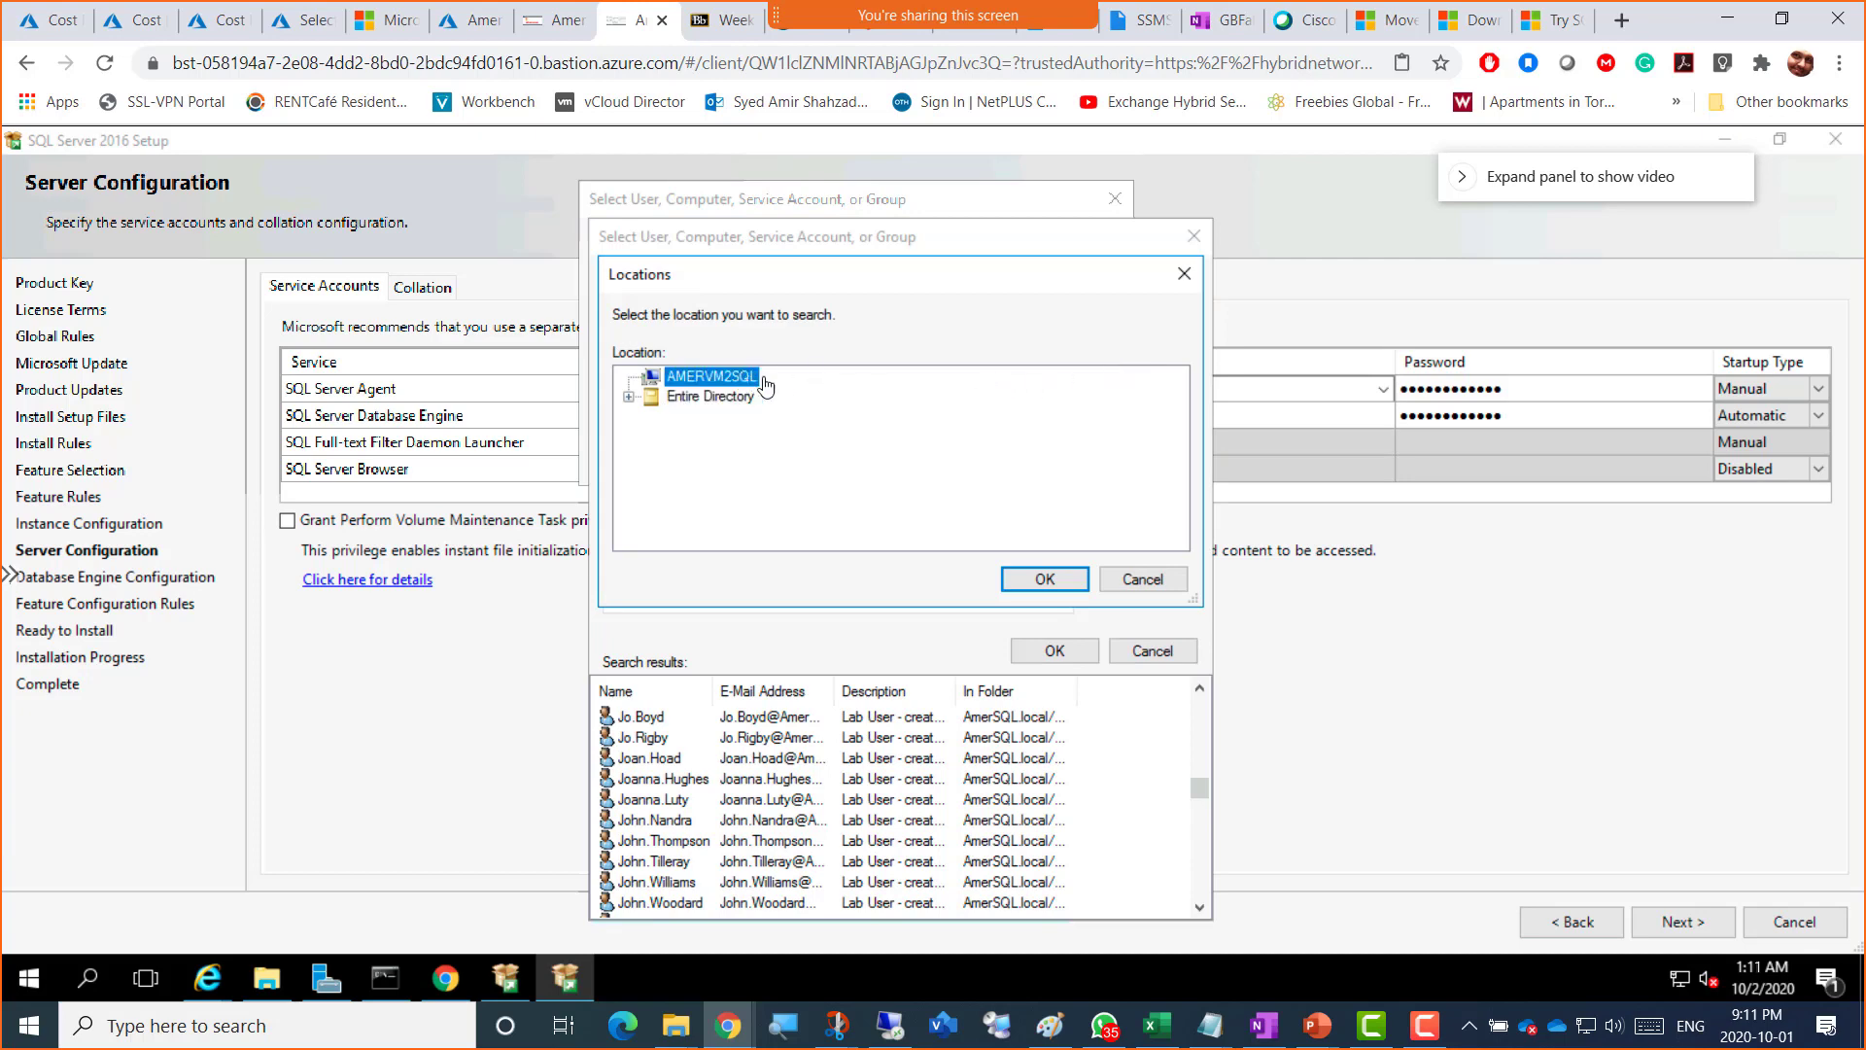
pyautogui.click(1036, 579)
pyautogui.click(1173, 465)
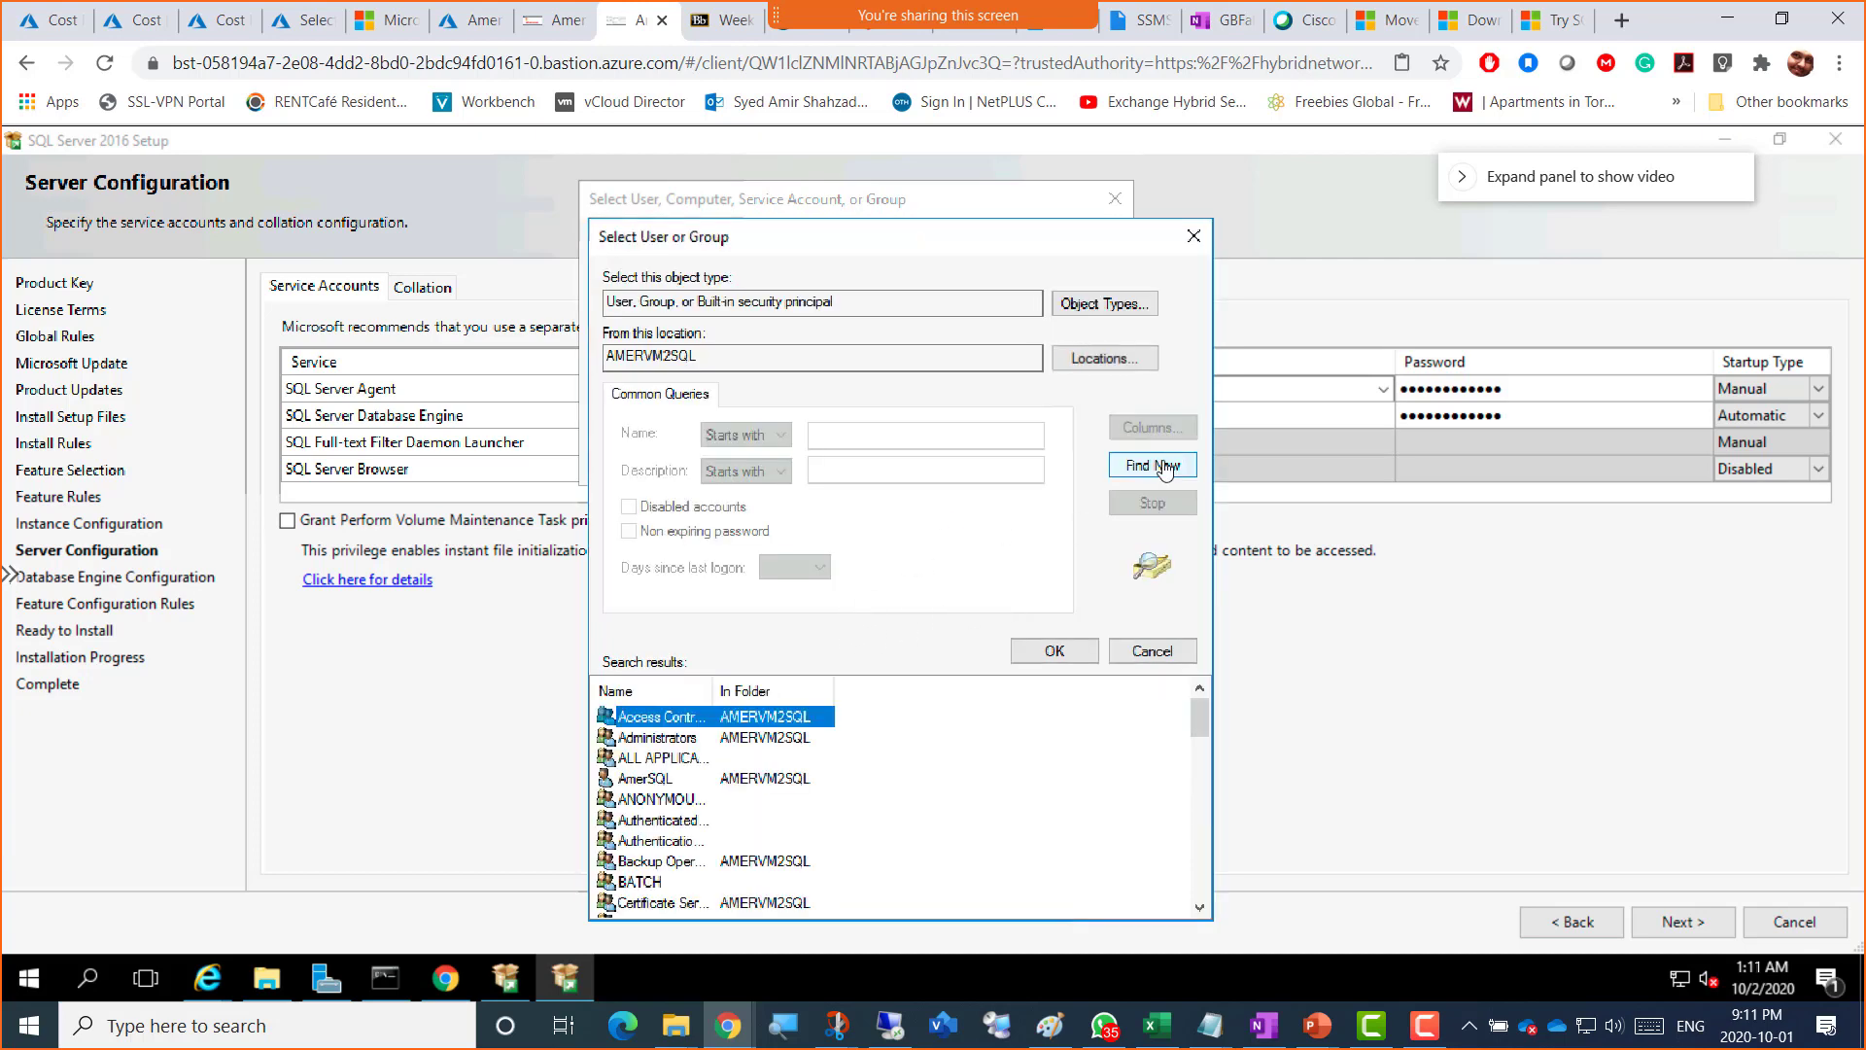
# Step: Review the local accounts, cancel the picker, and set SQL Server Agent to the AMERSQL admin account
pyautogui.doubleClick(714, 691)
pyautogui.scroll(-4, 747, 882)
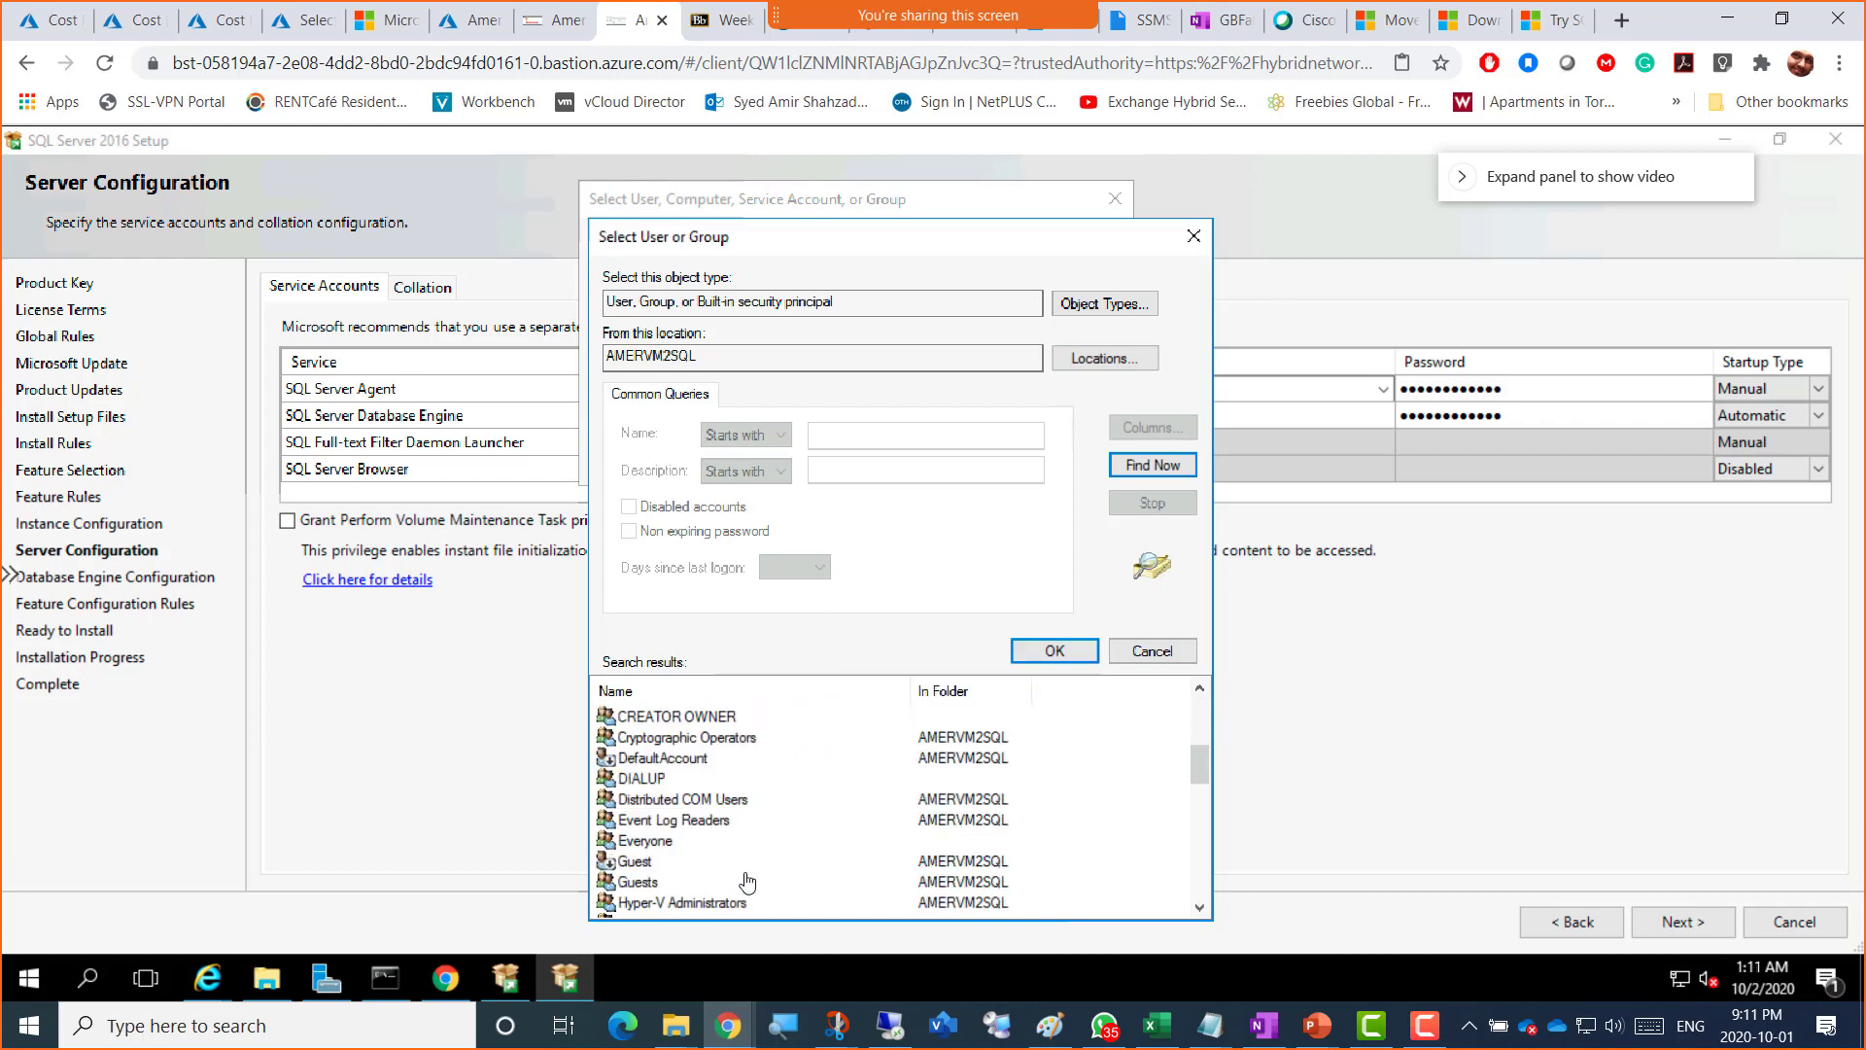
pyautogui.scroll(-4, 746, 756)
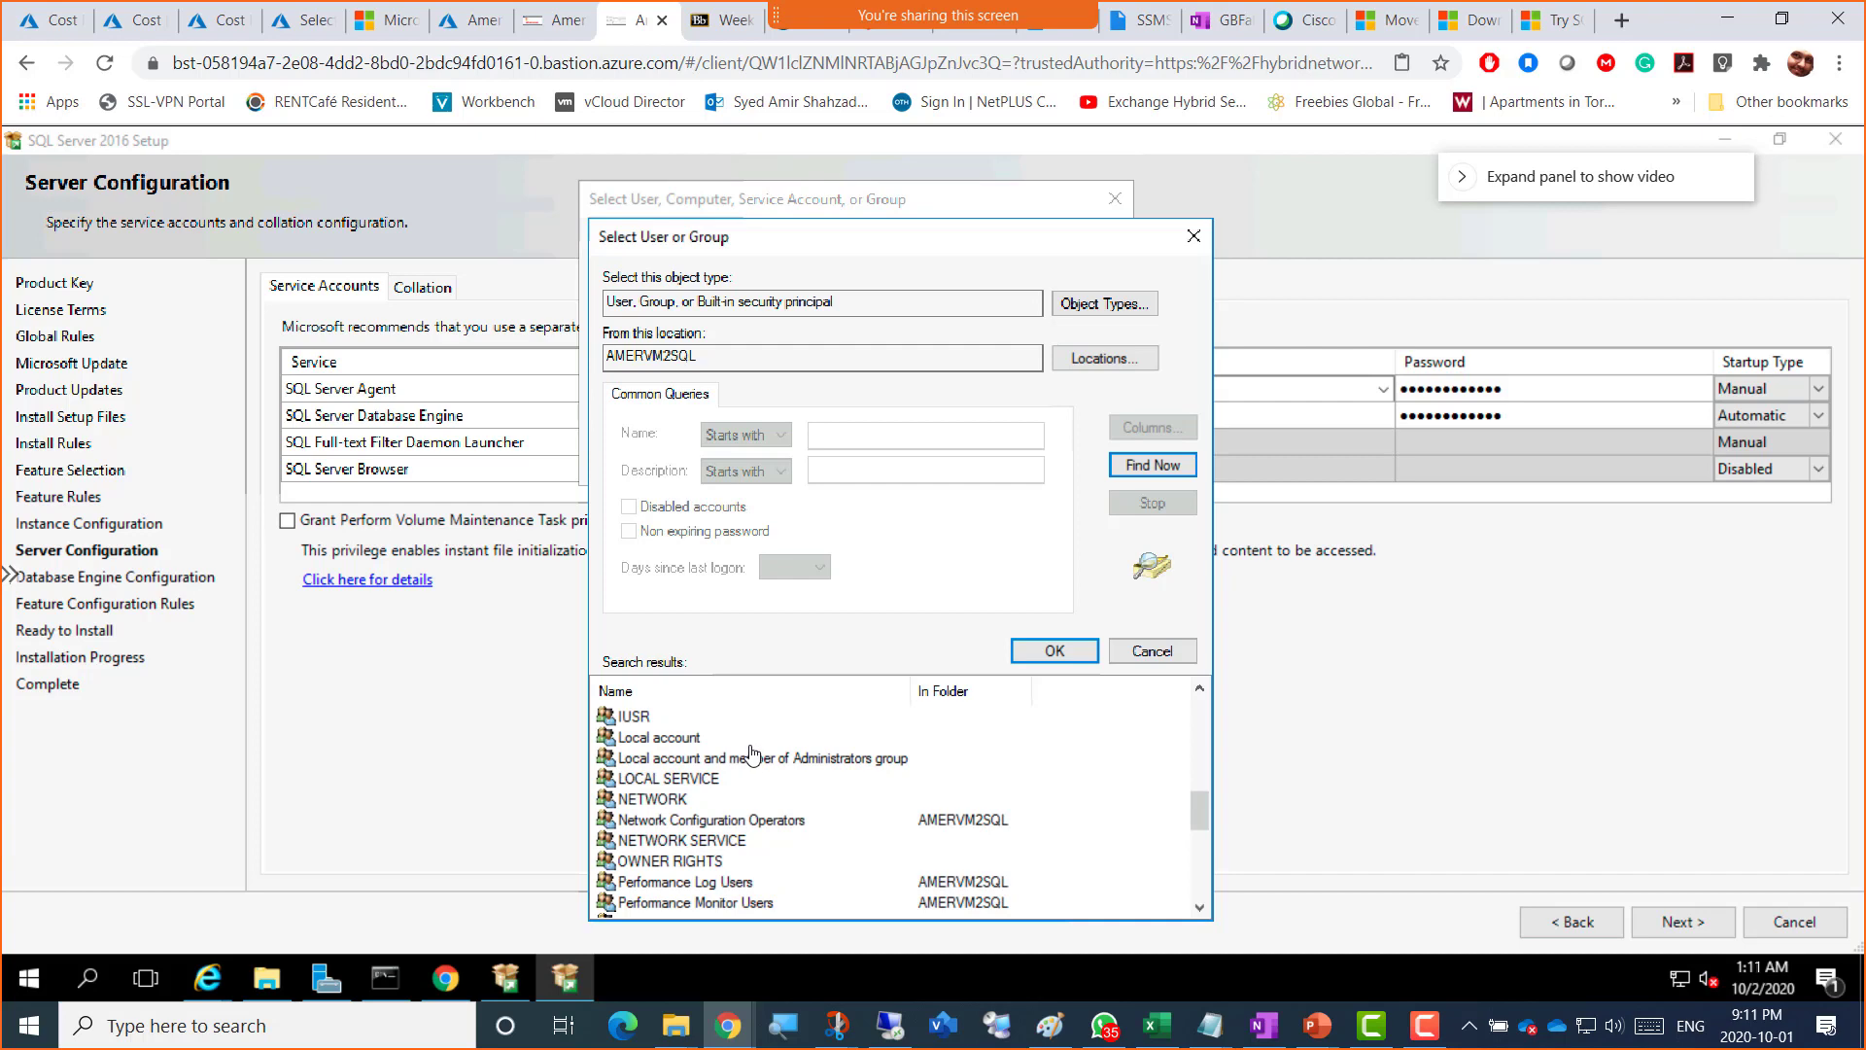
pyautogui.scroll(-4, 751, 755)
pyautogui.scroll(2, 751, 759)
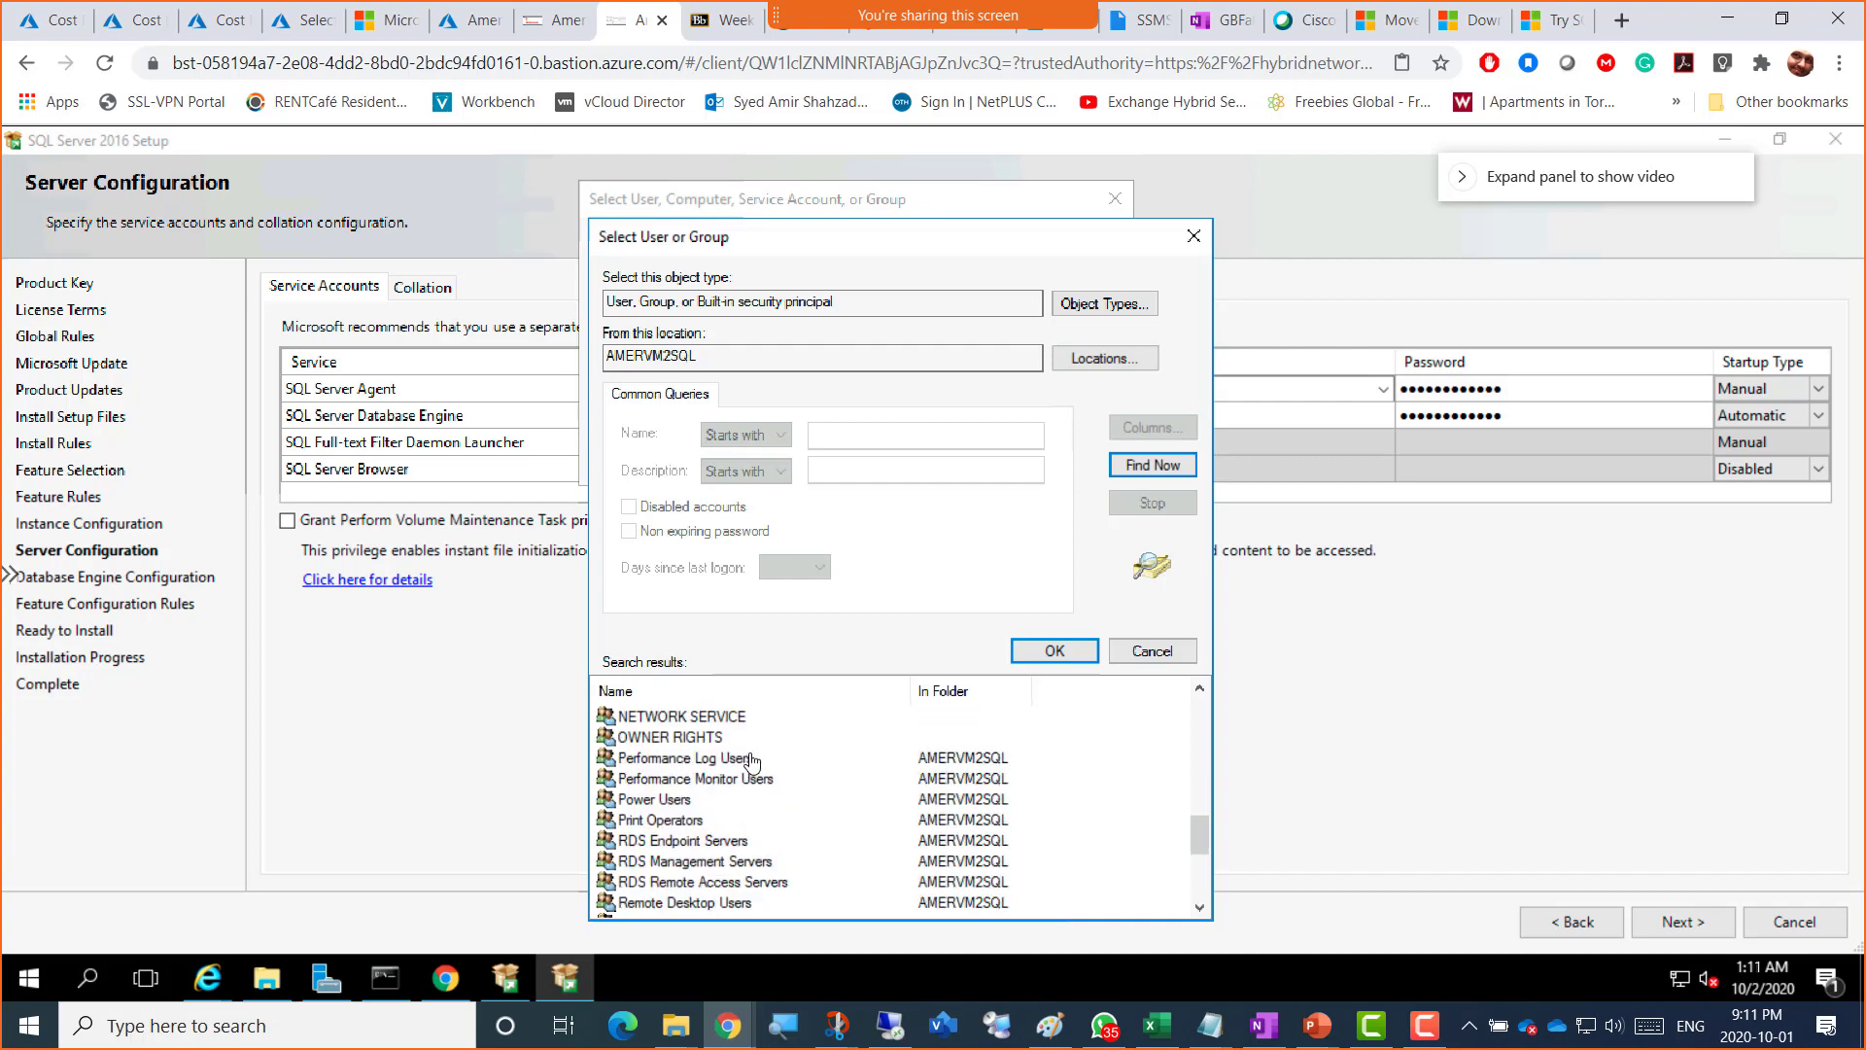
pyautogui.scroll(-2, 751, 759)
pyautogui.scroll(-2, 751, 761)
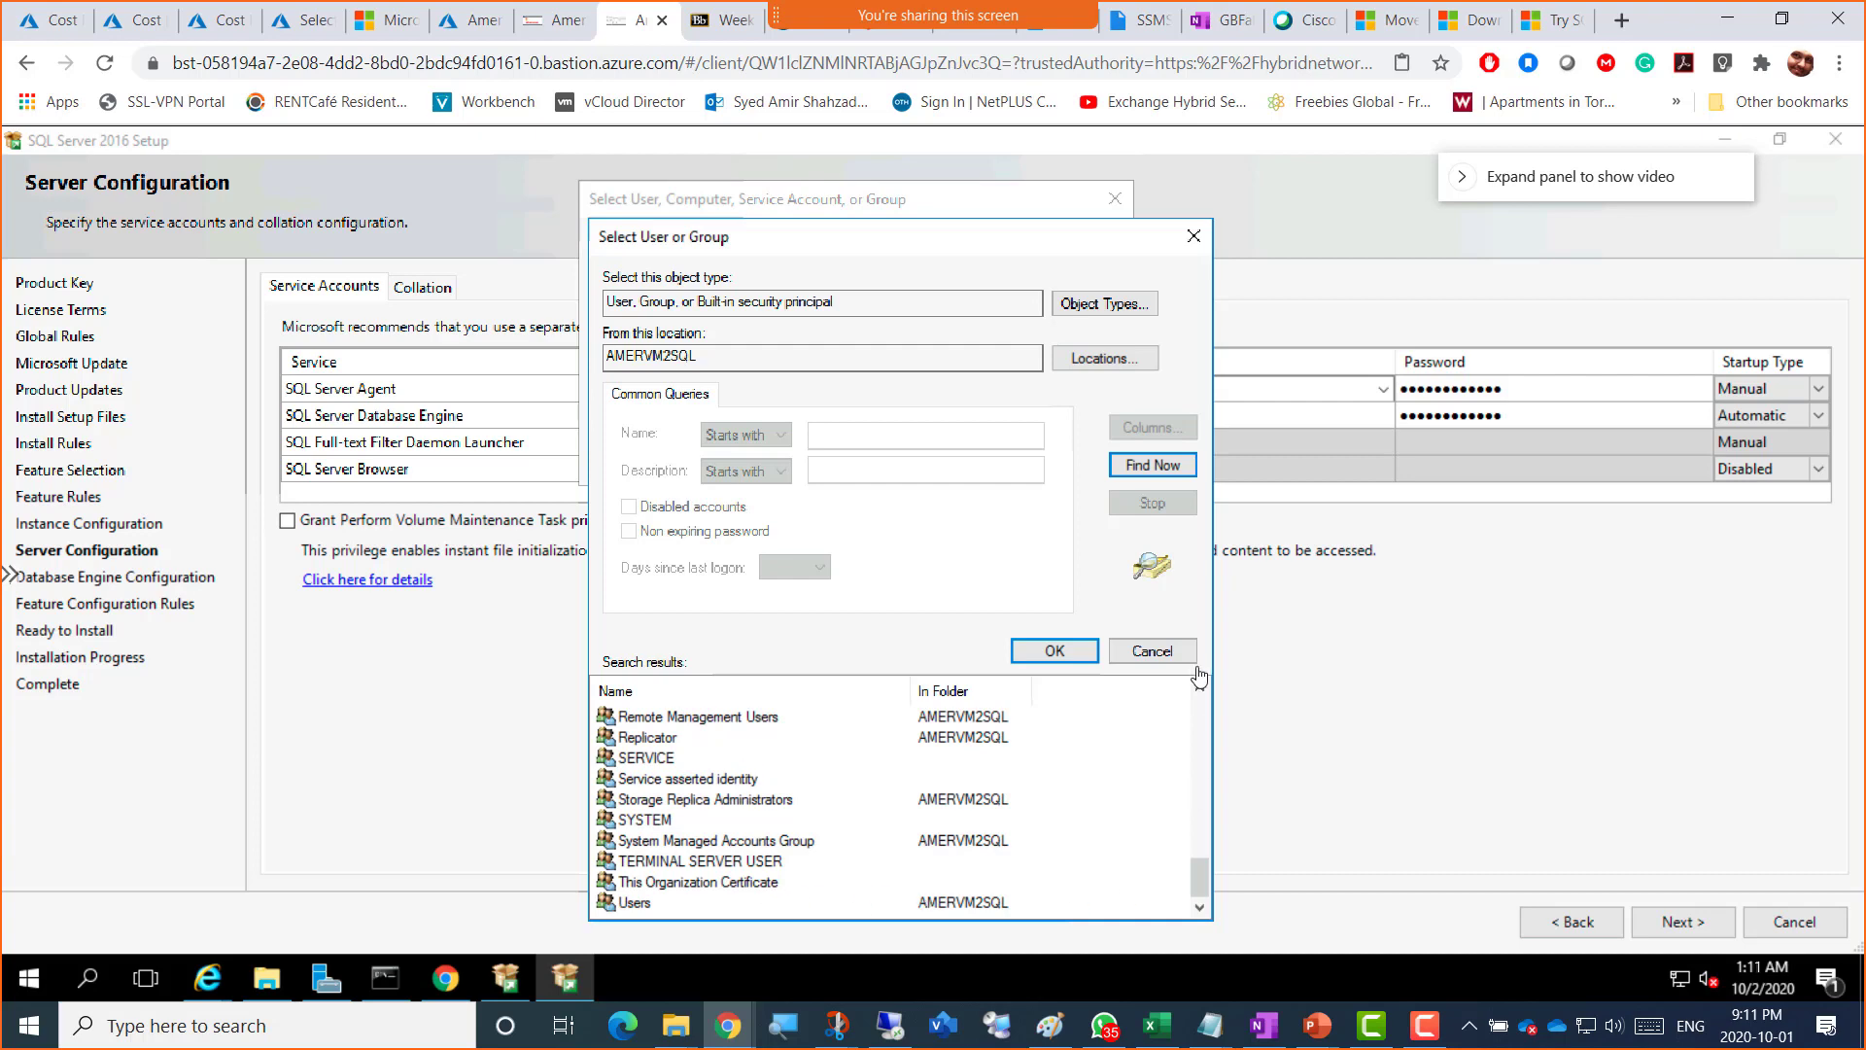
pyautogui.click(1194, 237)
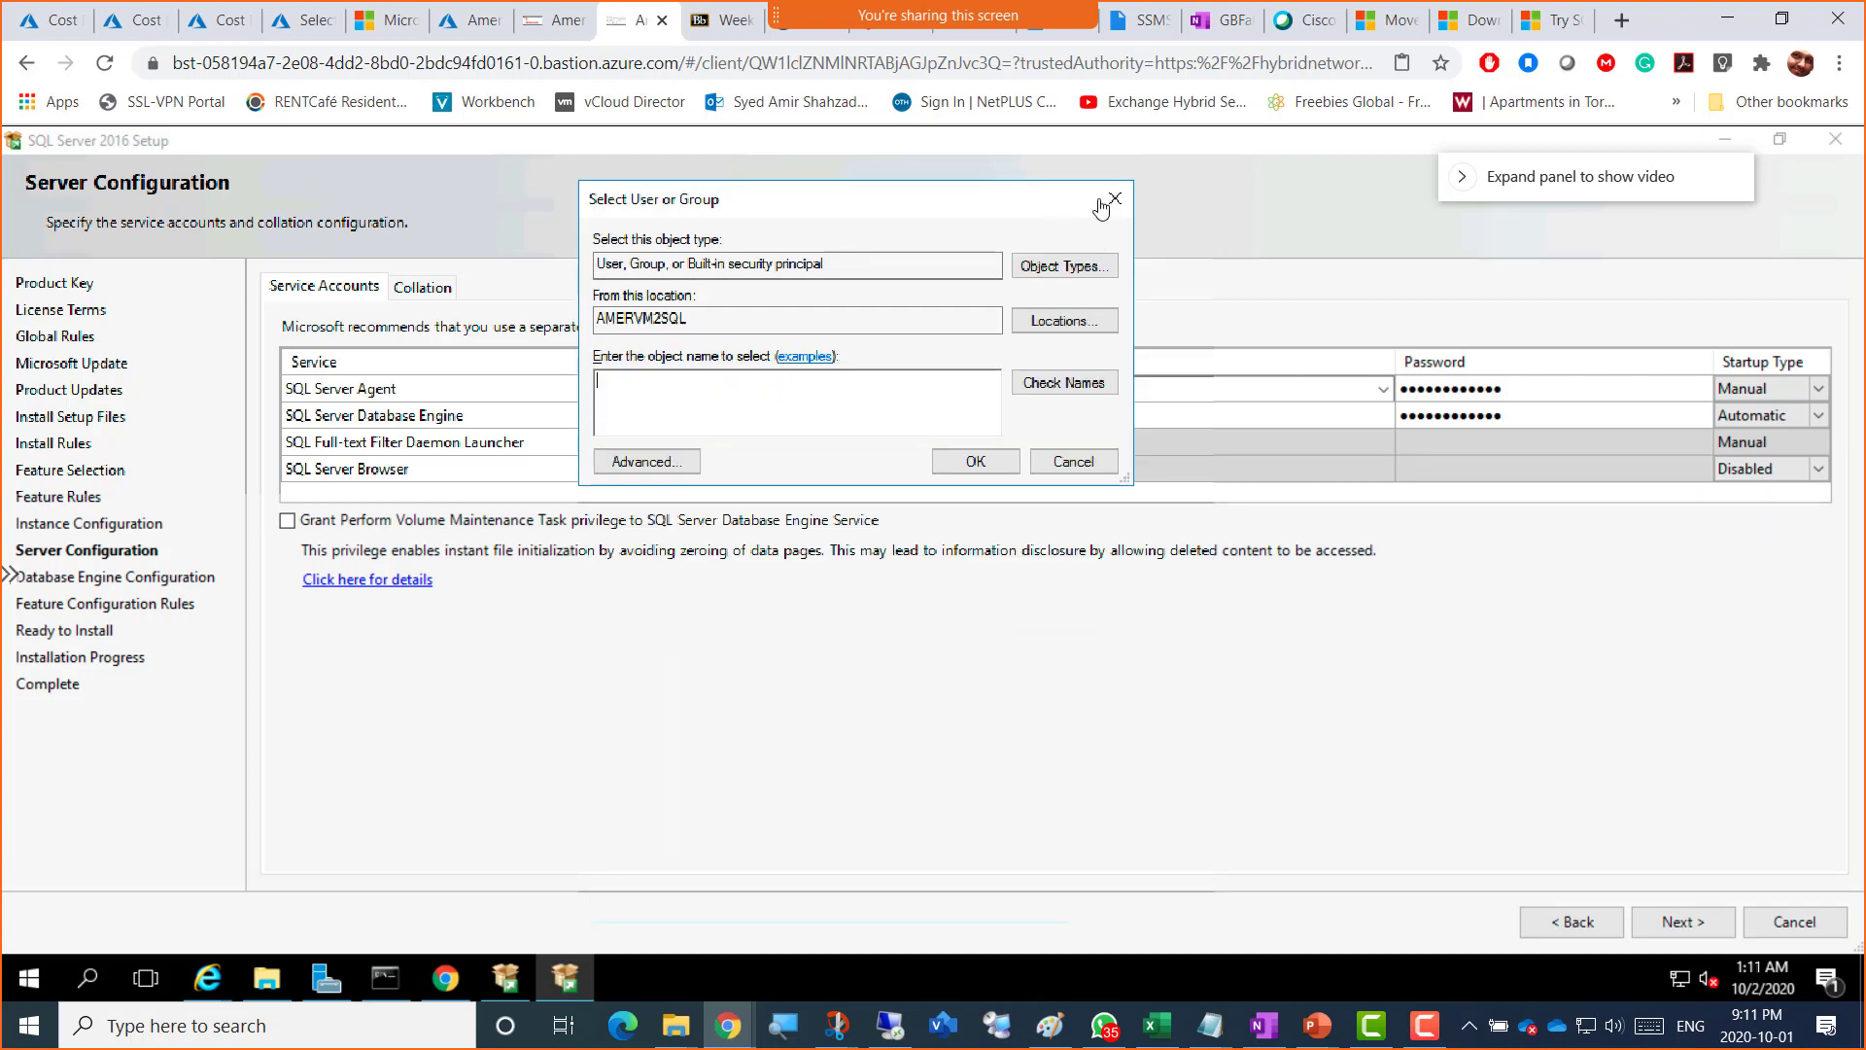
pyautogui.click(1115, 199)
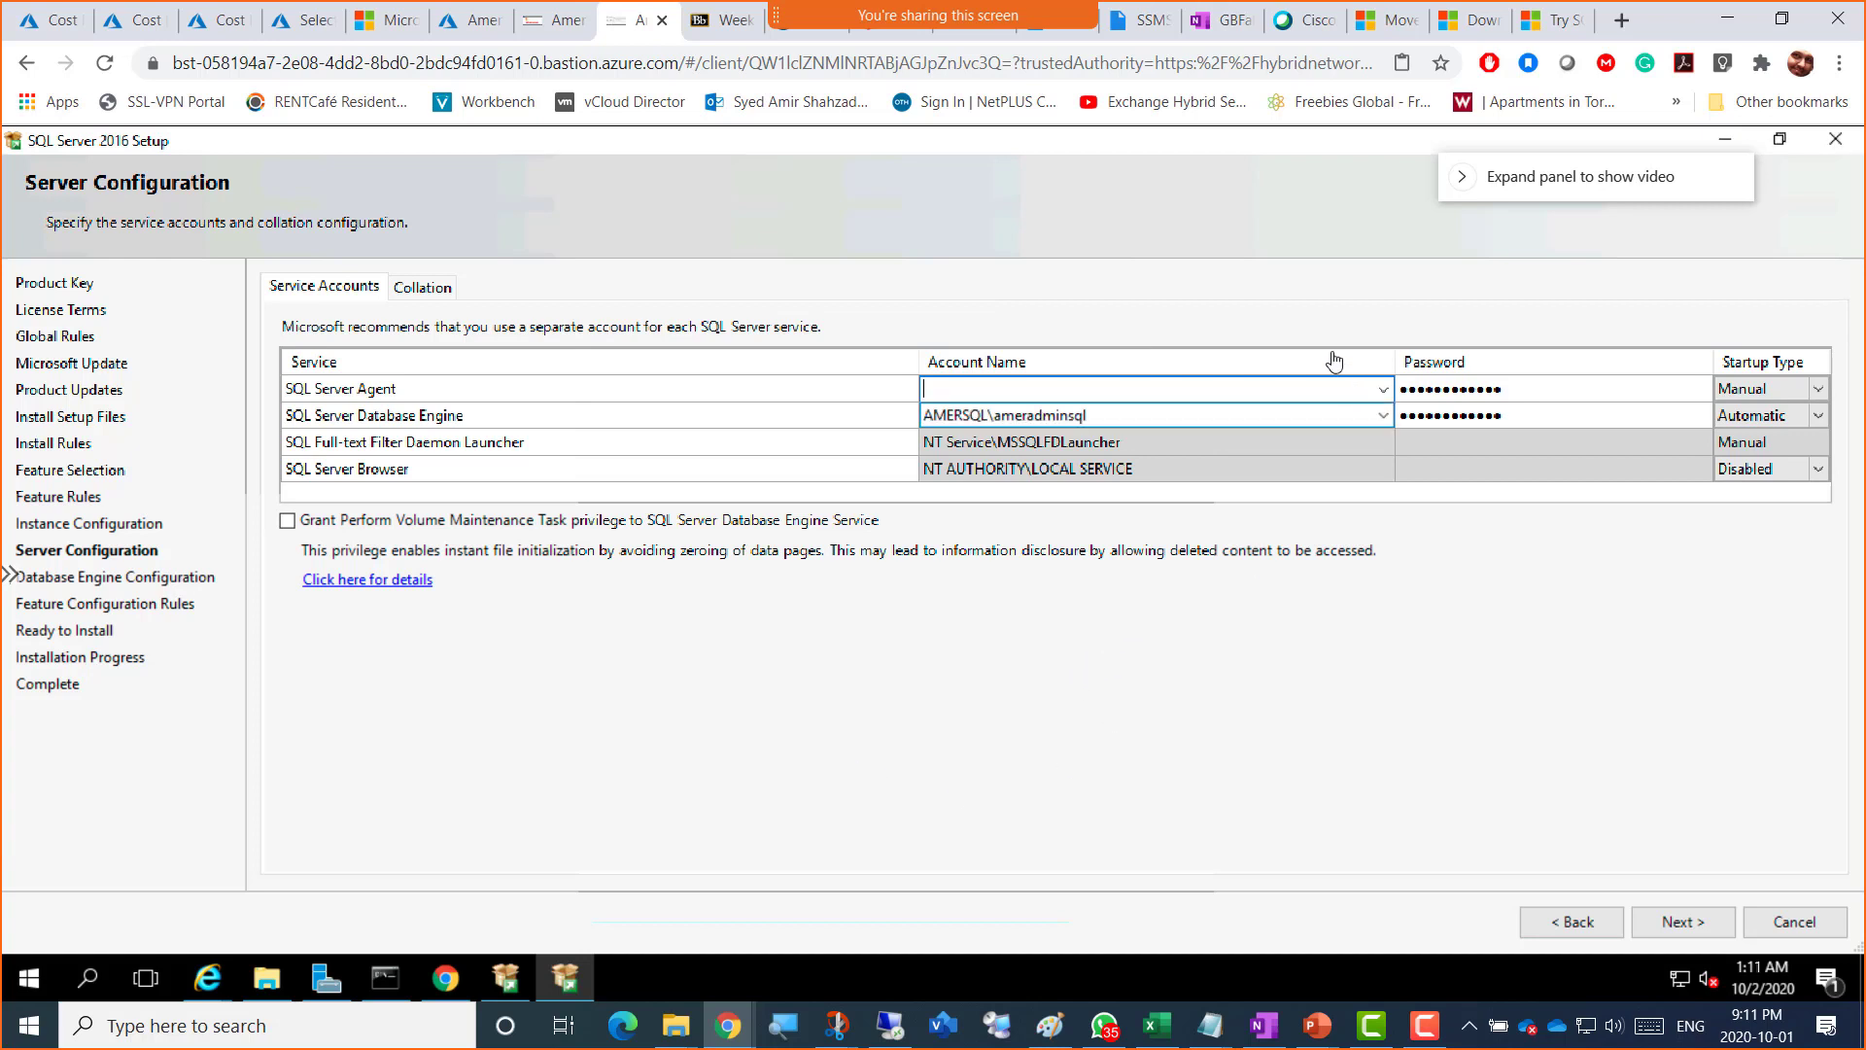
pyautogui.click(1383, 390)
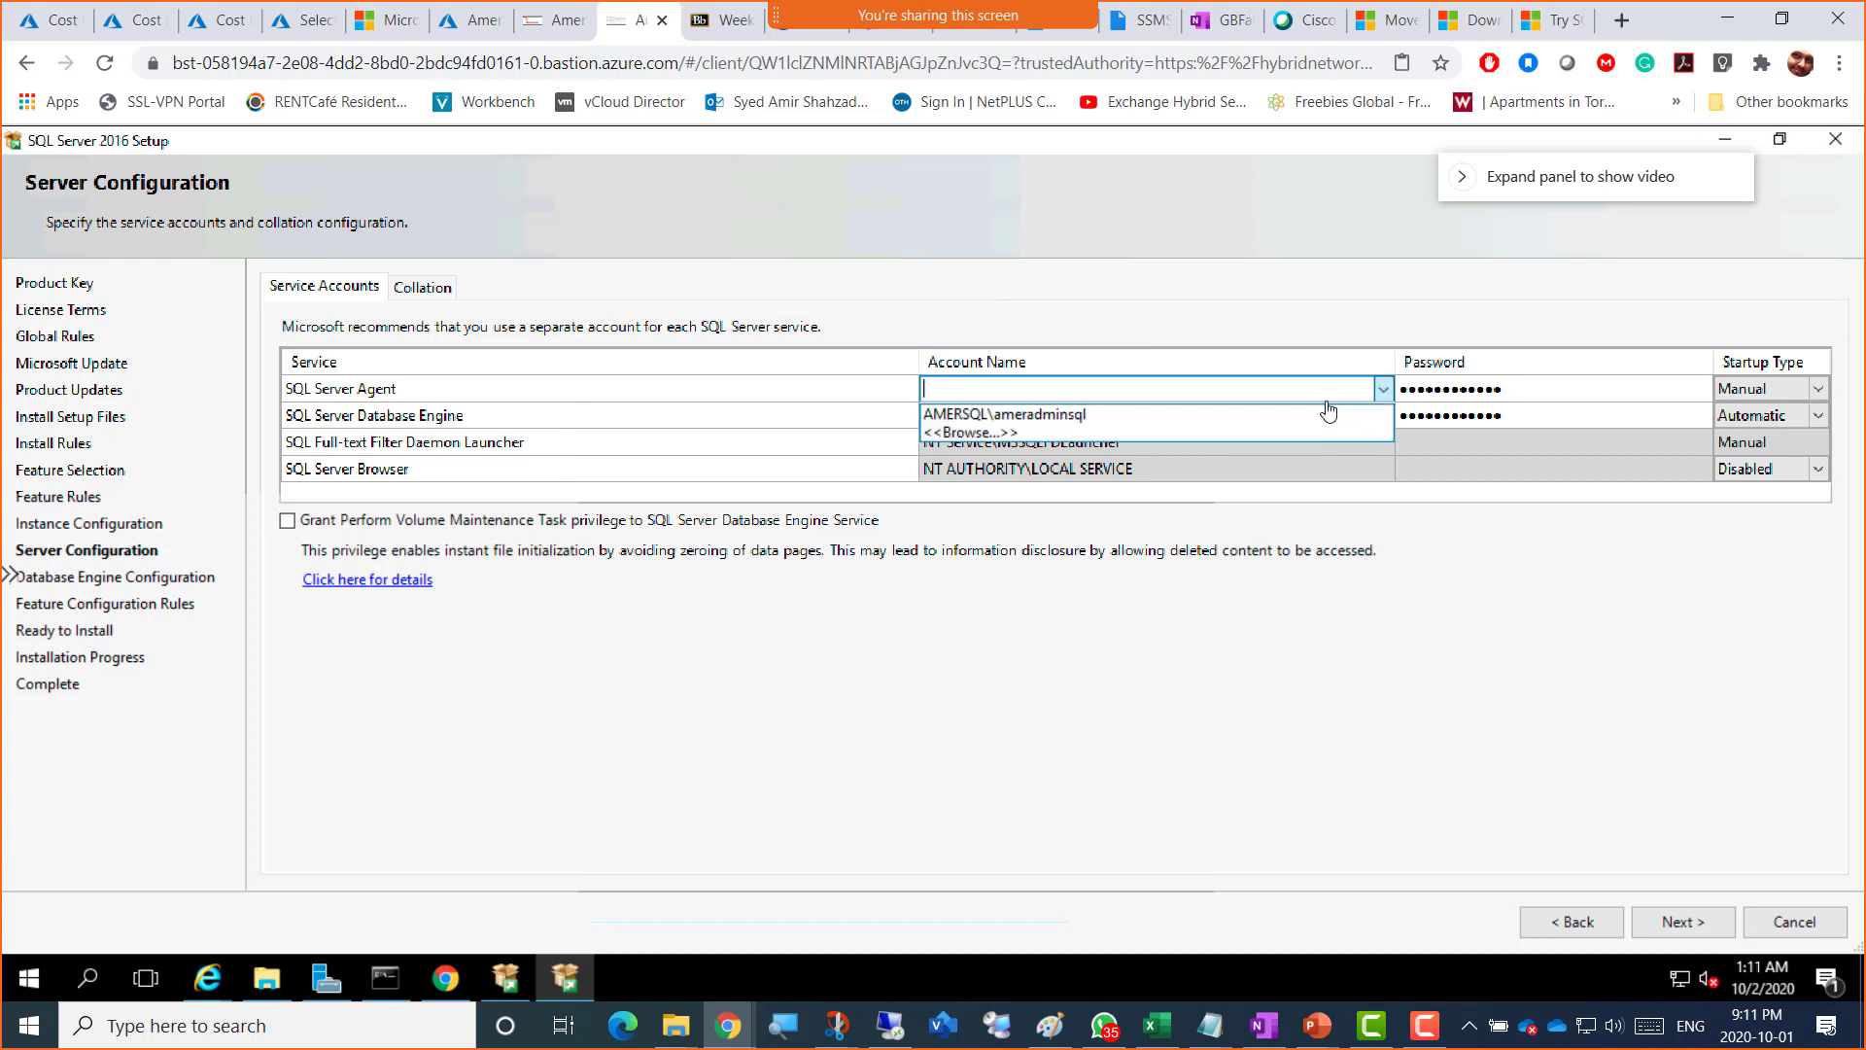
pyautogui.click(1204, 418)
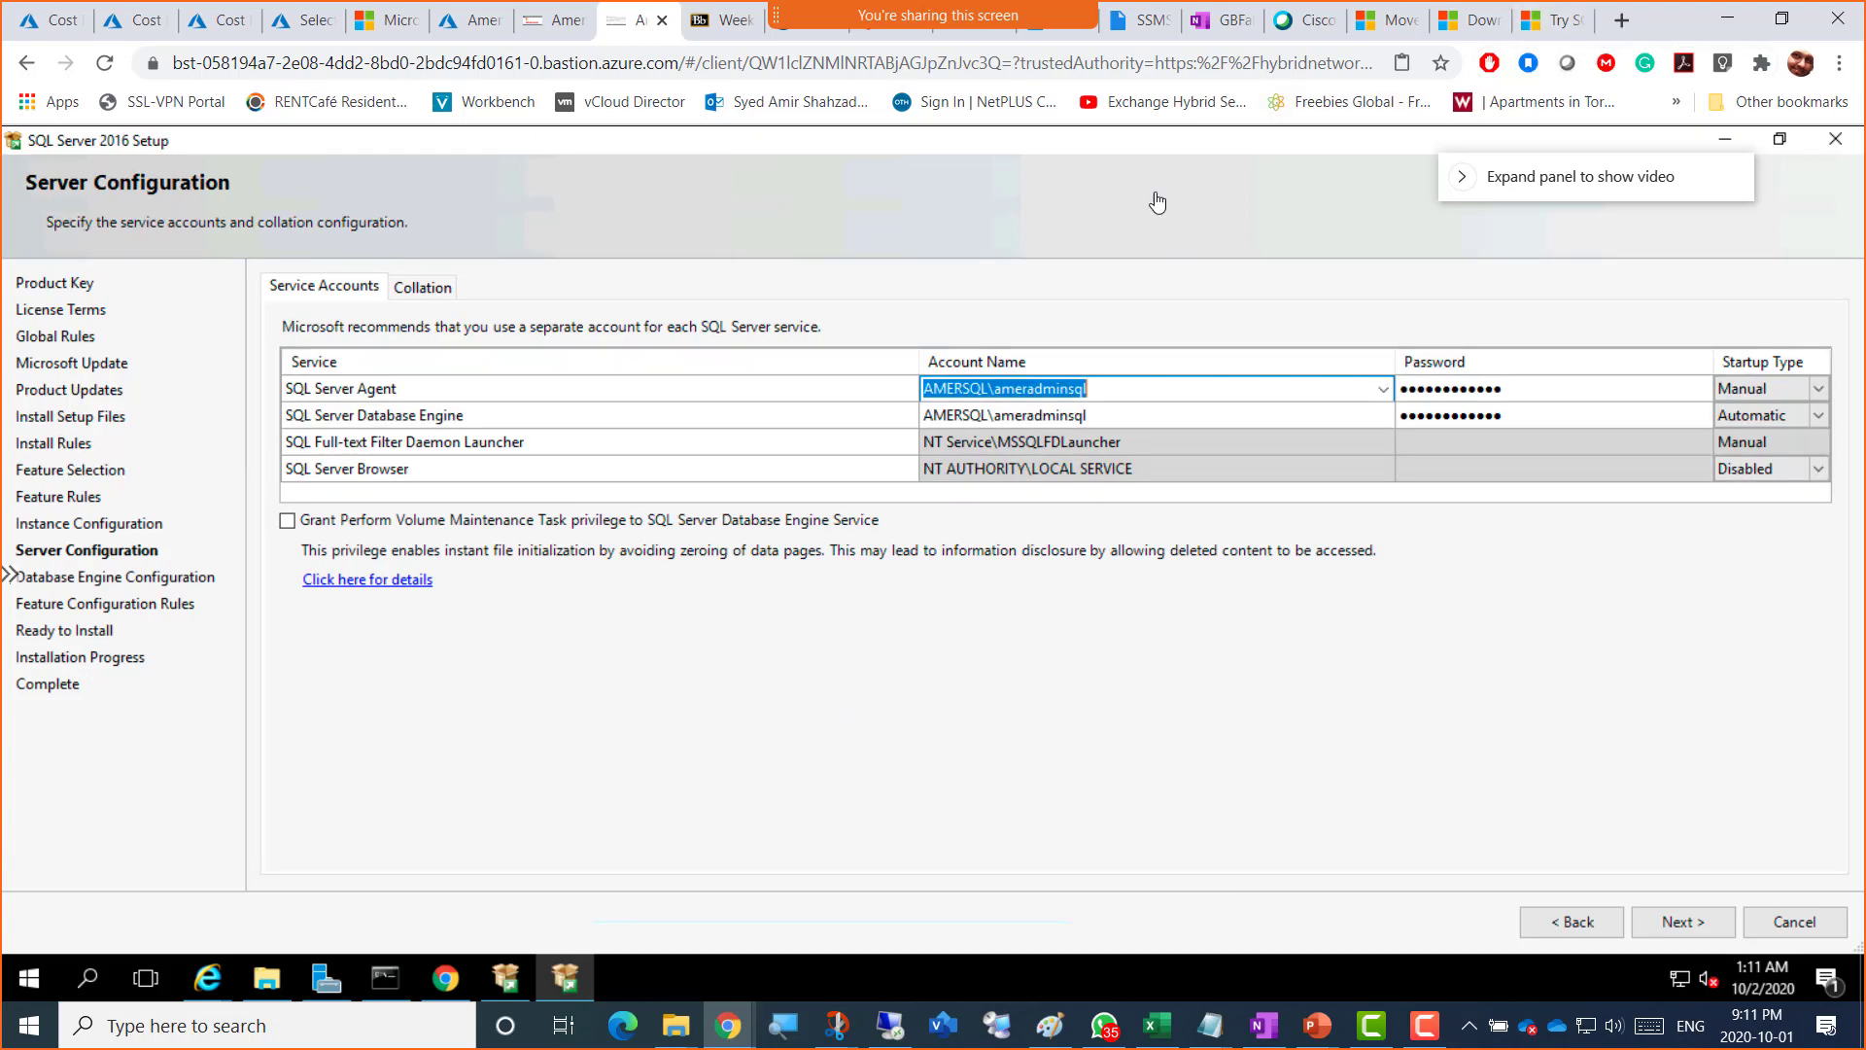
# Step: Search Google Images in a new tab for 'SQL server 2016 server configuration'
pyautogui.click(1621, 21)
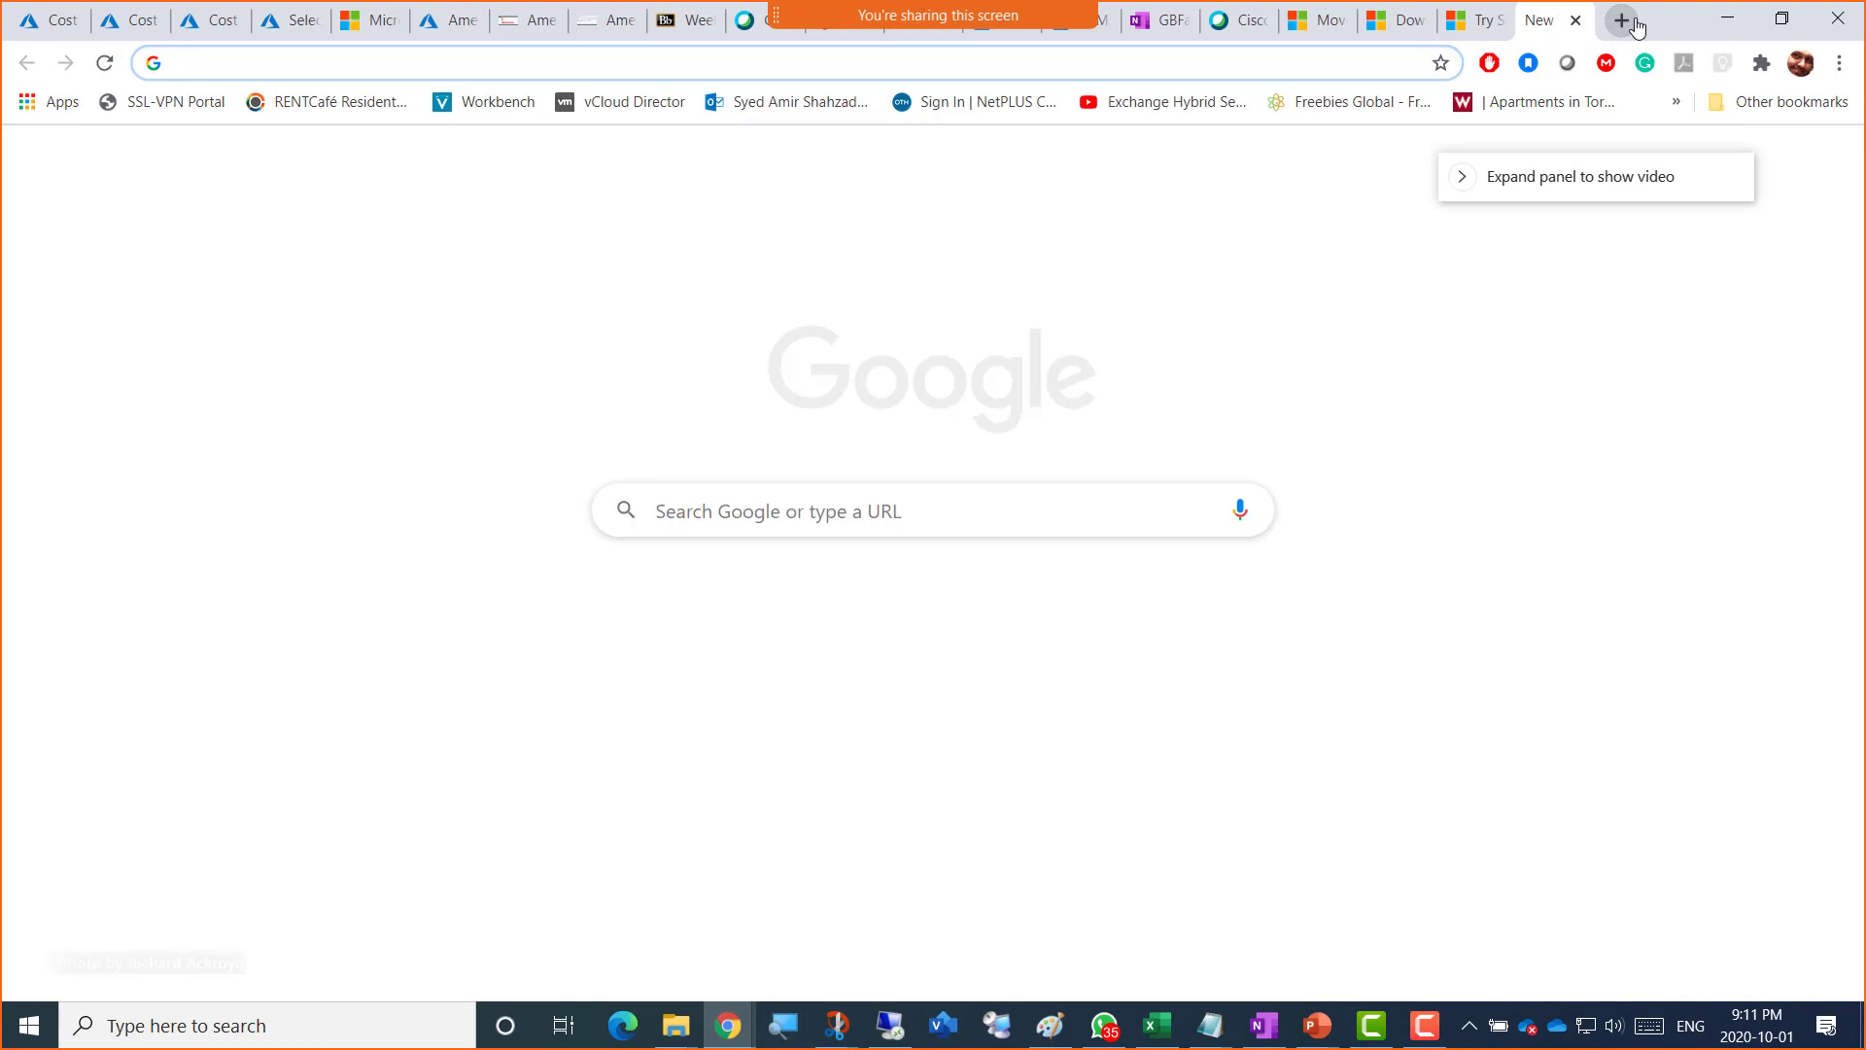
pyautogui.write('SQL')
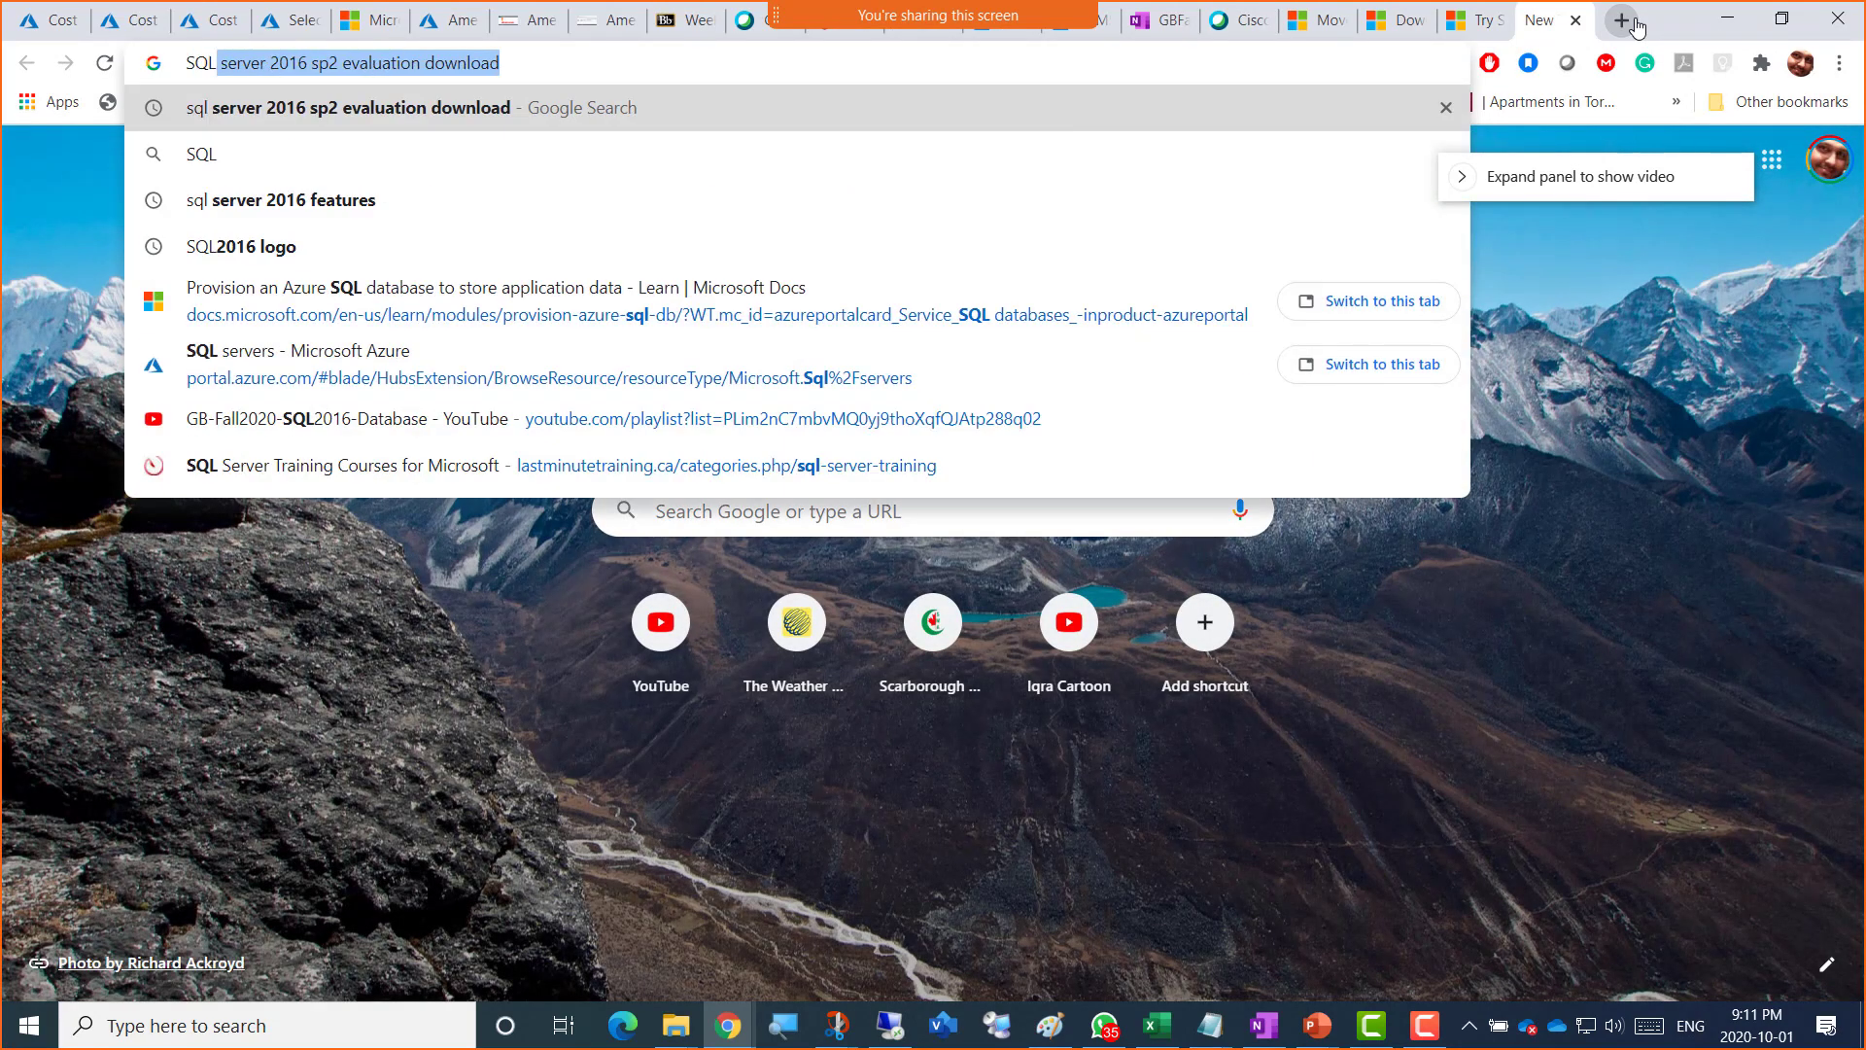
pyautogui.write(' server 2016')
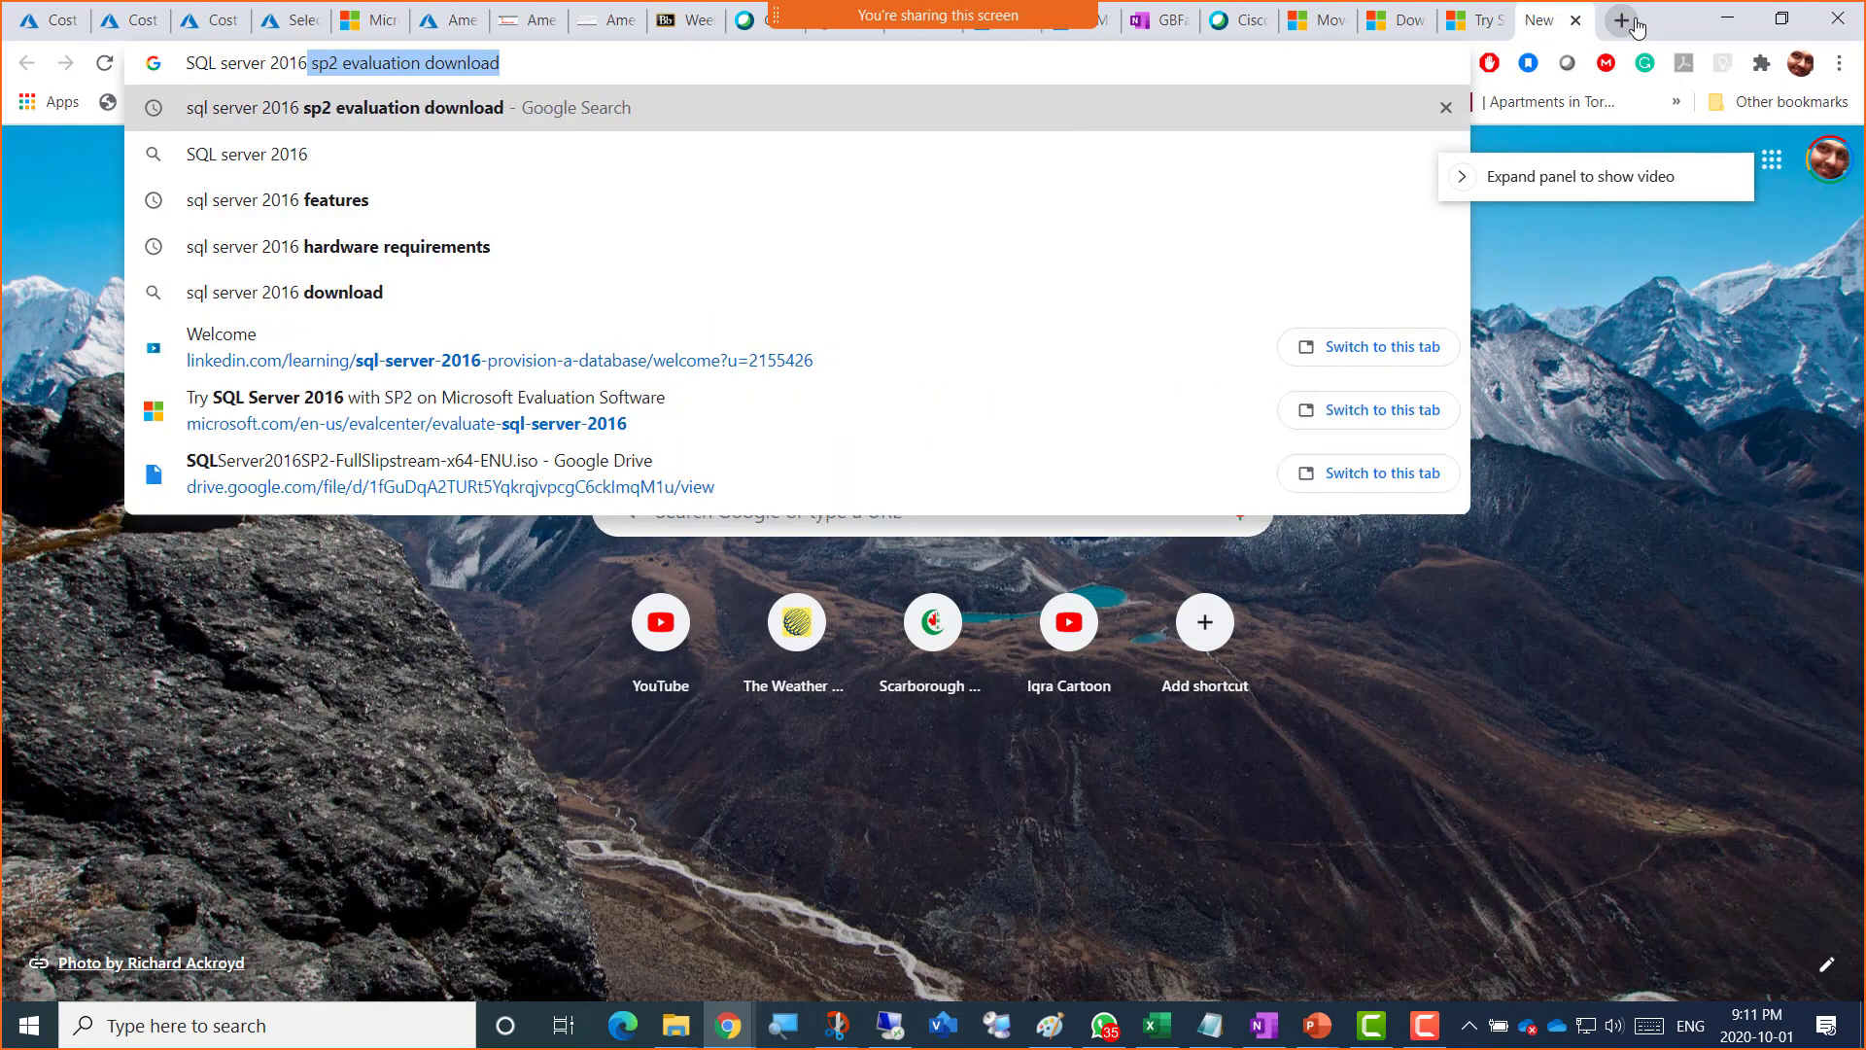
pyautogui.write(' serve')
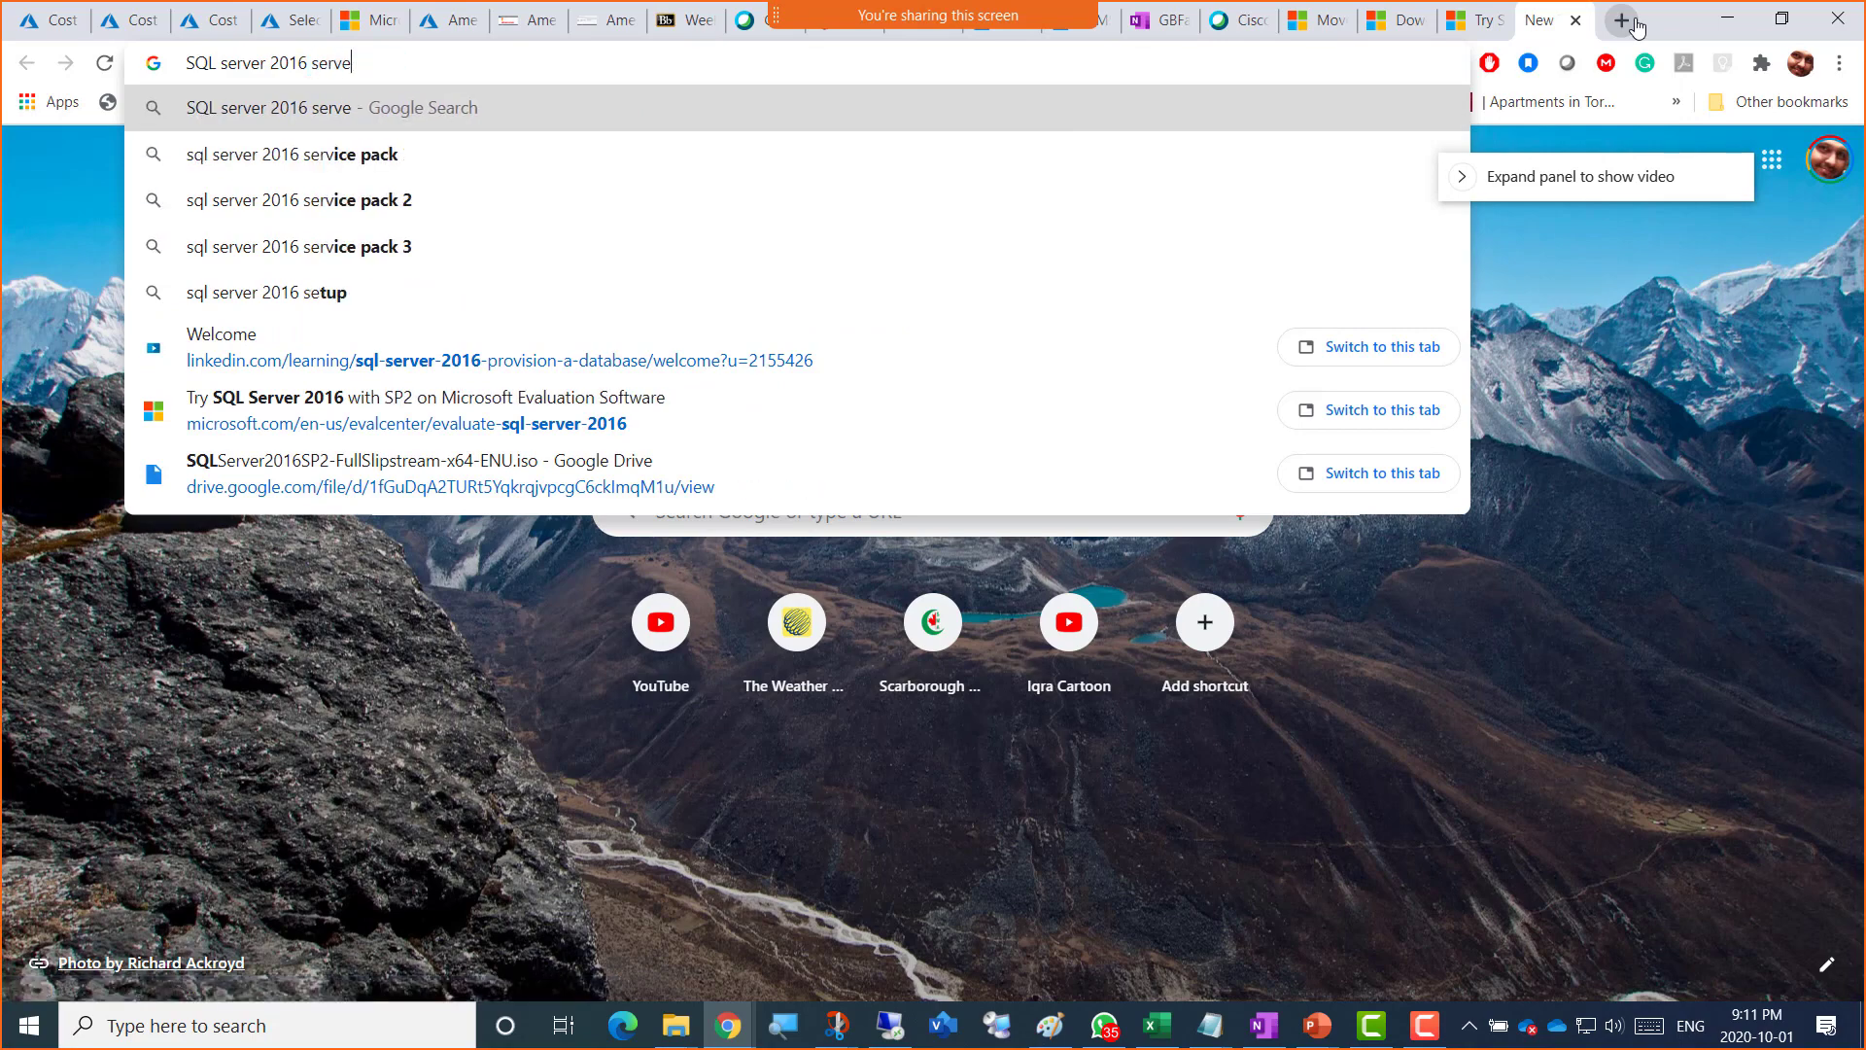
pyautogui.write('r configuration')
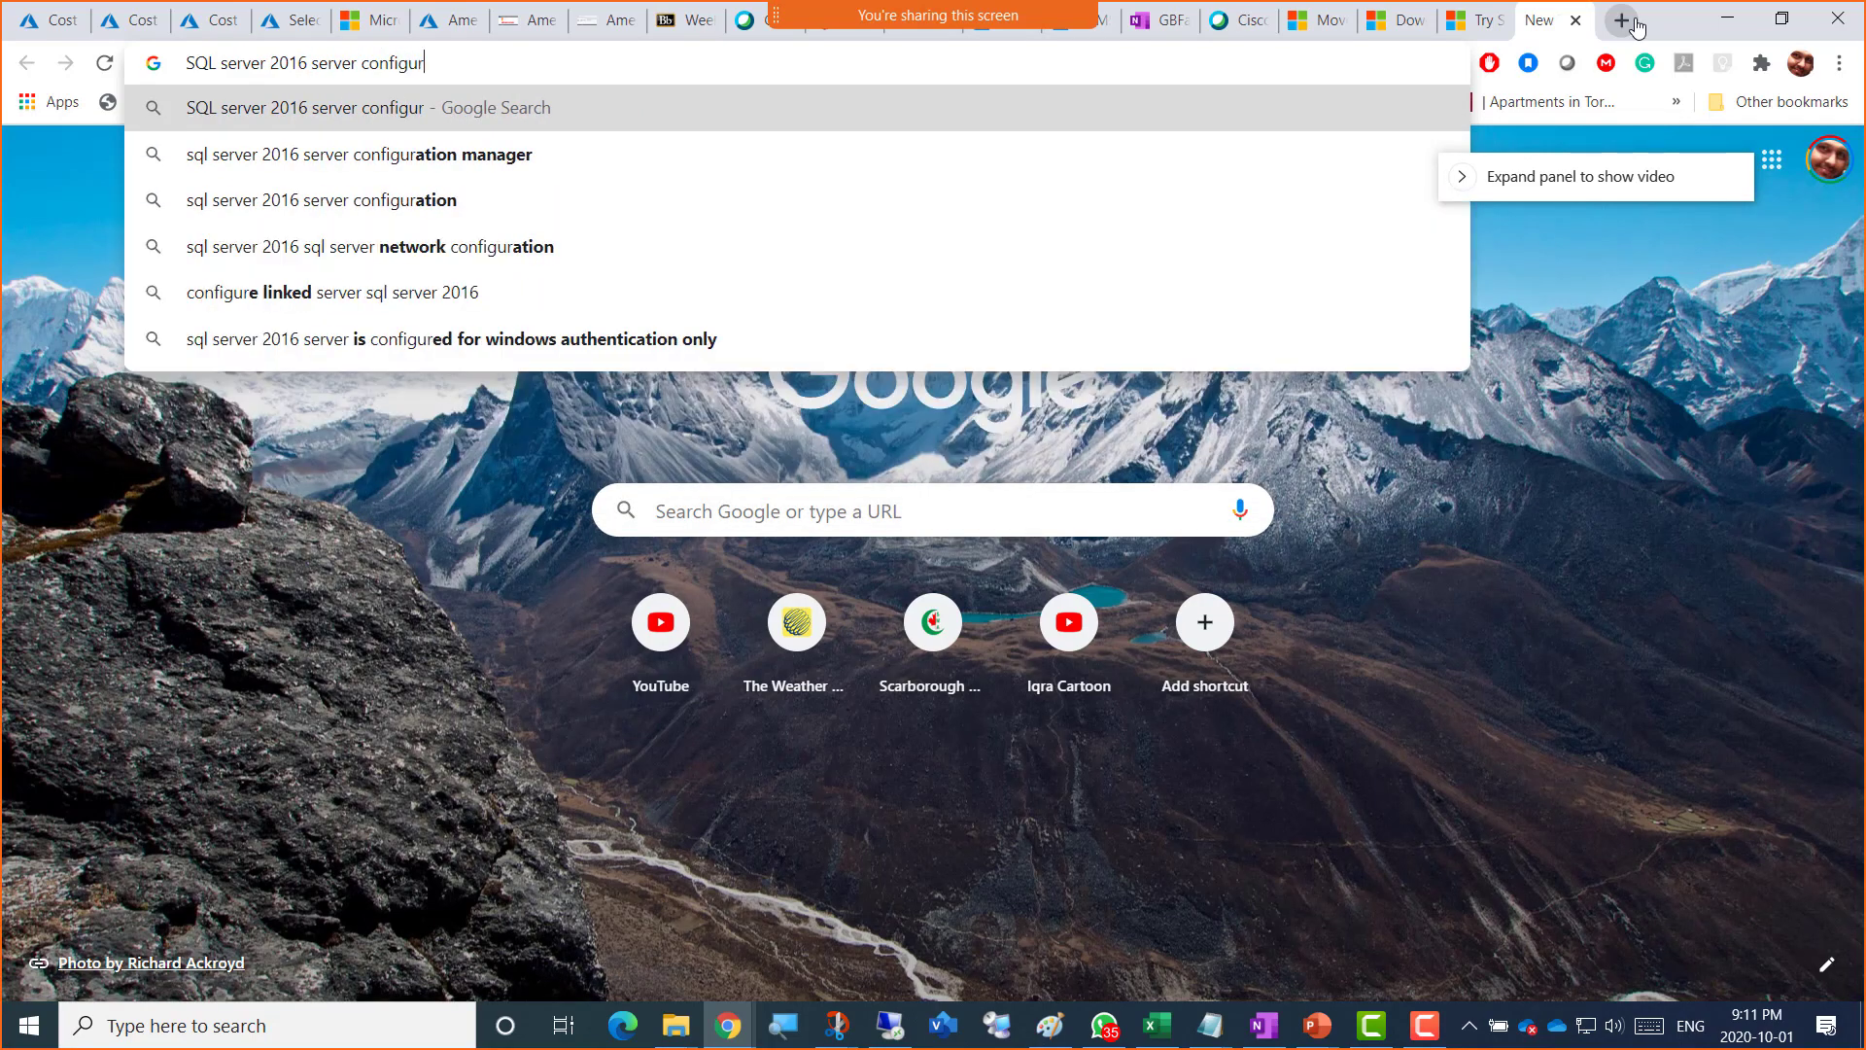
pyautogui.press('Return')
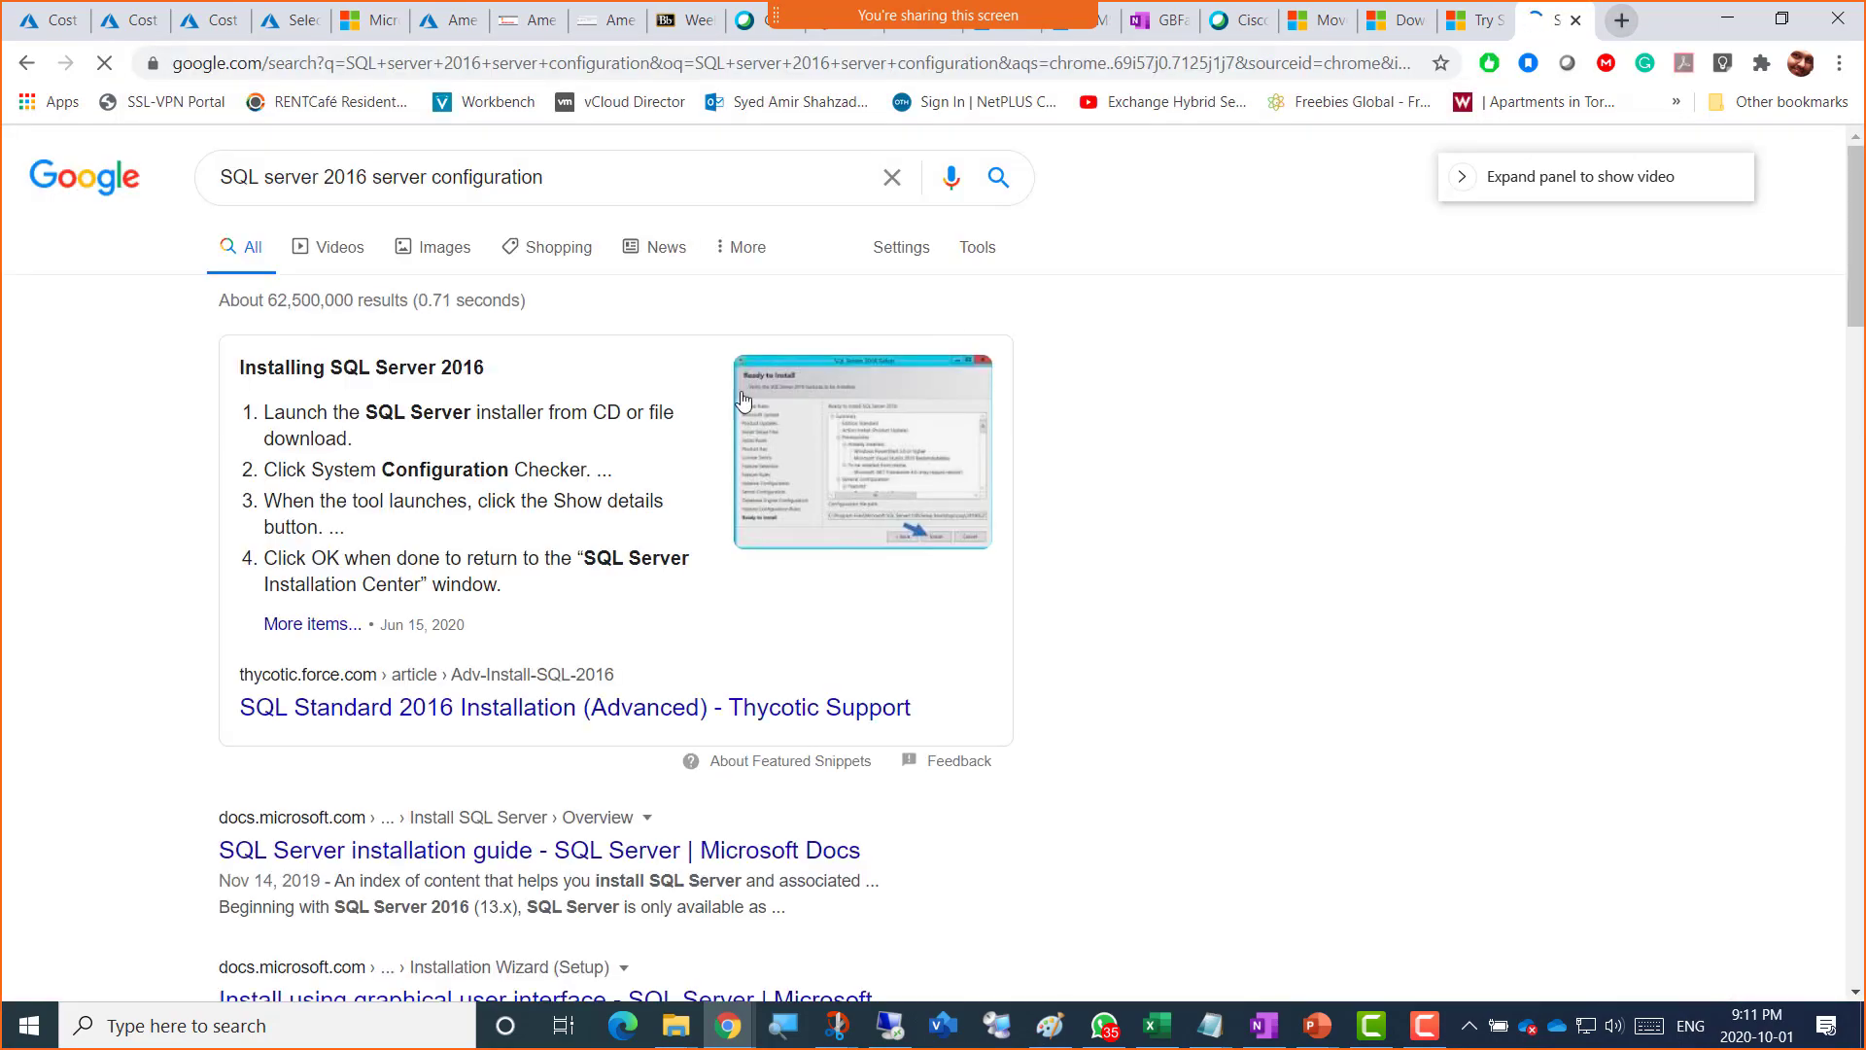
pyautogui.click(427, 256)
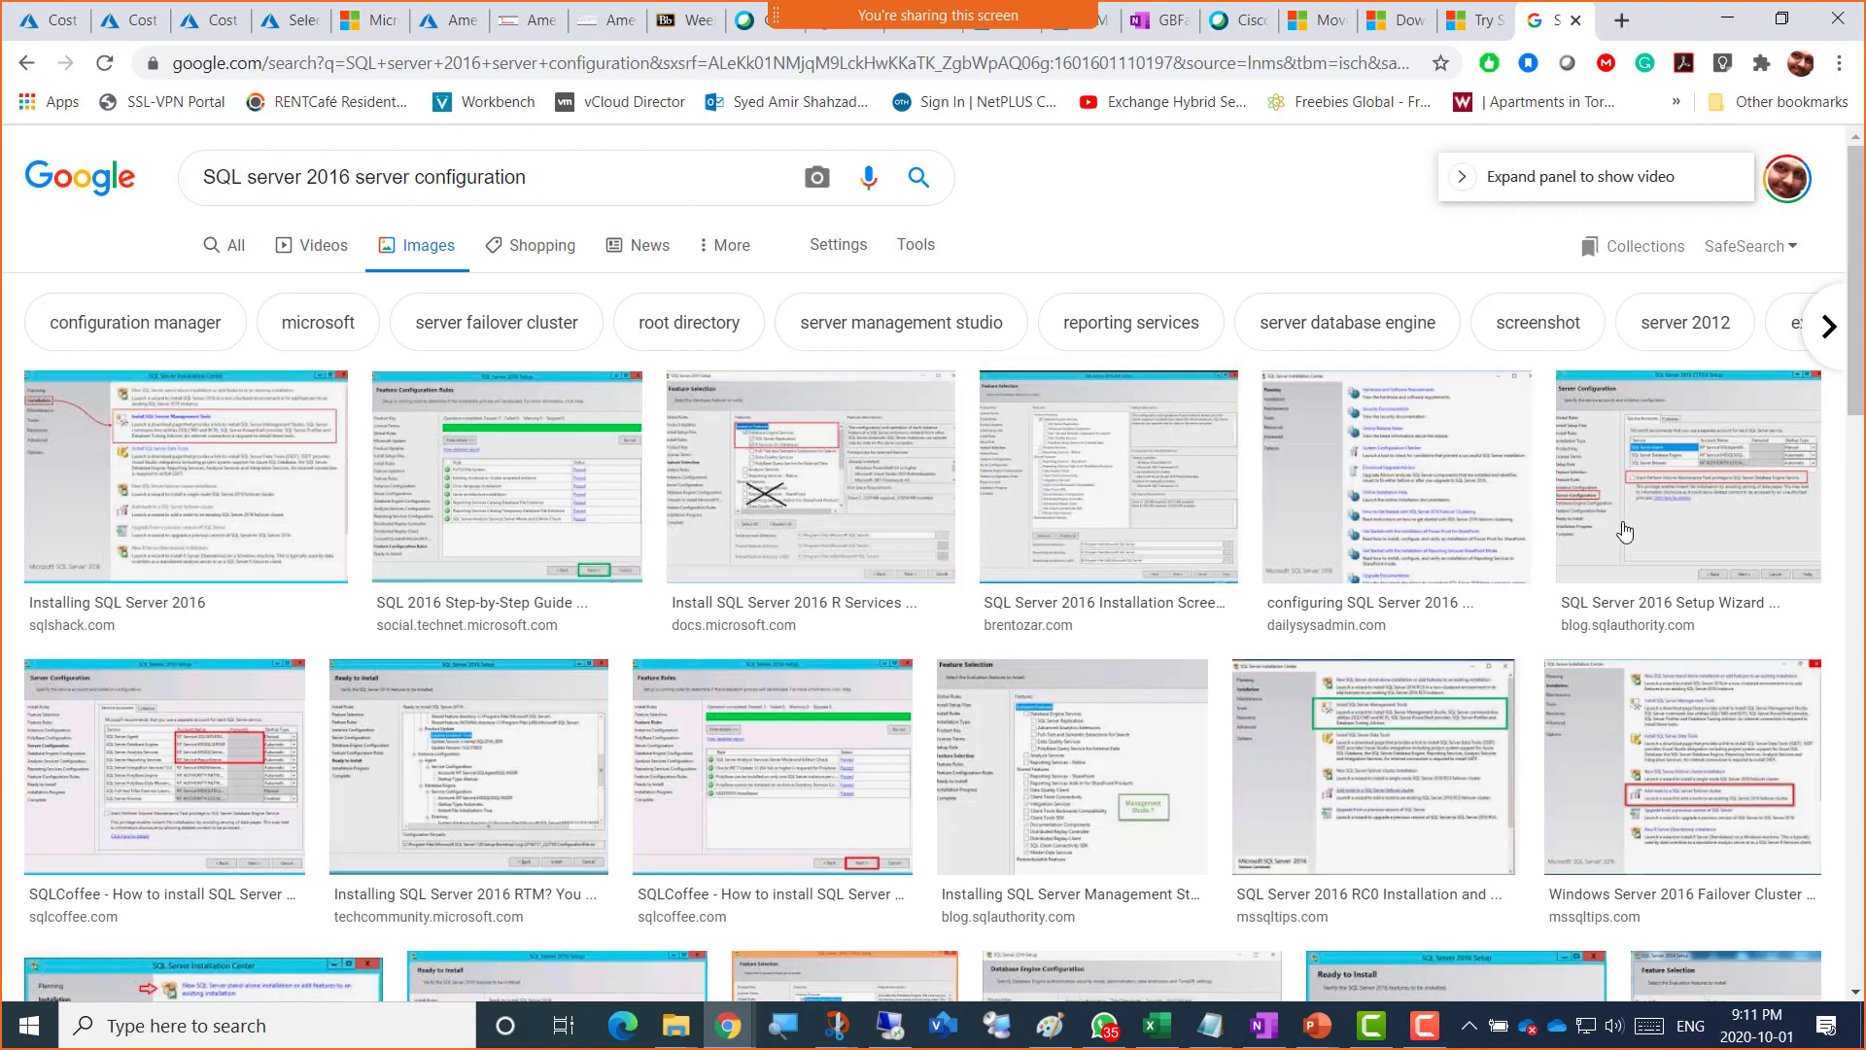
# Step: Preview setup screenshot results and open the SQLCoffee 'How to install SQL Server 2016' article
pyautogui.click(1758, 467)
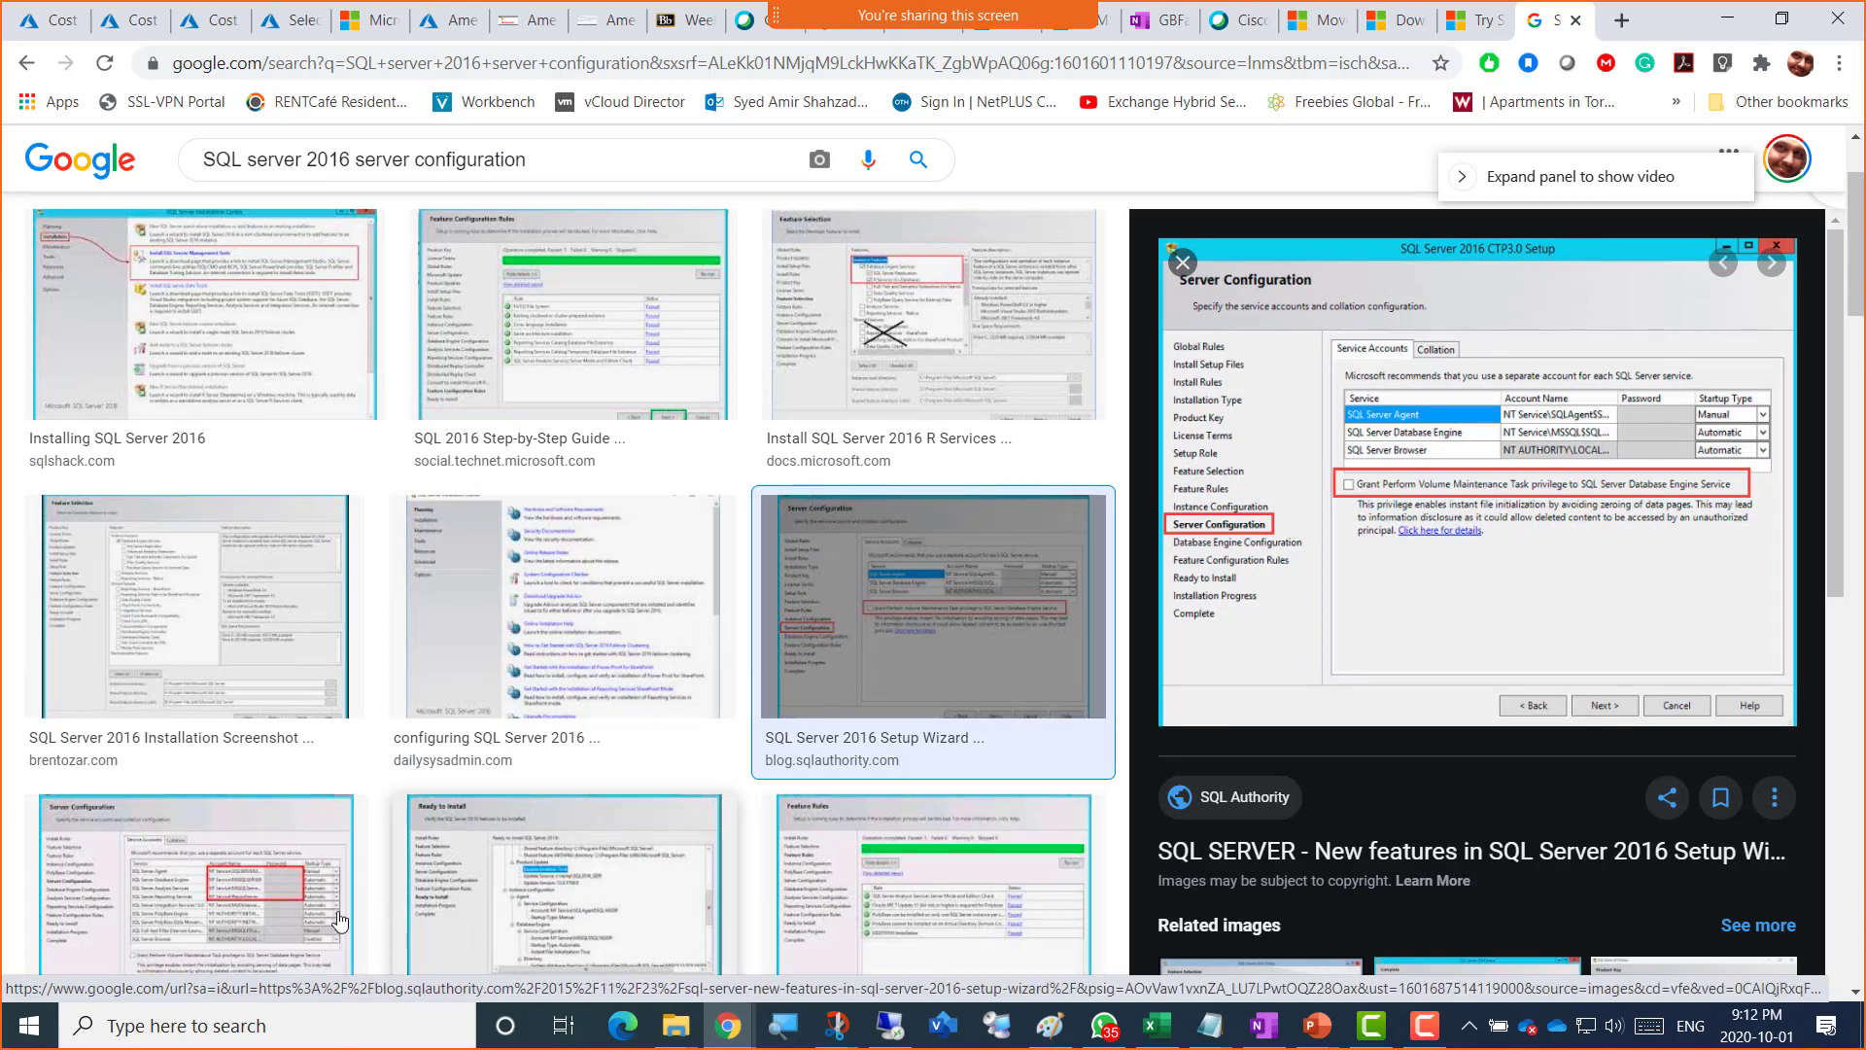
pyautogui.click(233, 896)
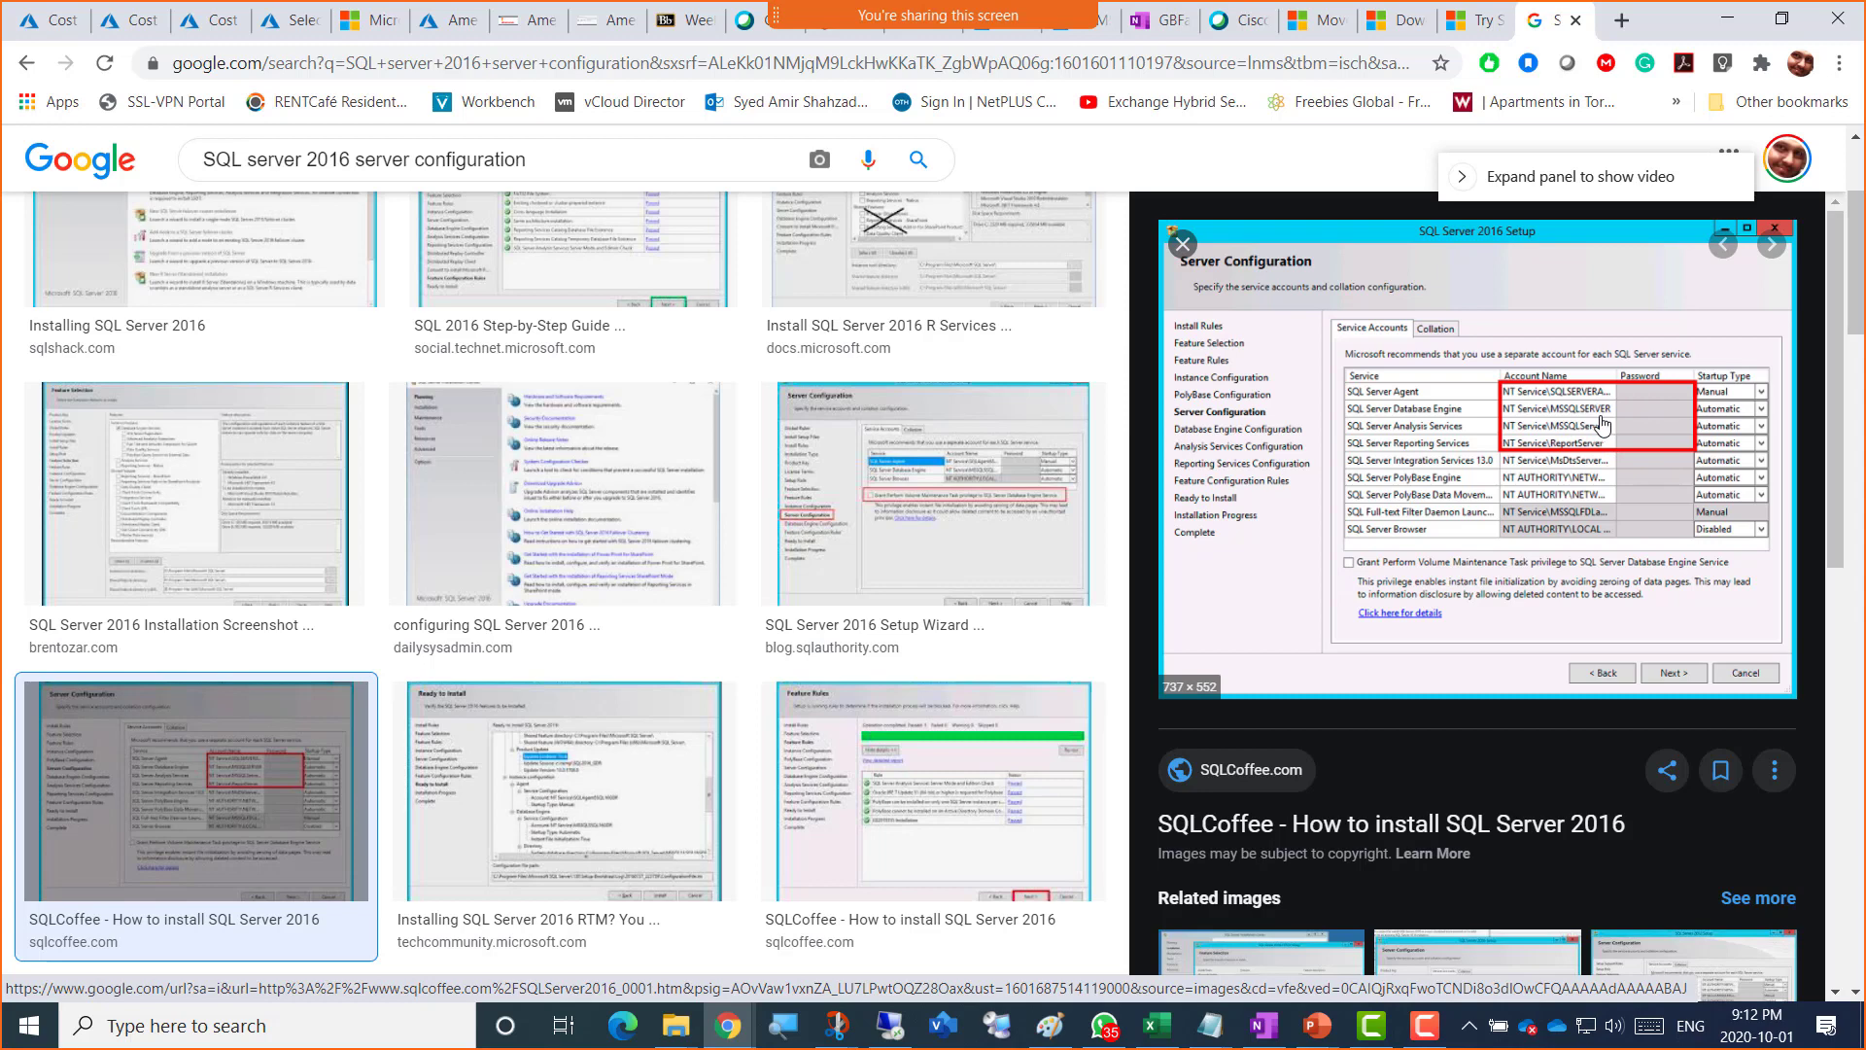
pyautogui.scroll(-6, 1370, 641)
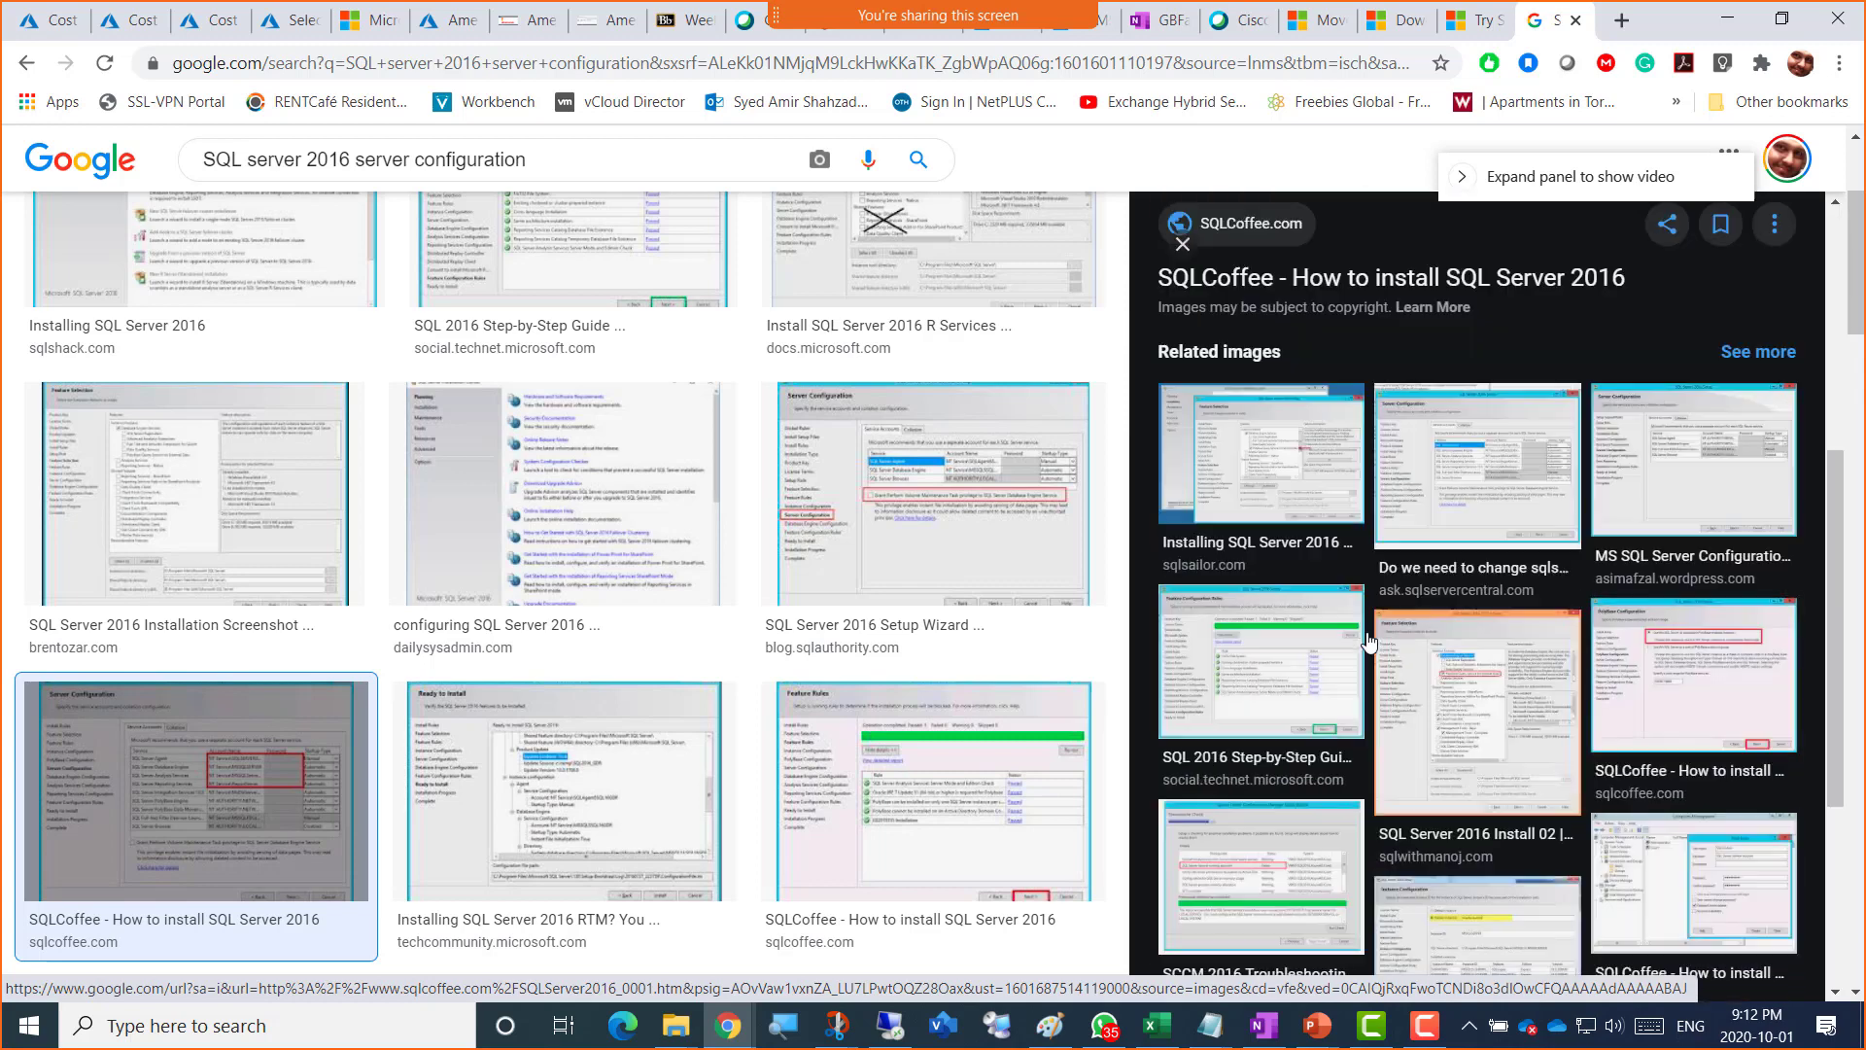
pyautogui.click(1508, 530)
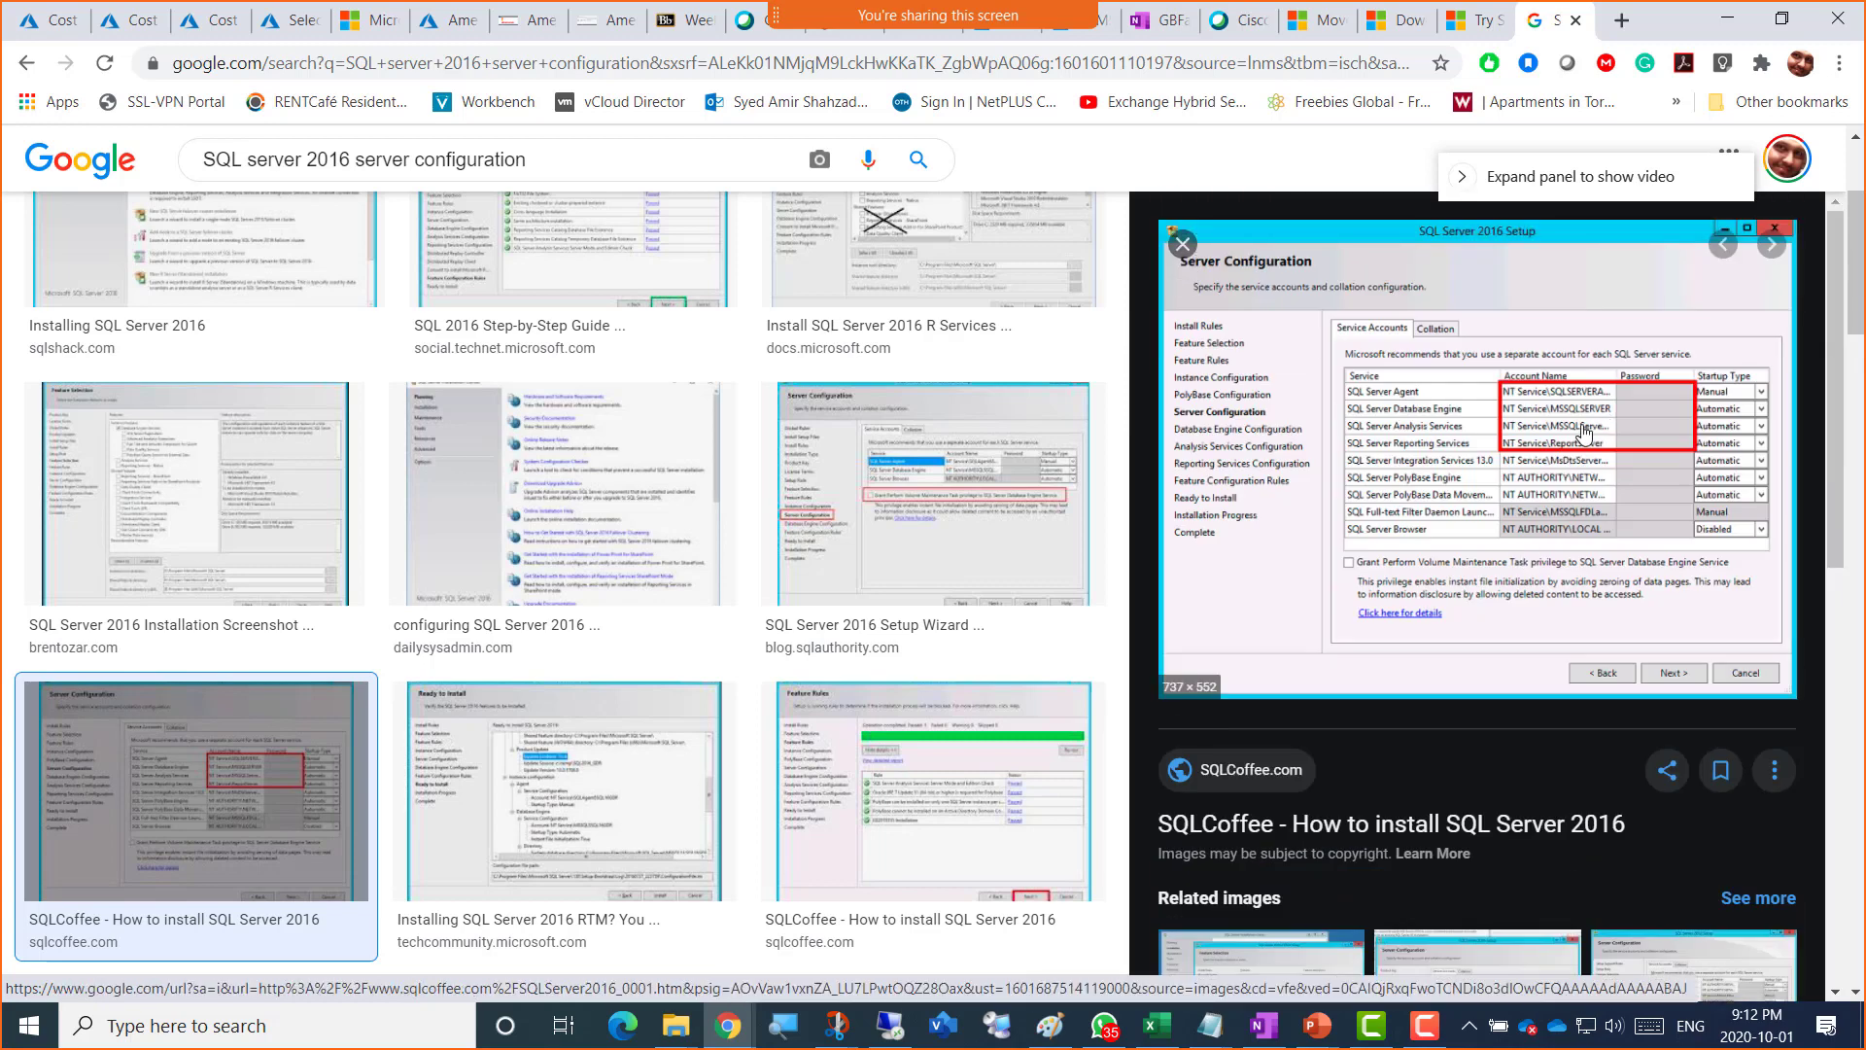
pyautogui.click(1579, 435)
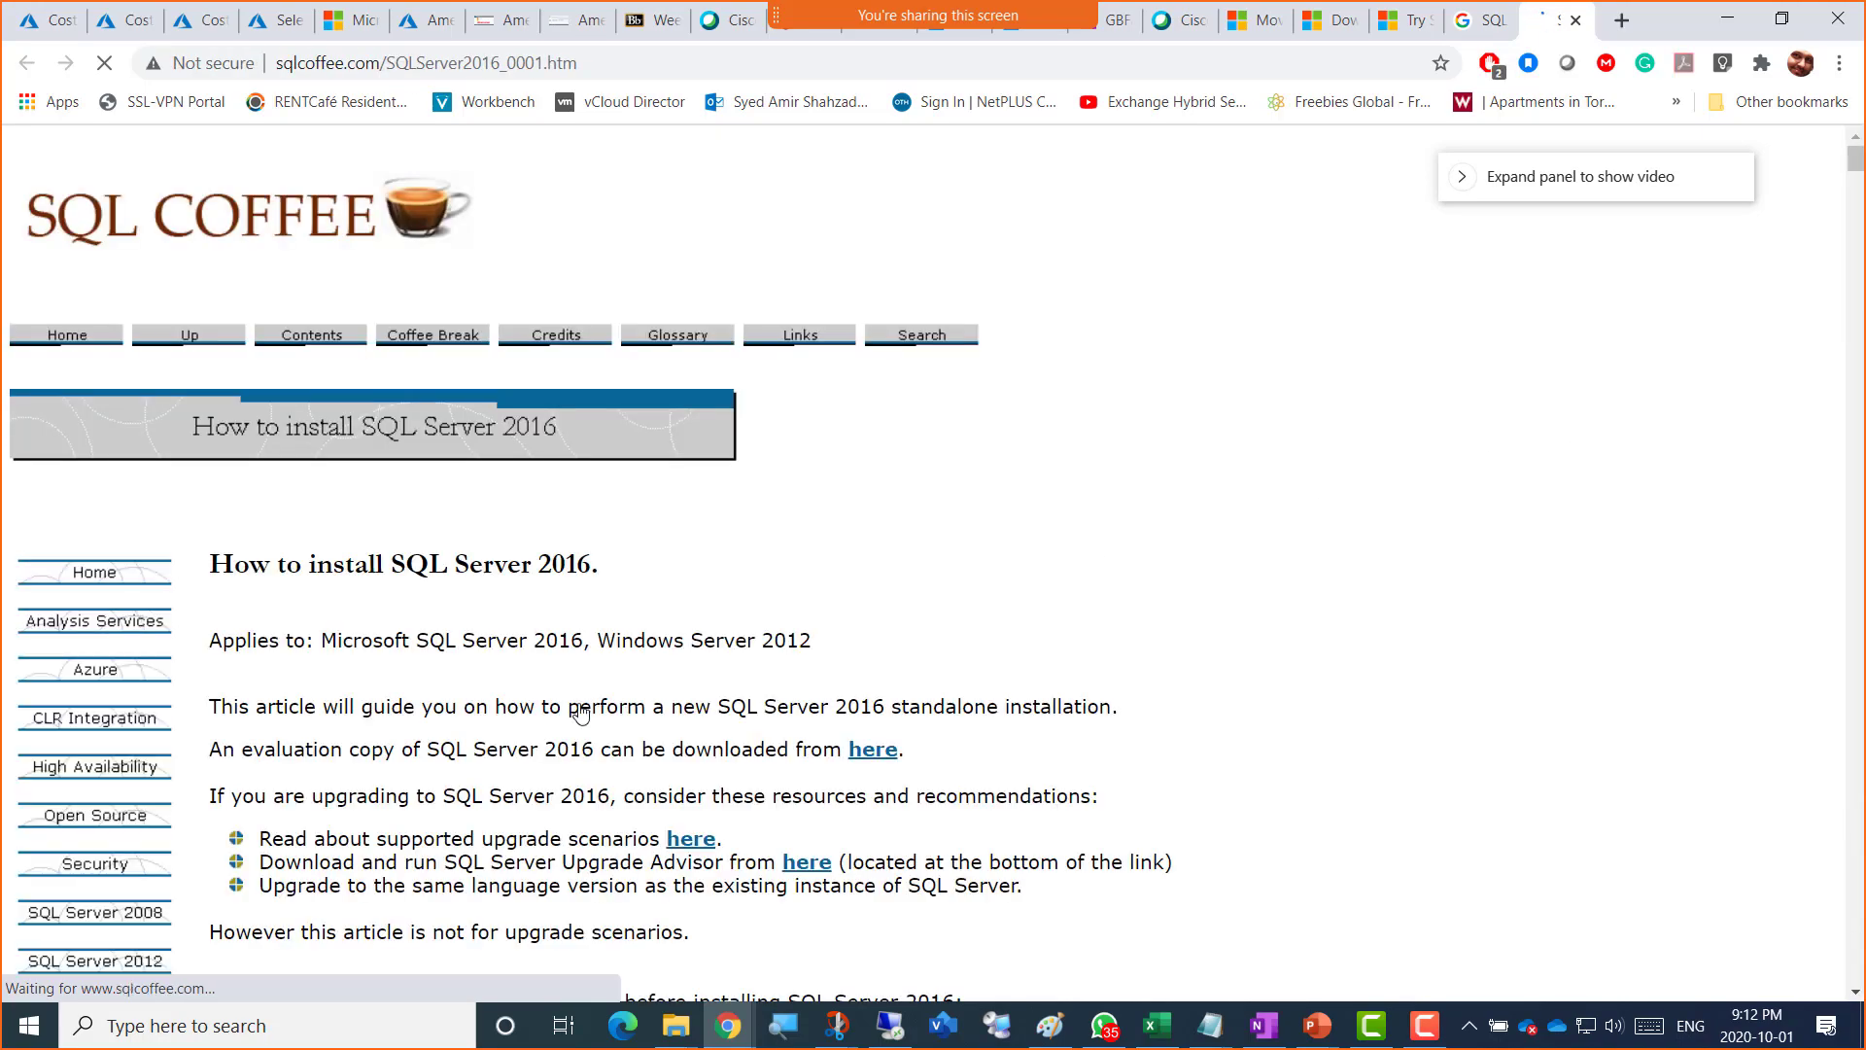
# Step: Scroll the SQLCoffee guide to its Server Configuration service-account section, then return to the Bastion session
pyautogui.scroll(-20, 551, 707)
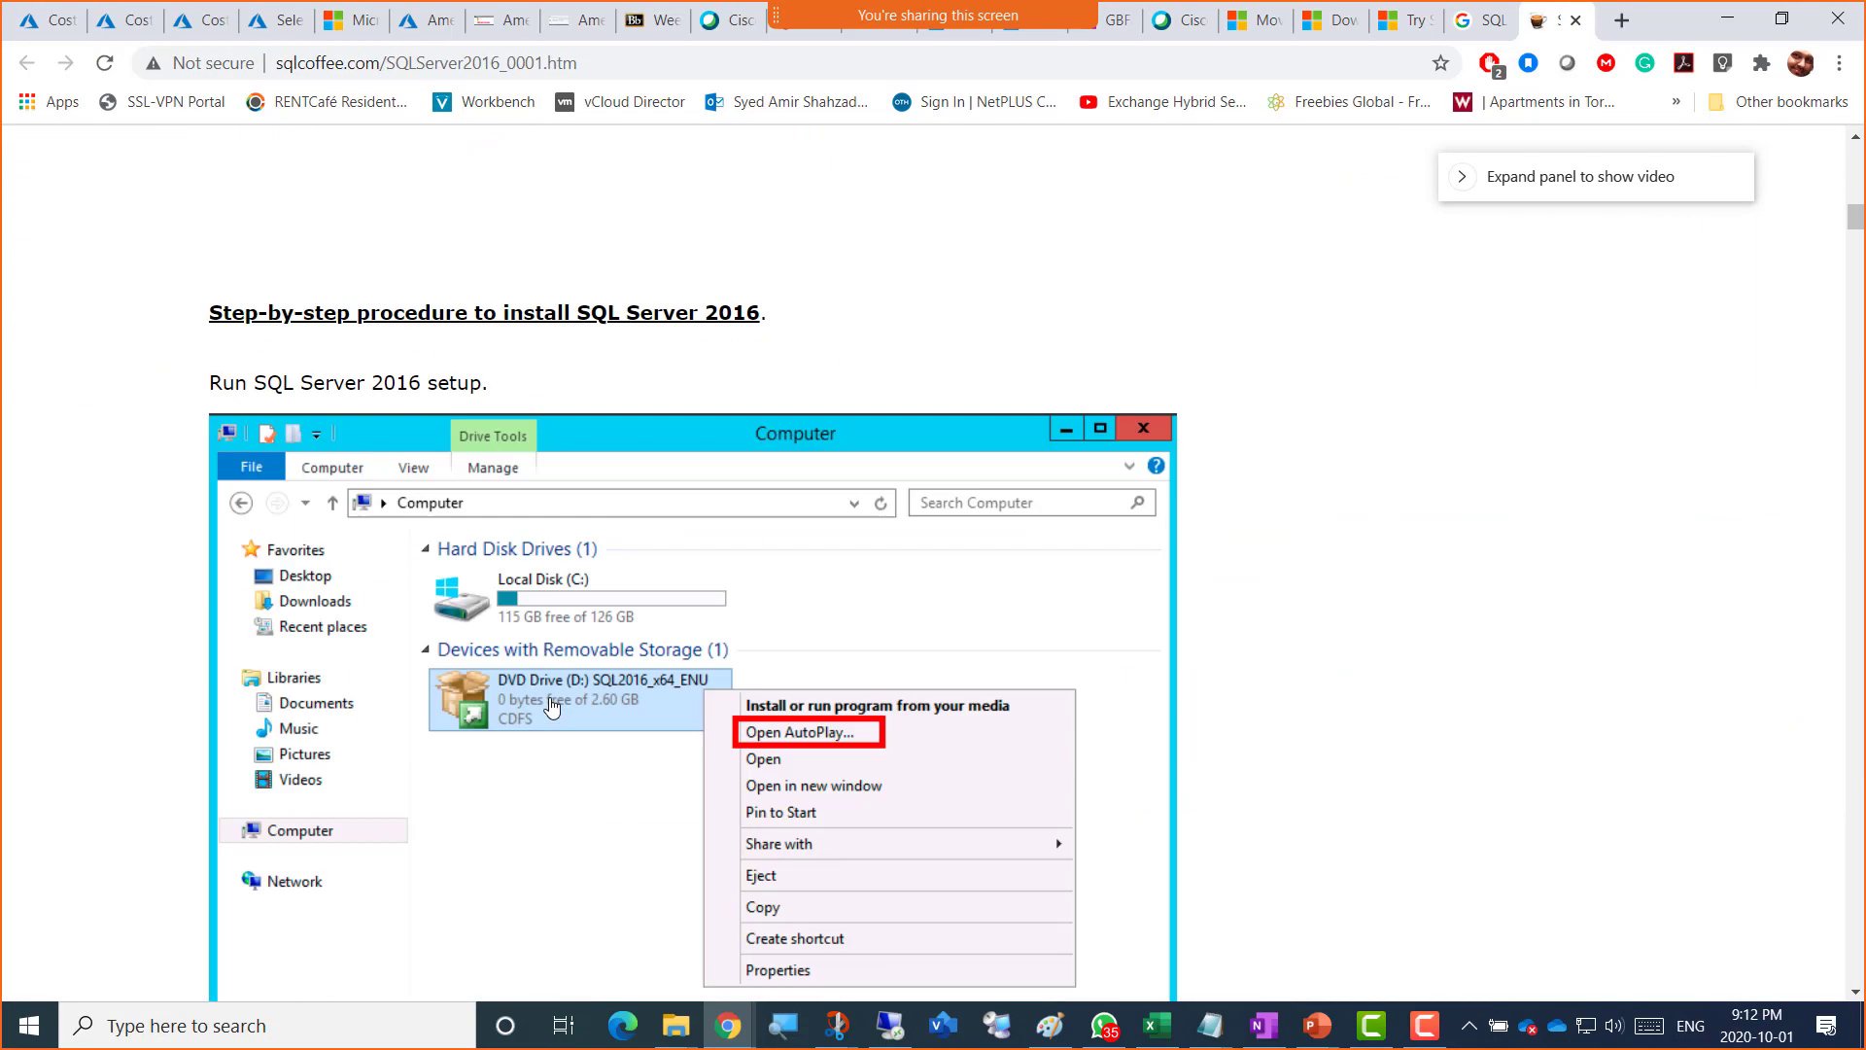
pyautogui.scroll(-20, 551, 707)
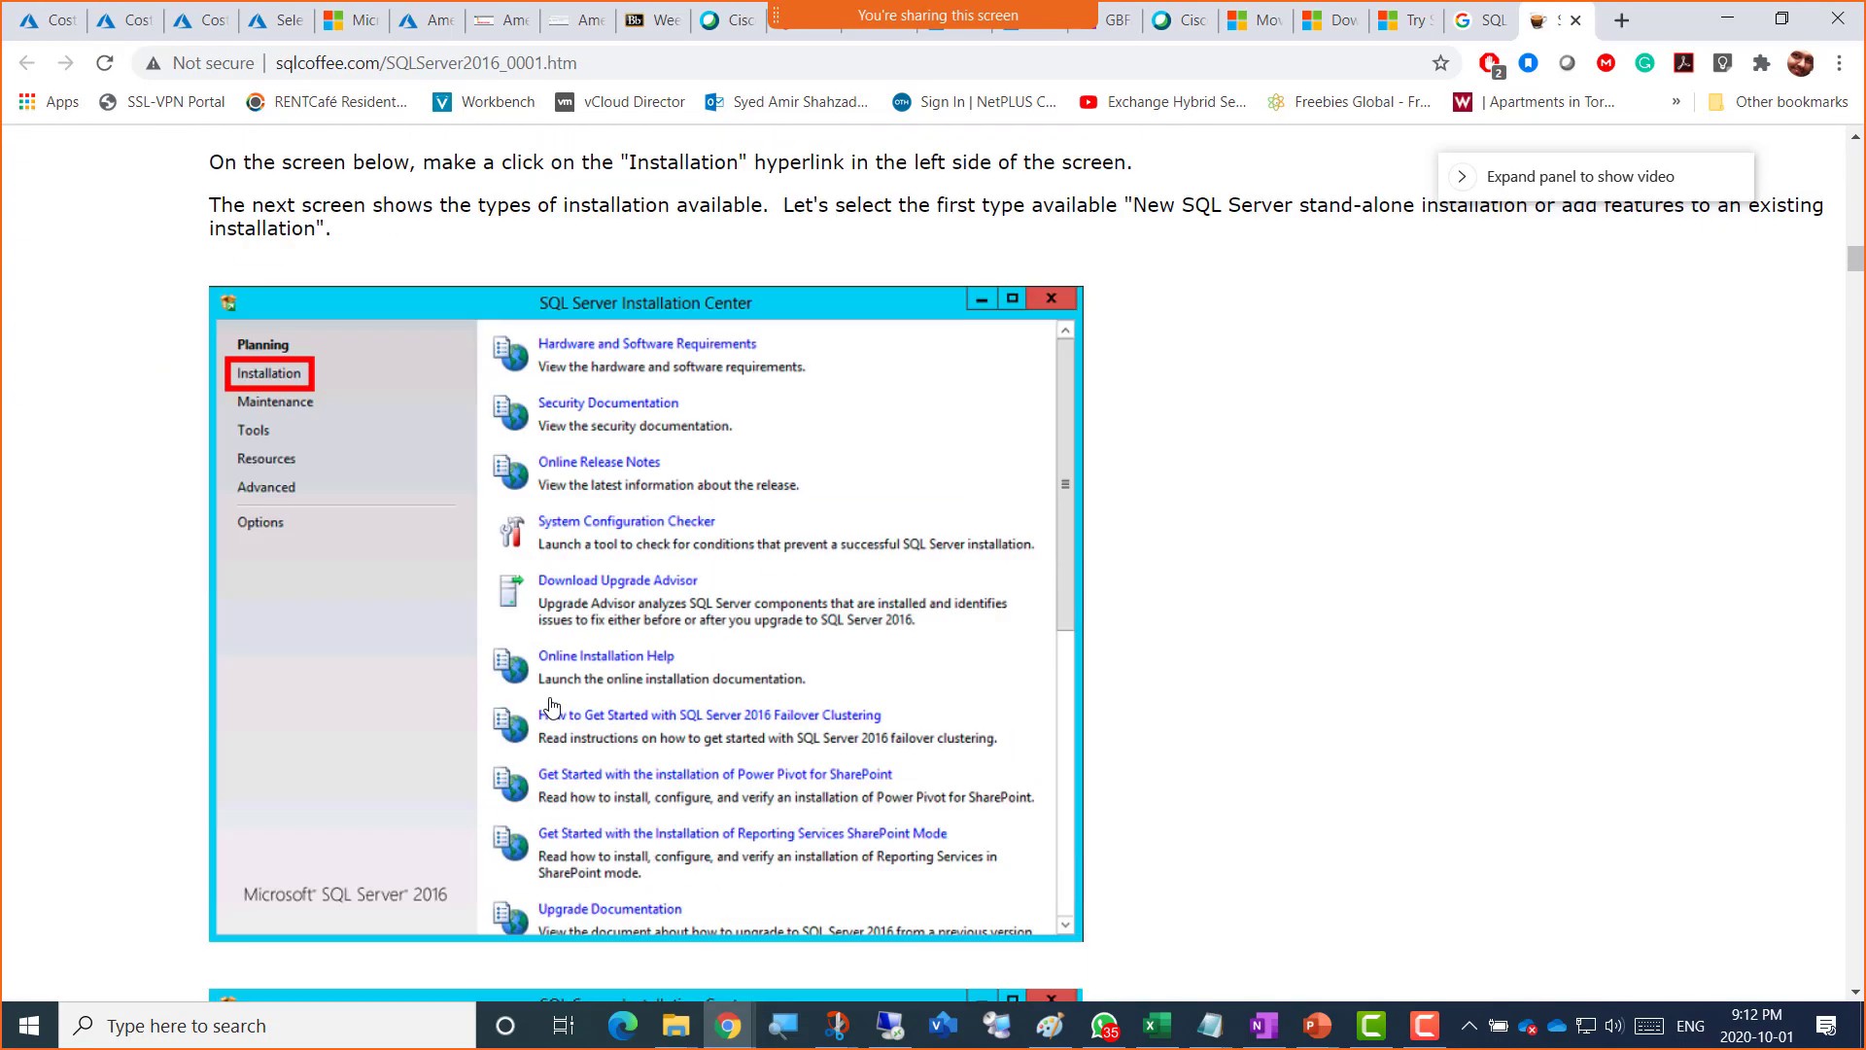
pyautogui.scroll(-20, 551, 707)
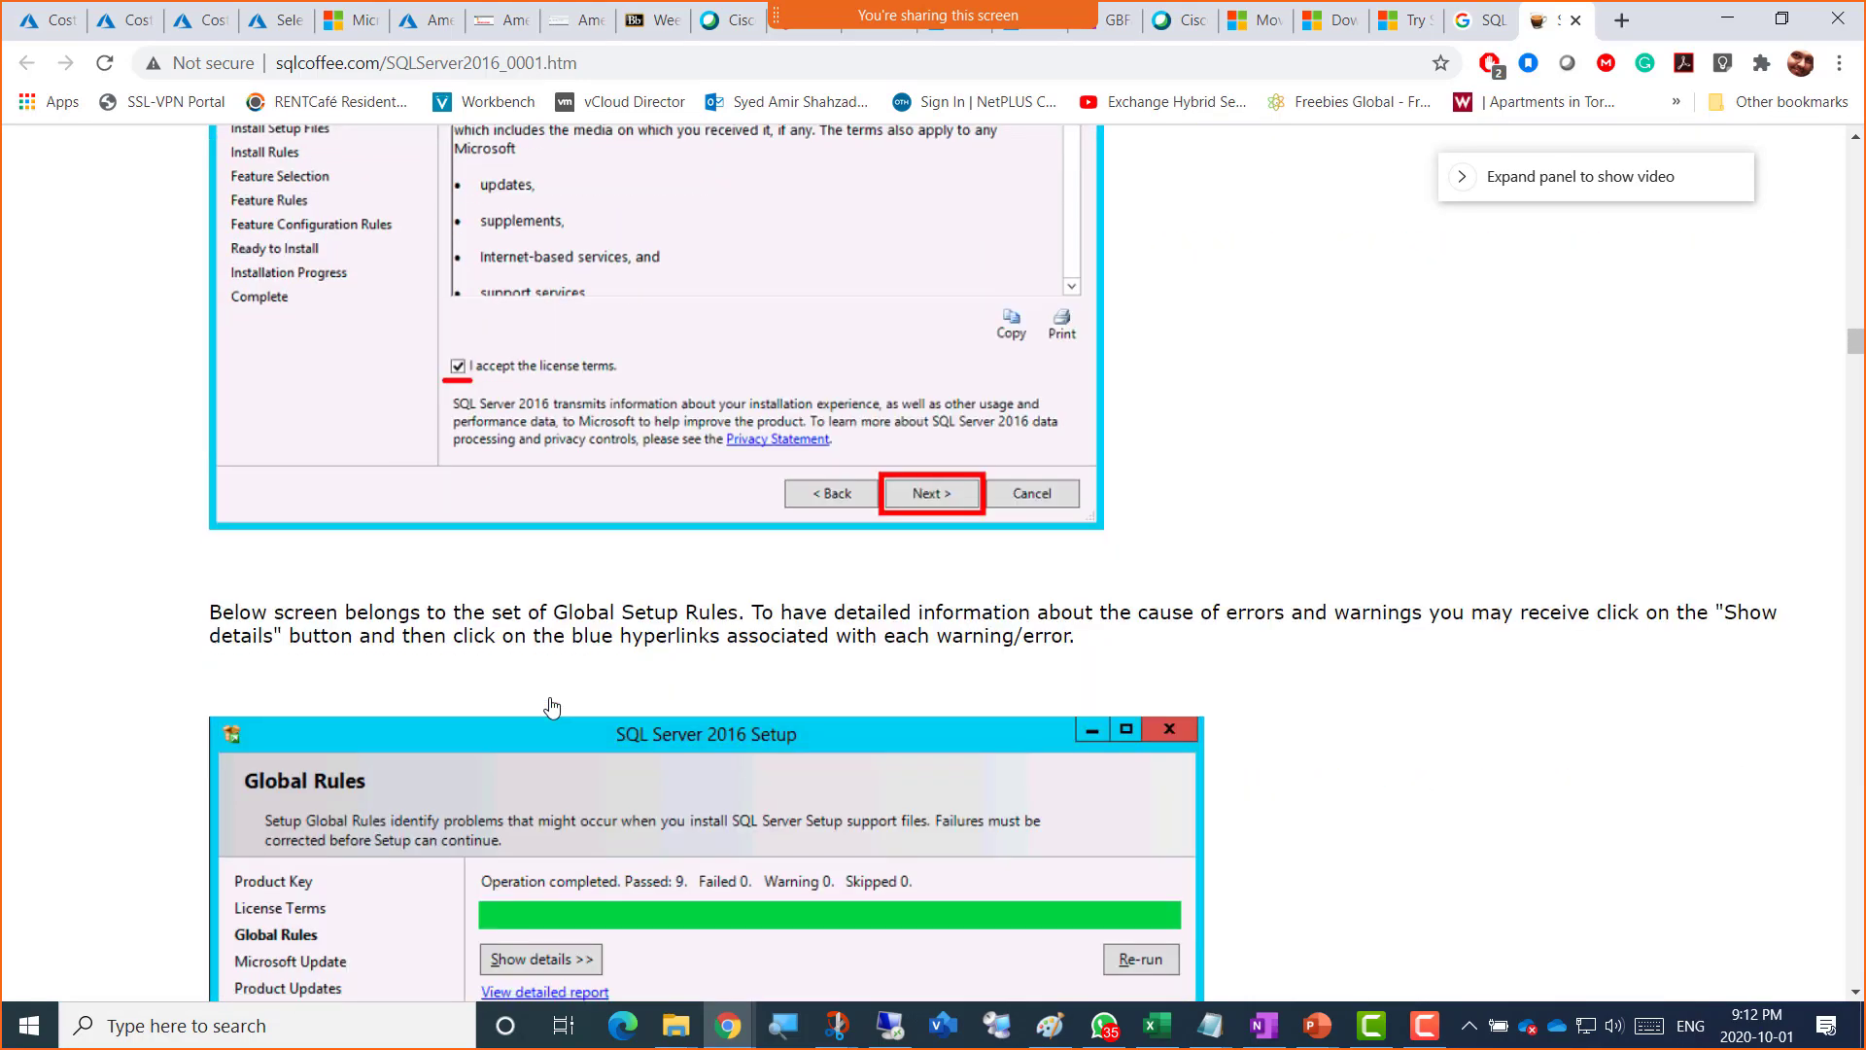
pyautogui.scroll(-14, 551, 707)
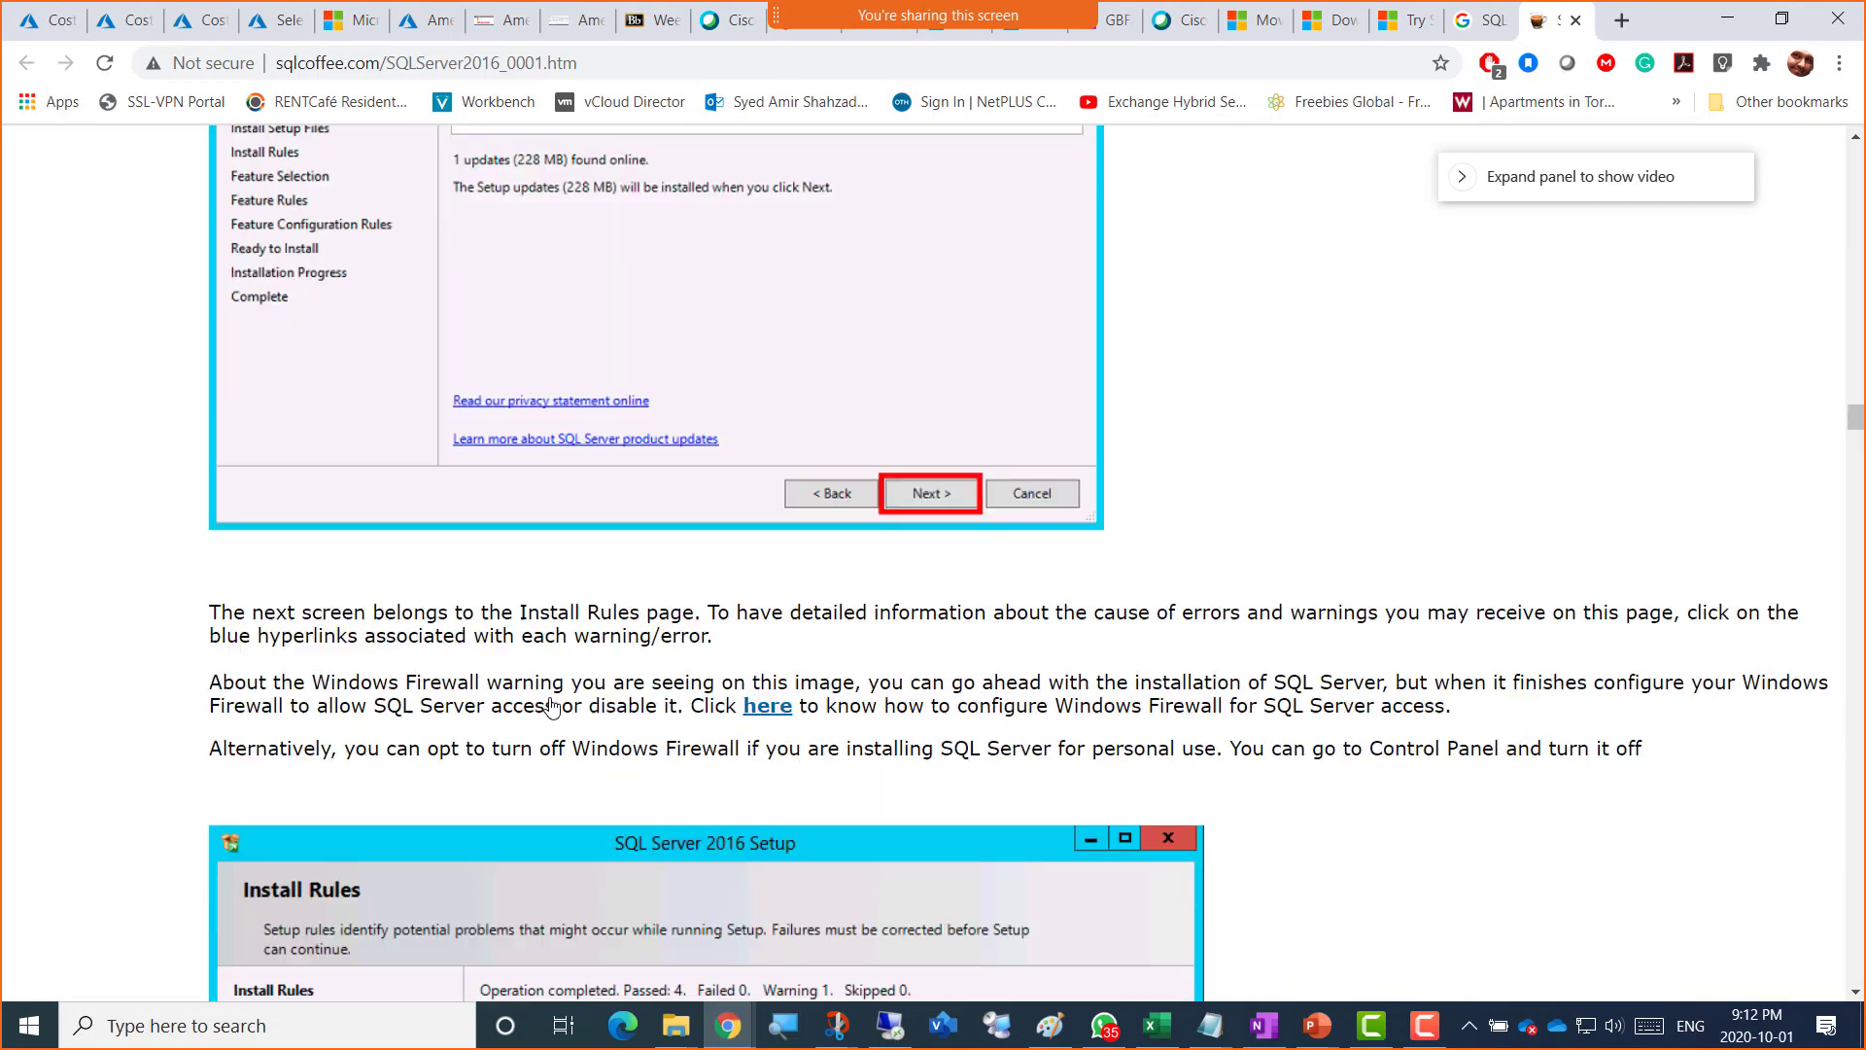
pyautogui.scroll(-15, 551, 707)
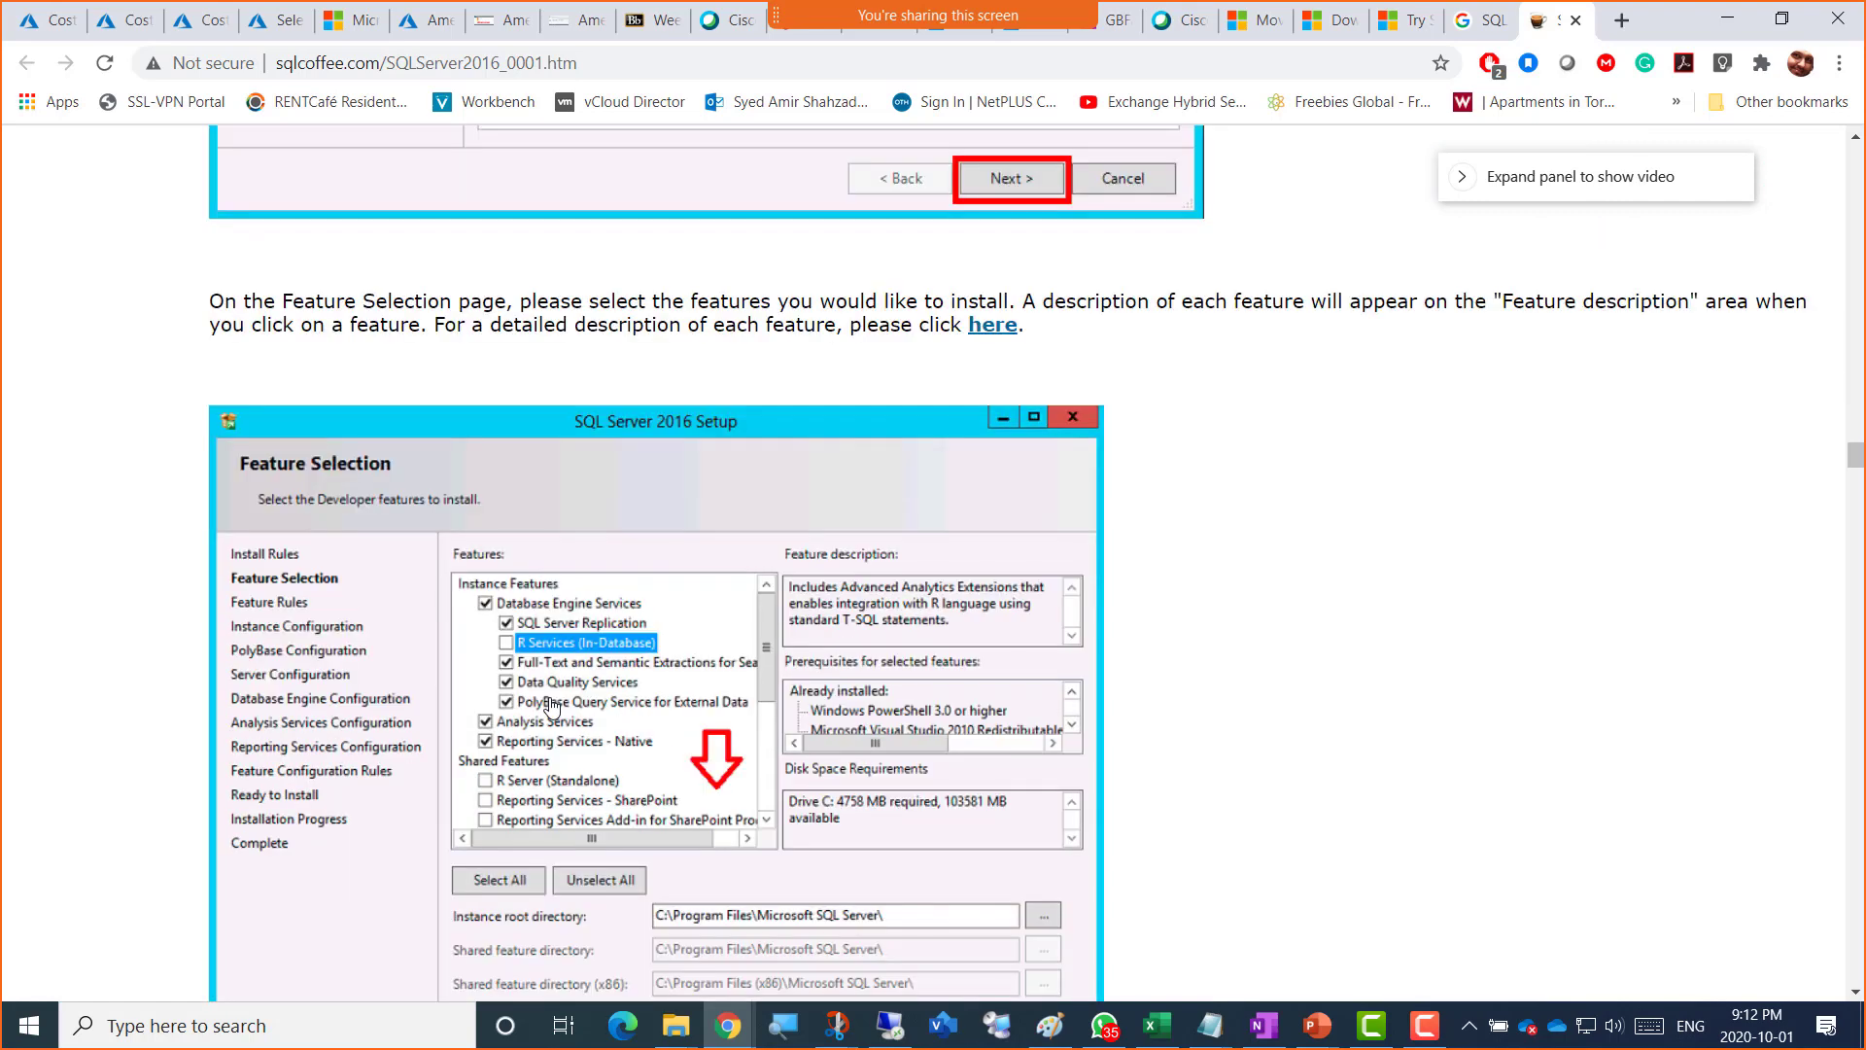
pyautogui.scroll(-8, 551, 706)
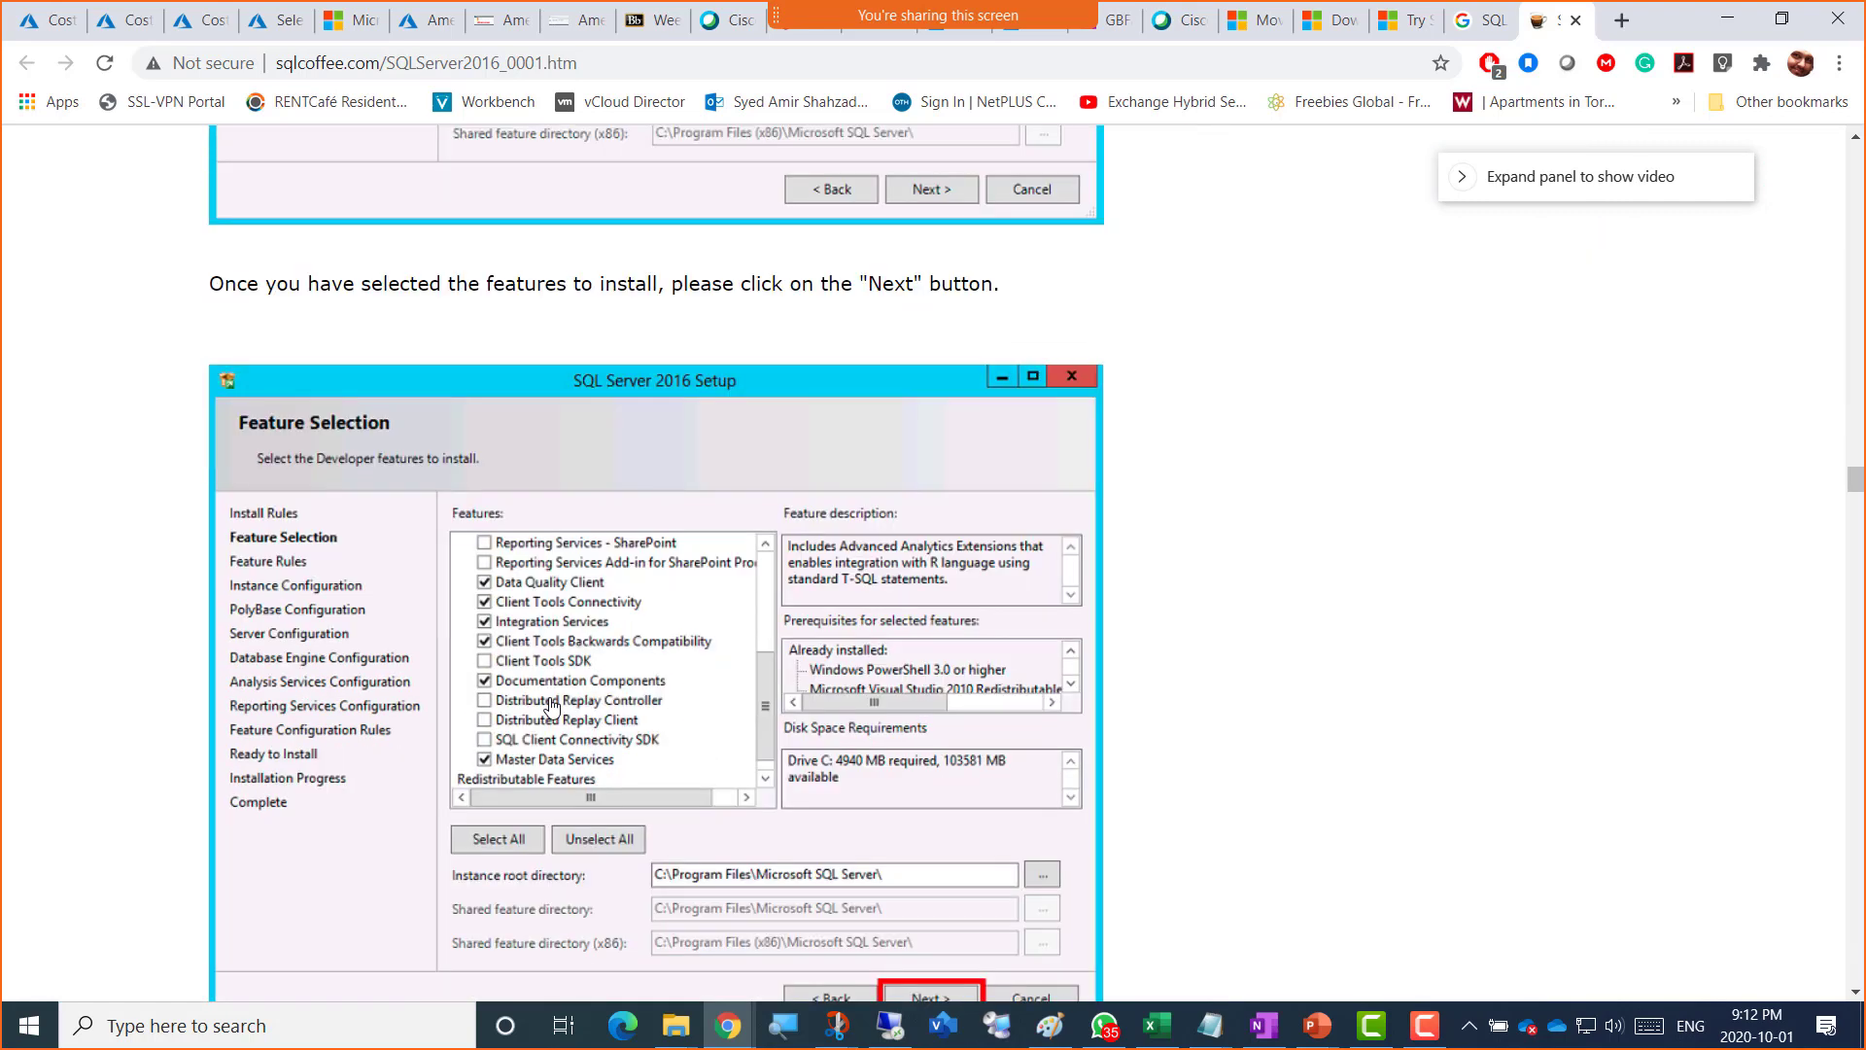
pyautogui.scroll(-1, 551, 707)
pyautogui.scroll(-12, 551, 706)
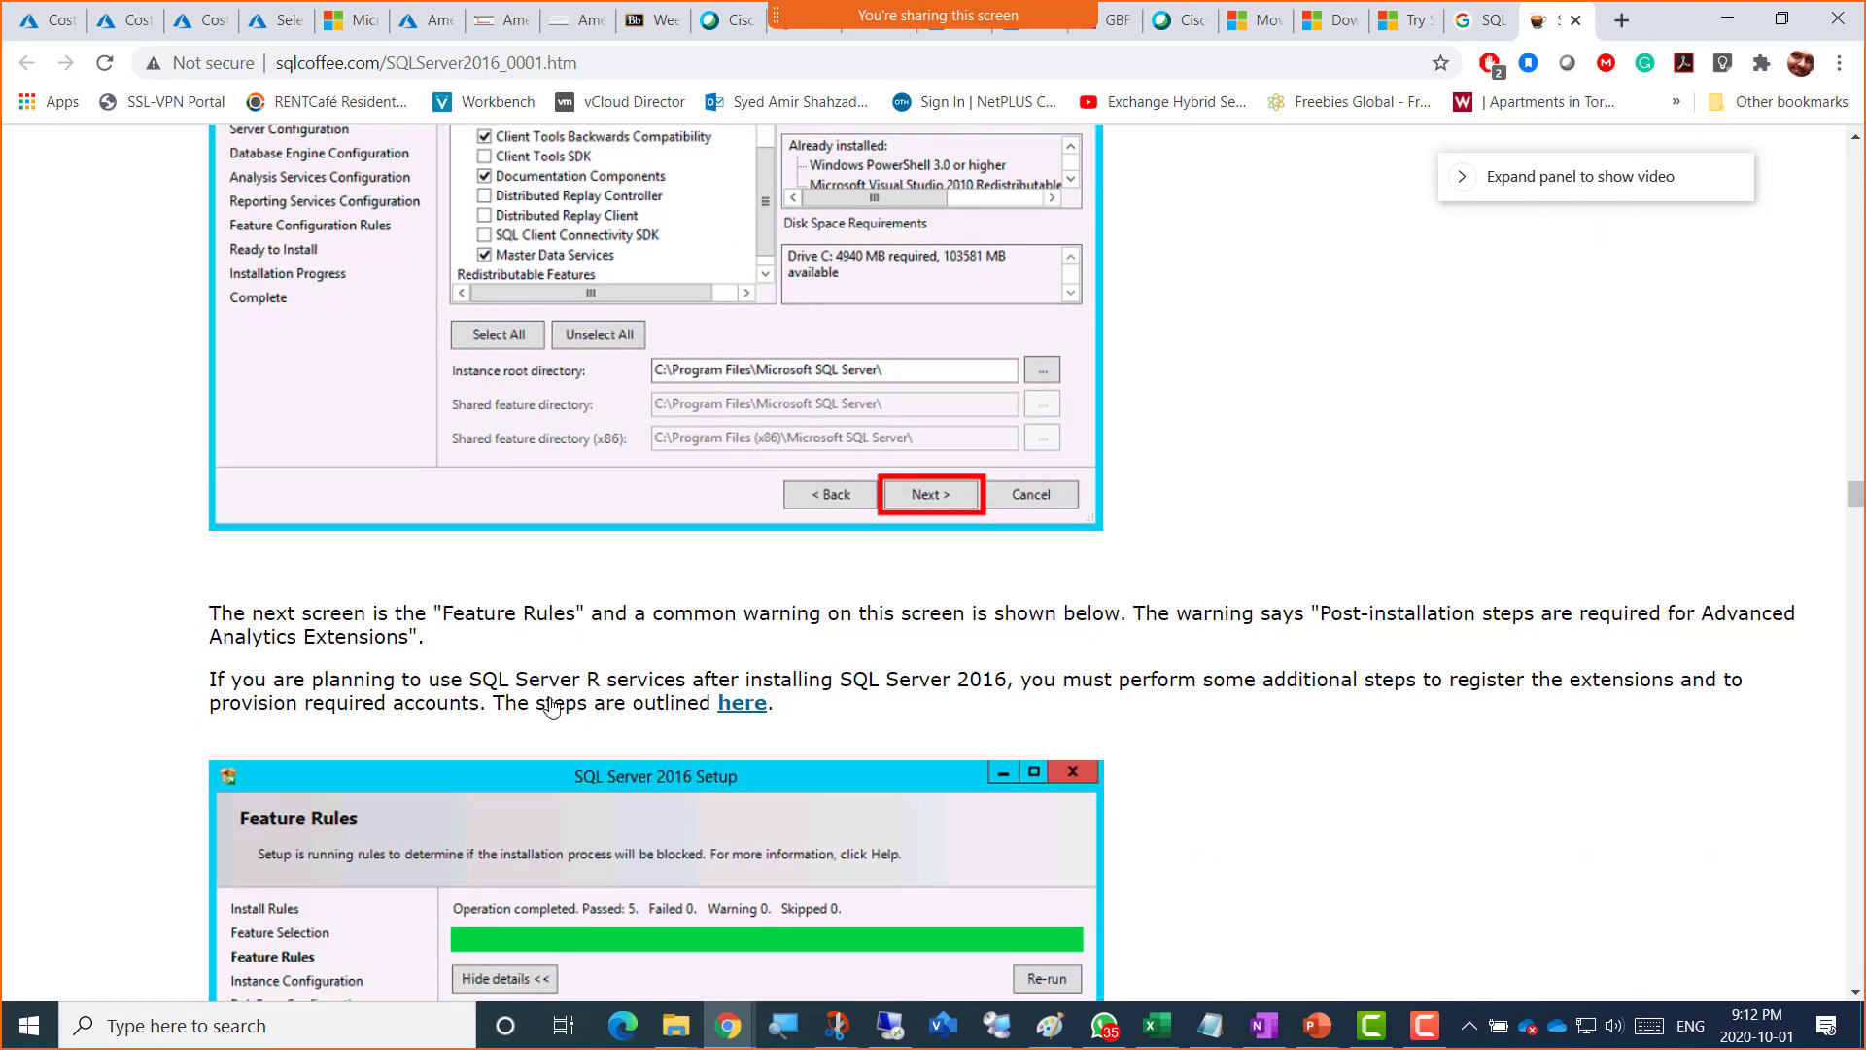
pyautogui.scroll(-15, 552, 706)
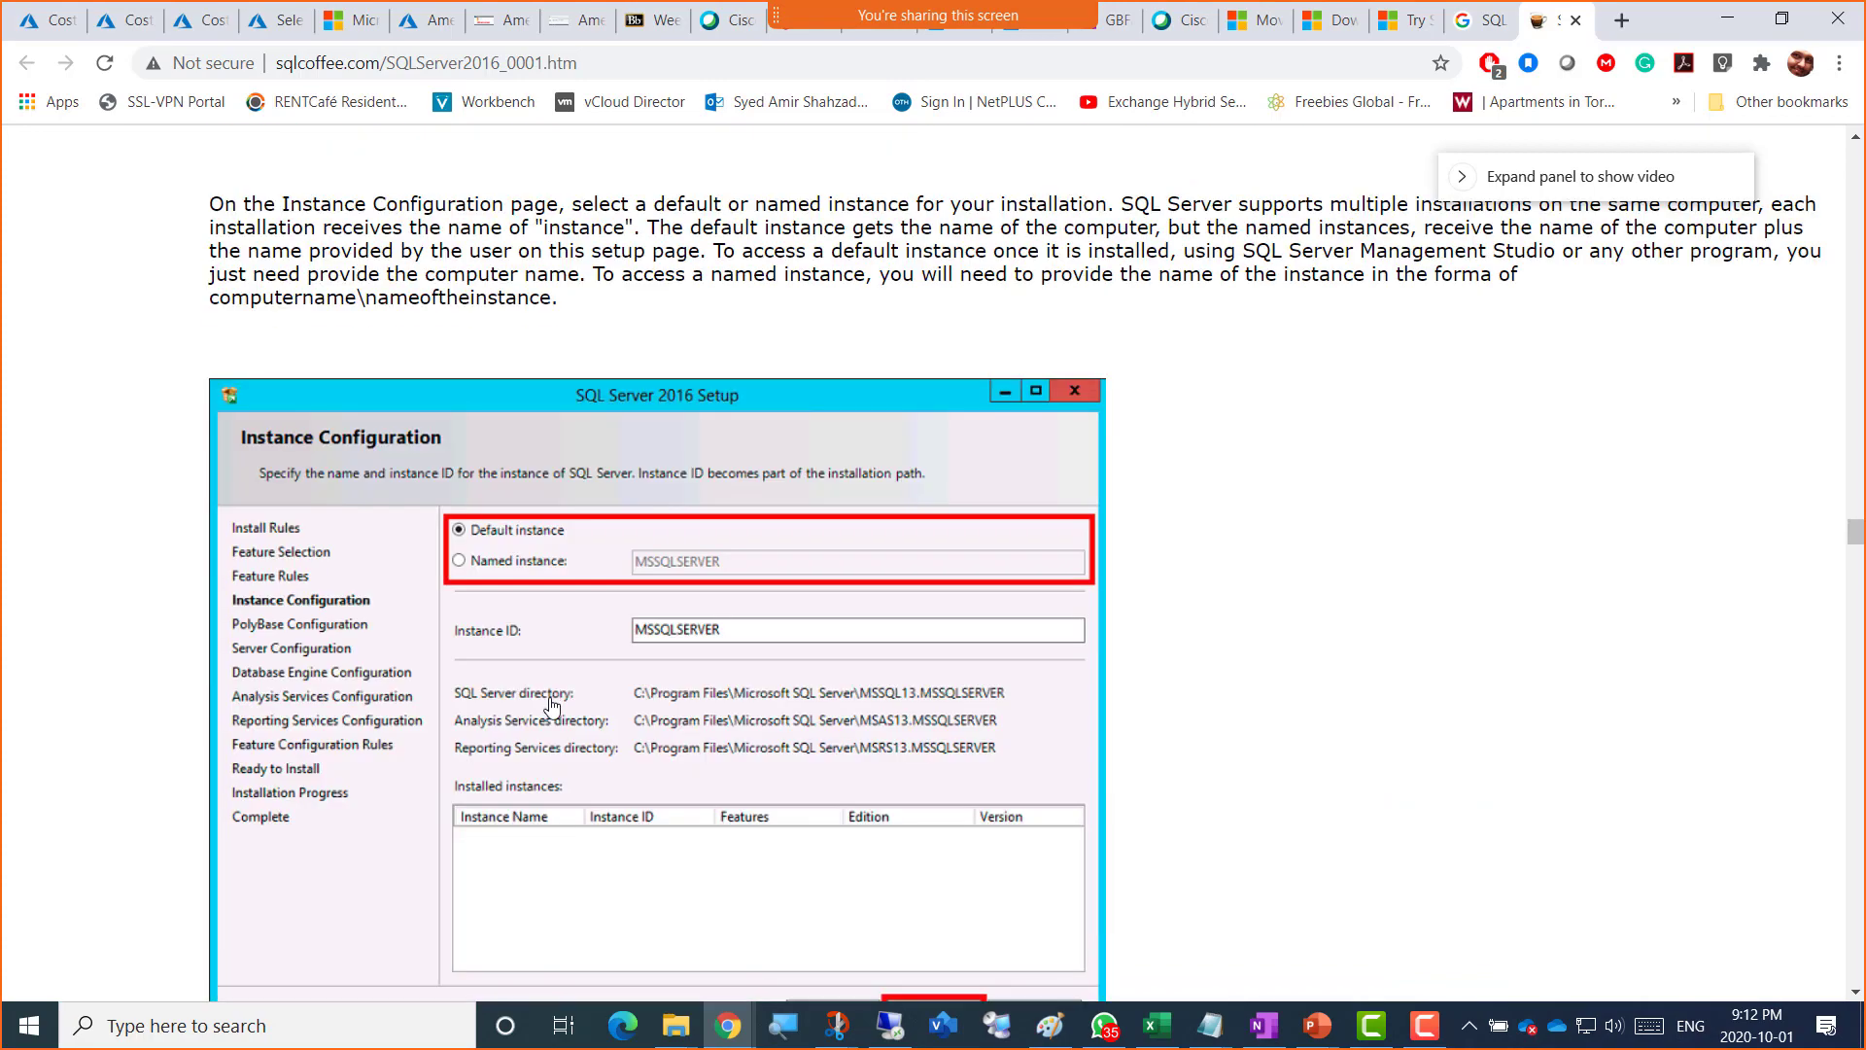
pyautogui.scroll(-6, 551, 707)
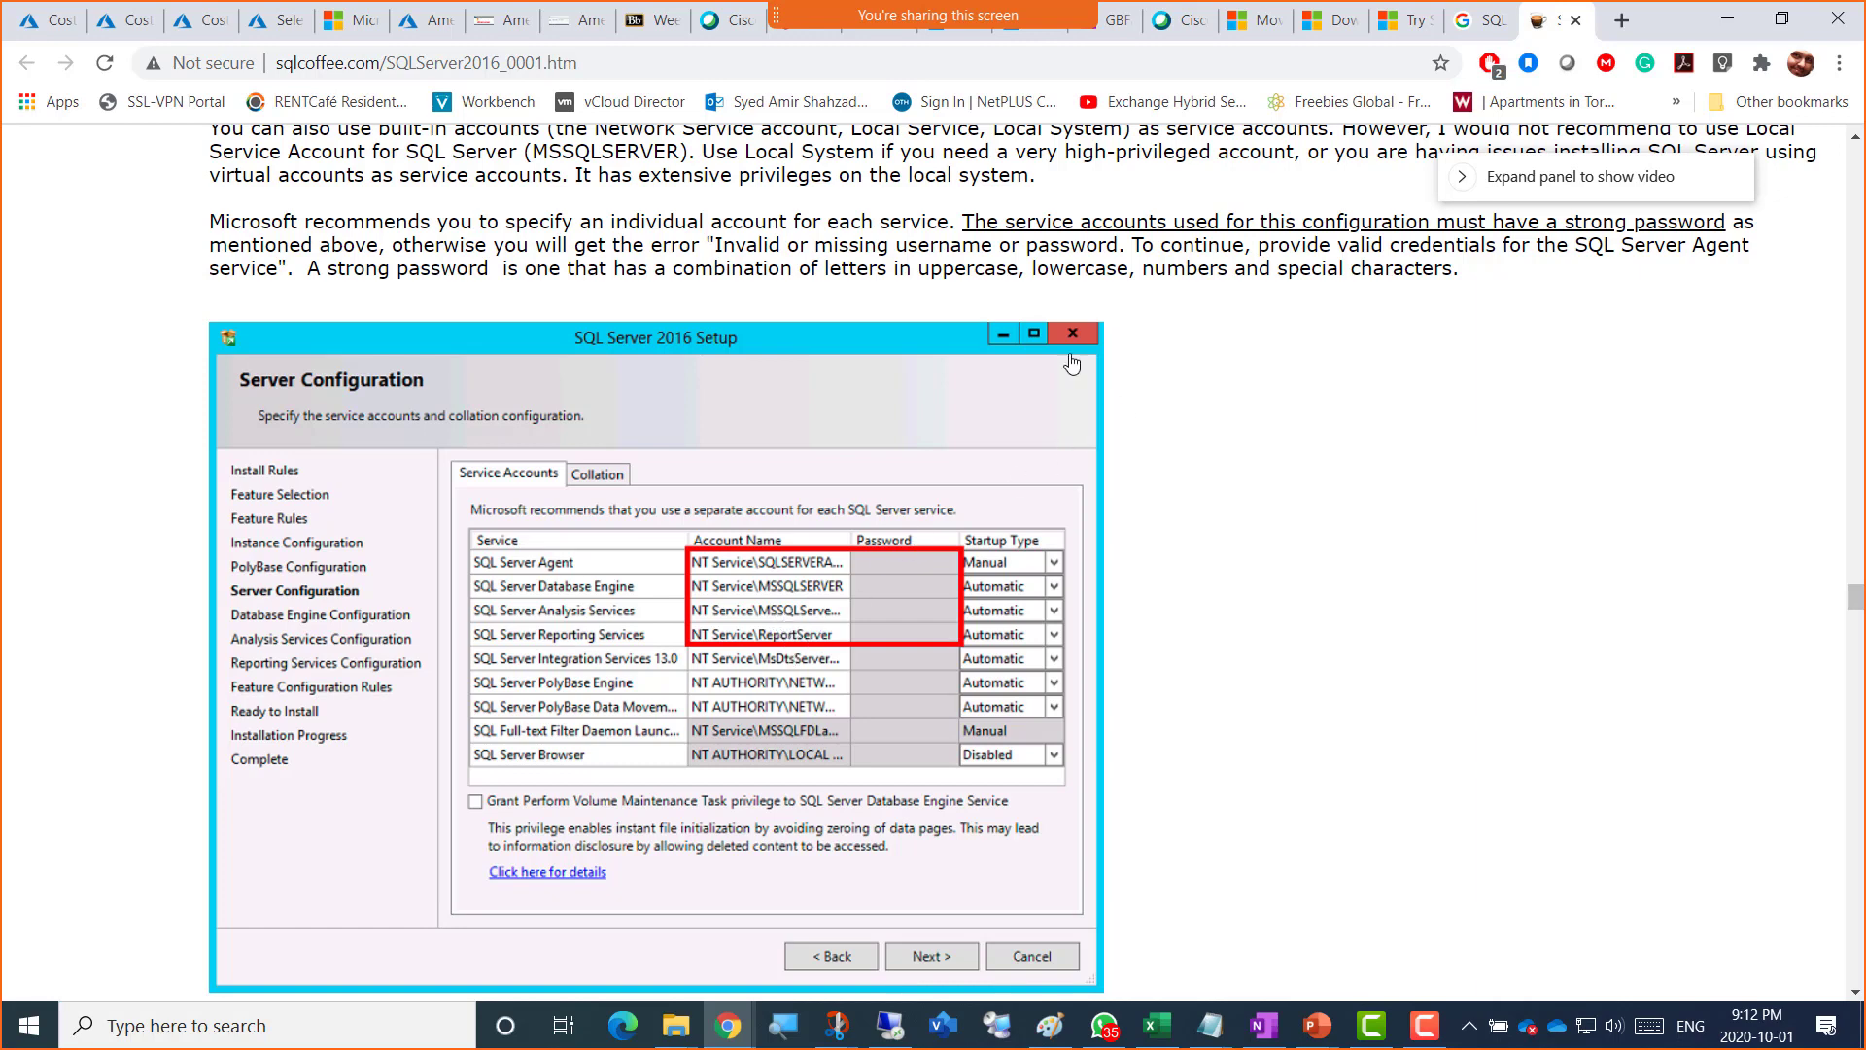
pyautogui.click(562, 22)
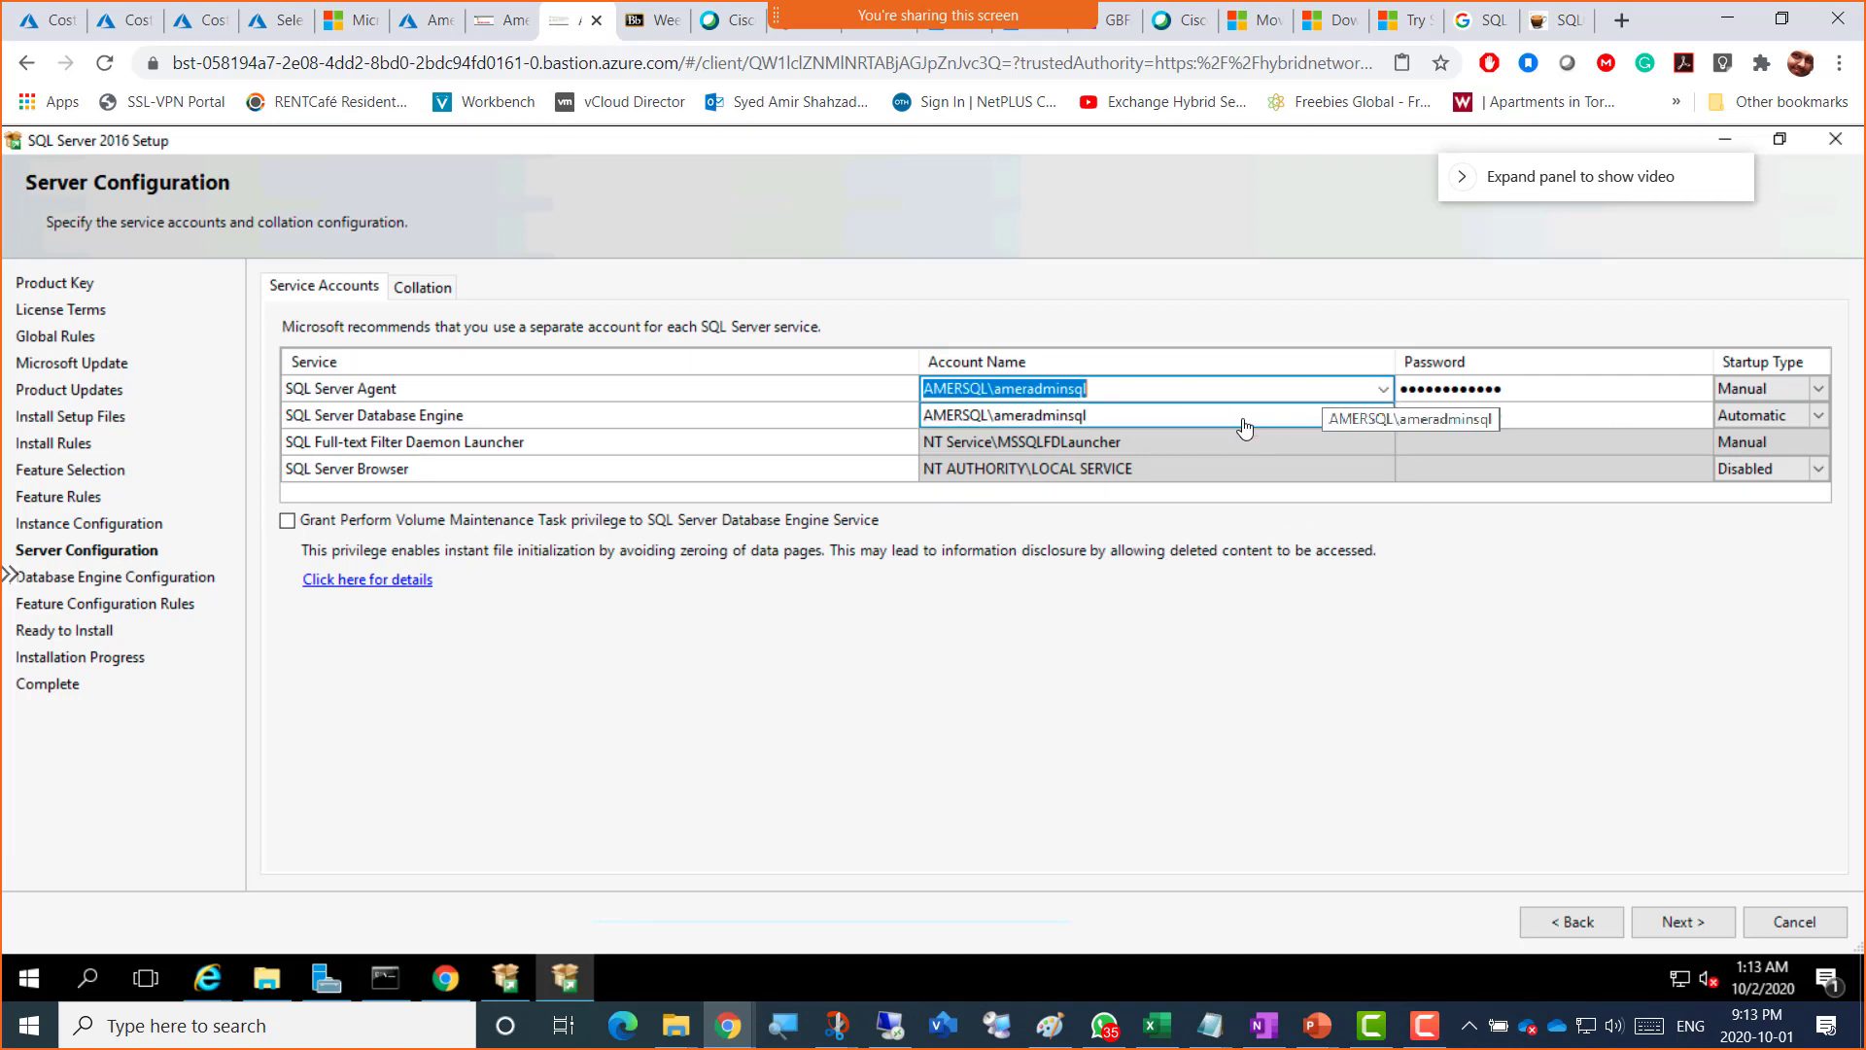
pyautogui.click(1382, 388)
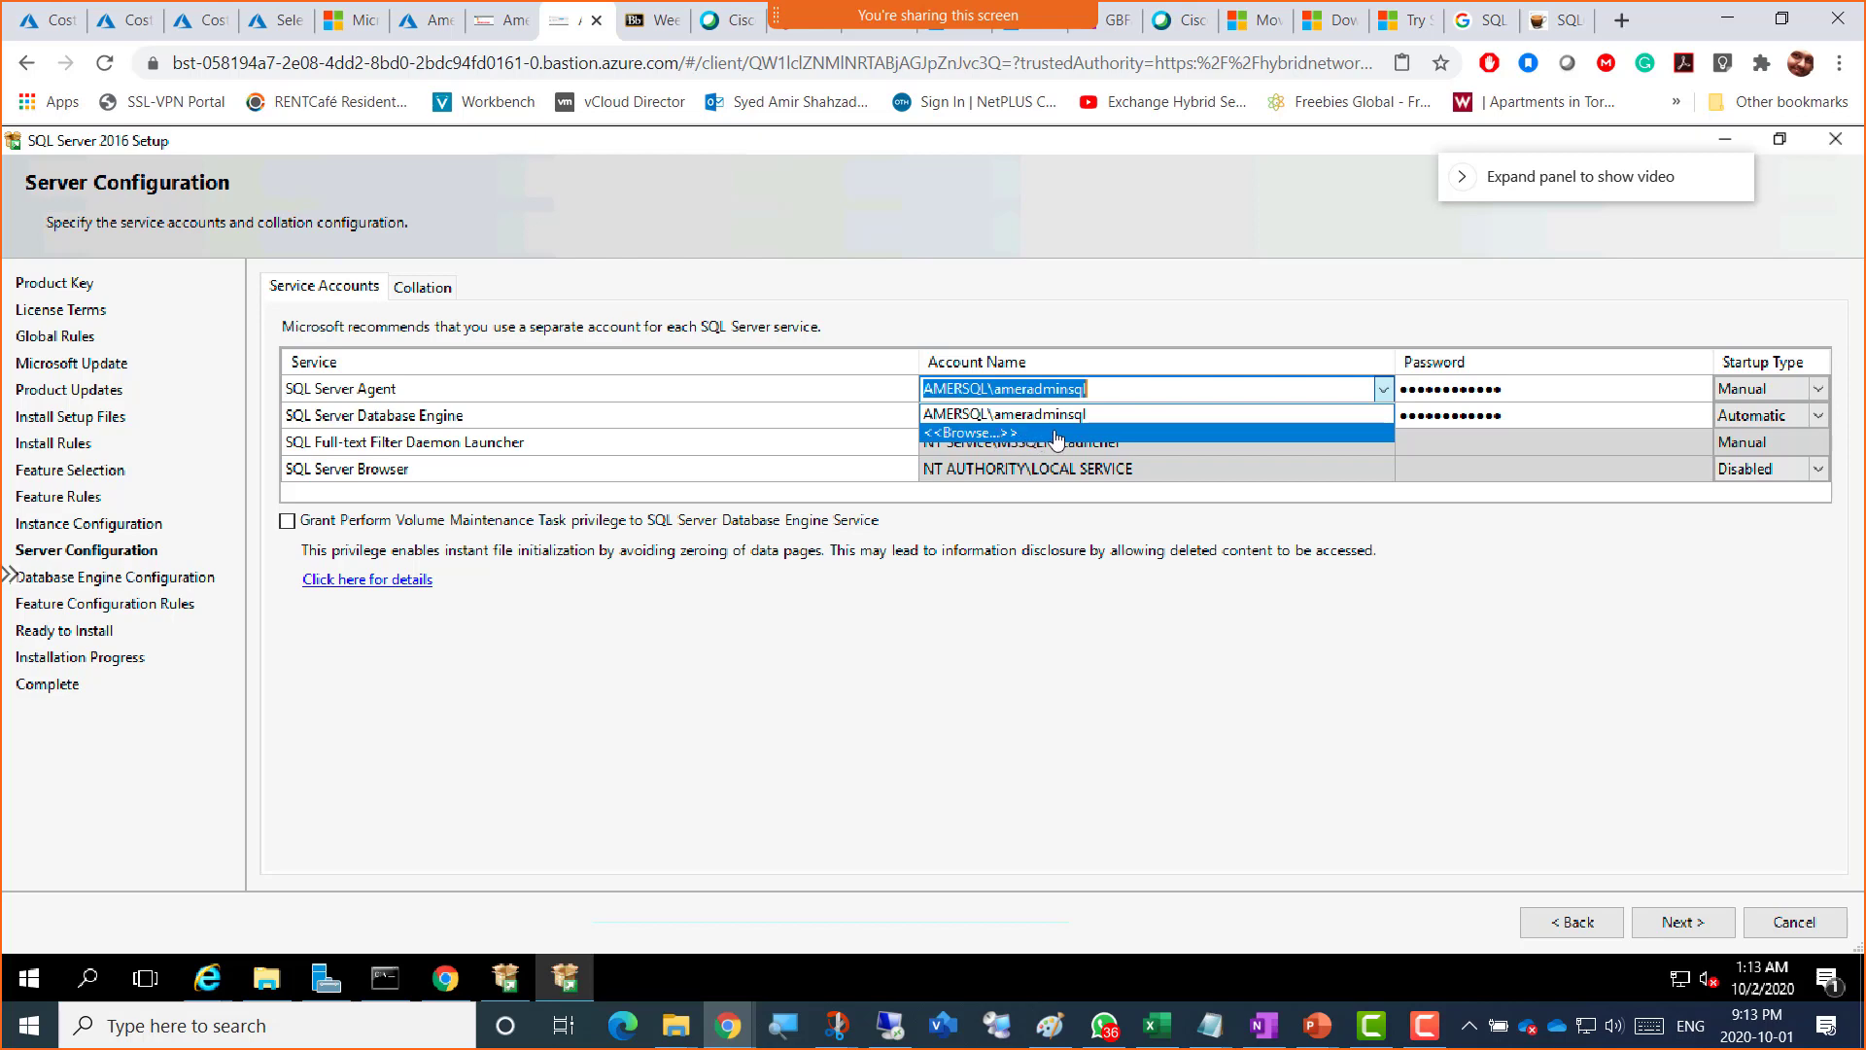
pyautogui.click(1359, 665)
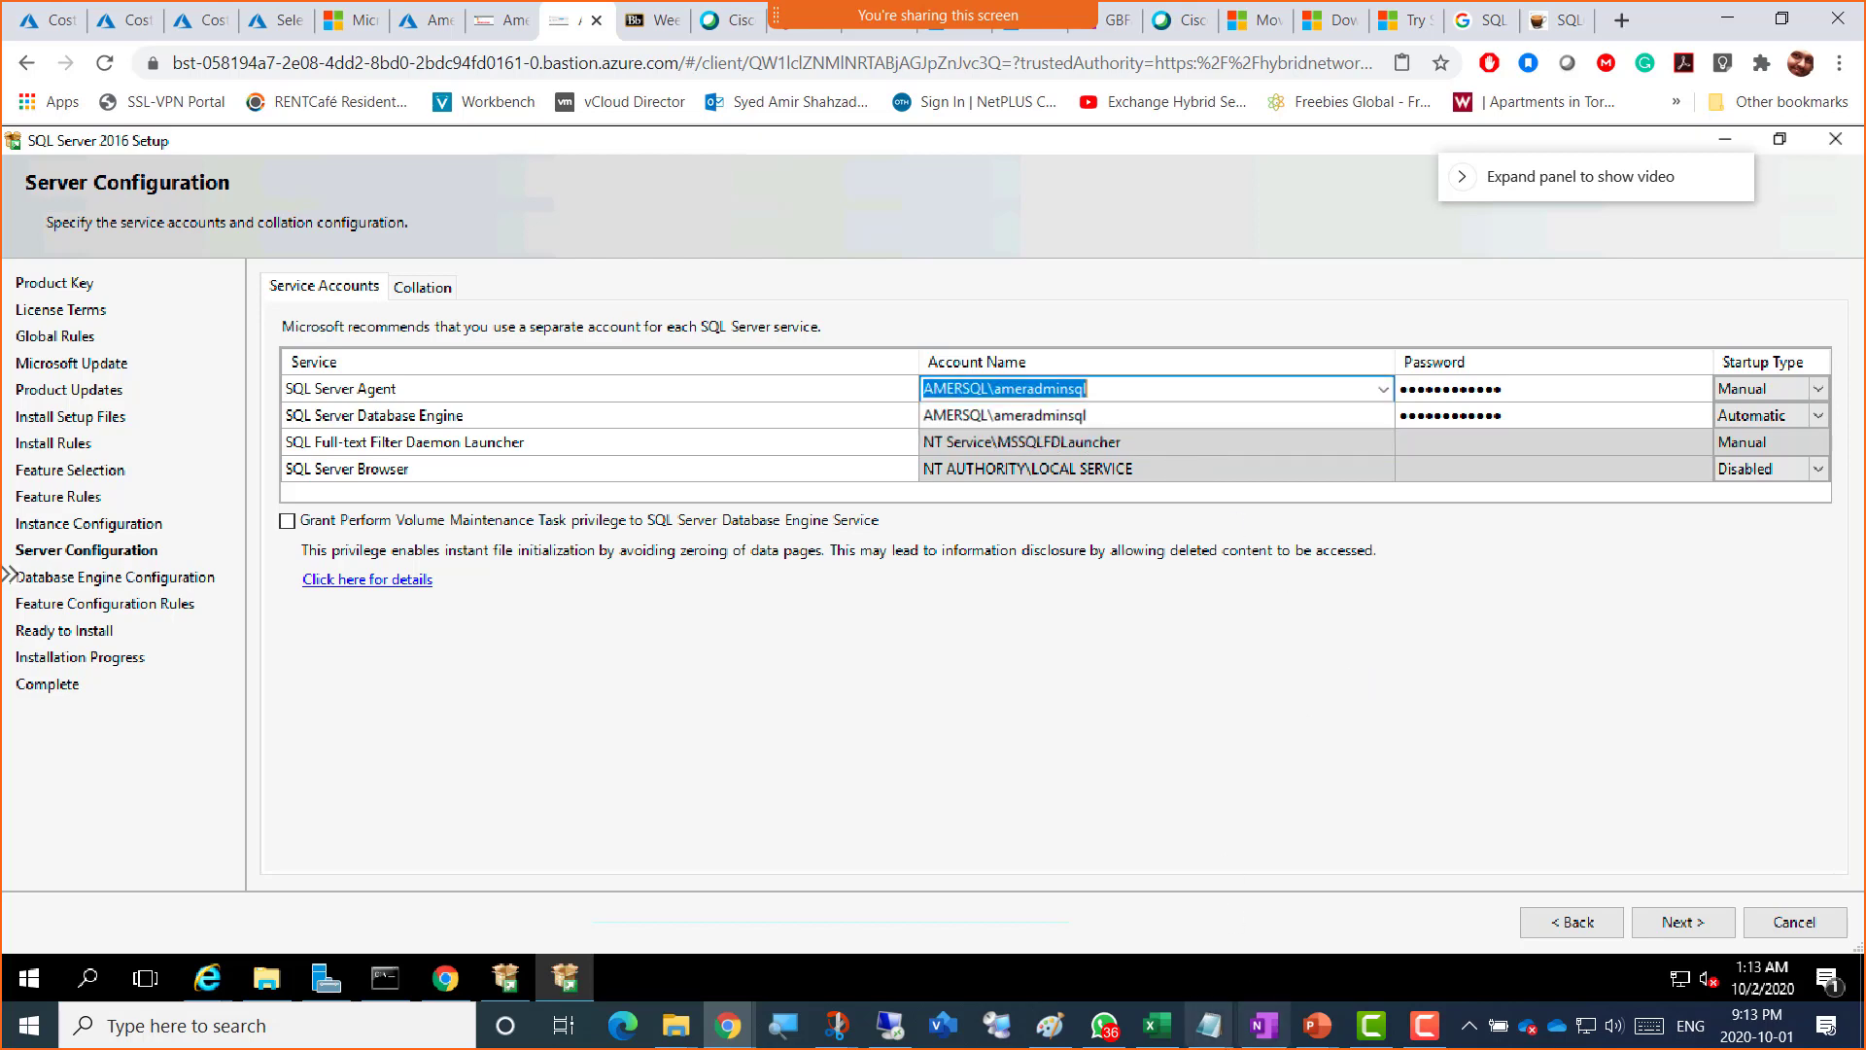
pyautogui.click(1423, 1028)
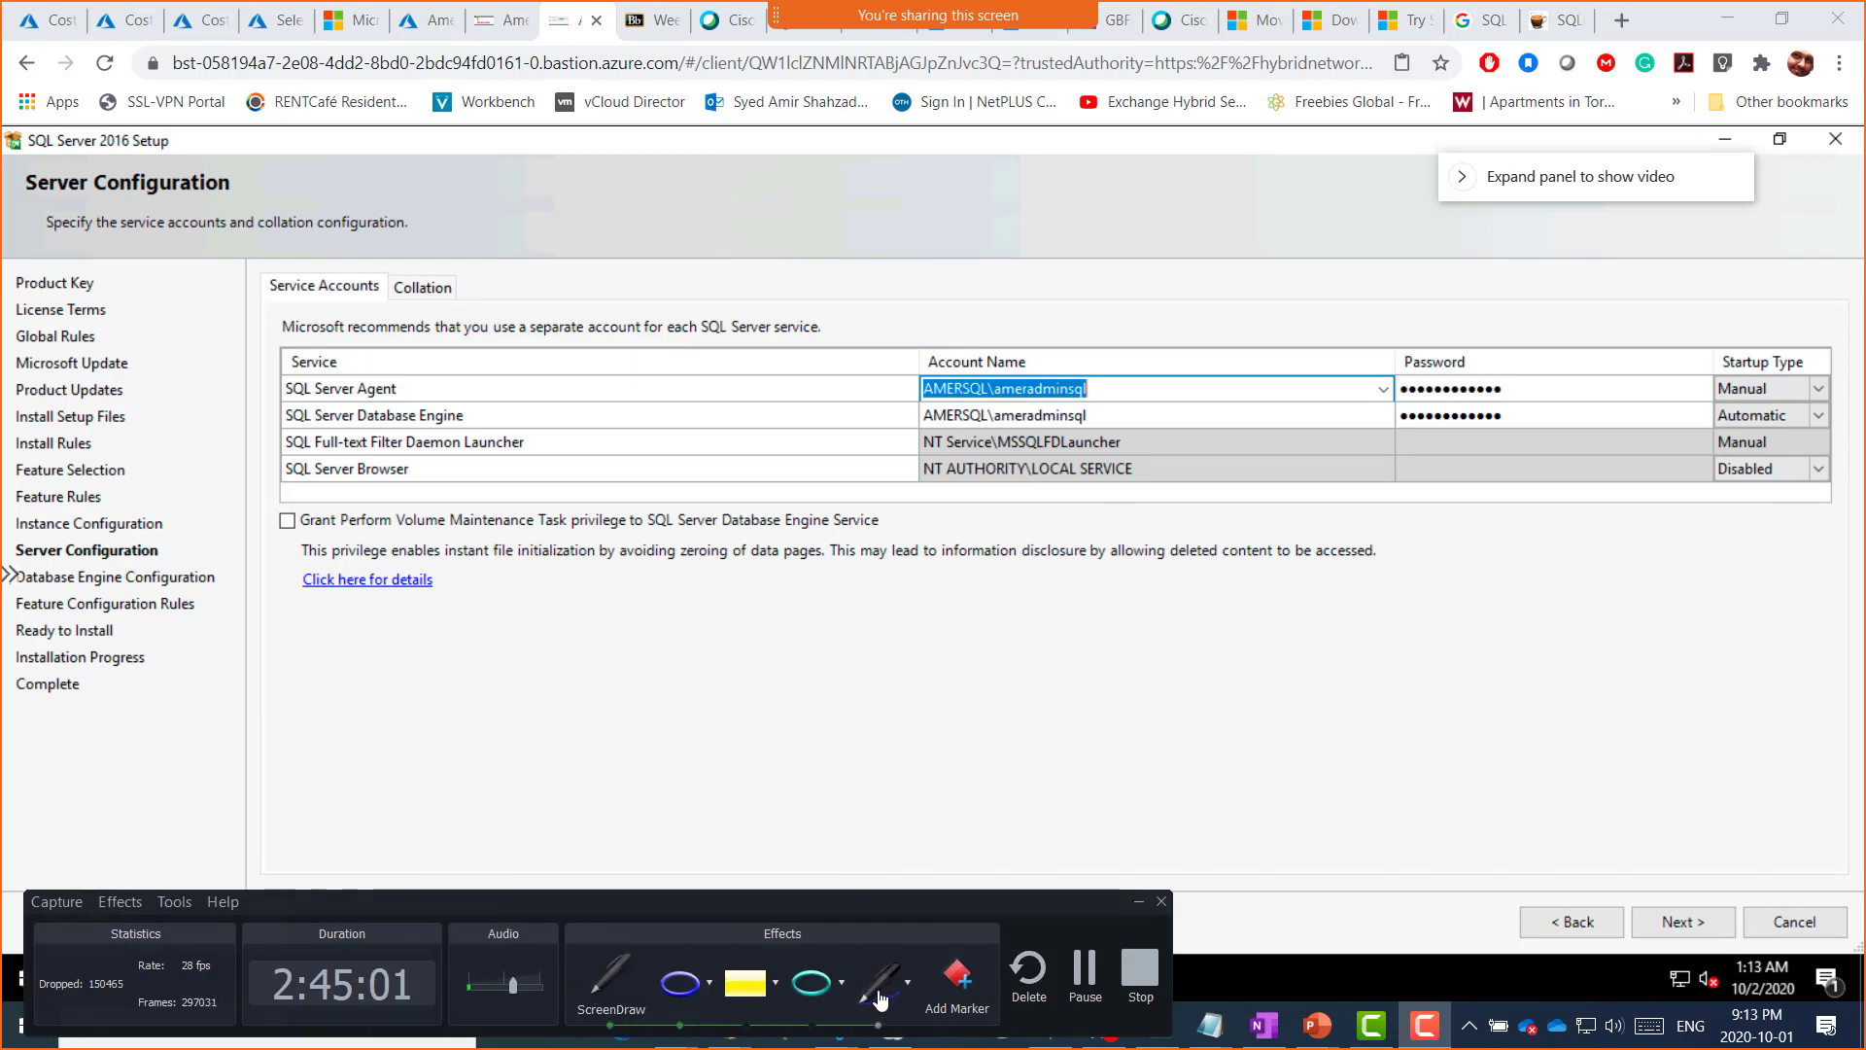
pyautogui.moveTo(848, 581)
pyautogui.mouseDown()
pyautogui.moveTo(894, 574)
pyautogui.moveTo(817, 608)
pyautogui.moveTo(813, 587)
pyautogui.mouseUp()
pyautogui.moveTo(928, 572); pyautogui.dragTo(1027, 544)
pyautogui.moveTo(1068, 639)
pyautogui.mouseDown()
pyautogui.moveTo(1059, 692)
pyautogui.moveTo(975, 583)
pyautogui.mouseUp()
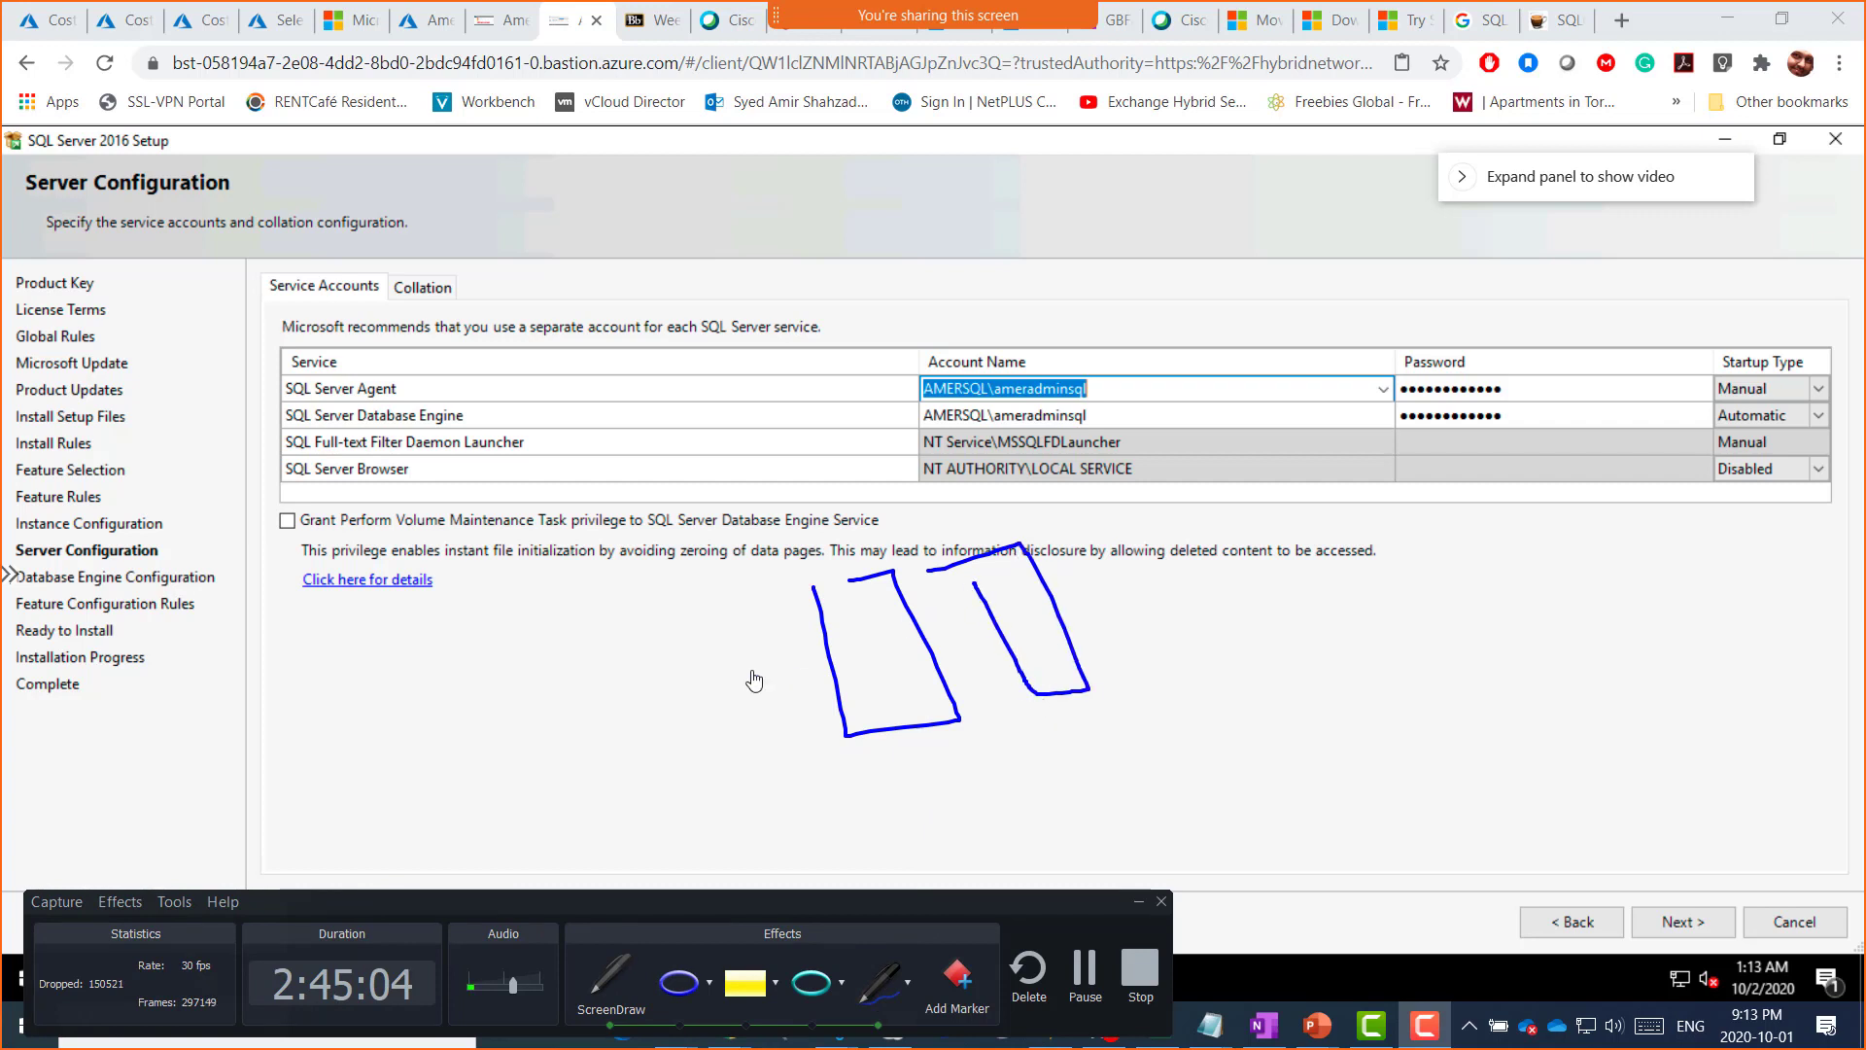
pyautogui.moveTo(675, 622)
pyautogui.mouseDown()
pyautogui.moveTo(719, 606)
pyautogui.moveTo(764, 741)
pyautogui.moveTo(664, 618)
pyautogui.mouseUp()
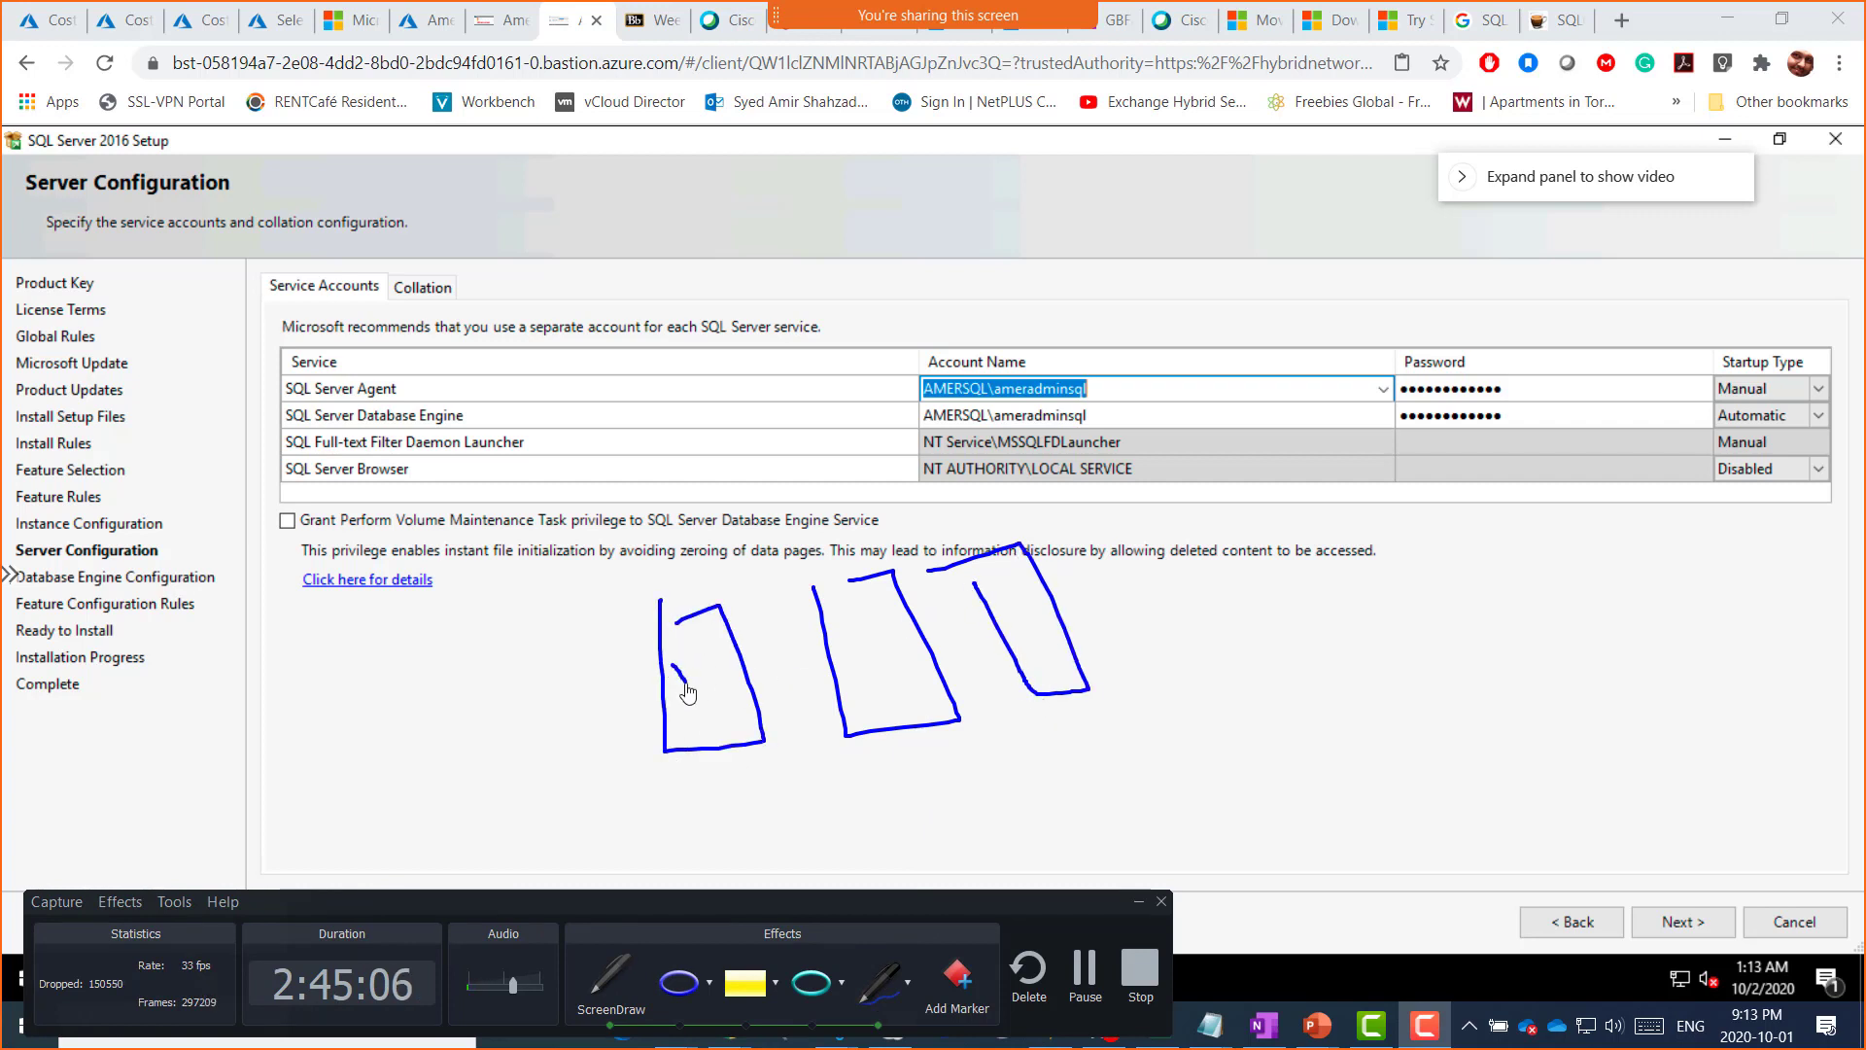
pyautogui.moveTo(686, 684); pyautogui.dragTo(689, 693)
pyautogui.moveTo(664, 659)
pyautogui.mouseDown()
pyautogui.moveTo(689, 693)
pyautogui.moveTo(710, 668)
pyautogui.mouseUp()
pyautogui.moveTo(861, 623); pyautogui.dragTo(849, 657)
pyautogui.moveTo(887, 634); pyautogui.dragTo(897, 652)
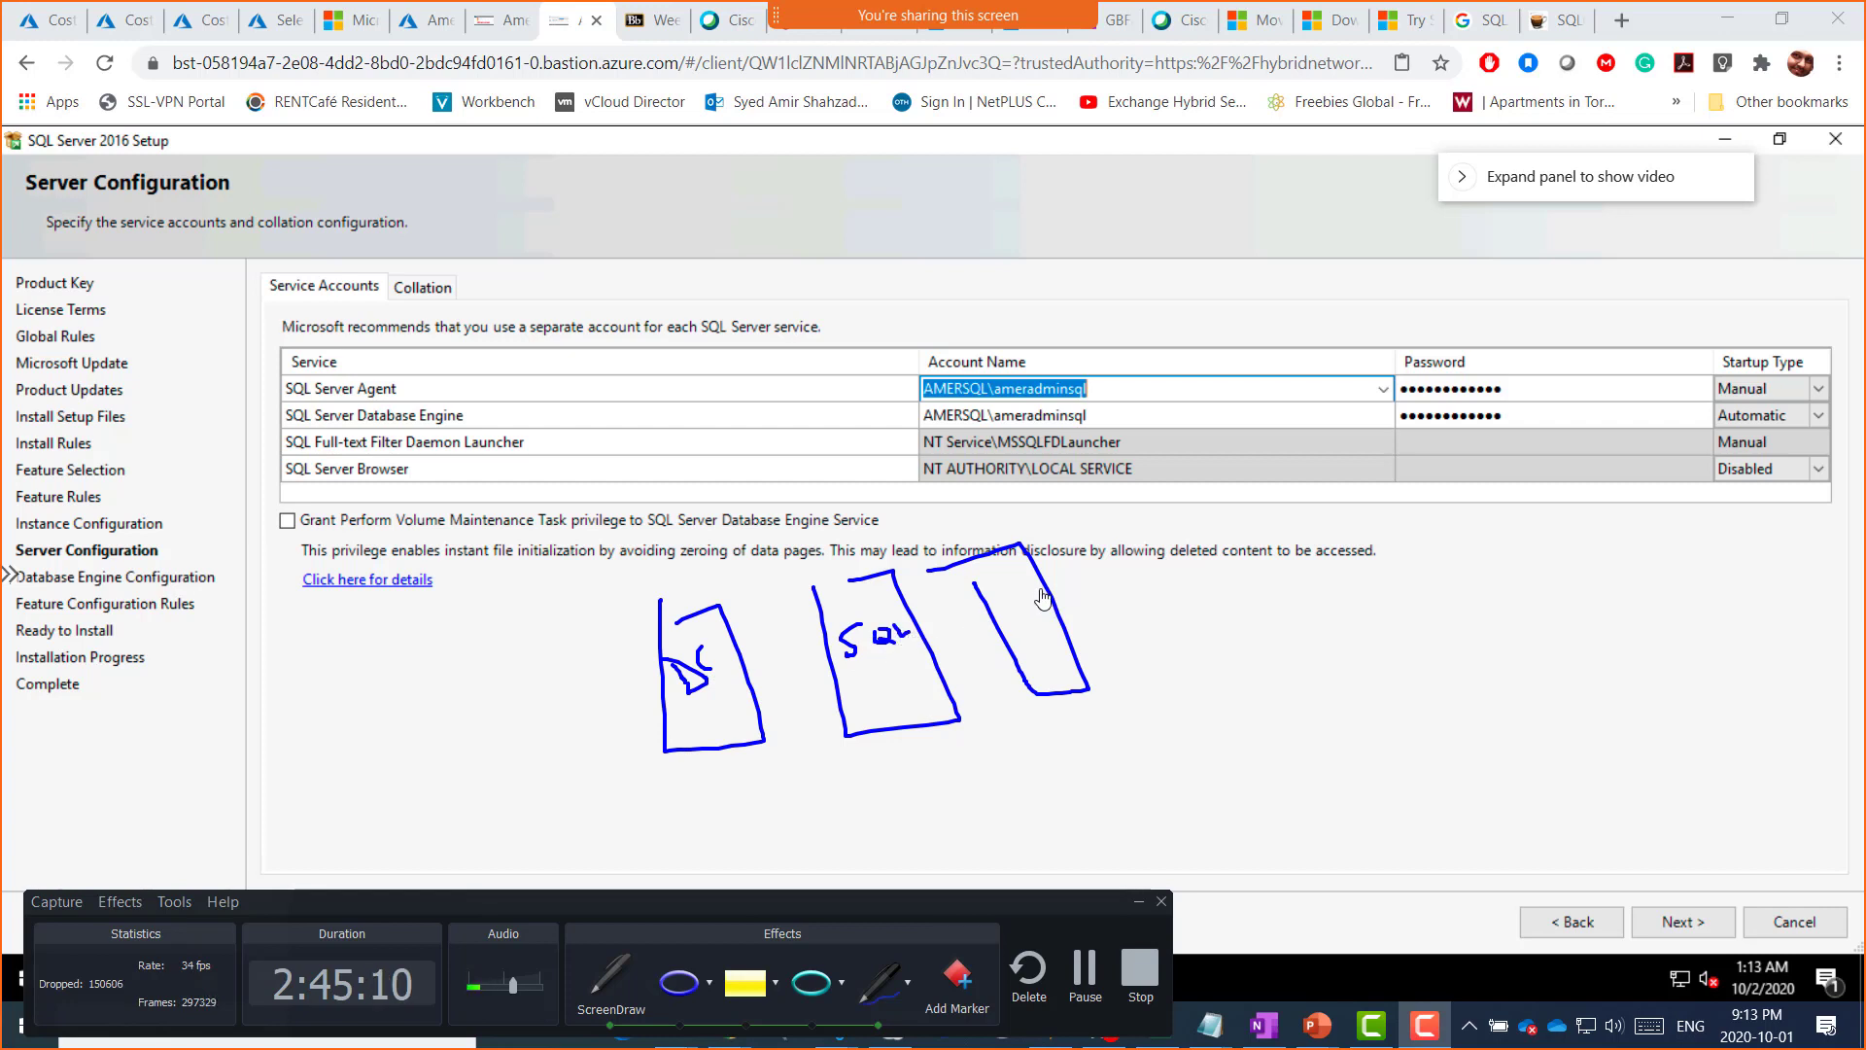
pyautogui.moveTo(1034, 590)
pyautogui.mouseDown()
pyautogui.moveTo(1014, 622)
pyautogui.moveTo(1110, 597)
pyautogui.mouseUp()
pyautogui.moveTo(875, 615)
pyautogui.mouseDown()
pyautogui.moveTo(913, 566)
pyautogui.moveTo(978, 535)
pyautogui.moveTo(977, 581)
pyautogui.moveTo(874, 540)
pyautogui.moveTo(846, 594)
pyautogui.moveTo(856, 584)
pyautogui.mouseUp()
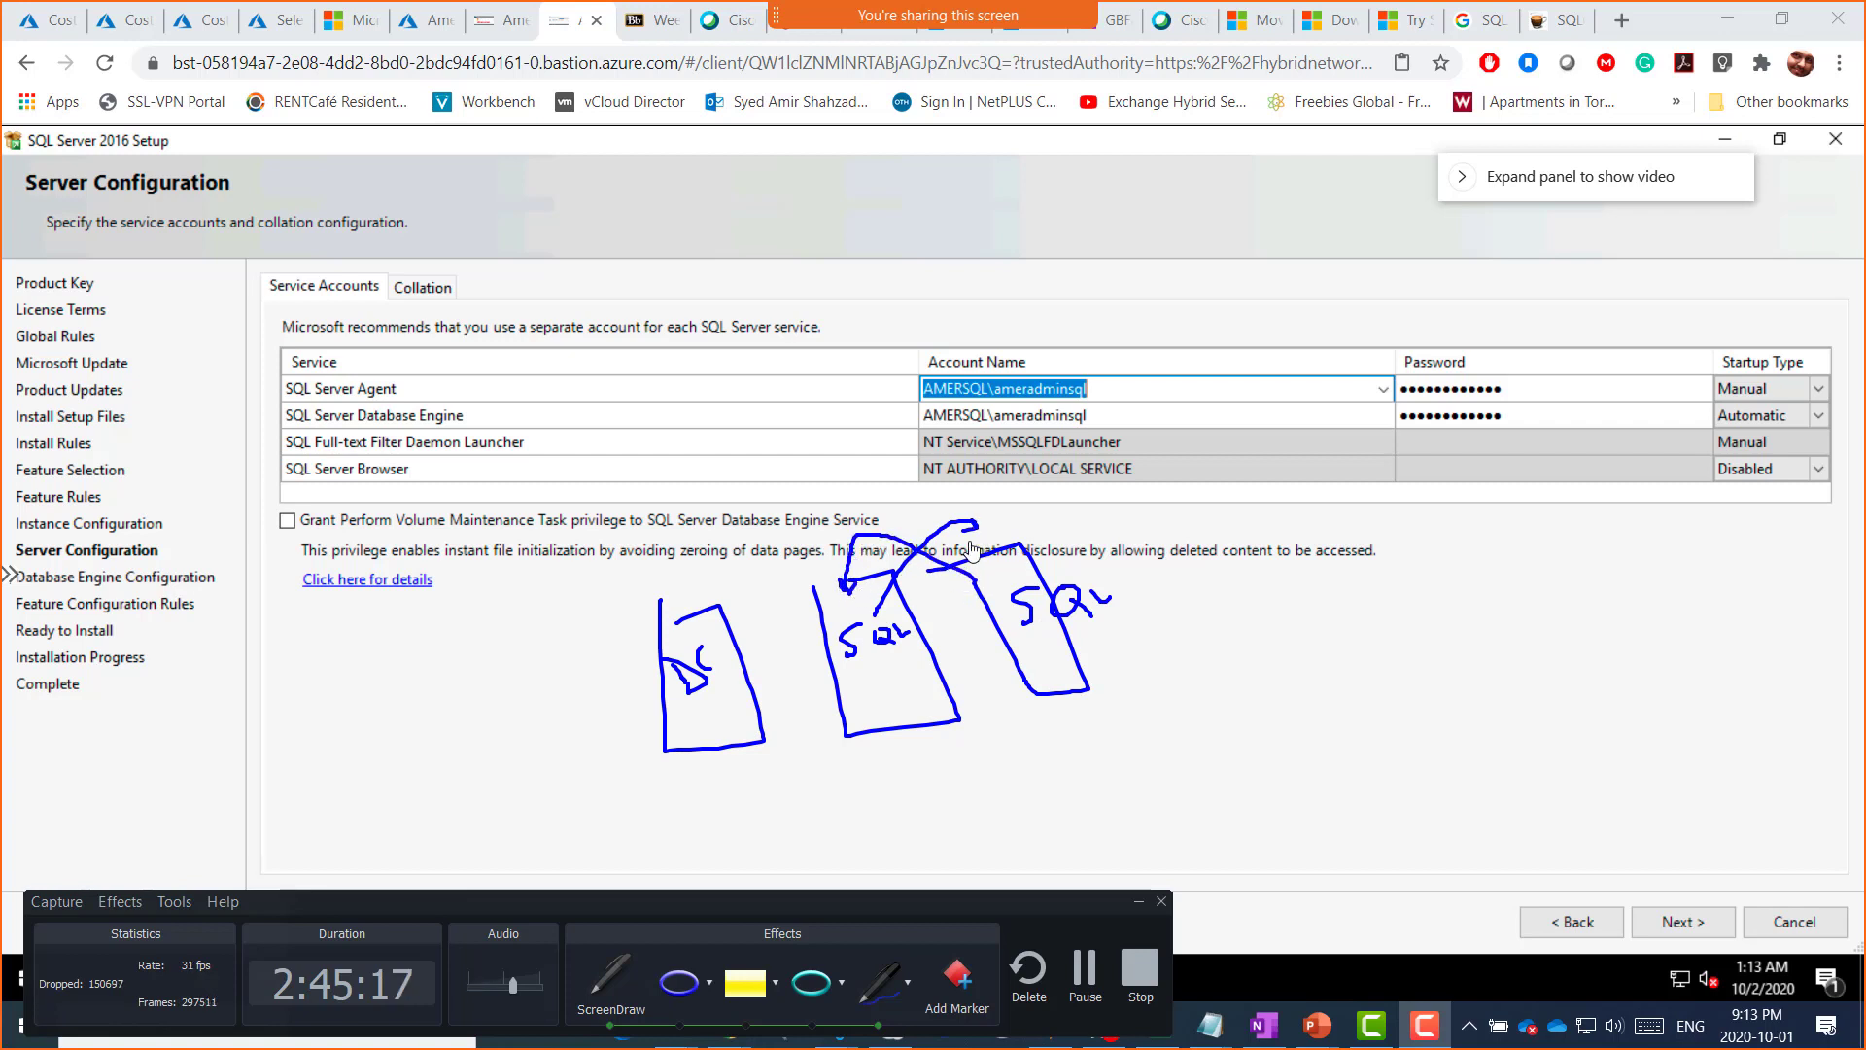
pyautogui.moveTo(968, 513); pyautogui.dragTo(976, 526)
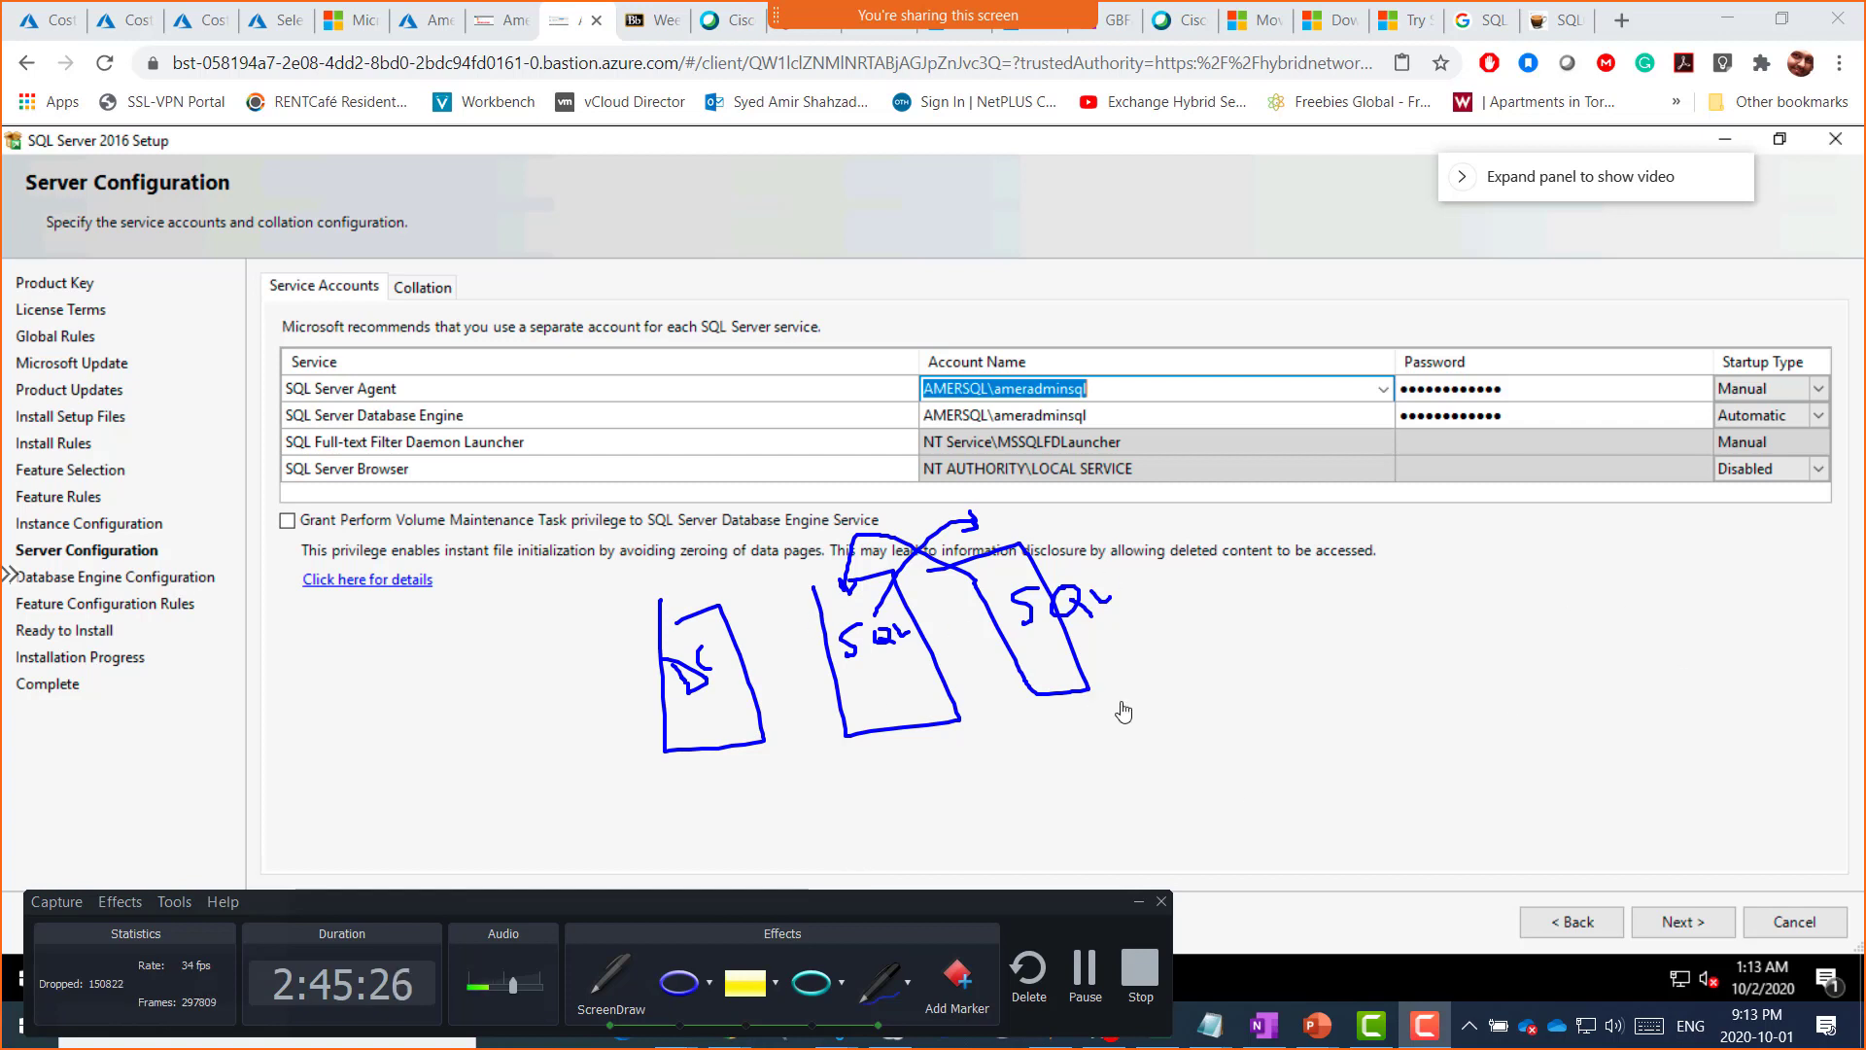
pyautogui.press('Escape')
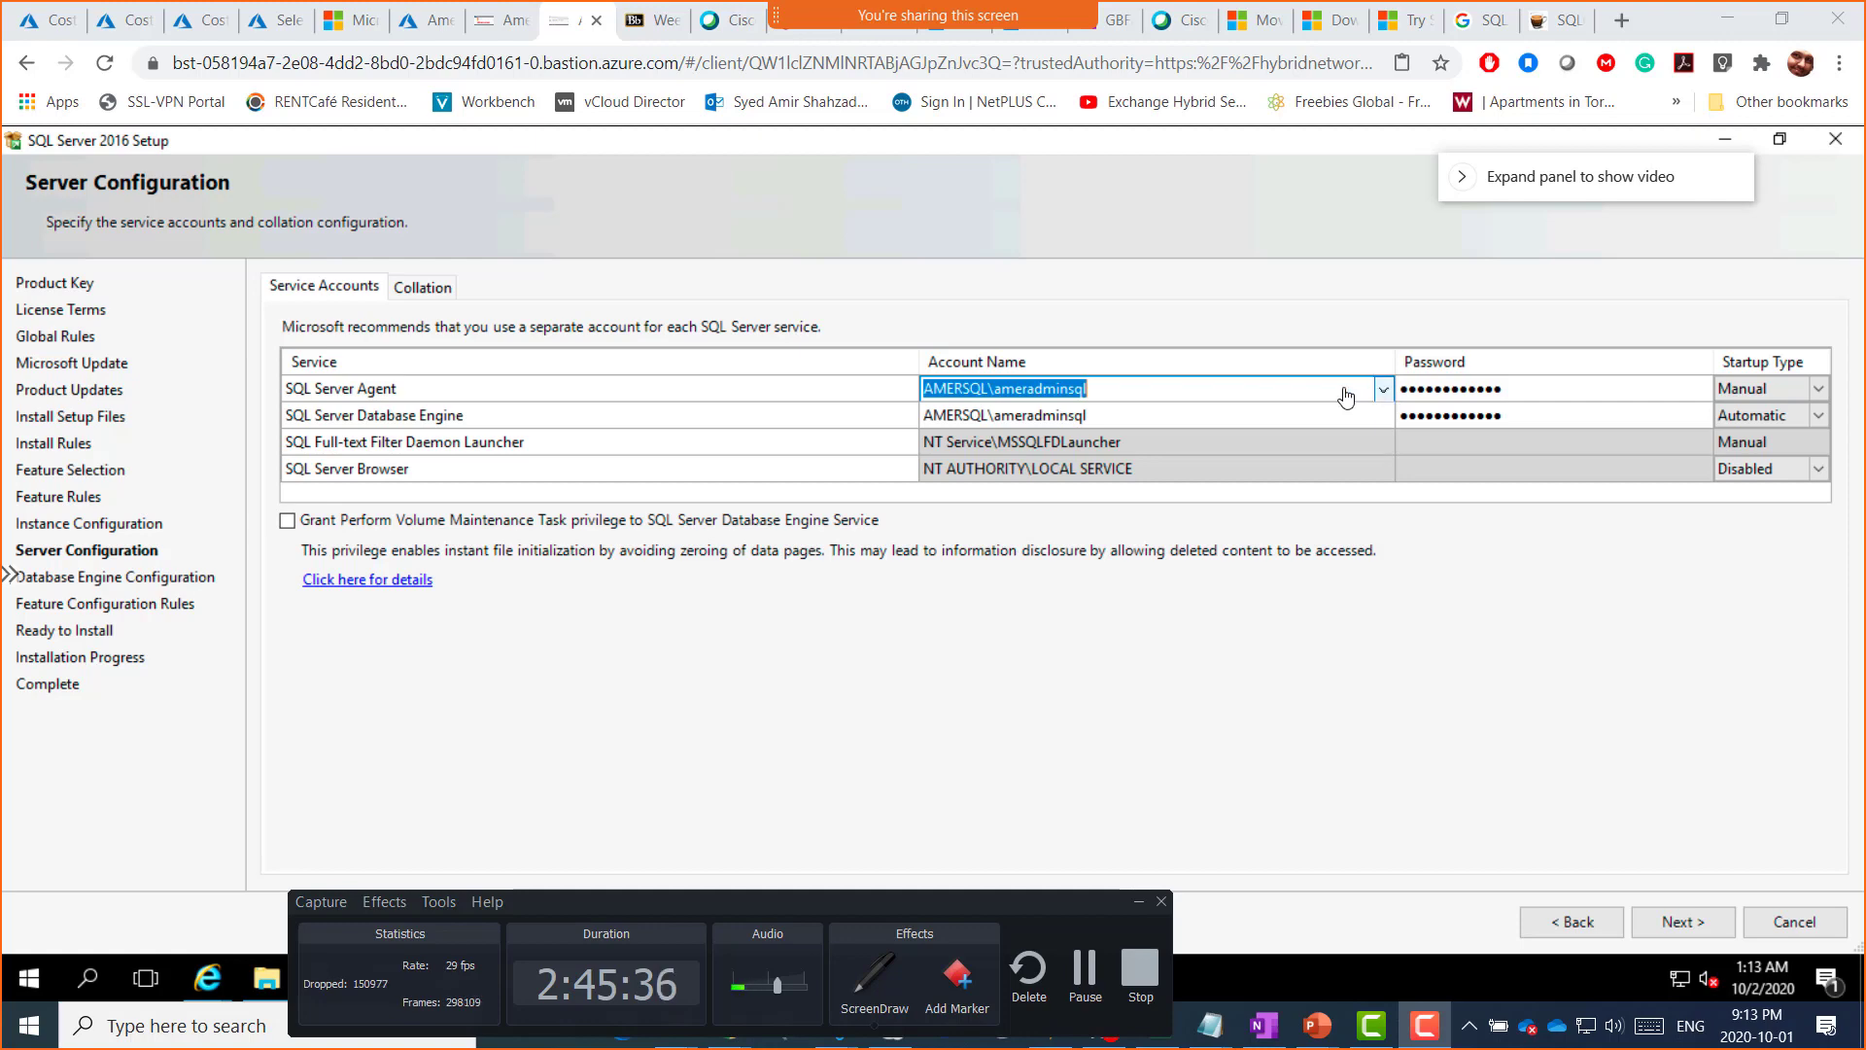
pyautogui.click(1555, 24)
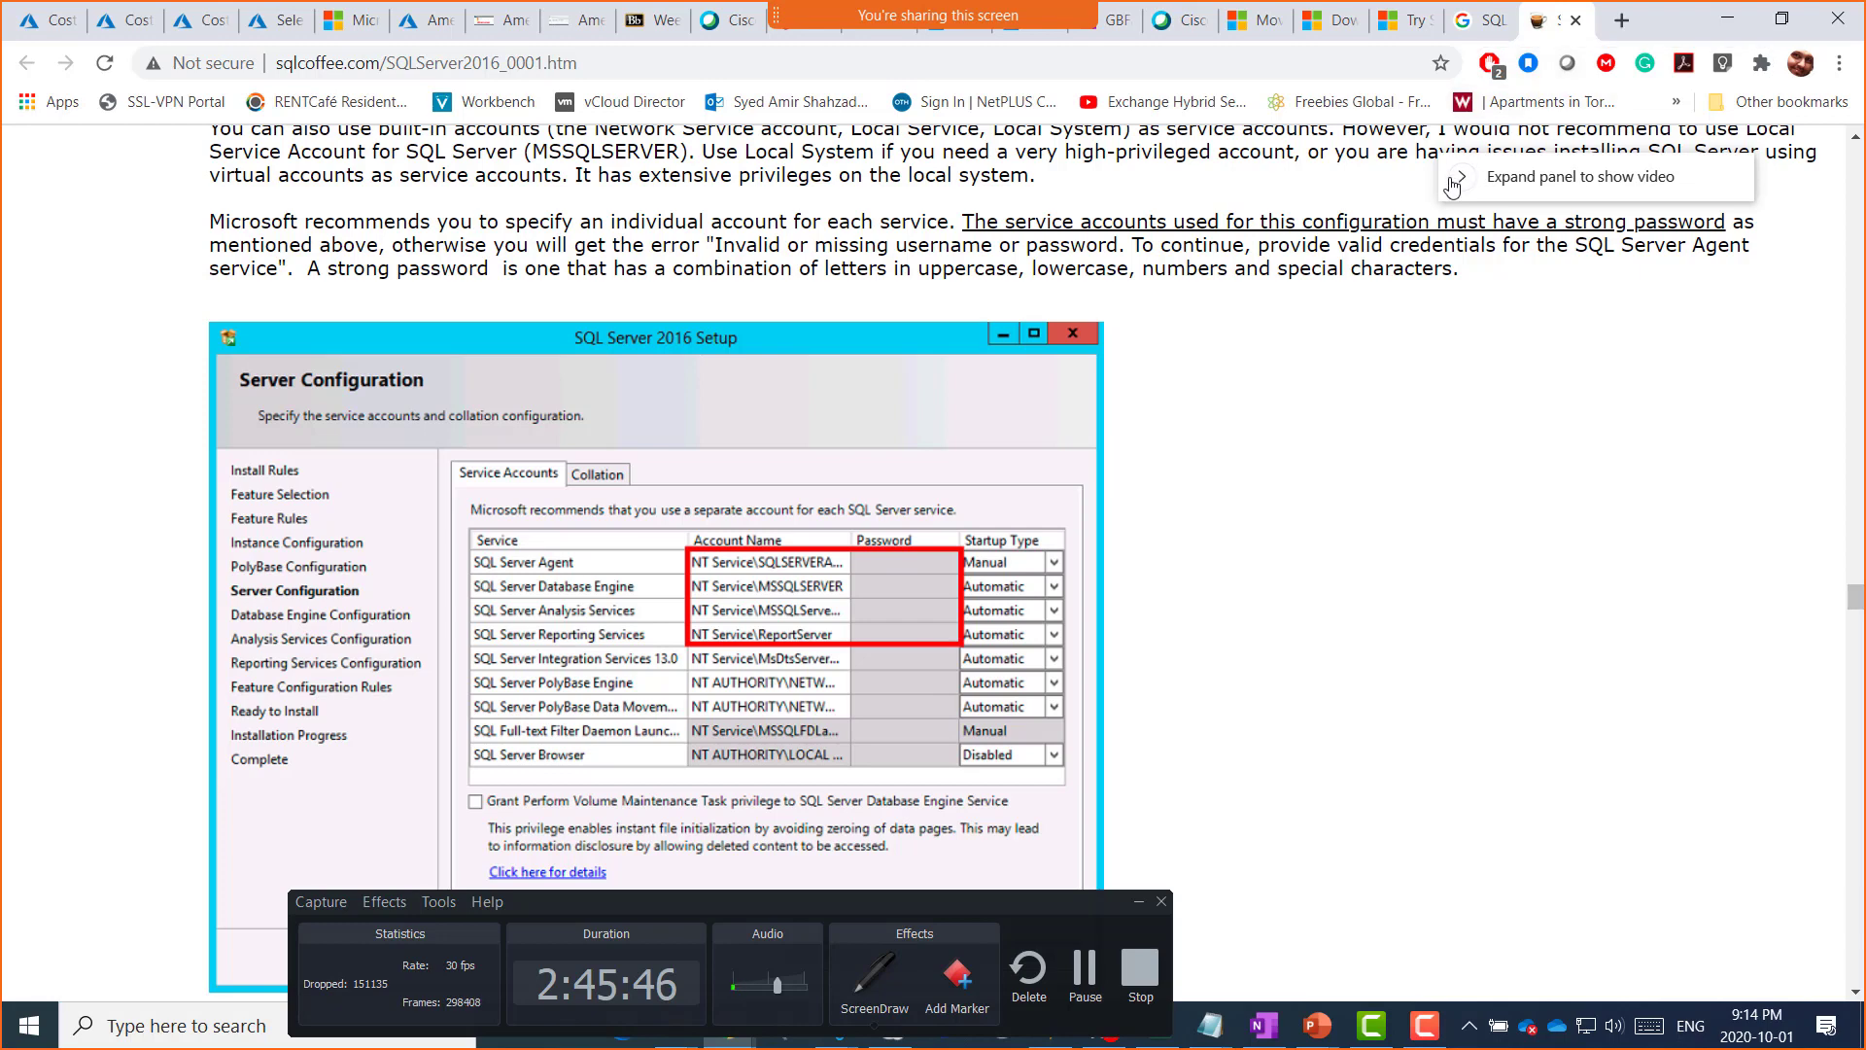
pyautogui.click(1111, 31)
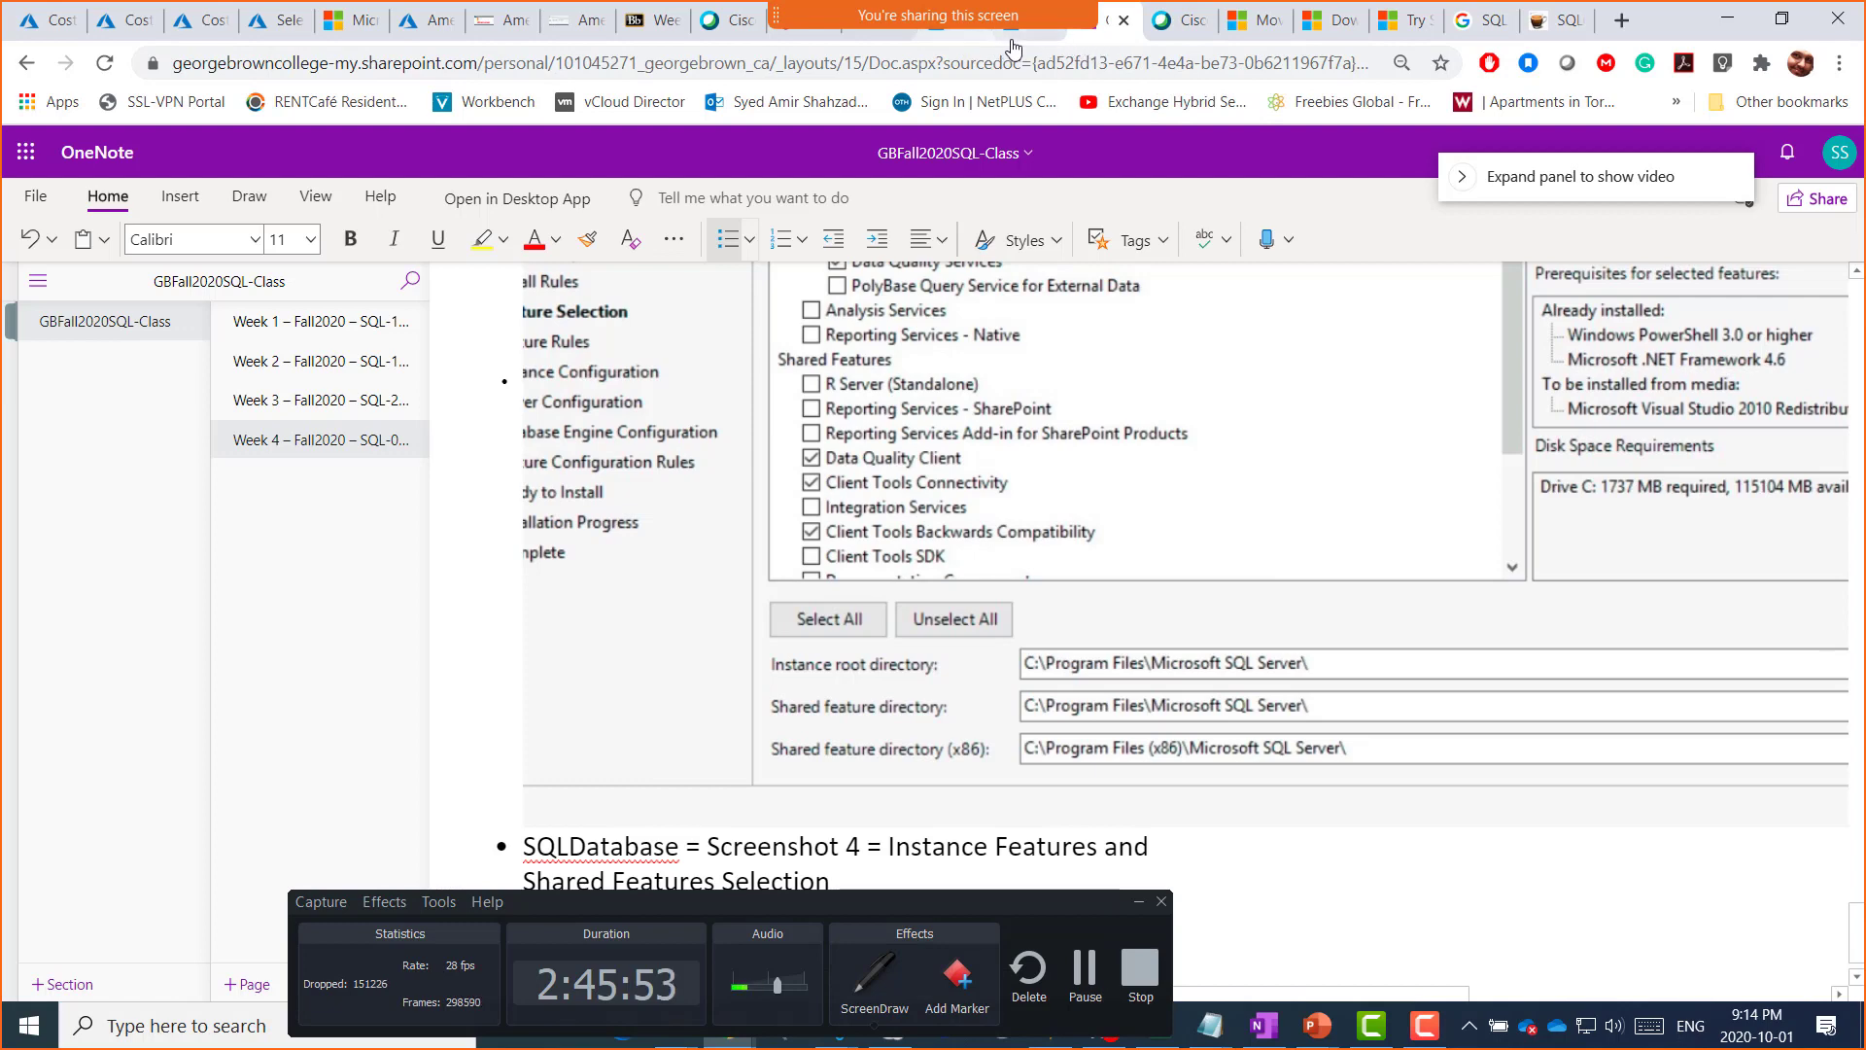
pyautogui.click(561, 27)
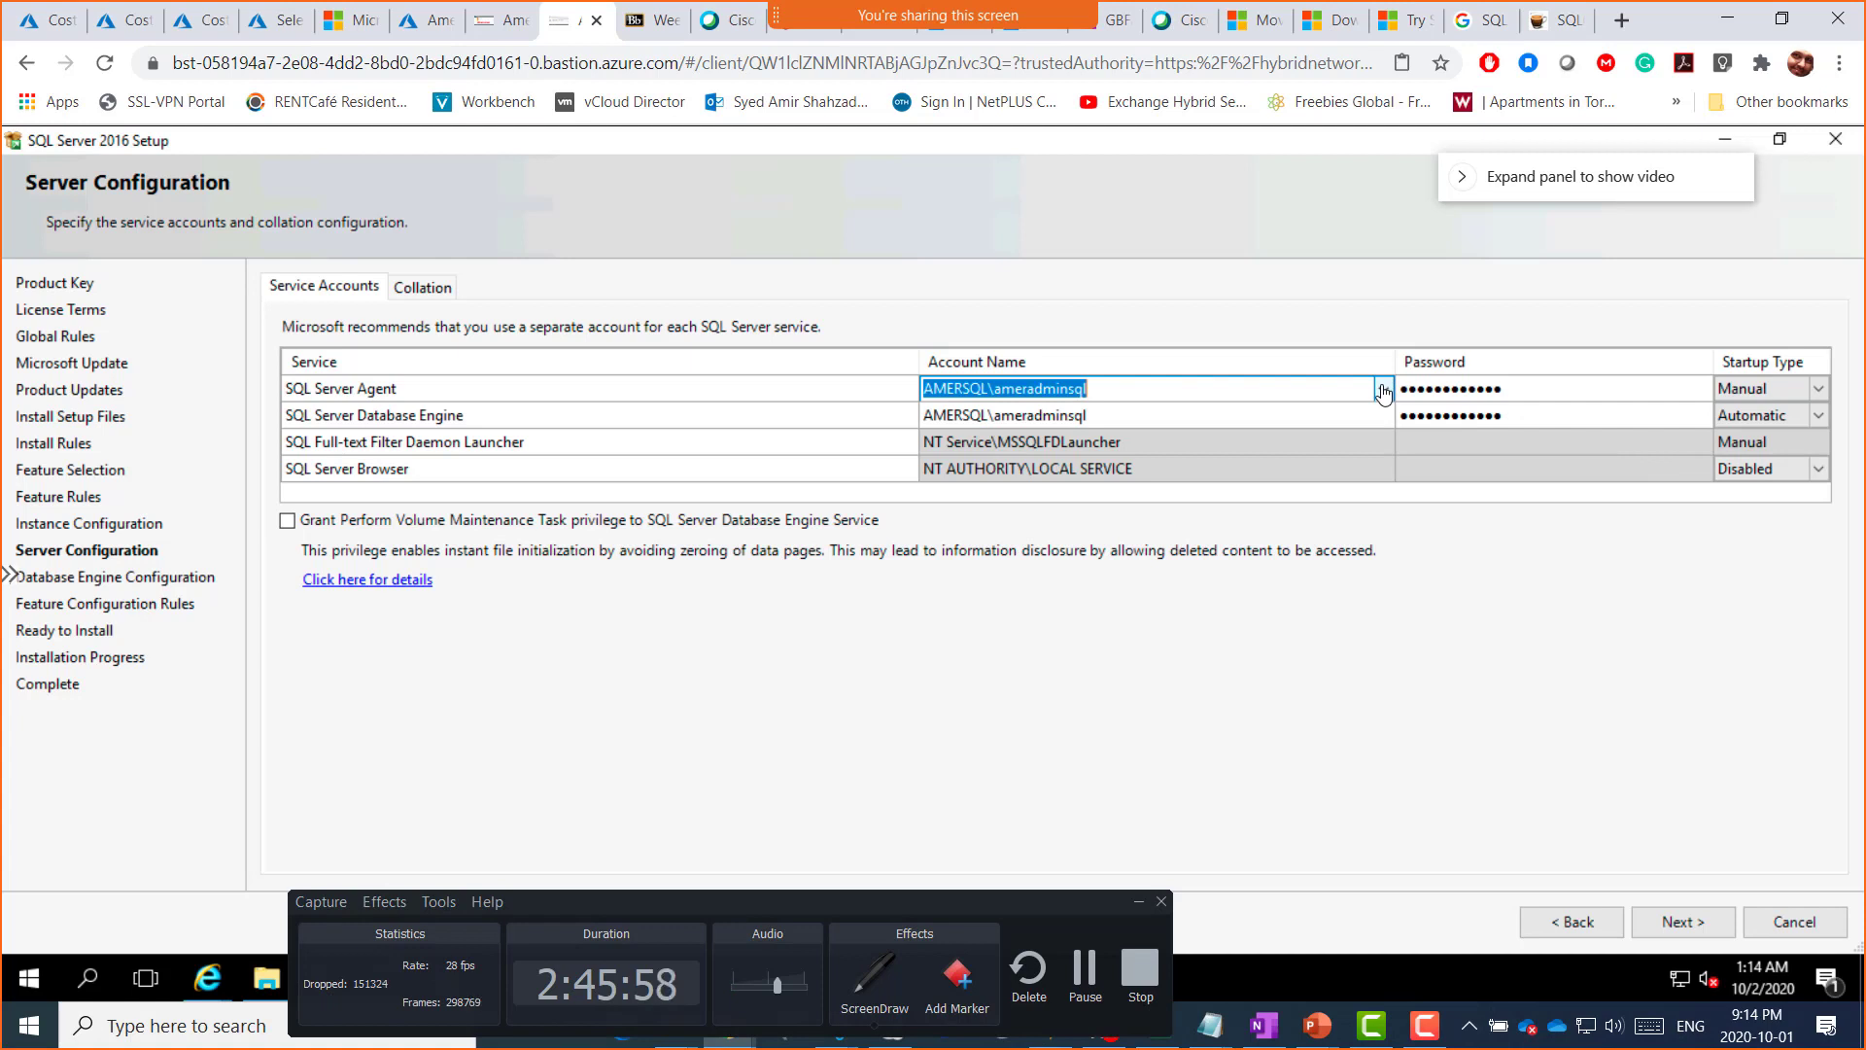
# Step: Browse for a SQL Server Agent account, check the Entire Directory and AMERVM2SQL locations, then cancel
pyautogui.click(1383, 390)
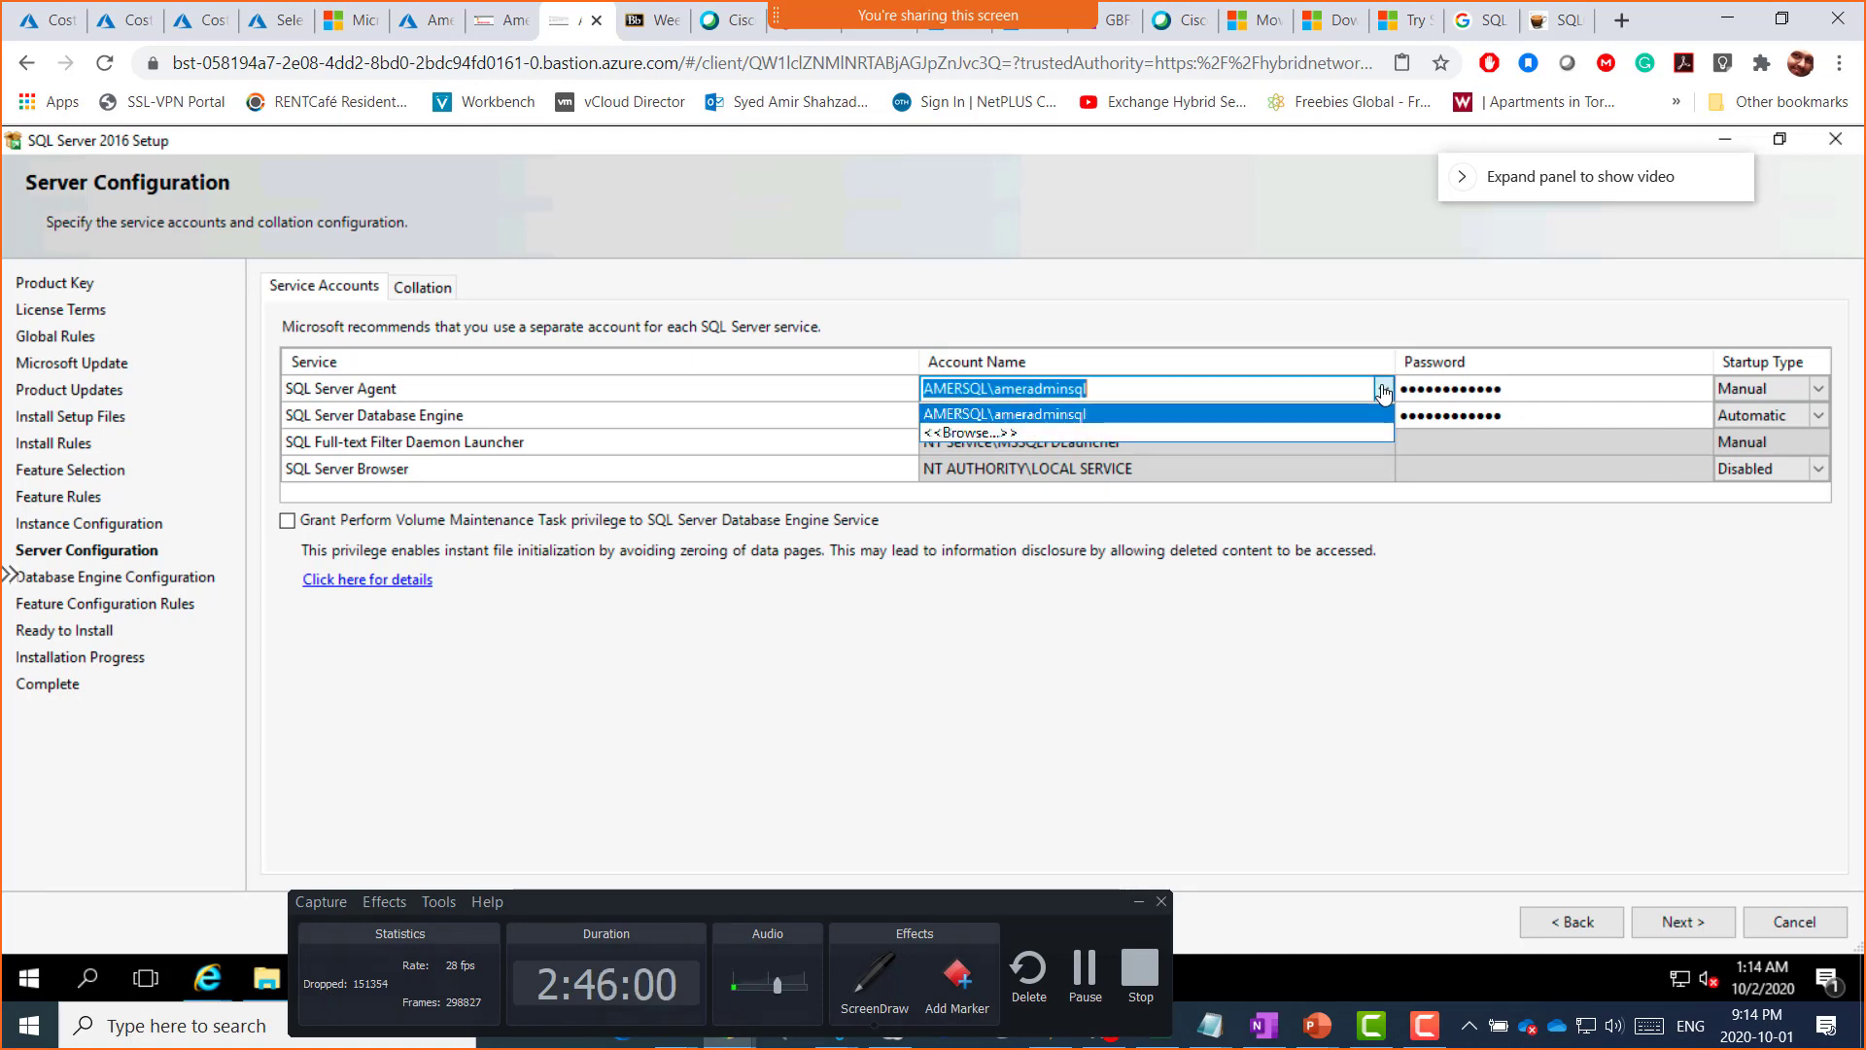
pyautogui.click(987, 434)
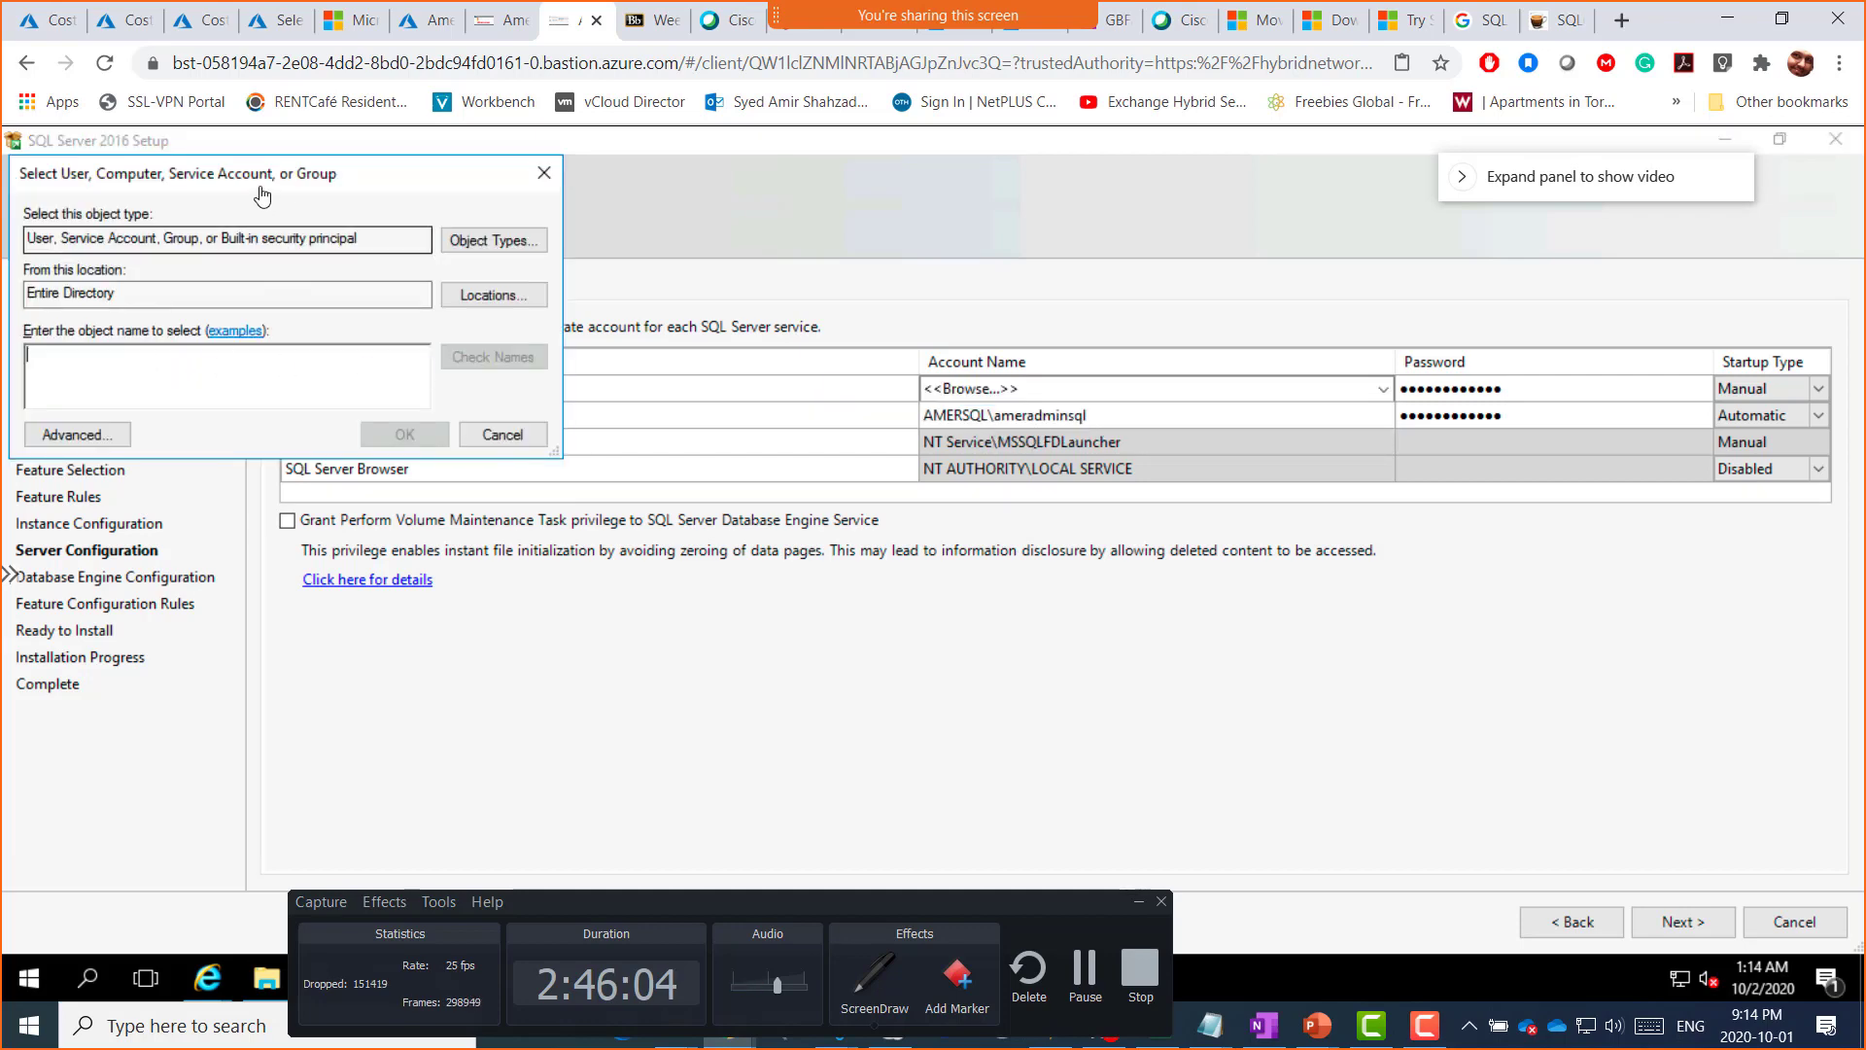
pyautogui.moveTo(260, 181); pyautogui.dragTo(672, 180)
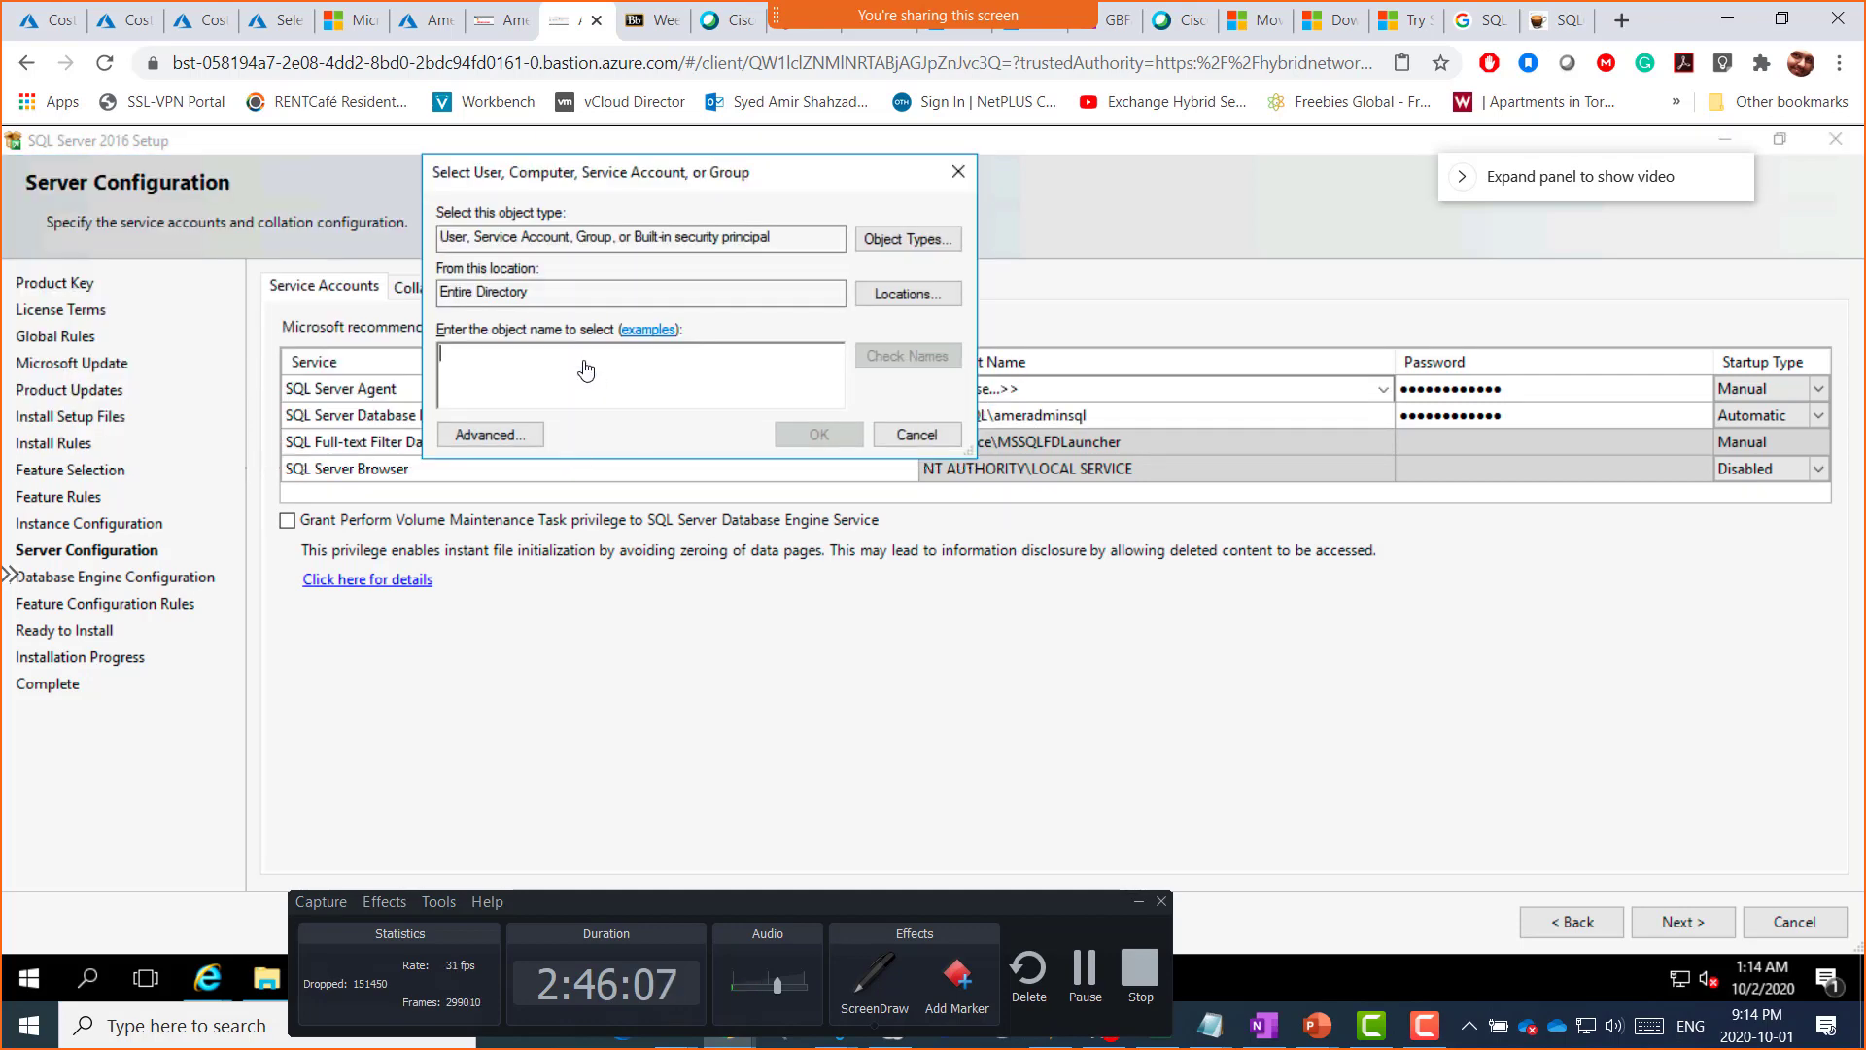
pyautogui.click(894, 296)
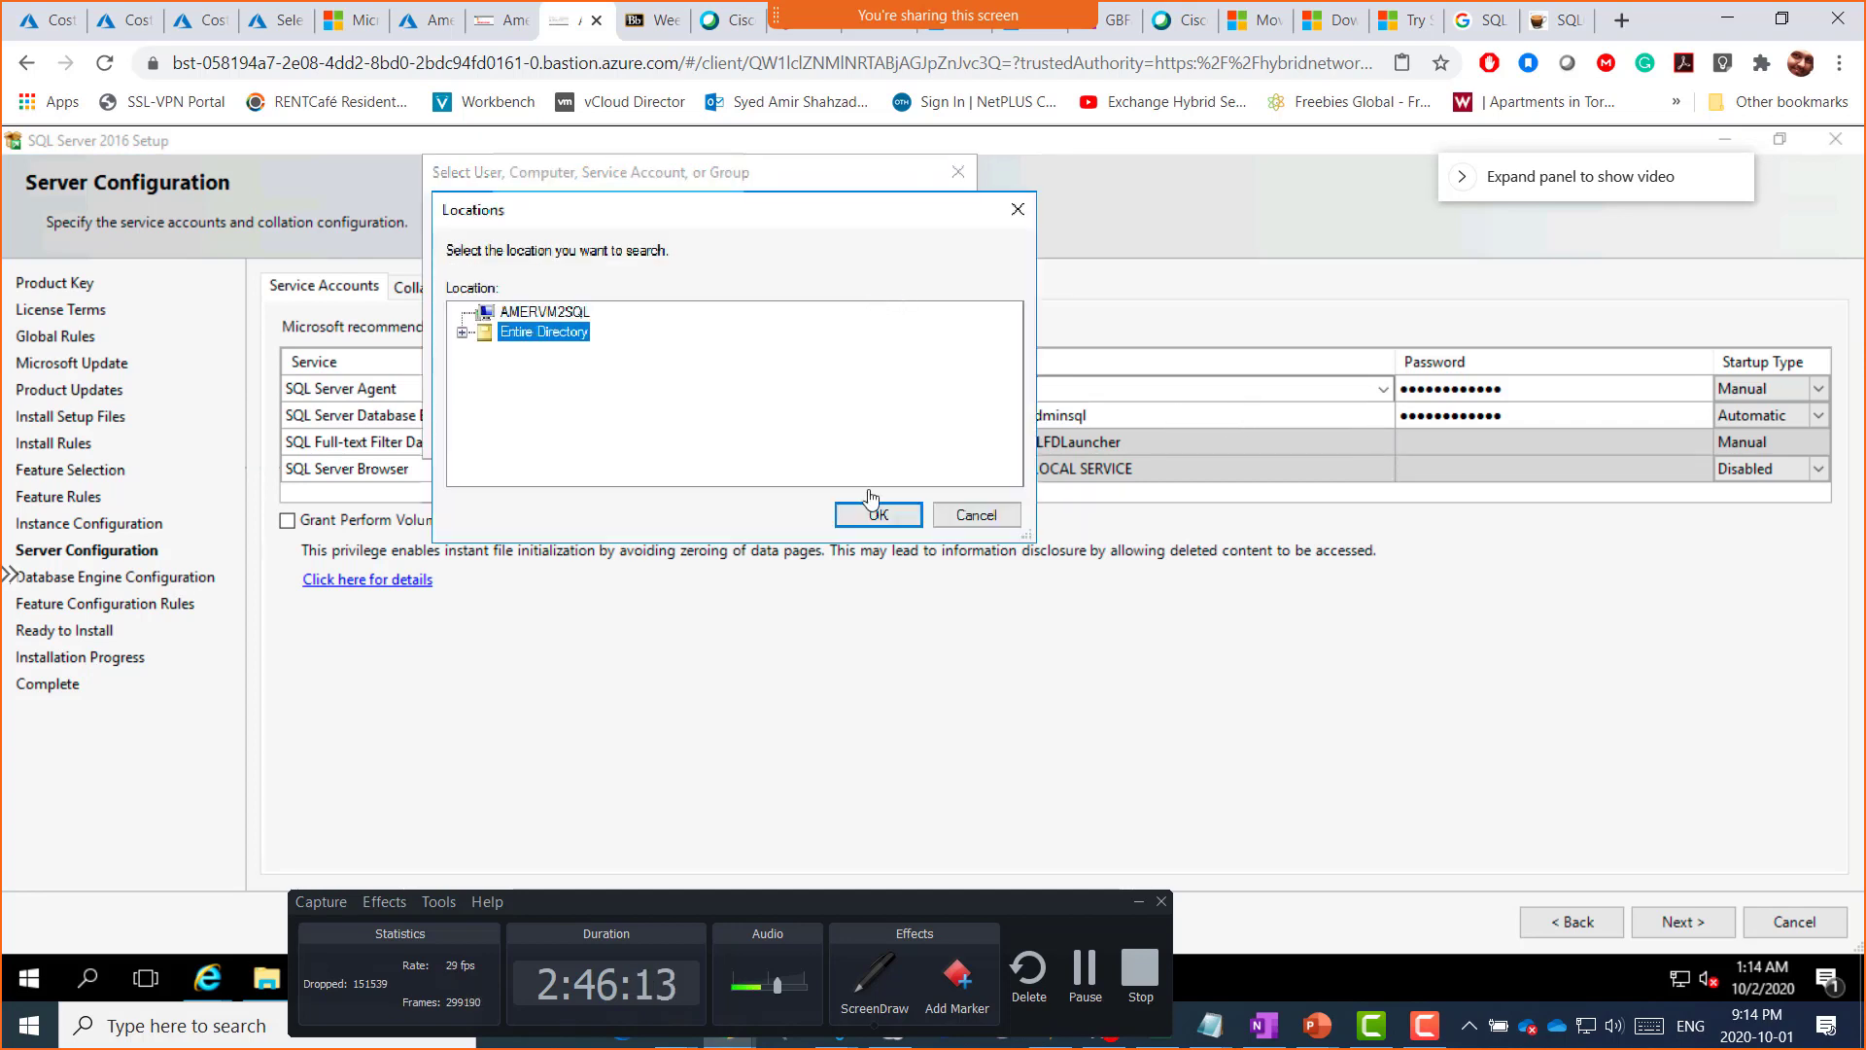
pyautogui.click(896, 518)
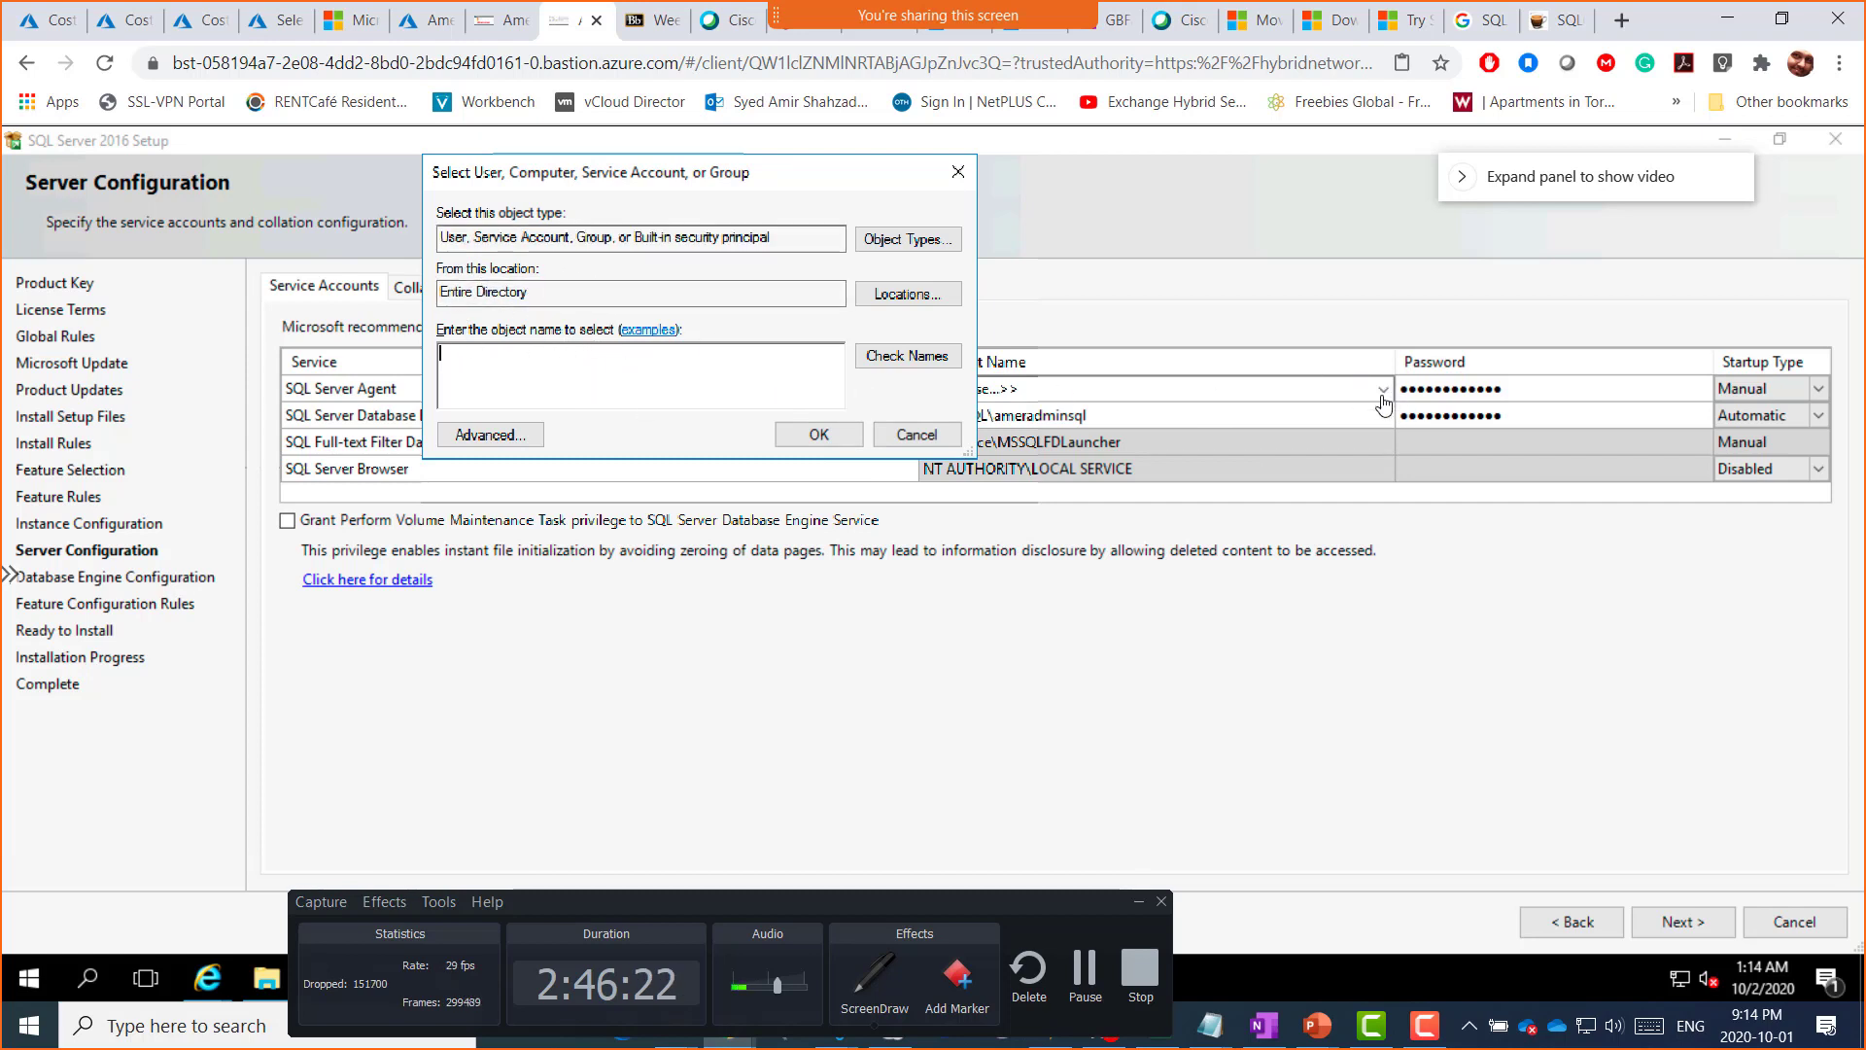
pyautogui.click(890, 296)
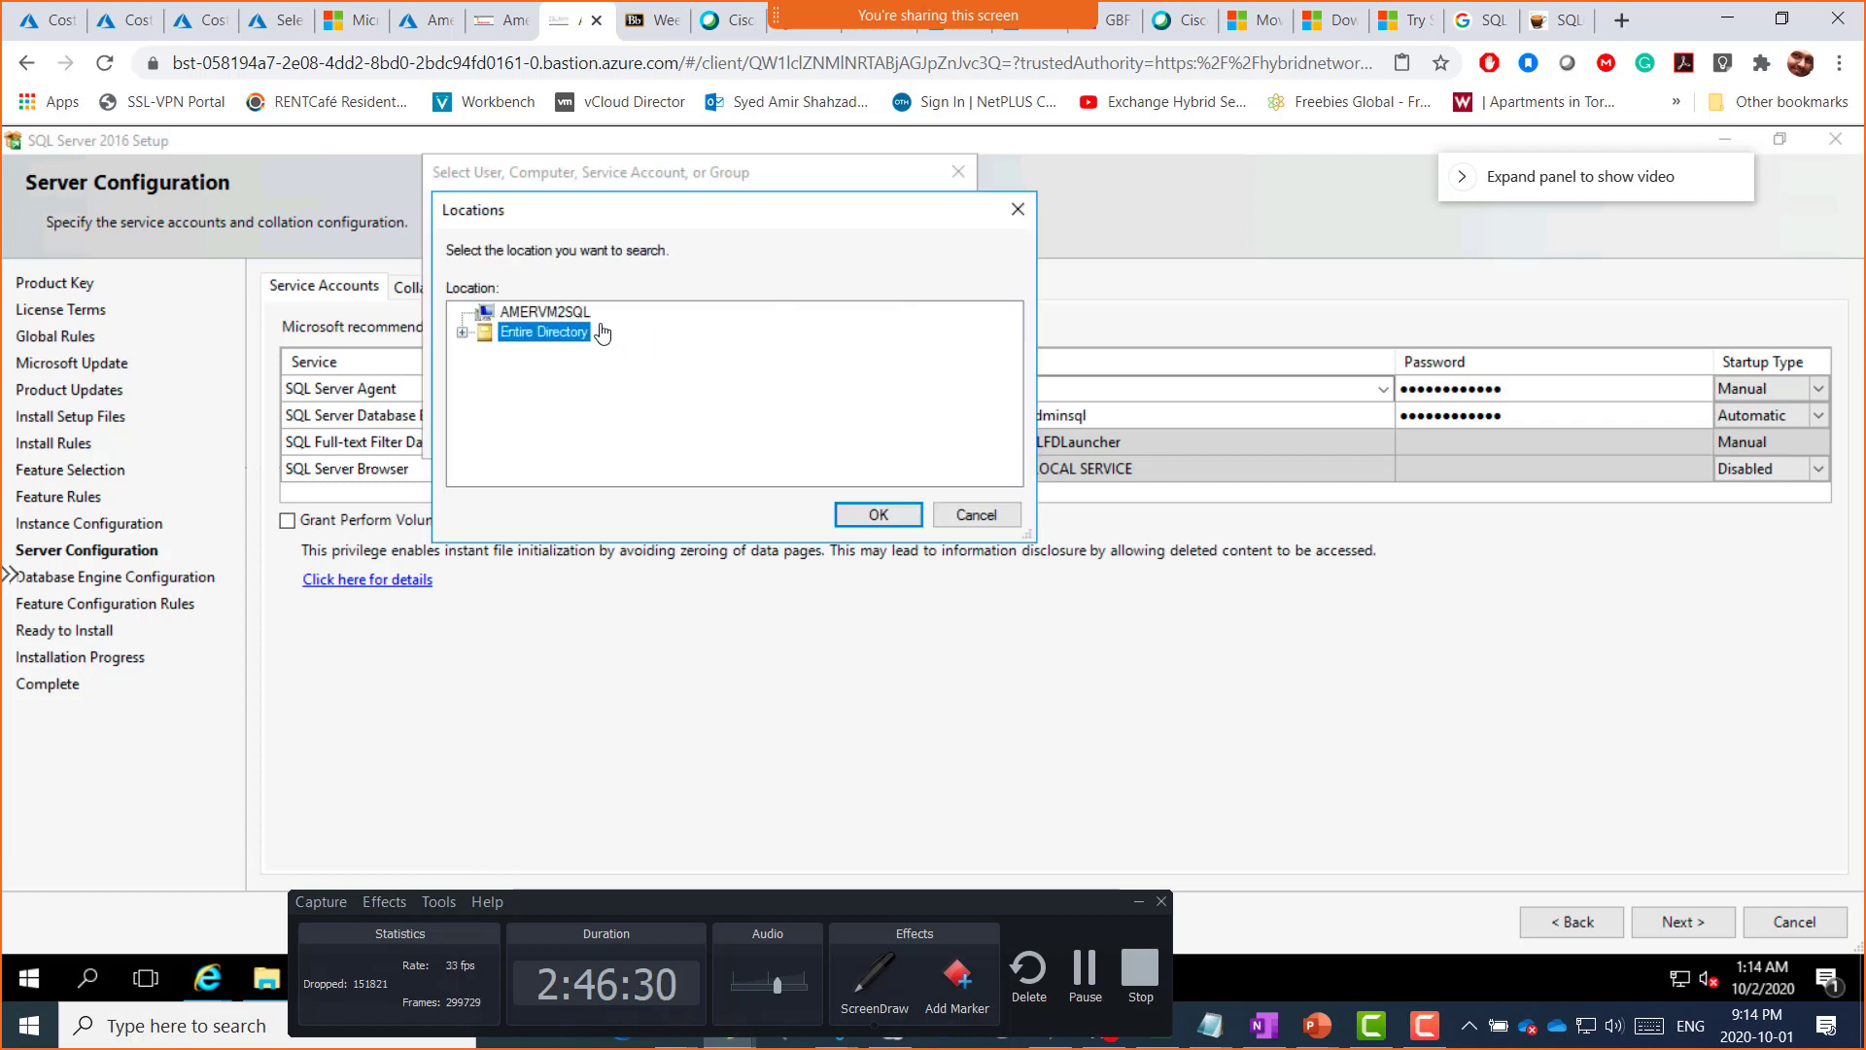
pyautogui.click(568, 314)
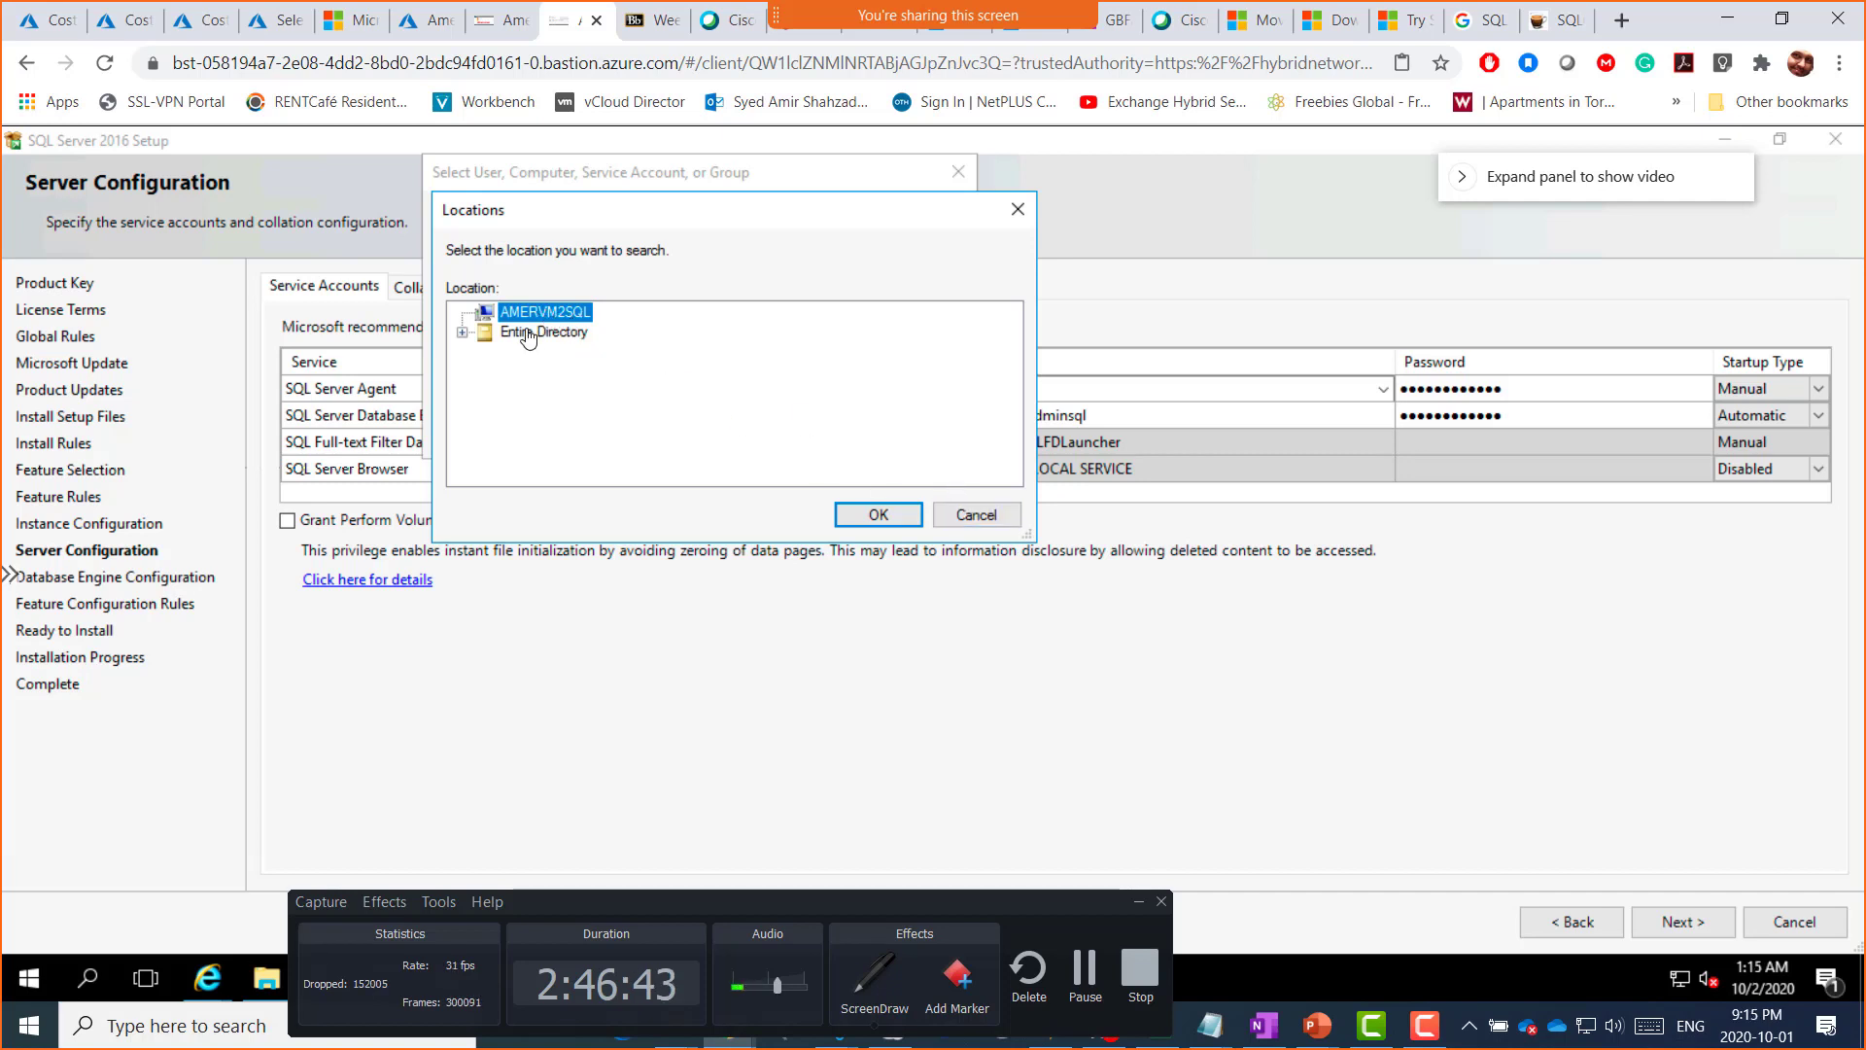
pyautogui.click(973, 515)
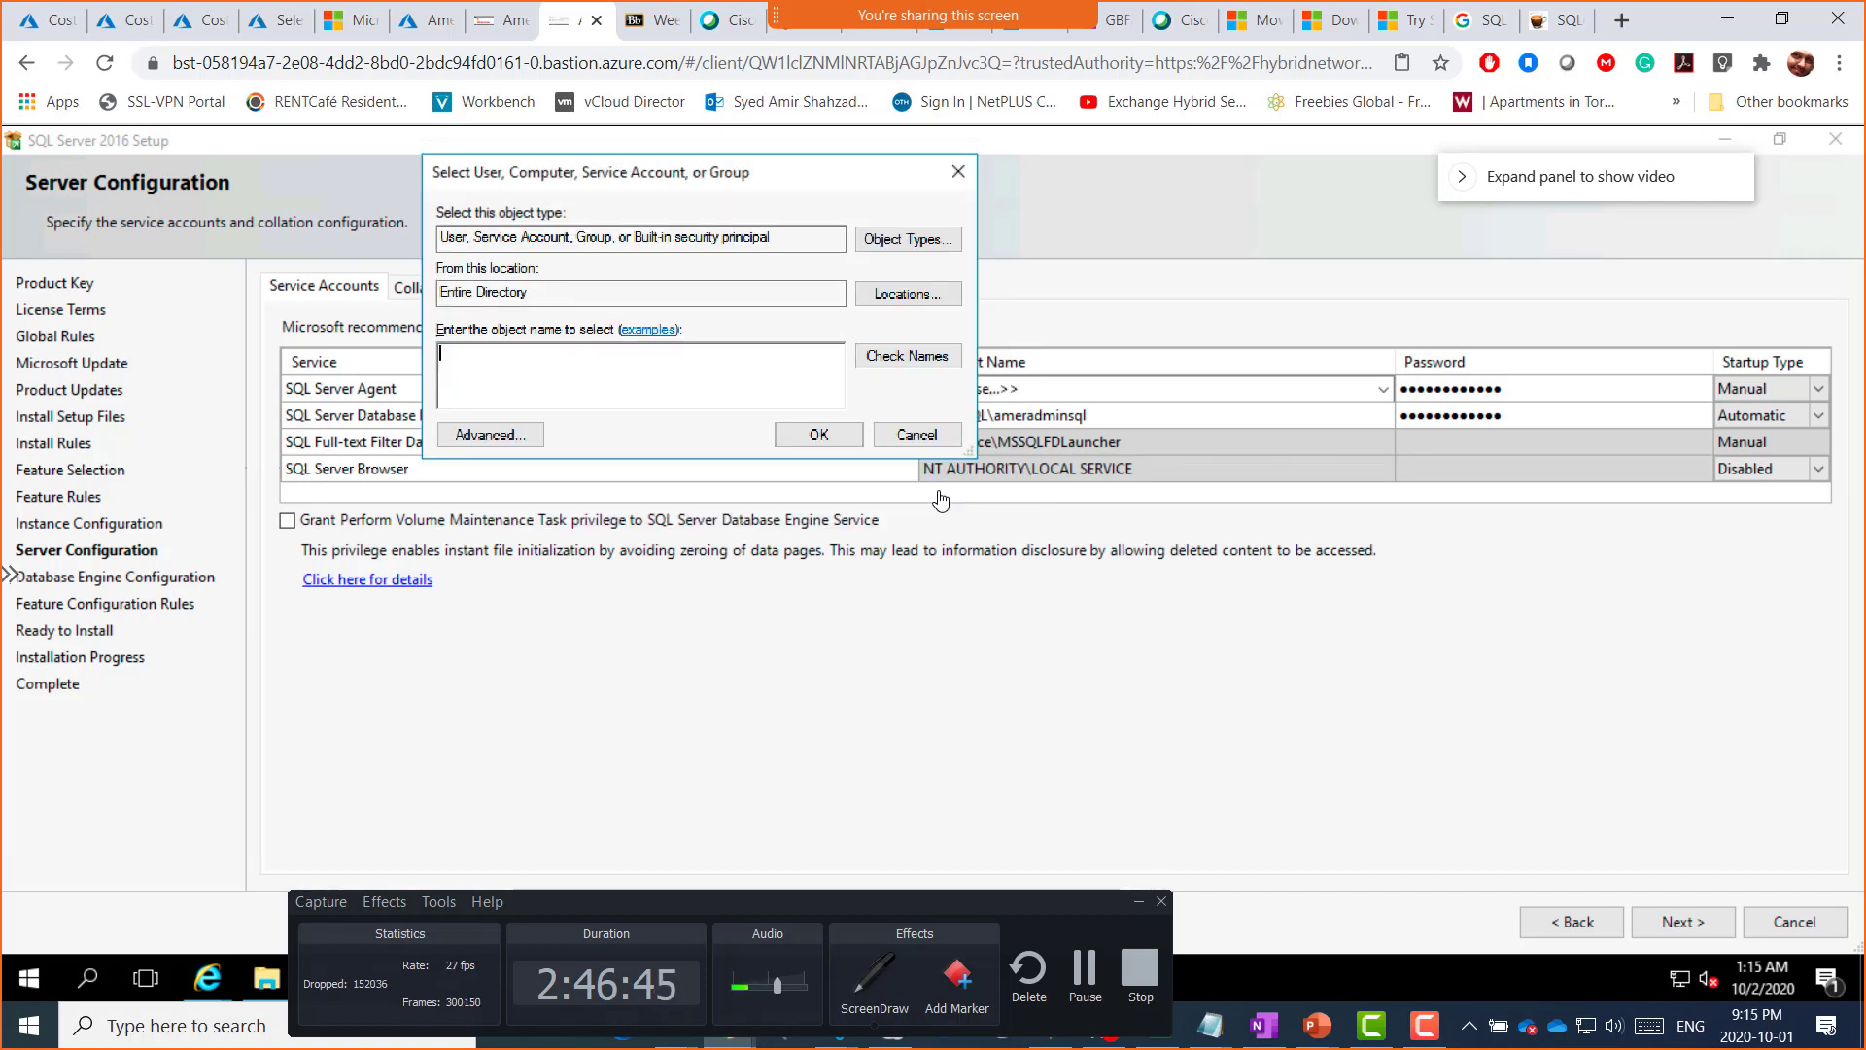
pyautogui.click(917, 439)
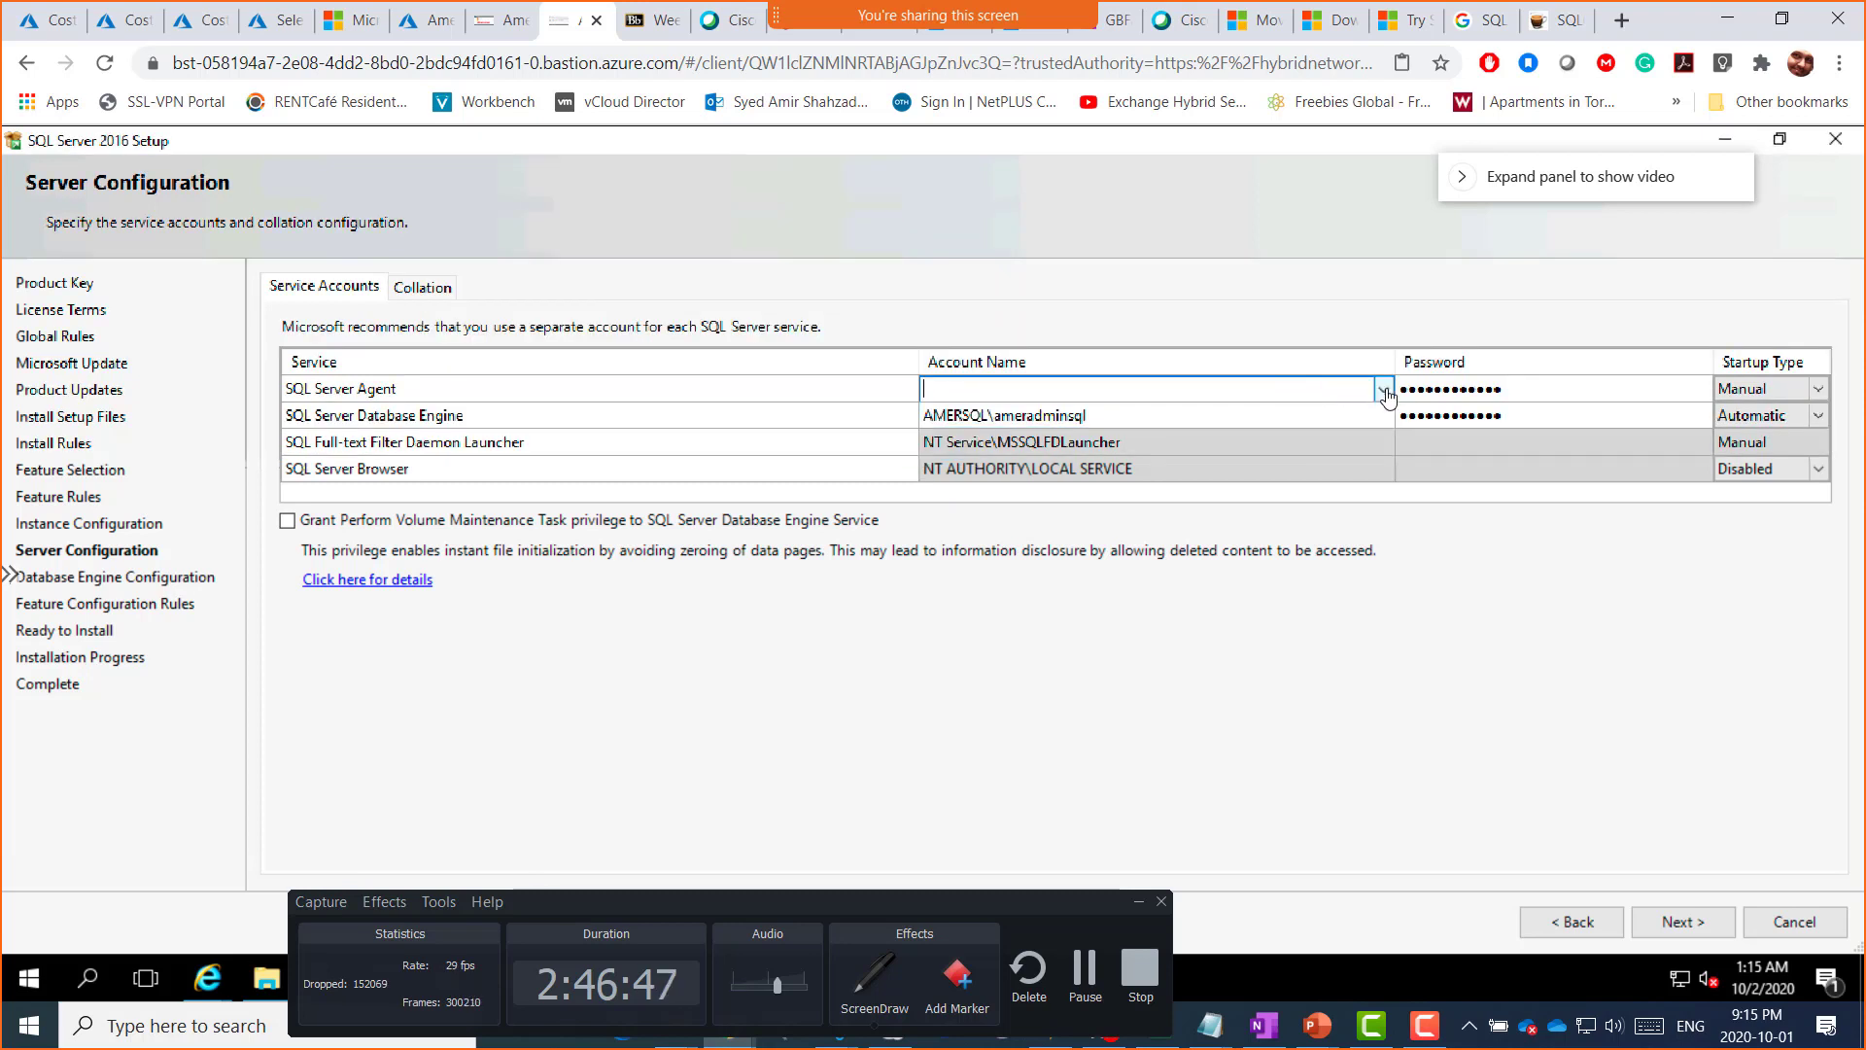
# Step: Reopen the SQL Server Agent account list showing the domain admin and Browse options
pyautogui.click(1383, 390)
pyautogui.click(1383, 390)
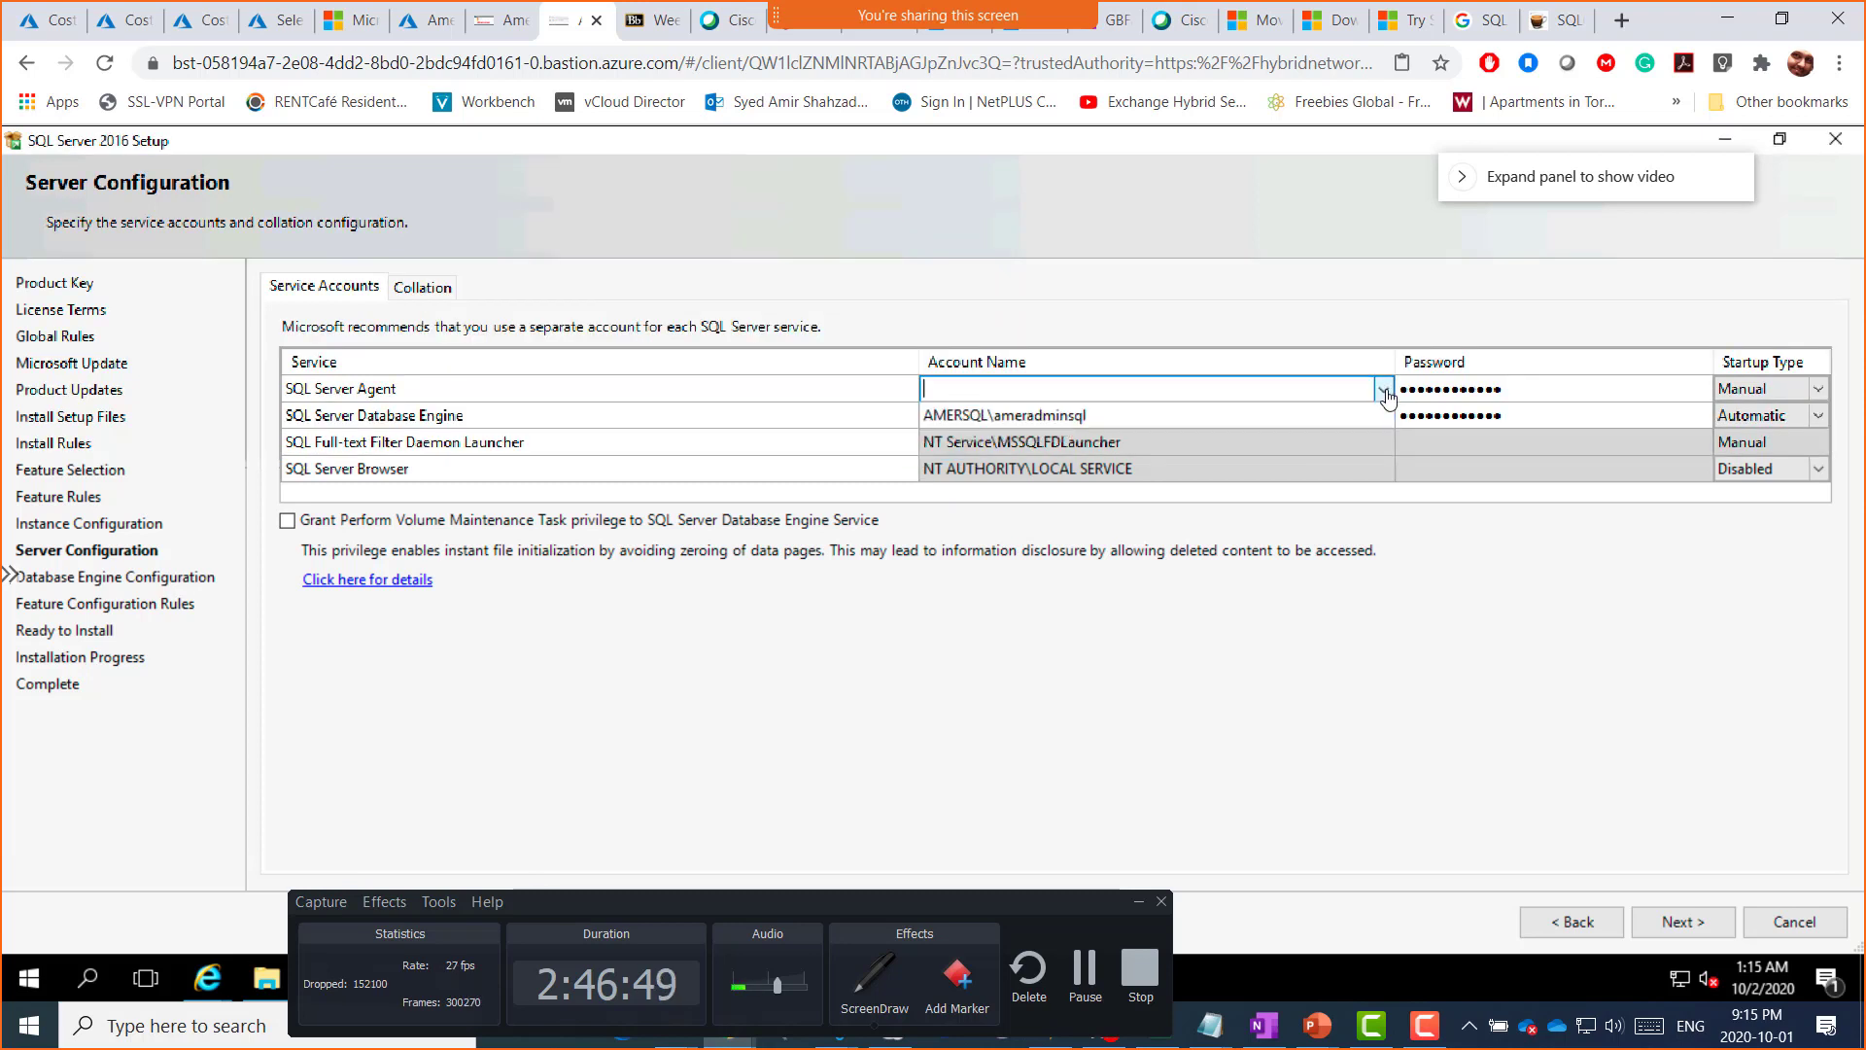
pyautogui.click(1383, 390)
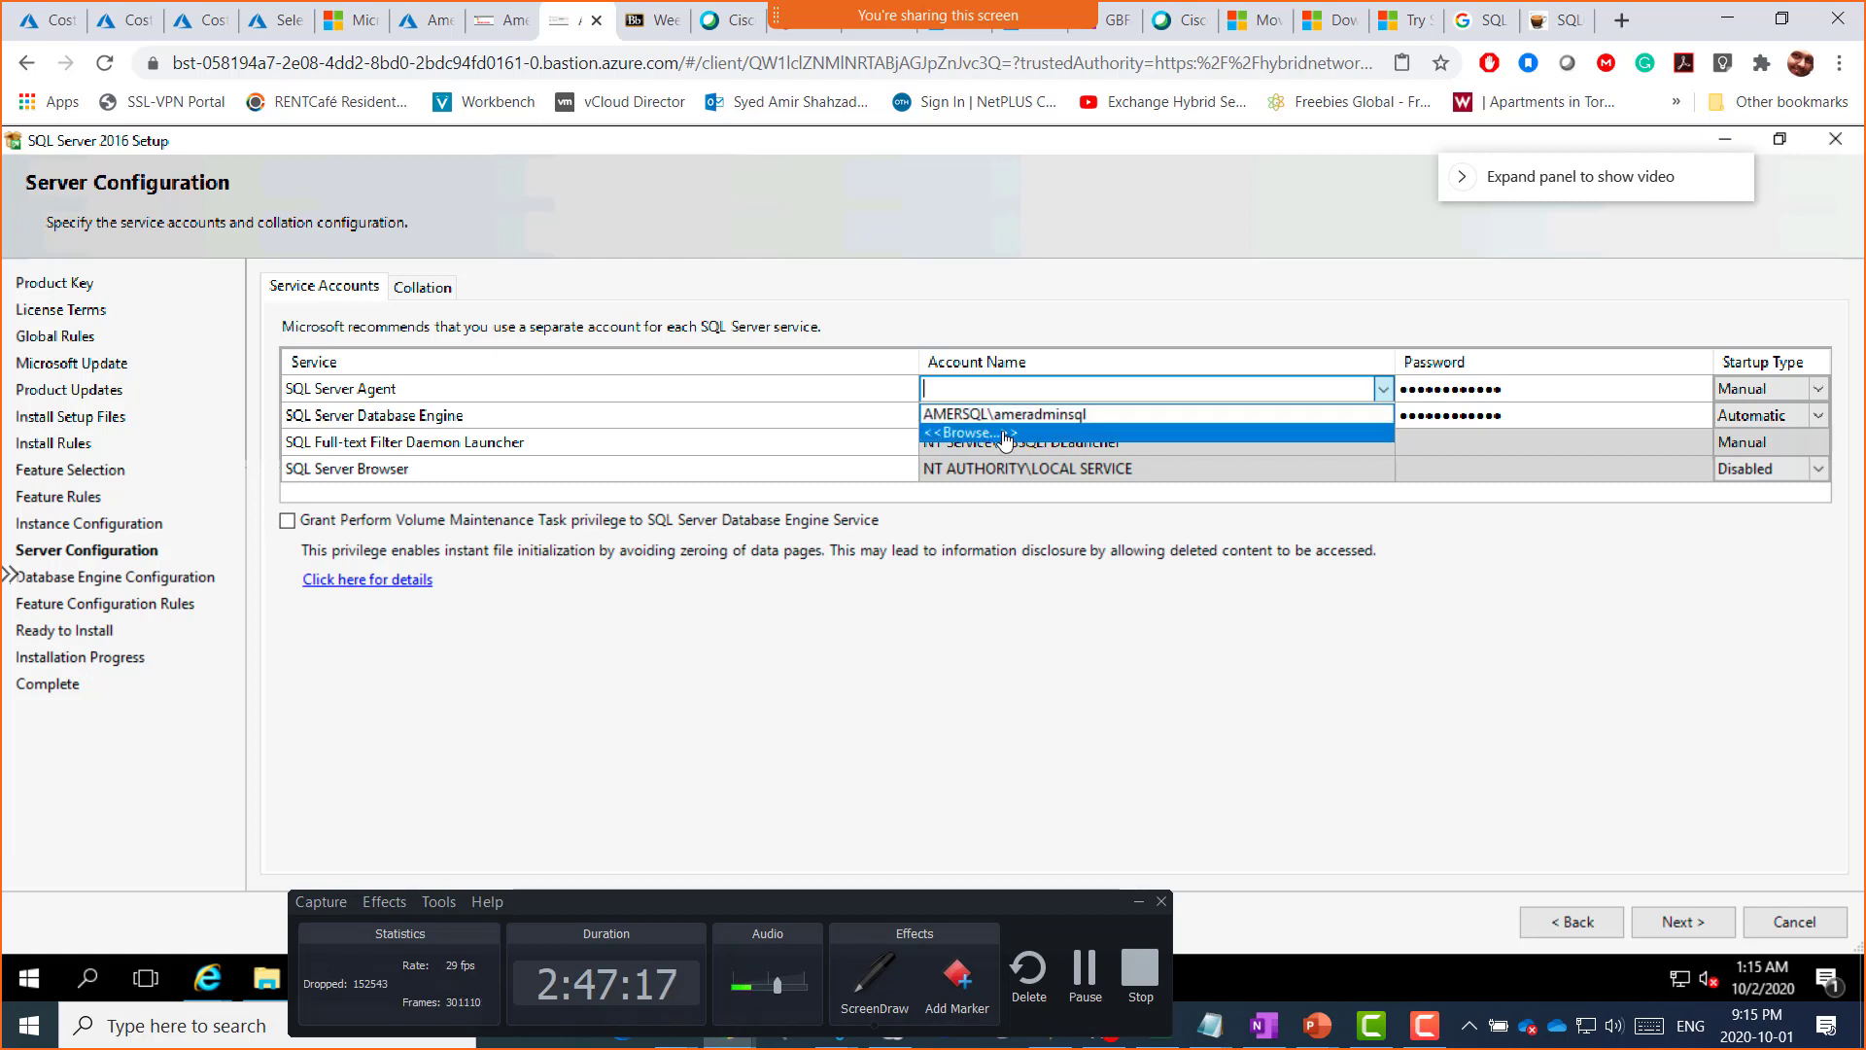
# Step: Browse for the SQL Server Agent account with the search location set to AMERVM2SQL
pyautogui.click(1004, 433)
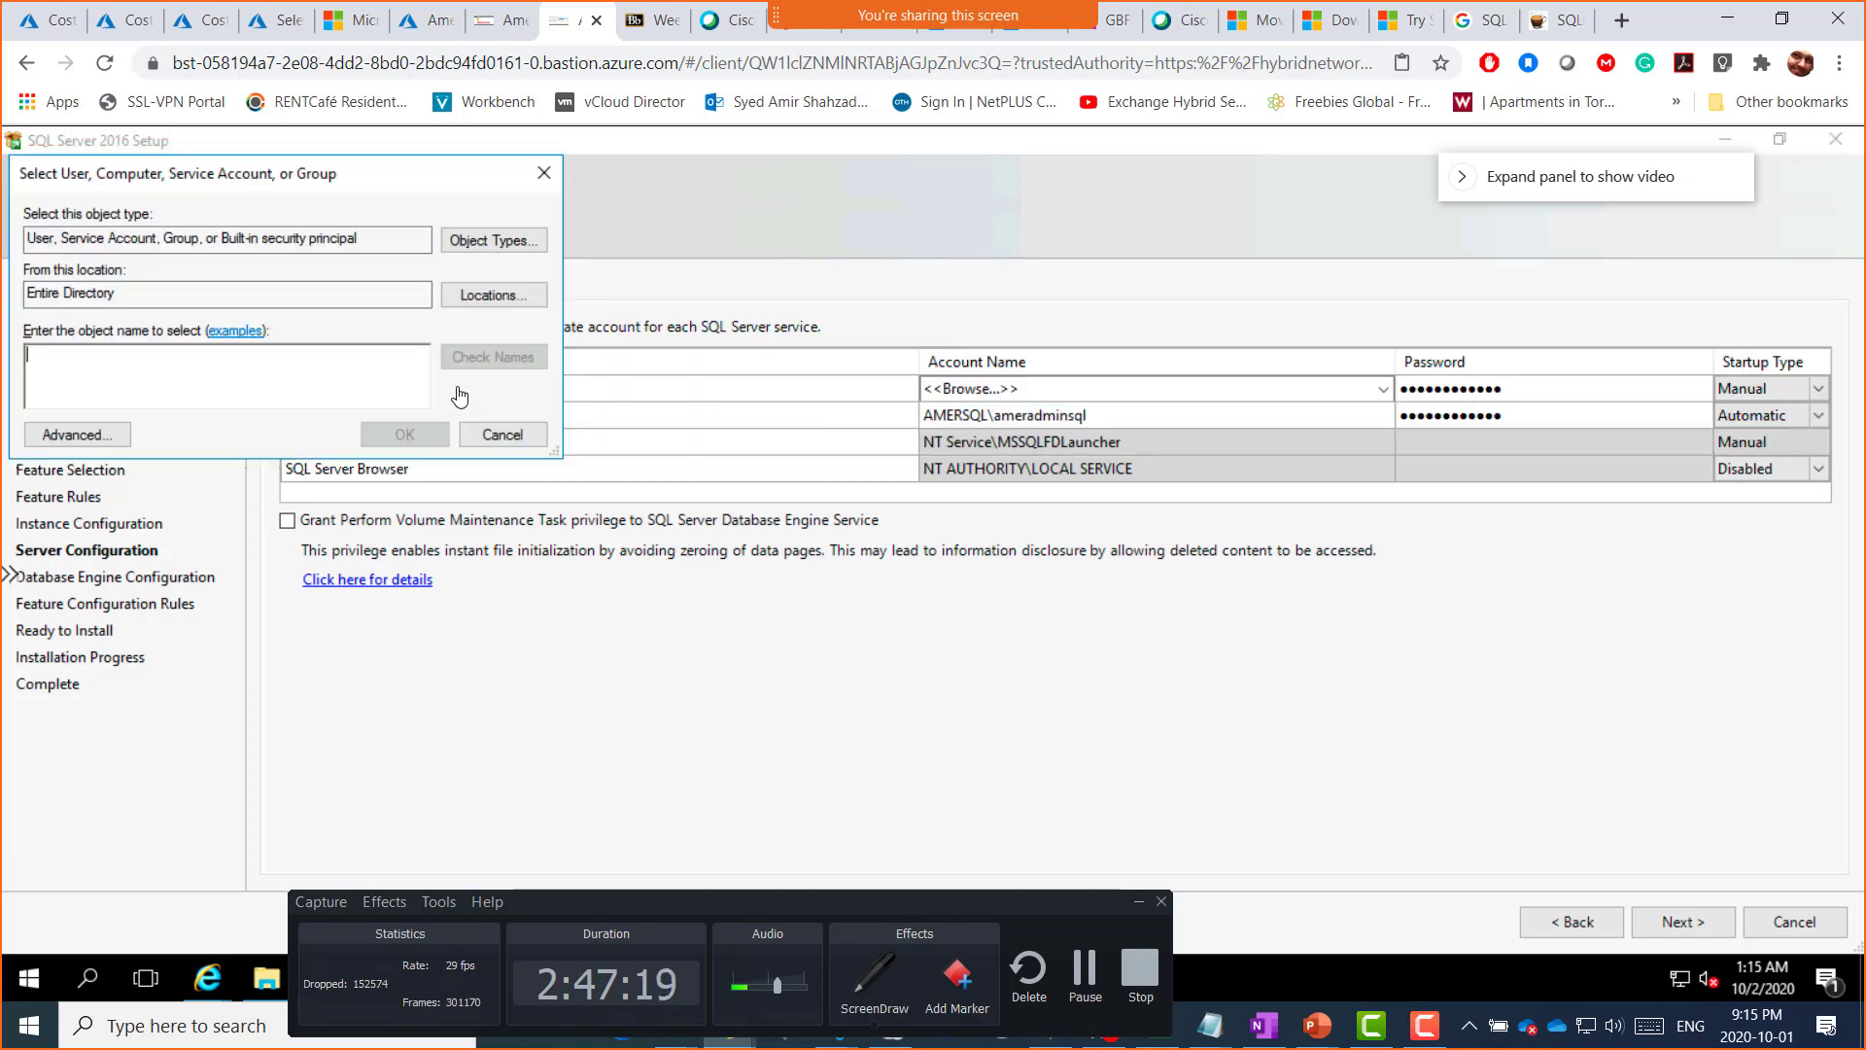
pyautogui.moveTo(289, 184); pyautogui.dragTo(567, 186)
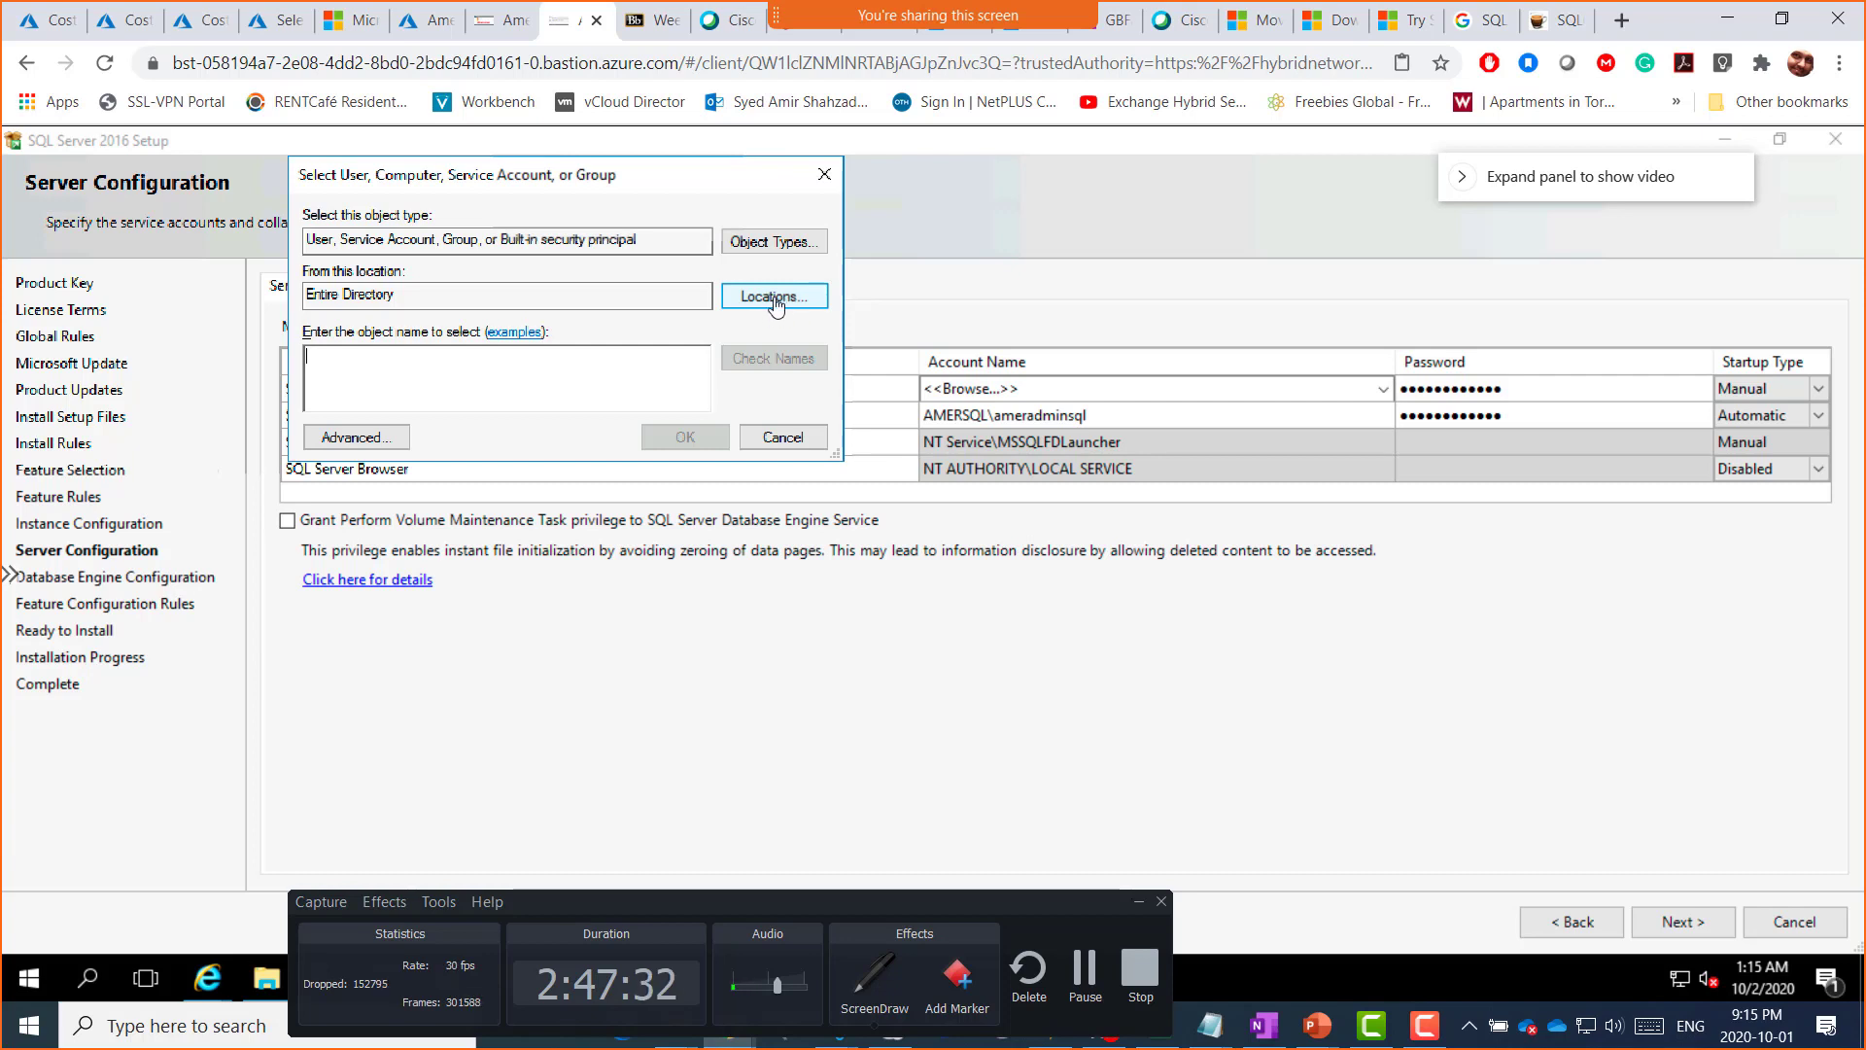
pyautogui.click(768, 303)
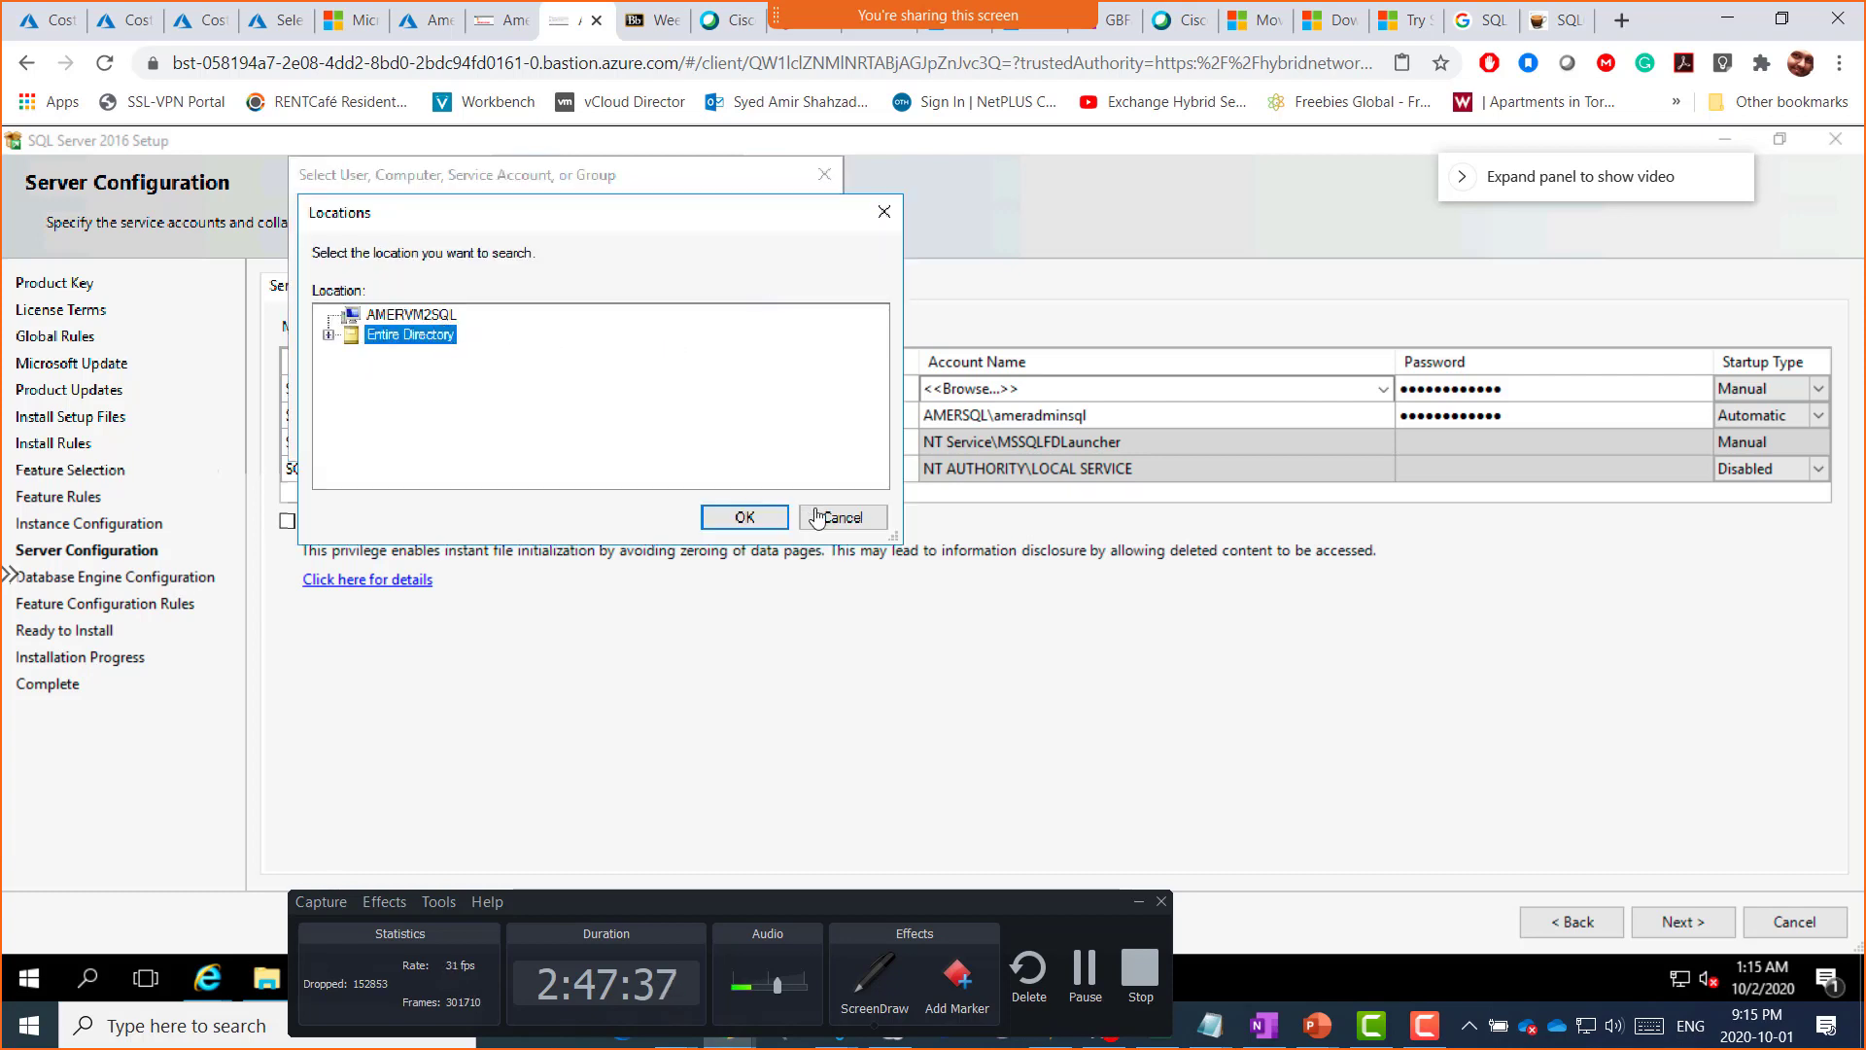
pyautogui.click(405, 317)
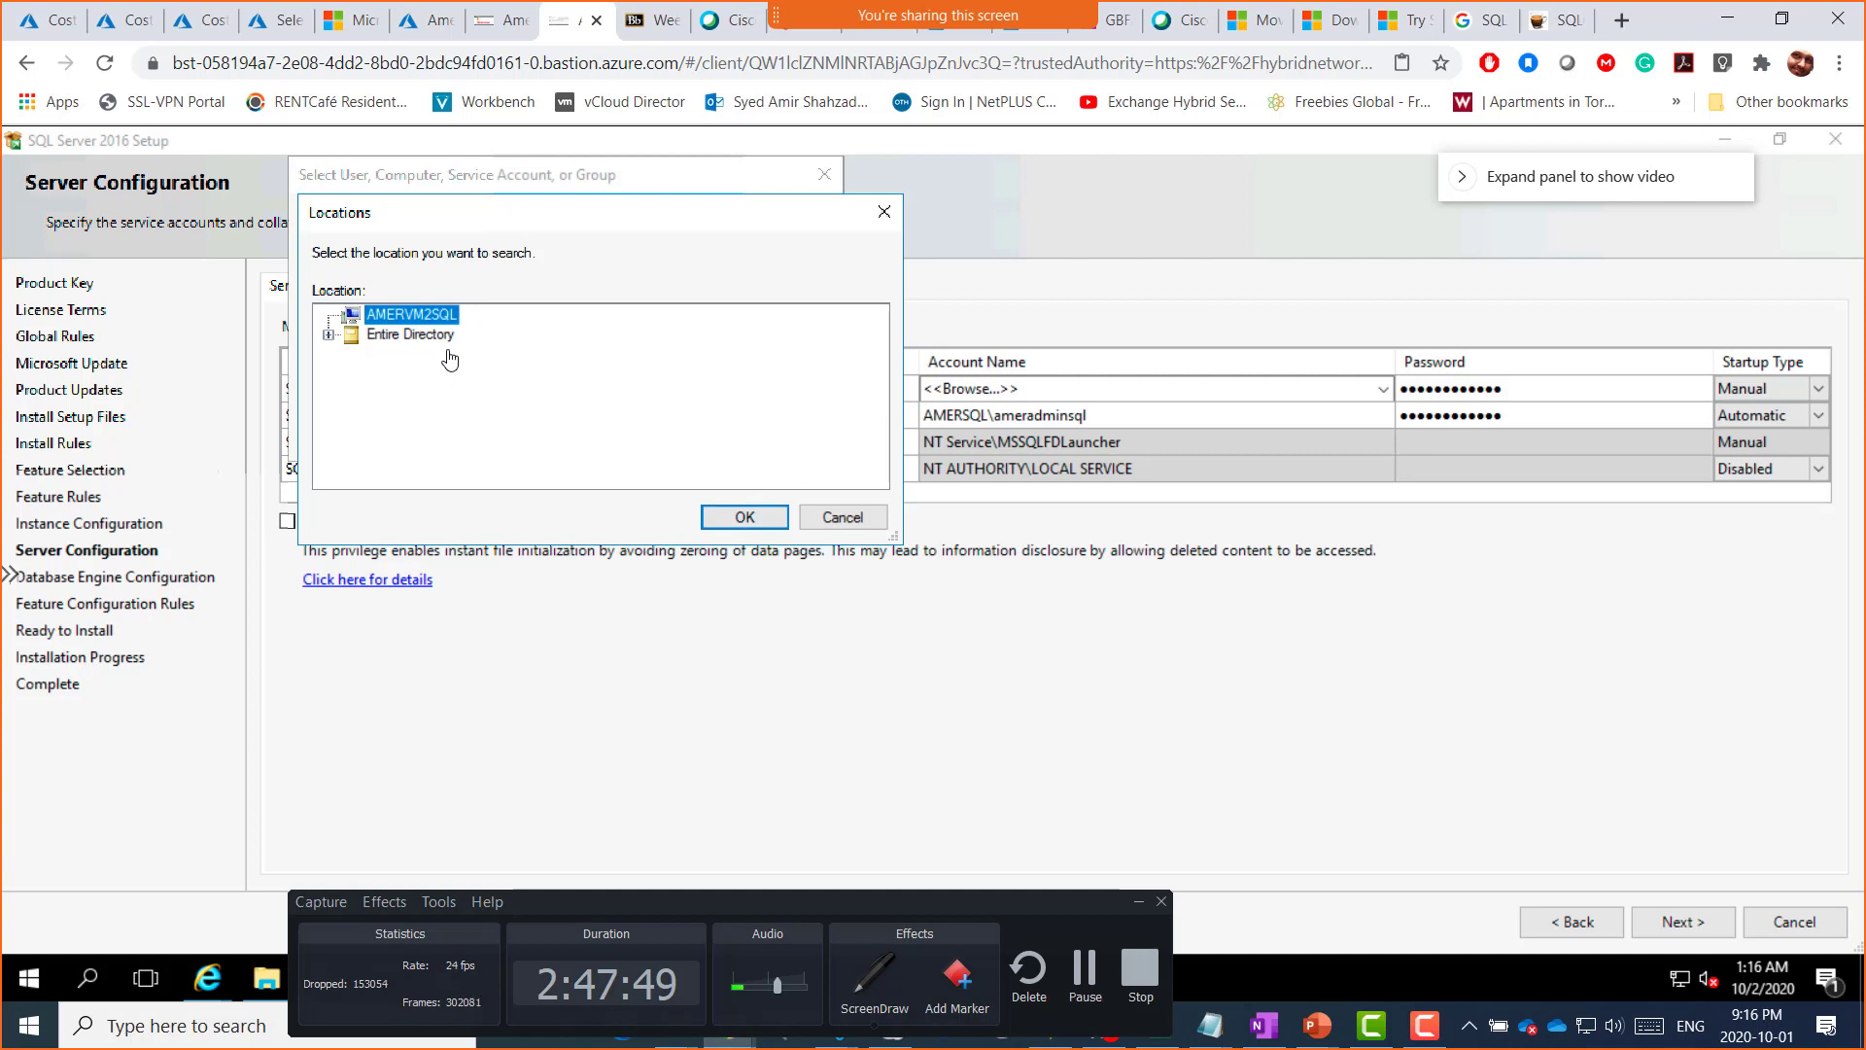
pyautogui.click(739, 523)
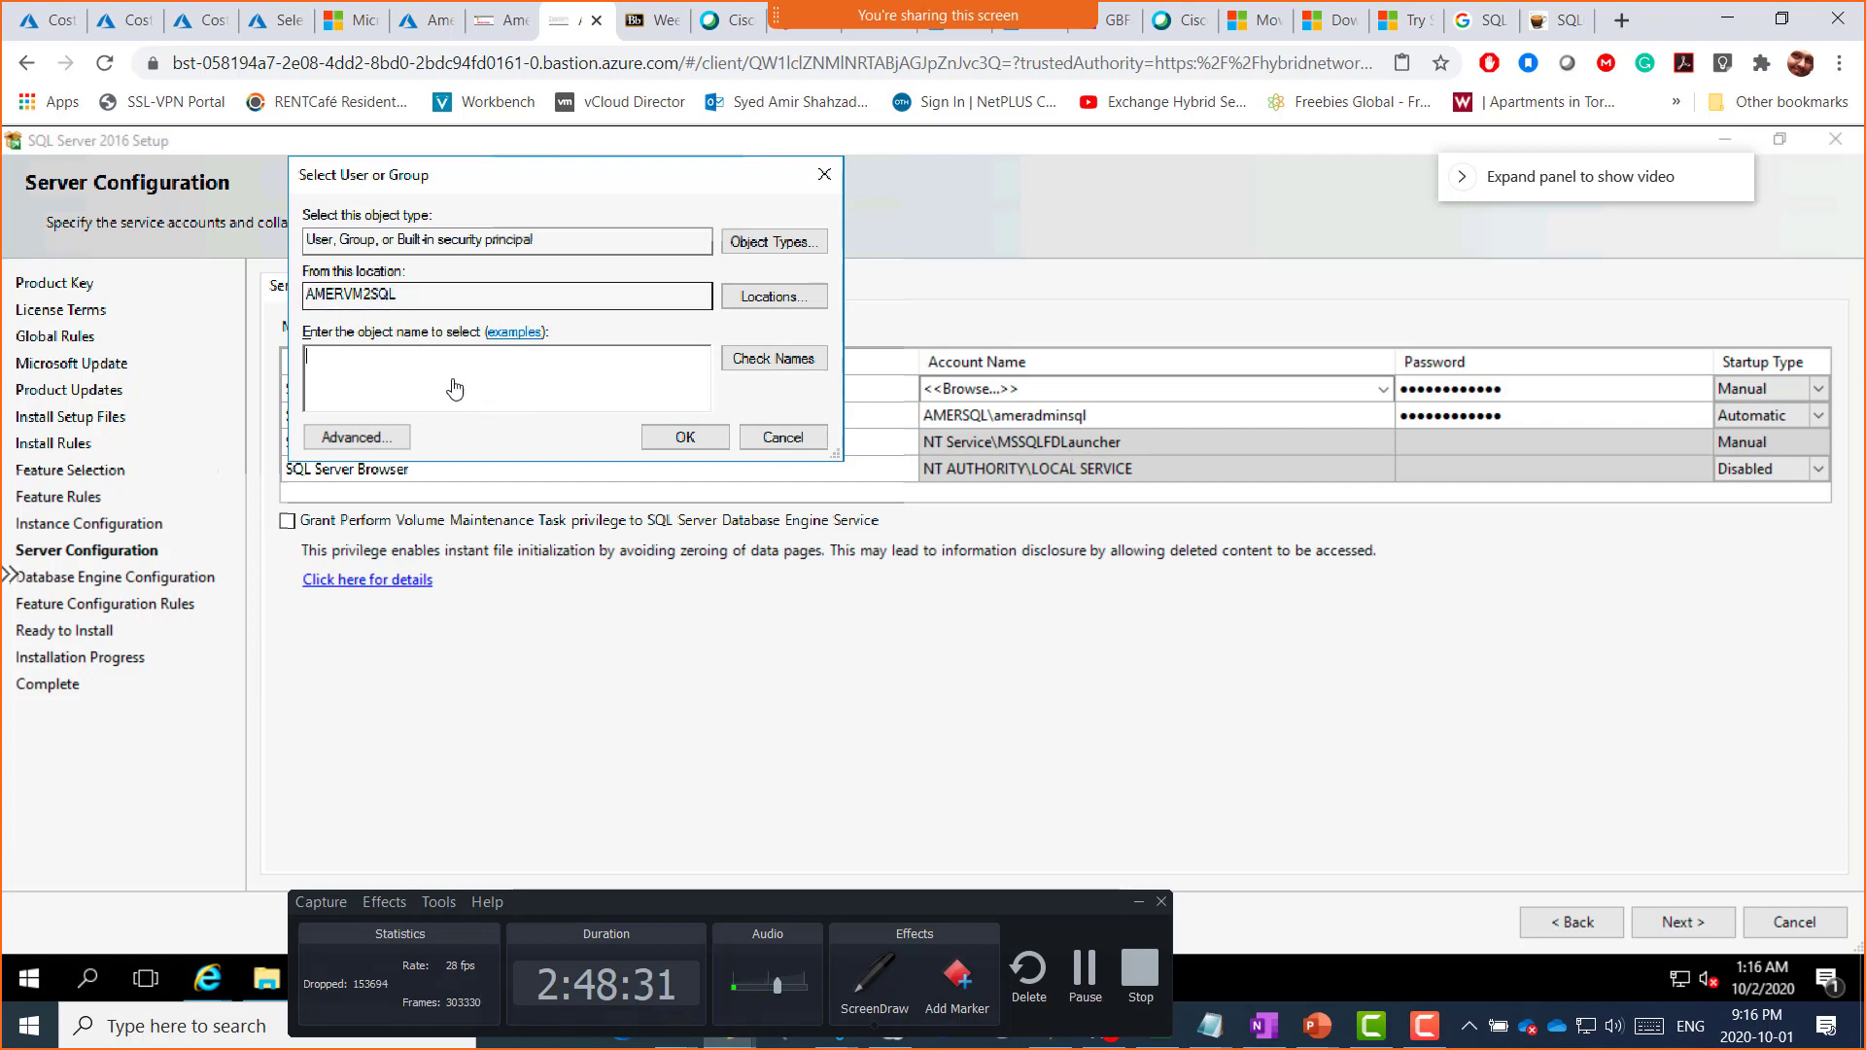
pyautogui.click(369, 439)
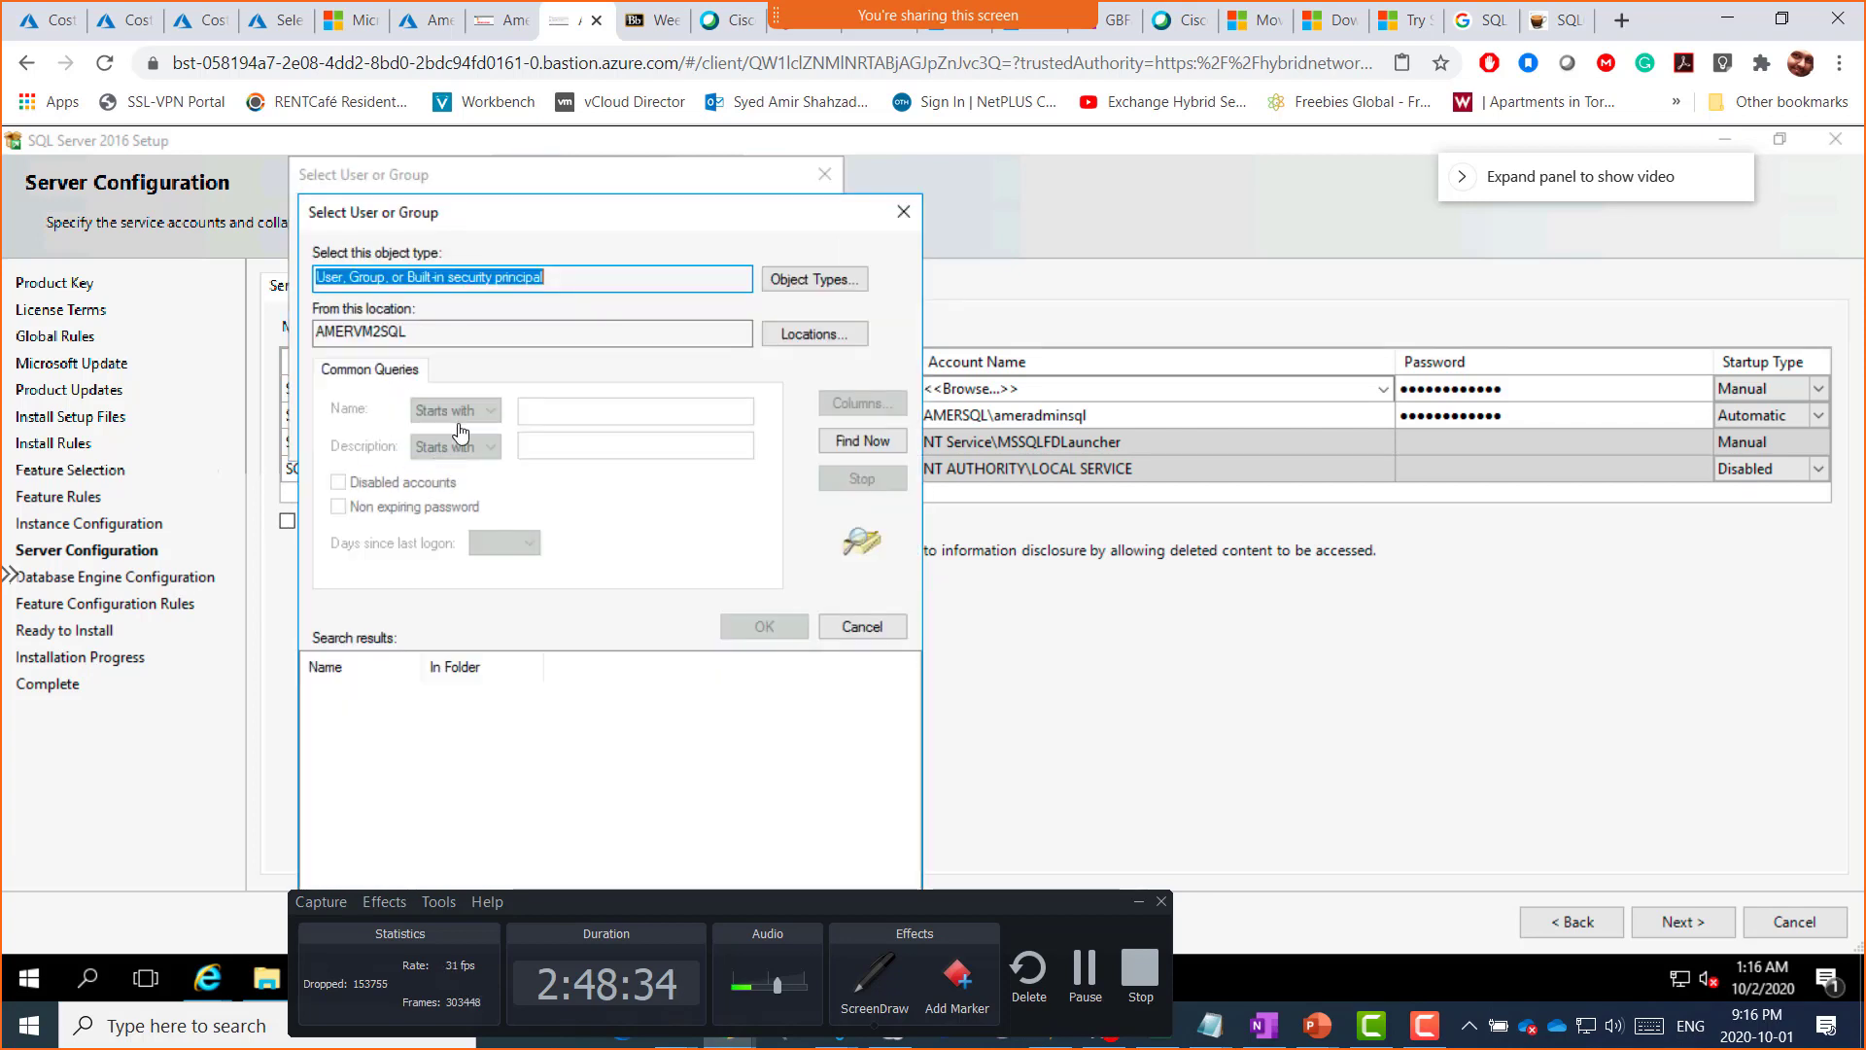
pyautogui.click(864, 443)
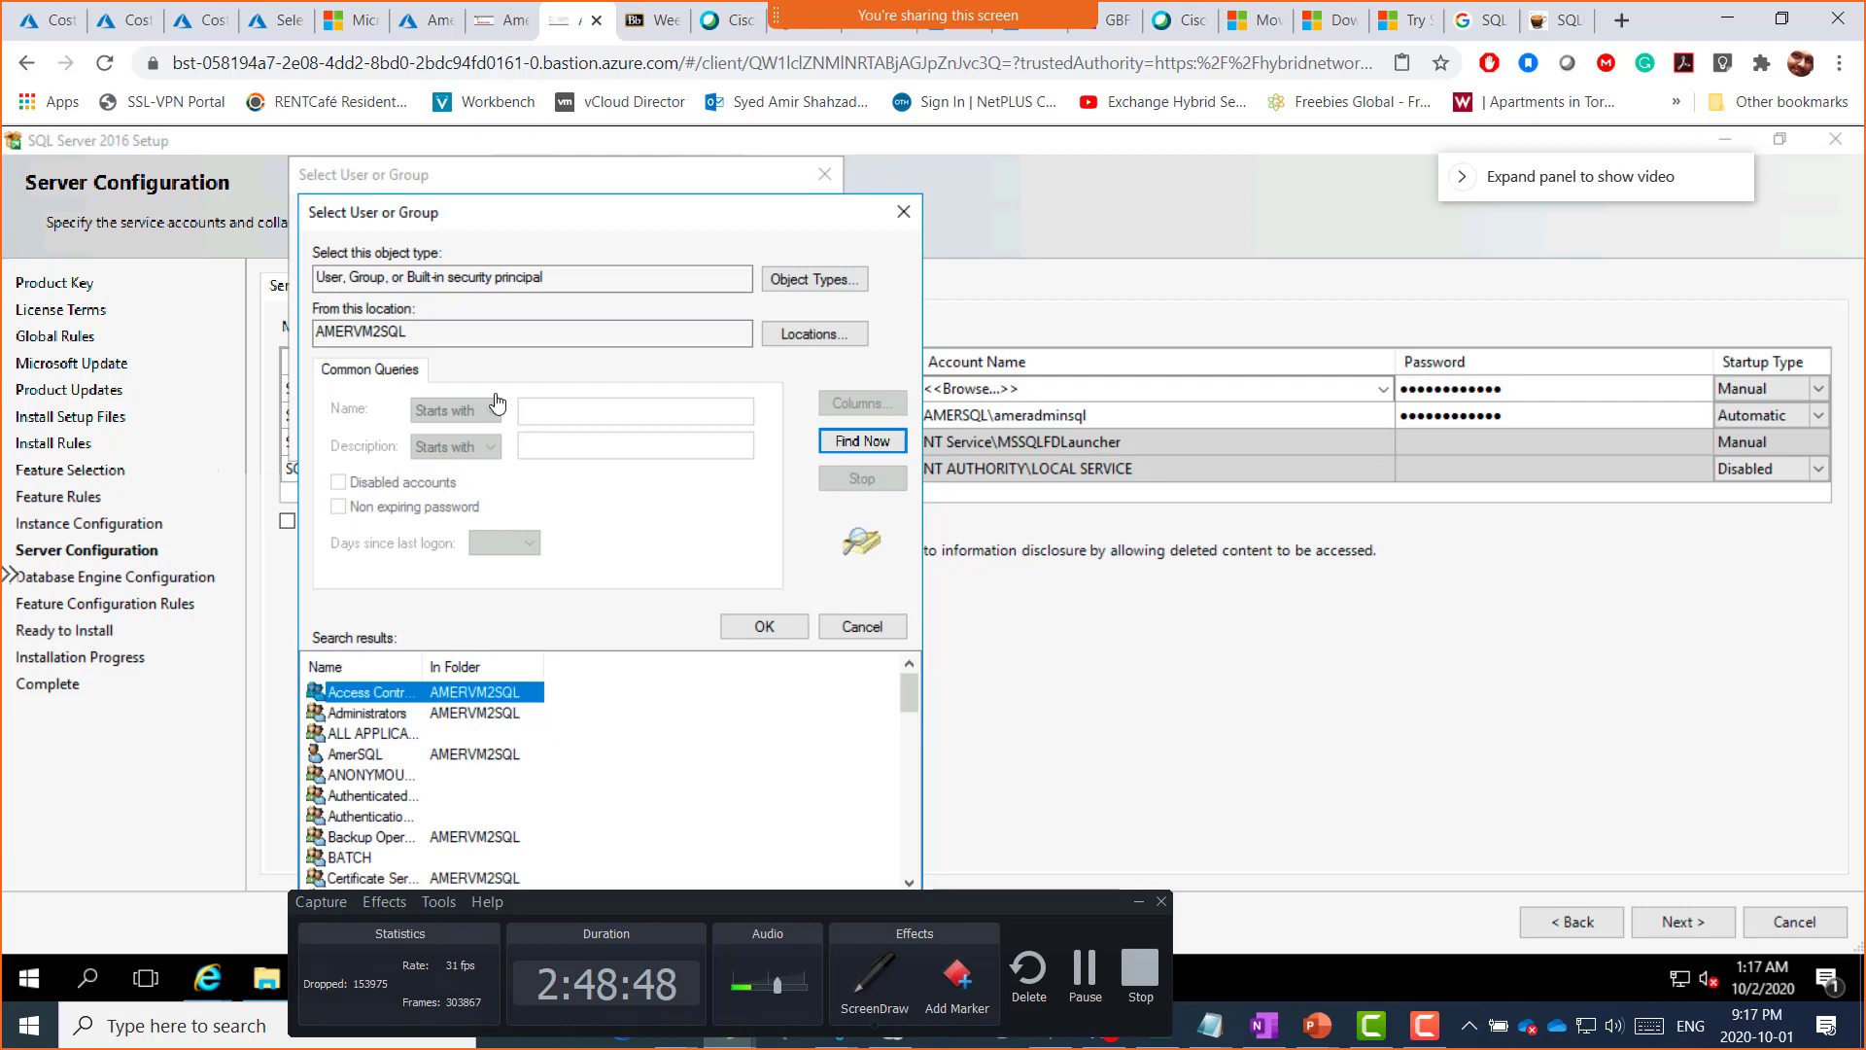
pyautogui.moveTo(497, 223); pyautogui.dragTo(486, 157)
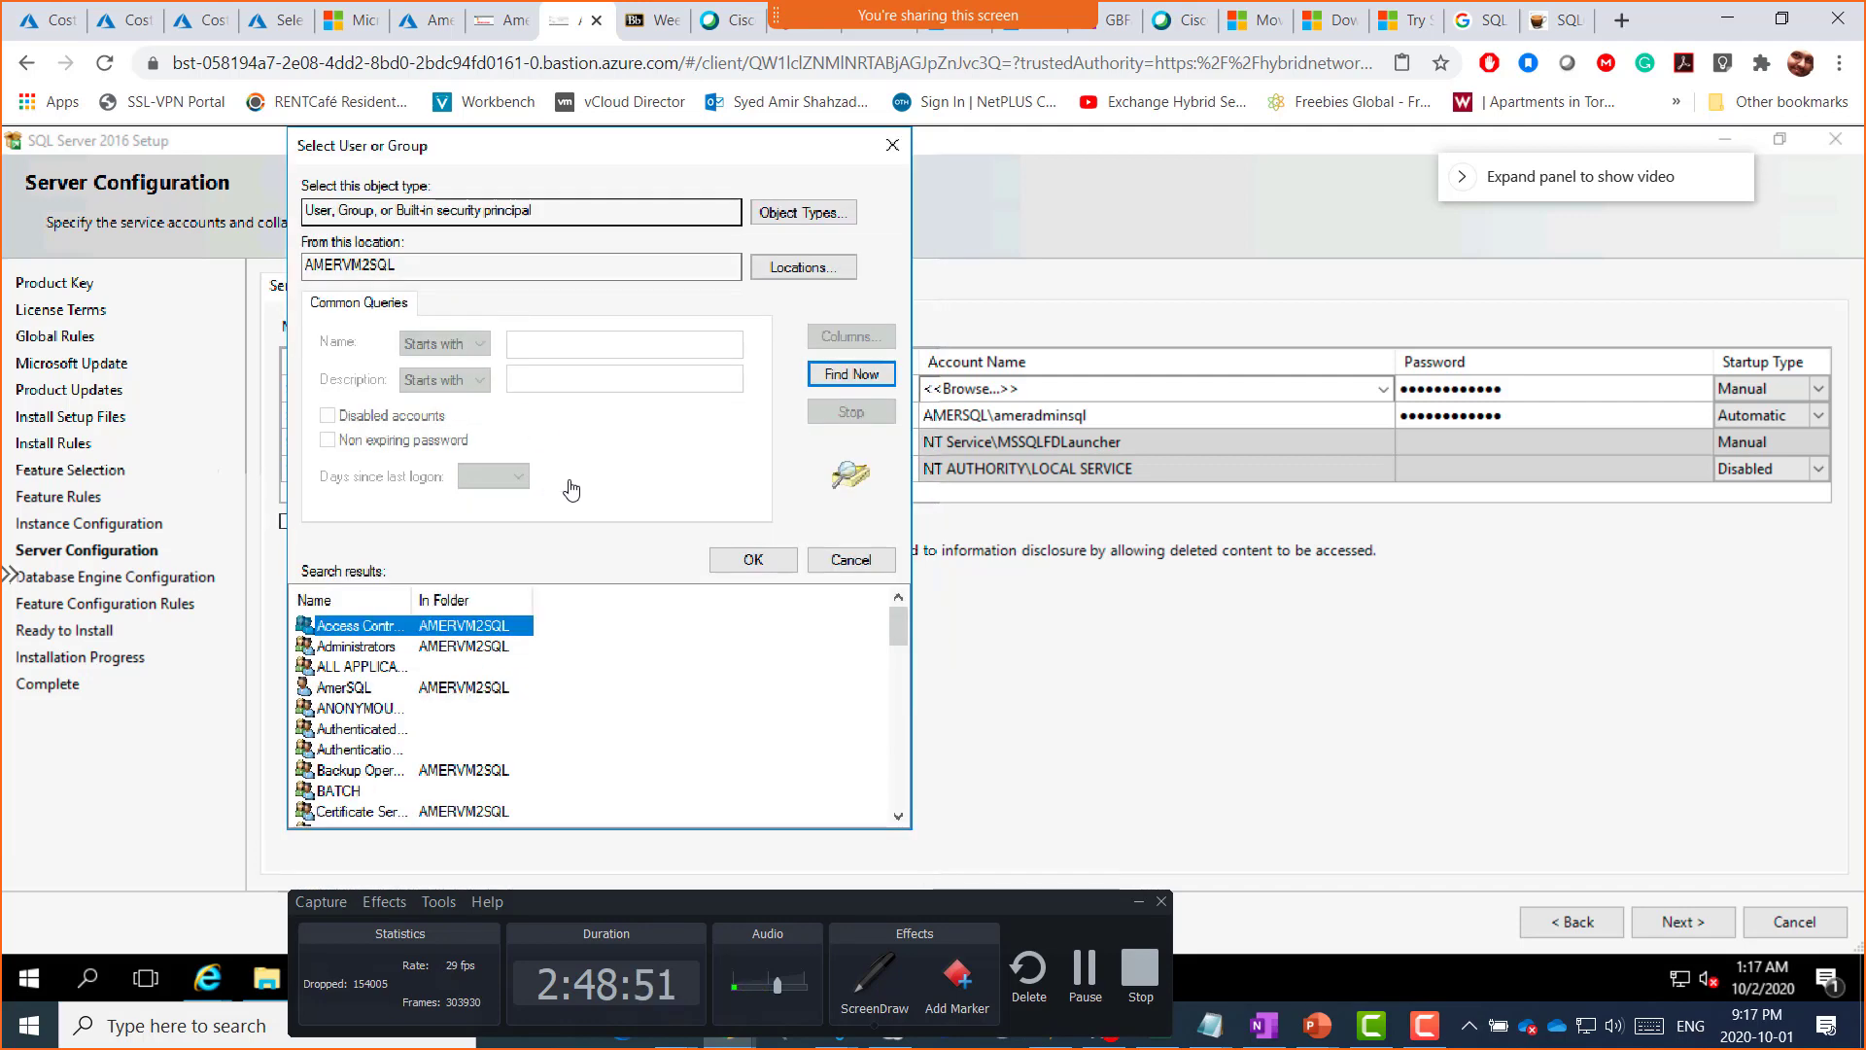
pyautogui.moveTo(412, 599); pyautogui.dragTo(518, 602)
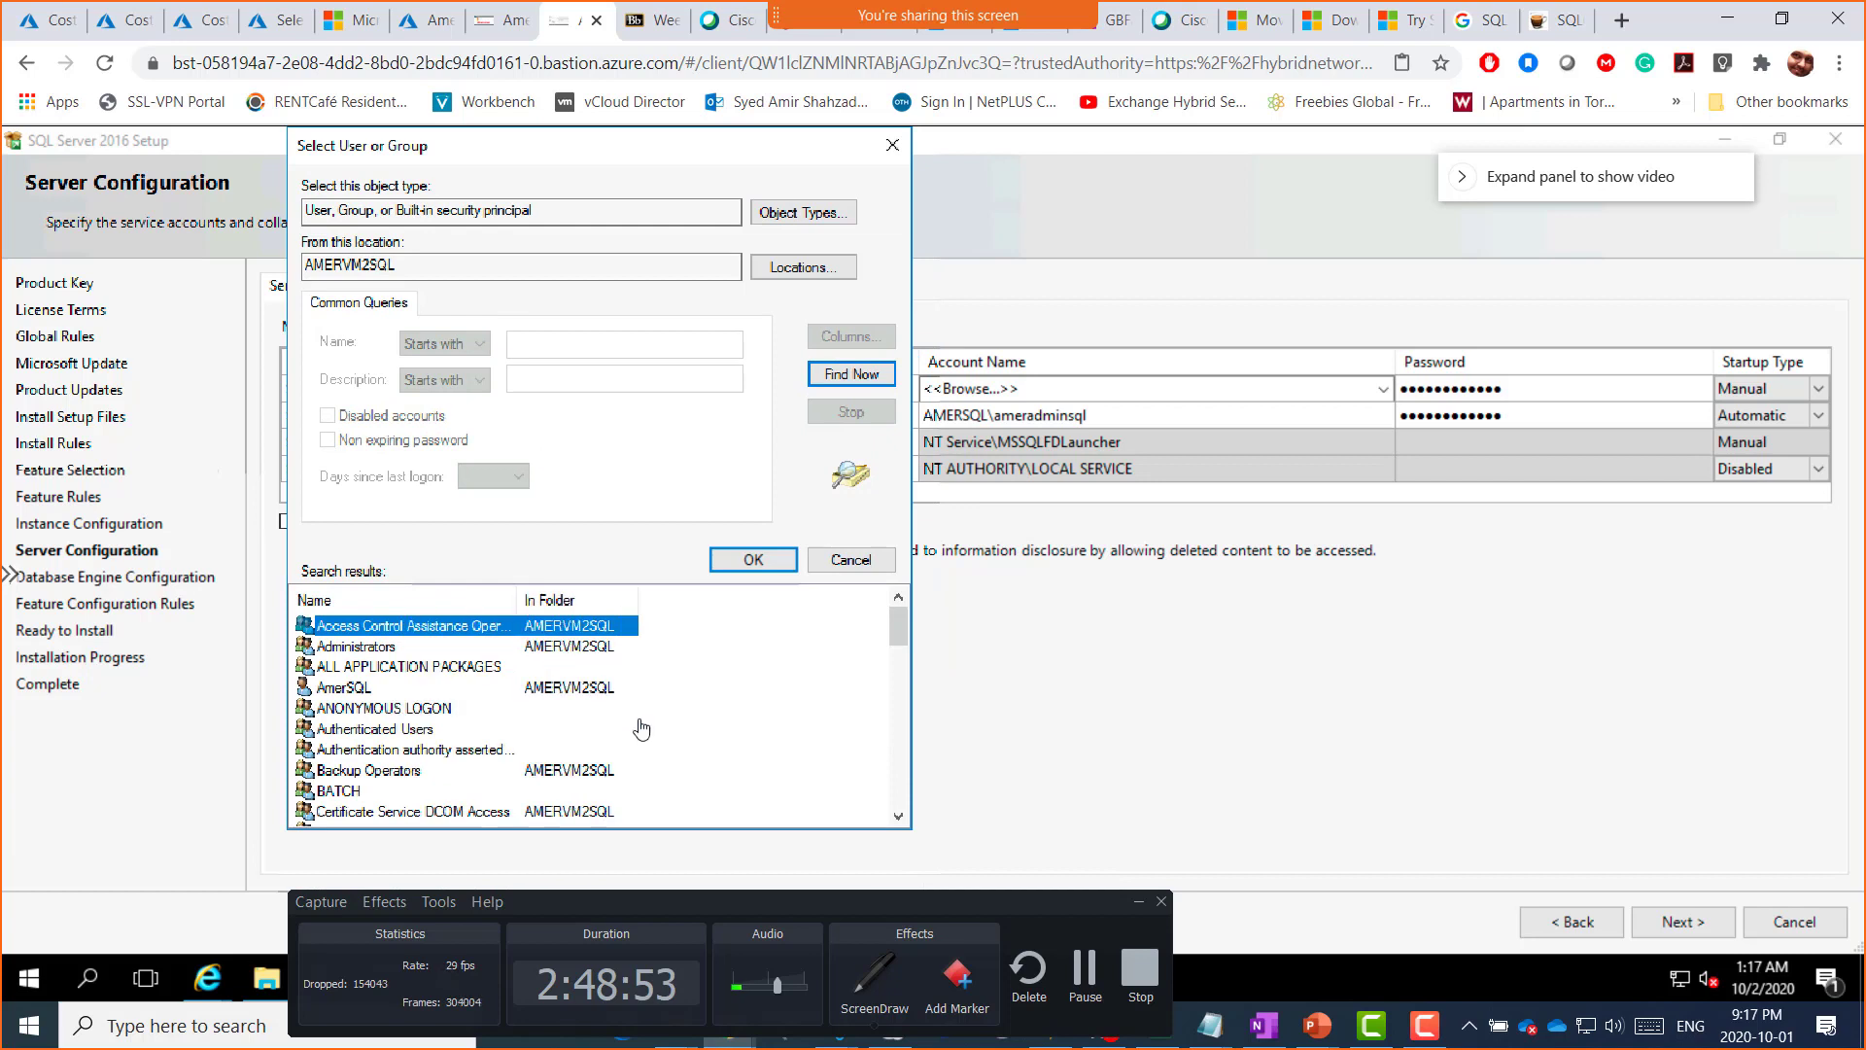
pyautogui.click(899, 817)
pyautogui.click(899, 818)
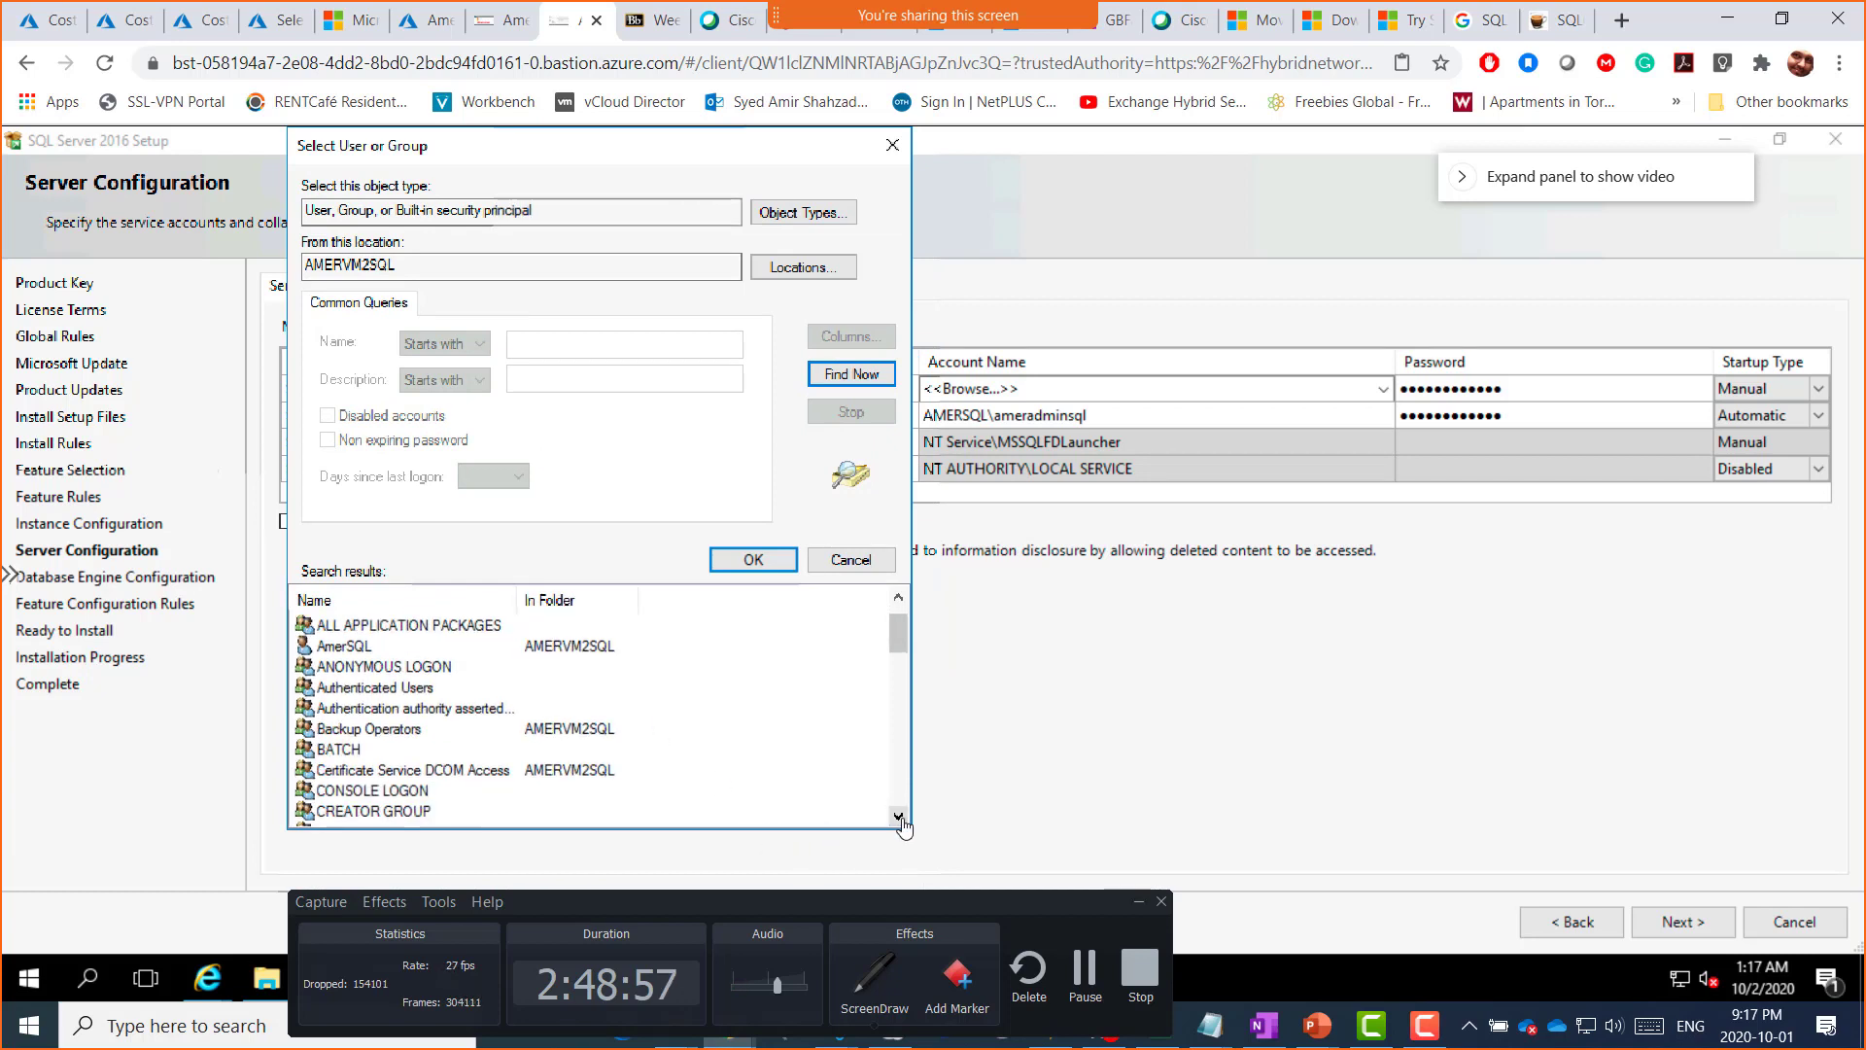
pyautogui.click(899, 817)
pyautogui.click(899, 817)
pyautogui.click(899, 818)
pyautogui.click(899, 818)
pyautogui.click(899, 817)
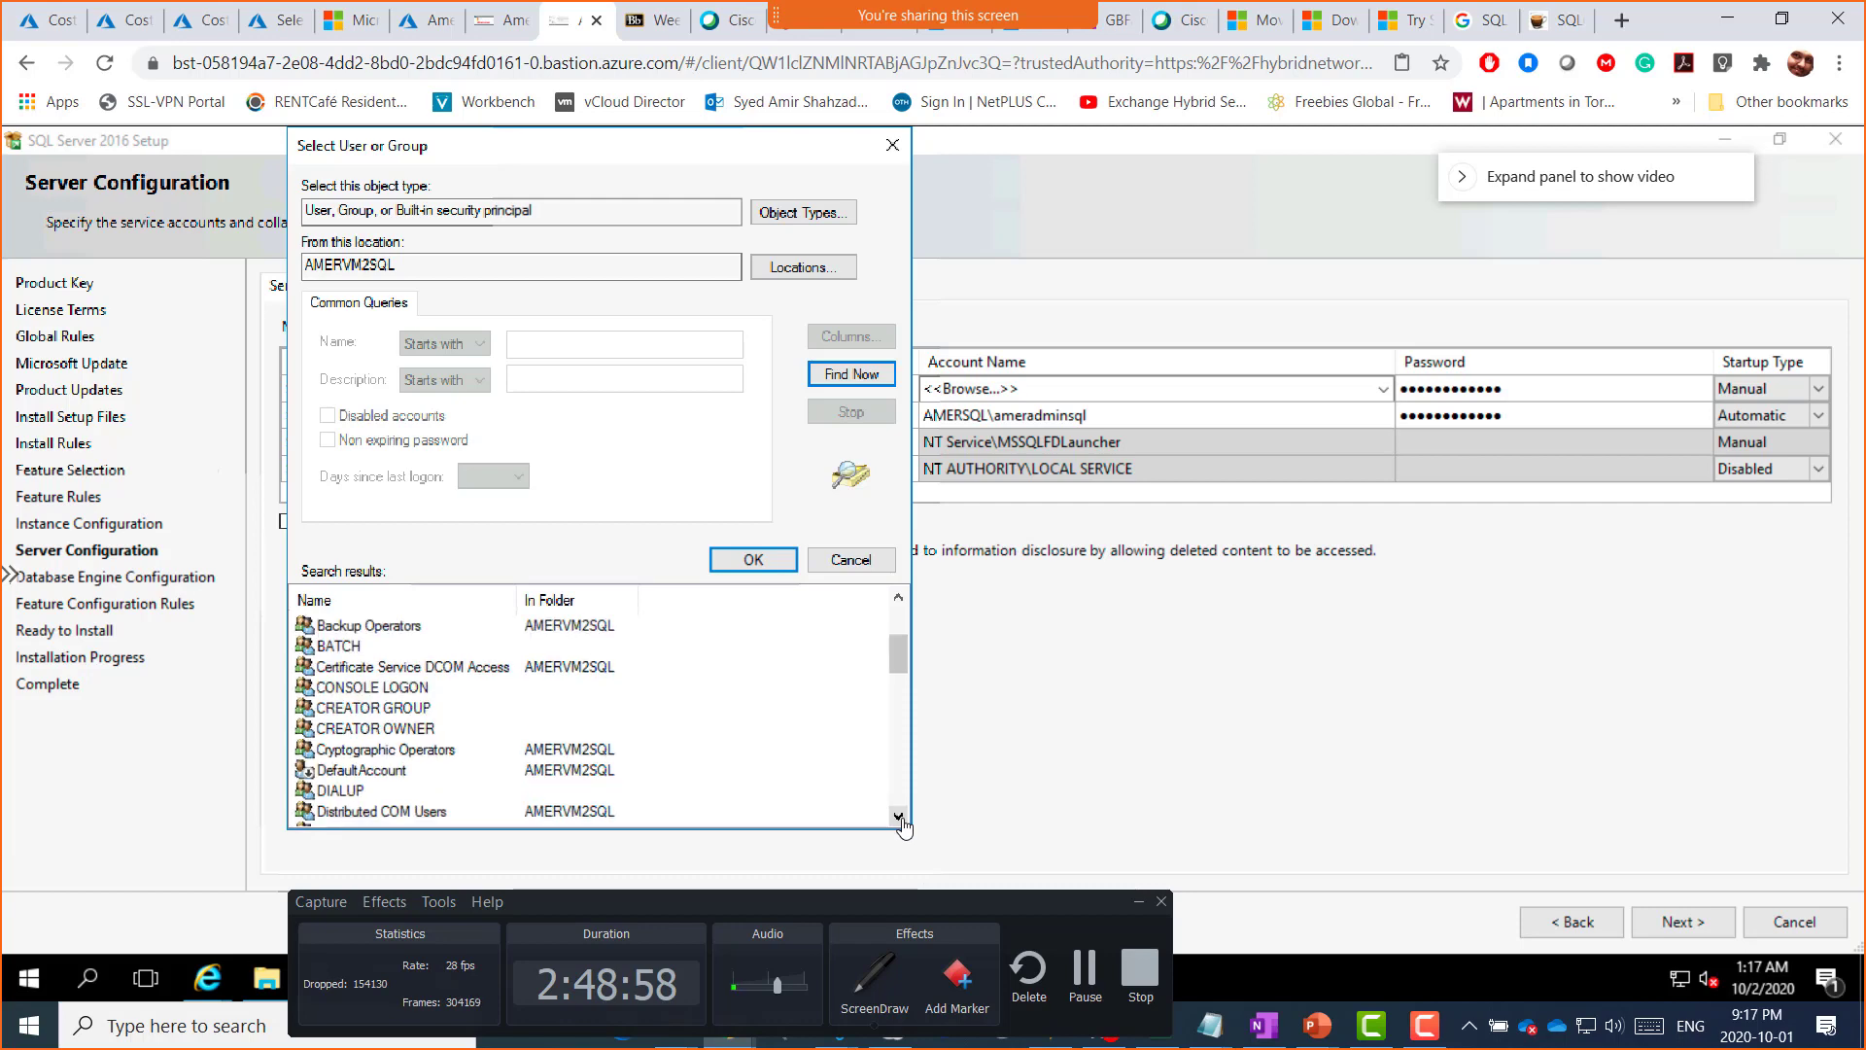
pyautogui.click(899, 817)
pyautogui.click(899, 817)
pyautogui.click(899, 817)
pyautogui.click(899, 818)
pyautogui.click(899, 818)
pyautogui.click(899, 818)
pyautogui.click(899, 818)
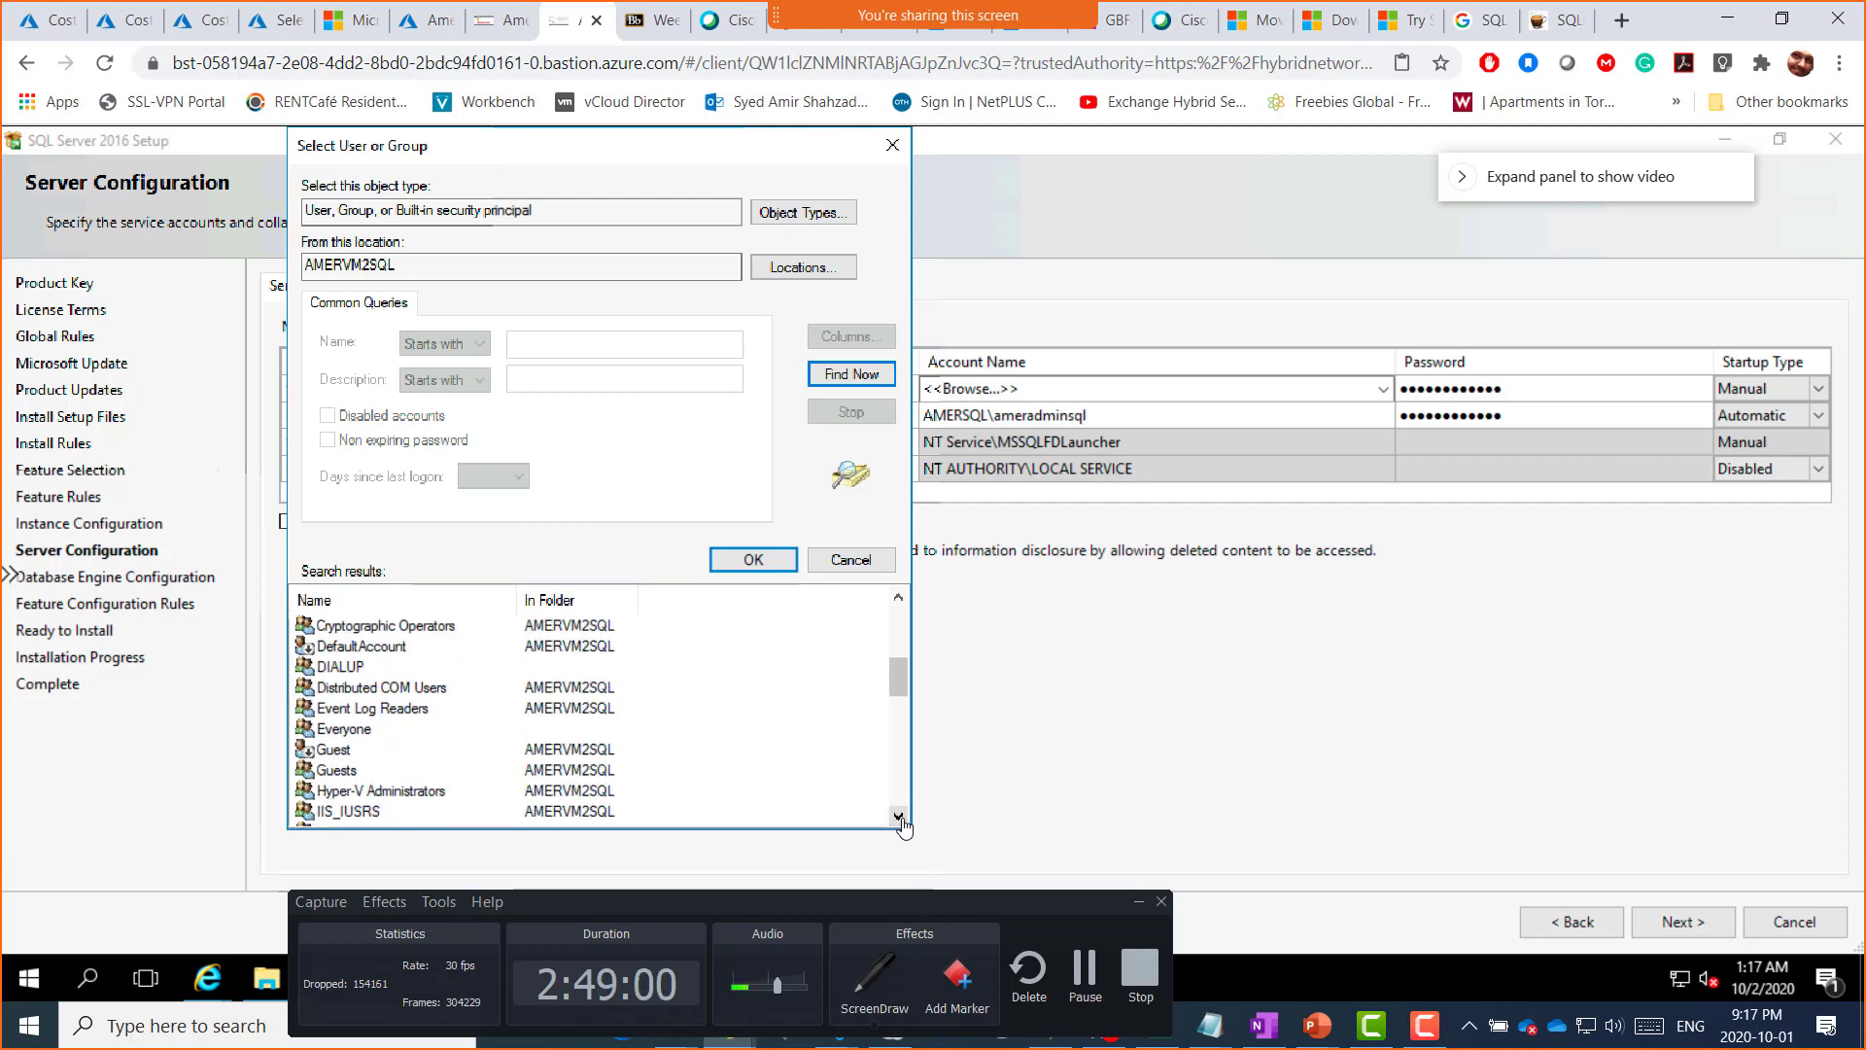
pyautogui.click(899, 817)
pyautogui.click(899, 817)
pyautogui.click(899, 817)
pyautogui.click(899, 817)
pyautogui.click(899, 817)
pyautogui.click(899, 818)
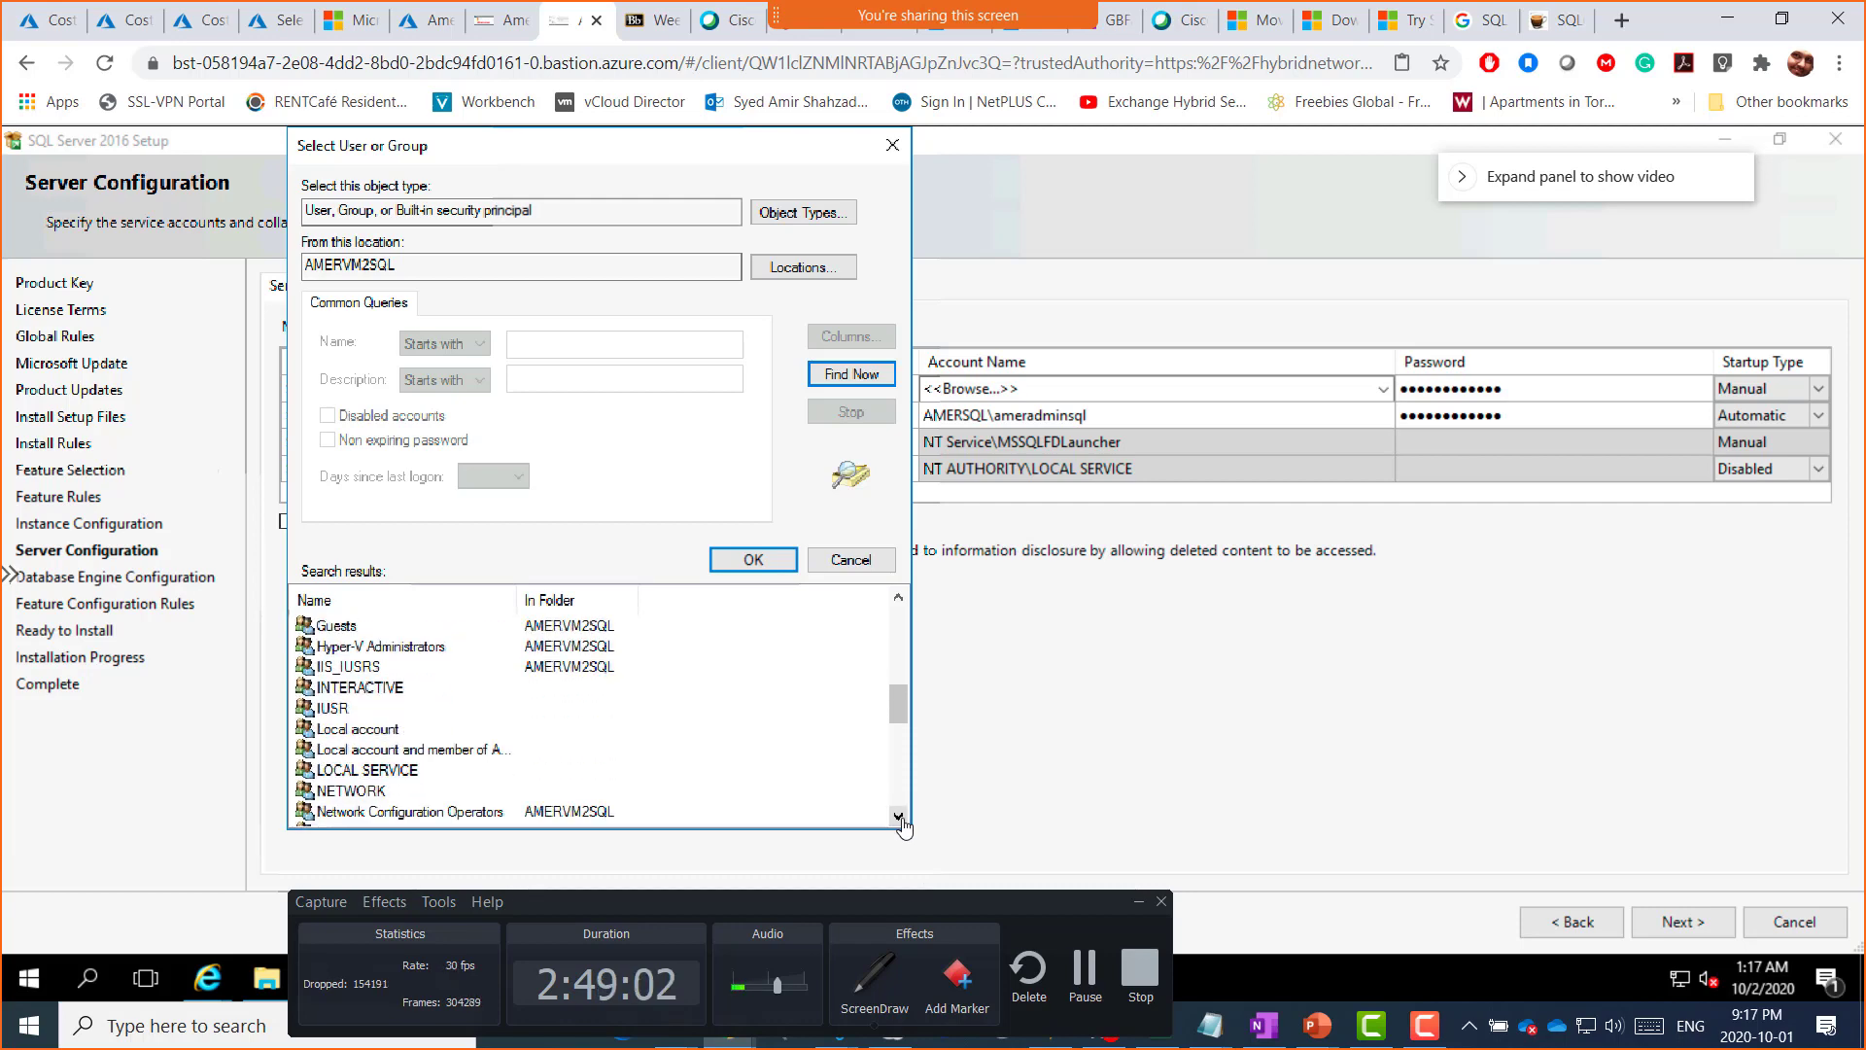
pyautogui.click(899, 817)
pyautogui.click(899, 817)
pyautogui.click(899, 817)
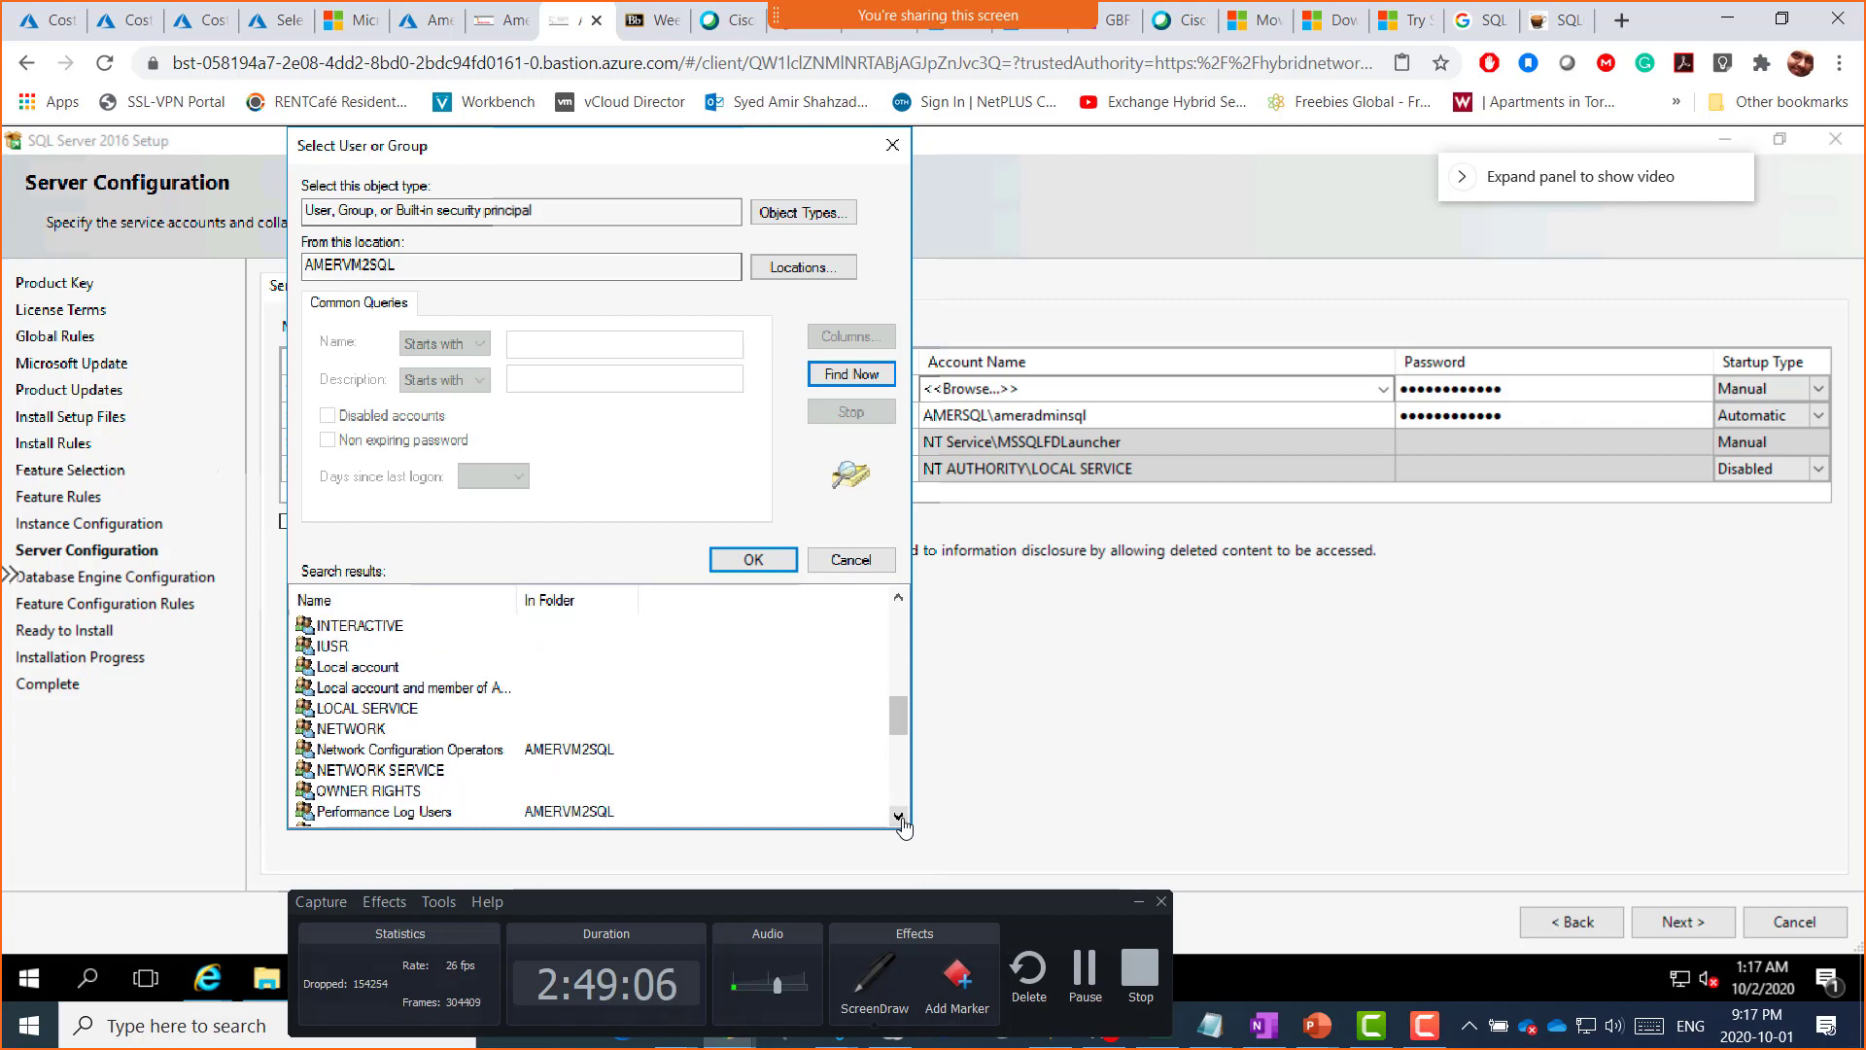
pyautogui.click(899, 817)
pyautogui.click(899, 817)
pyautogui.click(899, 818)
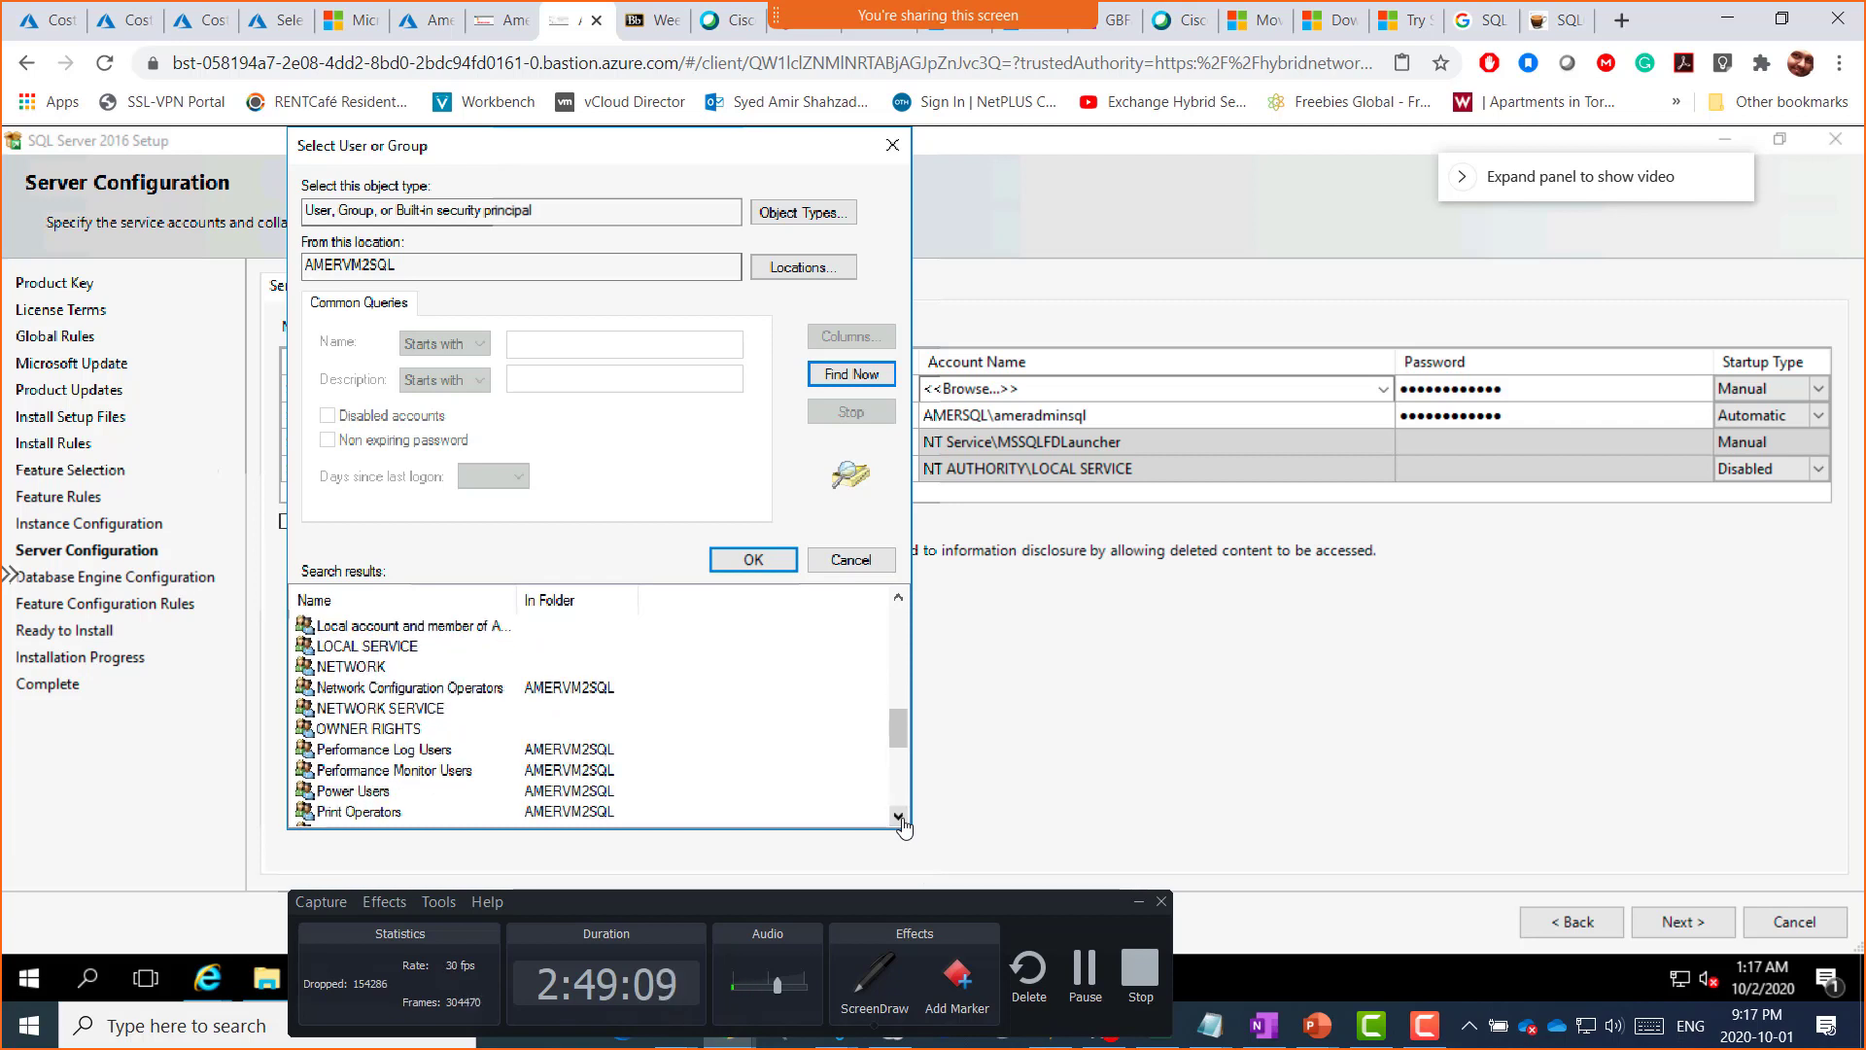
pyautogui.click(899, 817)
pyautogui.click(899, 817)
pyautogui.click(899, 817)
pyautogui.click(899, 817)
pyautogui.click(899, 818)
pyautogui.click(899, 817)
pyautogui.click(899, 817)
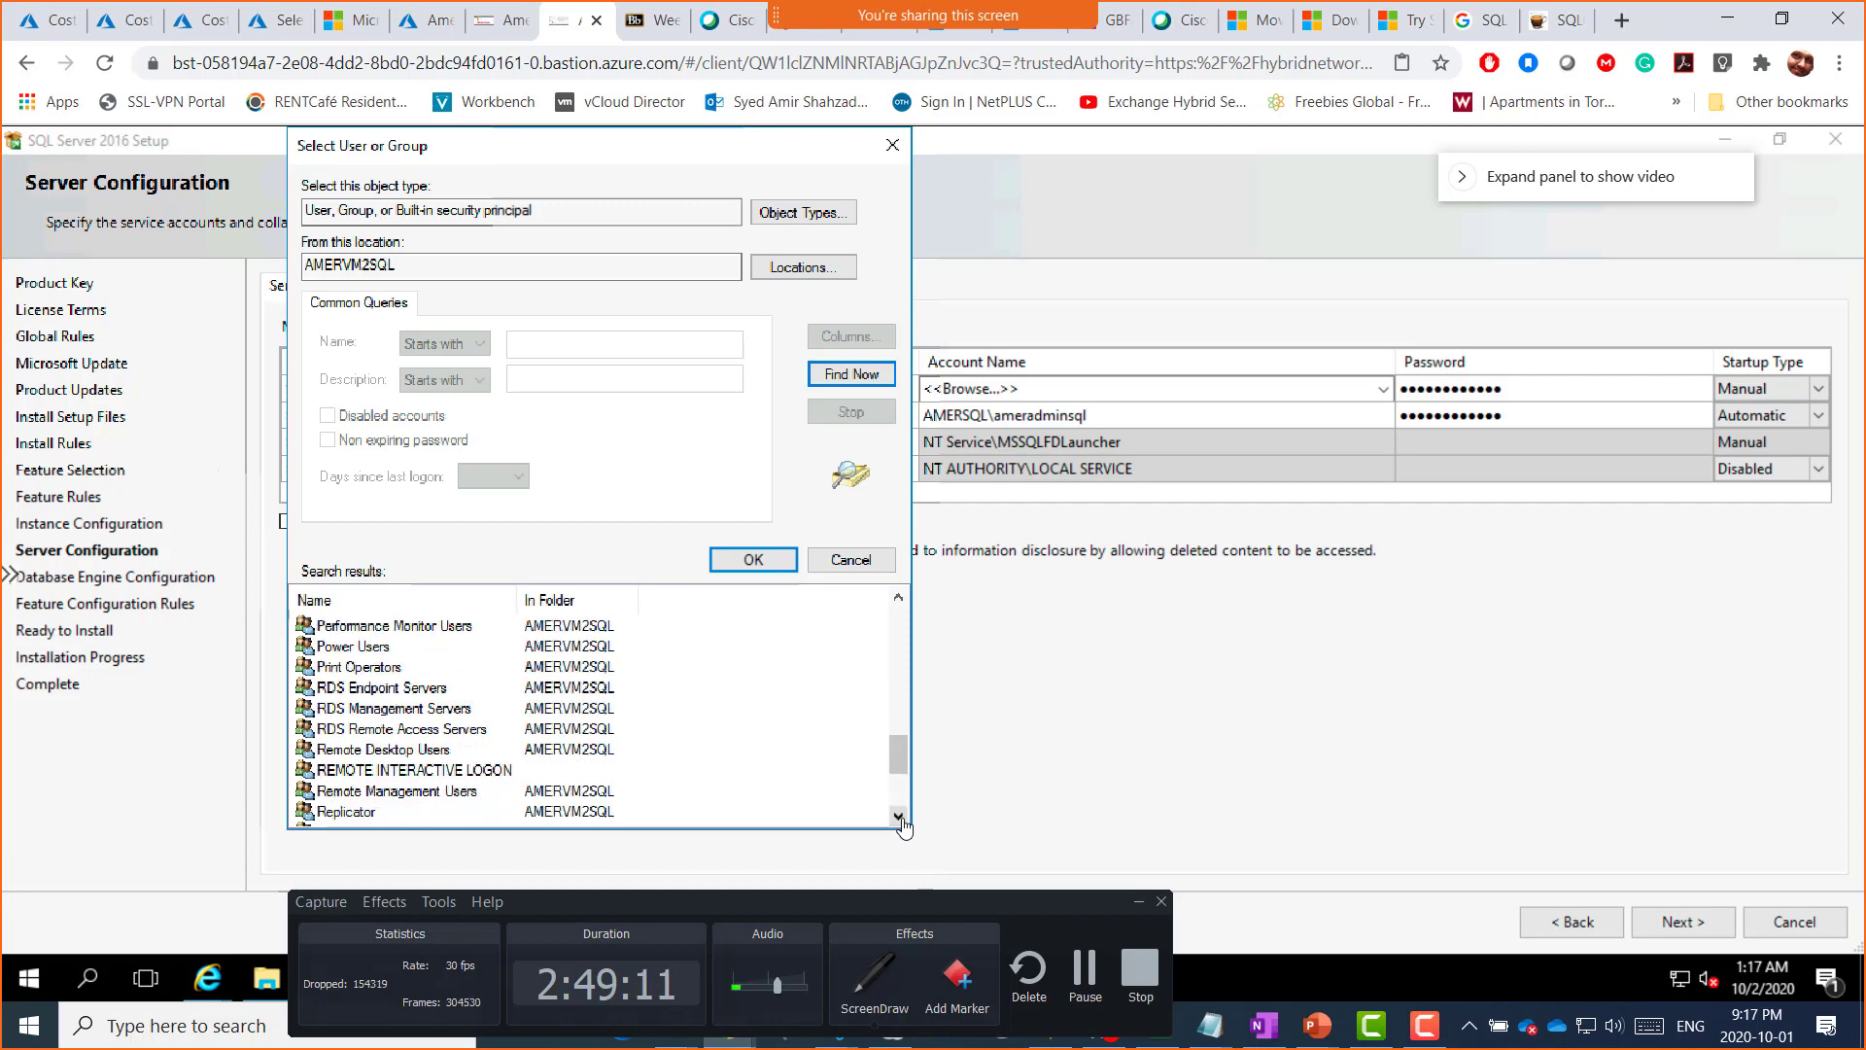
pyautogui.click(899, 817)
pyautogui.click(899, 818)
pyautogui.click(899, 817)
pyautogui.click(899, 817)
pyautogui.click(899, 818)
pyautogui.click(899, 817)
pyautogui.click(899, 818)
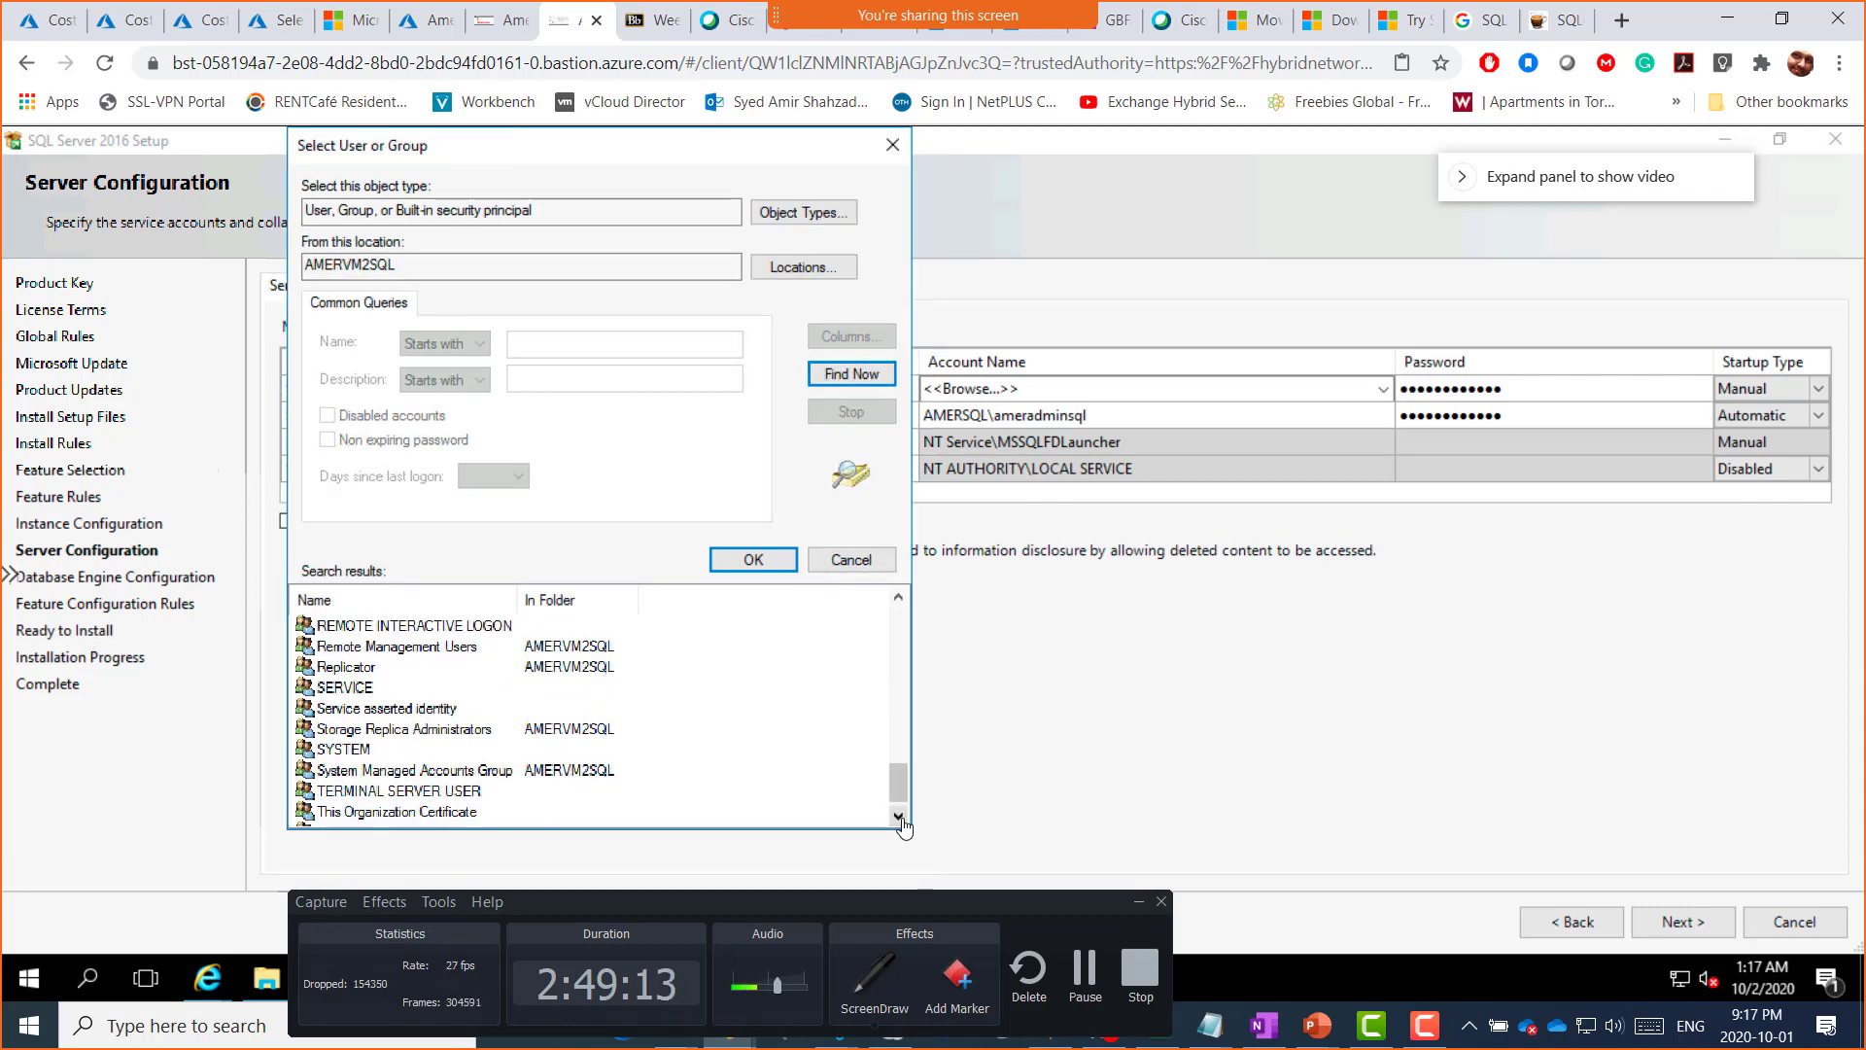
pyautogui.click(899, 817)
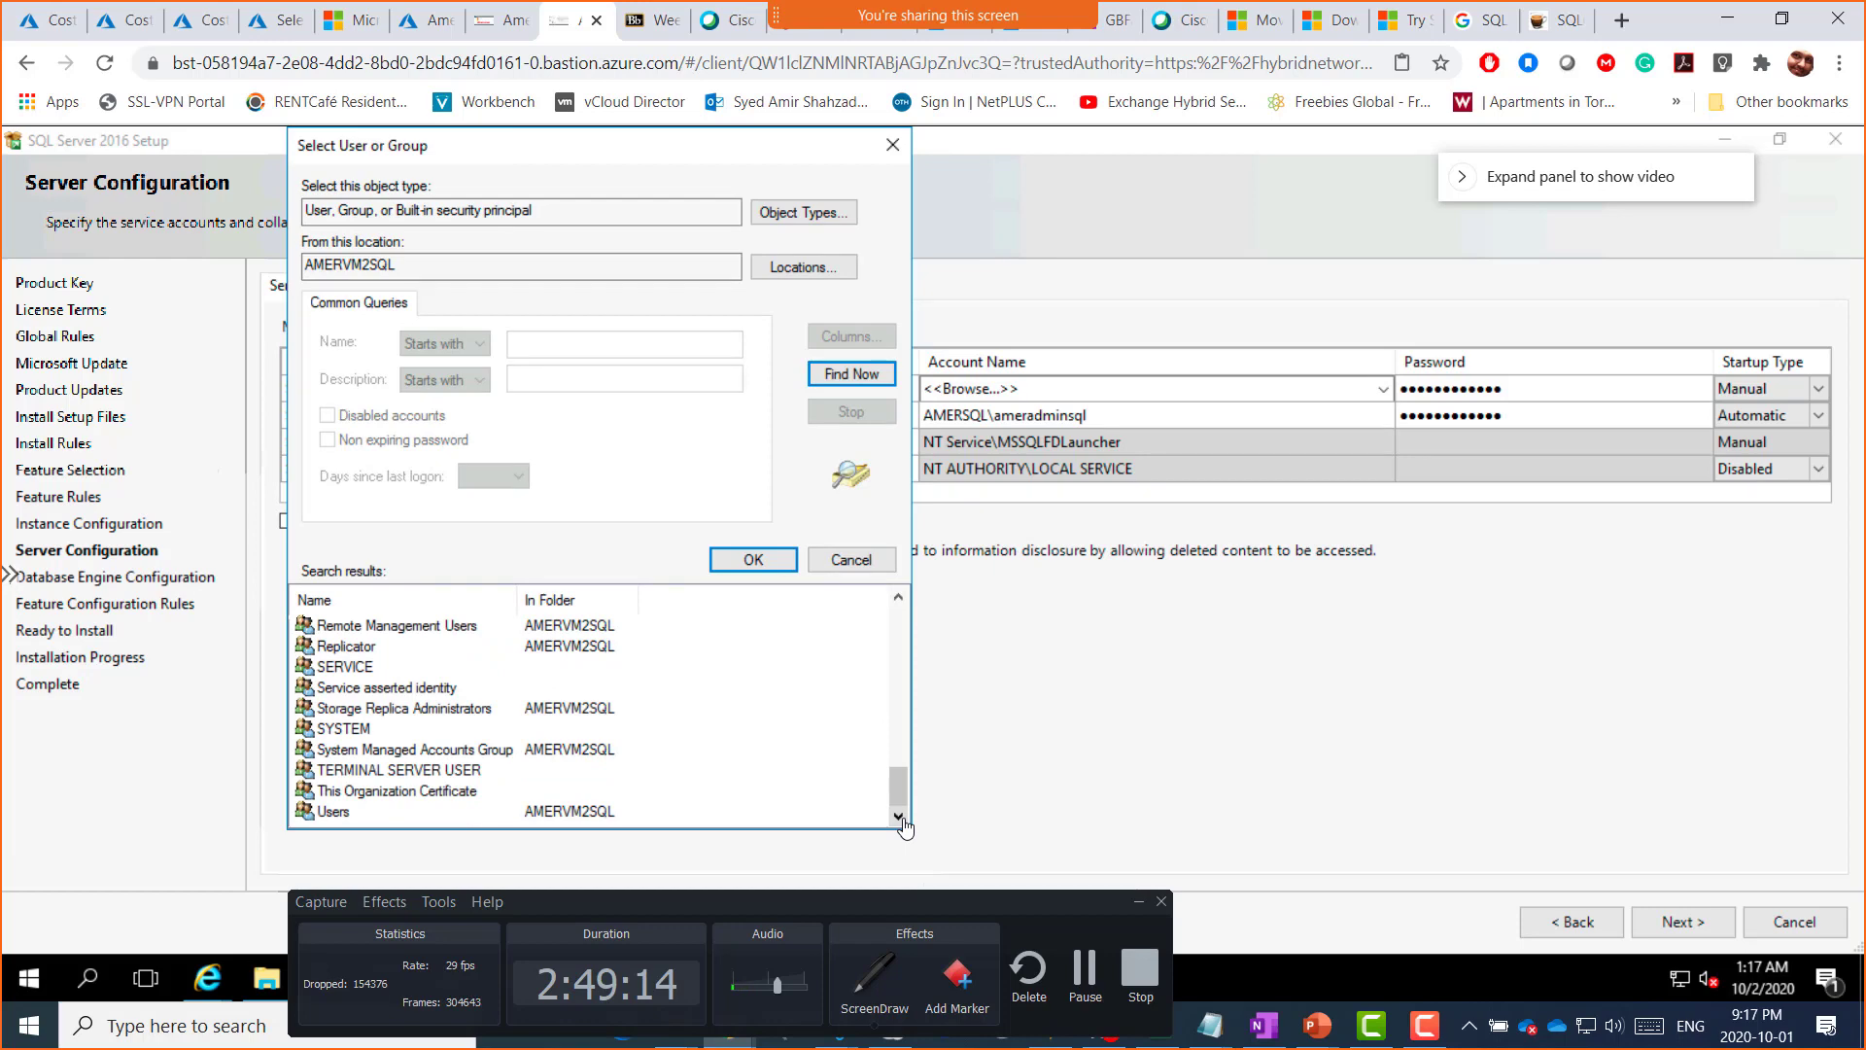
pyautogui.moveTo(899, 788); pyautogui.dragTo(891, 614)
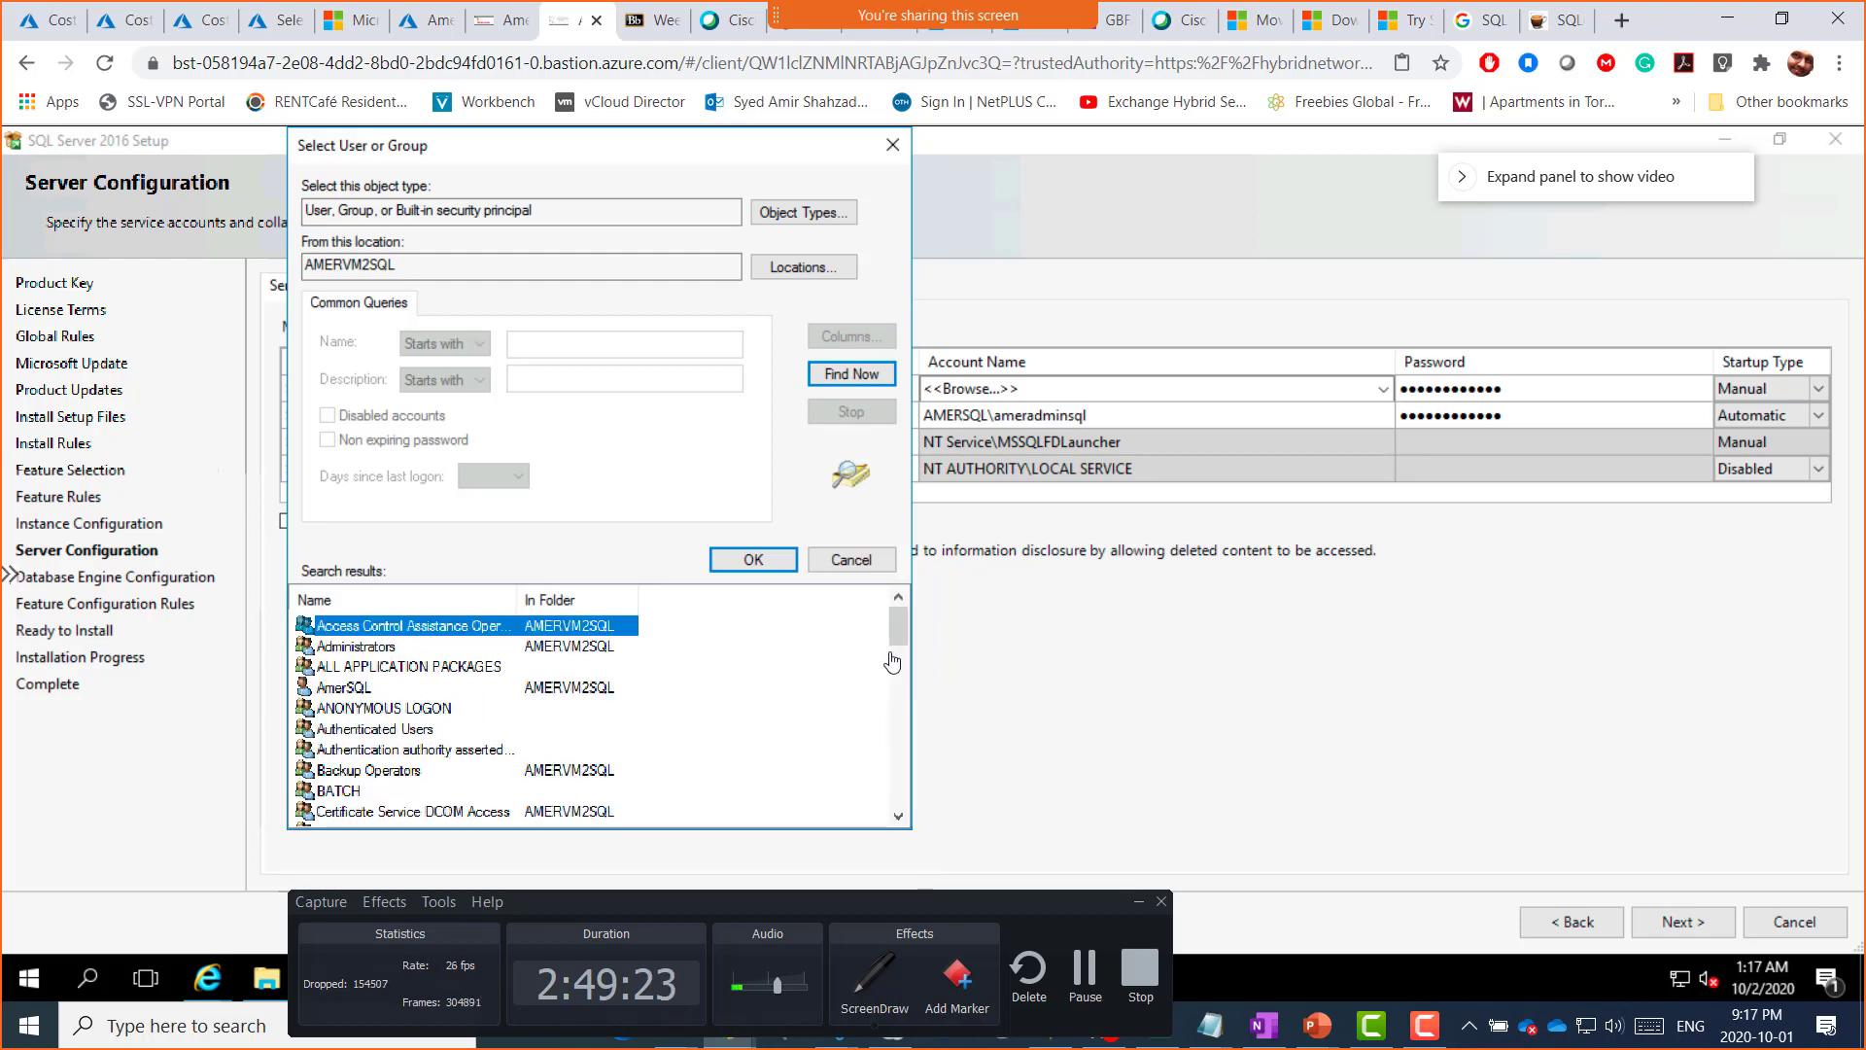
# Step: Restart the SQL Server Agent account search, now searching the local machine AMERVM2SQL
pyautogui.click(891, 136)
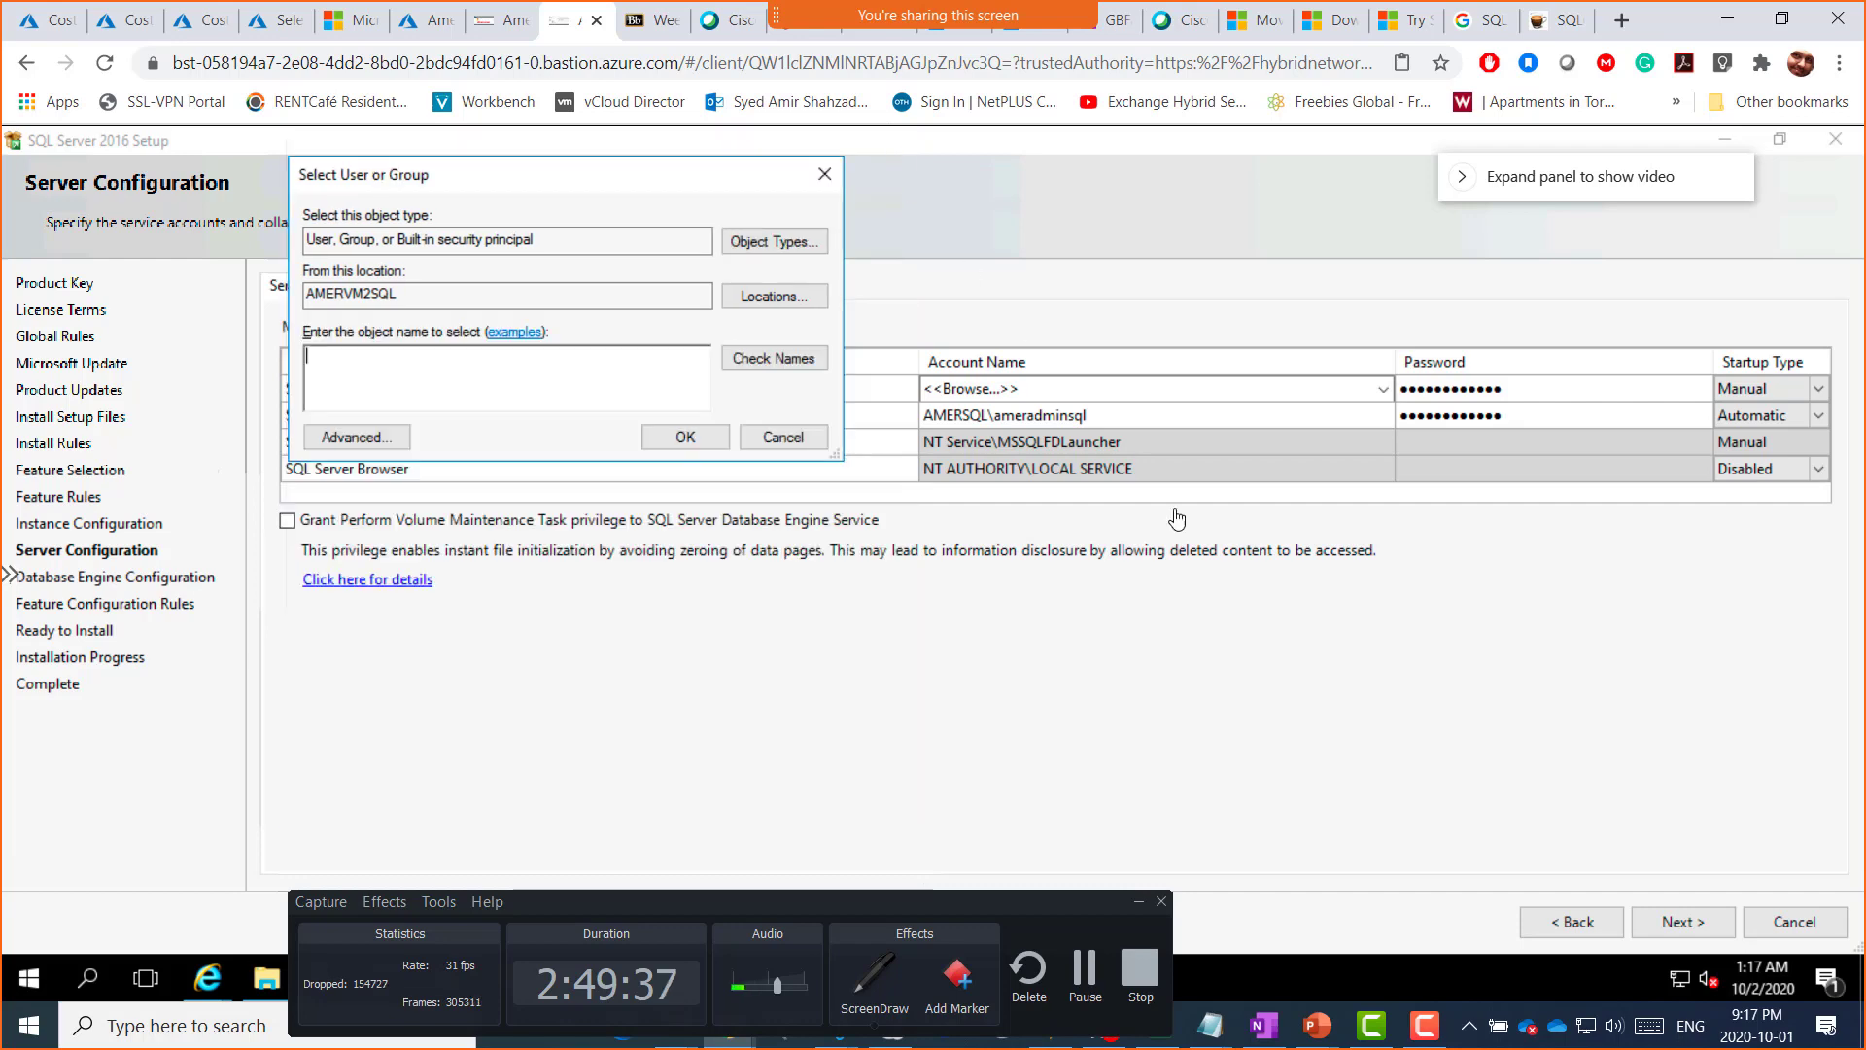
pyautogui.click(783, 442)
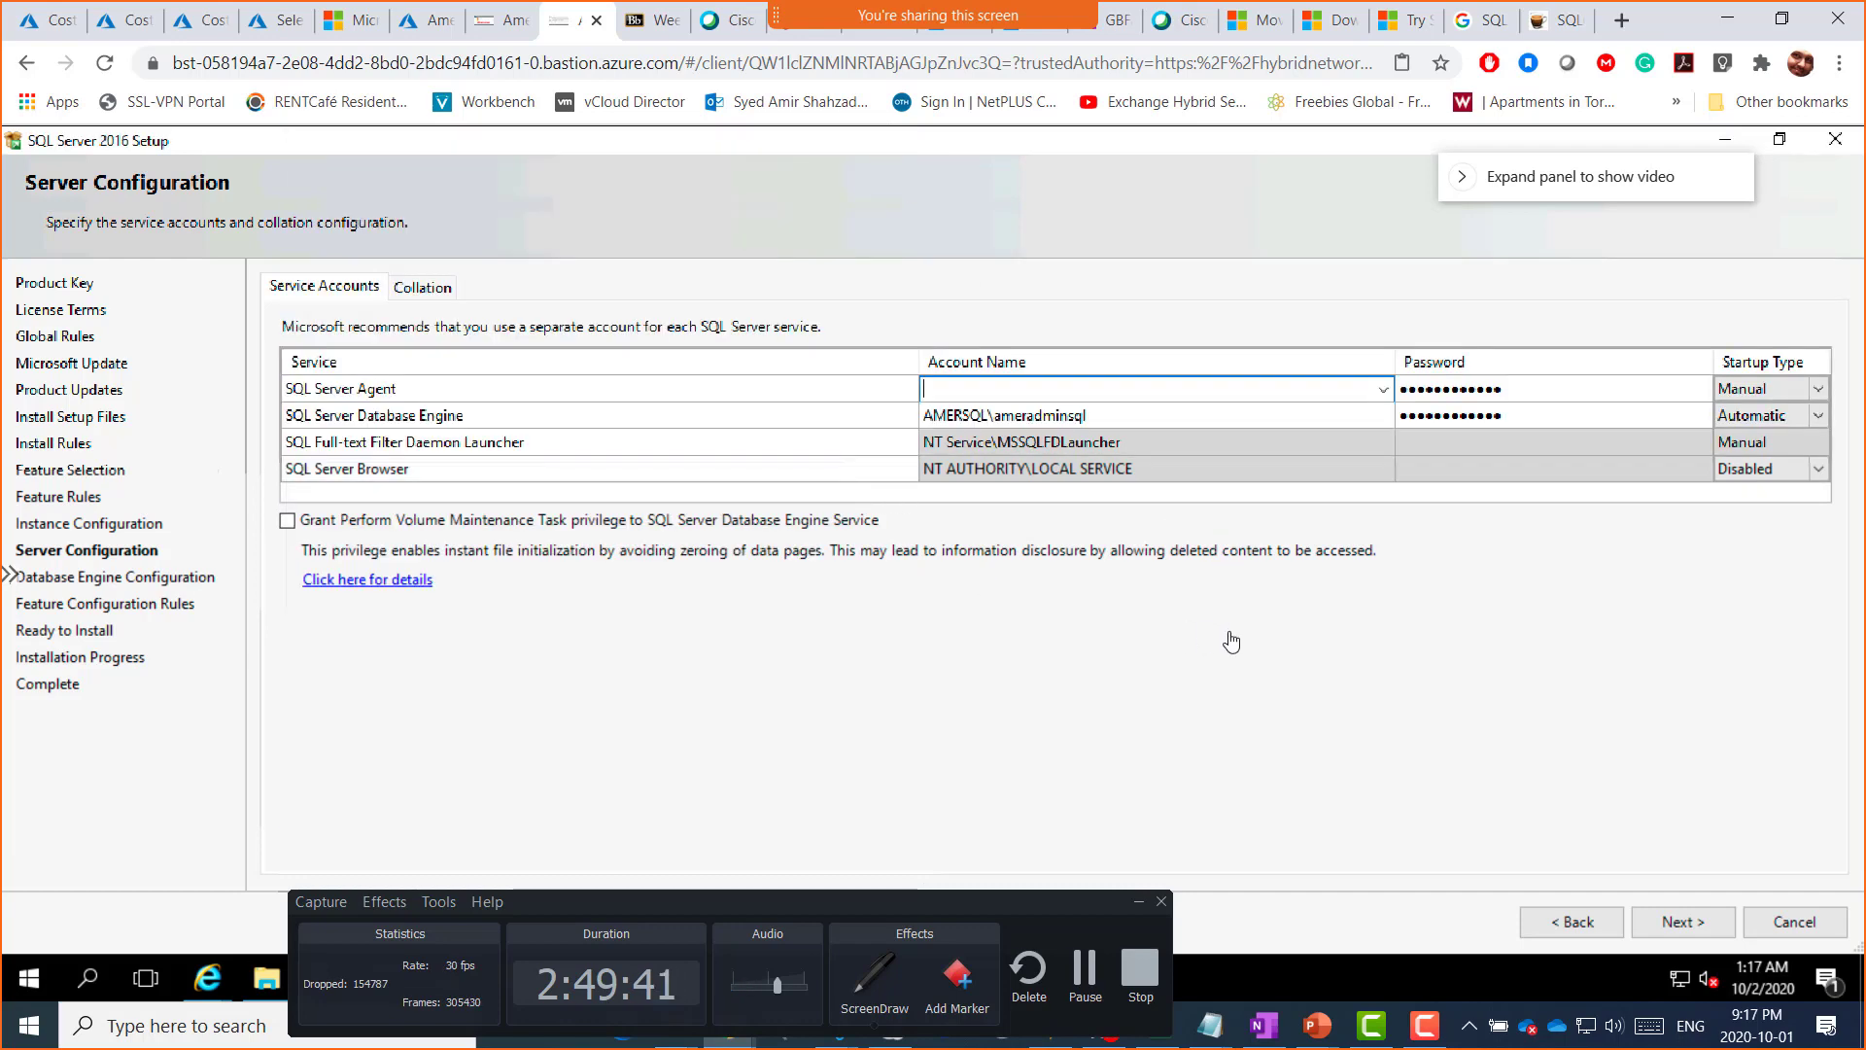
pyautogui.click(1384, 390)
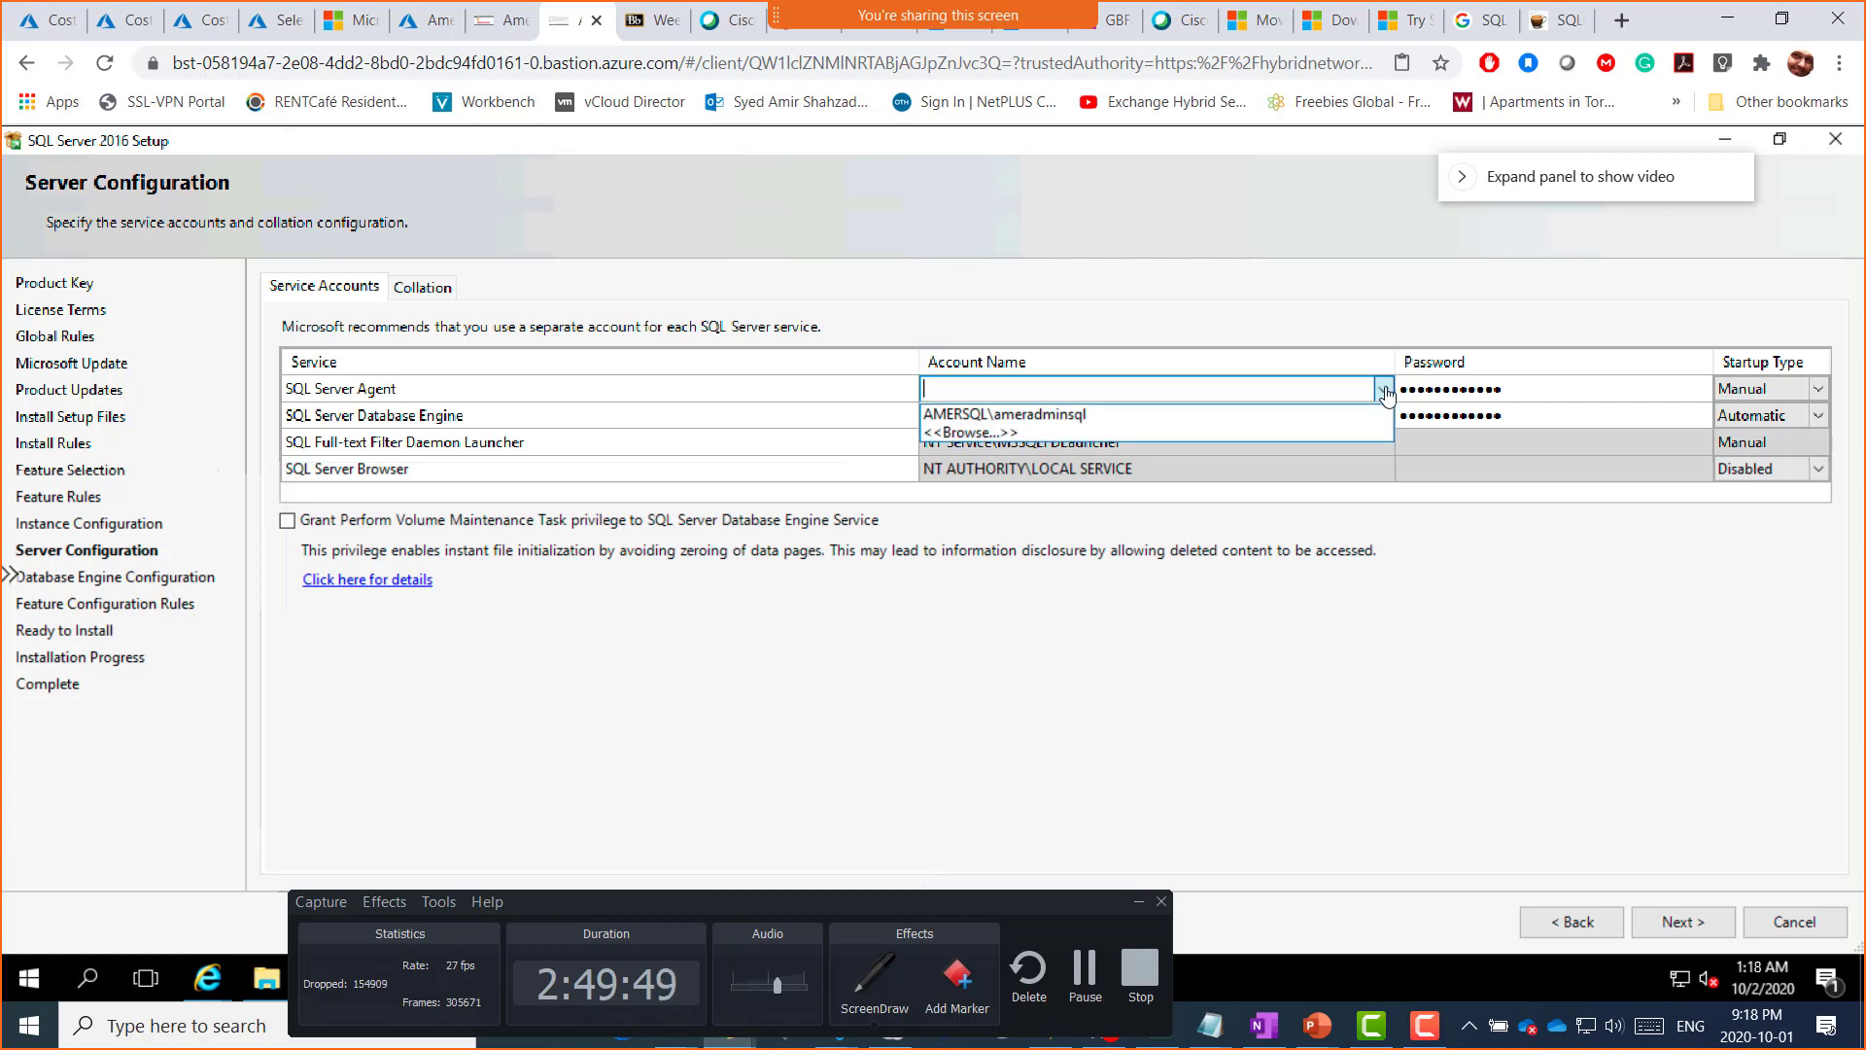
pyautogui.click(976, 433)
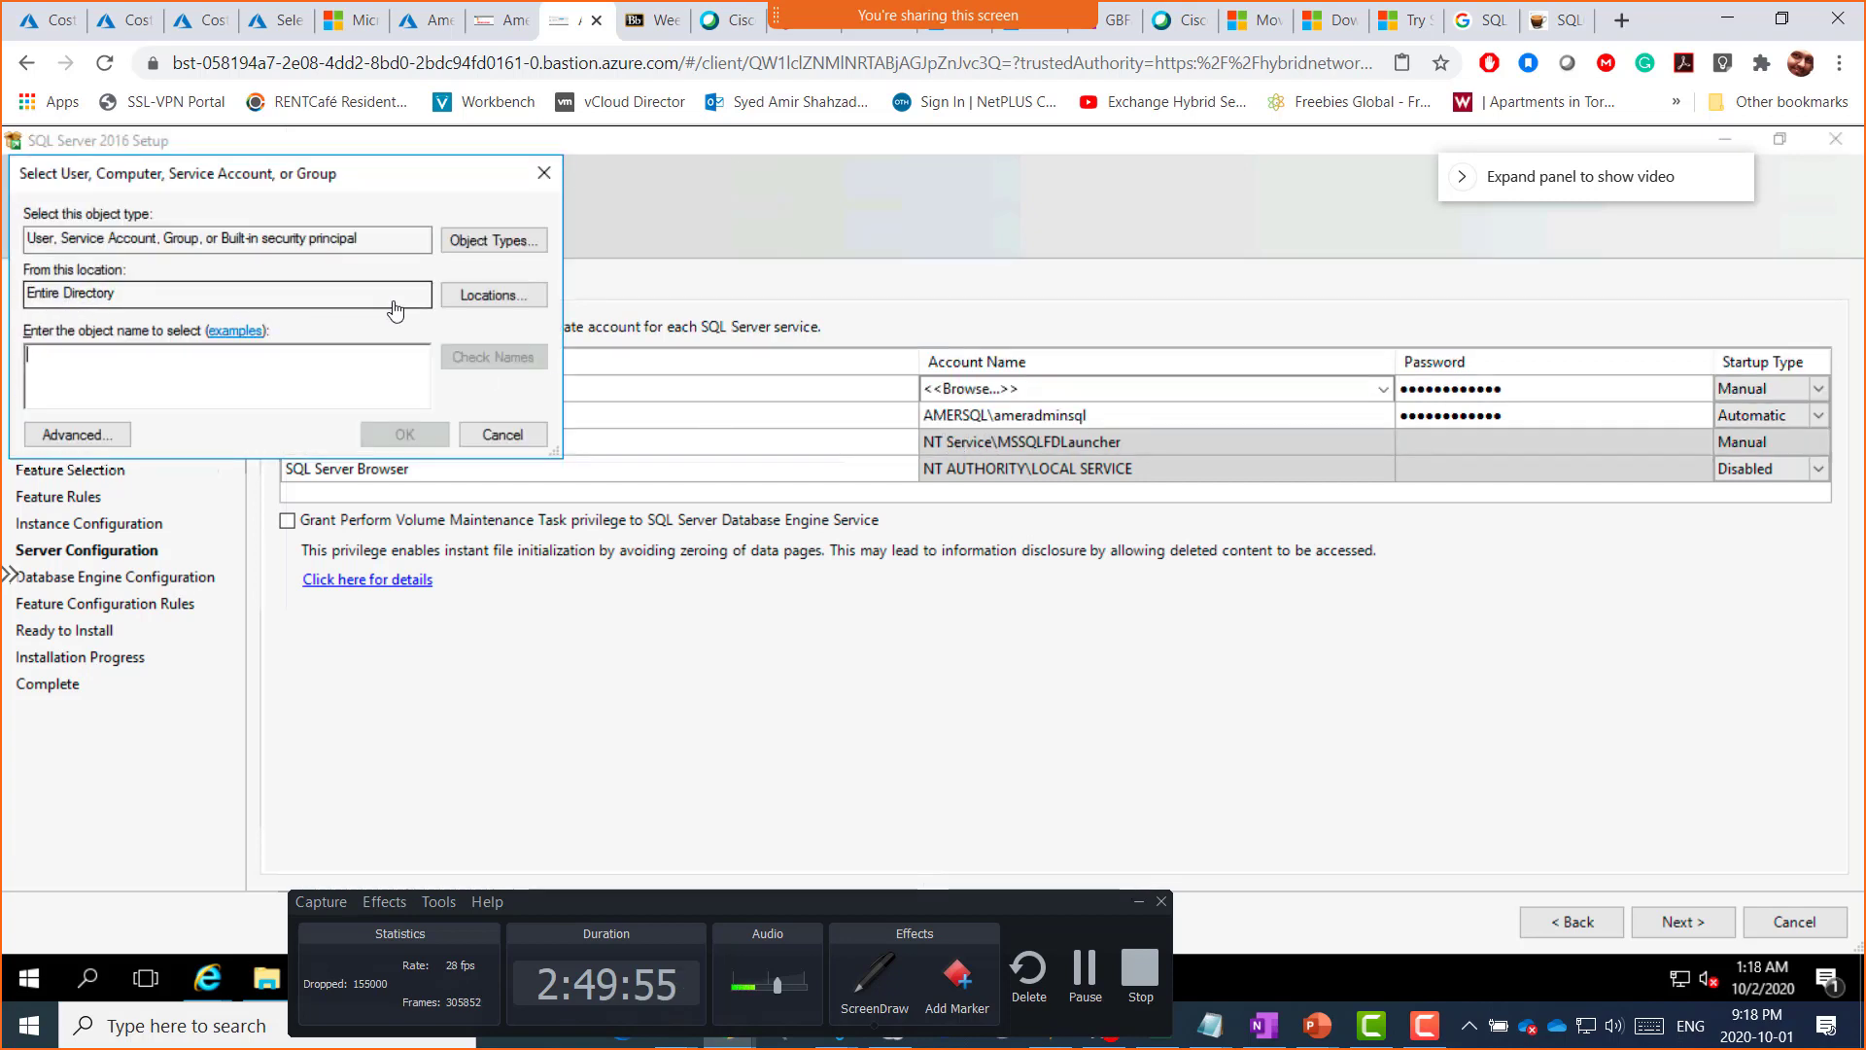
pyautogui.click(485, 300)
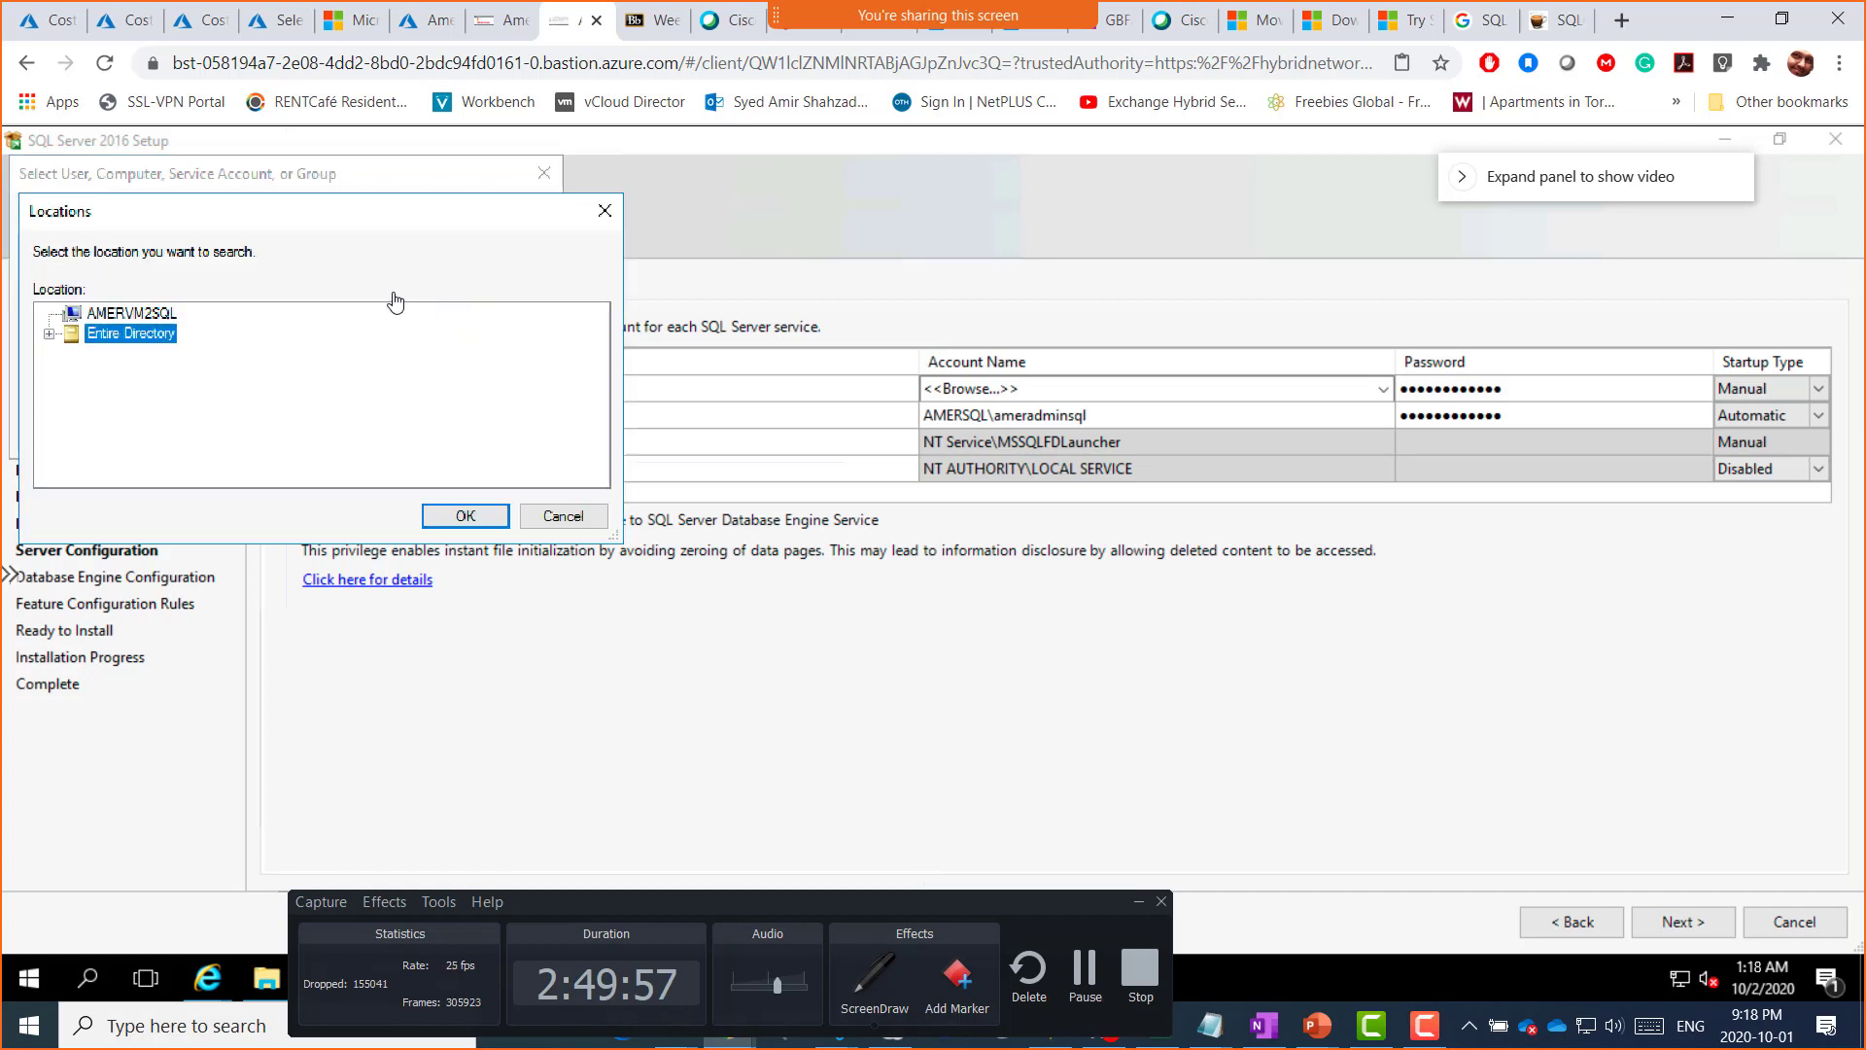
pyautogui.click(135, 316)
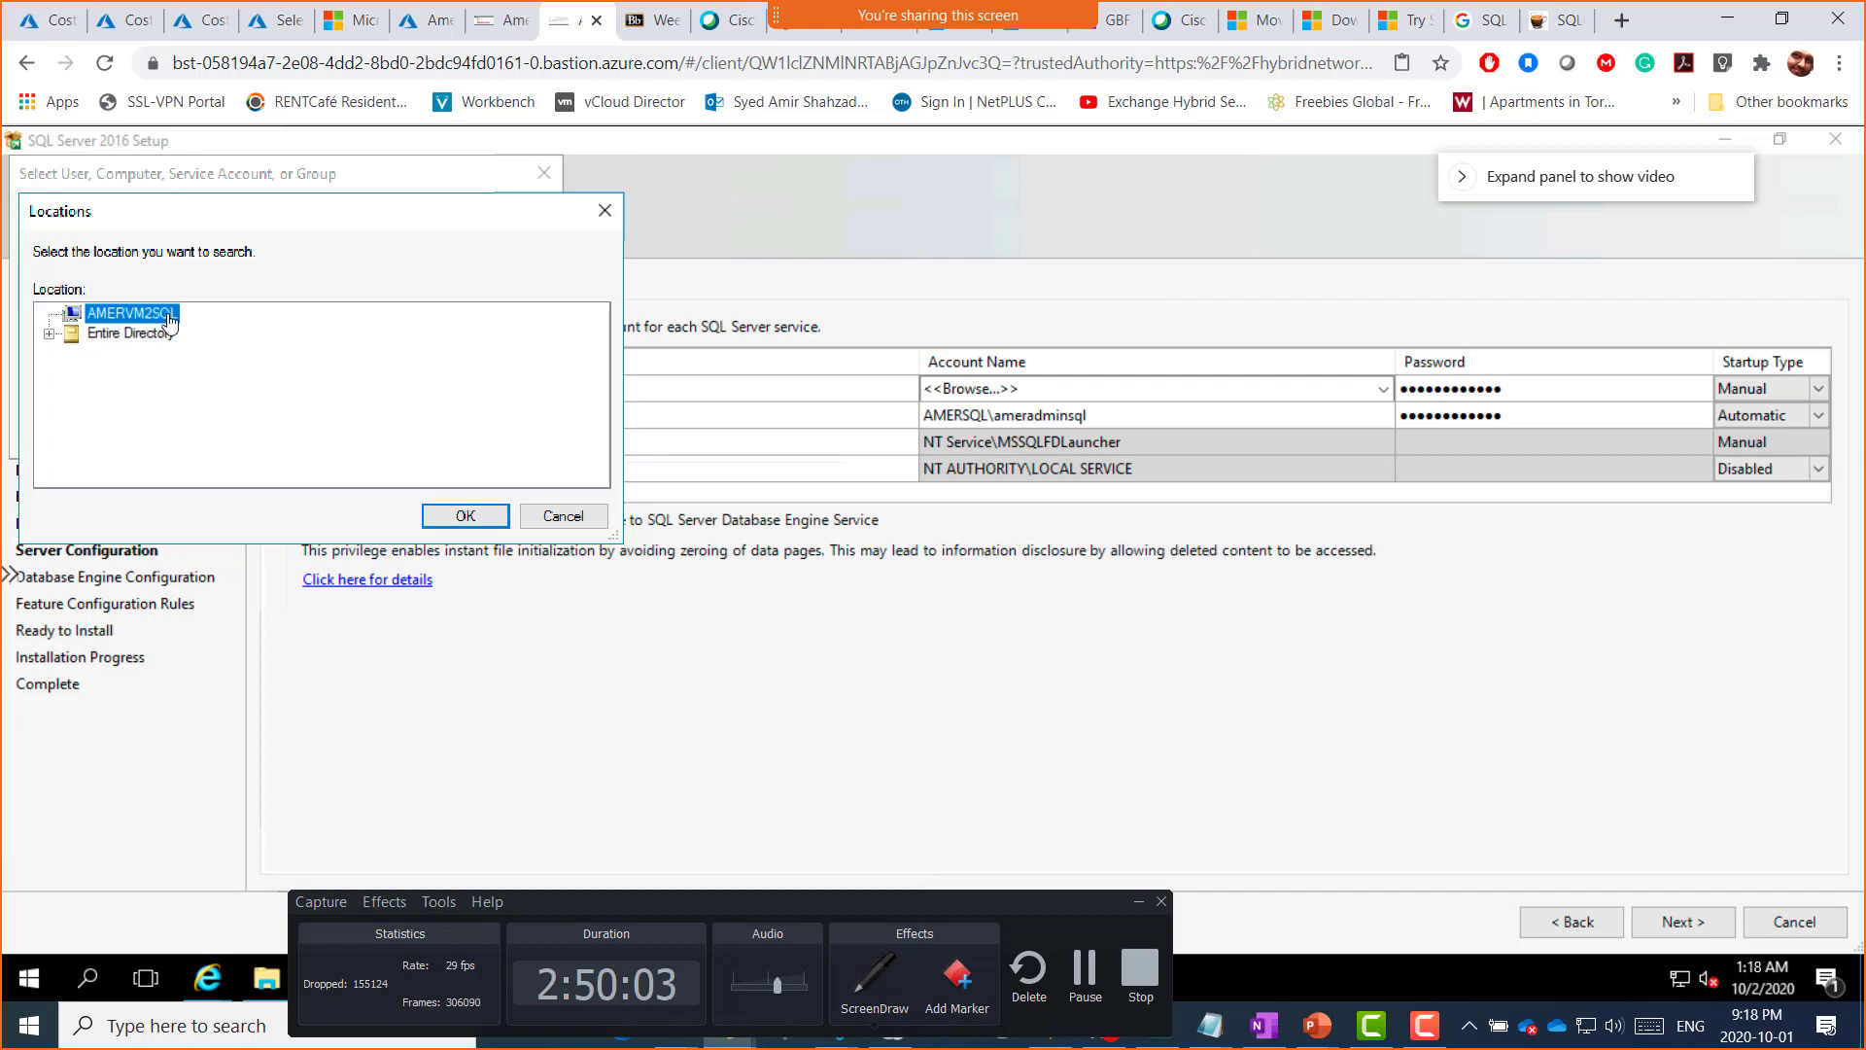
pyautogui.click(449, 517)
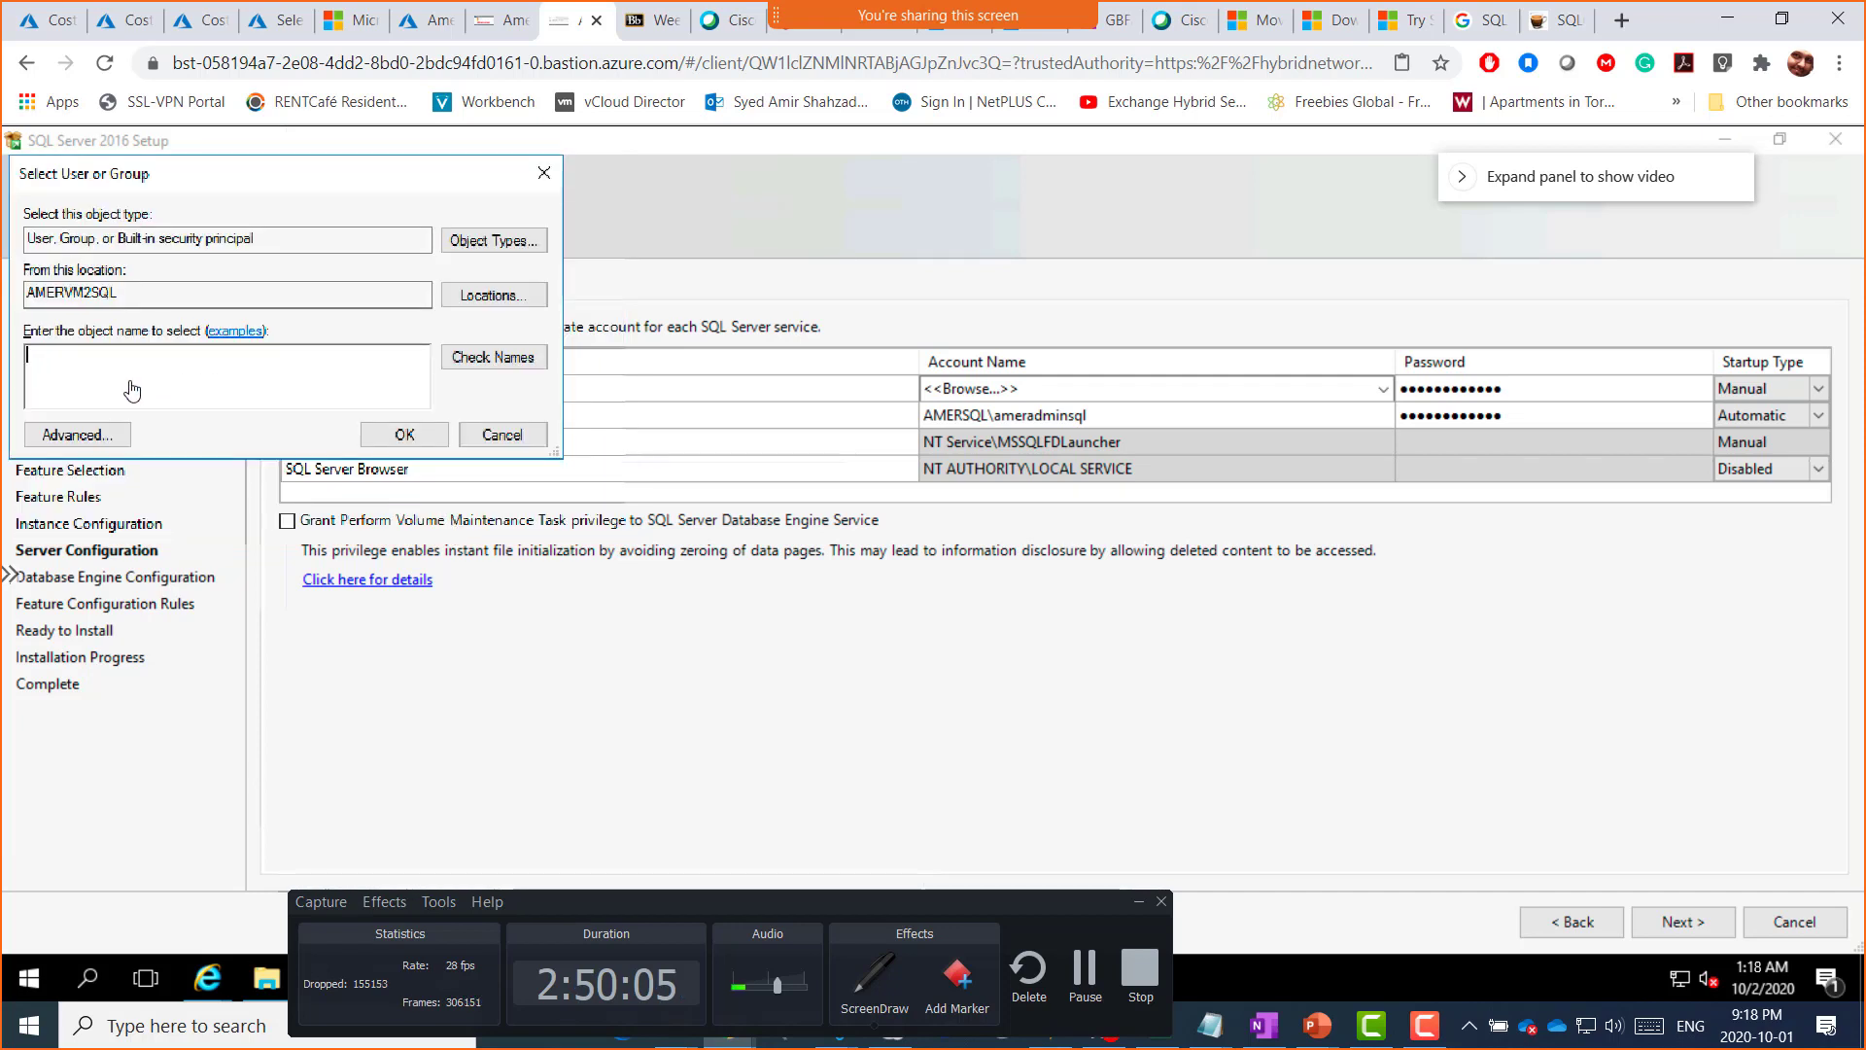
# Step: Try the account name 'administrator' and dismiss the name-not-found error
pyautogui.write('administrator')
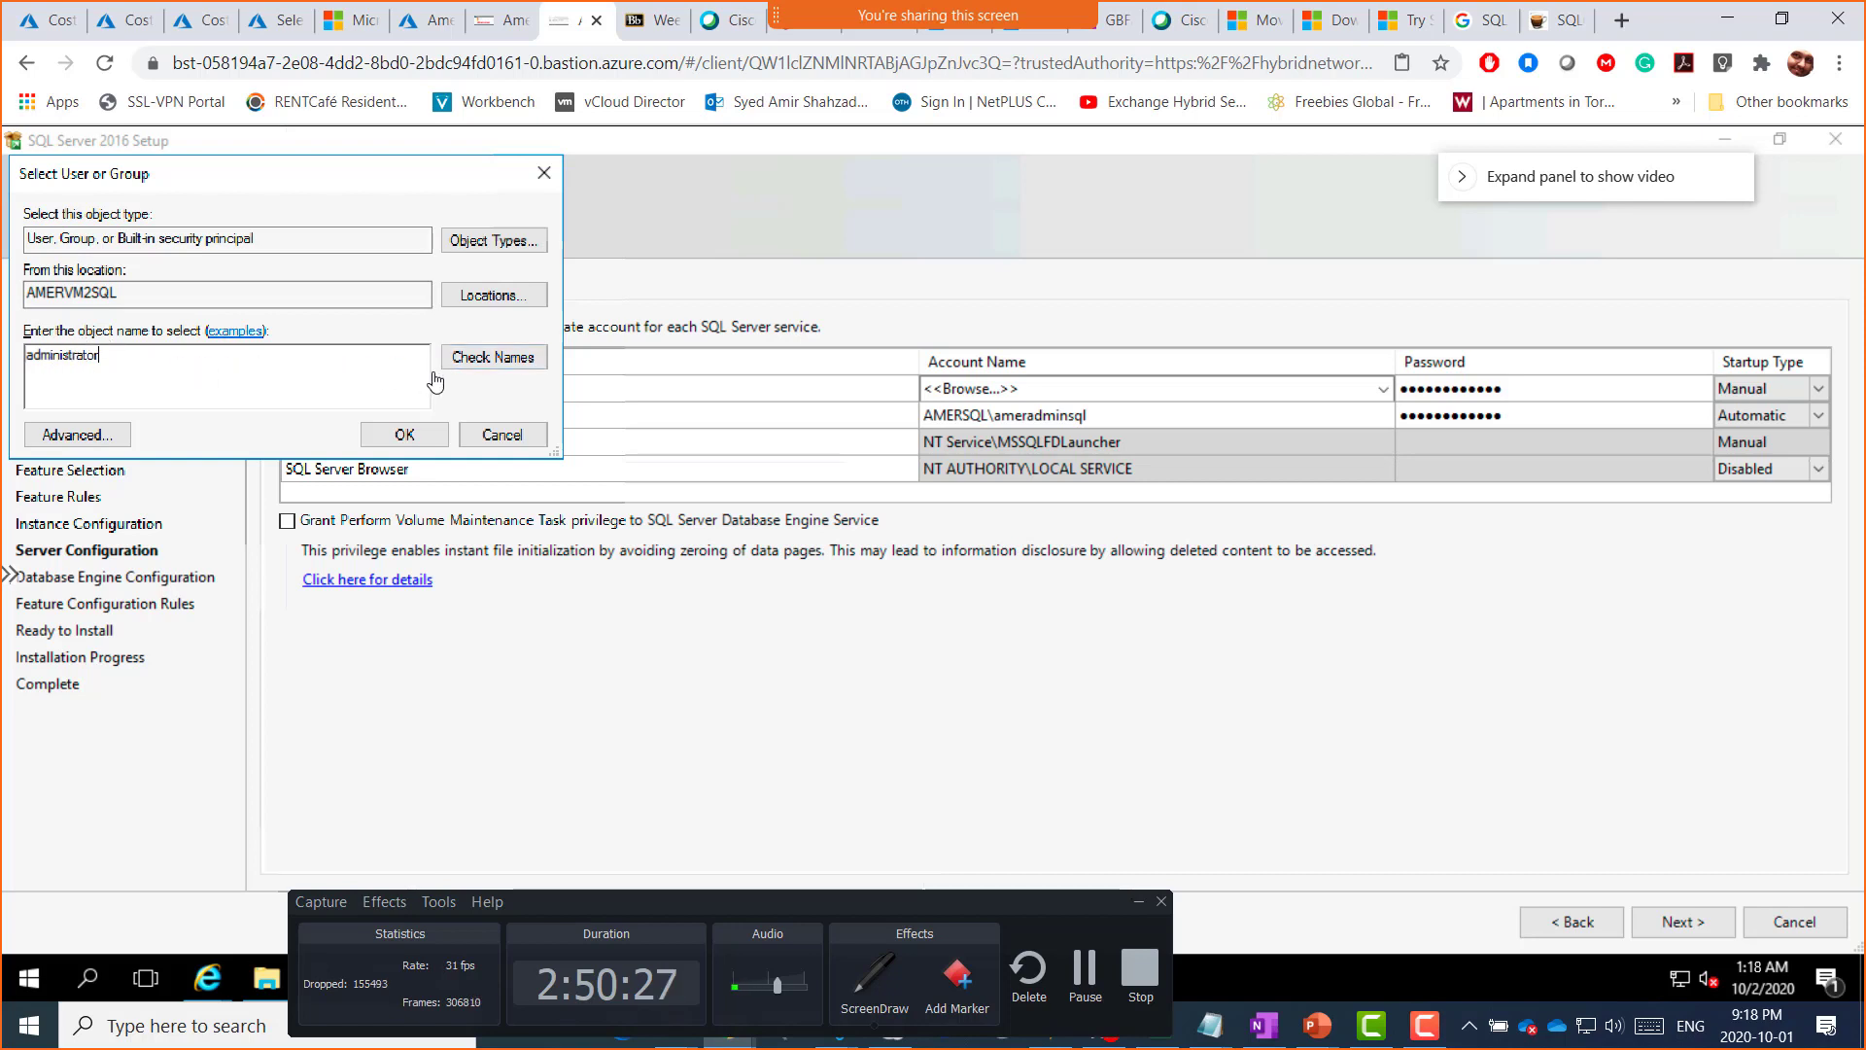
pyautogui.click(495, 378)
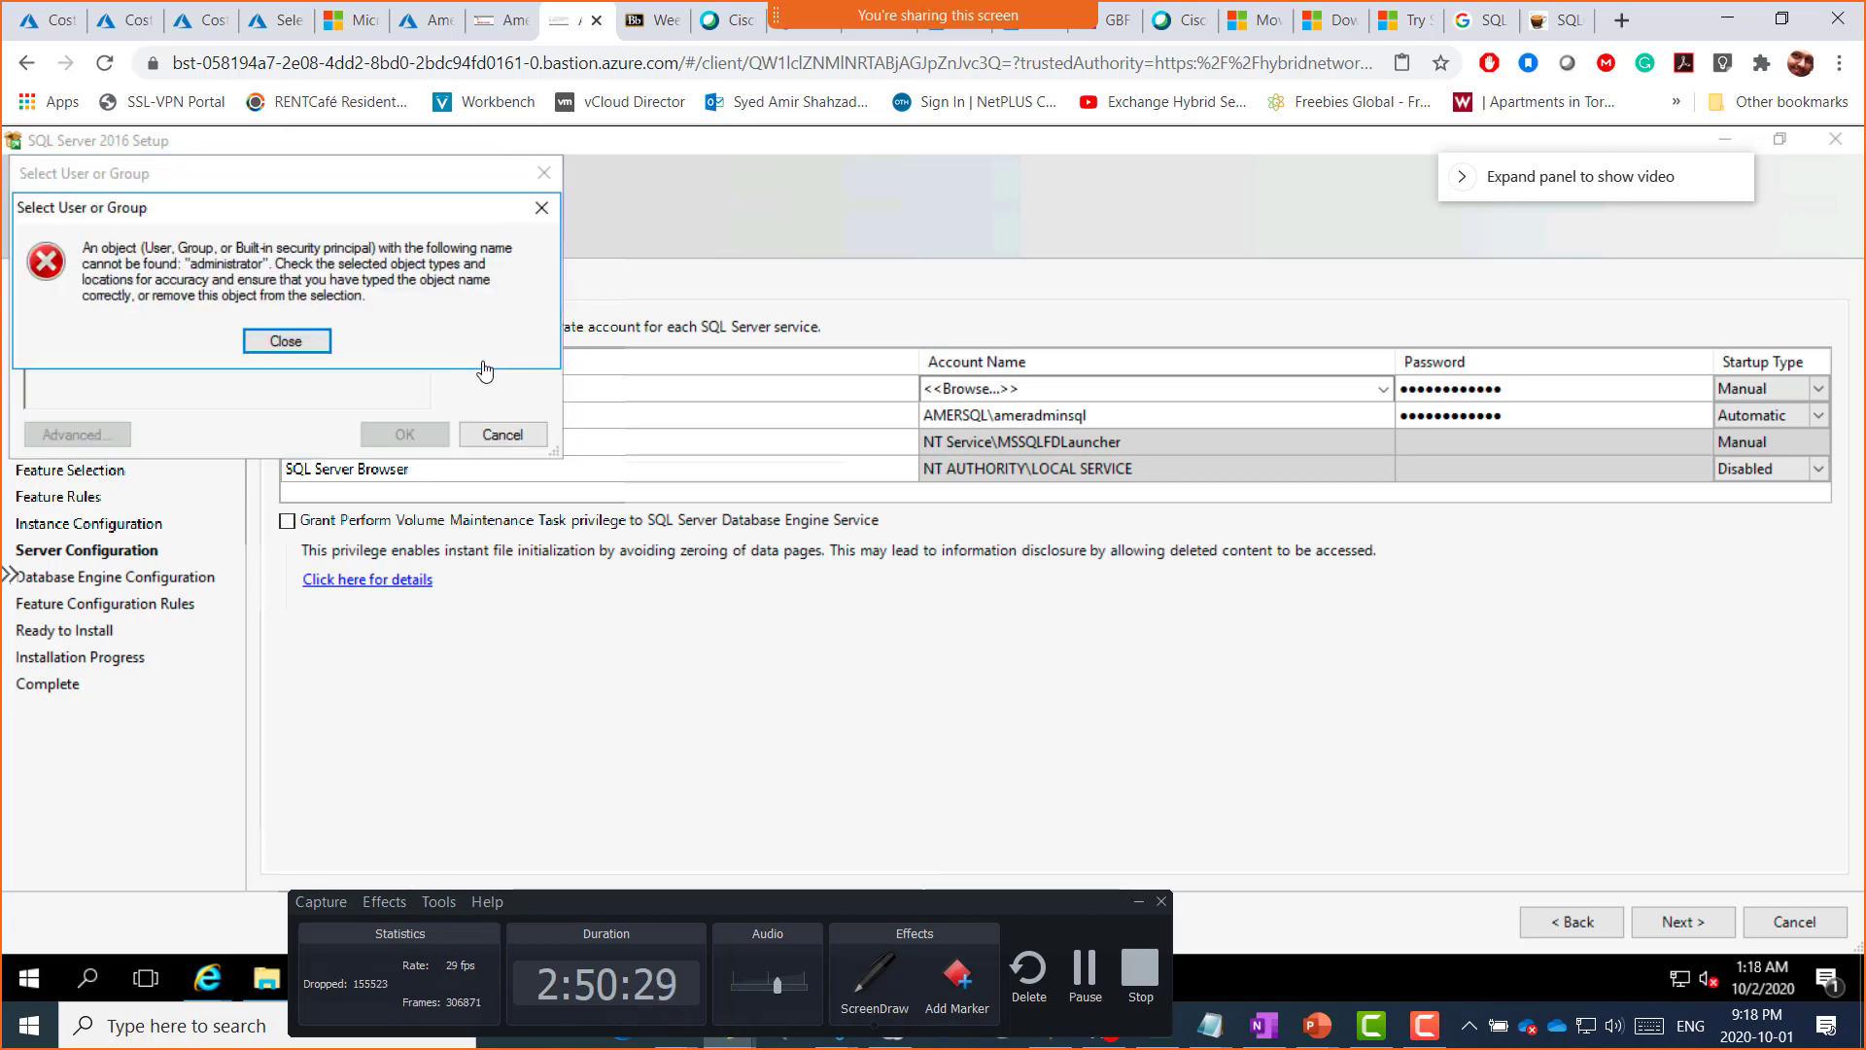
pyautogui.click(294, 345)
pyautogui.moveTo(117, 364); pyautogui.dragTo(3, 361)
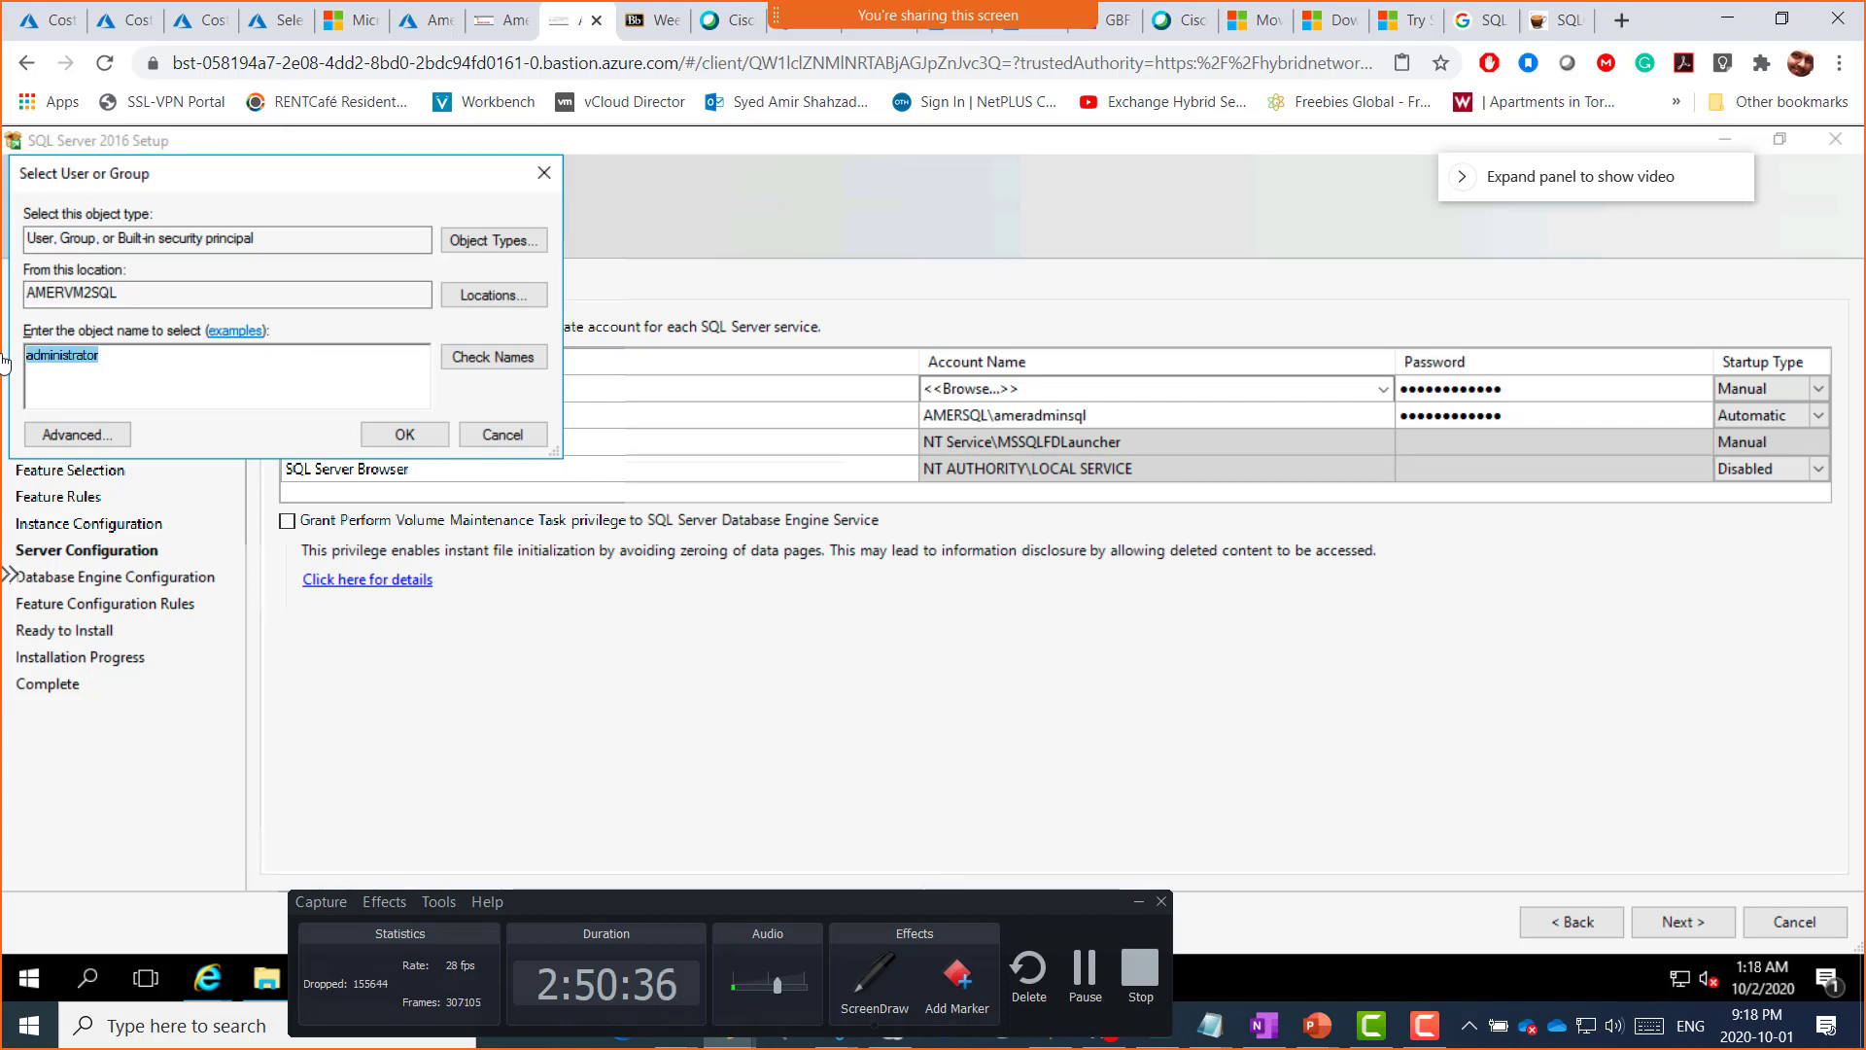
# Step: Resolve amersql to AMERVM2SQL\AmerSQL, then cancel the picker without applying it
pyautogui.write('admin')
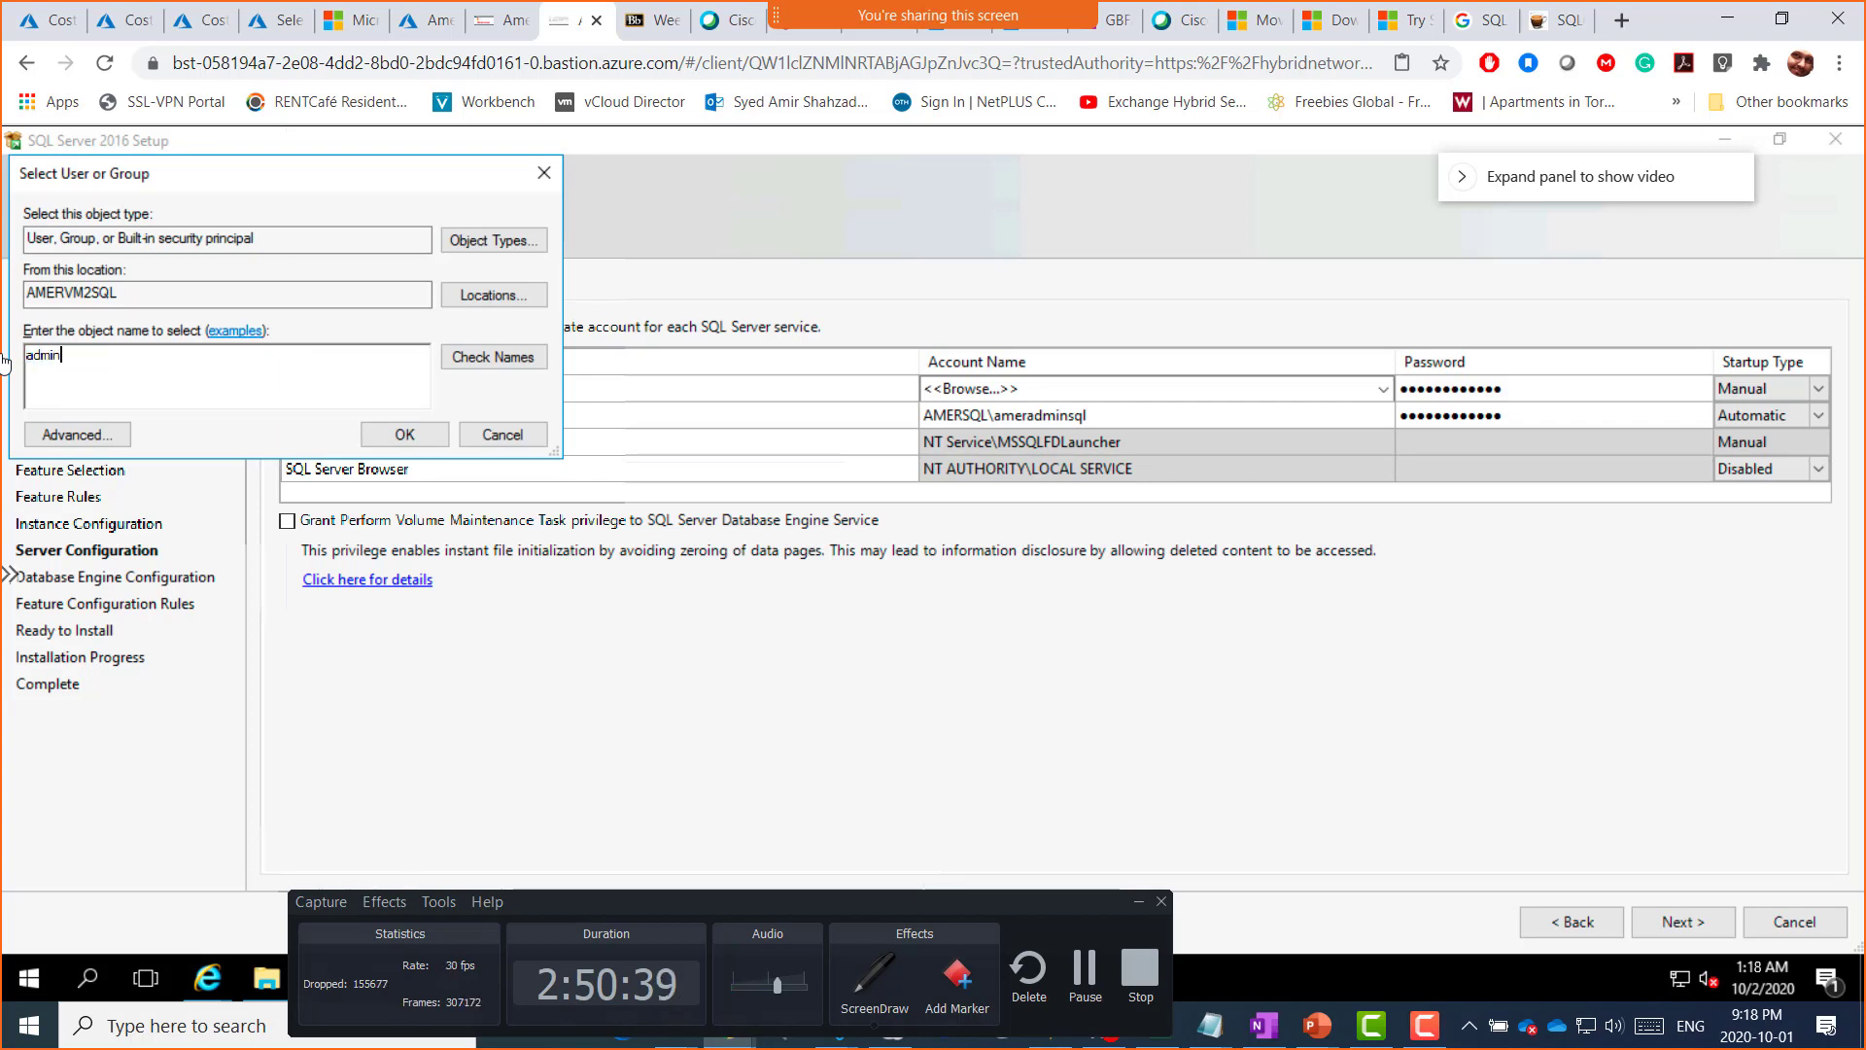
pyautogui.press('BackSpace')
pyautogui.press('BackSpace')
pyautogui.press('BackSpace')
pyautogui.press('BackSpace')
pyautogui.press('BackSpace')
pyautogui.press('BackSpace')
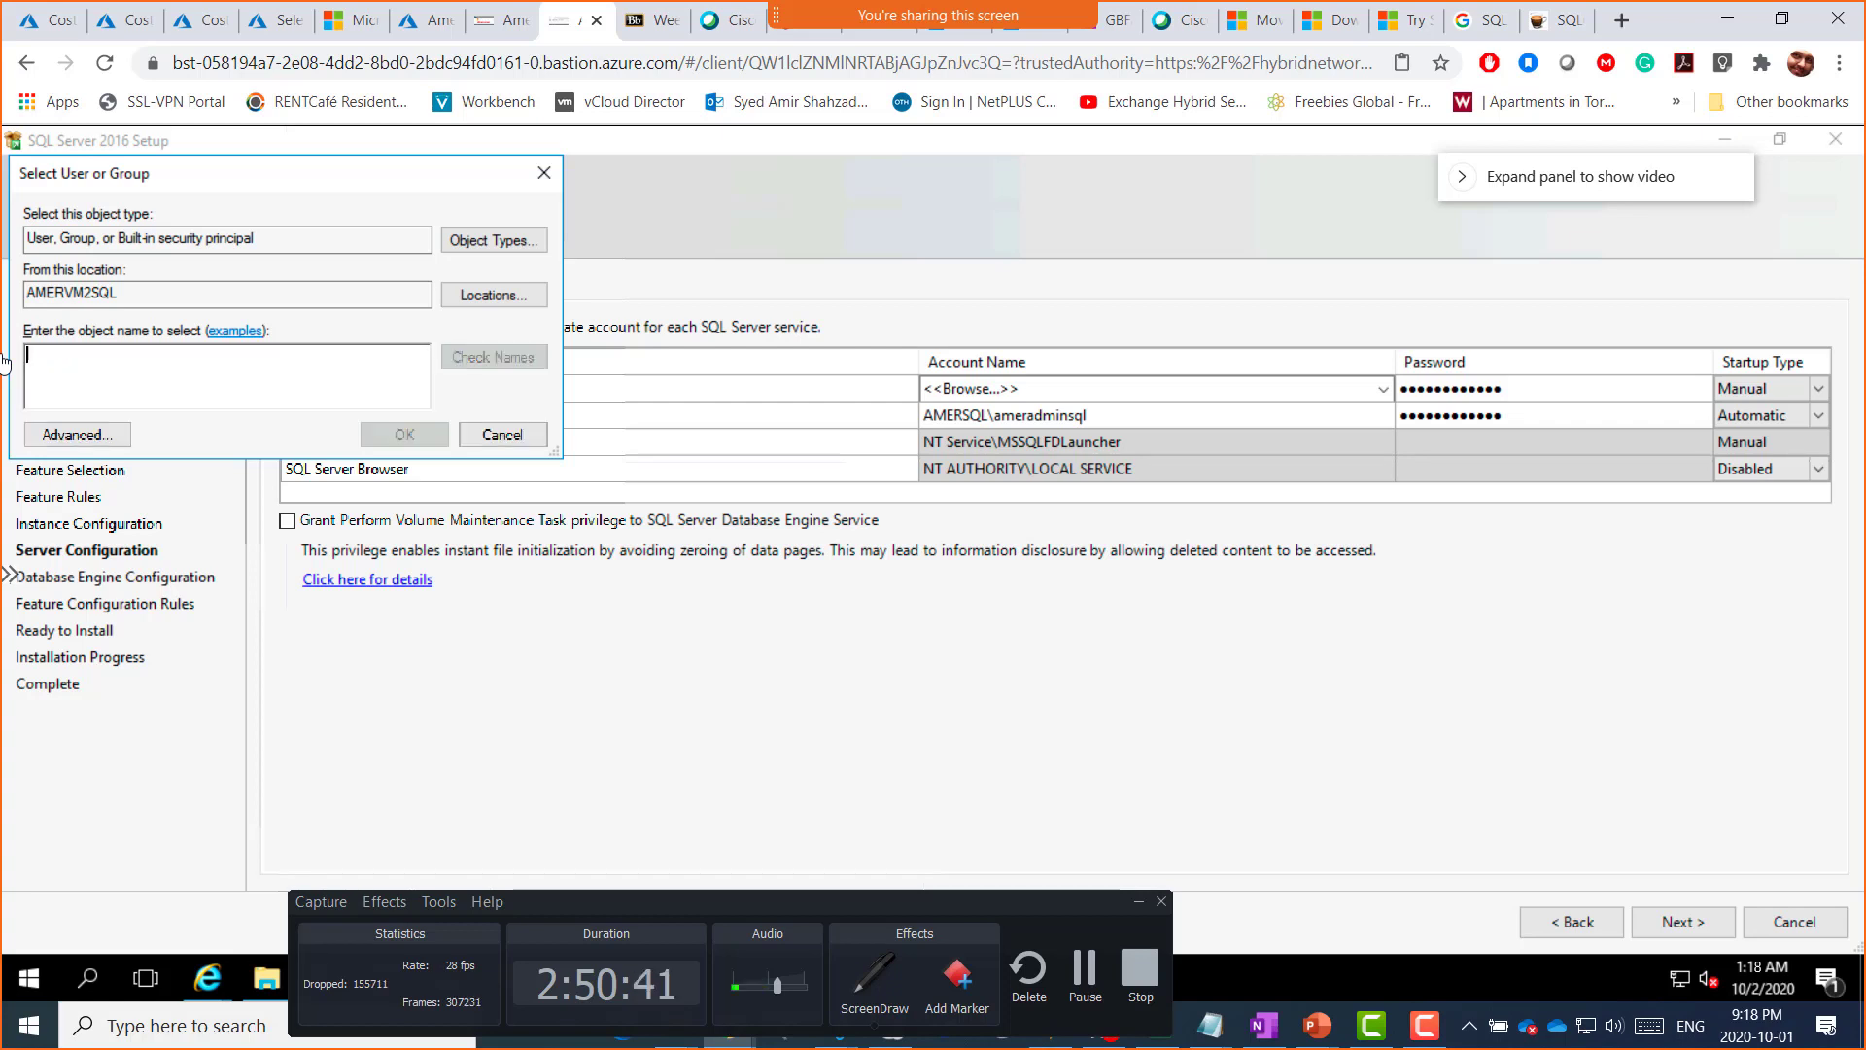
pyautogui.write('amersql')
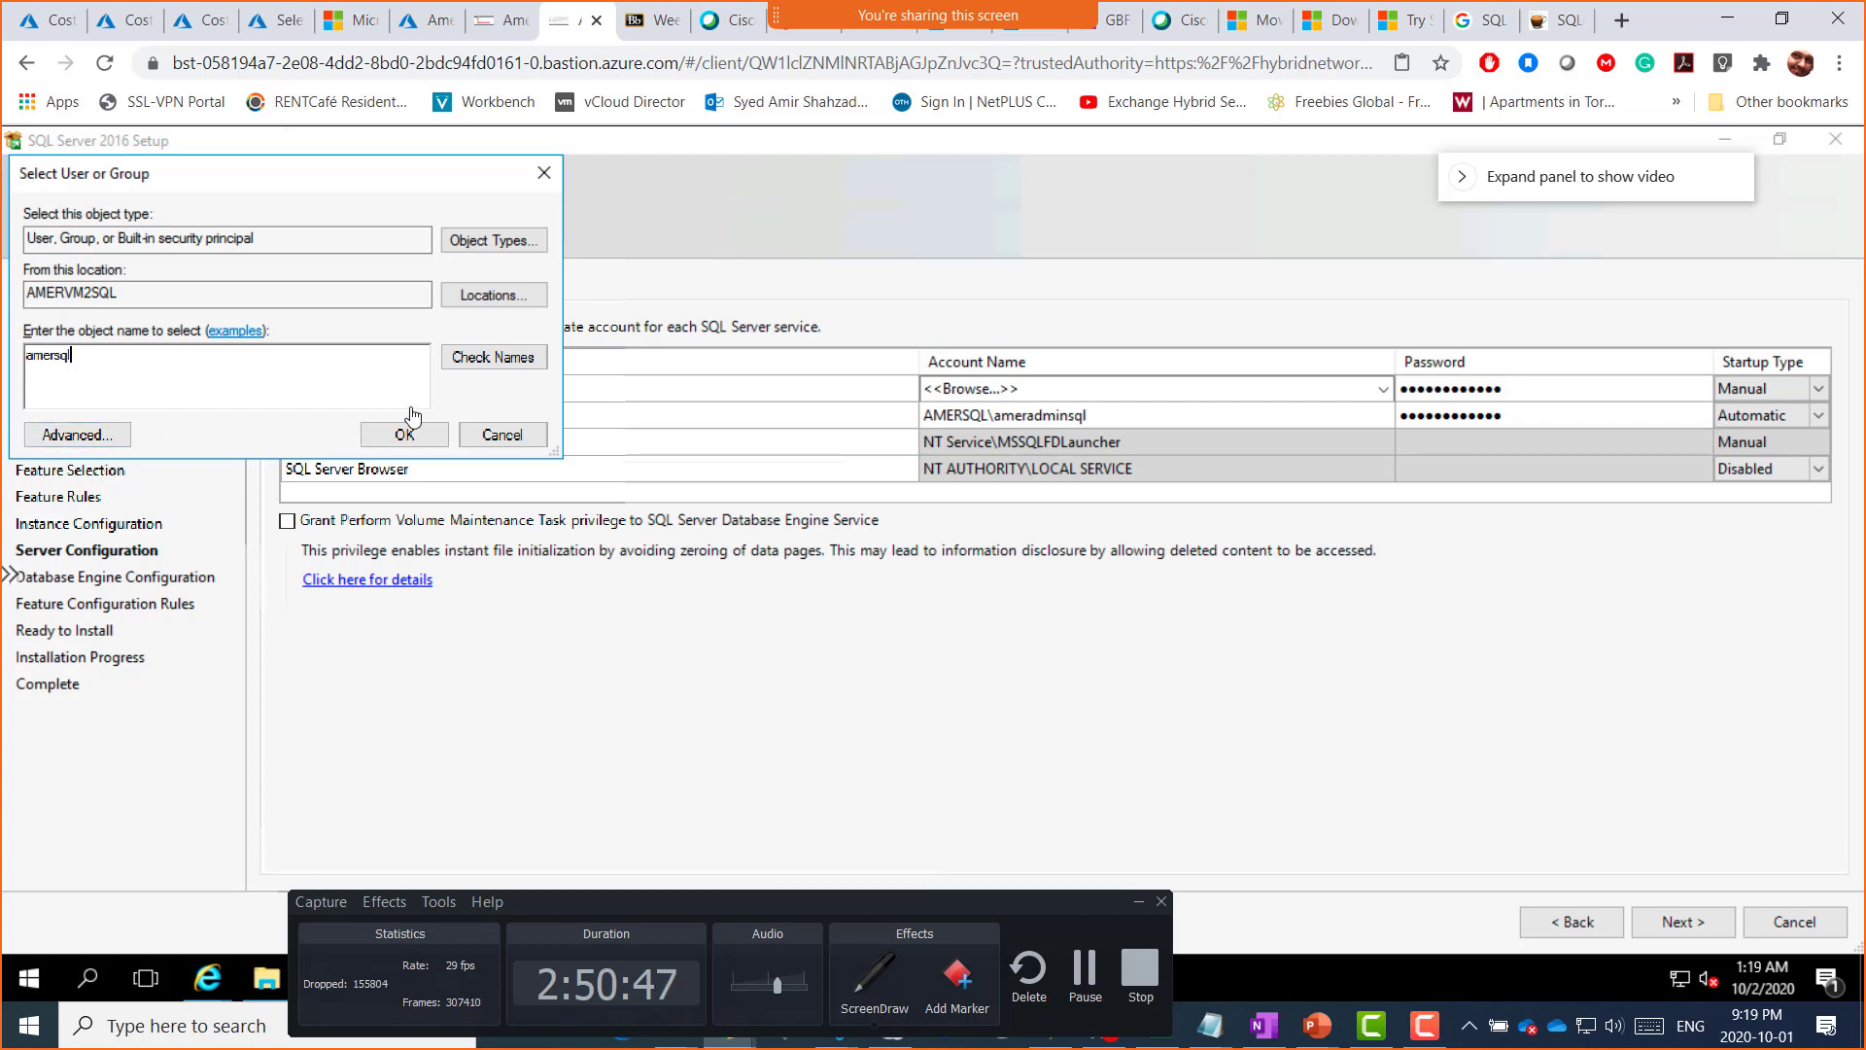
pyautogui.click(492, 358)
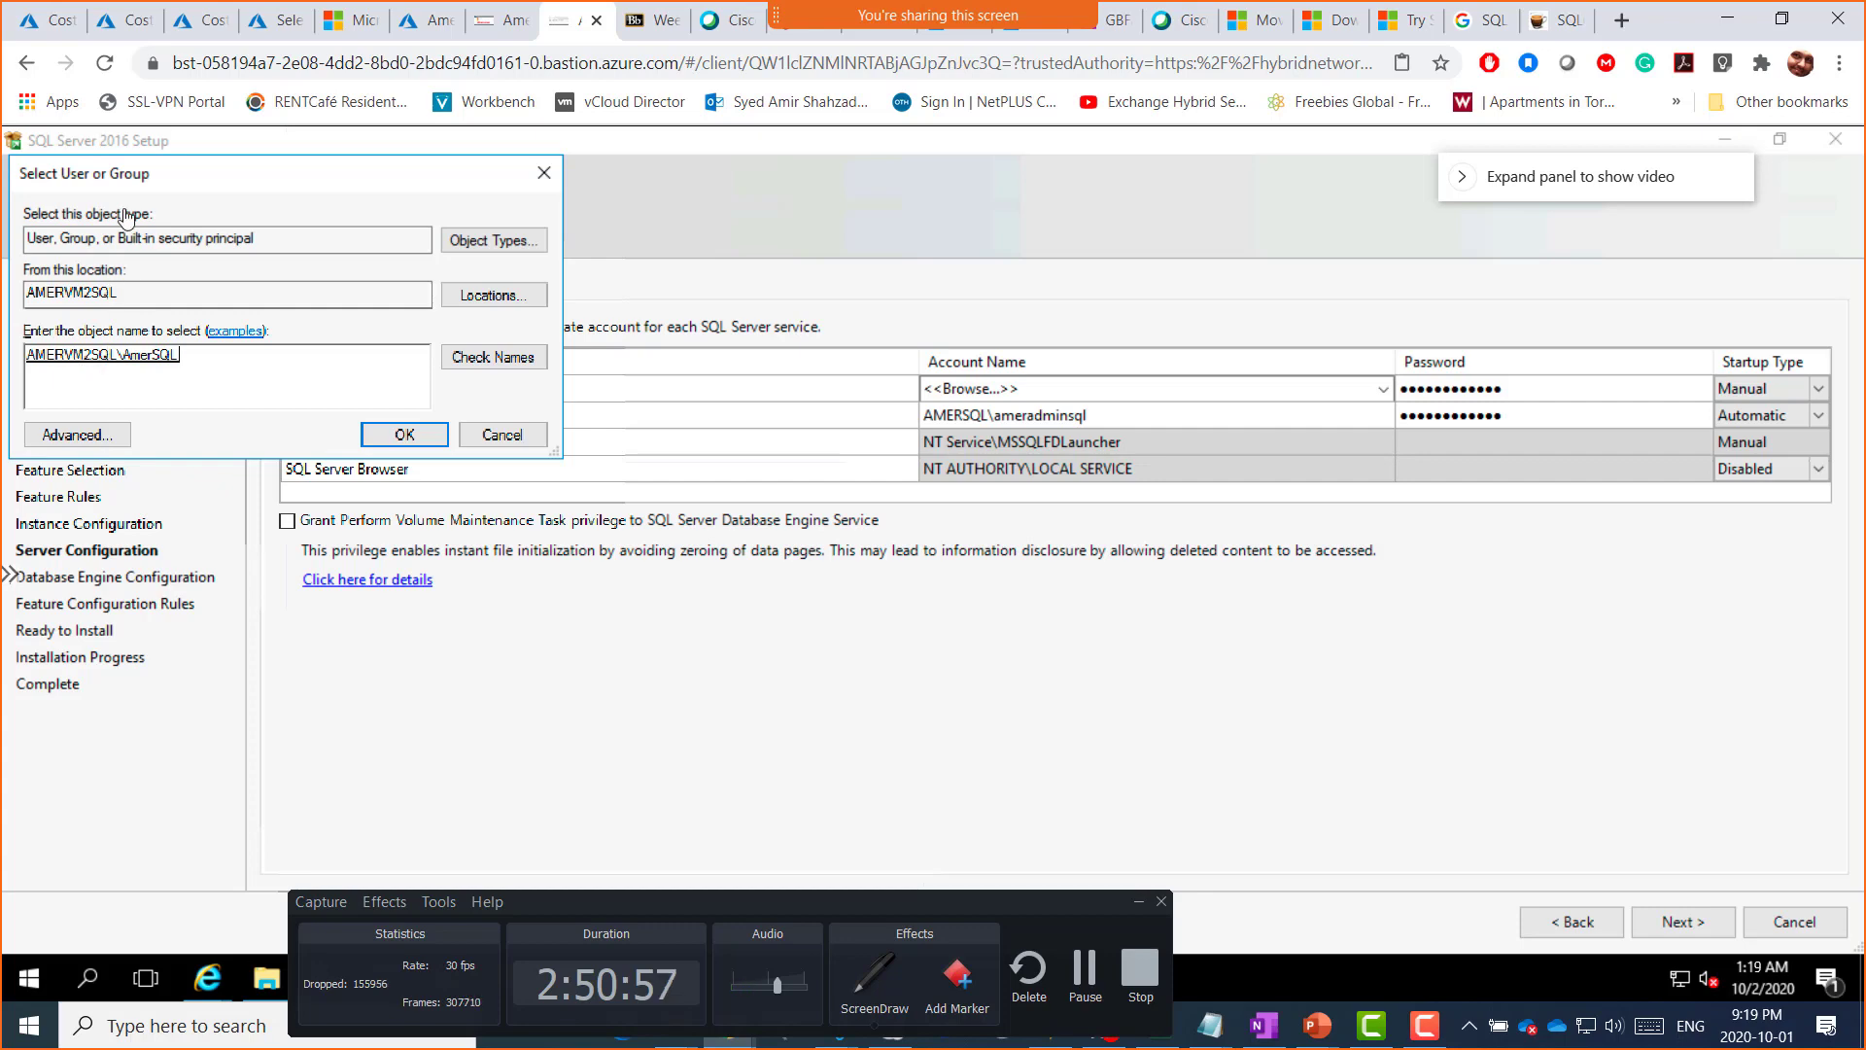
pyautogui.moveTo(142, 179); pyautogui.dragTo(664, 391)
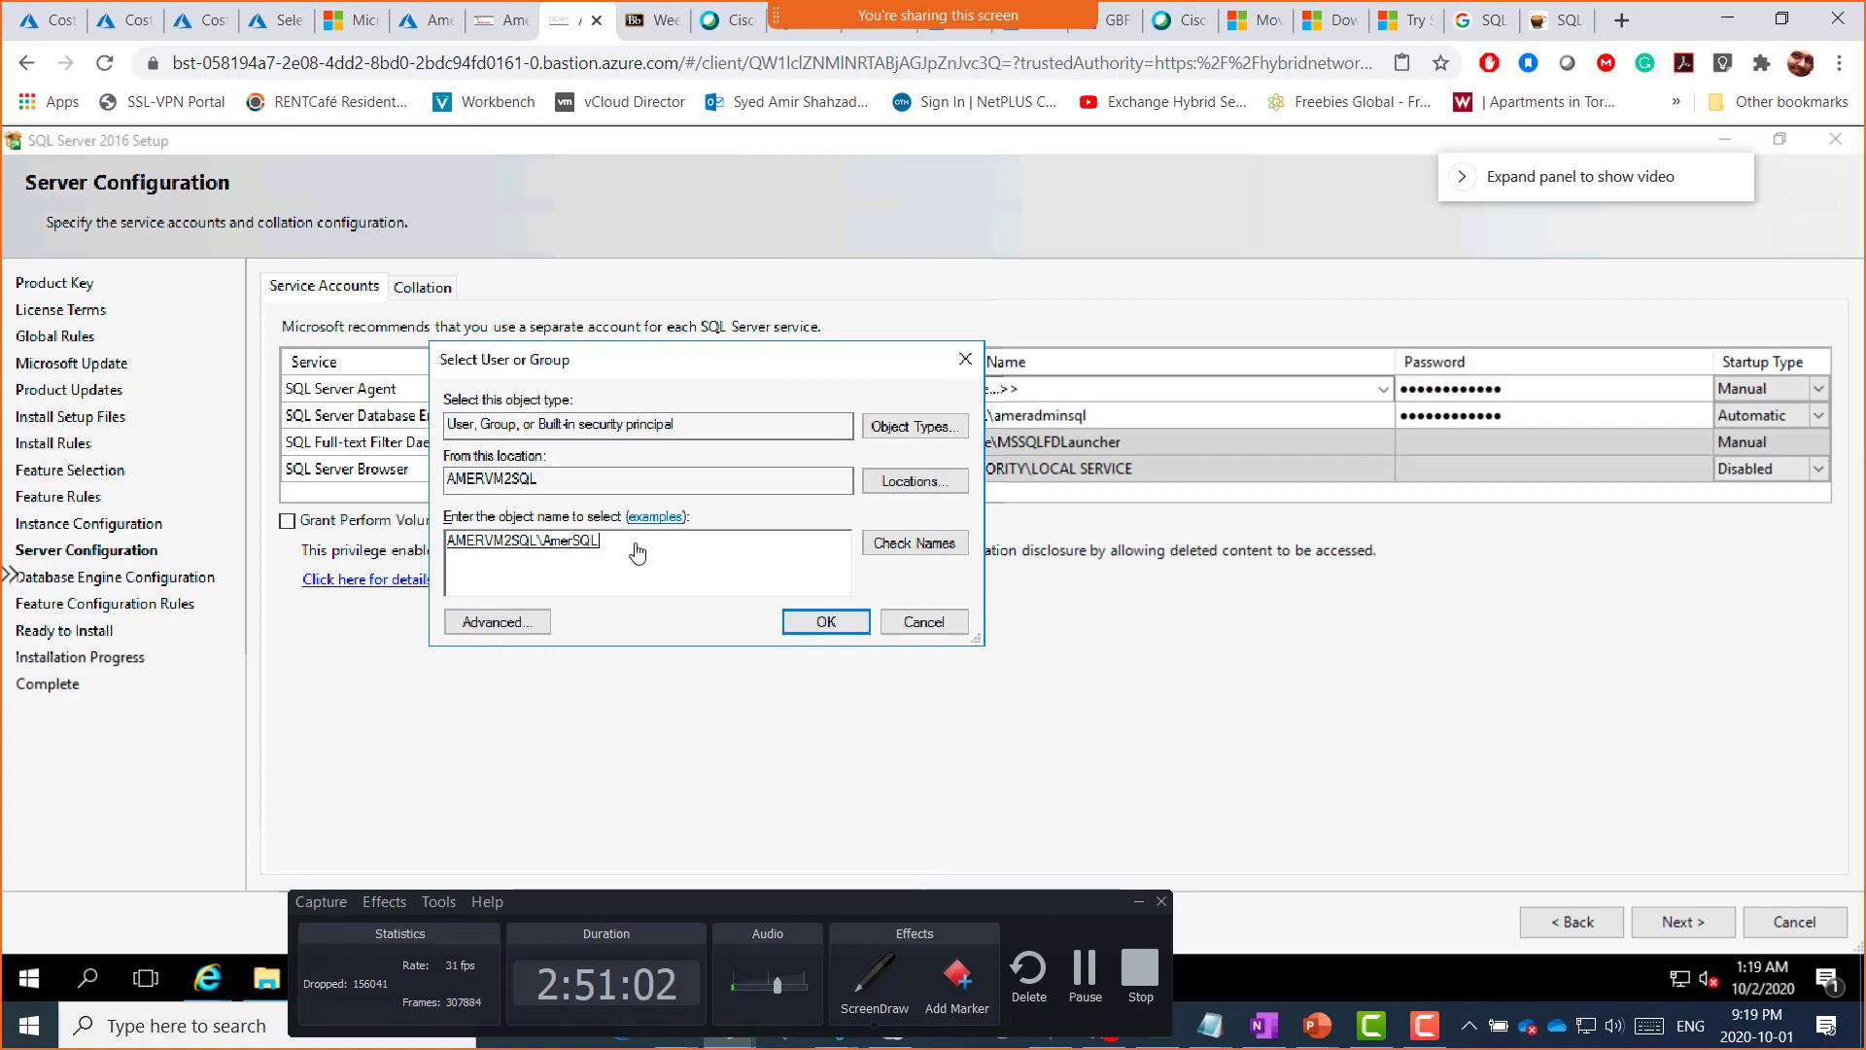
pyautogui.doubleClick(586, 547)
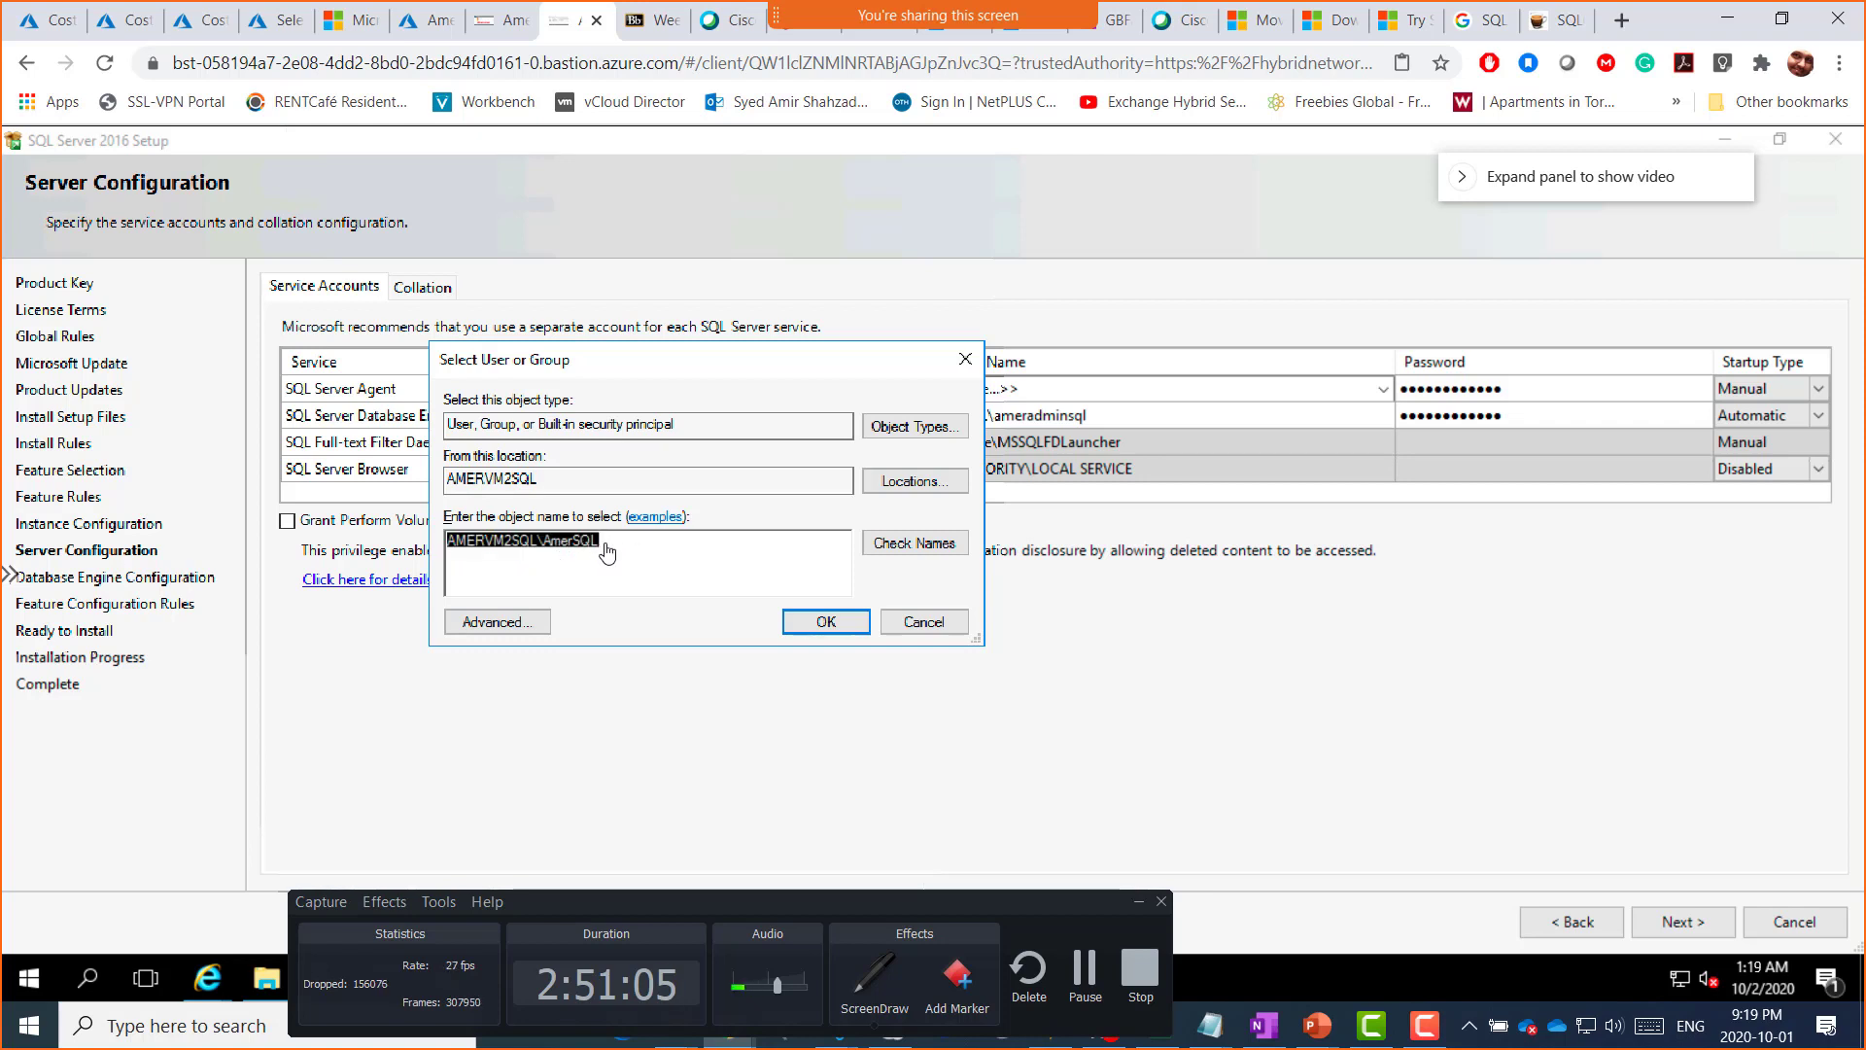
pyautogui.click(606, 553)
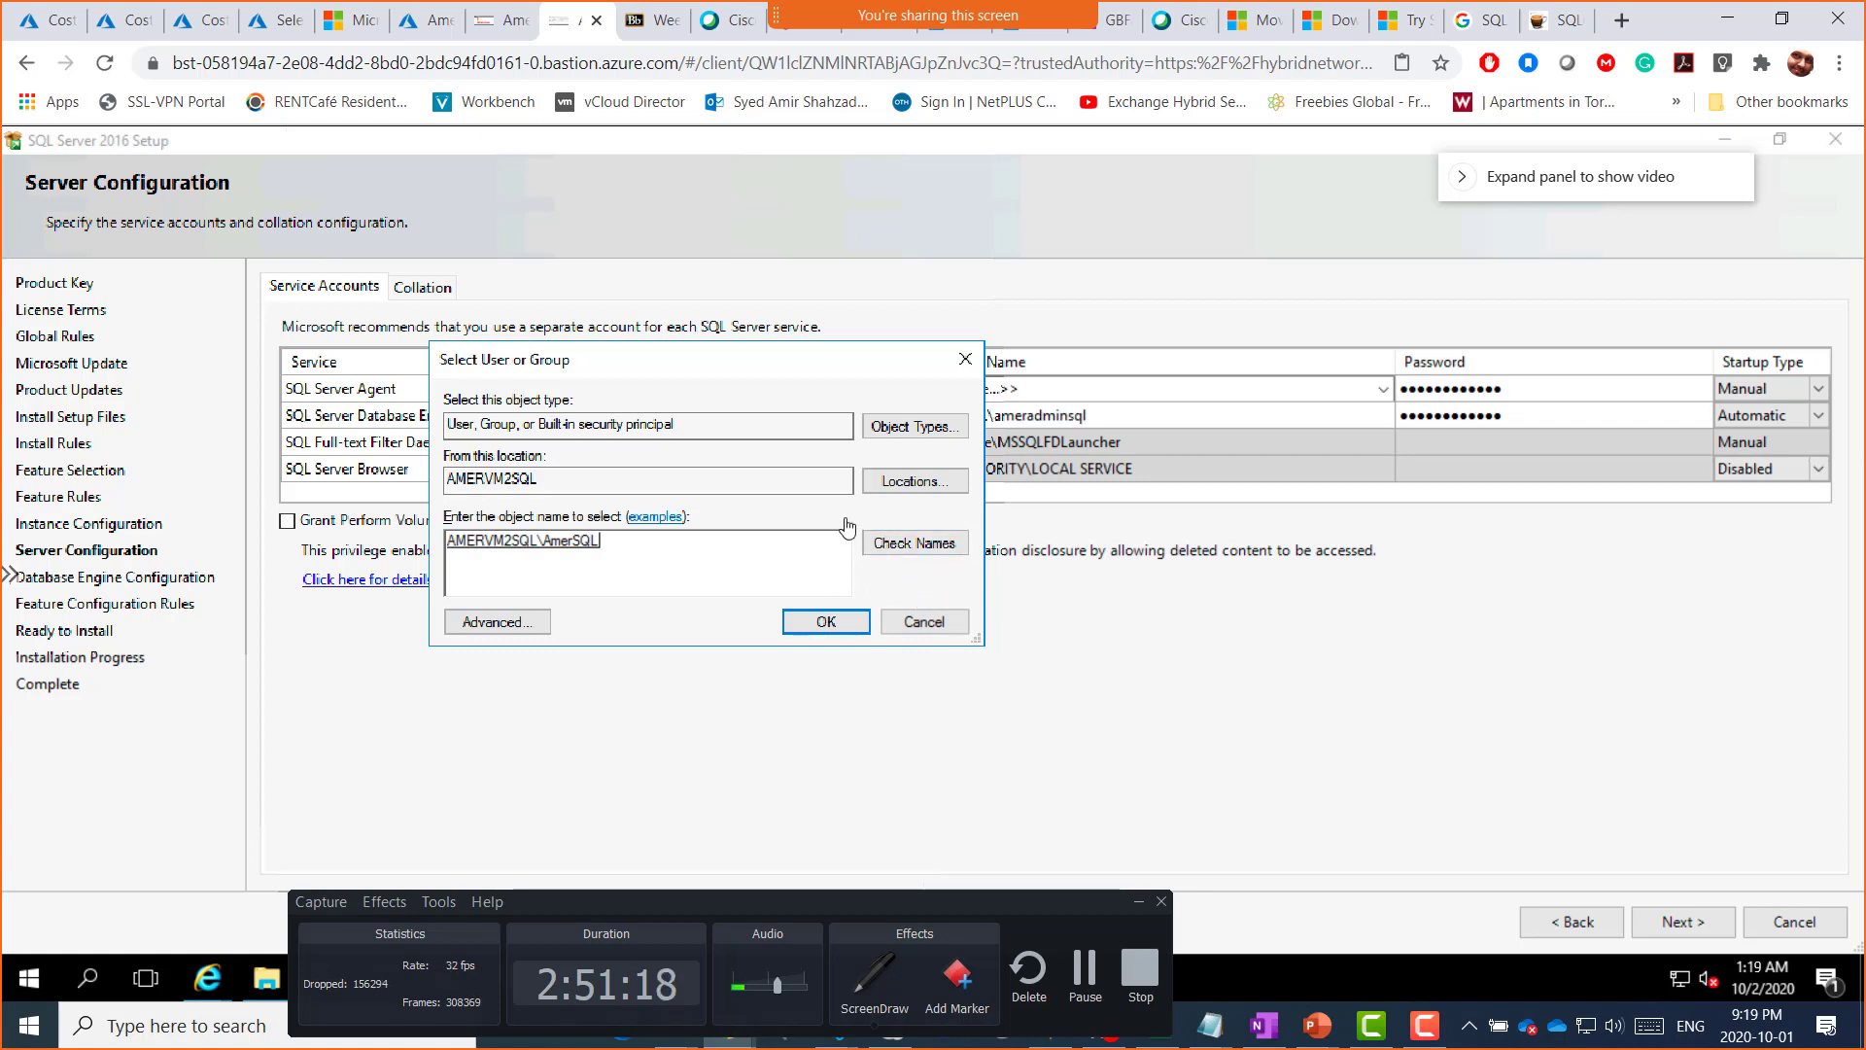
pyautogui.click(917, 625)
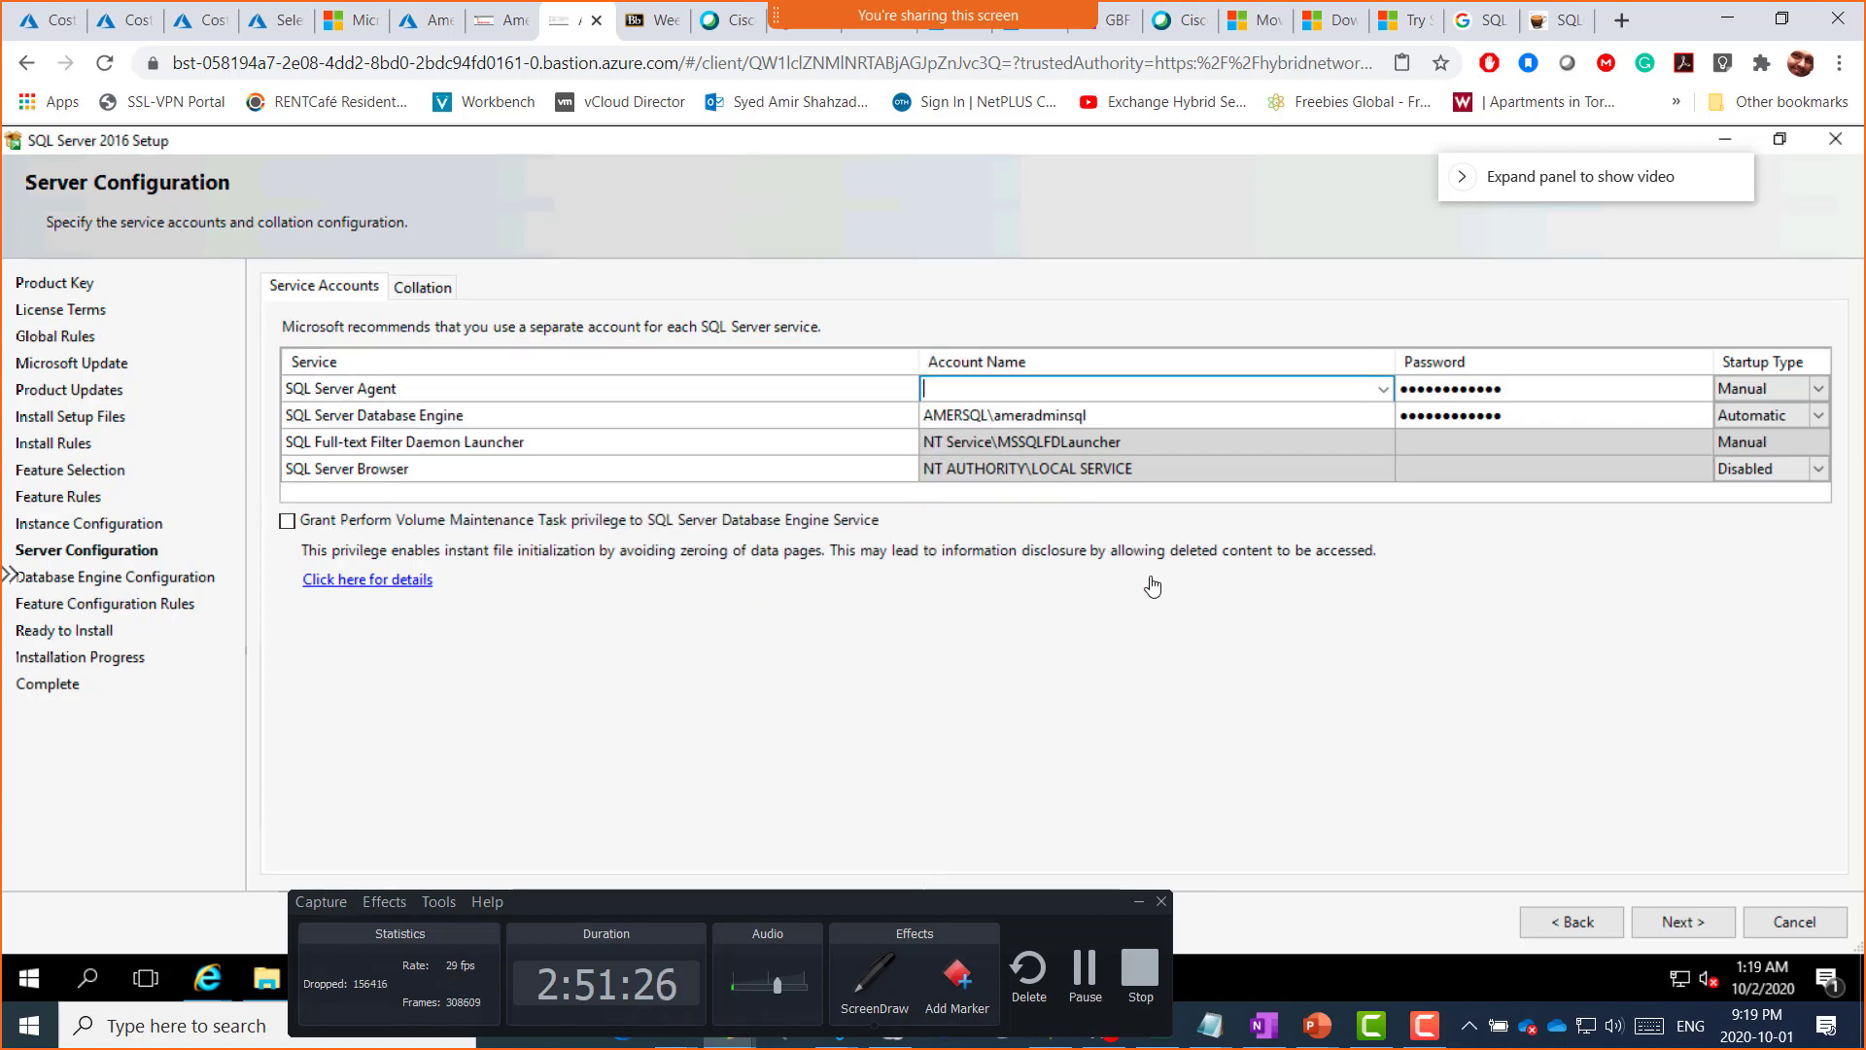
# Step: Reopen the SQL Server Agent account search with location set to AMERVM2SQL
pyautogui.click(1384, 390)
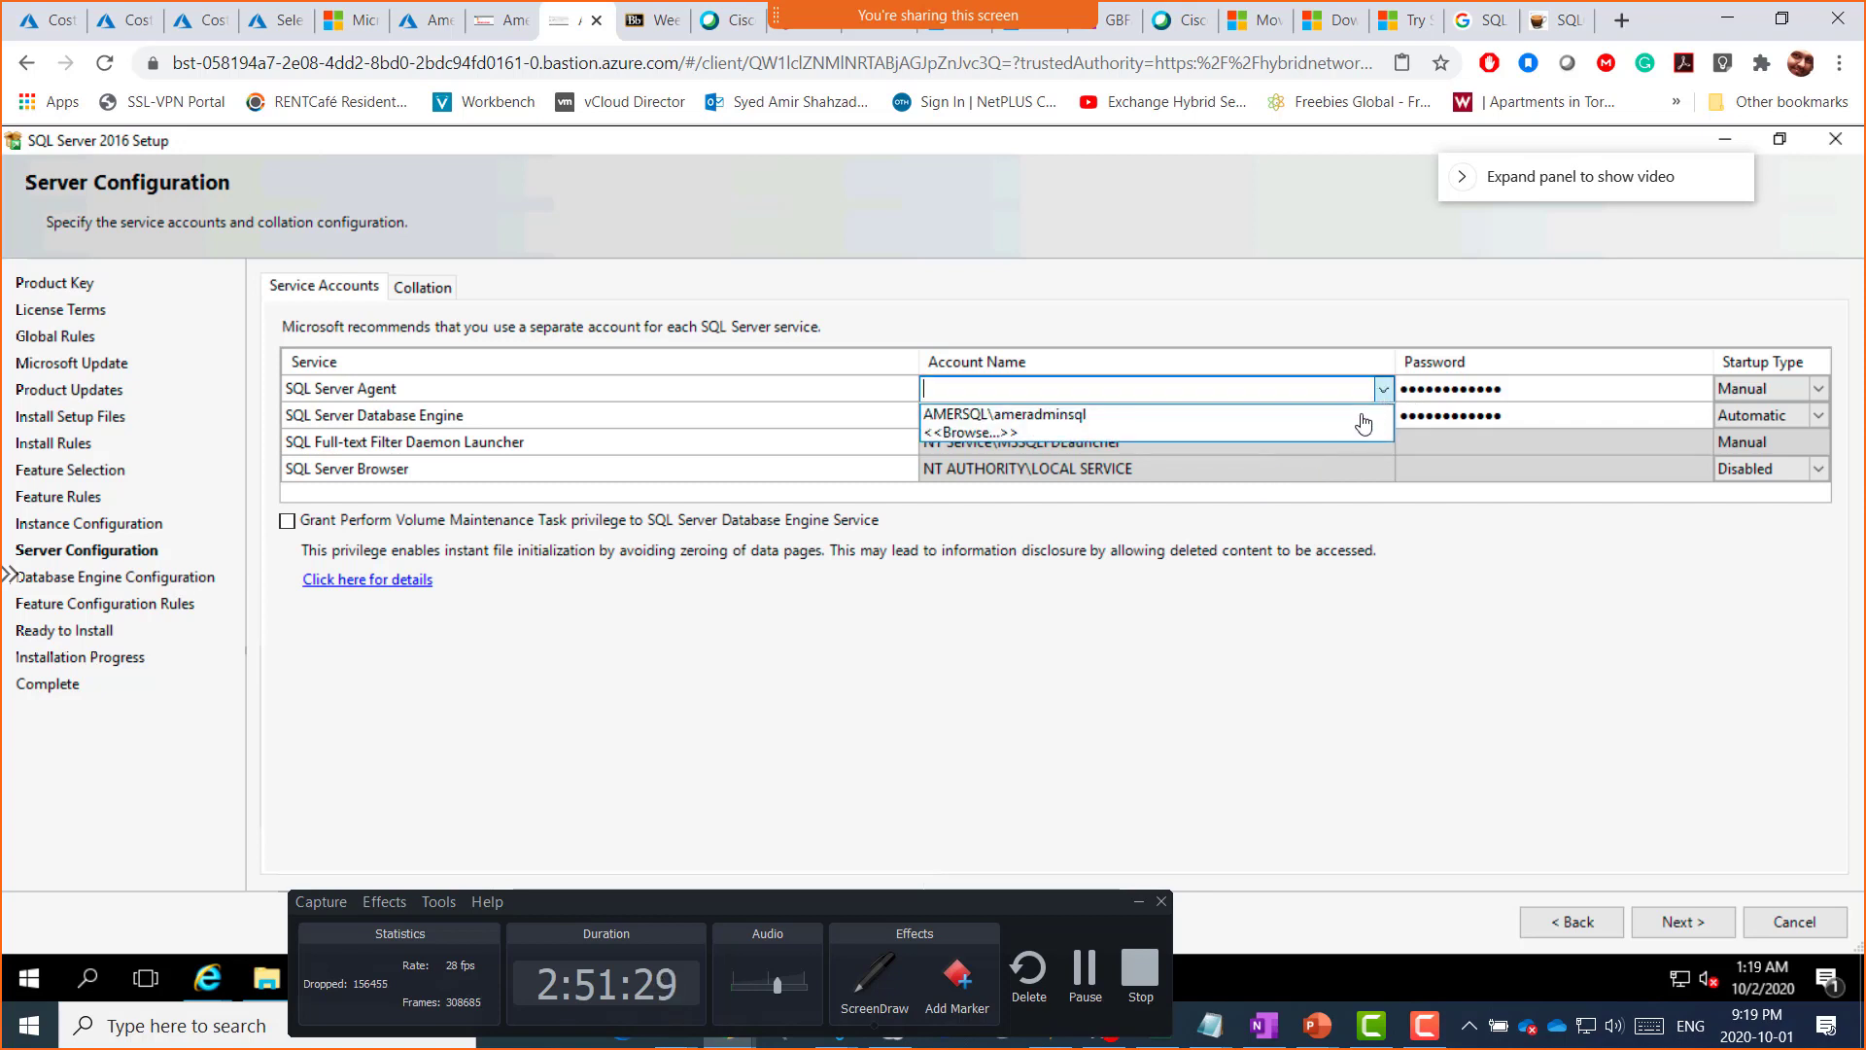
pyautogui.click(976, 434)
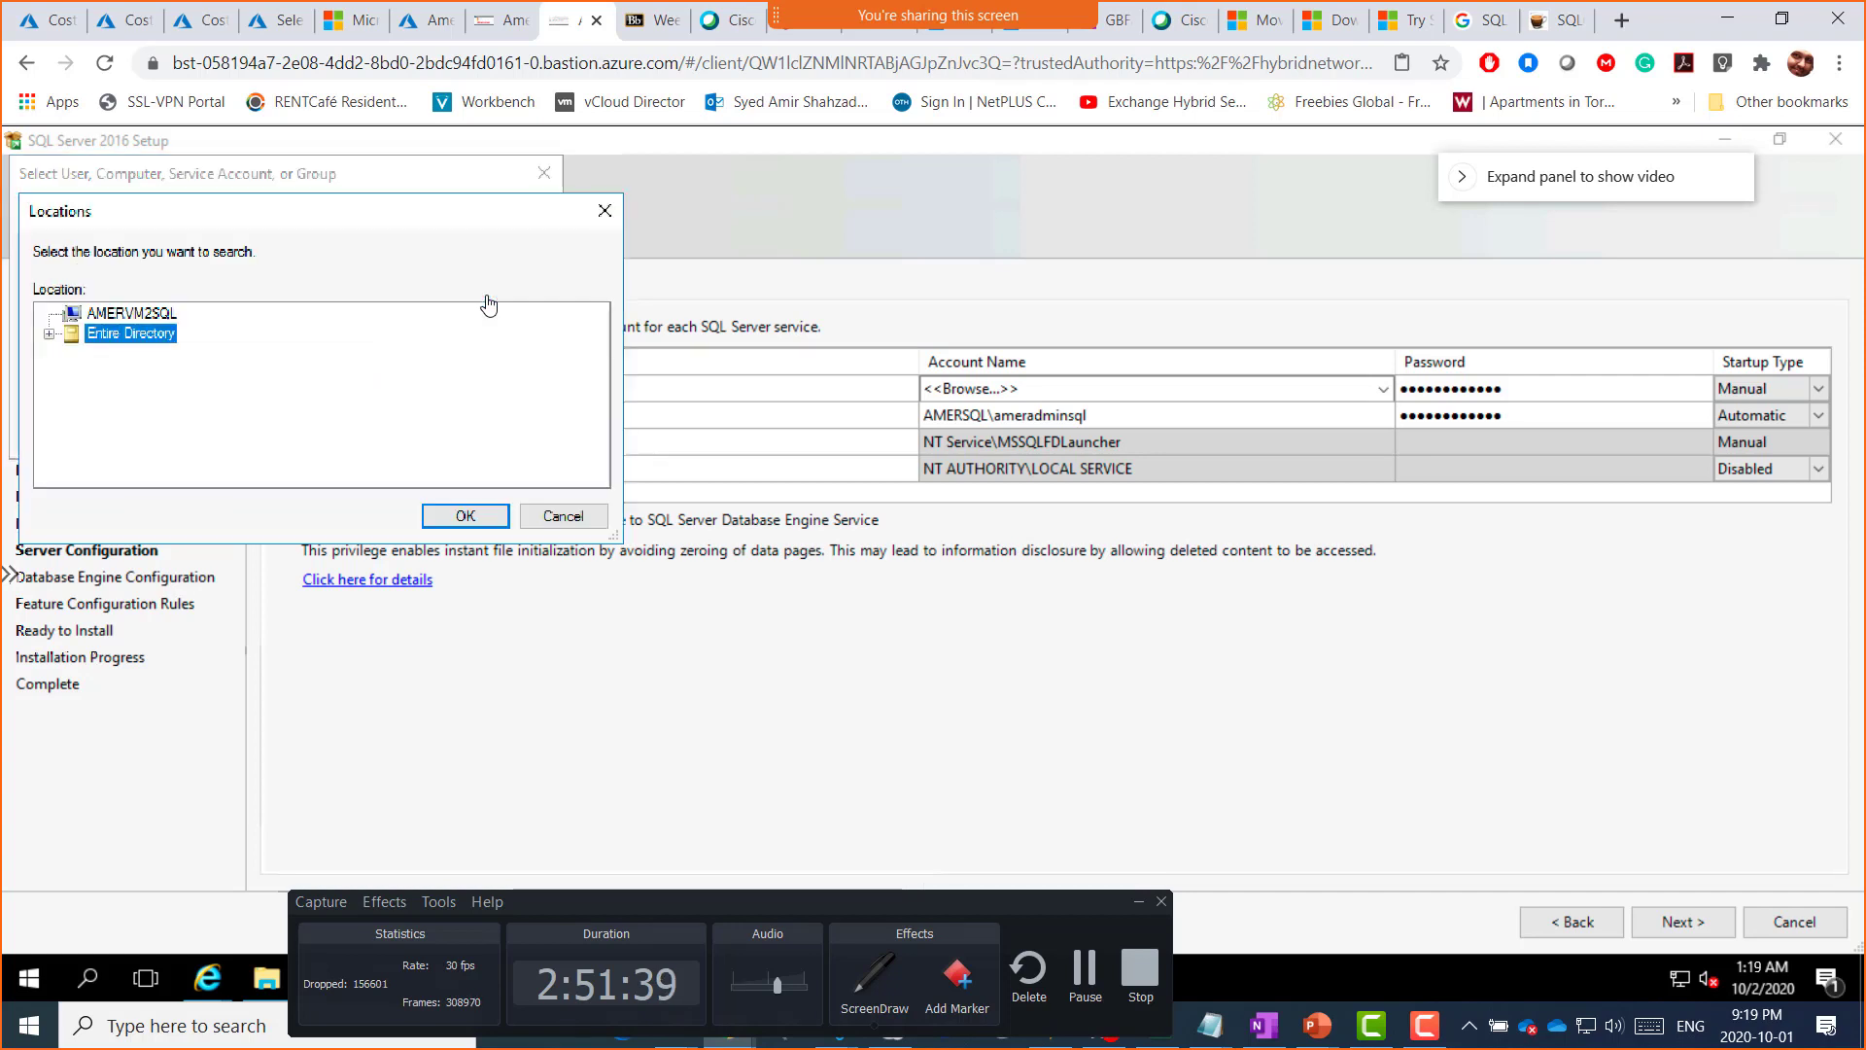
pyautogui.click(489, 298)
pyautogui.click(146, 314)
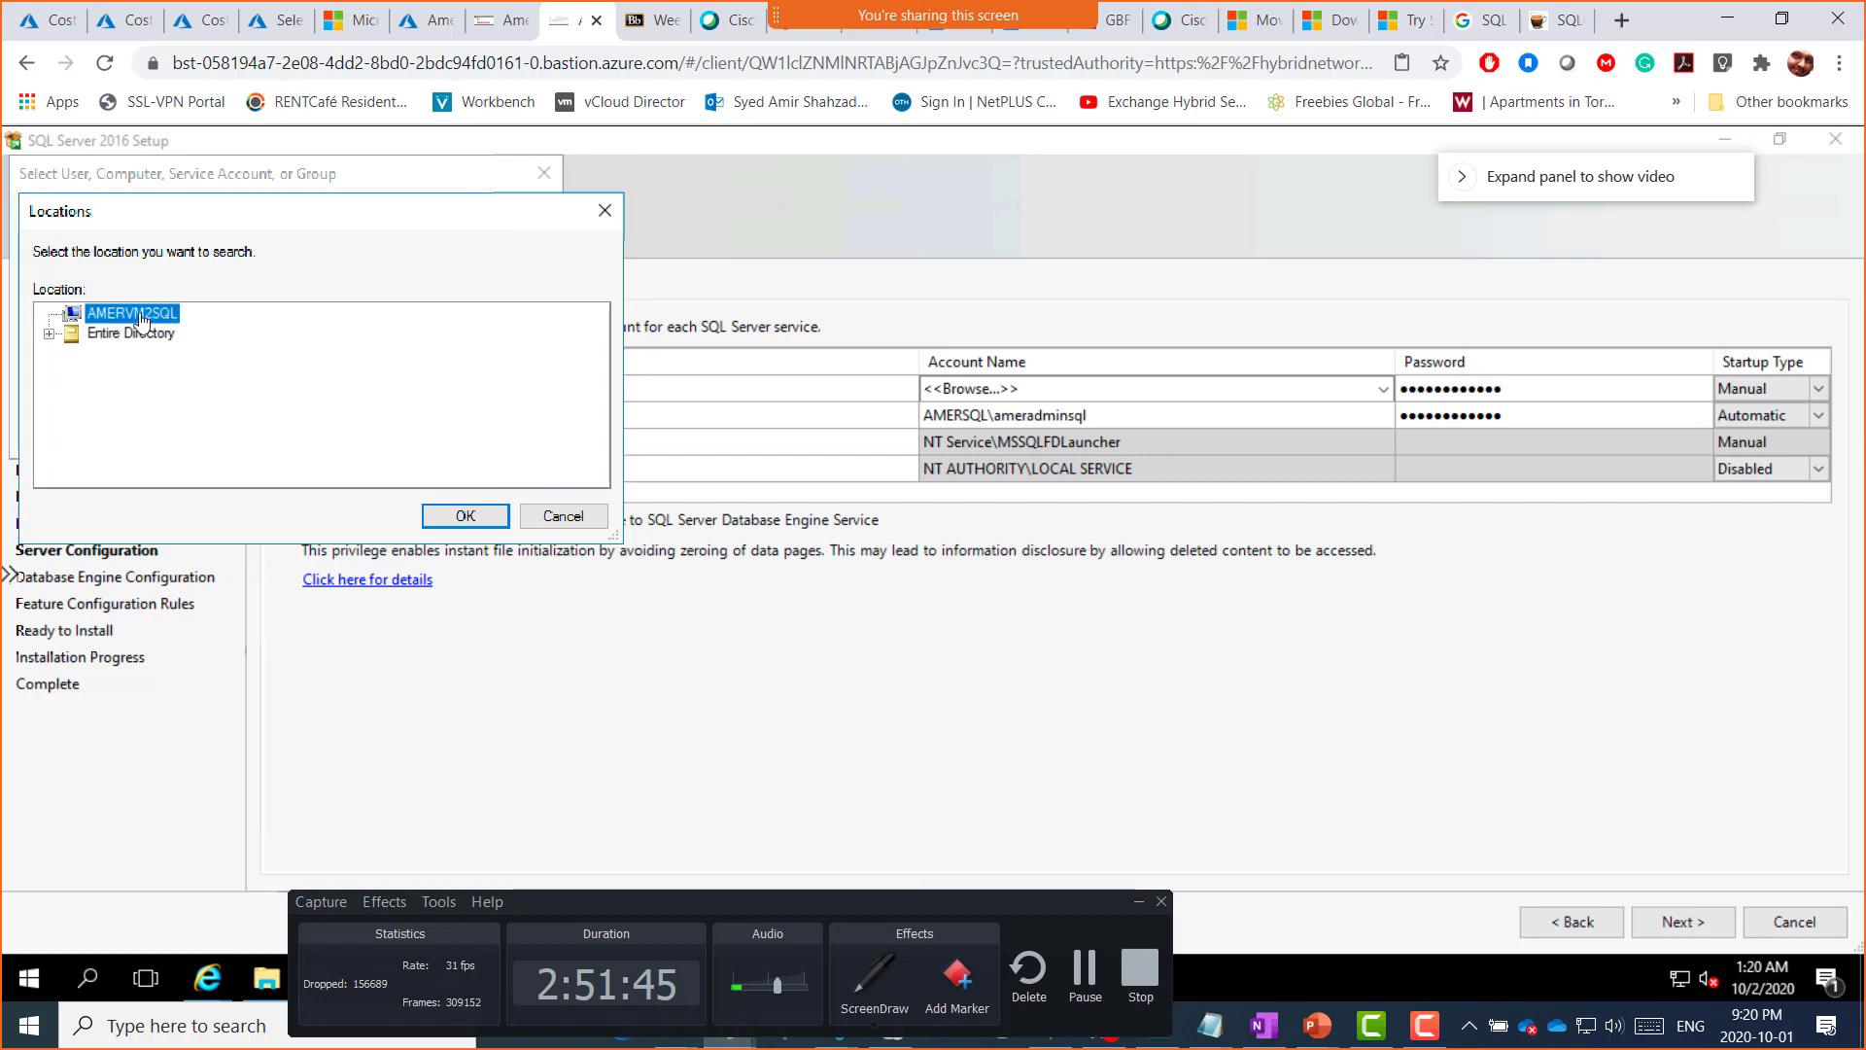
pyautogui.click(464, 517)
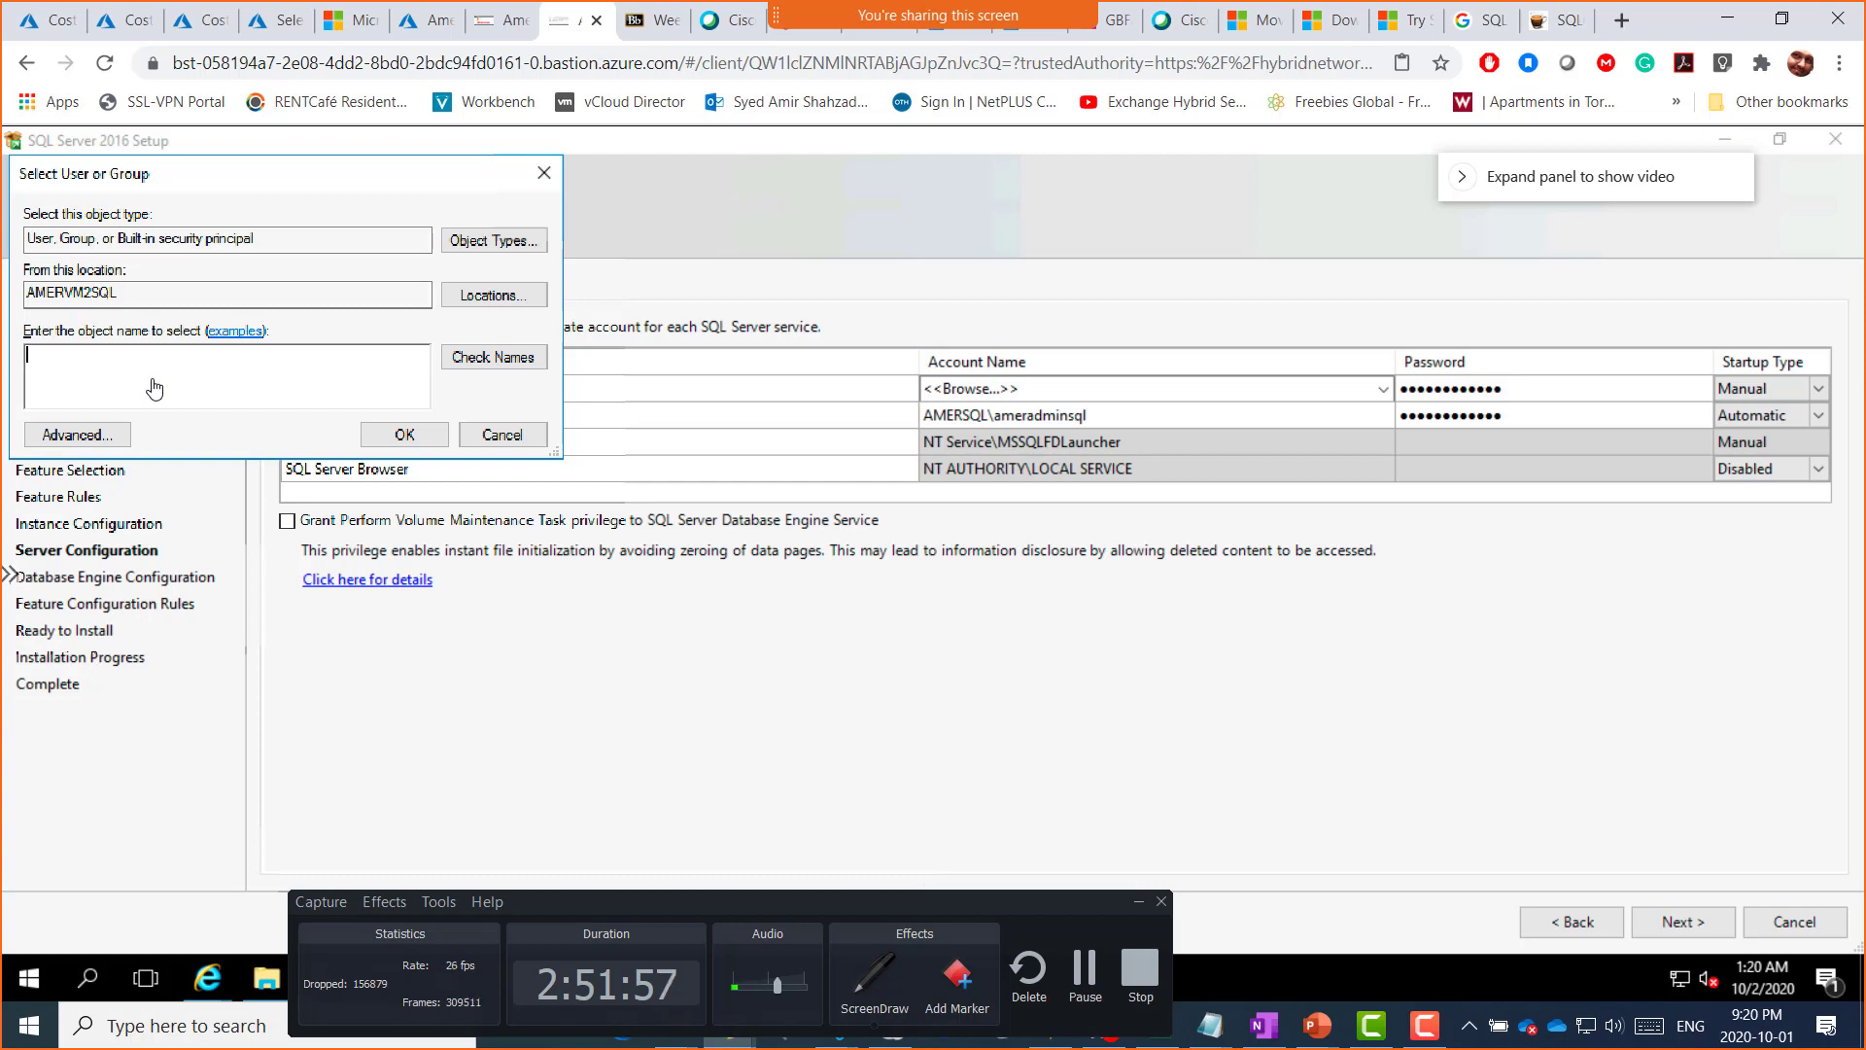
# Step: Resolve the typed name and assign AMERVM2SQL\AmerSQL to SQL Server Agent
pyautogui.write('mersql')
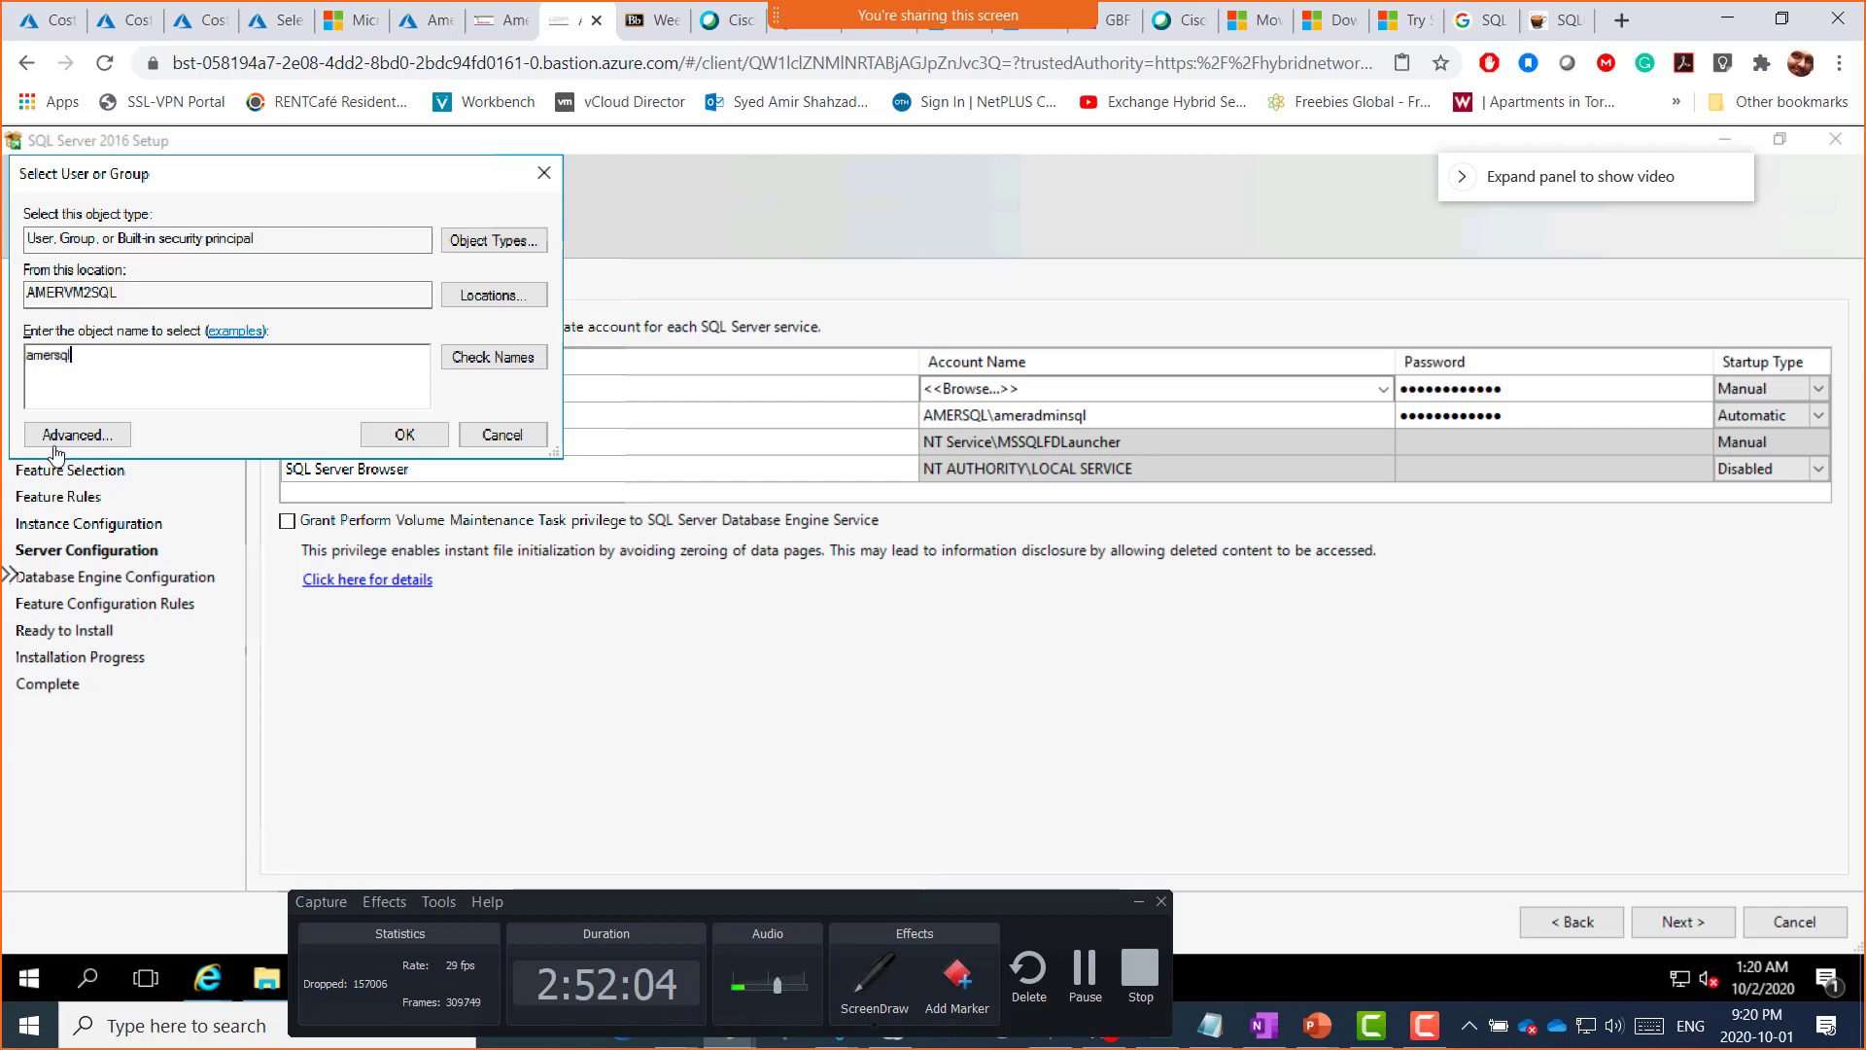
pyautogui.click(505, 362)
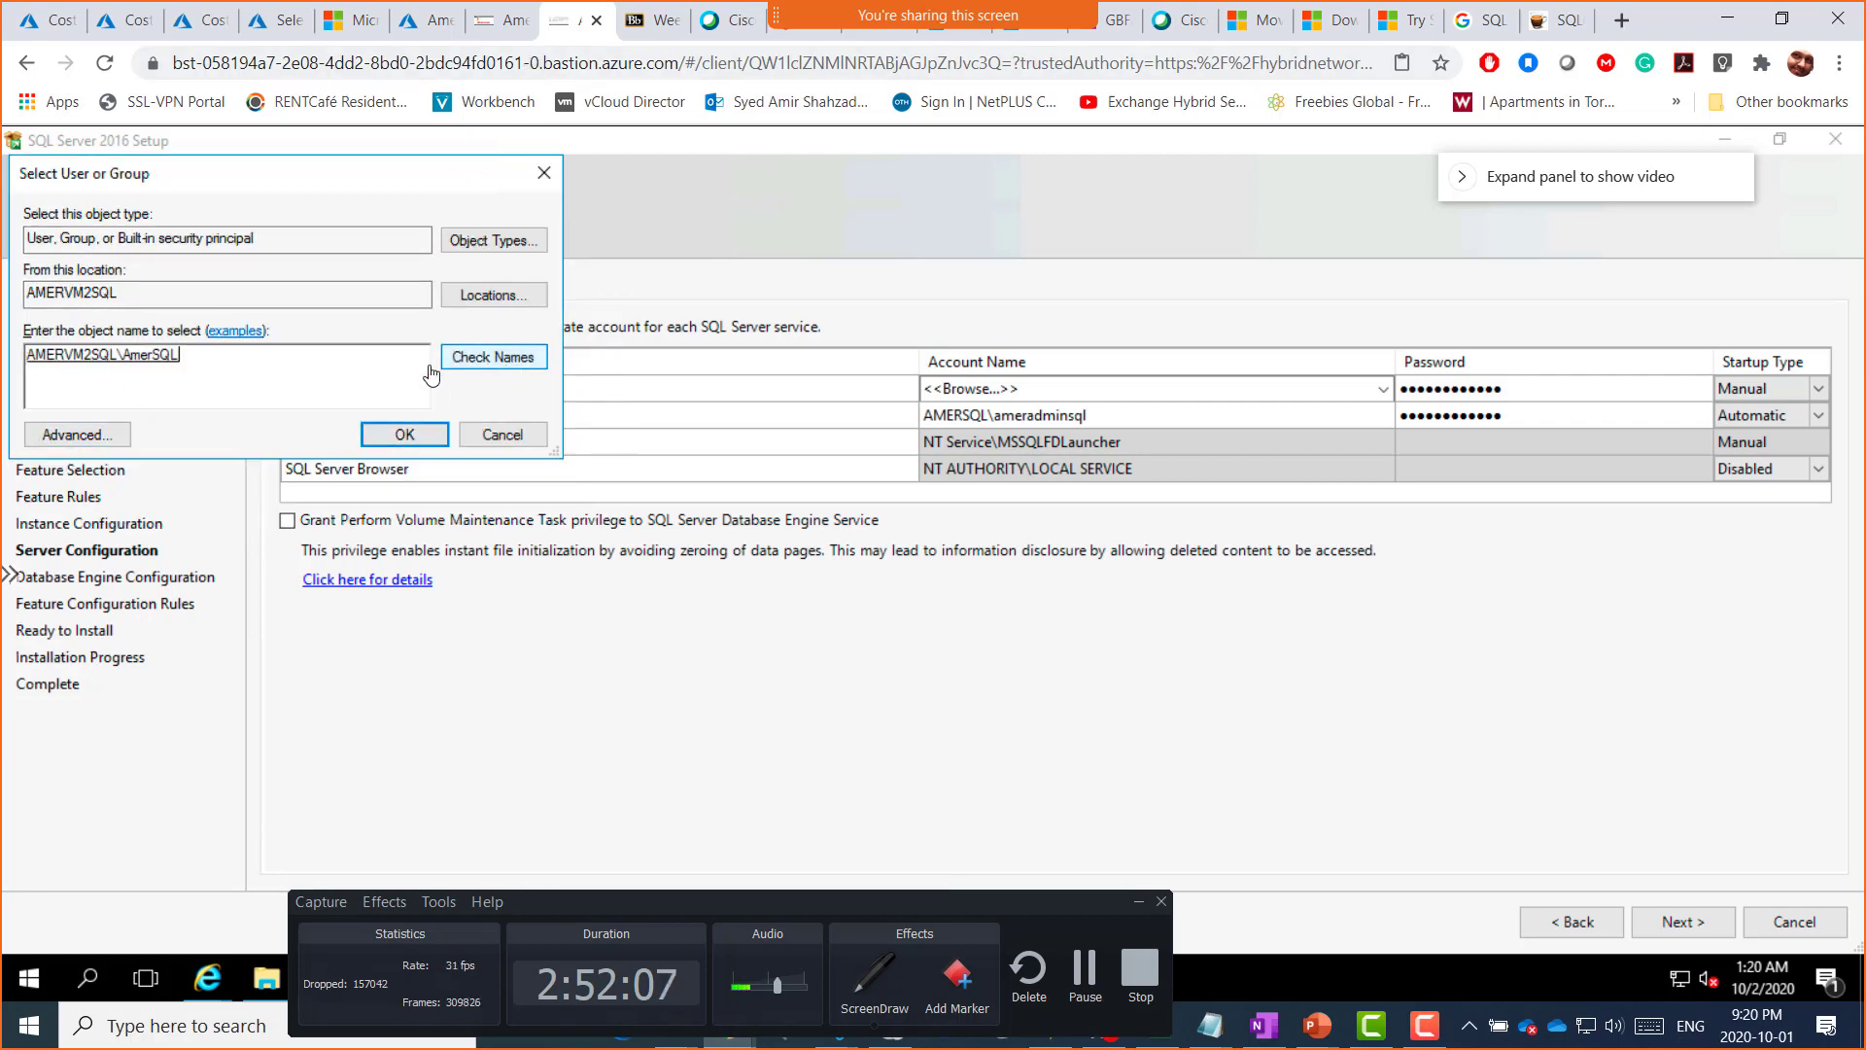
pyautogui.doubleClick(30, 366)
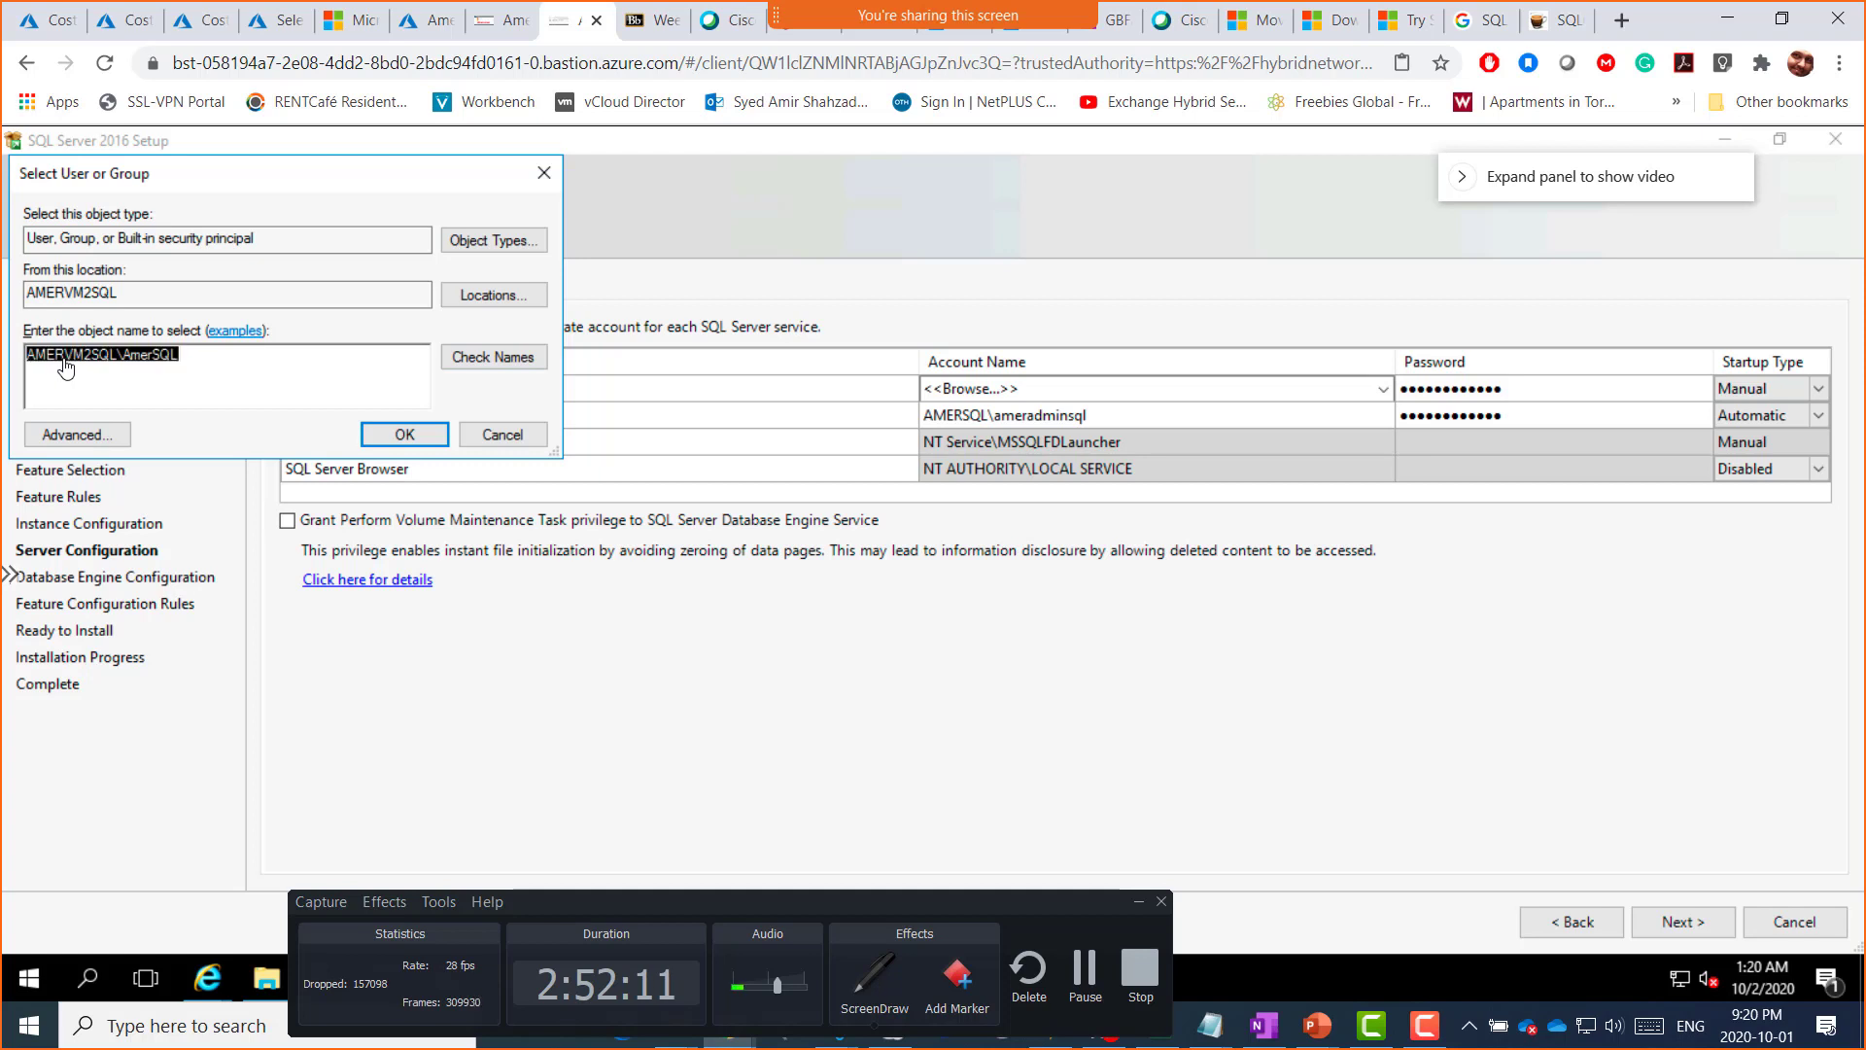
pyautogui.click(124, 374)
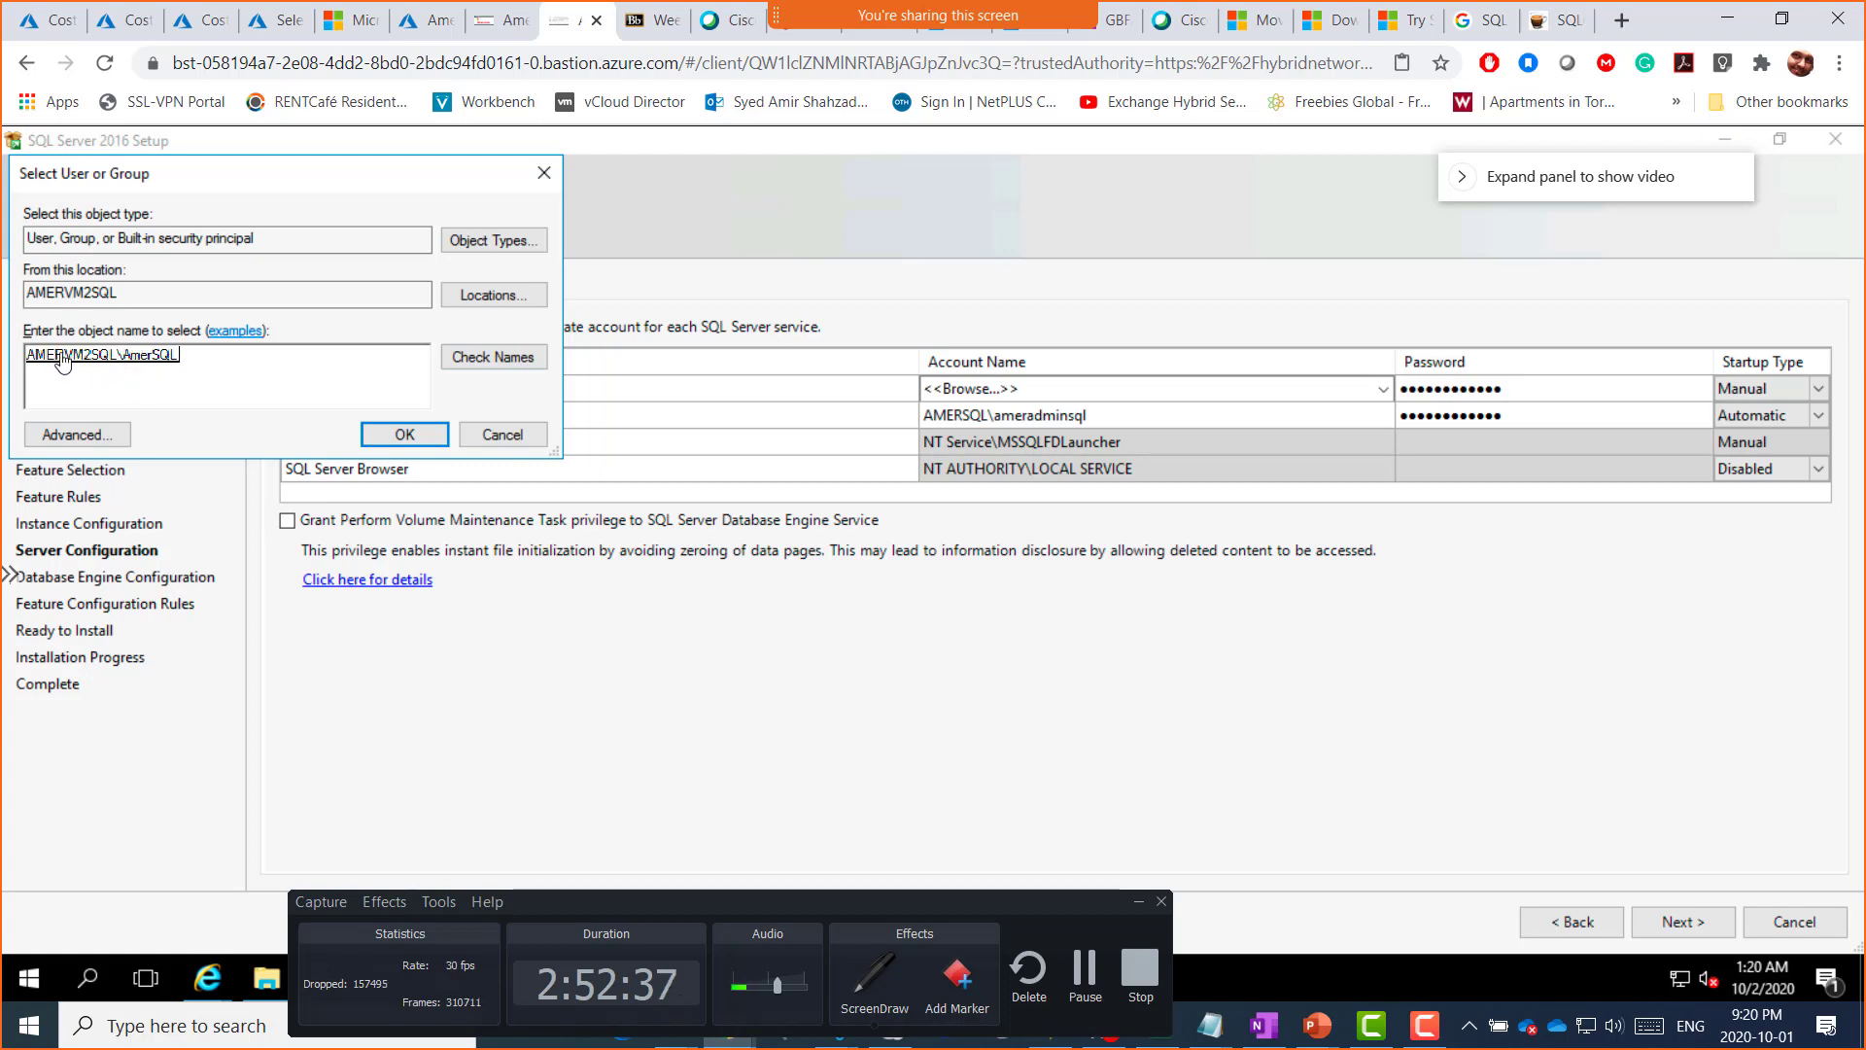
pyautogui.click(404, 437)
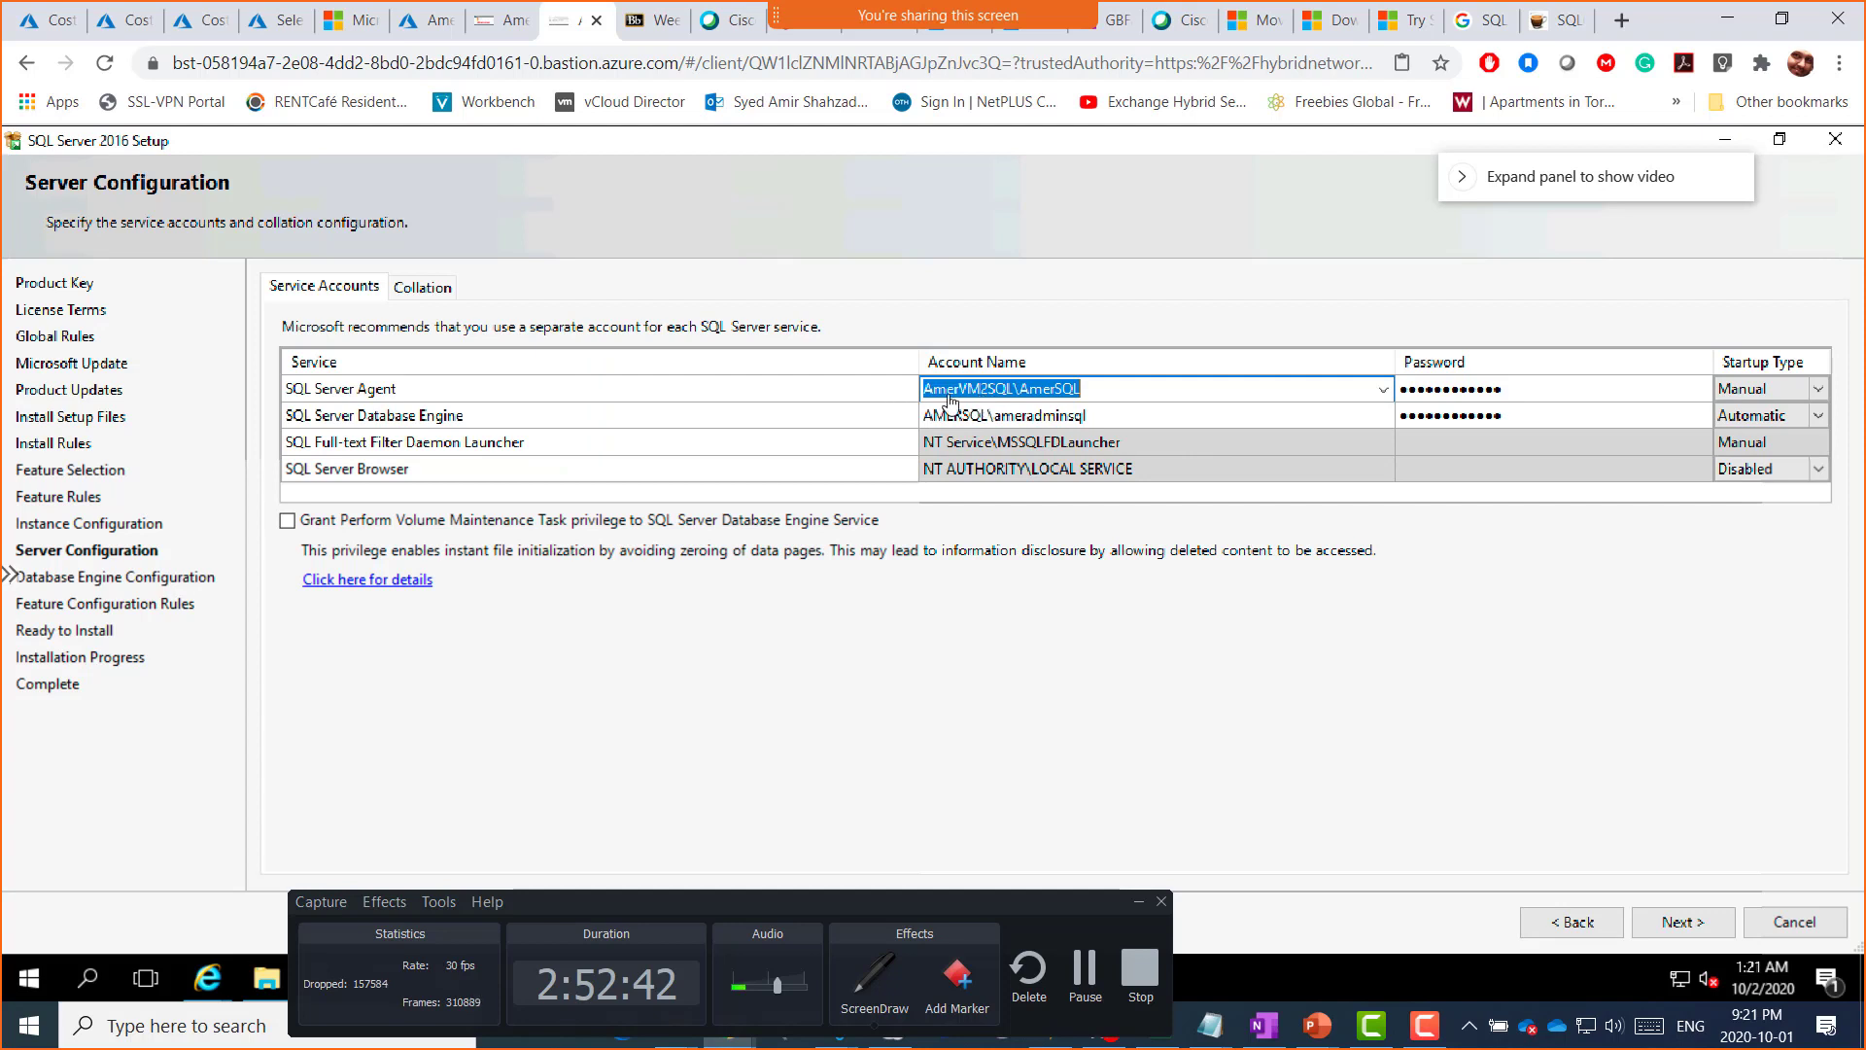
# Step: Assign the Database Engine the local AmerVM2SQL\AmerSQL account via a local-machine account search
pyautogui.click(1122, 418)
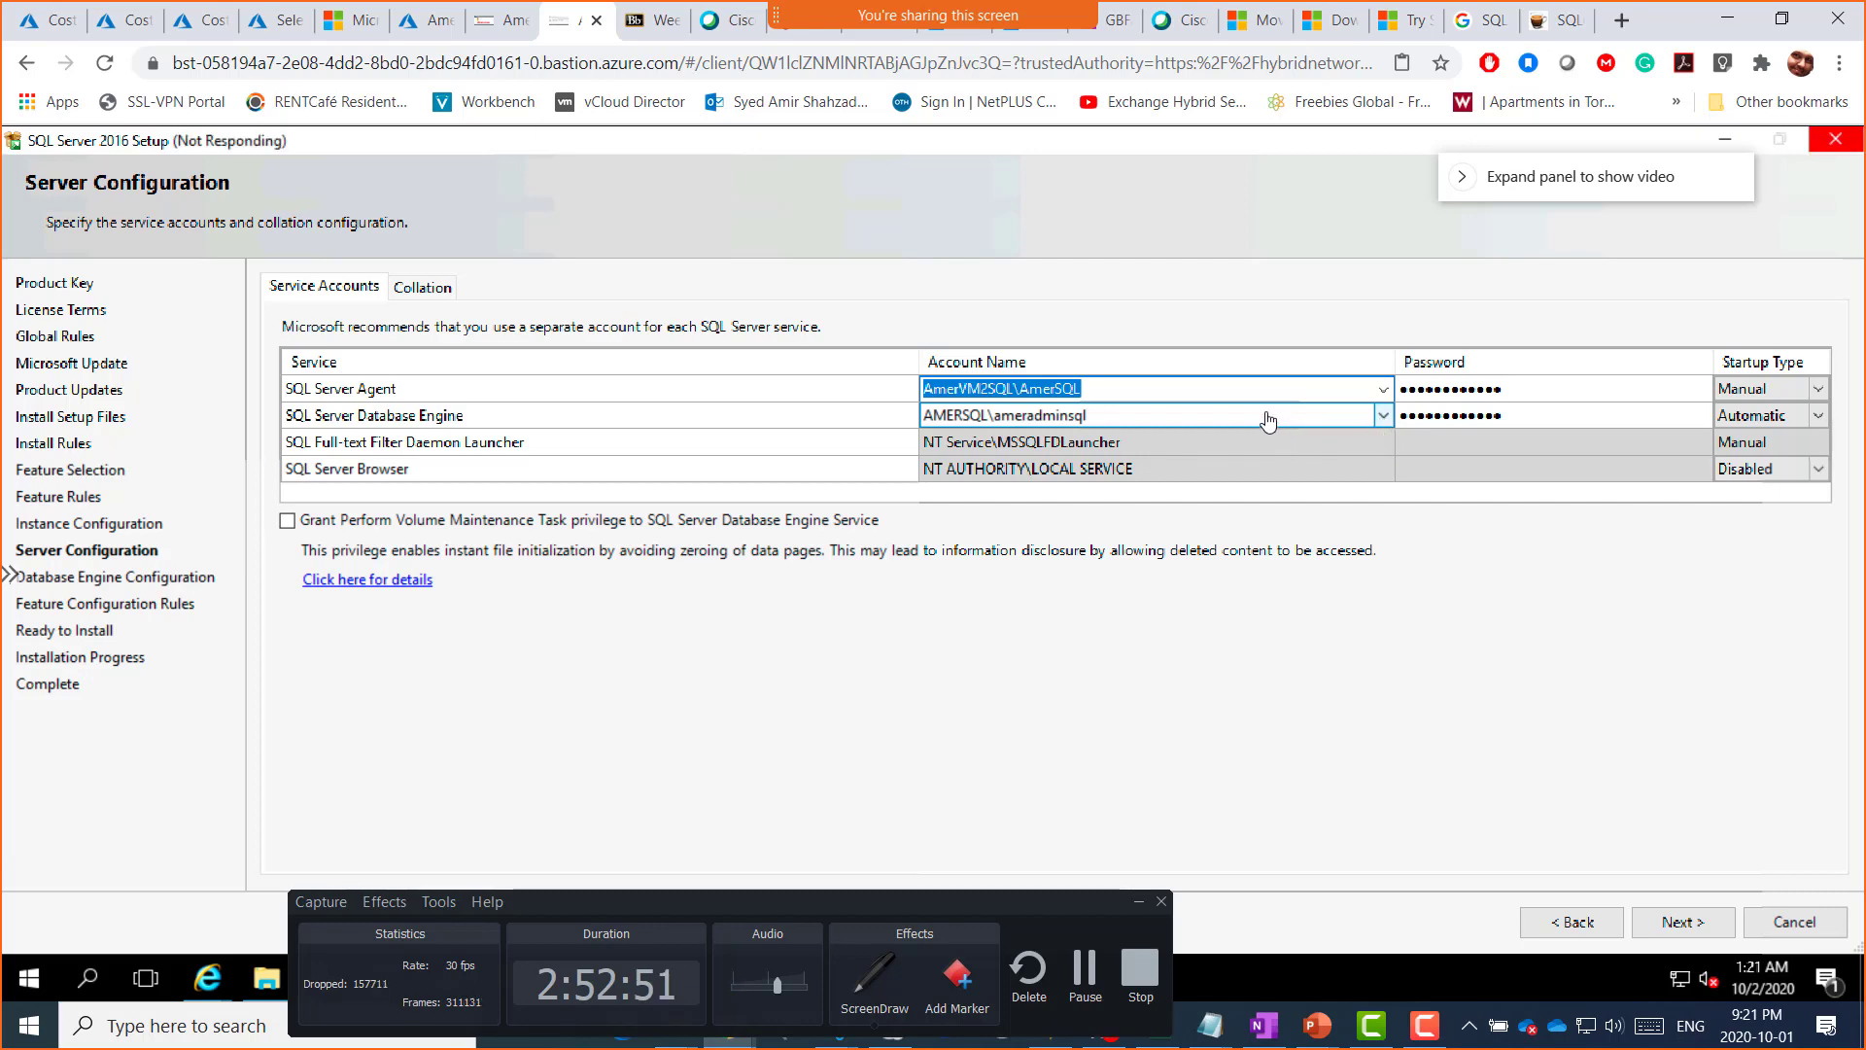
pyautogui.click(1382, 416)
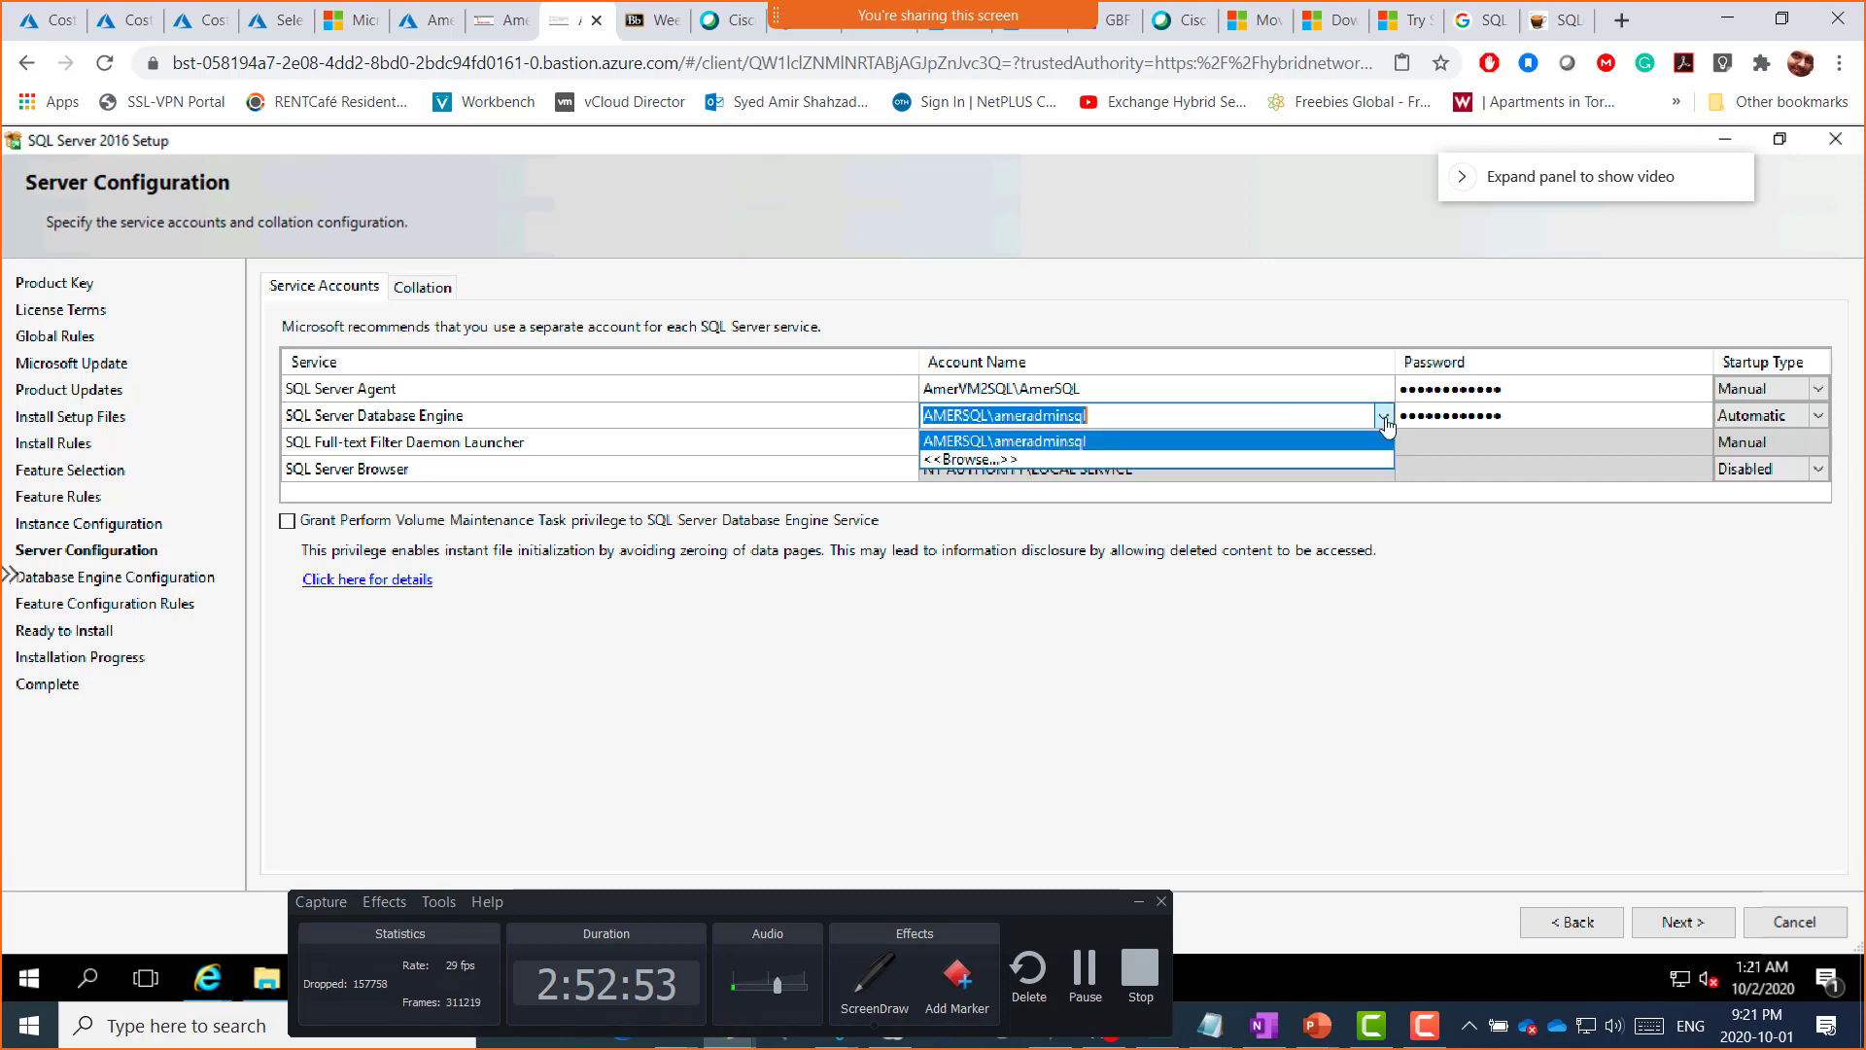
pyautogui.click(1061, 461)
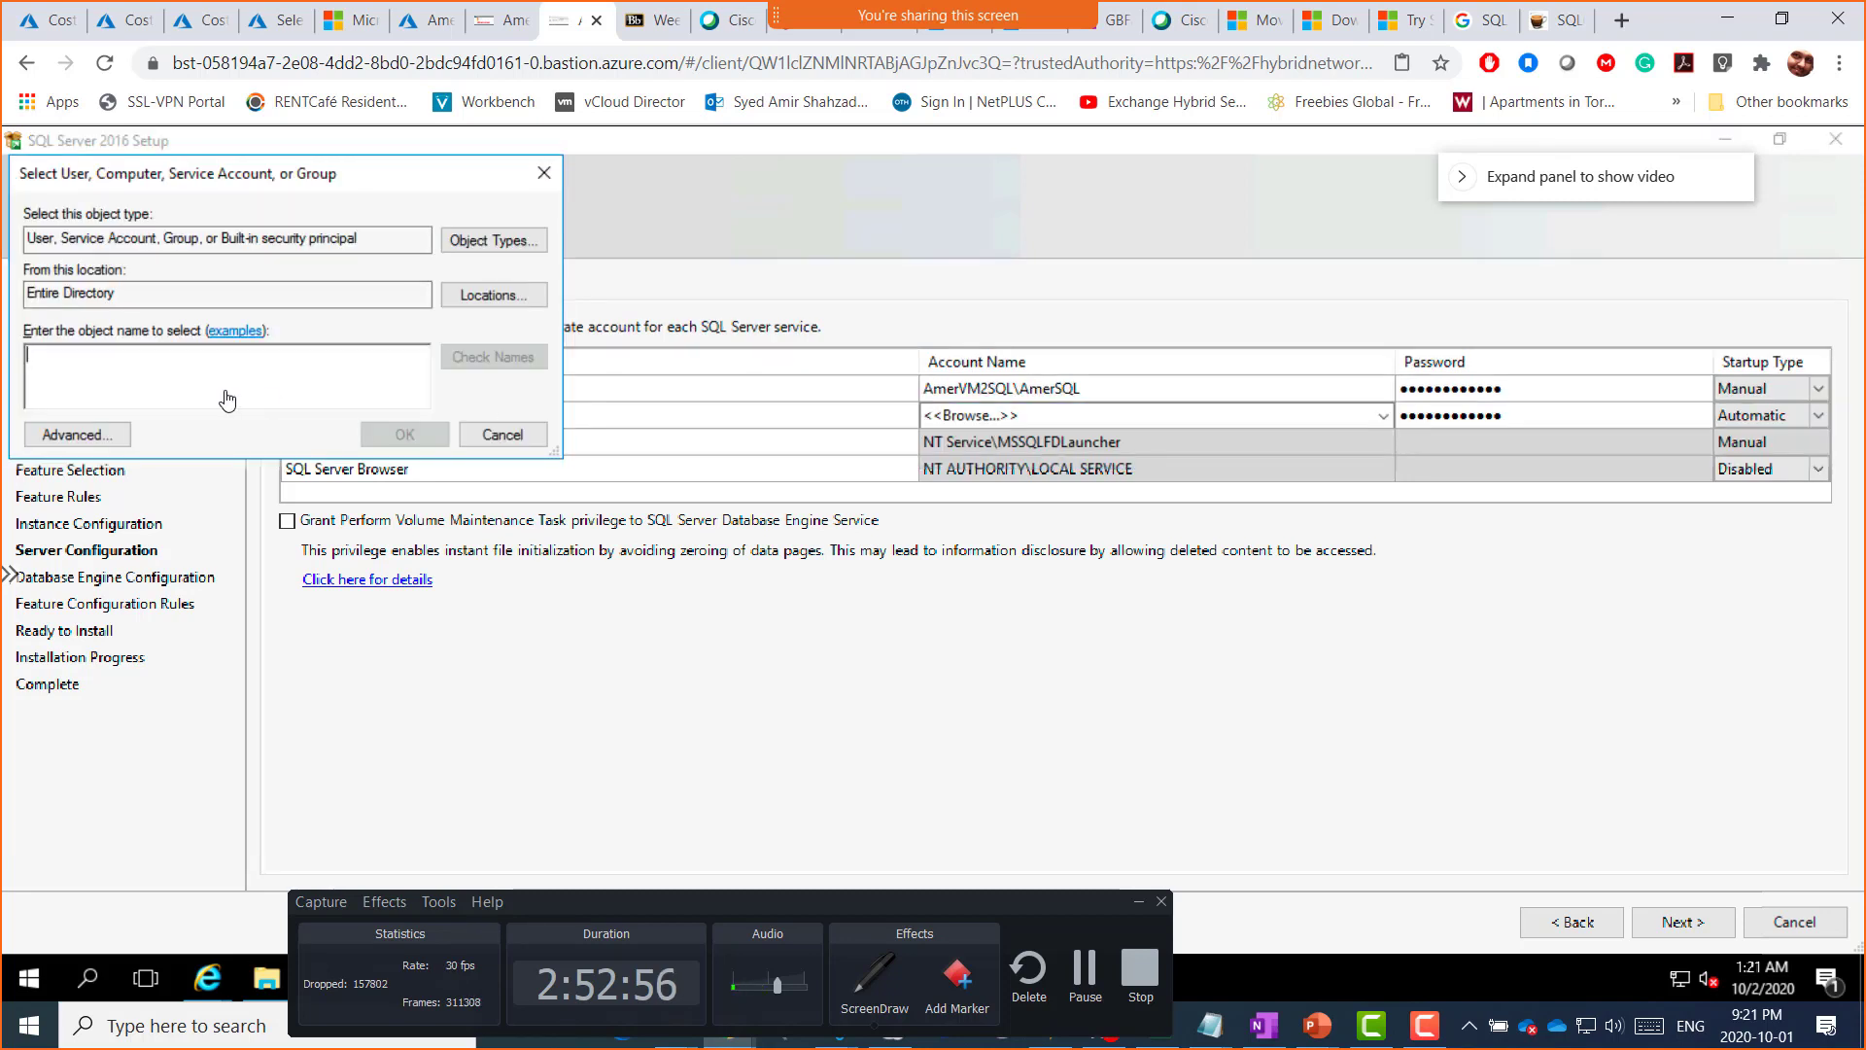
pyautogui.click(487, 295)
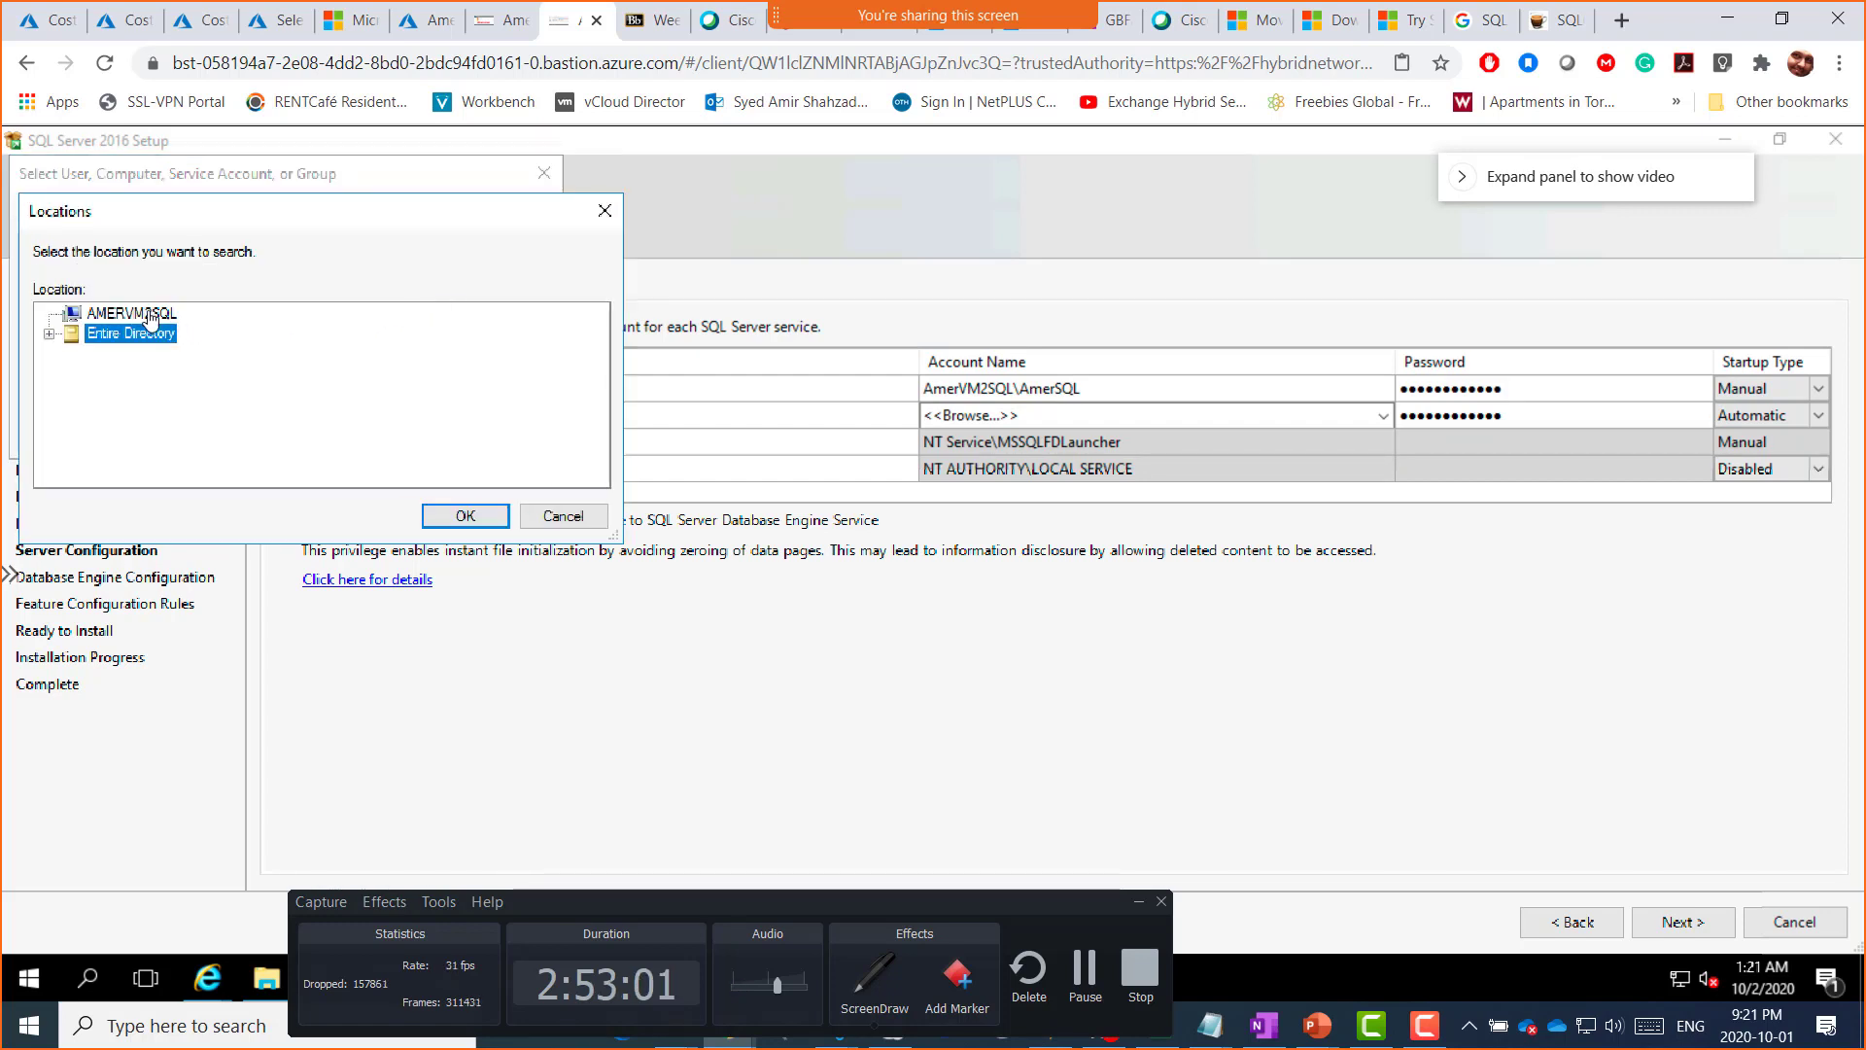
pyautogui.click(148, 315)
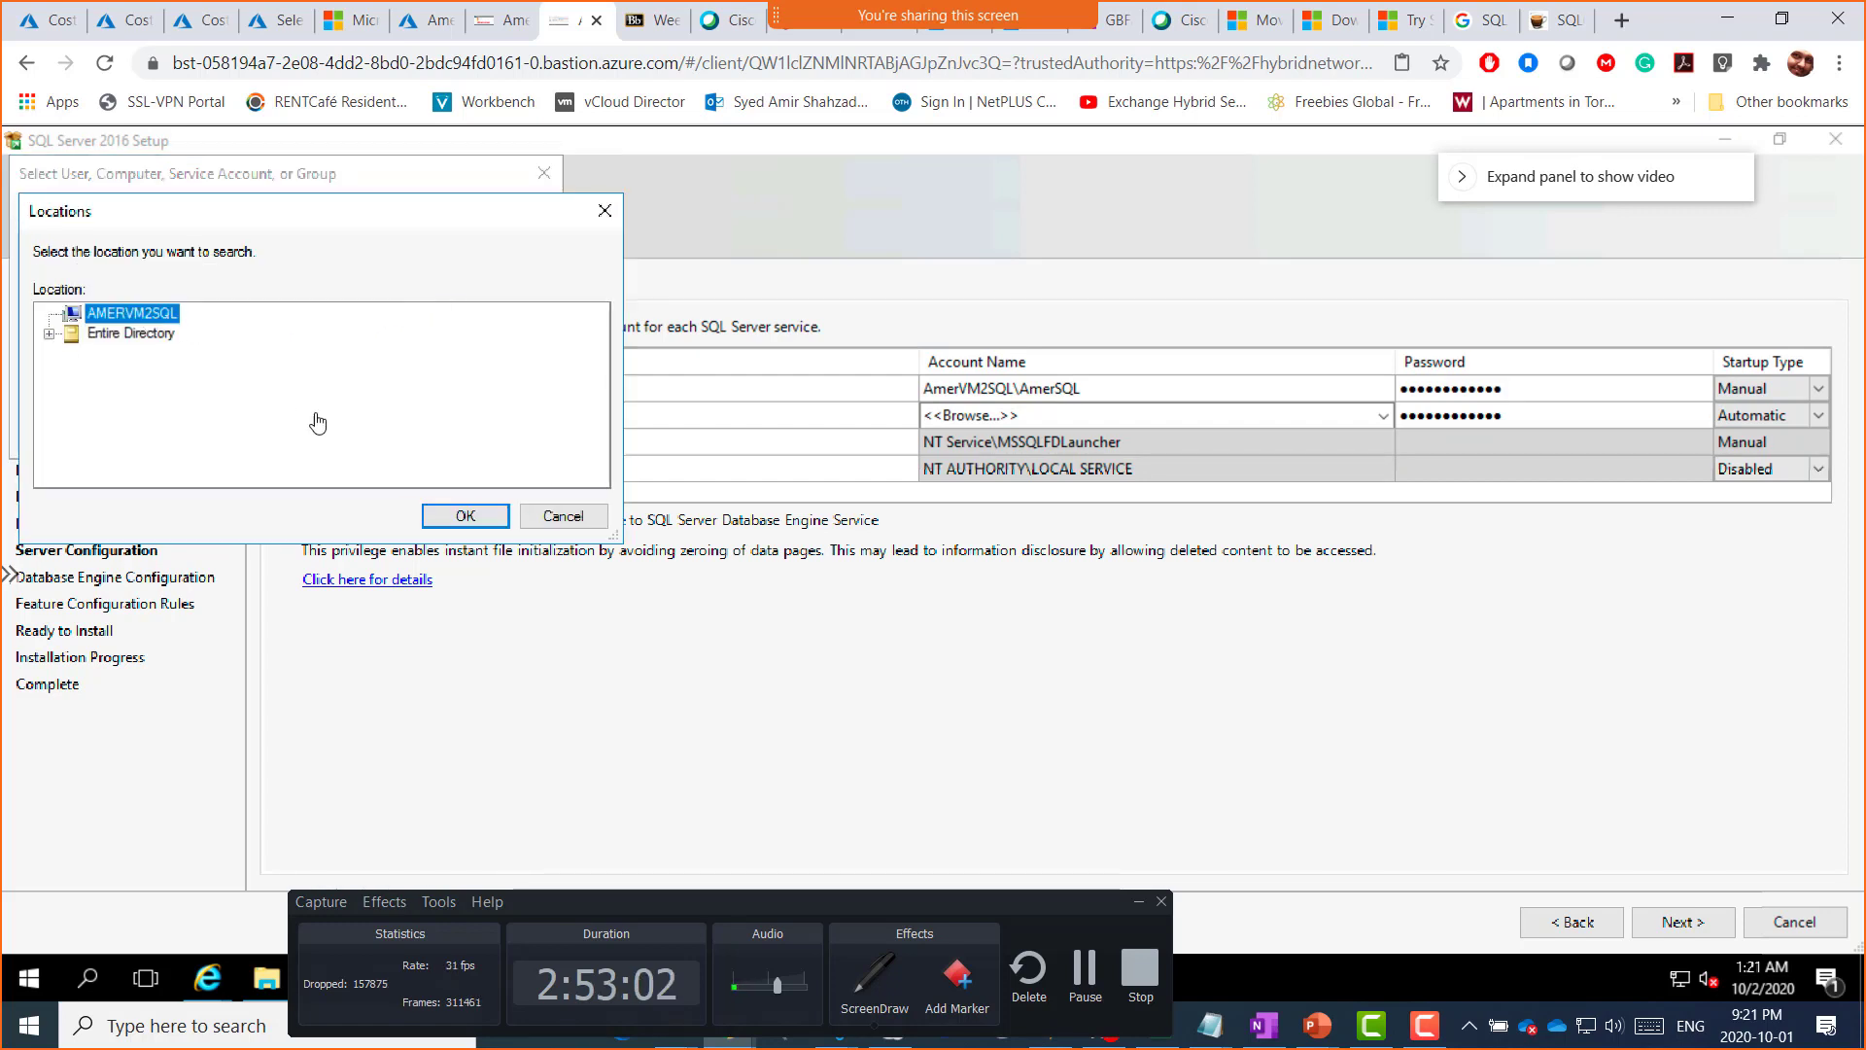
pyautogui.click(465, 518)
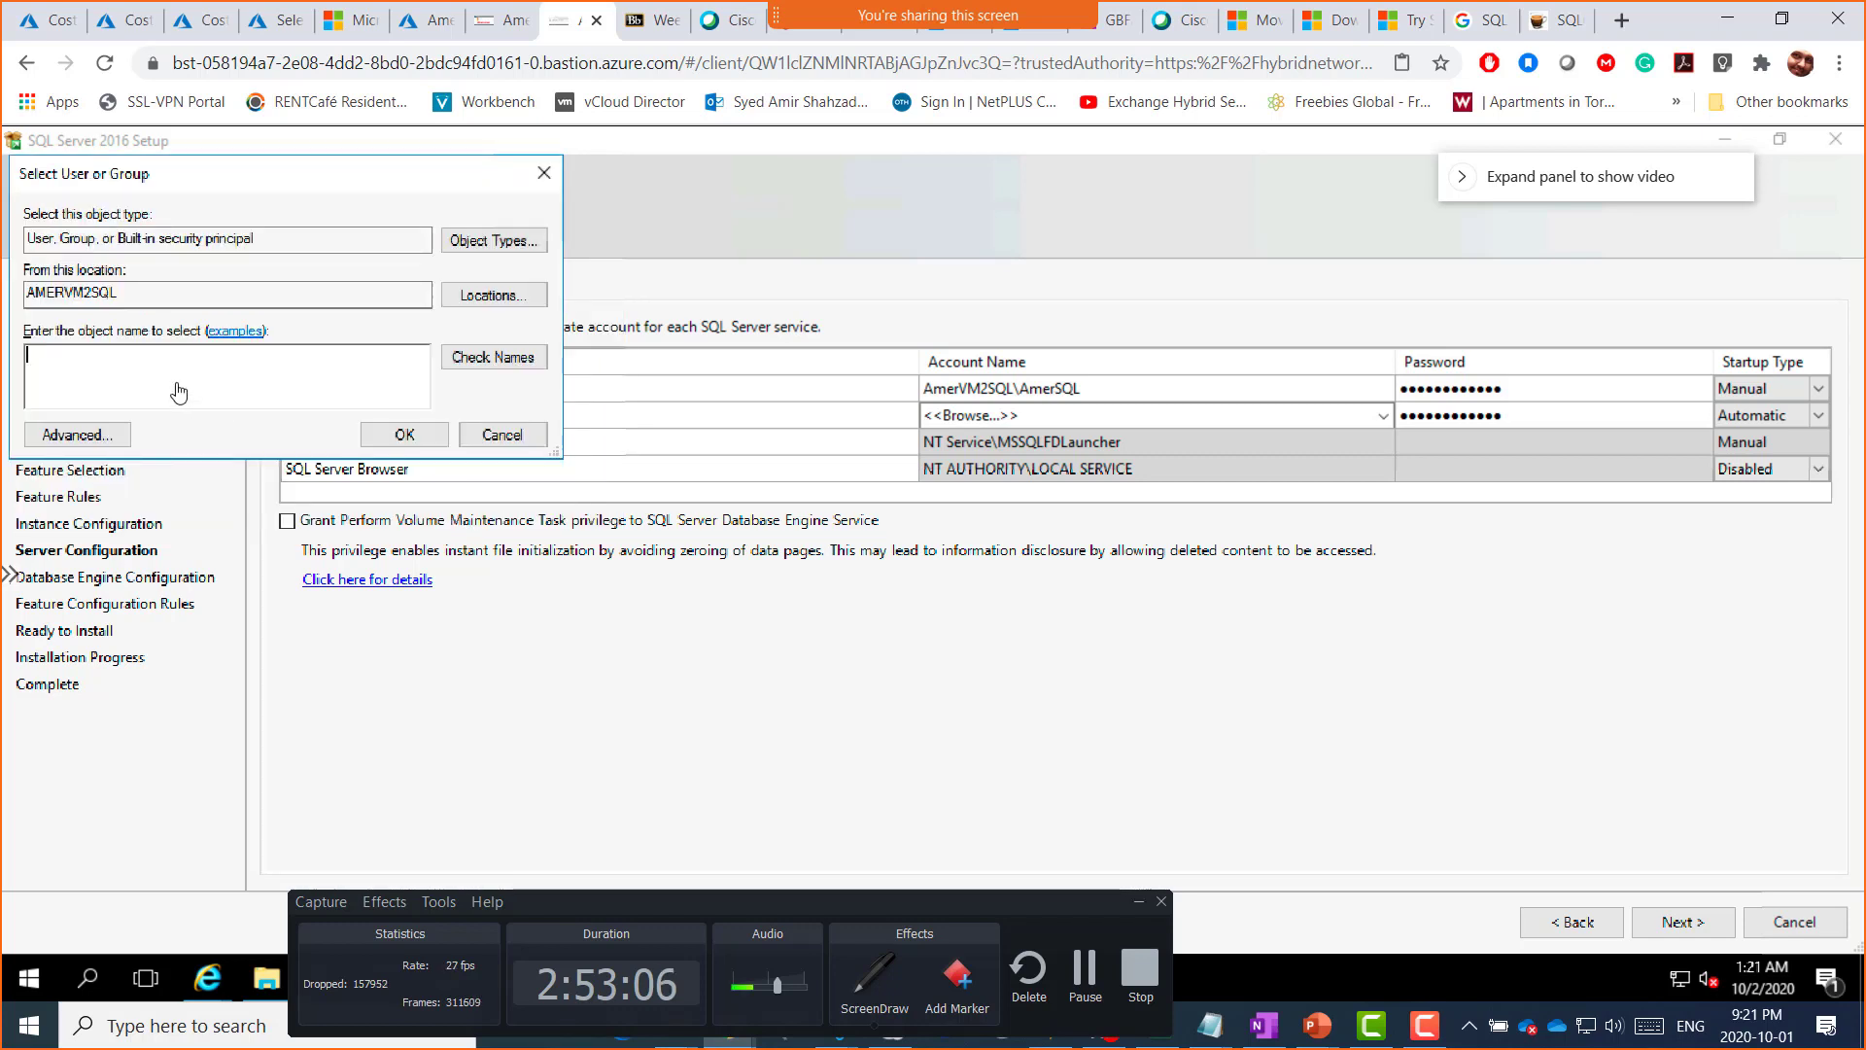
pyautogui.write('amersql')
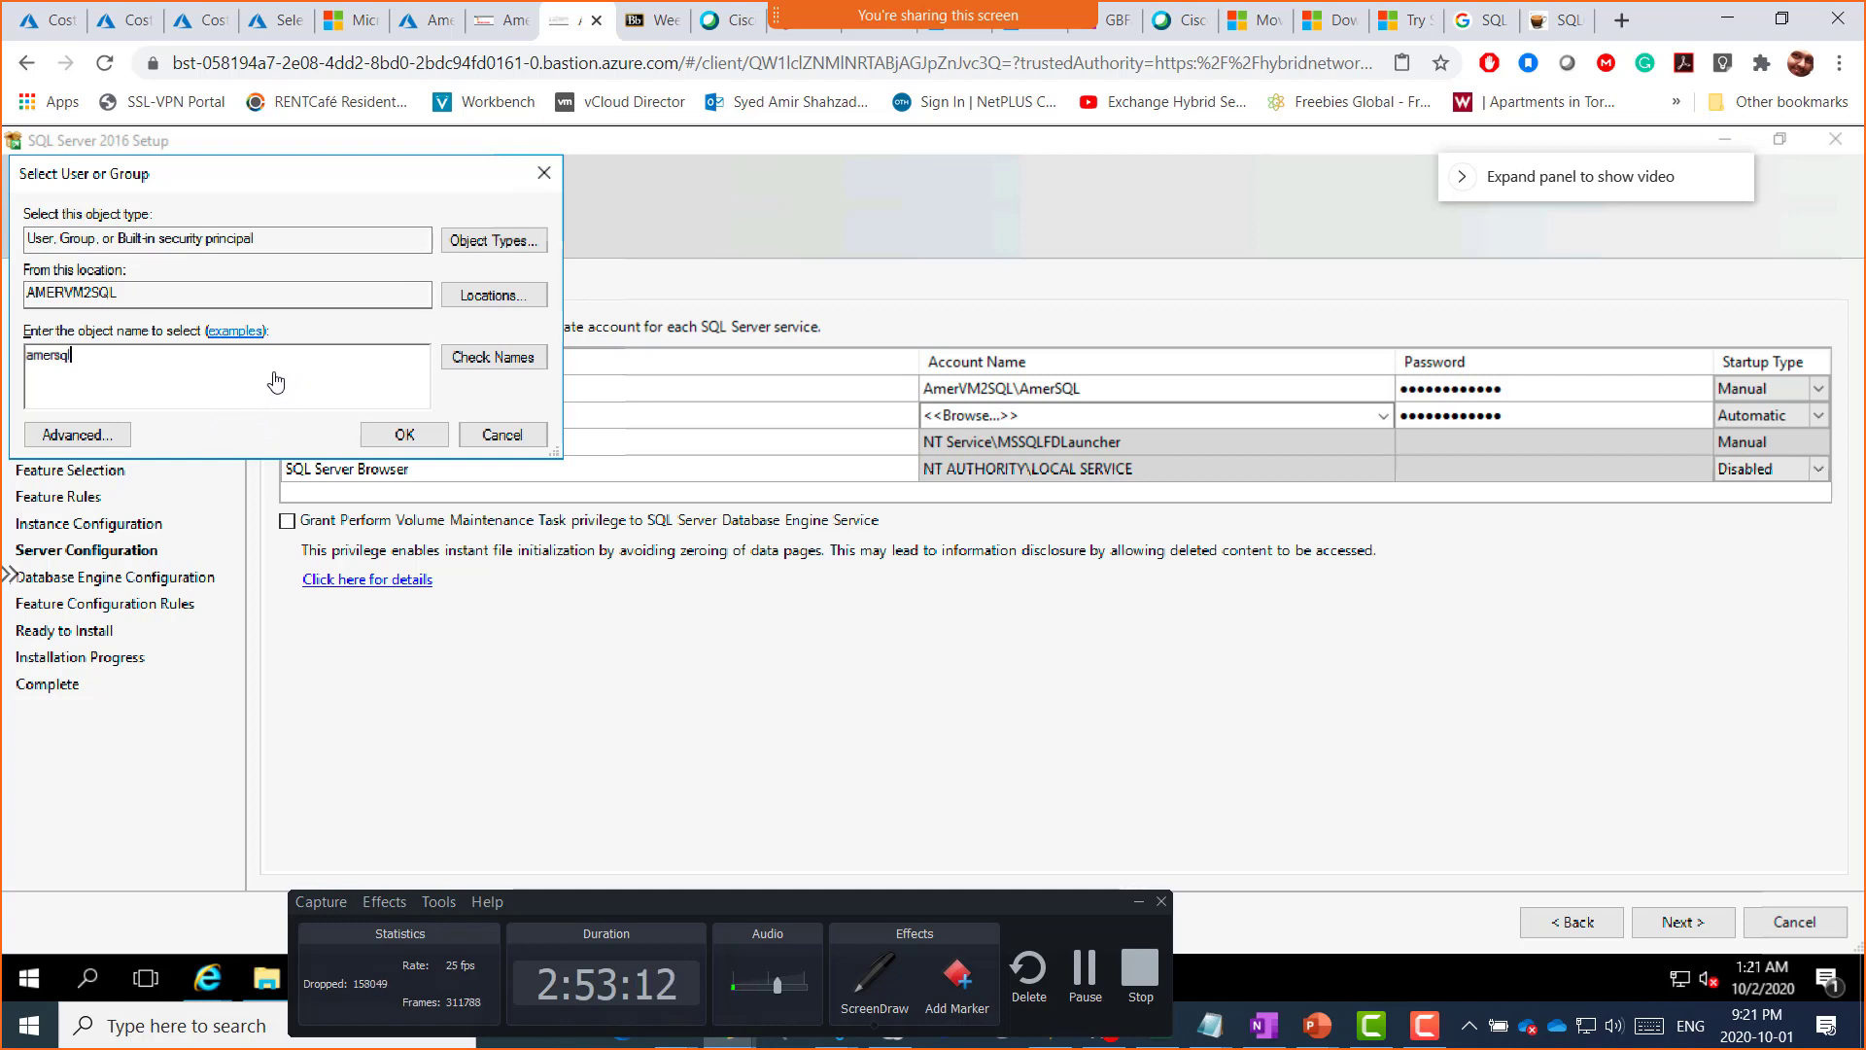
pyautogui.click(492, 357)
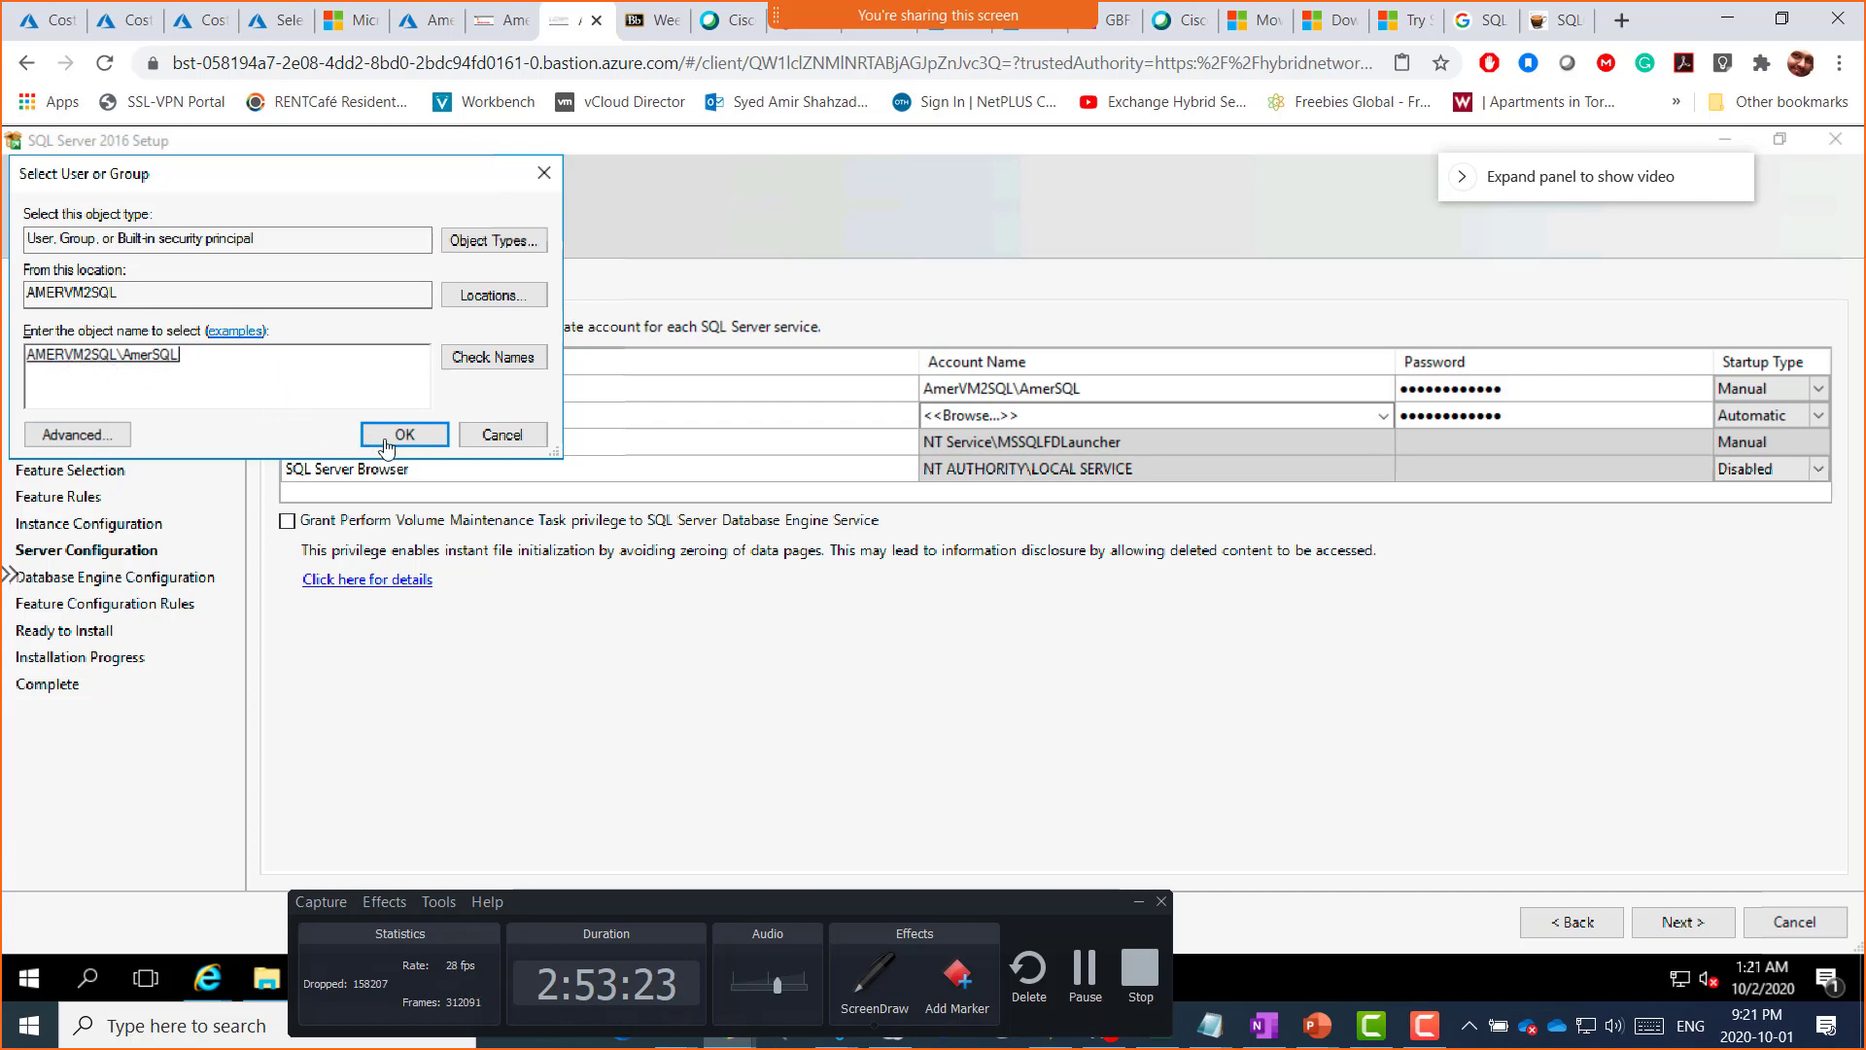
pyautogui.click(401, 438)
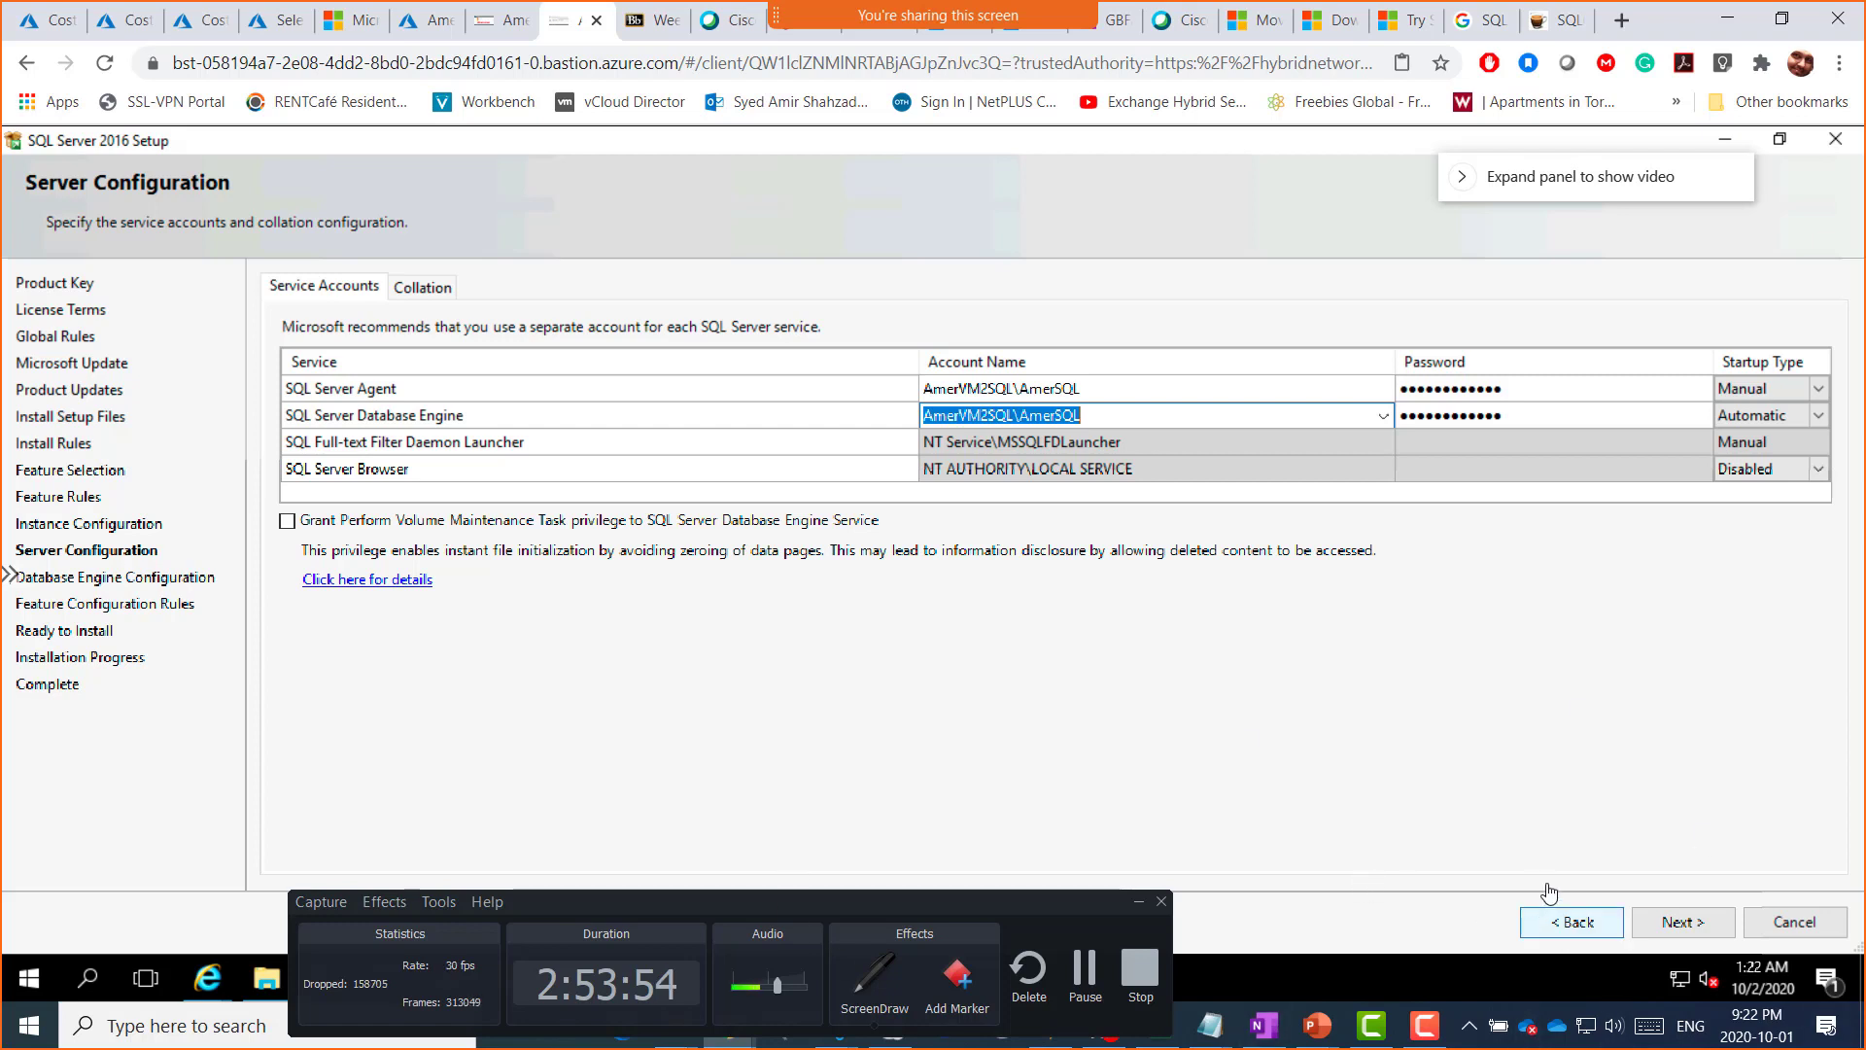
# Step: Advance to Database Engine Configuration, showing Windows authentication and the domain admin as administrator
pyautogui.click(1683, 923)
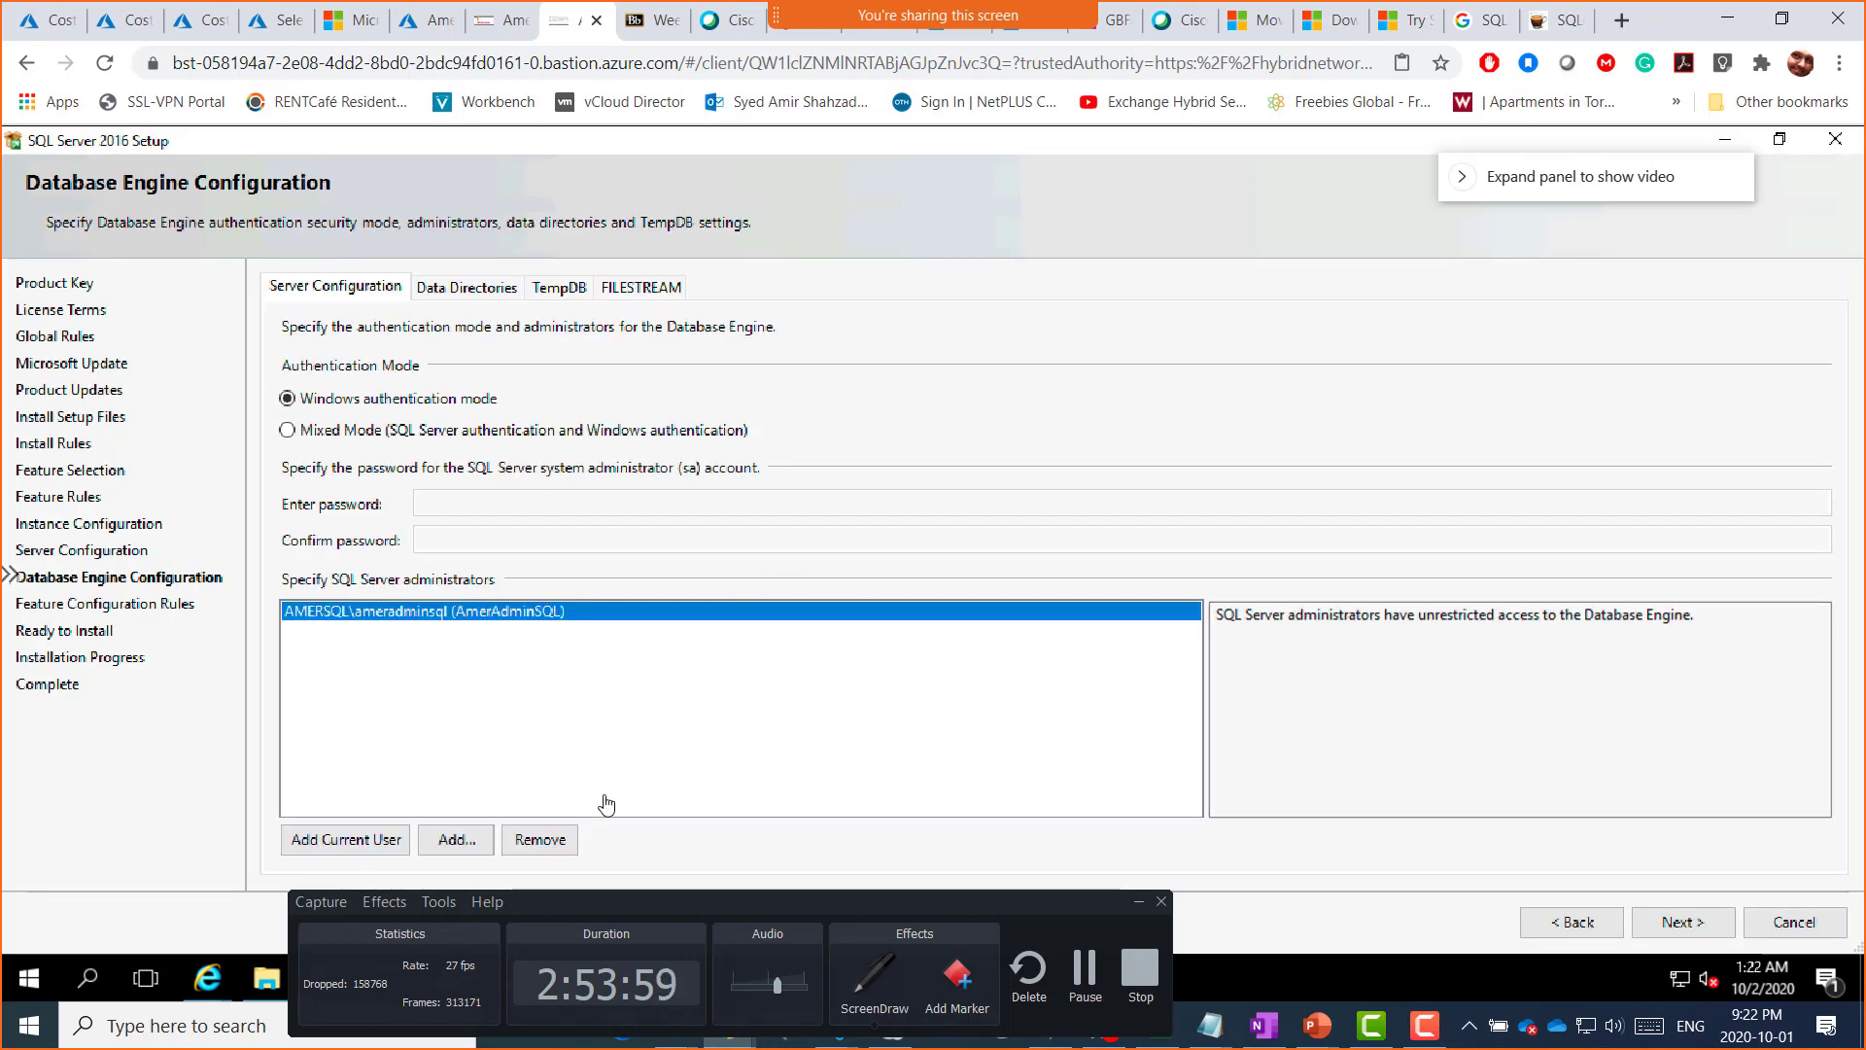
pyautogui.moveTo(973, 909); pyautogui.dragTo(1025, 911)
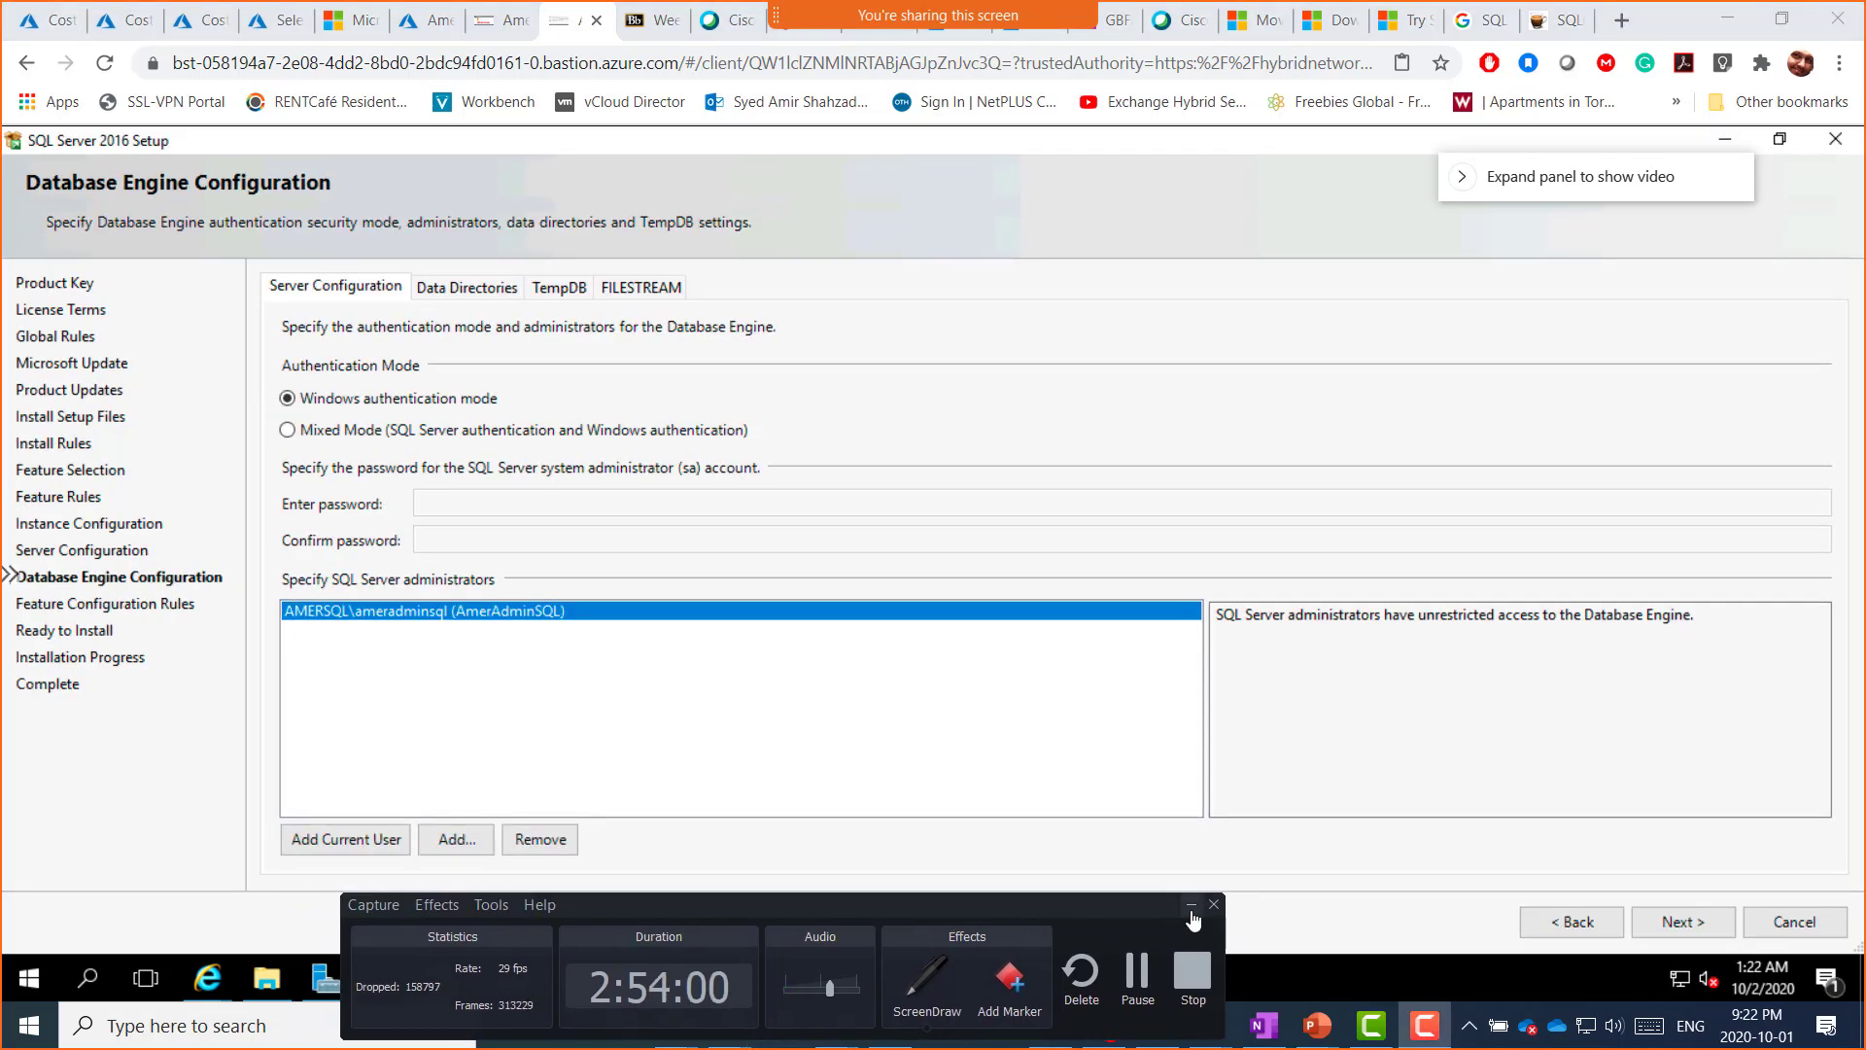
pyautogui.click(1190, 904)
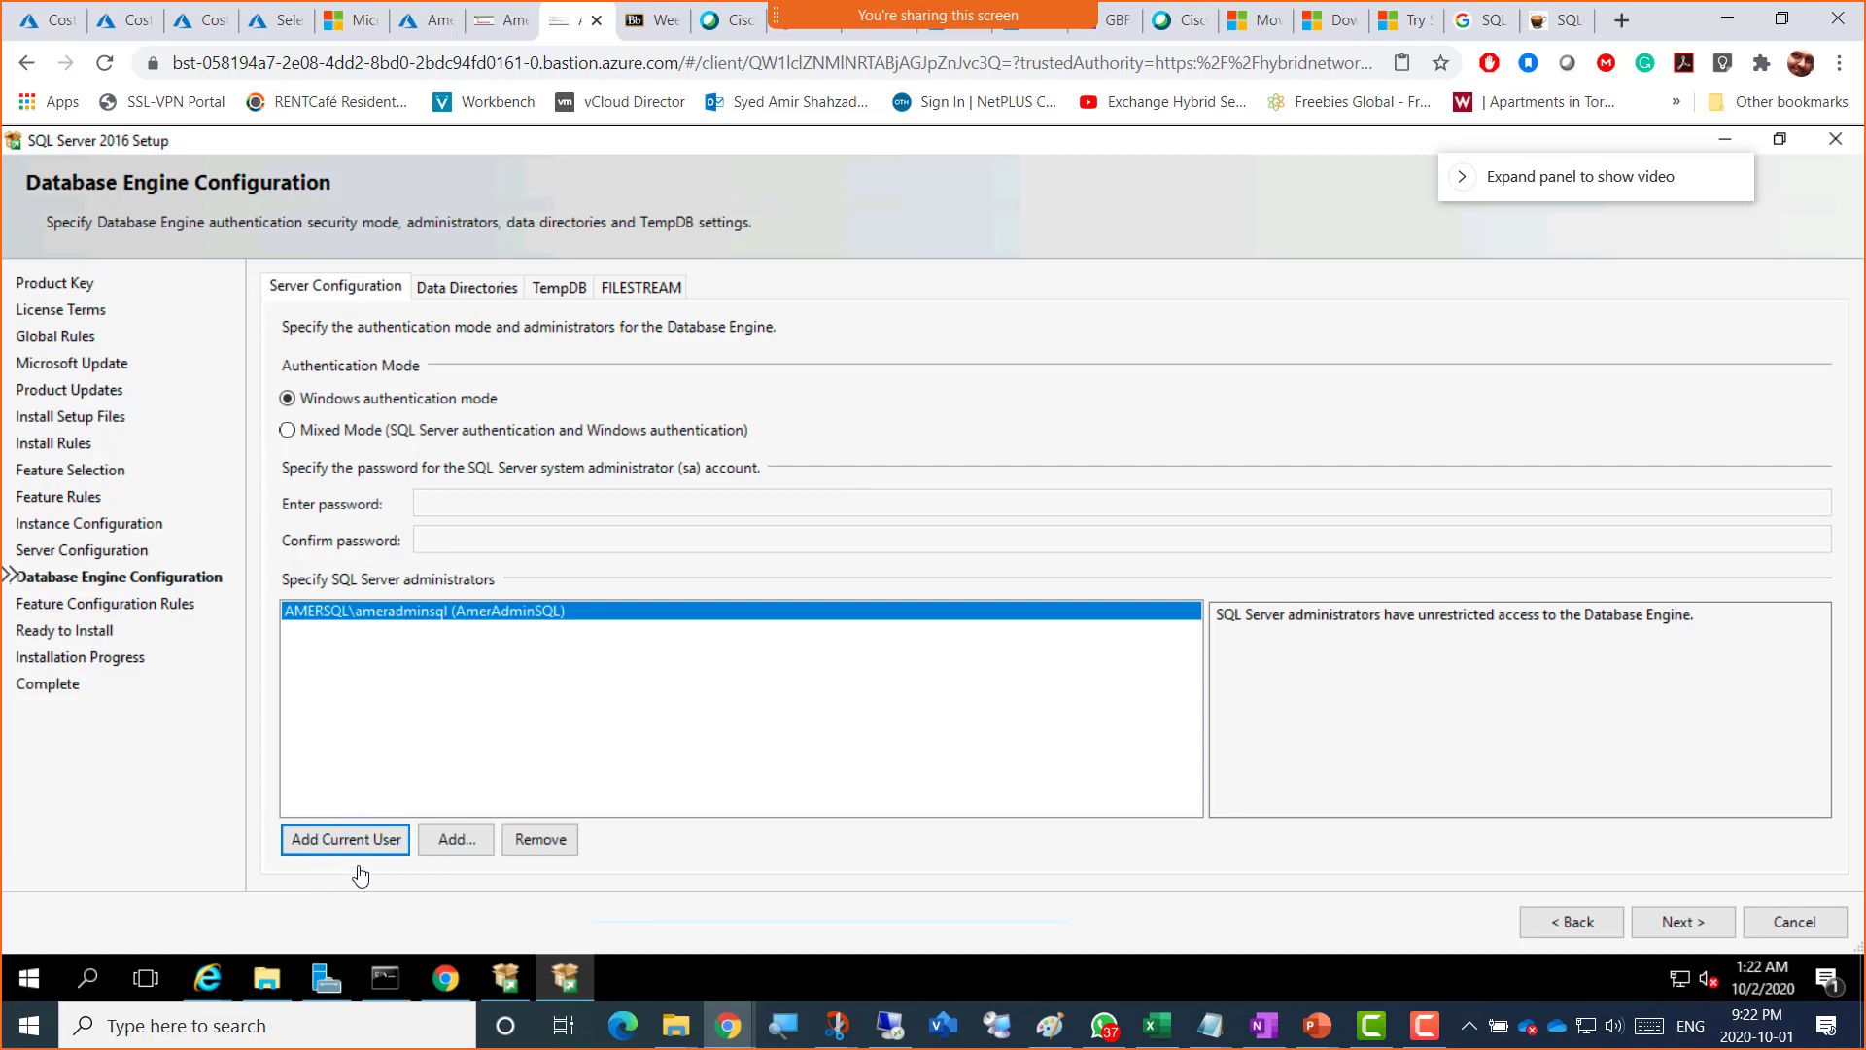
# Step: Advance to Ready to Install and snip the installation summary as a screenshot
pyautogui.click(1682, 923)
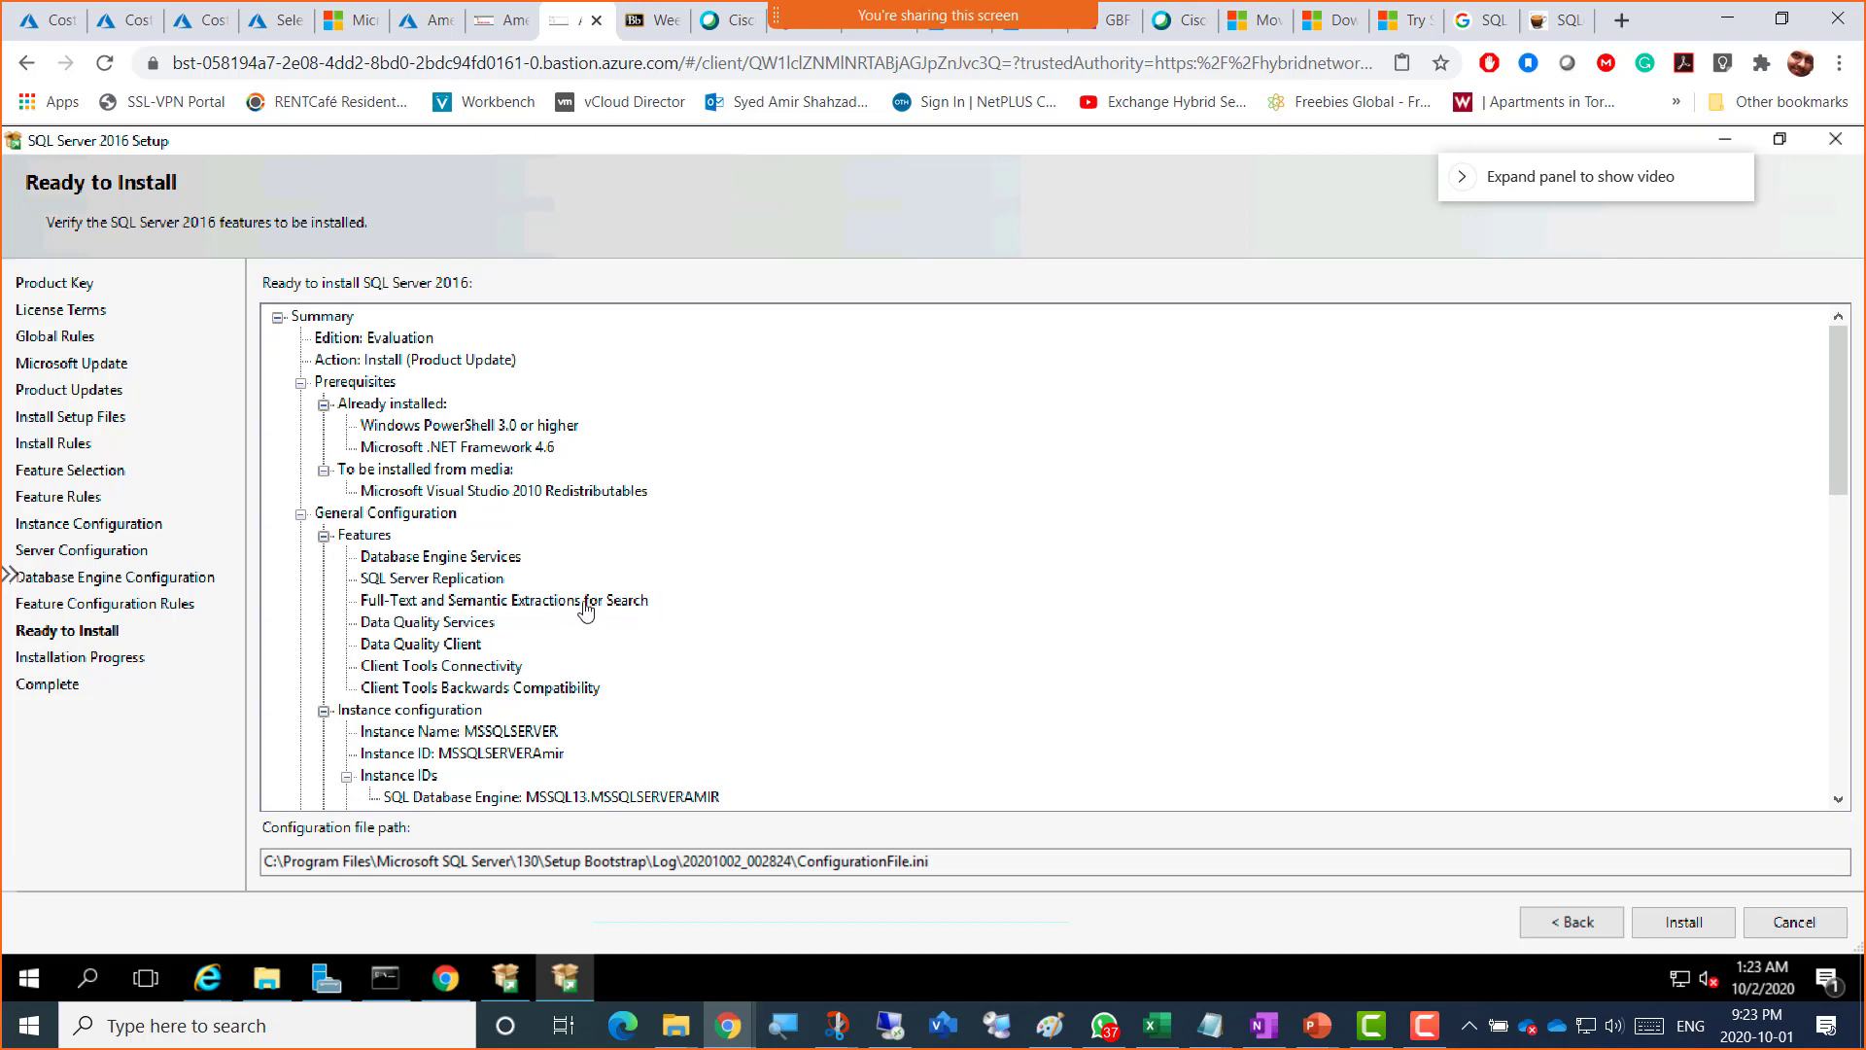
pyautogui.press('shift+super+s')
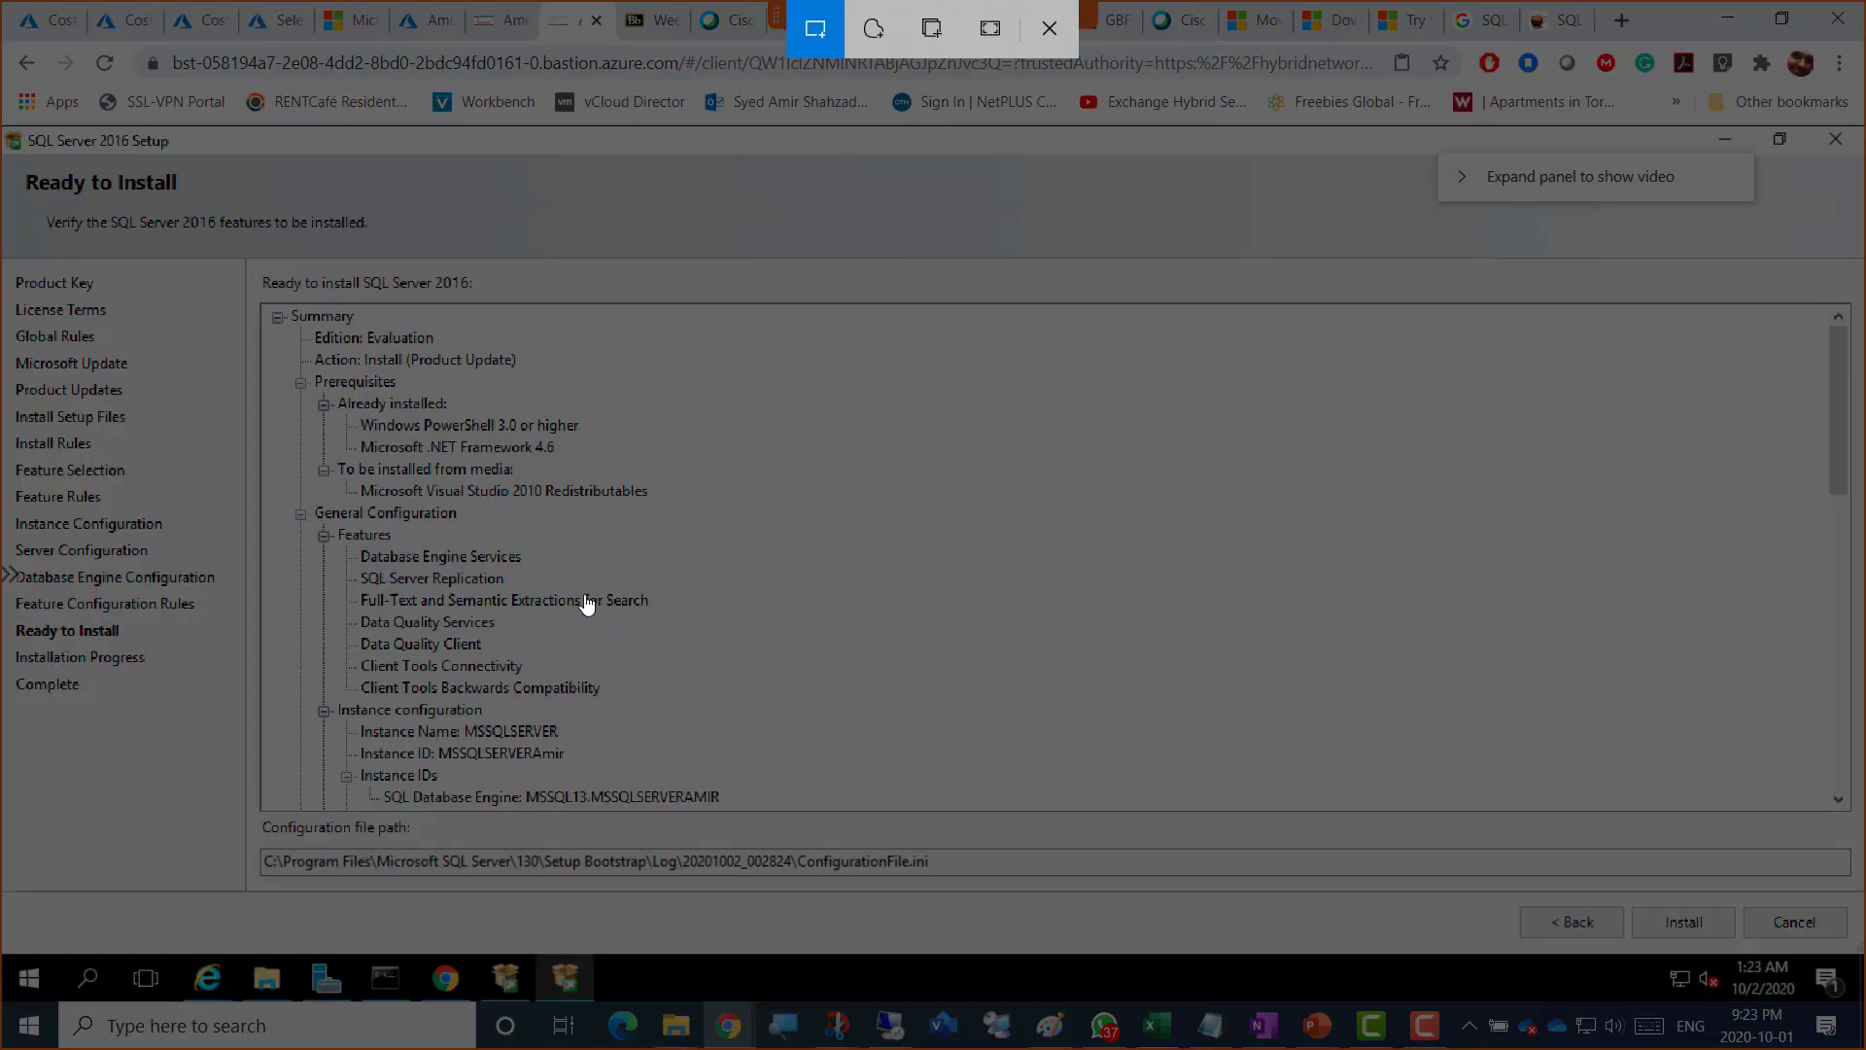
pyautogui.moveTo(35, 159)
pyautogui.mouseDown()
pyautogui.moveTo(501, 418)
pyautogui.moveTo(968, 883)
pyautogui.moveTo(1032, 898)
pyautogui.mouseUp()
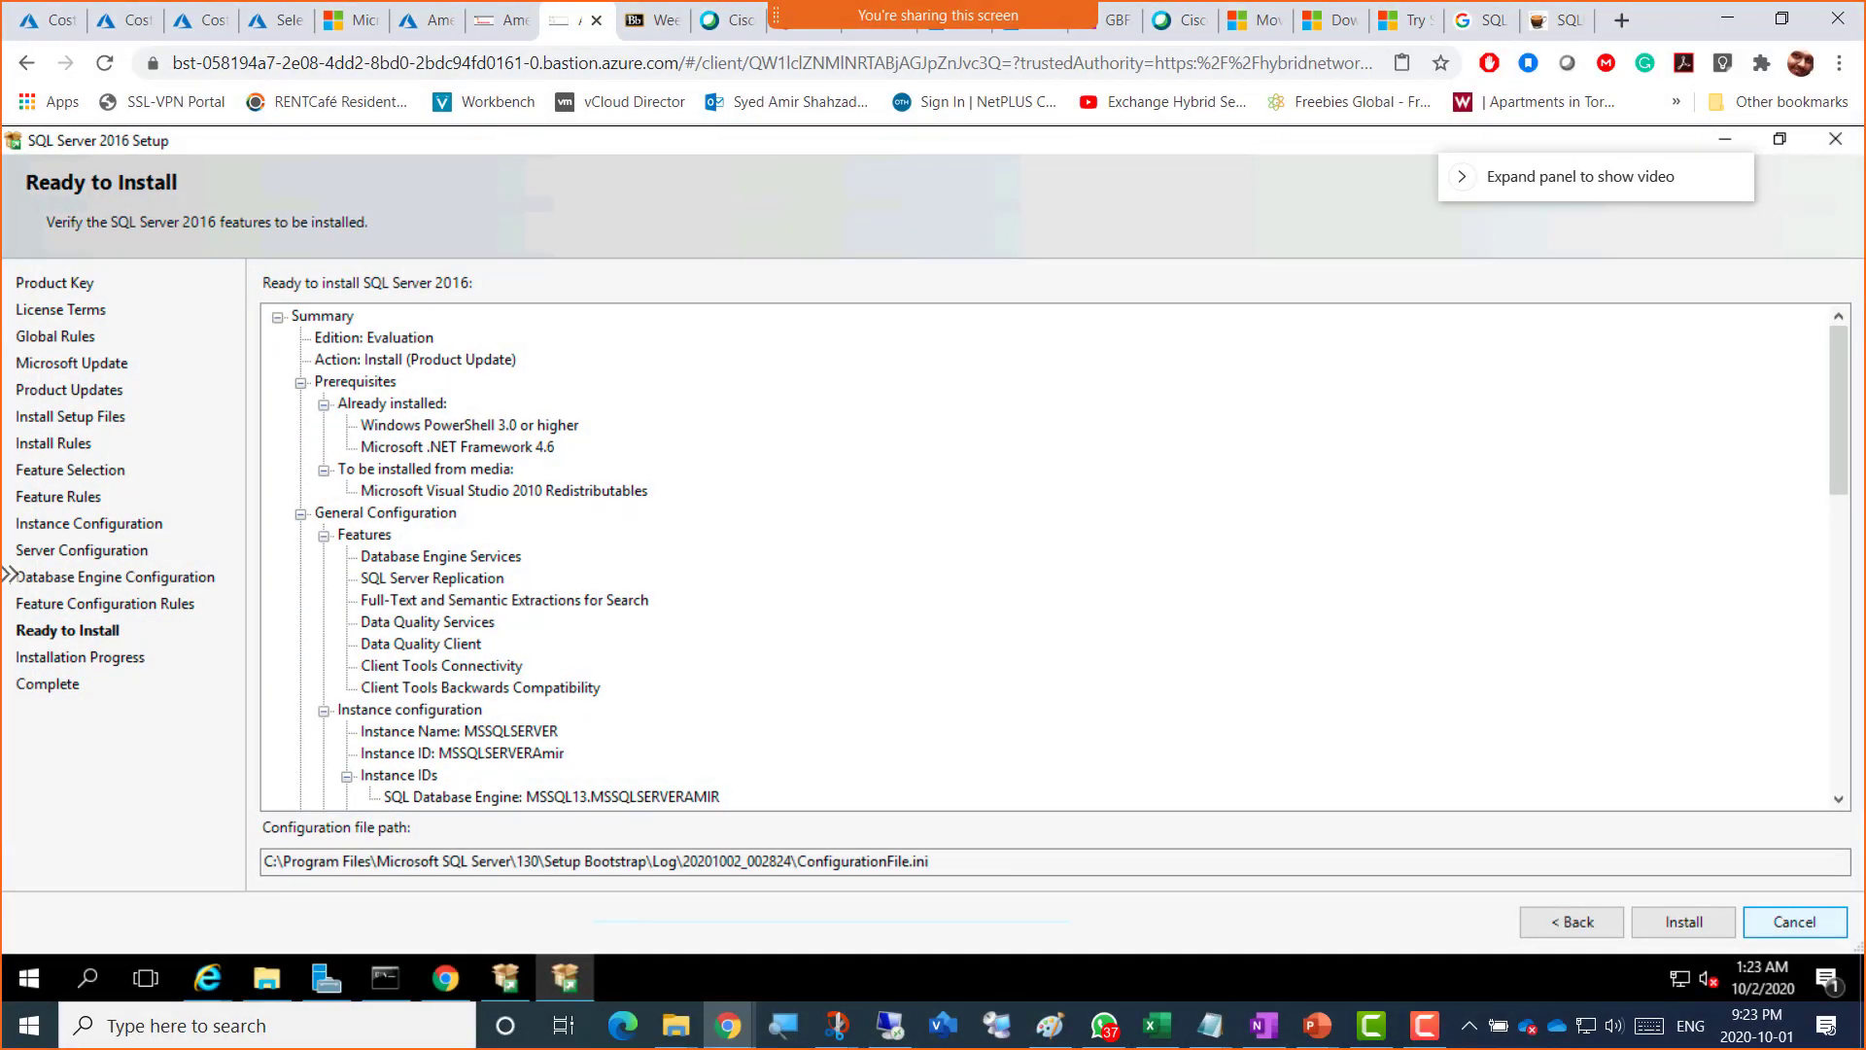
pyautogui.hotkey('alt', 'Tab')
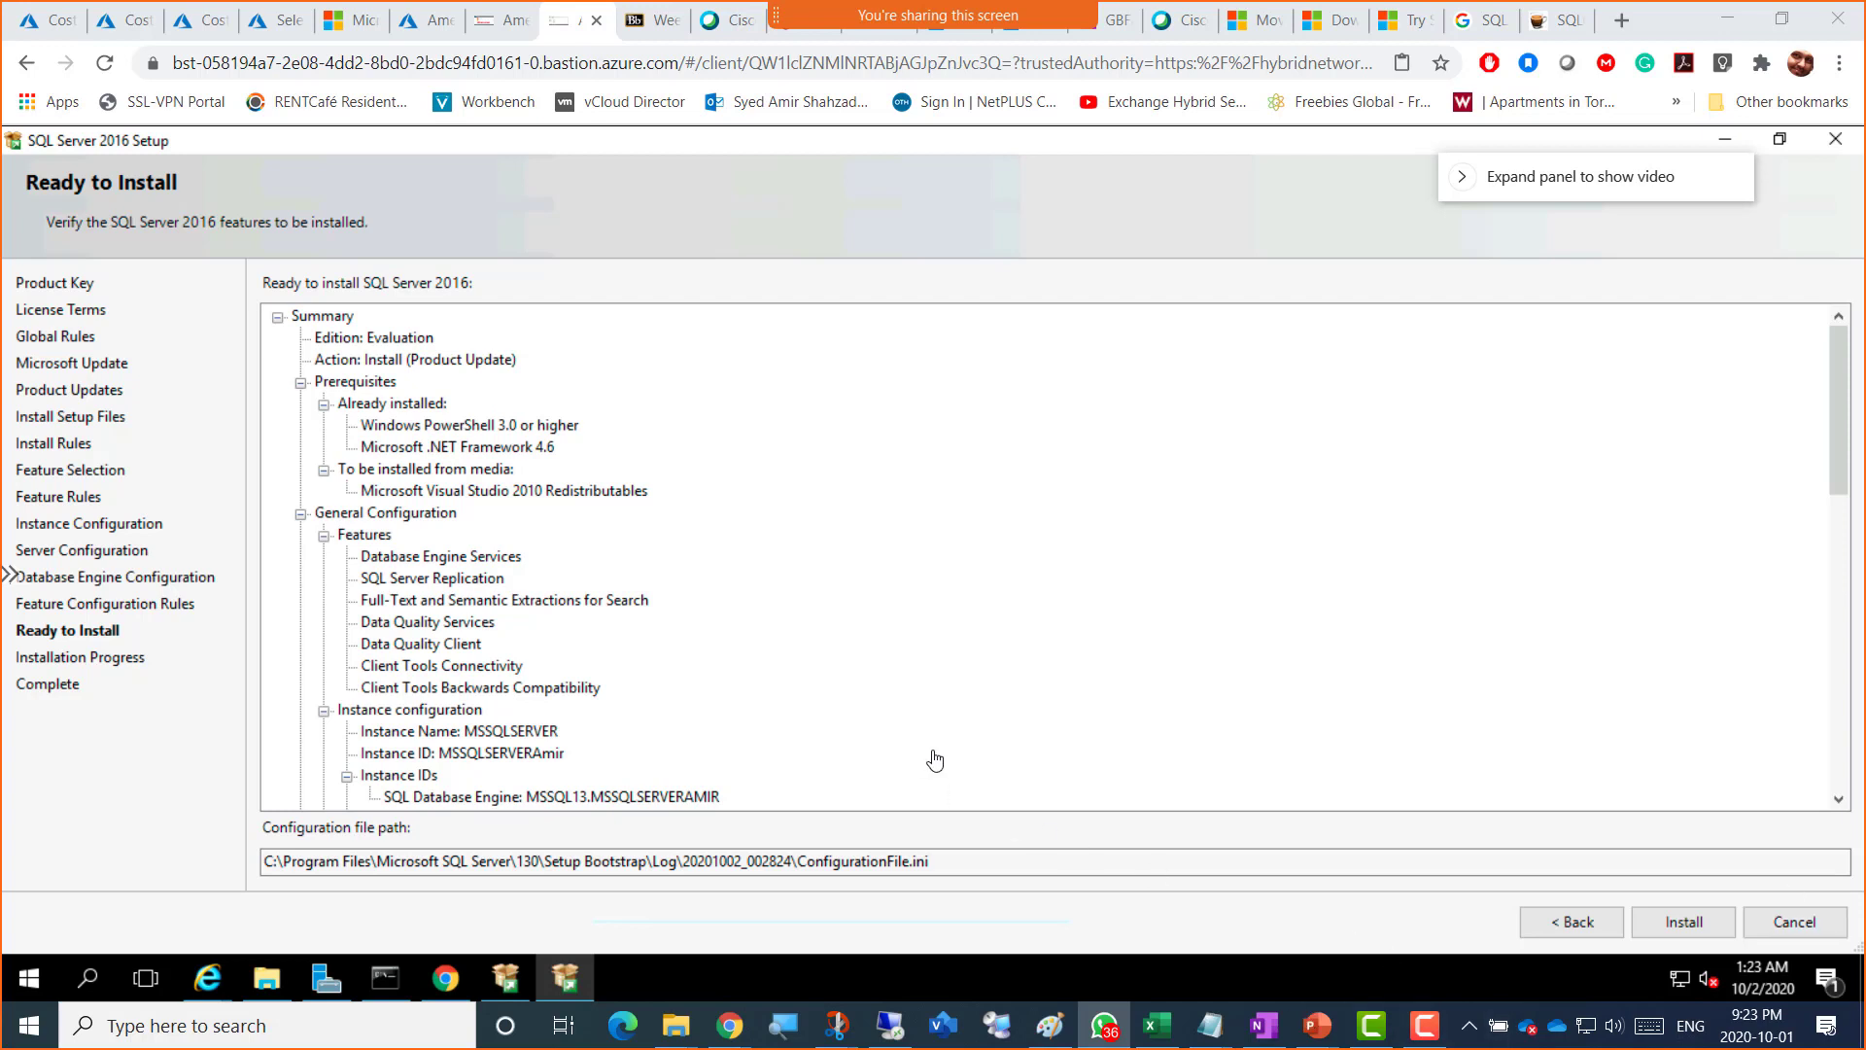
pyautogui.press('super+shift+s')
pyautogui.moveTo(7, 130); pyautogui.dragTo(1474, 950)
# Step: Paste the summary snip into OneNote captioned 'Screenshot 5 = Summary of SQL Installation'
pyautogui.click(1113, 41)
pyautogui.click(1112, 39)
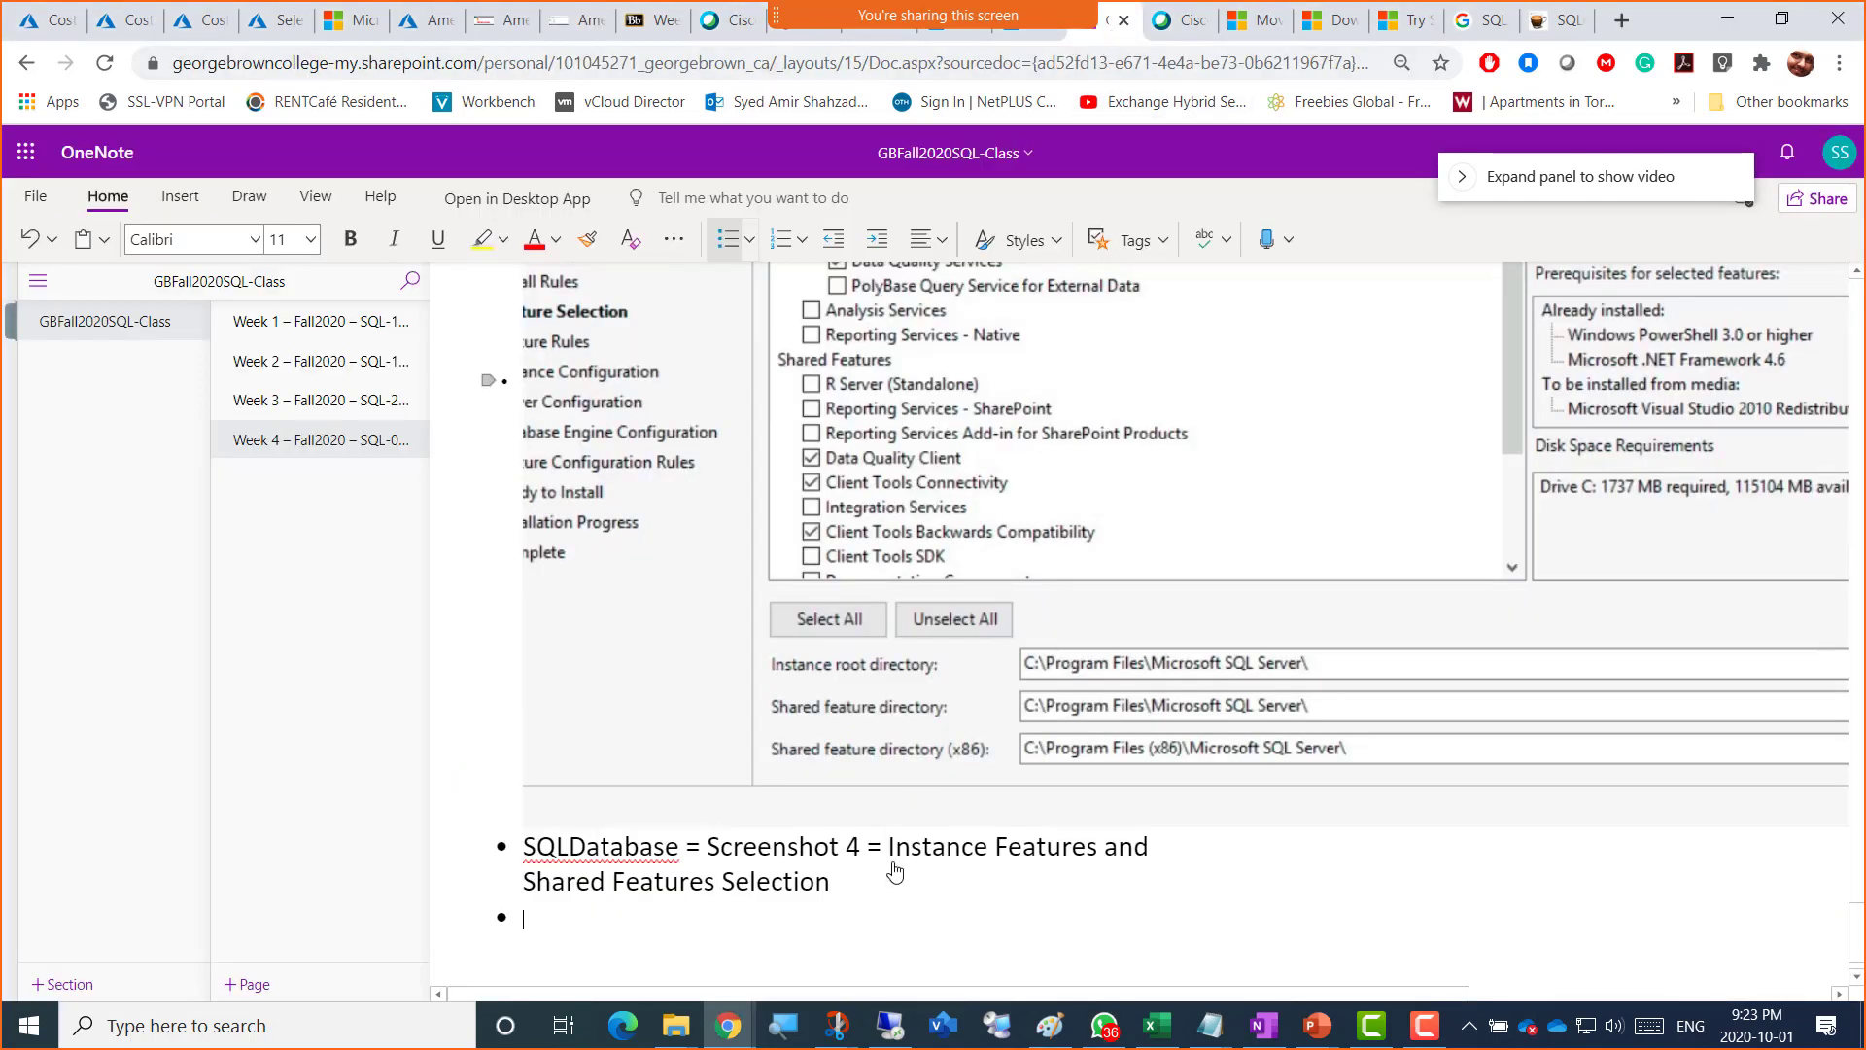
pyautogui.hotkey('ctrl', 'v')
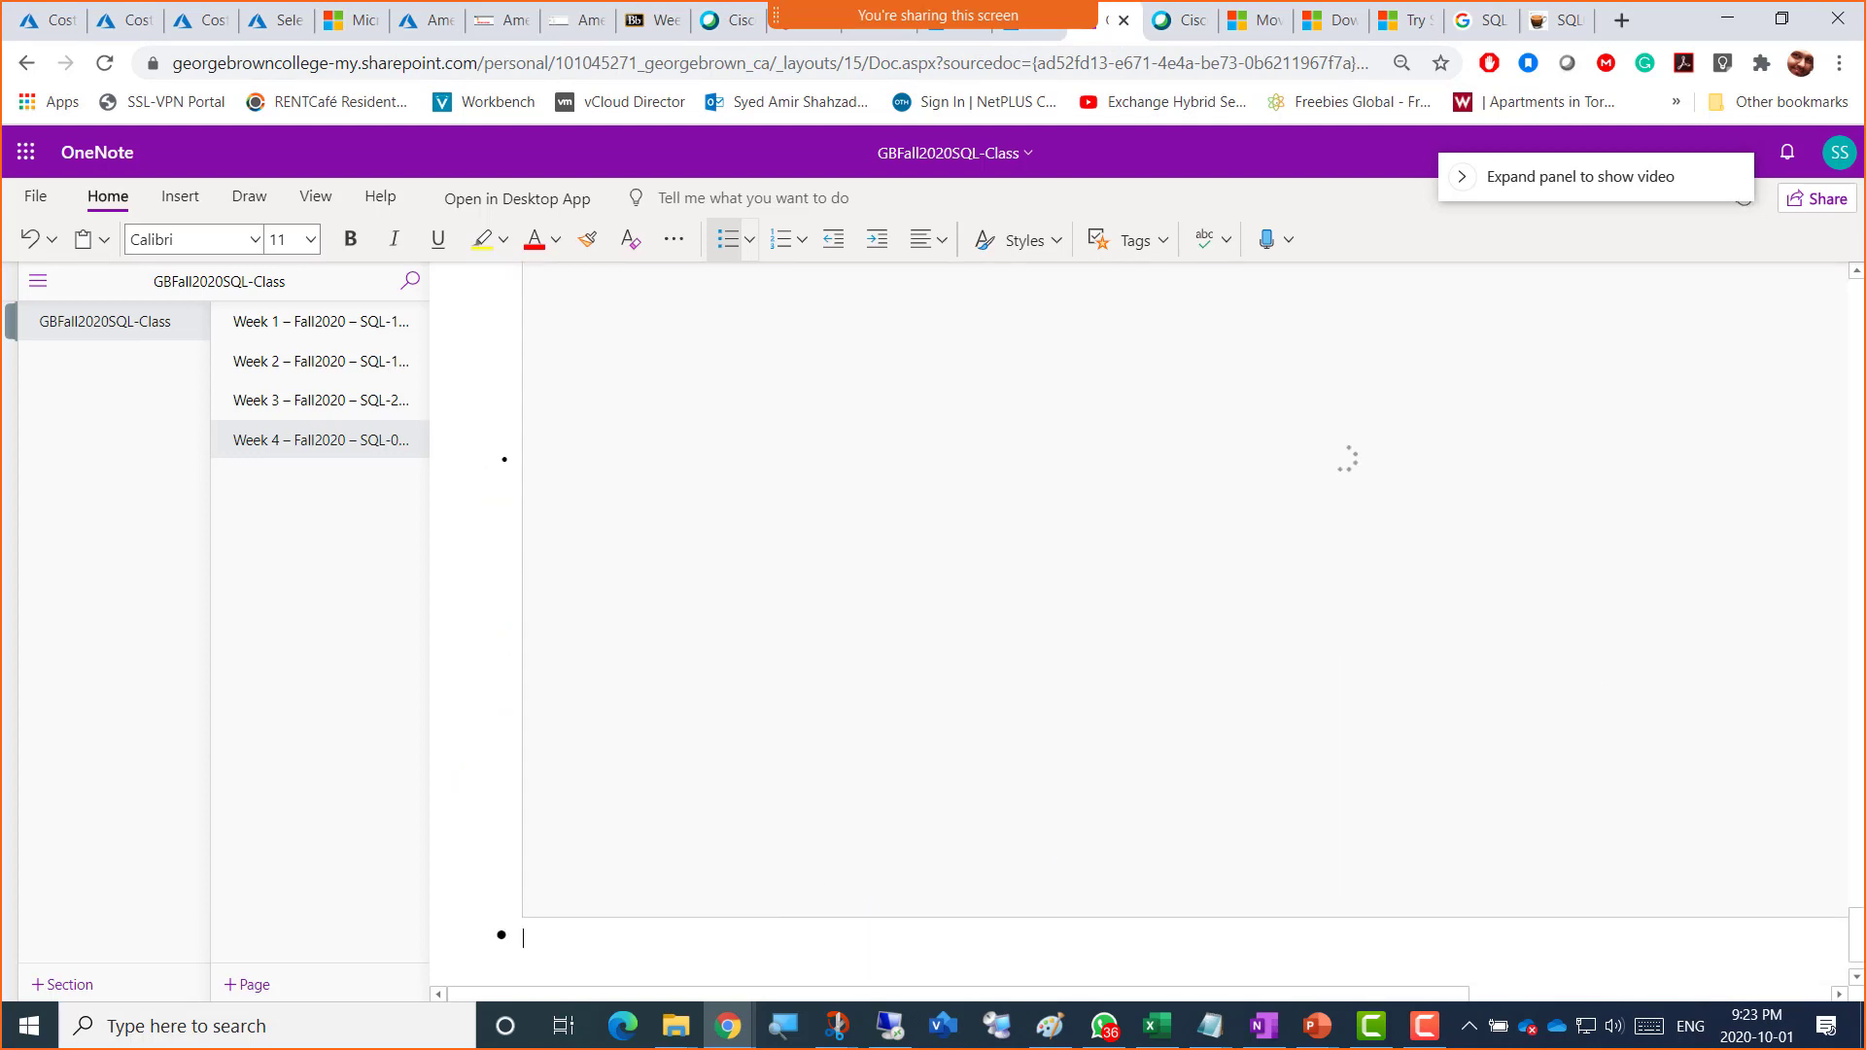
pyautogui.hotkey('alt', 'Tab')
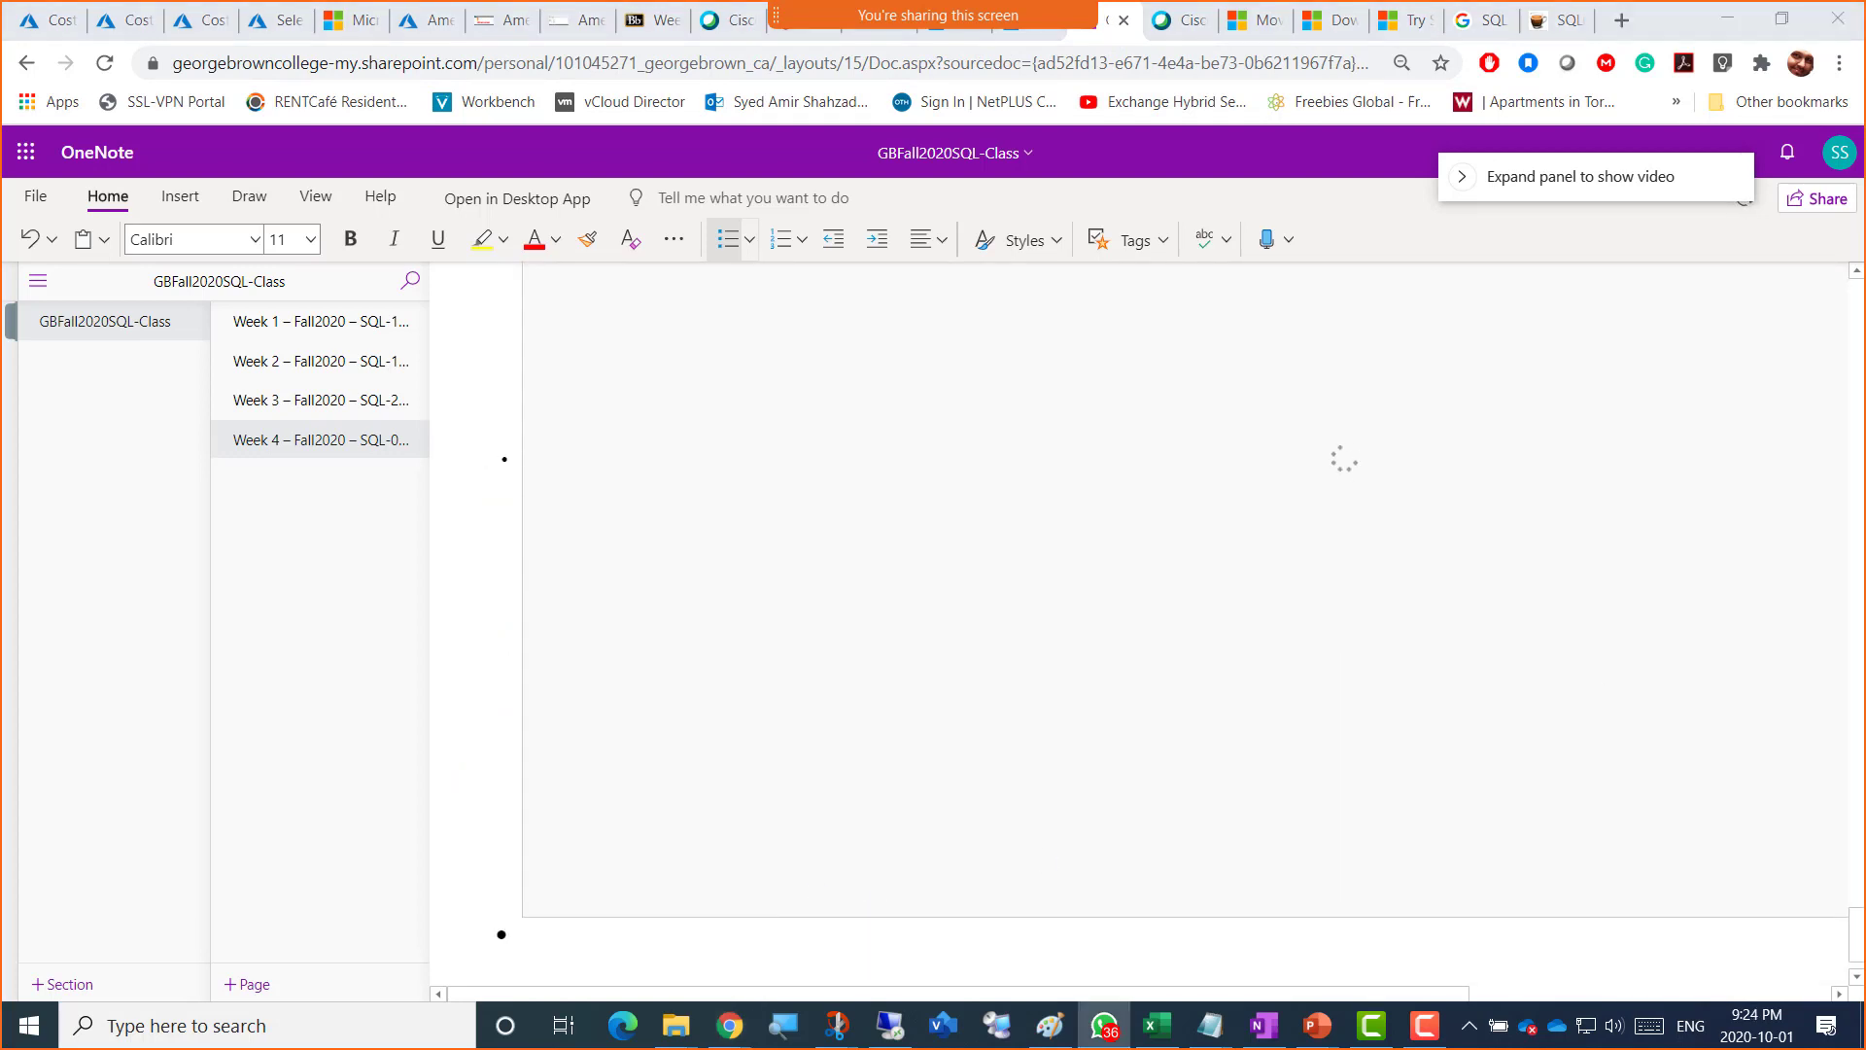
pyautogui.click(543, 949)
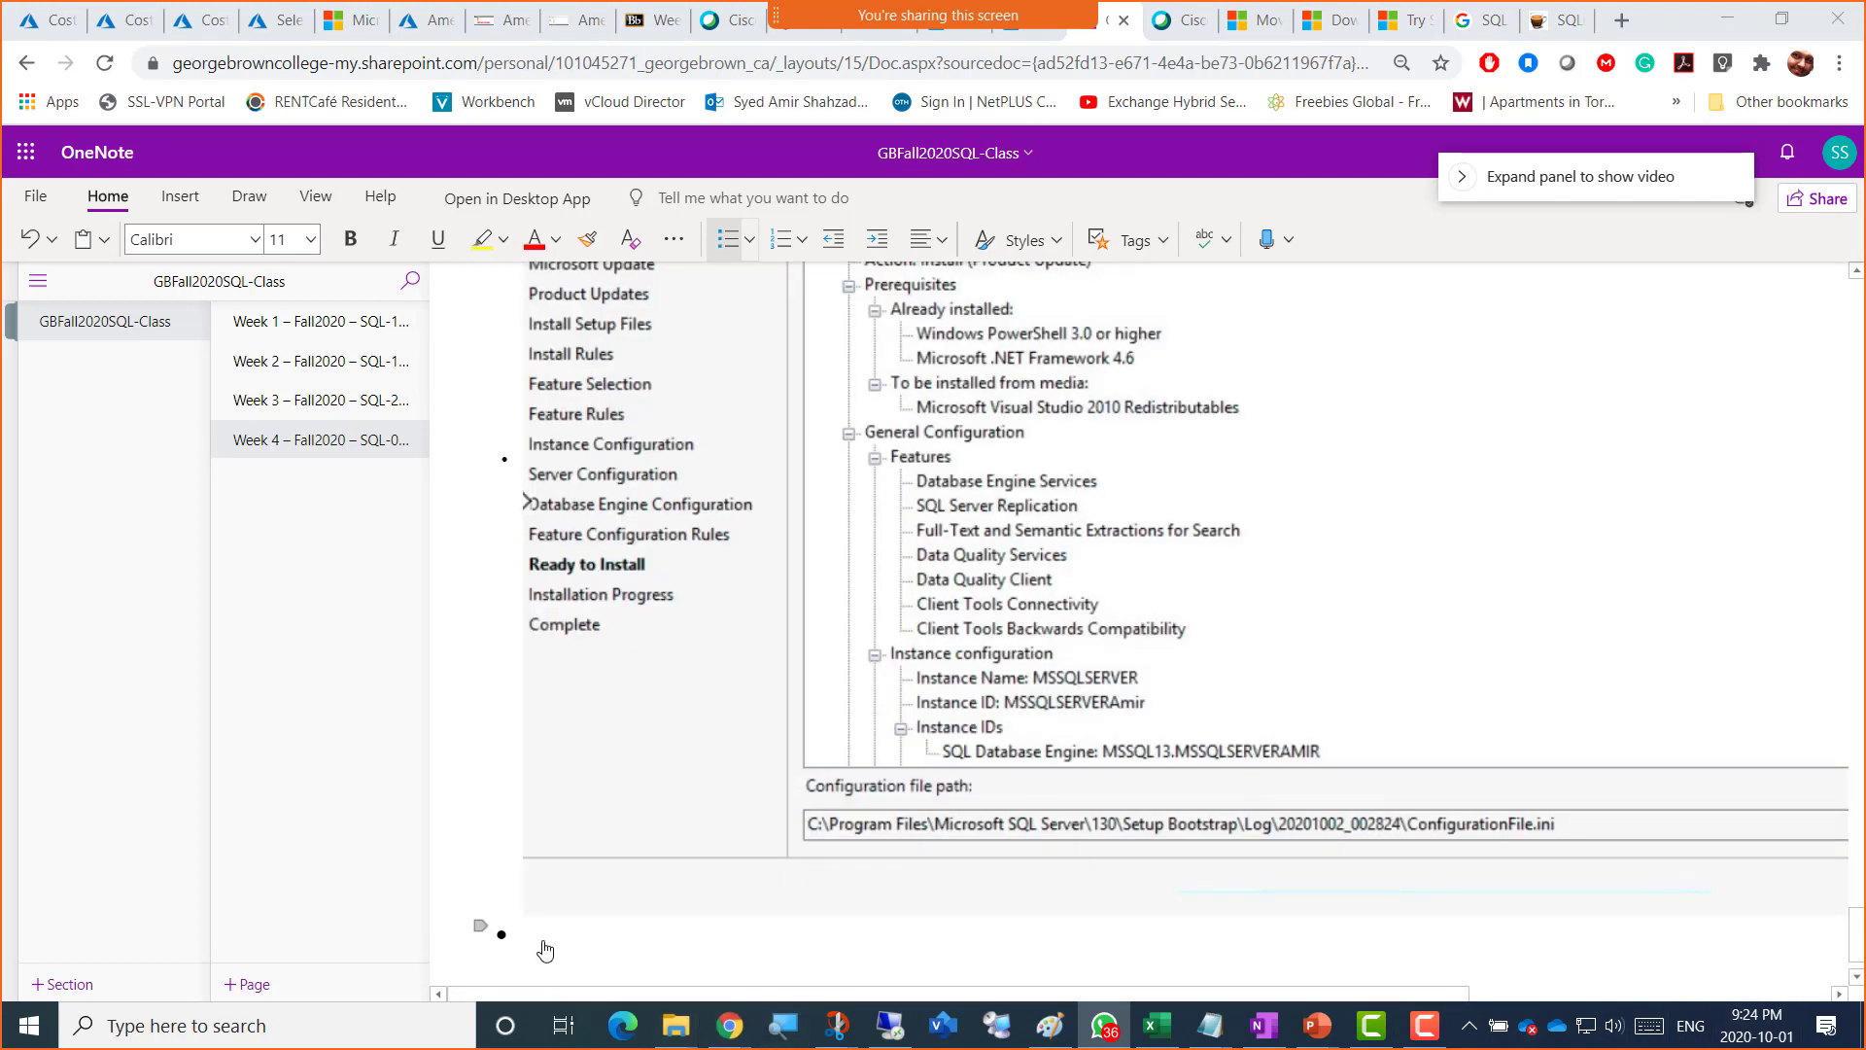
pyautogui.write('SQLDatabase = Screenshot 5 = Summary of SQL Installation')
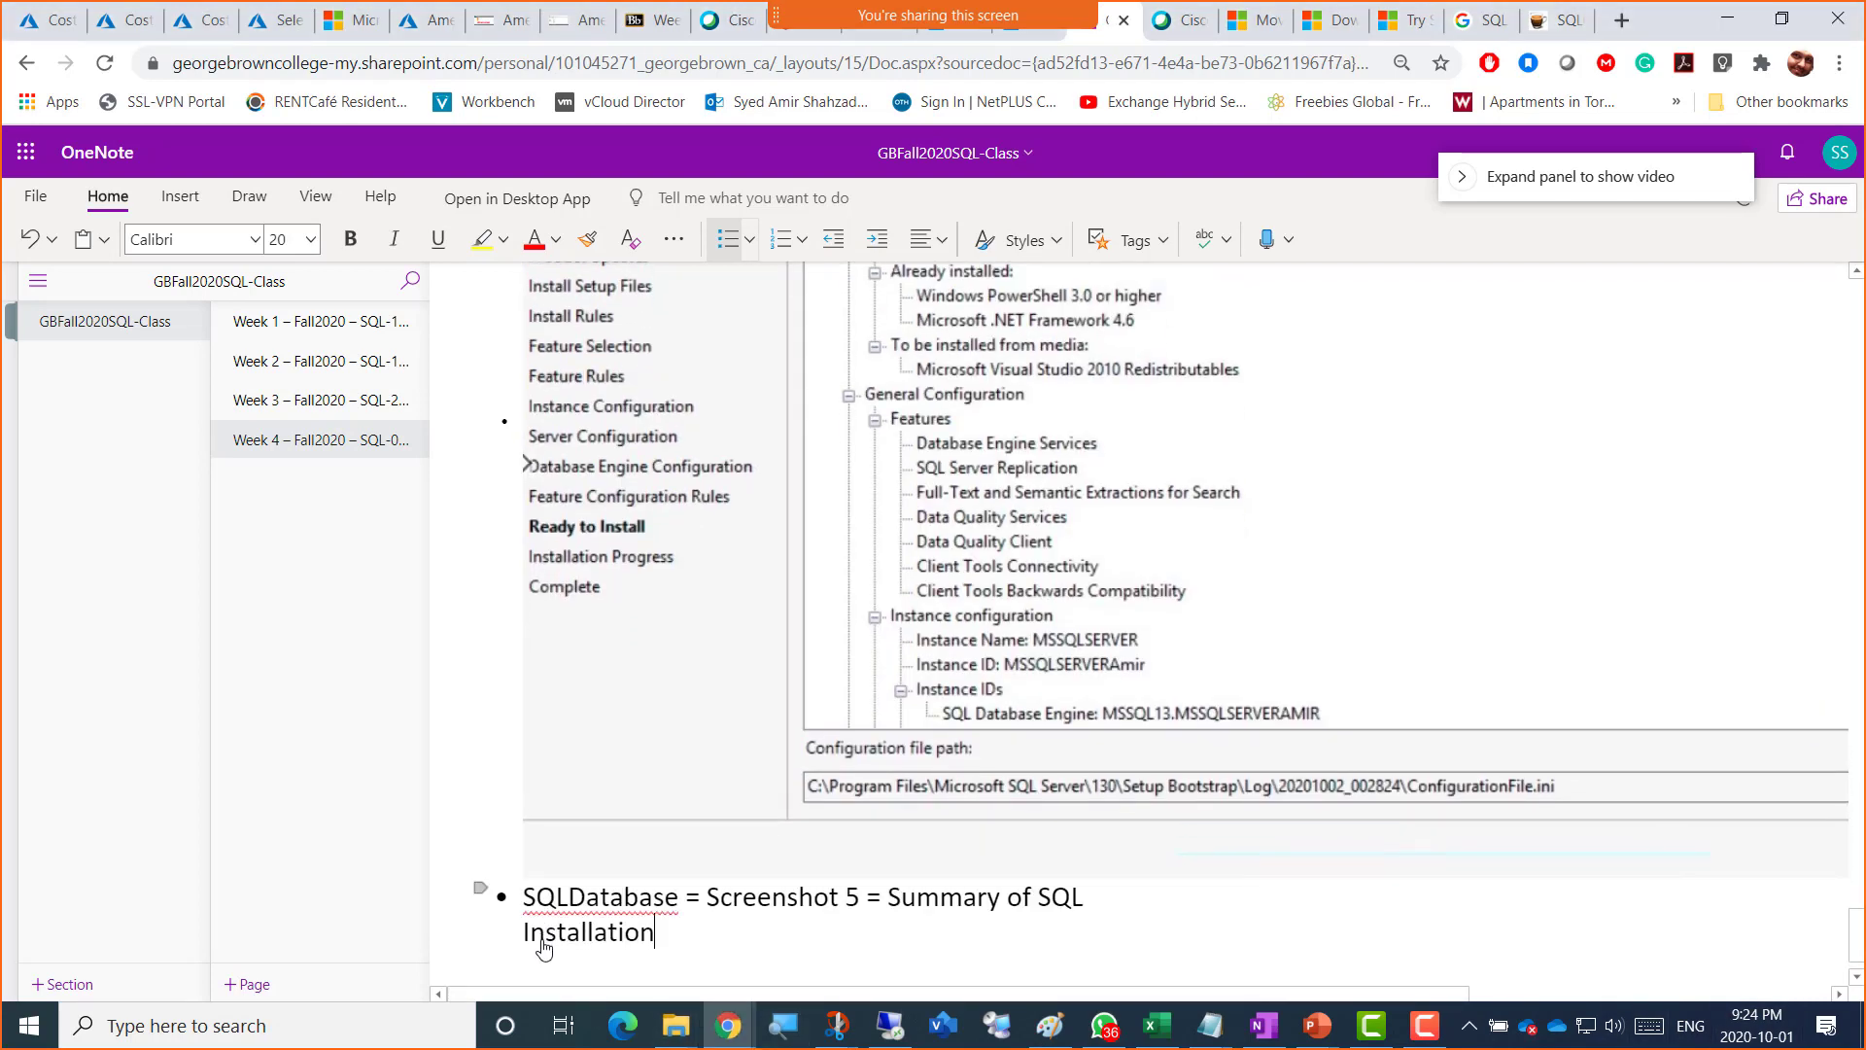
pyautogui.click(550, 29)
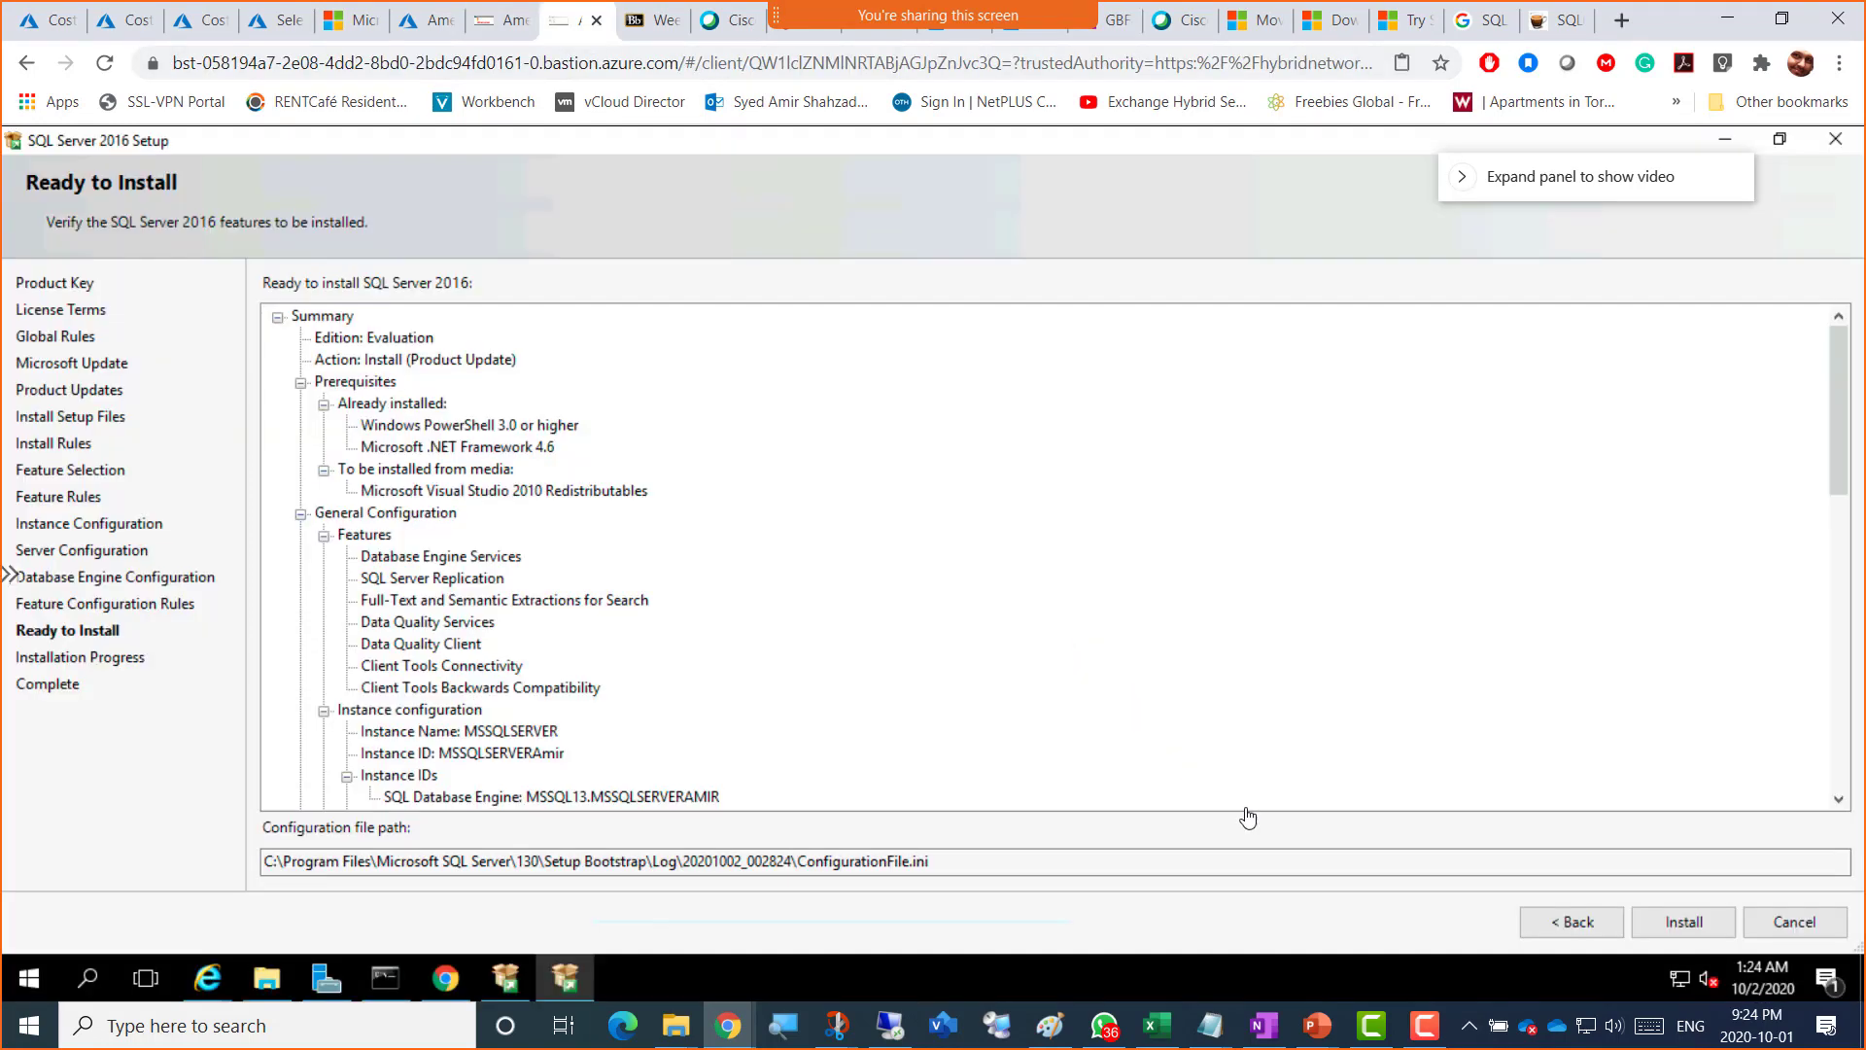
# Step: Launch the SQL Server 2016 installation from the Ready to Install summary
pyautogui.click(1682, 925)
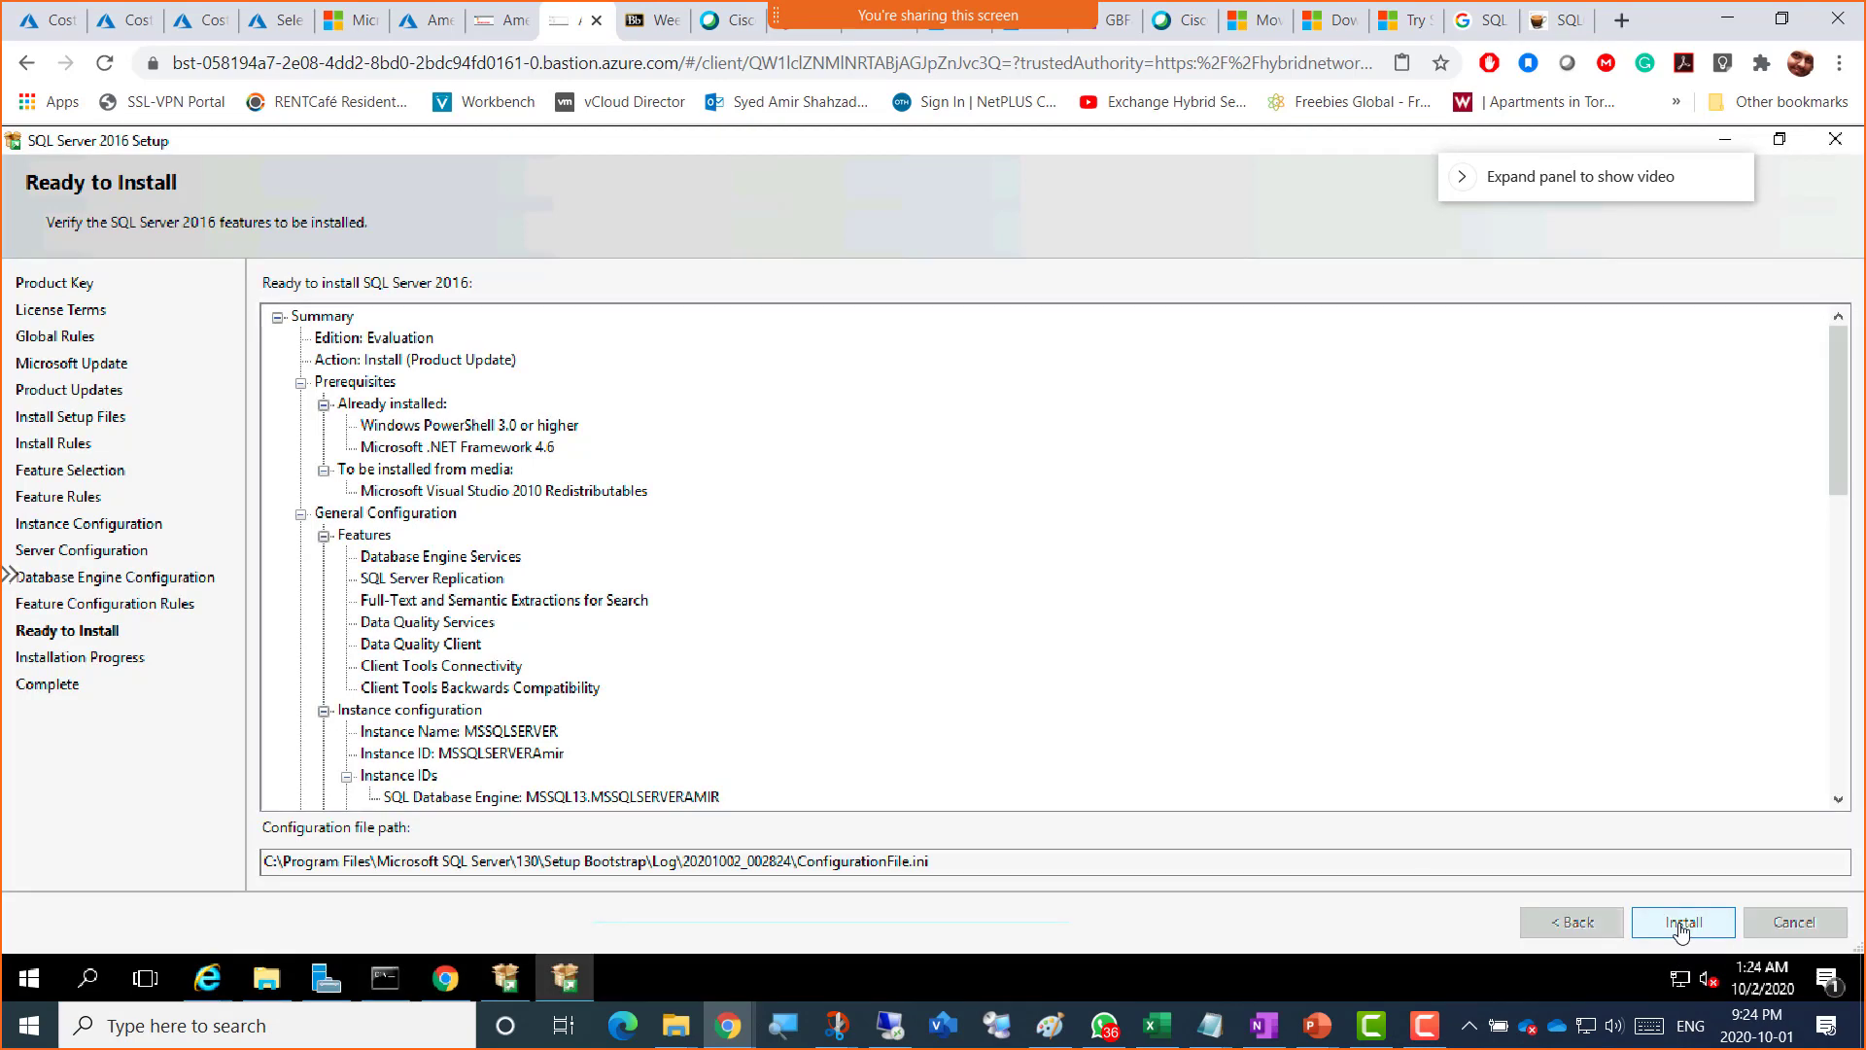
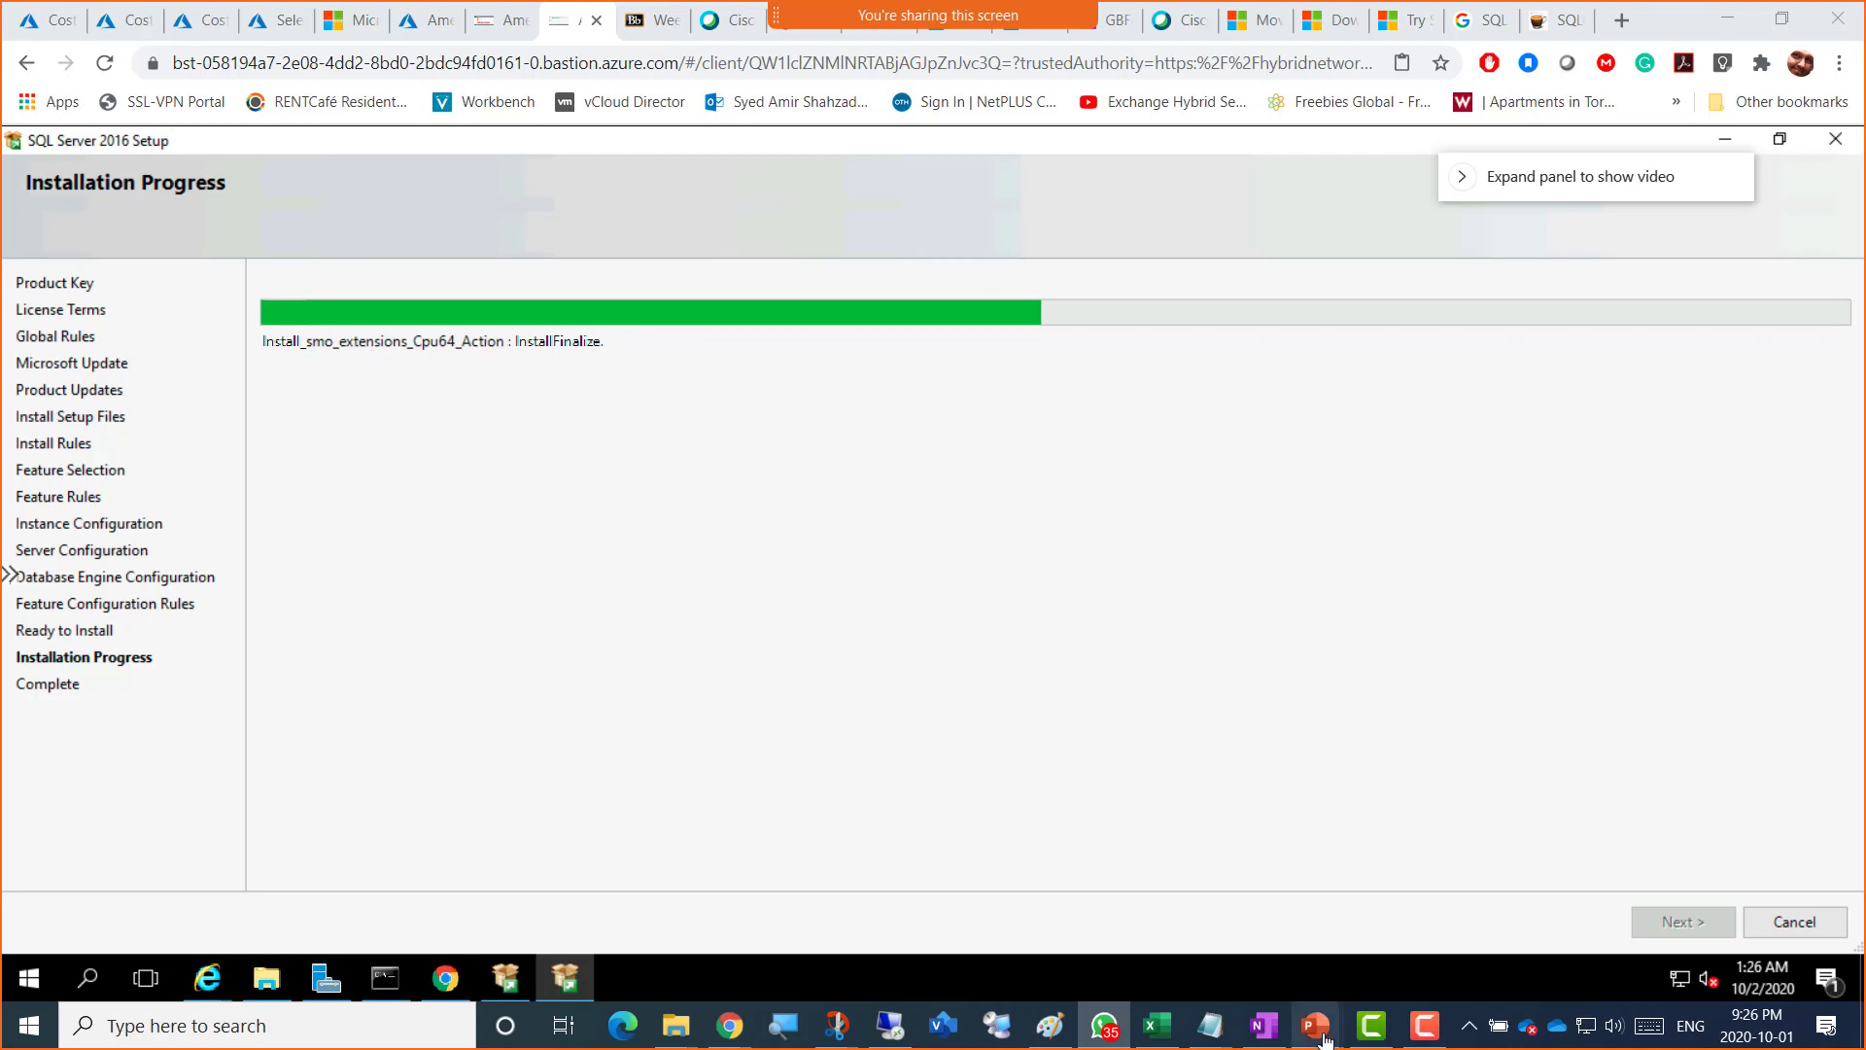
# Step: Switch to the second VM's Bastion session showing the Server Manager Dashboard
pyautogui.moveTo(1324, 1040)
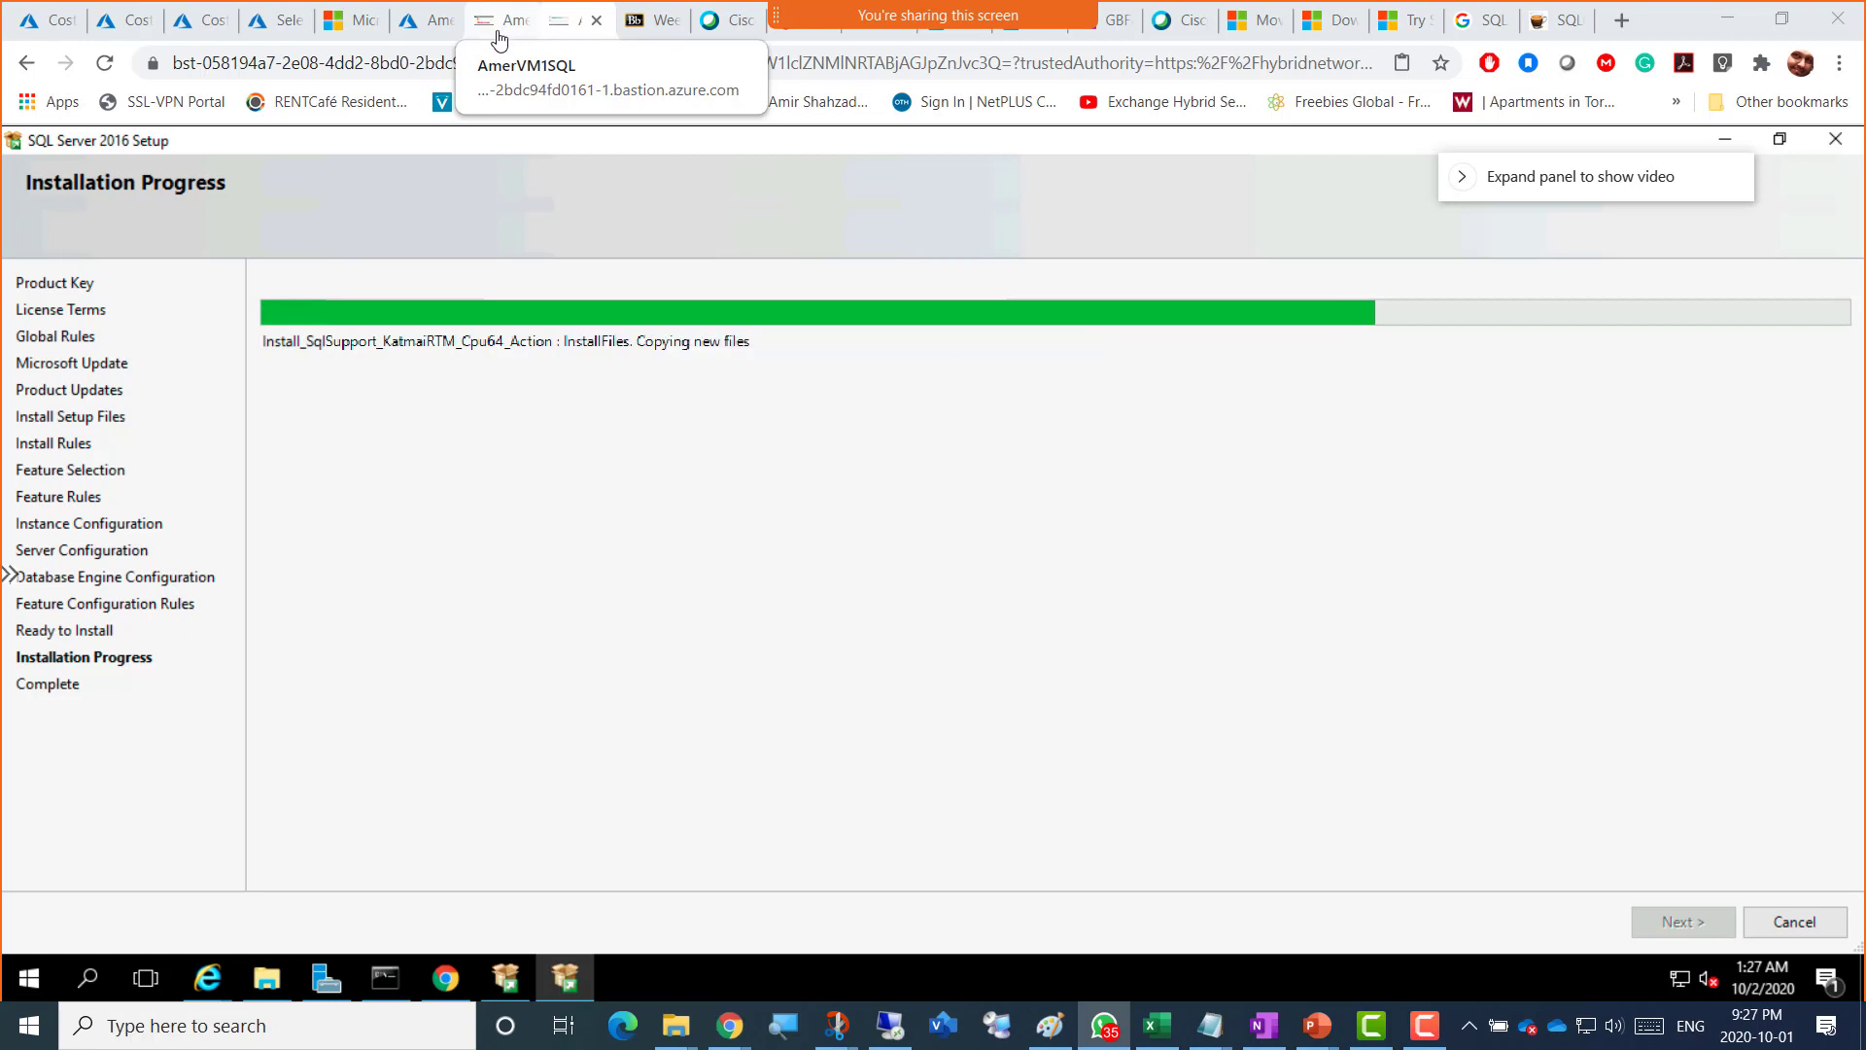
pyautogui.click(498, 36)
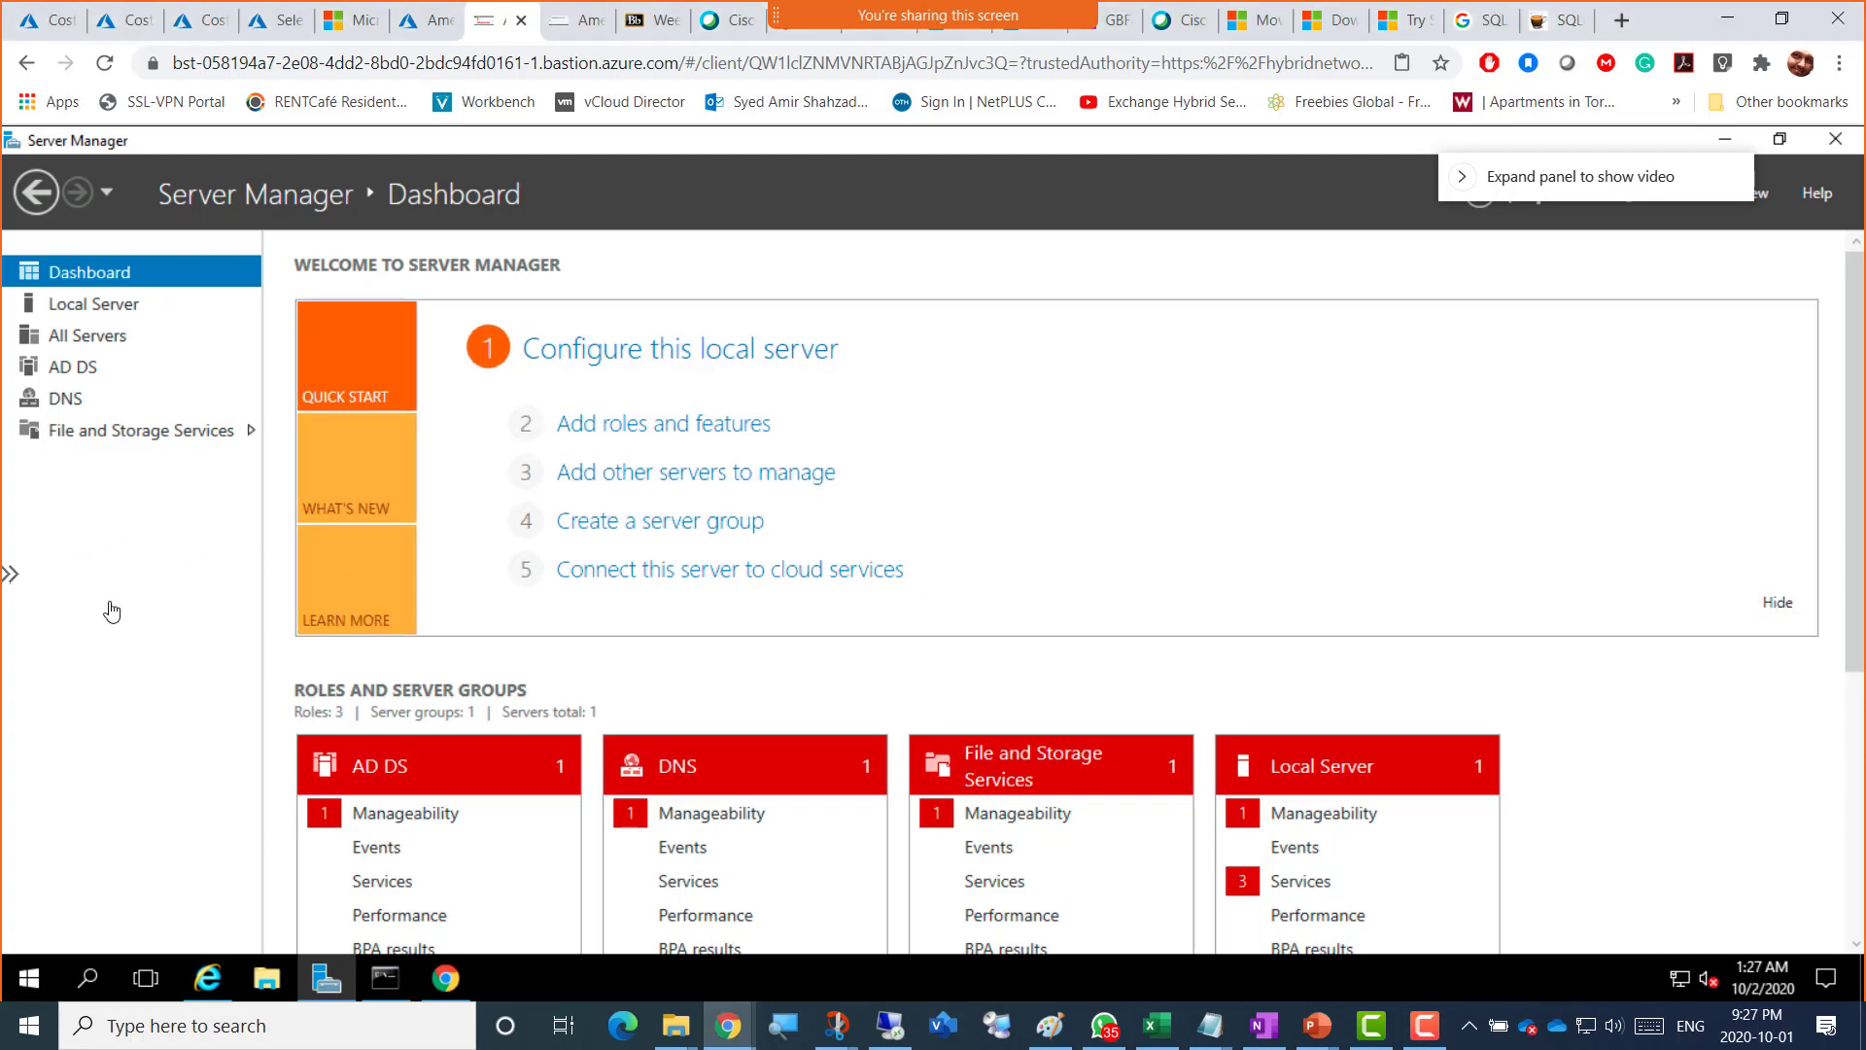
# Step: Launch SSMS-Setup-ENU from the VM's Downloads folder in File Explorer
pyautogui.click(267, 981)
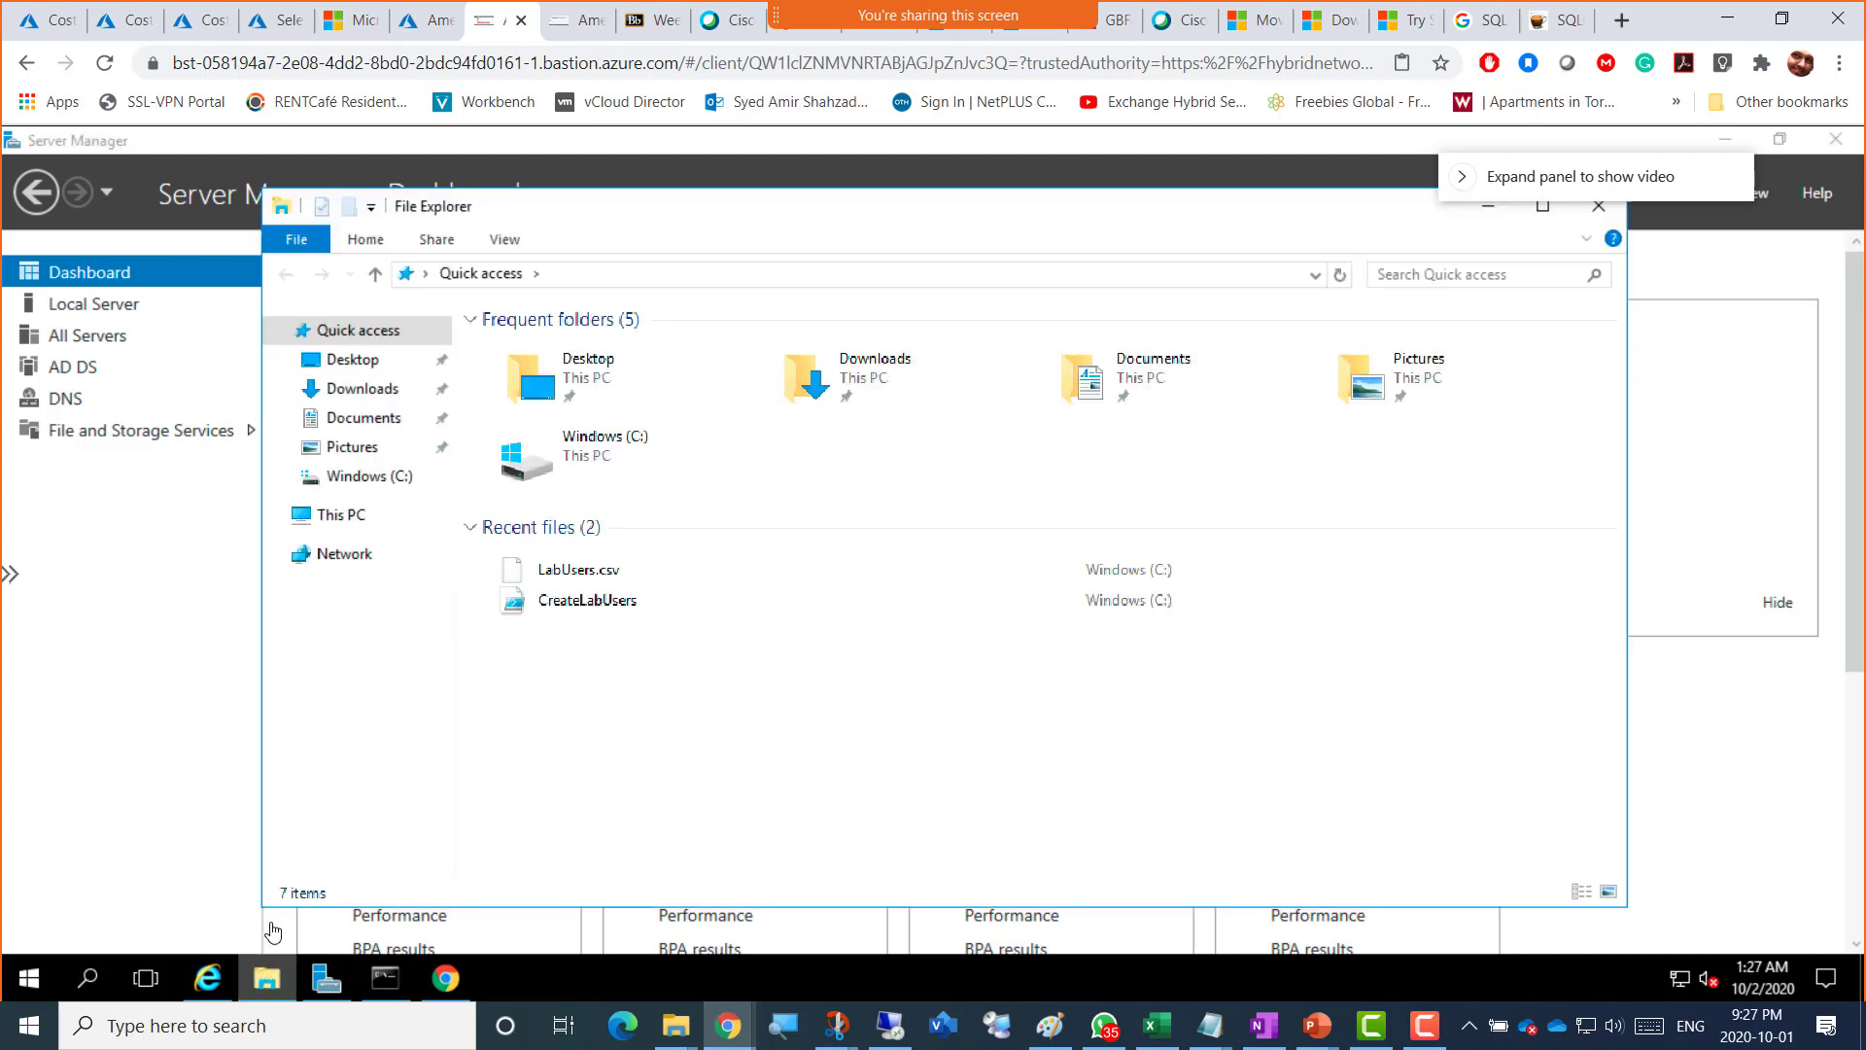
pyautogui.click(377, 397)
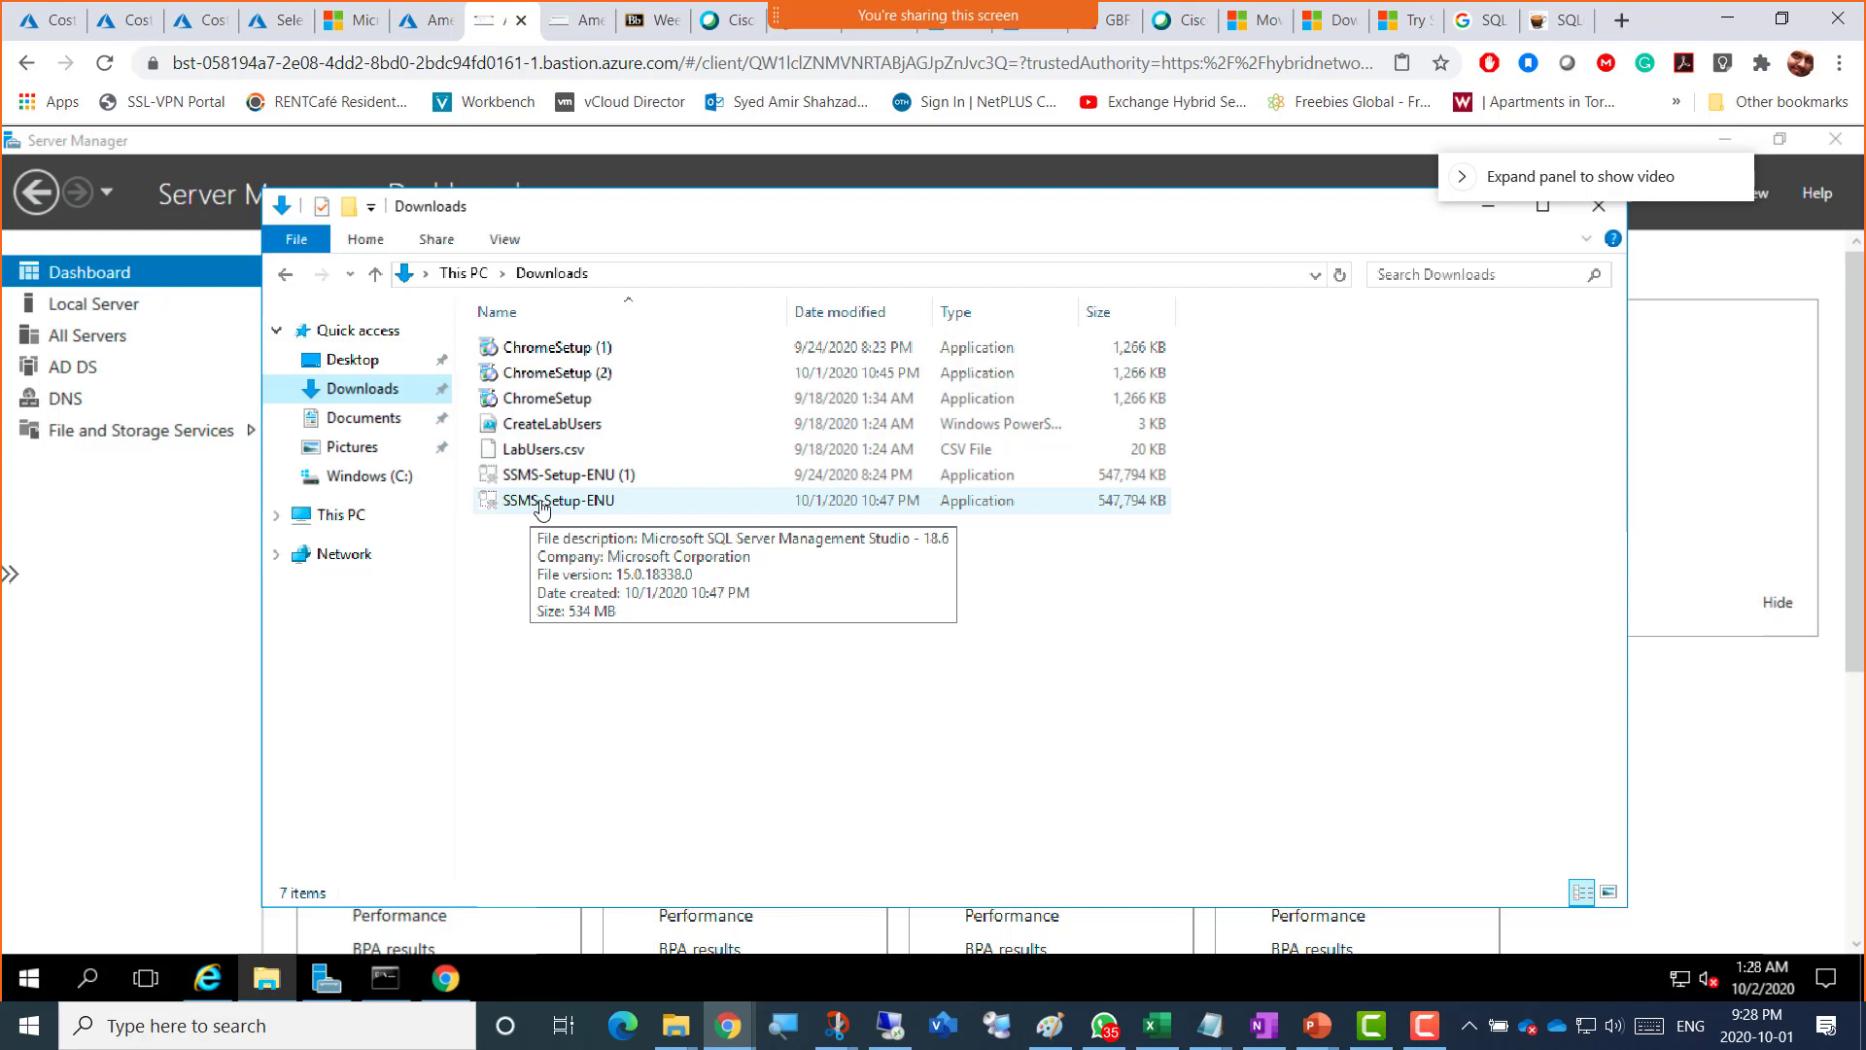
pyautogui.click(542, 506)
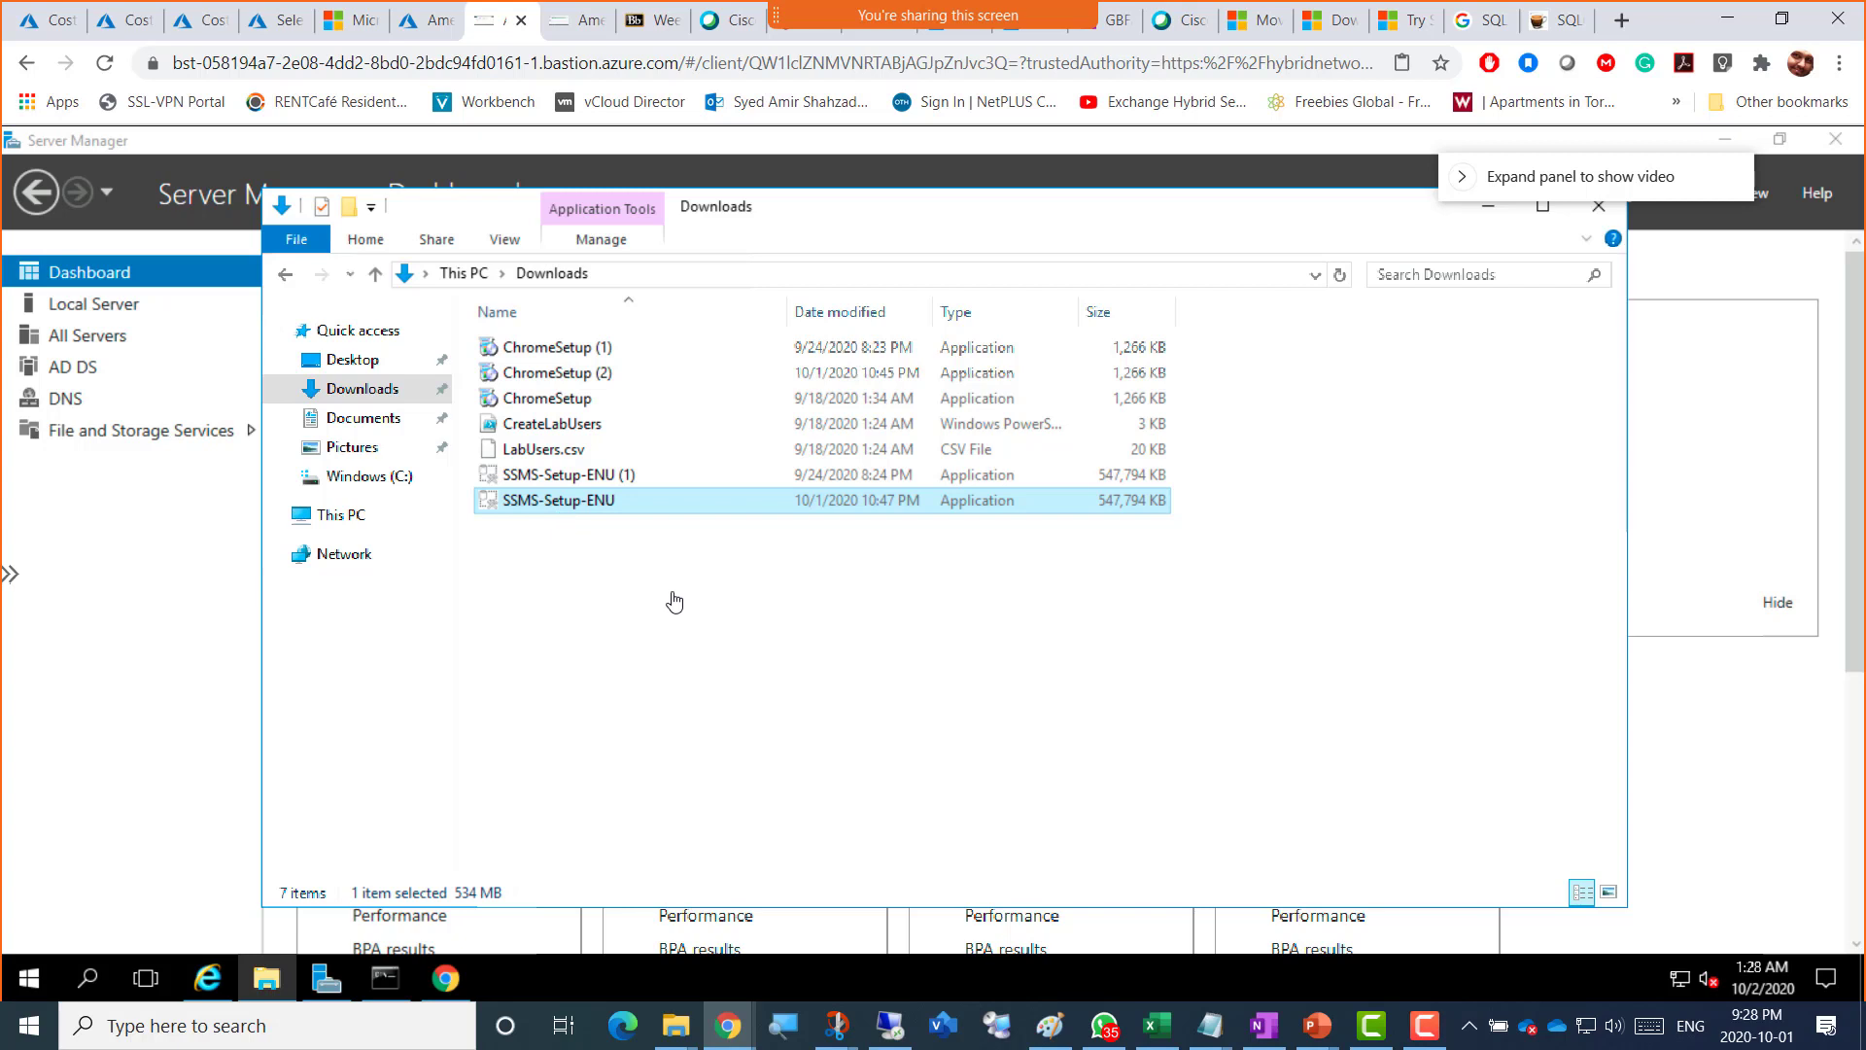
pyautogui.press('Return')
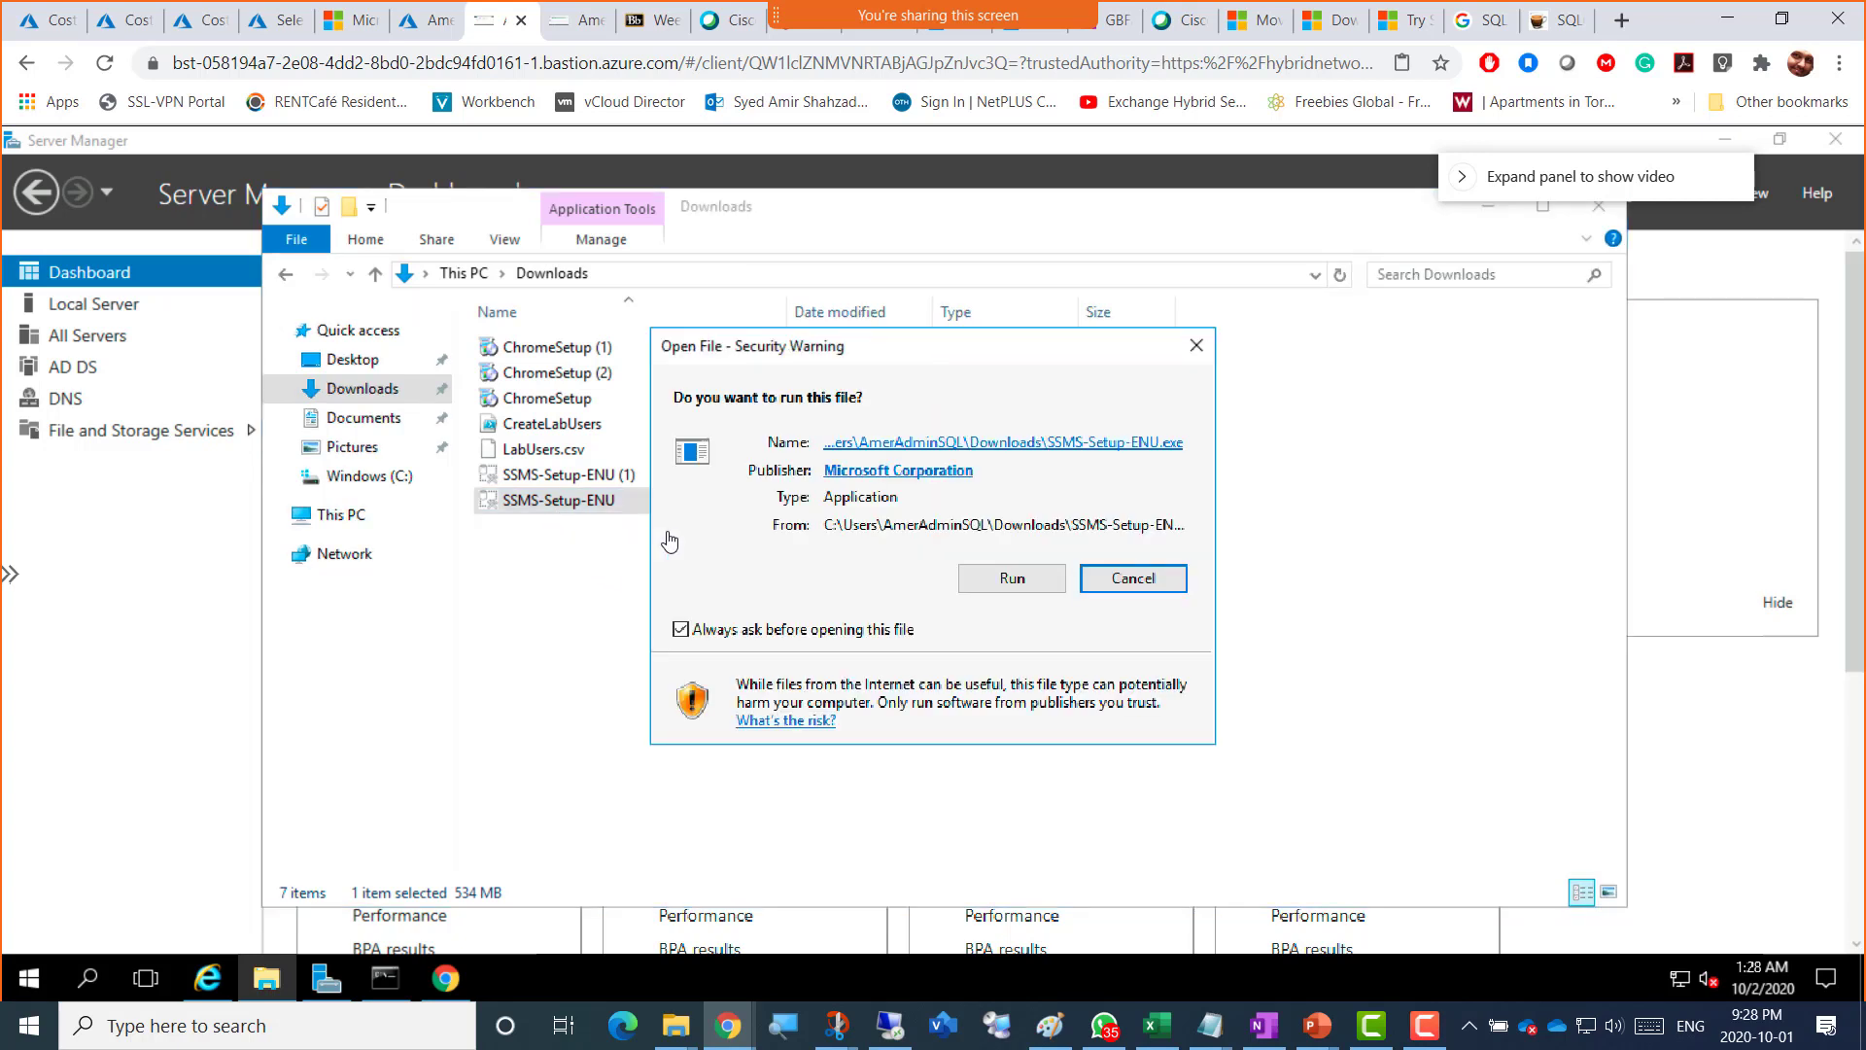
# Step: Approve the security warning and let SSMS 18.6 setup run to its restart-required prompt
pyautogui.click(970, 589)
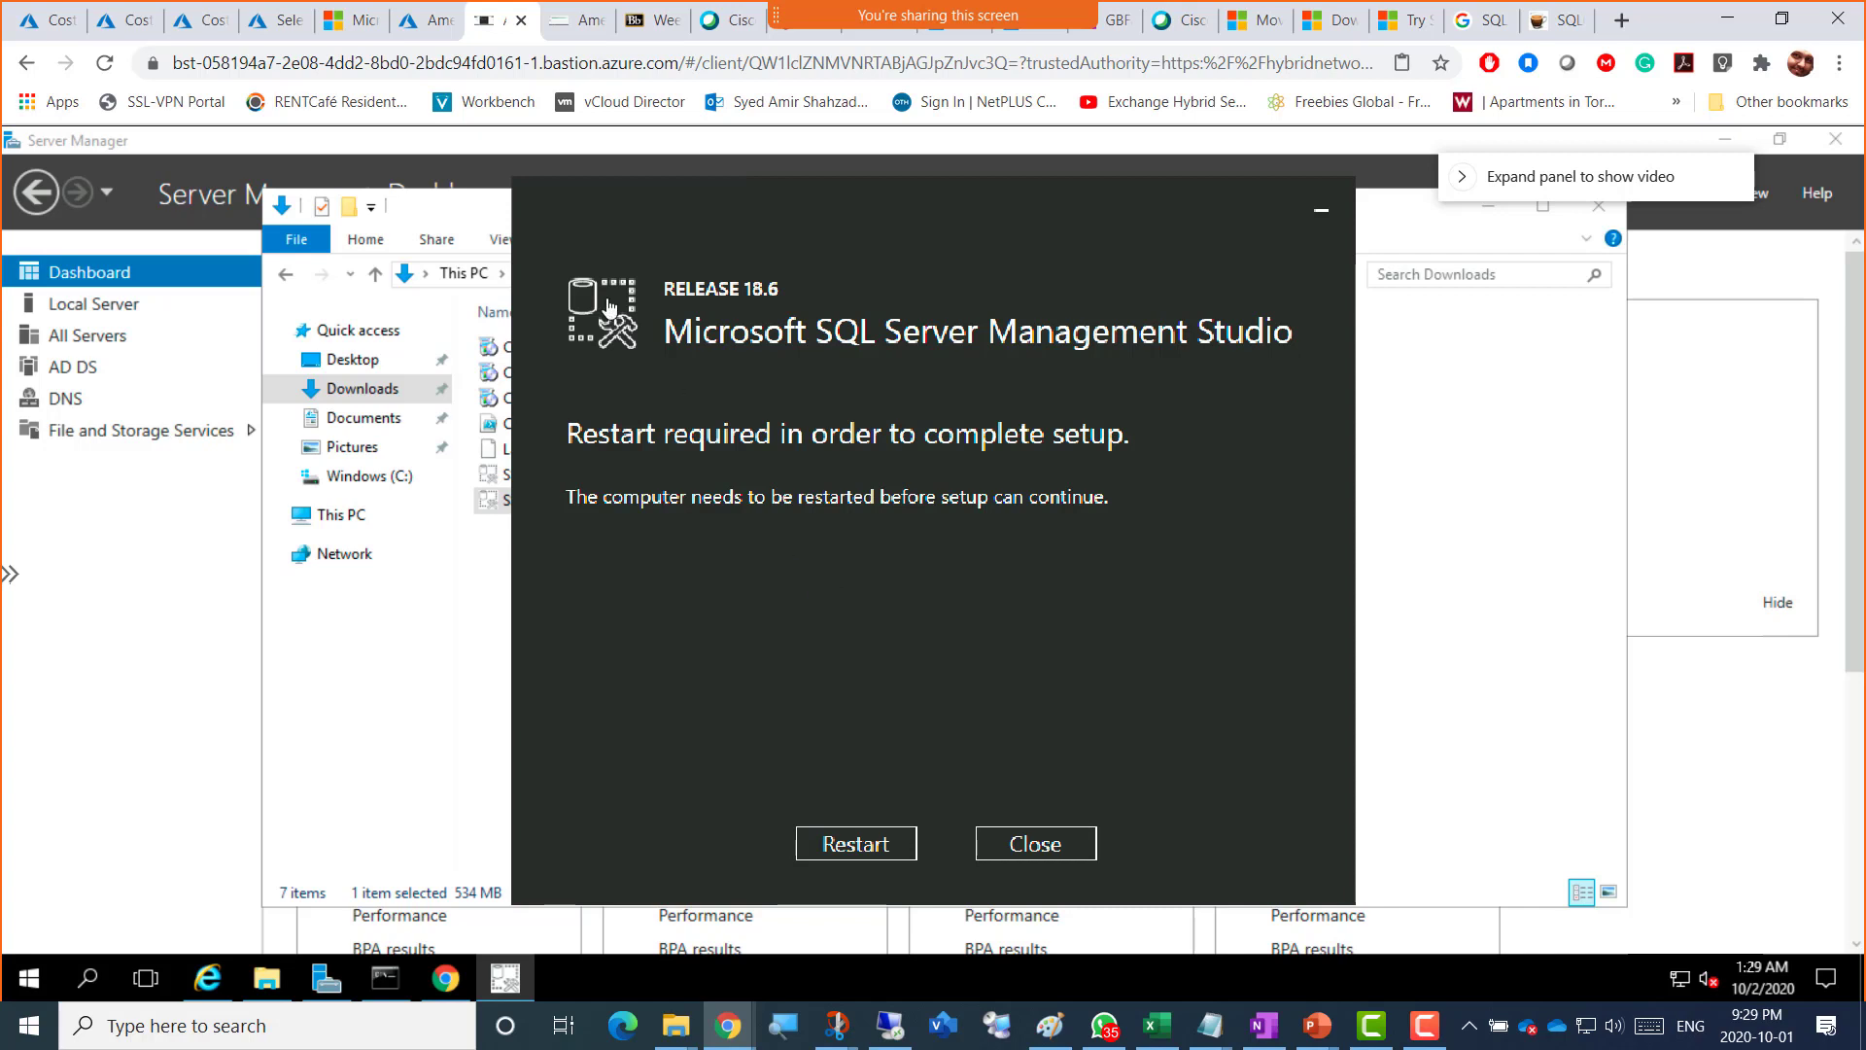
pyautogui.click(572, 37)
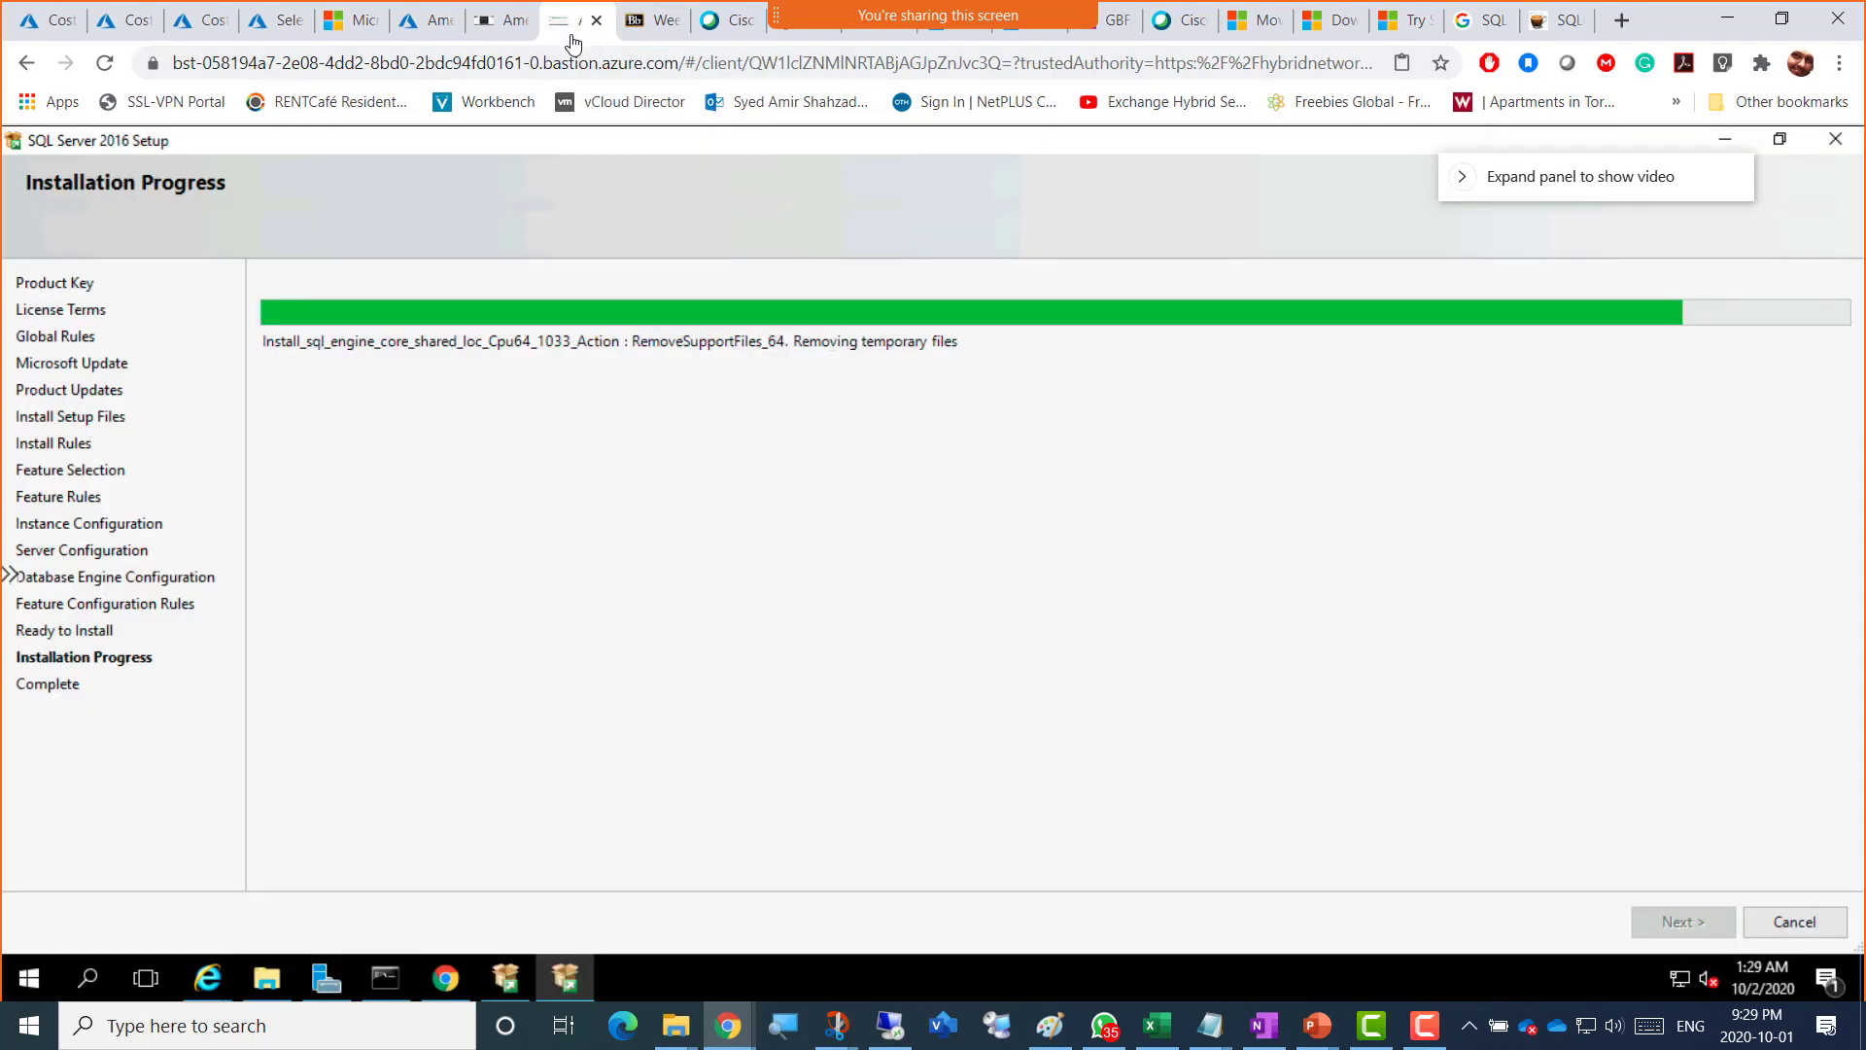
pyautogui.click(488, 37)
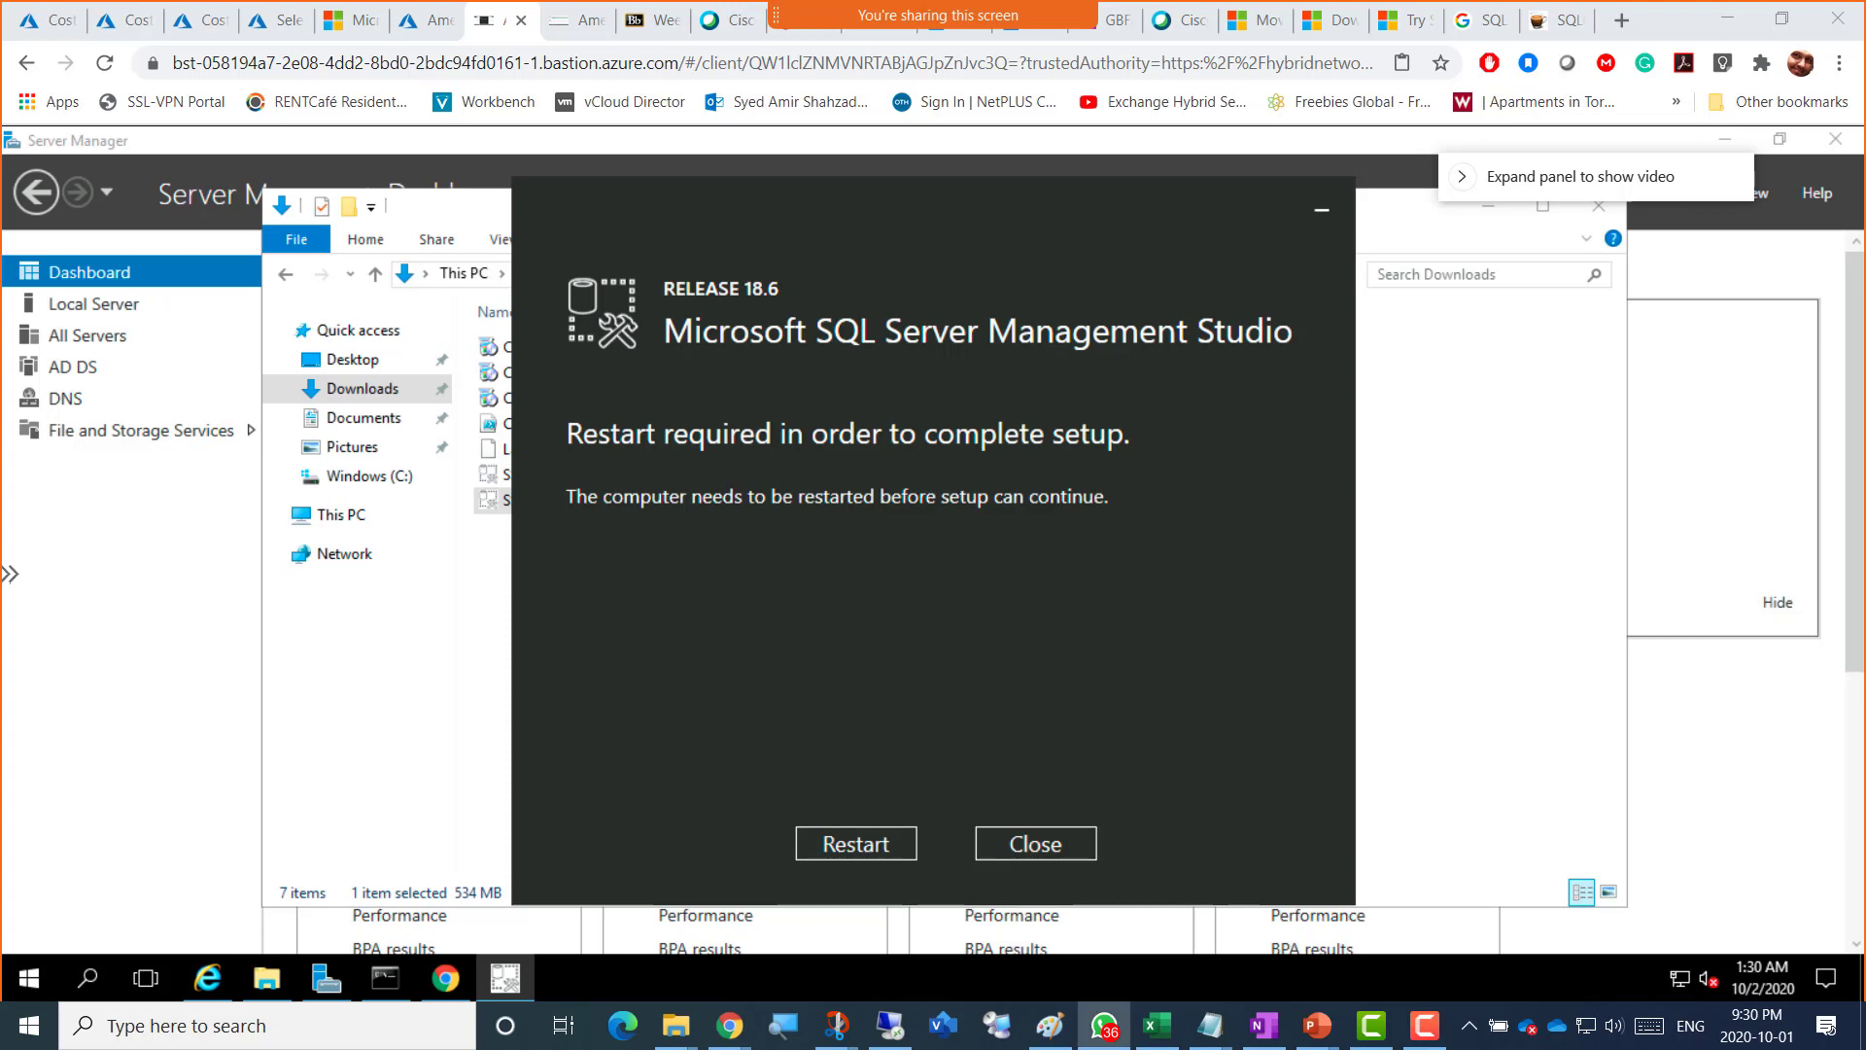
pyautogui.moveTo(1865, 87); pyautogui.dragTo(864, 44)
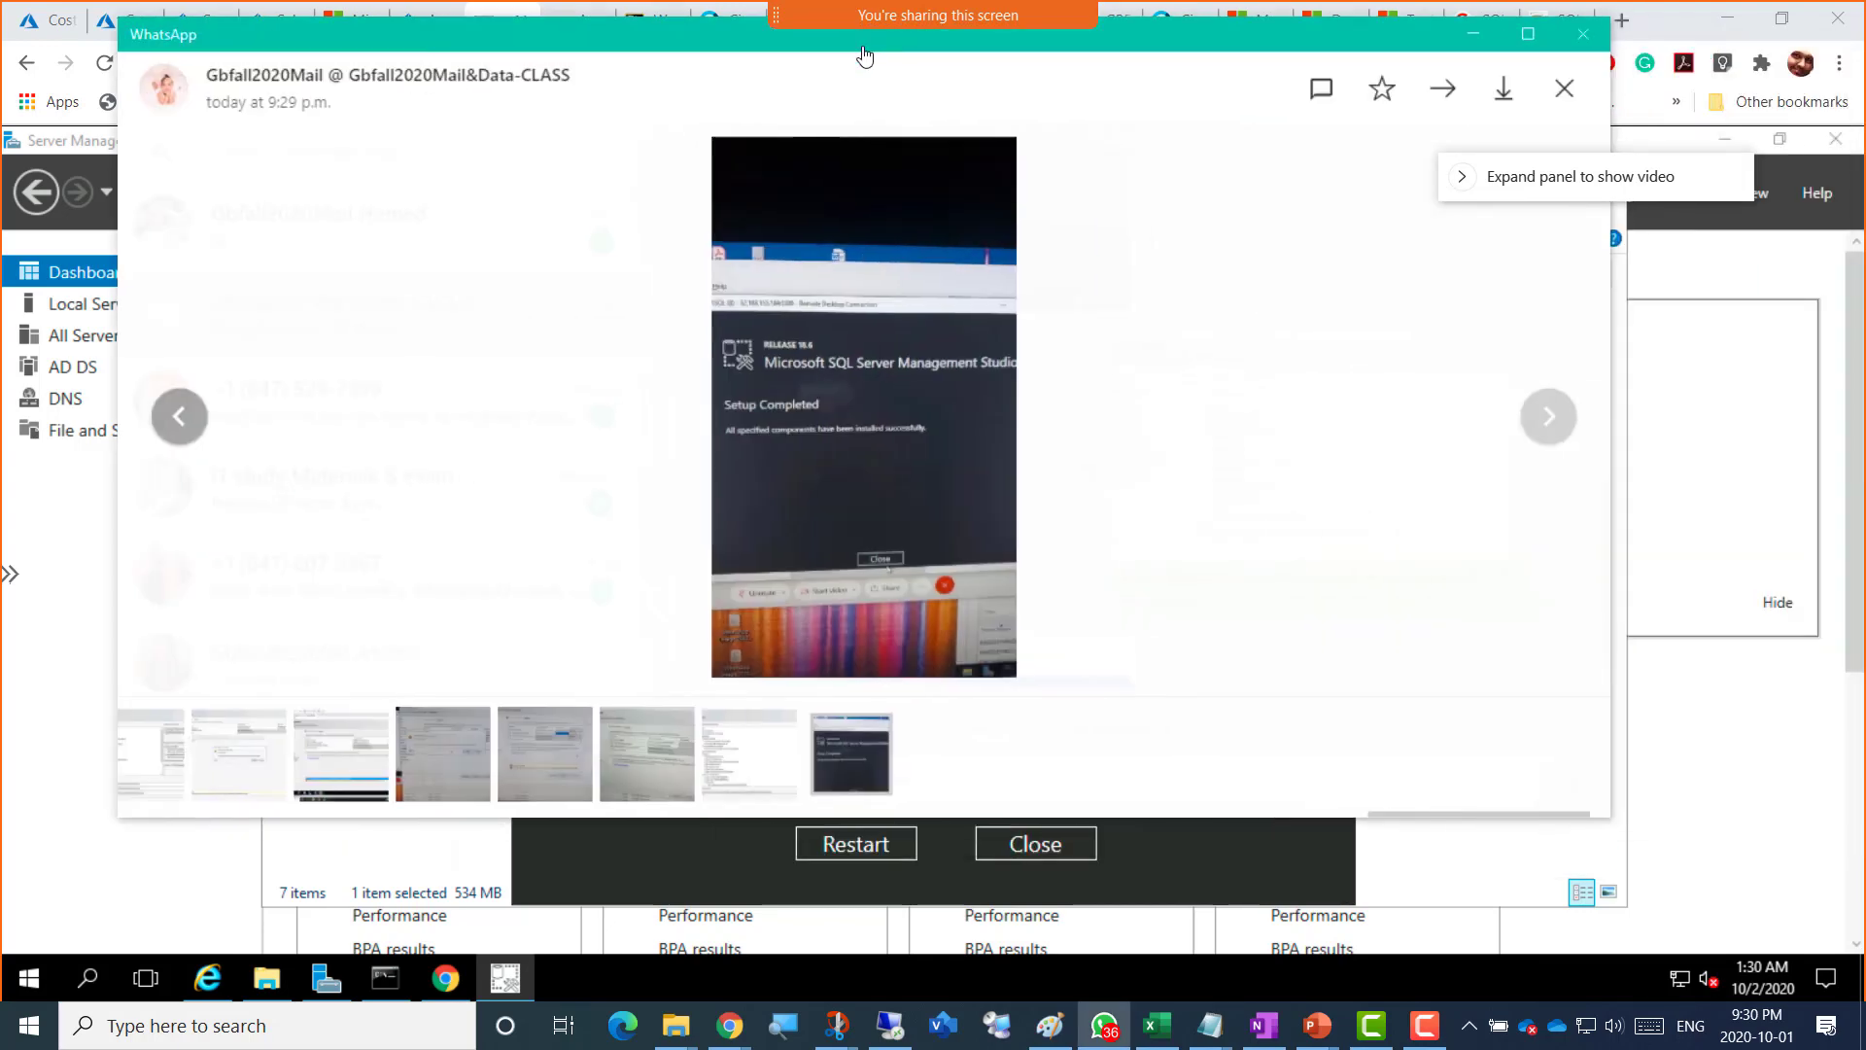
pyautogui.click(824, 407)
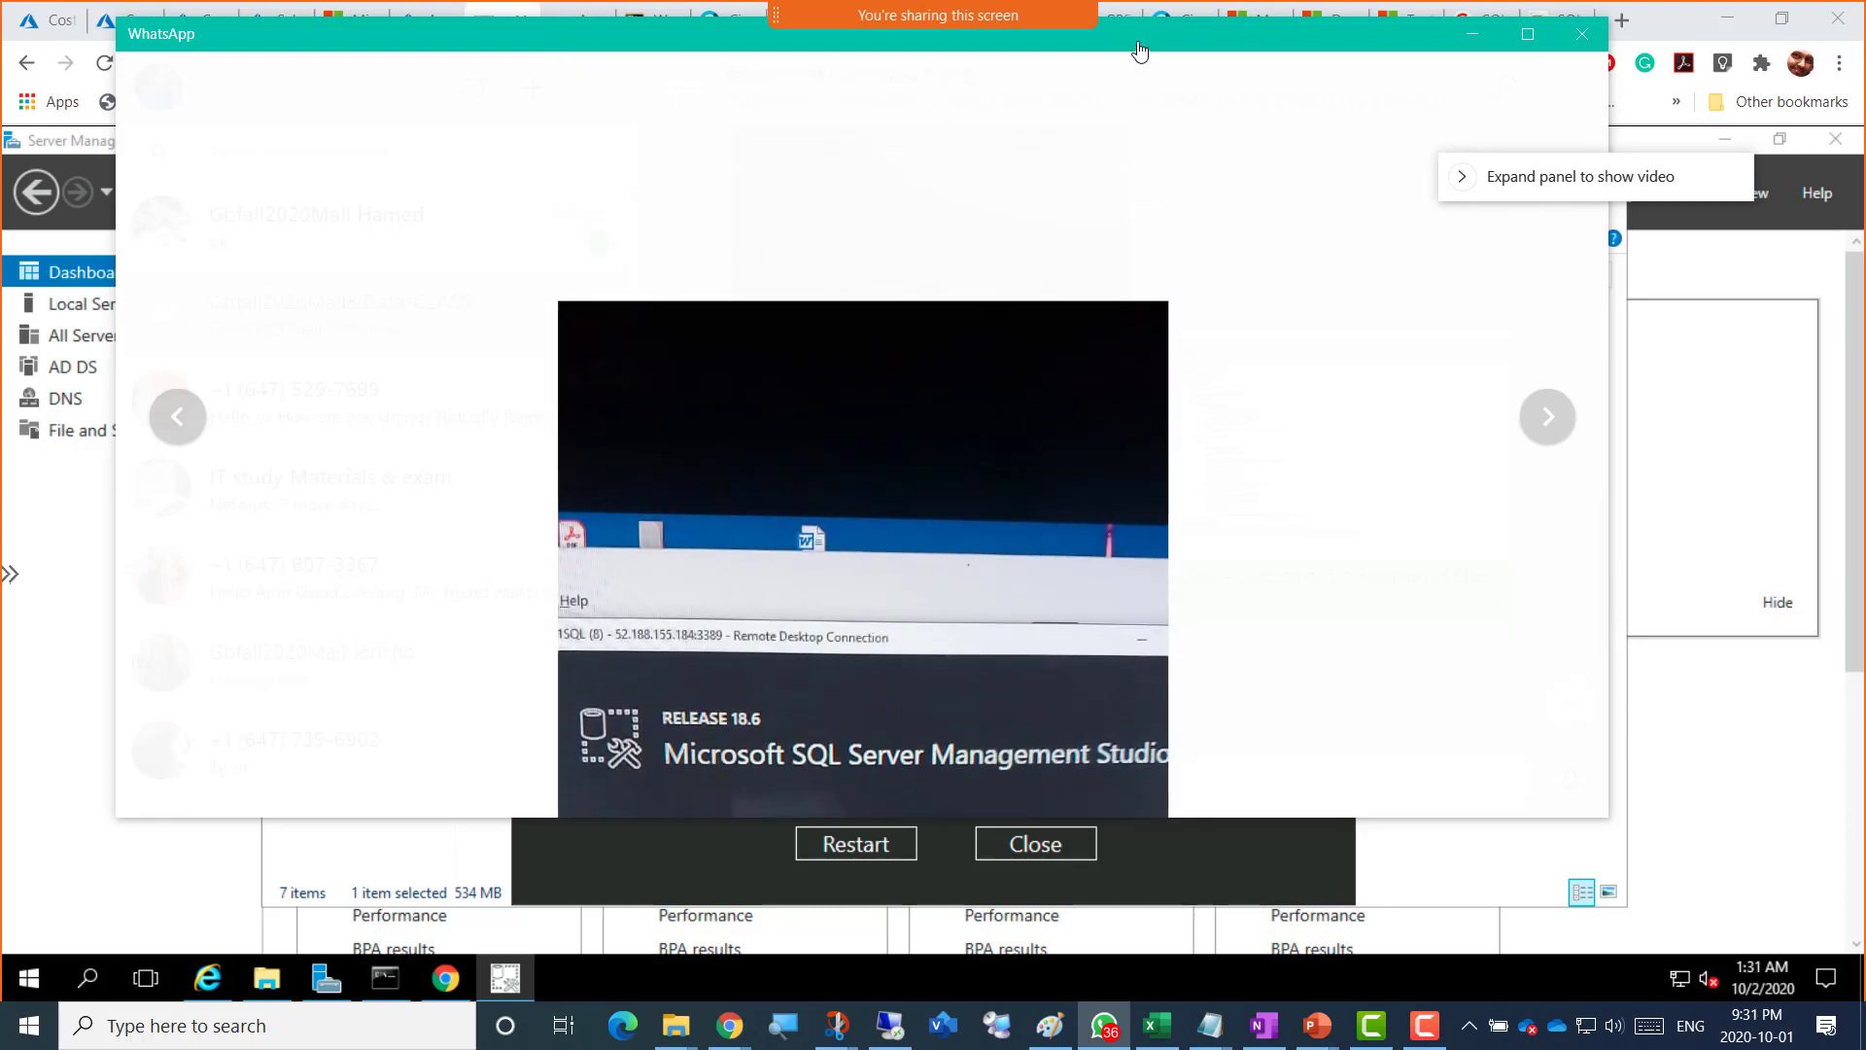
pyautogui.moveTo(1139, 44); pyautogui.dragTo(1865, 45)
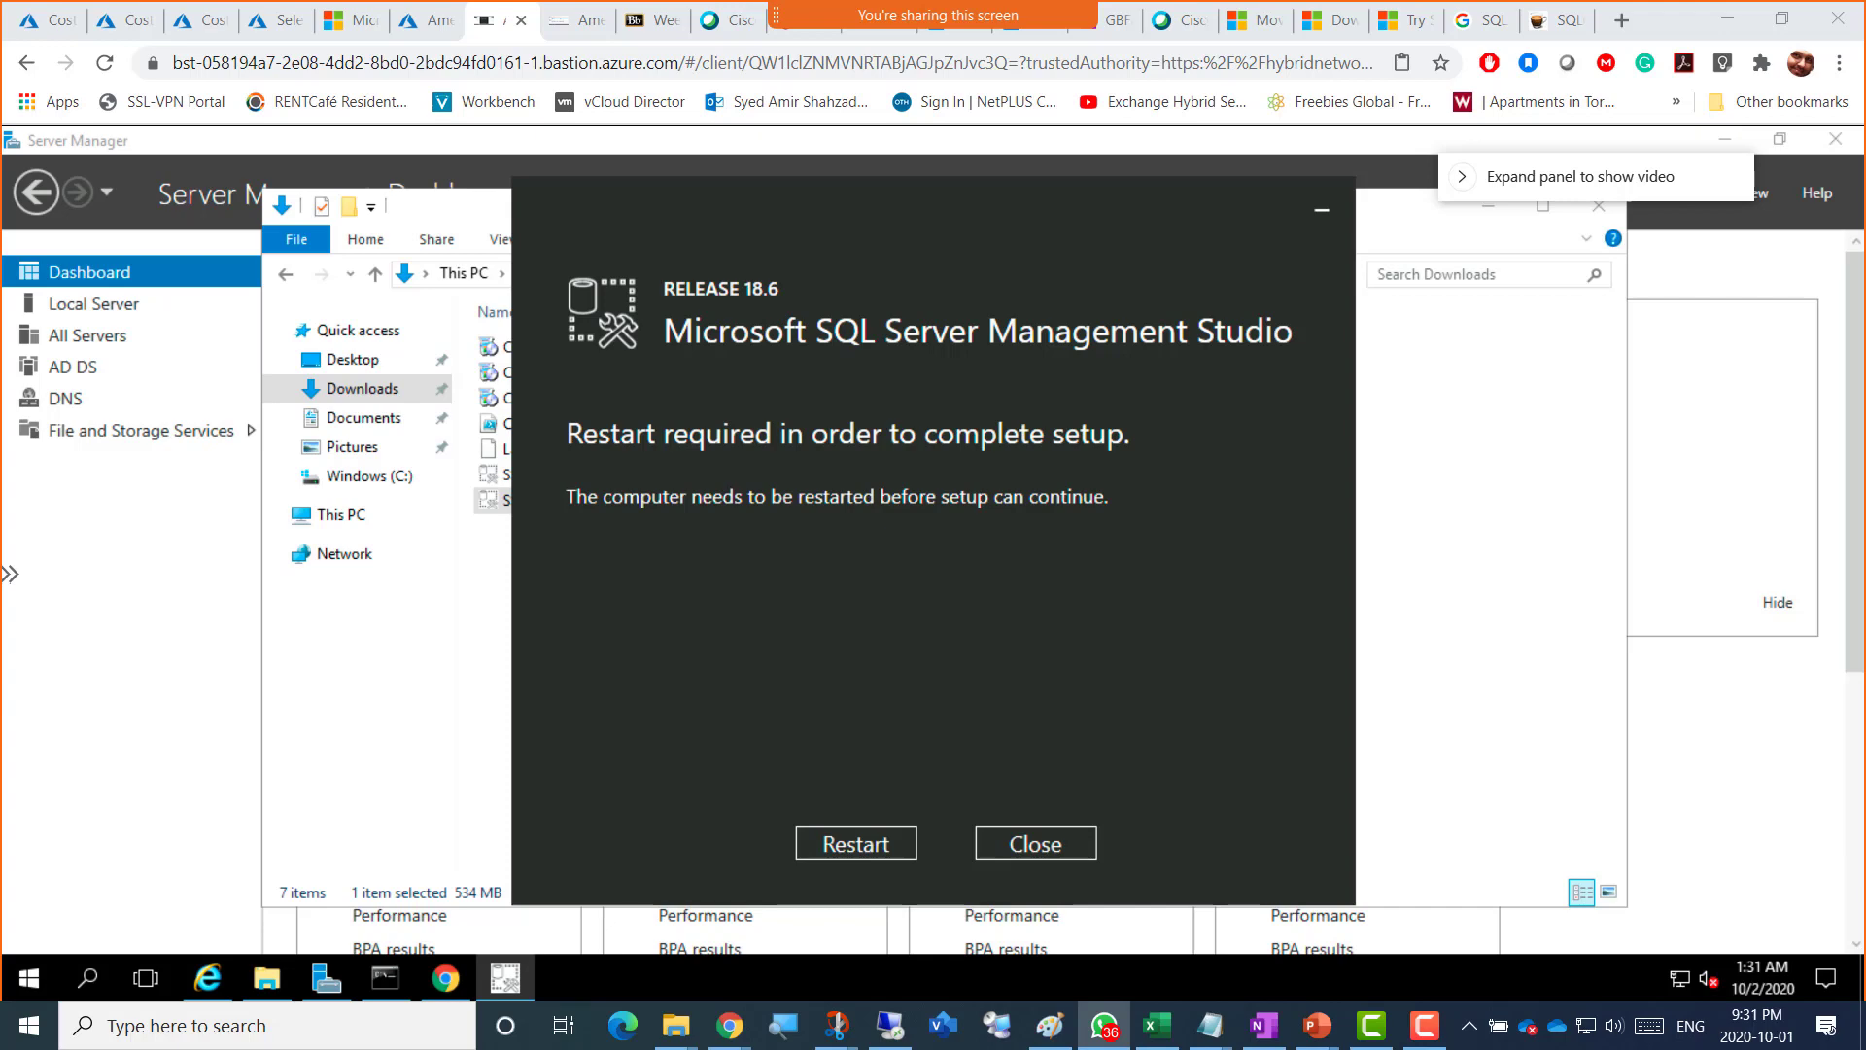
# Step: Bring the WhatsApp viewer back and enlarge the SSMS Setup Completed photo
pyautogui.moveTo(1803, 6); pyautogui.dragTo(744, 99)
pyautogui.click(735, 494)
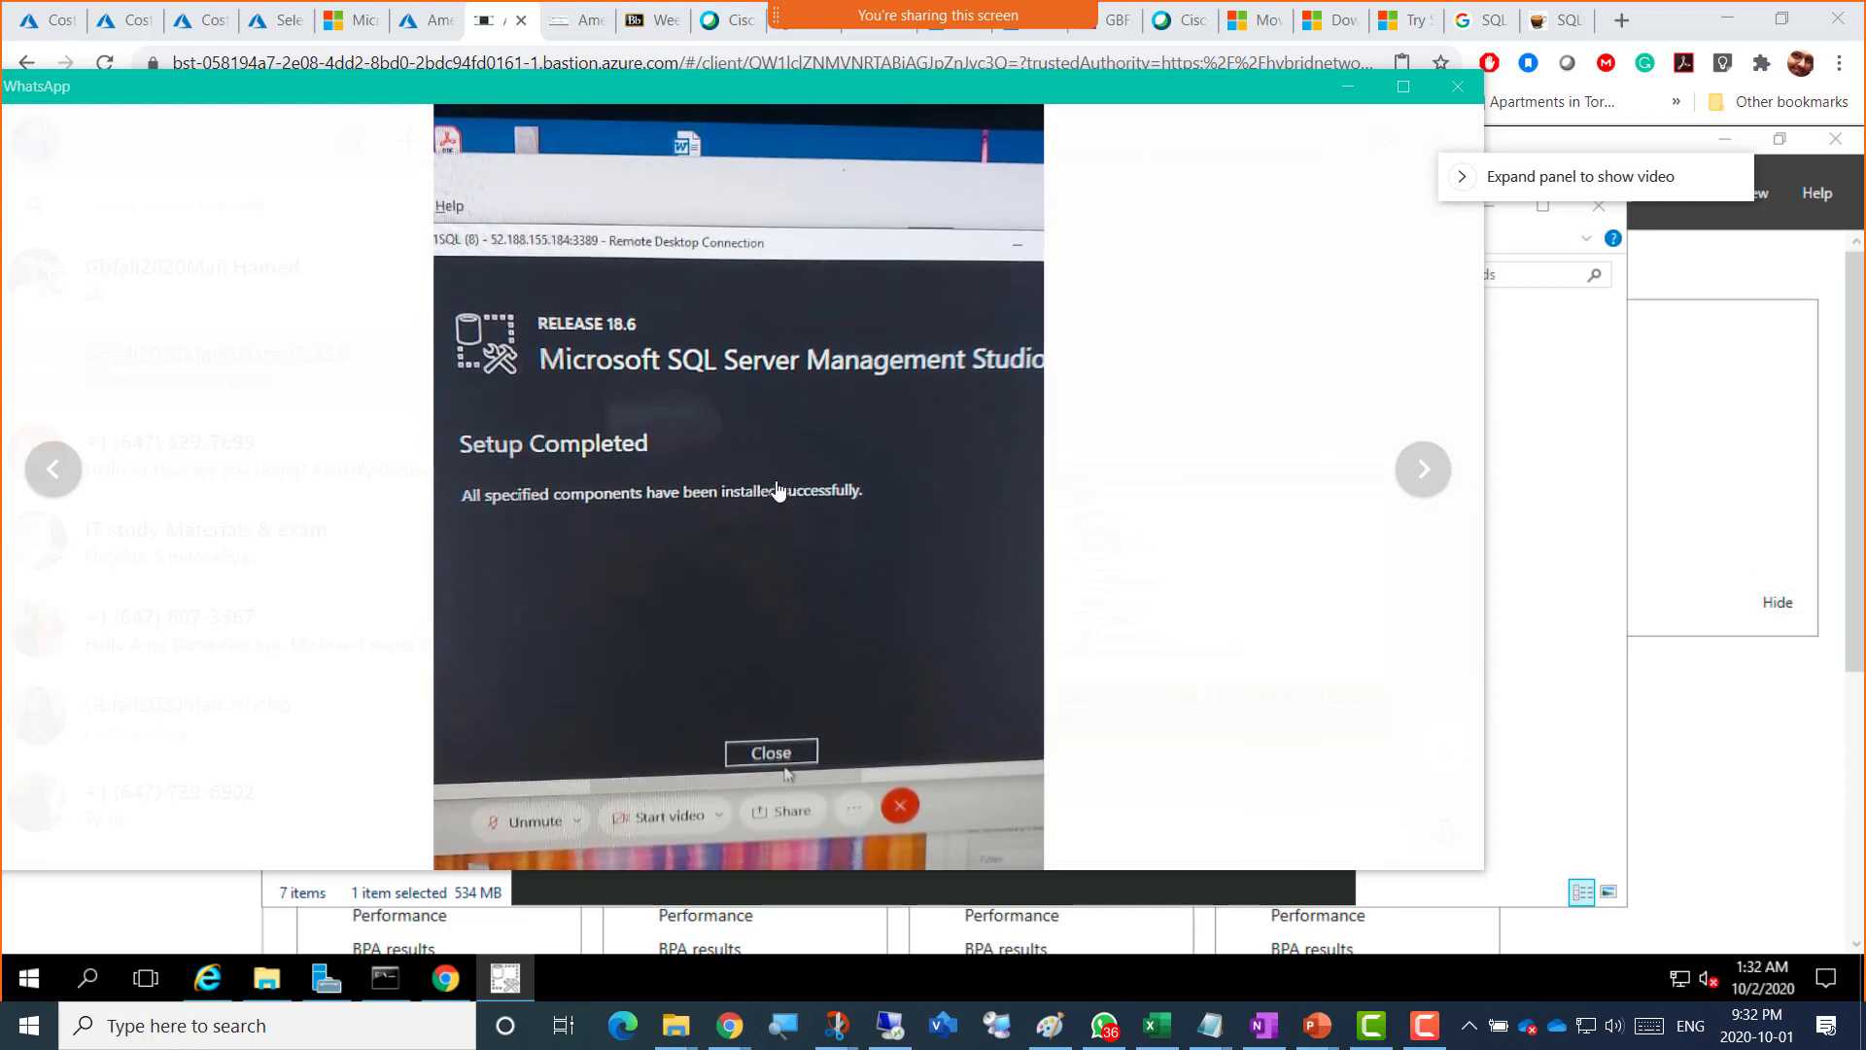
# Step: Snip the SSMS Setup Completed photo, then minimize the WhatsApp viewer
pyautogui.press('super+shift+s')
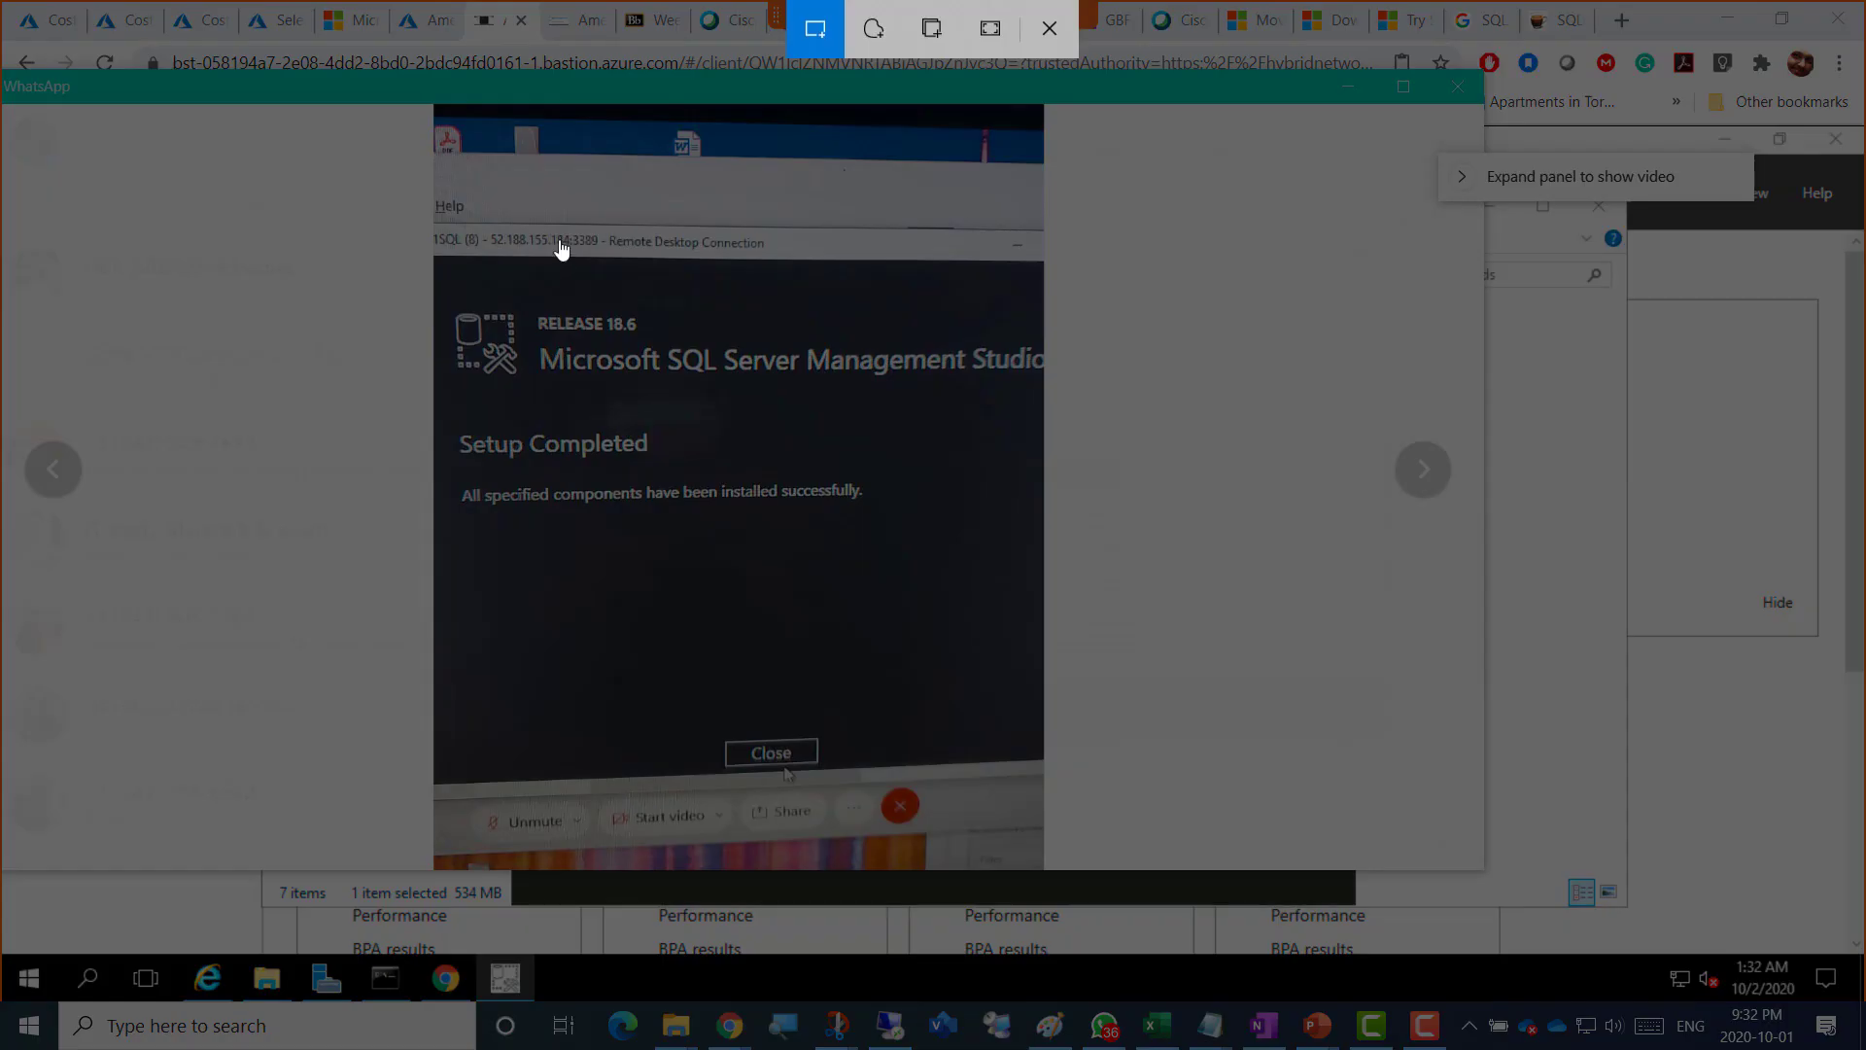
pyautogui.moveTo(347, 81); pyautogui.dragTo(1024, 689)
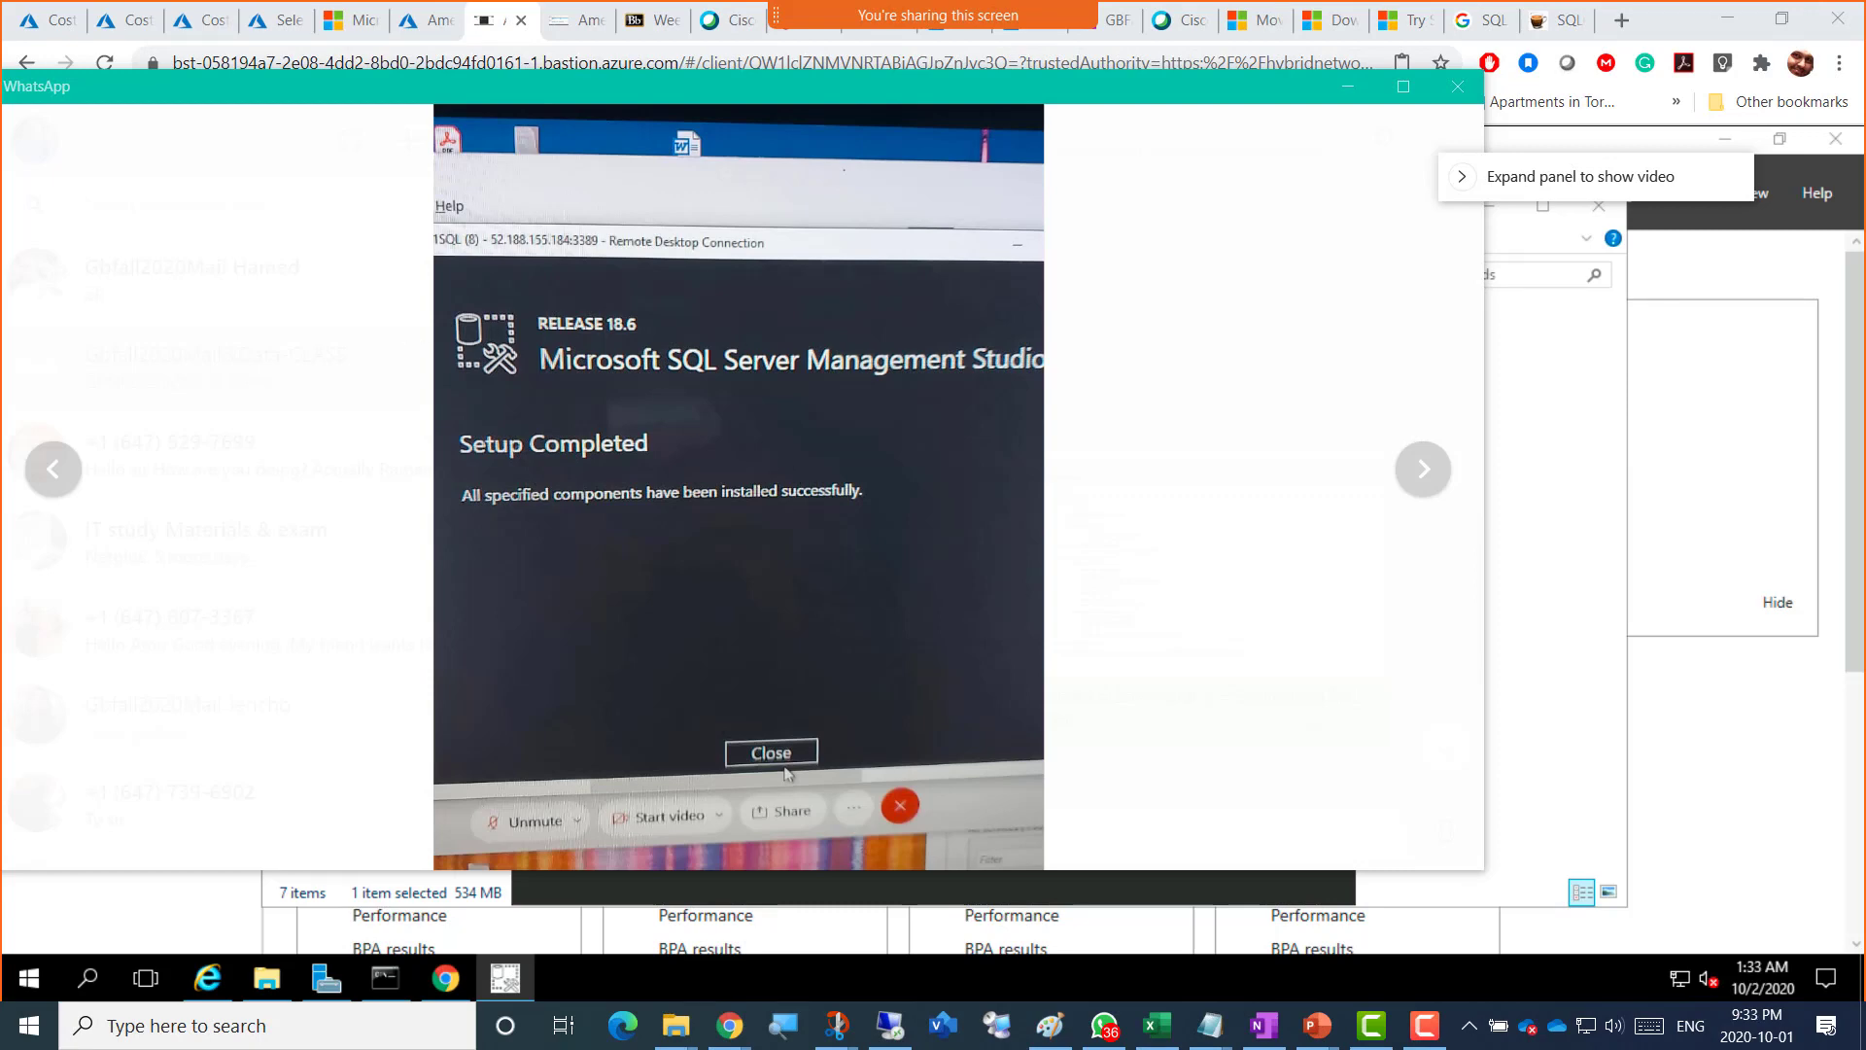
pyautogui.click(1104, 1025)
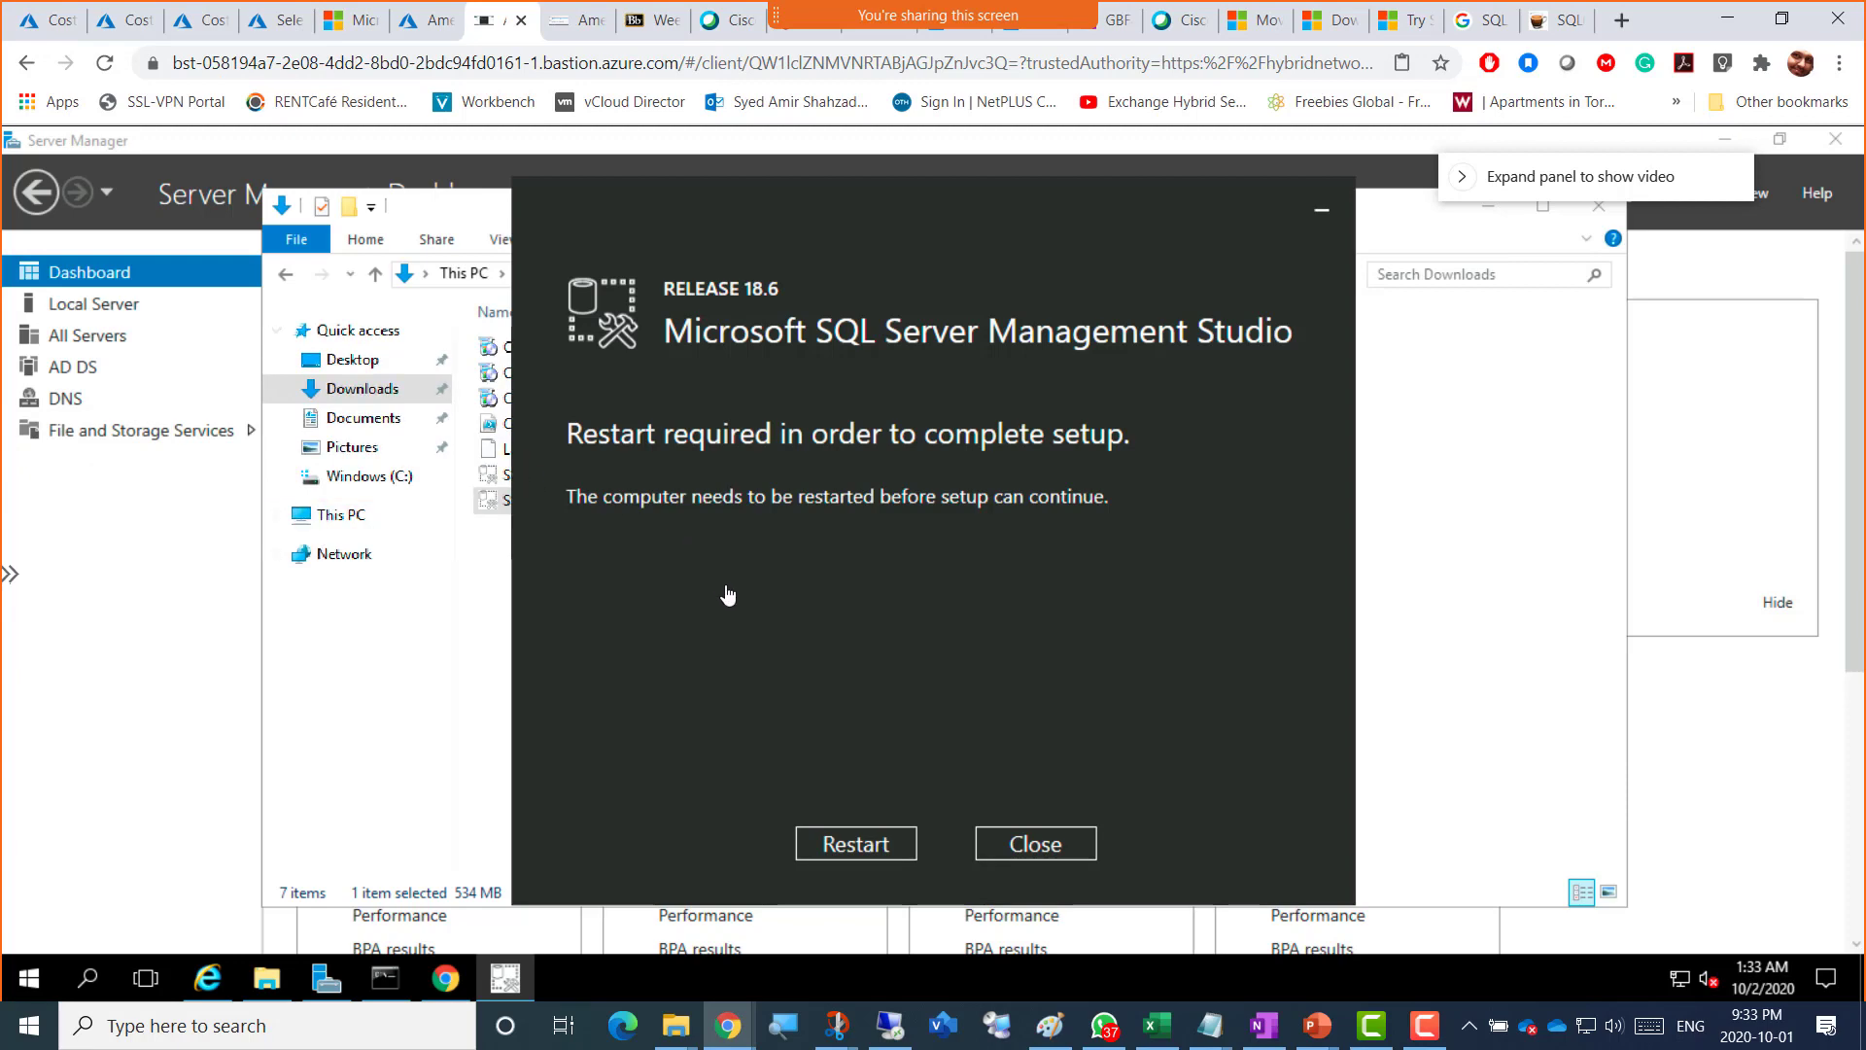
# Step: Re-snip the enlarged SSMS Setup Completed photo, then move WhatsApp off-screen
pyautogui.click(1104, 1025)
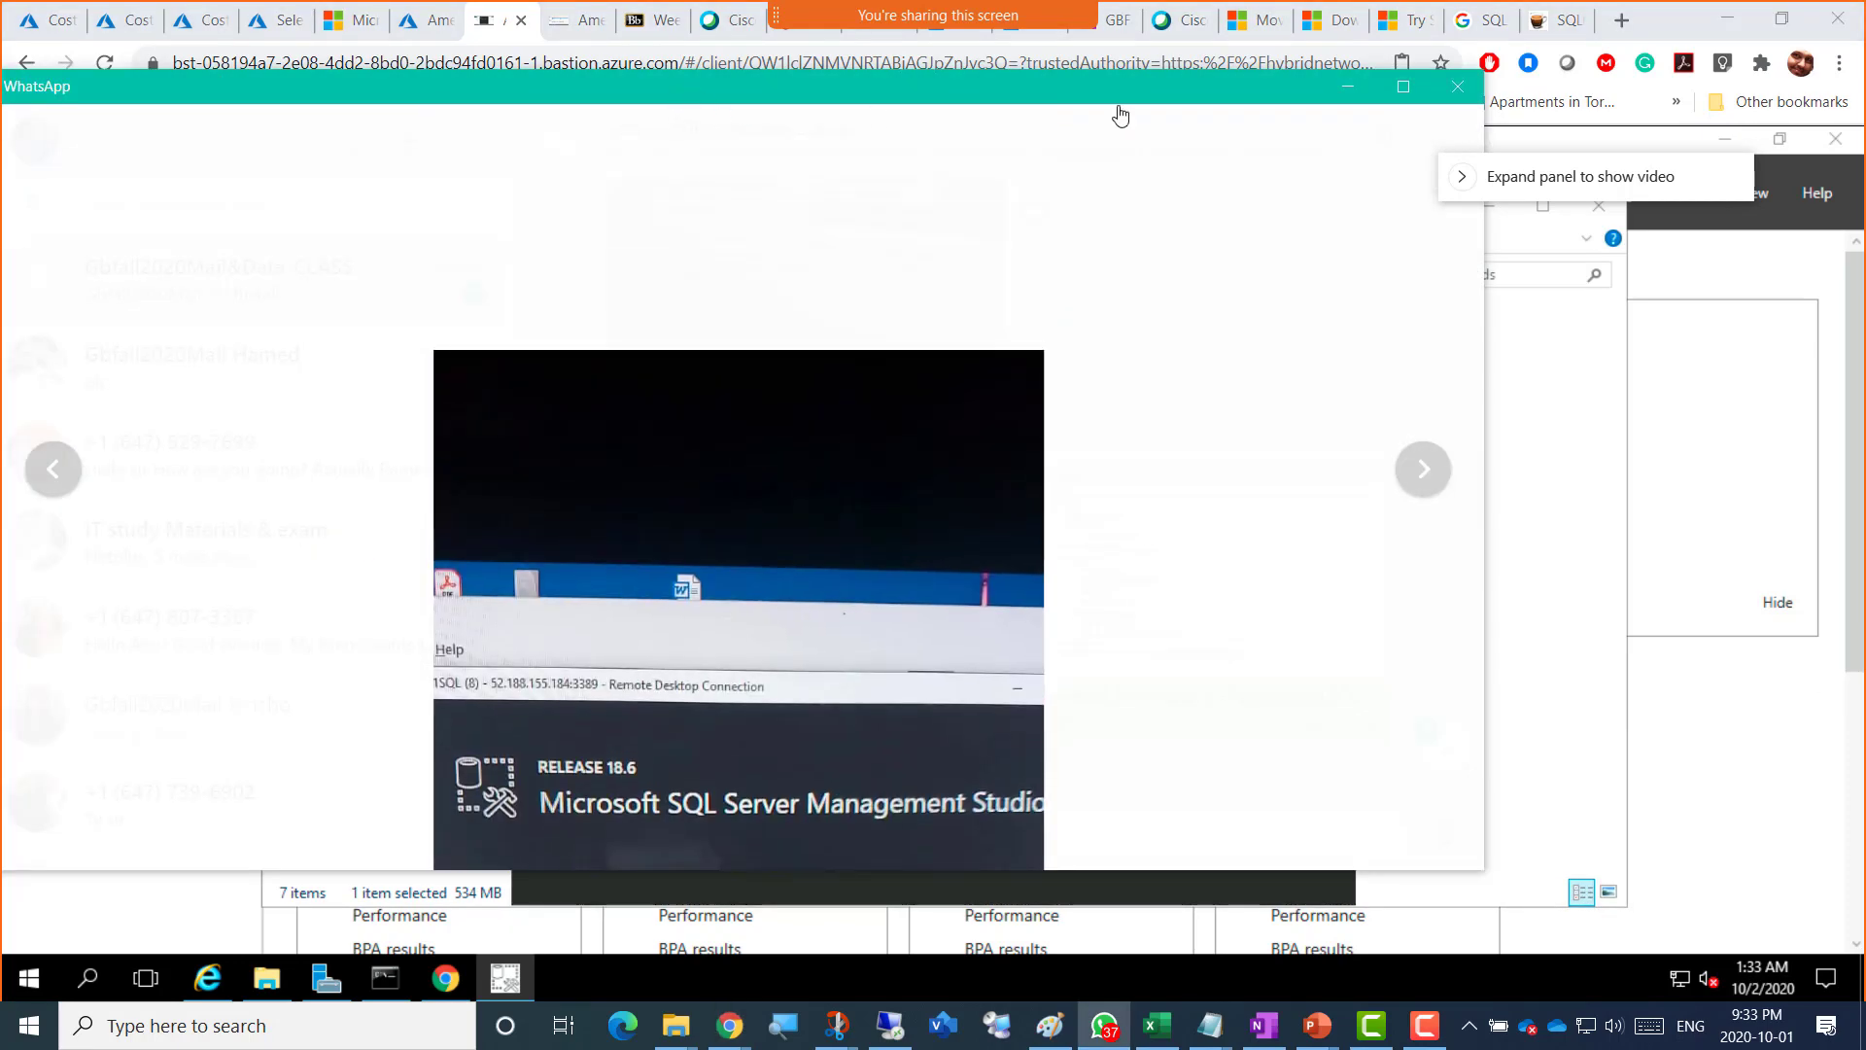
pyautogui.click(1348, 86)
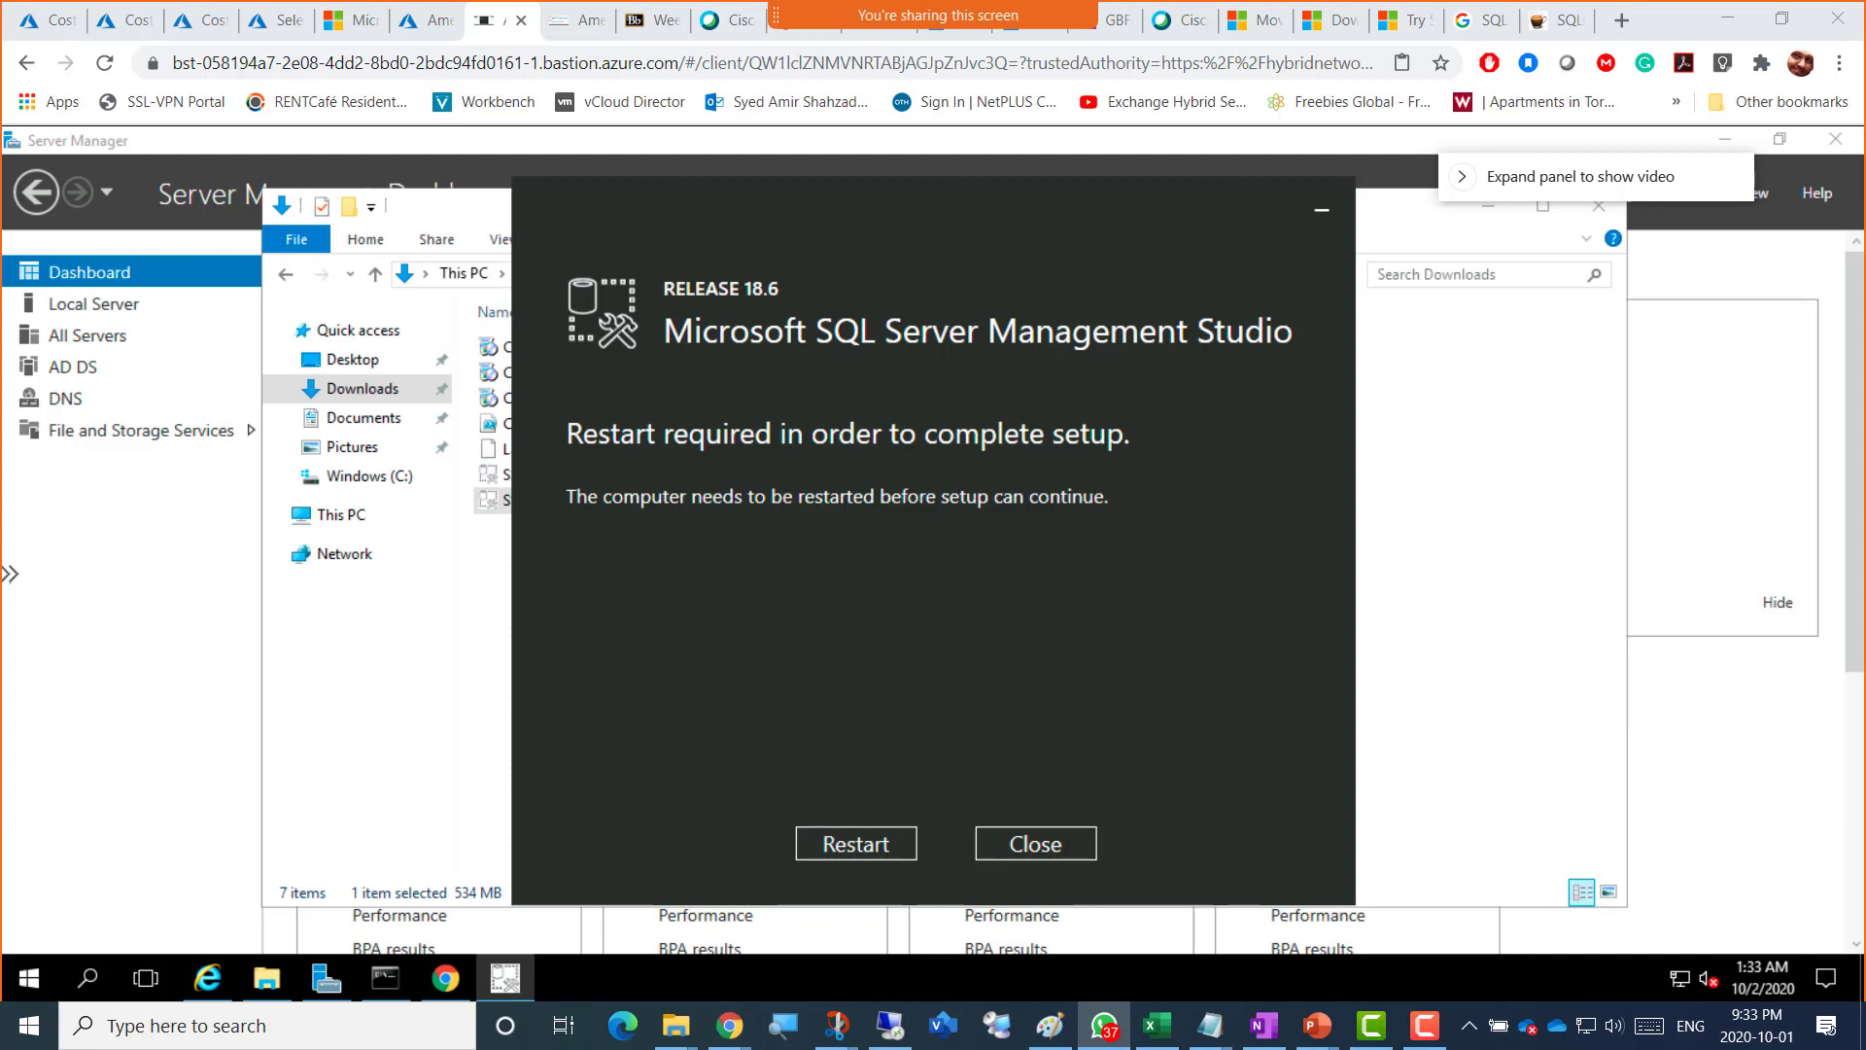
pyautogui.moveTo(1865, 87); pyautogui.dragTo(693, 105)
pyautogui.click(704, 473)
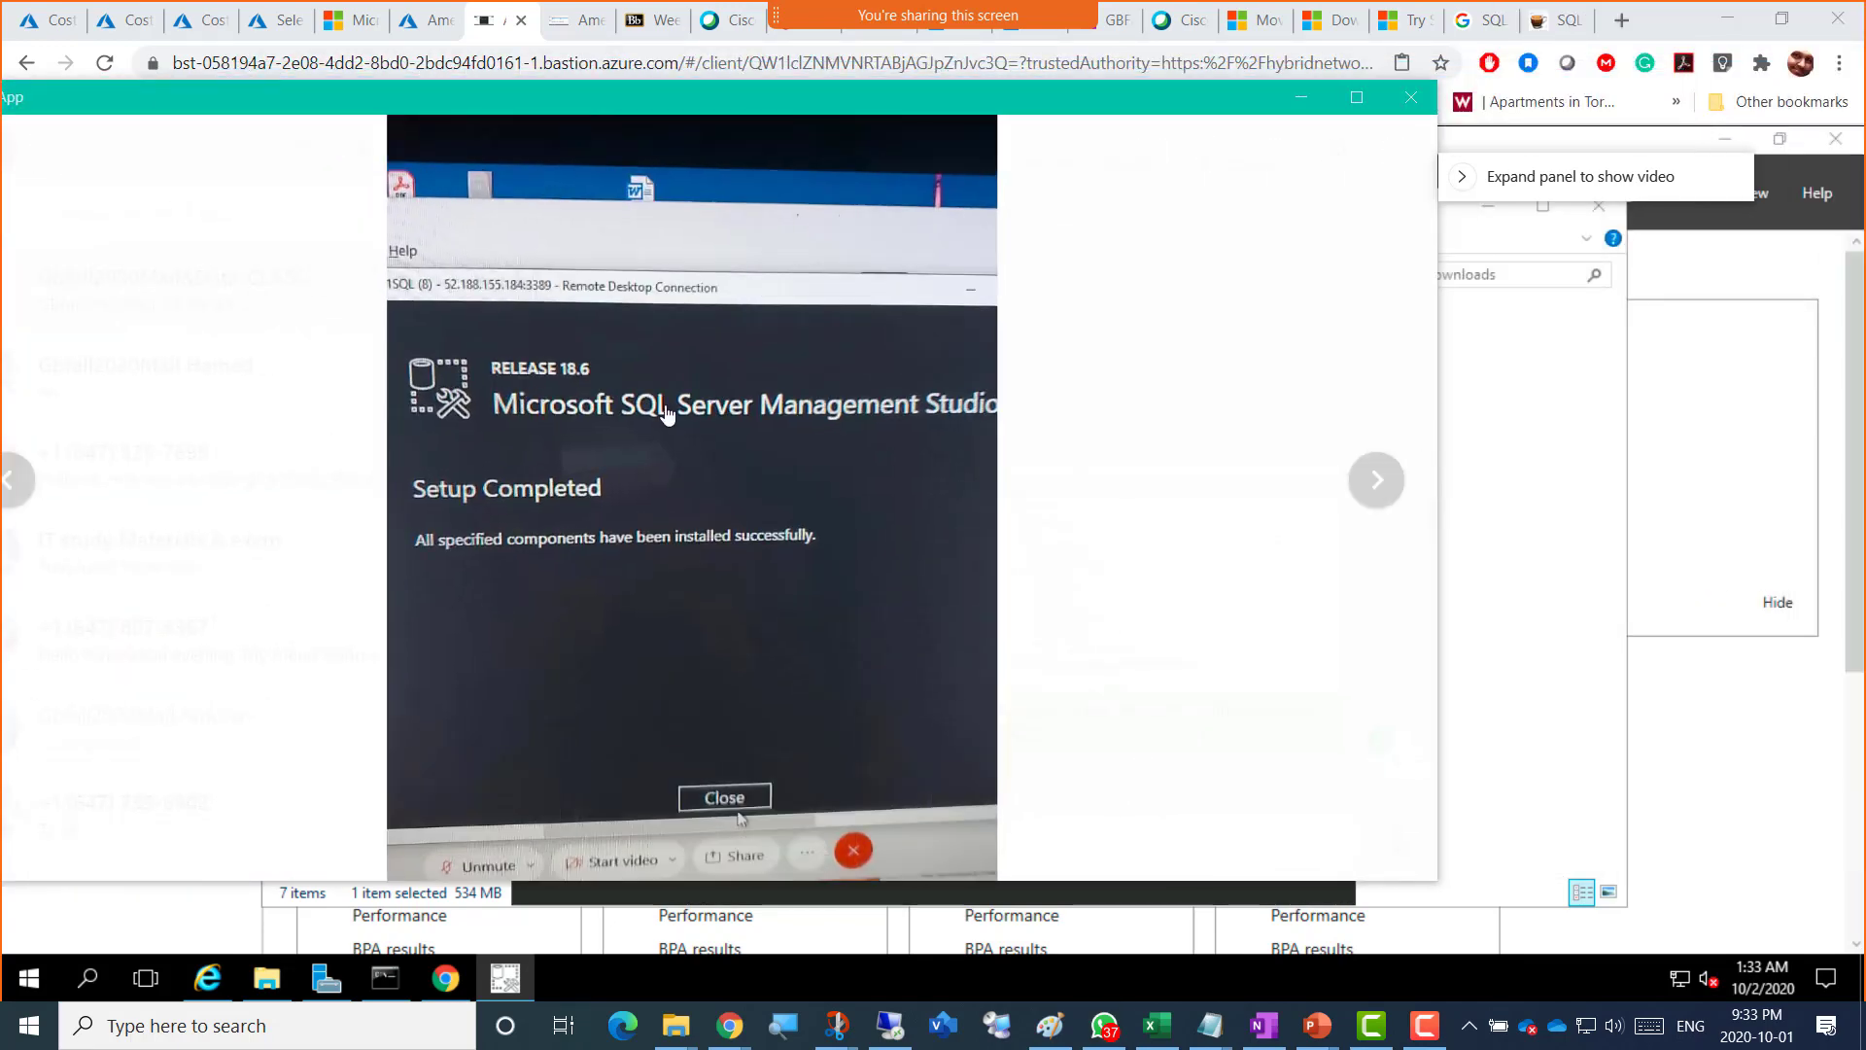
pyautogui.press('super+shift+s')
pyautogui.moveTo(266, 85); pyautogui.dragTo(1356, 909)
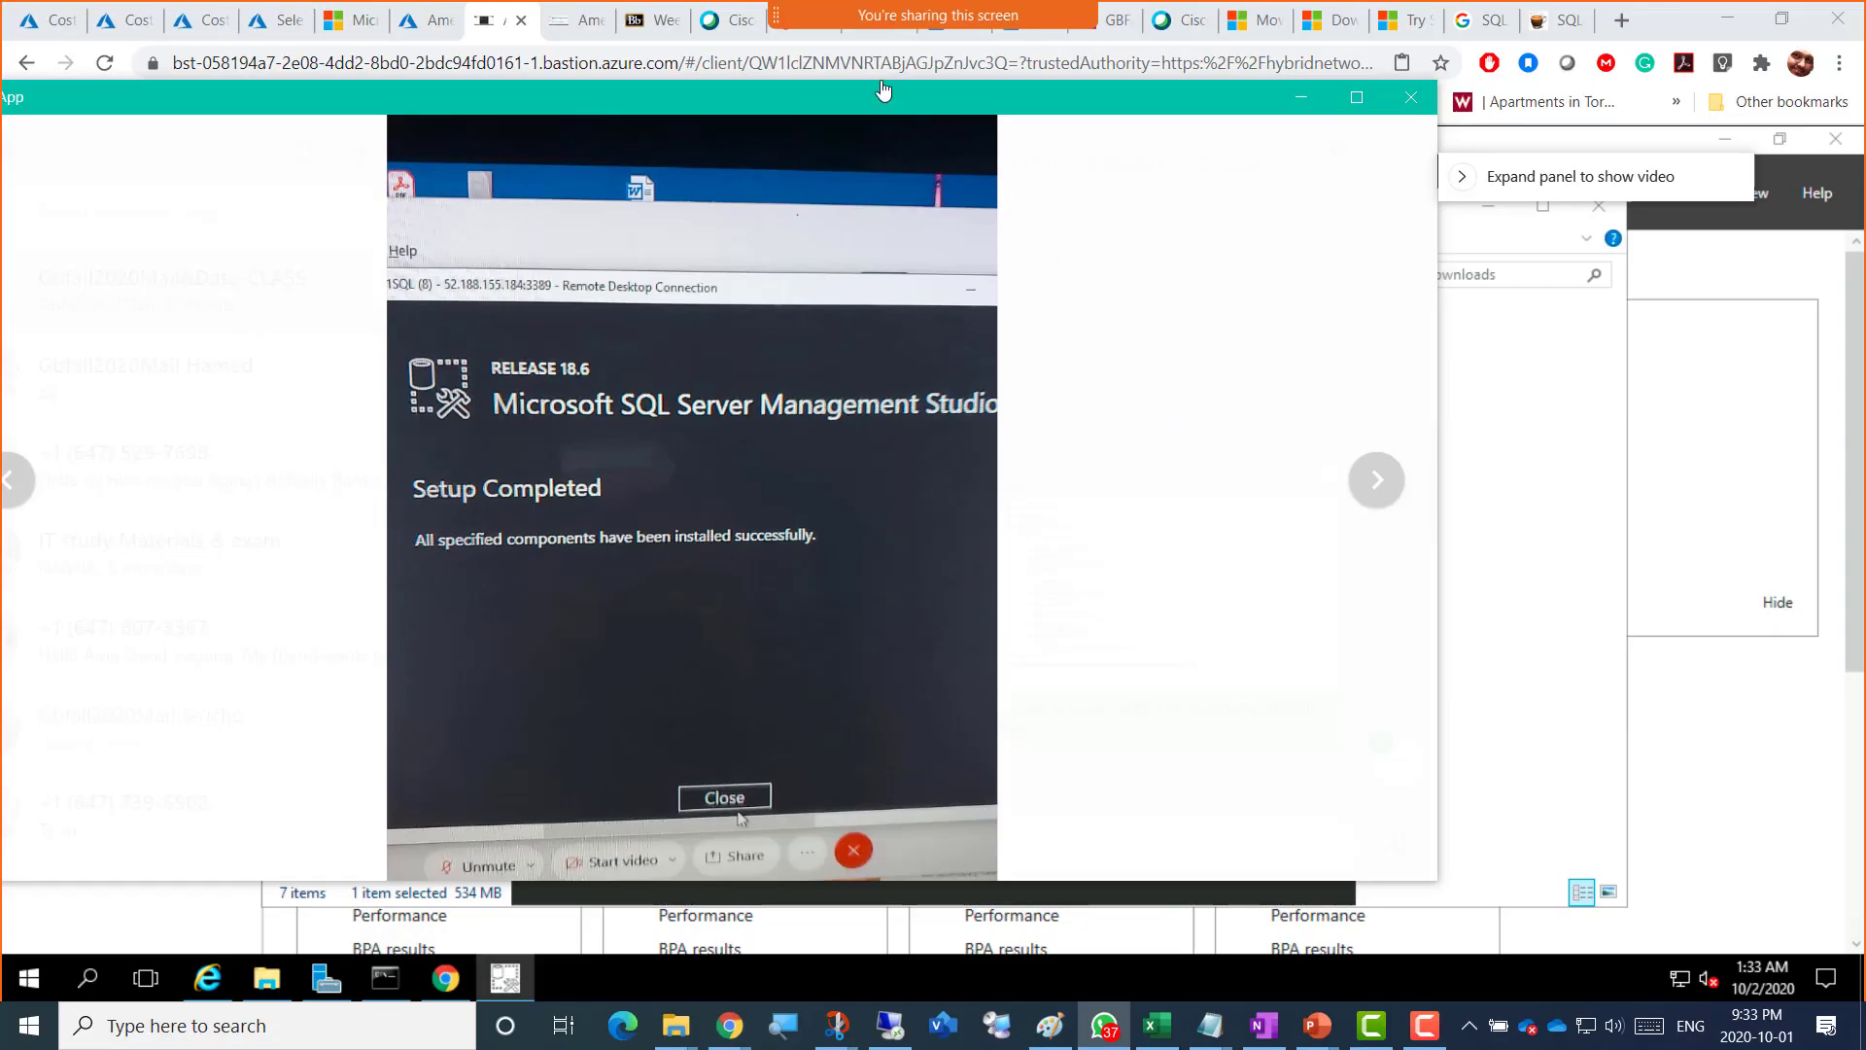
pyautogui.moveTo(848, 100); pyautogui.dragTo(1865, 132)
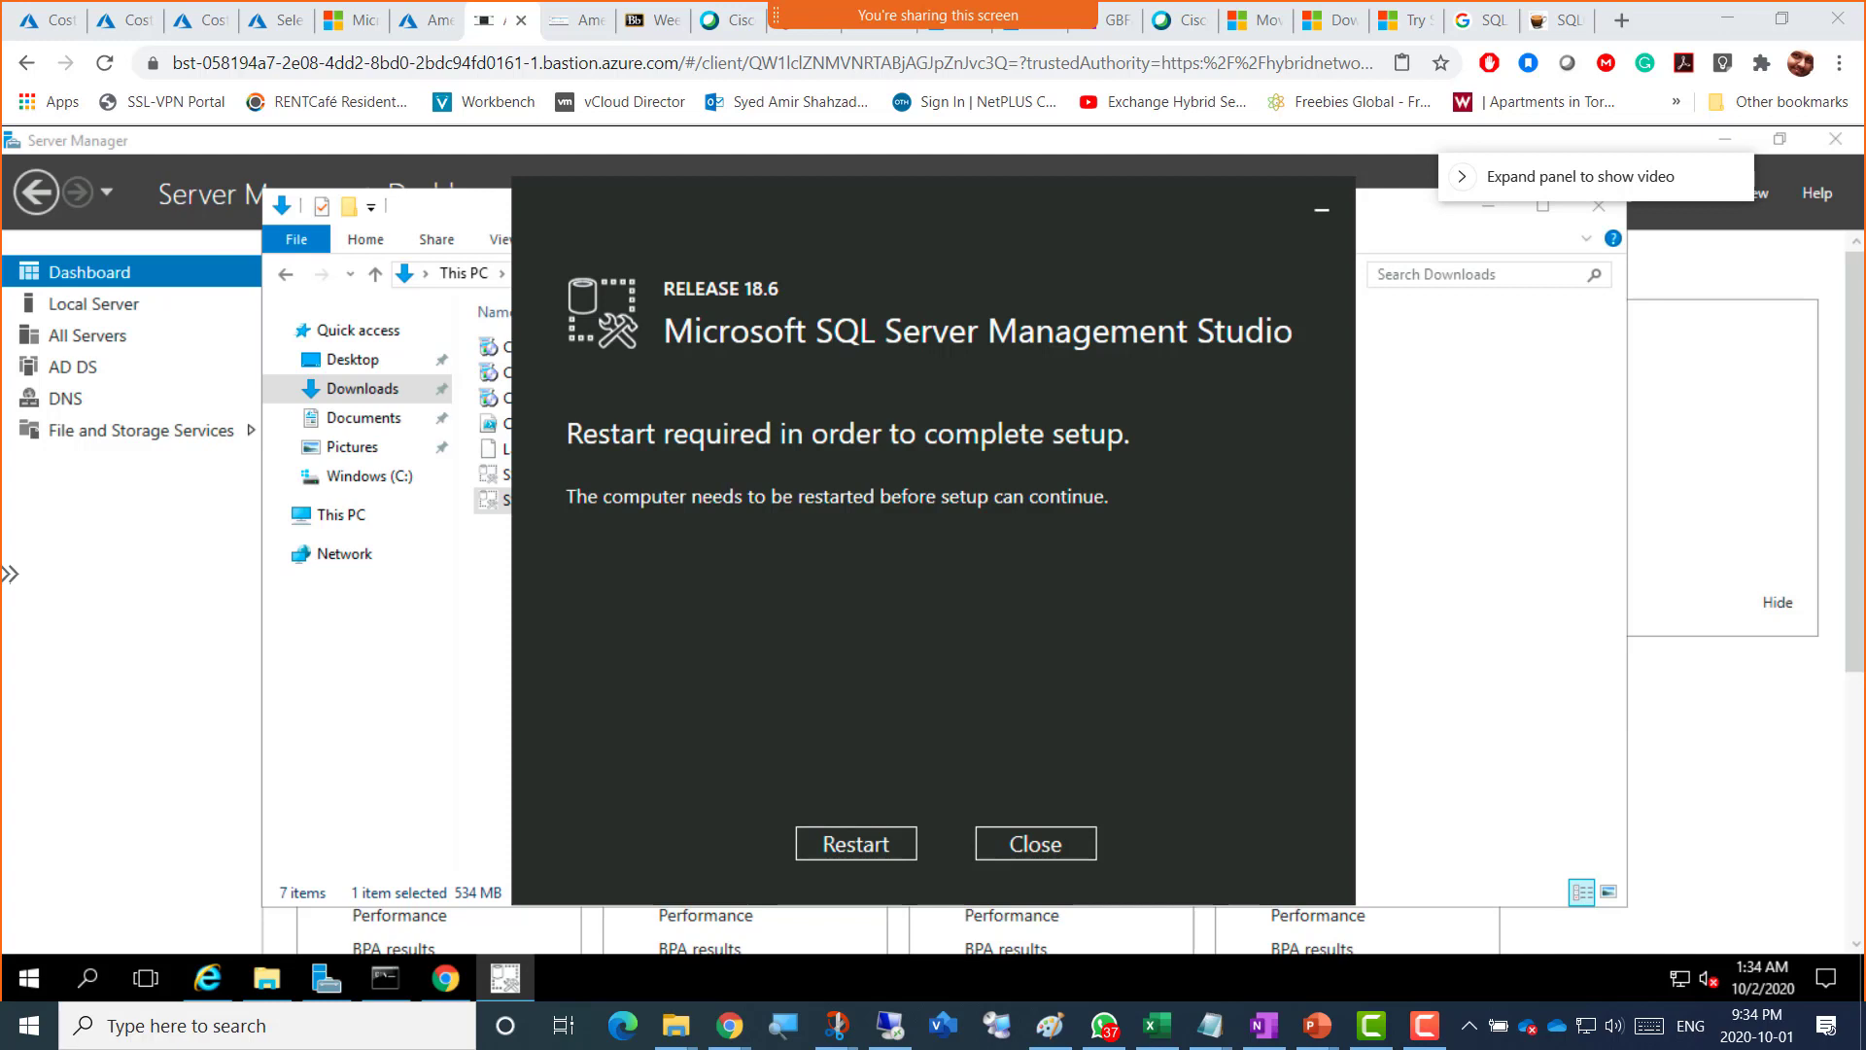
# Step: Return to the SQL Server VM session and snip the whole SQL Server 2016 Setup Complete window
pyautogui.click(565, 26)
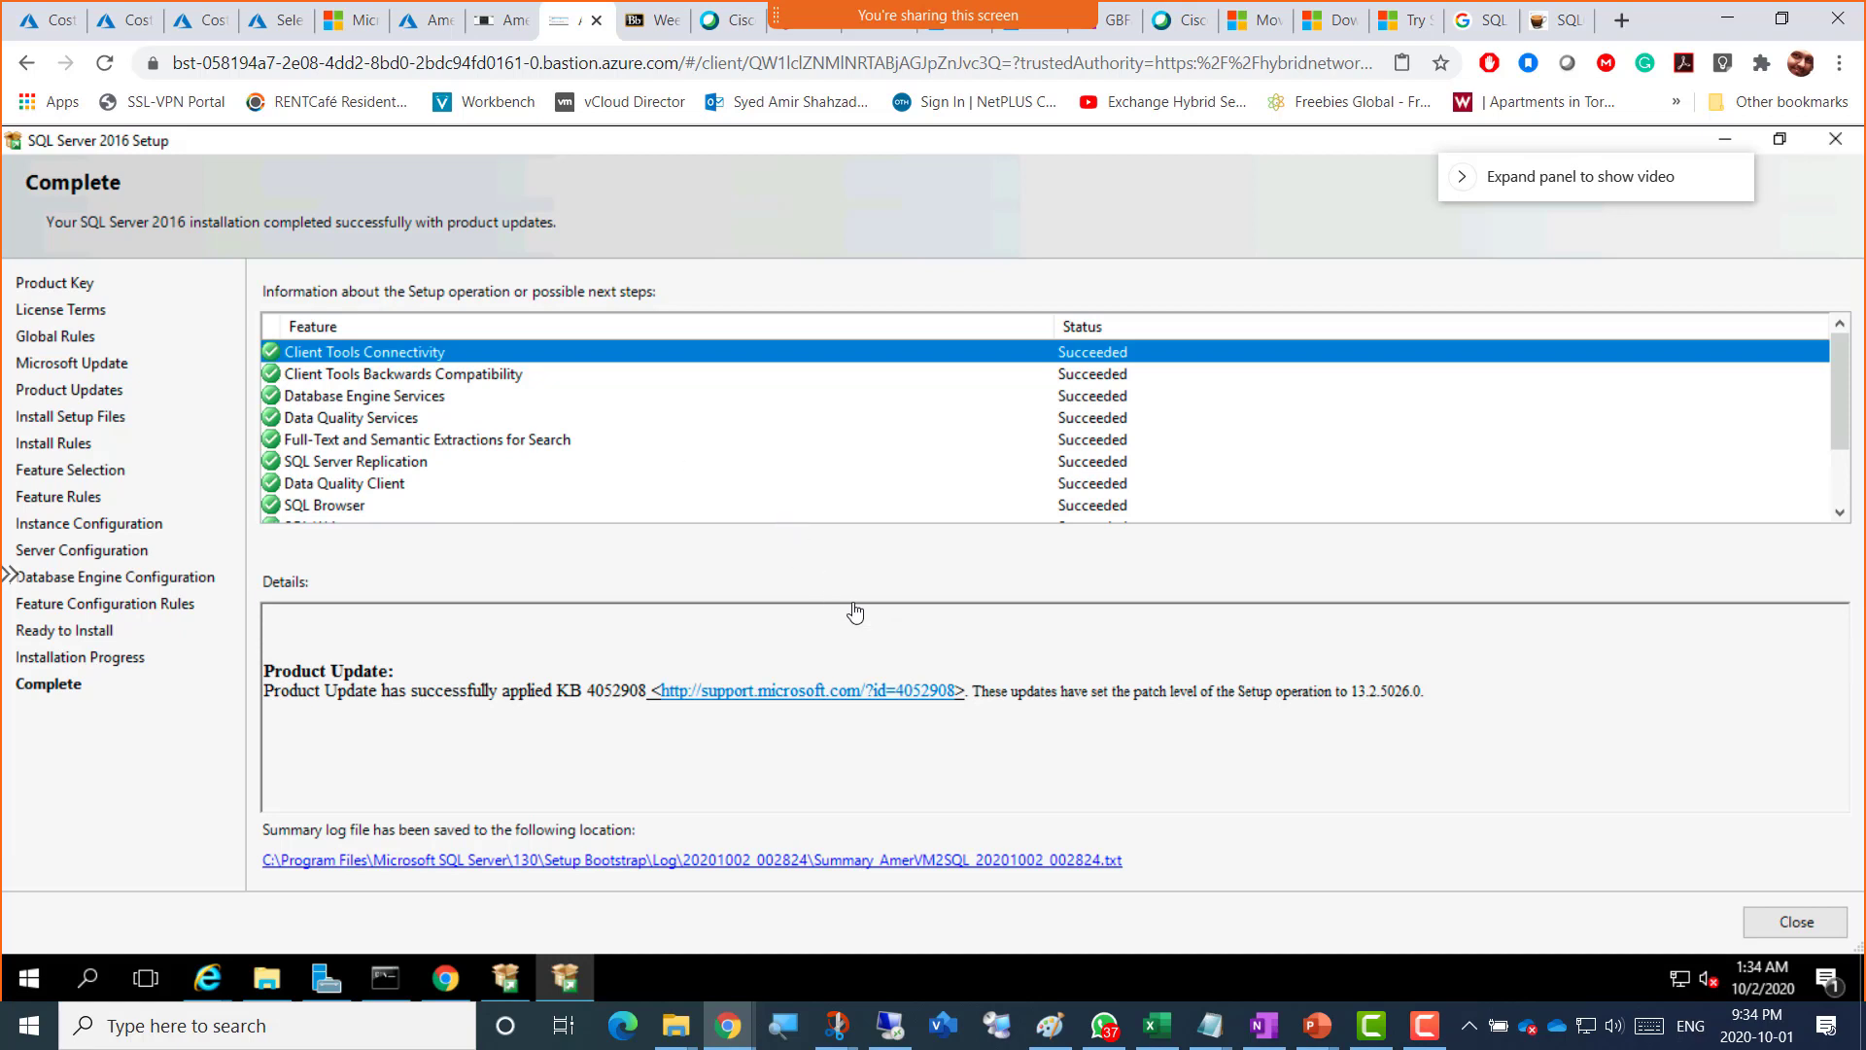
pyautogui.press('super+shift+s')
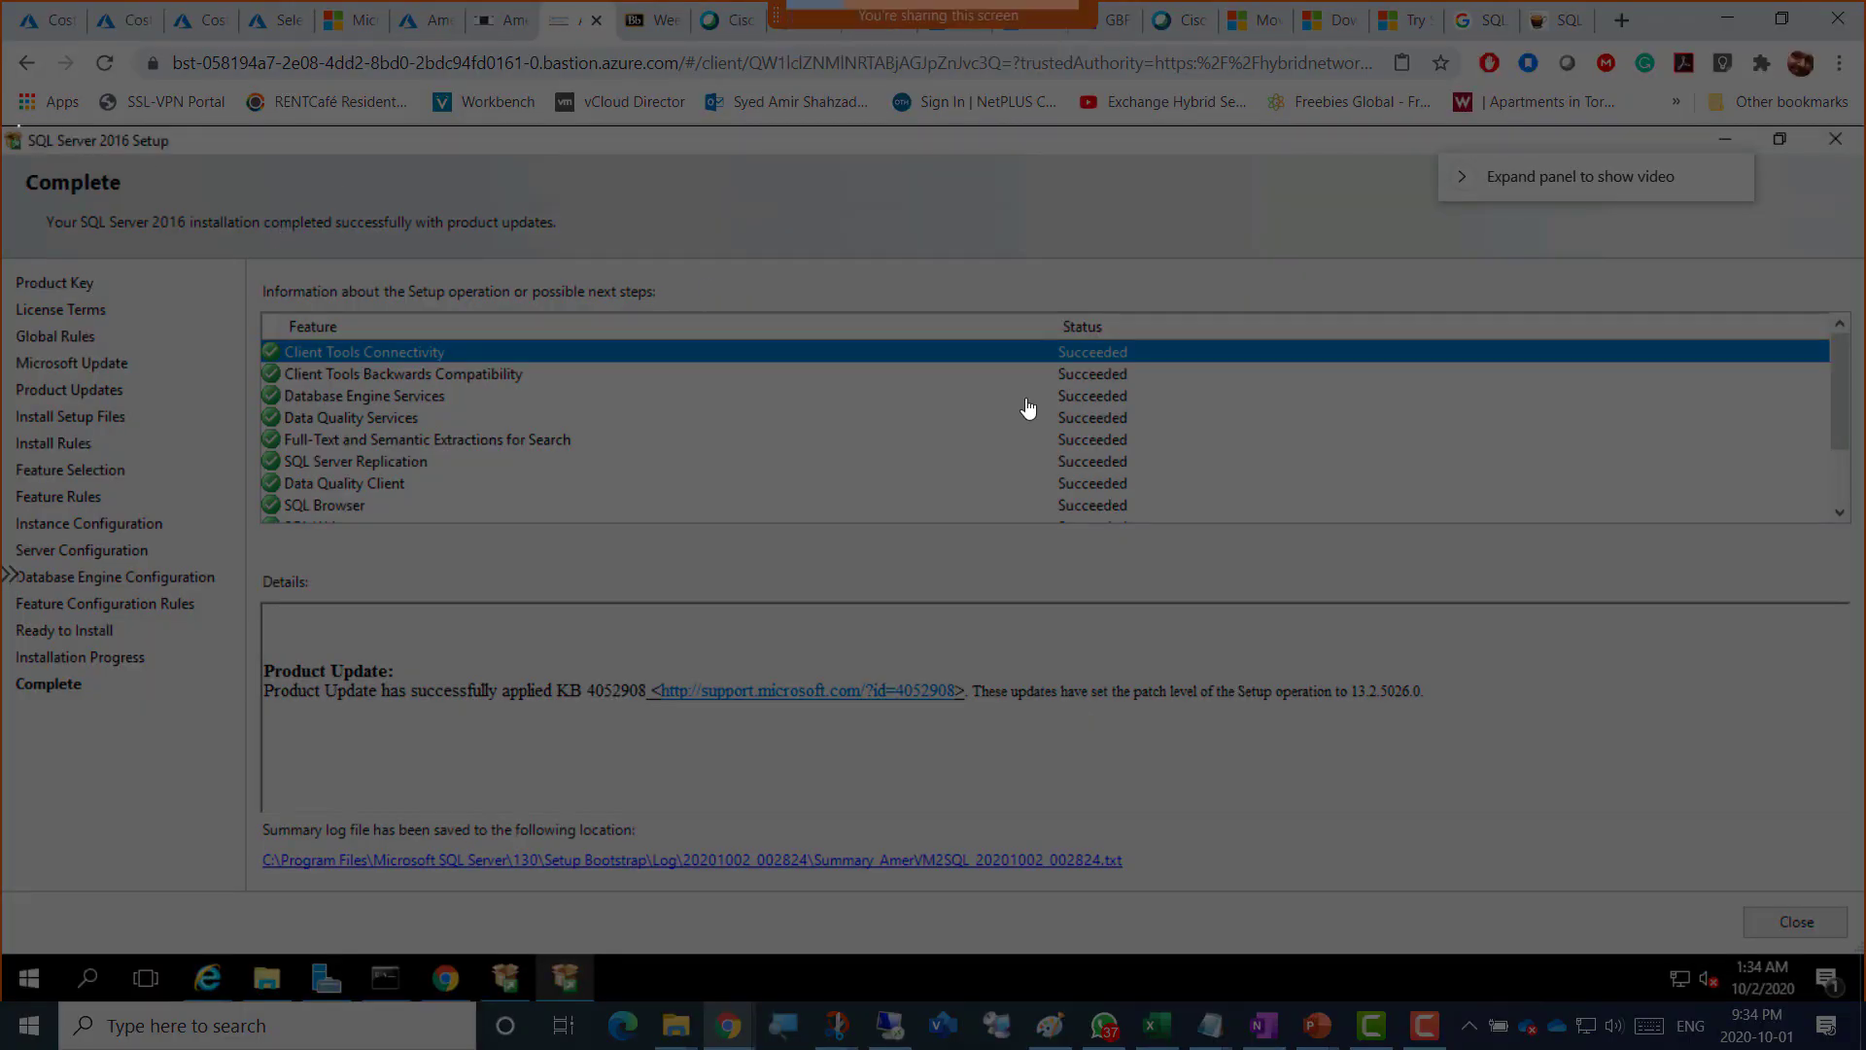
pyautogui.moveTo(14, 124); pyautogui.dragTo(1599, 986)
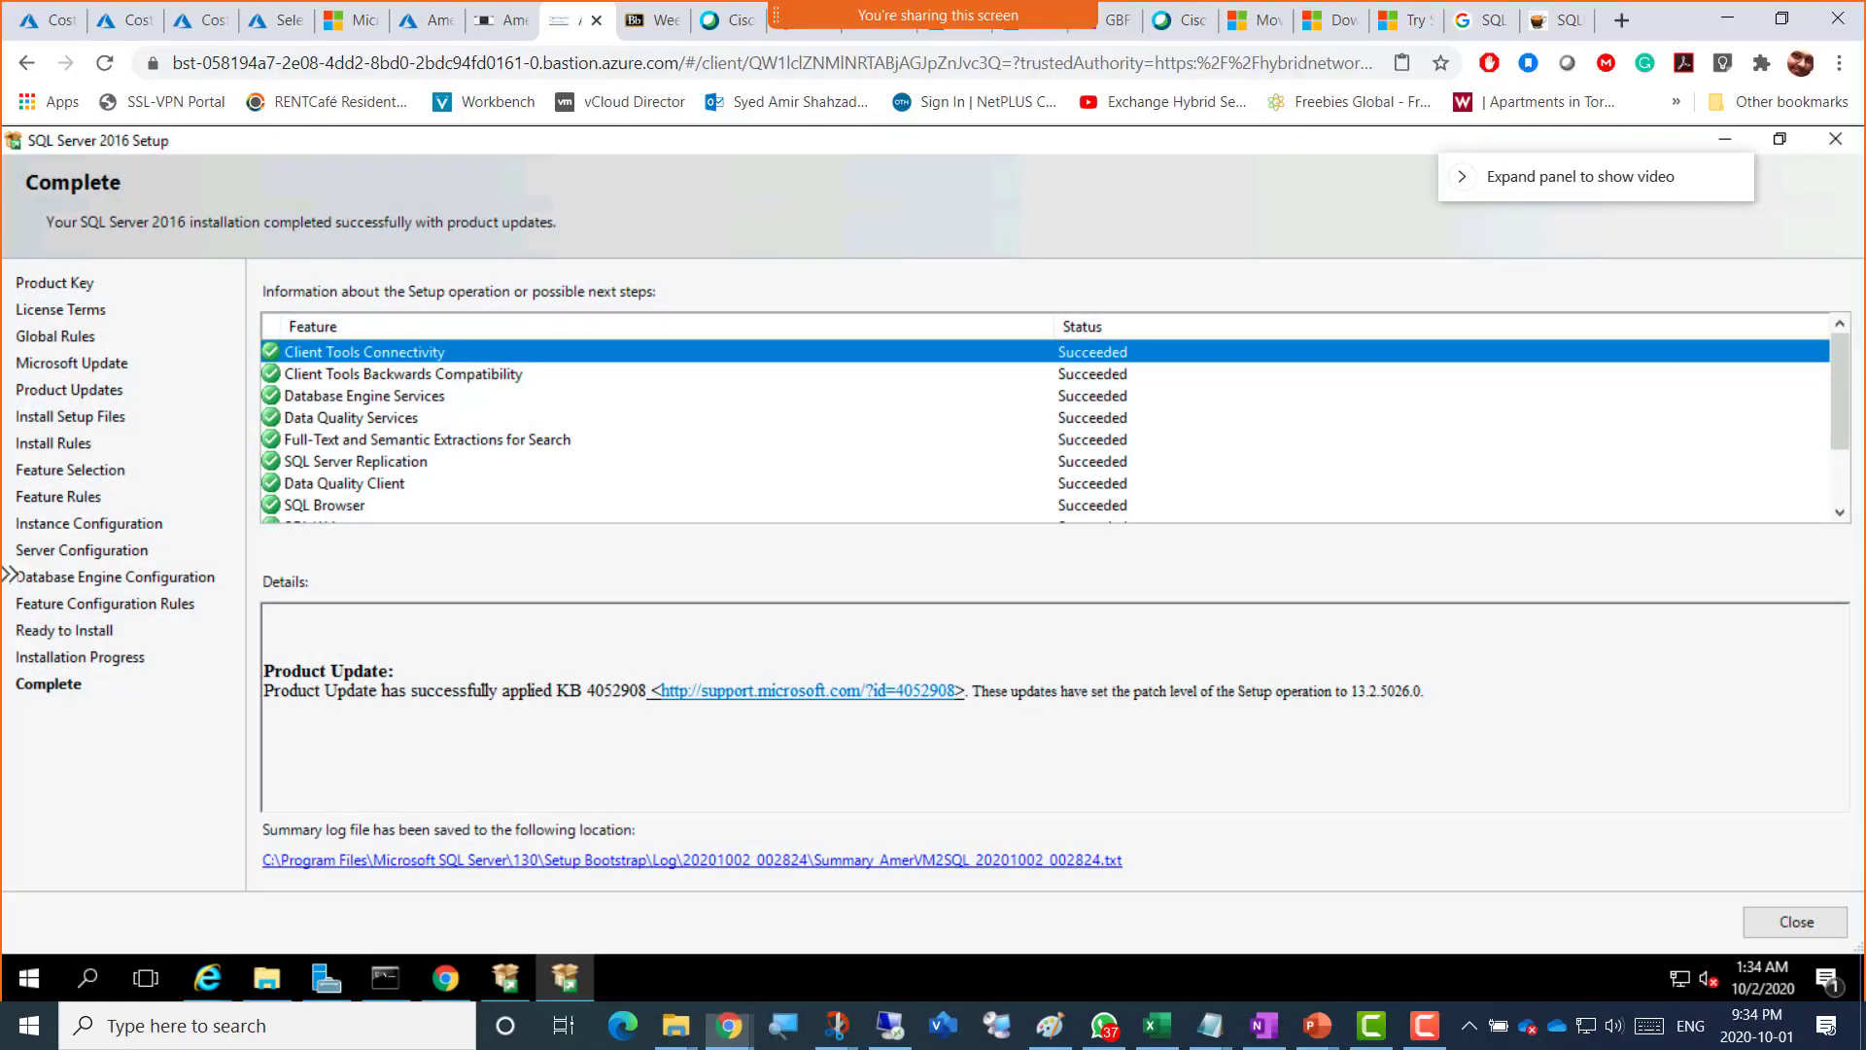
pyautogui.click(1104, 1026)
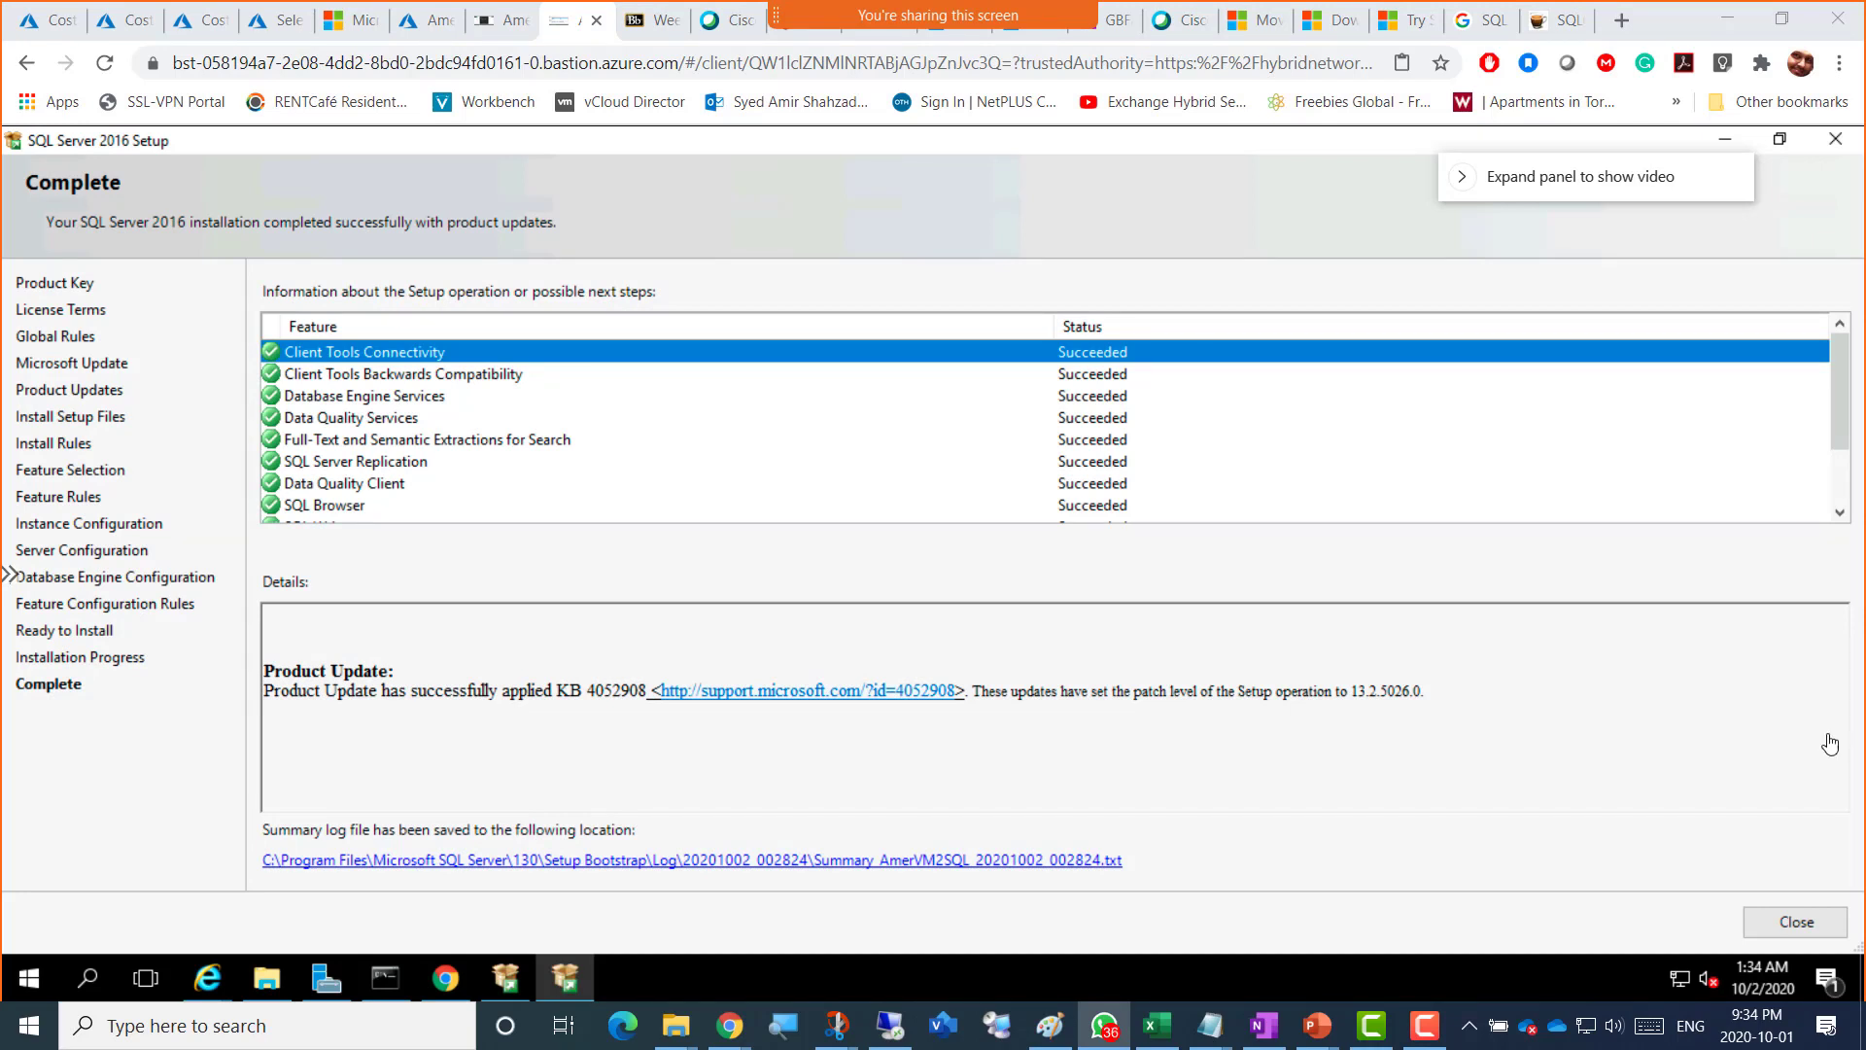
pyautogui.click(973, 172)
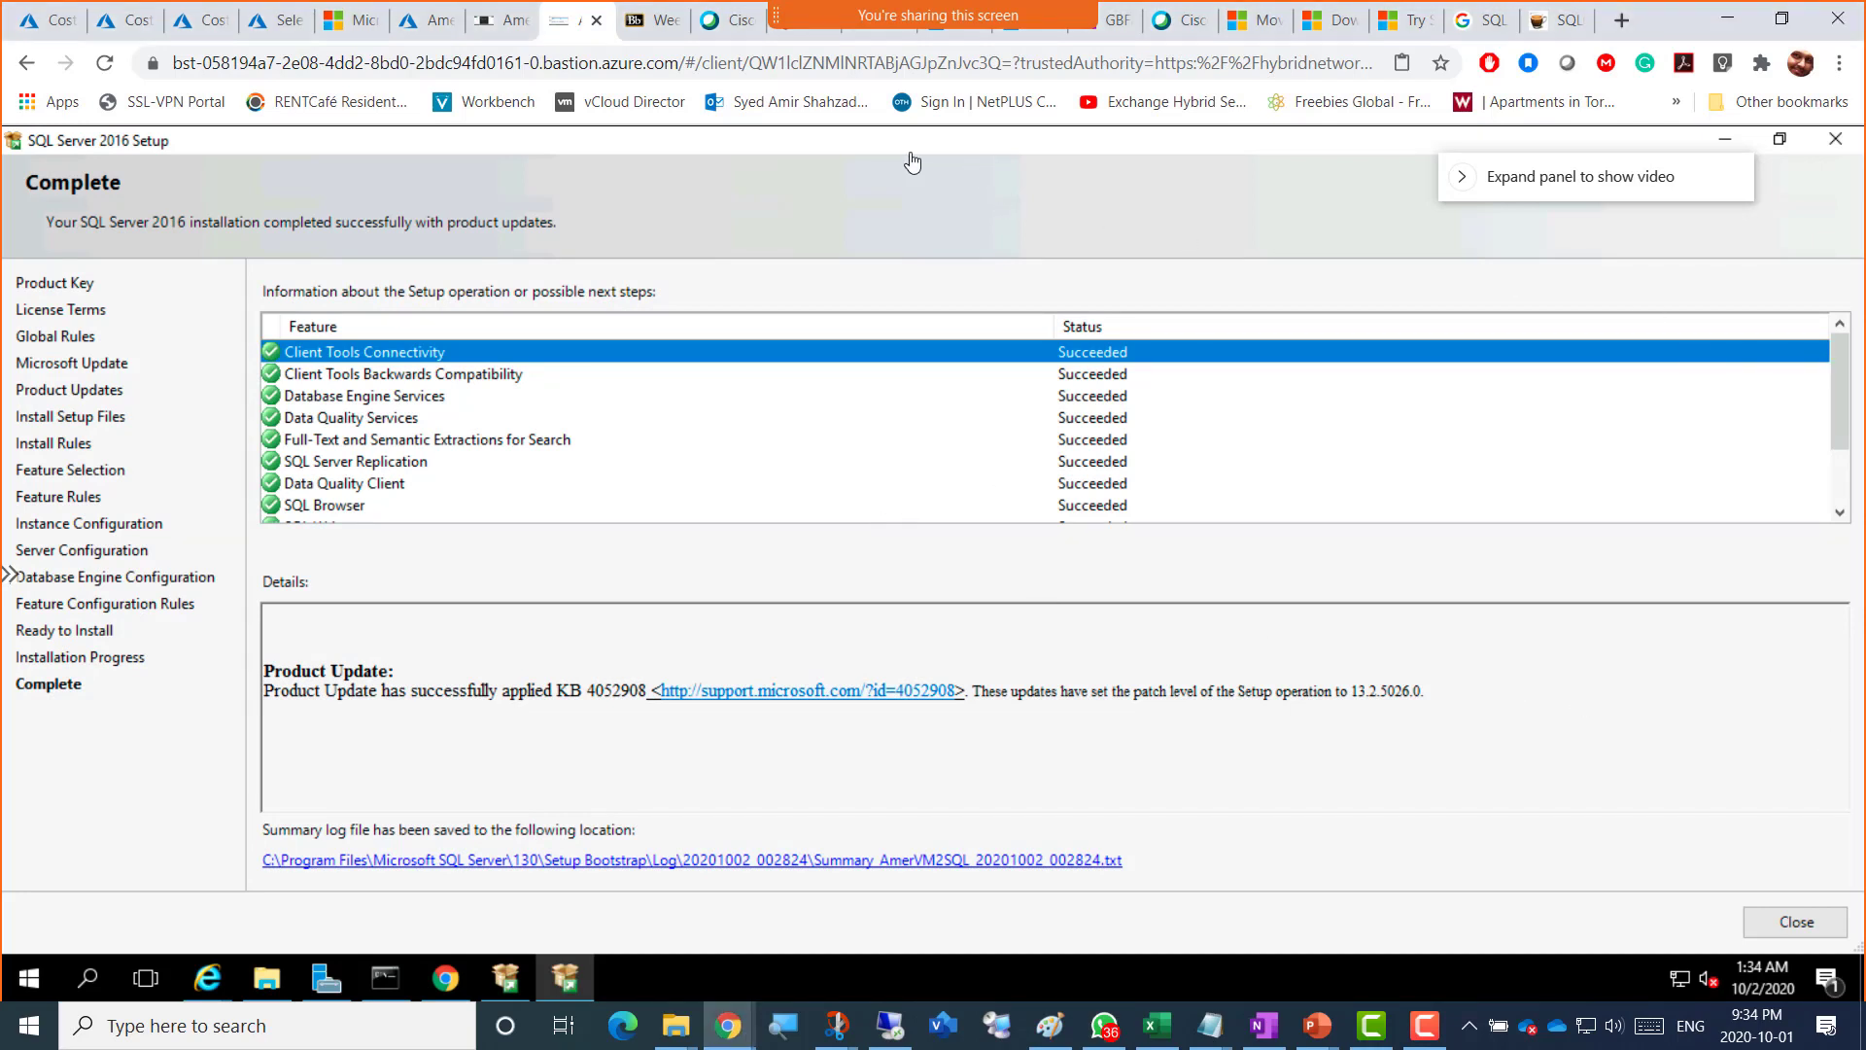
pyautogui.press('super+shift+s')
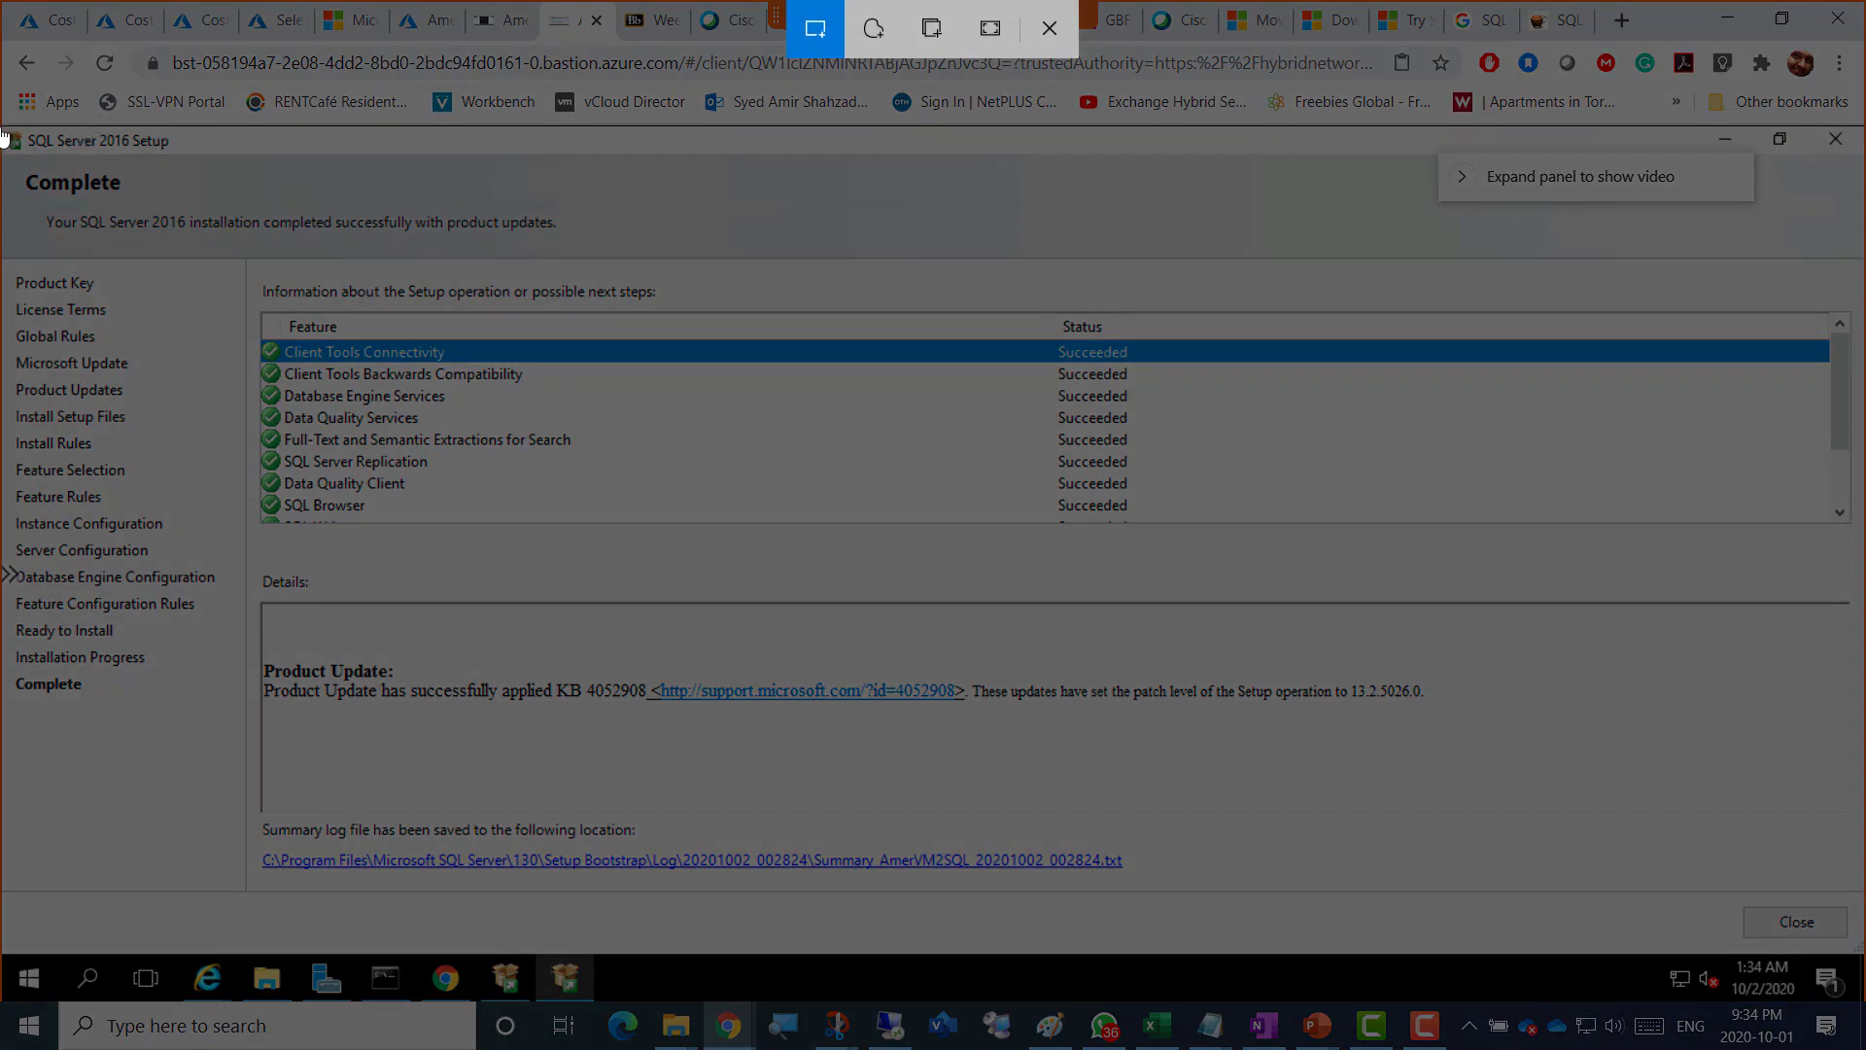
pyautogui.moveTo(3, 128)
pyautogui.mouseDown()
pyautogui.moveTo(1166, 737)
pyautogui.moveTo(1494, 970)
pyautogui.mouseUp()
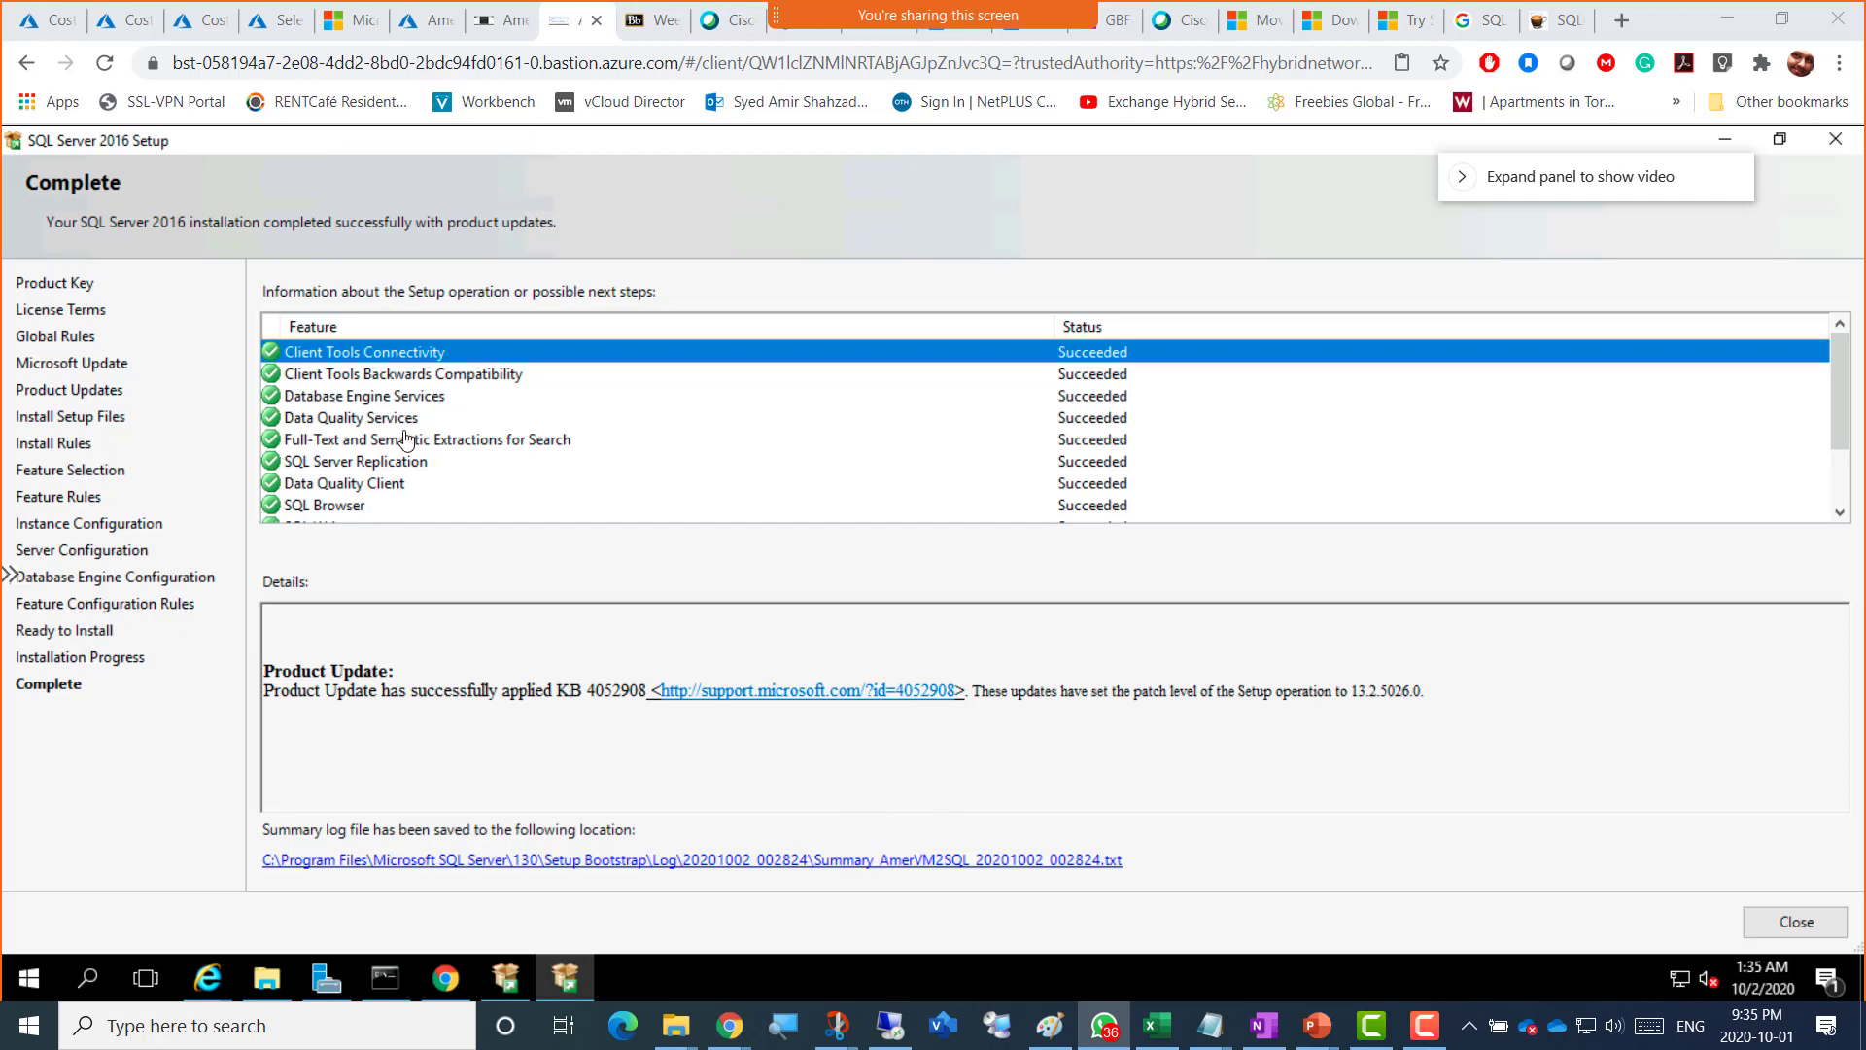
pyautogui.press('super+shift+s')
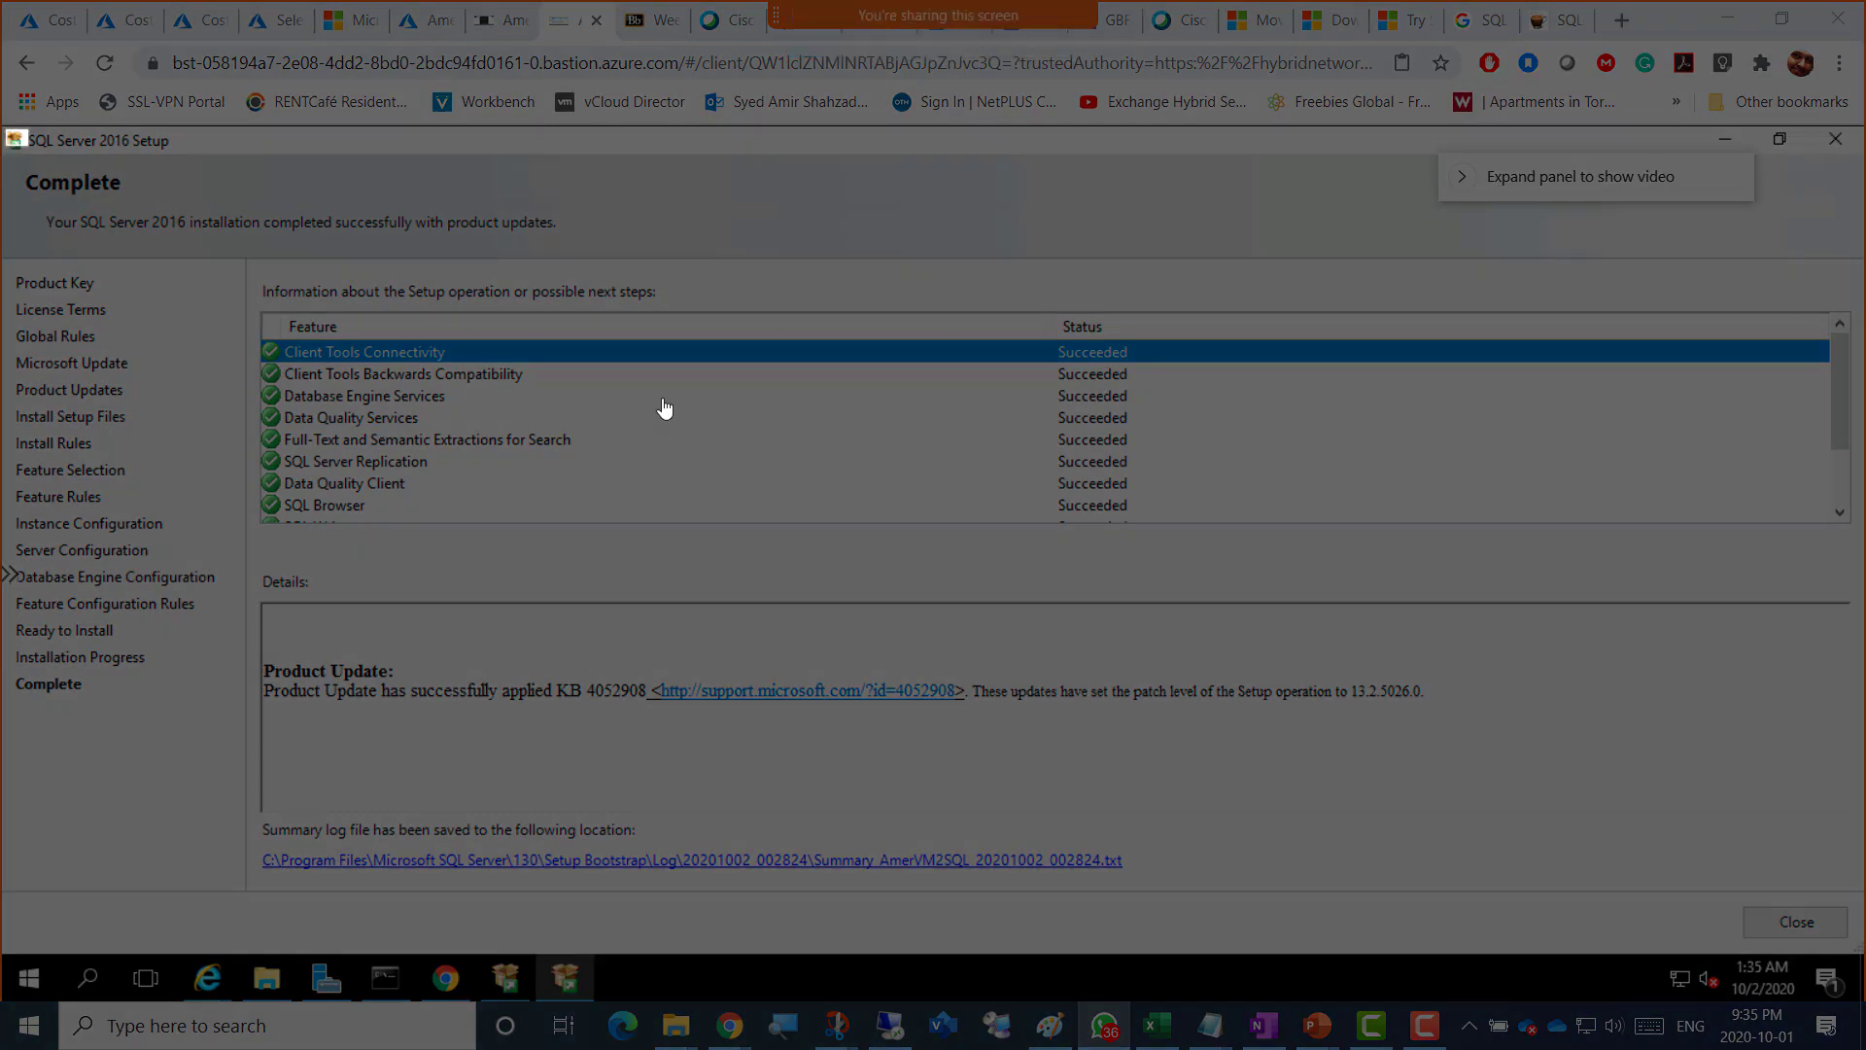
pyautogui.moveTo(3, 128)
pyautogui.mouseDown()
pyautogui.moveTo(1491, 966)
pyautogui.moveTo(1530, 943)
pyautogui.moveTo(1449, 910)
pyautogui.mouseUp()
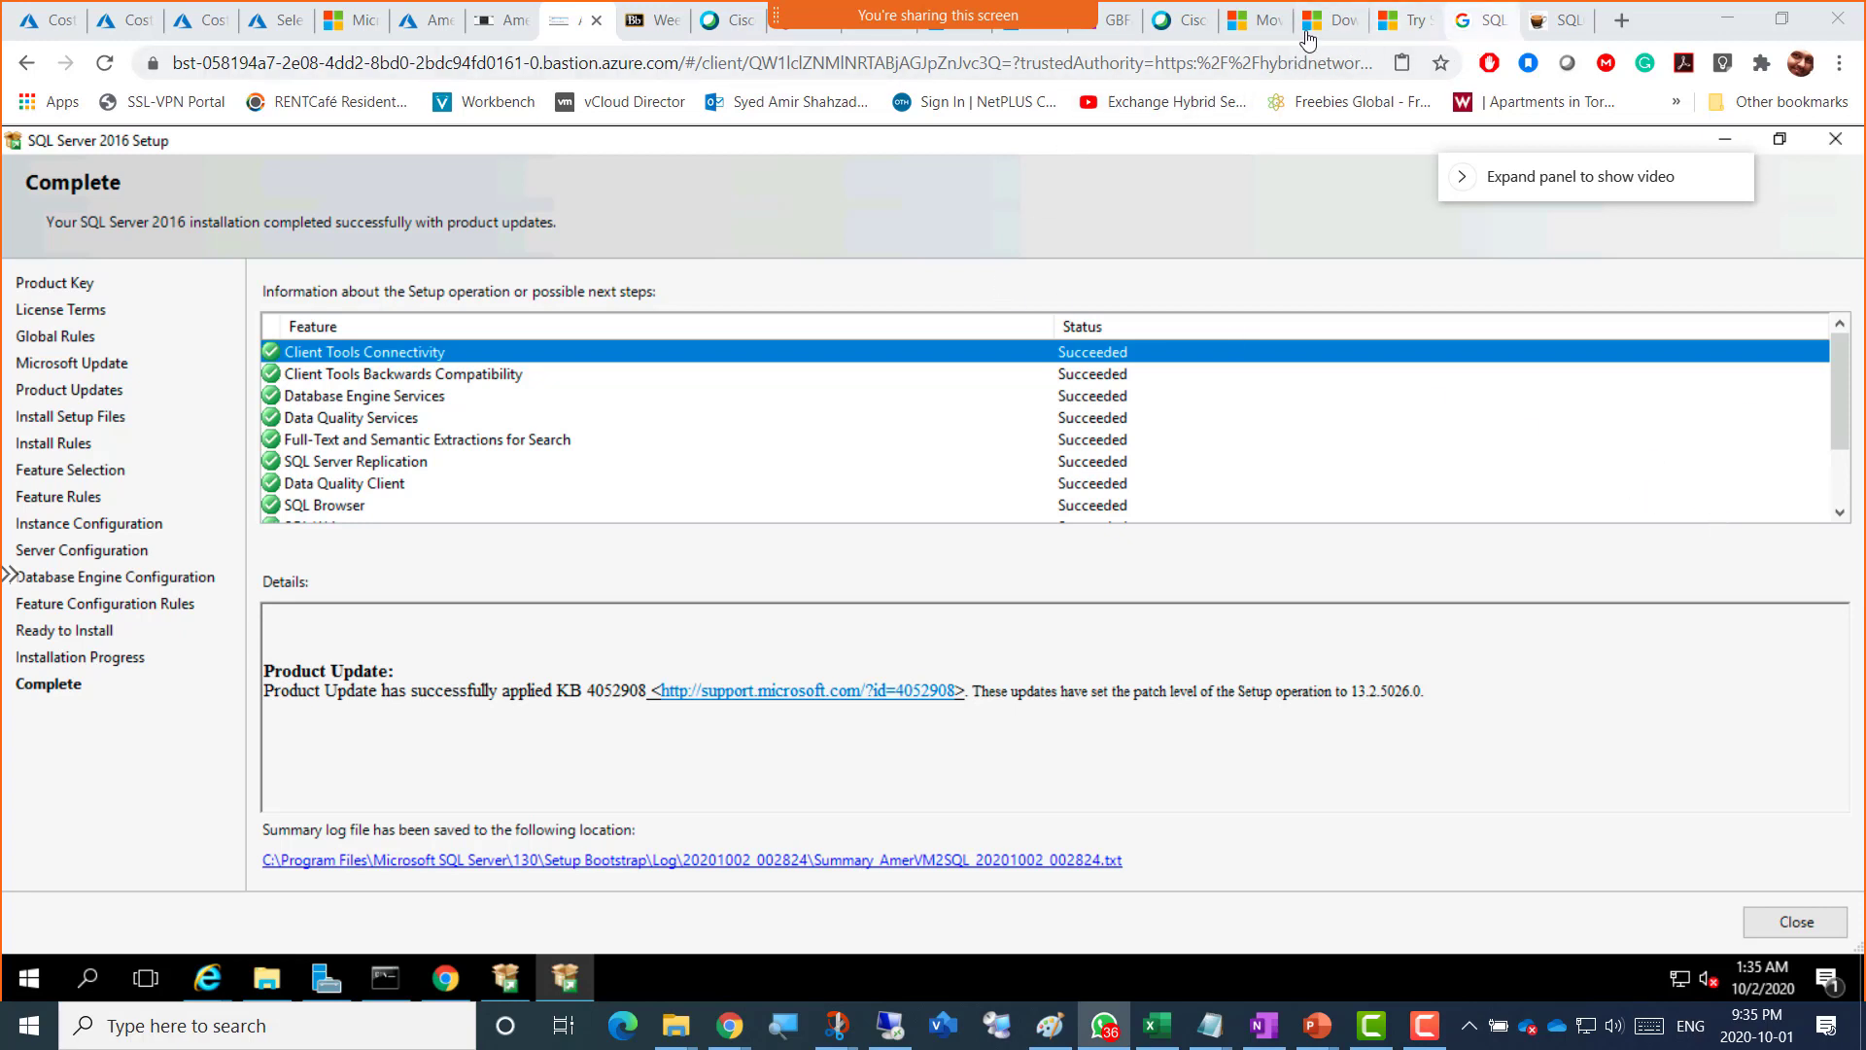
# Step: In OneNote, paste the SSMS setup screenshot with its Screenshot 6 caption
pyautogui.click(1112, 22)
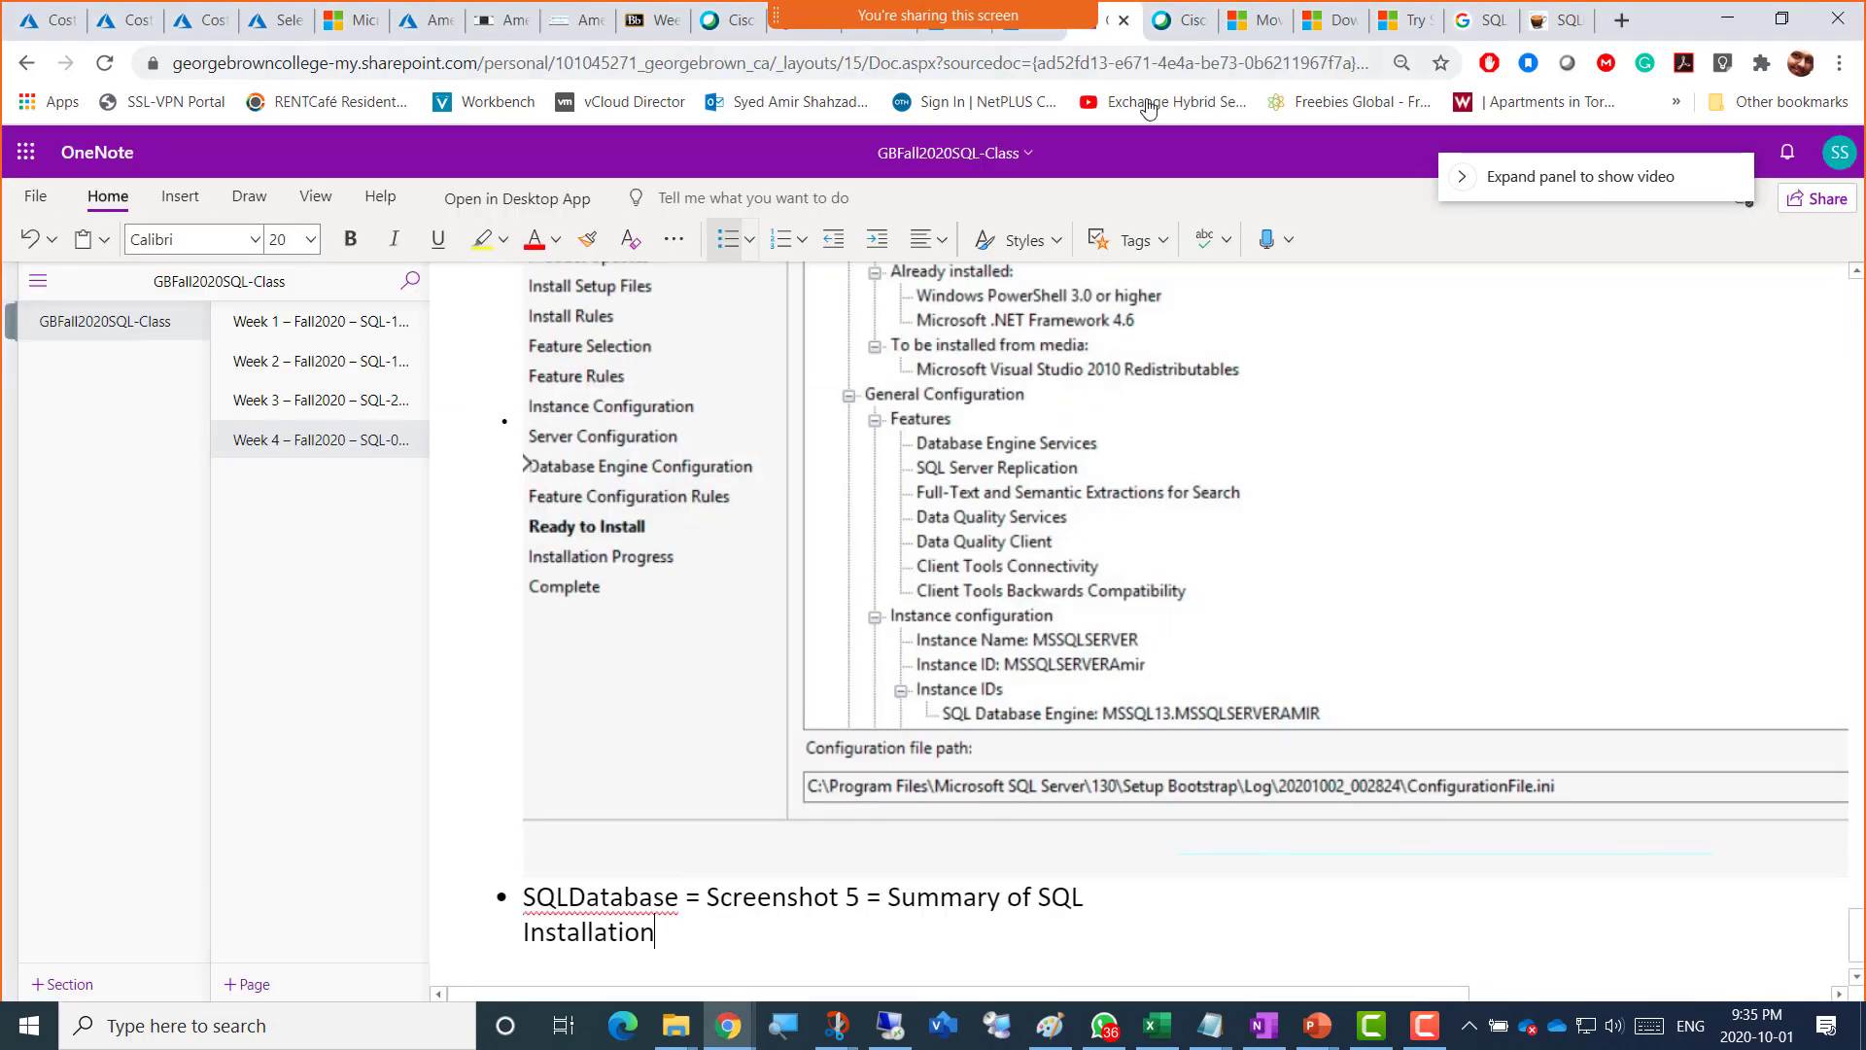
pyautogui.press('Return')
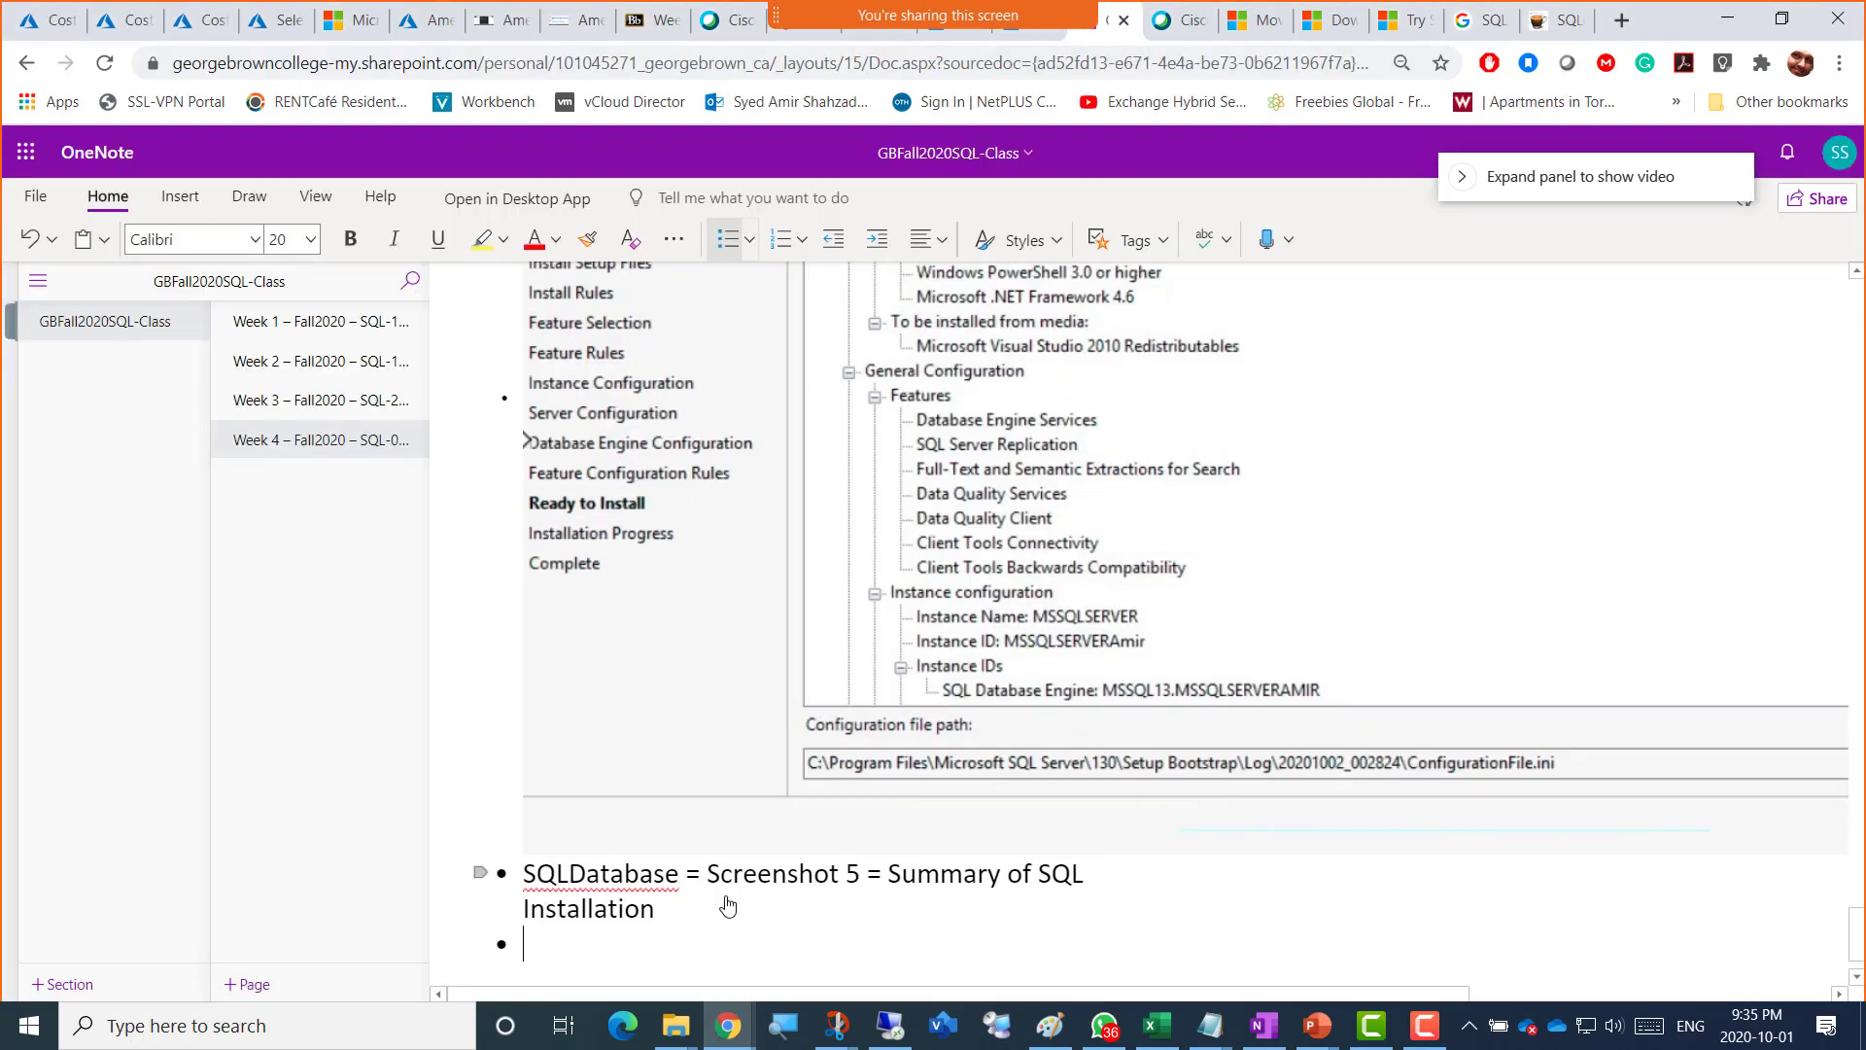
pyautogui.hotkey('ctrl', 'v')
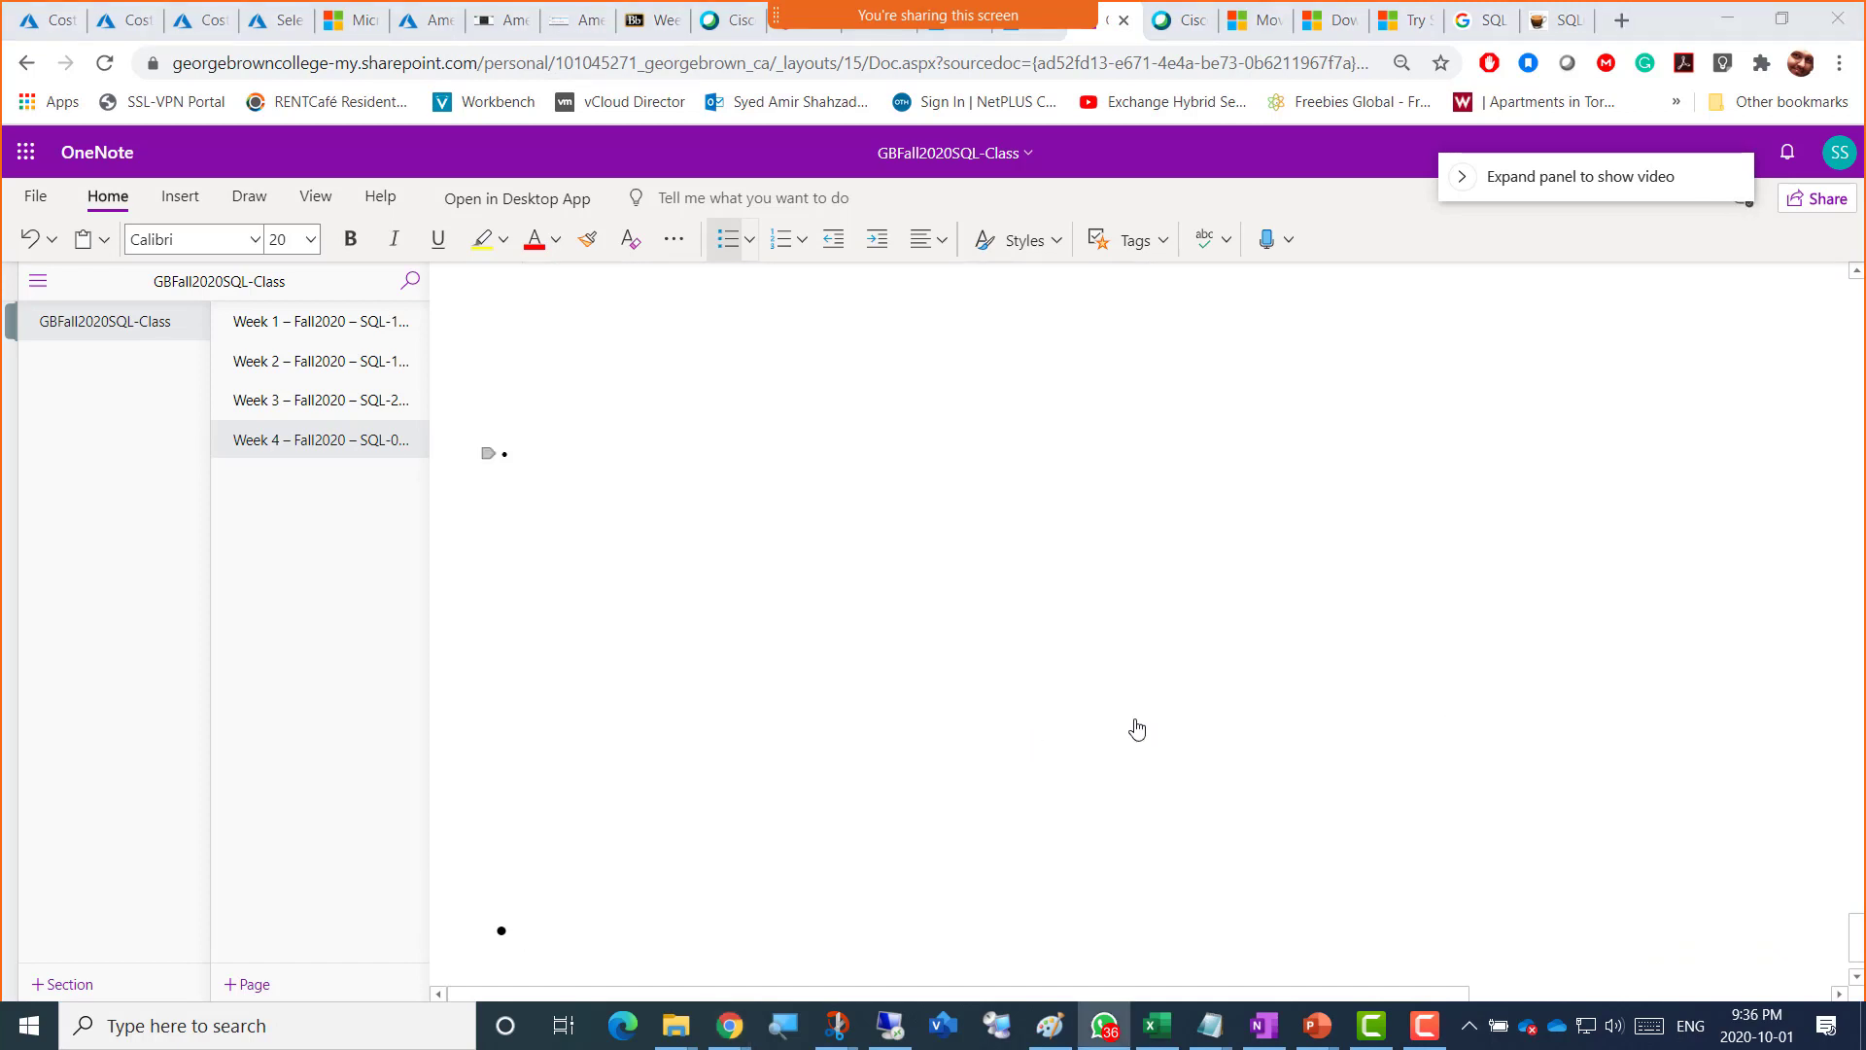
pyautogui.write('SQLDatabase = Screenshot 6 = SSMS installed on AmerVM1SQL')
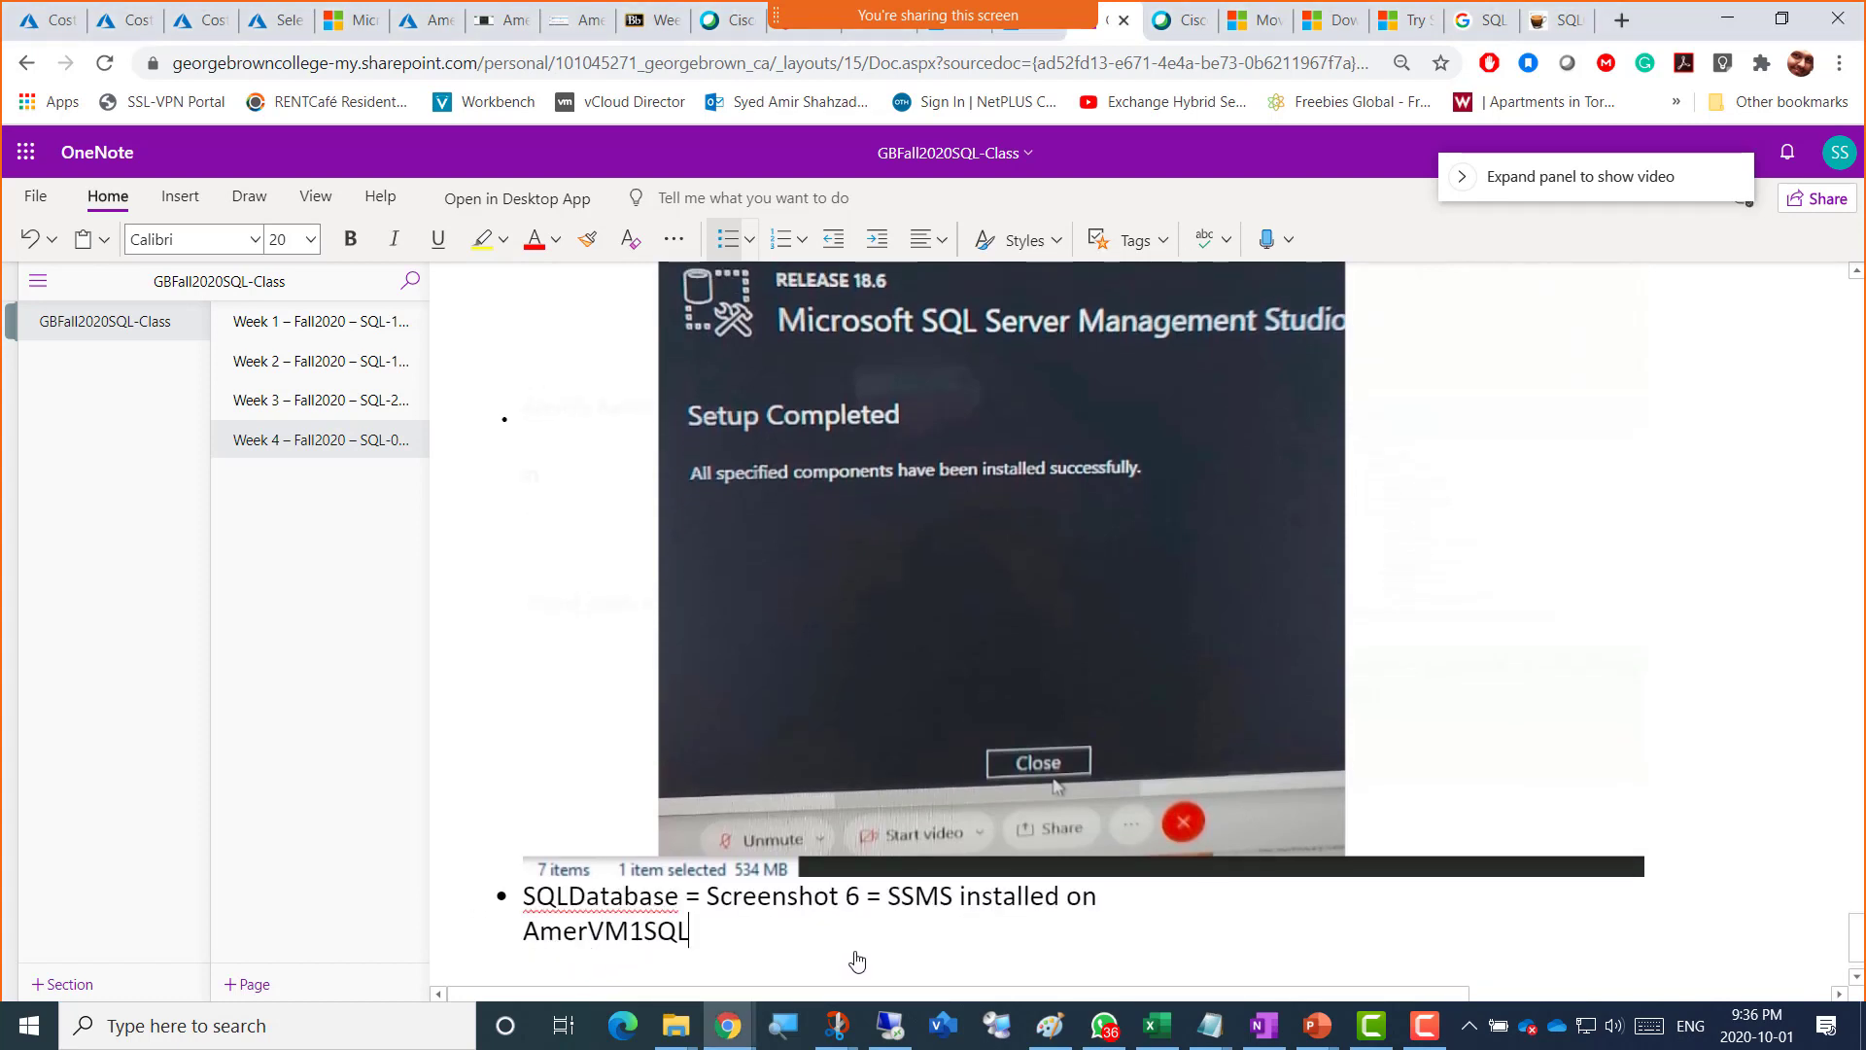
pyautogui.press('Return')
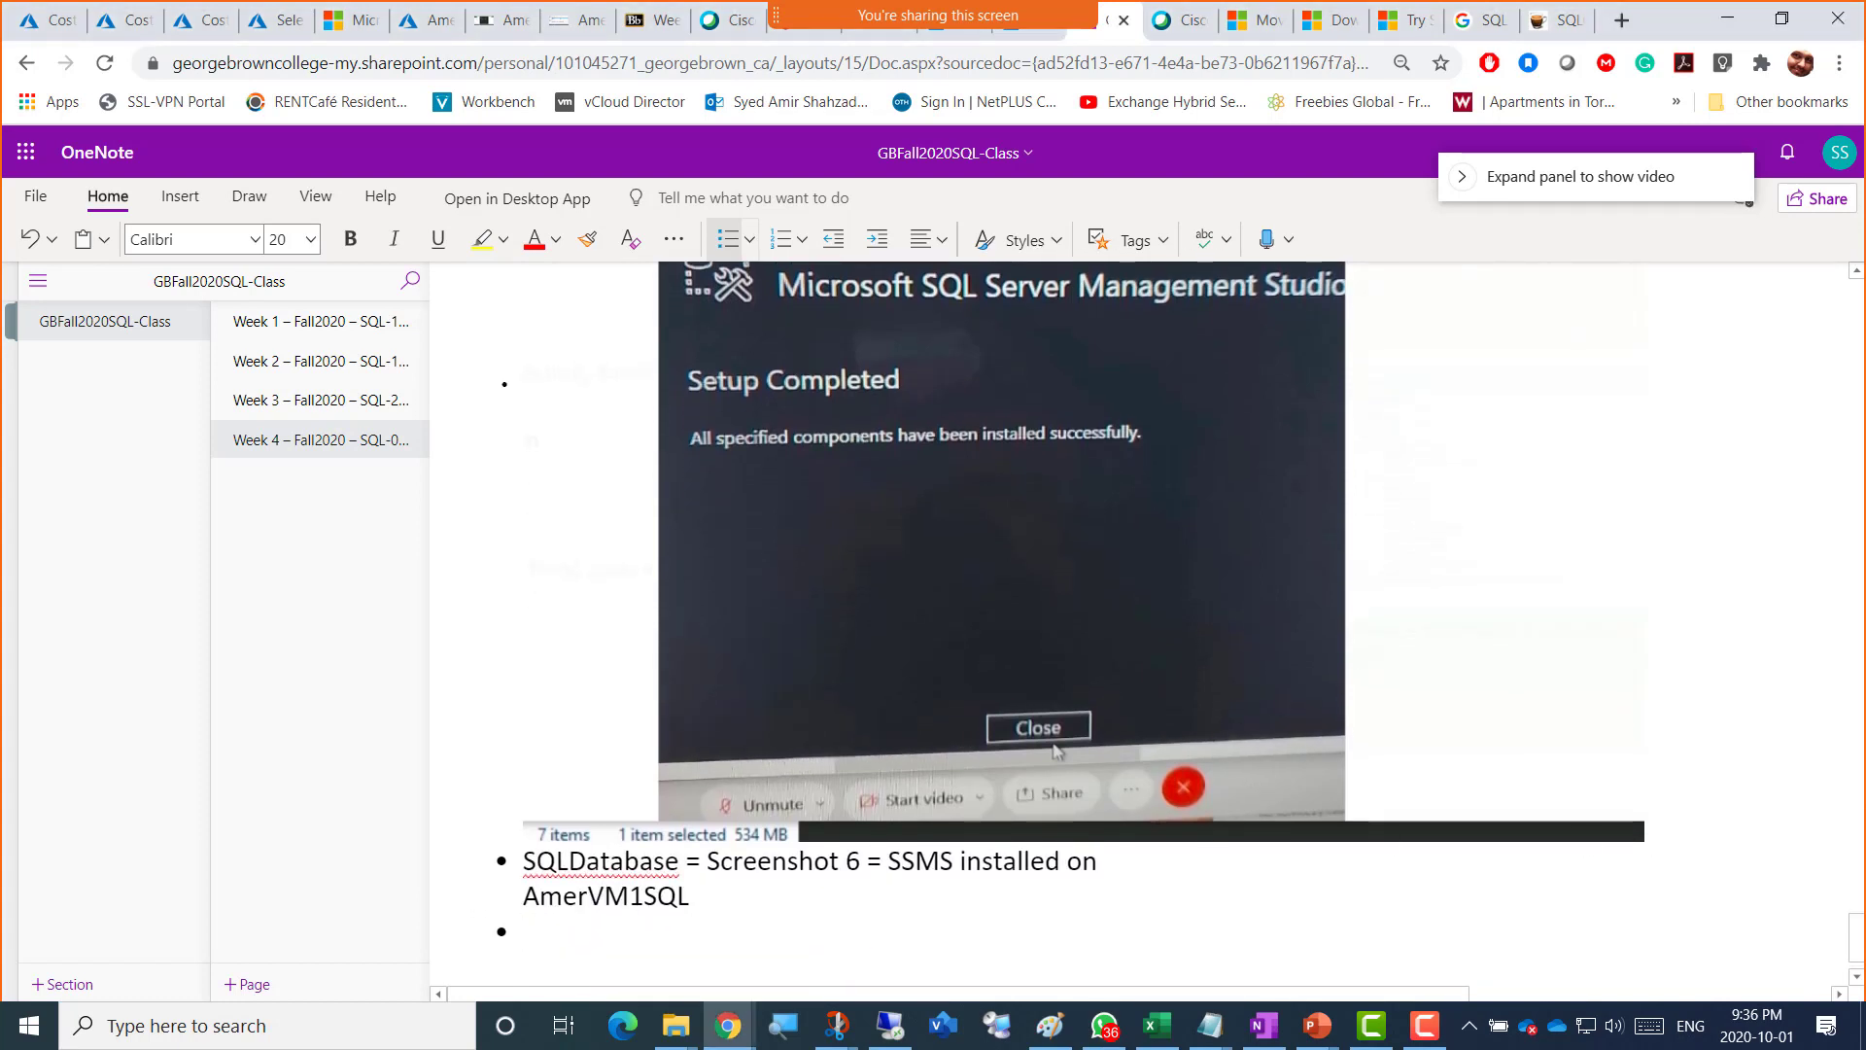
# Step: Paste the SQL Server setup snip captioned 'SQLDatabase = Screenshot 8 = SQl 2016 installed Sucessfully'
pyautogui.hotkey('alt', 'Tab')
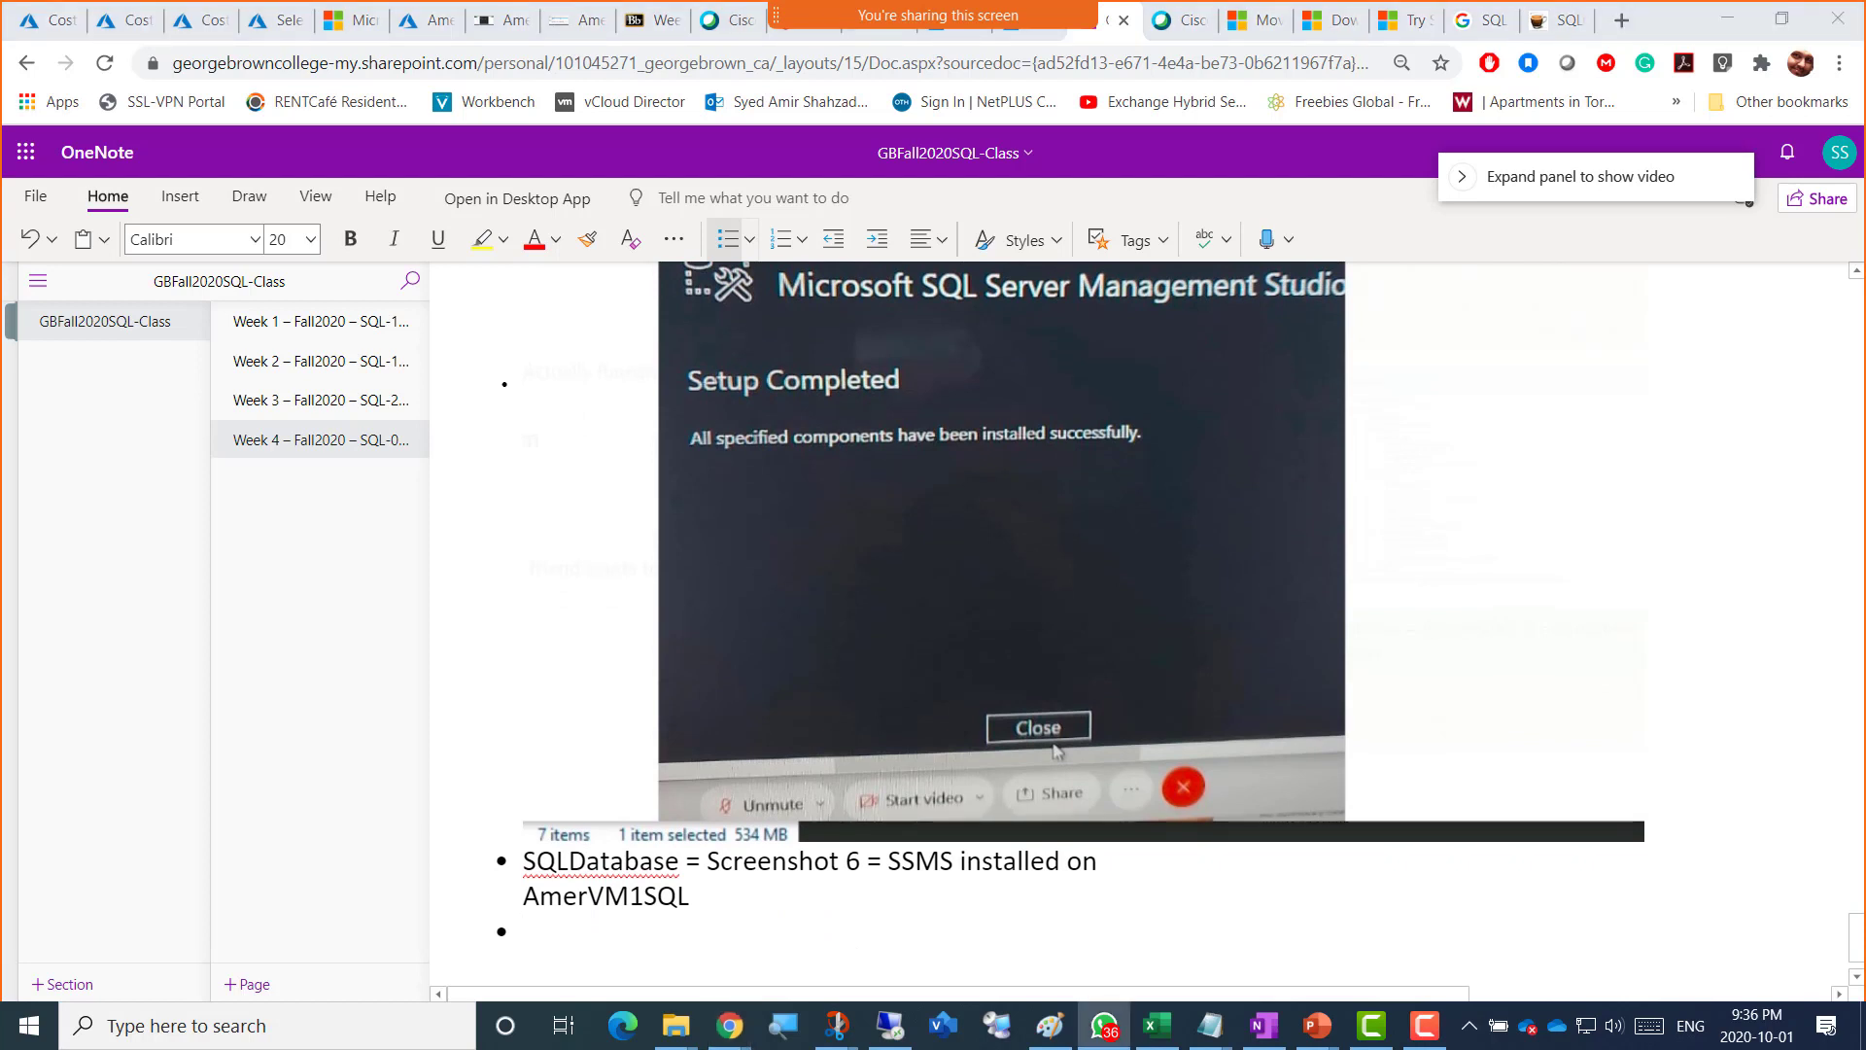
pyautogui.click(529, 941)
pyautogui.hotkey('ctrl', 'v')
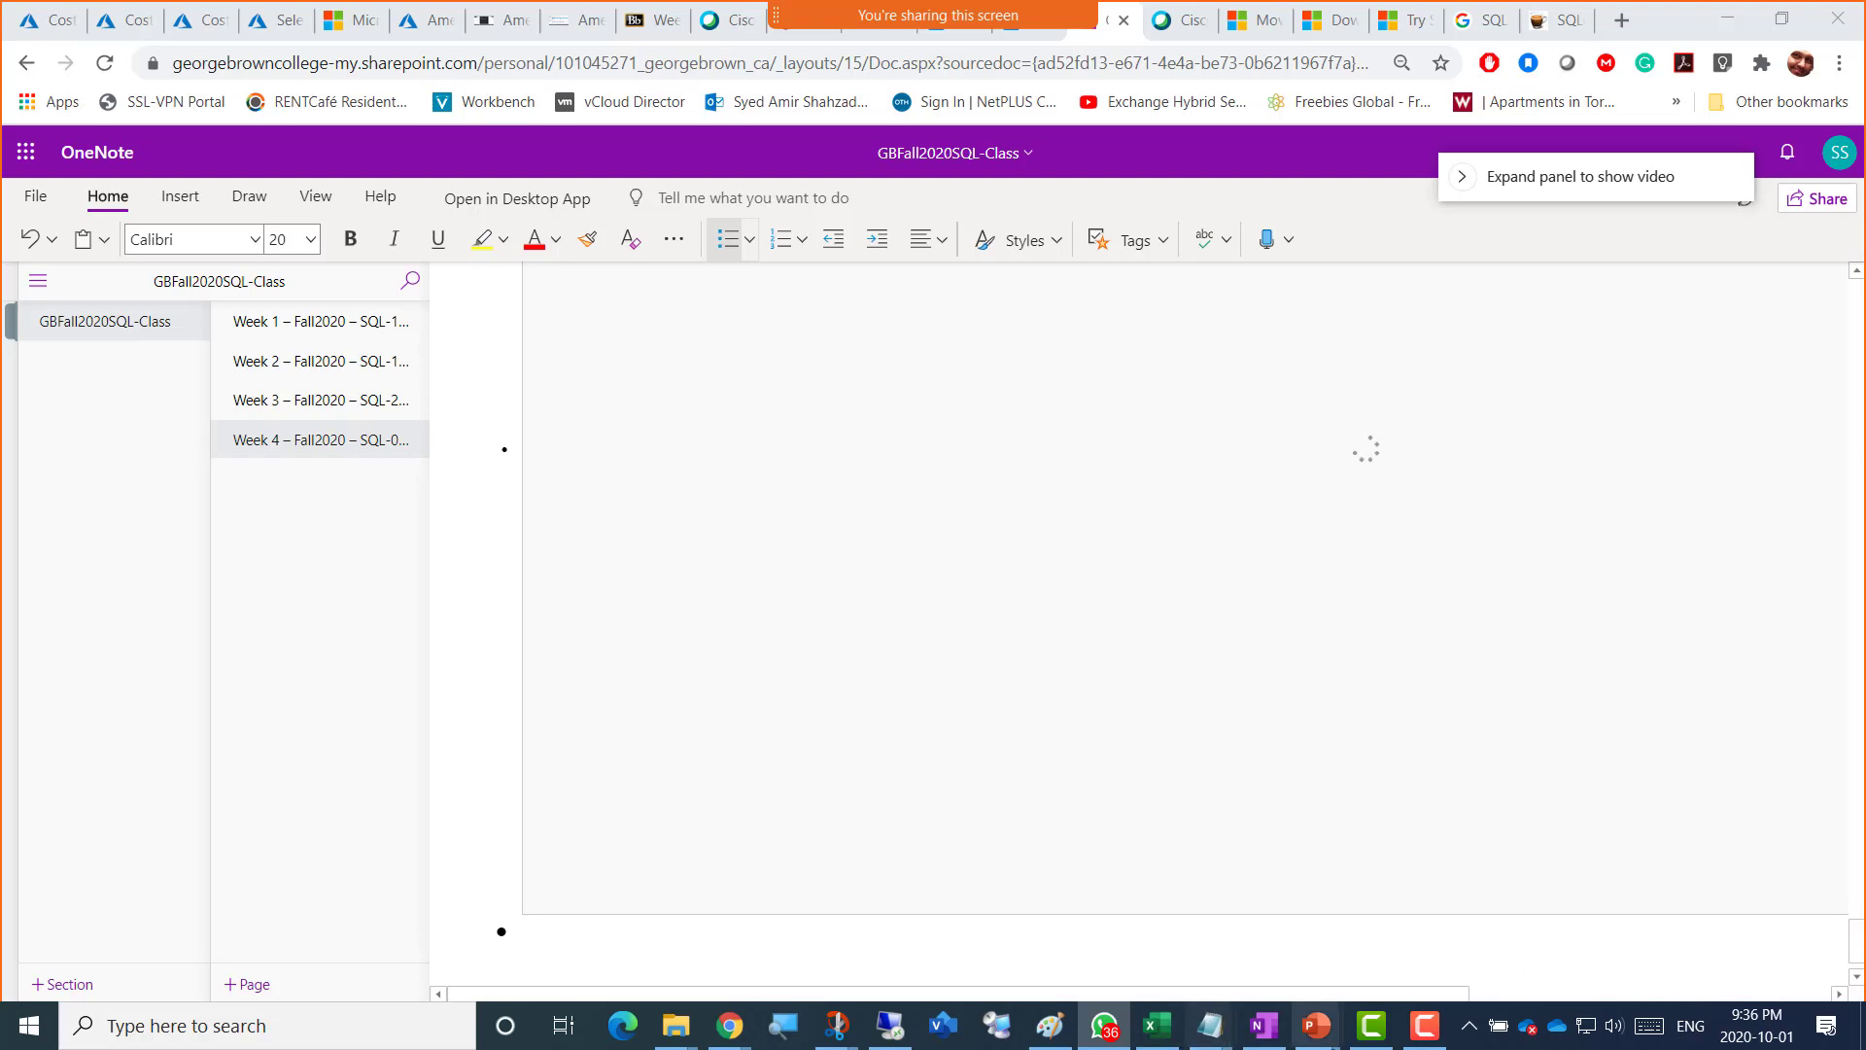
pyautogui.click(546, 946)
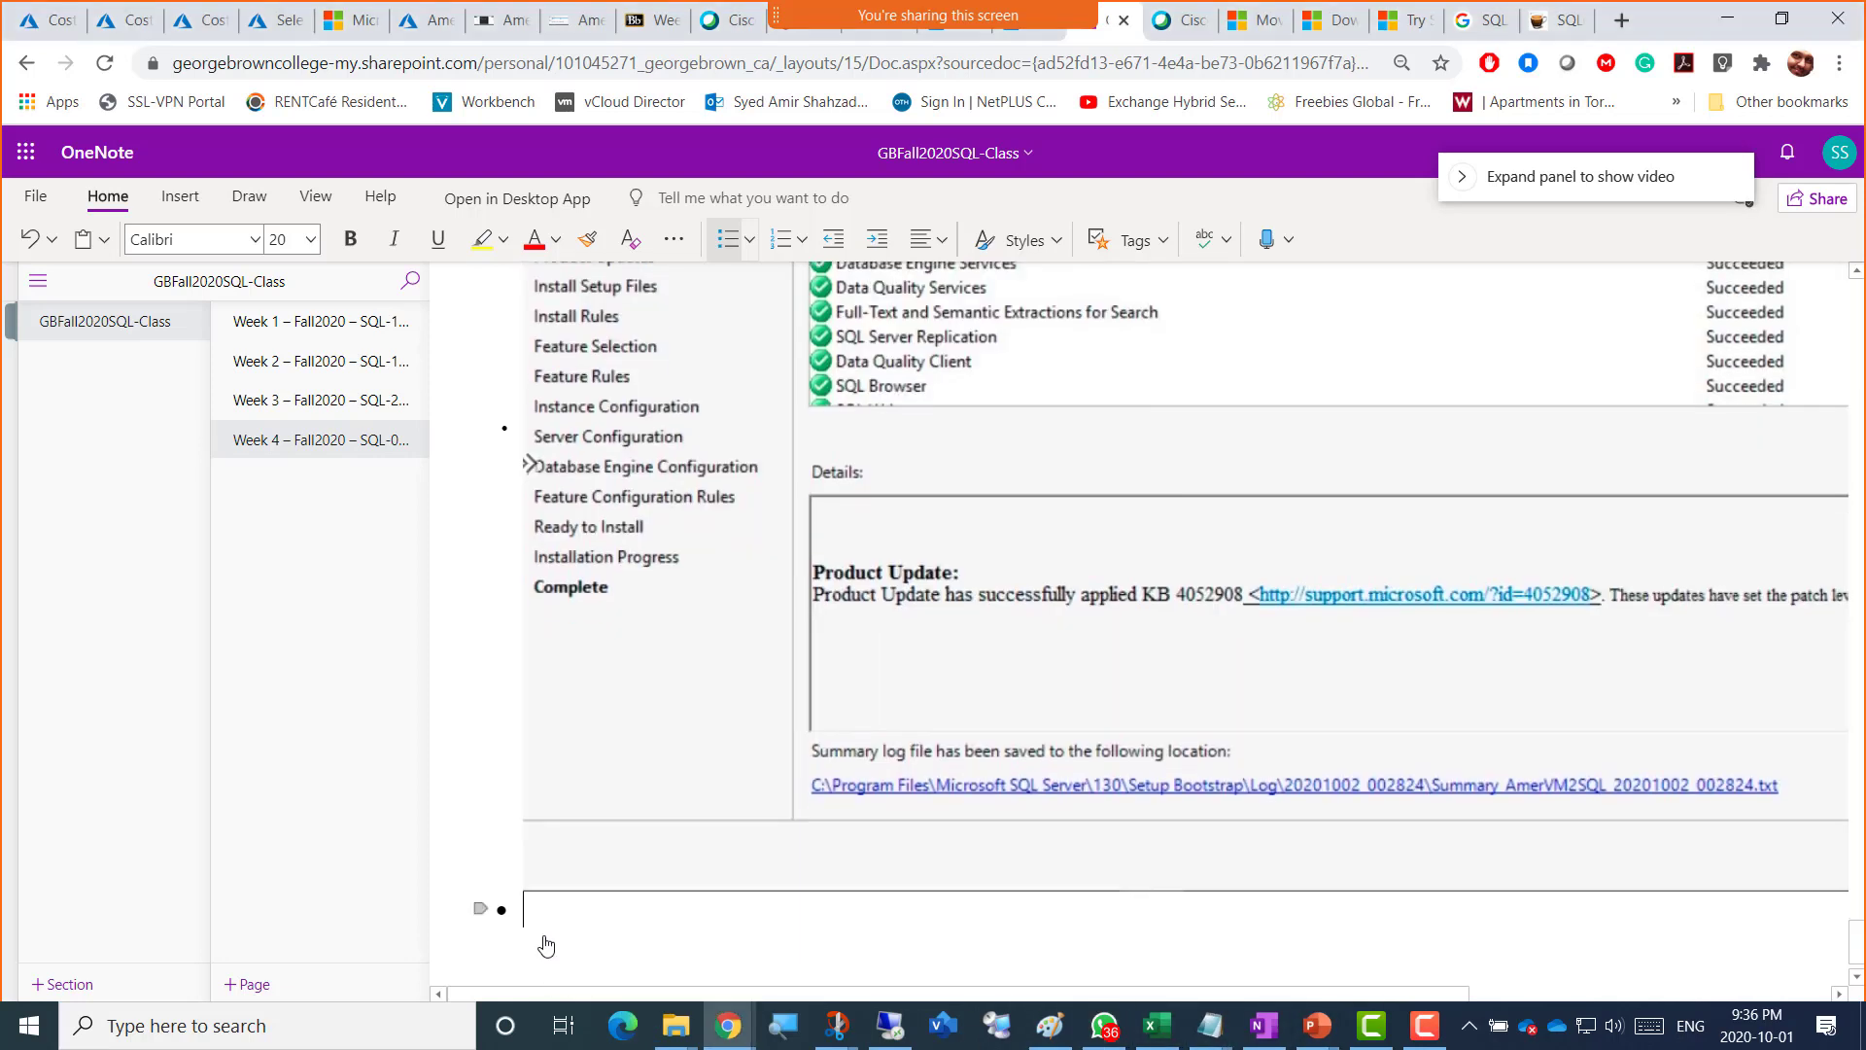
pyautogui.write('SQLDatabase = Screenshot 8 = SQl 2016 installed Sucessfully')
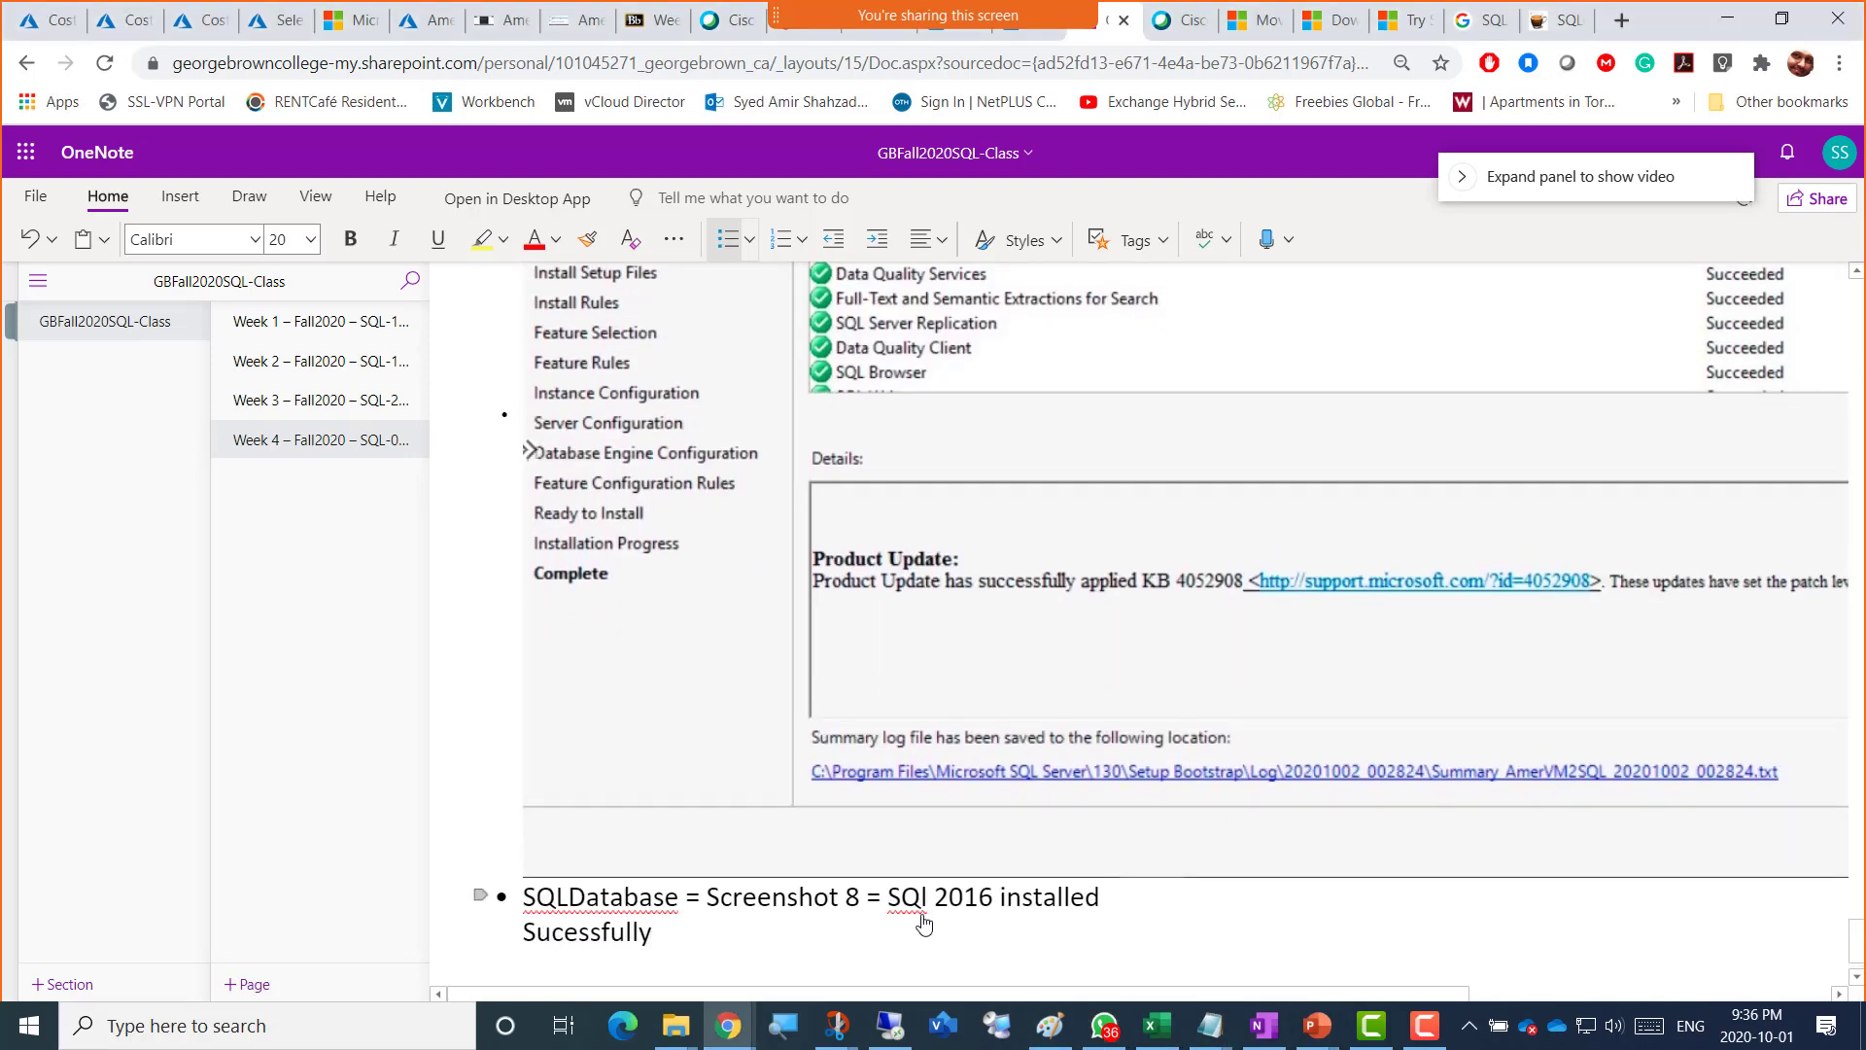
# Step: Correct the new caption's screenshot number from 8 to 7
pyautogui.scroll(10, 911, 928)
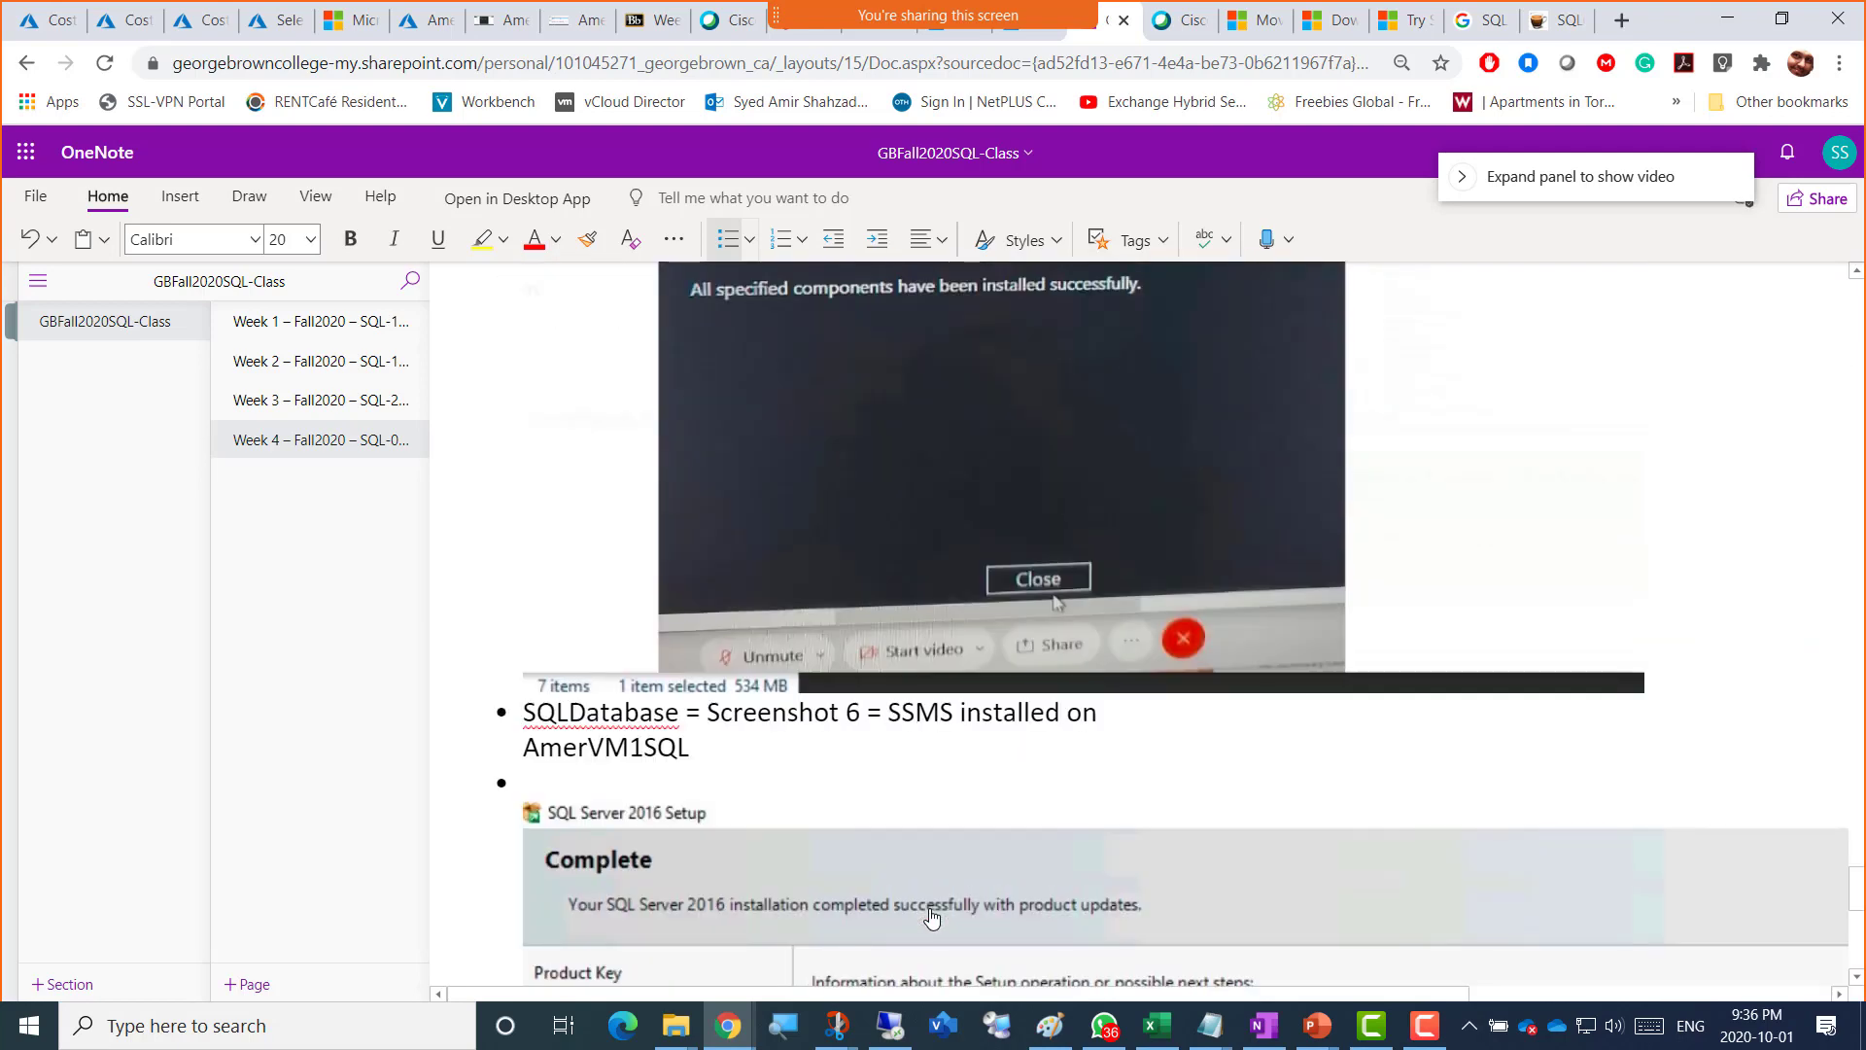
pyautogui.scroll(7, 931, 915)
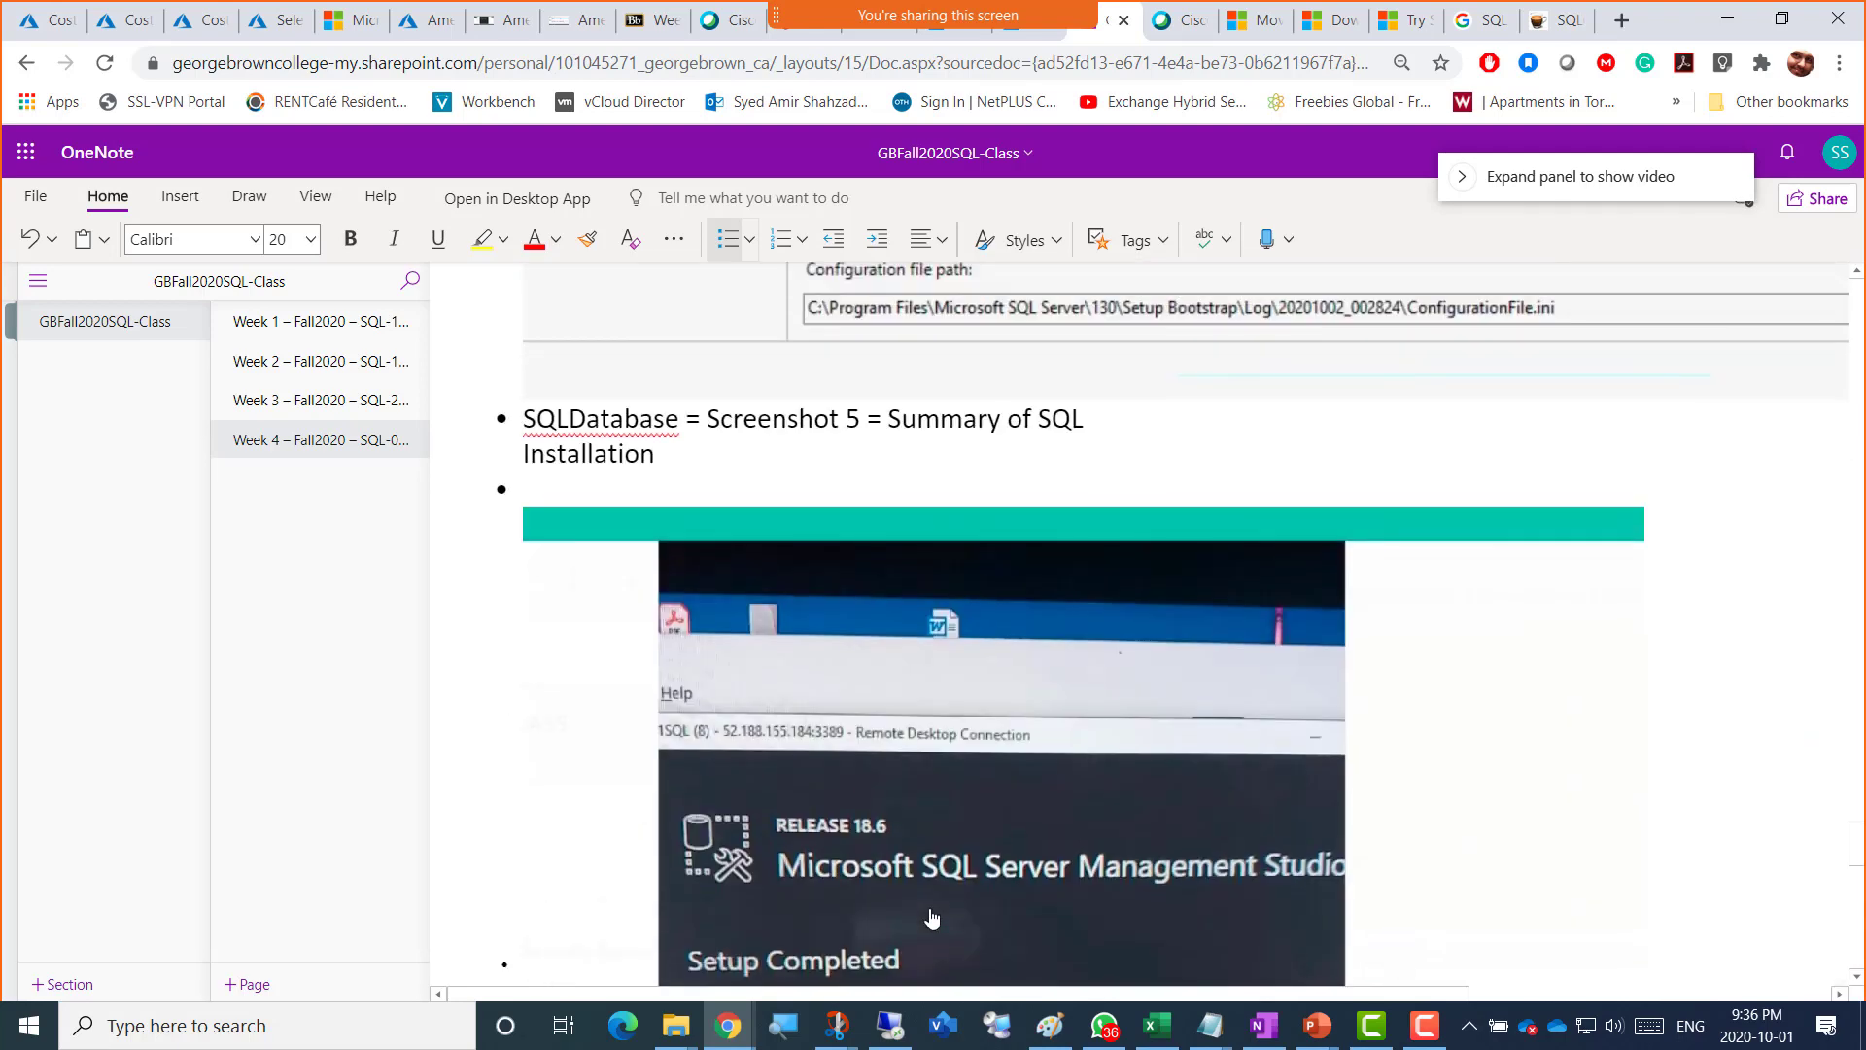
pyautogui.scroll(-10, 931, 918)
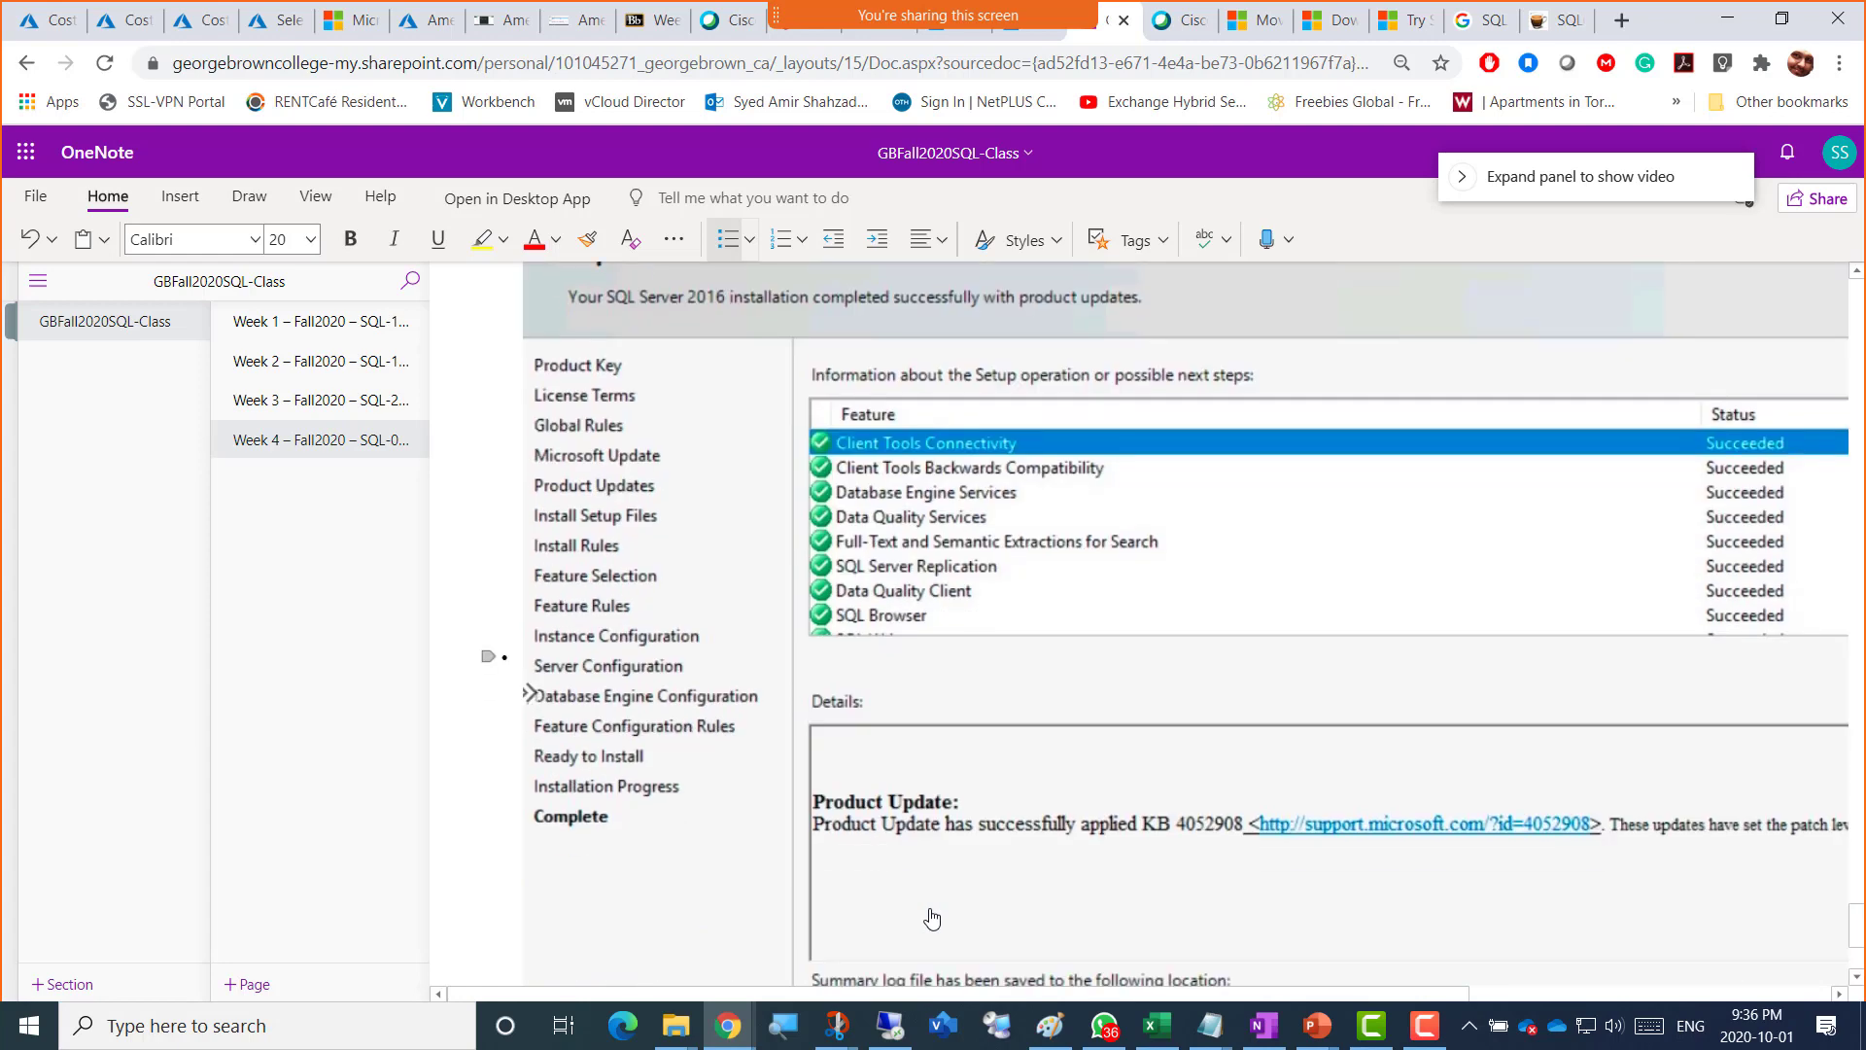
pyautogui.scroll(-3, 932, 919)
pyautogui.click(852, 836)
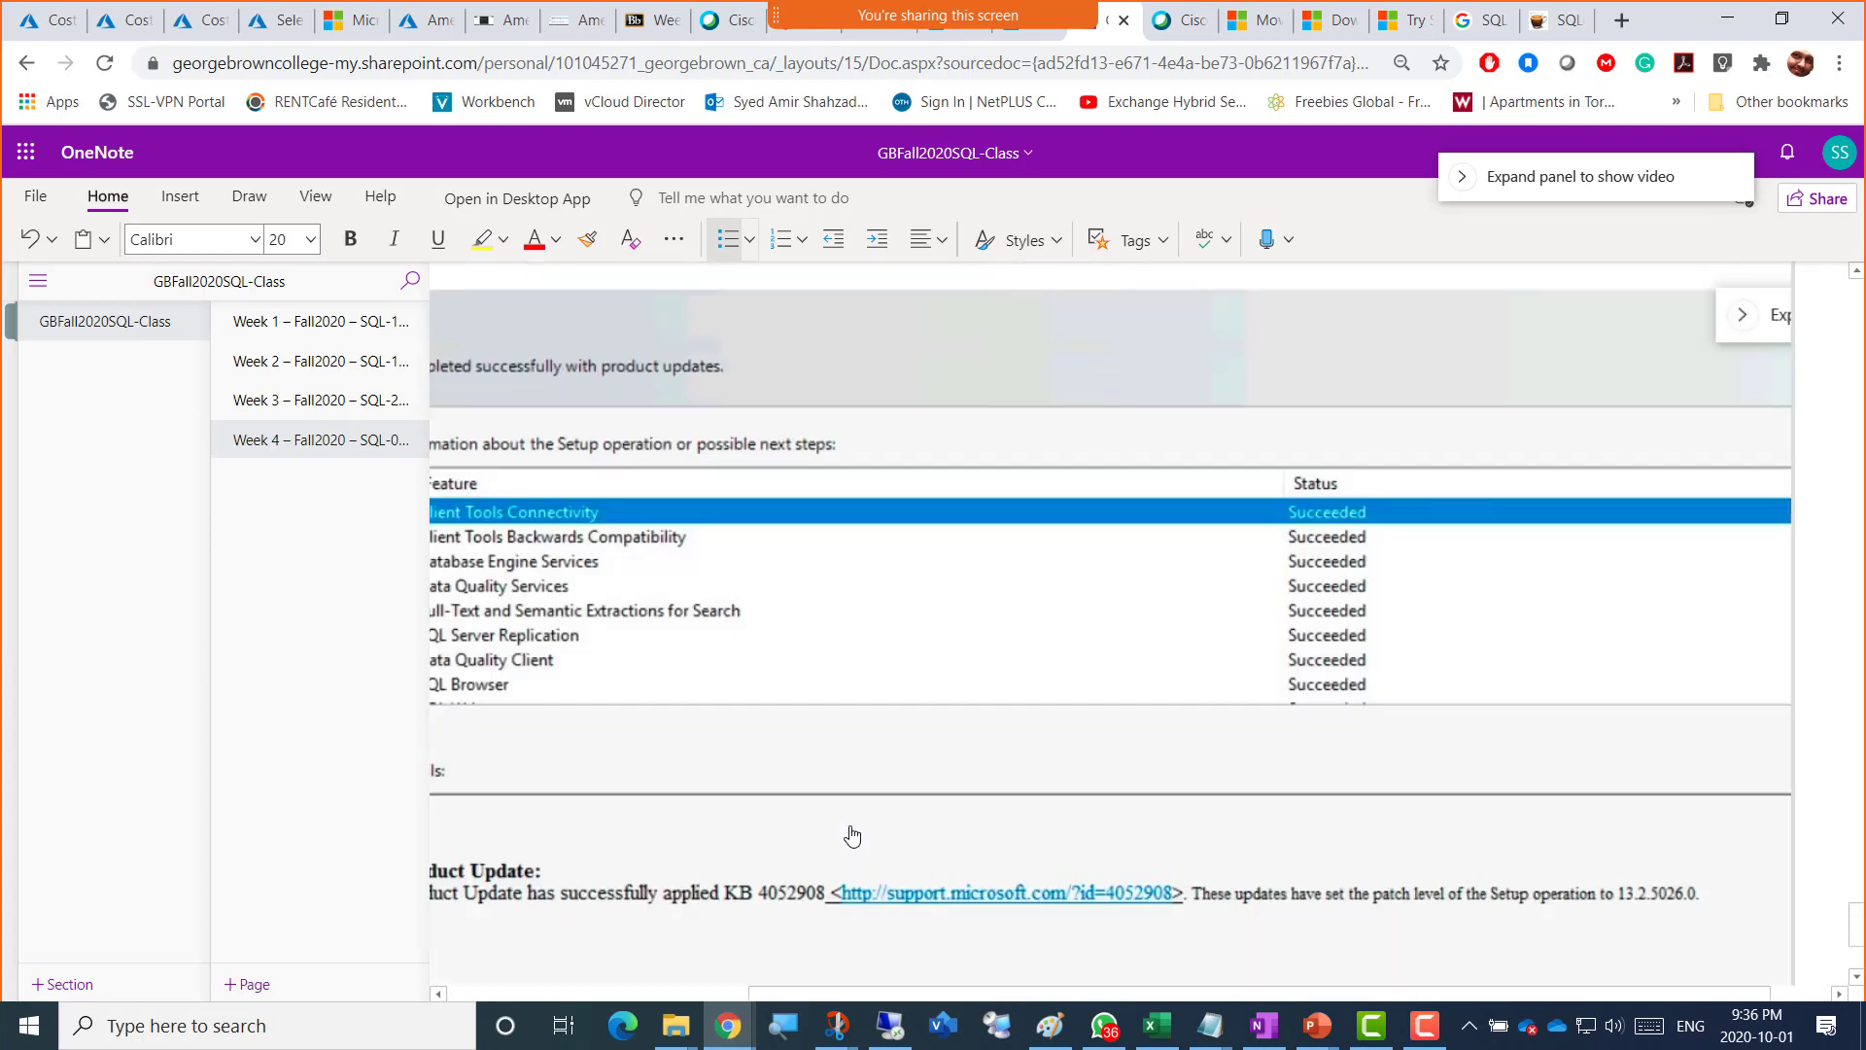
pyautogui.scroll(-2, 874, 889)
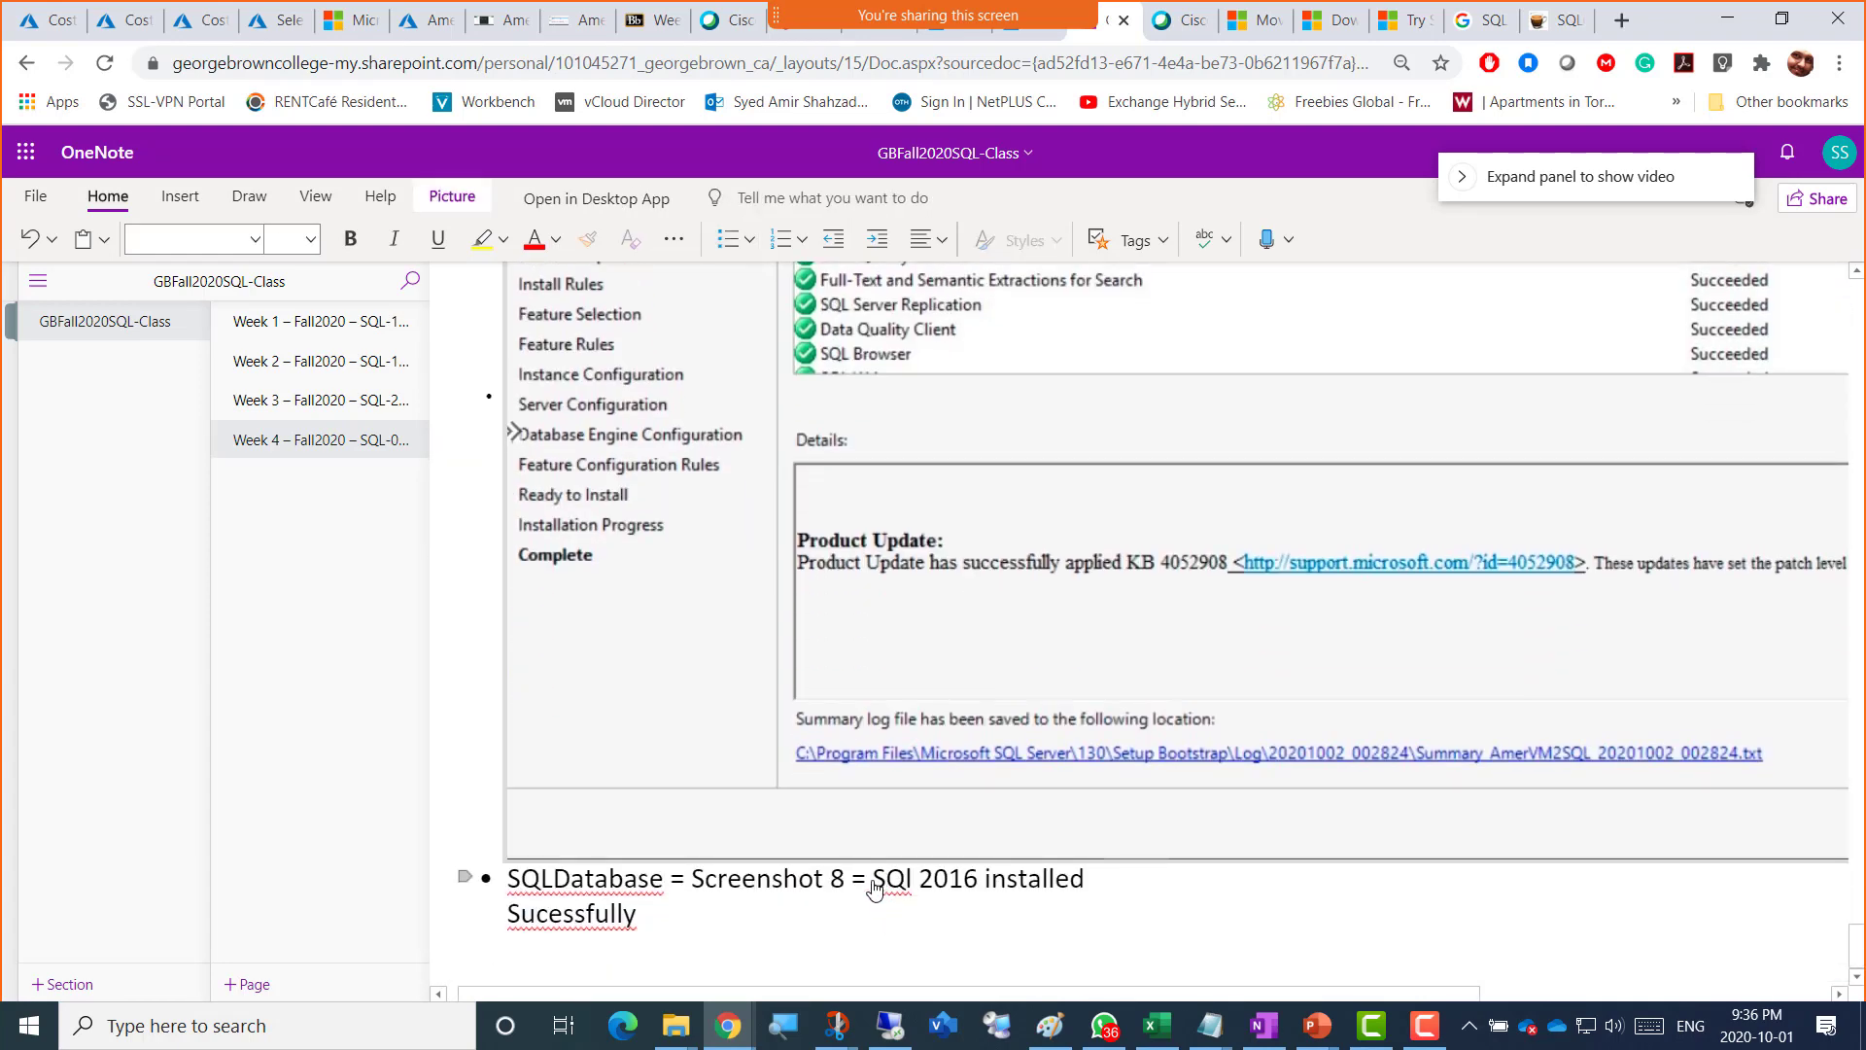
pyautogui.click(844, 892)
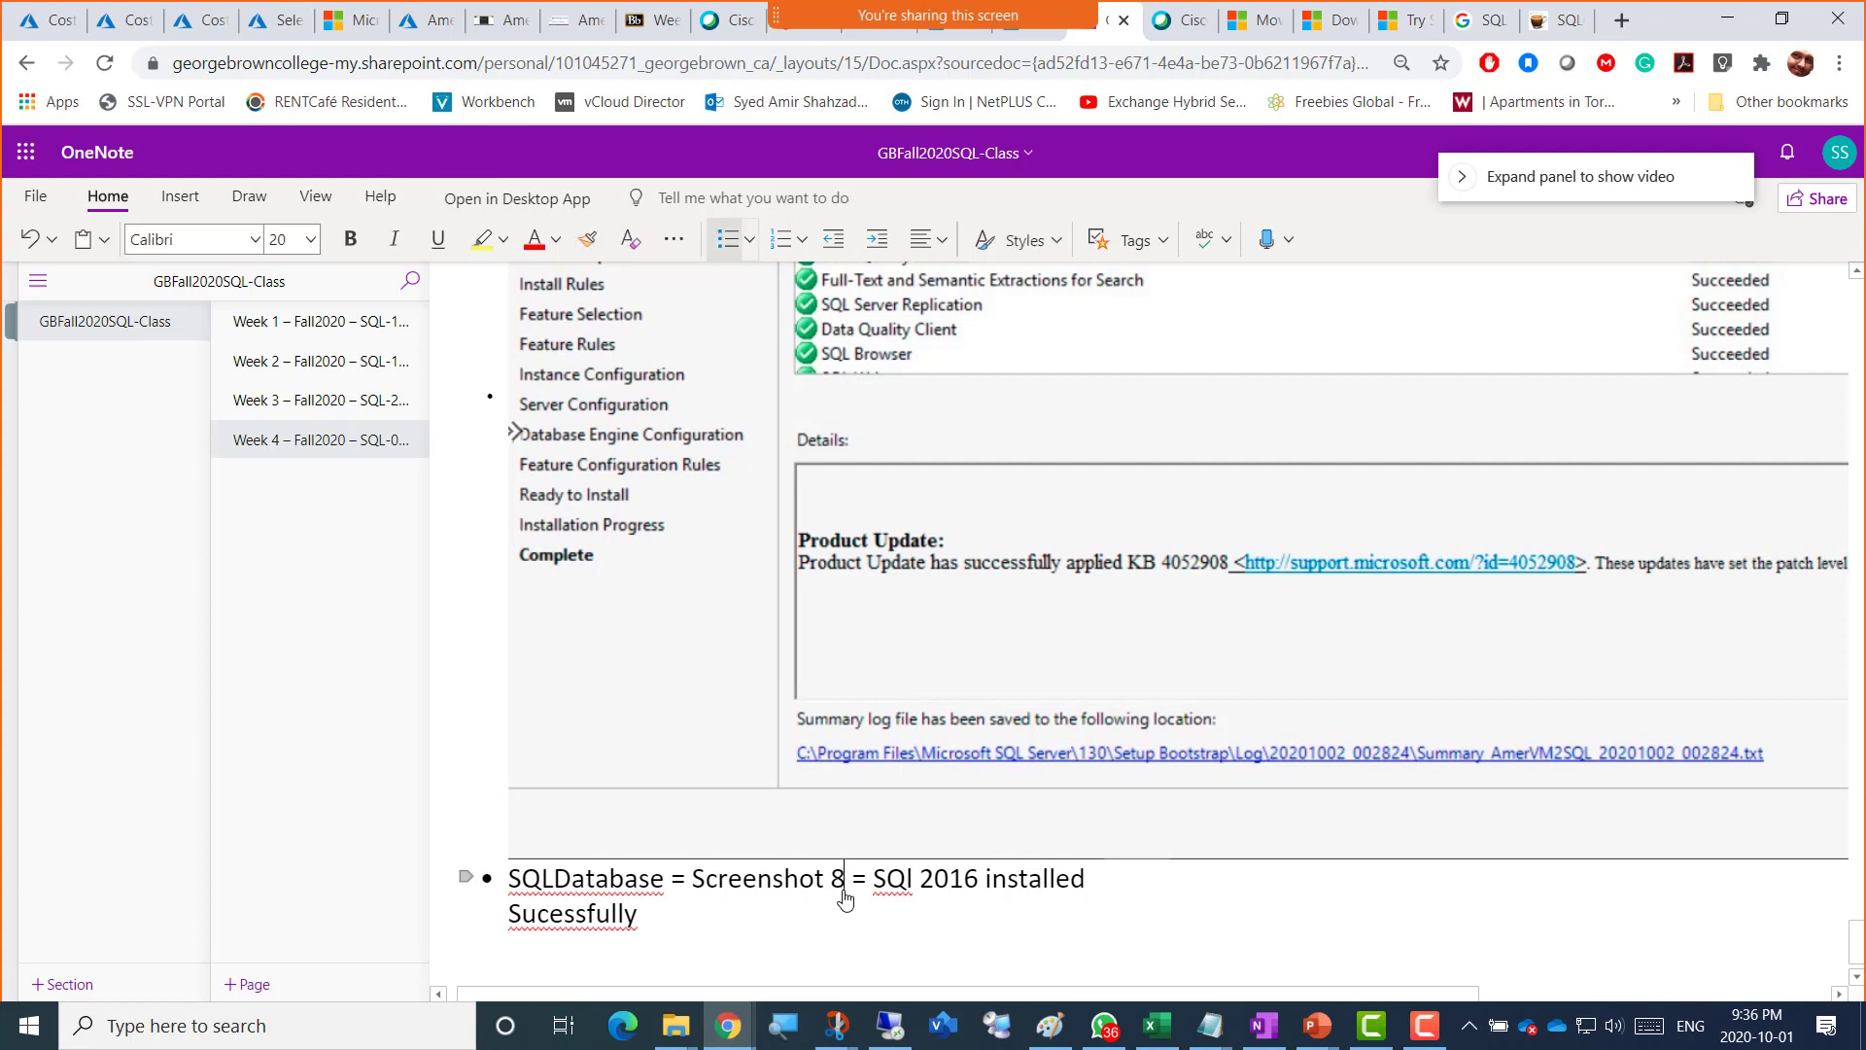
pyautogui.press('BackSpace')
pyautogui.write('7')
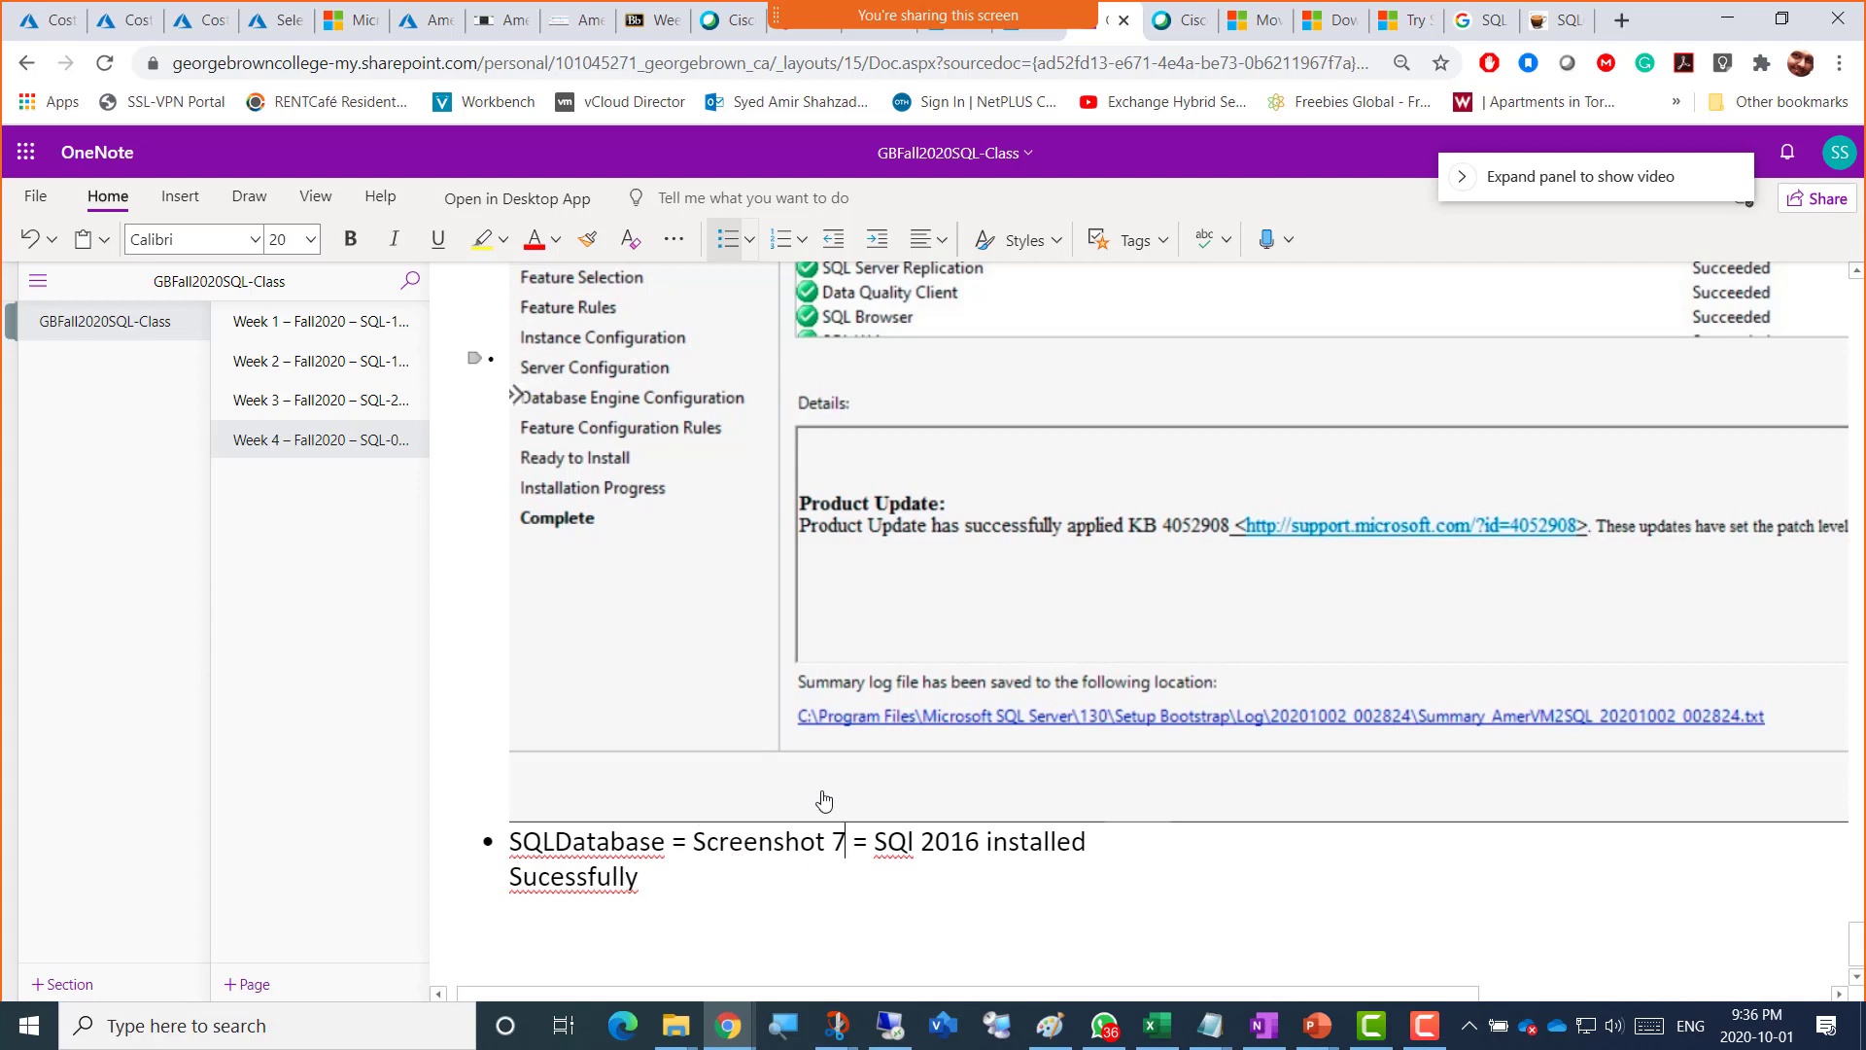
pyautogui.hotkey('alt', 'Tab')
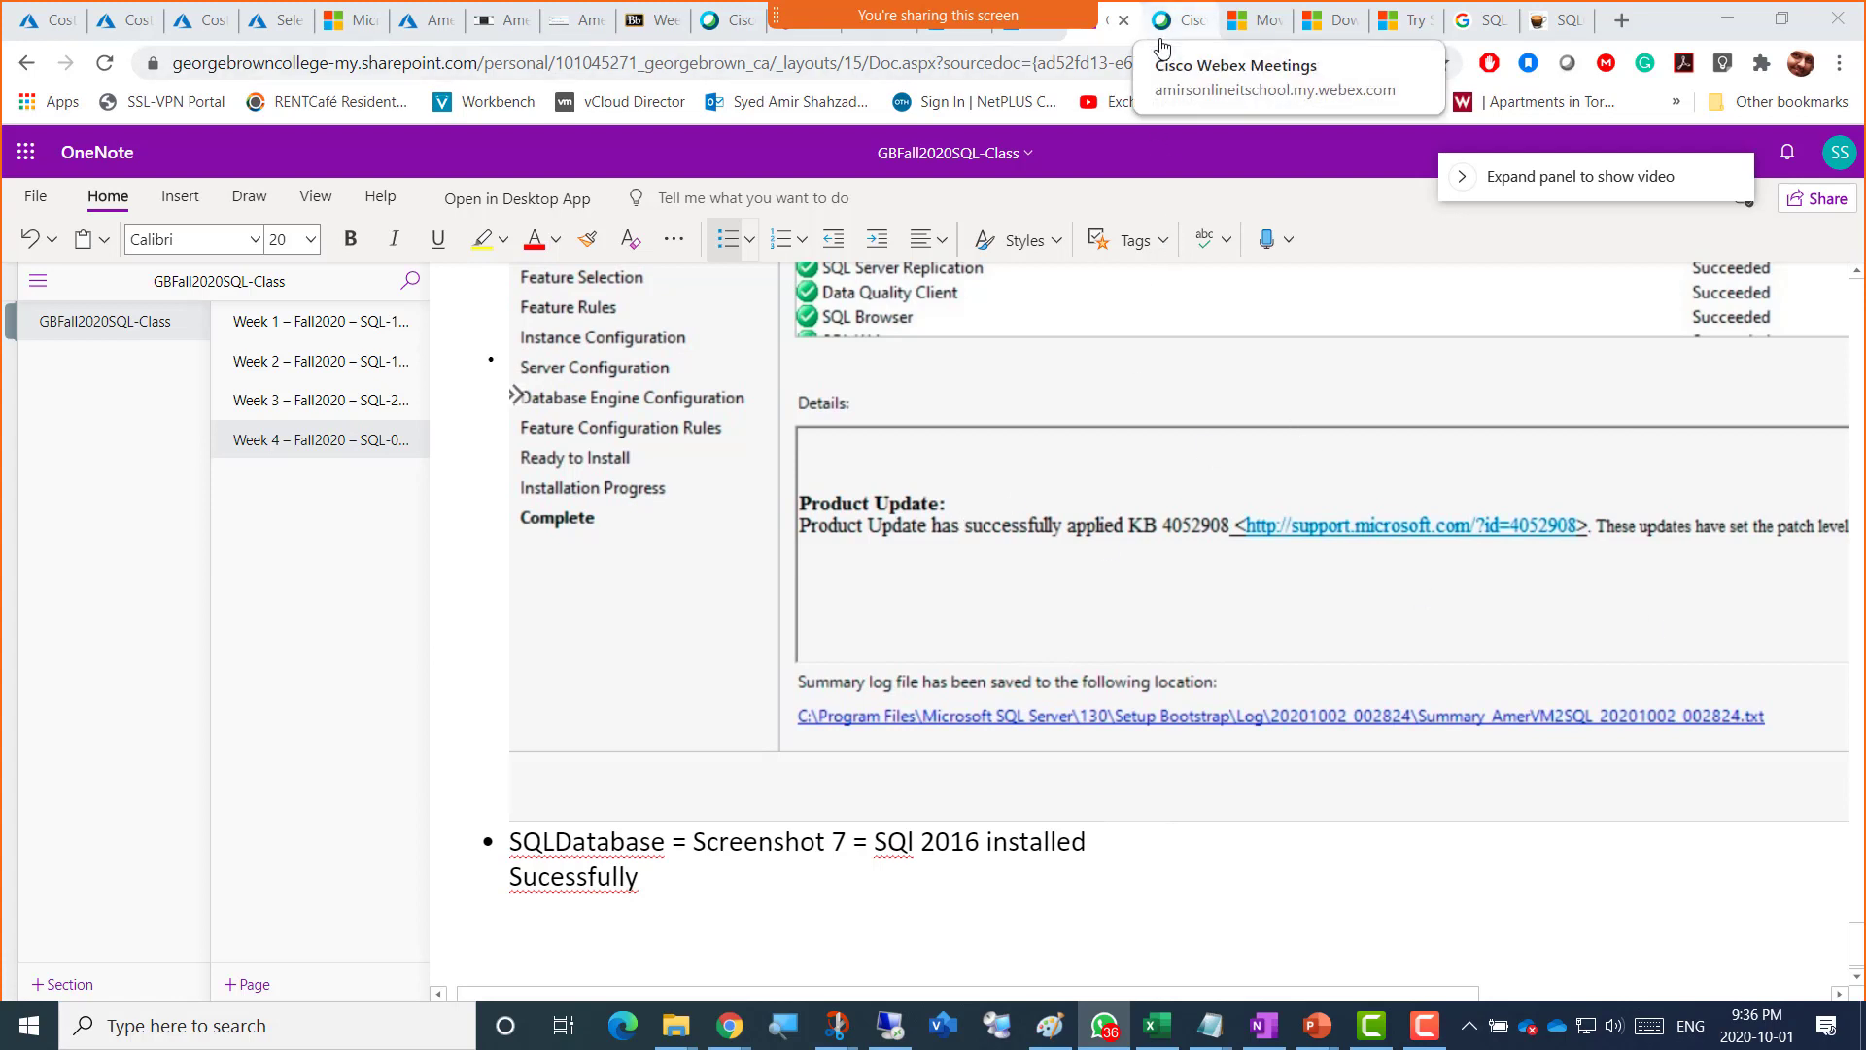
# Step: Check both VMs' Bastion sessions, then return to the AmerVM2SQL Bastion connect page
pyautogui.click(577, 30)
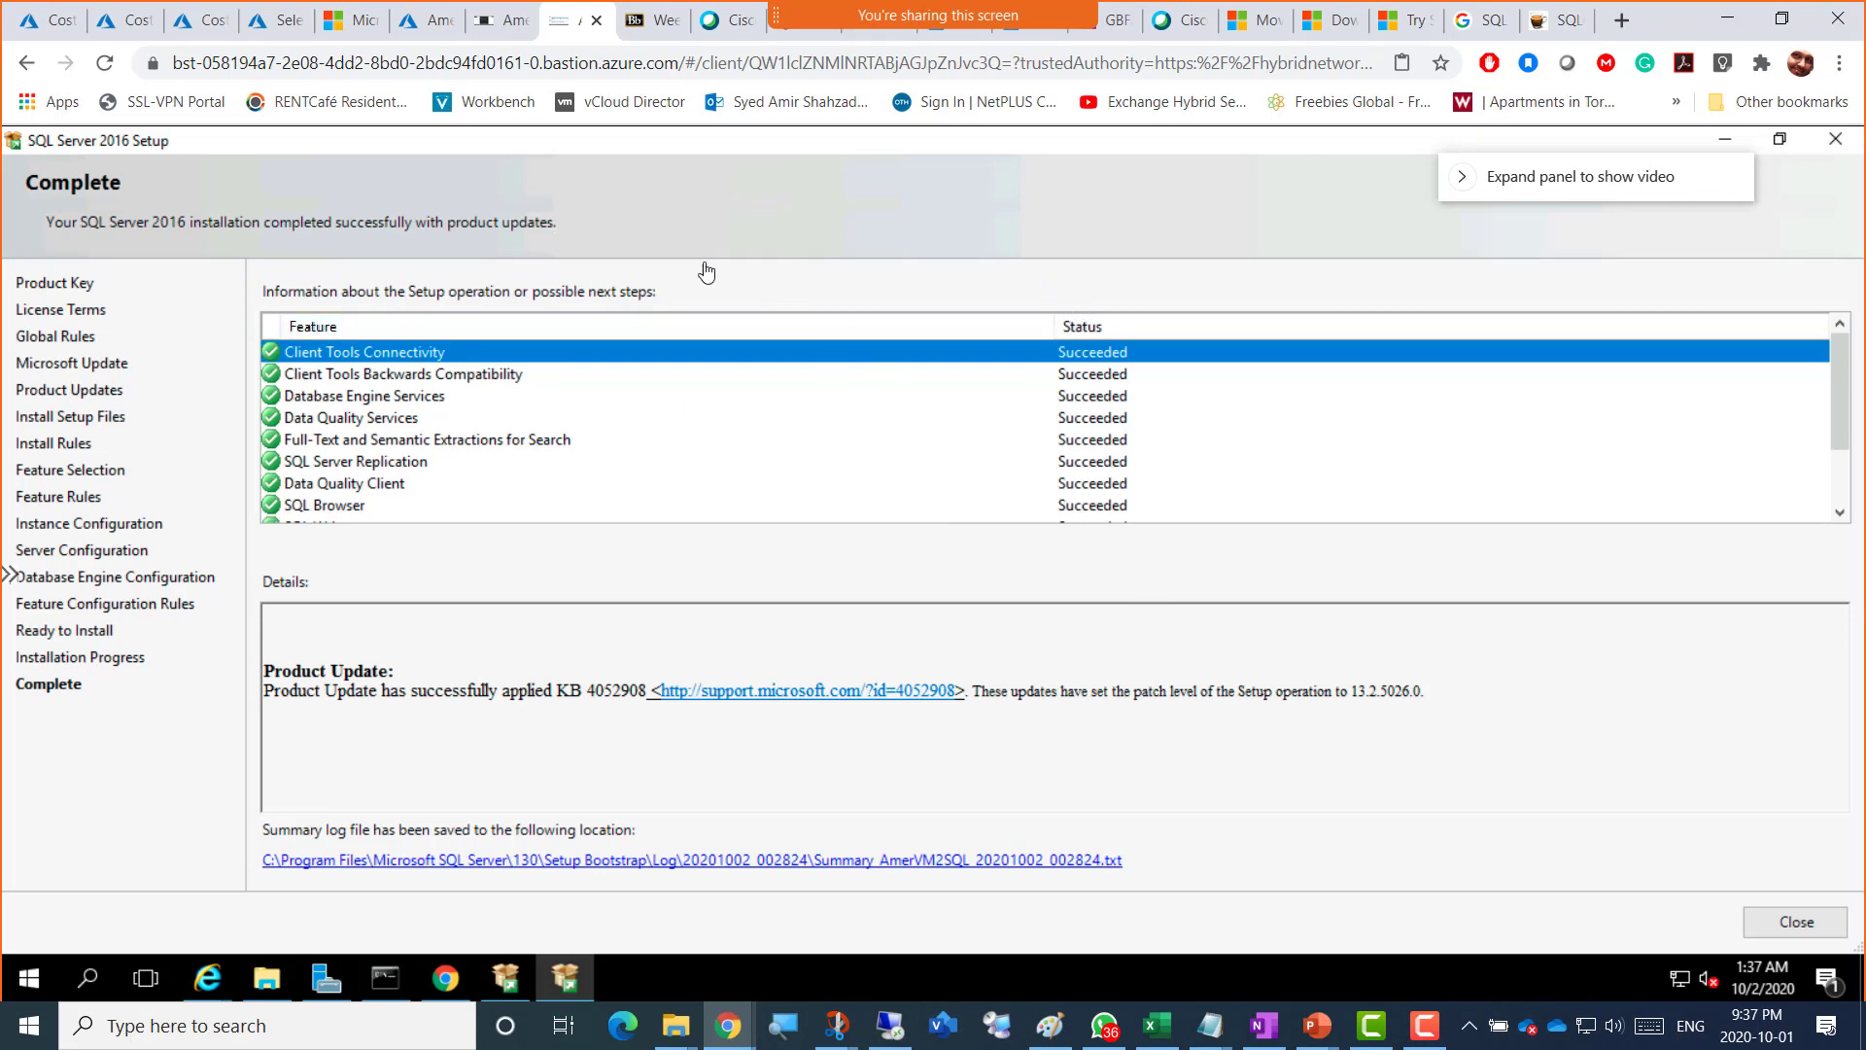
pyautogui.rightClick(559, 43)
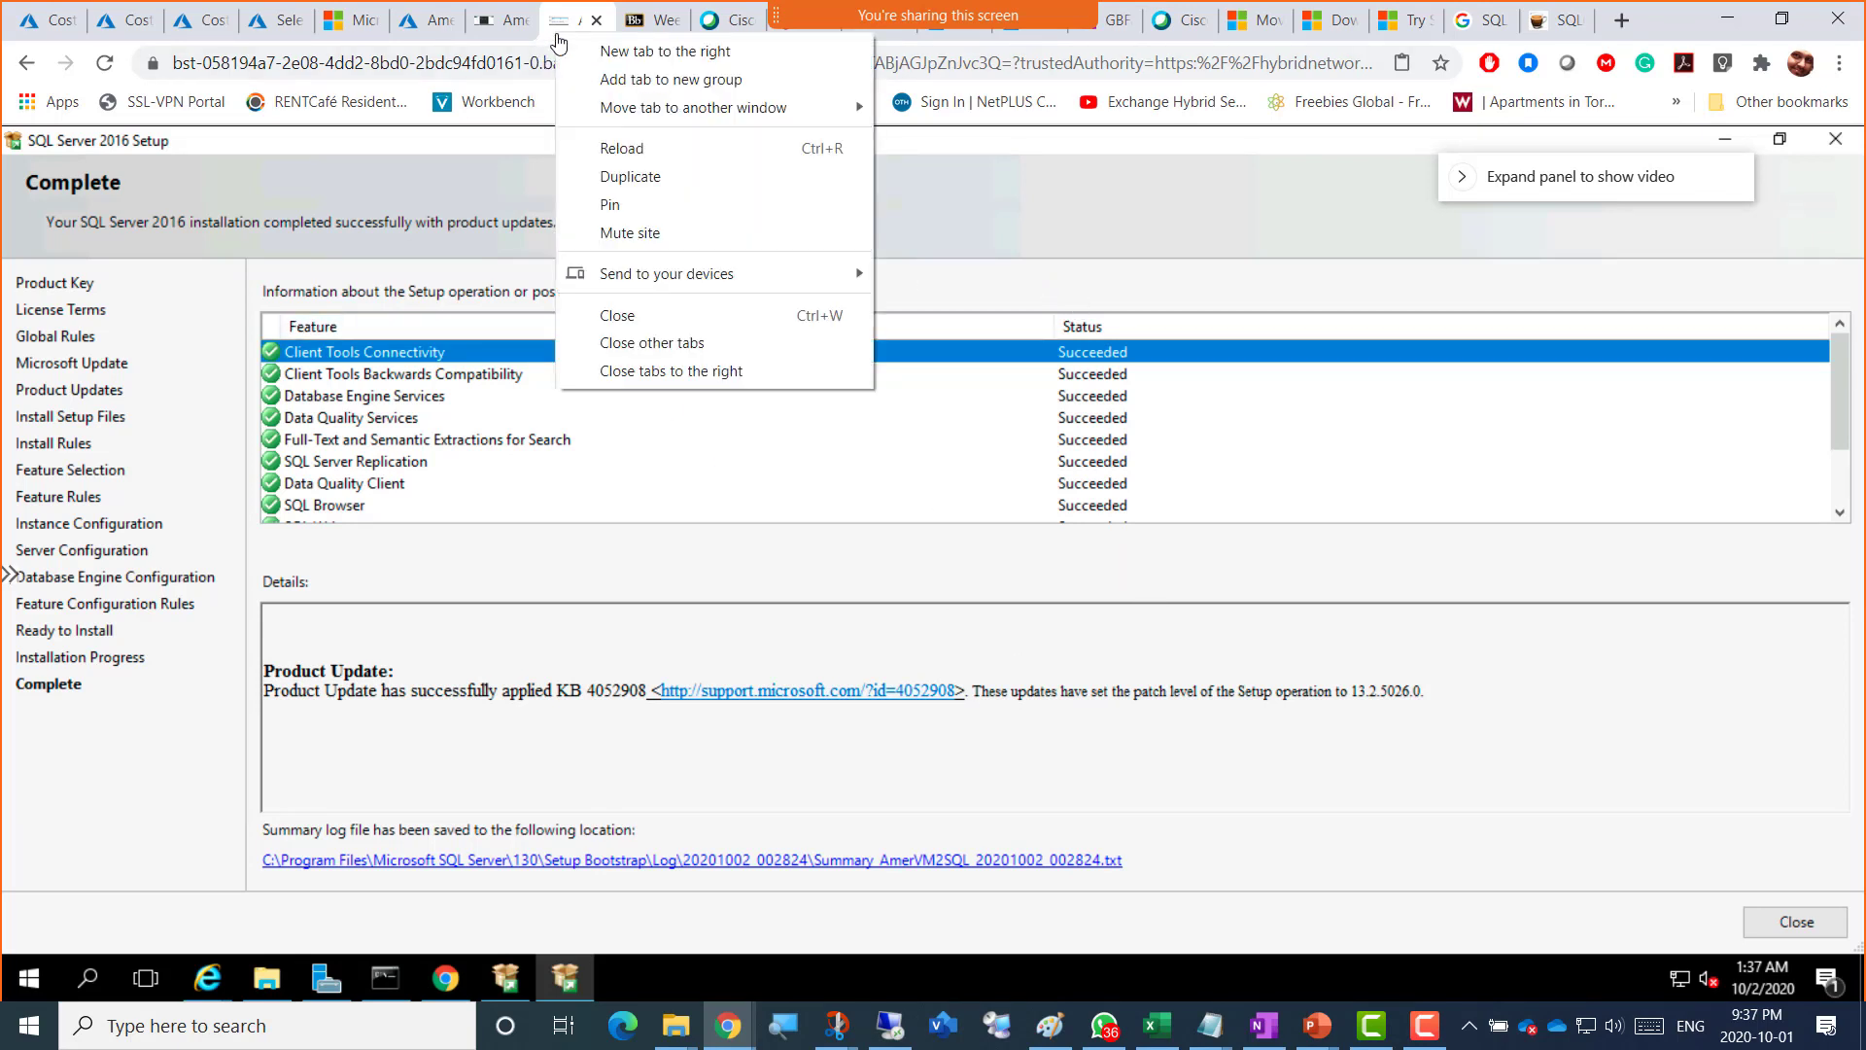
pyautogui.click(559, 29)
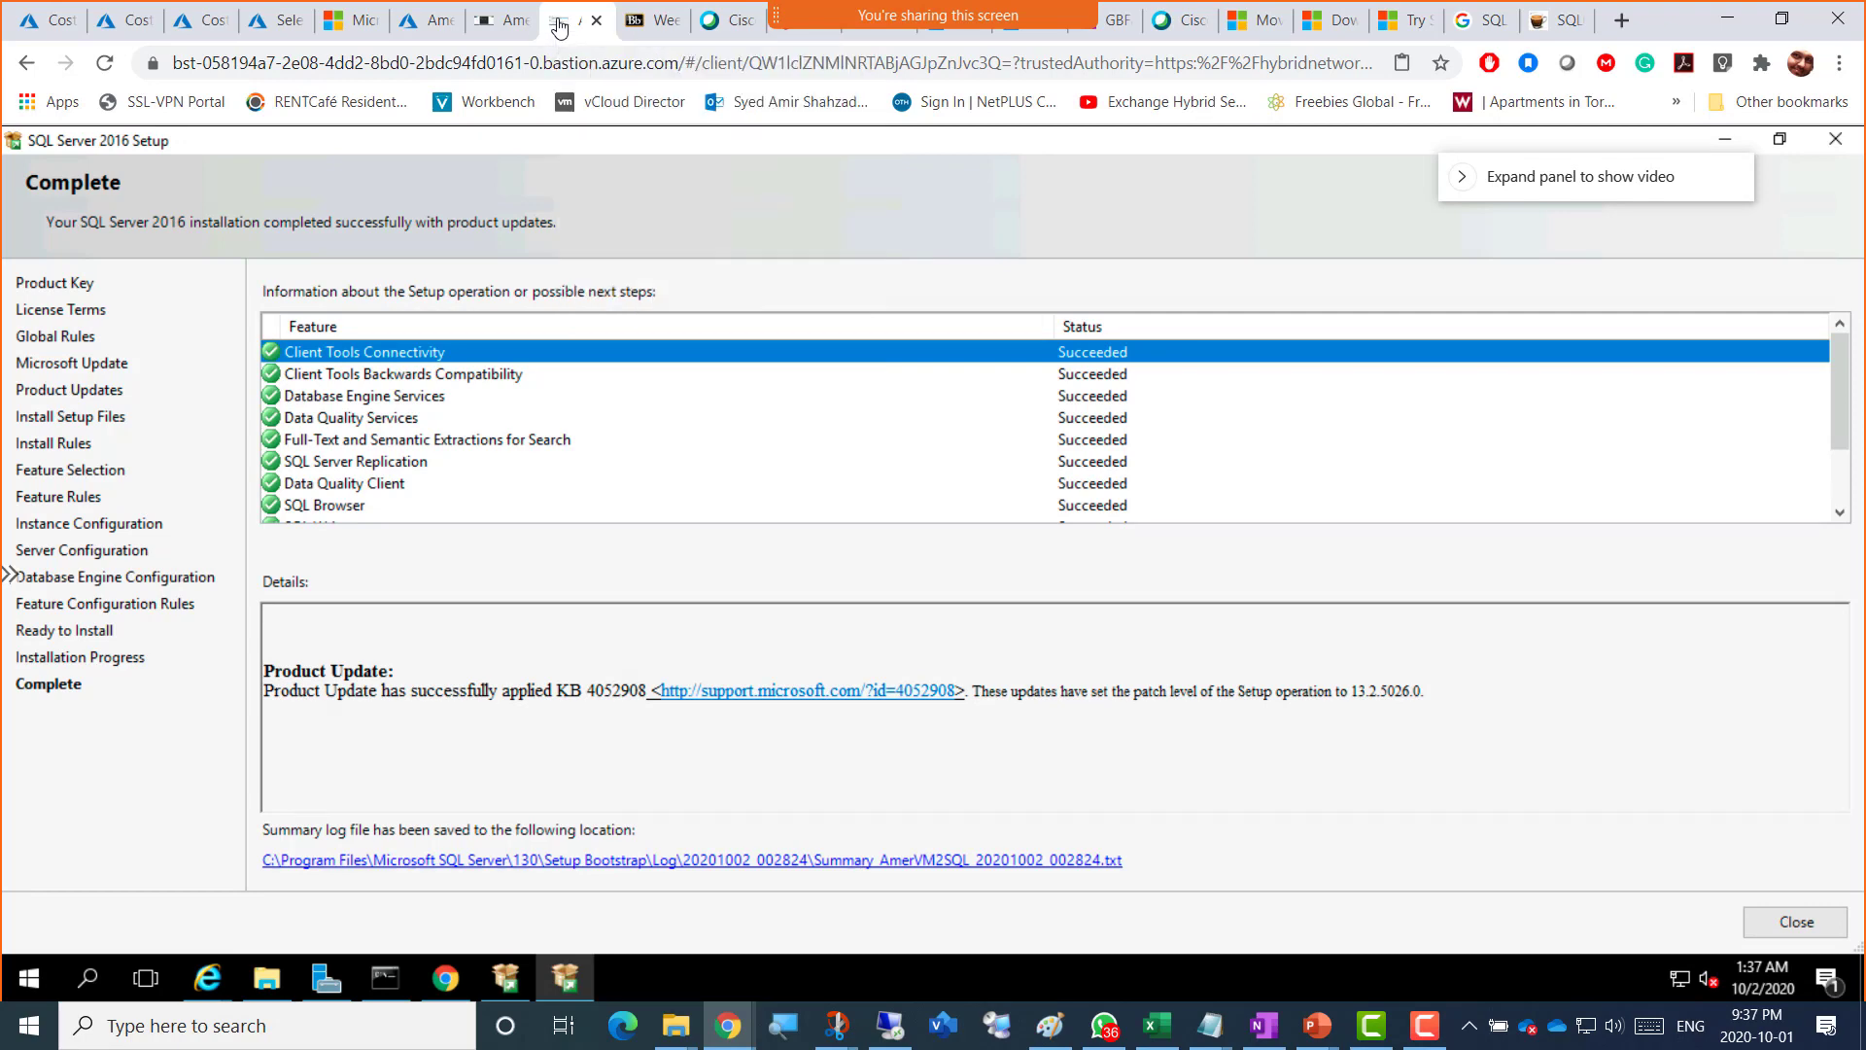
pyautogui.click(520, 29)
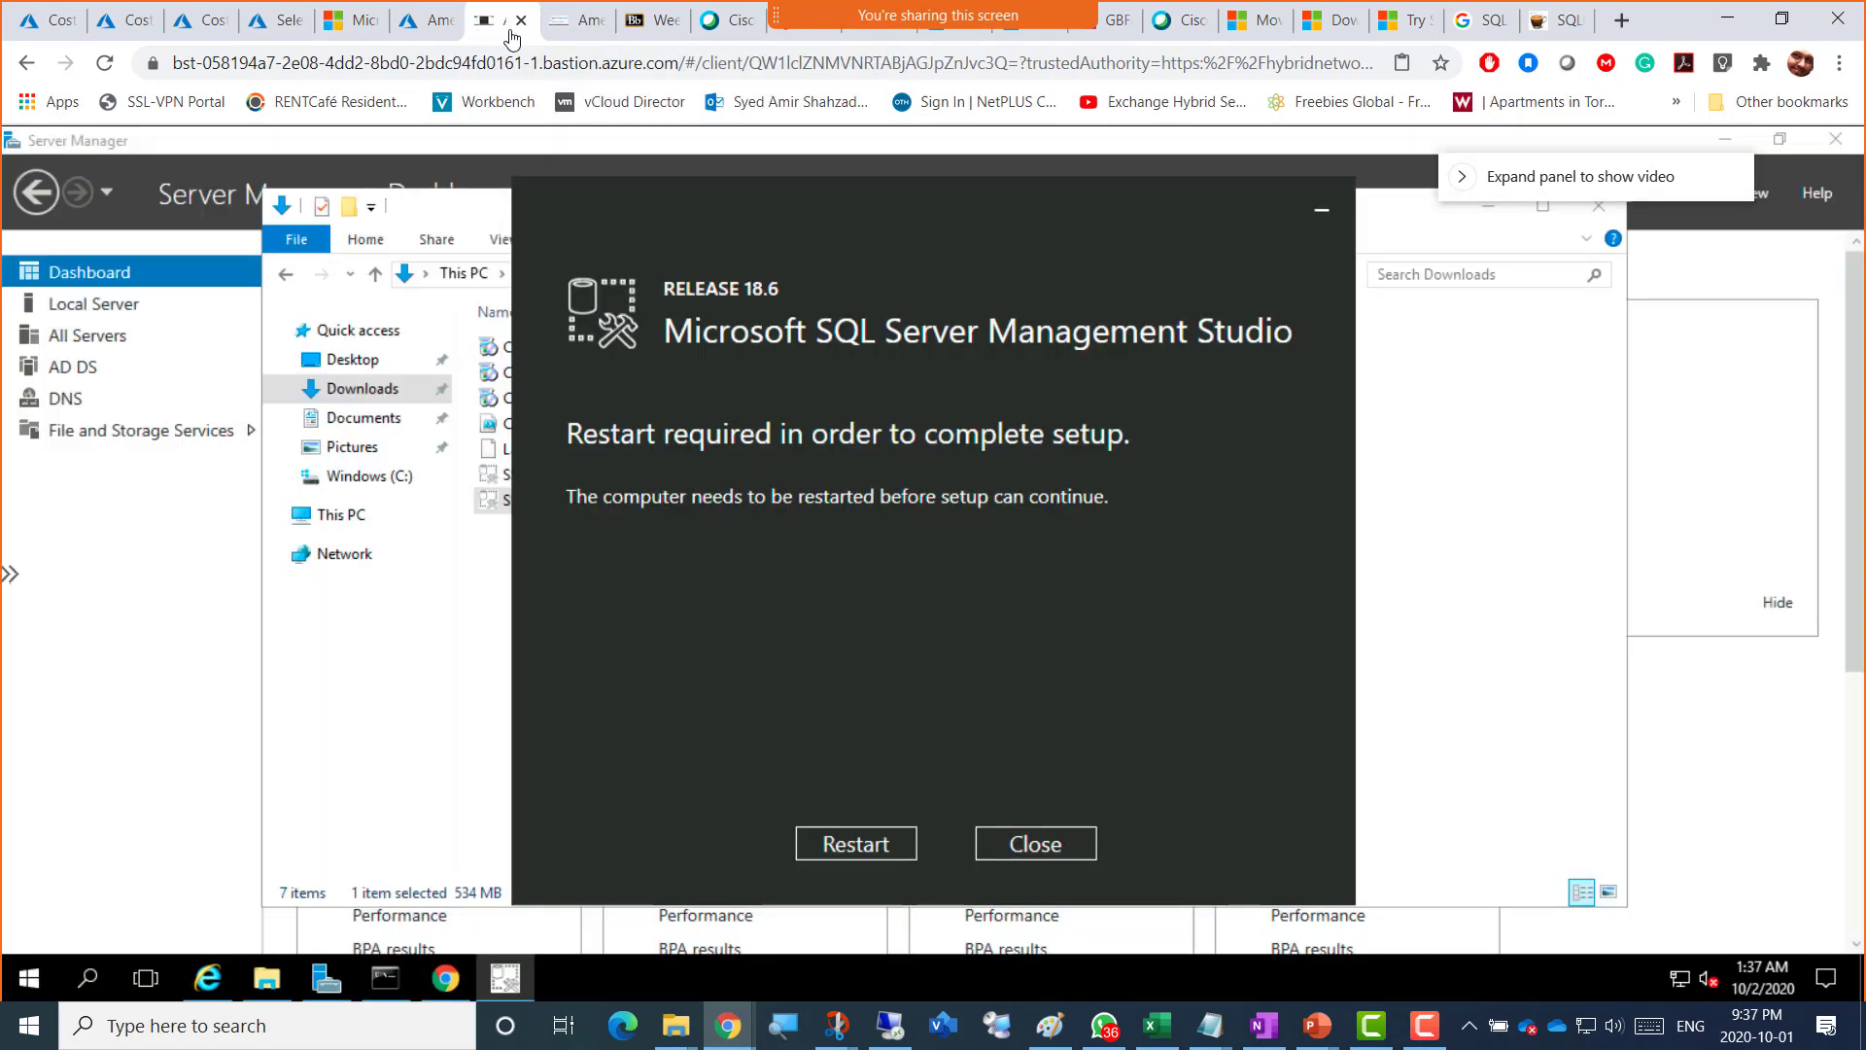
pyautogui.click(565, 39)
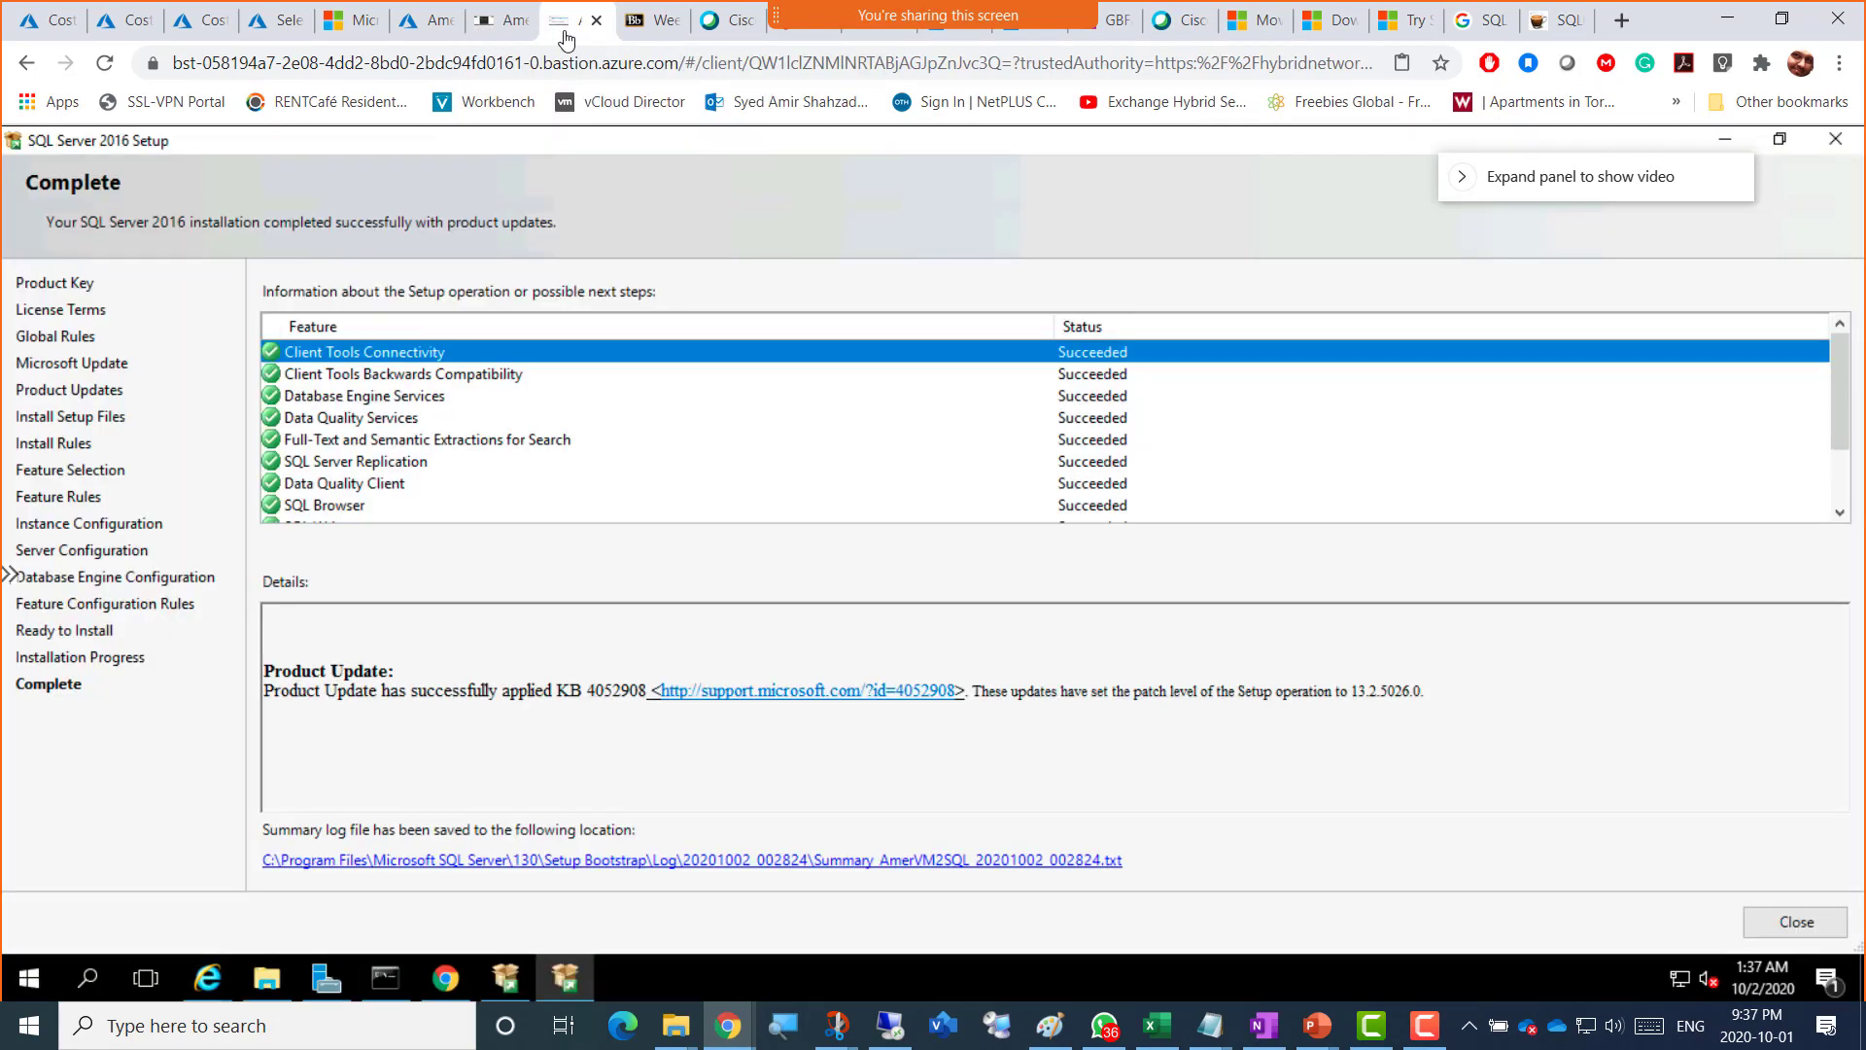
pyautogui.click(489, 36)
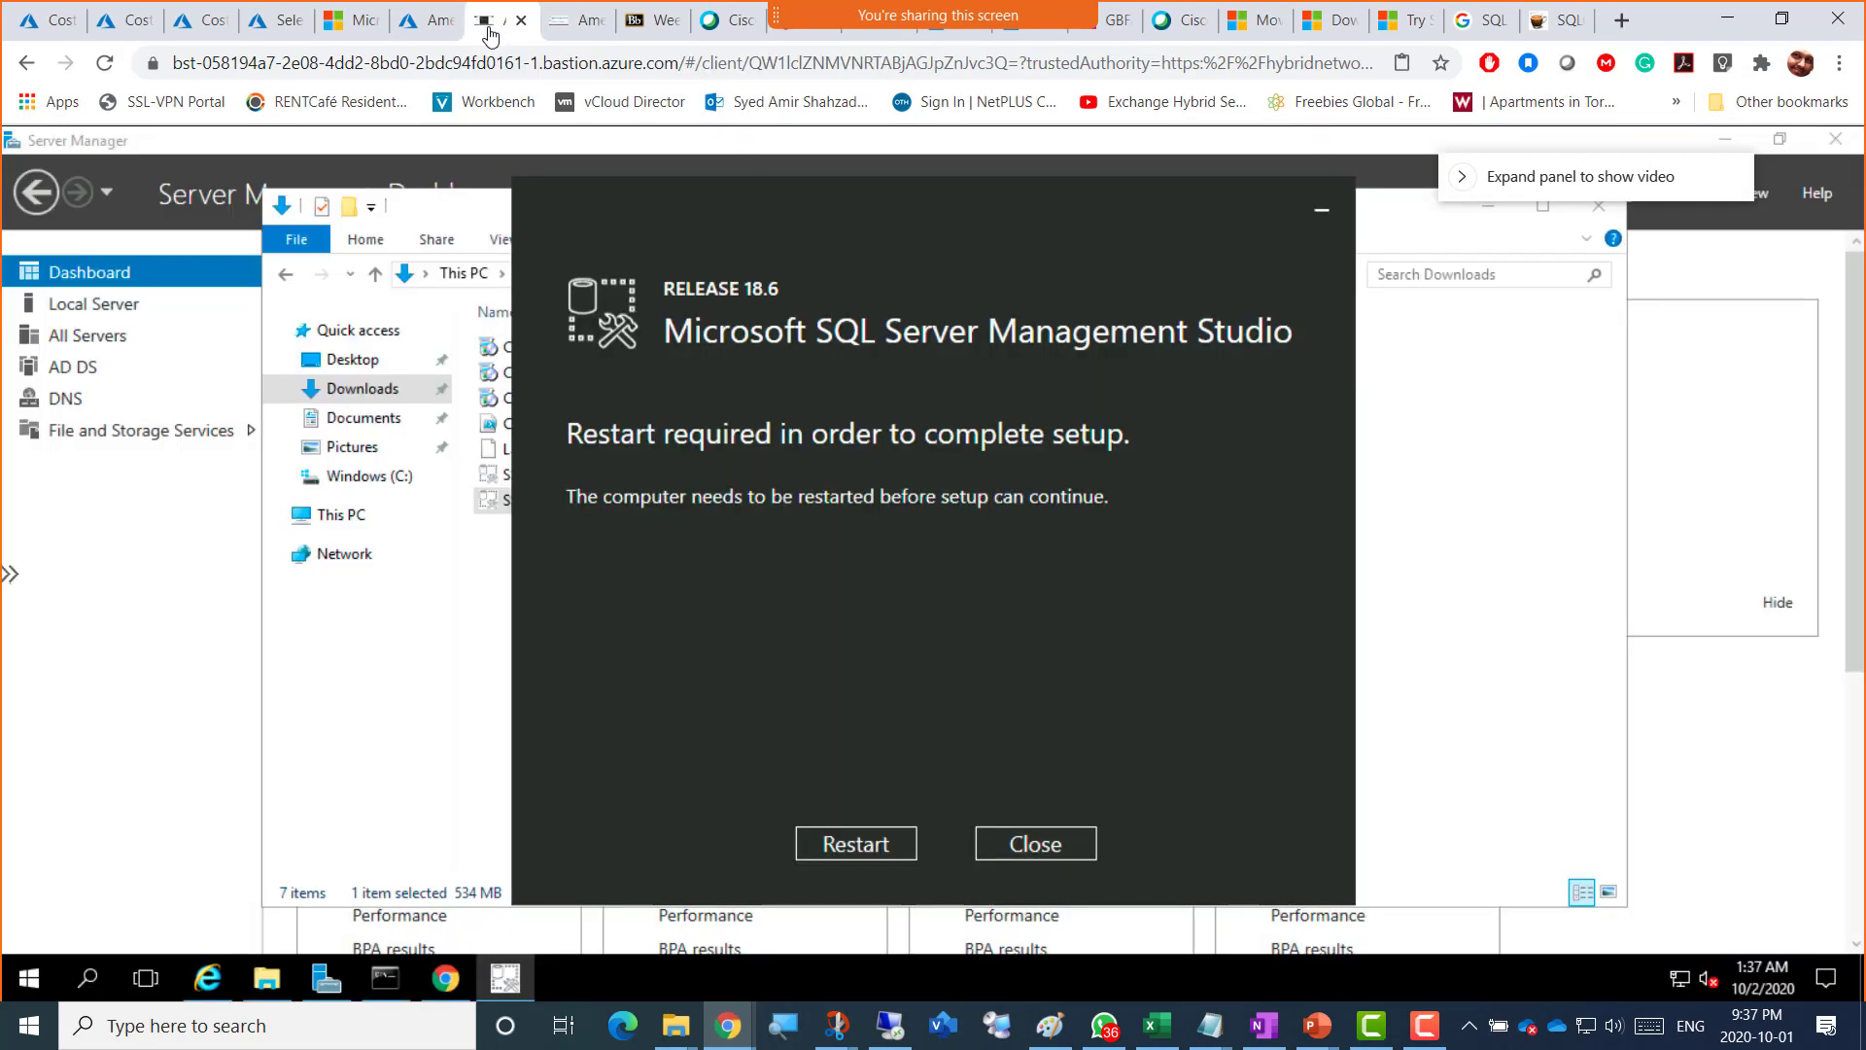
pyautogui.click(420, 29)
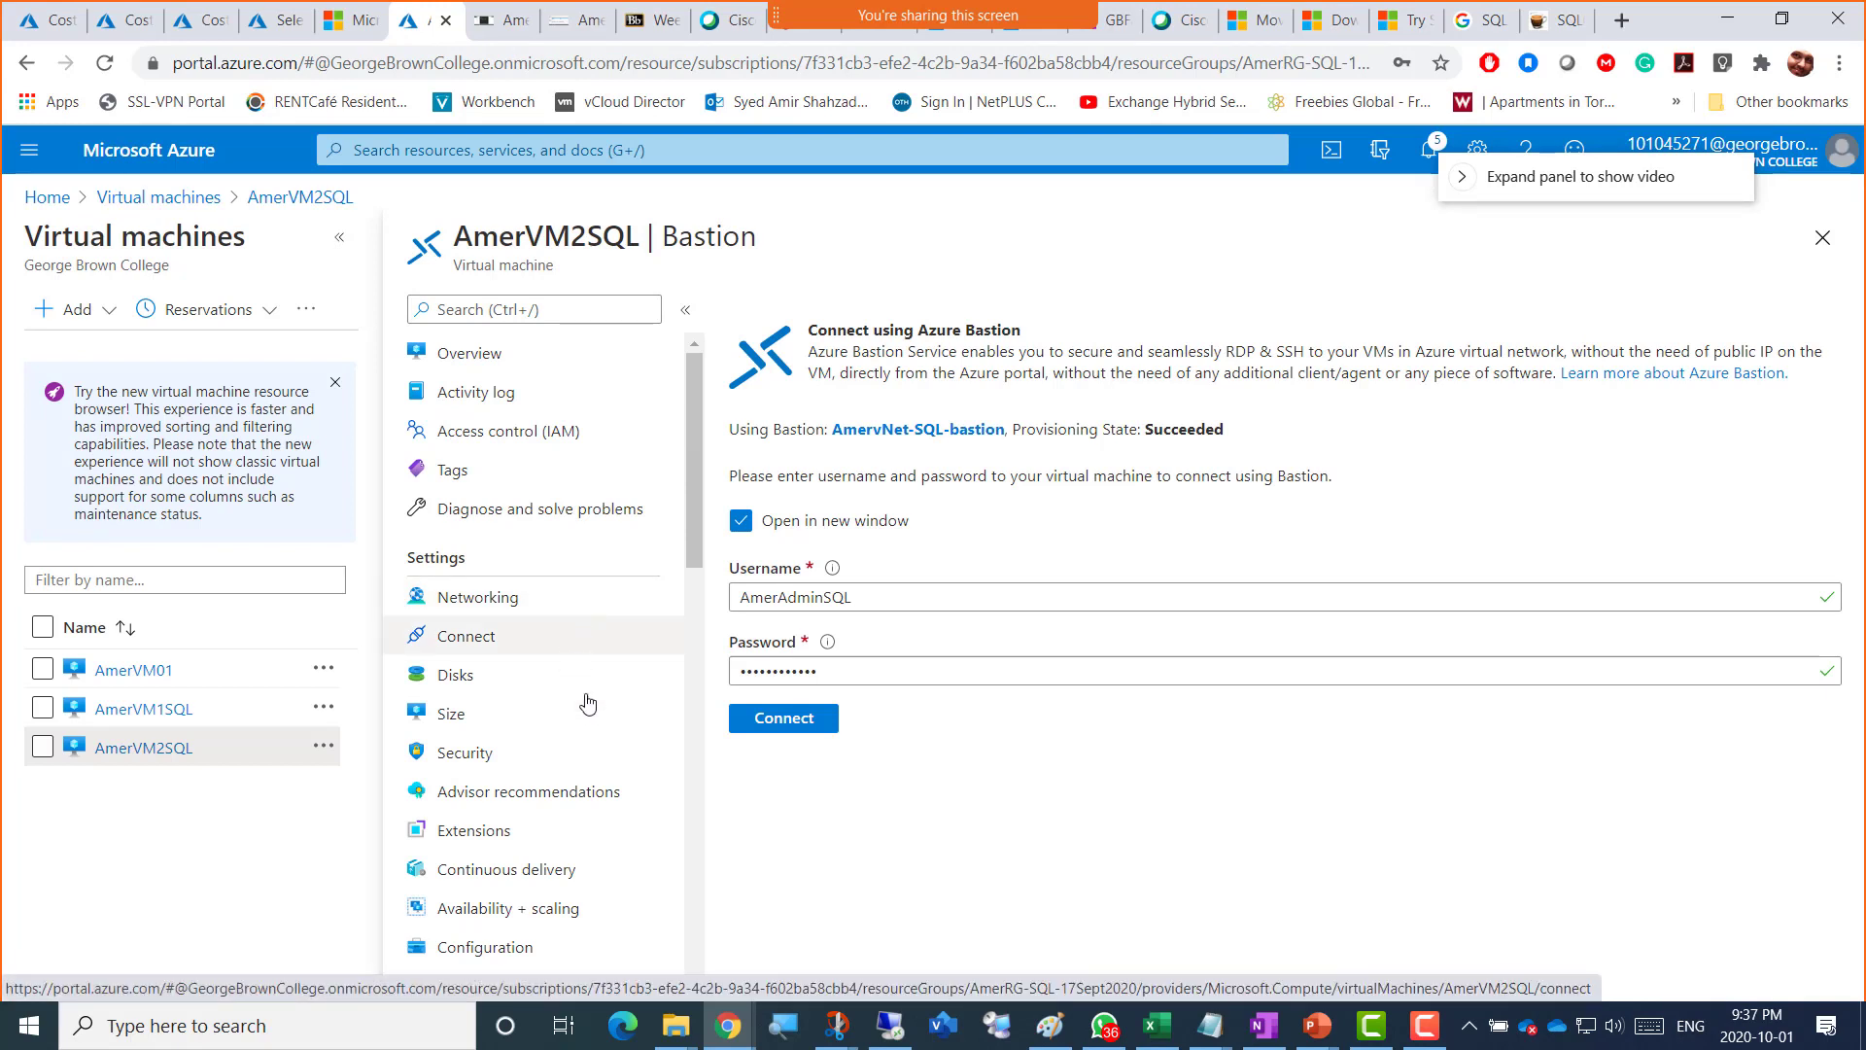
# Step: Browse AmerVM2SQL's resource menu, then return to its session showing SQL Server 2016 setup complete
pyautogui.scroll(-3, 583, 695)
pyautogui.scroll(-1, 595, 712)
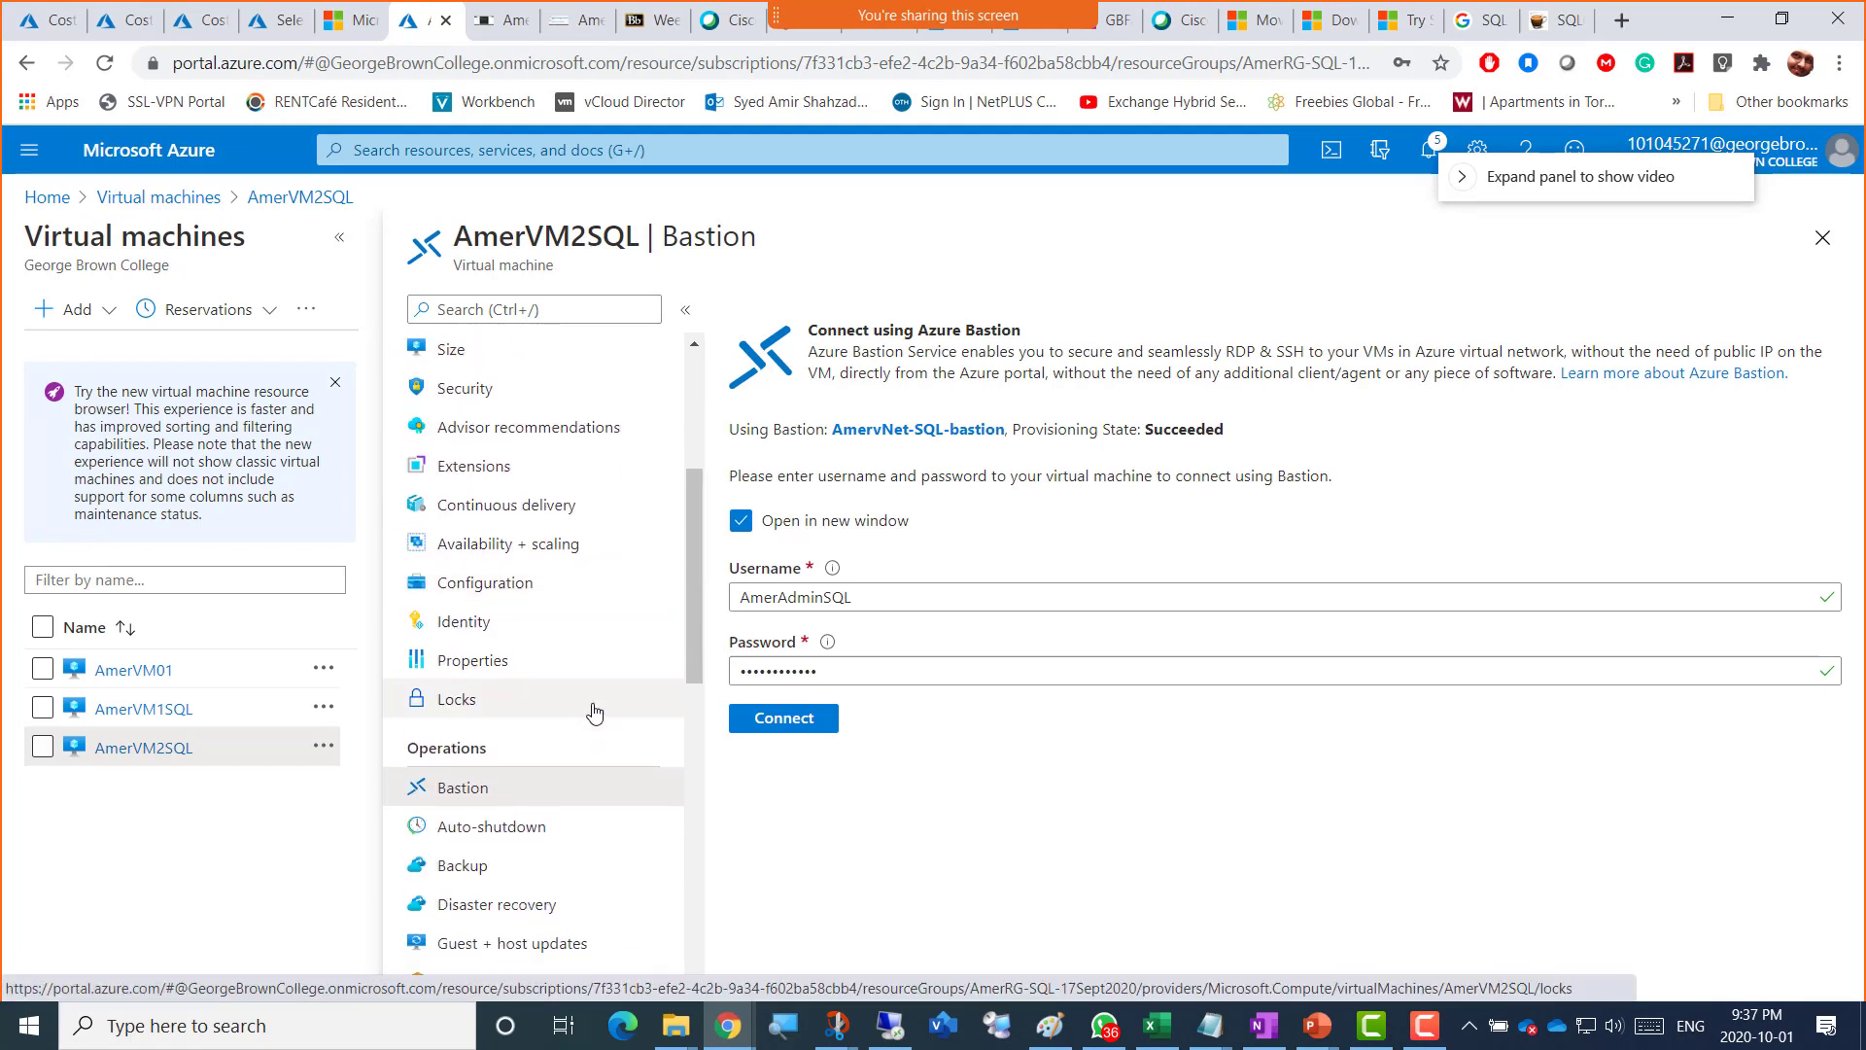
pyautogui.scroll(-2, 595, 712)
pyautogui.scroll(-5, 595, 712)
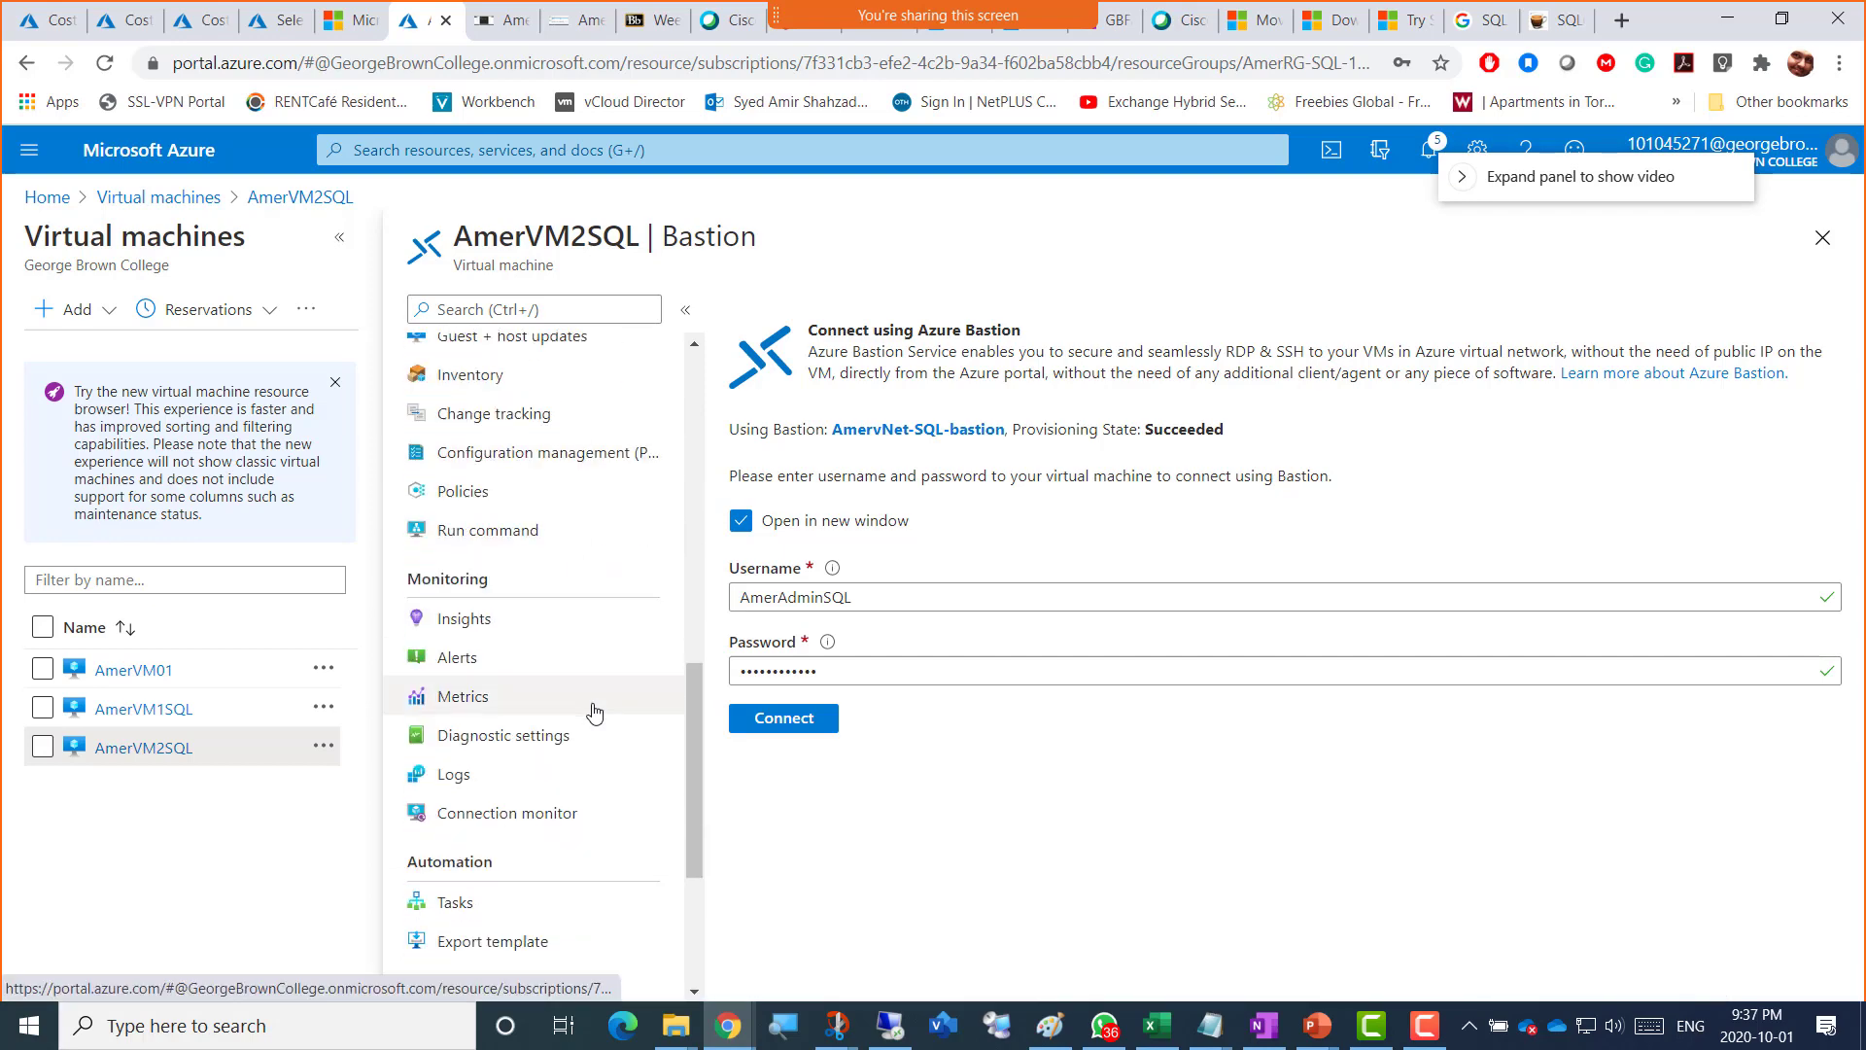
pyautogui.scroll(-3, 595, 712)
pyautogui.scroll(12, 595, 712)
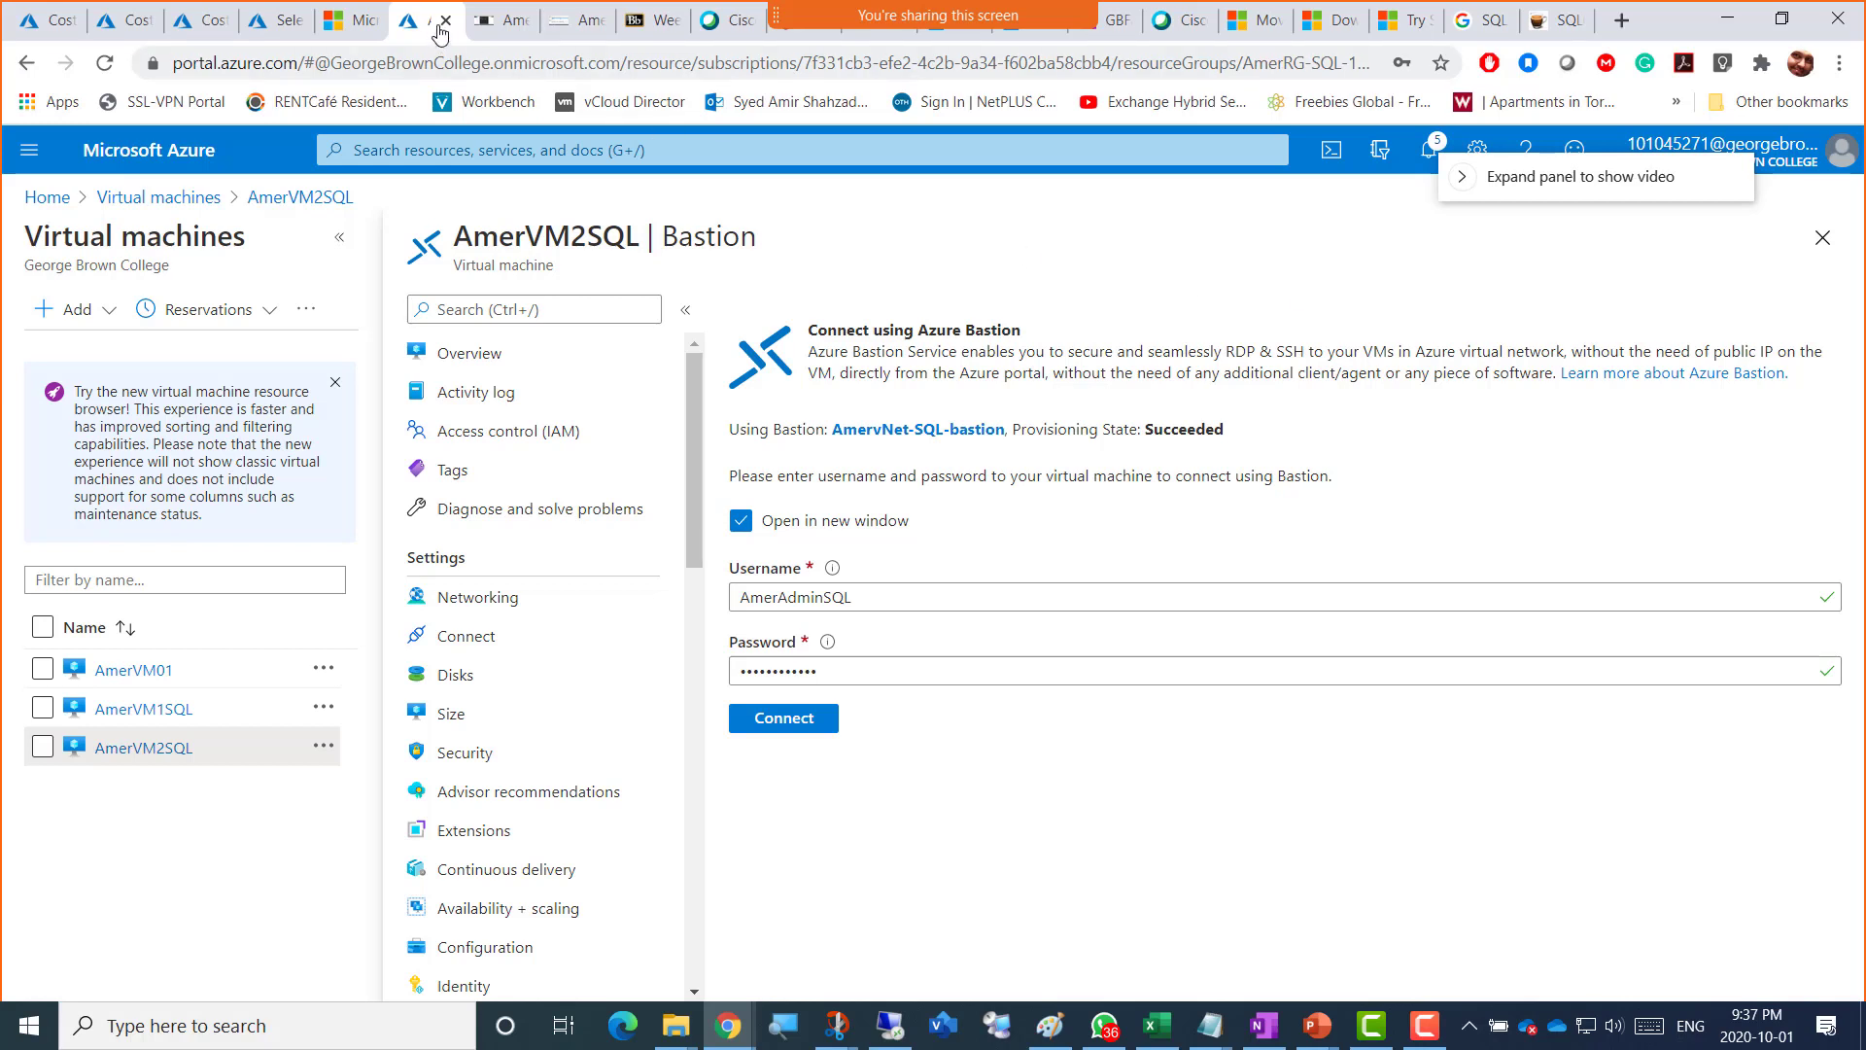
pyautogui.click(567, 35)
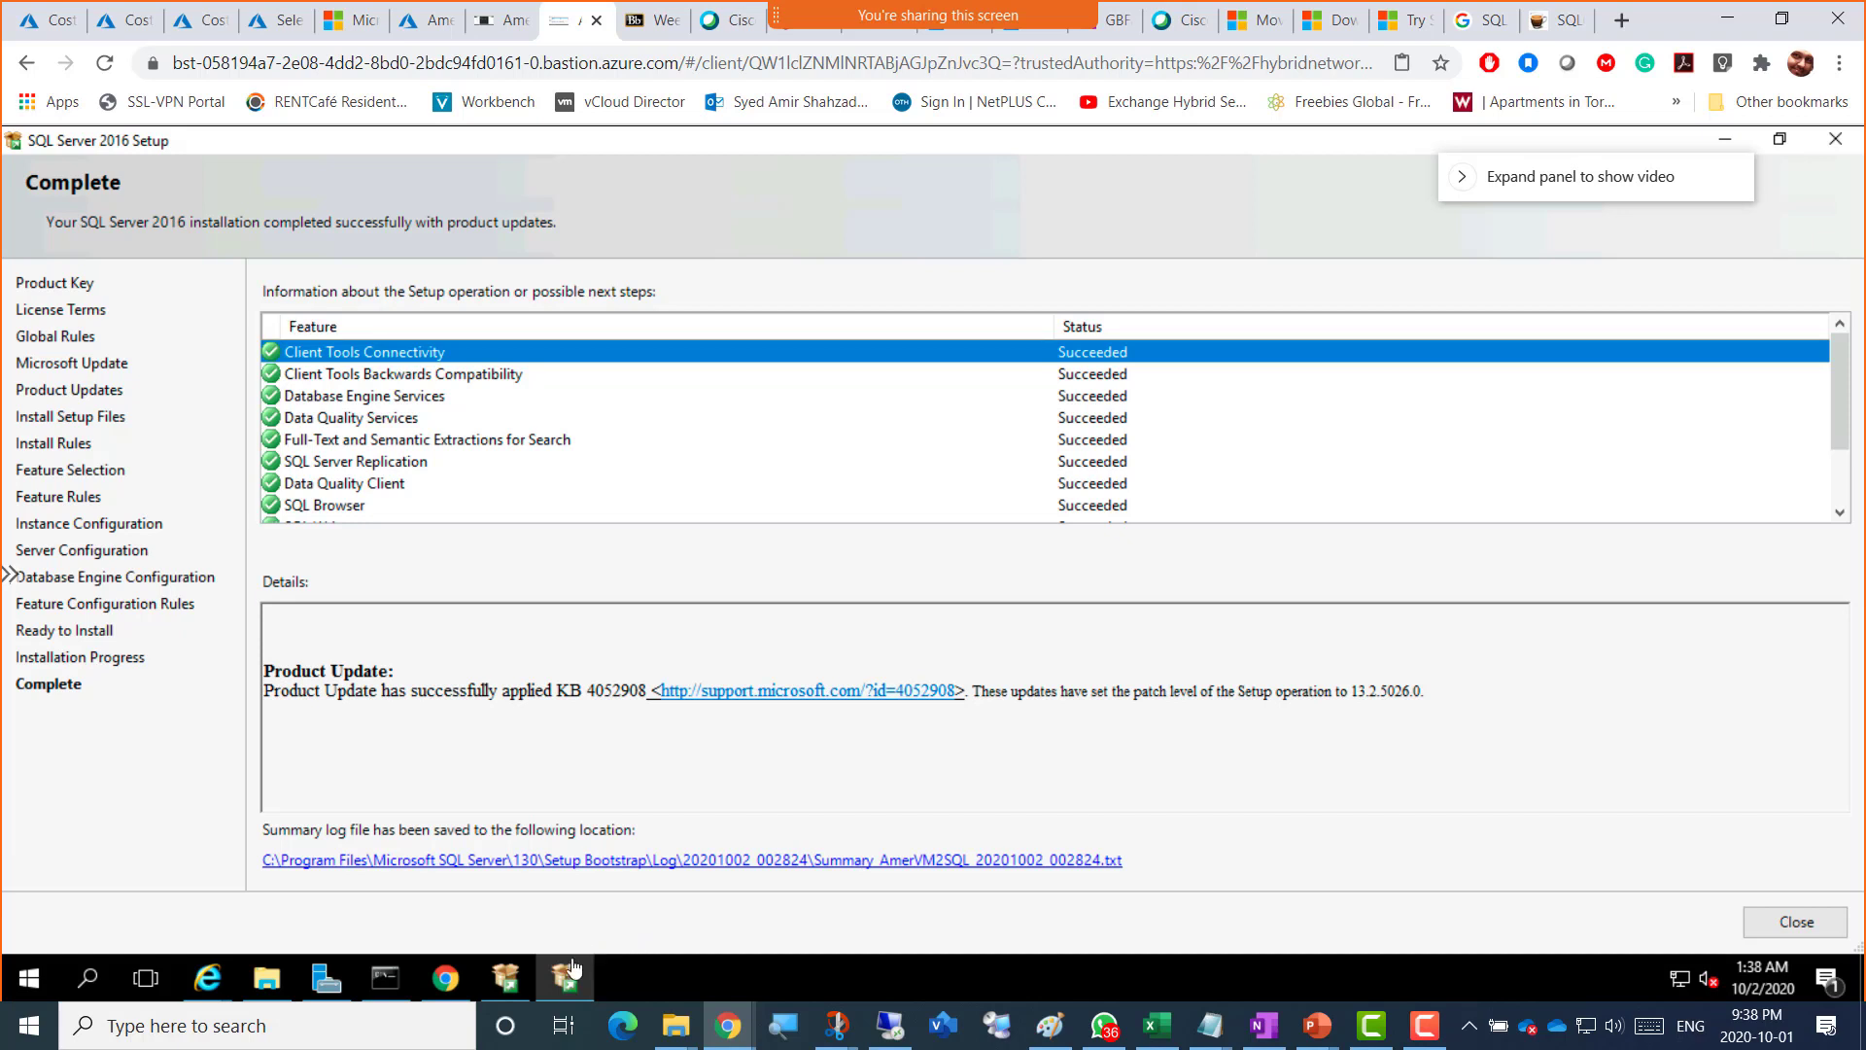
# Step: Launch the SSMS-Setup-ENU installer from the Downloads folder and allow it to run past the security warning
pyautogui.moveTo(268, 993)
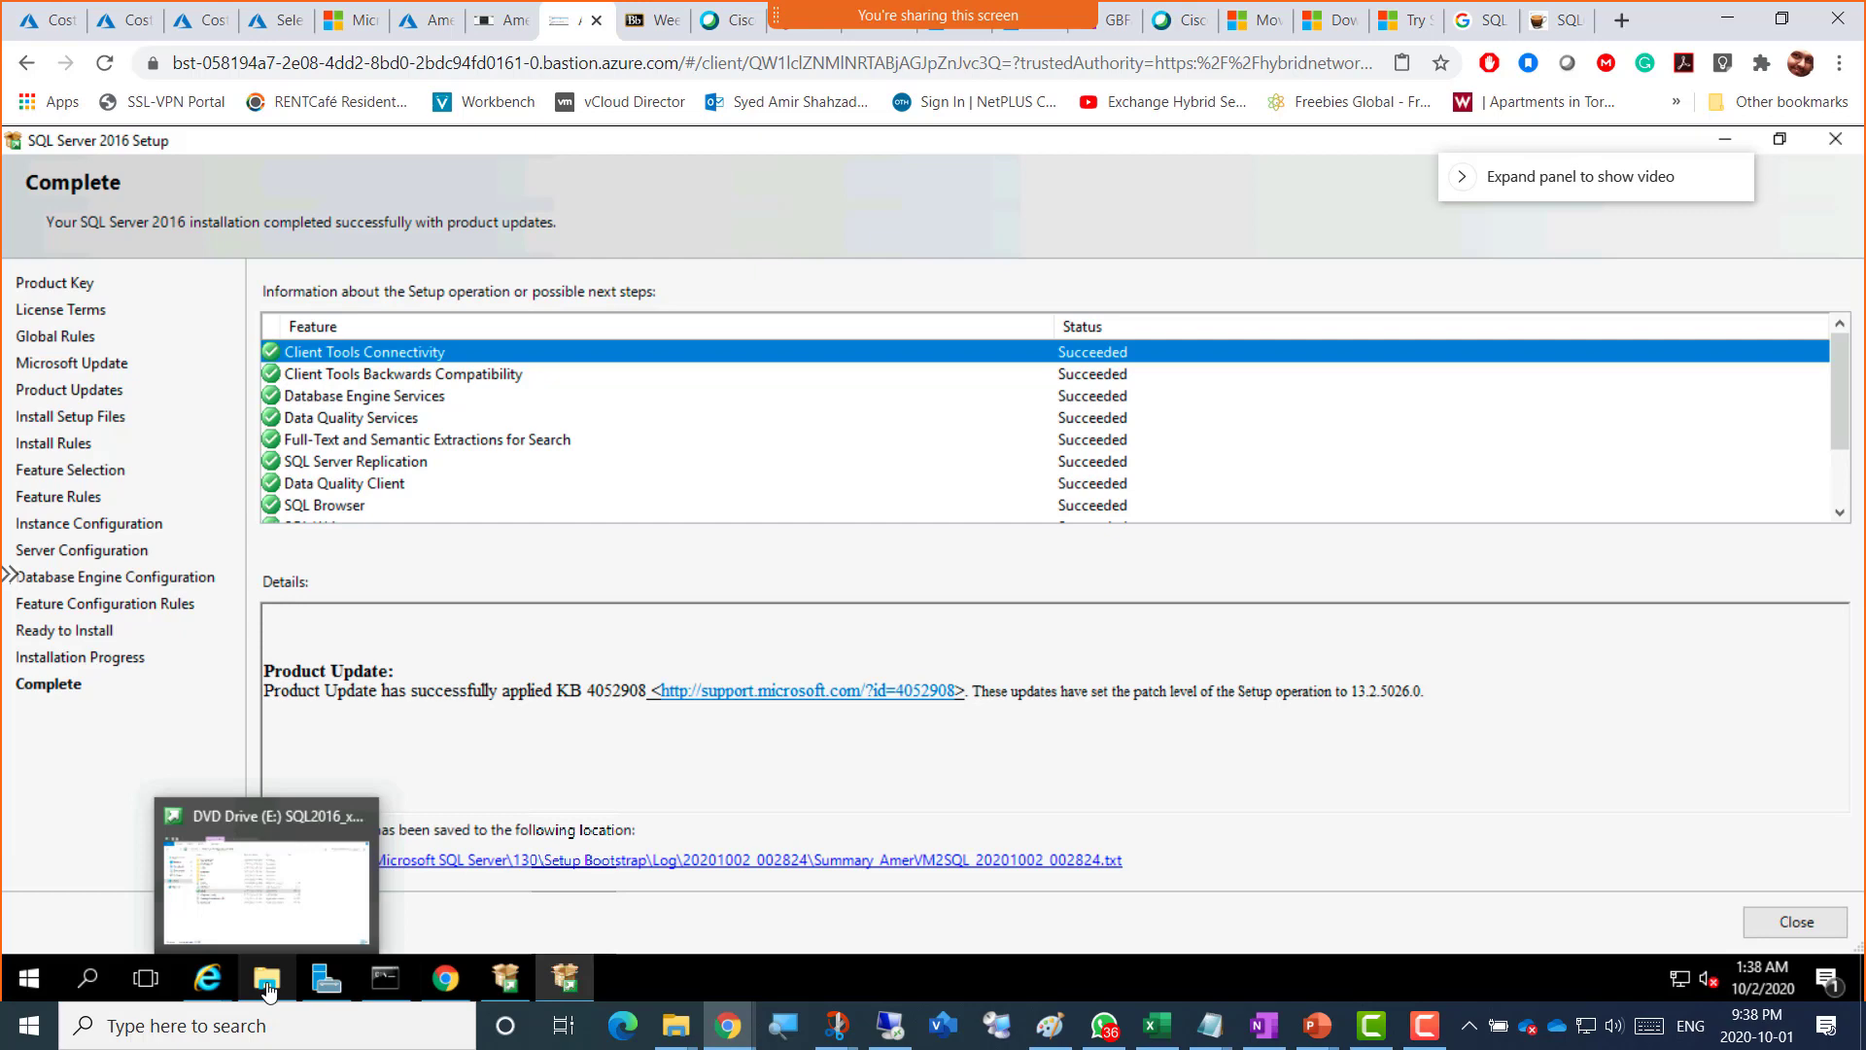
pyautogui.click(268, 991)
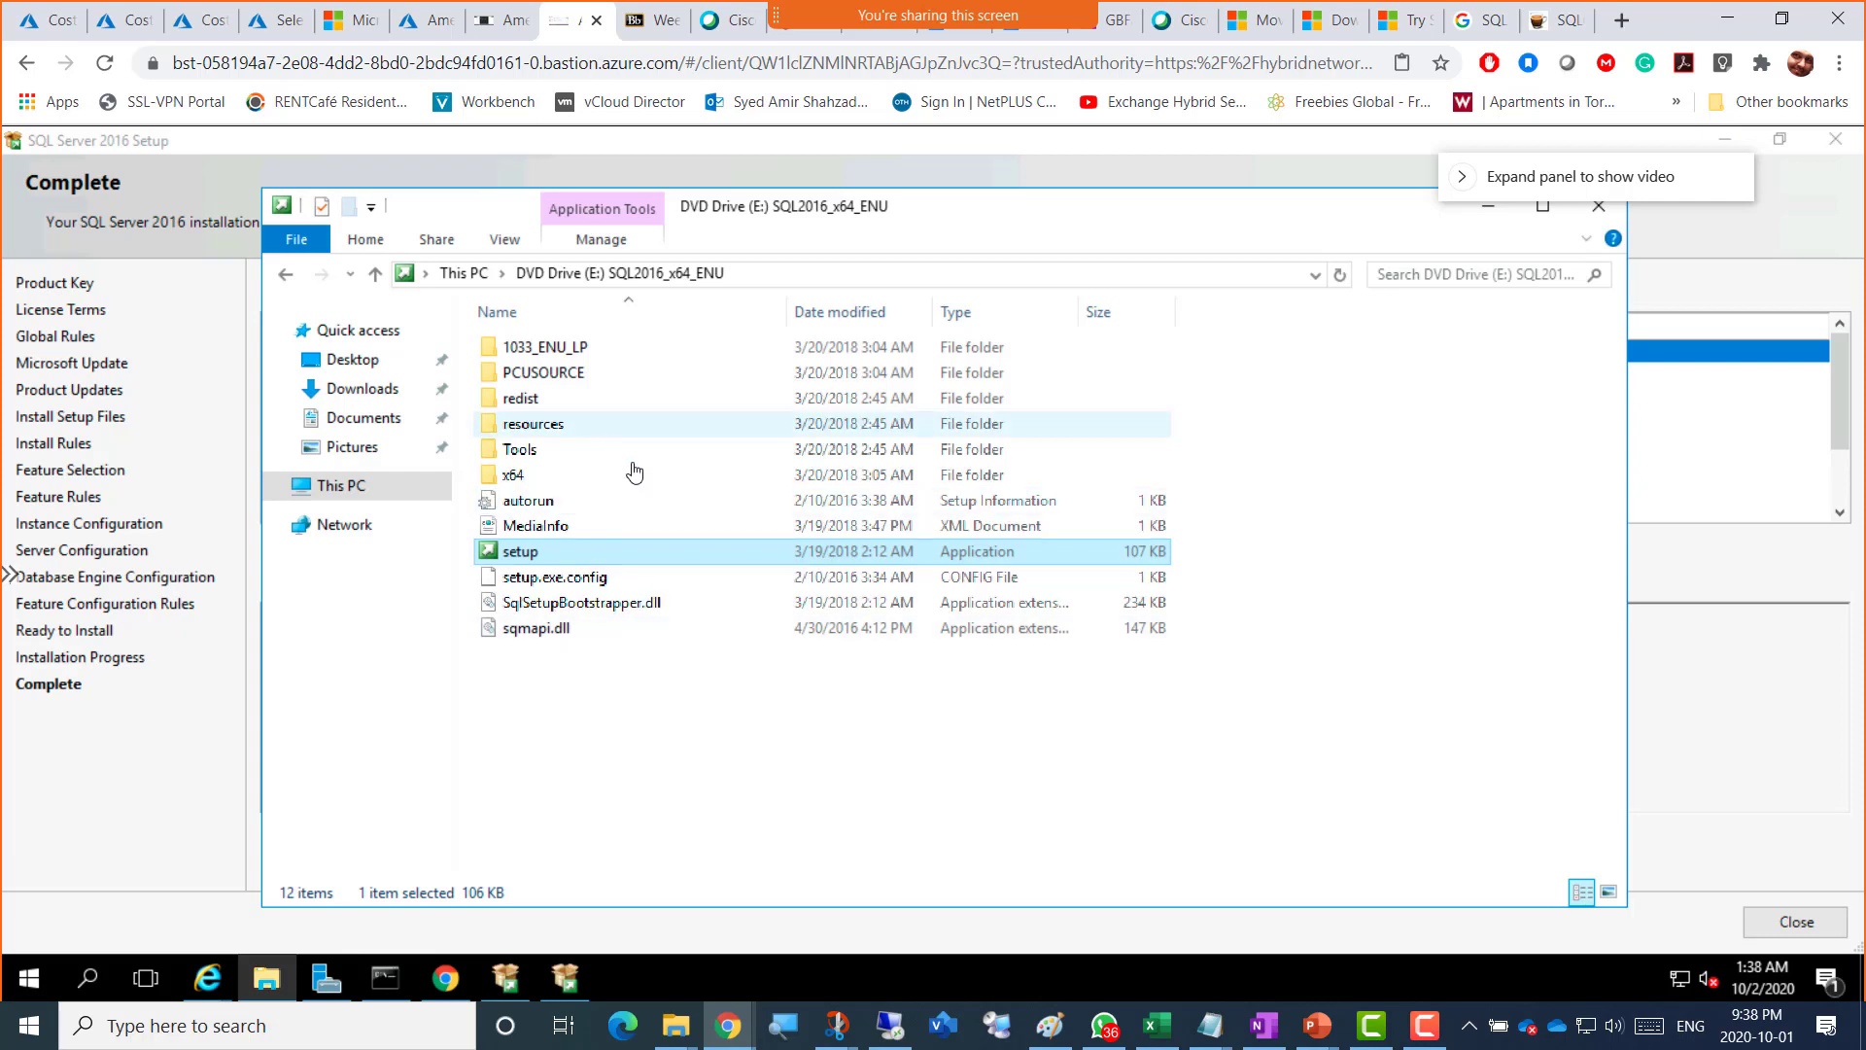
pyautogui.click(351, 398)
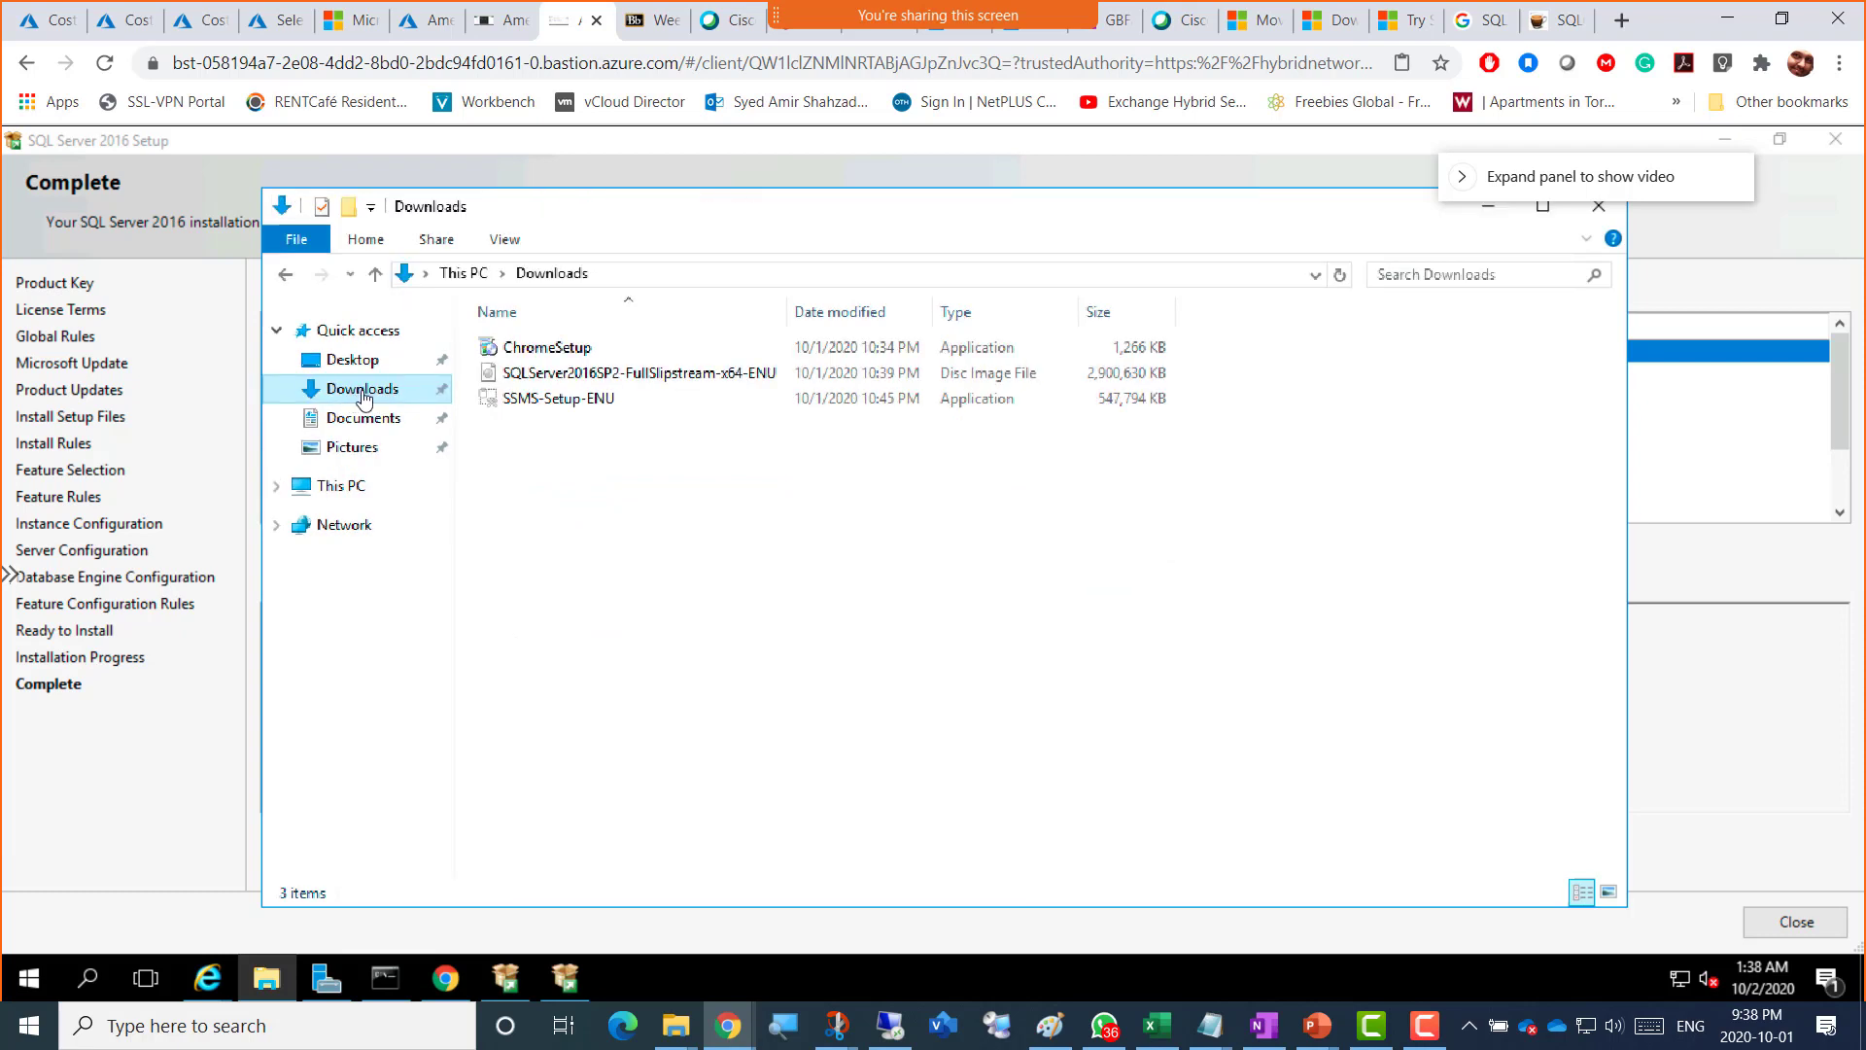
pyautogui.click(548, 412)
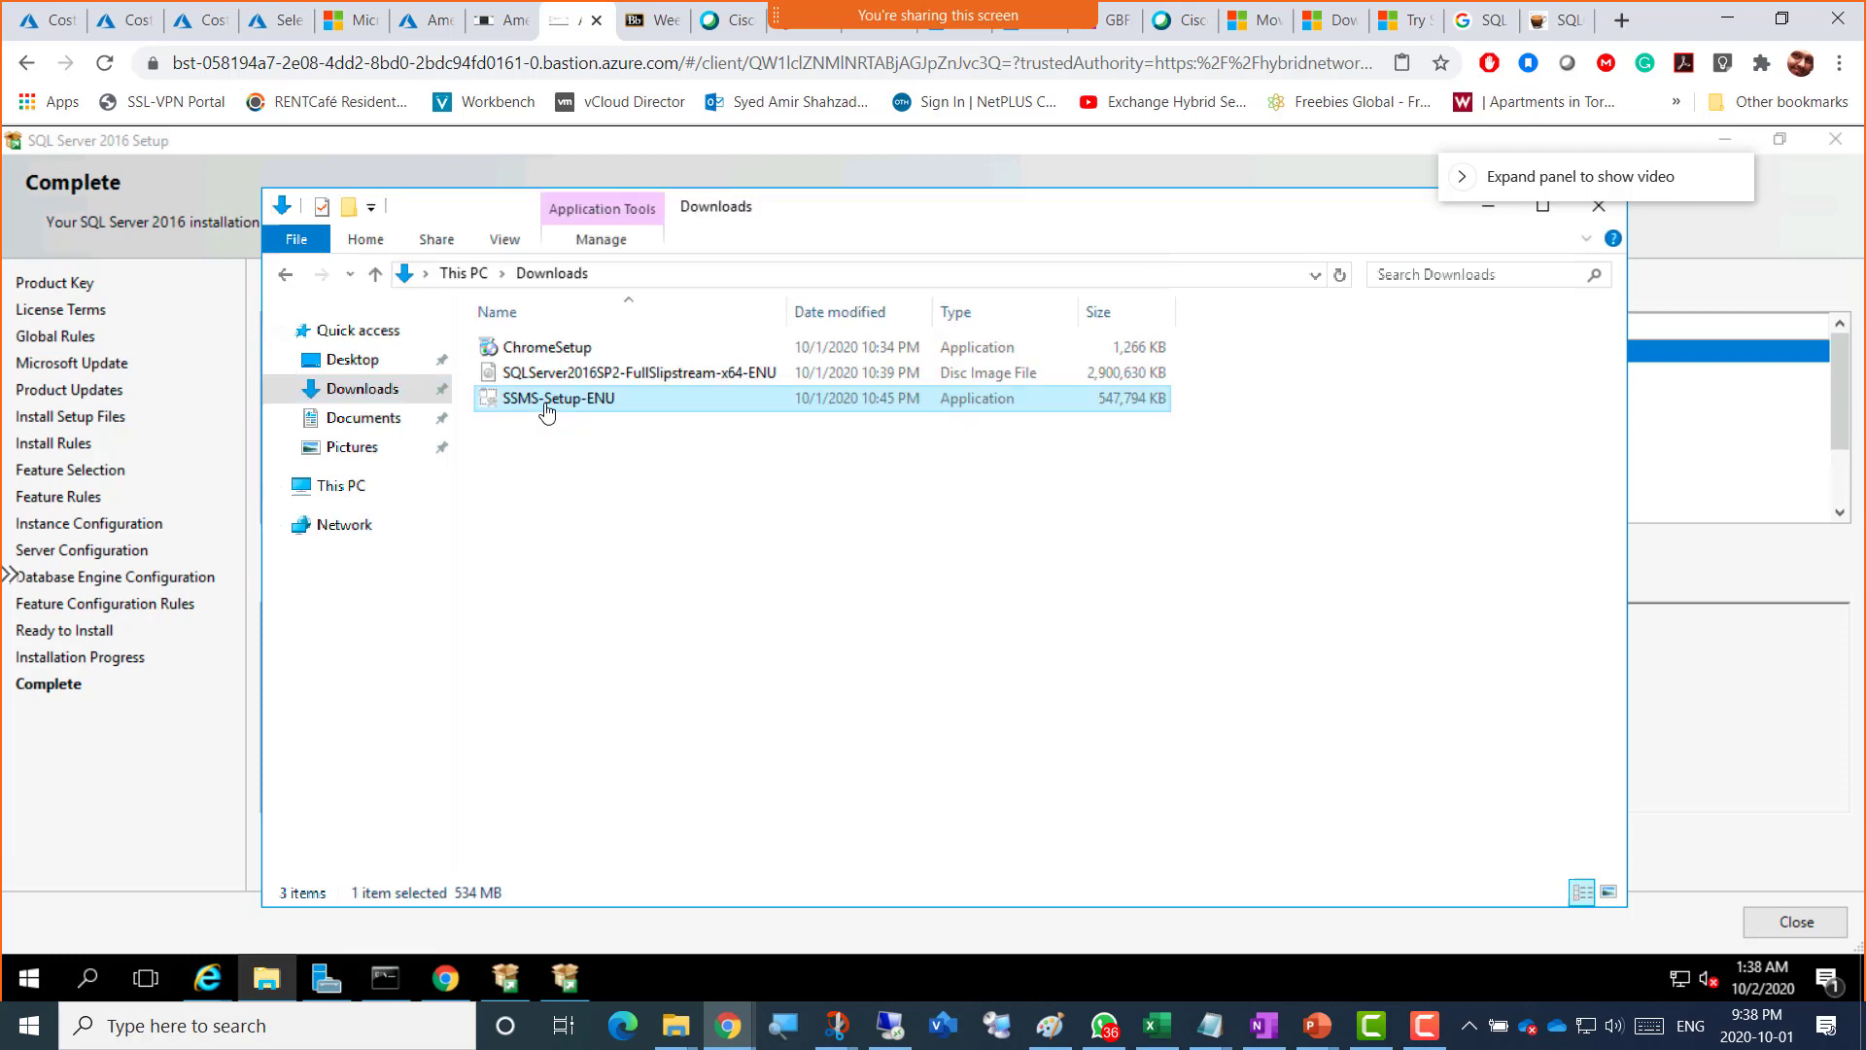
pyautogui.doubleClick(547, 409)
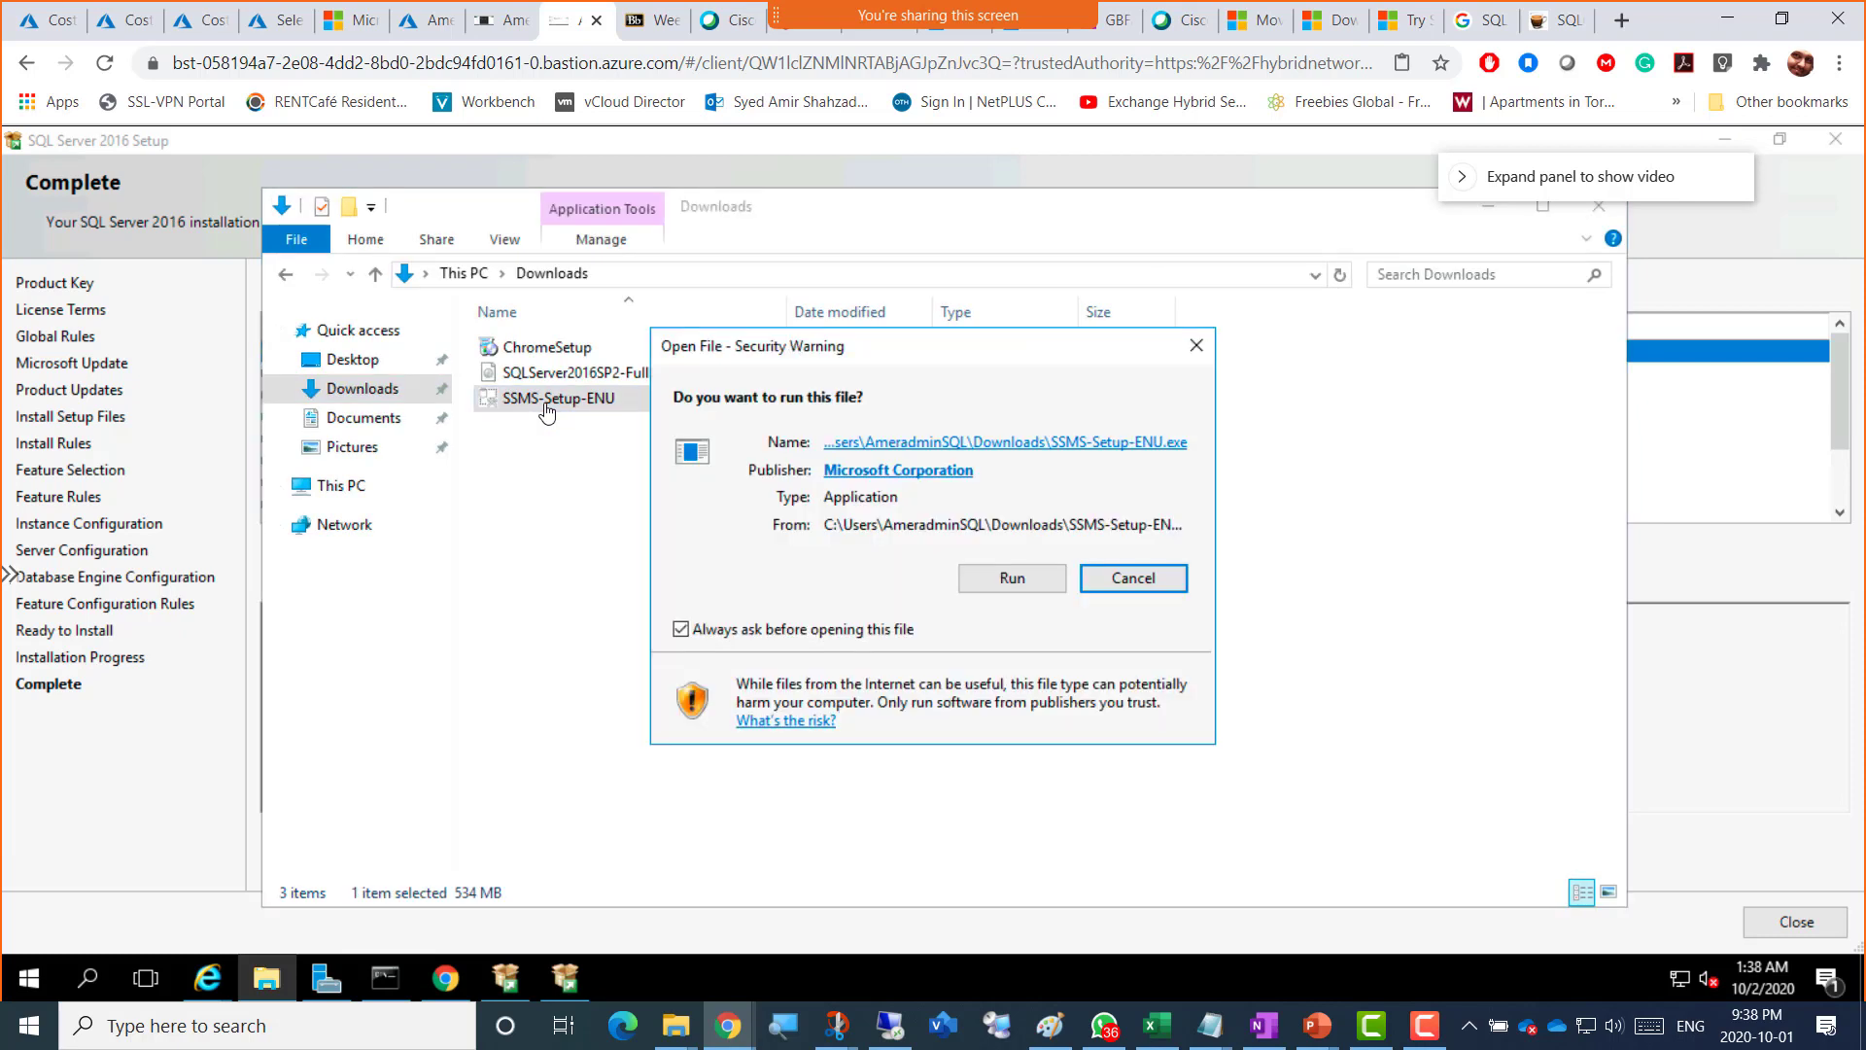
pyautogui.click(992, 582)
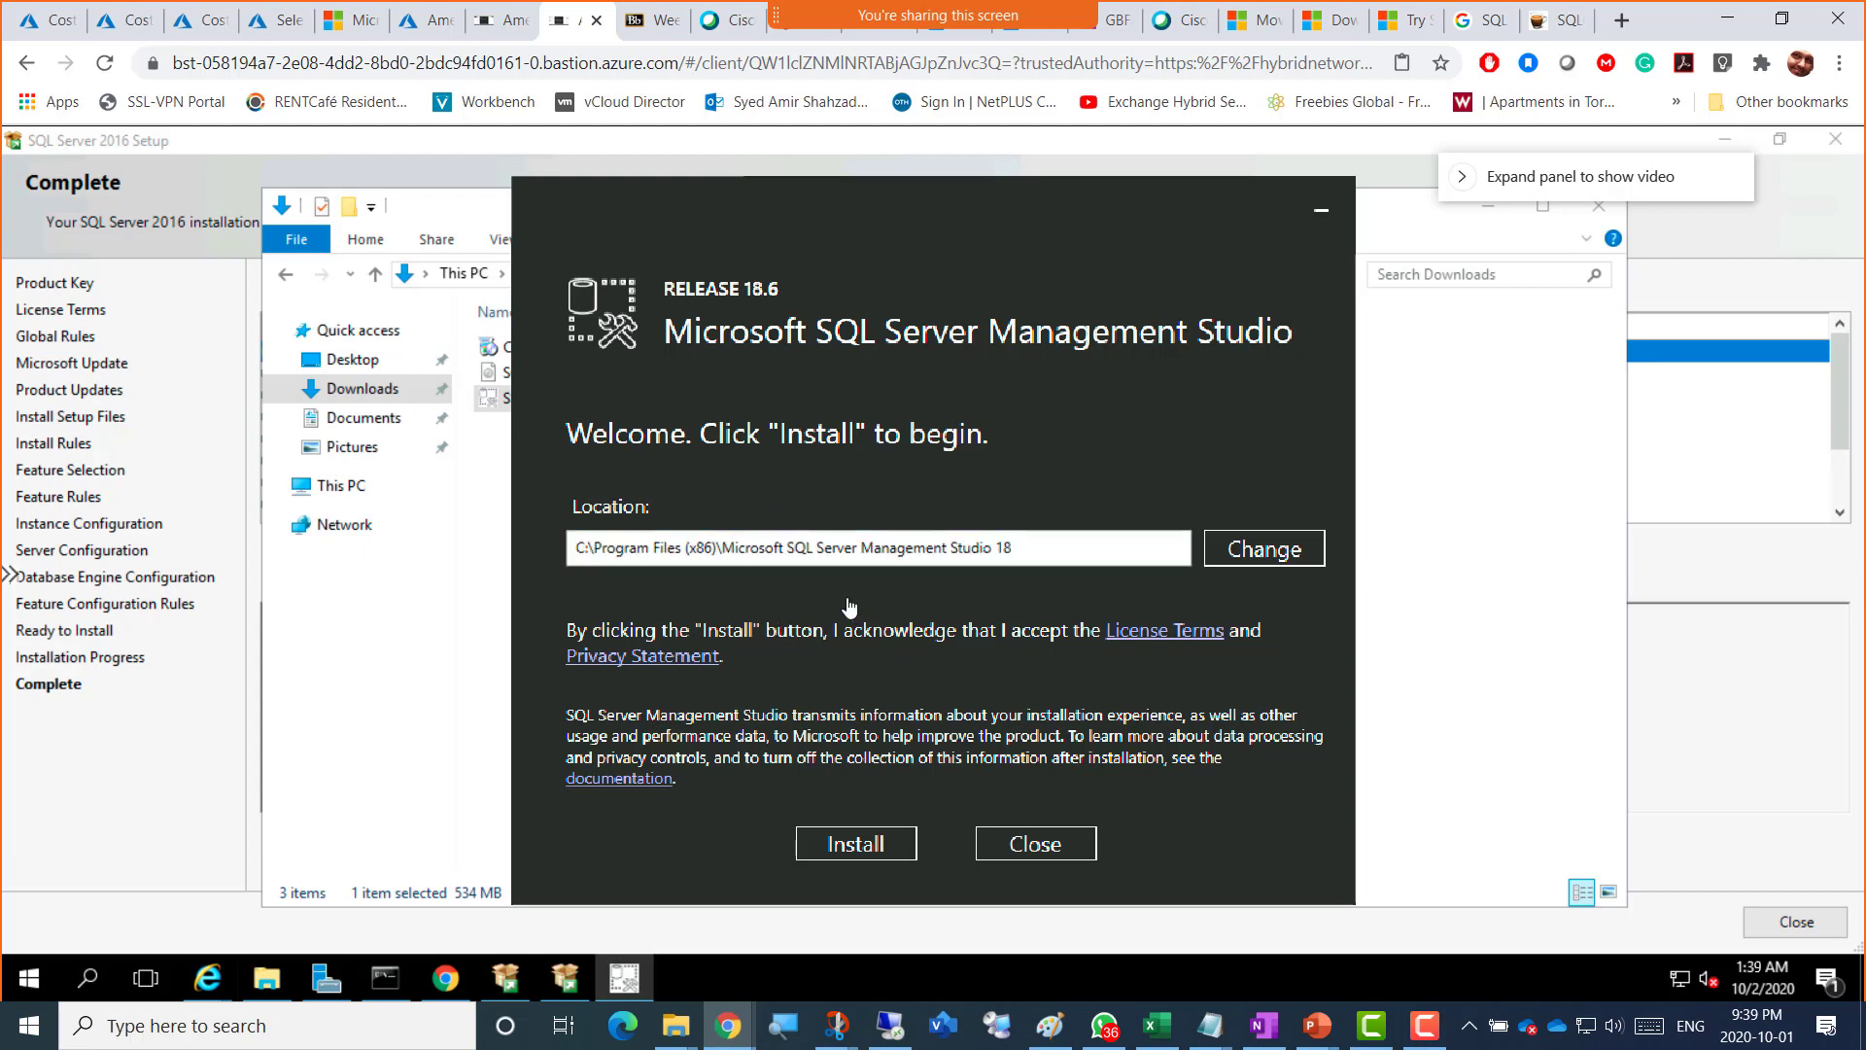
# Step: Start installing SQL Server Management Studio 18.6 from its welcome screen
pyautogui.click(852, 852)
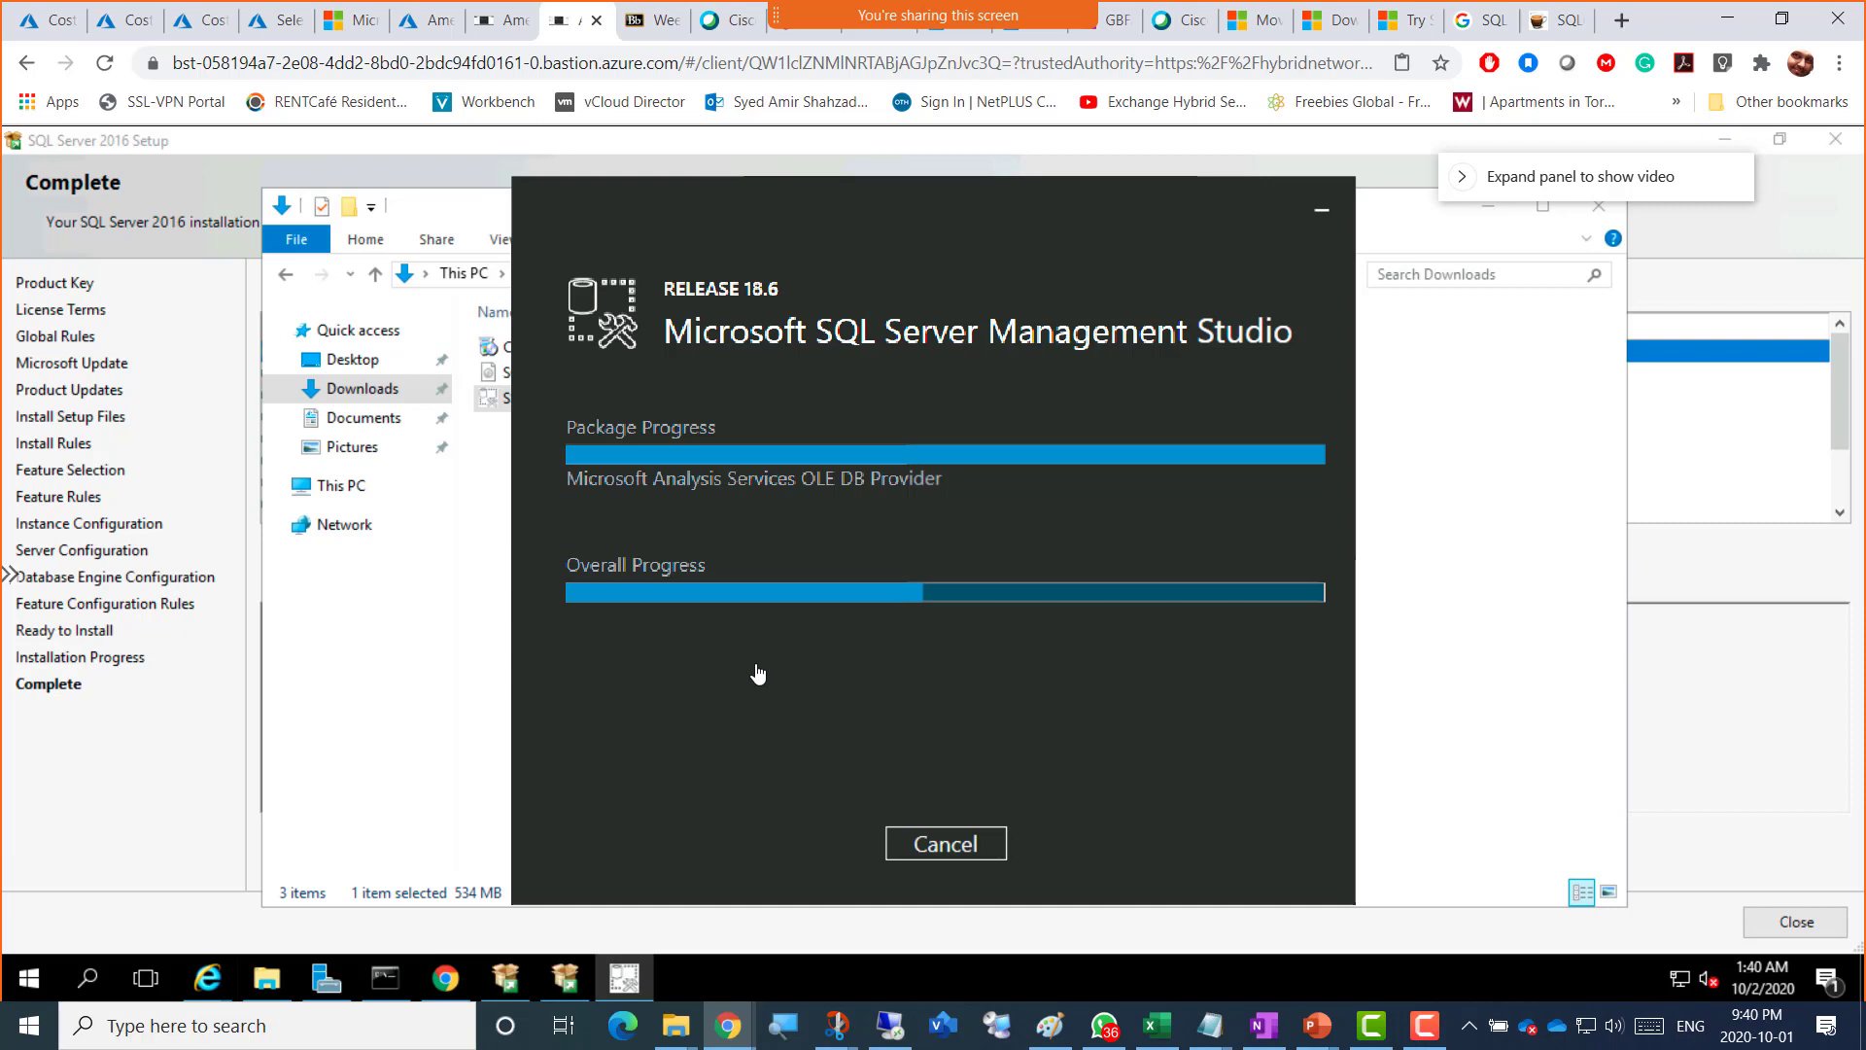
# Step: In Blackboard, open the Week 4 - Fall 2020 - 01Oct2020 folder under Course_Material
pyautogui.click(646, 36)
pyautogui.click(523, 374)
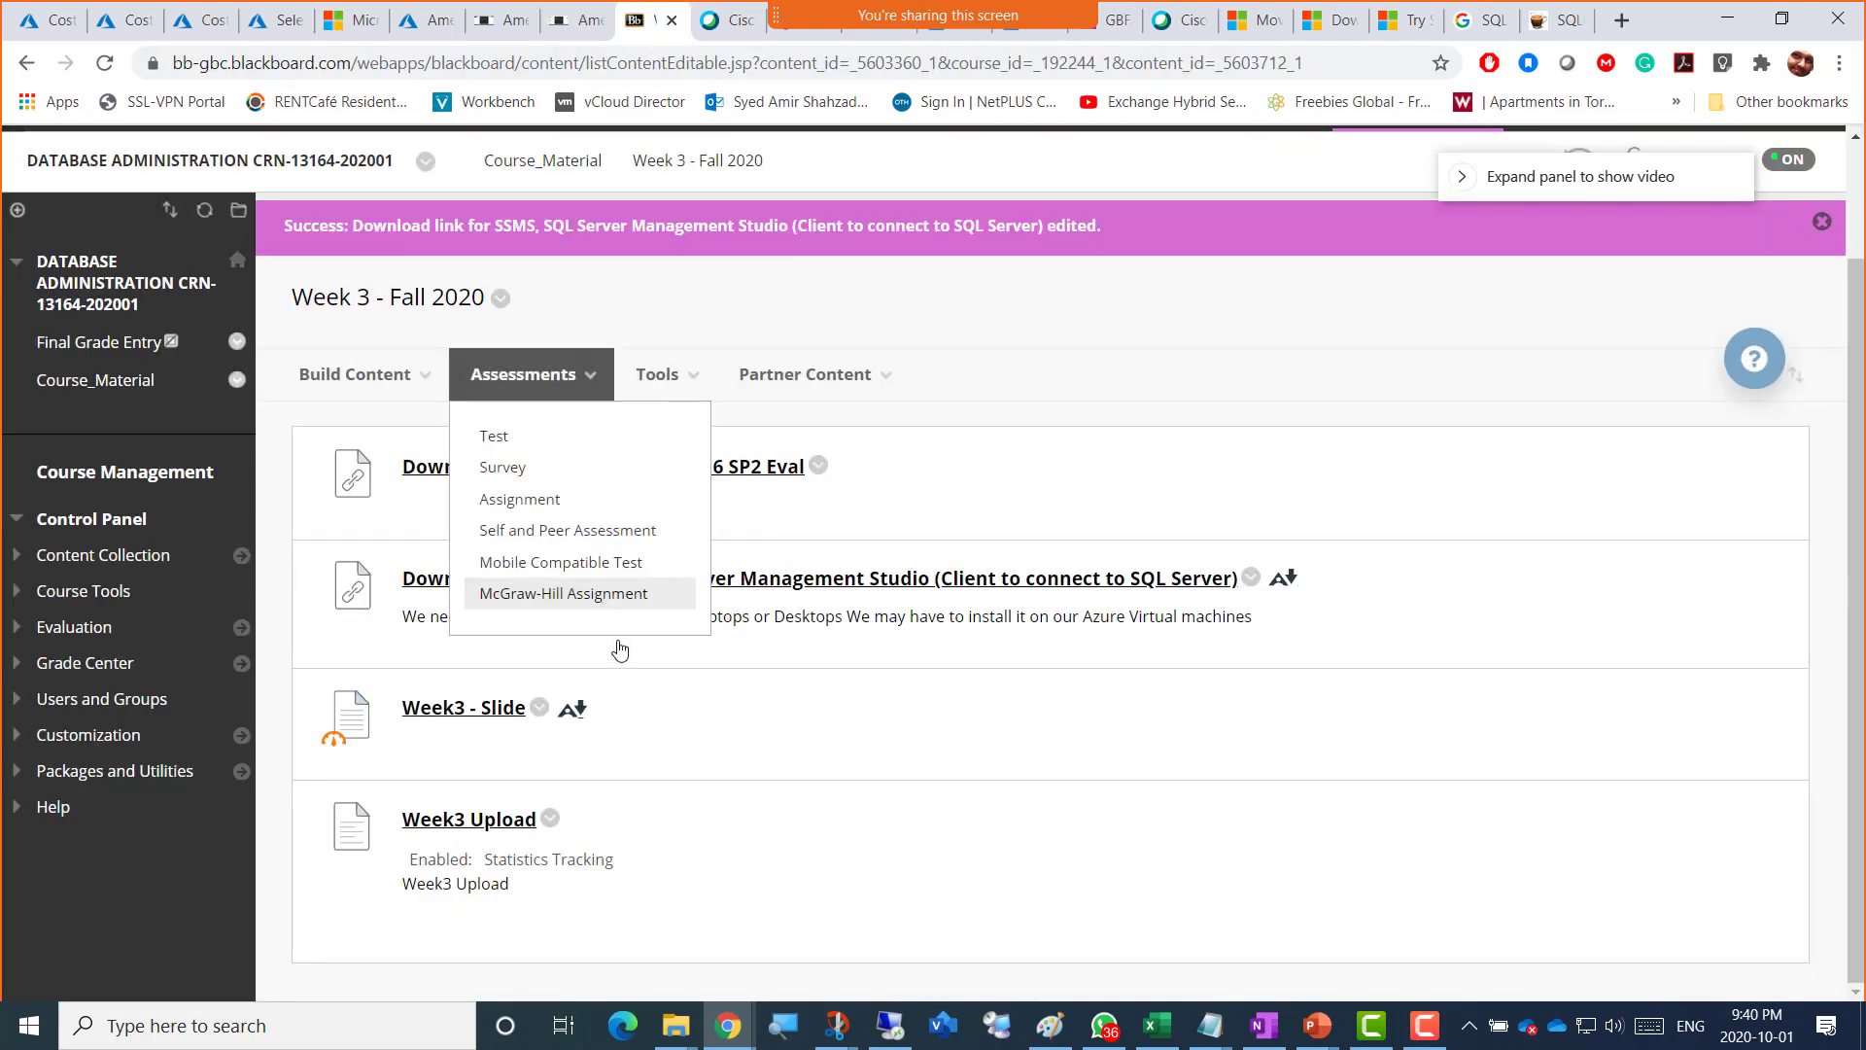
pyautogui.click(289, 222)
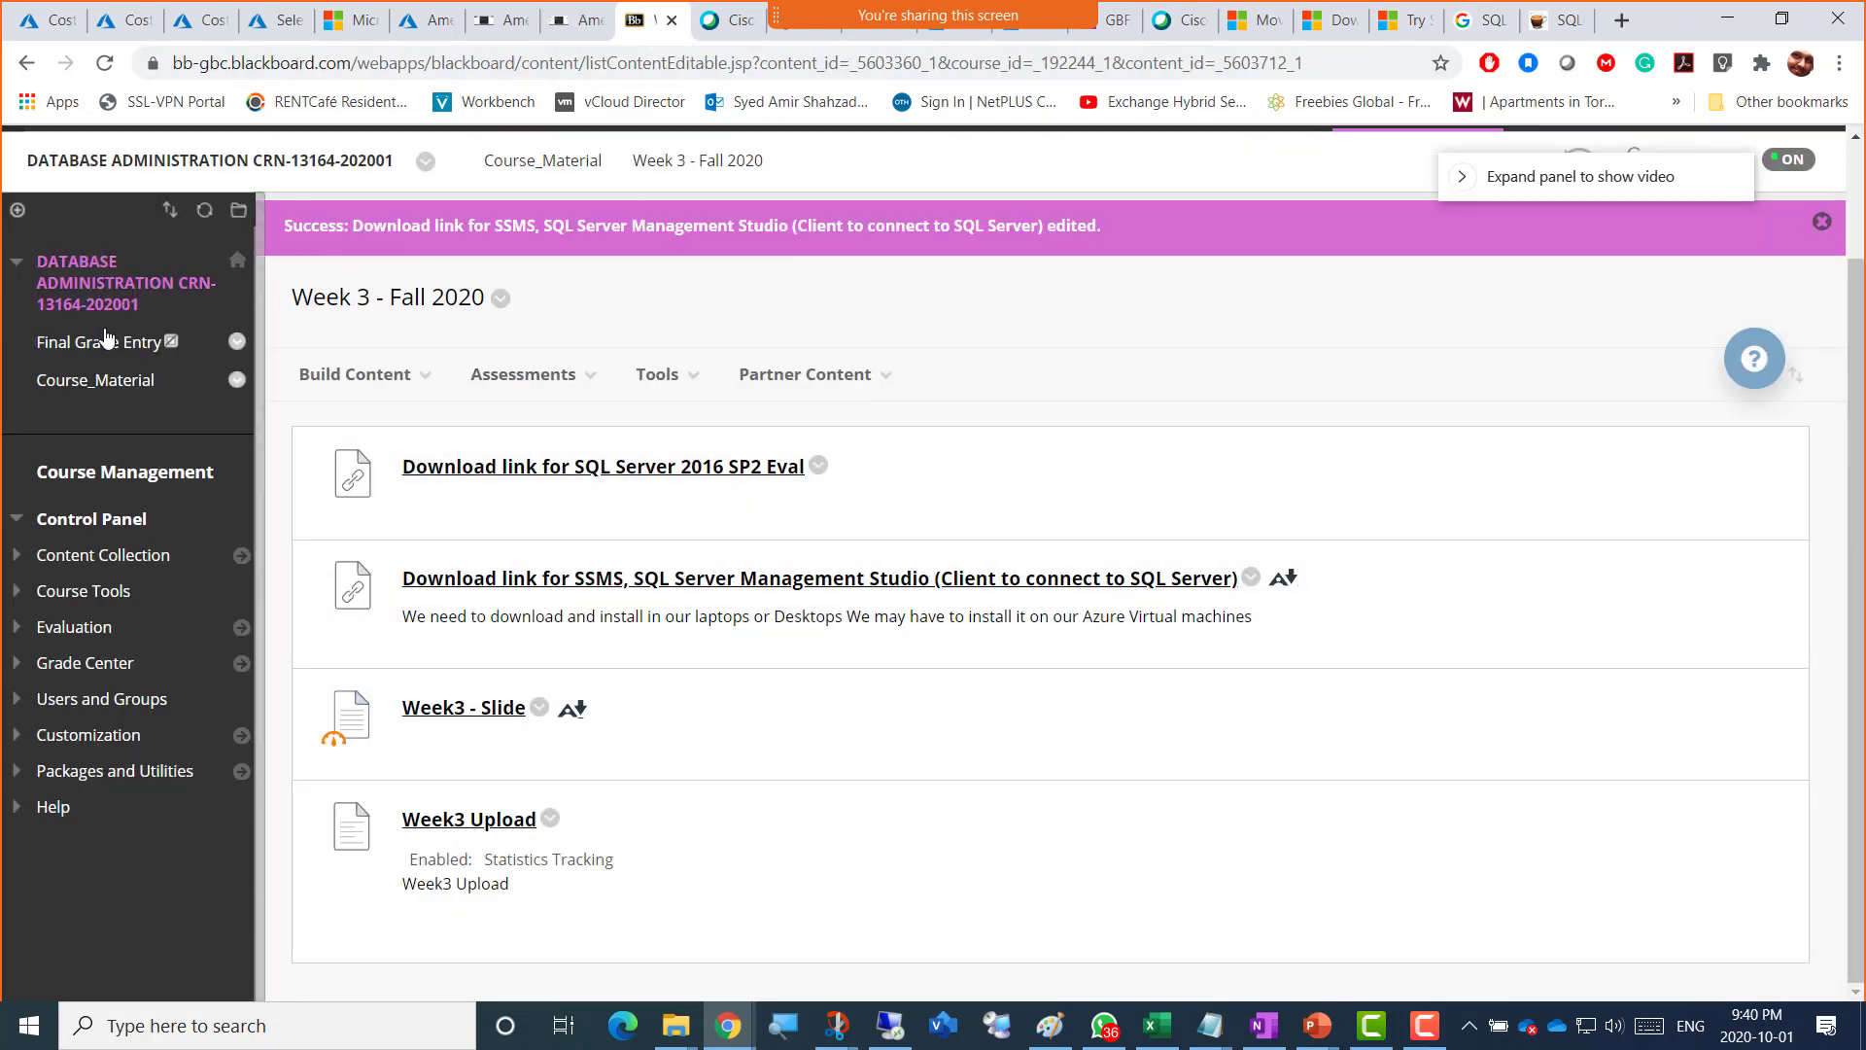
pyautogui.click(83, 391)
pyautogui.click(658, 374)
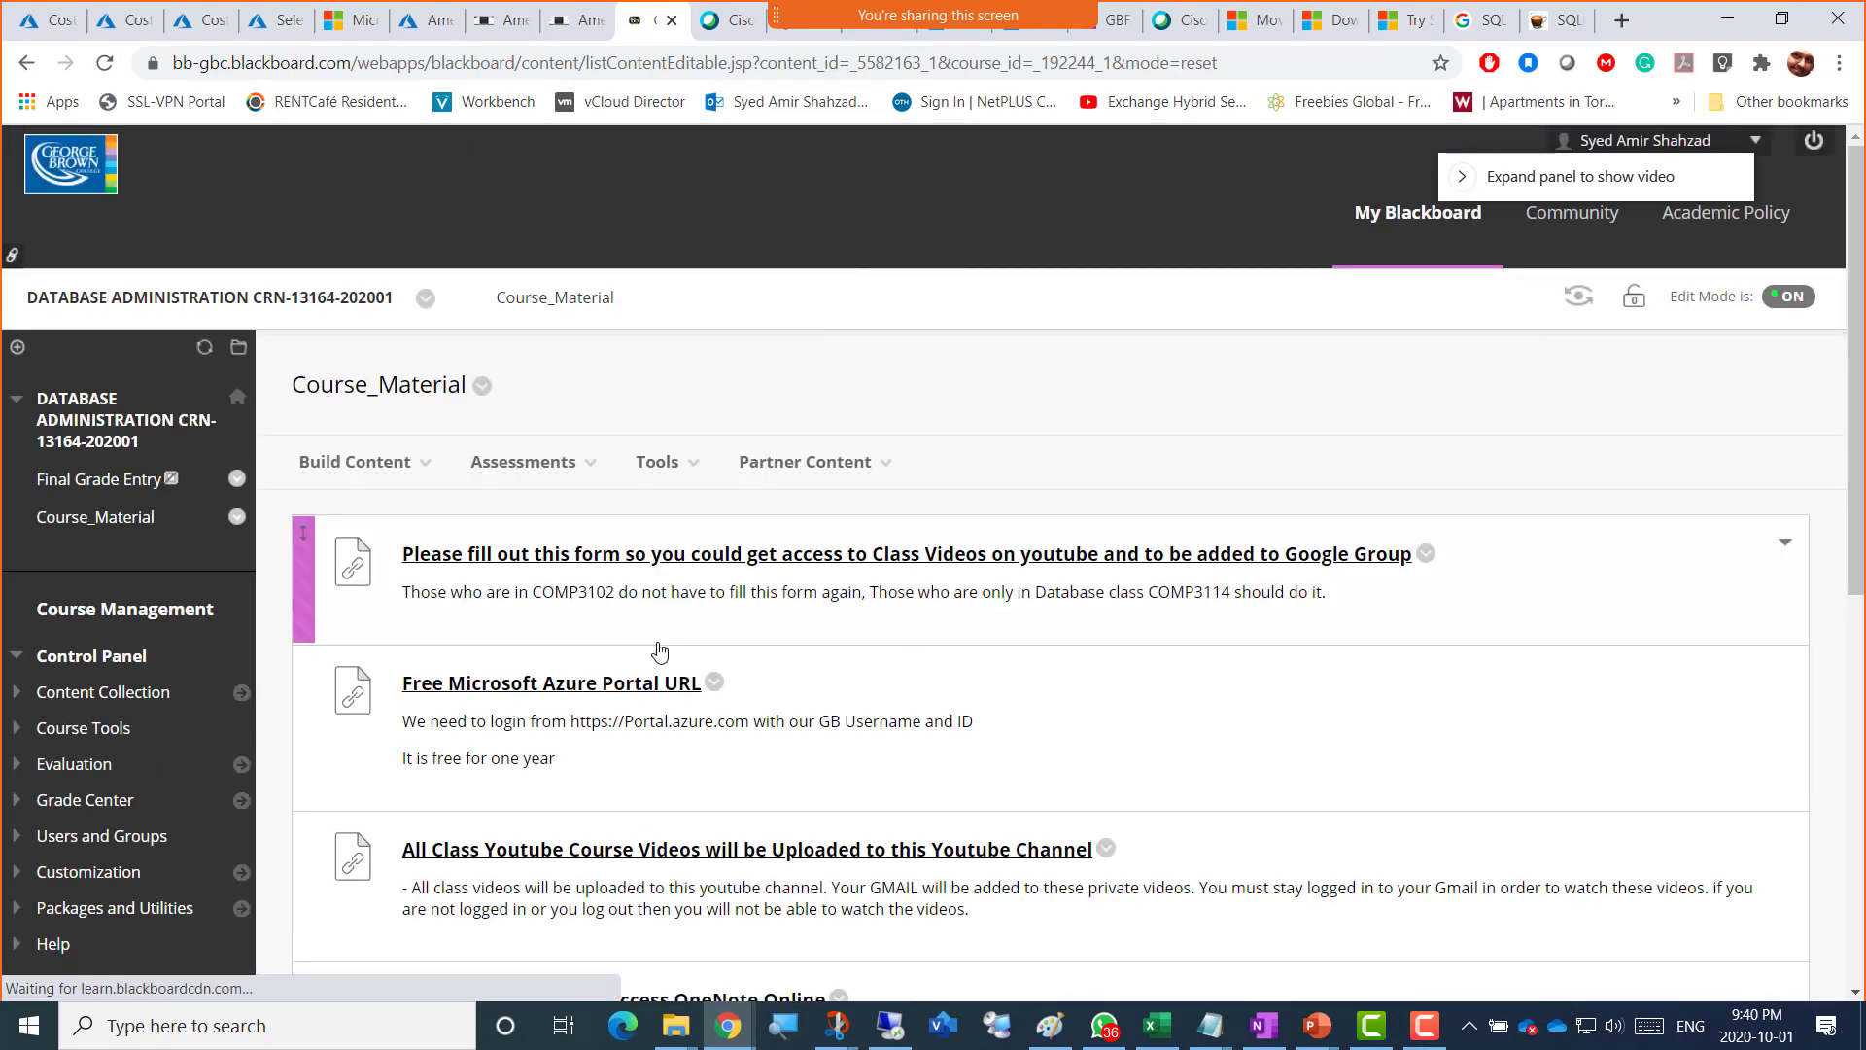
pyautogui.scroll(-9, 659, 651)
pyautogui.scroll(1, 583, 717)
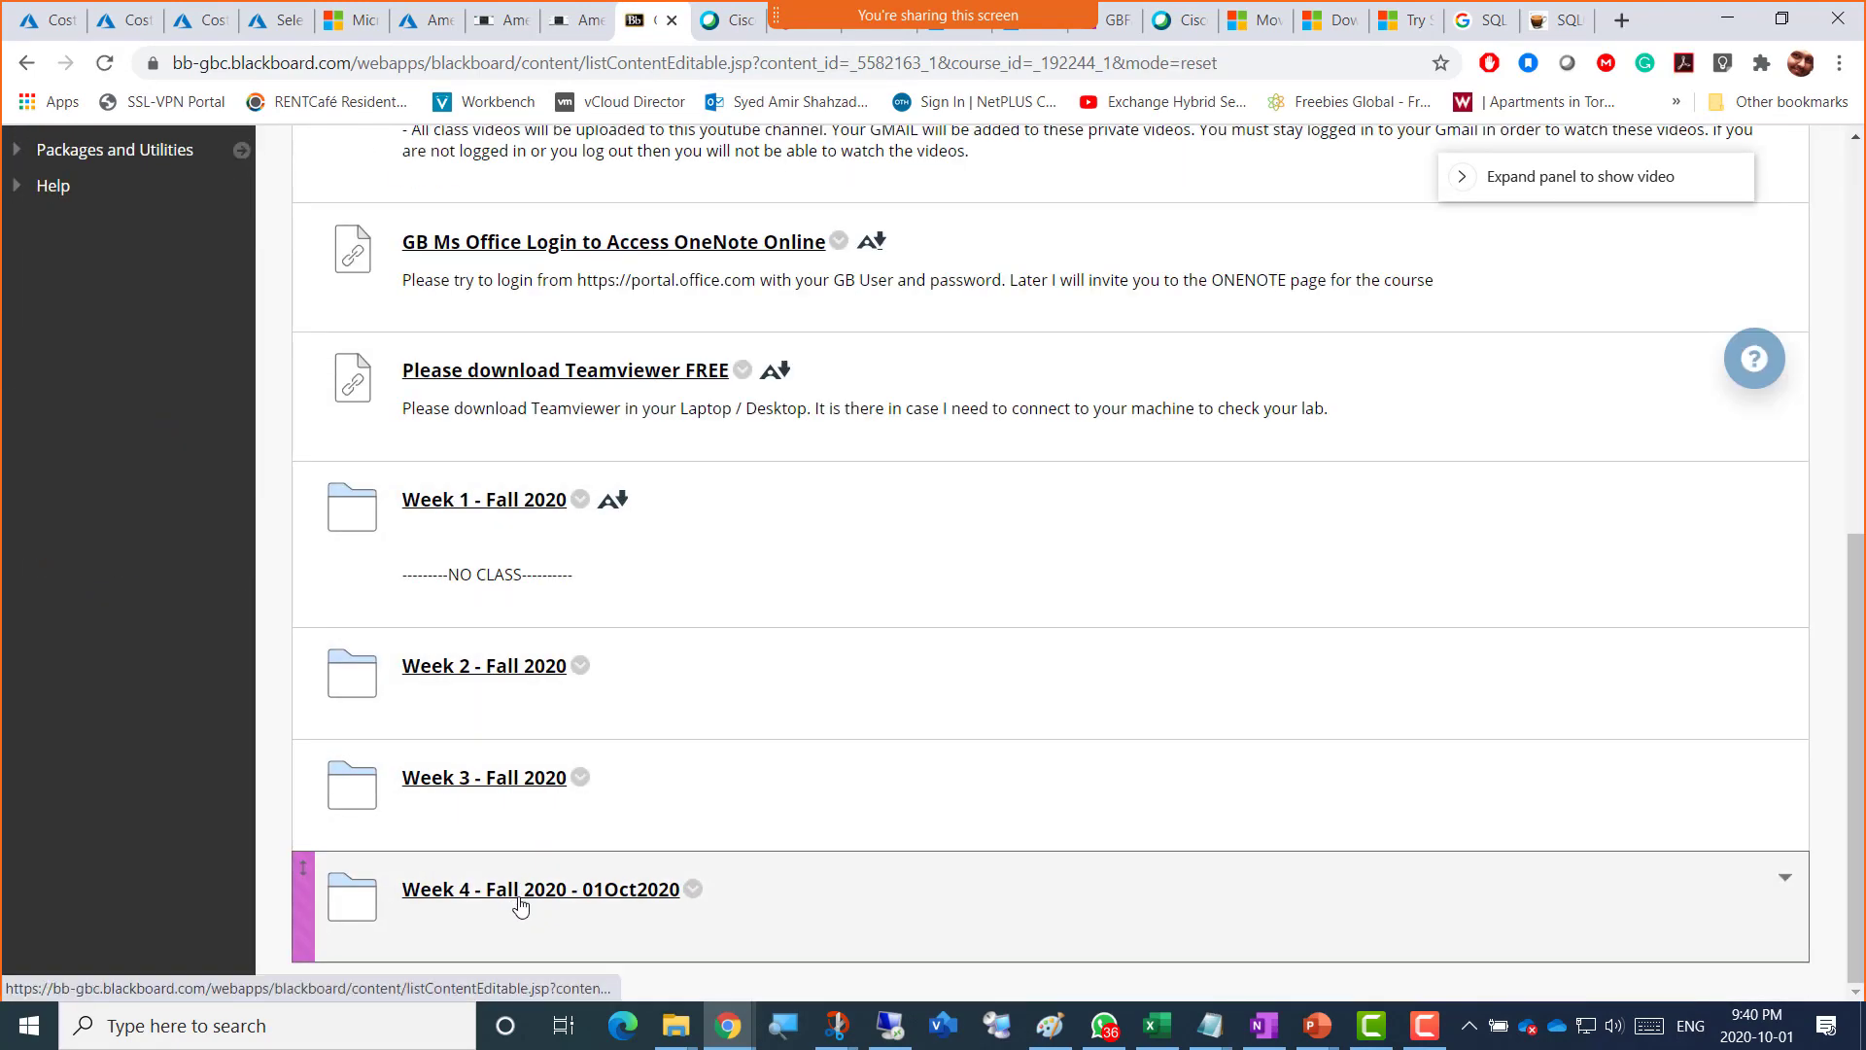
pyautogui.click(521, 899)
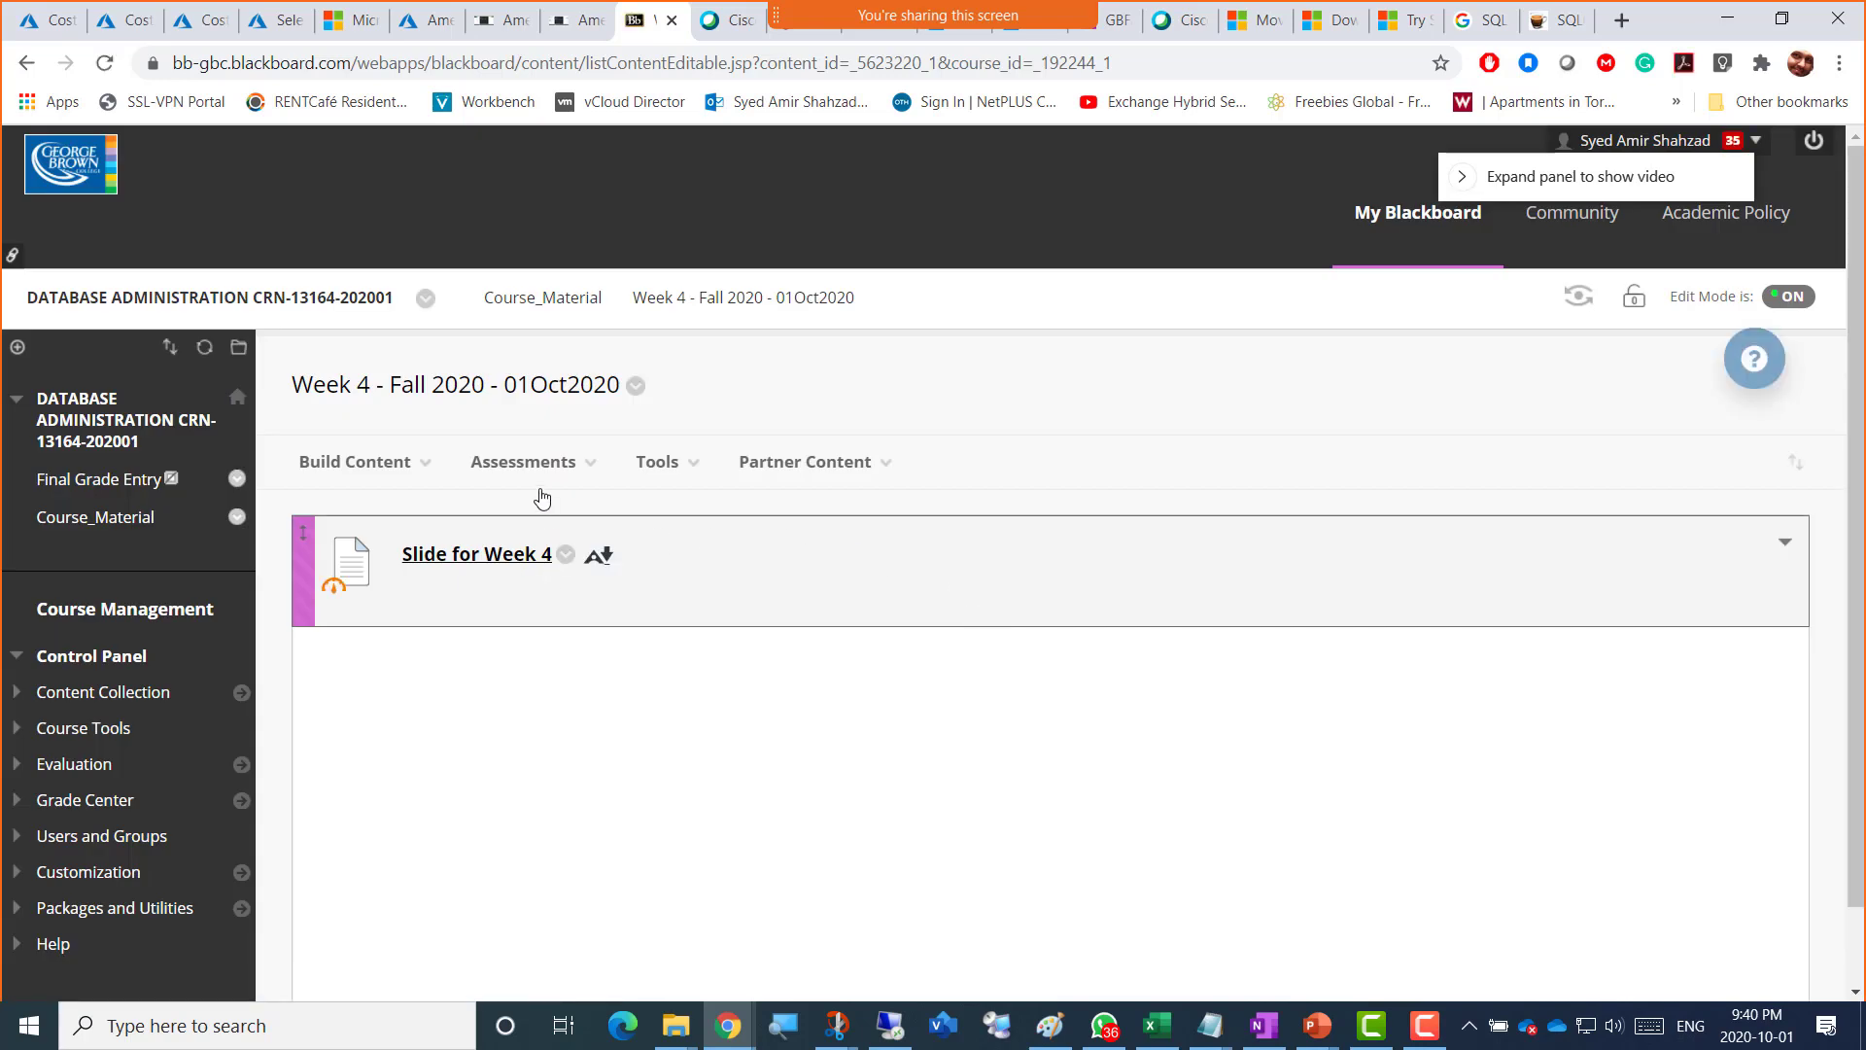
# Step: Start a new Assignment from the Assessments menu
pyautogui.click(529, 463)
pyautogui.click(352, 462)
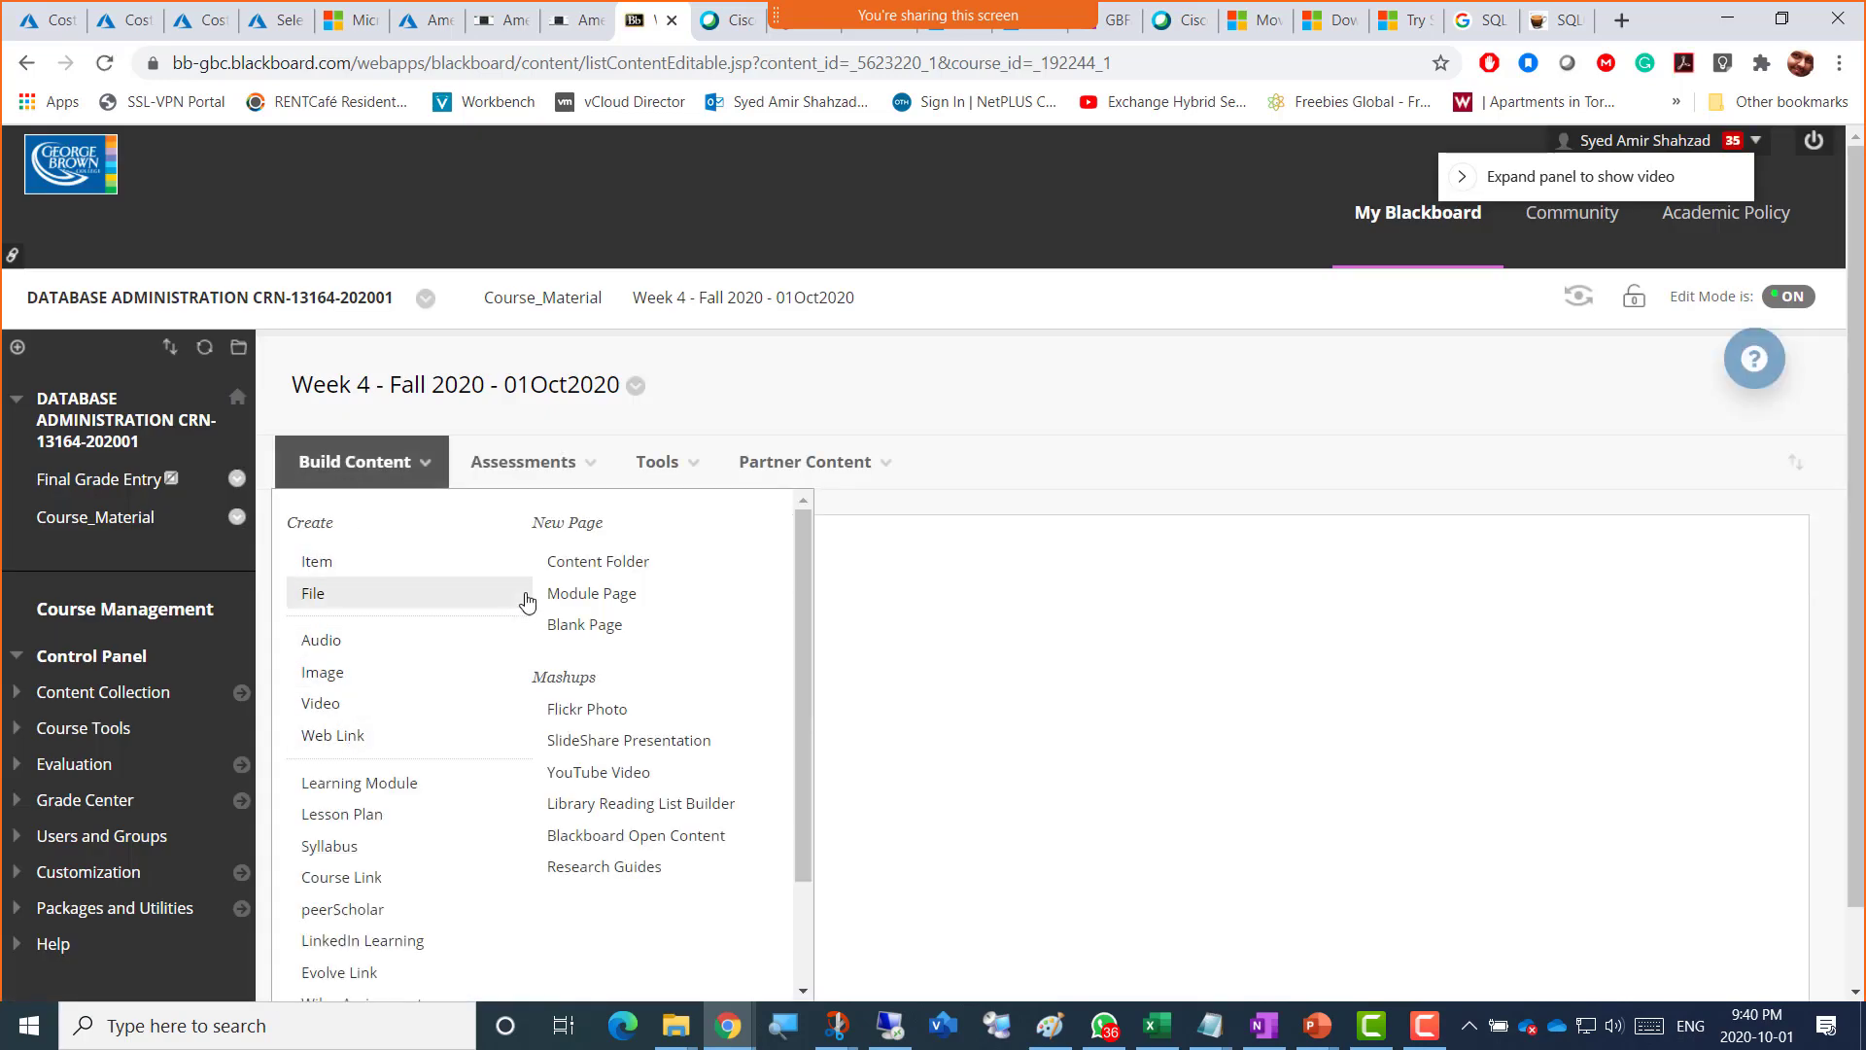
pyautogui.click(520, 463)
pyautogui.click(533, 589)
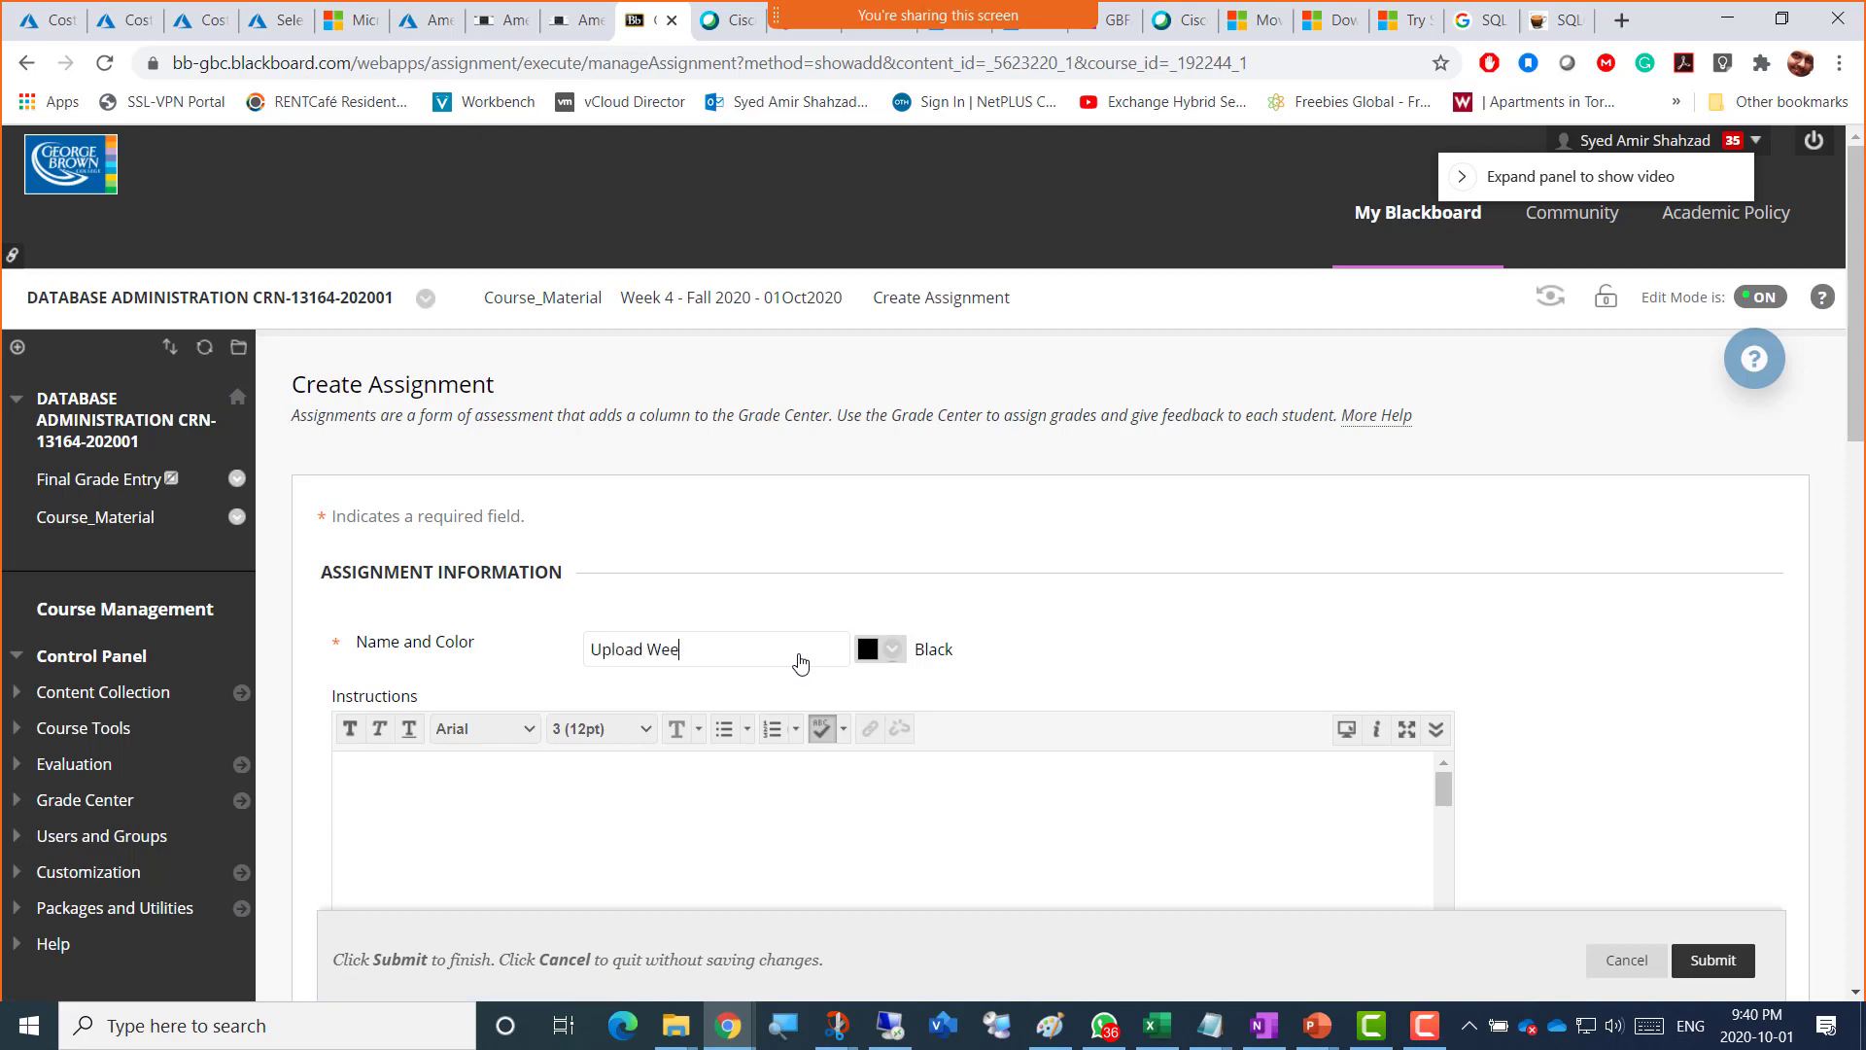
# Step: Copy the assignment name 'Upload Week4' into the instructions field
pyautogui.hotkey('ctrl', 'a')
pyautogui.hotkey('ctrl', 'c')
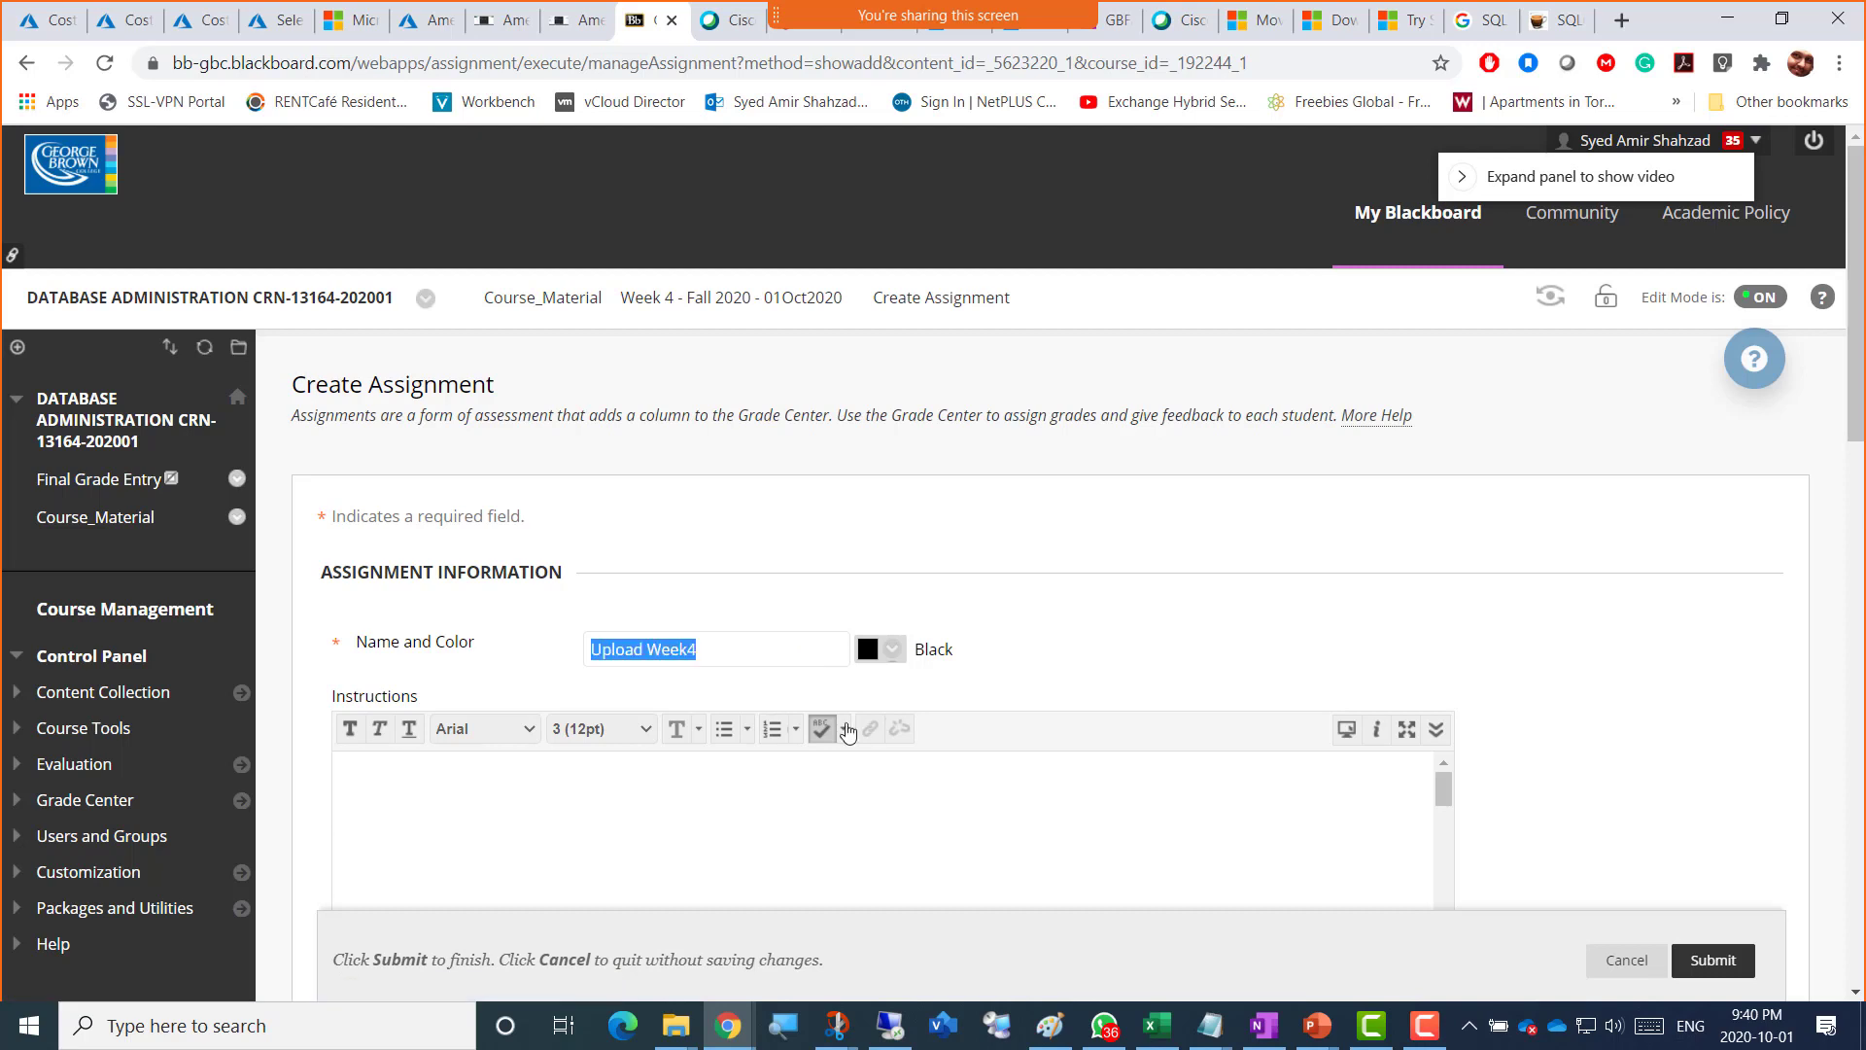
pyautogui.click(861, 816)
pyautogui.hotkey('ctrl', 'v')
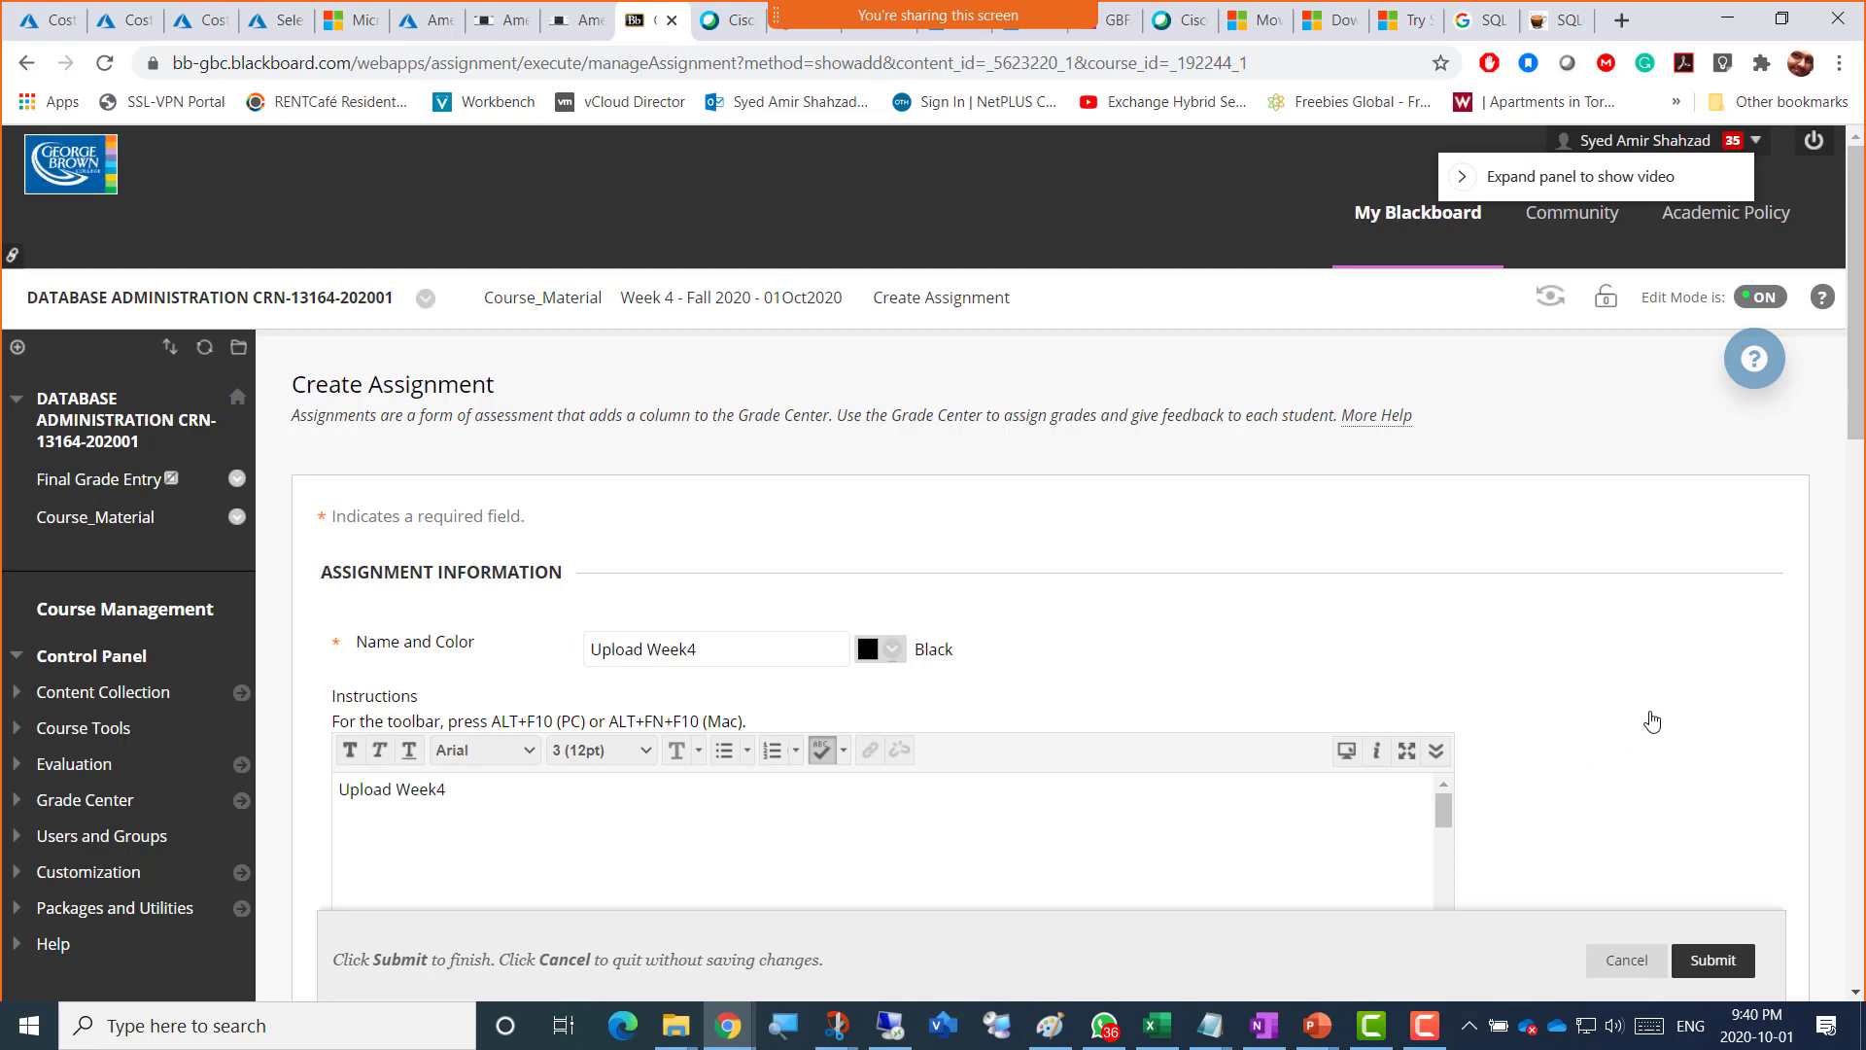
# Step: Set the due date to 10/01/2020 and the points possible to 4
pyautogui.scroll(-6, 1533, 716)
pyautogui.scroll(-3, 778, 732)
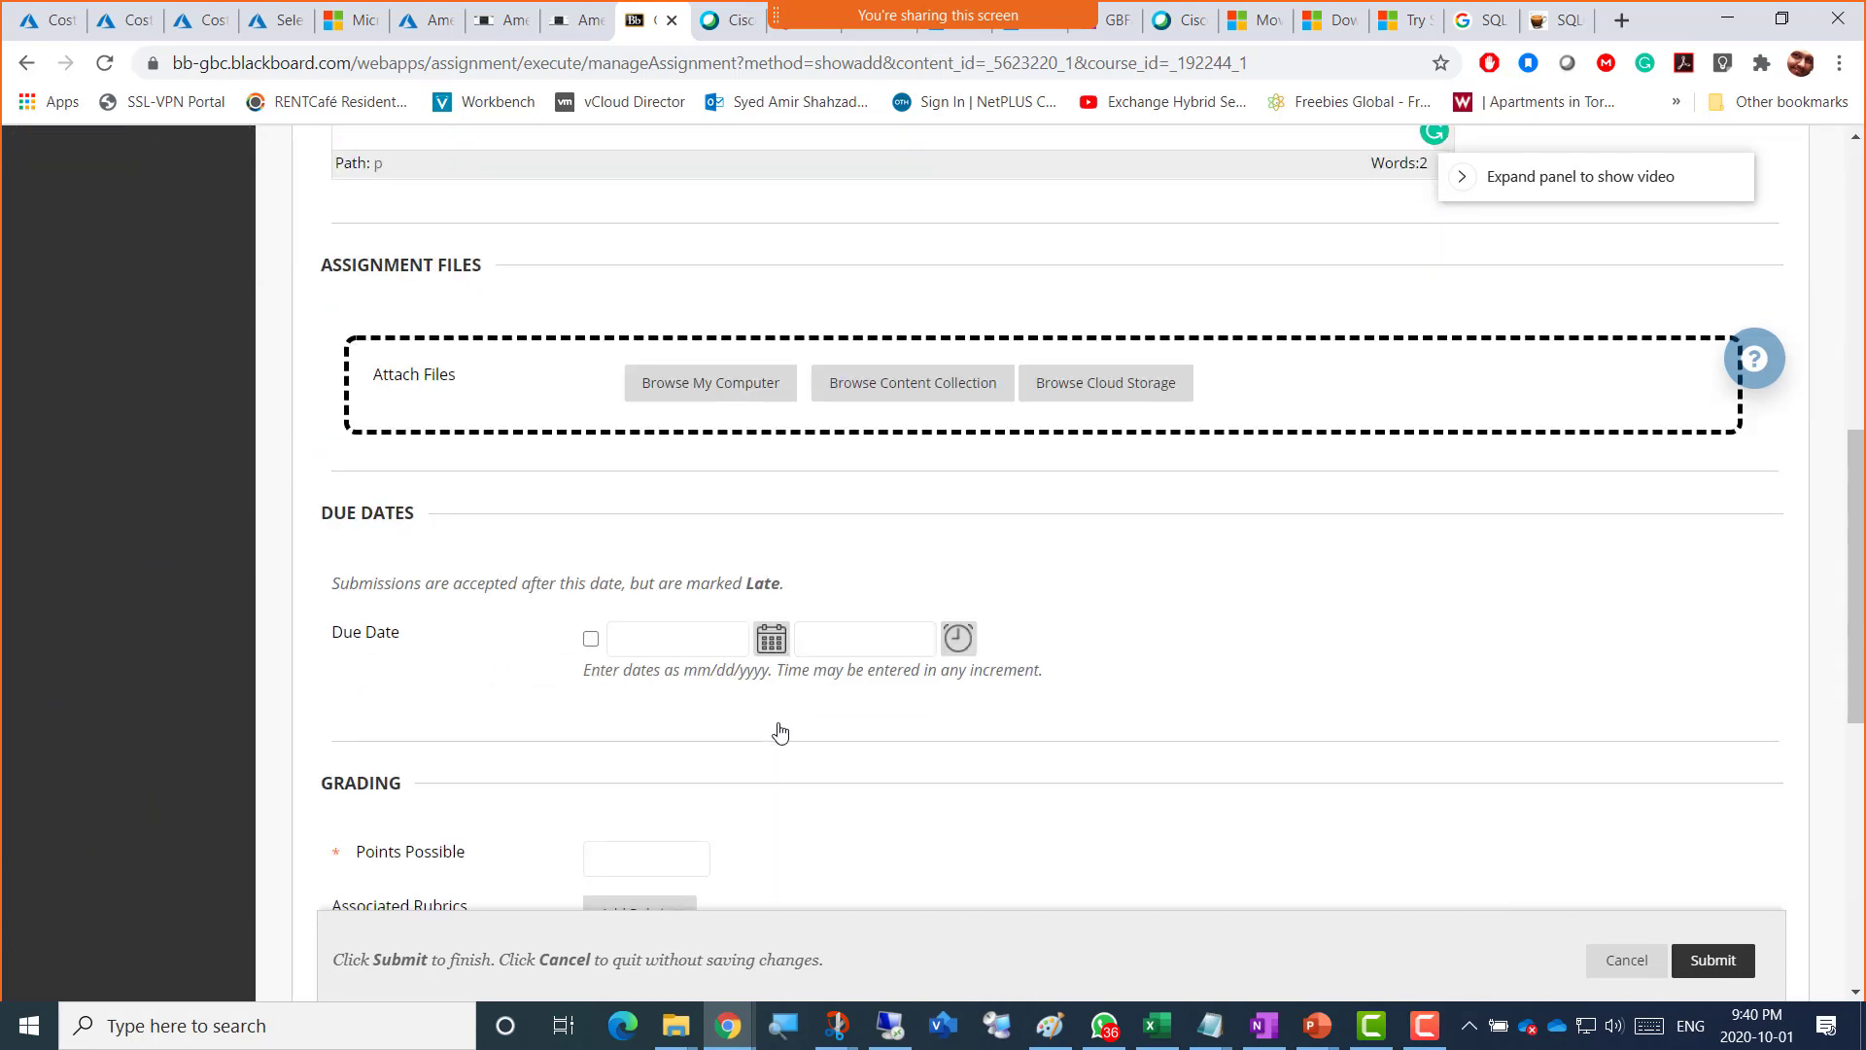
pyautogui.click(770, 638)
pyautogui.click(952, 508)
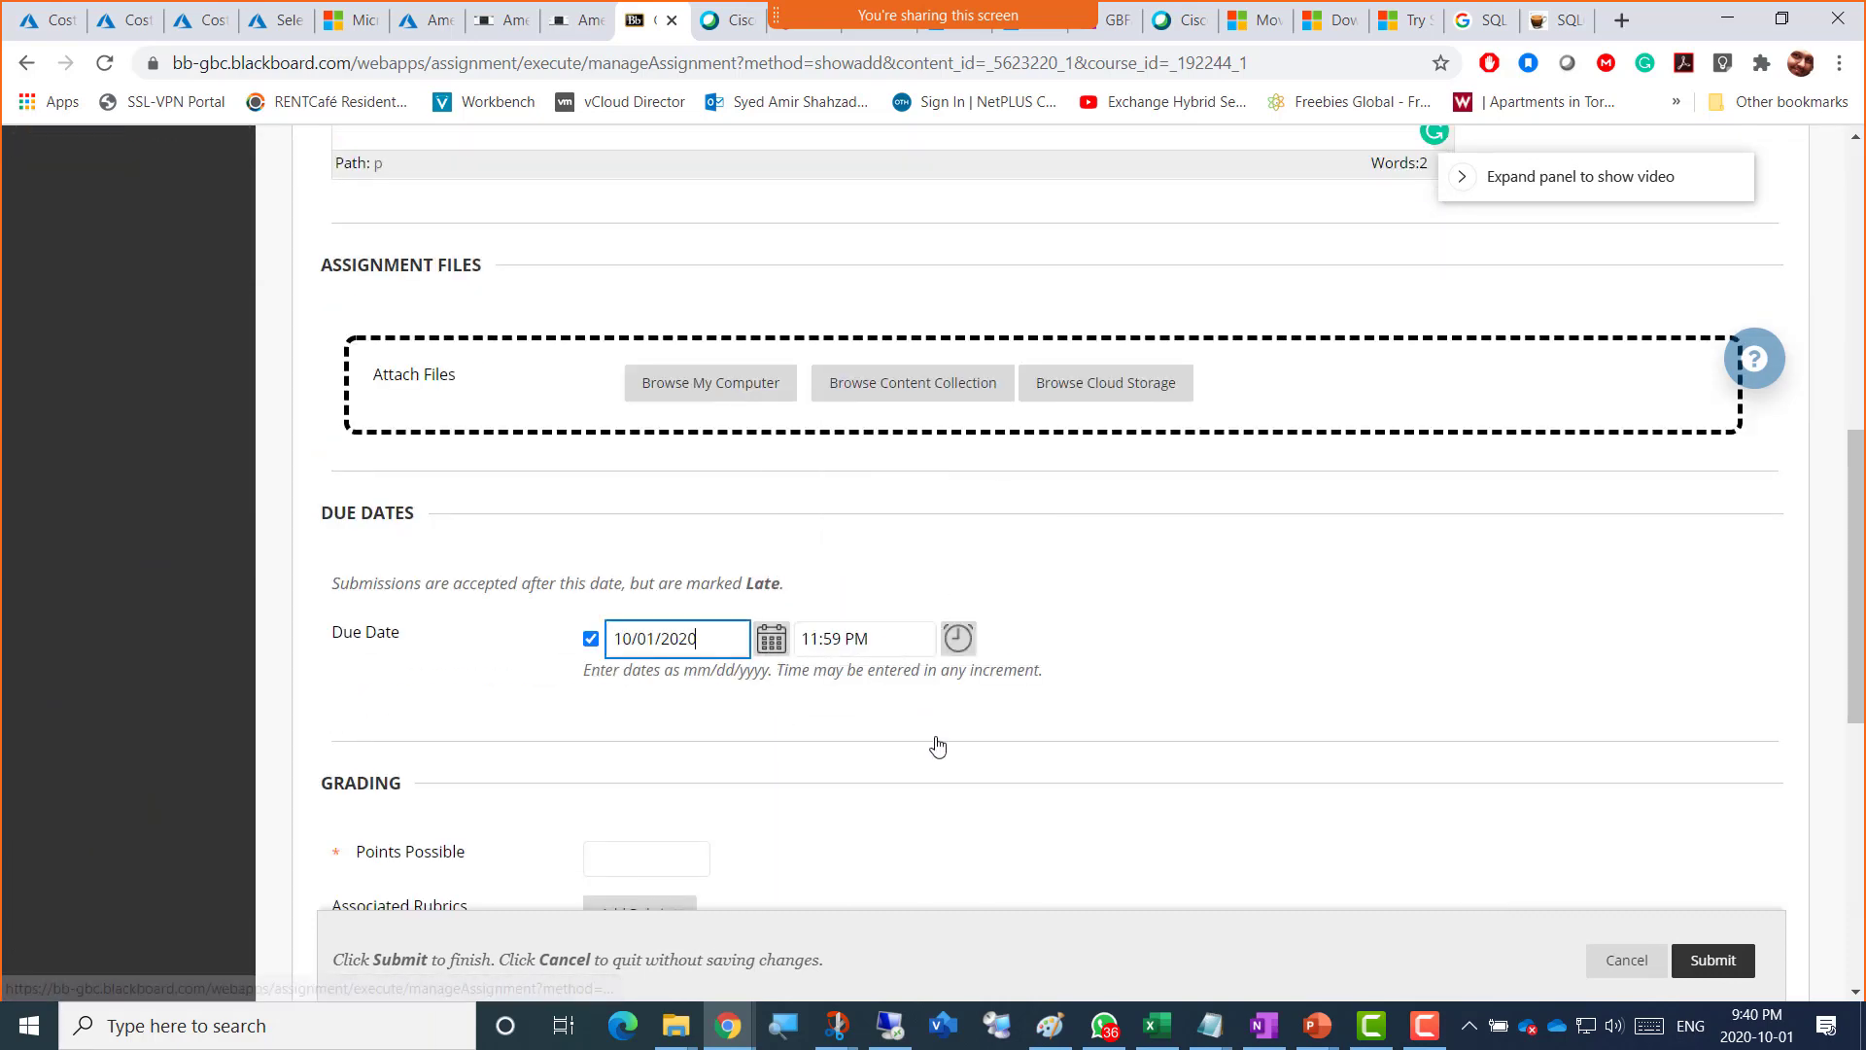
pyautogui.scroll(-3, 1158, 659)
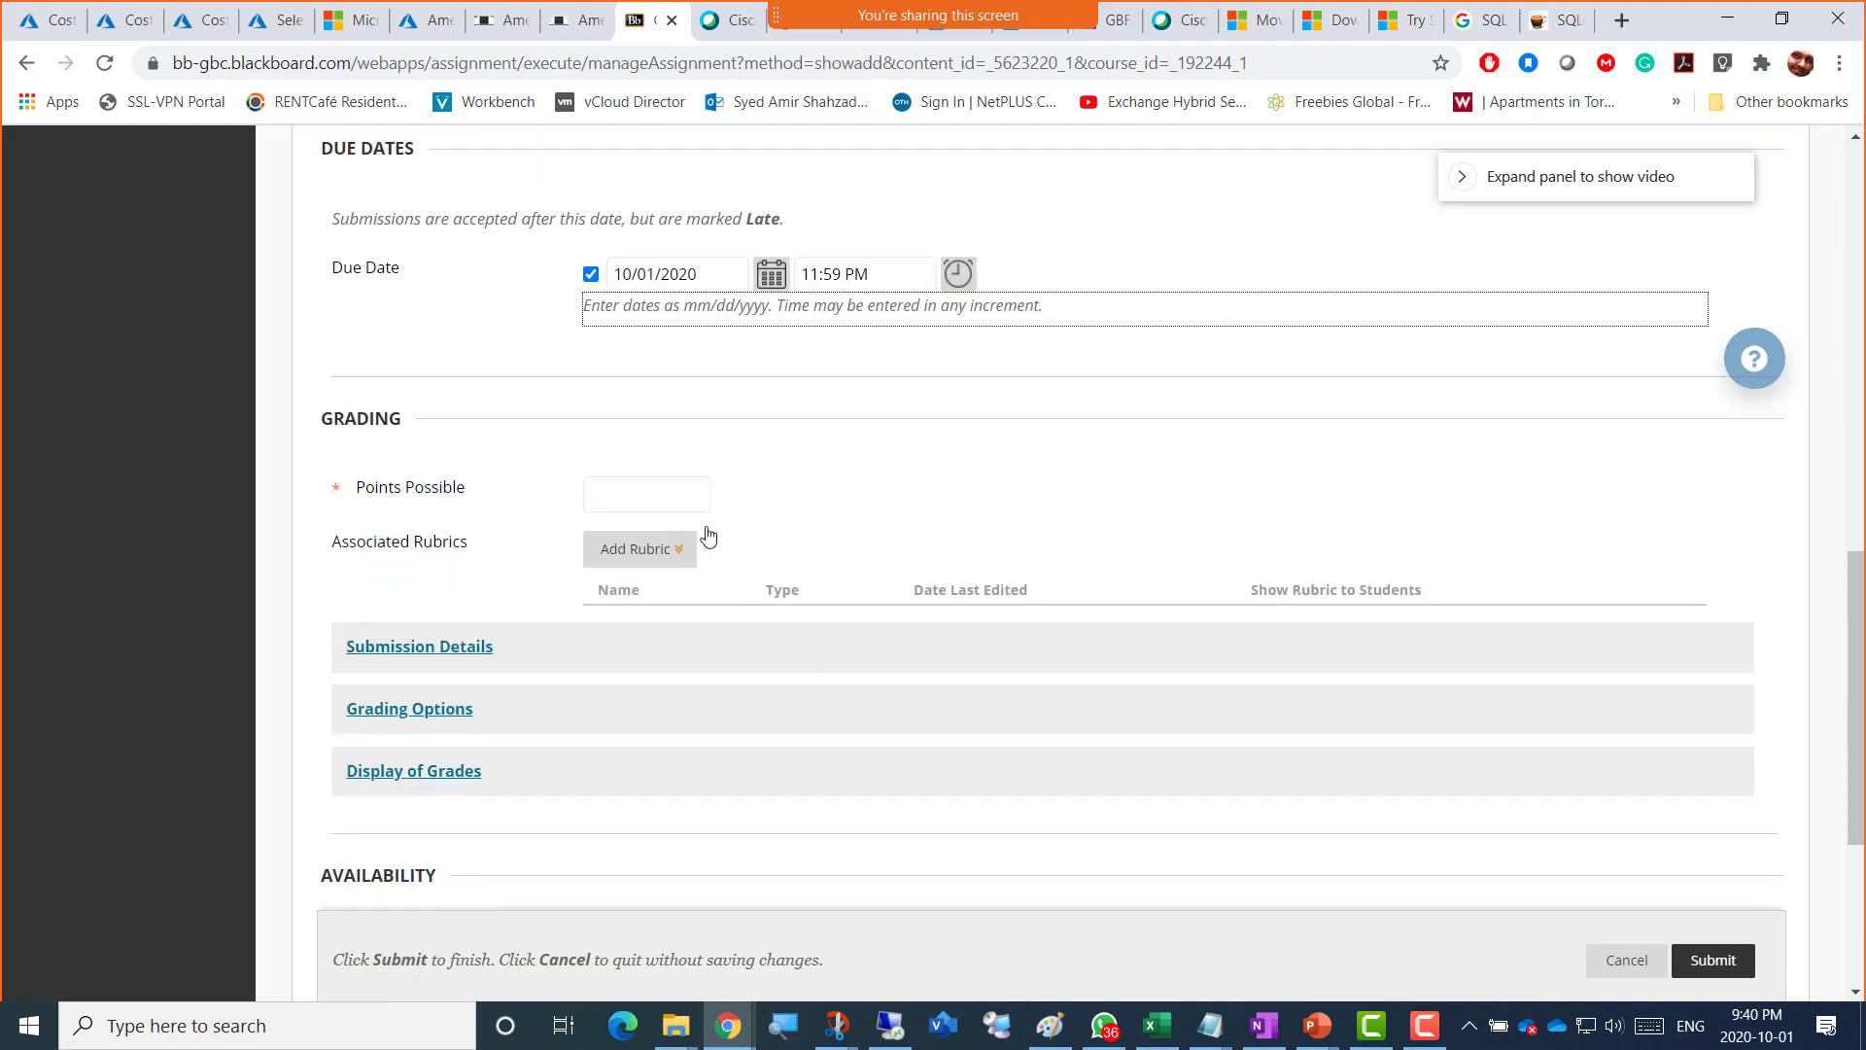
pyautogui.click(667, 495)
pyautogui.write('4')
pyautogui.click(819, 538)
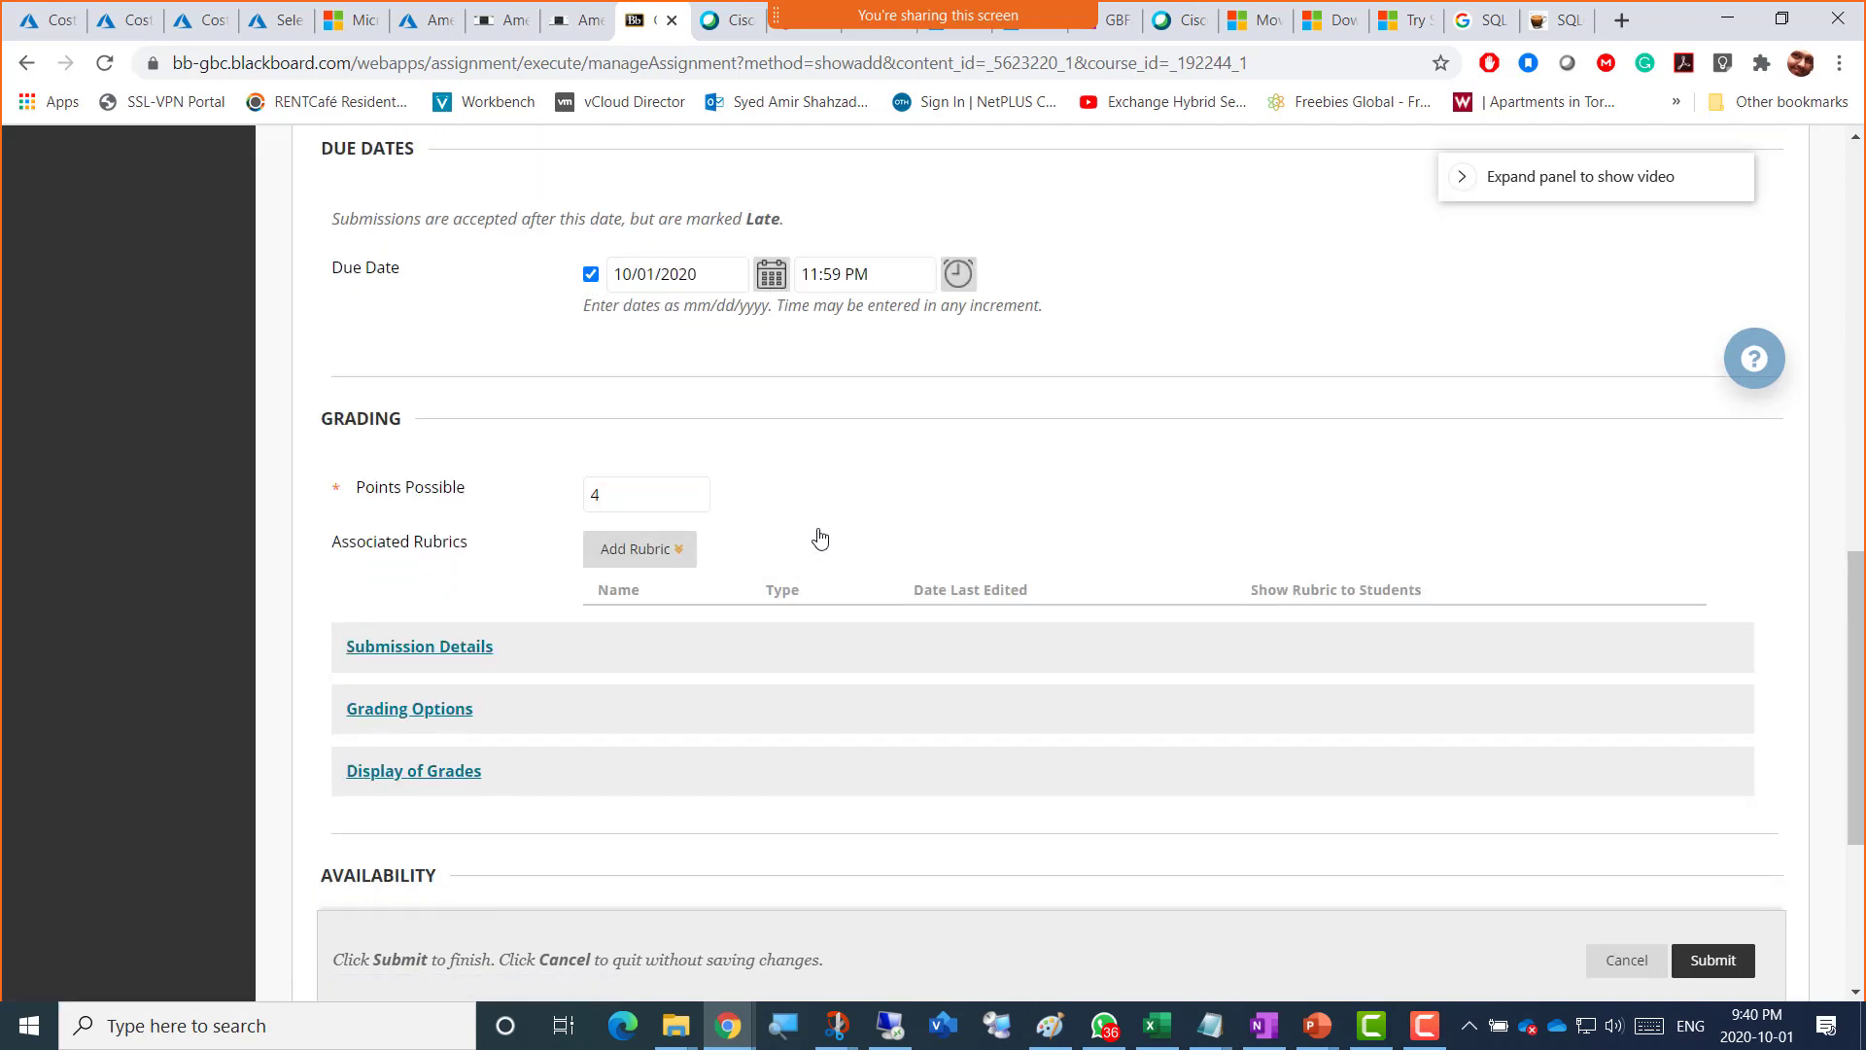
# Step: Allow multiple attempts with a maximum of 2 in the submission details
pyautogui.scroll(-3, 758, 533)
pyautogui.click(419, 404)
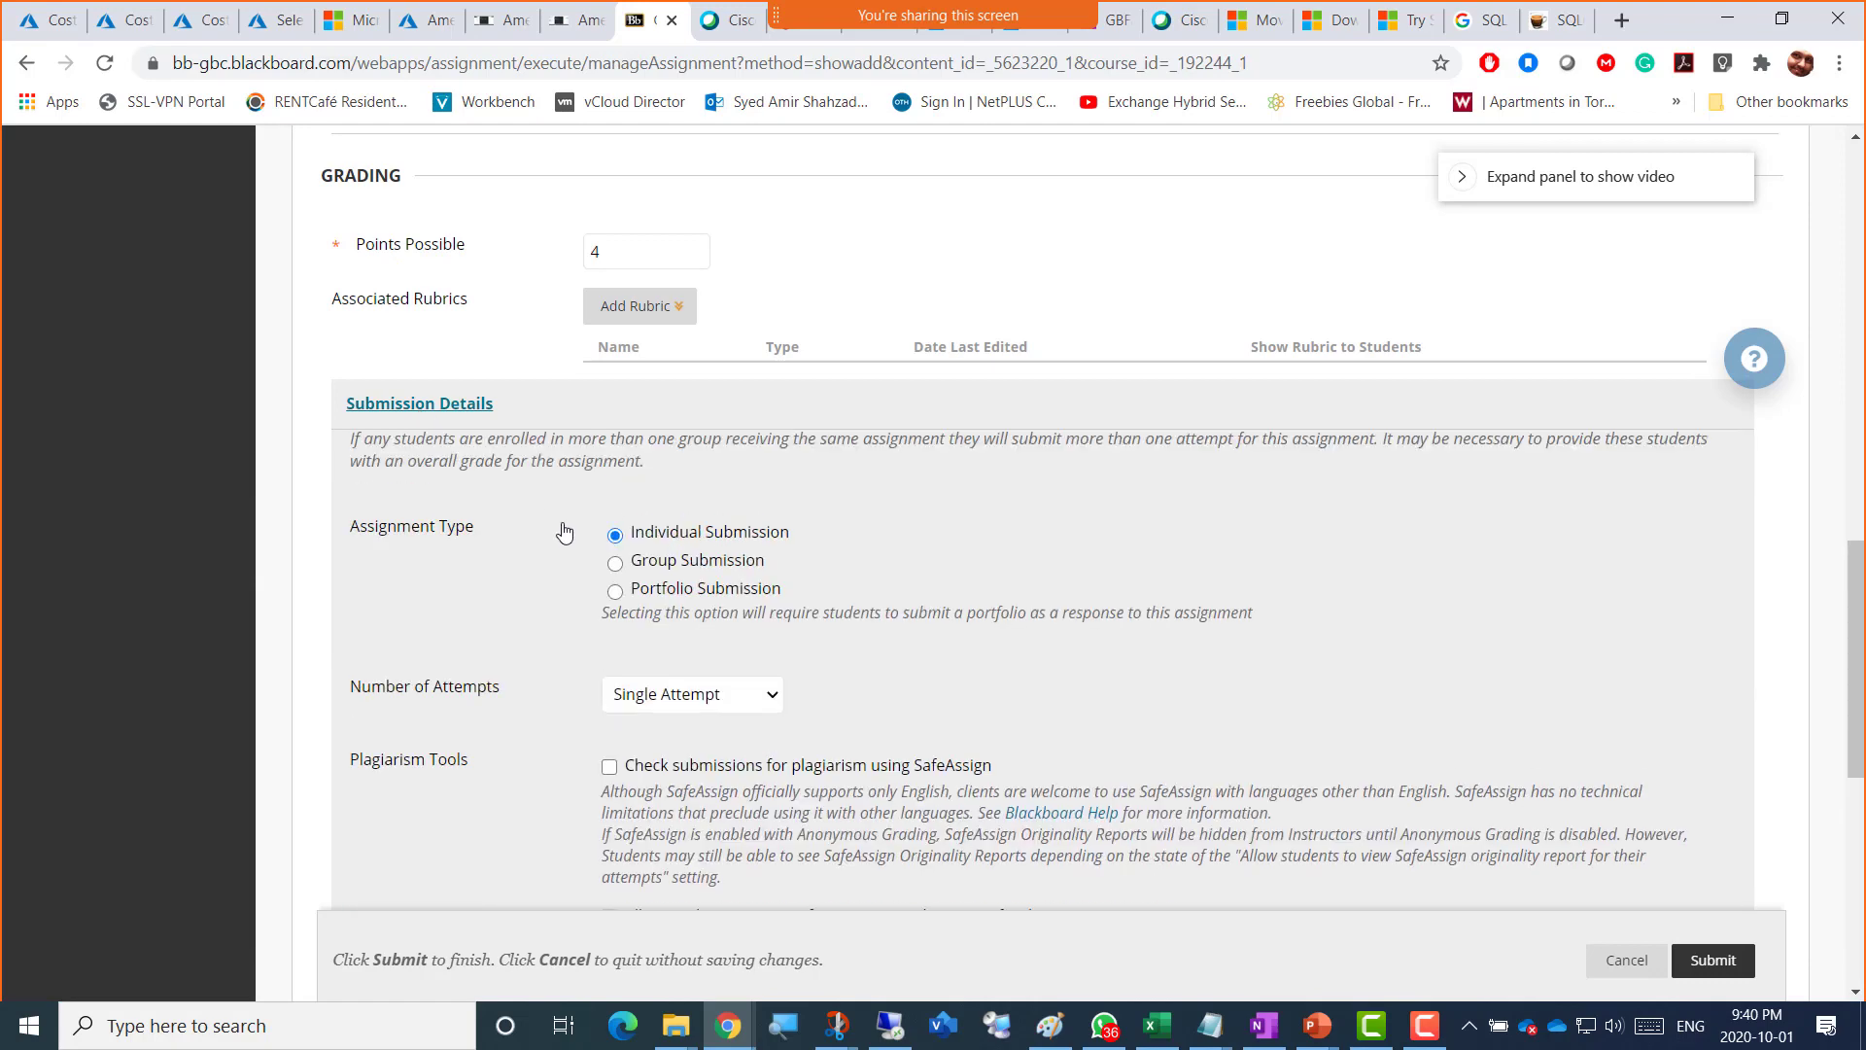
pyautogui.click(689, 713)
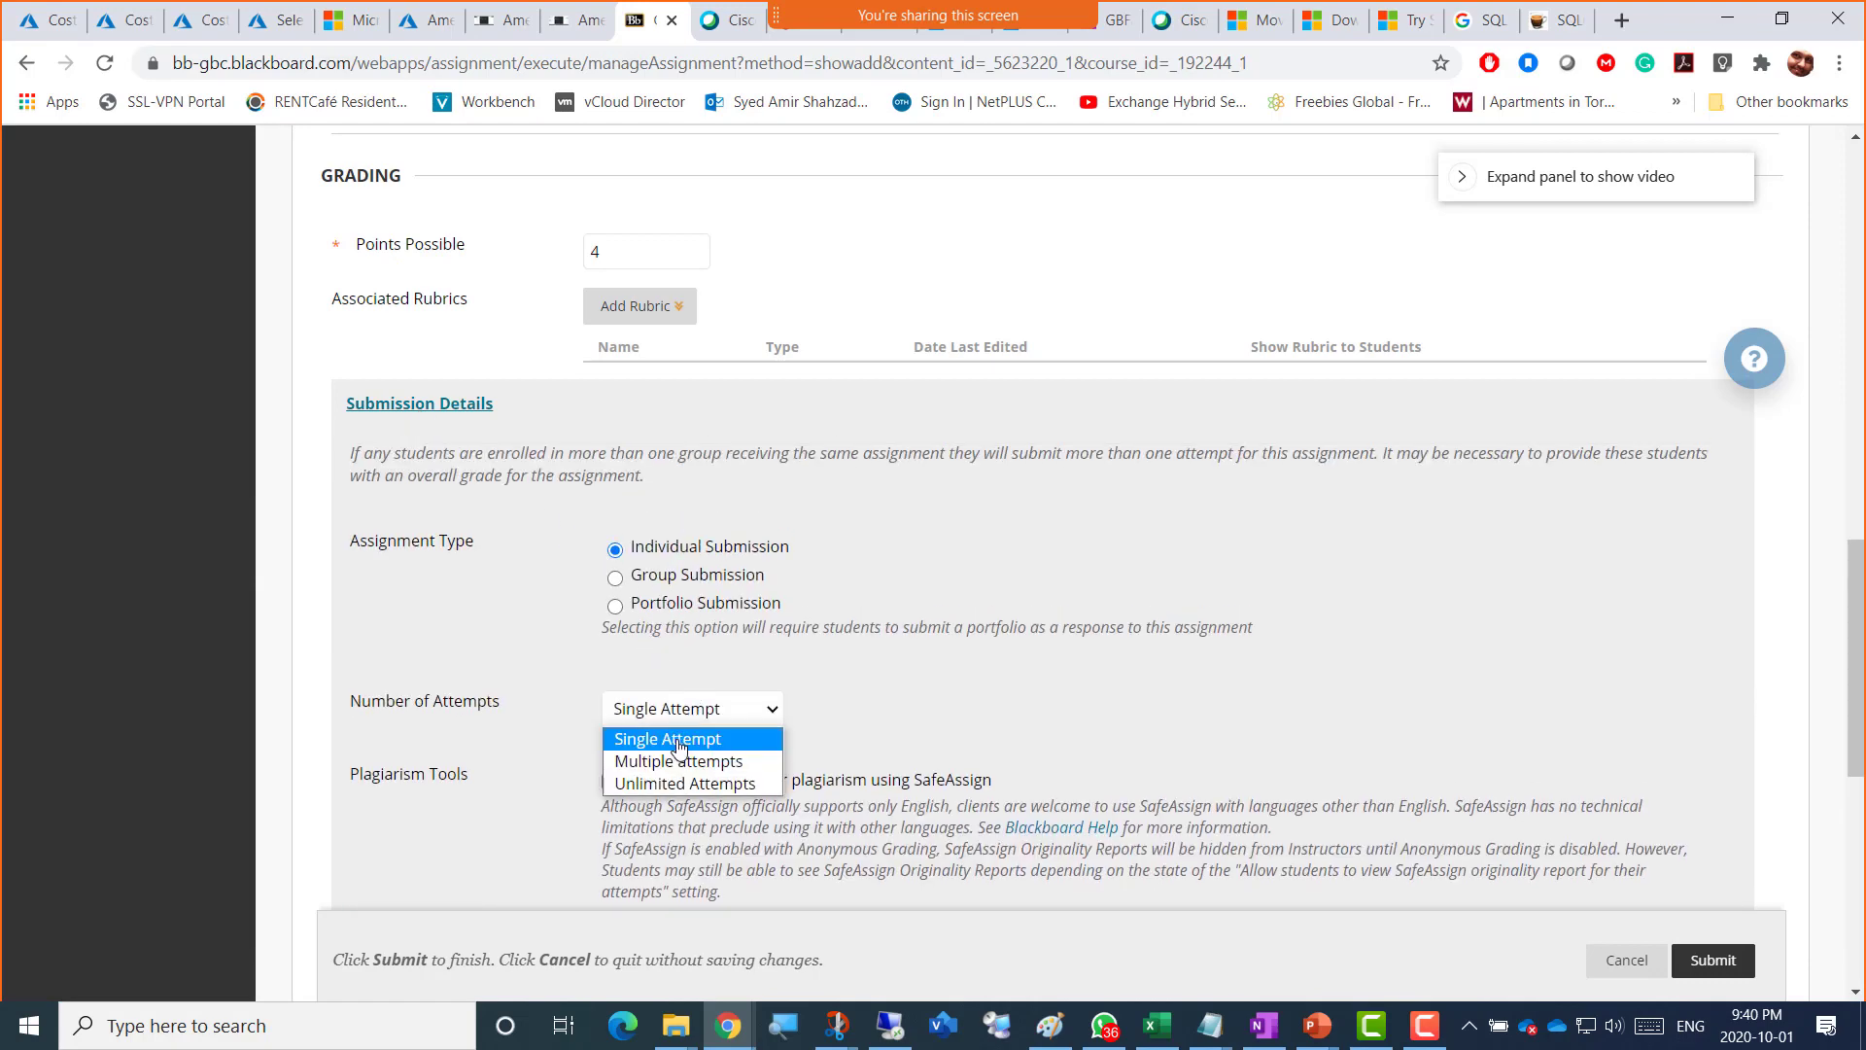
pyautogui.click(647, 760)
pyautogui.click(634, 792)
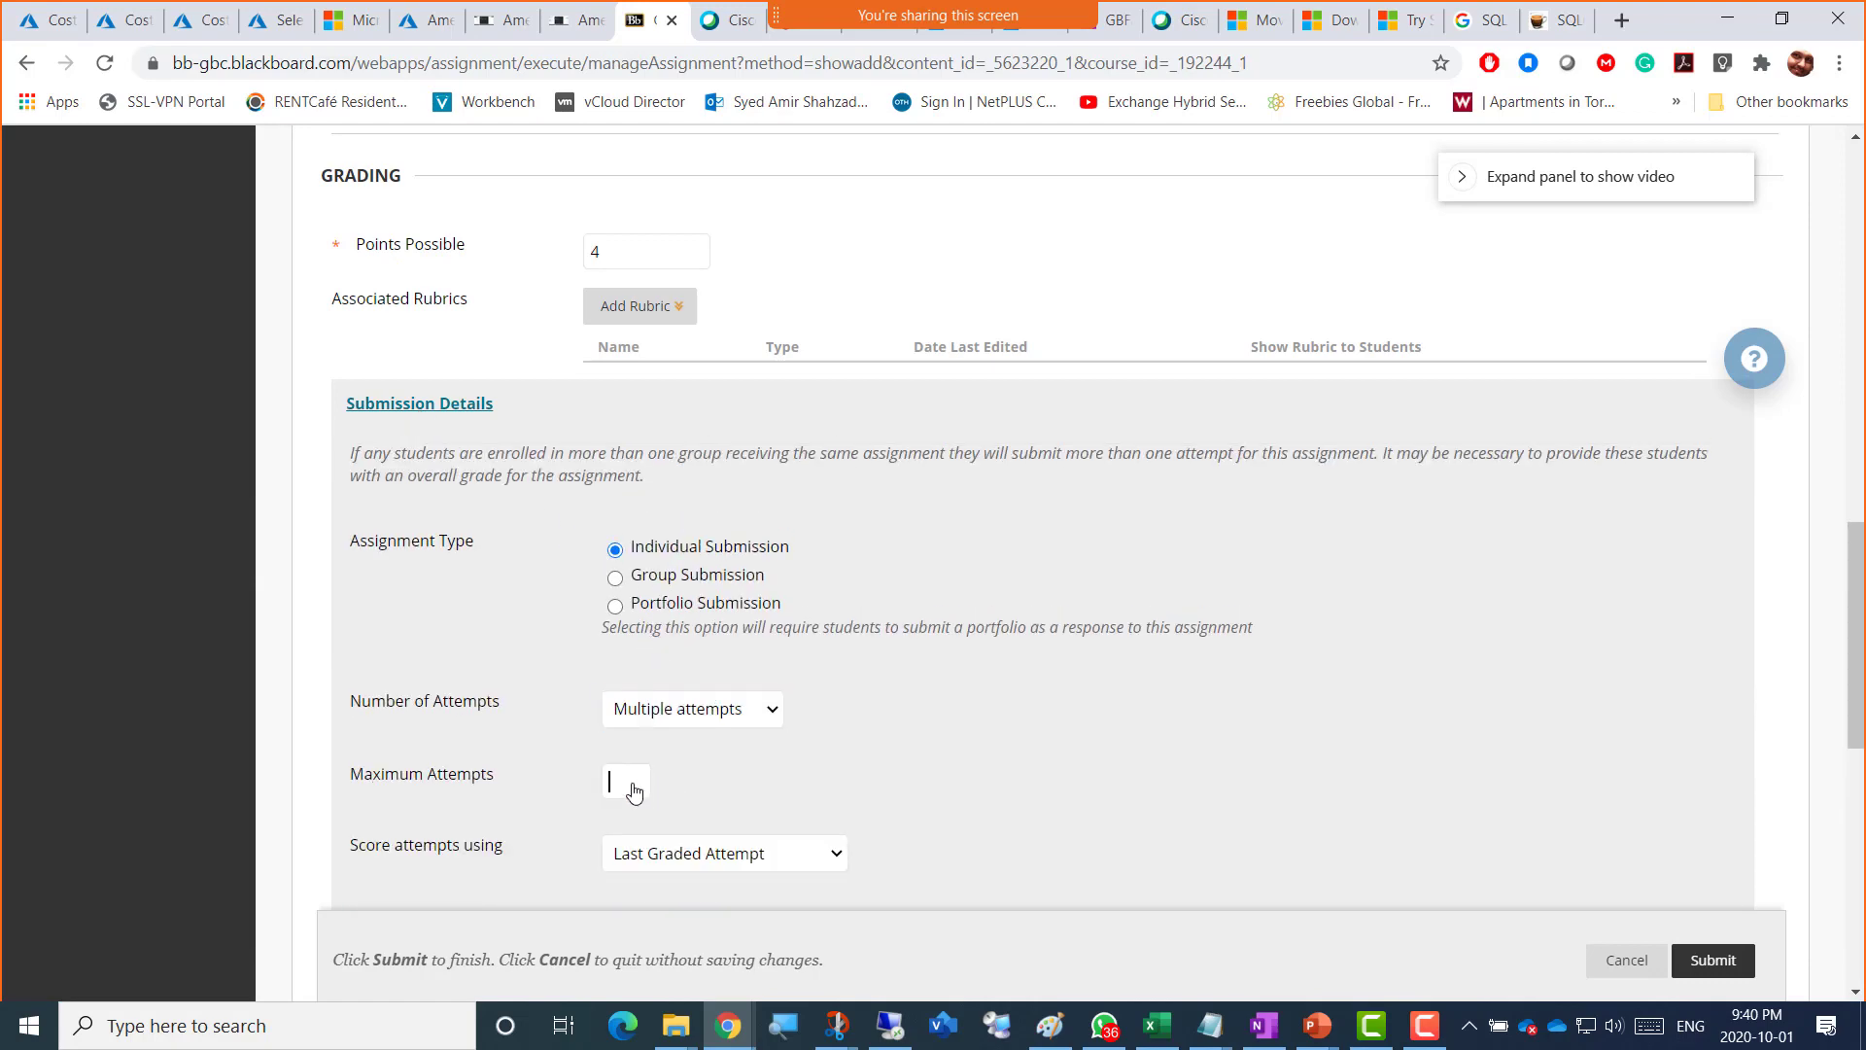
pyautogui.write('2')
# Step: Turn on Track Number of Views and submit the assignment
pyautogui.scroll(-5, 1041, 745)
pyautogui.scroll(-3, 1041, 746)
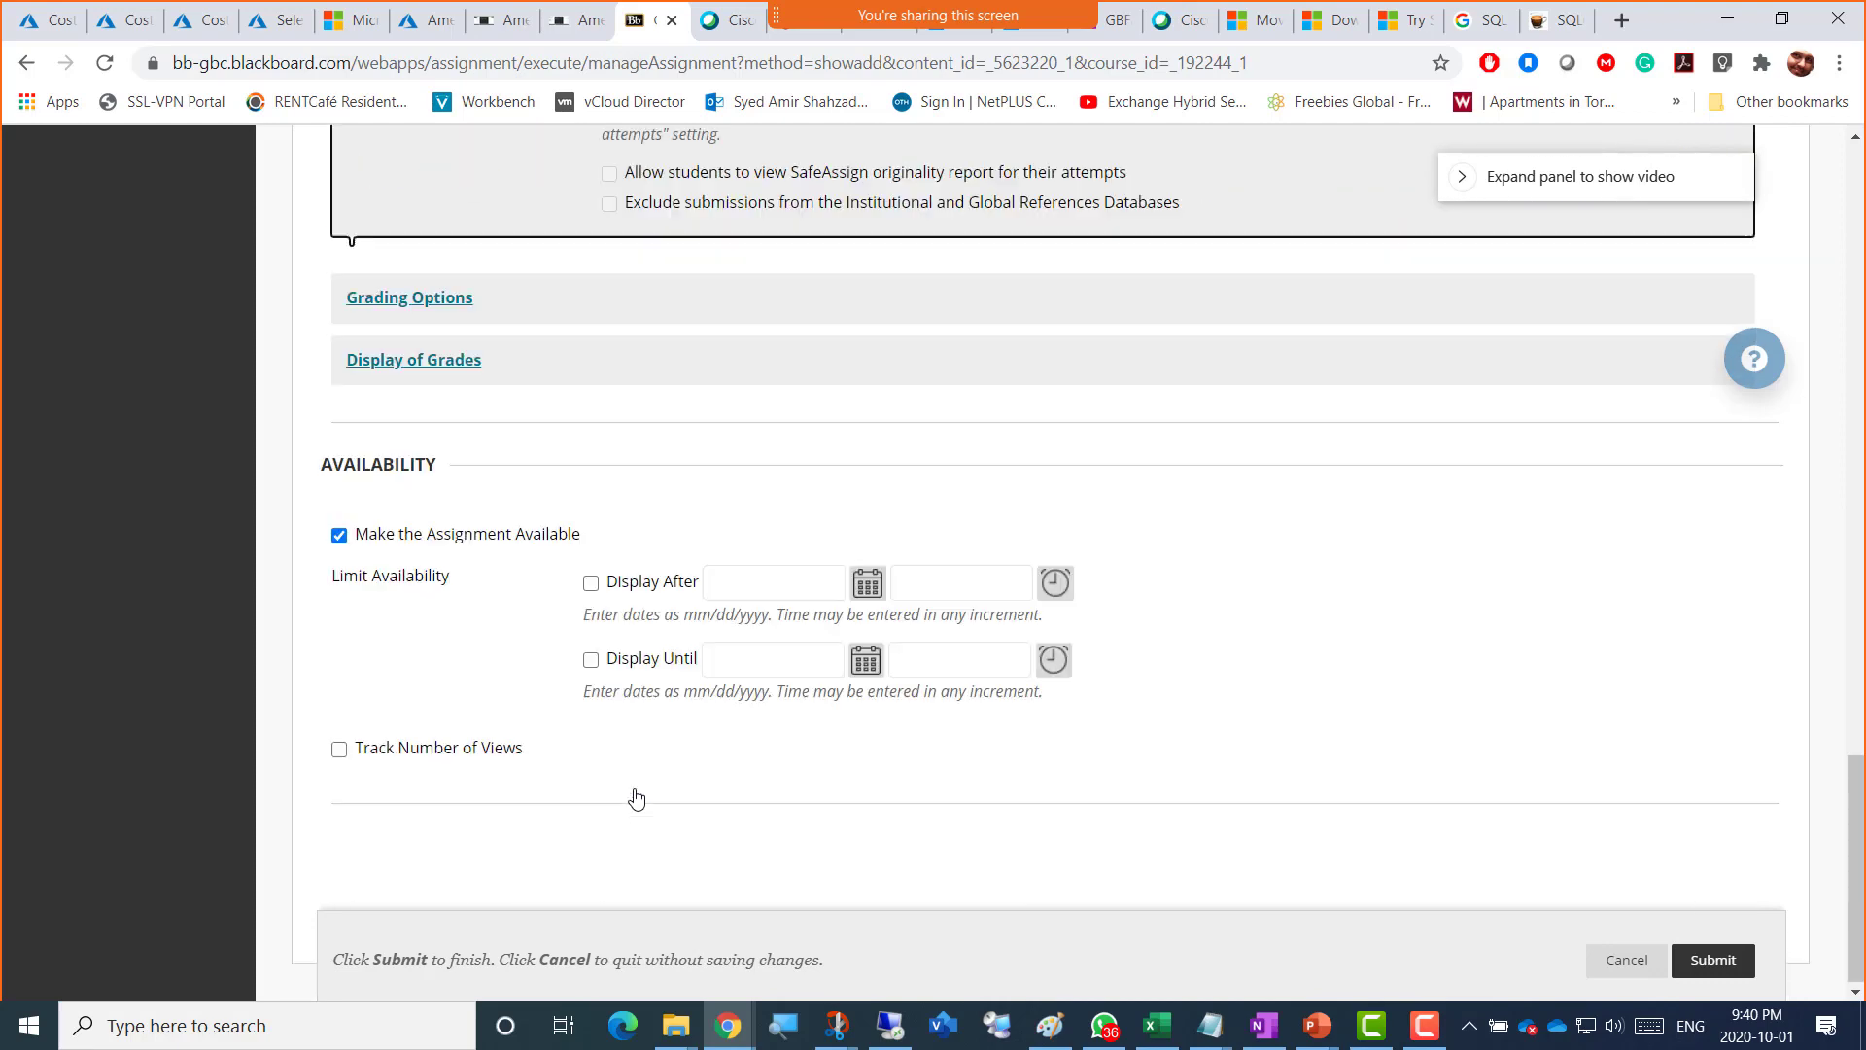
pyautogui.click(418, 753)
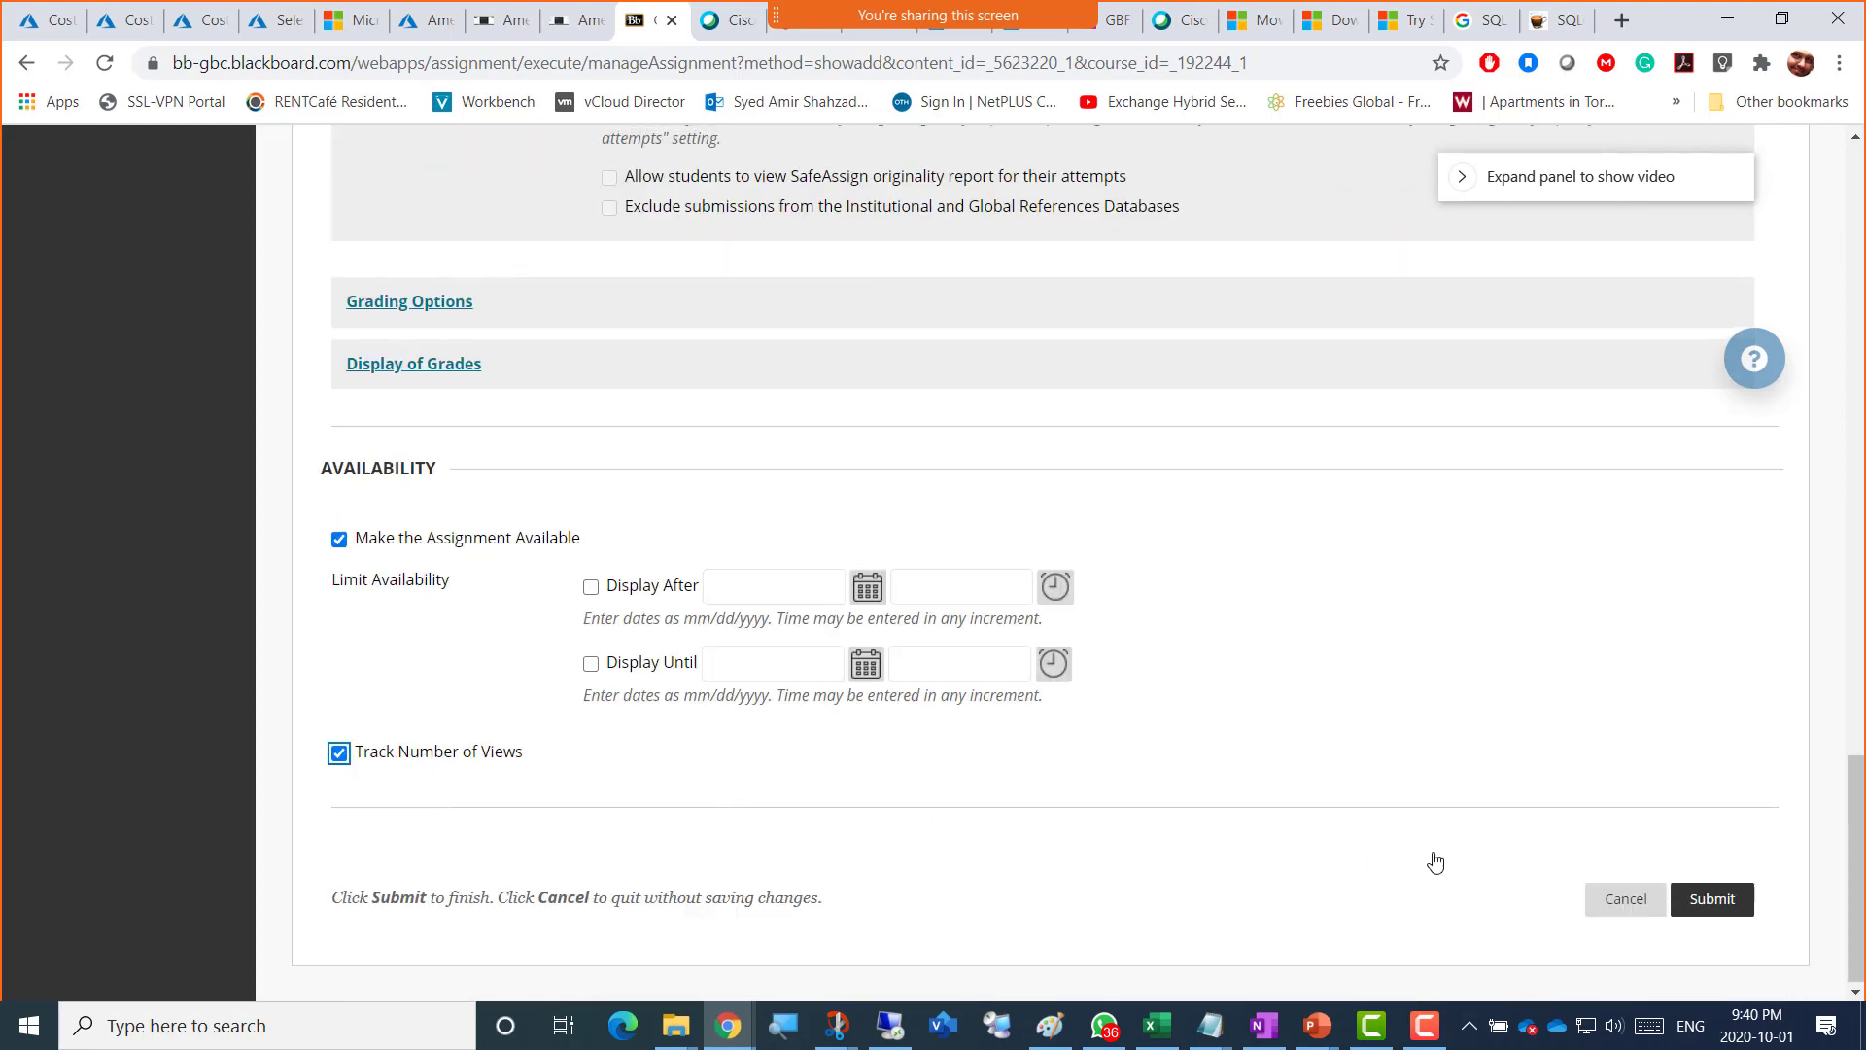
pyautogui.click(1711, 898)
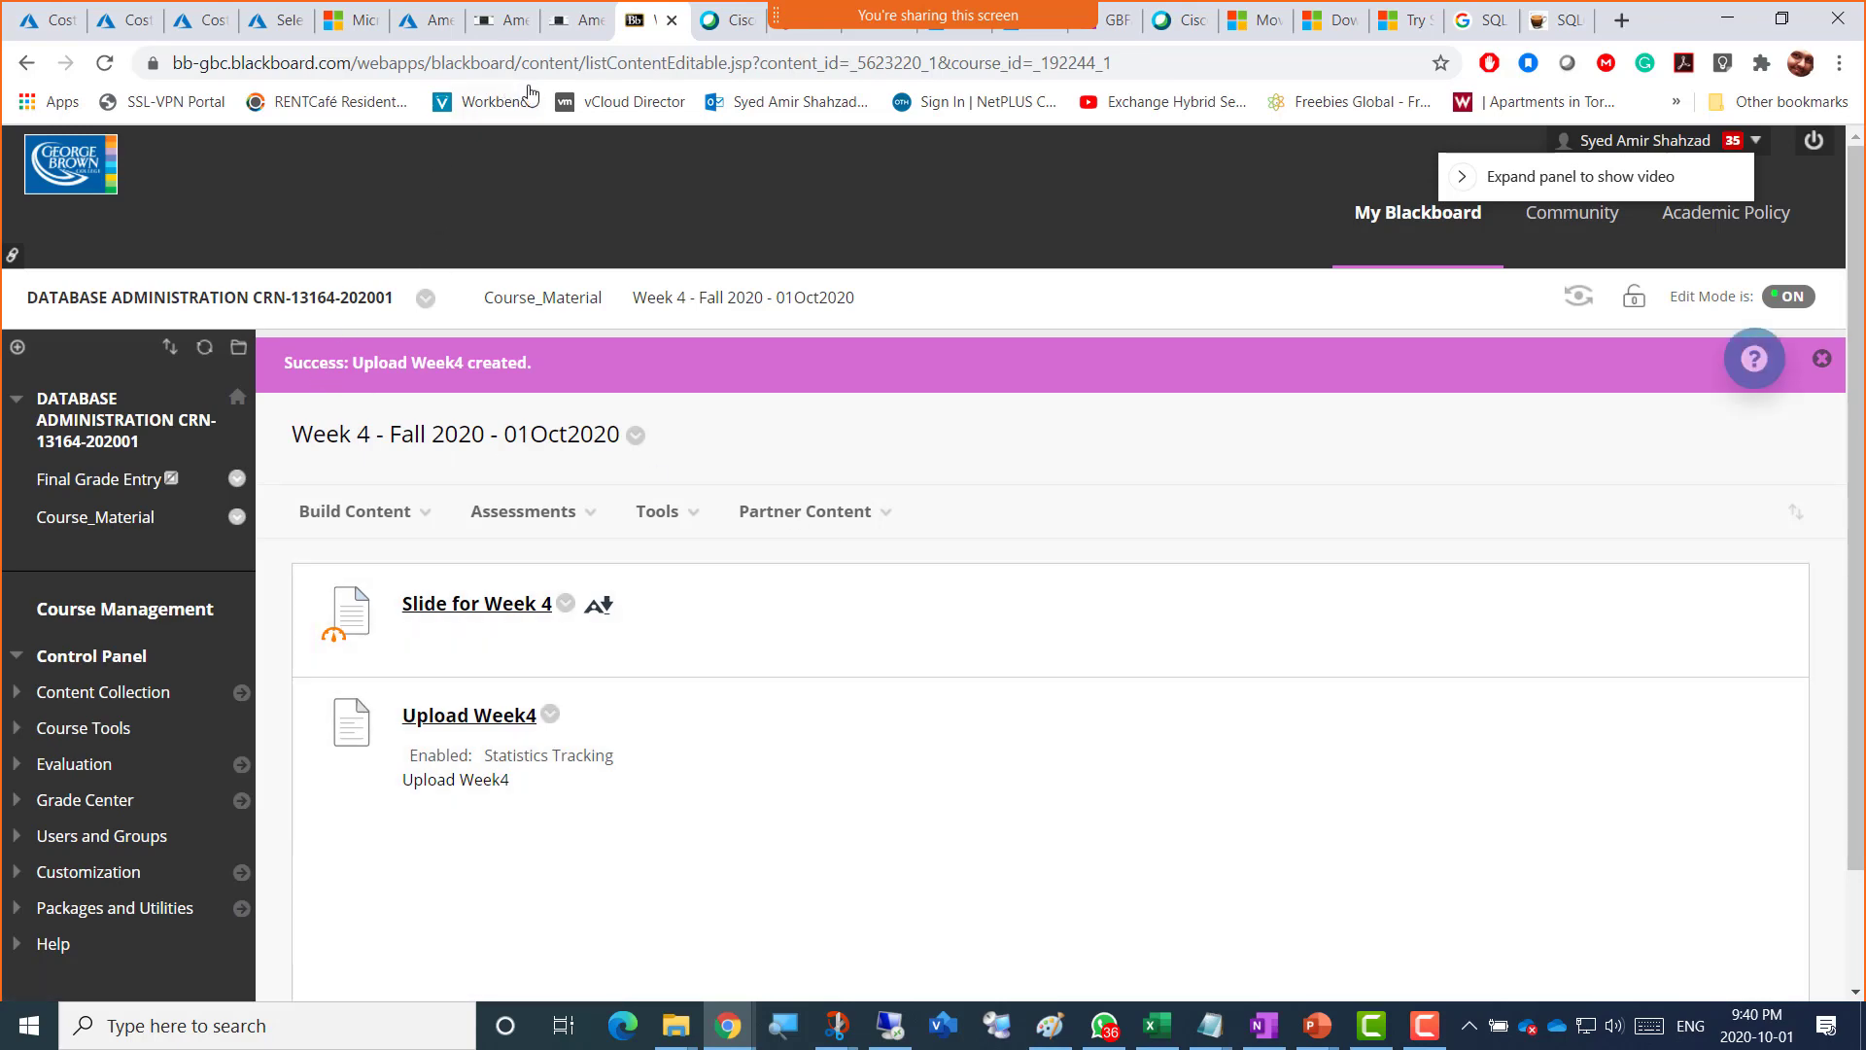
# Step: Return to the Azure Bastion remote VM session tab
pyautogui.click(567, 33)
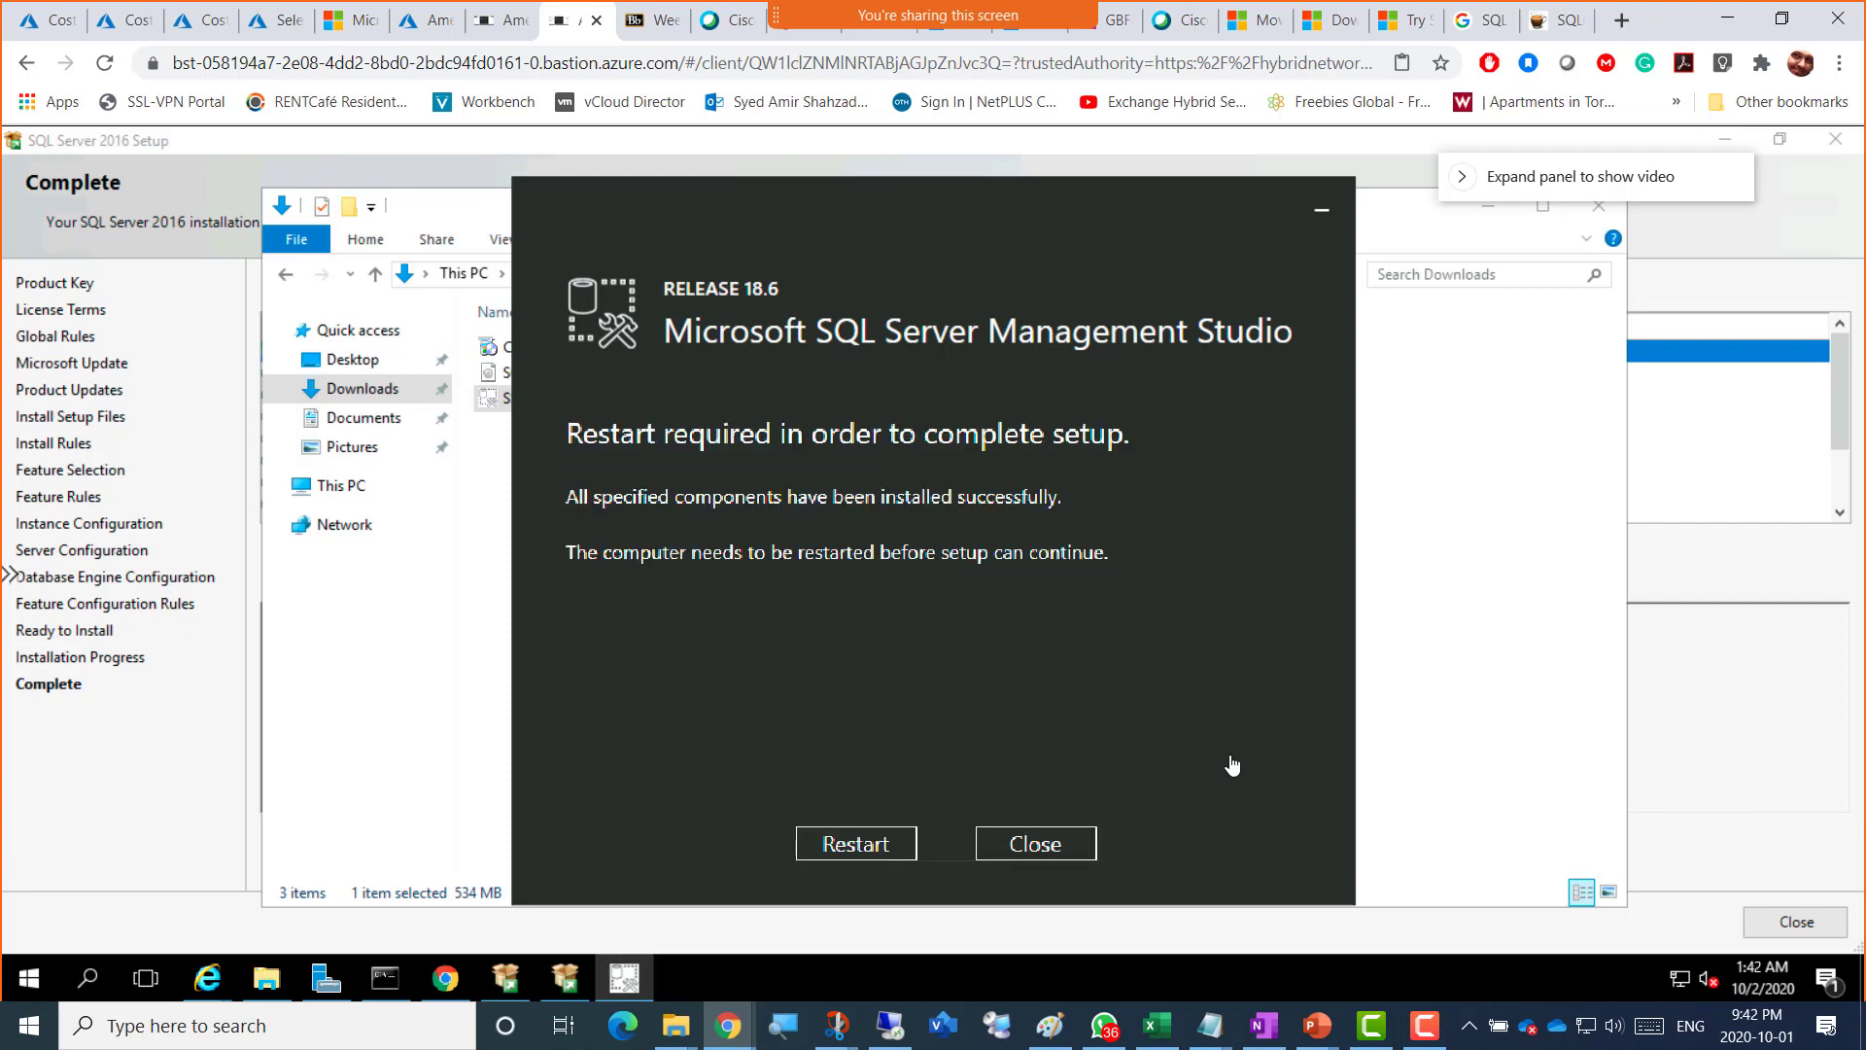
pyautogui.press('shift')
pyautogui.press('shift')
pyautogui.press('shift')
pyautogui.press('shift')
pyautogui.press('shift')
pyautogui.press('super+shift+s')
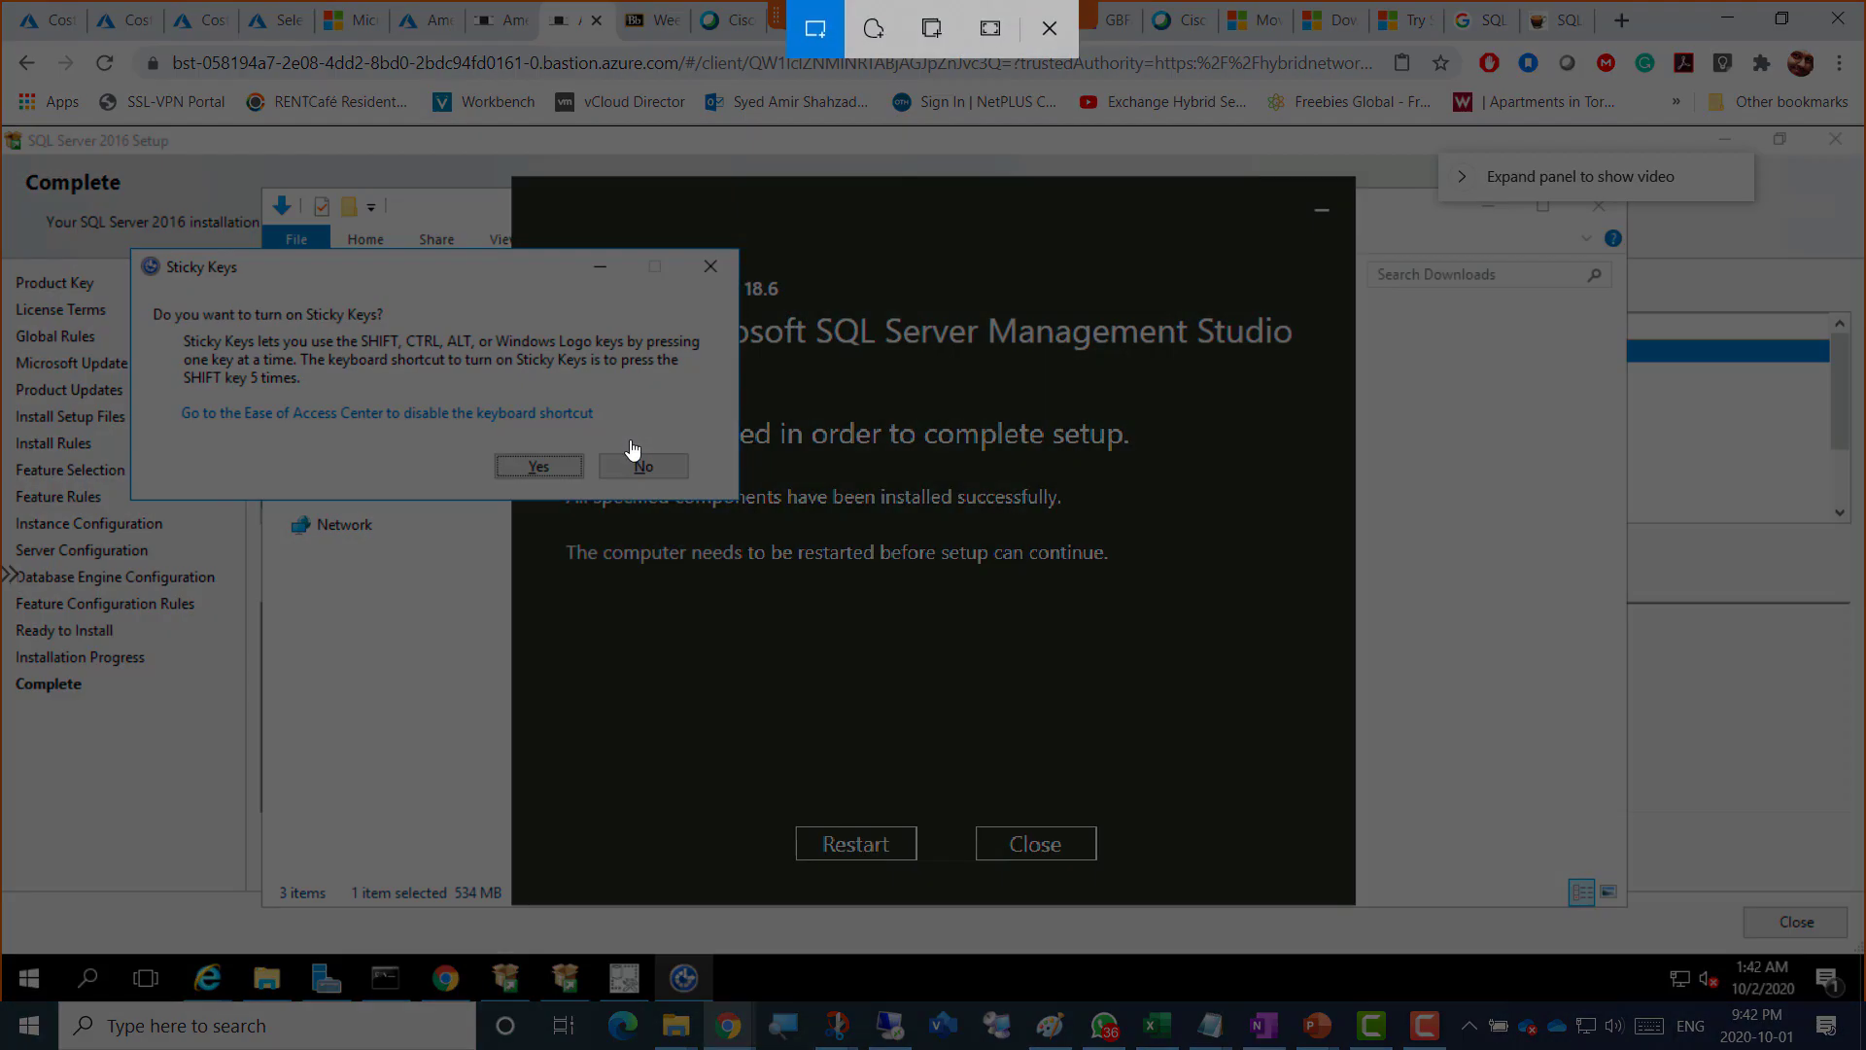
pyautogui.press('Escape')
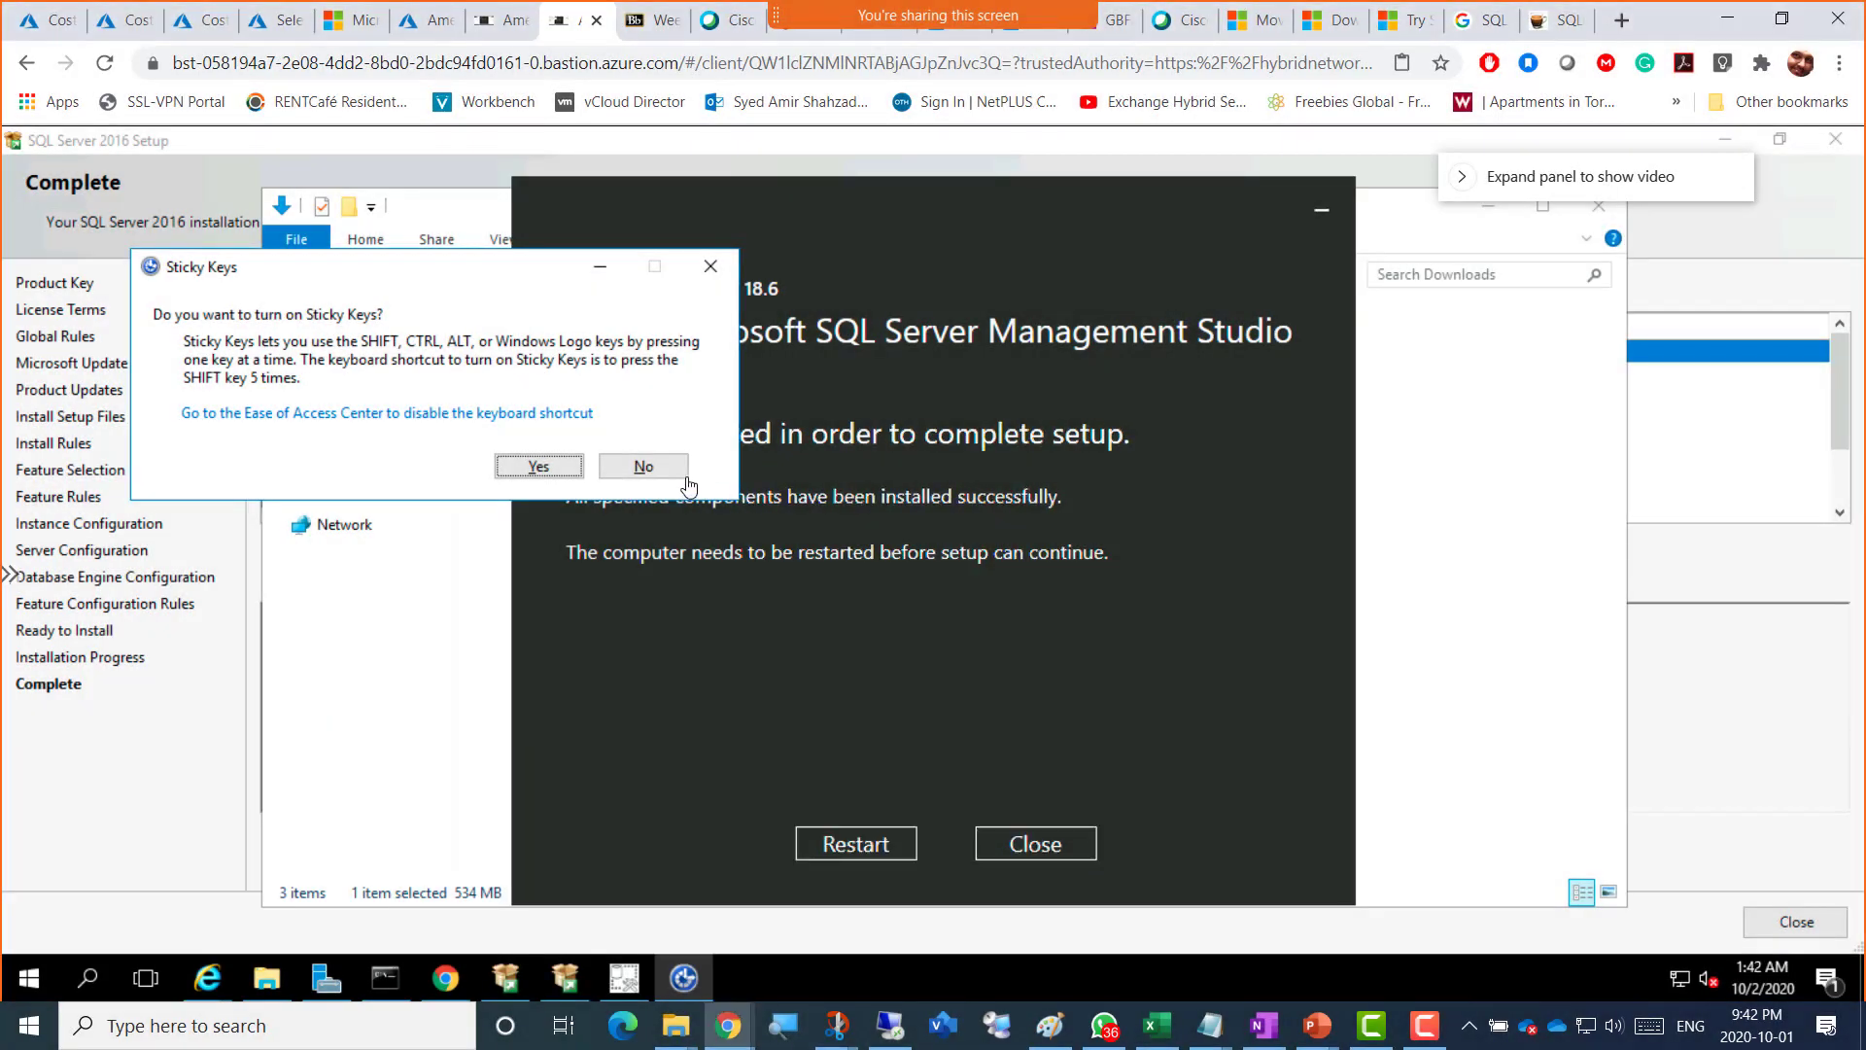
pyautogui.click(642, 466)
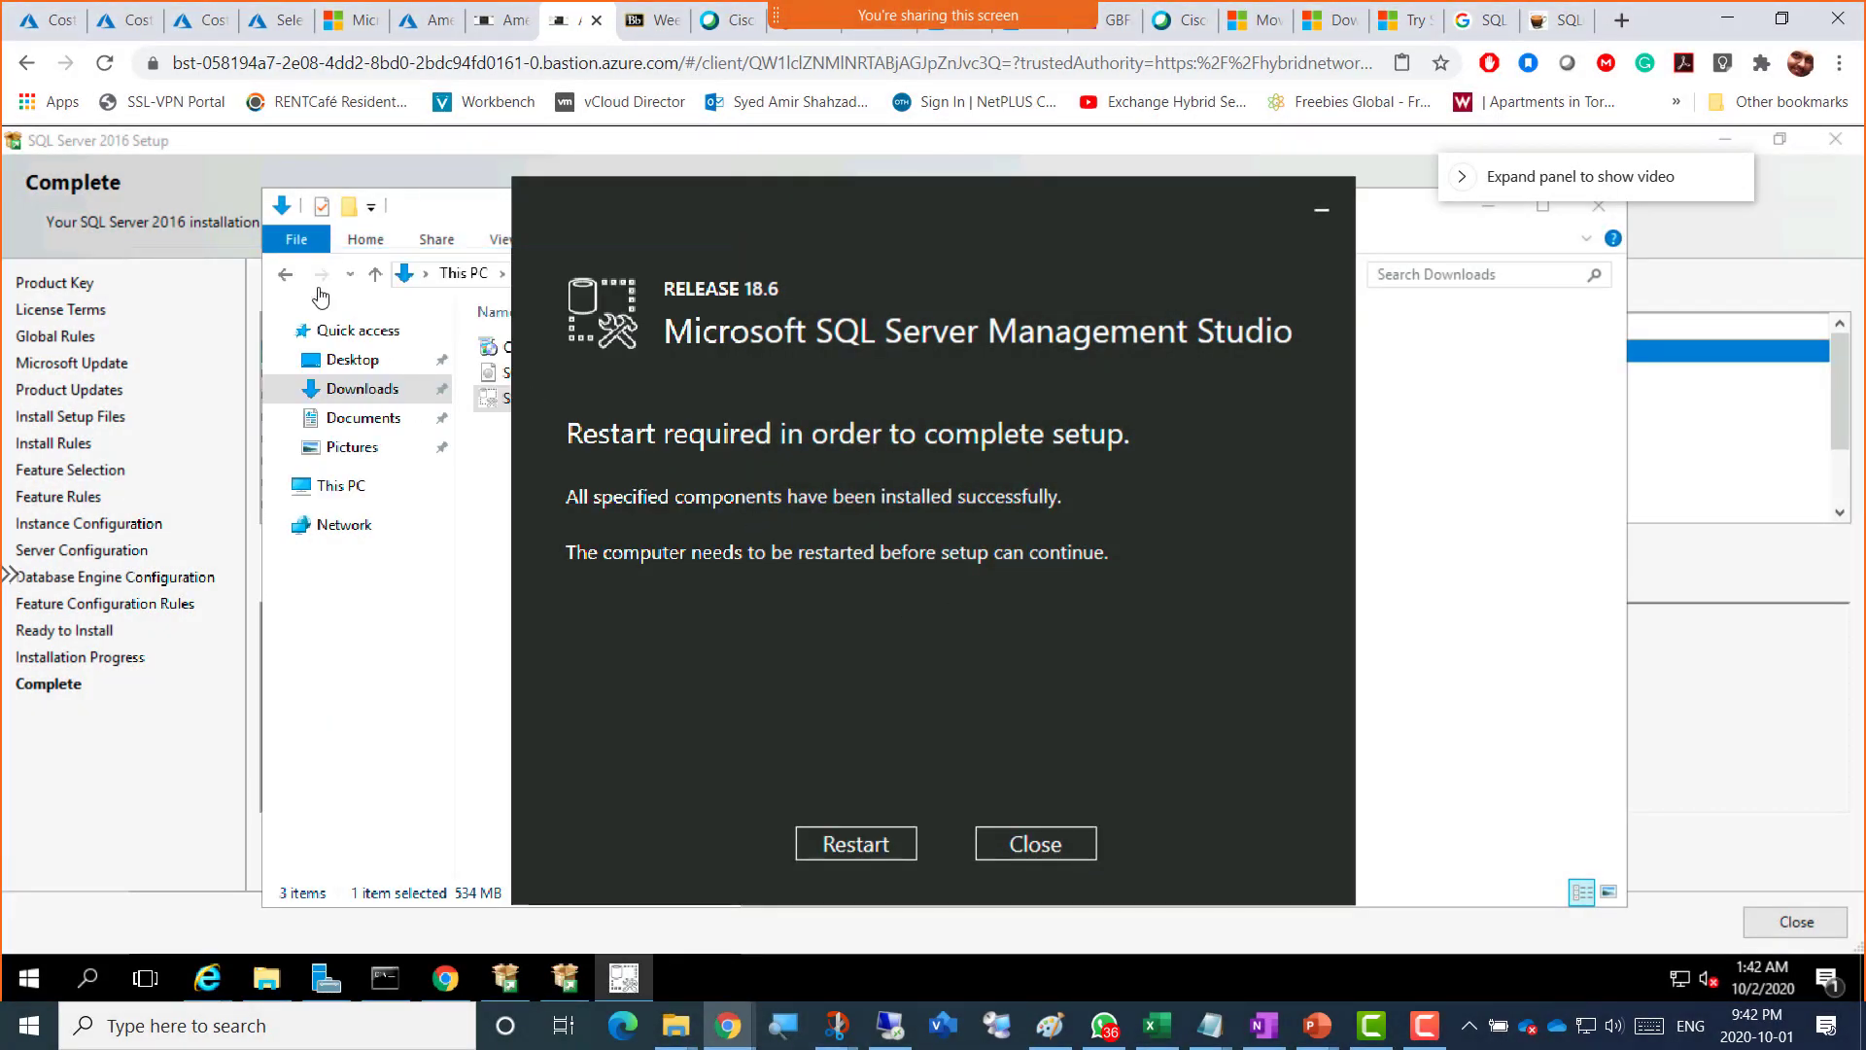
pyautogui.press('super+shift+s')
pyautogui.moveTo(68, 128)
pyautogui.mouseDown()
pyautogui.moveTo(449, 272)
pyautogui.moveTo(1402, 928)
pyautogui.mouseUp()
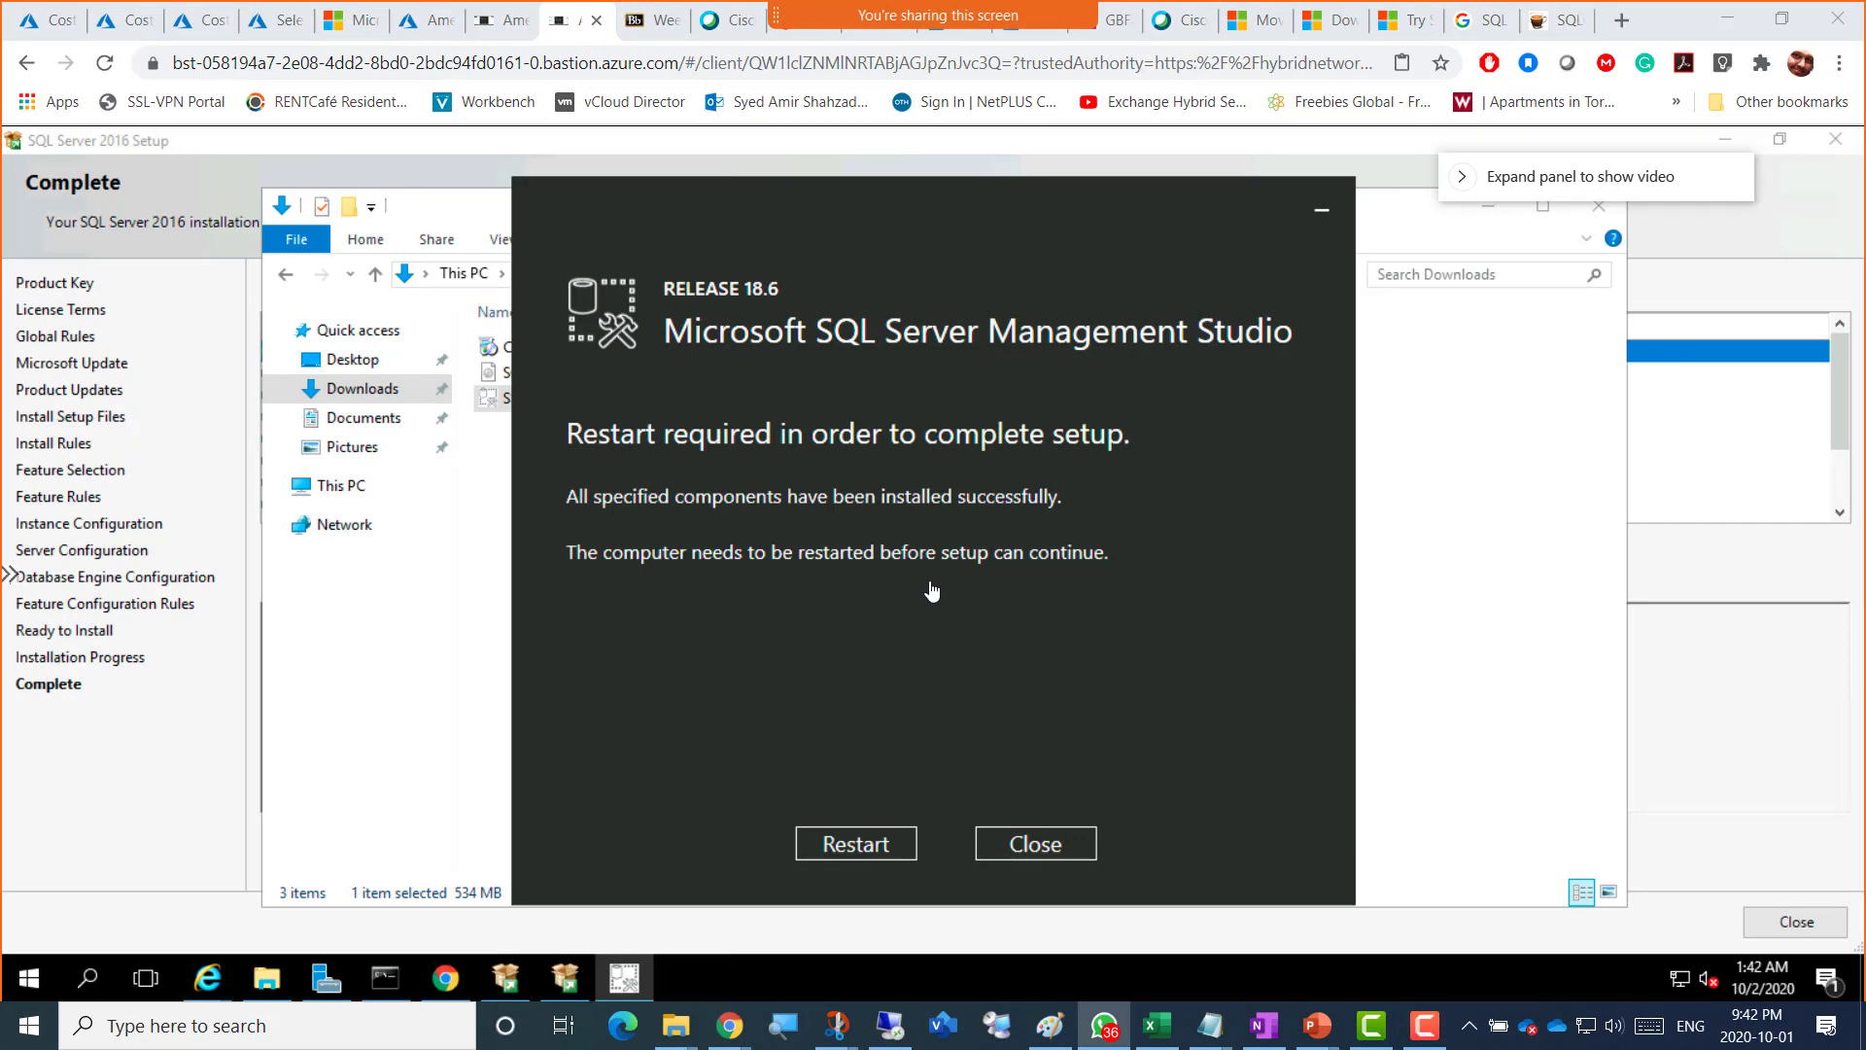
pyautogui.press('super+shift+s')
pyautogui.moveTo(252, 140)
pyautogui.mouseDown()
pyautogui.moveTo(1433, 950)
pyautogui.moveTo(1485, 935)
pyautogui.mouseUp()
# Step: Paste the SSMS restart screenshot into OneNote, captioned 'SQLDatabase = Screenshot 8 = SSMS installed on AmerVM2SQL'
pyautogui.click(1108, 21)
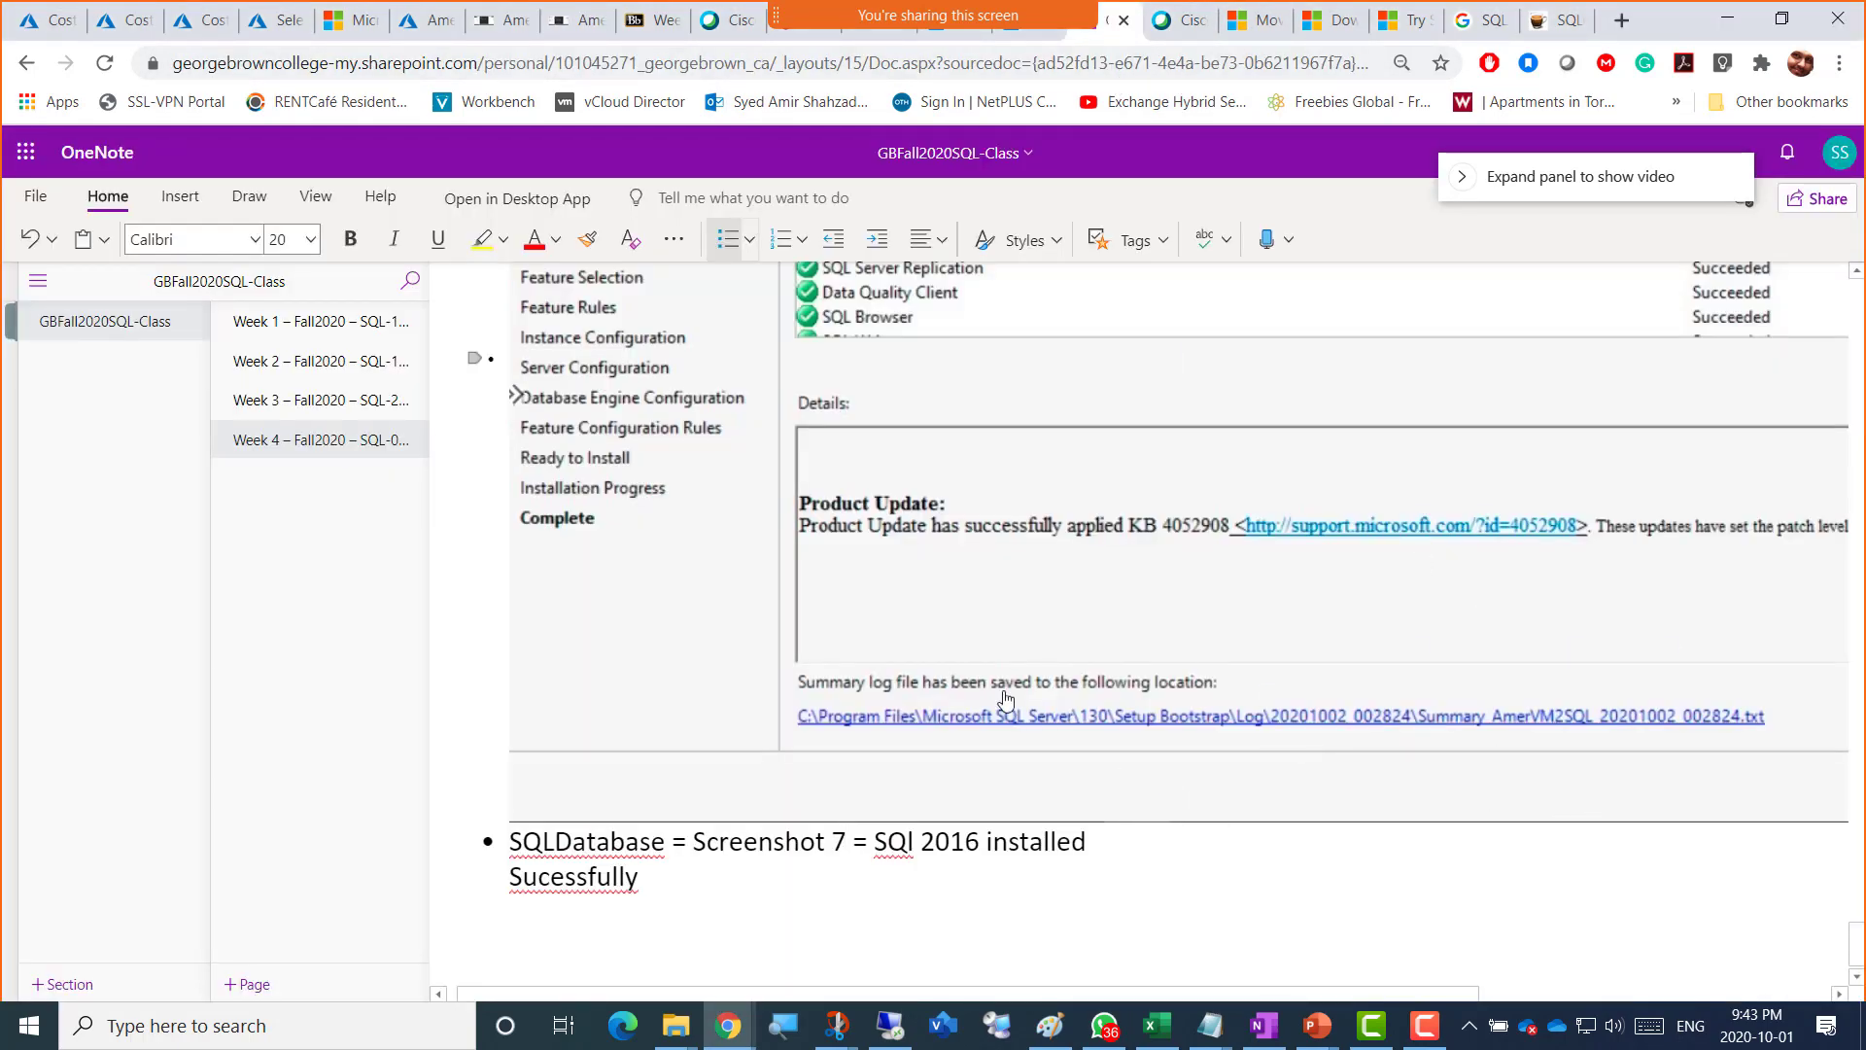
pyautogui.click(653, 887)
pyautogui.press('Return')
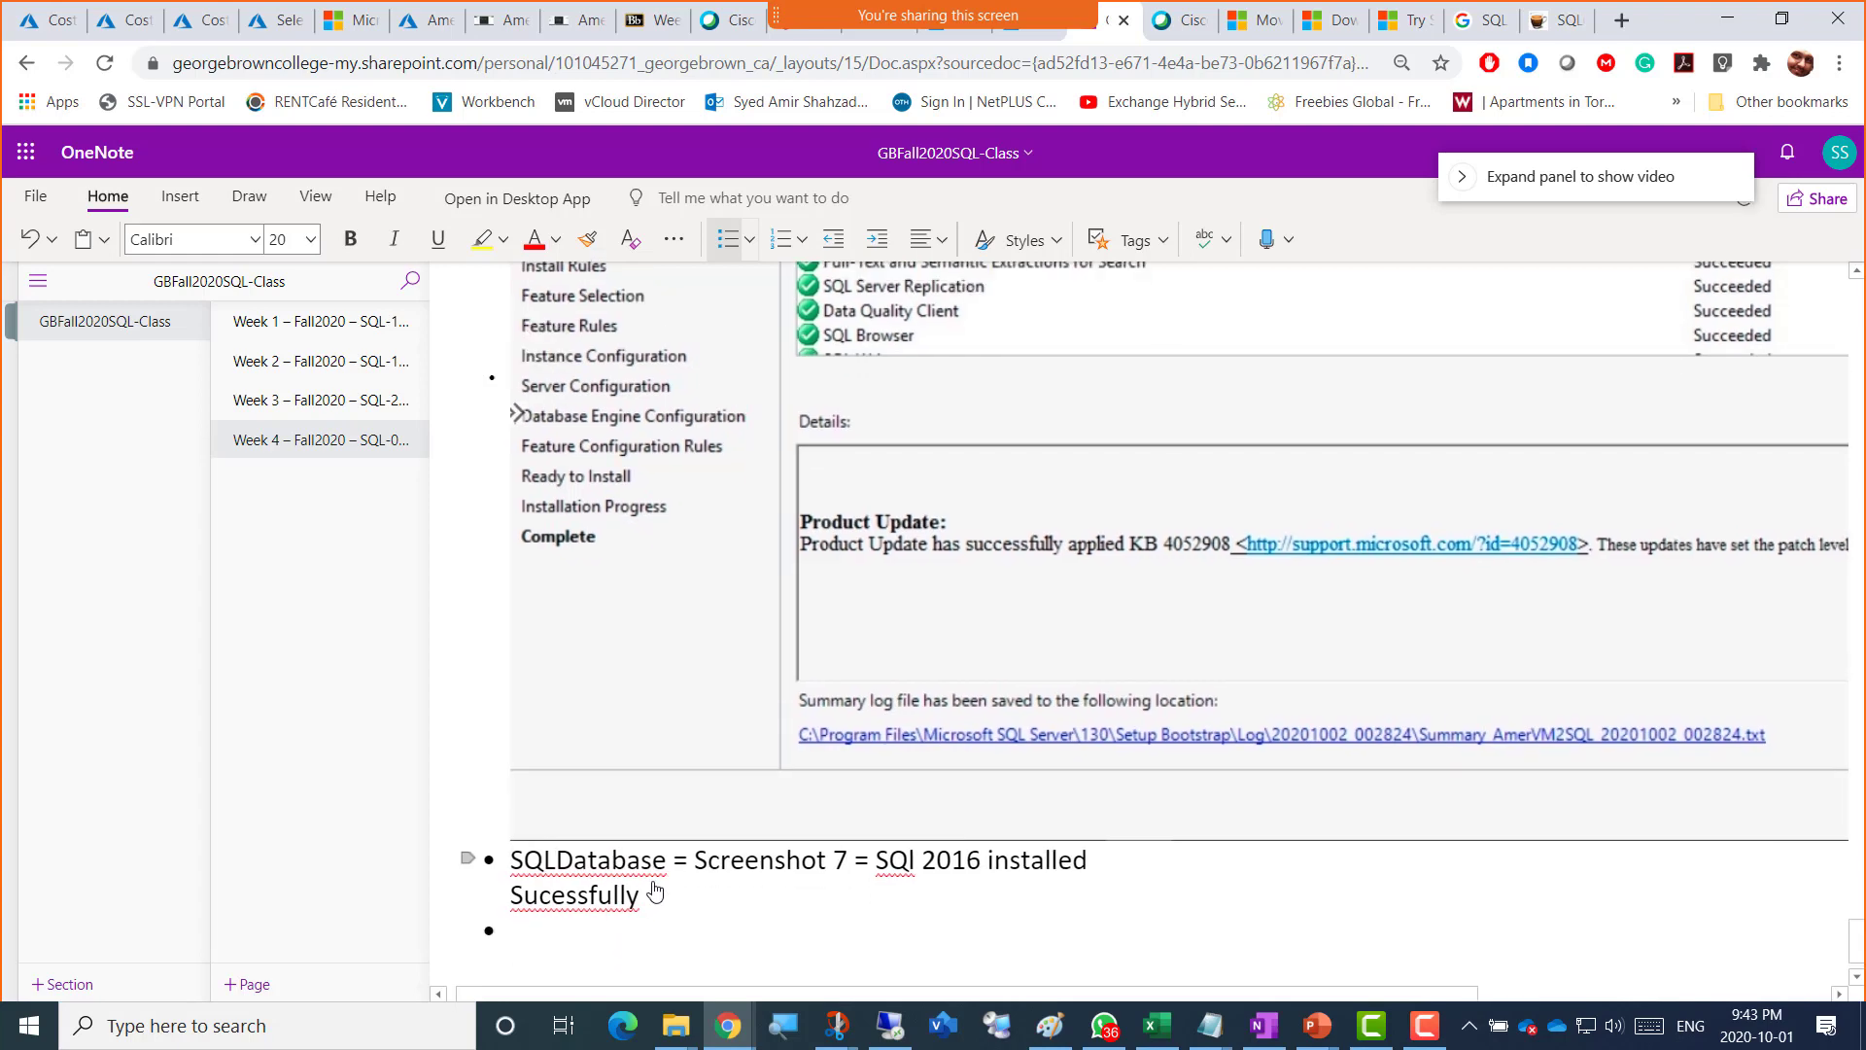
pyautogui.hotkey('ctrl', 'v')
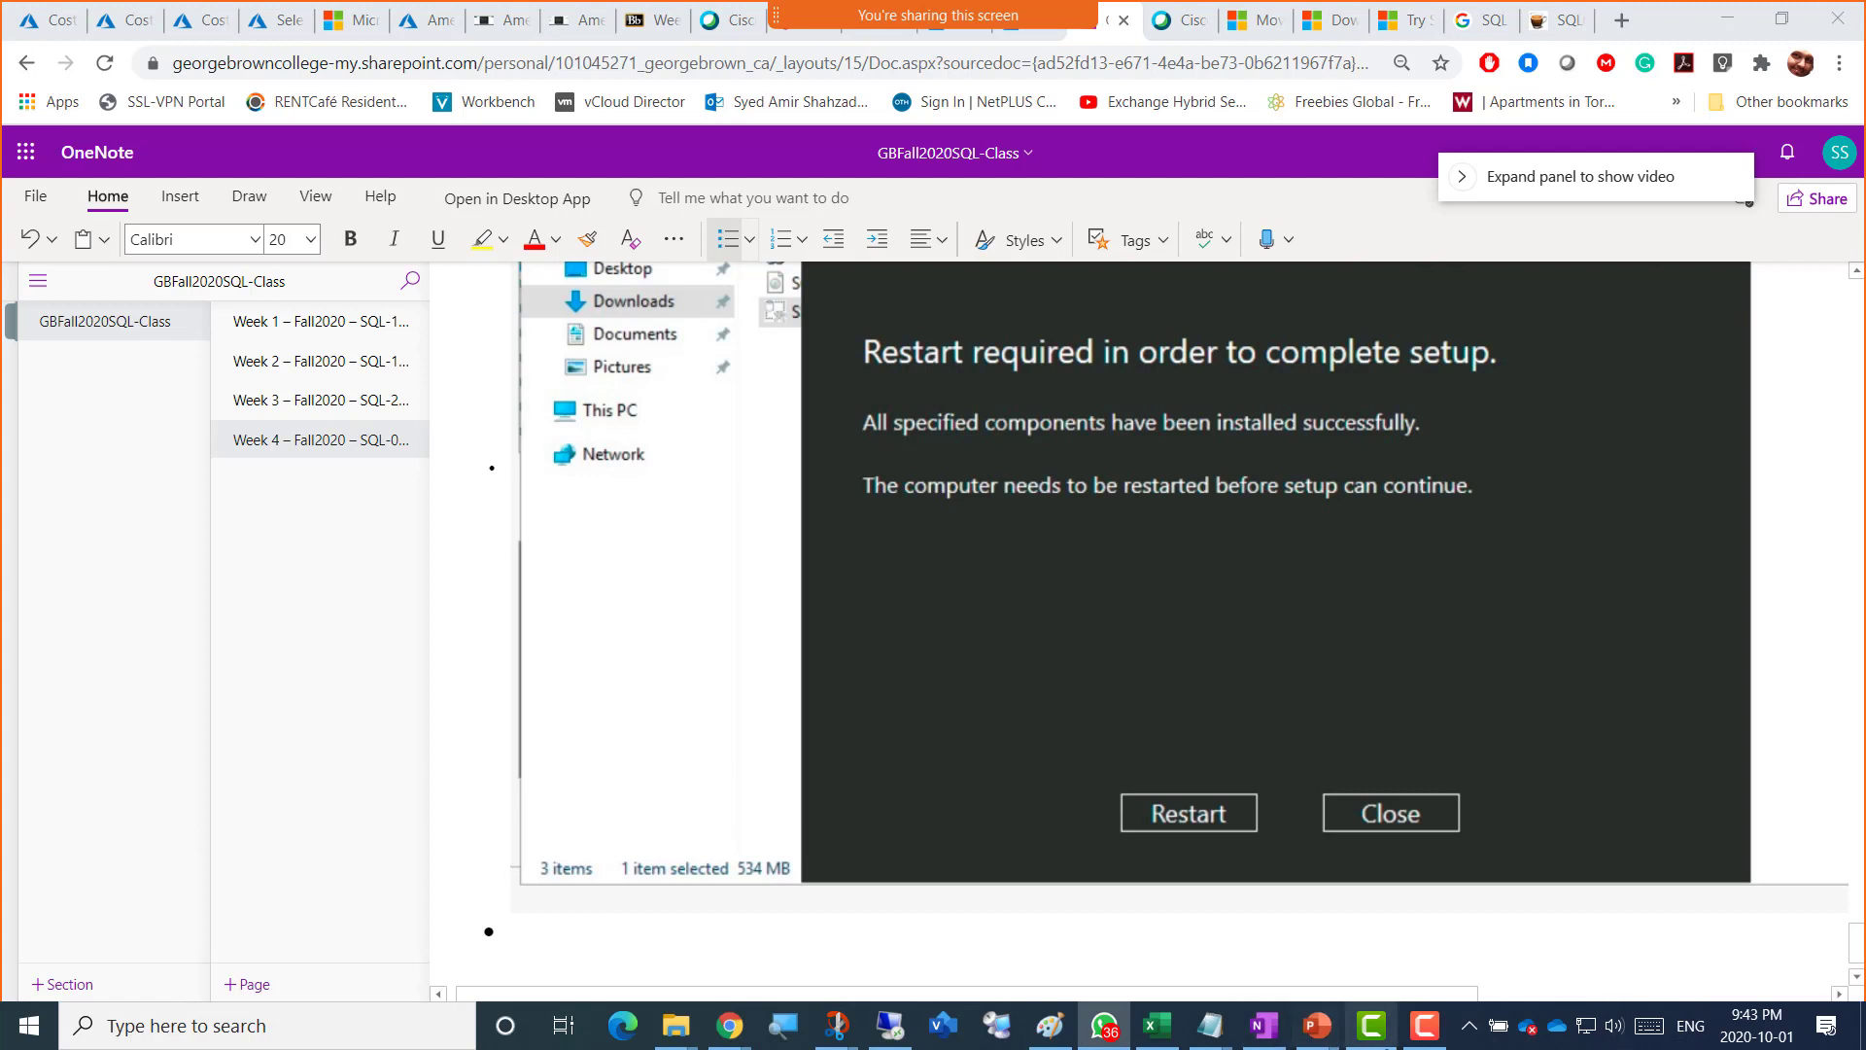
pyautogui.hotkey('ctrl', 'v')
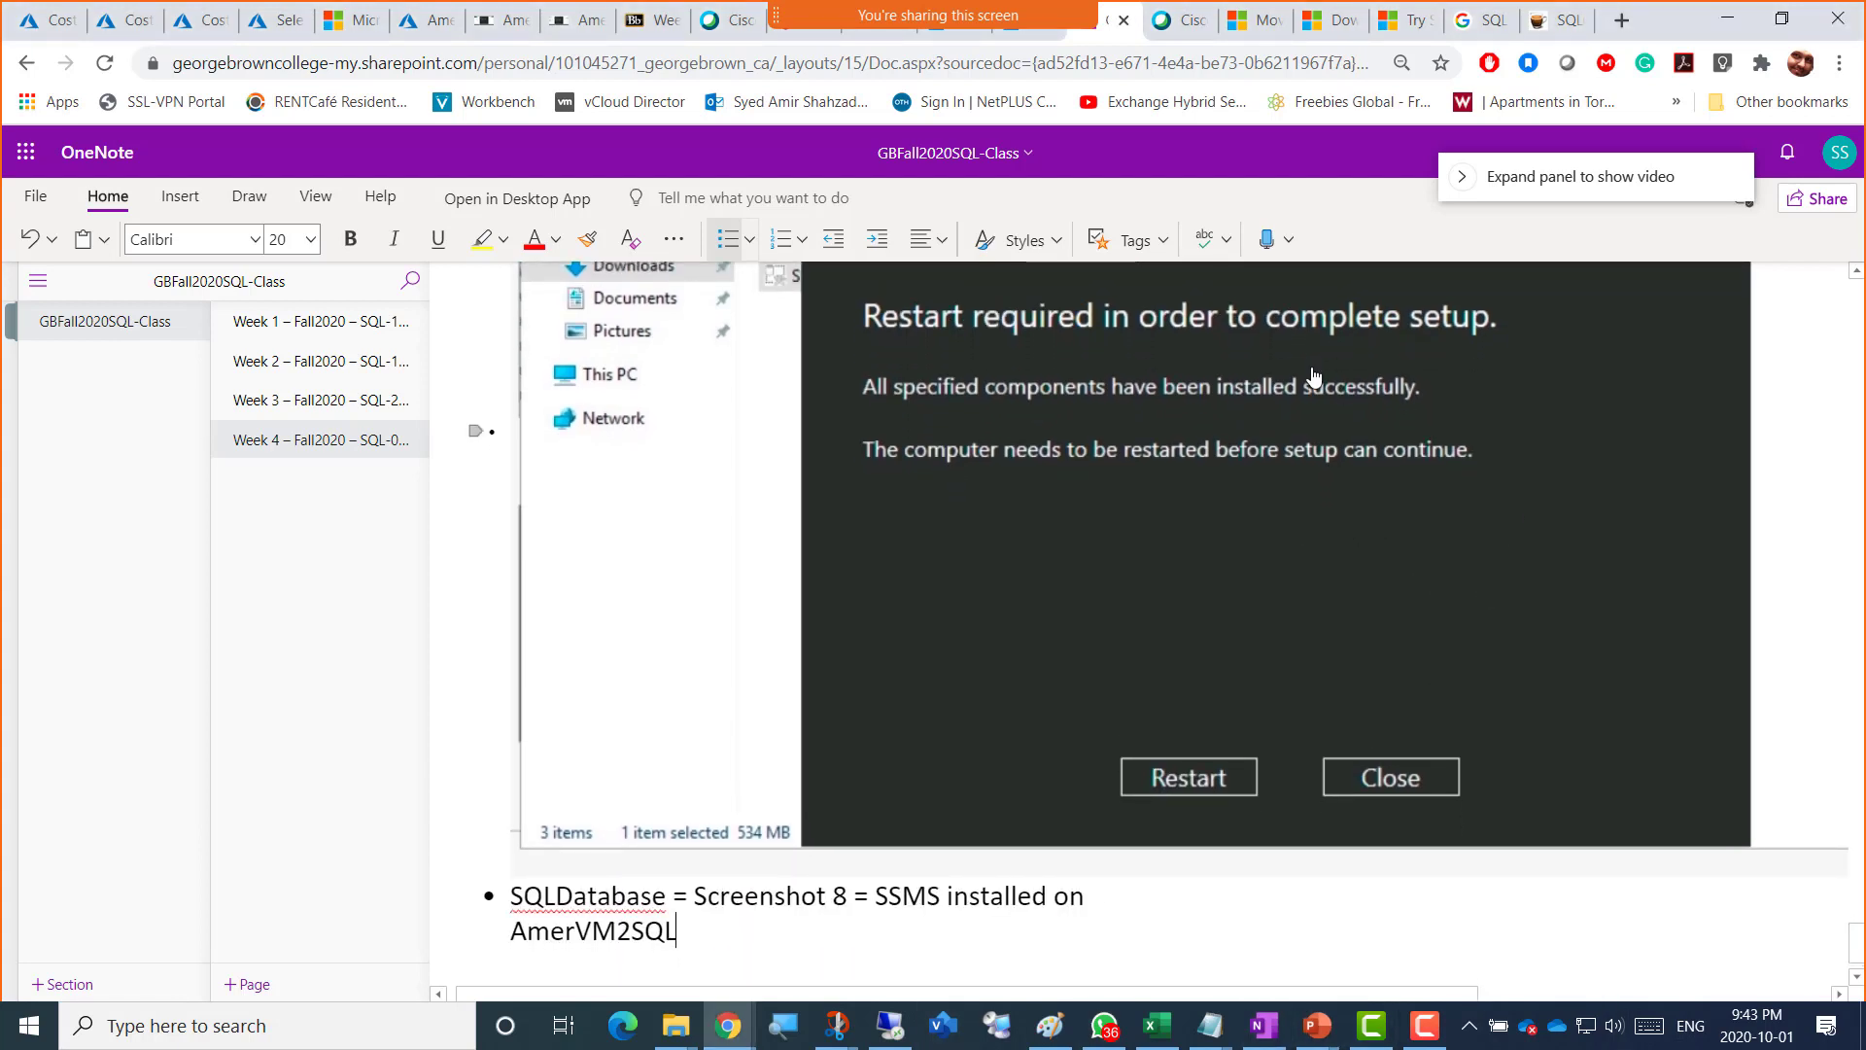
pyautogui.click(568, 29)
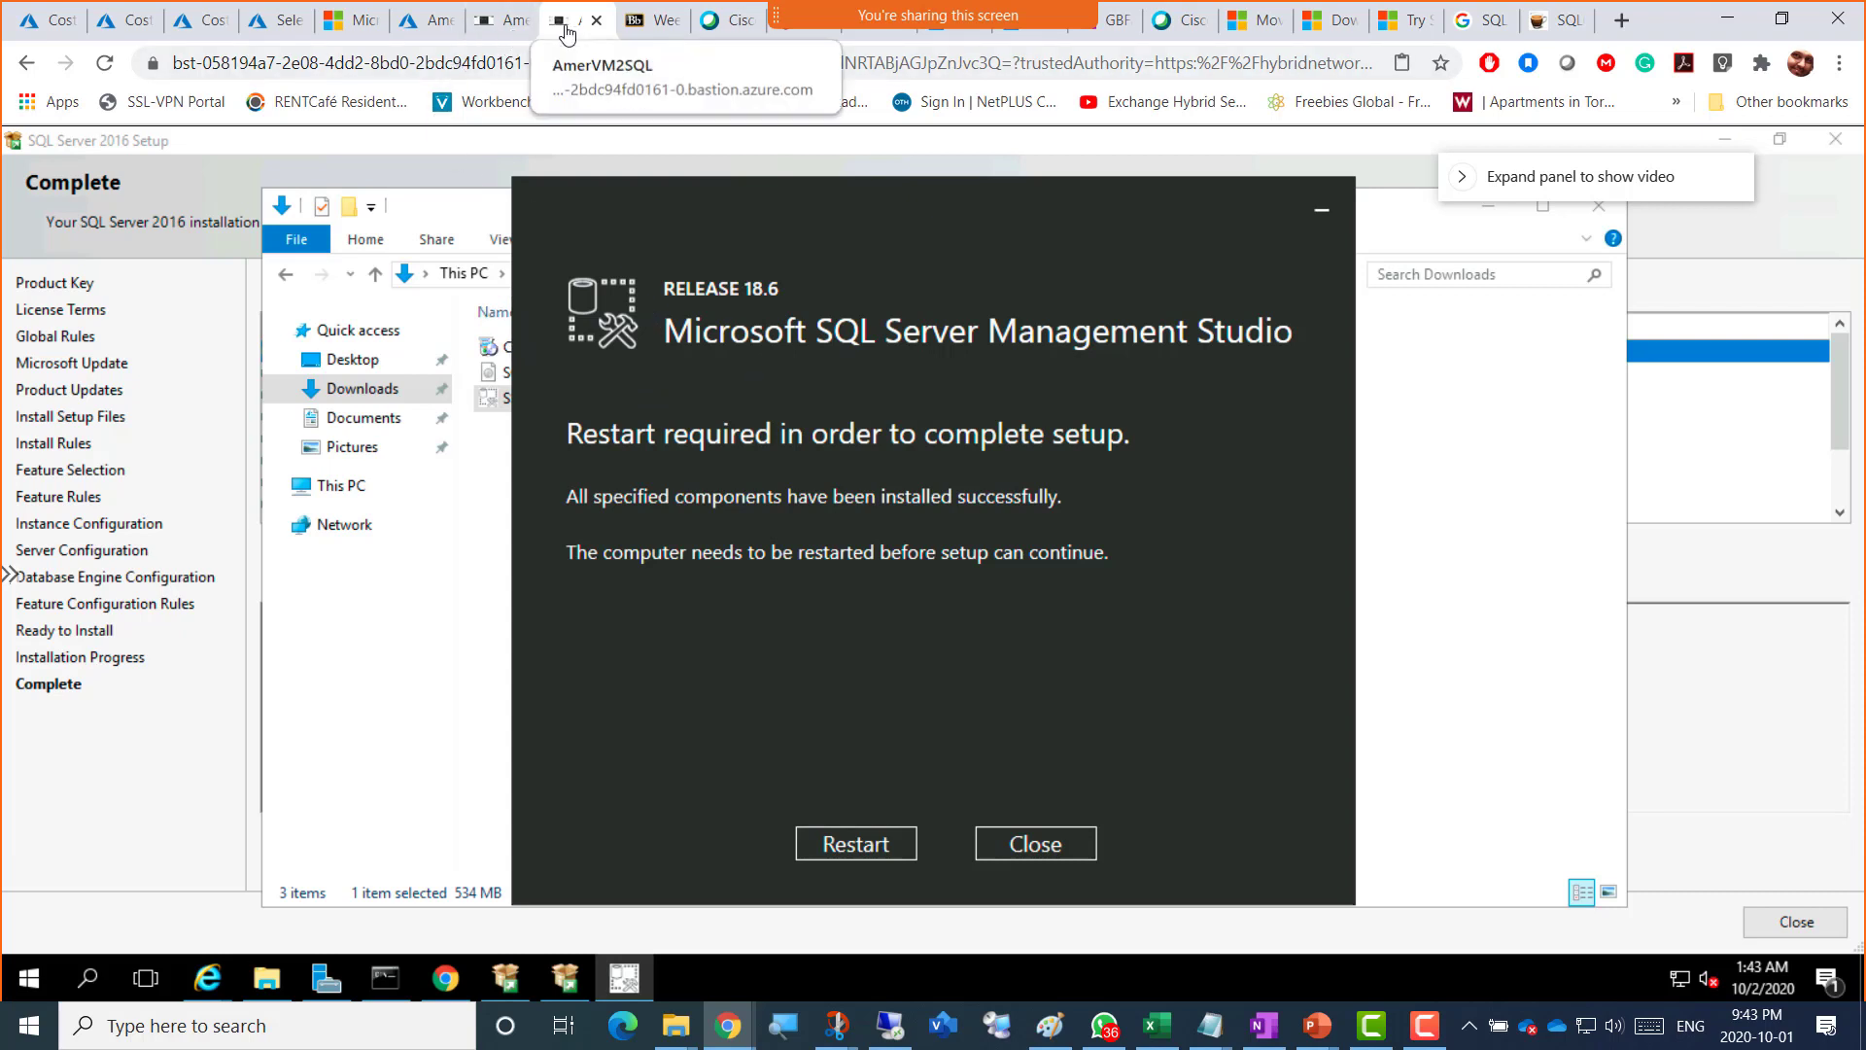
# Step: Close the SSMS restart message without restarting, and close the SQL Server 2016 setup window
pyautogui.click(1067, 847)
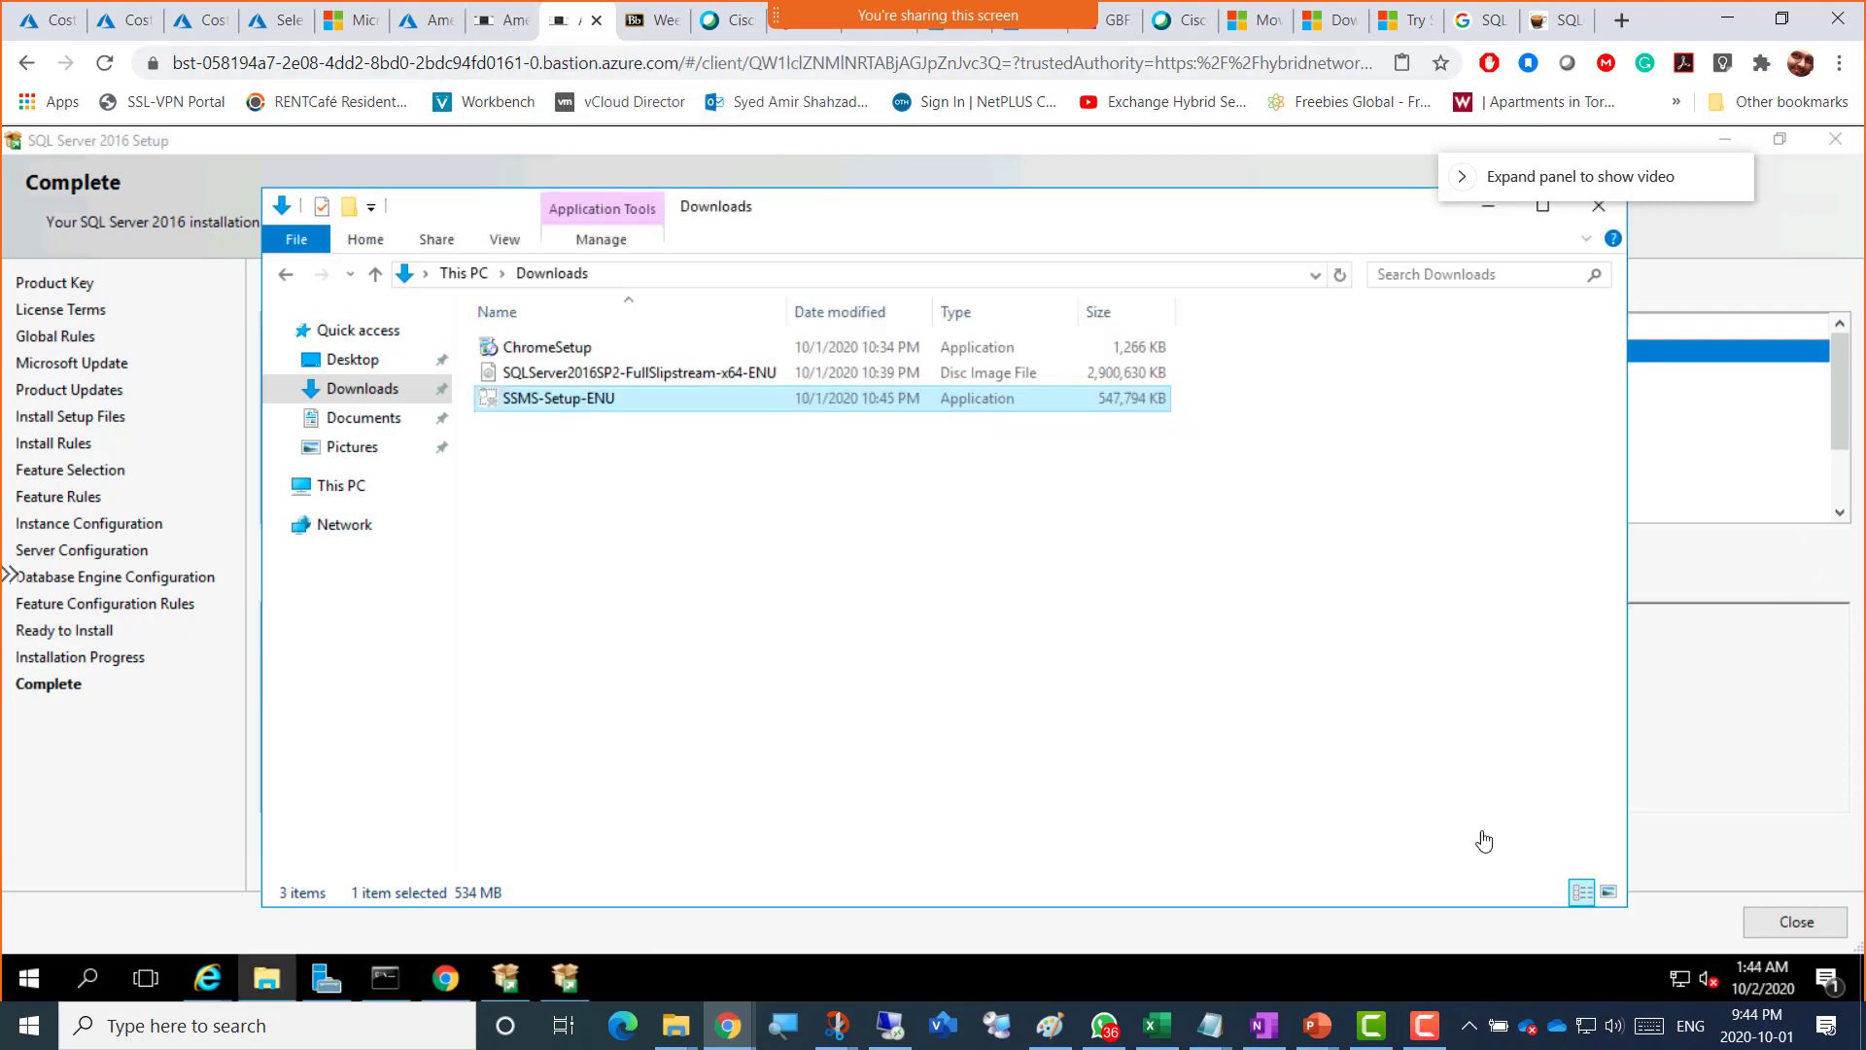
pyautogui.click(1740, 841)
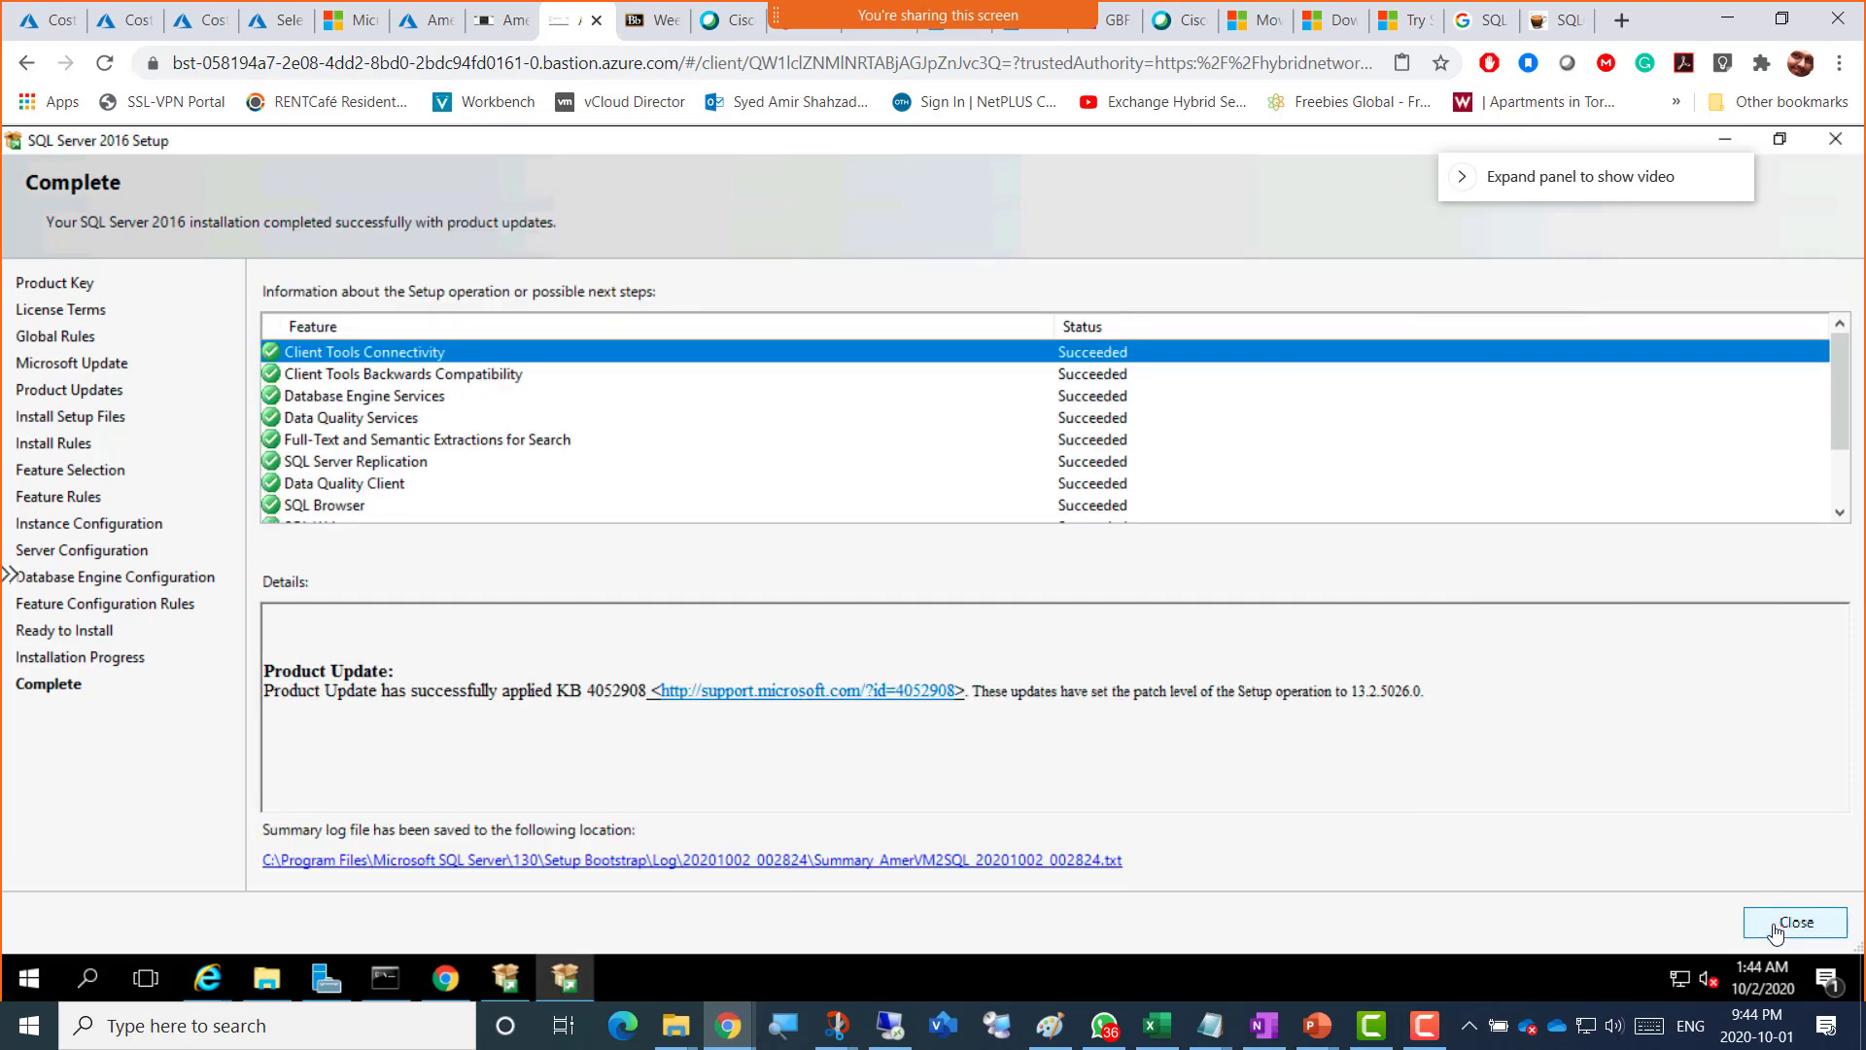
pyautogui.click(1775, 928)
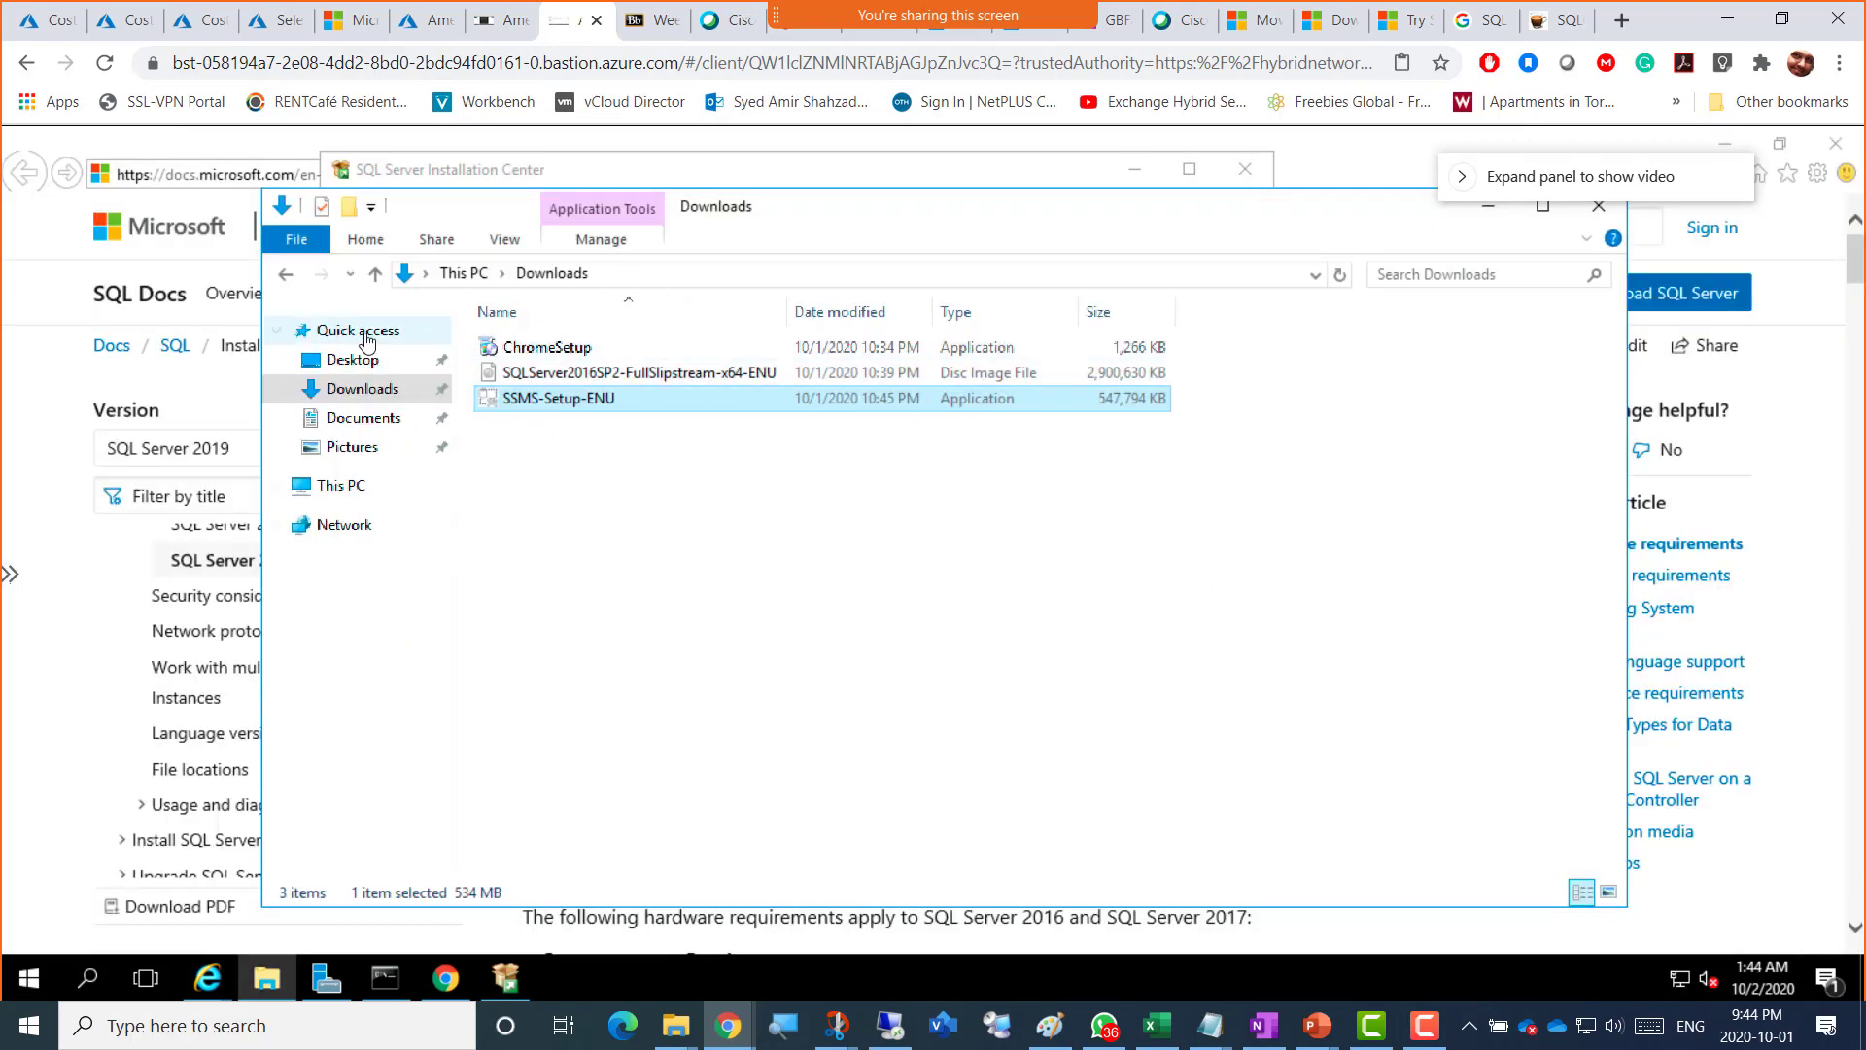
pyautogui.click(416, 21)
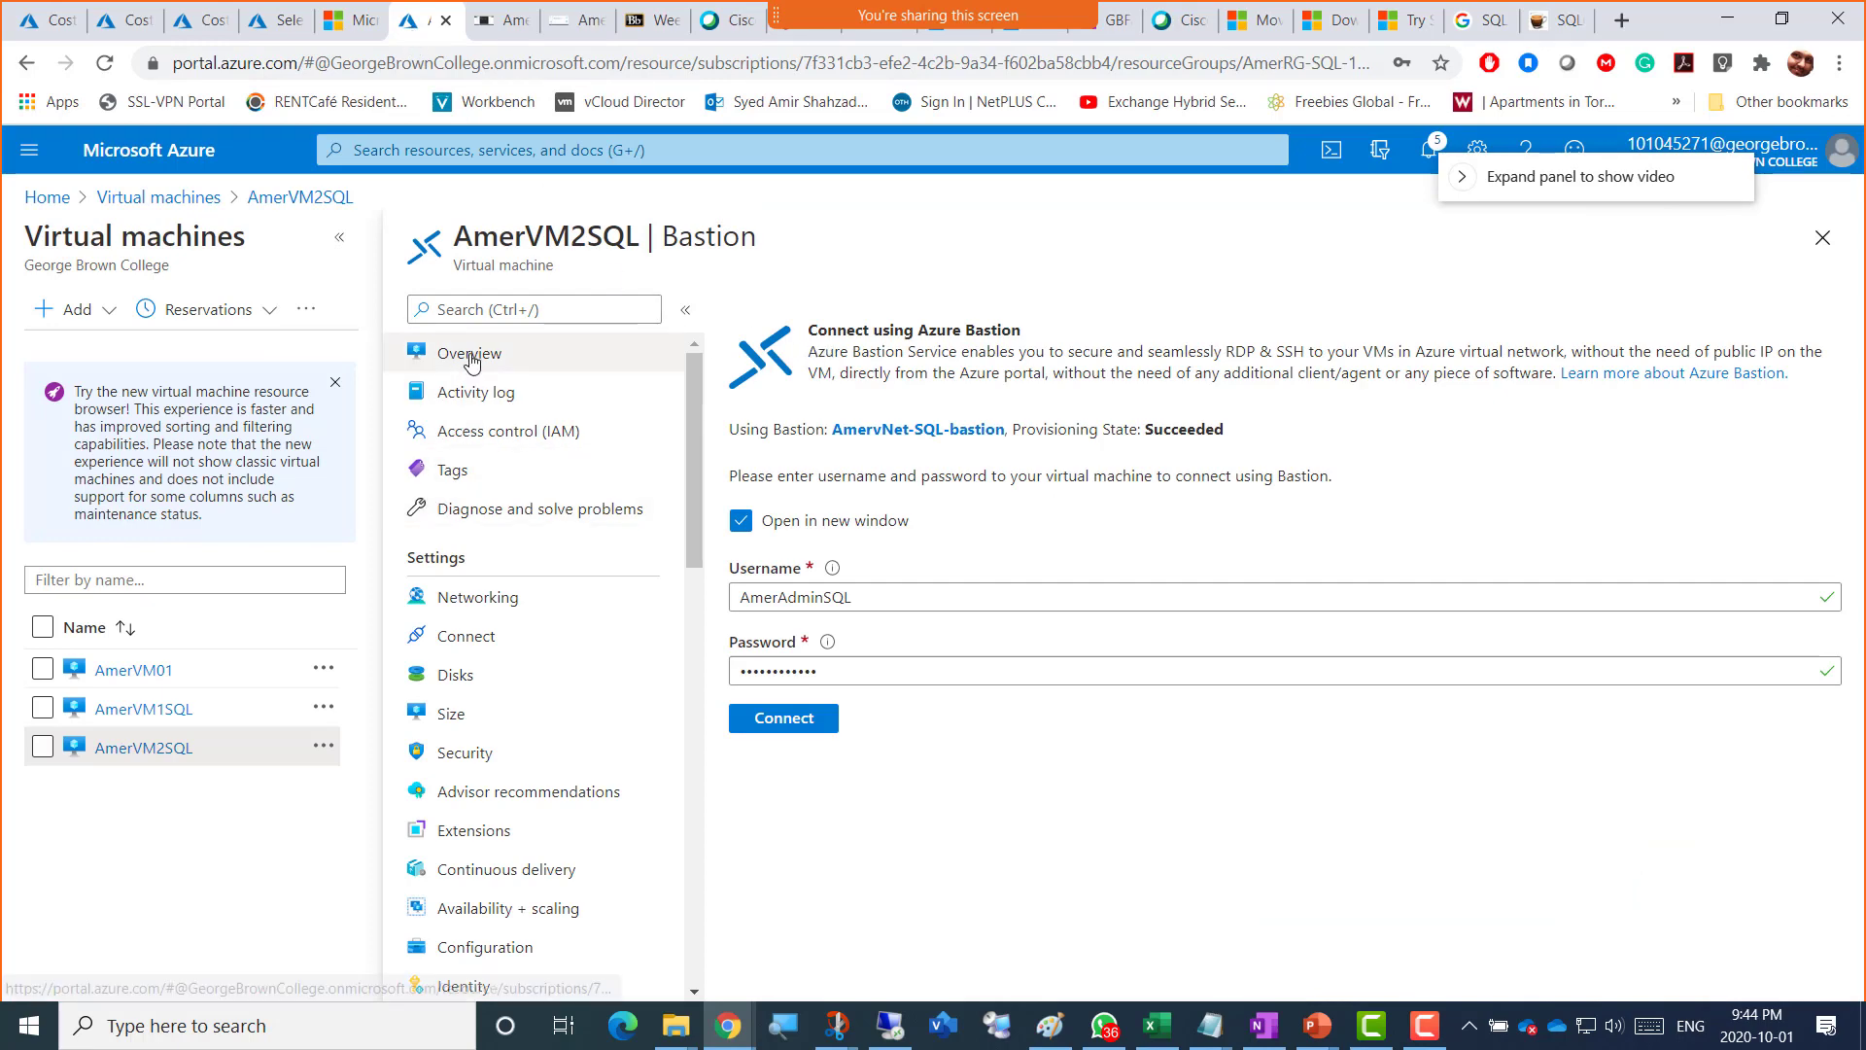
# Step: Stop the AmerVM2SQL virtual machine
pyautogui.click(533, 360)
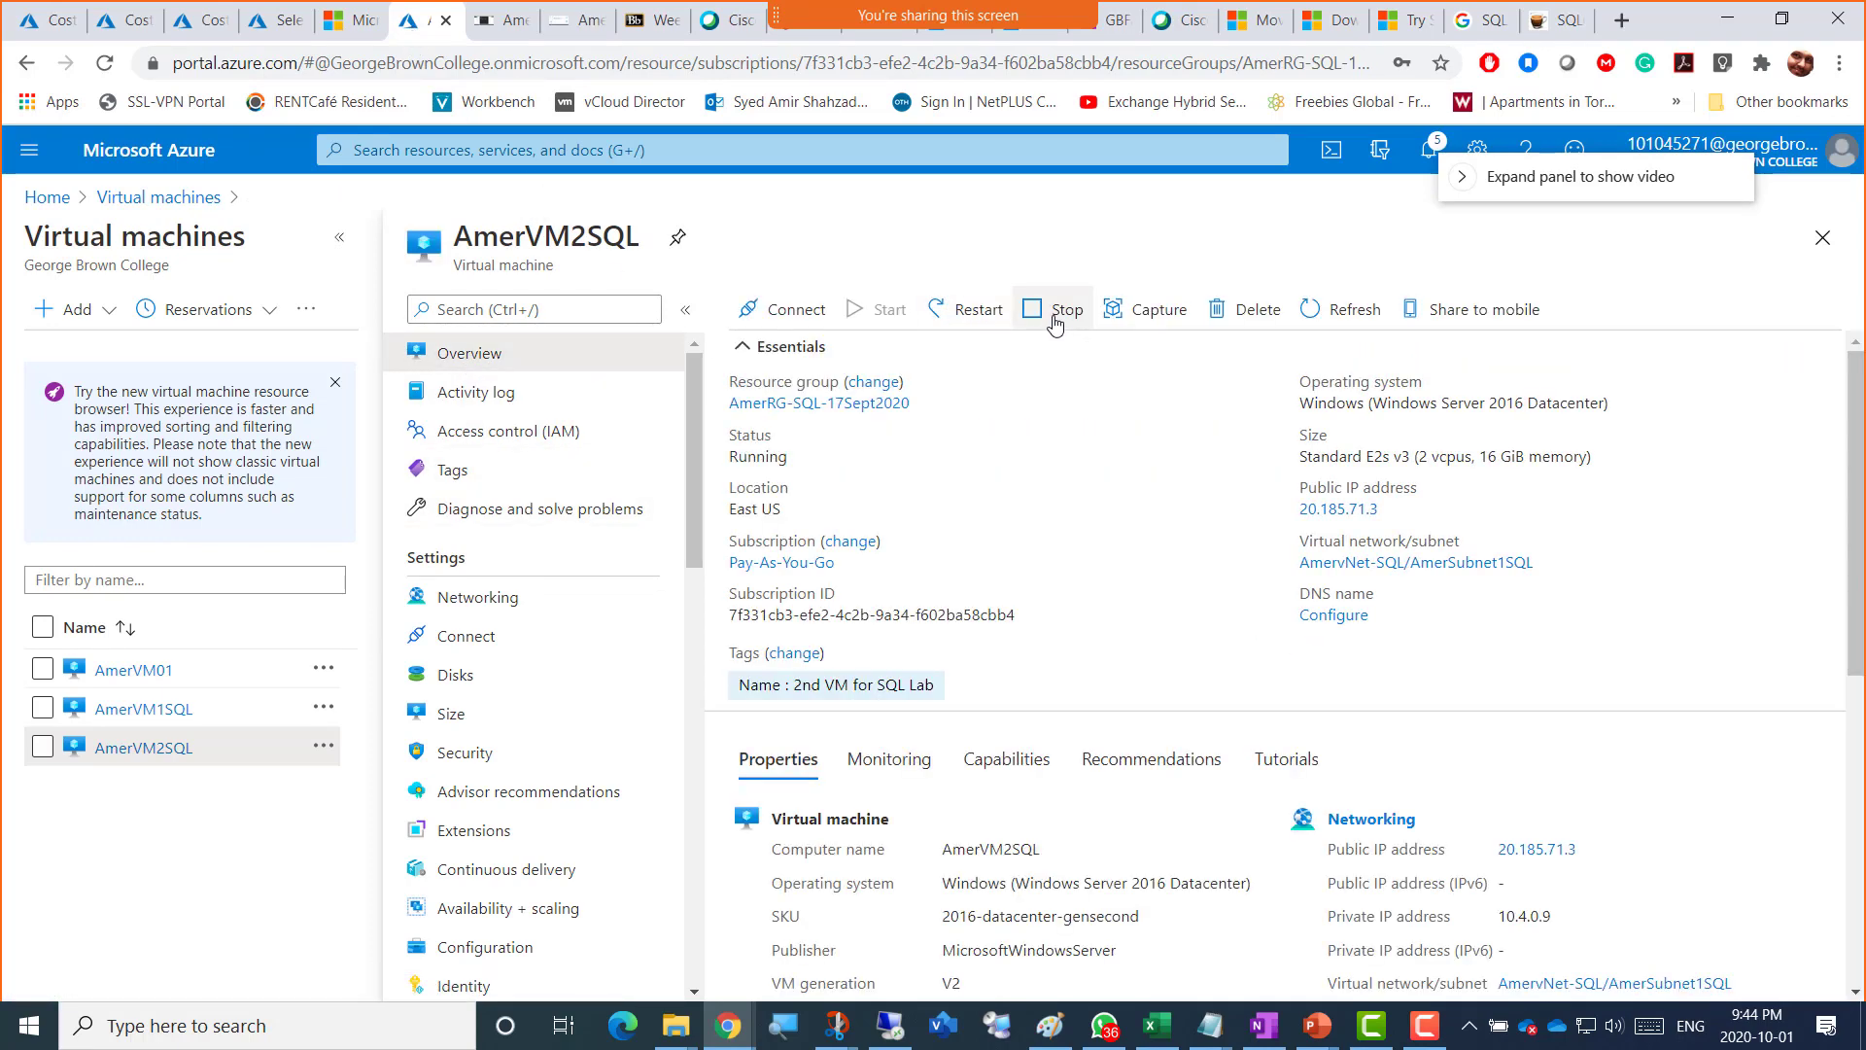
pyautogui.click(1047, 311)
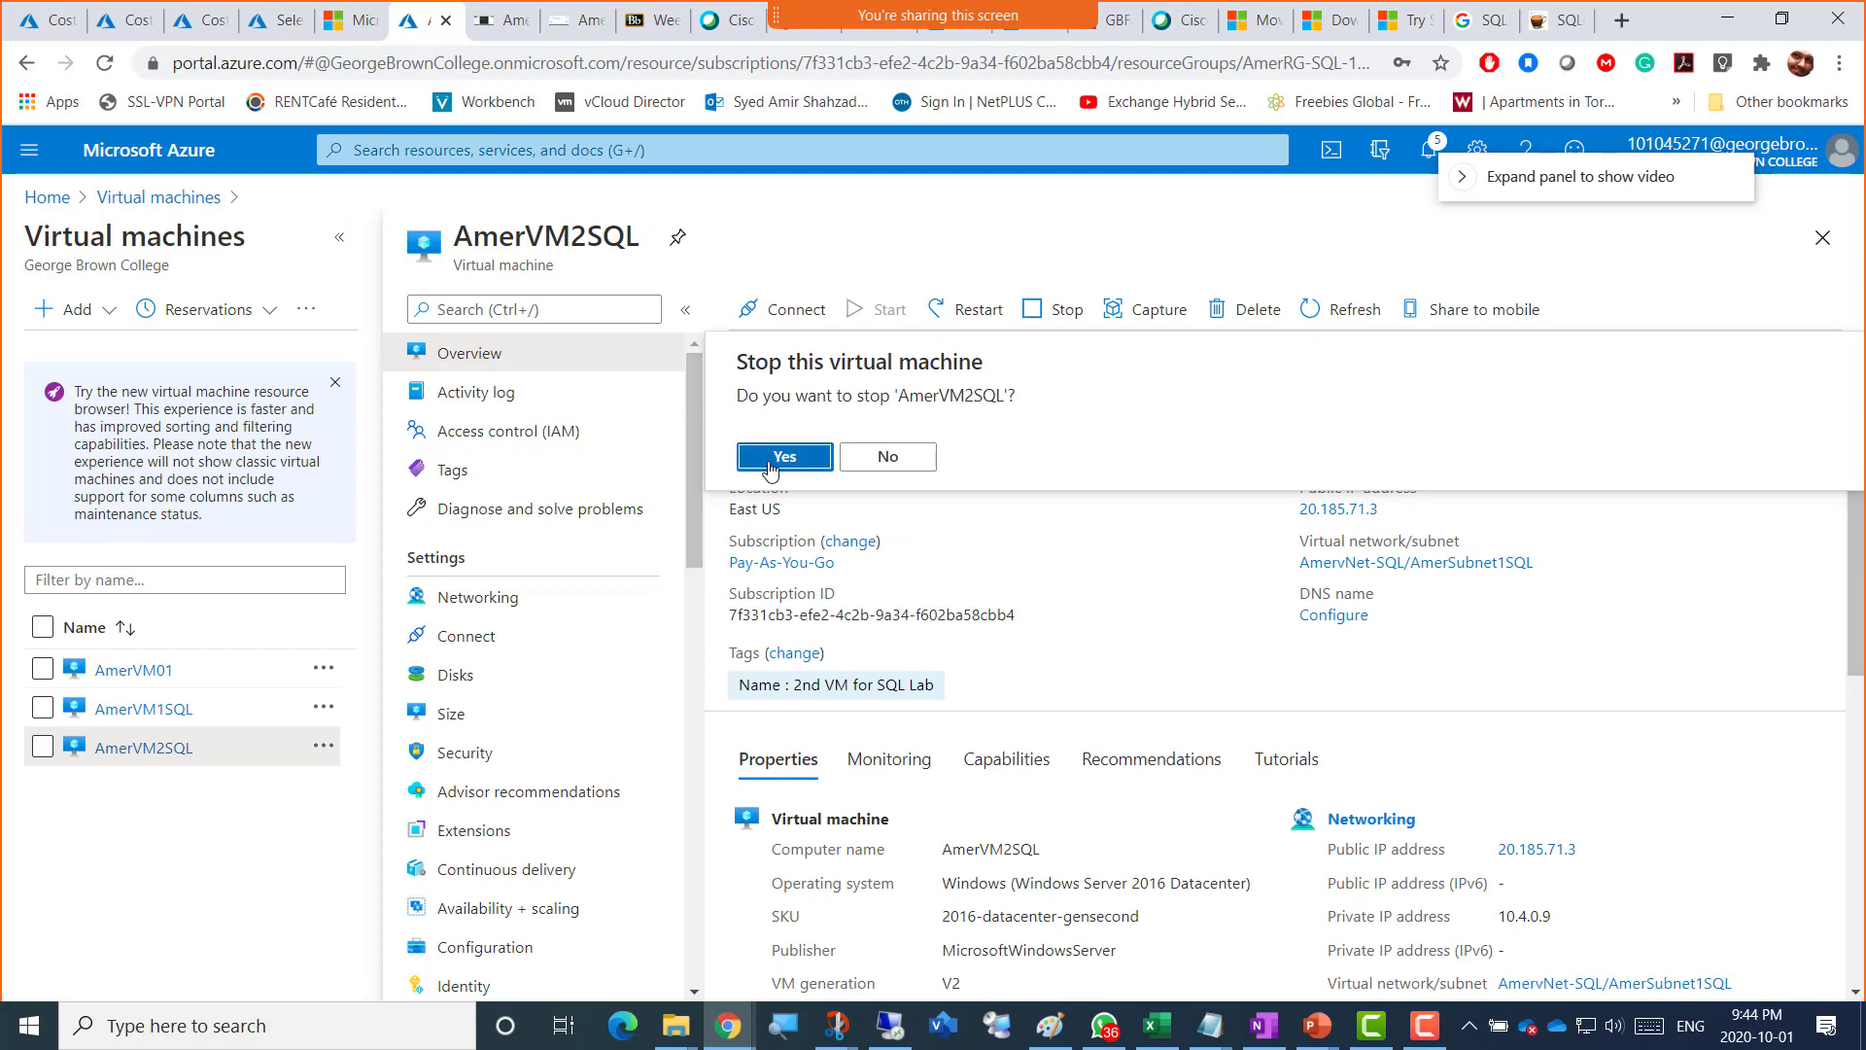
pyautogui.click(782, 457)
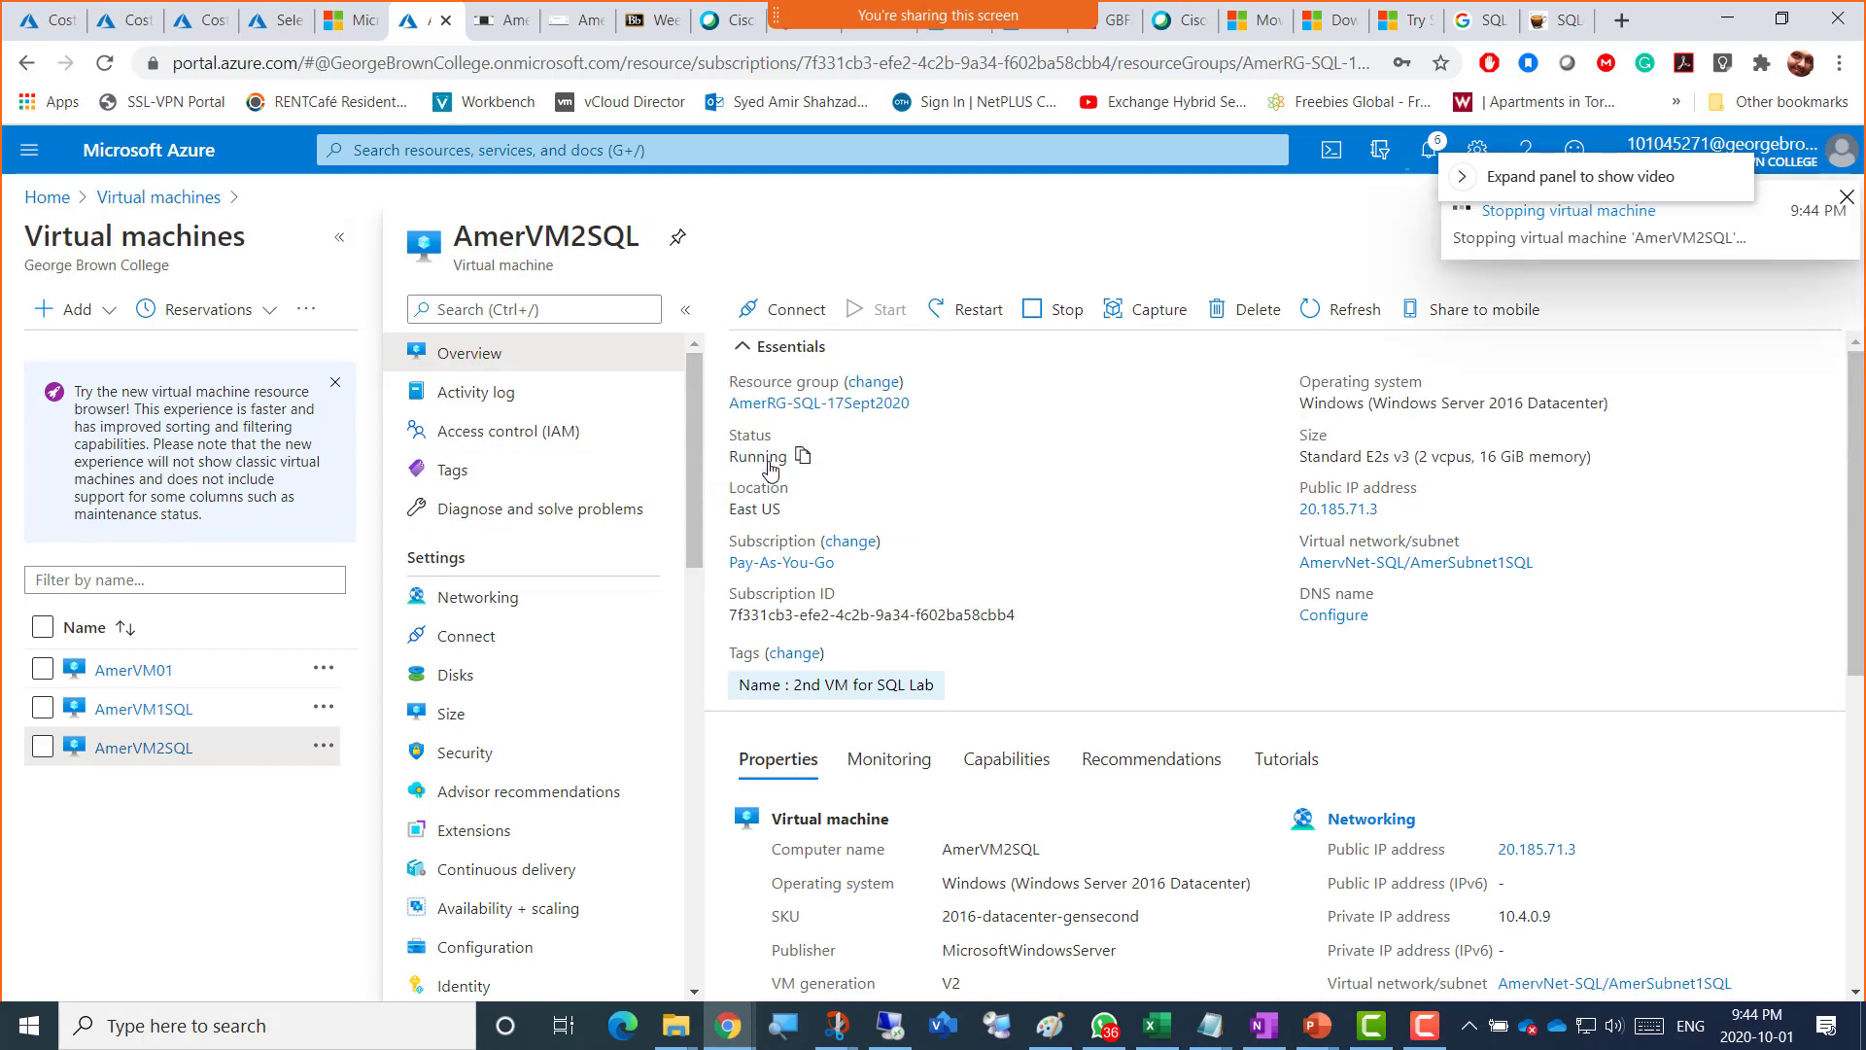
# Step: Stop the AmerVM1SQL virtual machine
pyautogui.click(162, 712)
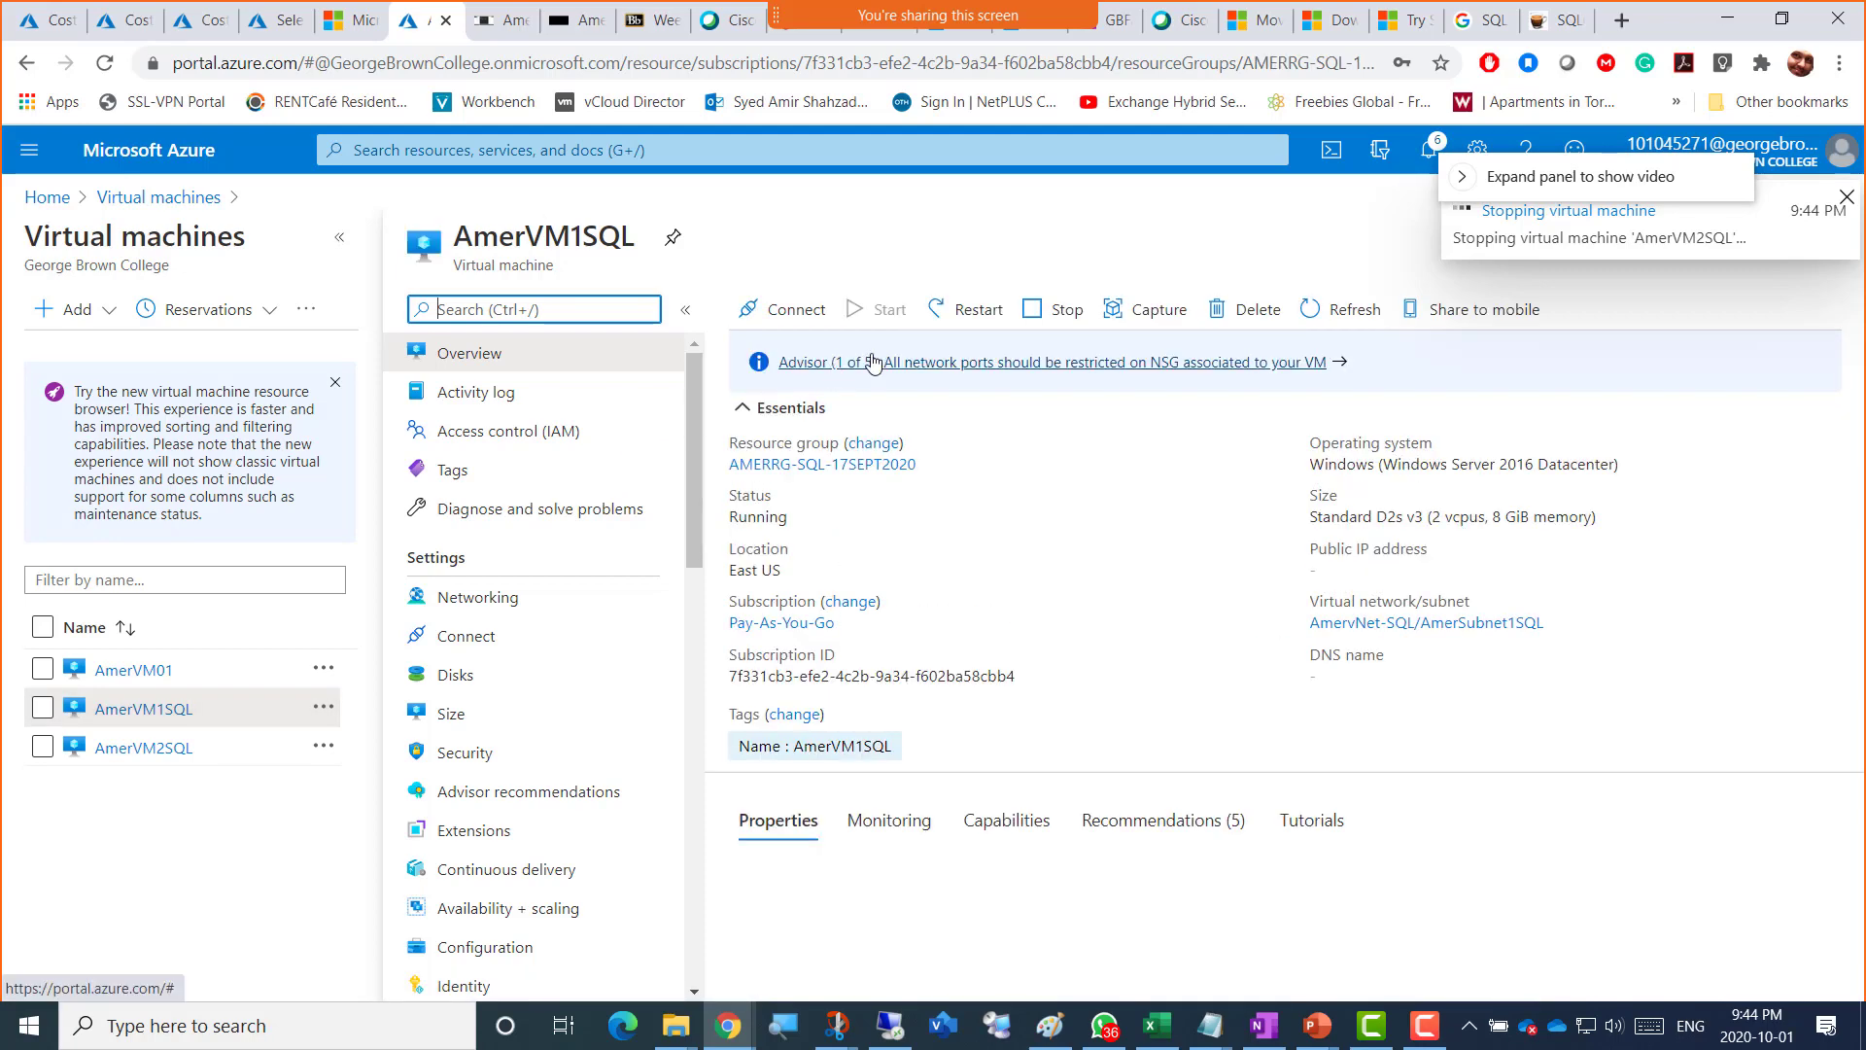
pyautogui.click(1056, 313)
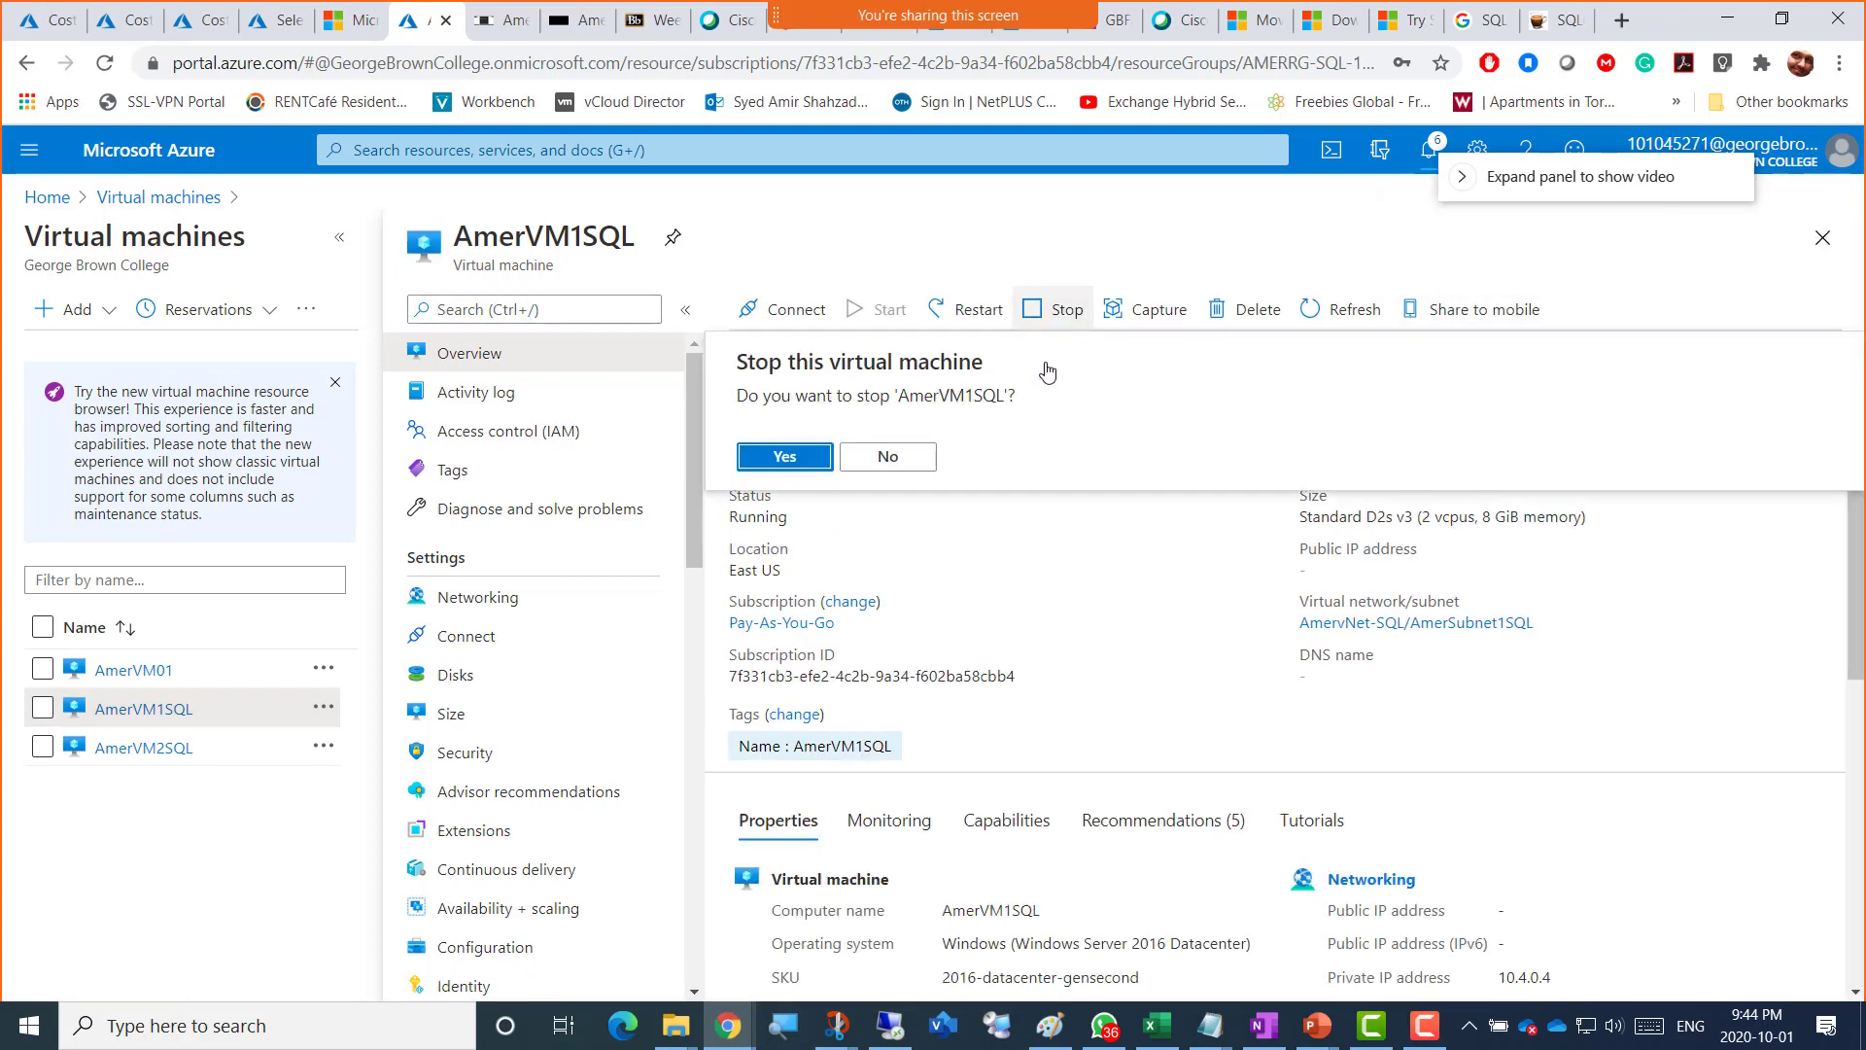
pyautogui.click(787, 463)
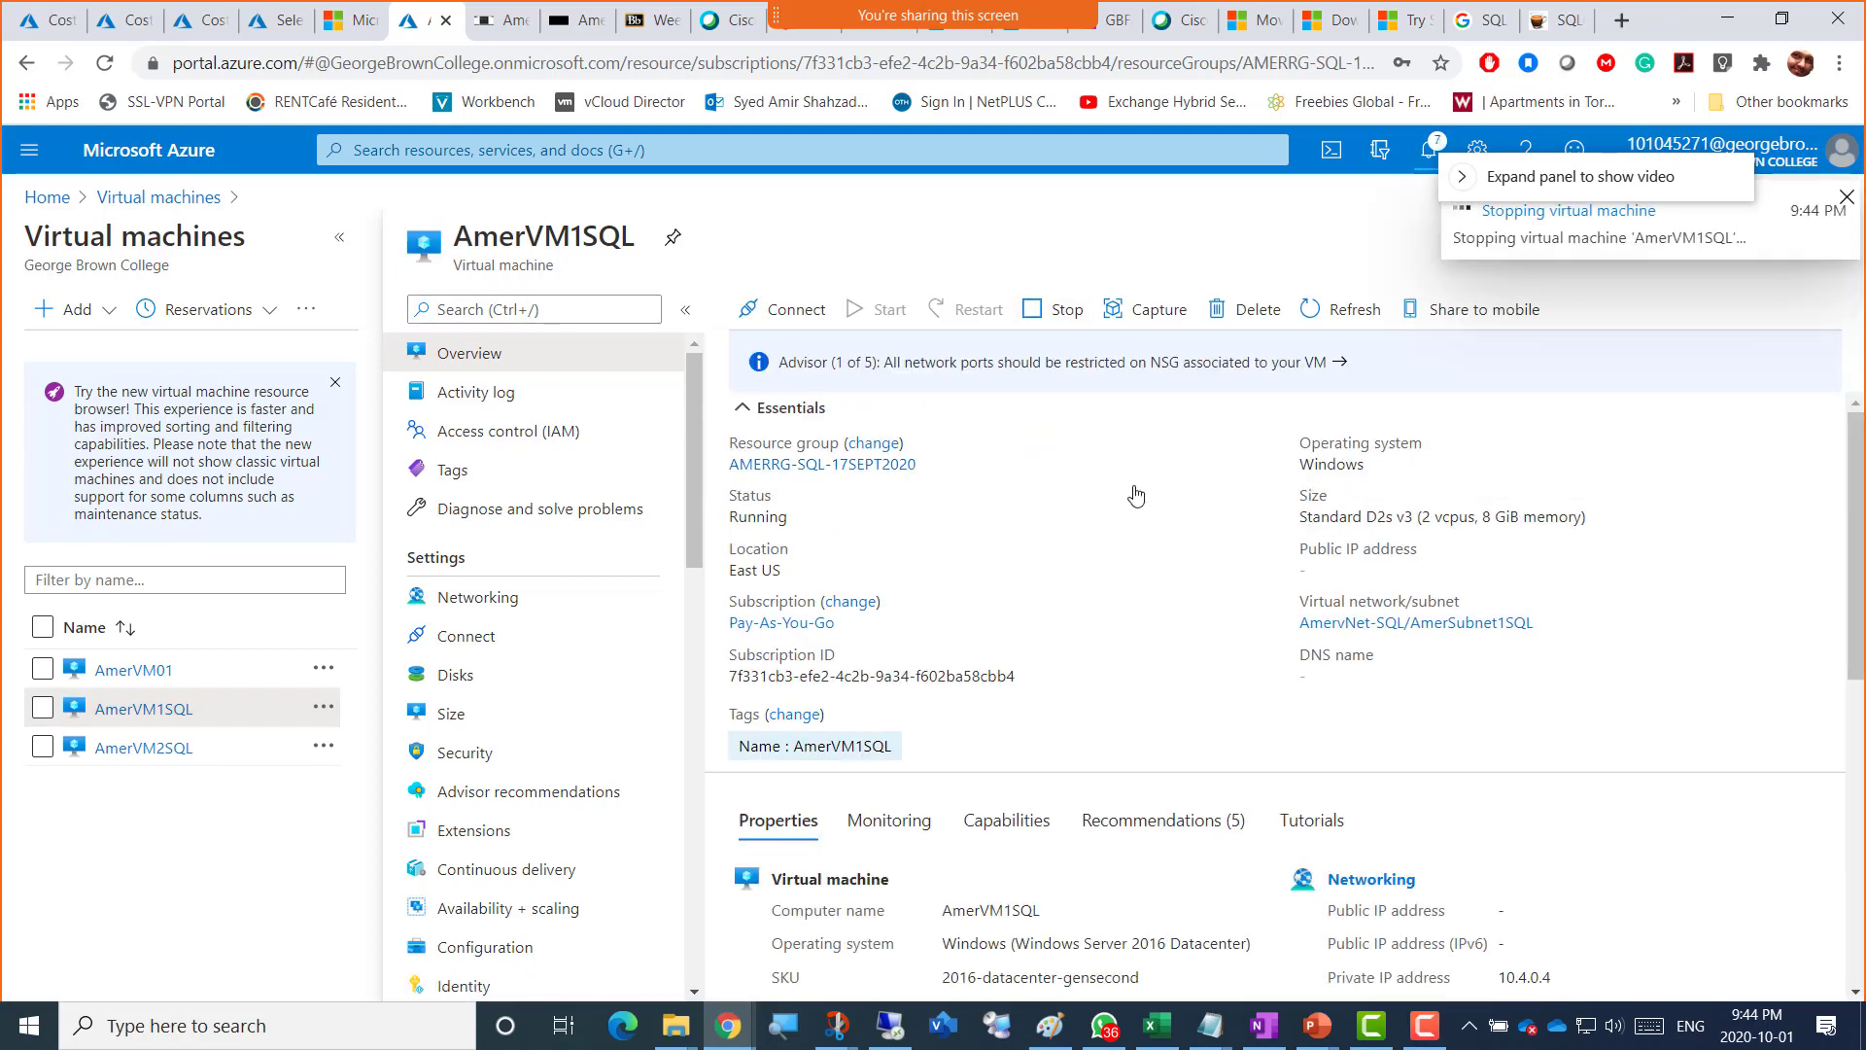